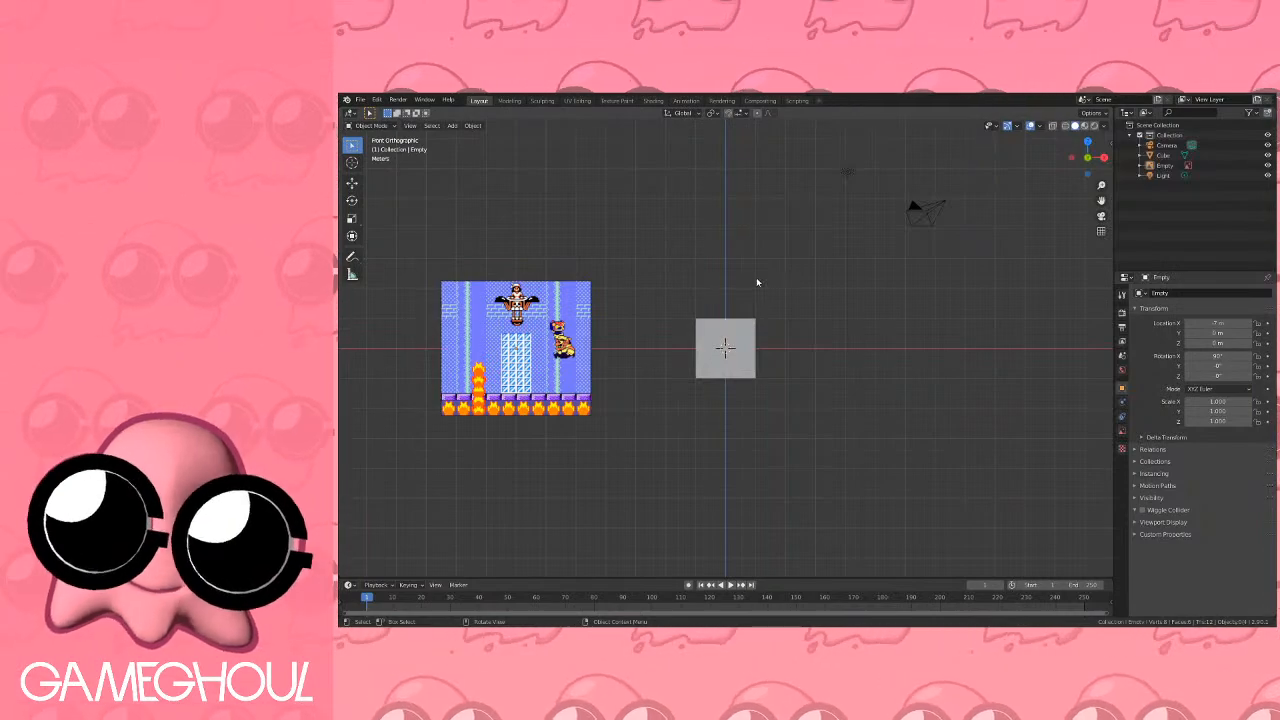
Add the red-haired pirate artwork as a reference image and move it 7 m along positive X.
key("shift+a")
mouse_move(751, 277)
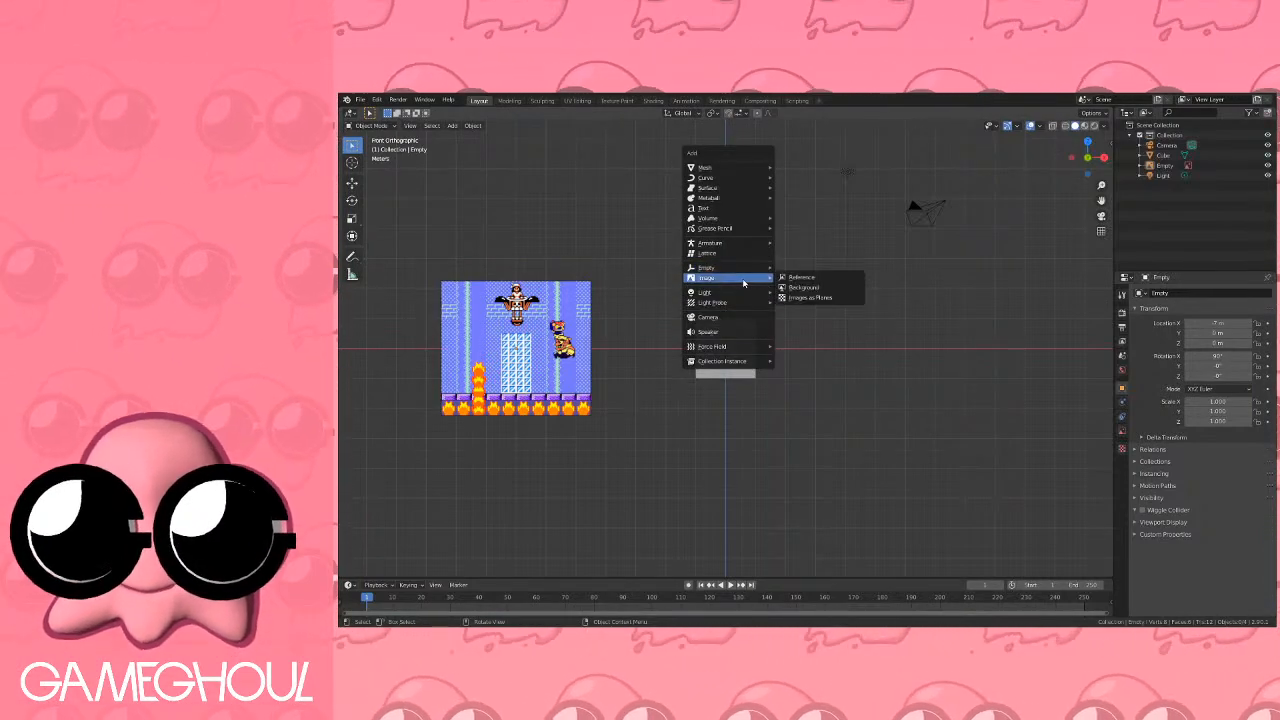
left_click(805, 278)
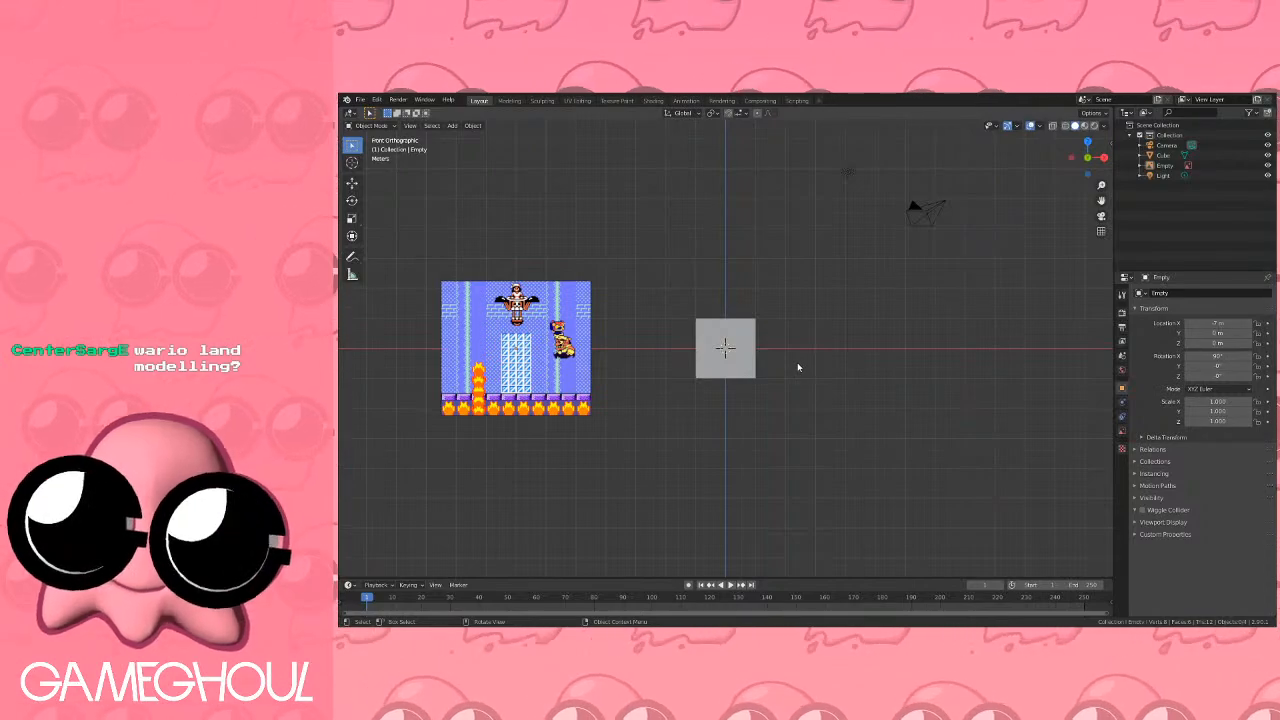
left_click(971, 517)
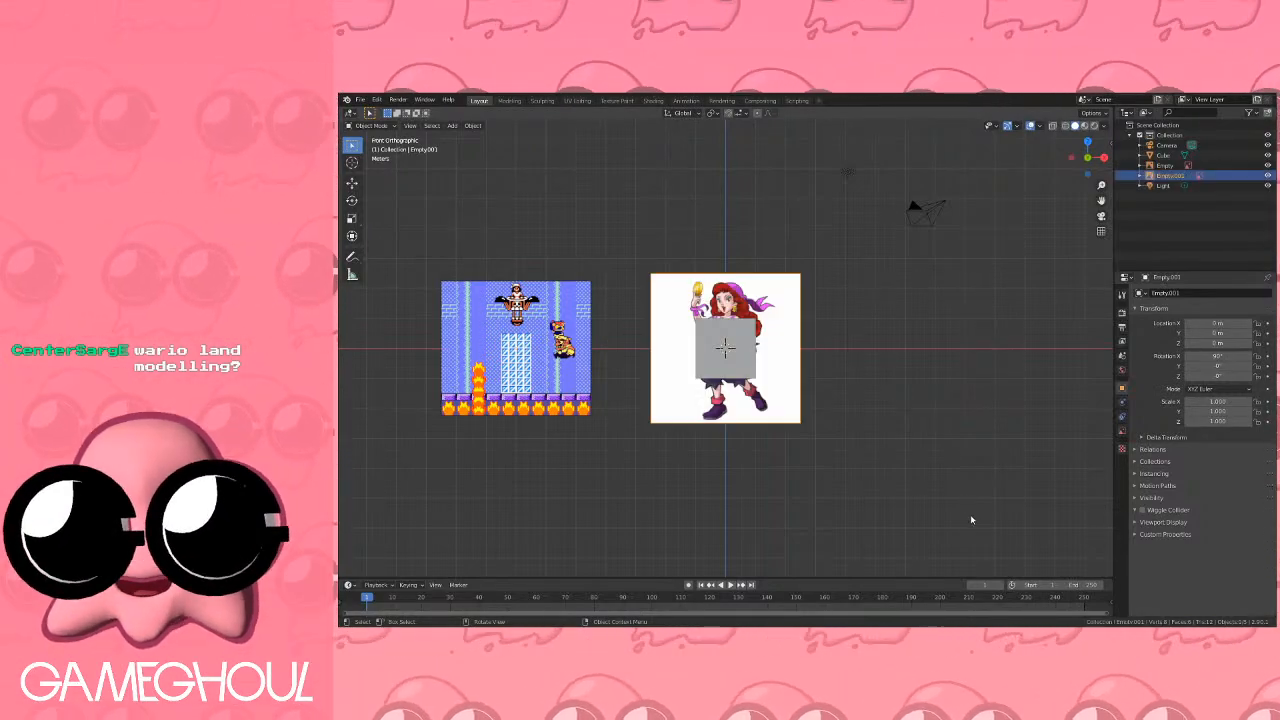
key("g")
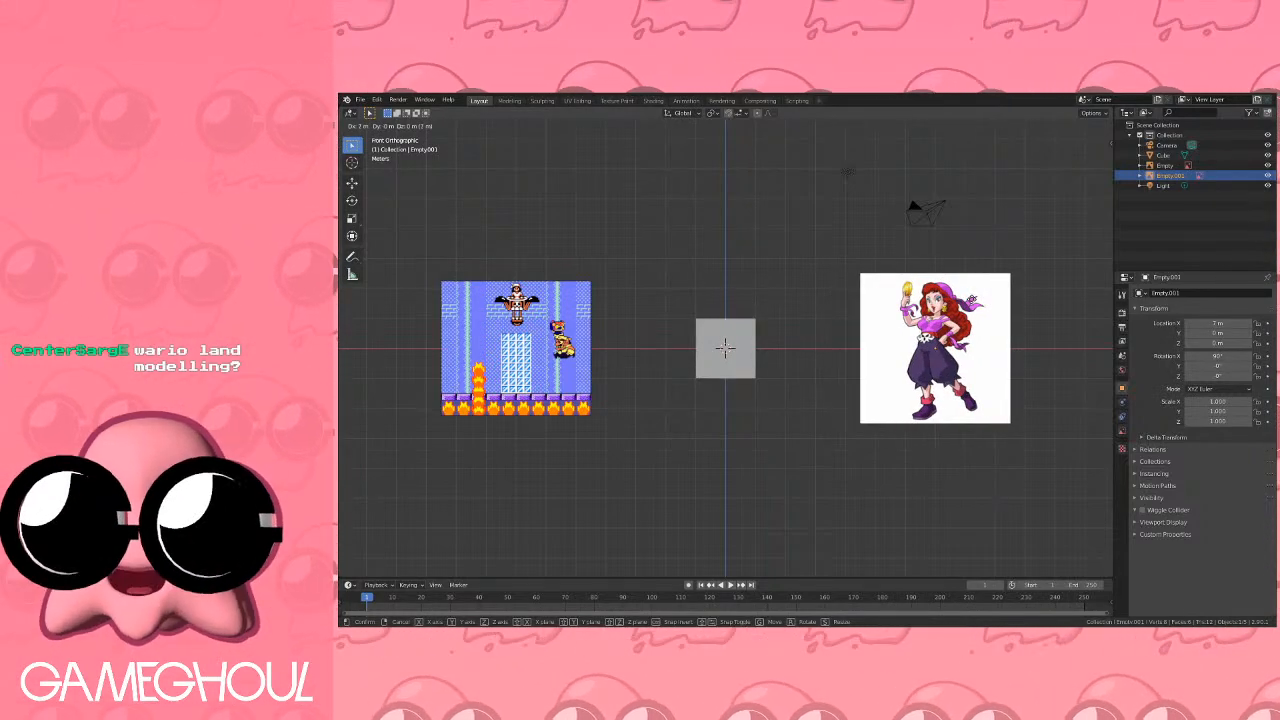
left_click(971, 299)
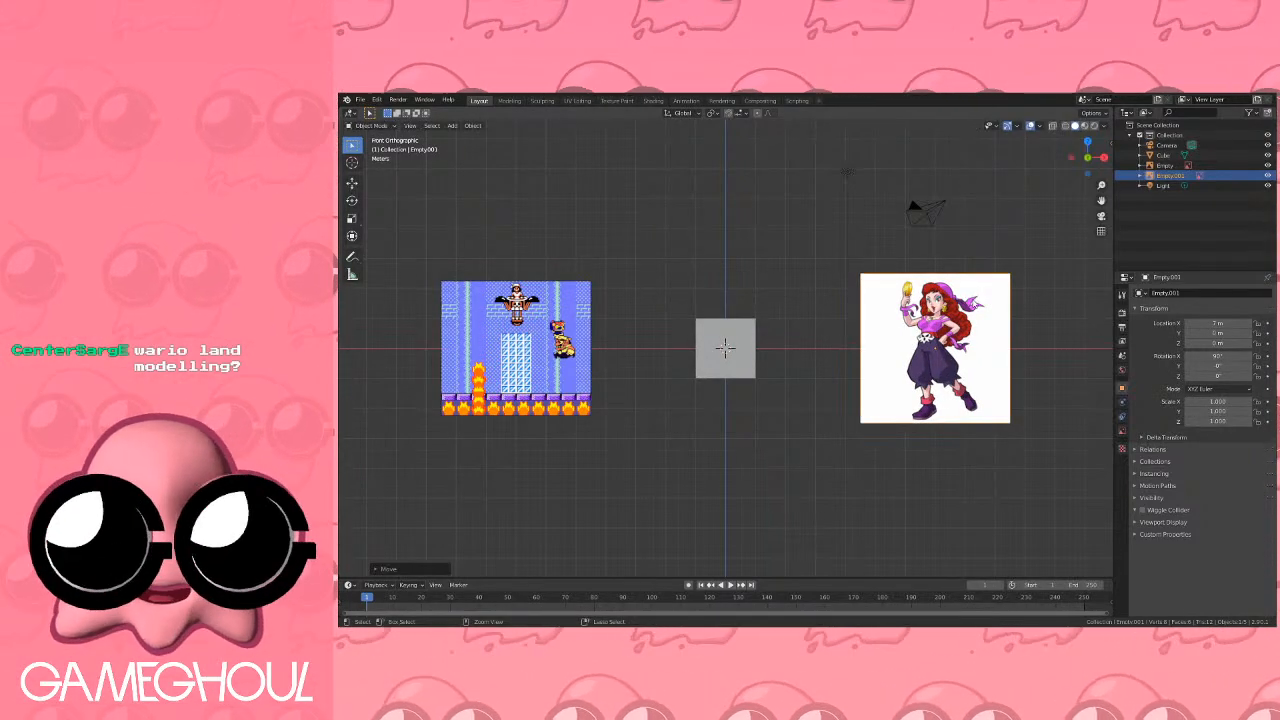
Delete the default cube from the scene.
left_click(737, 336)
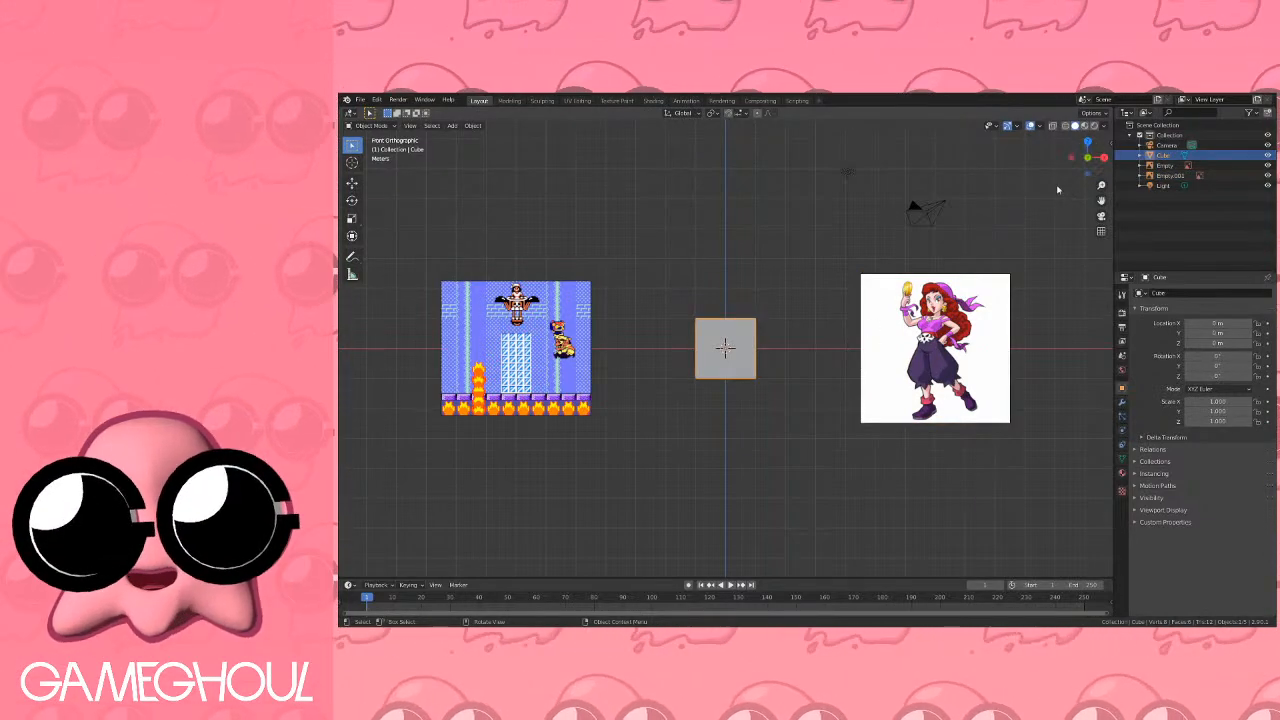
left_click(1071, 156)
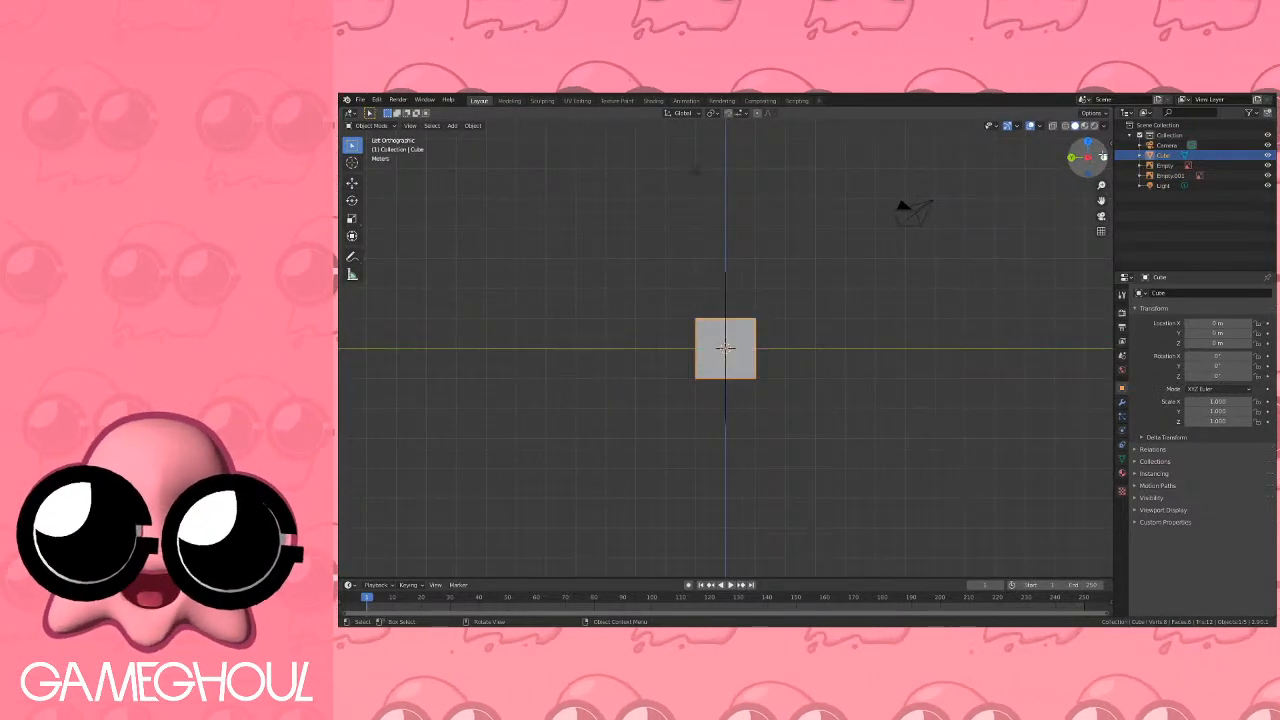
left_click(1103, 157)
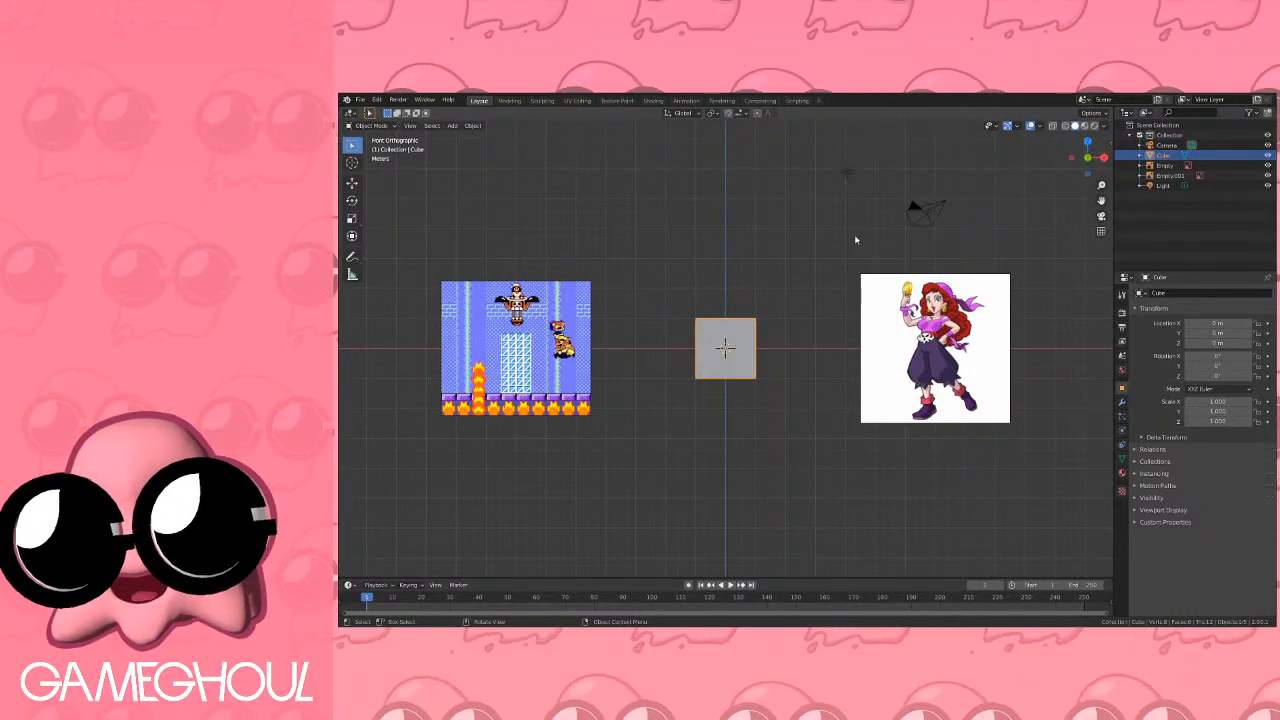
scroll(803, 296, "up", 2)
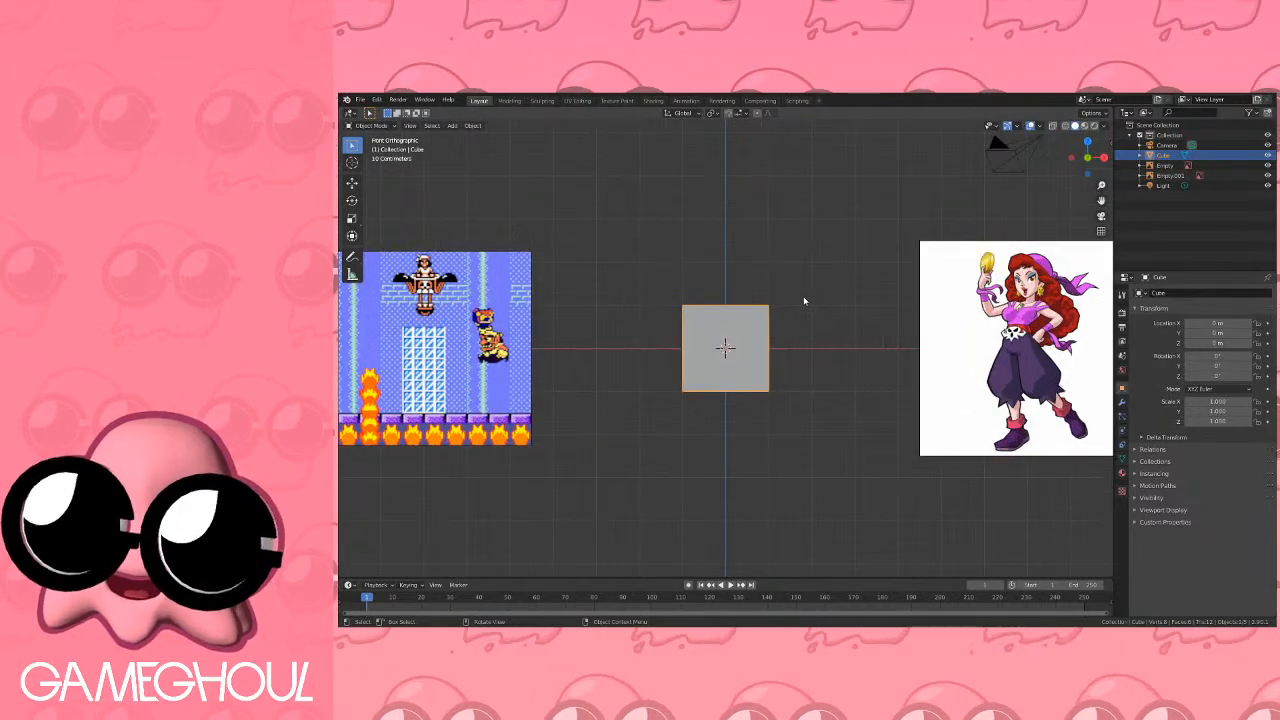
scroll(803, 296, "down", 1)
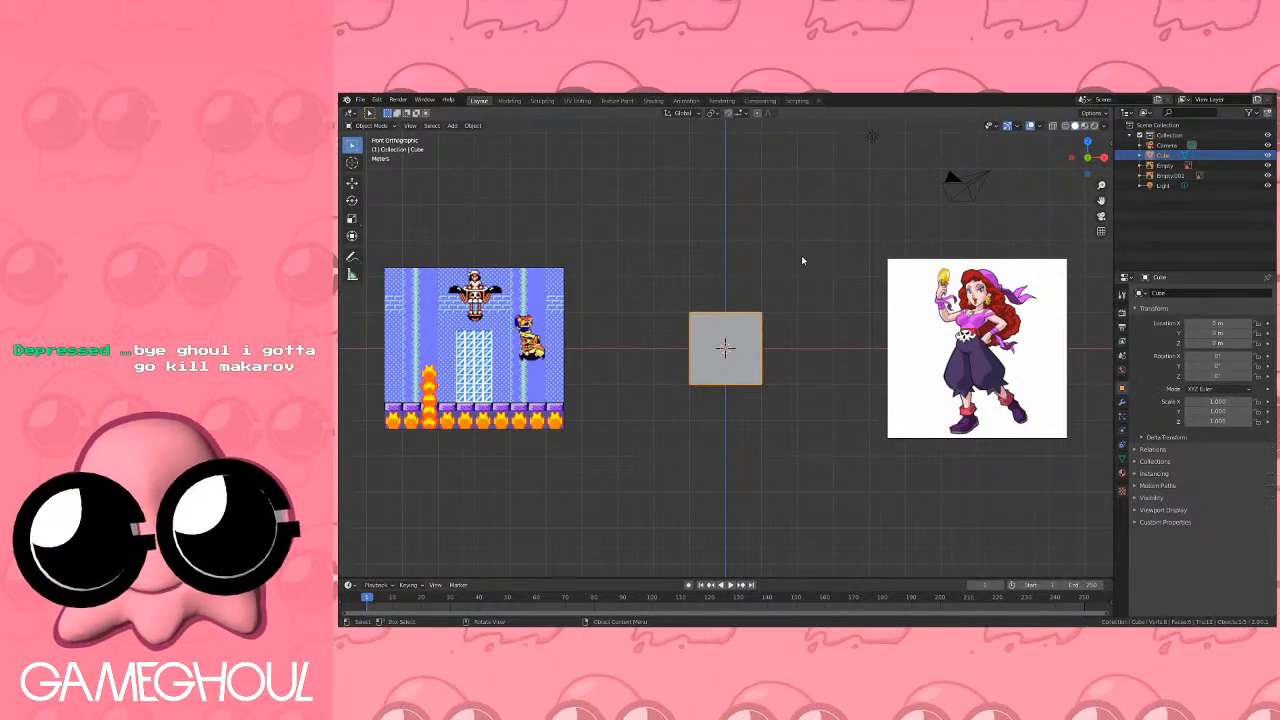
key("Delete")
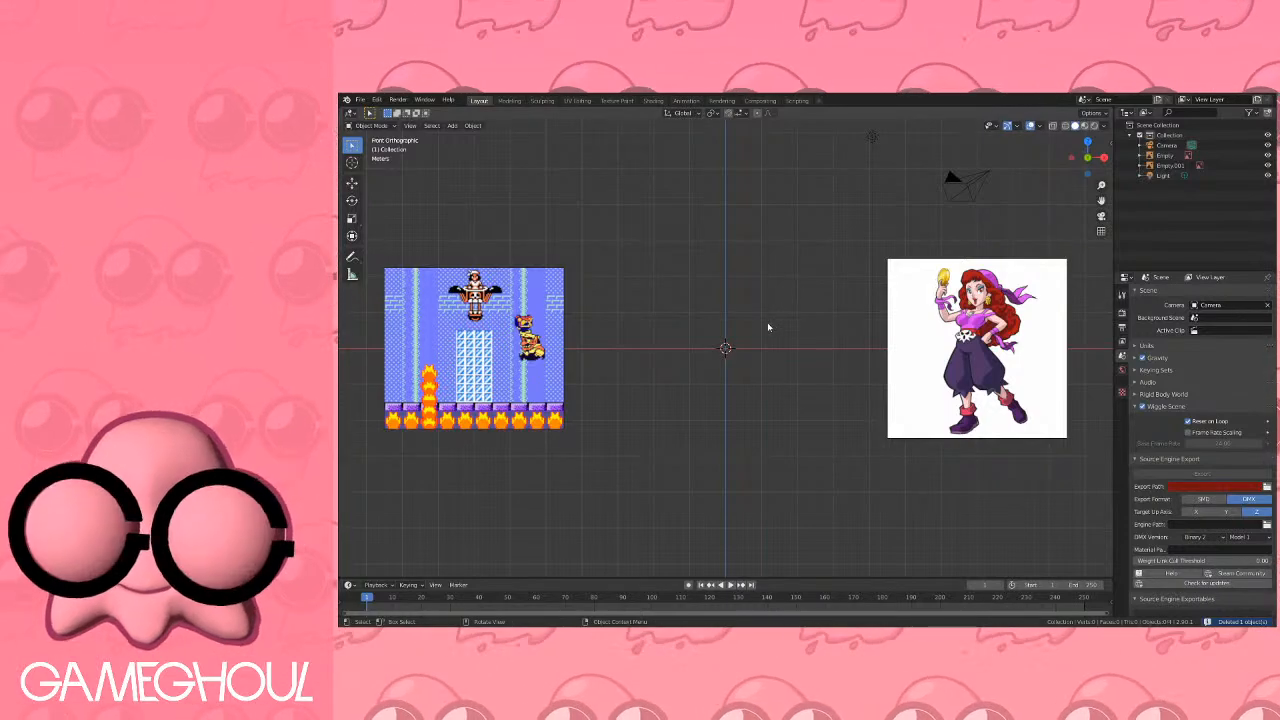
key("shift+a")
mouse_move(763, 215)
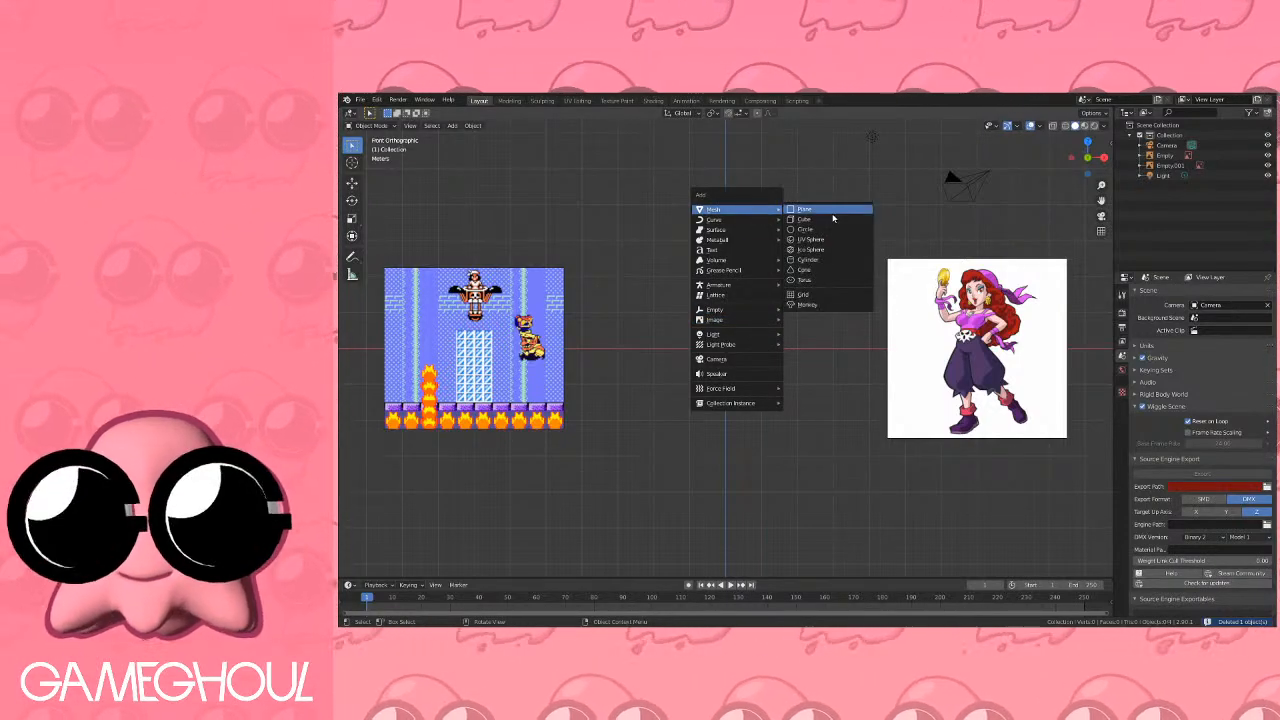
left_click(805, 220)
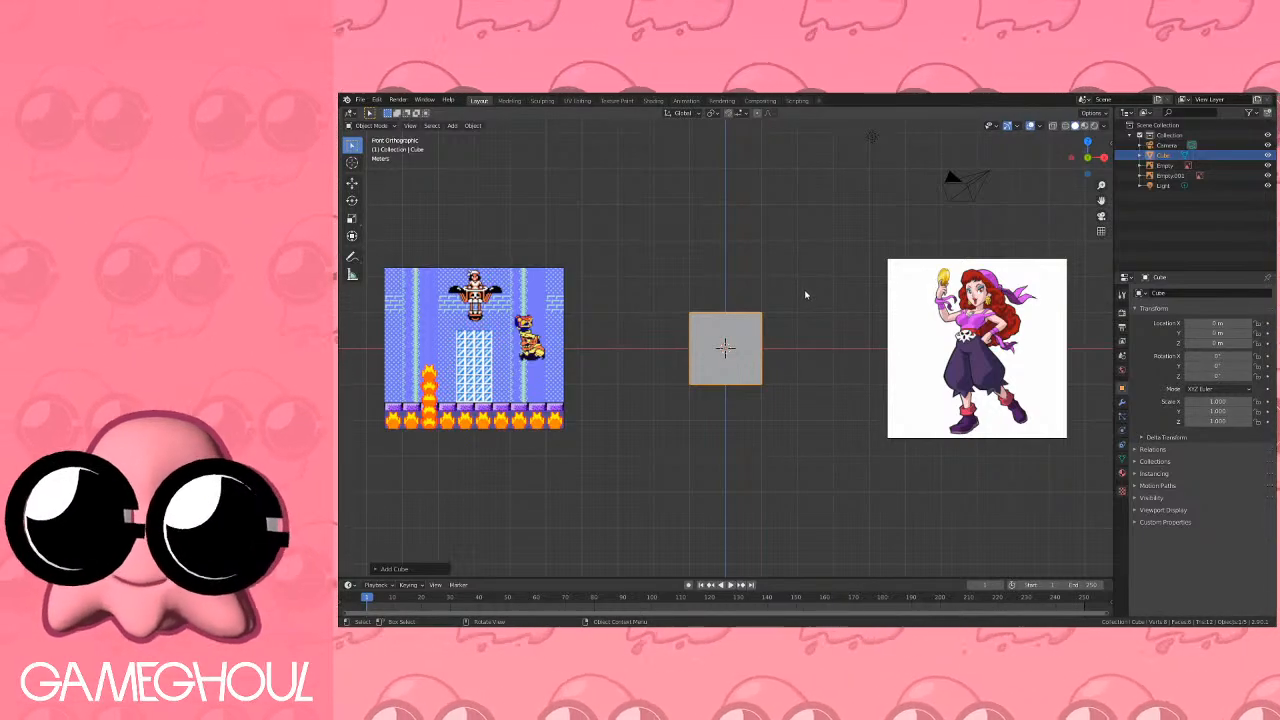
middle_click_drag(734, 316, 835, 319, "shift")
scroll(835, 319, "up", 6)
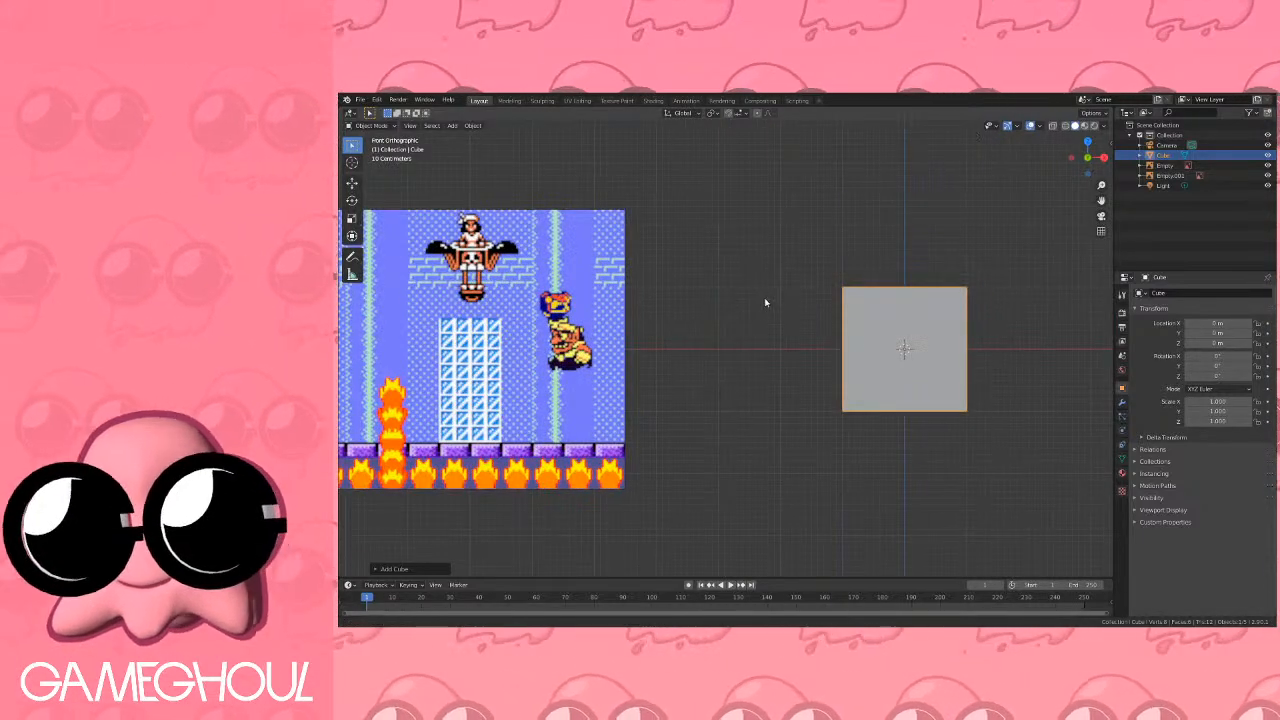
middle_click_drag(764, 297, 743, 301, "shift")
middle_click_drag(837, 292, 768, 291, "shift")
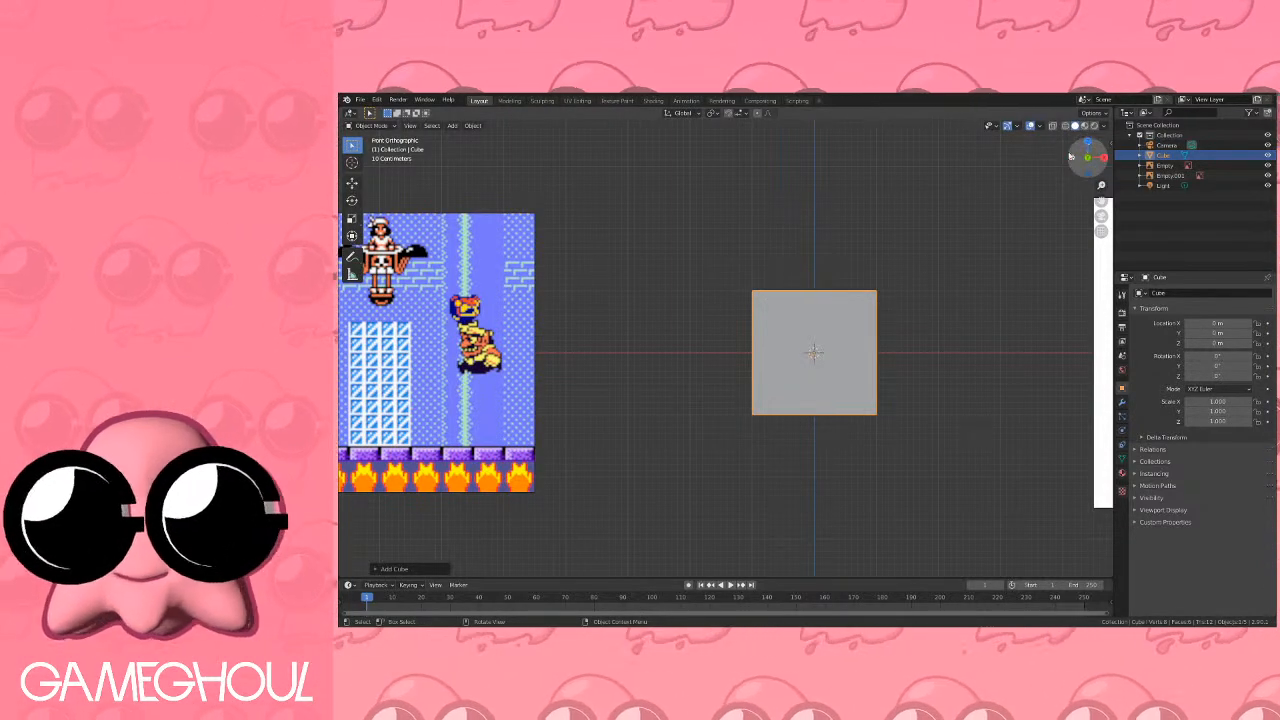
scroll(825, 261, "down", 4)
key("Delete")
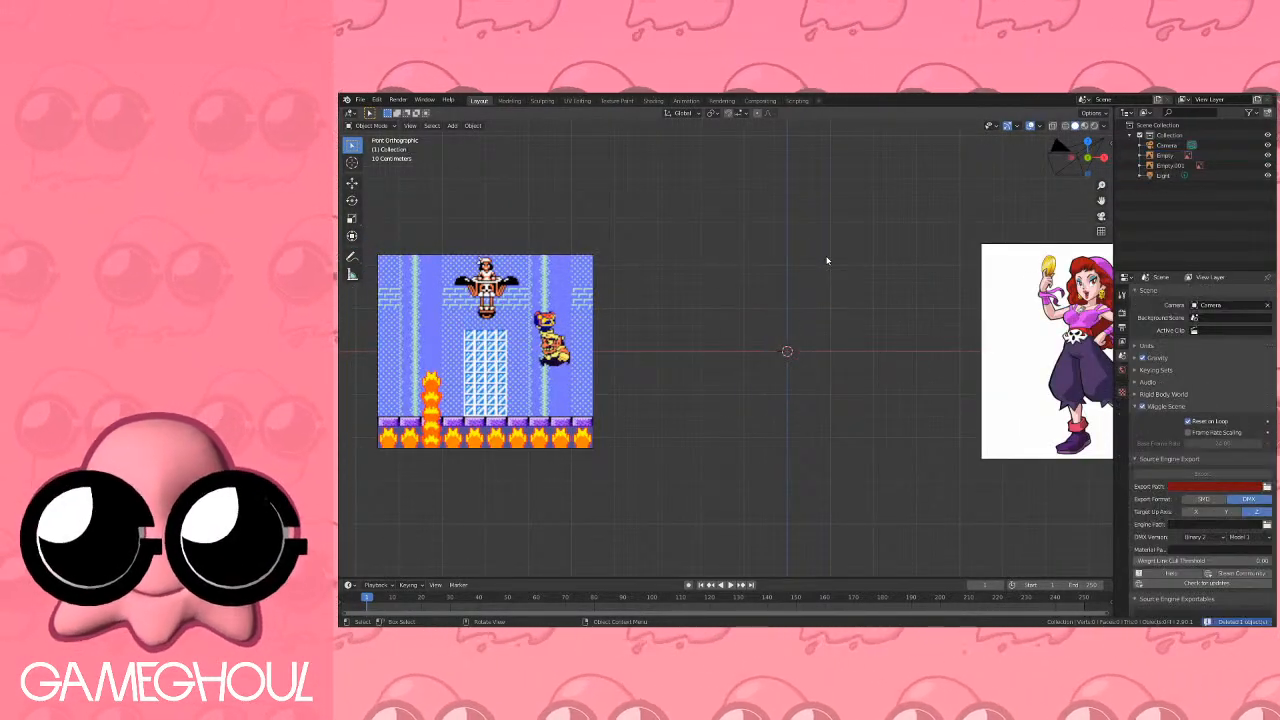
Add a cylinder mesh at the origin with 14 vertices.
key("shift+a")
mouse_move(840, 266)
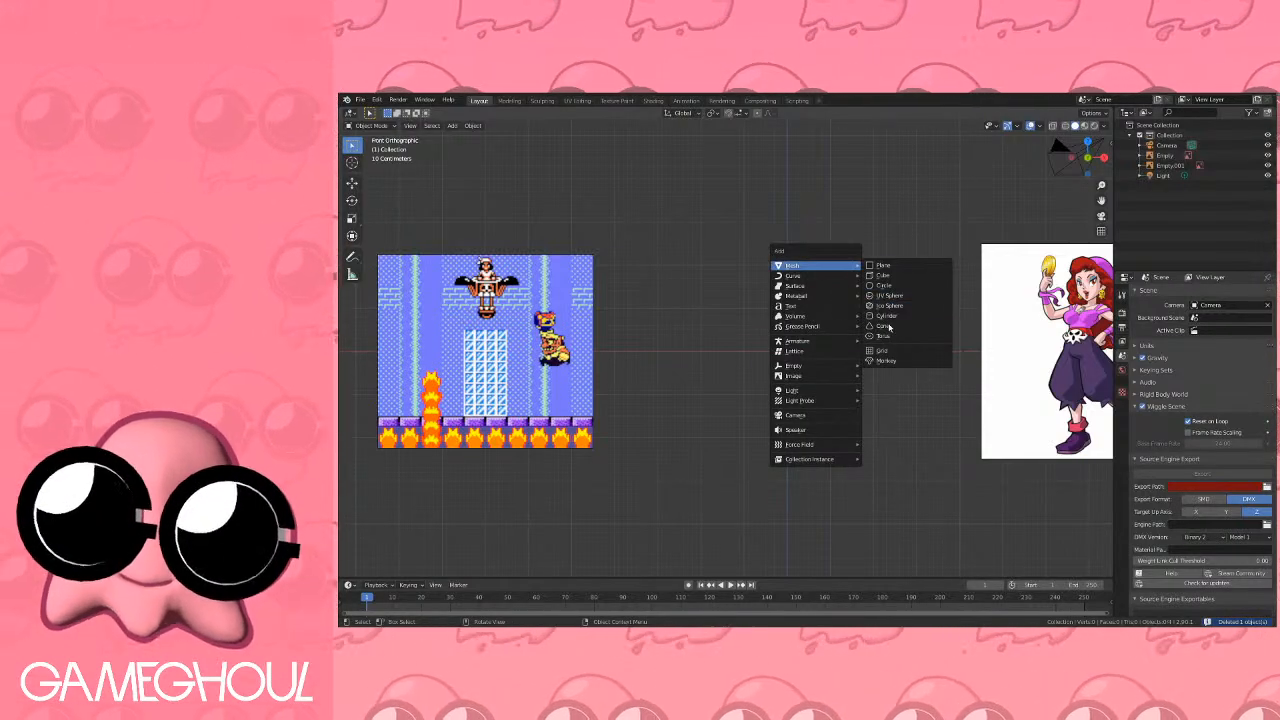
left_click(889, 318)
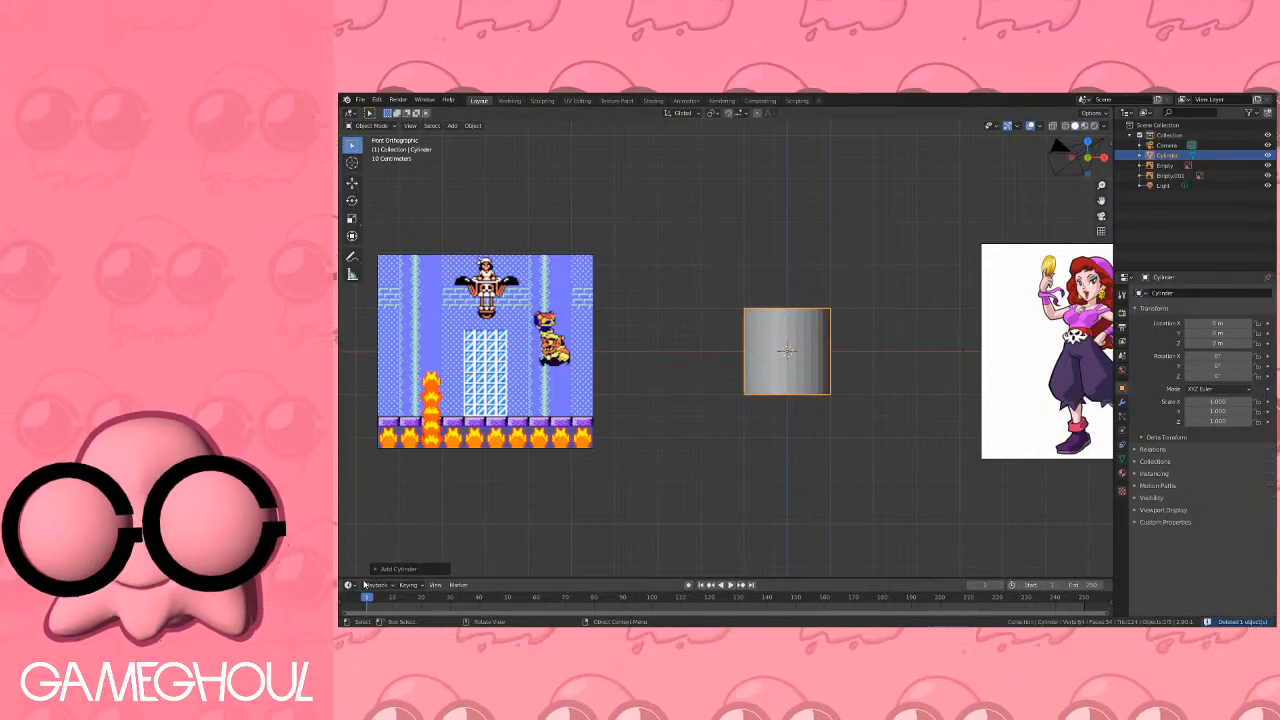
left_click(383, 570)
left_click(466, 447)
type("10")
key("Return")
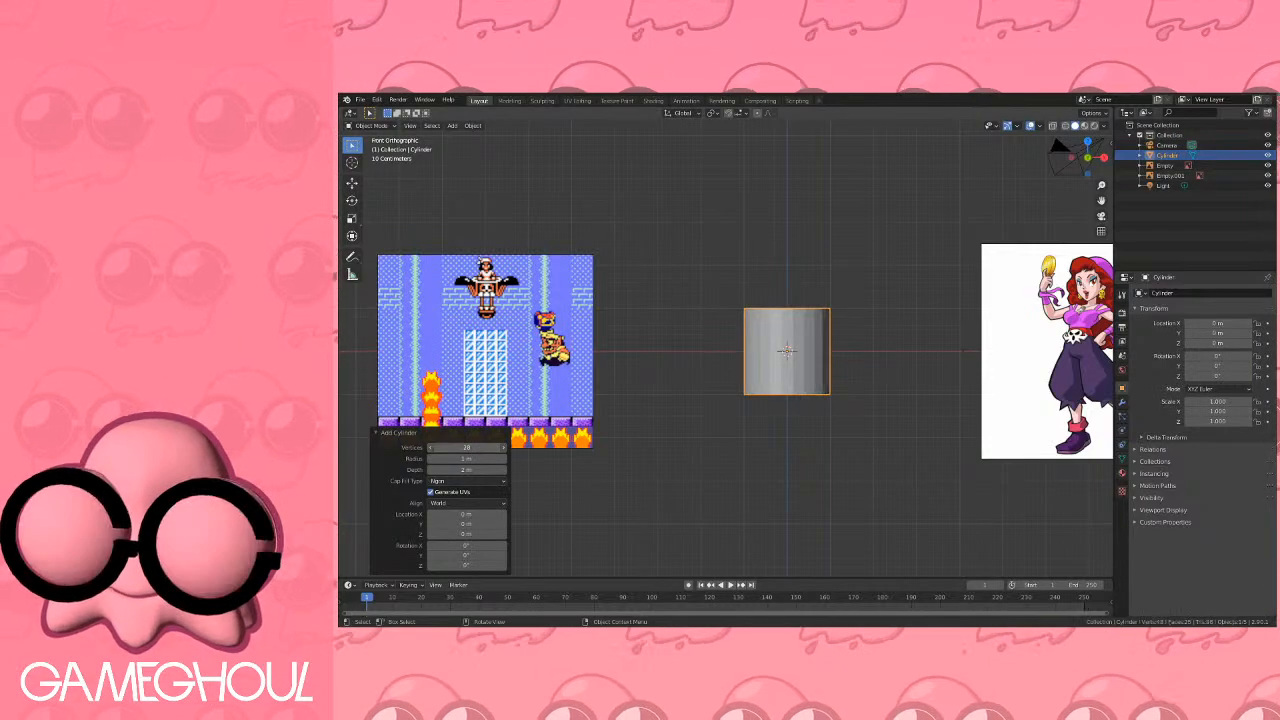
left_click(503, 447)
left_click(503, 447)
left_click(503, 447)
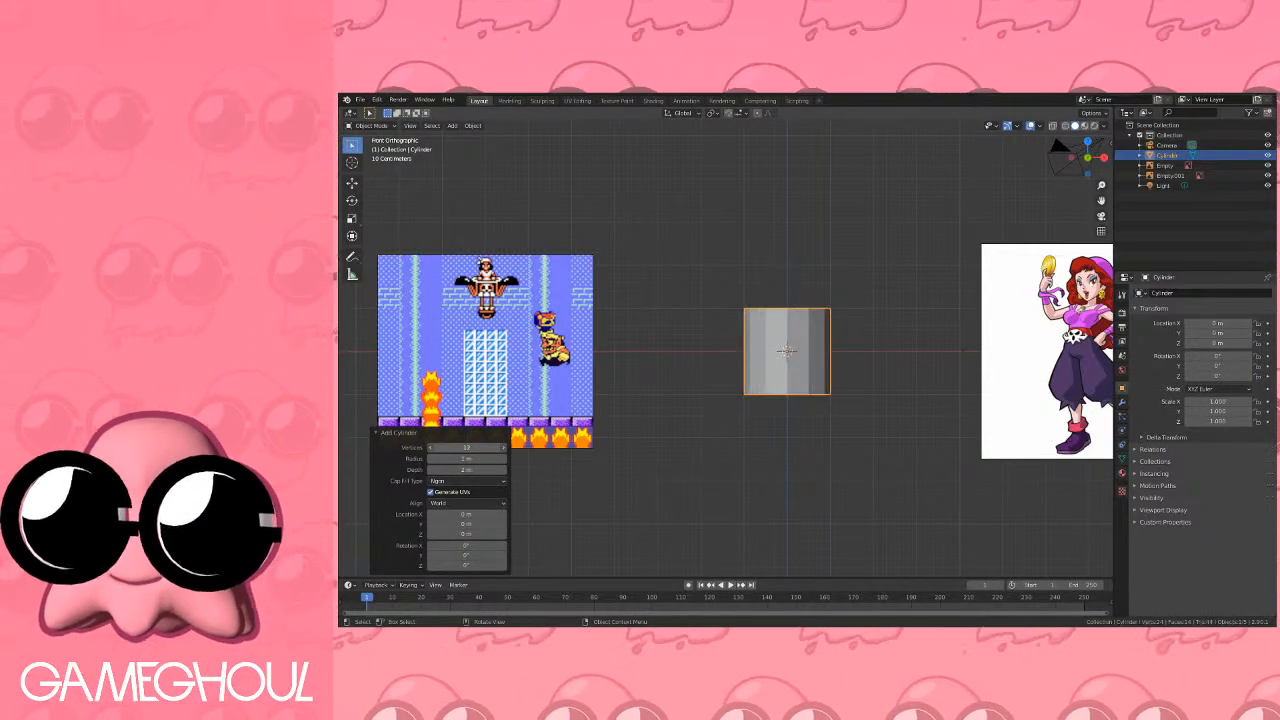
left_click(503, 447)
left_click(503, 447)
middle_click_drag(800, 324, 797, 370)
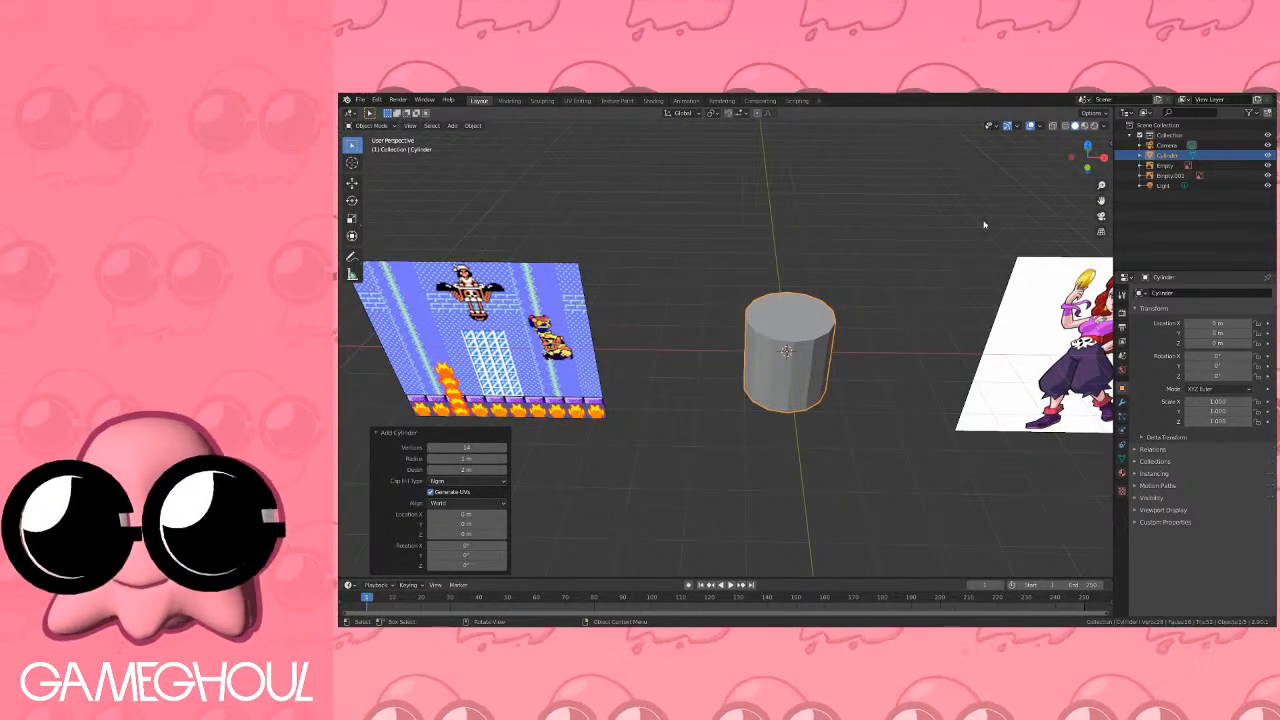
In Edit Mode, flatten the whole cylinder to 0.4 along its local Z axis in front view.
left_click(1092, 167)
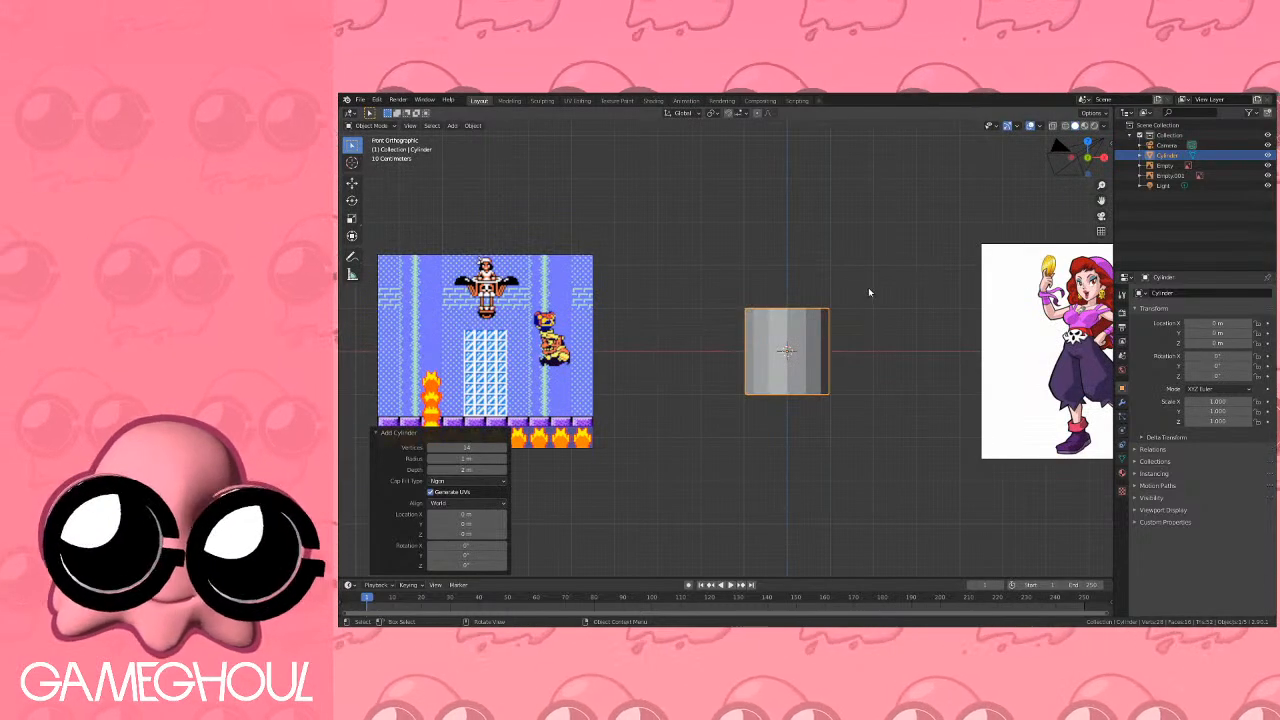
key("Tab")
scroll(870, 330, "up", 2)
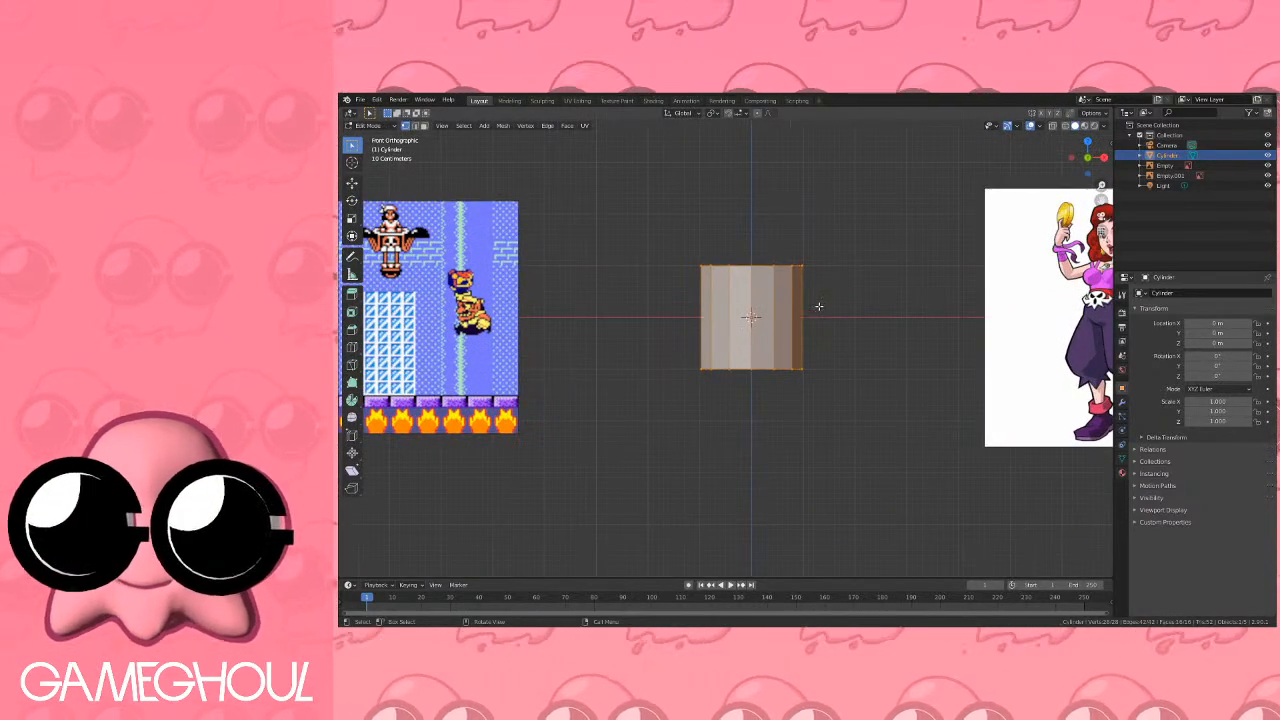
key("s")
key("z")
key("z")
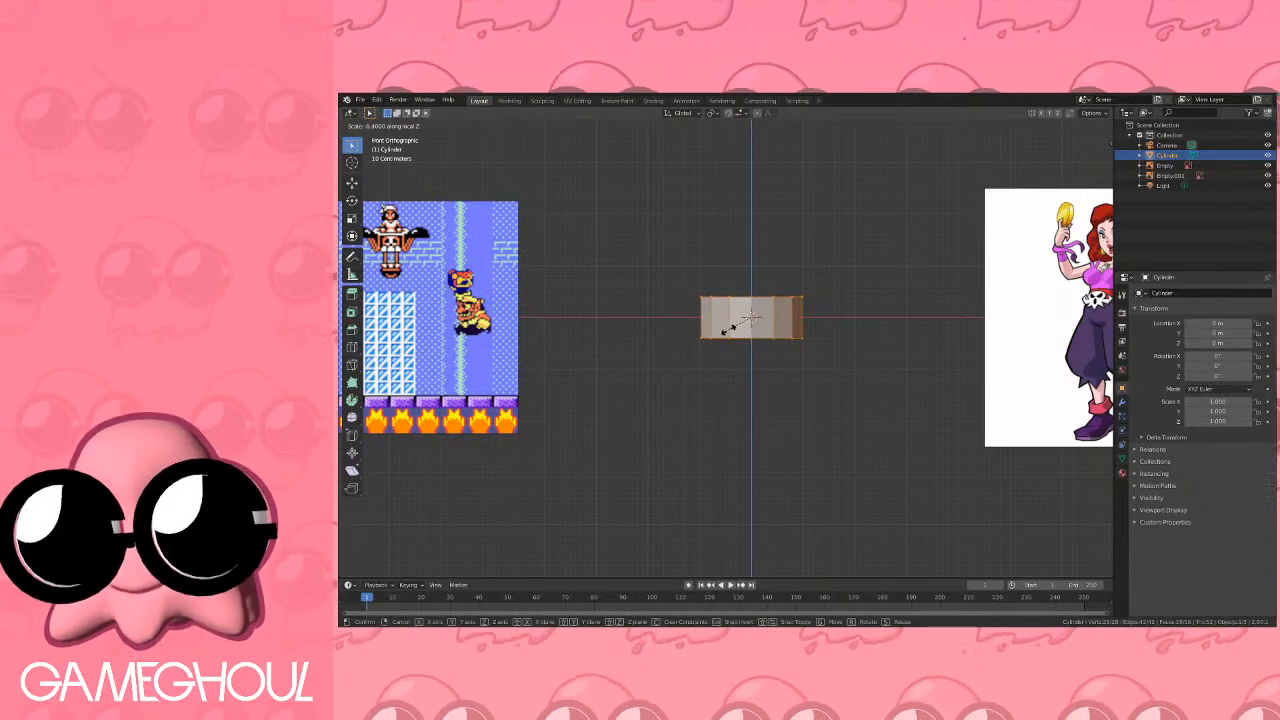
left_click(729, 330)
scroll(729, 330, "up", 1)
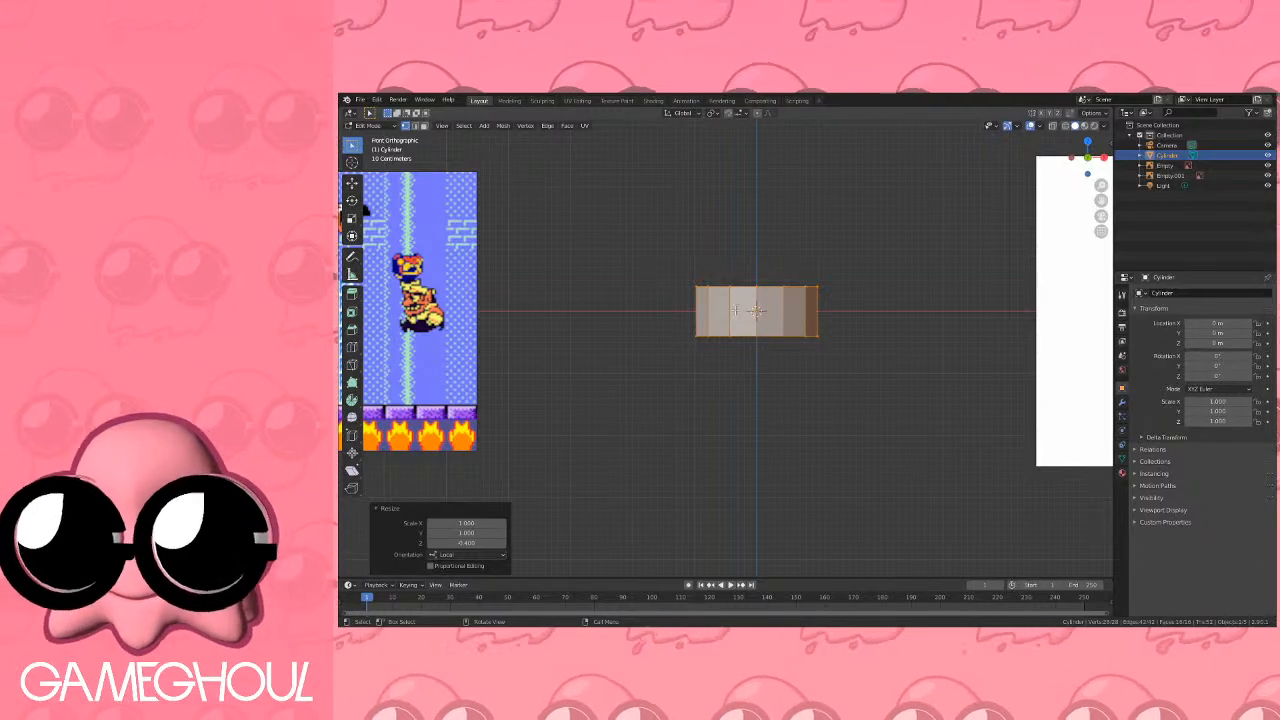
Move the cylinder's bottom face down 0.4 m and scale it to 0.8 to taper the sides.
middle_click_drag(735, 310, 755, 322)
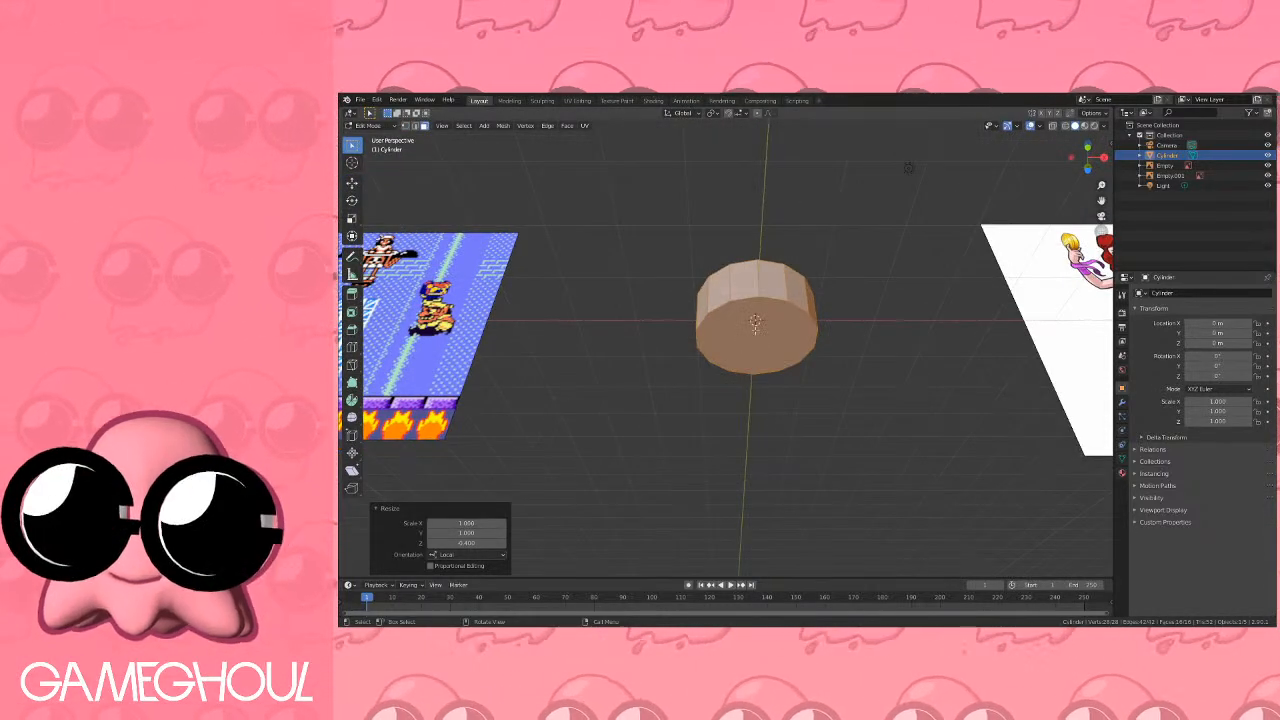
left_click(755, 329)
left_click(1052, 128)
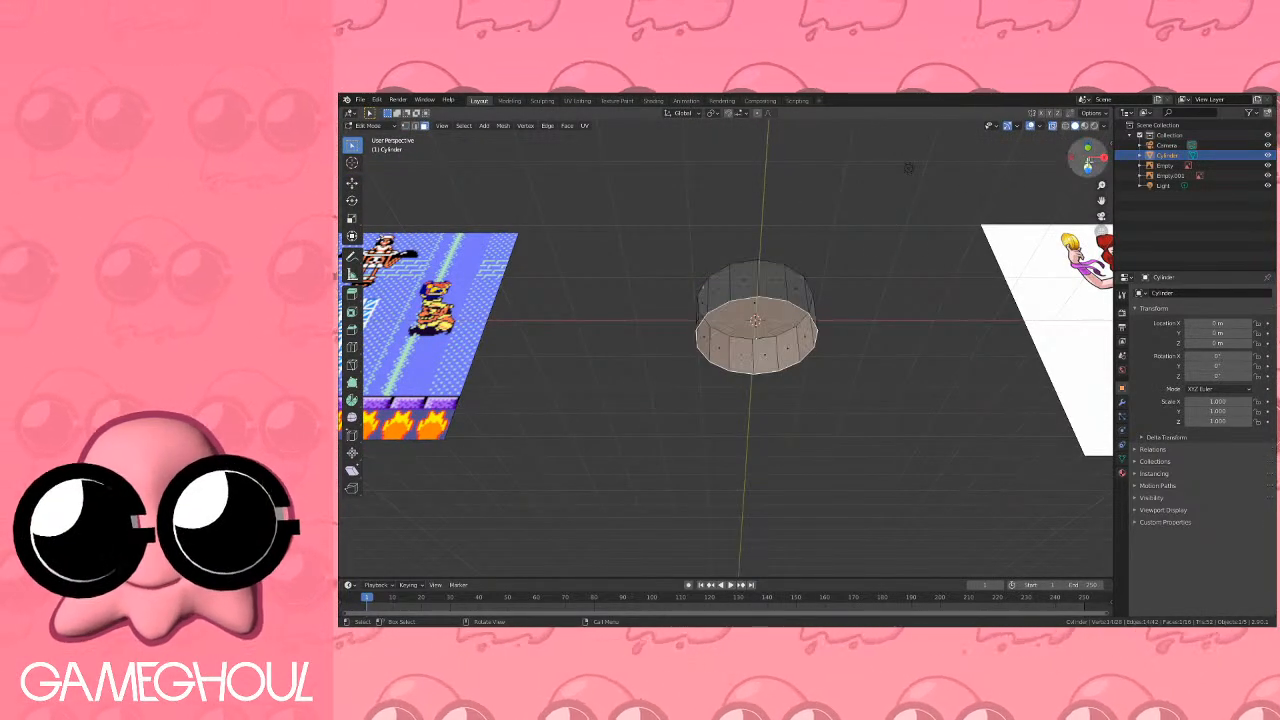
left_click(1088, 164)
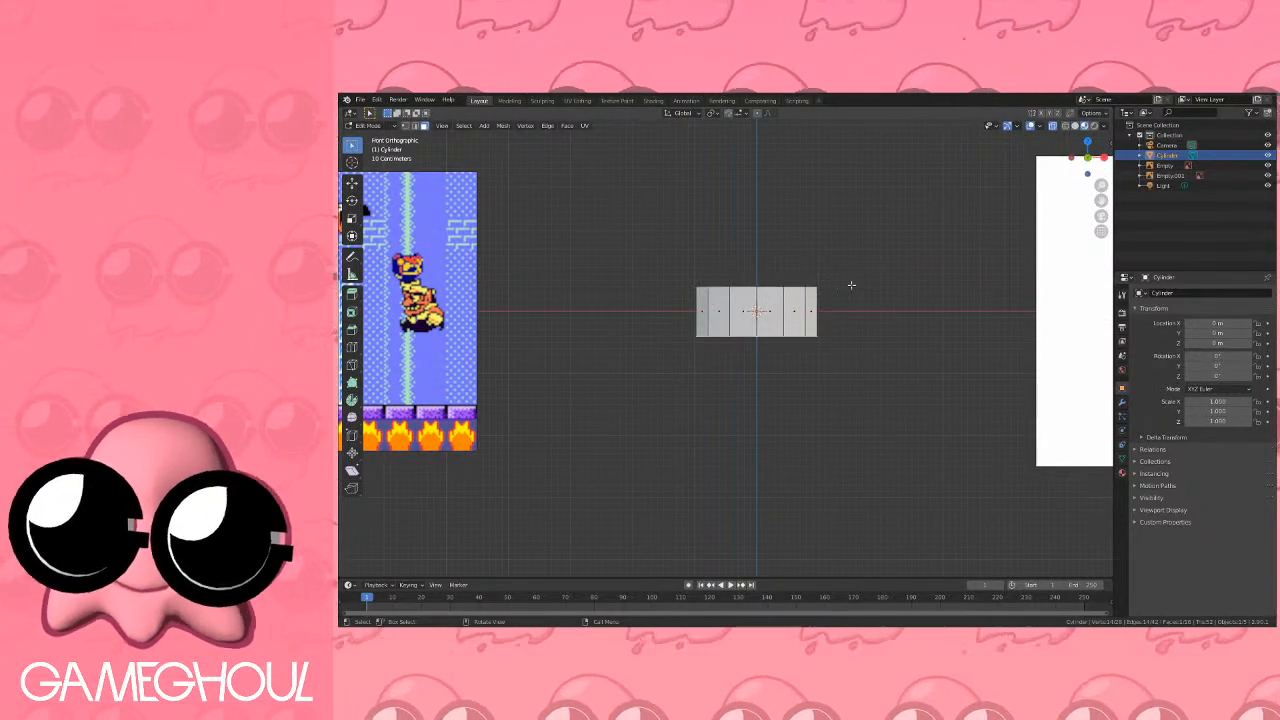
scroll(800, 285, "down", 1)
middle_click_drag(741, 285, 801, 287, "shift")
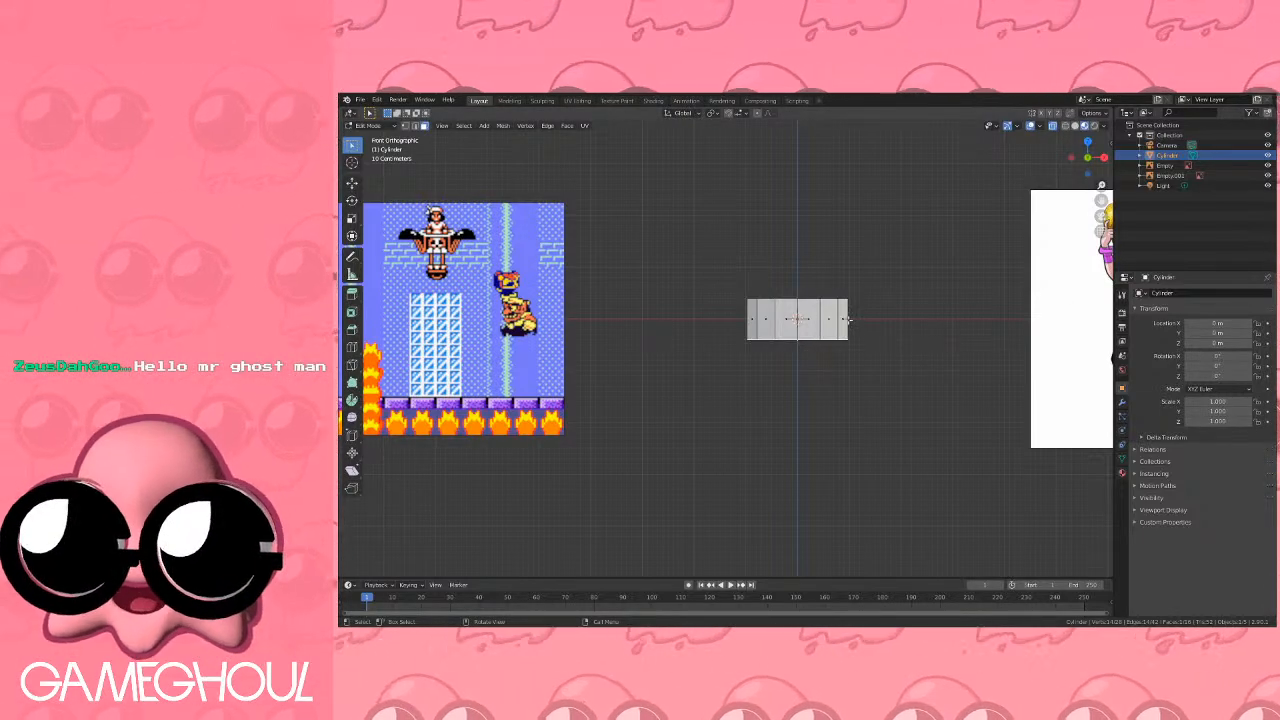
mouse_move(812, 348)
middle_mouse_down("shift")
mouse_move(795, 313)
mouse_move(825, 337)
middle_mouse_up("shift")
scroll(806, 327, "up", 1)
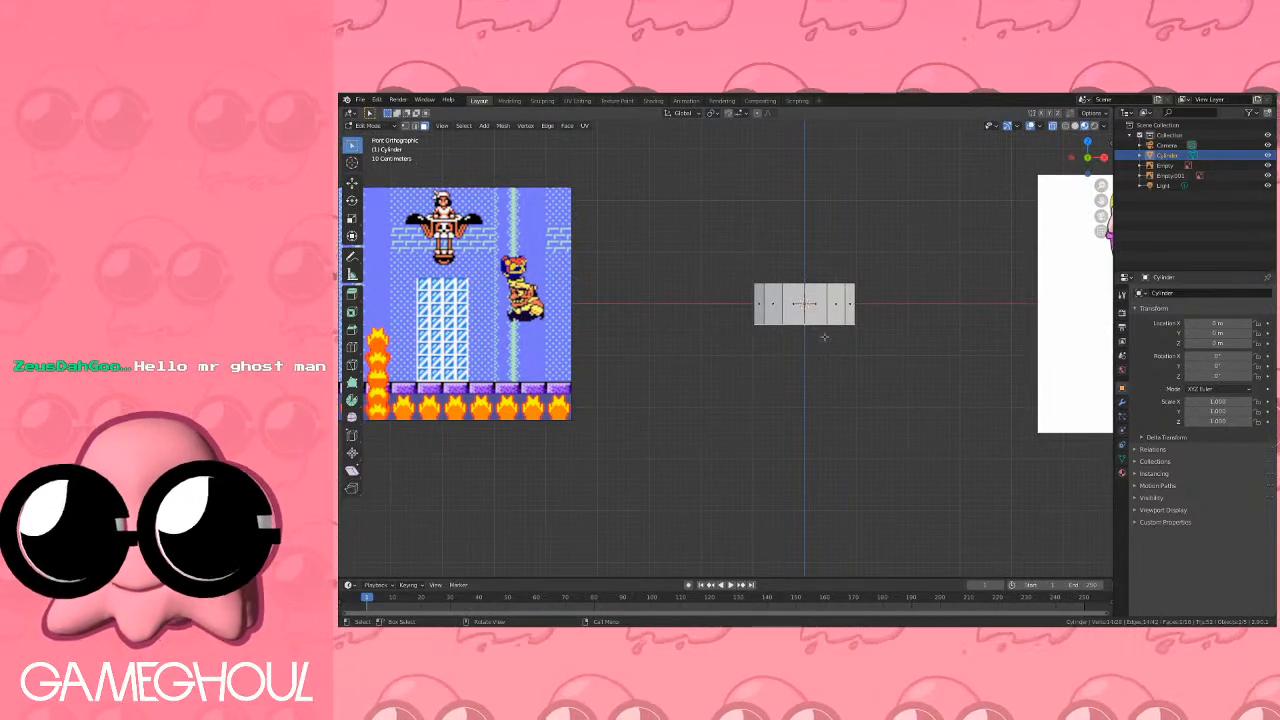
scroll(823, 335, "up", 1)
key("KP_1")
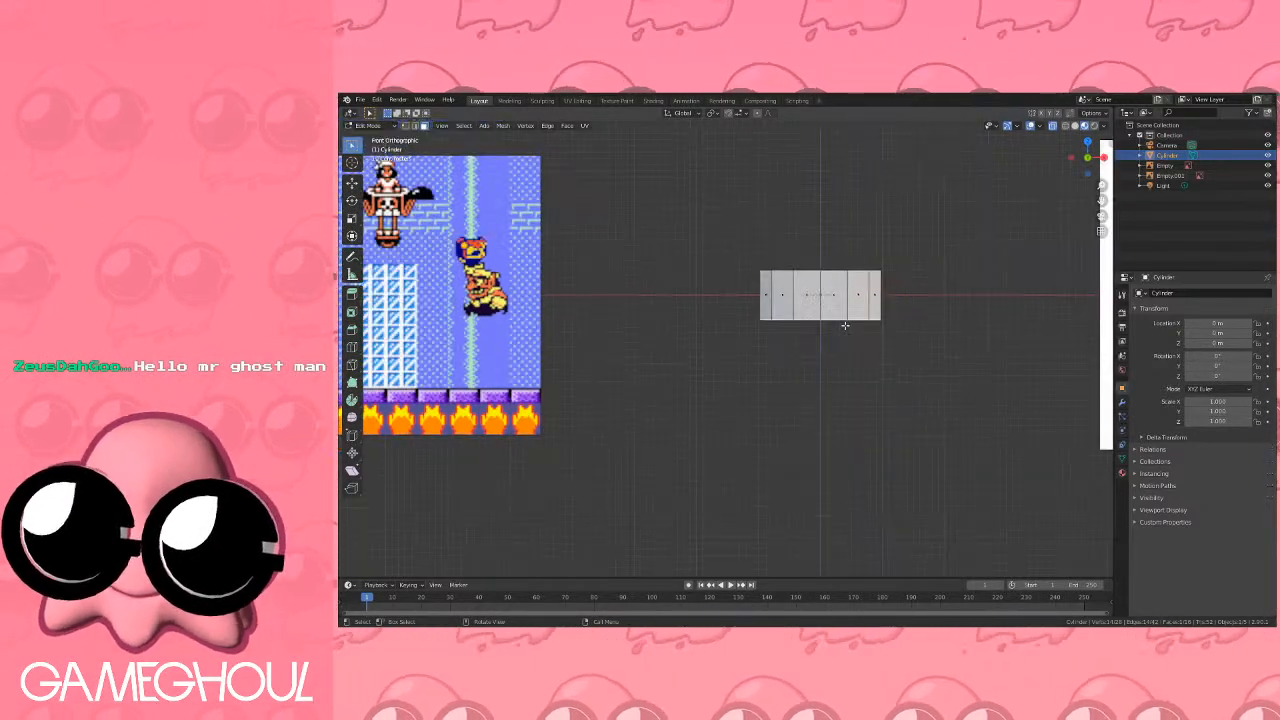
key("g")
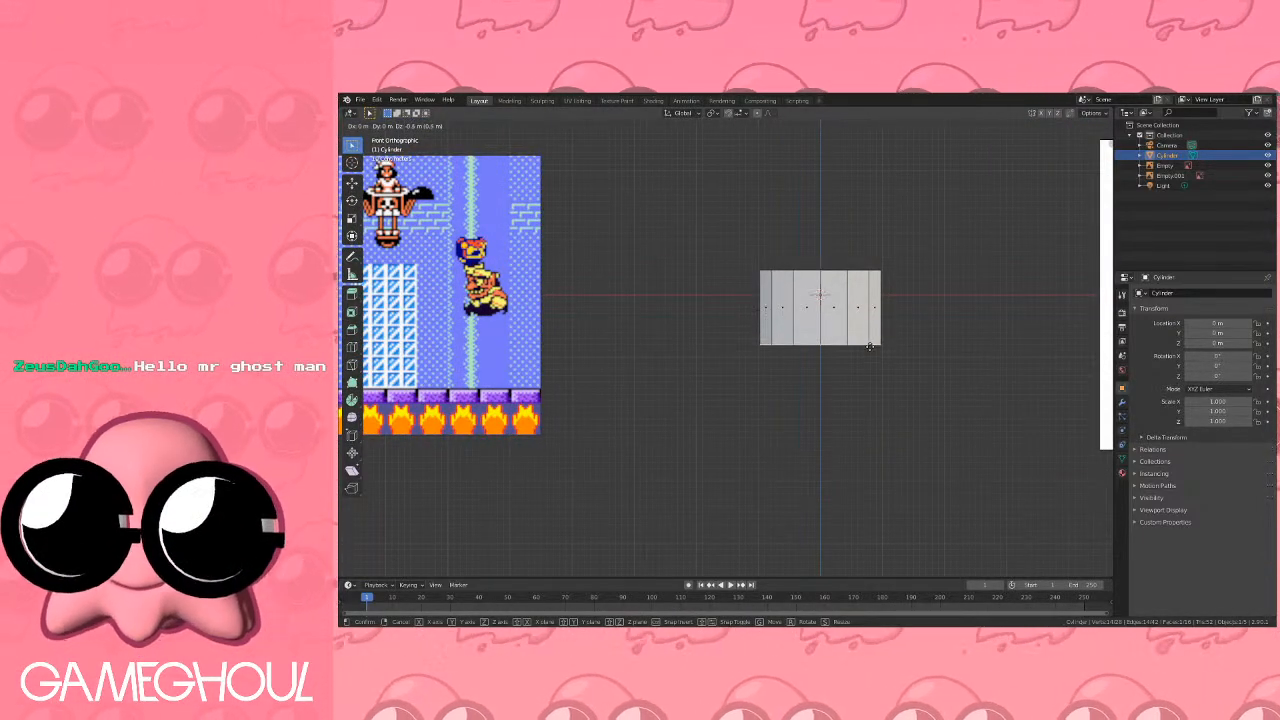
left_click(870, 345)
key("s")
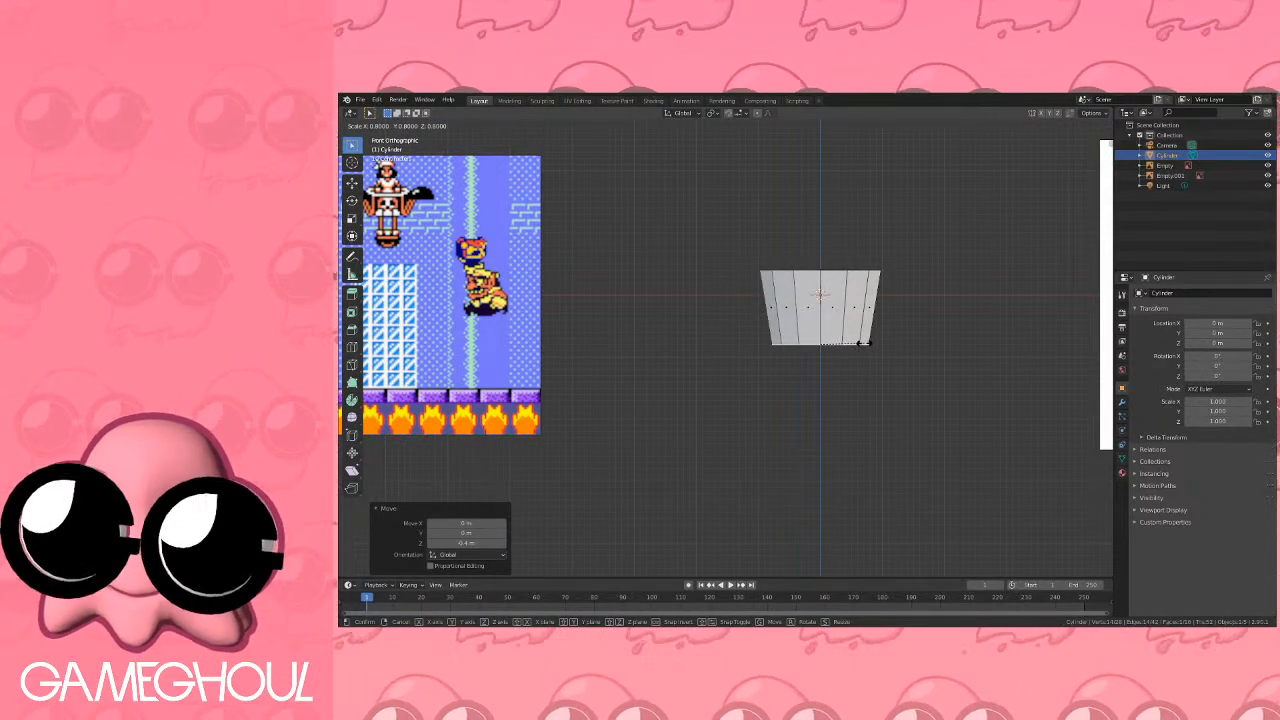
left_click(870, 340)
Return to Object Mode and scale the whole tapered cylinder up by 1.3.
key("Tab")
key("s")
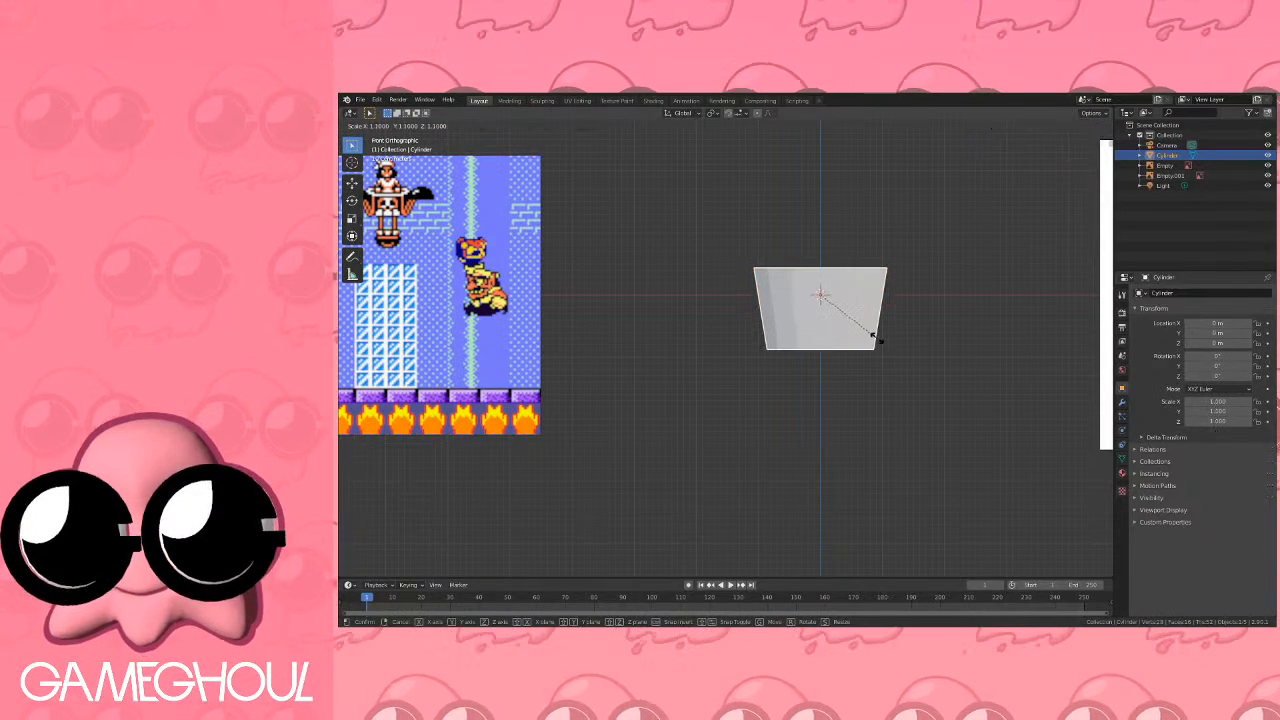
left_click(893, 347)
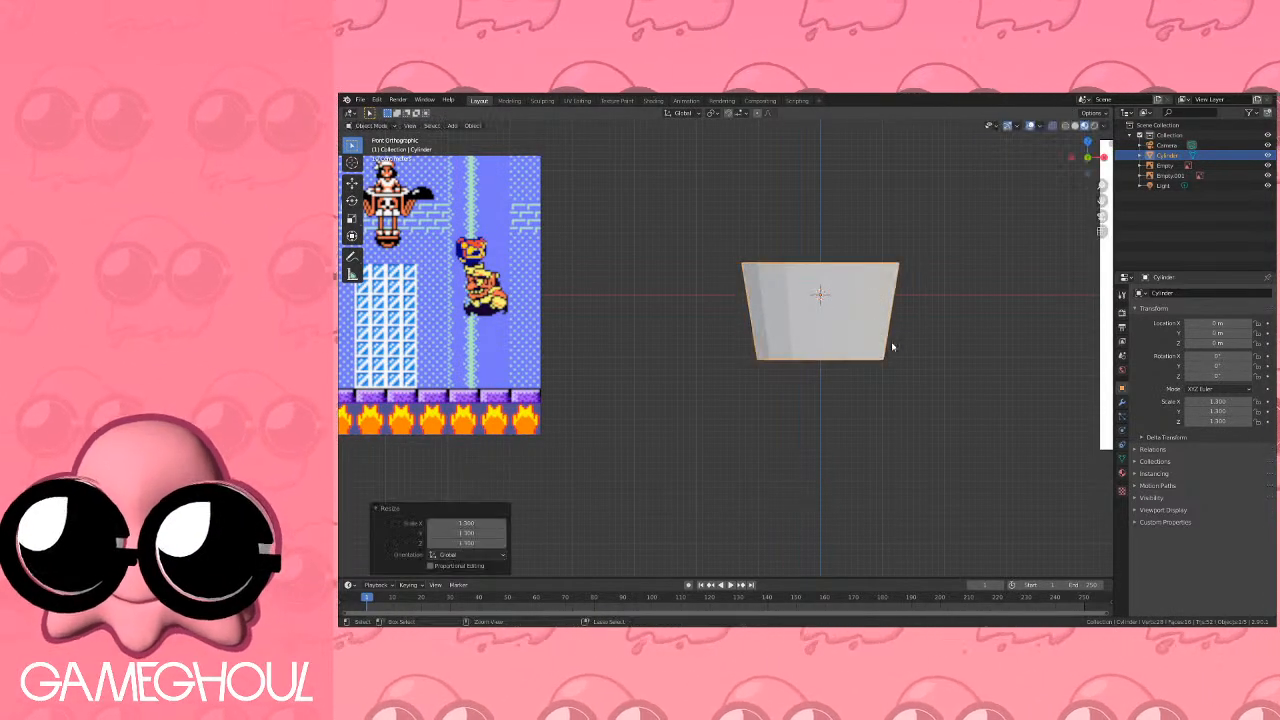
In Edit Mode, lower the tapered cylinder's top face by 0.5 m along the Z axis.
key("Tab")
key("g")
key("z")
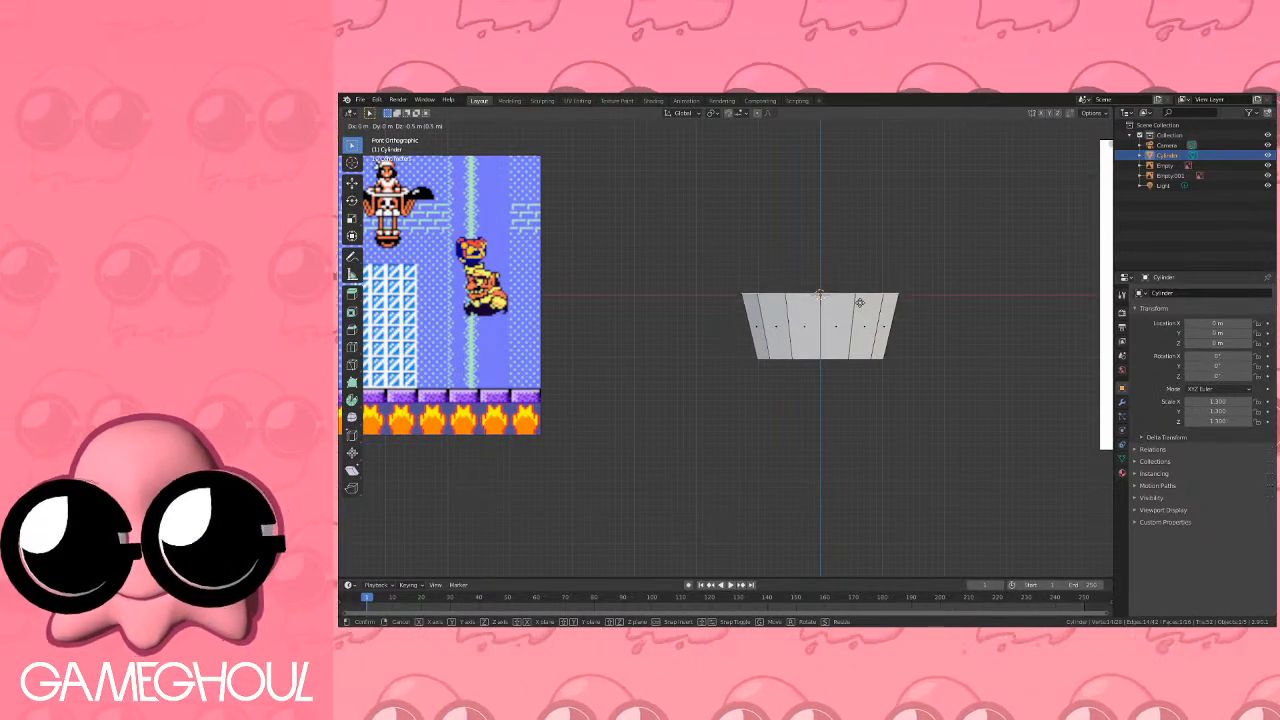
left_click(859, 300)
Extrude the top face up 0.4 m and scale it to 0.9 to narrow the rim.
key("e")
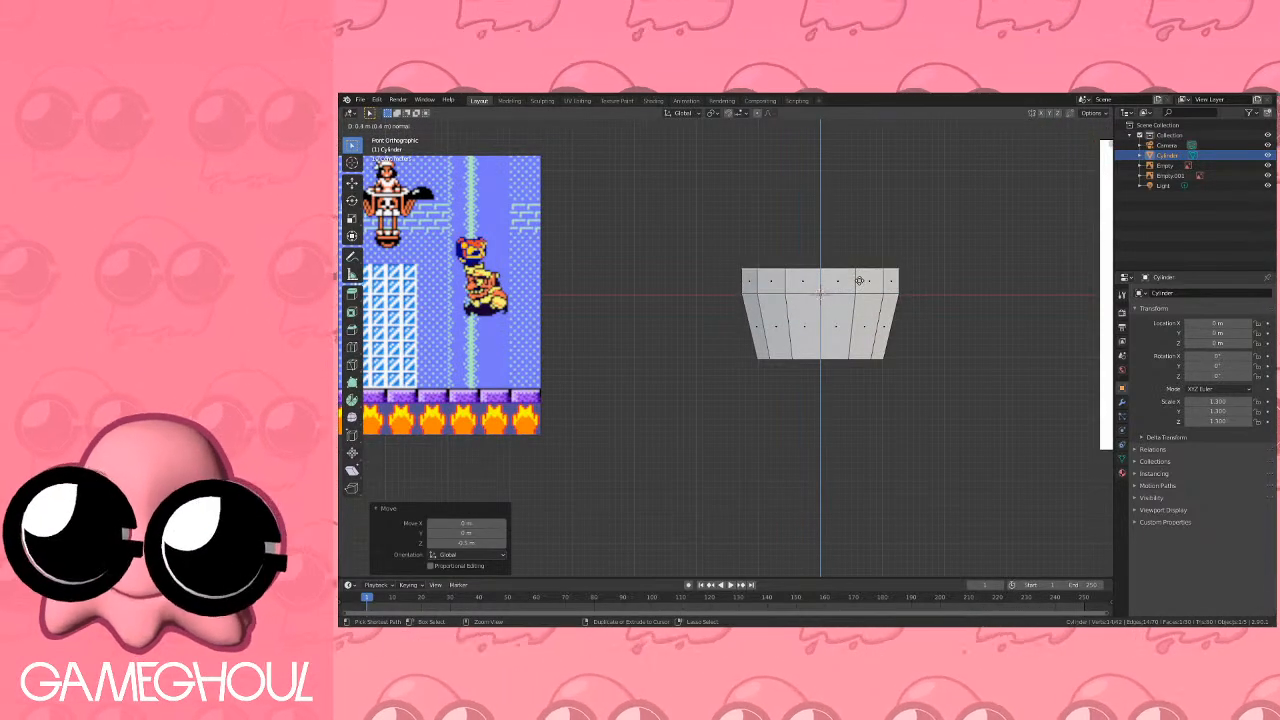
left_click(859, 281, "ctrl")
key("s")
left_click(855, 280, "ctrl")
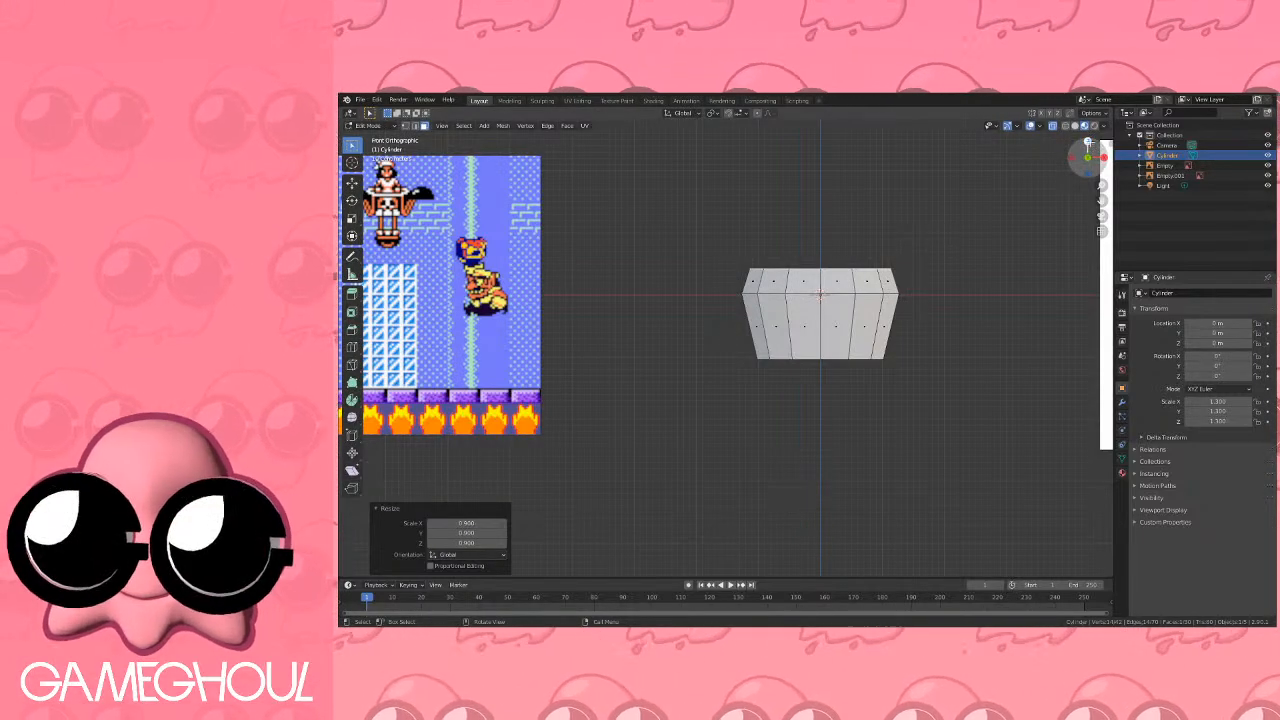
left_click(1087, 143)
key("i")
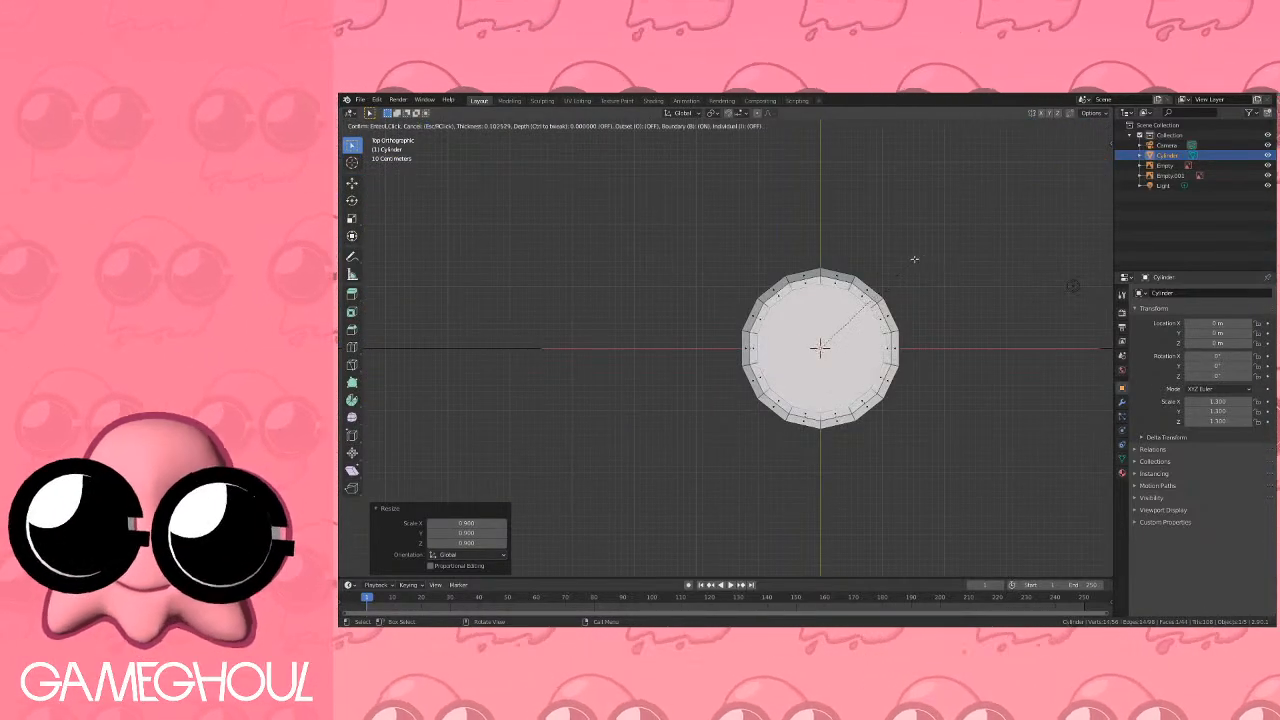
right_click(915, 259)
key("ctrl+z")
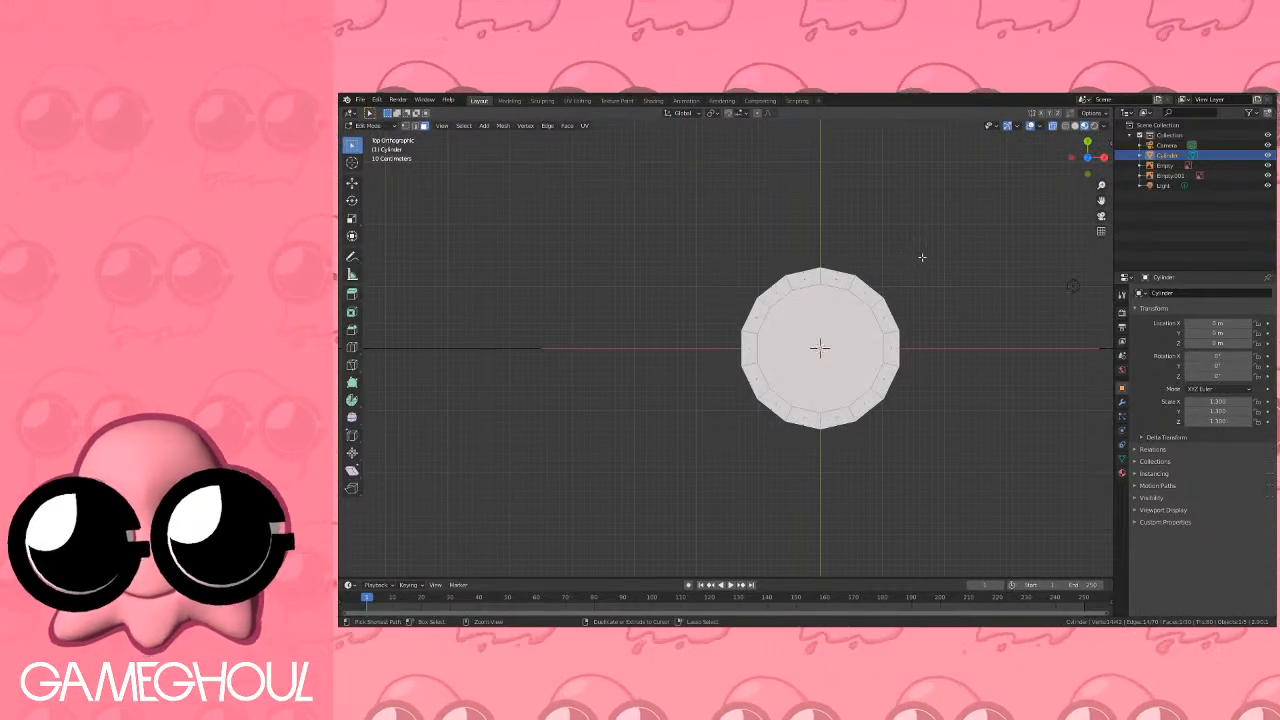
left_click(1087, 174)
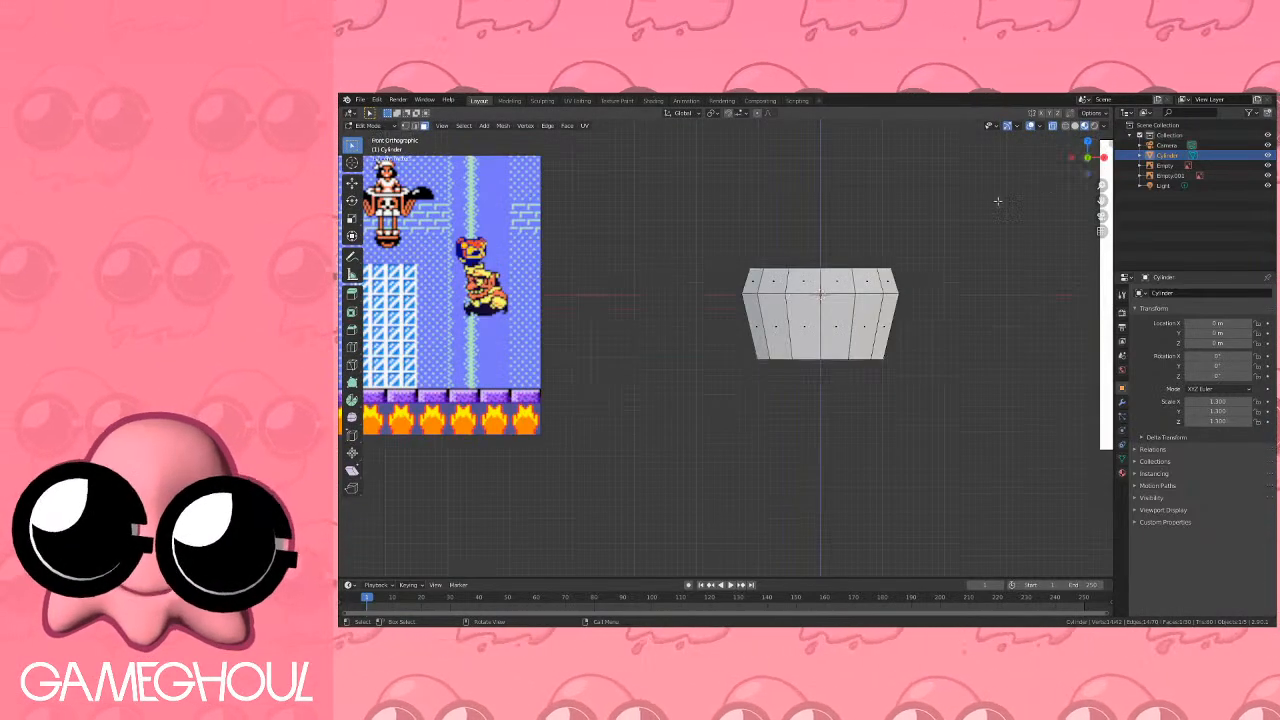
In top view, extrude the top face in place and scale it to 0.8 to form an inner rim.
left_click(1087, 143)
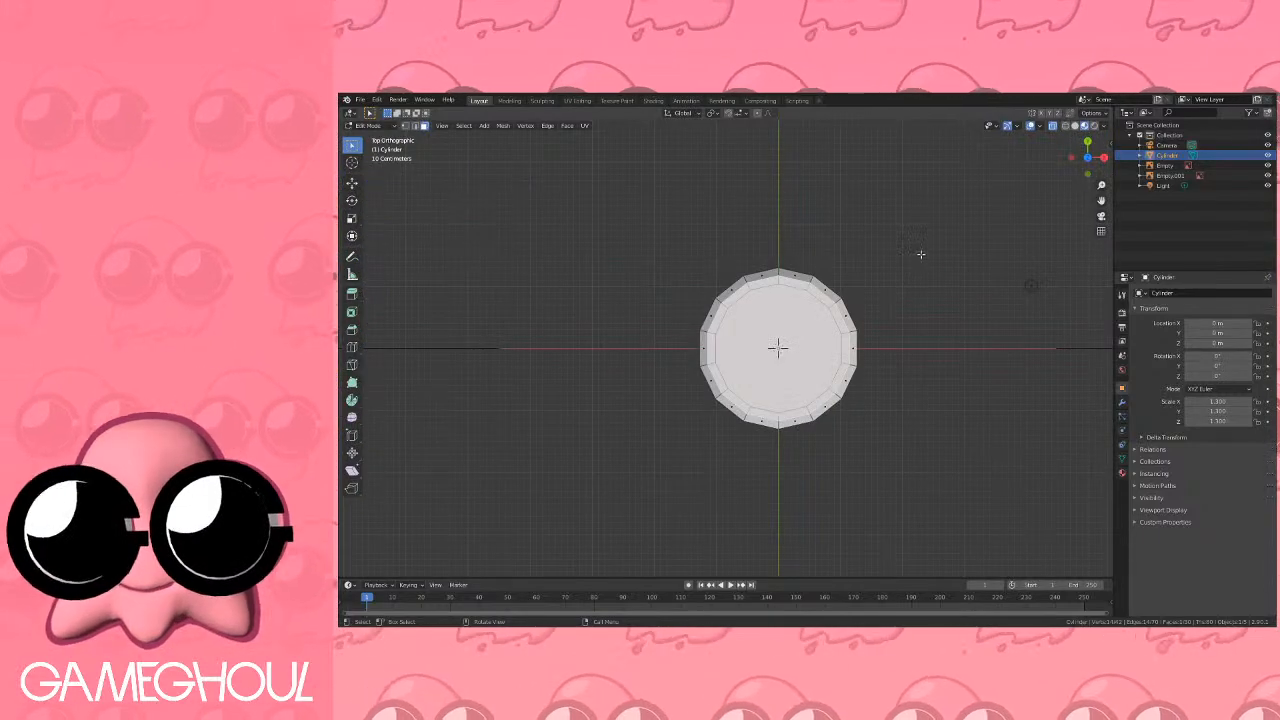
key("e")
right_click(925, 224)
key("s")
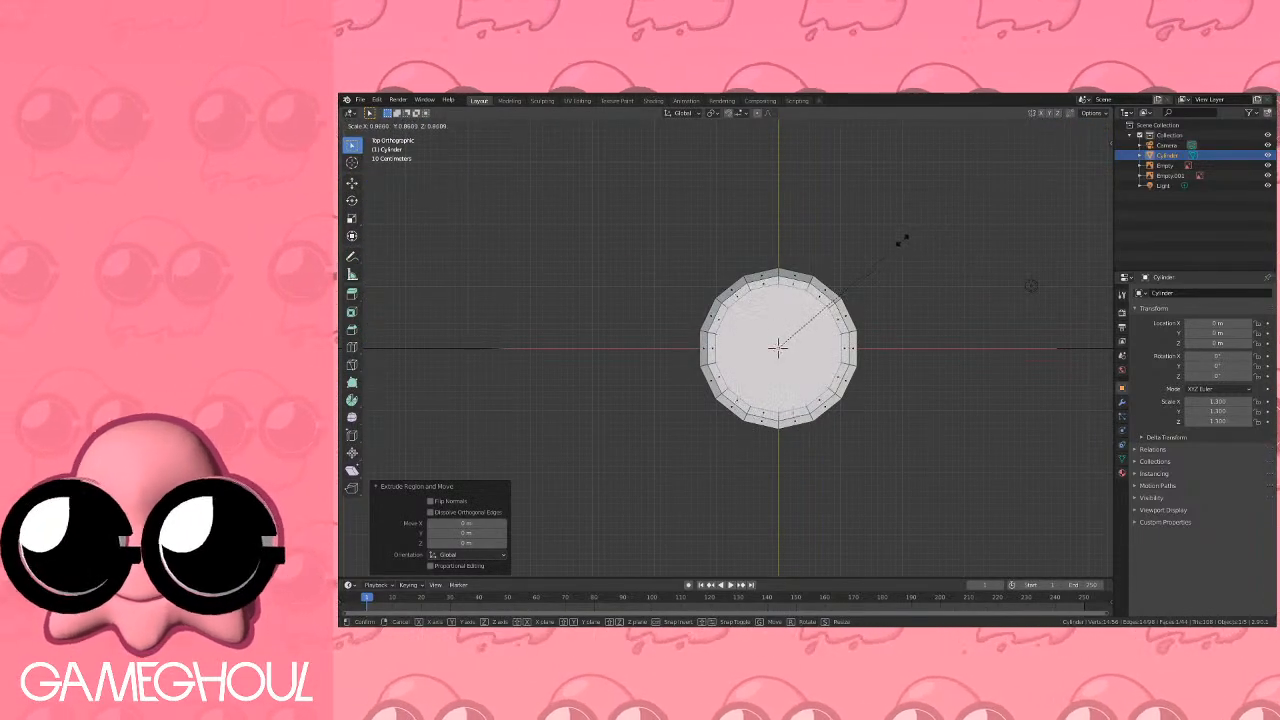
left_click(892, 245)
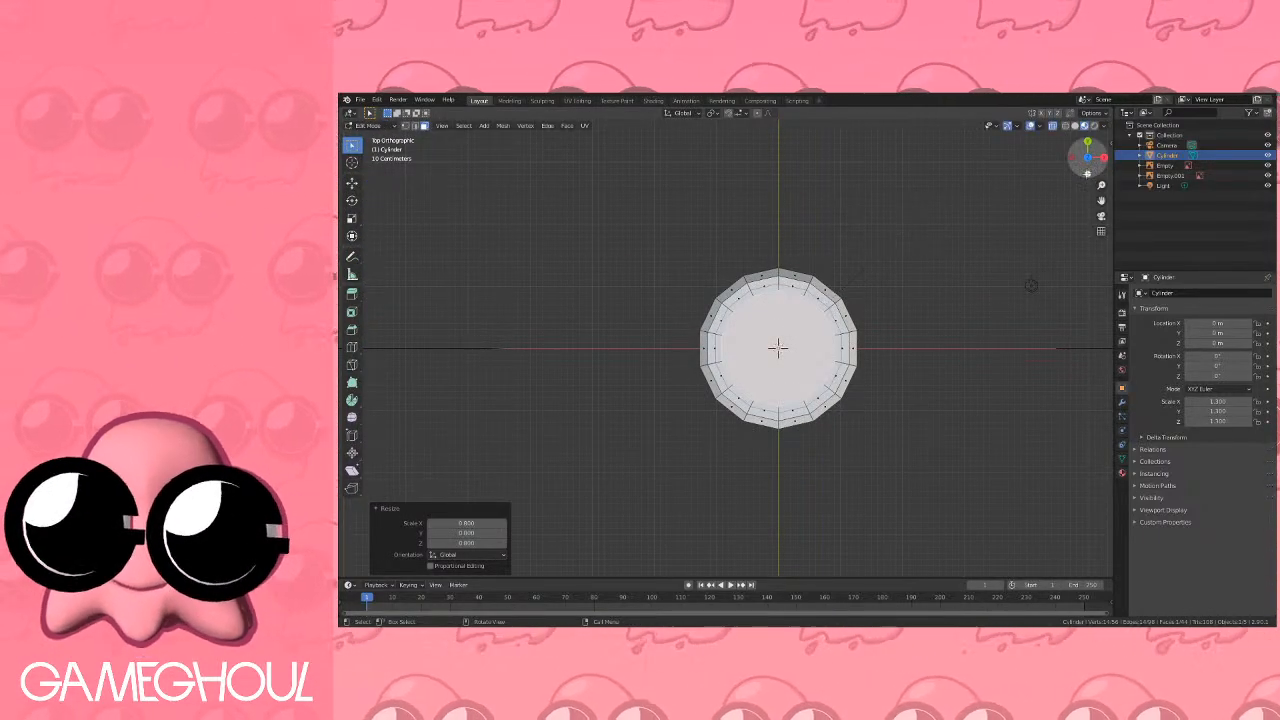
In front view, extrude the inner top face down 0.9 m, scale it slightly smaller to hollow the body, and return to Object Mode.
left_click(1087, 174)
middle_click_drag(889, 240, 872, 255, "shift")
scroll(871, 258, "up", 2)
key("e")
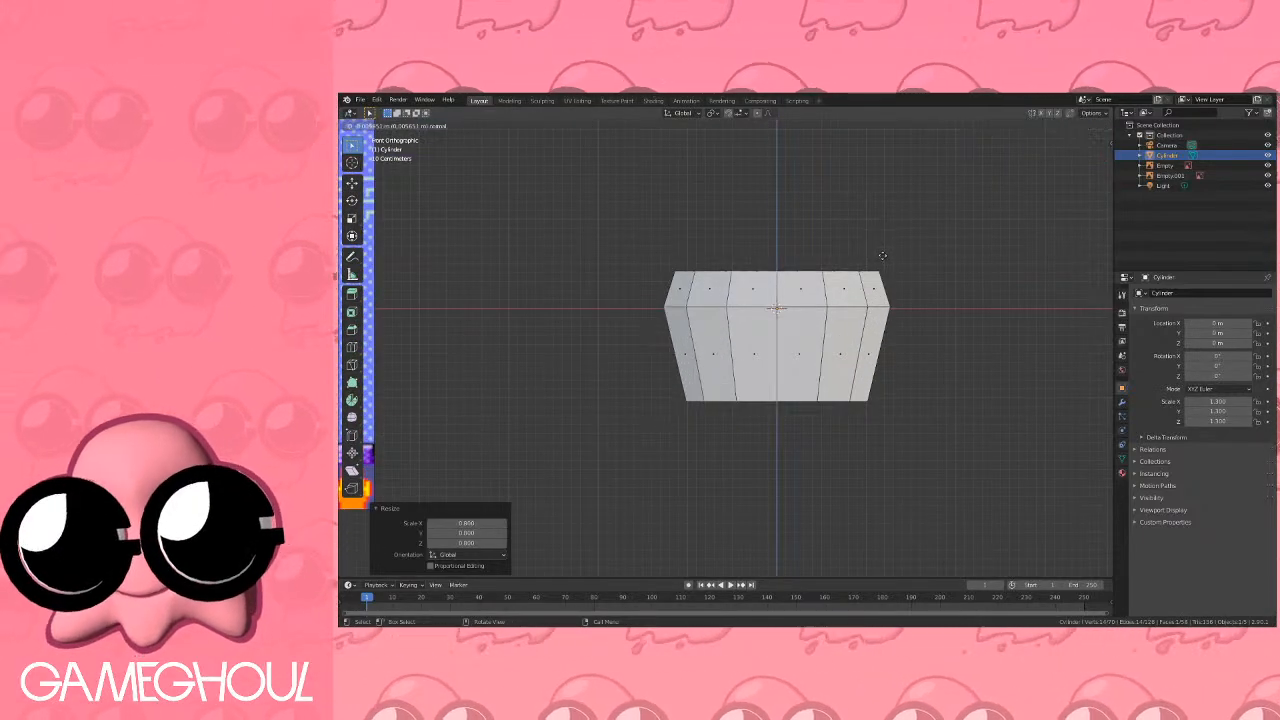
left_click(880, 332)
key("s")
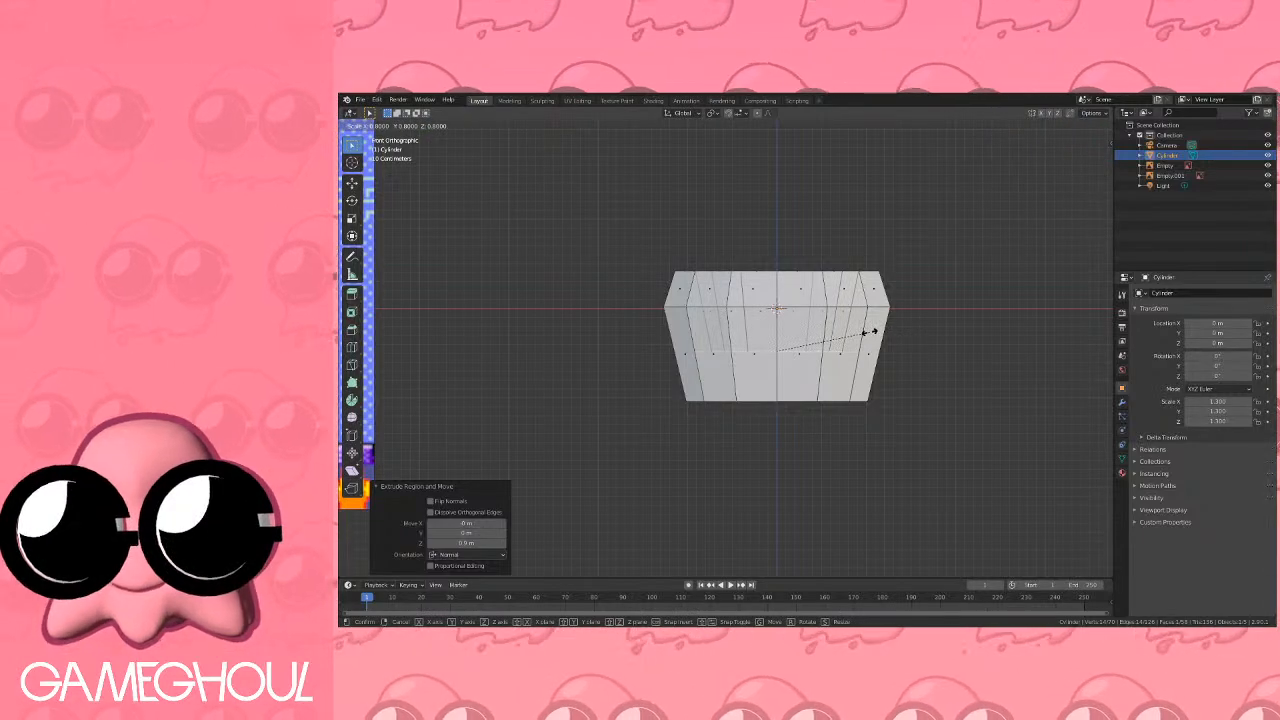
left_click(880, 330)
key("Tab")
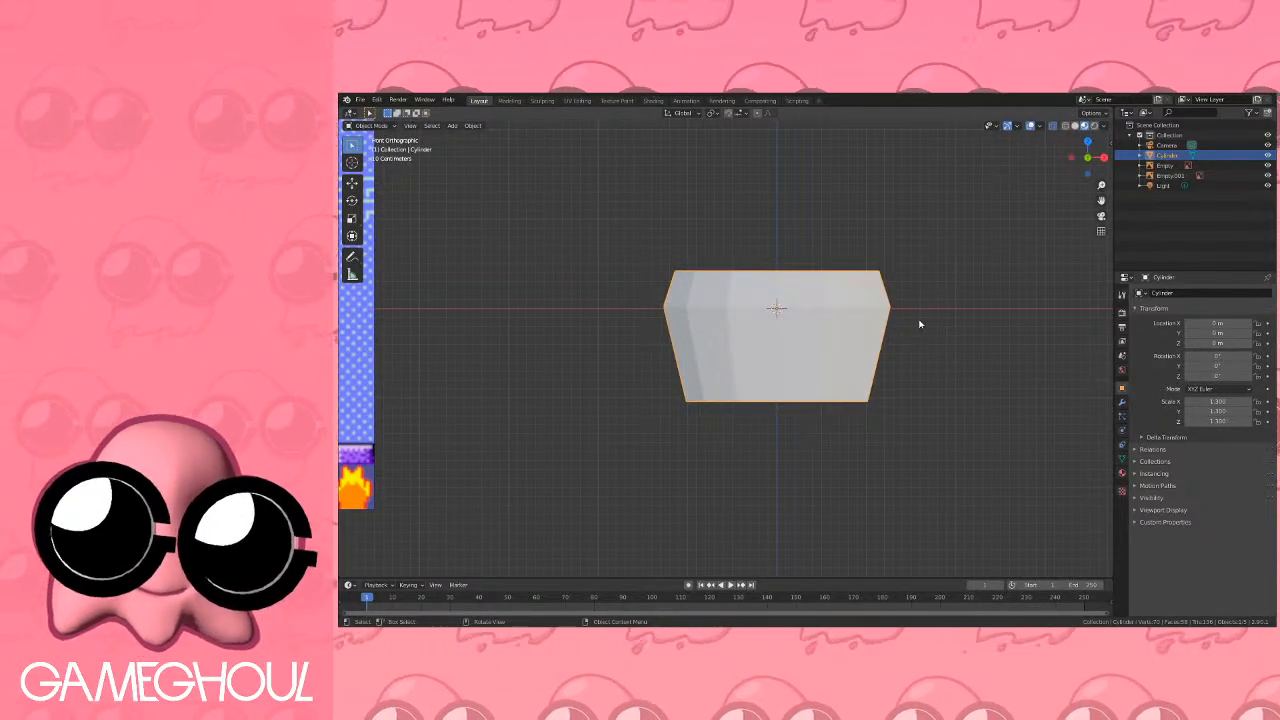
In Edit Mode, duplicate the body's bottom face and place the copy 0.6 m straight below it.
middle_click_drag(849, 333, 929, 330, "shift")
scroll(952, 318, "down", 1)
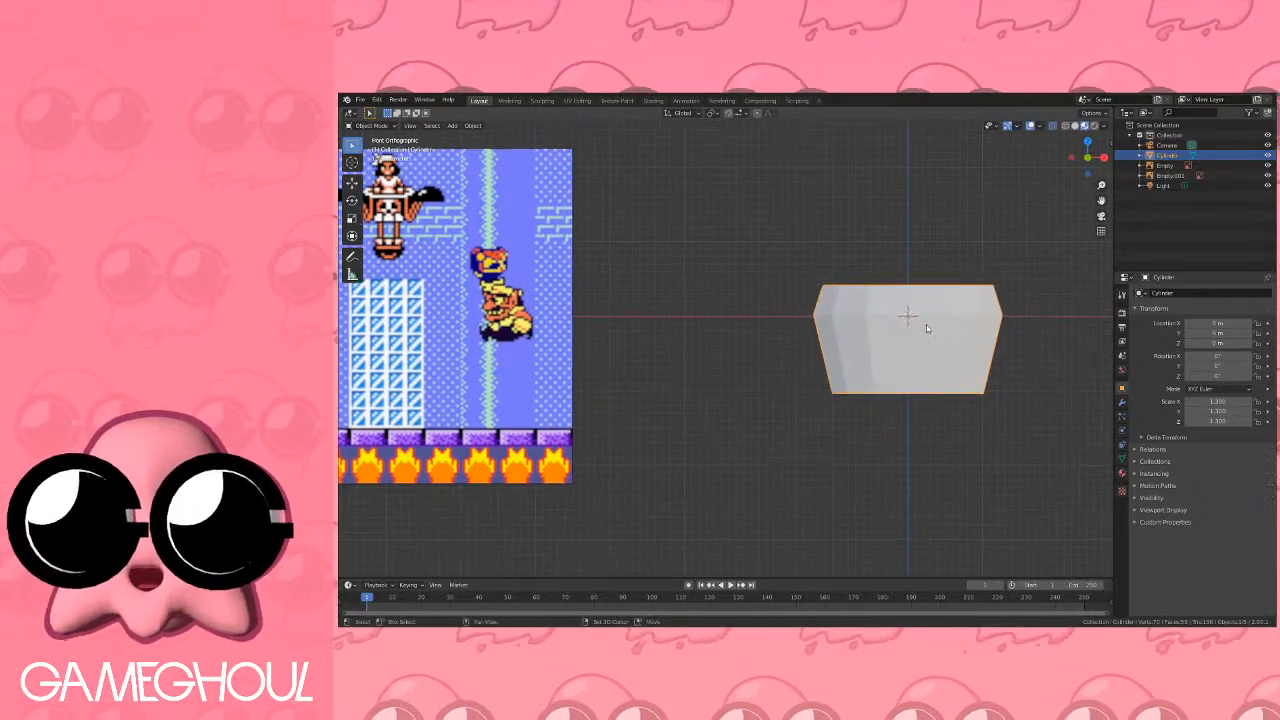
middle_click_drag(959, 370, 907, 347, "shift")
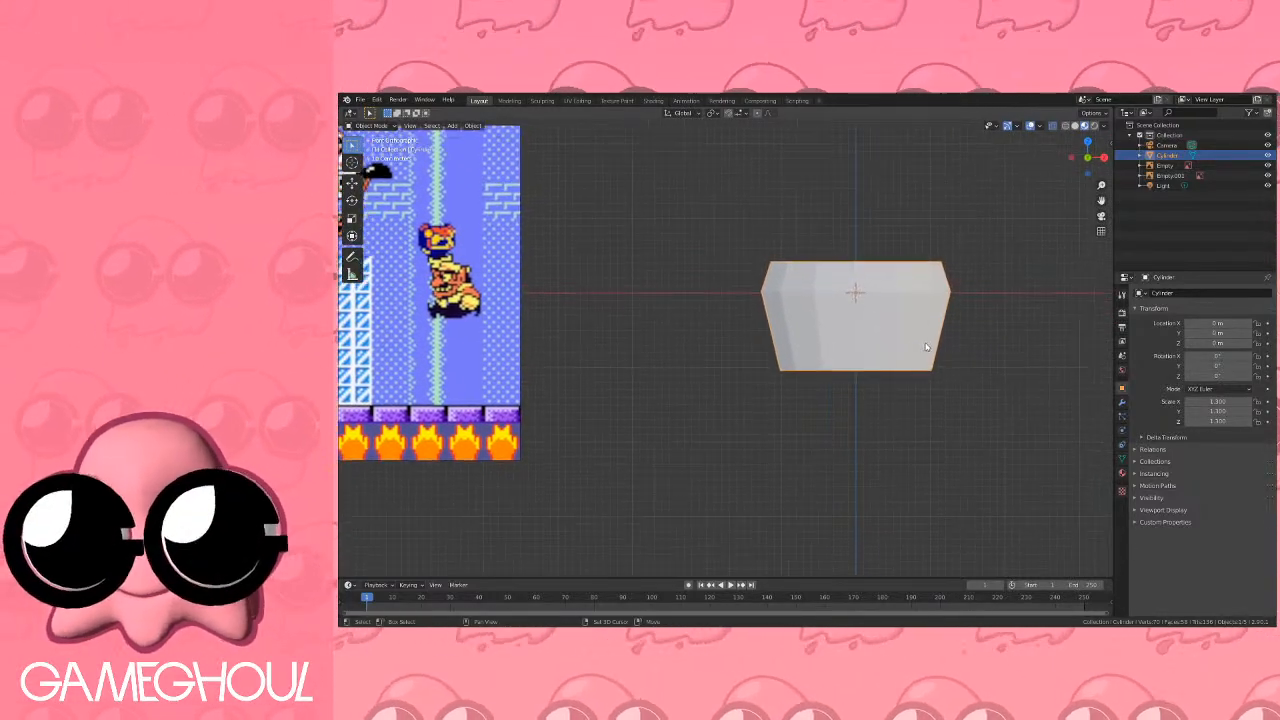
middle_click_drag(1010, 345, 917, 356)
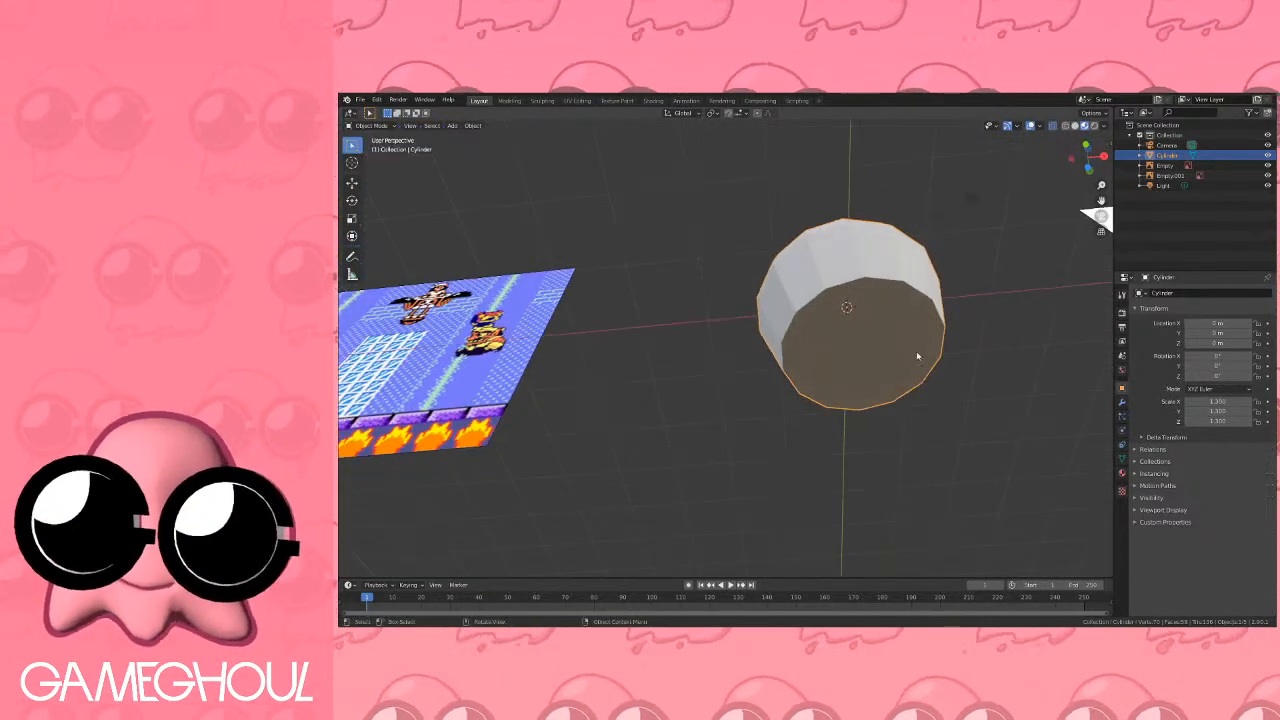
key("Tab")
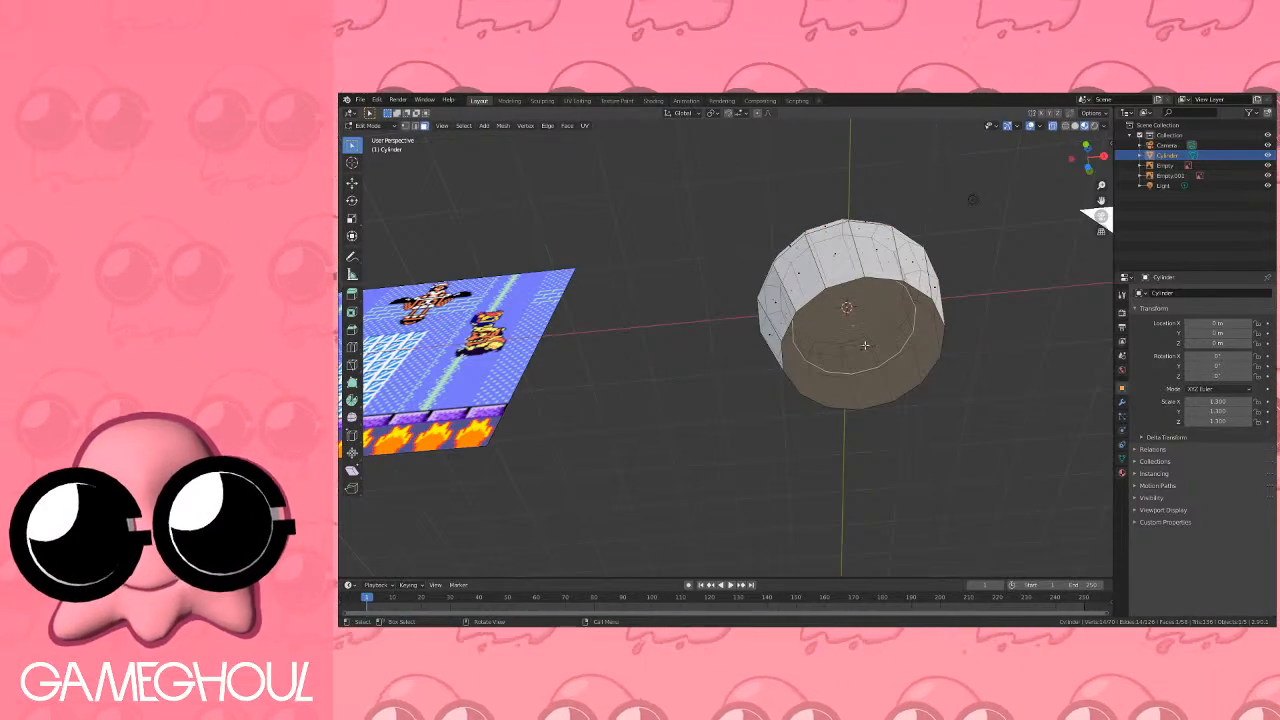
left_click(1088, 167)
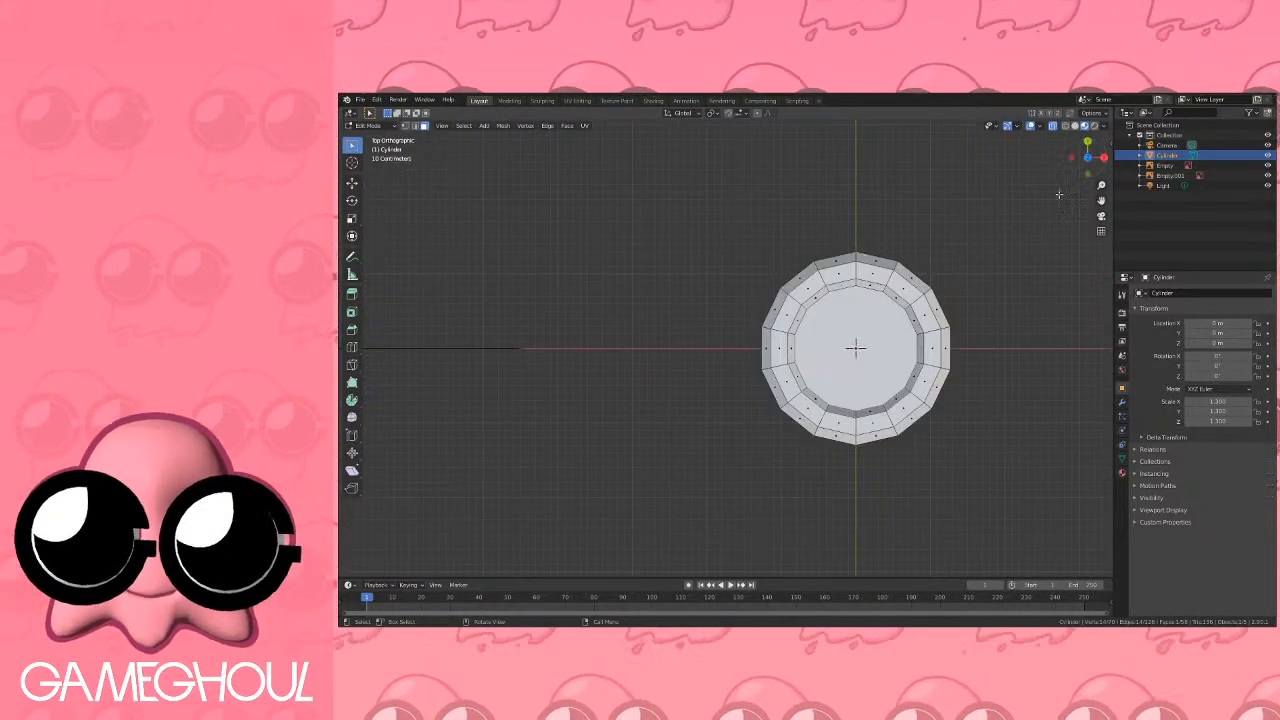
left_click(1088, 175)
middle_click_drag(950, 293, 889, 249, "shift")
key("shift+d")
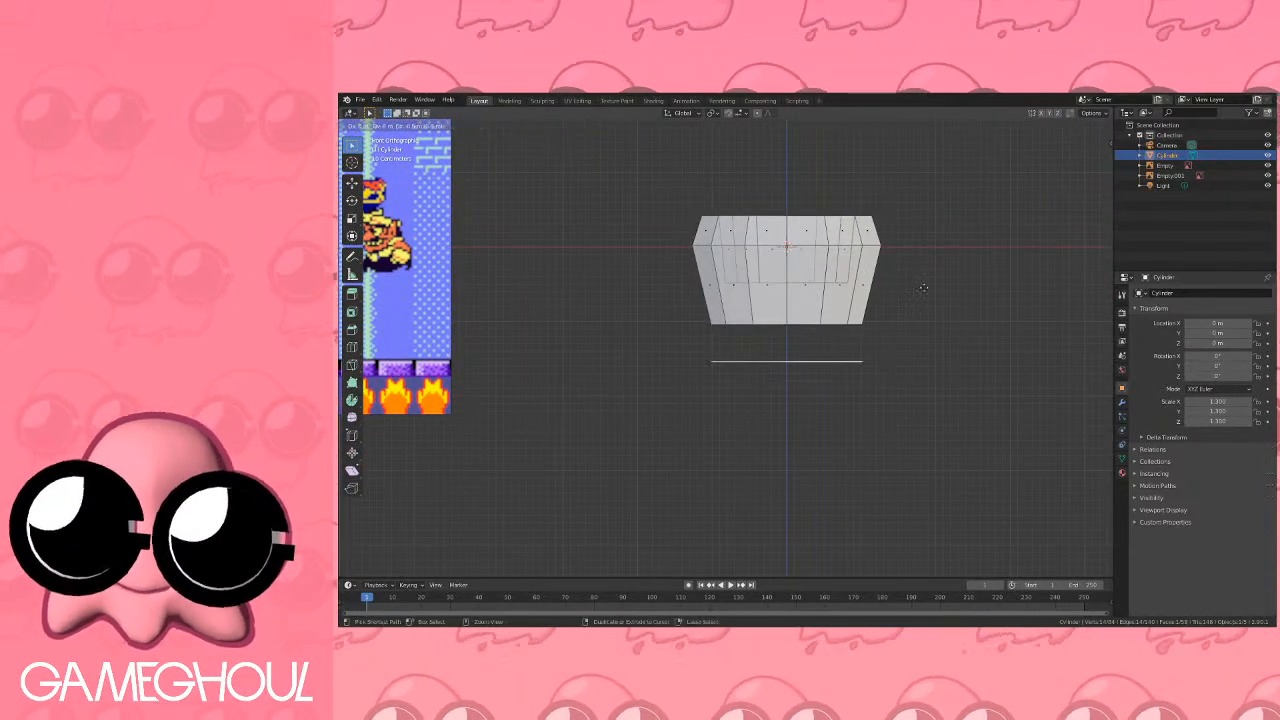
left_click(923, 296)
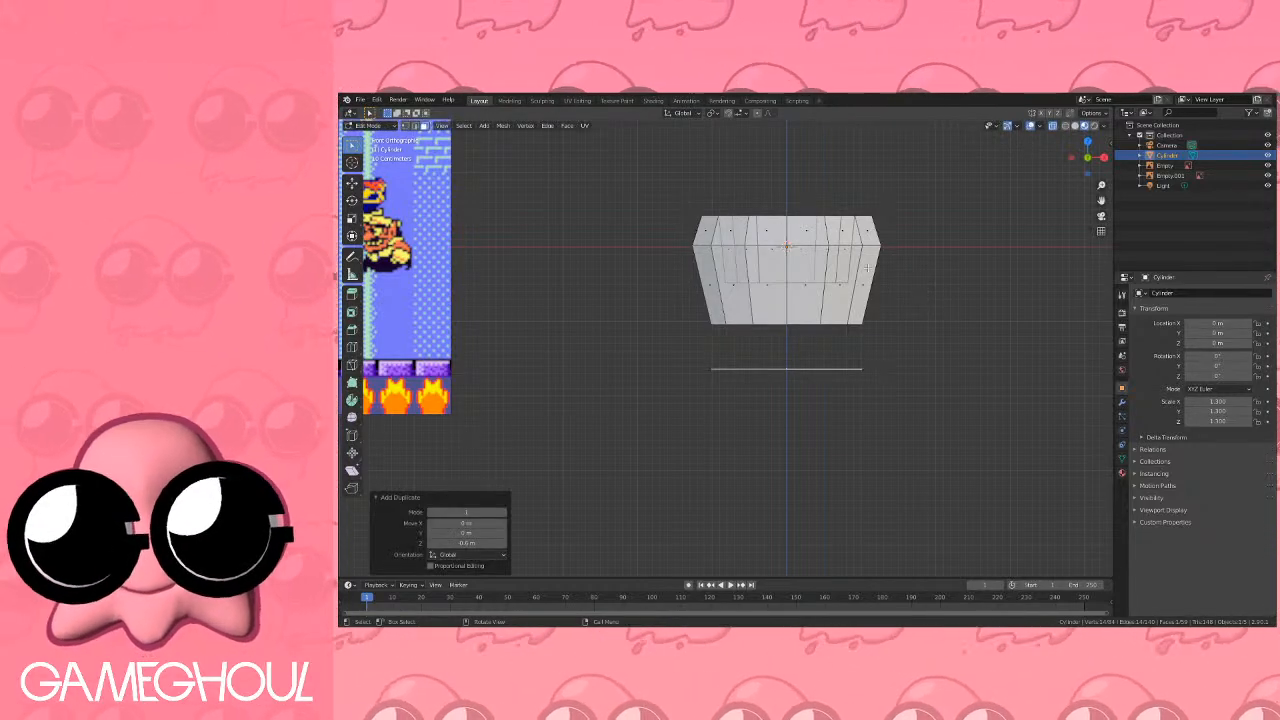
Flip the normals of the duplicated face below the body.
left_click(567, 125)
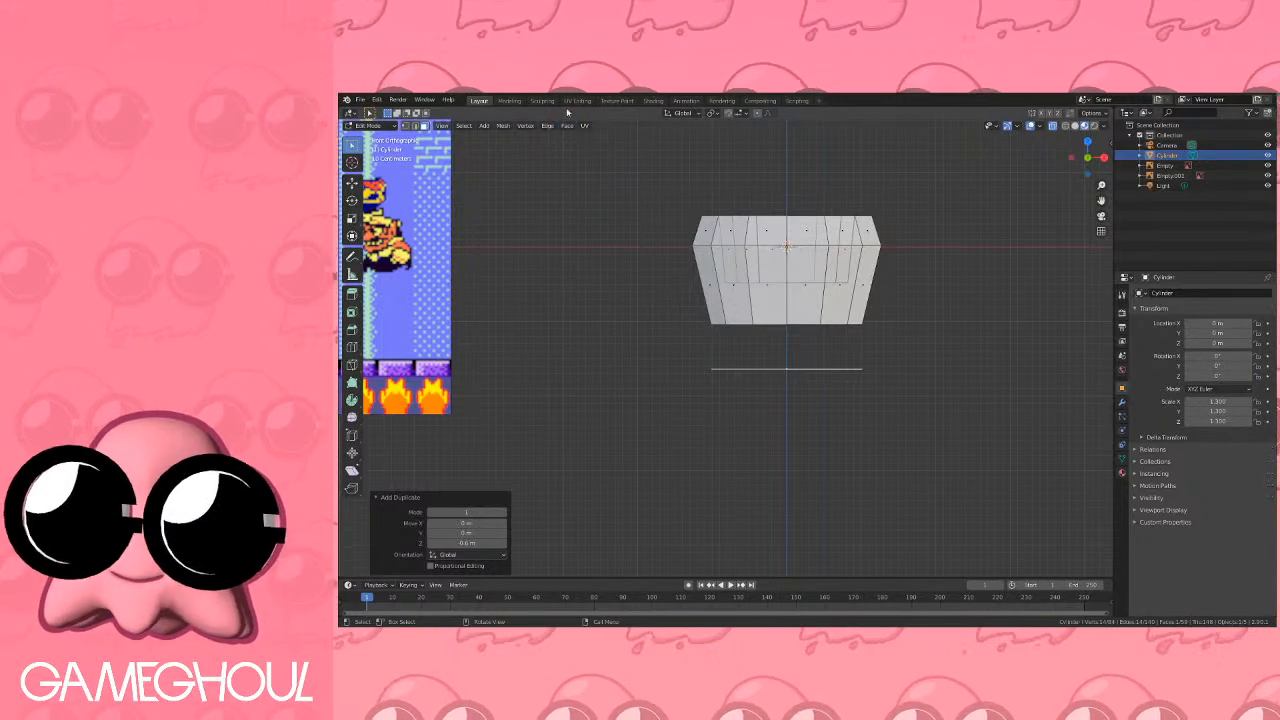
left_click(567, 125)
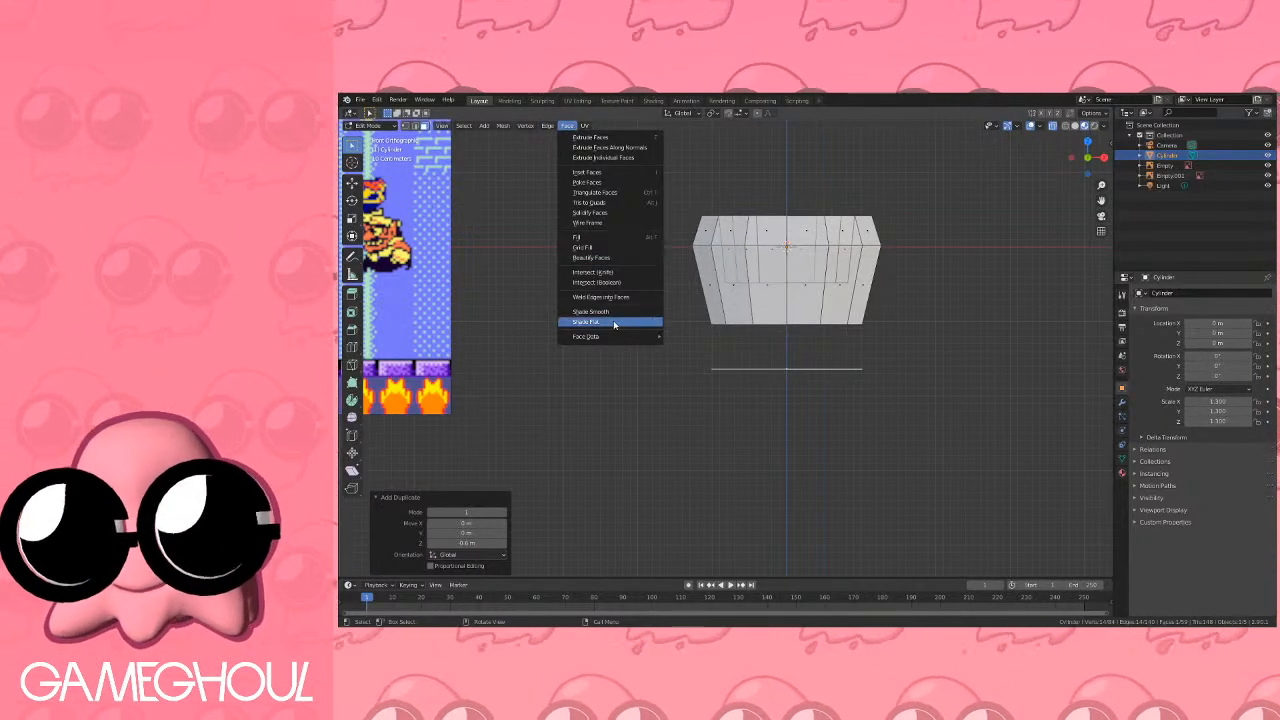
left_click(502, 125)
mouse_move(522, 291)
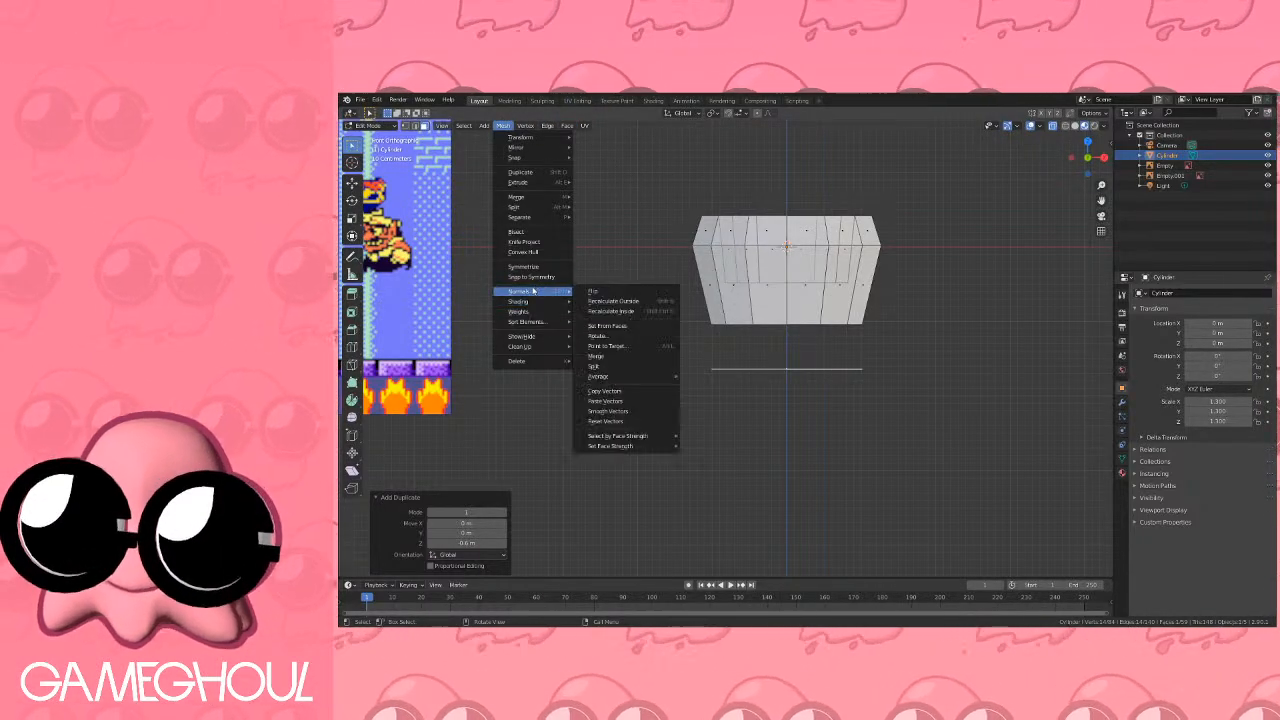
left_click(593, 292)
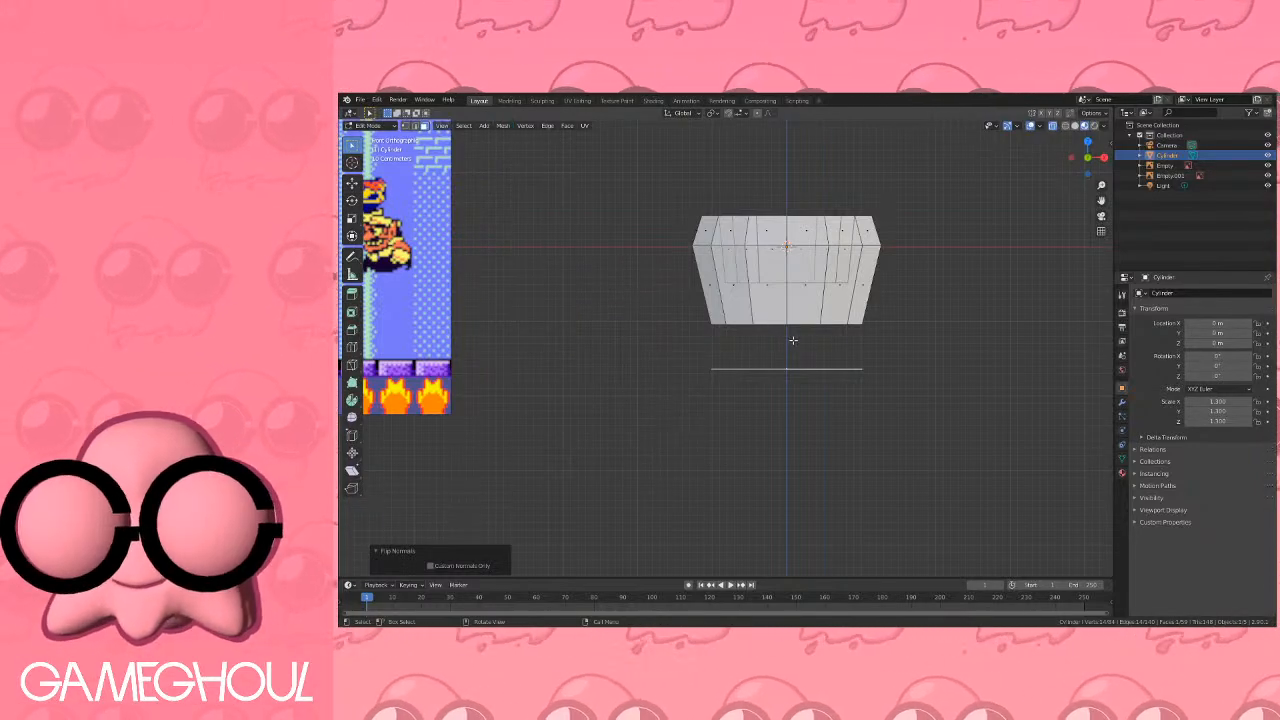
Extrude the body's bottom face in place and scale it to 0.8 to create a lower rim.
left_click_drag(801, 344, 883, 347, "shift")
middle_click_drag(883, 347, 792, 299, "shift")
scroll(886, 366, "up", 2)
key("Tab")
key("Tab")
key("e")
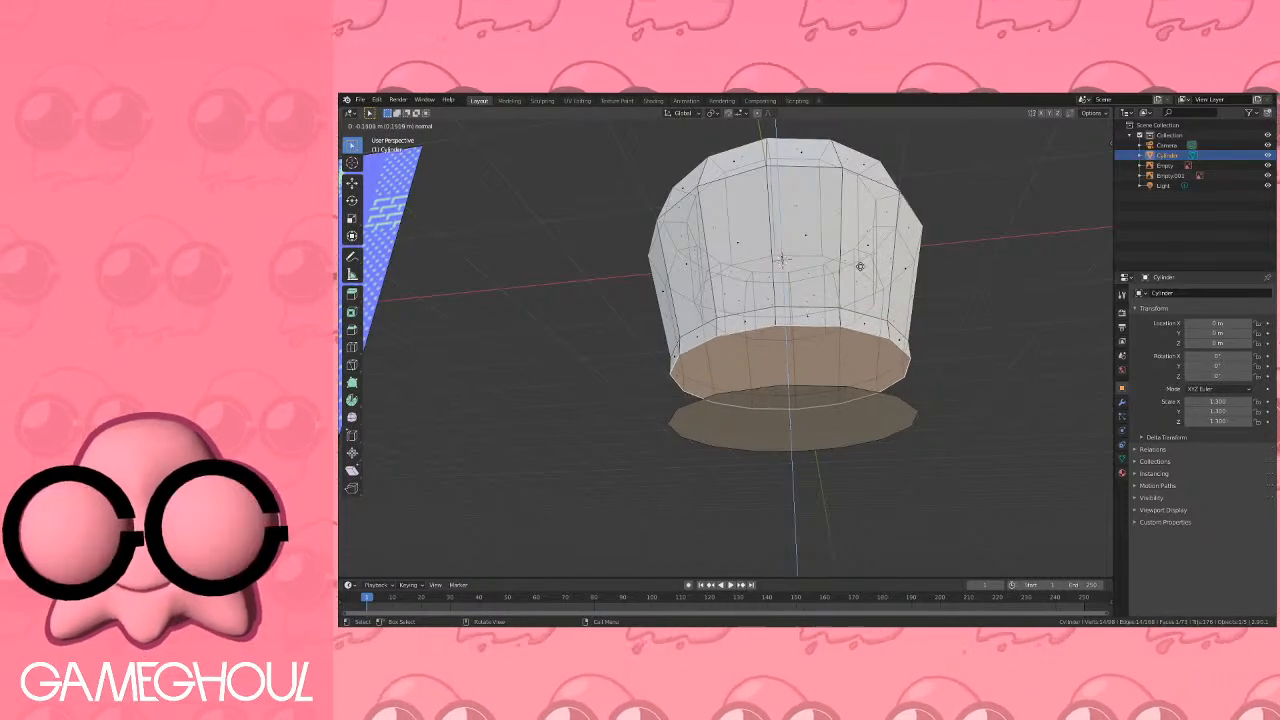
right_click(872, 267)
key("s")
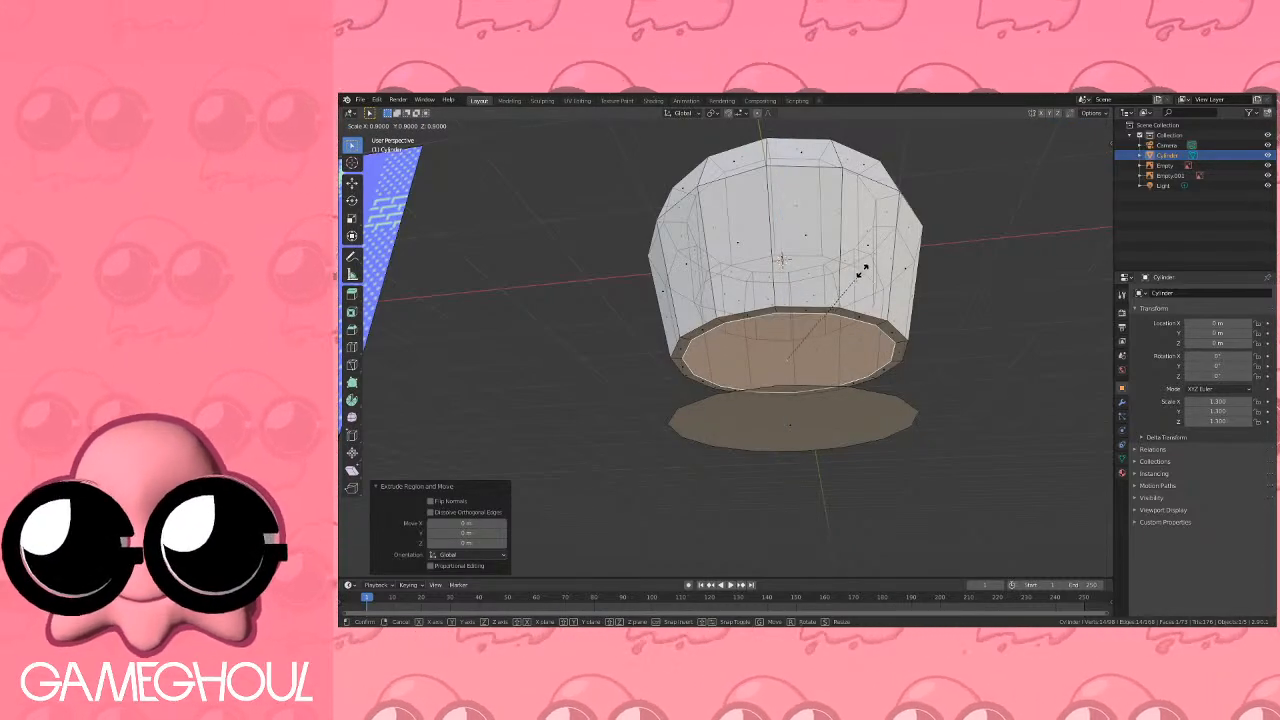
left_click(857, 272)
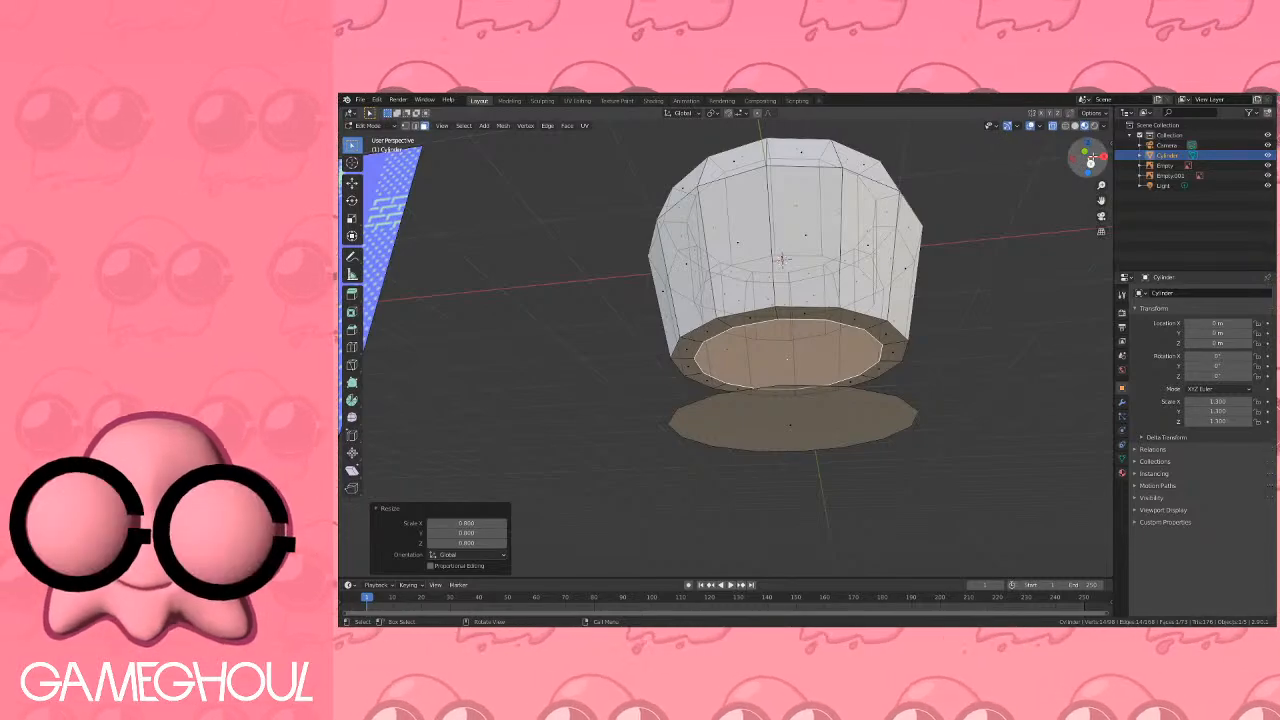
In front view, extrude the inner bottom face 0.4 m up into the body to form a recess.
left_click(1086, 153)
key("e")
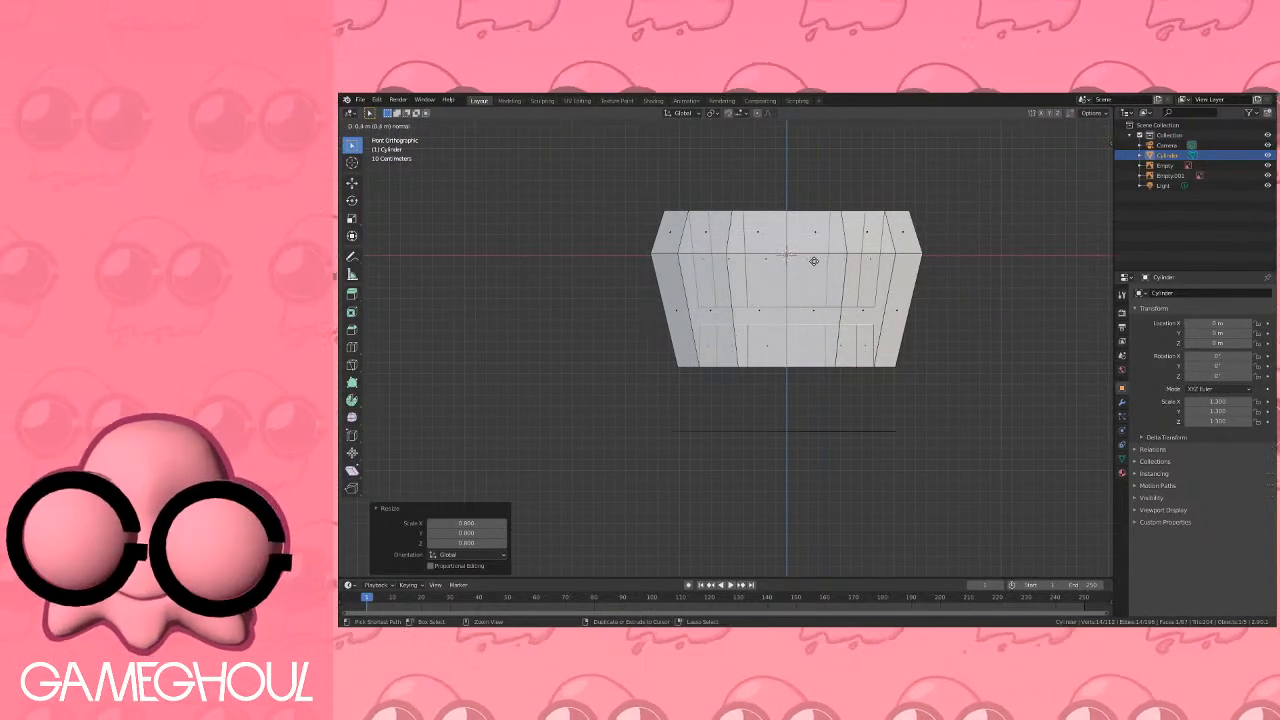
left_click(814, 260)
In front view, extrude the separate disc below the body 0.9 m downward into a cylinder.
middle_click_drag(815, 321, 851, 369)
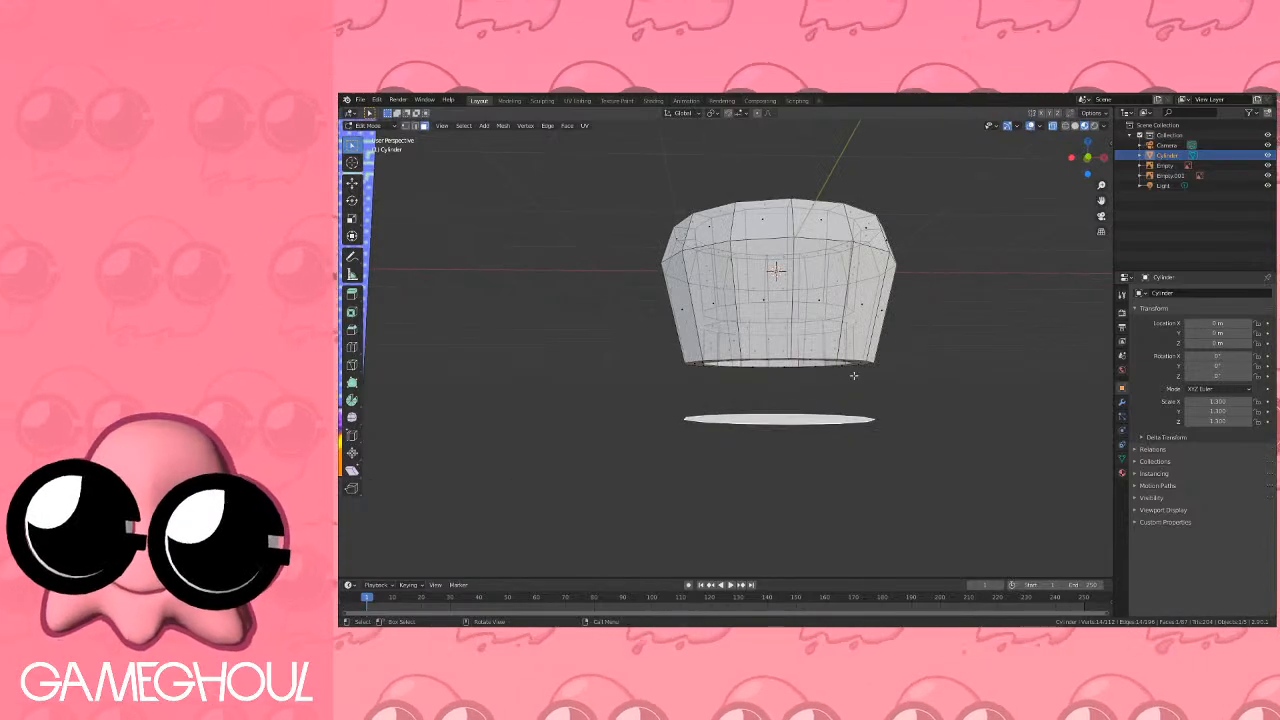
left_click(1087, 158)
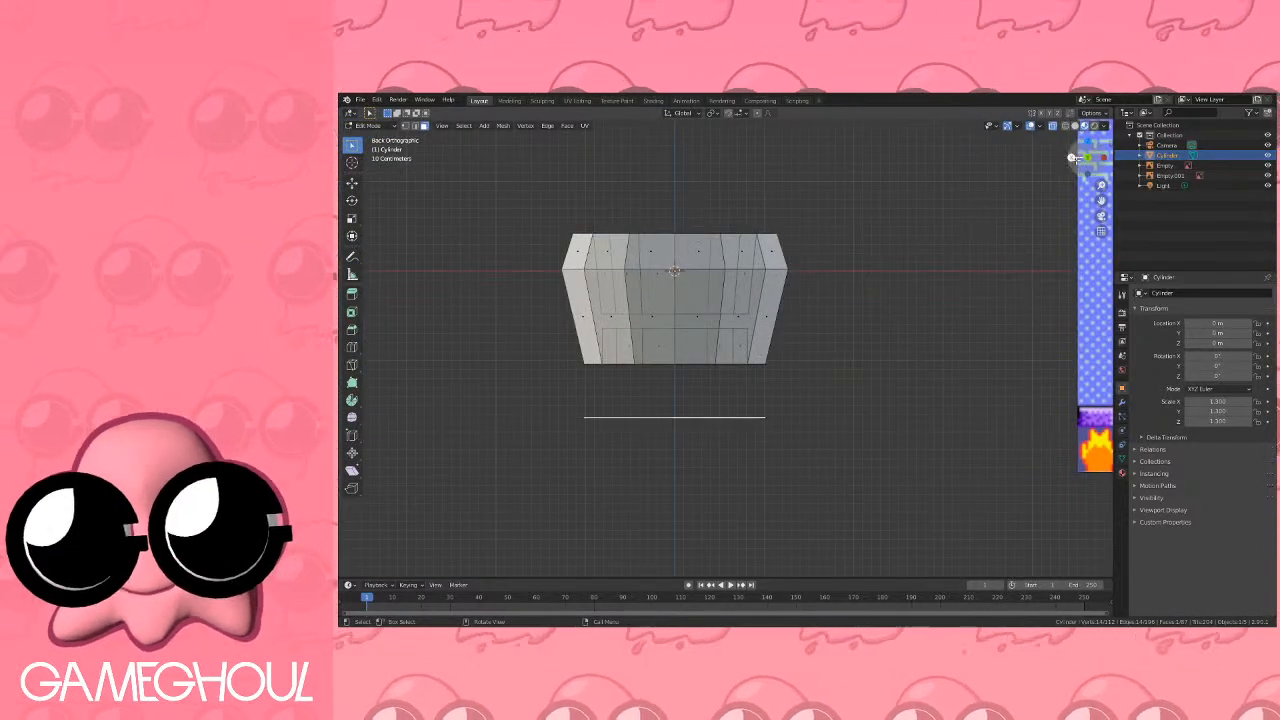
left_click(1087, 157)
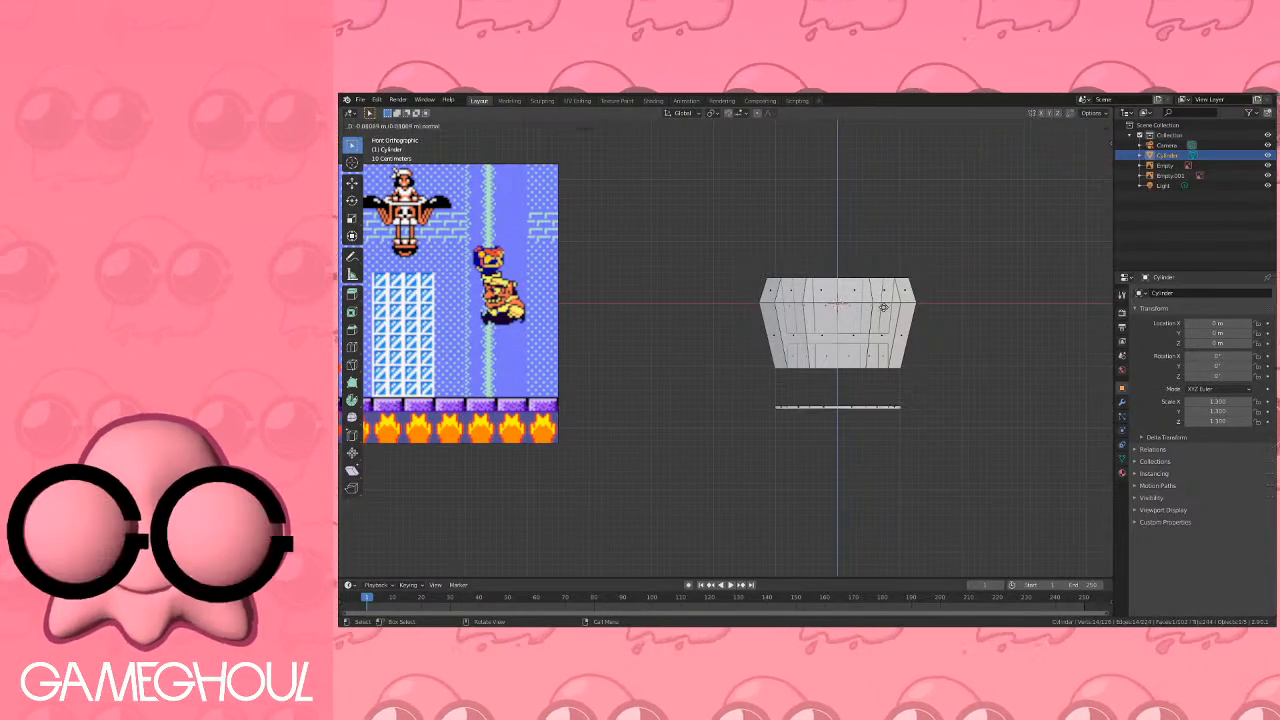
key("e")
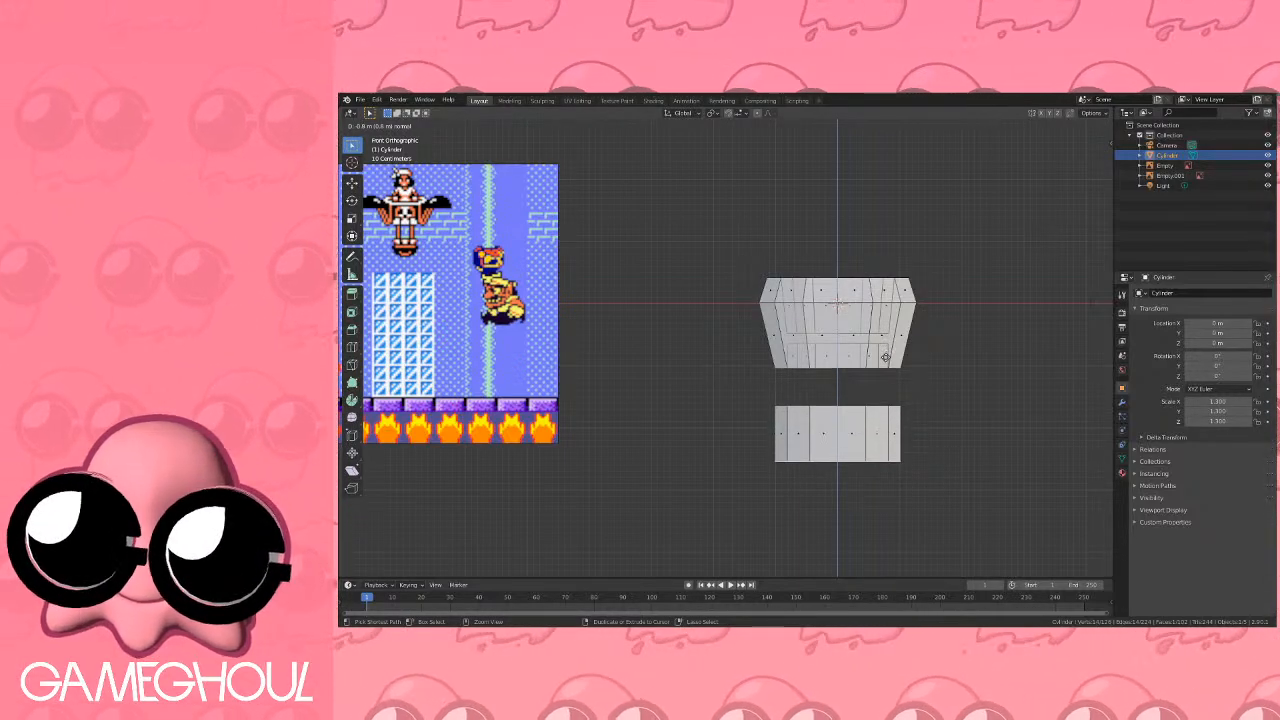
left_click(886, 355)
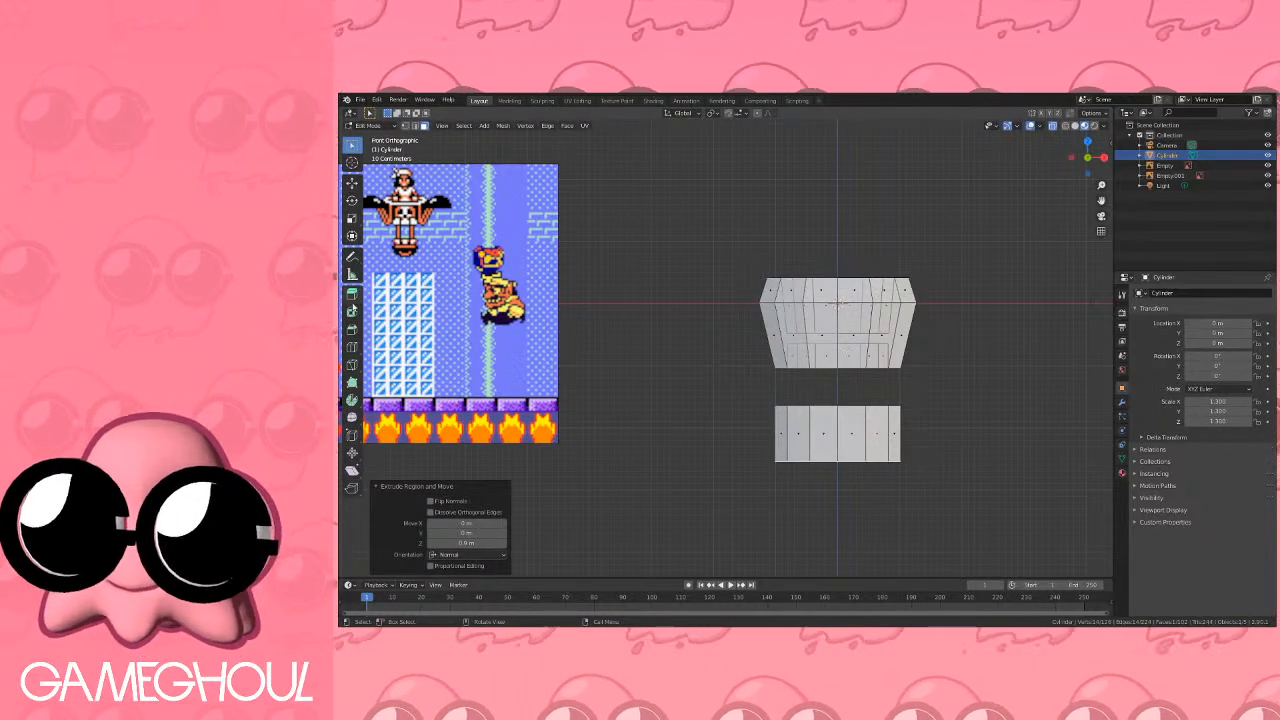
Bevel the lower cylinder's bottom edge by about 0.42 m with 4 segments to round its underside.
left_click(352, 331)
left_click_drag(838, 516, 851, 372)
scroll(854, 372, "up", 3)
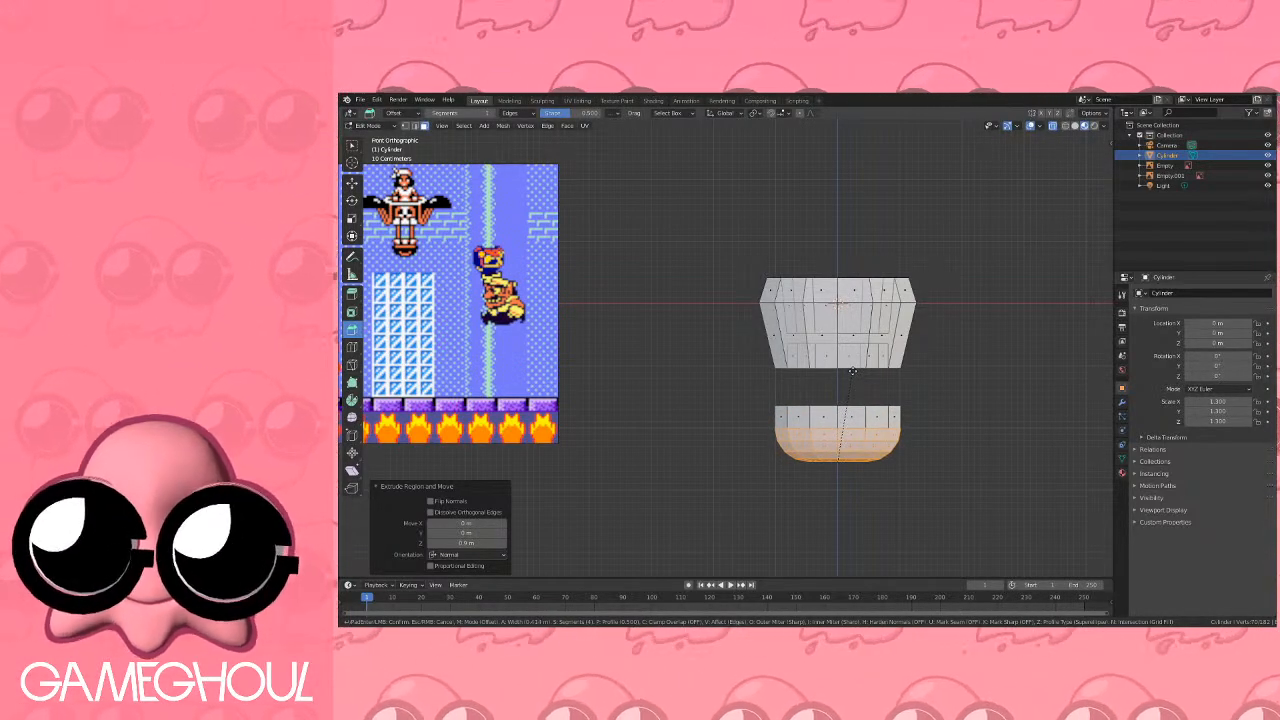
left_click_drag(853, 371, 852, 370)
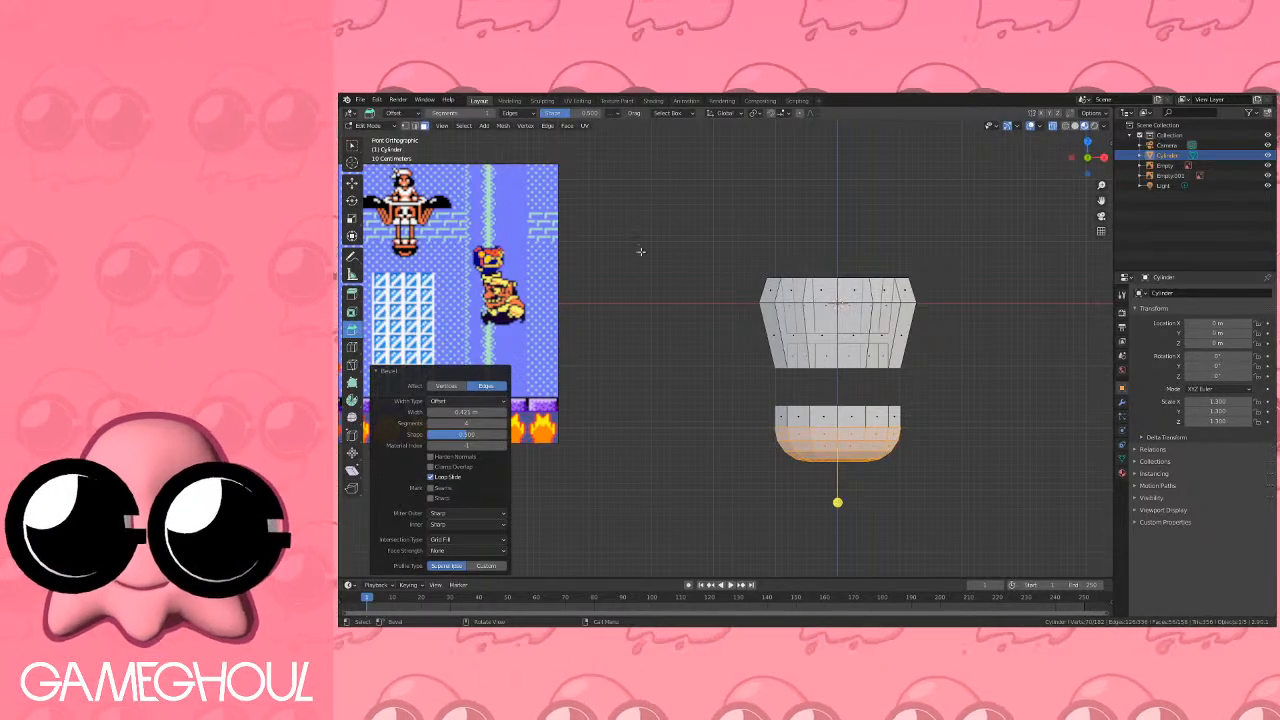
middle_click_drag(841, 293, 889, 304, "shift")
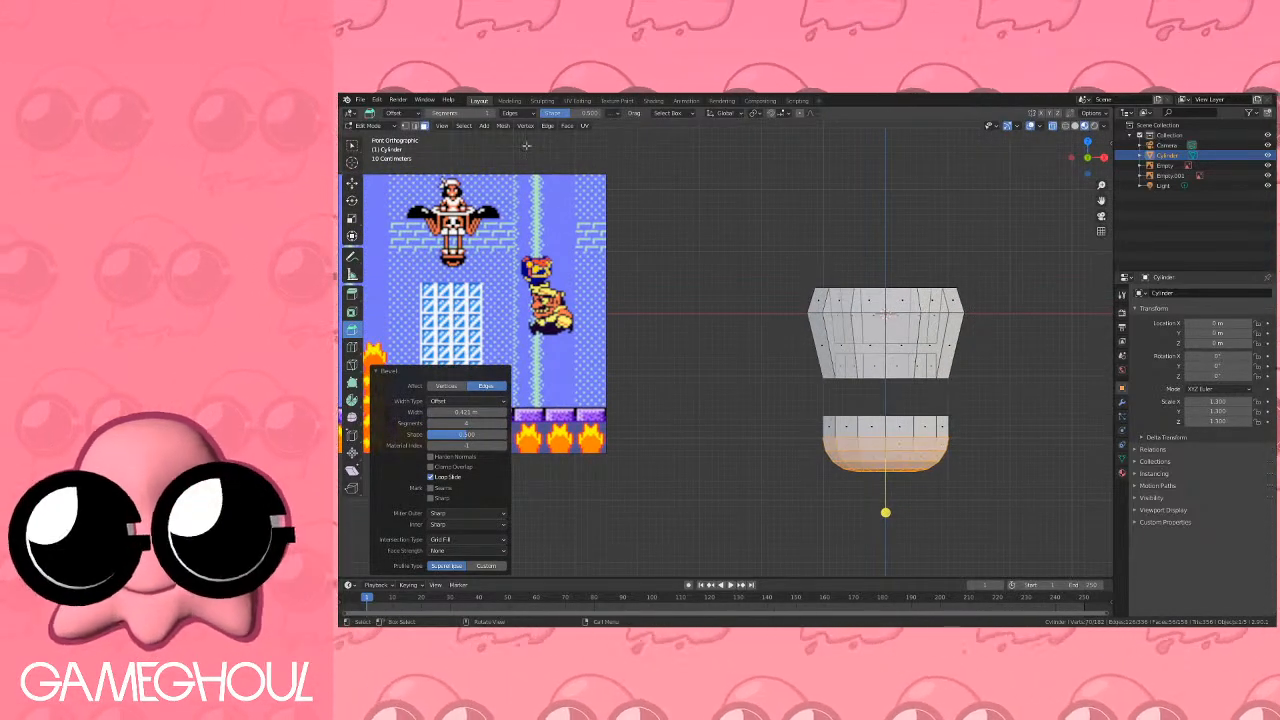
middle_click_drag(835, 239, 766, 233, "shift")
key("a")
key("a")
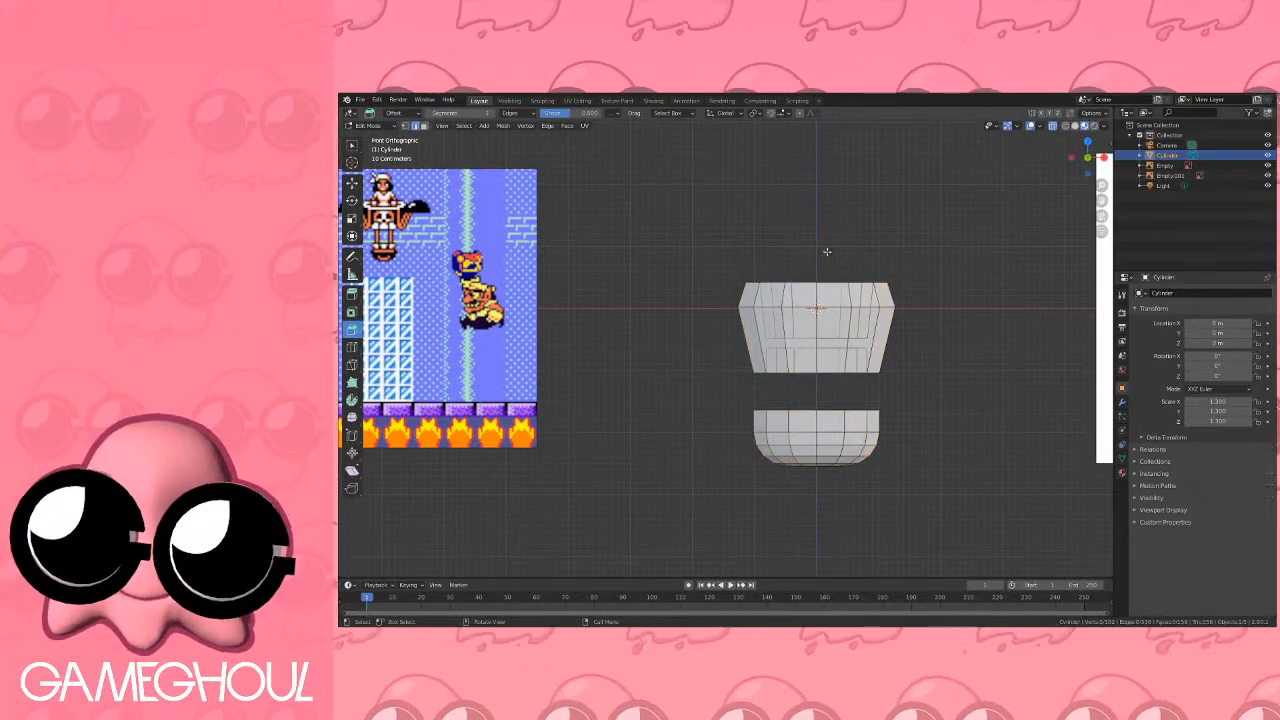
left_click_drag(741, 232, 911, 291)
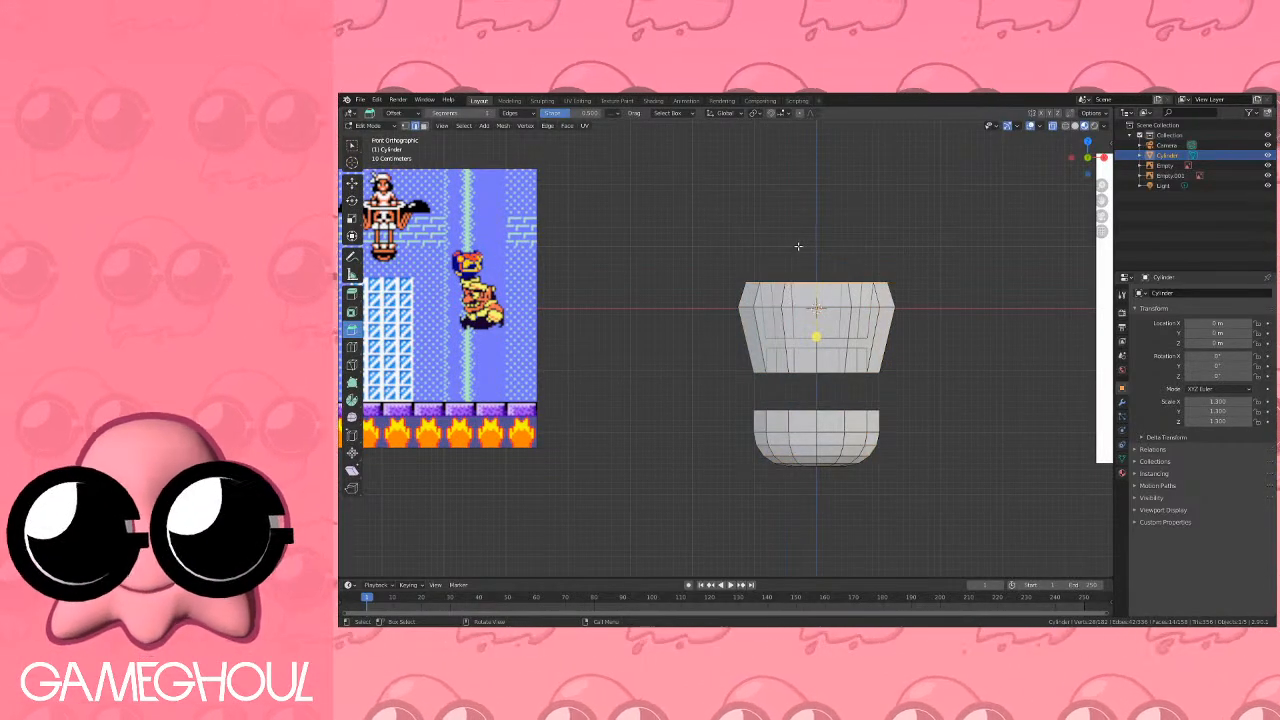
key("ctrl+b")
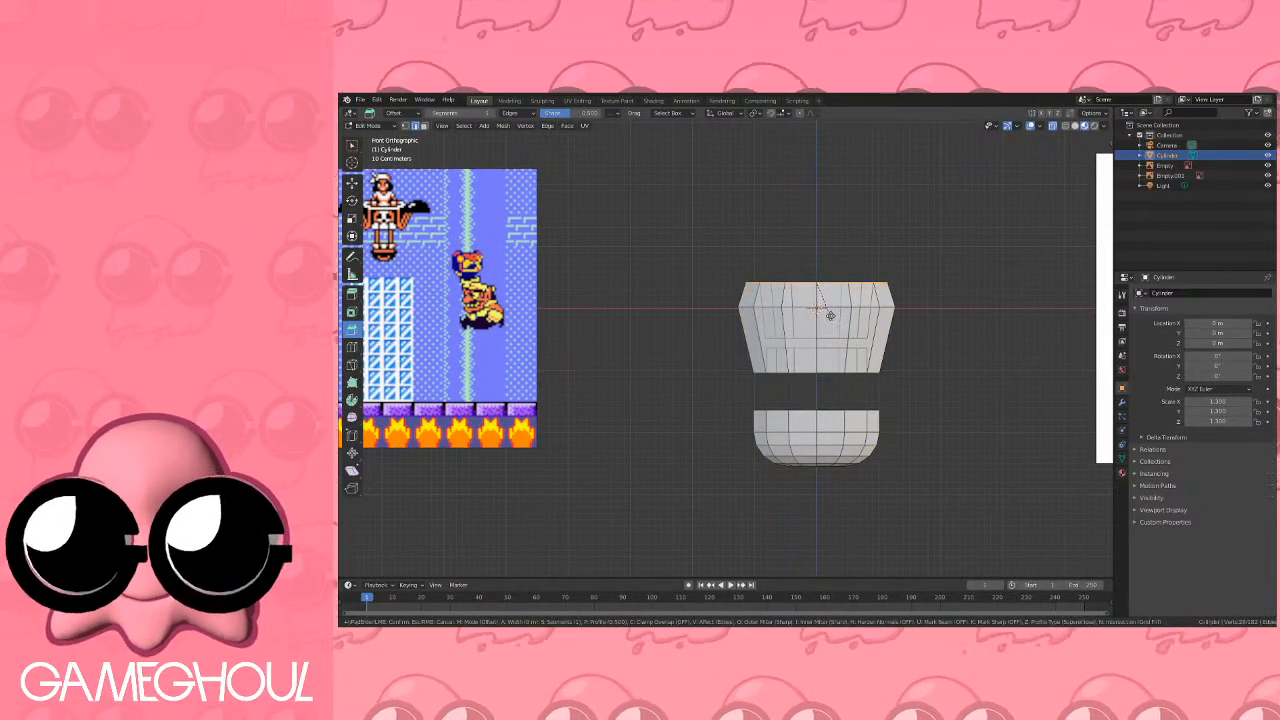
left_click(741, 273)
middle_click_drag(741, 273, 799, 291)
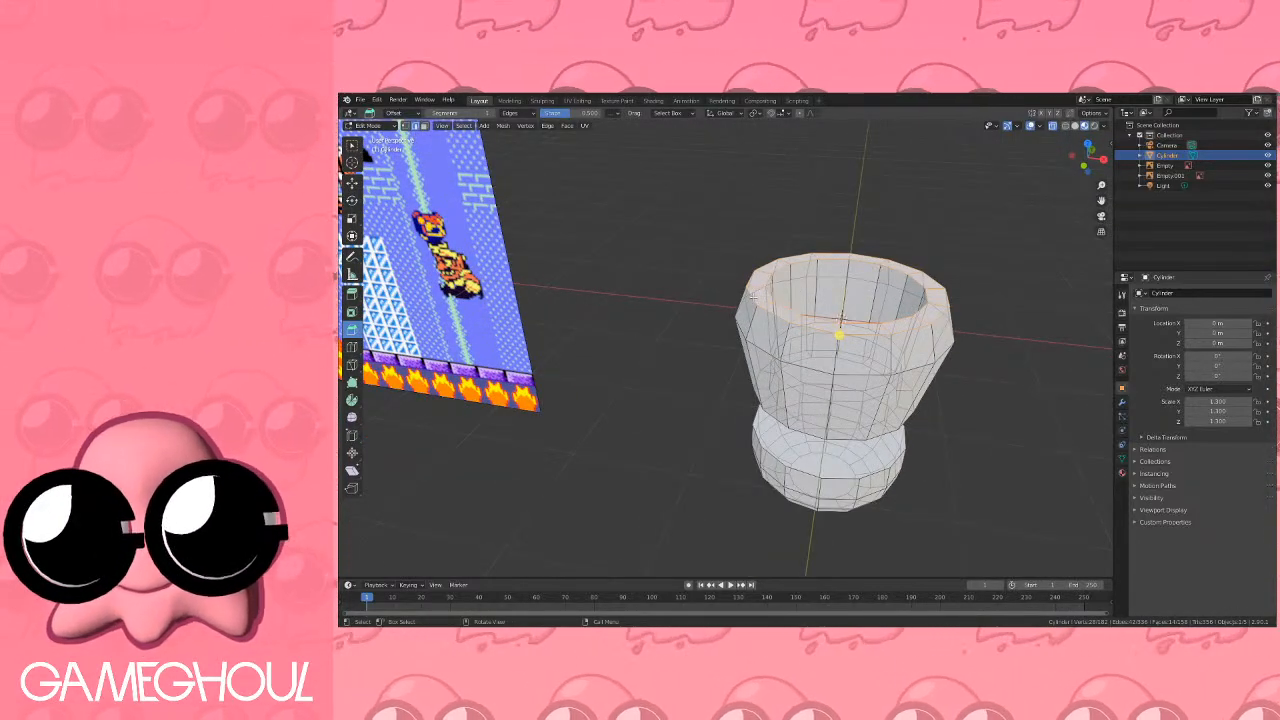
Select the edge loop around the body's upper rim and bevel it with 2 segments in front view.
left_click(754, 295)
key("q")
left_click(831, 279)
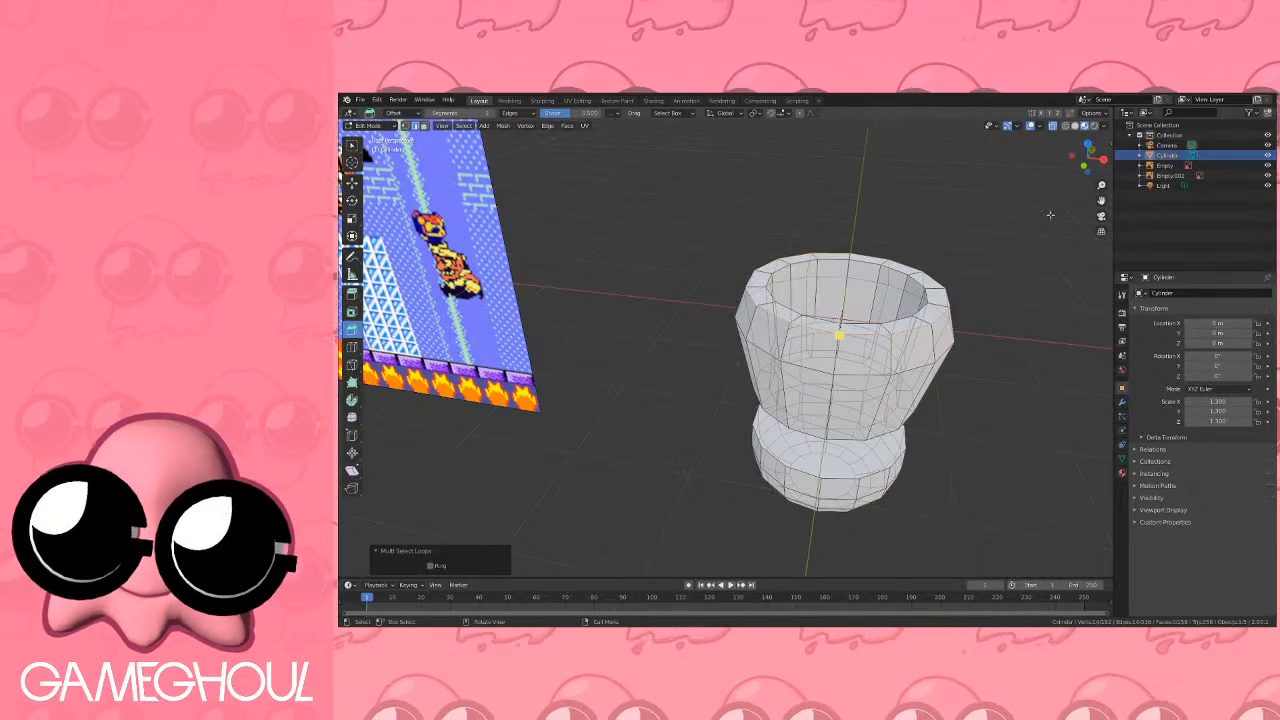
left_click(1083, 166)
key("ctrl+b")
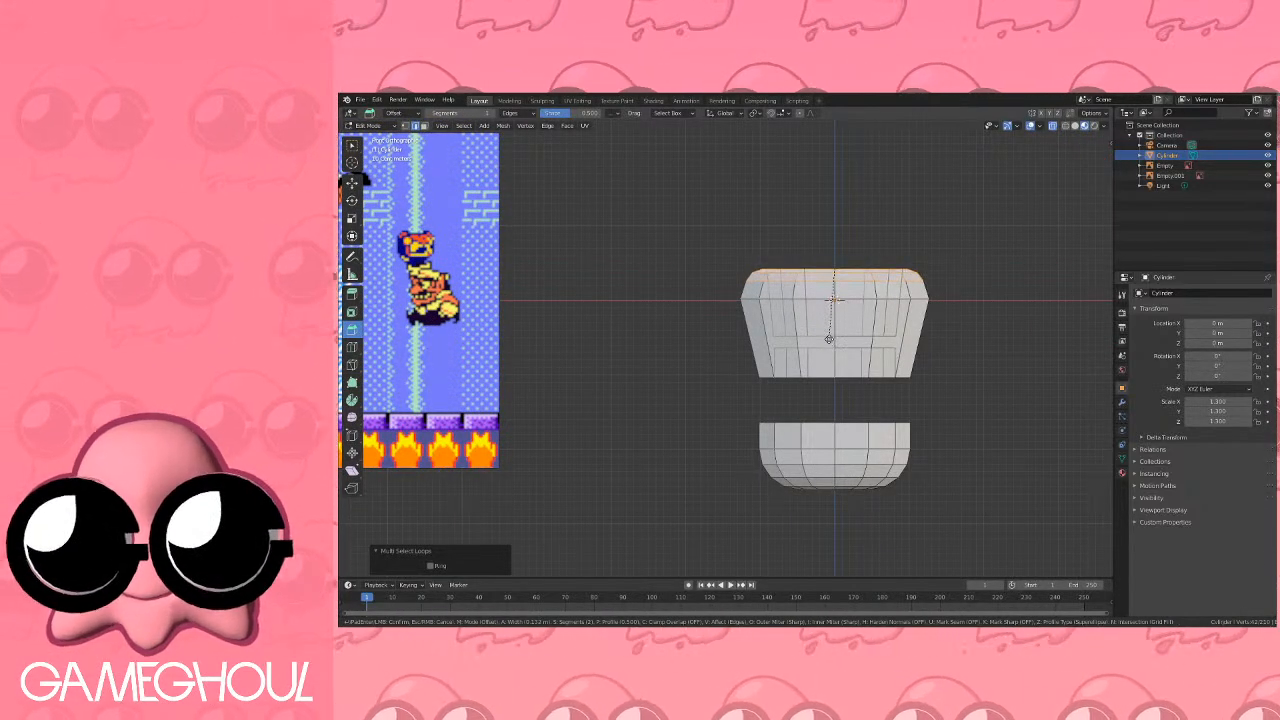
left_click(834, 331)
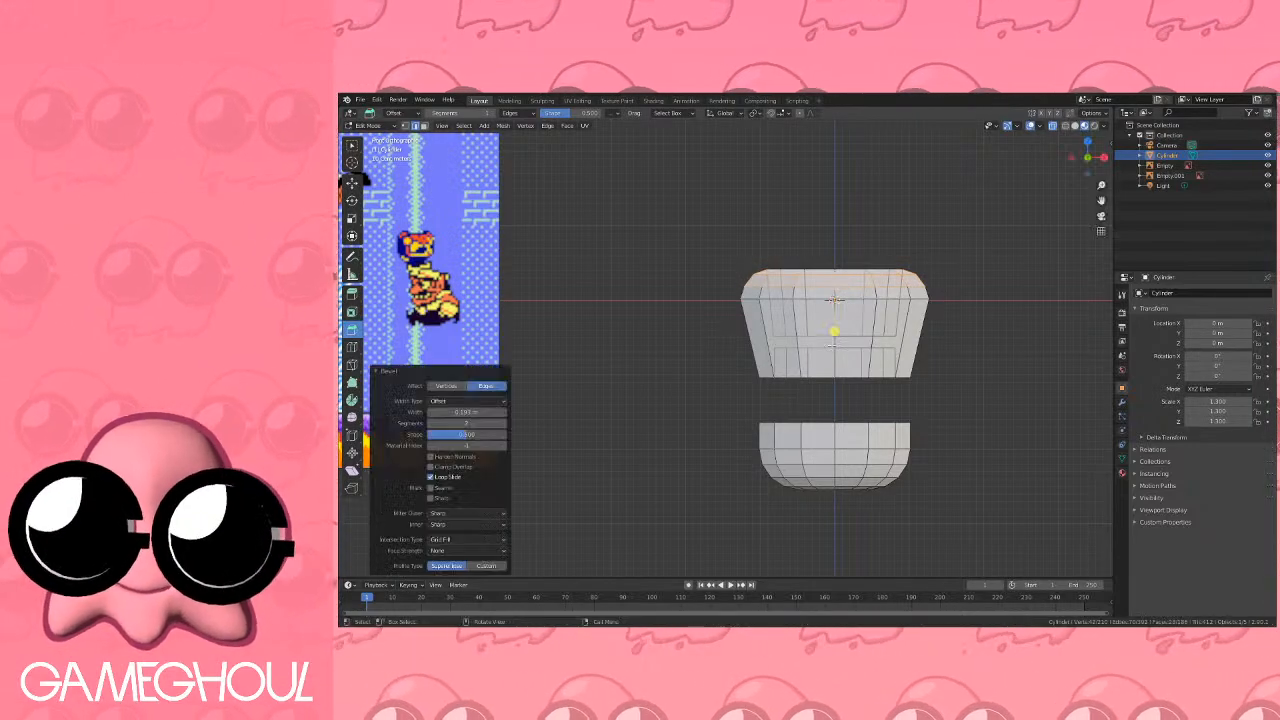
key("Tab")
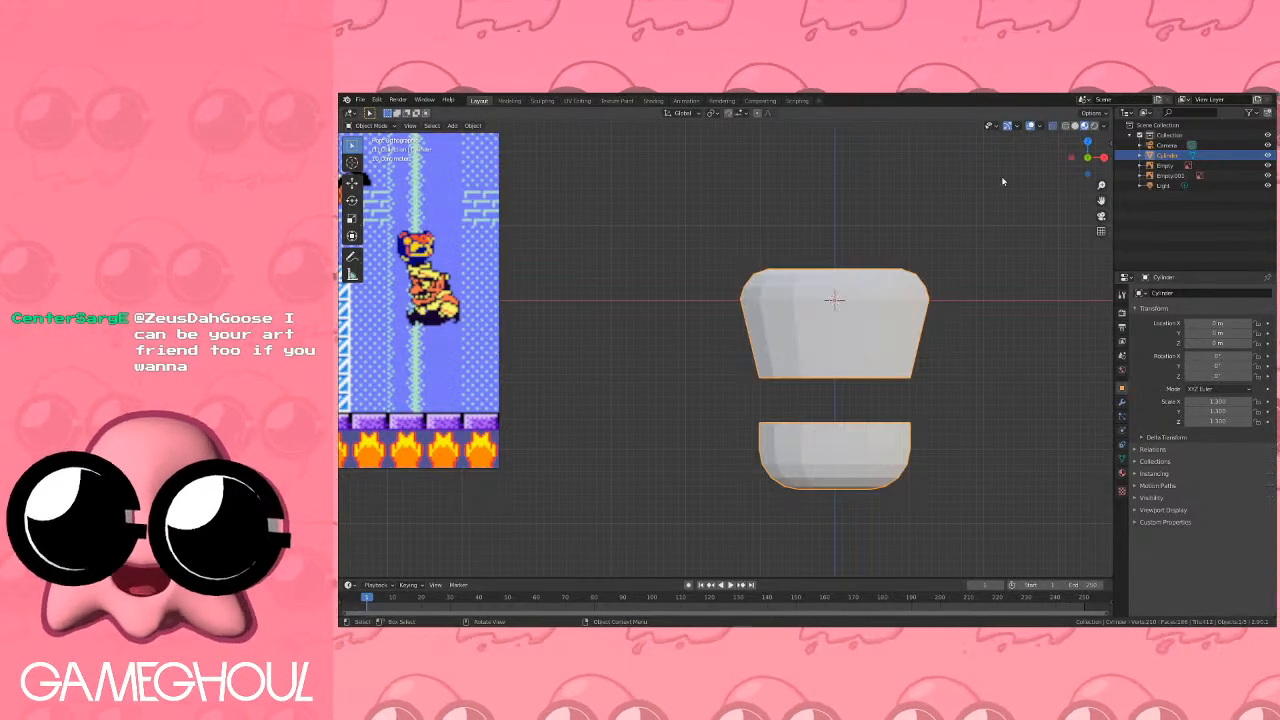
middle_click_drag(940, 271, 908, 330, "shift")
scroll(908, 327, "up", 2)
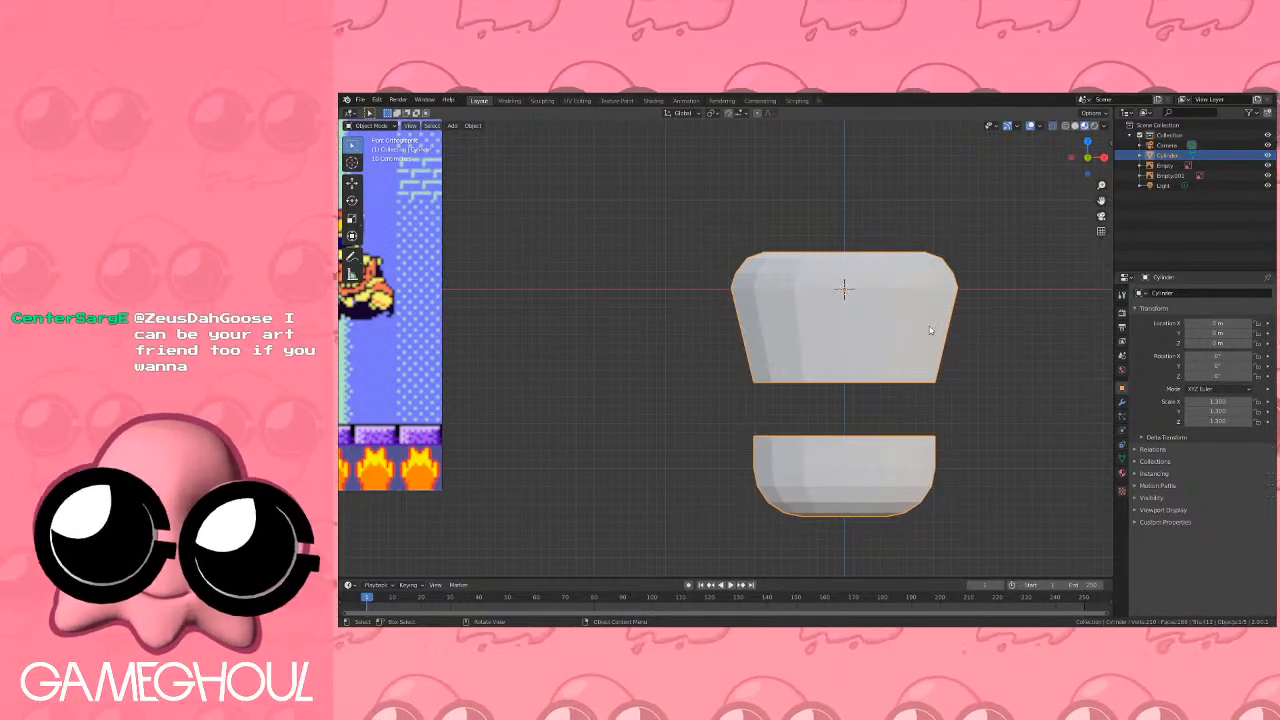
scroll(792, 318, "down", 2)
middle_click_drag(786, 317, 870, 321, "shift")
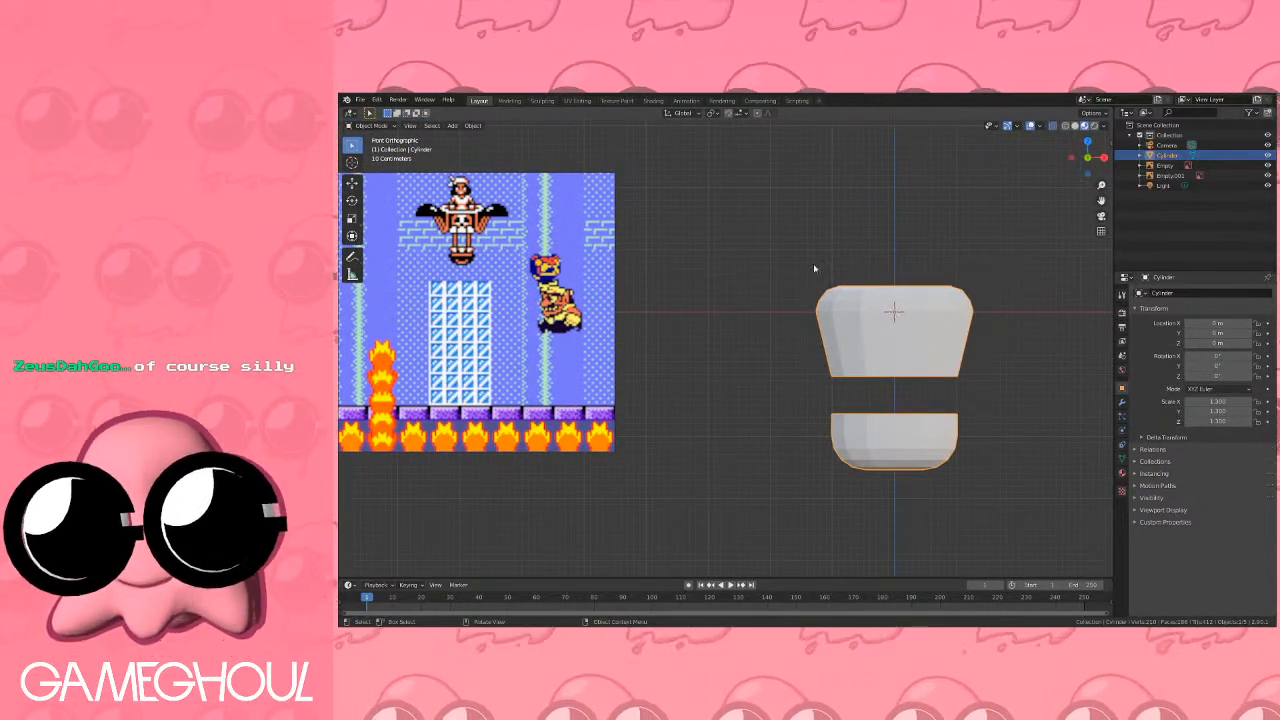
middle_click_drag(814, 268, 795, 272, "shift")
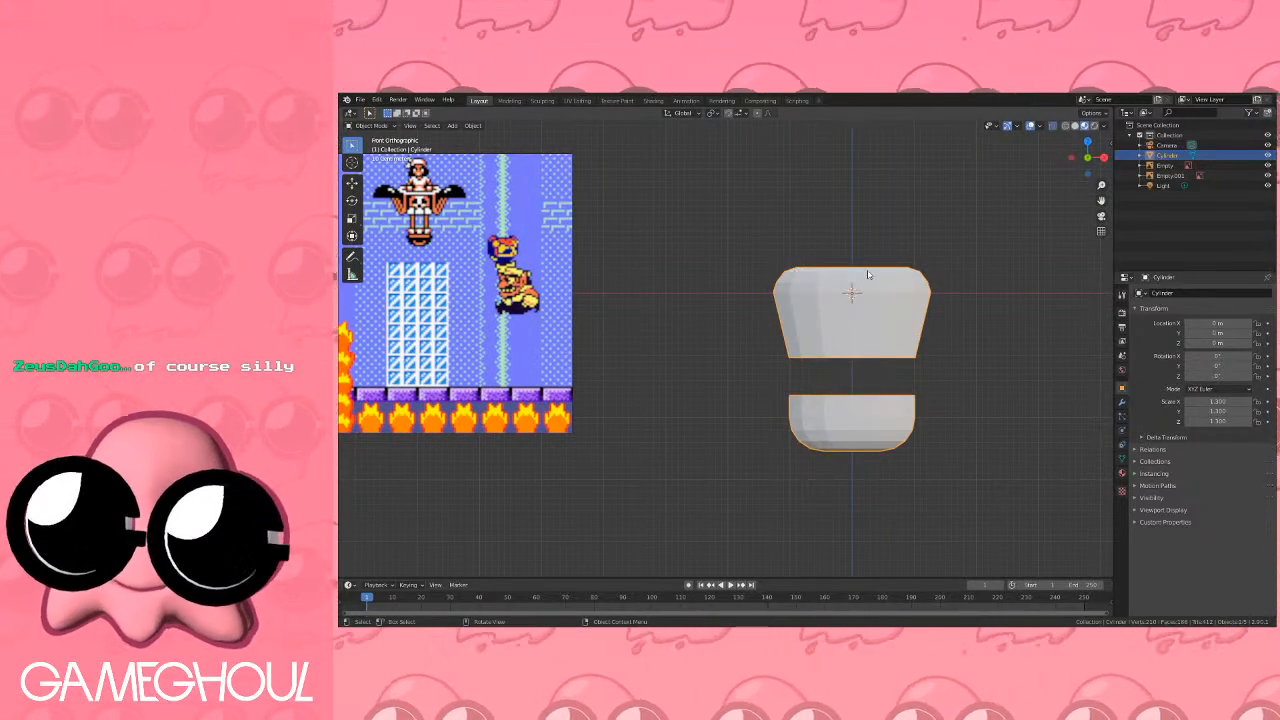
Create a new material on the cylinder object and name it Black.
left_click(1121, 472)
left_click(1140, 336)
left_click(1140, 348)
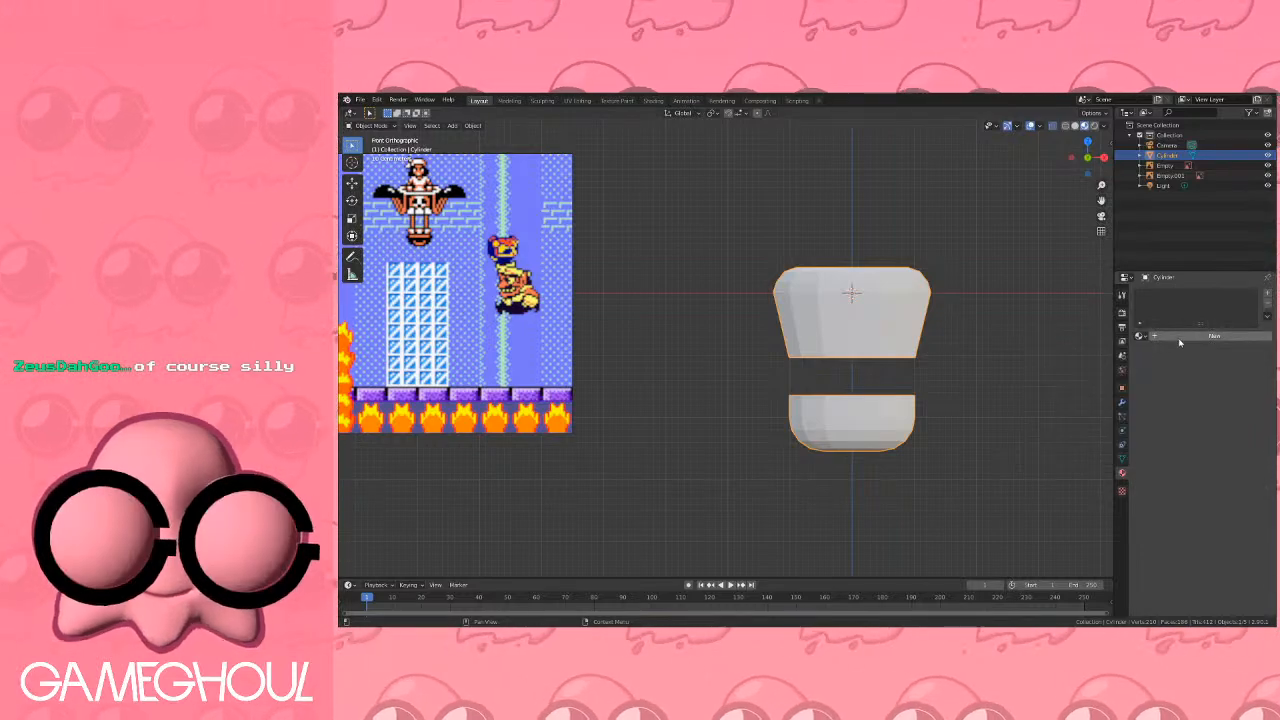
double_click(1172, 295)
type("Body")
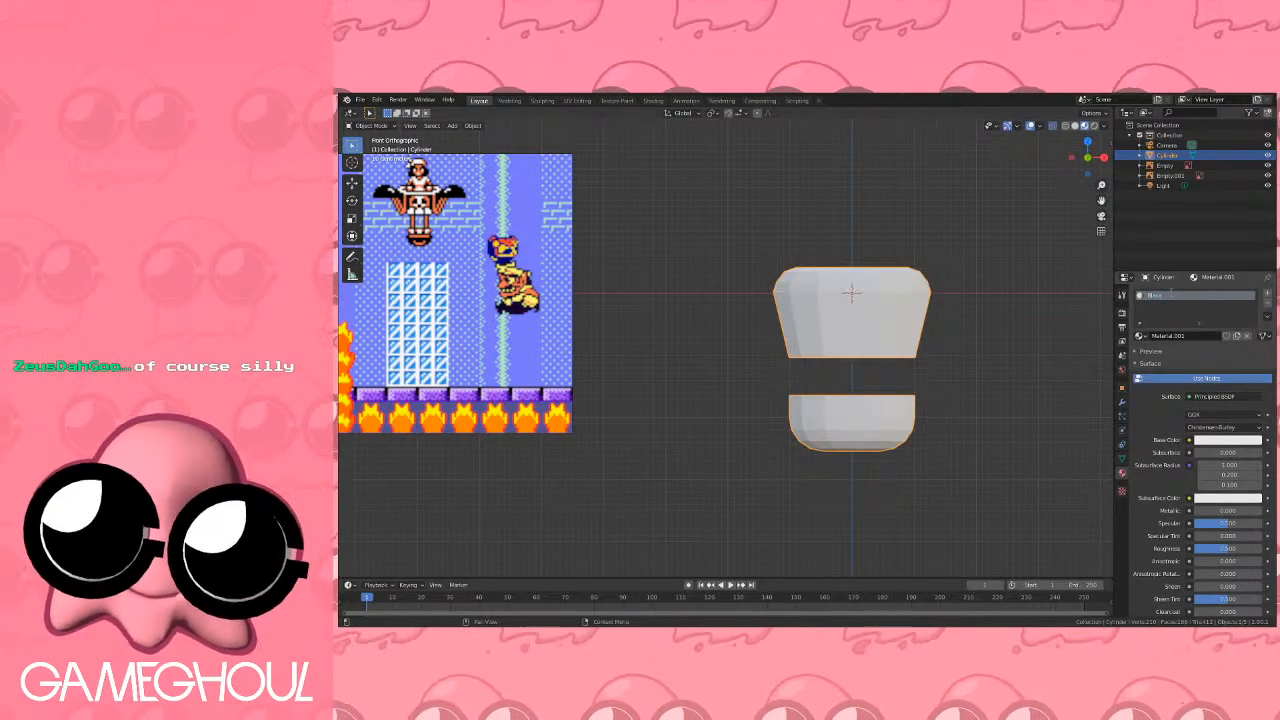
key("Return")
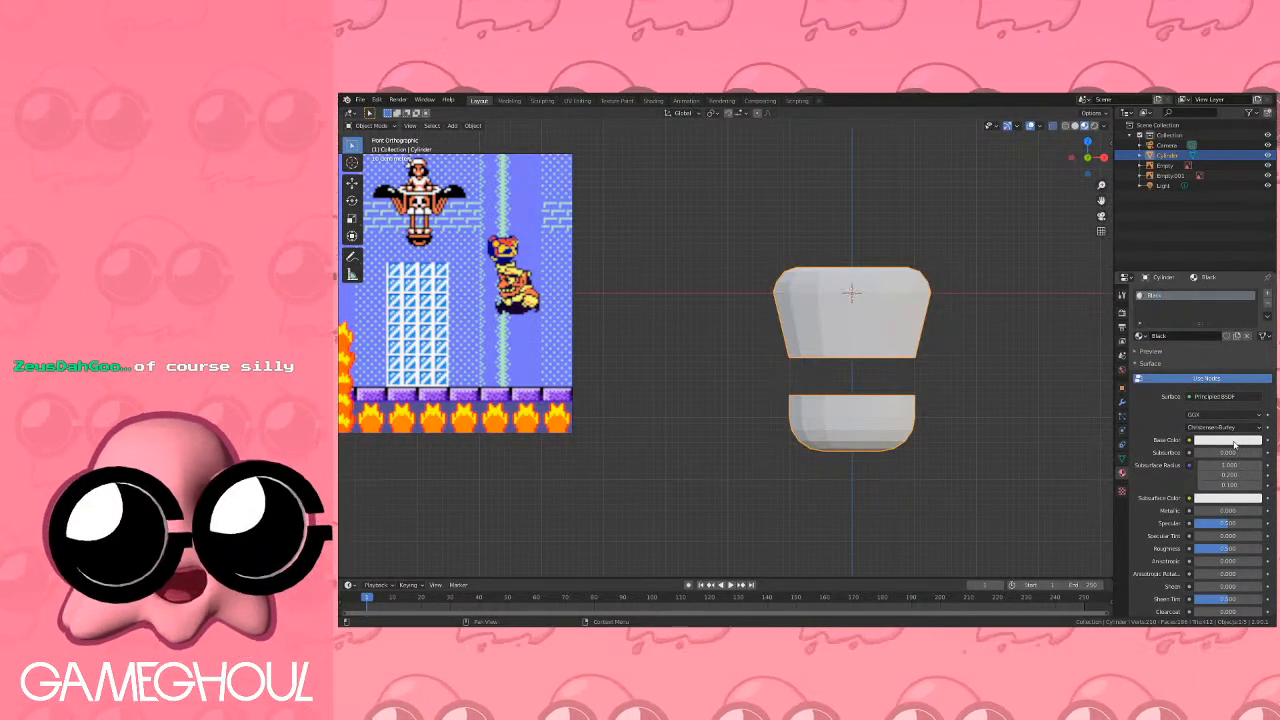
Set the Black material's base color to black and its metallic value to about 0.7.
left_click(1235, 442)
left_click(1257, 364)
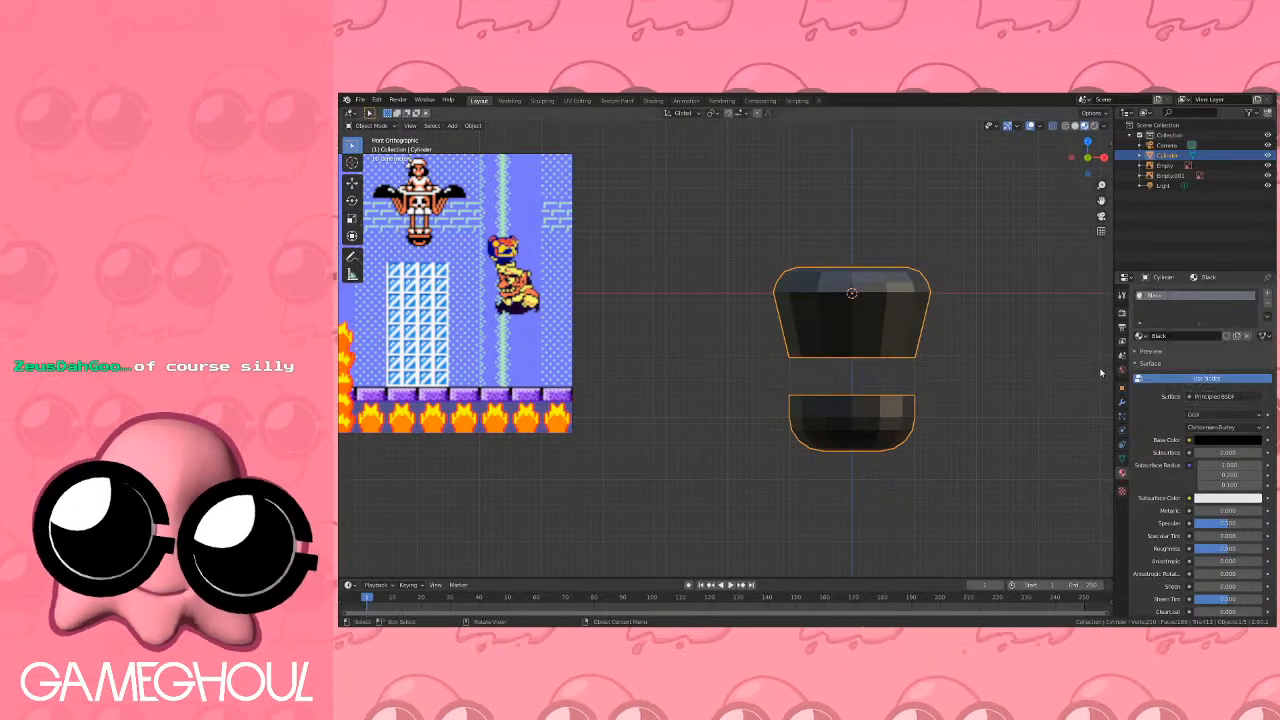
left_click_drag(1209, 513, 1252, 512)
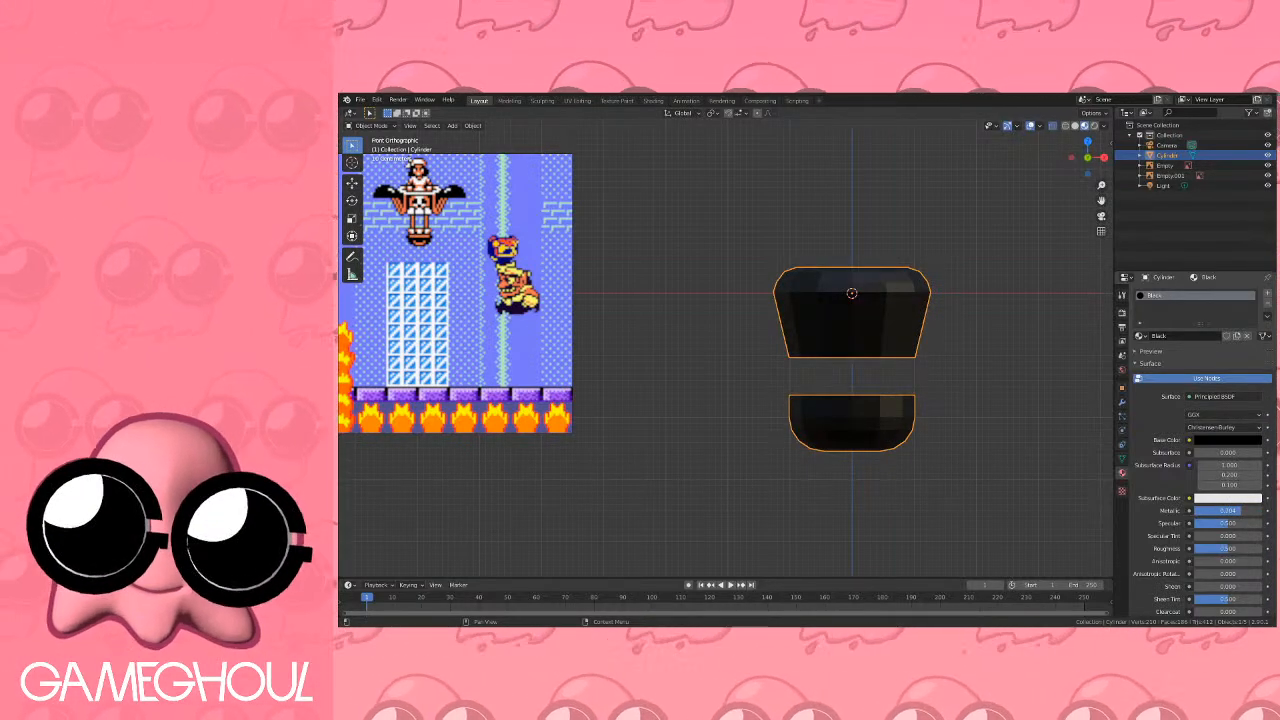
Dissolve the extra edge loop running along the inside of the body's upper rim.
key("Tab")
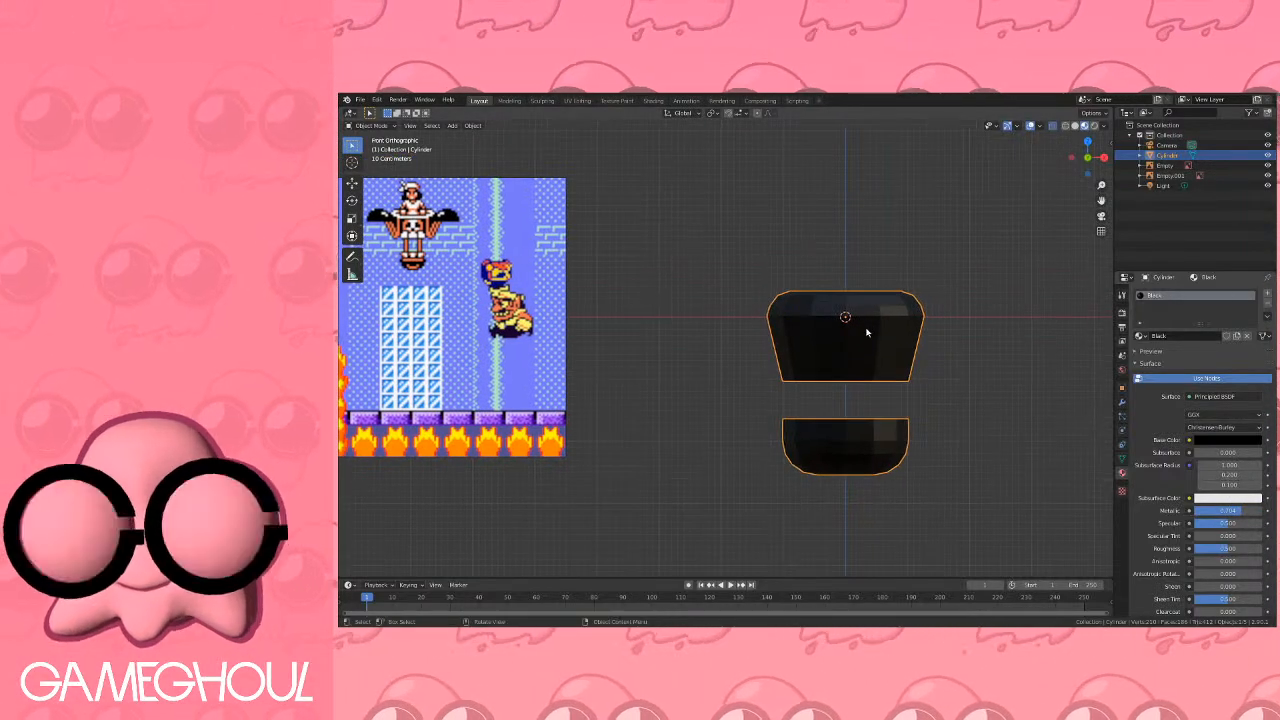
middle_click_drag(872, 317, 736, 338)
scroll(747, 338, "up", 2)
scroll(751, 343, "up", 2)
scroll(731, 346, "up", 2)
left_click(694, 337)
left_click(425, 128)
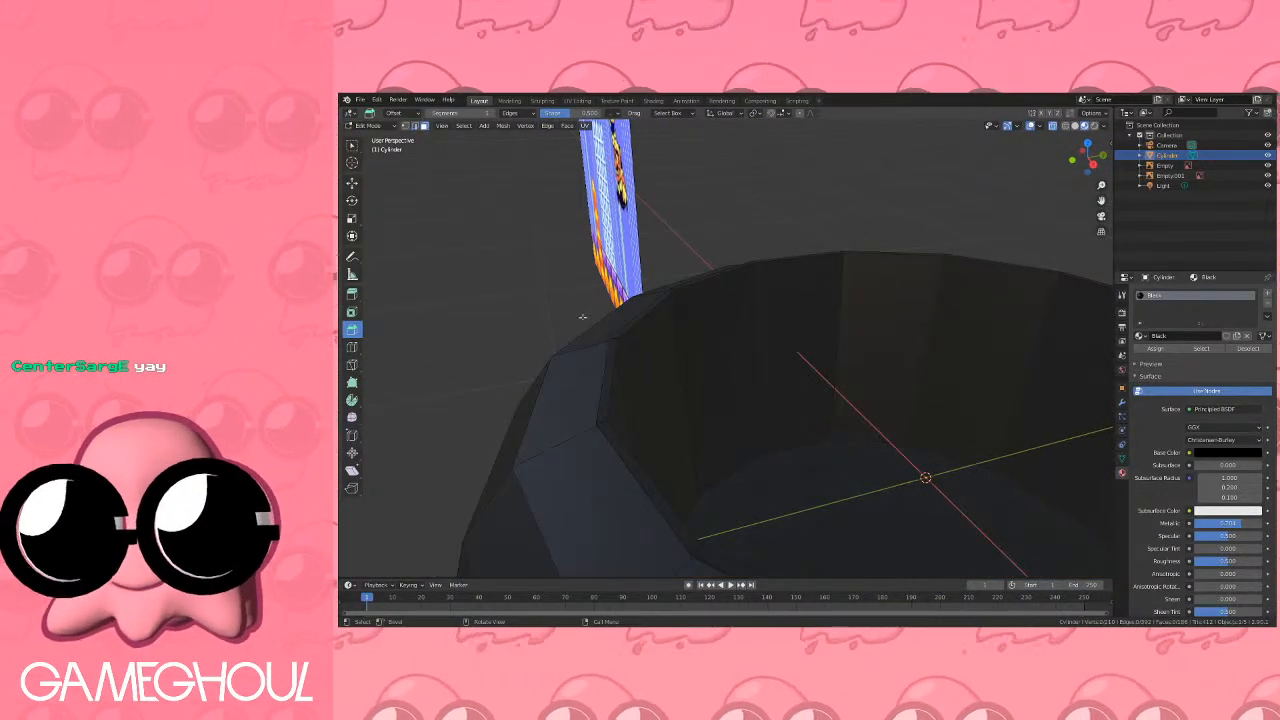
left_click(608, 373)
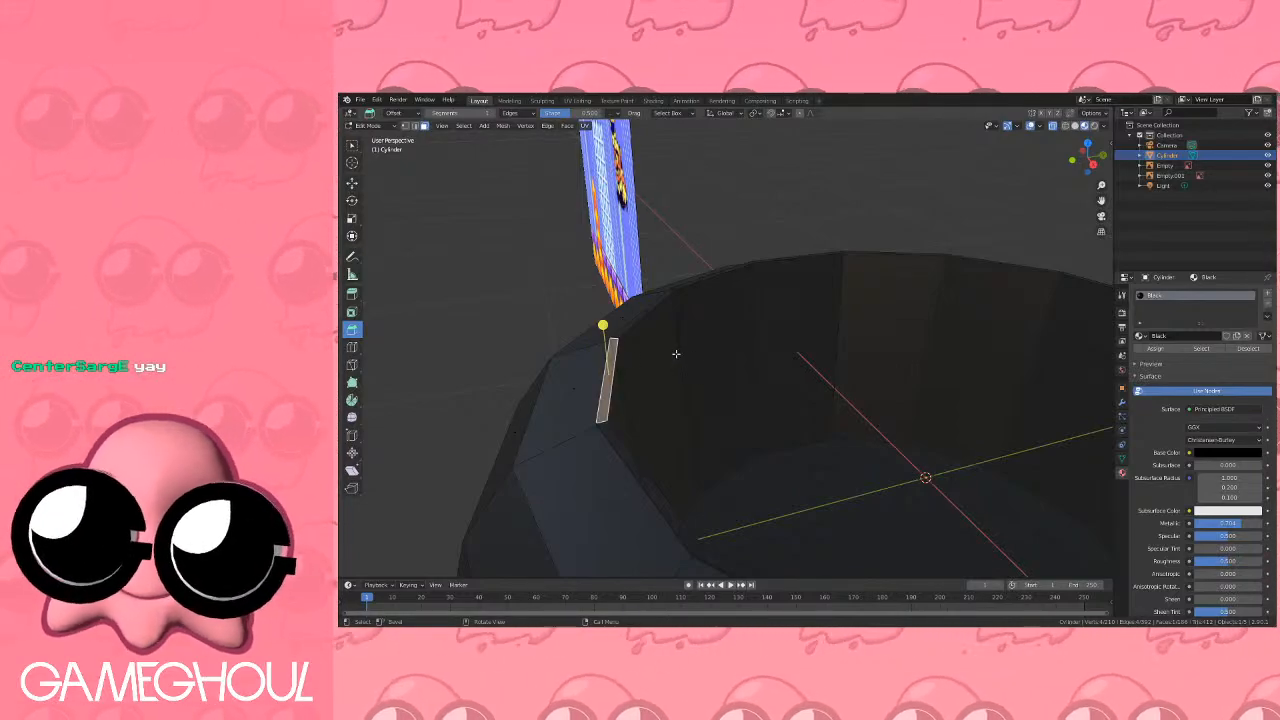
left_click(415, 127)
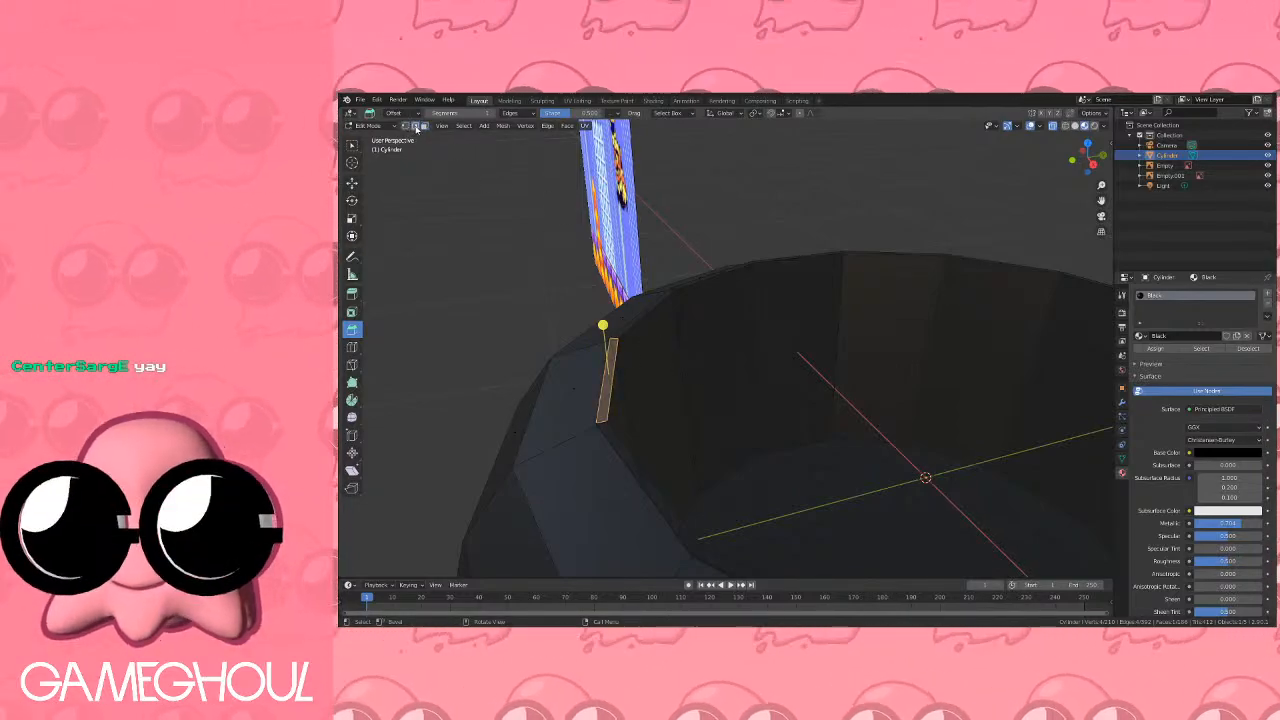
left_click(635, 315)
key("q")
left_click(683, 314)
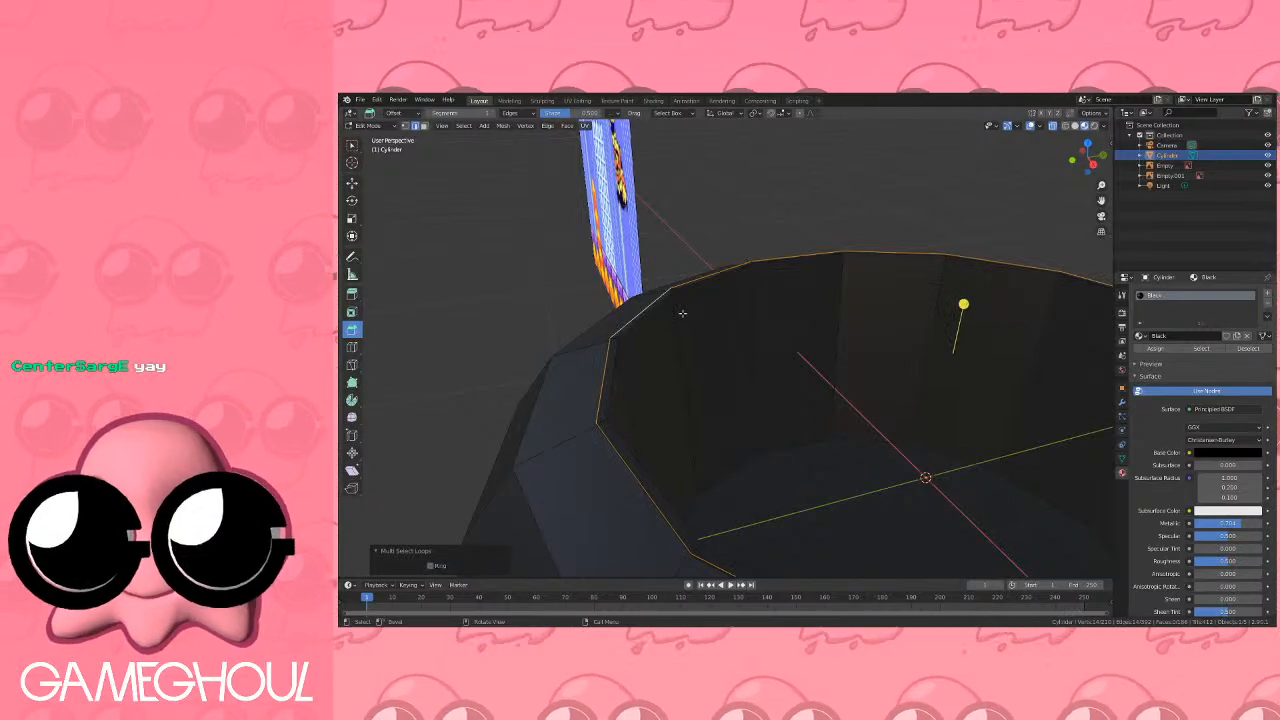
key("x")
left_click(680, 373)
middle_click_drag(674, 380, 817, 361)
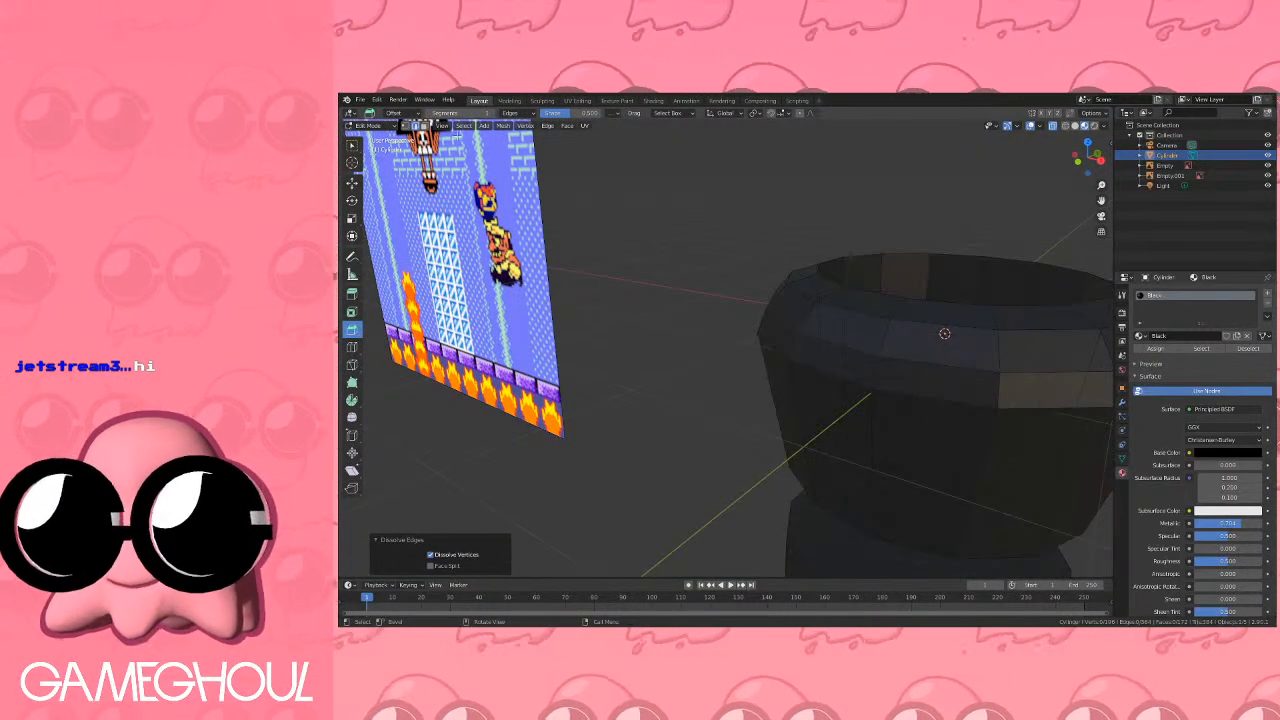
In front view, select the body's top rim faces and assign them a new second material named Silver.
middle_click_drag(803, 255, 768, 363)
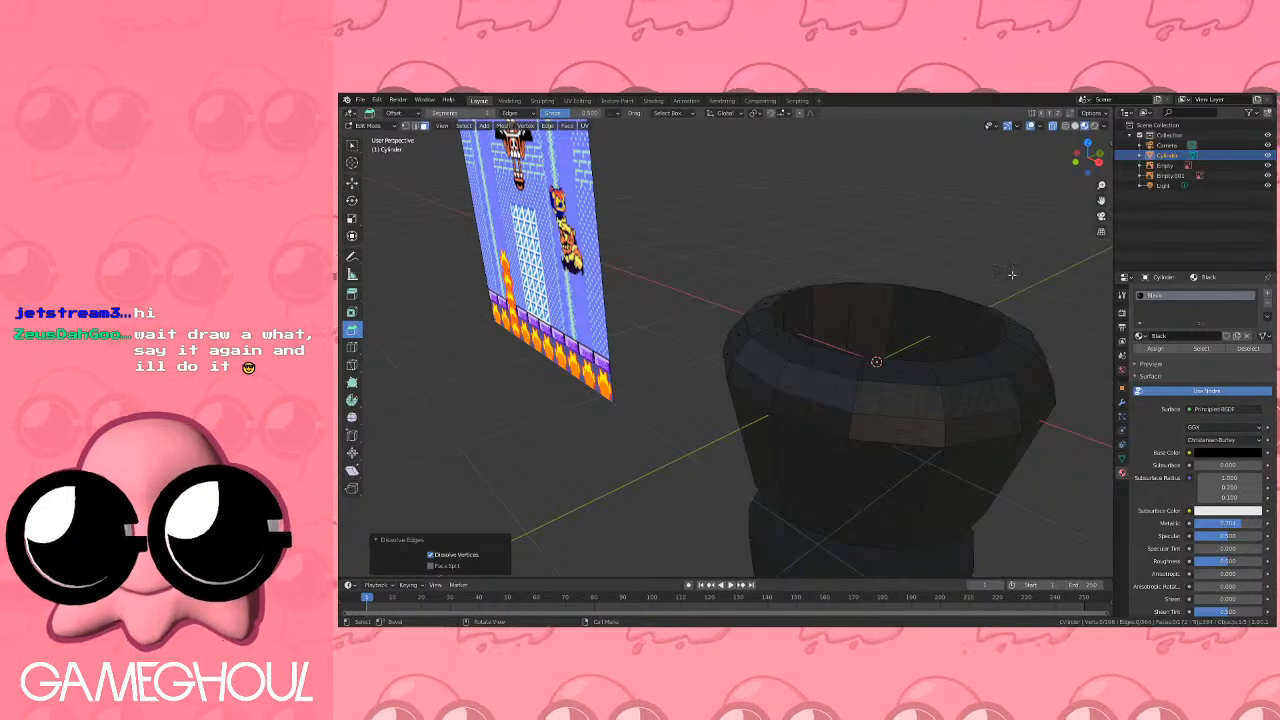
left_click(1070, 163)
key("a")
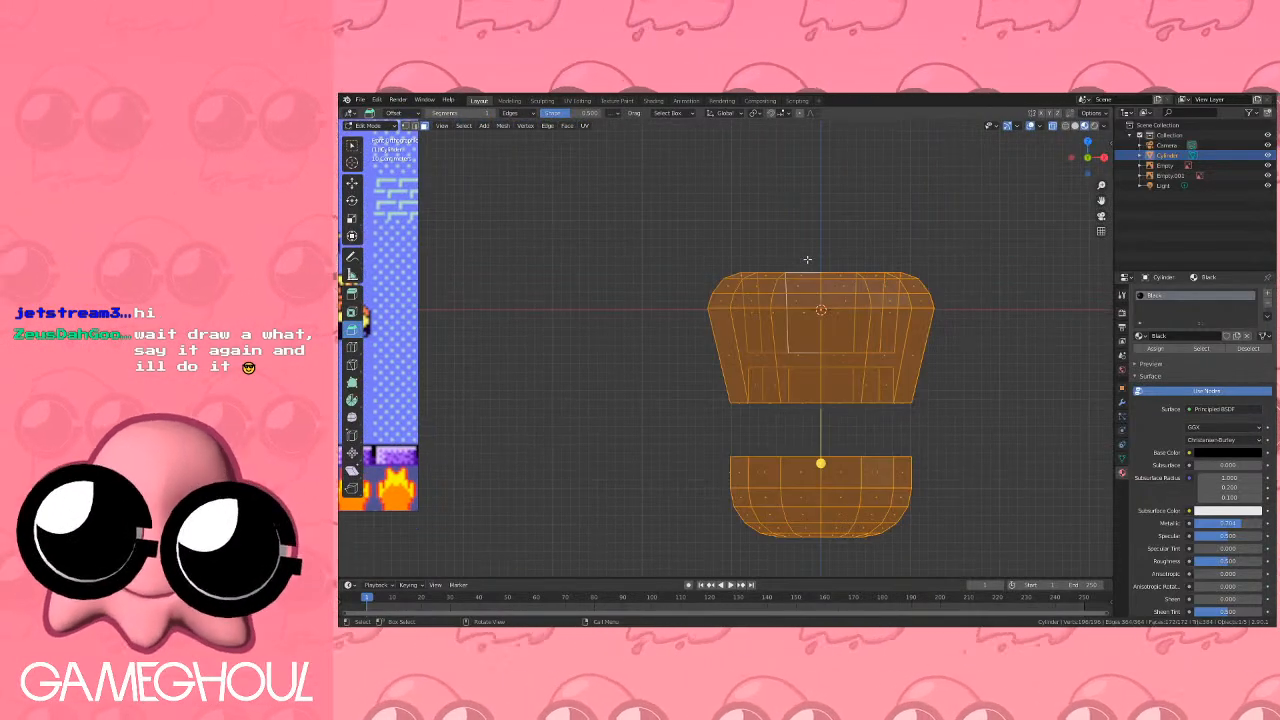
left_click(807, 259)
left_click_drag(663, 223, 943, 286)
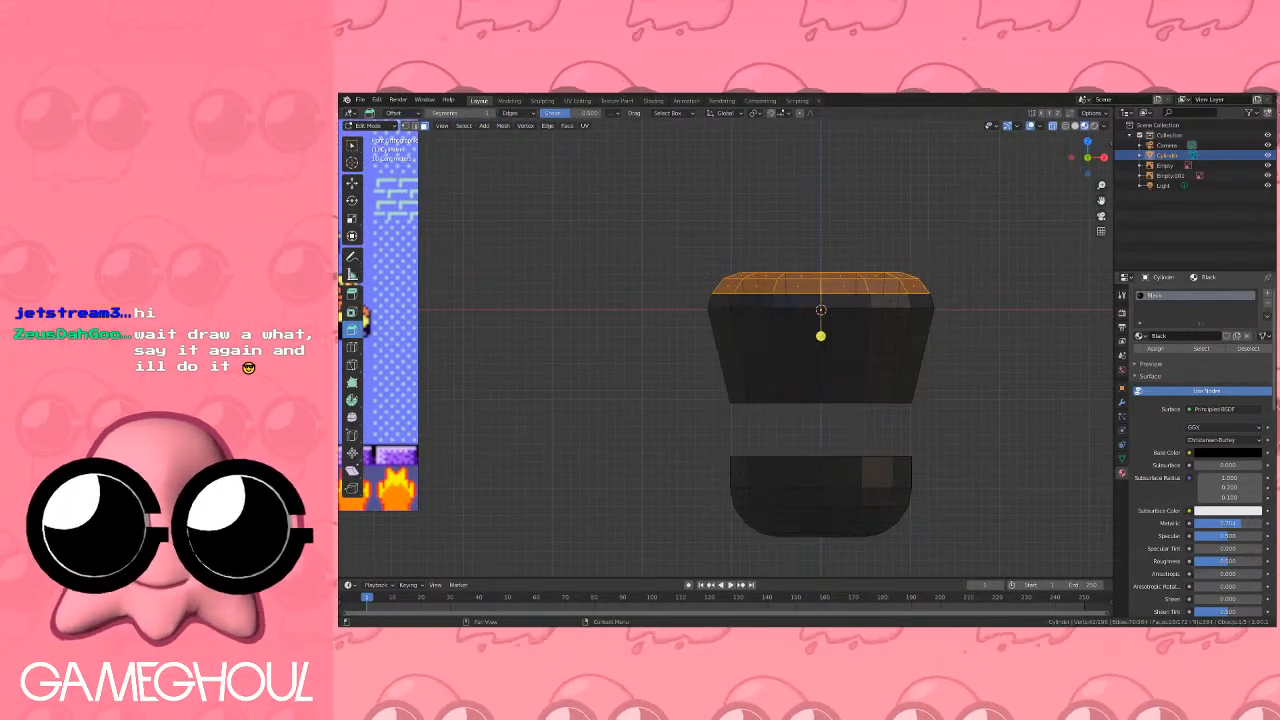
left_click(1267, 293)
left_click(1168, 356)
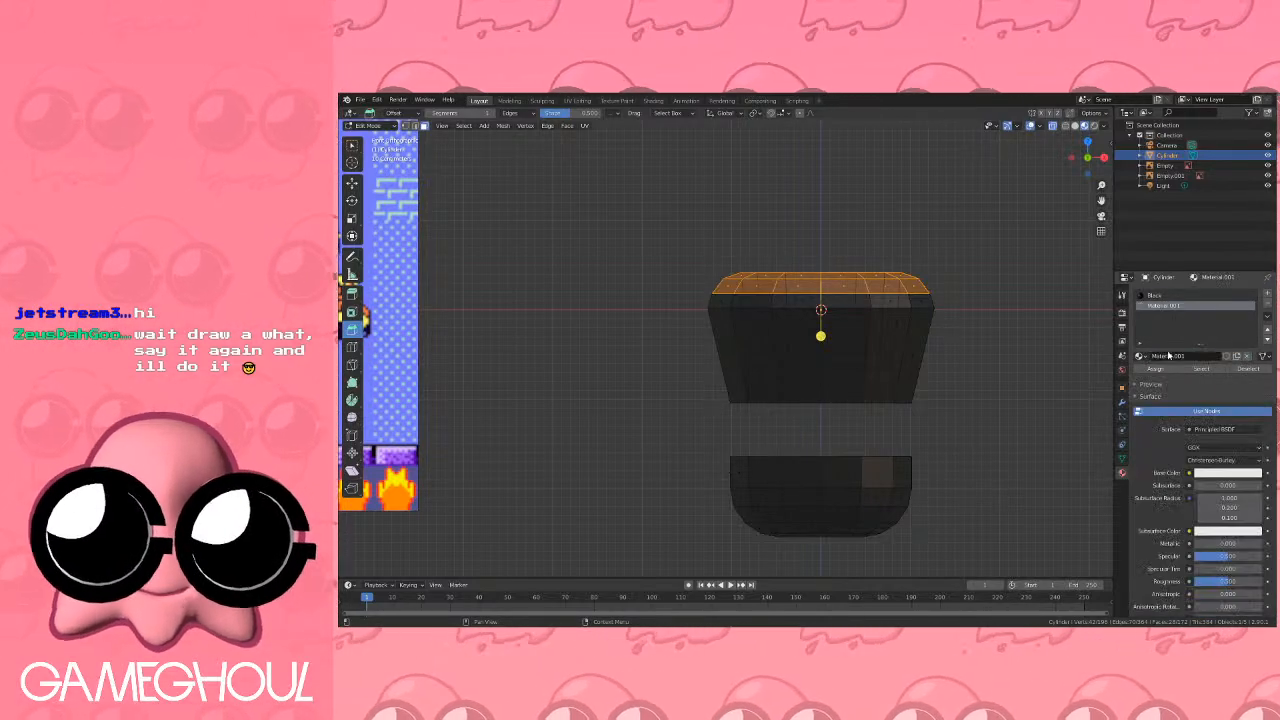
double_click(1164, 309)
type("Re")
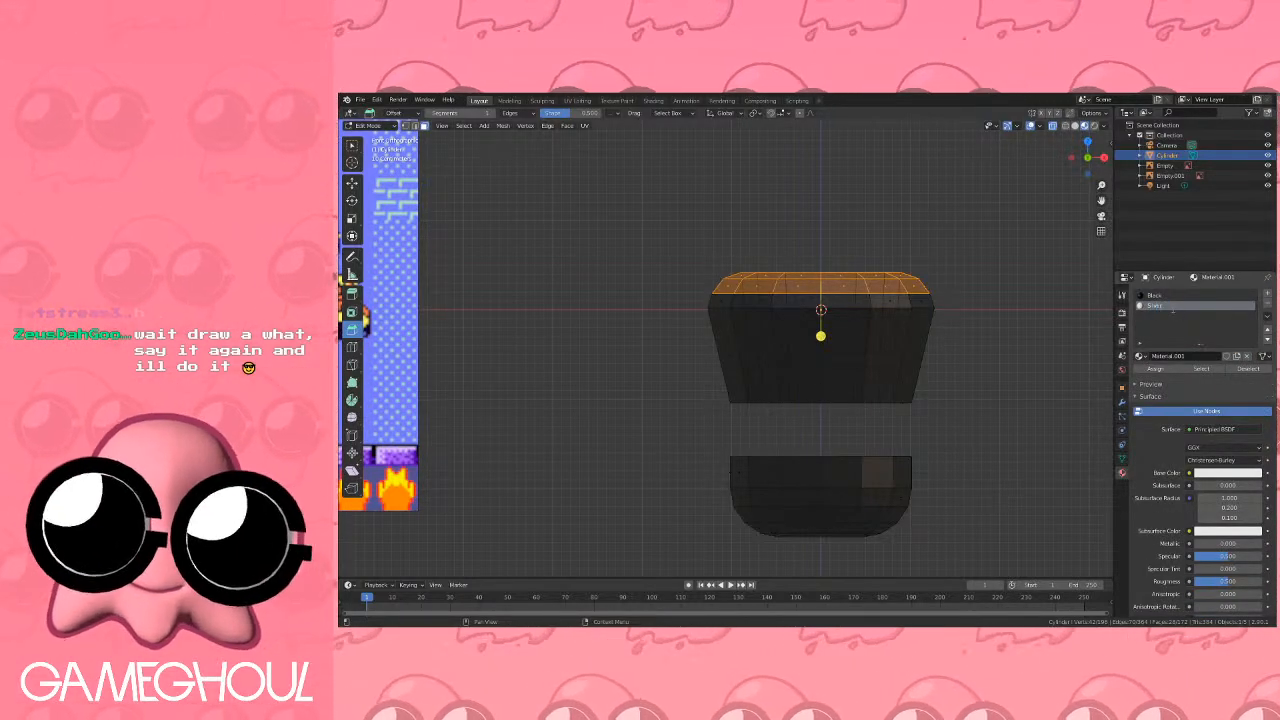
key("Return")
left_click(1155, 369)
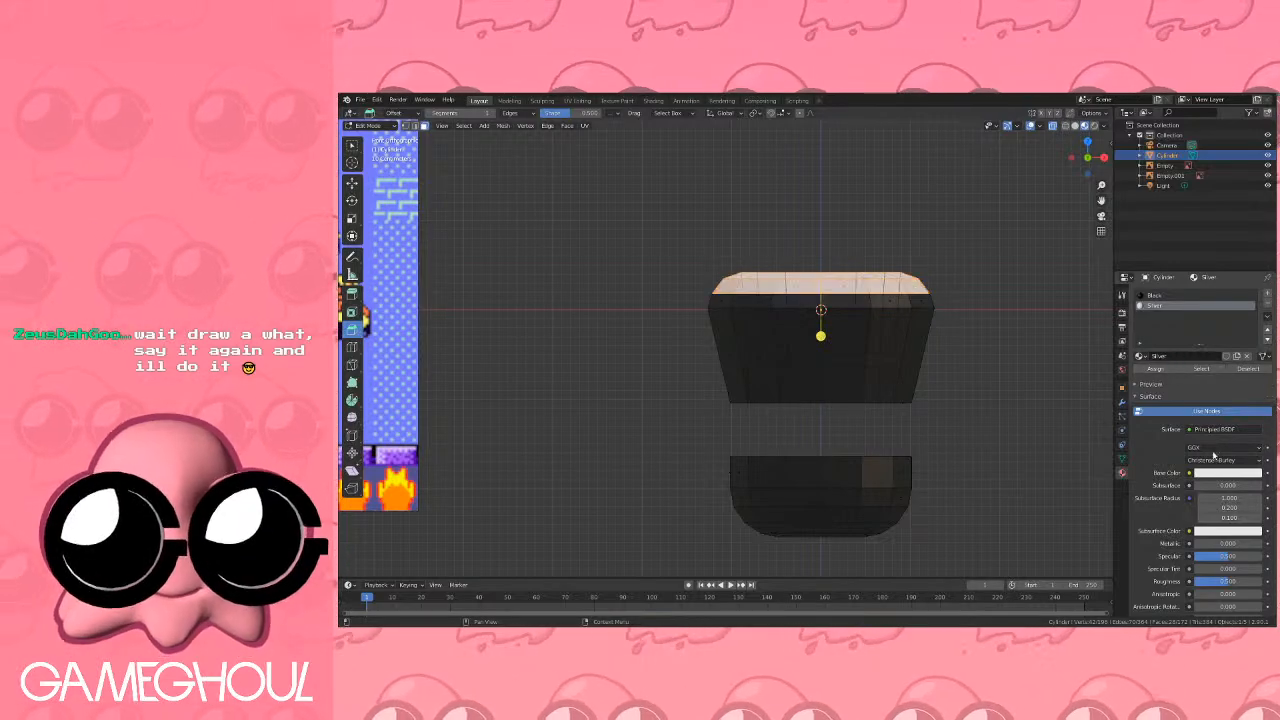
Set the Silver material's metallic value to about 0.65.
left_click_drag(1205, 544, 1236, 544)
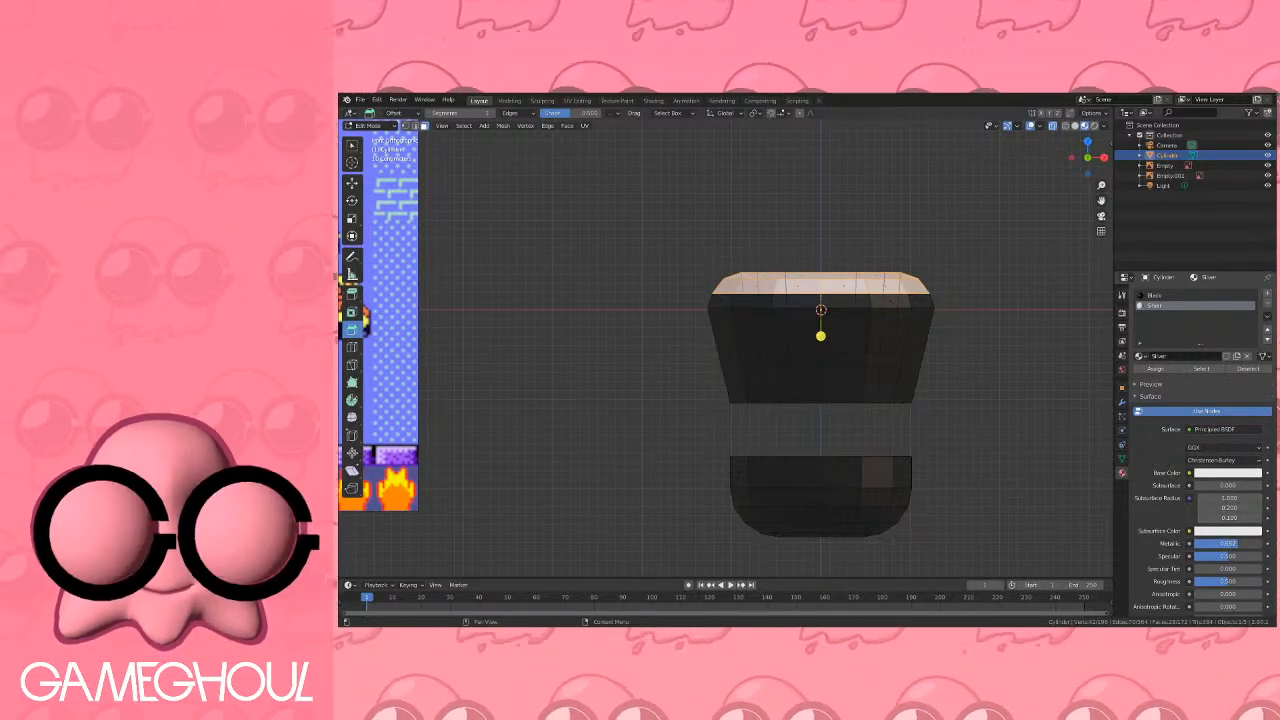
key("Tab")
scroll(875, 345, "down", 3)
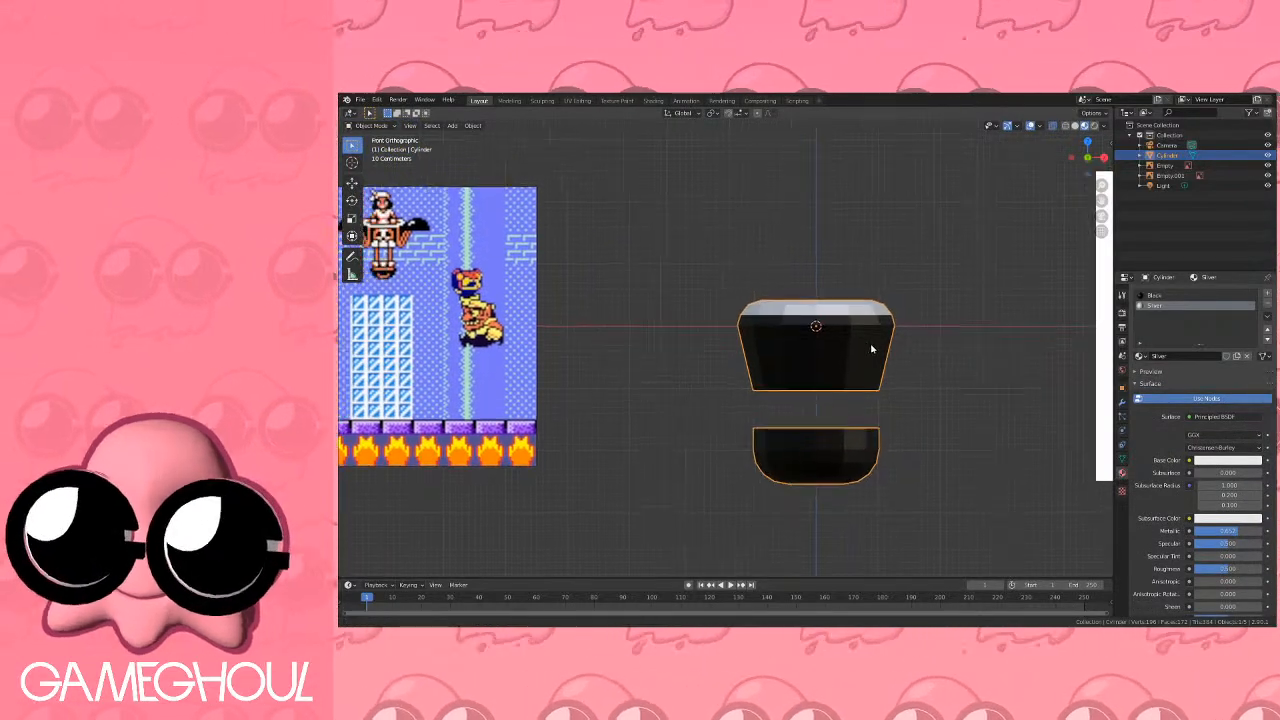
Select all the inner wall faces and the floor face of the hollow body and assign them the Silver material.
middle_click_drag(872, 349, 843, 388)
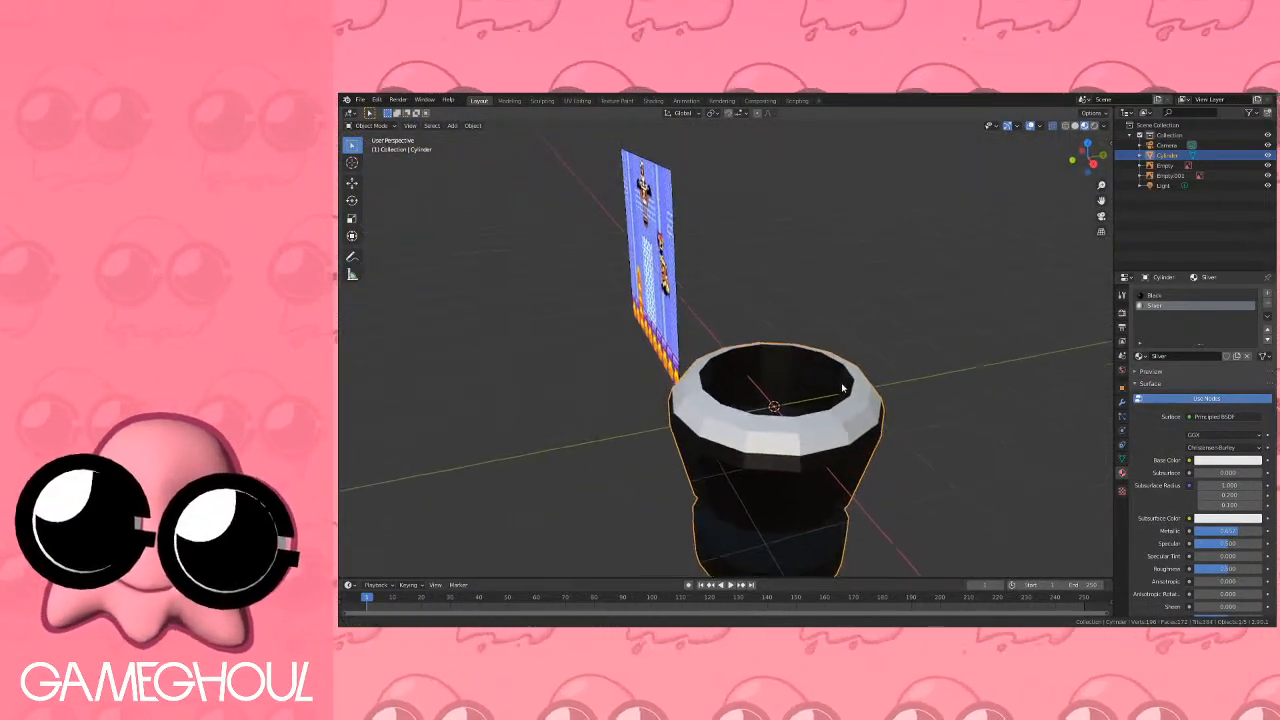
key("Tab")
scroll(824, 398, "up", 4)
left_click(822, 400)
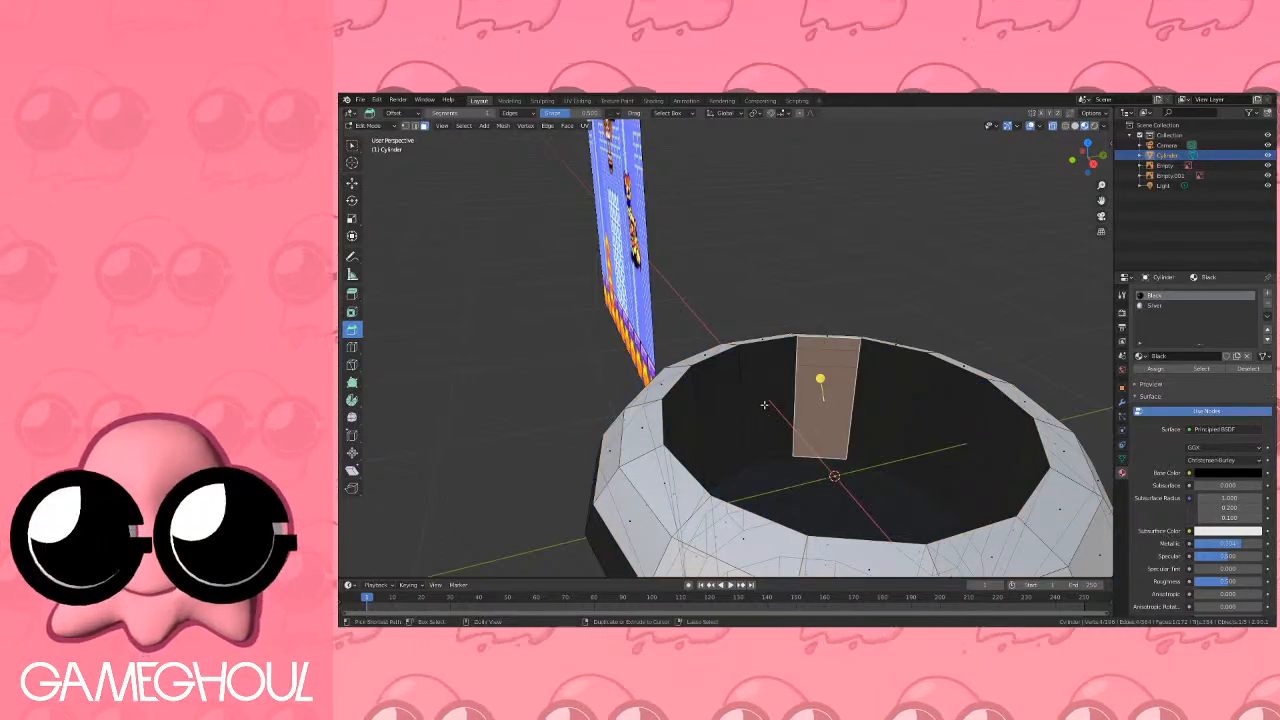
left_click(764, 405, "ctrl")
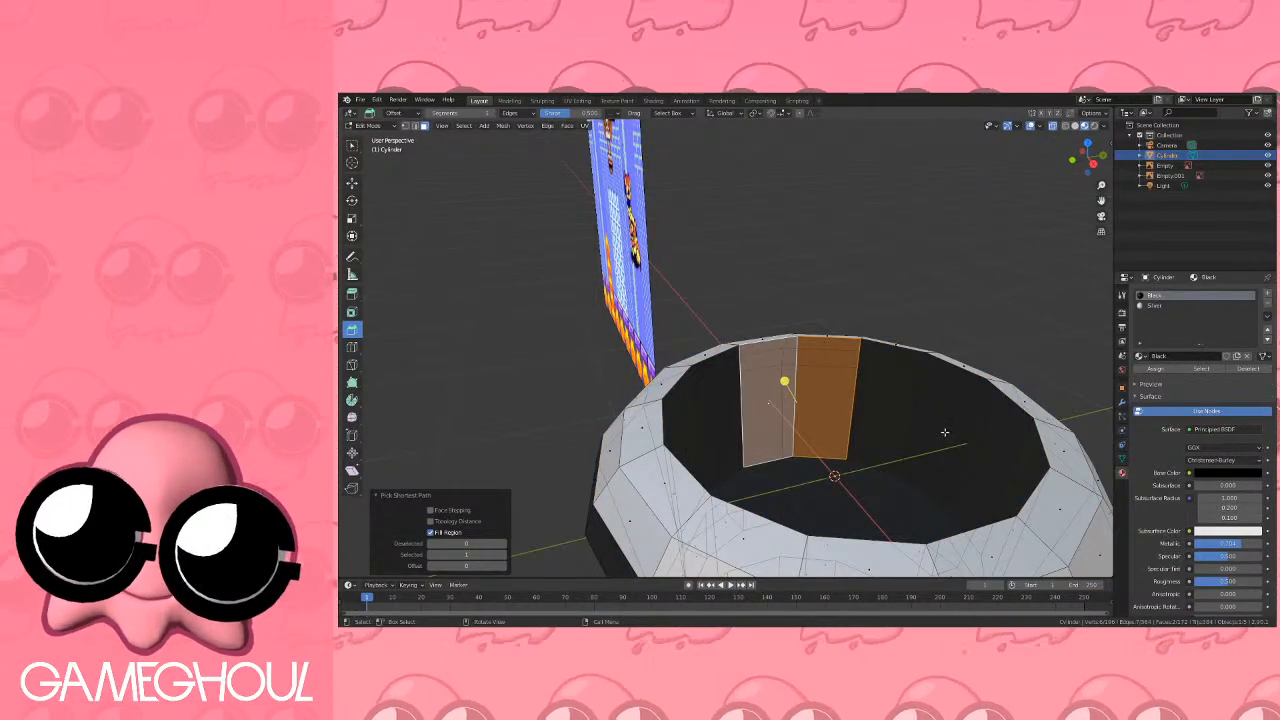
middle_click_drag(944, 432, 766, 437)
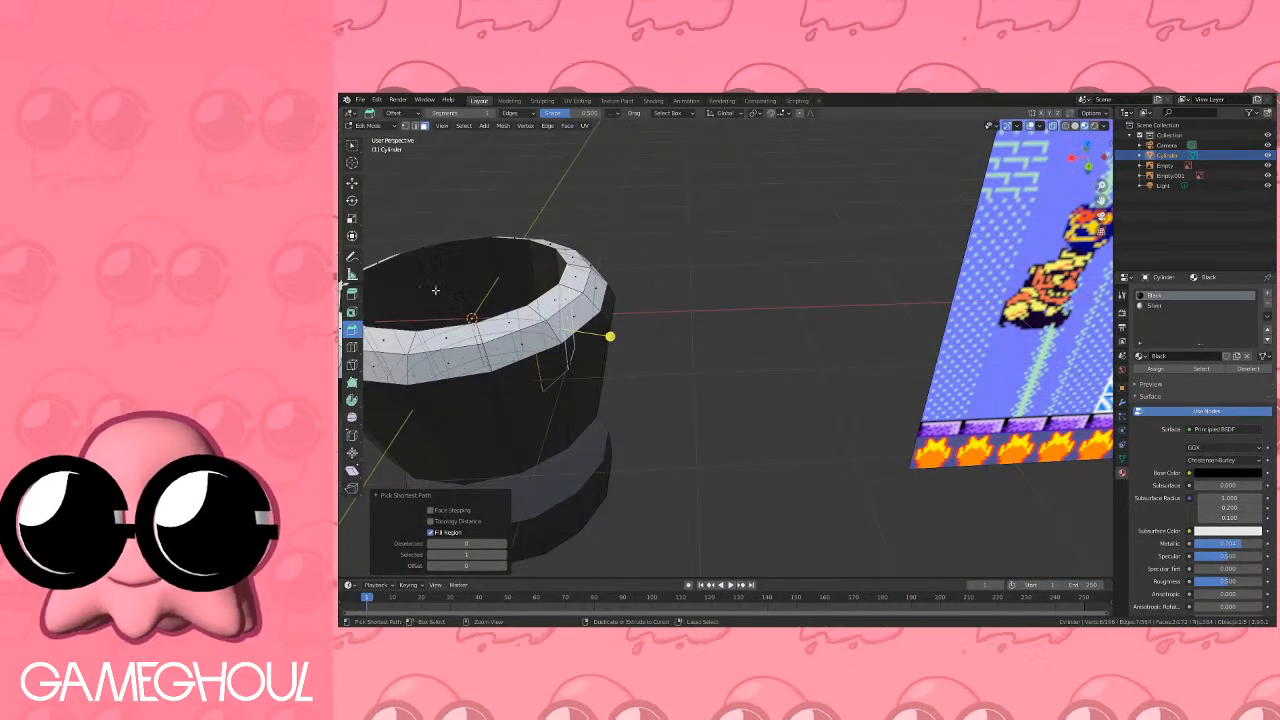
left_click(435, 290, "ctrl")
middle_click_drag(435, 292, 668, 327)
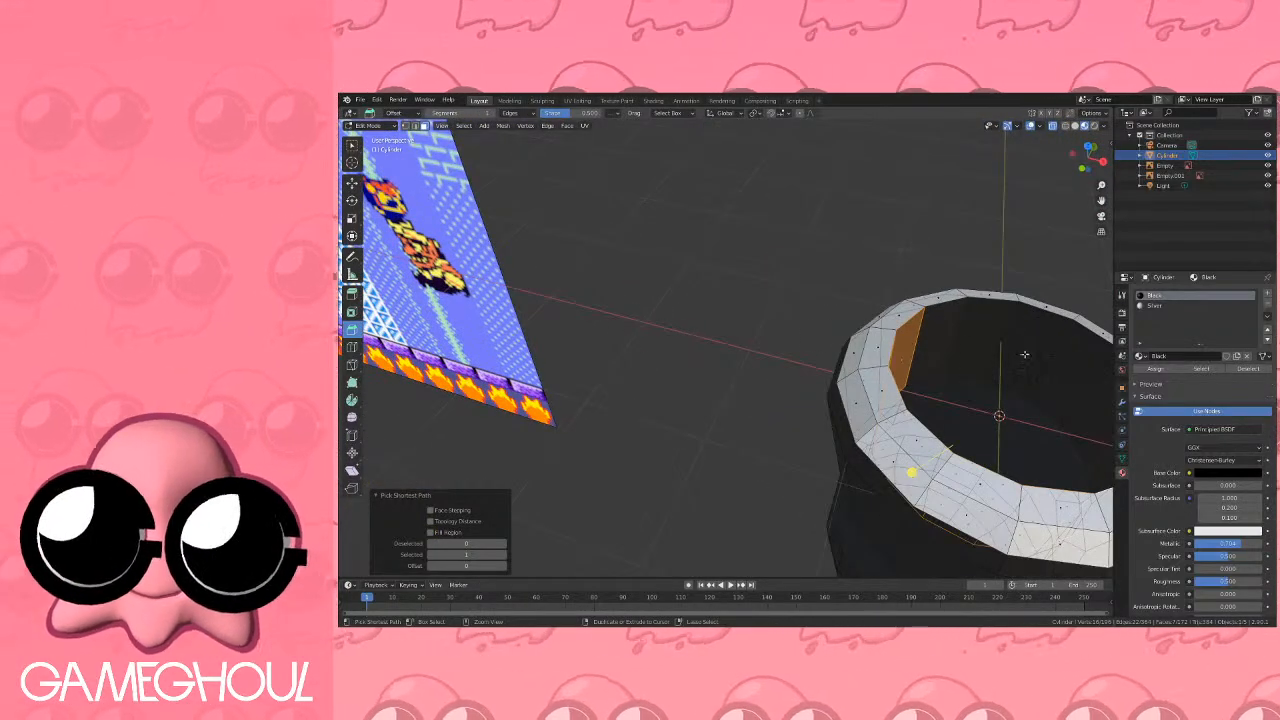
left_click(1022, 353, "ctrl")
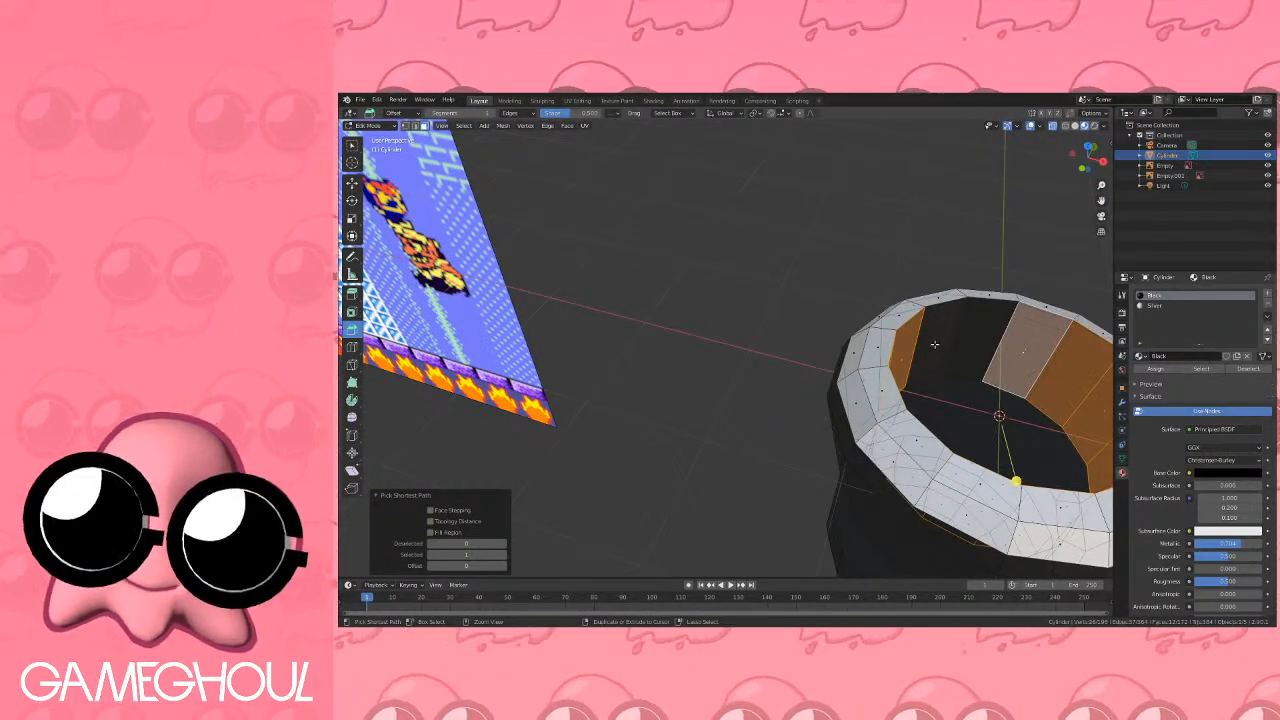
left_click(934, 344, "ctrl")
left_click(977, 439, "ctrl")
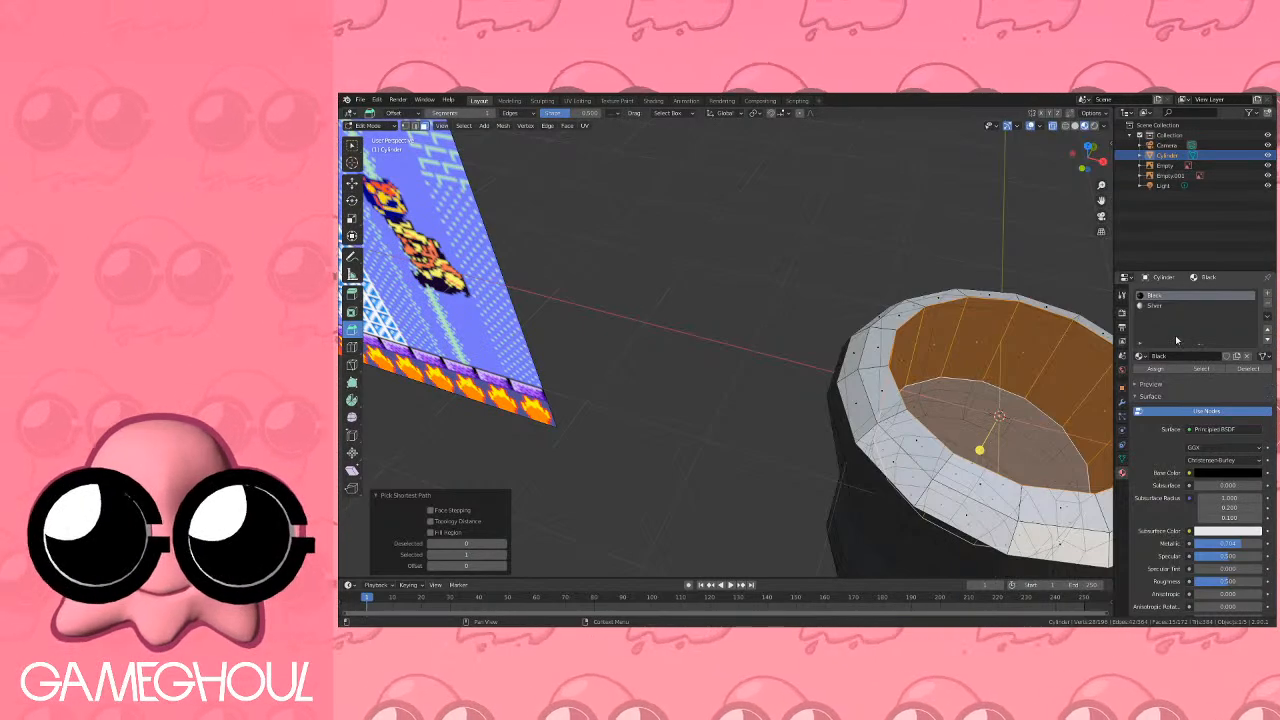
left_click(1153, 305)
left_click(1155, 368)
key("Tab")
middle_click_drag(820, 380, 863, 390)
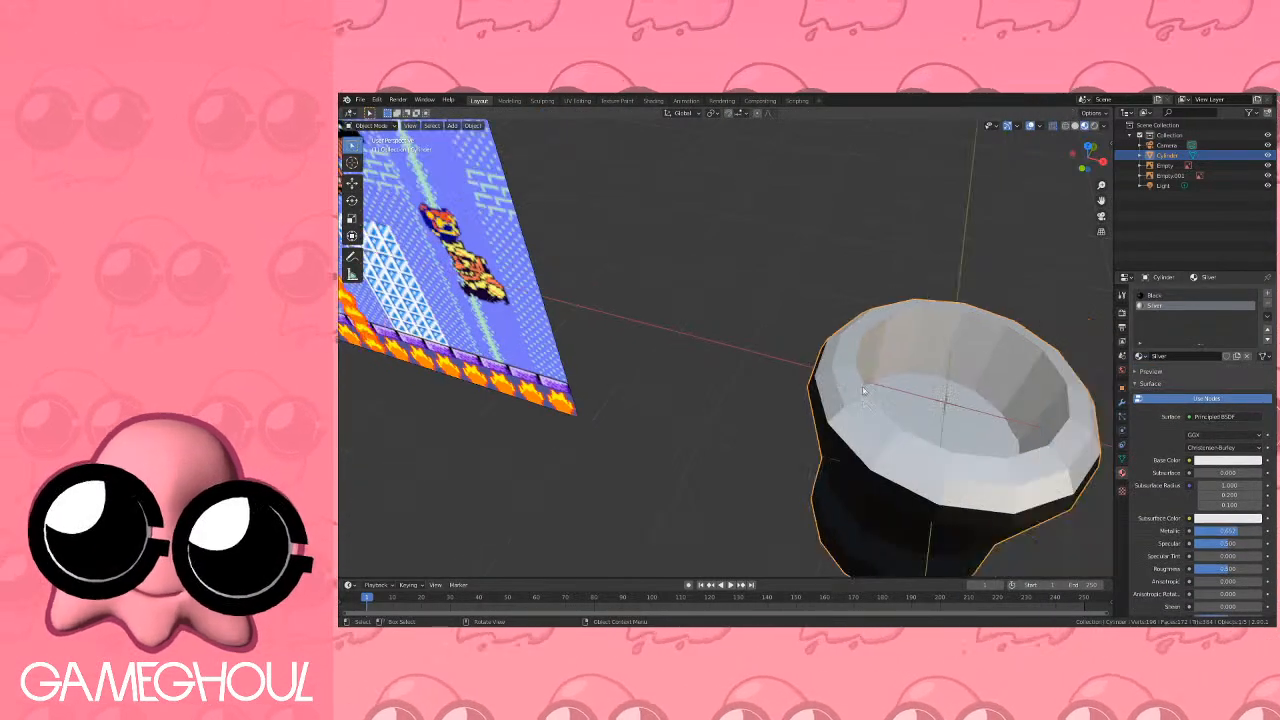
In front view, add a new cube at the center of the body's upper part.
key("KP_1")
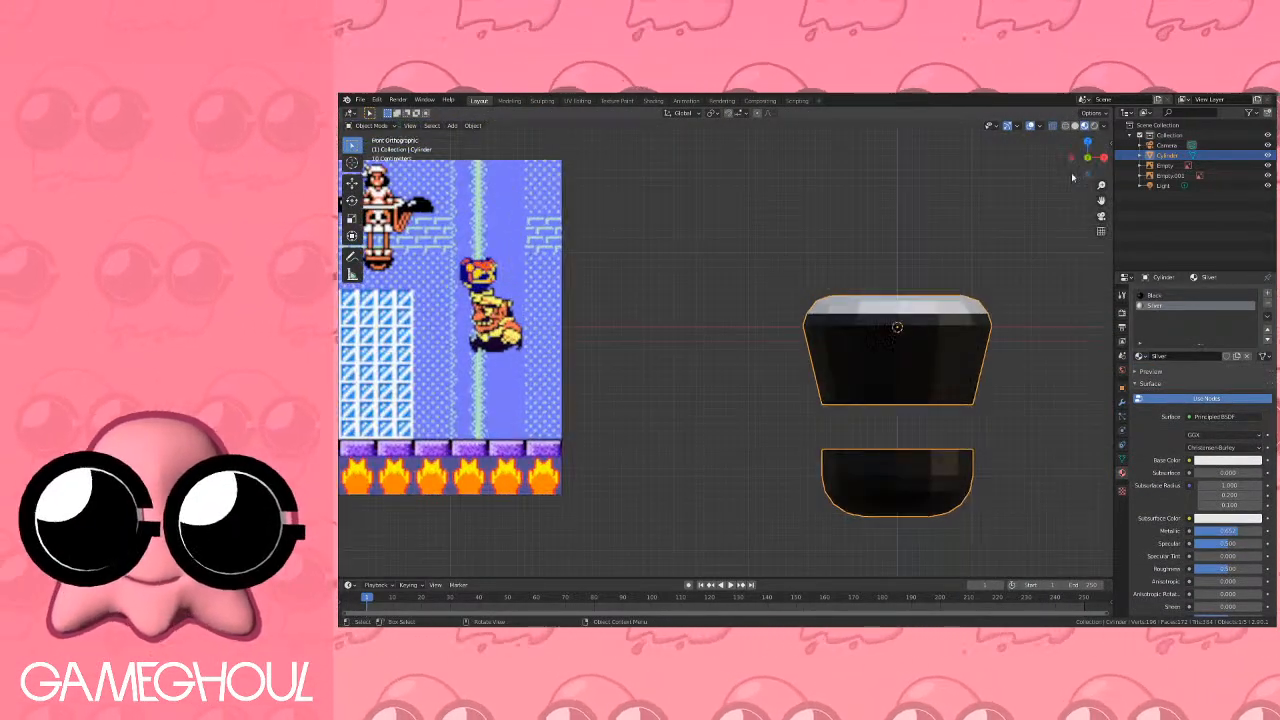
mouse_move(710, 327)
middle_mouse_down("shift")
mouse_move(848, 341)
mouse_move(729, 319)
middle_mouse_up("shift")
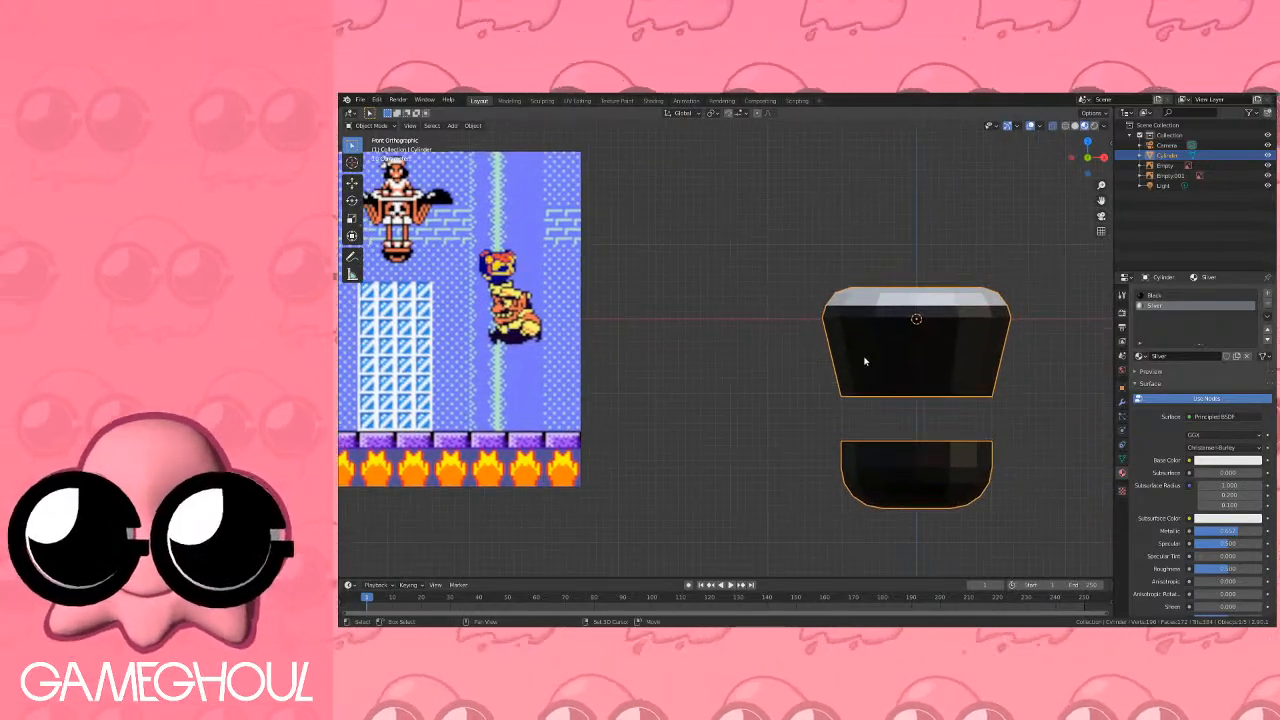
middle_click_drag(865, 361, 797, 331, "shift")
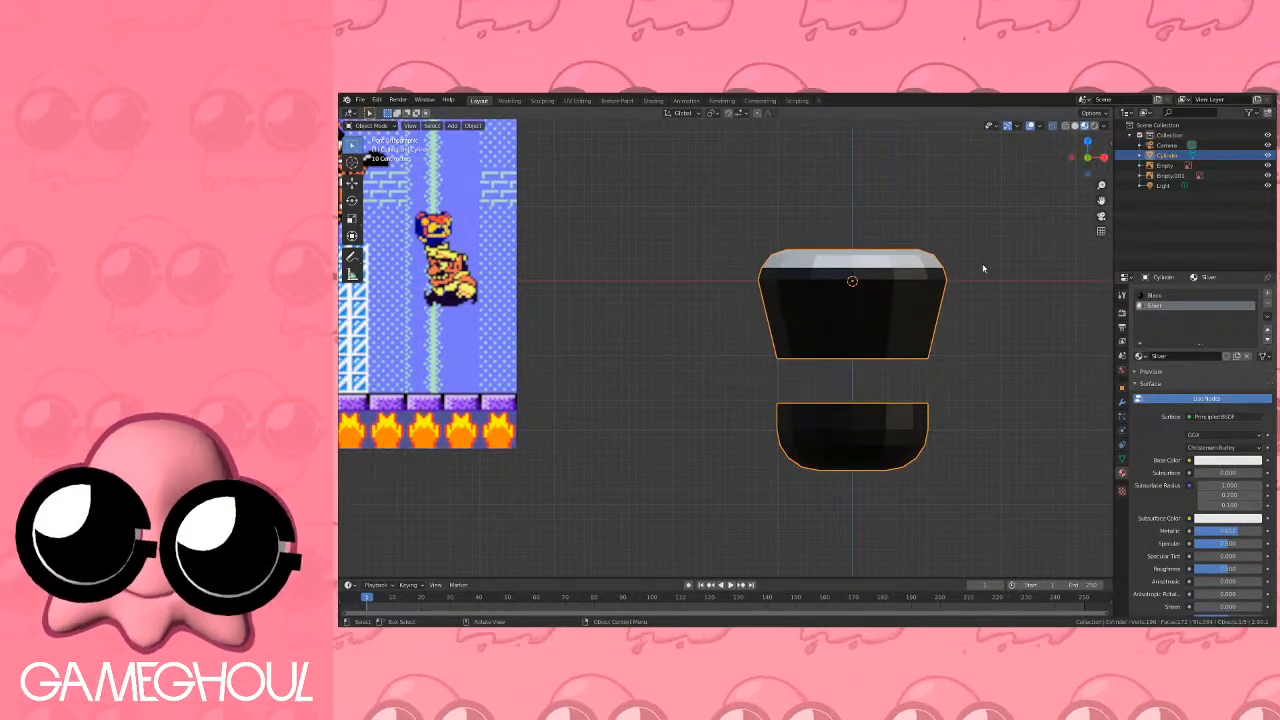
key("shift+a")
mouse_move(982, 263)
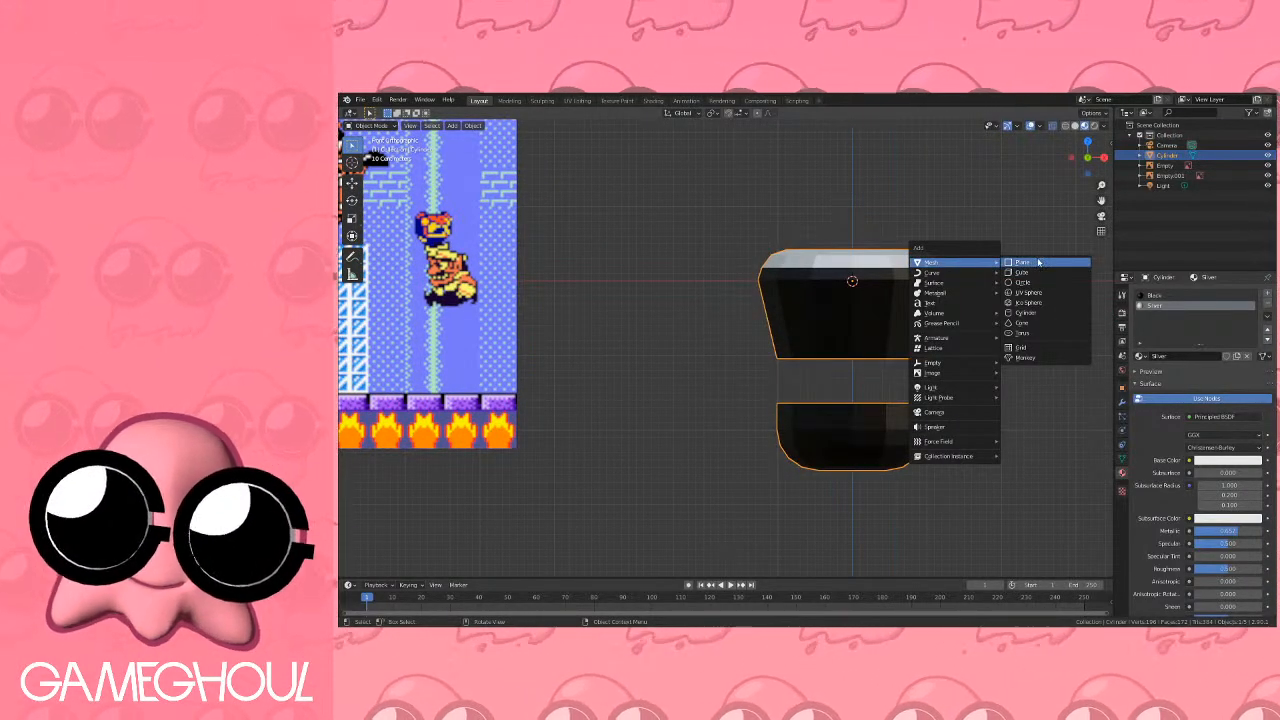
left_click(1038, 273)
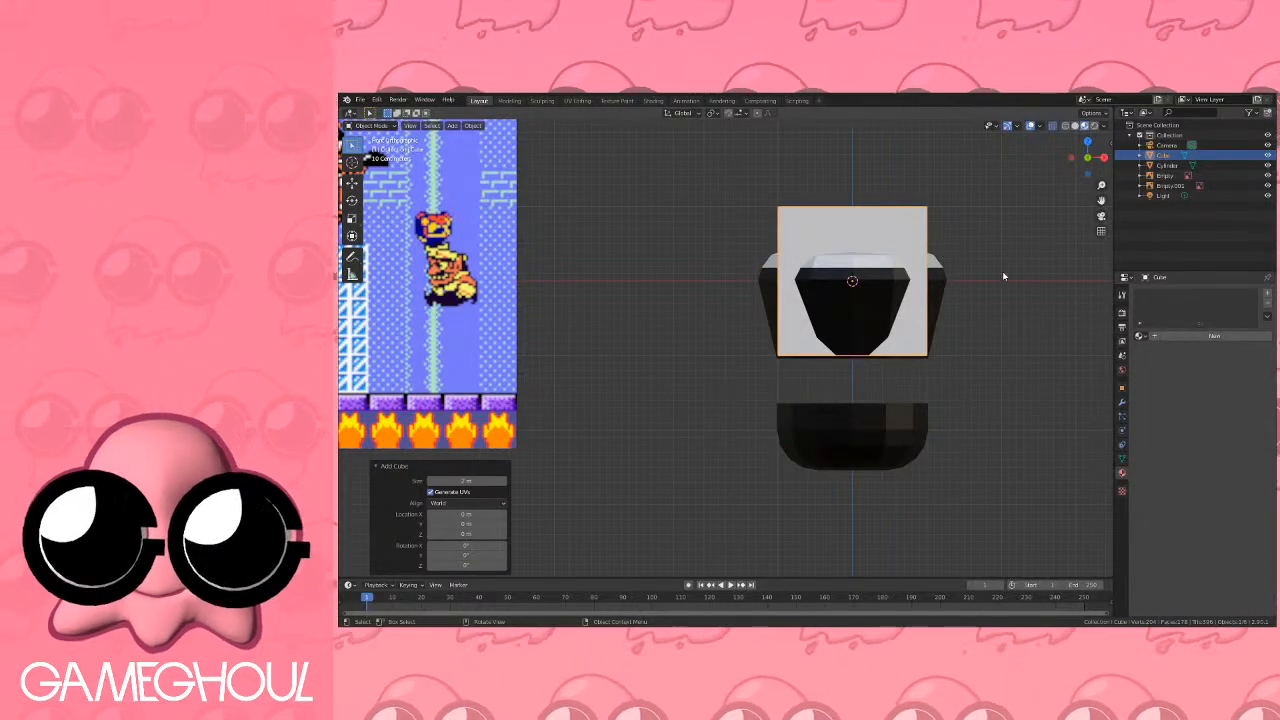
Add a Subdivision Surface modifier to the new cube and apply it.
left_click(1121, 401)
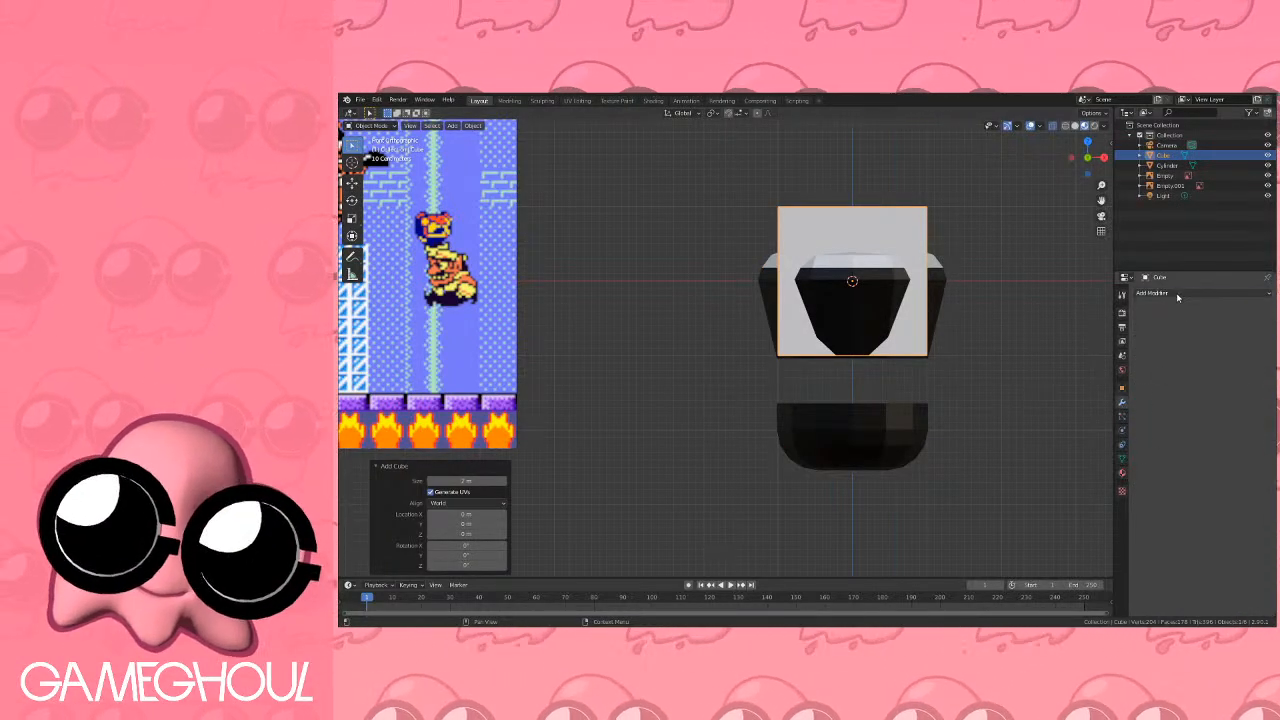
left_click(1177, 295)
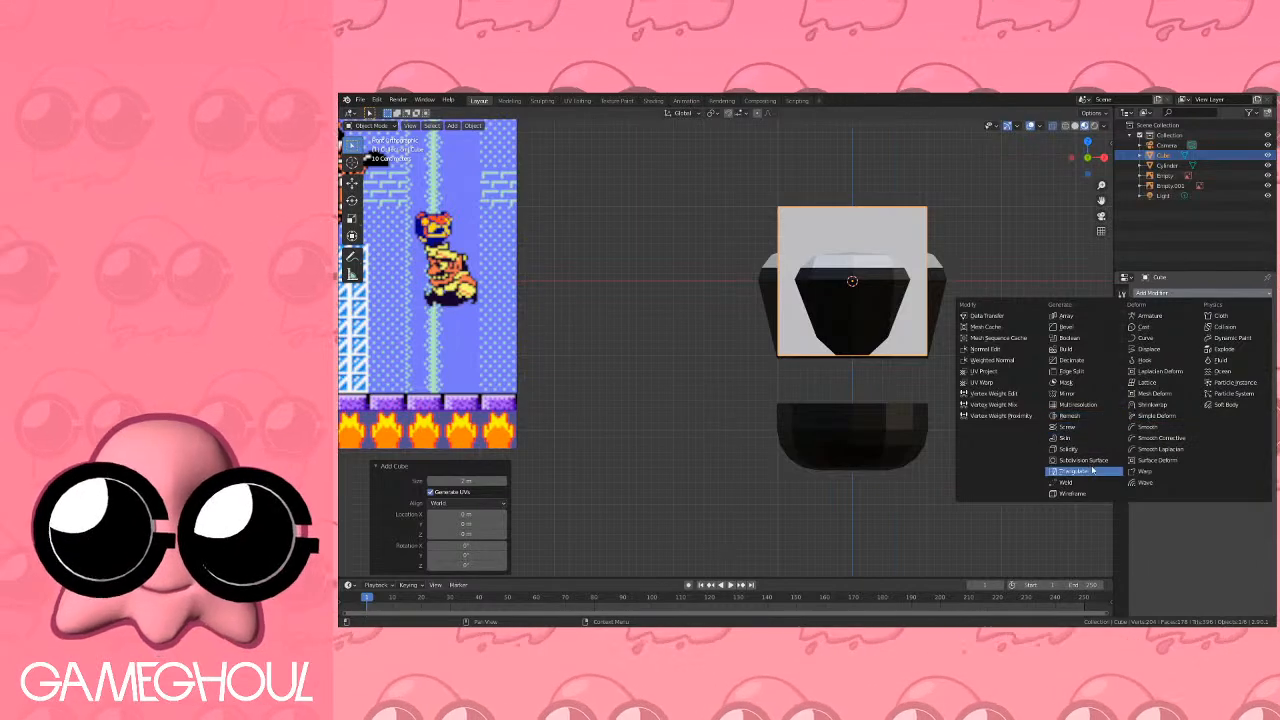
left_click(1083, 459)
left_click(1243, 310)
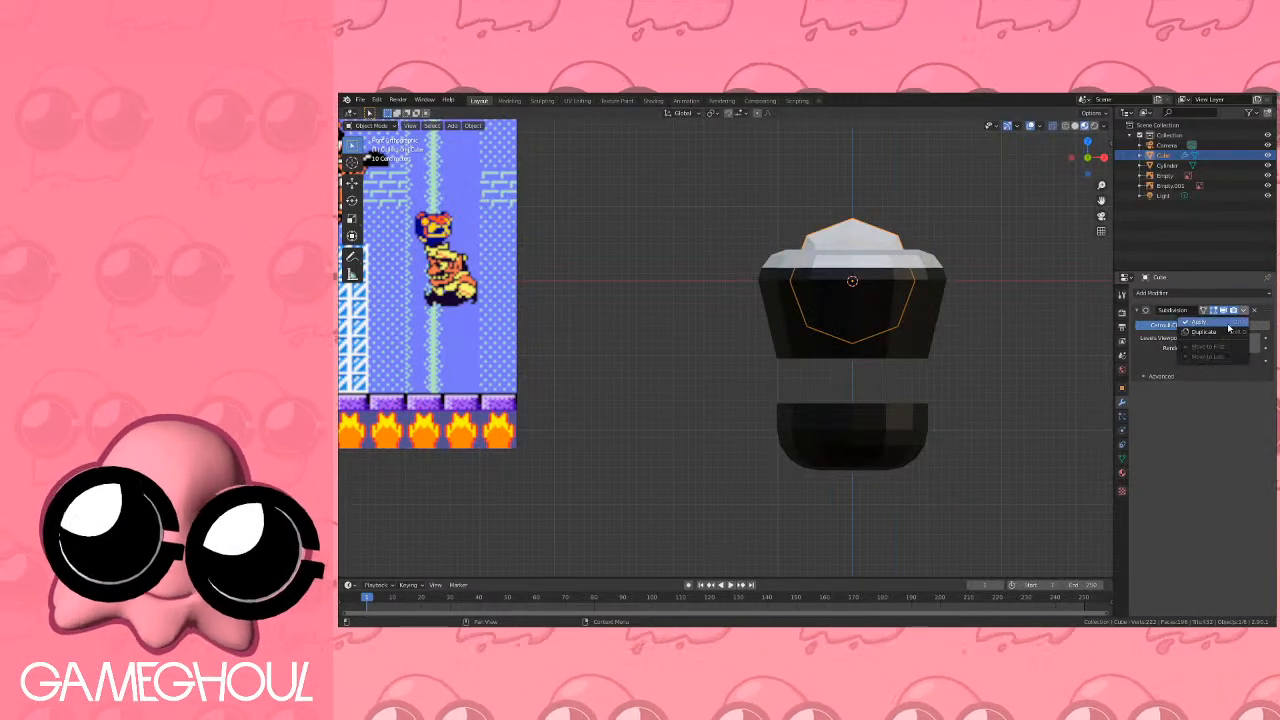
left_click(1229, 326)
Scale the subdivided cube's mesh to 0.2 along Y and to 0.5 along X.
key("Tab")
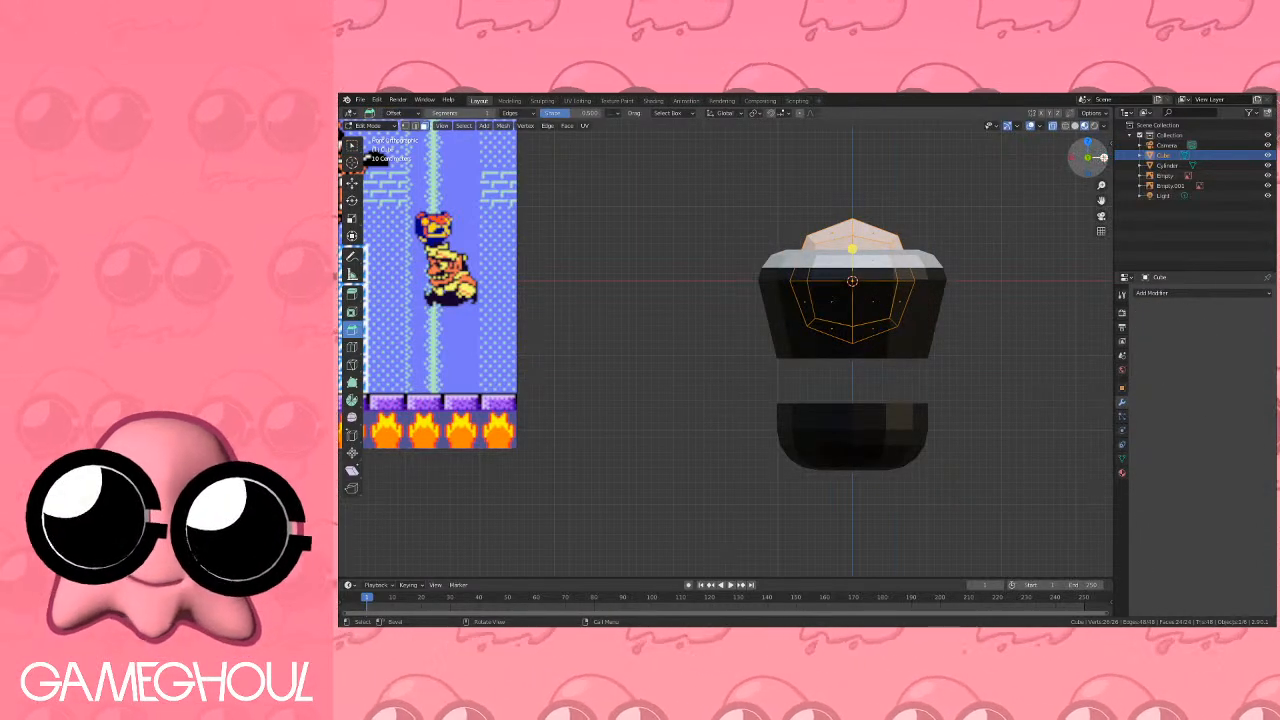
left_click(1103, 157)
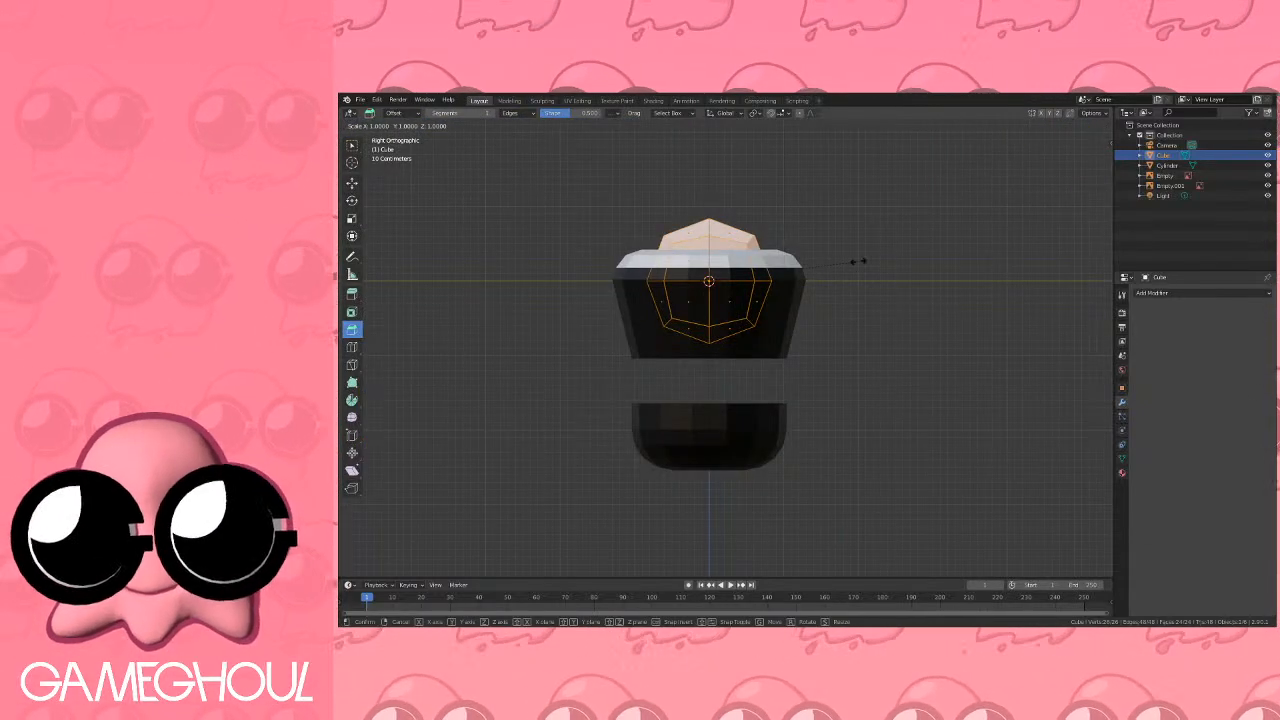
key("s")
key("y")
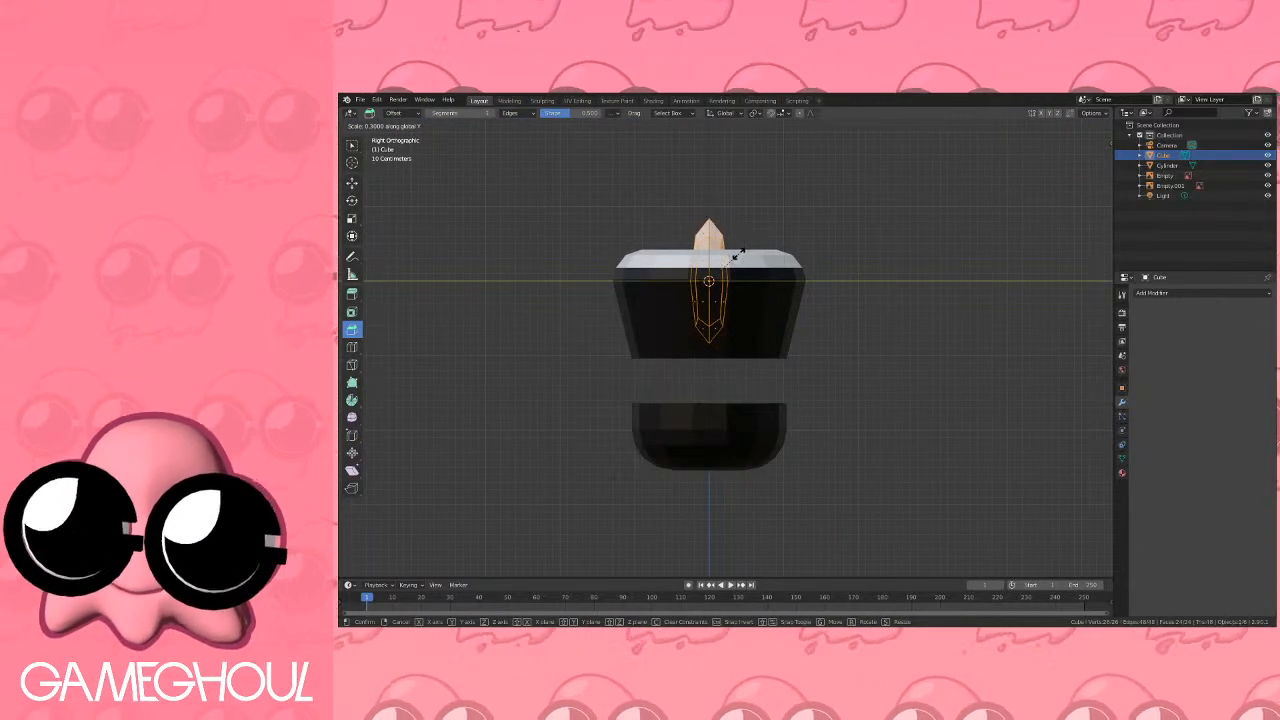
left_click(732, 255)
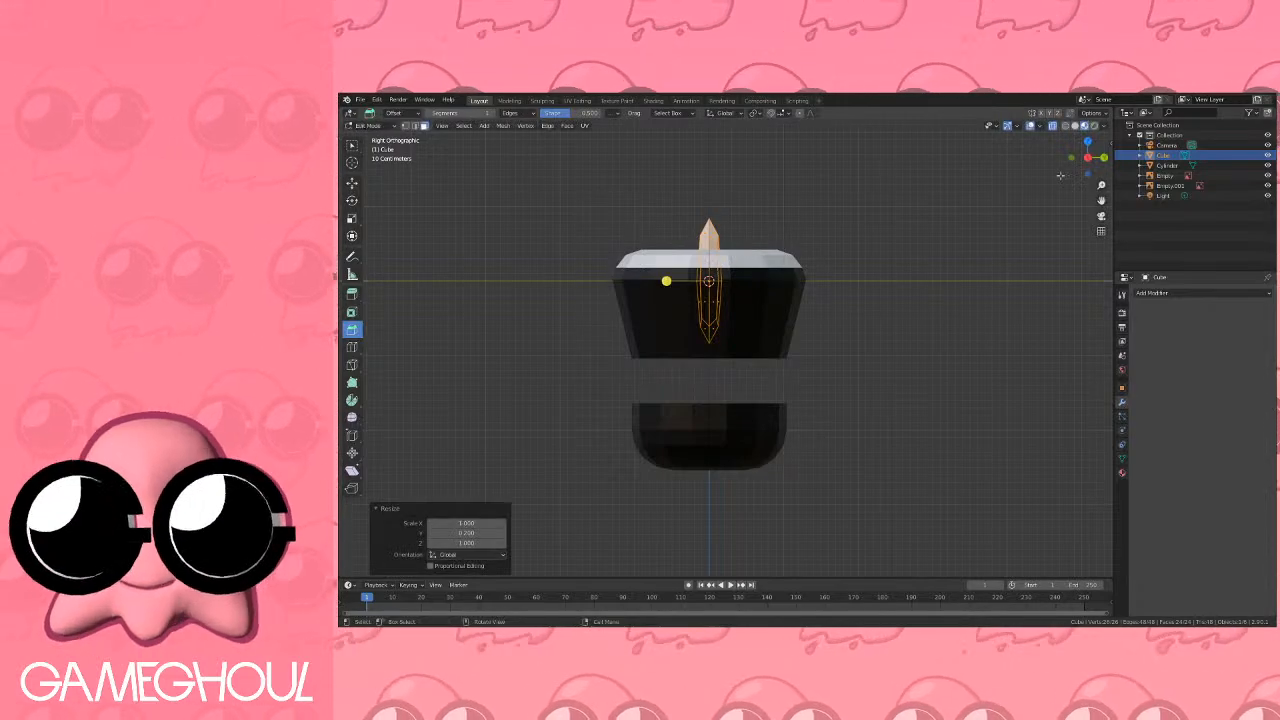
left_click(1072, 158)
key("s")
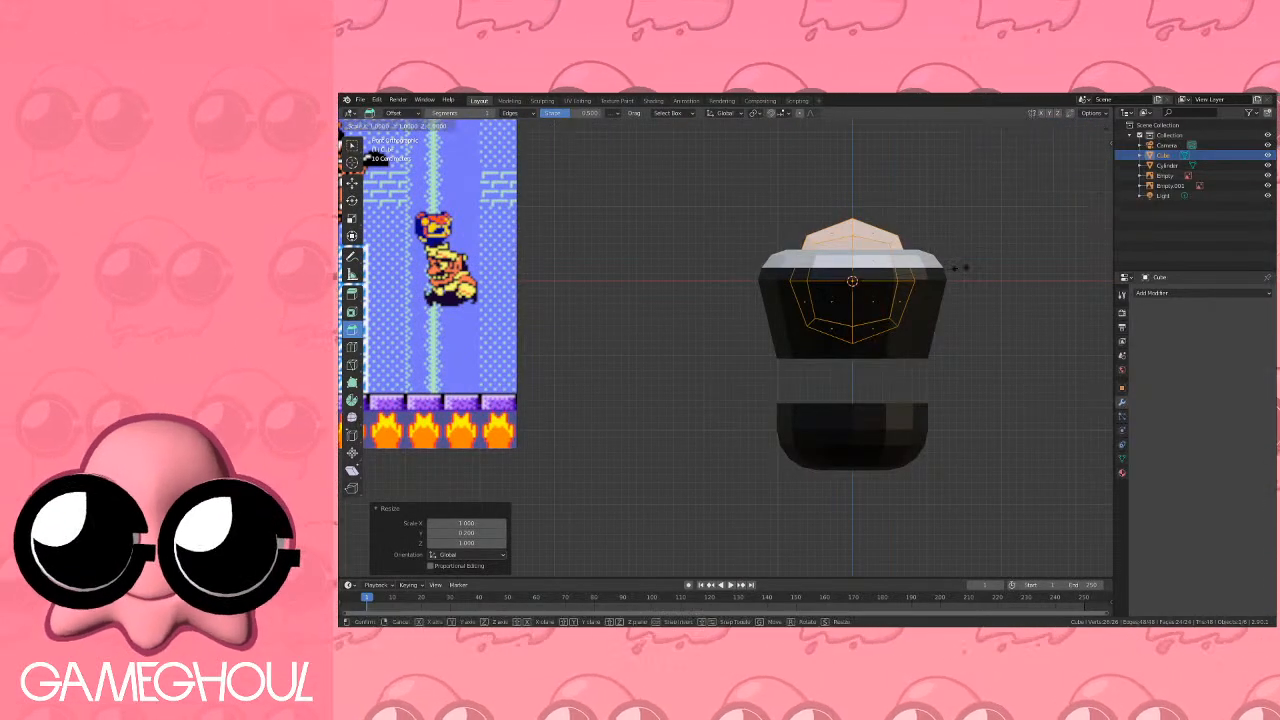
key("x")
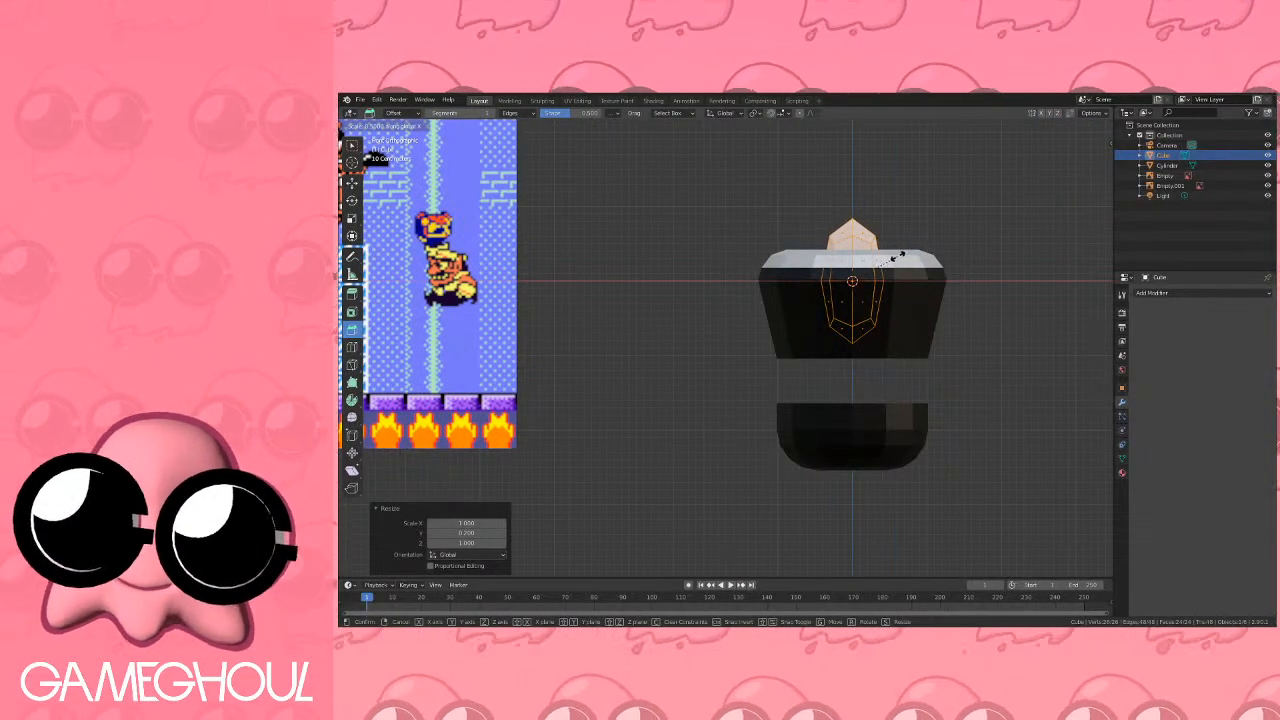
left_click(897, 257)
Select only the lowest faces of the narrowed cube and flatten them along the Z axis.
key("alt+a")
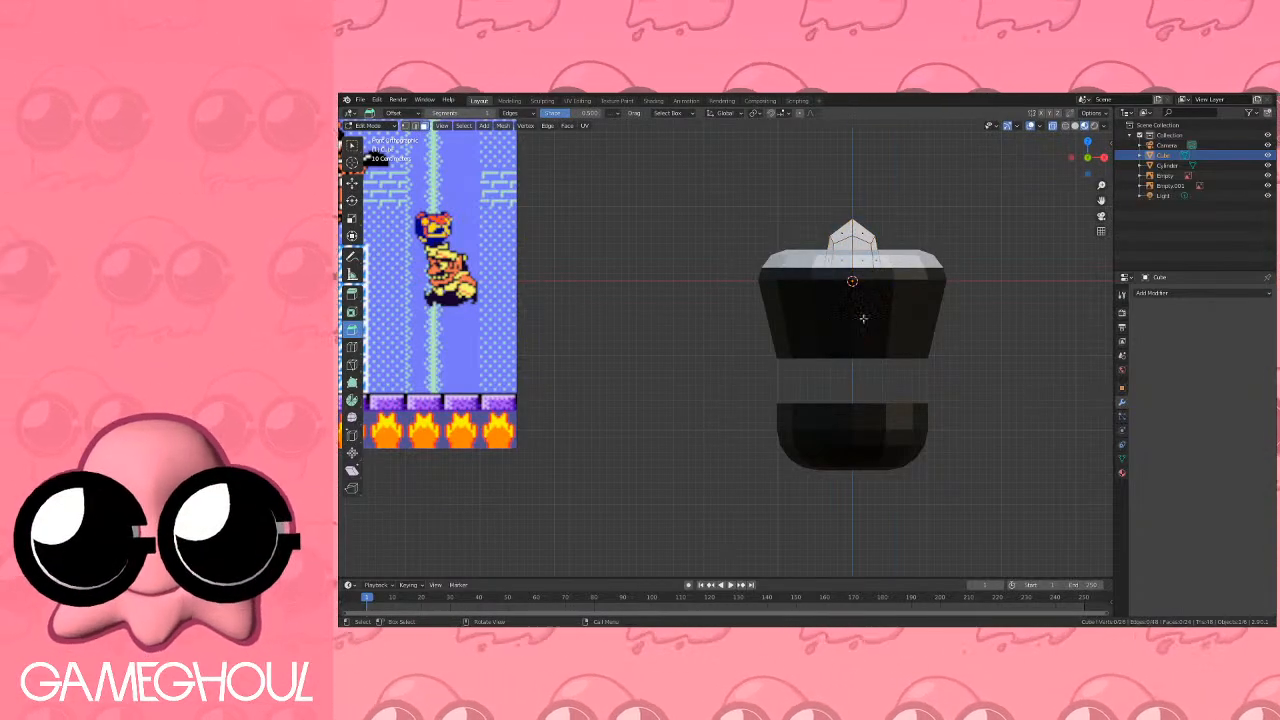
key("b")
left_click_drag(815, 302, 899, 362)
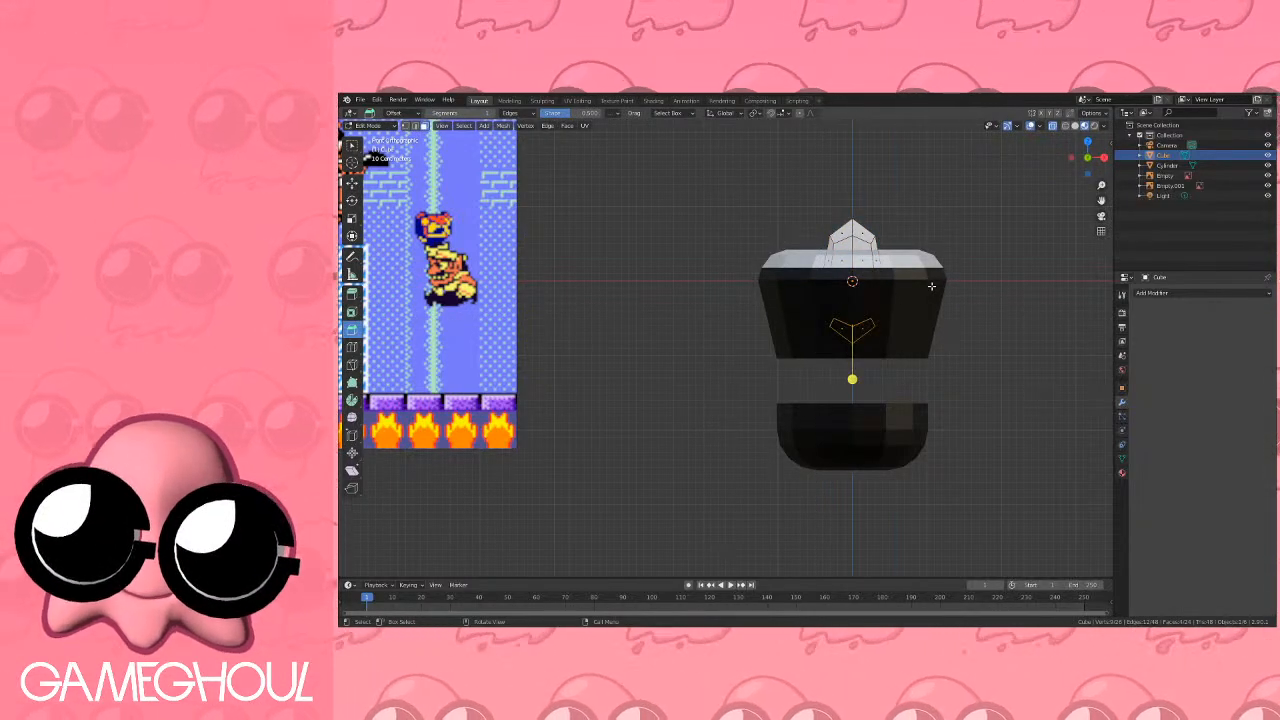
key("s")
key("z")
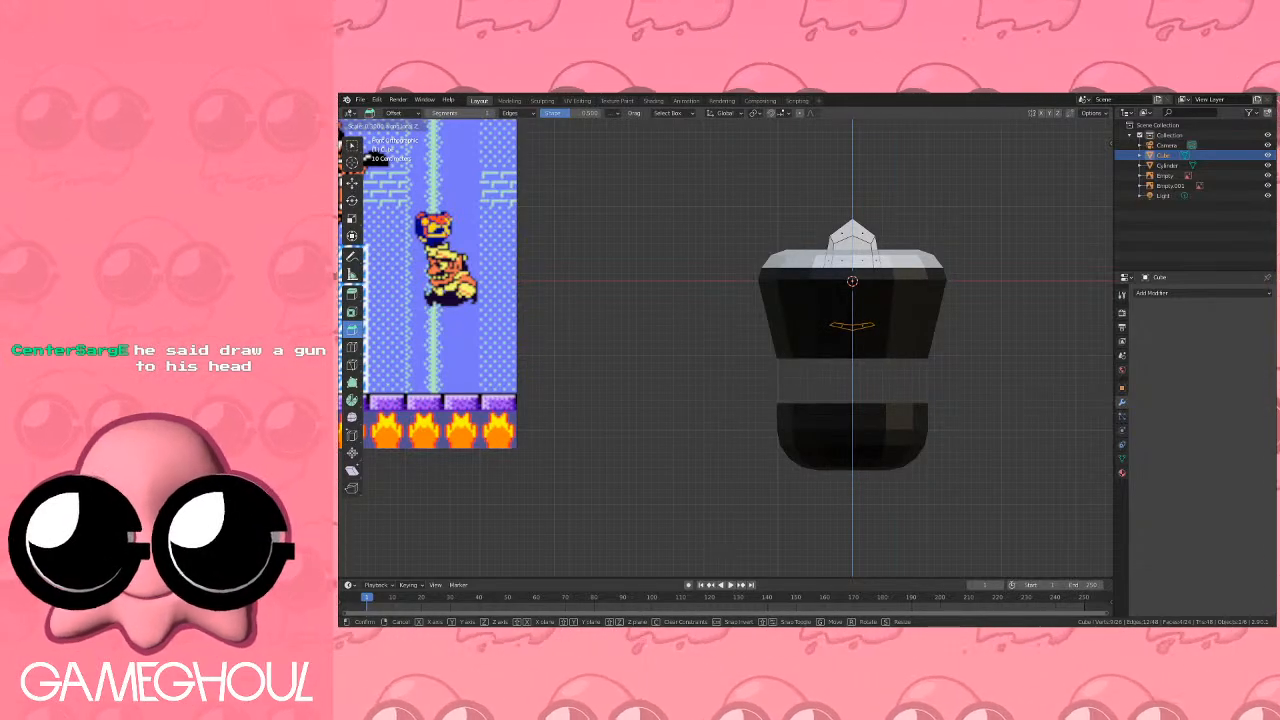
key("Return")
Move the narrowed cube object straight down 1 m toward the gap between the two body parts.
key("Tab")
key("g")
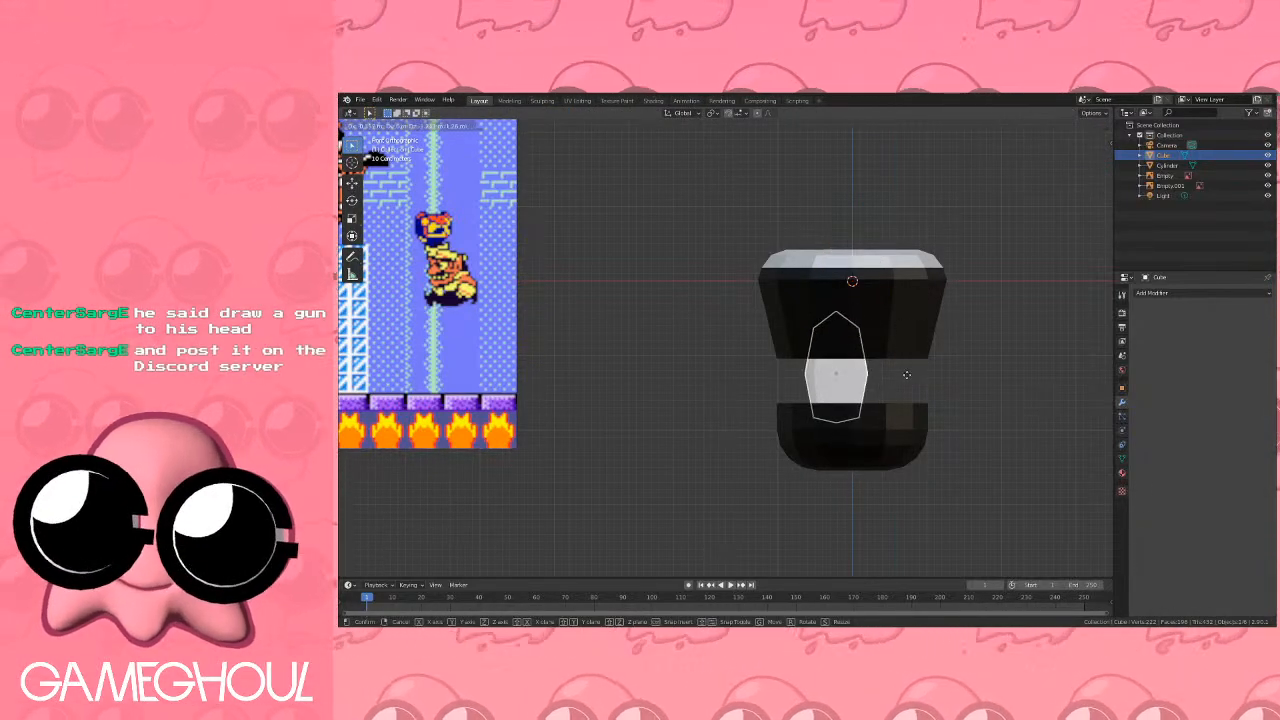
left_click(922, 357, "ctrl")
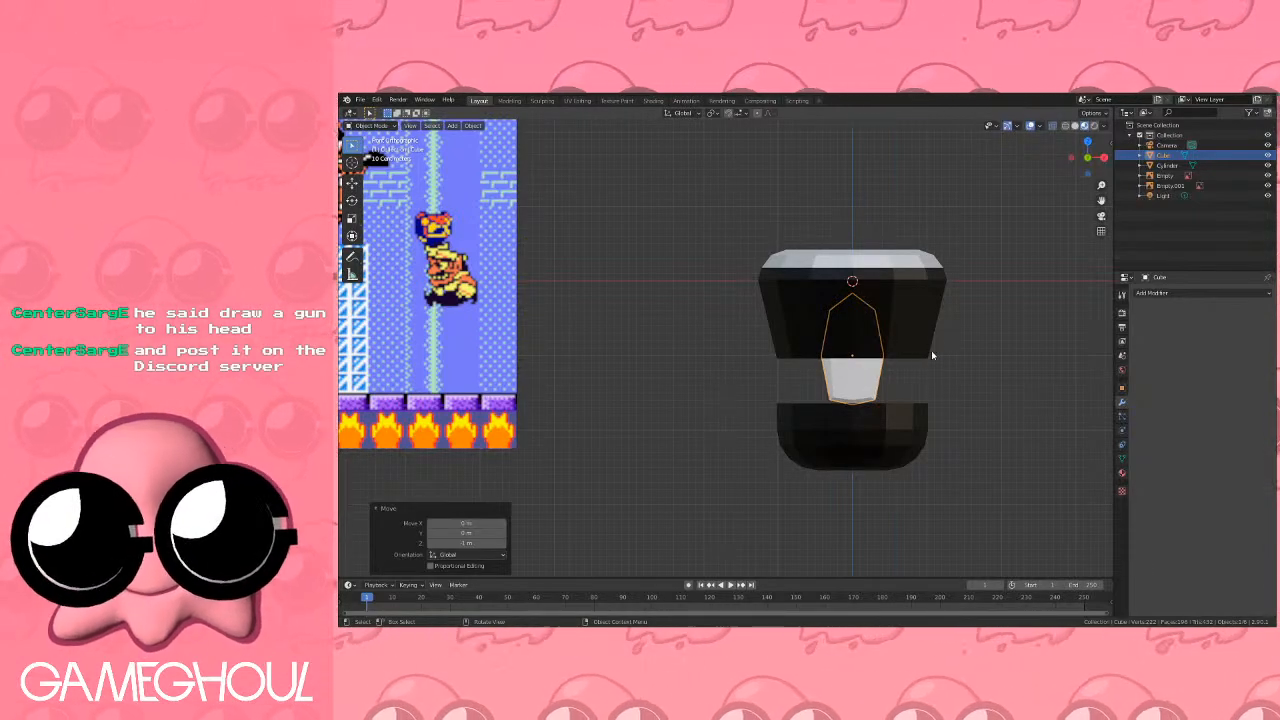
Scale the small cube's entire mesh uniformly to 0.5.
key("Tab")
key("a")
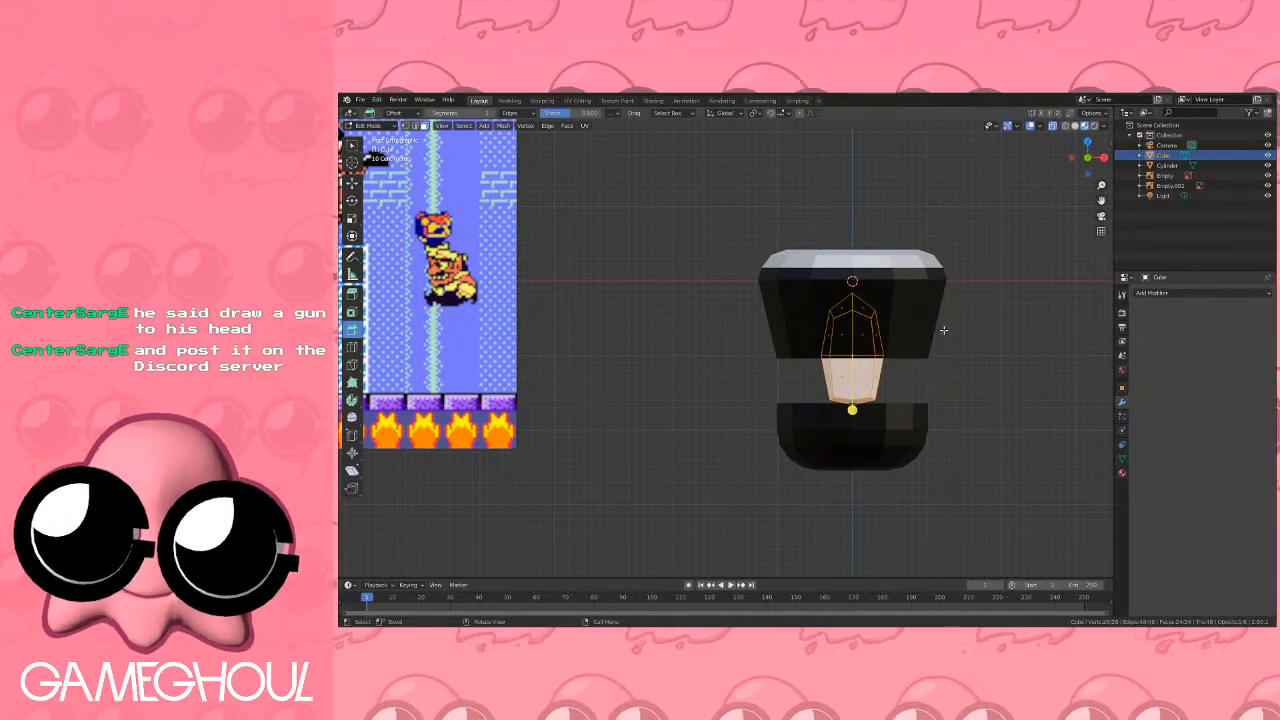
key("s")
left_click(892, 333, "ctrl")
scroll(892, 333, "down", 2)
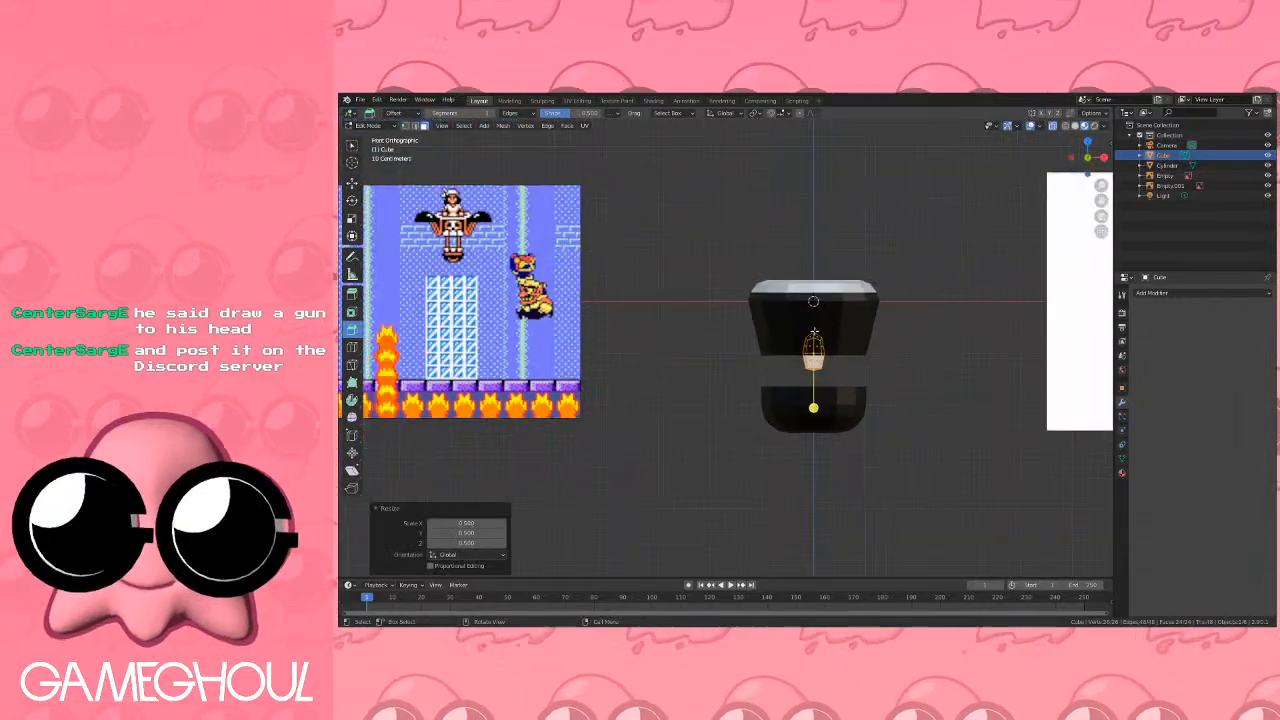
scroll(892, 333, "up", 3)
middle_click_drag(904, 336, 850, 332, "shift")
scroll(849, 331, "up", 1)
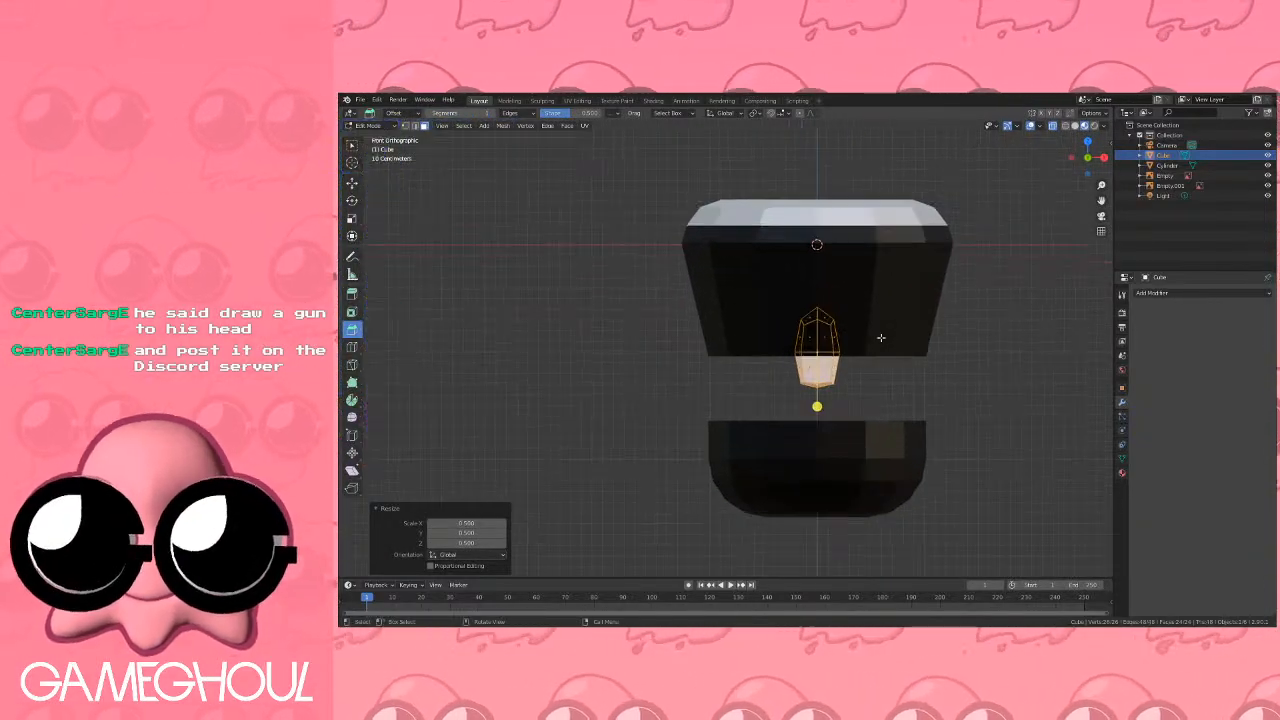
Scale the small cube's mesh to 0.6 along local Z and enlarge it slightly in all directions.
key("s")
key("z")
key("z")
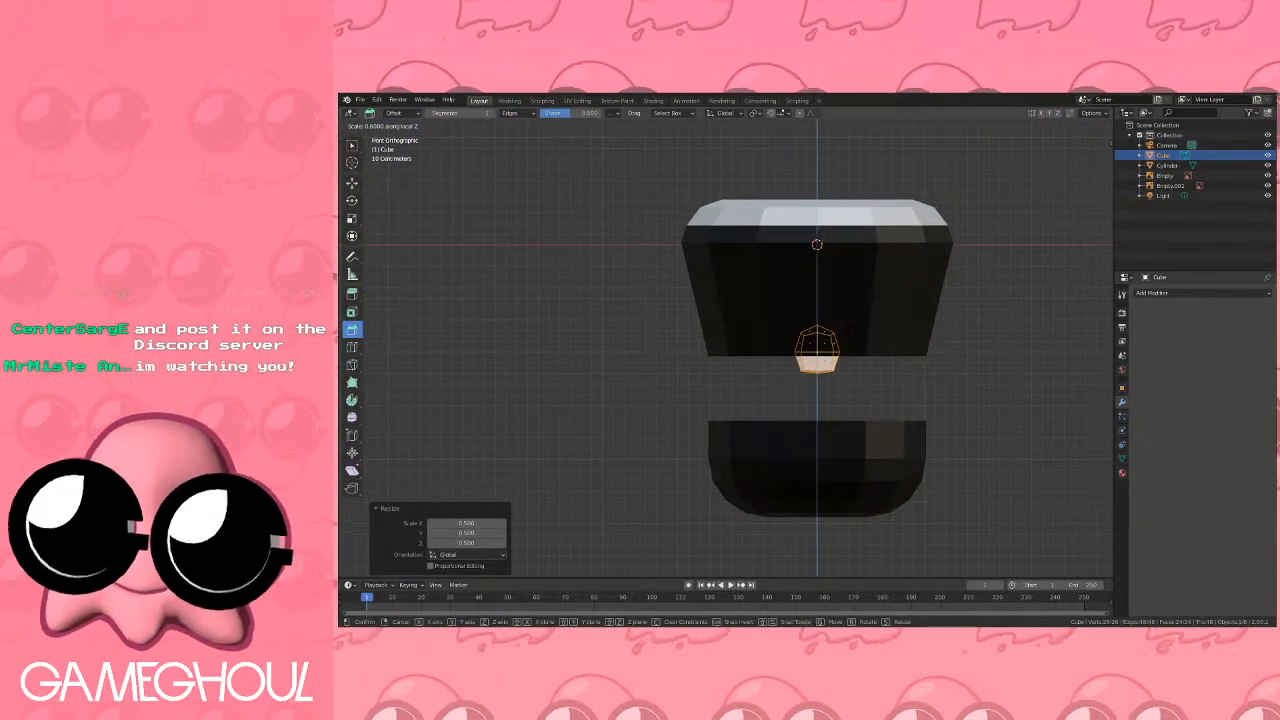
left_click(852, 329)
key("ctrl+z")
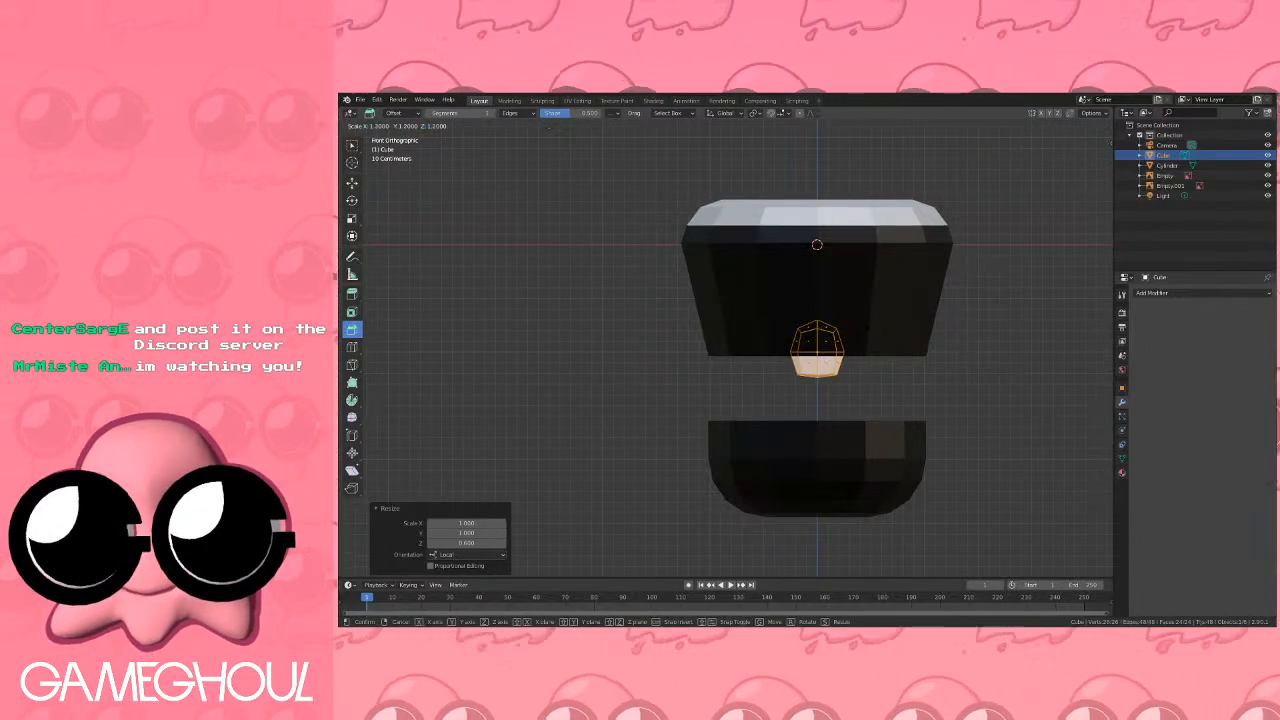
key("Tab")
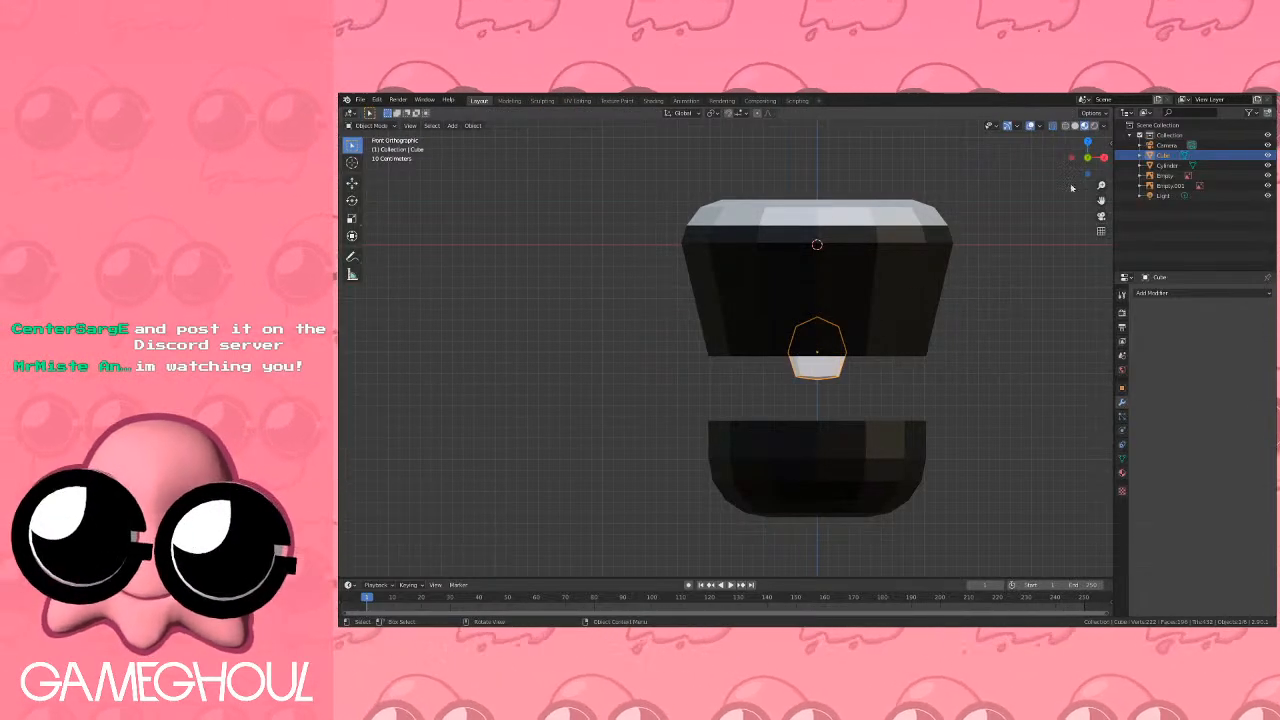
In right side view, move the small piece about 1.1 m along negative Y to the body's front edge.
left_click(1103, 157)
key("g")
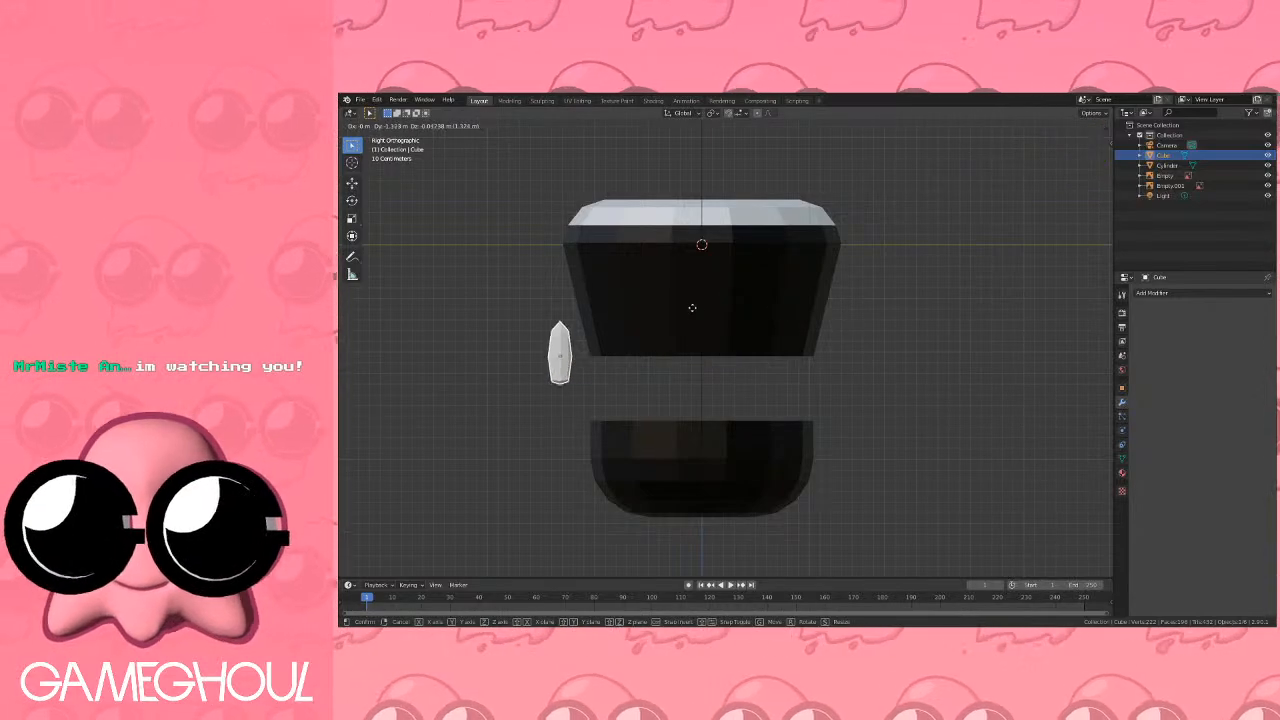
left_click(710, 306)
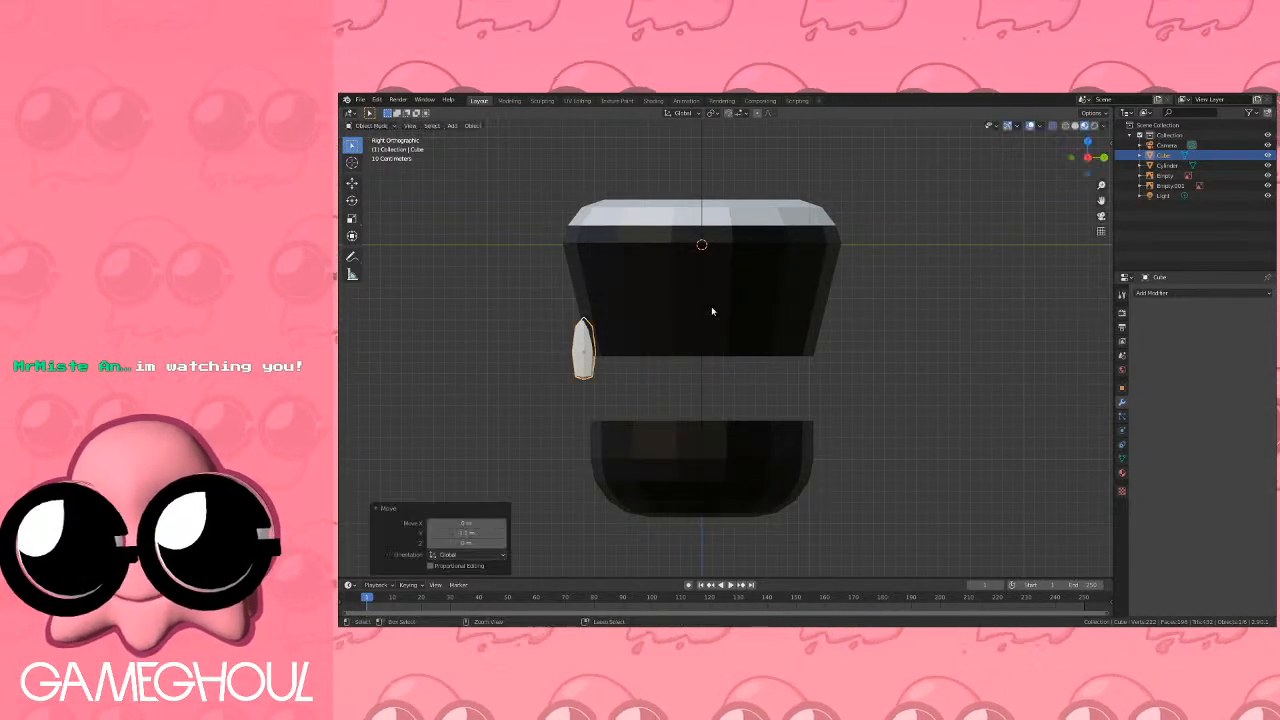
Nudge the small white piece about 0.02 m along its local Y axis at the body's front edge.
middle_click_drag(711, 306, 996, 206)
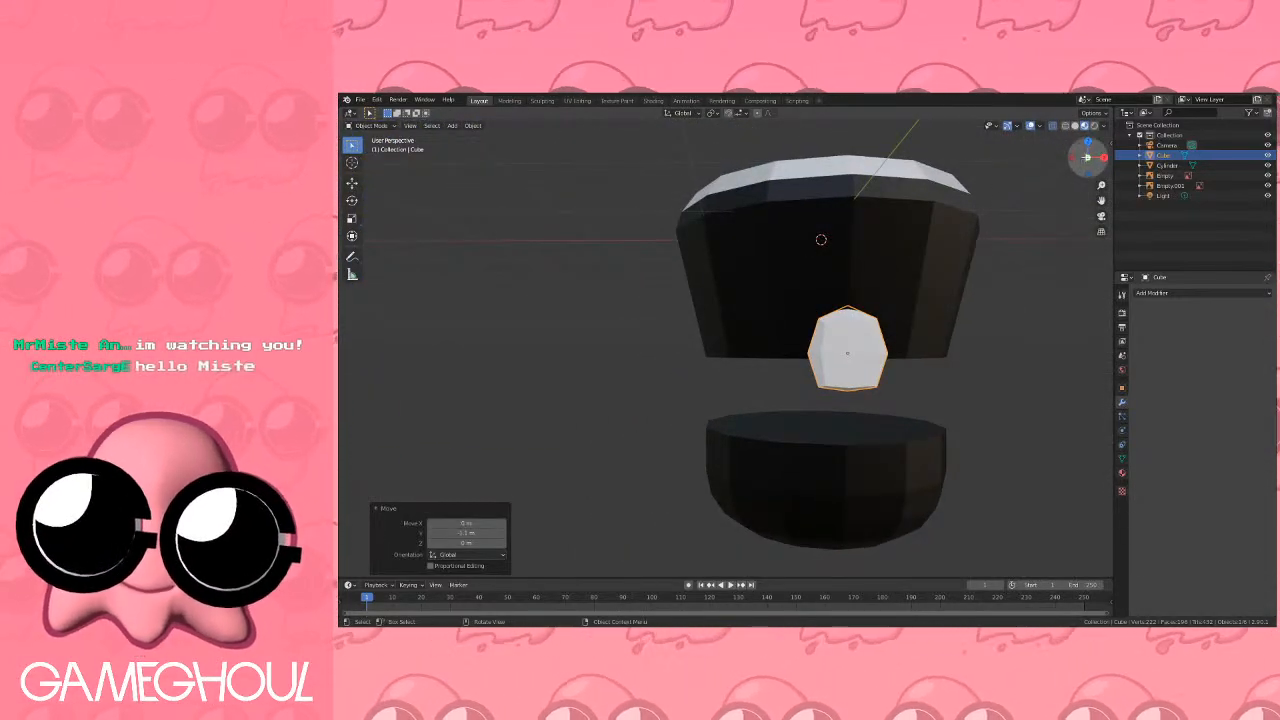
left_click(1100, 157)
scroll(748, 313, "up", 3)
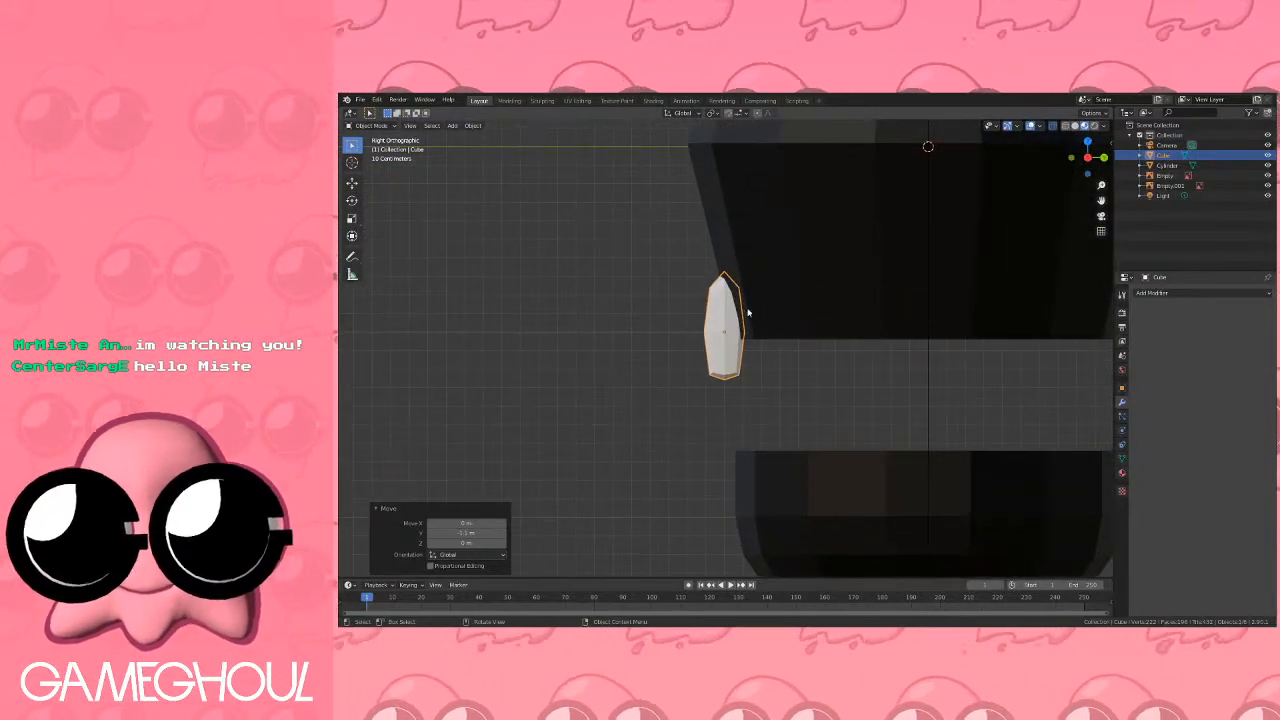
key("g")
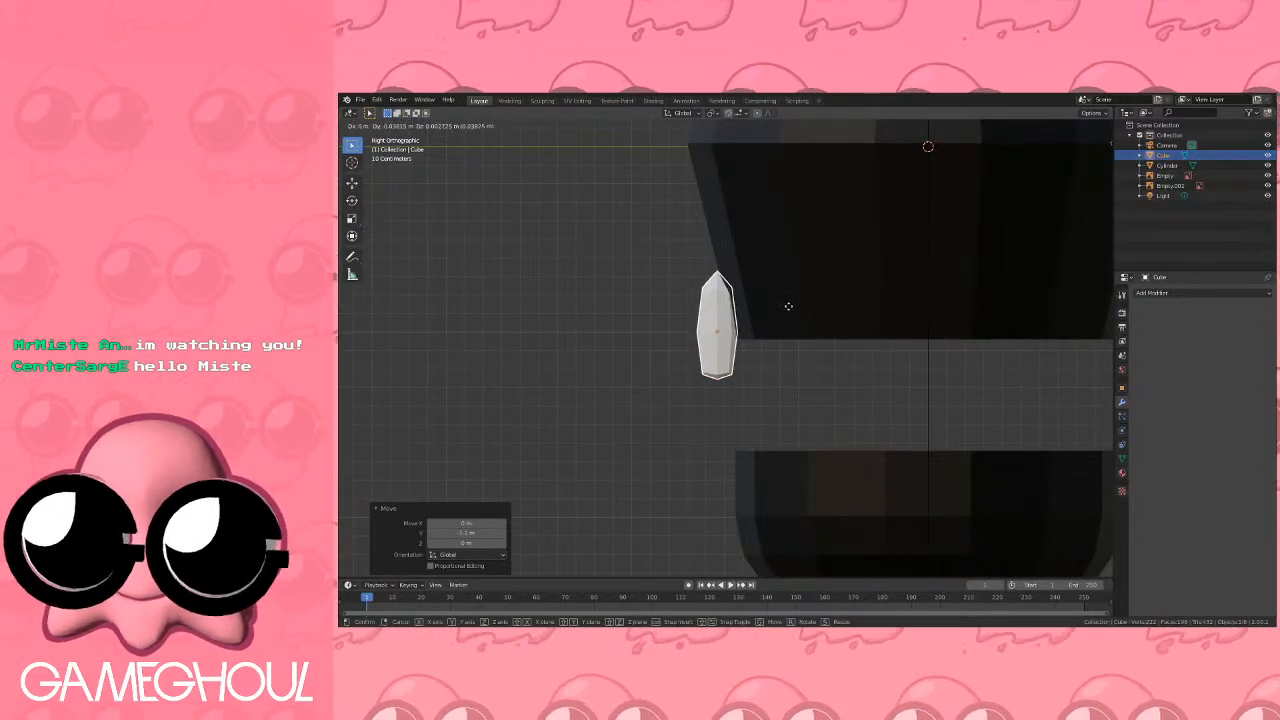
key("y")
left_click(791, 306)
In front view, duplicate the tooth's whole mesh about 0.6 m along positive X within the same object.
middle_click_drag(791, 306, 980, 292)
left_click(1088, 157)
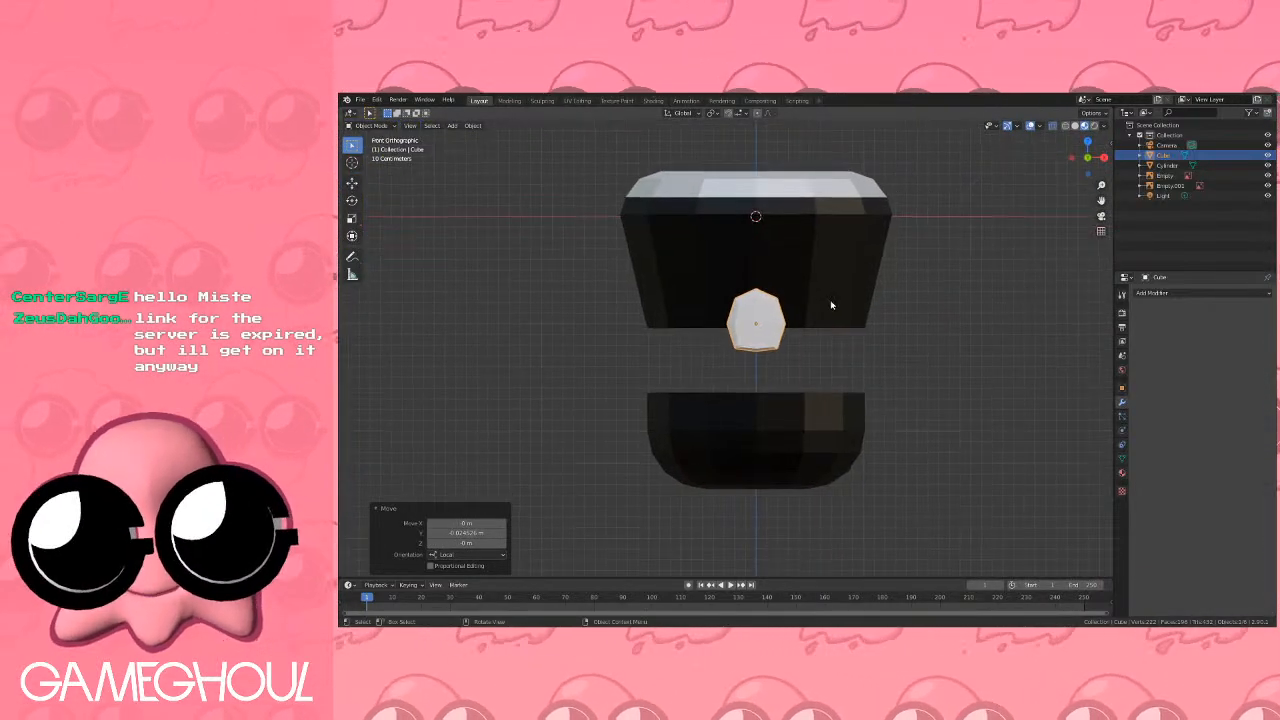
key("Tab")
scroll(805, 341, "up", 2)
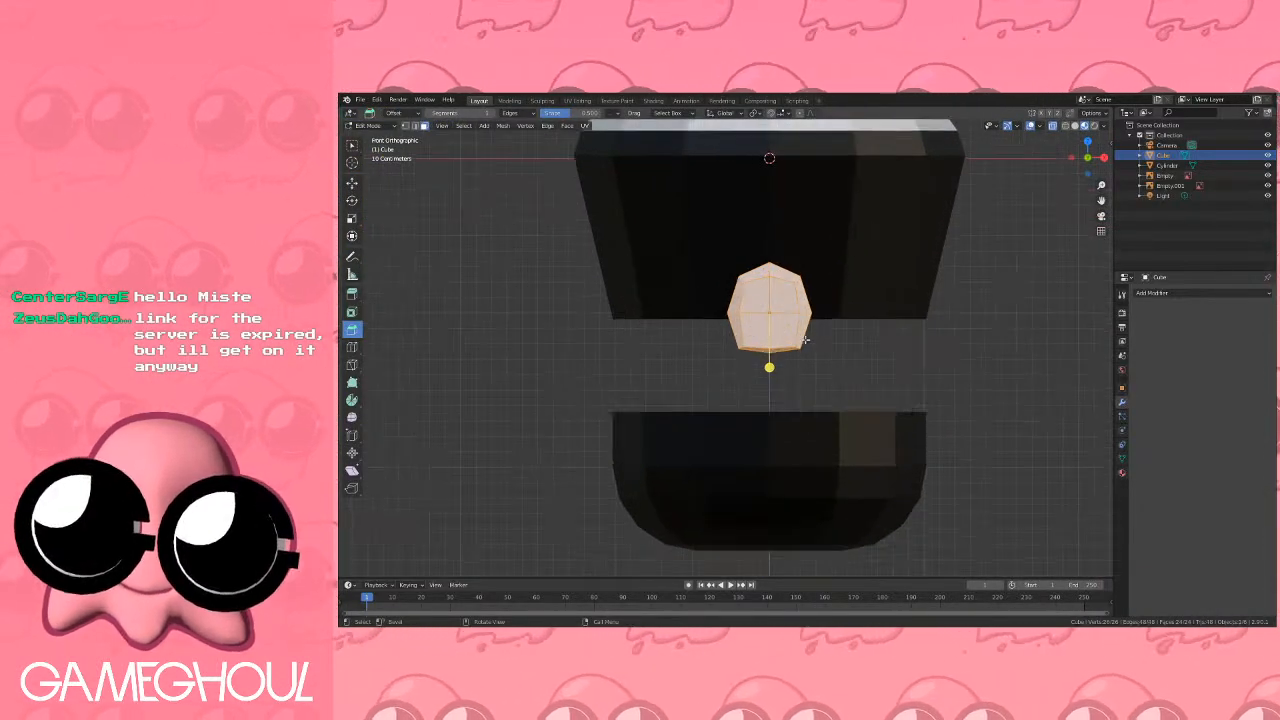
key("shift+d")
key("x")
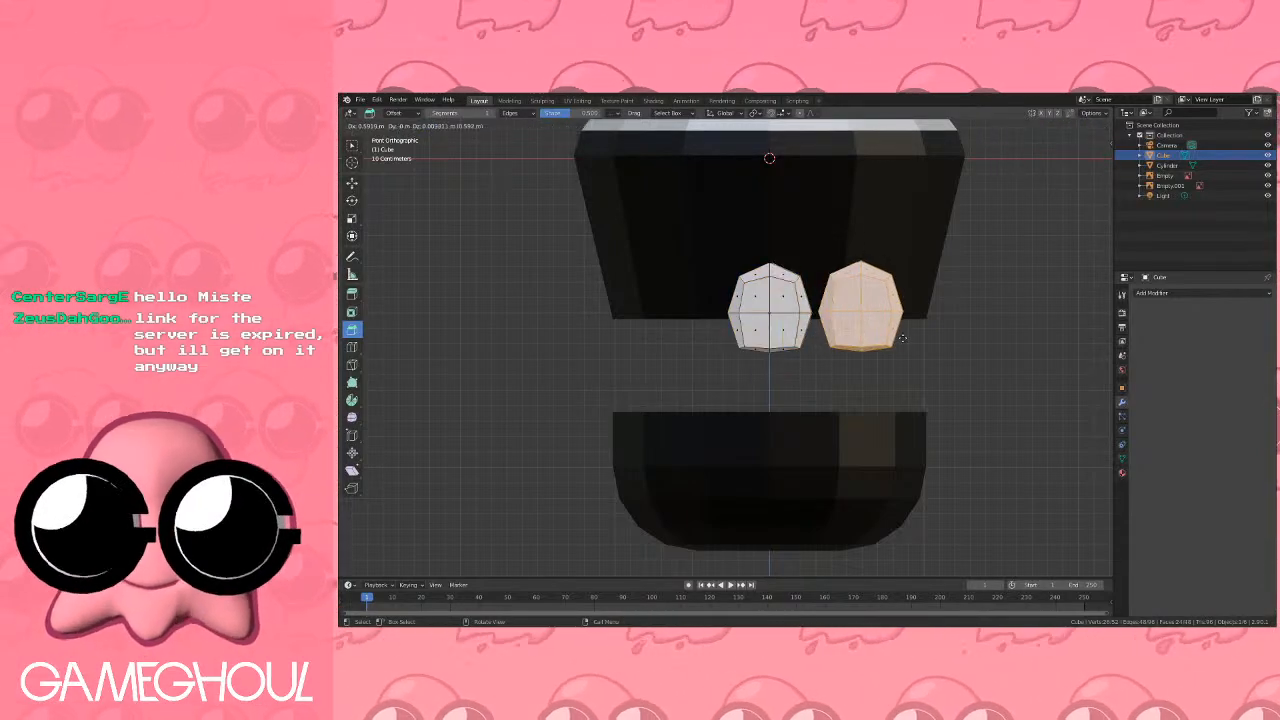
left_click(871, 360)
key("alt+a")
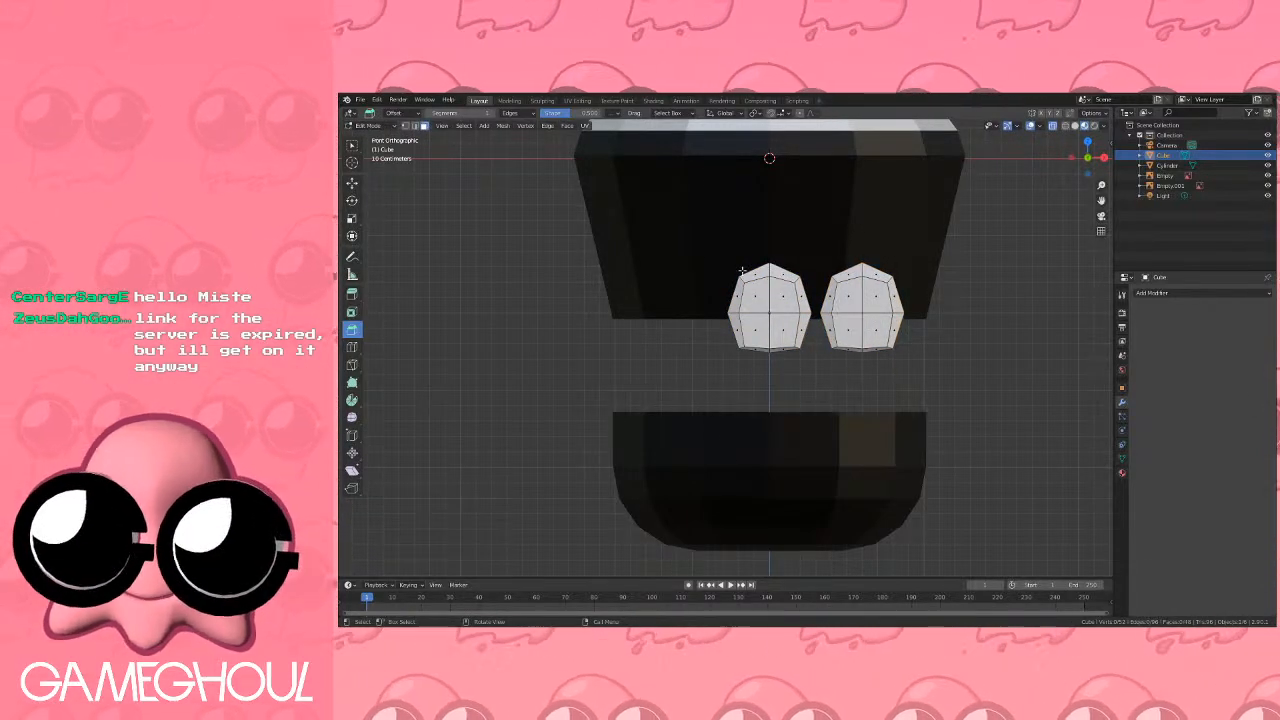
Delete the faces of the middle tooth's negative-X half and add a Mirror modifier on the X axis.
left_click_drag(658, 222, 777, 382)
key("x")
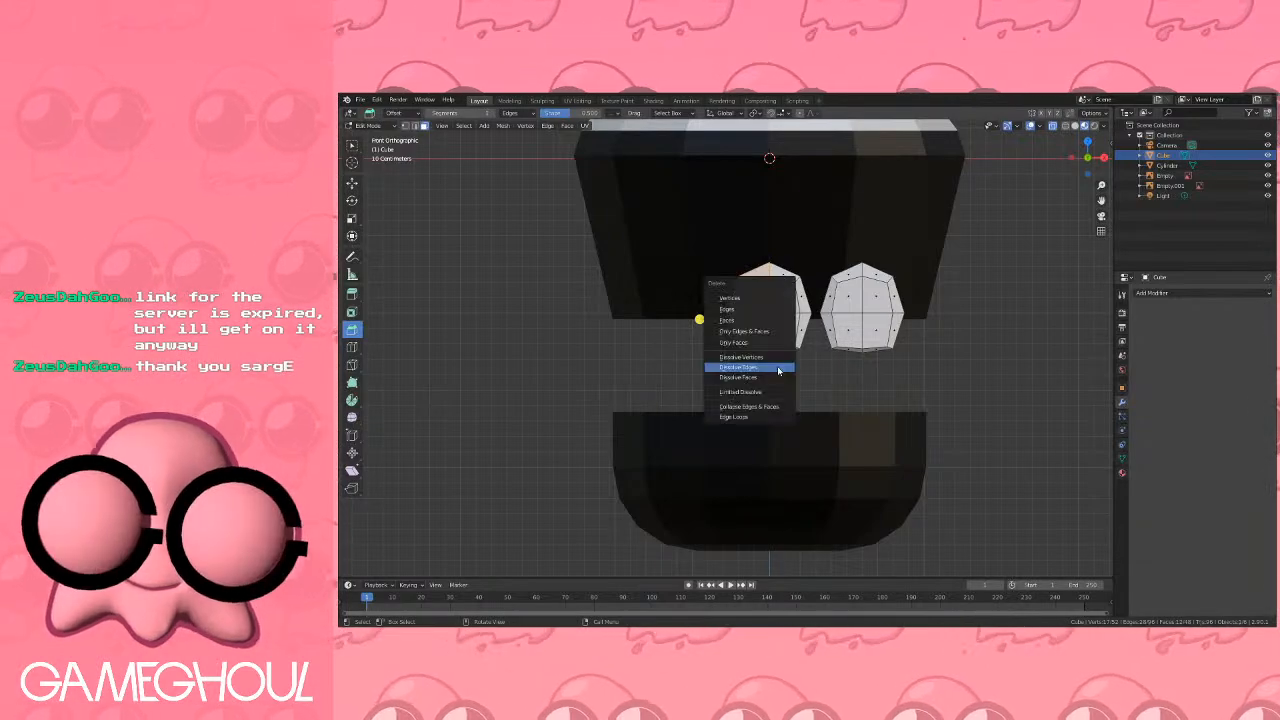
left_click(740, 321)
key("Tab")
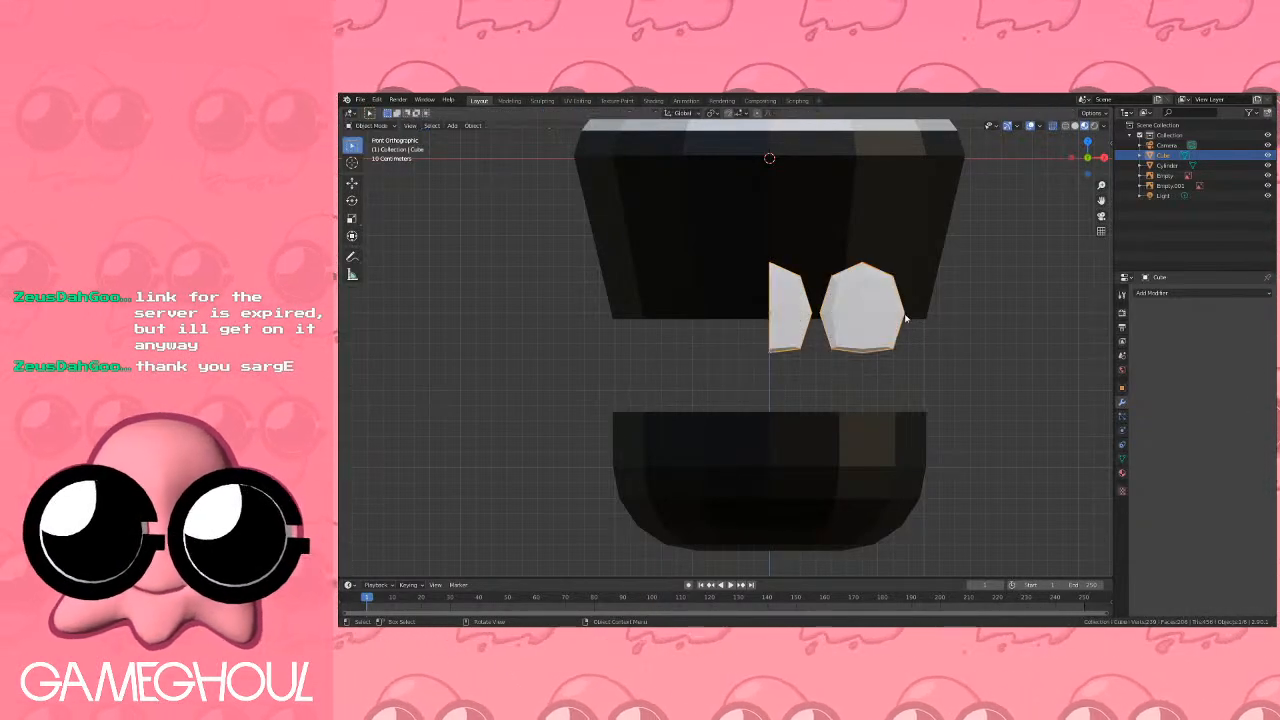
left_click(1150, 293)
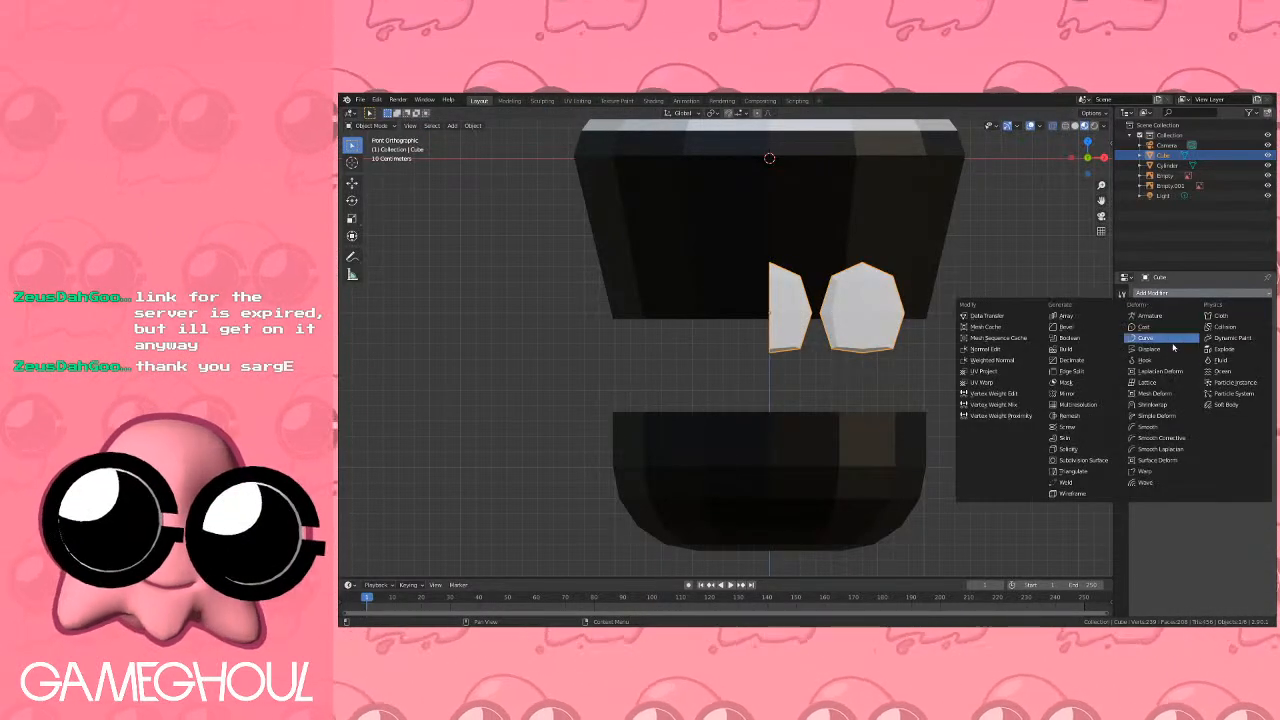
left_click(1082, 388)
Select the entire outer tooth mesh and move it about 0.1 m inward along local X against the middle tooth.
key("Tab")
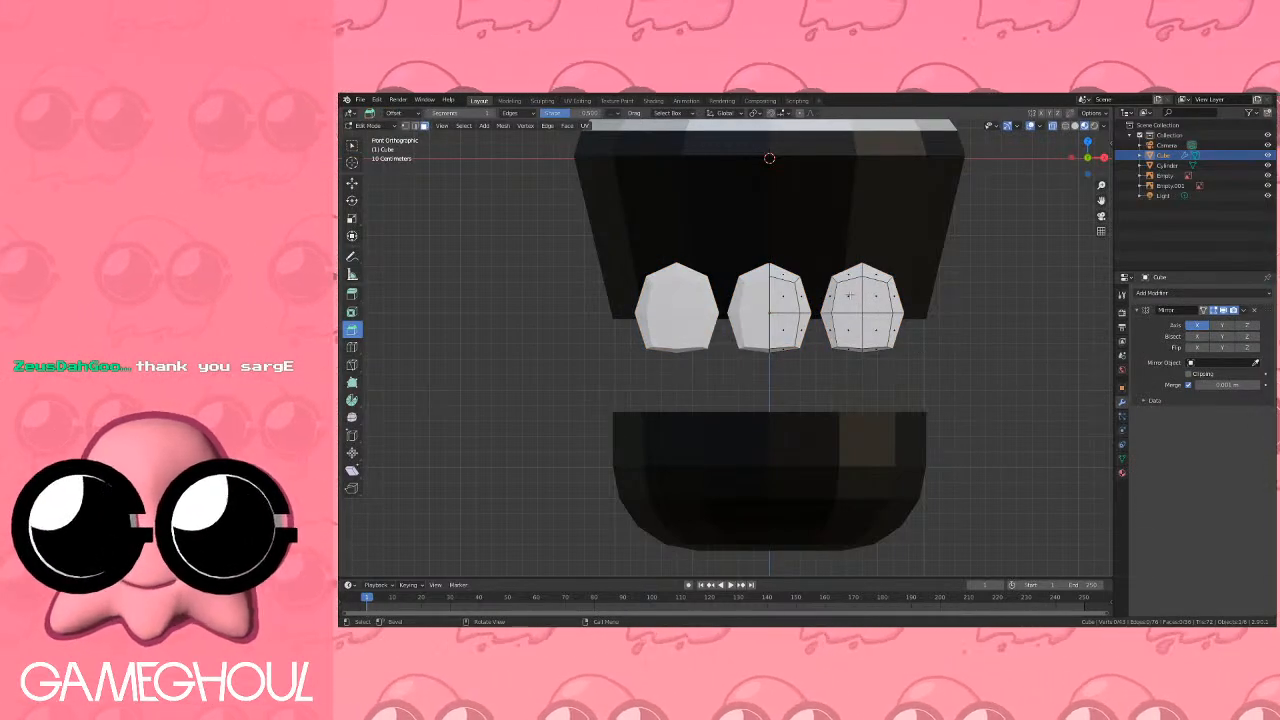
left_click(843, 292)
key("ctrl+KP_Add")
key("ctrl+KP_Add")
key("ctrl+KP_Add")
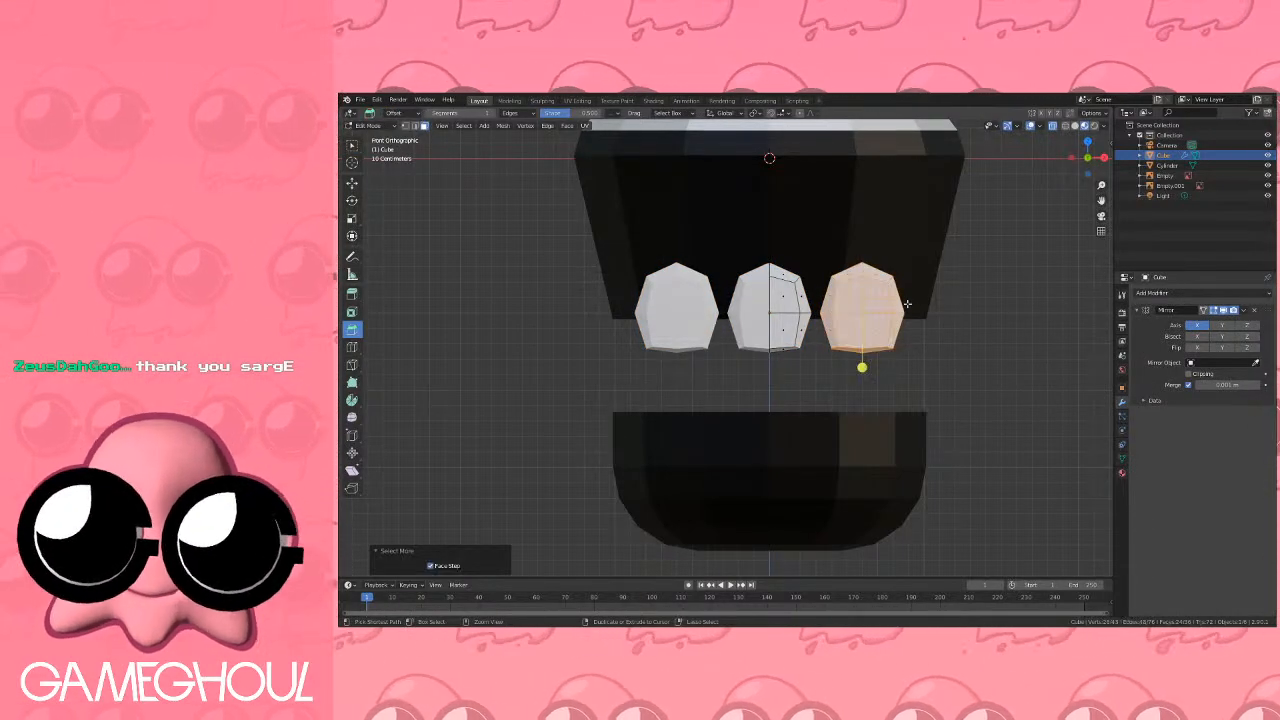
scroll(736, 293, "down", 5)
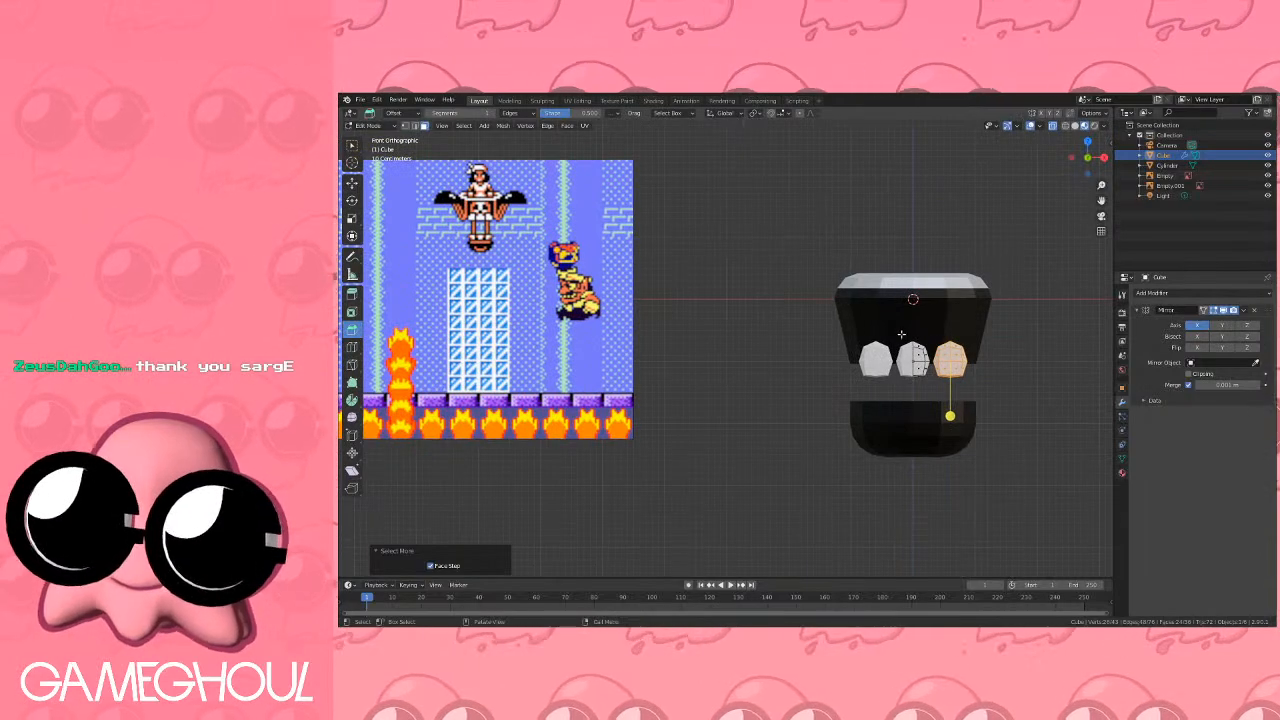
middle_click_drag(912, 334, 766, 284, "shift")
scroll(800, 290, "up", 4)
middle_click_drag(907, 304, 818, 324, "shift")
scroll(834, 317, "up", 2)
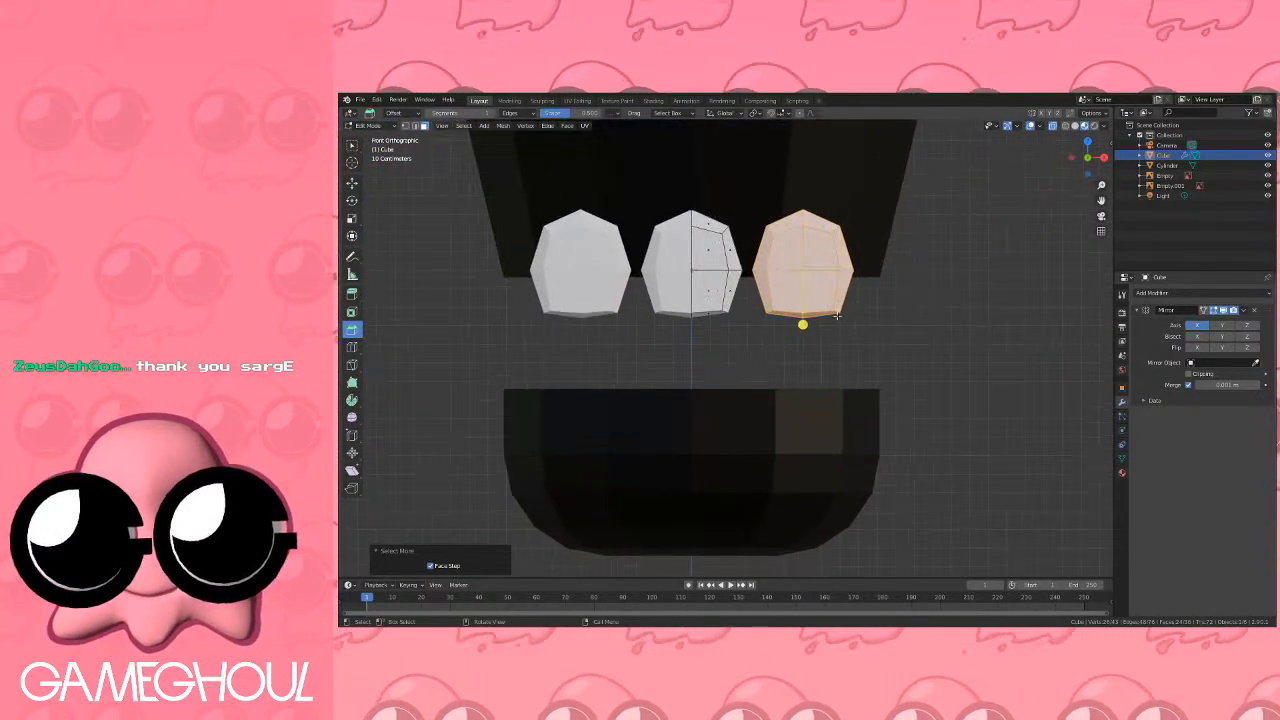
key("g")
key("x")
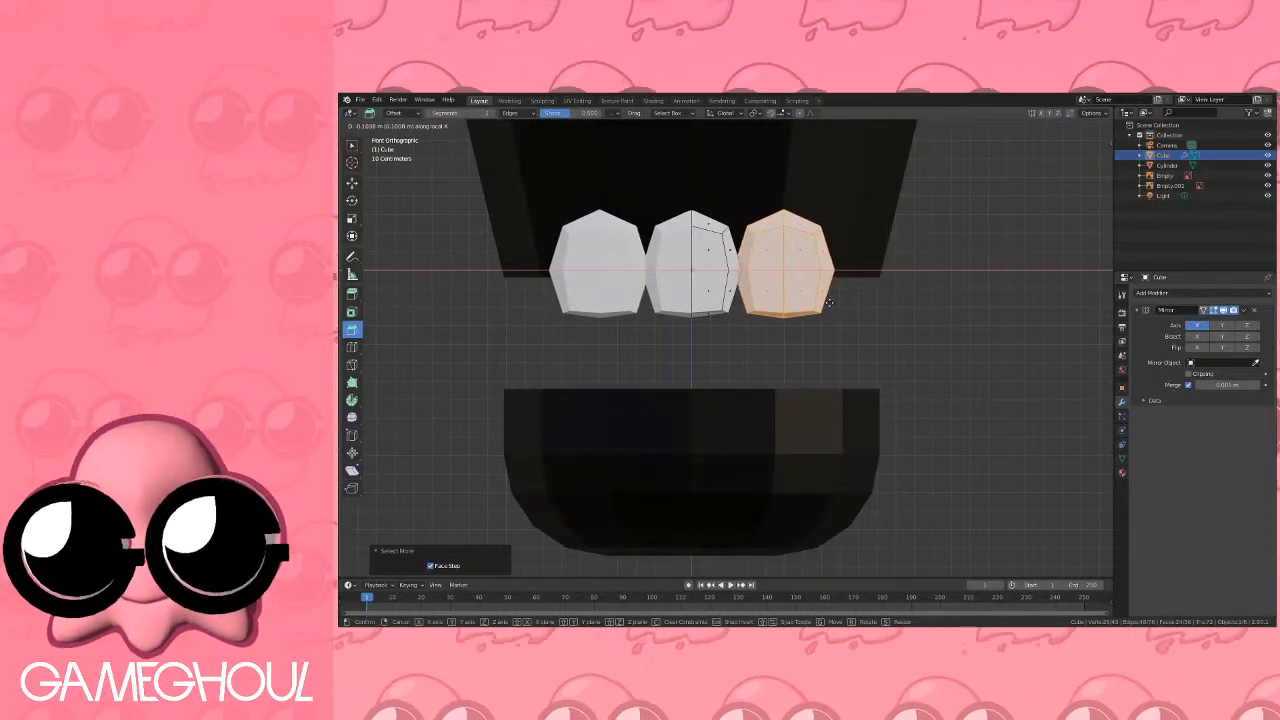
left_click(828, 302)
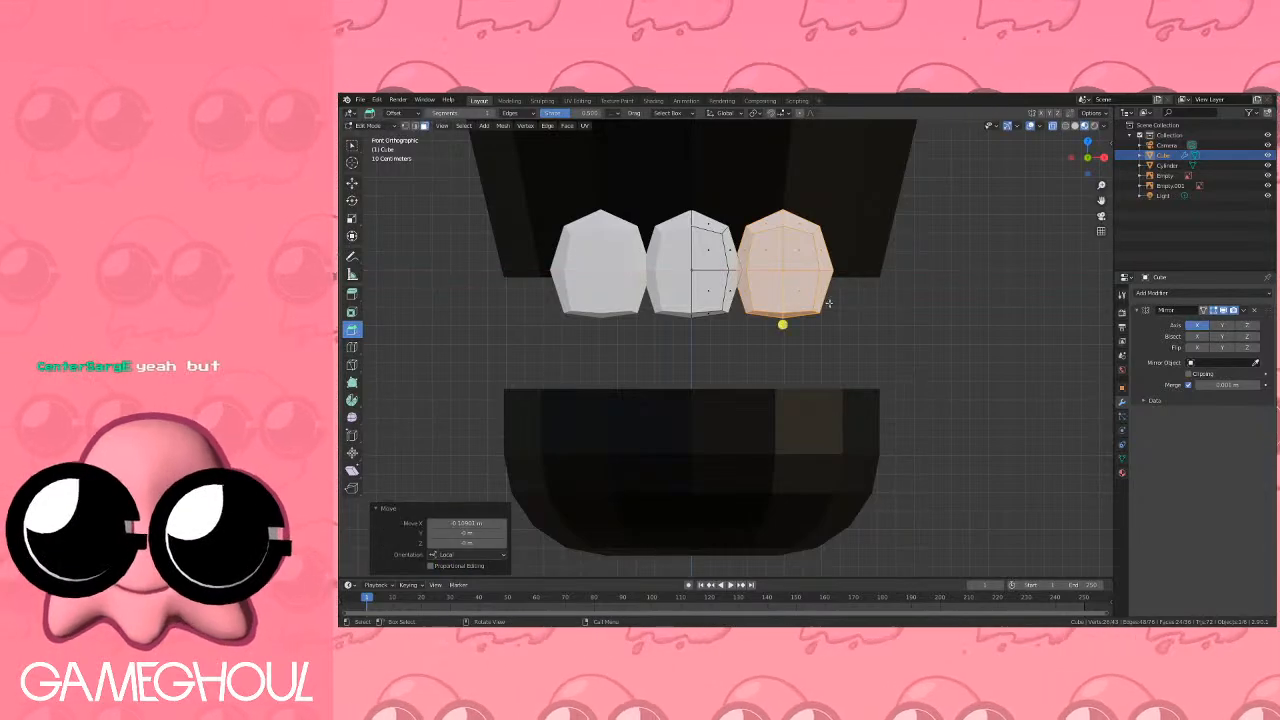
Flatten the outer tooth's inner side faces by scaling them to 0.3 along local X.
key("b")
left_click_drag(856, 348, 757, 189)
middle_click_drag(757, 189, 757, 188)
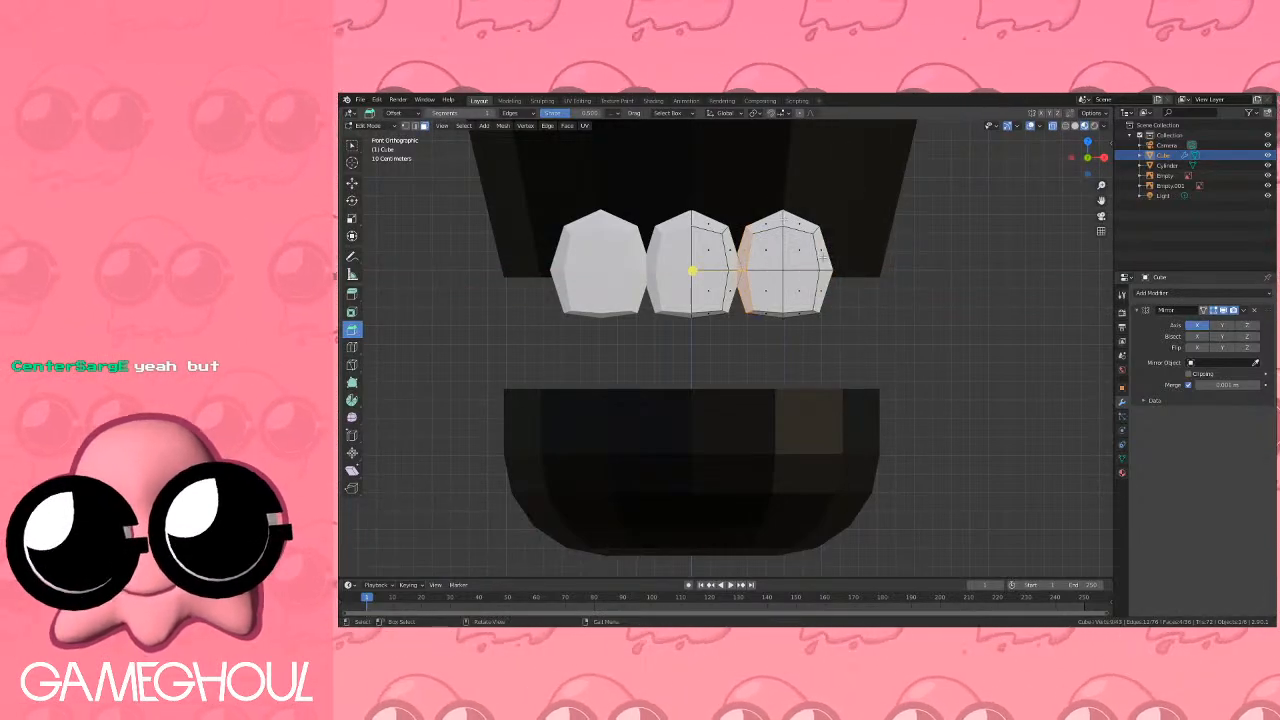
key("s")
key("x")
key("x")
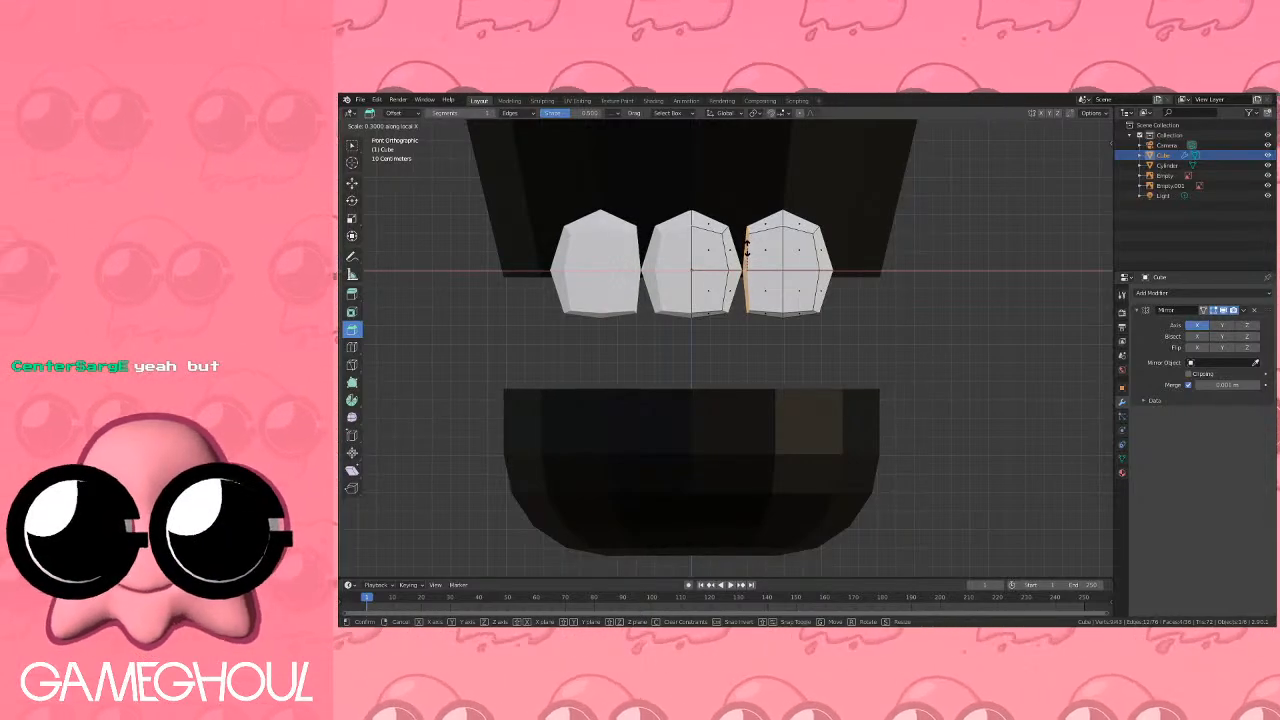
left_click(770, 250)
Select the whole outer tooth and rotate it 25° in top view to follow the body's curve.
key("ctrl+KP_Add")
key("ctrl+KP_Add")
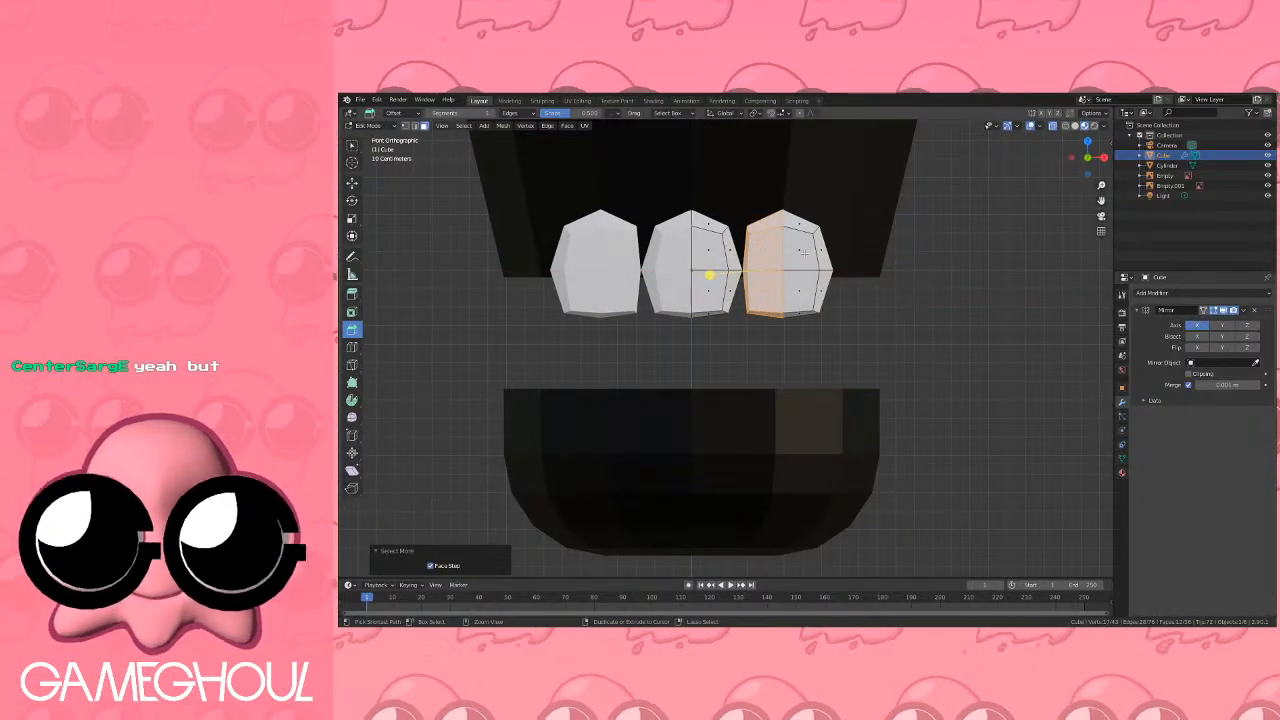
key("Tab")
middle_click_drag(814, 263, 829, 331)
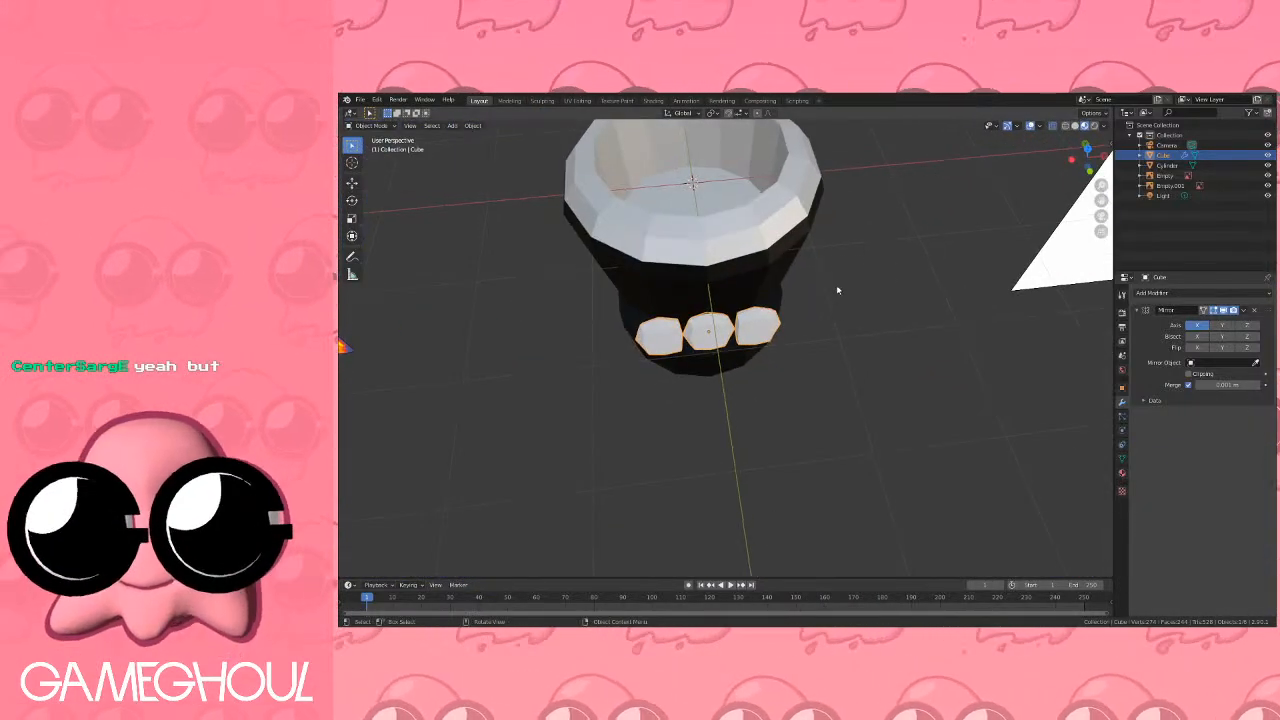
key("Tab")
left_click(1087, 151)
scroll(843, 306, "up", 3)
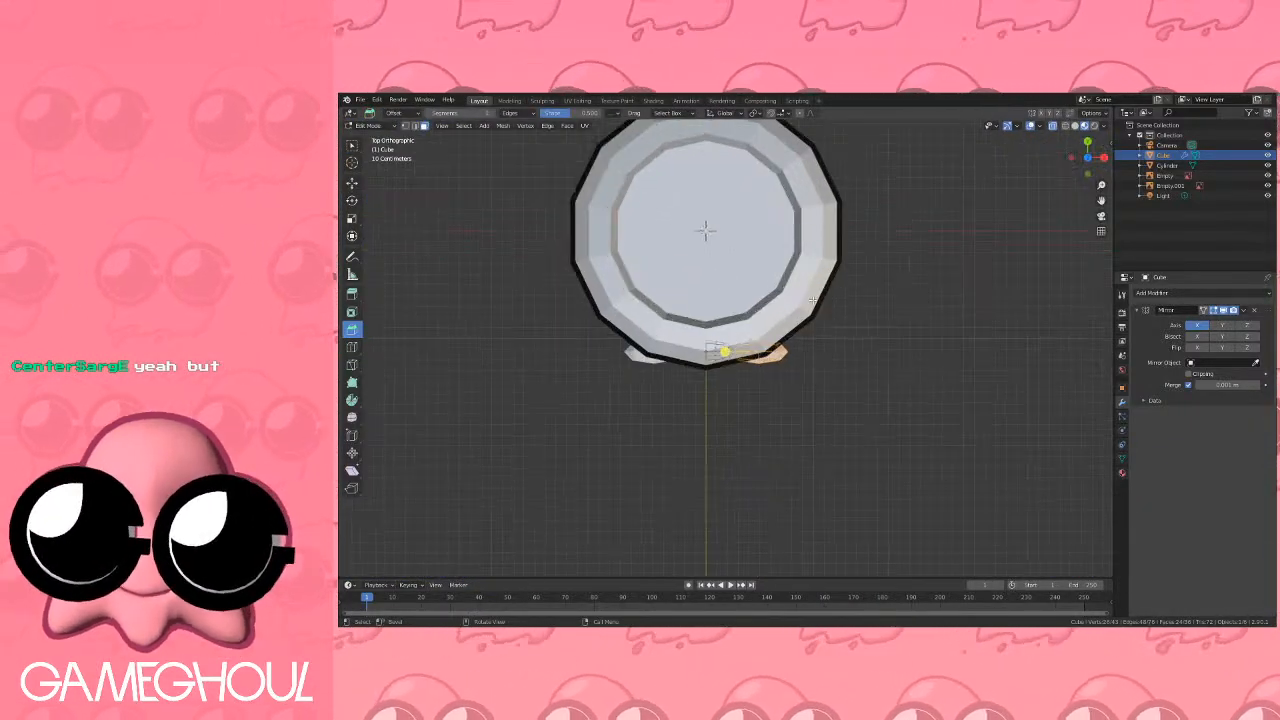
key("r")
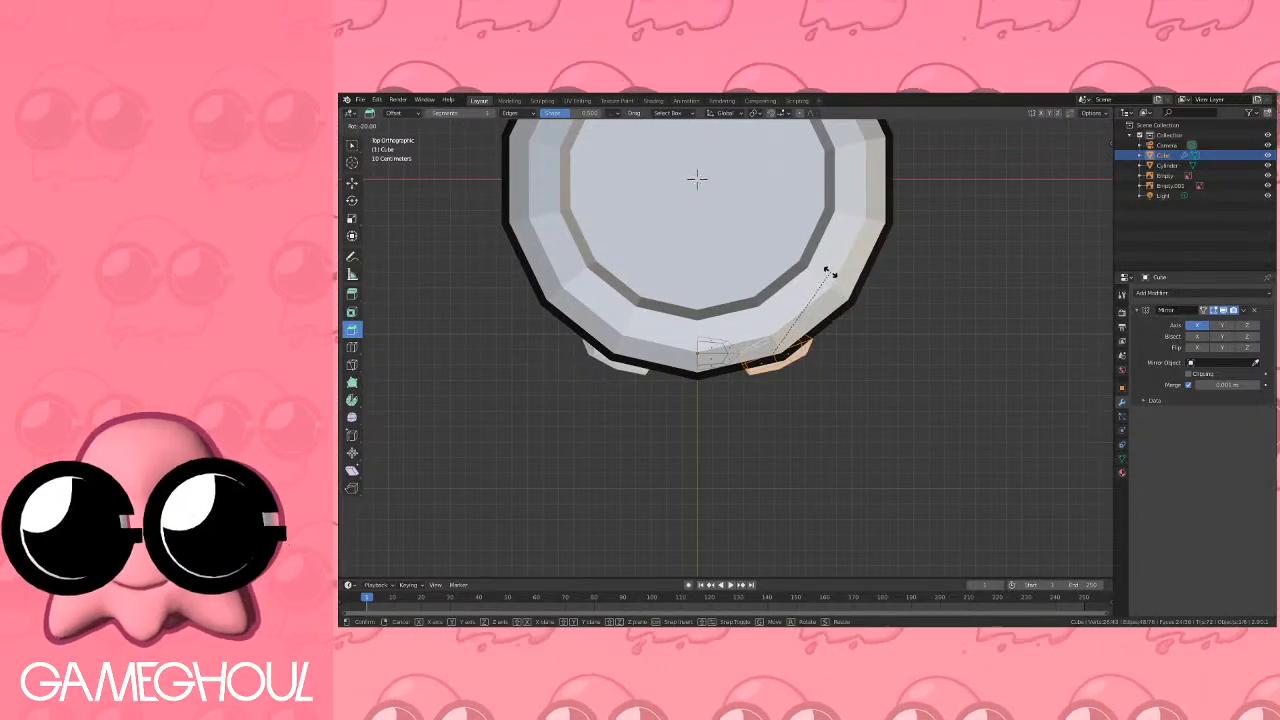
left_click(826, 266)
Move the rotated outer tooth 0.1 m along positive Y, then fine-tune its position against the body's rim.
key("g")
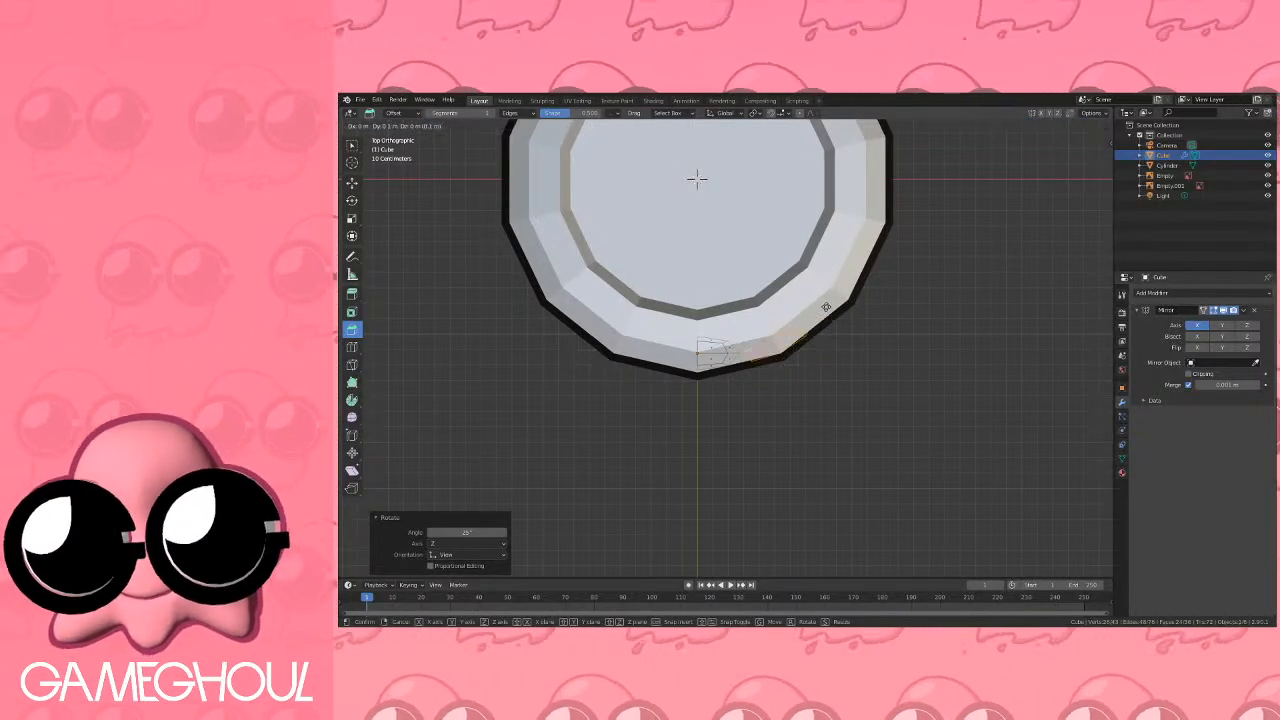
left_click(827, 305)
scroll(826, 315, "up", 4)
scroll(826, 315, "up", 2)
key("g")
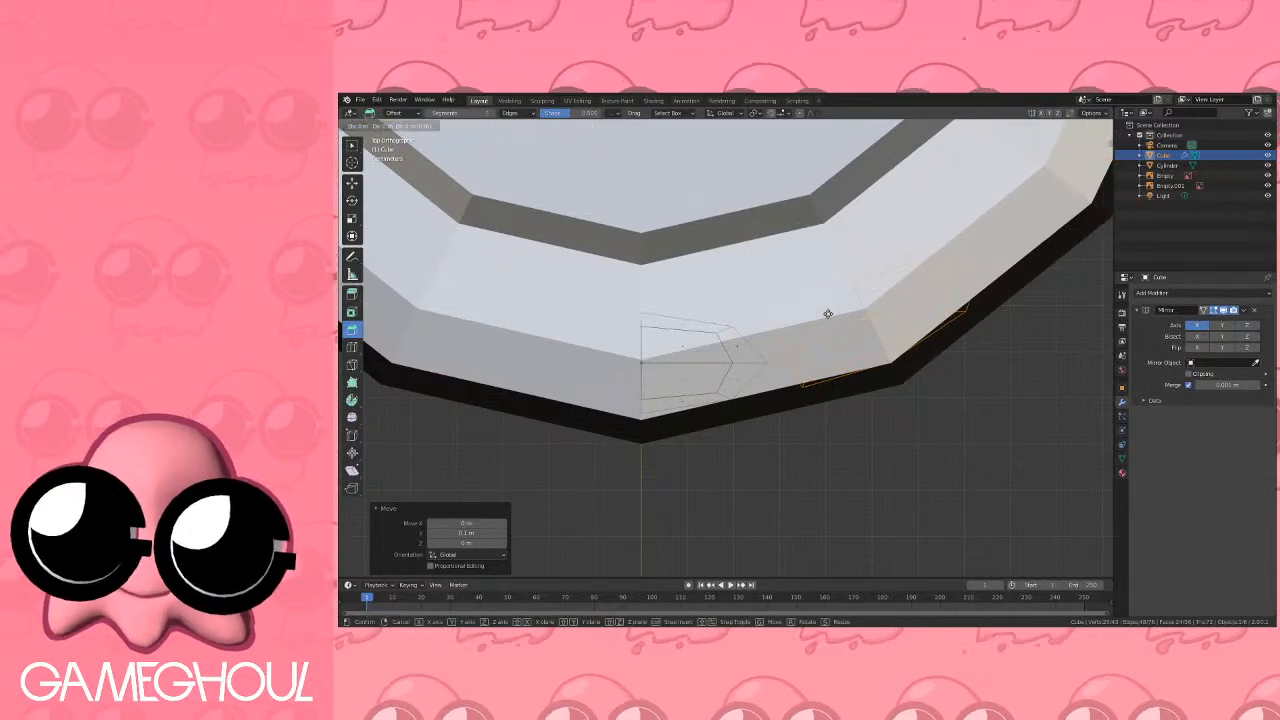
left_click(829, 318)
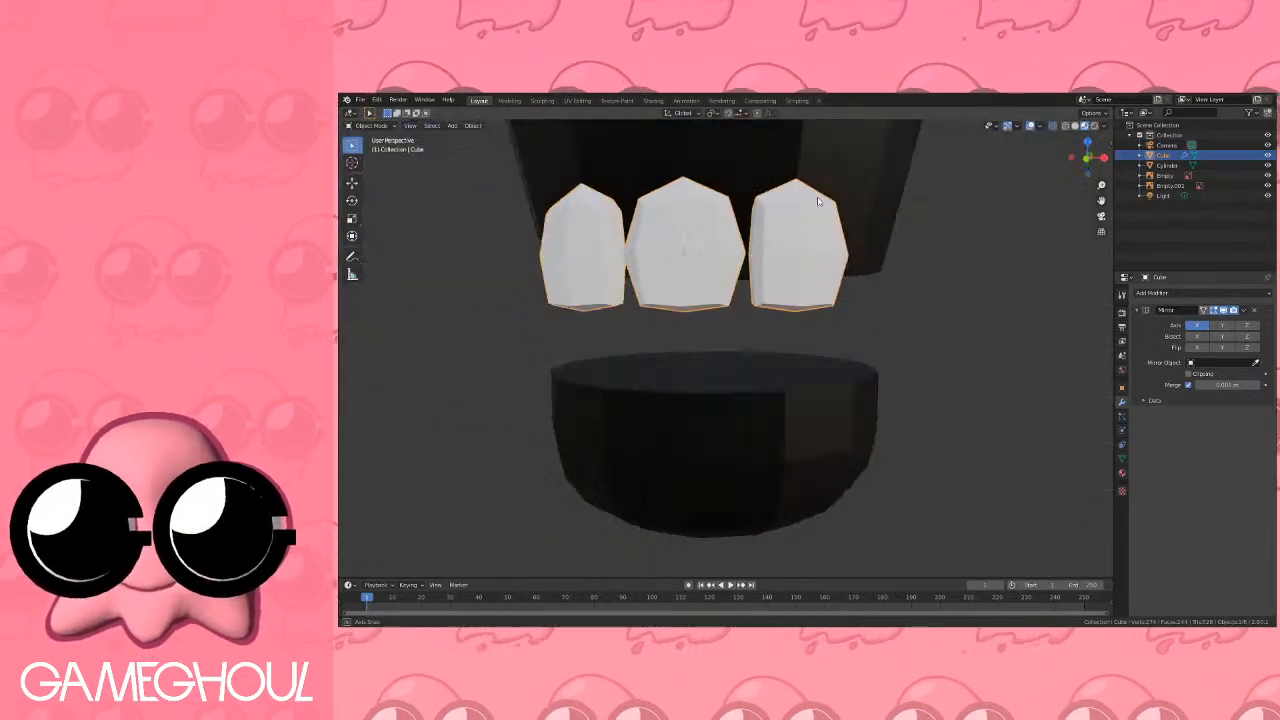
Examine the three teeth and body parts from the front beside the sprite reference image, then from below.
middle_click_drag(820, 200, 937, 295)
left_click(1093, 158)
scroll(700, 250, "down", 3)
middle_click_drag(931, 345, 828, 296, "shift")
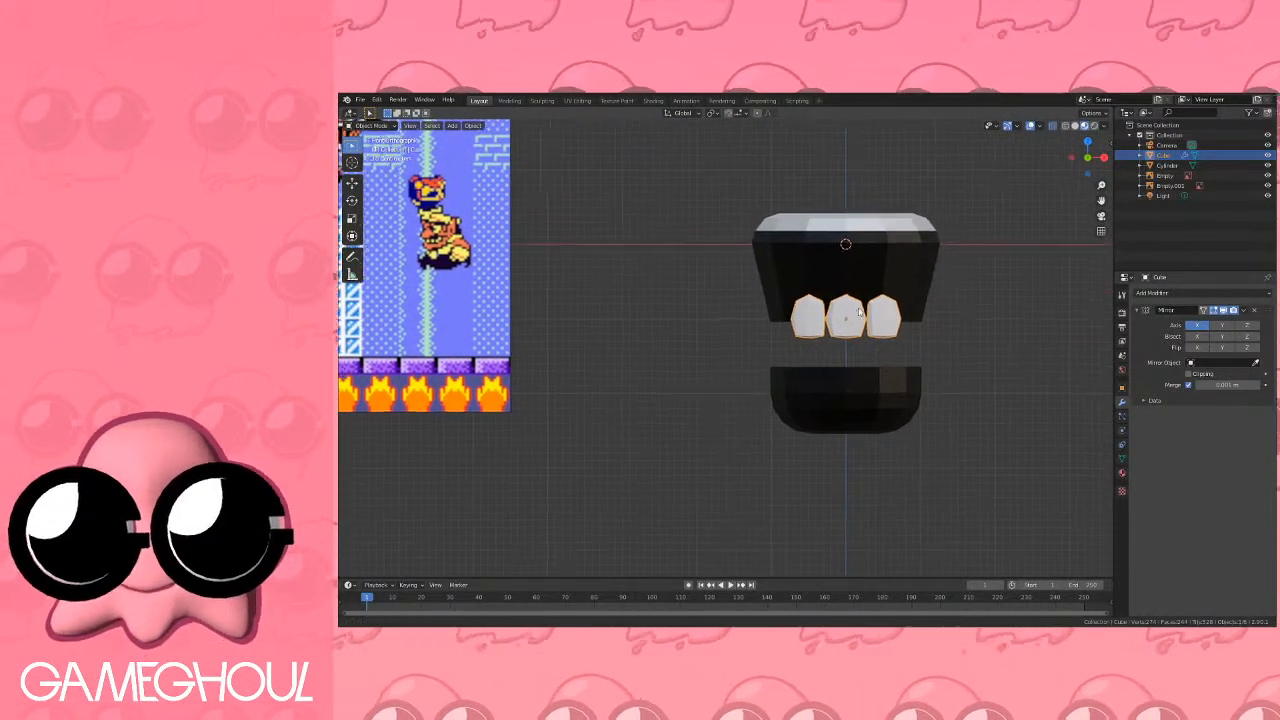
middle_click_drag(911, 316, 842, 299, "shift")
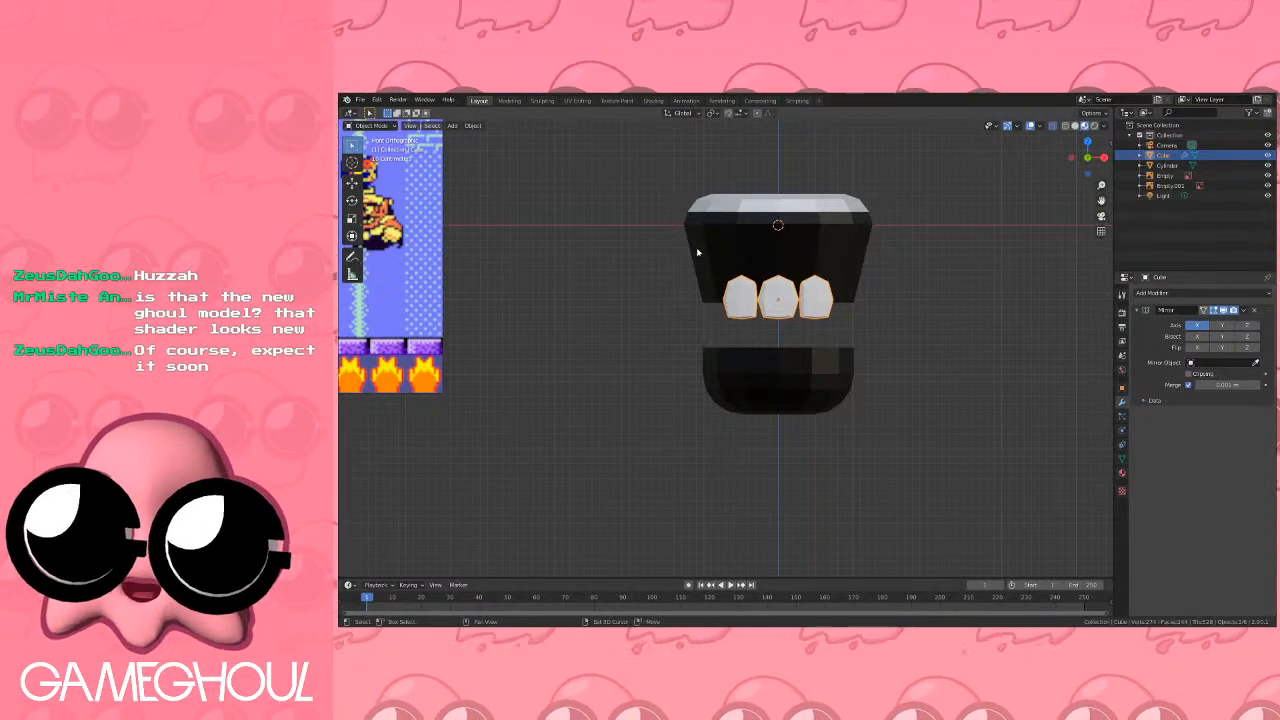
middle_click_drag(700, 252, 917, 314, "shift")
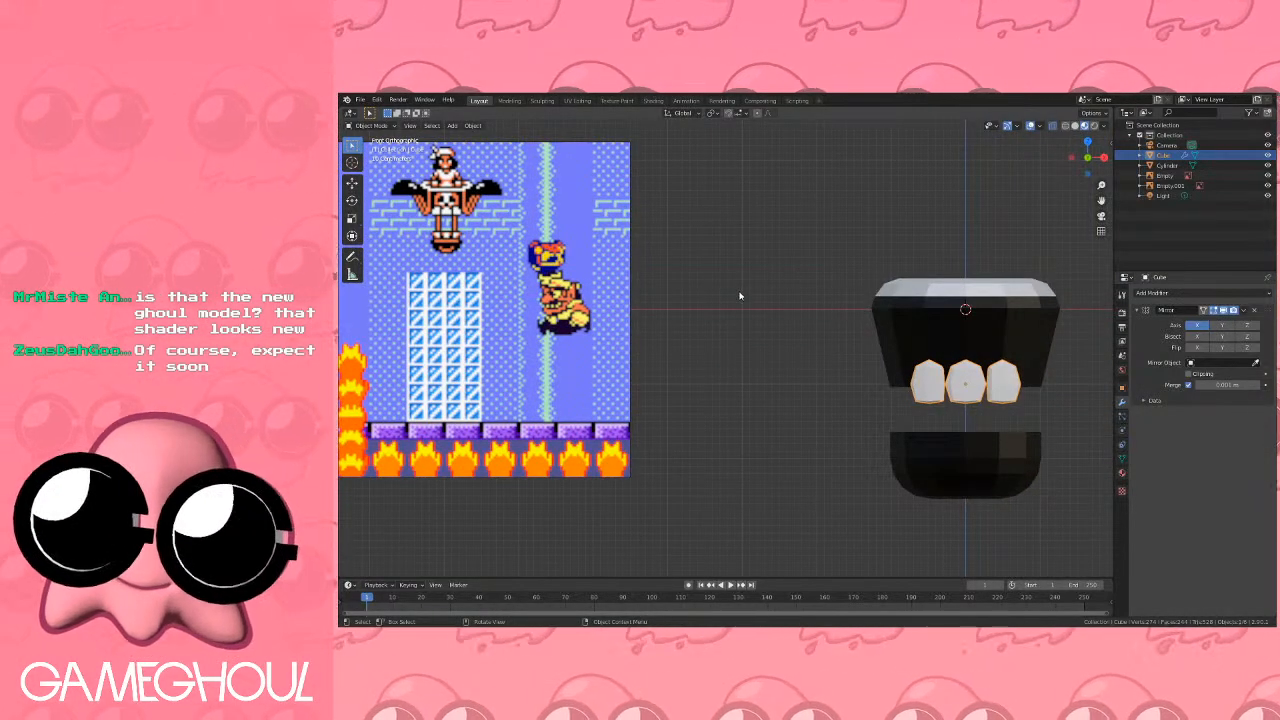
middle_click_drag(740, 296, 777, 304, "shift")
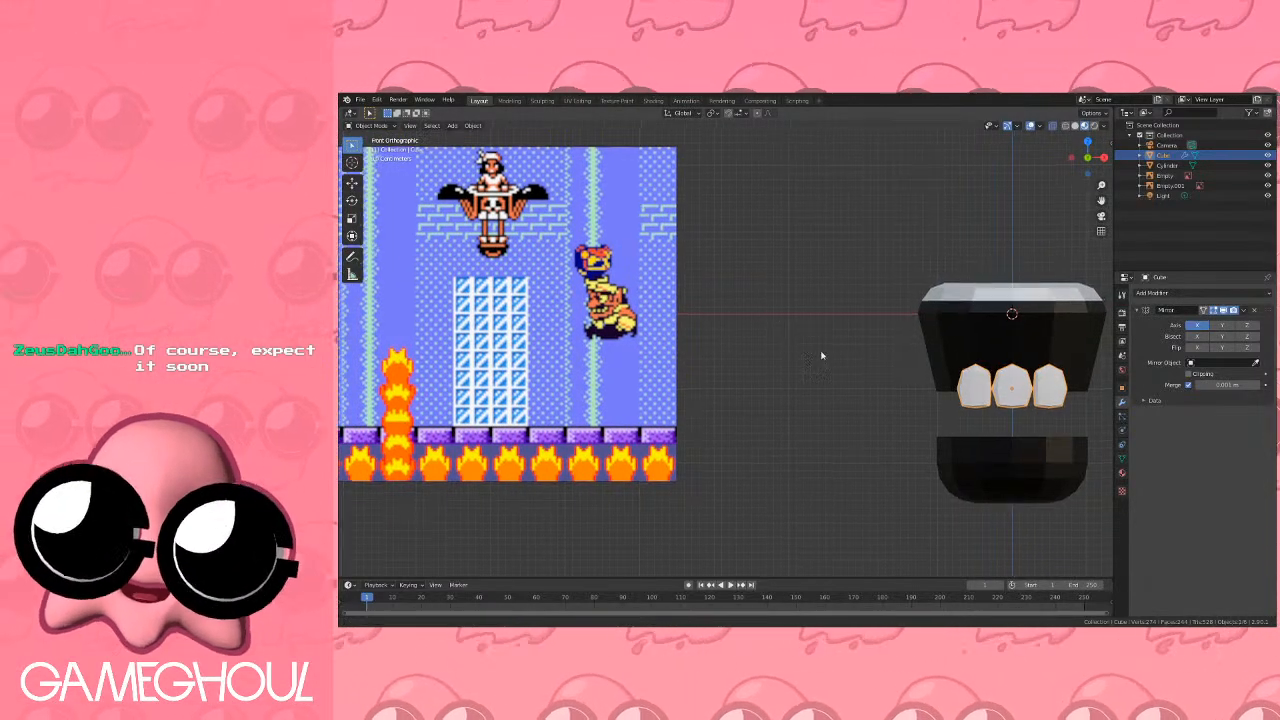
middle_click_drag(828, 354, 771, 347, "shift")
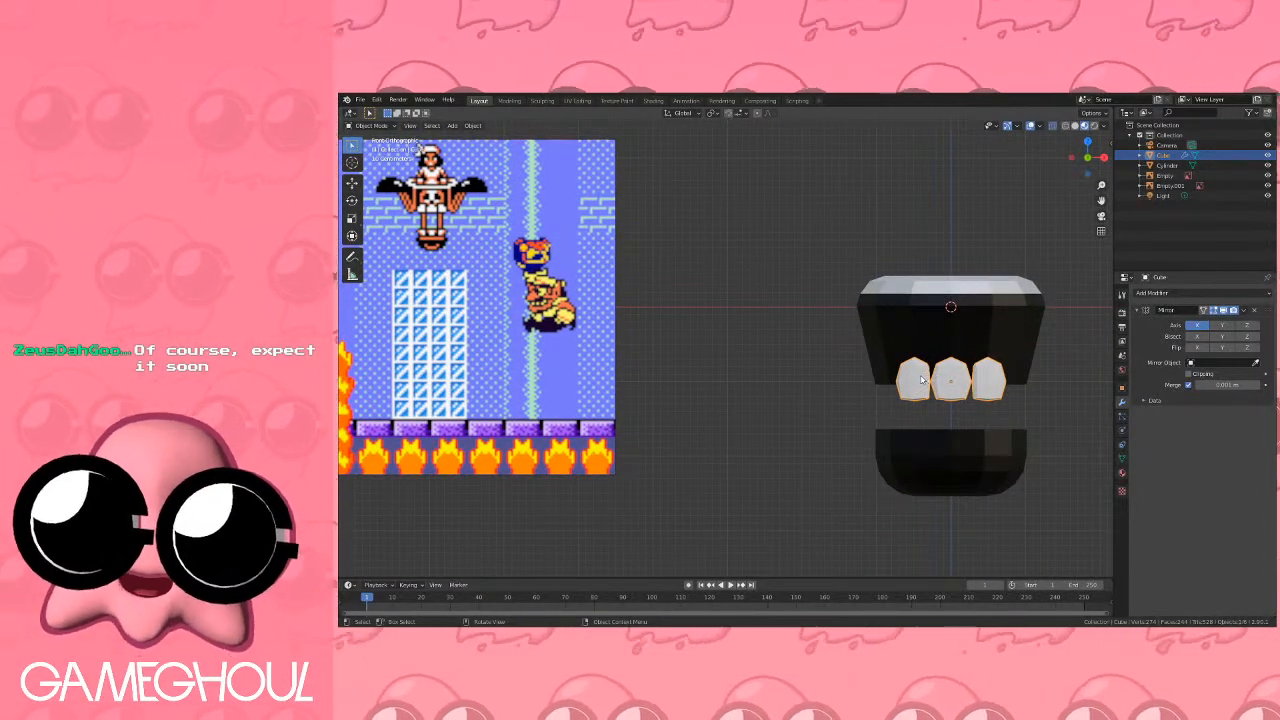
middle_click_drag(950, 336, 821, 317, "shift")
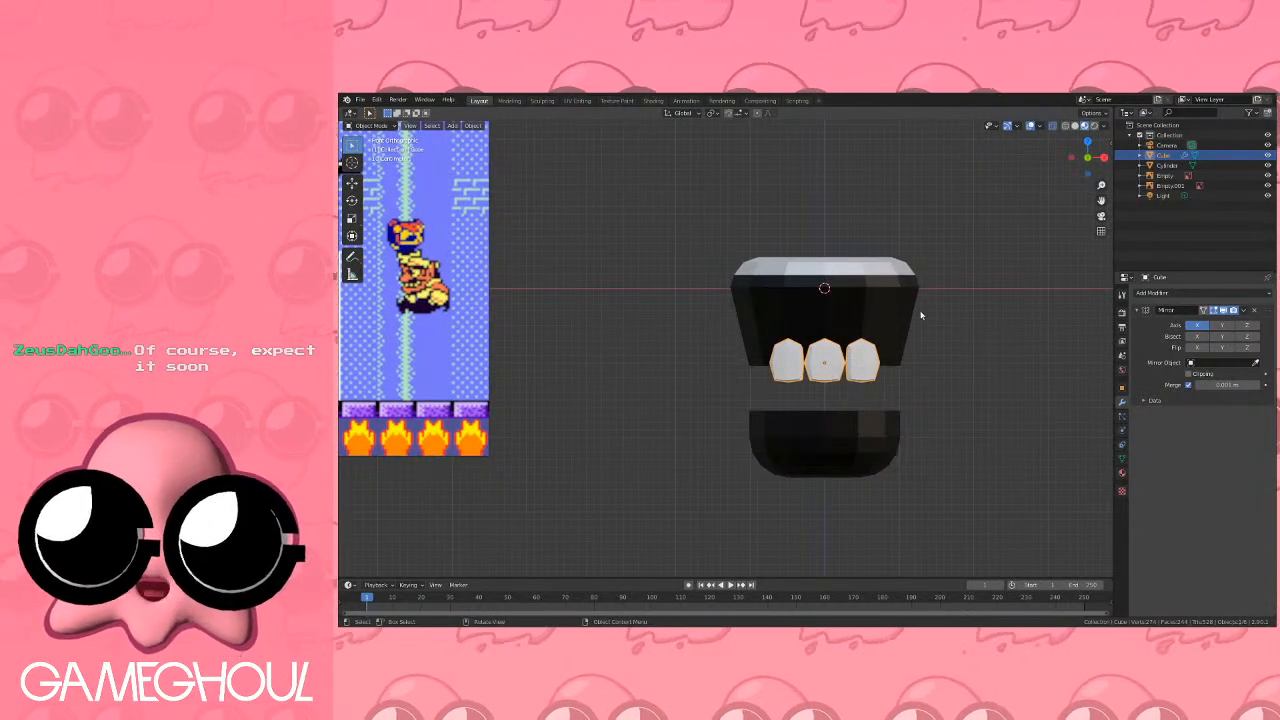
middle_click_drag(730, 304, 838, 325, "shift")
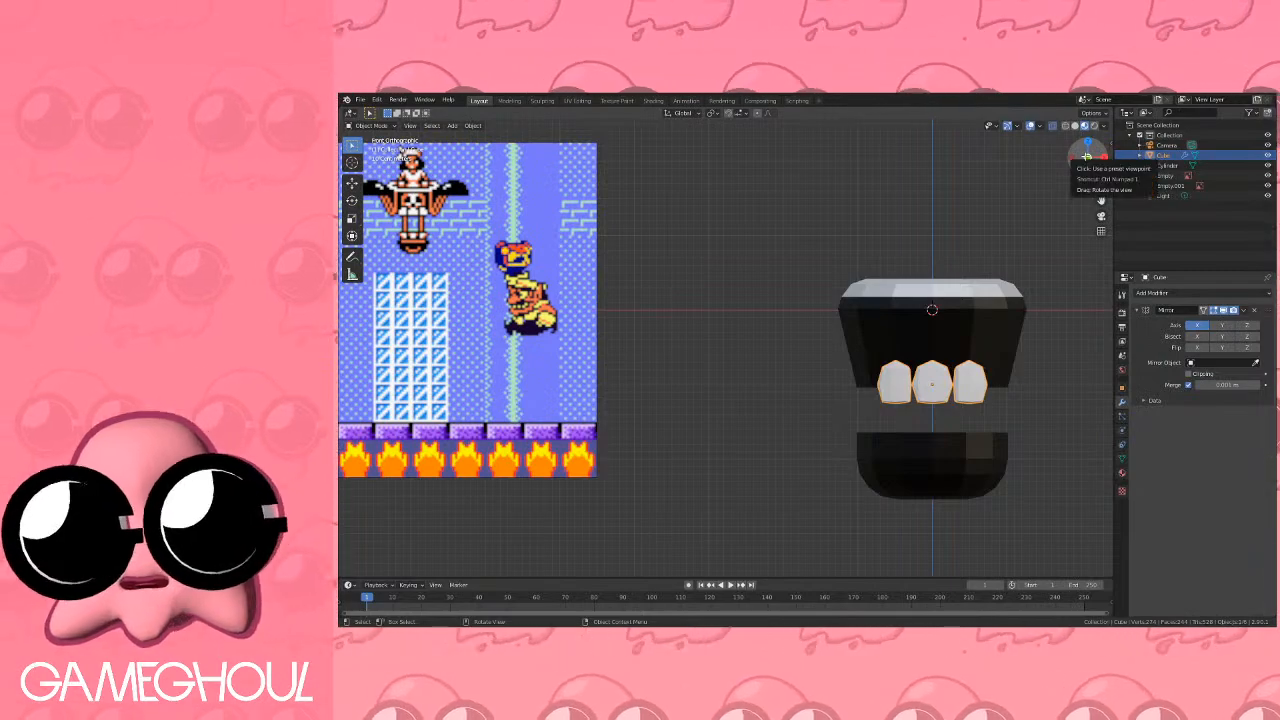
middle_click_drag(981, 215, 911, 220, "shift")
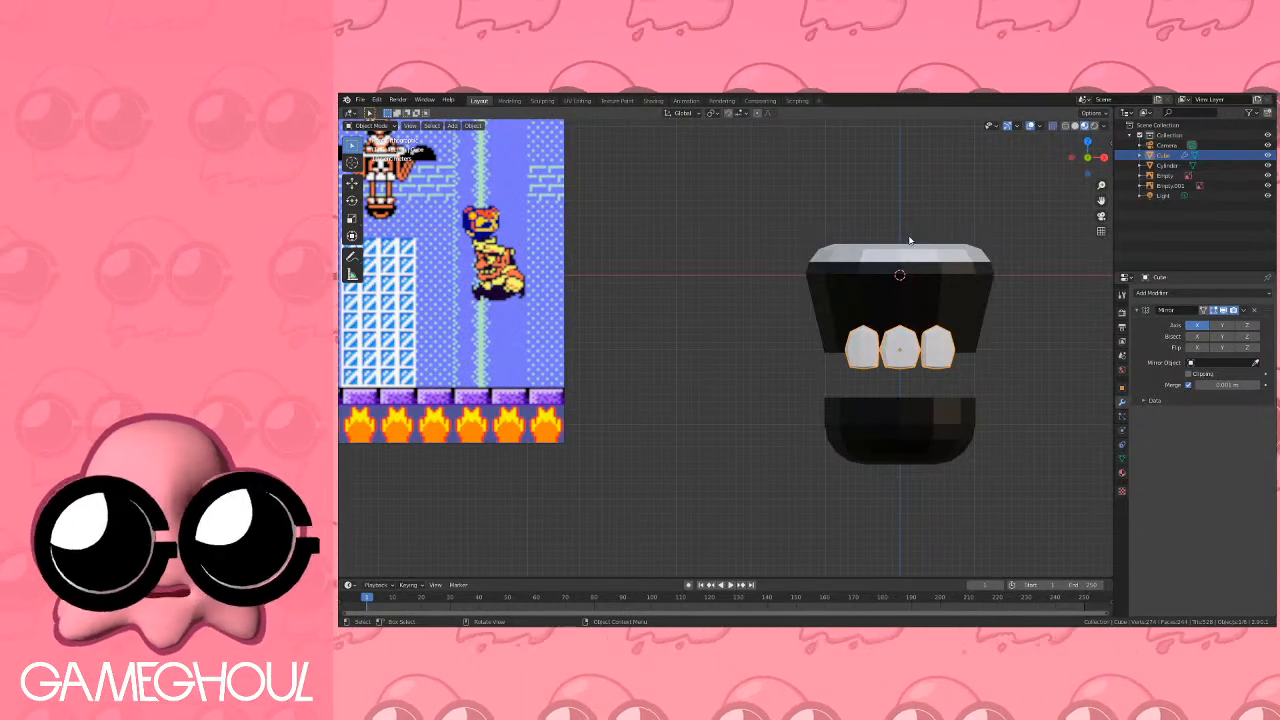
mouse_move(930, 232)
middle_mouse_down("shift")
mouse_move(951, 261)
mouse_move(915, 234)
middle_mouse_up("shift")
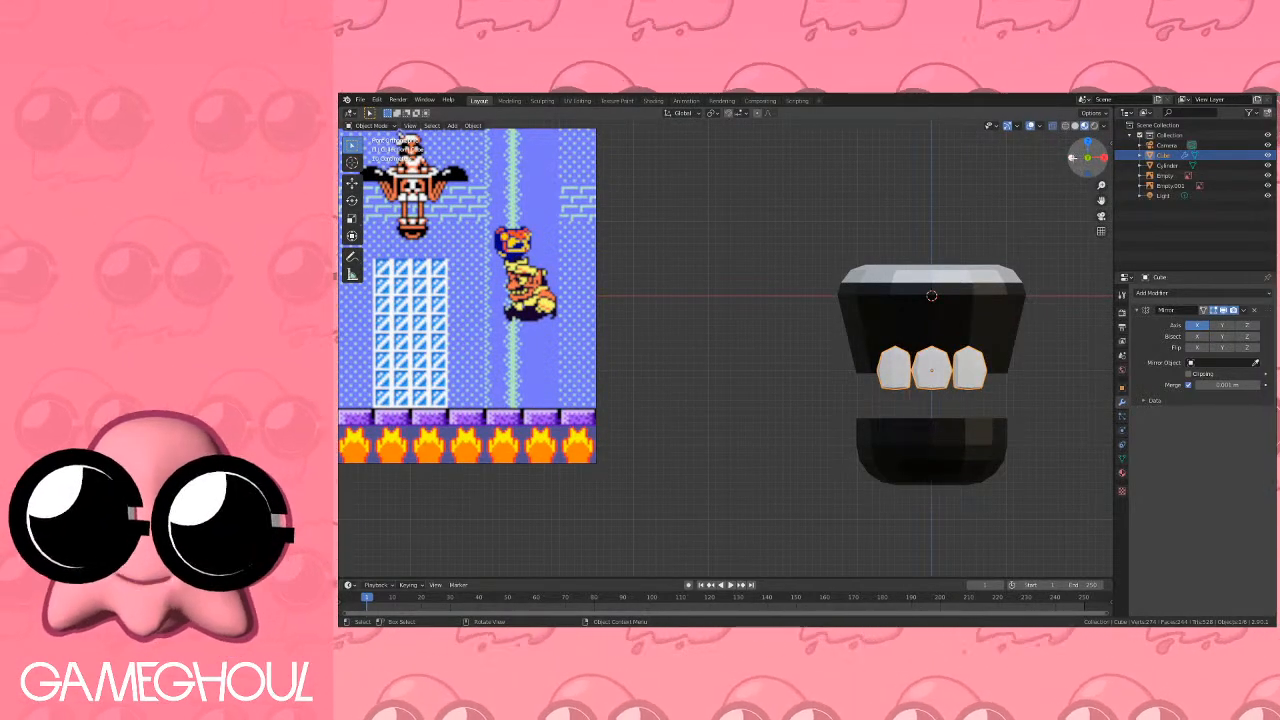
left_click(1073, 159)
left_click(1101, 160)
middle_click_drag(926, 251, 866, 213)
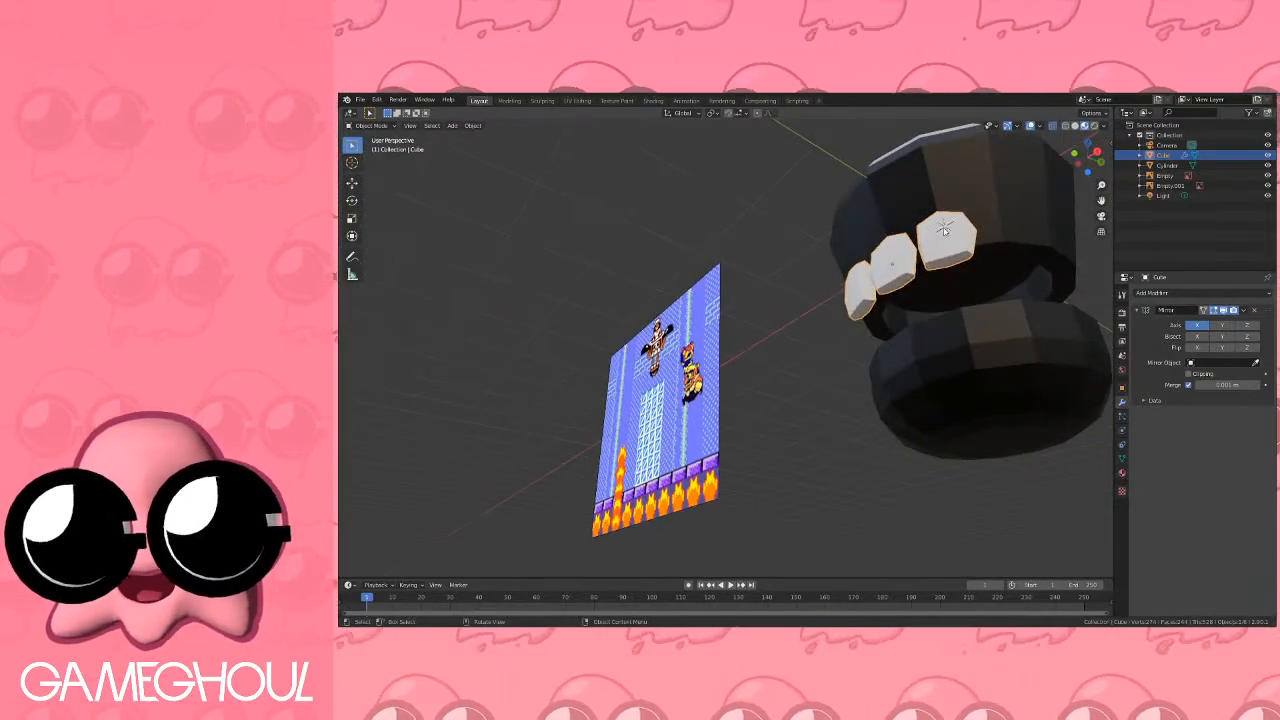
Duplicate the upper row of teeth in front view, rotate the copy 180° and move it 0.7 m down in Z.
left_click(1075, 153)
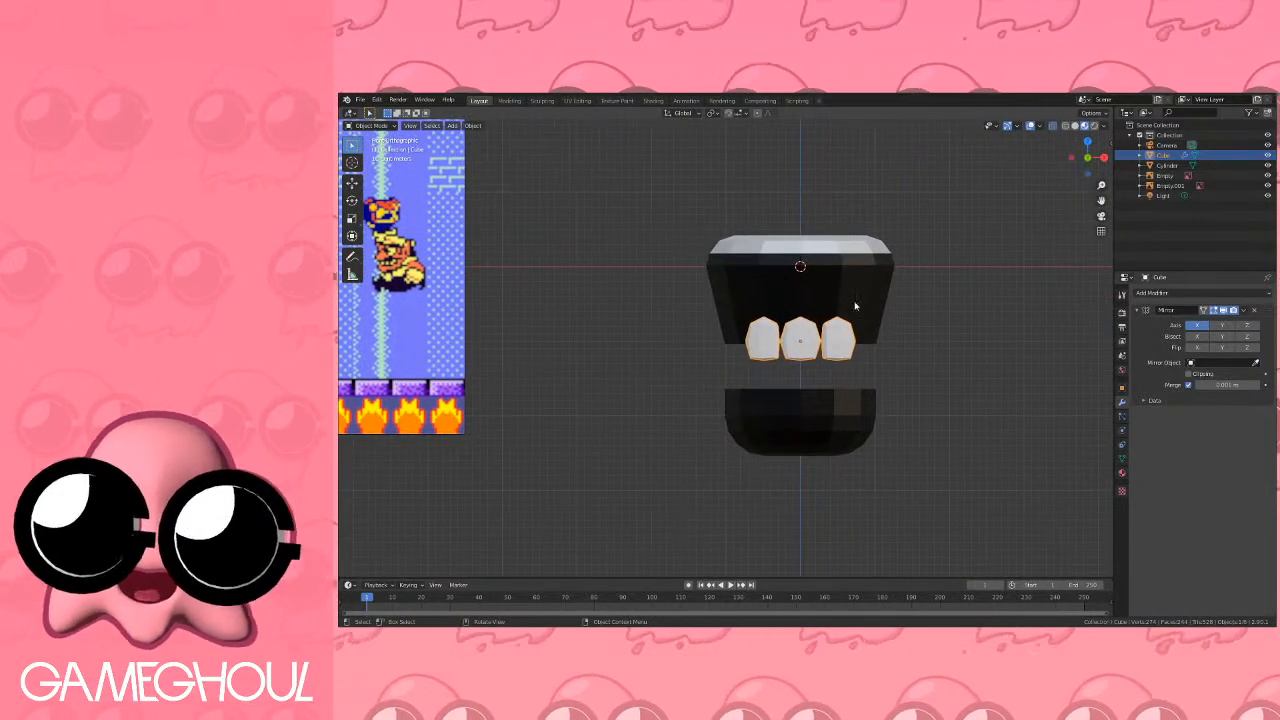
key("shift+d")
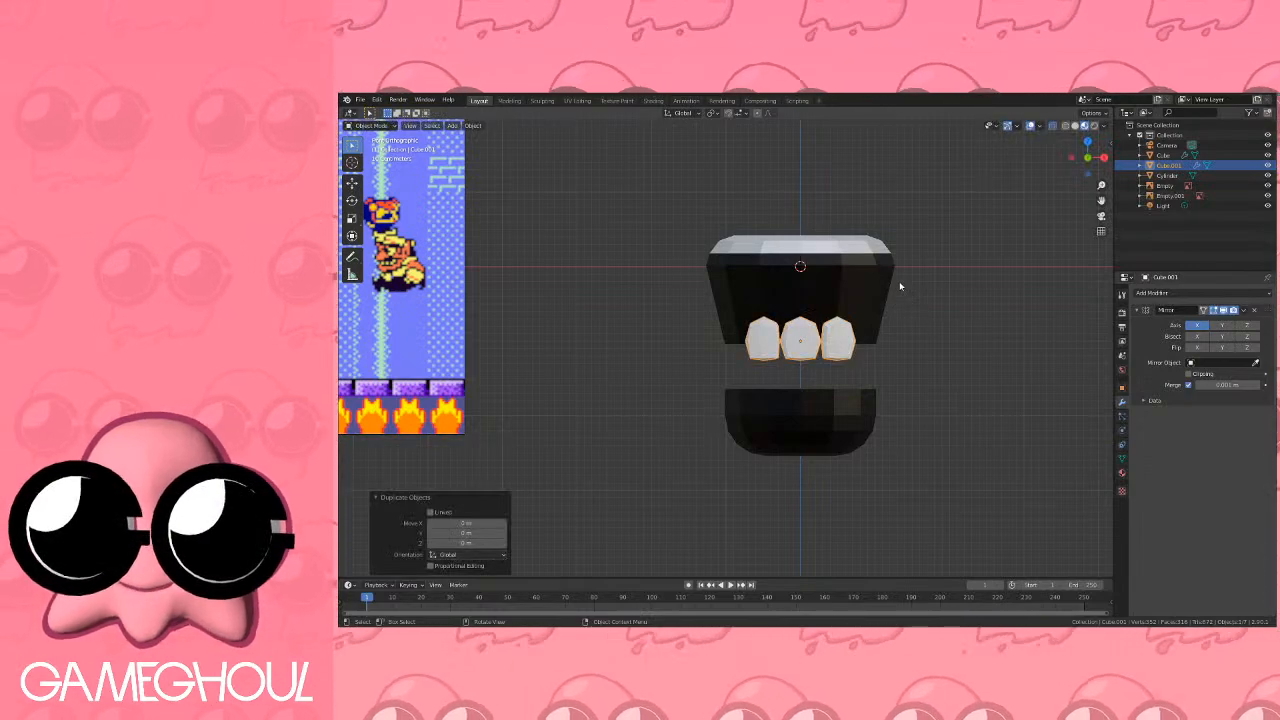
key("r")
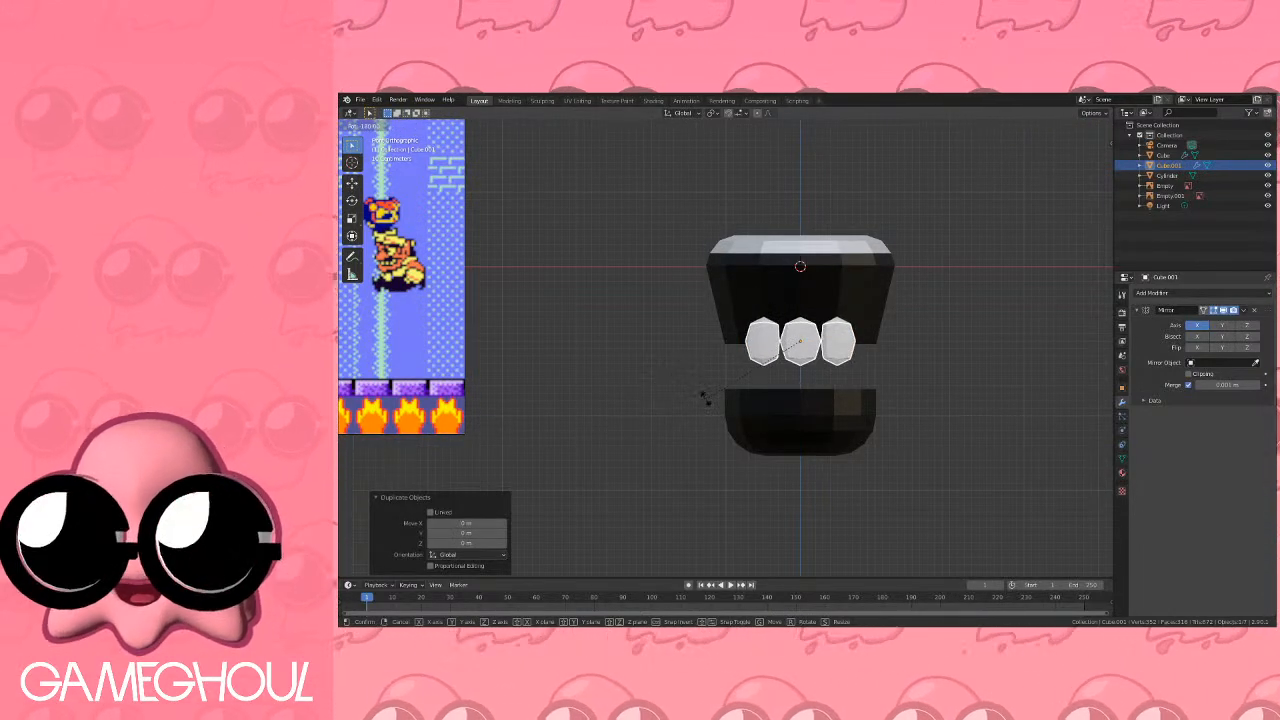
left_click(705, 399)
key("shift+d")
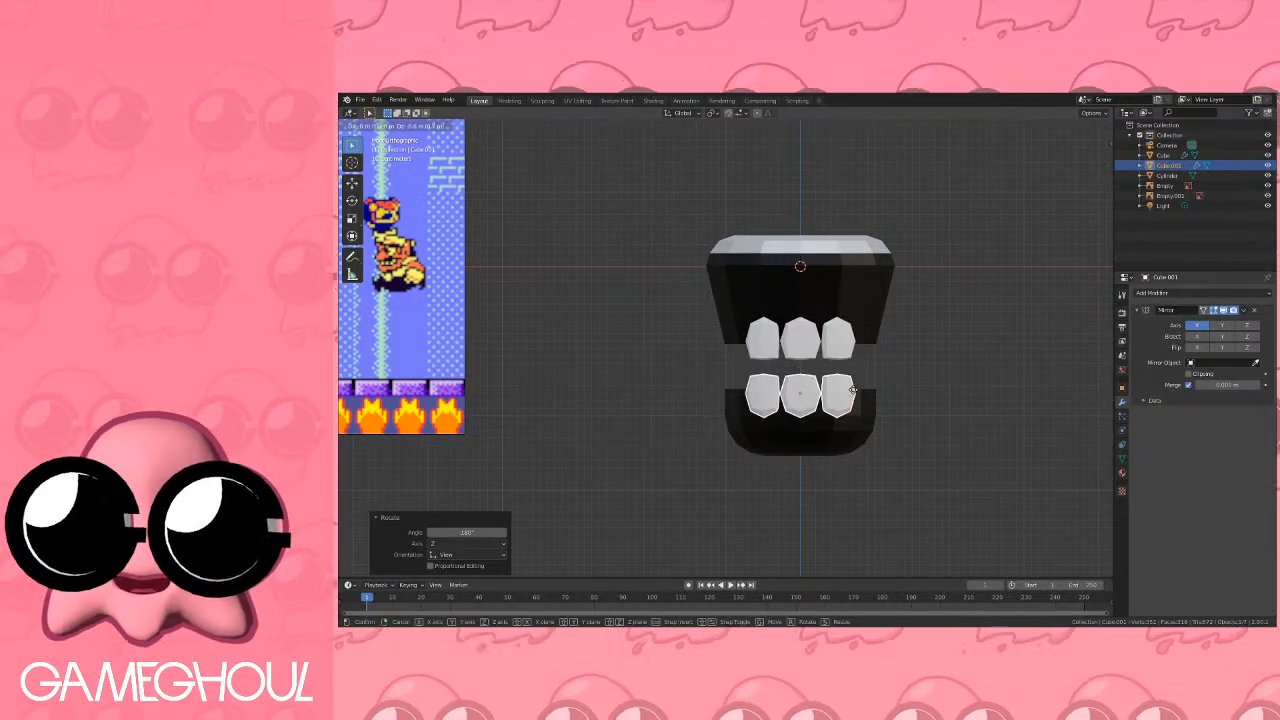
left_click(852, 392)
Select all connected faces of the lower jaw part in front view and move them 0.2 m down in Z.
middle_click_drag(665, 335, 776, 330, "shift")
middle_click_drag(627, 316, 836, 401, "shift")
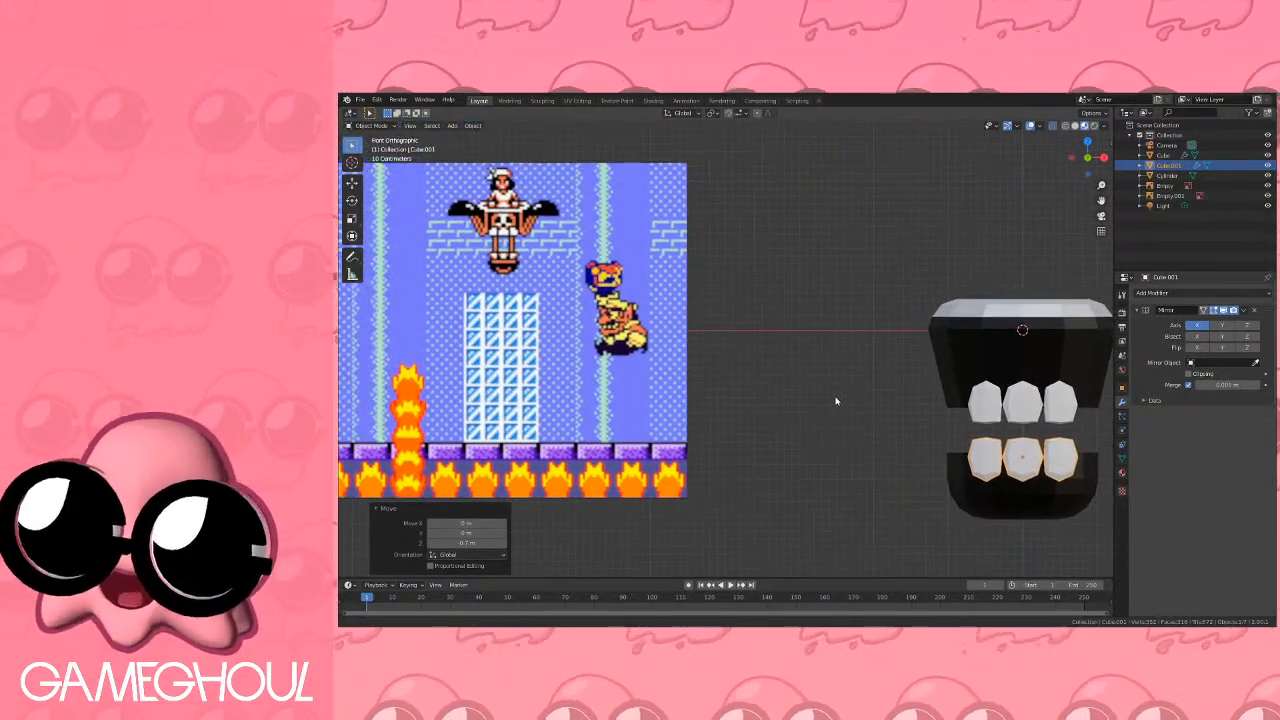
middle_click_drag(927, 402, 719, 309, "shift")
scroll(794, 340, "up", 2)
middle_click_drag(965, 417, 843, 380, "shift")
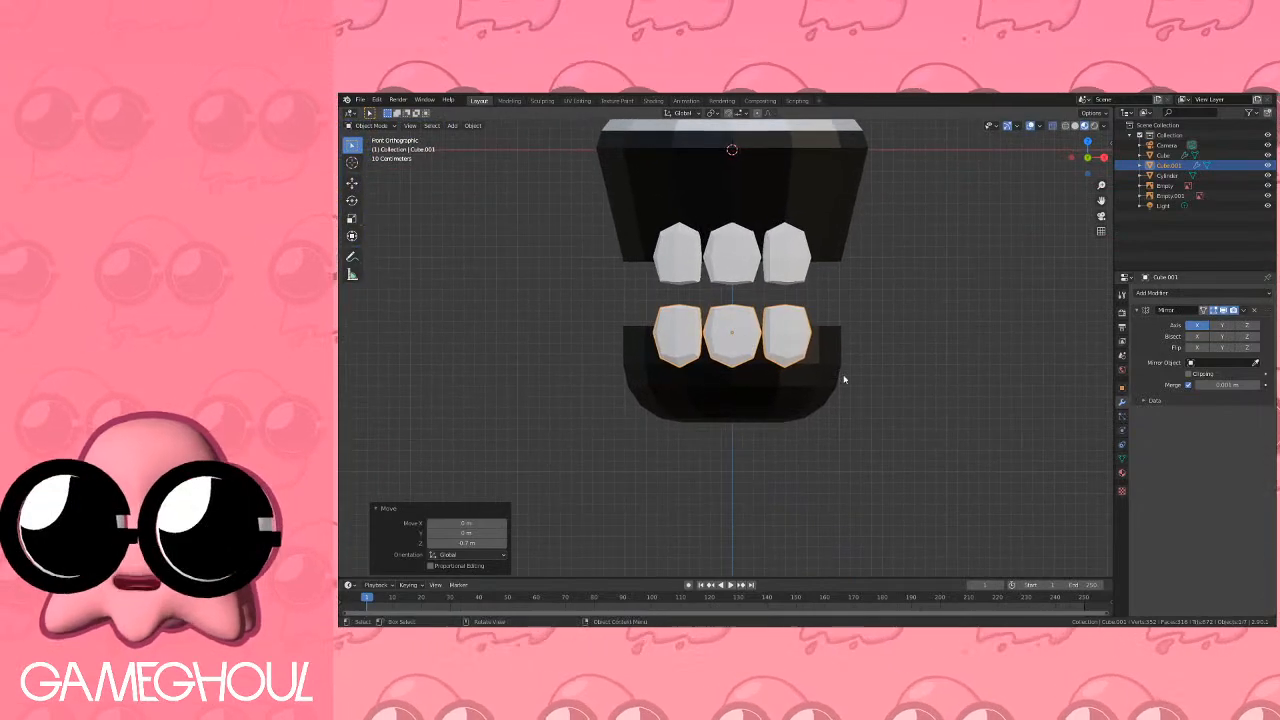
left_click(825, 380)
key("Tab")
left_click(766, 388)
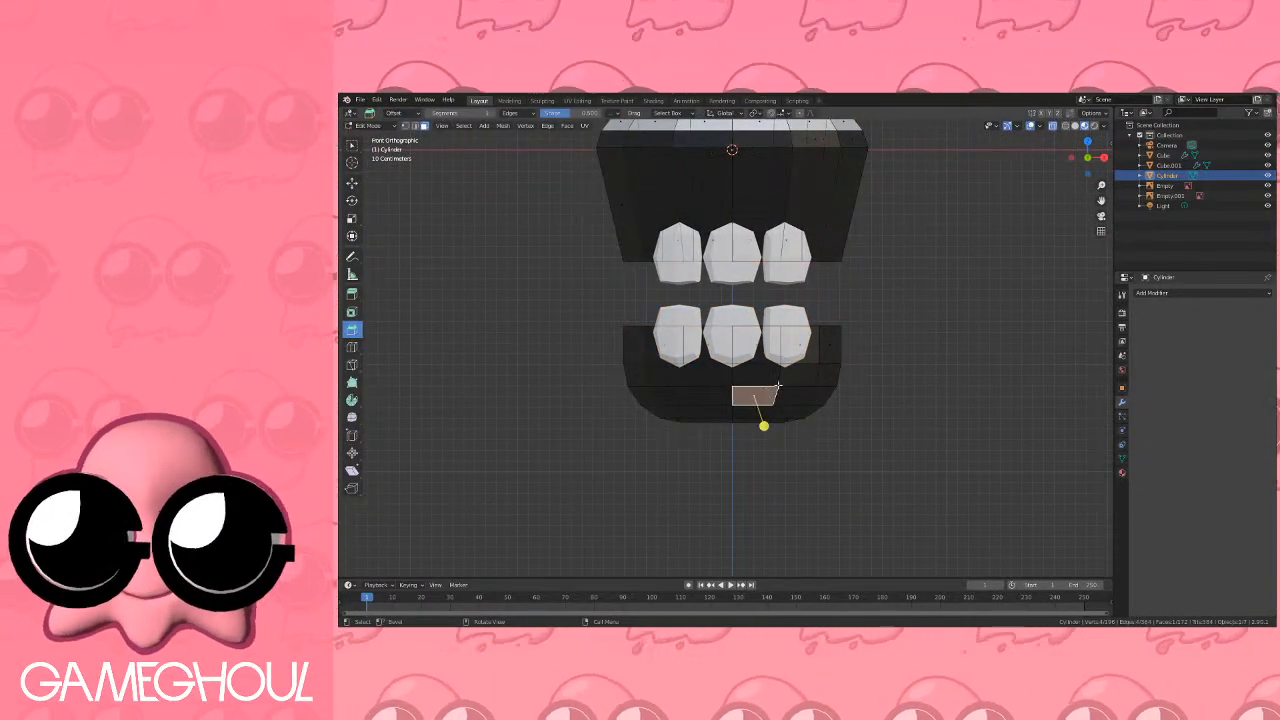
key("ctrl+KP_Add")
key("ctrl+KP_Add")
key("ctrl+KP_Add")
key("g")
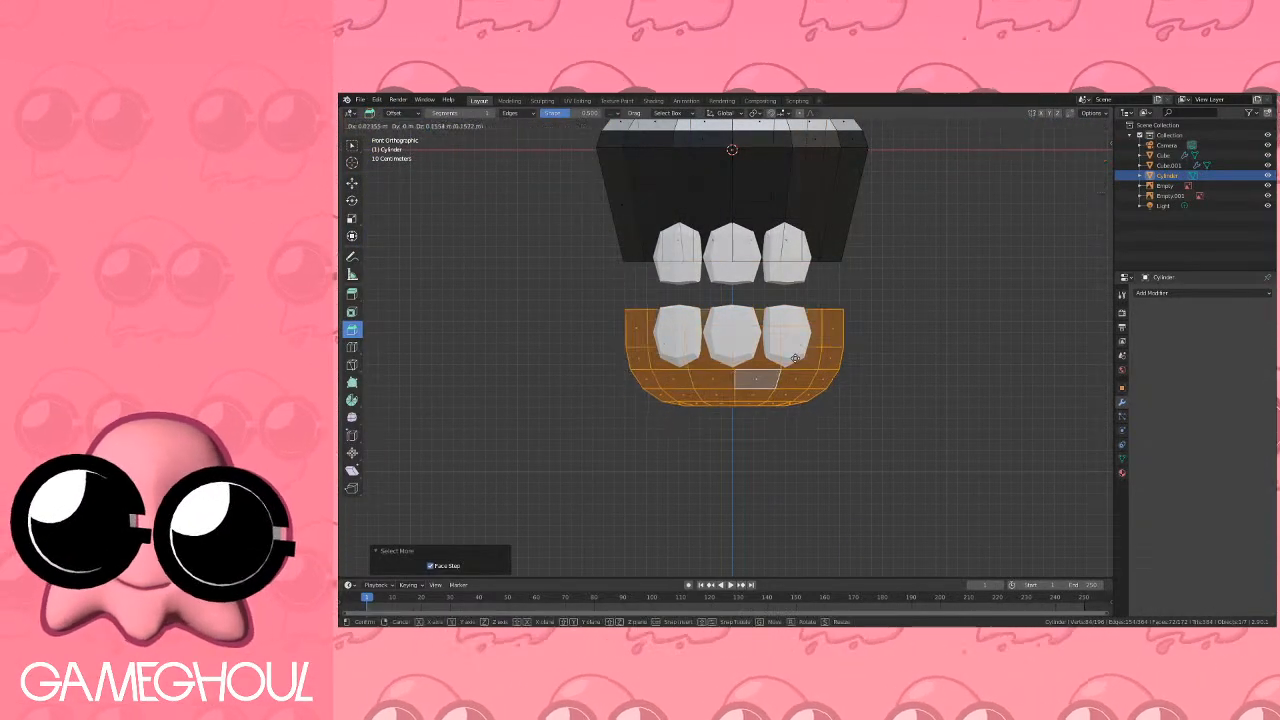
key("Return")
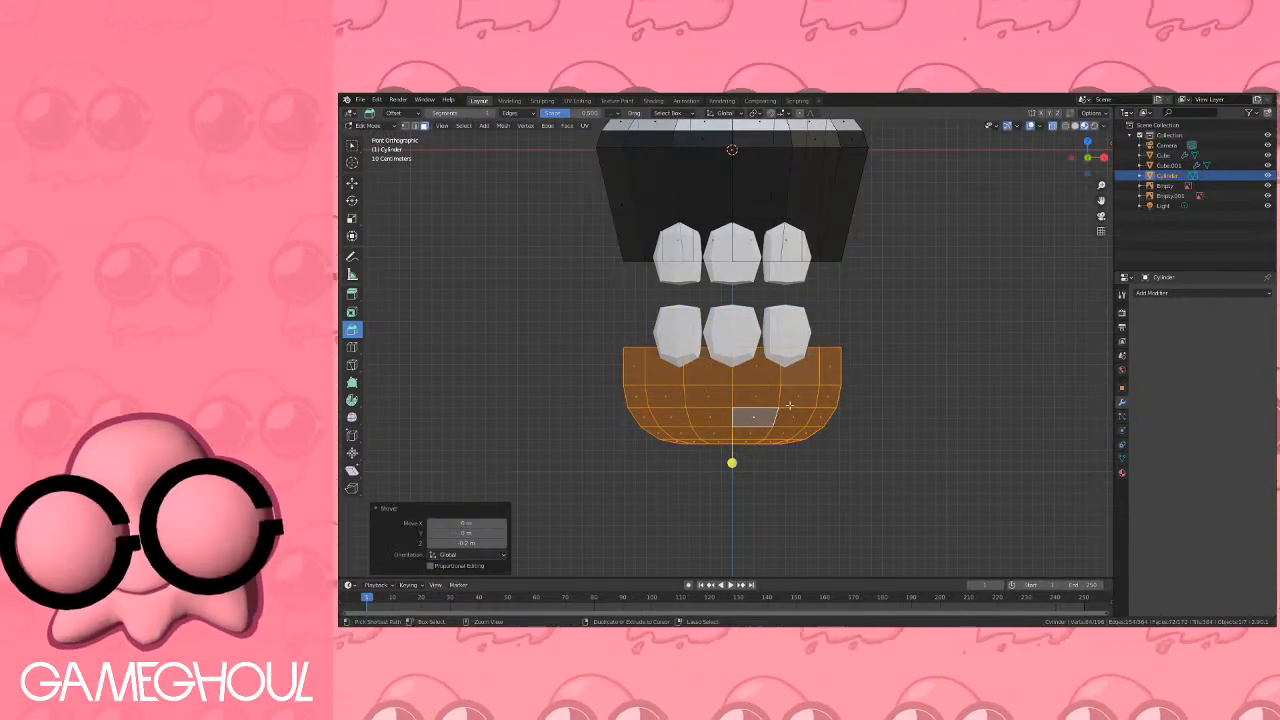
Bevel the edges of the lower jaw's top face with one segment and assign the Silver material to the new rim.
left_click(732, 343)
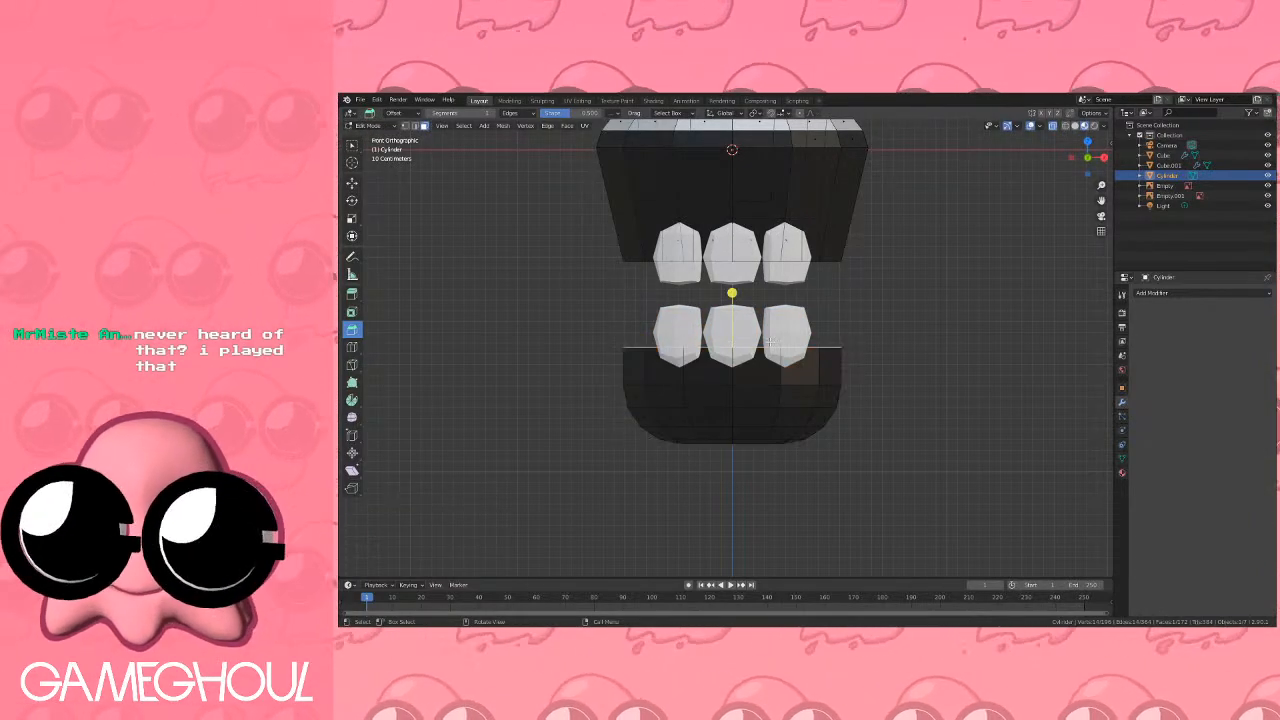
left_click_drag(732, 293, 746, 410)
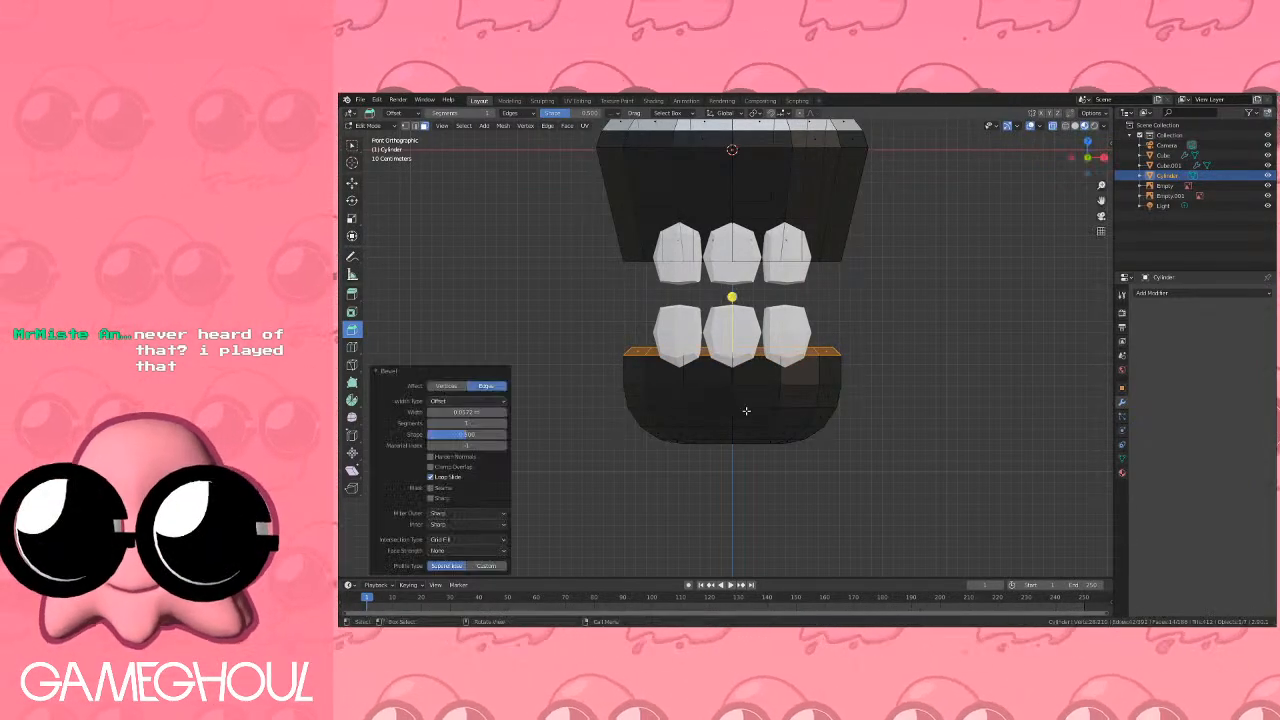
left_click(1122, 473)
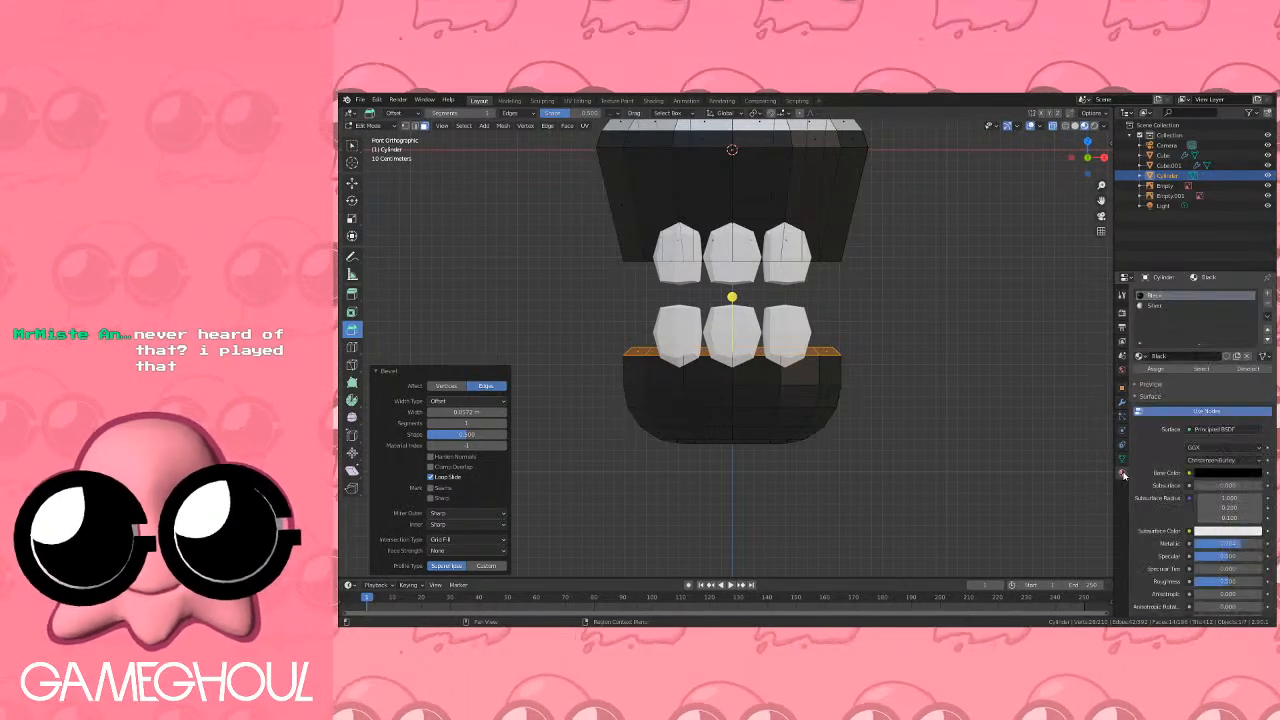
left_click(1160, 305)
left_click(1156, 369)
Assign the Silver material to the lower jaw's inner top face and return to Object Mode.
middle_click_drag(800, 330, 886, 343)
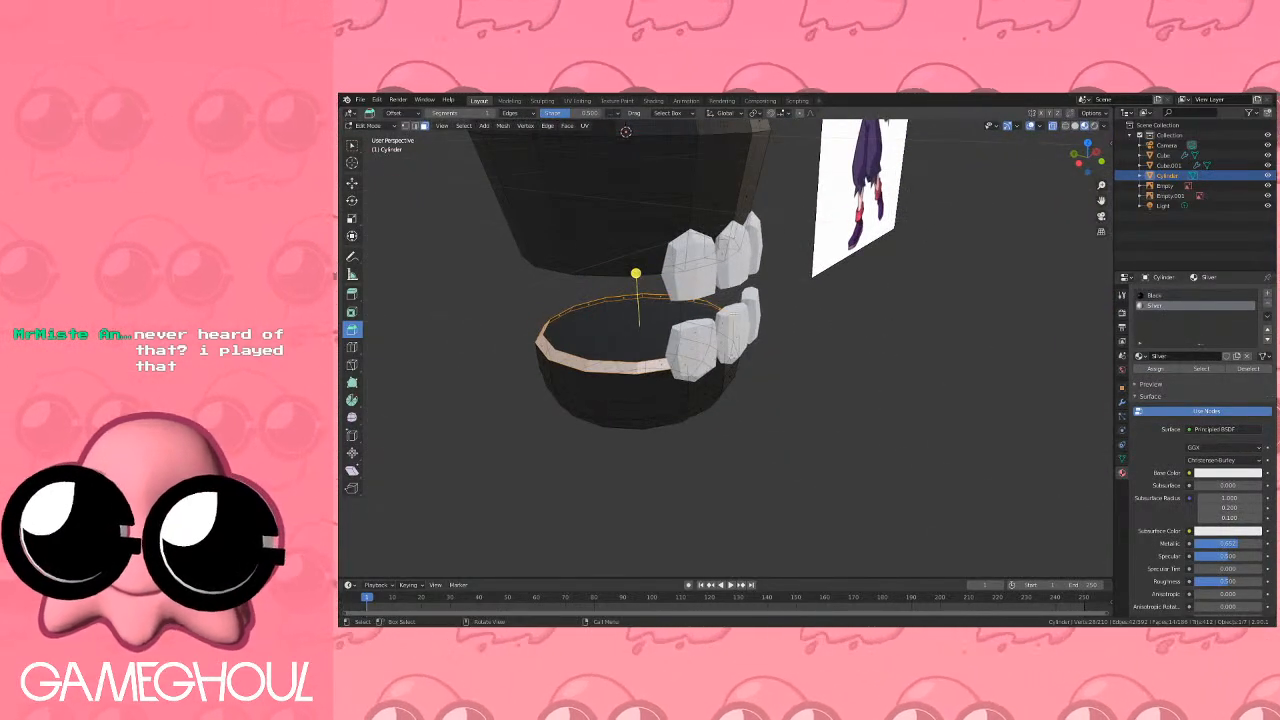
left_click(640, 321)
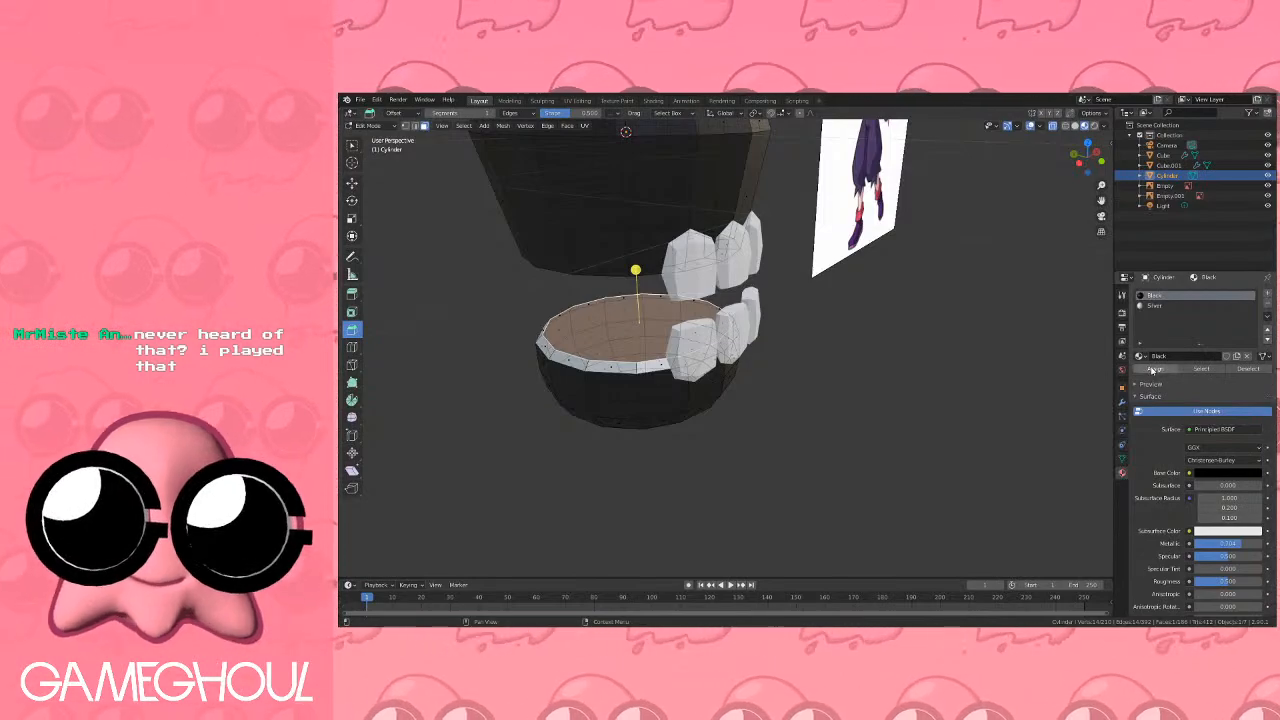
left_click(1151, 307)
left_click(1157, 368)
key("Tab")
mouse_move(881, 331)
middle_mouse_down()
mouse_move(753, 286)
mouse_move(772, 306)
mouse_move(897, 342)
middle_mouse_up()
scroll(753, 286, "down", 2)
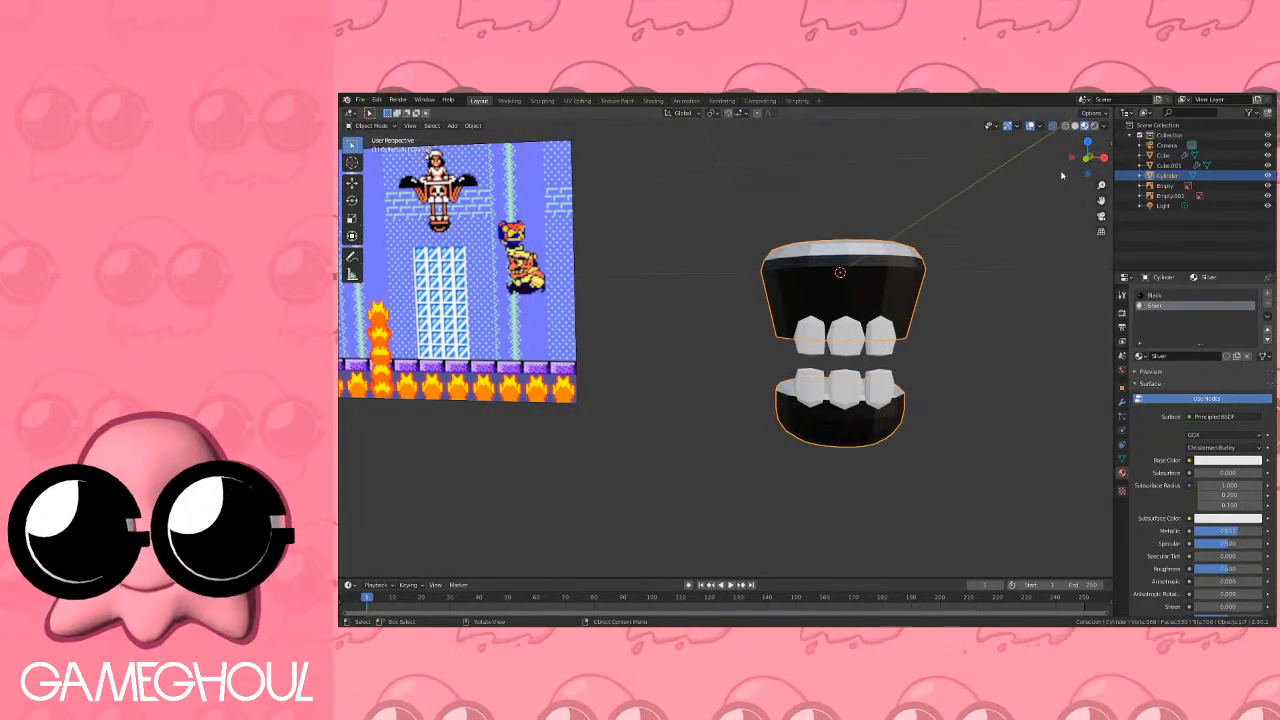
left_click(1086, 155)
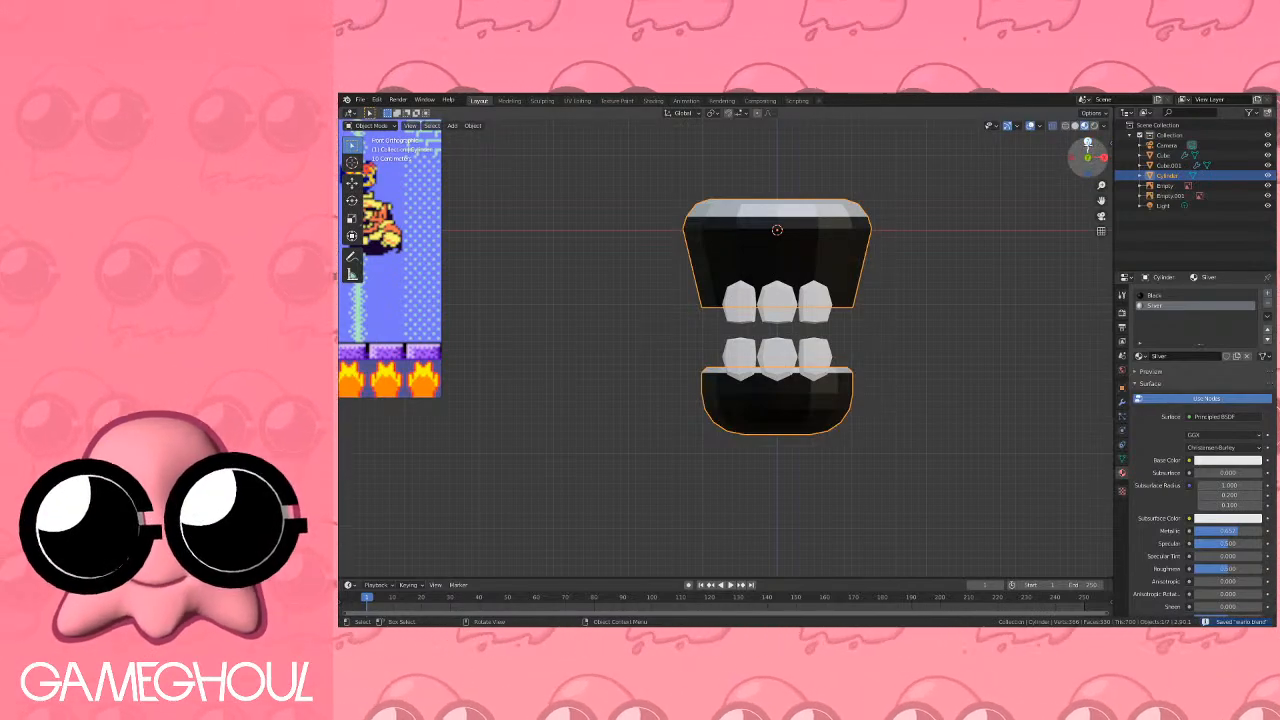
left_click(1087, 143)
key("shift+a")
mouse_move(840, 360)
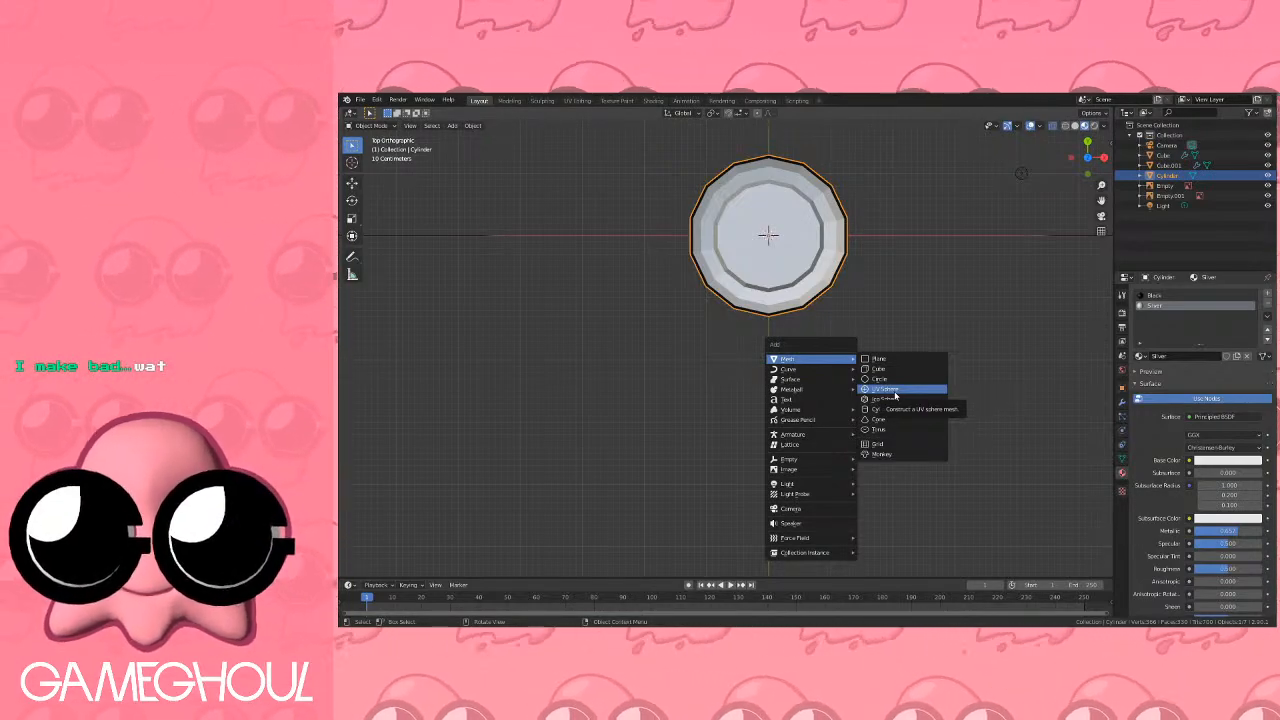
left_click(887, 359)
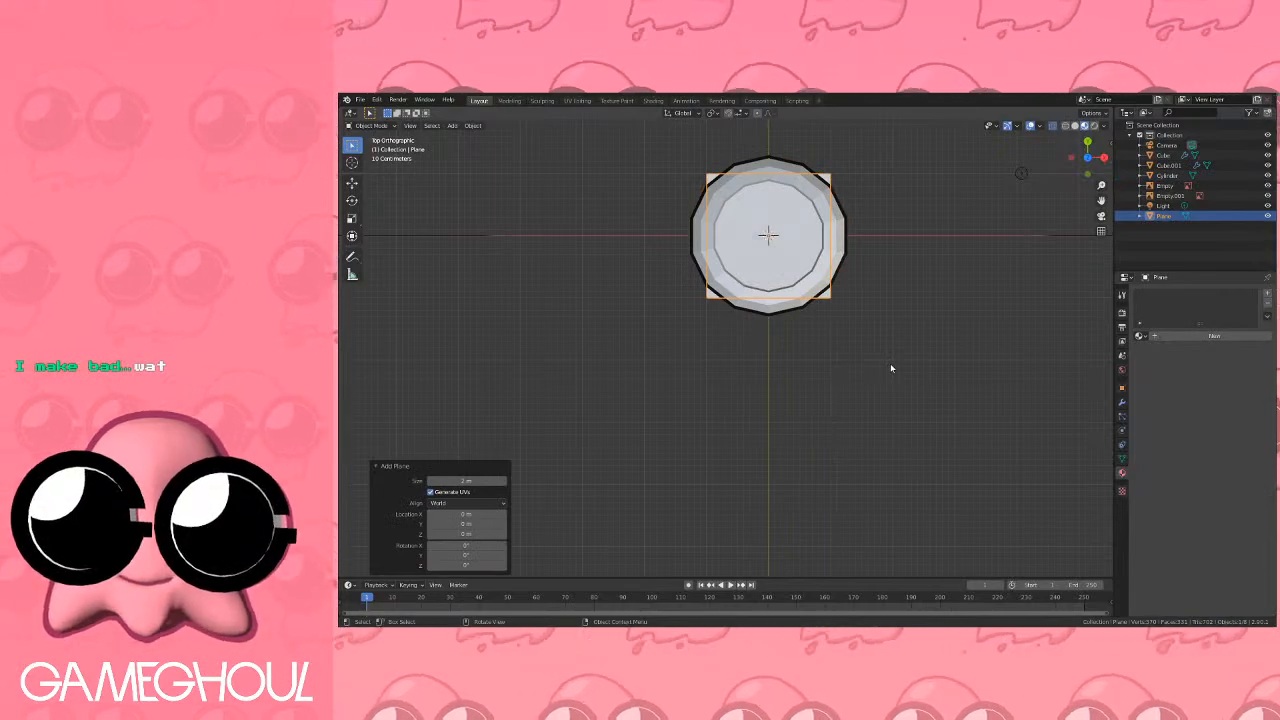
key("ctrl+z")
Add a cube at the world origin and give it a Subdivision Surface modifier.
key("shift+a")
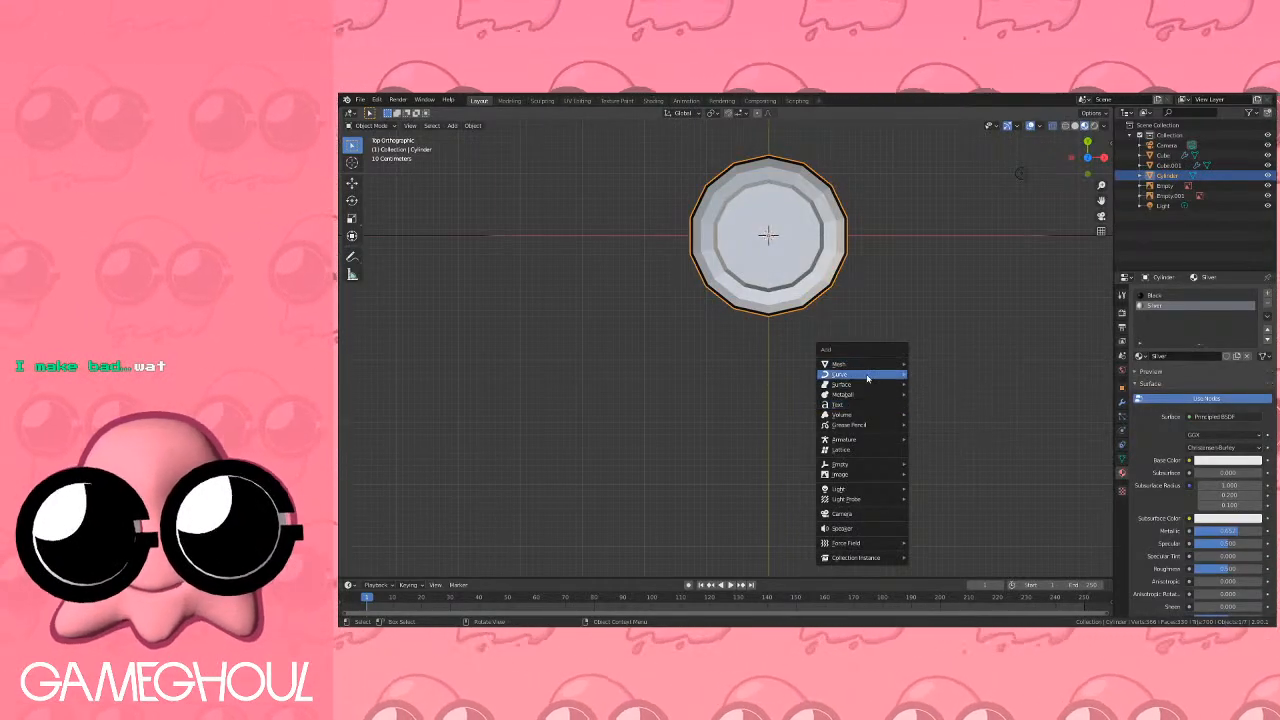
left_click(945, 371)
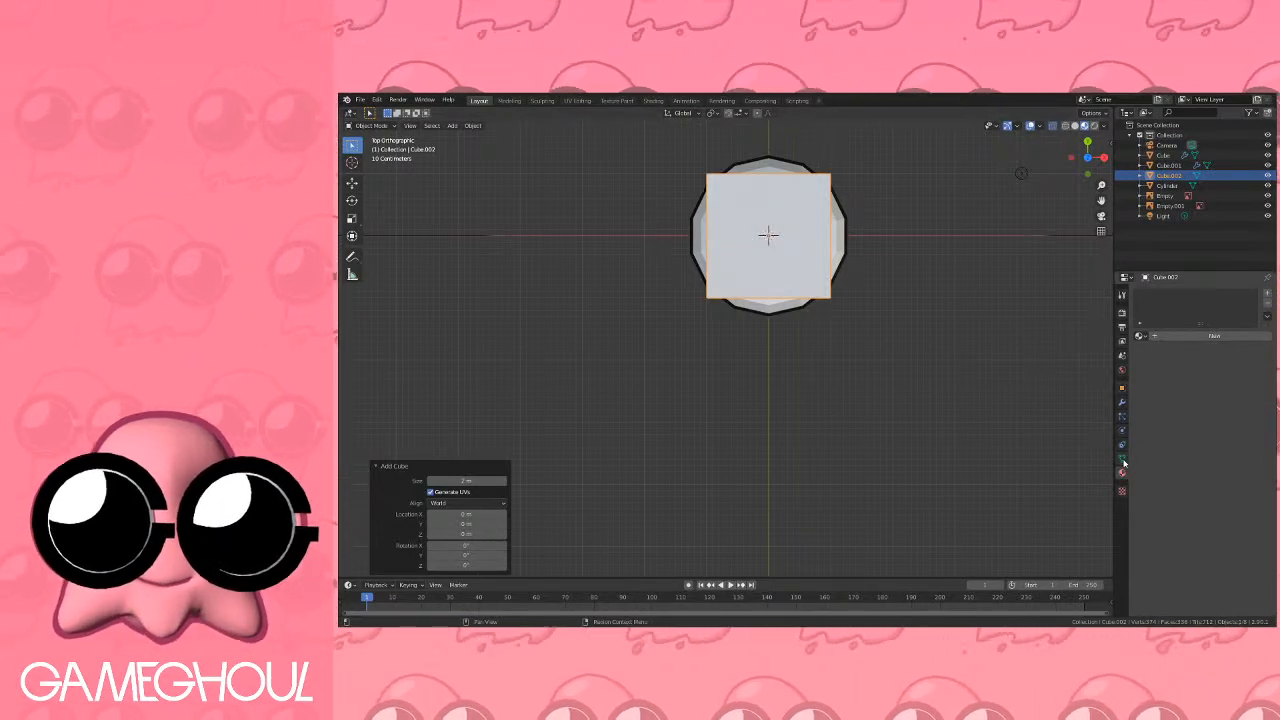
left_click(1121, 403)
left_click(1175, 292)
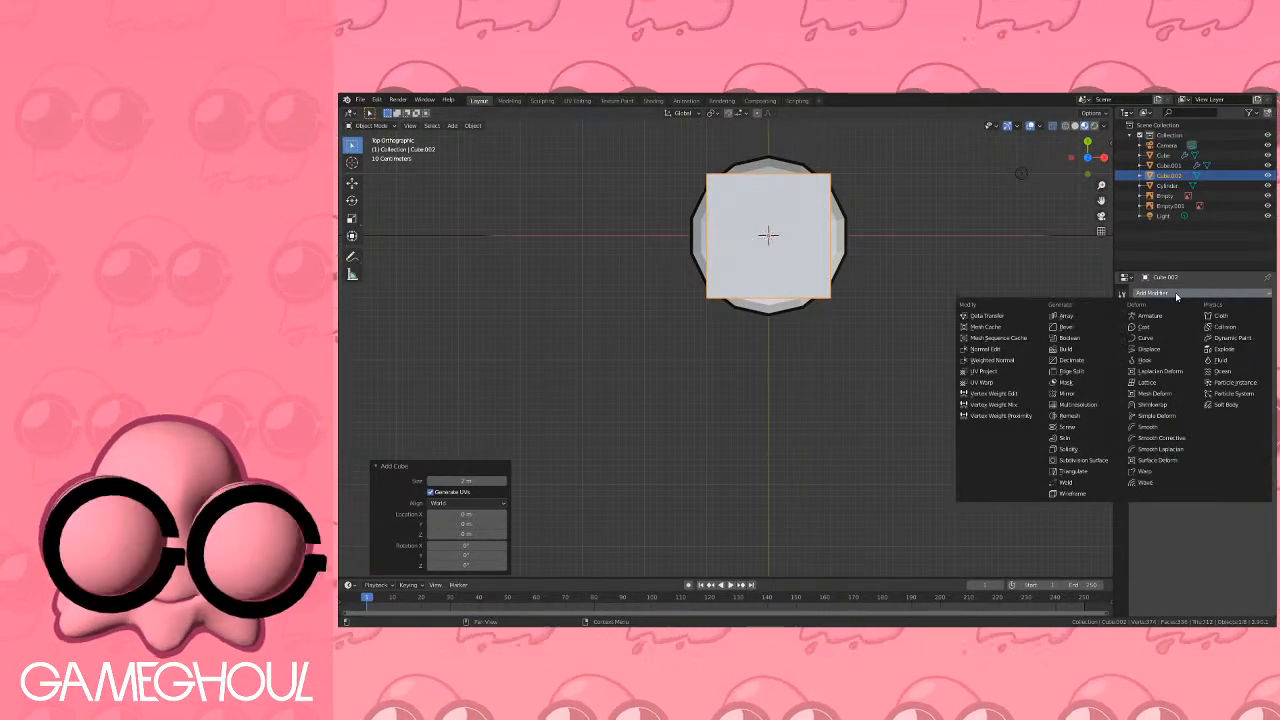
left_click(1160, 452)
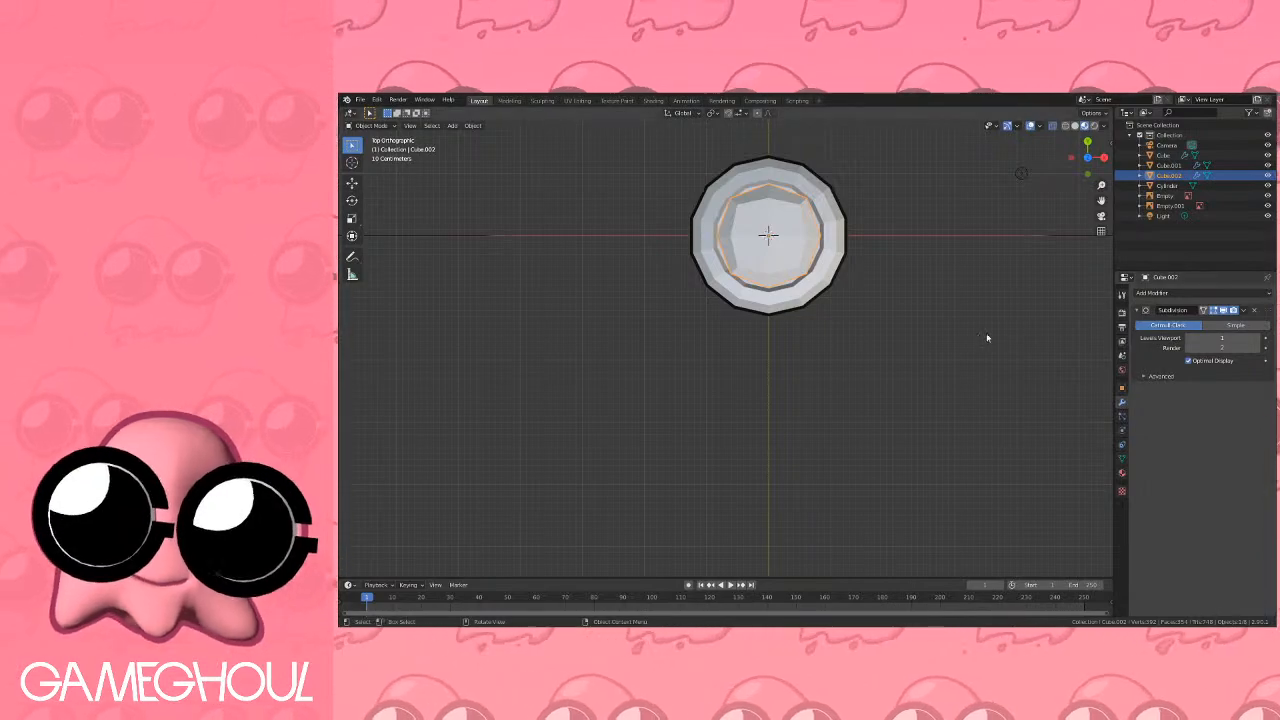
Raise the cube's viewport subdivision level to 2 and apply the modifier.
middle_click_drag(905, 300, 1061, 313)
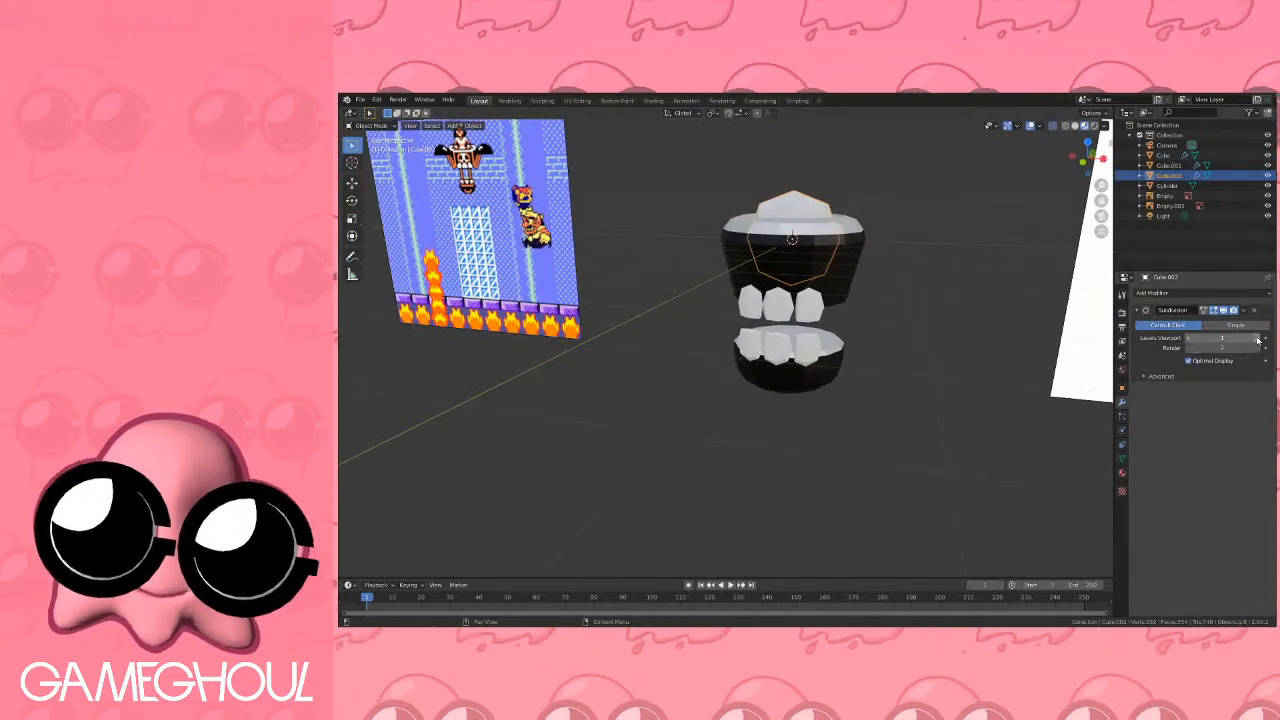
left_click(1256, 338)
left_click(1243, 310)
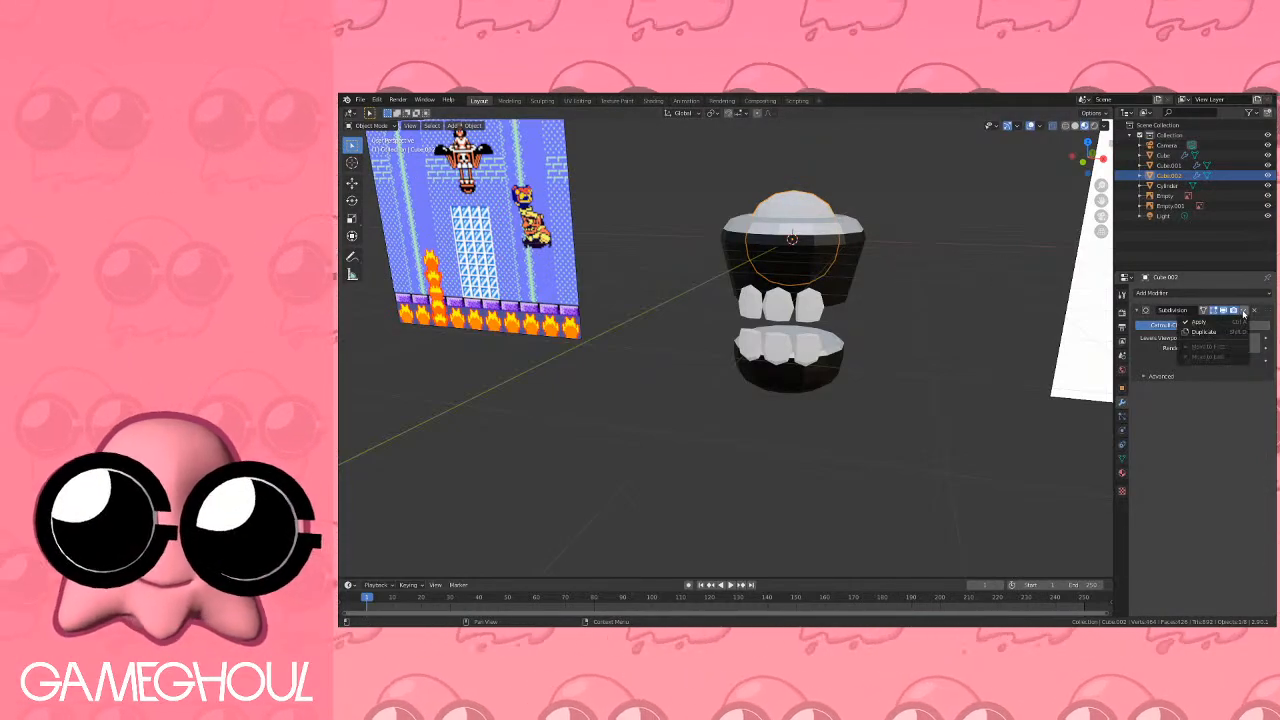
left_click(1216, 324)
Move the rounded cube 2.2 m along negative Y in top view, placing it in front of the body.
middle_click_drag(848, 243, 906, 244)
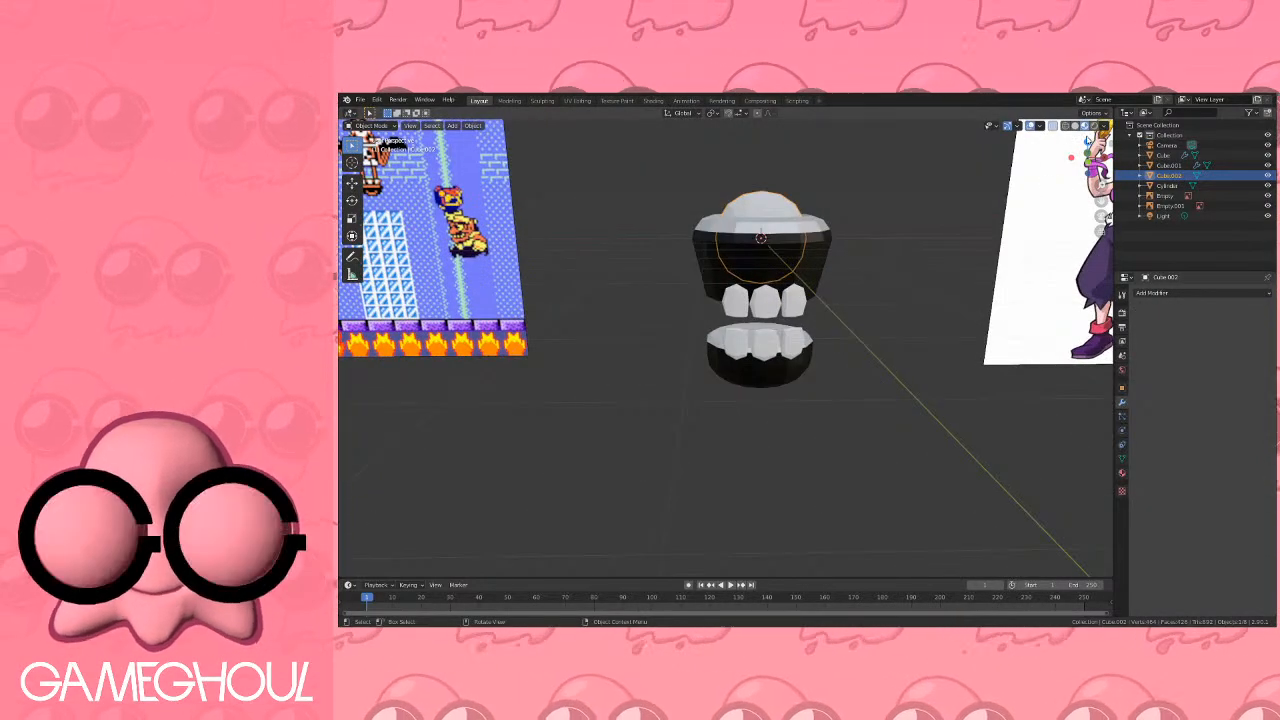
left_click(1090, 135)
left_click(1087, 142)
left_click(793, 225)
key("g")
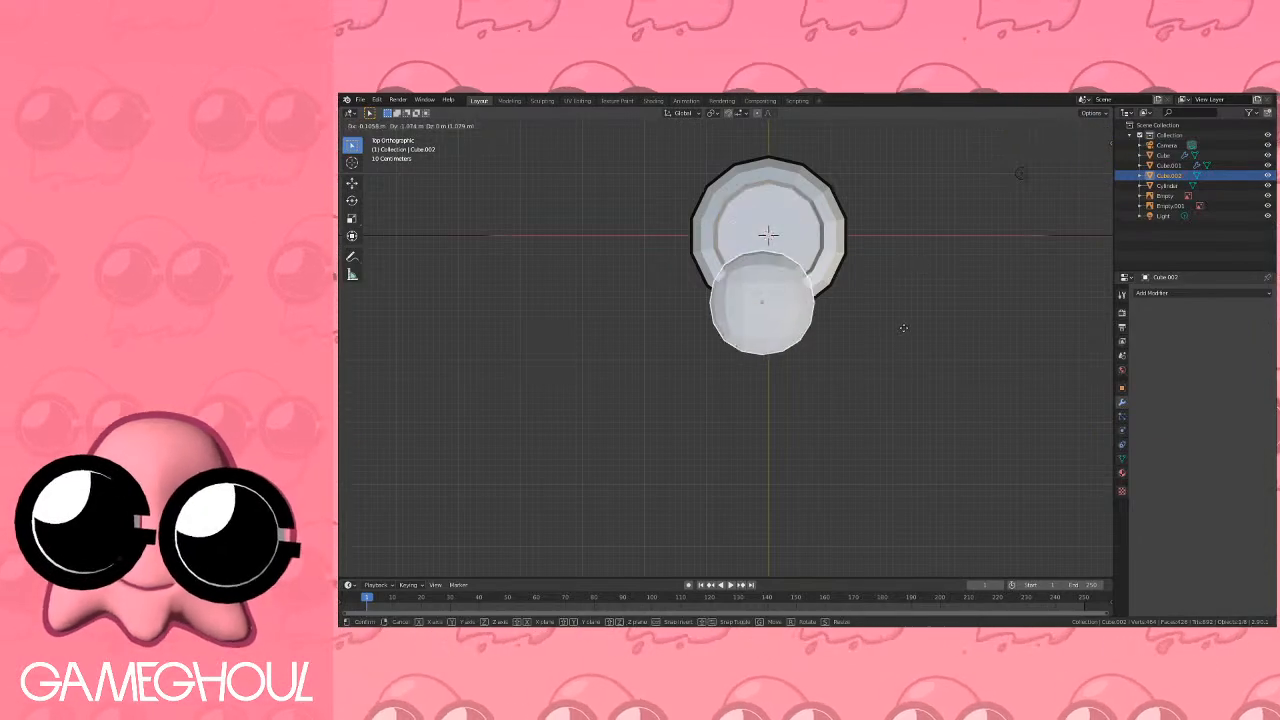
left_click(909, 394)
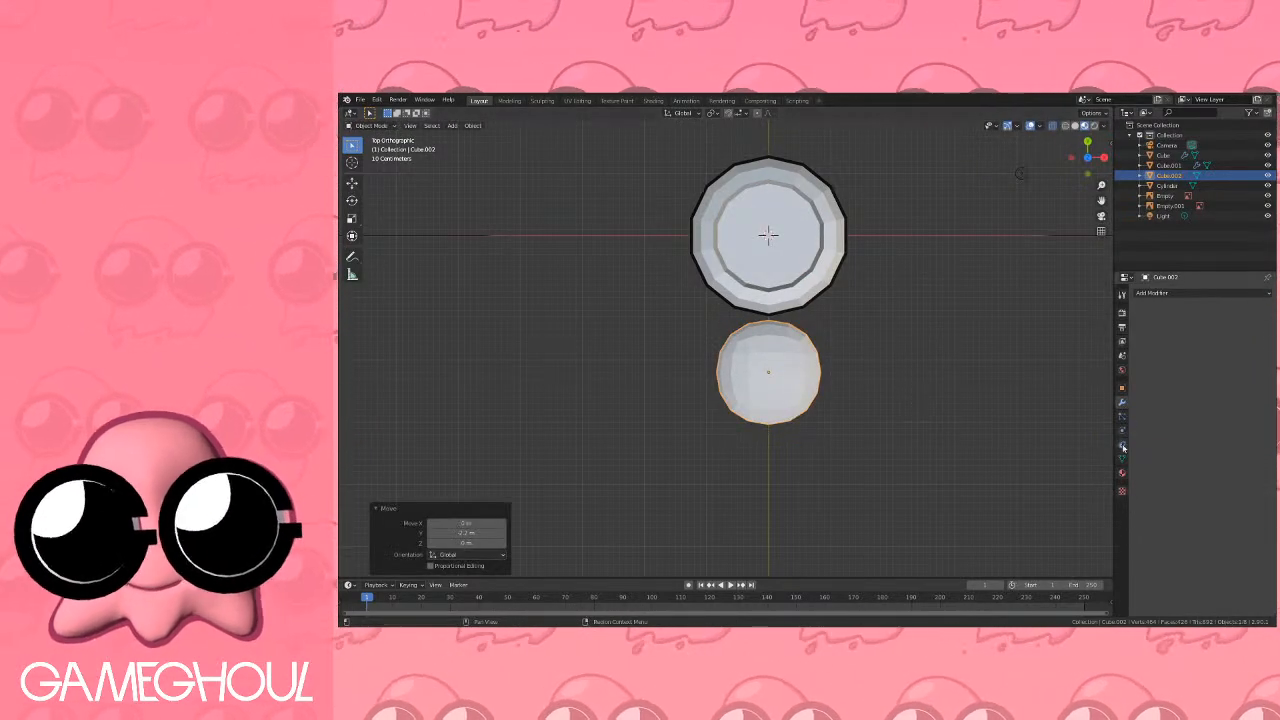
Assign the existing Black material to the rounded cube.
left_click(1121, 473)
left_click(1139, 335)
left_click(1045, 351)
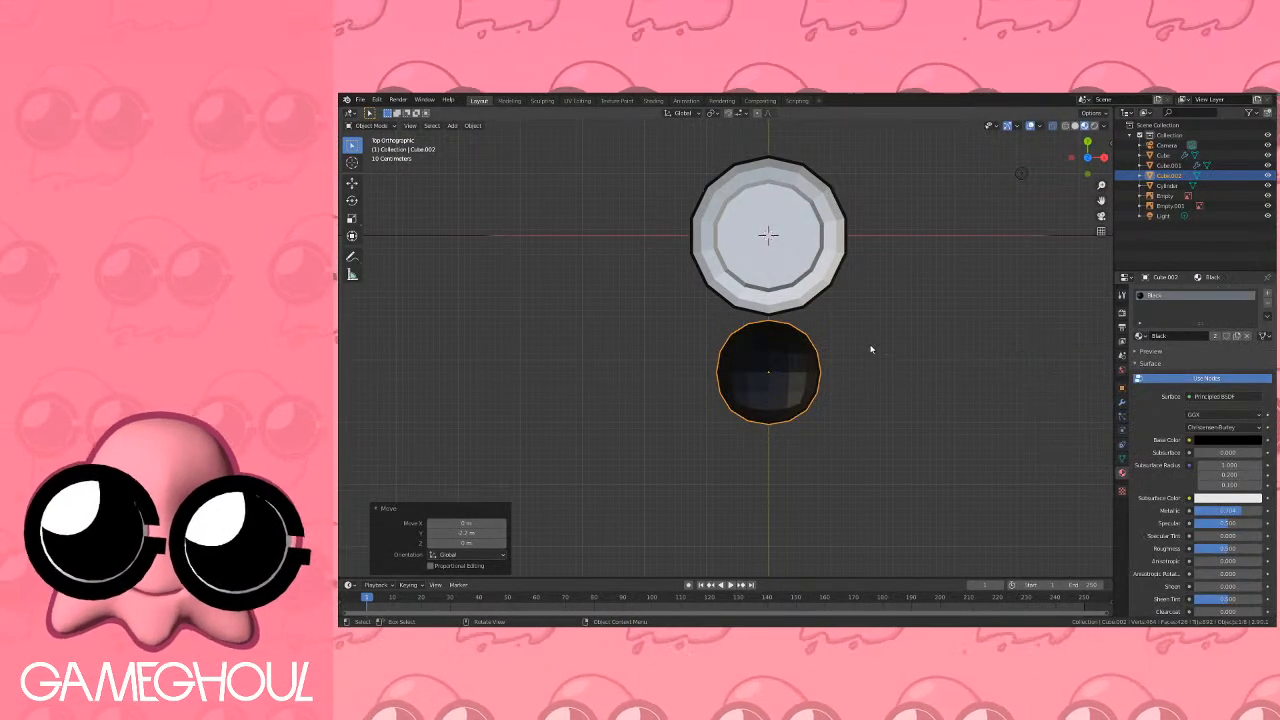
Delete the faces on the negative X half of the rounded black cube in front view.
middle_click_drag(871, 351, 858, 230)
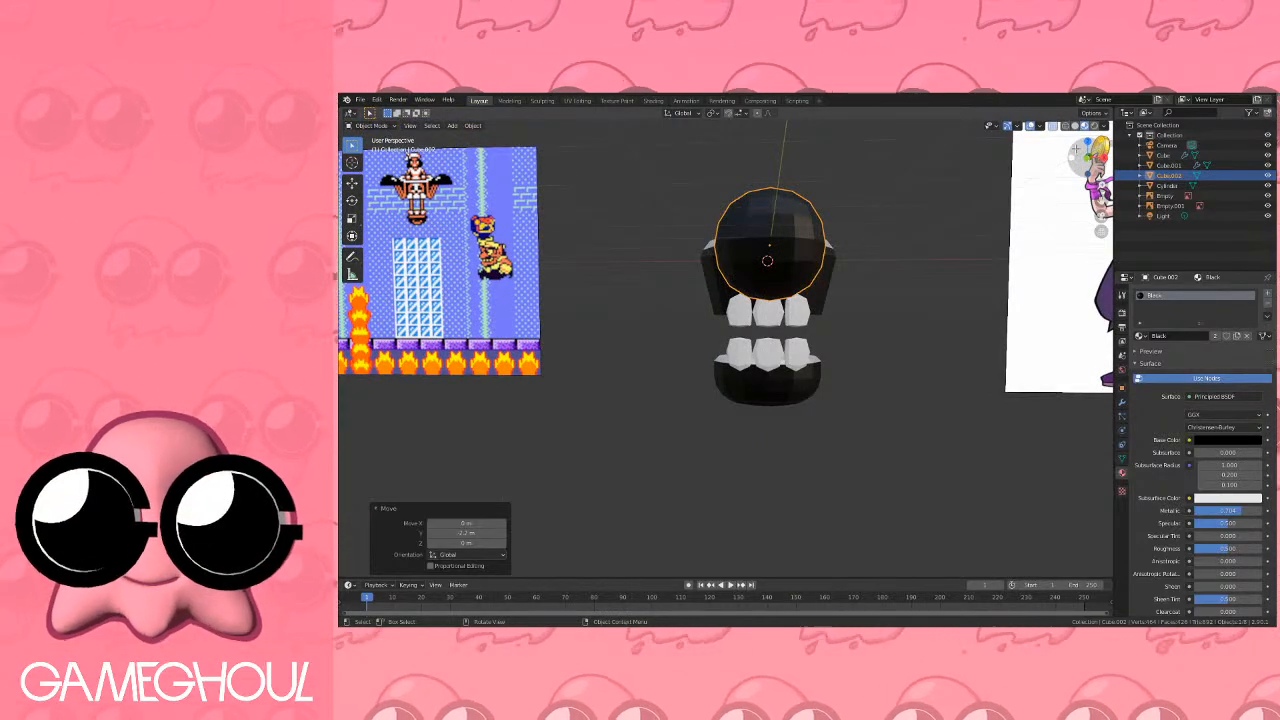
left_click(1089, 158)
left_click(1089, 158)
middle_click_drag(863, 243, 829, 293, "shift")
scroll(847, 289, "up", 2)
key("Tab")
scroll(848, 286, "up", 1)
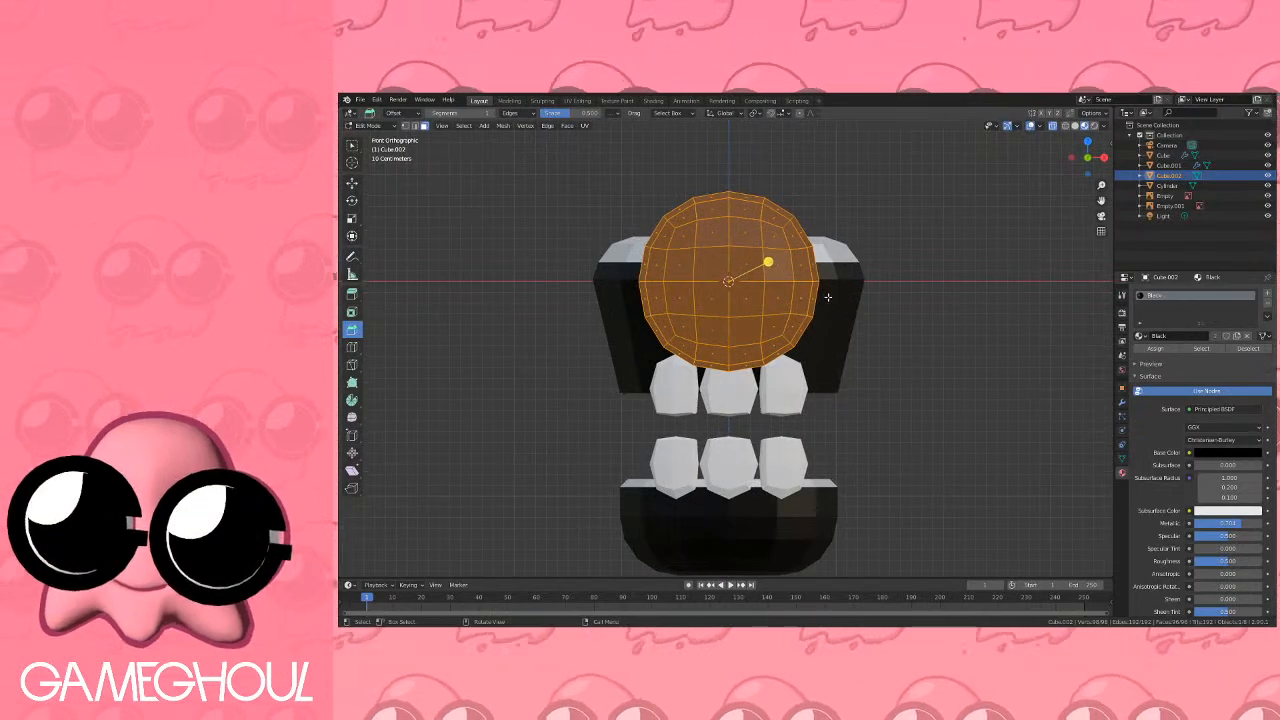
key("alt+a")
left_click_drag(620, 146, 734, 400)
key("x")
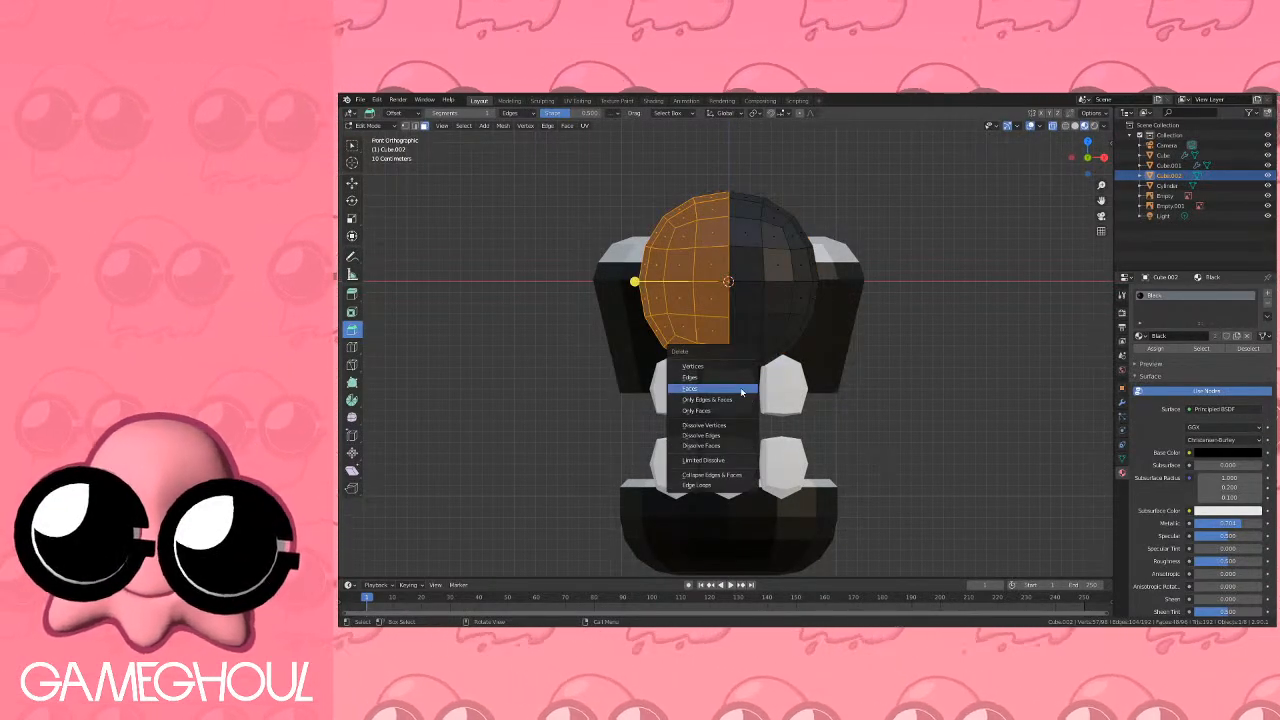
left_click(741, 392)
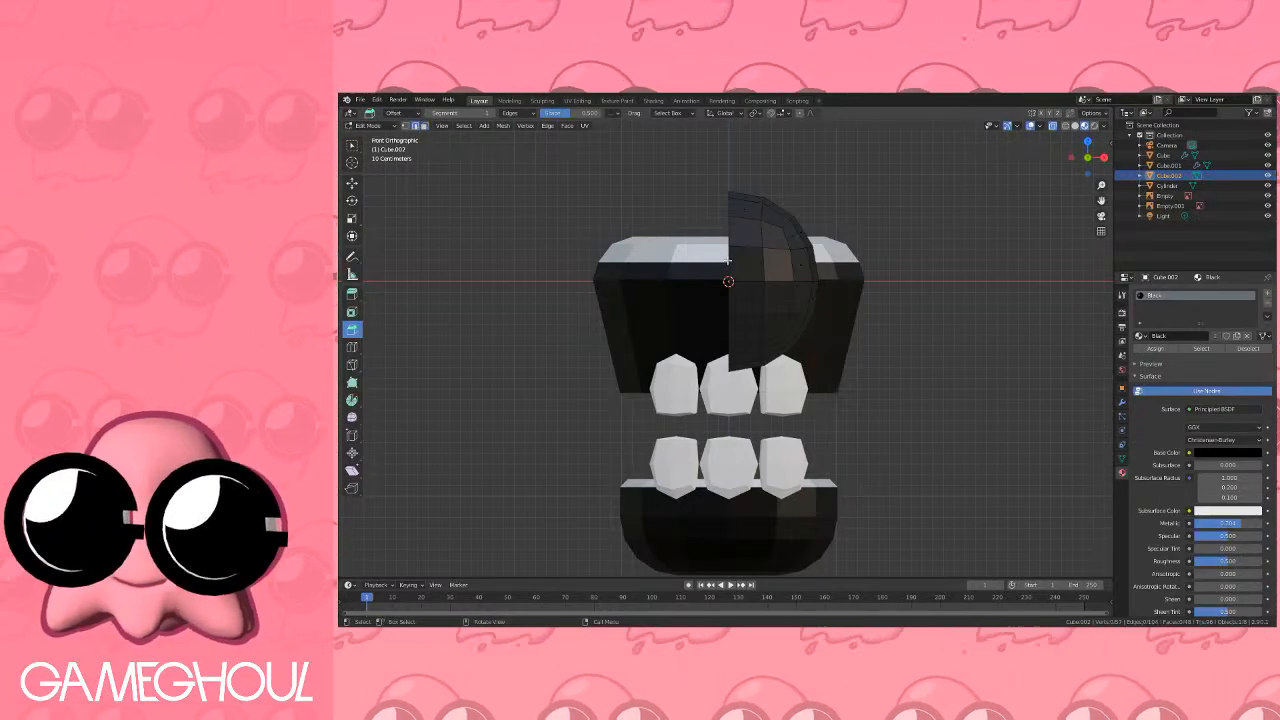
Select the open boundary loop of the remaining half-sphere and close it with Grid Fill.
key("q")
left_click(777, 260)
middle_click_drag(777, 260, 850, 268)
key("F3")
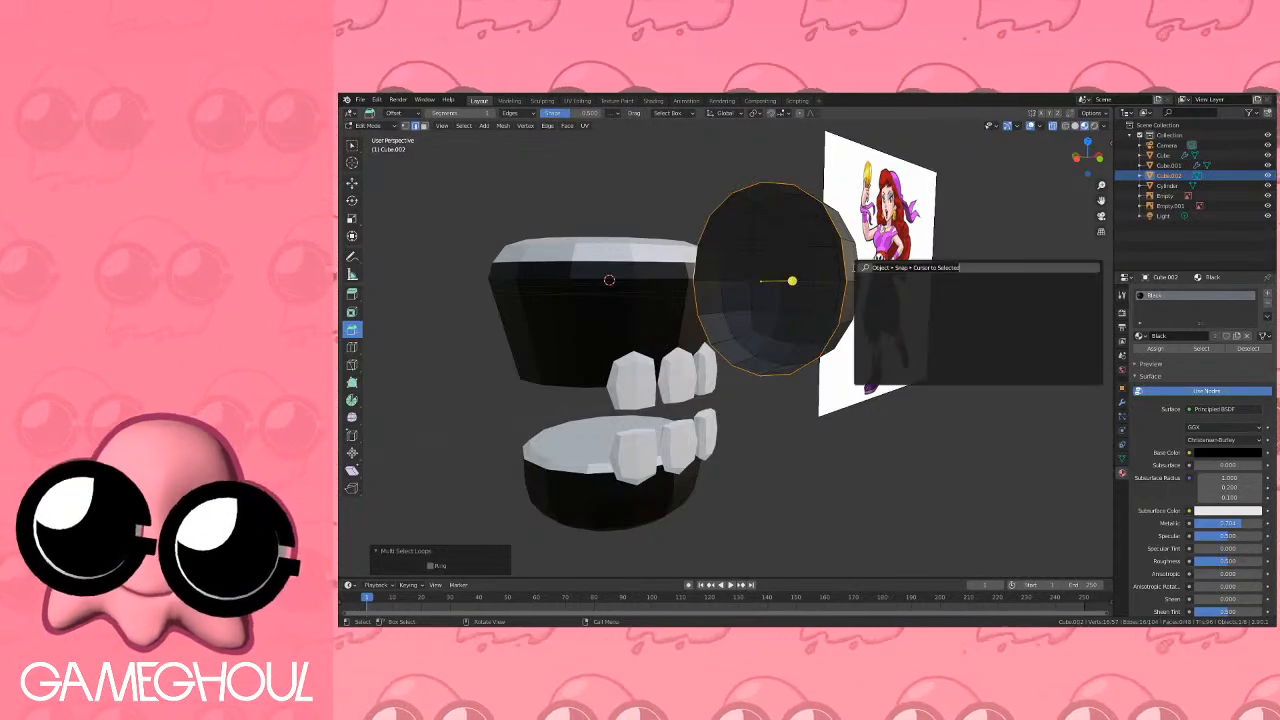
type("grid")
key("Down")
key("Return")
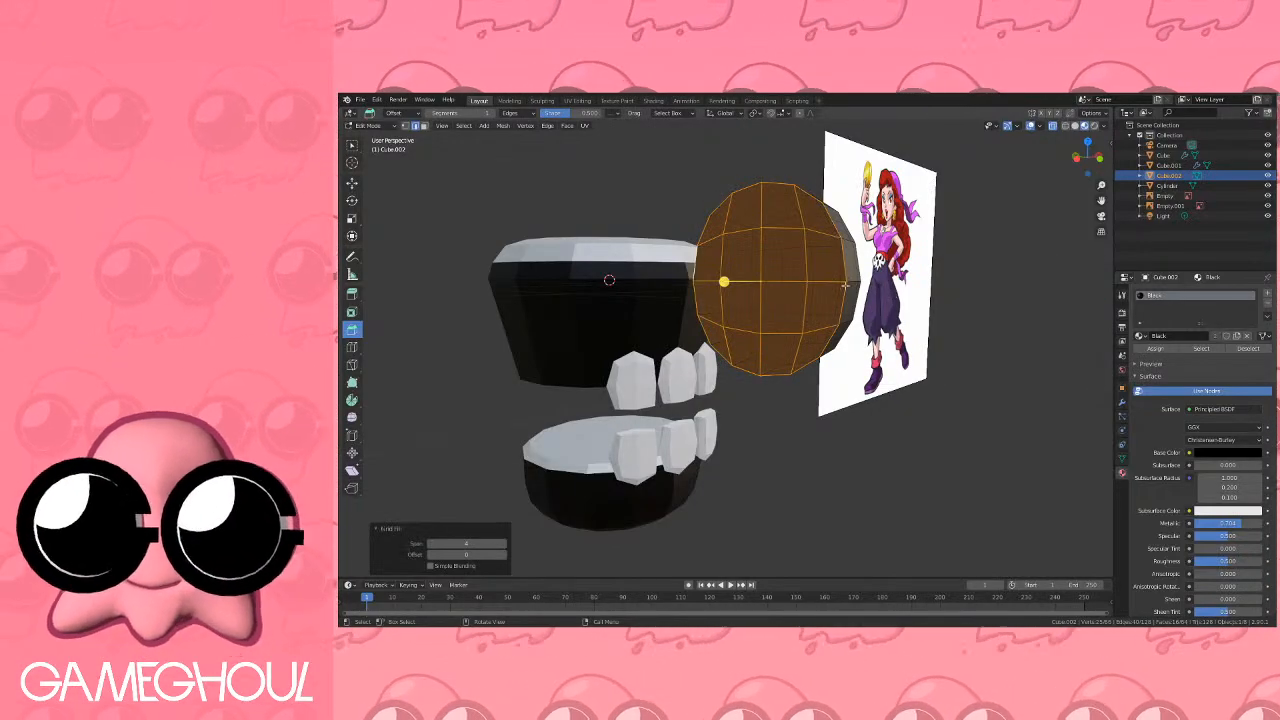
key("Tab")
middle_click_drag(820, 272, 873, 276)
scroll(760, 281, "down", 2)
scroll(760, 281, "up", 3)
key("Tab")
scroll(873, 276, "up", 4)
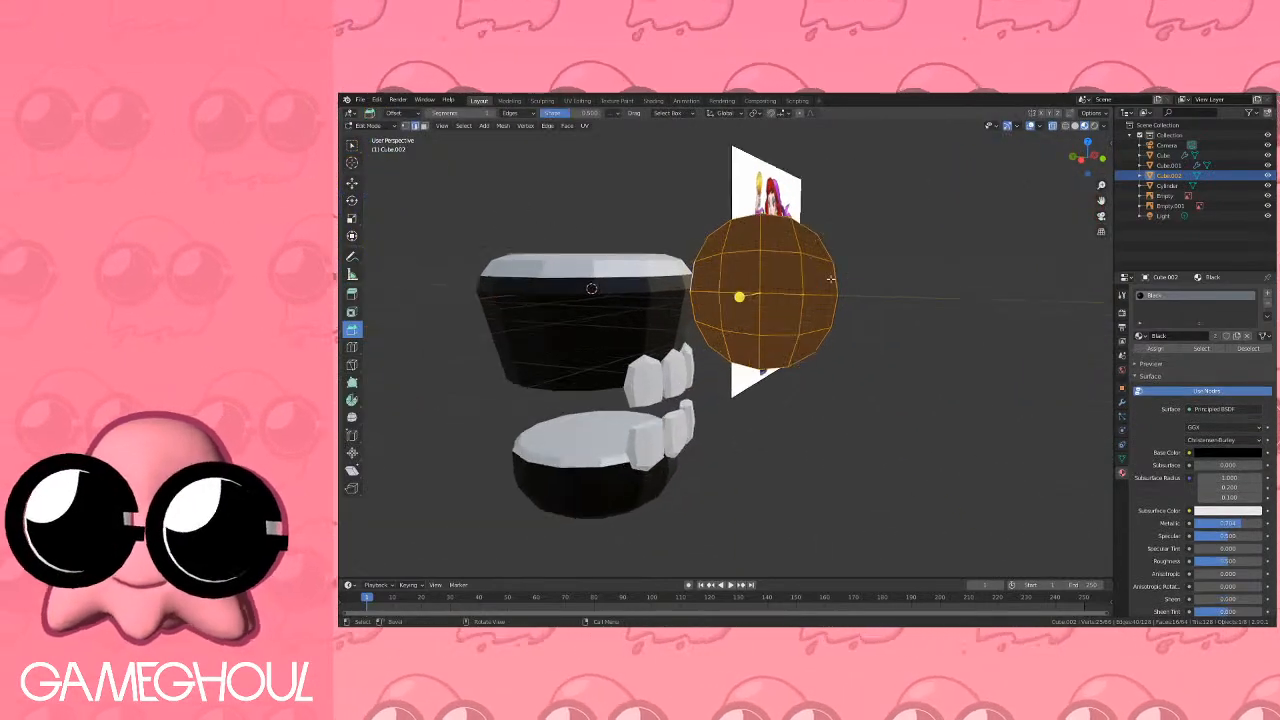
Inset the flat grid-filled side of the black half-sphere by about 0.093 m.
key("i")
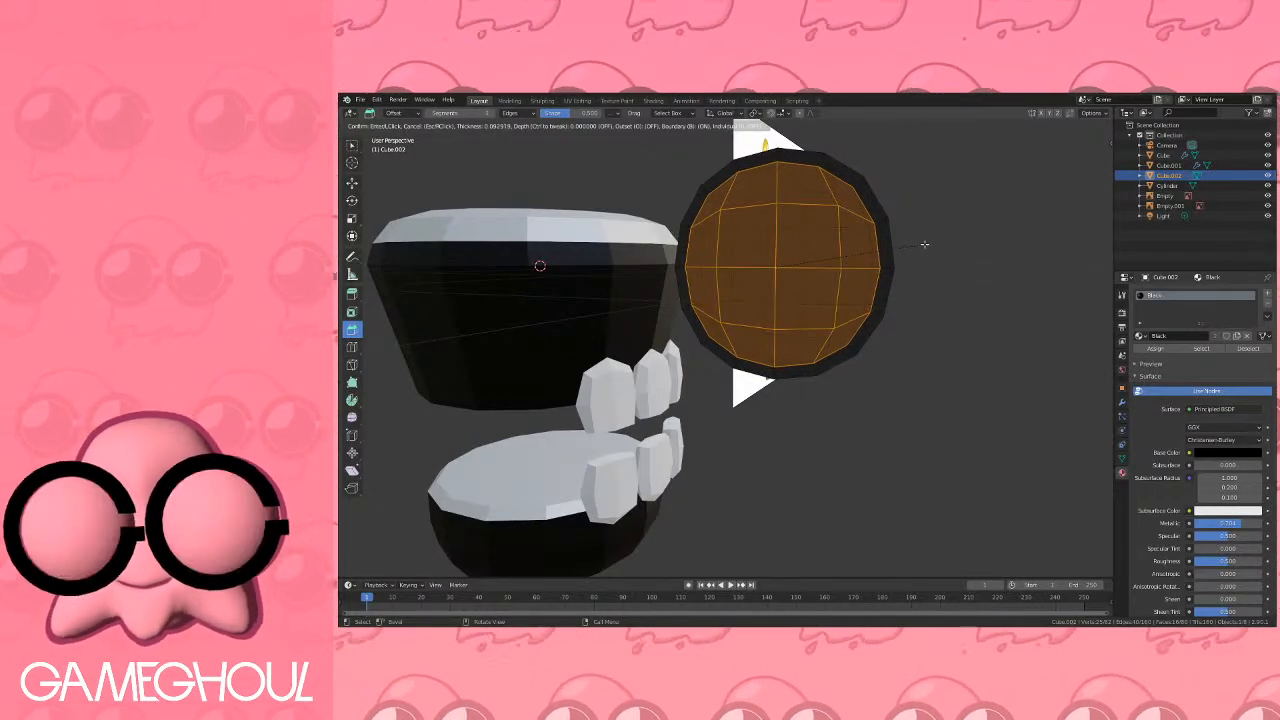
left_click(922, 243)
middle_click_drag(922, 243, 1020, 205)
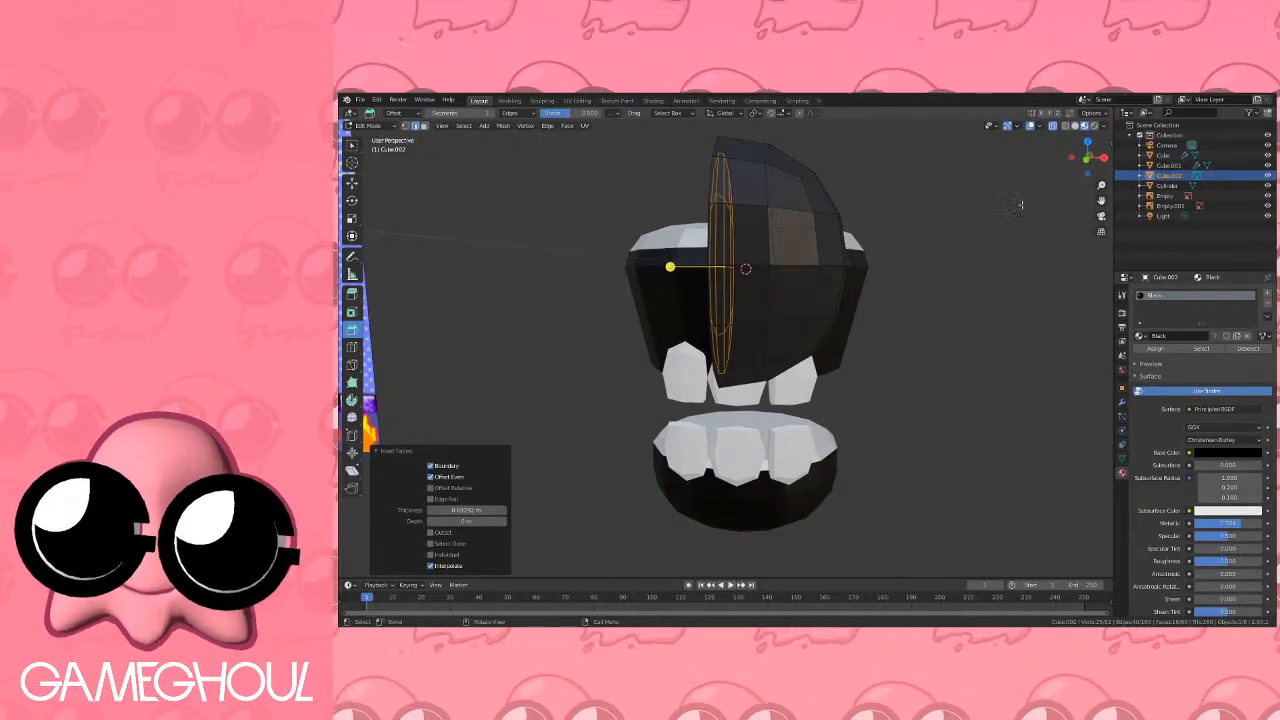
Extrude the inset faces along X into the half-sphere in front view and scale them to 0.8, hollowing out the flat side.
left_click(1084, 164)
left_click_drag(840, 285, 907, 280)
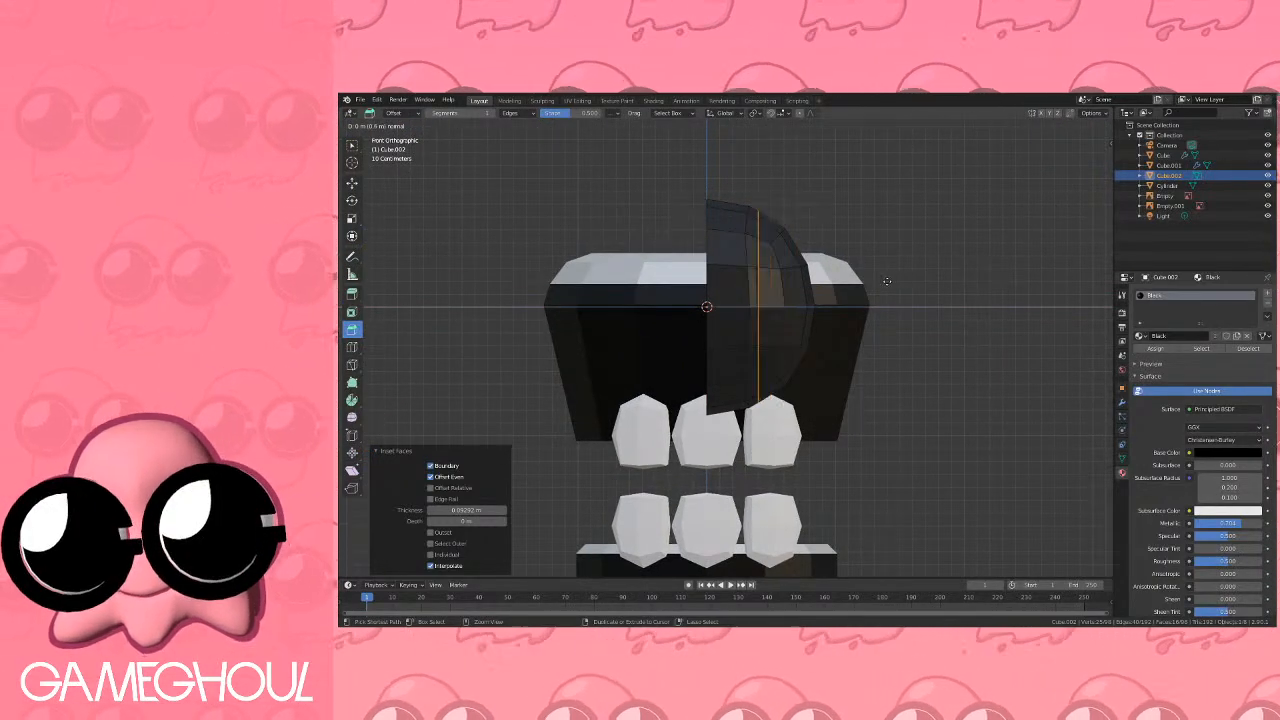
left_click(872, 281, "ctrl")
key("s")
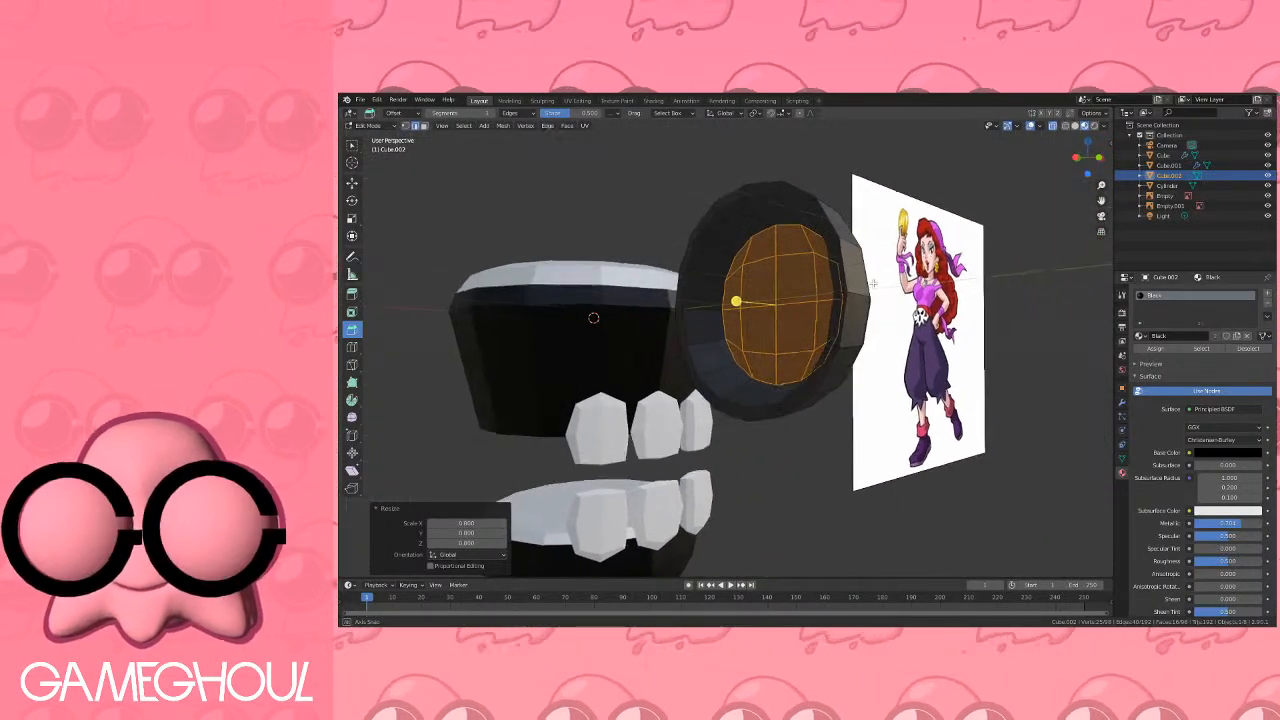
key("Tab")
scroll(827, 296, "down", 3)
middle_click_drag(827, 296, 846, 318)
scroll(838, 307, "up", 3)
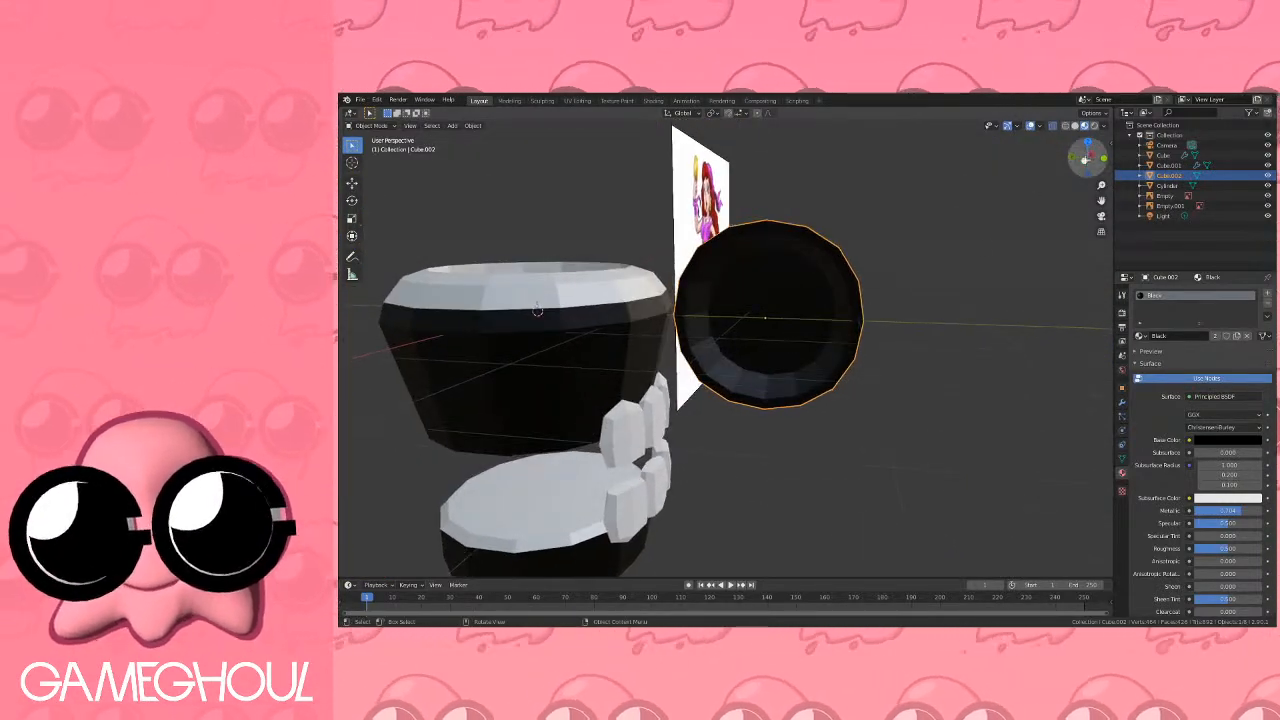
Show the hollowed half-sphere in left orthographic view and return it to Edit Mode.
left_click(1085, 160)
middle_click_drag(871, 277, 857, 275, "shift")
key("Tab")
scroll(817, 275, "up", 3)
key("a")
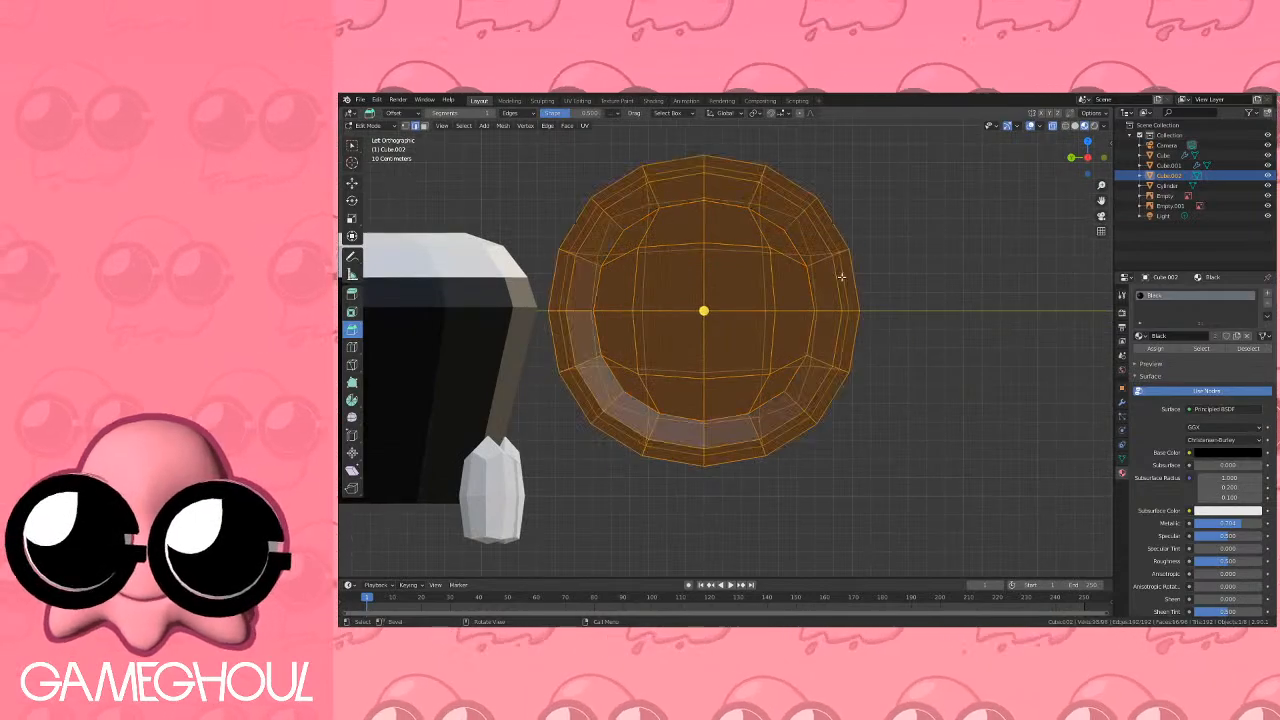
key("r")
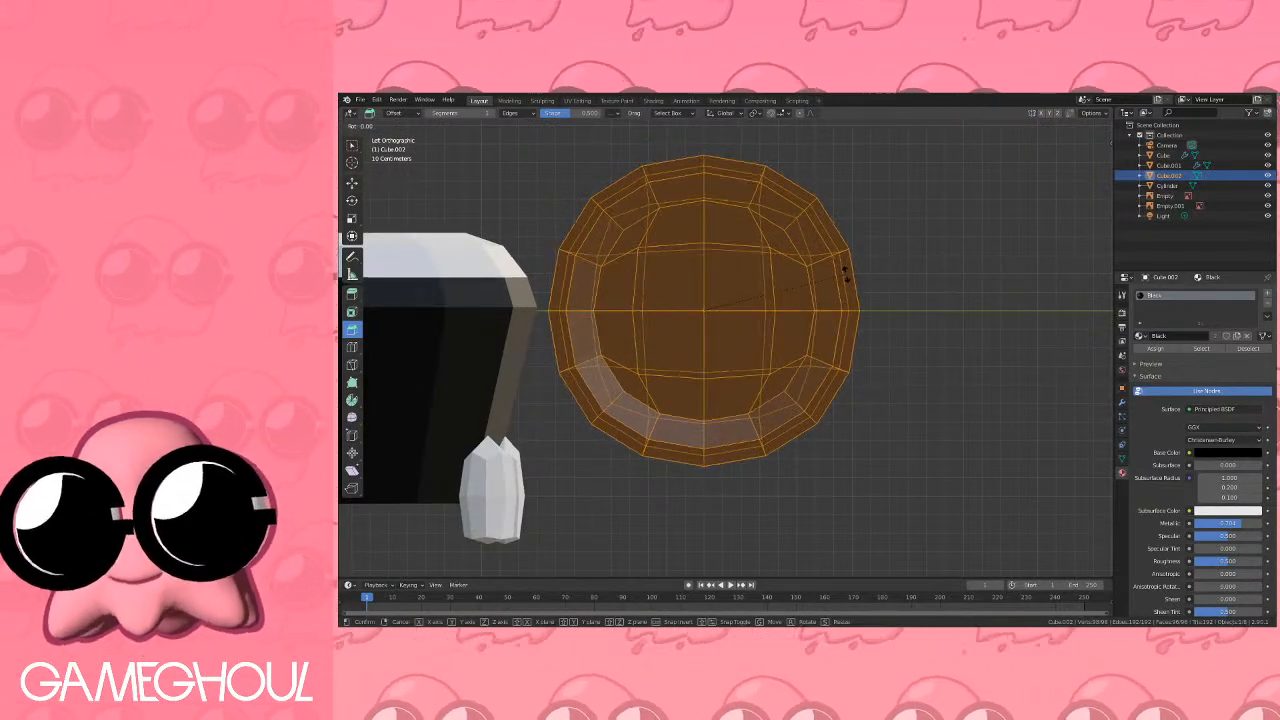
right_click(845, 275)
Inset the two topmost faces of the half-sphere's flat rim together by about 0.028 m in left view.
middle_click_drag(806, 254, 848, 317, "shift")
scroll(830, 290, "up", 2)
middle_click_drag(814, 230, 803, 292, "shift")
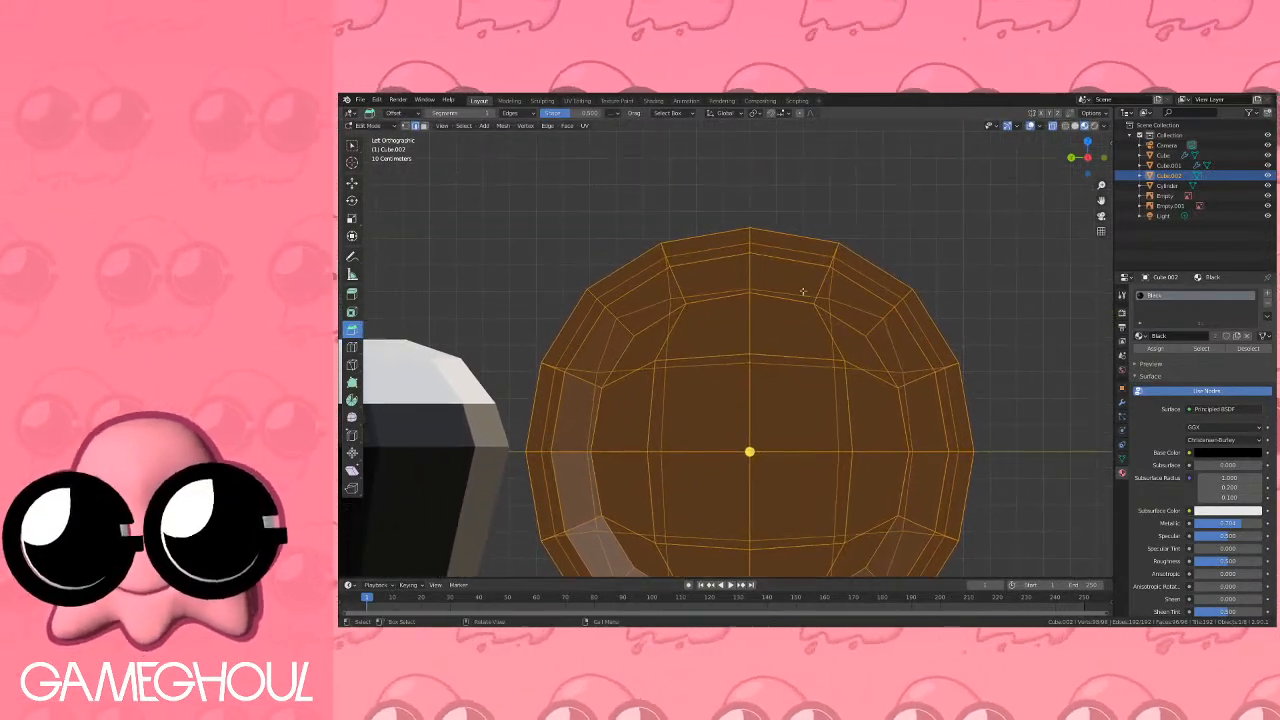
left_click(424, 127)
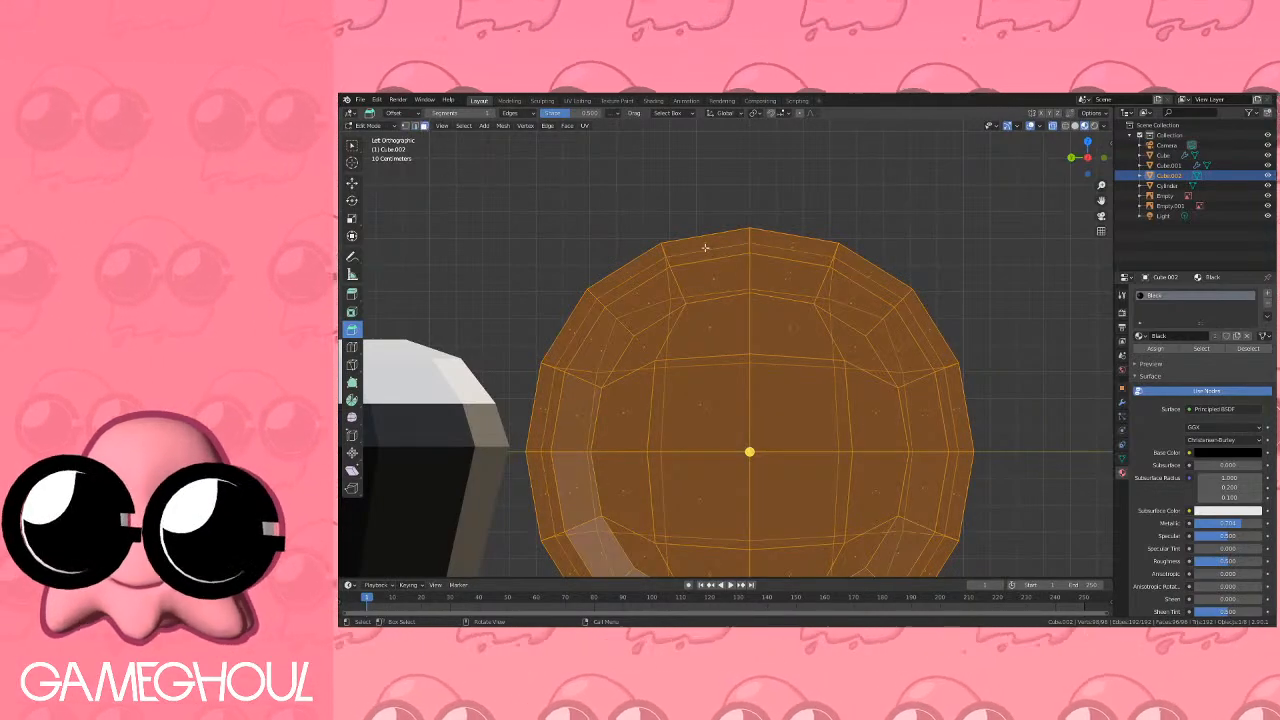
left_click(705, 247)
left_click(797, 249, "shift")
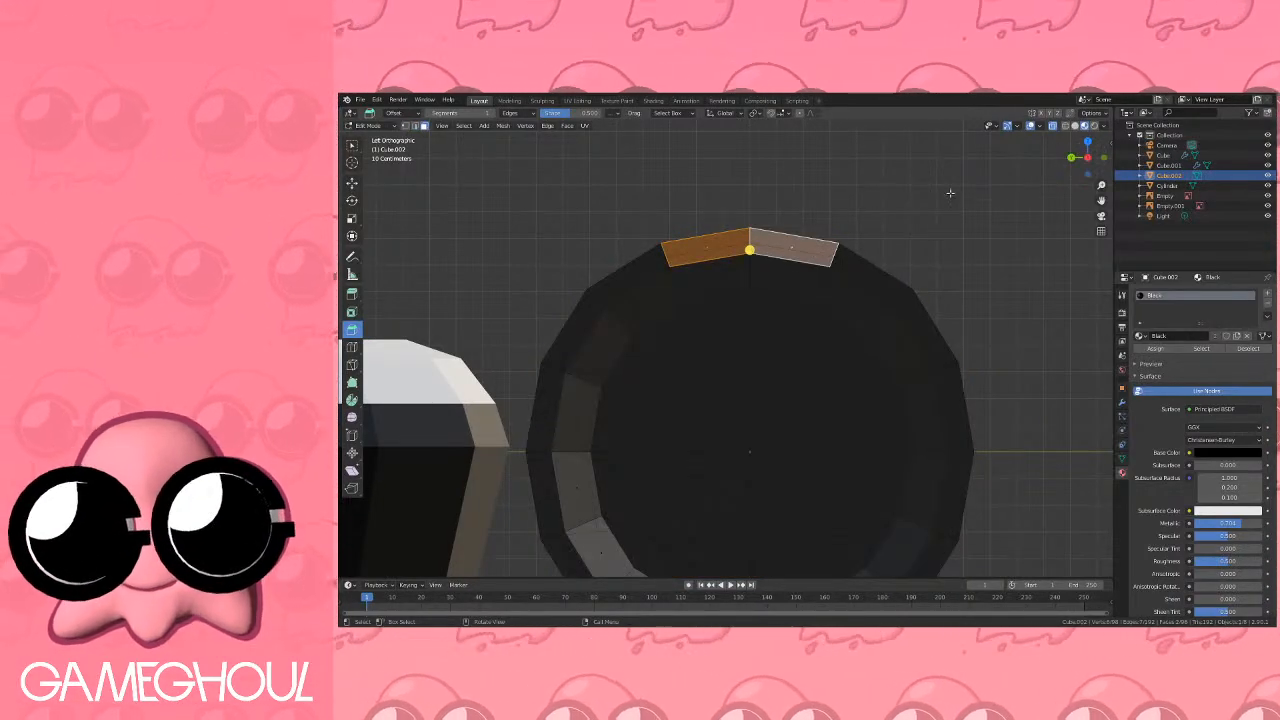
key("i")
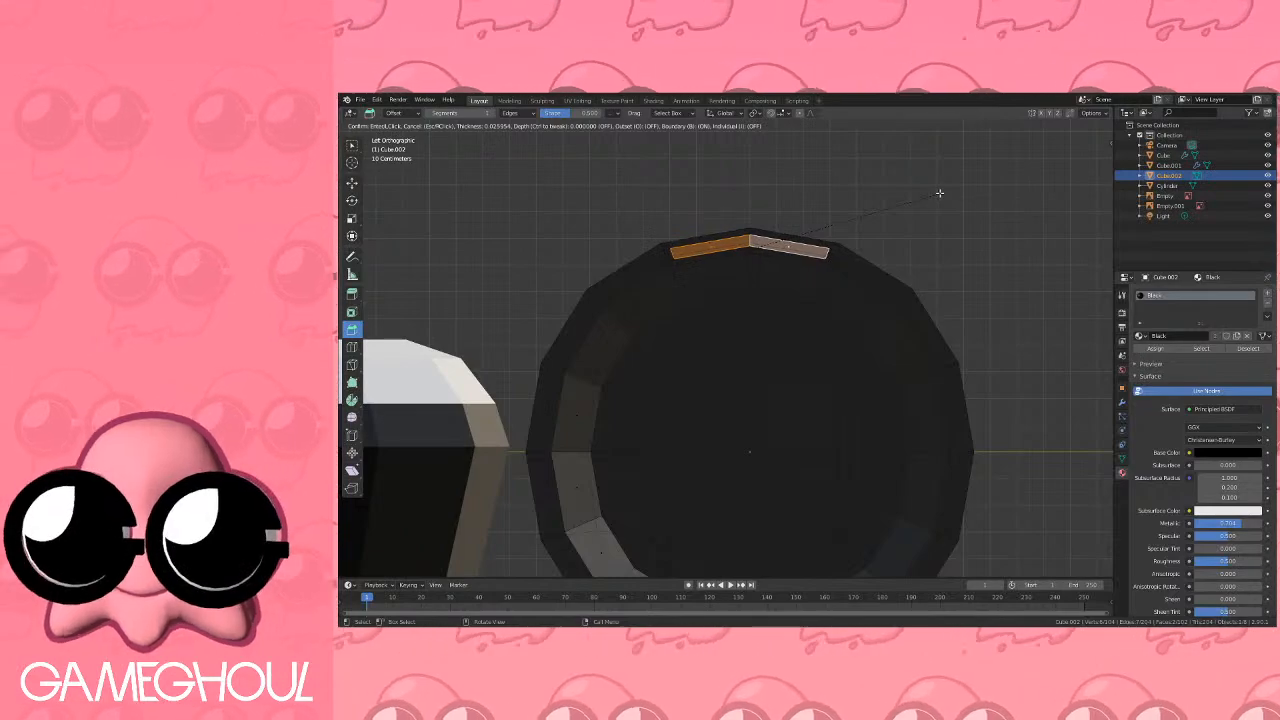
left_click(939, 192)
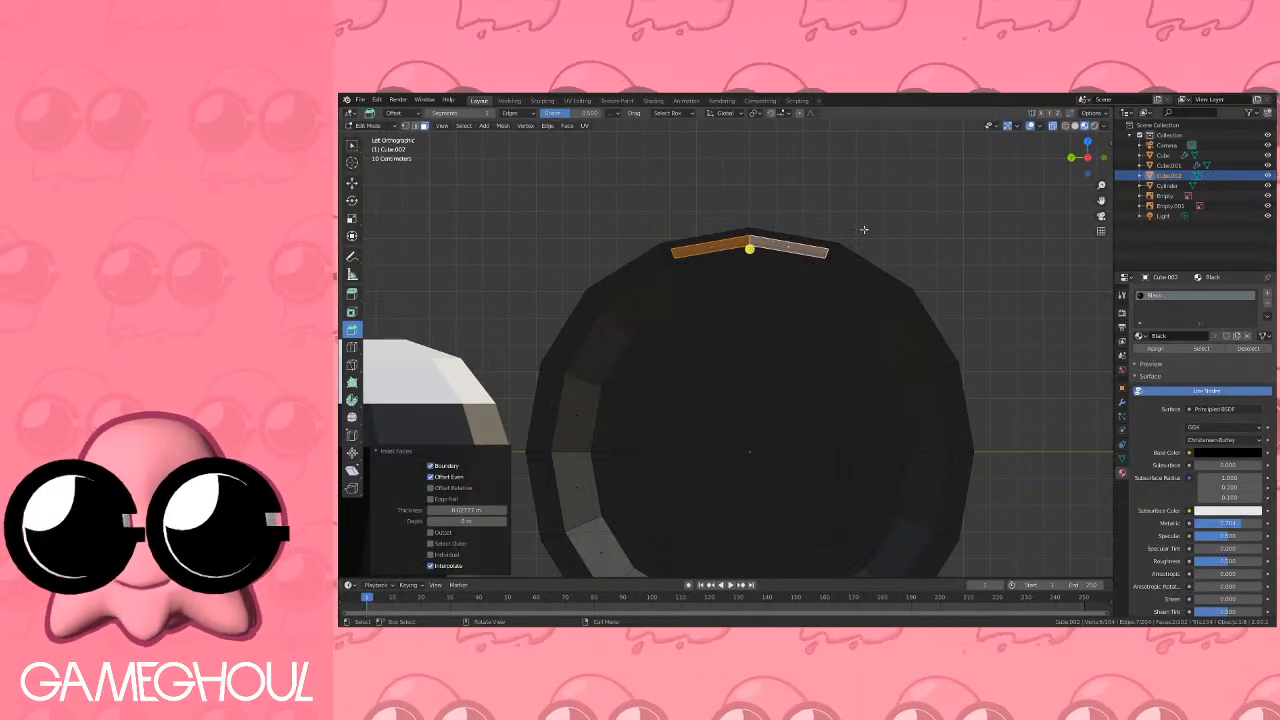
Flatten the three upper vertices of the inset rim faces by scaling them to 0 along Z.
left_click(406, 126)
middle_click_drag(727, 235, 721, 281, "shift")
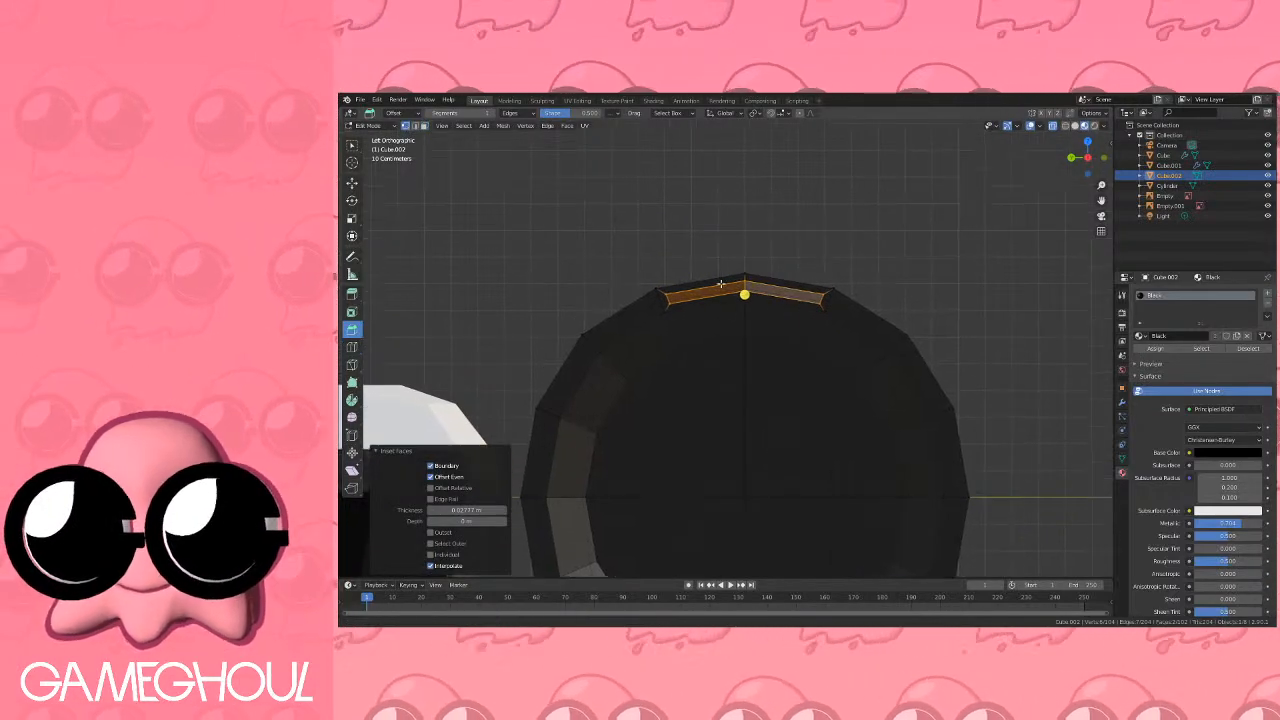
scroll(720, 282, "up", 3)
left_click(628, 255)
left_click(759, 232, "shift")
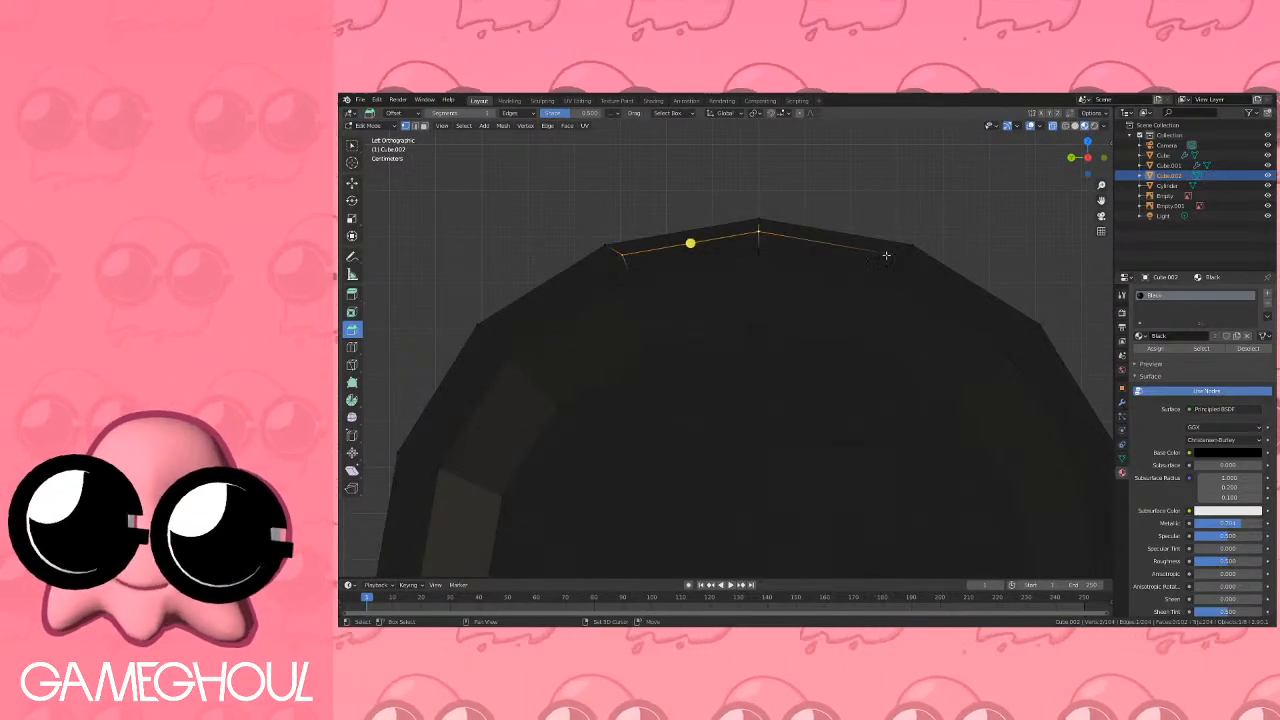
left_click(891, 254, "shift")
key("z")
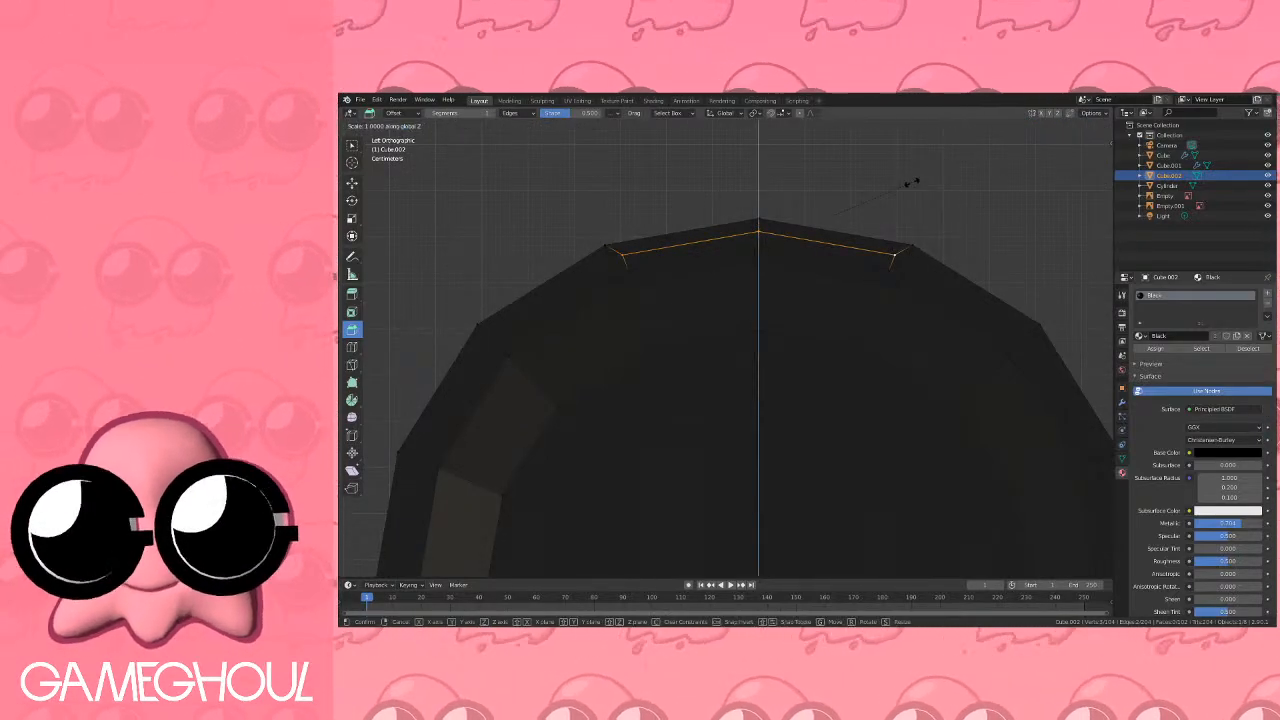
key("0")
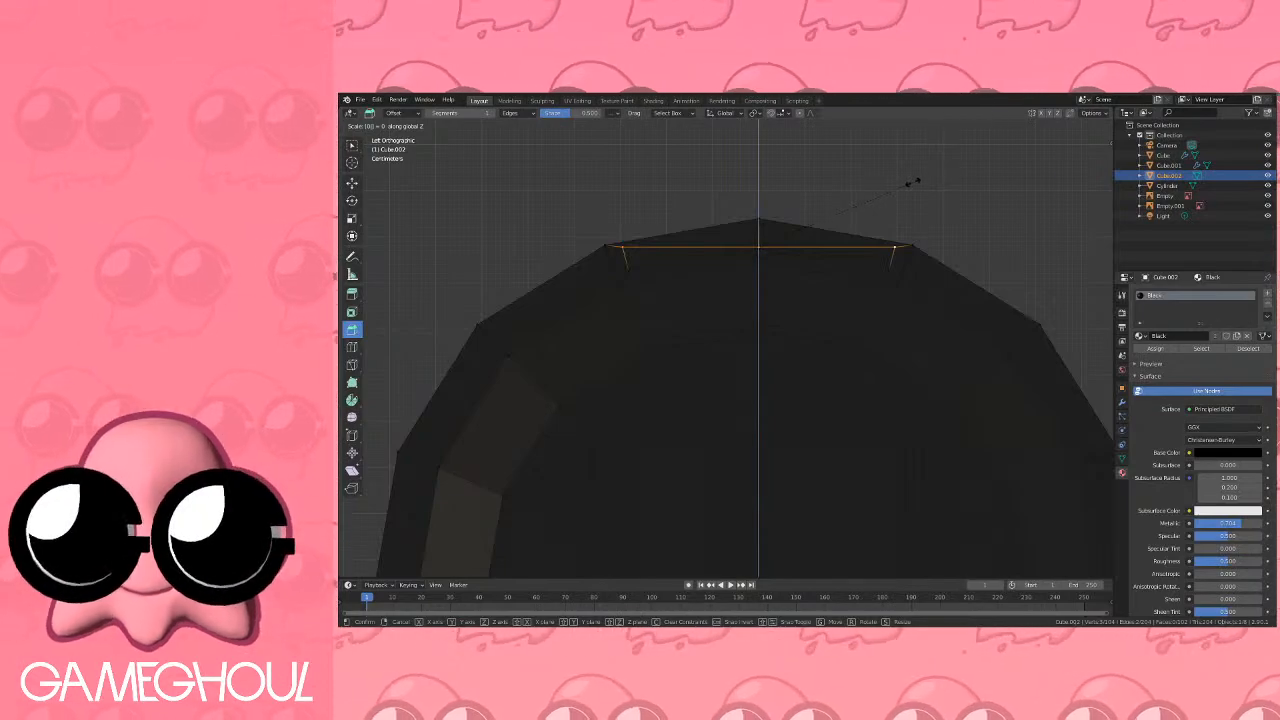
key("Return")
Flatten the three lower vertices of the inset rim faces by scaling them to 0 along Z.
left_click(628, 269)
left_click(760, 251, "shift")
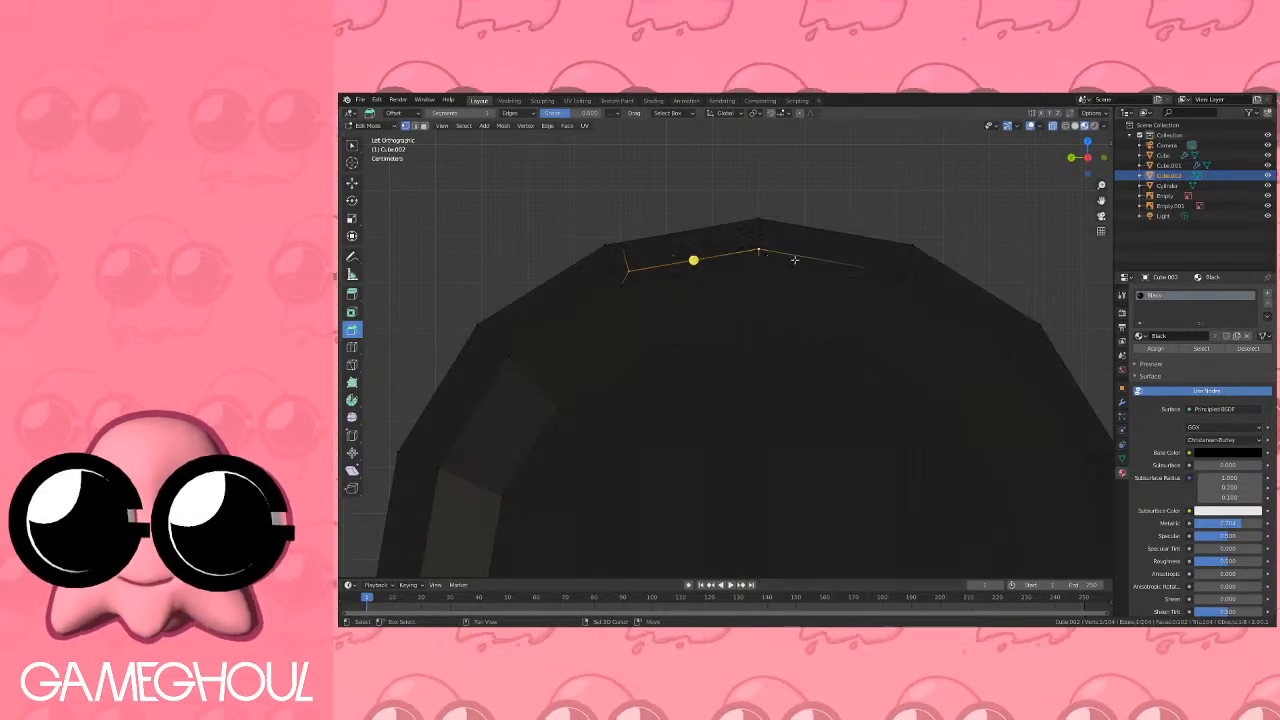
left_click(889, 269, "shift")
key("s")
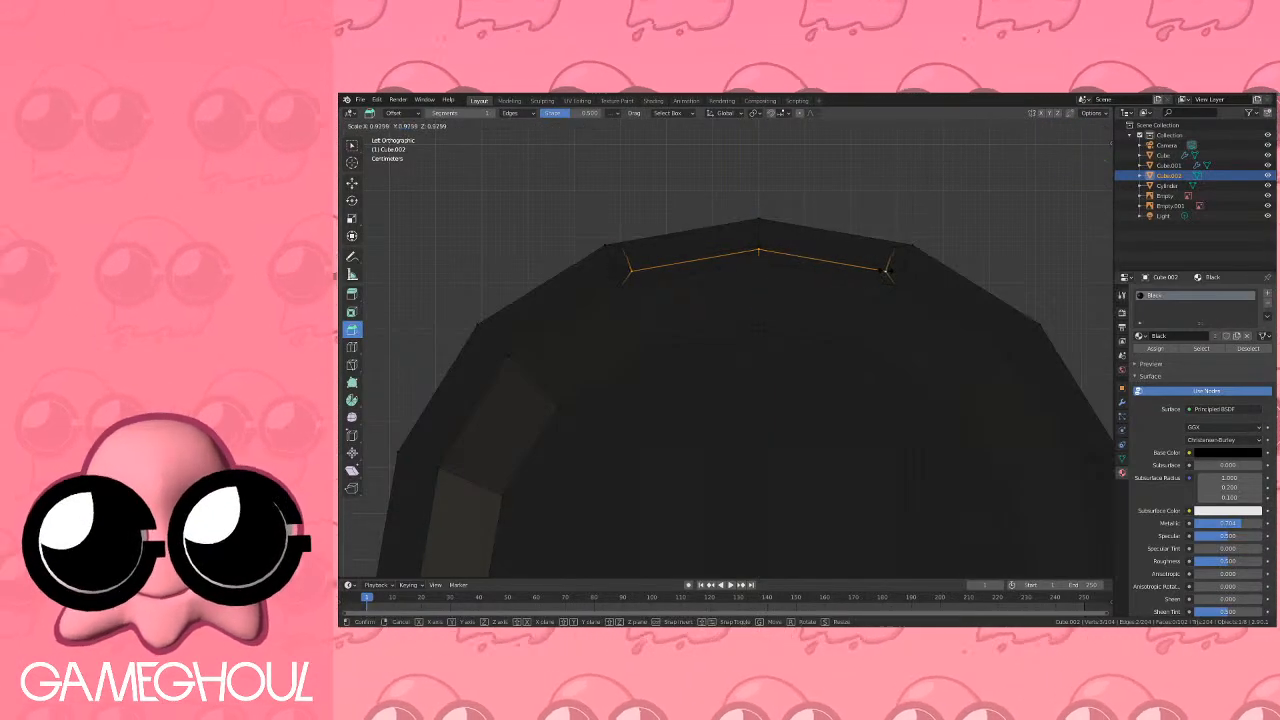
type("z")
type("0")
key("Return")
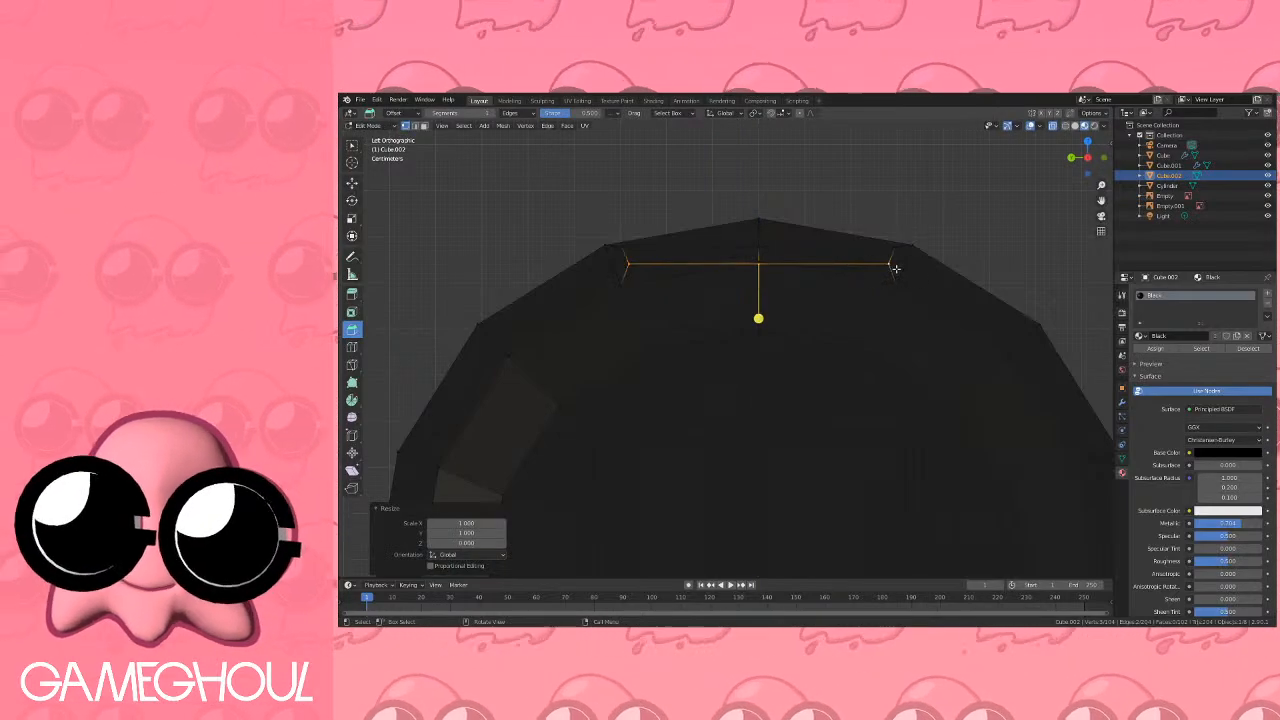
Raise the three lower inset vertices by about 0.012 m along local Z, closer to the upper row.
scroll(835, 255, "up", 2)
key("g")
key("z")
key("z")
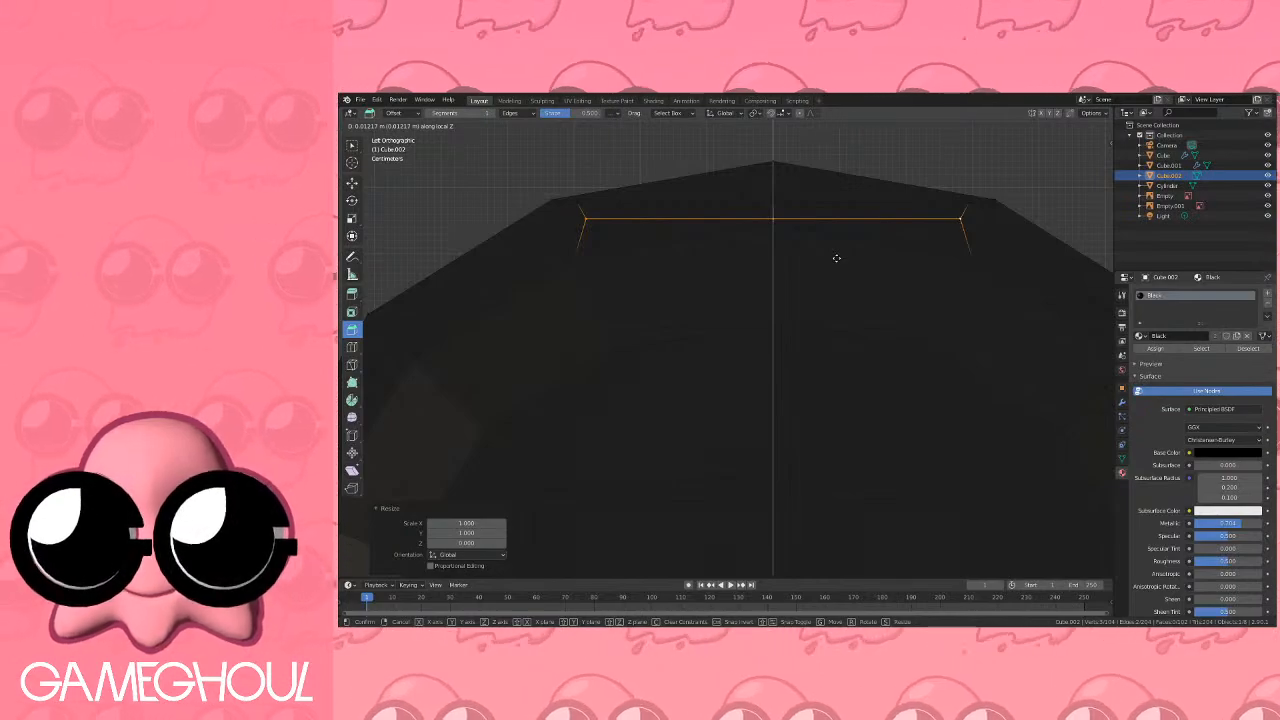
left_click(837, 258)
Narrow the upper row of inset vertices along Y and raise it slightly along local Z.
left_click(579, 201)
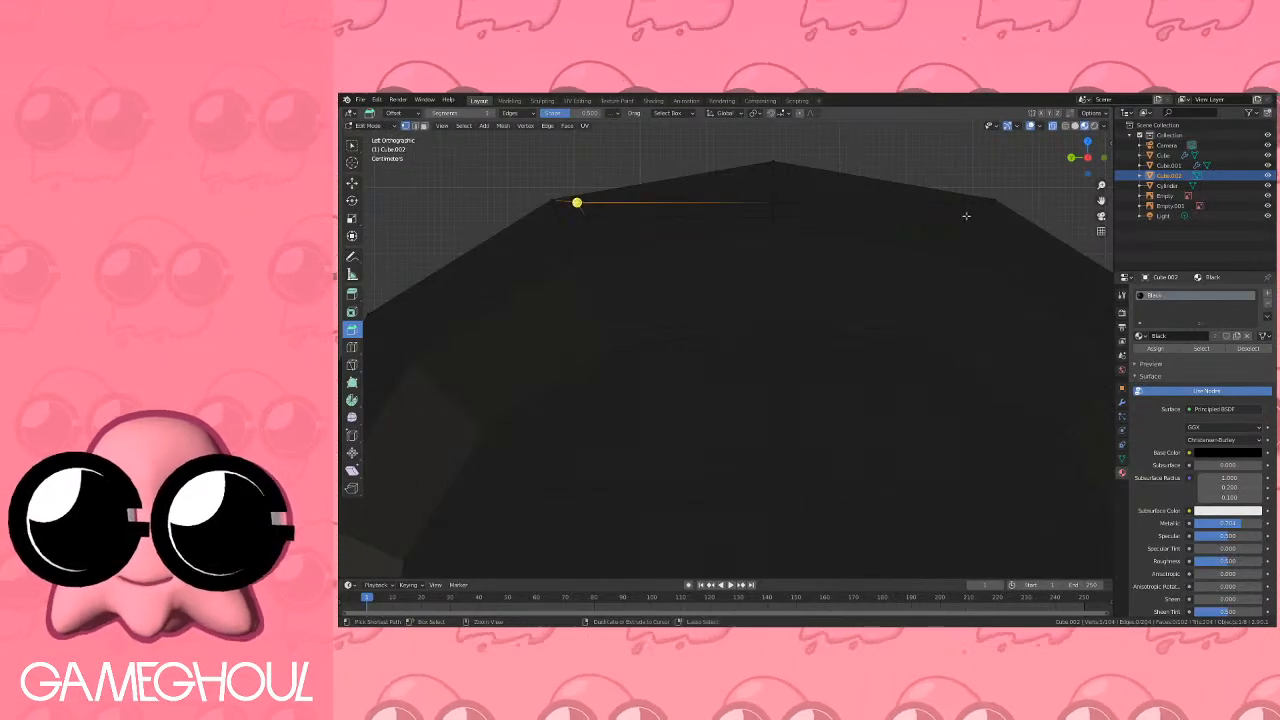
left_click(977, 205, "ctrl")
key("s")
key("y")
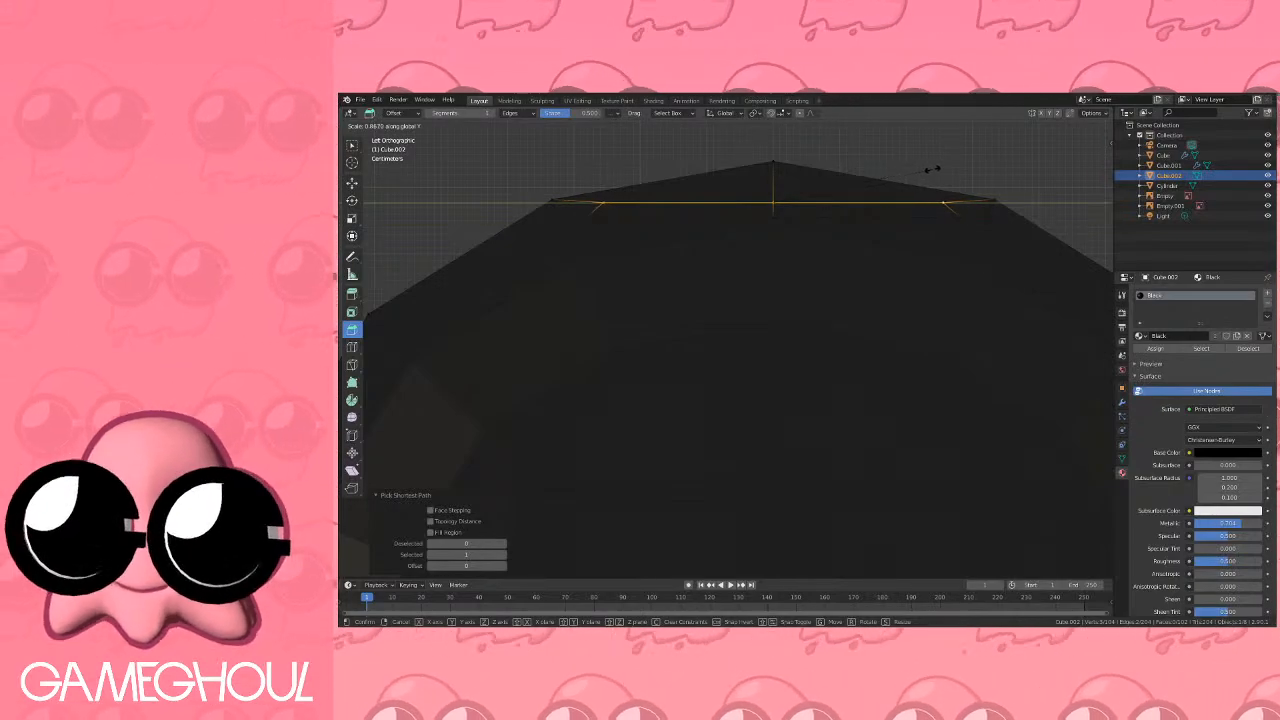
left_click(932, 170)
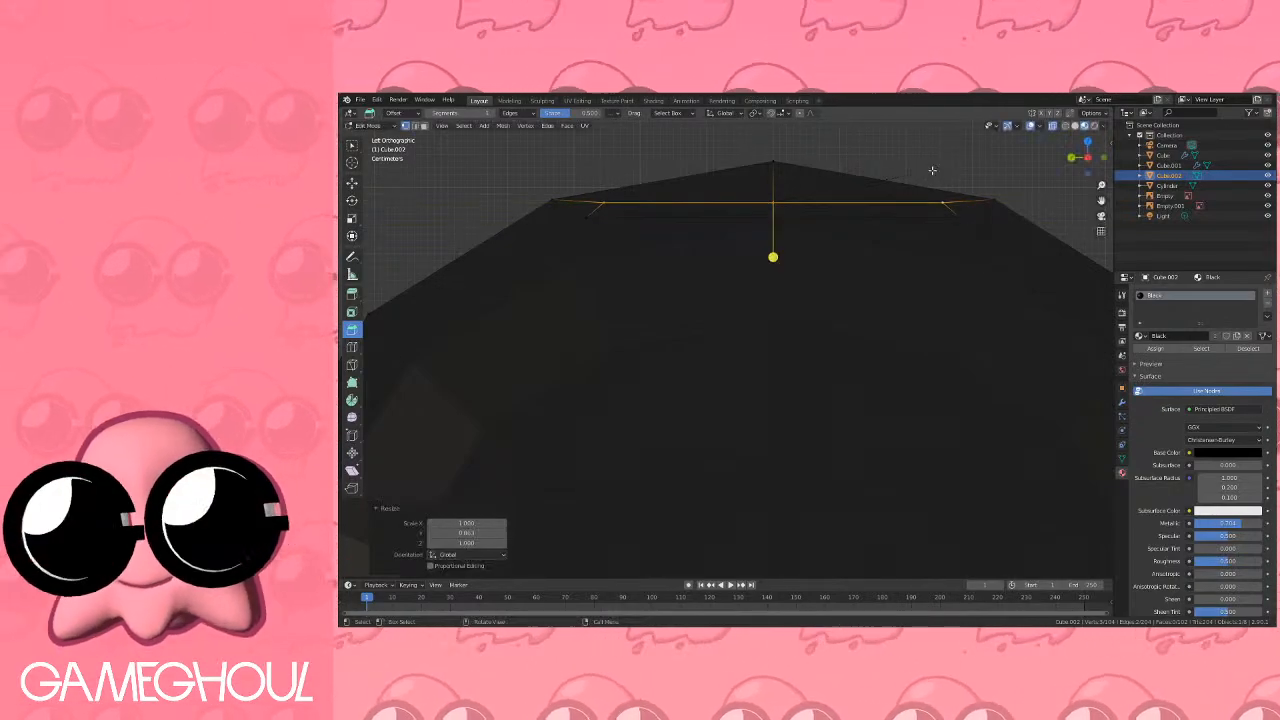
key("g")
key("z")
key("z")
left_click(933, 167)
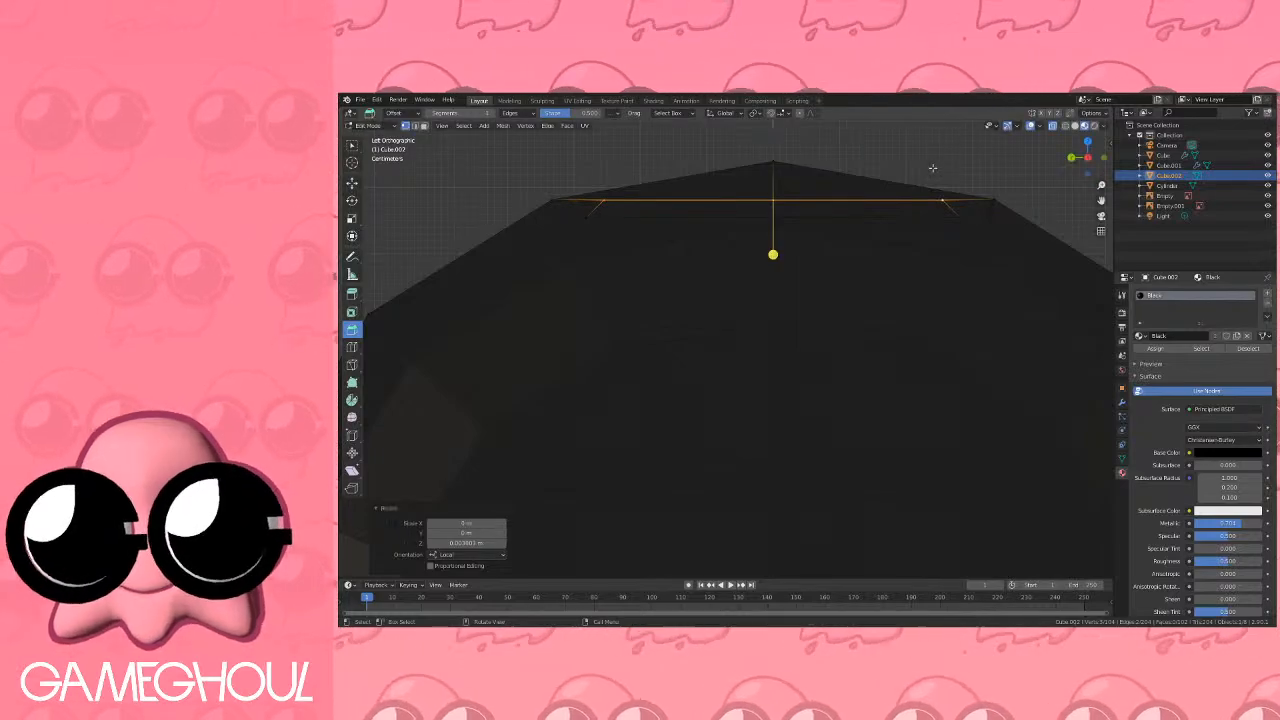
Extrude the two inset rim faces 0.1 m outward in front view to form a small tab.
left_click(424, 126)
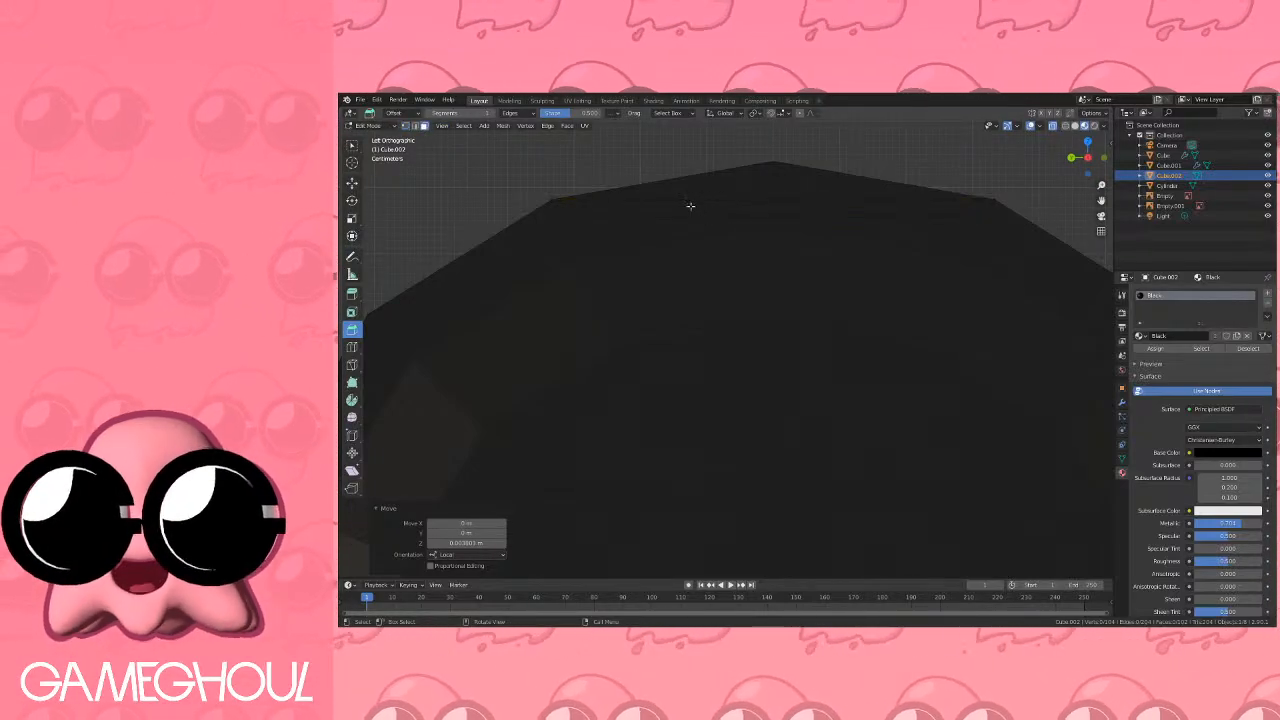
left_click(691, 206)
left_click(864, 213, "shift")
left_click(1104, 157)
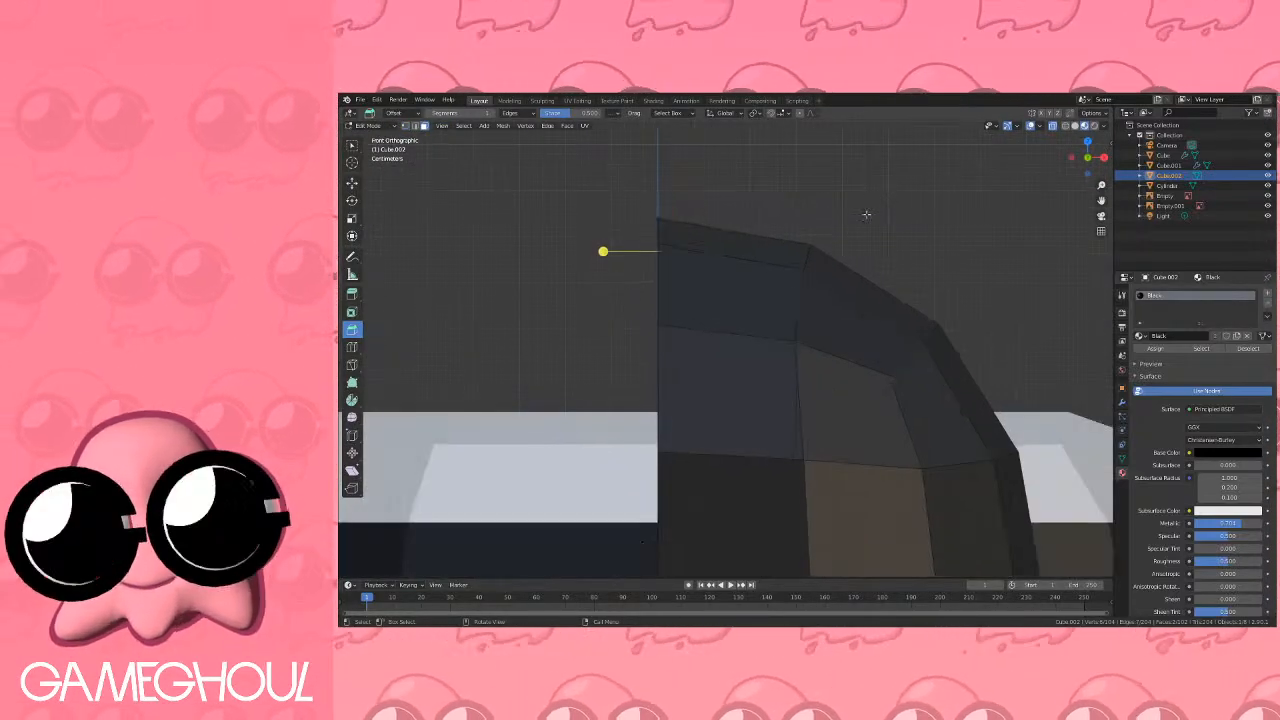
middle_click_drag(702, 224, 954, 257, "shift")
scroll(952, 258, "down", 5)
middle_click_drag(785, 282, 908, 269, "shift")
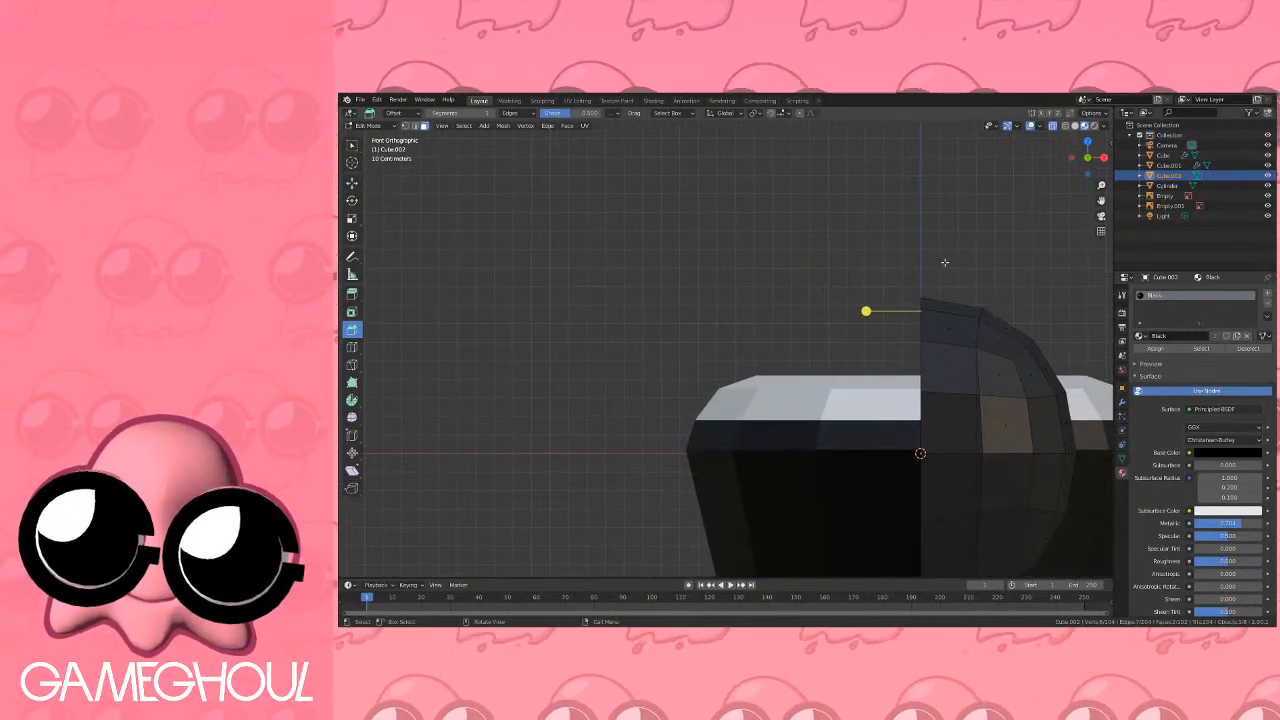
key("e")
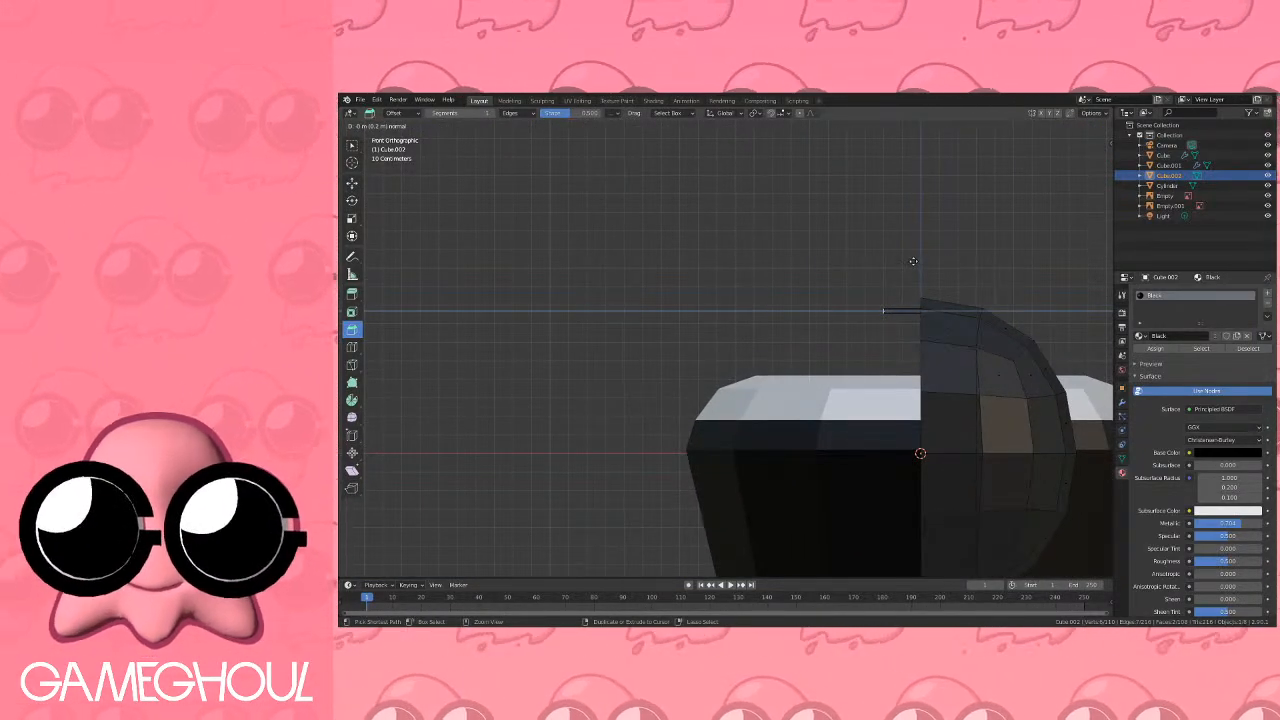
left_click(935, 258)
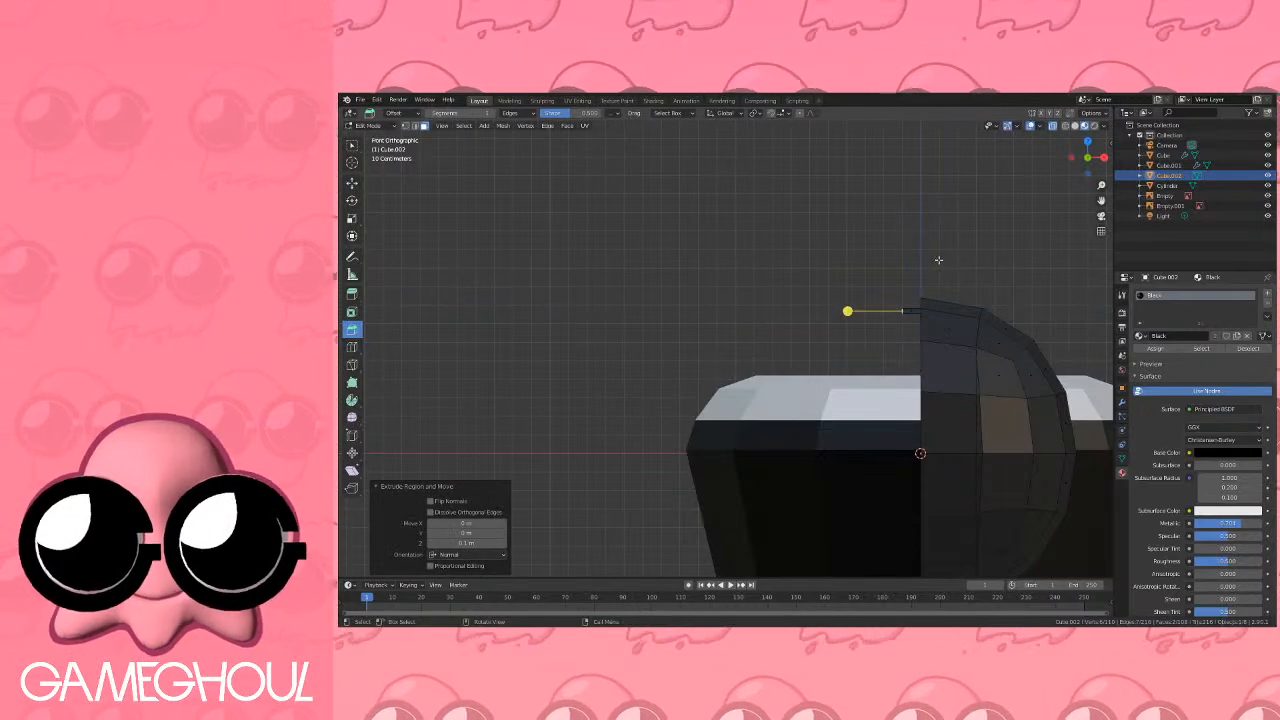
Expand the selection to the whole extruded tab and give it the existing Silver material in a second material slot.
key("ctrl+KP_Add")
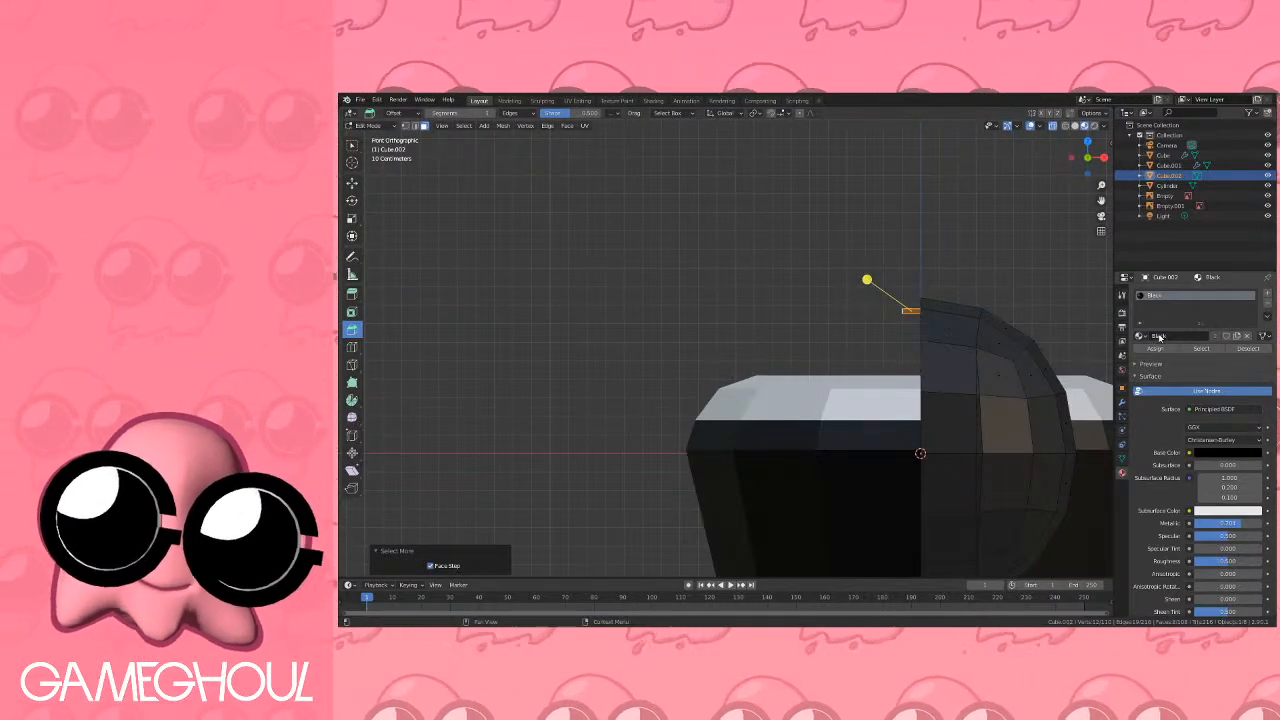
left_click(1268, 298)
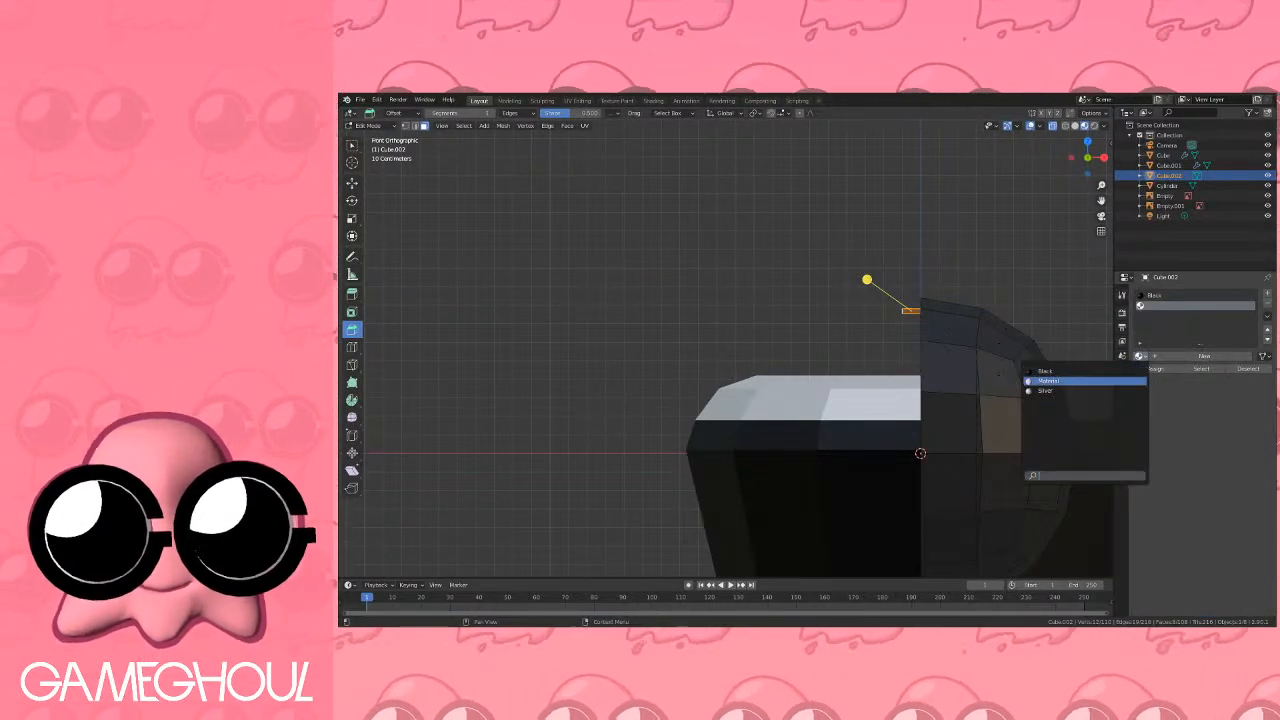
left_click(1180, 358)
left_click(1139, 356)
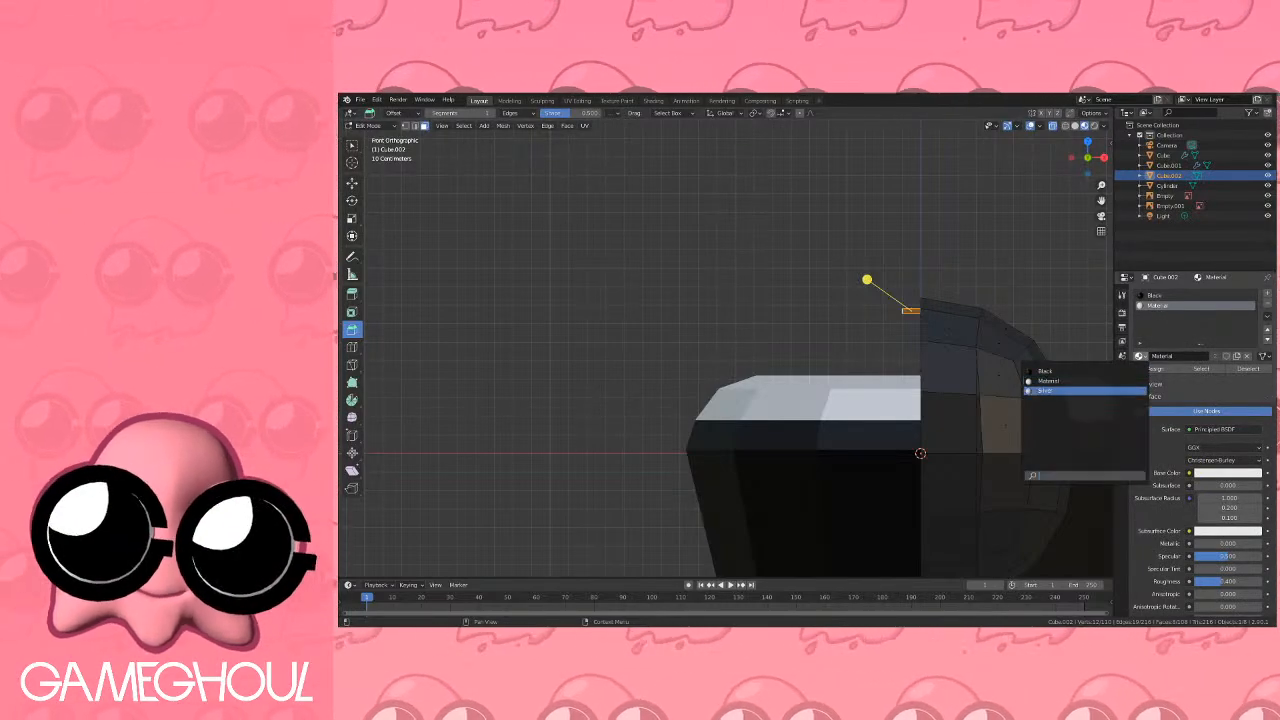
left_click(1090, 388)
key("Tab")
middle_click_drag(889, 317, 857, 286, "shift")
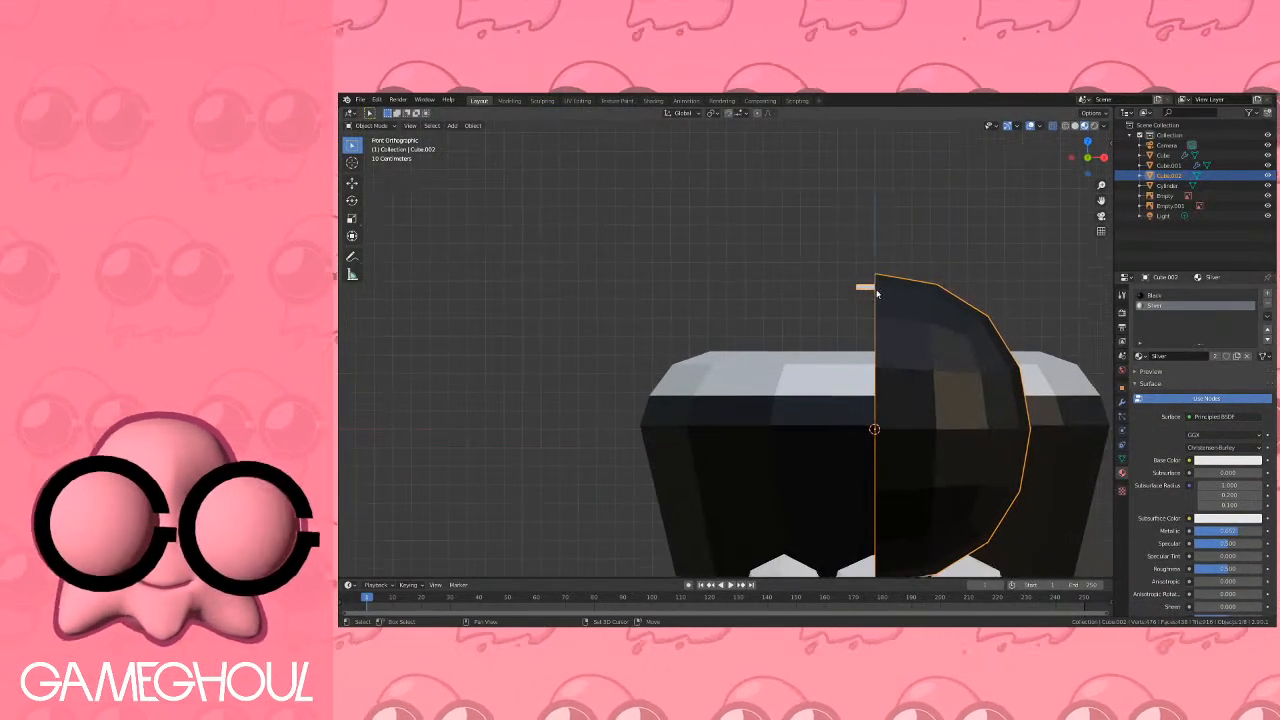
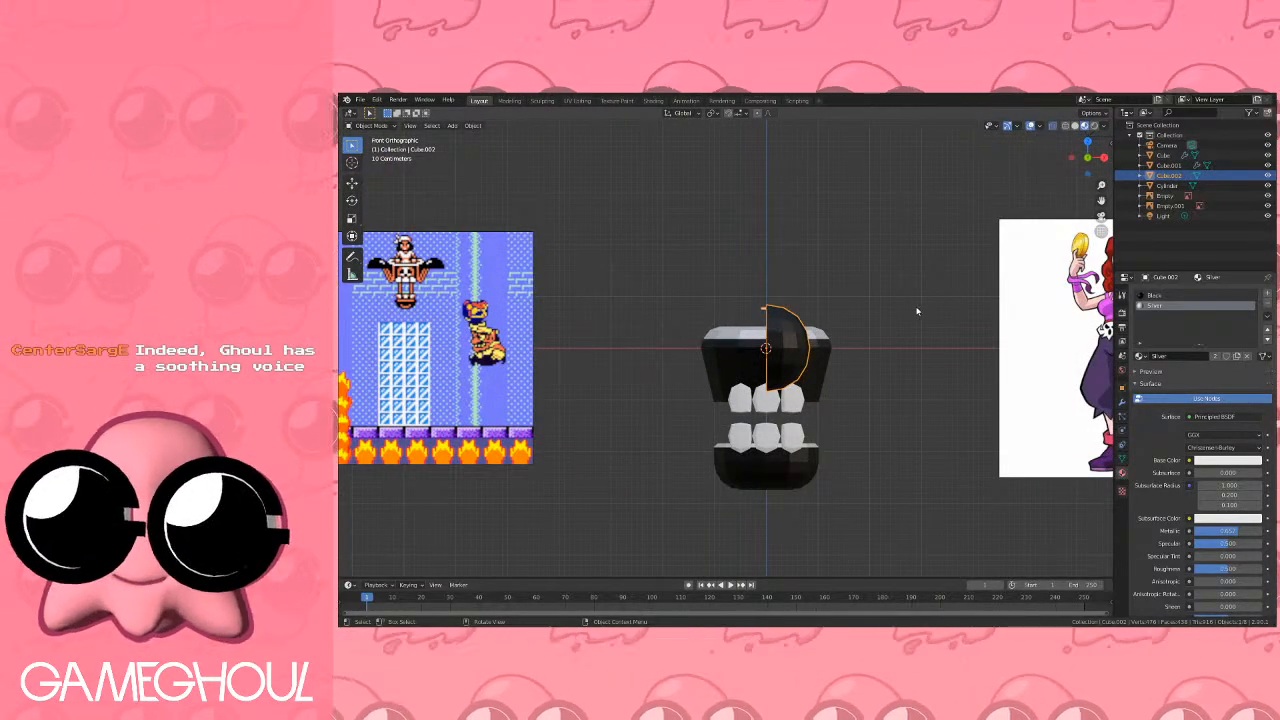
mouse_move(930, 297)
middle_mouse_down()
mouse_move(895, 330)
mouse_move(930, 281)
middle_mouse_up()
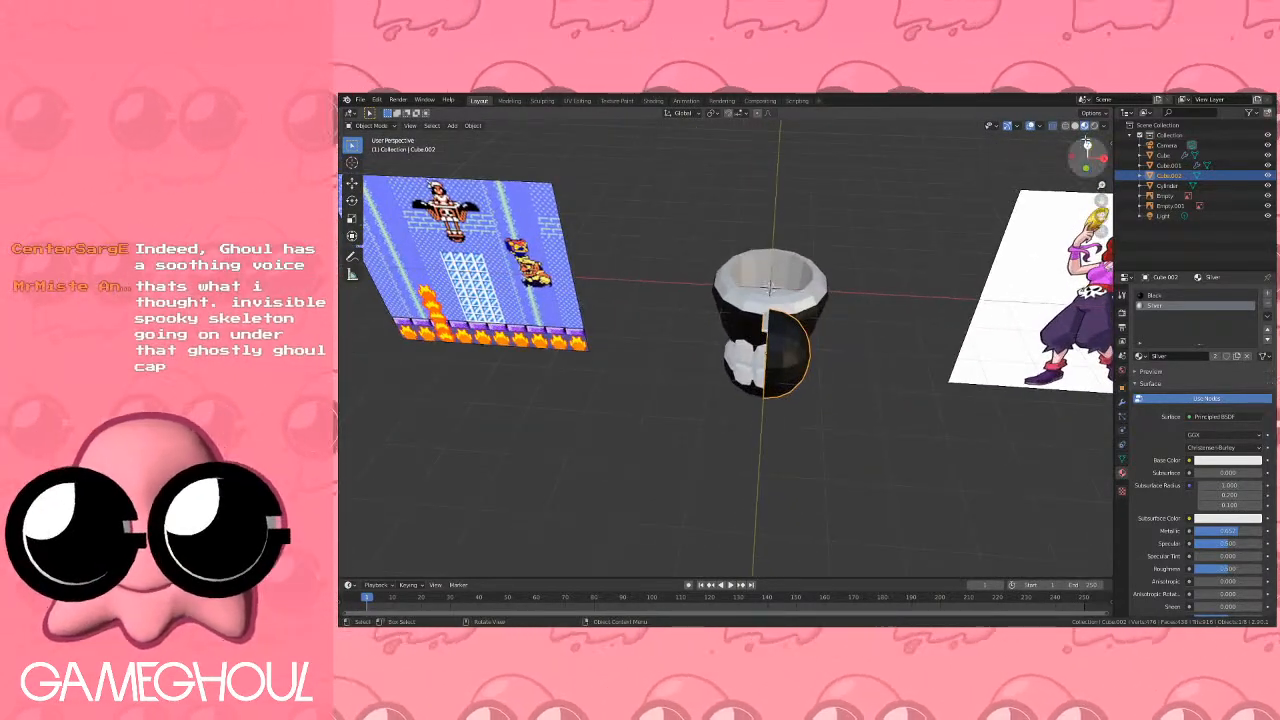
Narrow the silver tab to 0.4 of its width along its local Y axis, working from the side view.
left_click(1087, 148)
left_click(1087, 150)
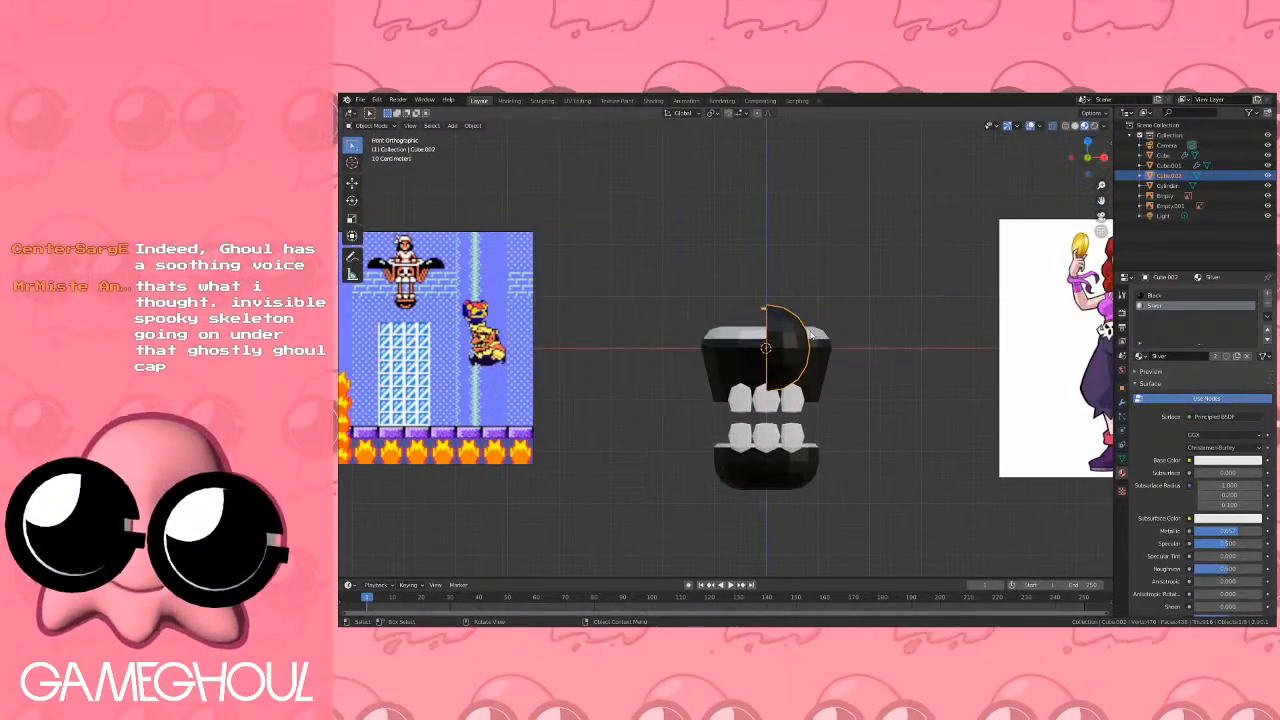
scroll(812, 335, "up", 5)
middle_click_drag(812, 335, 957, 323)
key("Tab")
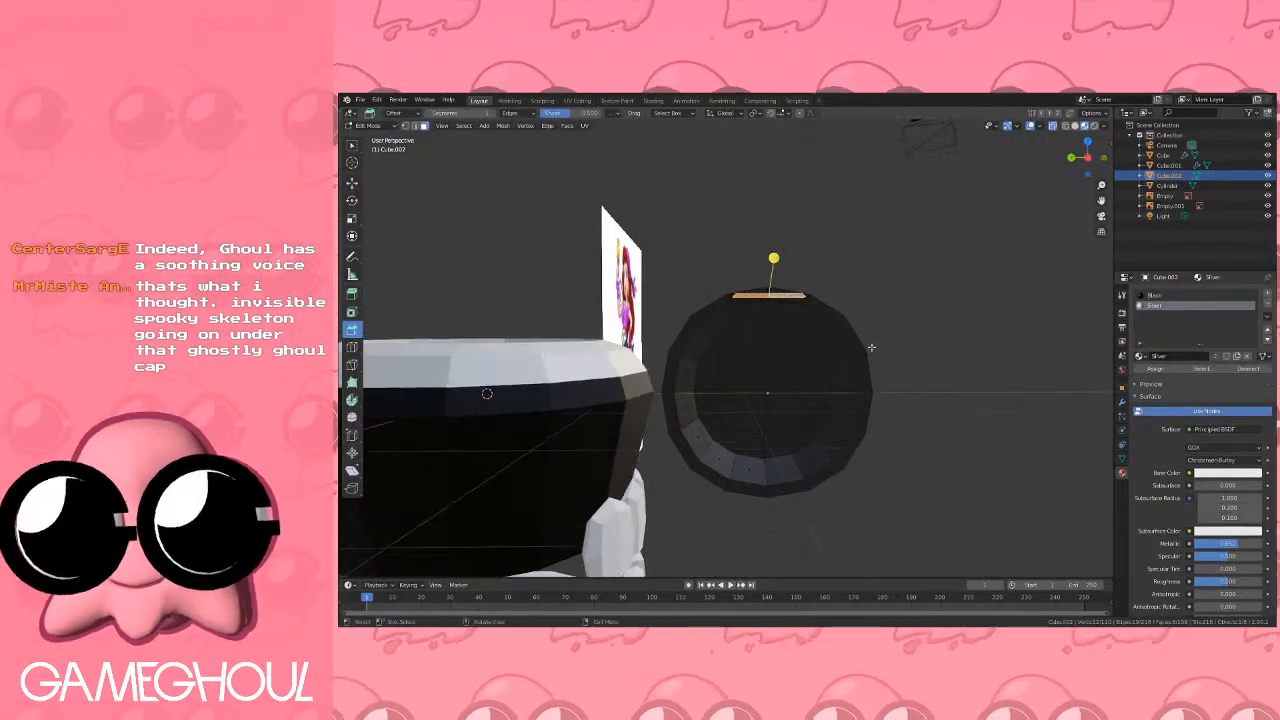
scroll(871, 347, "up", 5)
middle_click_drag(803, 354, 839, 274)
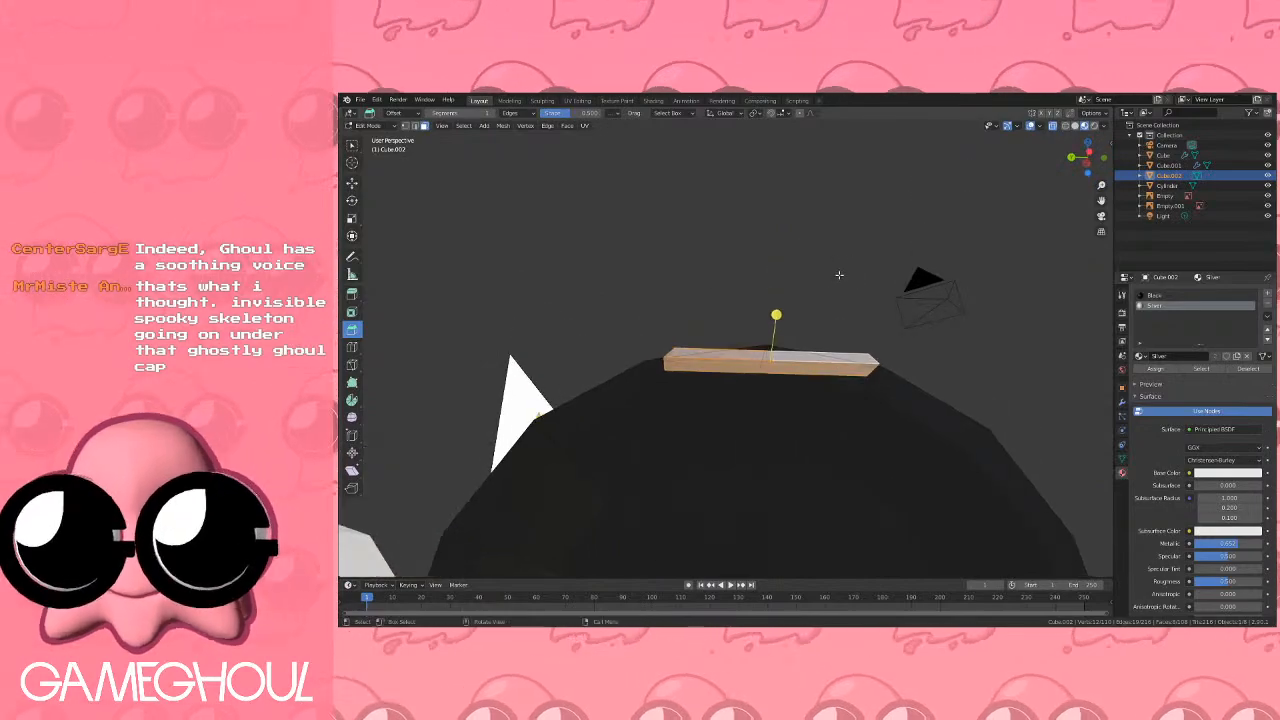
left_click(1088, 152)
middle_click_drag(933, 261, 804, 354, "shift")
key("s")
key("y")
key("y")
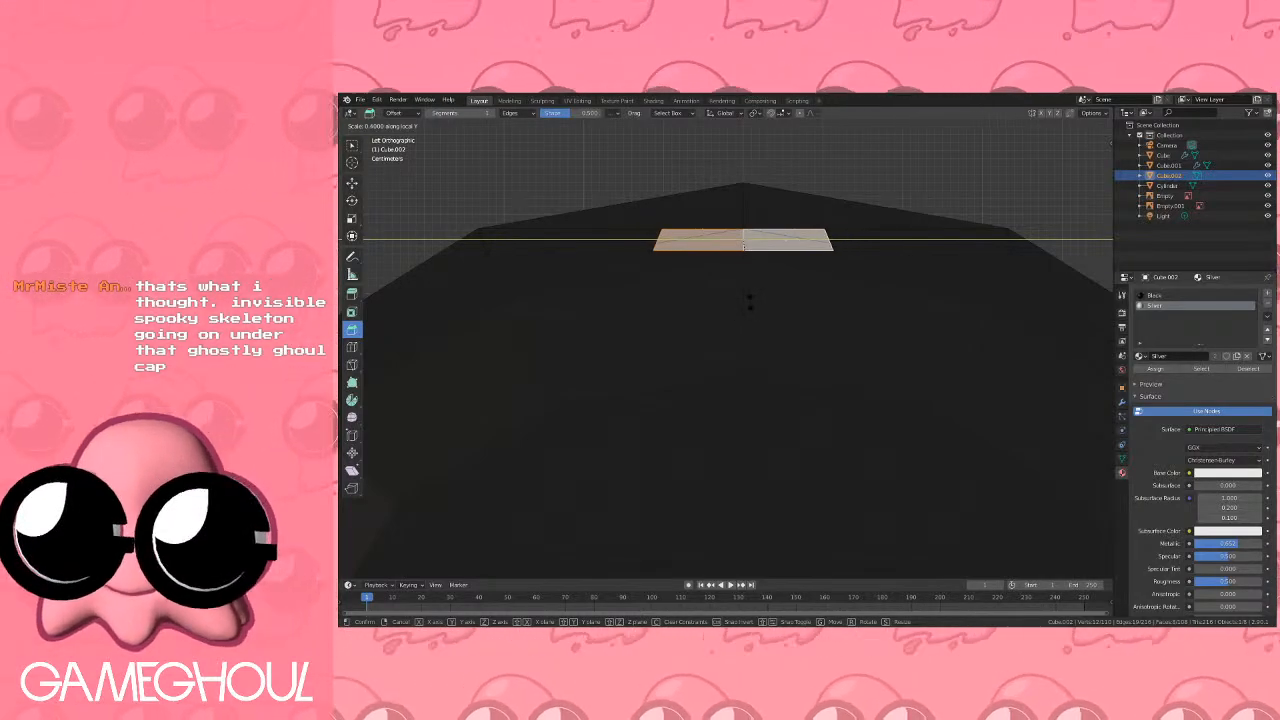
left_click(749, 303)
middle_click_drag(749, 303, 799, 321)
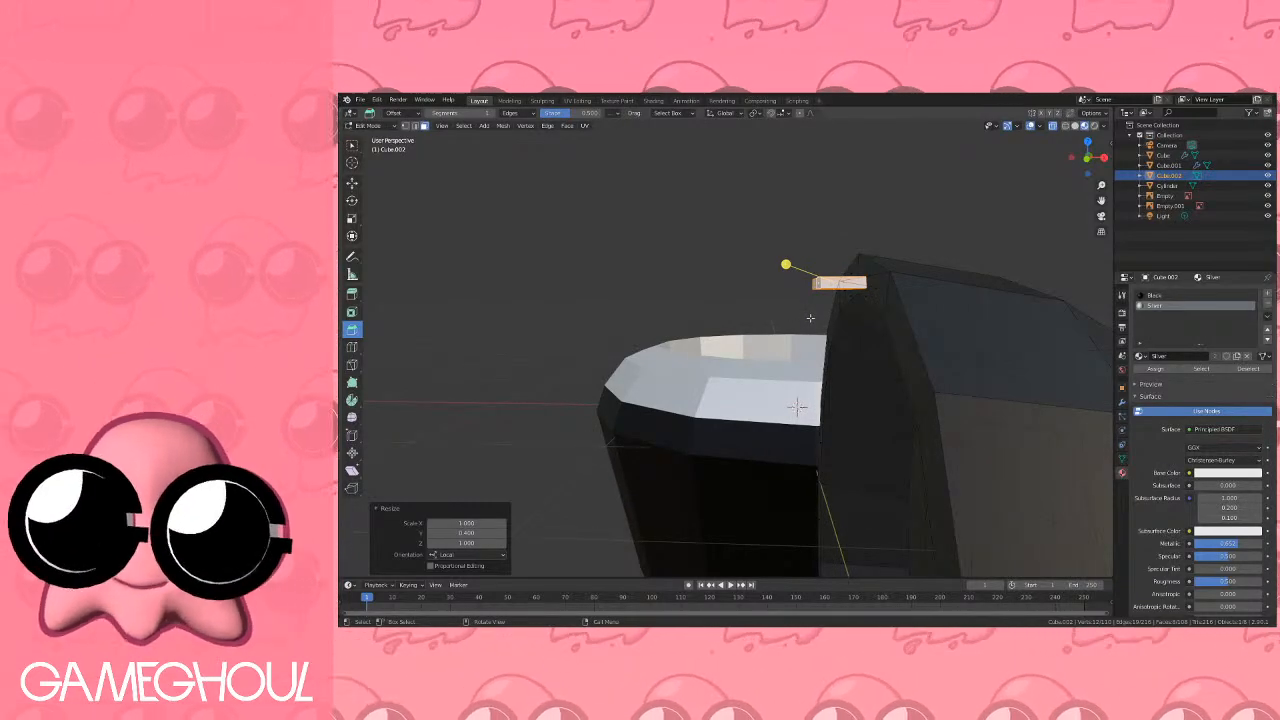
Subdivide the edge ring along the tab's length to add an edge loop across its middle.
middle_click_drag(836, 297, 791, 354)
scroll(791, 354, "up", 3)
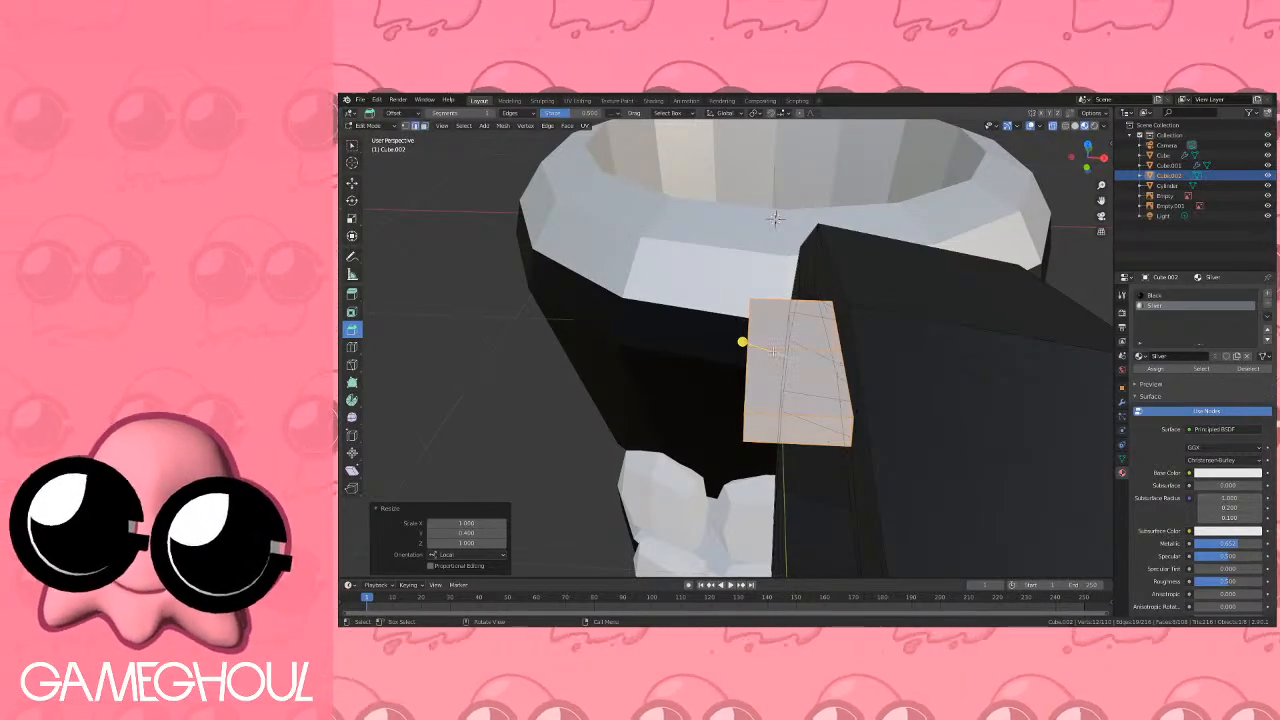
left_click(772, 350)
key("q")
left_click(751, 358)
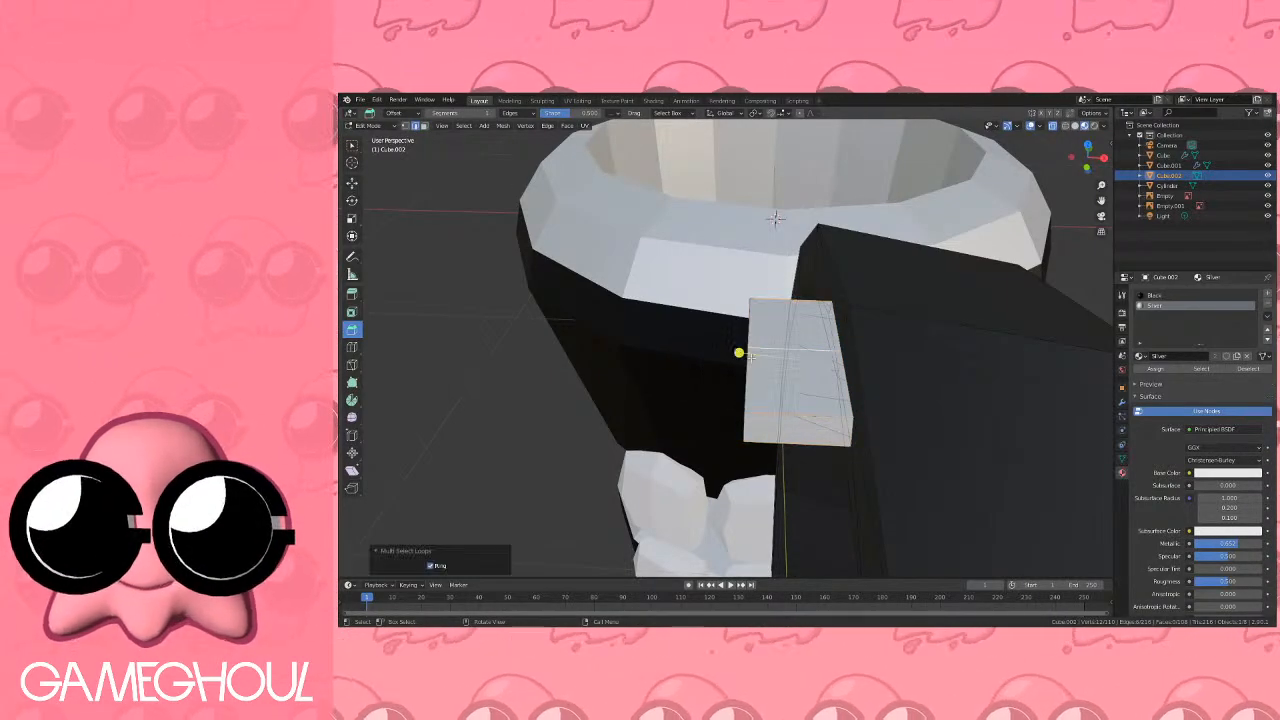
right_click(748, 355)
left_click(734, 371)
left_click(800, 336)
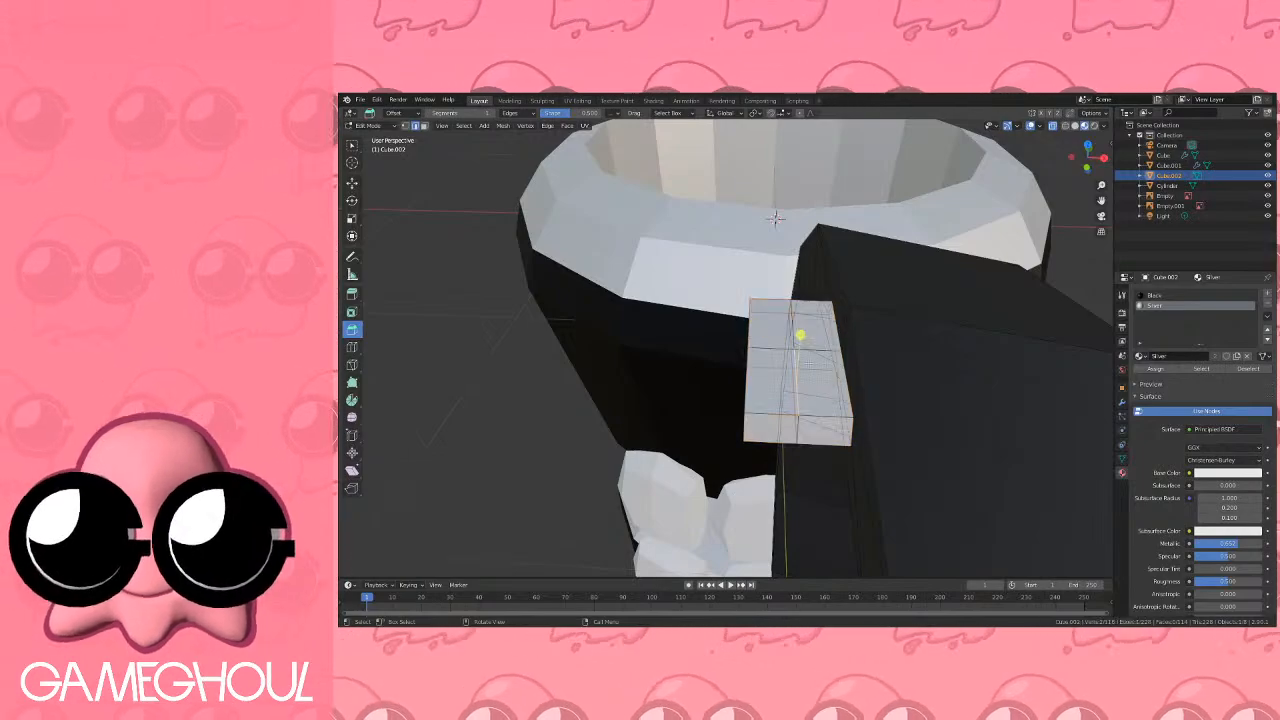
Select the new edge loop on the tab and slide it halfway towards the tab's outer end.
key("q")
left_click(805, 350)
key("g")
key("g")
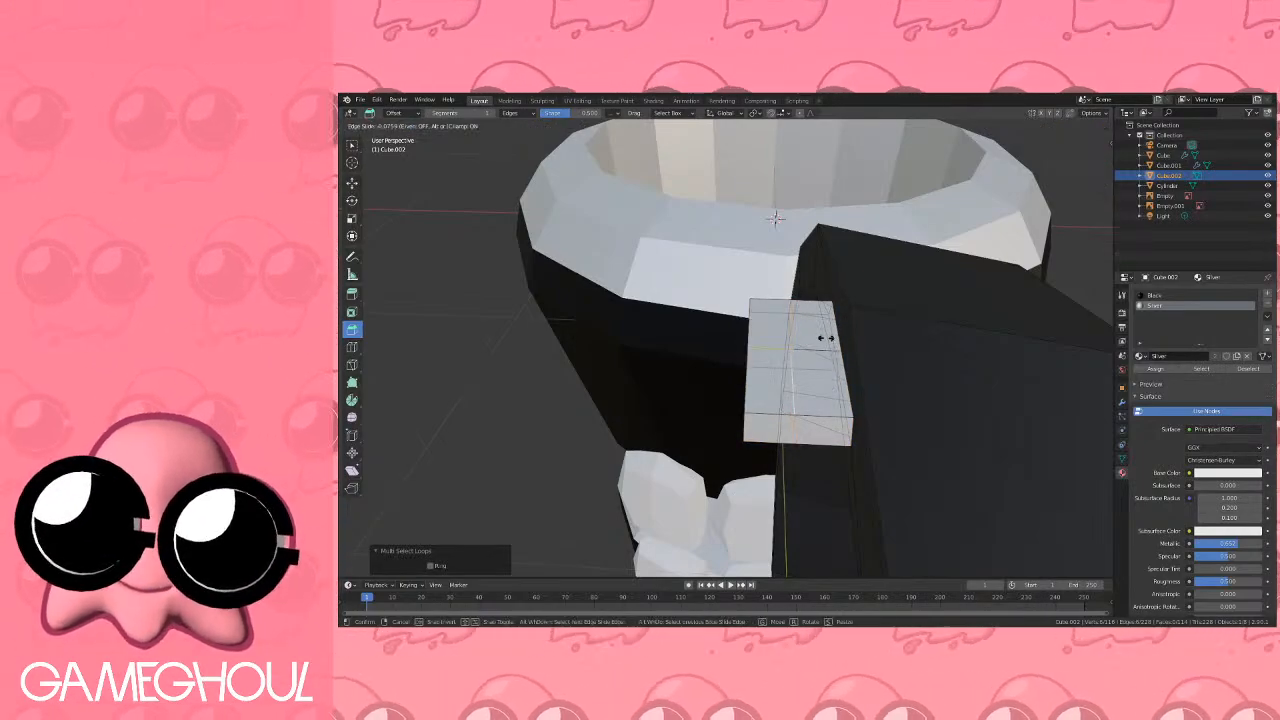
left_click(812, 337)
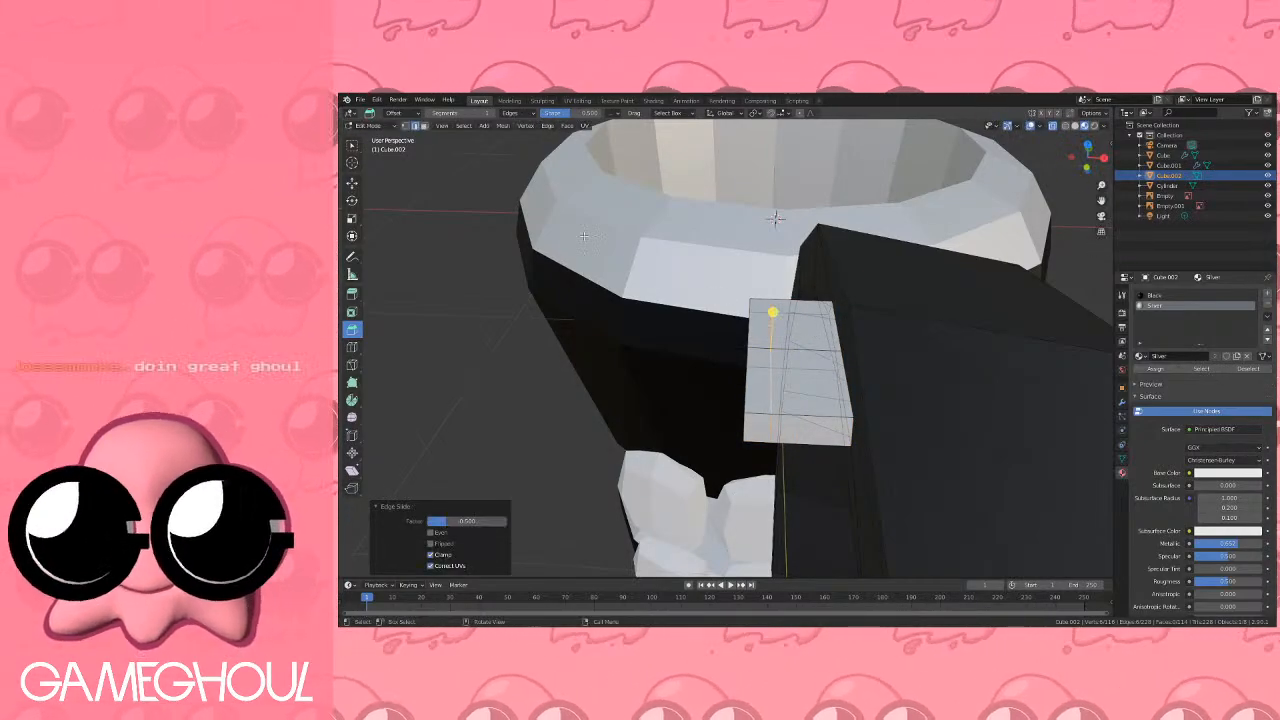
Extrude the two upper faces at the tab's outer end about 0.08 m upward in front view, forming an L-shaped bracket.
left_click(758, 318, "shift")
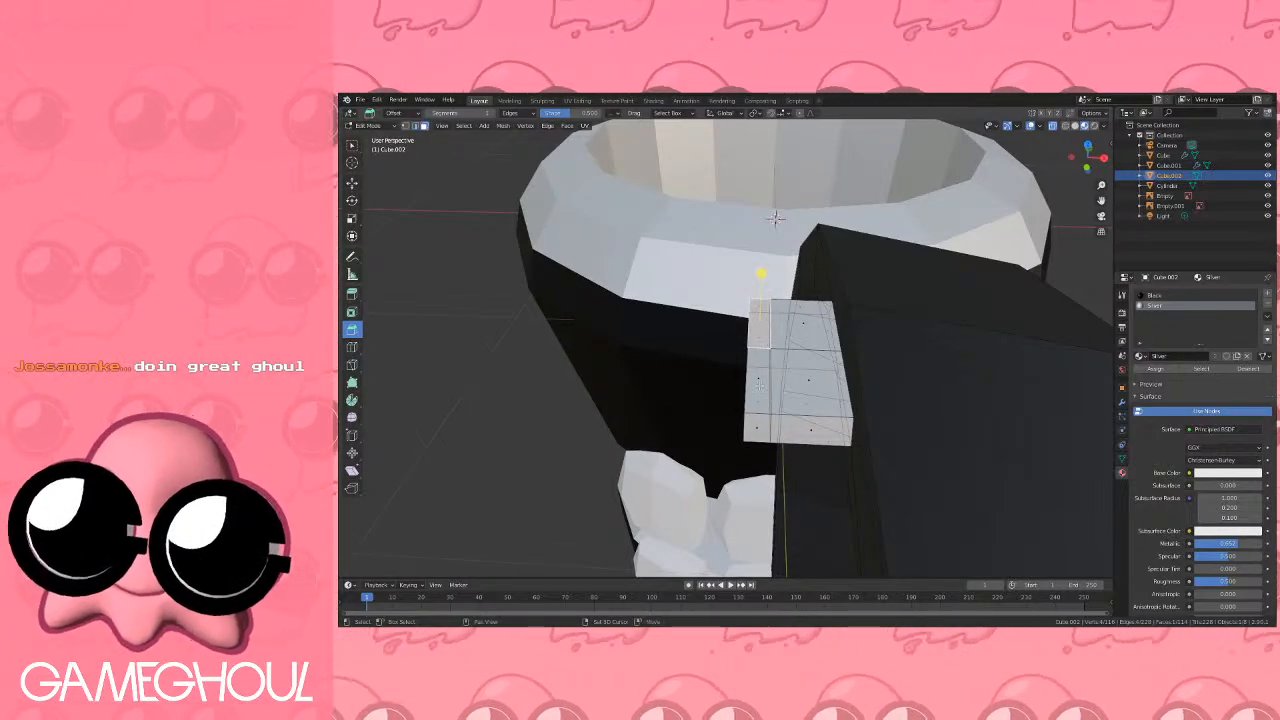
key("KP_1")
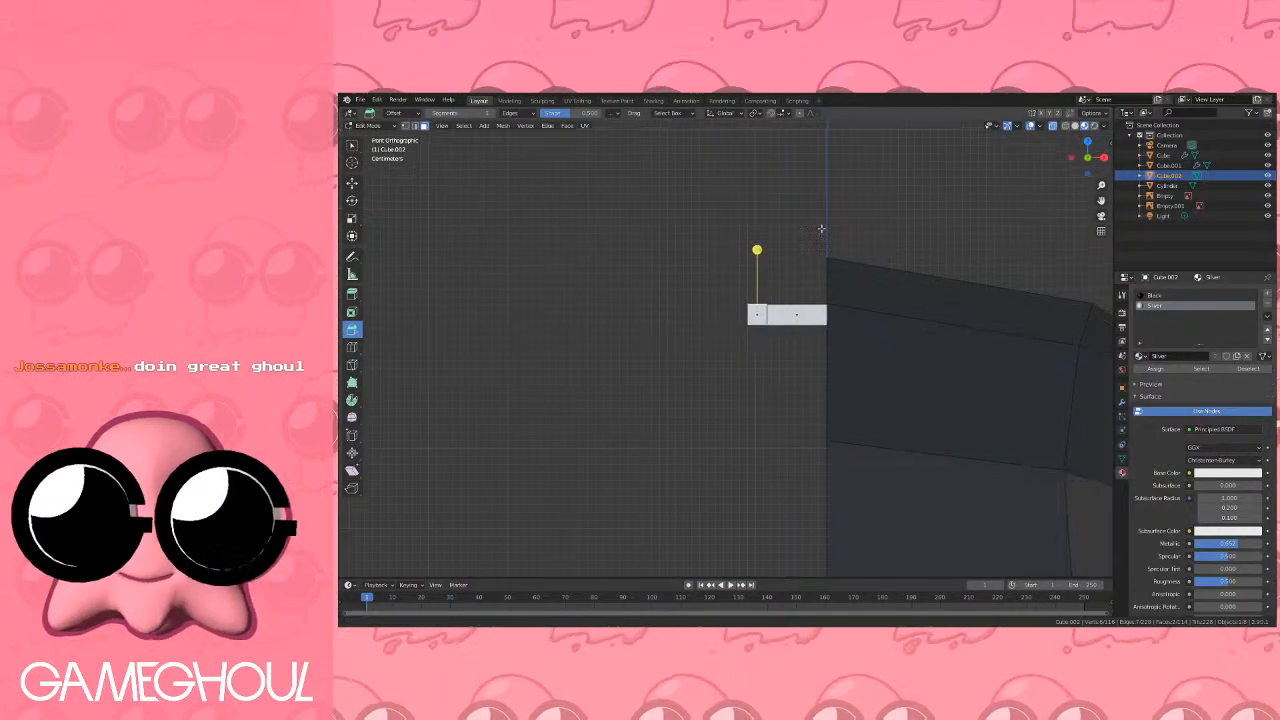
key("e")
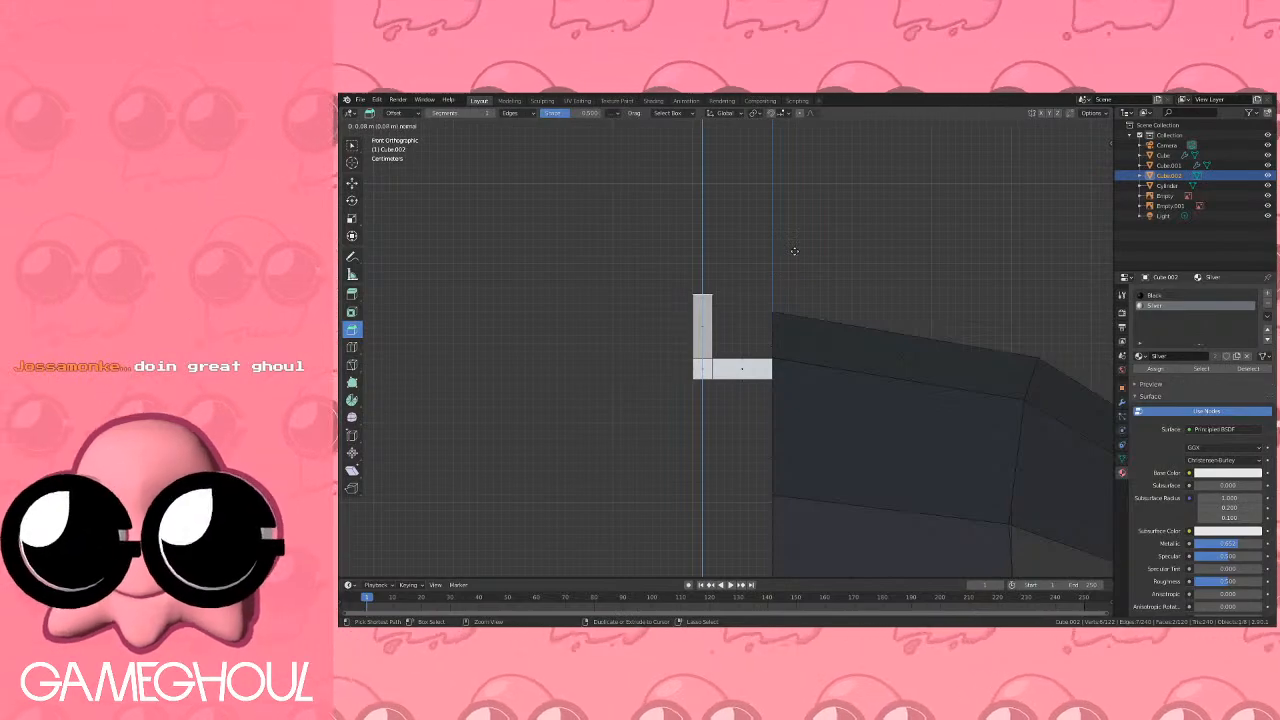
left_click(794, 251)
middle_click_drag(794, 251, 858, 307)
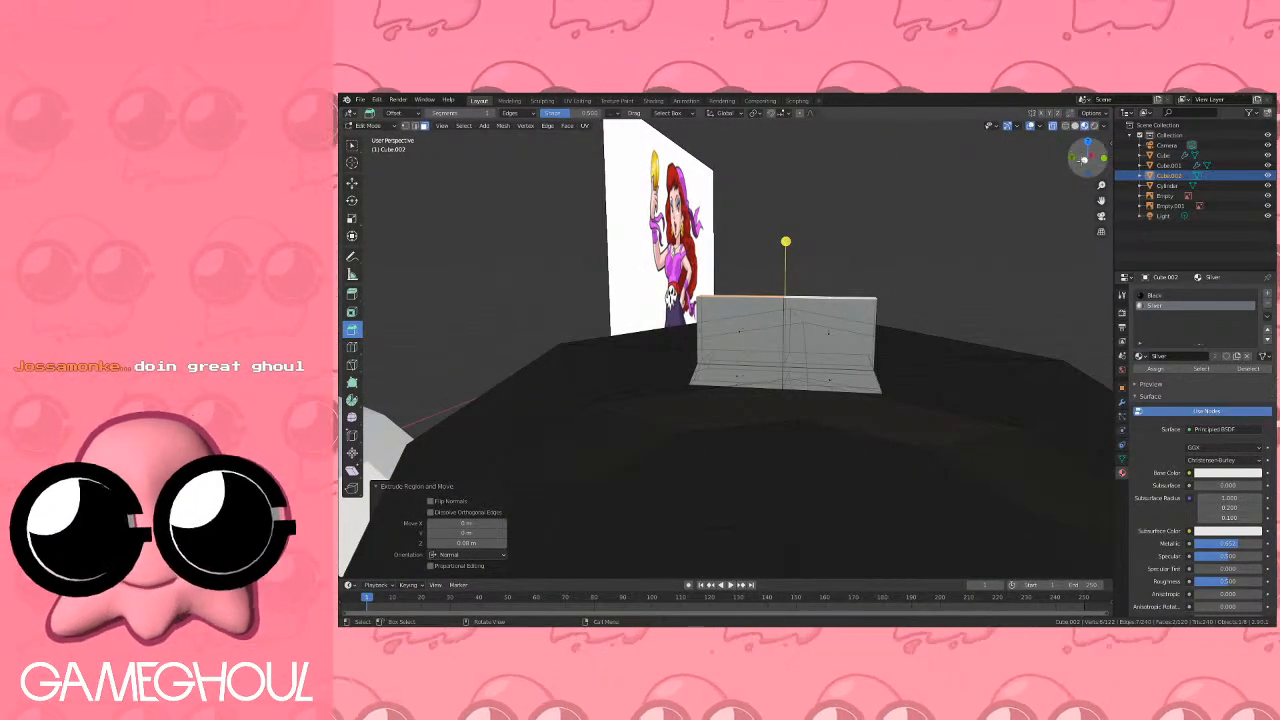
Try to widen the bracket's whole upright part along local Y in the side view.
left_click(1083, 160)
middle_click_drag(881, 244, 859, 239, "shift")
key("ctrl+KP_Add")
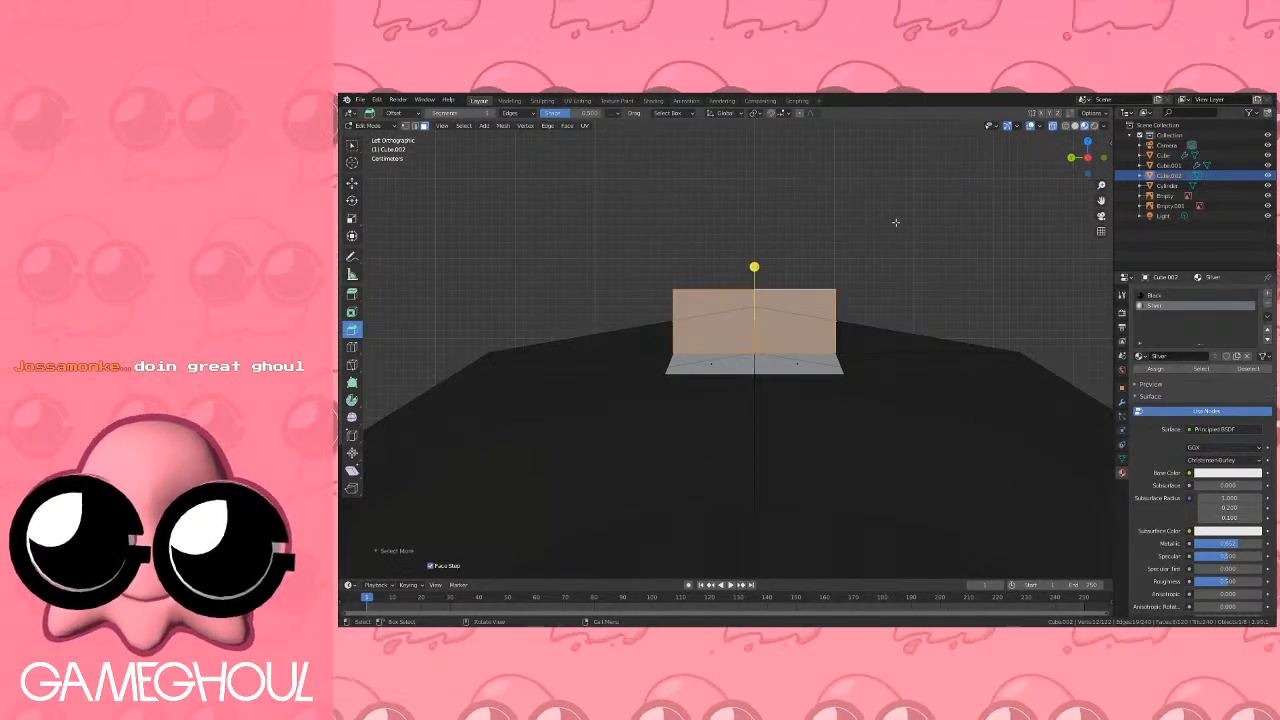
key("s")
key("y")
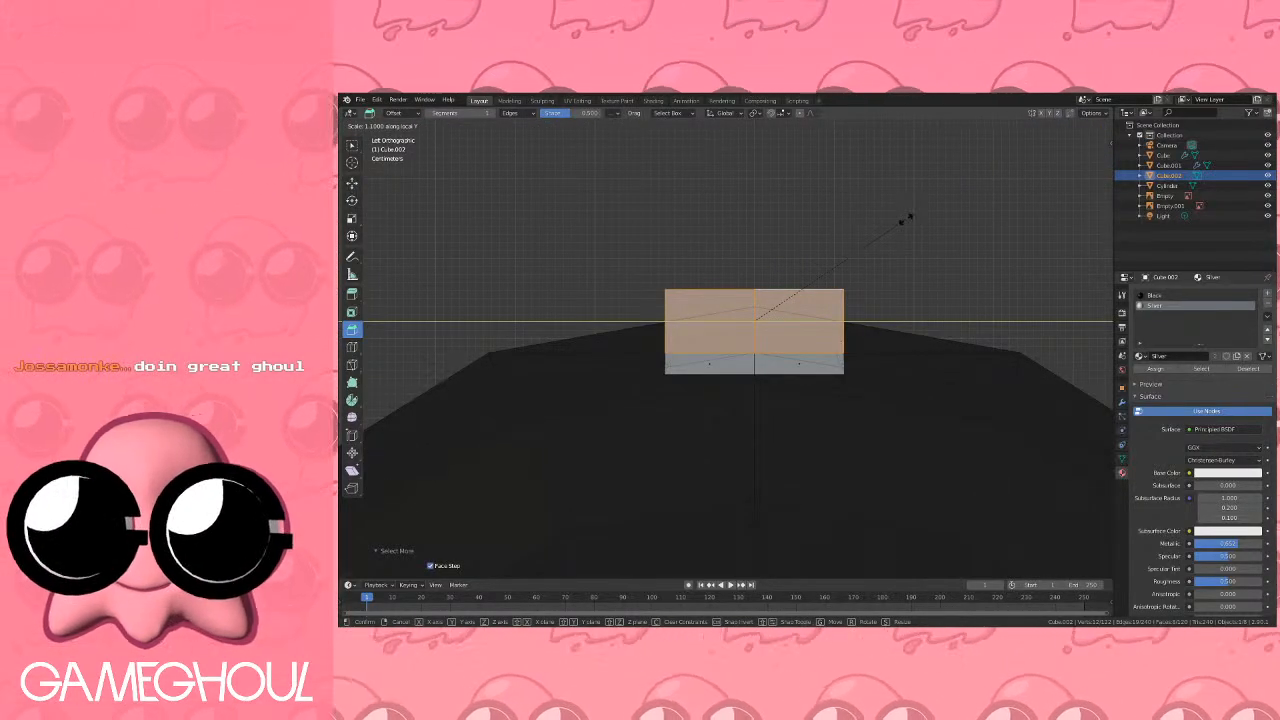
left_click(890, 217)
Select the upright's two outer side edges and scale them apart along local Y by a factor of about 1.2.
middle_click_drag(883, 217, 850, 236)
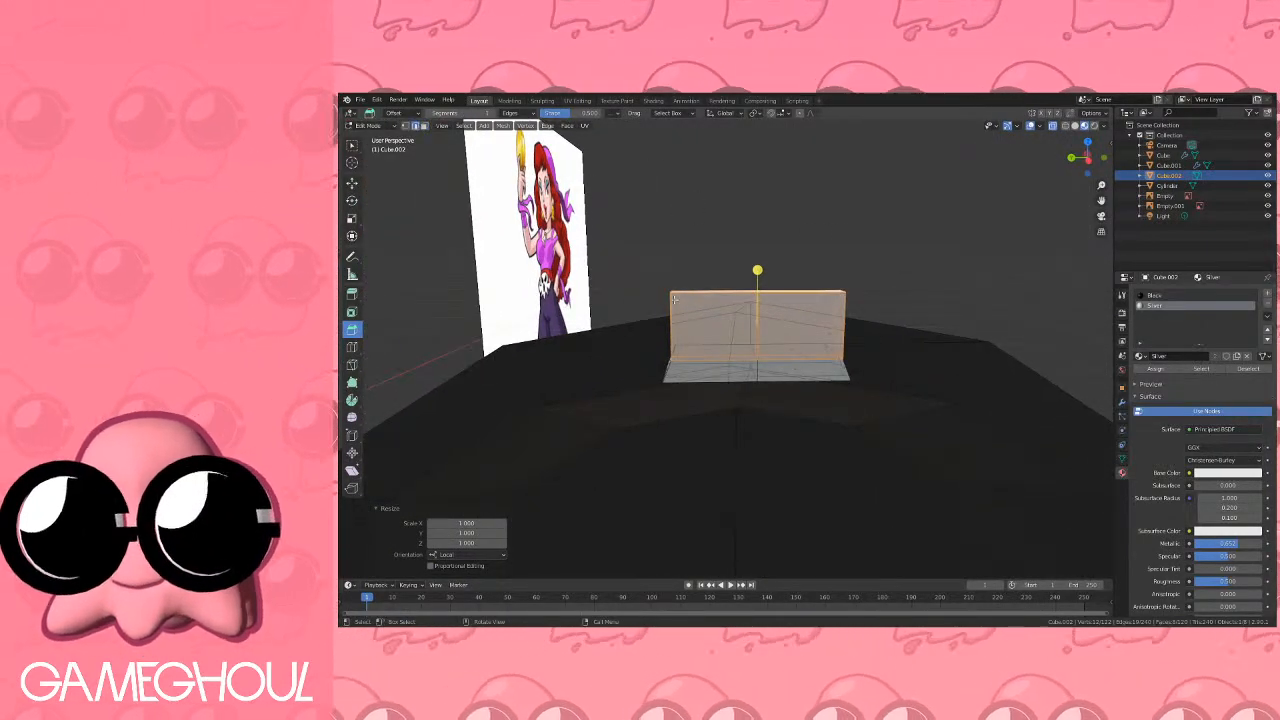
left_click(667, 320)
middle_click_drag(667, 320, 711, 331)
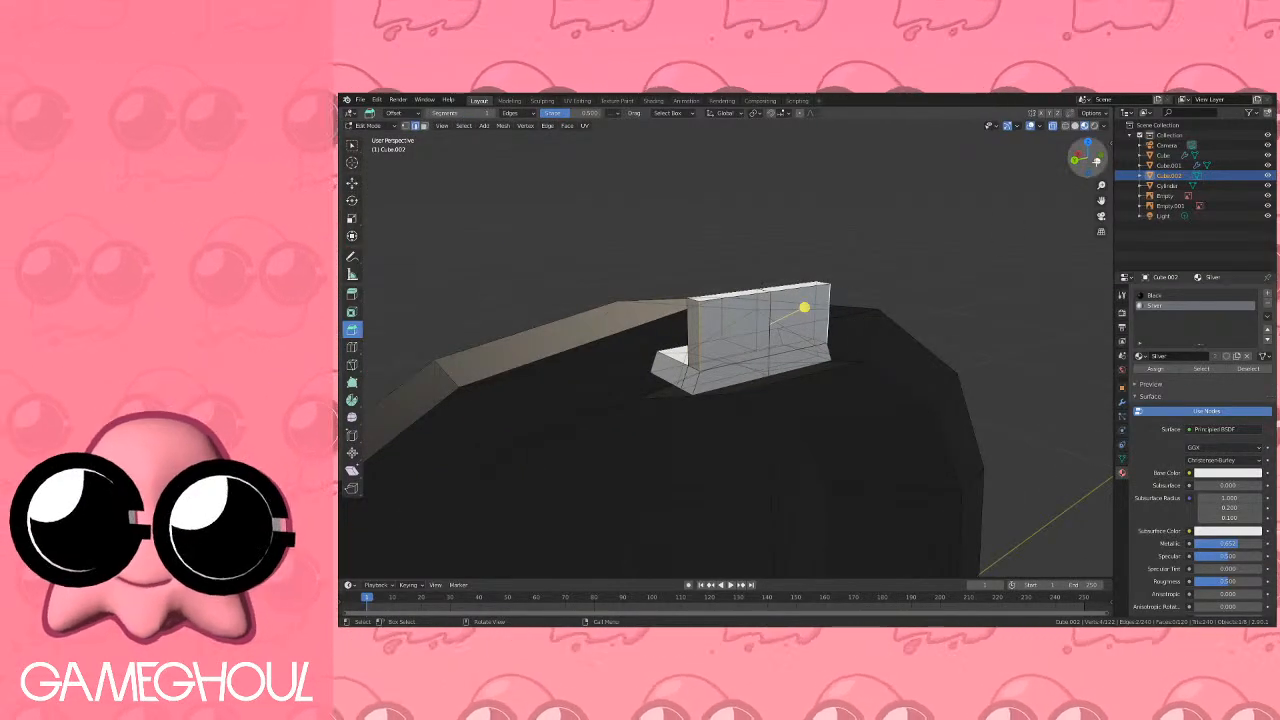
left_click(1097, 161)
scroll(822, 246, "up", 2)
key("s")
key("y")
key("y")
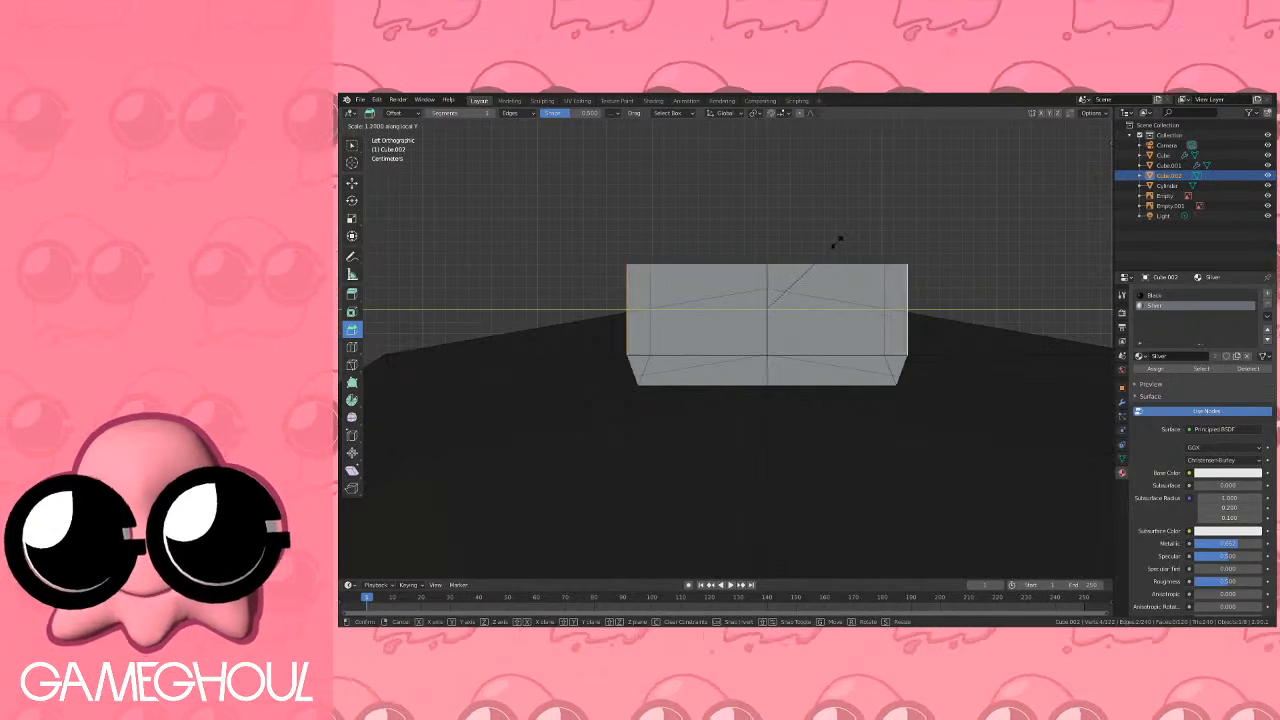
left_click(834, 243)
Move all of the half-sphere's geometry, including its bracket, about 1.3 m along X in front view, beside the black head piece.
key("Tab")
middle_click_drag(826, 249, 755, 268)
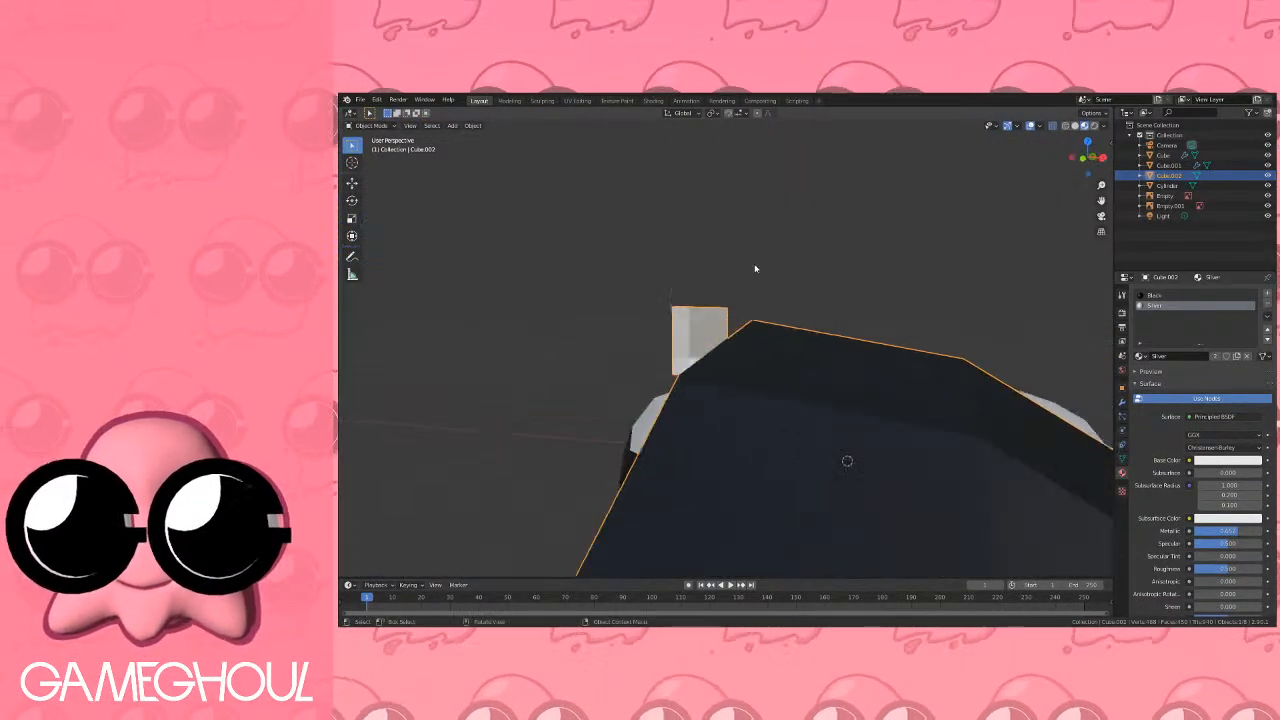
scroll(760, 270, "down", 4)
left_click(1083, 159)
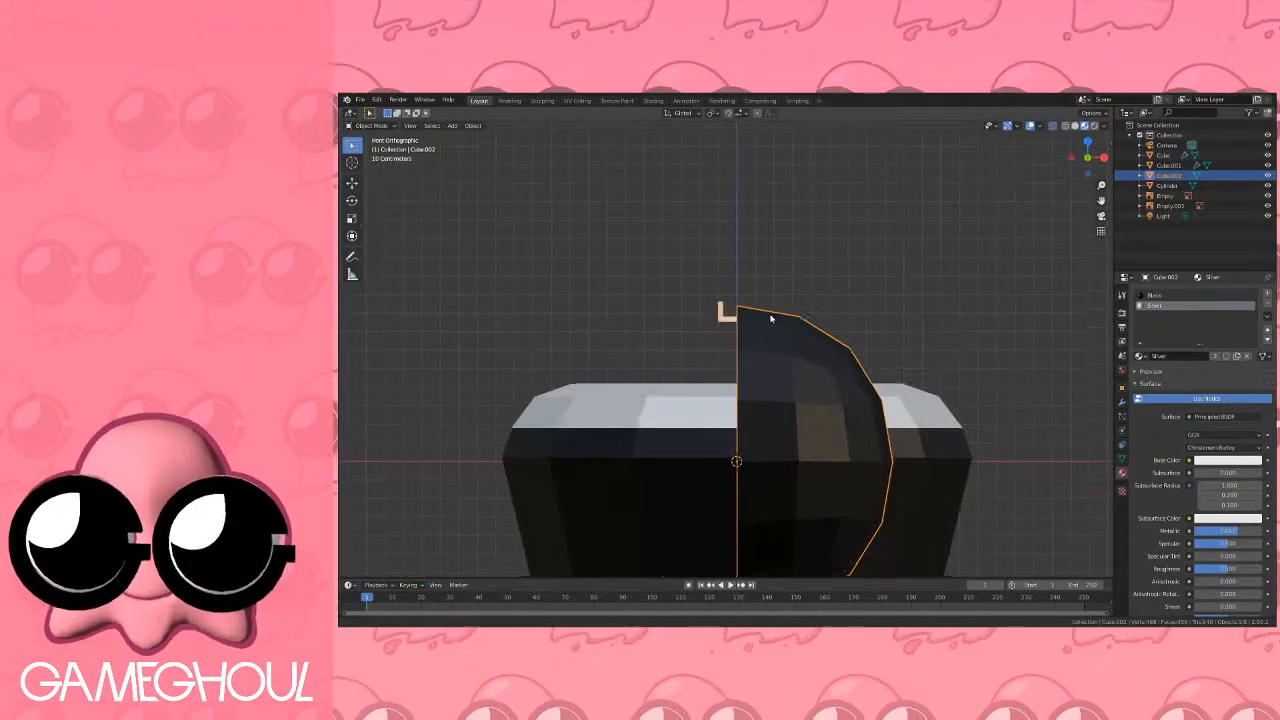
middle_click_drag(774, 366, 773, 283, "shift")
scroll(776, 310, "down", 2)
middle_click_drag(777, 364, 765, 295, "shift")
key("Tab")
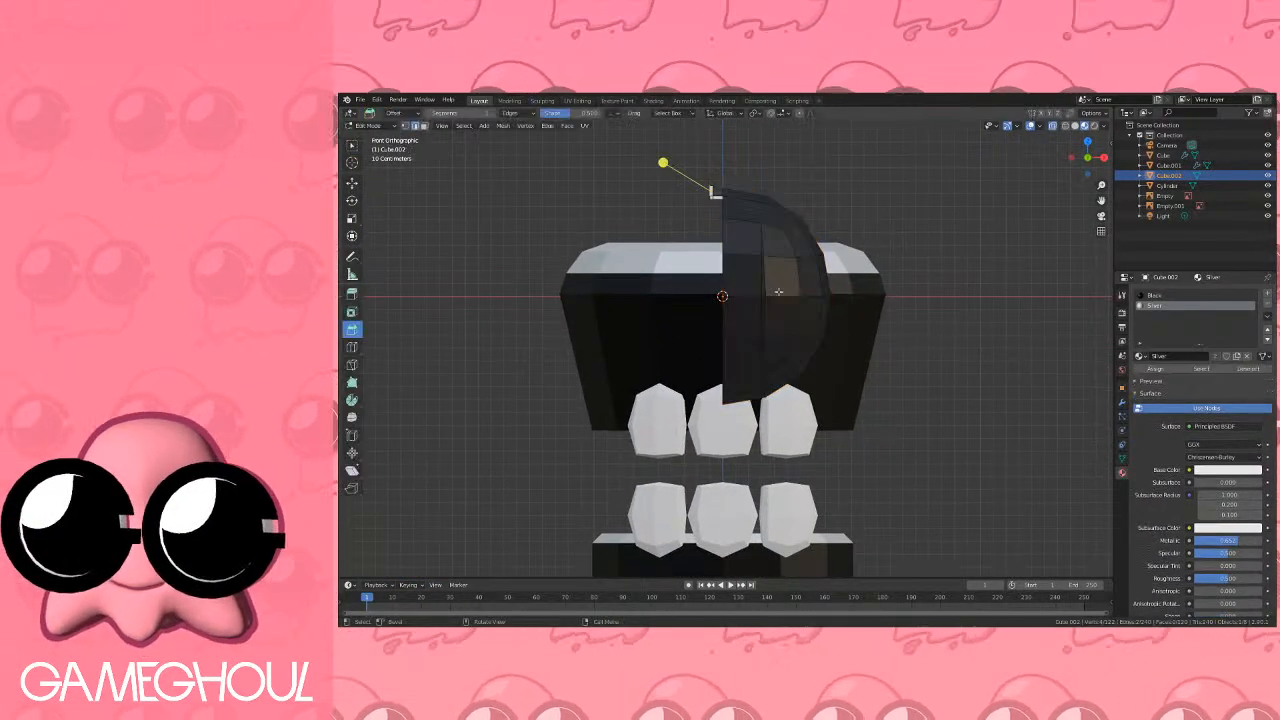
key("a")
key("g")
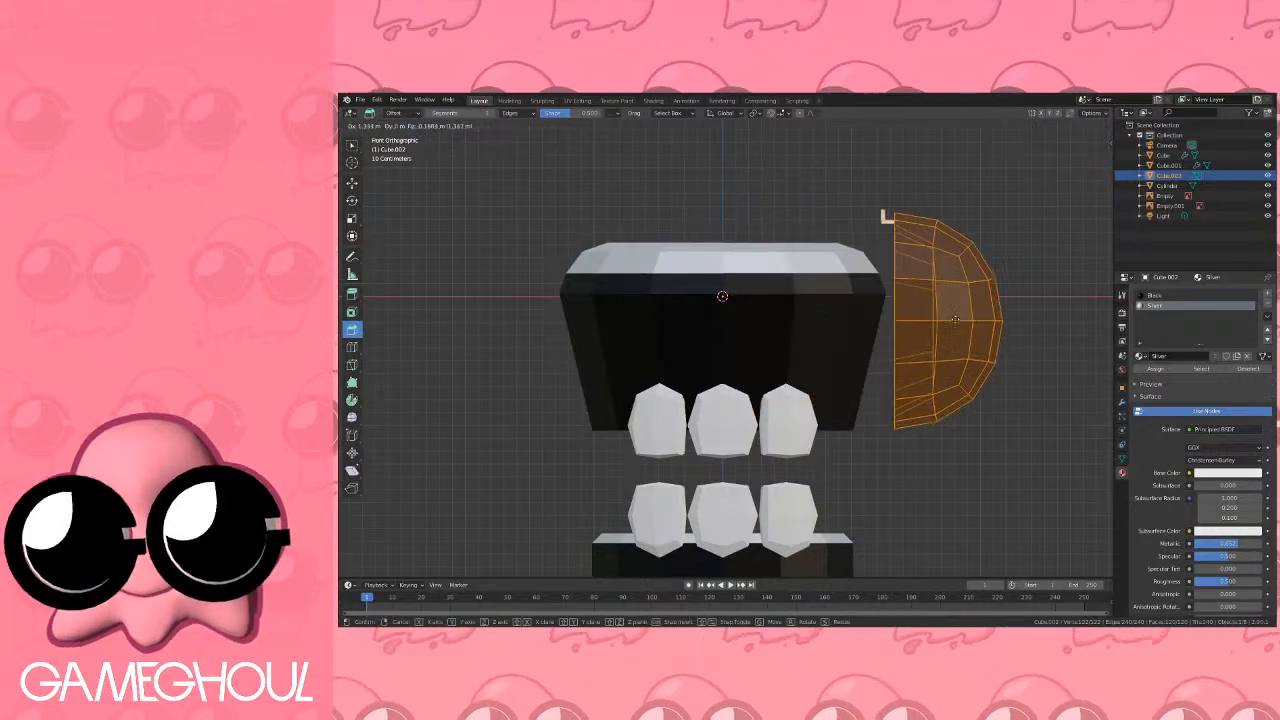
left_click(945, 300)
Add a Mirror modifier on the X axis so the half-sphere is duplicated on the other side of the head piece.
key("Tab")
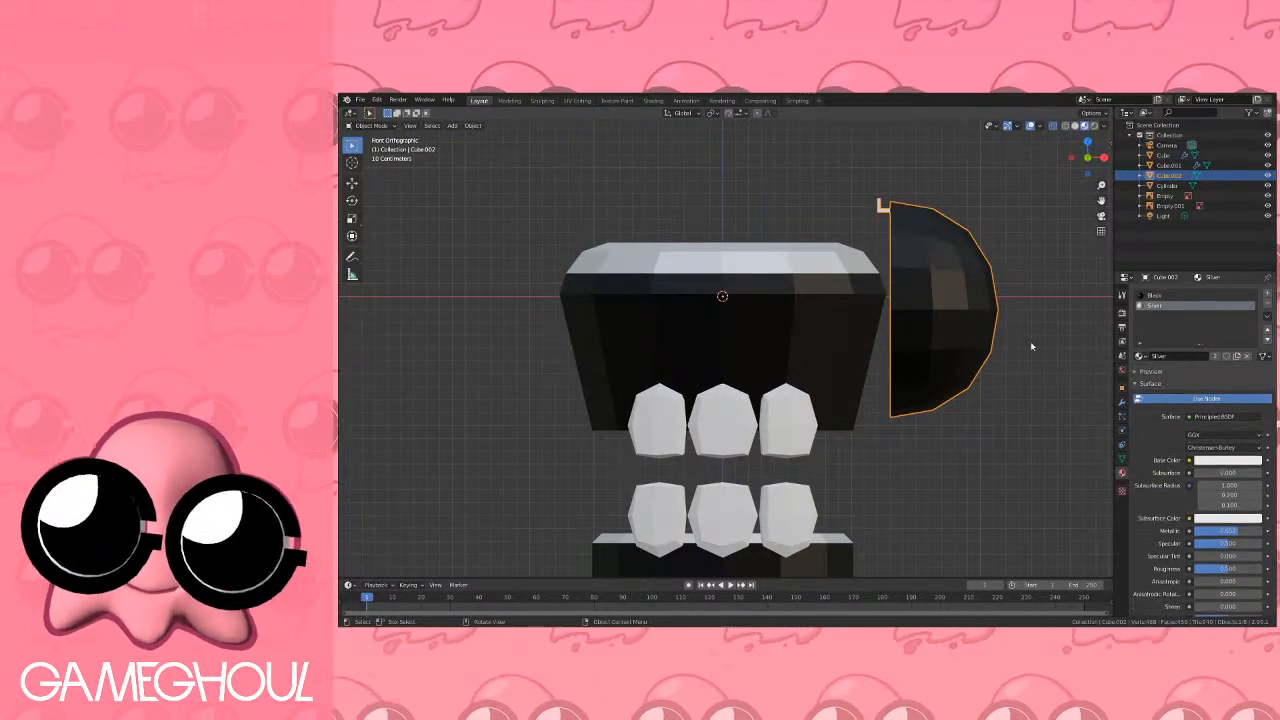
left_click(1123, 402)
left_click(1163, 294)
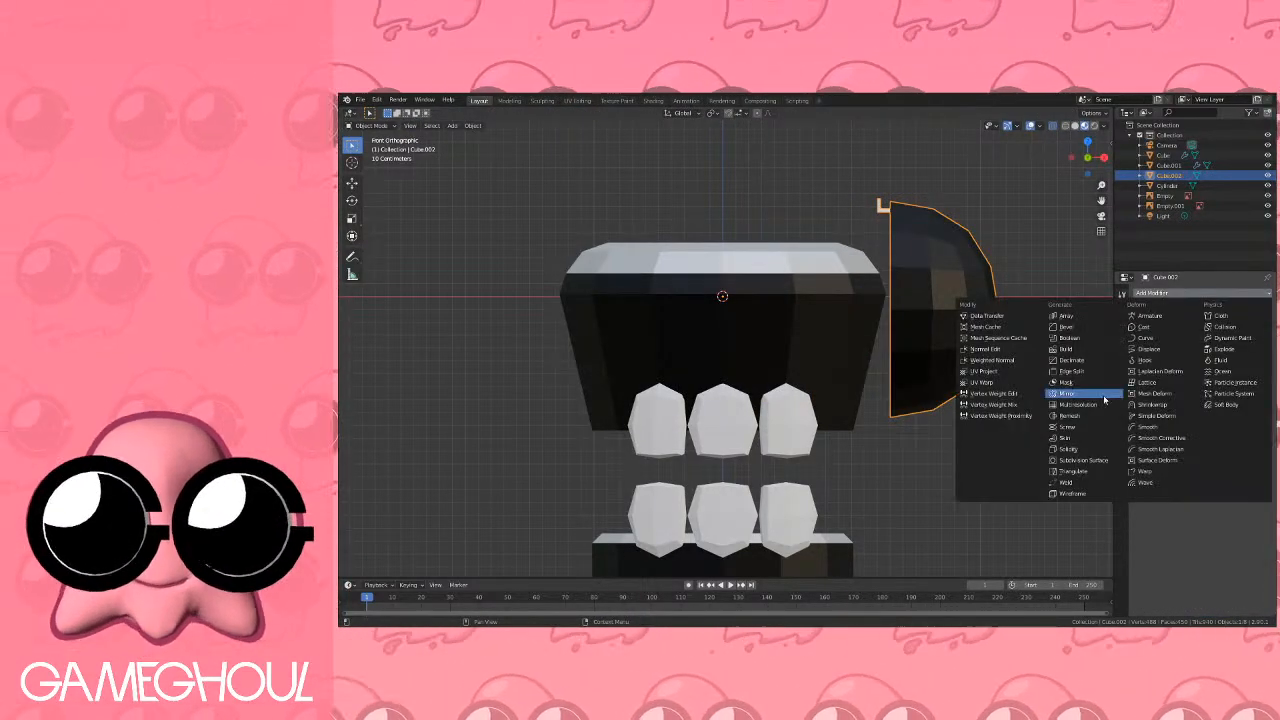
left_click(1074, 397)
key("Tab")
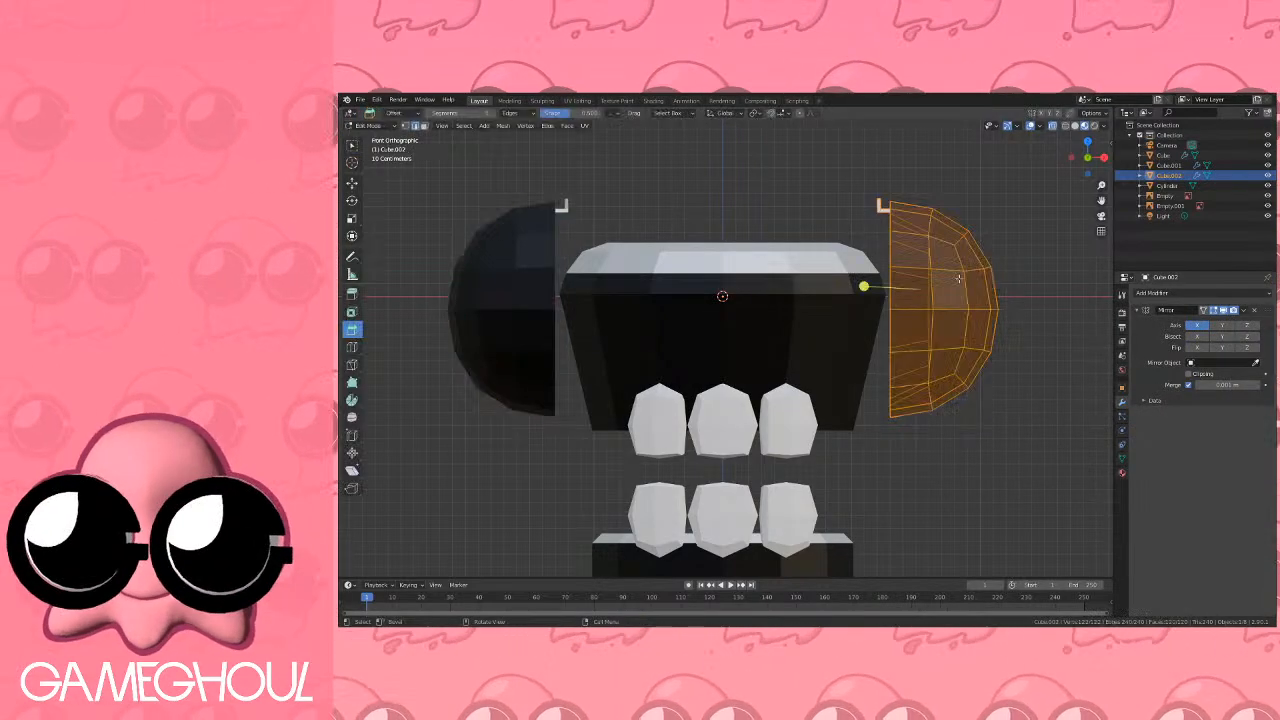
key("Tab")
key("Tab")
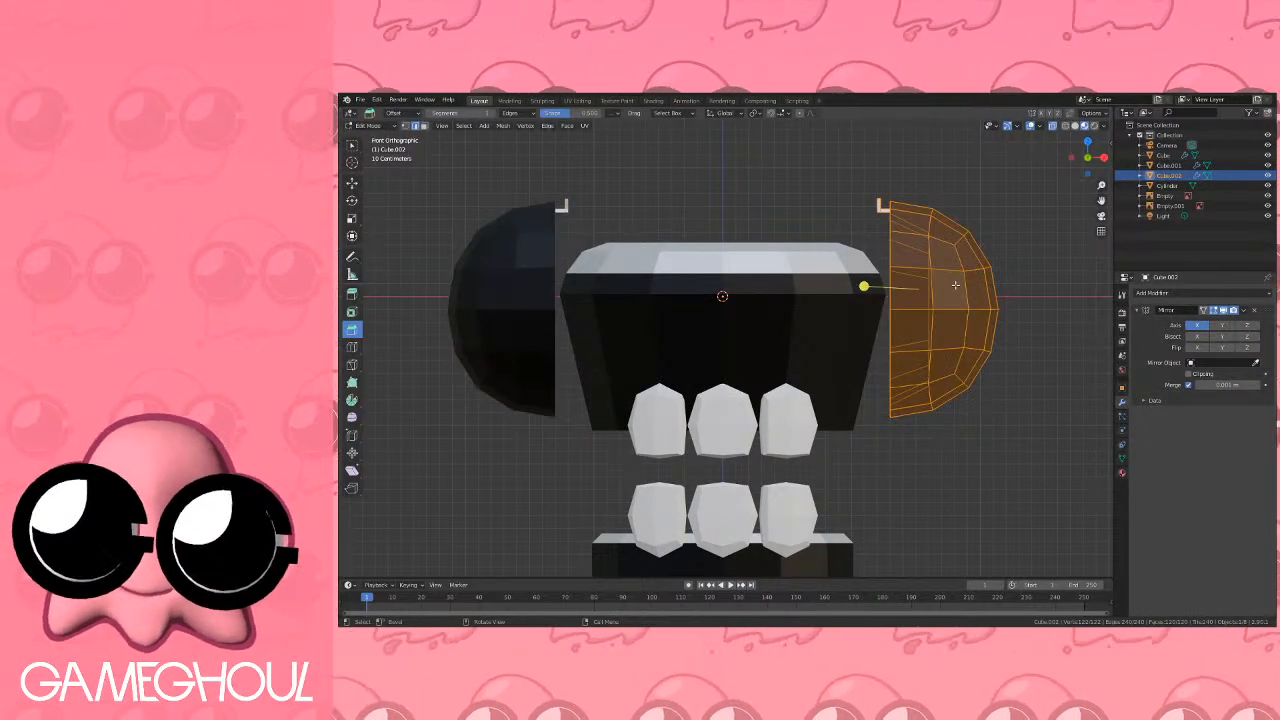
key("Tab")
Lower the mirrored half-spheres 0.6 m and move them 2.2 m along Y to centre them on the head piece's sides.
key("g")
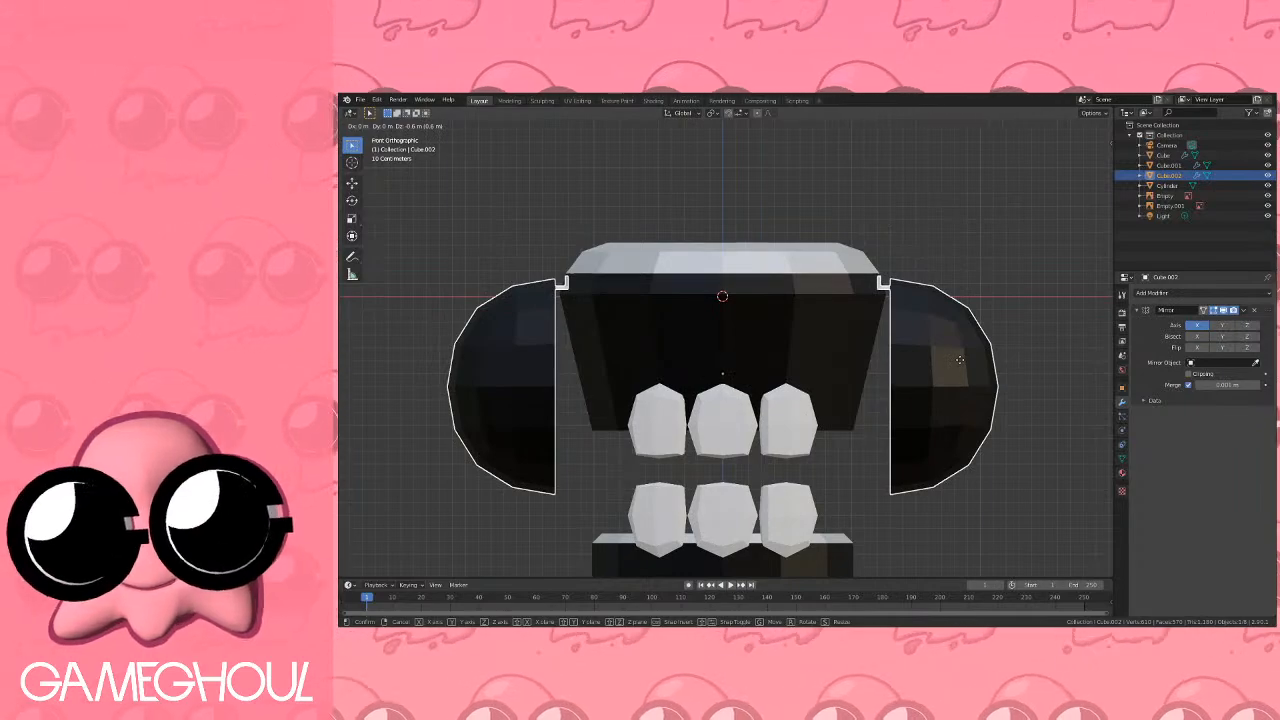
left_click(960, 360)
middle_click_drag(897, 296, 906, 353)
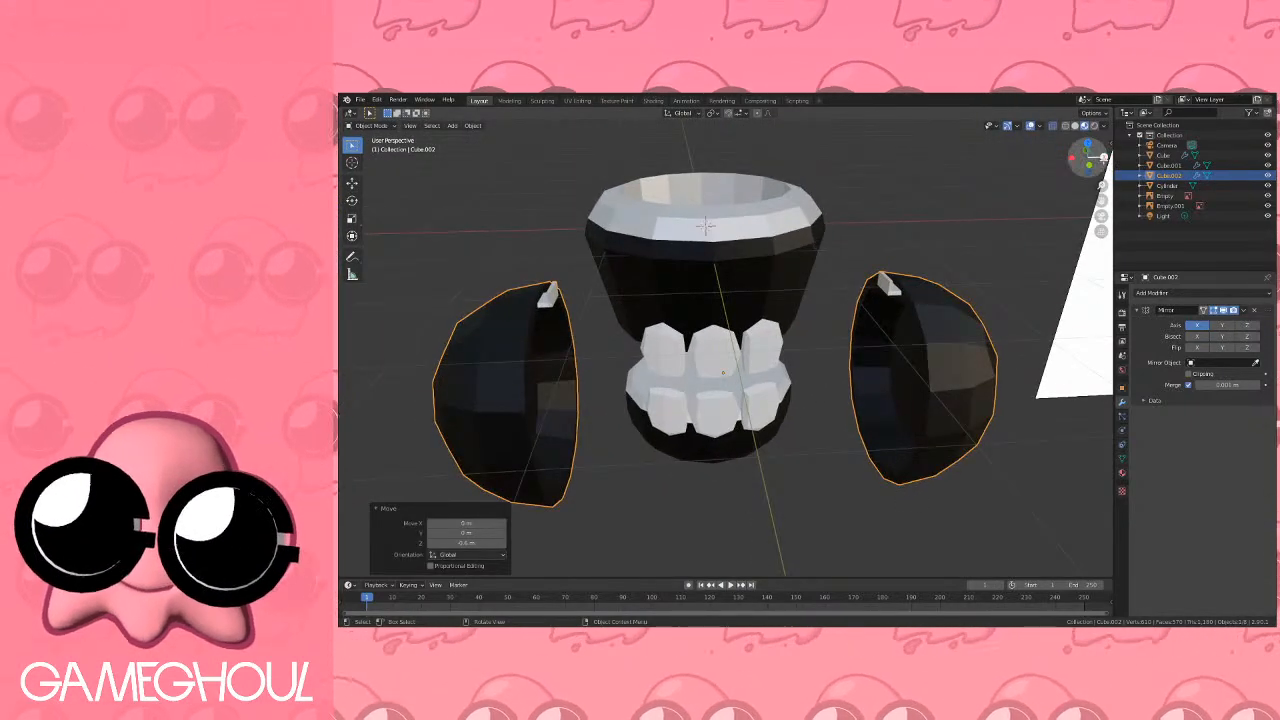
left_click(1103, 159)
scroll(844, 296, "down", 1)
middle_click_drag(955, 303, 734, 290, "shift")
key("g")
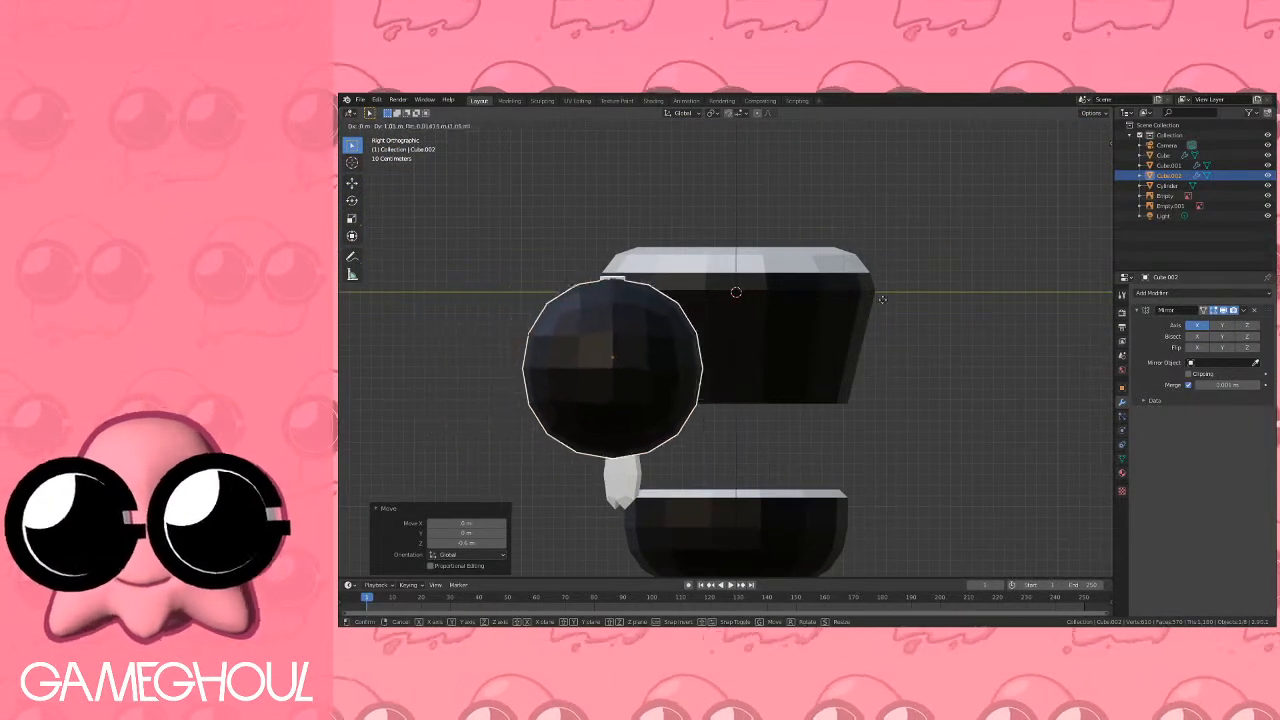
left_click(1003, 299)
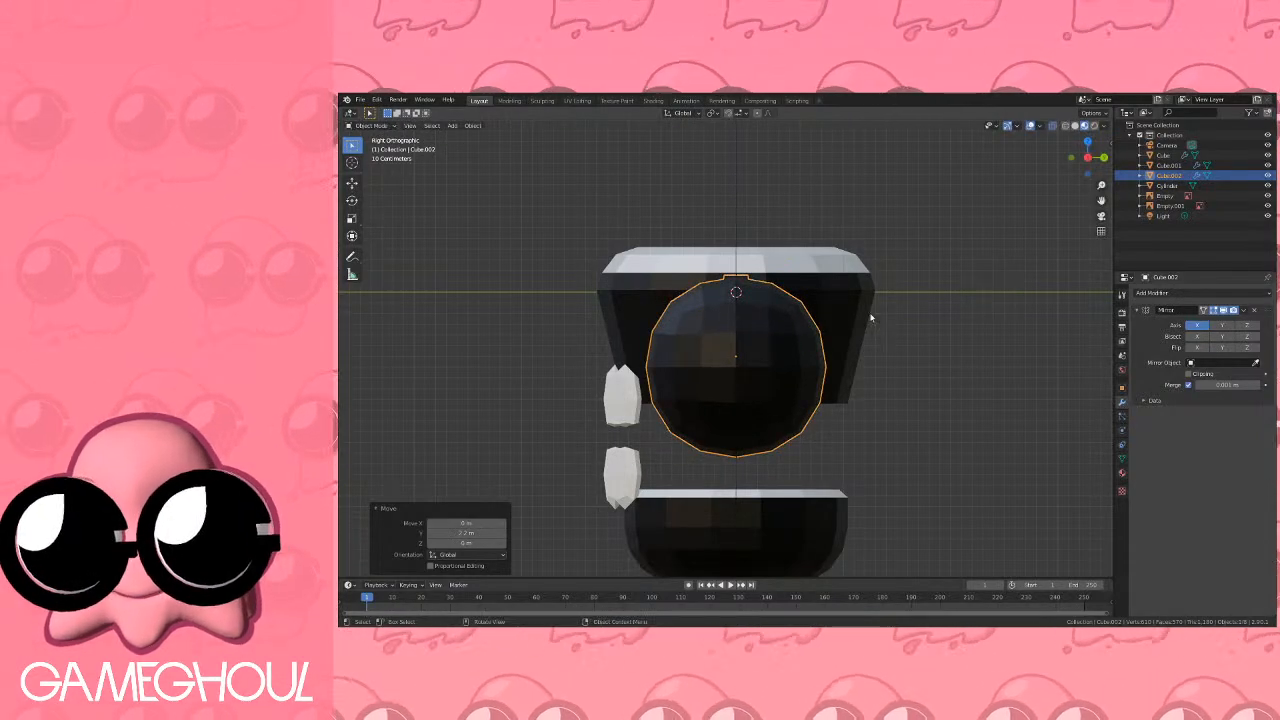
Scale all of the half-sphere's geometry down uniformly to 0.7 in Edit Mode.
scroll(862, 314, "down", 1)
key("Tab")
key("s")
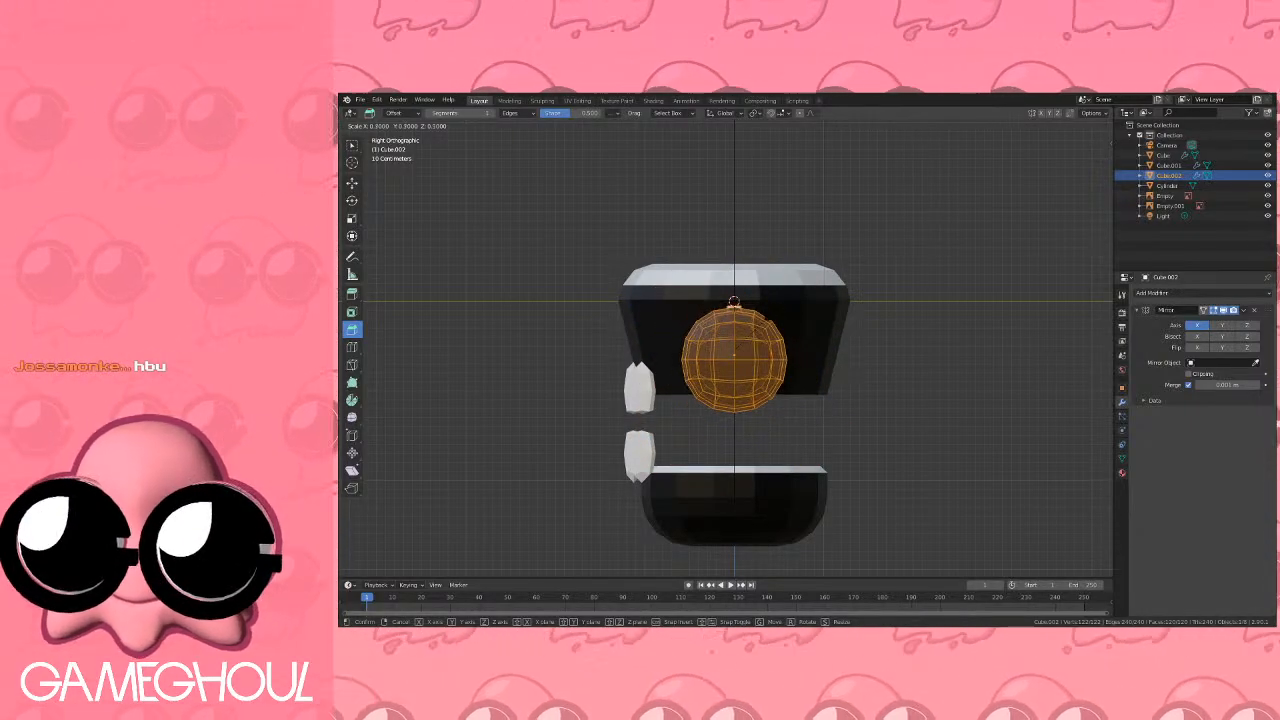
key("Return")
key("Tab")
Raise the mirrored half-spheres 0.2 m along Z against the sides of the head piece.
scroll(768, 314, "up", 3)
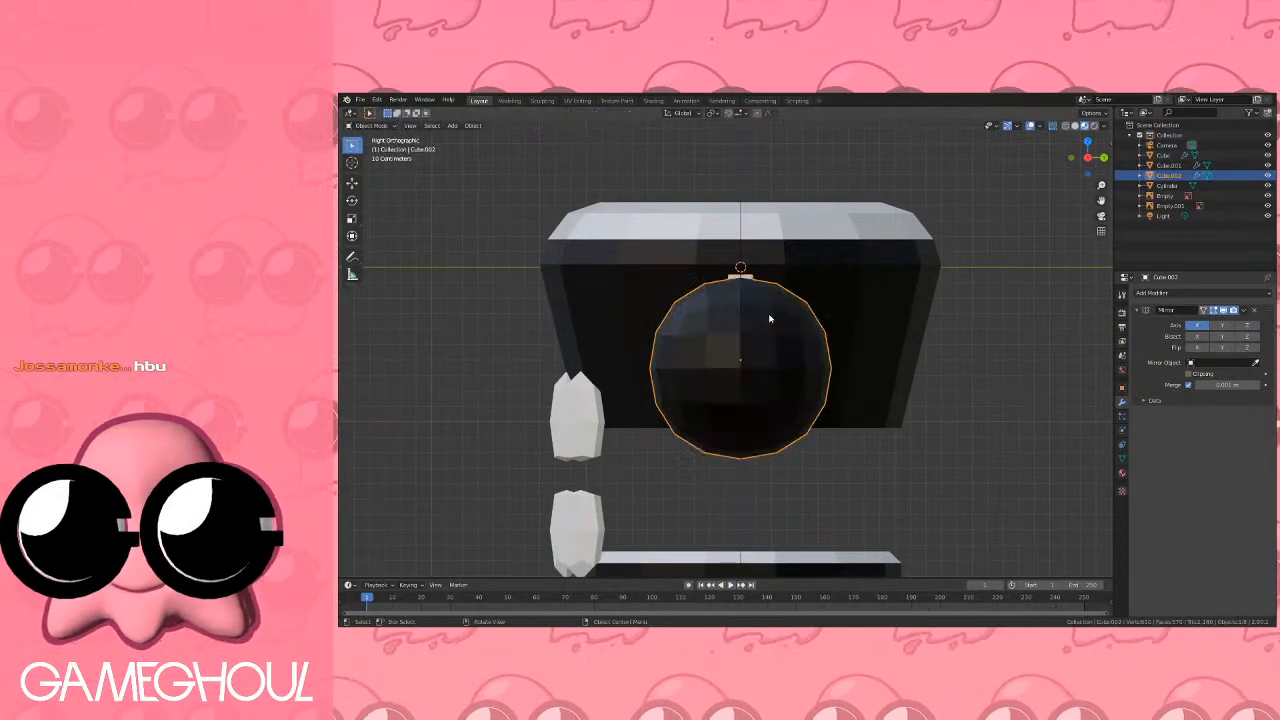
key("g")
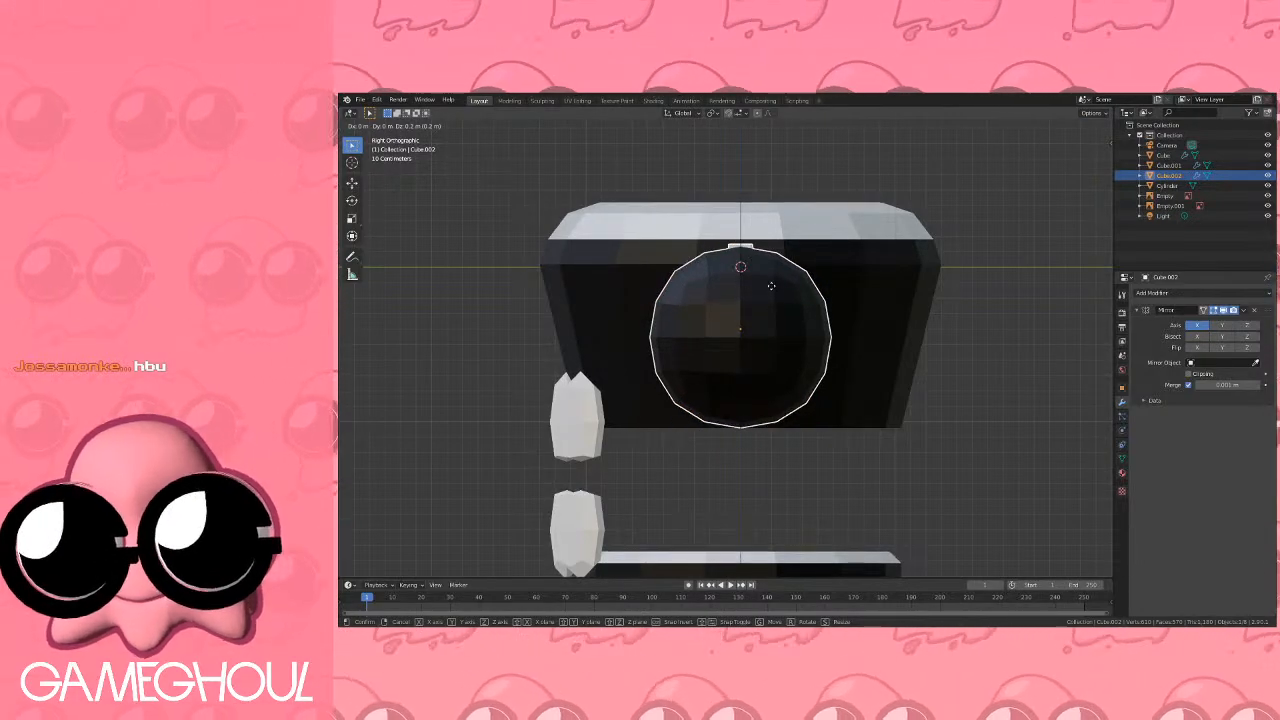
left_click(771, 287)
scroll(795, 310, "down", 5)
middle_click_drag(763, 297, 835, 313)
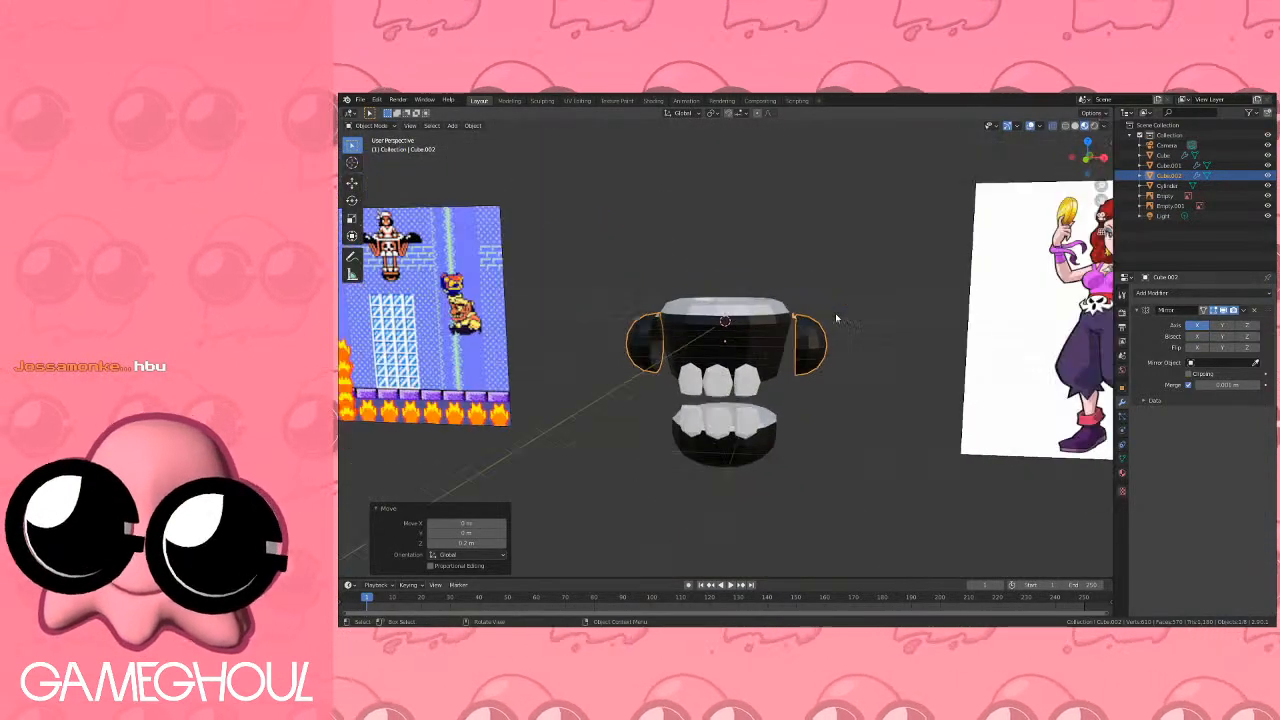
Move all of the half-sphere's geometry about 0.1 m inward along X so its bracket meets the head piece.
scroll(835, 313, "down", 1)
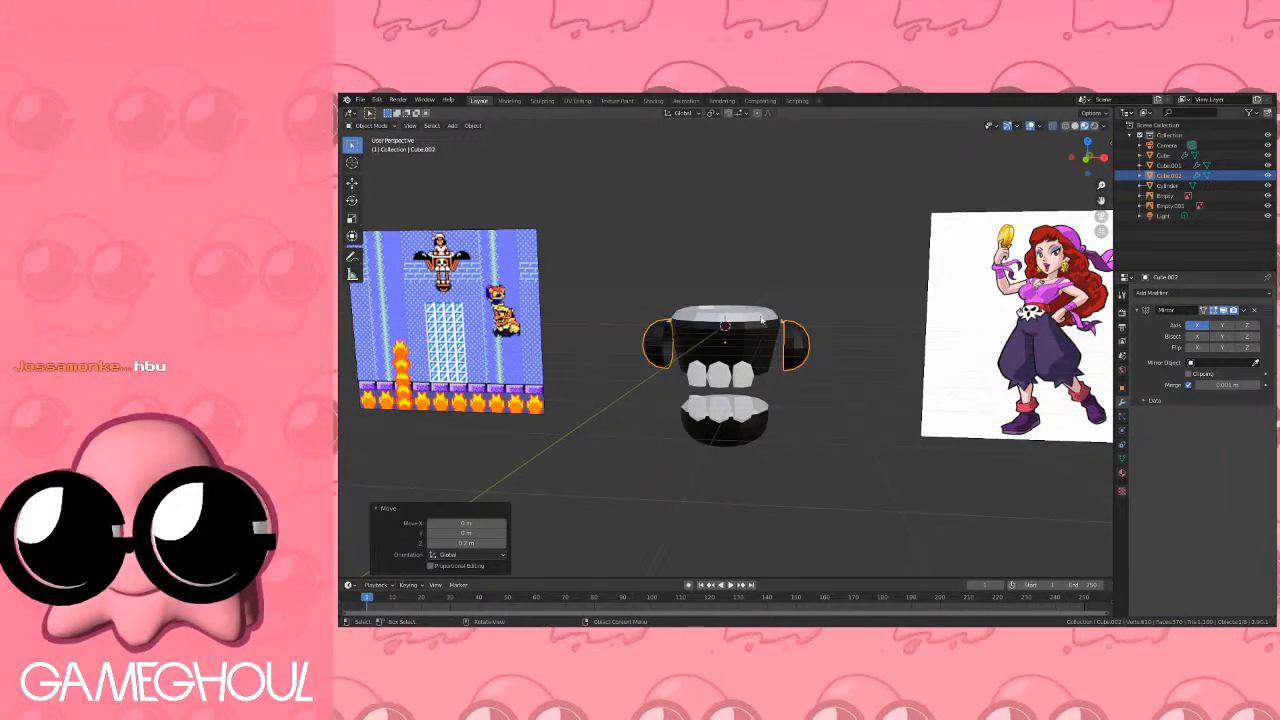
scroll(763, 320, "up", 3)
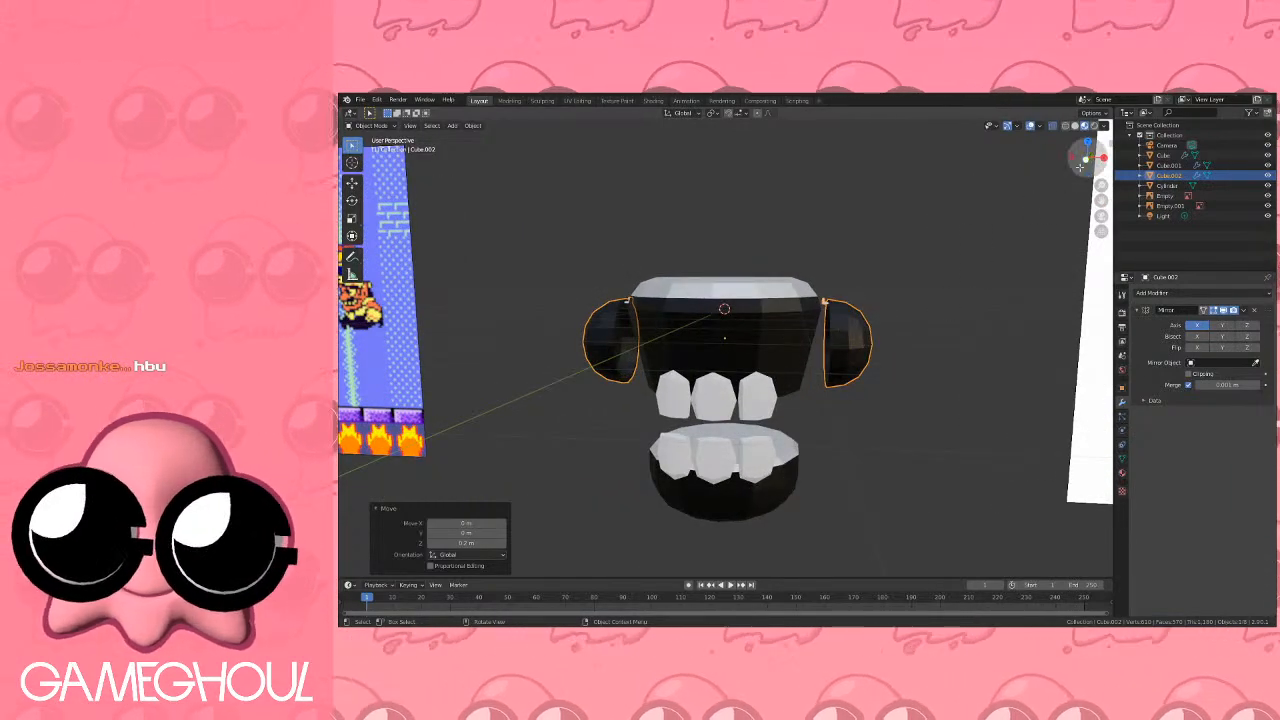
left_click(1085, 160)
middle_click_drag(435, 267, 764, 303, "shift")
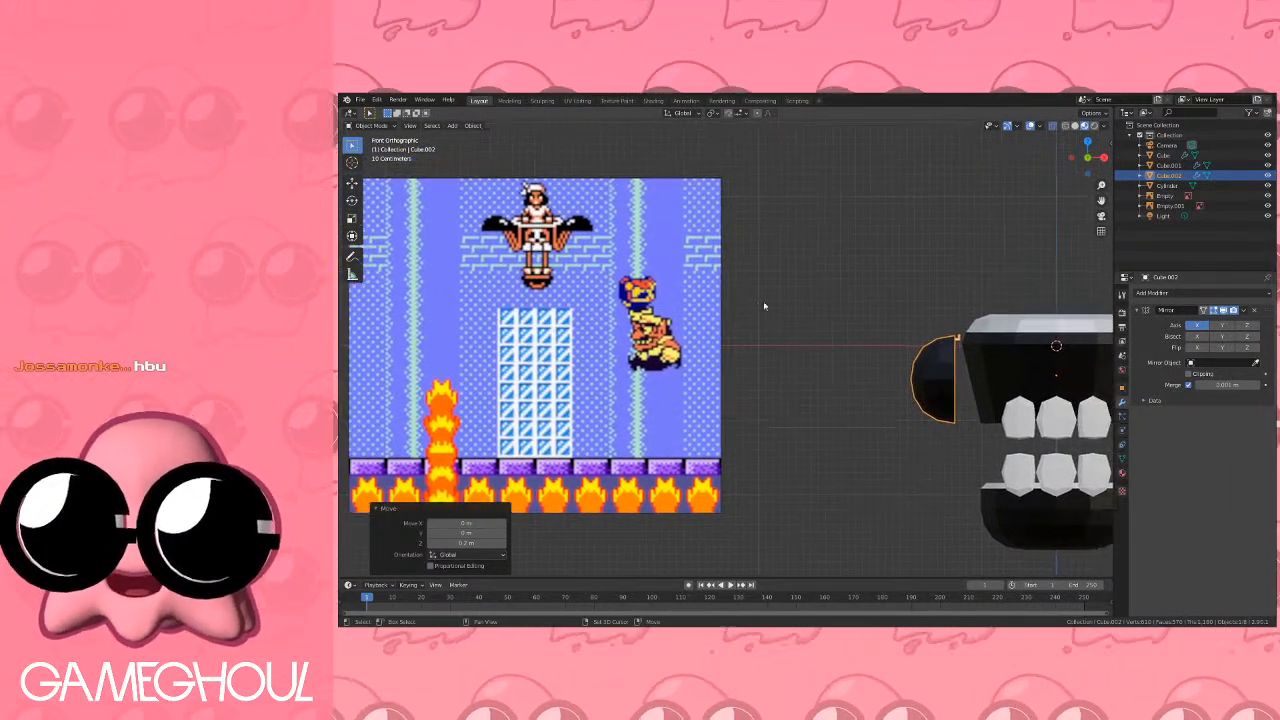
middle_click_drag(925, 363, 800, 340, "shift")
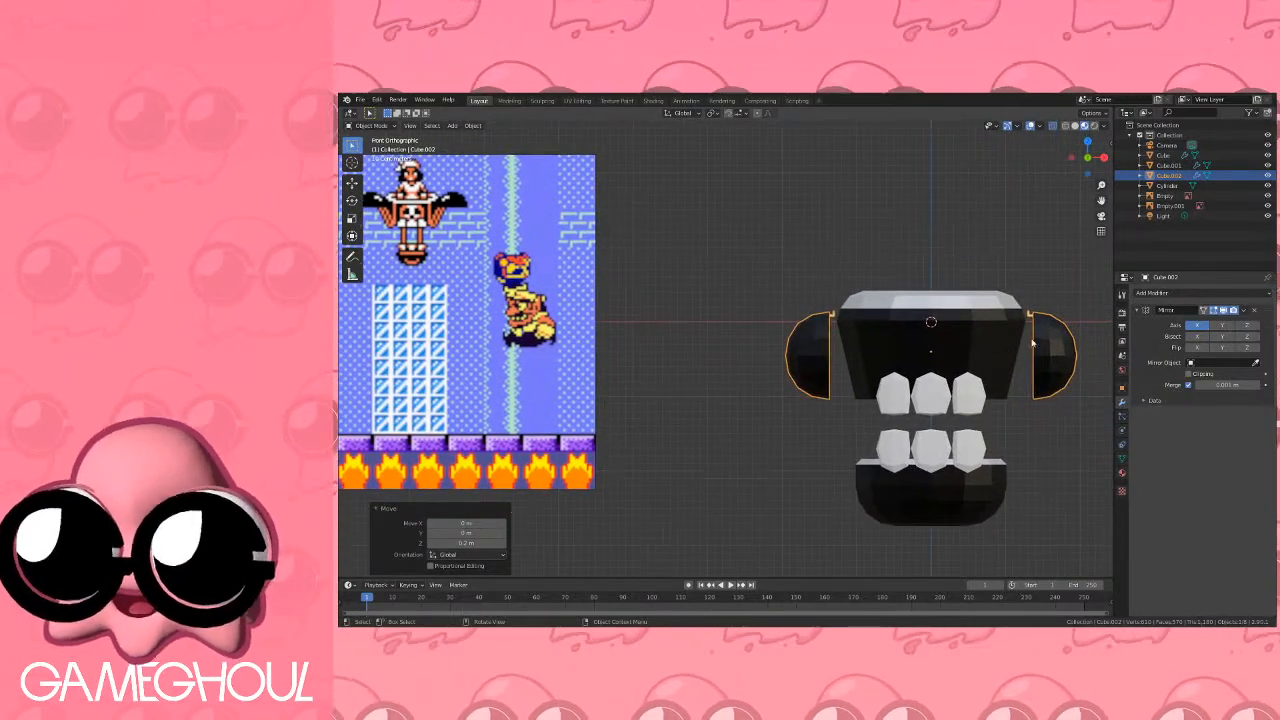
middle_click_drag(753, 296, 811, 299, "shift")
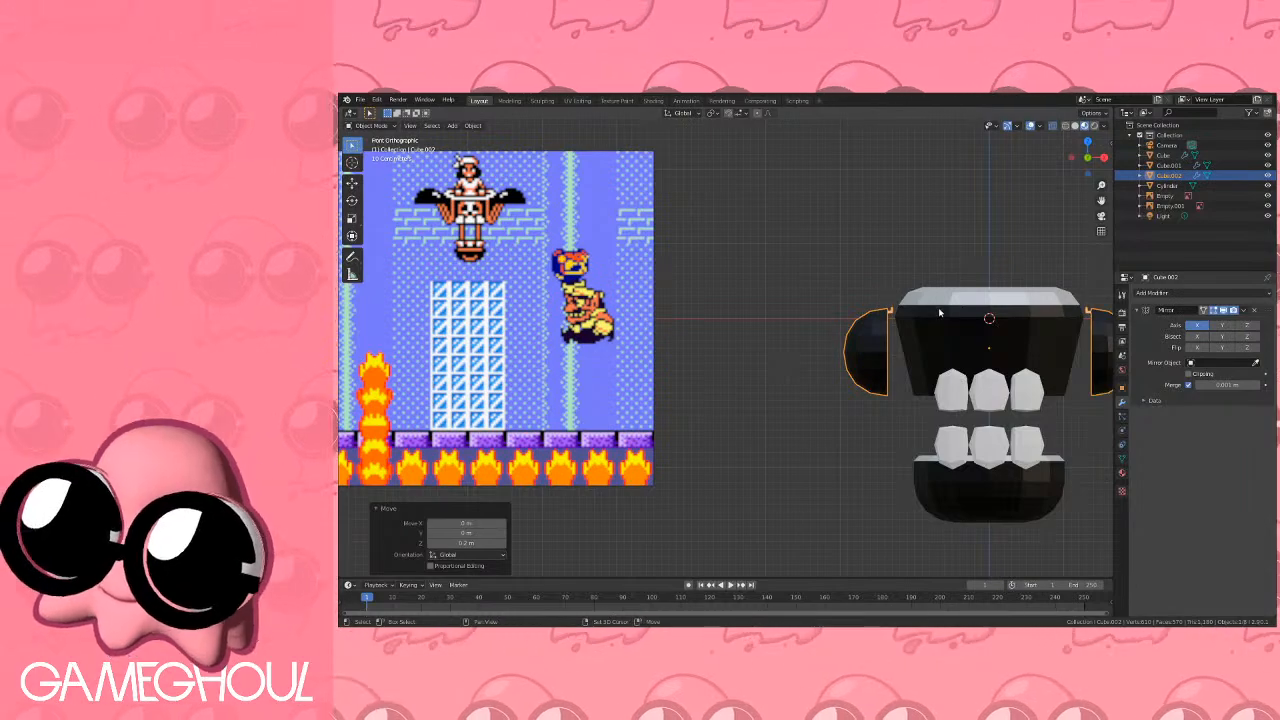
middle_click_drag(939, 313, 811, 318, "shift")
scroll(861, 318, "up", 3)
middle_click_drag(897, 327, 837, 335, "shift")
scroll(838, 335, "up", 1)
key("Tab")
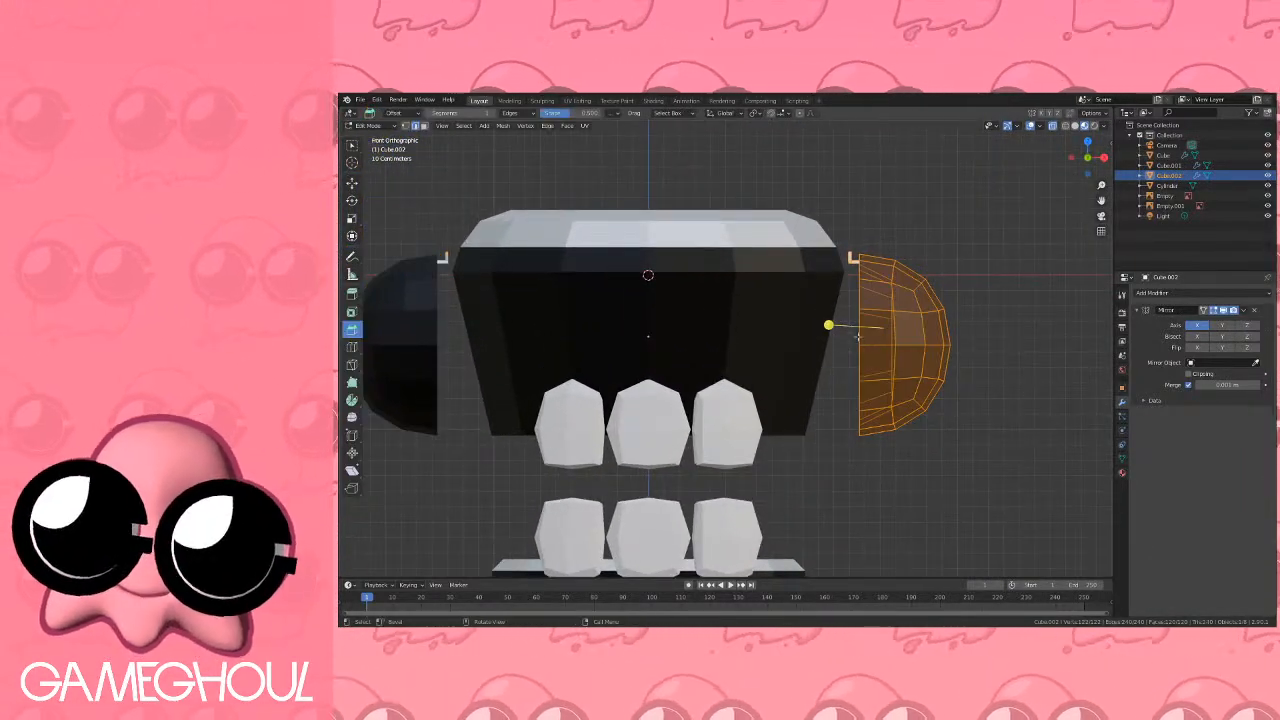
key("g")
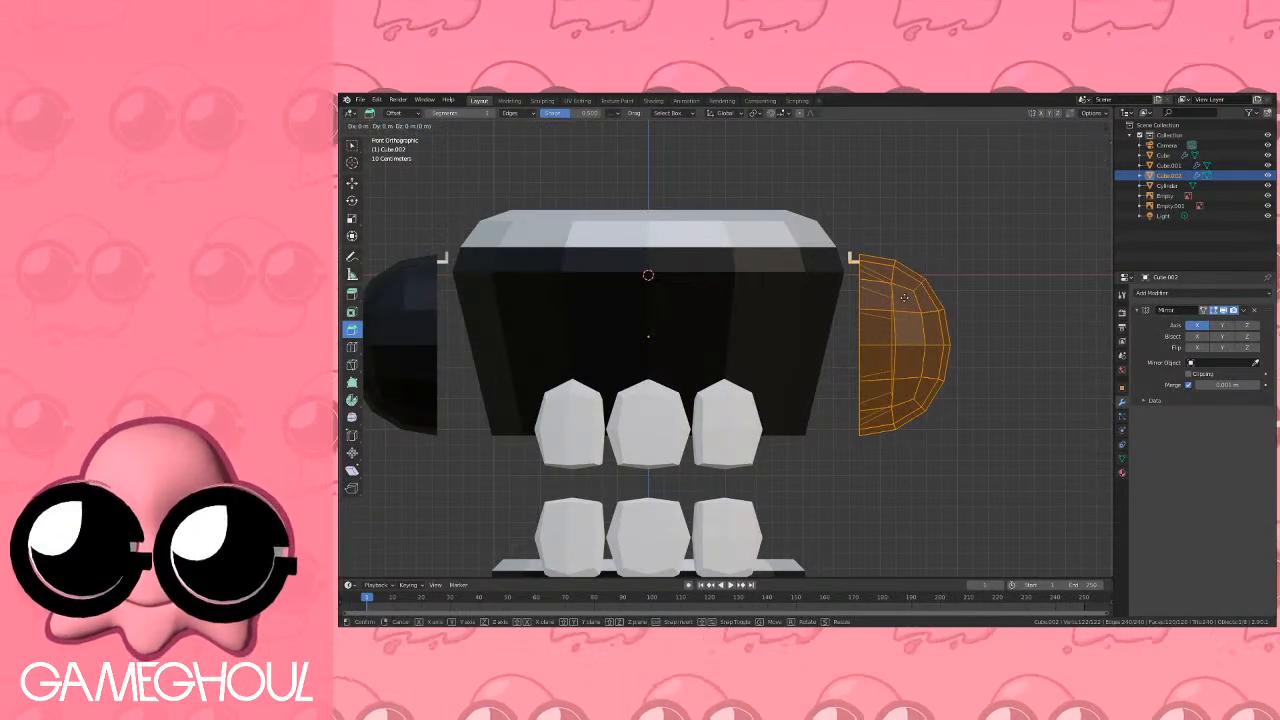
key("x")
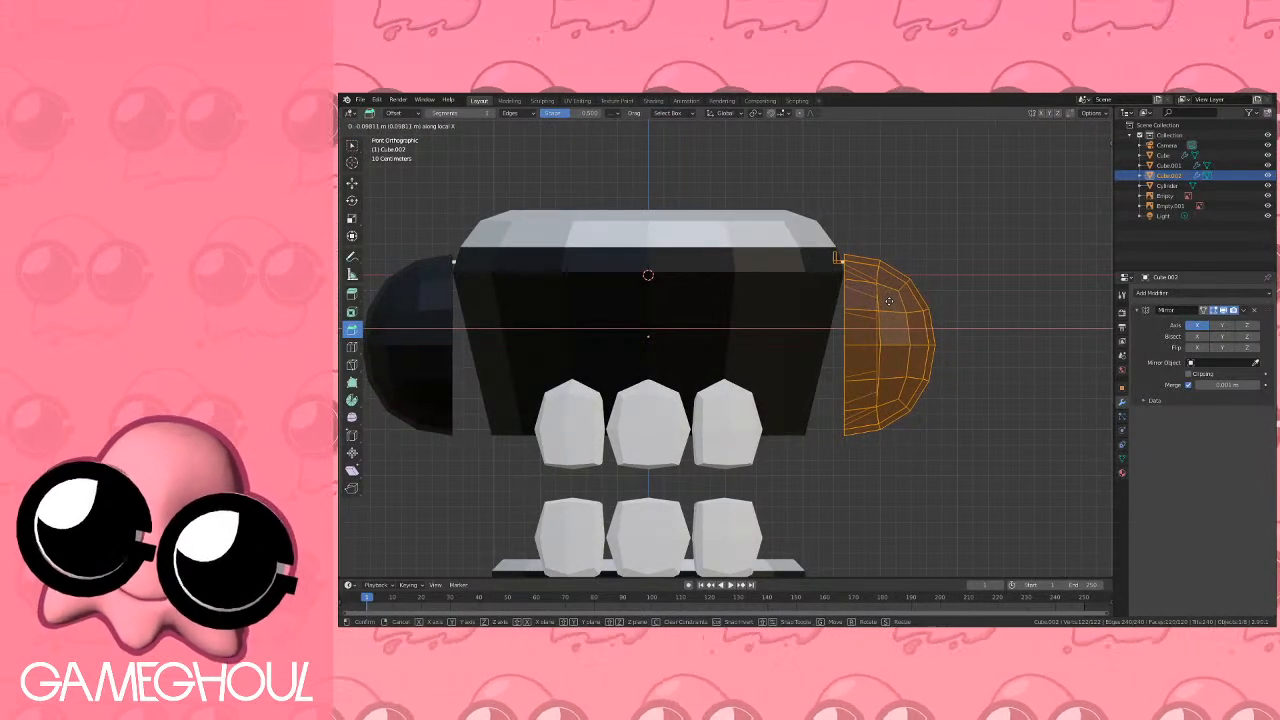
left_click(889, 301)
Rotate the half-sphere's geometry so its lower end tilts outward, and raise the mirrored pair 0.1 m along Z.
key("r")
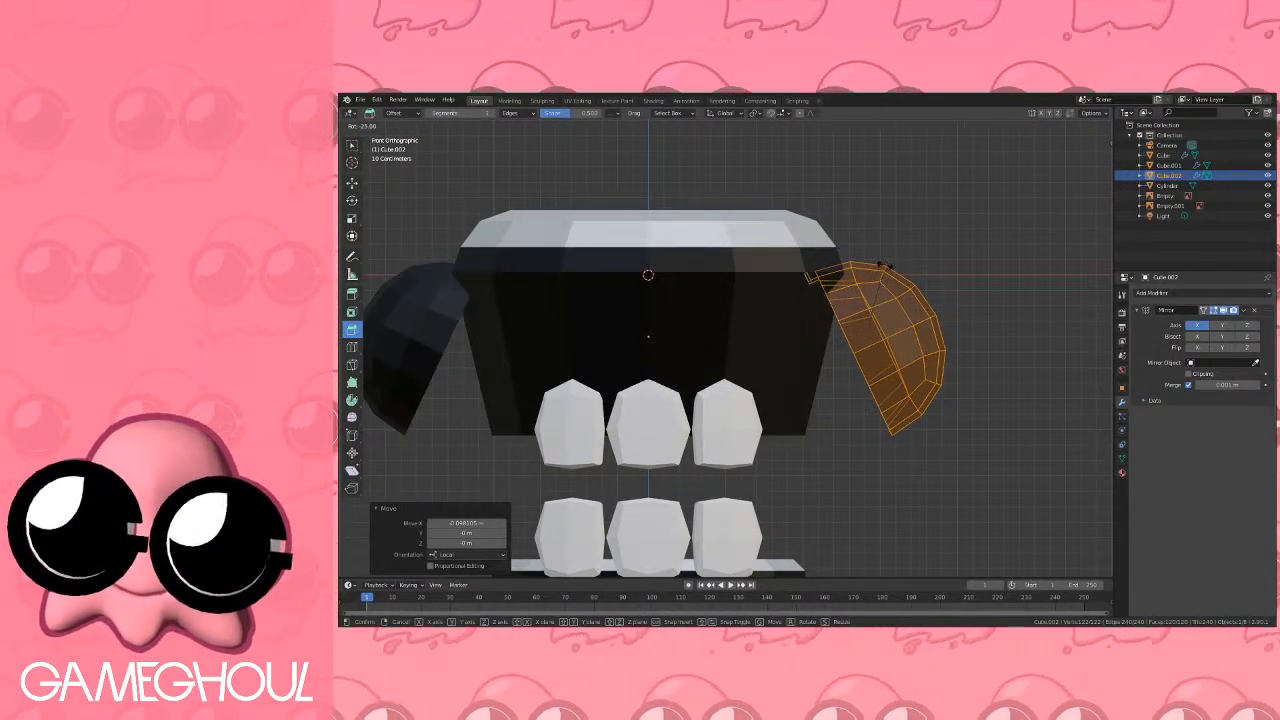
left_click(885, 266)
key("Tab")
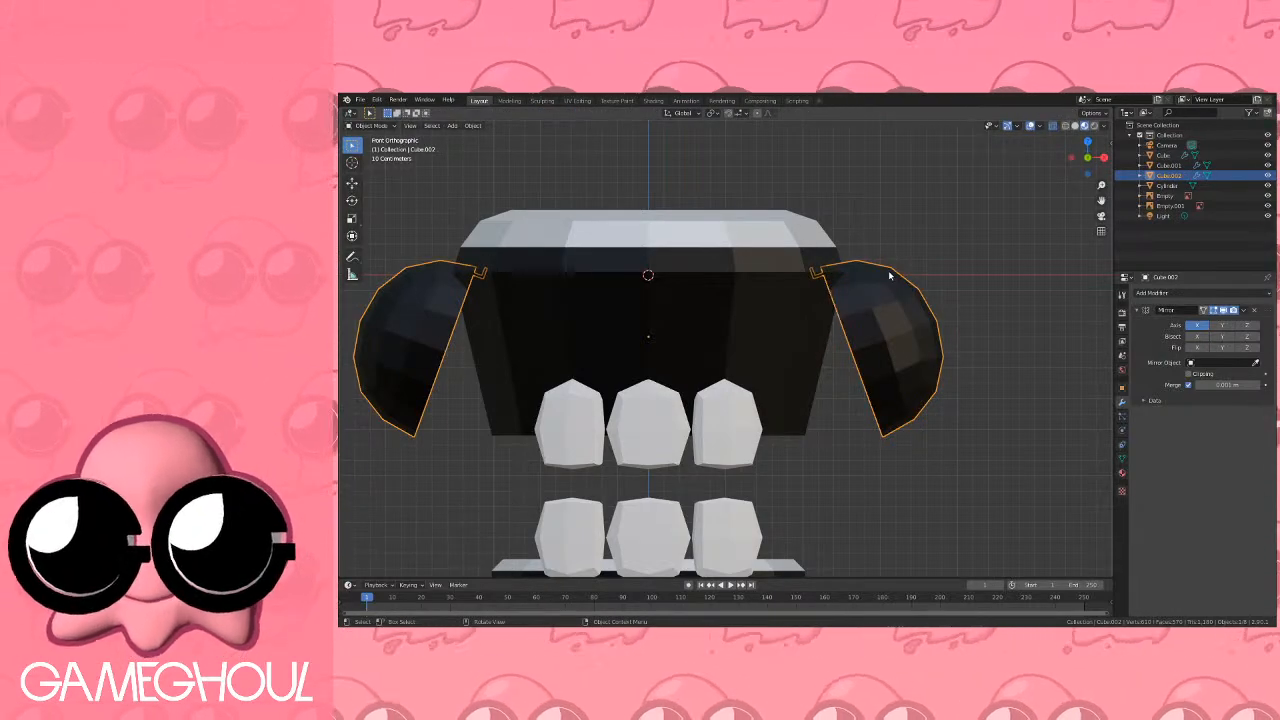
key("g")
left_click(887, 262)
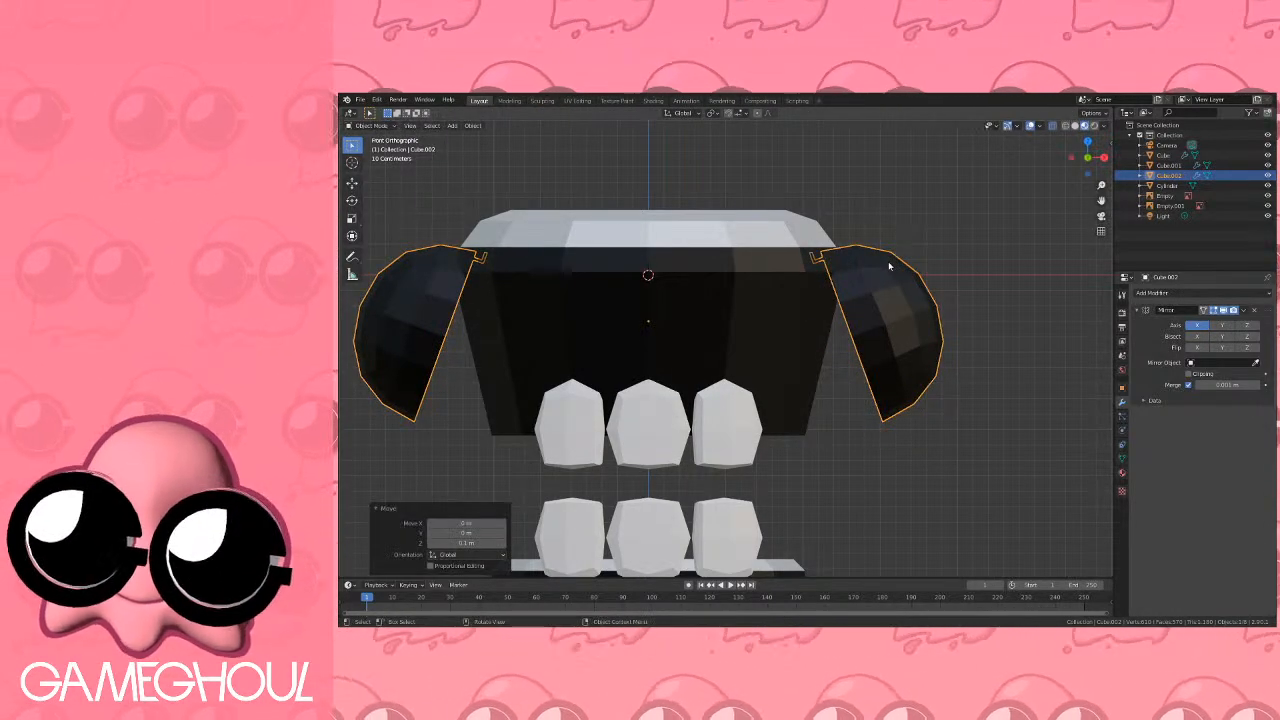
Move the tilted half-sphere's geometry about 0.13 m outward along X so only its bracket touches the head piece.
key("Tab")
key("g")
key("x")
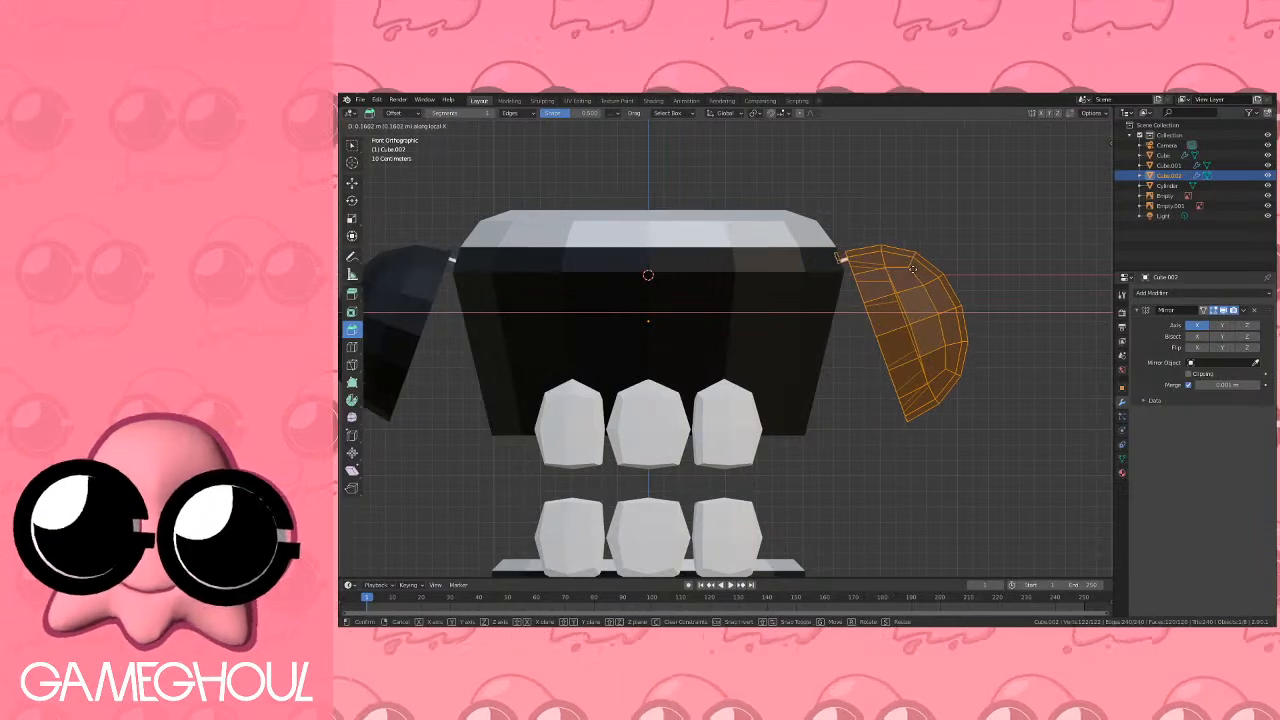
left_click(906, 270)
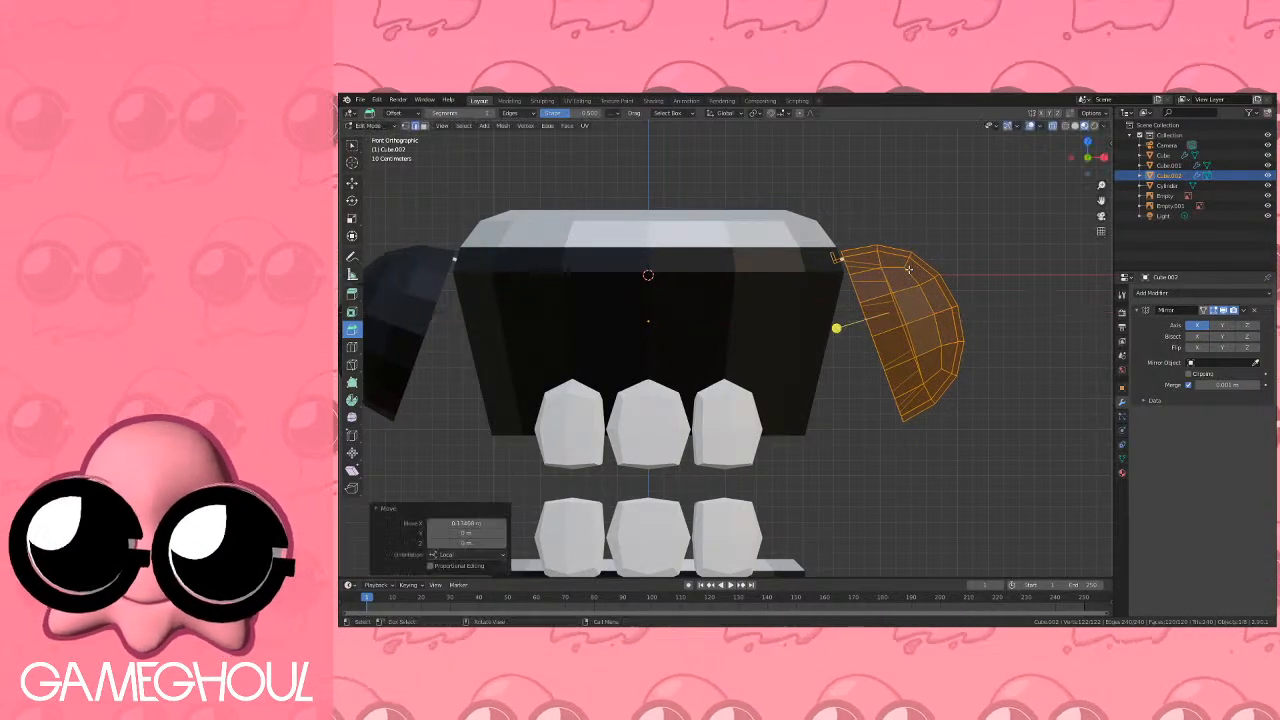
key("Tab")
Add a 10-vertex cylinder with a 1 m radius and 2 m depth at the world origin.
scroll(842, 274, "down", 5)
left_click(842, 274)
middle_click_drag(842, 274, 826, 316)
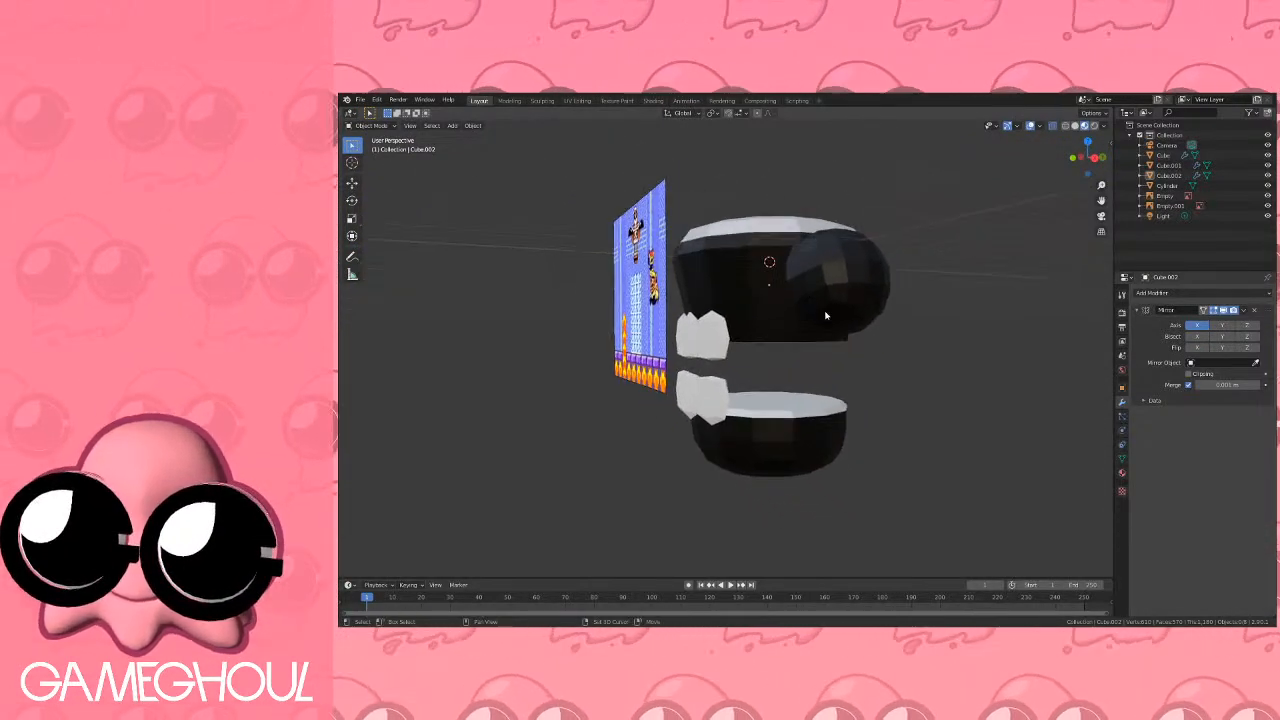
left_click(1087, 141)
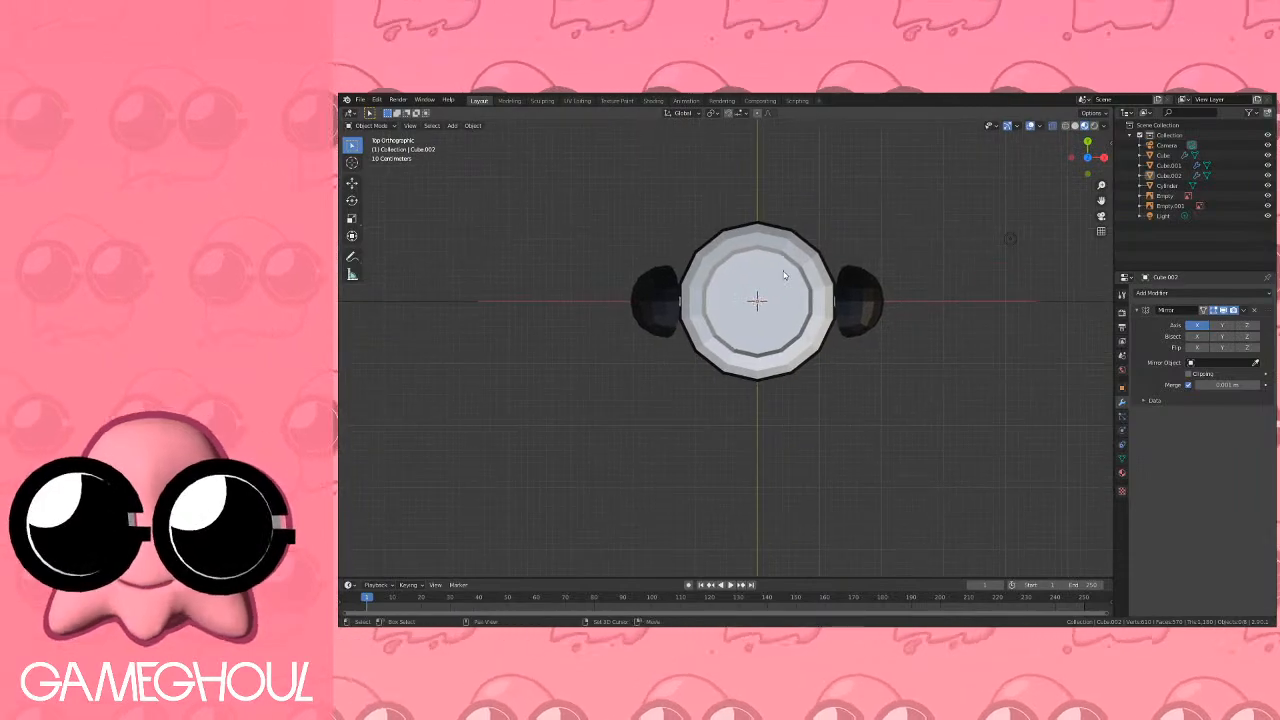
key("shift+a")
mouse_move(787, 272)
left_click(826, 321)
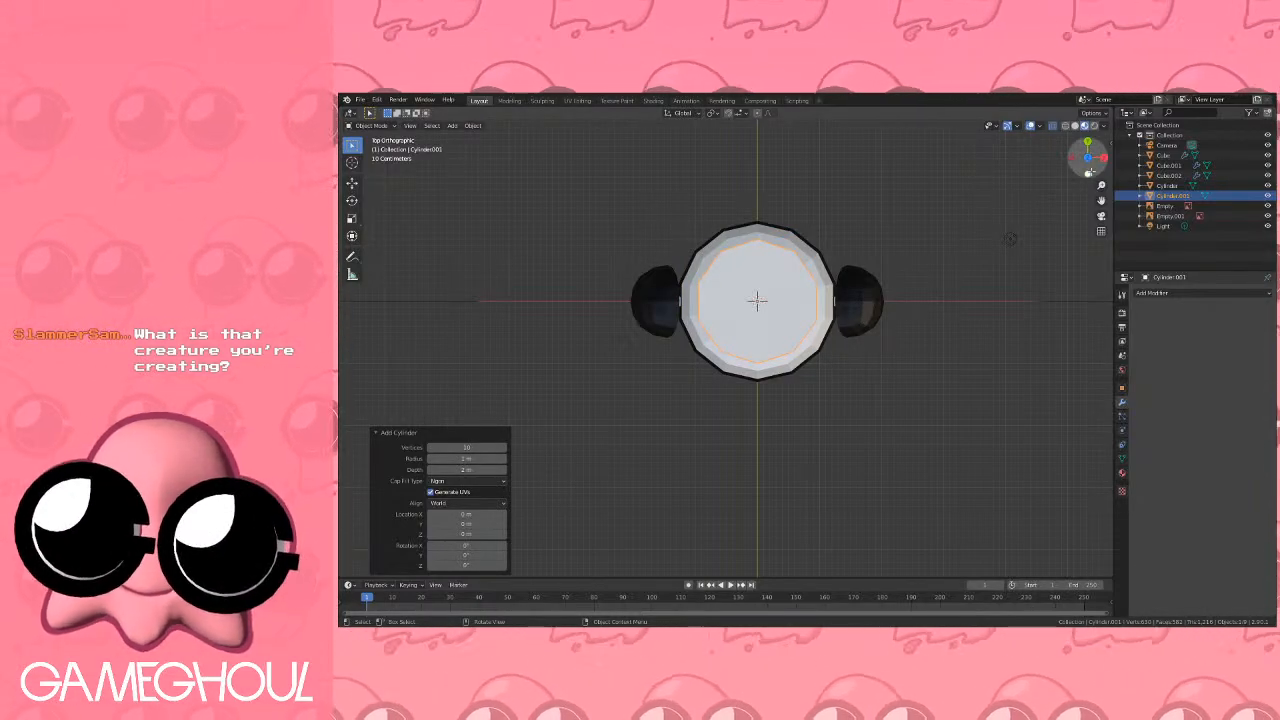
Scale the cylinder's geometry uniformly to 0.1 and stretch it along Z into a thin vertical post.
key("KP_1")
key("Tab")
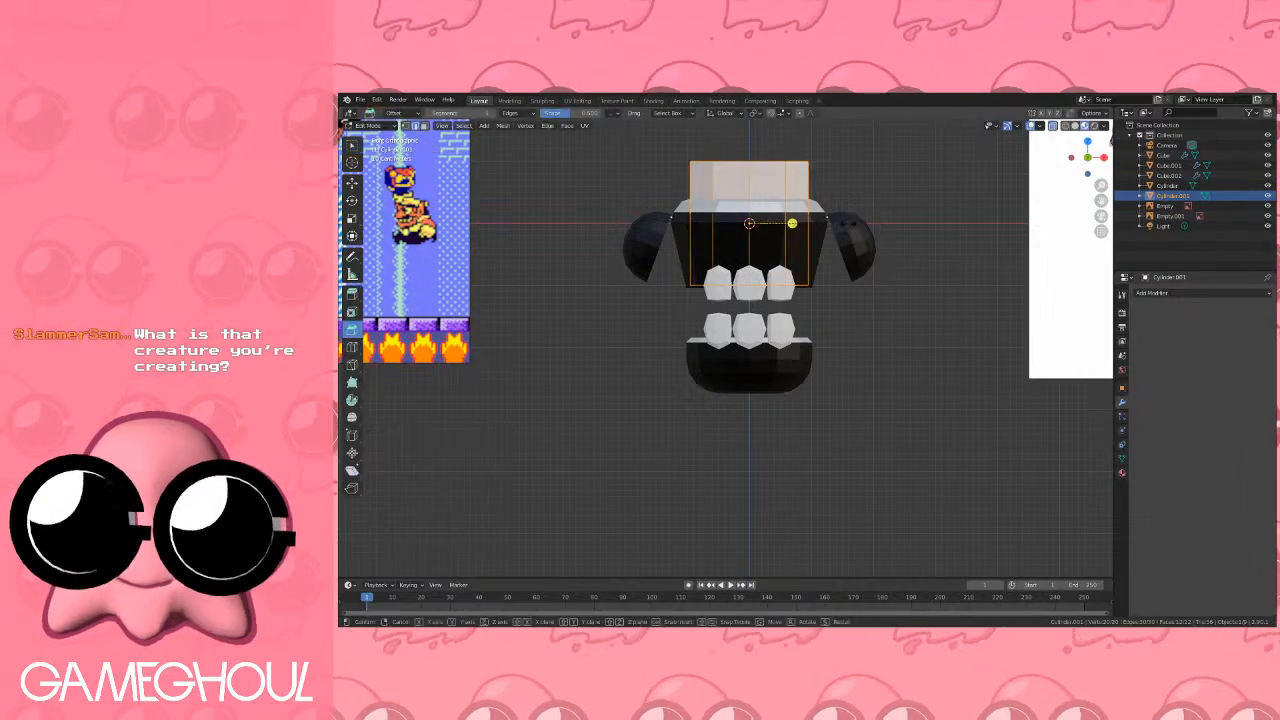
key("s")
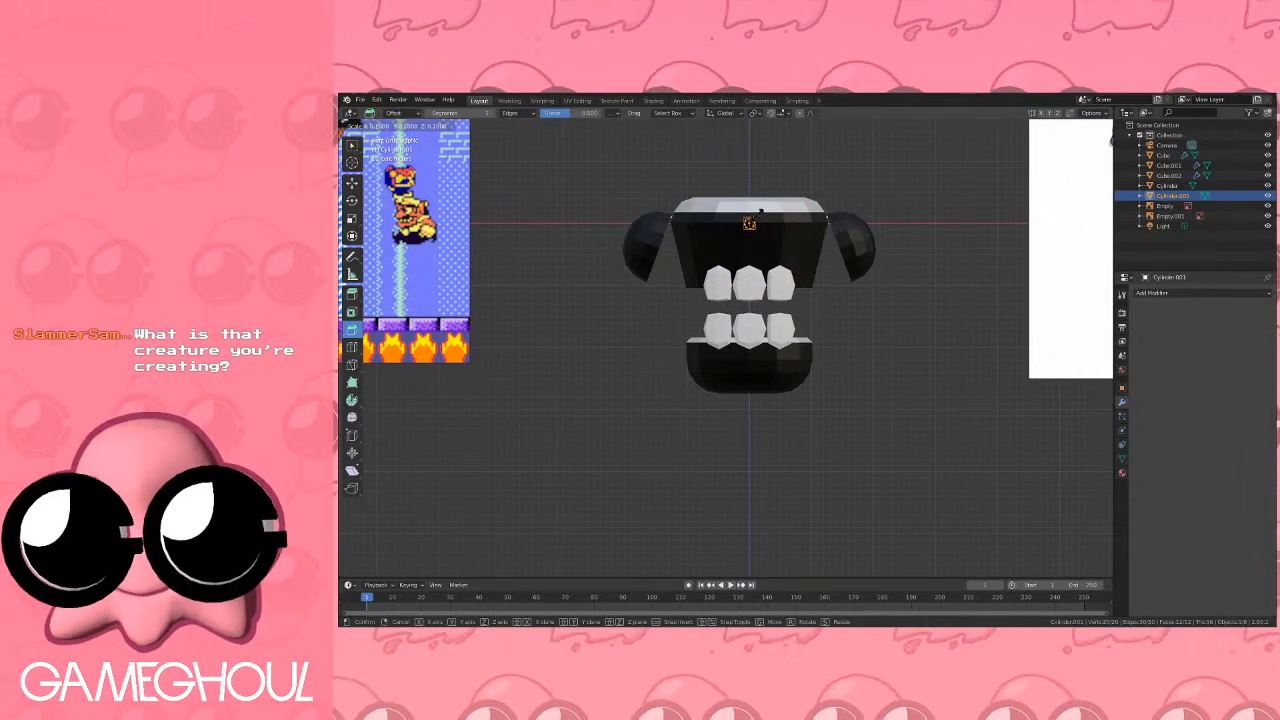
key("Return")
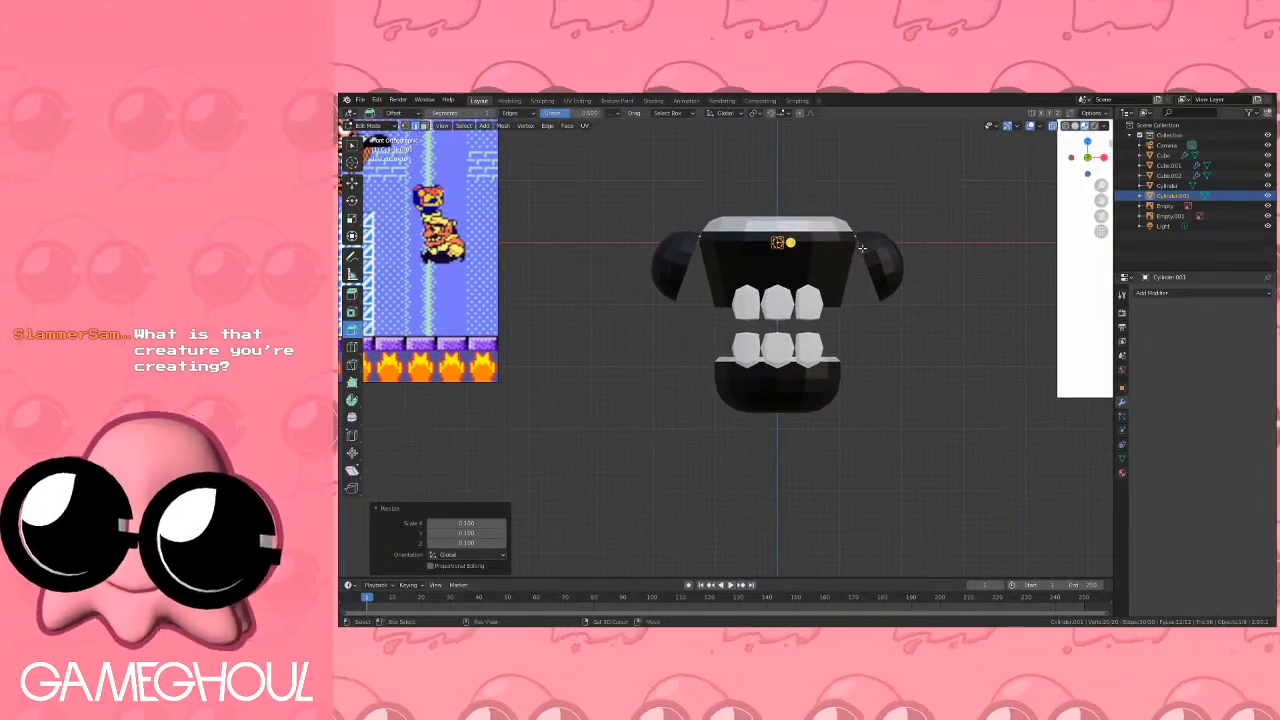
middle_click_drag(862, 248, 797, 253, "shift")
key("s")
key("z")
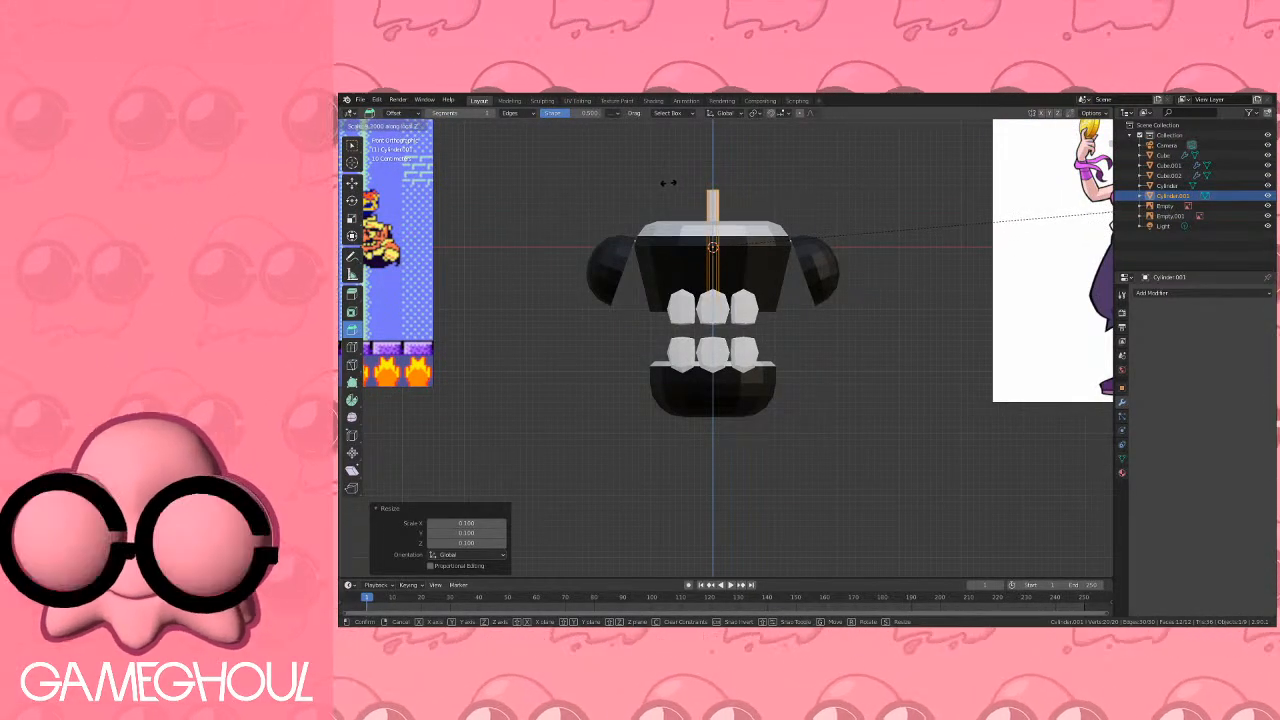
key("Return")
key("Tab")
Lower the post 1.4 m along Z so it spans the gap between the head piece and the jaw.
scroll(761, 240, "up", 2)
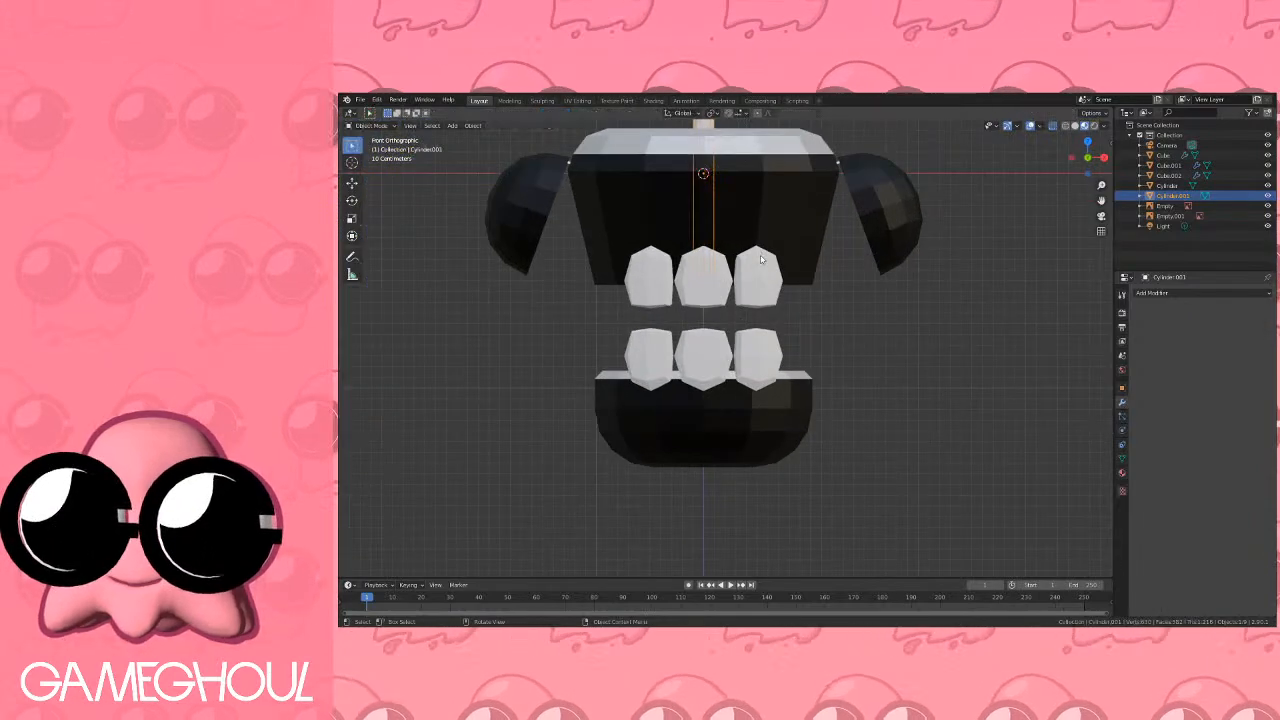
key("g")
key("z")
left_click(761, 405)
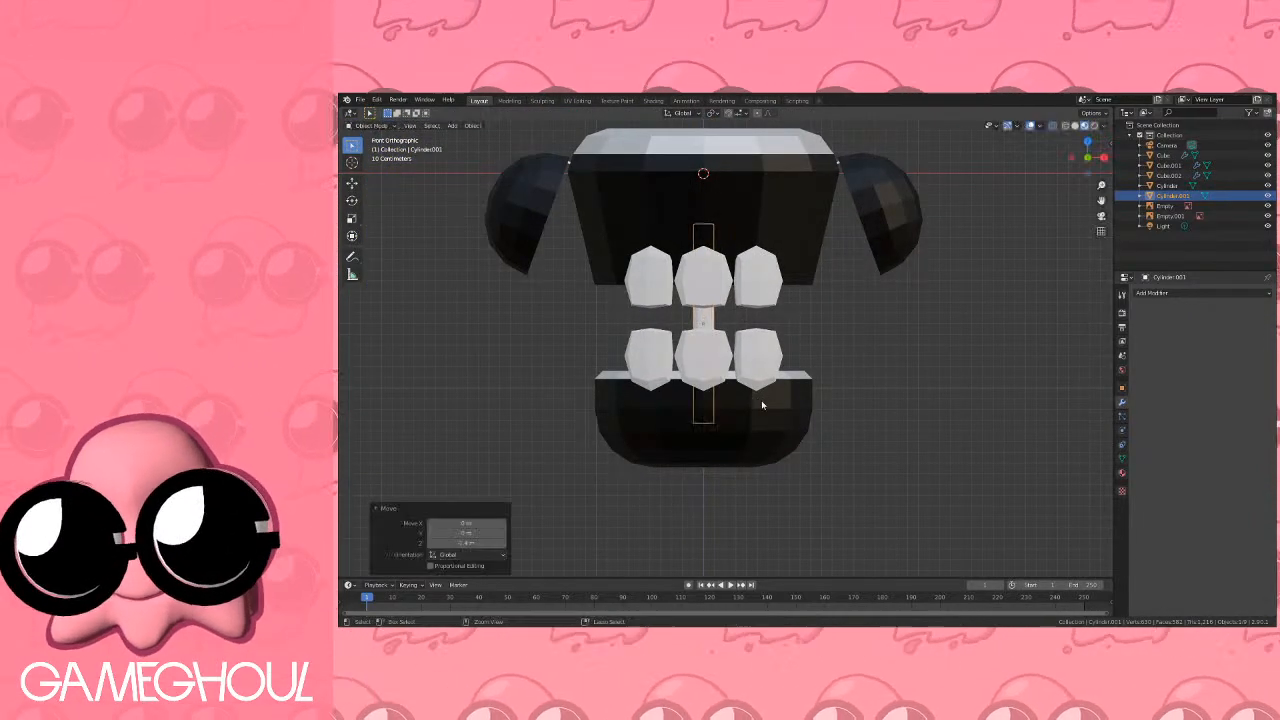
Offset all of the post's geometry 0.5 m along X in Edit Mode, behind the outer teeth.
key("Tab")
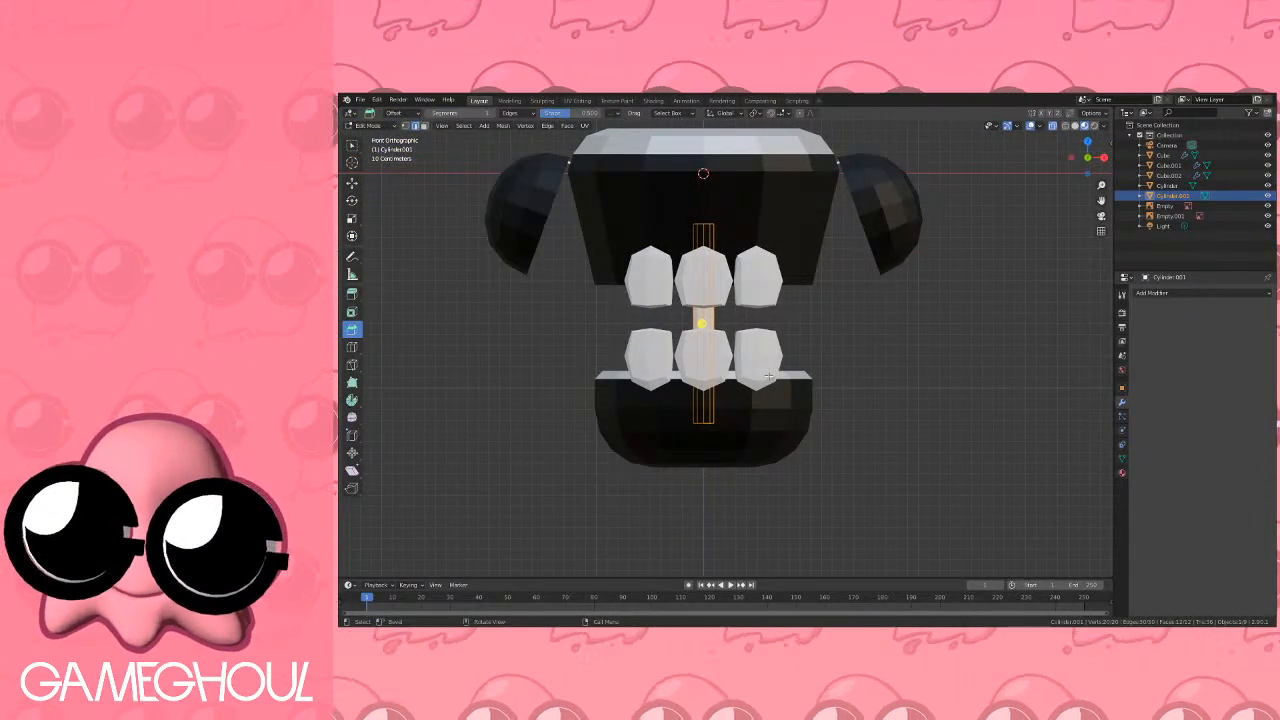
key("alt+a")
key("a")
key("g")
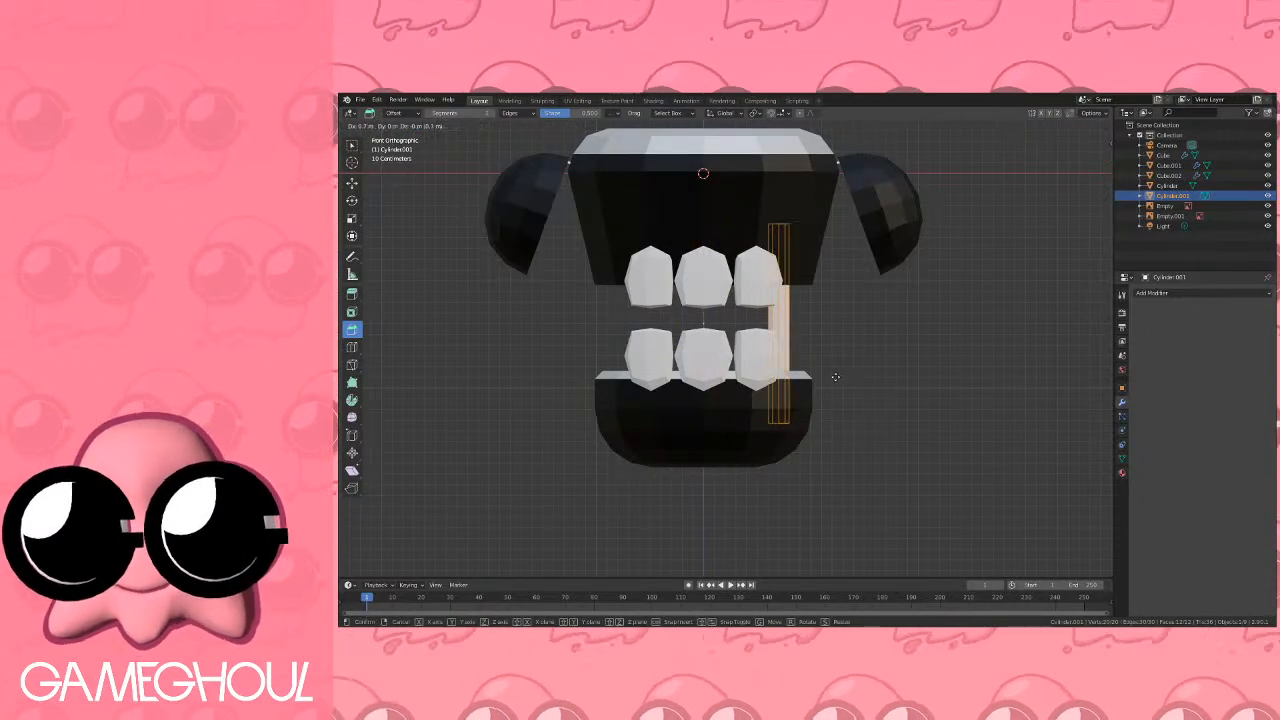
left_click(835, 376)
scroll(860, 377, "down", 4)
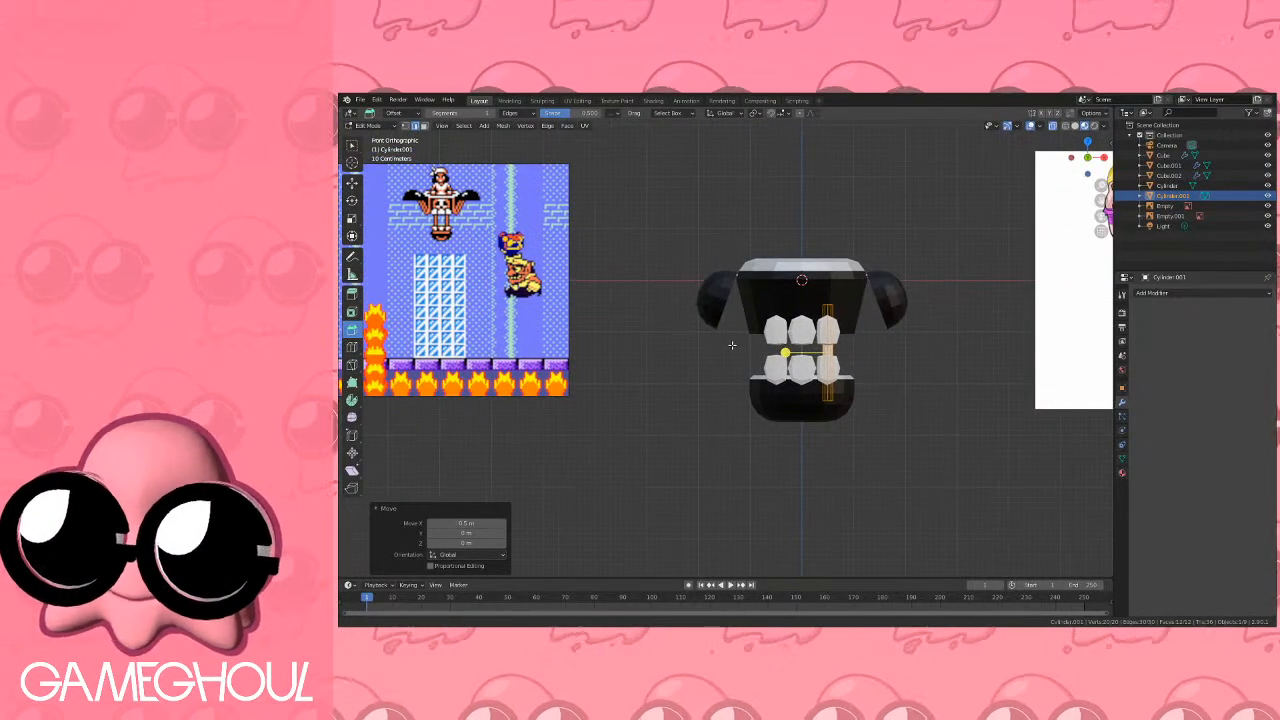
middle_click_drag(732, 345, 662, 326, "shift")
scroll(863, 329, "up", 3)
Add a Mirror modifier on the X axis to duplicate the post on the other side of the mouth.
key("Tab")
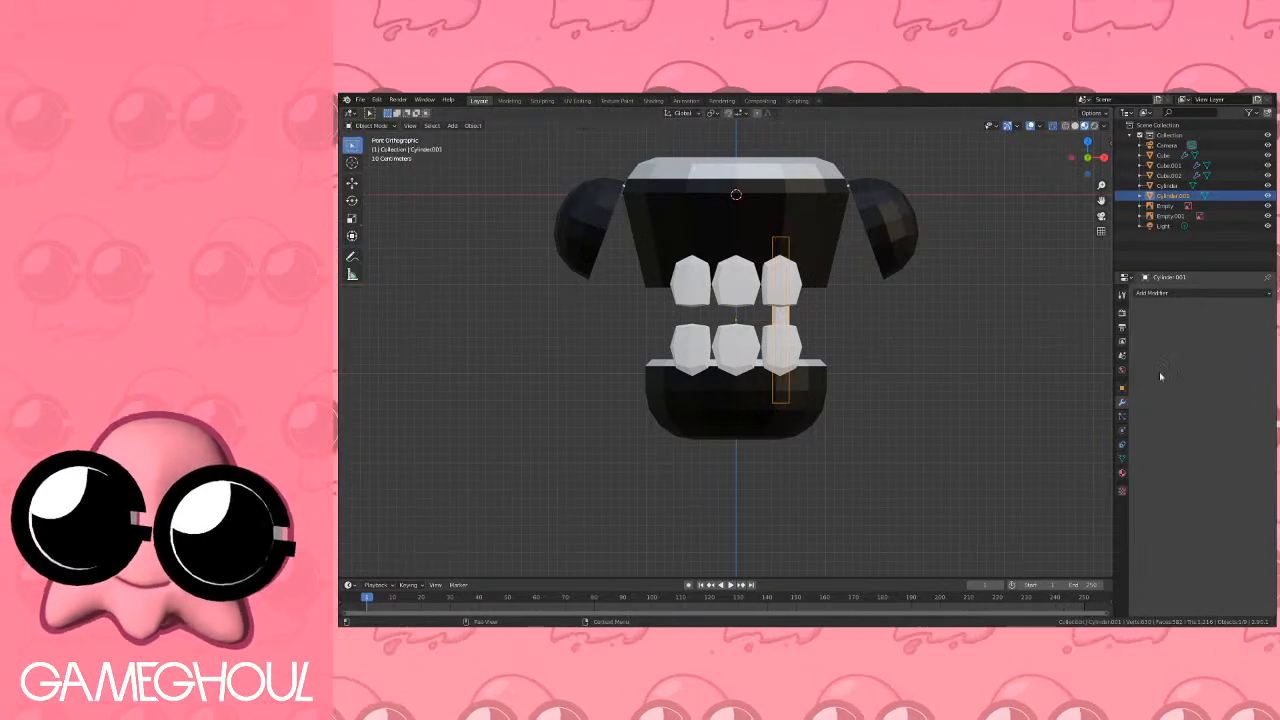
left_click(1174, 292)
left_click(1080, 393)
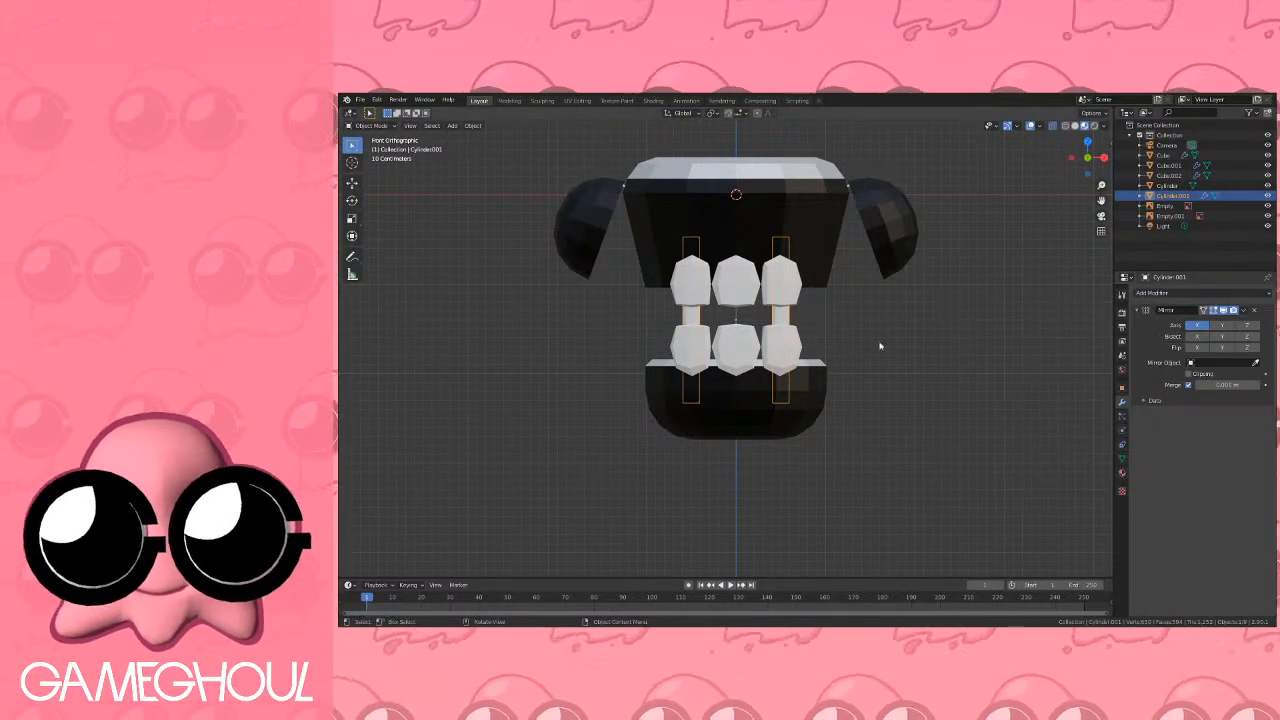
Apply Shade Smooth to the mirrored half-spheres beside the head piece.
left_click(472, 125)
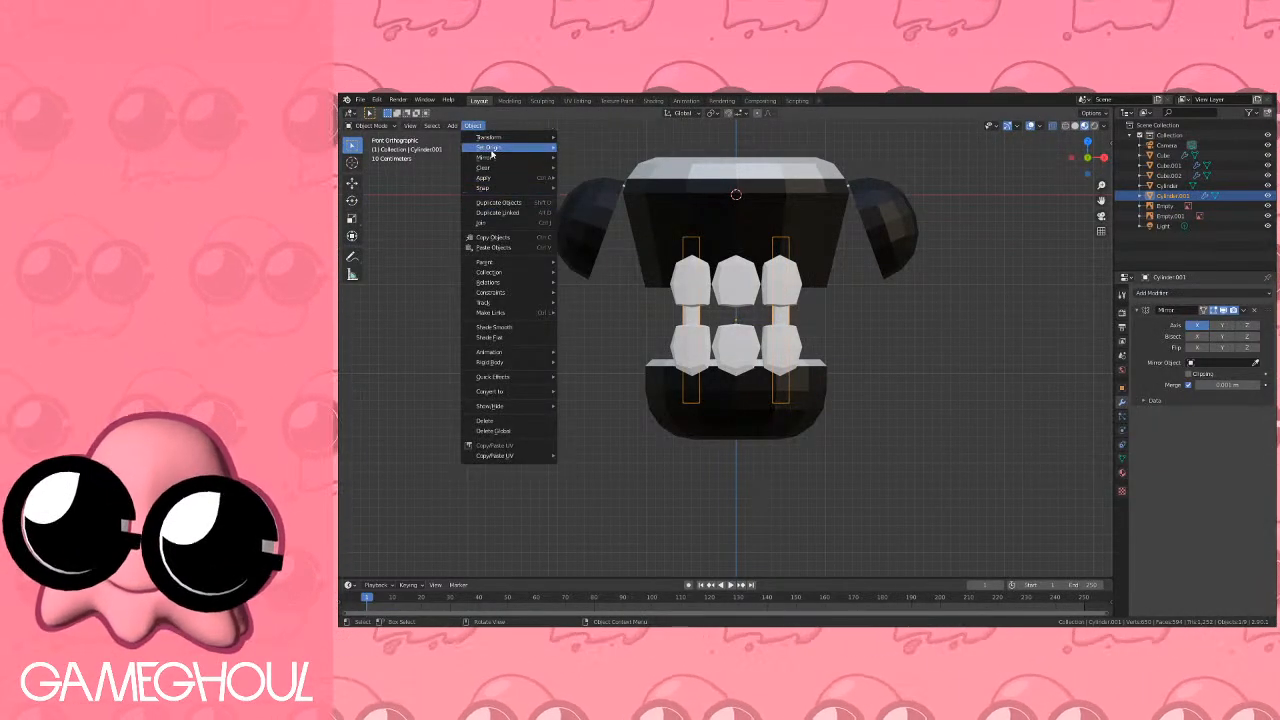
mouse_move(518, 308)
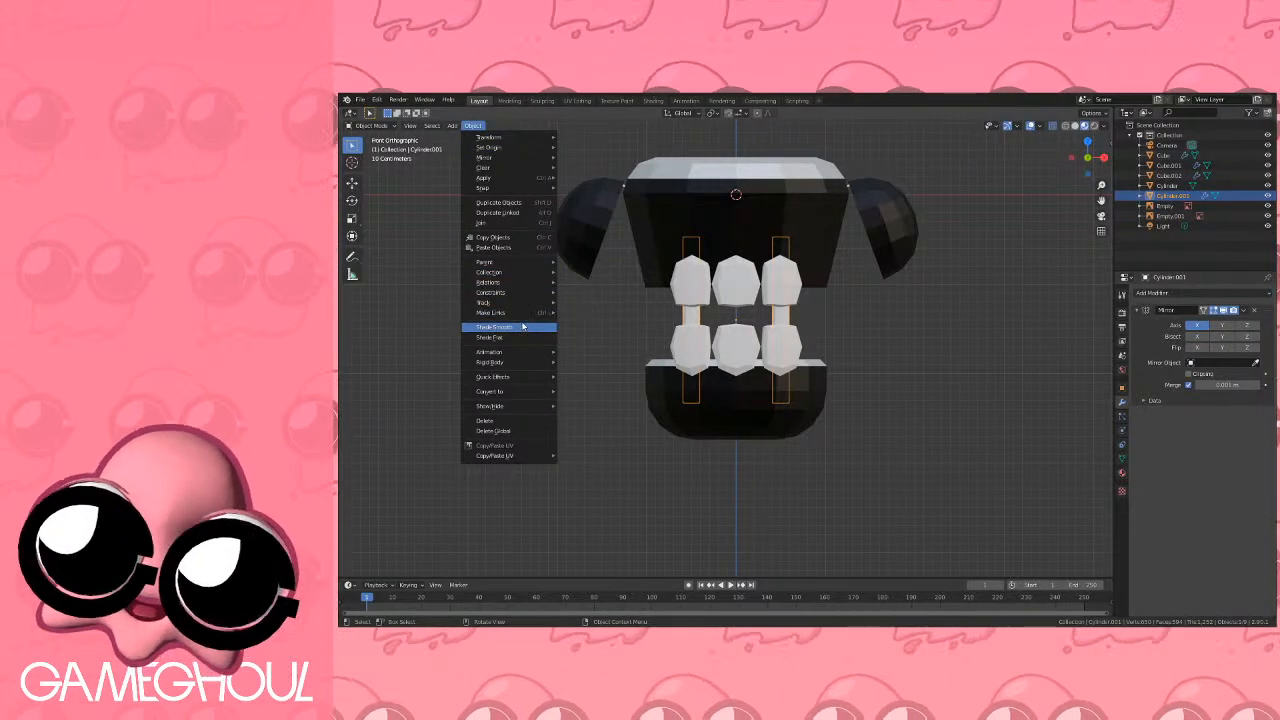
left_click(893, 246)
left_click(472, 125)
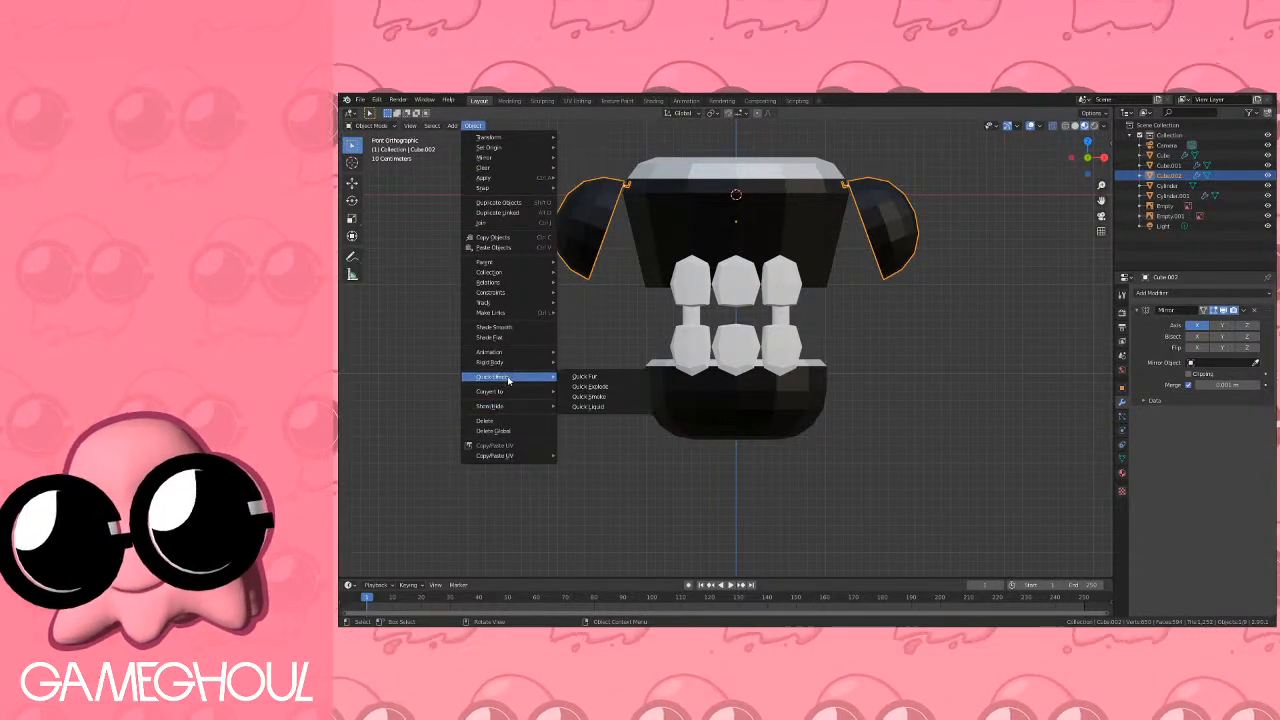
left_click(514, 328)
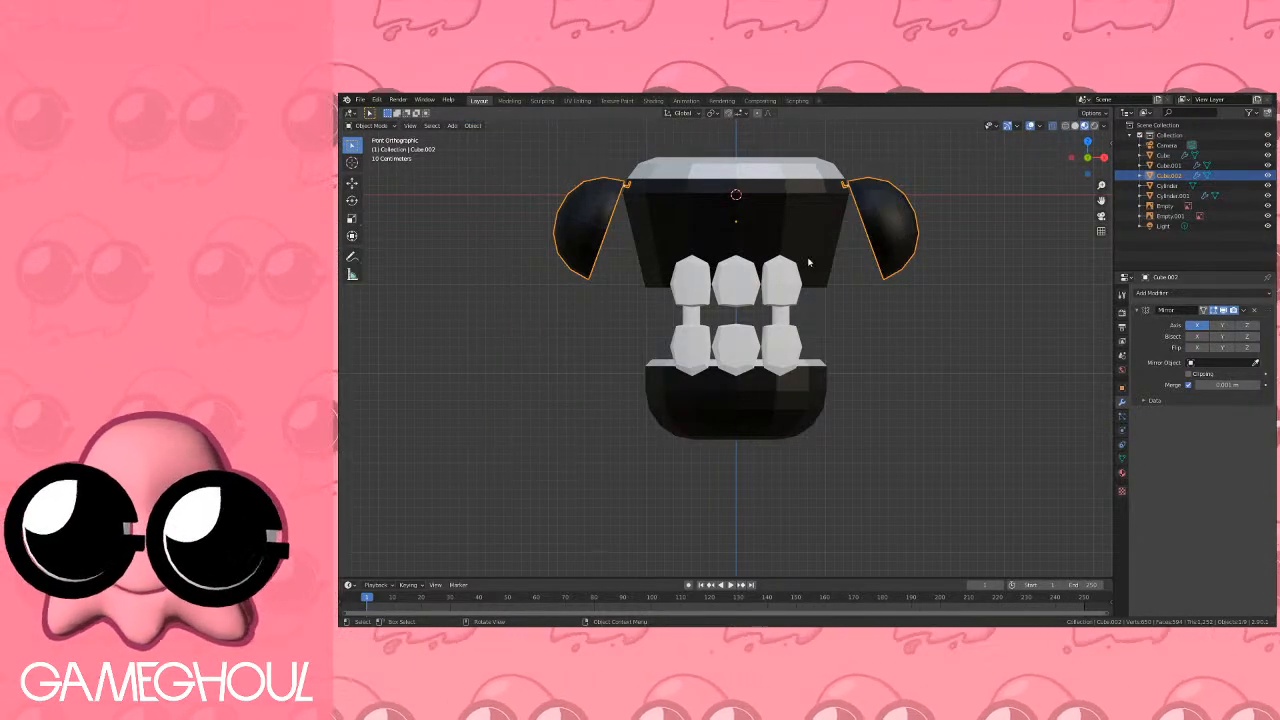
Apply Shade Smooth to the object that forms the black head piece and jaw.
middle_click_drag(809, 266, 860, 268)
left_click(690, 230)
left_click(472, 125)
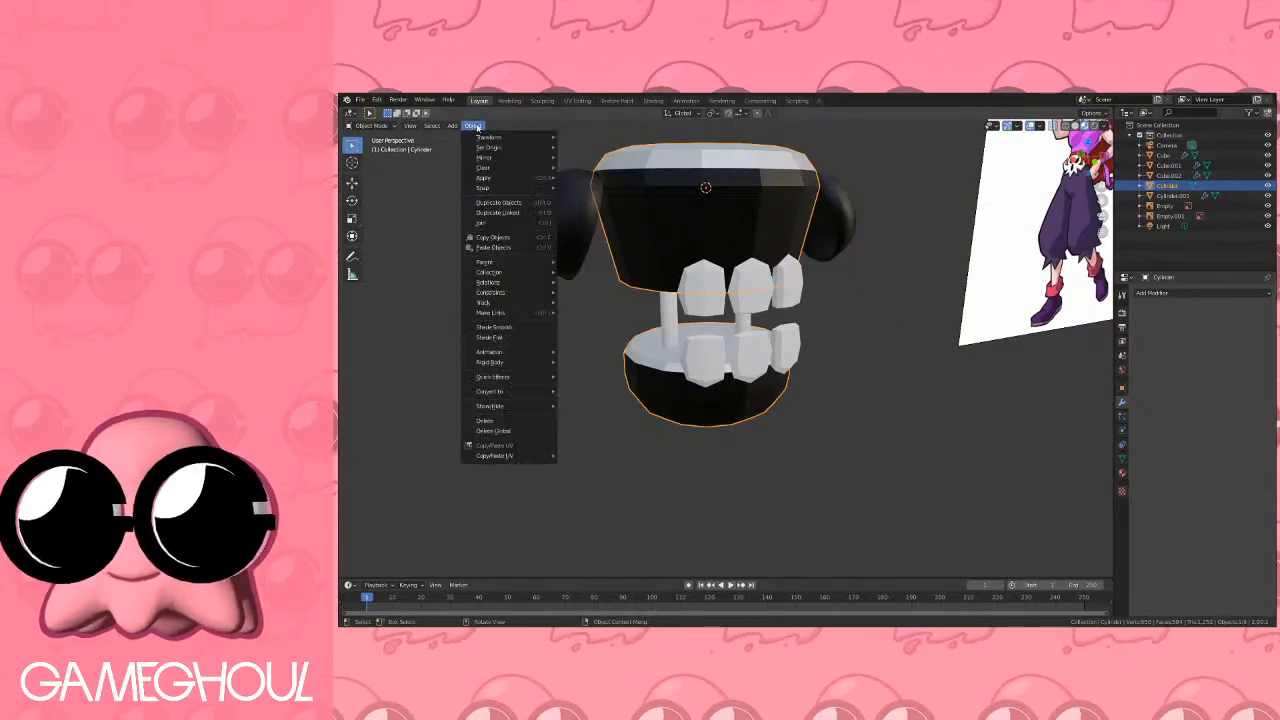
left_click(520, 327)
middle_click_drag(745, 308, 704, 315)
scroll(653, 291, "down", 2)
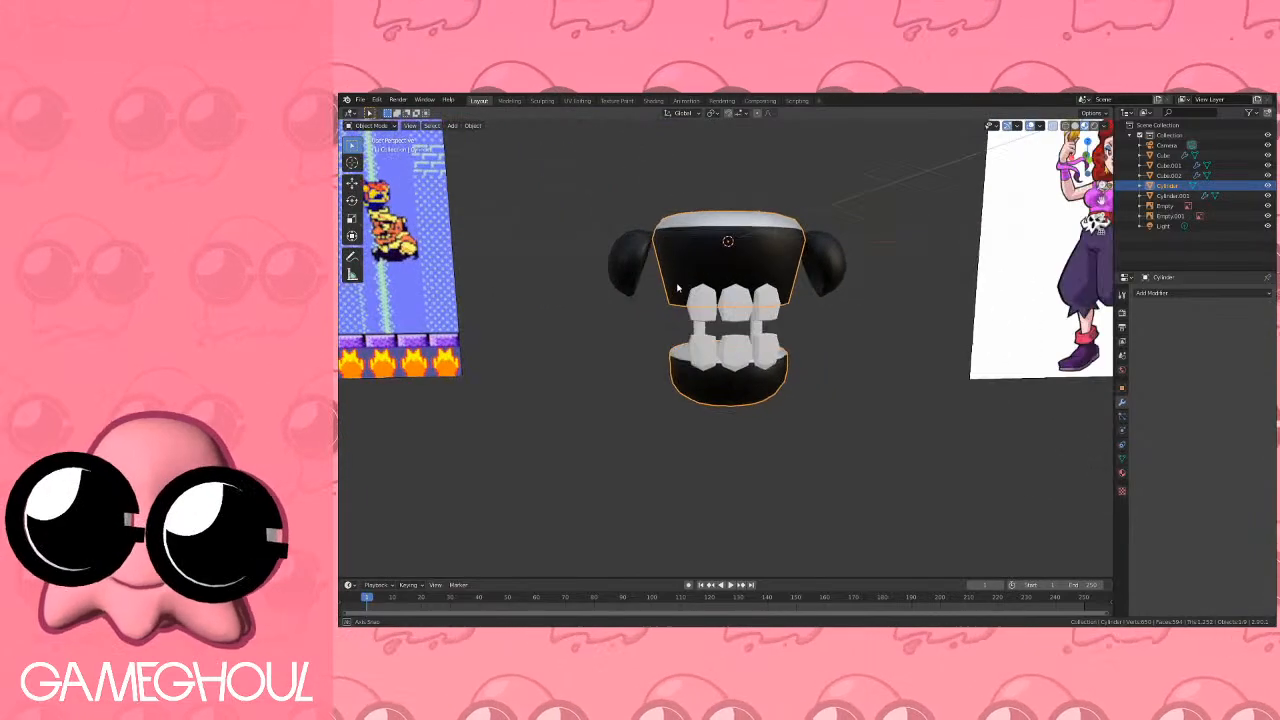
Apply Shade Smooth to the upper row of teeth and to the lower row of teeth.
left_click(704, 312)
scroll(704, 315, "up", 2)
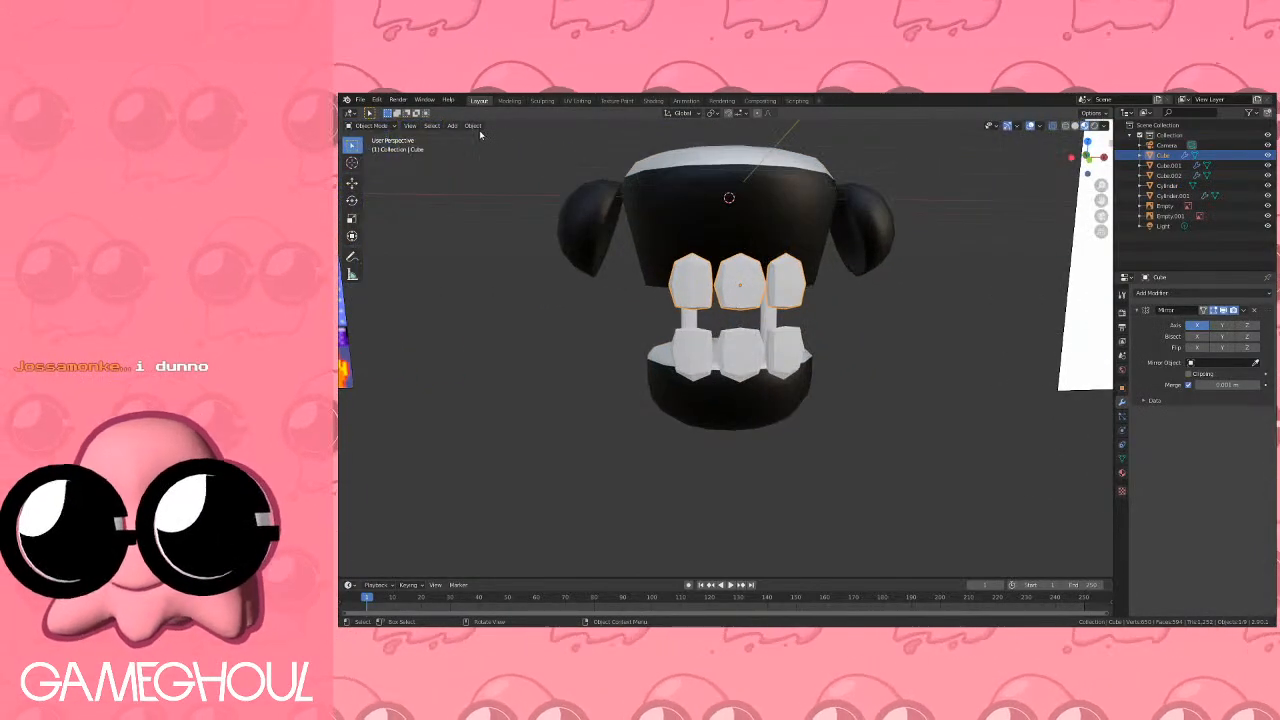
left_click(473, 125)
left_click(514, 328)
left_click(697, 347)
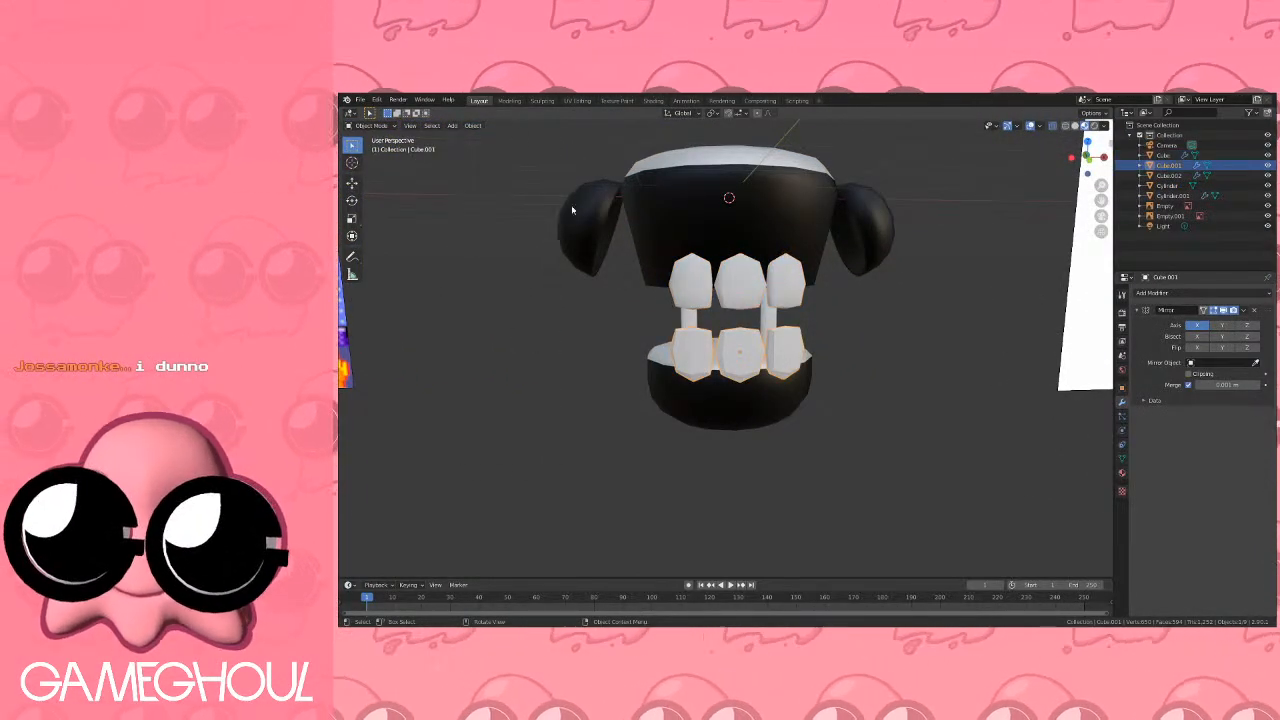
left_click(474, 127)
left_click(500, 327)
scroll(714, 313, "down", 2)
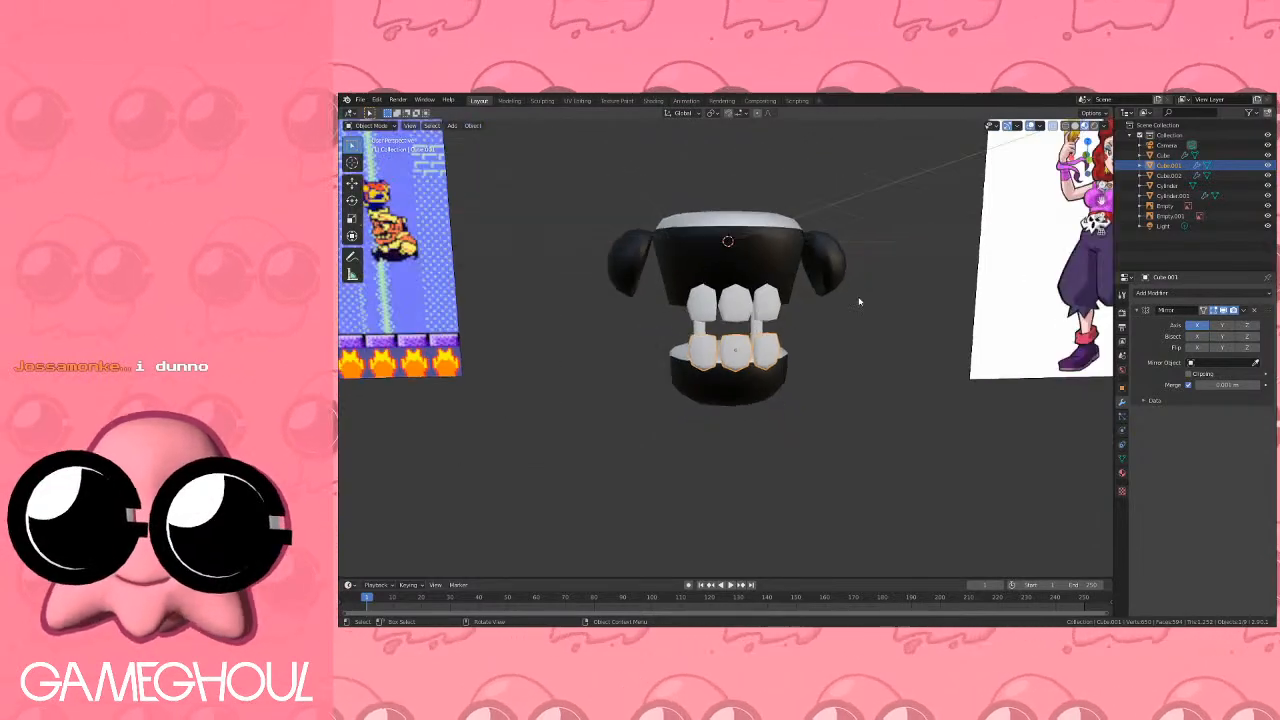
Working from the bottom view, move the lower row of teeth back toward the jaw along Y by about 0.05 m.
middle_click_drag(714, 313, 697, 214)
left_click(737, 305)
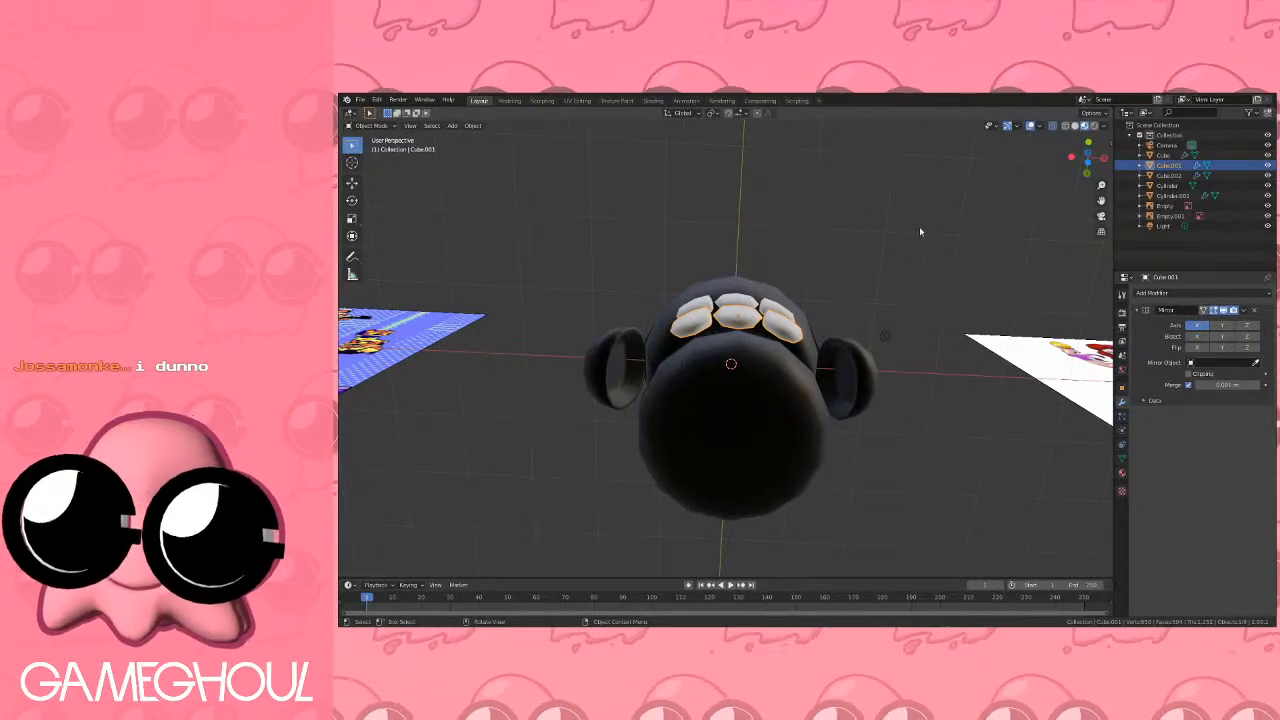
left_click(1087, 162)
scroll(785, 285, "up", 5)
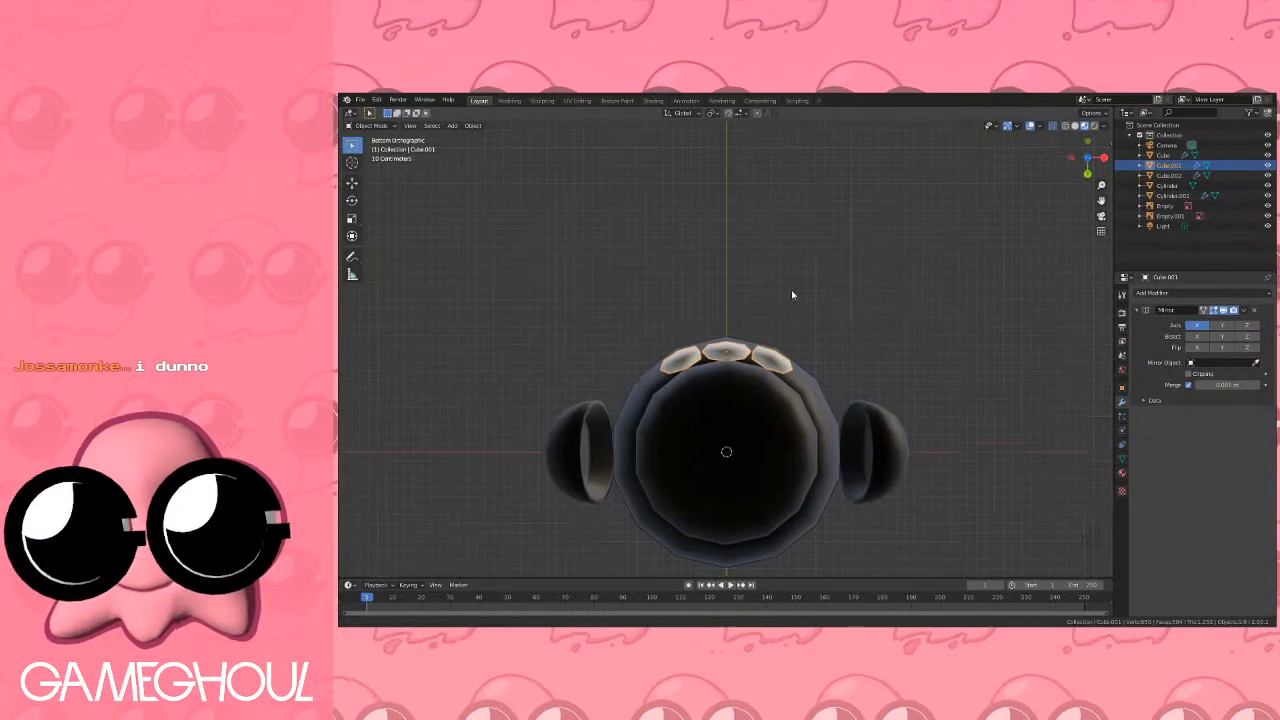
key("g")
key("y")
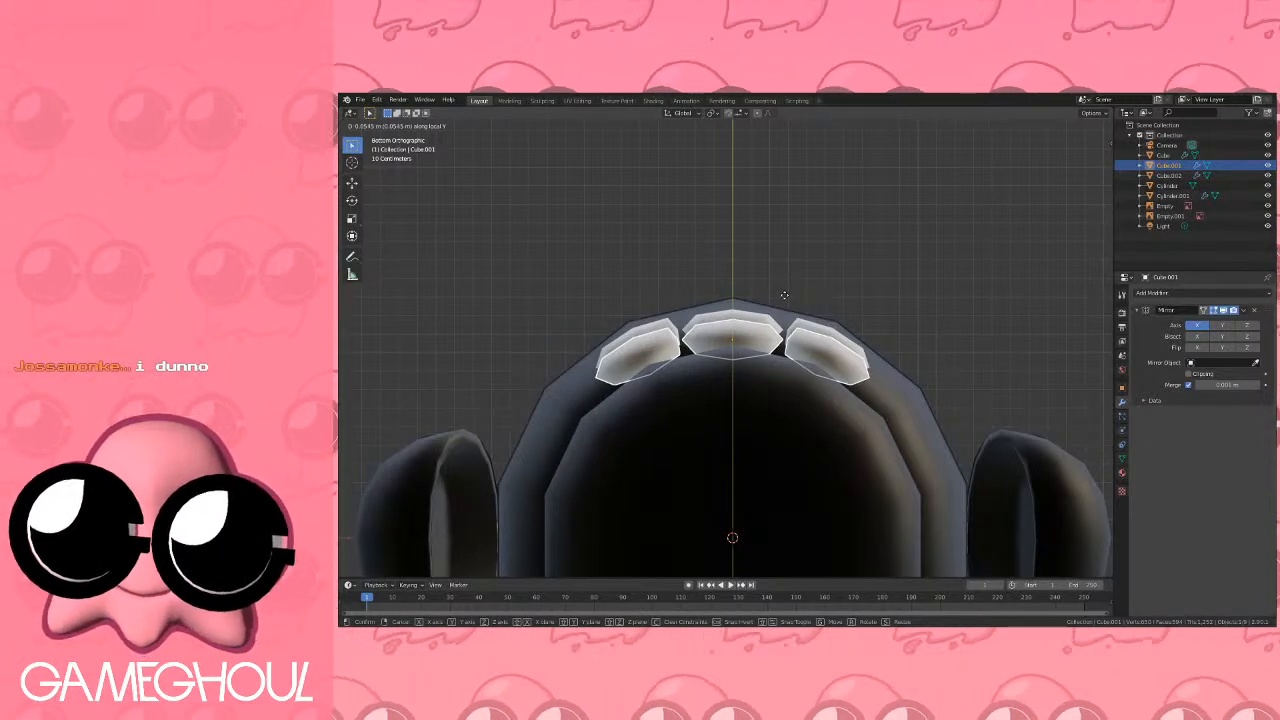
left_click(784, 292)
Nudge the lower row of teeth slightly further back along Y, judging the fit against the jaw rim from the side.
middle_click_drag(784, 292, 914, 374)
key("g")
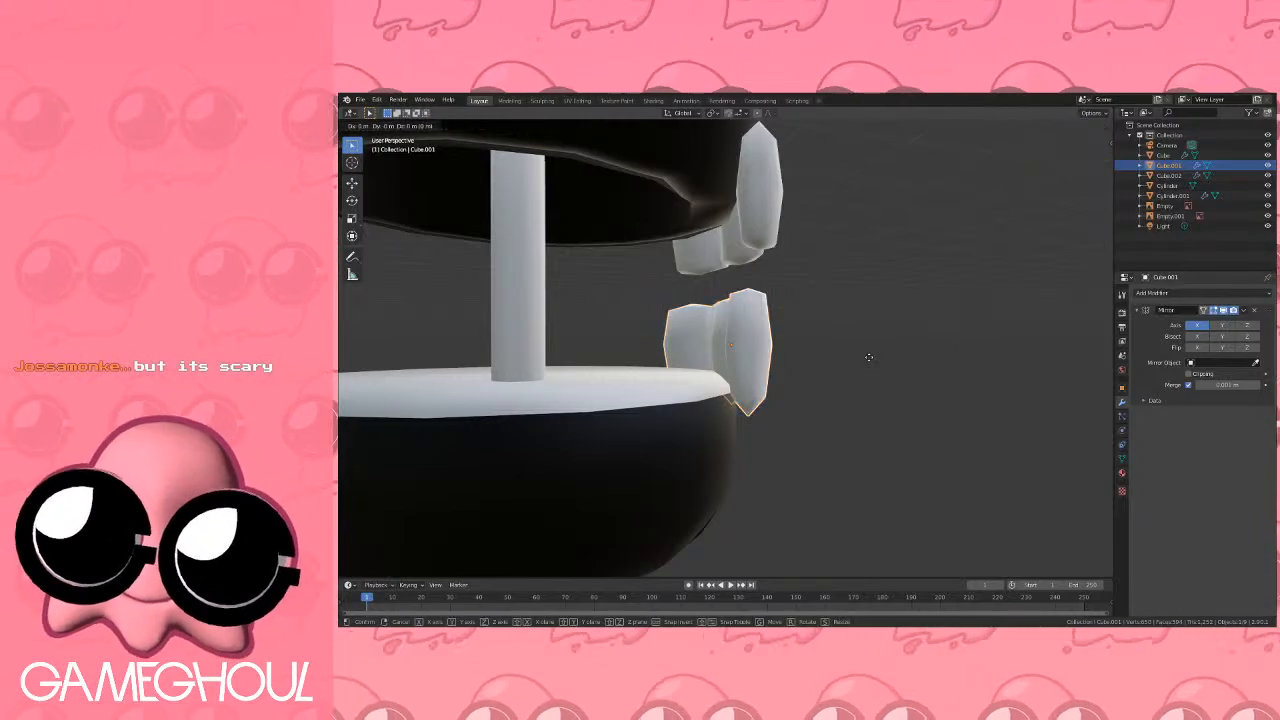
key("y")
left_click(861, 361)
middle_click_drag(861, 361, 912, 278)
scroll(824, 368, "down", 5)
scroll(718, 365, "up", 1)
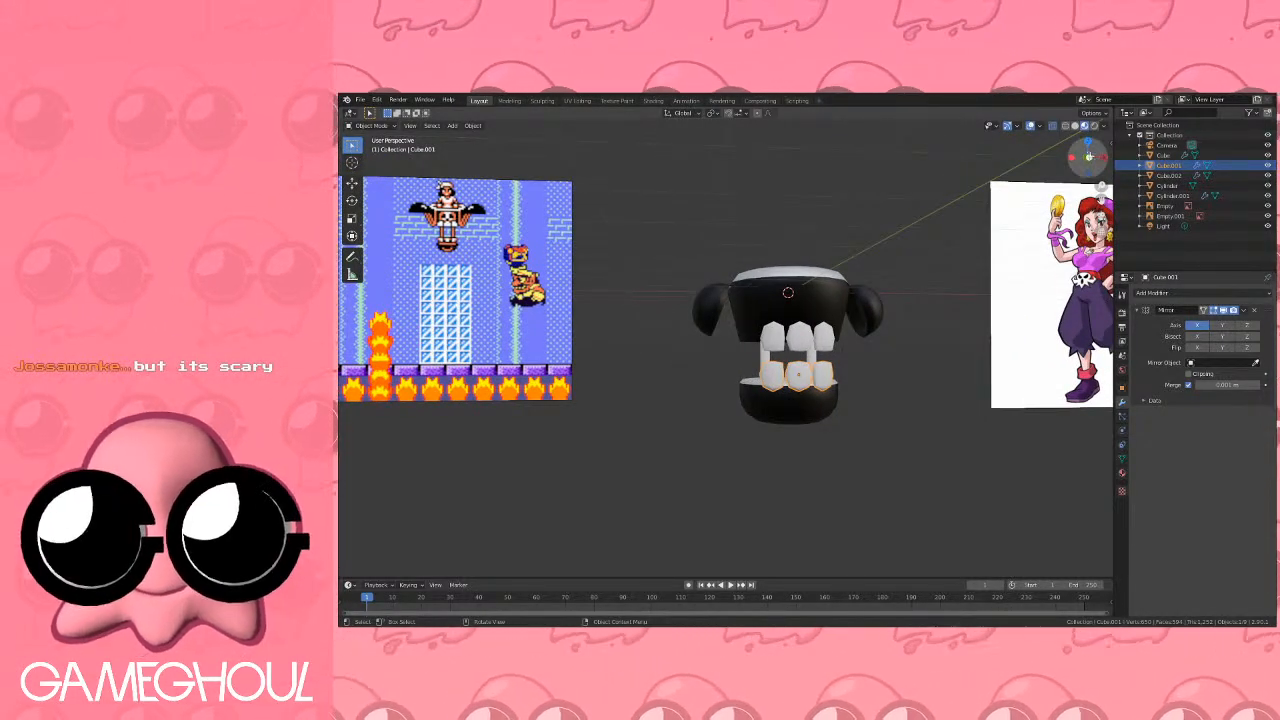
Select all of the jaw's geometry in Edit Mode, separate the selection into its own object and return to Object Mode.
left_click(1088, 157)
middle_click_drag(857, 325, 769, 222, "shift")
scroll(775, 272, "up", 1)
middle_click_drag(777, 276, 818, 355, "shift")
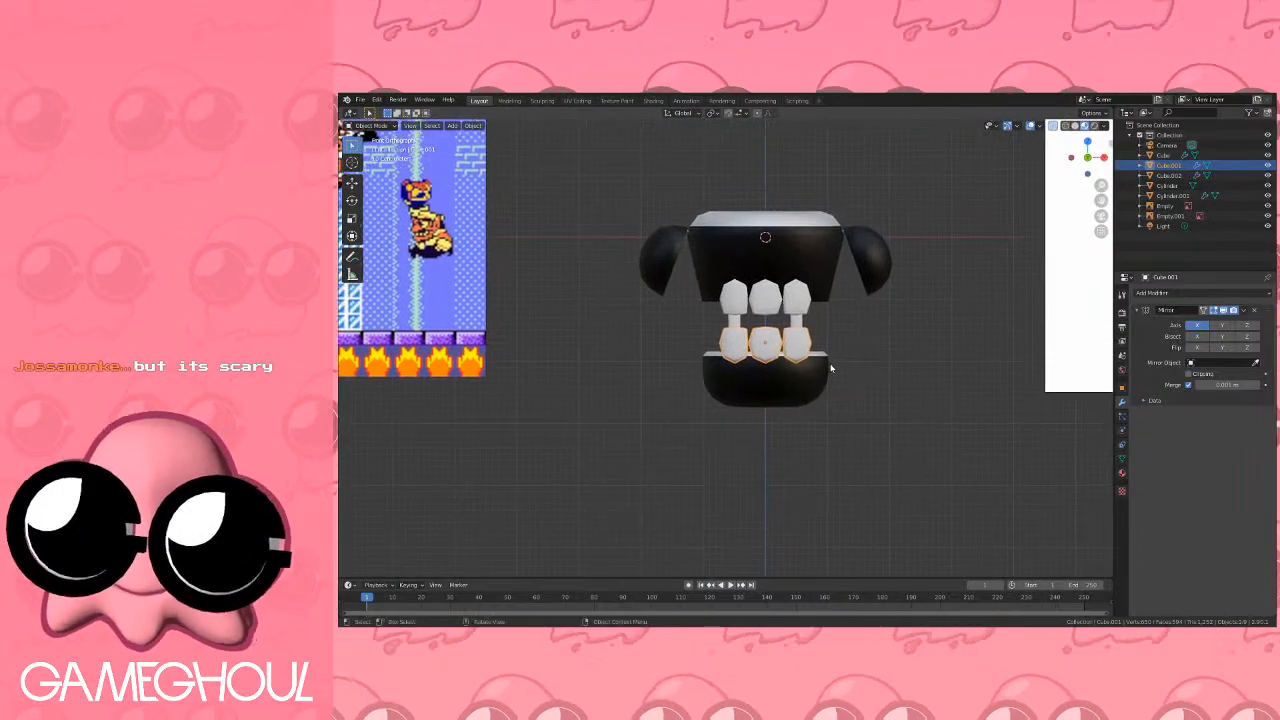
left_click(804, 381, "shift")
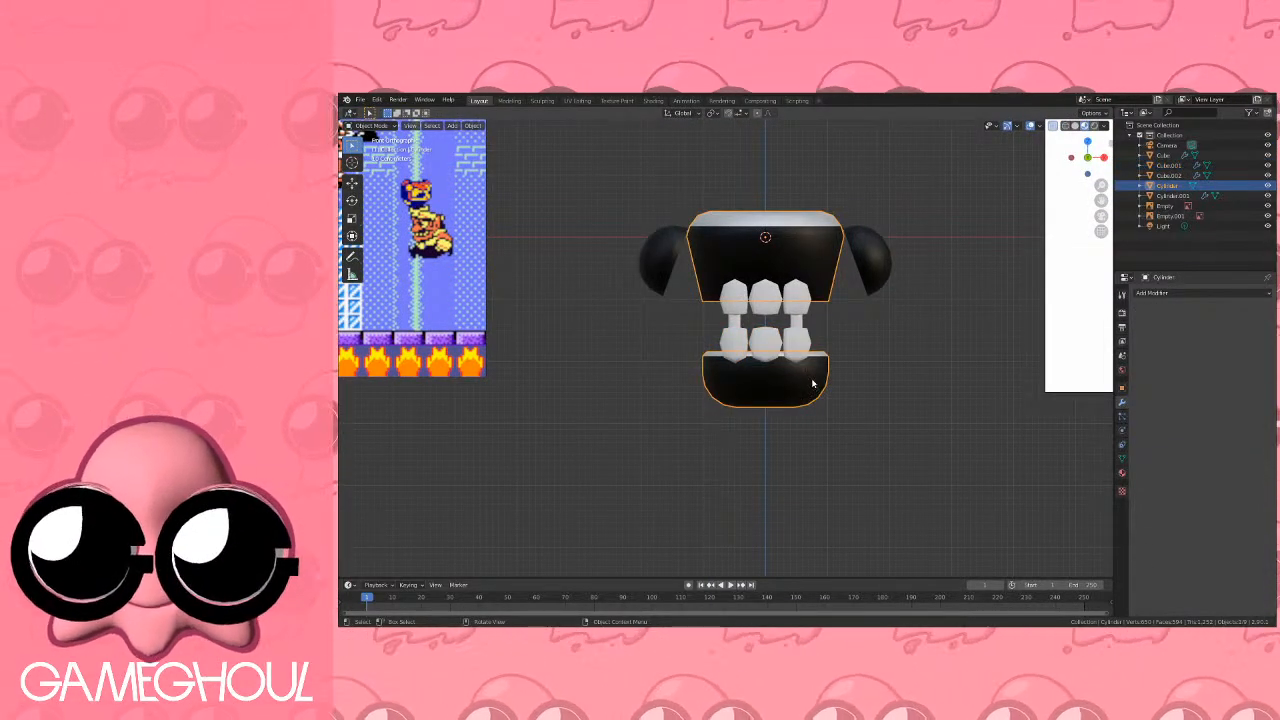
key("Tab")
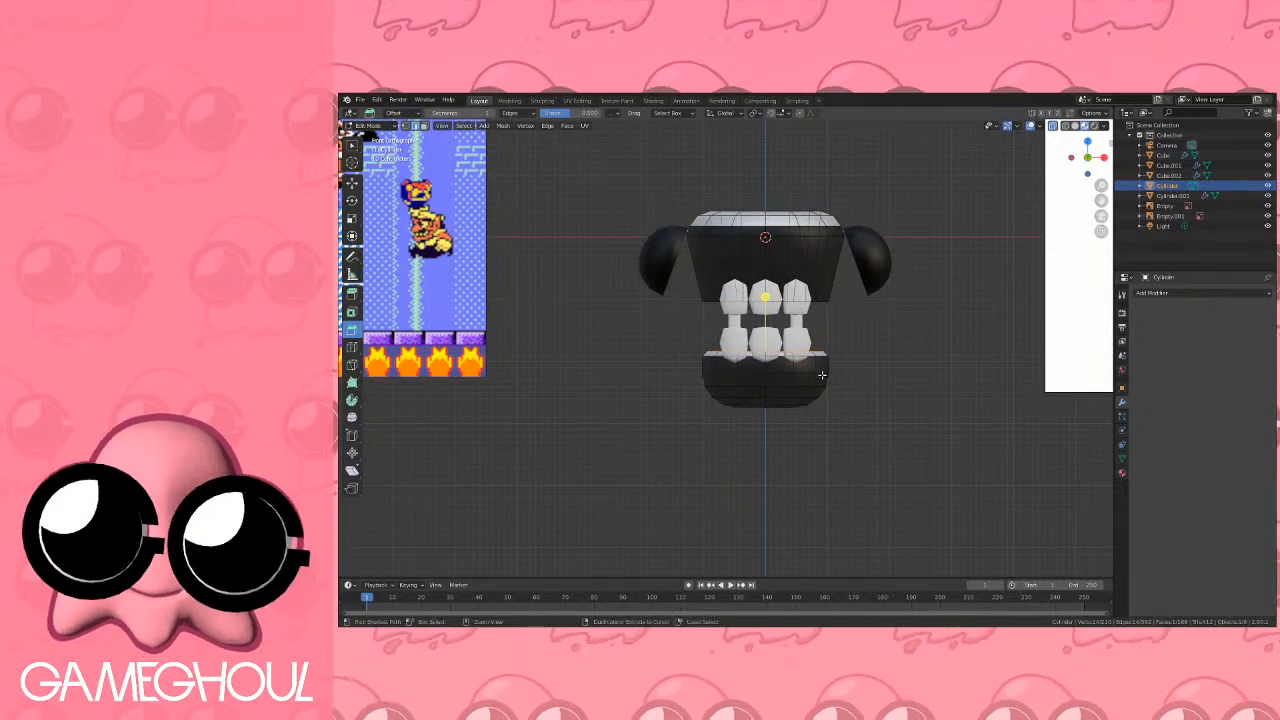
key("ctrl+KP_Add")
key("ctrl+KP_Add")
key("ctrl+KP_Add")
key("p")
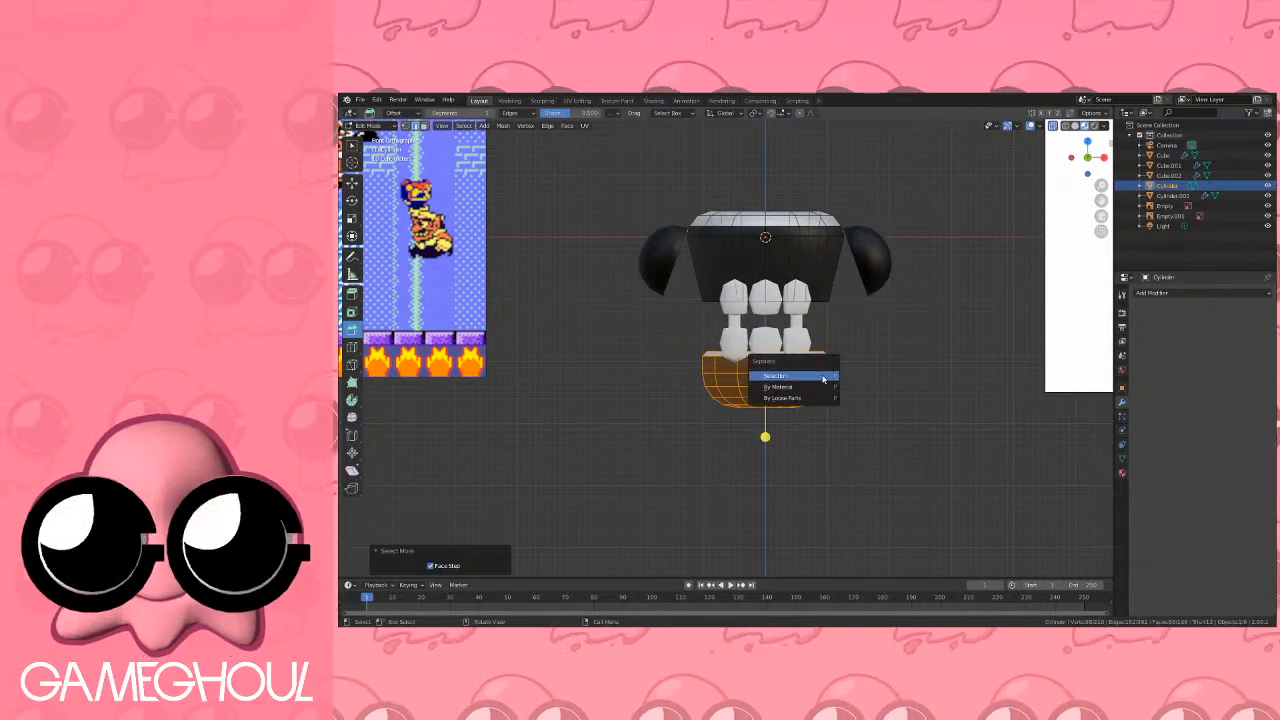
left_click(823, 376)
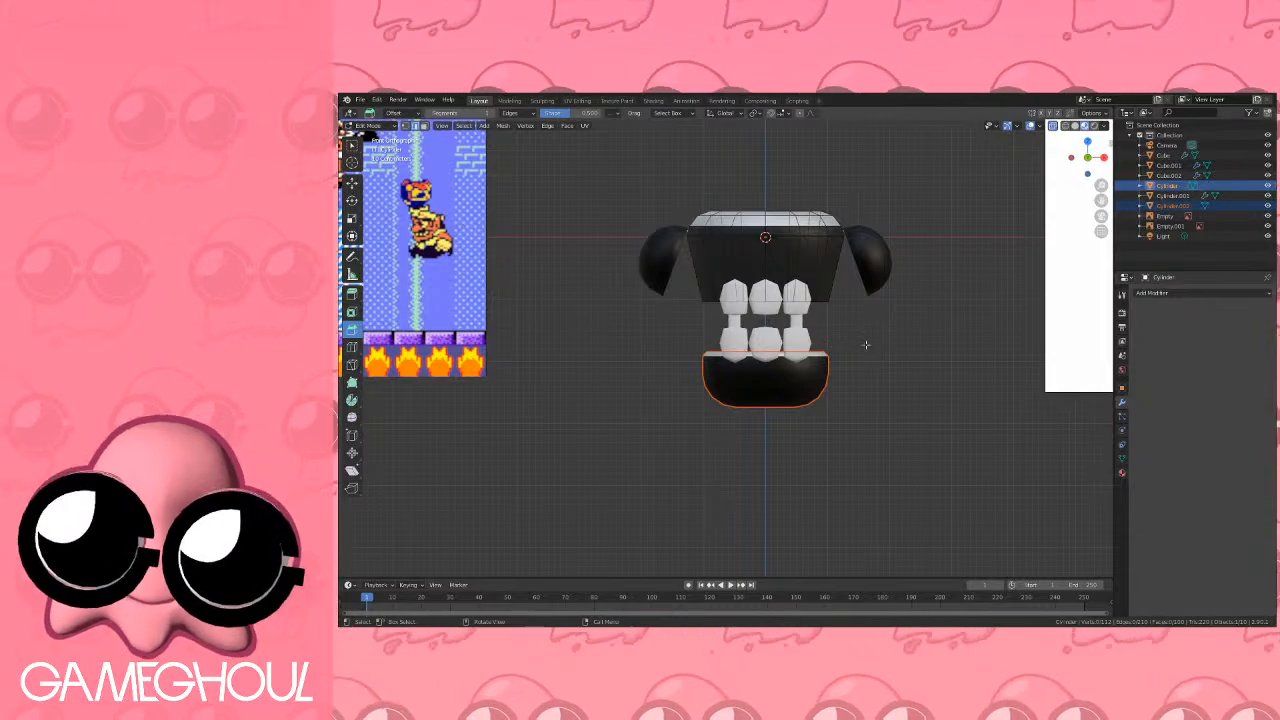
right_click(862, 345)
key("Escape")
key("Tab")
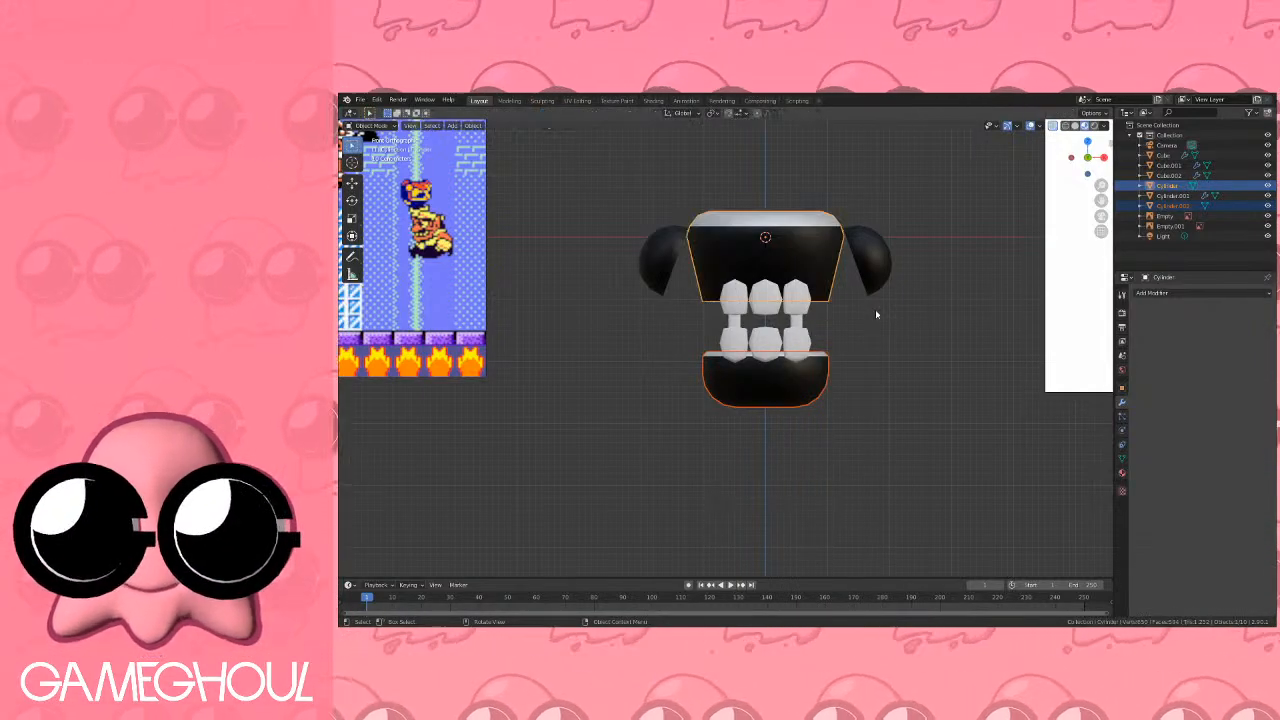
Move the separated jaw and the lower row of teeth down 0.6 m along Z.
left_click(811, 385)
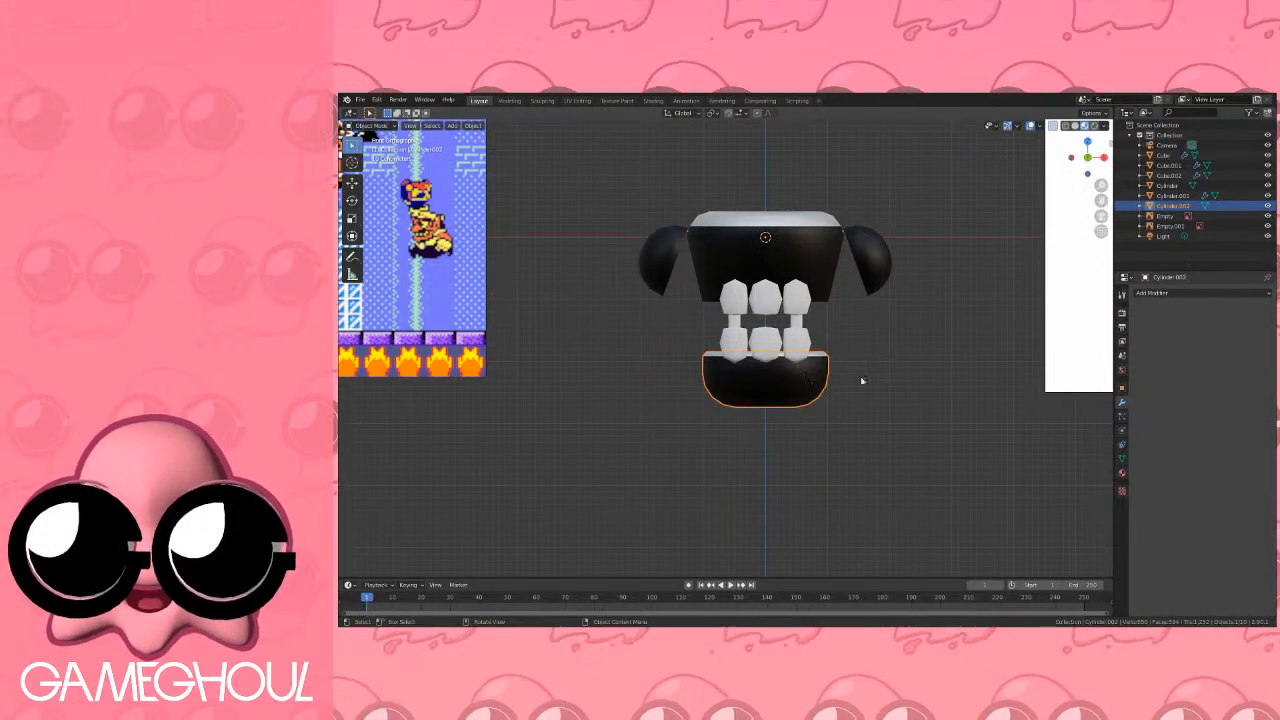
key("g")
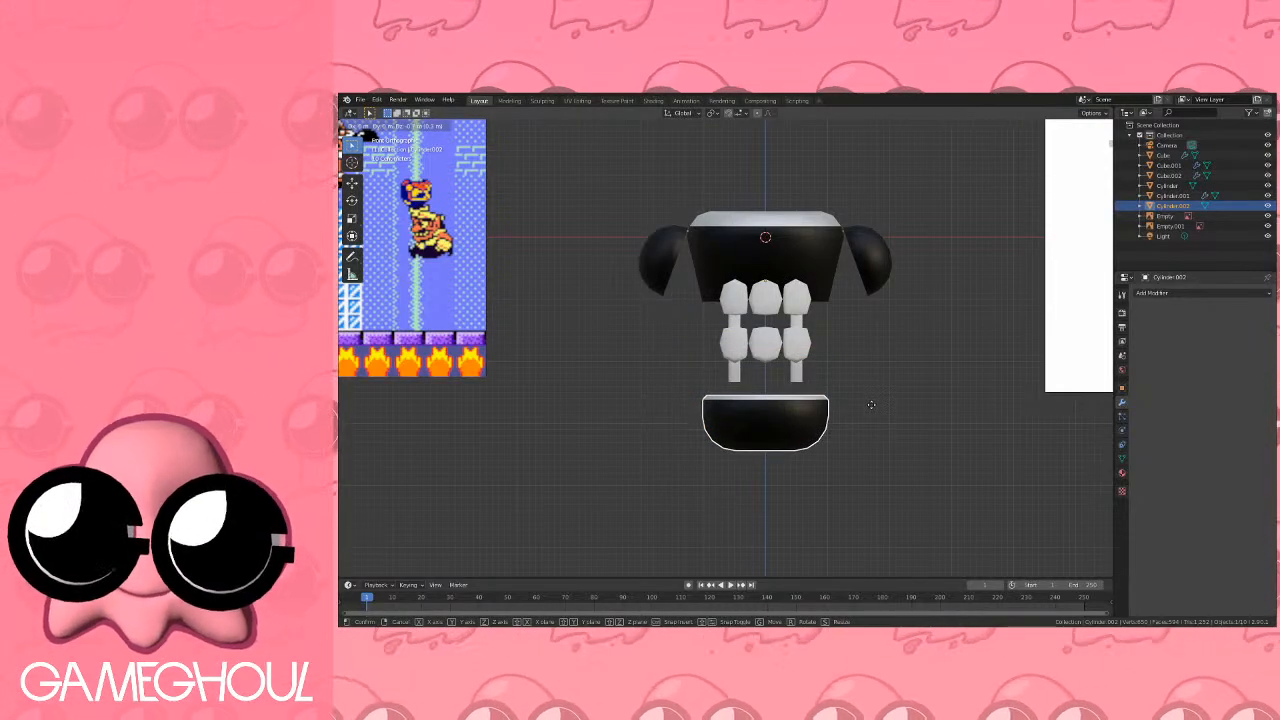
left_click(870, 401)
scroll(711, 364, "down", 3)
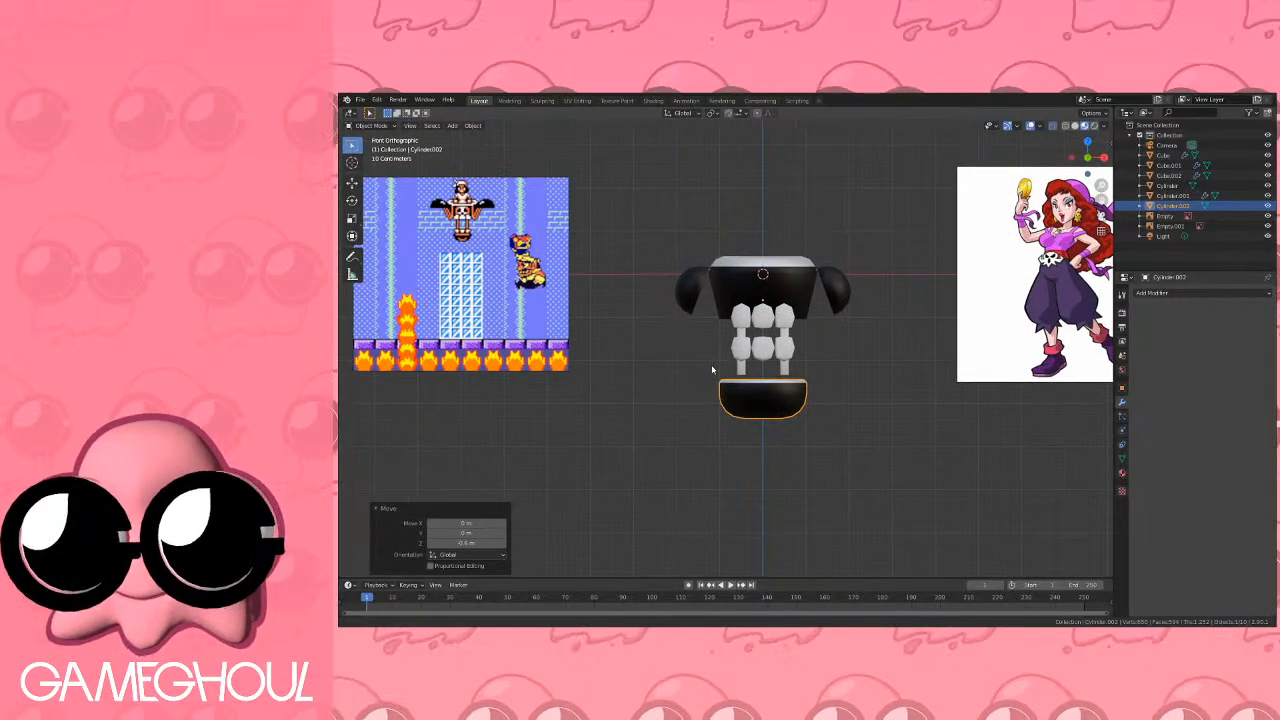
scroll(855, 390, "up", 4)
middle_click_drag(855, 390, 730, 333, "shift")
left_click(730, 333)
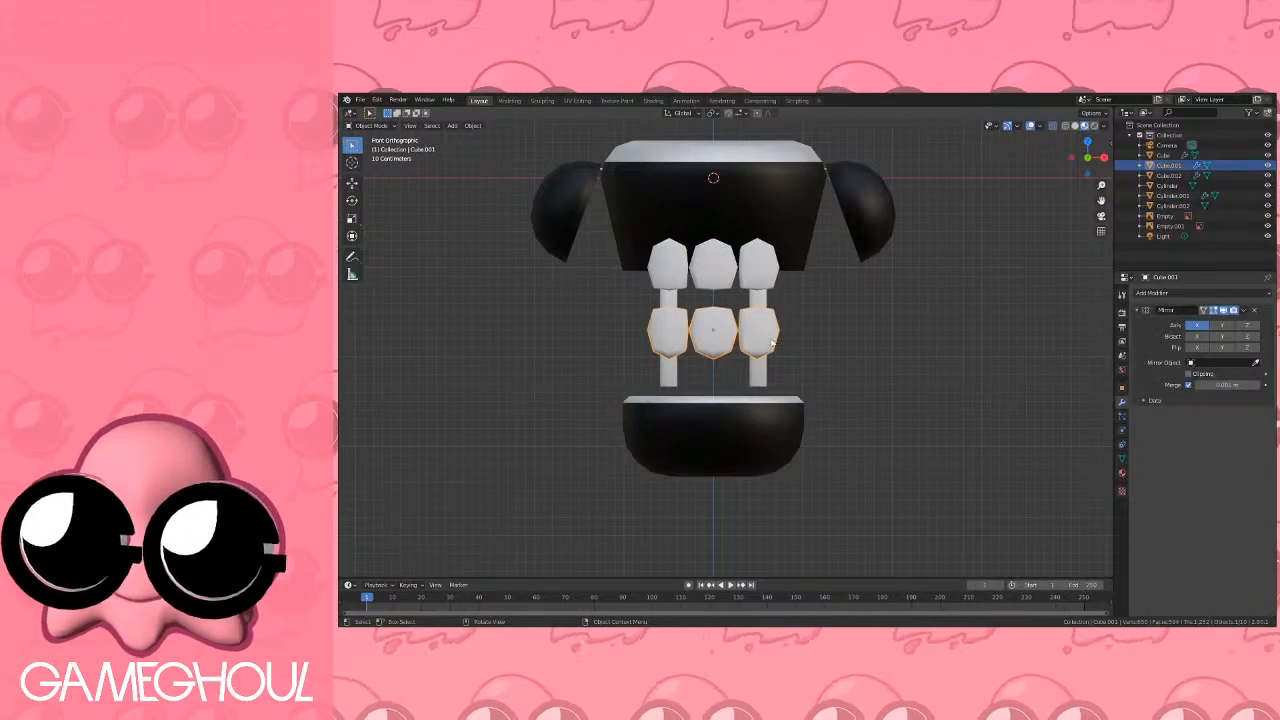
key("g")
left_click(773, 392)
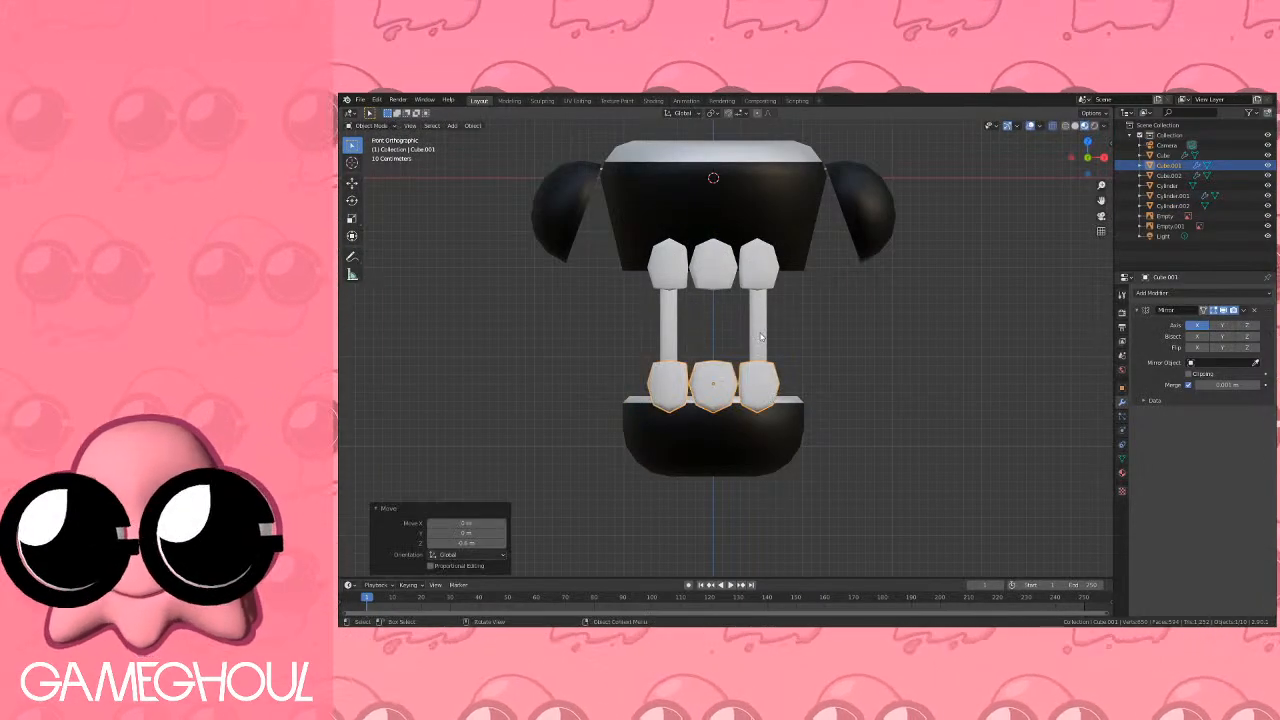
Lengthen the mirrored posts along Z in Edit Mode so they reach from inside the head piece into the lowered jaw.
left_click(760, 335)
middle_click_drag(760, 335, 843, 351)
key("Tab")
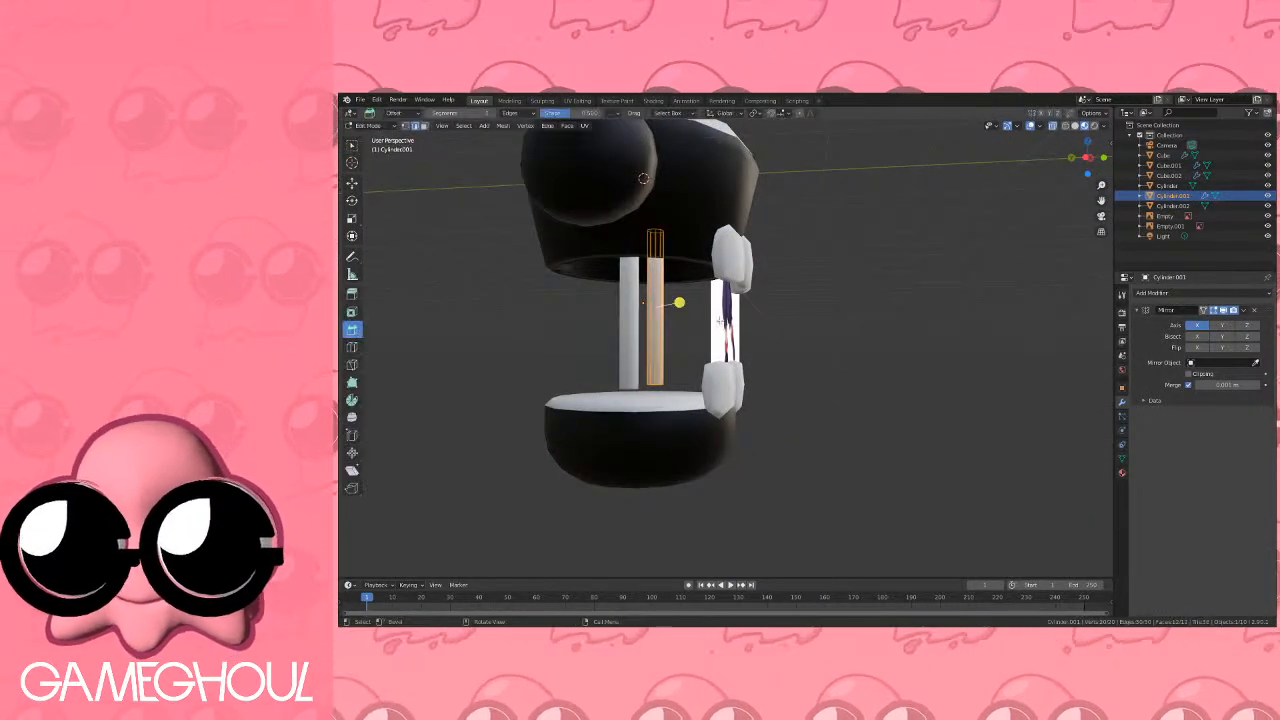
key("s")
key("z")
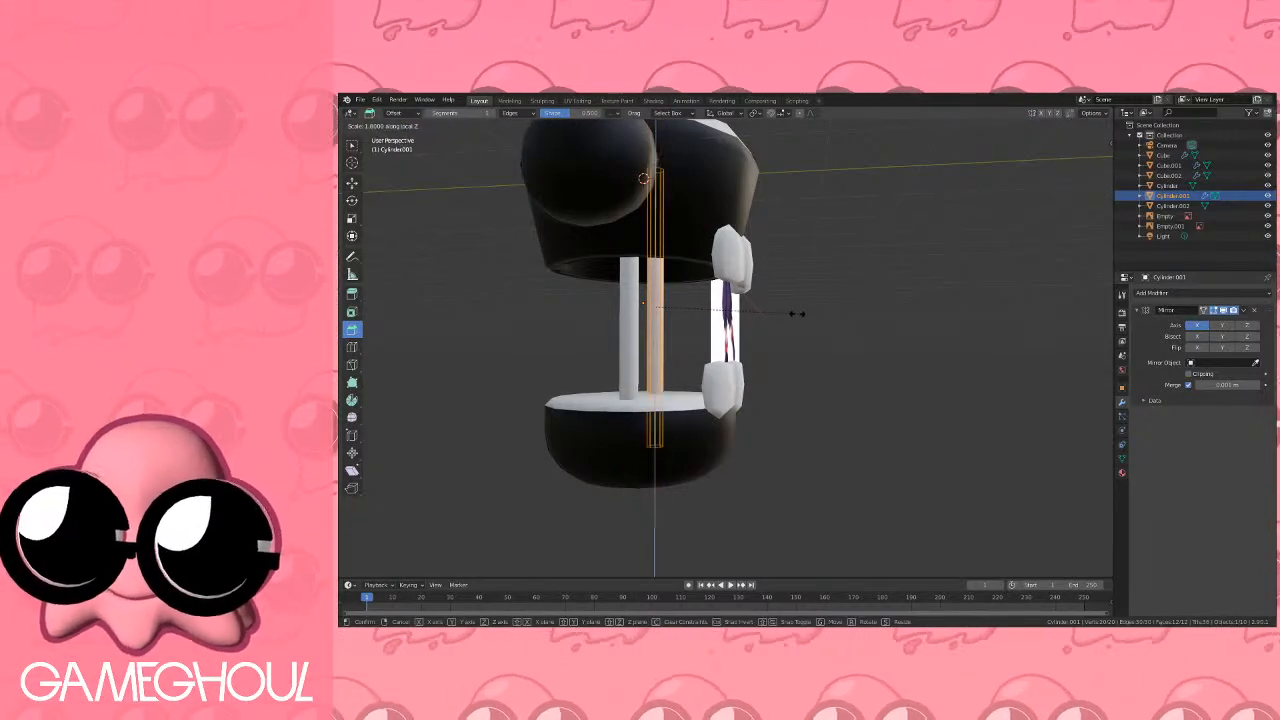
left_click(772, 313)
key("Tab")
scroll(788, 311, "down", 3)
middle_click_drag(790, 312, 724, 320)
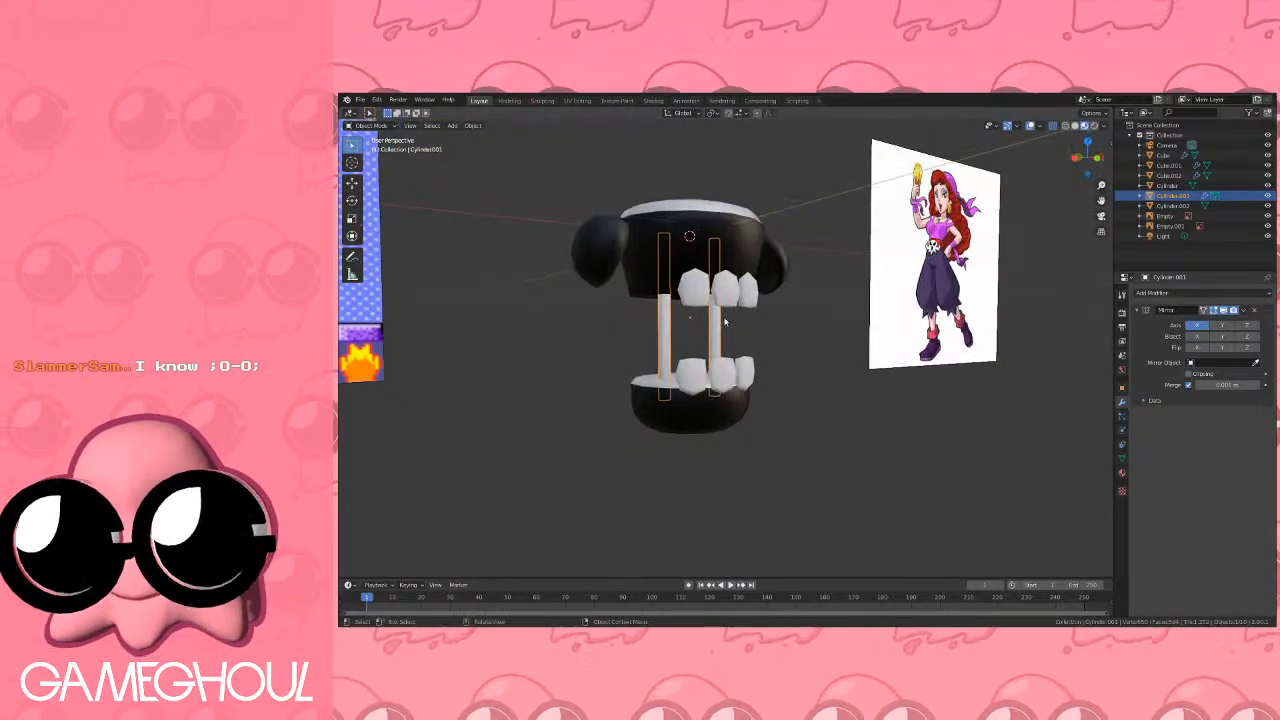
Delete the cap face at the upper end of the post inside the head piece.
left_click(818, 330)
scroll(766, 334, "down", 1)
middle_click_drag(818, 331, 775, 389)
key("Tab")
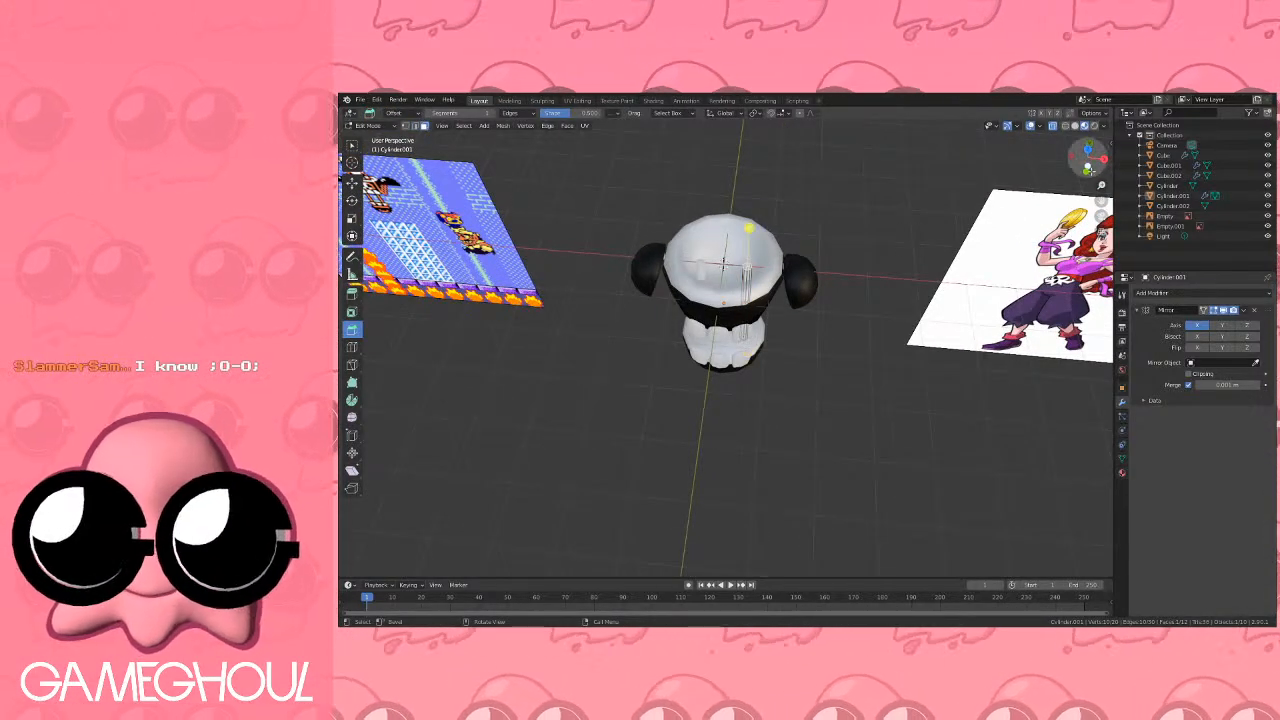
left_click(1088, 170)
left_click(1087, 142)
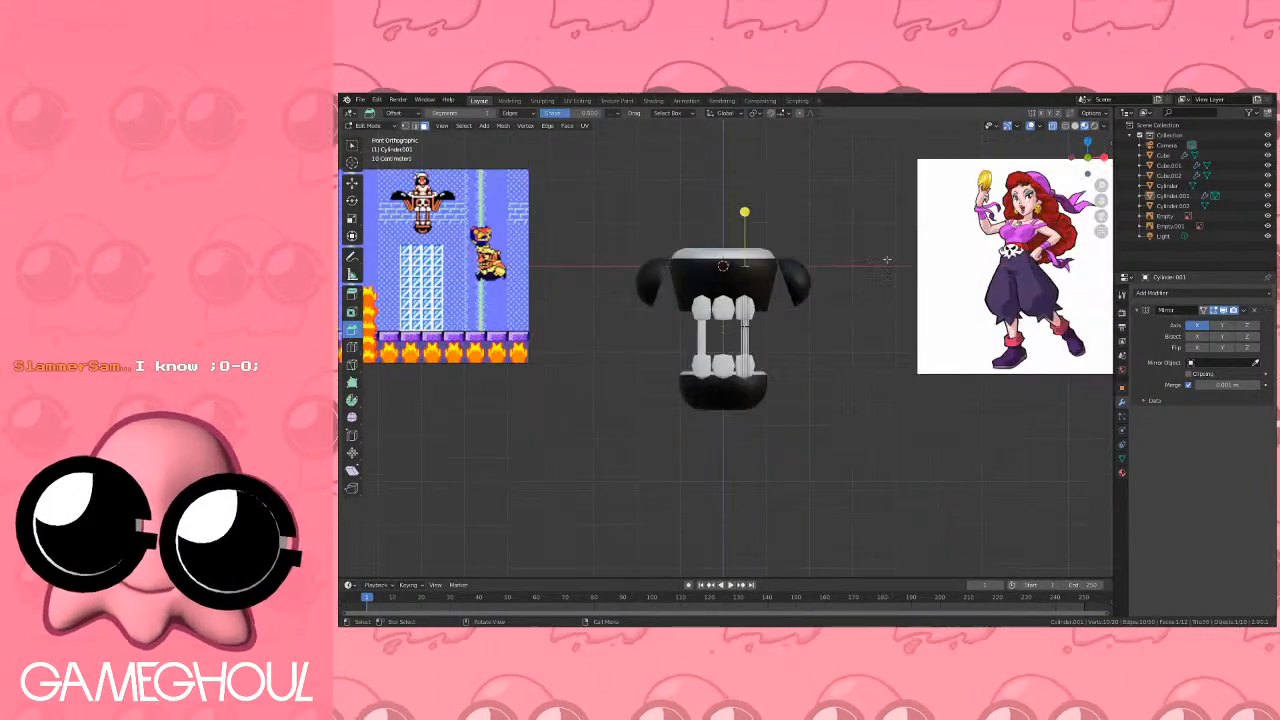
scroll(805, 297, "up", 5)
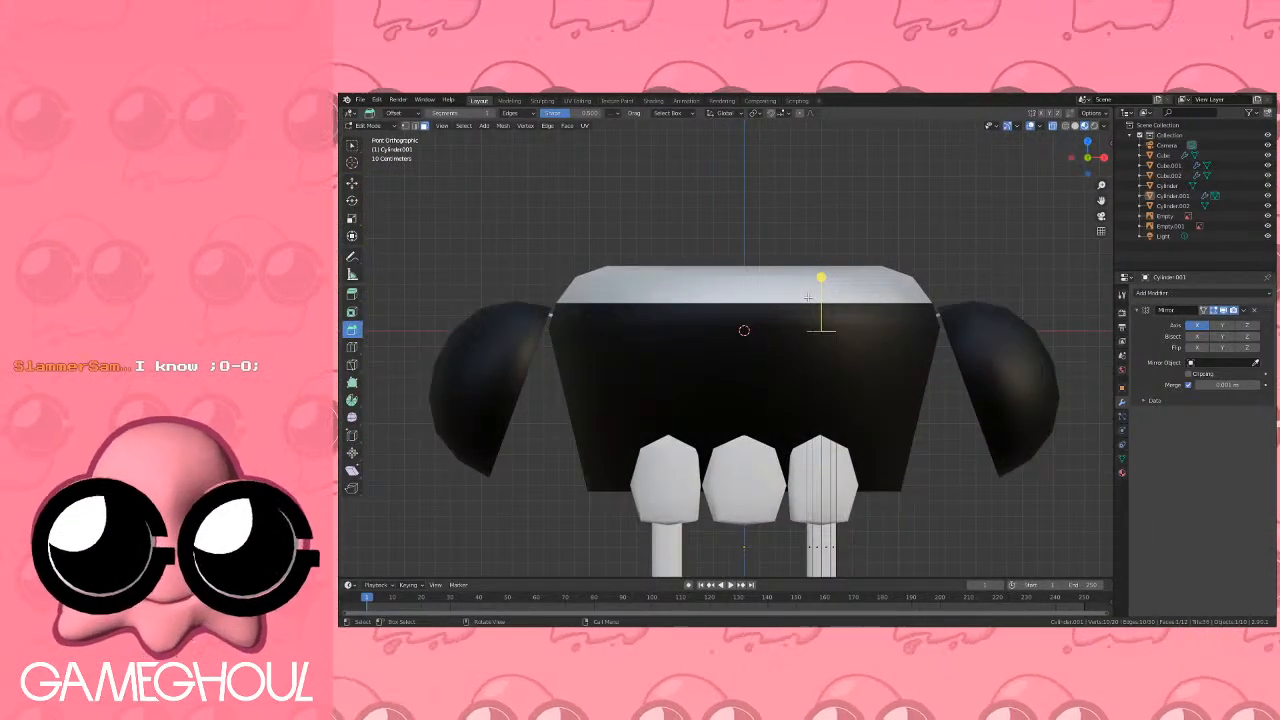
key("x")
left_click(809, 300)
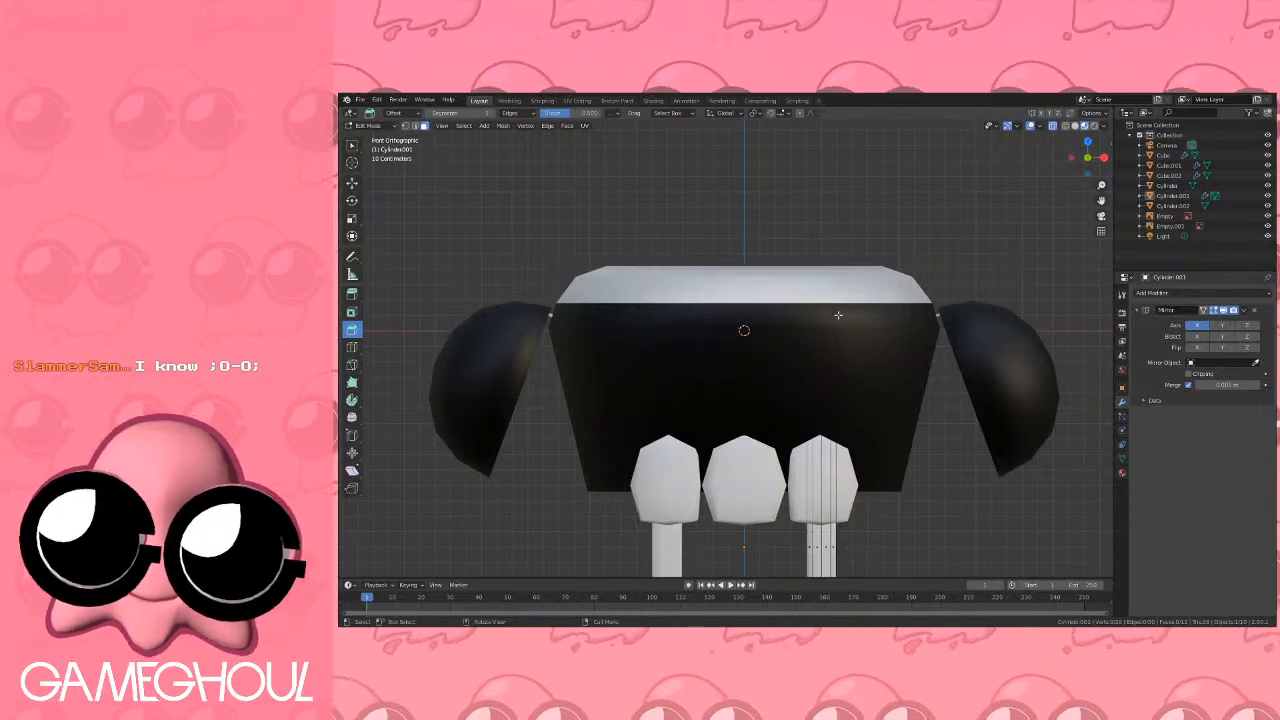
Move the post's open upper edge loop down 0.7 m, and back up 0.1 m in wireframe shading.
left_click(827, 333)
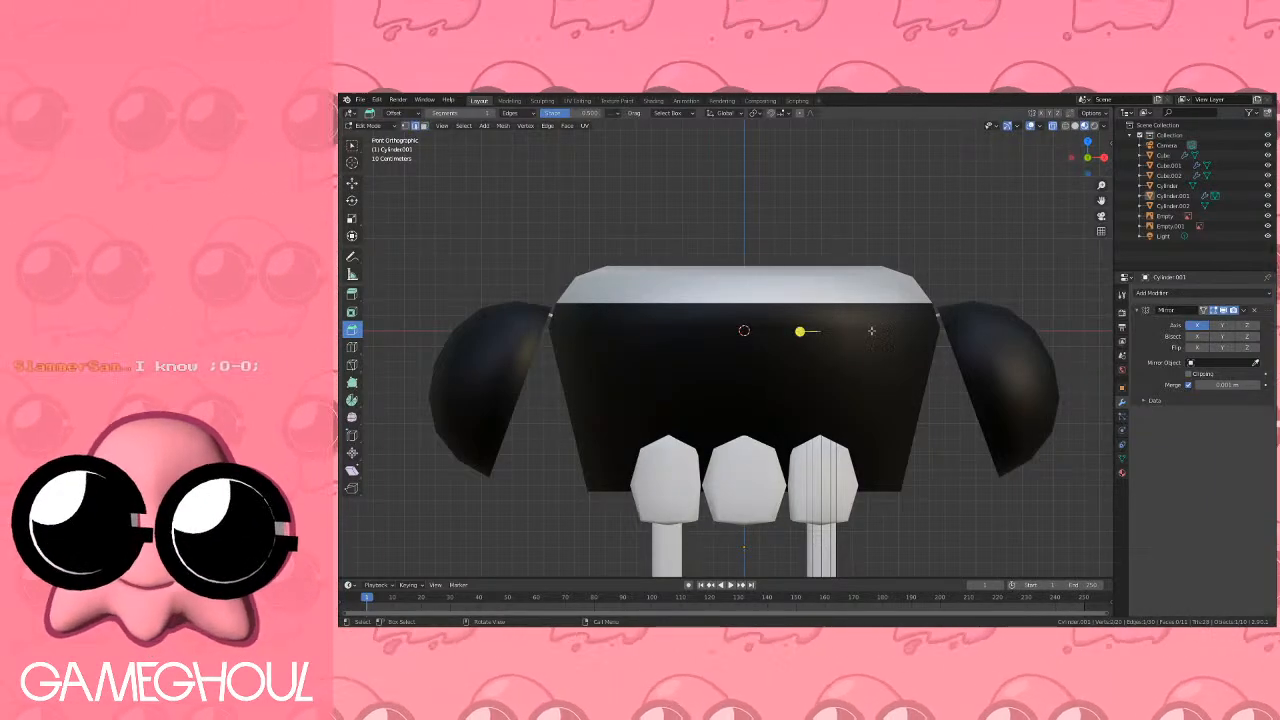
key("q")
left_click(874, 325)
key("g")
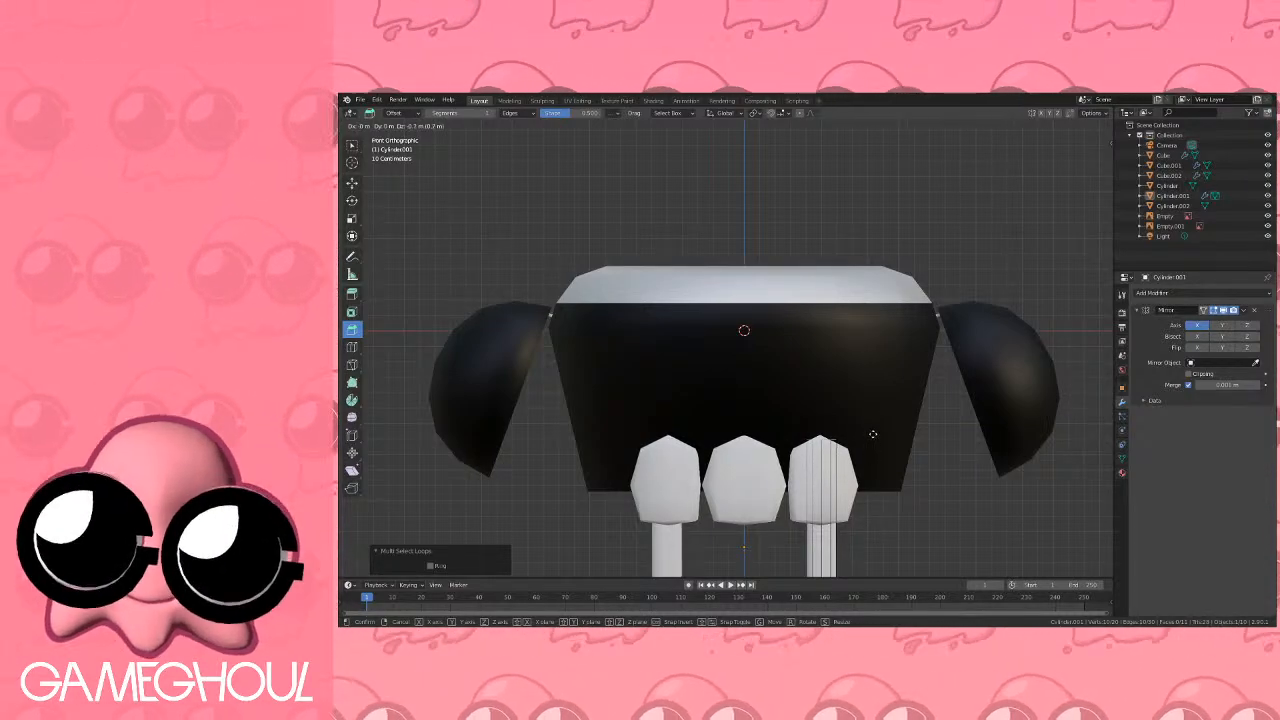
left_click(874, 440)
left_click(1064, 127)
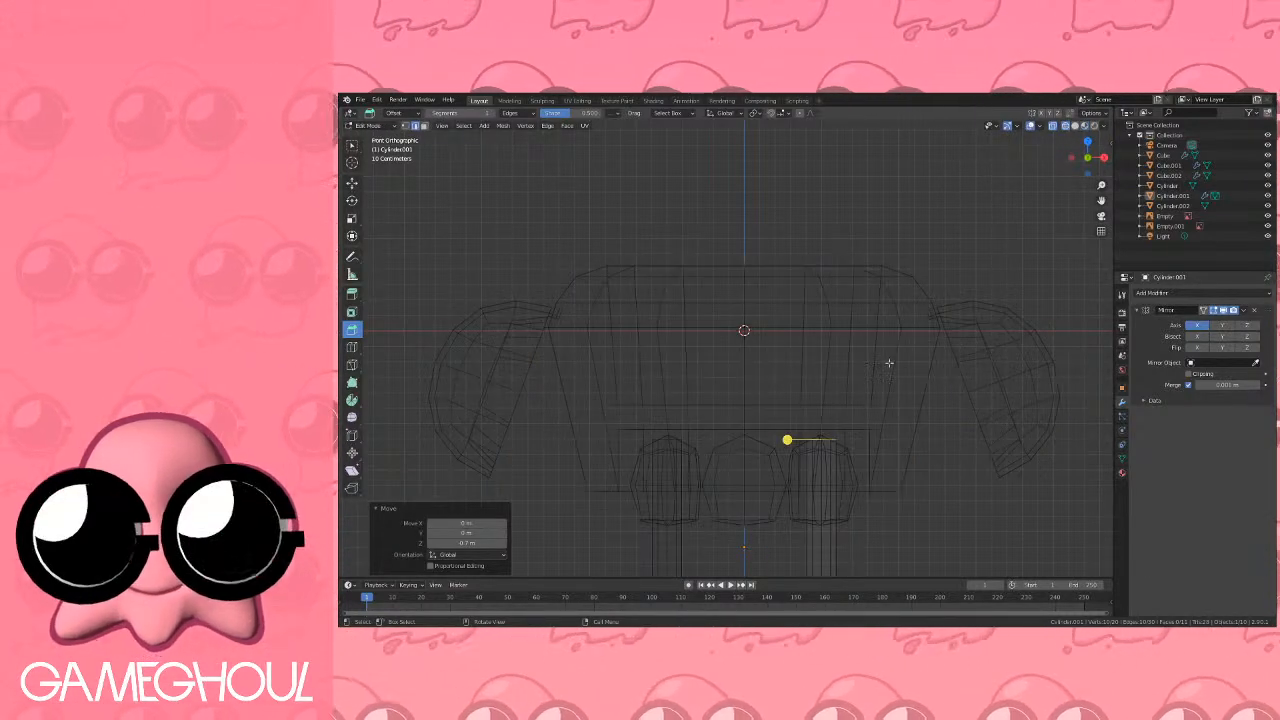
key("g")
left_click(866, 382, "ctrl")
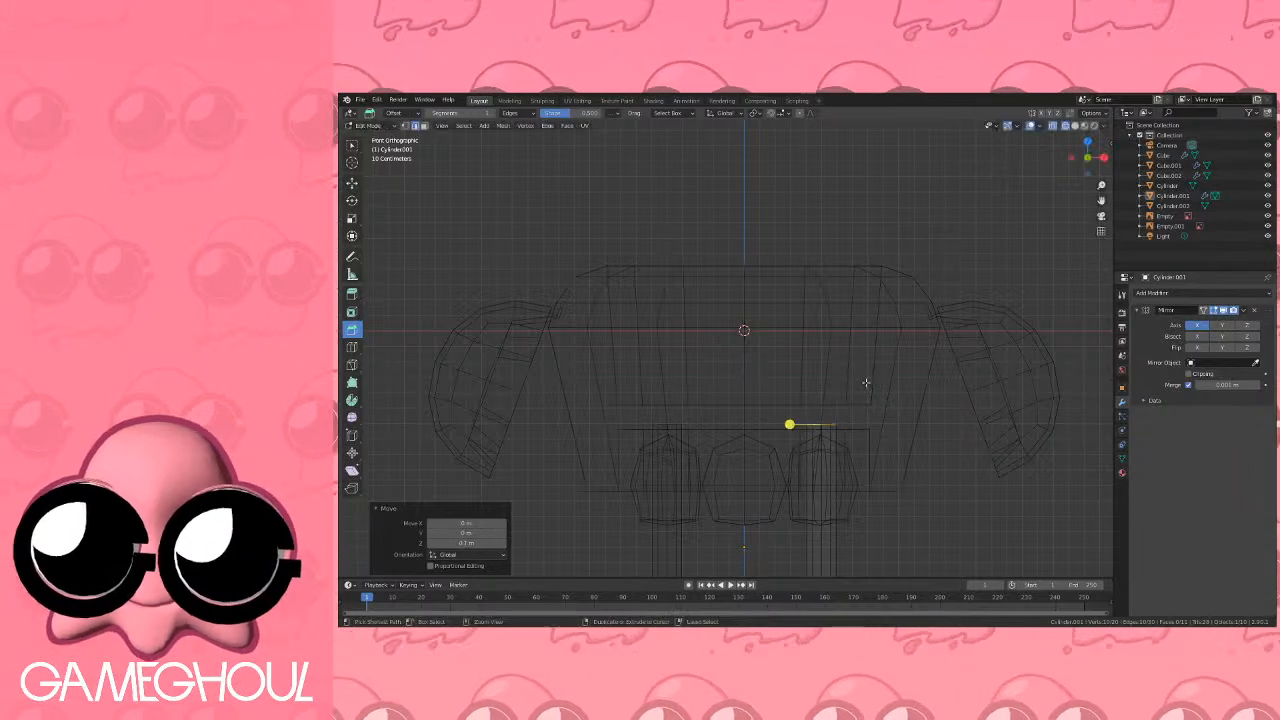
Select the edge loop at the post's lower end inside the jaw and move it up 0.1 m along Z.
middle_click_drag(818, 459, 806, 249, "shift")
scroll(820, 345, "down", 1)
middle_click_drag(823, 358, 803, 211, "shift")
left_click(778, 371)
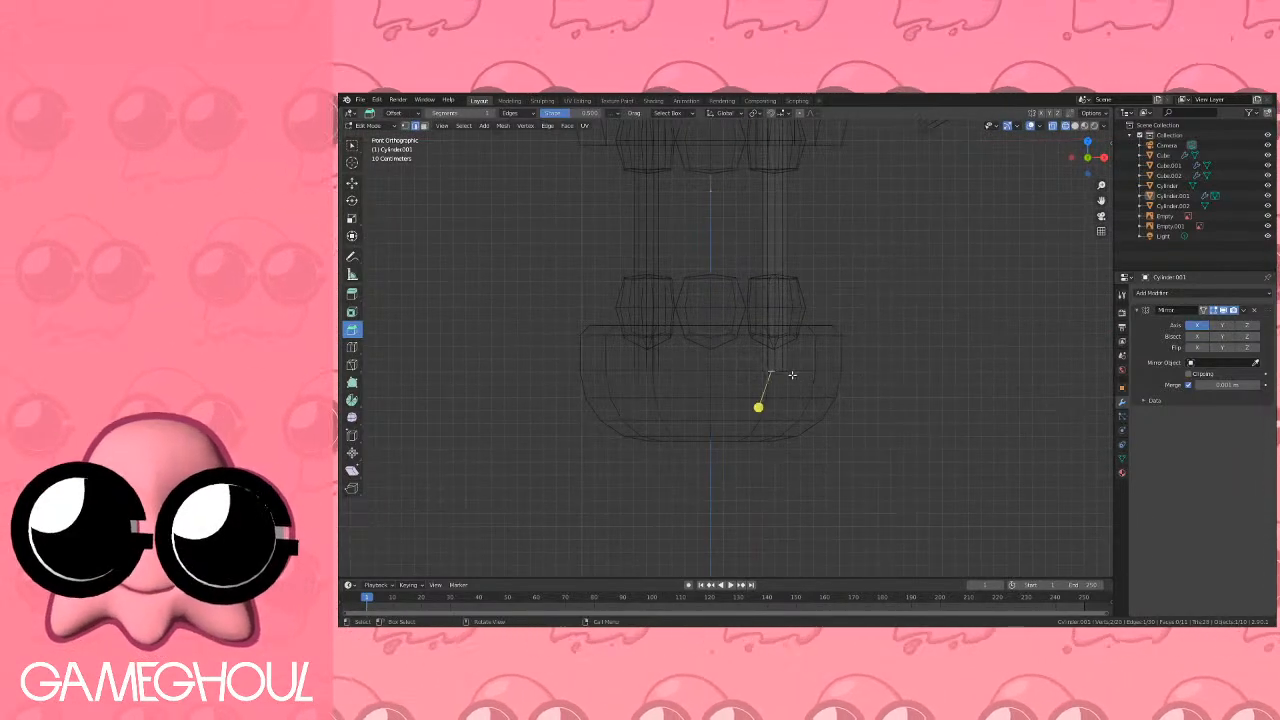
scroll(828, 375, "up", 3)
key("q")
left_click(835, 373)
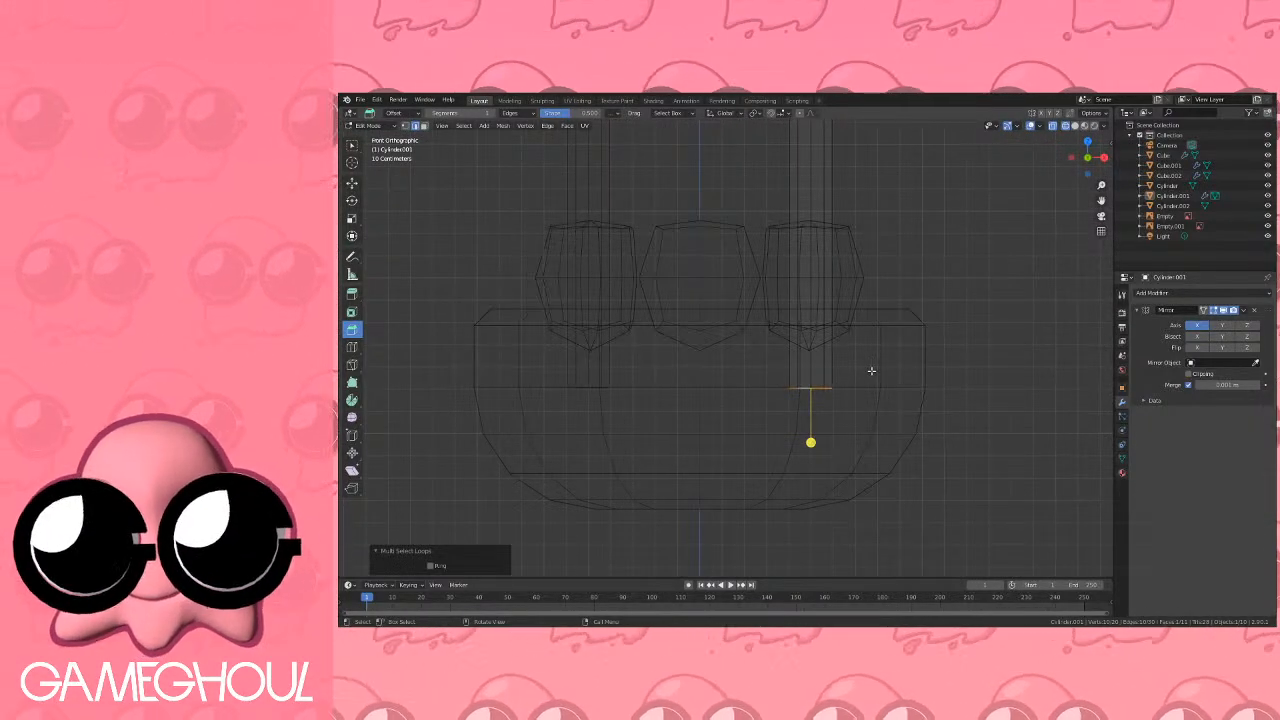
key("g")
left_click(873, 340, "ctrl")
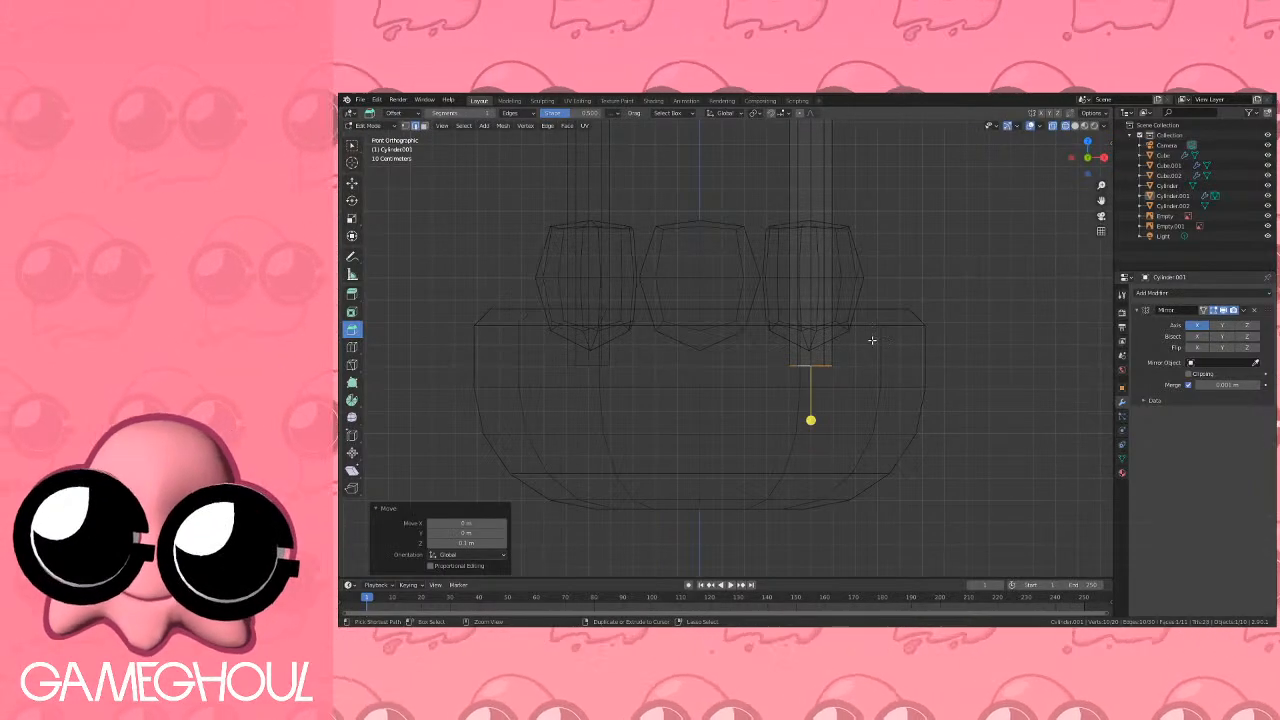
Delete the cap face at the lower end of the post inside the jaw.
key("x")
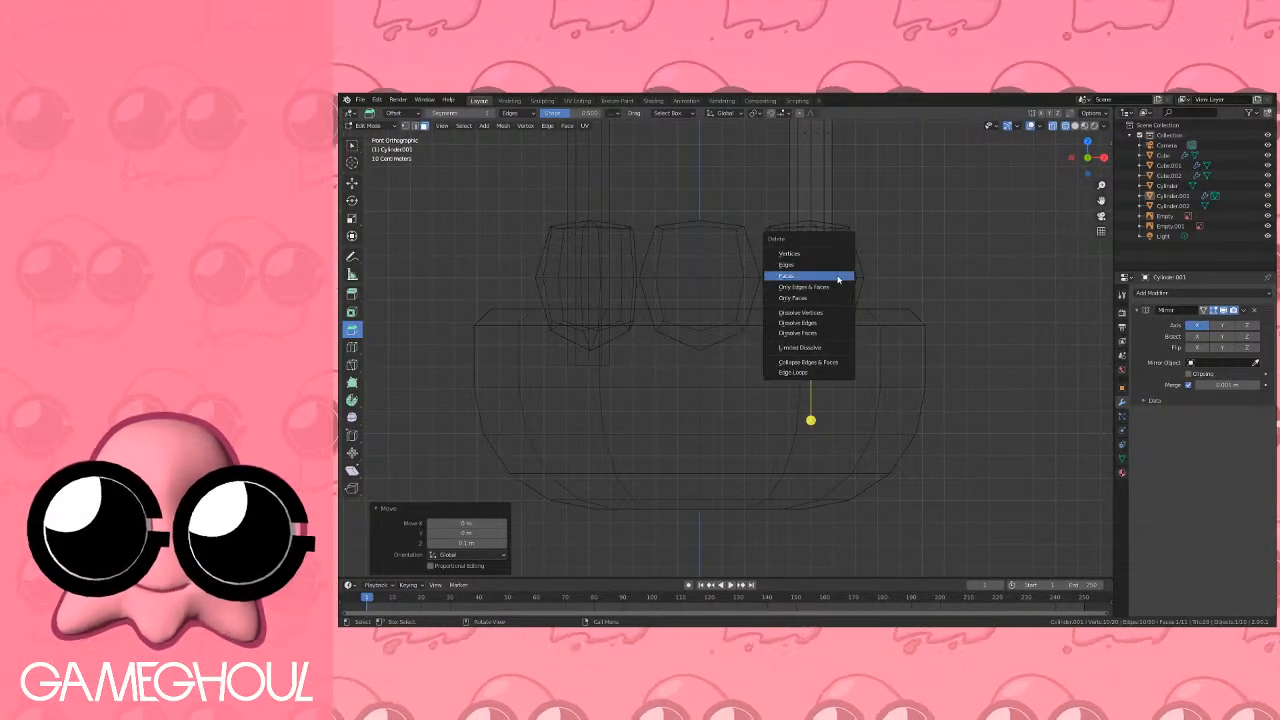
left_click(837, 275)
key("Tab")
scroll(830, 285, "down", 4)
key("Tab")
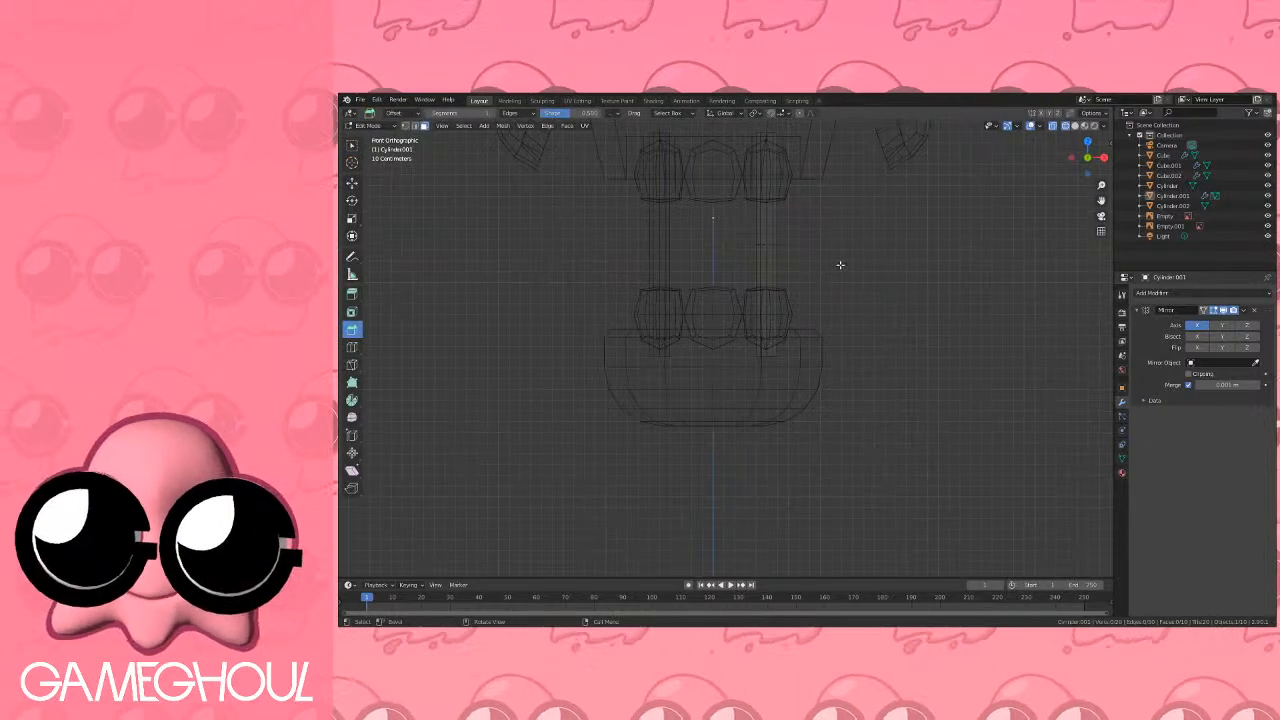
Return to Object Mode with material preview shading and compare the model's proportions with the reference images from several angles.
key("Tab")
left_click(1085, 127)
scroll(786, 374, "down", 3)
middle_click_drag(775, 232, 823, 375, "shift")
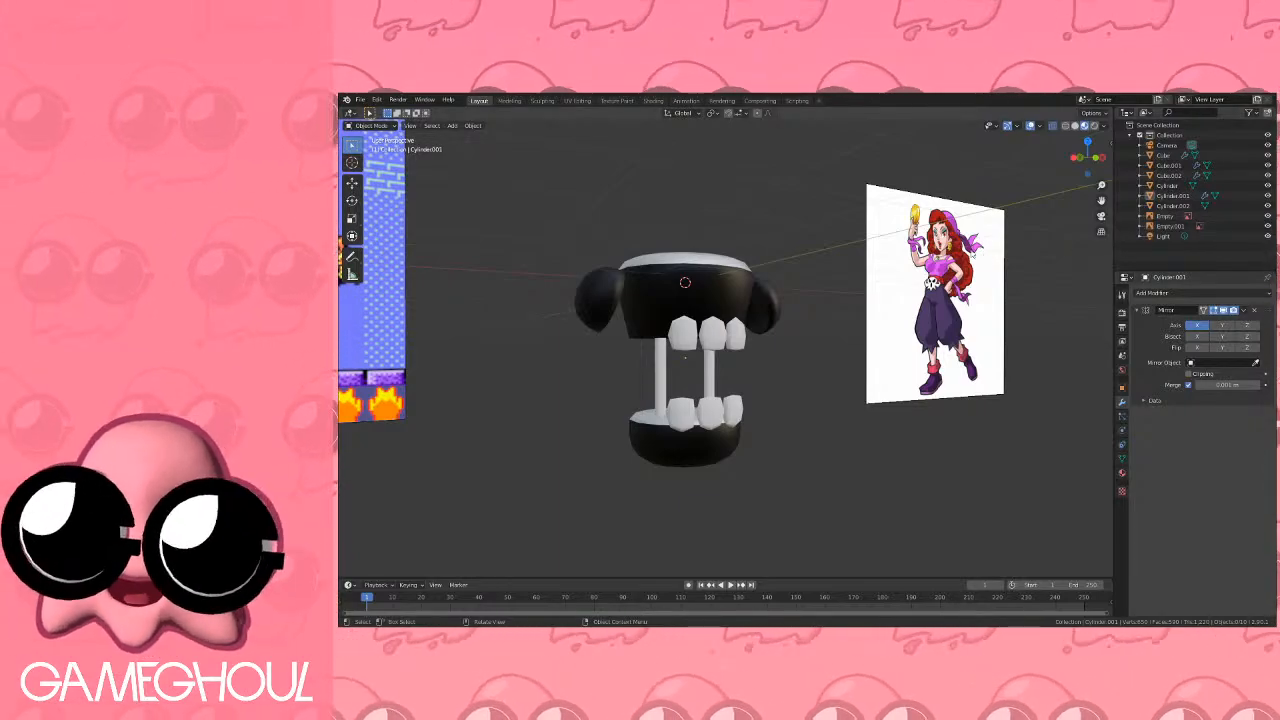
middle_click_drag(897, 245, 811, 256)
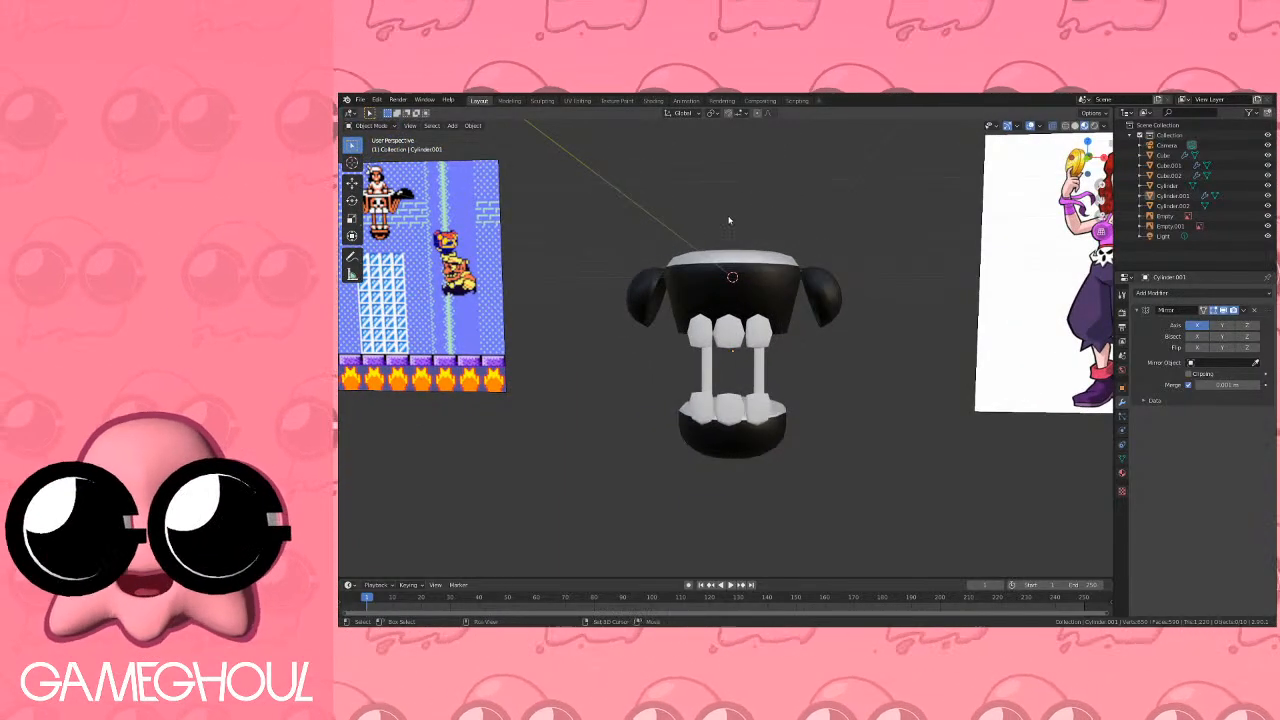
middle_click_drag(744, 222, 879, 253)
middle_click_drag(772, 252, 633, 262)
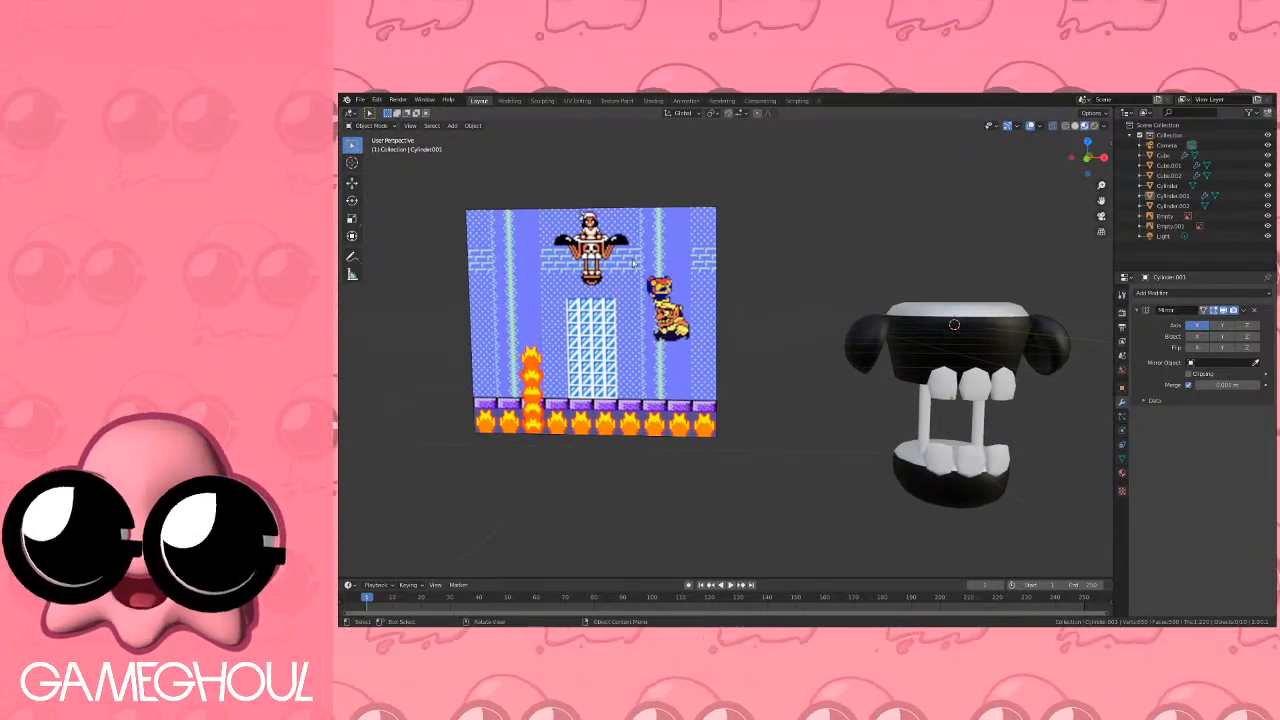
middle_click_drag(649, 218, 758, 273)
scroll(818, 346, "down", 2)
scroll(900, 320, "down", 1)
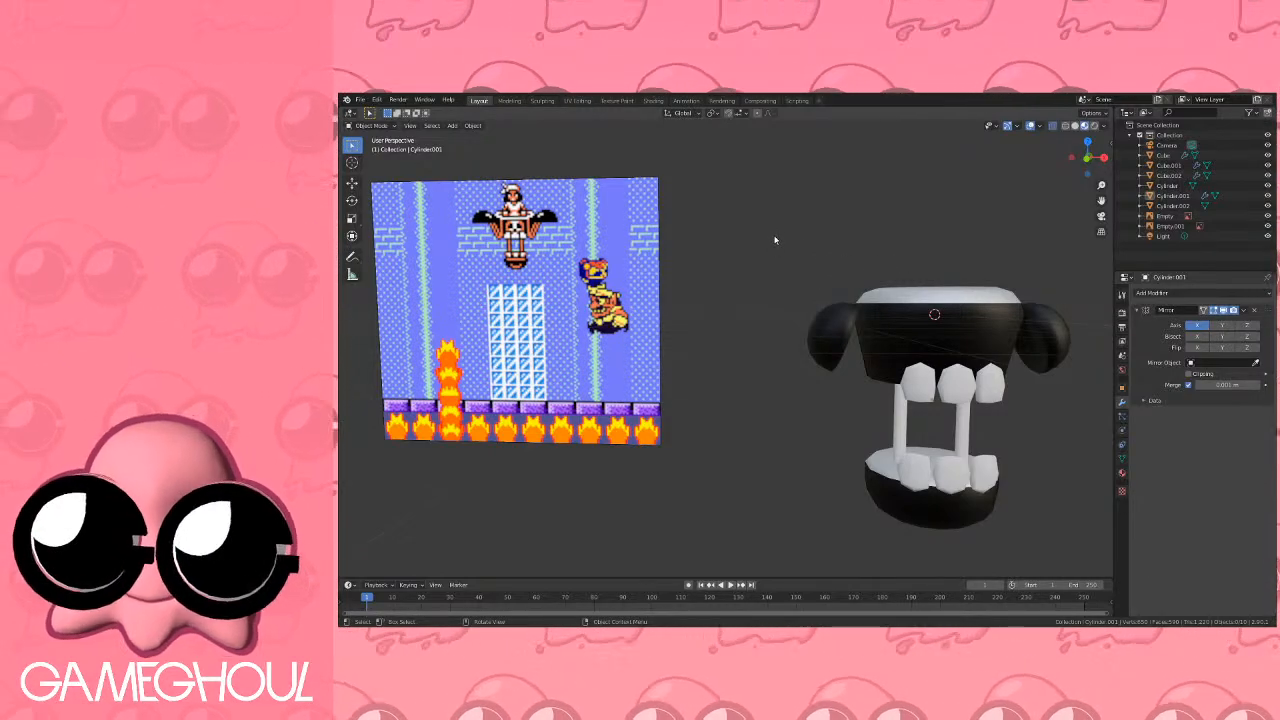
middle_click_drag(761, 267, 719, 229, "shift")
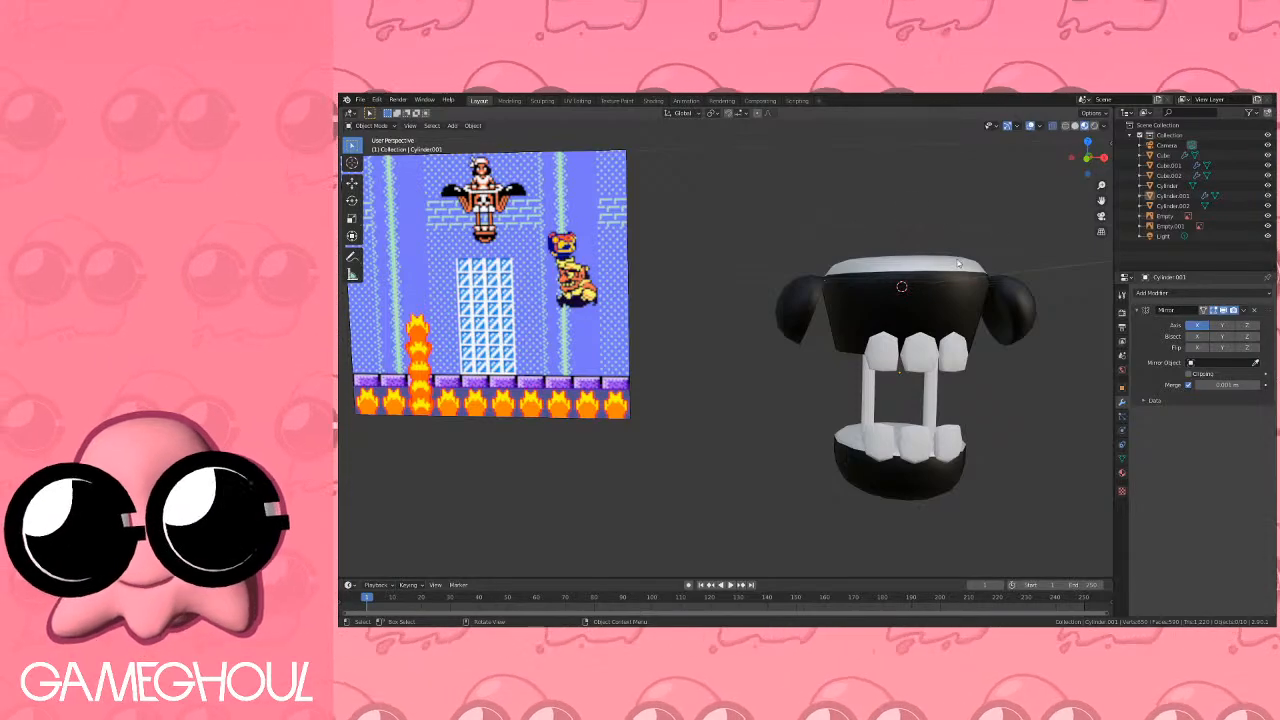
middle_click_drag(957, 263, 896, 305)
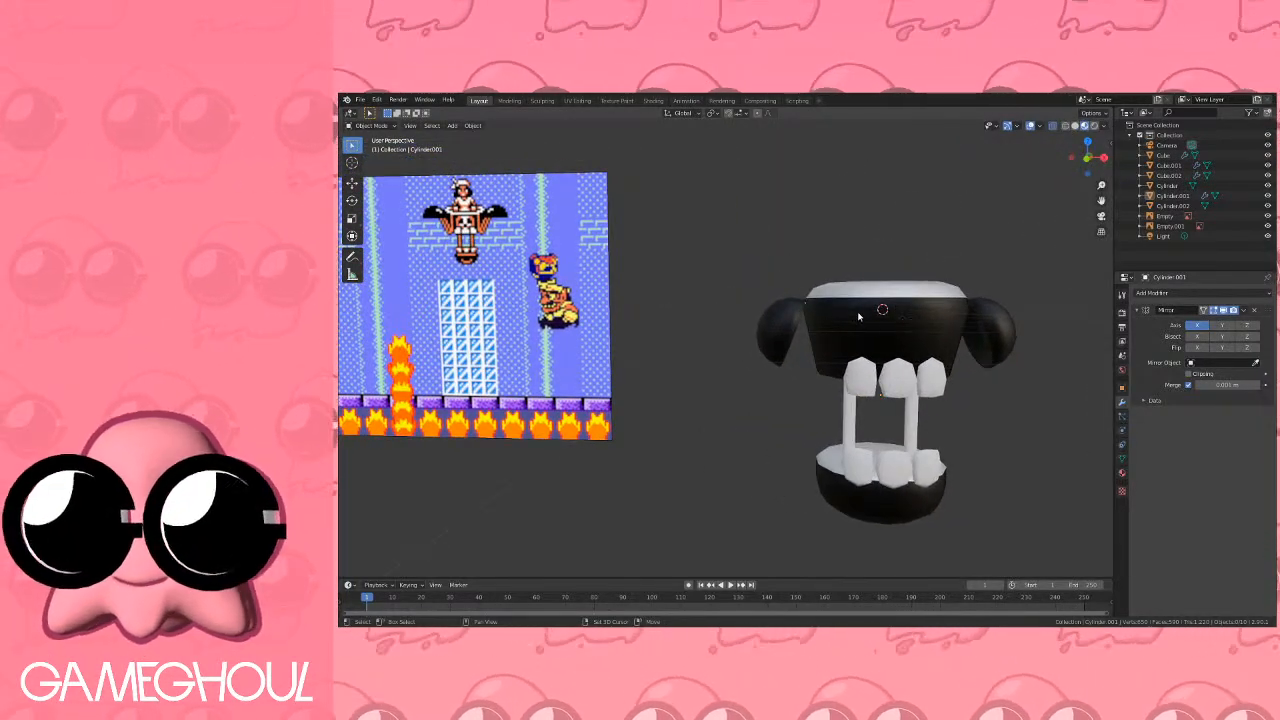
mouse_move(785, 325)
middle_mouse_down()
mouse_move(809, 243)
mouse_move(768, 336)
middle_mouse_up()
mouse_move(868, 410)
middle_mouse_down("shift")
mouse_move(768, 364)
mouse_move(872, 386)
middle_mouse_up("shift")
Select the jaw's upper face in Edit Mode, extrude it in place and scale it to 0.8.
scroll(831, 366, "up", 2)
key("Tab")
scroll(771, 381, "up", 3)
key("Tab")
left_click(736, 371)
key("Tab")
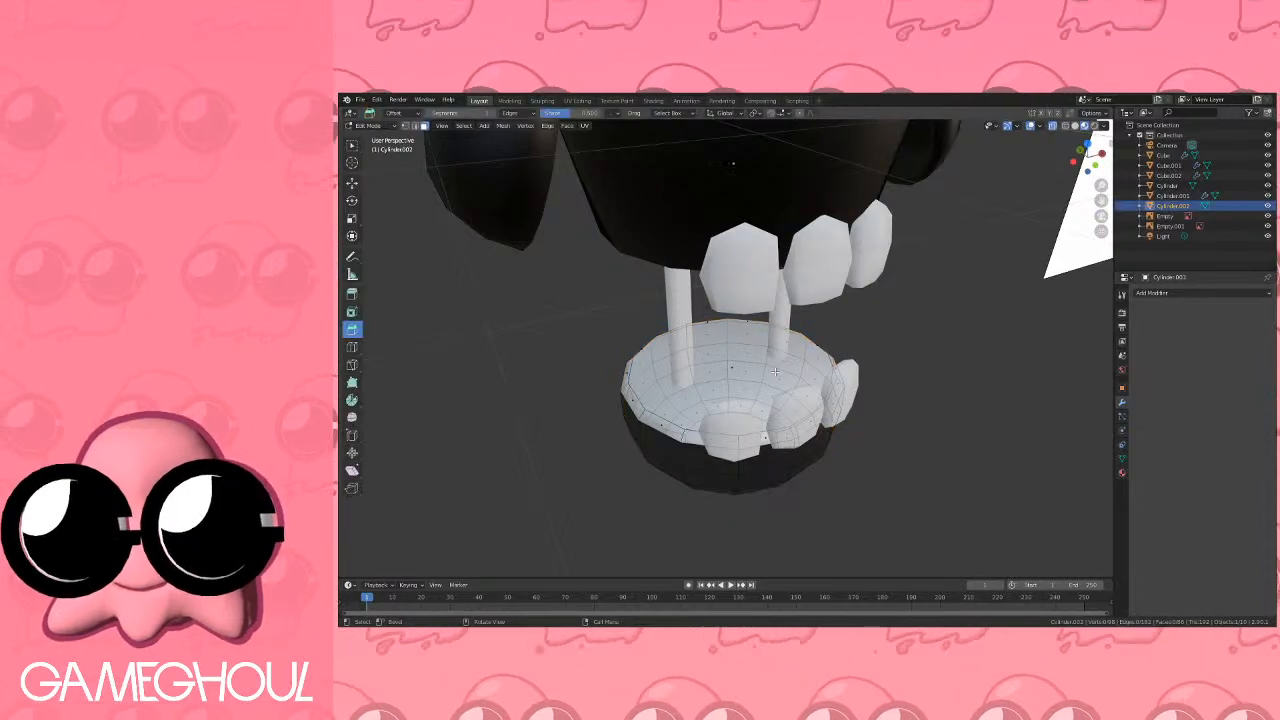
left_click(733, 322)
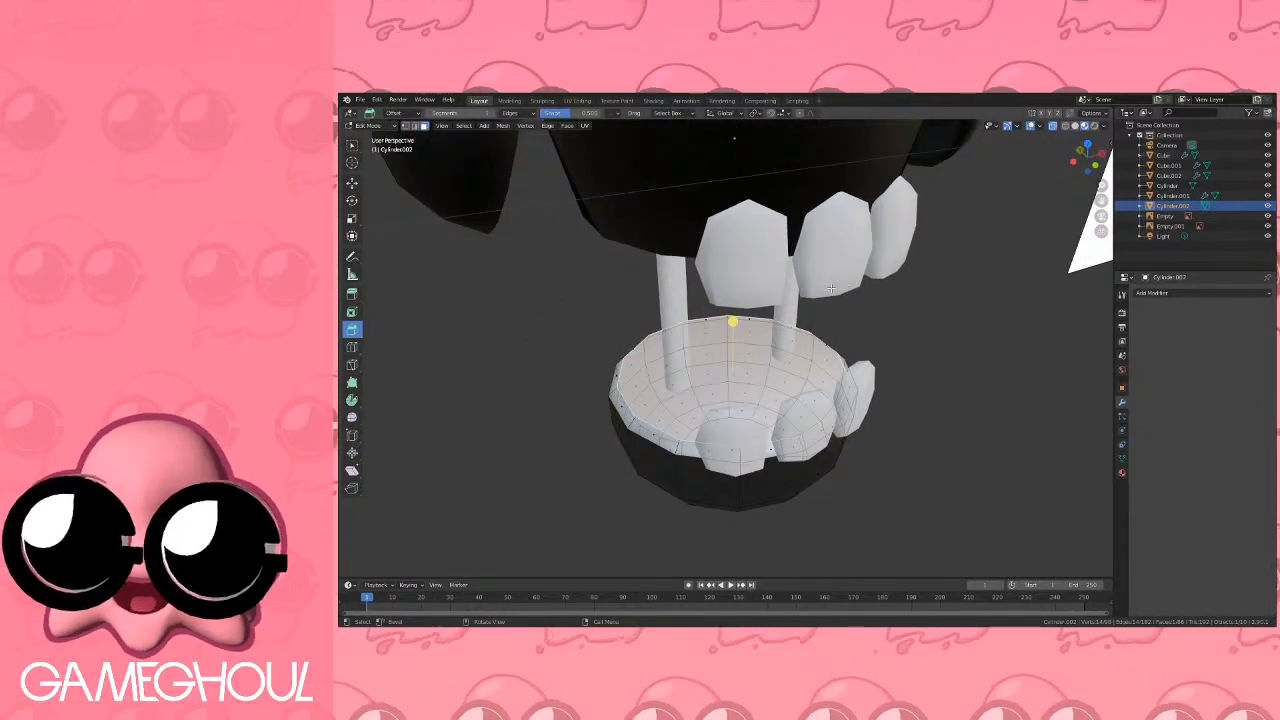
key("e")
right_click(840, 285)
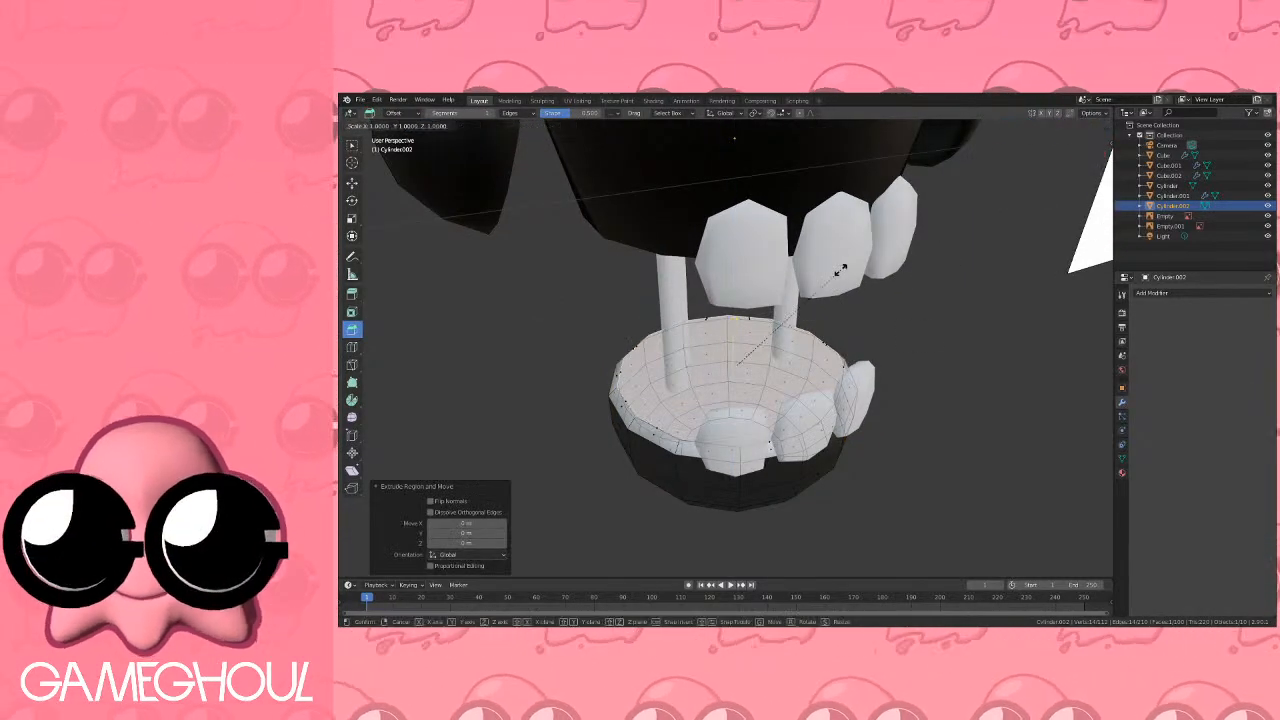
key("s")
left_click(810, 270)
Extrude the jaw's inset face 0.2 m down in the wireframe front view, and return to Object Mode in material preview.
middle_click_drag(839, 298, 919, 186)
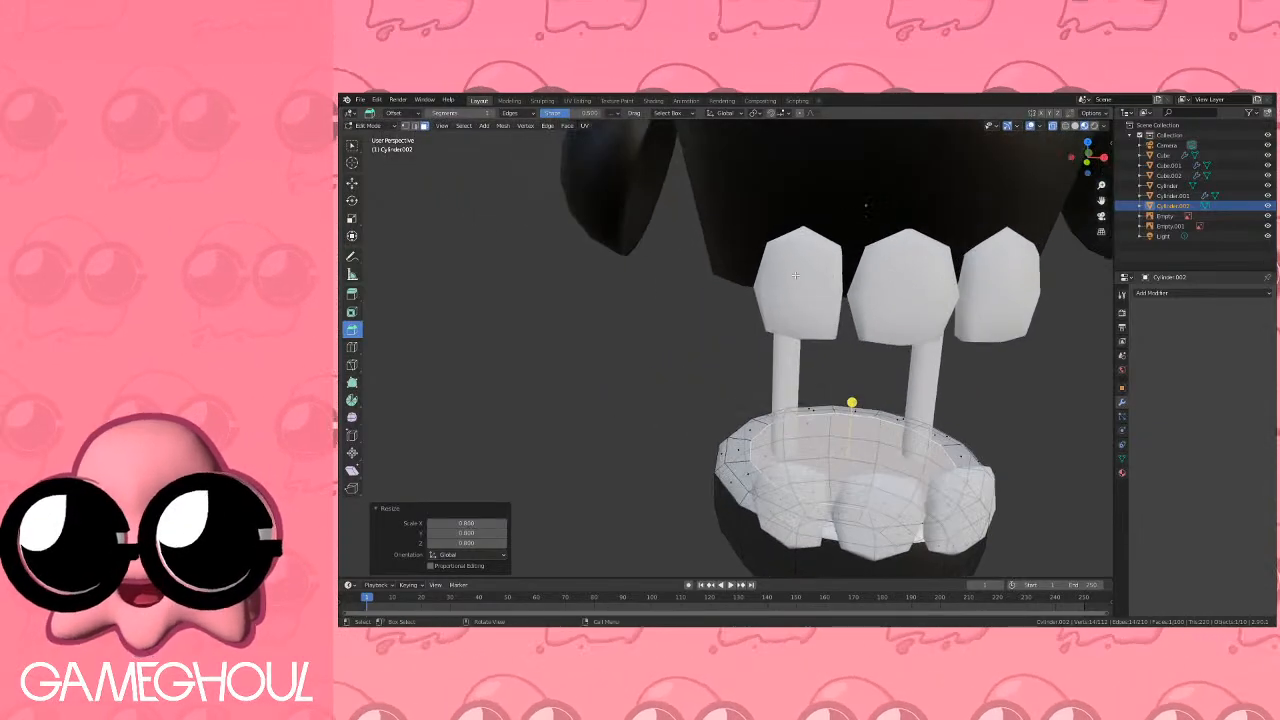
left_click(1086, 162)
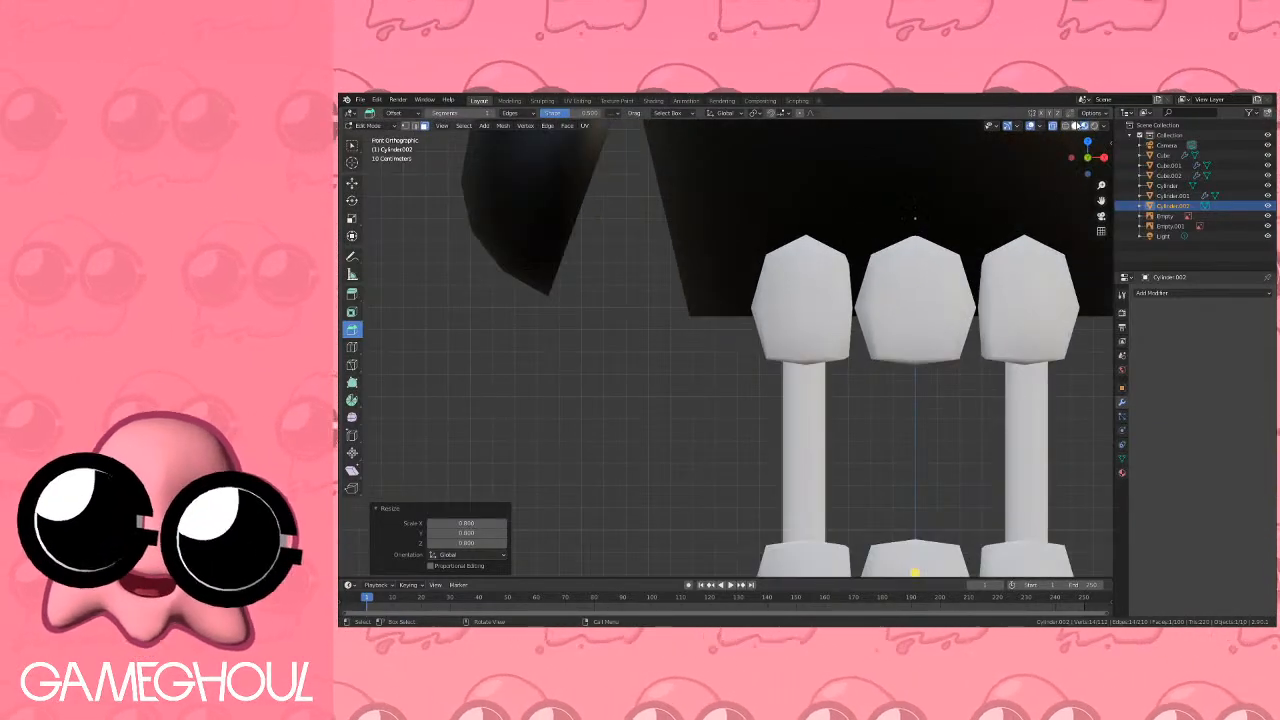
left_click(1064, 125)
scroll(846, 298, "down", 4)
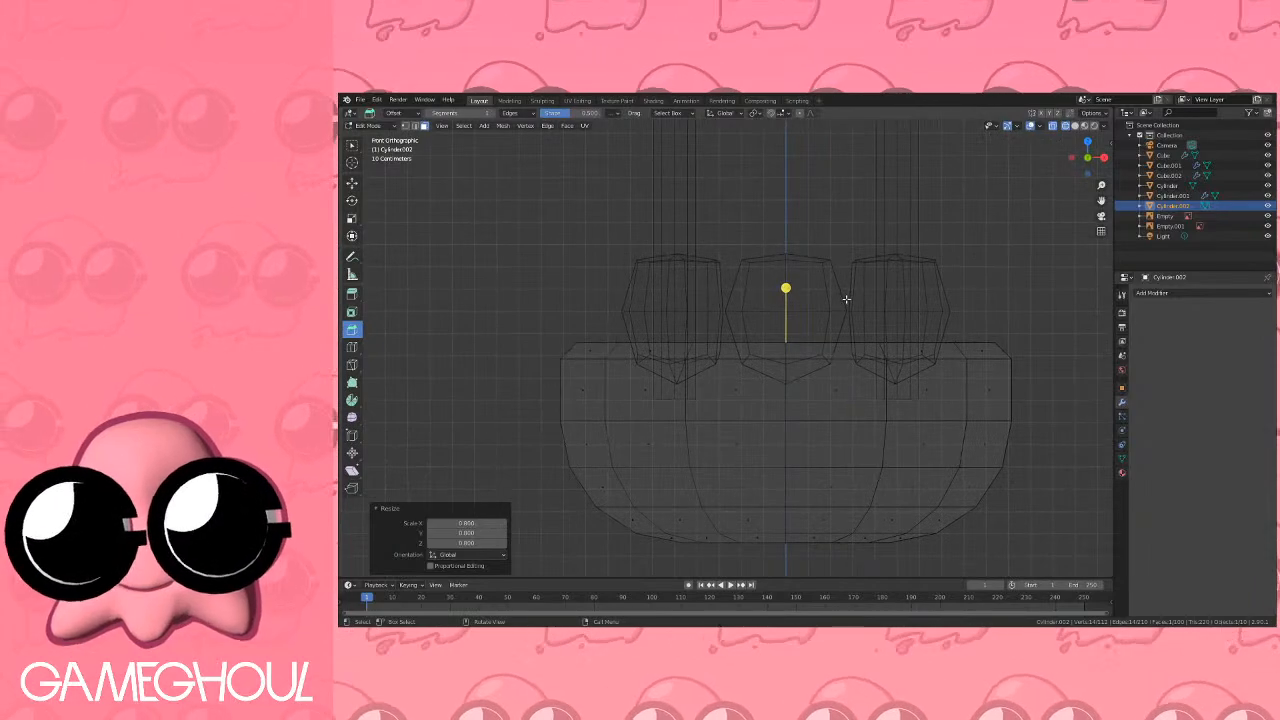
key("e")
left_click(838, 350)
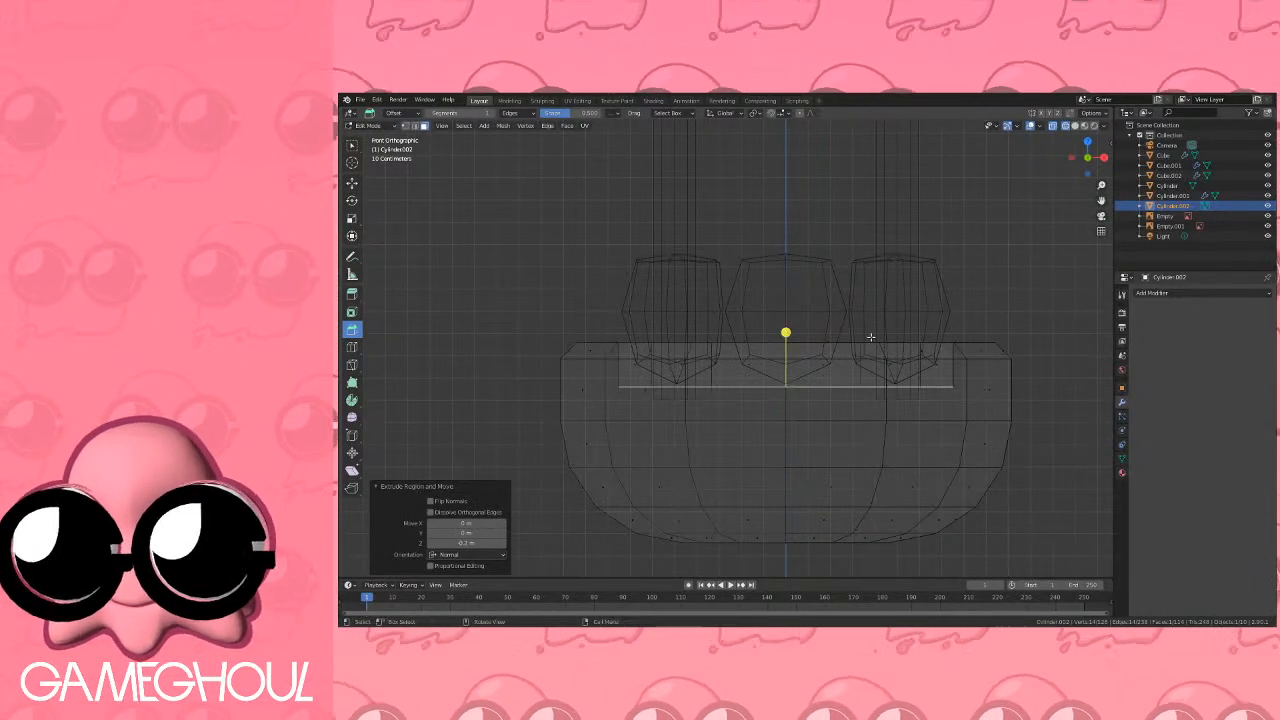
key("Tab")
scroll(845, 328, "down", 4)
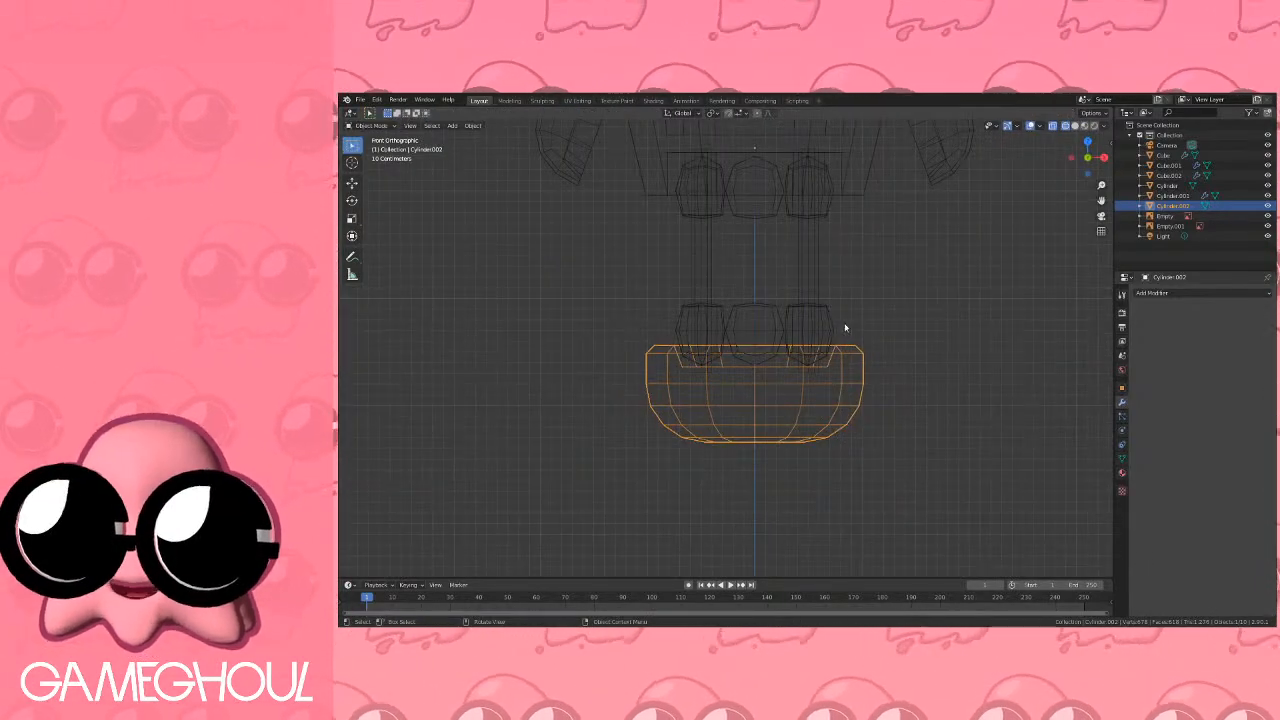
middle_click_drag(845, 328, 859, 406, "shift")
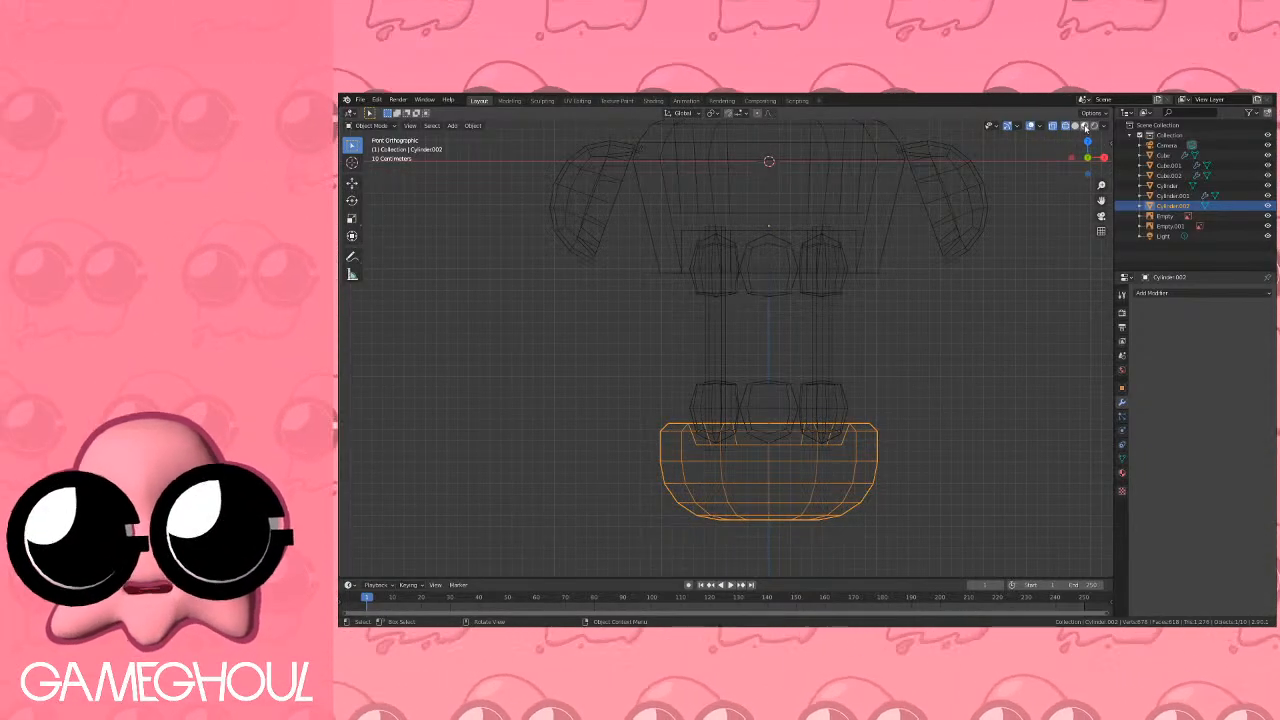
left_click(1085, 127)
scroll(872, 308, "down", 3)
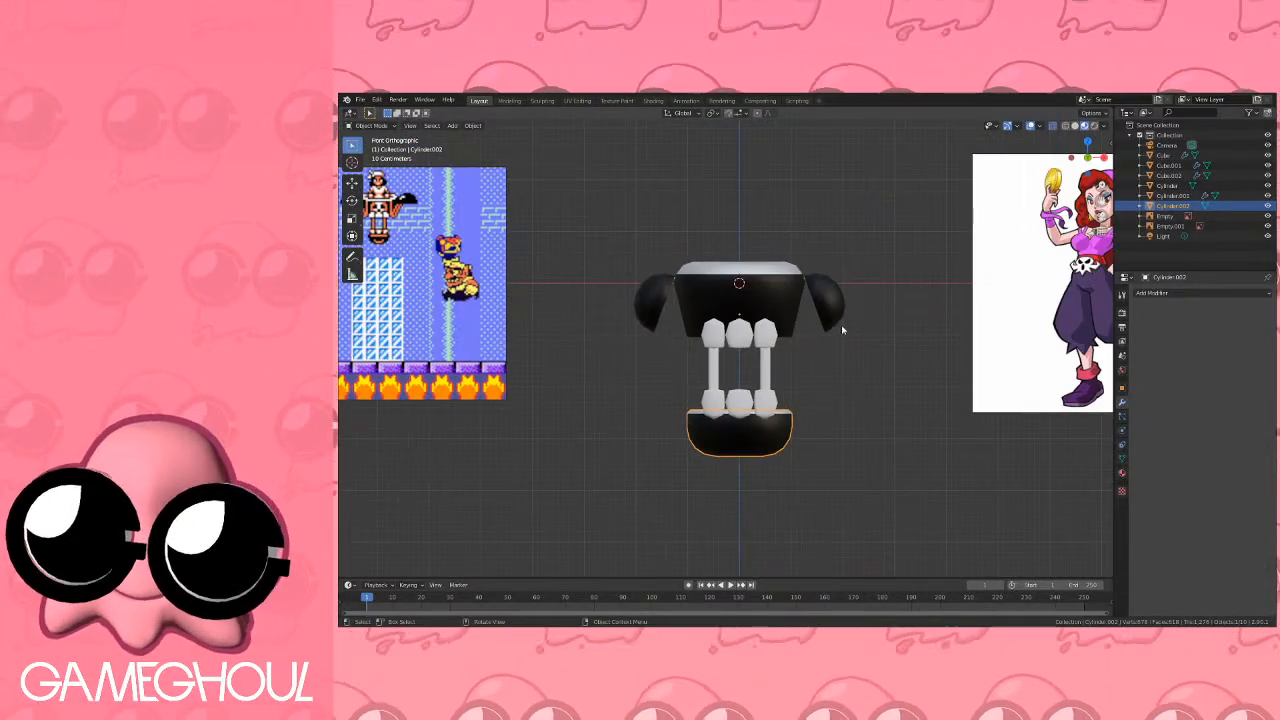
Select all the model's mesh parts and apply flat shading to them.
left_click_drag(594, 205, 880, 478)
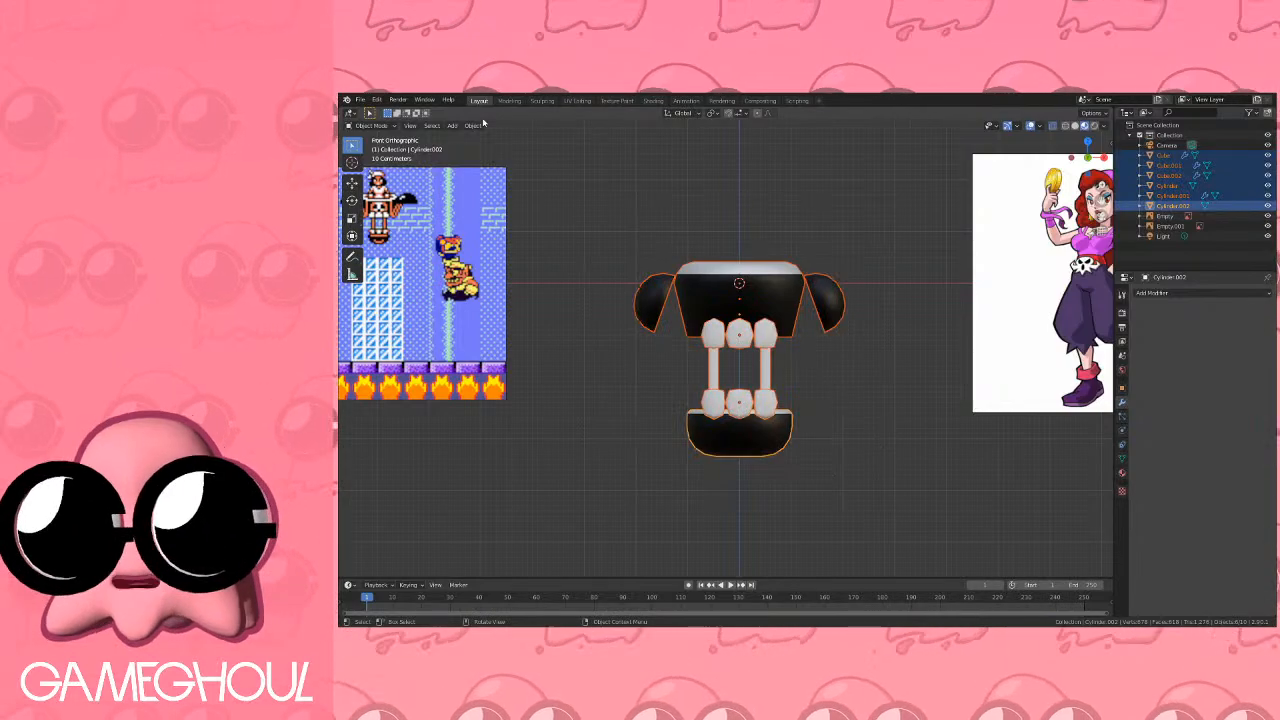
left_click(472, 125)
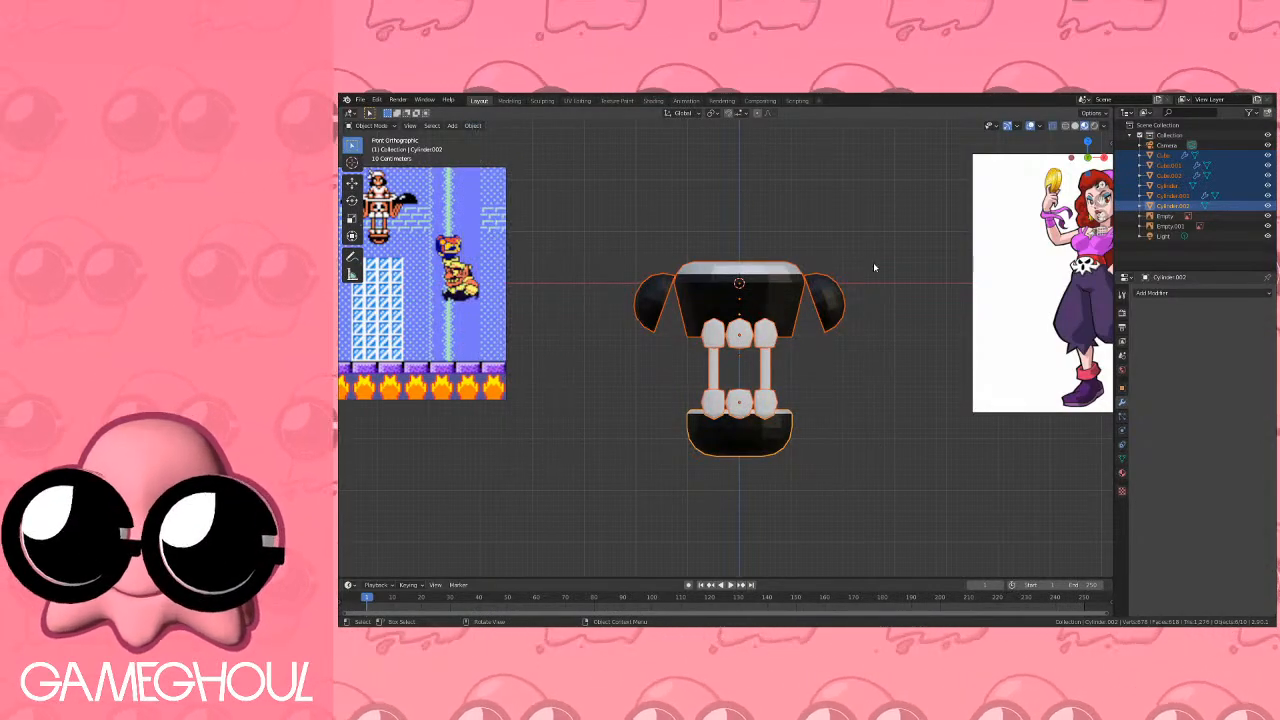
key("Tab")
key("Tab")
left_click(863, 268)
middle_click_drag(774, 290, 844, 333)
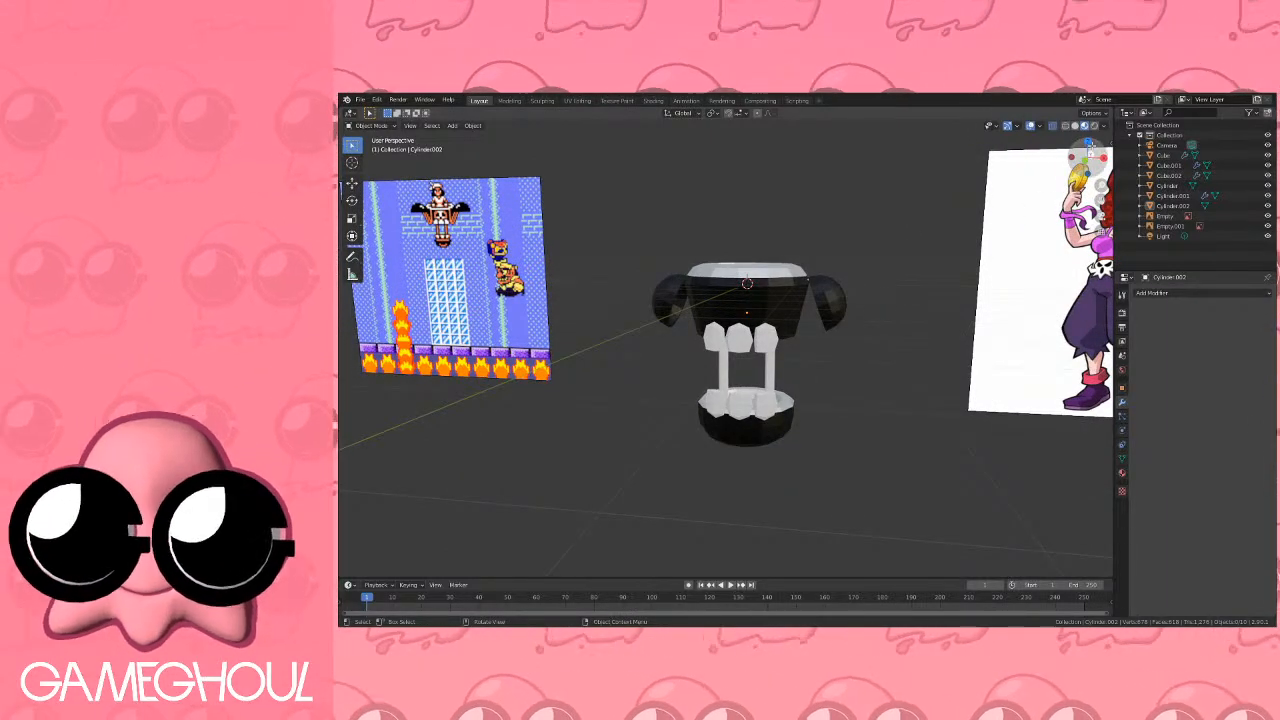
Rotate the mirrored side piece's mesh in front view until its flat side runs nearly parallel to the head's slanted side.
left_click(1089, 156)
middle_click_drag(851, 274, 820, 262, "shift")
left_click(802, 294)
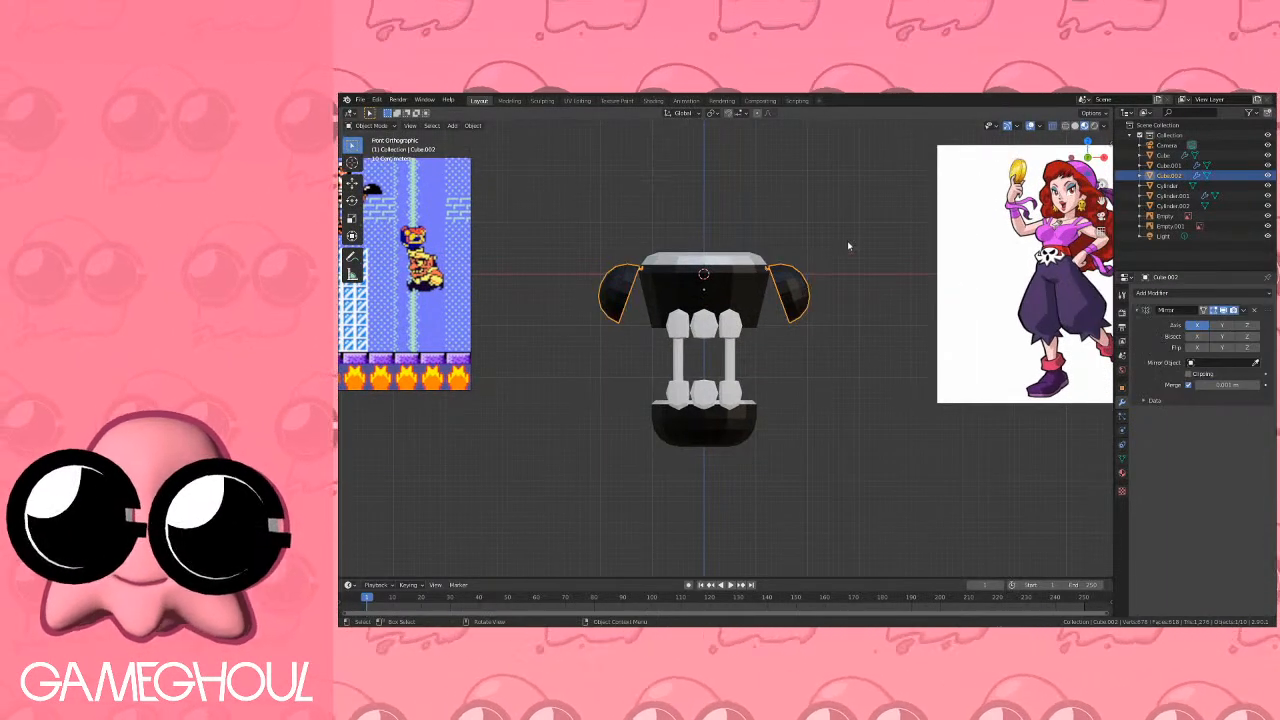
scroll(849, 246, "up", 3)
key("Tab")
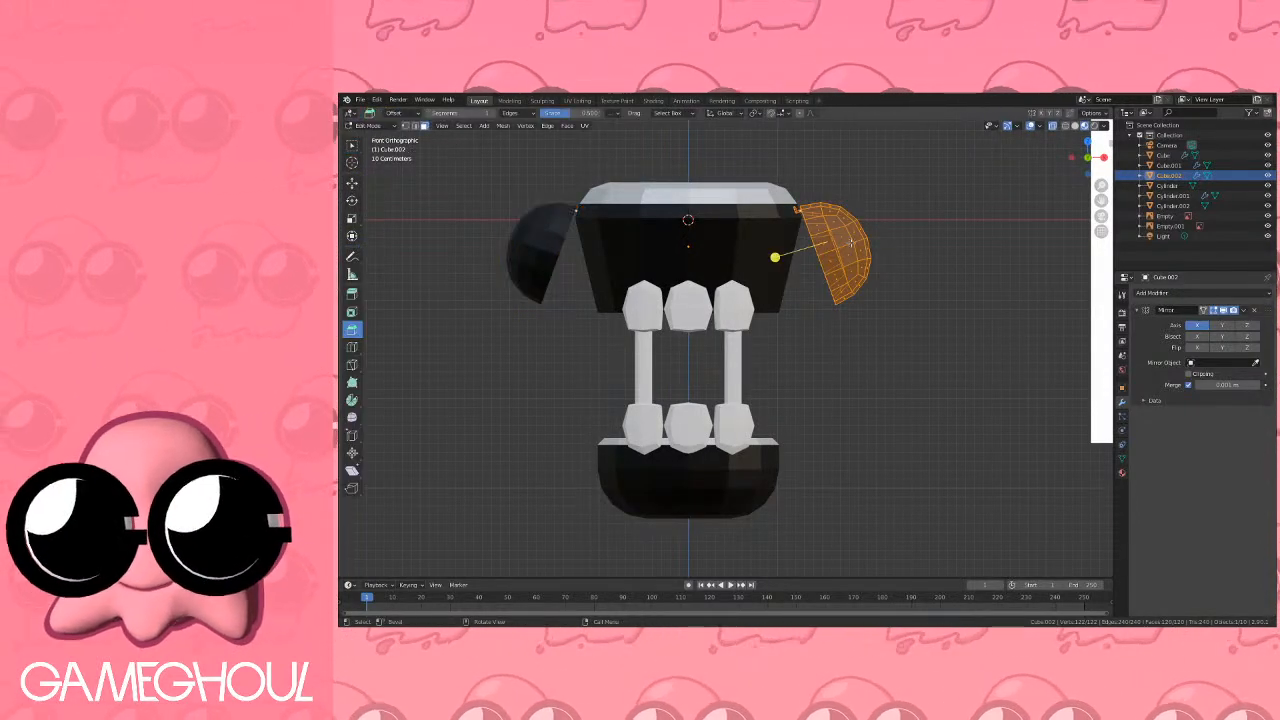
key("r")
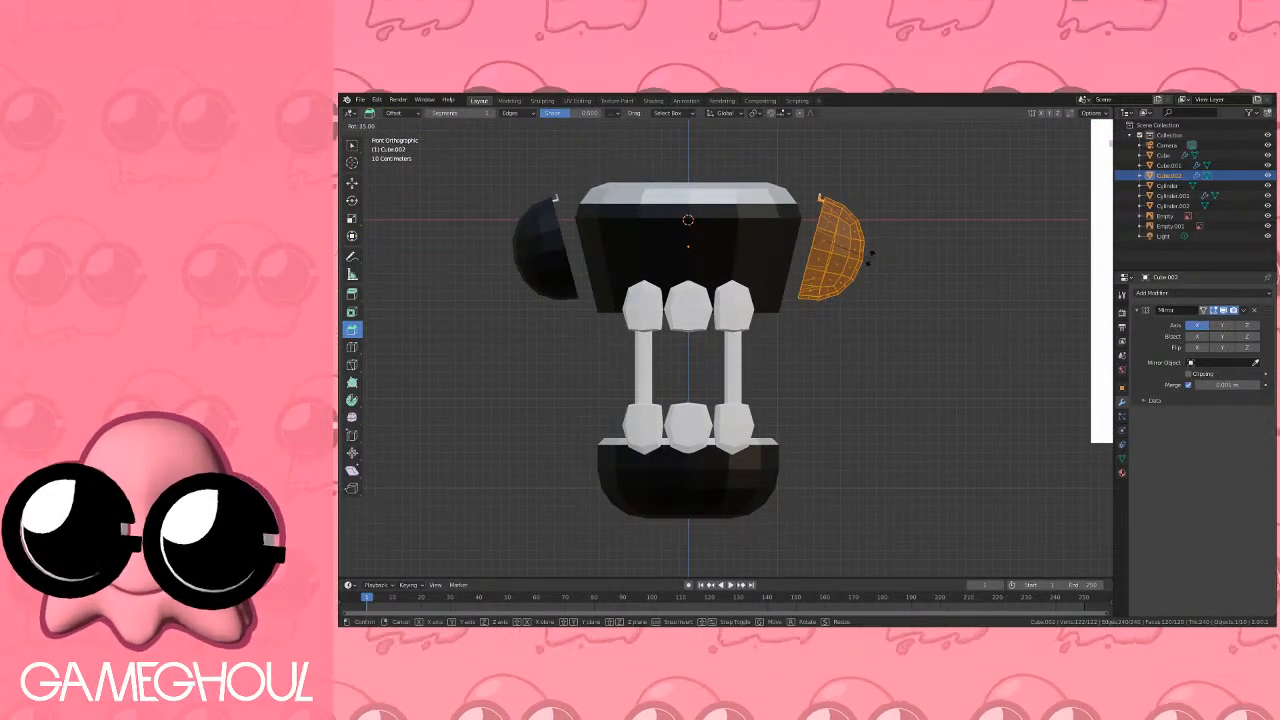
scroll(868, 257, "up", 3)
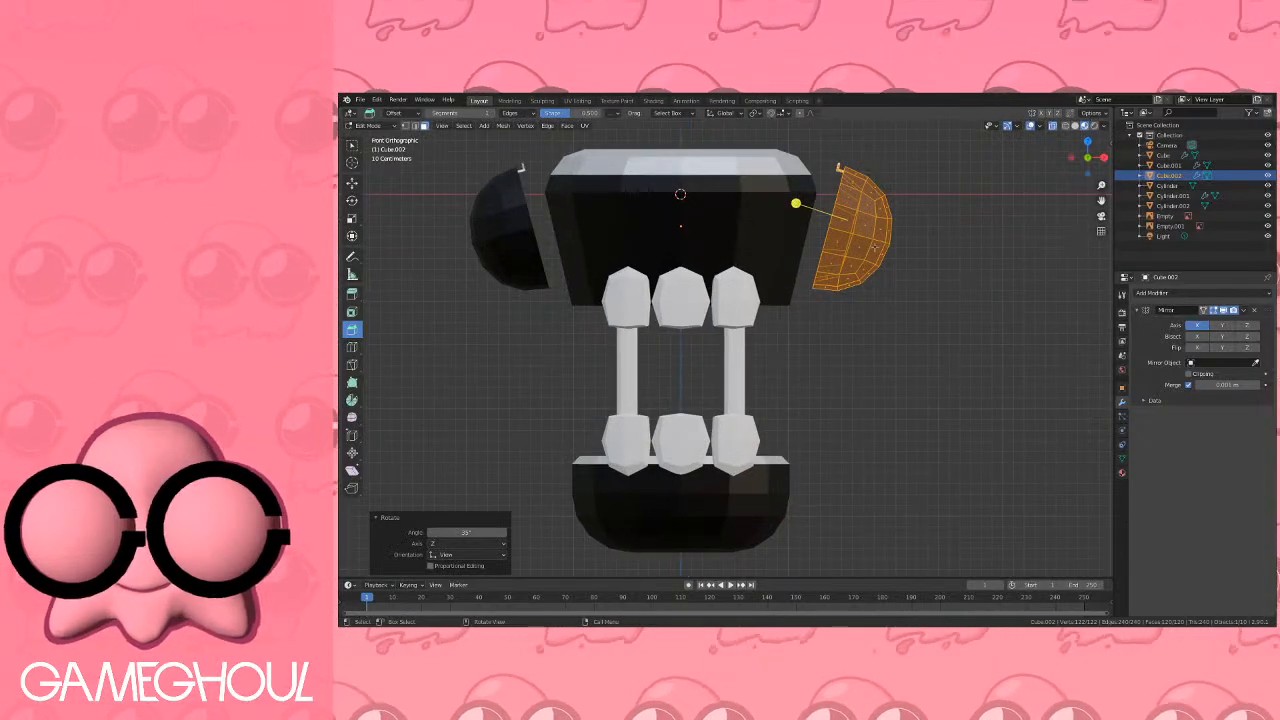
Move the side piece's mesh -0.2 m along X and -0.2 m along Z, close to the head.
middle_click_drag(868, 257, 916, 326, "shift")
key("g")
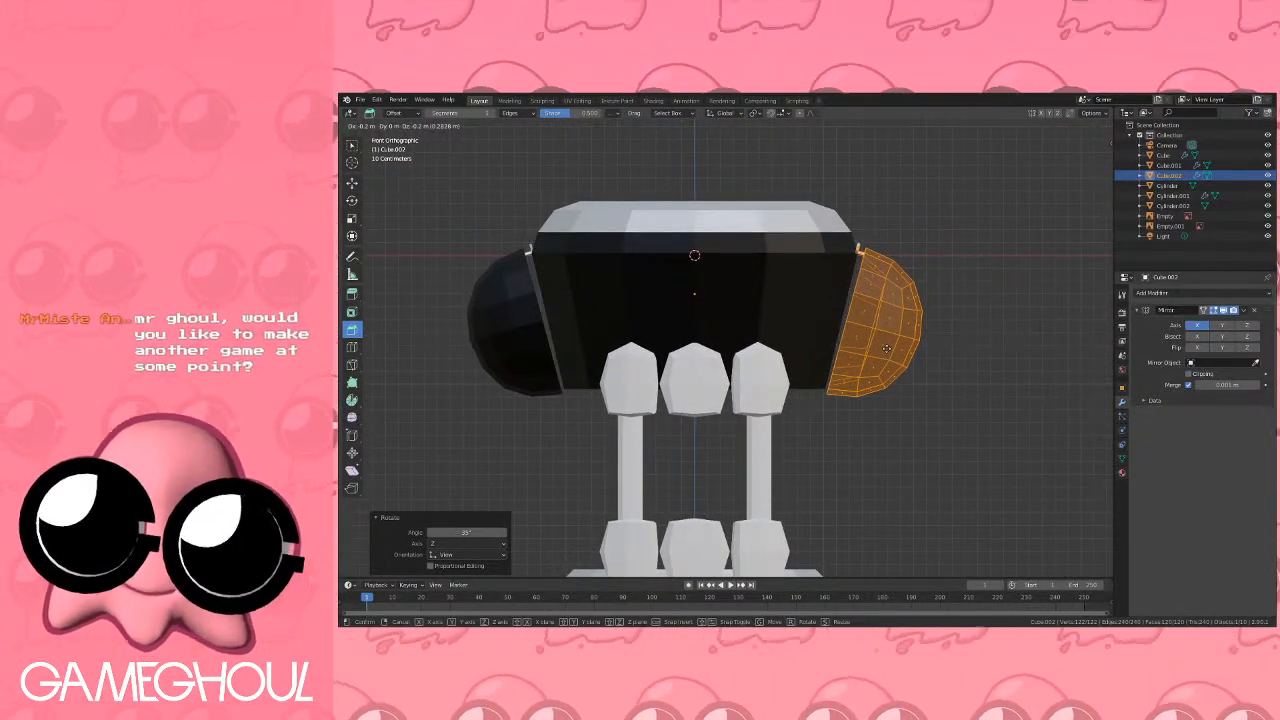
left_click(886, 348)
scroll(900, 335, "up", 2)
middle_click_drag(924, 311, 797, 368, "shift")
scroll(797, 368, "up", 2)
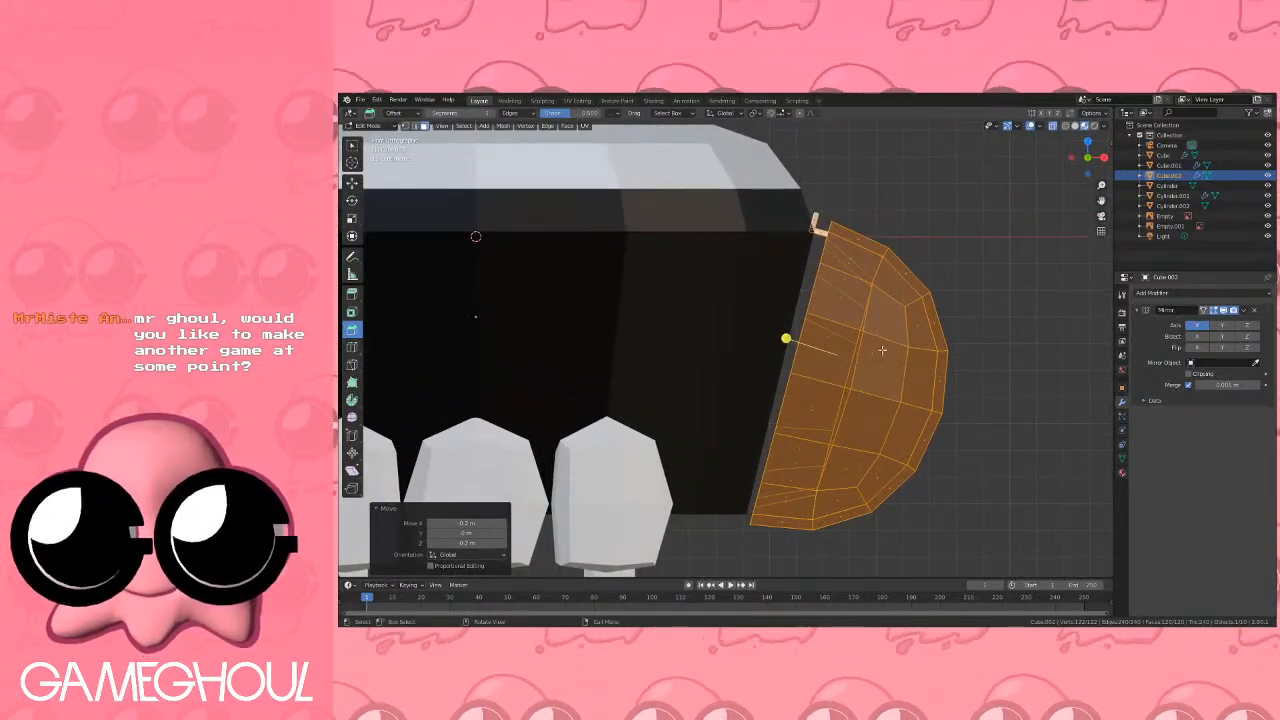
Fine-tune the side piece against the head by rotating it about 1.5° and moving it about -0.02 m in X and 0.05 m in Z.
key("g")
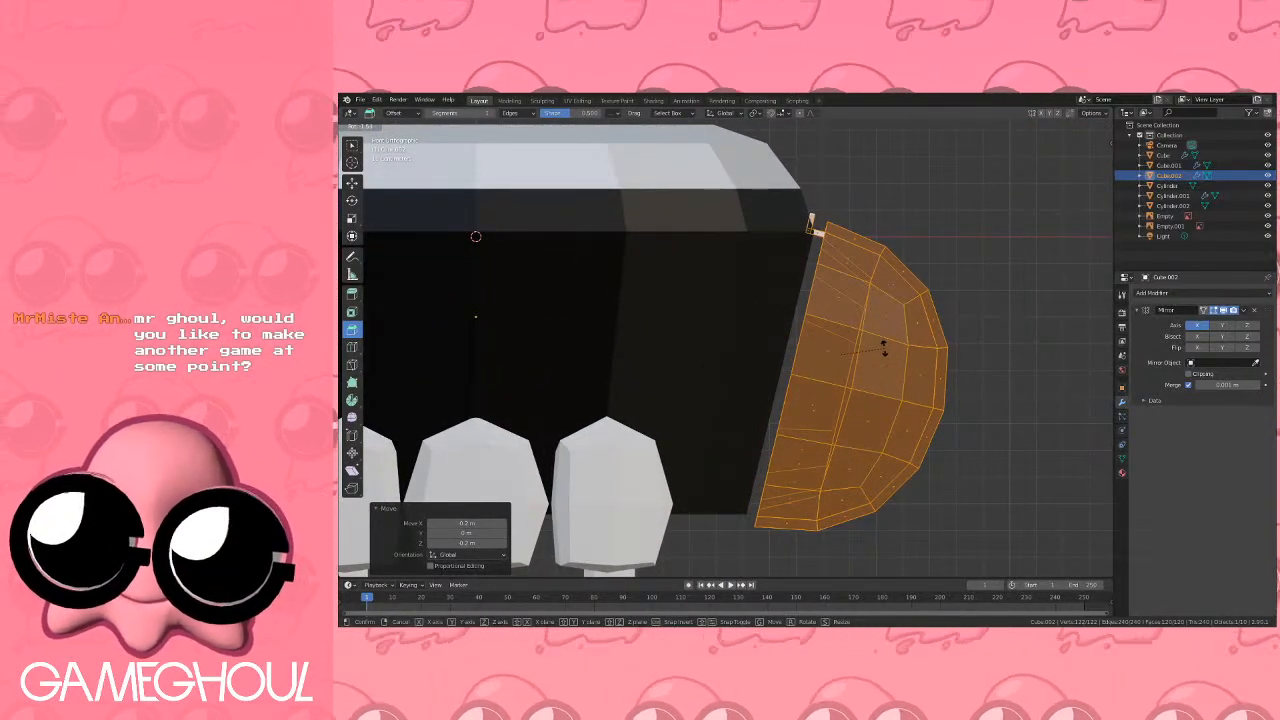
left_click(884, 348)
key("g")
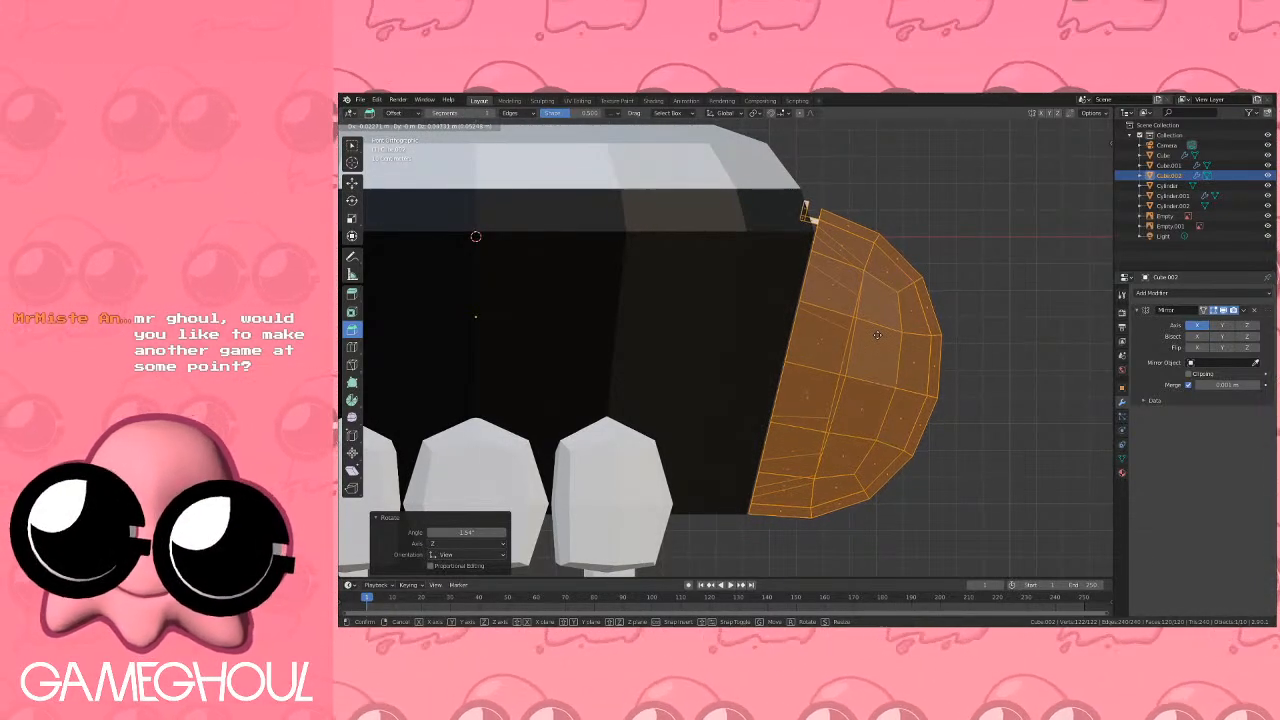
left_click(877, 335)
scroll(858, 236, "up", 3)
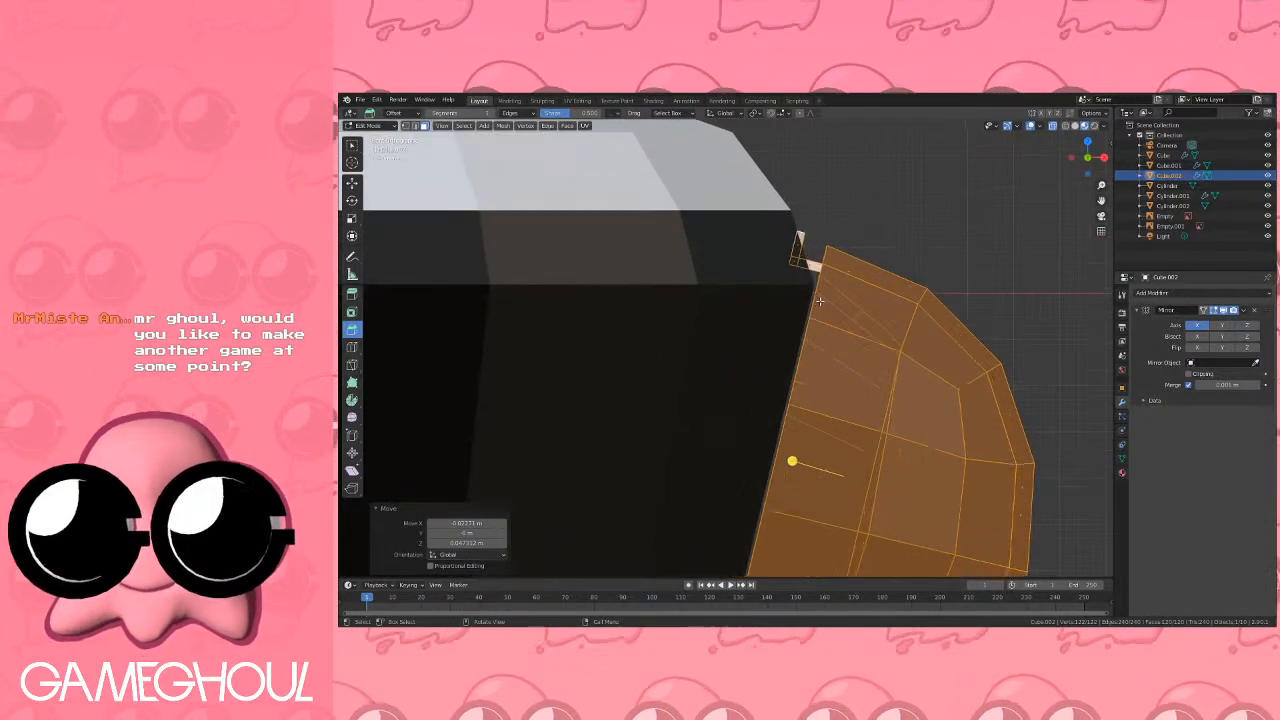
scroll(828, 240, "up", 1)
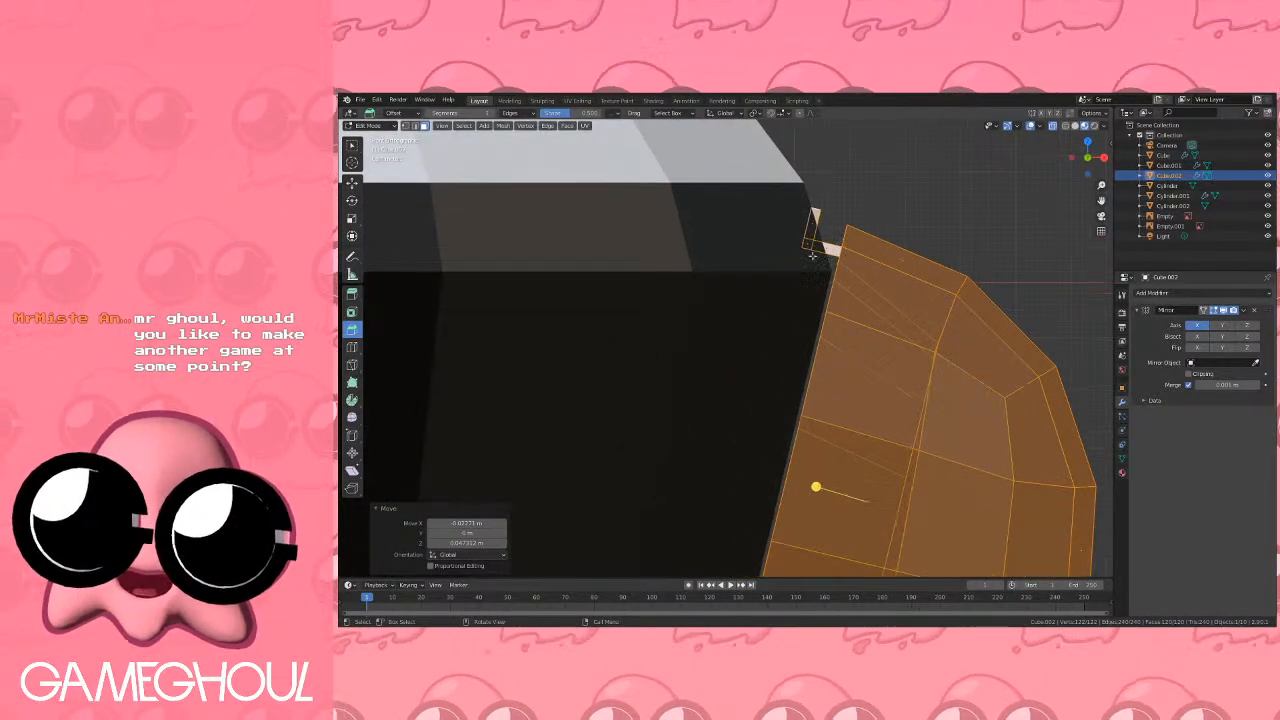
left_click(819, 203)
key("ctrl+KP_Add")
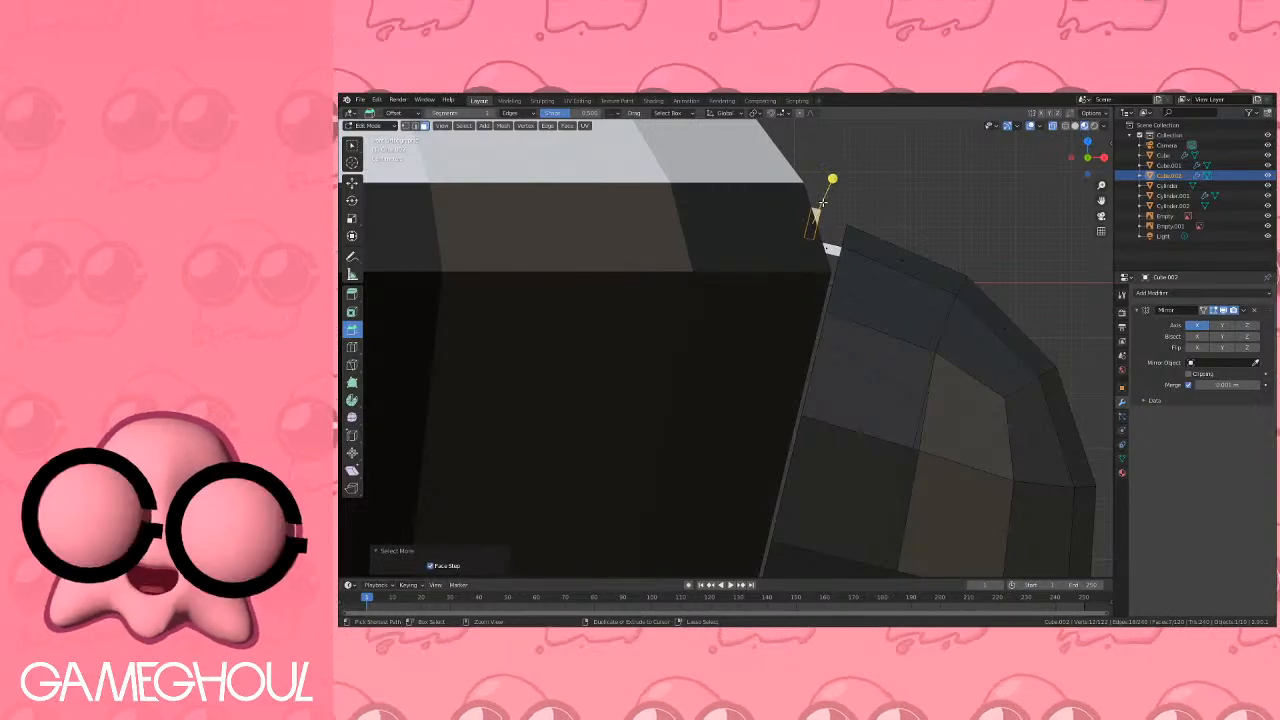
key("ctrl+KP_Add")
middle_click_drag(840, 195, 759, 310)
scroll(820, 315, "up", 3)
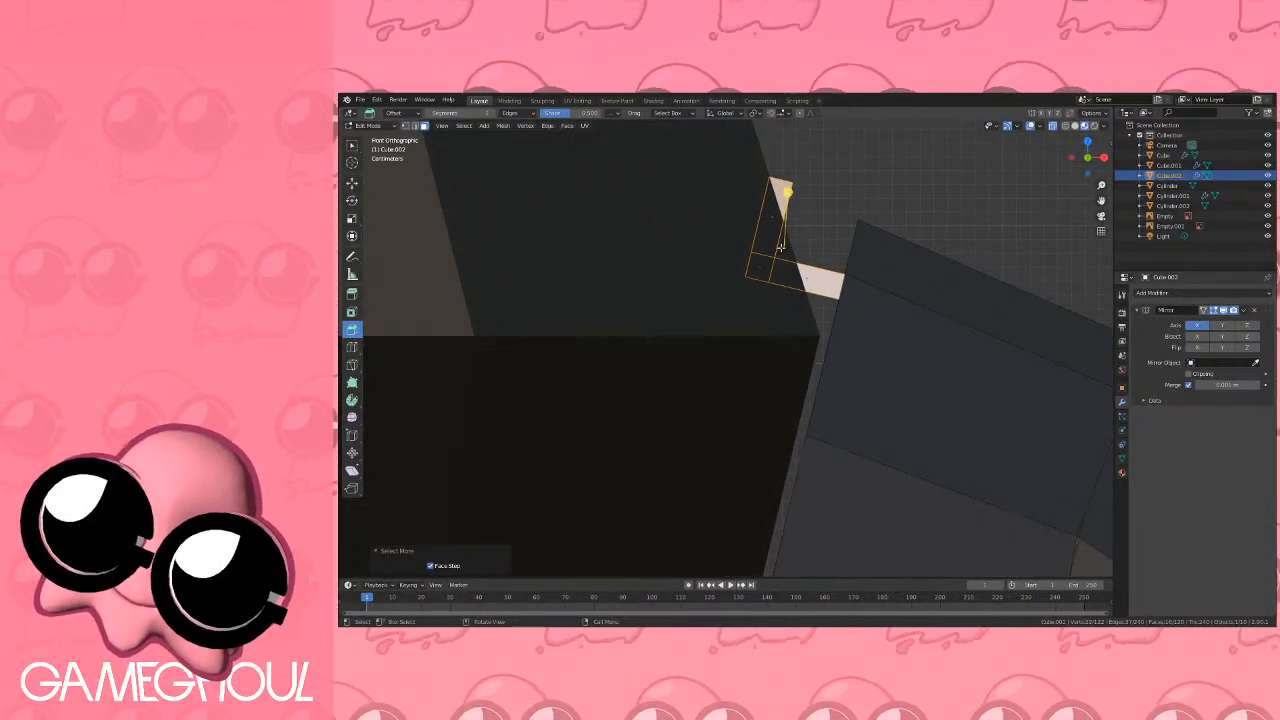
key("a")
key("a")
Delete the faces of the upturned inner end of the small connector between side piece and head, and switch to vertex selection.
key("b")
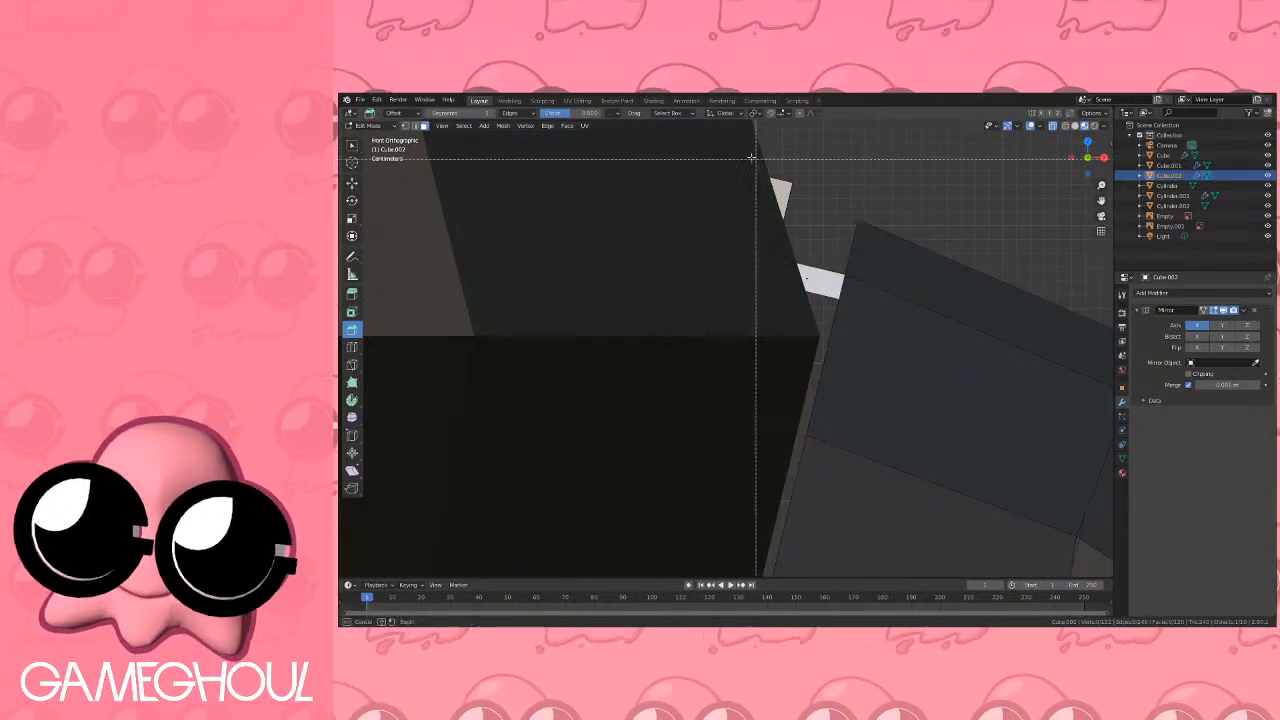
left_click_drag(735, 151, 810, 247)
key("b")
left_click_drag(716, 224, 781, 294)
key("x")
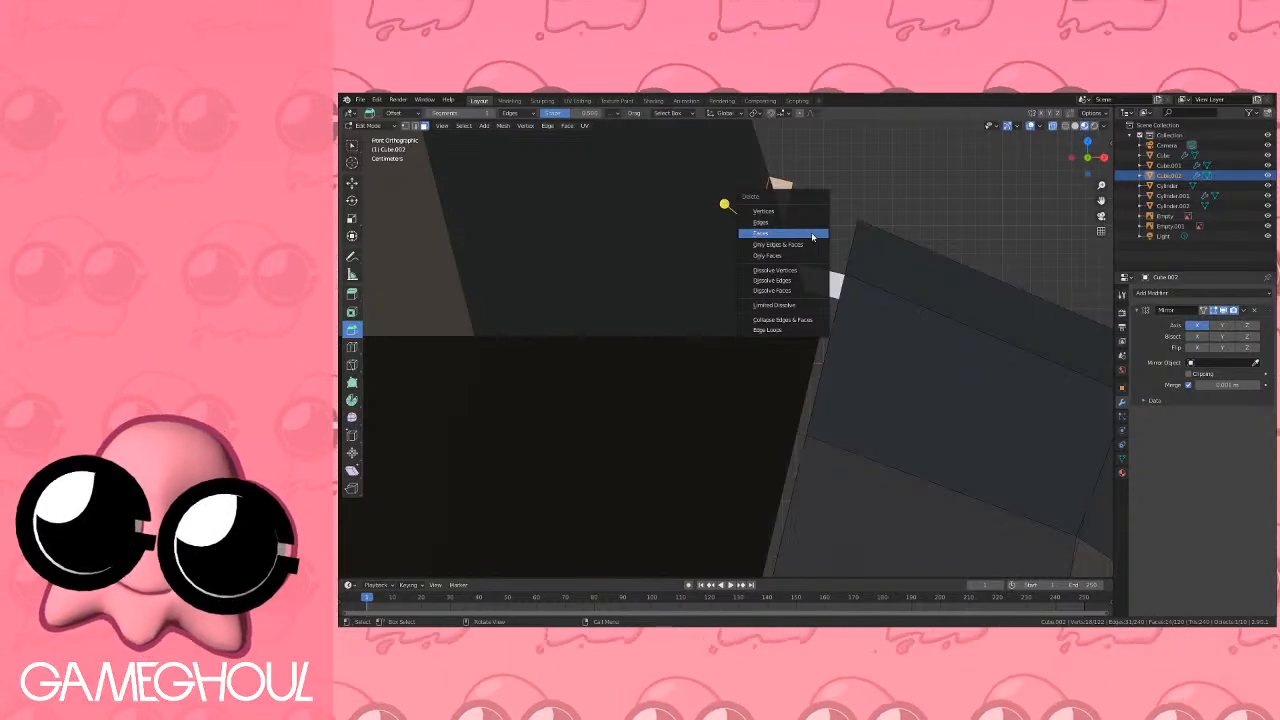
left_click(812, 236)
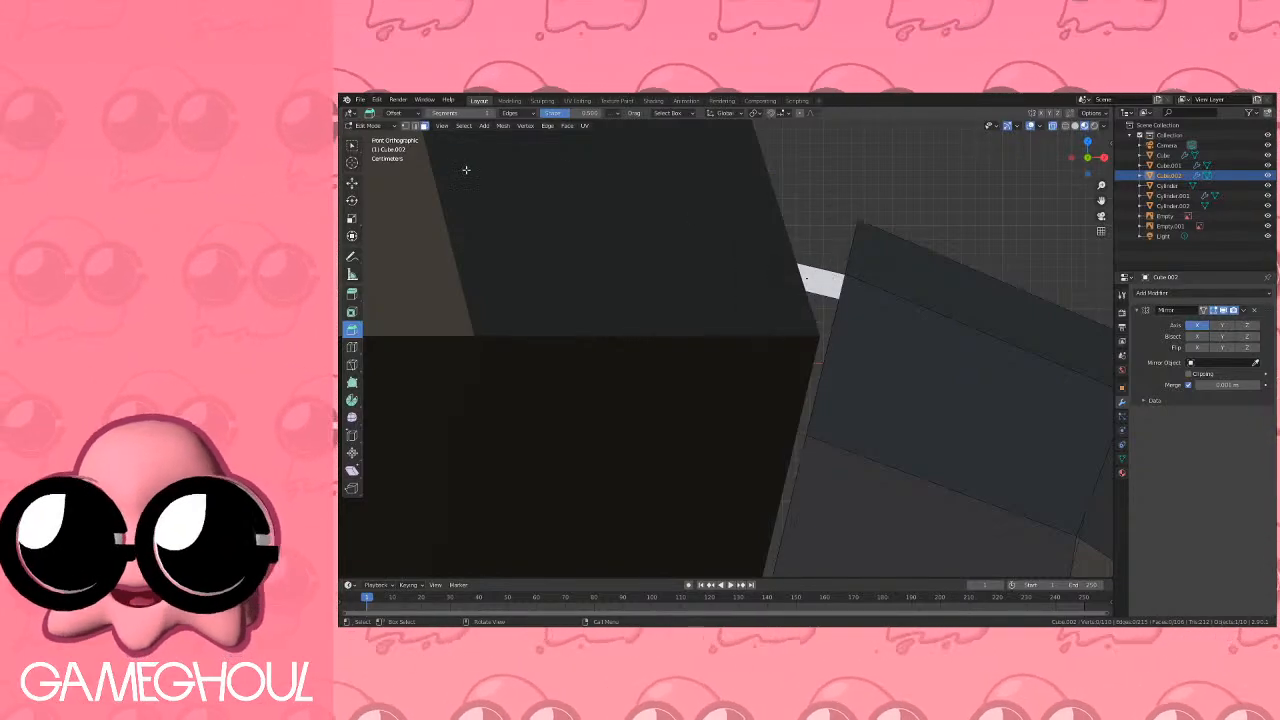
left_click(406, 127)
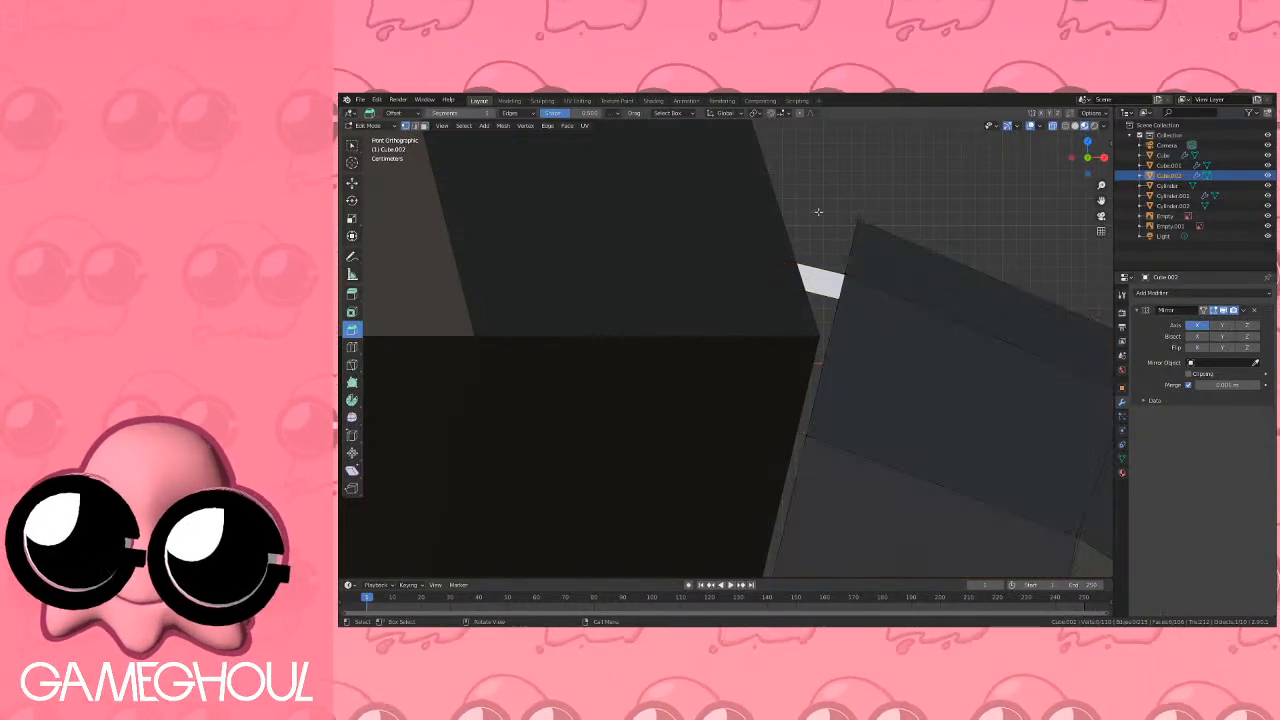
Move the inner end of the small connector about -0.06 m in X and -0.01 m in Z into the head, and finish mesh editing.
left_click(780, 216)
key("g")
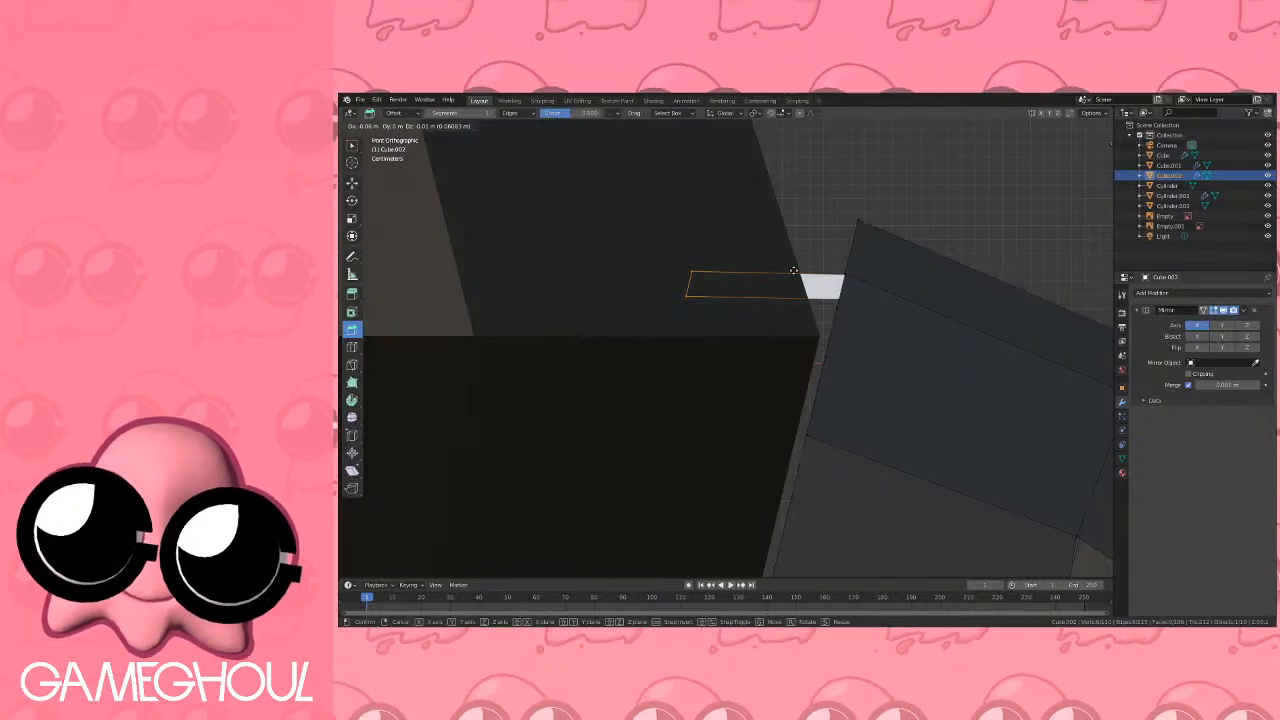
left_click(793, 270)
key("Tab")
Examine the whole character in front view and compare its proportions with the reference images on both sides.
scroll(805, 269, "down", 6)
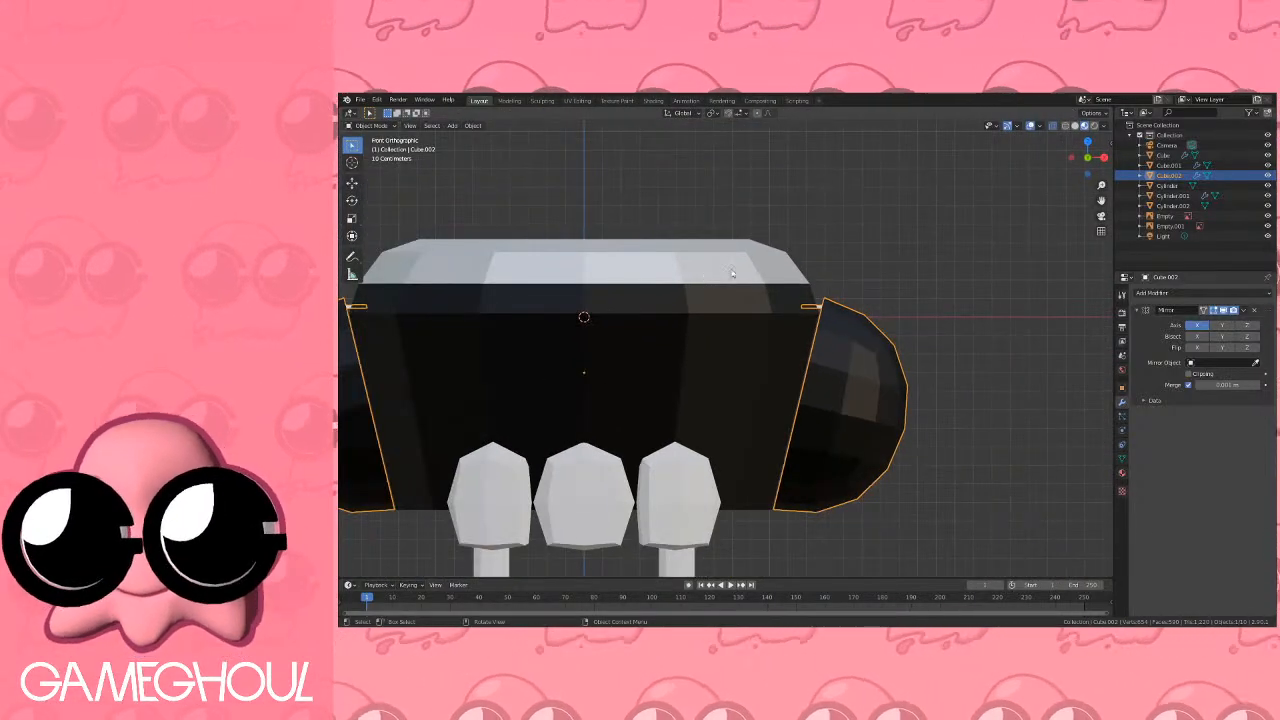
middle_click_drag(732, 272, 883, 223, "shift")
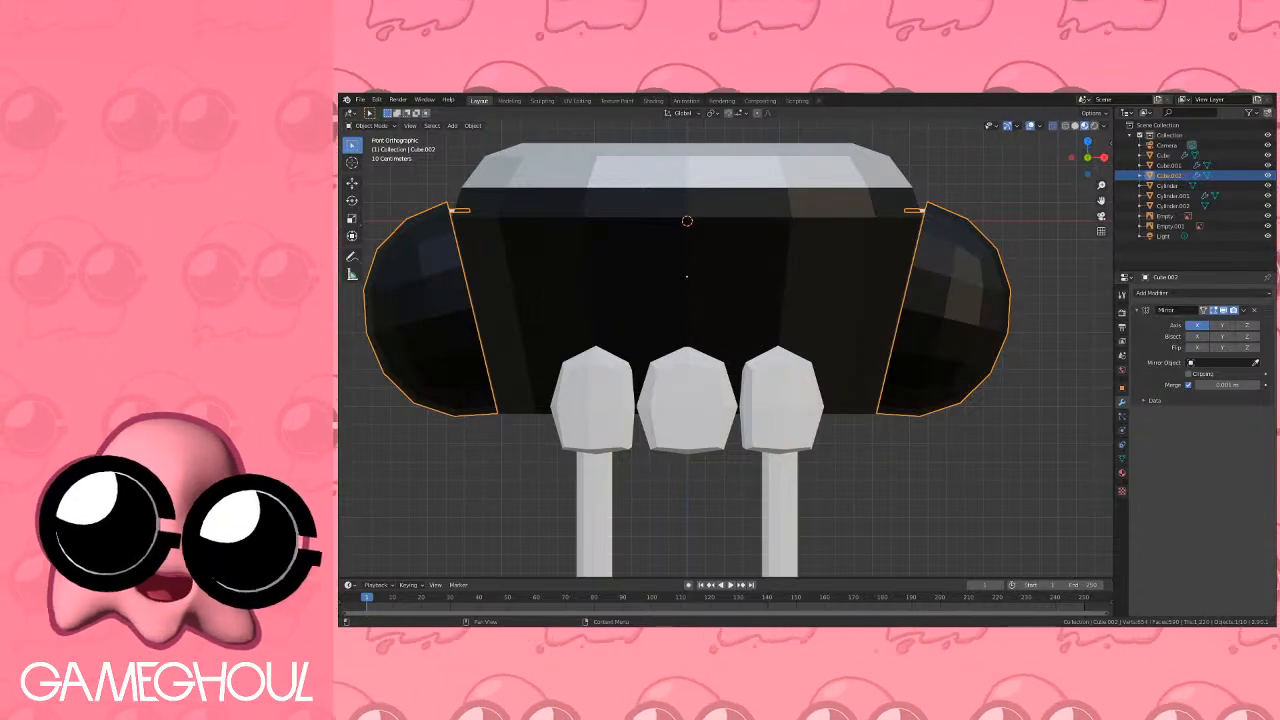
scroll(849, 294, "down", 6)
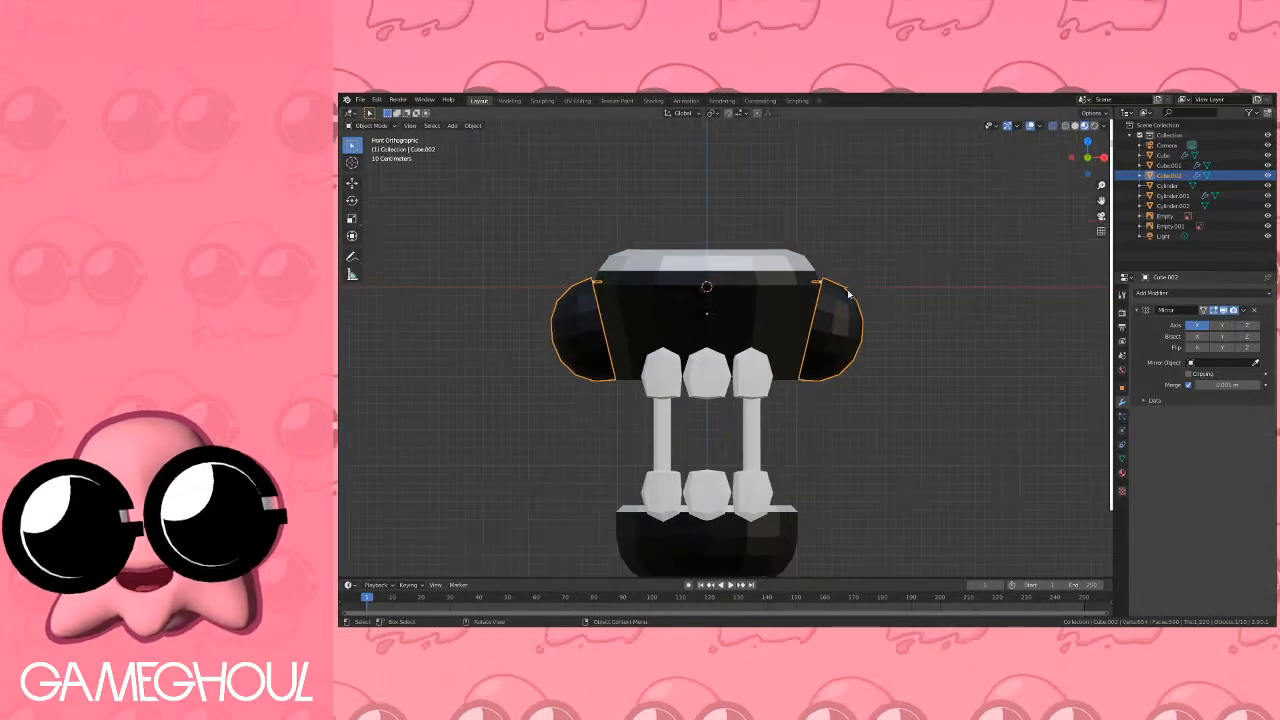
middle_click_drag(804, 348, 952, 334, "shift")
scroll(986, 356, "down", 2)
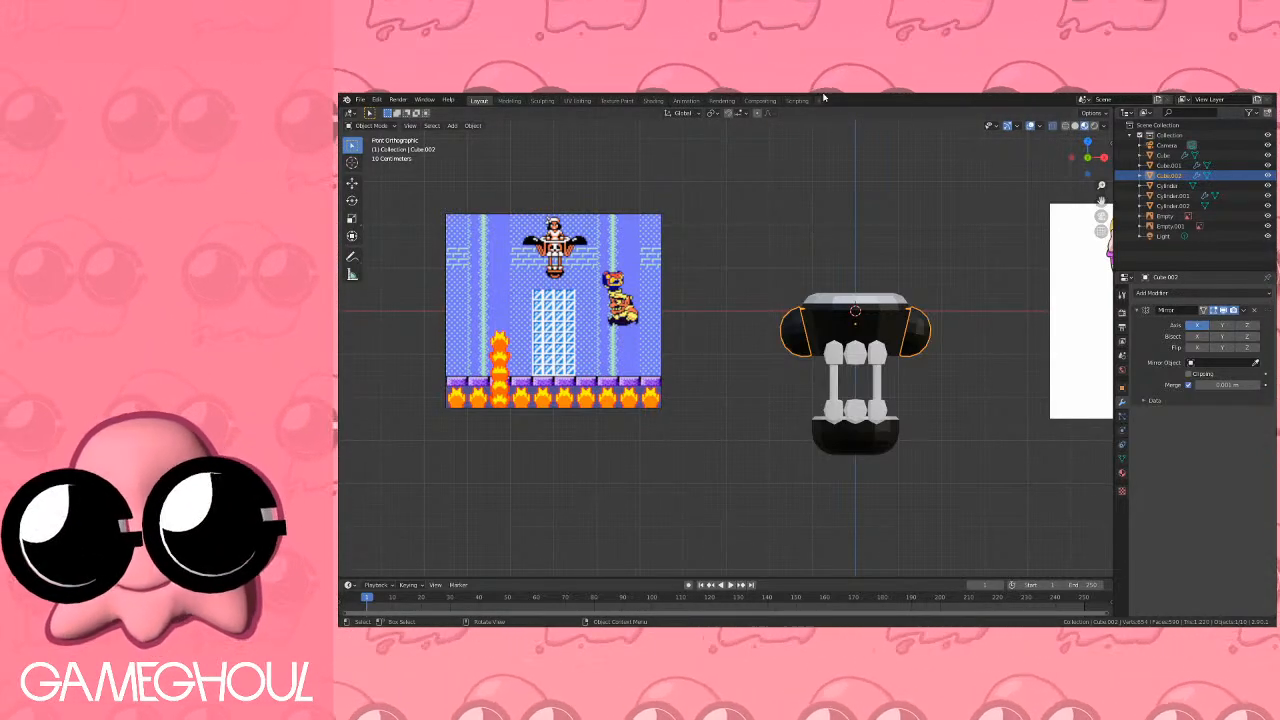
middle_click_drag(917, 343, 911, 370, "shift")
scroll(840, 314, "up", 2)
middle_click_drag(992, 363, 702, 368, "shift")
middle_click_drag(836, 332, 800, 372, "shift")
middle_click_drag(786, 314, 824, 337, "shift")
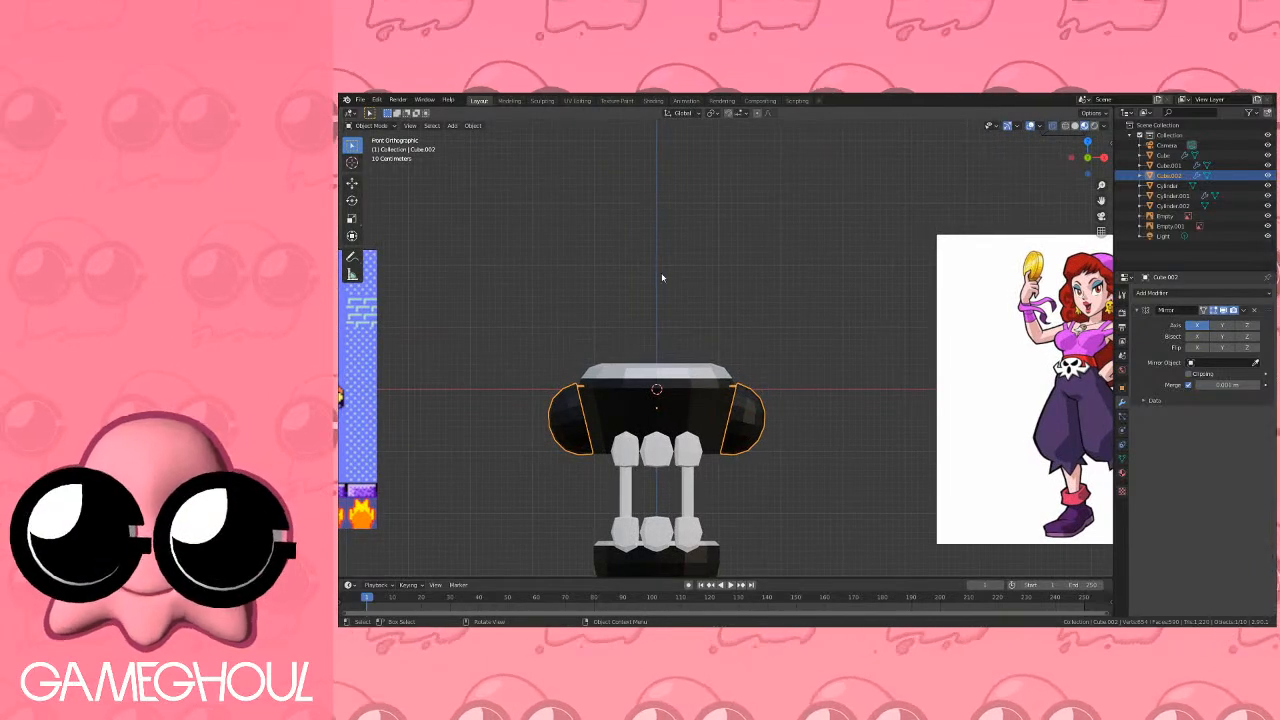
Add a cube and round it into a ball by applying a Subdivision Surface modifier with viewport level 2.
key("shift+a")
mouse_move(713, 284)
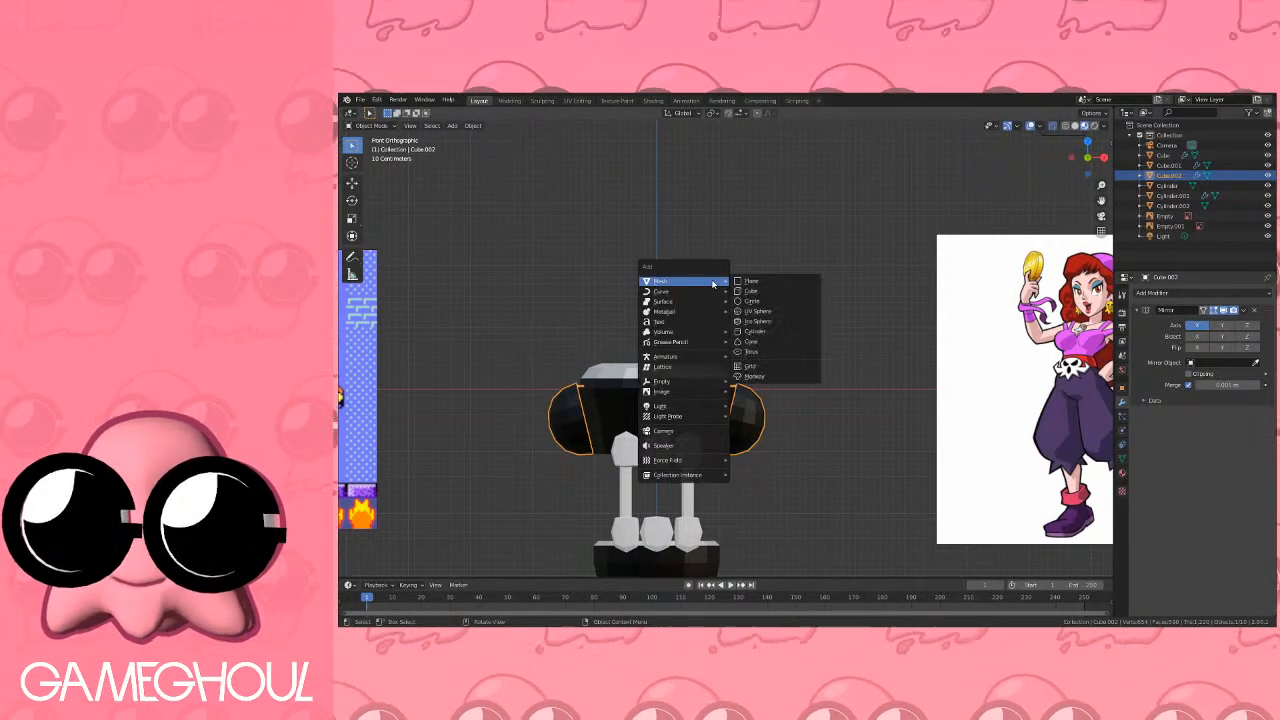
left_click(760, 290)
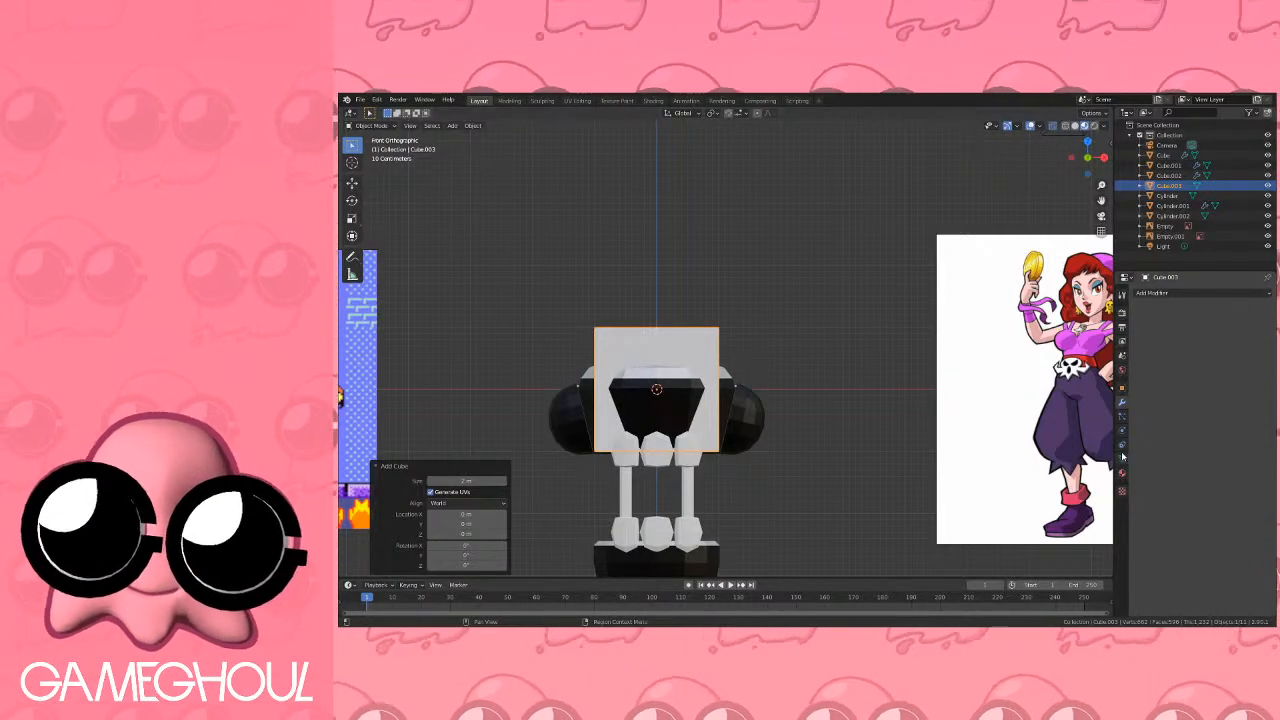
left_click(1180, 292)
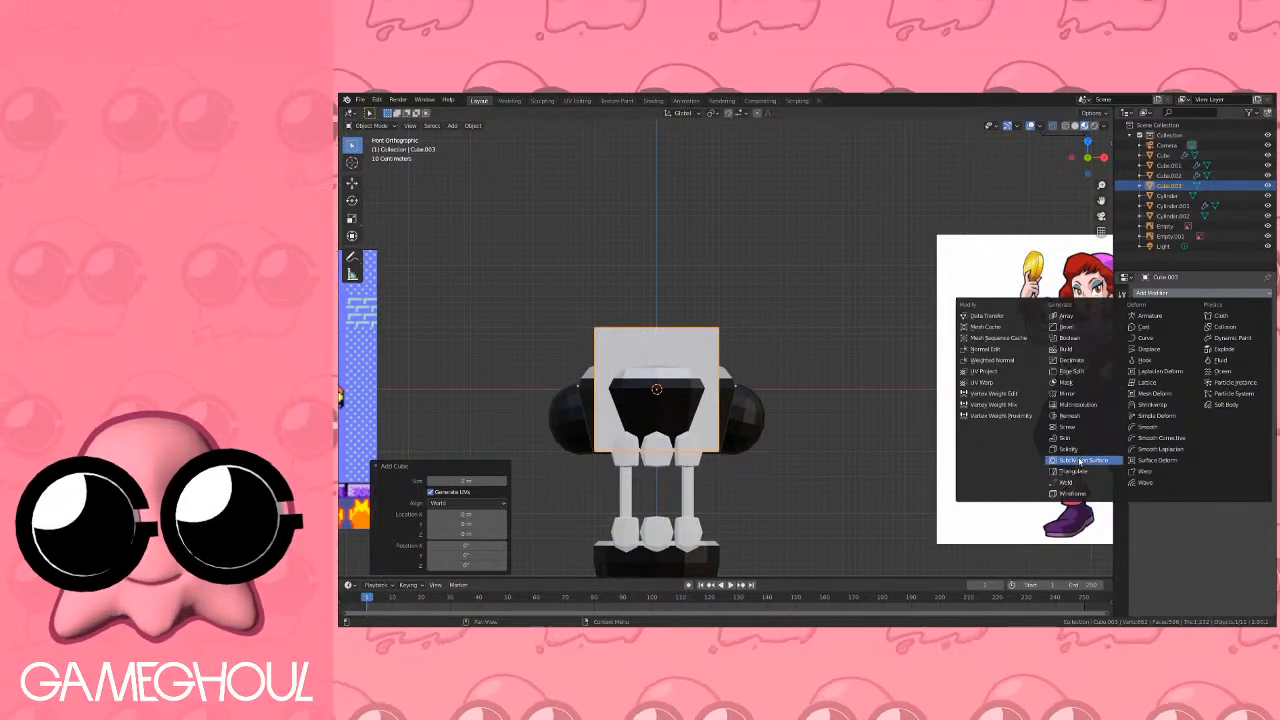
left_click(1080, 461)
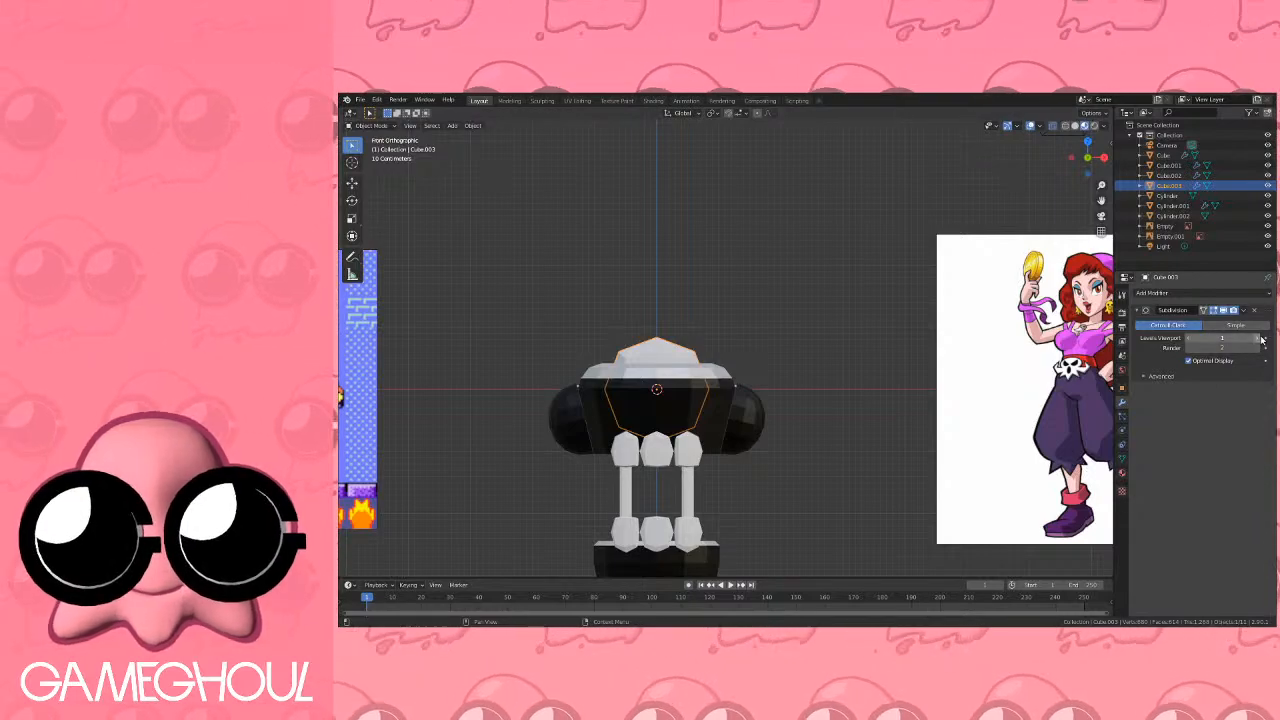
left_click(1258, 339)
left_click(1244, 310)
left_click(1223, 324)
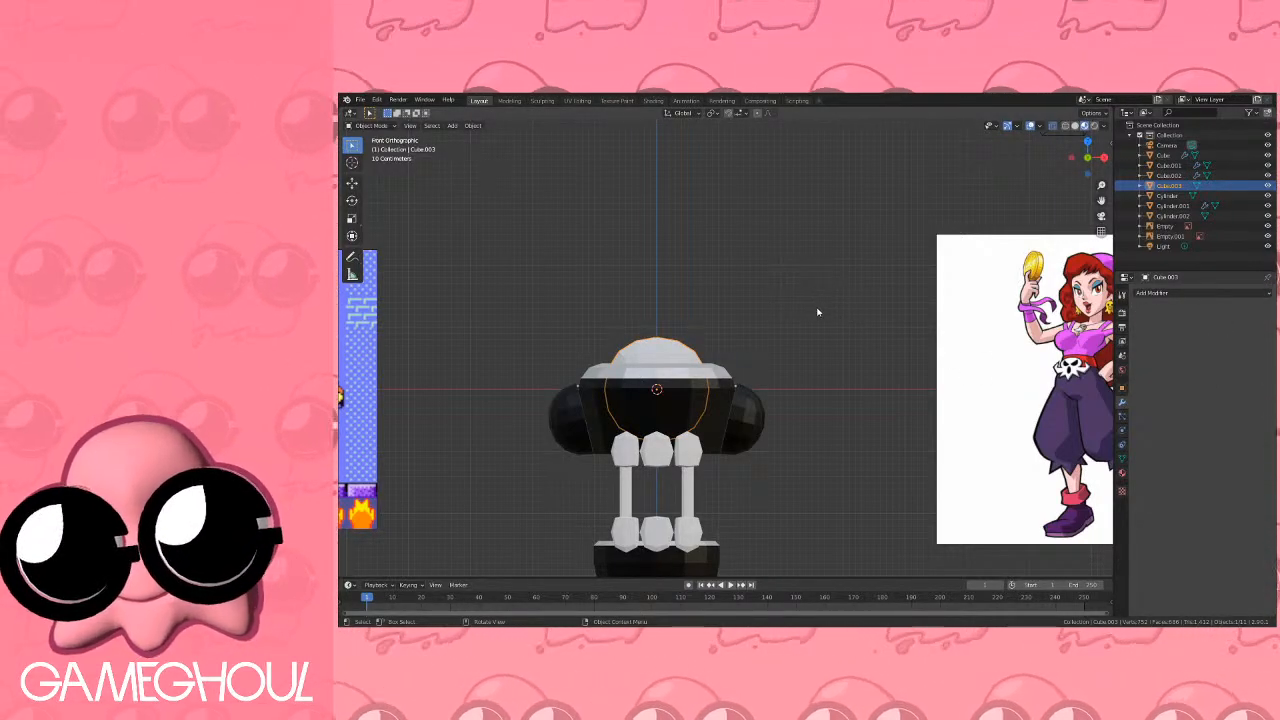
Move the new ball up 2.1 m along Z above the head and scale its mesh to 0.4.
key("g")
key("z")
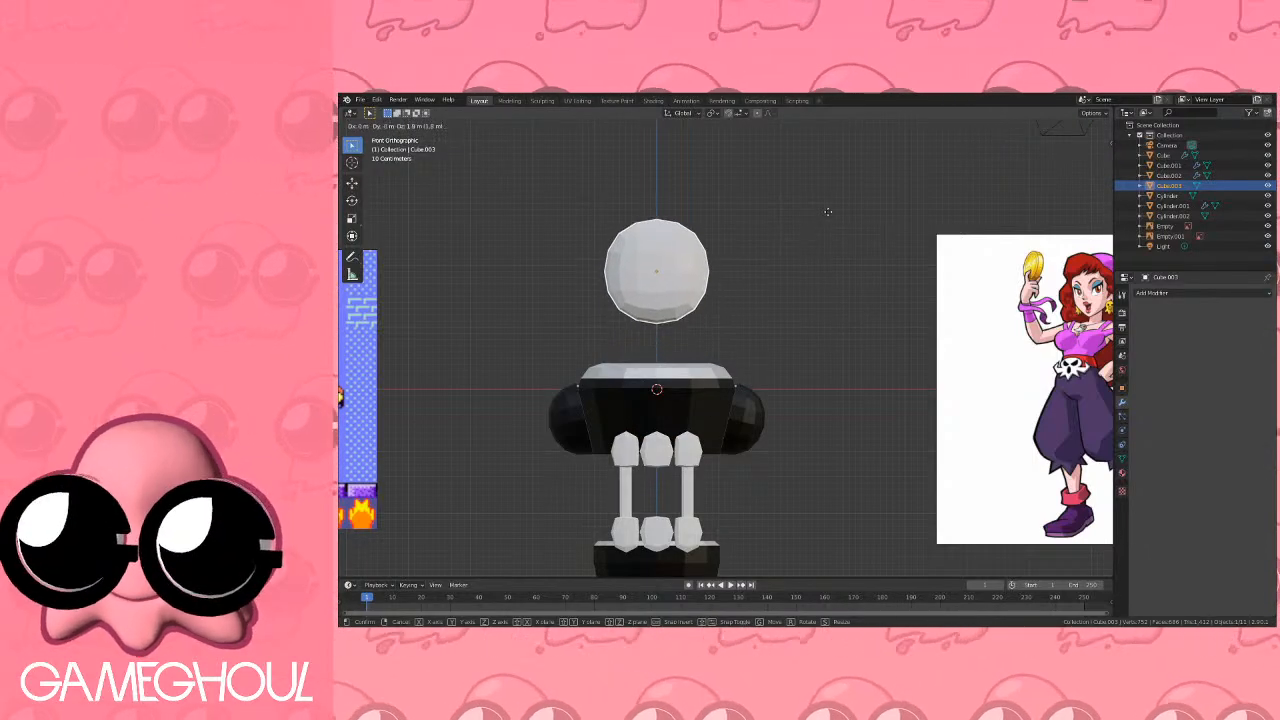
left_click(831, 203)
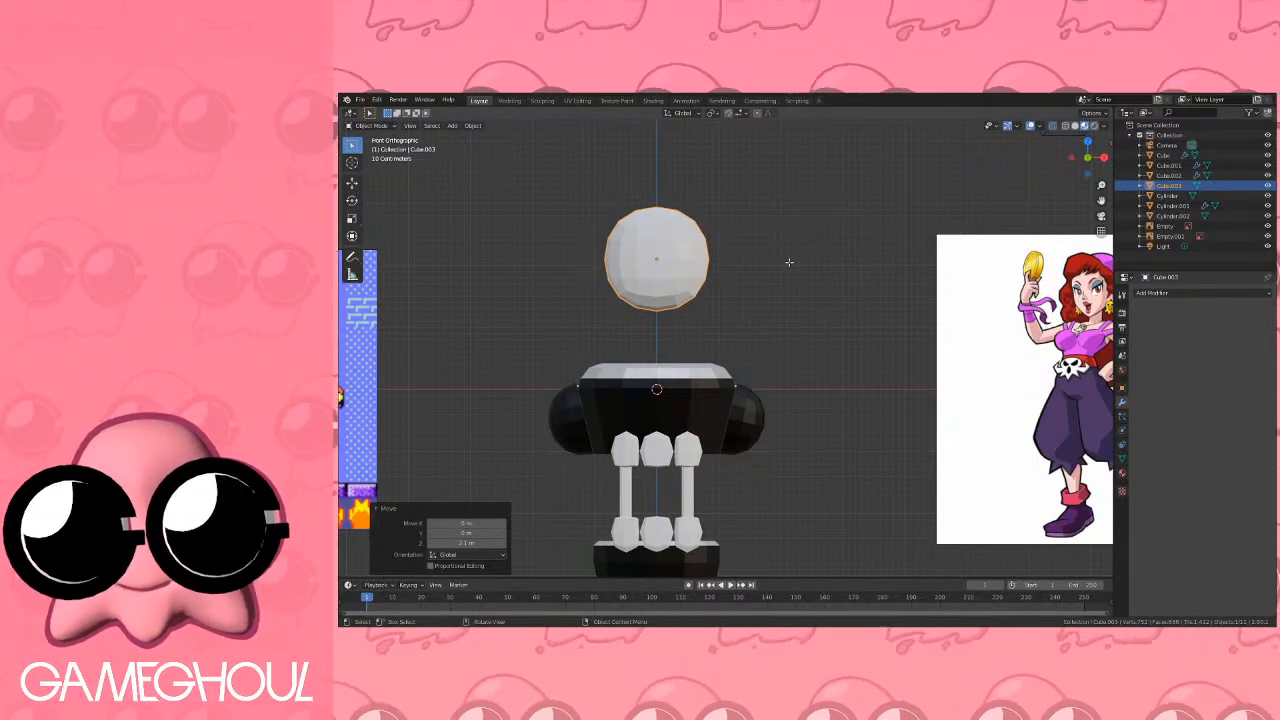
key("Tab")
key("s")
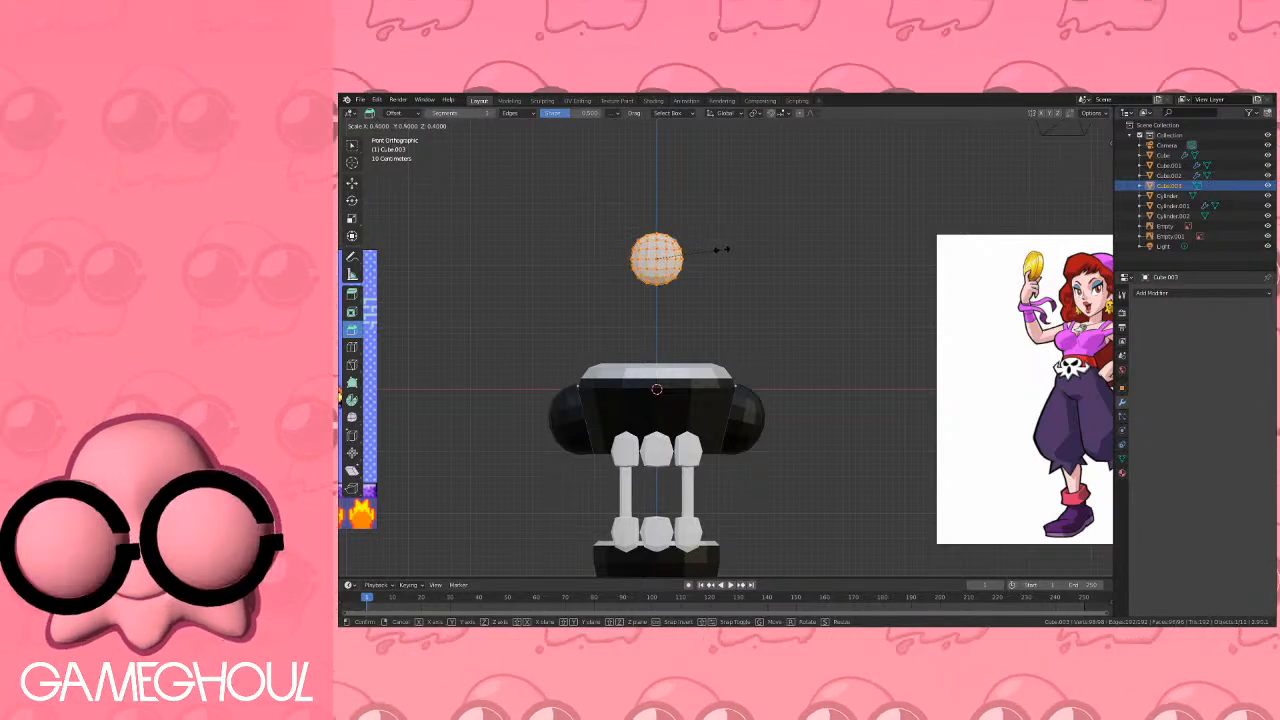
left_click(714, 249)
Switch to face selection and select the two adjacent centre faces low on the front of the ball.
middle_click_drag(616, 282, 648, 303, "shift")
scroll(737, 294, "up", 3)
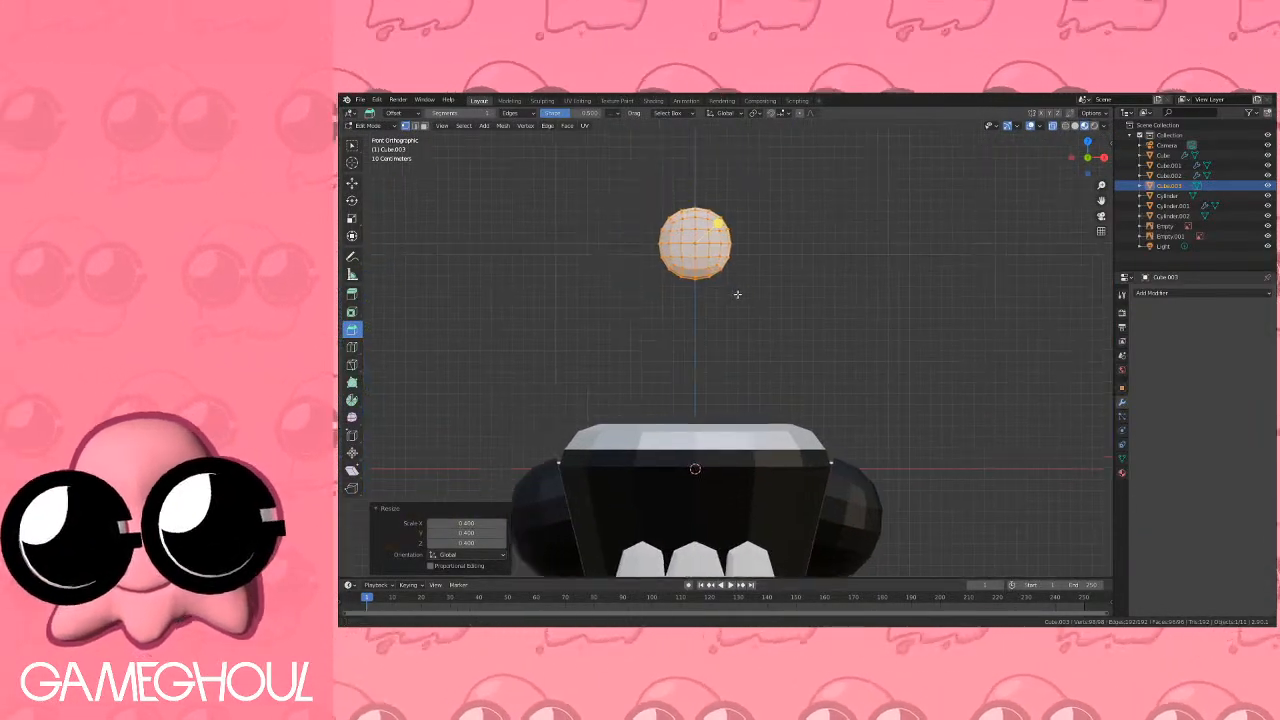
scroll(737, 294, "up", 3)
middle_click_drag(791, 286, 733, 281, "shift")
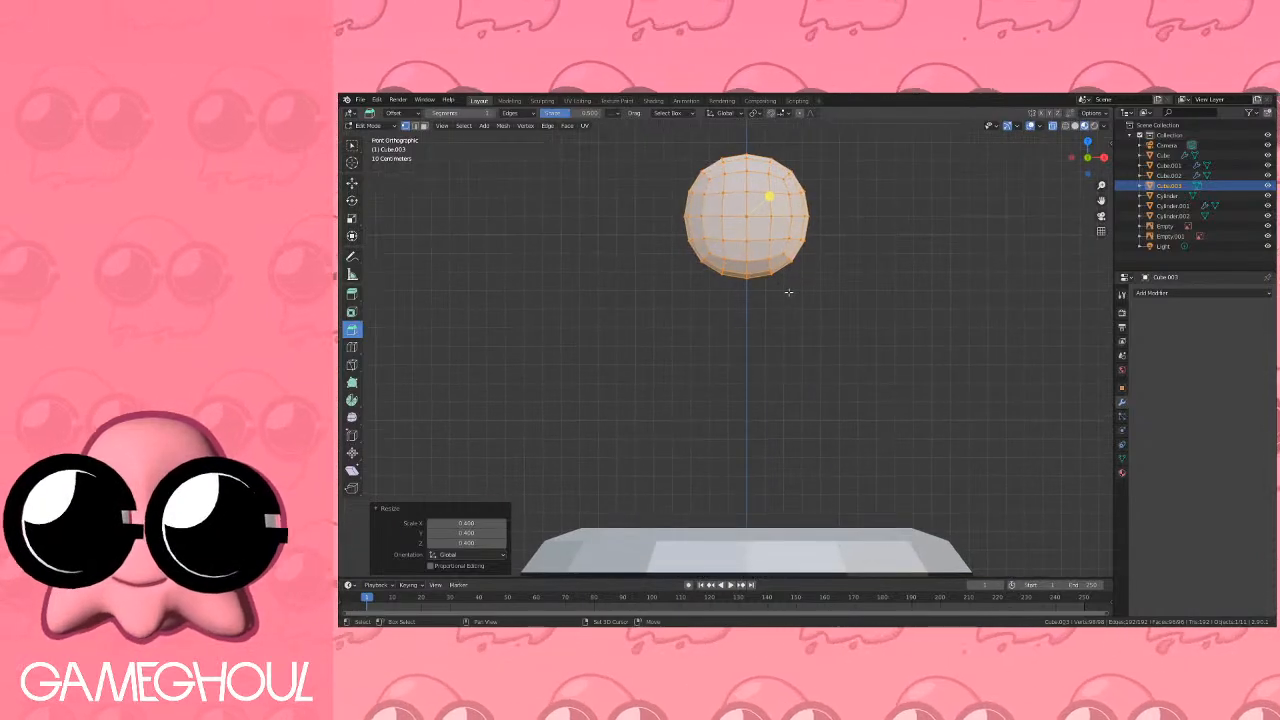
left_click(424, 127)
left_click(735, 267)
left_click(759, 266)
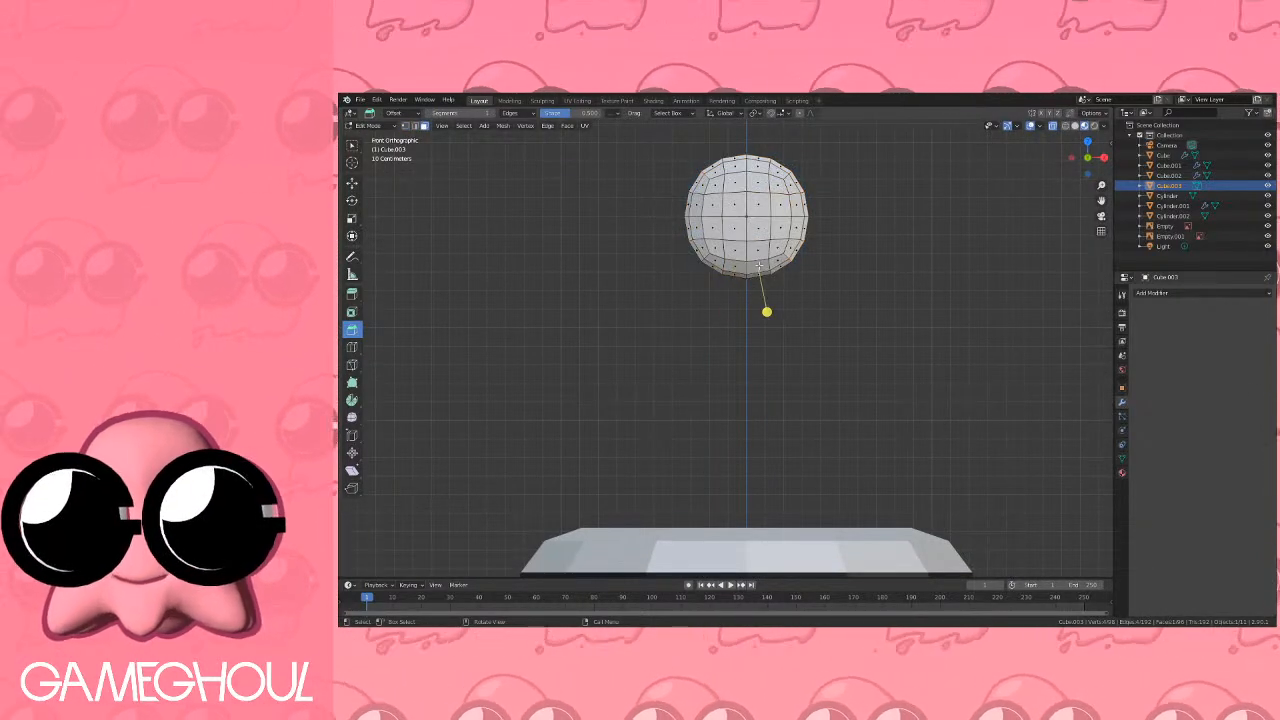
left_click(746, 268)
mouse_move(761, 269)
middle_mouse_down()
mouse_move(803, 546)
mouse_move(794, 270)
mouse_move(776, 345)
mouse_move(866, 287)
middle_mouse_up()
left_click(801, 285, "shift")
scroll(792, 338, "up", 4)
scroll(791, 371, "up", 3)
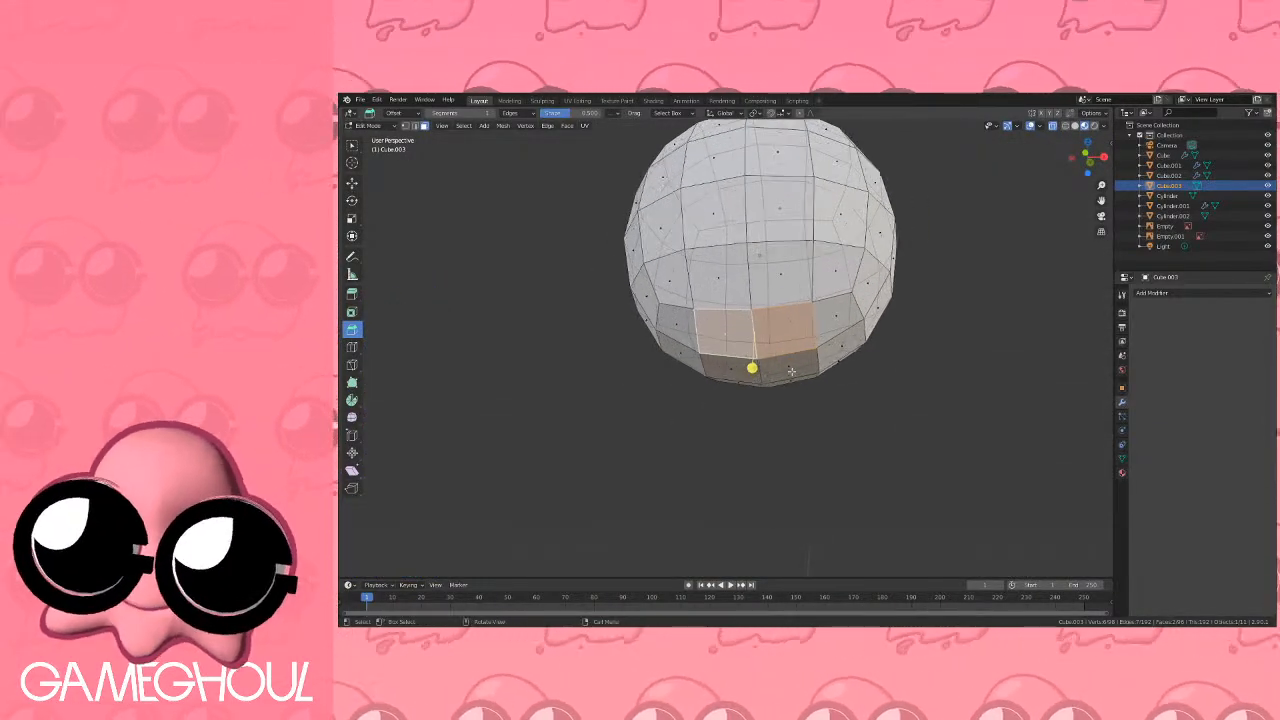
Complete a four-face selection on the lower front of the sphere to form the chin area.
left_click(791, 369, "shift")
left_click(731, 372, "shift")
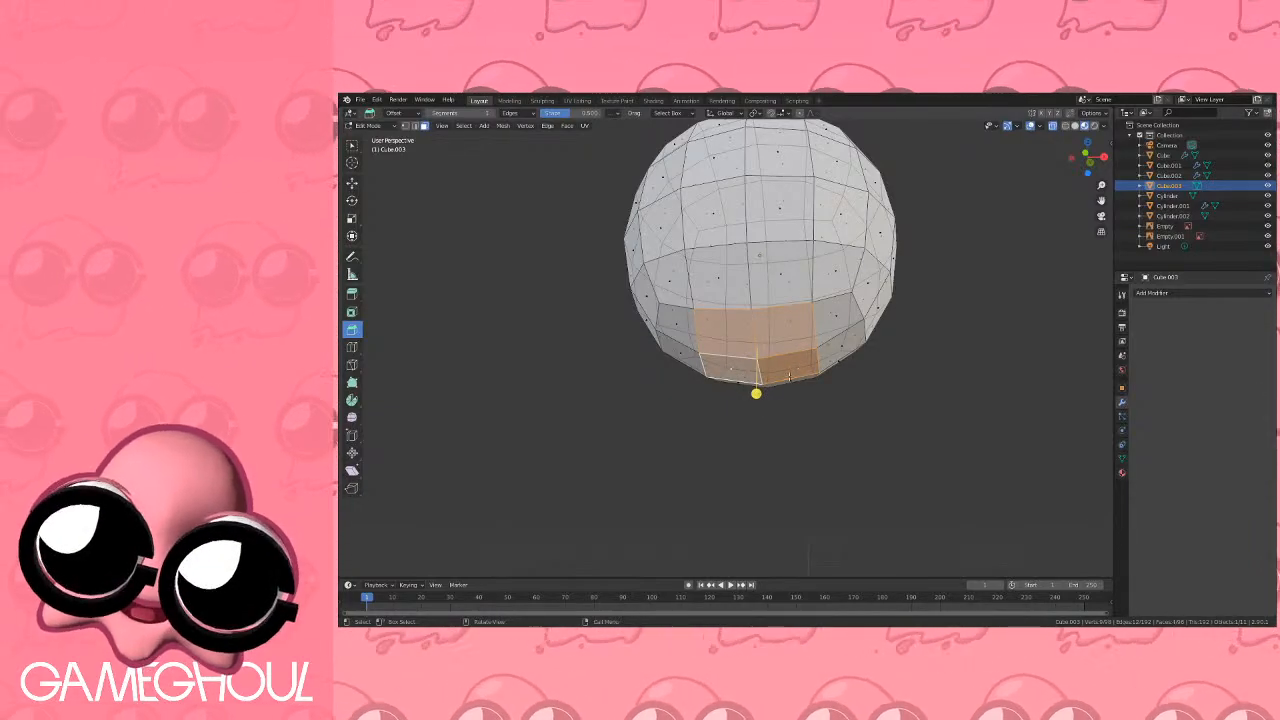
middle_click_drag(789, 377, 793, 404)
scroll(813, 361, "down", 4)
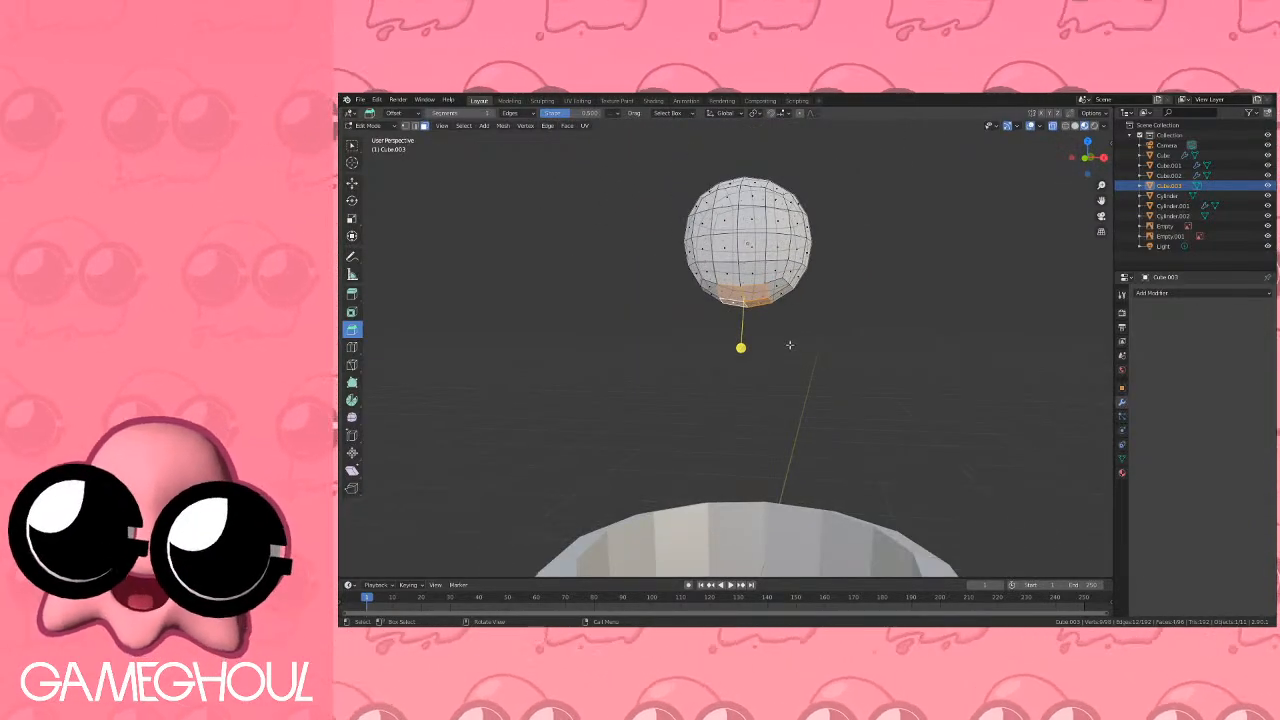
middle_click_drag(855, 358, 739, 345)
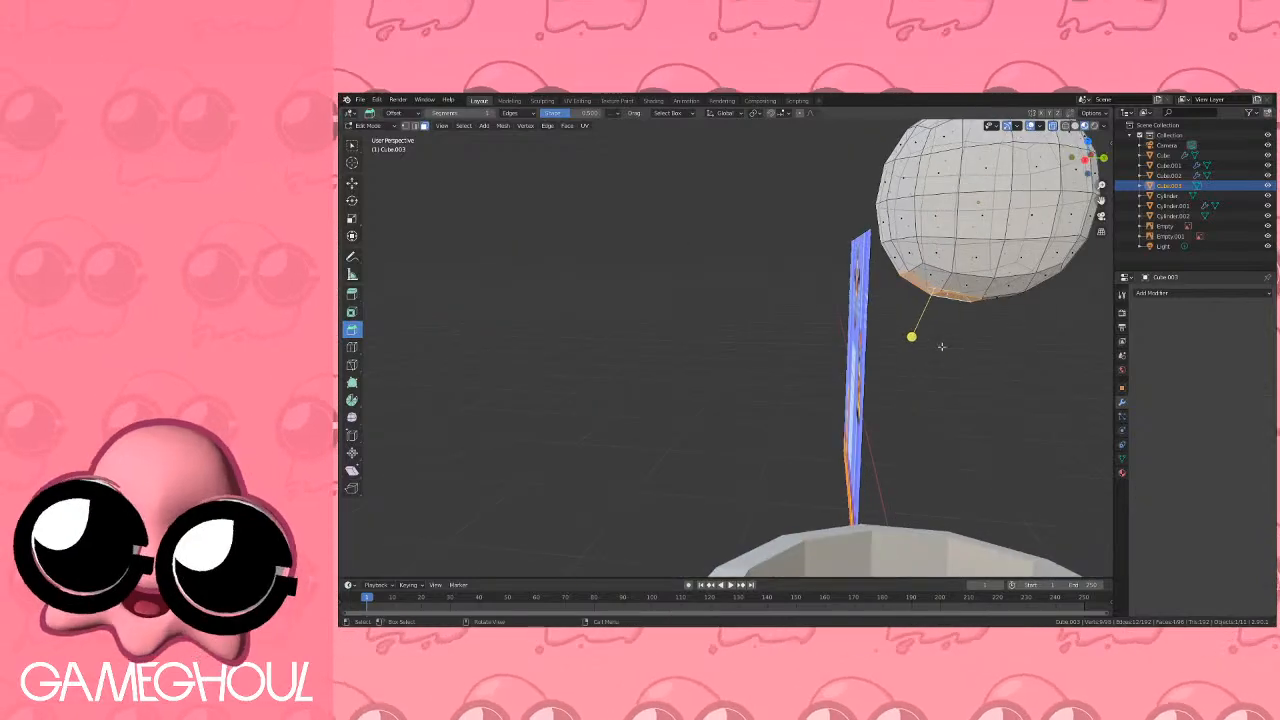
middle_click_drag(942, 347, 920, 302)
left_click(1087, 159)
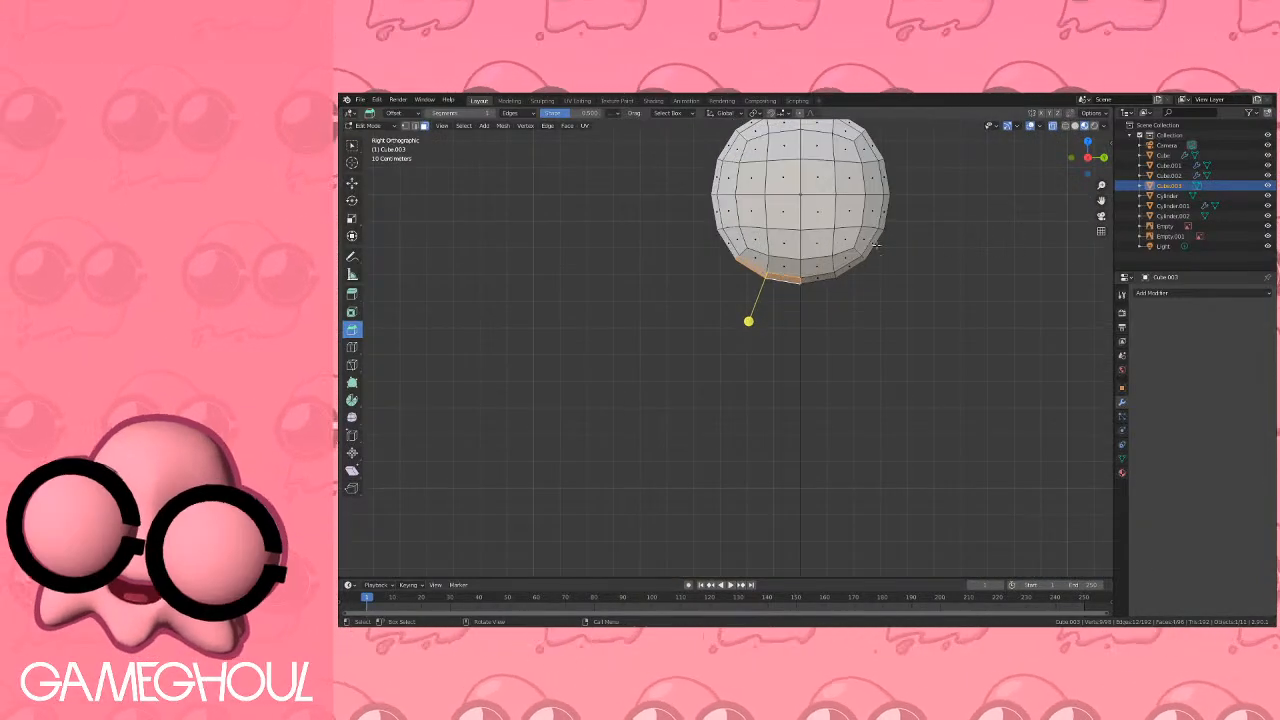
Pull the selected chin faces down about 0.19 m using smooth proportional editing with an influence size of about 0.39.
scroll(826, 329, "down", 5)
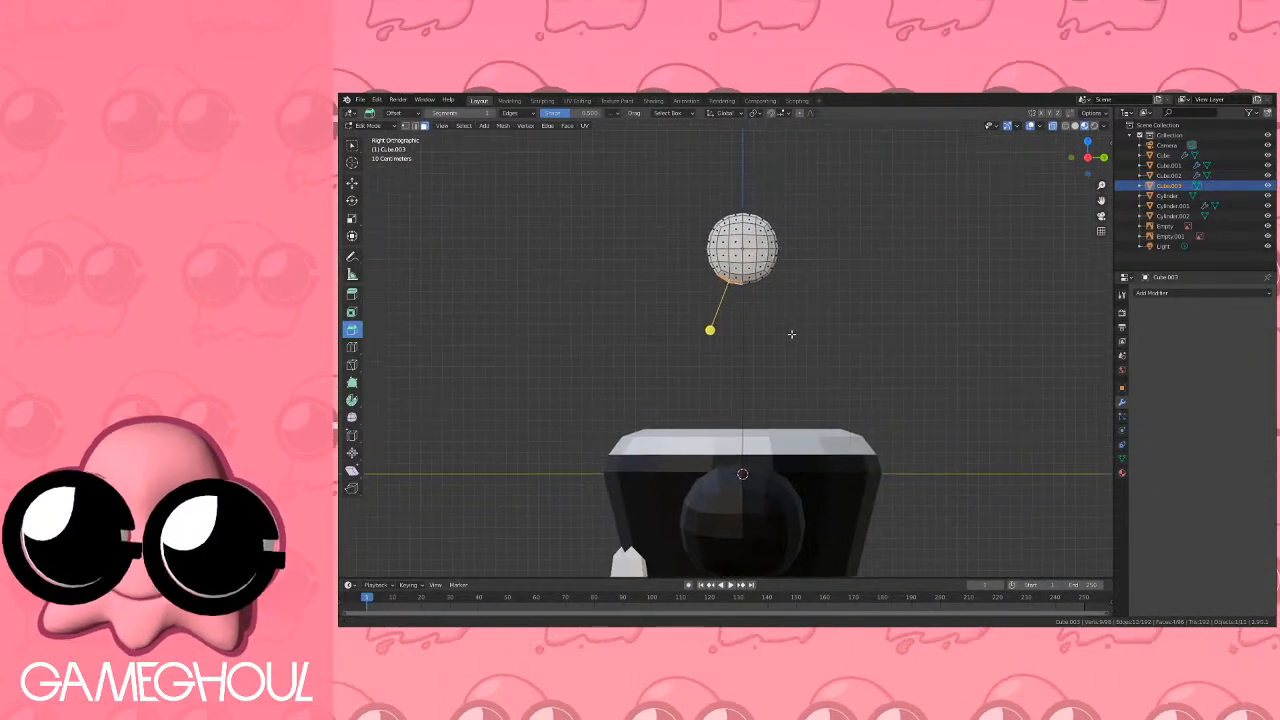
scroll(792, 334, "up", 4)
middle_click_drag(794, 296, 812, 366, "shift")
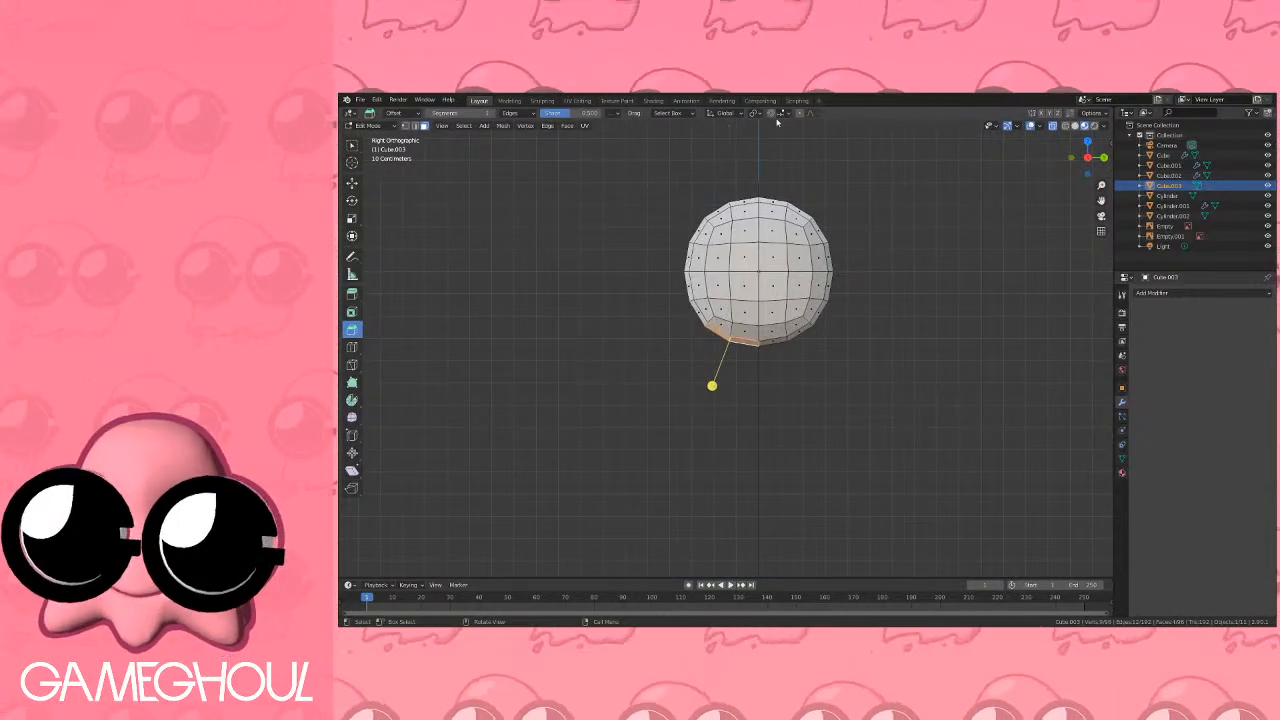
scroll(812, 218, "up", 4)
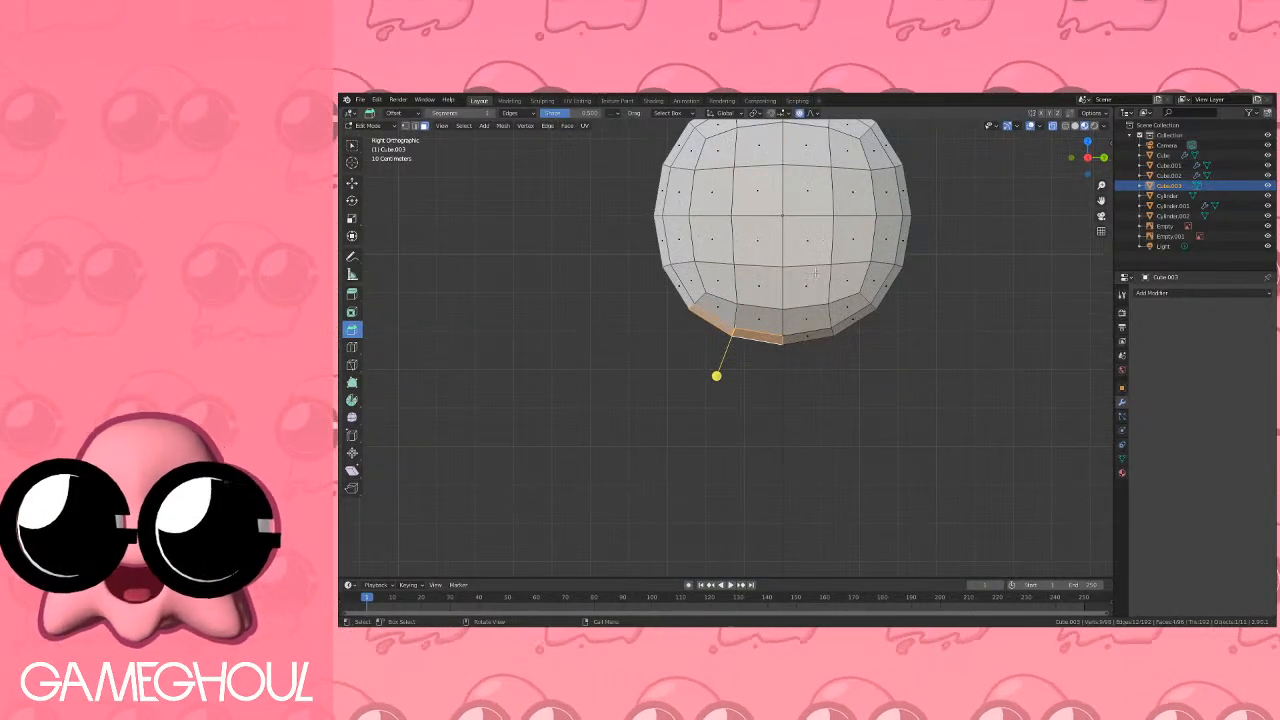
key("g")
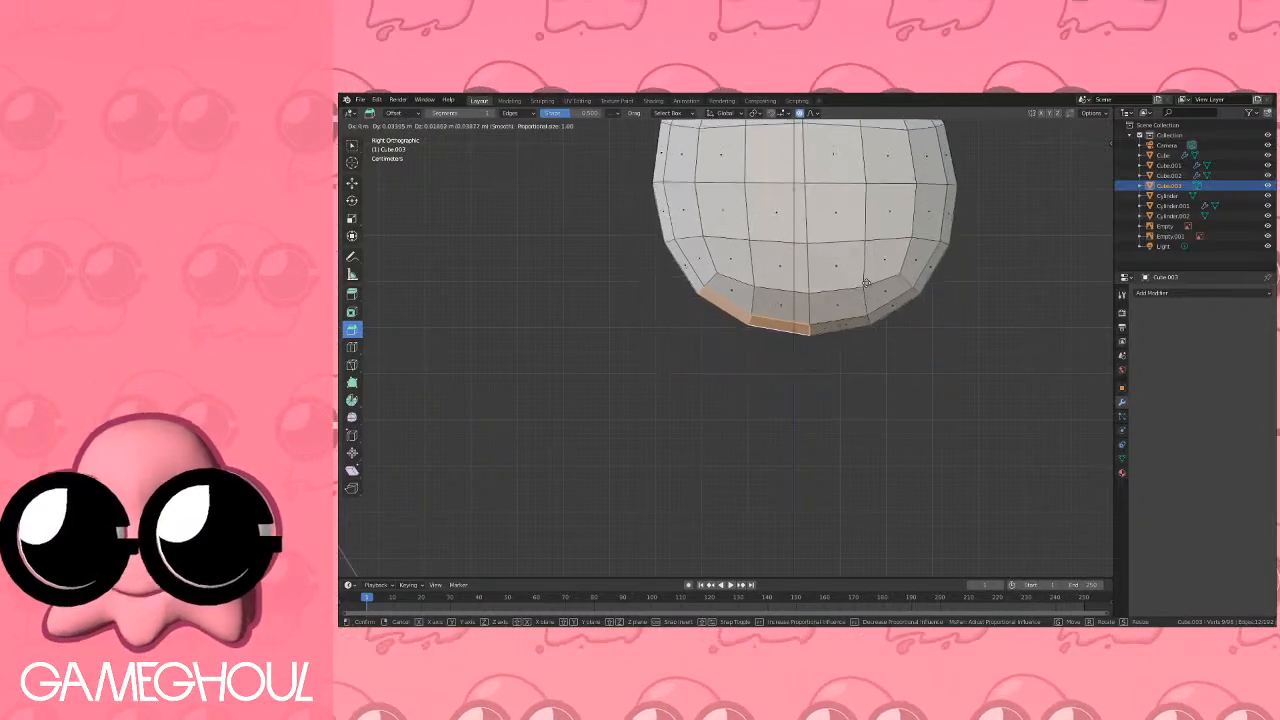
left_click(860, 278)
middle_click_drag(849, 262, 834, 334, "shift")
key("g")
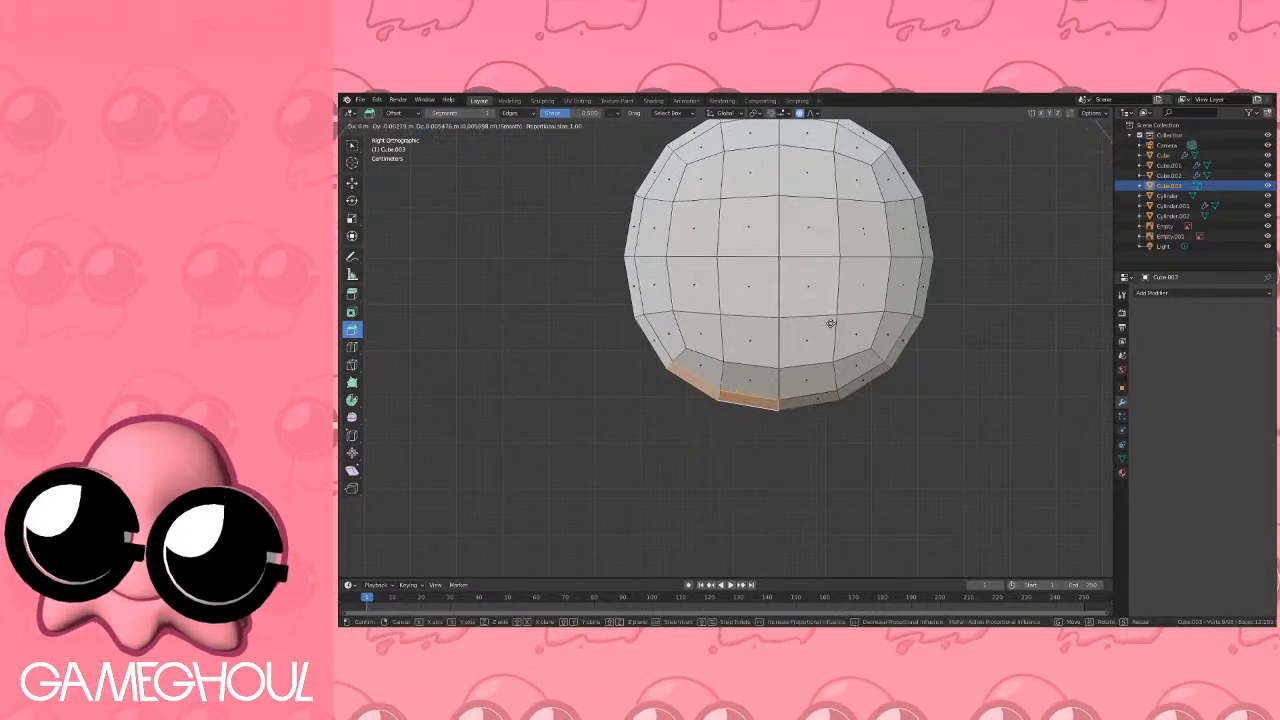
scroll(830, 340, "up", 6)
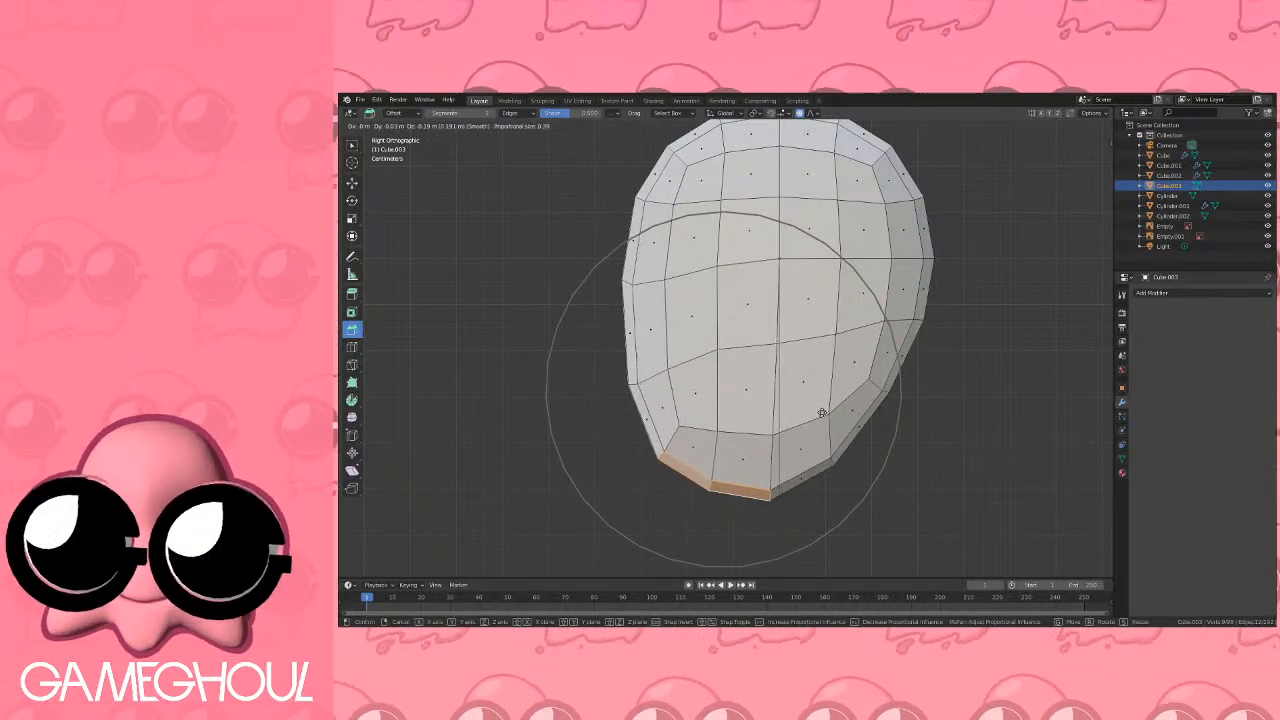
left_click(832, 417)
Inspect the elongated head shape from the front and the side, in Object Mode as well as in Edit Mode.
scroll(830, 416, "down", 5)
middle_click_drag(1011, 385, 775, 378)
key("Tab")
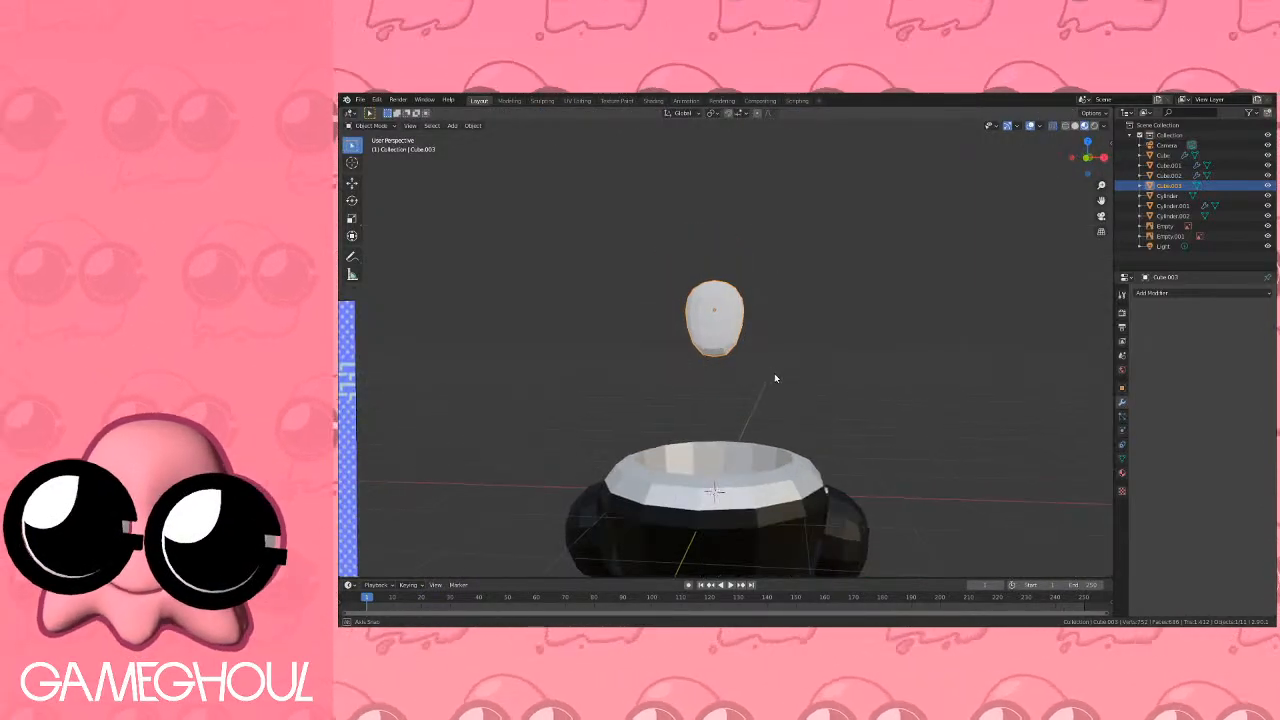
left_click(1087, 157)
middle_click_drag(816, 328, 731, 293, "shift")
scroll(930, 319, "down", 2)
middle_click_drag(918, 309, 946, 266)
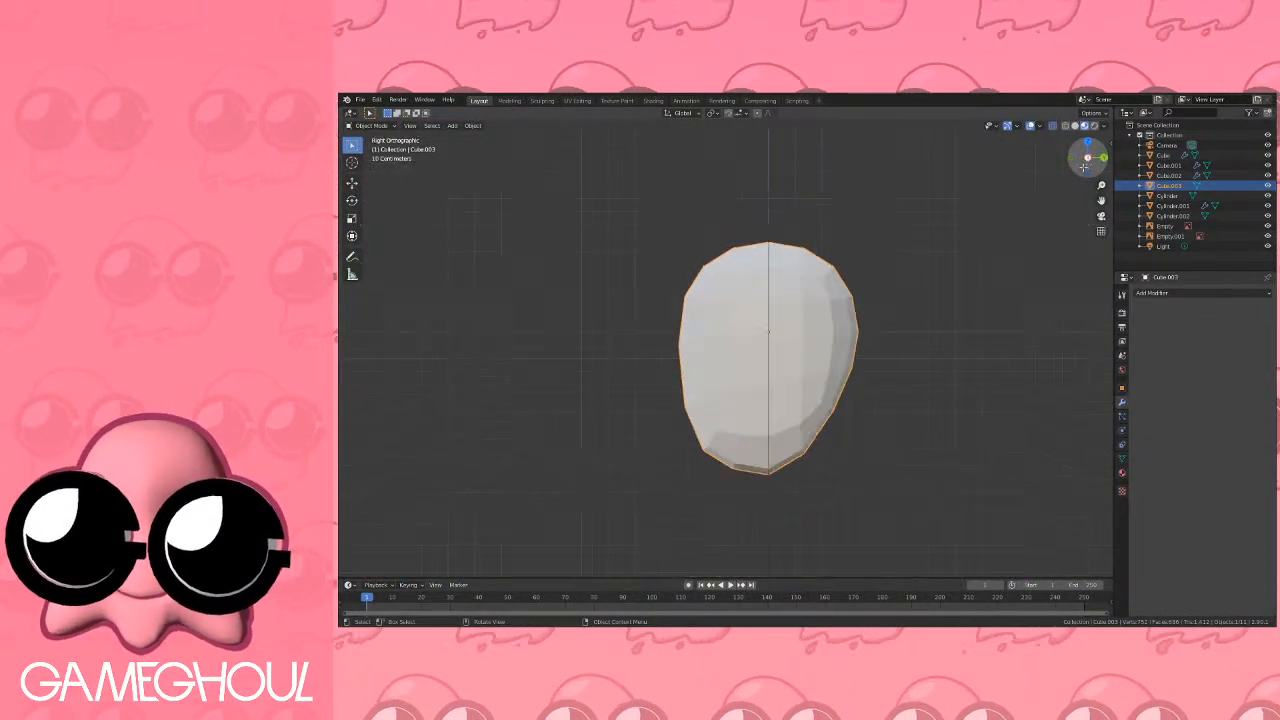
scroll(725, 350, "up", 2)
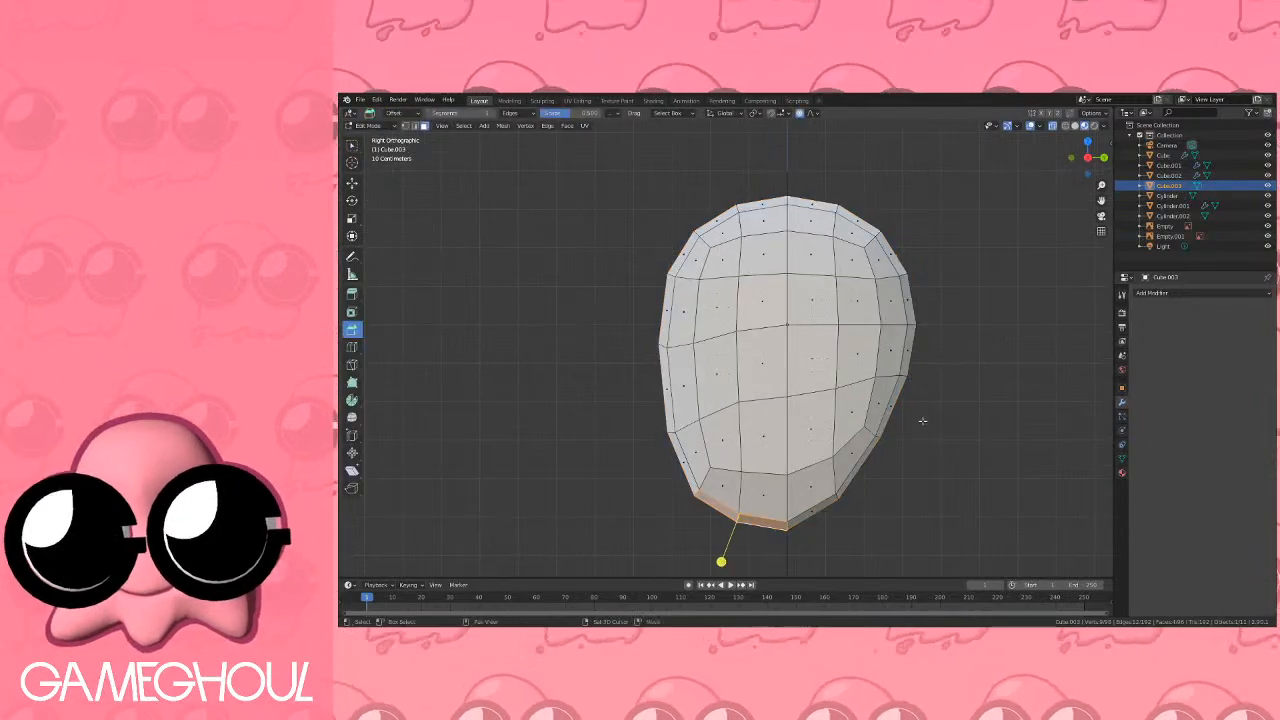
scroll(790, 289, "up", 2)
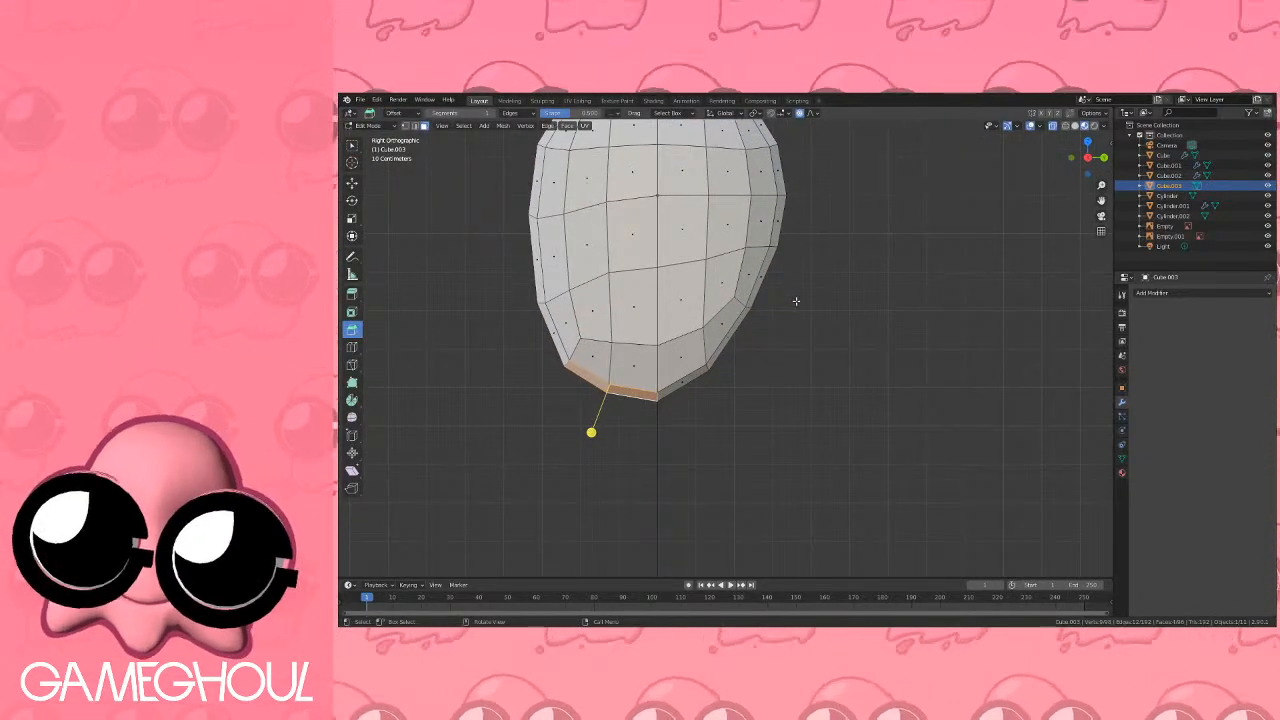
Select the three-vertex edge path on the lower back of the head and edge-slide it toward the underside by a factor of 0.4.
middle_click_drag(790, 289, 690, 272)
middle_click_drag(957, 383, 760, 340, "shift")
scroll(790, 345, "up", 3)
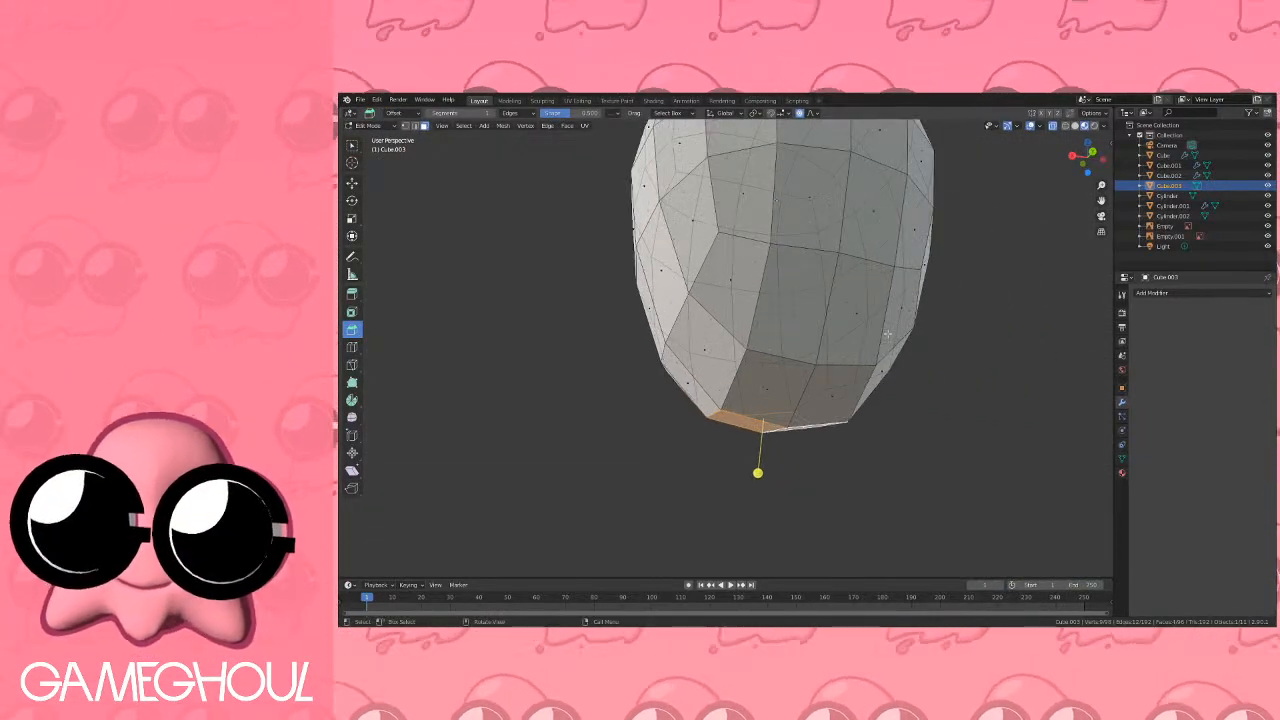
middle_click_drag(830, 359, 658, 380, "shift")
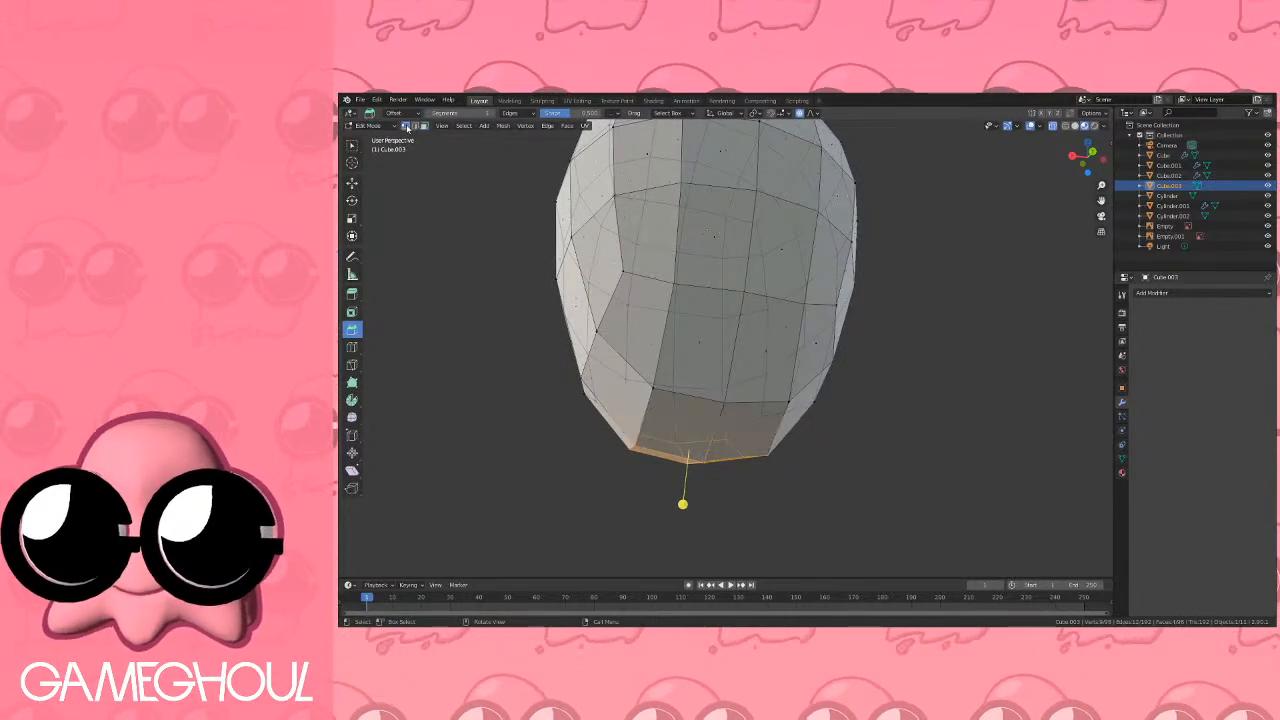
left_click(650, 390)
left_click(825, 374, "ctrl")
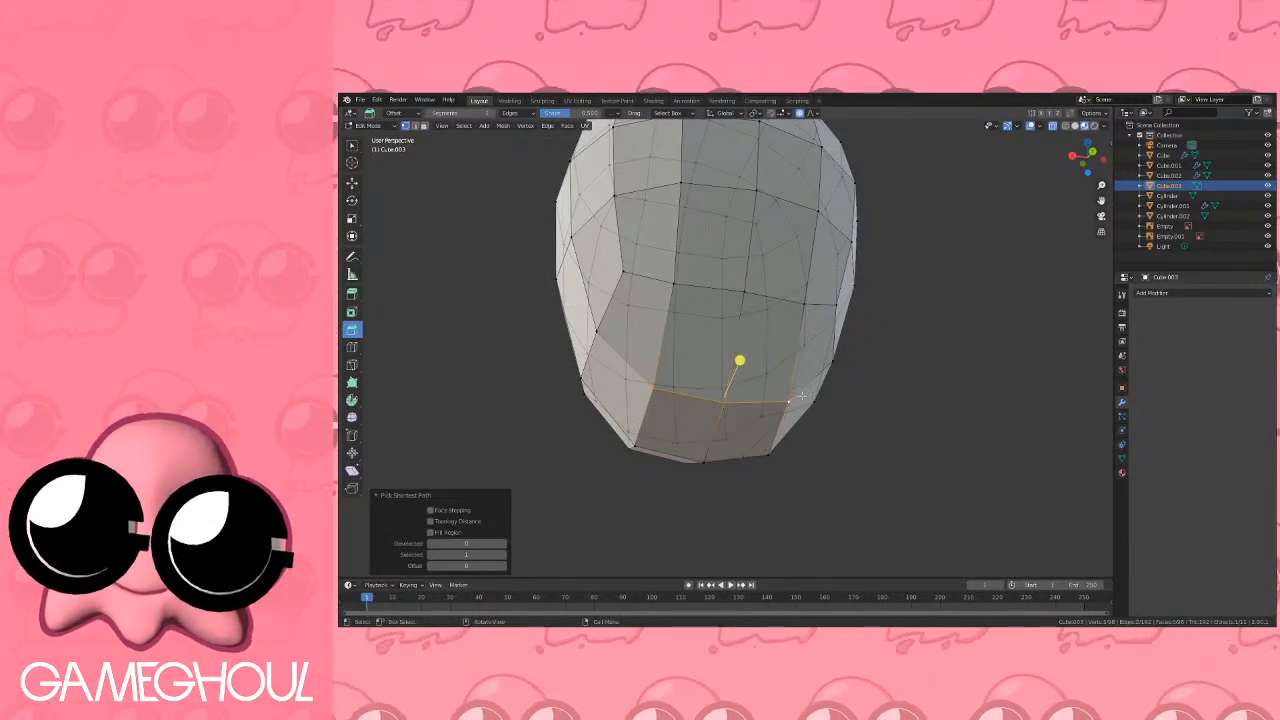
key("g")
key("g")
left_click(811, 402)
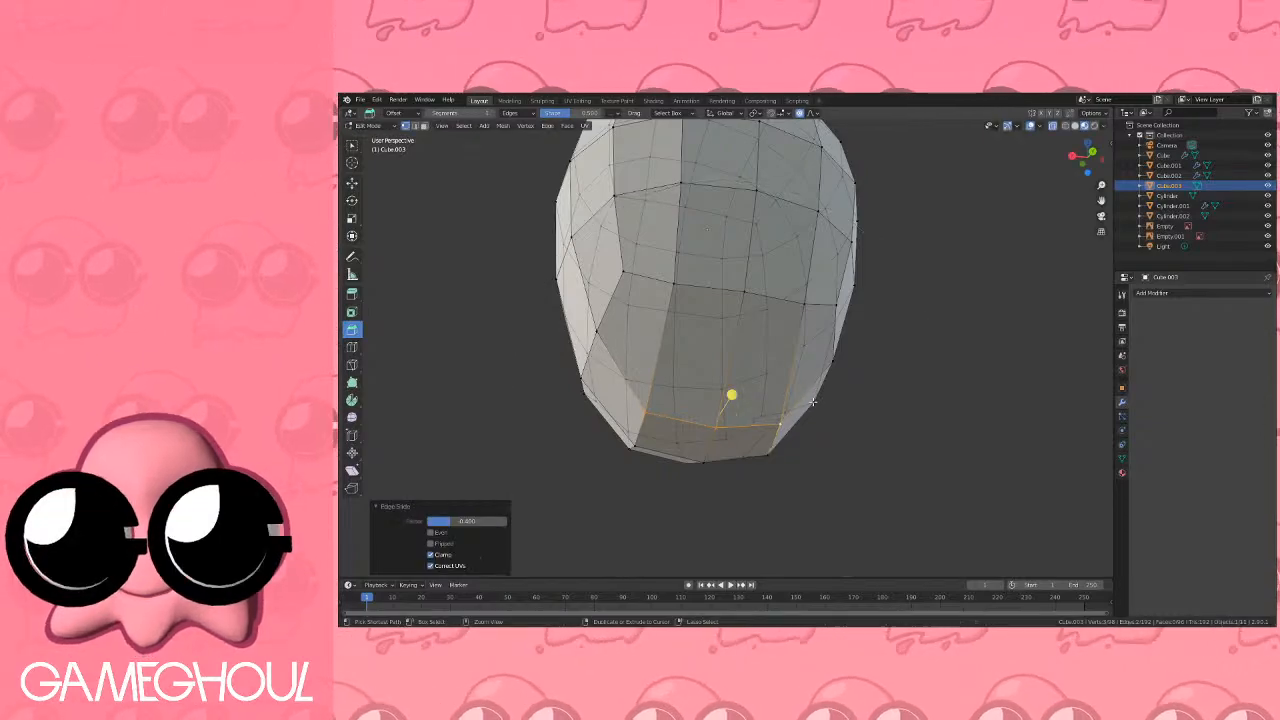
Vertex-slide the middle vertex of that edge path further toward the chin by about 0.5, forming a shallow V.
middle_click_drag(810, 404, 782, 390)
middle_click_drag(794, 457, 731, 366, "shift")
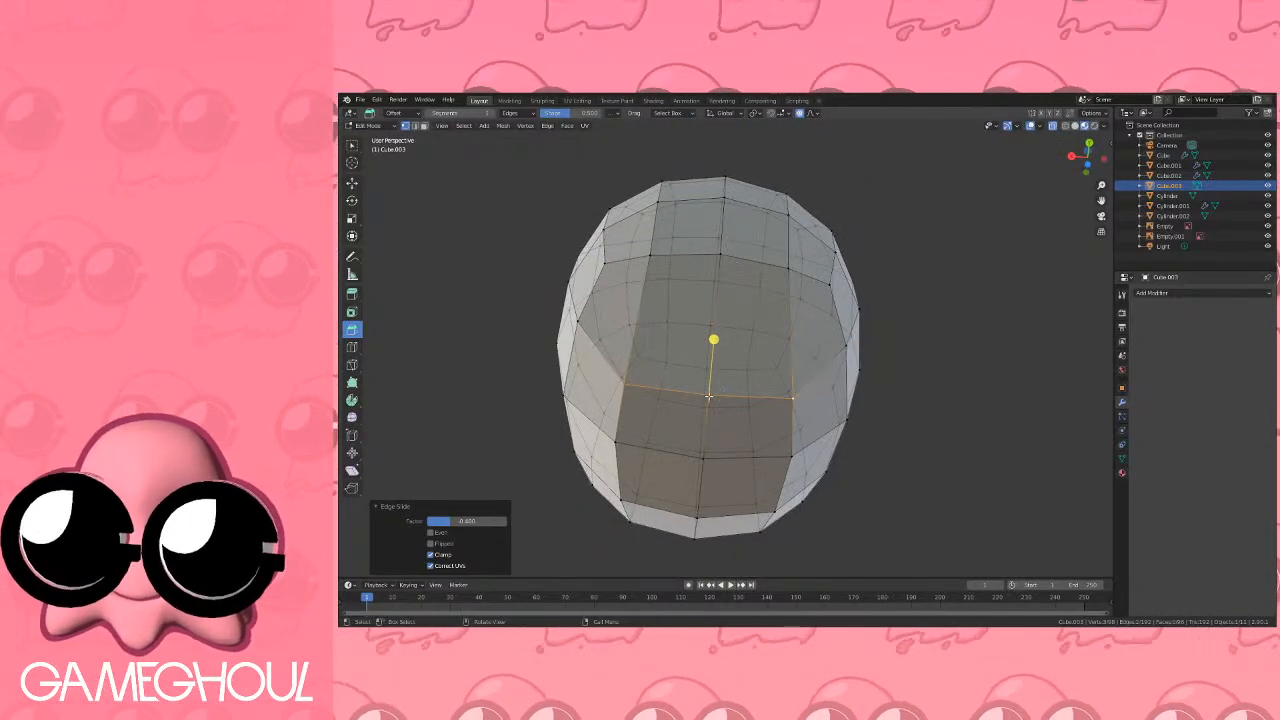
left_click(711, 396)
key("g")
key("g")
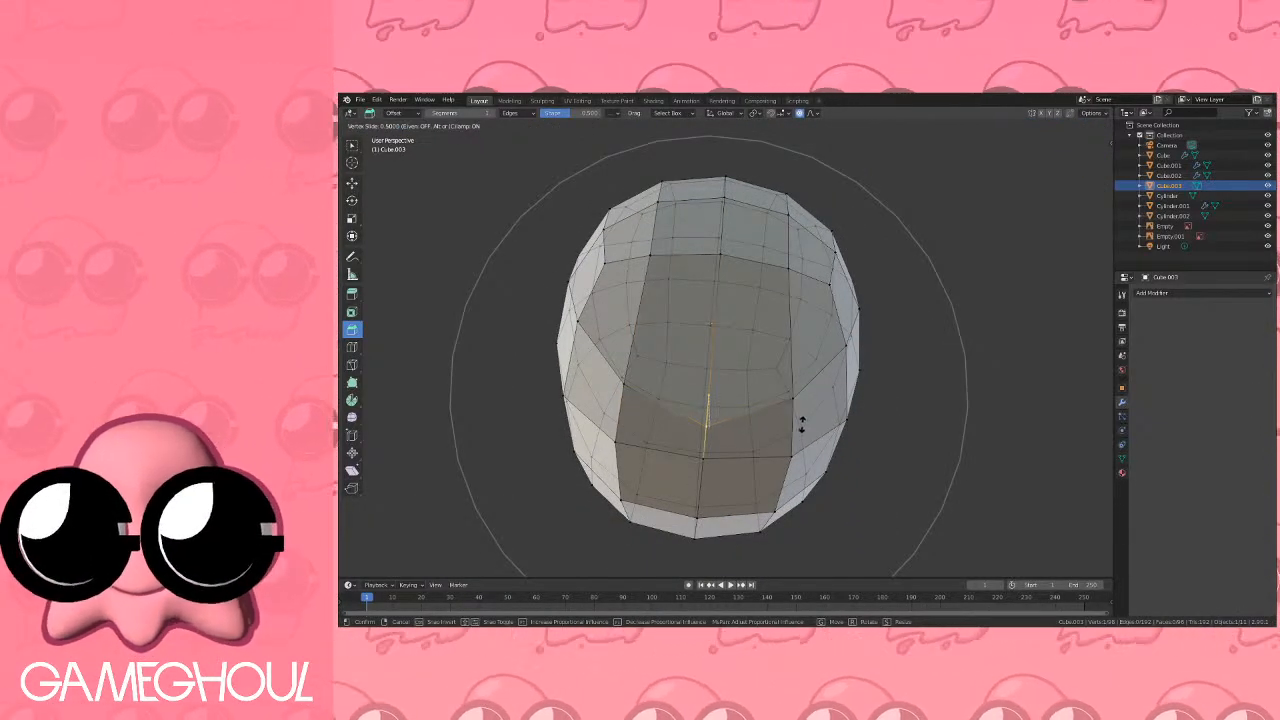
left_click(801, 425)
middle_click_drag(801, 425, 709, 351)
Select the slanted edge on one side of the head's lower back and try an edge slide on it.
left_click(613, 291)
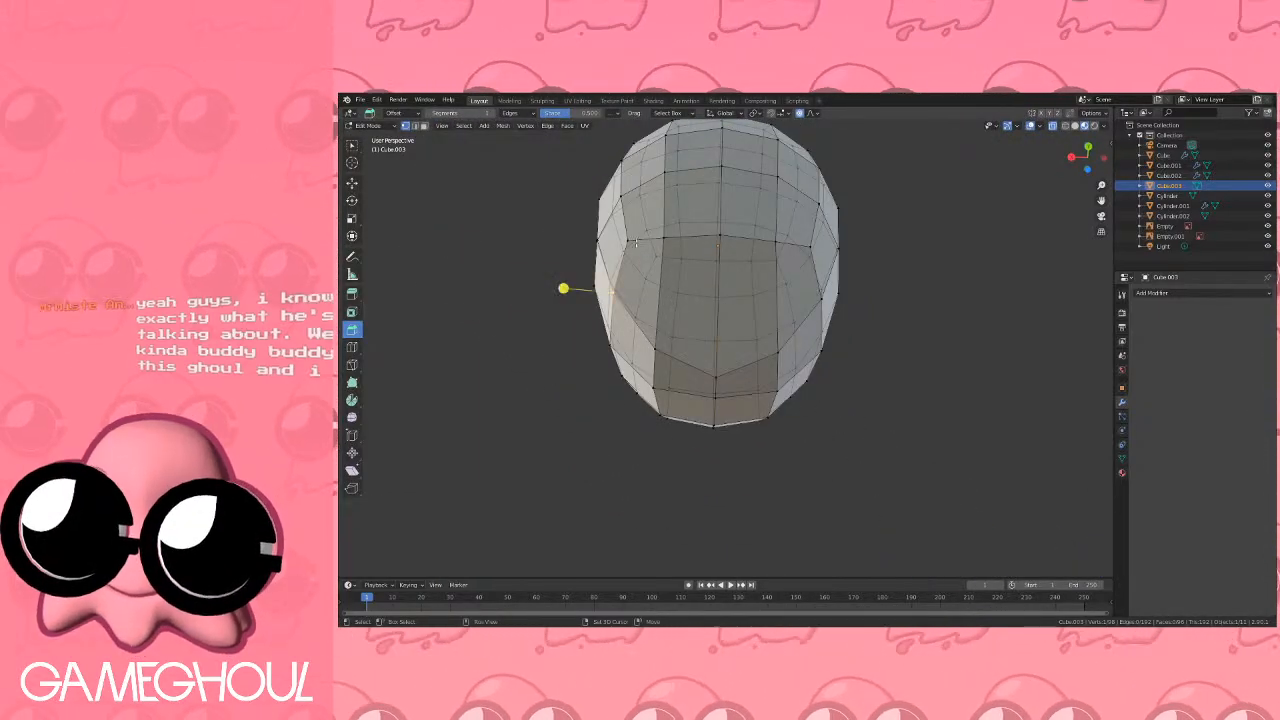
key("g")
key("g")
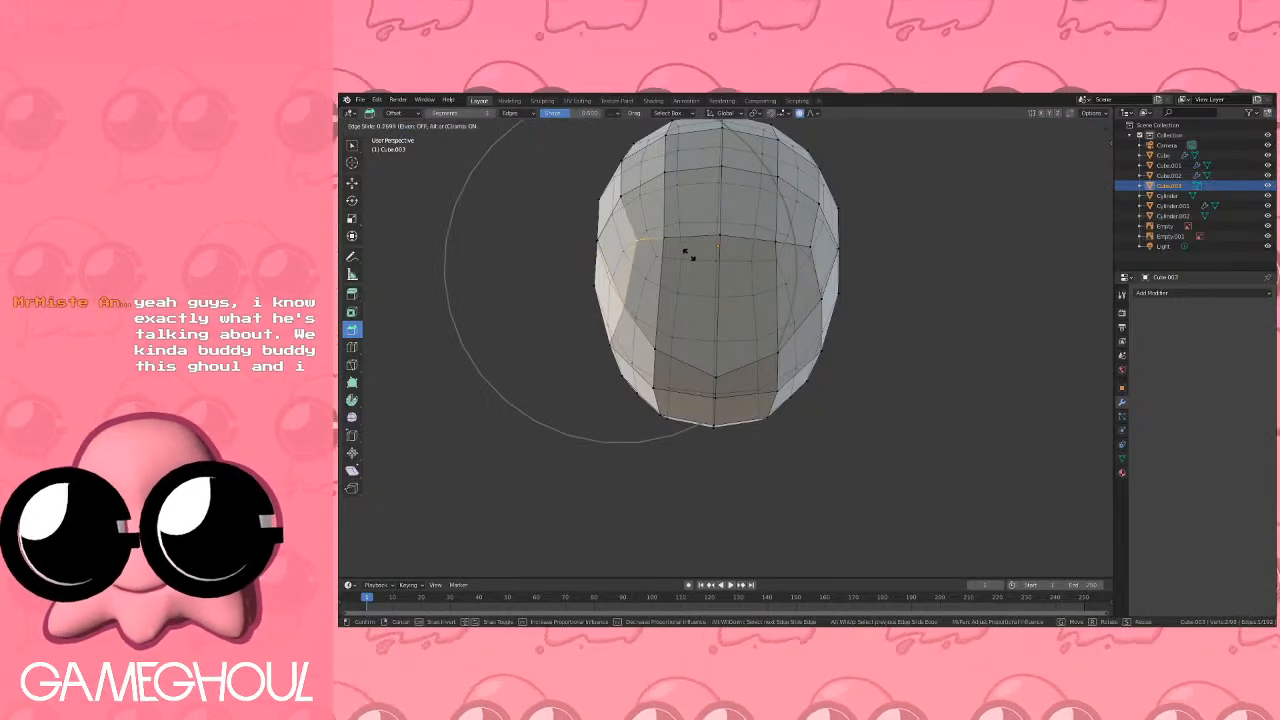
right_click(696, 257)
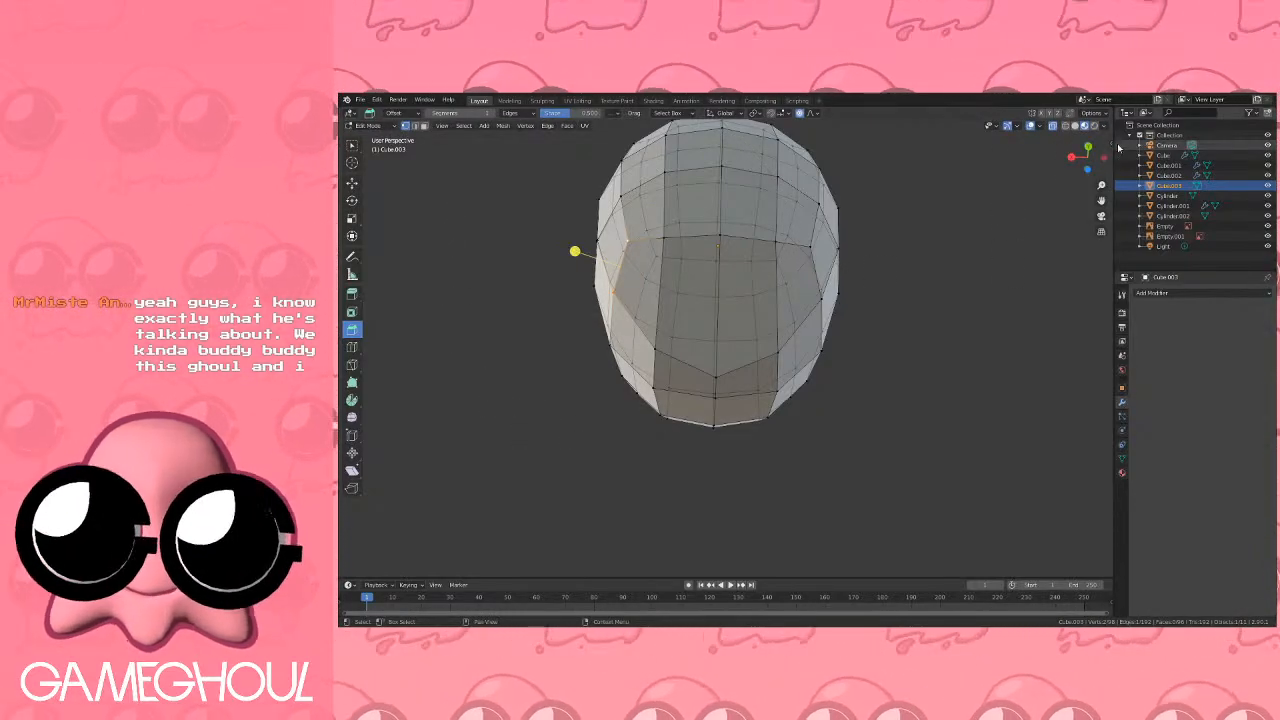
Enable X-axis mesh mirroring and edge-slide the selected side edge inward by about 0.4.
key("n")
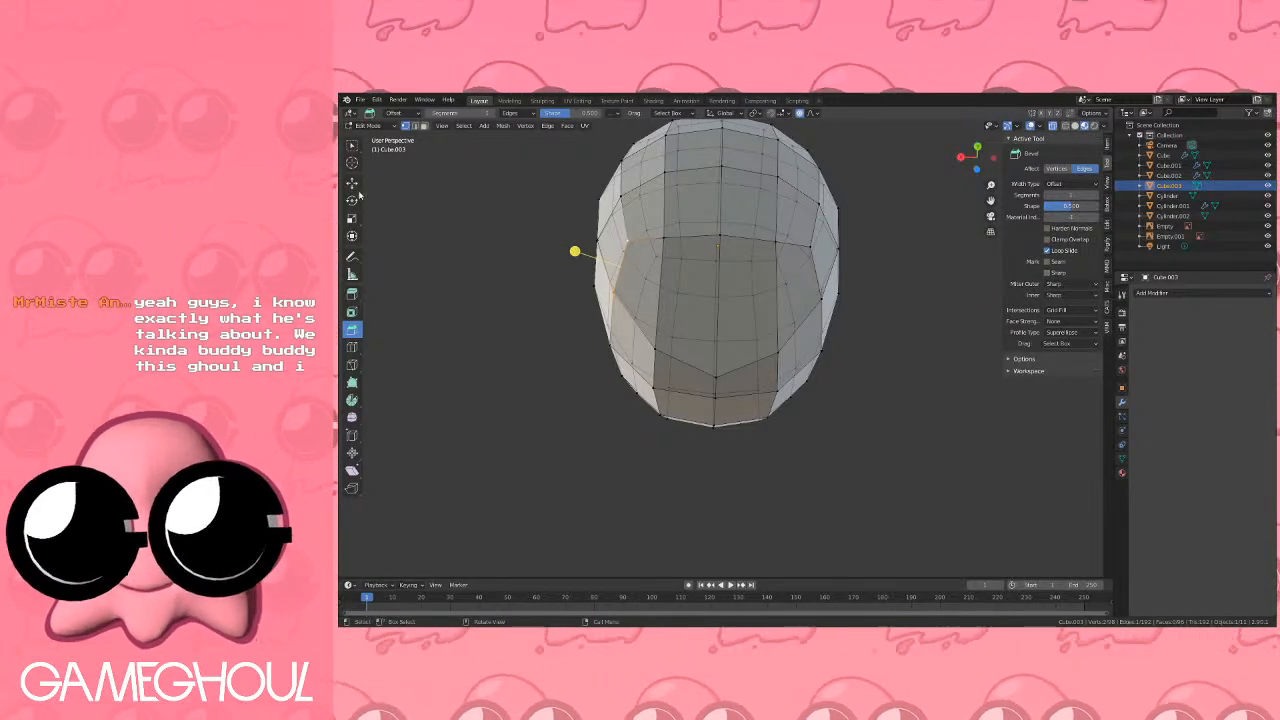
left_click(353, 181)
left_click(1016, 198)
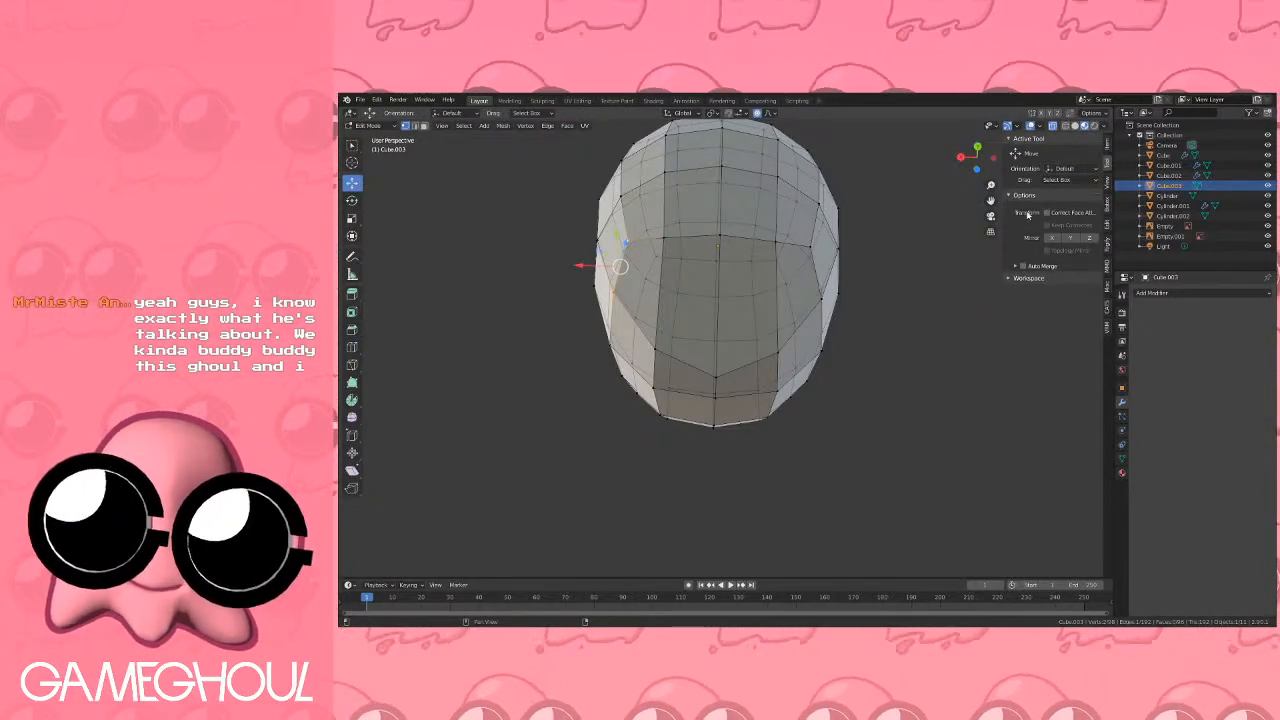
scroll(620, 266, "up", 1)
key("g")
key("g")
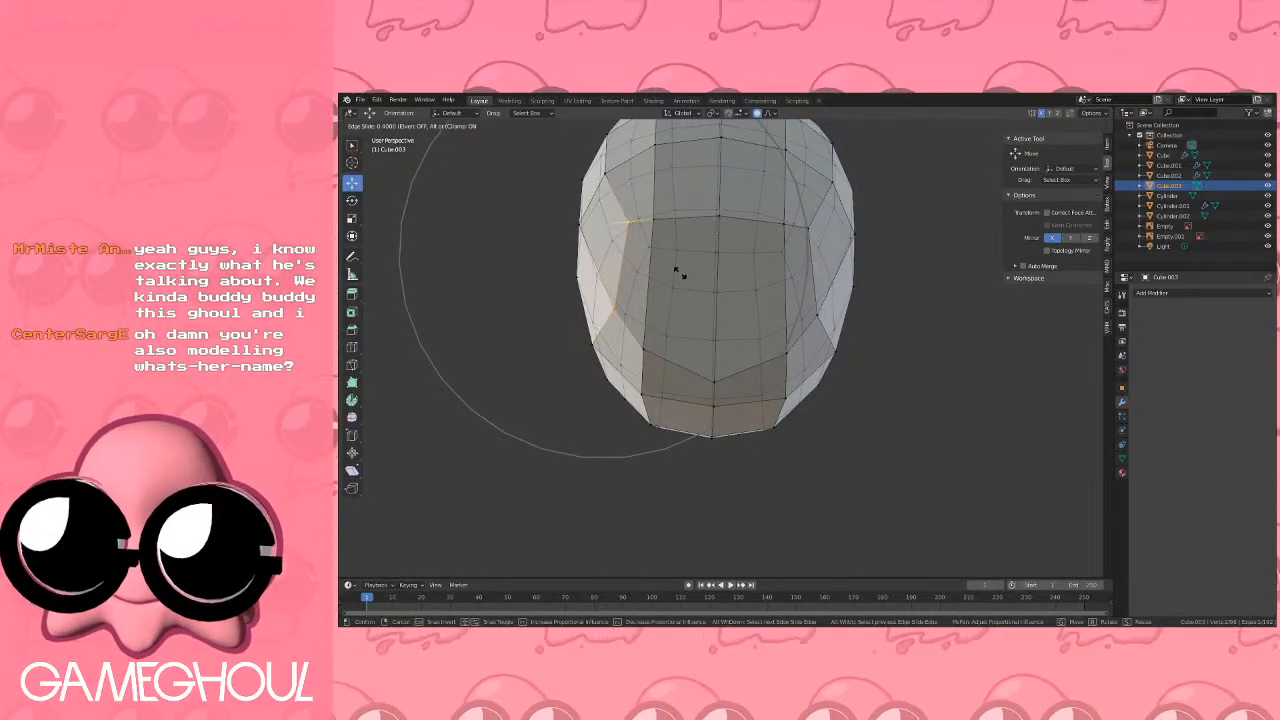
left_click(680, 273)
Vertex-slide the upper vertex of that side edge down along its edge by a factor of 0.2.
left_click(628, 222)
key("g")
key("g")
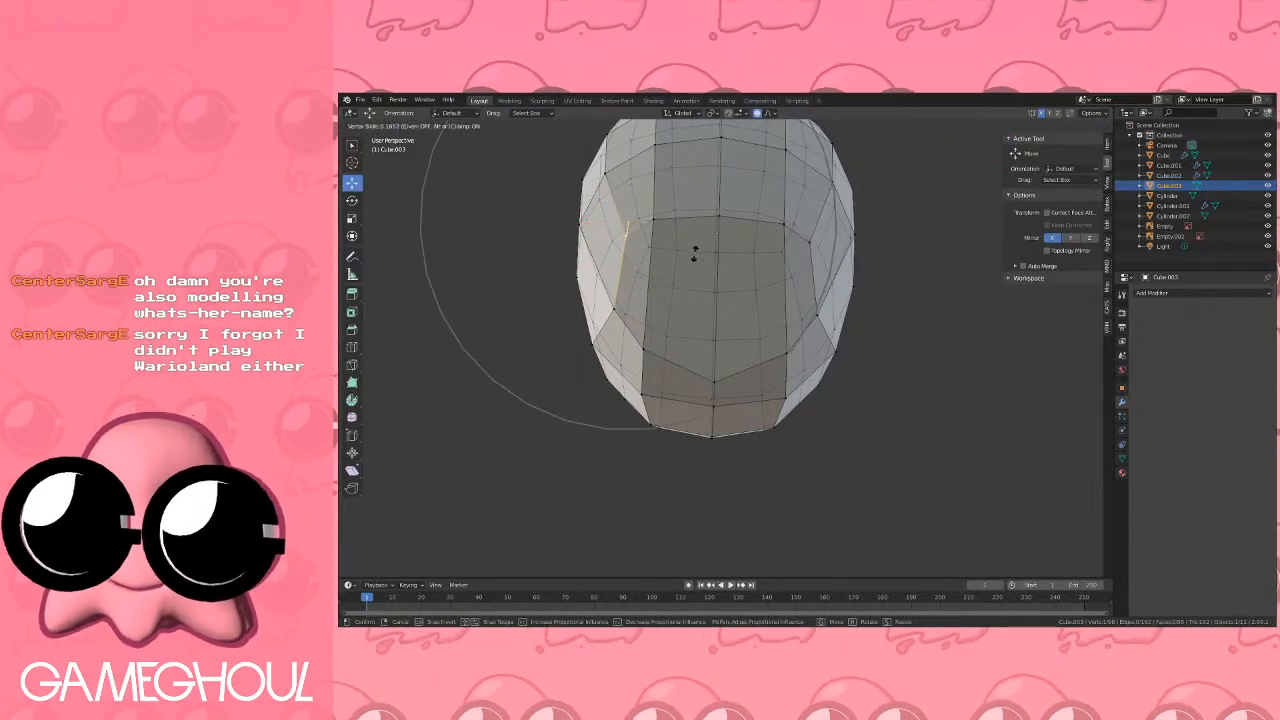
left_click(697, 263)
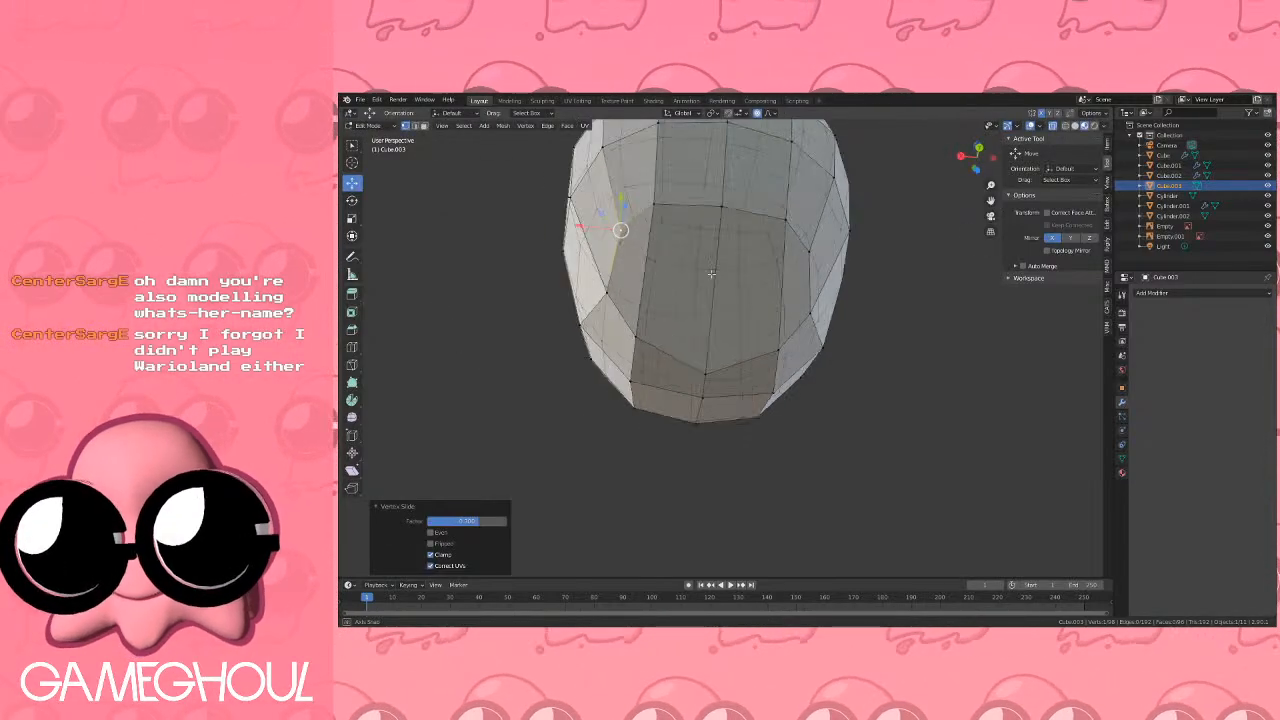
Select the strip of four faces across the lower back of the head and extrude it 0.3 m to start the neck.
middle_click_drag(697, 263, 791, 300)
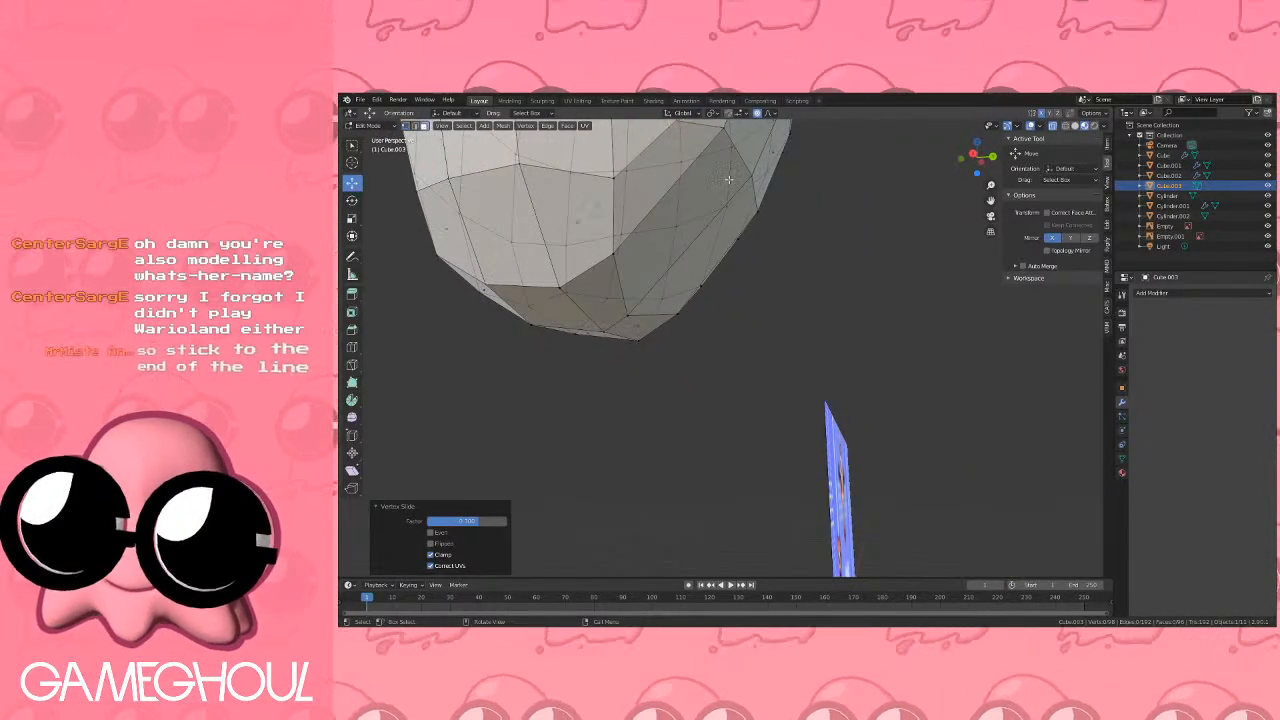
left_click(658, 170)
middle_click_drag(715, 244, 658, 248)
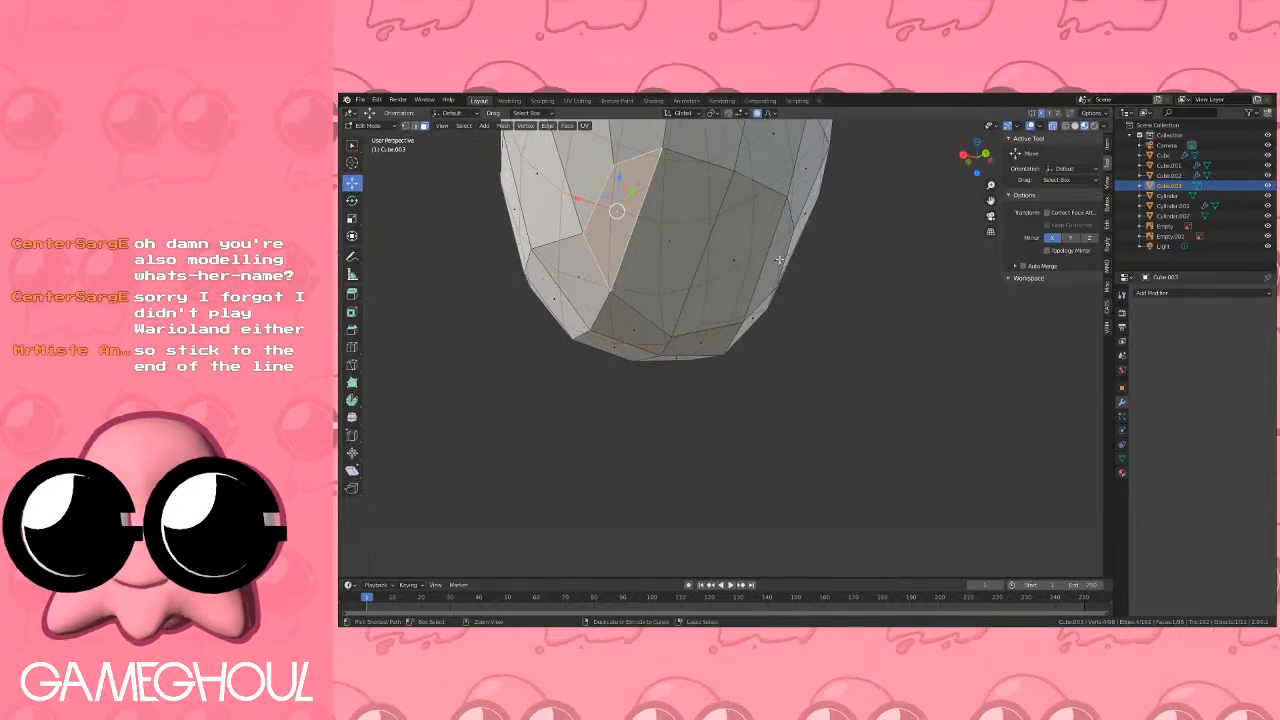
left_click(782, 259, "ctrl")
left_click(964, 155)
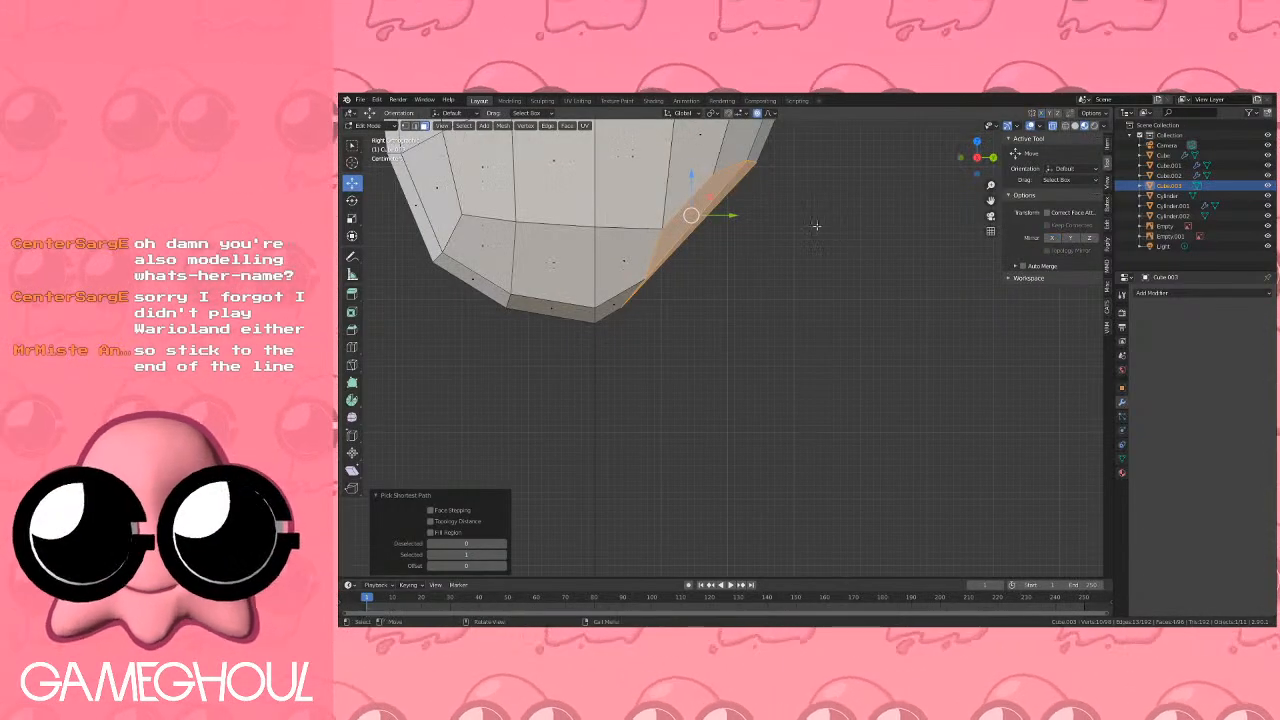
middle_click_drag(816, 226, 870, 236, "shift")
key("e")
left_click(814, 363)
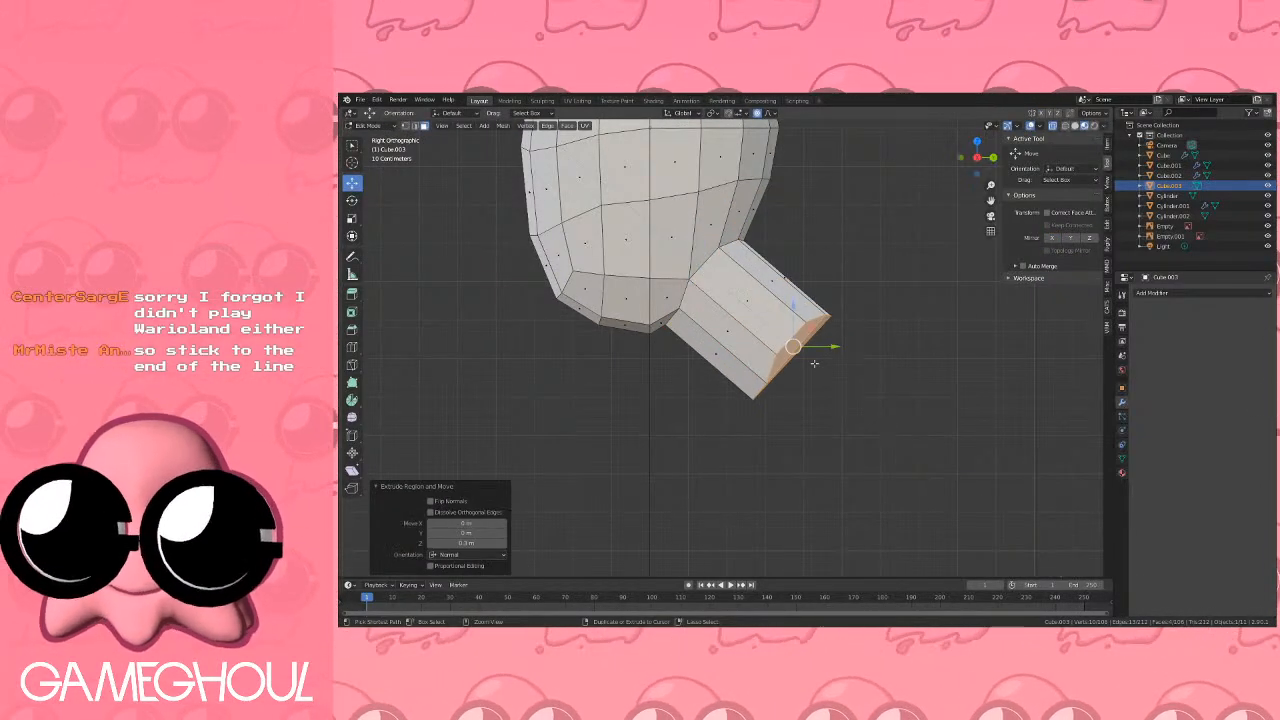
Move the neck's end faces about 0.2 m forward and slightly down so the neck hangs below the back of the head.
key("g")
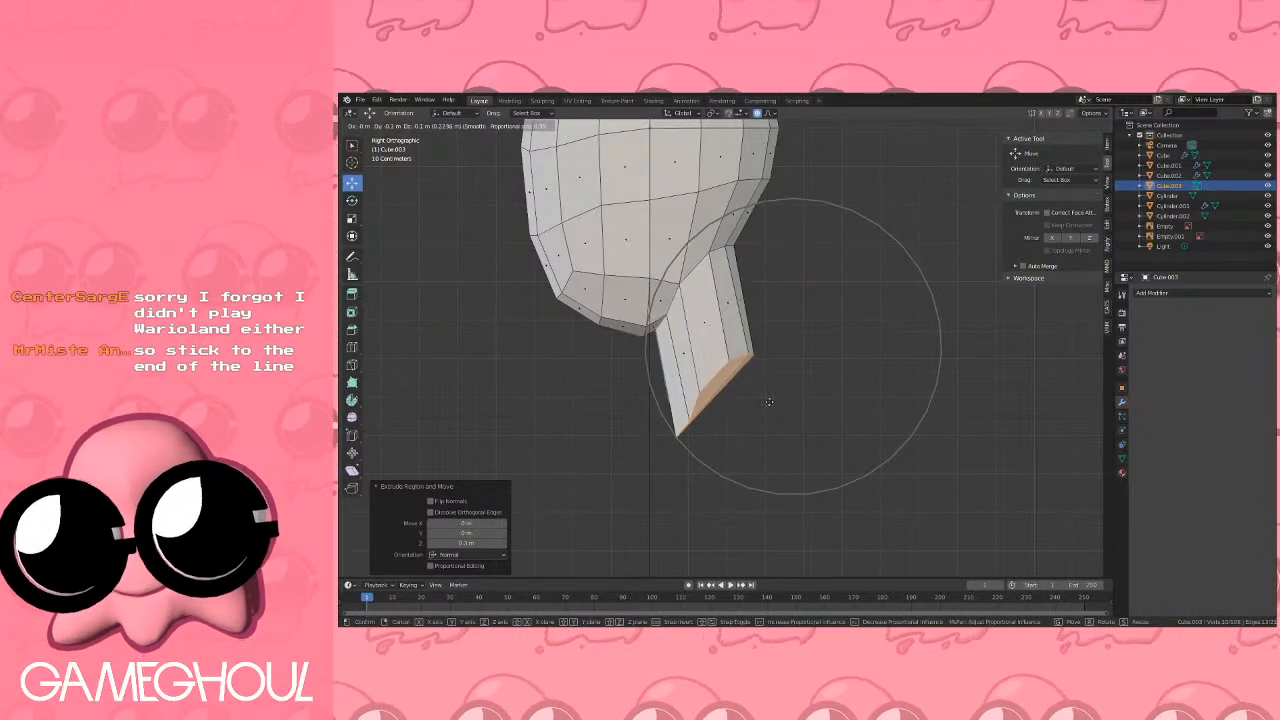
key("Escape")
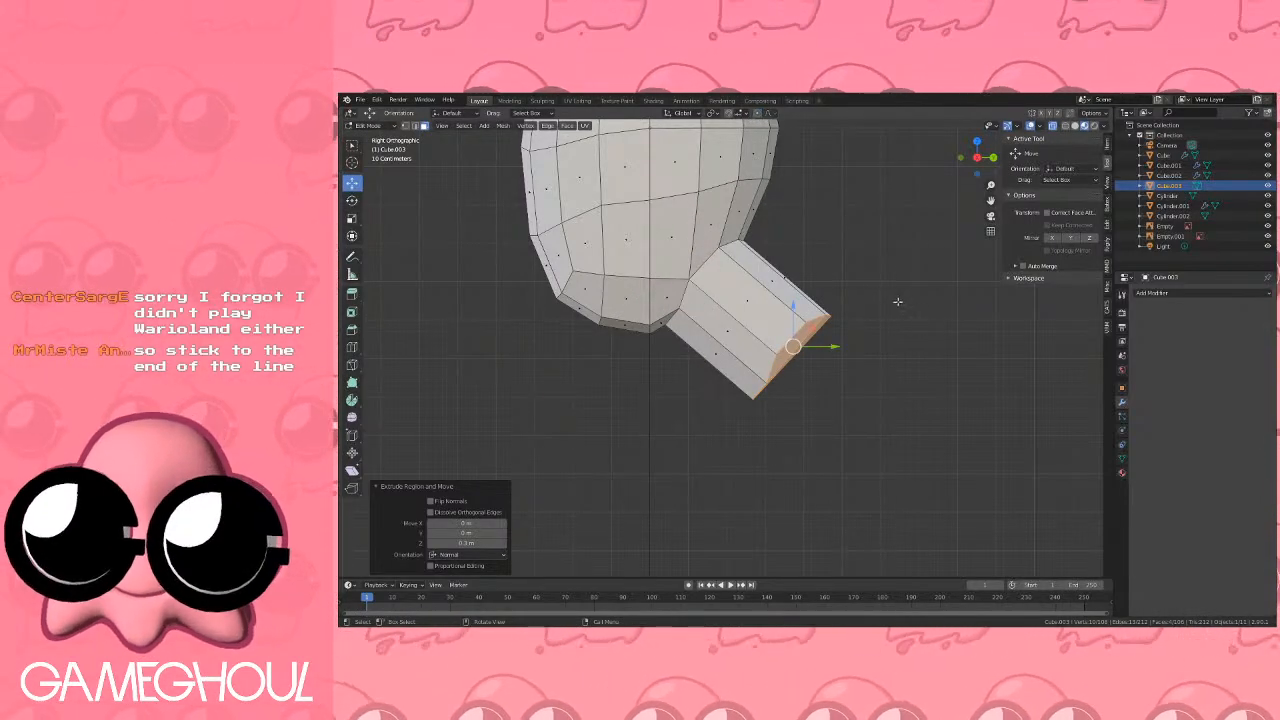
key("g")
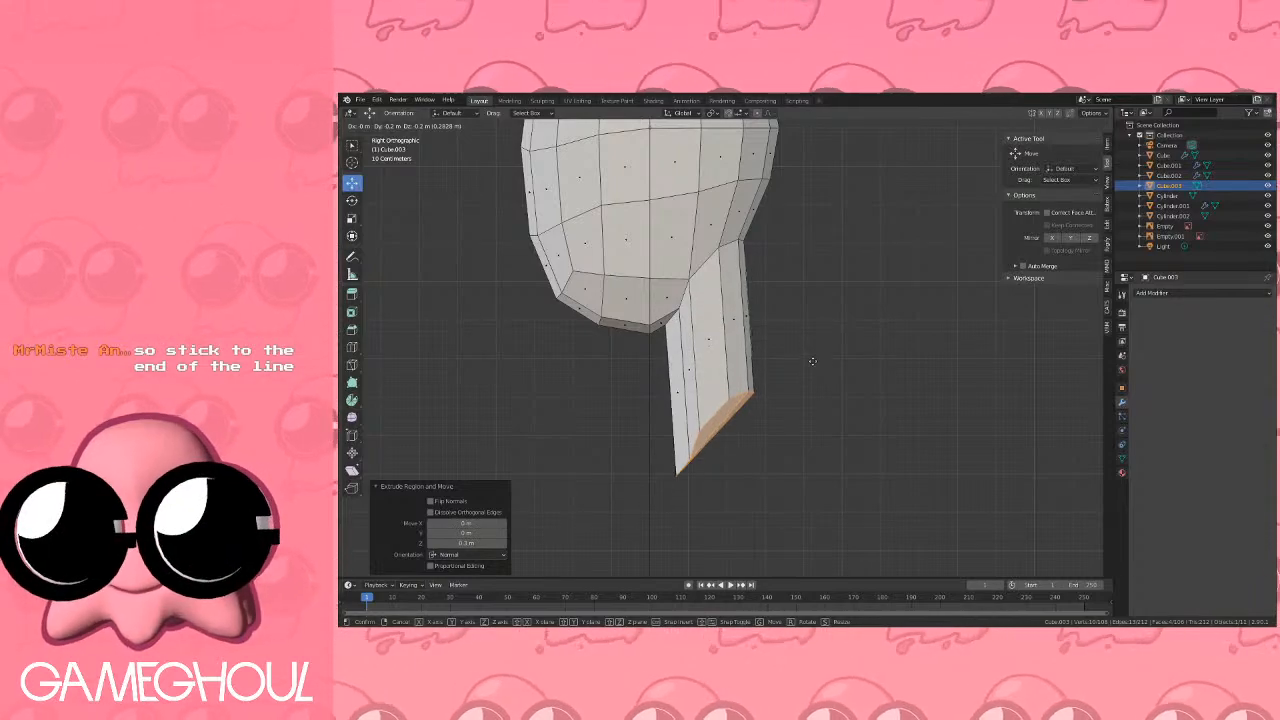
left_click(811, 346)
Delete the end faces of the neck to leave its lower end open.
middle_click_drag(763, 385, 830, 350, "shift")
scroll(755, 333, "up", 1)
key("x")
left_click(823, 339)
scroll(815, 343, "down", 3)
key("Tab")
scroll(783, 343, "down", 4)
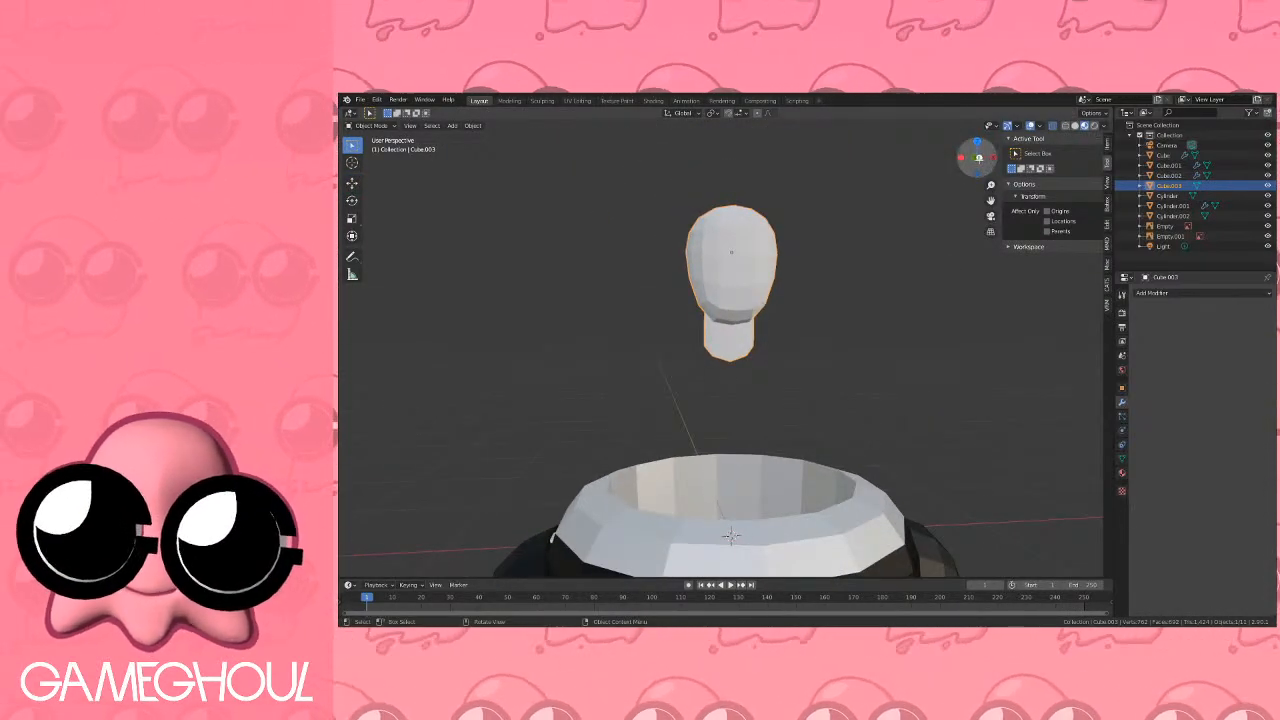
Select the ring of faces around the neck and scale it to 0.5.
left_click(977, 157)
scroll(799, 270, "up", 2)
key("Tab")
scroll(805, 275, "up", 4)
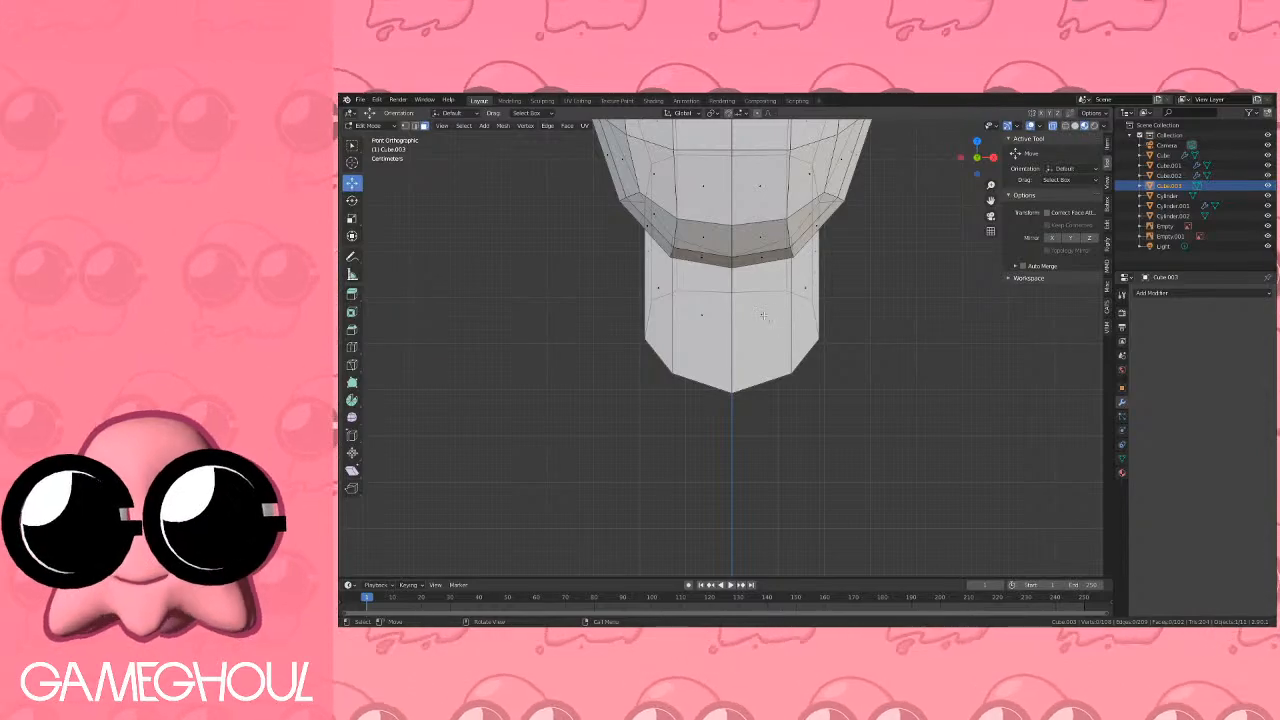
left_click(763, 316)
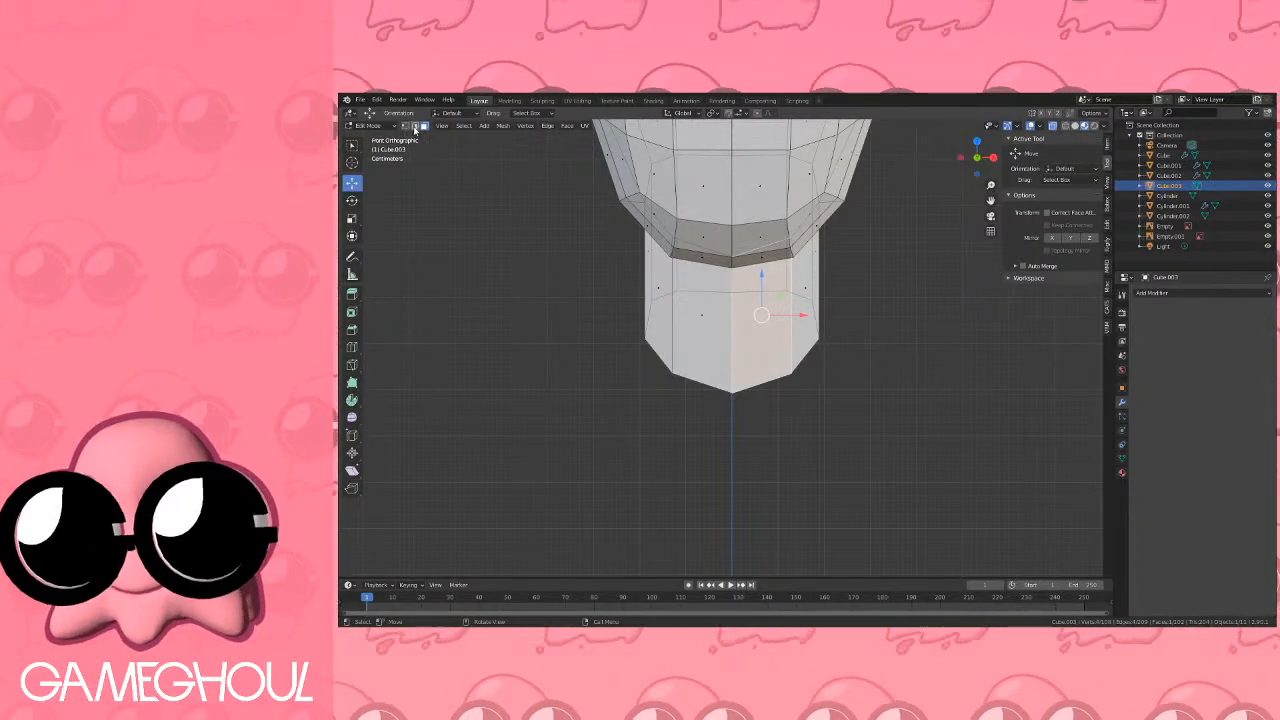
middle_click_drag(443, 146, 751, 276)
left_click(723, 227, "ctrl")
middle_click_drag(750, 323, 858, 261)
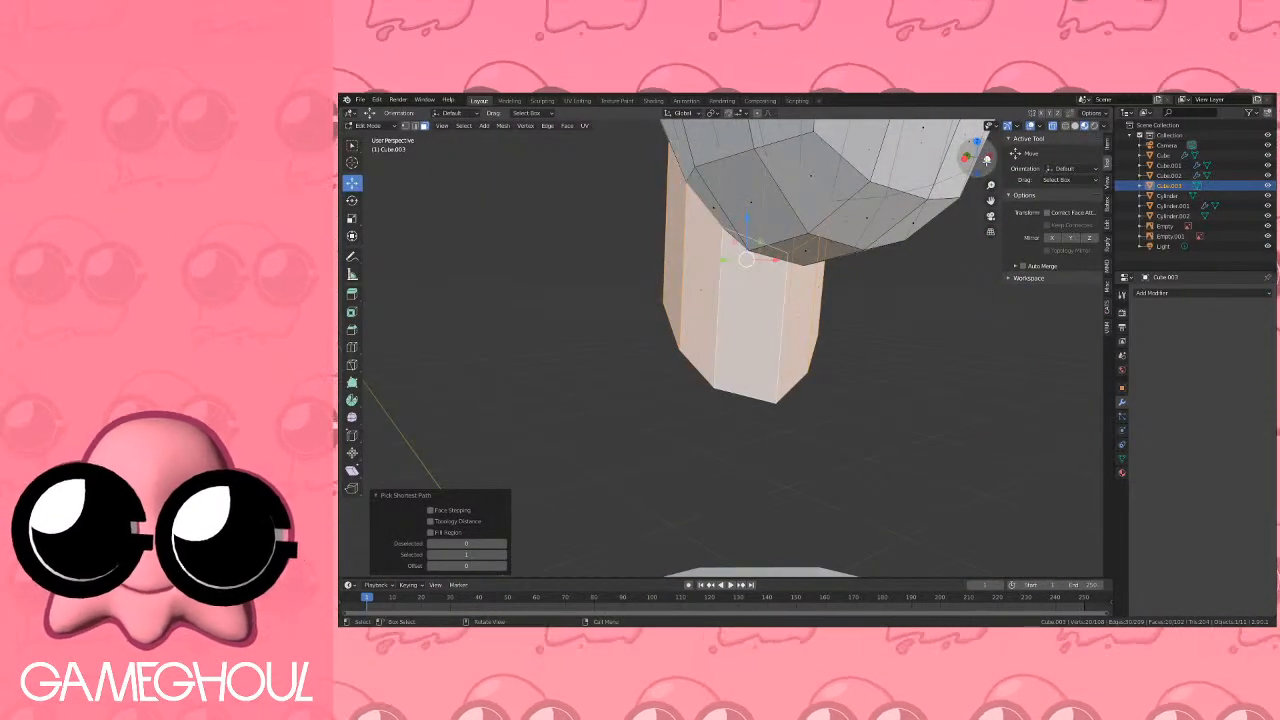
key("KP_1")
key("s")
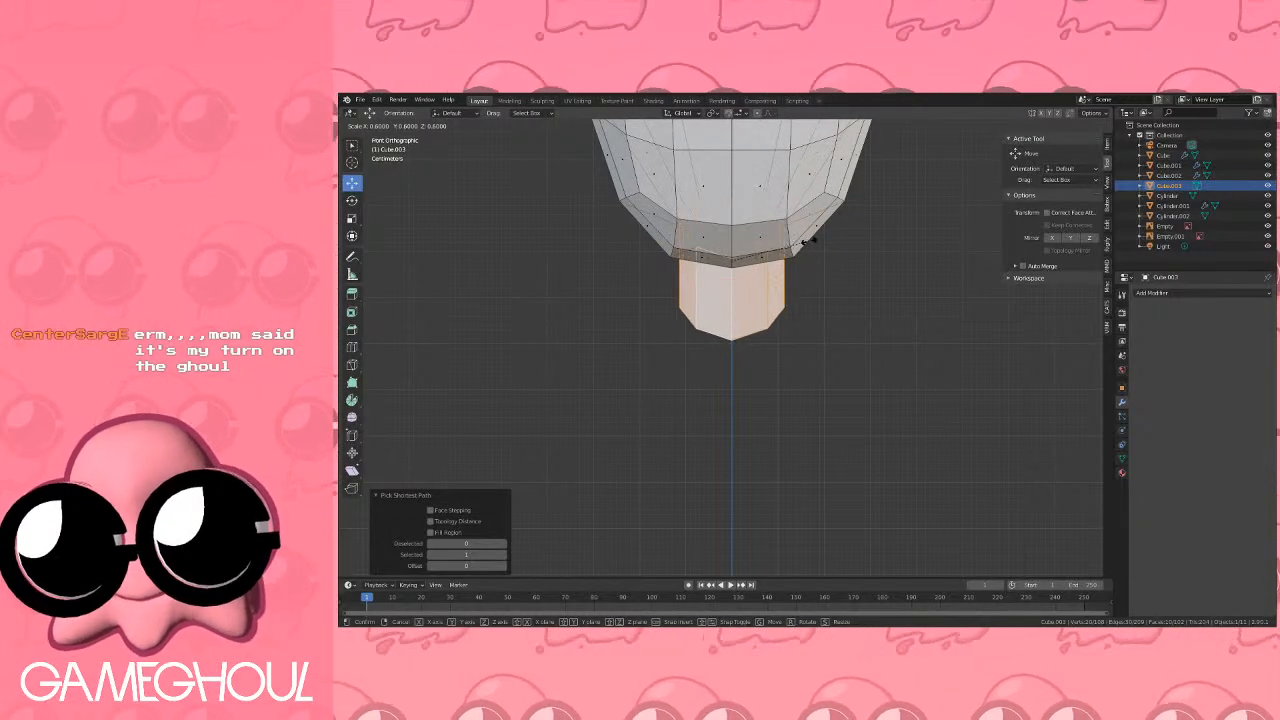
left_click(797, 245)
middle_click_drag(850, 246, 1026, 188)
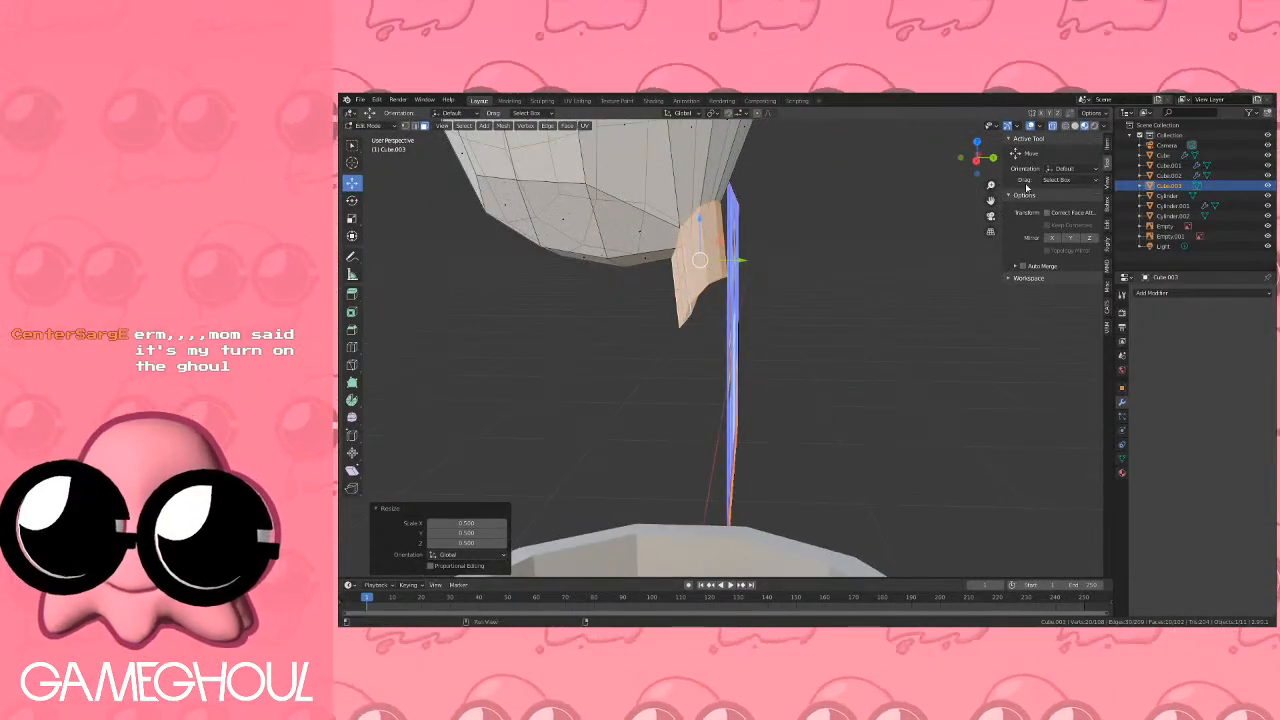
Select the vertices of the horizontal loop across the lower back of the head and edge-slide them down by 0.5.
left_click(977, 158)
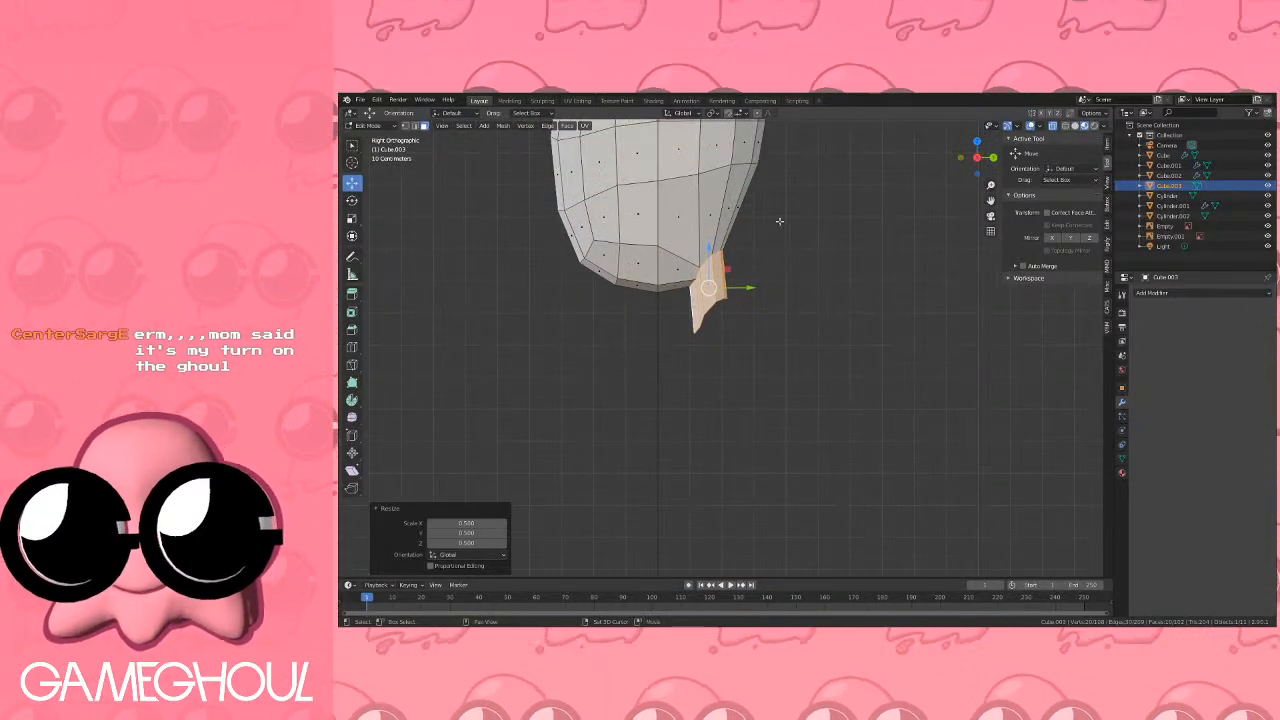
middle_click_drag(779, 221, 768, 326, "shift")
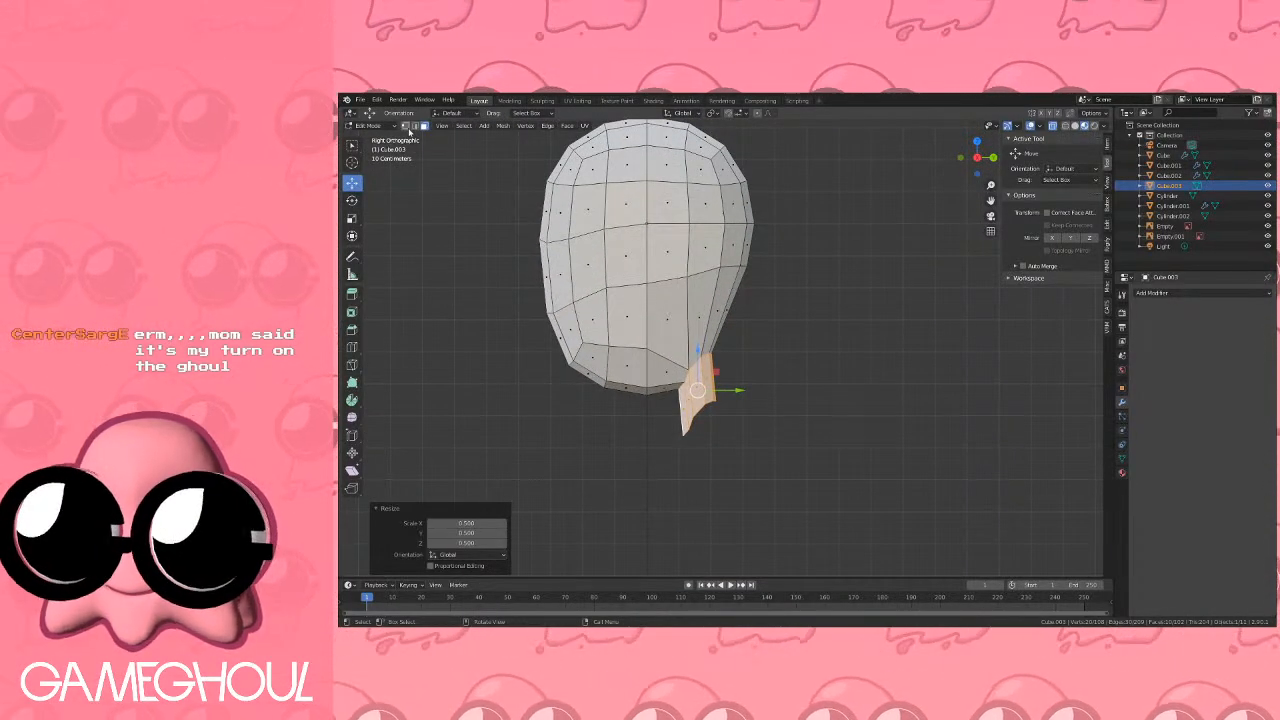
left_click(760, 256)
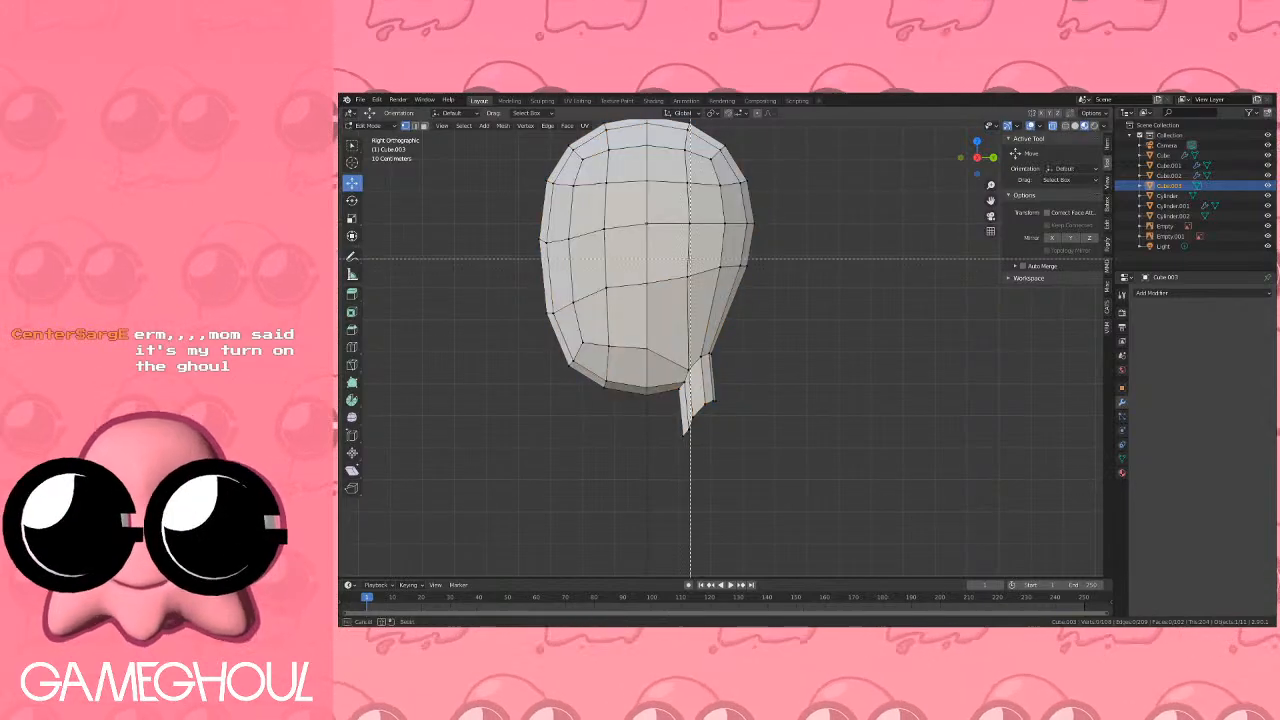
key("g")
key("g")
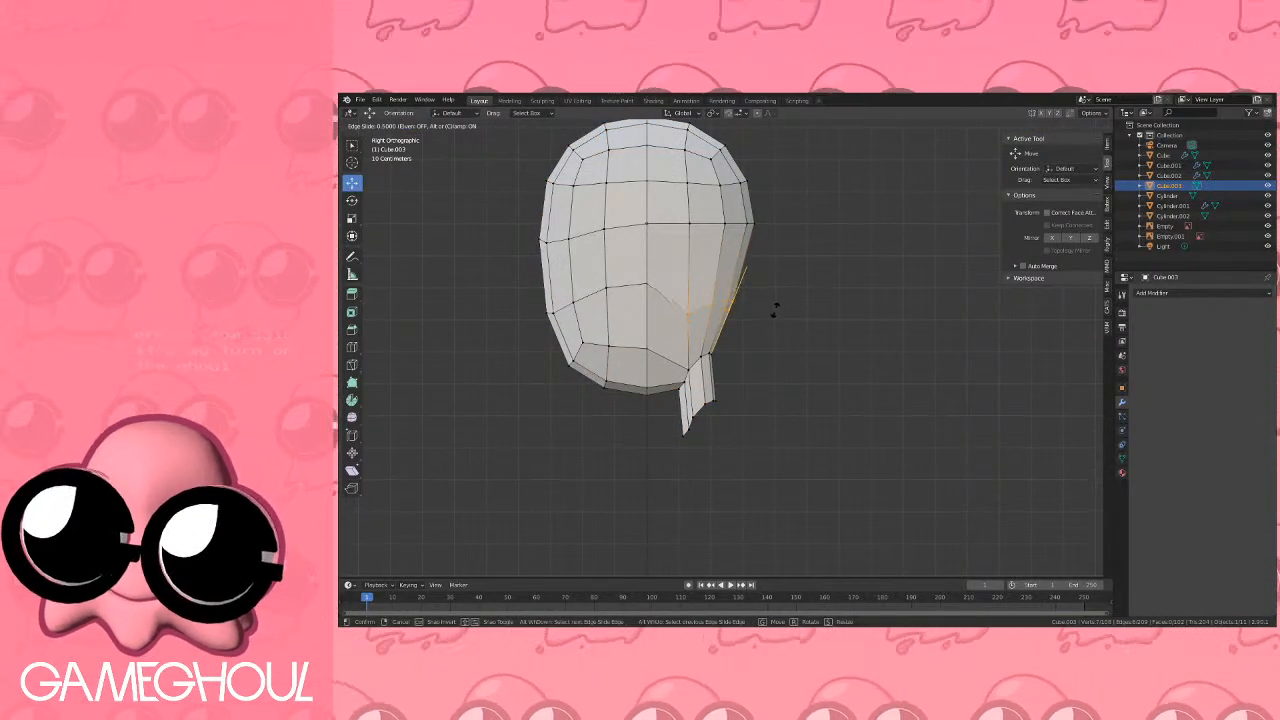
left_click(776, 309)
key("alt+a")
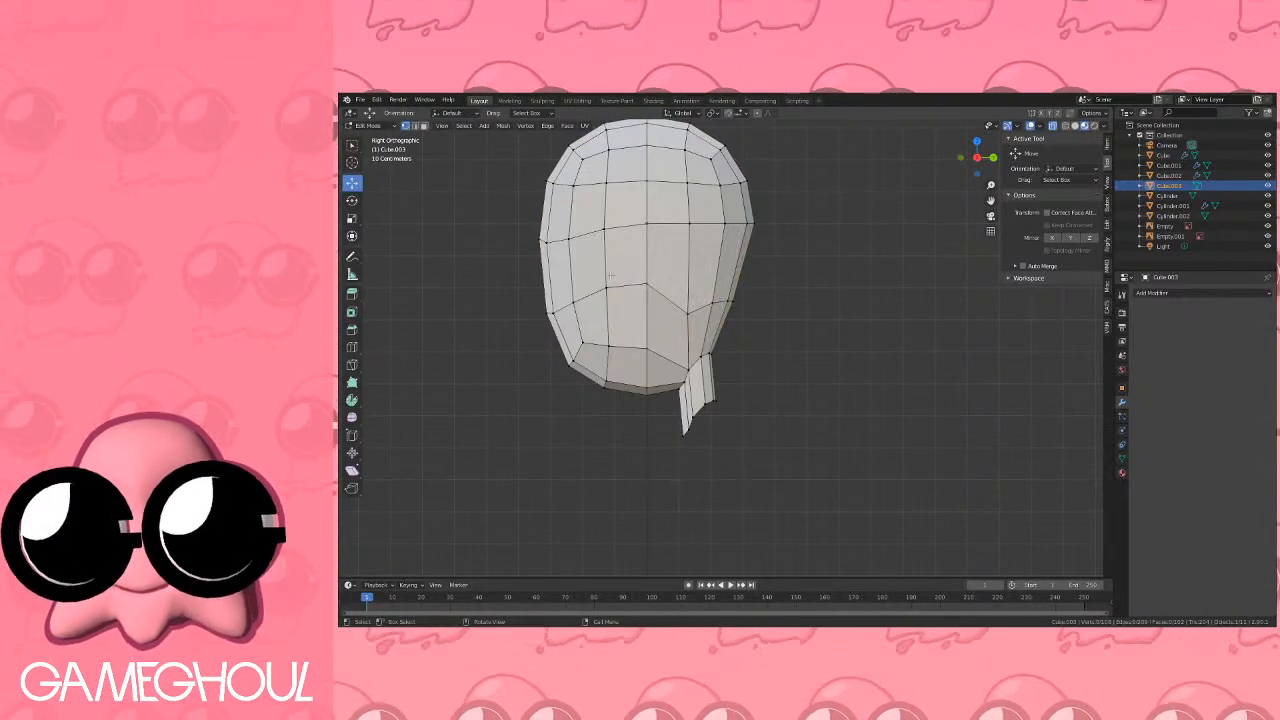
Edge-slide the two side vertices of the same lower loop down to follow the lowered back.
key("b")
key("g")
key("g")
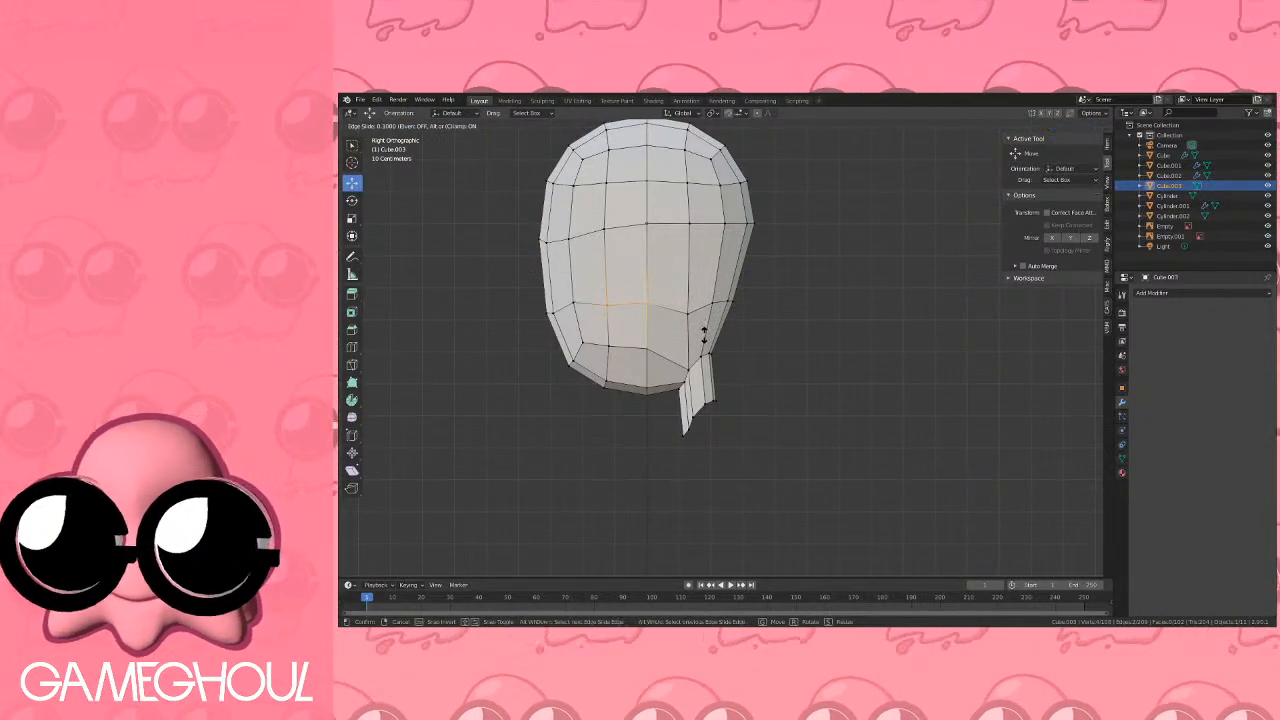
left_click(603, 313)
With X-axis mesh mirroring on, vertex-slide the lower loop's front-side vertex slightly up and the one ahead of it down by 0.2.
left_click(610, 314)
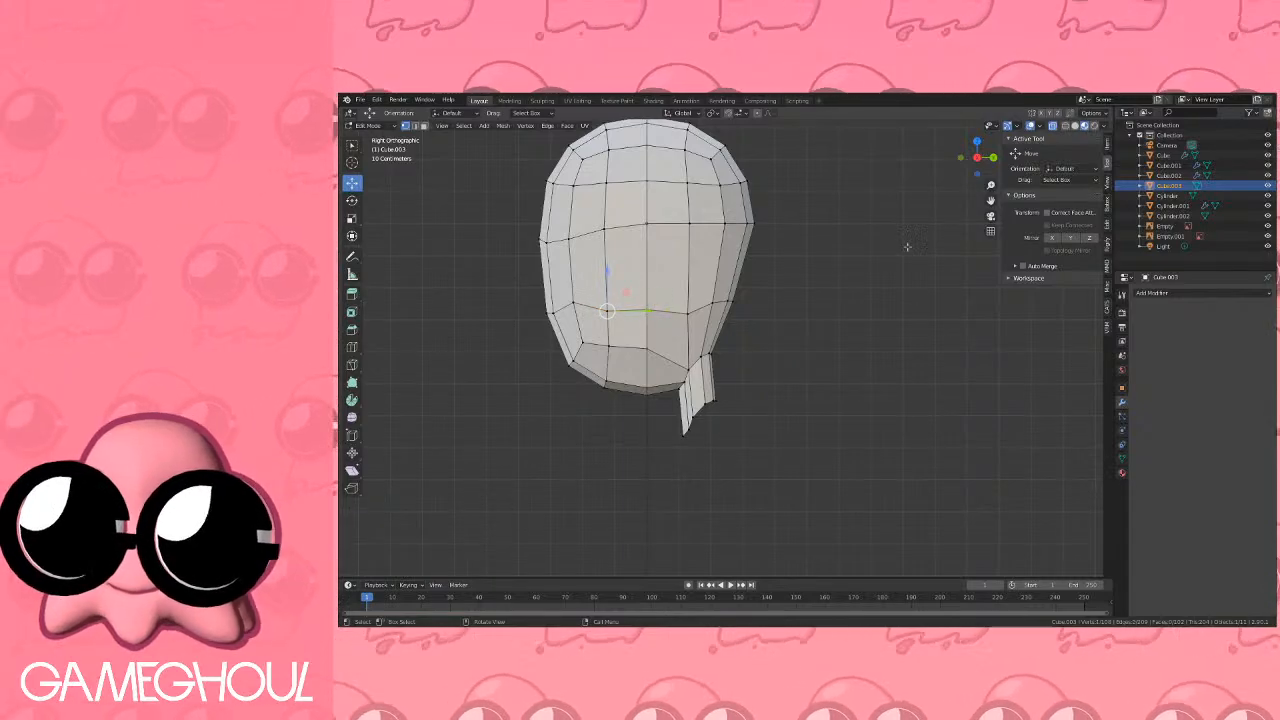
key("g")
key("g")
left_click(660, 293)
left_click(579, 302)
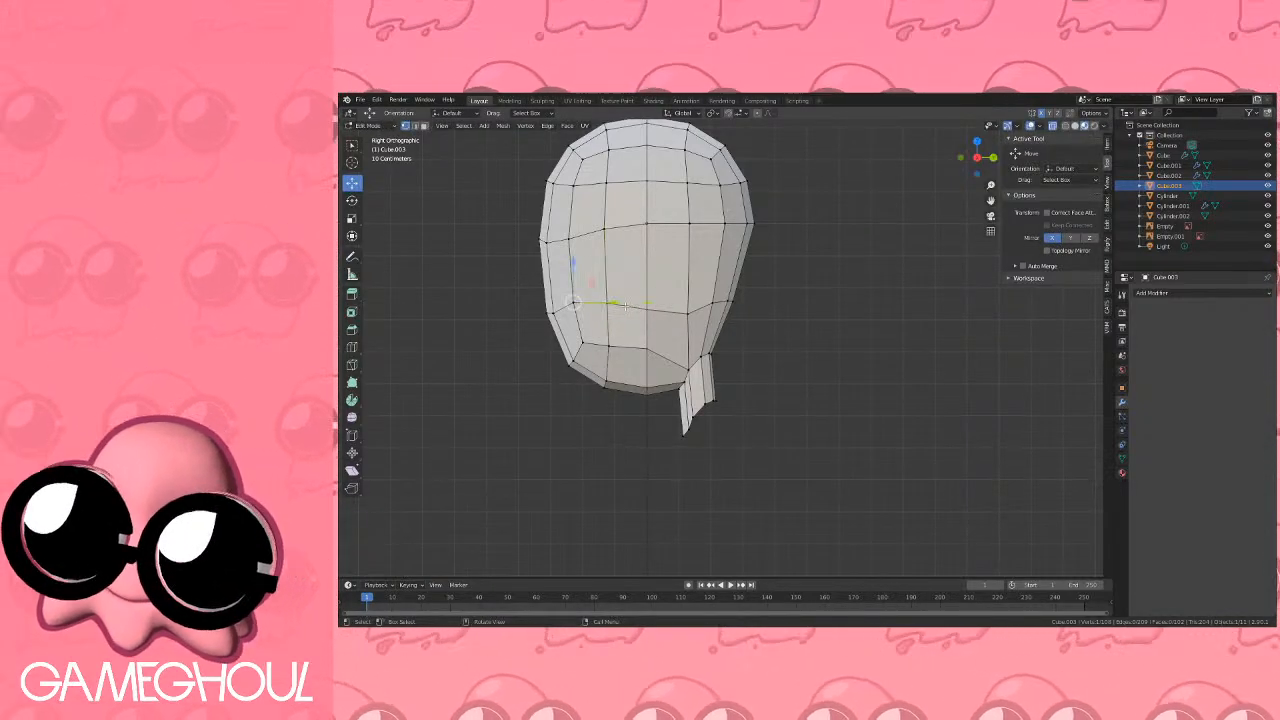
key("g")
key("g")
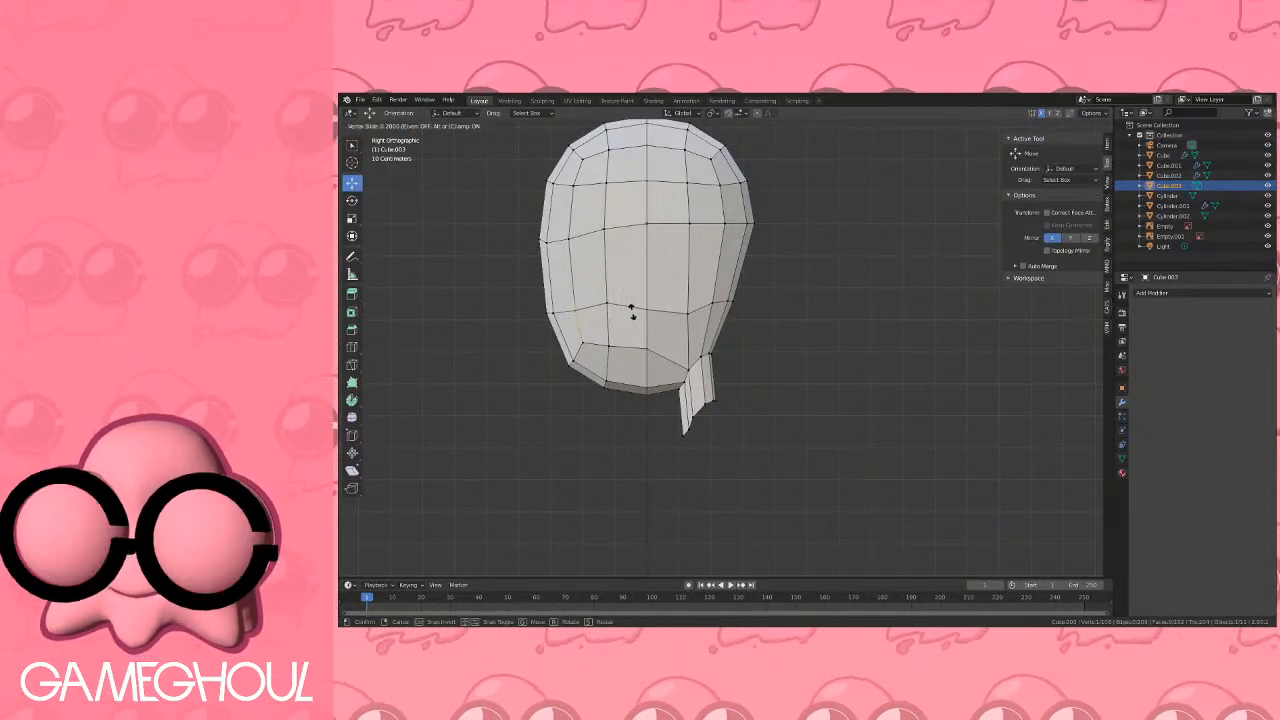
left_click(632, 312)
Even out the lower loop by vertex-sliding its front-side vertex down by 0.1 and its rear-side vertex up by 0.1.
left_click(608, 304)
key("g")
key("g")
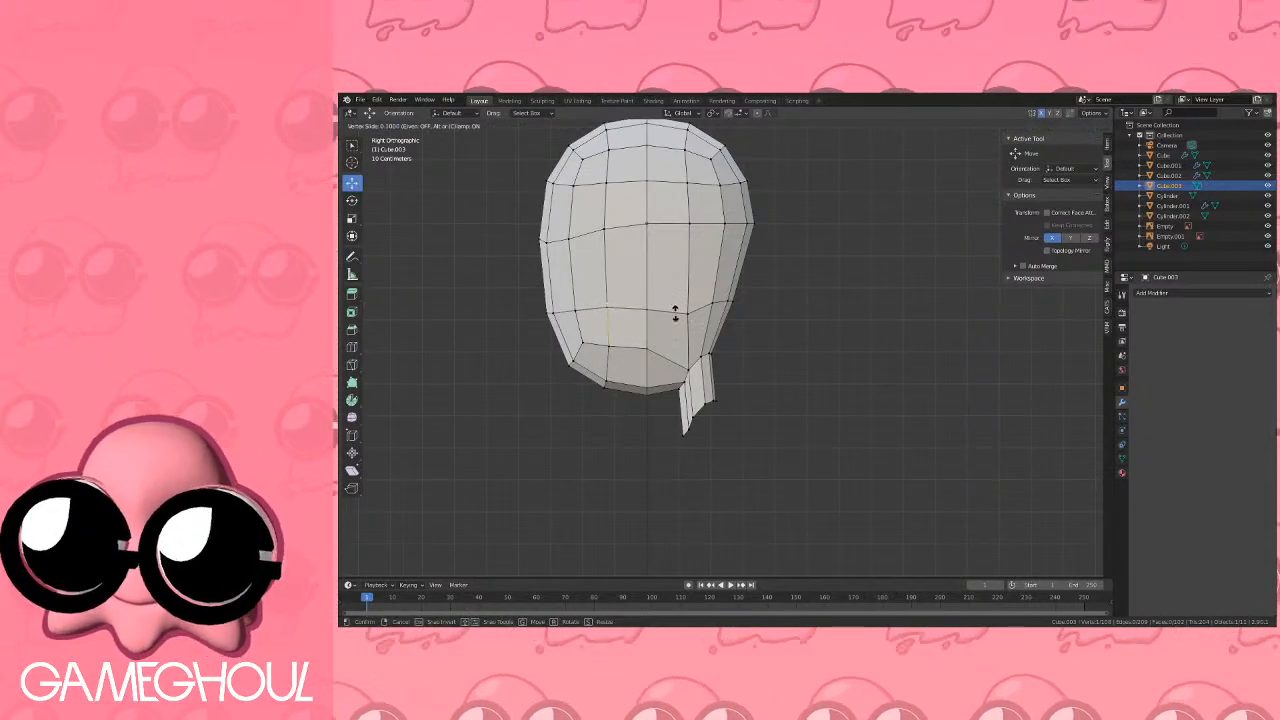
left_click(676, 314)
left_click(727, 304)
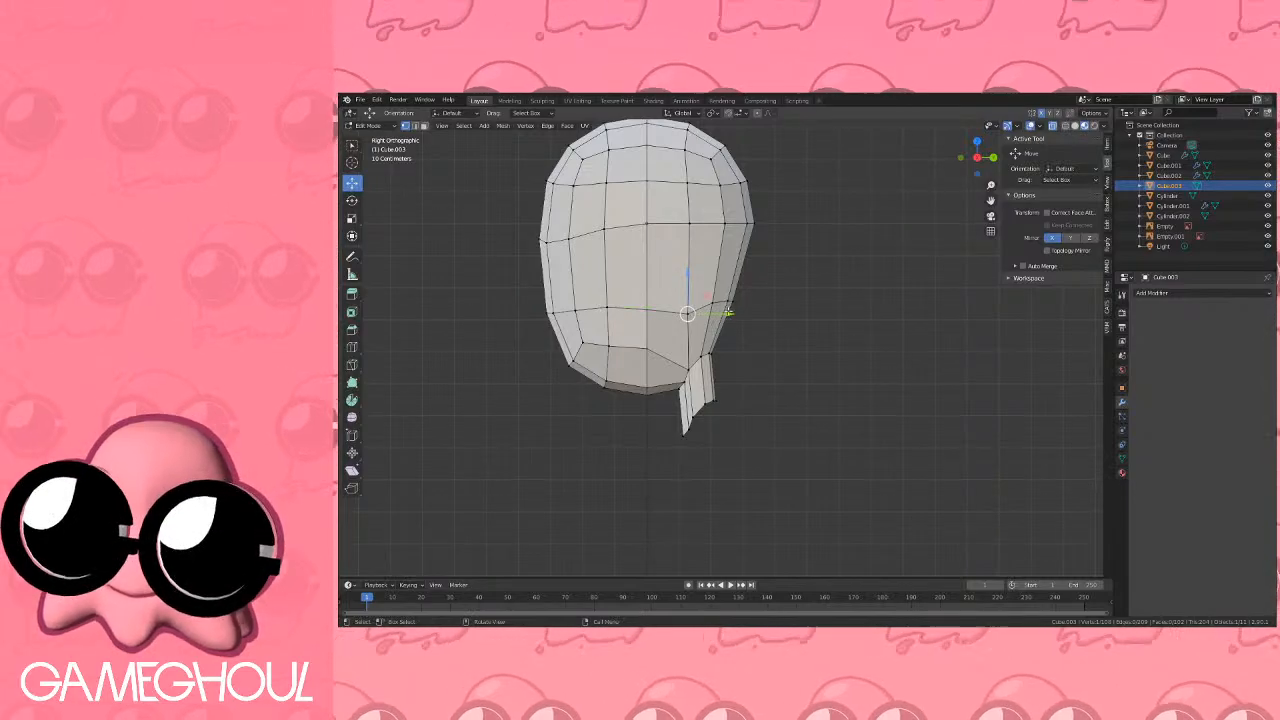
key("g")
key("g")
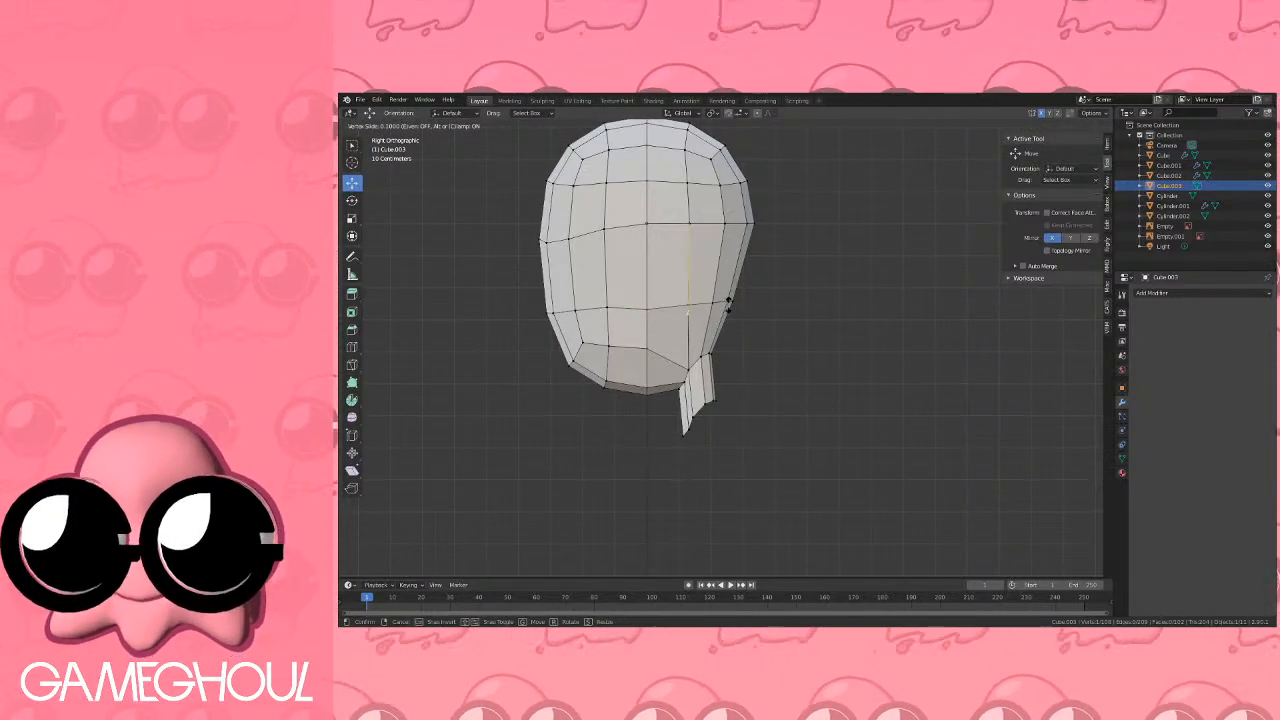
left_click(731, 305)
Vertex-slide the jaw loop's middle side vertex and the one in front of it down by 0.4 each.
scroll(765, 315, "up", 2)
left_click(610, 349)
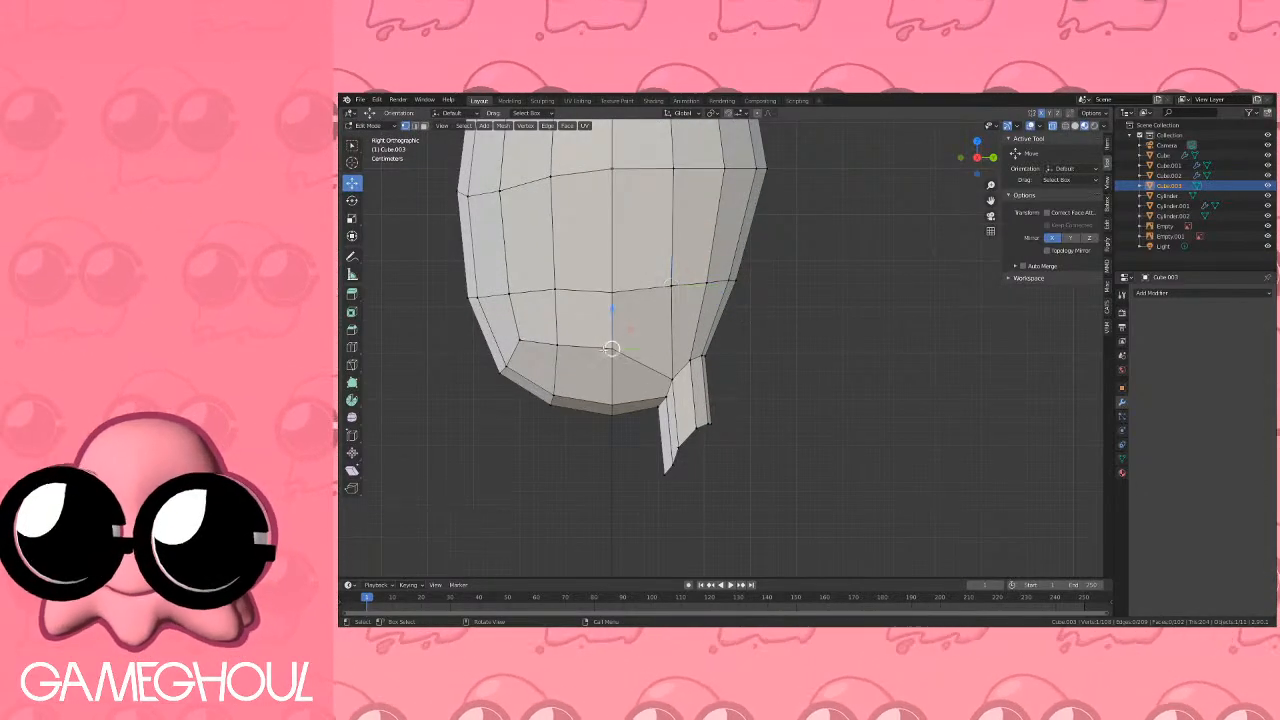
key("g")
key("g")
left_click(675, 371)
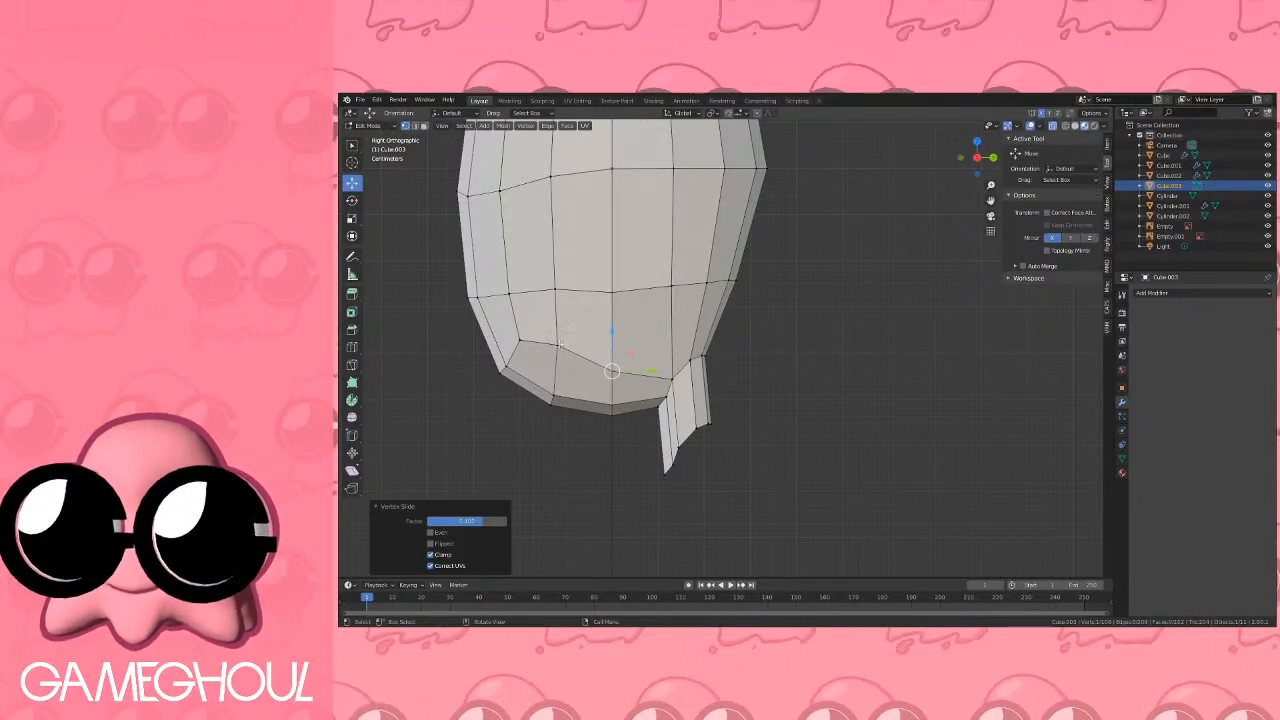
left_click(560, 346)
key("g")
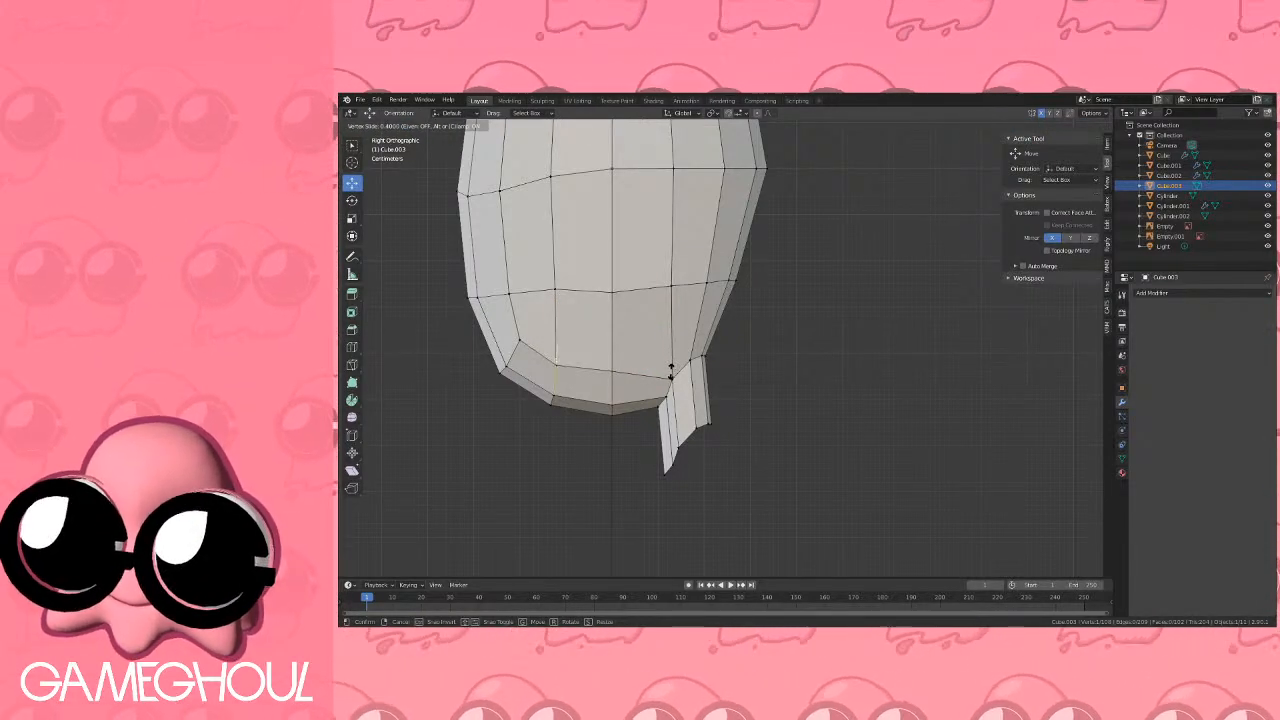
left_click(671, 369)
Vertex-slide the jaw loop's middle side vertex a further 0.2 downward to smooth the jawline.
left_click(611, 372)
key("g")
key("g")
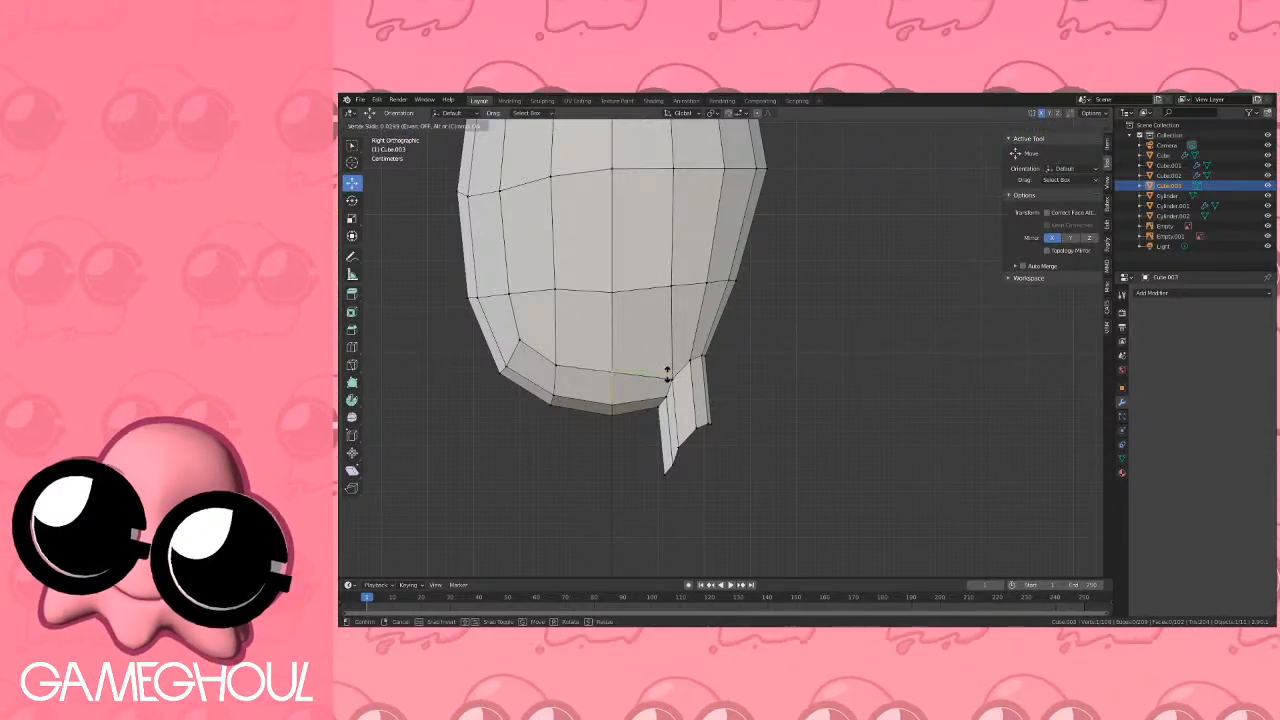
left_click(668, 380)
scroll(740, 374, "down", 4)
scroll(740, 376, "up", 2)
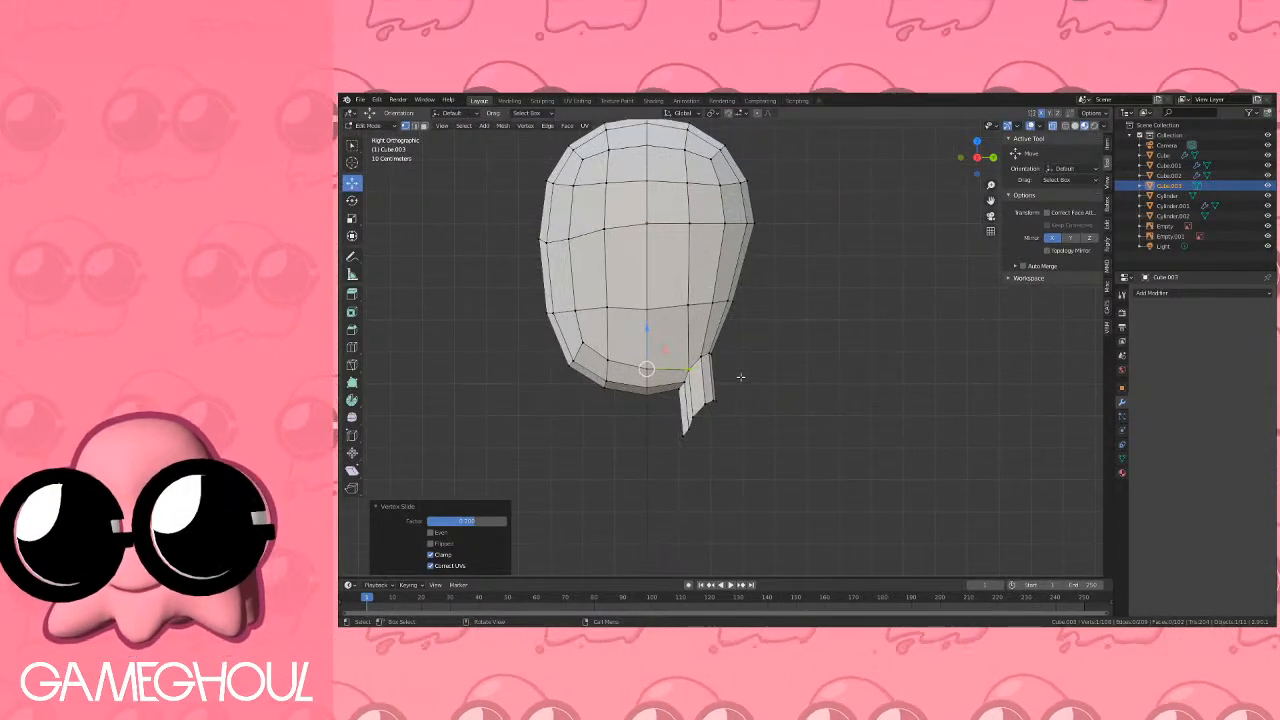
Select the full vertex loop around the middle of the head and scale it to about 0.96.
left_click(760, 226)
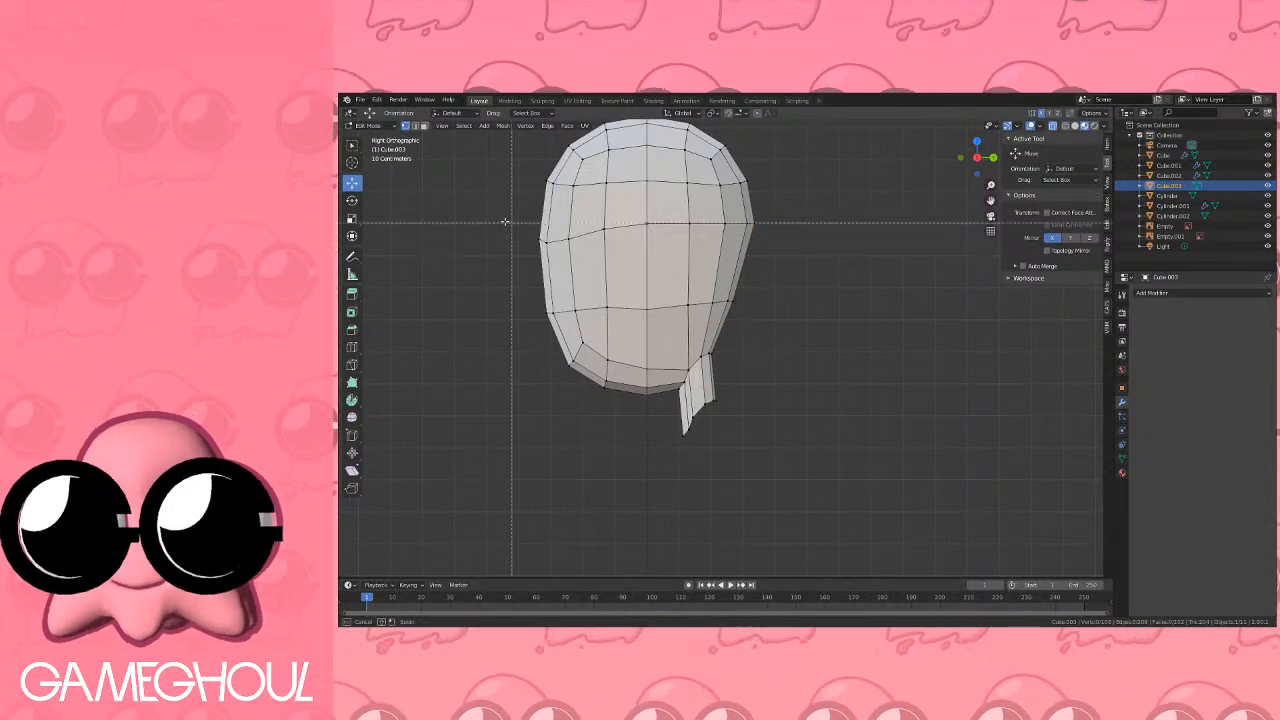
left_click_drag(500, 209, 820, 250)
key("s")
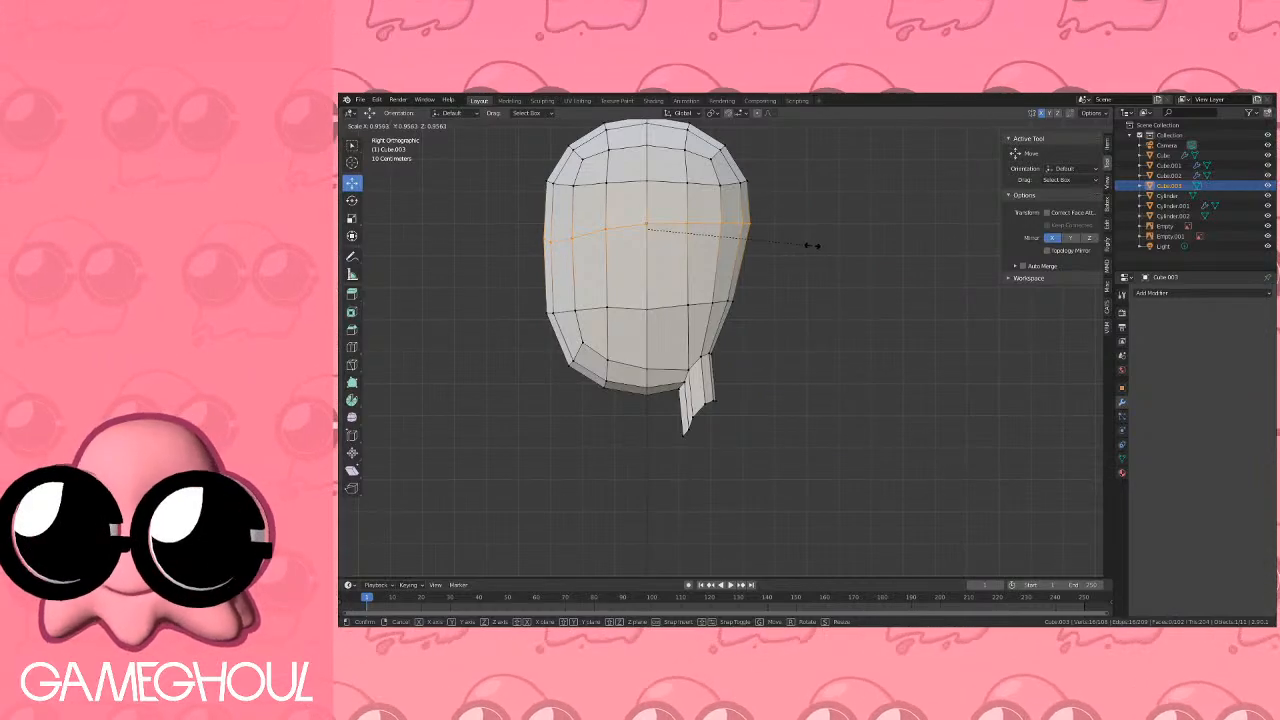
left_click(811, 246)
key("Tab")
scroll(777, 303, "down", 1)
middle_click_drag(760, 350, 805, 284, "shift")
scroll(720, 279, "up", 1)
key("Tab")
Leave mesh editing and give the head a new material named Skin with a light peach base color.
left_click(977, 160)
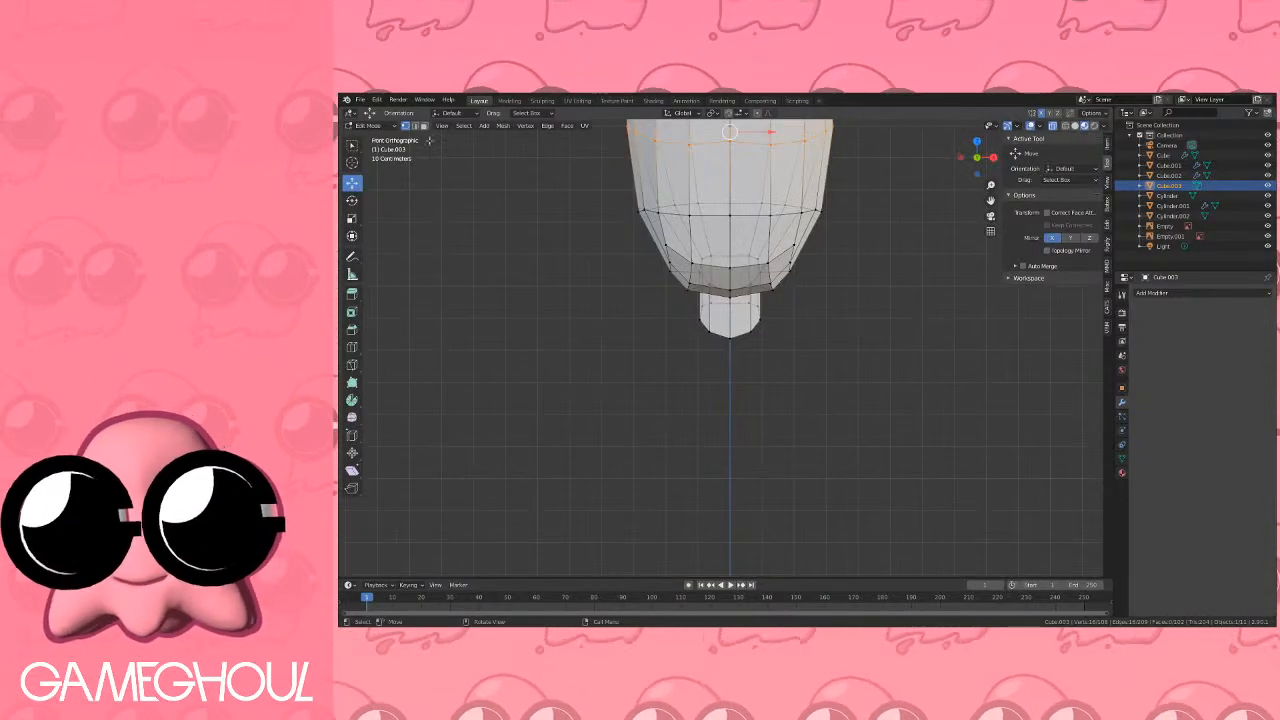
key("Tab")
scroll(559, 209, "down", 4)
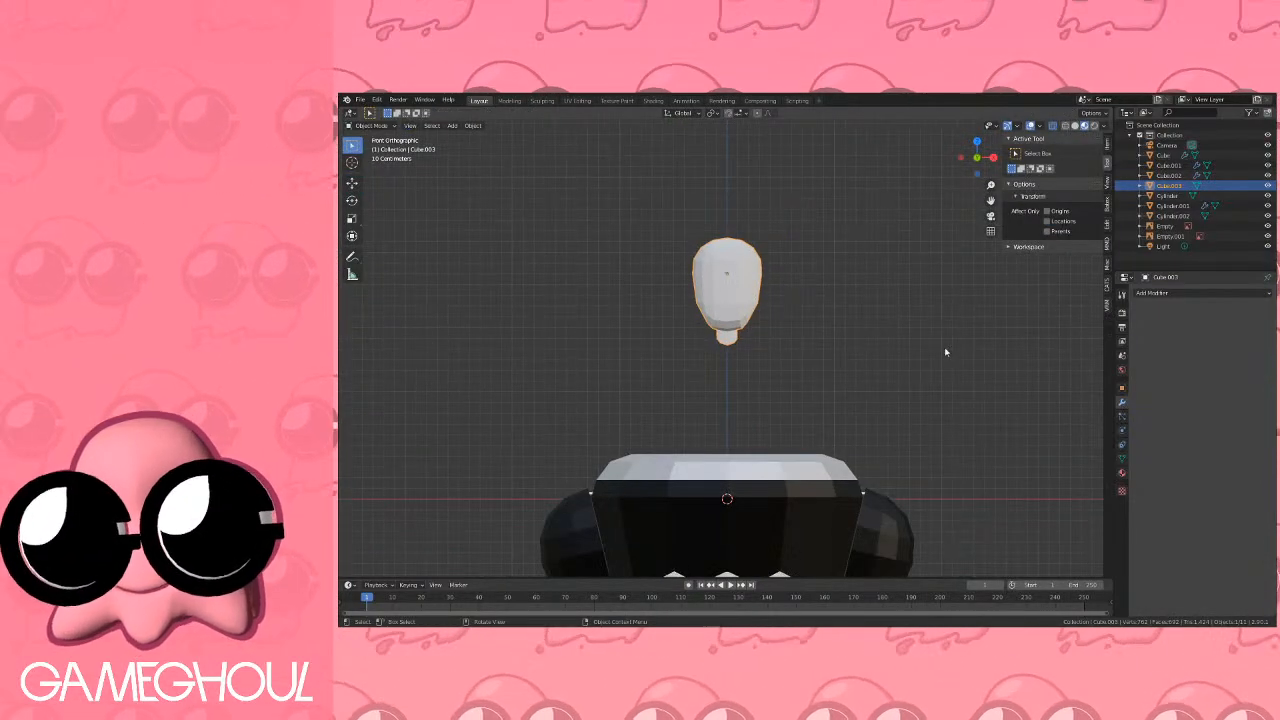
left_click(1122, 473)
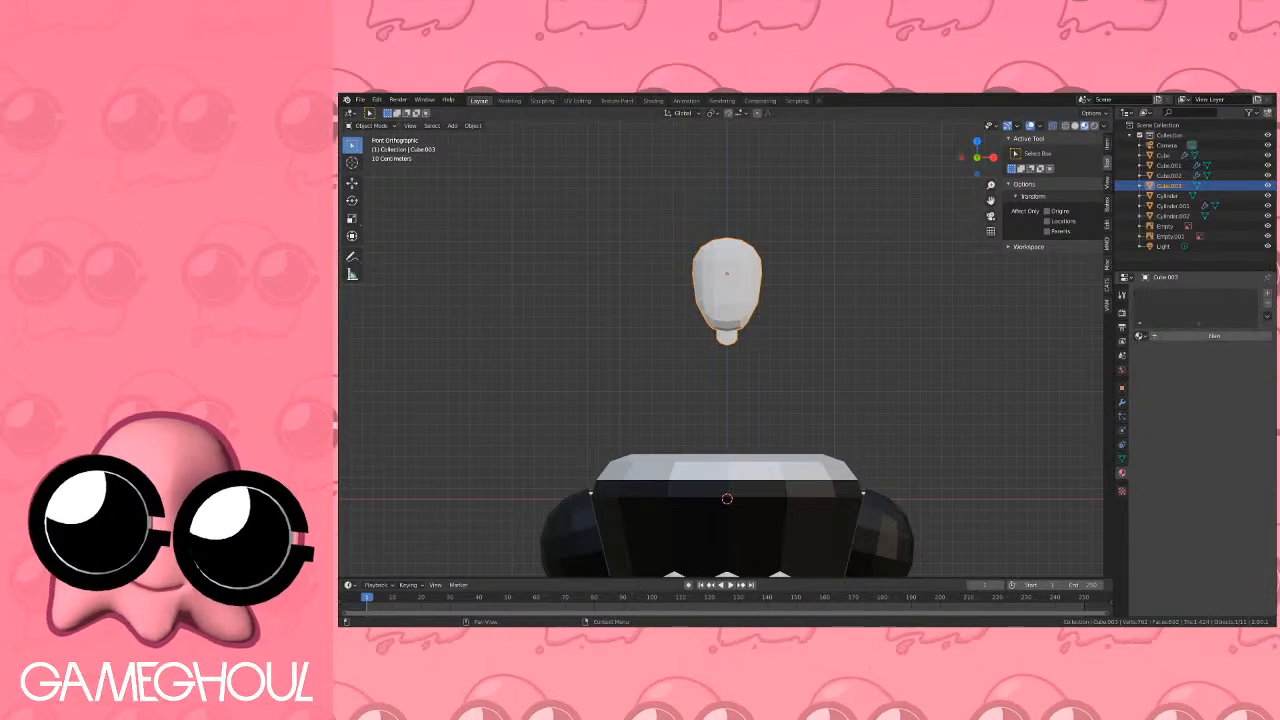
left_click(1153, 338)
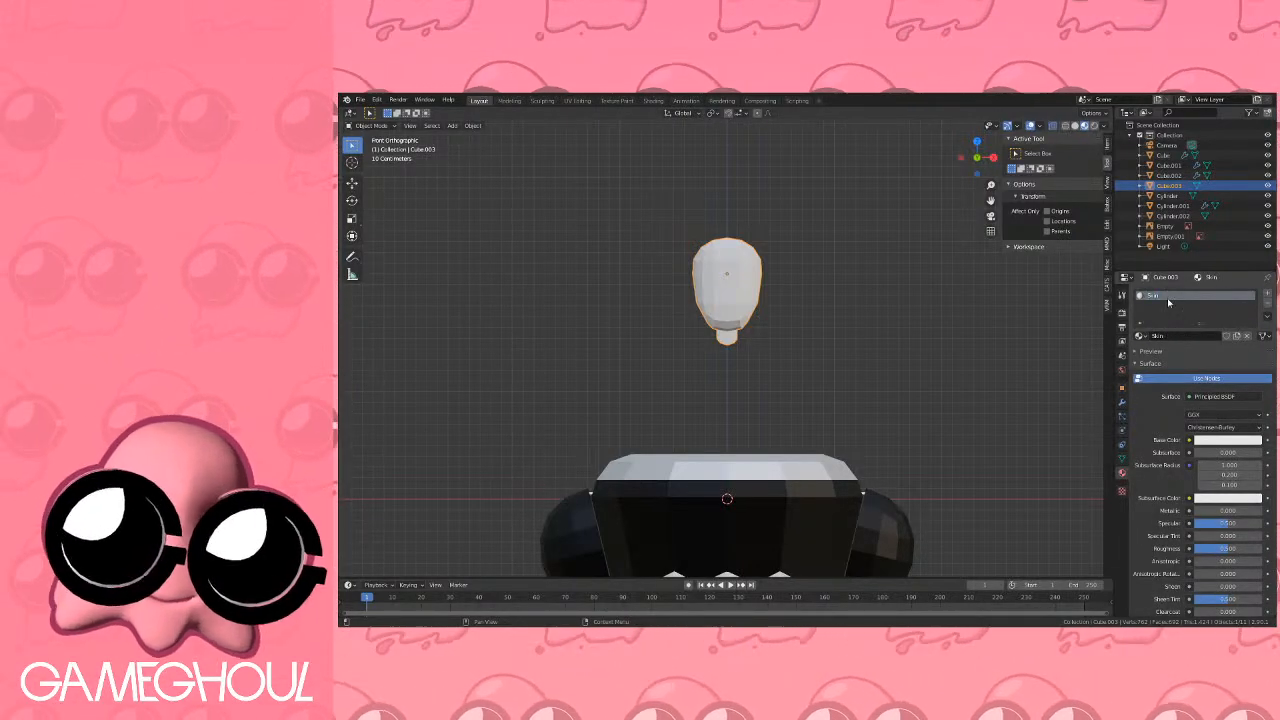
left_click(1207, 441)
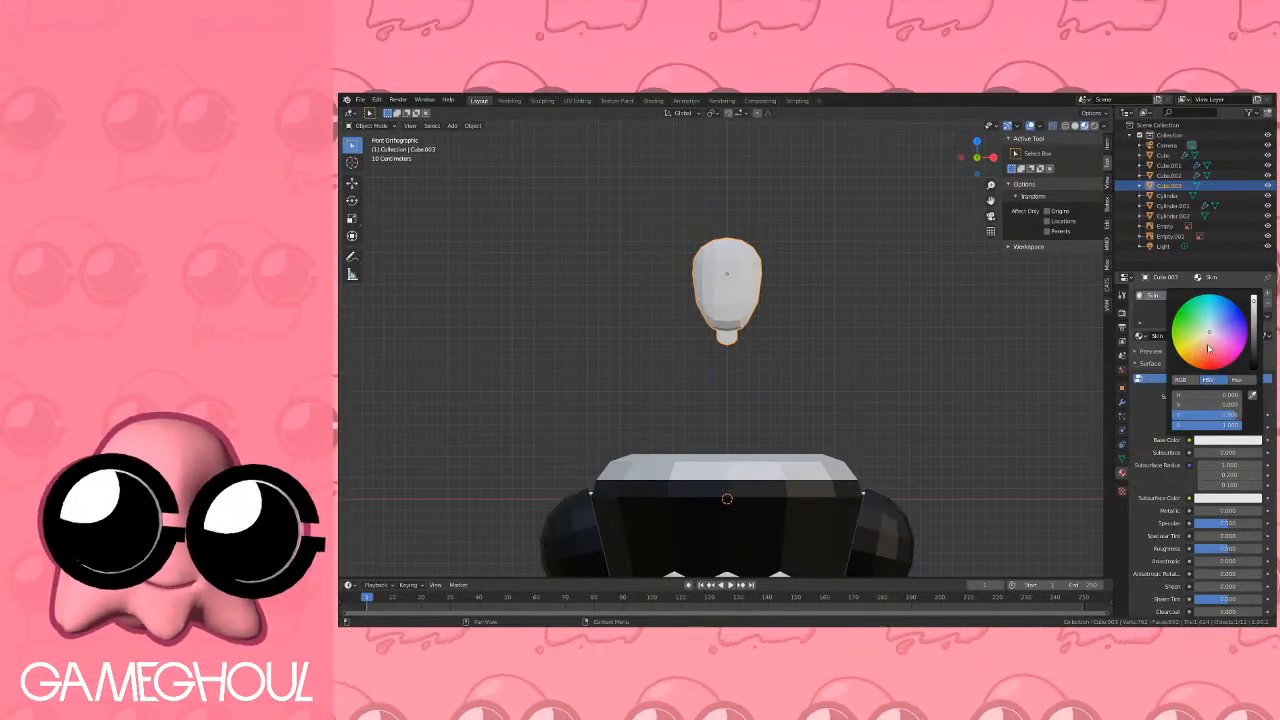
left_click_drag(1208, 348, 1202, 344)
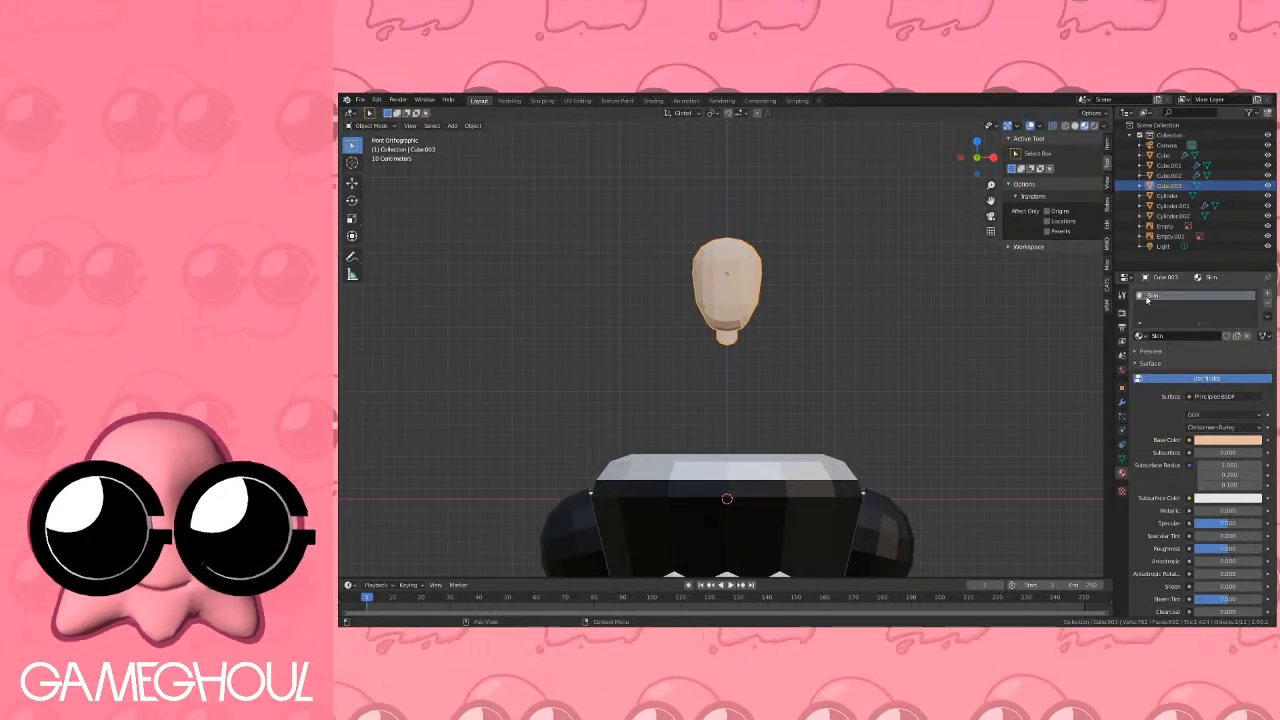
scroll(851, 299, "down", 4)
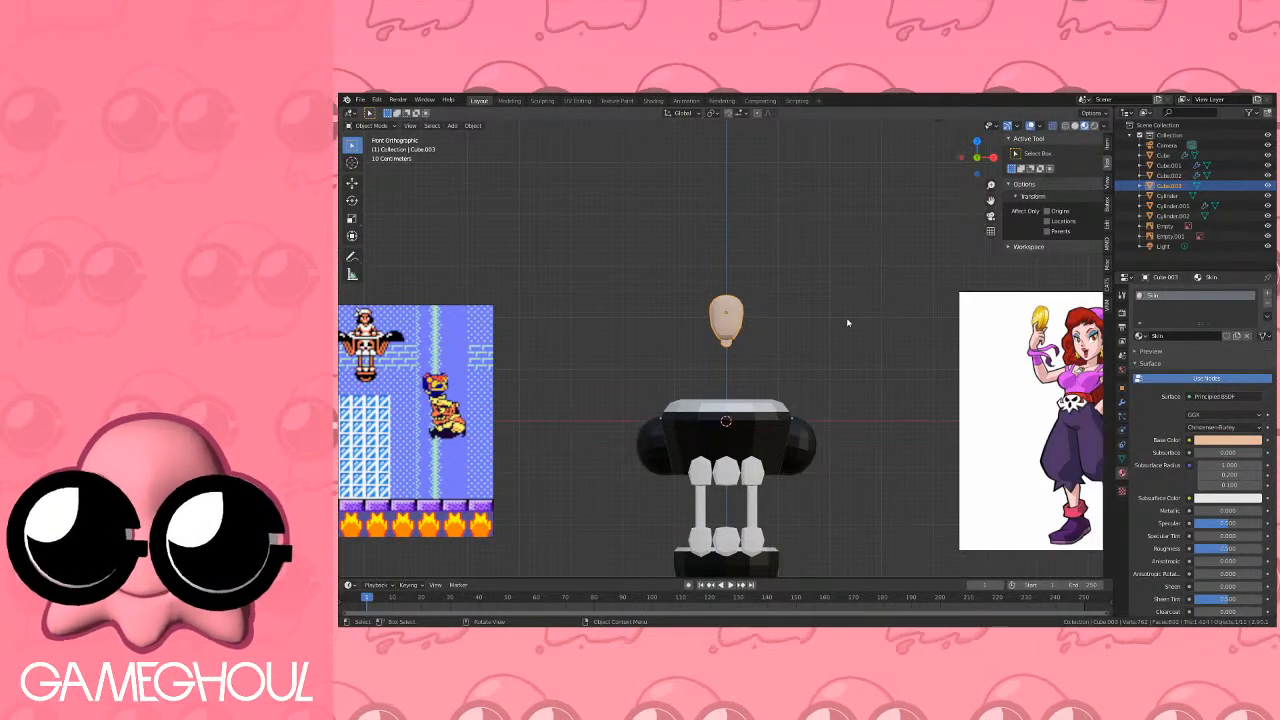
Add a cube mesh at the scene center, below the head, as the base for the character's body.
middle_click_drag(859, 324, 845, 301, "shift")
scroll(845, 300, "up", 6)
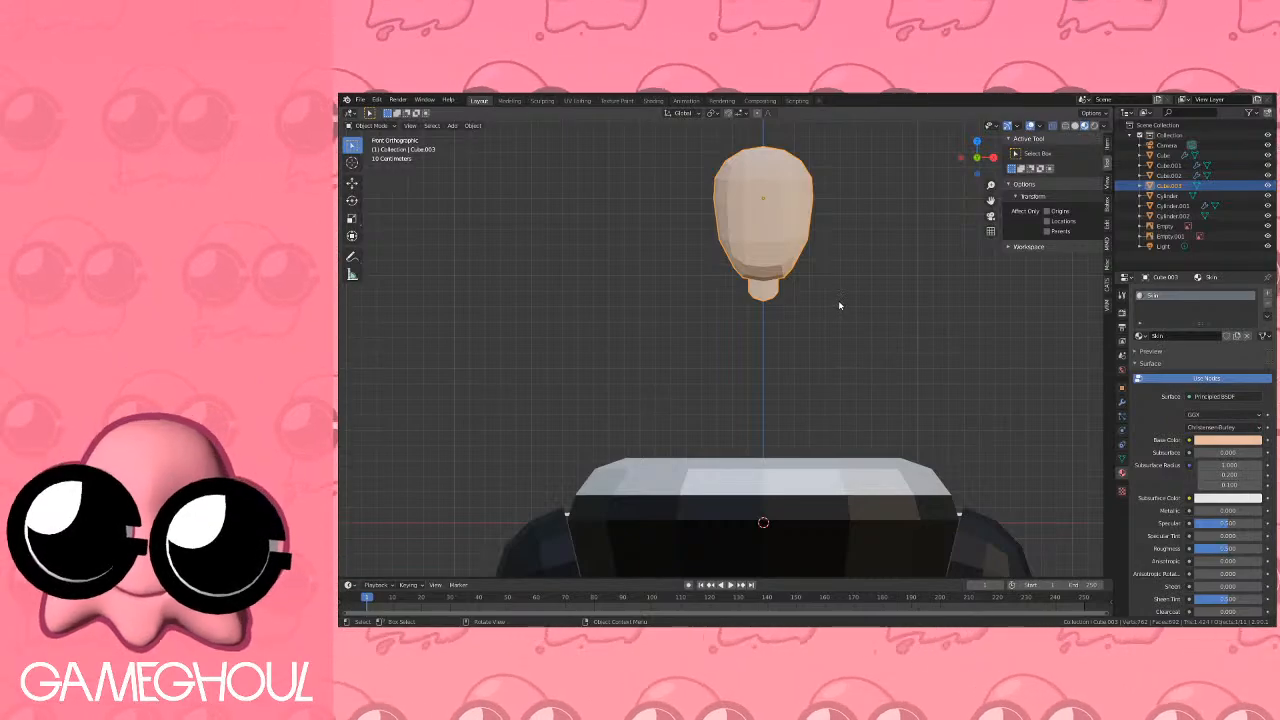
left_click(977, 141)
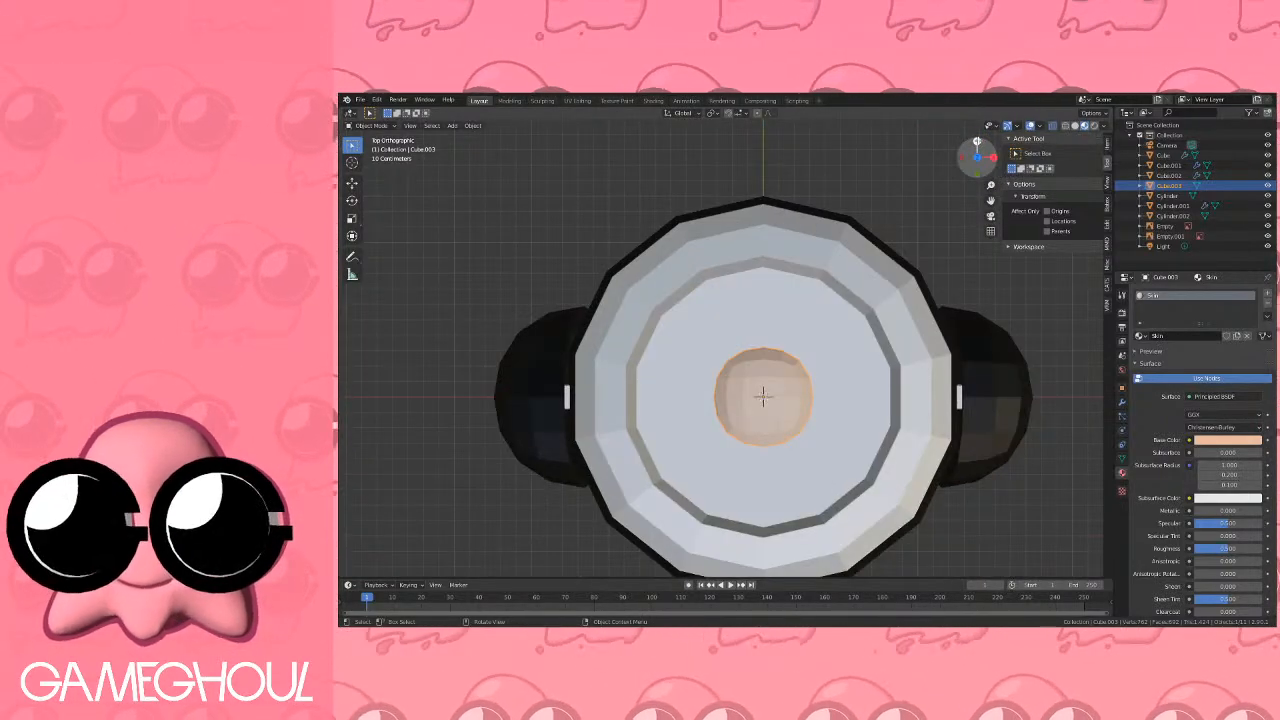
left_click(977, 172)
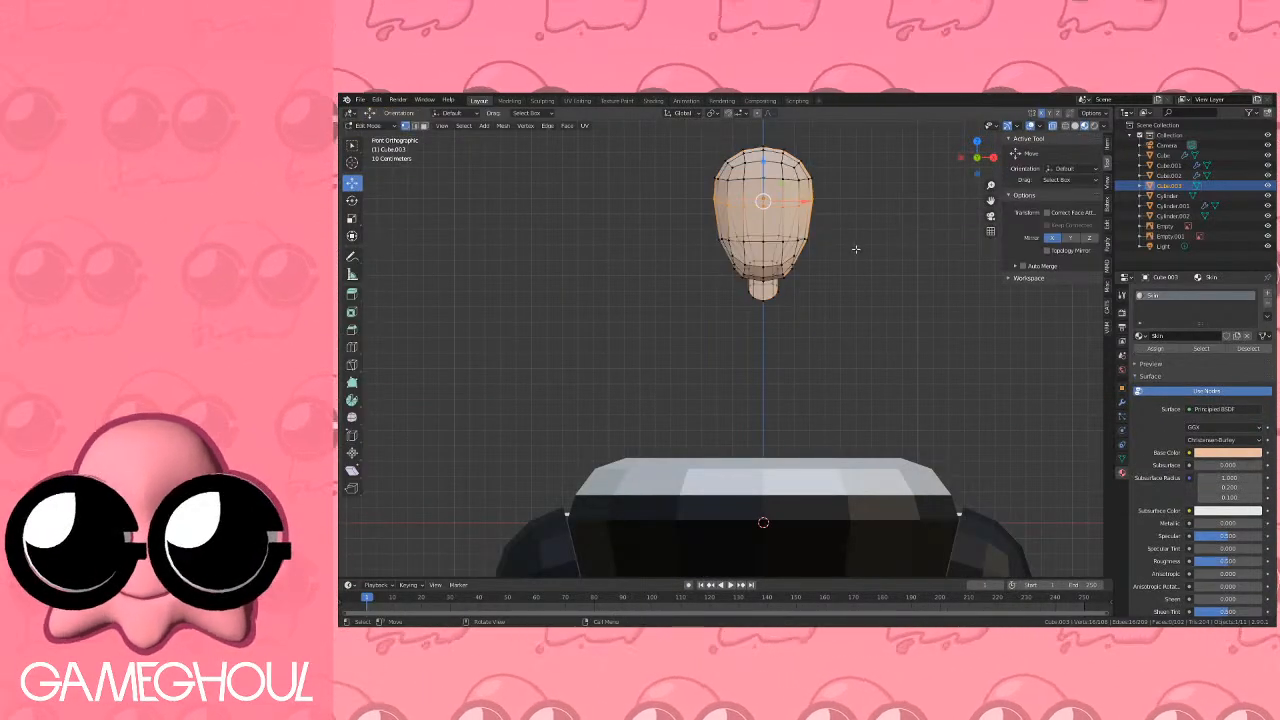
left_click(977, 141)
key("shift+a")
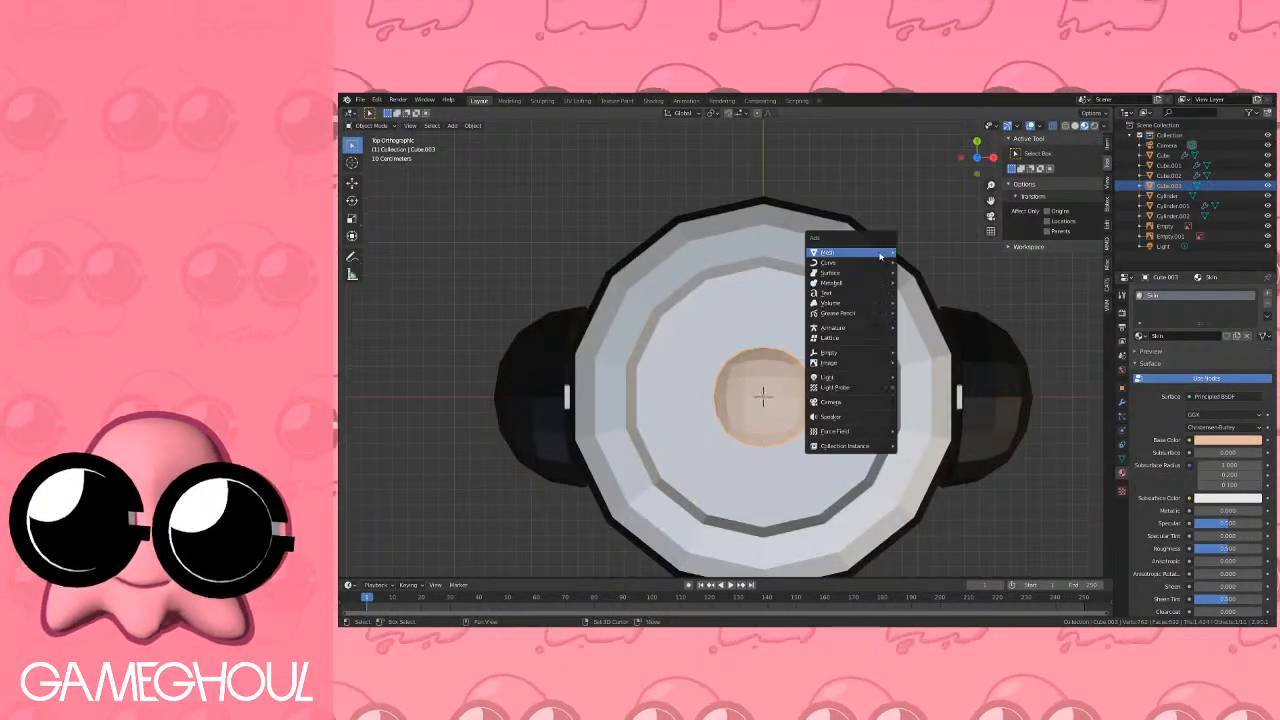
mouse_move(827, 252)
left_click(918, 262)
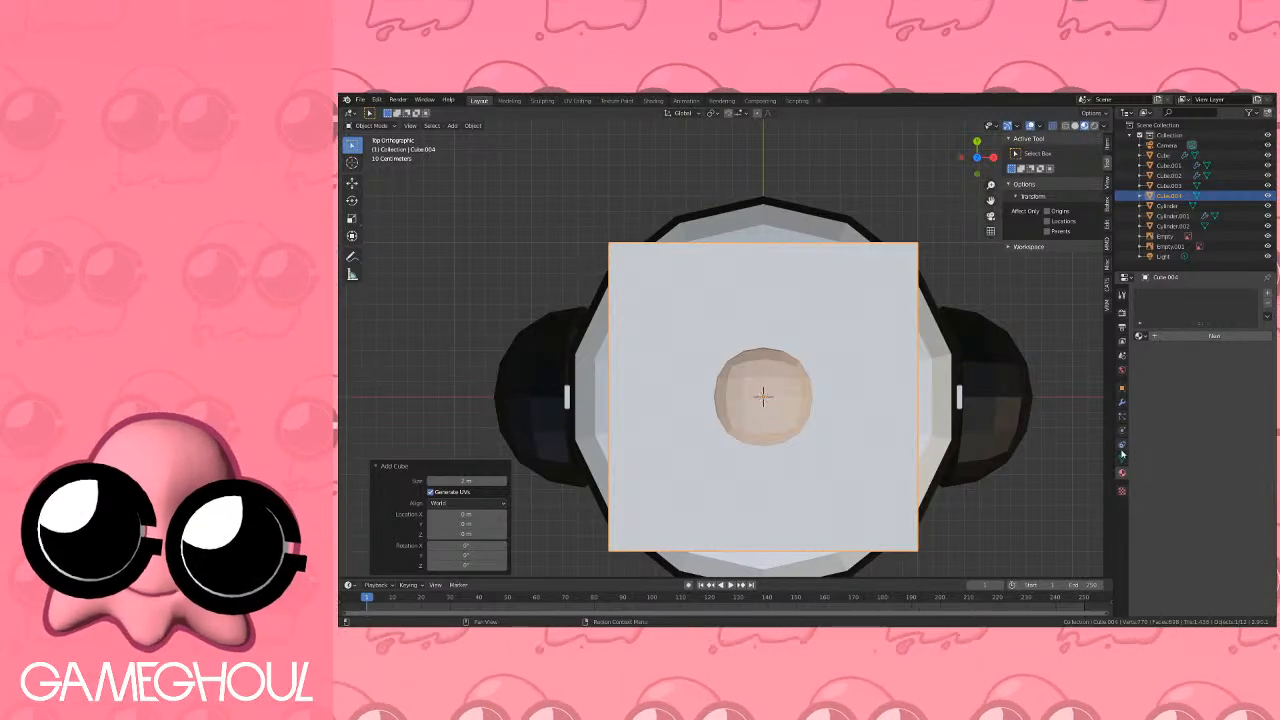
Give the new cube a Subdivision Surface modifier with viewport level 2 and apply it.
left_click(1122, 402)
left_click(1150, 292)
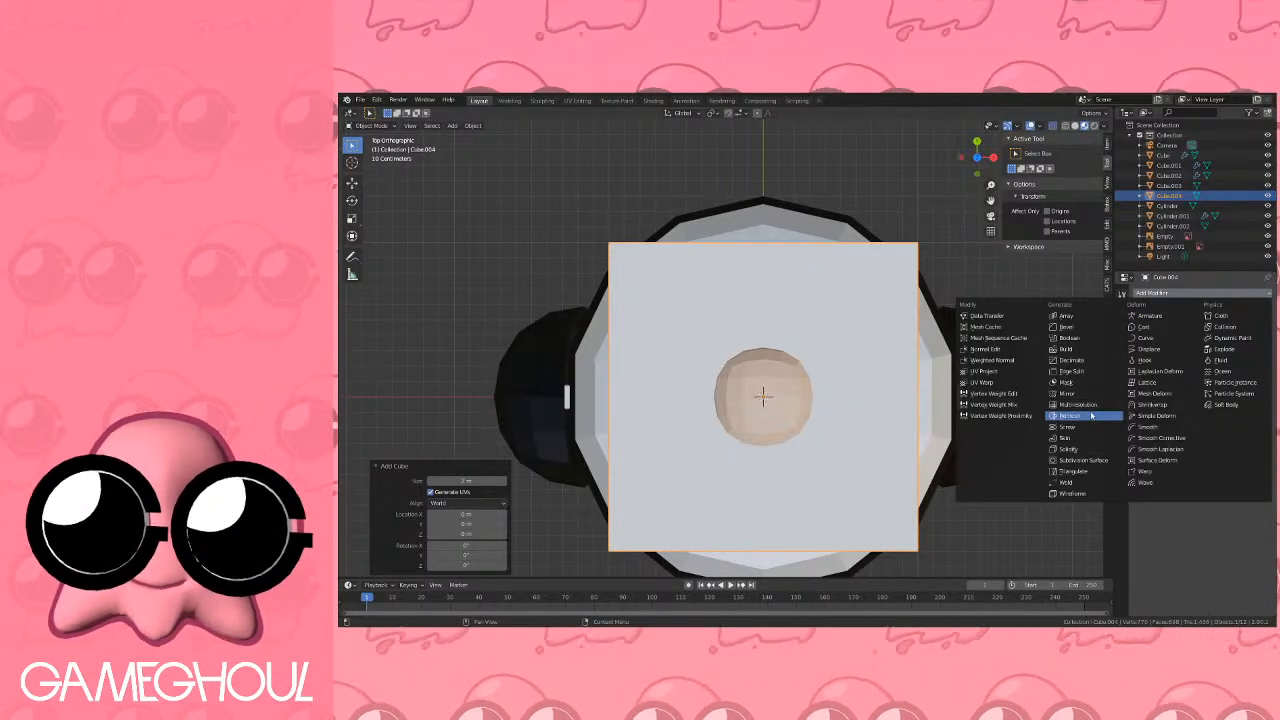
left_click(1083, 460)
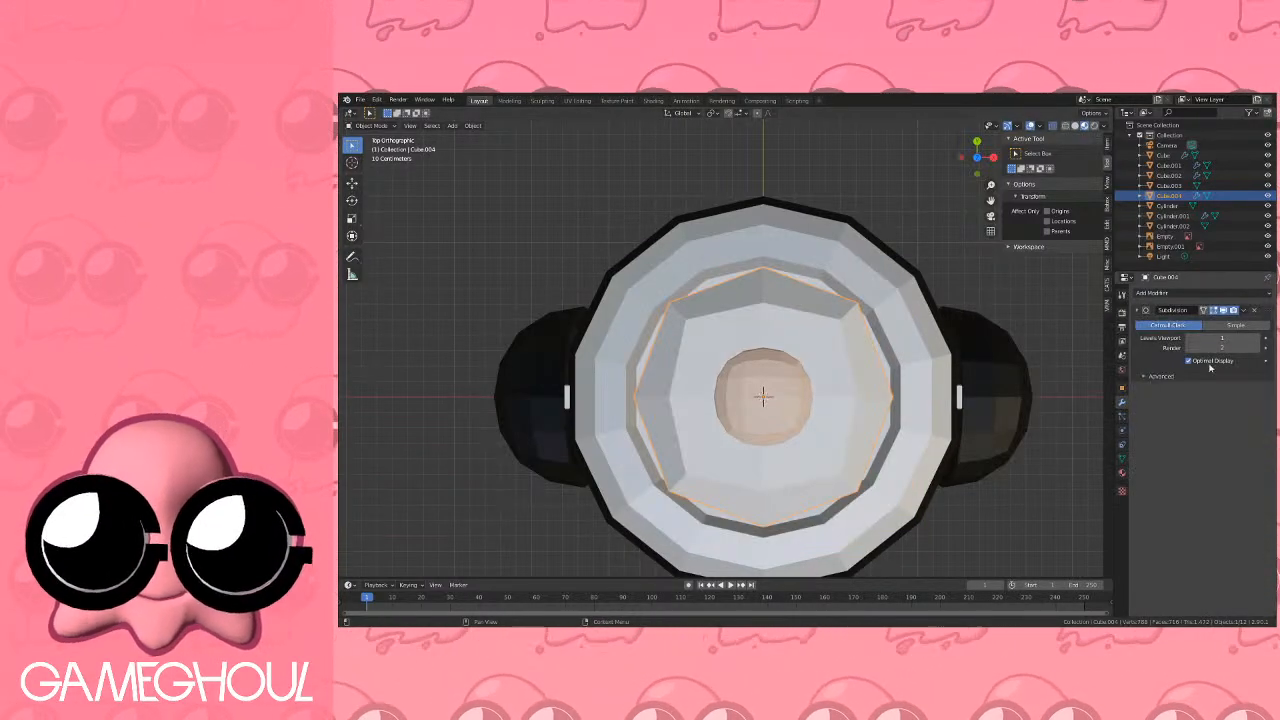
left_click(1257, 339)
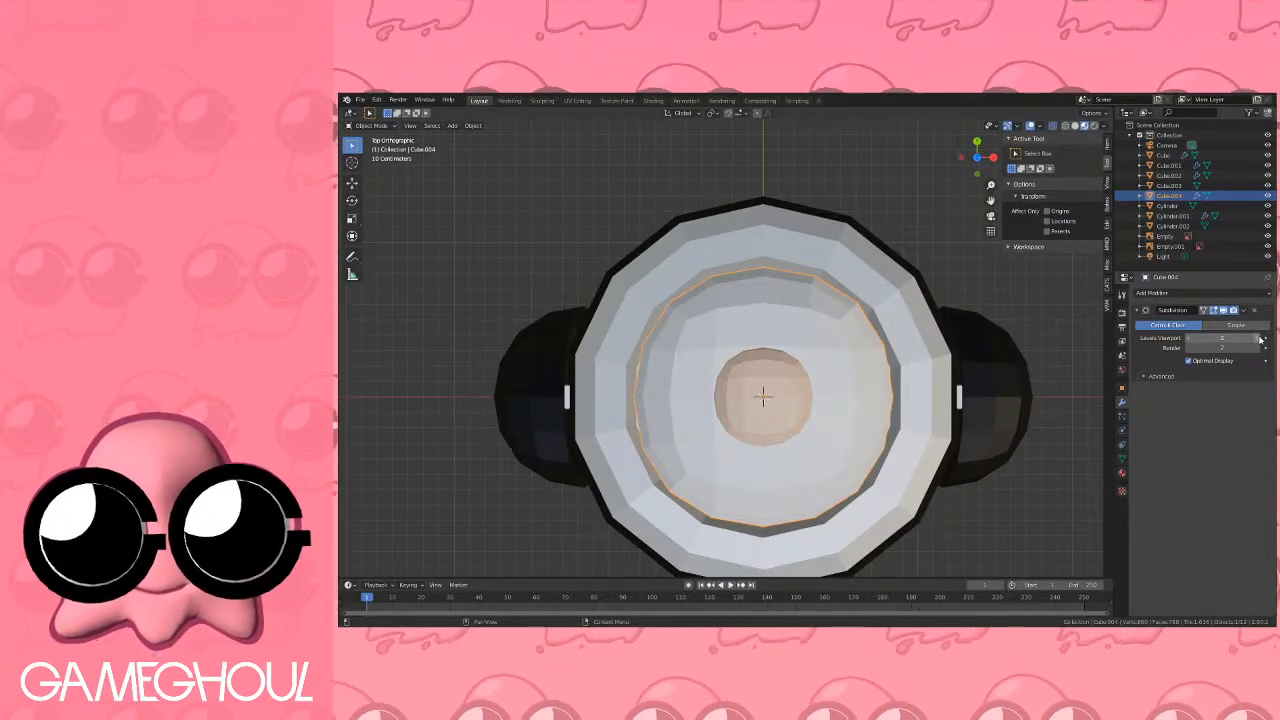
left_click(1243, 310)
left_click(1218, 323)
Assign the existing Skin material to the rounded body.
left_click(1122, 472)
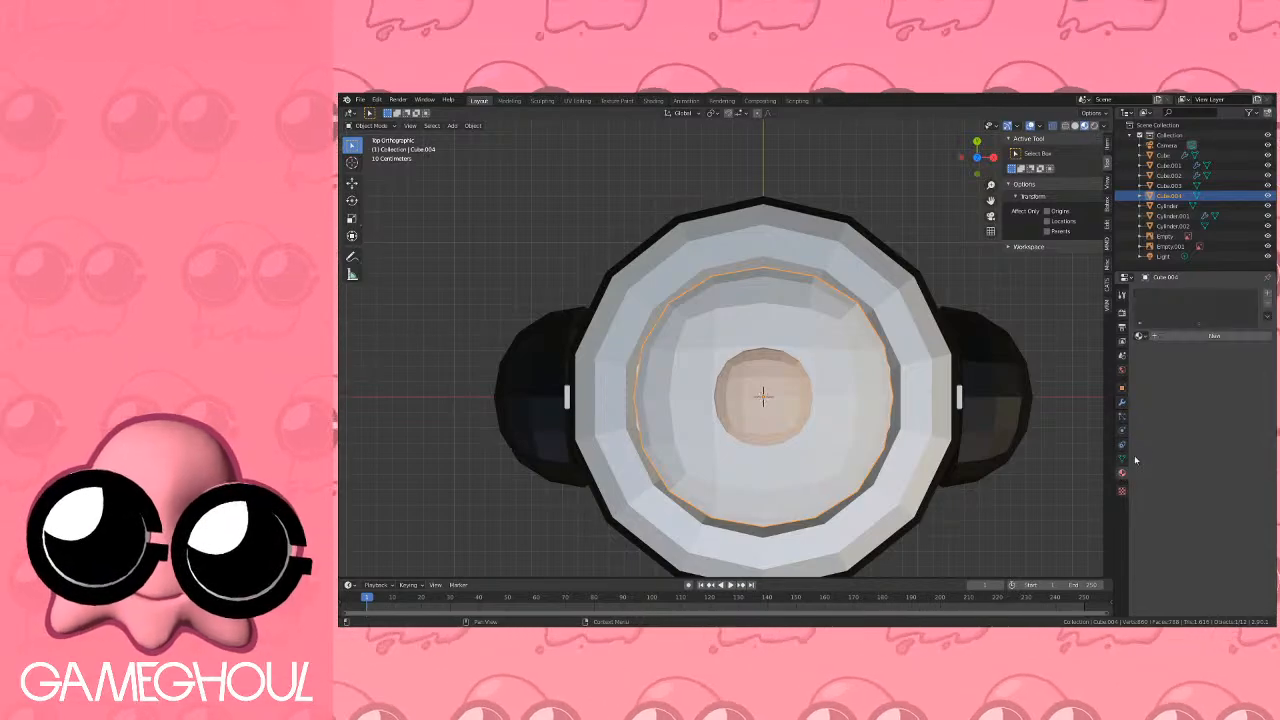
left_click(1138, 336)
left_click(1085, 379)
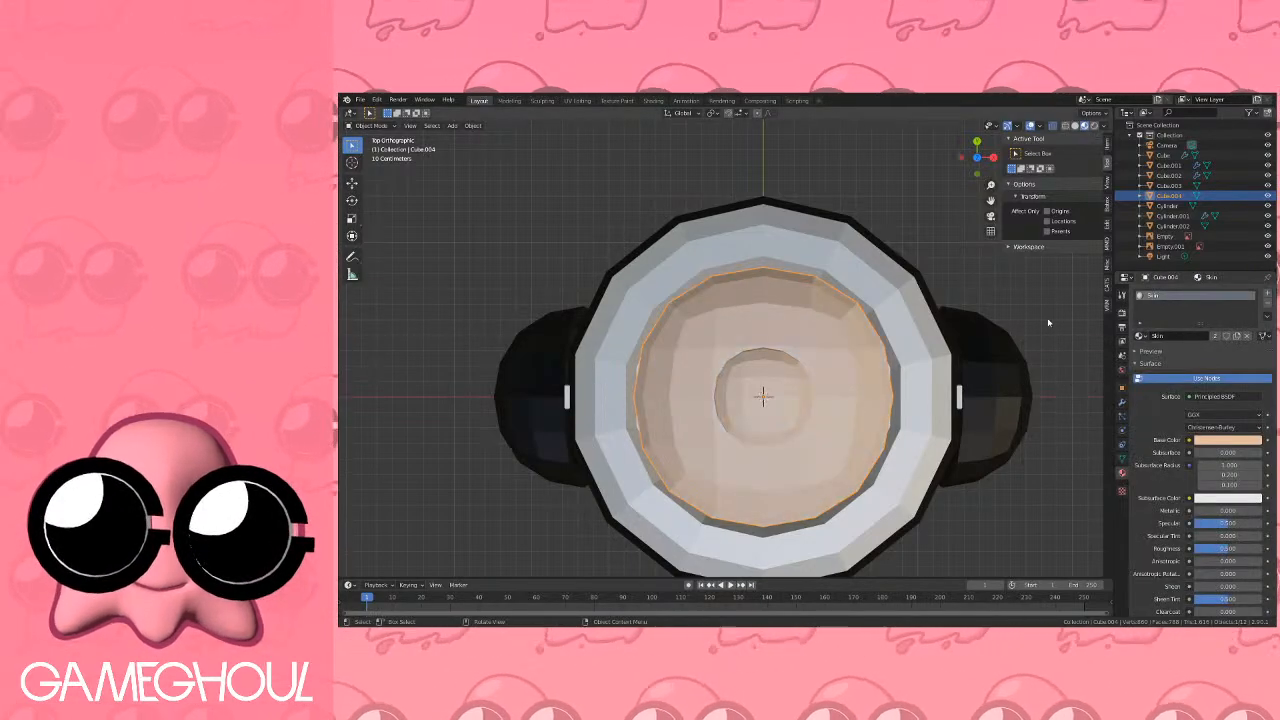
Raise the body along the Z axis until its top reaches the neck, then deselect it.
left_click(977, 174)
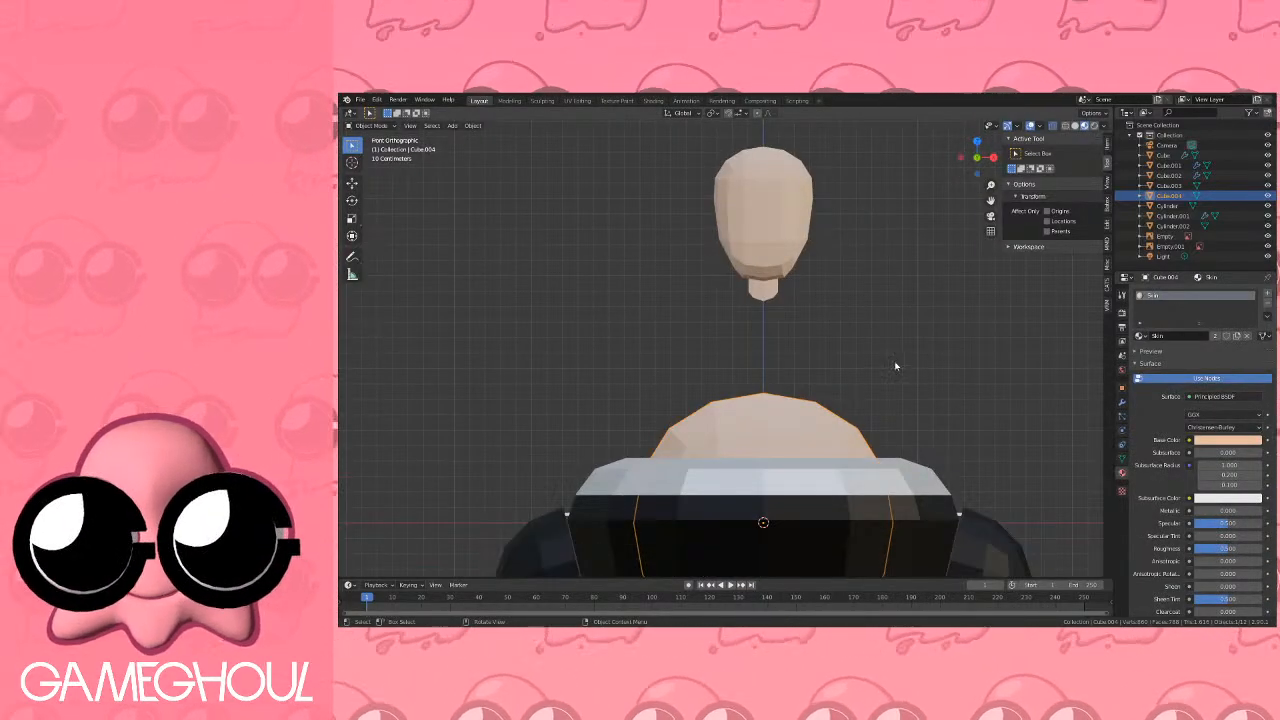
key("g")
key("z")
left_click(885, 250)
key("Tab")
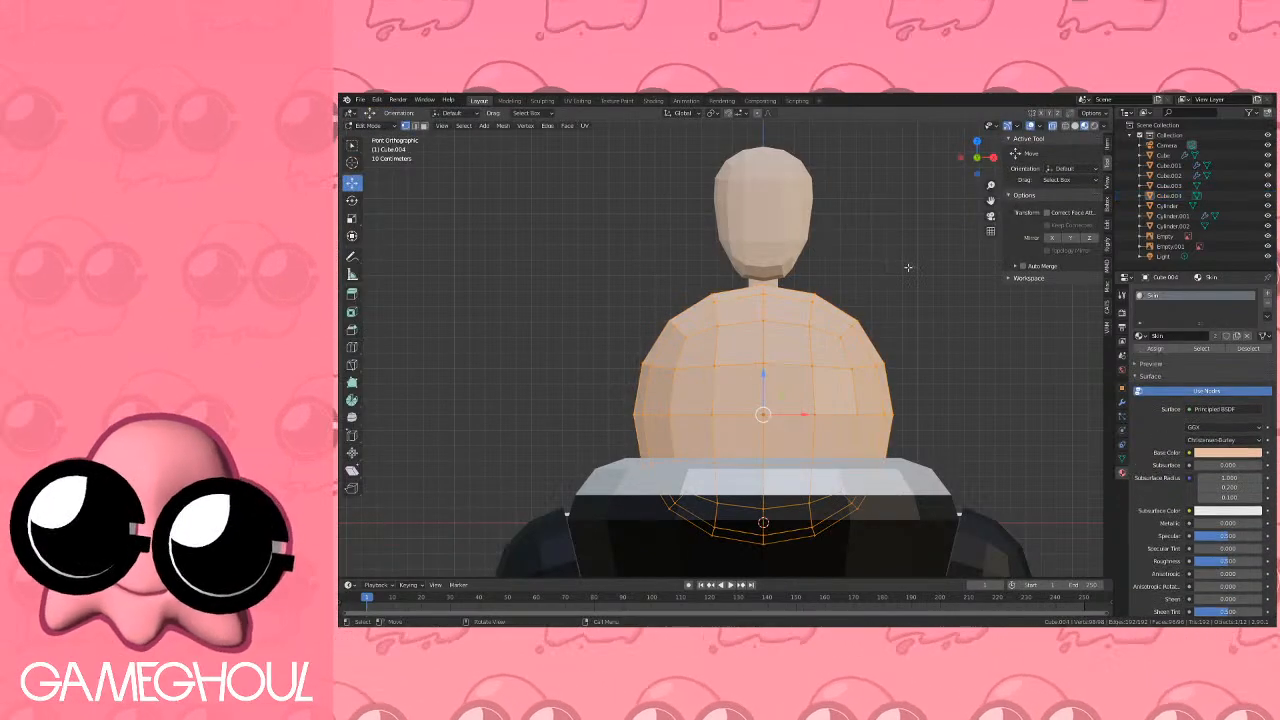
key("Tab")
left_click(908, 275)
Move the head forward and slightly down in the side view so the neck meets the front of the body's top.
scroll(900, 315, "down", 5)
mouse_move(886, 343)
middle_mouse_down()
mouse_move(863, 377)
mouse_move(891, 380)
mouse_move(855, 372)
mouse_move(905, 348)
mouse_move(897, 360)
mouse_move(869, 351)
mouse_move(886, 329)
middle_mouse_up()
scroll(897, 360, "up", 4)
left_click(782, 248)
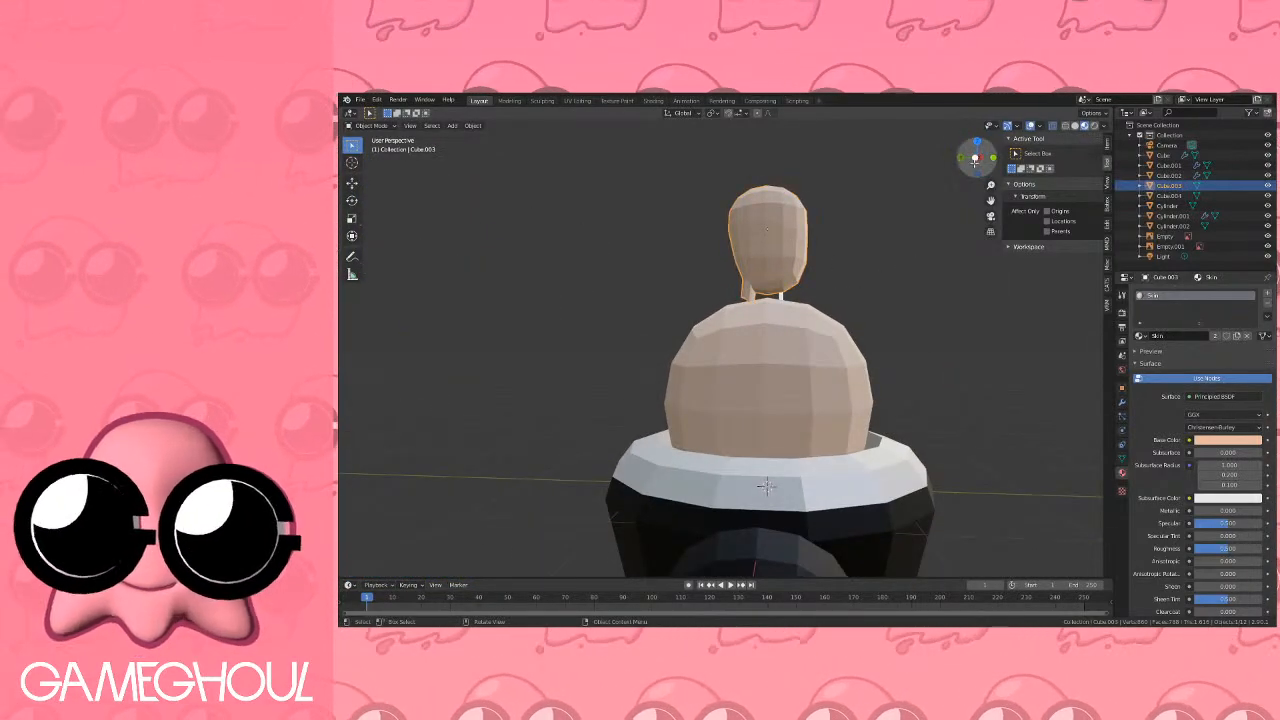
left_click(975, 159)
key("g")
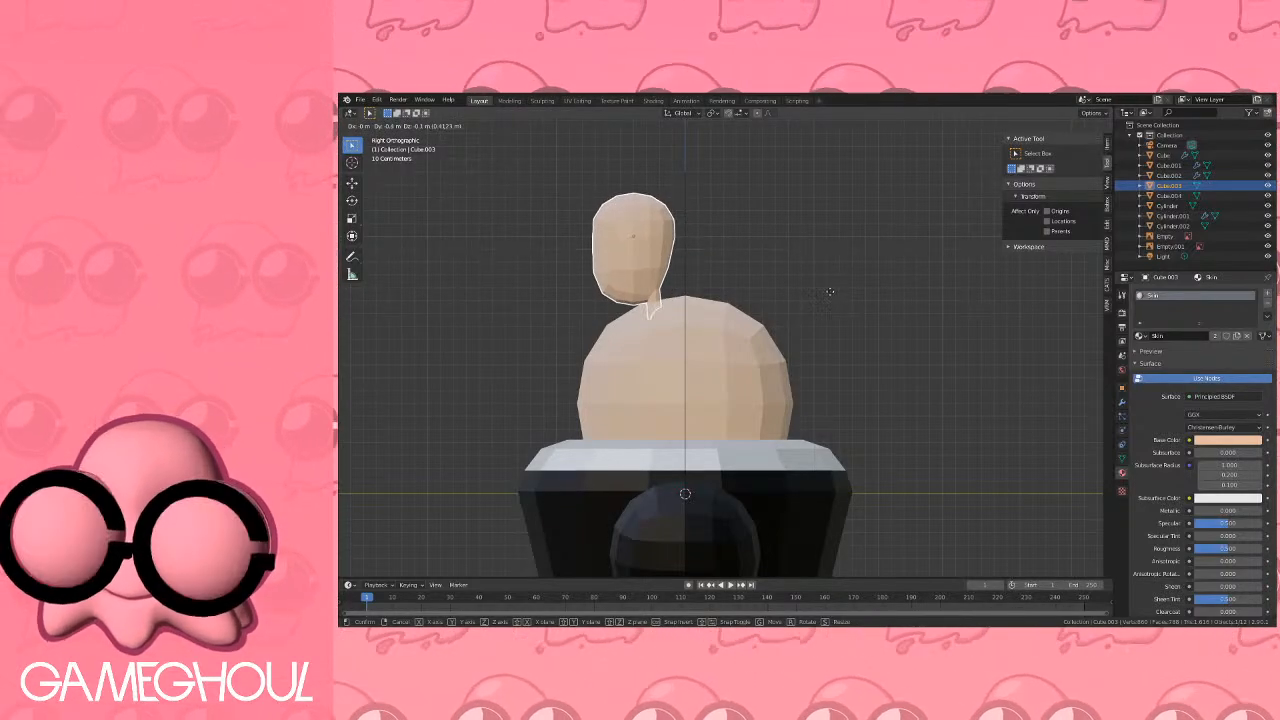
left_click(817, 290)
key("Tab")
scroll(817, 291, "down", 1)
key("Tab")
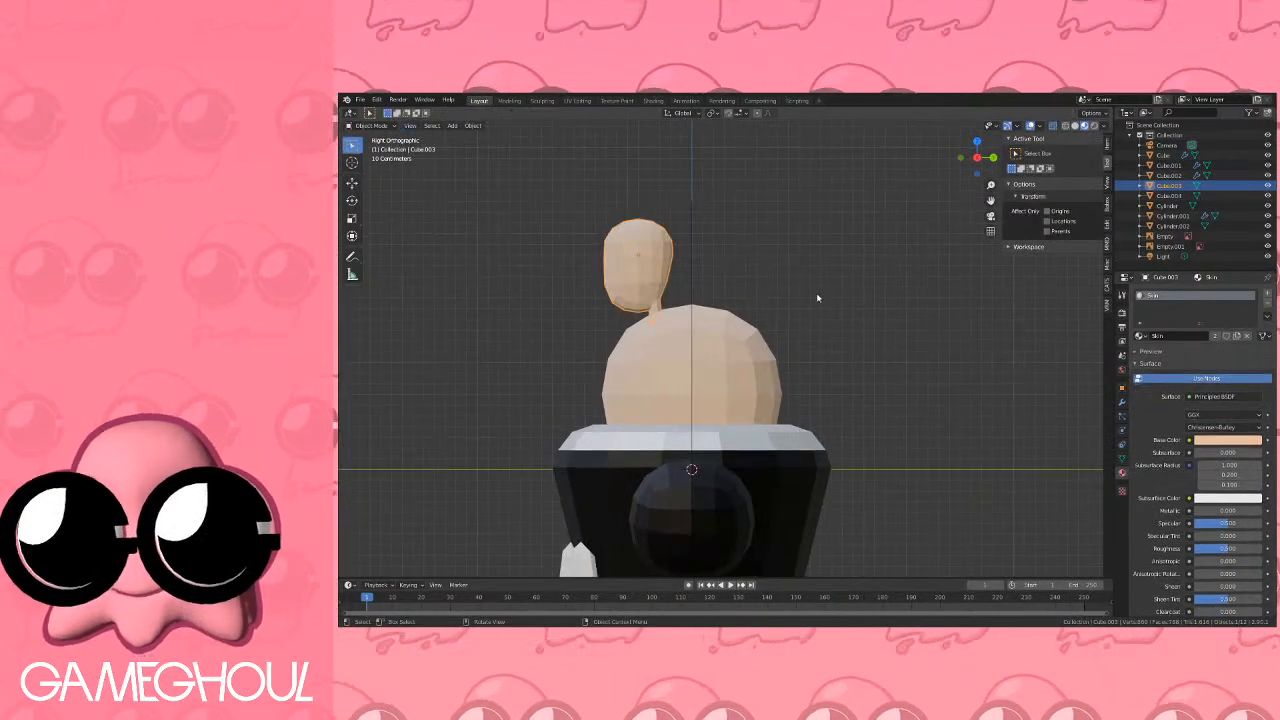
Select the body and edit its mesh in face selection mode from the front view.
scroll(818, 297, "down", 3)
middle_click_drag(818, 297, 842, 299)
middle_click_drag(875, 325, 920, 305)
left_click(977, 157)
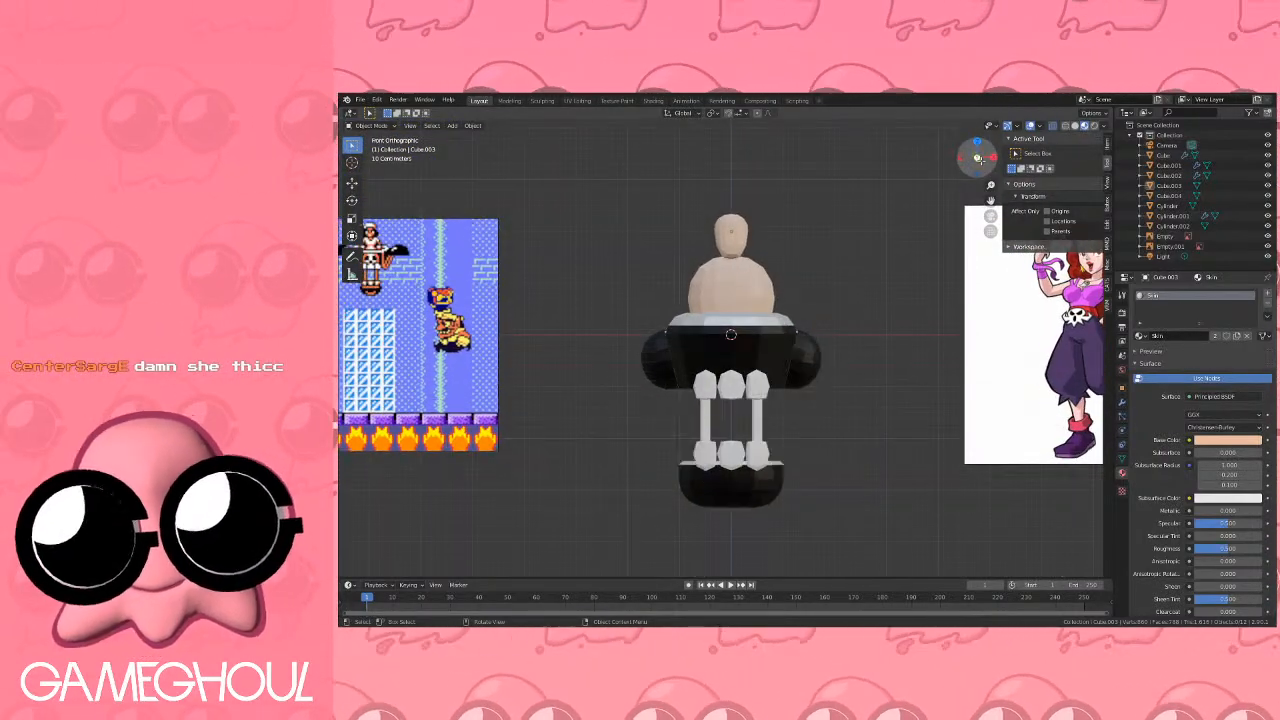
key("Tab")
scroll(790, 355, "up", 4)
key("Tab")
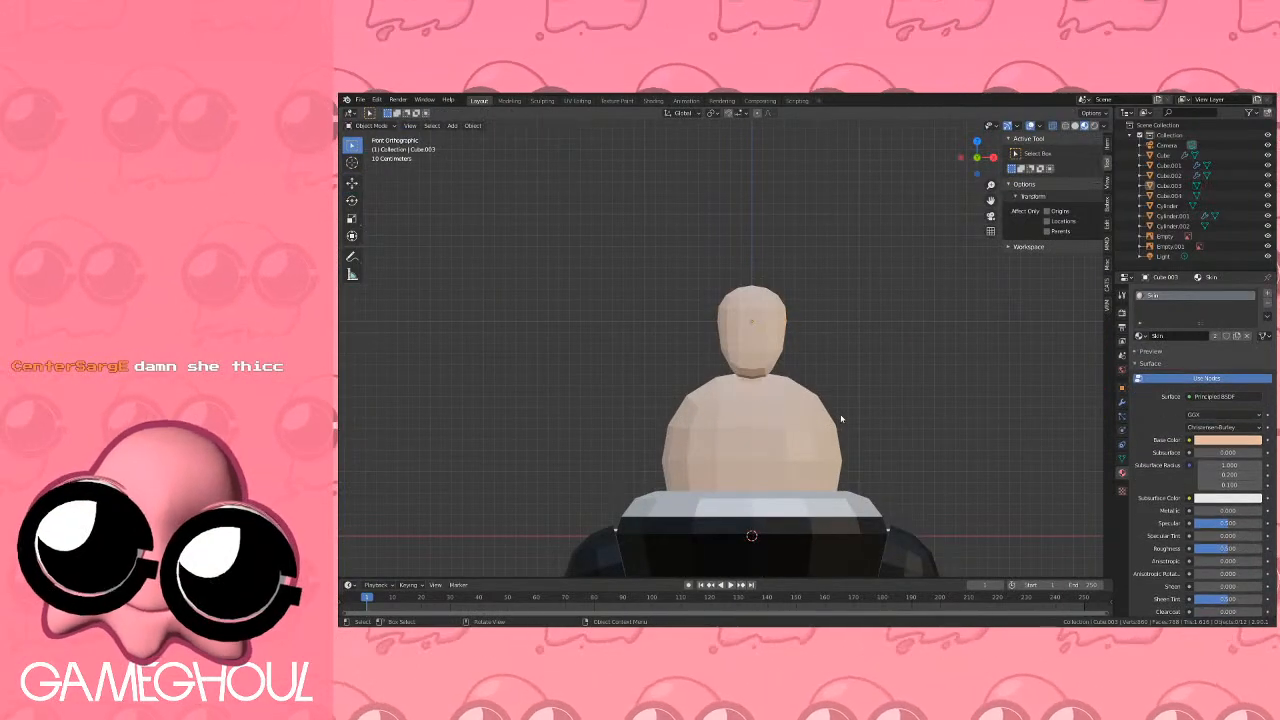
middle_click_drag(843, 420, 809, 336, "shift")
left_click(767, 354)
key("Tab")
scroll(870, 330, "up", 4)
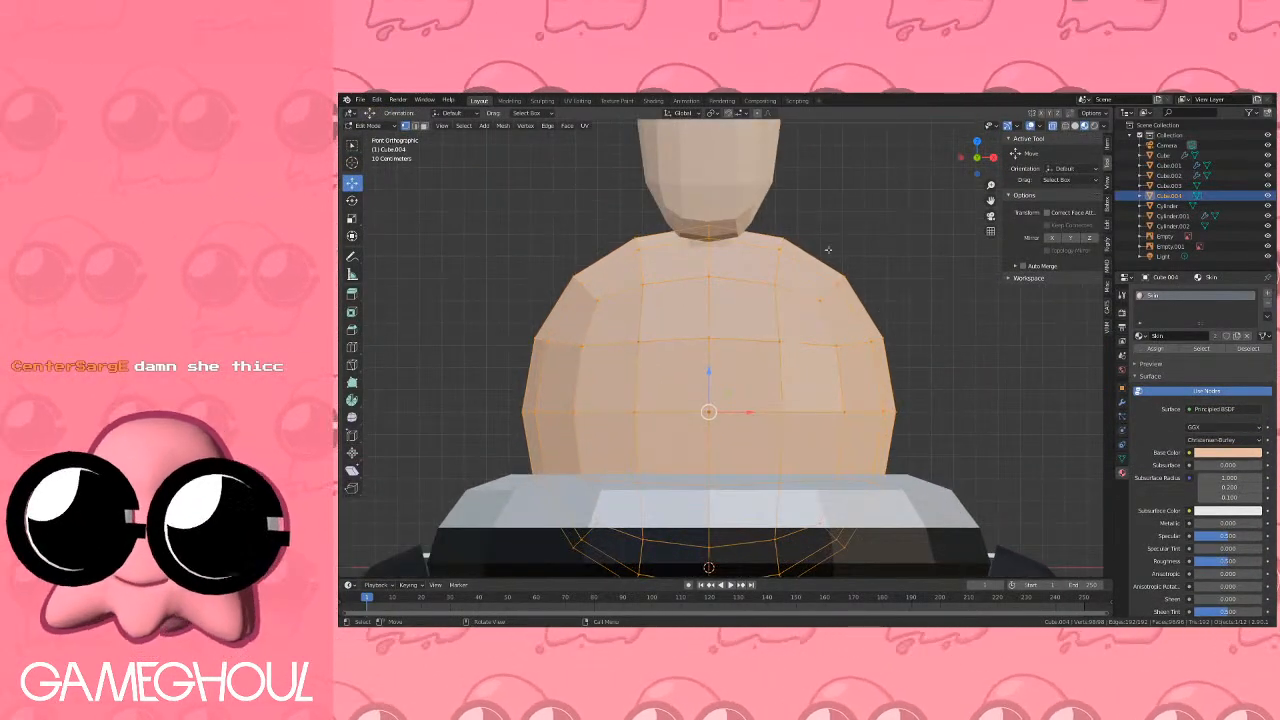
left_click(424, 127)
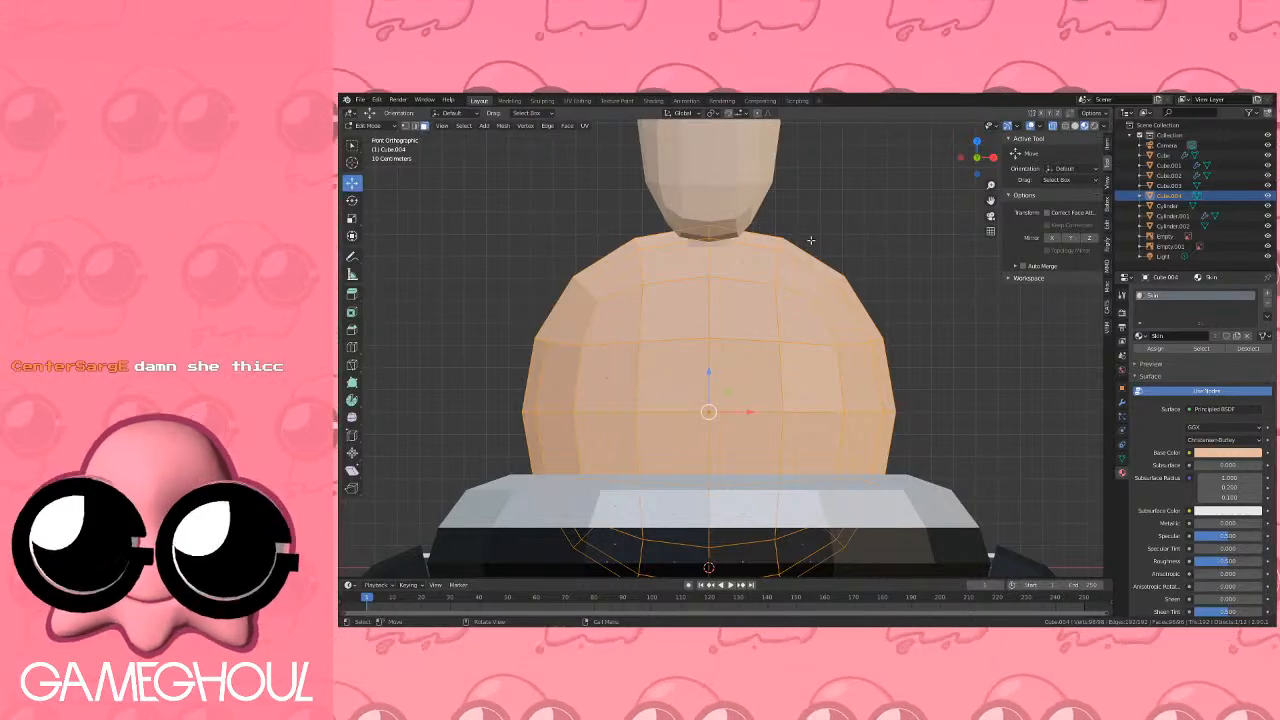
Box-select the body faces the top covers: both shoulder straps, the chest and the entire lower part.
key("alt+a")
key("b")
left_click_drag(798, 238, 828, 289)
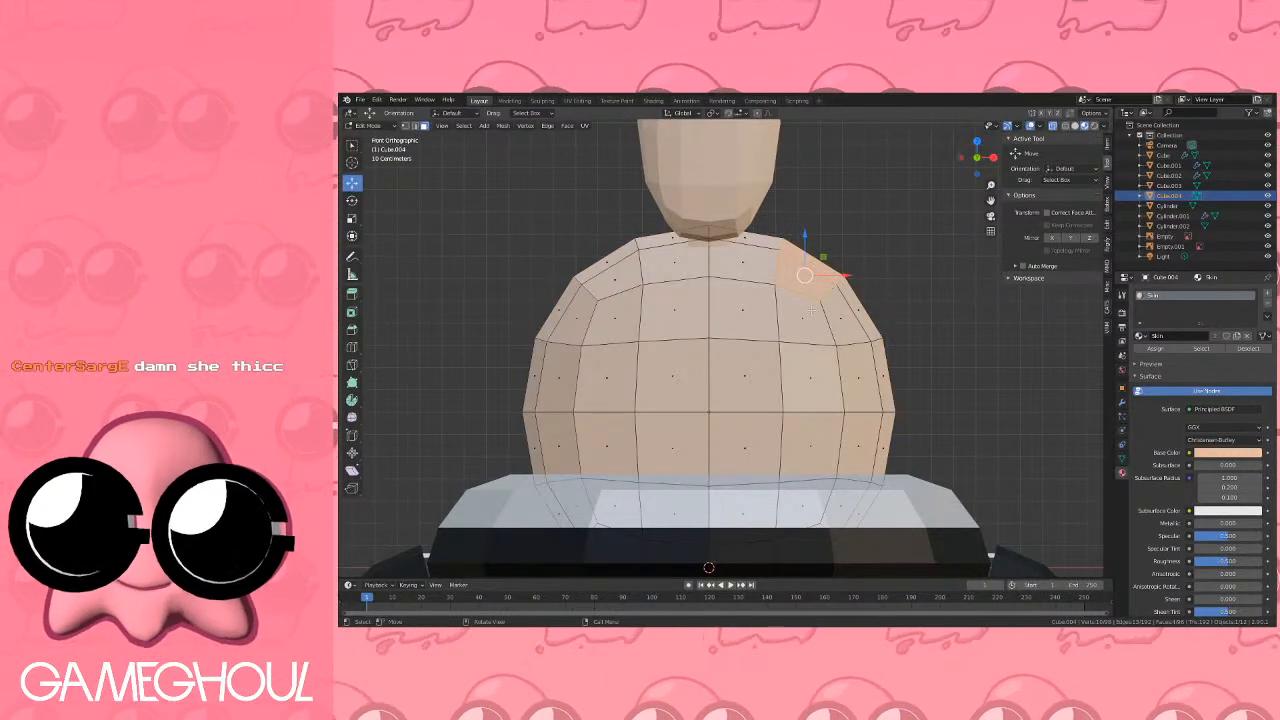
key("b")
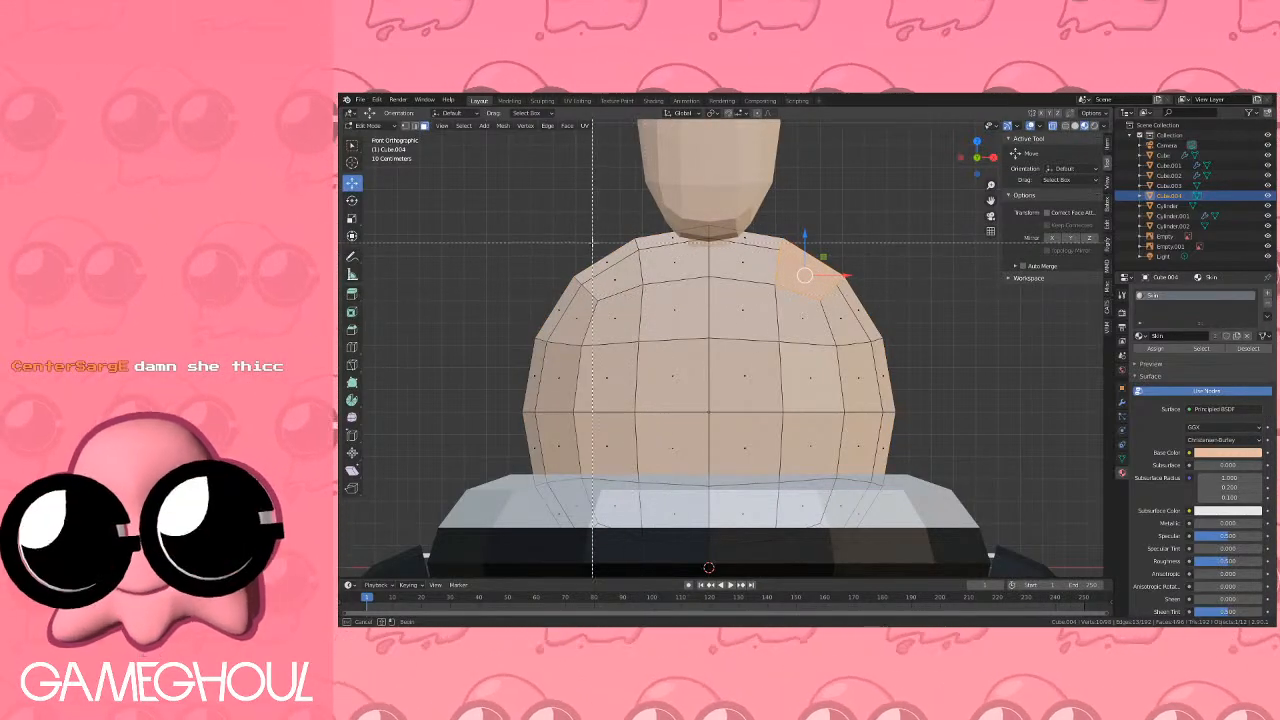
left_click_drag(592, 242, 845, 413)
key("b")
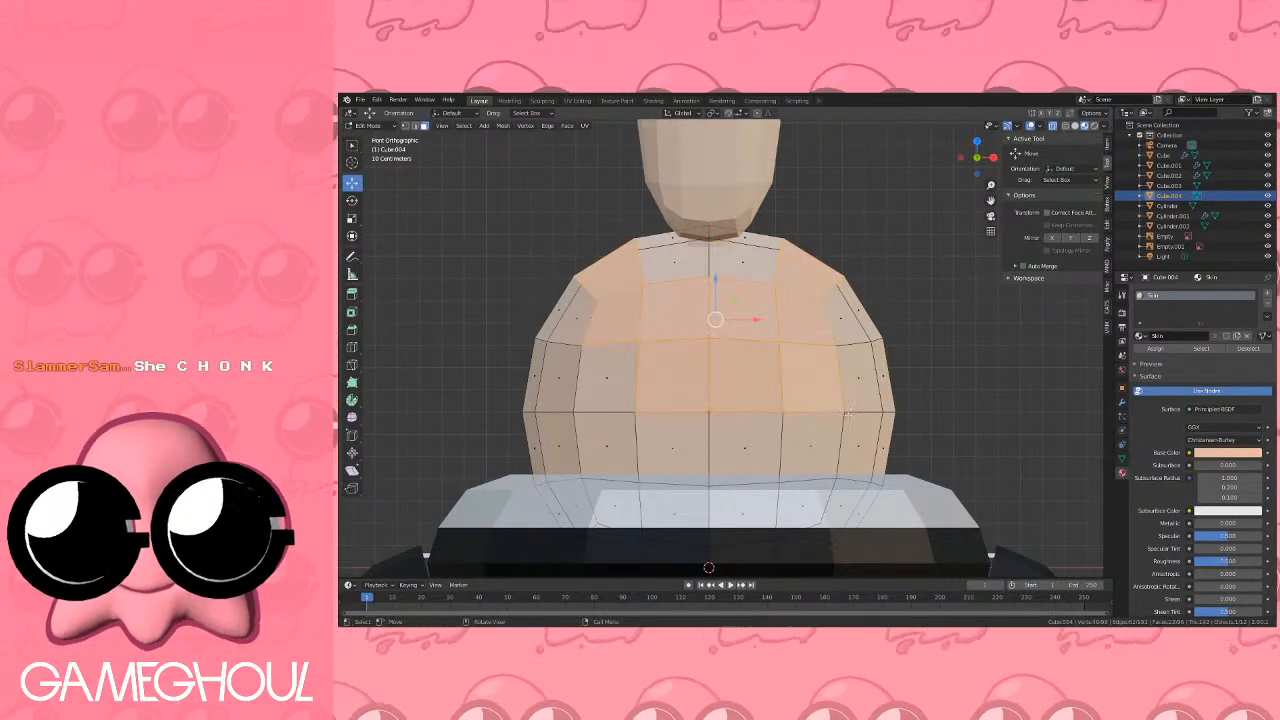
key("b")
left_click_drag(500, 422, 984, 614)
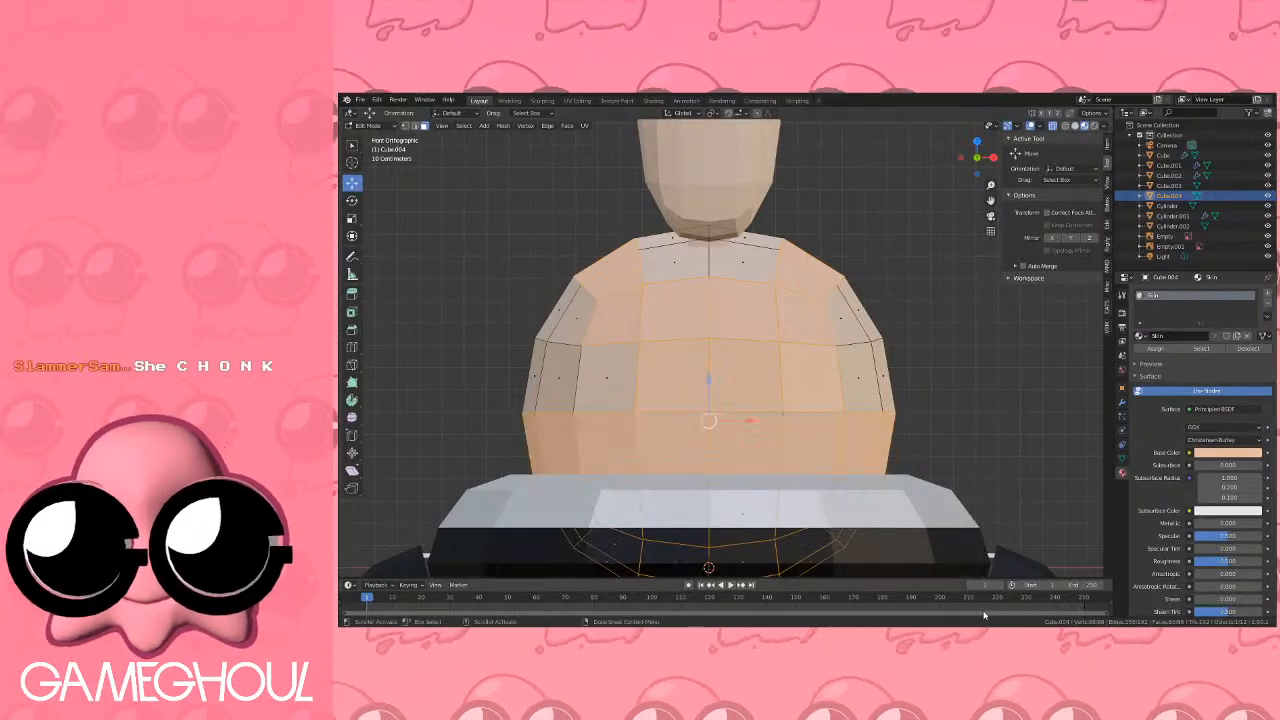
Create a second material named Clothes with a pink base color and assign it to the selected body faces.
scroll(1000, 500, "down", 2)
left_click(1158, 305)
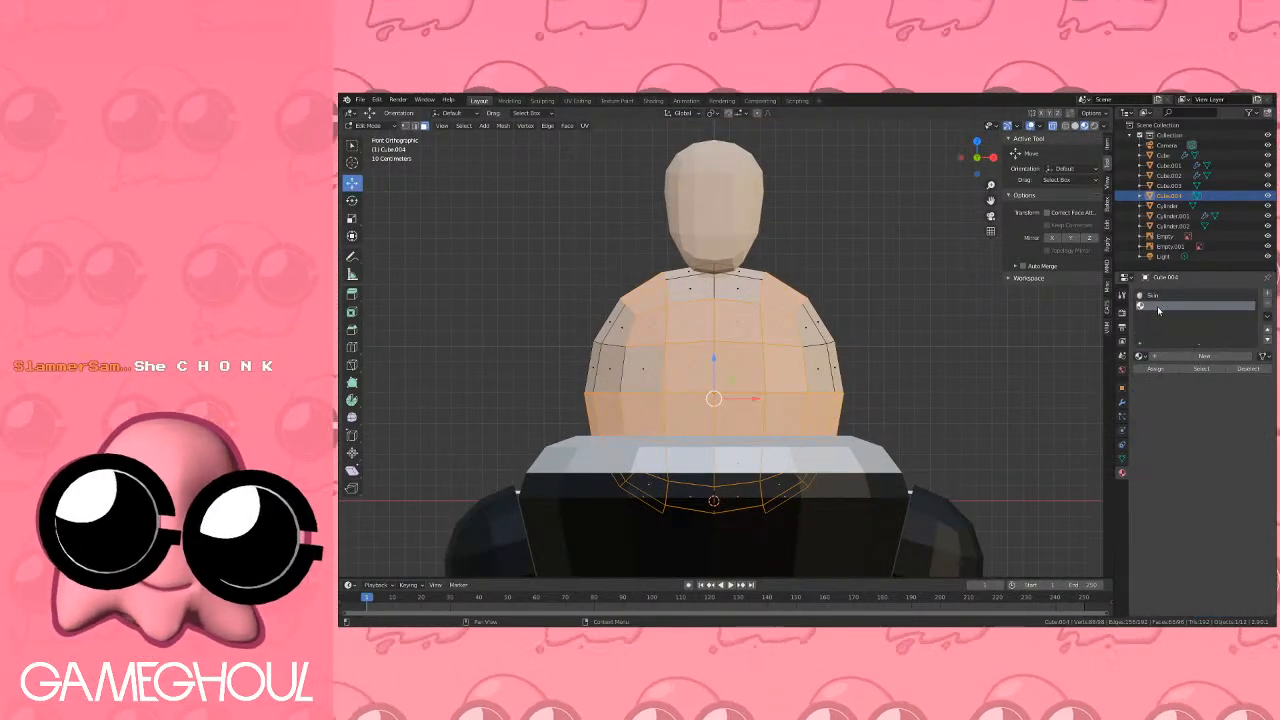
left_click(1204, 356)
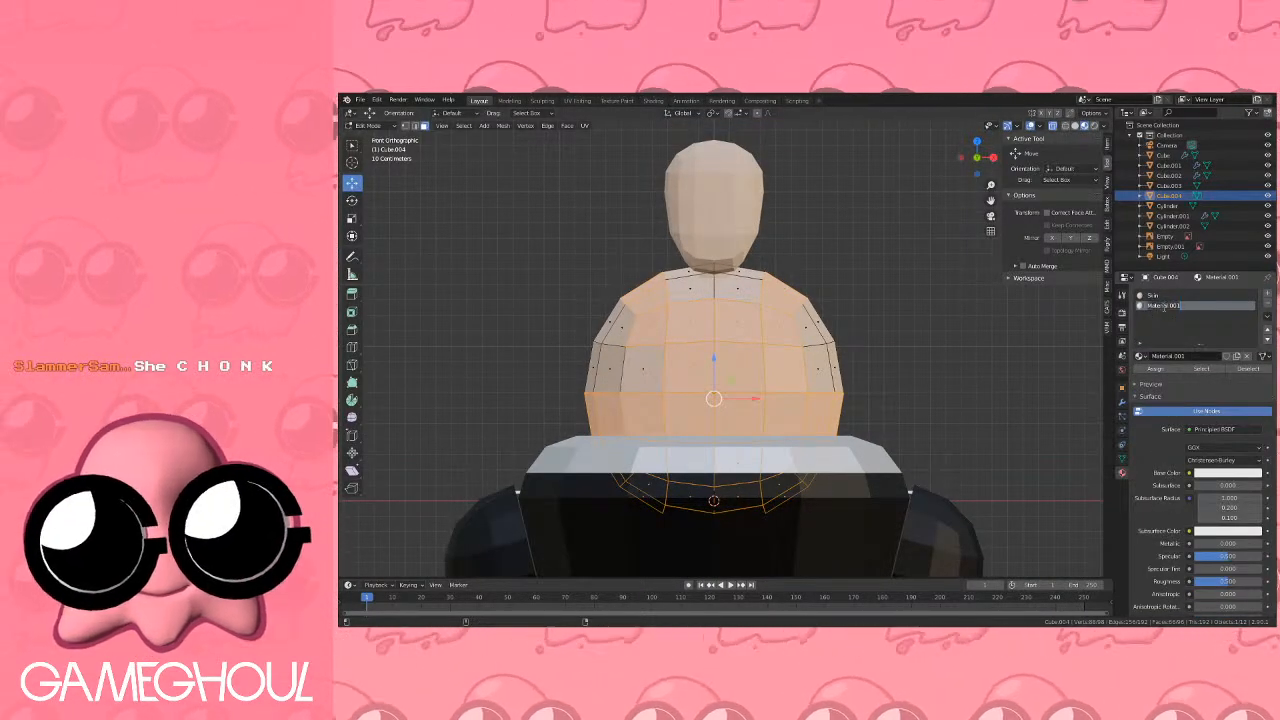
type("Clothes")
key("Return")
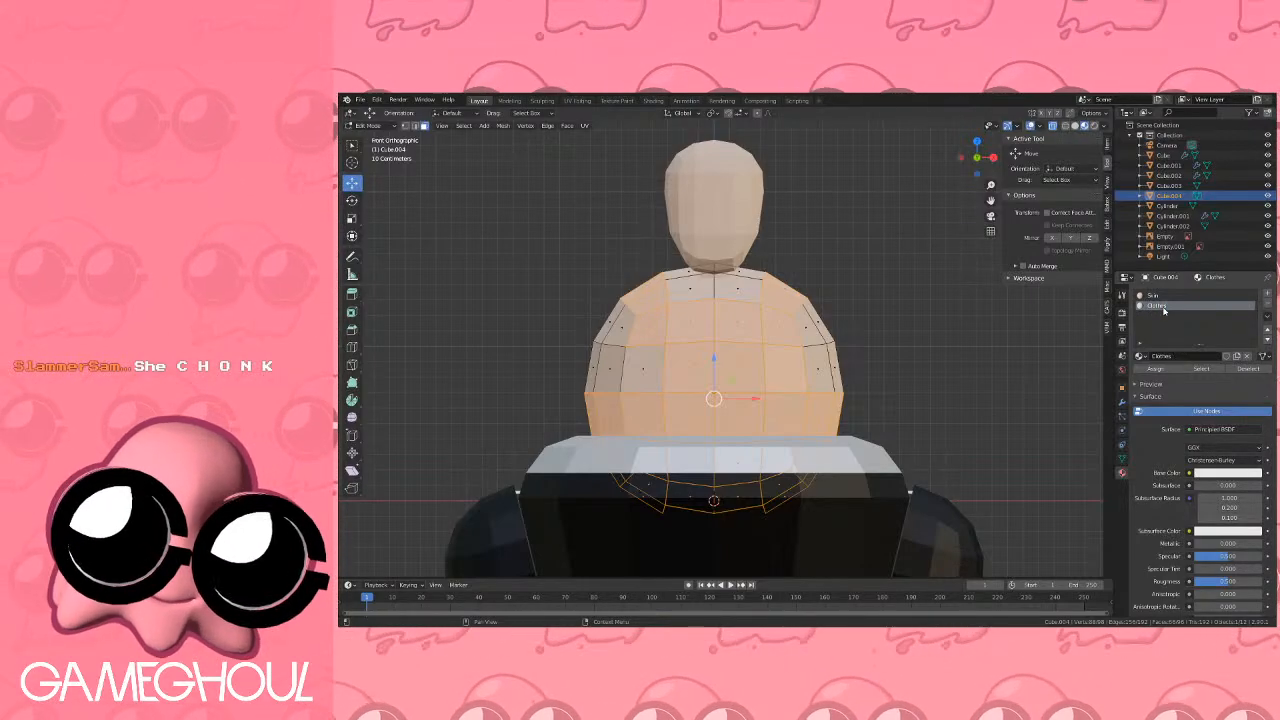
left_click(1228, 472)
left_click_drag(1228, 378, 1220, 383)
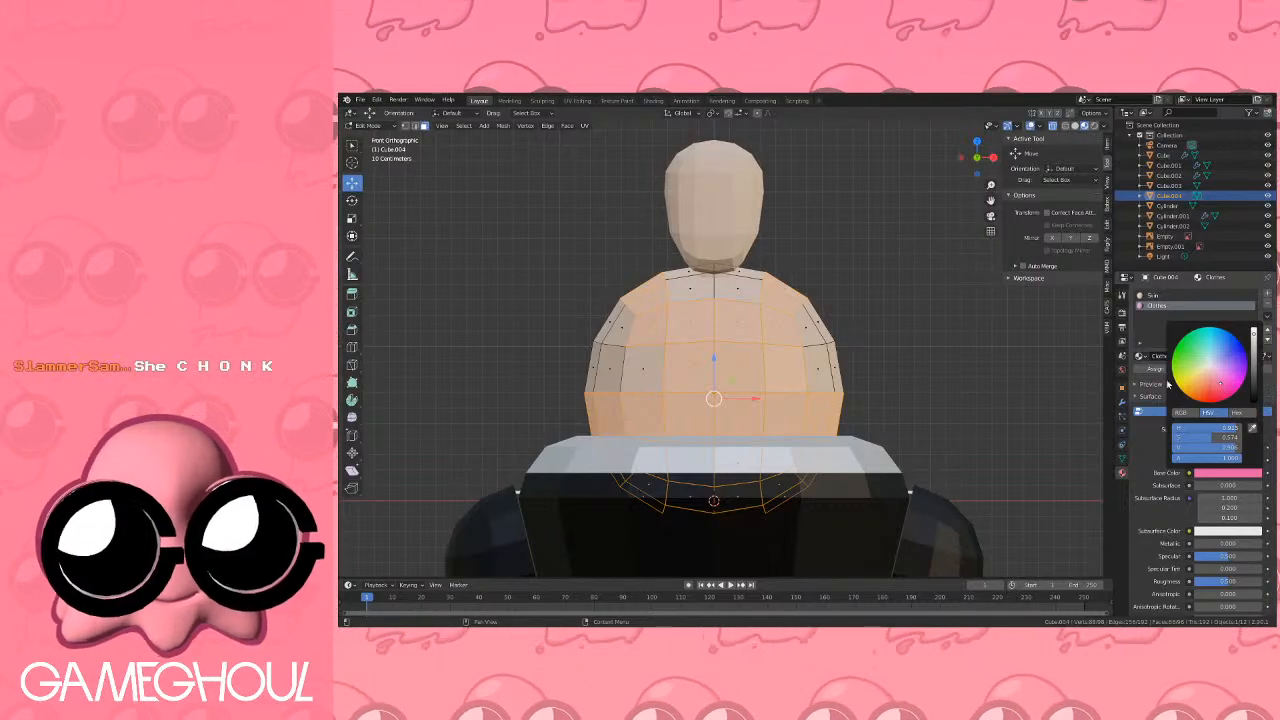
left_click(1154, 370)
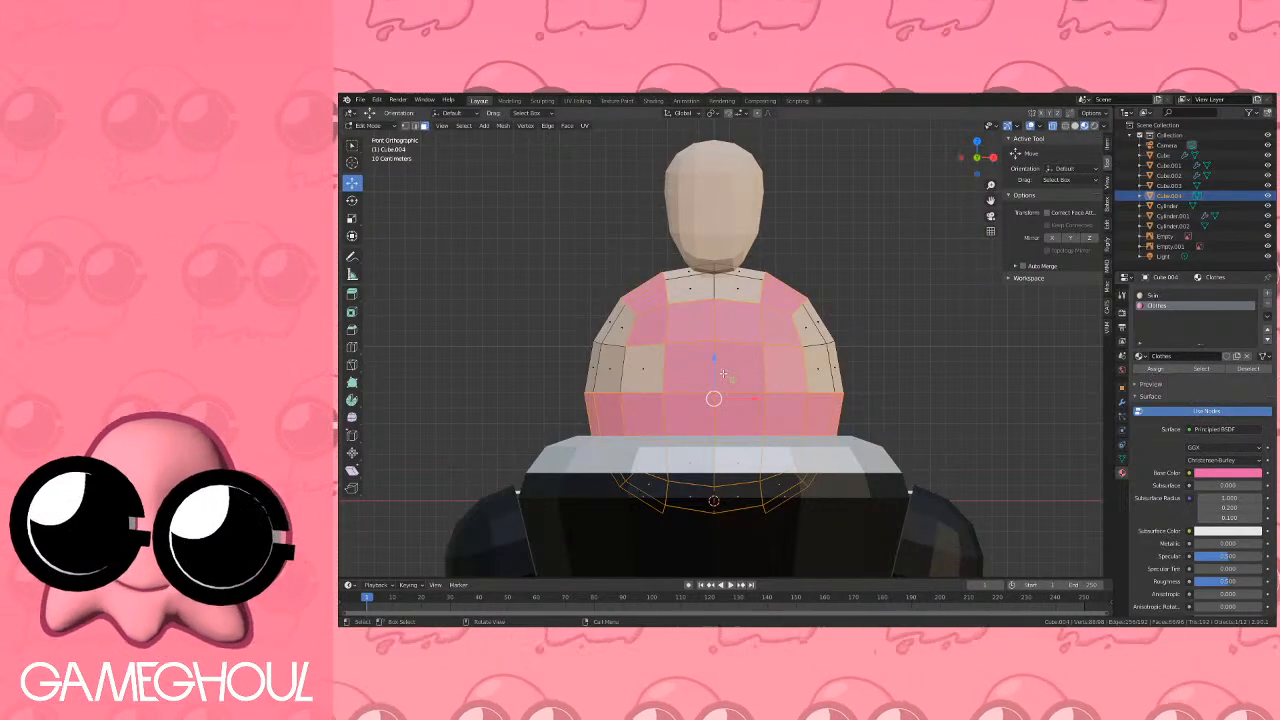
Assign the Clothes material to the missed face beside the chest and leave mesh editing.
key("alt+a")
left_click(643, 368)
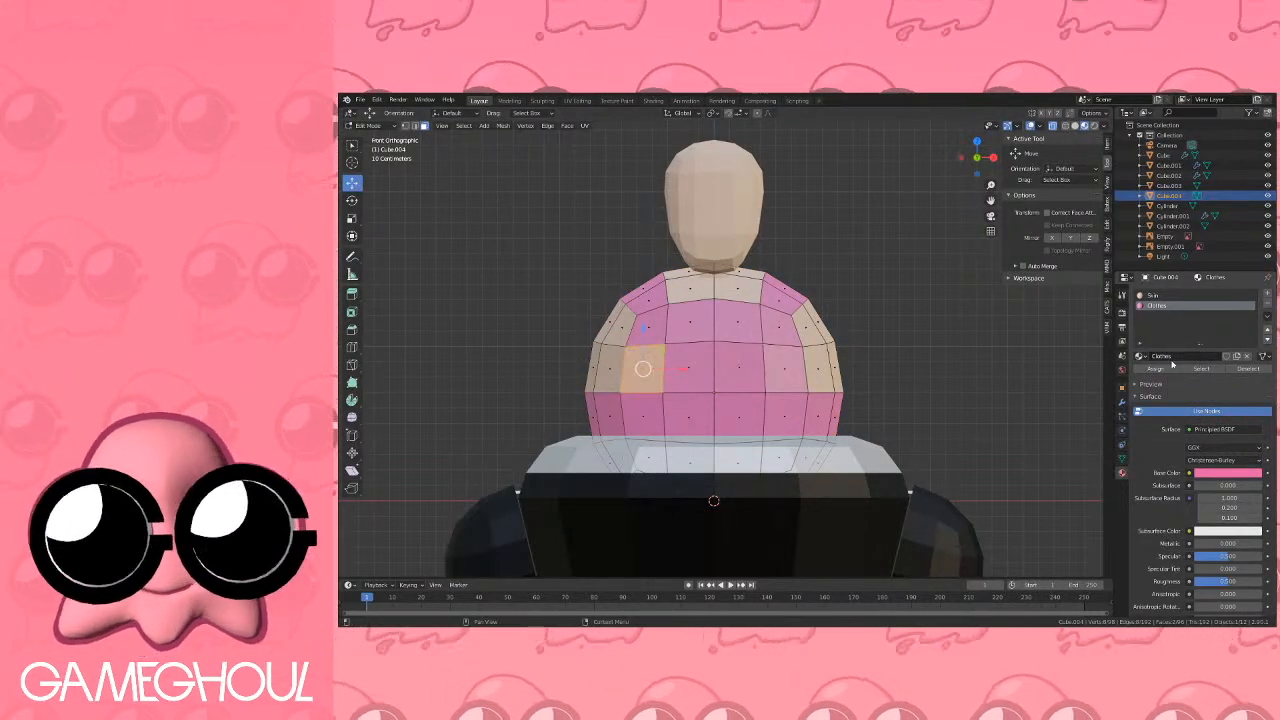
left_click(1170, 368)
key("Tab")
Examine the model from several angles and compare its proportions with the two reference images.
scroll(881, 318, "down", 5)
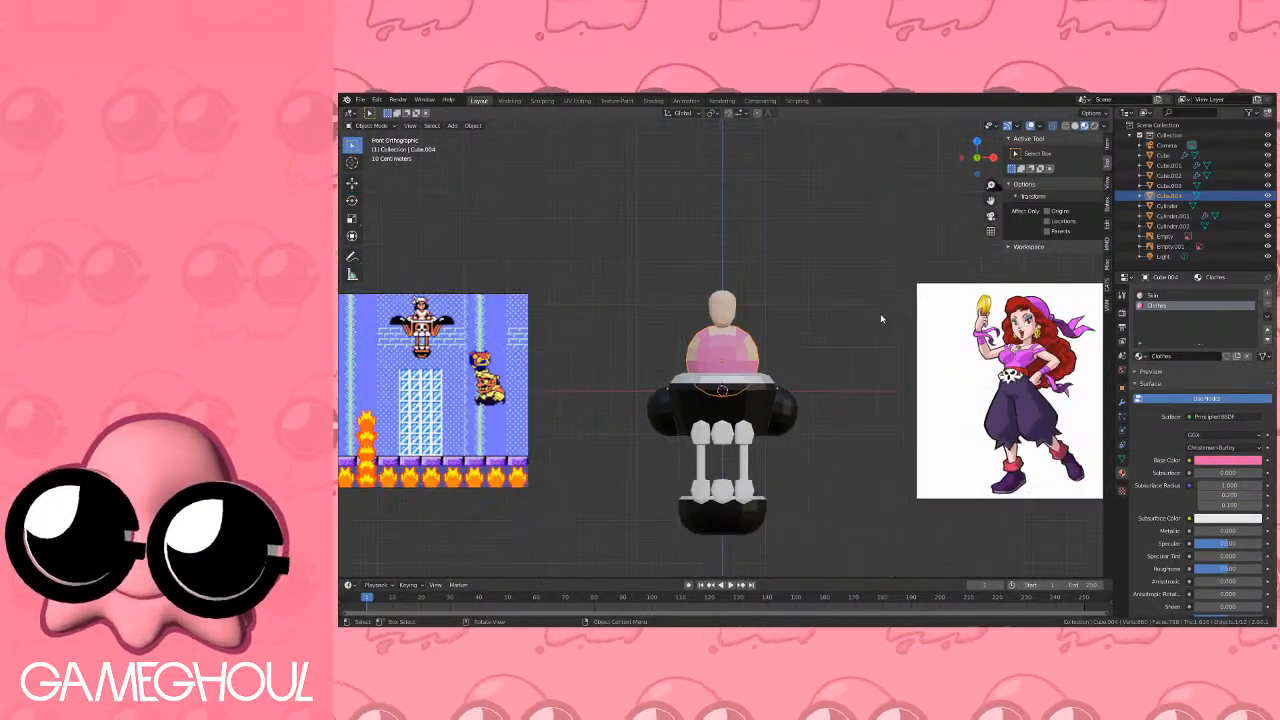
mouse_move(809, 320)
middle_mouse_down()
mouse_move(860, 322)
mouse_move(803, 323)
mouse_move(826, 337)
middle_mouse_up()
scroll(804, 323, "up", 2)
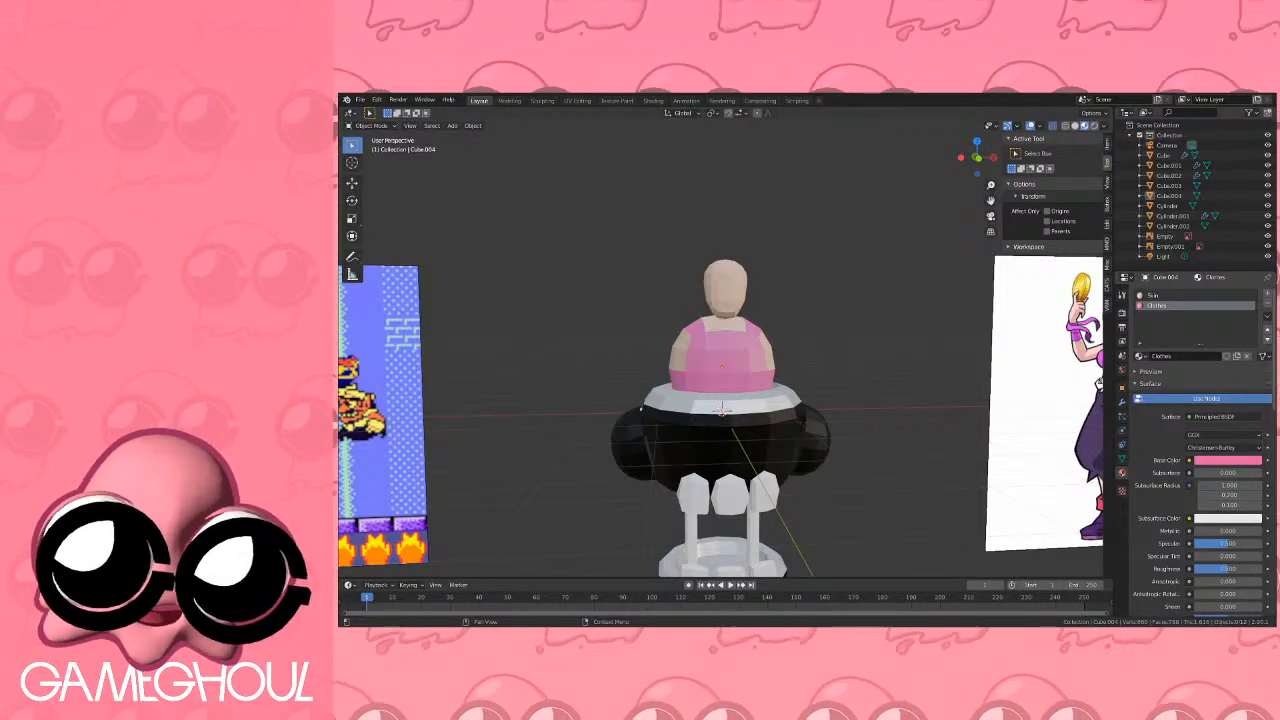
middle_click_drag(915, 265, 822, 279)
middle_click_drag(656, 260, 819, 294)
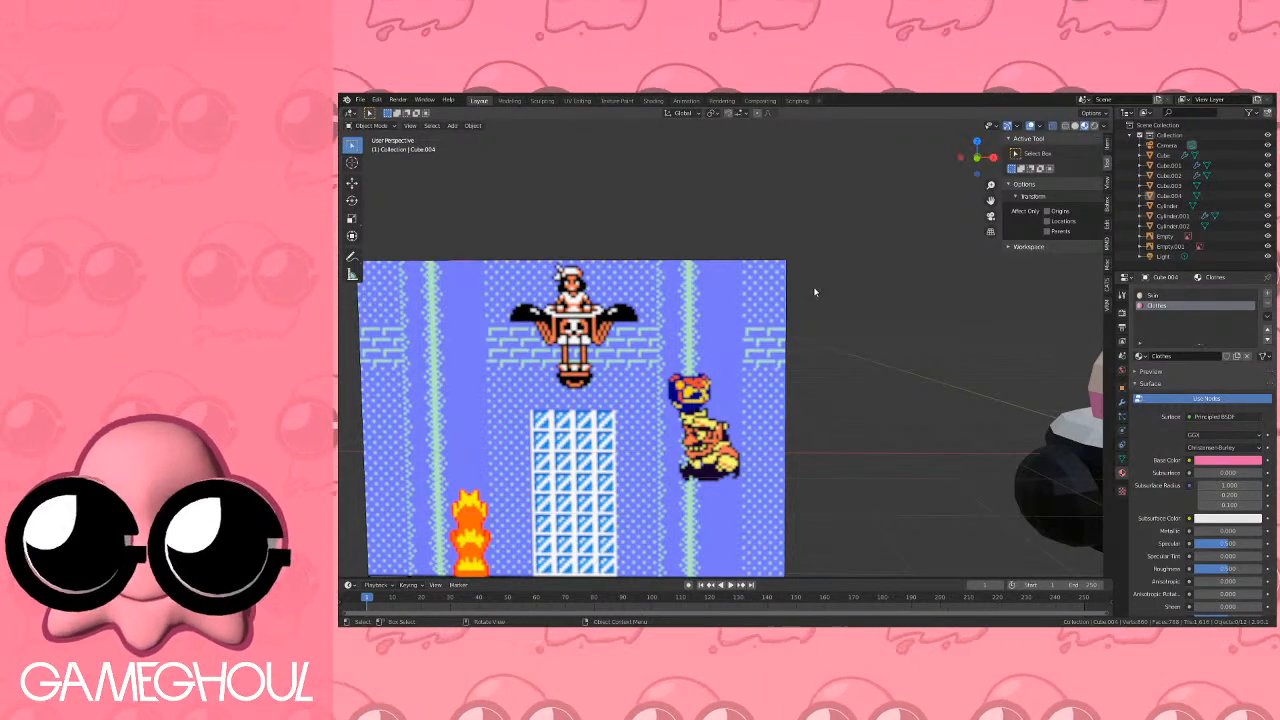
middle_click_drag(885, 326, 772, 275, "shift")
scroll(831, 286, "down", 2)
scroll(800, 290, "down", 1)
middle_click_drag(868, 303, 754, 290, "shift")
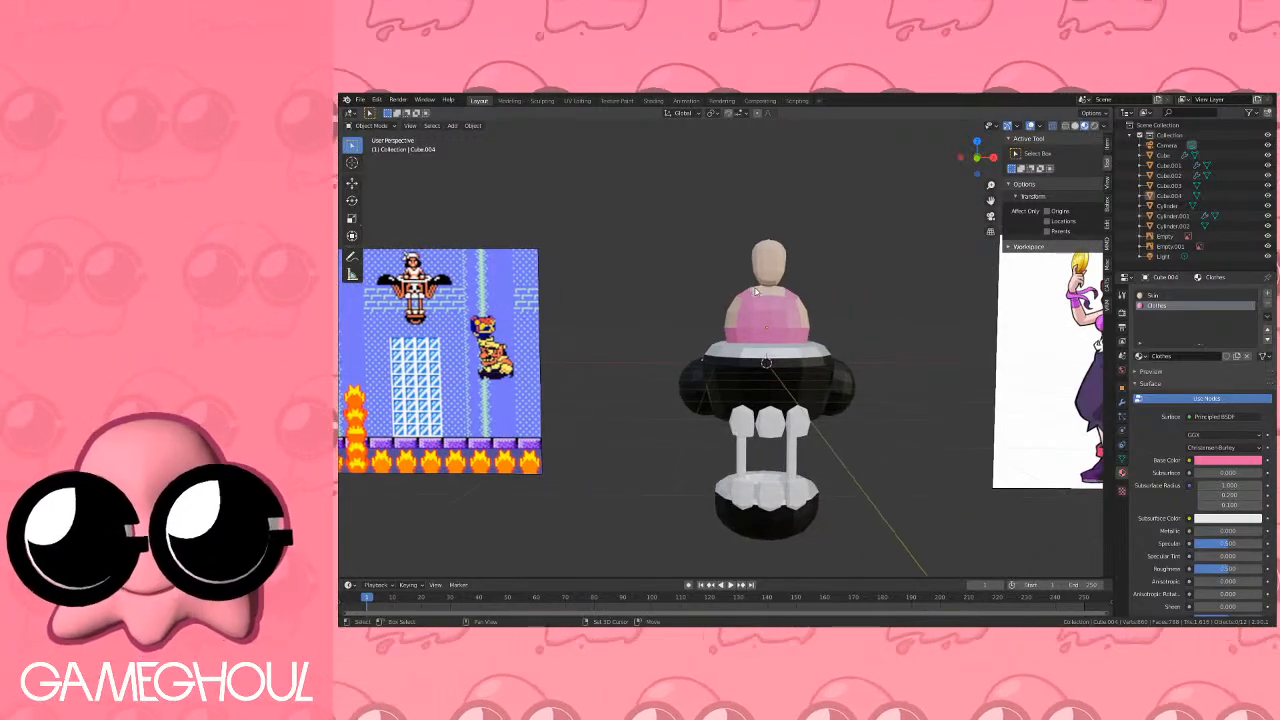
scroll(795, 303, "down", 1)
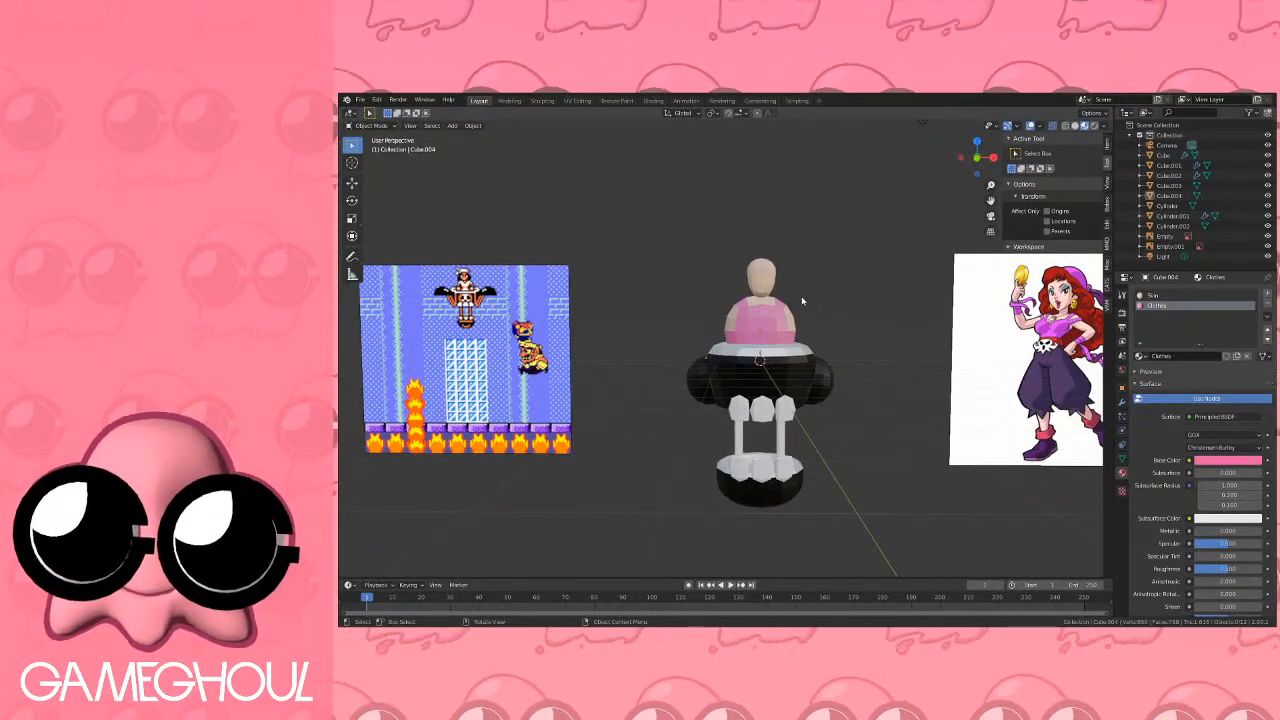
middle_click_drag(794, 263, 768, 272, "shift")
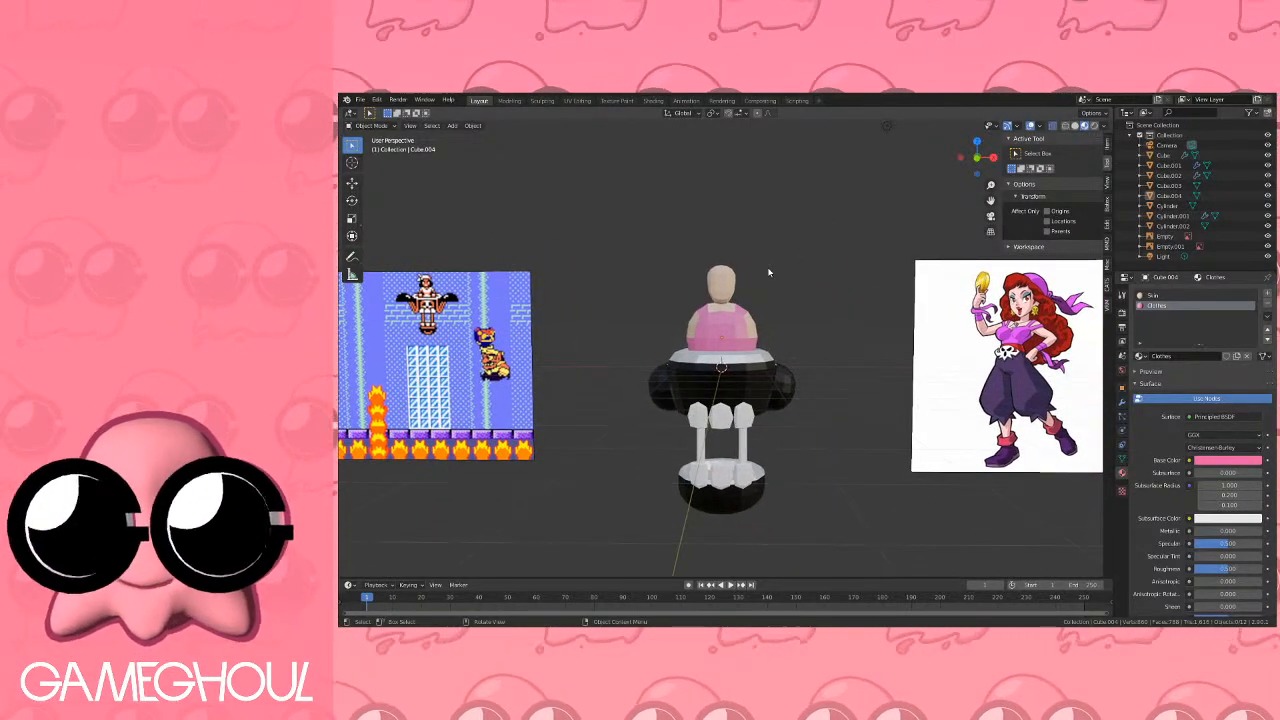
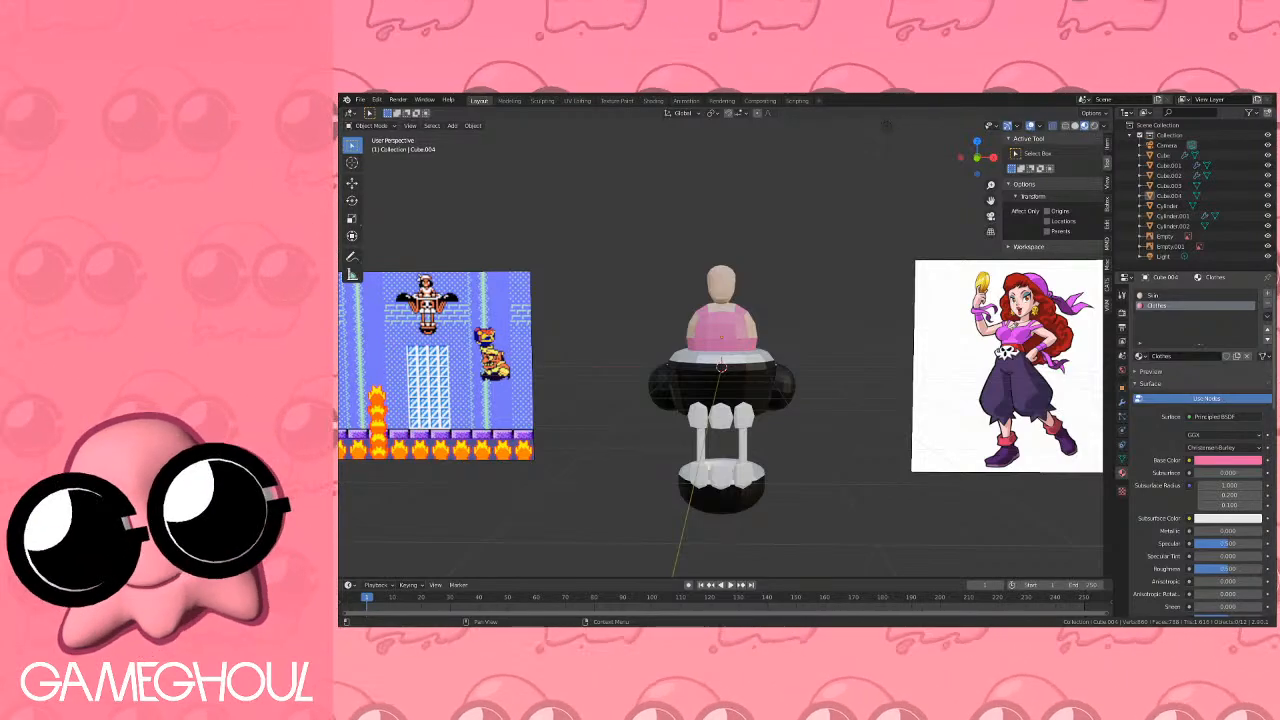
Inset the block of skin-colored faces in the body's side arm opening by about 0.02 m, sinking them slightly.
left_click(961, 157)
left_click(992, 158)
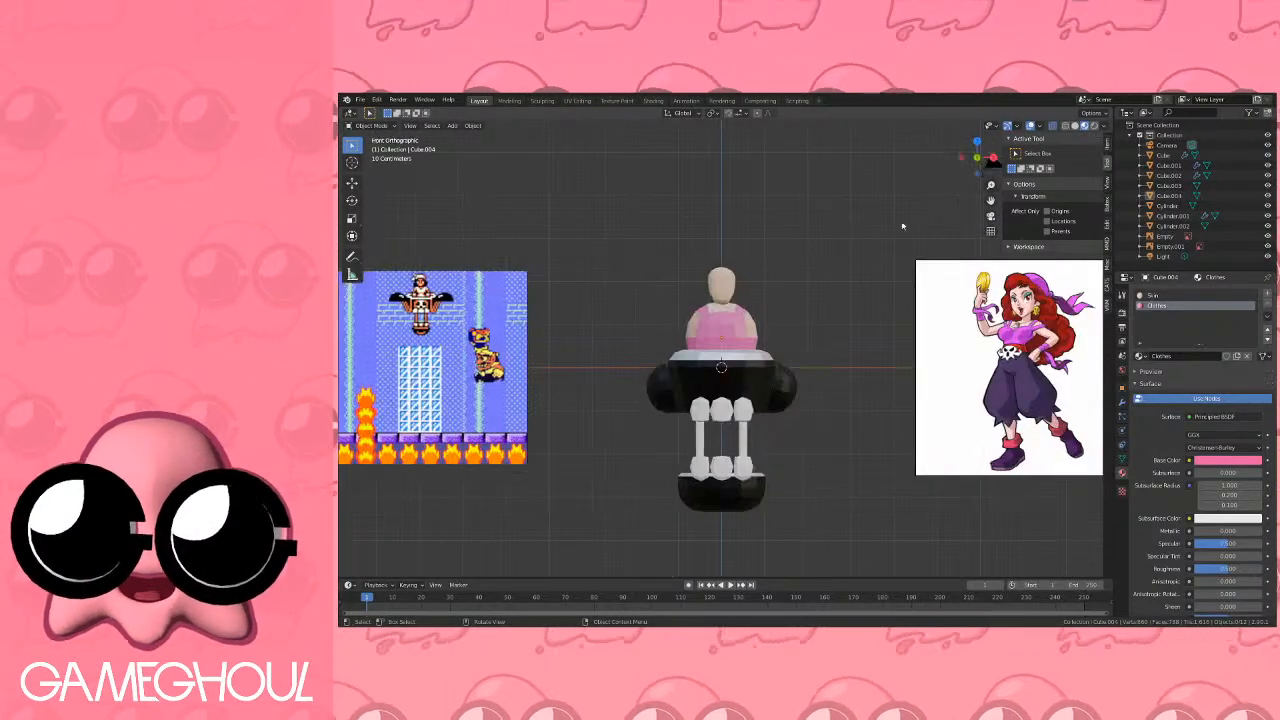
scroll(765, 230, "up", 4)
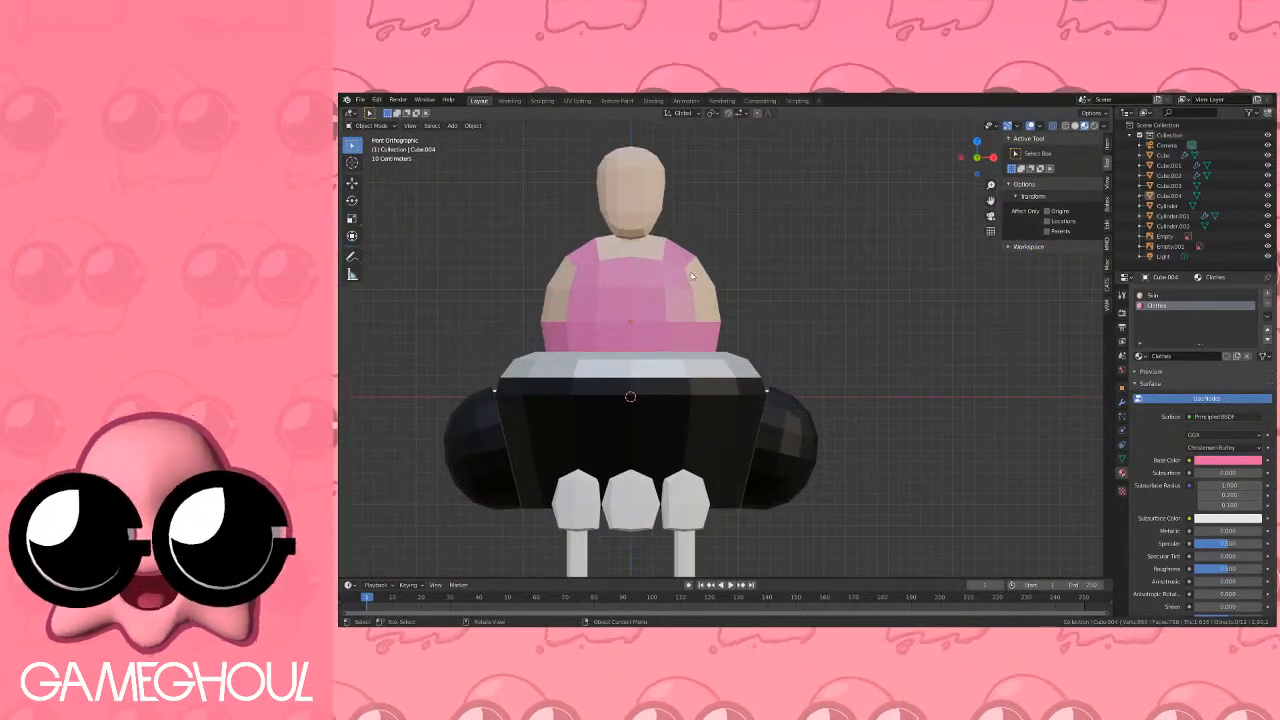
left_click(692, 276)
key("Tab")
middle_click_drag(791, 297, 716, 375)
scroll(716, 375, "up", 2)
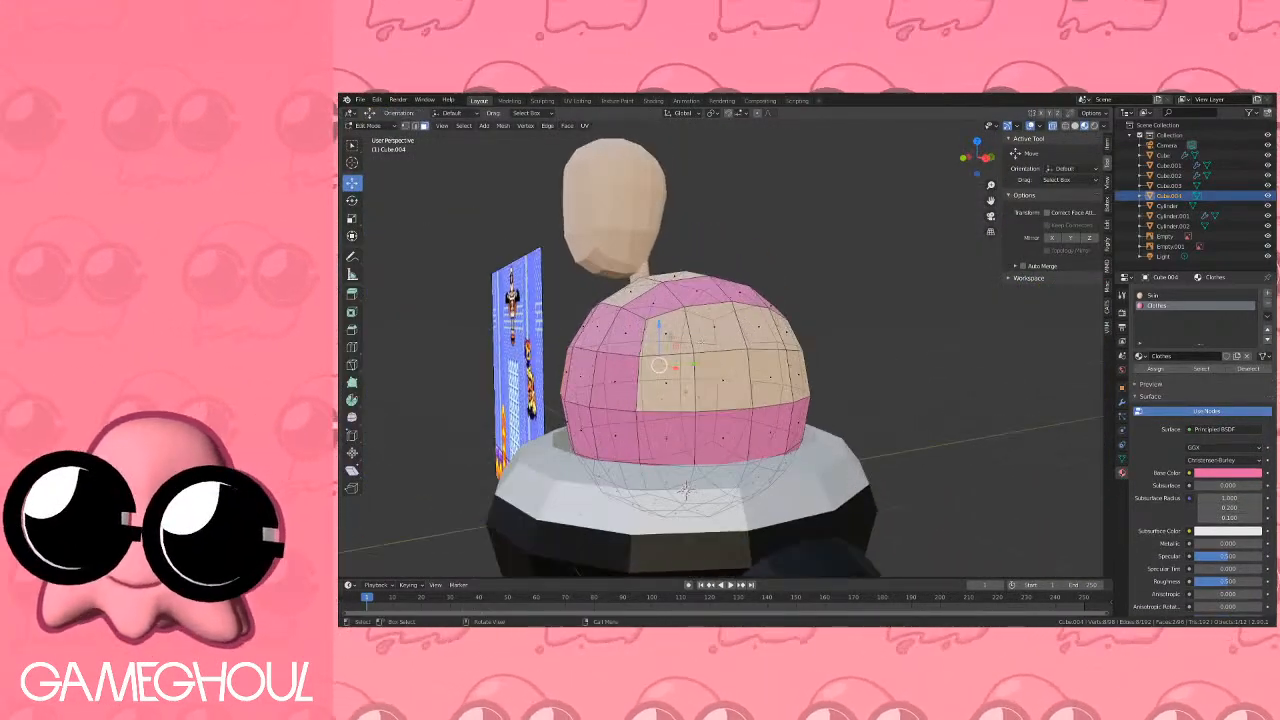
left_click(668, 336)
middle_click_drag(779, 328, 812, 338)
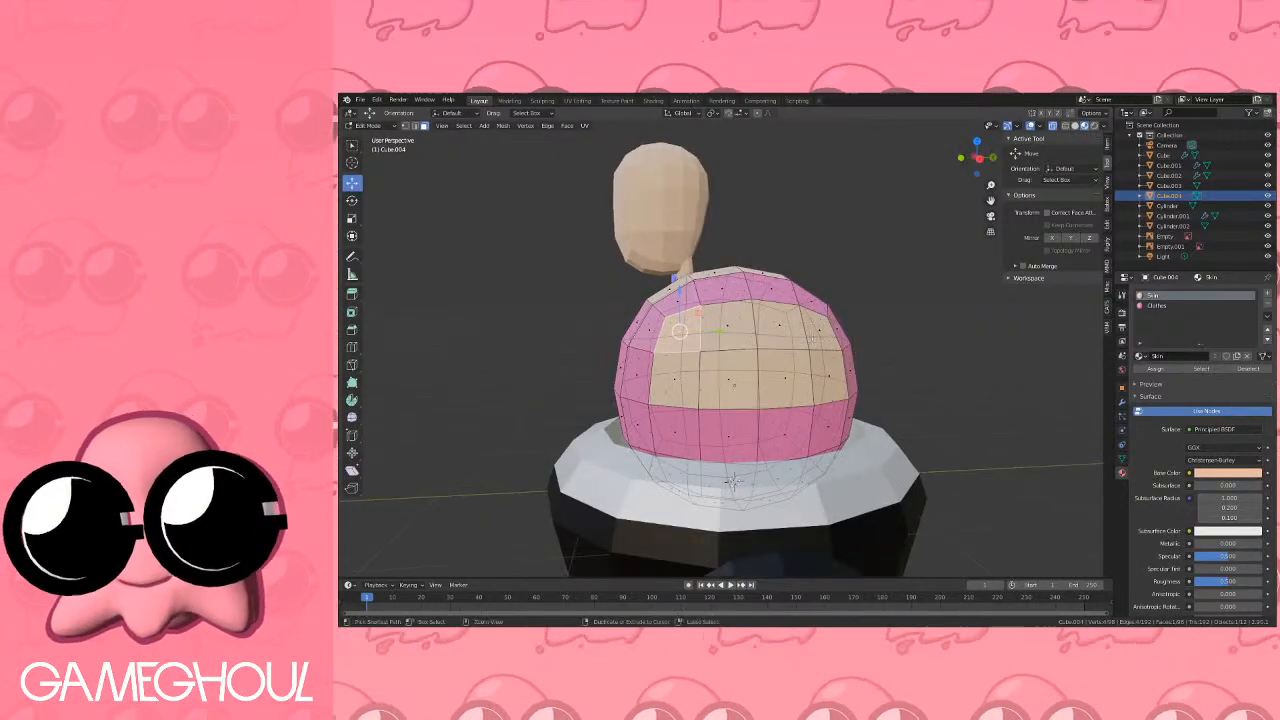
left_click(819, 331, "ctrl")
left_click(827, 376, "ctrl")
left_click(680, 372, "ctrl")
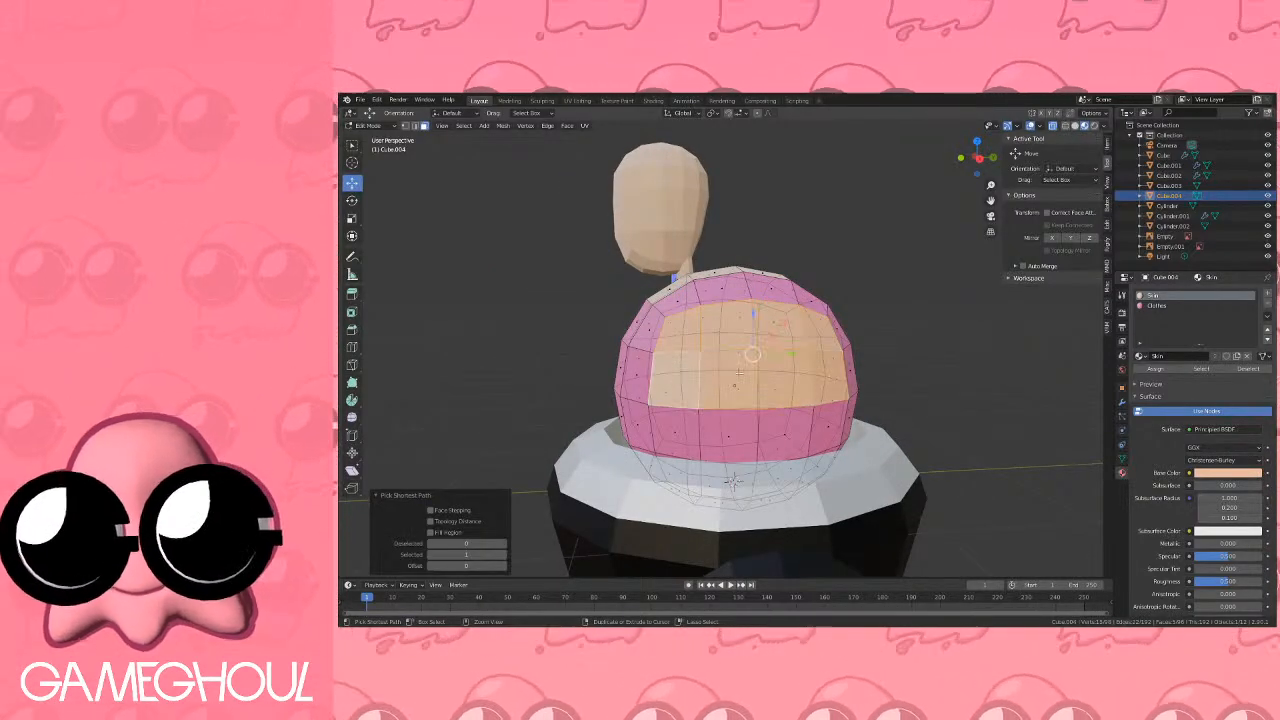
left_click(979, 160)
middle_click_drag(808, 254, 777, 254, "shift")
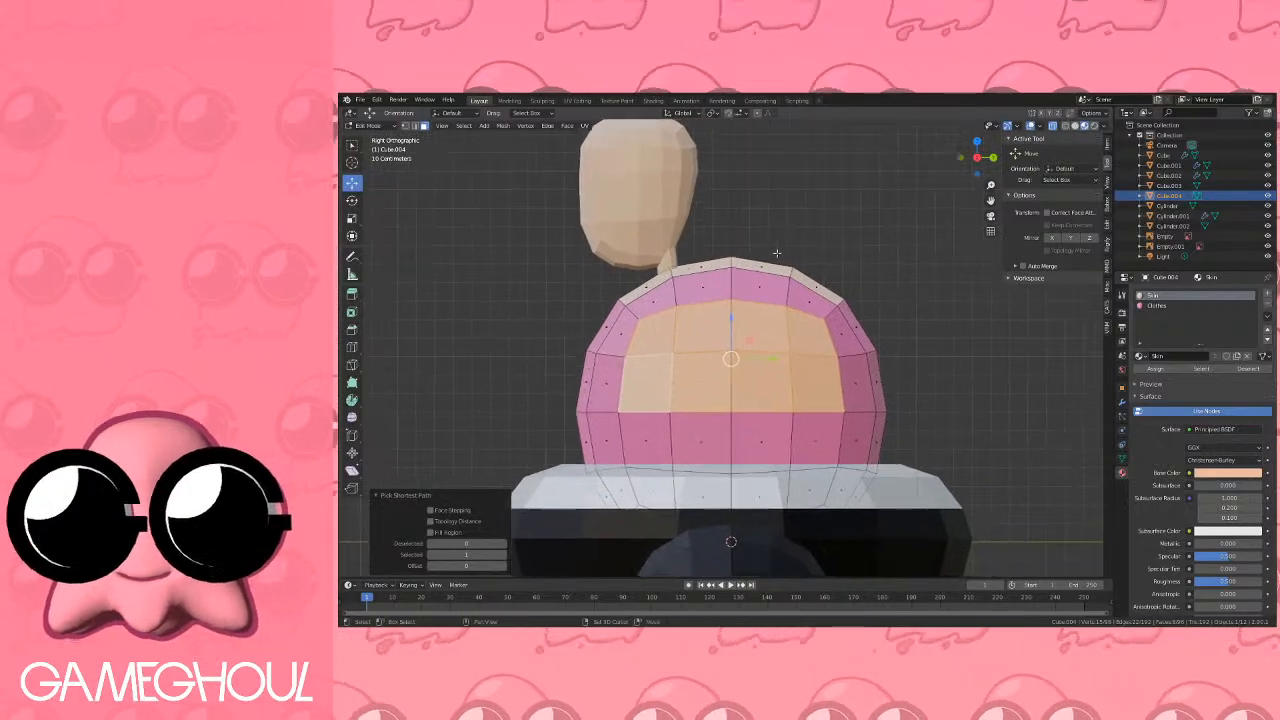
scroll(822, 270, "up", 3)
key("i")
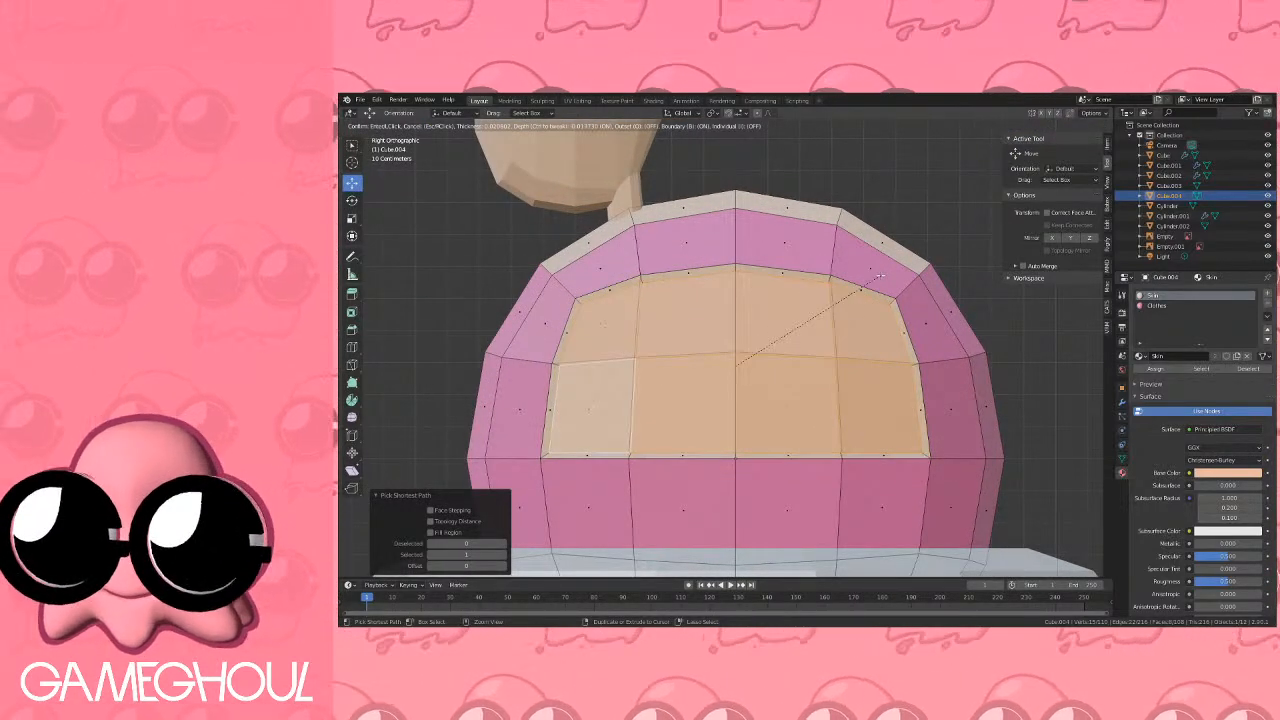
left_click(878, 276)
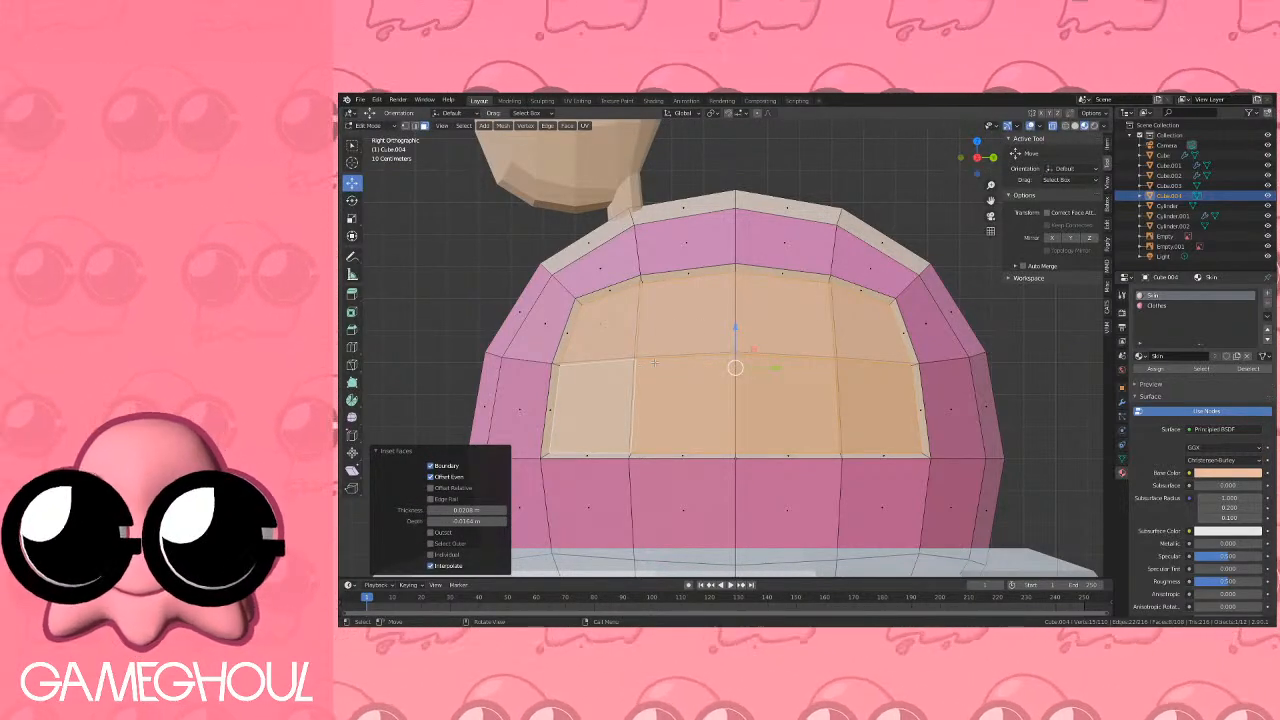
Select the narrow ring of faces around the arm opening and assign the Clothes material to it.
left_click(550, 408)
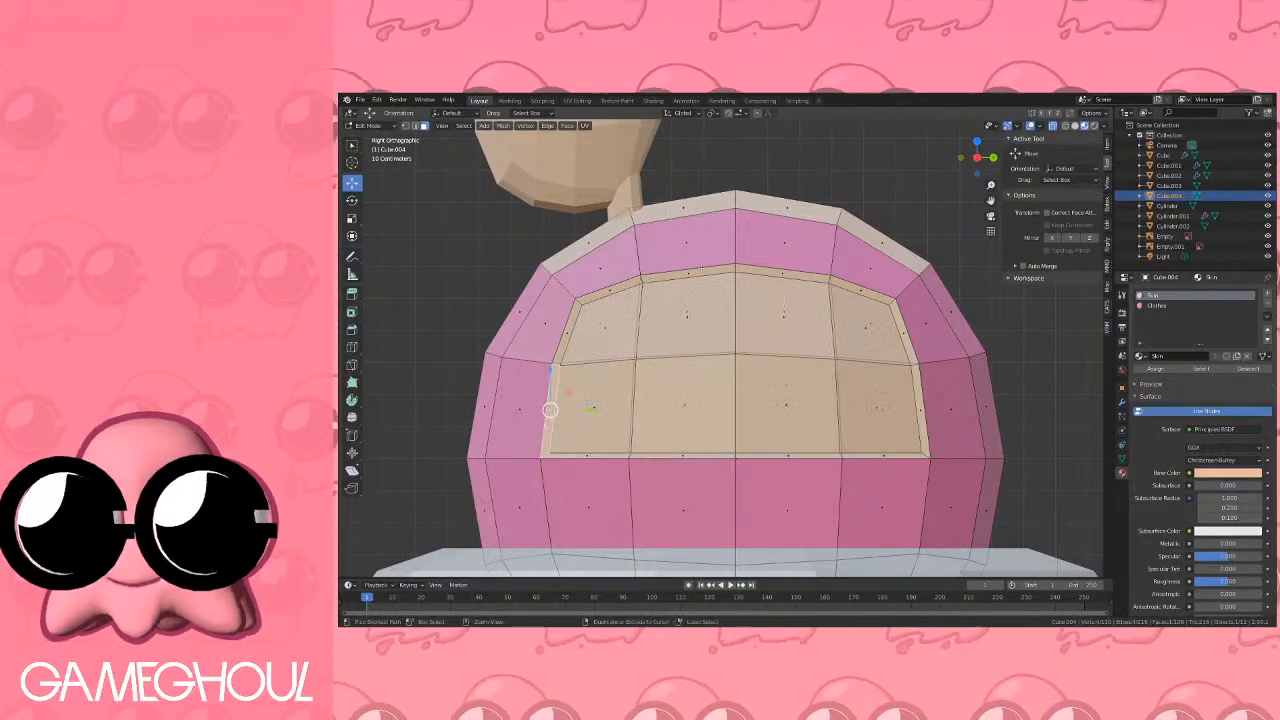
left_click(690, 273, "ctrl")
left_click(903, 334, "ctrl")
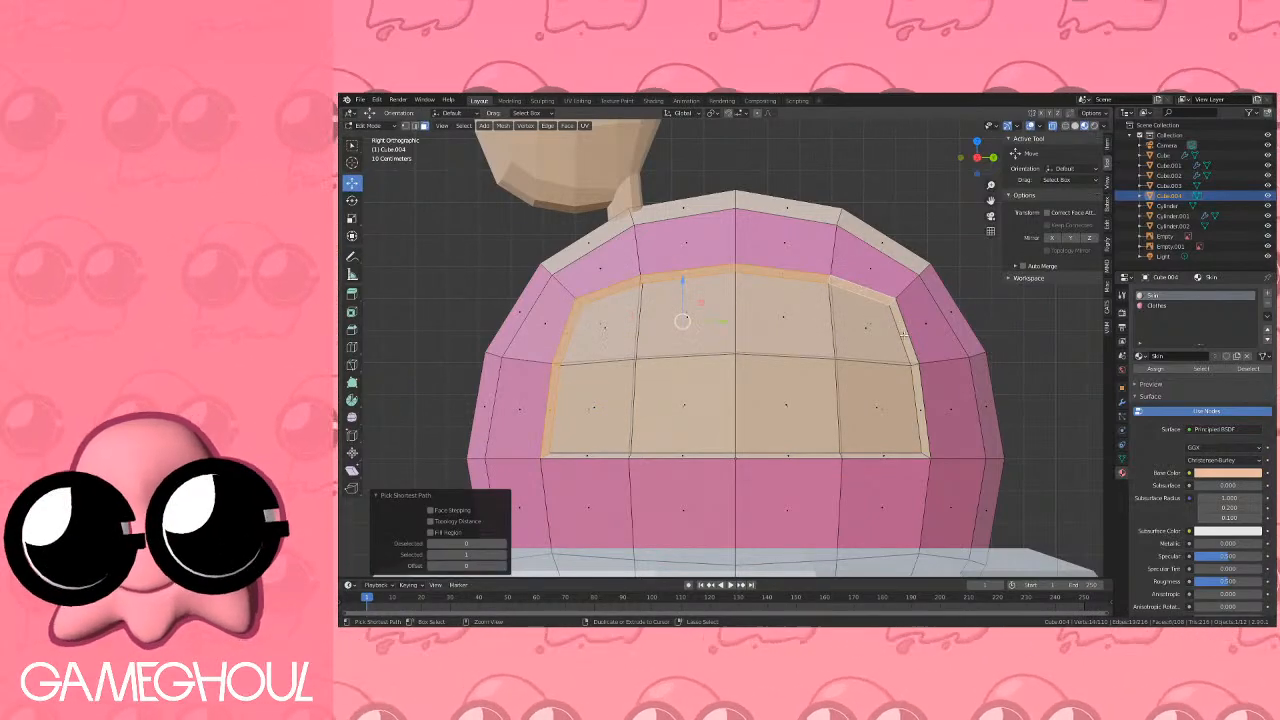
left_click(920, 409, "ctrl")
left_click(882, 456, "ctrl")
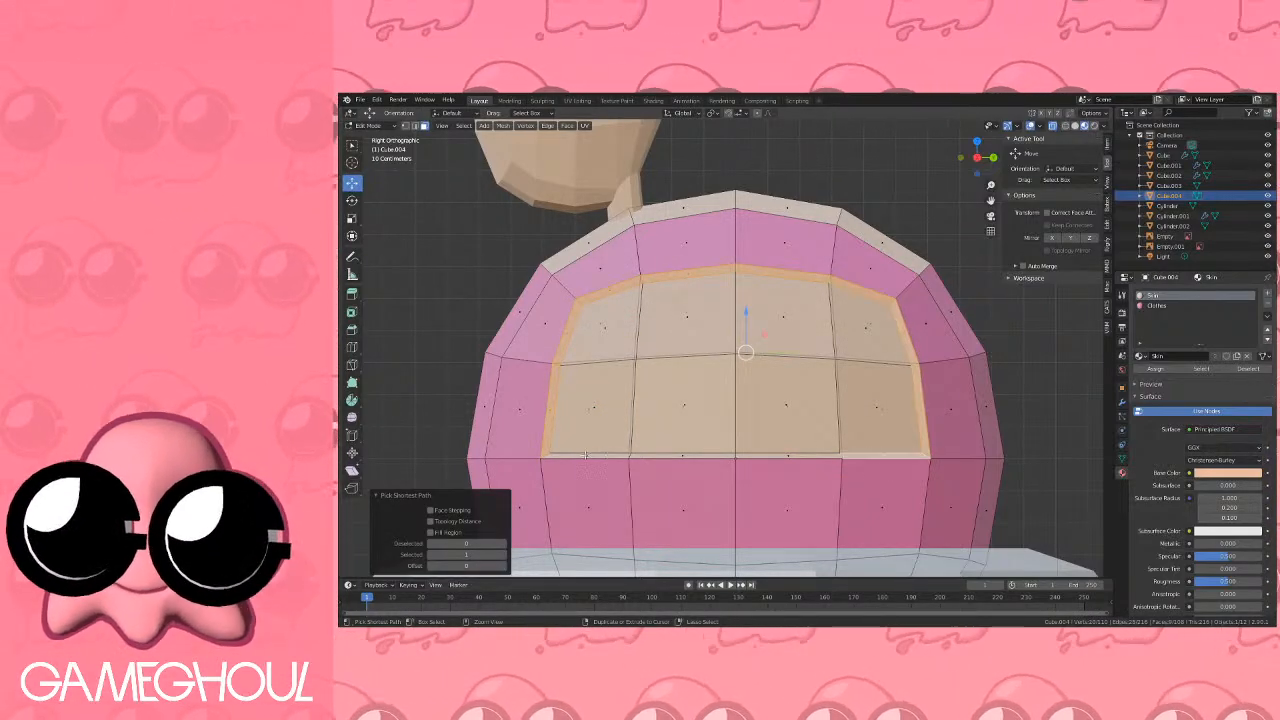
left_click(587, 457, "ctrl")
left_click(1157, 305)
left_click(1156, 368)
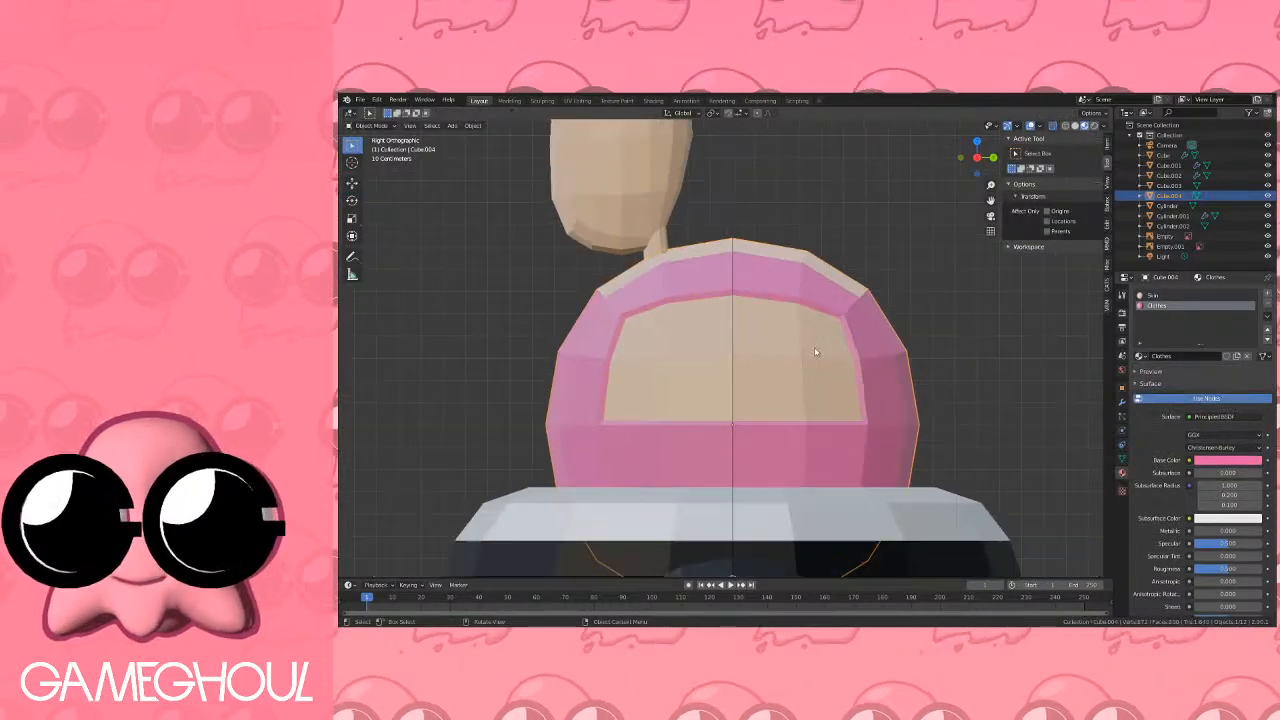
Inset the skin-colored neckline faces beneath the head by about 0.014 m, sinking them slightly.
middle_click_drag(815, 352, 755, 351)
left_click(970, 160)
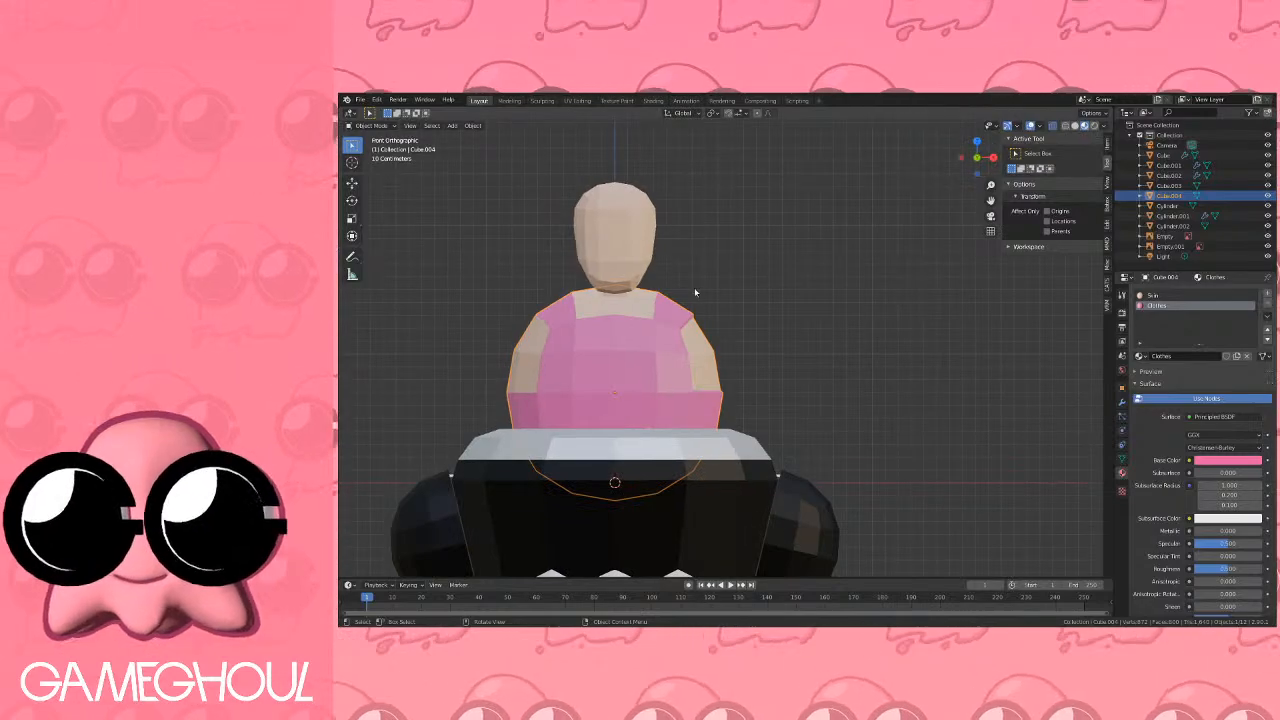
scroll(794, 312, "up", 3)
key("Tab")
scroll(794, 315, "up", 3)
left_click(610, 250)
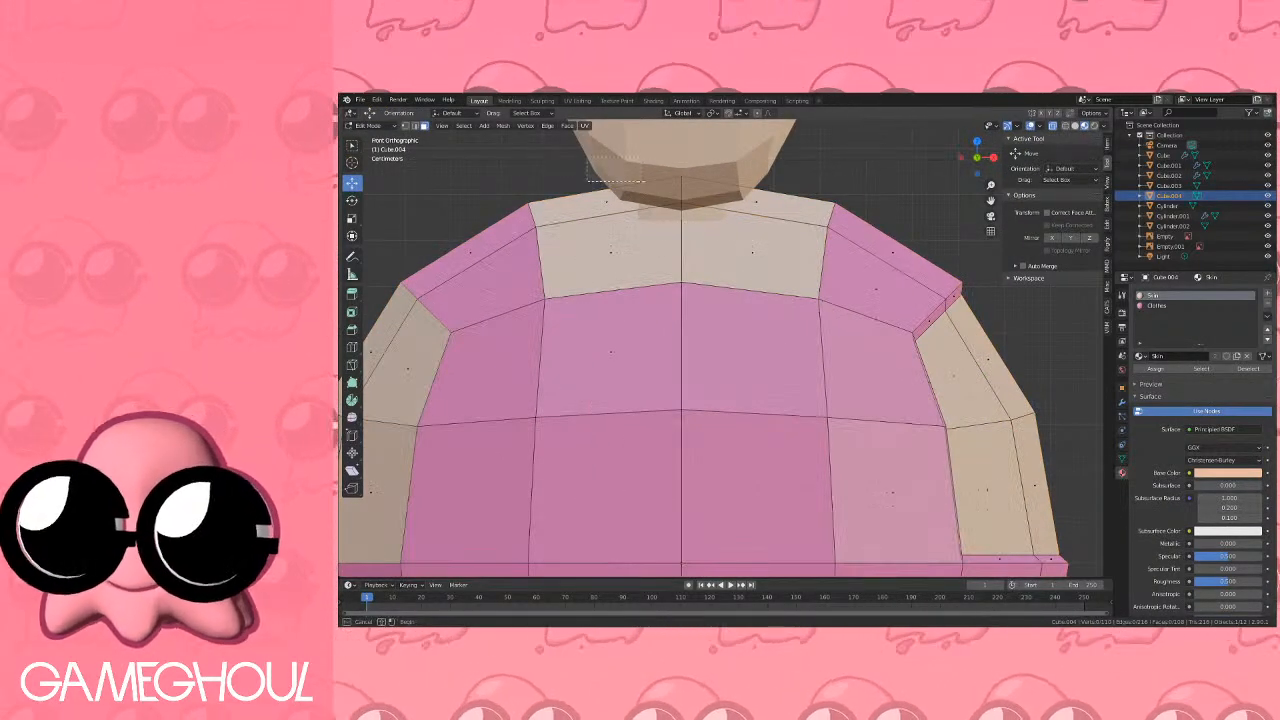
left_click(795, 222, "shift")
key("i")
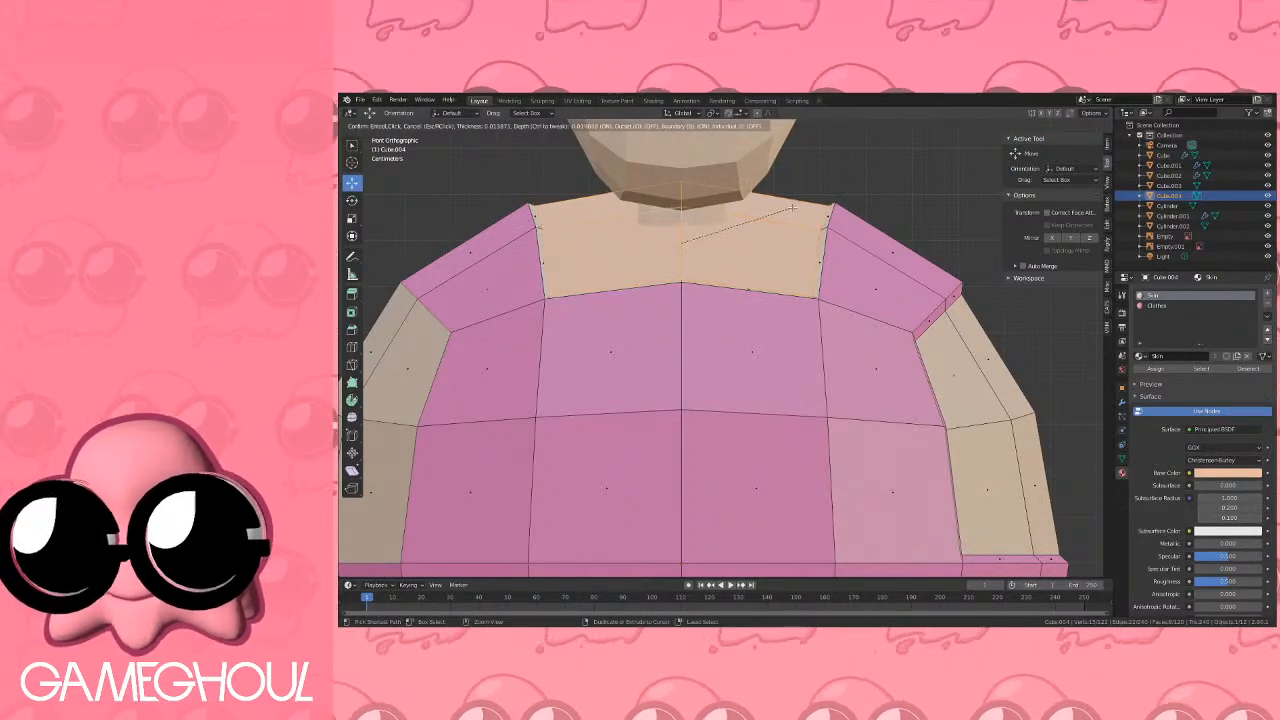
left_click(791, 208)
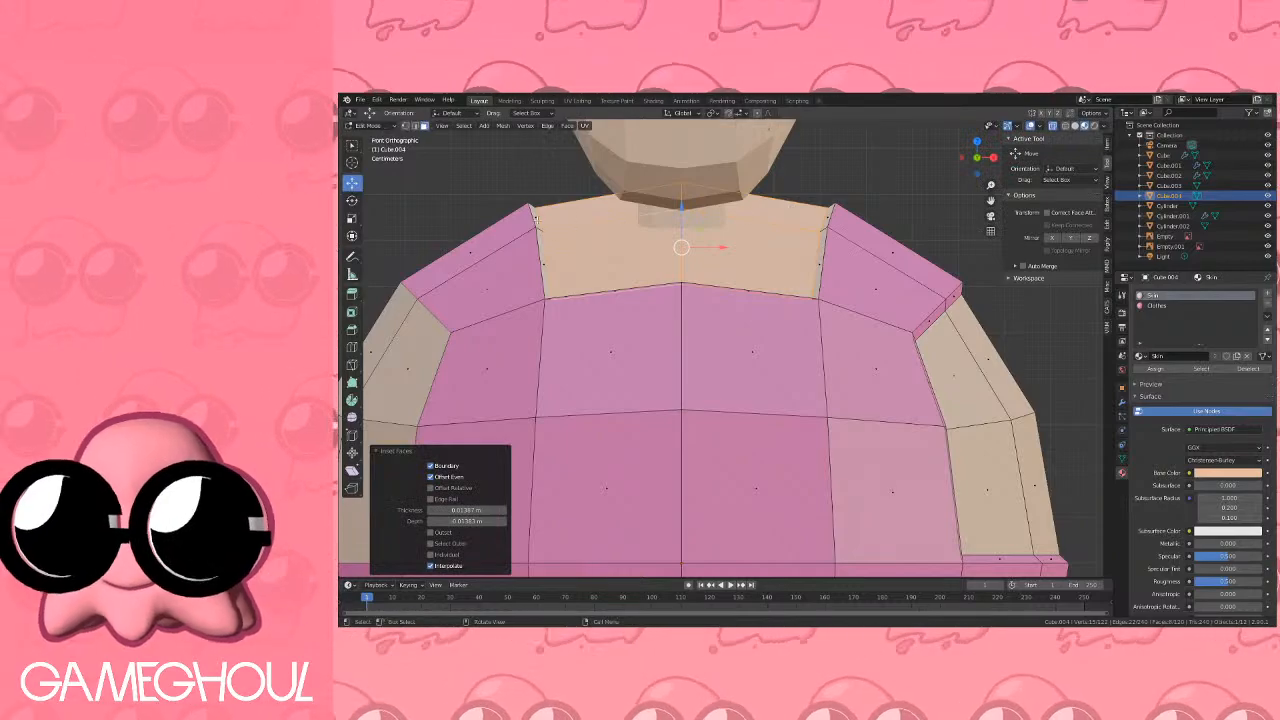
Select the thin border faces along the neckline's lower edge and both shoulder straps and assign the Clothes material to them.
key("alt+a")
key("b")
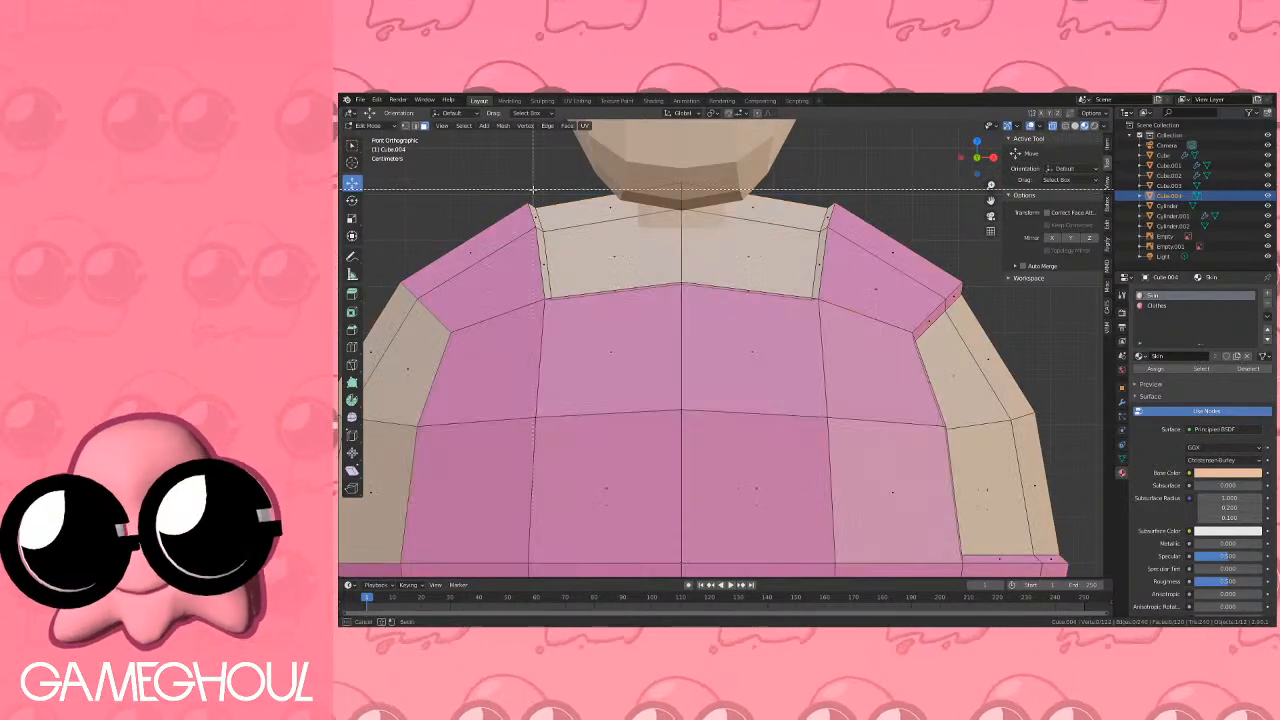
left_click_drag(530, 189, 622, 300)
key("b")
key("b")
key("b")
left_click_drag(742, 284, 764, 297)
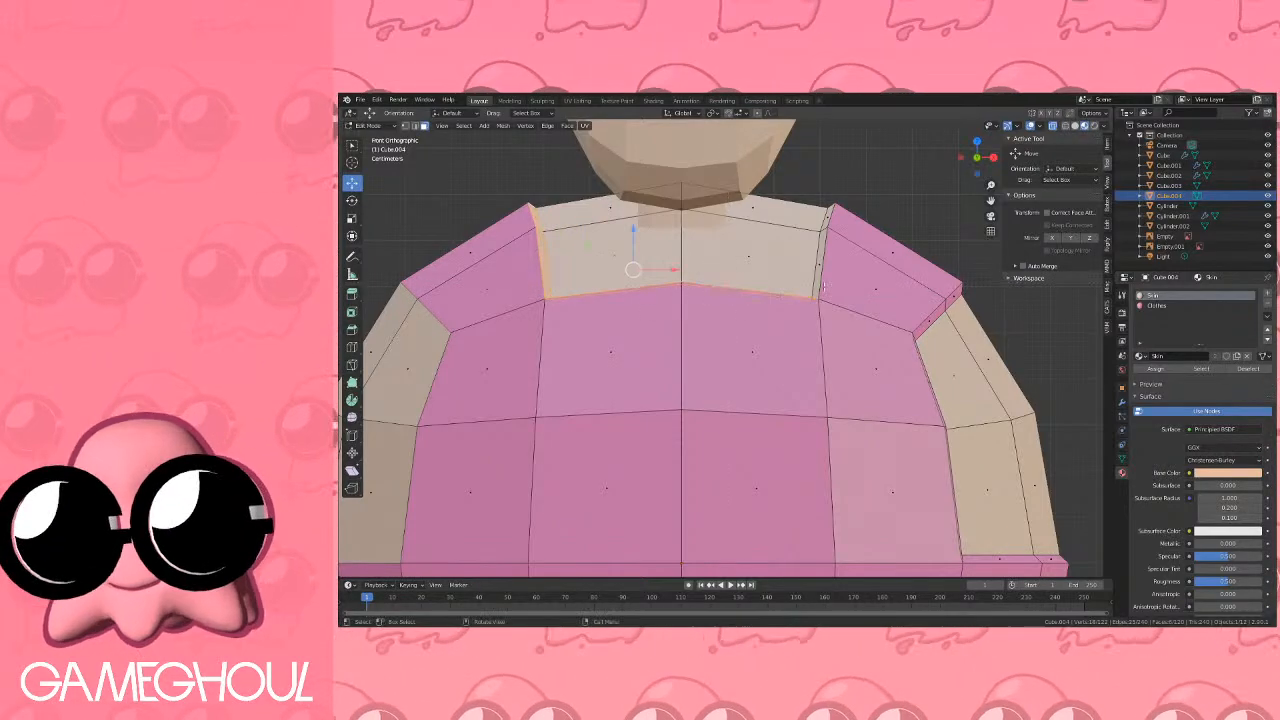
key("b")
left_click_drag(819, 254, 828, 272)
key("b")
left_click_drag(820, 210, 840, 231)
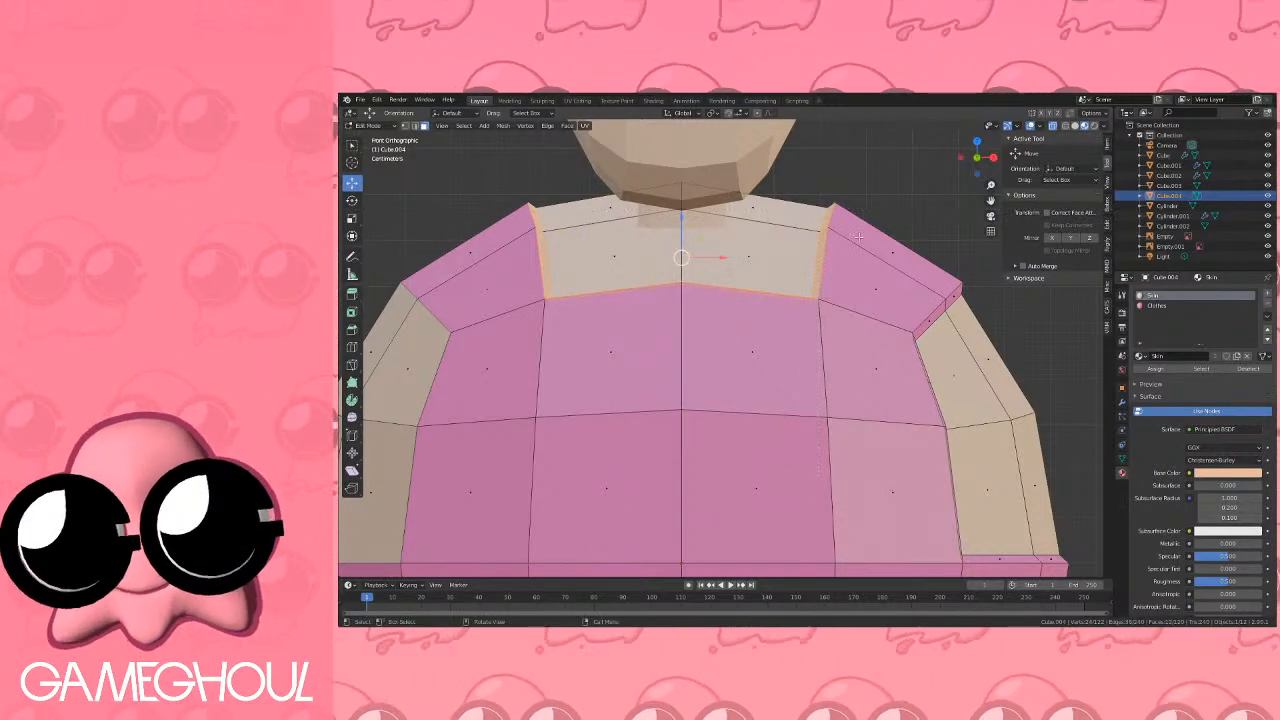
left_click(1157, 306)
left_click(1157, 370)
key("Tab")
scroll(815, 288, "down", 3)
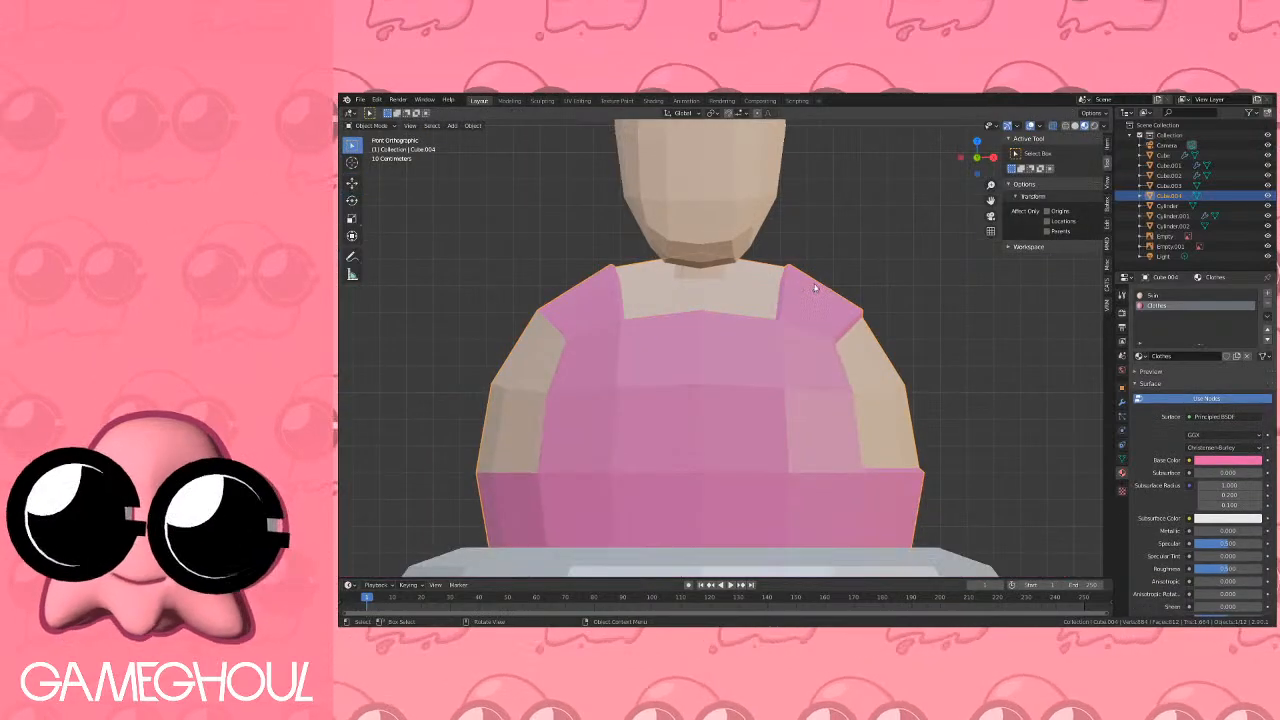
Delete all faces of the body half that lacks the inset arm opening.
key("Tab")
scroll(712, 292, "down", 2)
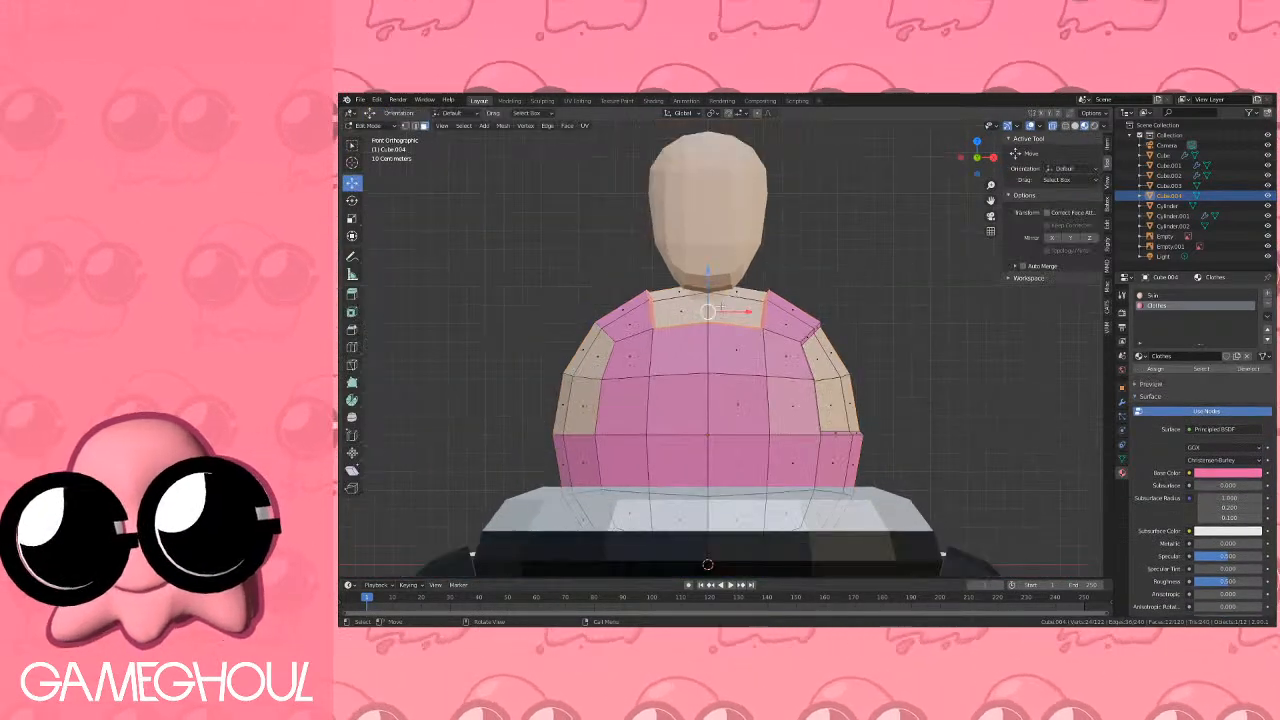
scroll(720, 307, "down", 2)
key("a")
key("a")
key("b")
left_click_drag(557, 248, 722, 510)
key("x")
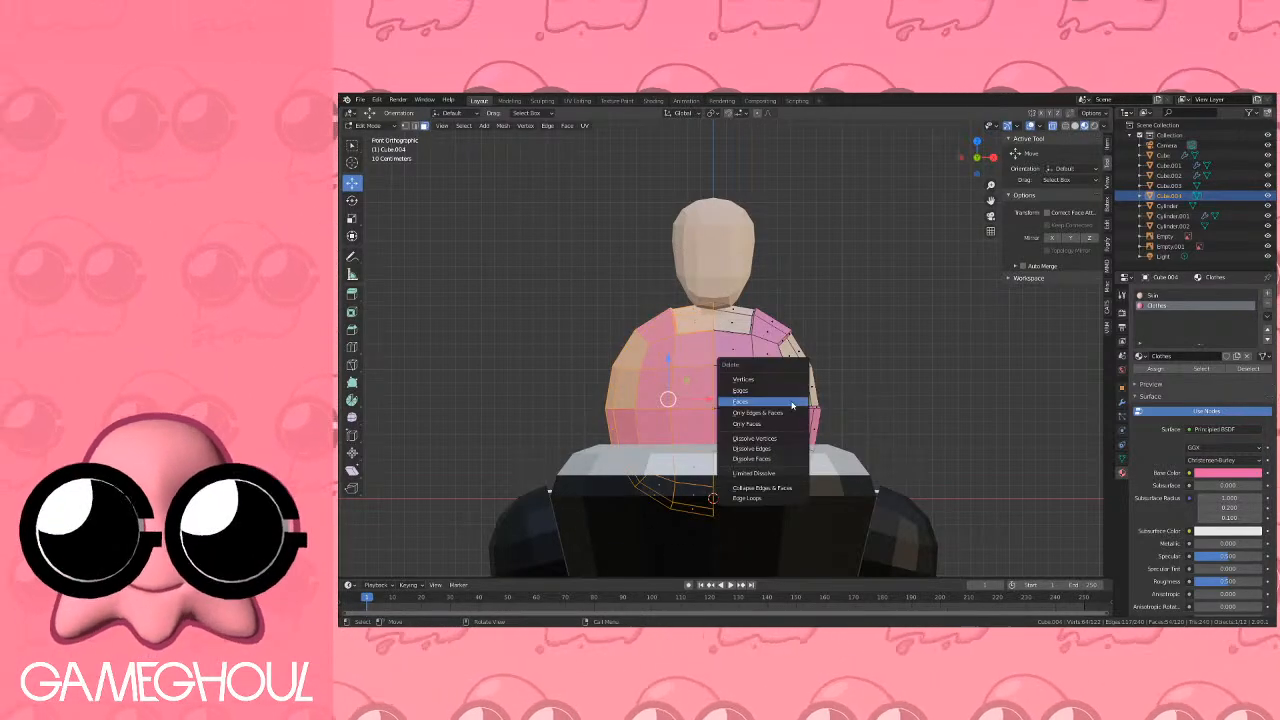
left_click(792, 402)
key("Tab")
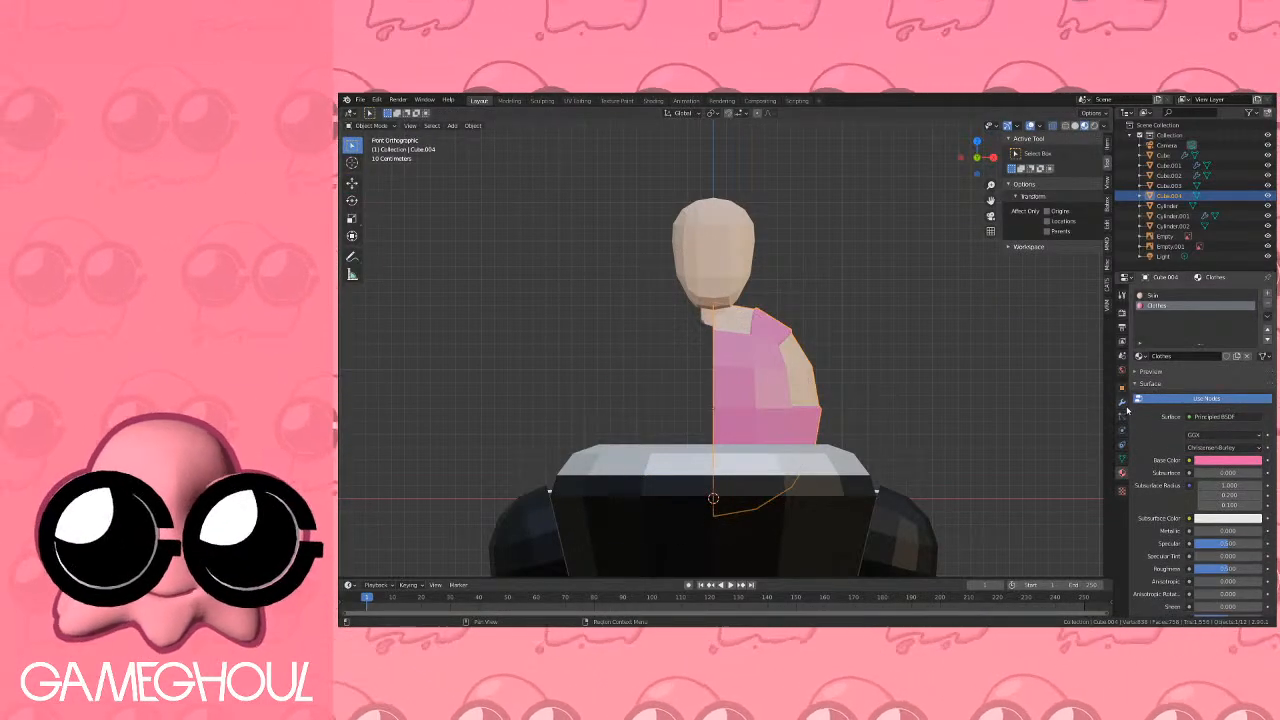
Add a Mirror modifier on the X axis to rebuild the body's missing half.
left_click(1121, 401)
left_click(1180, 292)
left_click(1075, 413)
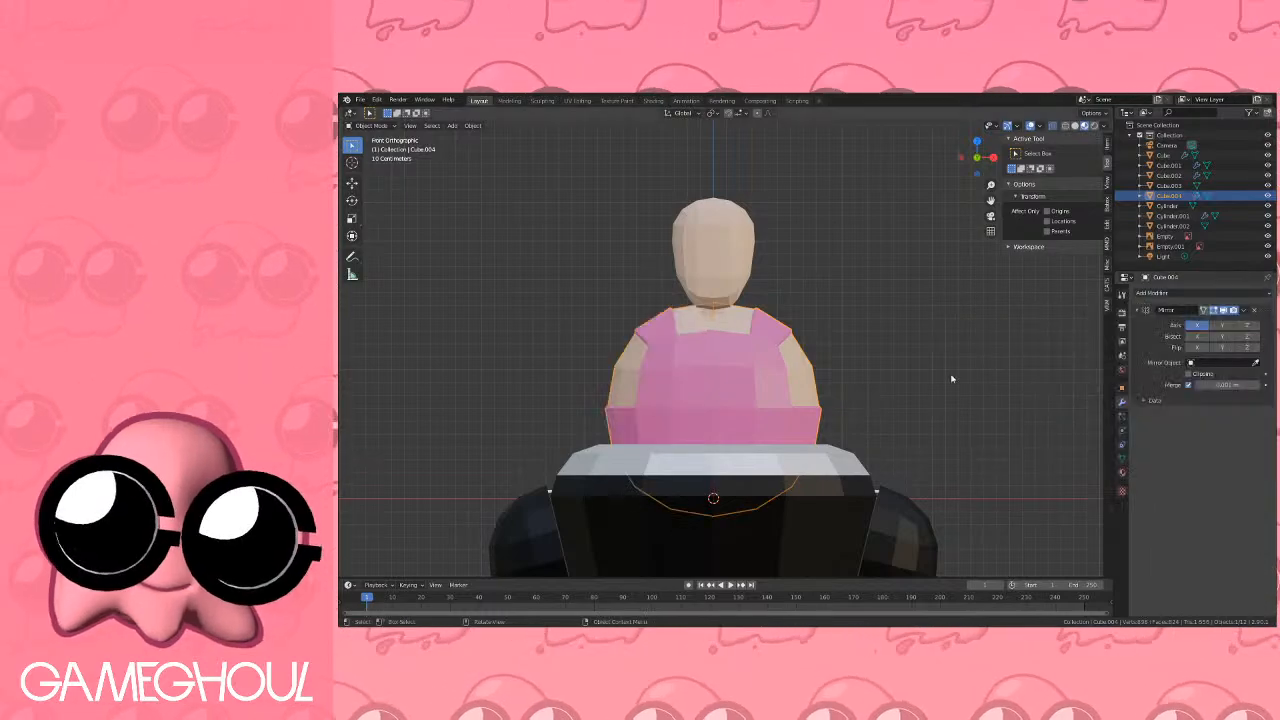
Inset the four central skin faces of the arm opening by about 0.08 m to form the arm's base.
scroll(900, 368, "up", 2)
key("Tab")
middle_click_drag(900, 368, 793, 389)
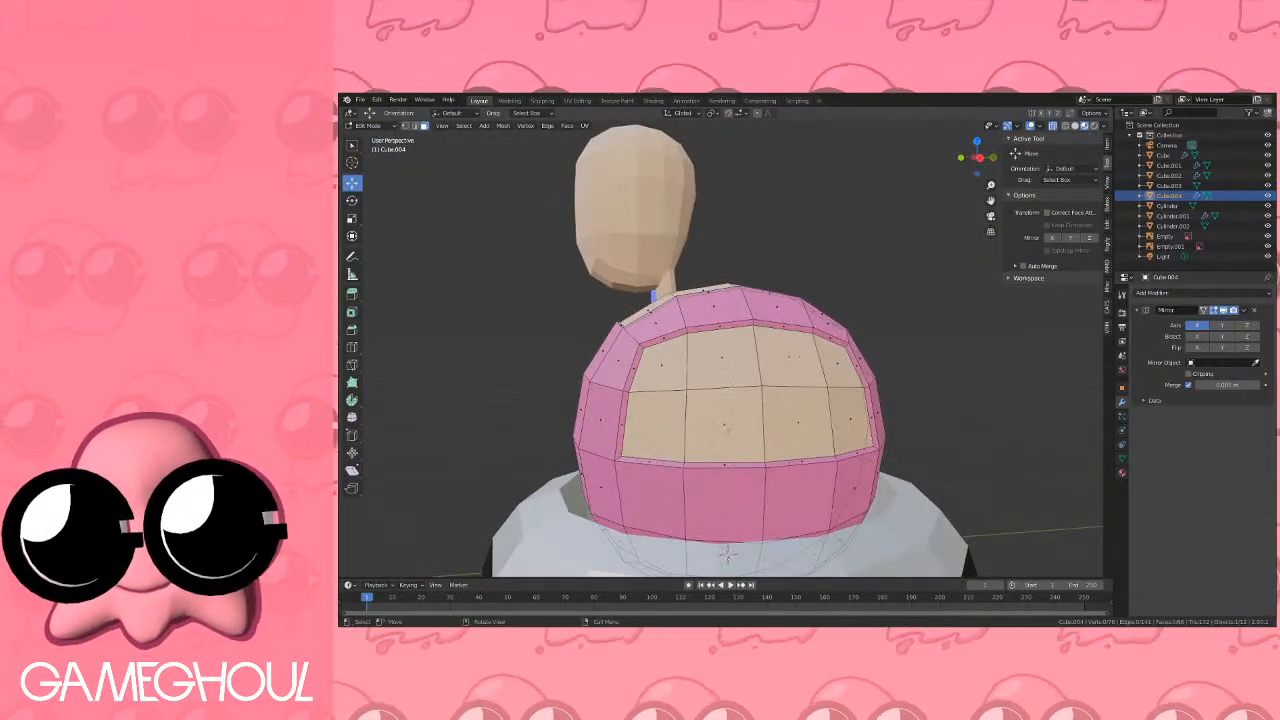
left_click(717, 356)
left_click(795, 358, "shift")
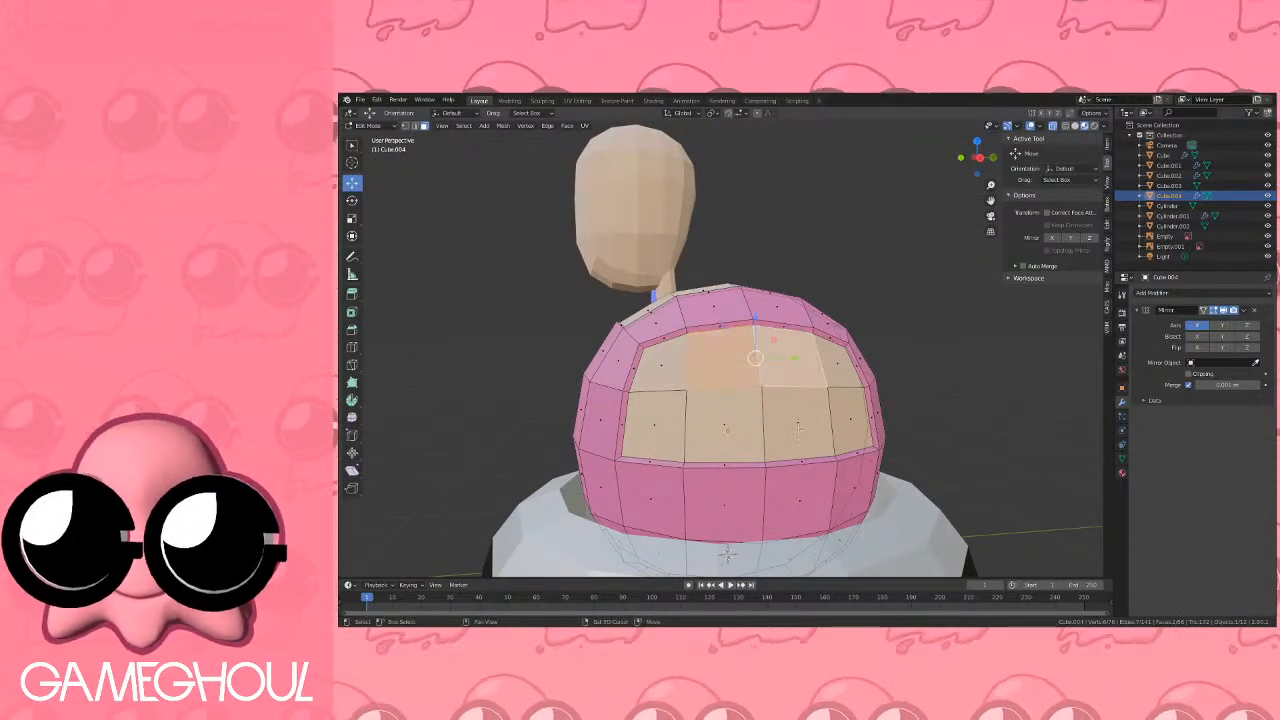
left_click(797, 426, "shift")
middle_click_drag(728, 427, 820, 395)
scroll(820, 395, "up", 2)
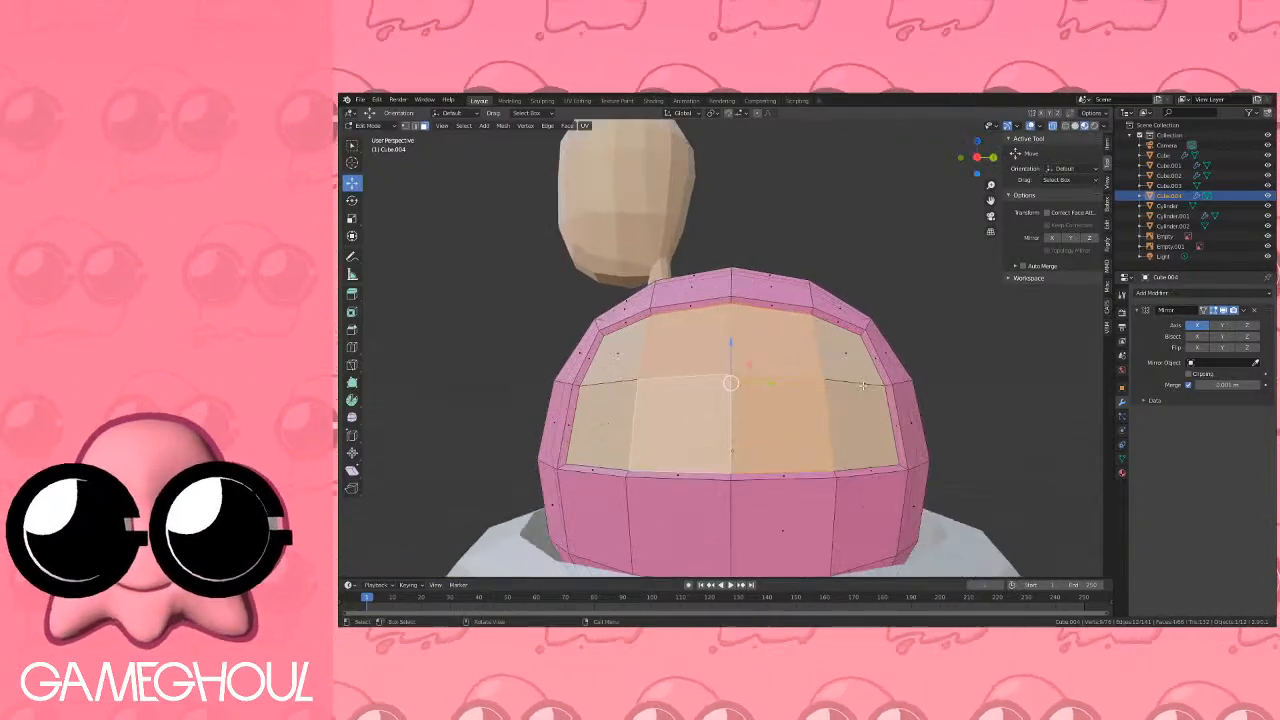
key("i")
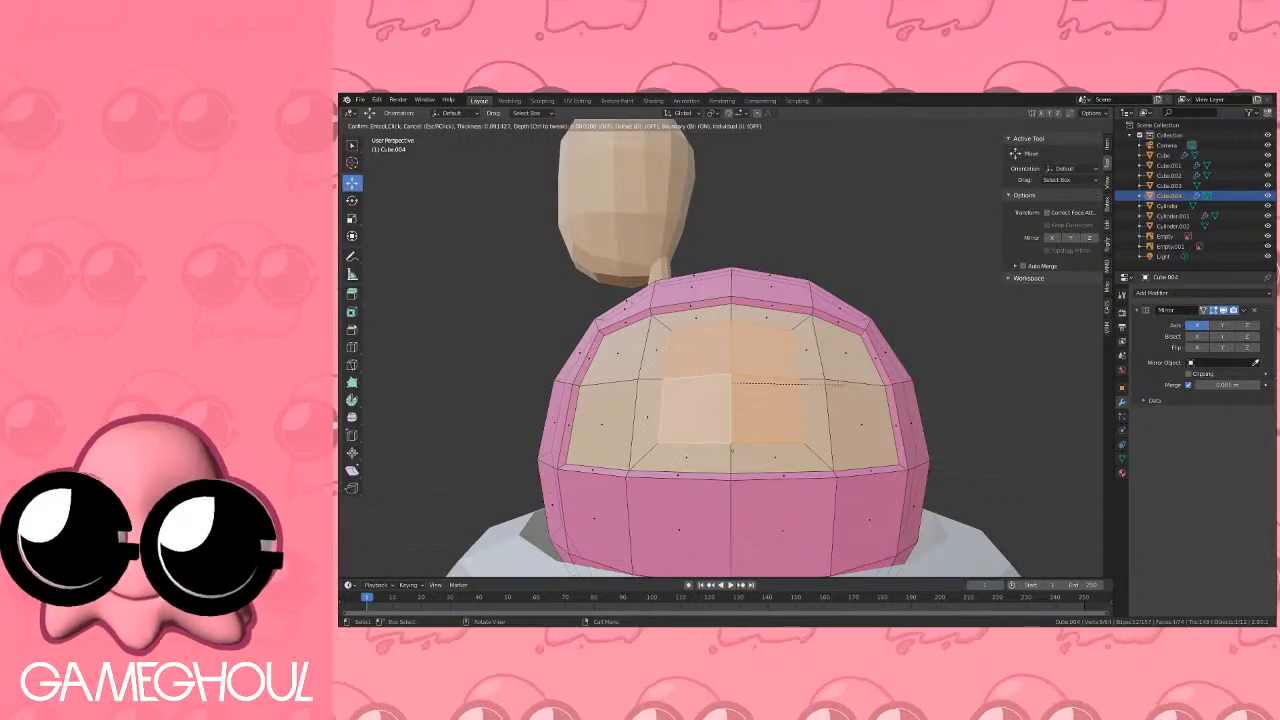
left_click(844, 384)
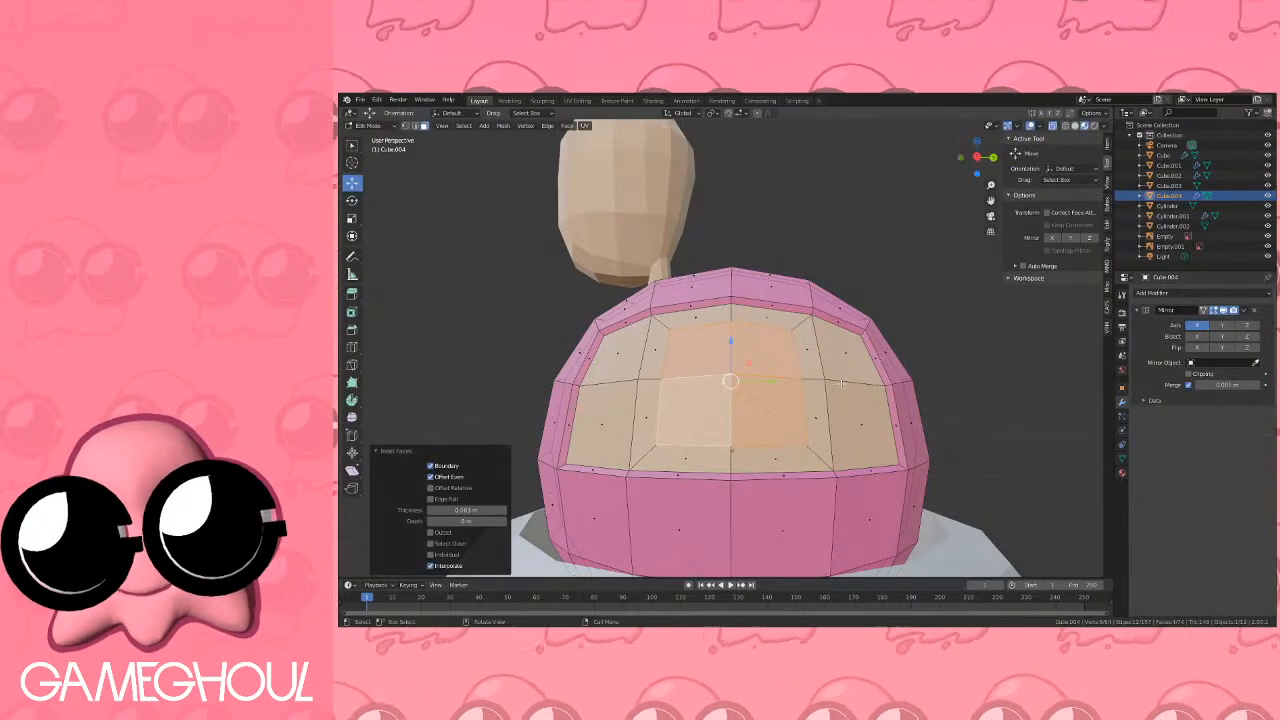
Extrude the four inset arm-base faces 0.2 m outward along their normal in the front view.
left_click(960, 157)
key("e")
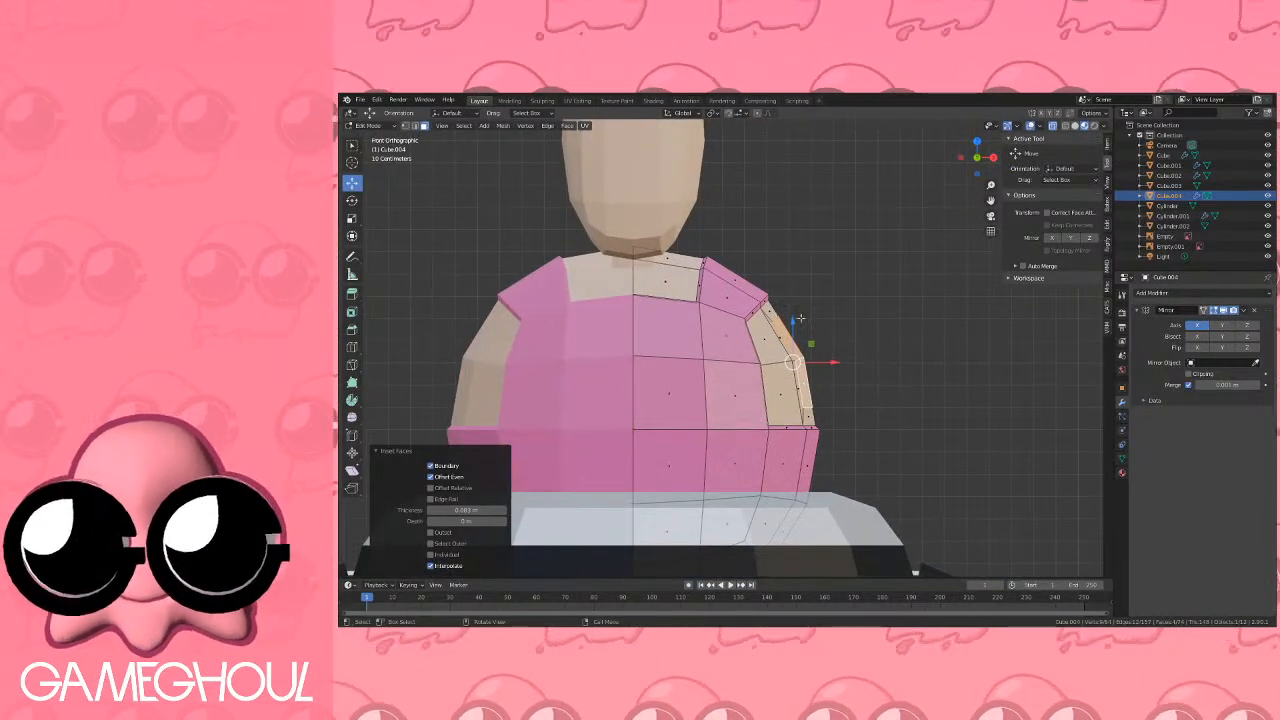
left_click(850, 312, "ctrl")
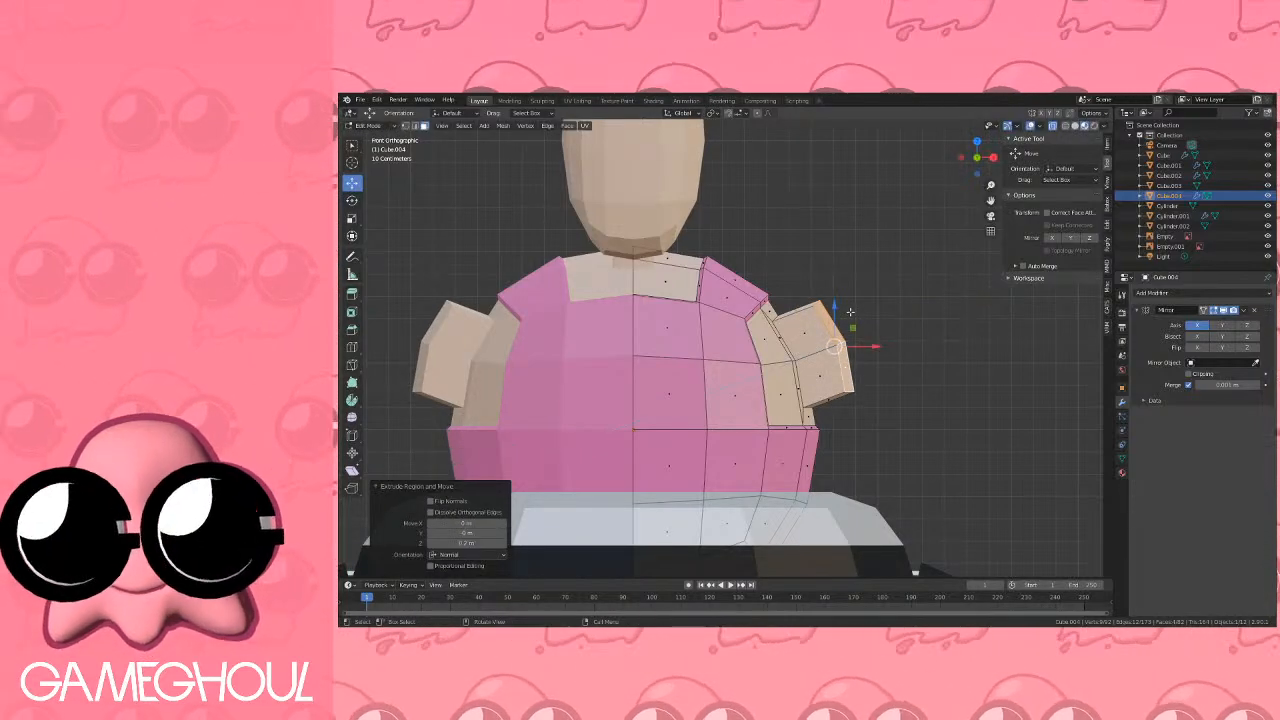
Scale the arm's end faces by 1.2 and extrude them another 0.4 m outward.
key("s")
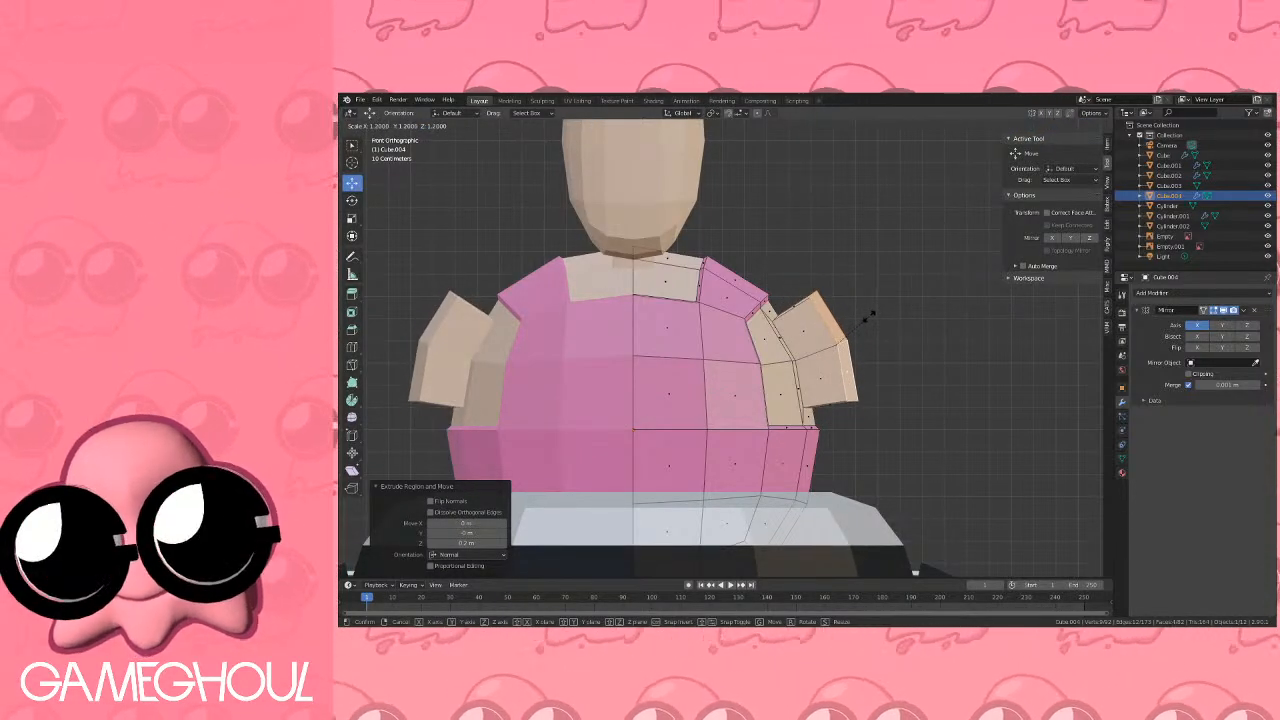
left_click(869, 317)
key("e")
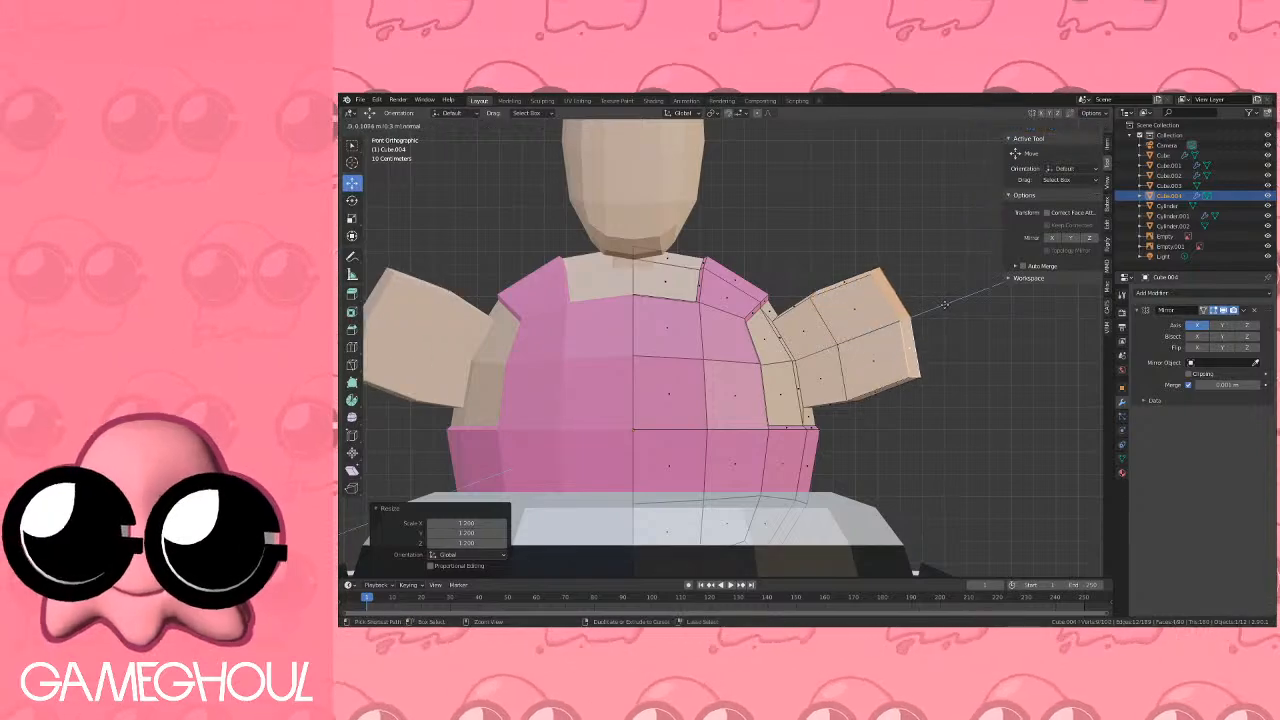
left_click(955, 300)
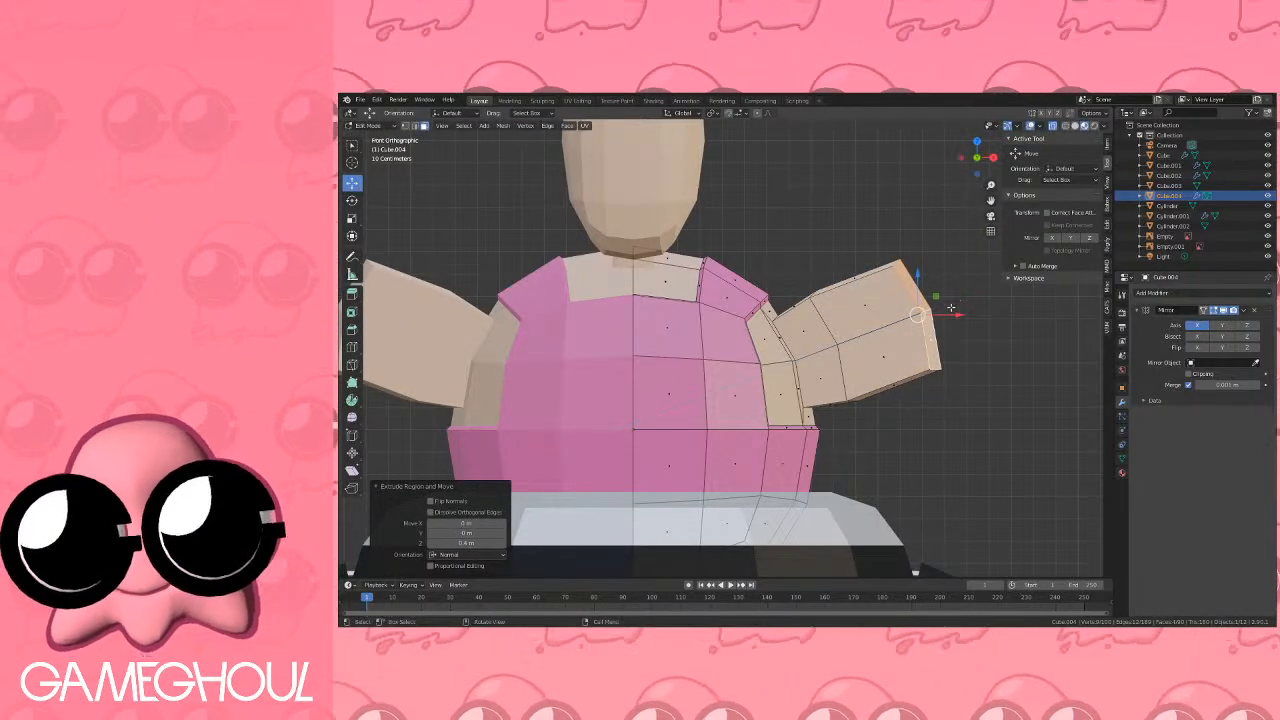
Extrude the arm's end faces about 0.2 m further outward and scale them to 0.7.
key("s")
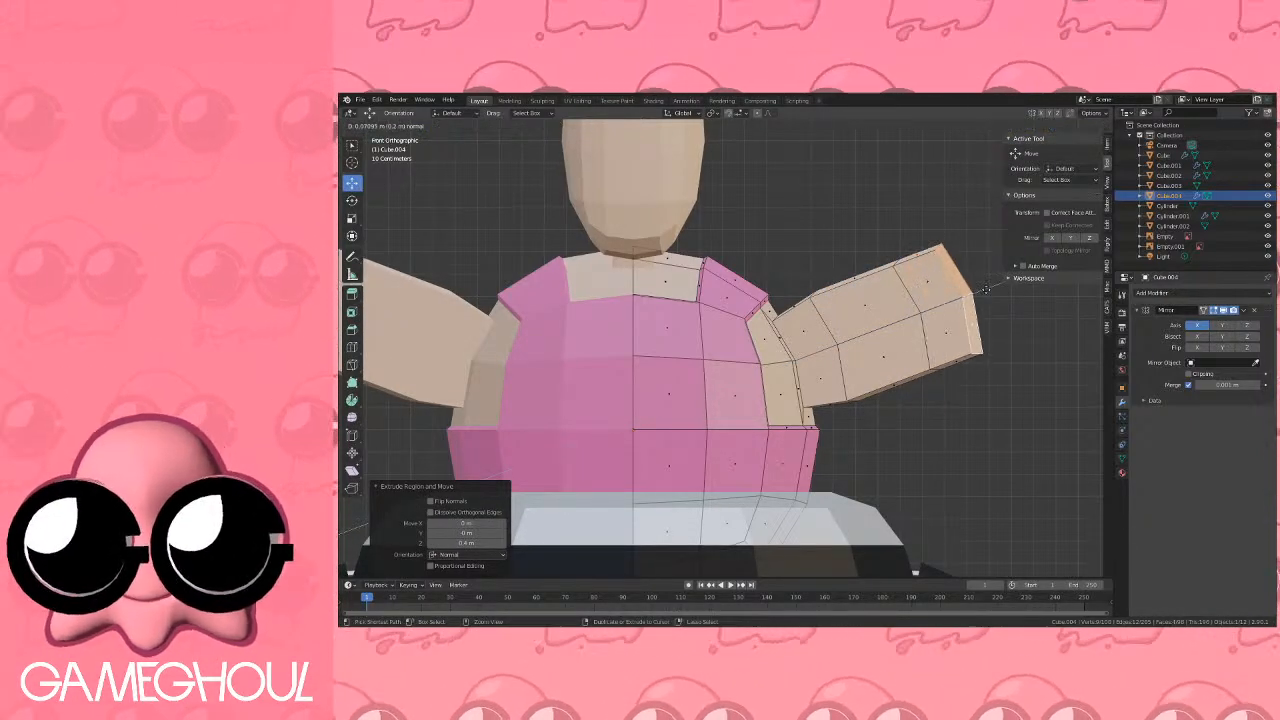
left_click(980, 288)
scroll(975, 292, "down", 2)
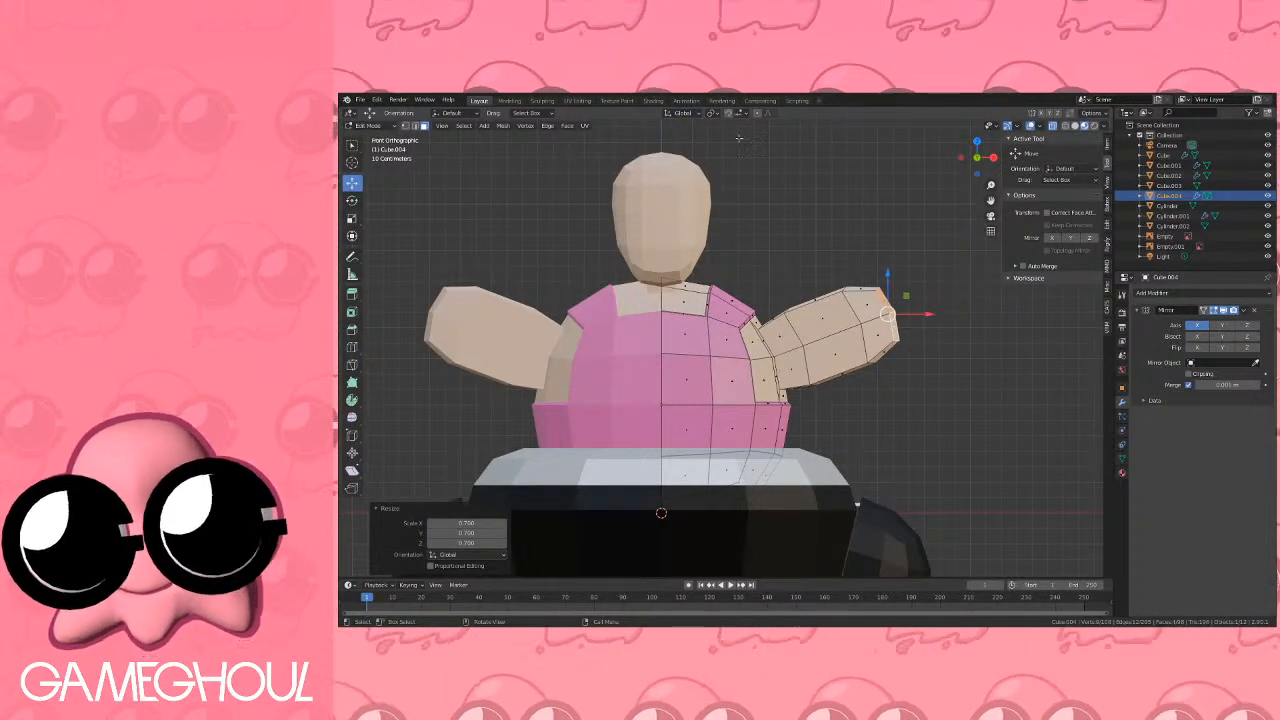
With smooth proportional editing enabled, rotate the arm's end faces upright and move them 0.4 m down using a proportional size of about 0.83.
left_click(757, 113)
key("r")
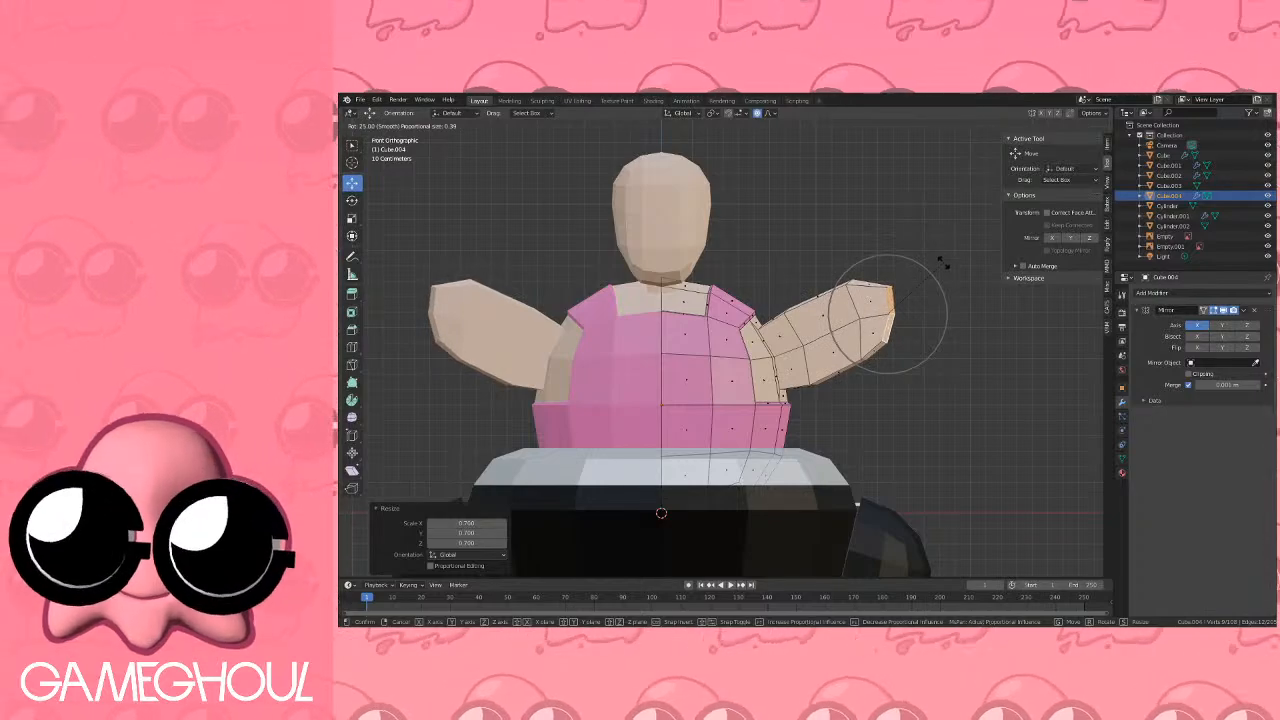
left_click(940, 257)
key("g")
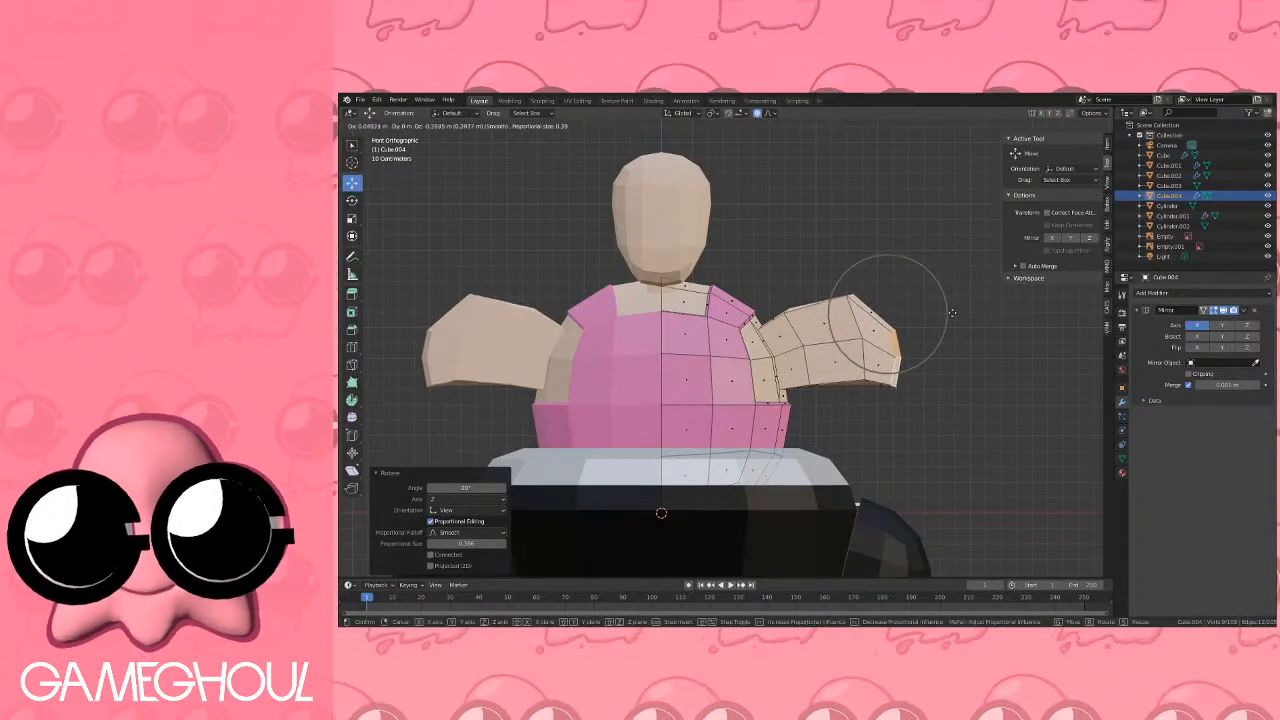
scroll(951, 310, "up", 5)
scroll(951, 312, "down", 15)
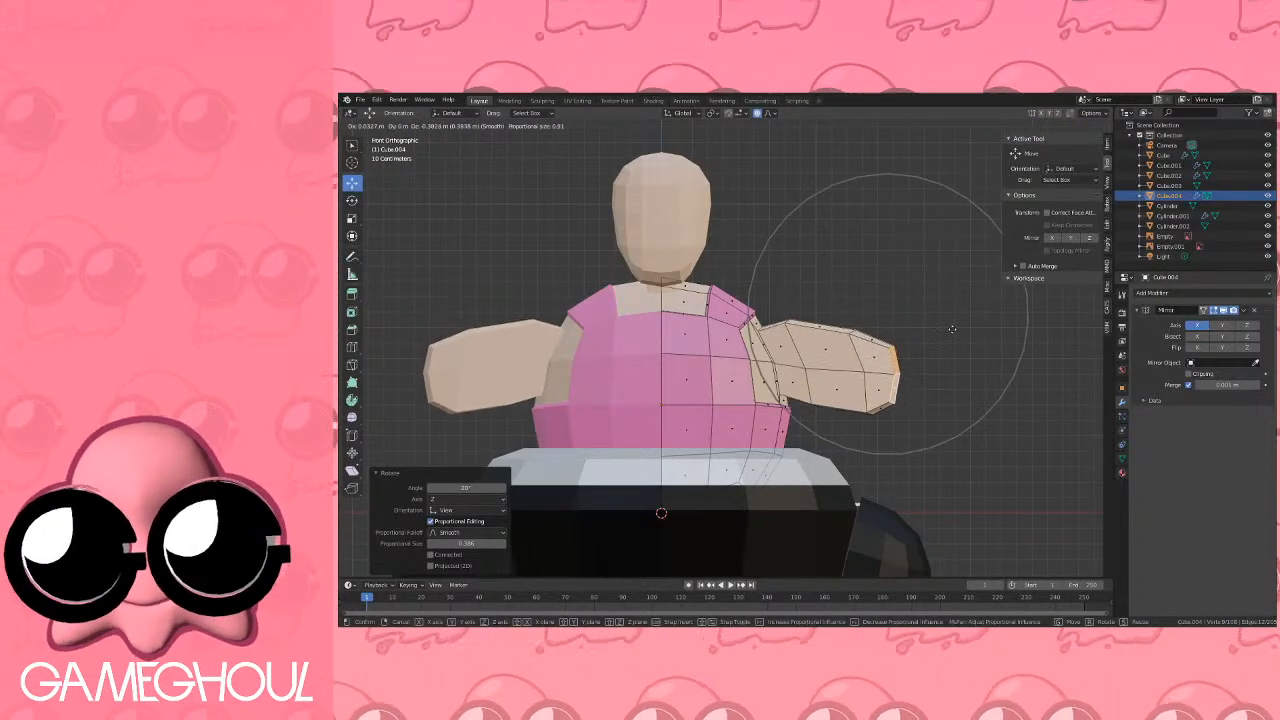
scroll(950, 333, "up", 2)
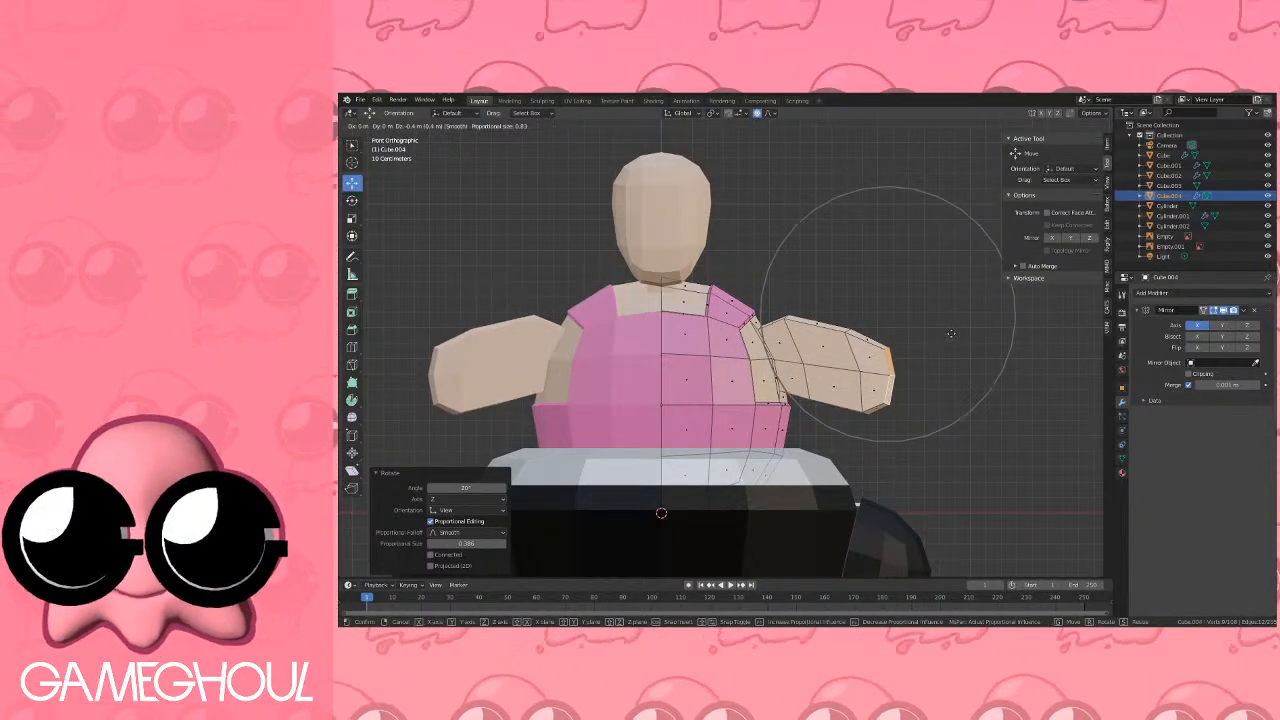
left_click(950, 332)
Extrude the arm's end faces 0.2 m outward along their normal to start the elbow.
key("g")
key("x")
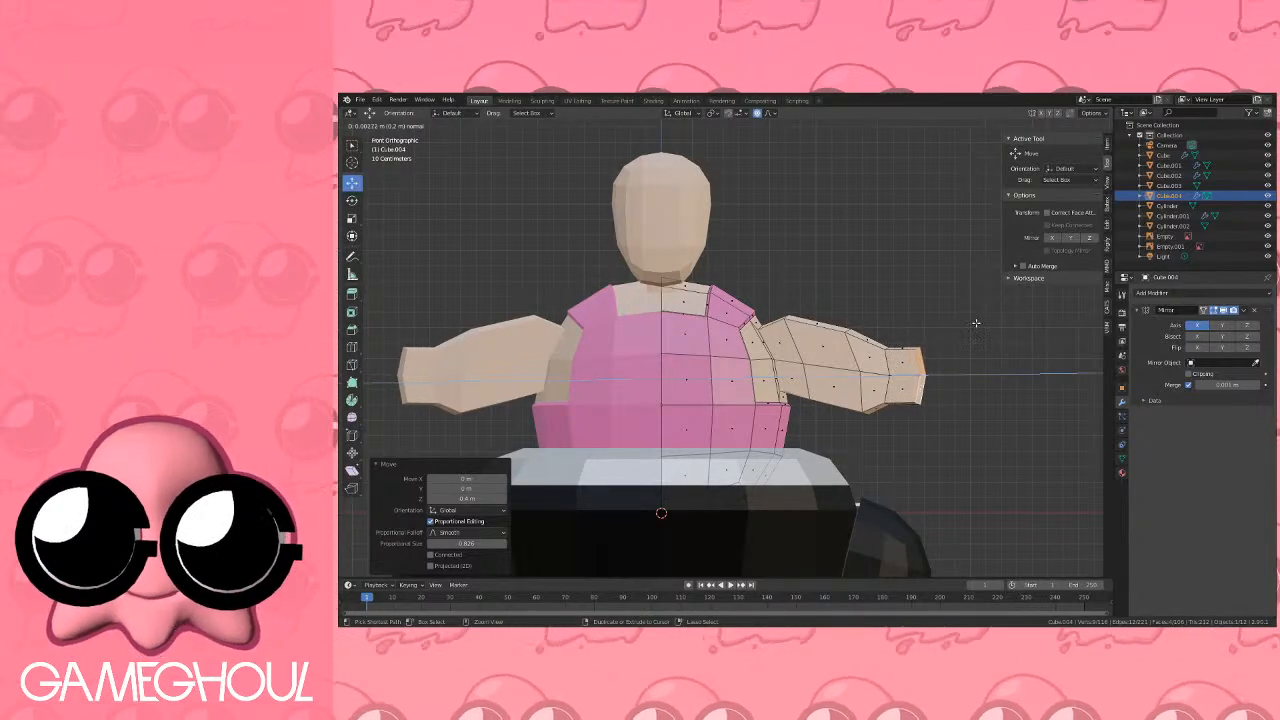
left_click(975, 323)
Extrude the elbow's end faces another 0.1 m outward and scale them to 0.8 without proportional editing.
key("e")
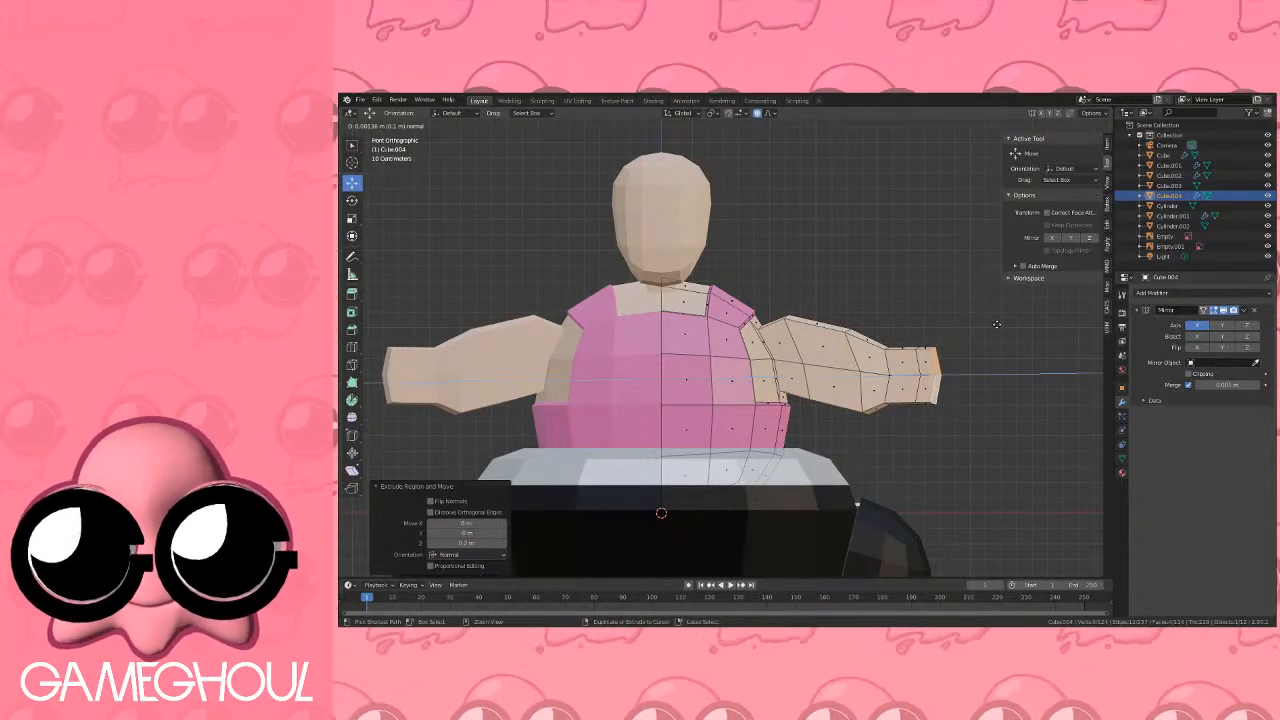
left_click(996, 325, "ctrl")
key("s")
right_click(974, 334)
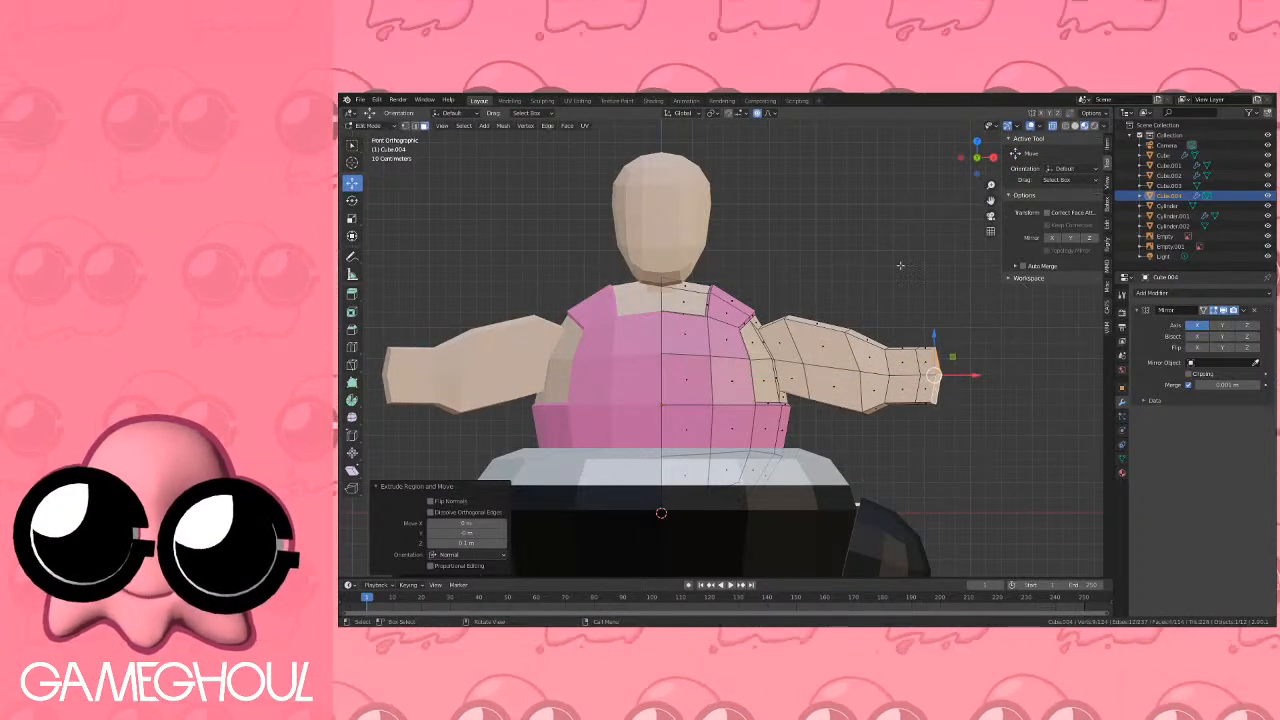
key("s")
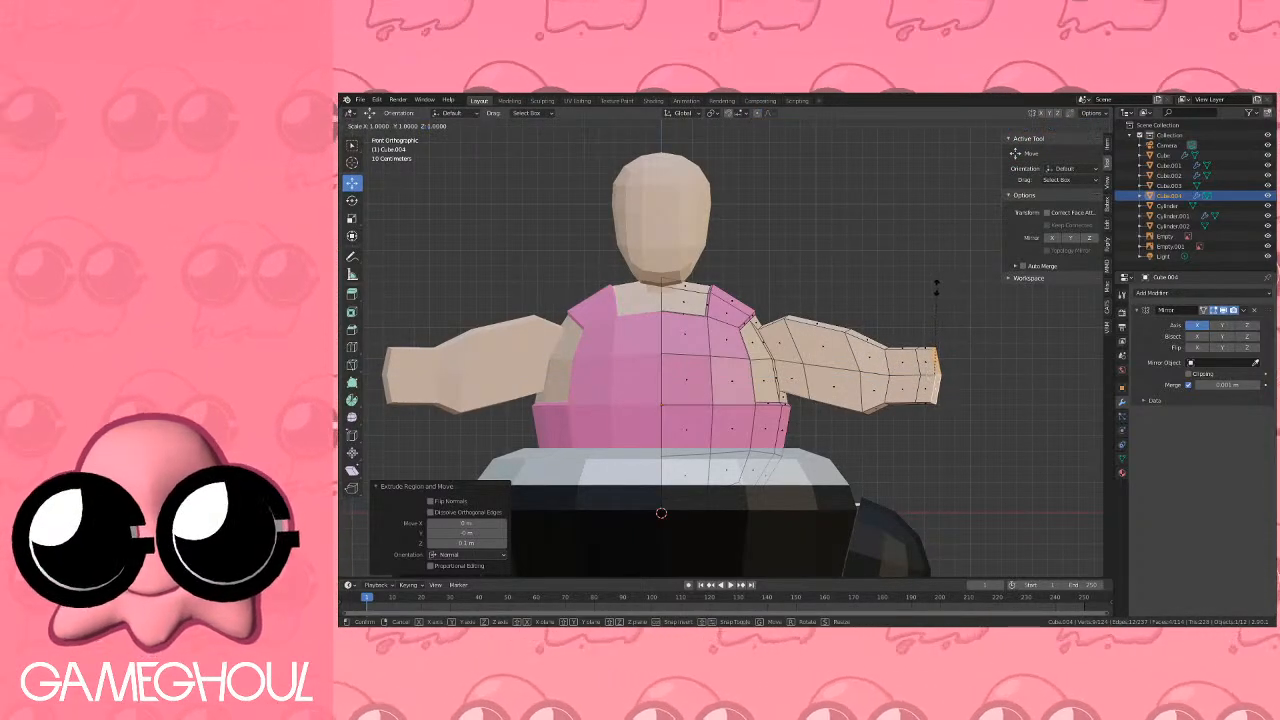
key("Return")
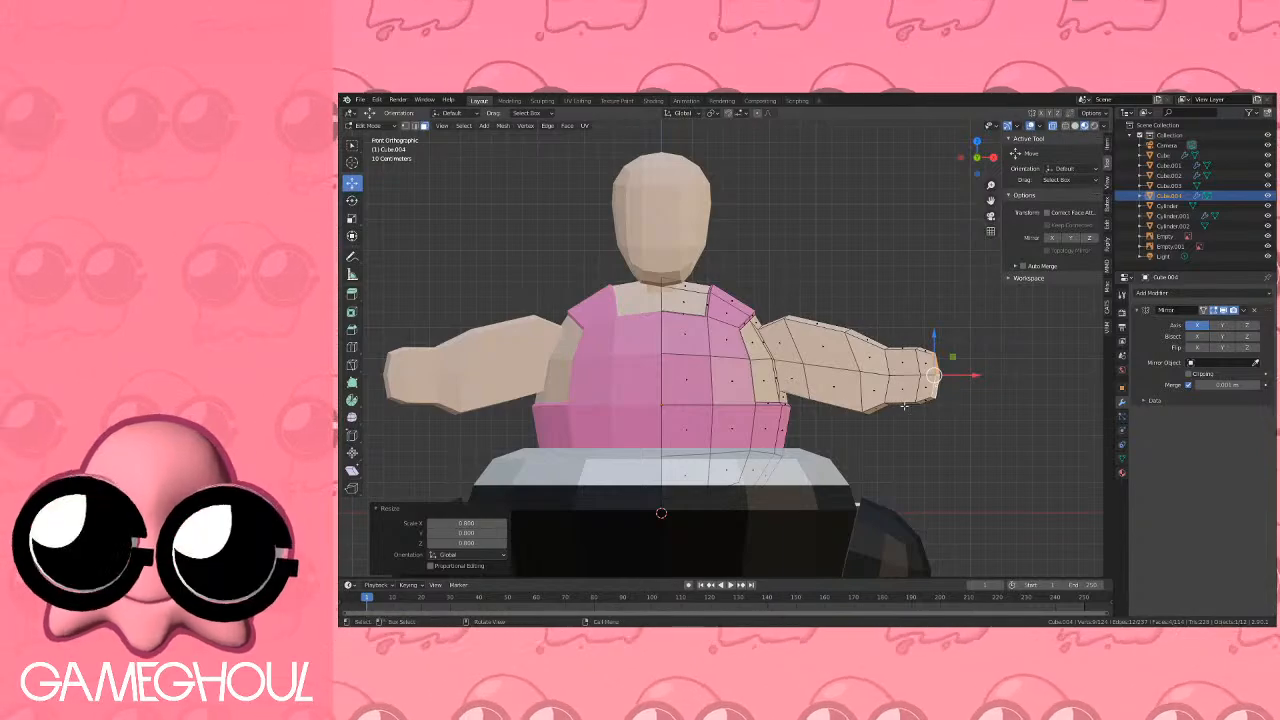
Extrude the elbow's underside faces 0.2 m downward in the front view and scale them by 1.5 to begin the forearm.
middle_click_drag(904, 405, 767, 250)
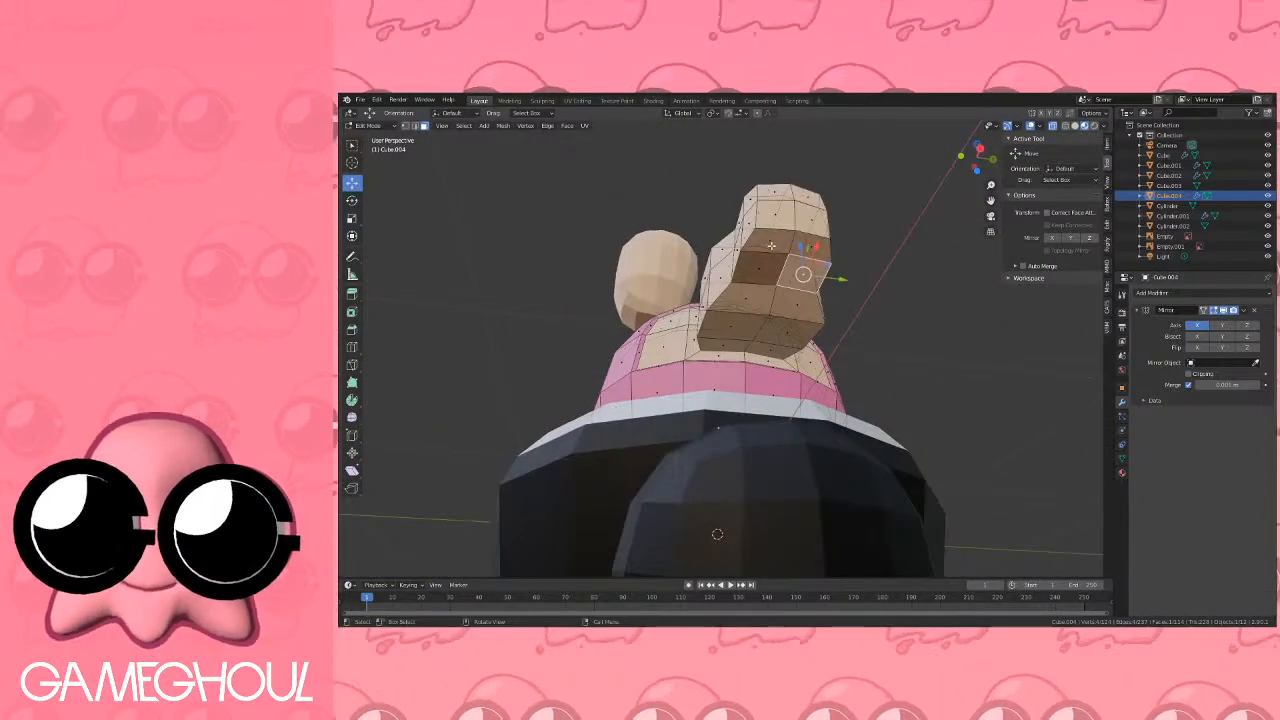
left_click(803, 253, "ctrl")
key("KP_1")
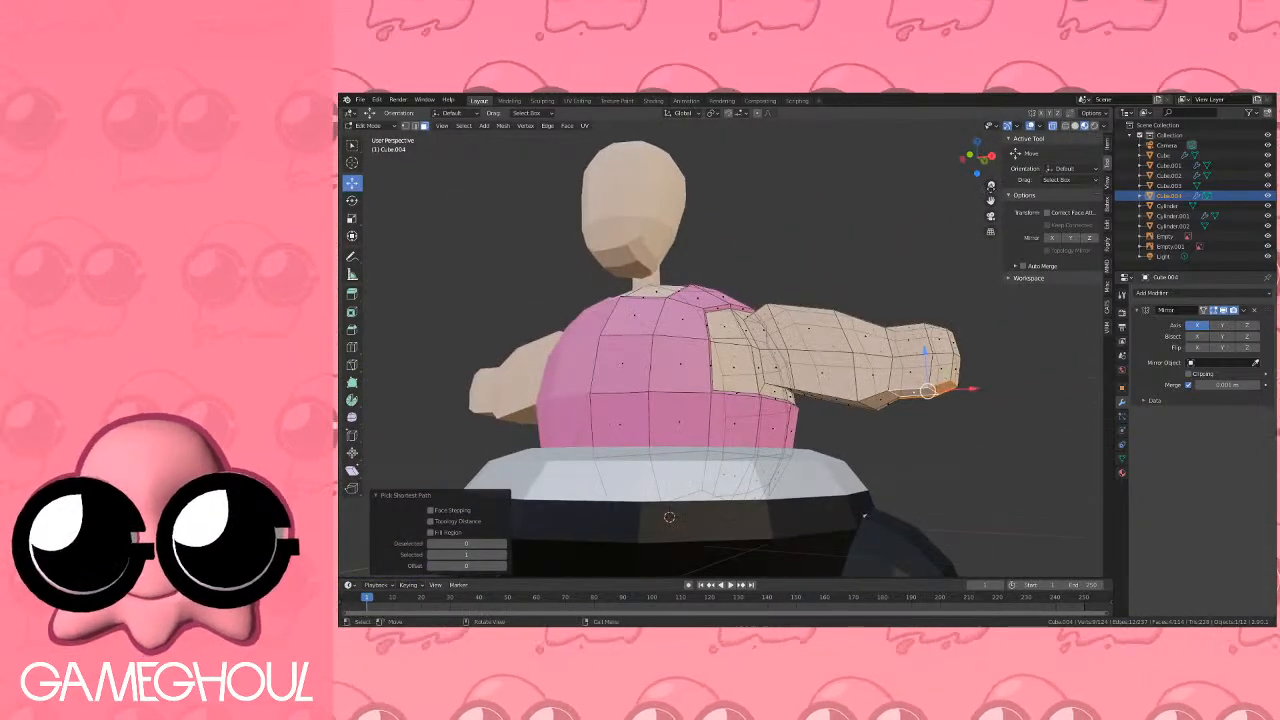
key("e")
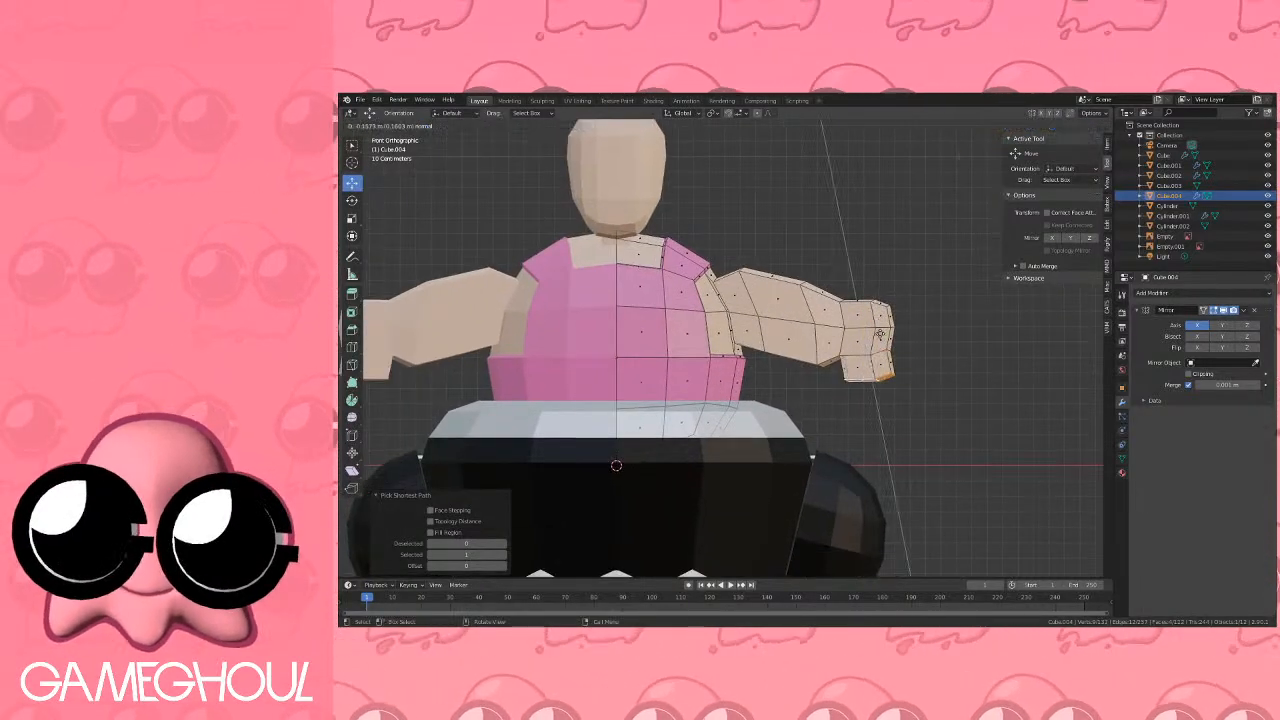
left_click(872, 384)
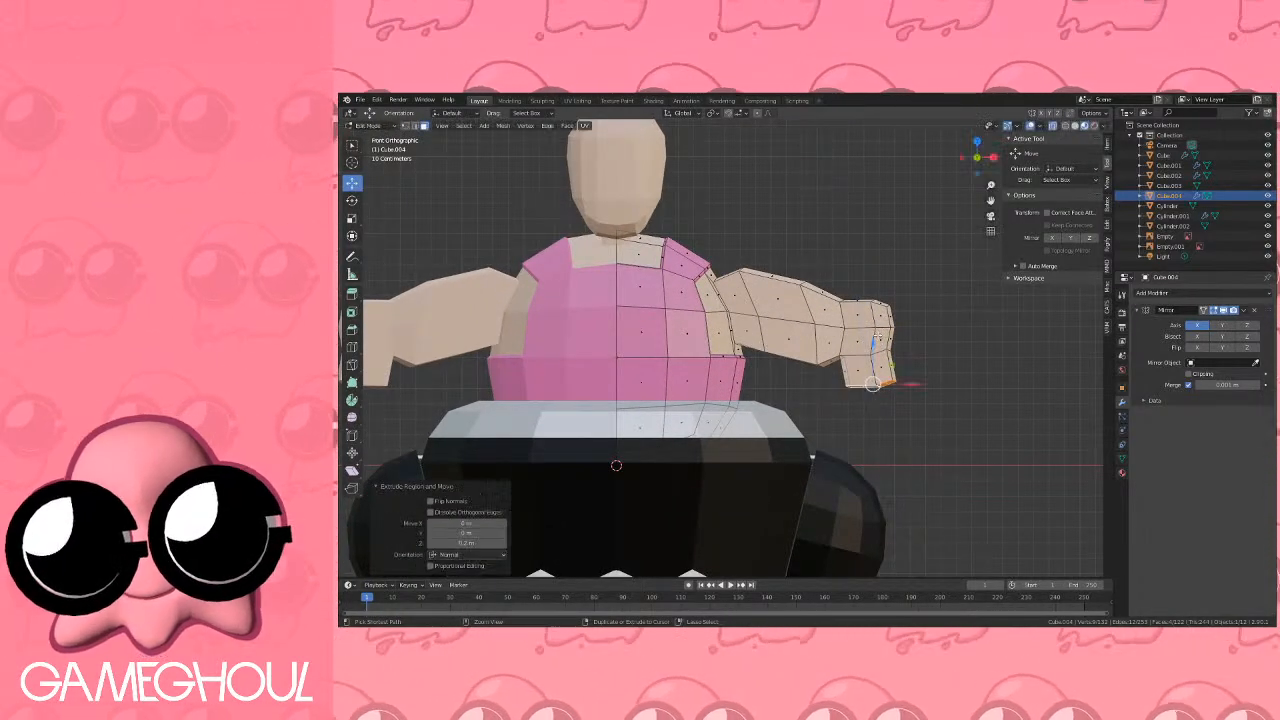
left_click(928, 337)
key("g")
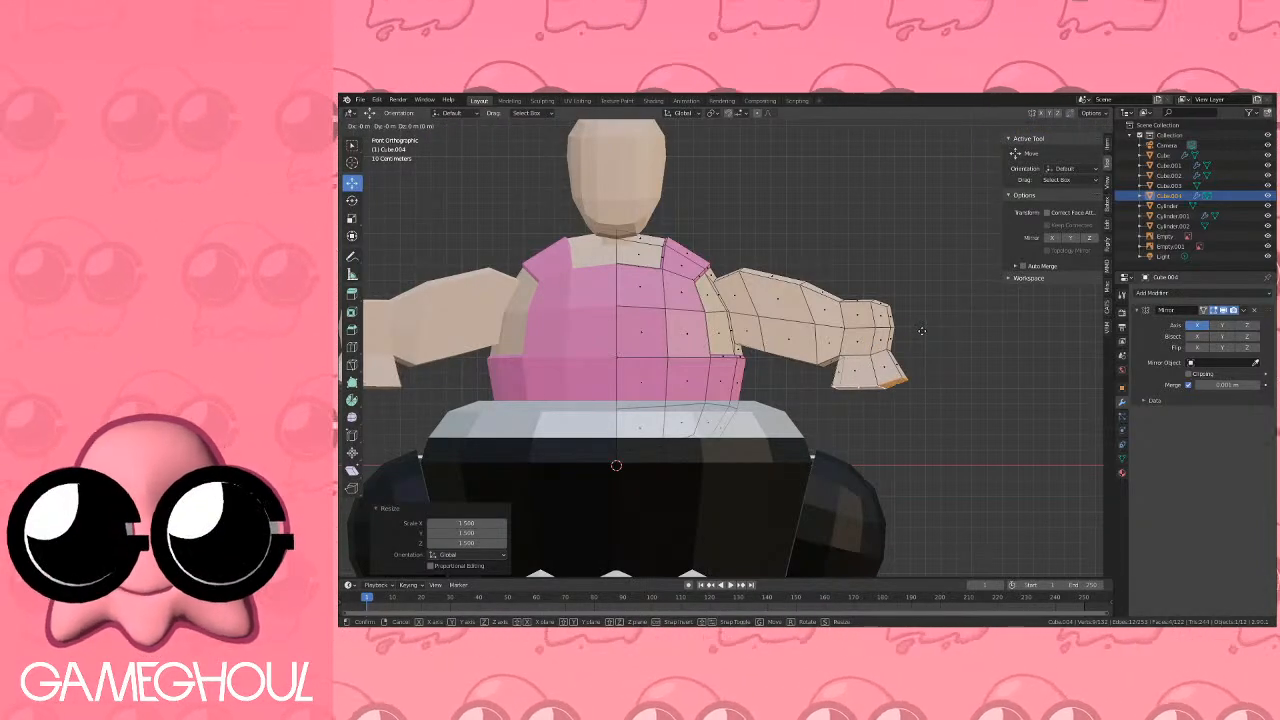
left_click(924, 326)
Extrude the forearm's end faces 0.5 m downward, then shift them -0.1 m in X and 0.1 m in Z.
key("e")
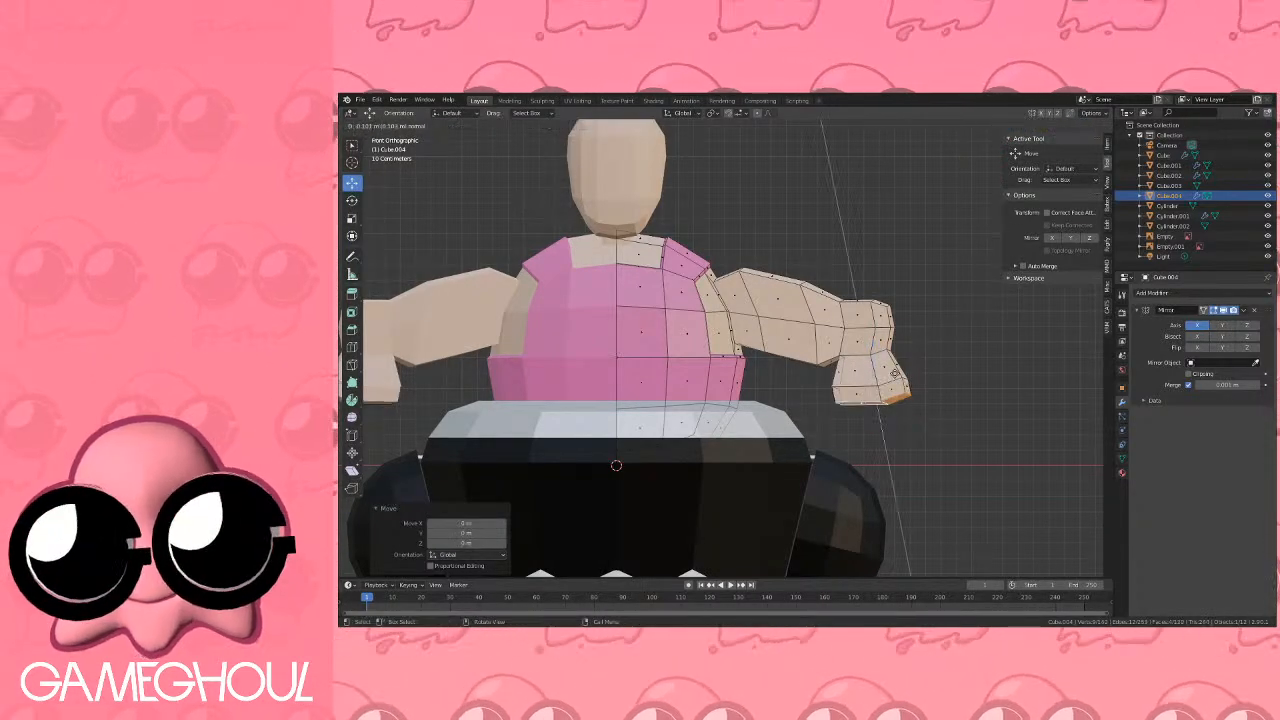
left_click(912, 428)
key("g")
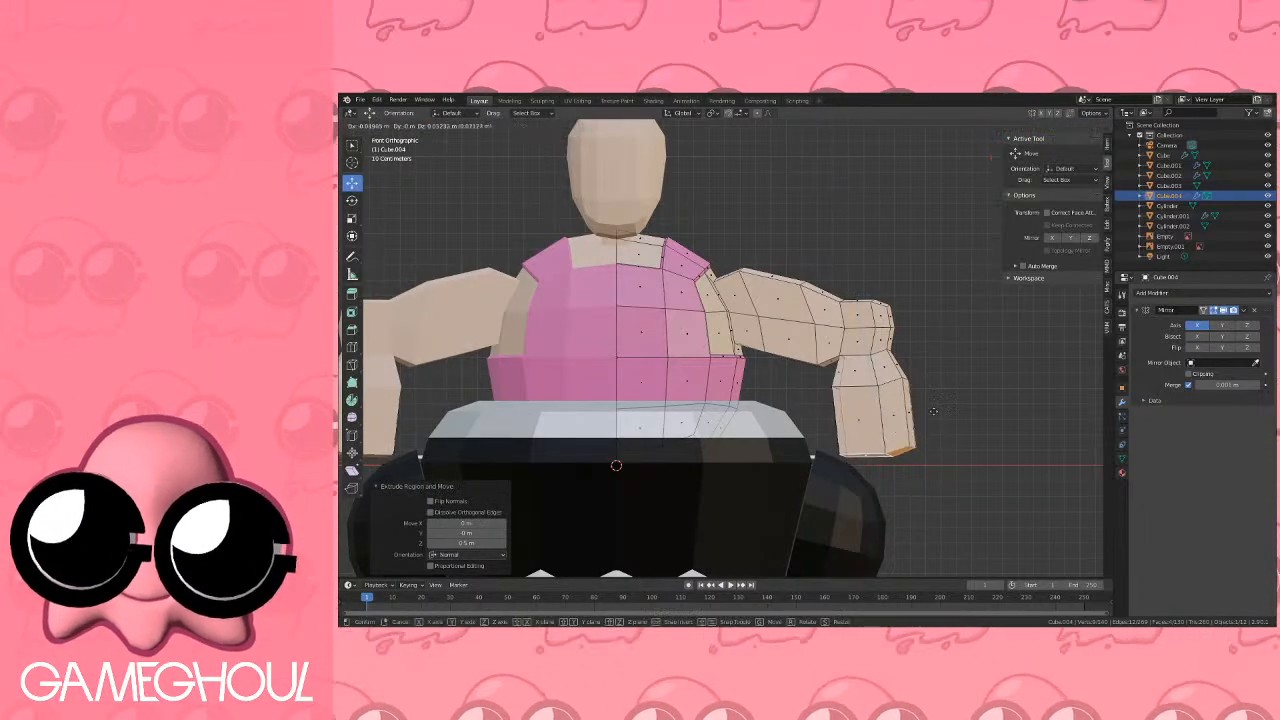
left_click(926, 401)
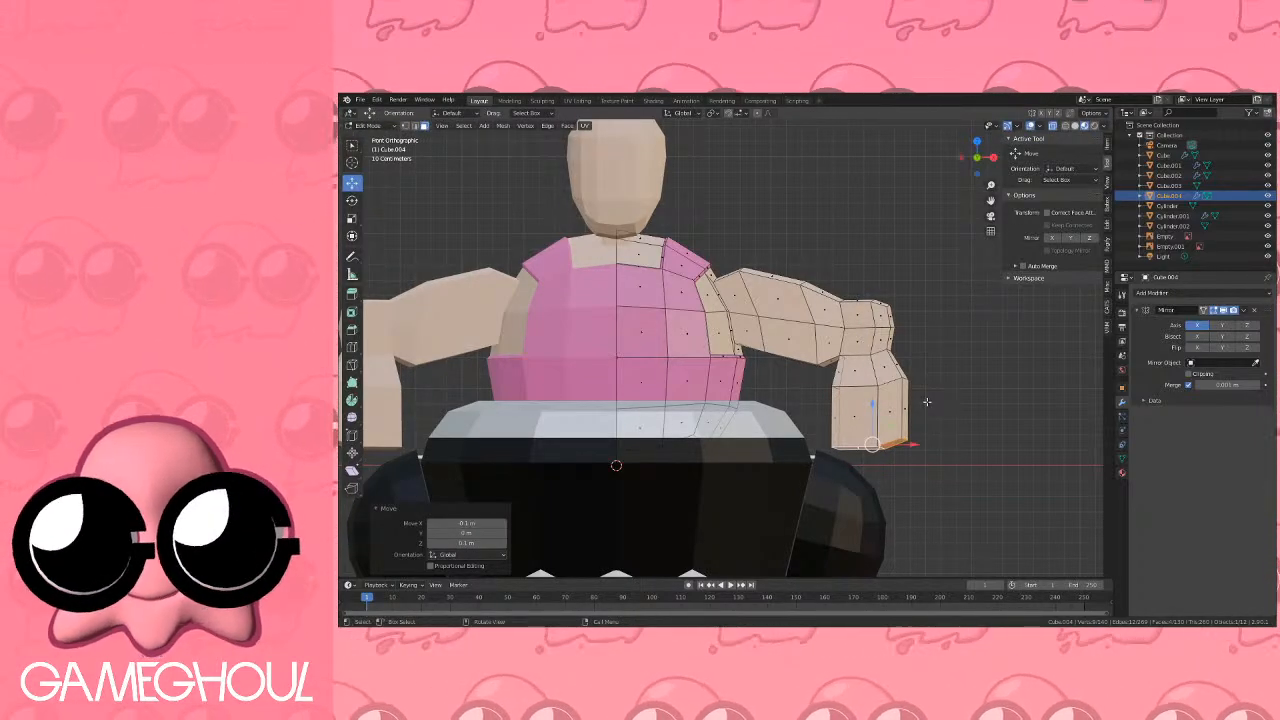
Extrude the forearm's end faces another 0.1 m downward along their normal.
key("e")
left_click(923, 427)
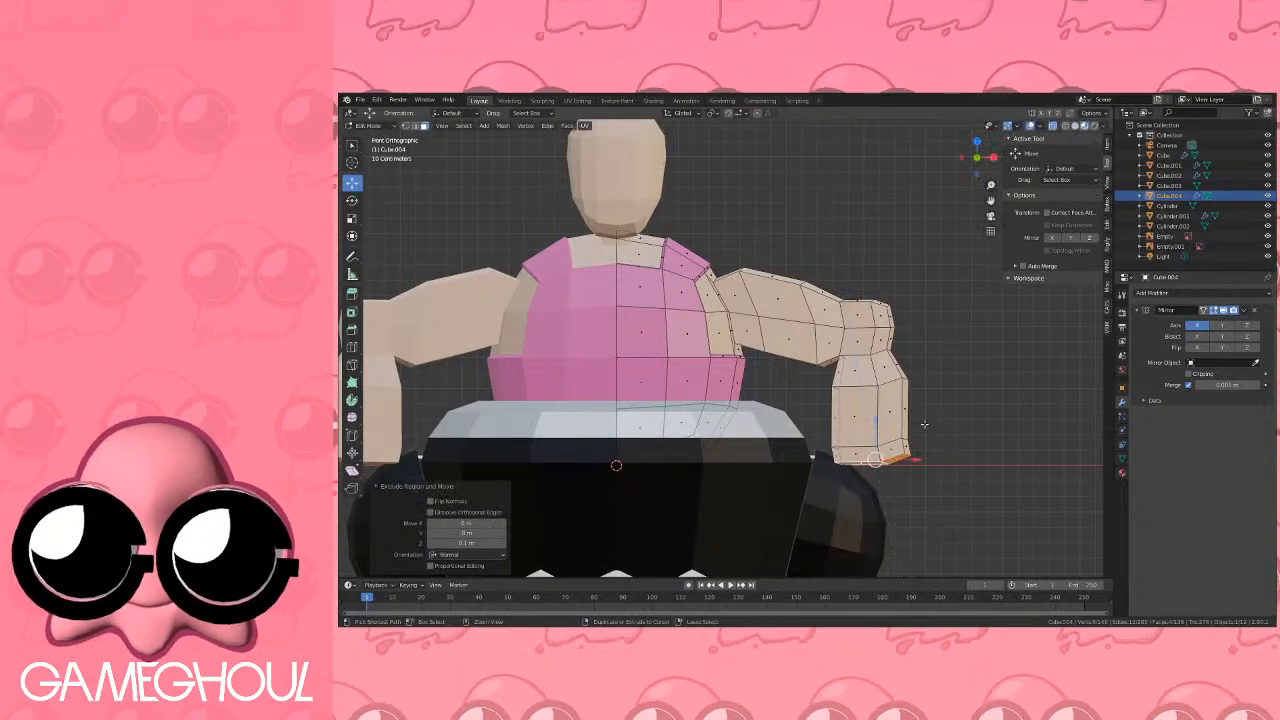
Try scaling the forearm's end faces to 0.4 without proportional editing, and undo the scaling.
key("s")
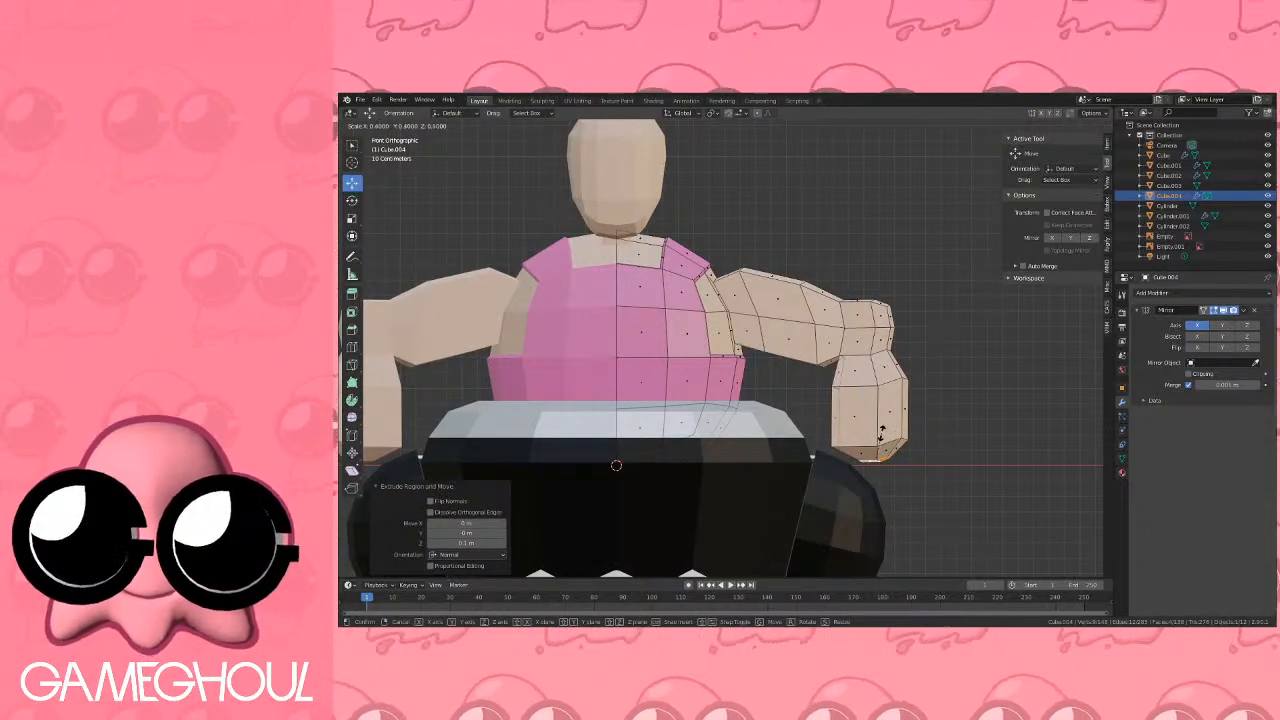
left_click(922, 436)
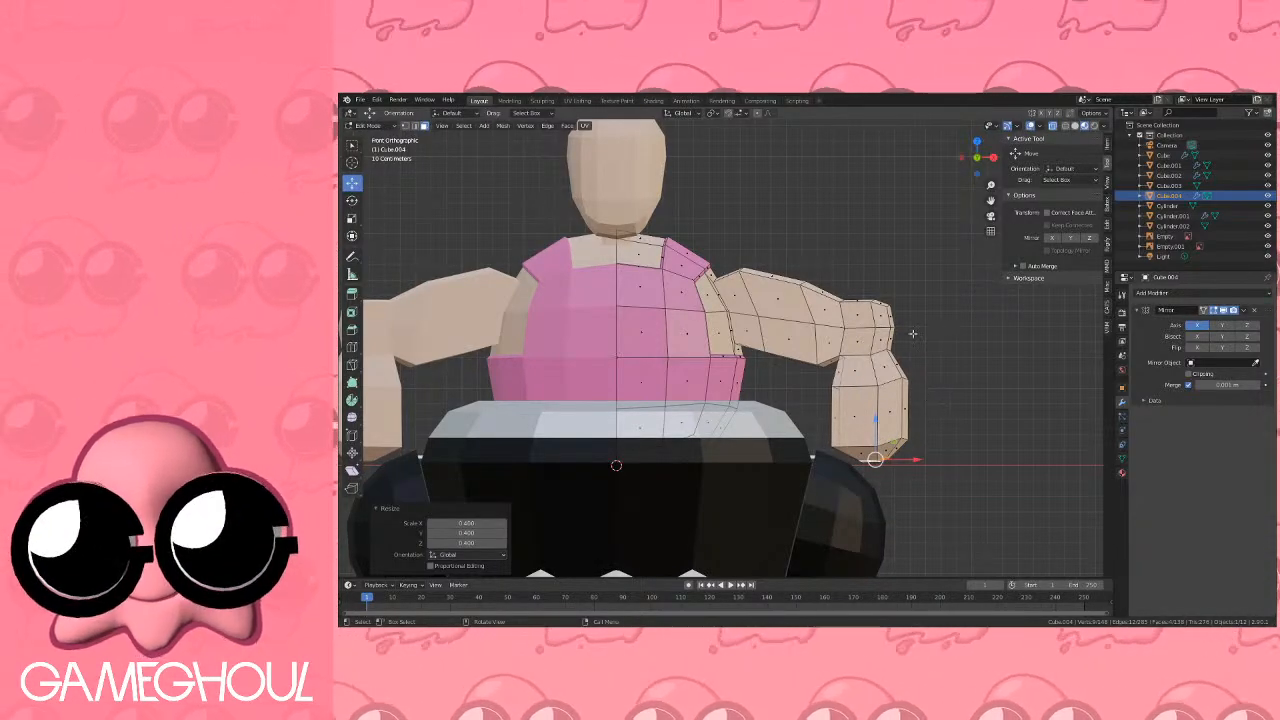
key("ctrl+z")
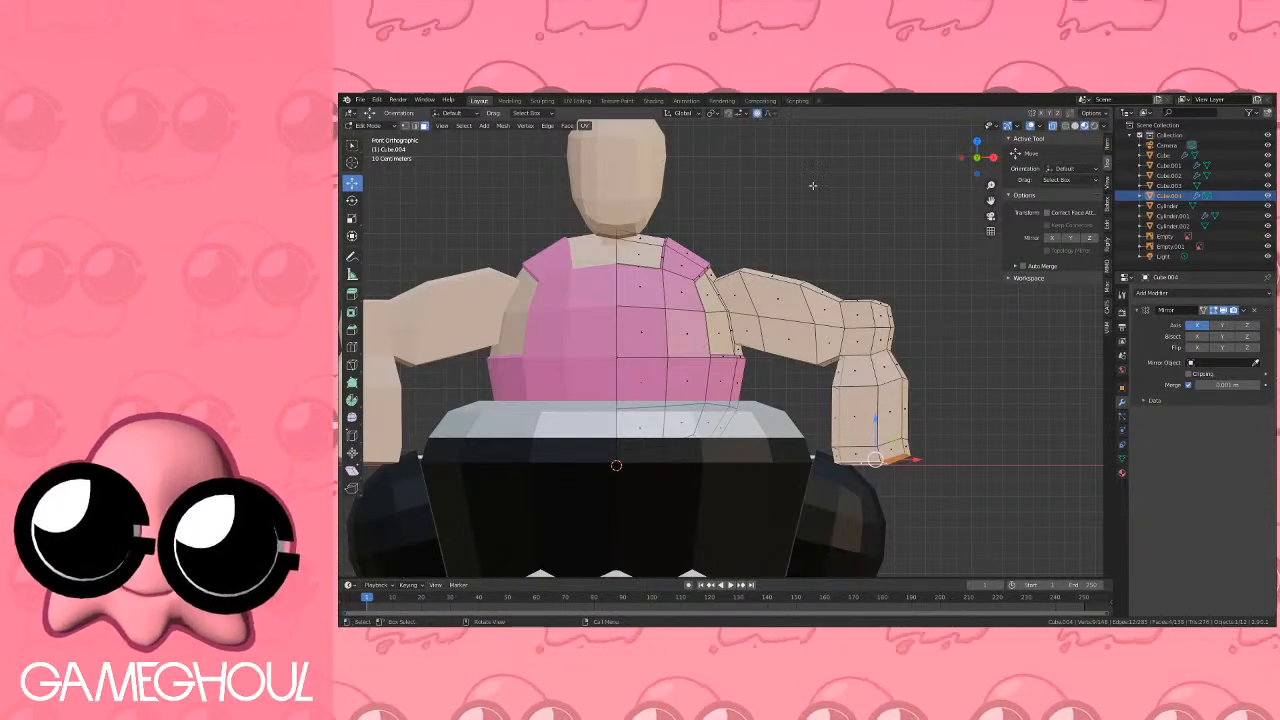
Taper the forearm by scaling its end faces to 0.4 with proportional size about 0.42, then move them -0.1 m in X.
key("s")
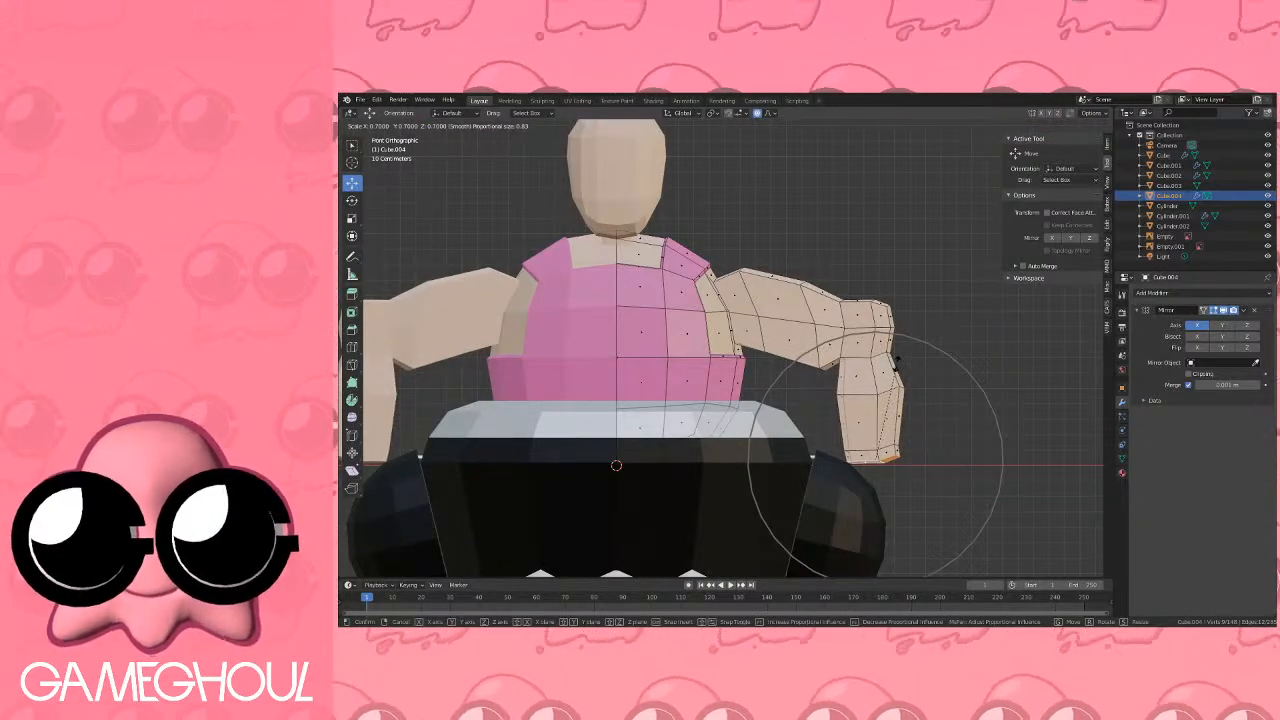
scroll(895, 370, "up", 7)
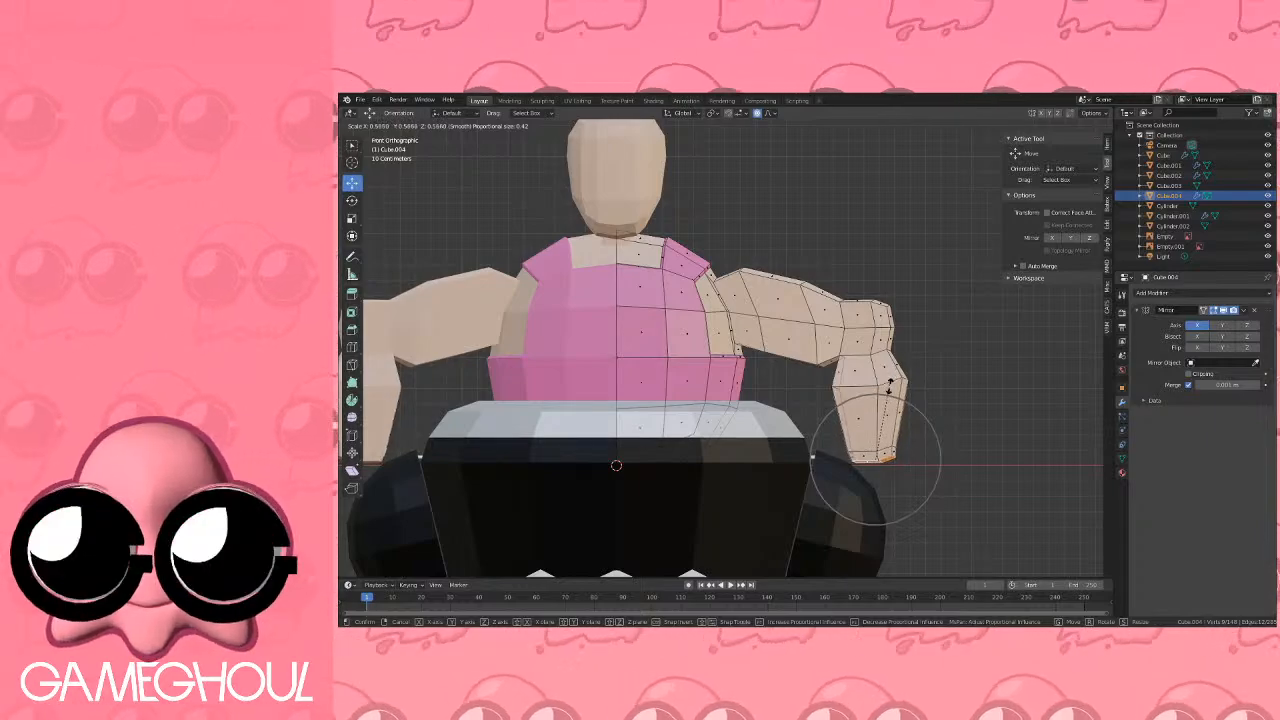
left_click(878, 410)
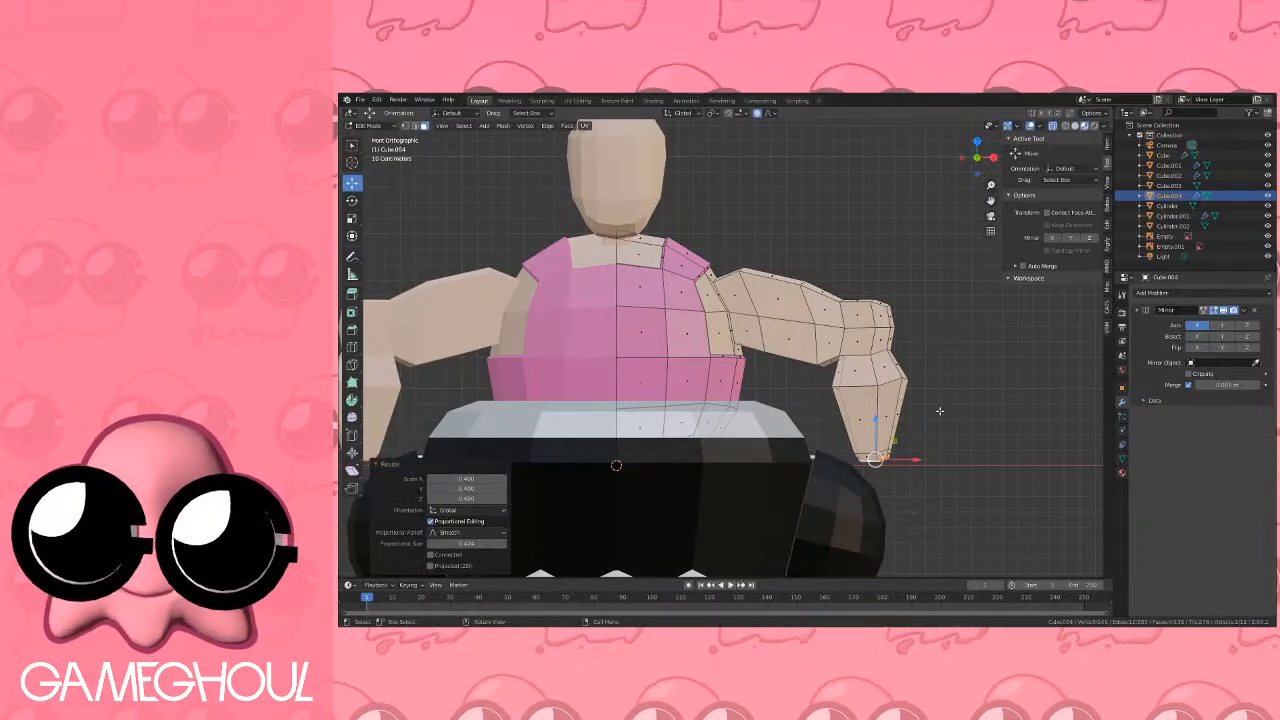
key("g")
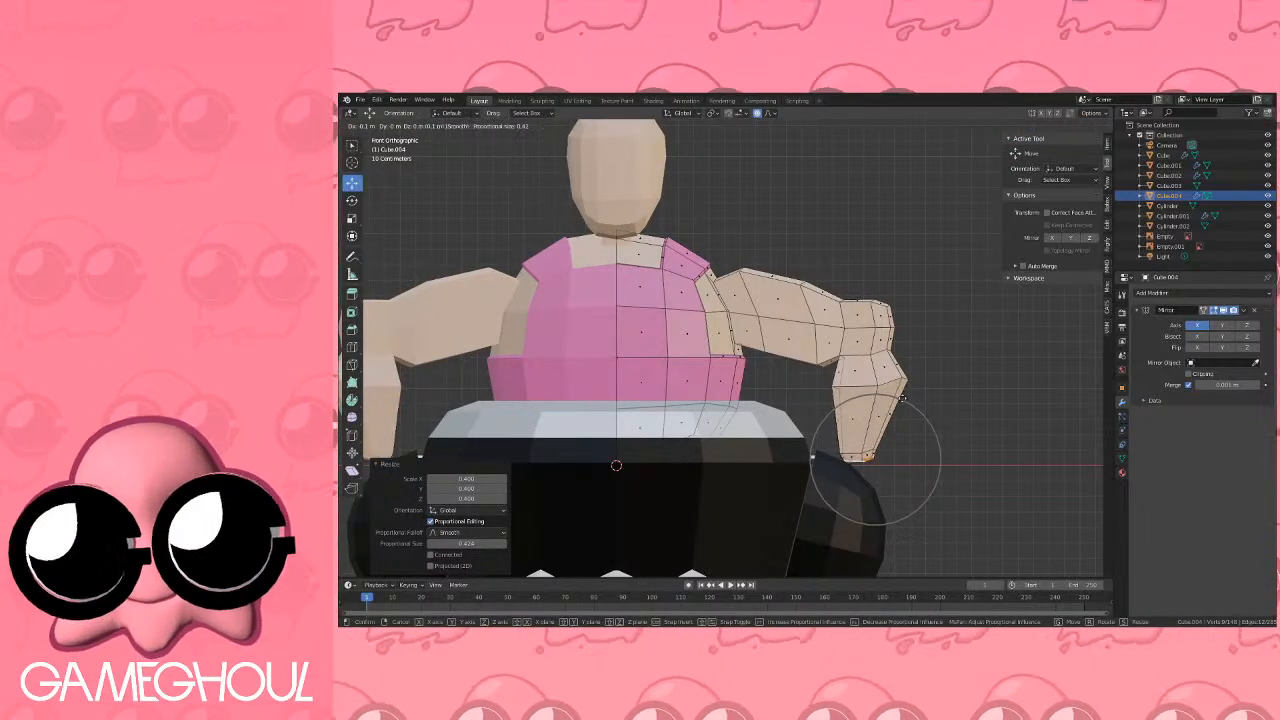
left_click(902, 400)
Extrude the wrist's end faces 0.1 m downward and scale them by 1.6 without proportional editing to flare the hand.
middle_click_drag(892, 411, 829, 348, "shift")
middle_click_drag(829, 348, 808, 268)
left_click(972, 158)
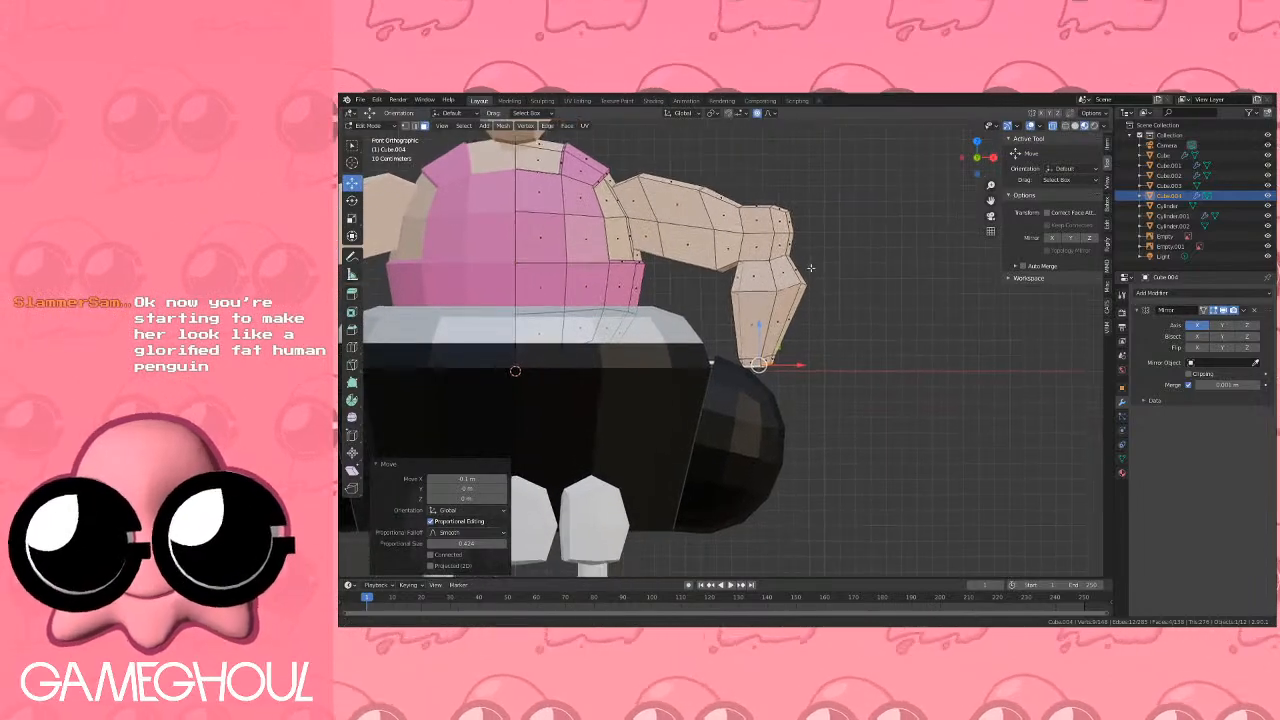
scroll(812, 275, "up", 3)
key("e")
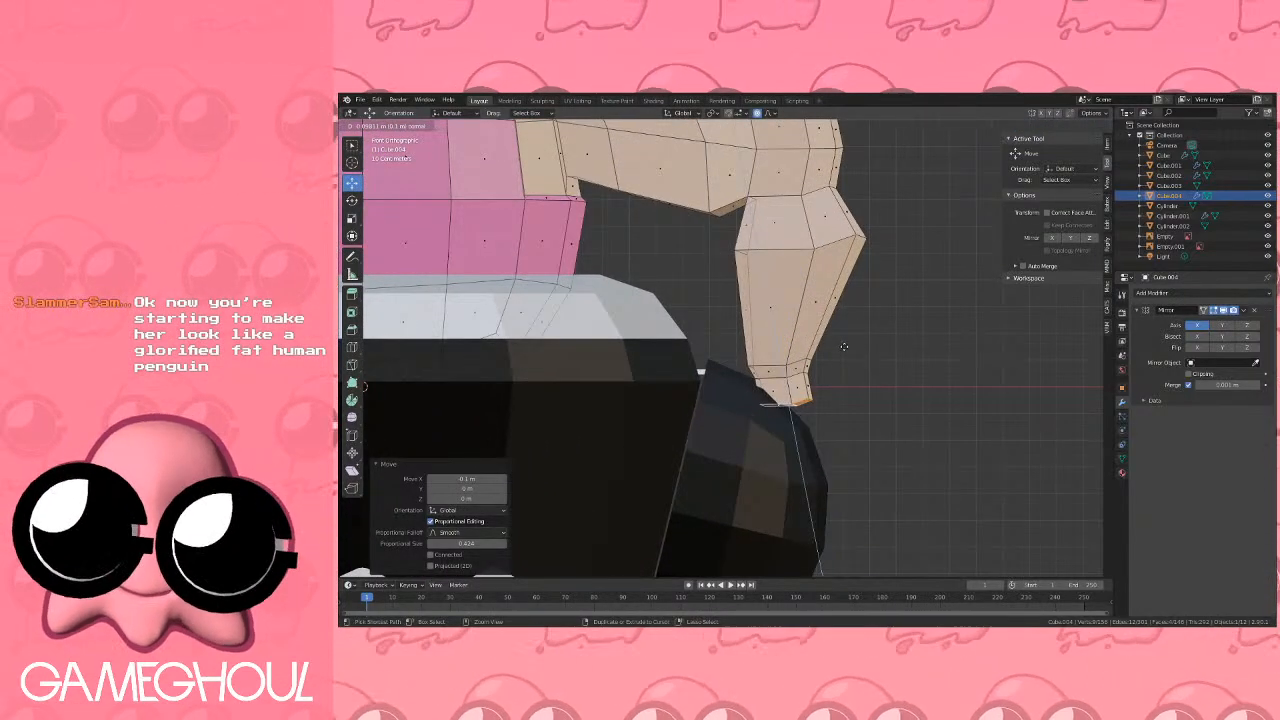
left_click(846, 348)
key("s")
right_click(886, 355)
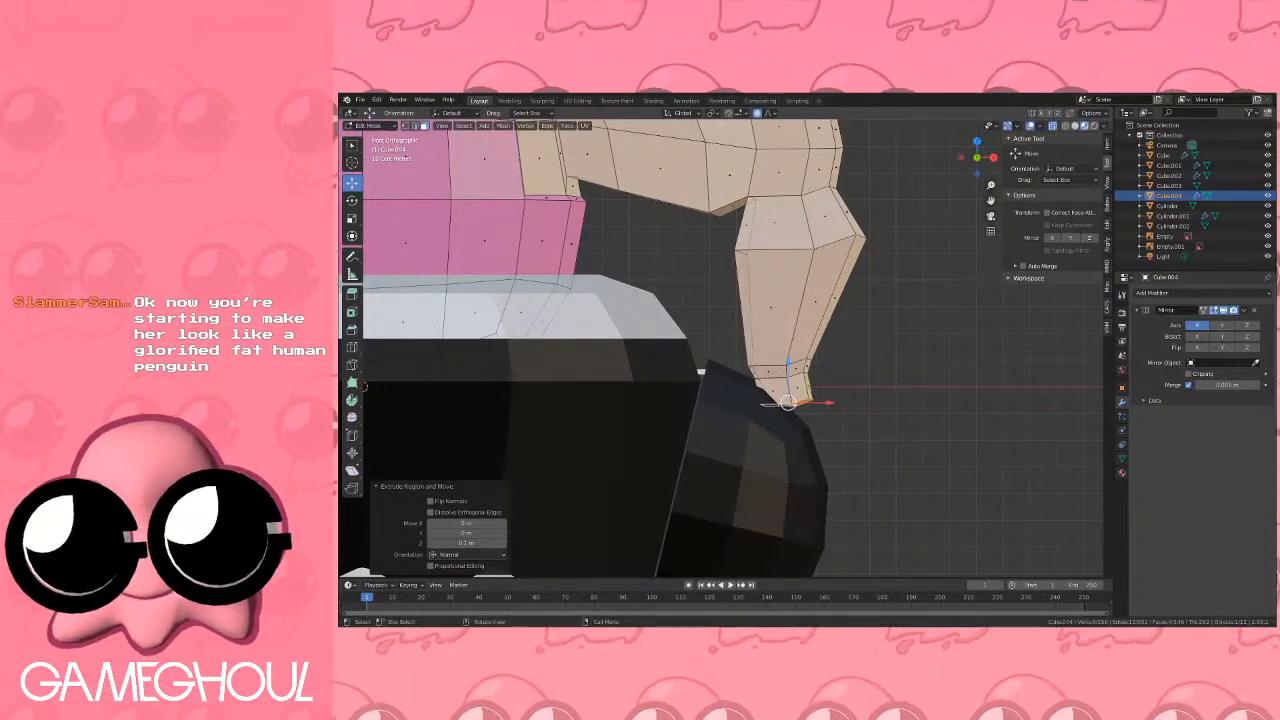
key("s")
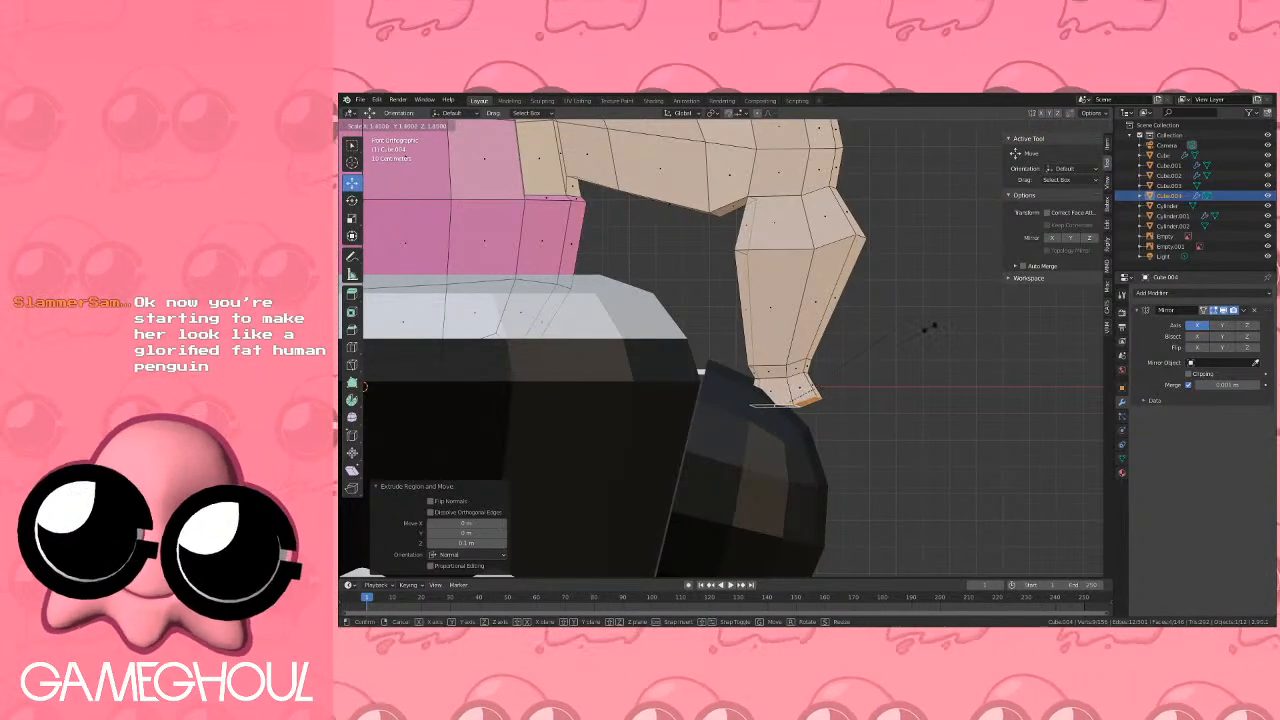
left_click(955, 322)
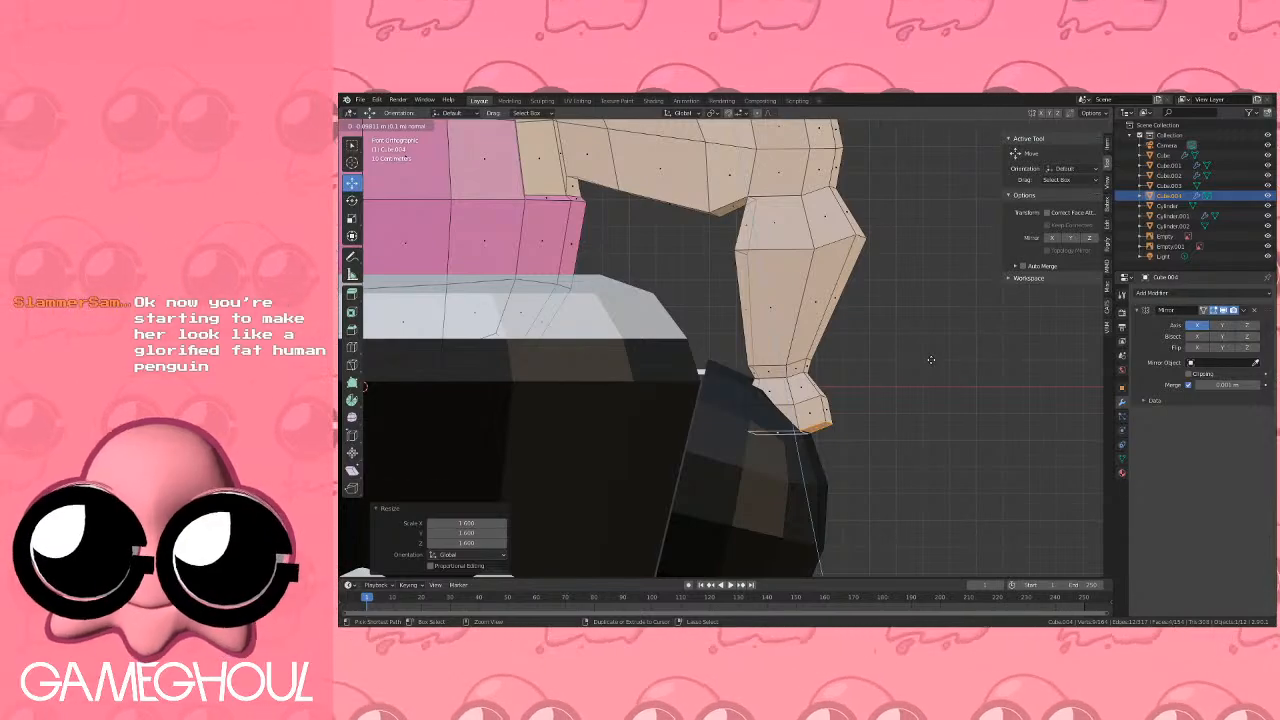
Extrude the hand's end faces another 0.1 m downward and undo the extra zero-length extrusion.
right_click(931, 360)
key("e")
right_click(932, 372)
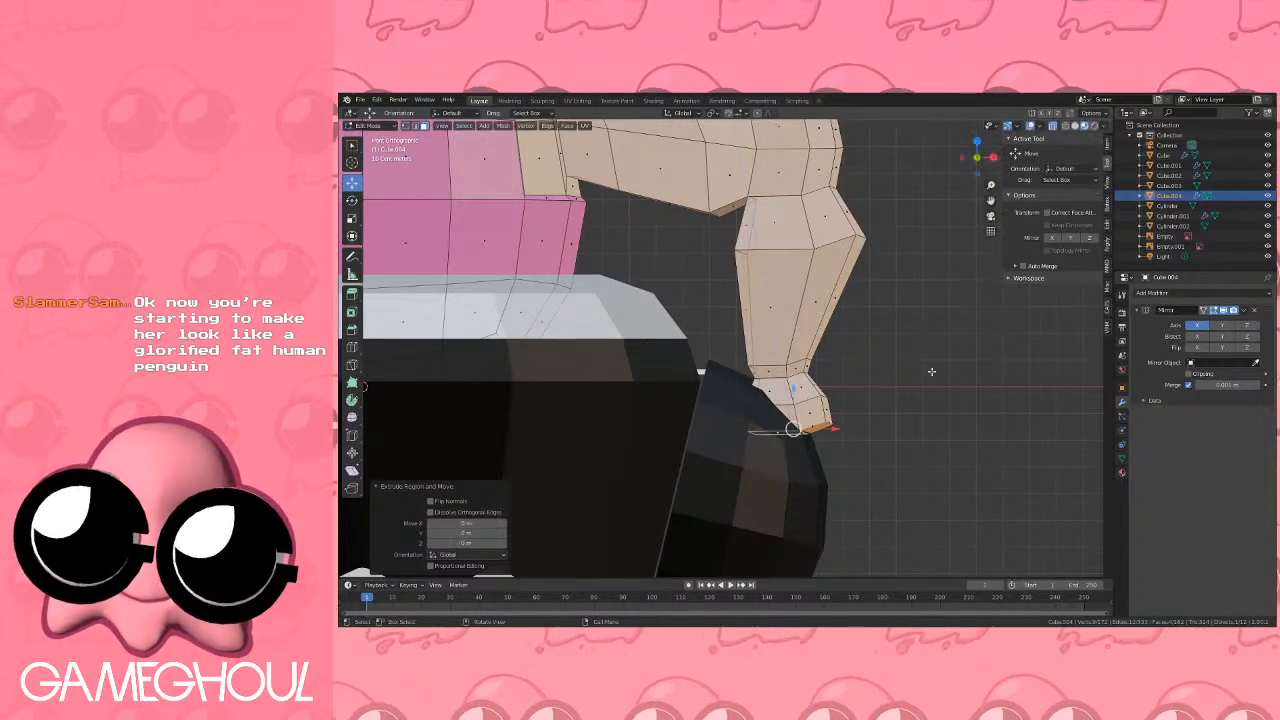
key("ctrl+z")
Extrude the hand's outer end faces about 0.3 m along their normal and scale the tip to 0.5 to form a tapered finger.
middle_click_drag(828, 408, 765, 408)
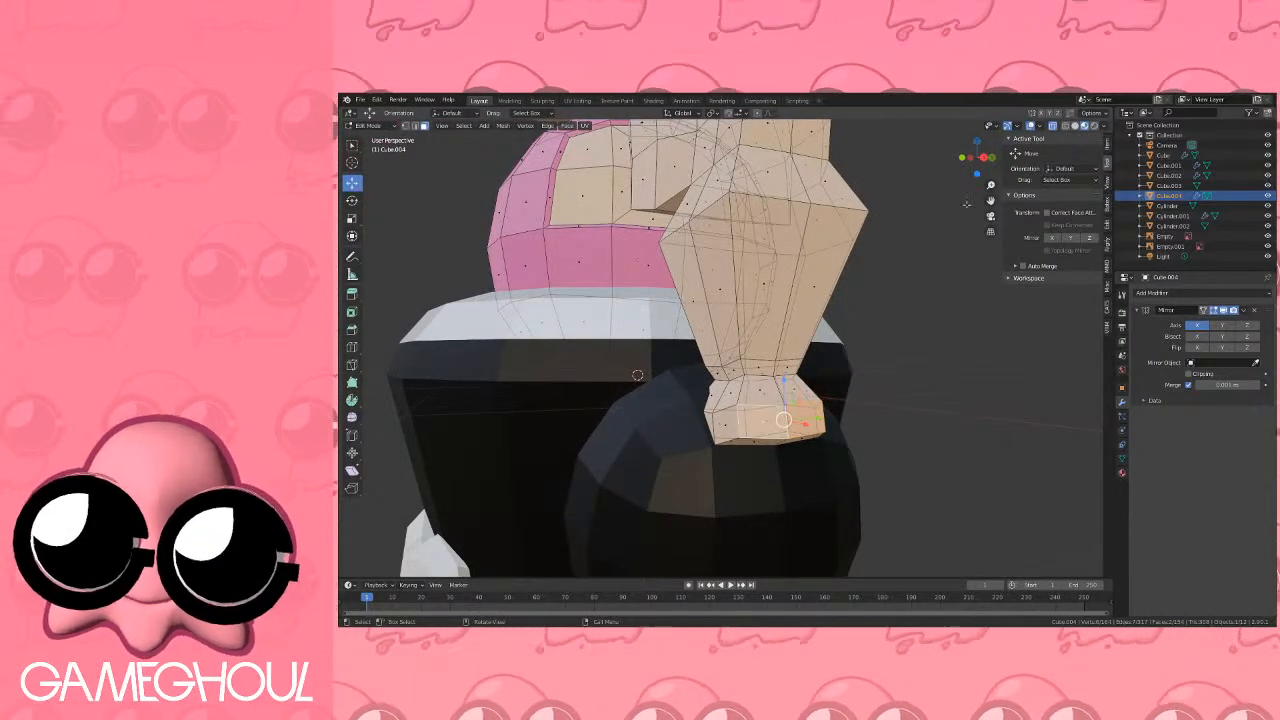
left_click(976, 160)
key("e")
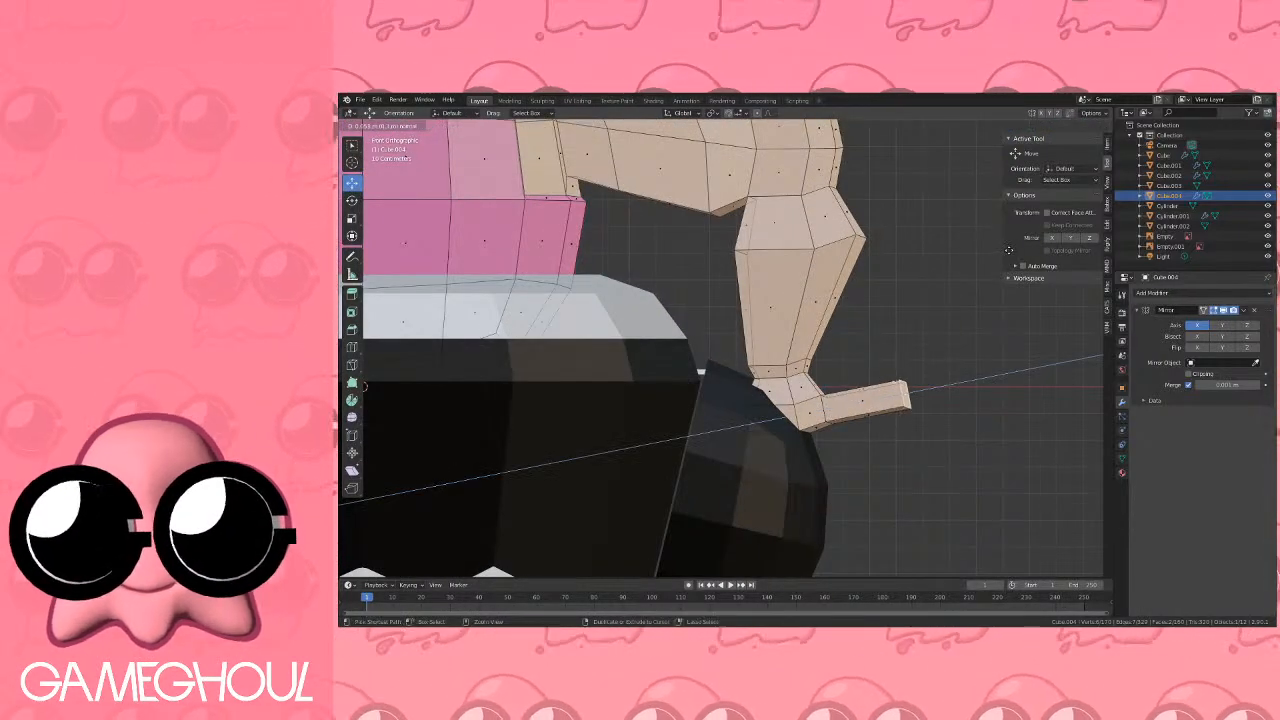
left_click(1008, 250)
key("s")
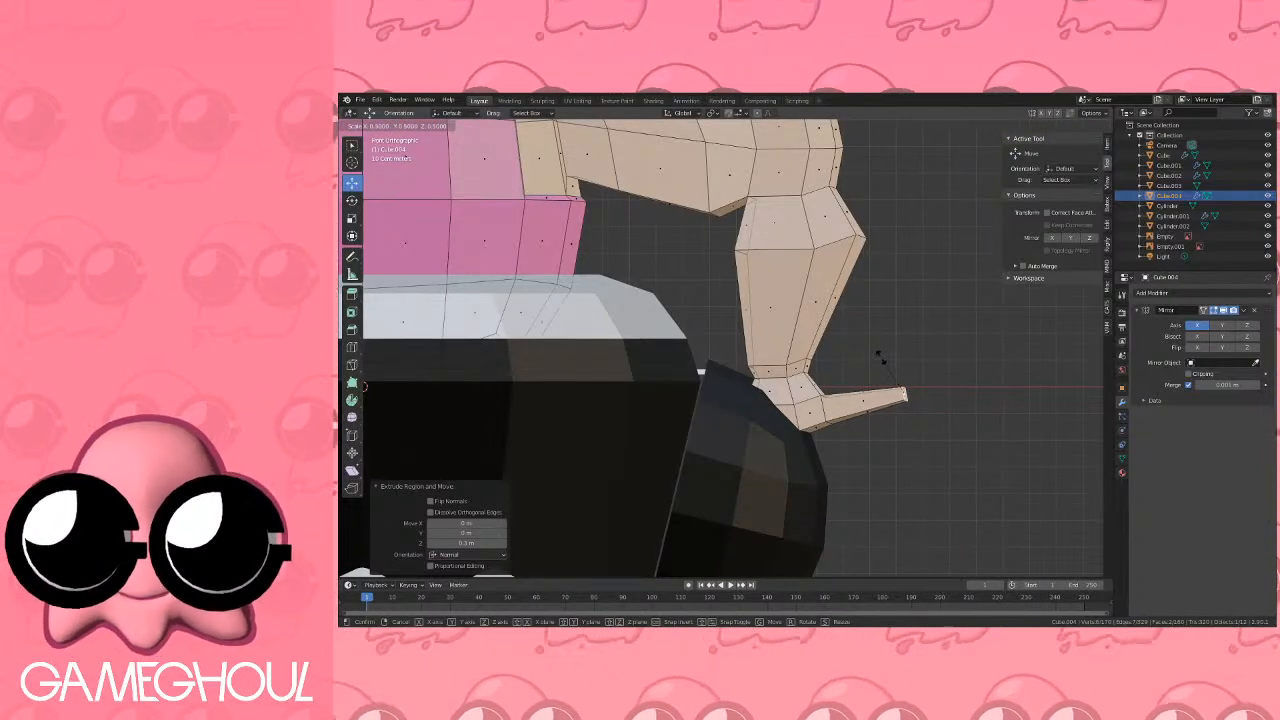
left_click(880, 357)
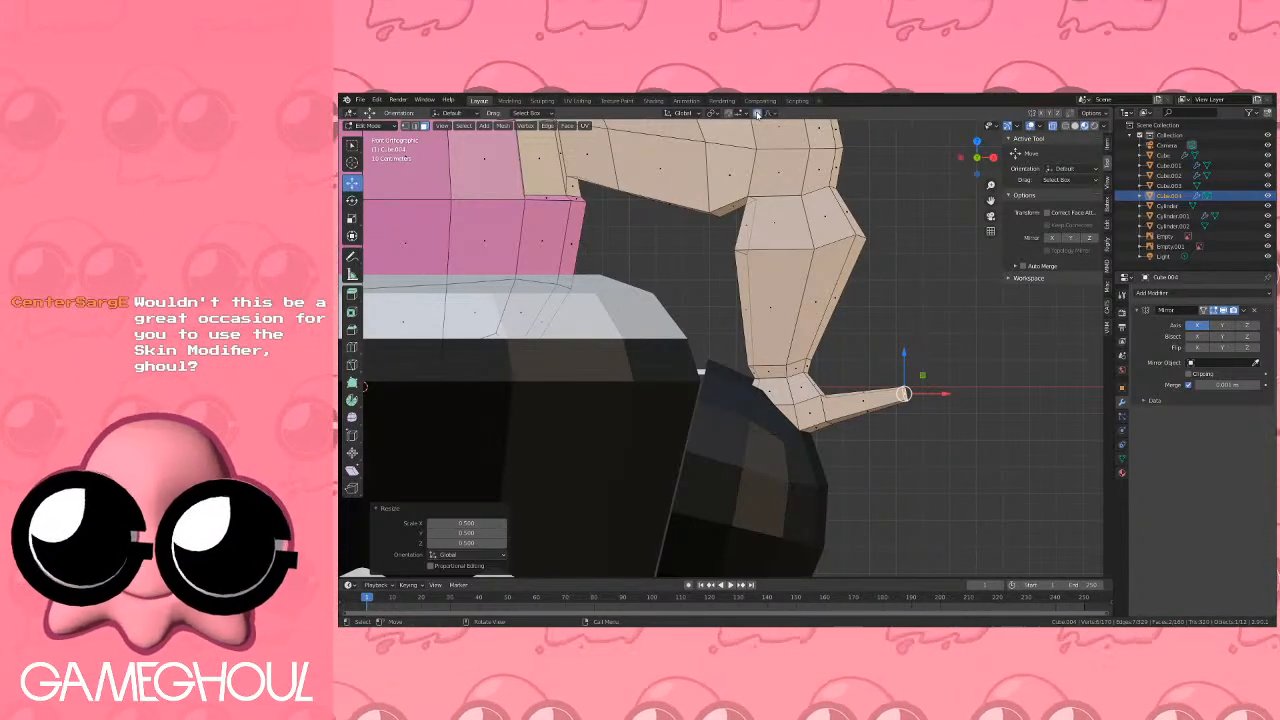
Rotate the fingertip faces by 55° in front view with proportional editing and an enlarged influence, bending the finger and arm.
key("r")
scroll(957, 345, "down", 11)
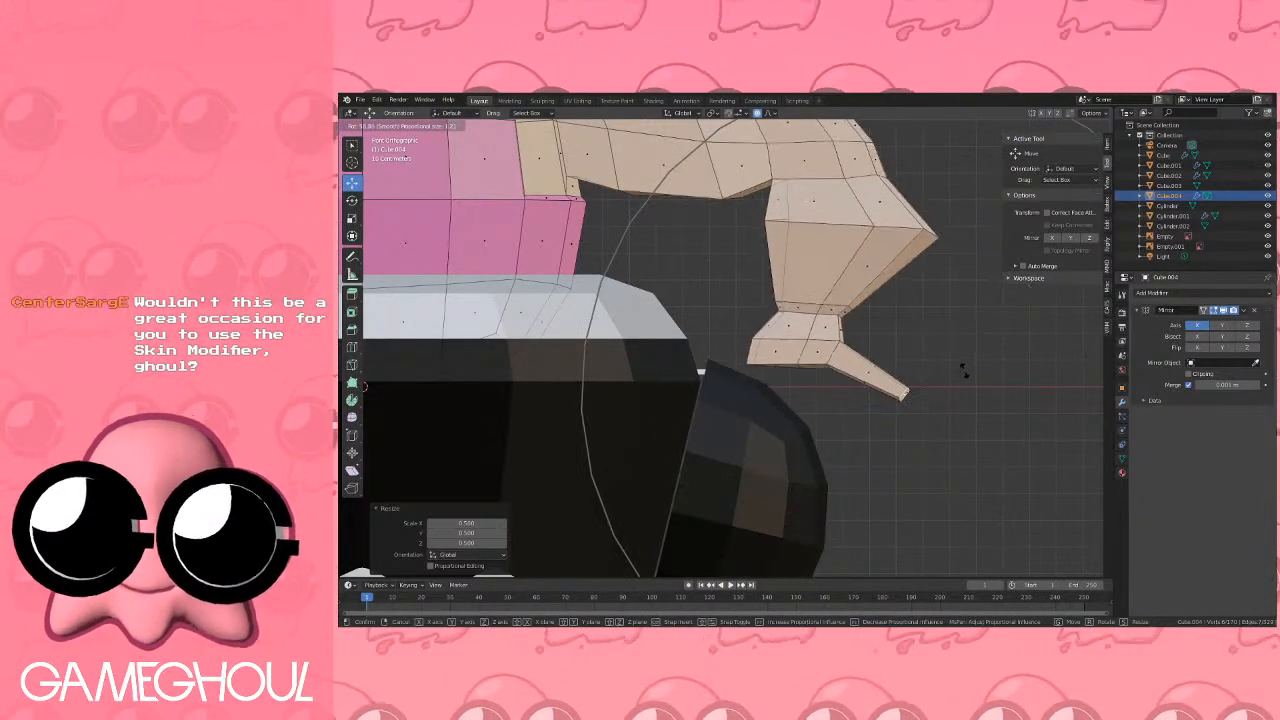
scroll(965, 372, "down", 6)
scroll(962, 374, "up", 3)
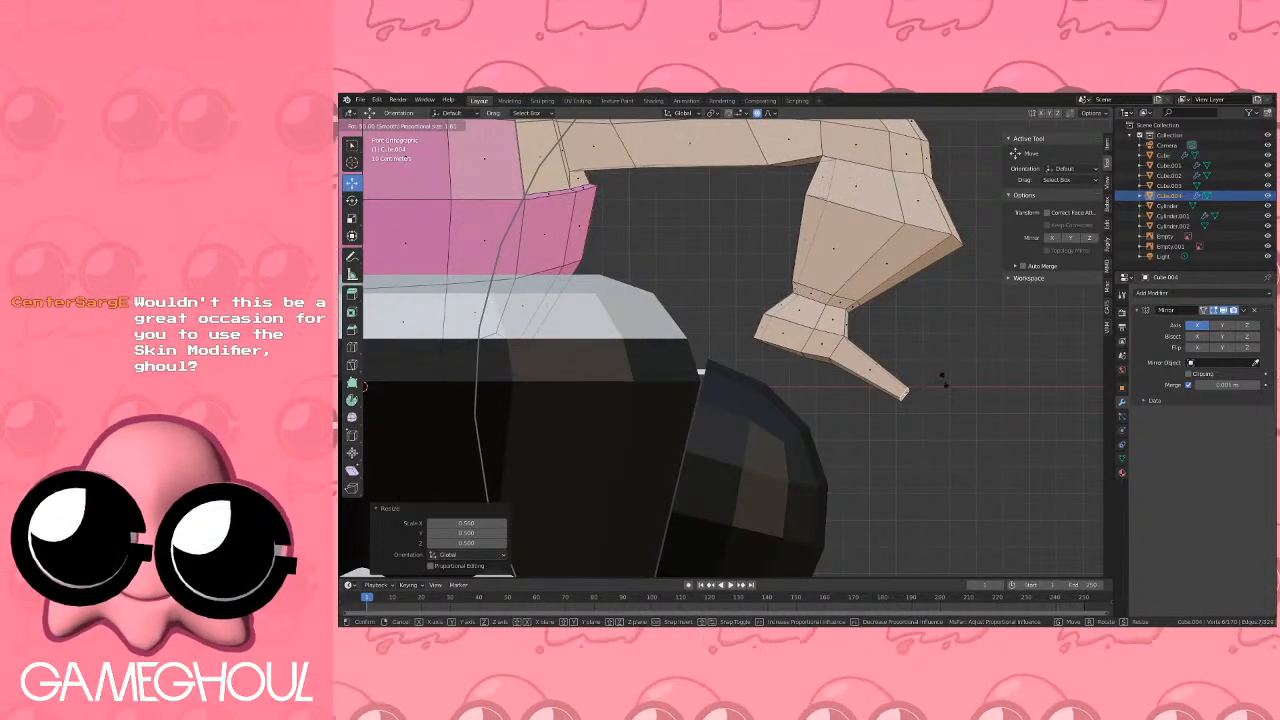
left_click(944, 381)
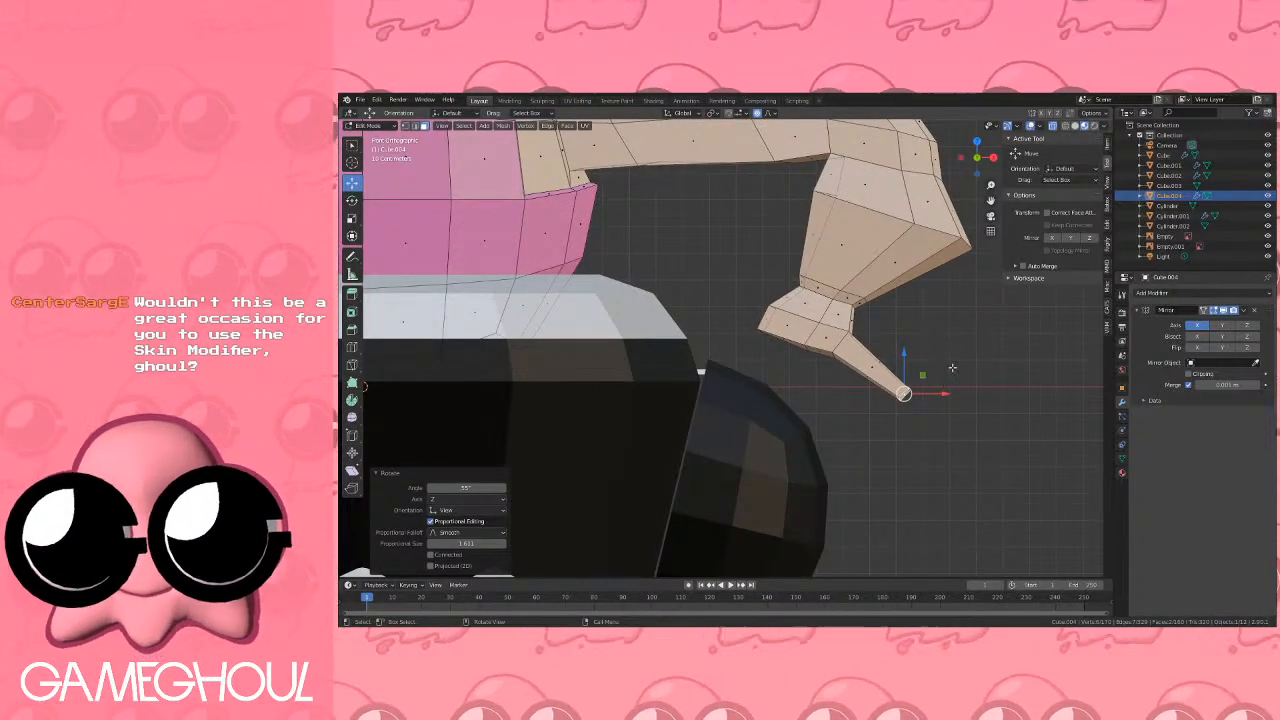
Select the whole hand and move it -0.2 m in X and -0.1 m in Z with proportional size about 0.68.
key("alt+a")
key("b")
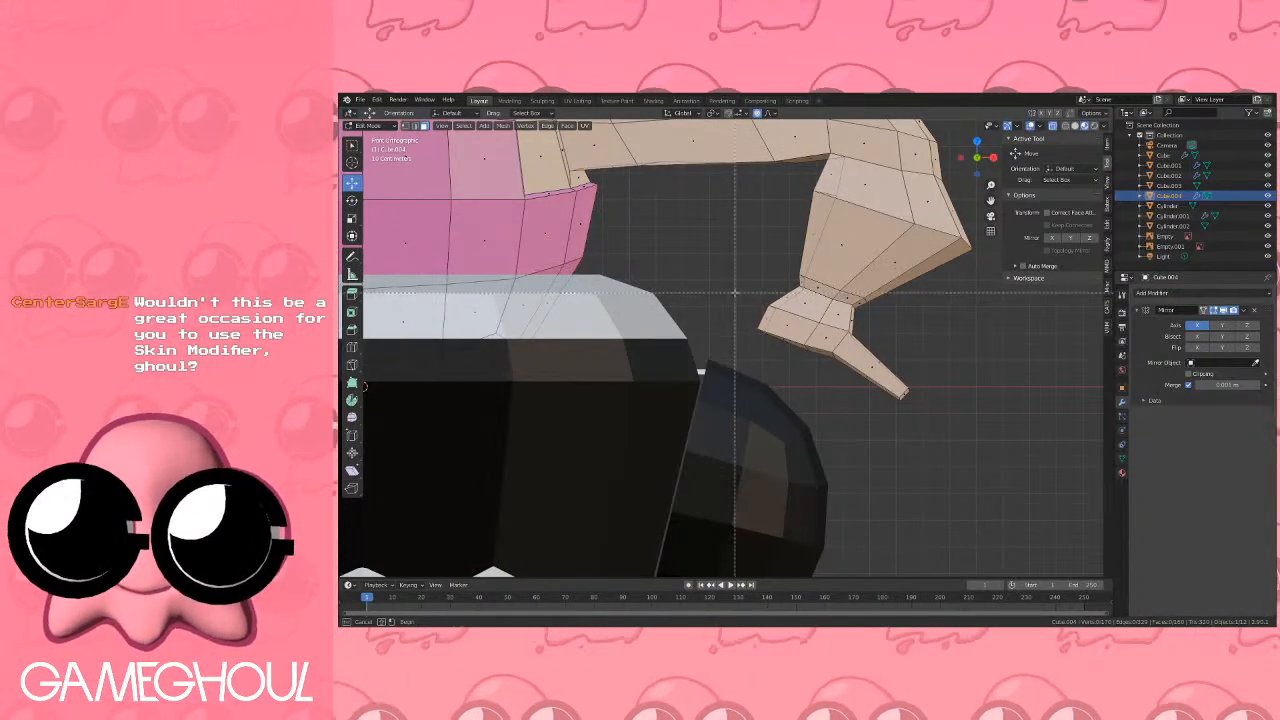
left_click_drag(737, 292, 945, 406)
key("b")
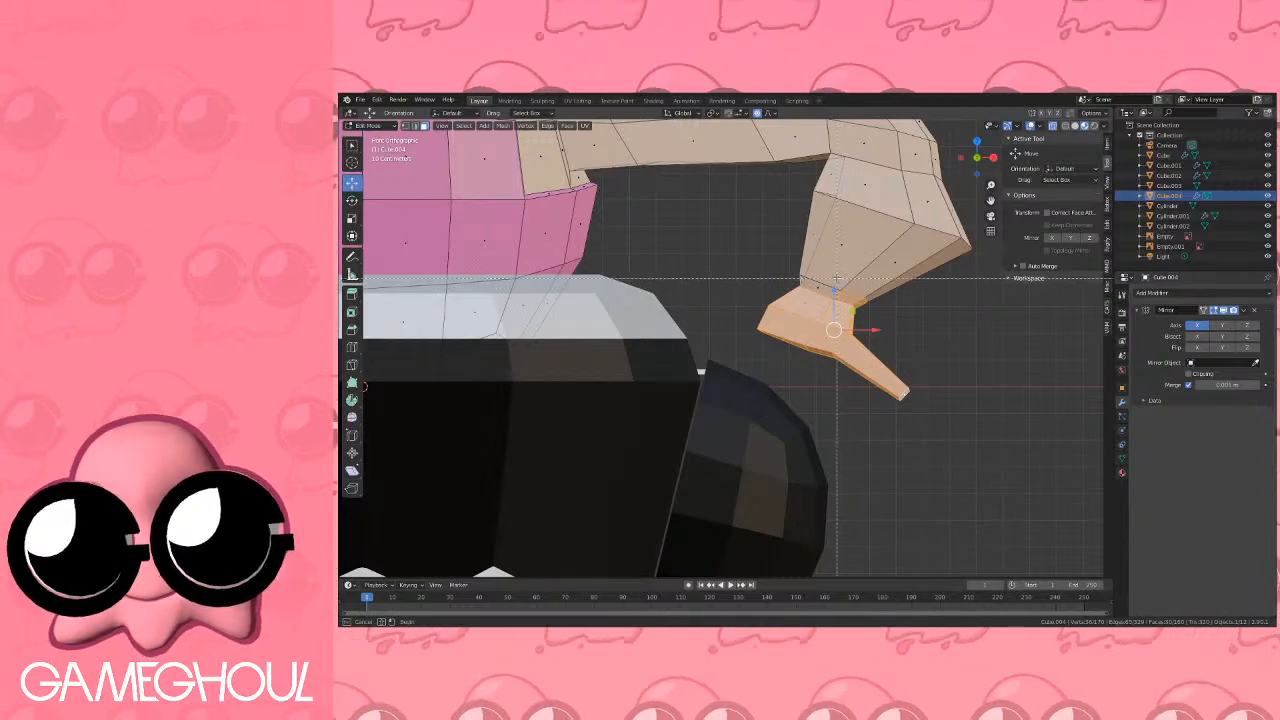
middle_click_drag(837, 279, 881, 314)
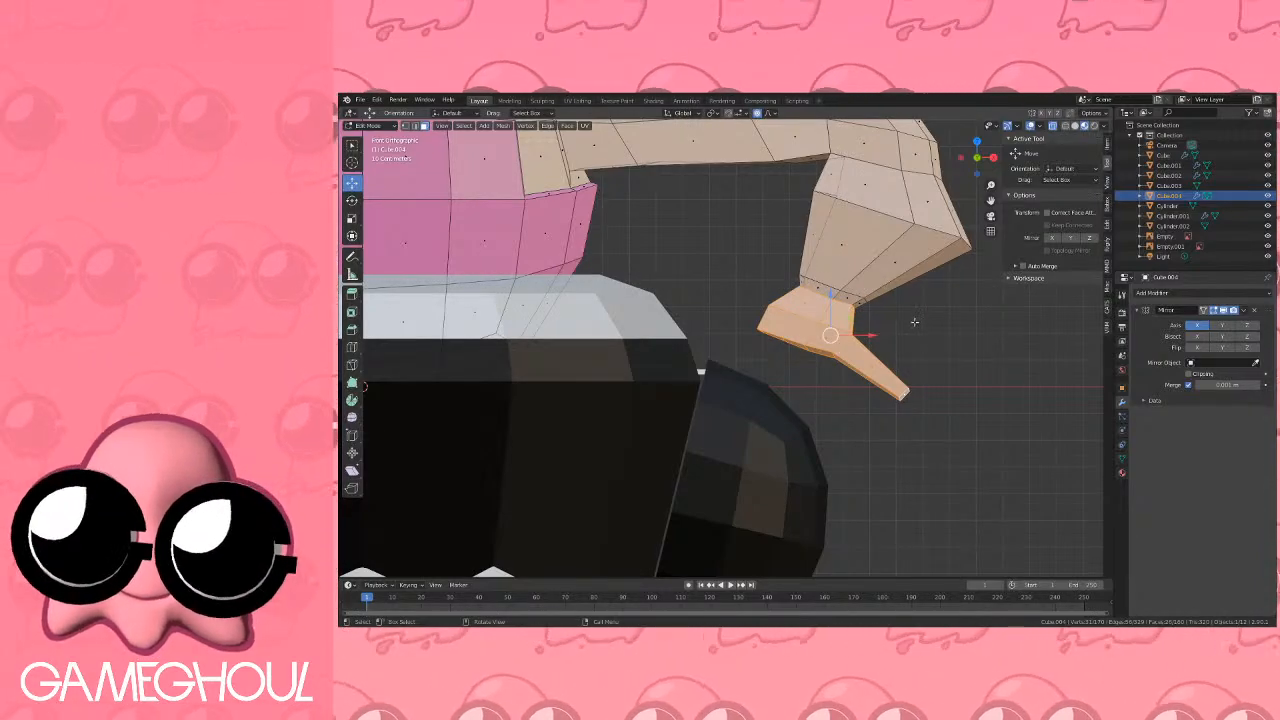
key("g")
right_click(822, 257)
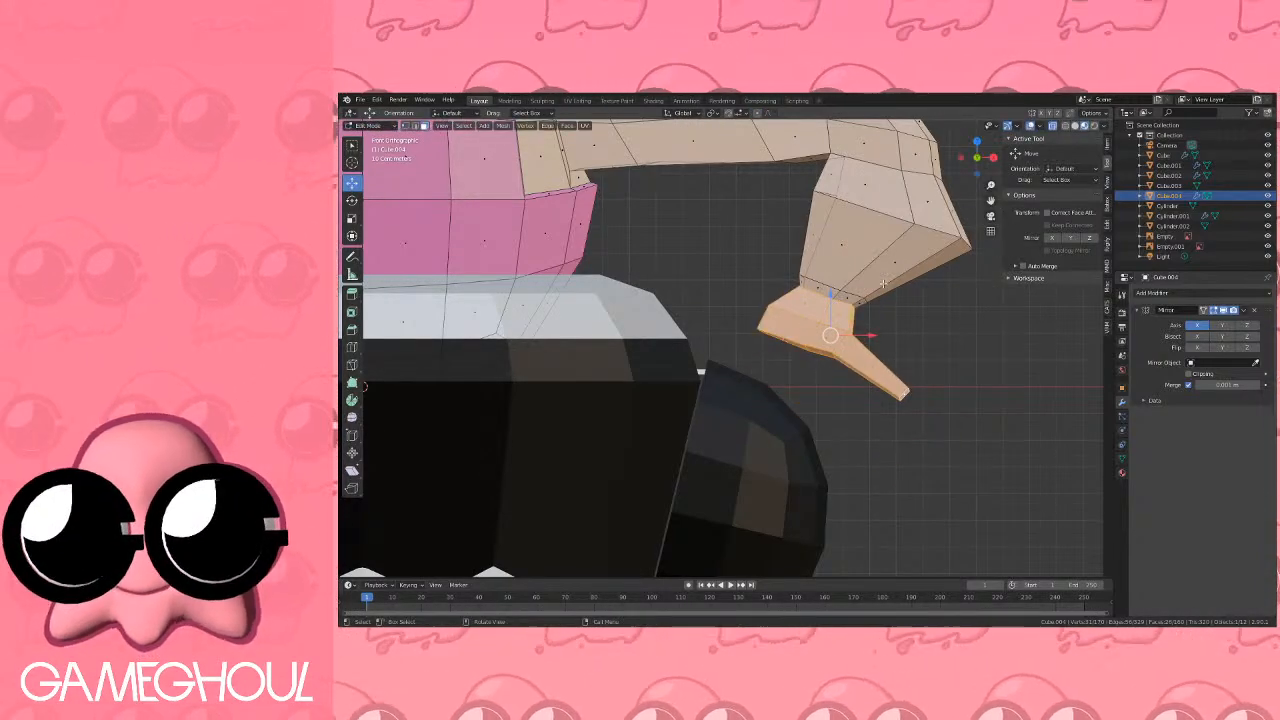
key("g")
right_click(866, 278)
key("o")
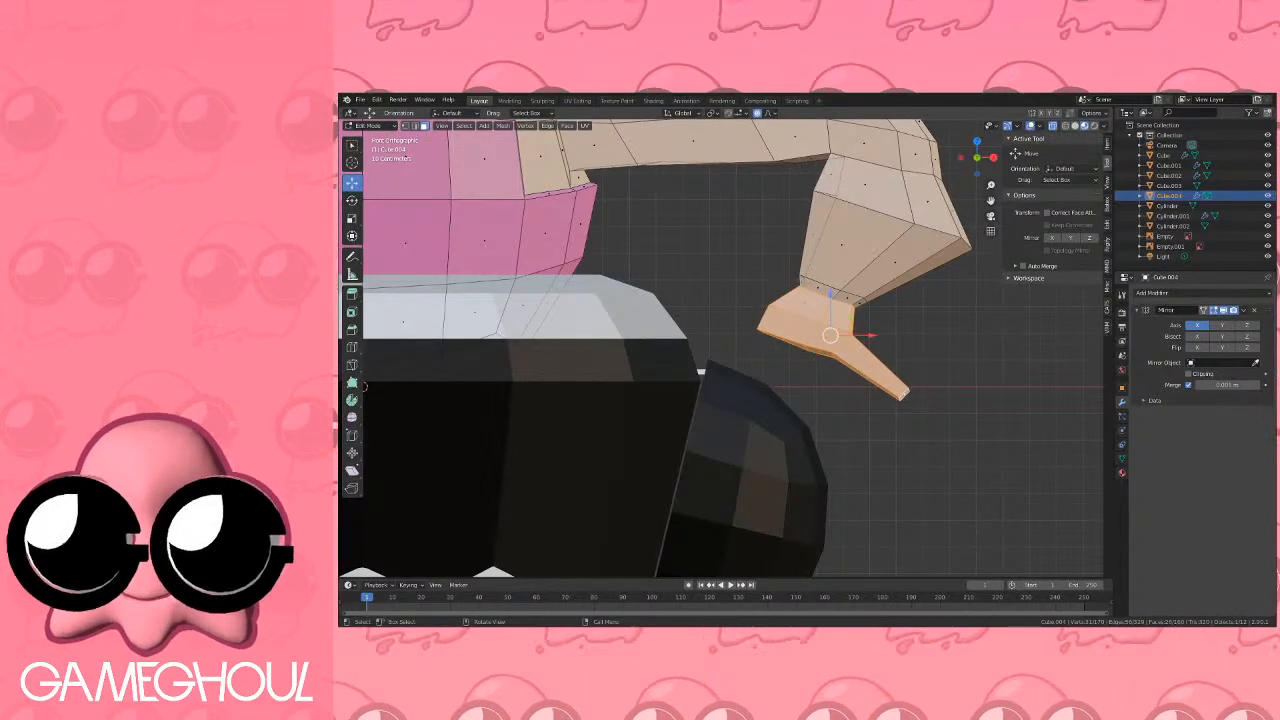
key("g")
scroll(835, 240, "up", 8)
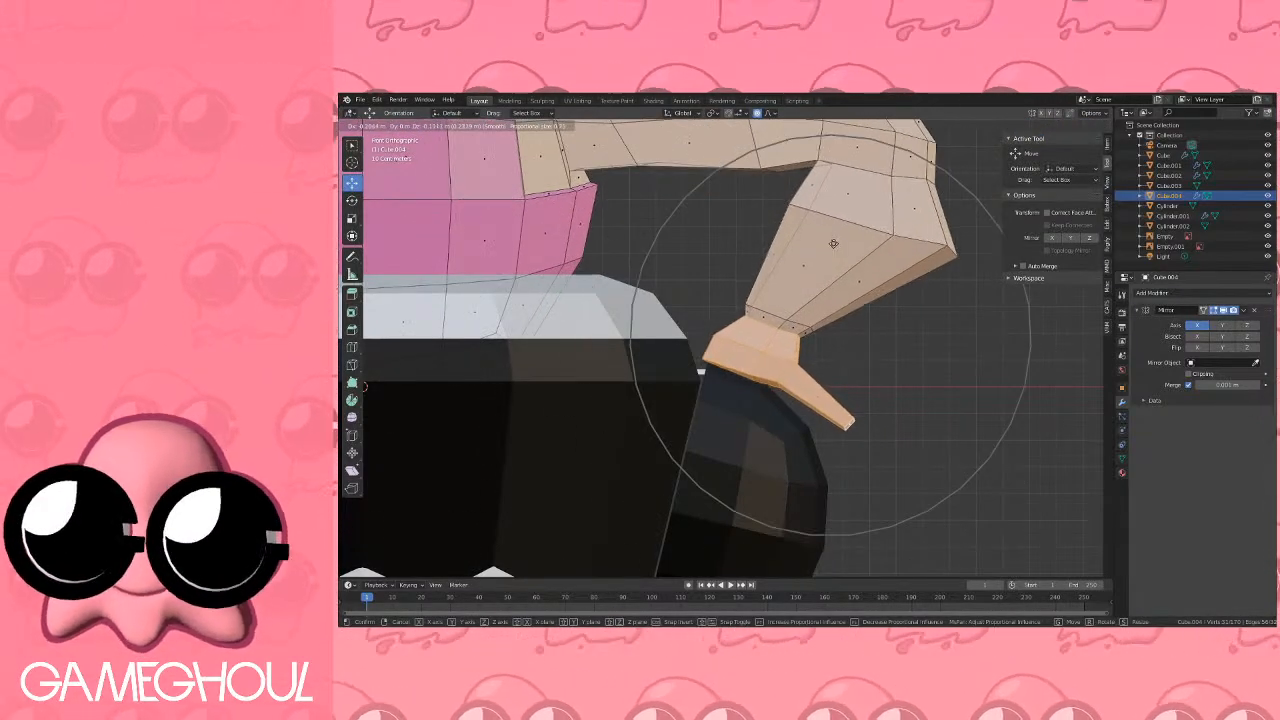
left_click(835, 243)
scroll(833, 248, "down", 6)
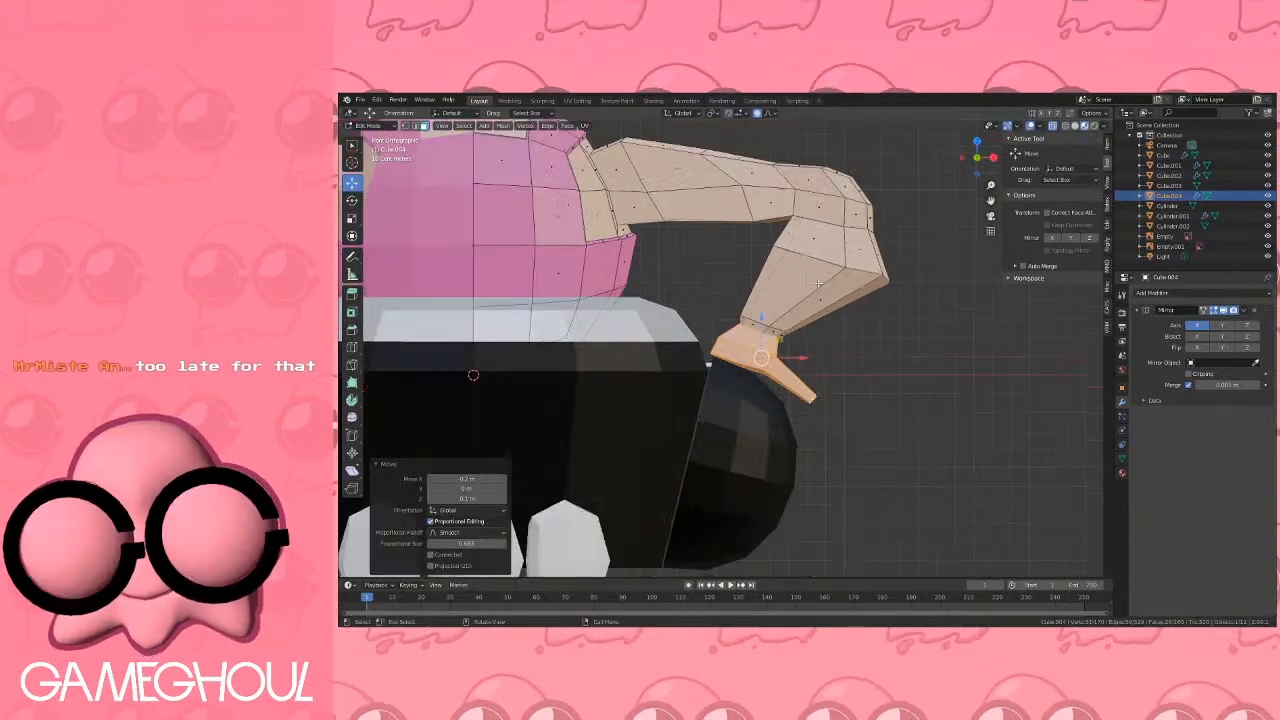
key("Tab")
Select the elbow faces in front view and move them -0.3 m in X and 0.1 m in Z with proportional editing.
middle_click_drag(700, 278, 942, 198)
left_click(975, 148)
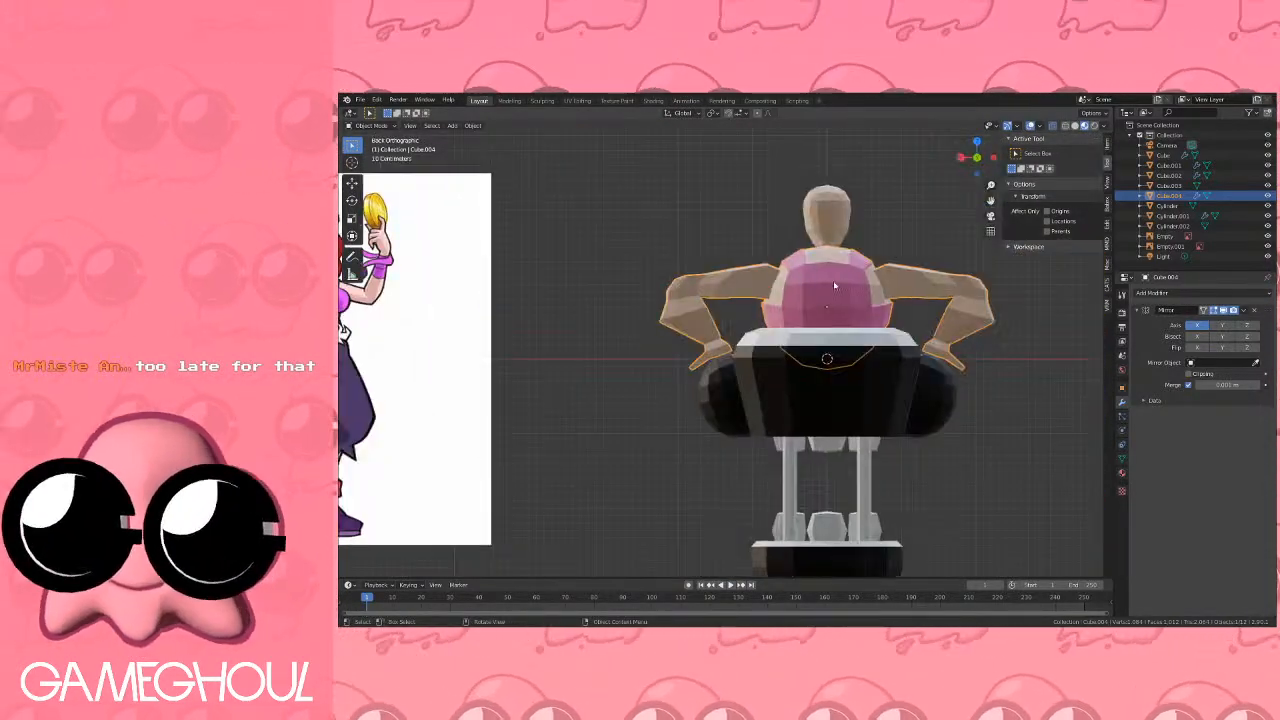
left_click(976, 157)
scroll(822, 295, "up", 2)
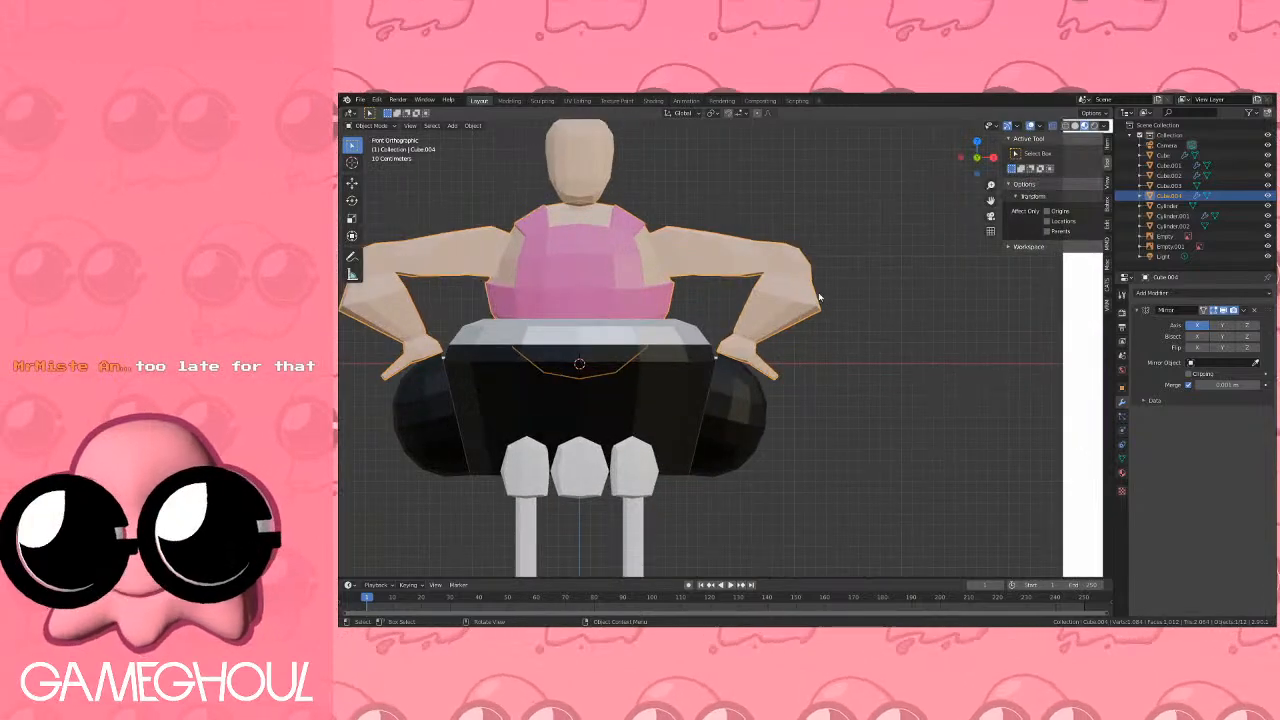
key("Tab")
middle_click_drag(820, 298, 891, 332, "shift")
scroll(891, 332, "up", 1)
key("b")
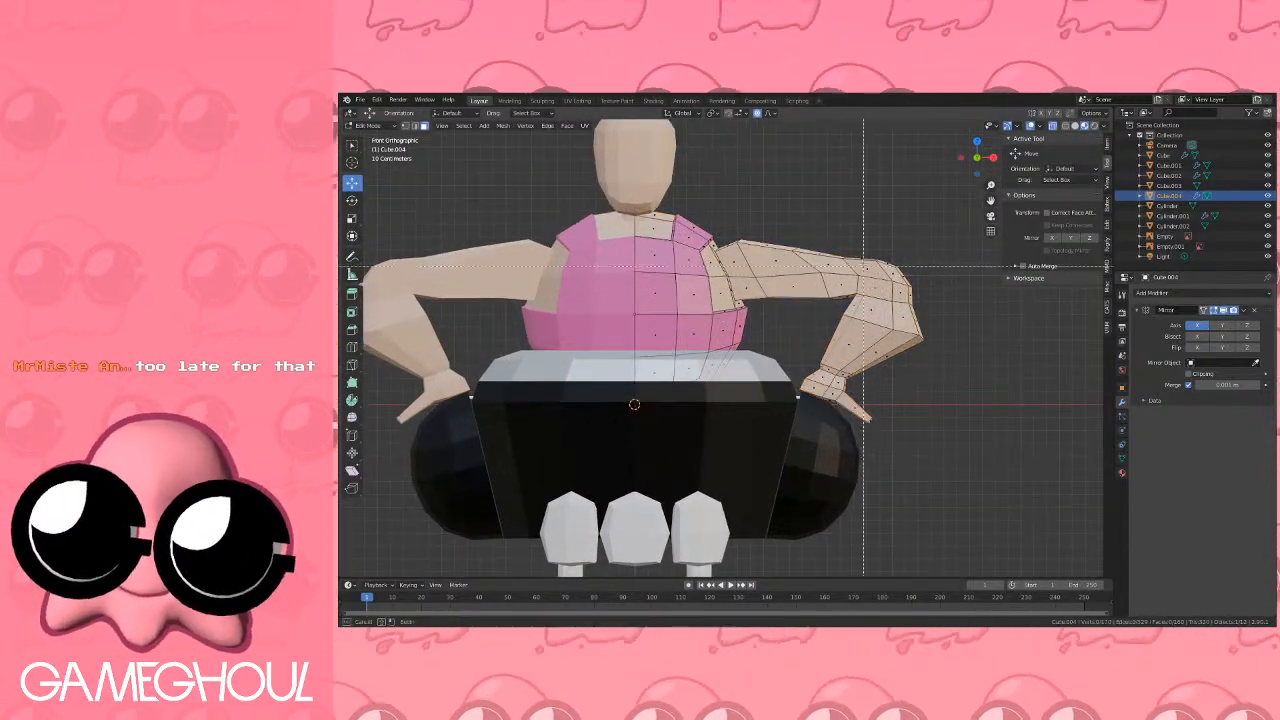
left_click_drag(838, 226, 953, 341)
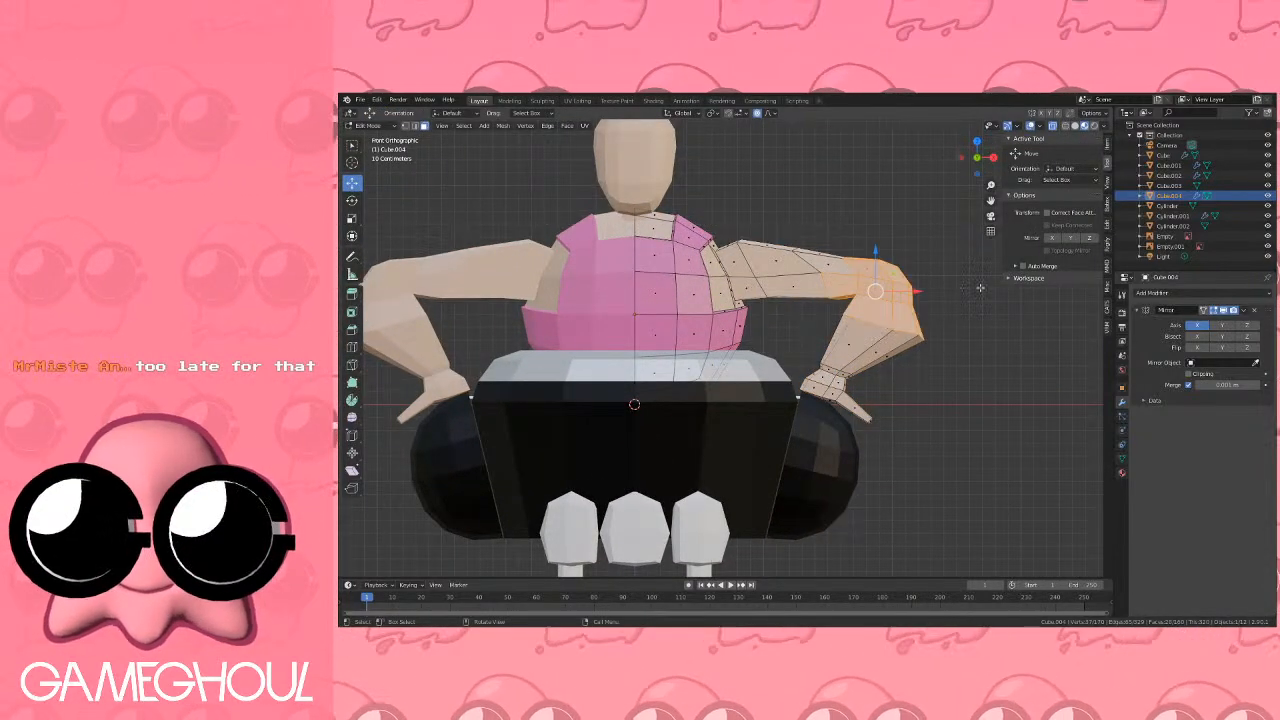
key("b")
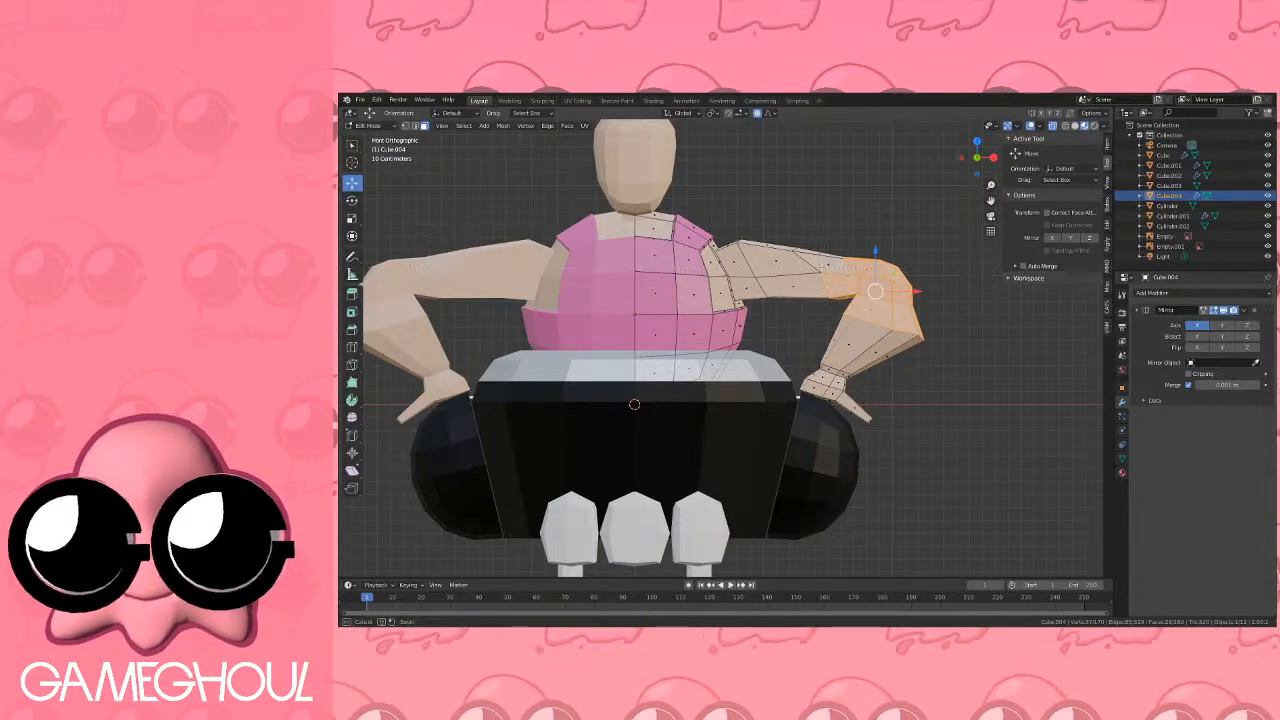
left_click_drag(856, 300, 856, 300)
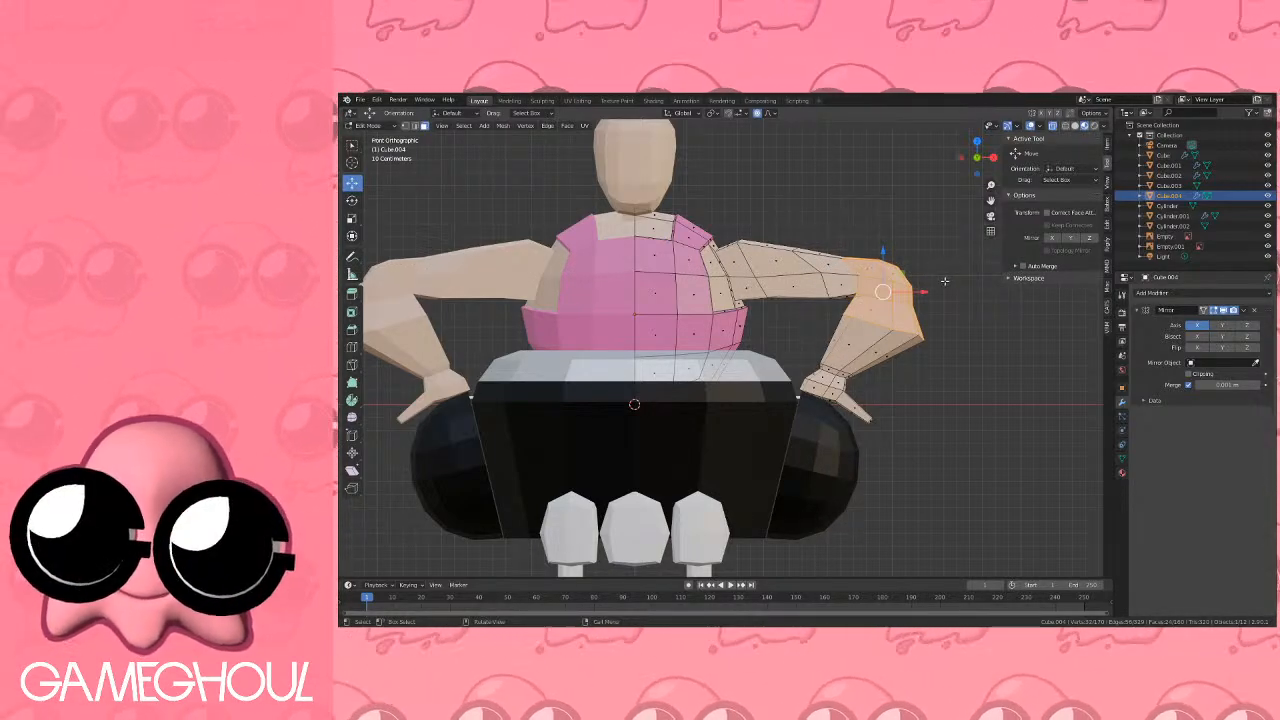
key("g")
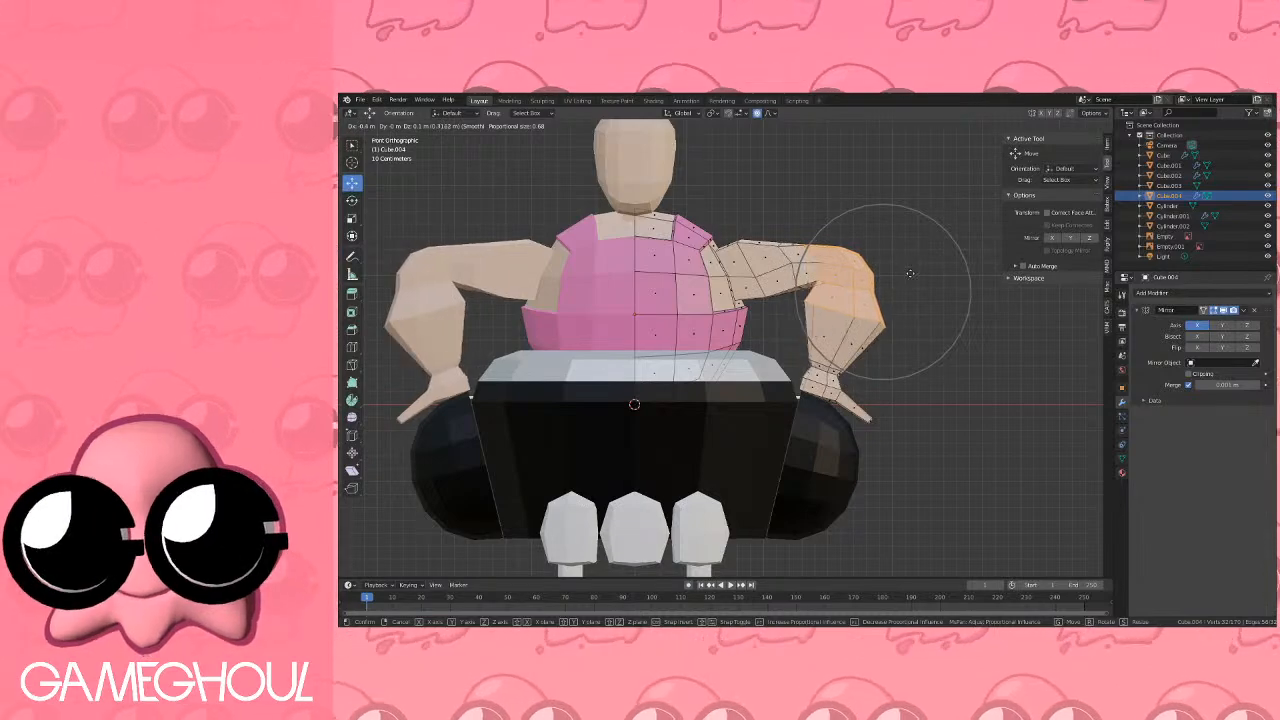
left_click(912, 276)
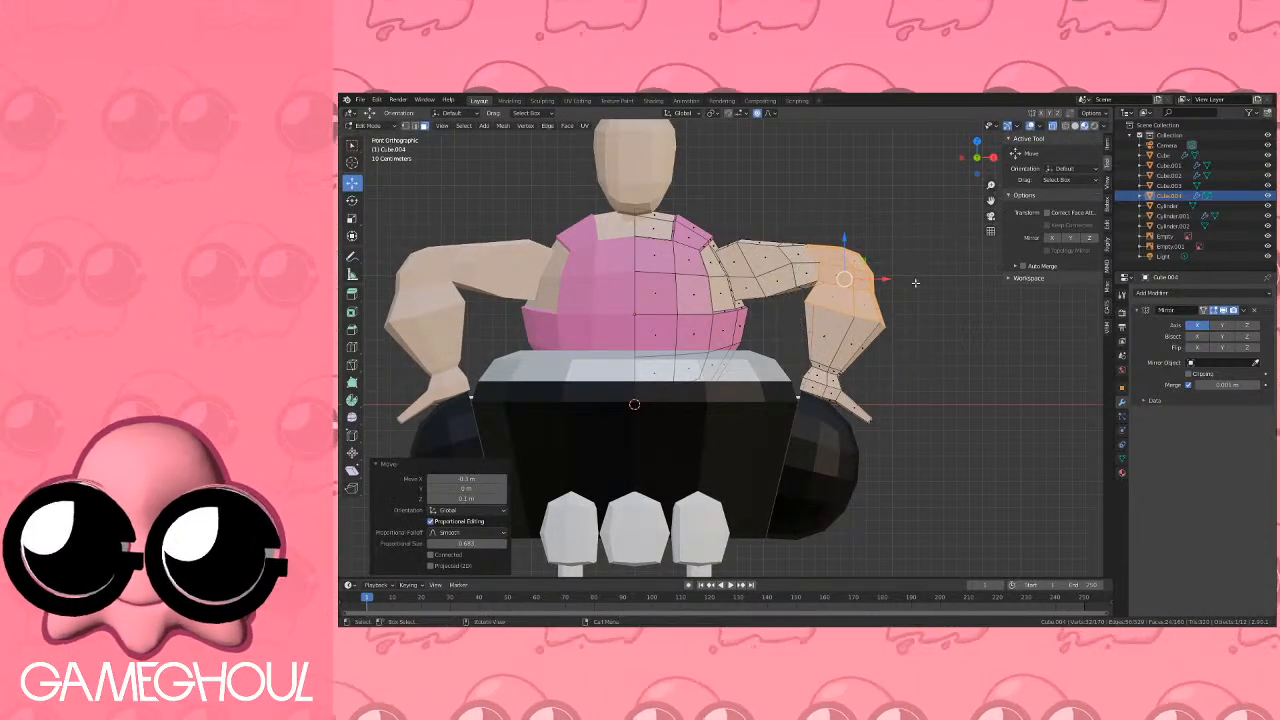
key("Tab")
Duplicate the head object and leave the copy in its original position.
middle_click_drag(915, 283, 801, 321)
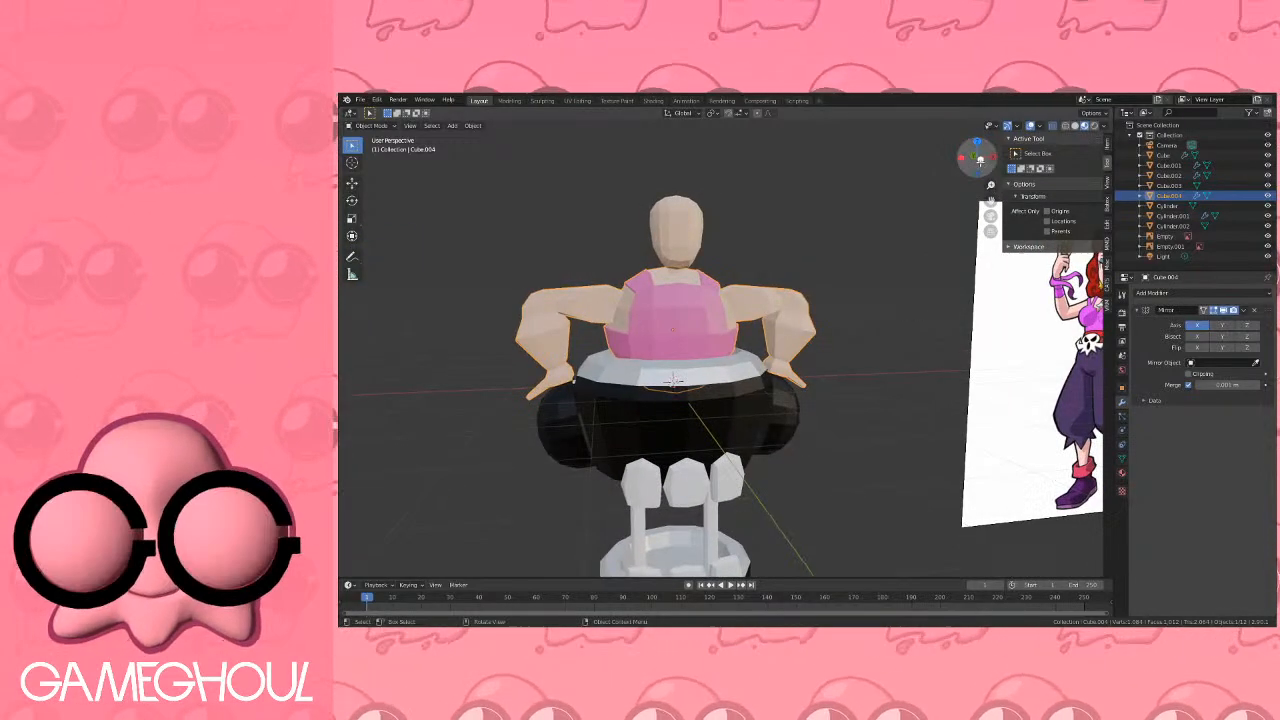
left_click(979, 160)
middle_click_drag(846, 237, 862, 321, "shift")
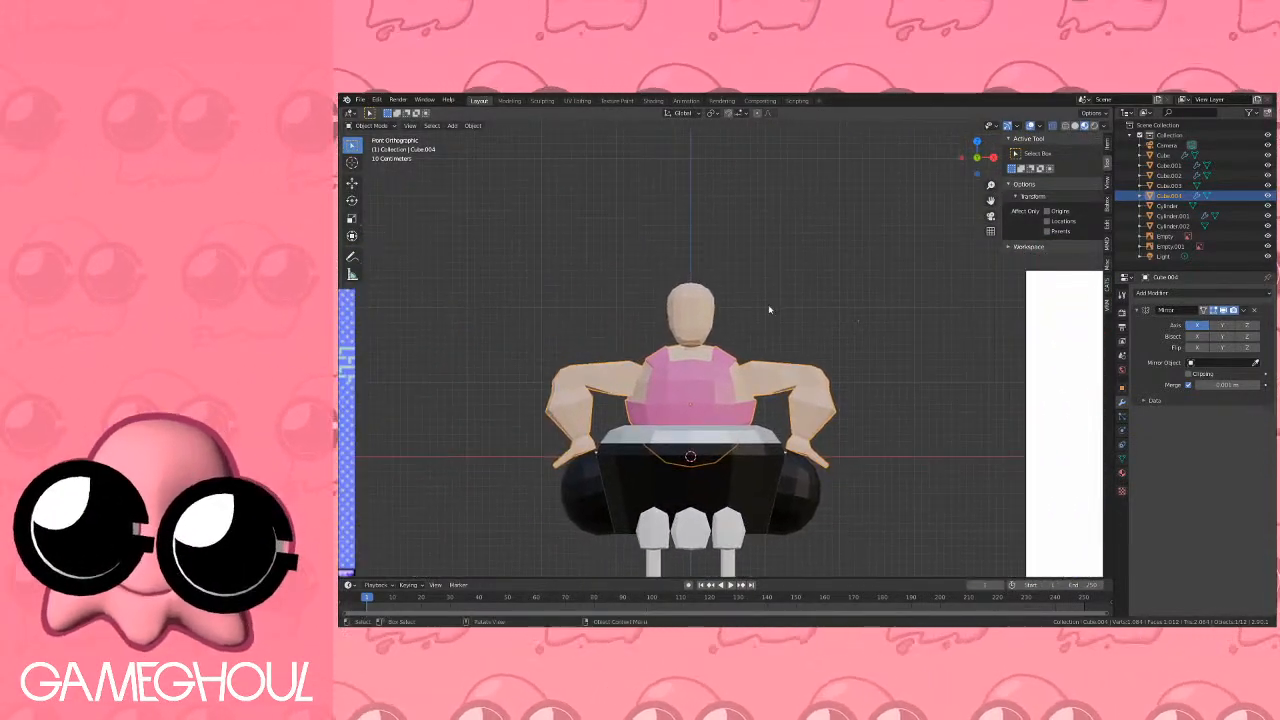
scroll(769, 310, "up", 3)
left_click(668, 282)
key("Tab")
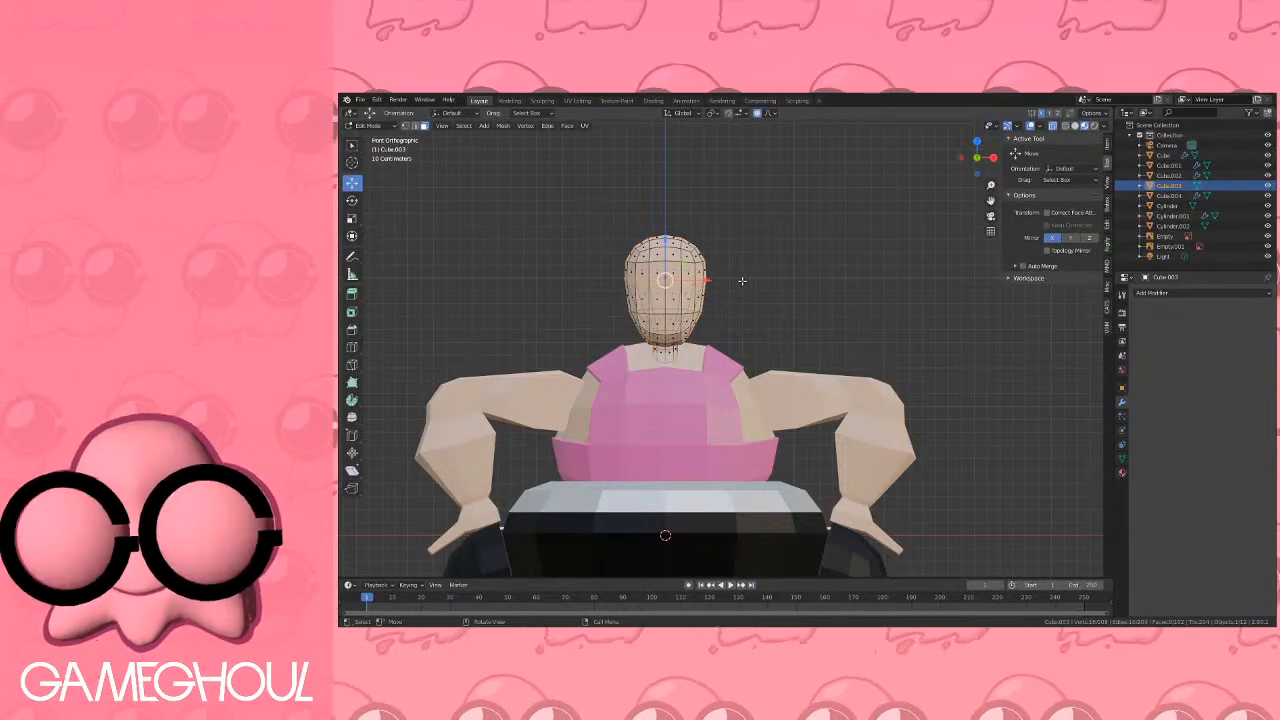
key("a")
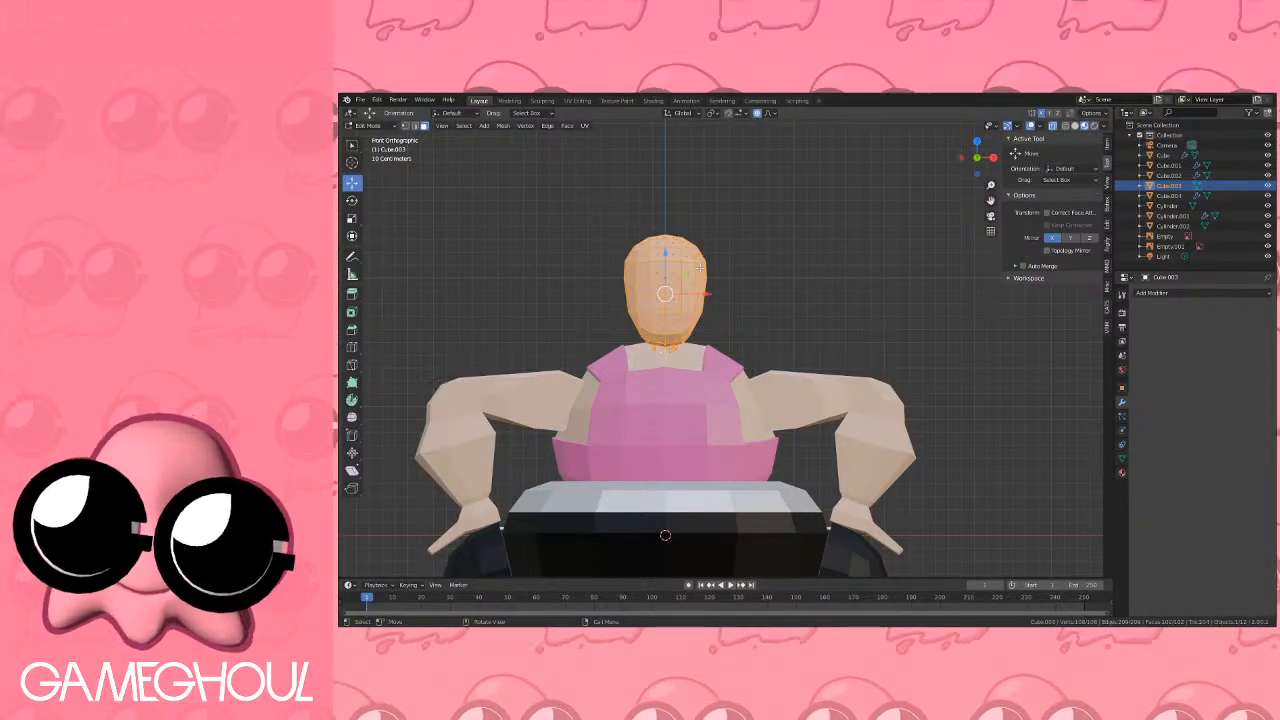
key("Tab")
key("shift+d")
right_click(783, 224)
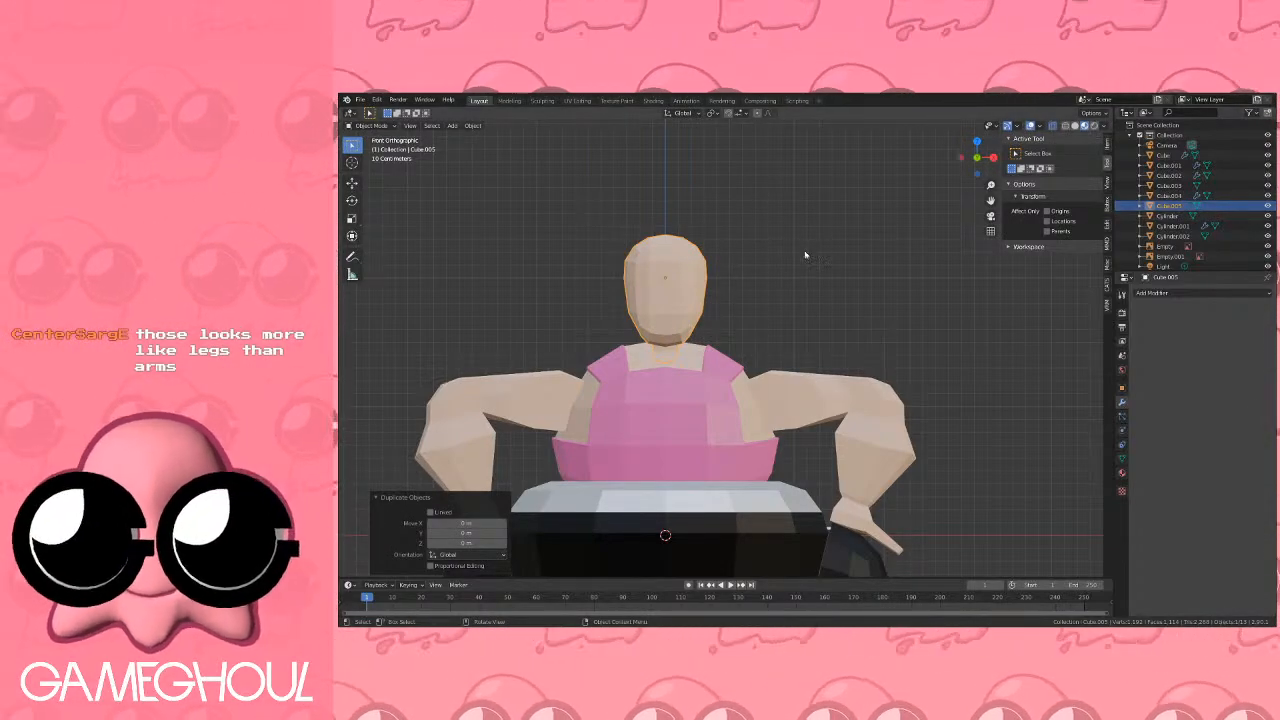
Scale the duplicated head's whole mesh by 1.7.
key("Tab")
key("s")
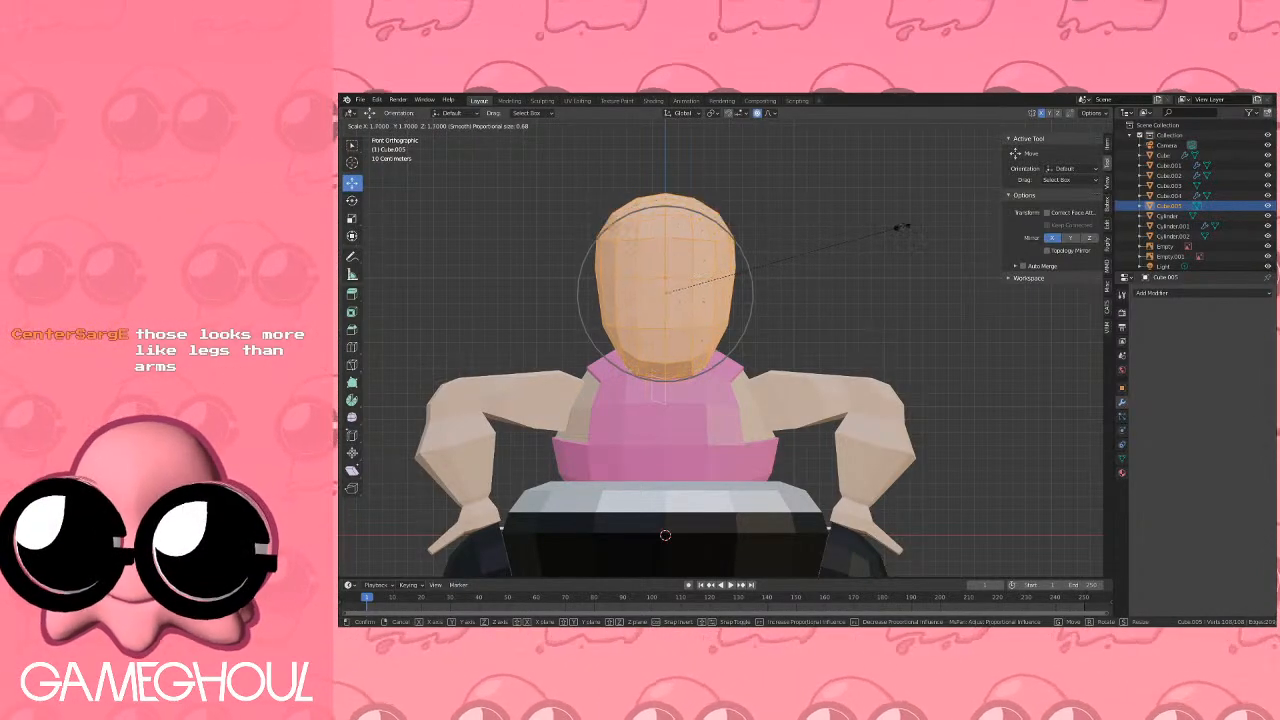
left_click(902, 227)
Delete the front faces from eye level down to the chin on the enlarged head copy, opening it around the face.
left_click(625, 305)
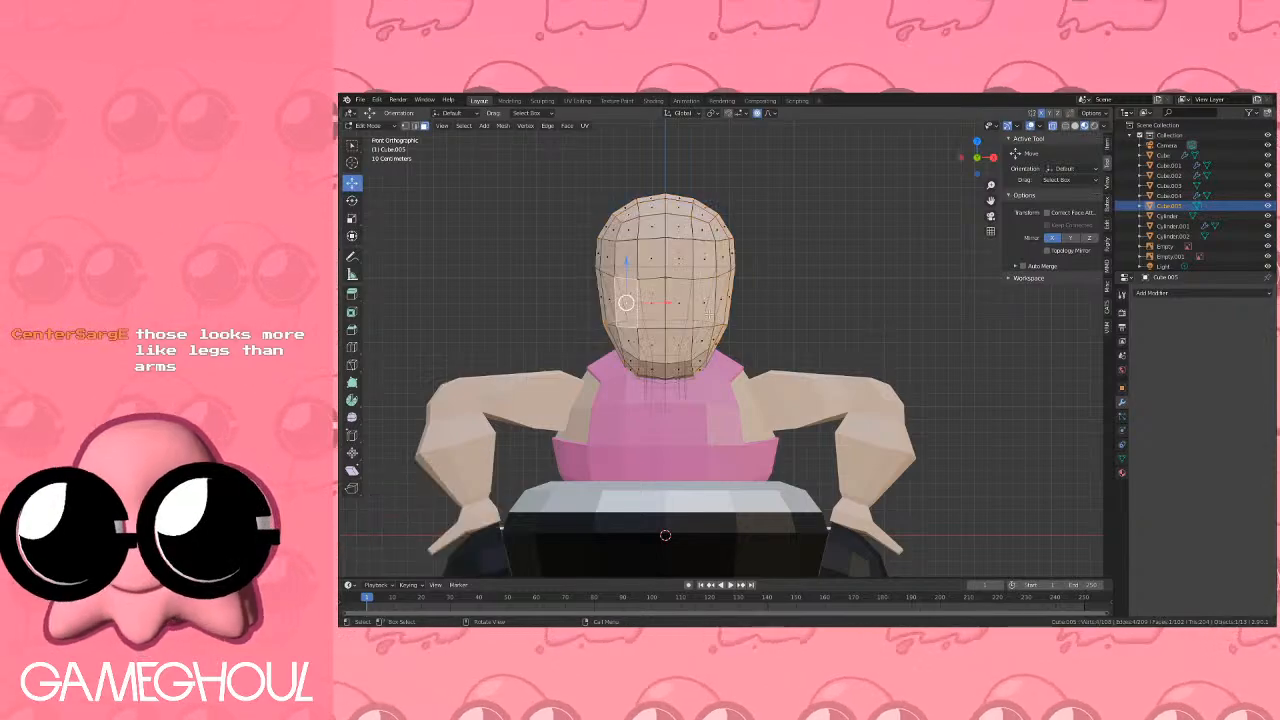
left_click(706, 302, "ctrl")
left_click(684, 376, "ctrl")
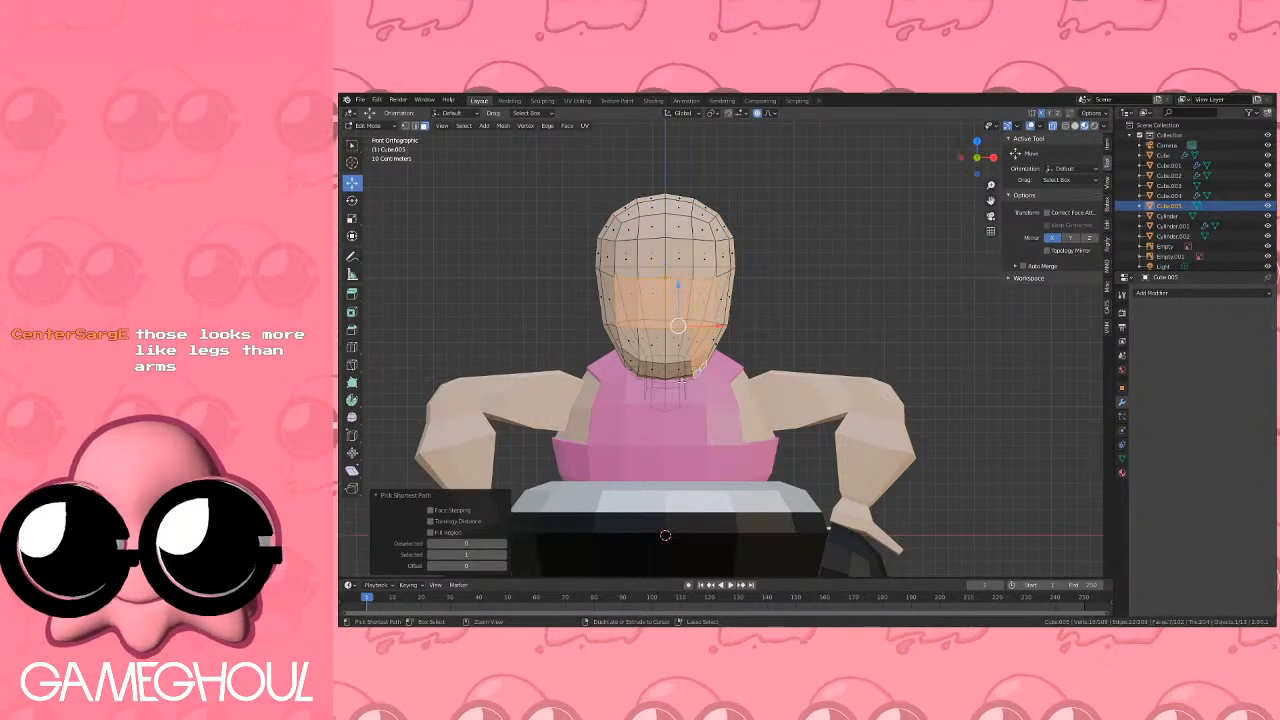
left_click(630, 364, "ctrl")
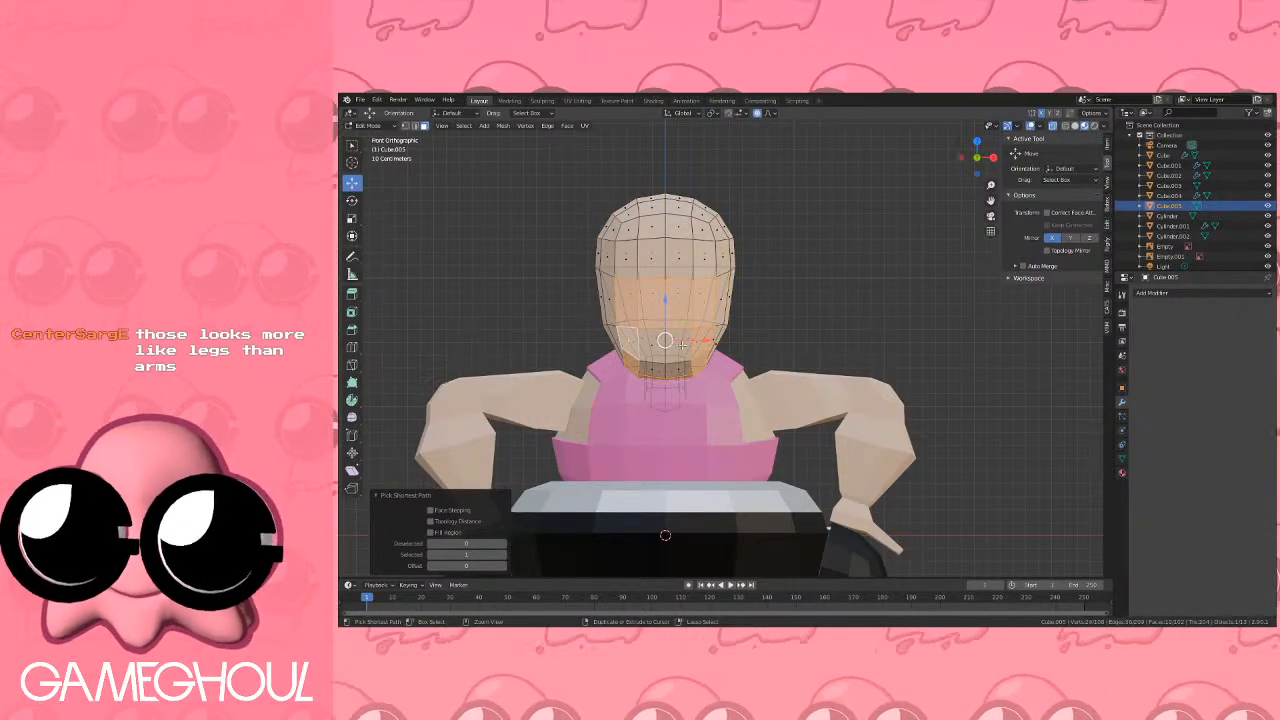
left_click(655, 370, "ctrl")
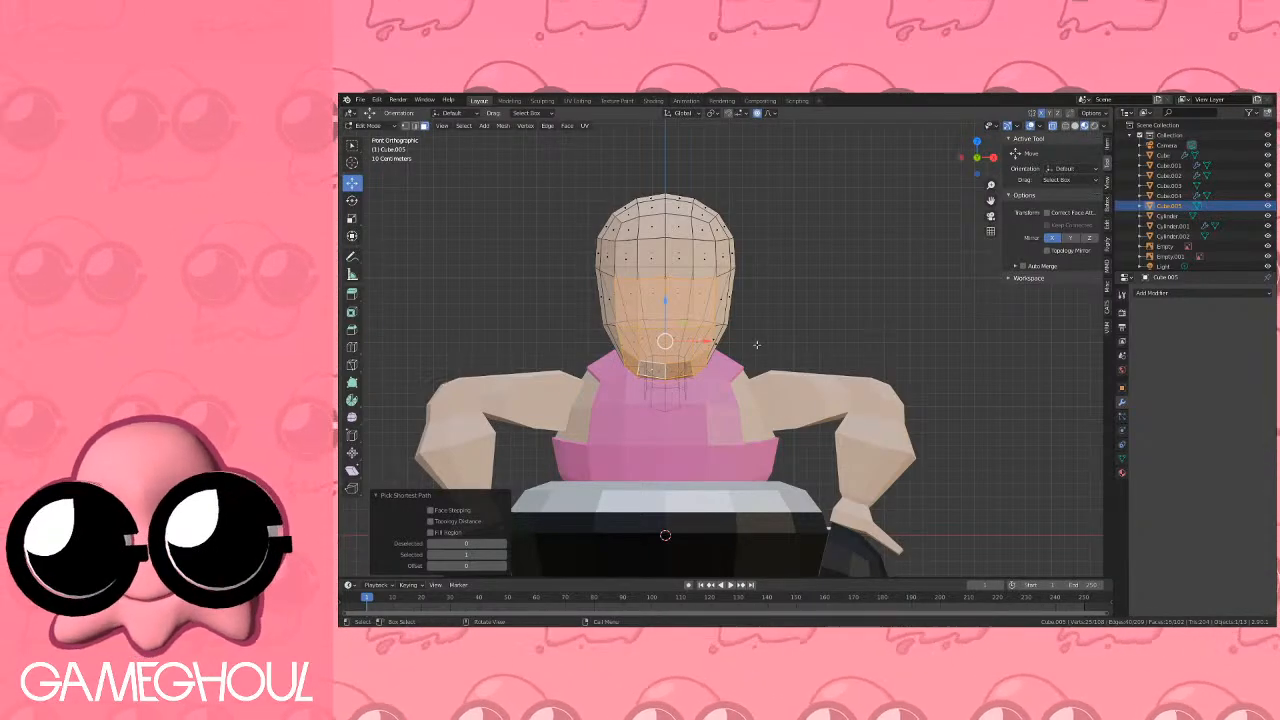
key("x")
left_click(758, 345)
mouse_move(749, 329)
middle_mouse_down()
mouse_move(737, 290)
mouse_move(753, 322)
middle_mouse_up()
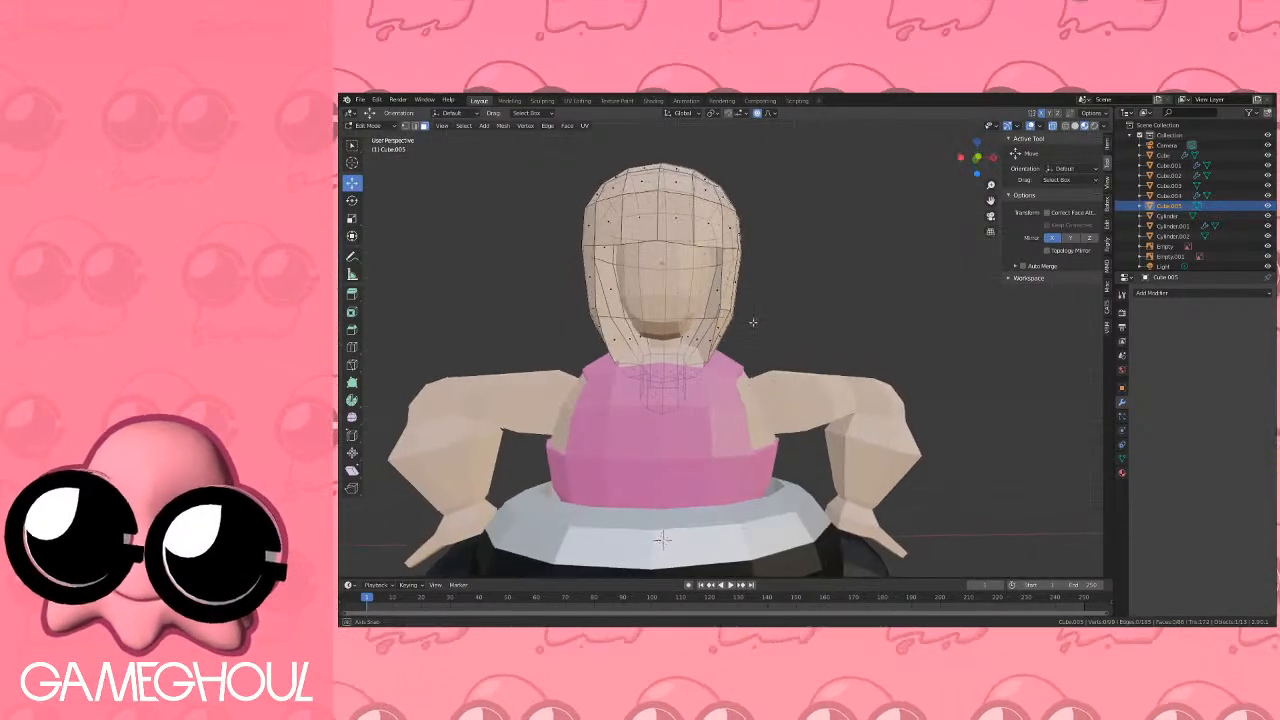
scroll(752, 322, "up", 1)
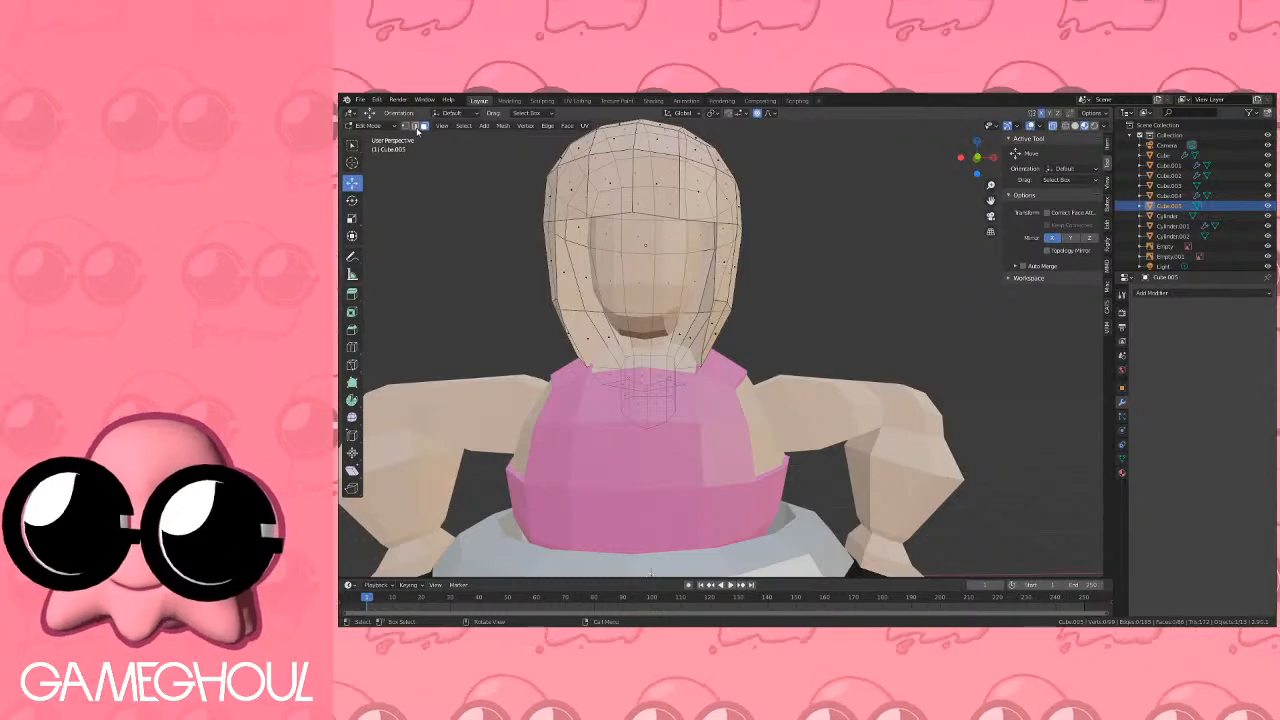
middle_click_drag(583, 239, 665, 252)
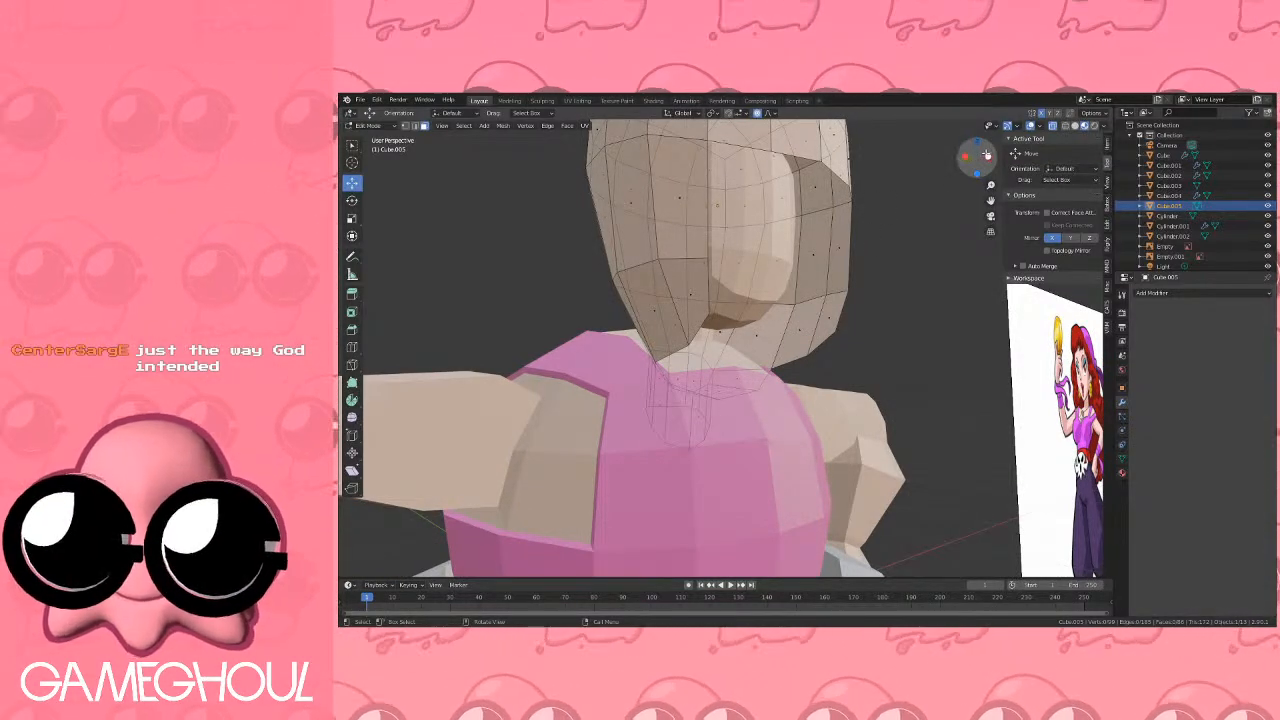
Replace the enlarged head copy's existing material with a new material named Hair.
left_click(987, 154)
left_click_drag(552, 472, 730, 377)
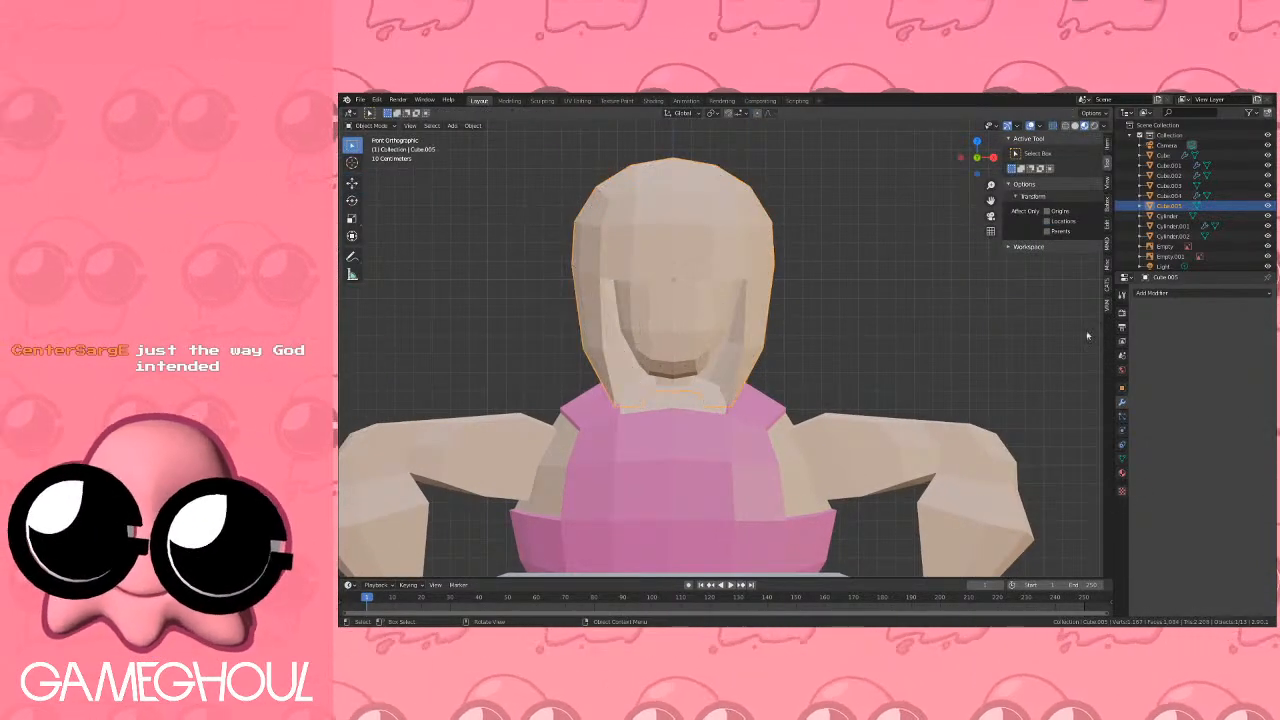
left_click(1122, 472)
left_click(1267, 305)
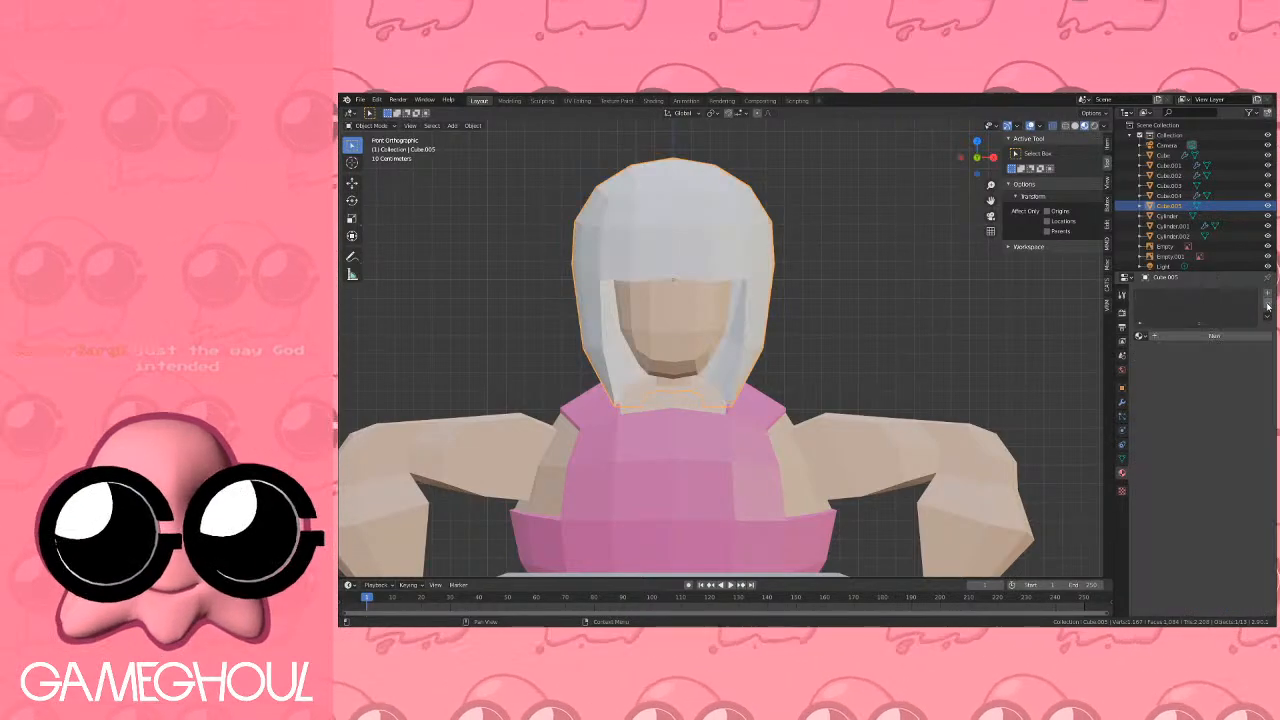
left_click(1141, 337)
left_click(1169, 339)
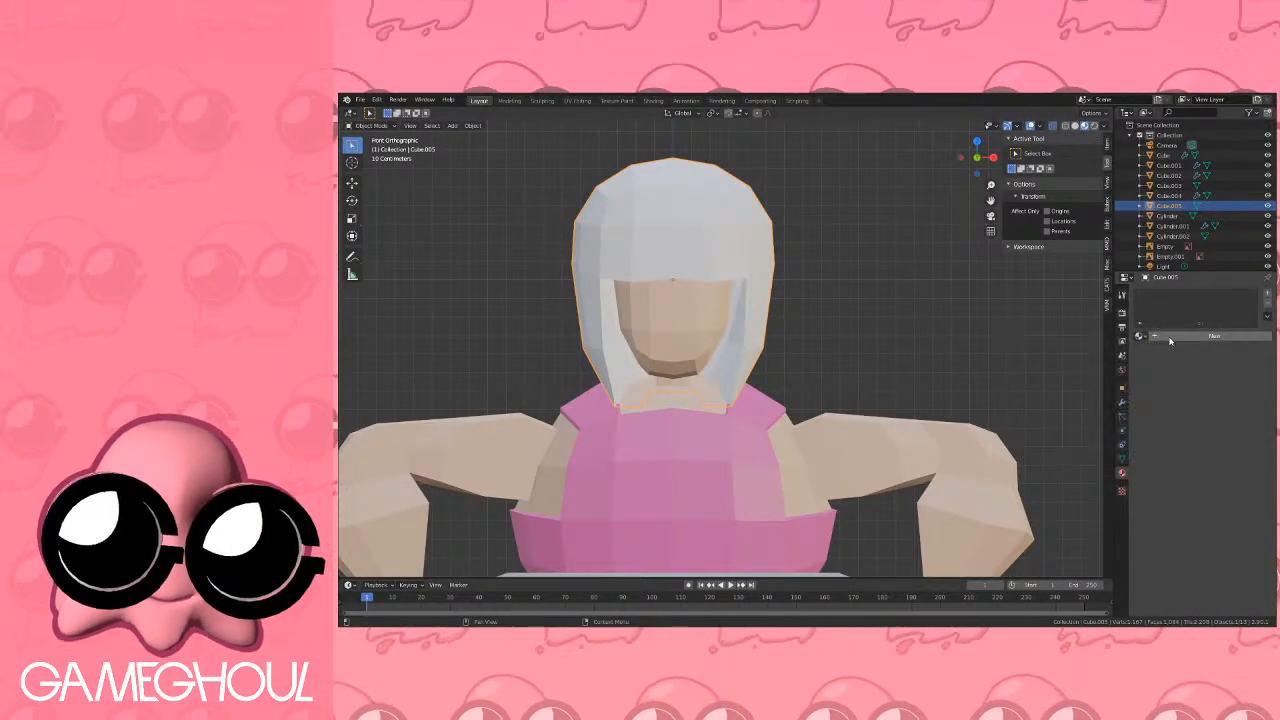
left_click(1170, 338)
double_click(1163, 295)
type("Hair")
key("Return")
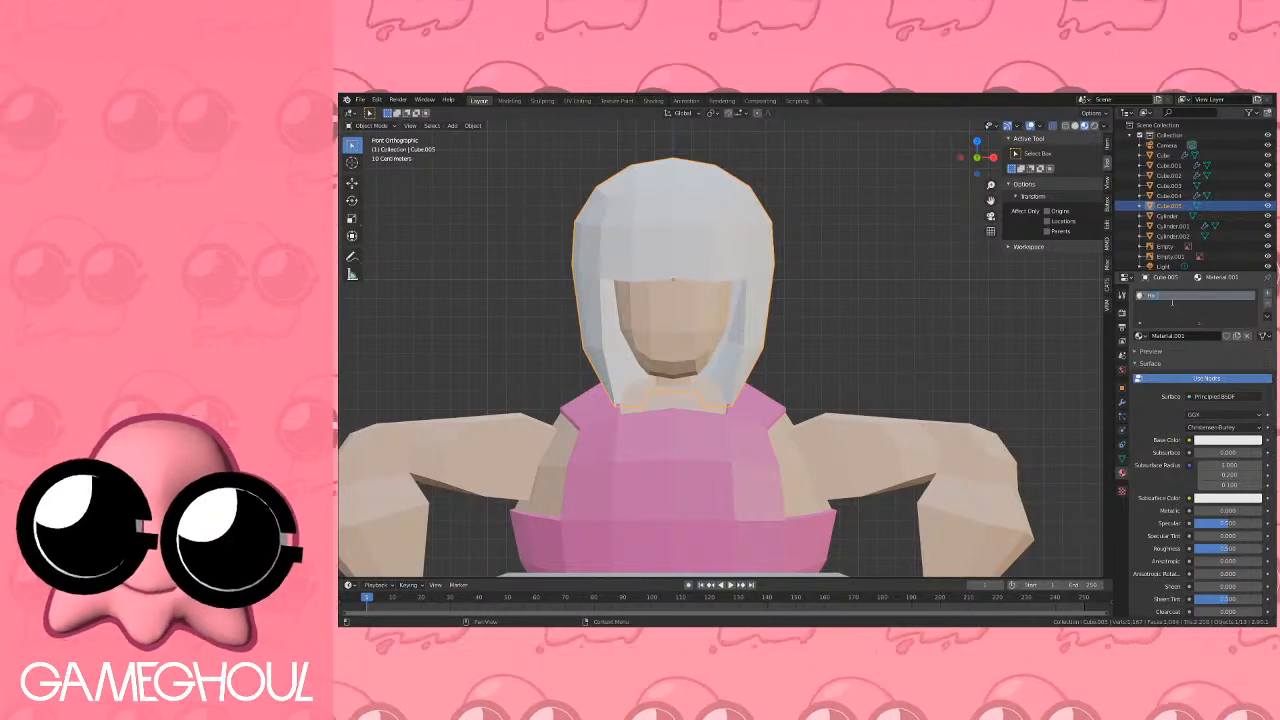
Set the Hair material's base color to a dark reddish brown.
left_click(1215, 440)
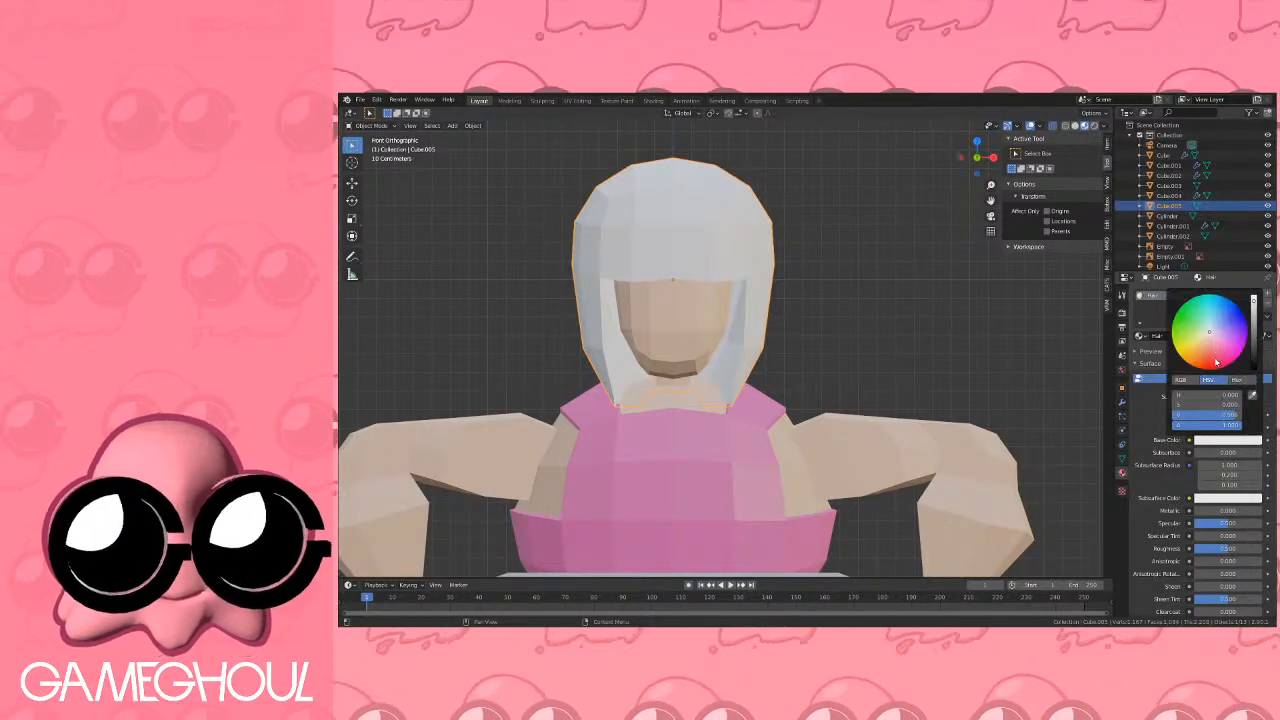
left_click_drag(1206, 350, 1262, 337)
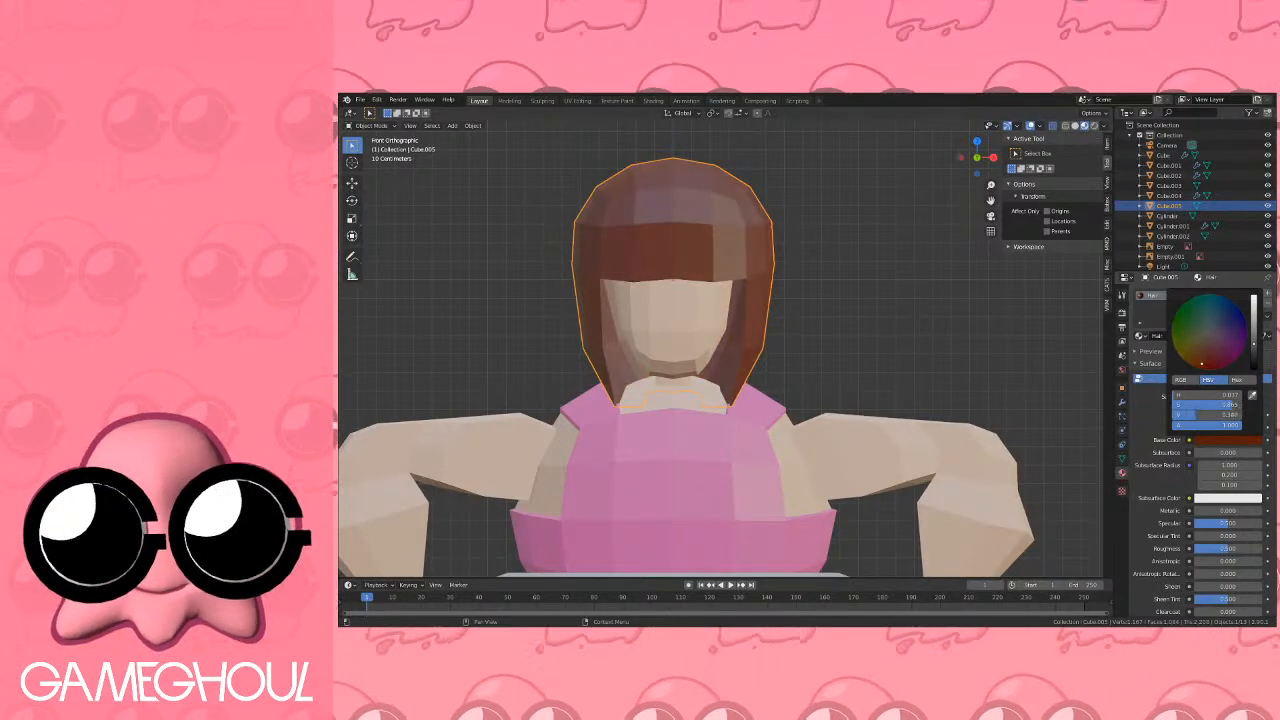
left_click_drag(1192, 356, 1200, 361)
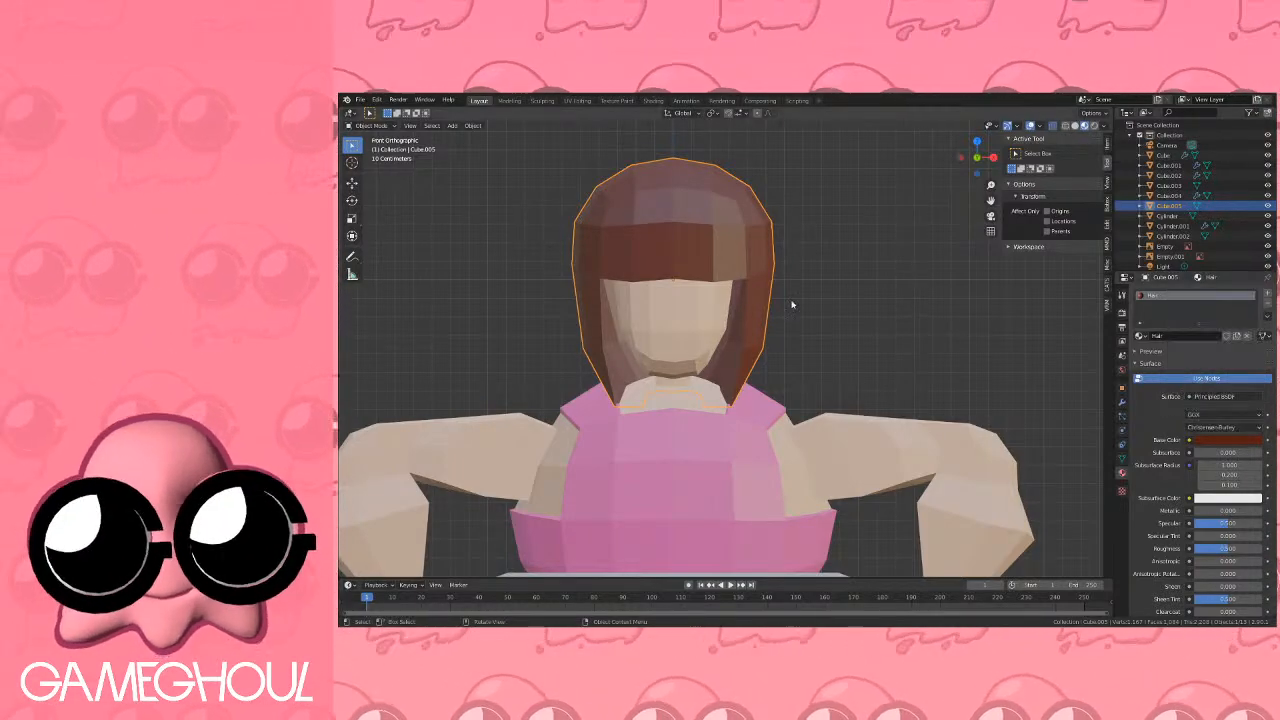
Move the hair object up 0.1 m in Z in front view.
middle_click_drag(810, 263, 875, 314, "shift")
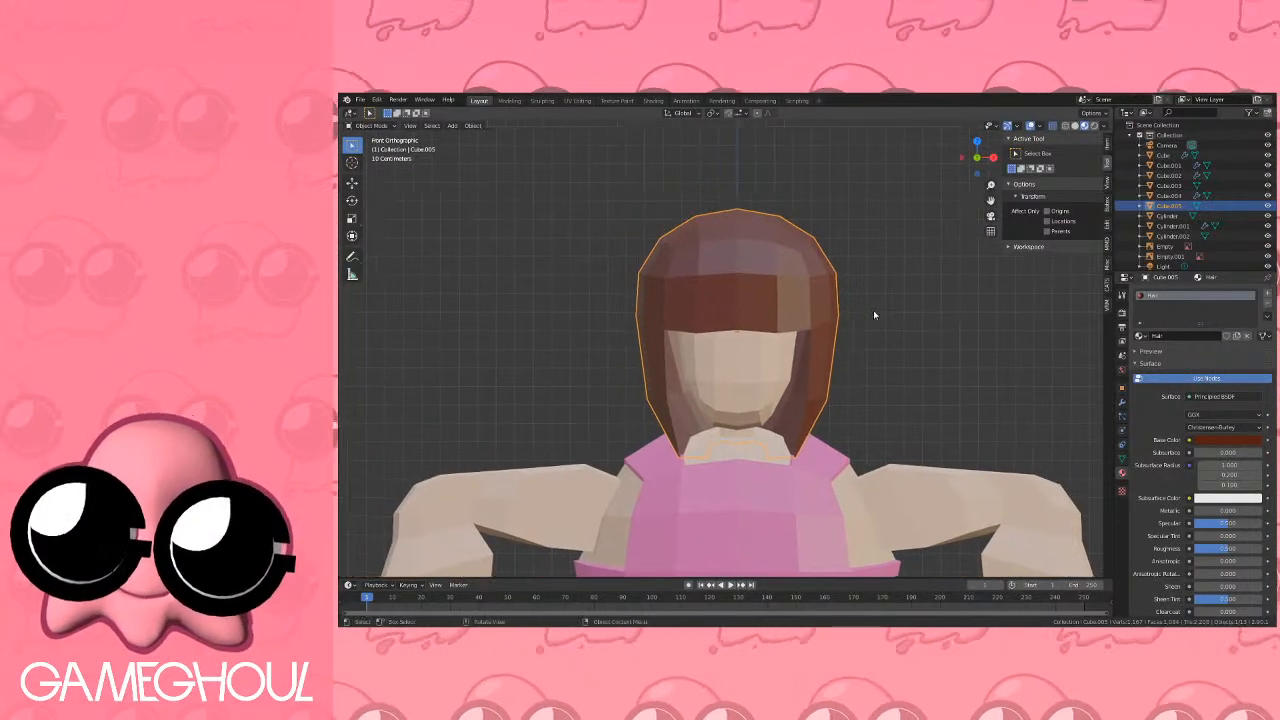
key("g")
left_click(840, 329)
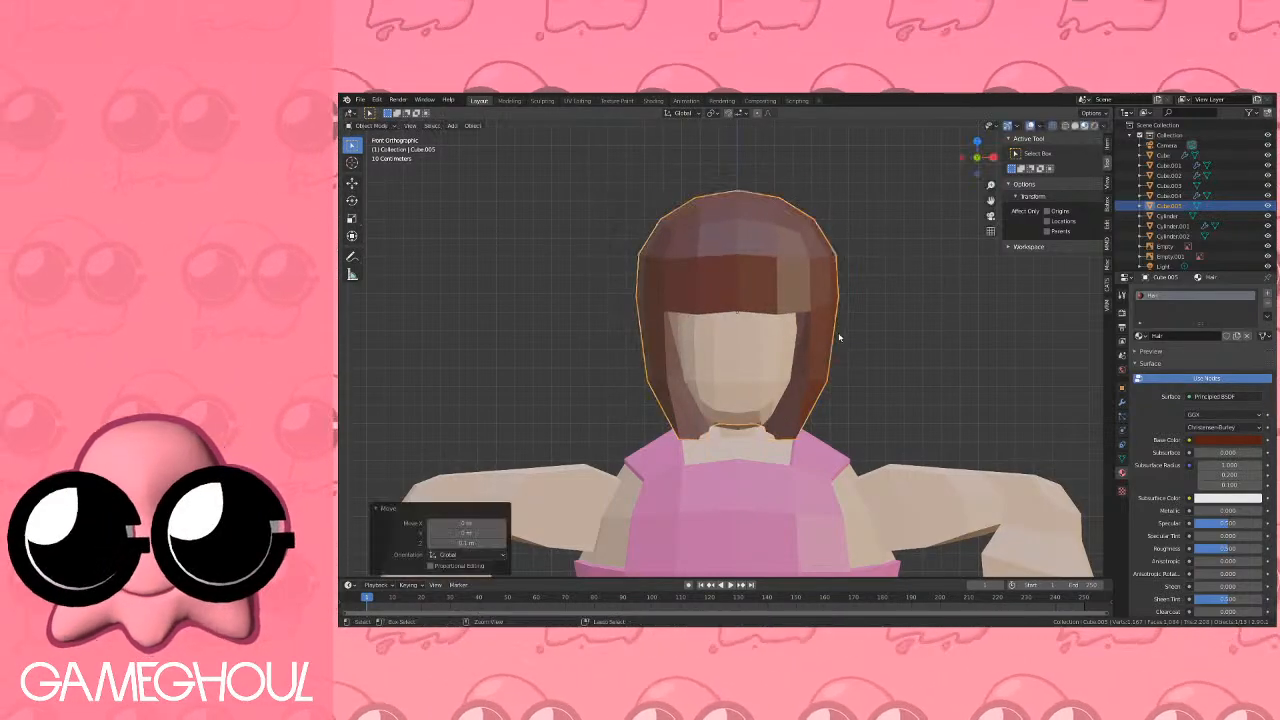
Scale the hair's whole mesh uniformly by 0.9.
key("Tab")
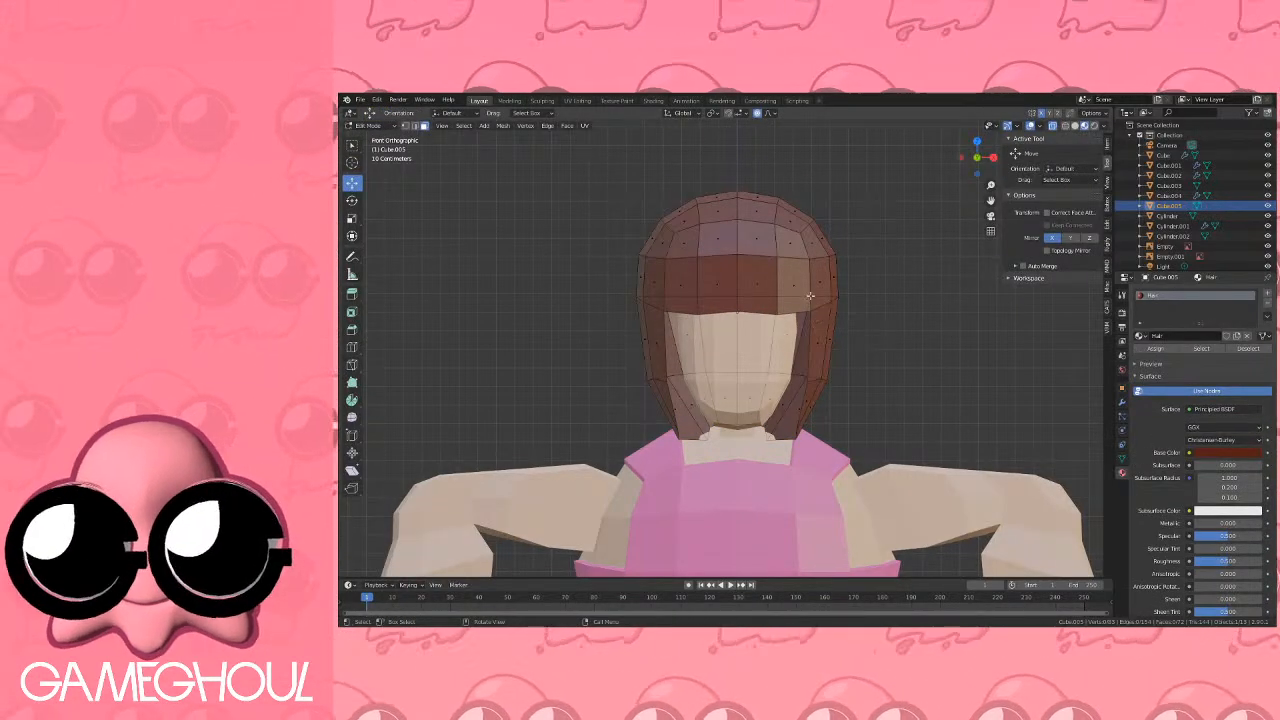
key("a")
key("s")
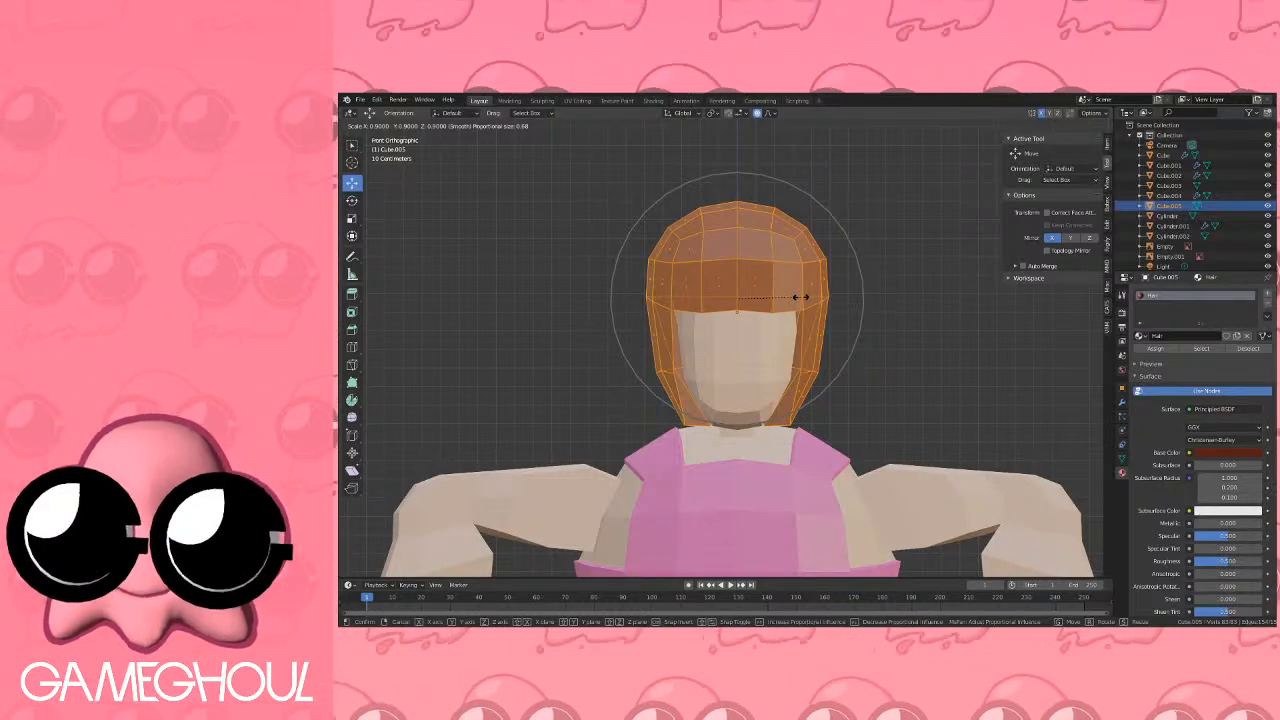
left_click(800, 297)
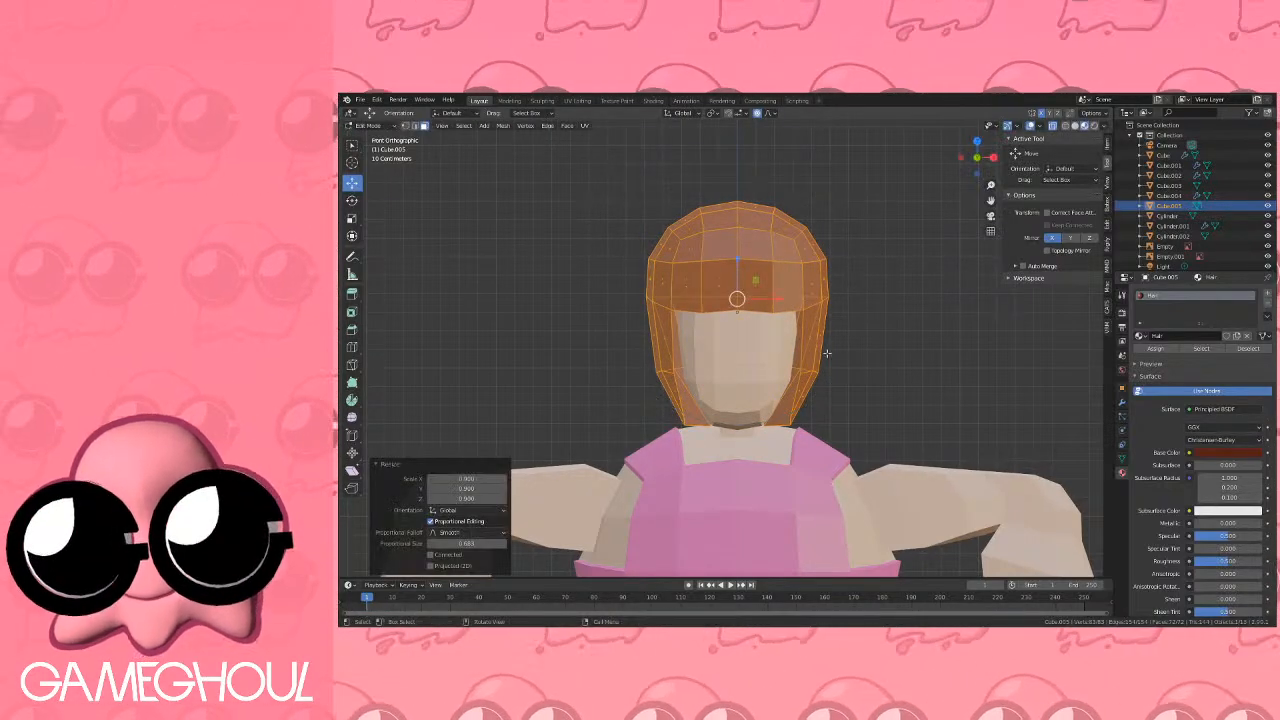
key("Tab")
In wireframe side view, scale the whole hair mesh by 0.8 along Y and move it -0.2 m in Z.
middle_click_drag(562, 226, 771, 219)
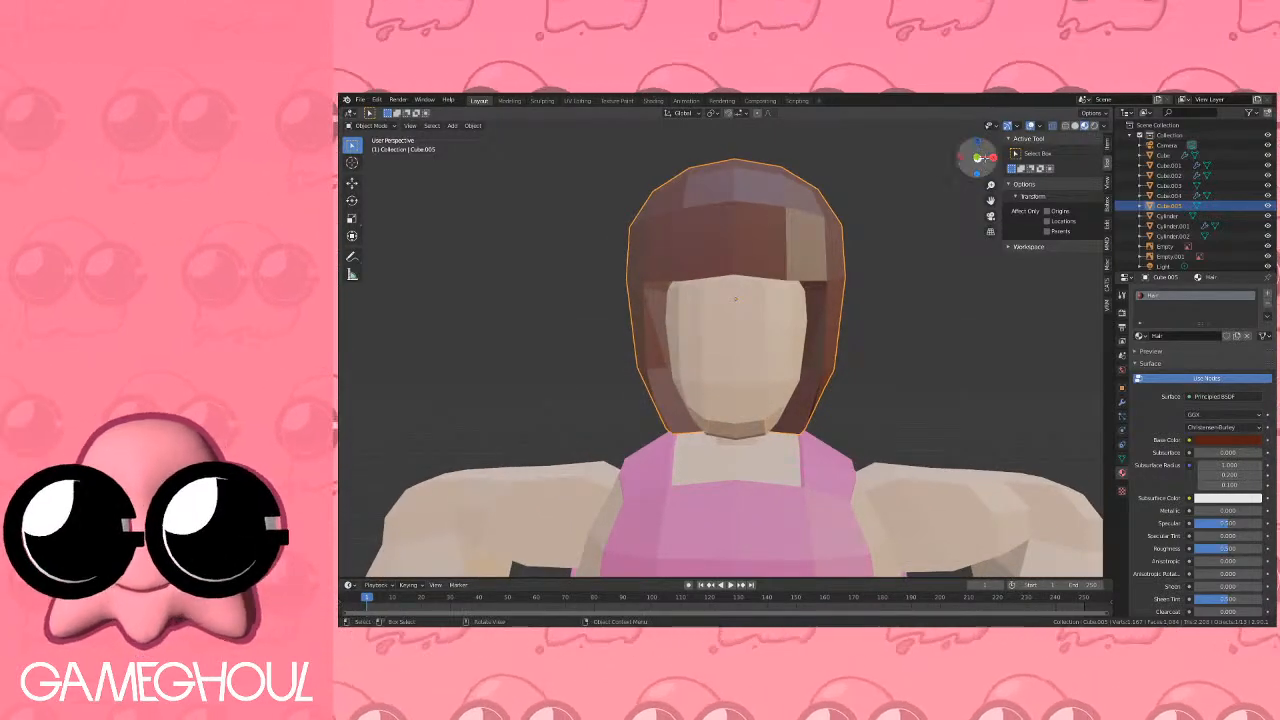
left_click(993, 157)
key("Tab")
middle_click_drag(768, 267, 823, 262, "shift")
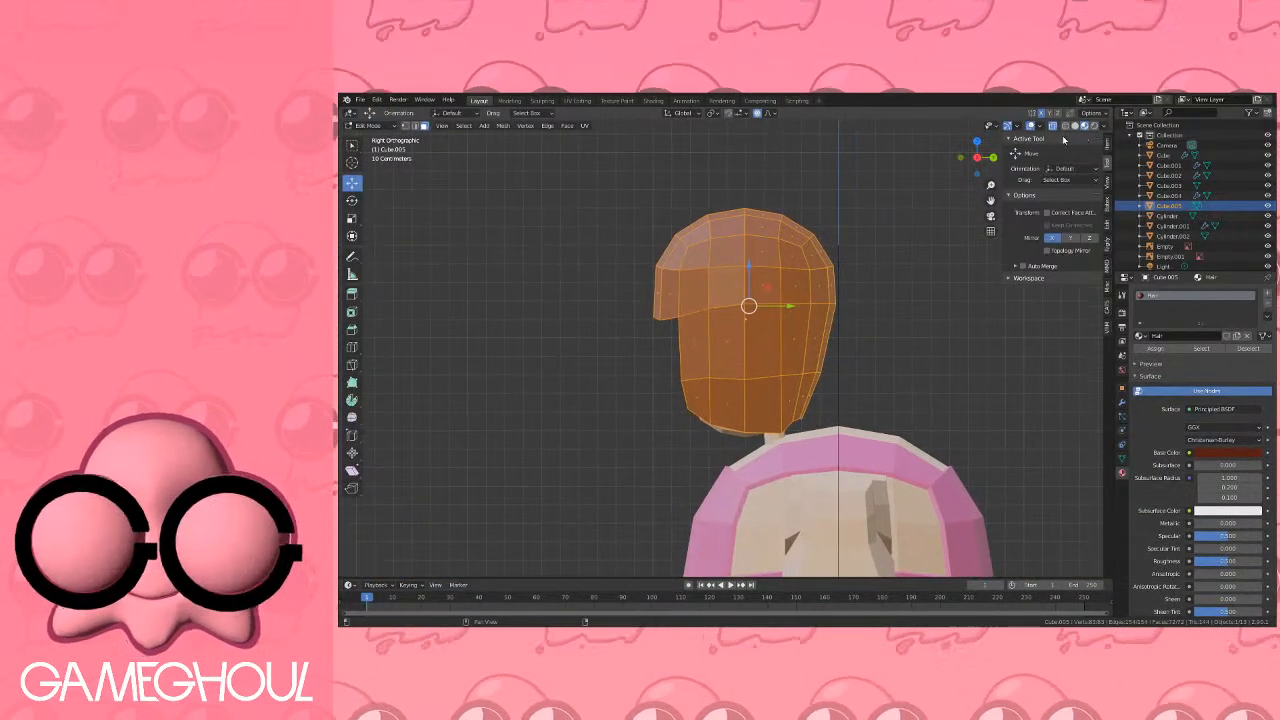
left_click(1075, 127)
left_click(1084, 127)
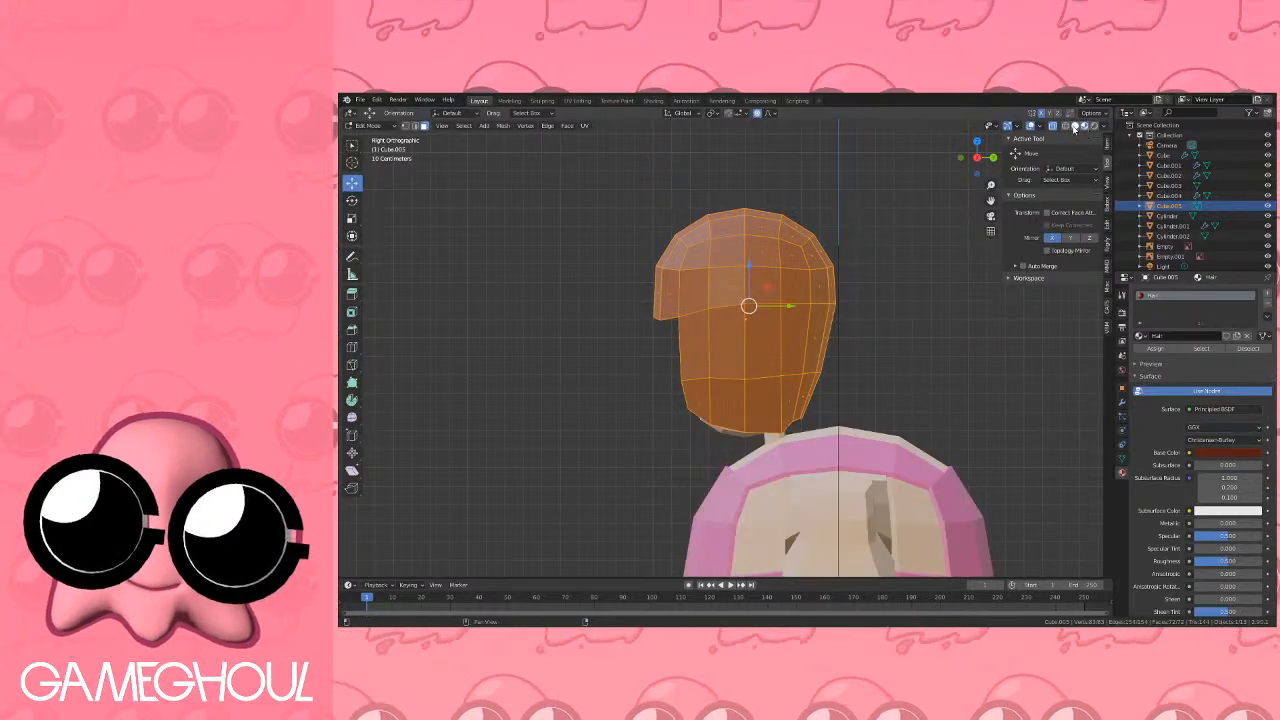
left_click(1053, 127)
scroll(862, 245, "up", 2)
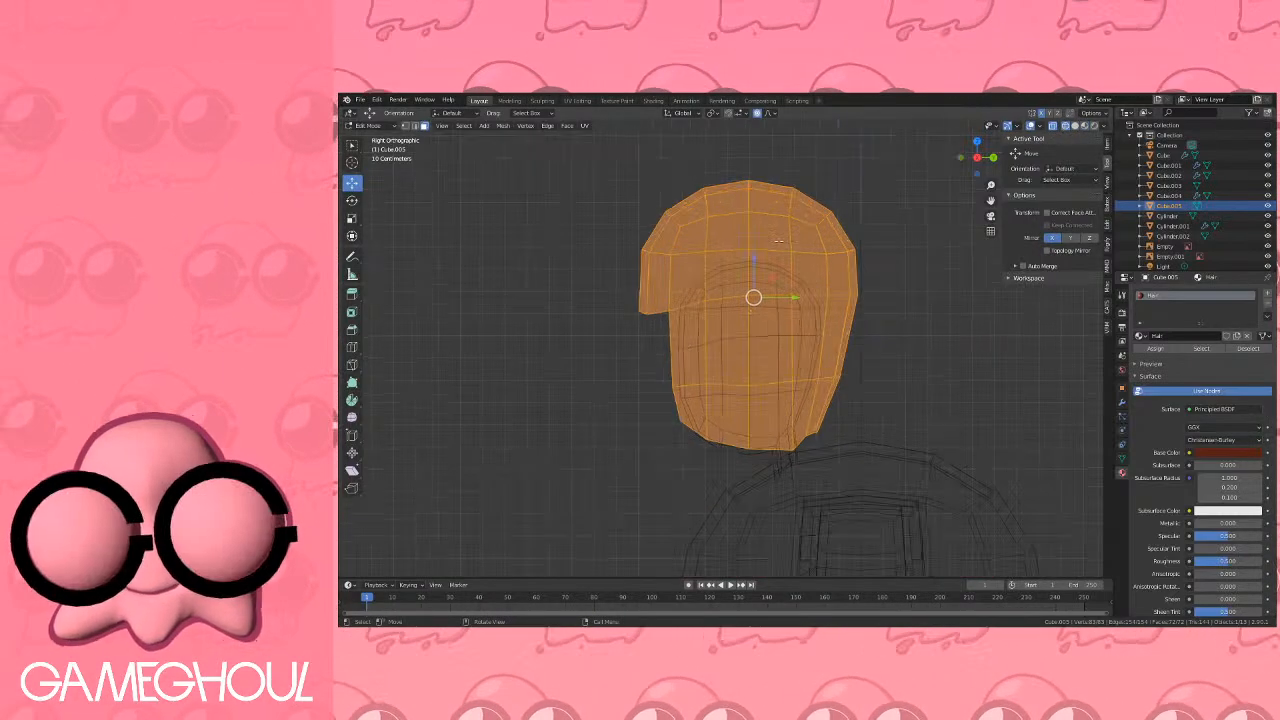
key("s")
key("y")
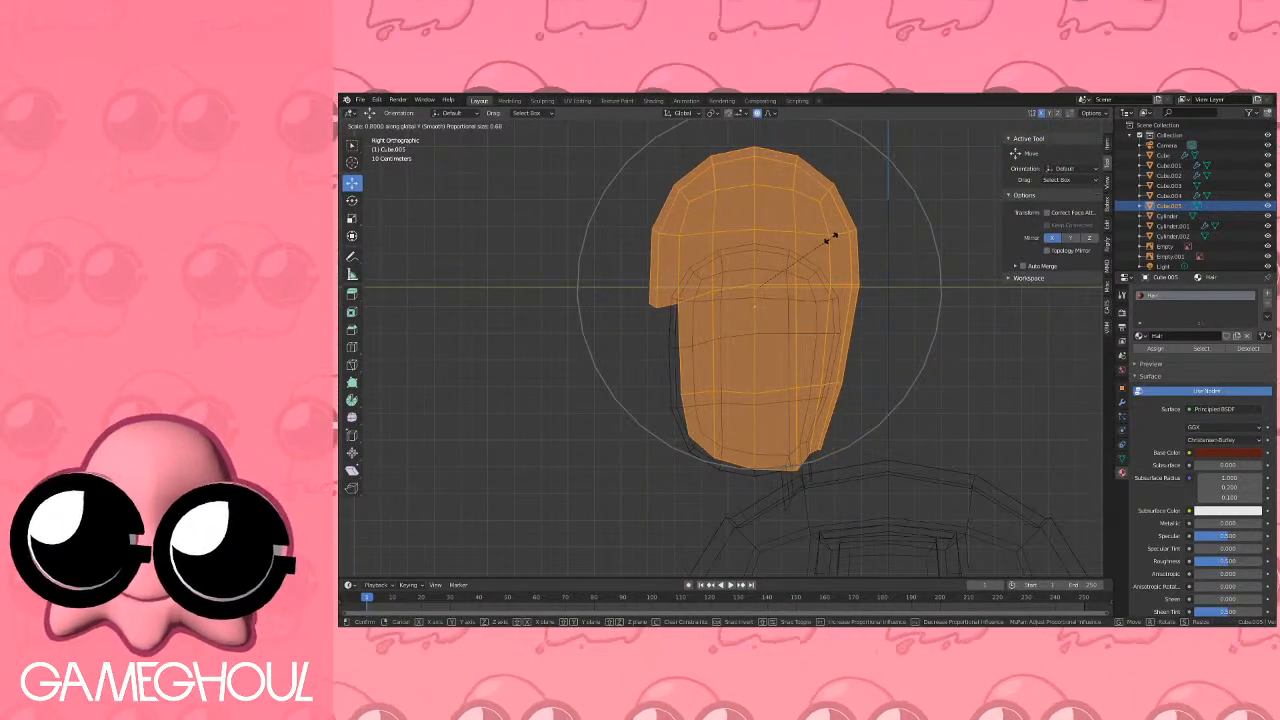
left_click(830, 237)
key("g")
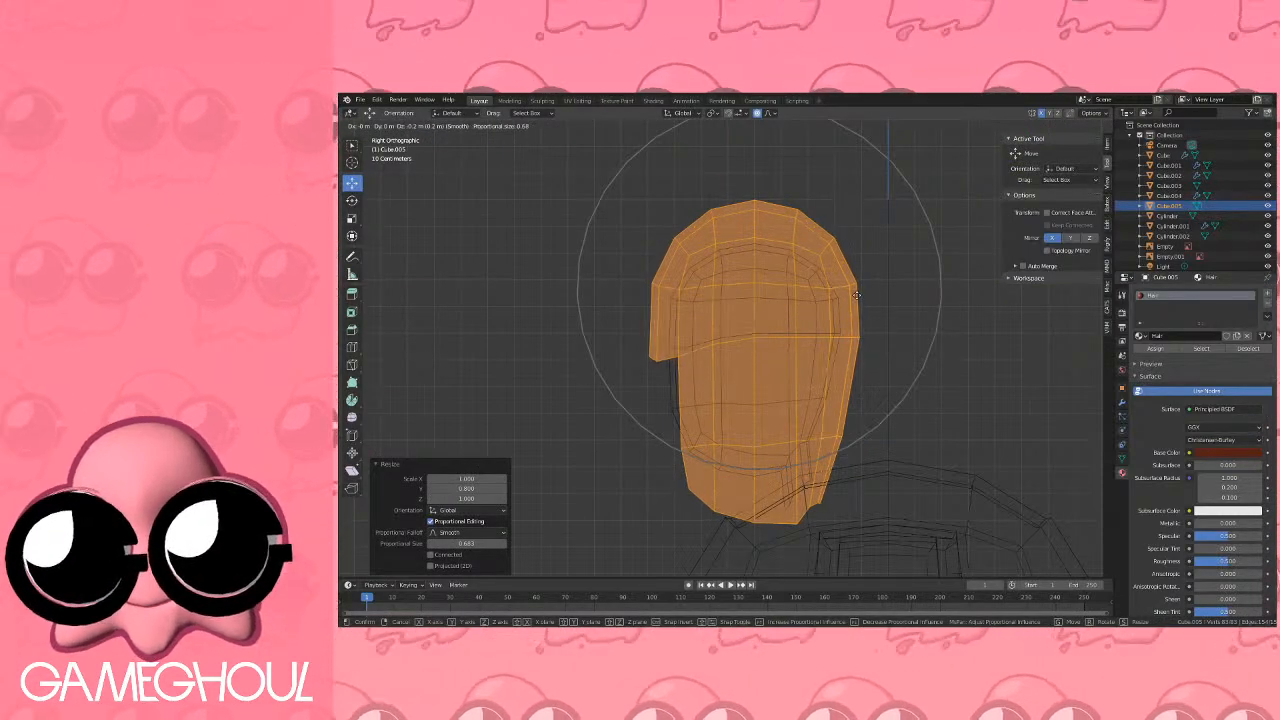
left_click(856, 294)
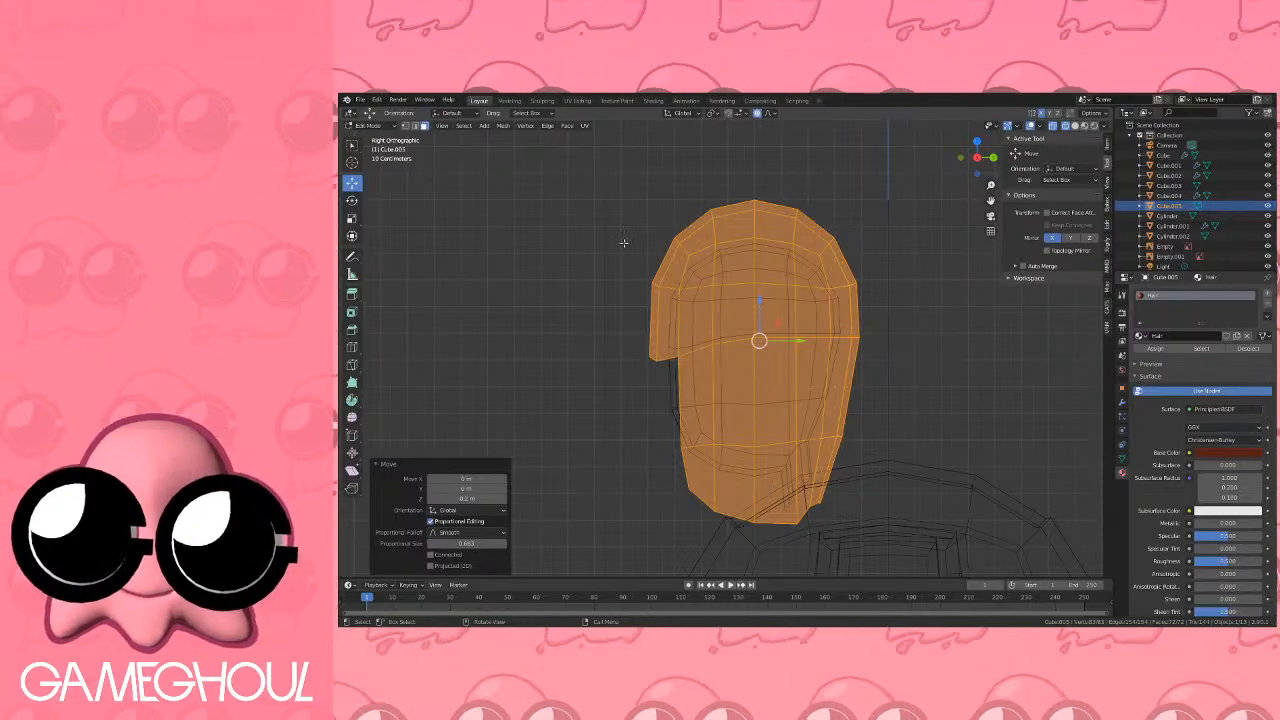
Select the hair's bottom vertices and move them 0.3 m in Y and 0.1 m in Z with widened proportional editing.
left_click(404, 128)
middle_click_drag(811, 445, 718, 376, "shift")
left_click(602, 421)
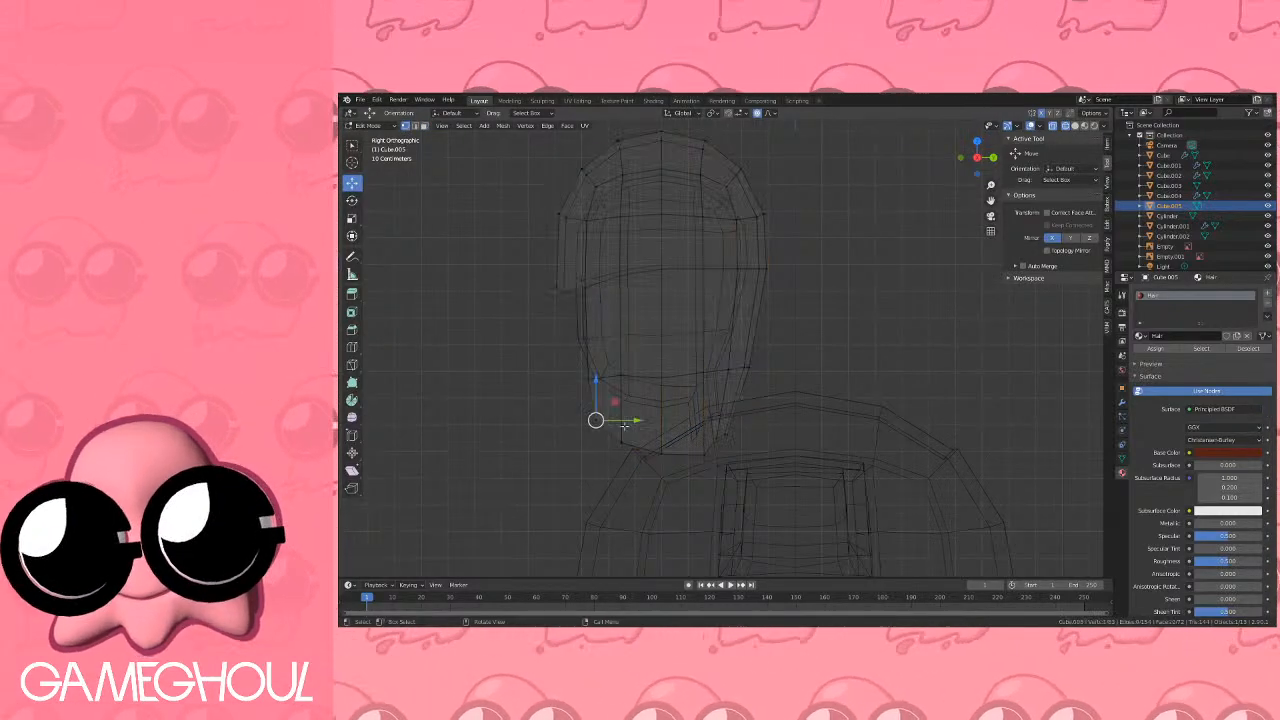
key("ctrl+z")
key("alt+a")
left_click_drag(551, 406, 786, 425)
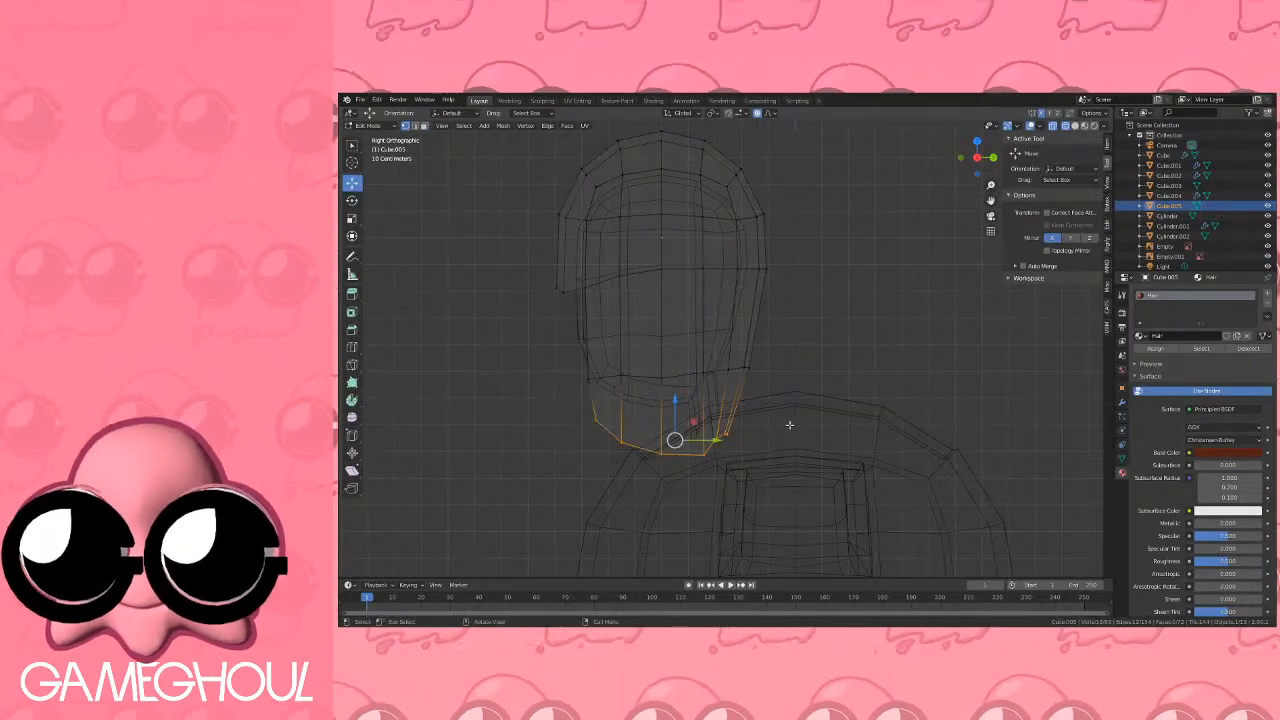
key("g")
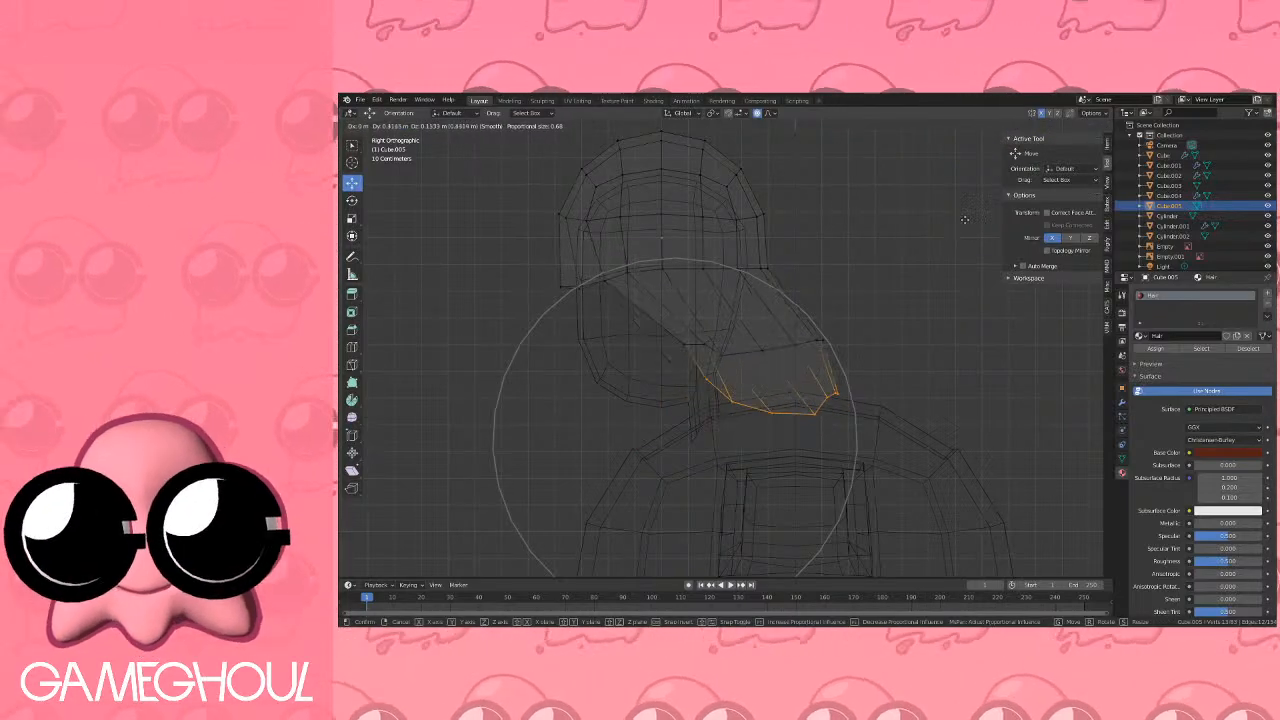
scroll(959, 236, "down", 5)
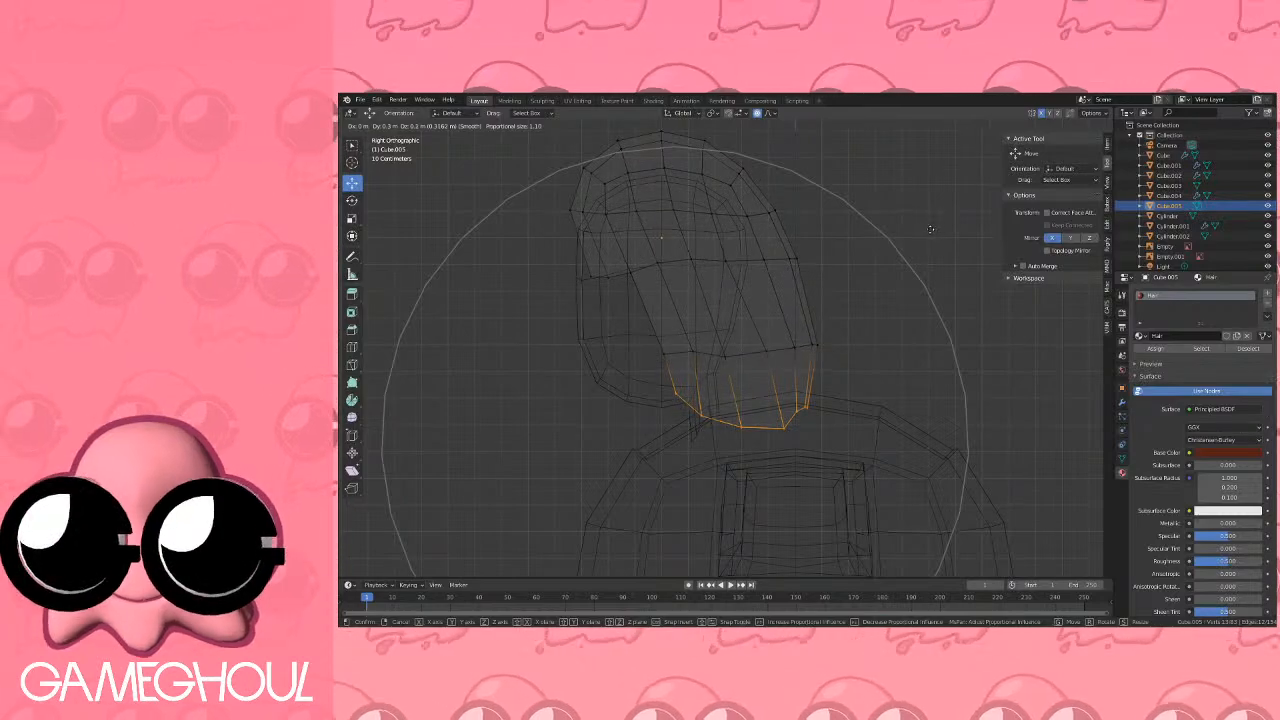
left_click(924, 237)
Select the lower vertices of the fringe and move them -0.1 m in Y with a smaller proportional editing radius.
key("alt+a")
key("b")
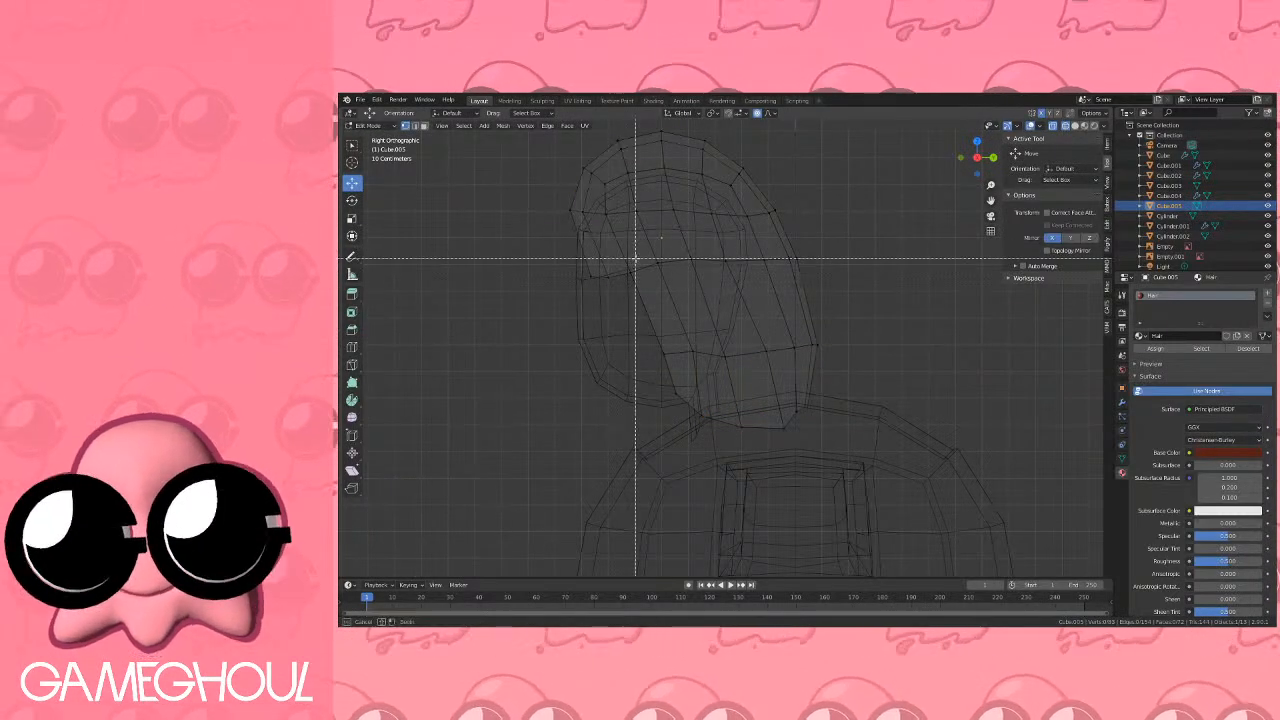
left_click_drag(563, 249, 655, 298)
key("g")
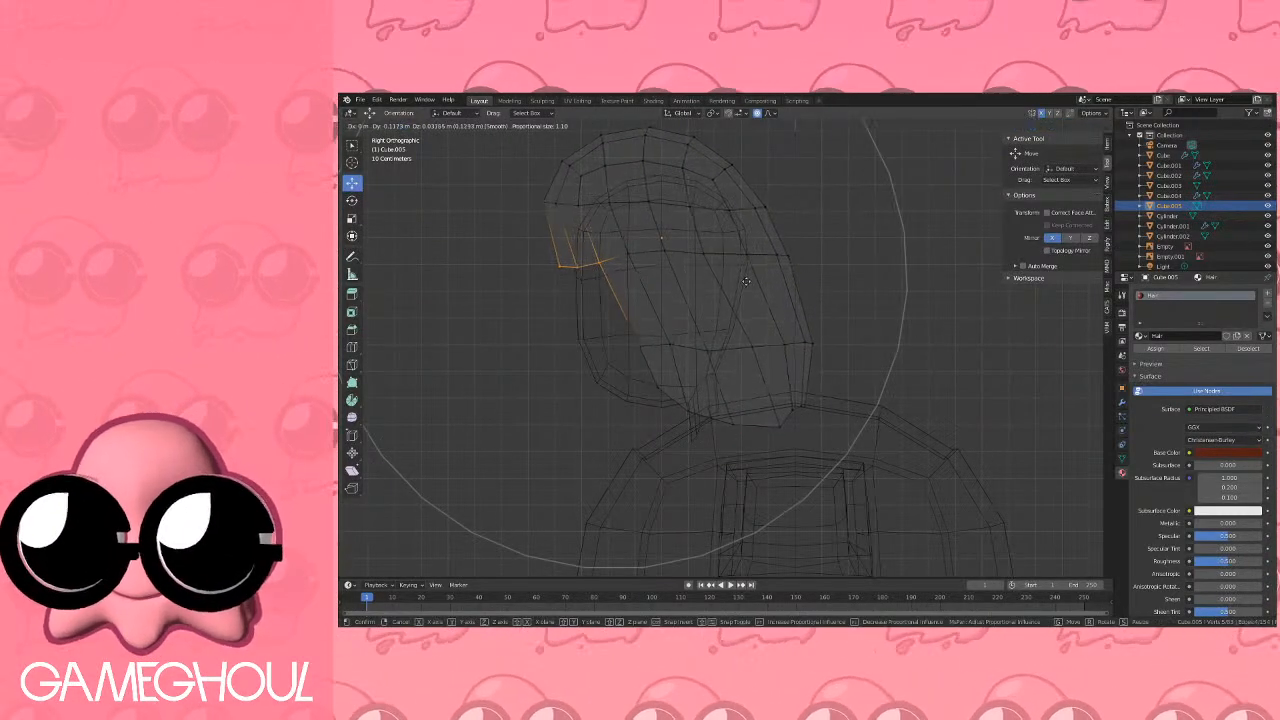
scroll(731, 278, "up", 5)
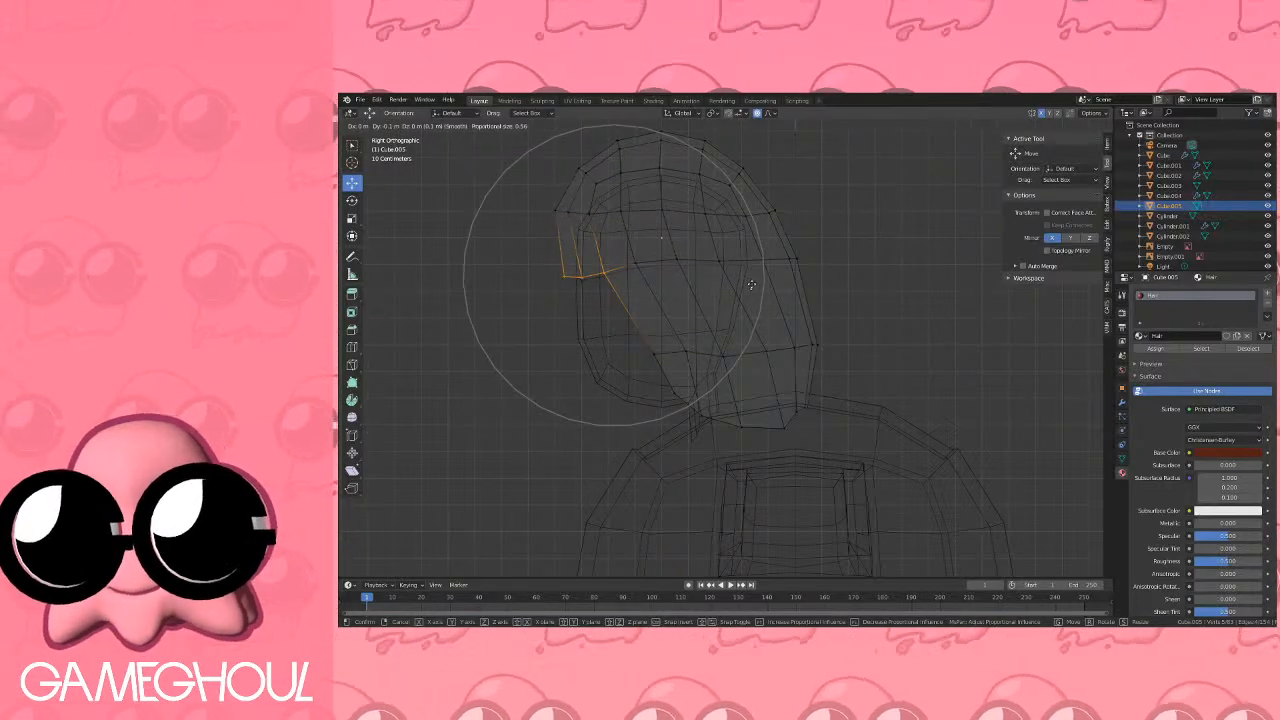
left_click(752, 283, "ctrl")
Restore material shading and examine the hair from behind and around the whole figure against the pirate-girl reference image.
key("Tab")
middle_click_drag(839, 312, 920, 314)
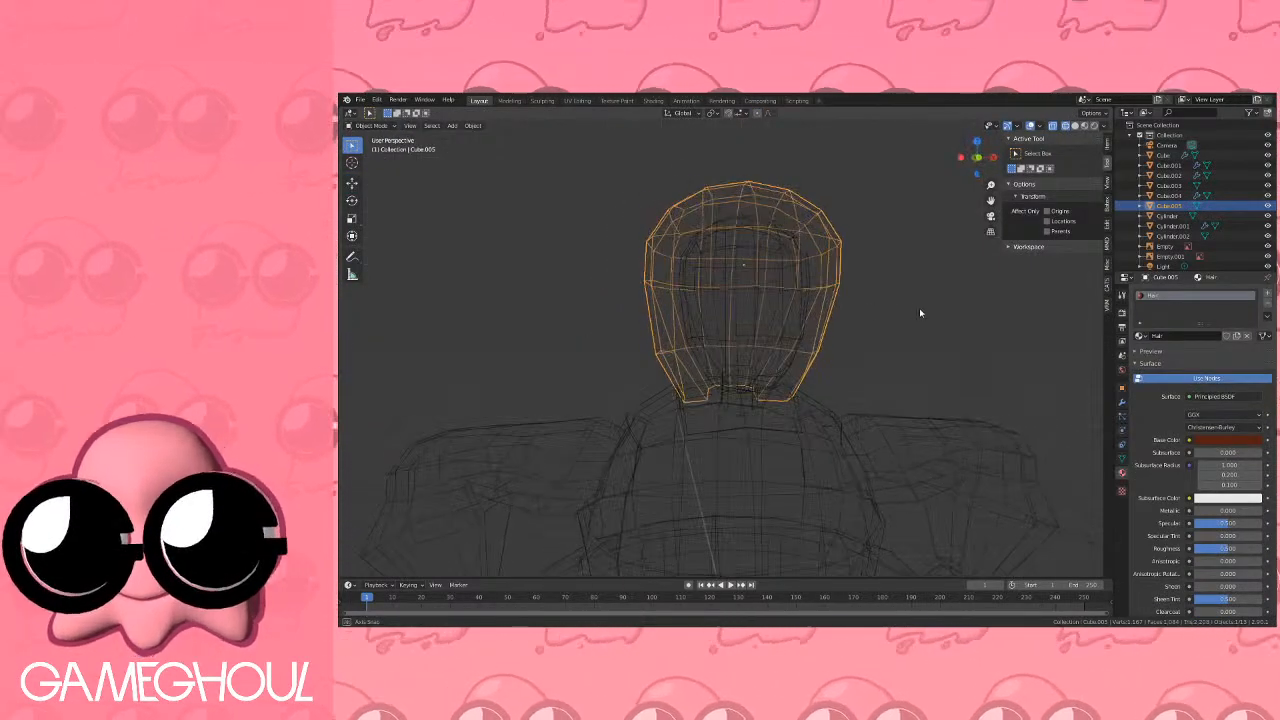
left_click(980, 157)
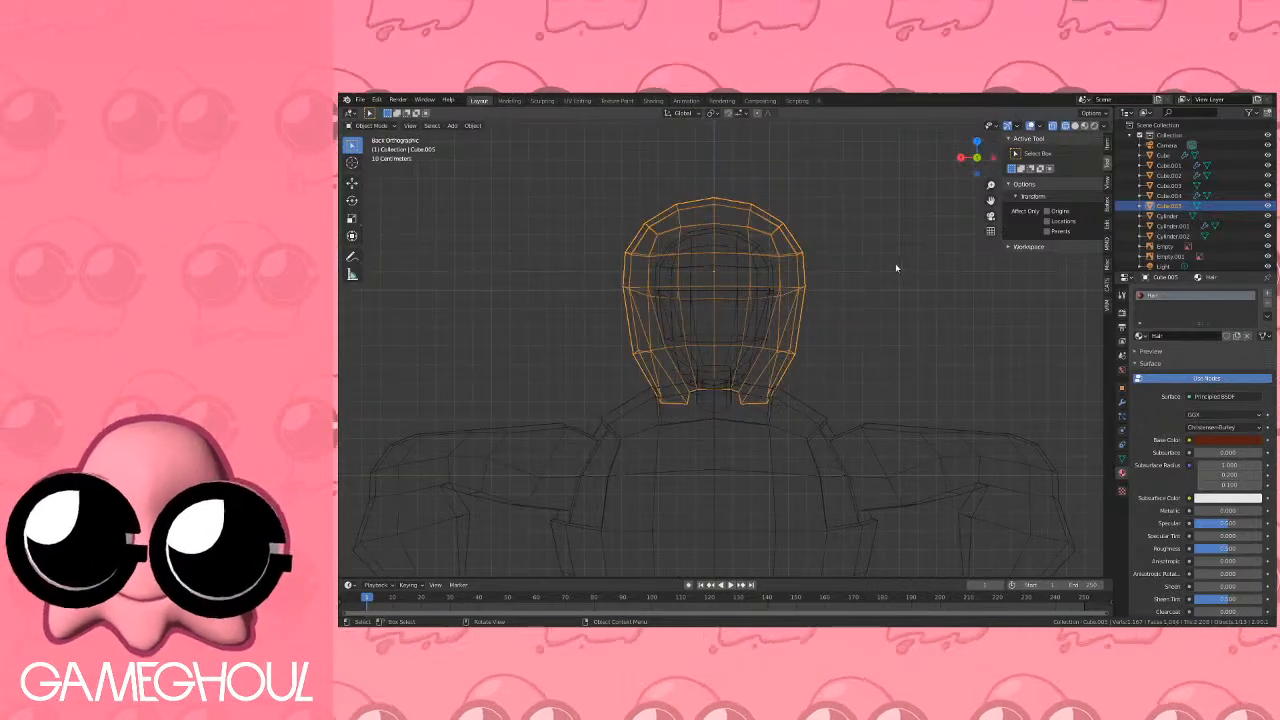
key("Tab")
left_click(1083, 126)
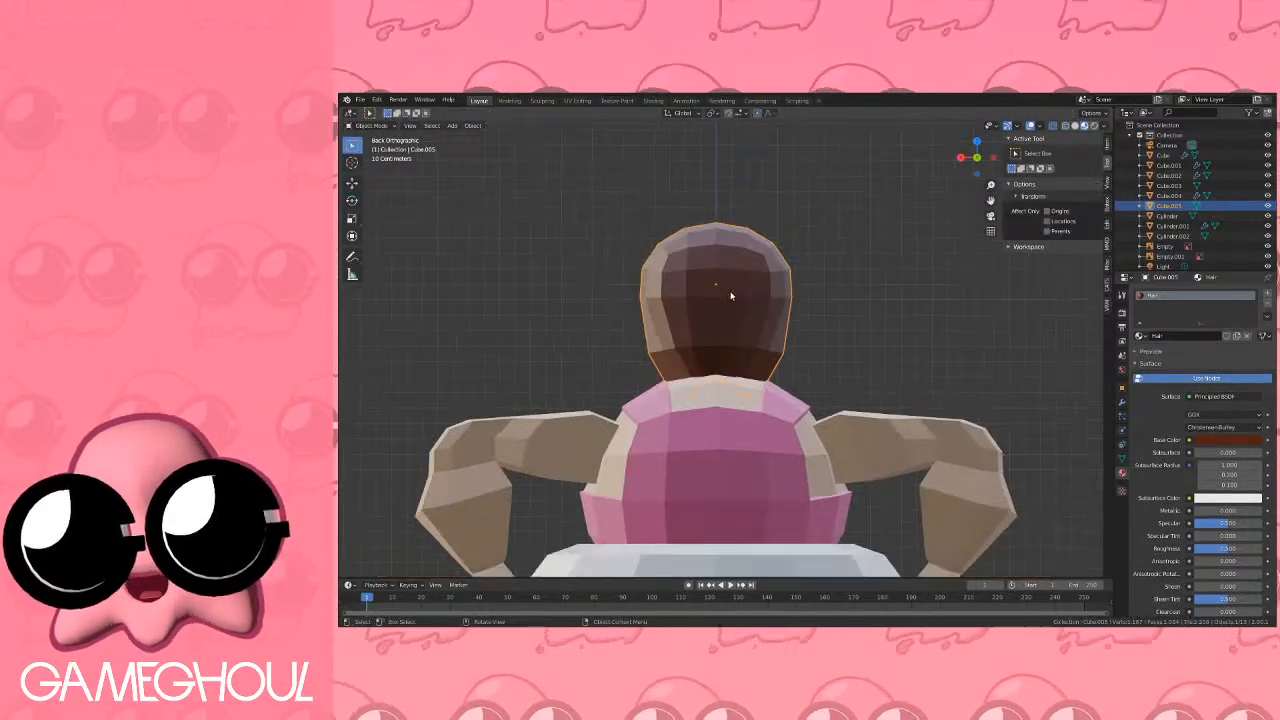
key("Tab")
mouse_move(1000, 290)
middle_mouse_down()
mouse_move(814, 306)
mouse_move(753, 269)
mouse_move(888, 357)
mouse_move(799, 260)
mouse_move(706, 316)
mouse_move(877, 335)
middle_mouse_up()
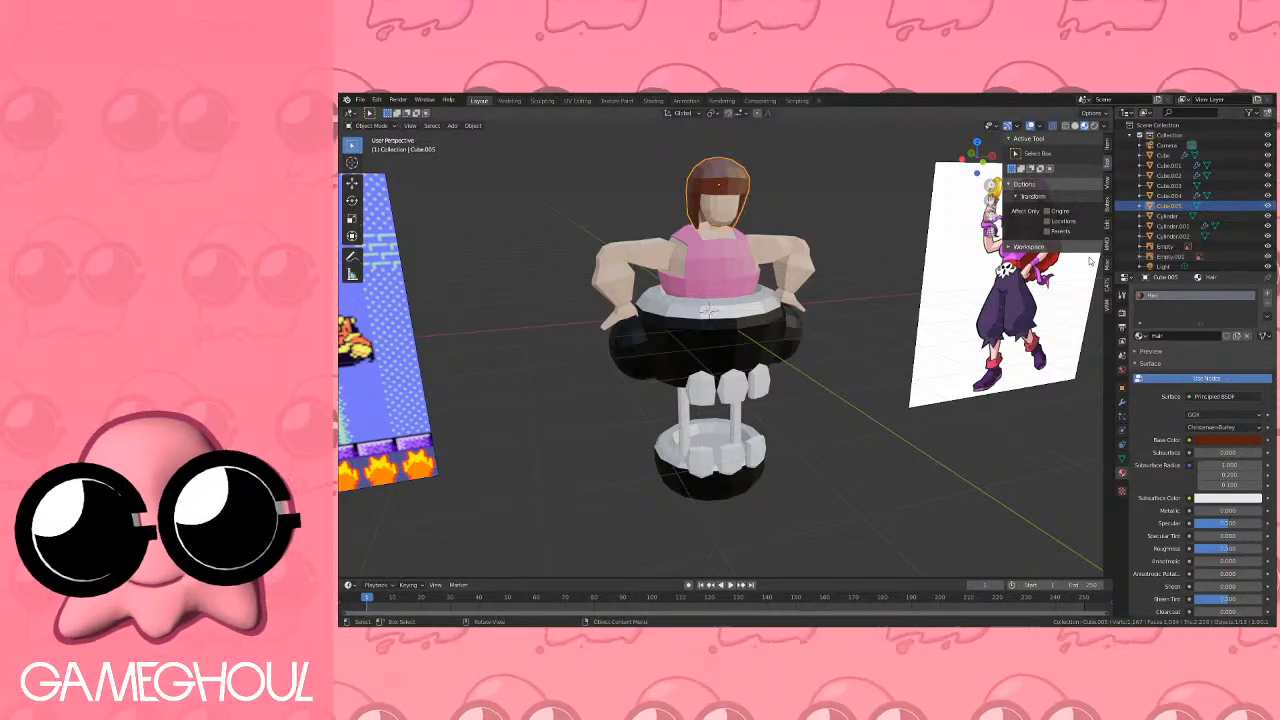
middle_click_drag(882, 355, 658, 303)
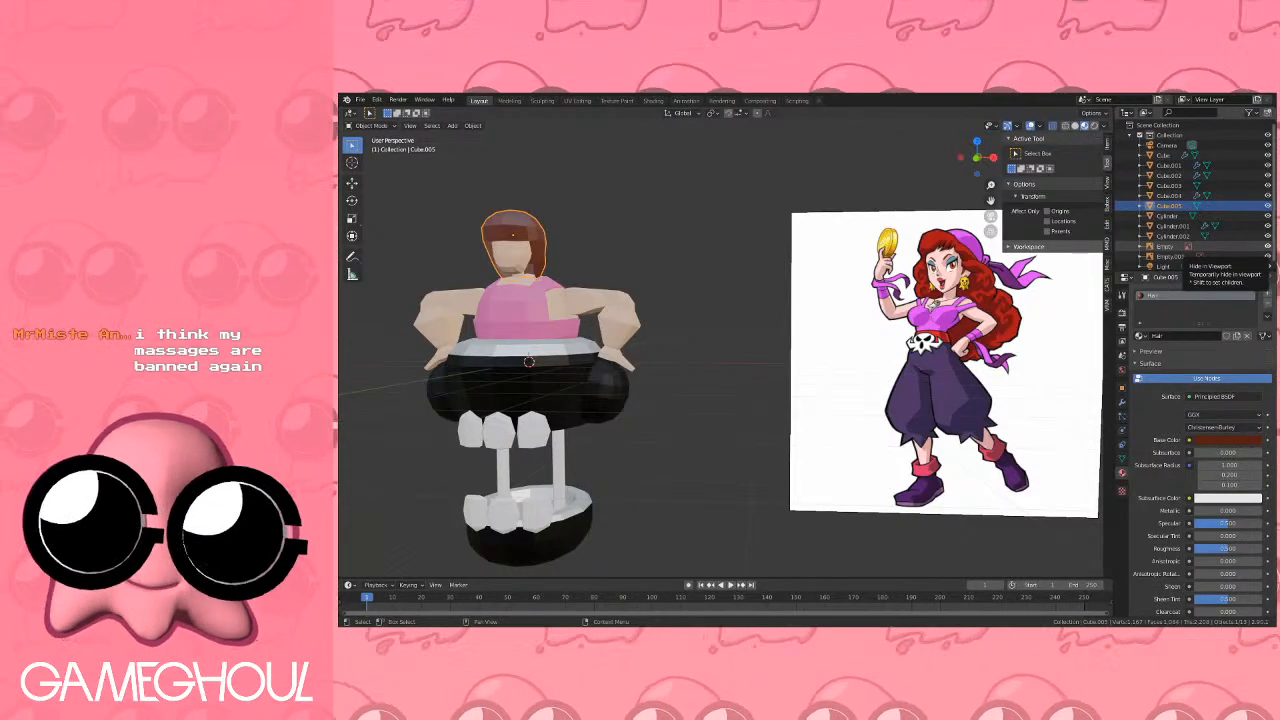
In front view, raise the fringe's two center vertices 0.1 m in Z with proportional editing to arch the hairline.
mouse_move(735, 283)
middle_mouse_down()
mouse_move(751, 277)
mouse_move(711, 289)
mouse_move(738, 290)
middle_mouse_up()
middle_click_drag(856, 307, 579, 333, "shift")
middle_click_drag(452, 322, 777, 388, "shift")
scroll(777, 388, "up", 5)
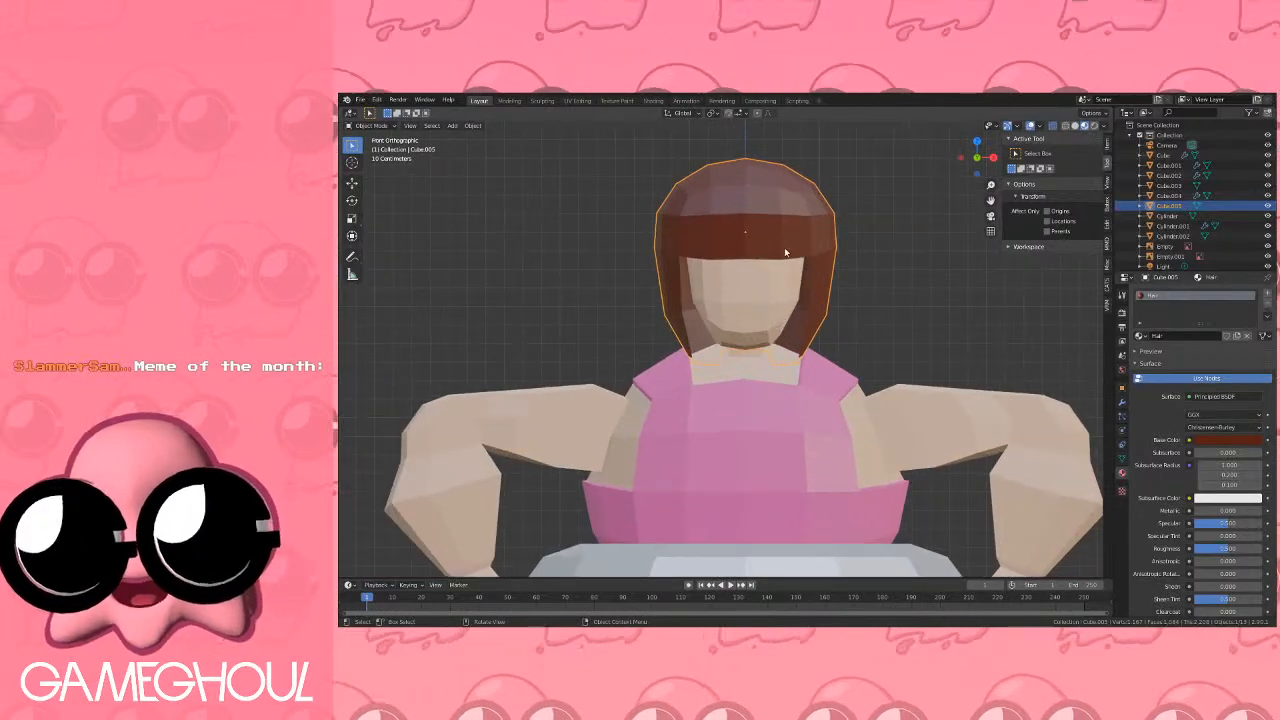
key("Tab")
middle_click_drag(786, 251, 775, 304, "shift")
scroll(808, 310, "up", 2)
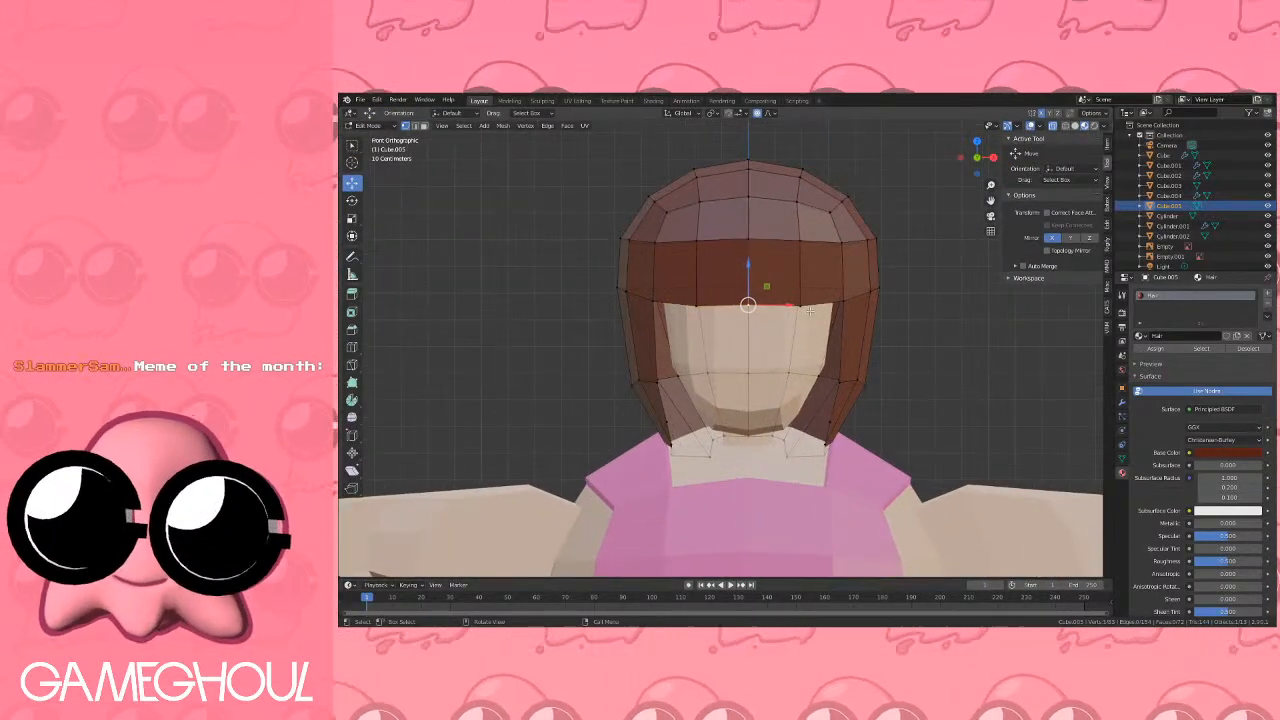
key("g")
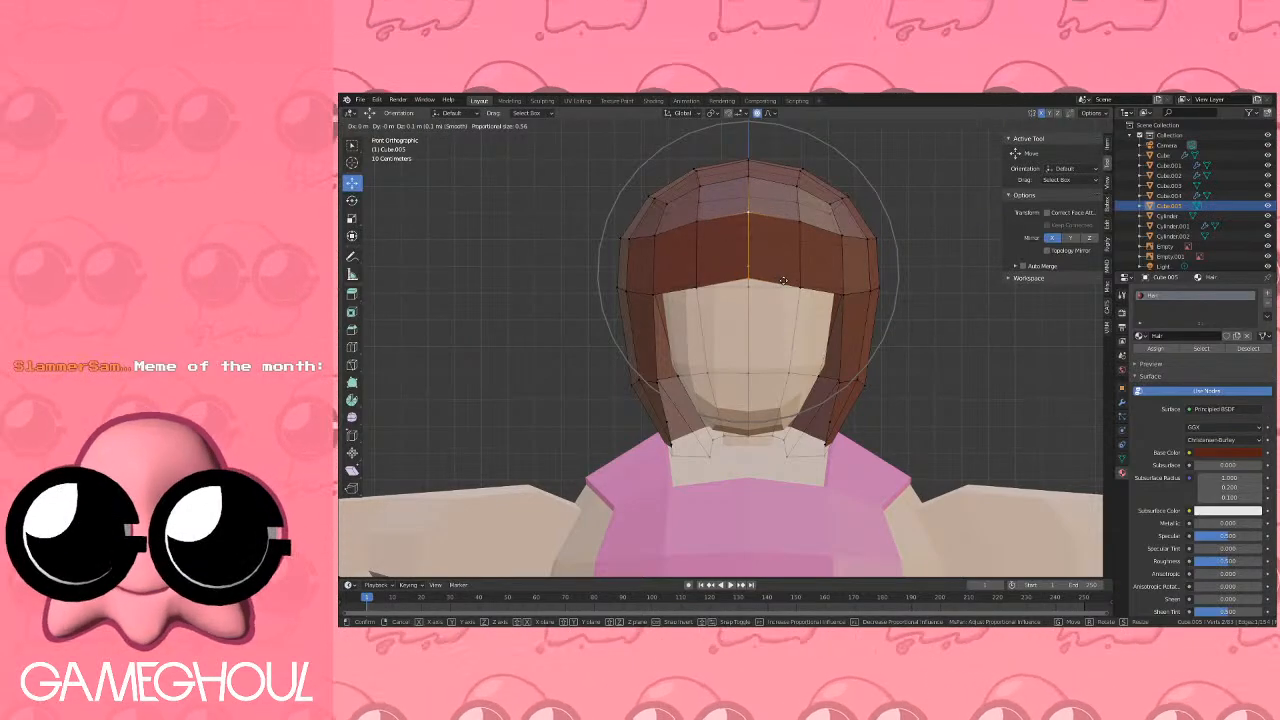
left_click(783, 281)
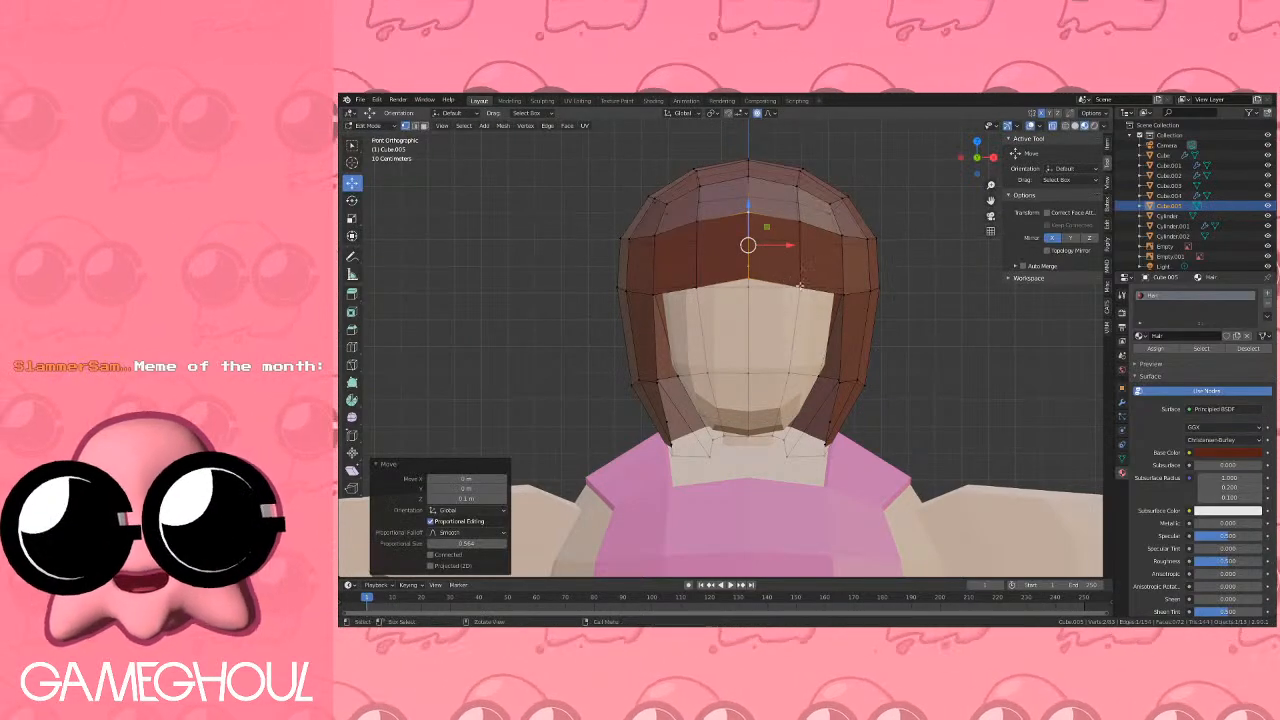
Examine the hair from the front and compare the whole figure with the pirate-girl reference image.
middle_click_drag(800, 285, 701, 316, "shift")
scroll(762, 329, "down", 2)
scroll(809, 357, "down", 4)
middle_click_drag(892, 350, 951, 345, "shift")
scroll(694, 346, "up", 4)
middle_click_drag(694, 354, 823, 393, "shift")
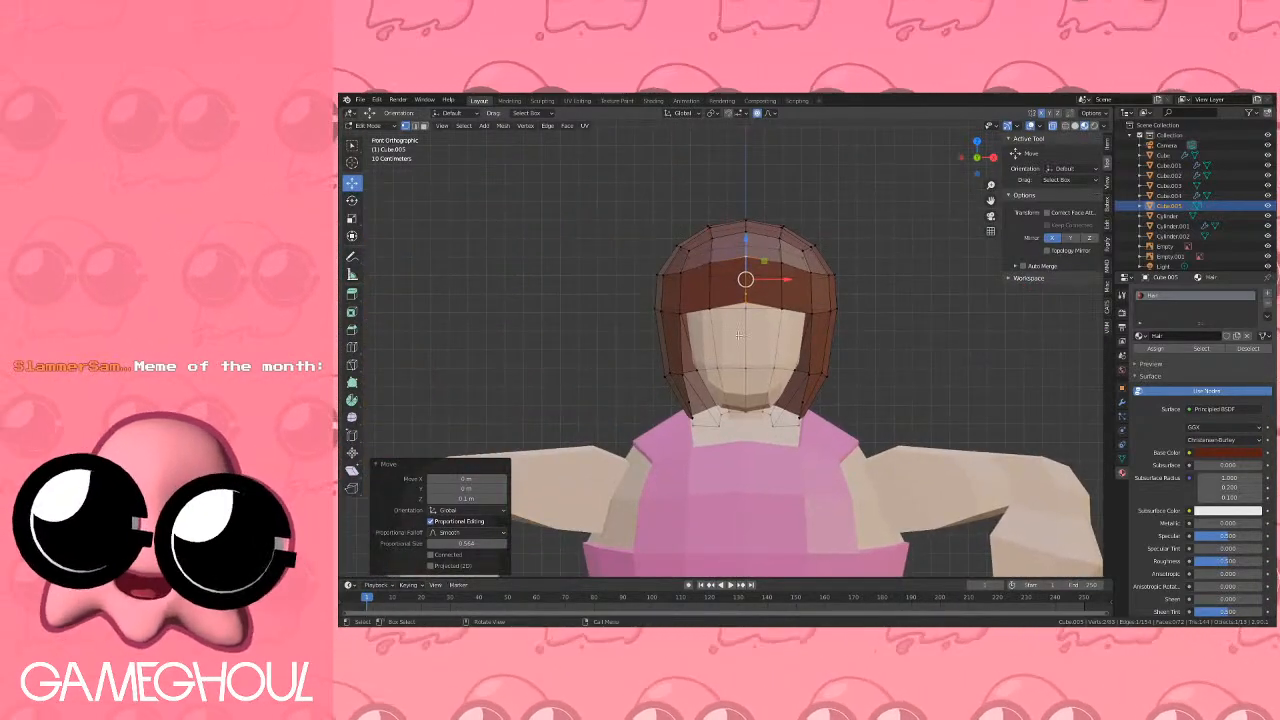
scroll(871, 333, "down", 4)
middle_click_drag(873, 350, 645, 257, "shift")
middle_click_drag(863, 309, 714, 250)
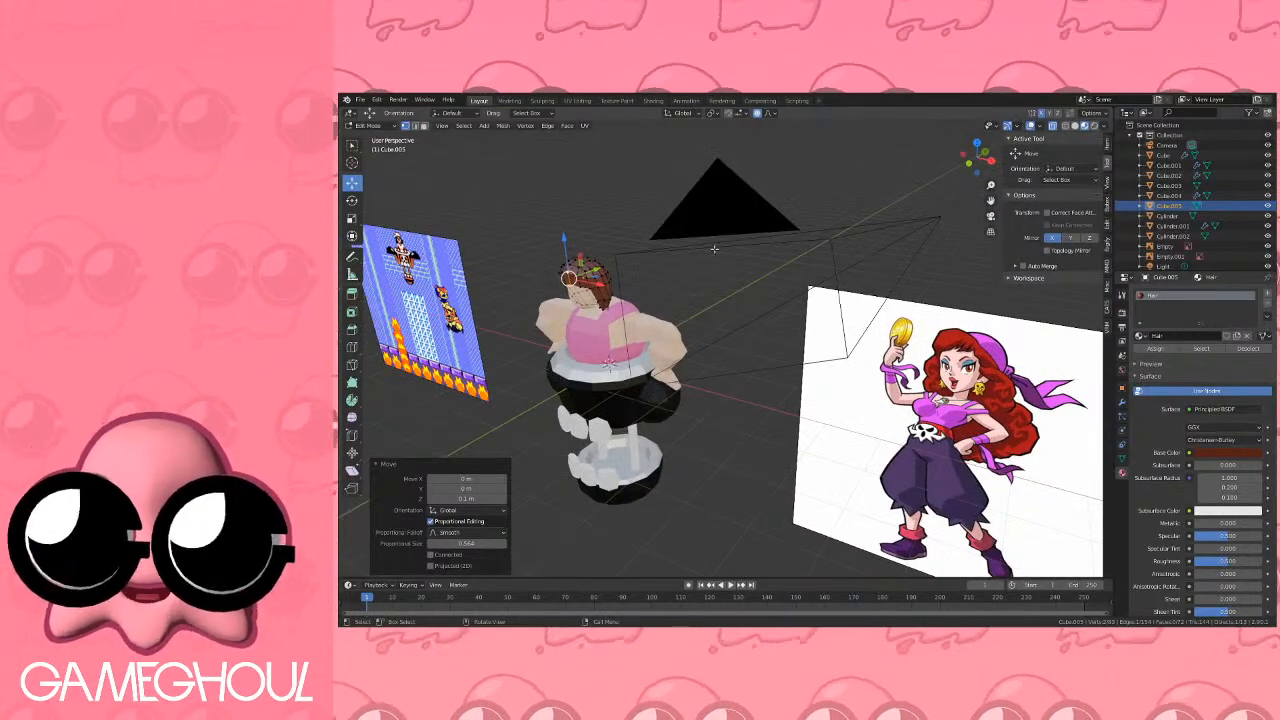
In the right side view, switch to face selection, select the hair's top faces and extrude them about 0.005 m.
left_click(987, 160)
scroll(810, 326, "up", 4)
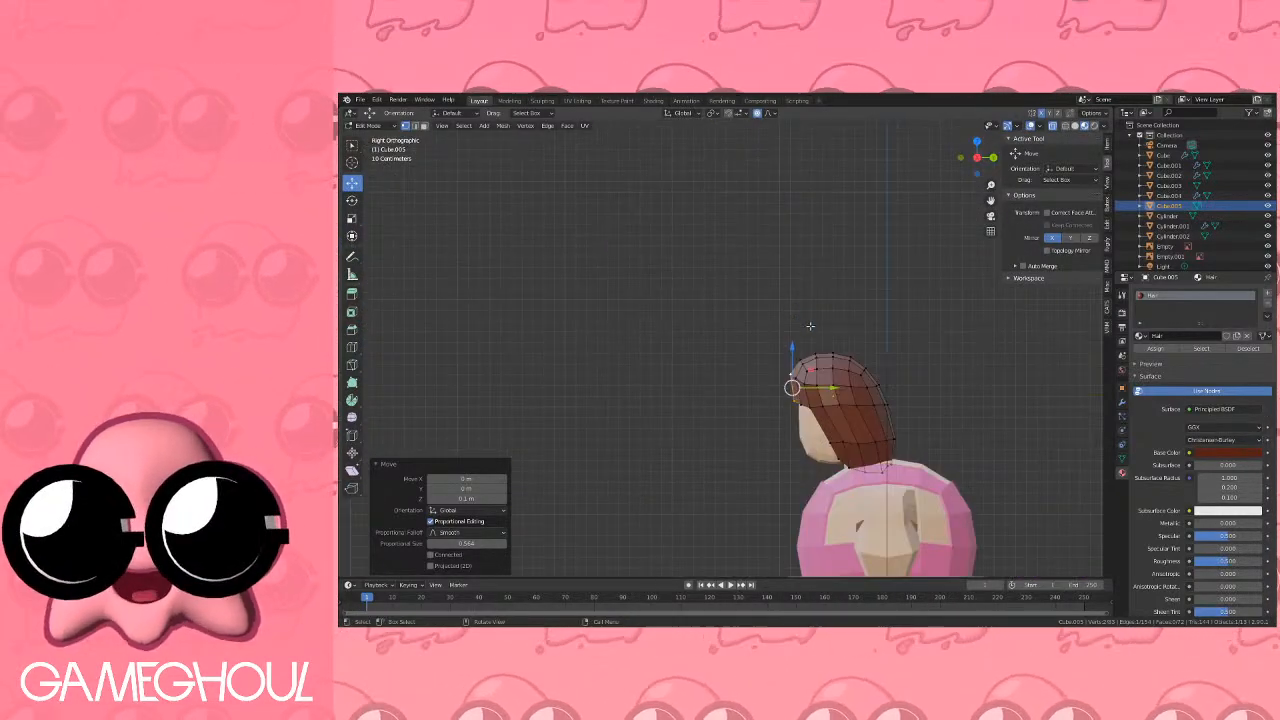
scroll(810, 326, "up", 5)
left_click(424, 127)
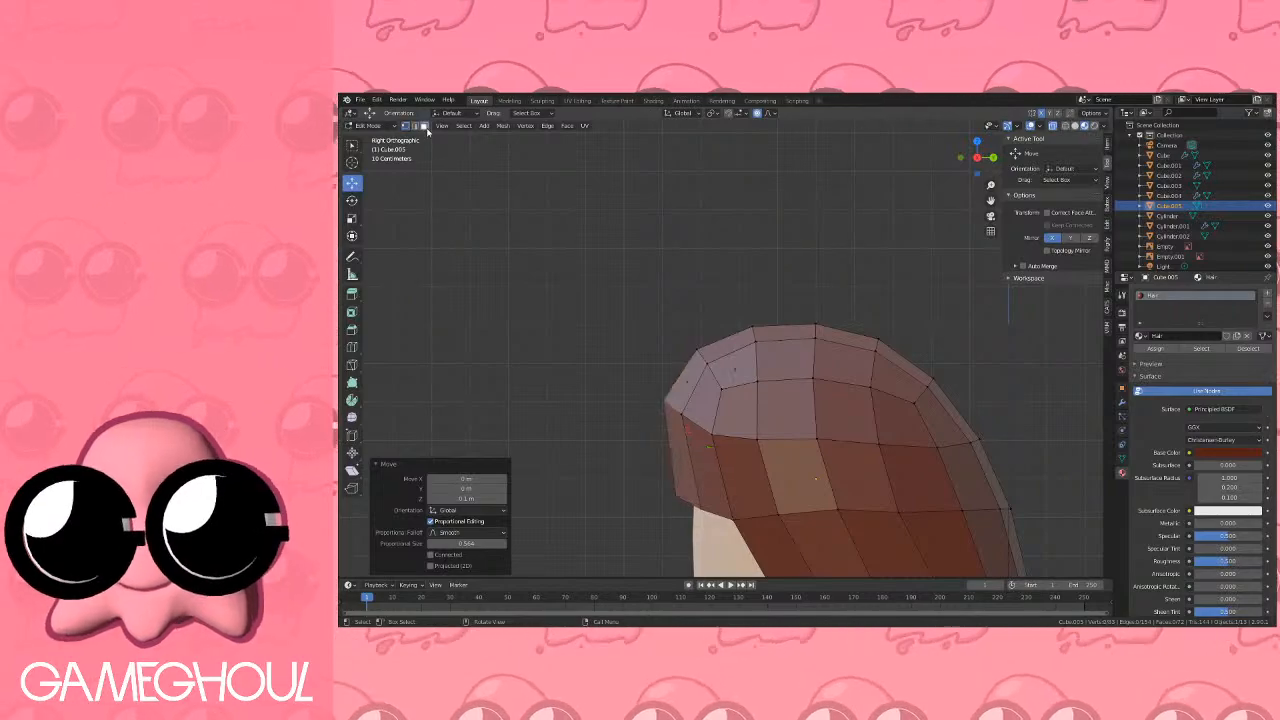
key("a")
key("a")
left_click_drag(693, 280, 924, 387)
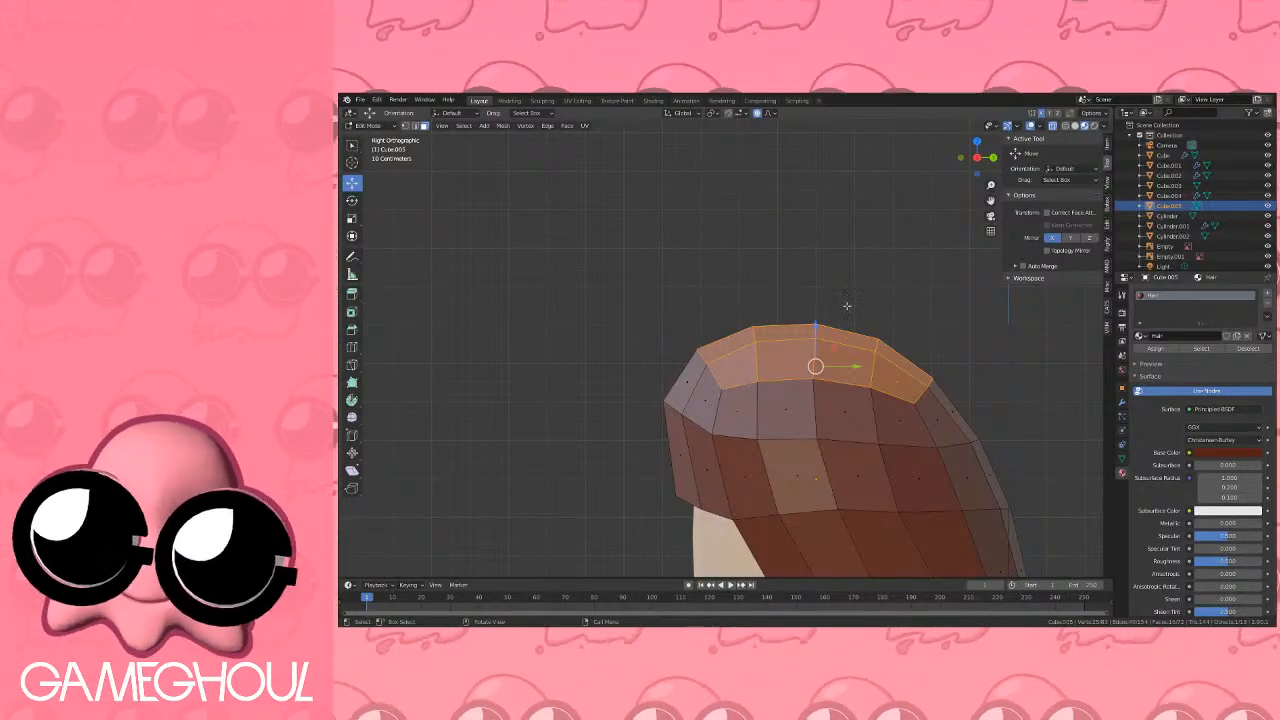
scroll(847, 306, "up", 2)
key("g")
key("z")
key("z")
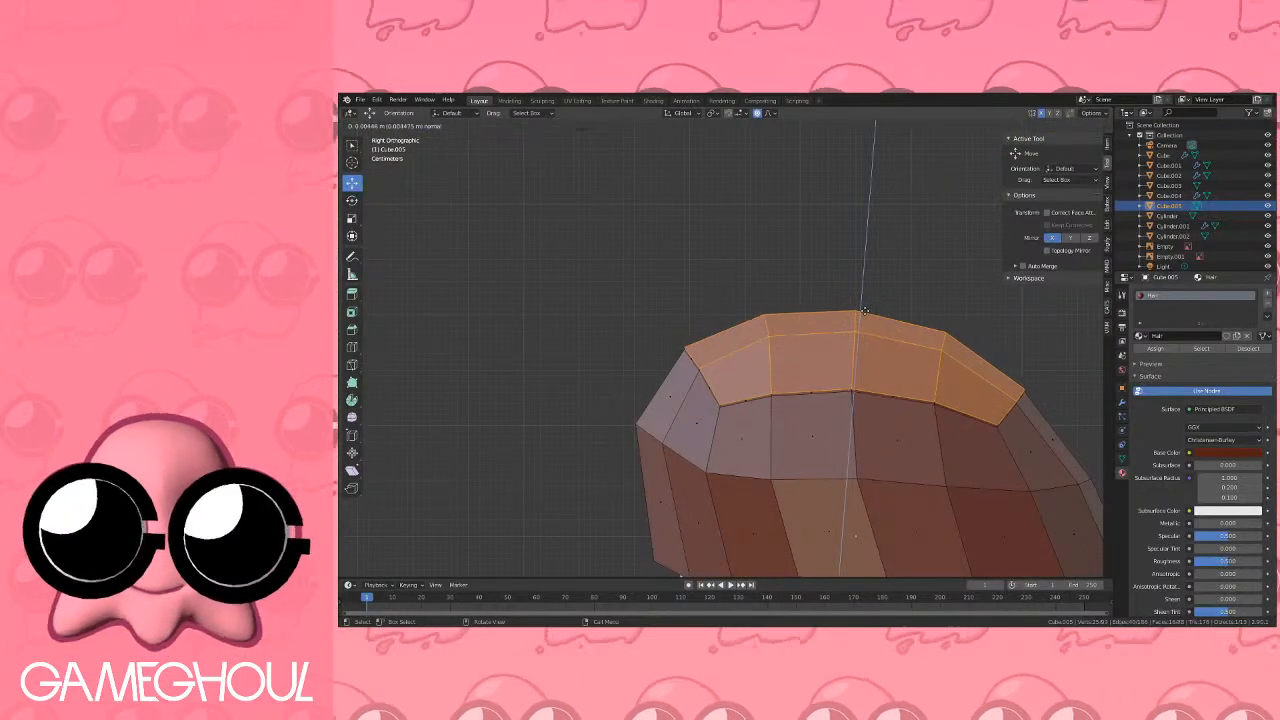
left_click(864, 311)
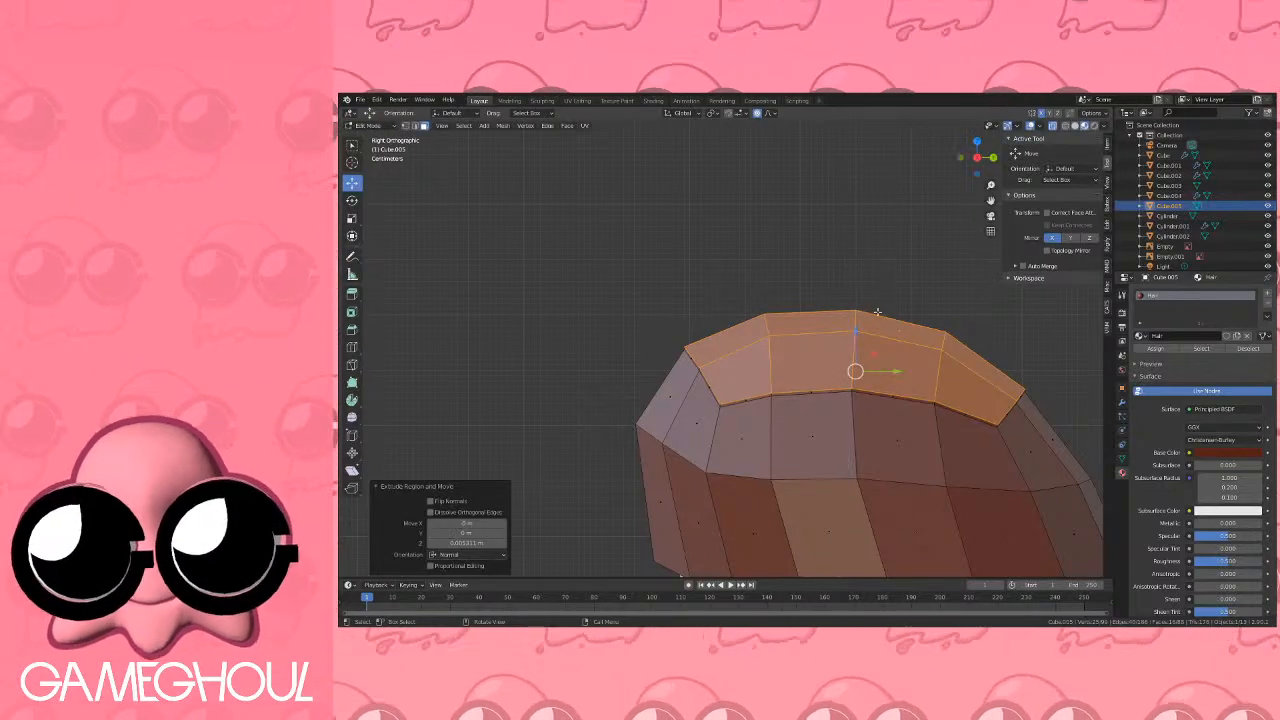
Turn off proportional editing and scale the extruded top faces by 1.034 to form the bandana's overhanging rim.
key("s")
right_click(880, 311)
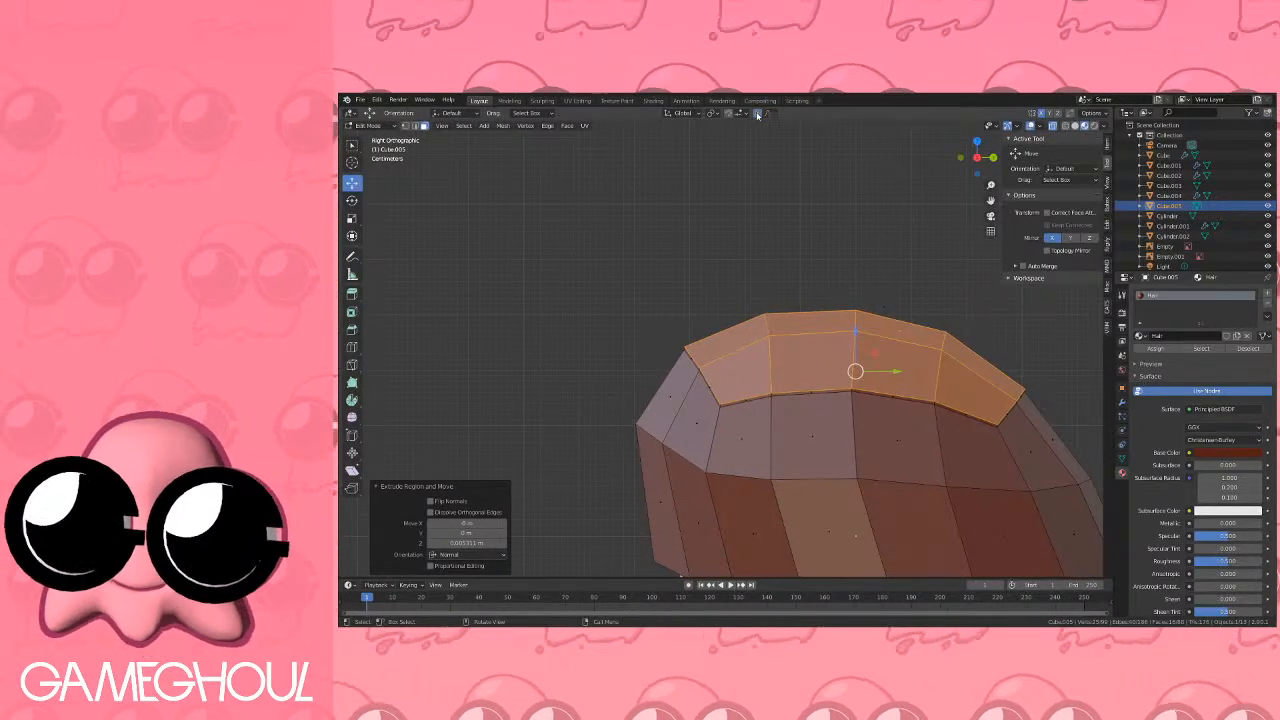
key("s")
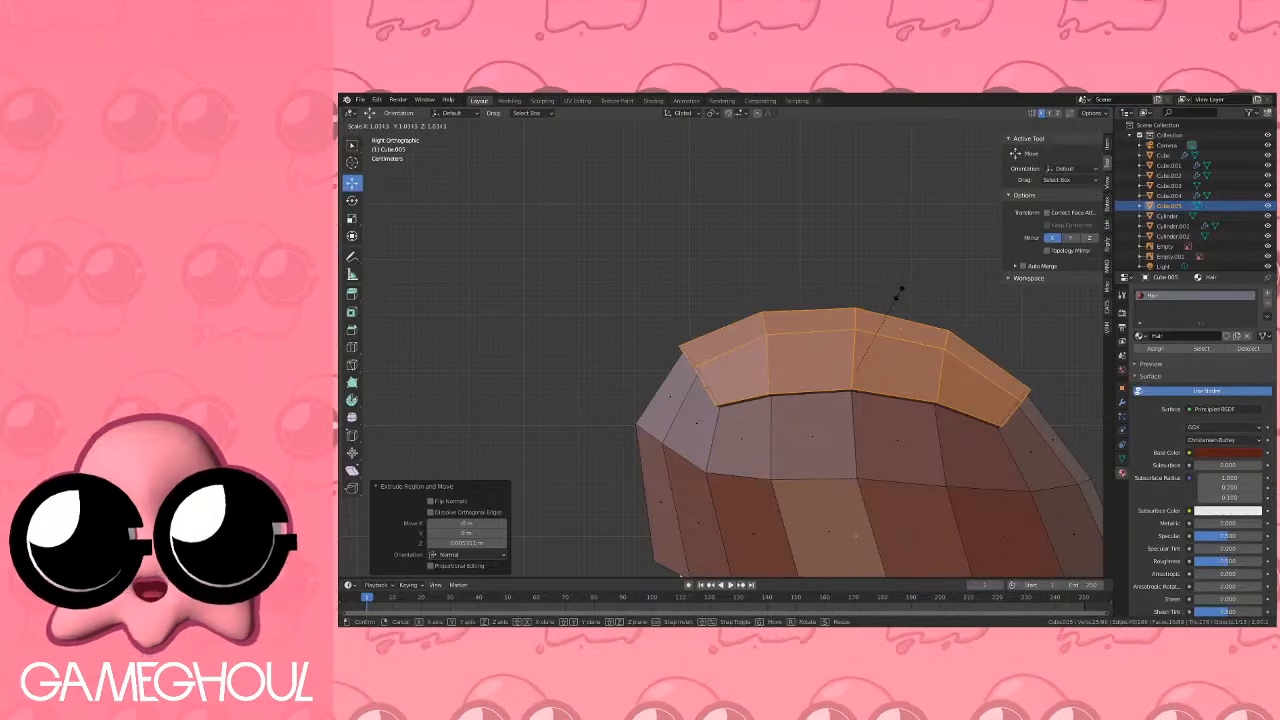
left_click(906, 297)
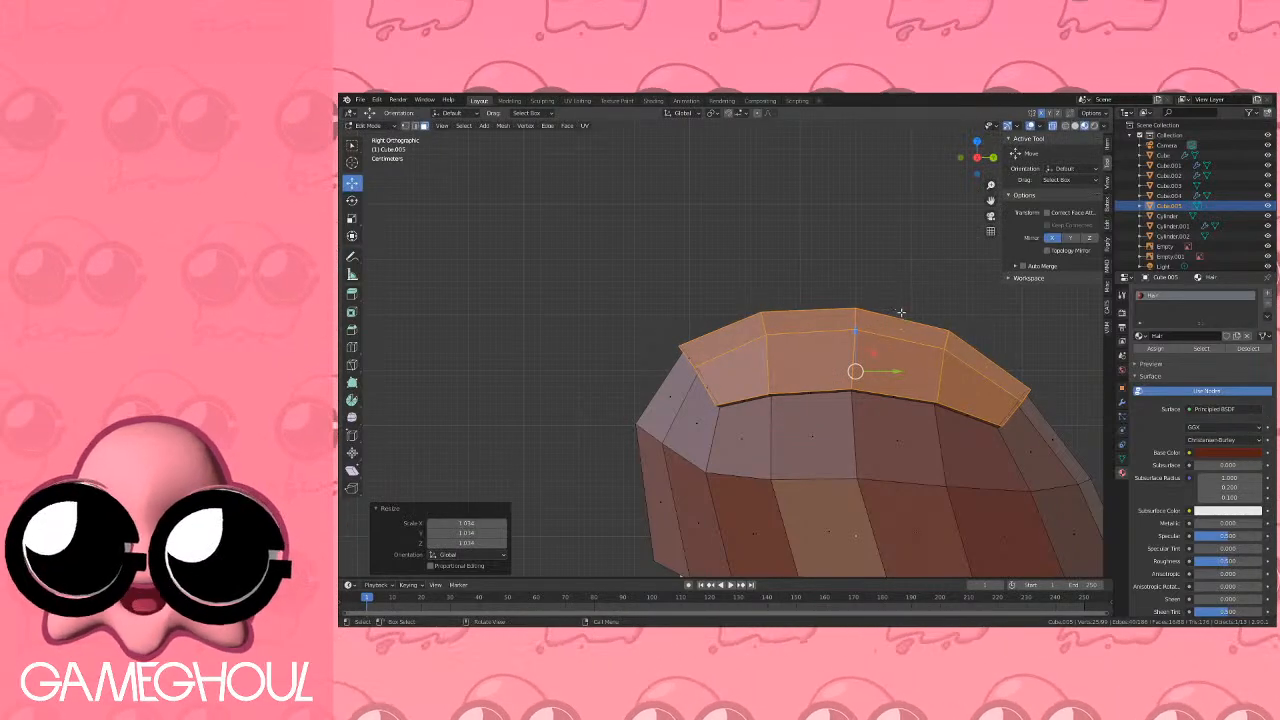
Extrude the bandana's top faces 0.11 m upward and scale them to 0.9.
middle_click_drag(907, 298, 879, 331, "shift")
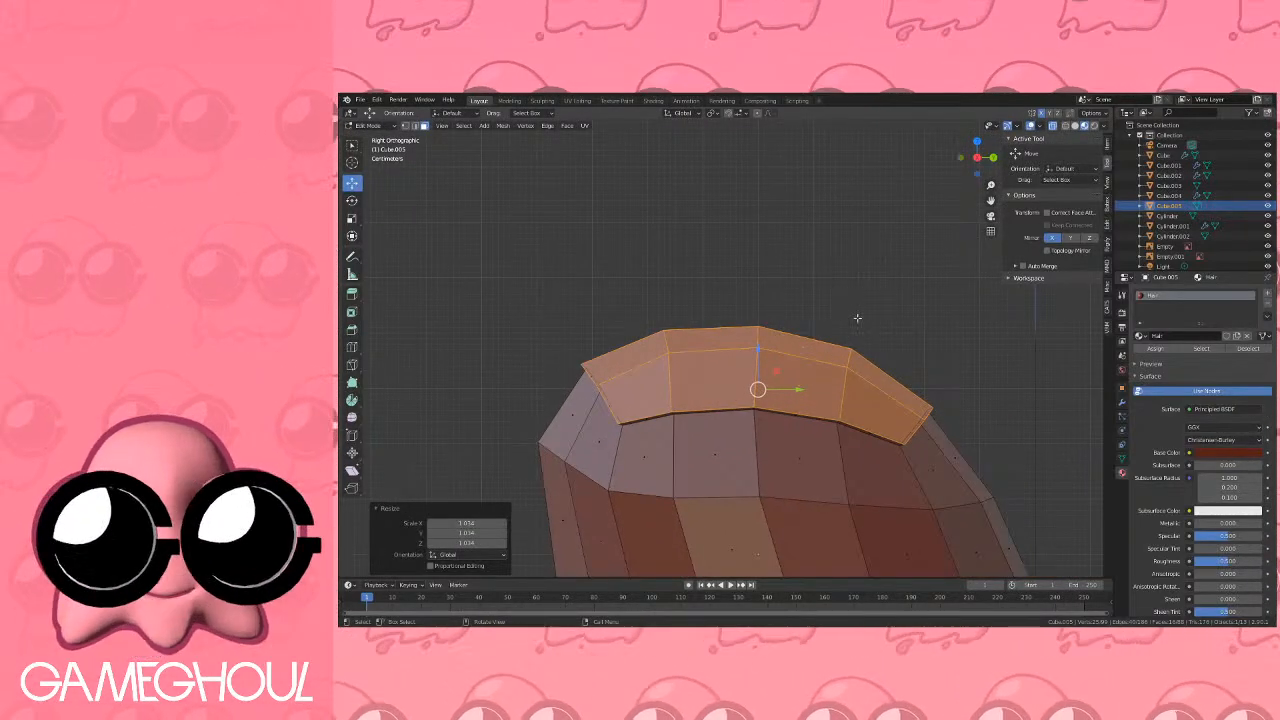
key("e")
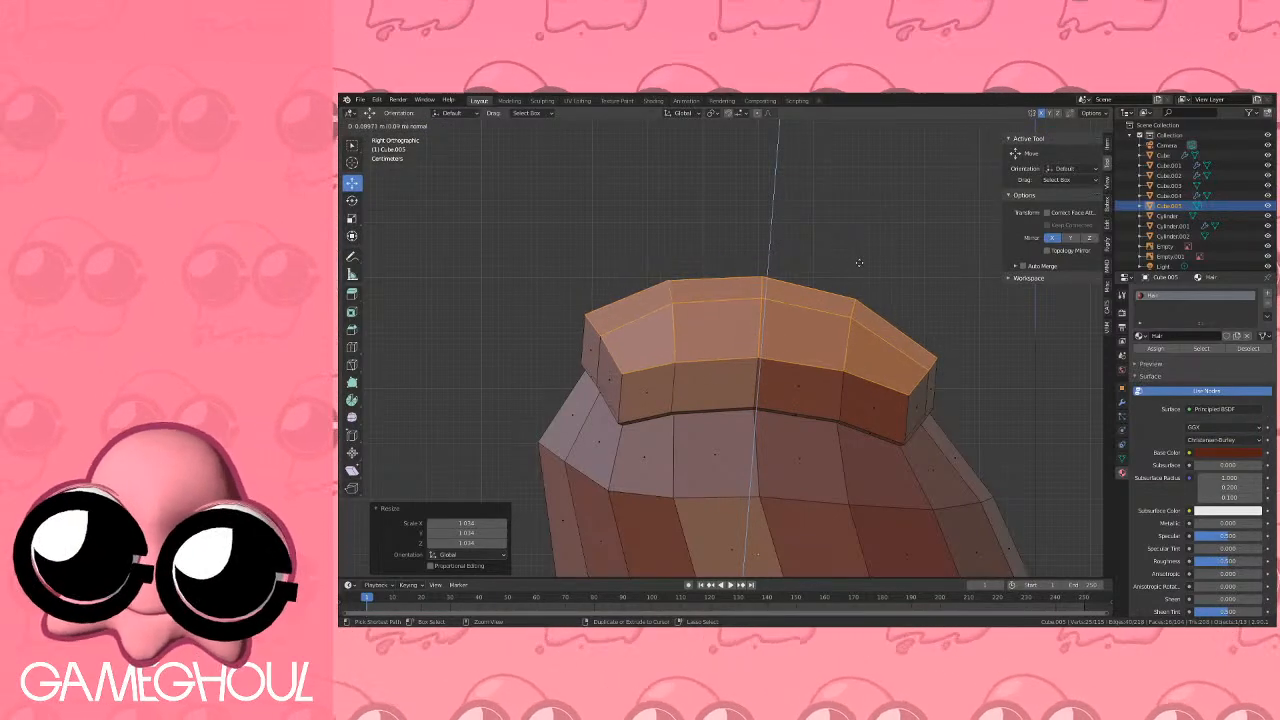
left_click(860, 250)
key("s")
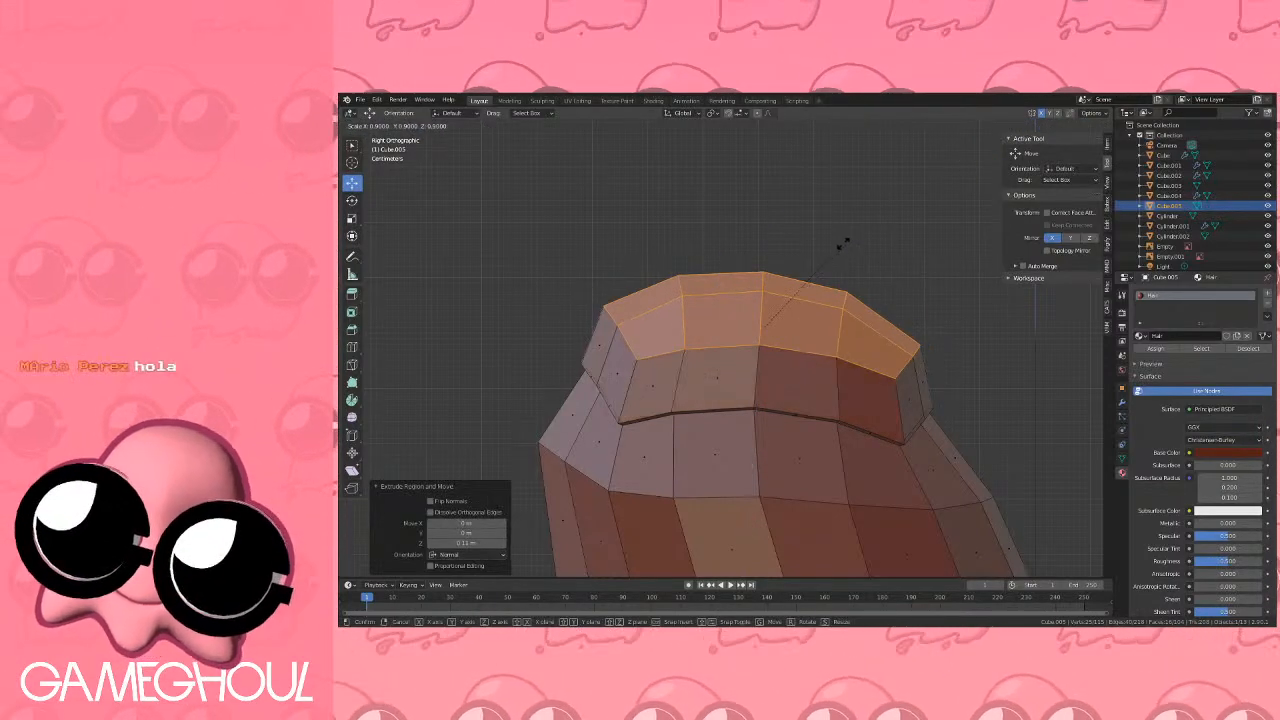
left_click(843, 243, "ctrl")
Extrude the bandana's top faces another 0.09 m and scale them to 0.7 to round the crown.
key("e")
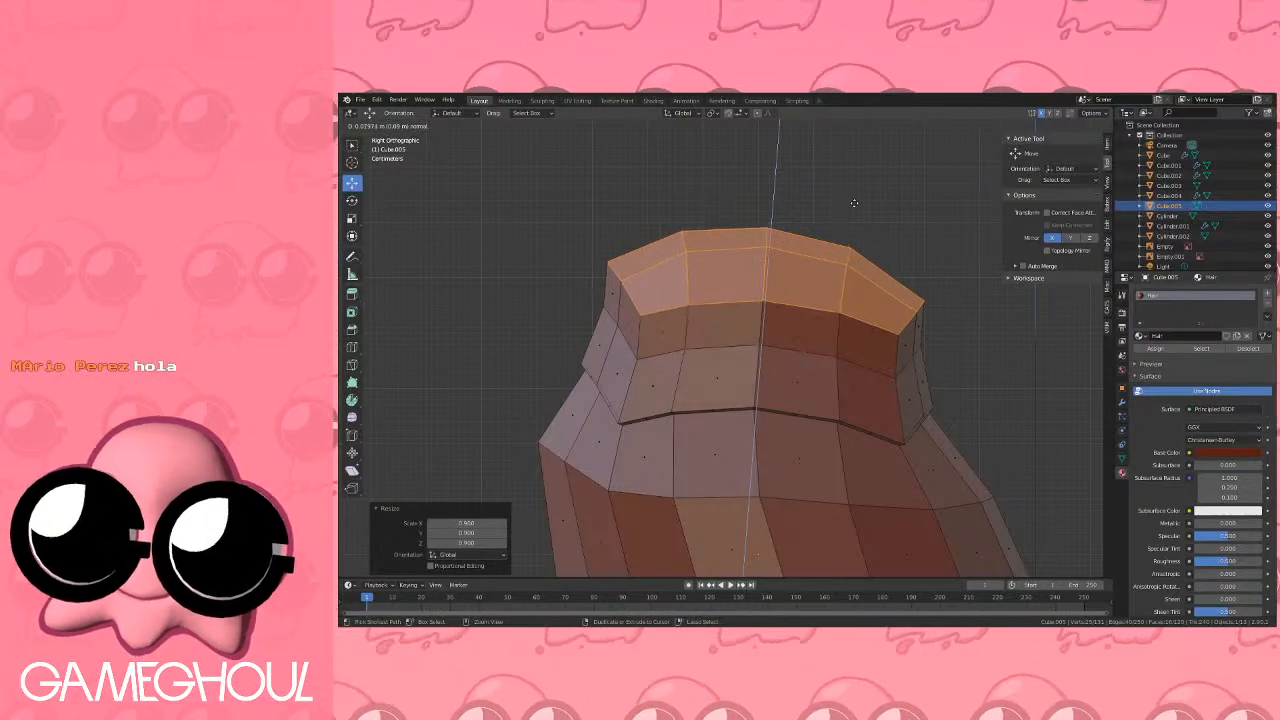
left_click(854, 196)
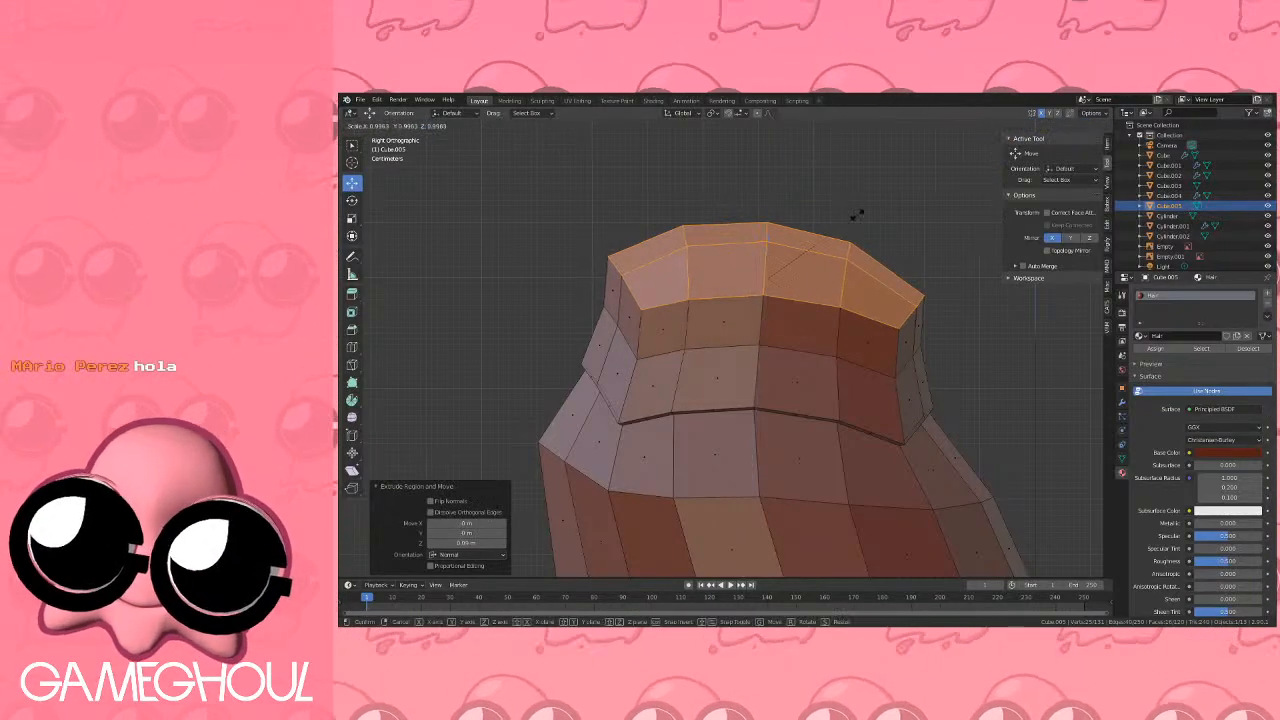
key("s")
left_click(813, 225, "ctrl")
Expand the selection to the whole bandana, add a material slot with the Clothes material and assign it.
scroll(814, 225, "down", 2)
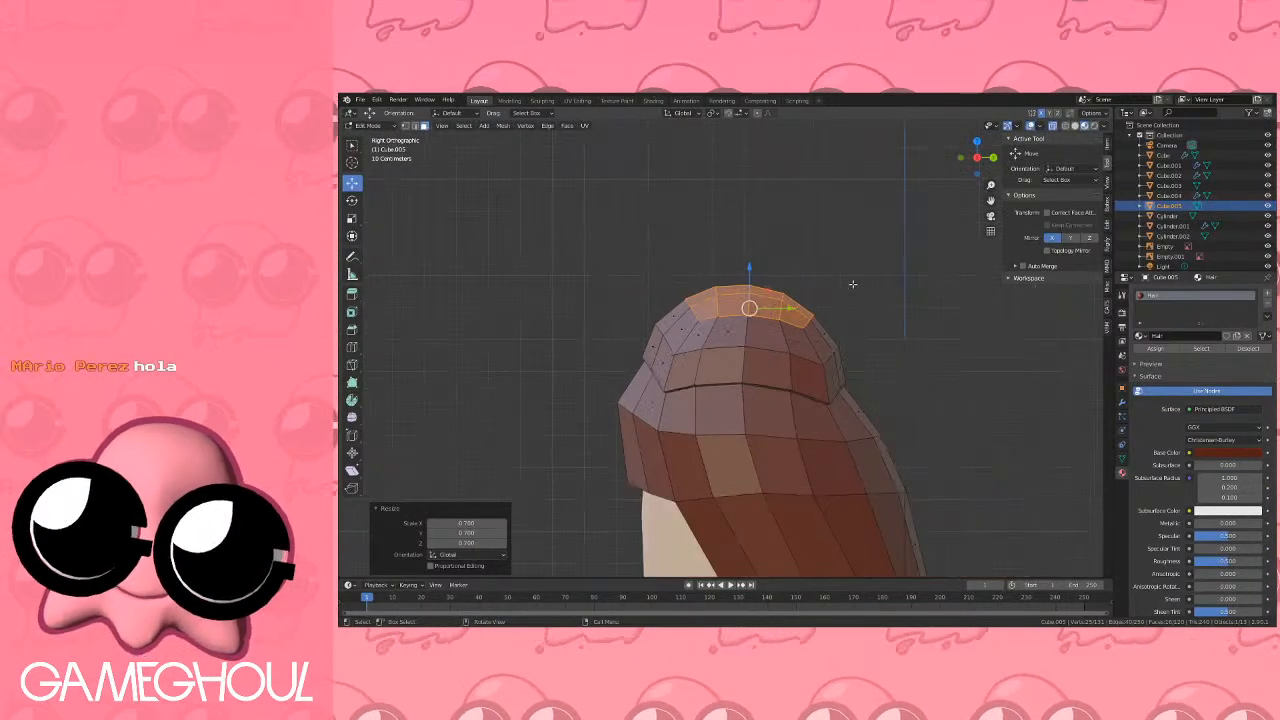
key("3")
key("ctrl+KP_Add")
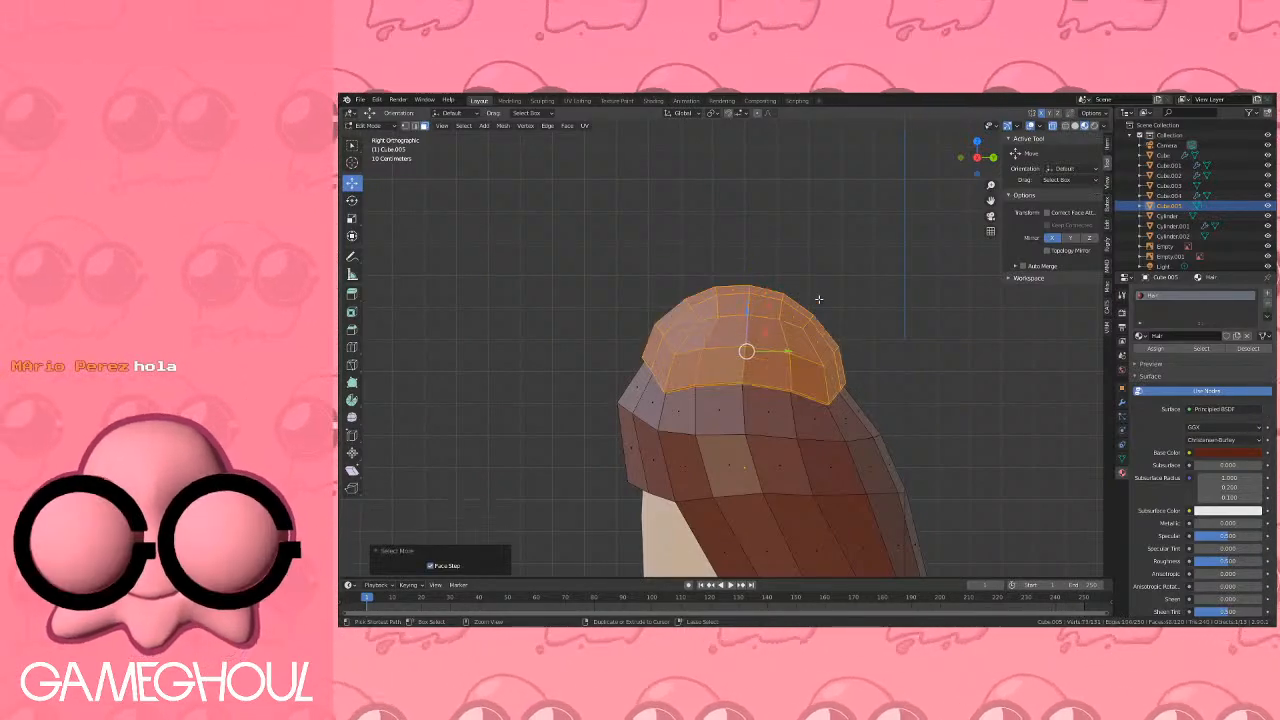
left_click(1267, 294)
left_click(1140, 356)
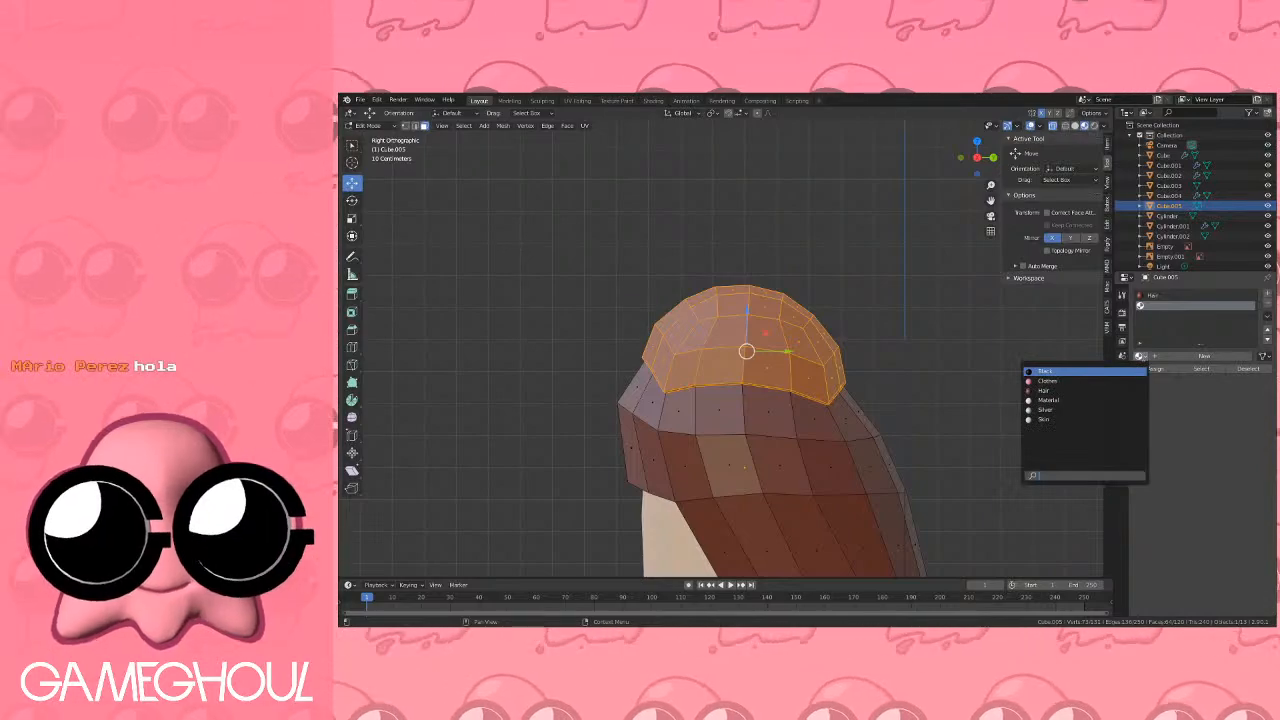
left_click(1047, 380)
left_click(1157, 368)
Examine the pink bandana on the whole figure from the front and the side.
key("Tab")
scroll(845, 342, "down", 5)
middle_click_drag(845, 342, 901, 297)
scroll(1036, 366, "down", 2)
scroll(720, 337, "up", 5)
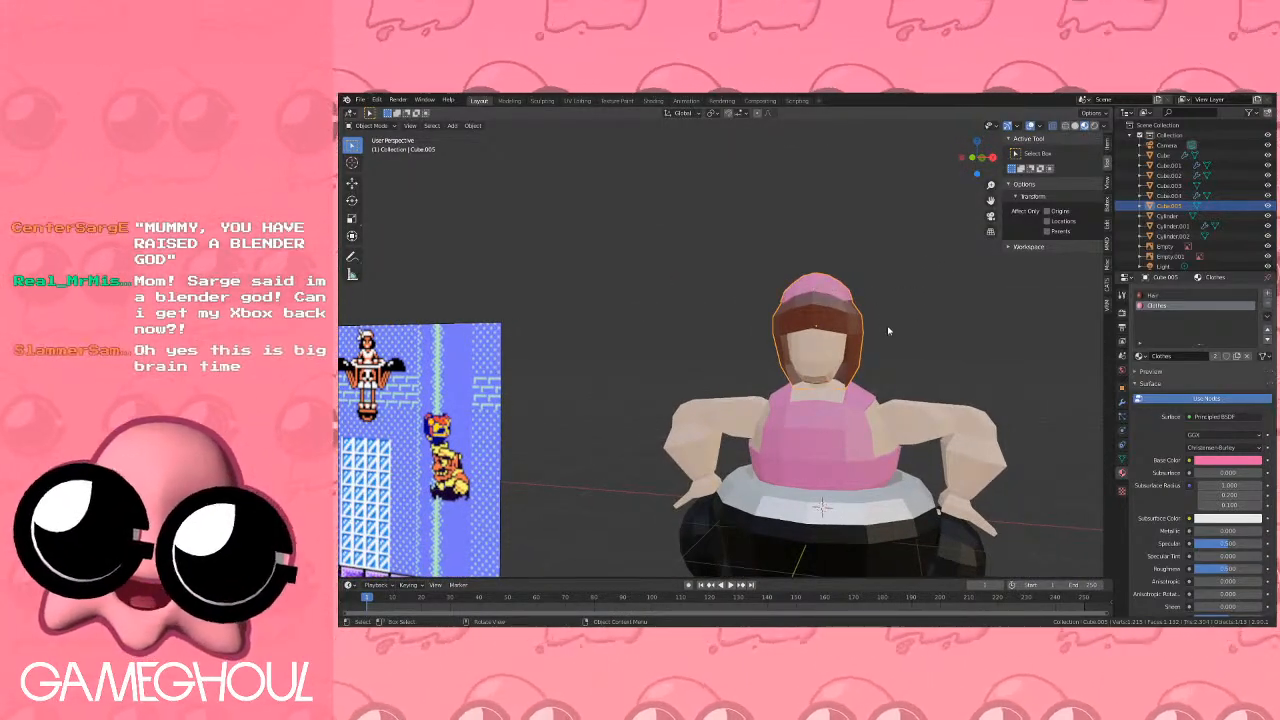
middle_click_drag(953, 350, 831, 324)
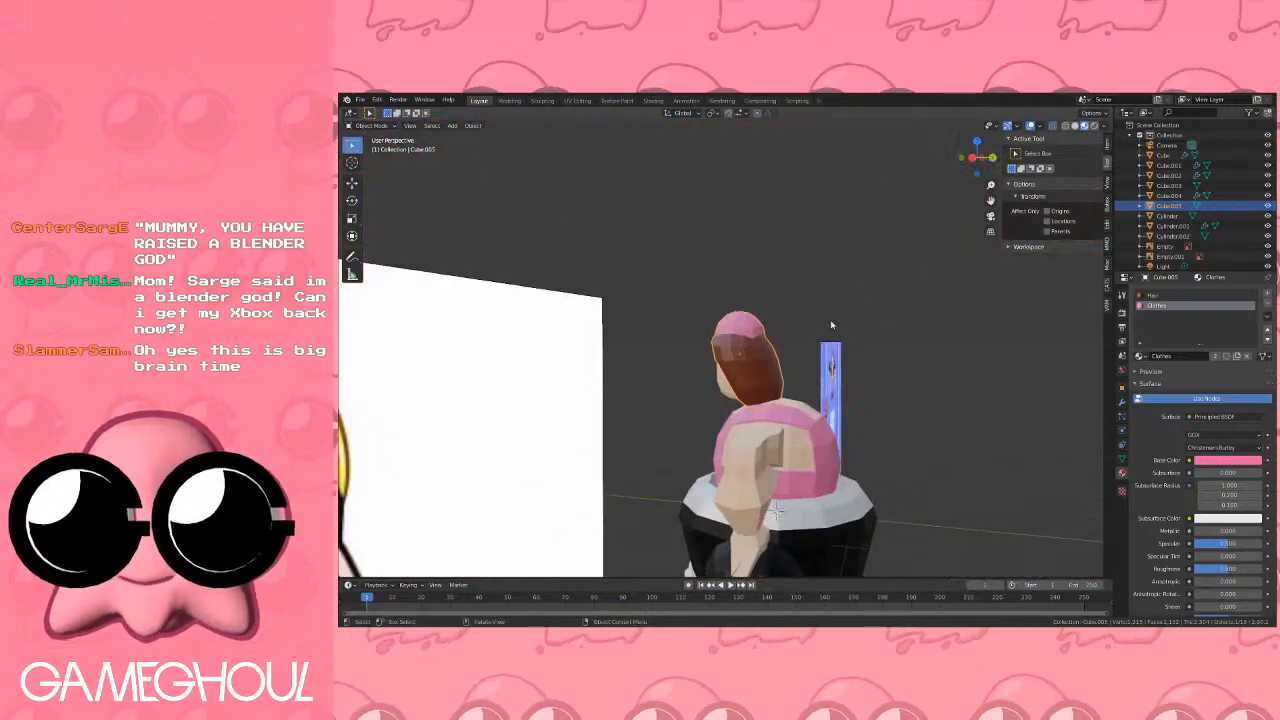
left_click(975, 159)
middle_click_drag(715, 322, 805, 376, "shift")
scroll(806, 378, "up", 10)
key("Tab")
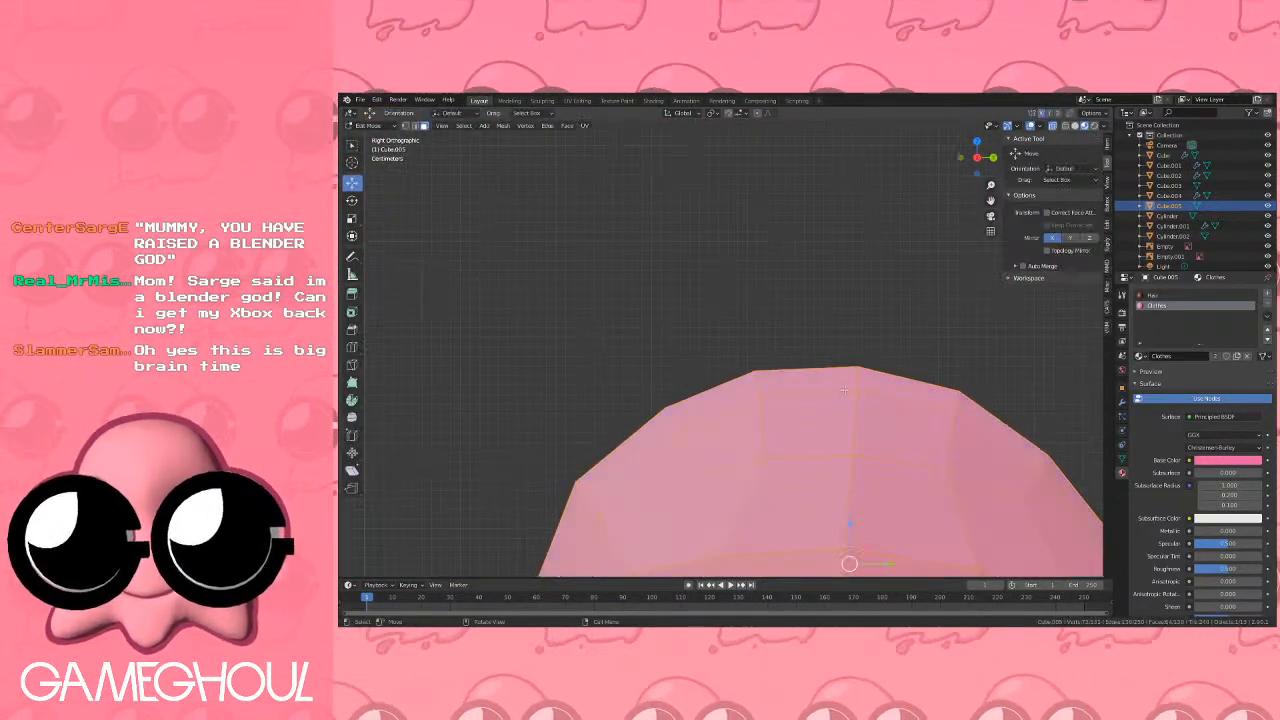
middle_click_drag(885, 393, 771, 306, "shift")
scroll(771, 306, "down", 4)
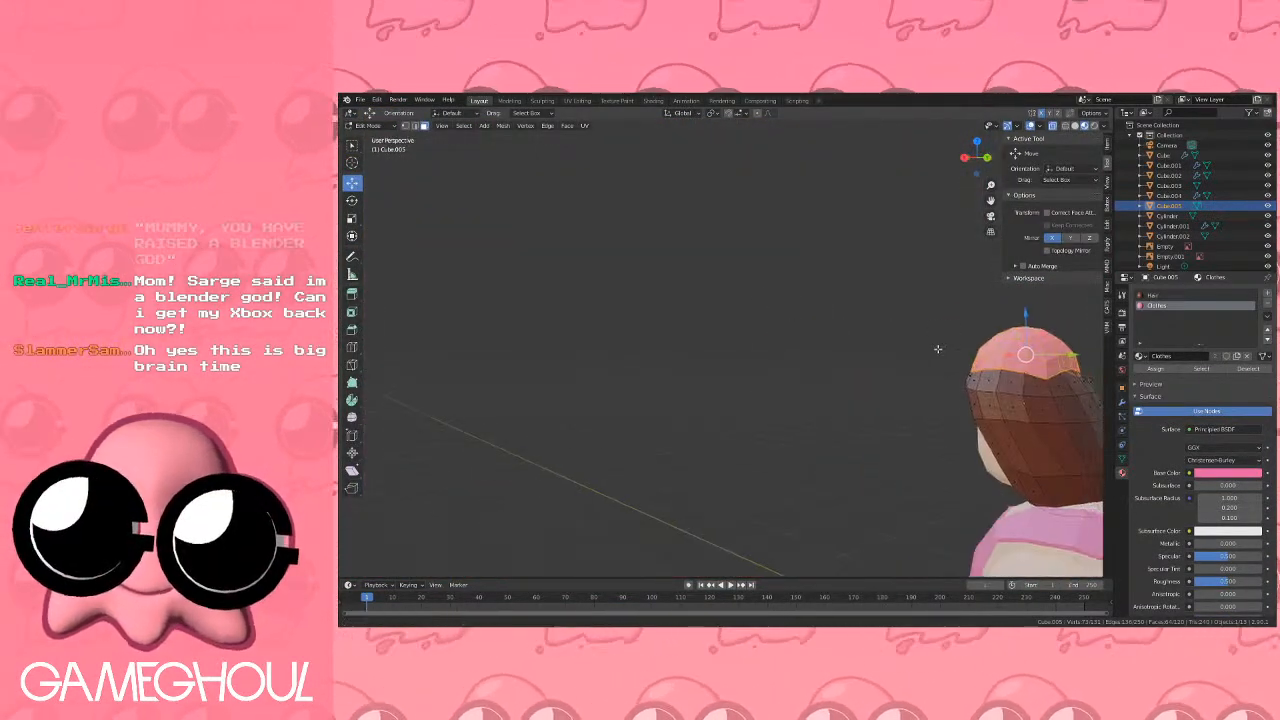
Select the middle faces at the back of the bandana and inset them as the knot's base.
middle_click_drag(937, 349, 801, 327)
left_click(798, 324)
left_click(821, 324, "shift")
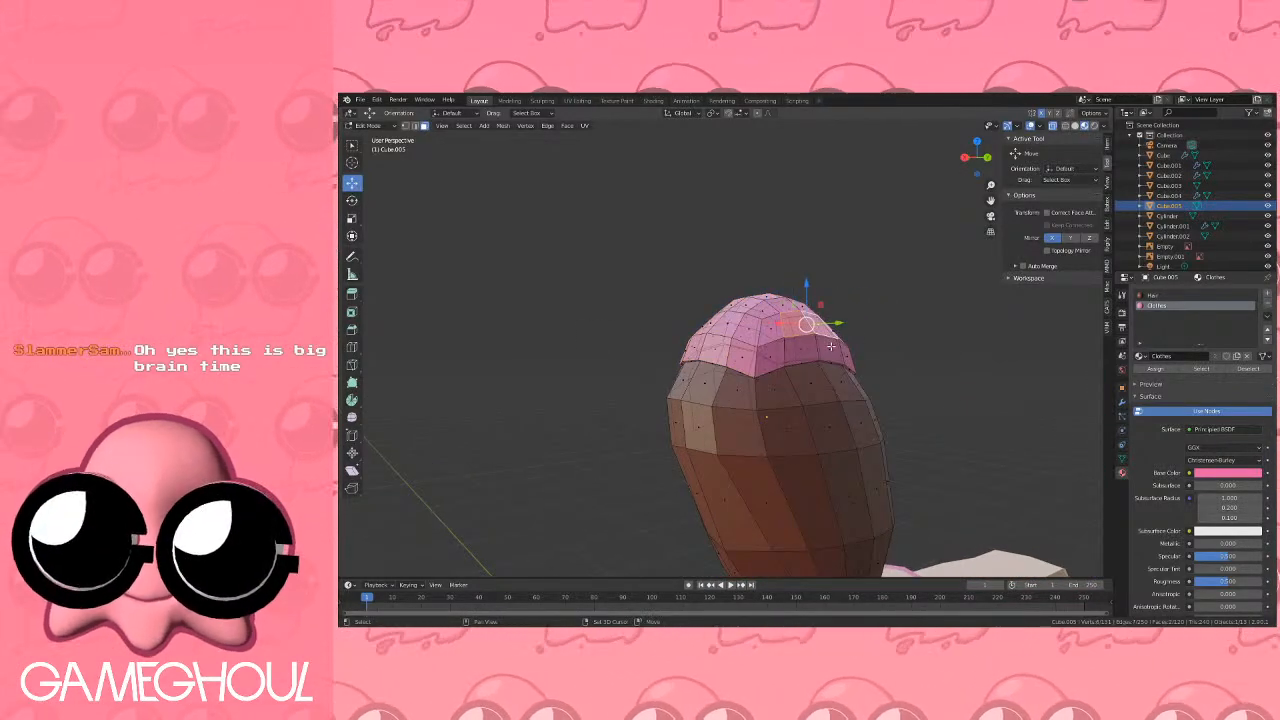
left_click(808, 347, "shift")
key("i")
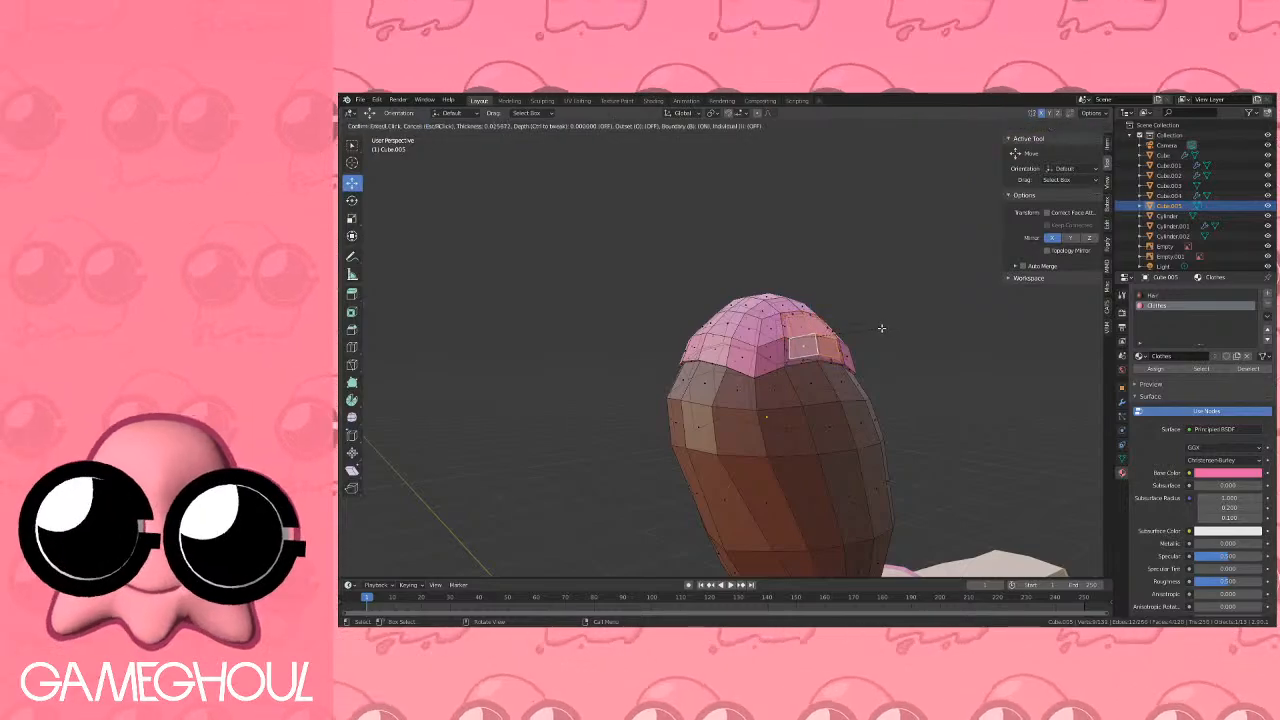
left_click(871, 328)
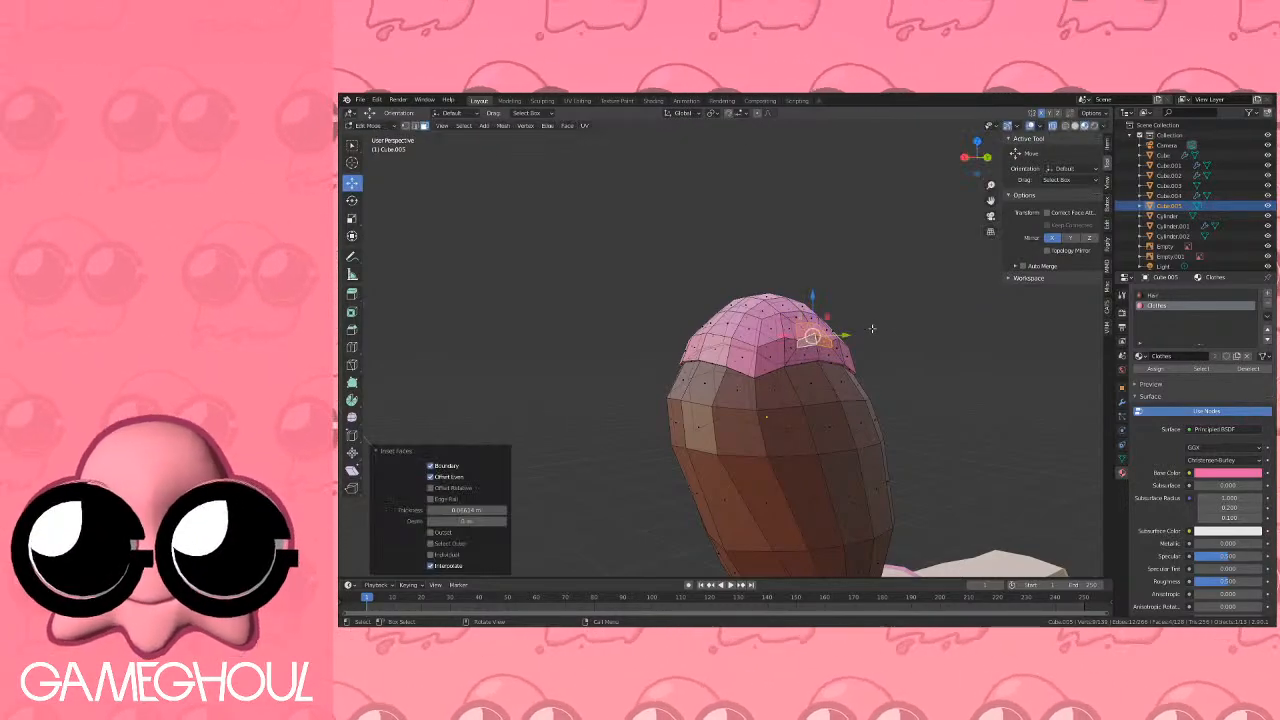
In the right side view, extrude the inset faces 0.03 m outward and scale them by 1.6.
left_click(981, 151)
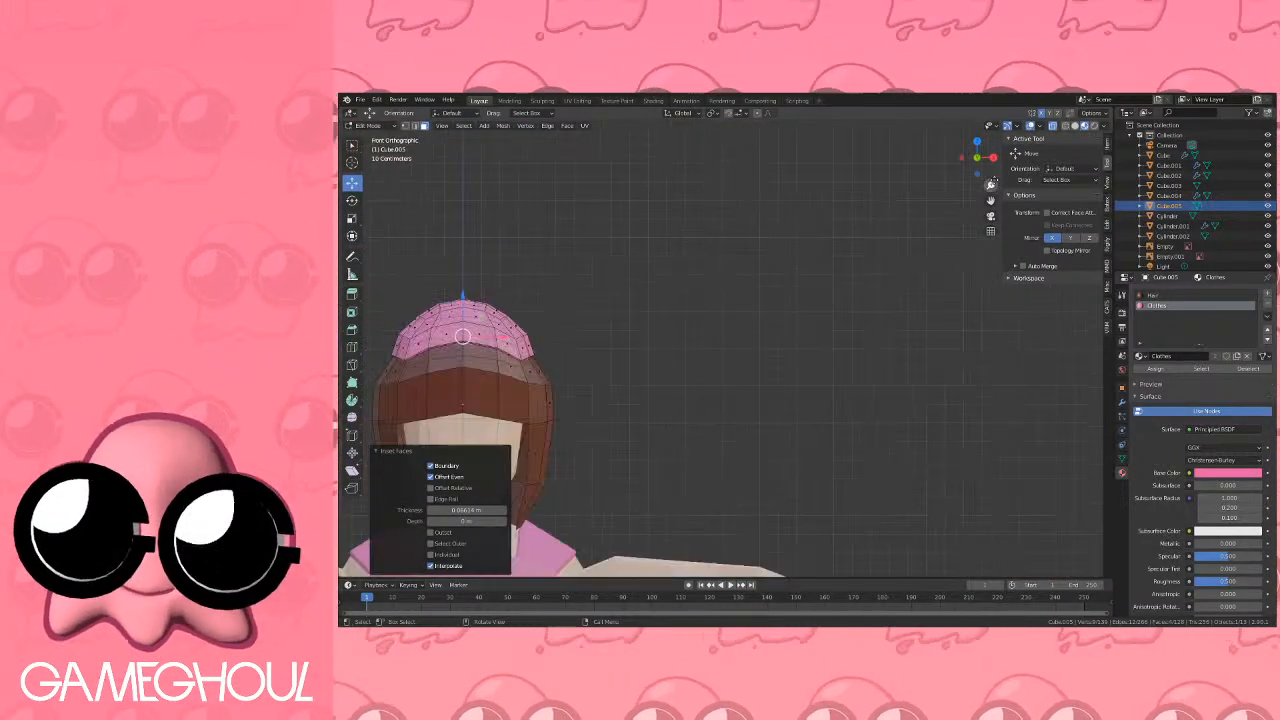
left_click(993, 162)
scroll(938, 295, "up", 9)
middle_click_drag(740, 284, 587, 301, "shift")
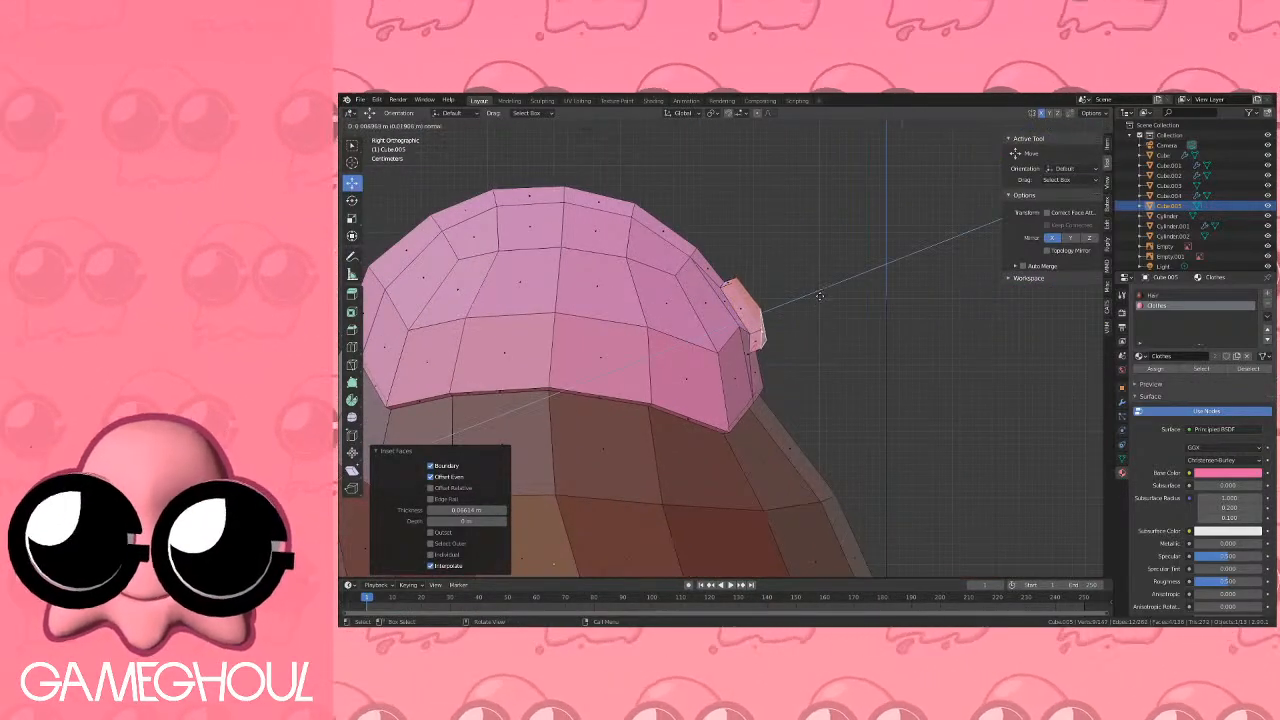
key("Return")
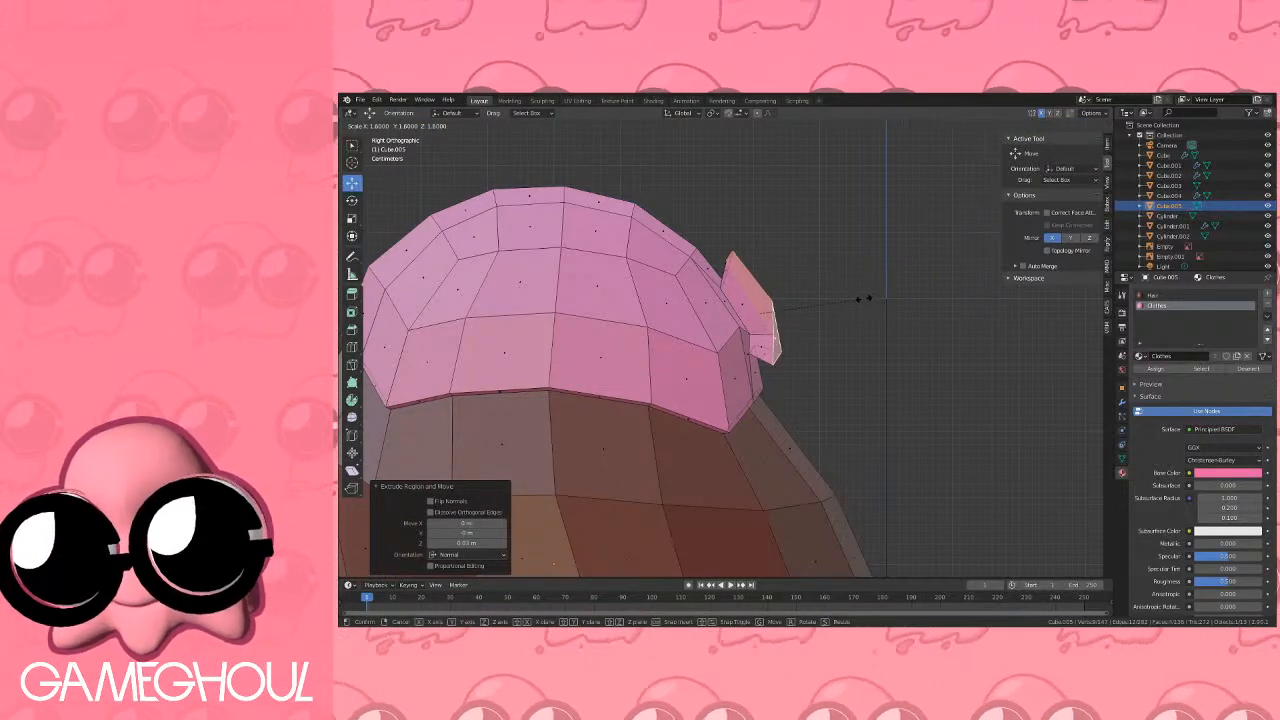
left_click(869, 298, "ctrl")
Extrude the knot faces 0.09 m and another 0.03 m, scaling the end to 0.8 to round it off.
key("e")
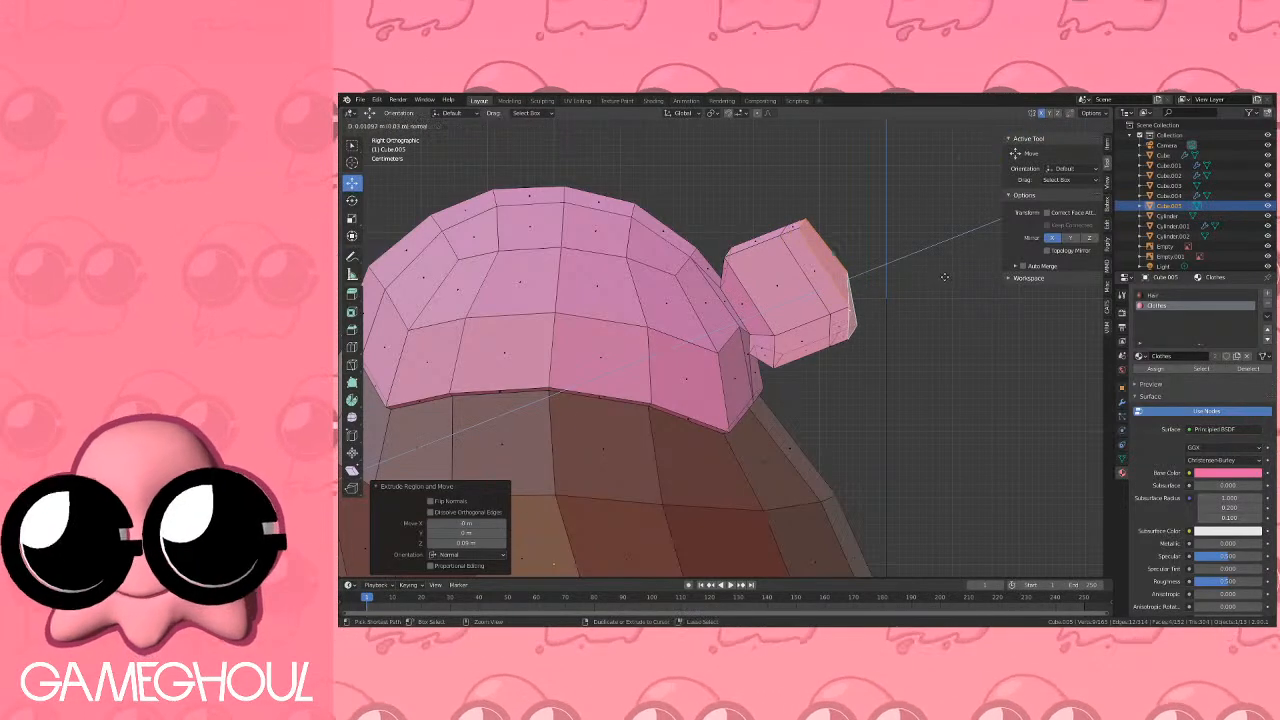
key("s")
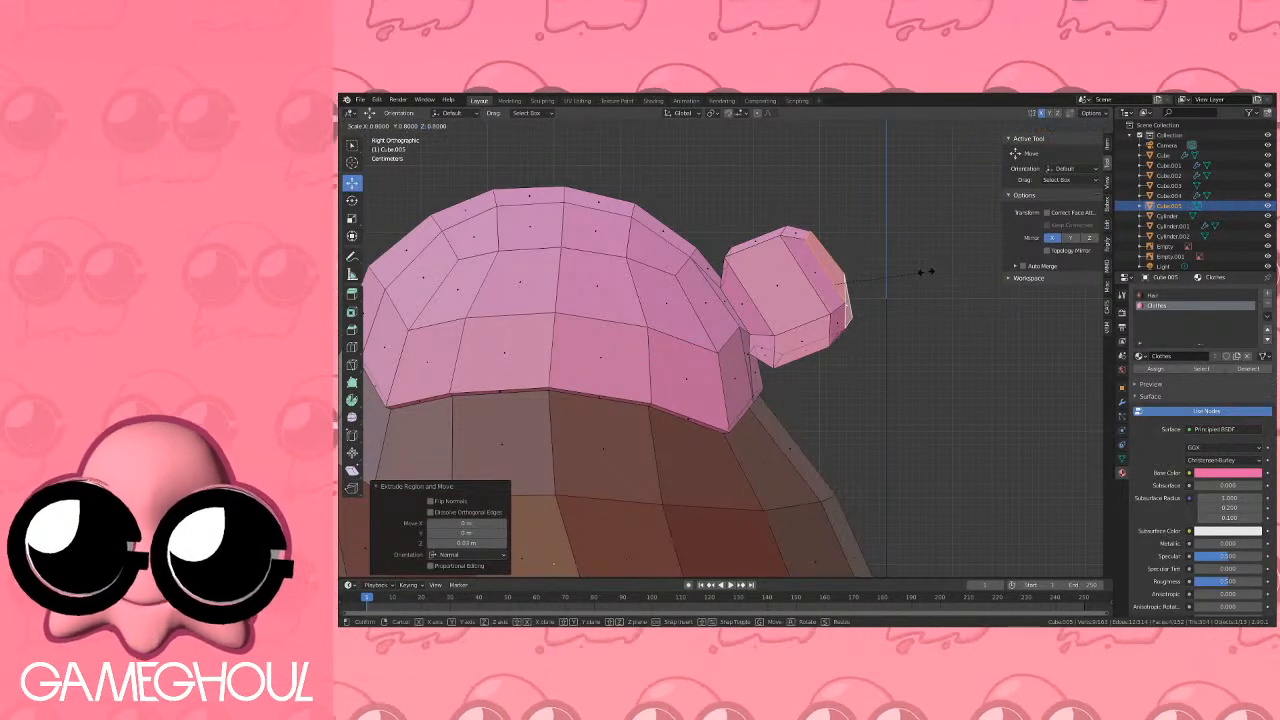
left_click(925, 271)
Select the faces on the knot's underside and inset them about 0.03 m.
scroll(820, 289, "down", 5)
middle_click_drag(820, 289, 826, 374)
left_click(816, 375)
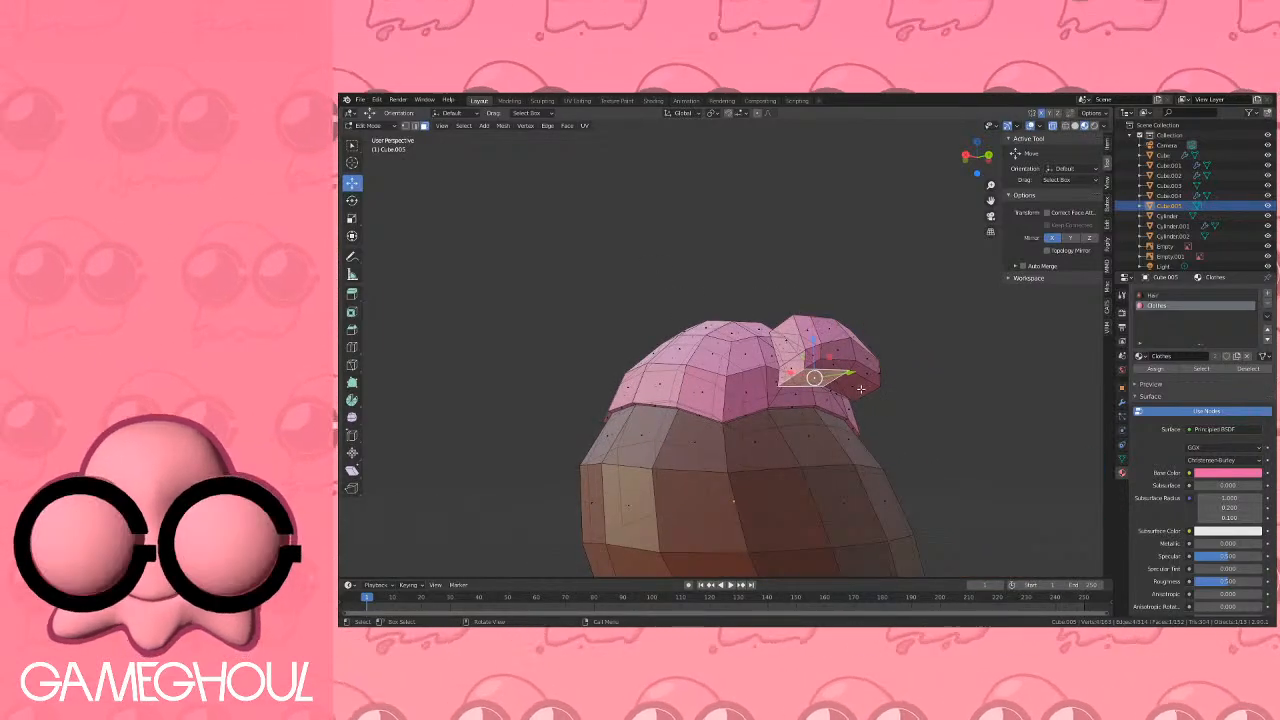
key("i")
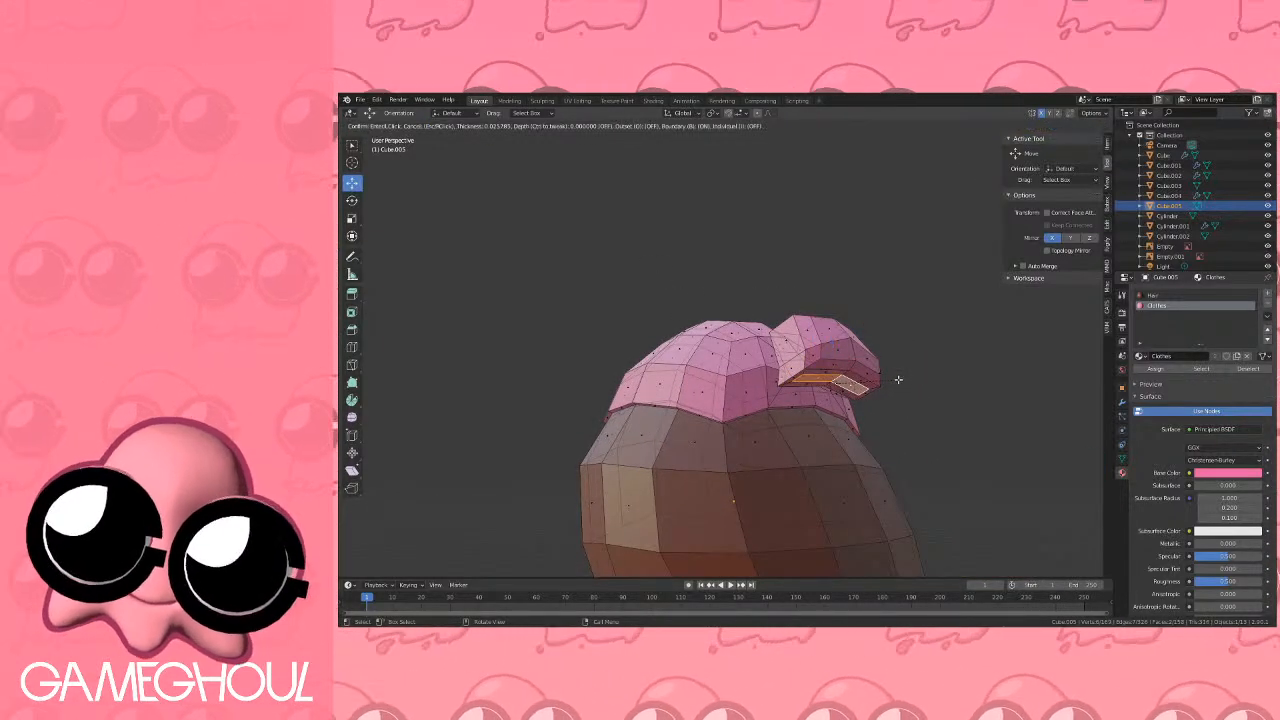
left_click(896, 379)
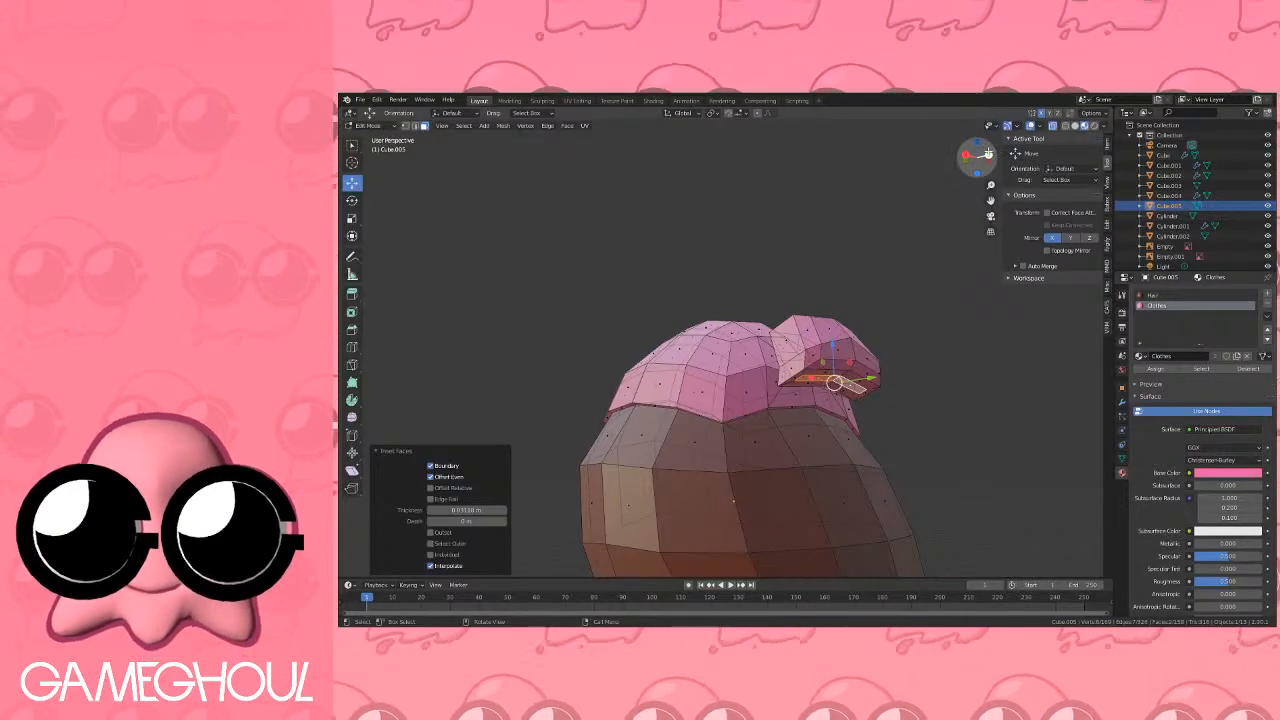
In the back view, extrude the inset faces under the knot 0.2 m downward and scale them by 1.6.
left_click(988, 153)
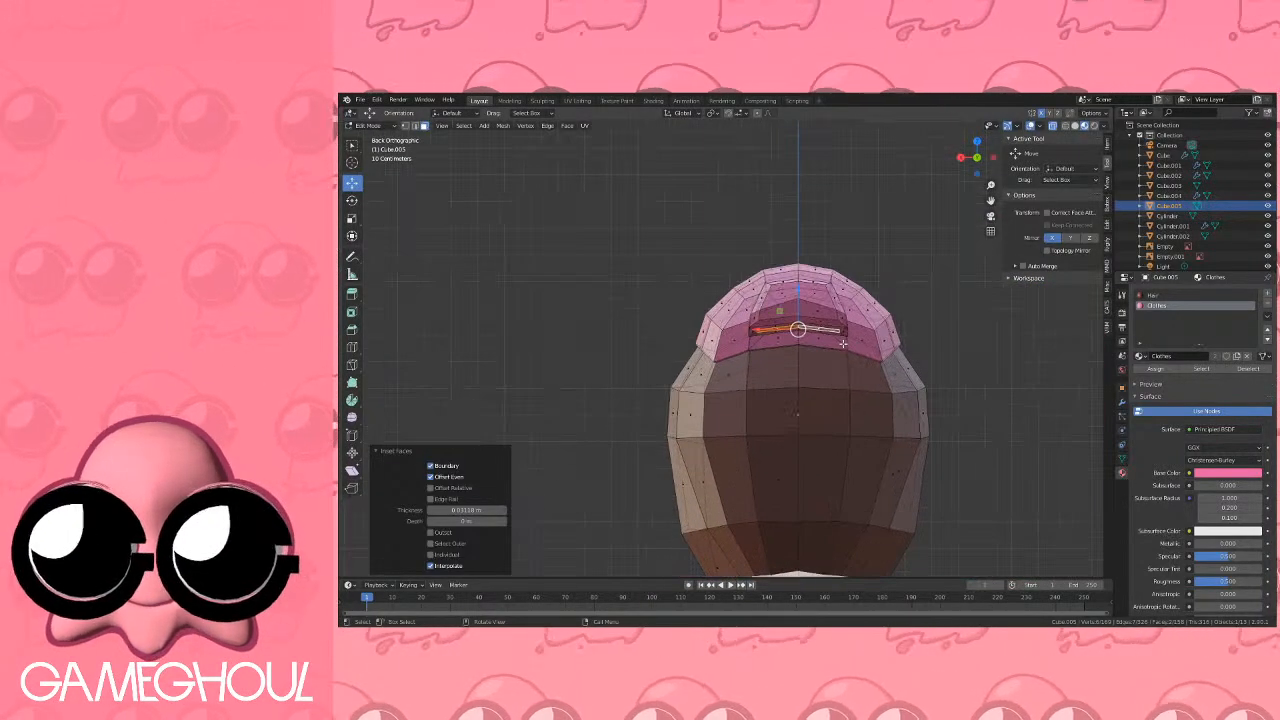
key("e")
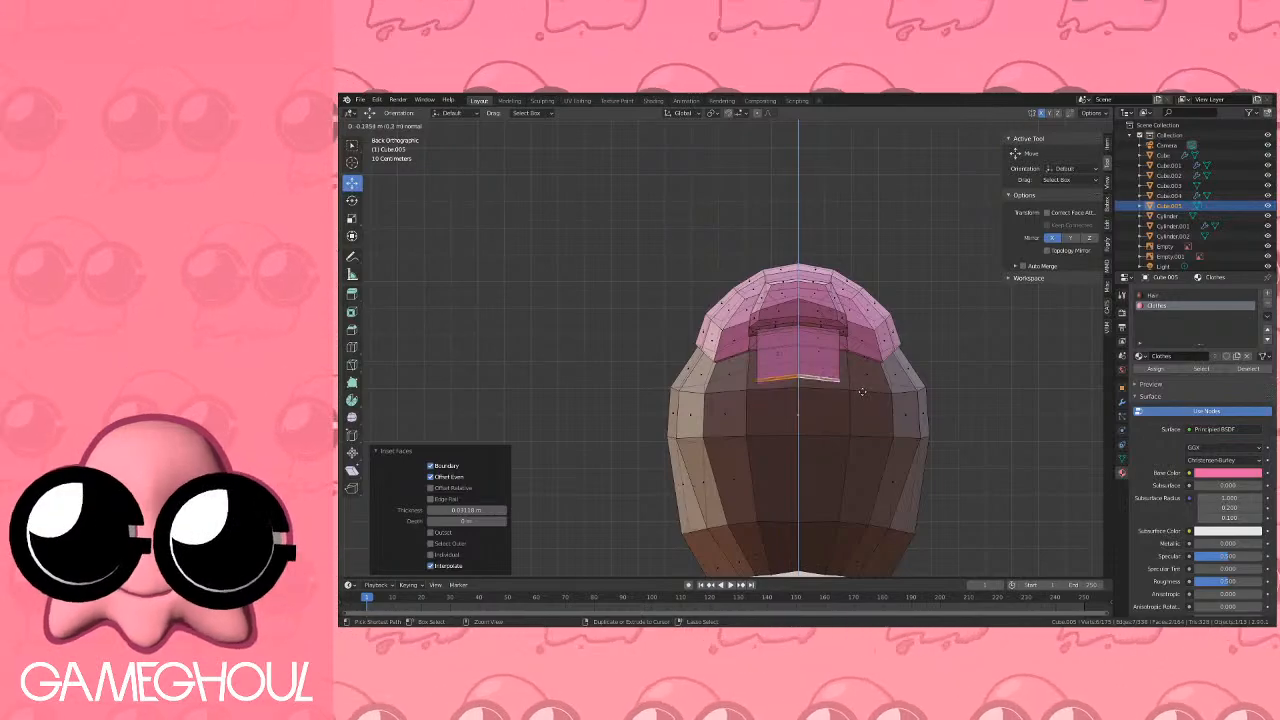
key("Return")
key("s")
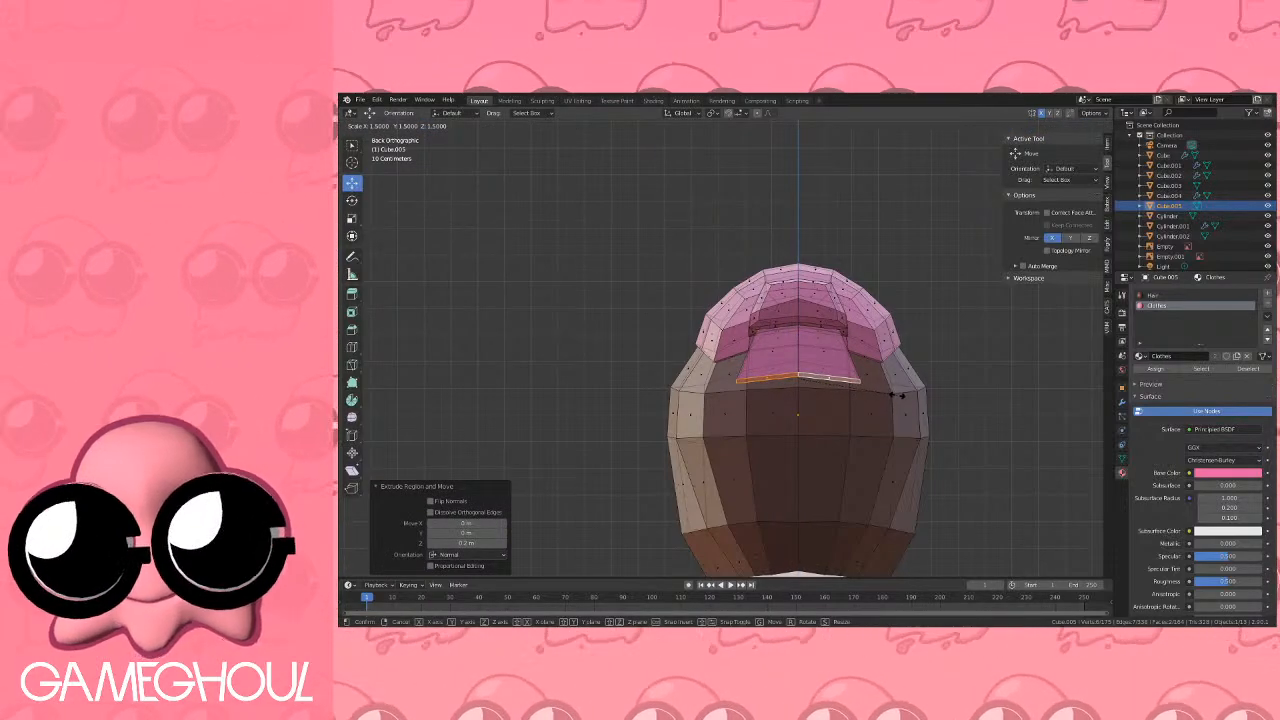
left_click(899, 393)
Extrude the tail's end faces further down over the hair and widen them slightly.
key("e")
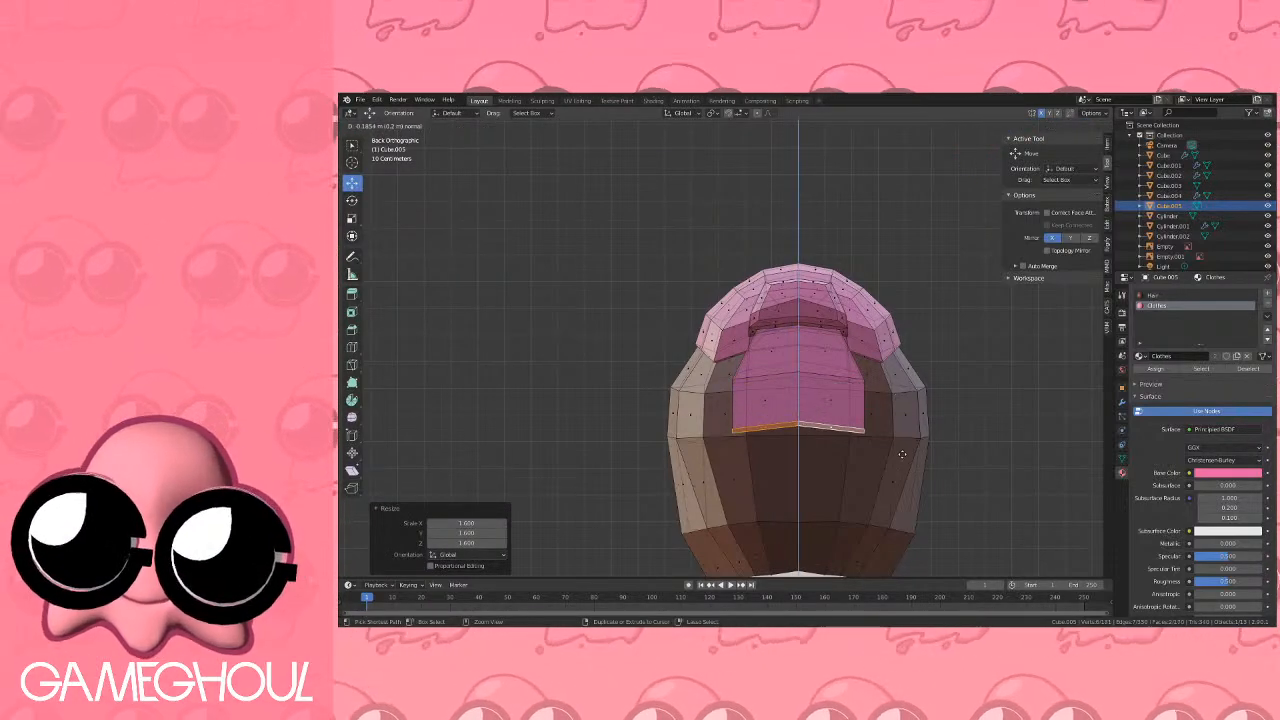
left_click(904, 472)
left_click(912, 472)
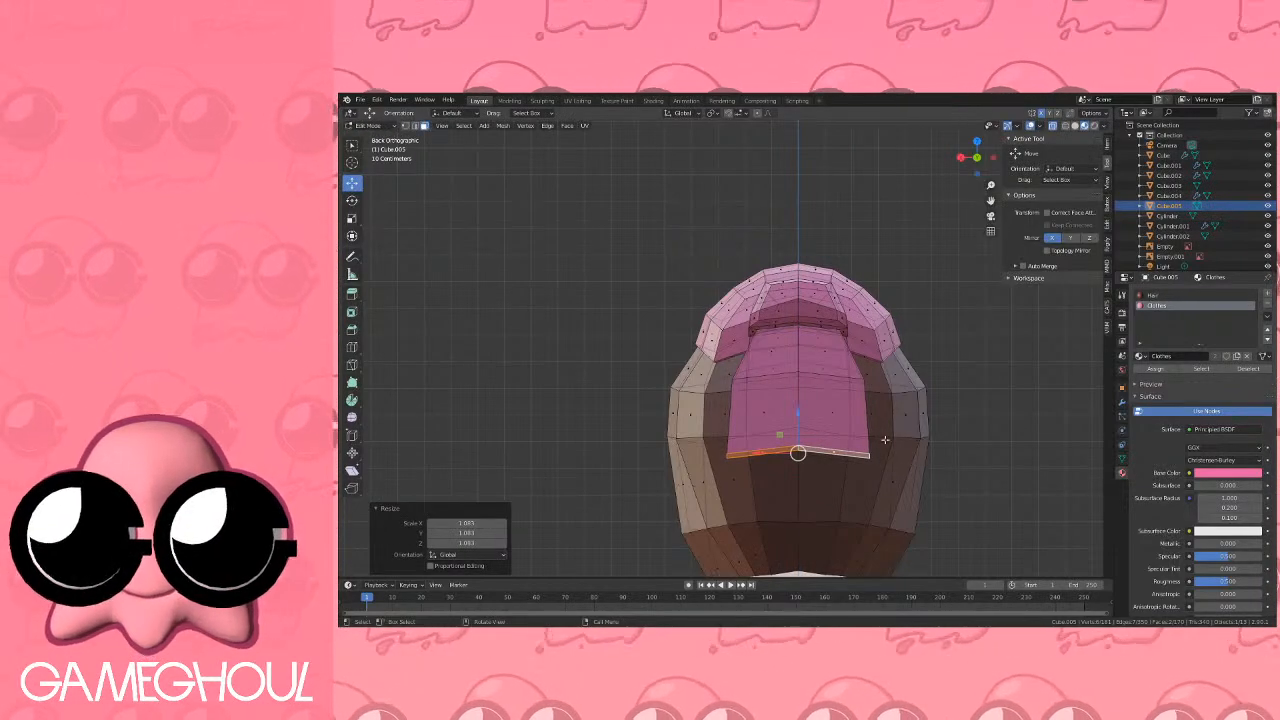
Extrude the tail's end faces about 0.23 m further and scale them by 0.5 to taper the tail.
middle_click_drag(912, 472, 1016, 427)
middle_click_drag(968, 290, 860, 326)
scroll(859, 326, "up", 2)
key("e")
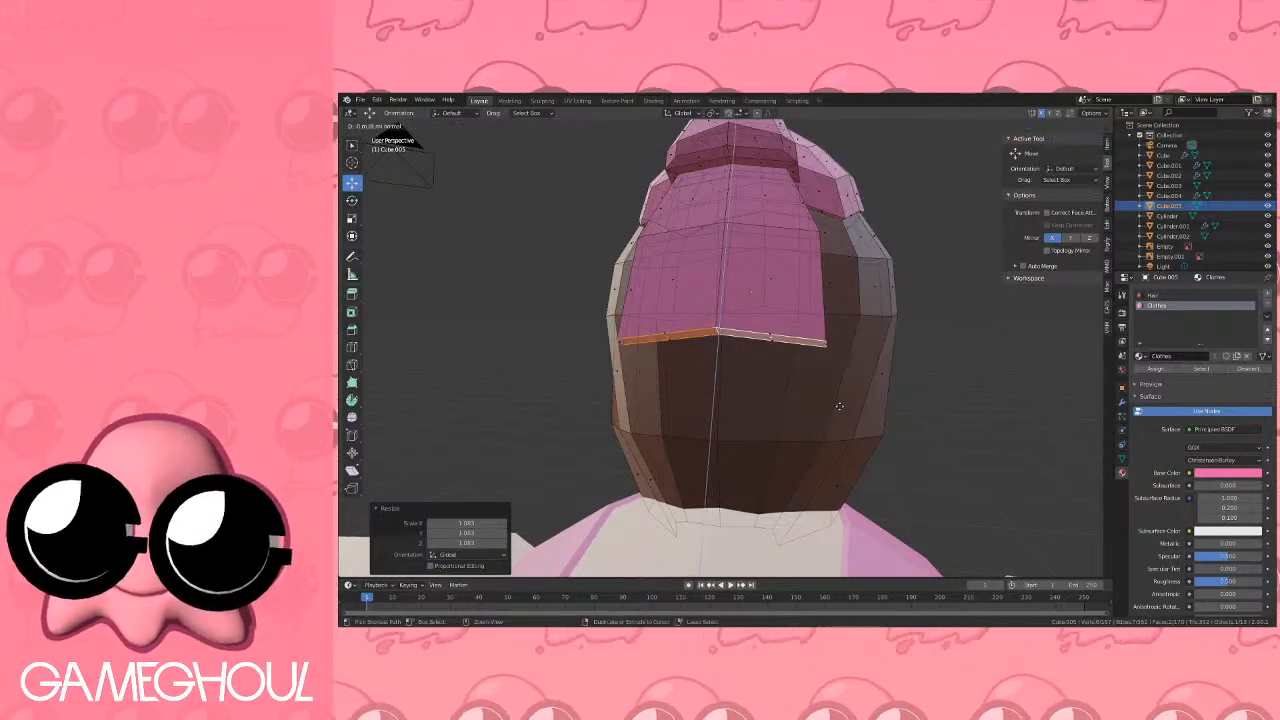
left_click(840, 408)
key("s")
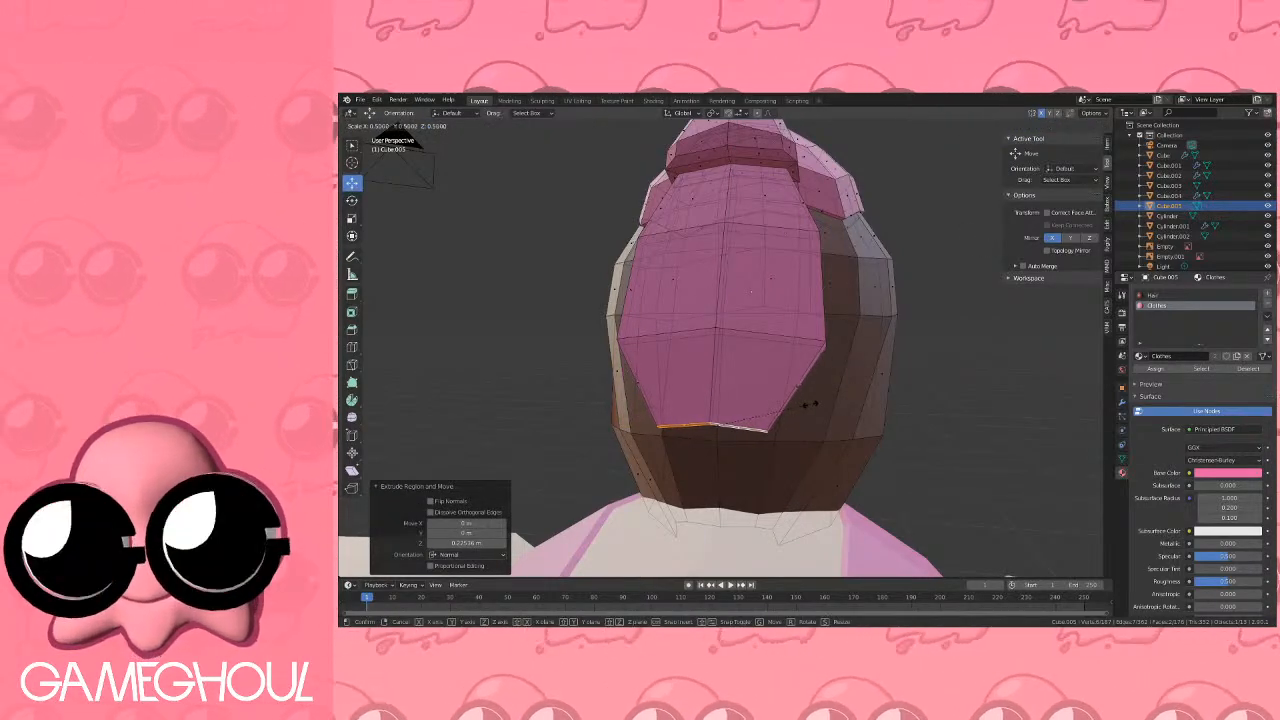
left_click(811, 405)
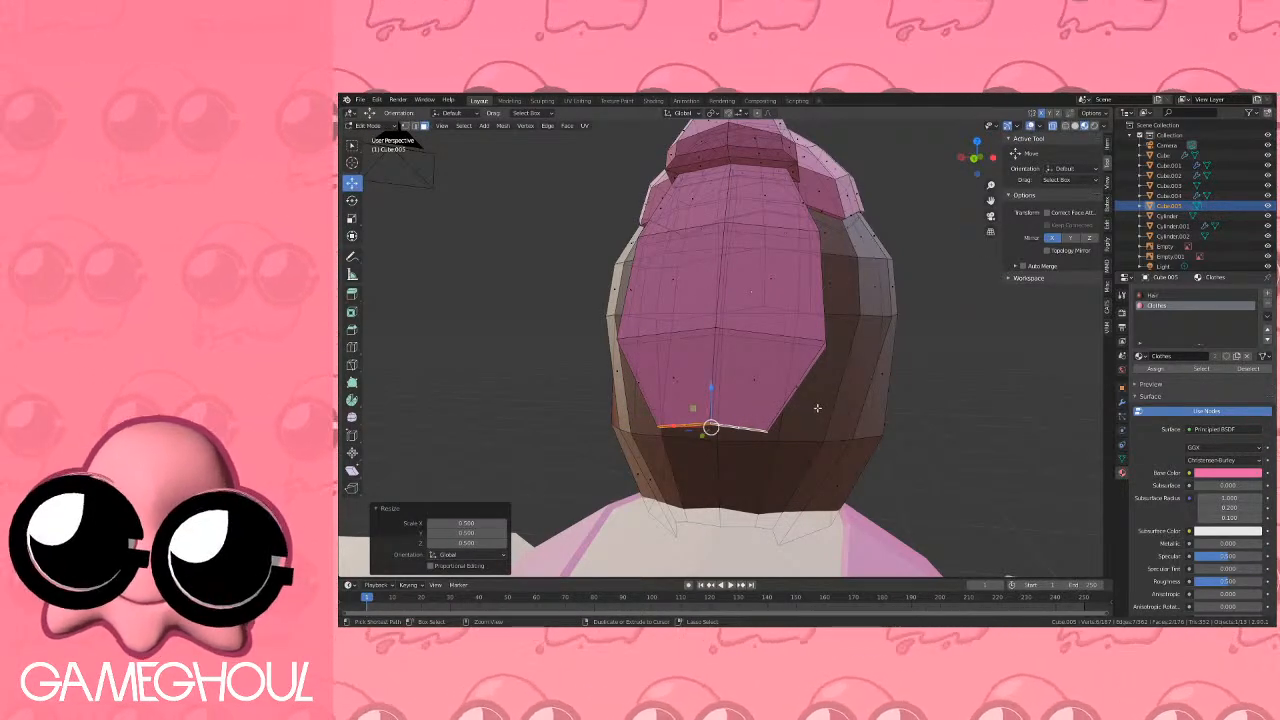
key("Tab")
middle_click_drag(800, 400, 708, 325)
key("Tab")
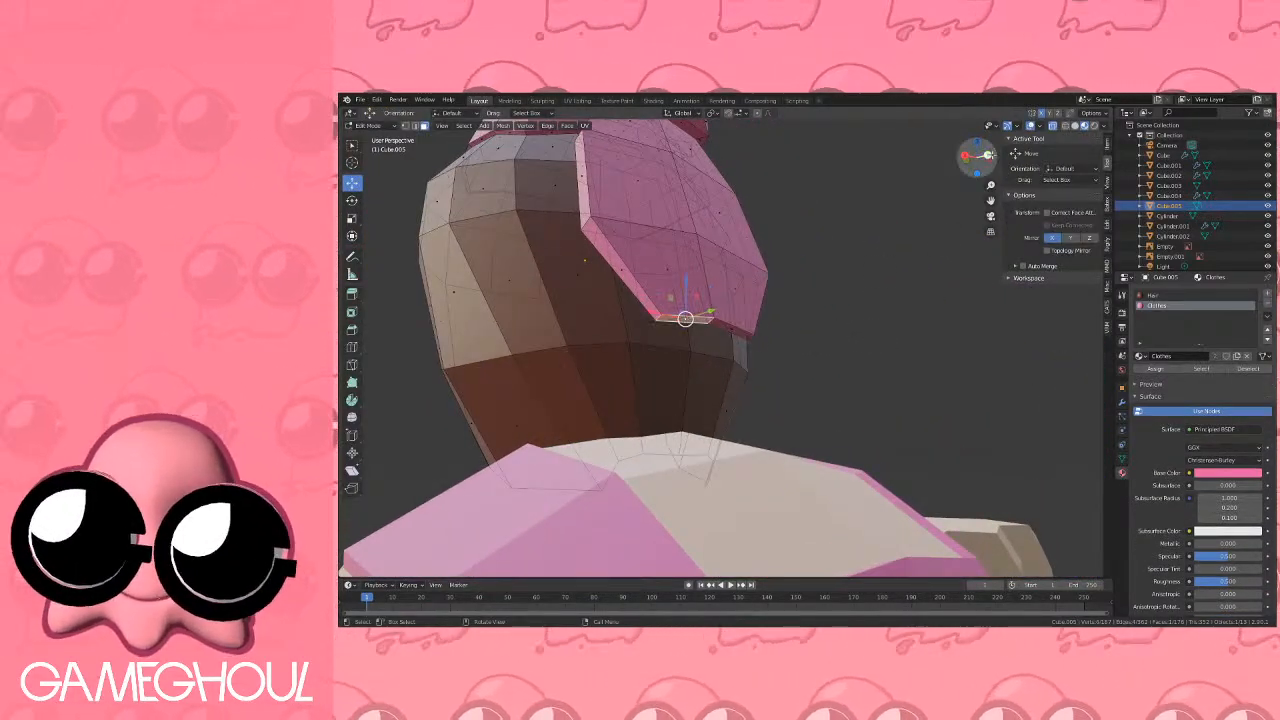
left_click(987, 155)
scroll(745, 312, "down", 4)
middle_click_drag(764, 328, 642, 364, "shift")
scroll(823, 323, "up", 2)
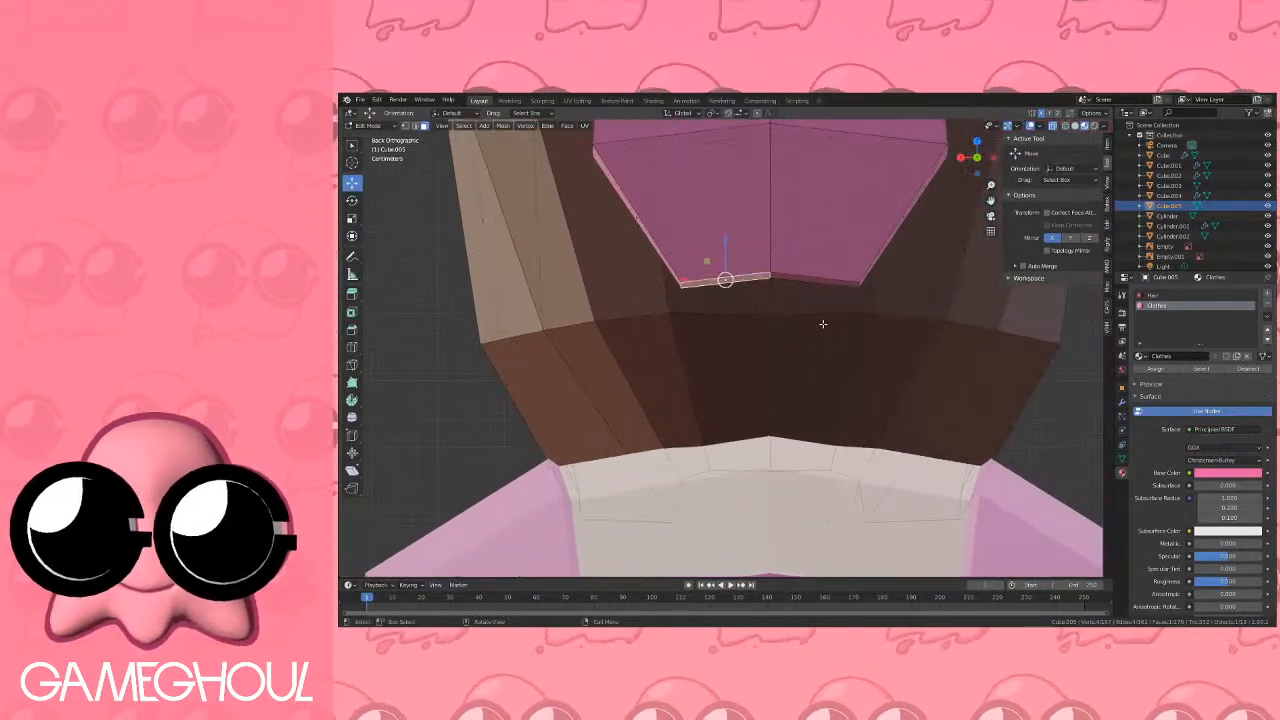
key("e")
right_click(844, 387)
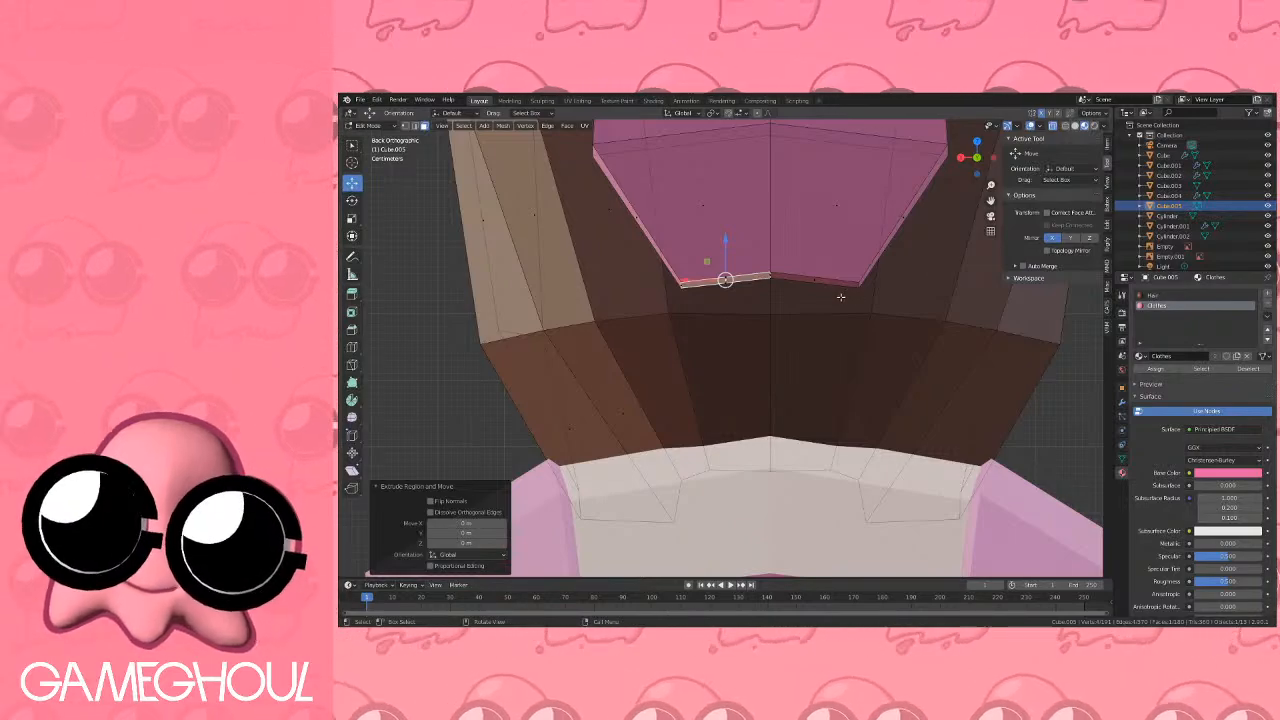
key("g")
right_click(860, 352)
key("ctrl+z")
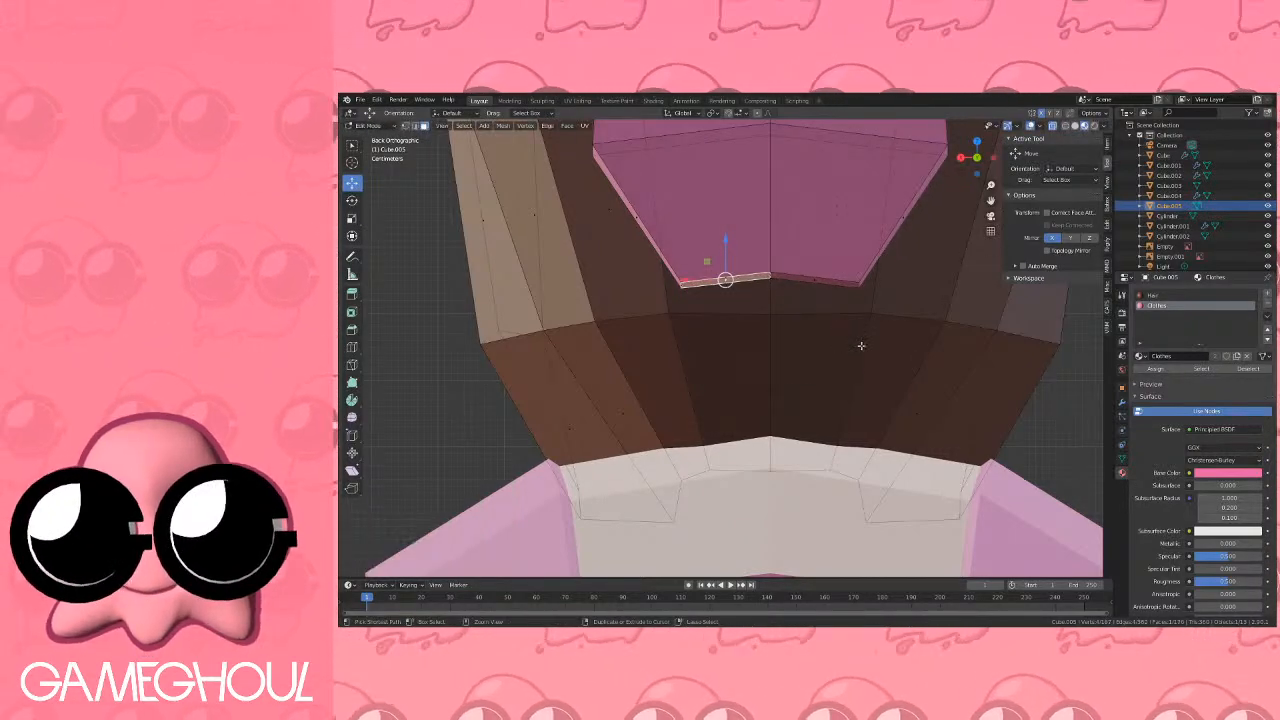
Select both end faces of the tail and set the transform orientation to Normal with the pivot at Median Point.
left_click(821, 283, "shift")
left_click(684, 112)
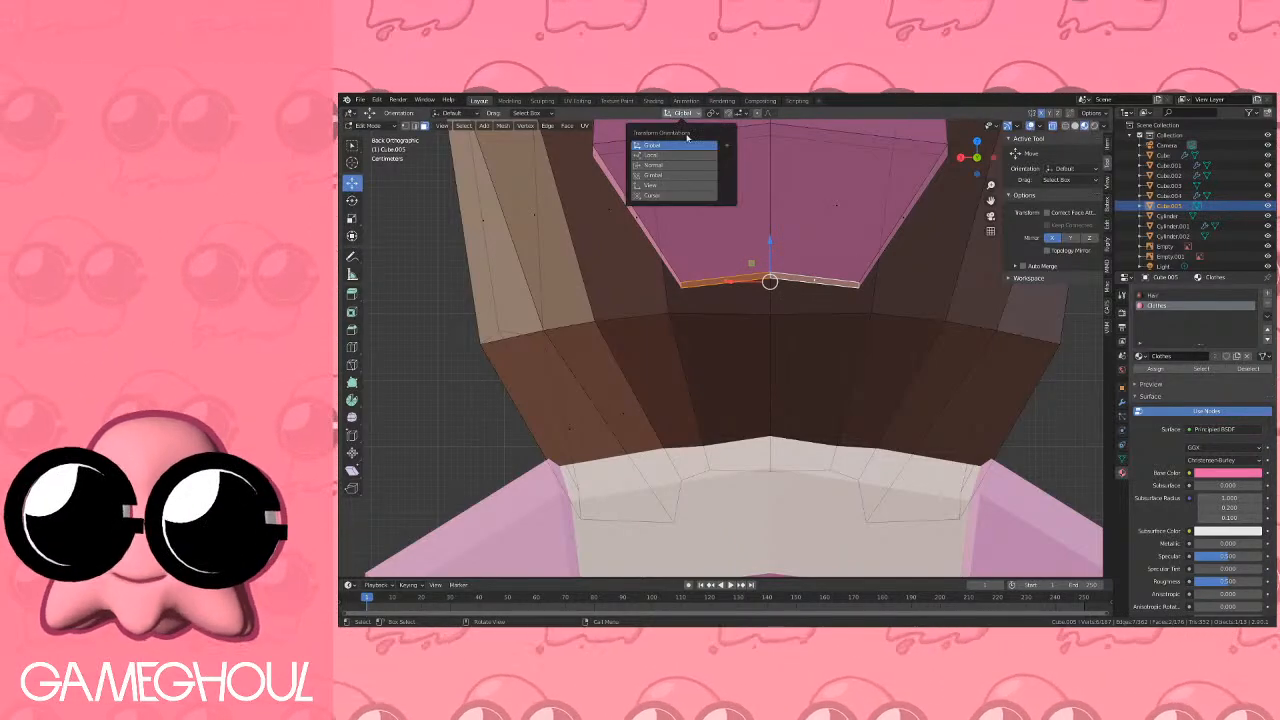
left_click(653, 165)
left_click(712, 113)
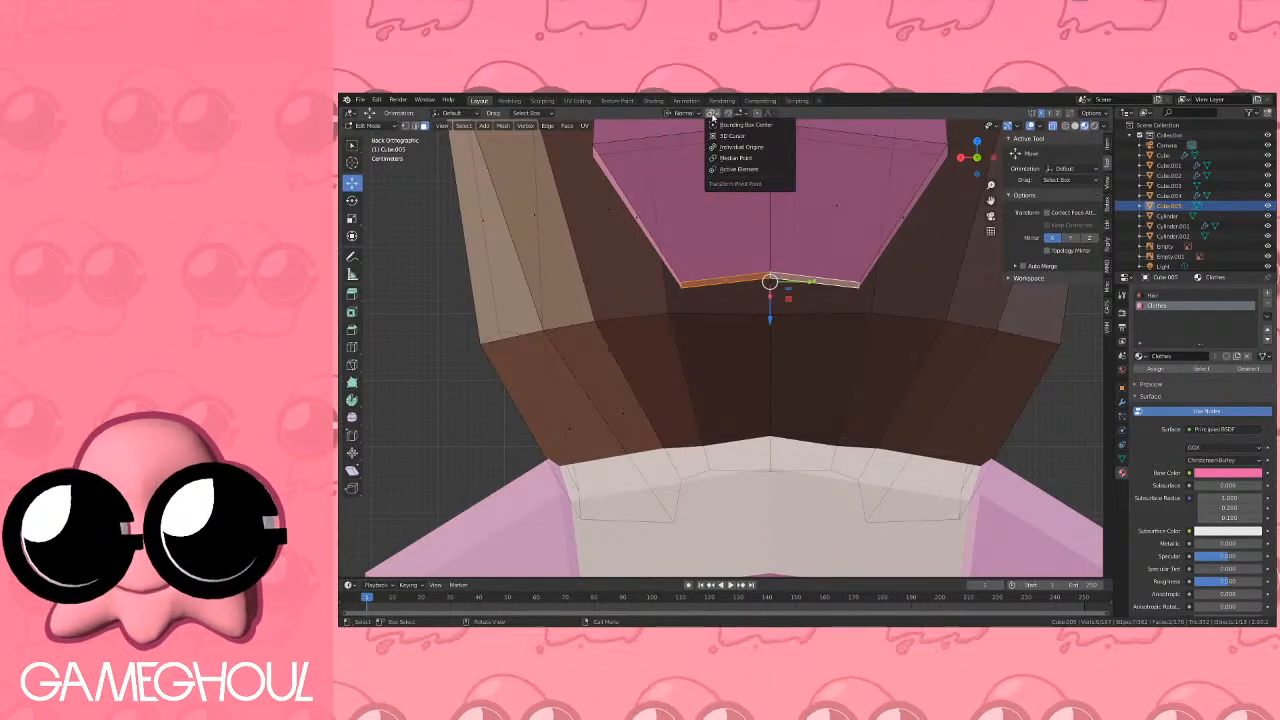
left_click(713, 114)
left_click(713, 114)
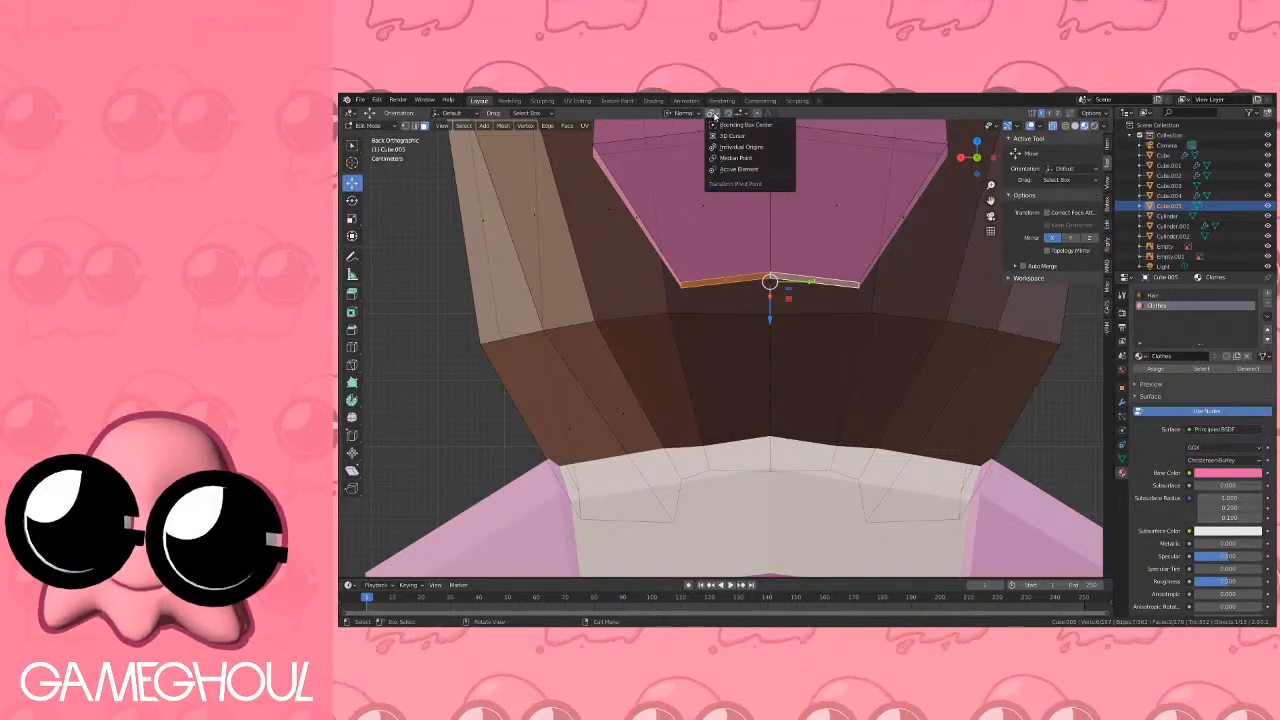
left_click(727, 160)
Try to extrude both end faces of the tail straight down, then undo the extrusion.
key("e")
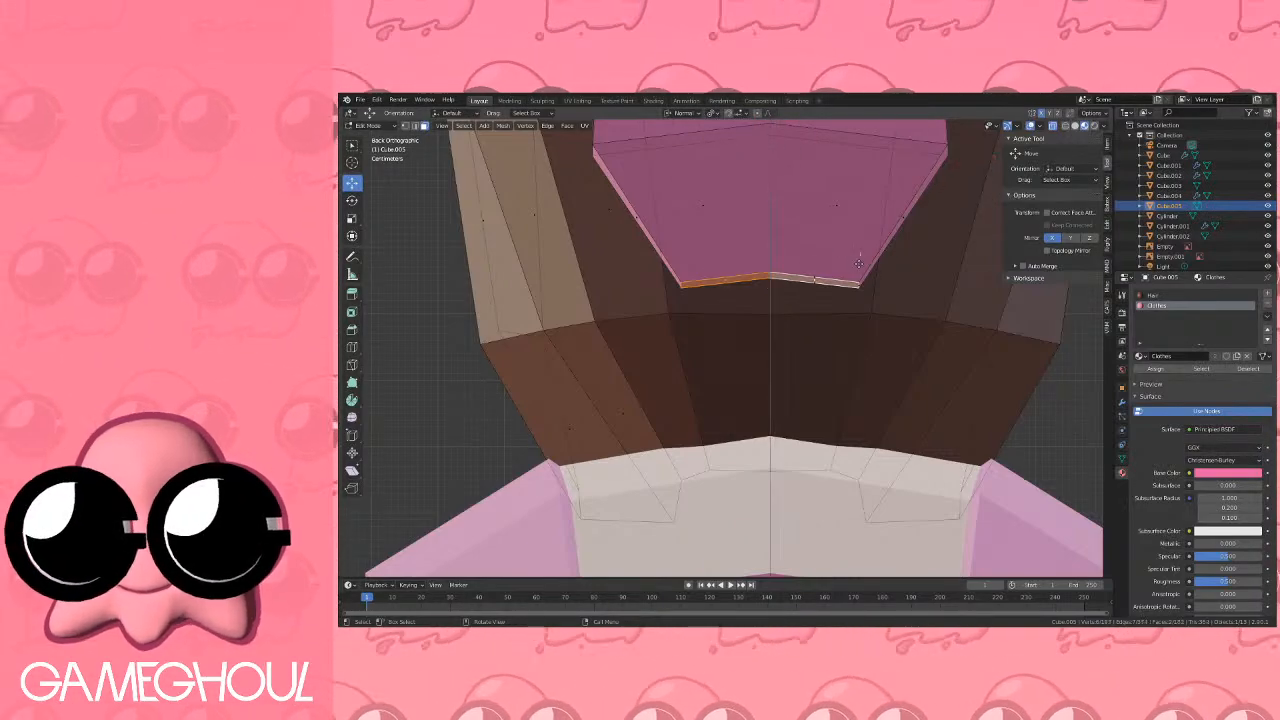
left_click(771, 400)
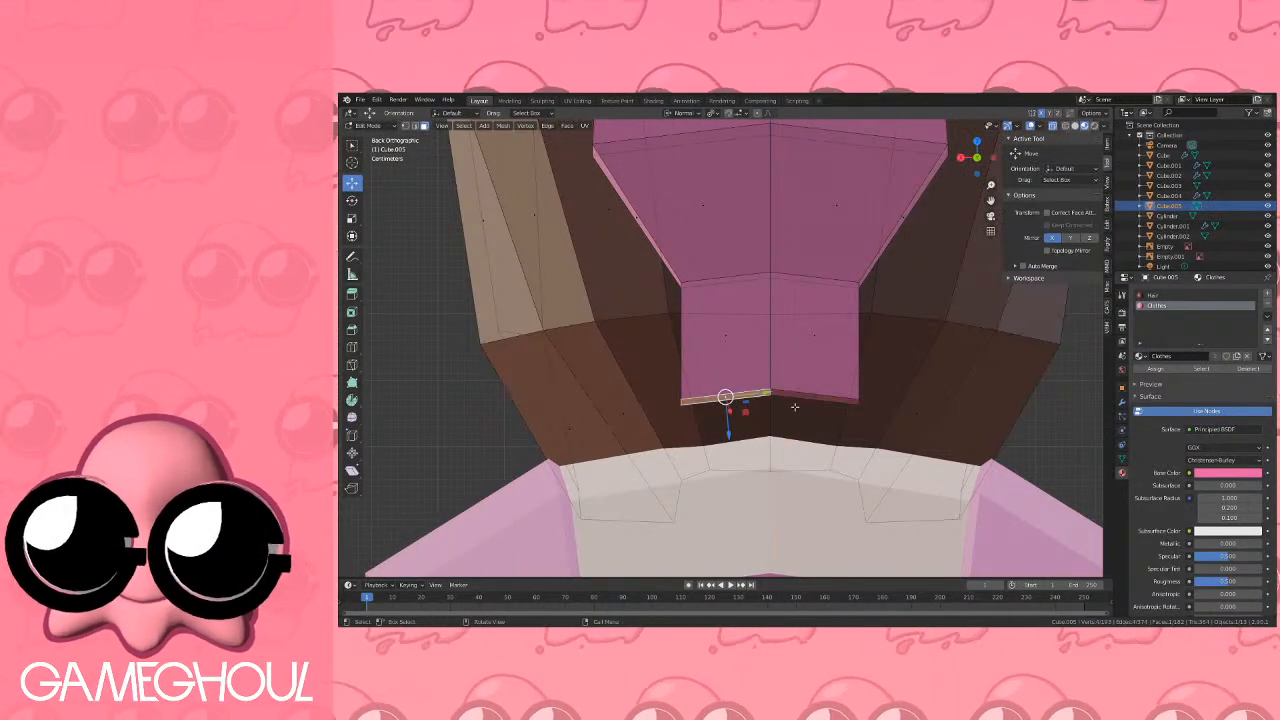
key("g")
right_click(770, 374)
key("ctrl+z")
key("ctrl+z")
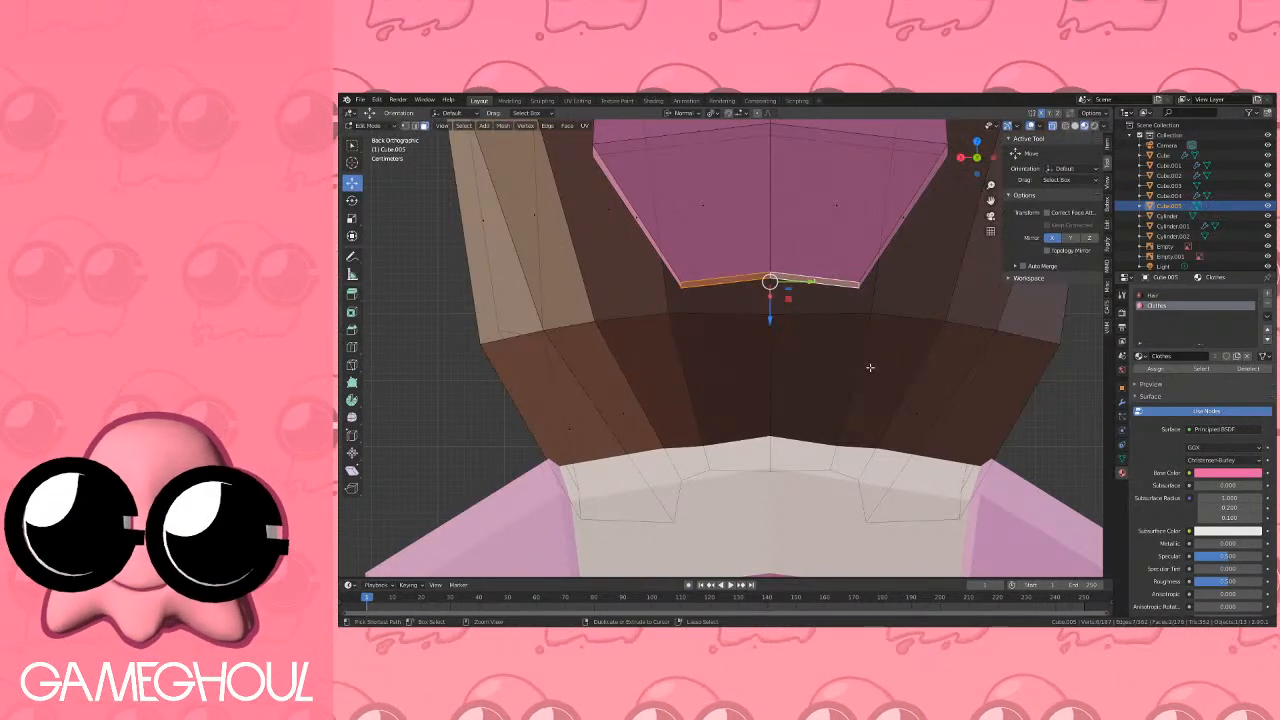
In the back view, box-select the right half of the hair and bandana mesh and delete it.
scroll(816, 244, "down", 8)
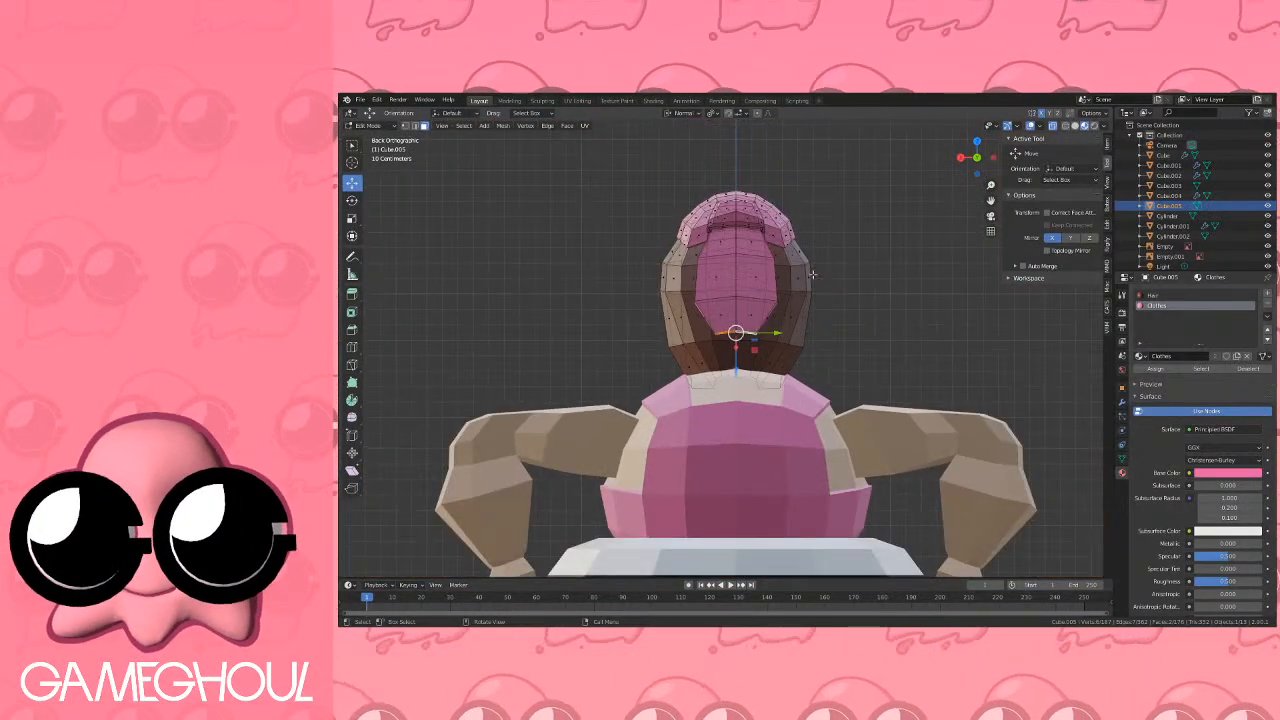
key("a")
key("a")
key("b")
left_click_drag(615, 154, 768, 166)
left_click_drag(864, 166, 736, 472)
key("x")
left_click(891, 257)
scroll(891, 257, "up", 2)
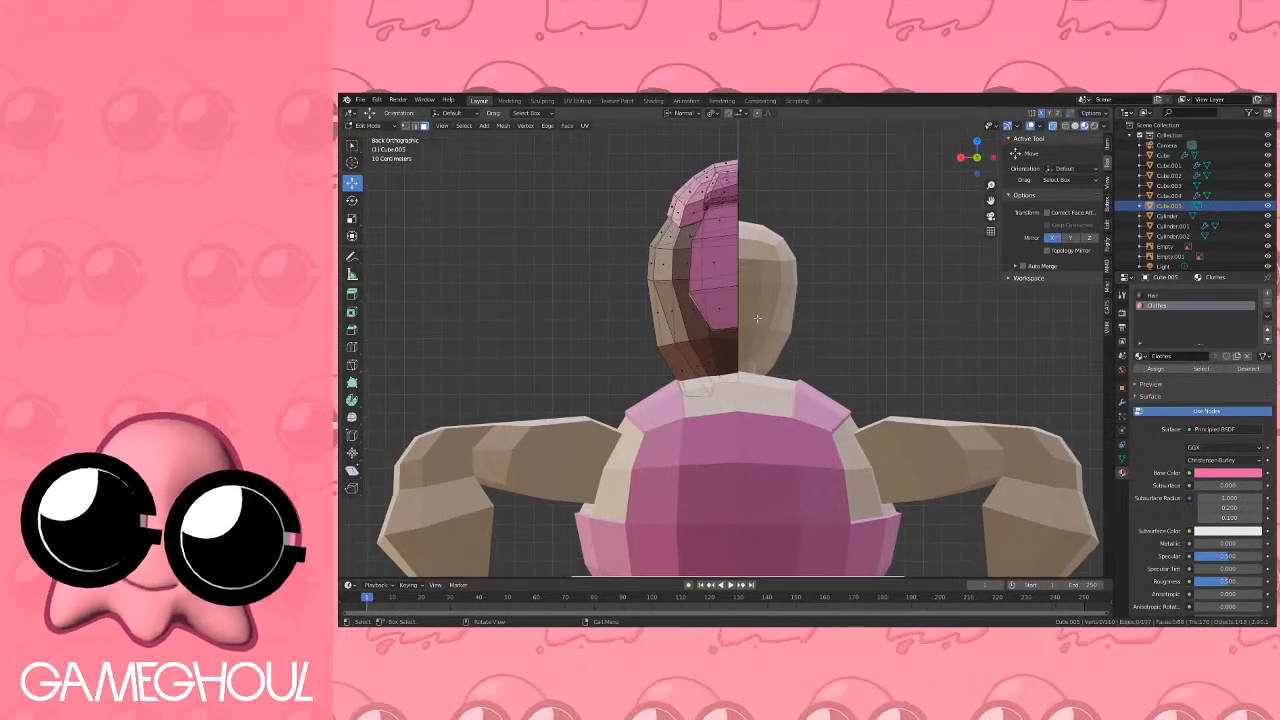
Add a Mirror modifier on the X axis to the hair and bandana object.
key("Tab")
left_click(1121, 402)
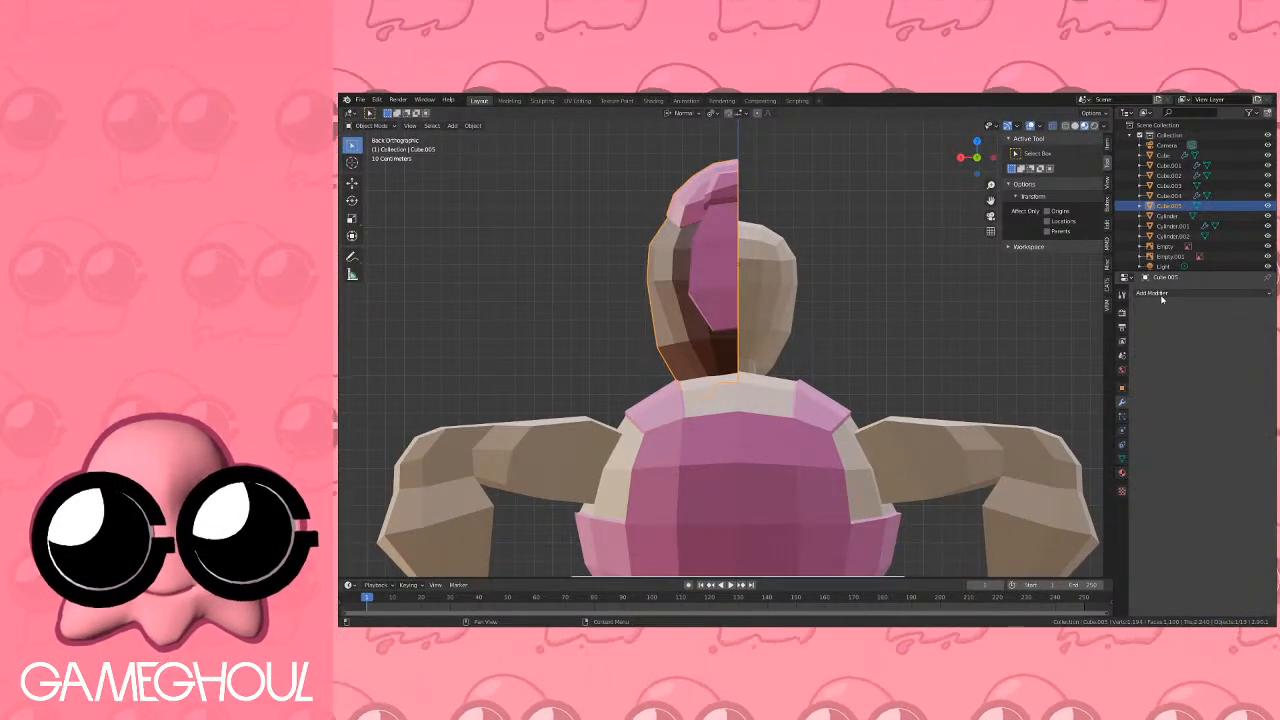
left_click(1160, 293)
left_click(1068, 394)
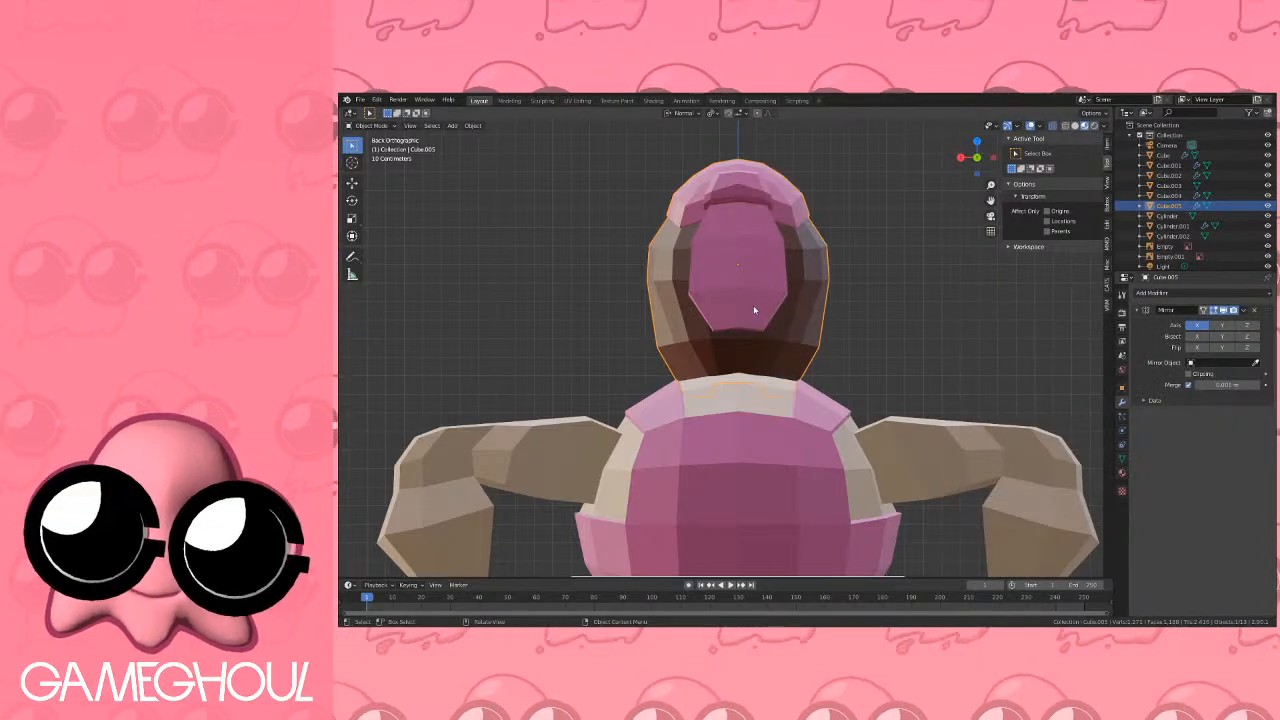
Extrude the tail's end face 0.14 m downward and merge it at center to form a pointed, split tip.
key("Tab")
scroll(740, 290, "up", 5)
key("e")
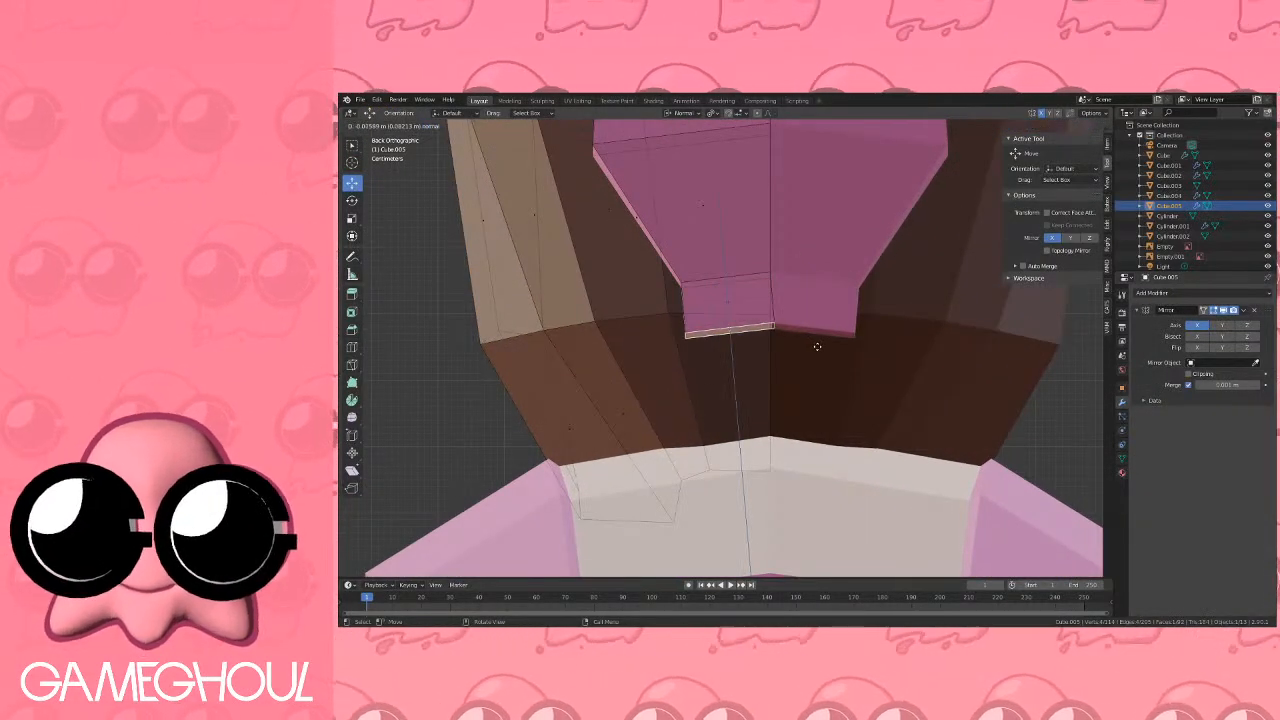
left_click(819, 383)
key("m")
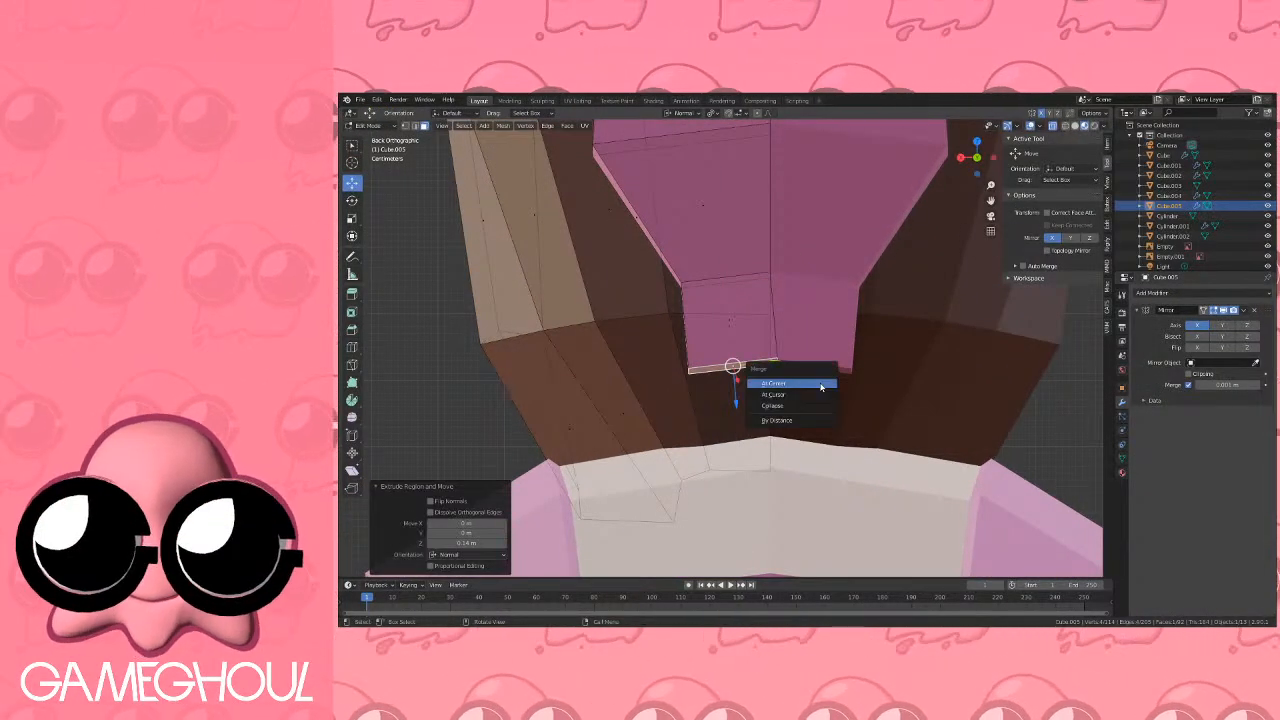
left_click(818, 382)
scroll(802, 279, "down", 4)
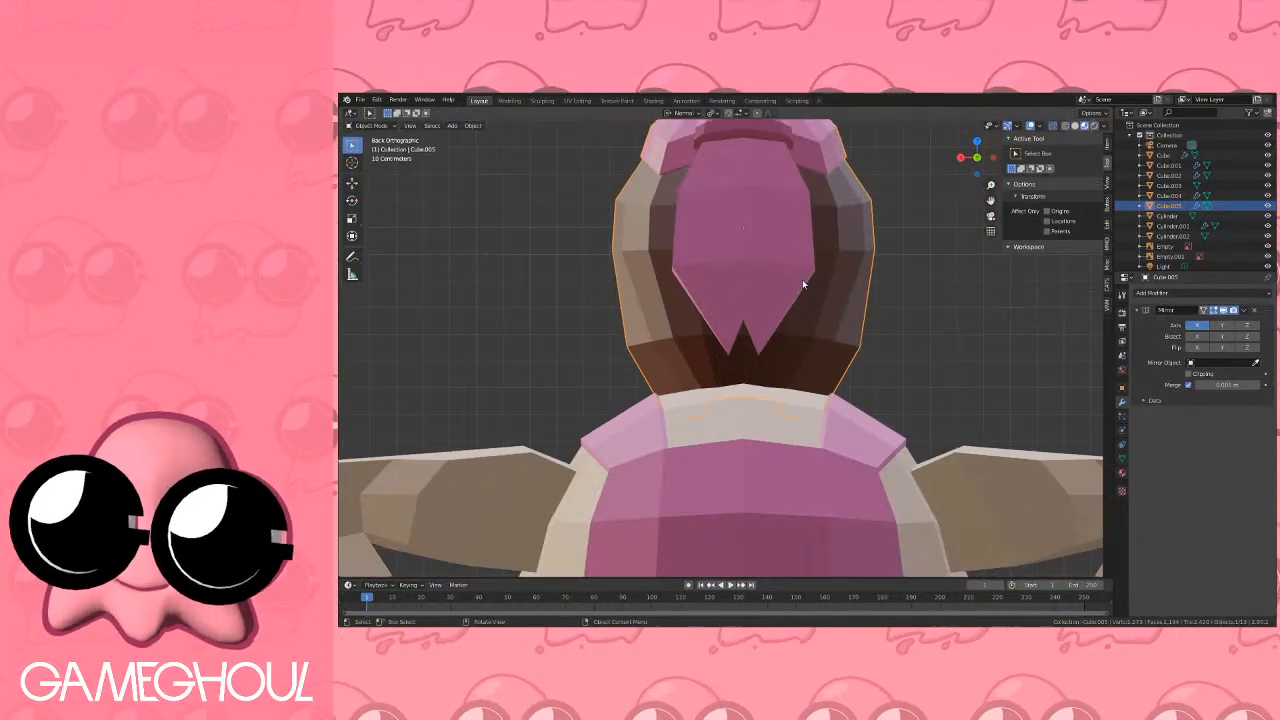
key("Tab")
In the front view, select the upper side vertices of the hair and move them about 0.05 m inward along X.
middle_click_drag(802, 279, 708, 306)
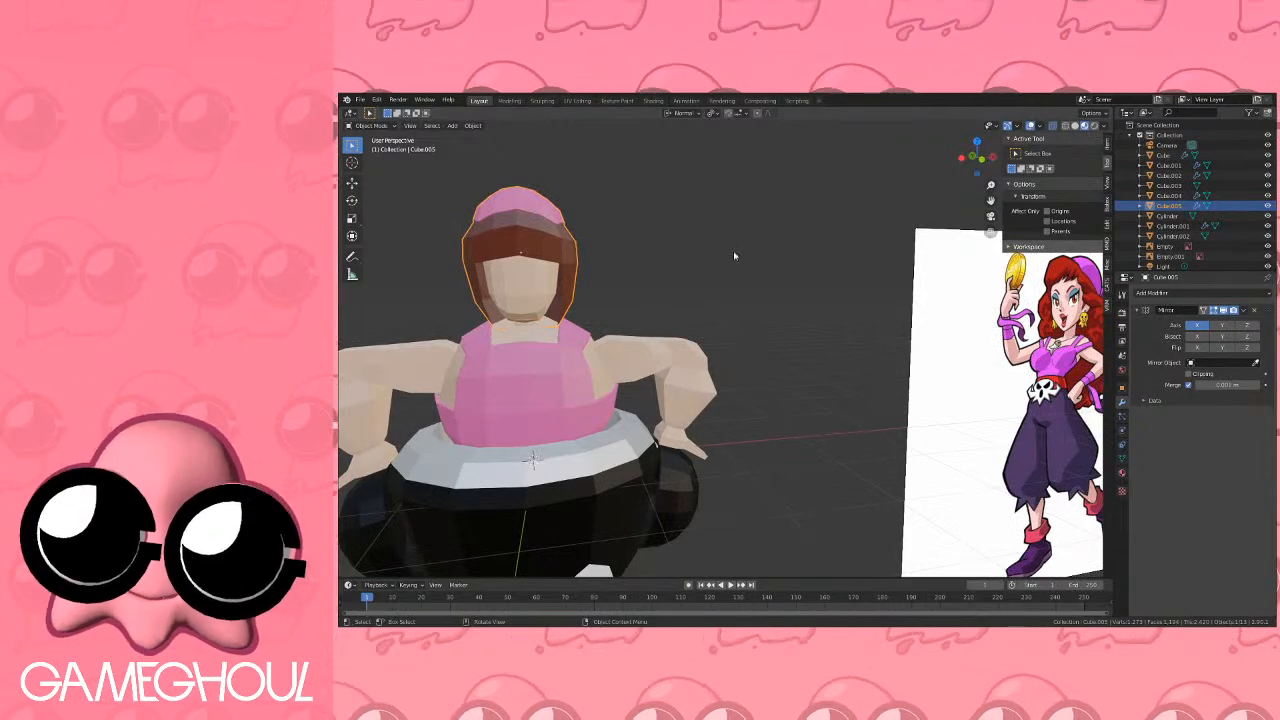
left_click(981, 159)
middle_click_drag(703, 260, 955, 335, "shift")
scroll(823, 314, "up", 4)
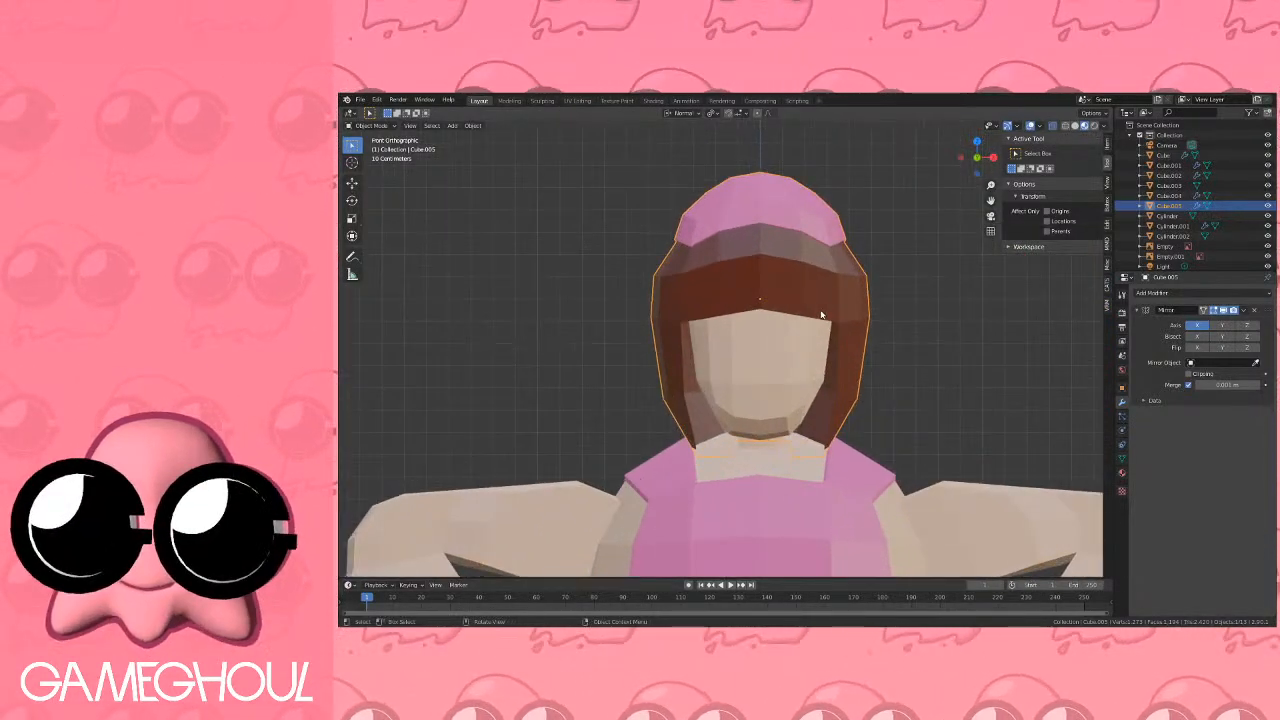
key("Tab")
scroll(885, 297, "up", 3)
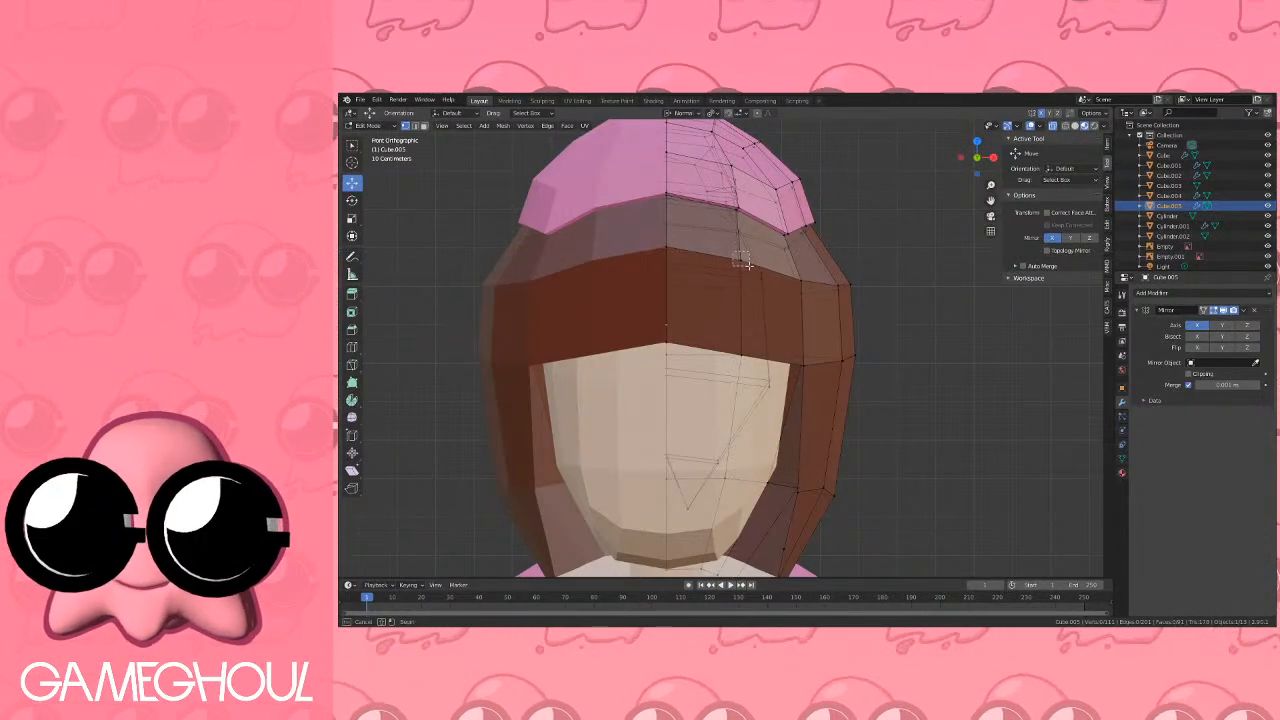
left_click_drag(788, 268, 913, 287)
key("x")
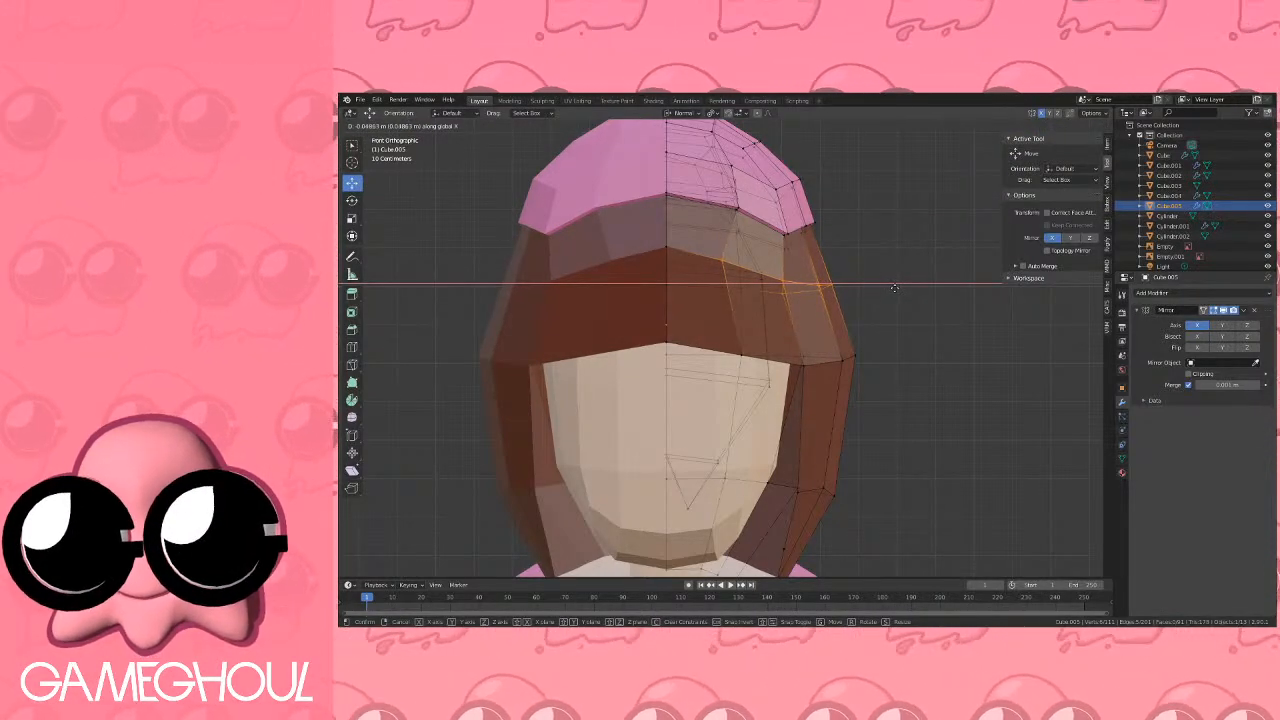
left_click(893, 288)
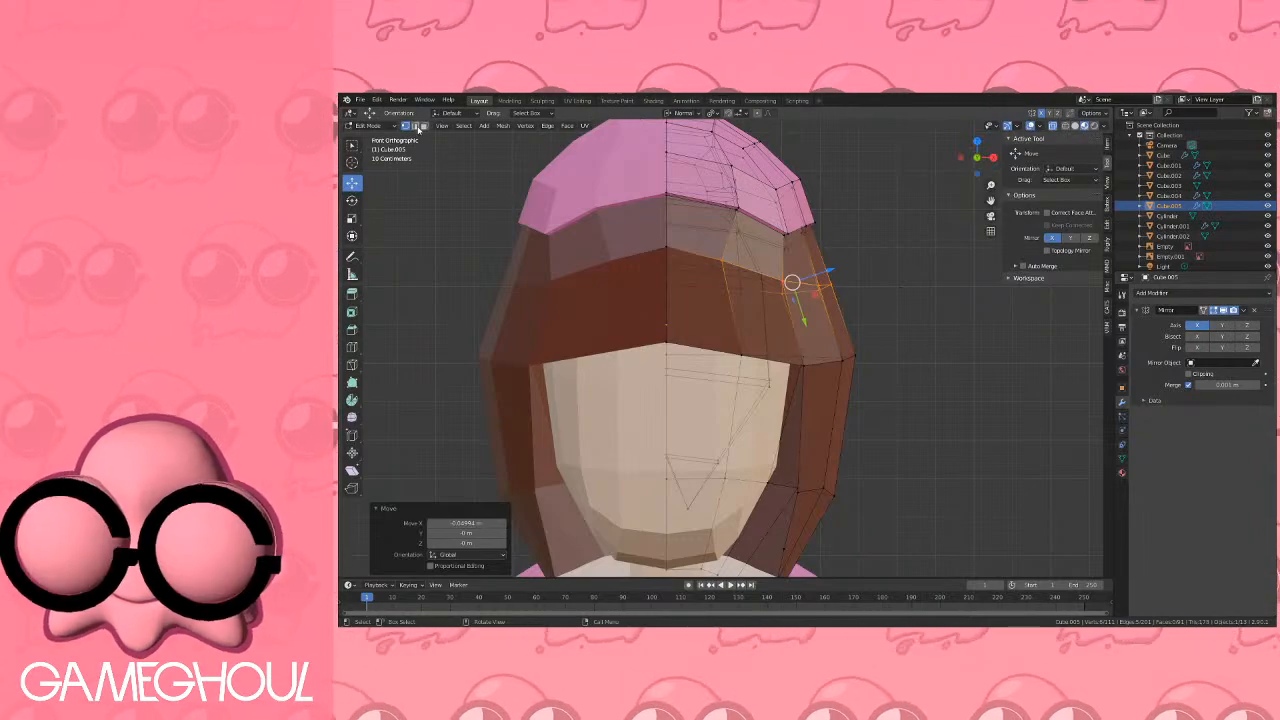
Select the edge ring running around the hair above the face and subdivide it with one cut.
left_click(830, 324)
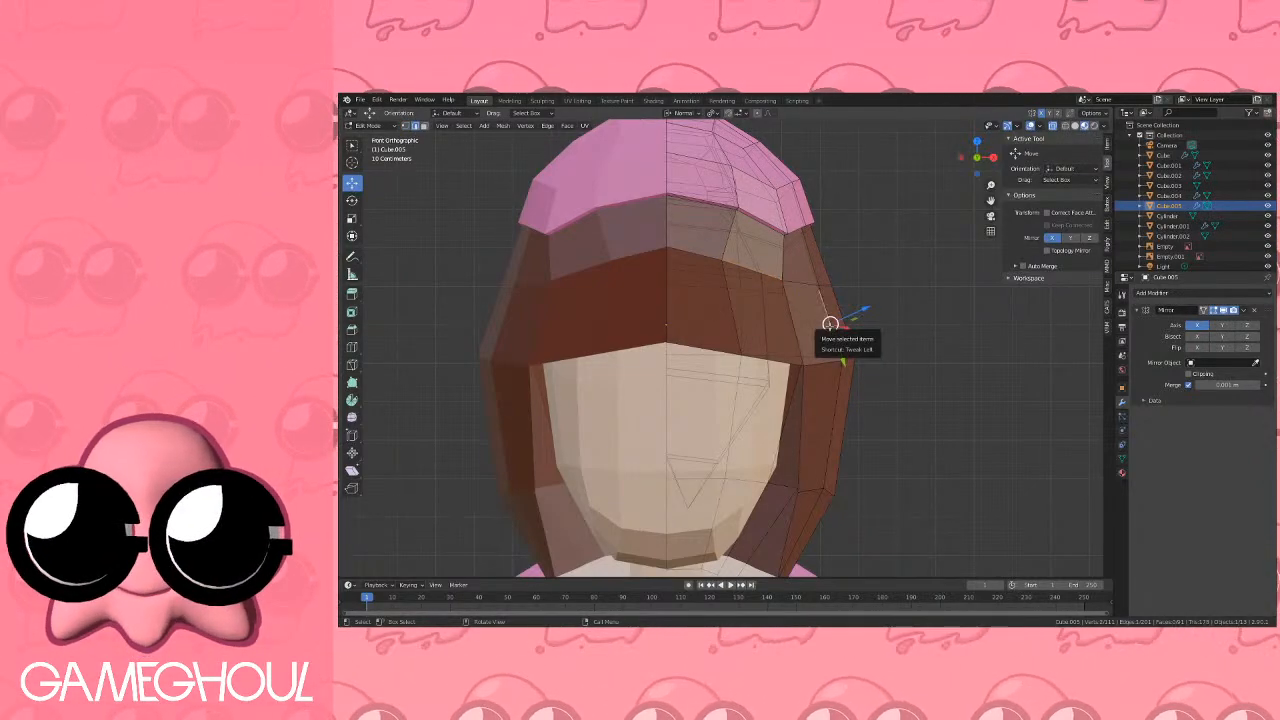
key("q")
left_click(821, 339)
key("q")
left_click(810, 347)
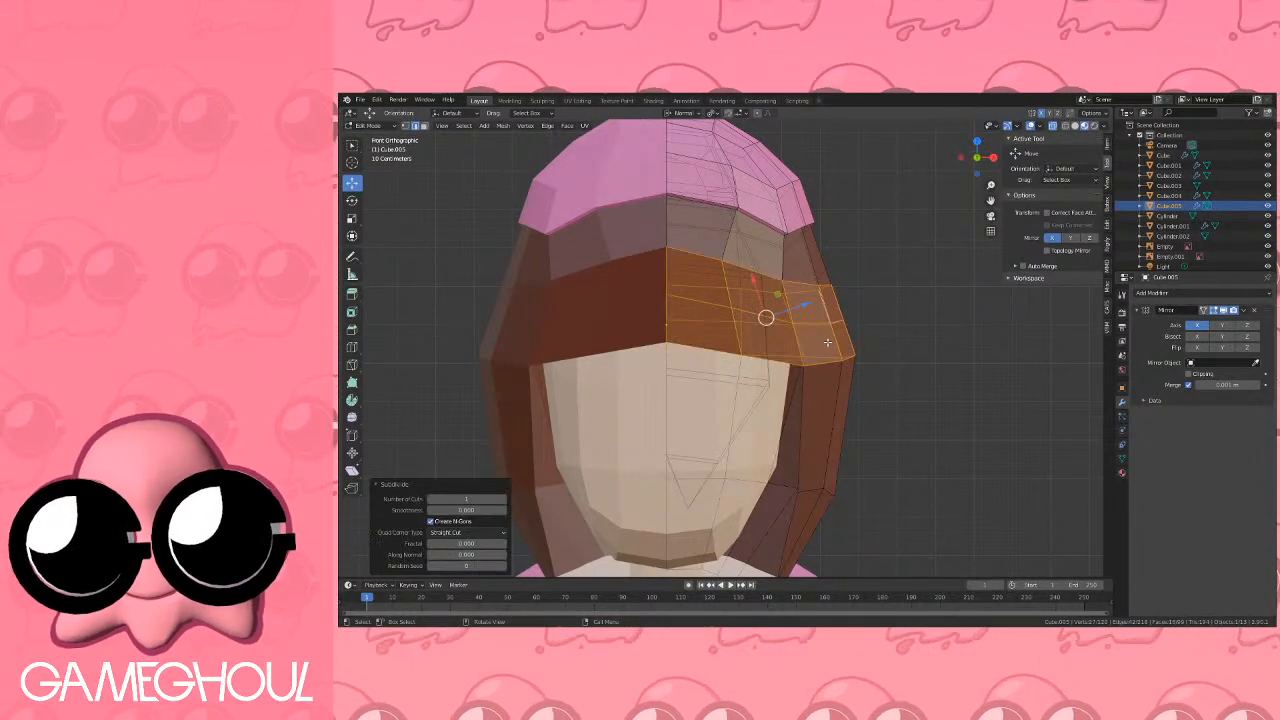
key("a")
key("alt+a")
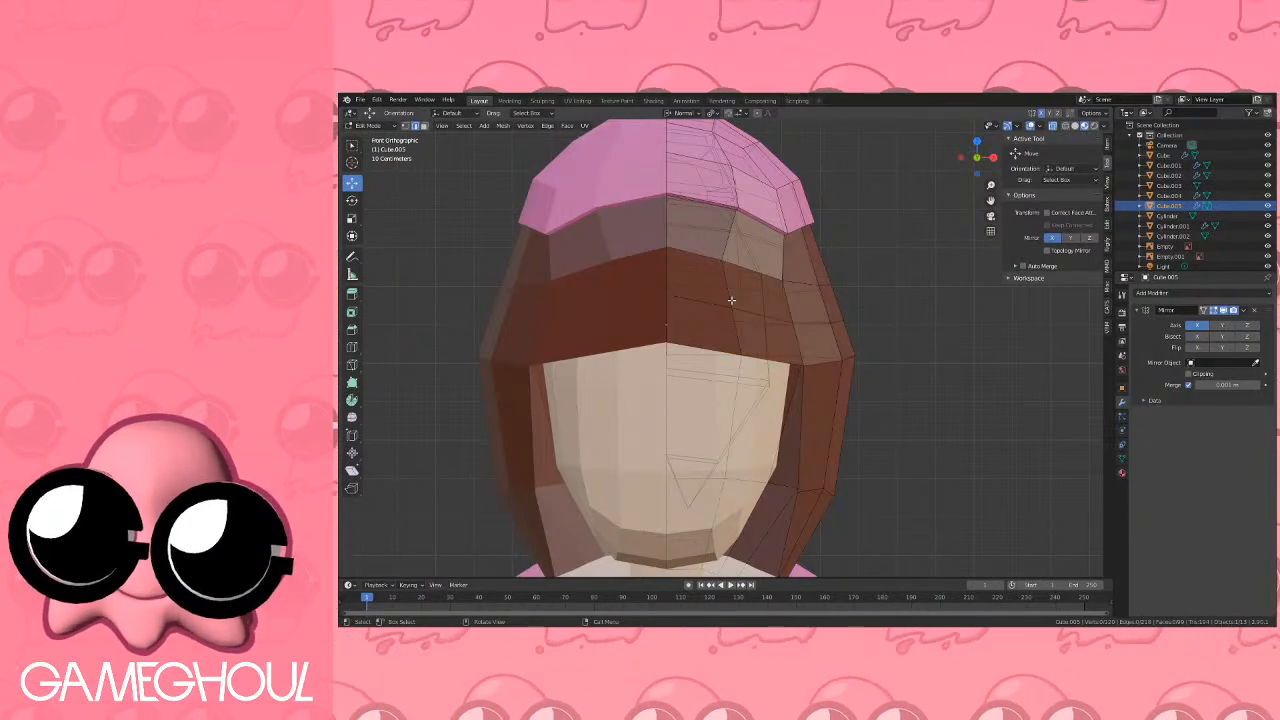
Select the new edge loop around the hair above the face and move it about 0.04 m inward along X.
key("q")
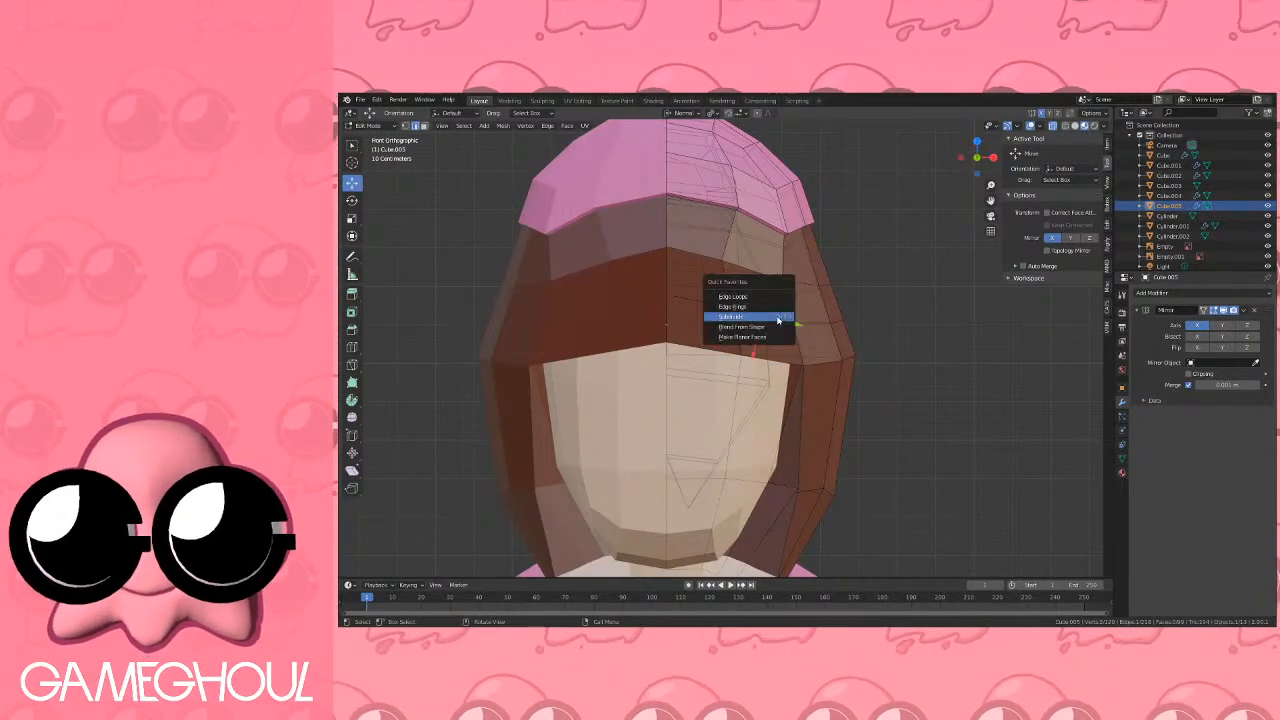
left_click(758, 300)
left_click(705, 319, "shift")
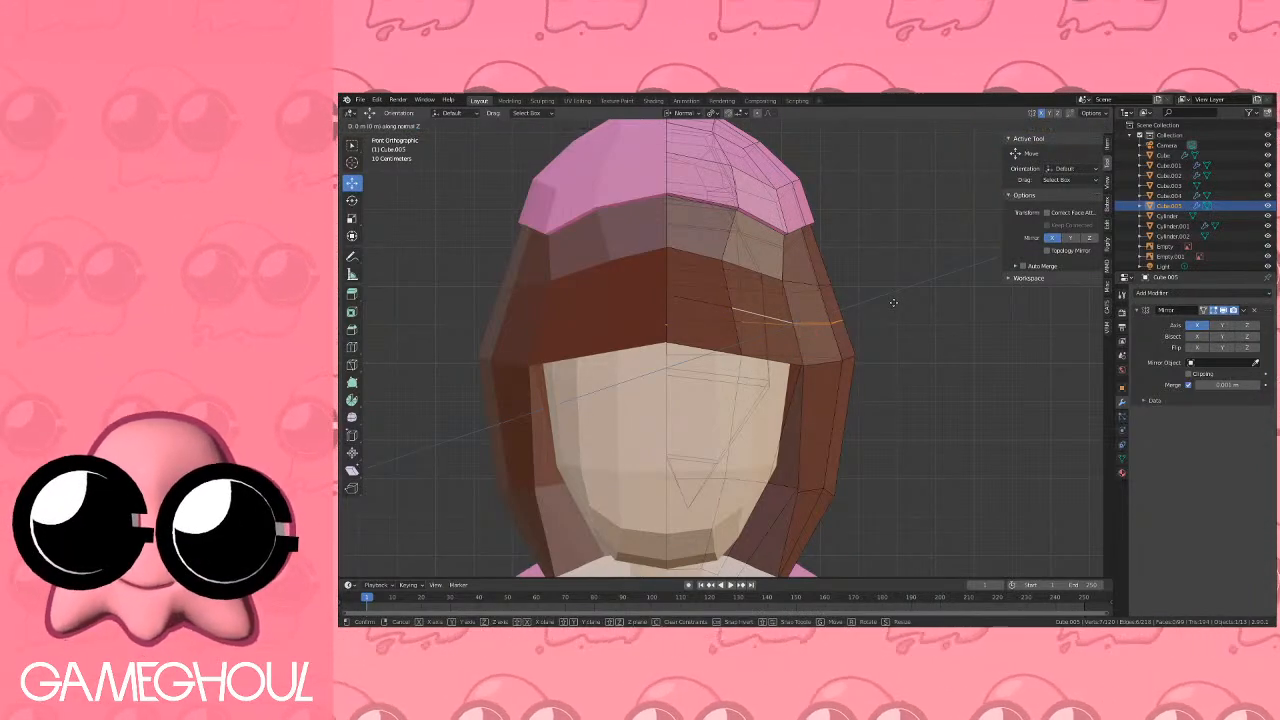
key("x")
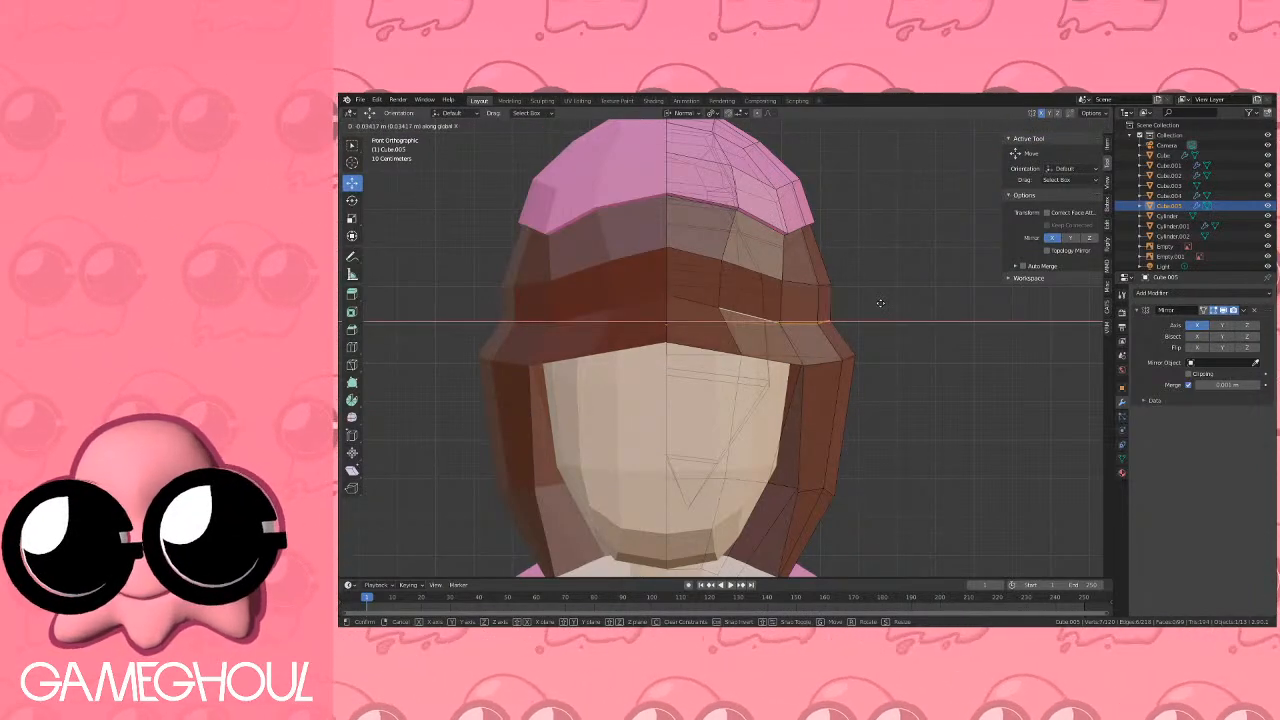
left_click(879, 303)
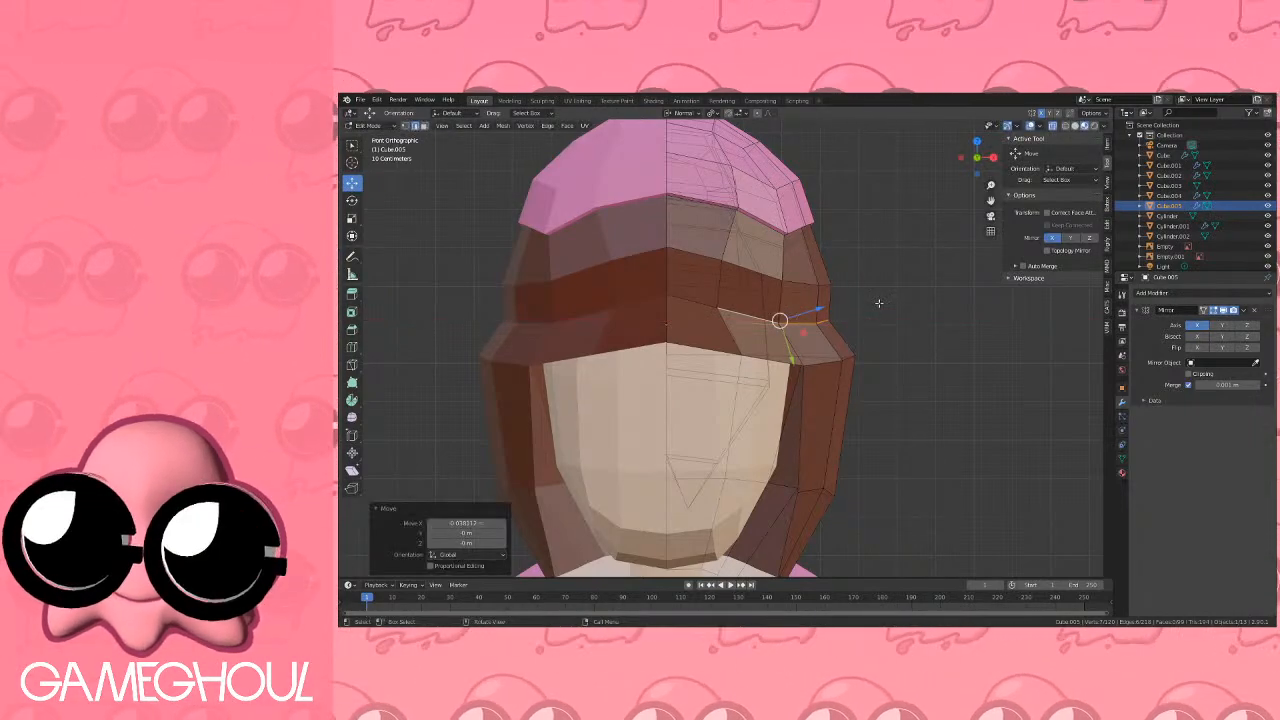
Select the ring of lengthwise edges along the hair's side beside the face and subdivide it.
middle_click_drag(879, 340, 869, 272, "shift")
left_click(798, 351)
key("q")
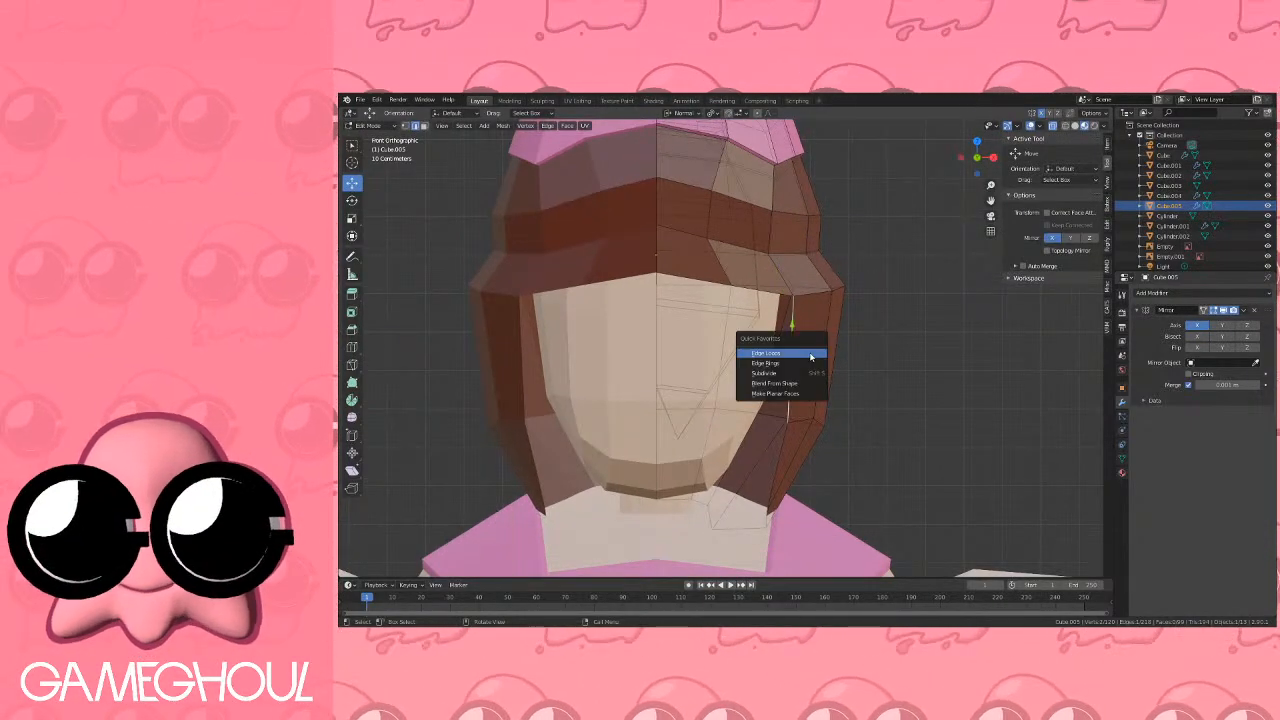
left_click(811, 355)
key("q")
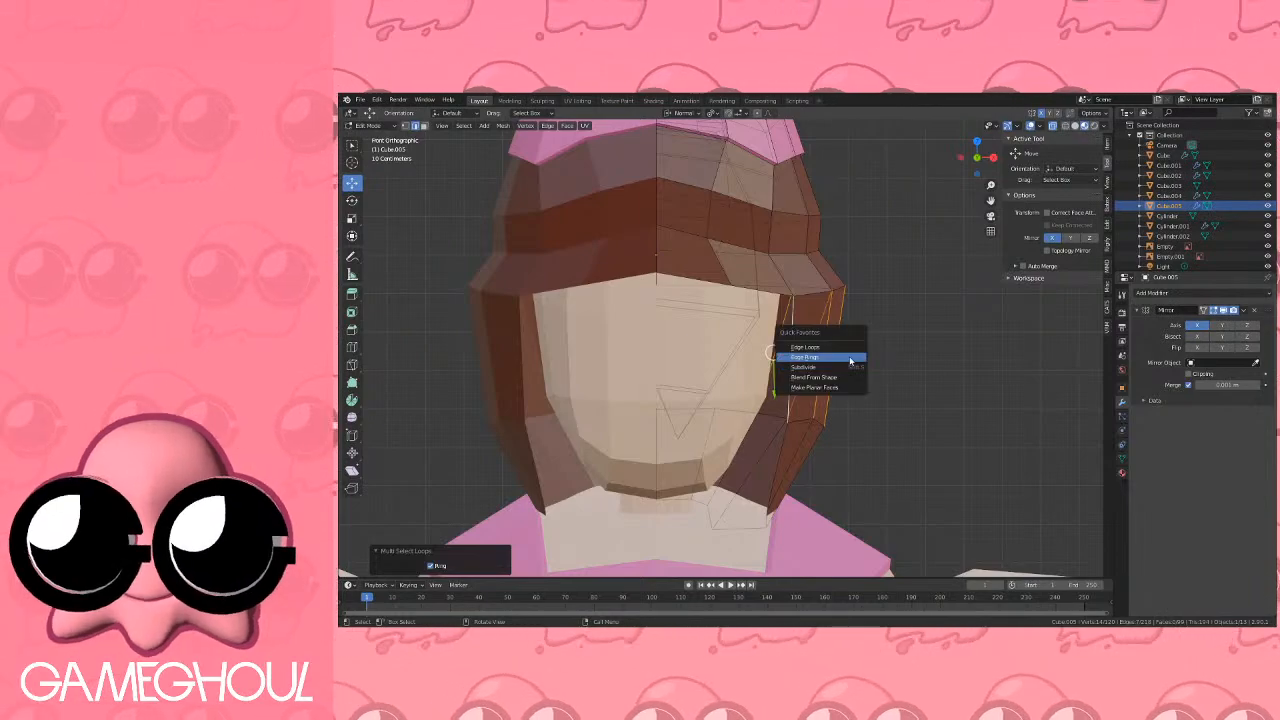
left_click(842, 369)
In the front view, select the new edge loop in the hair at cheek level and move it about 0.045 m outward along X.
middle_click_drag(861, 367, 822, 359)
left_click(780, 345)
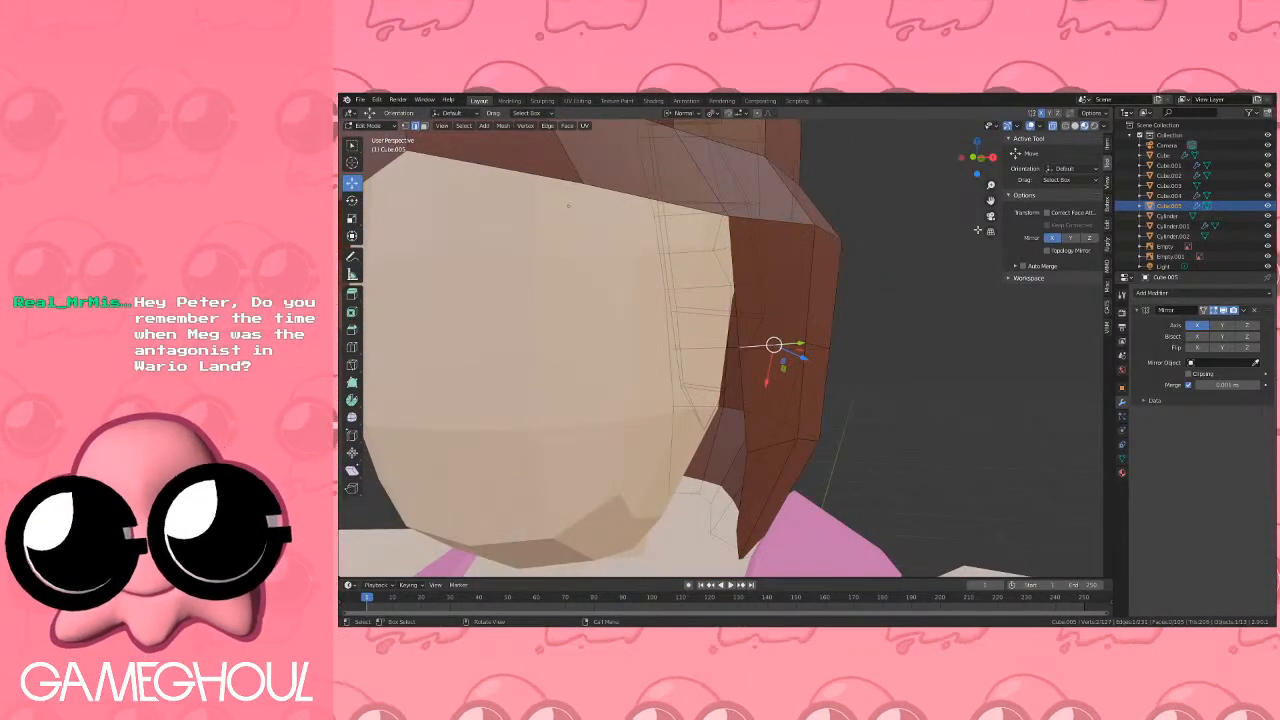
left_click(971, 158)
key("q")
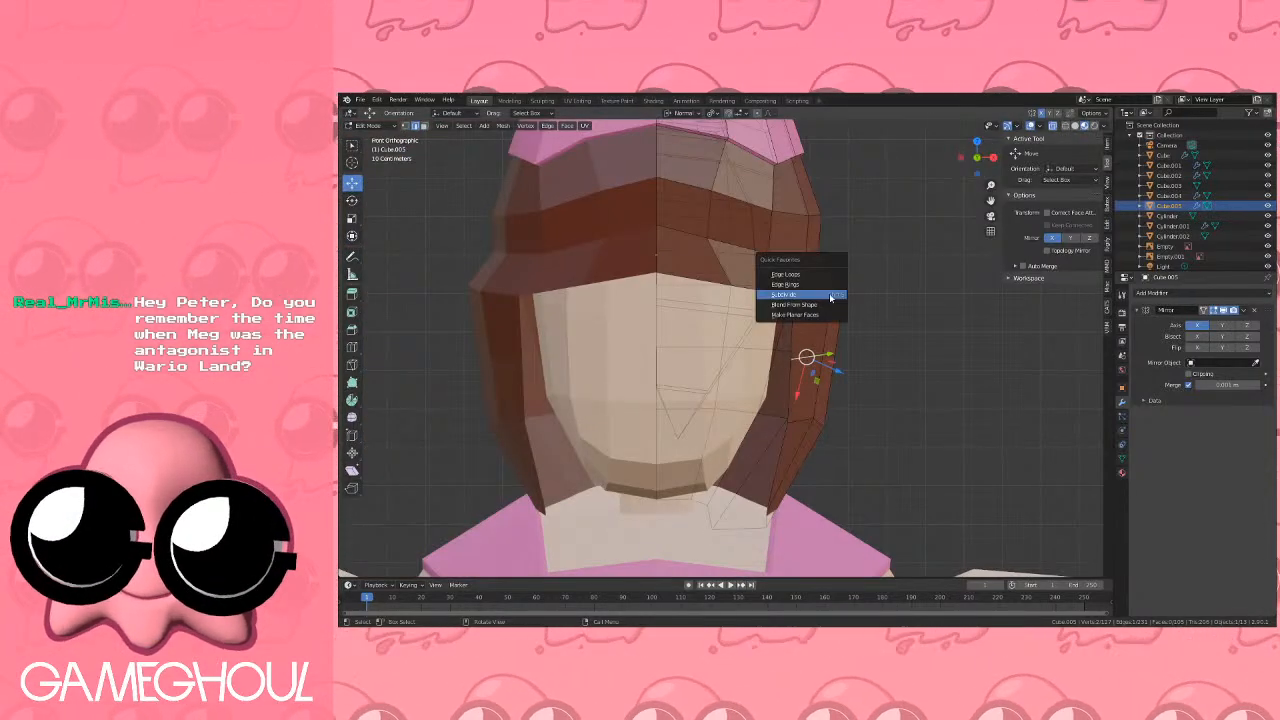
left_click(826, 283)
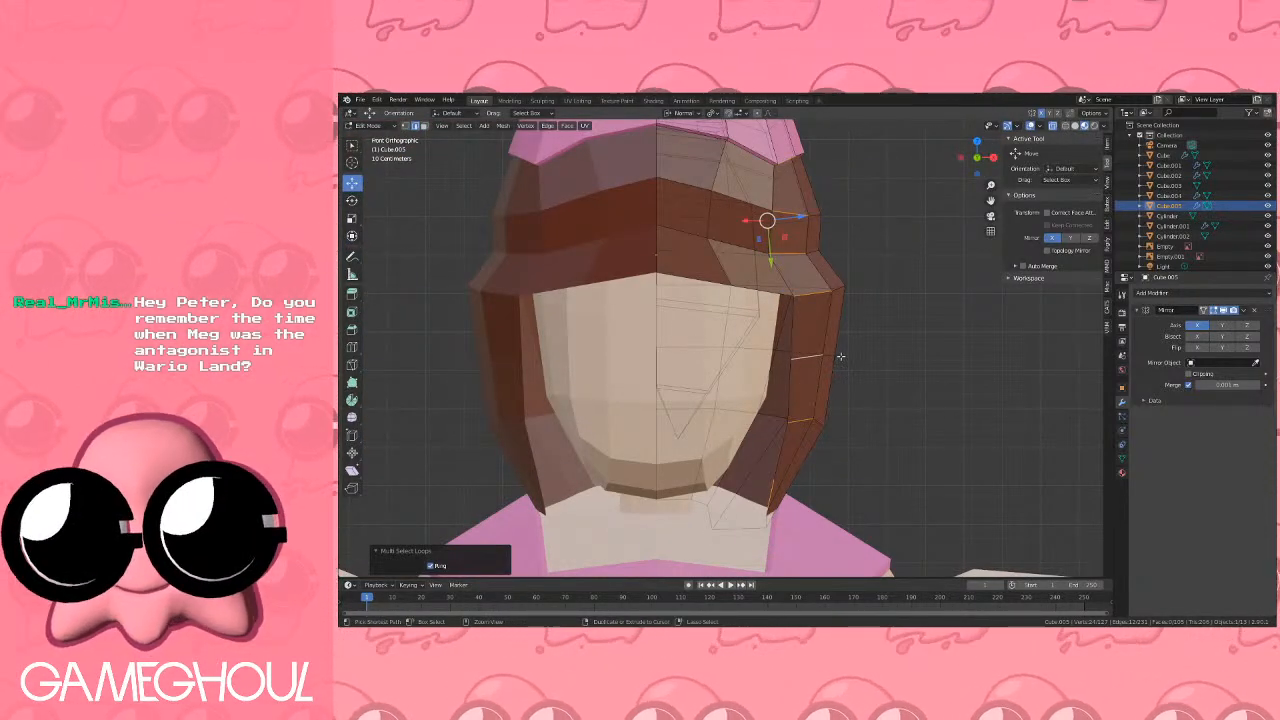
left_click(836, 357)
key("q")
left_click(784, 346)
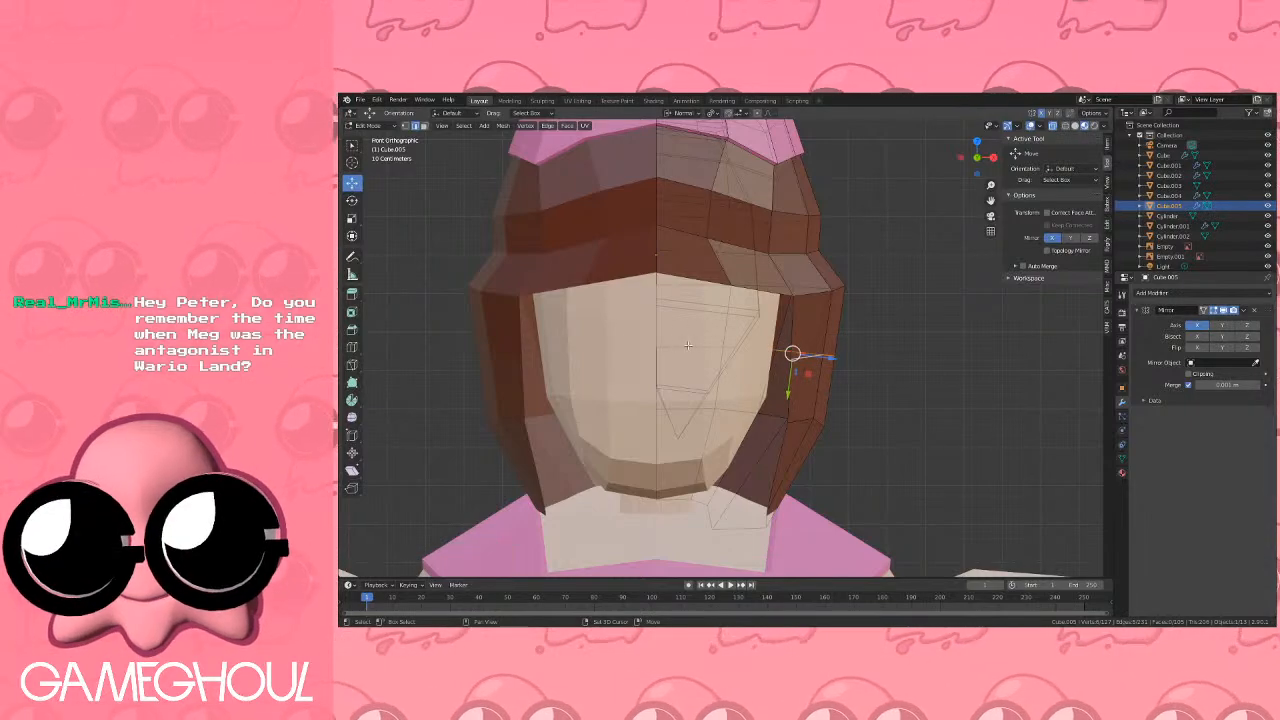
key("g")
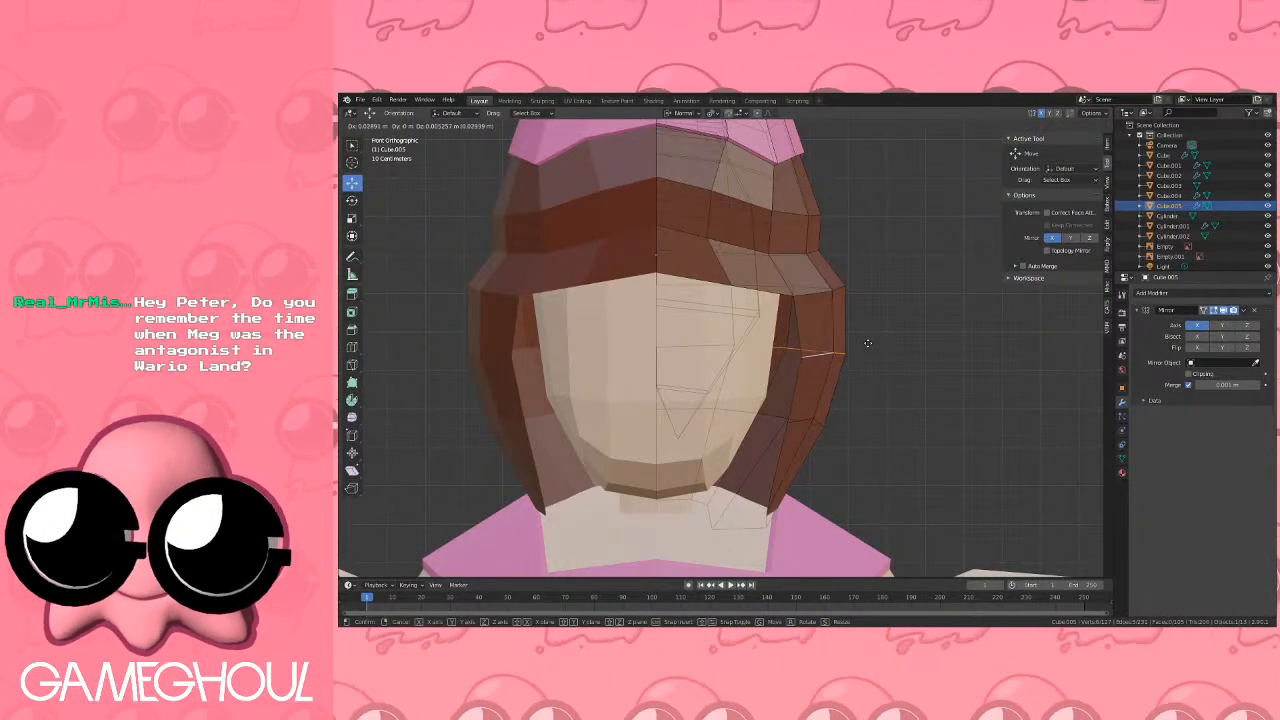
key("x")
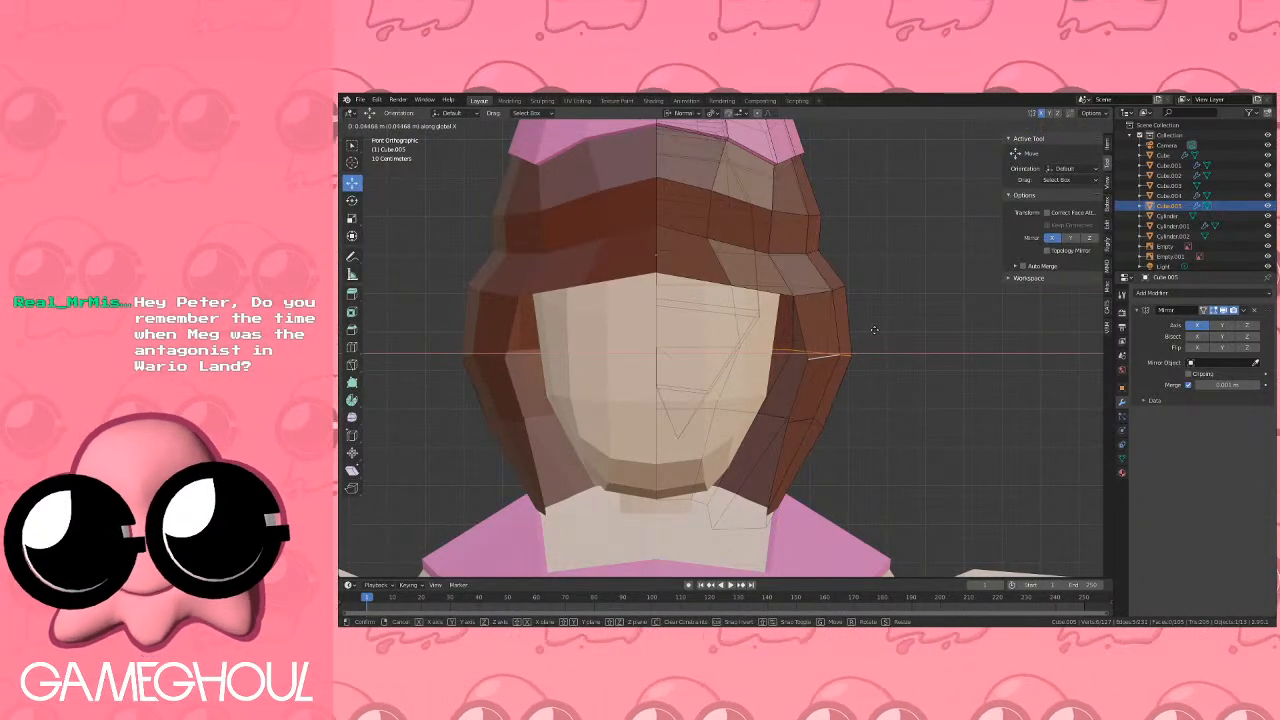
left_click(876, 330)
Select the hair's edge loop level with the top of the face opening and move it about 0.04 m inward along X.
left_click(821, 293)
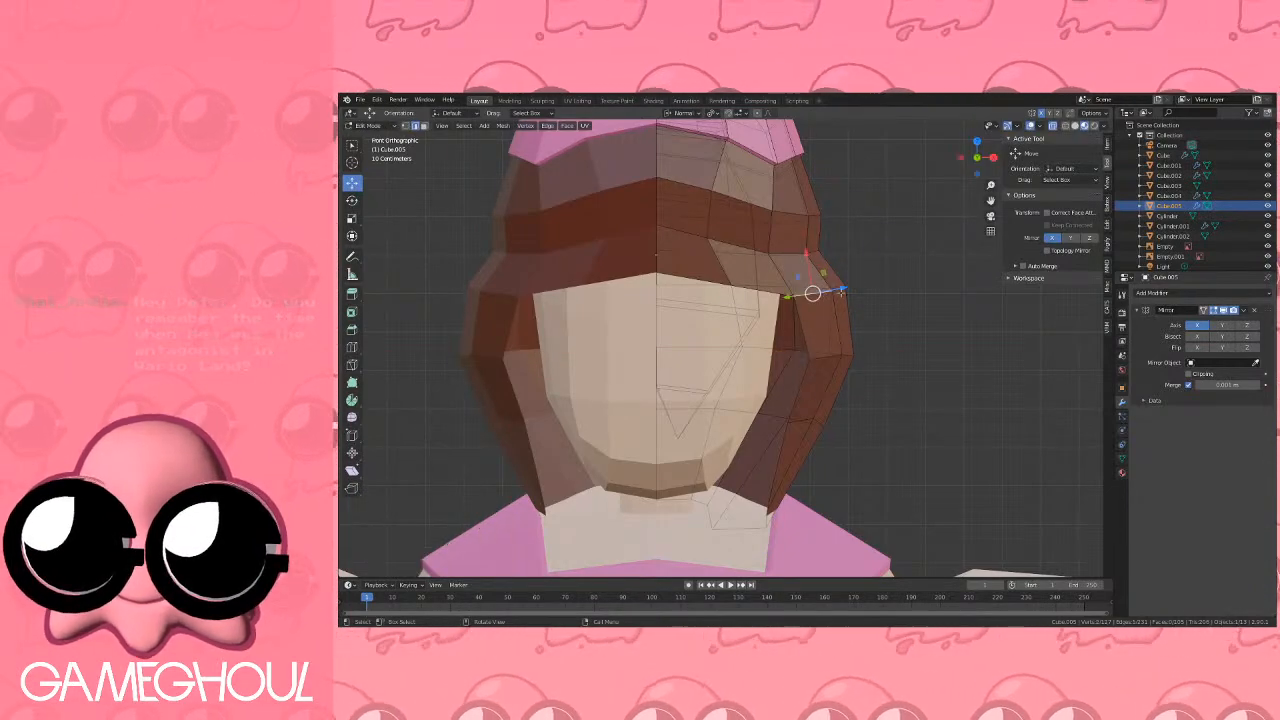
key("q")
left_click(881, 274)
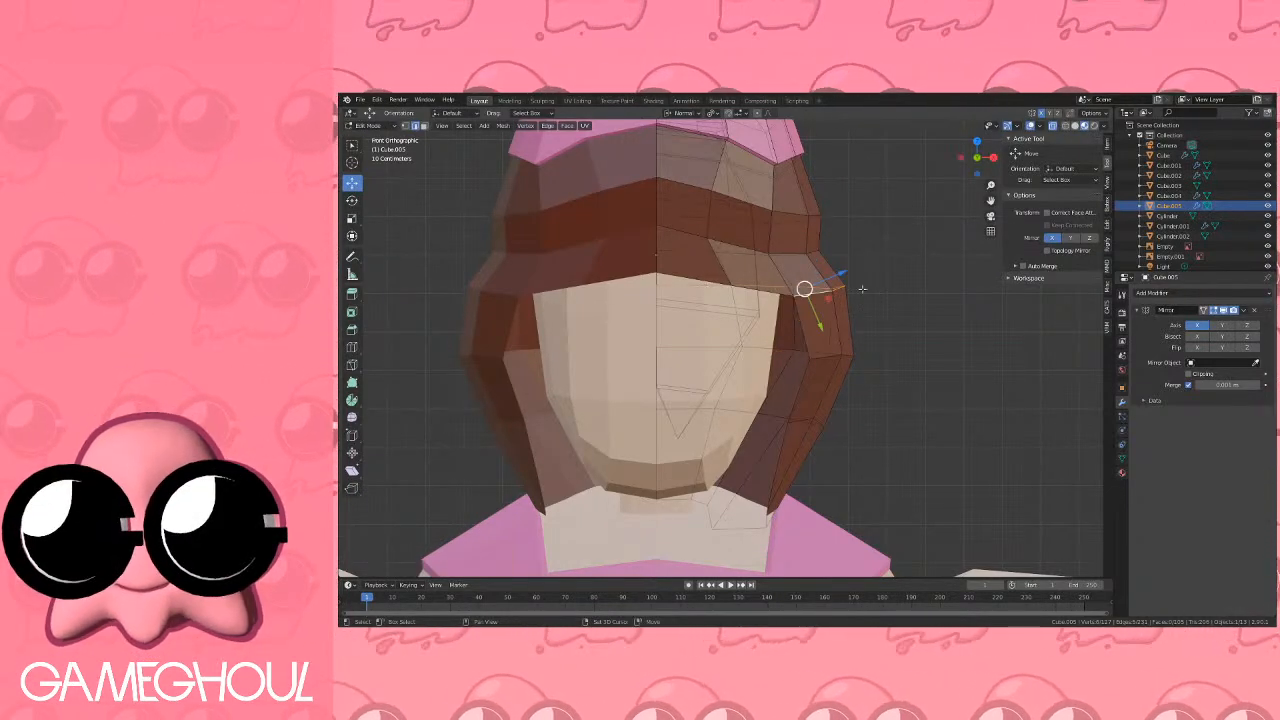
key("g")
key("x")
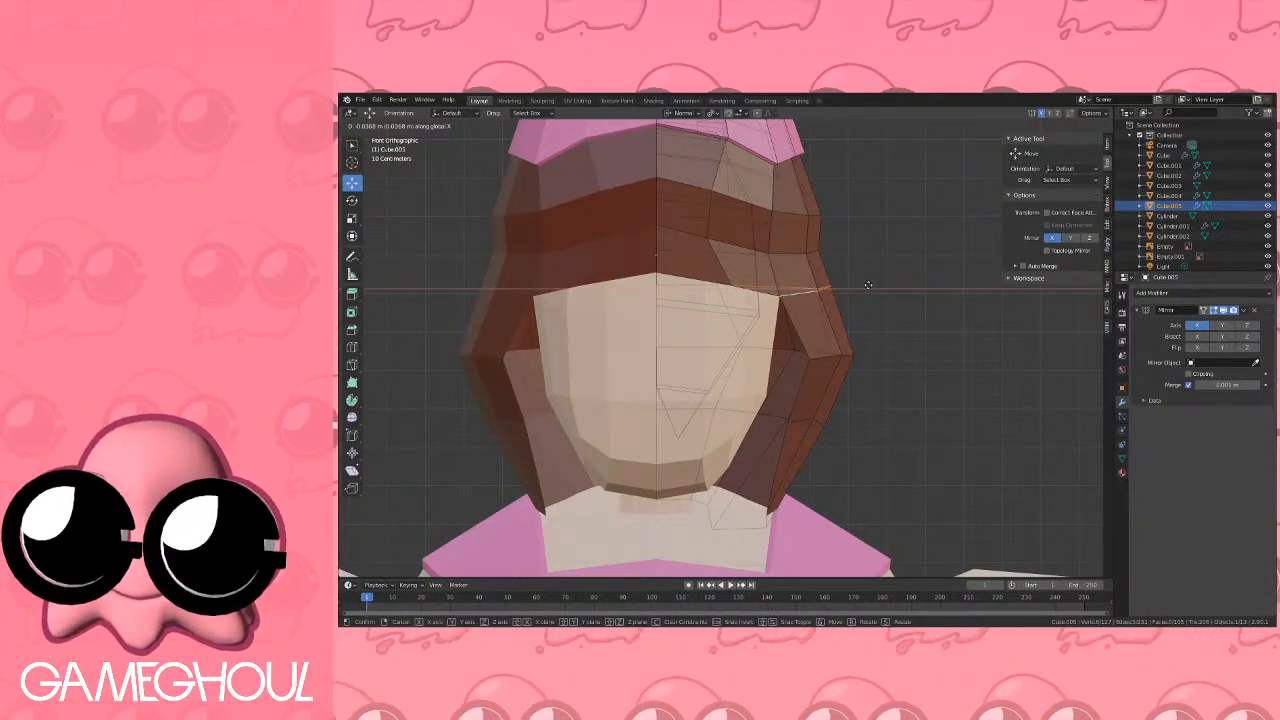
left_click(868, 286)
Select the hair's edge loop at jaw level and move it about 0.06 m outward along X.
scroll(866, 289, "down", 2)
middle_click_drag(795, 401, 796, 335, "shift")
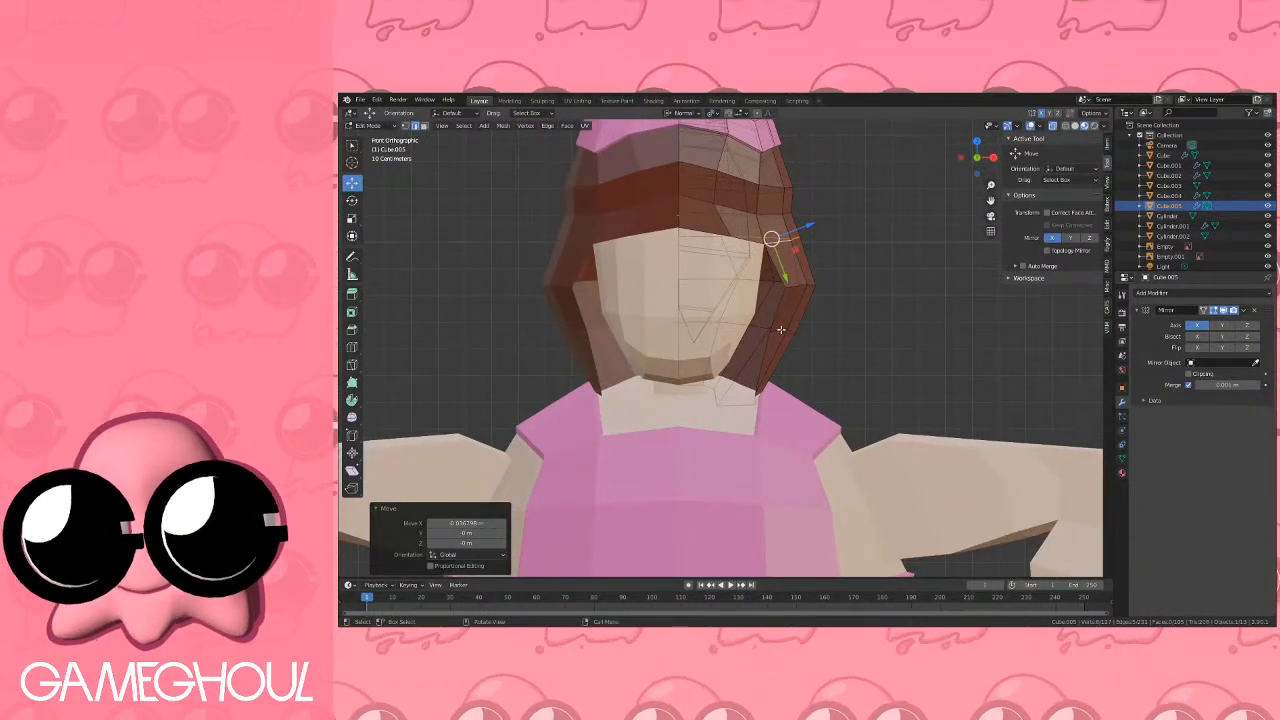
left_click(781, 329)
key("q")
left_click(831, 328)
scroll(775, 322, "up", 2)
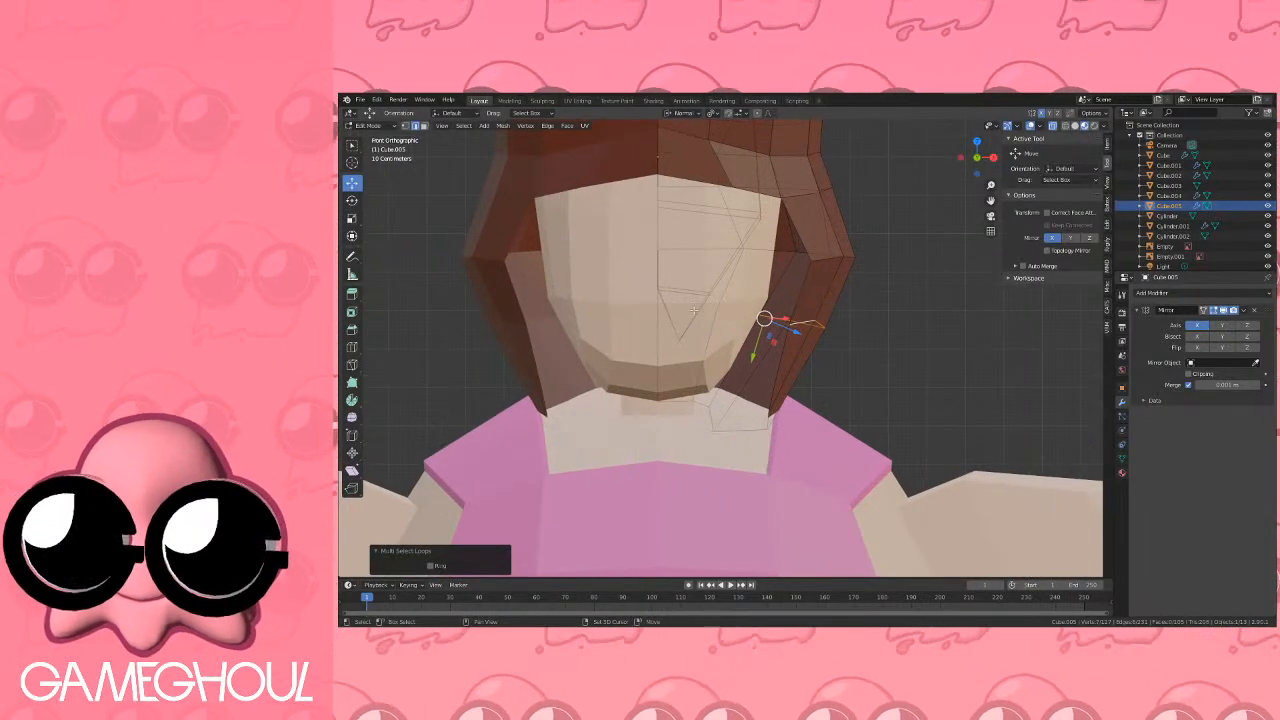
key("g")
key("x")
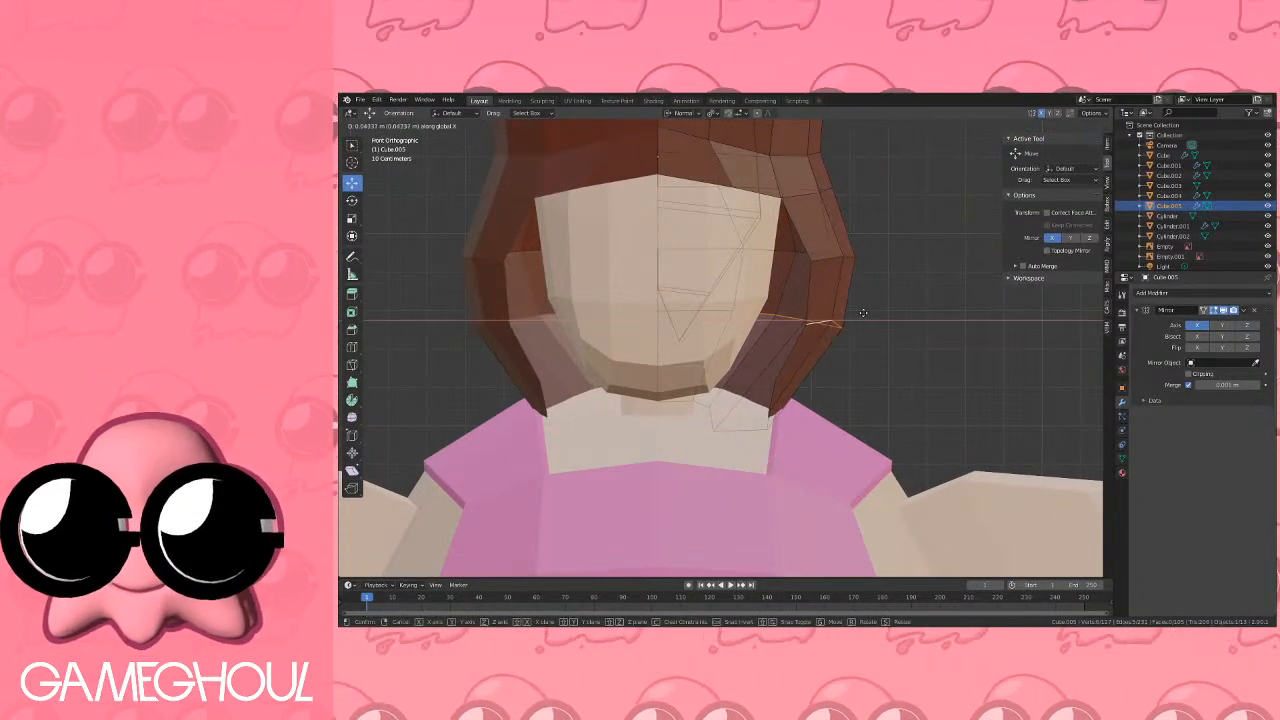
left_click(870, 314)
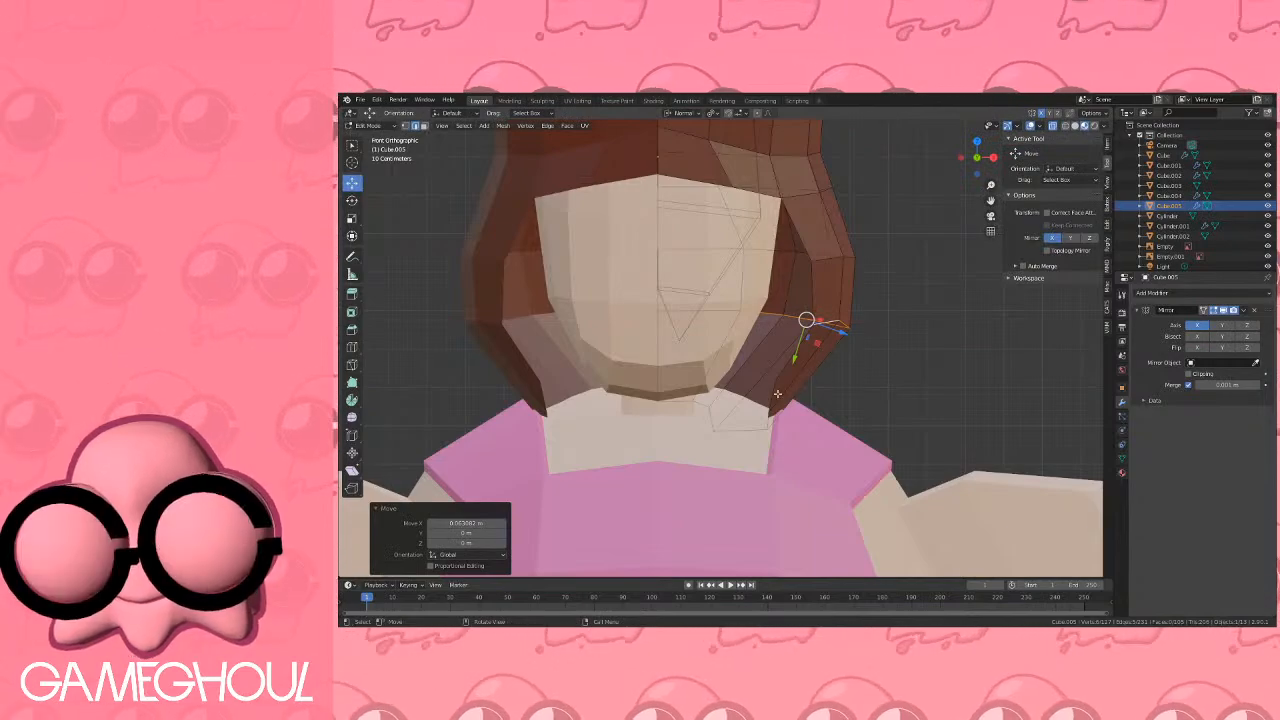
Select the hair's bottom edges and move them about 0.3 m outward along X to flare the ends.
left_click(777, 391)
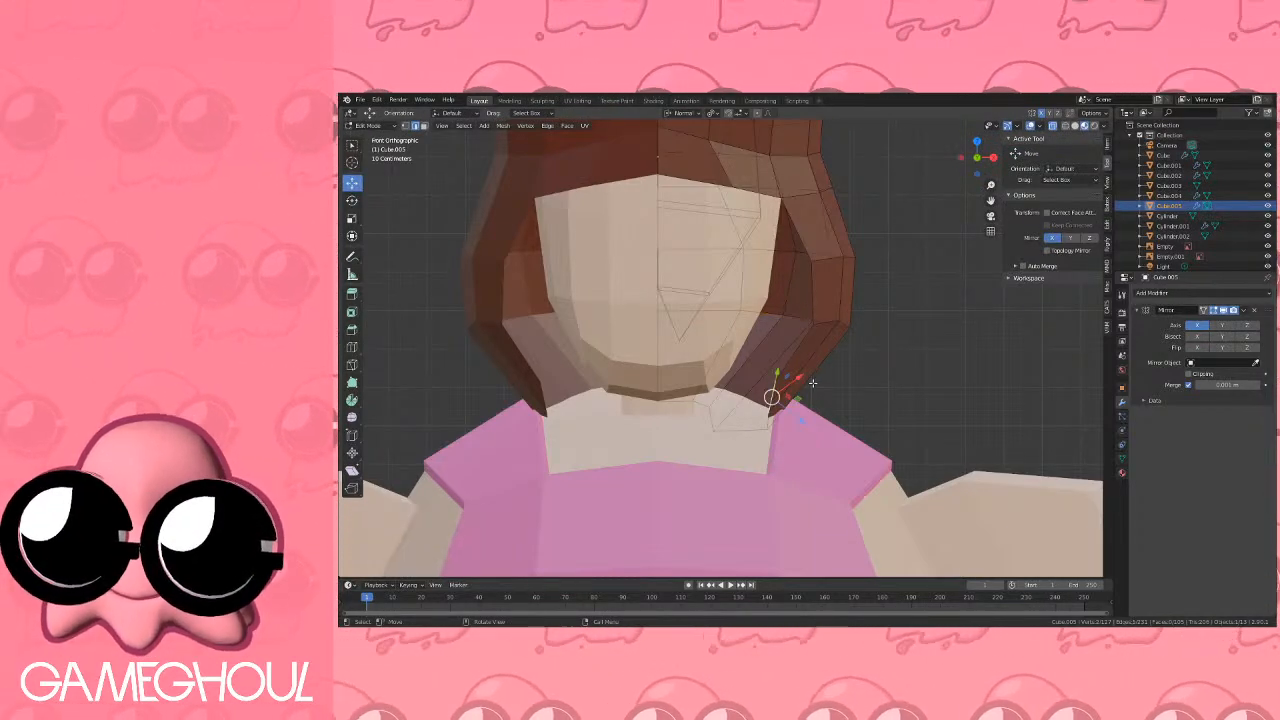
key("q")
left_click(813, 383)
left_click(711, 408, "shift")
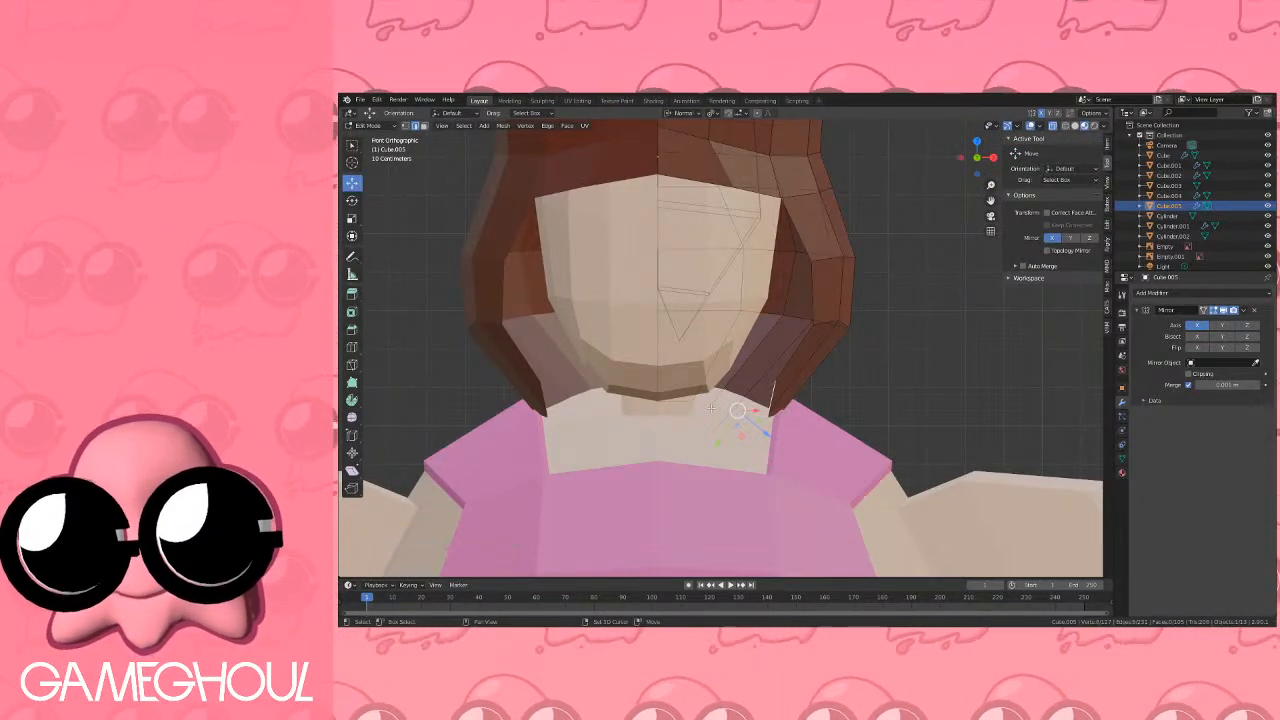
key("g")
key("x")
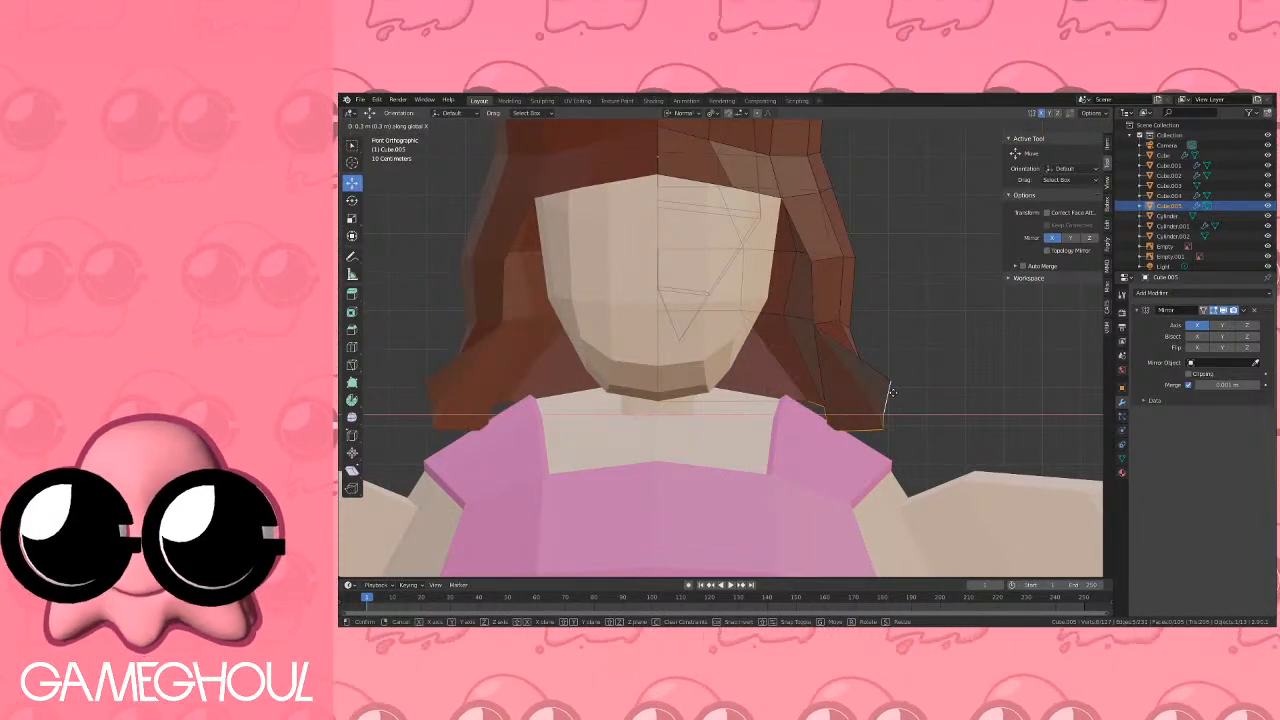
left_click(892, 392)
Select the upper outer vertex of the flared hair end and move it inward along X to narrow the flare.
left_click(405, 127)
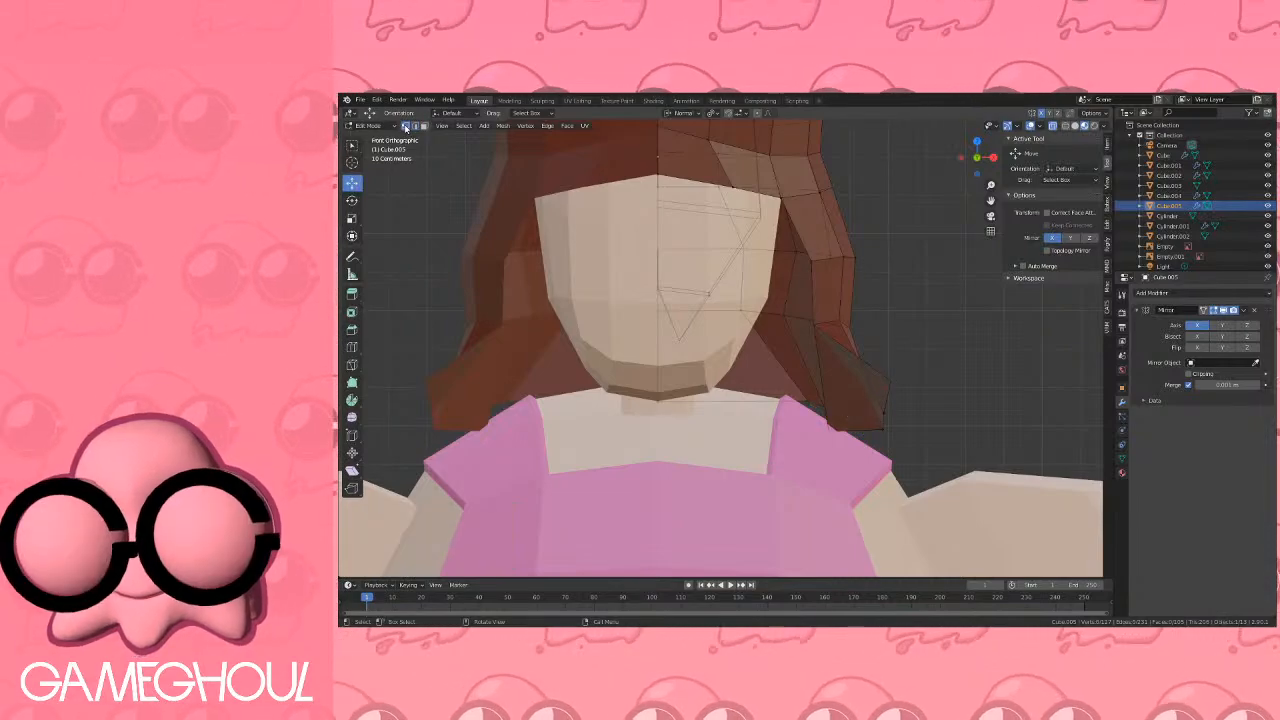
left_click(886, 378)
key("g")
key("x")
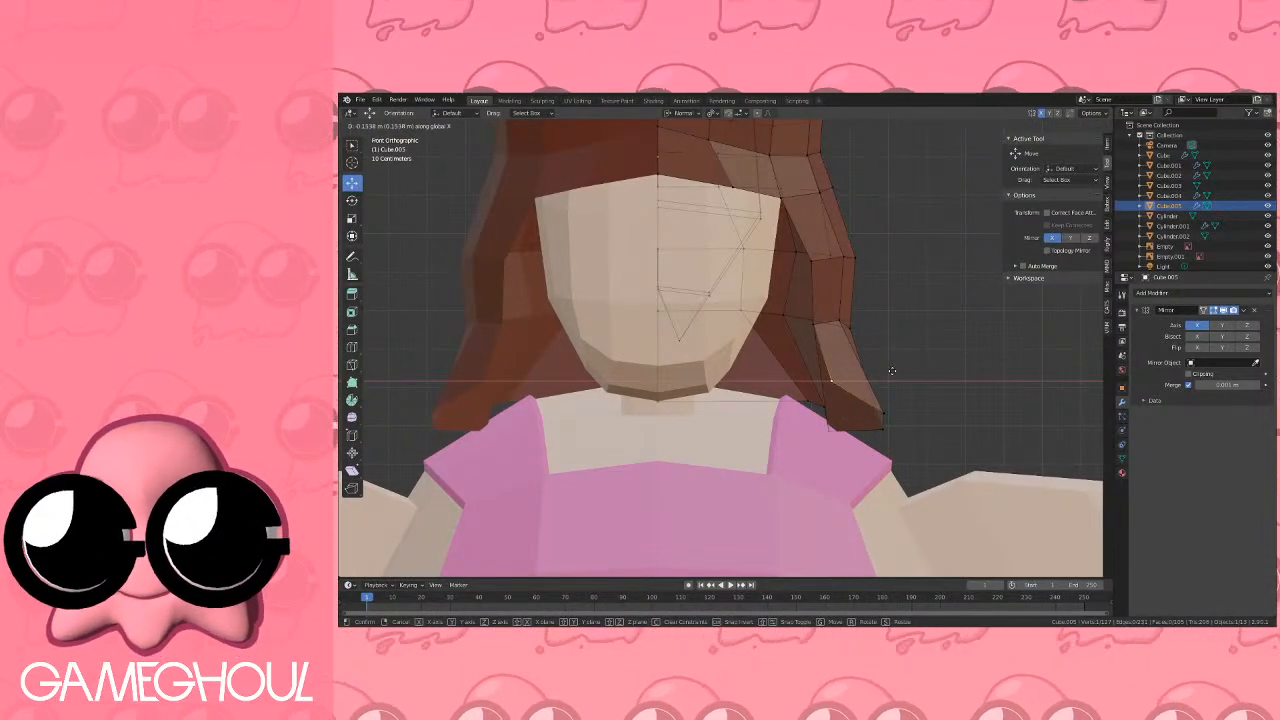
left_click(886, 373)
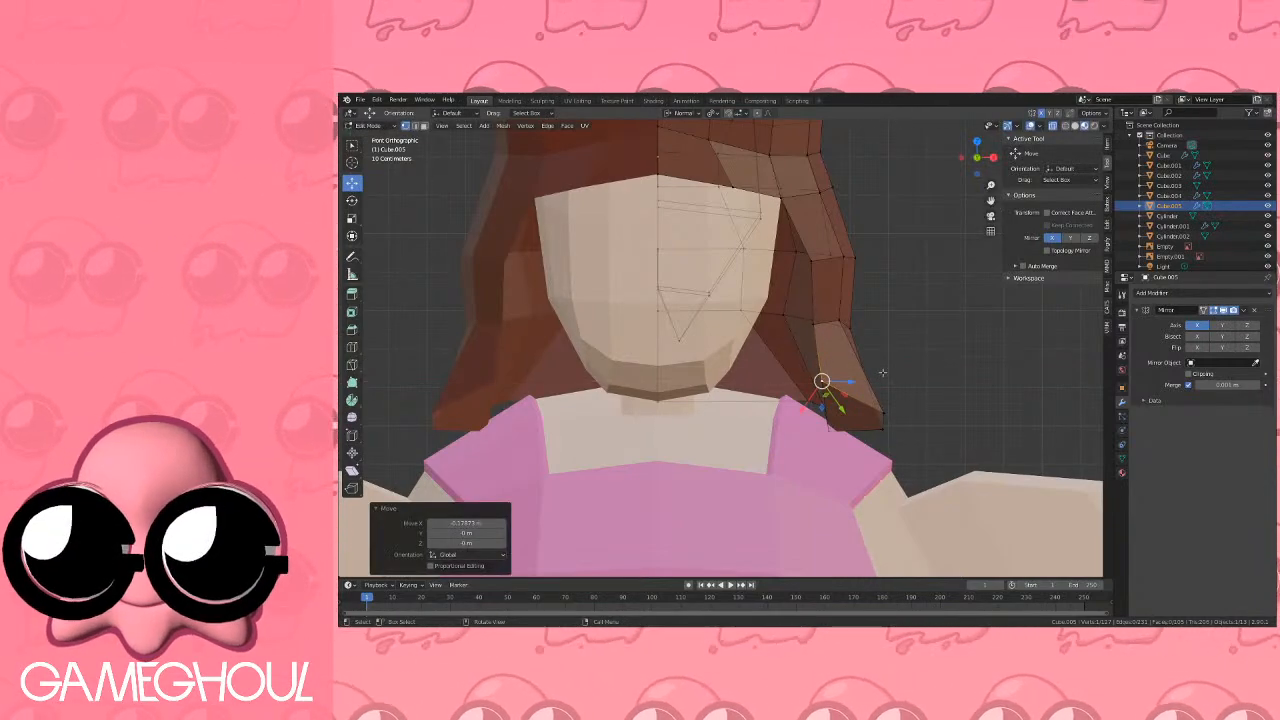
In the right side view, move the whole hair and bandana object about 0.25 m down and 0.02 m back in wireframe display.
key("Tab")
middle_click_drag(884, 385, 760, 394)
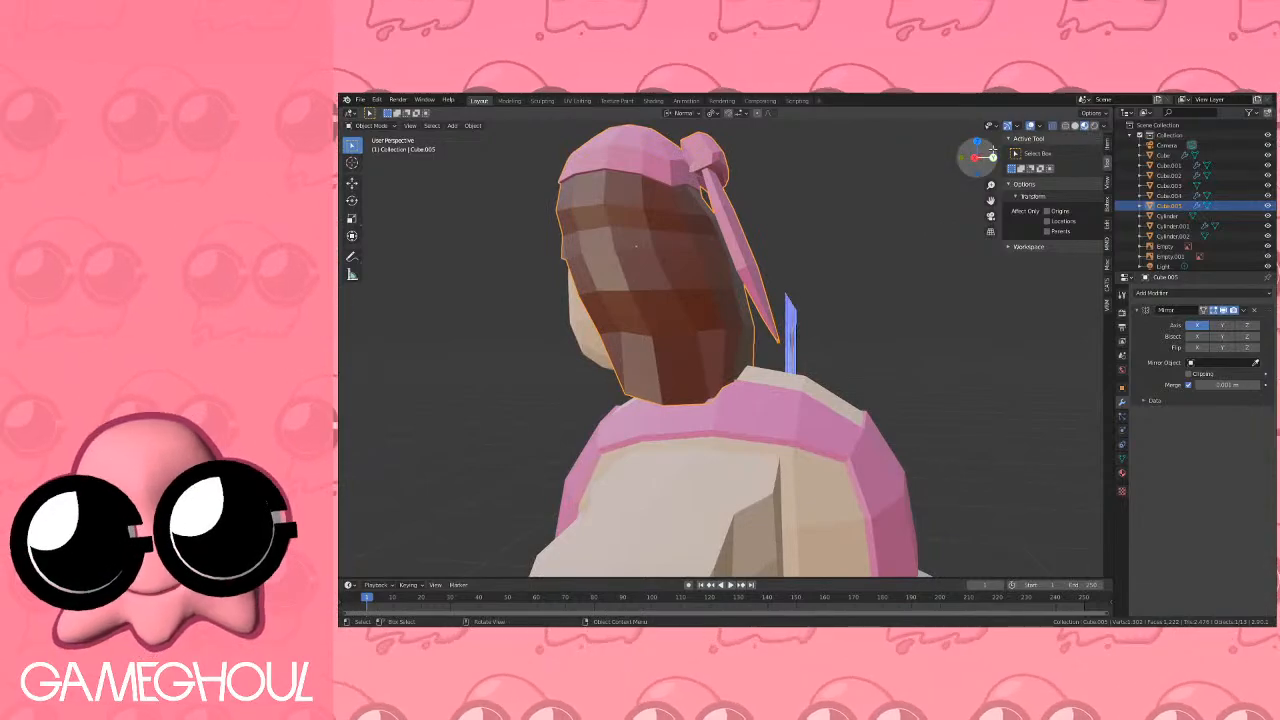
left_click(975, 157)
middle_click_drag(762, 244, 812, 287, "shift")
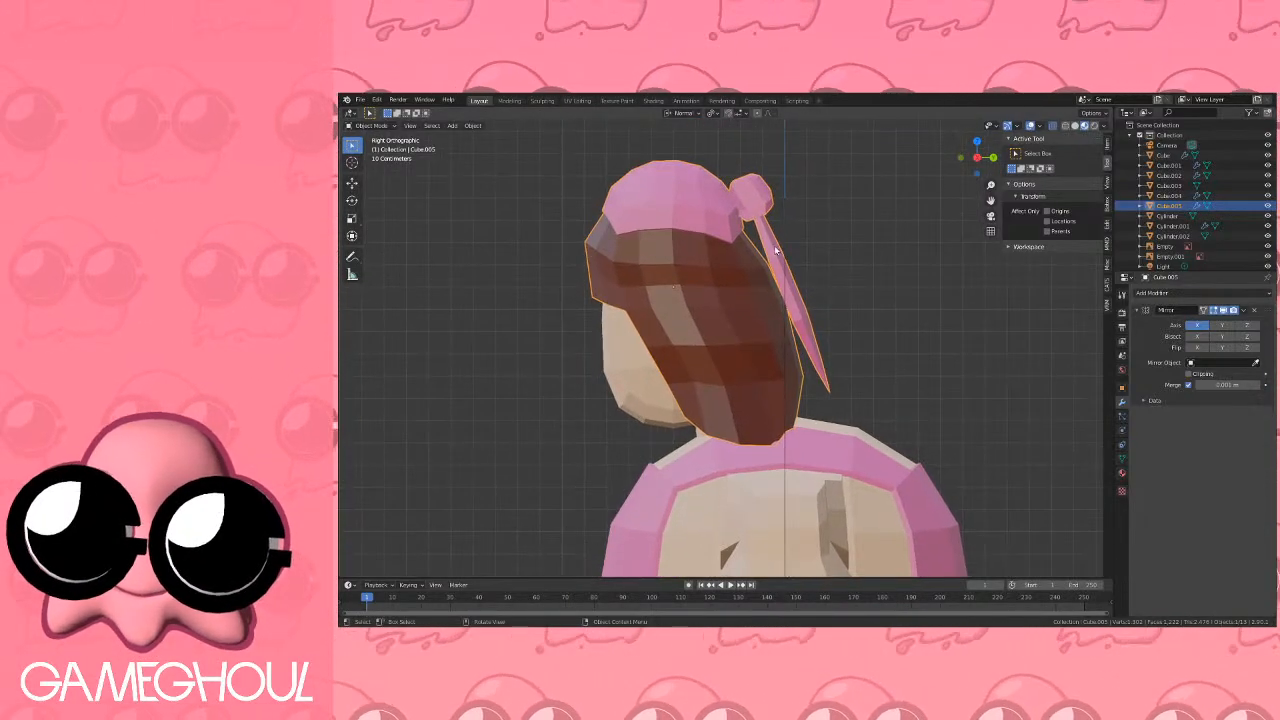
key("s")
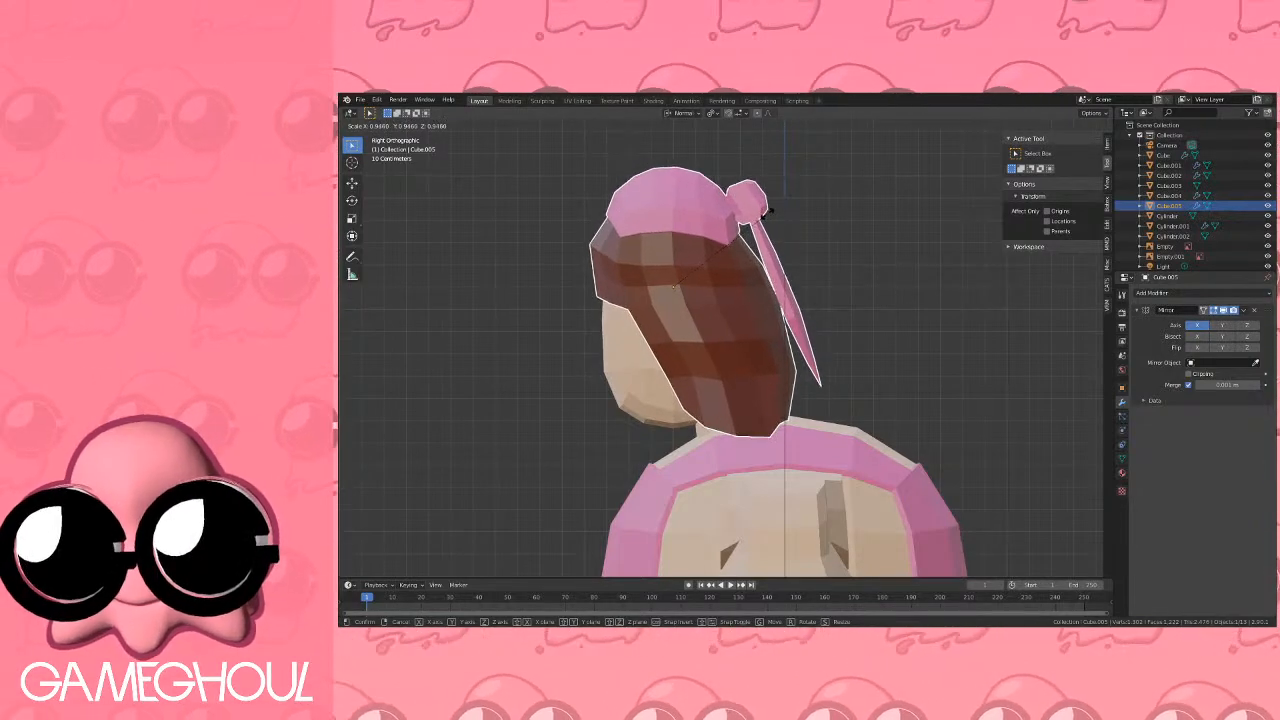
left_click(767, 217)
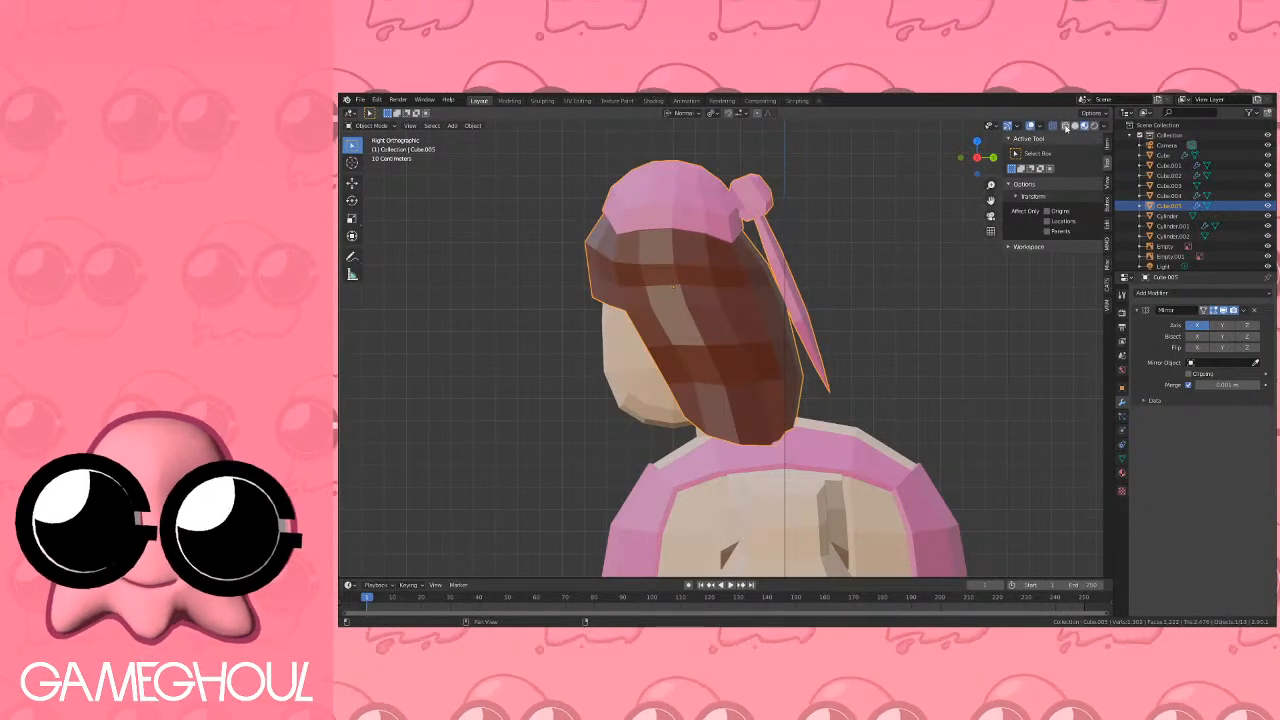
left_click(1066, 126)
key("g")
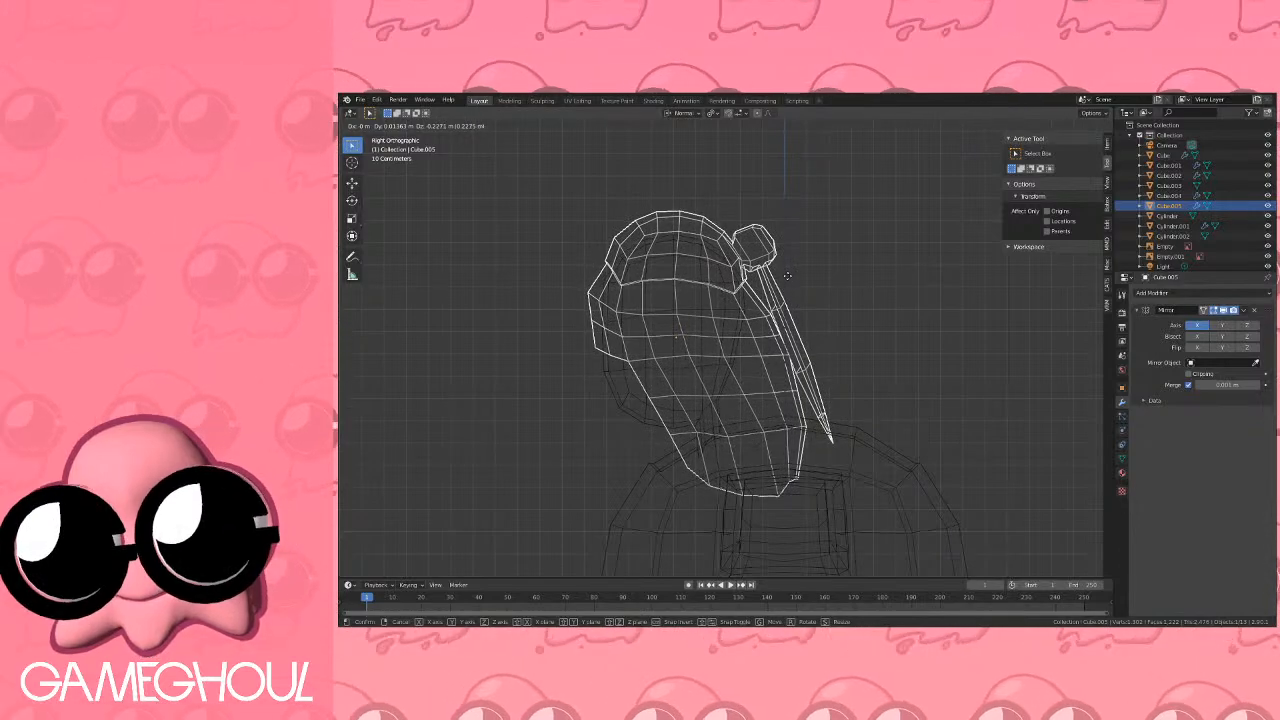
left_click(789, 281)
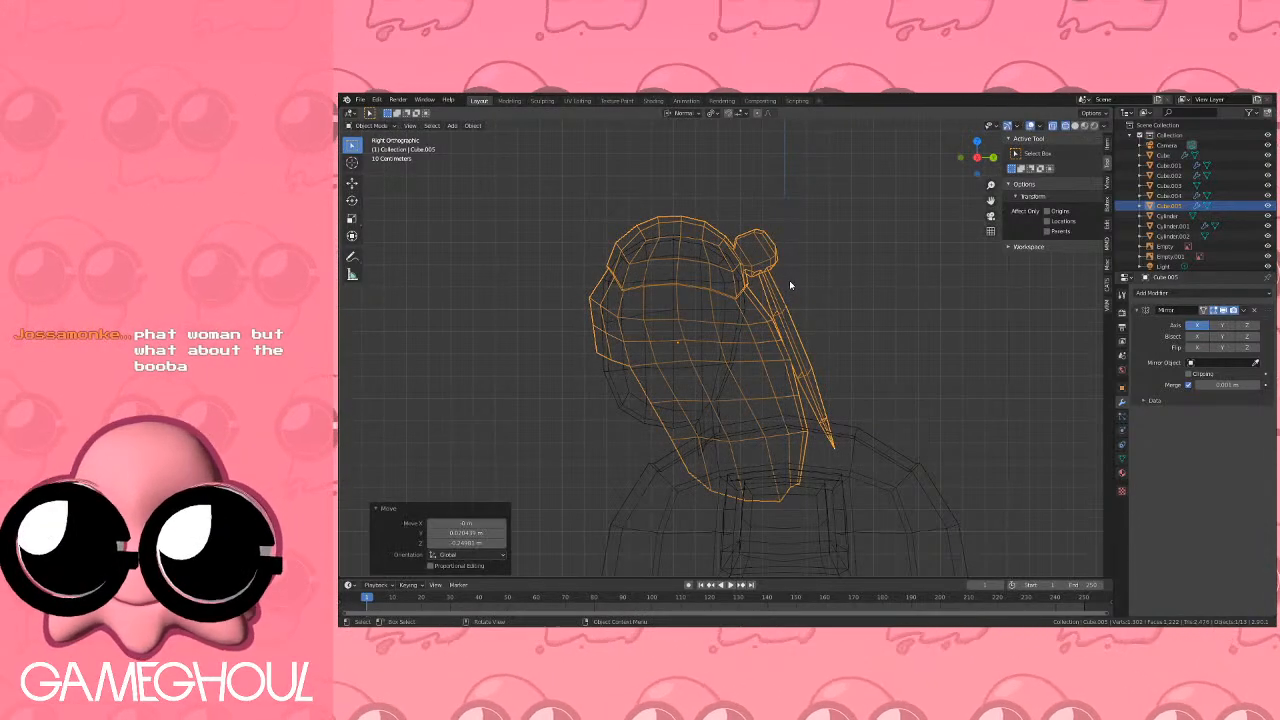
Switch the viewport to rendered shading and check how the lowered hair and bandana sit on the head from both sides.
key("Tab")
key("Tab")
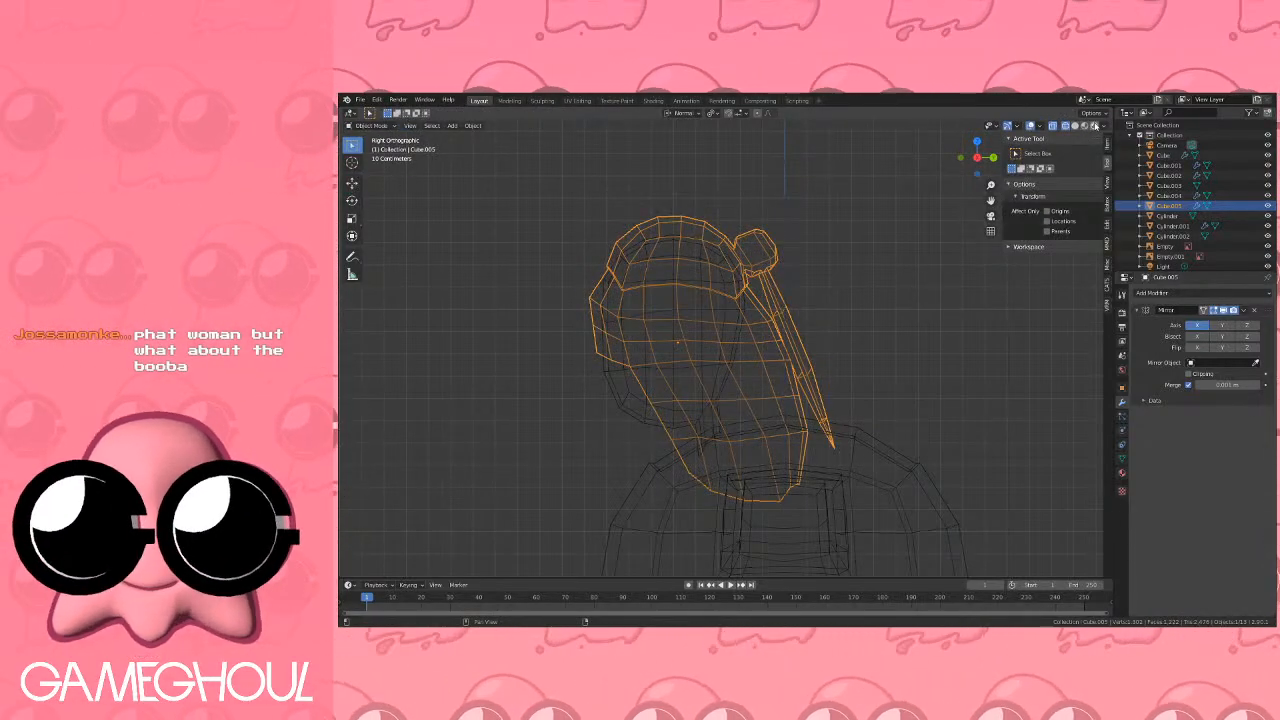
left_click(1085, 126)
mouse_move(700, 270)
middle_mouse_down()
mouse_move(686, 253)
mouse_move(792, 233)
mouse_move(763, 260)
mouse_move(724, 258)
mouse_move(829, 225)
middle_mouse_up()
left_click(966, 168)
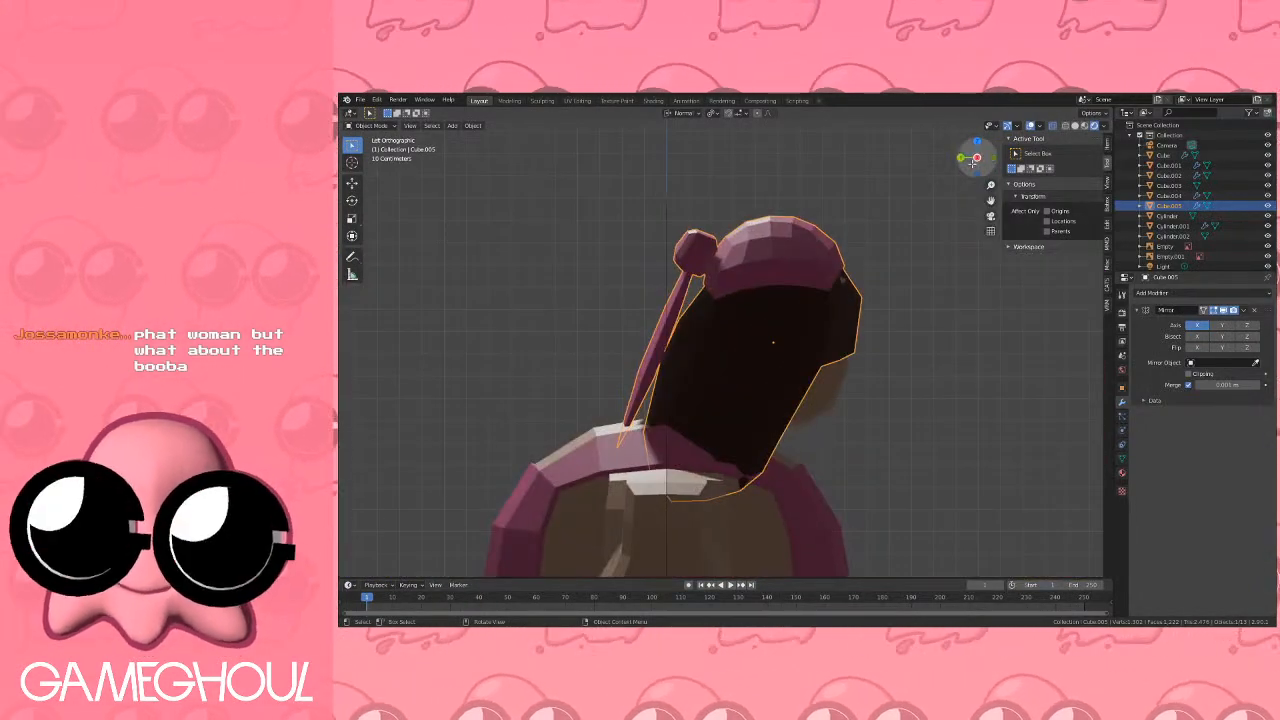
left_click(977, 158)
middle_click_drag(713, 258, 831, 292, "shift")
scroll(831, 292, "up", 1)
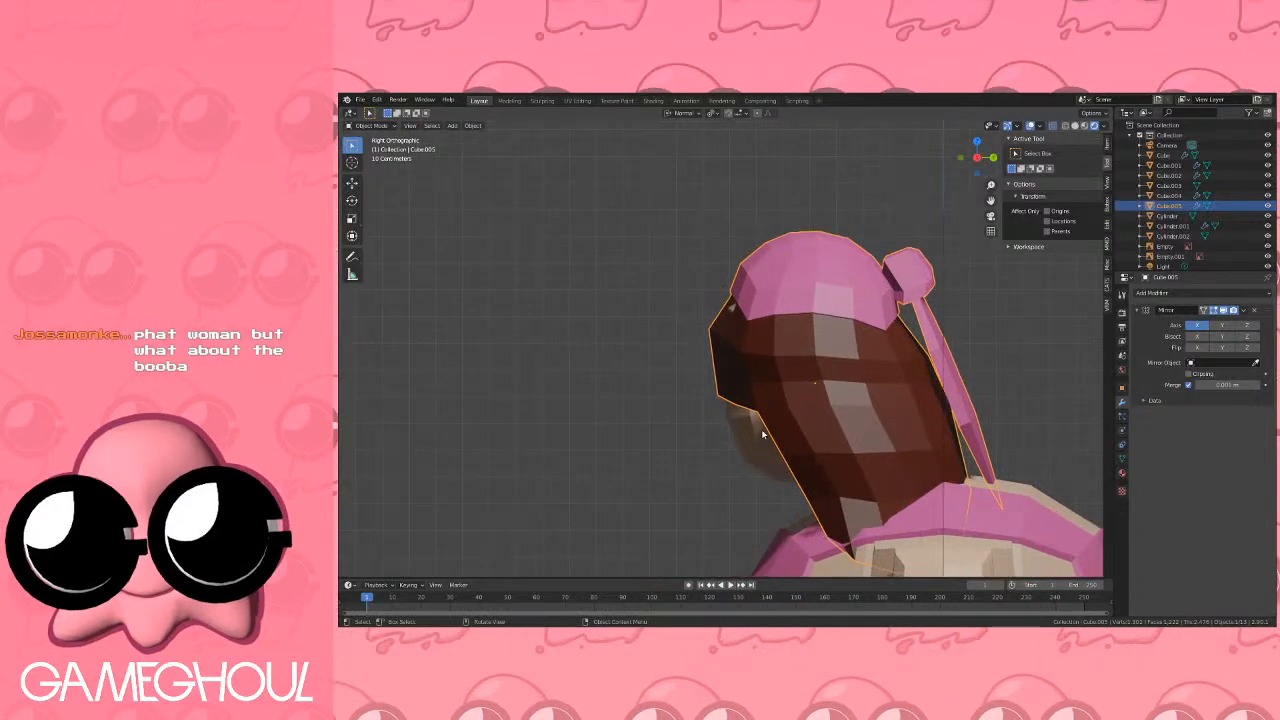
Select the top of the head mesh under the bandana in the right side view and scale it down slightly.
left_click(759, 427)
key("Tab")
middle_click_drag(815, 528, 763, 522, "shift")
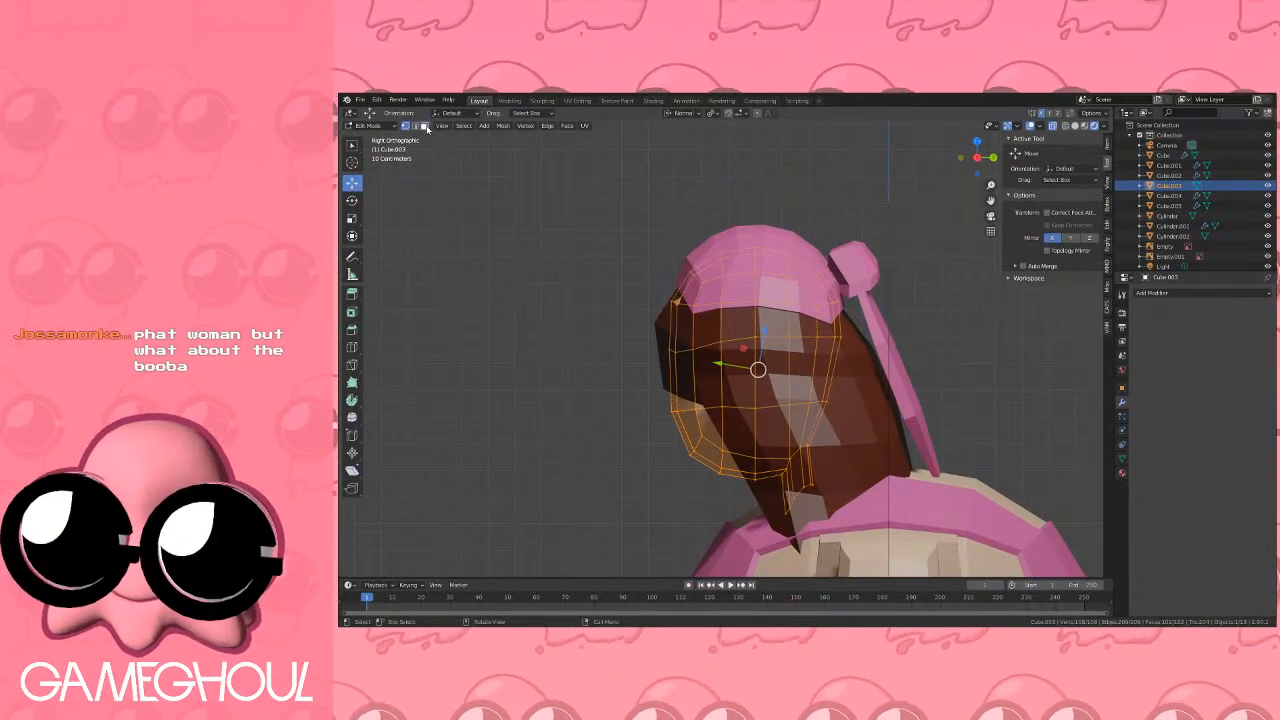
key("alt+a")
key("b")
left_click_drag(651, 220, 868, 312)
key("s")
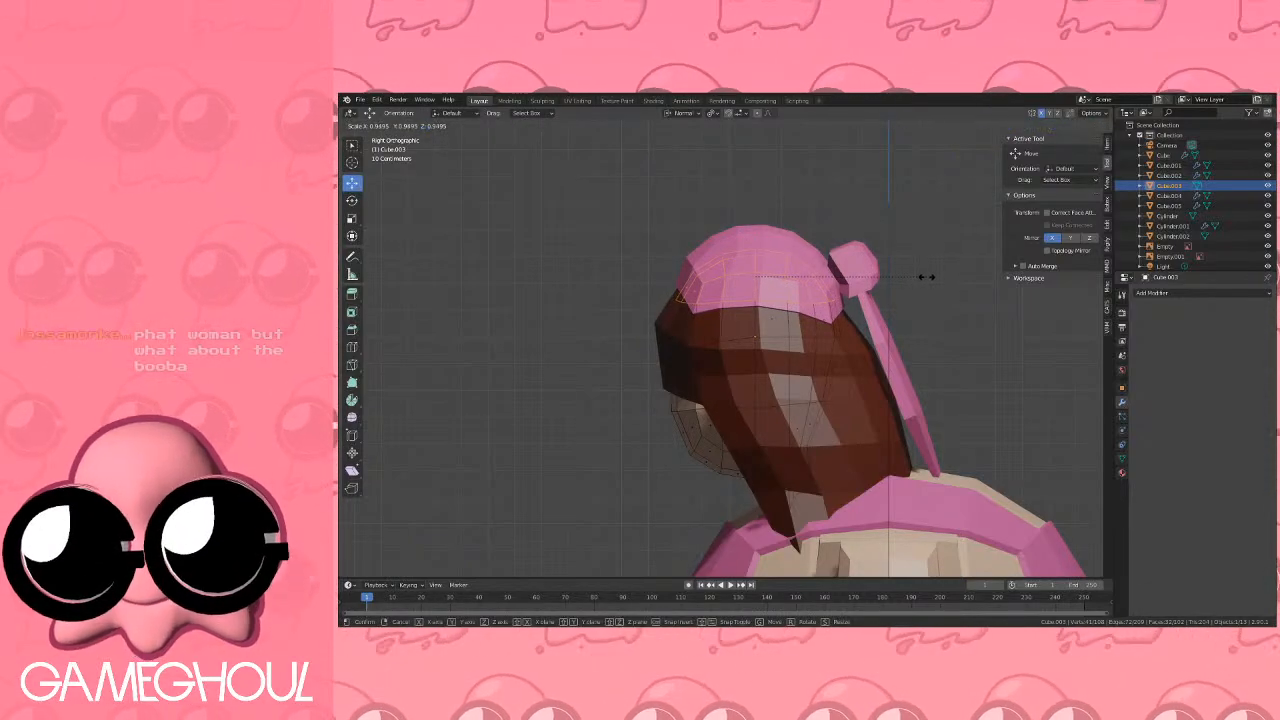
left_click(915, 278)
key("Tab")
mouse_move(891, 278)
middle_mouse_down()
mouse_move(744, 277)
mouse_move(868, 268)
middle_mouse_up()
Delete the two lowest front fringe faces of the hair to uncover more of the face.
left_click(809, 307)
left_click(710, 378)
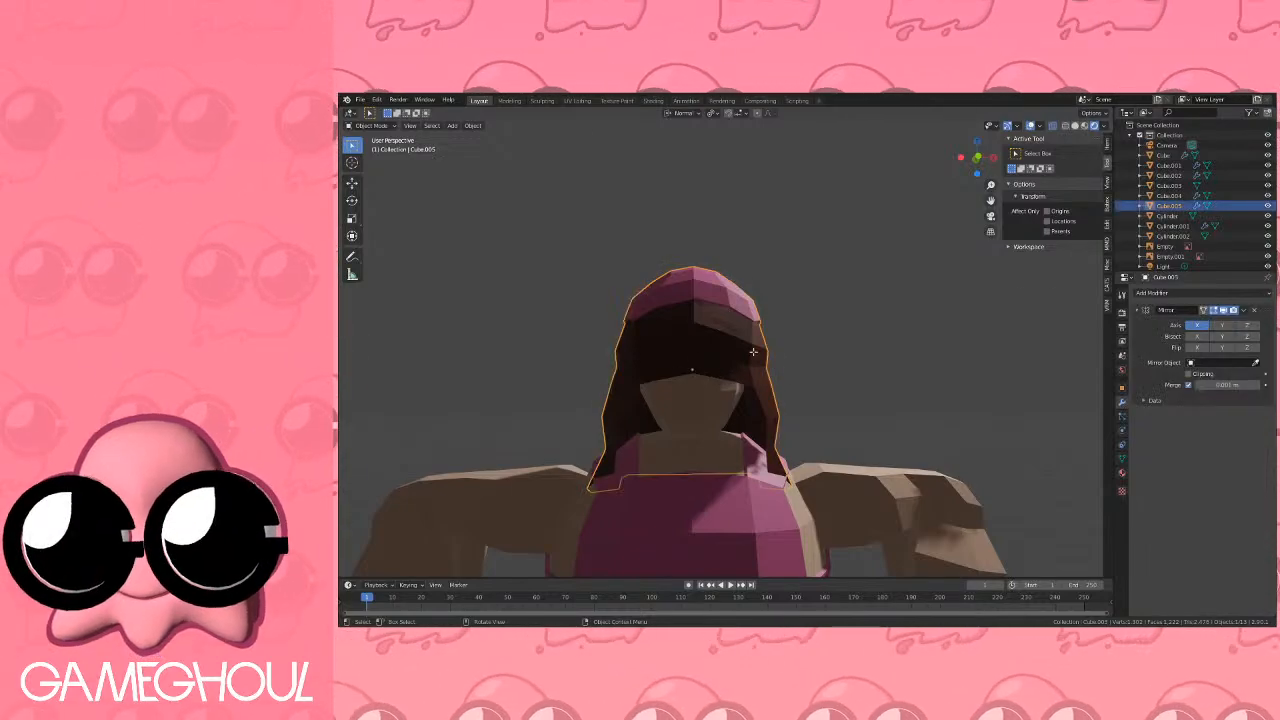
key("Tab")
scroll(755, 340, "up", 3)
left_click(760, 305)
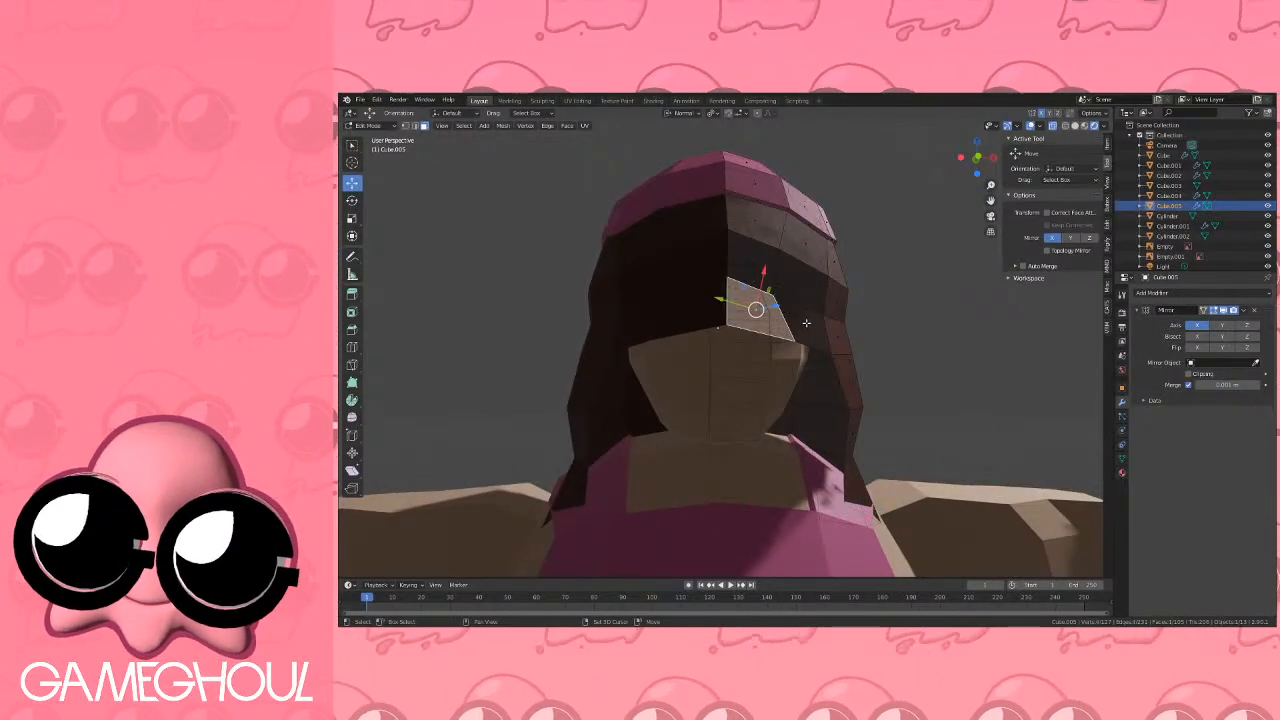
left_click(806, 323, "shift")
key("x")
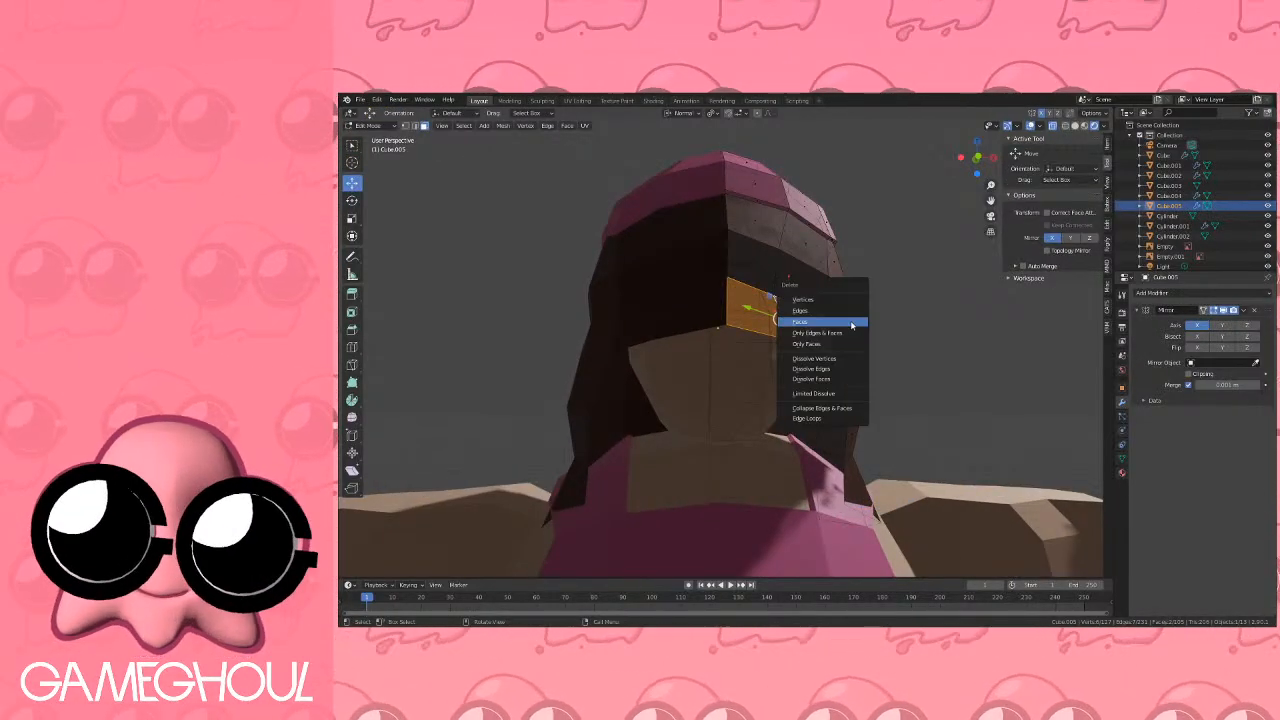
left_click(852, 325)
scroll(868, 331, "down", 3)
middle_click_drag(868, 331, 720, 283)
scroll(806, 334, "down", 3)
key("Tab")
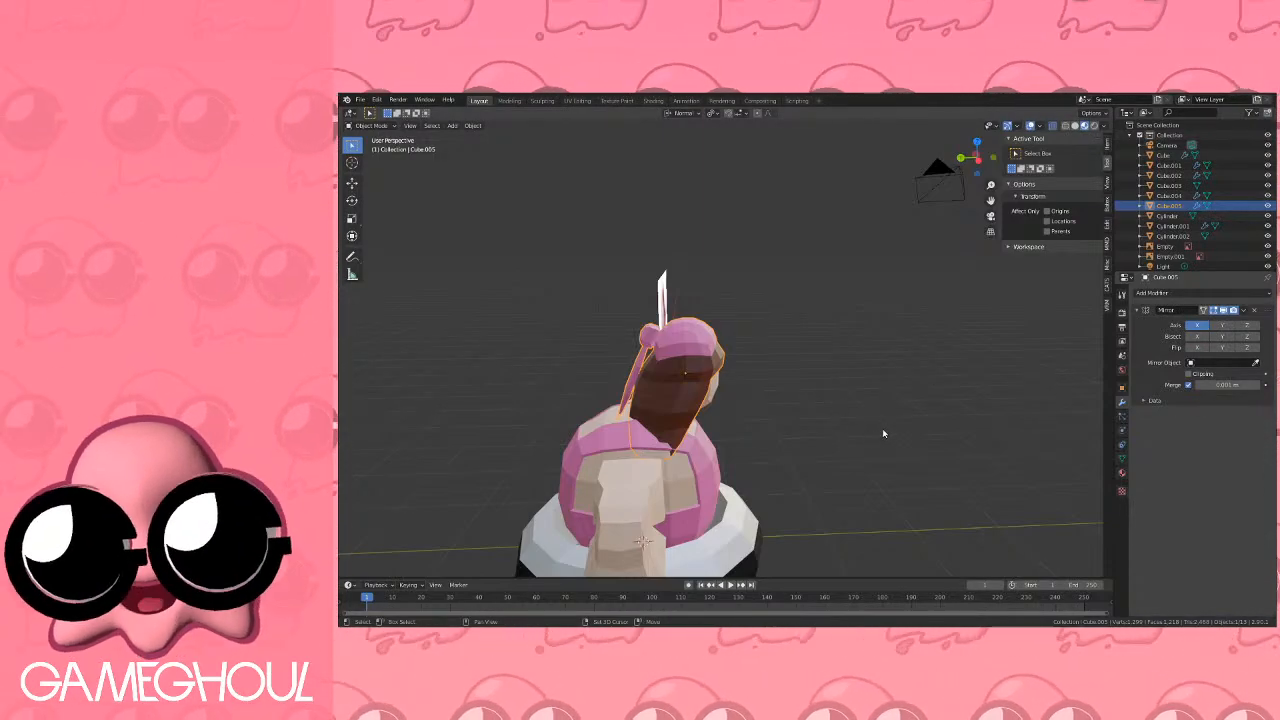
middle_click_drag(880, 434, 800, 378)
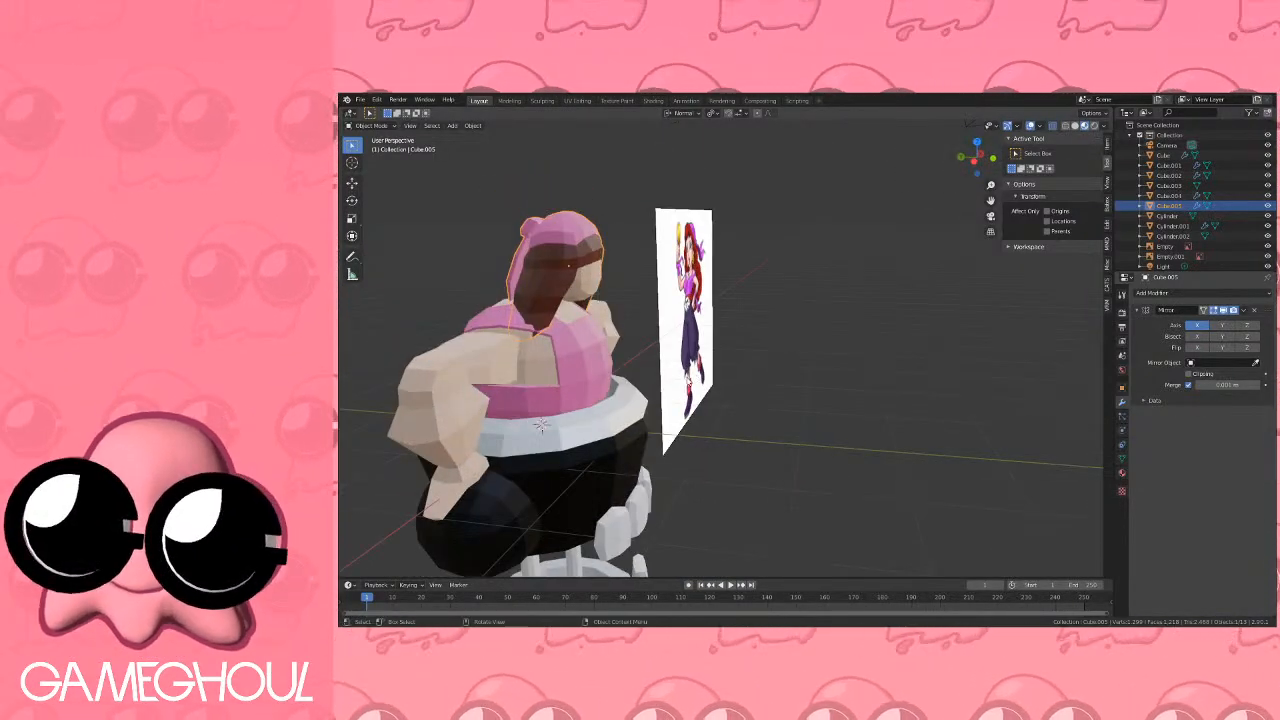
scroll(700, 350, "up", 1)
key("Tab")
middle_click_drag(680, 350, 585, 325)
scroll(585, 325, "down", 1)
key("Tab")
Select the four upper front chest faces of the body's mirrored half and extrude them 0.3 m outward to form the bust.
left_click(535, 318)
key("Tab")
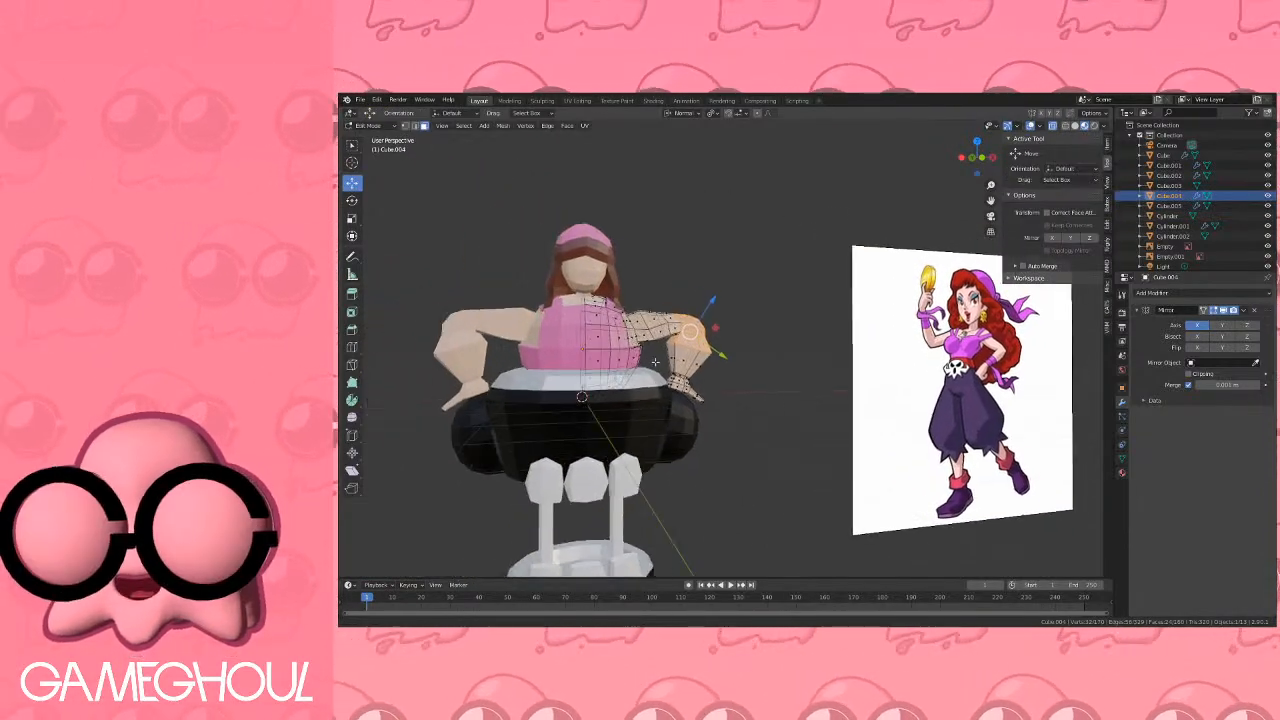
scroll(652, 353, "up", 2)
left_click(549, 304)
left_click(583, 309, "shift")
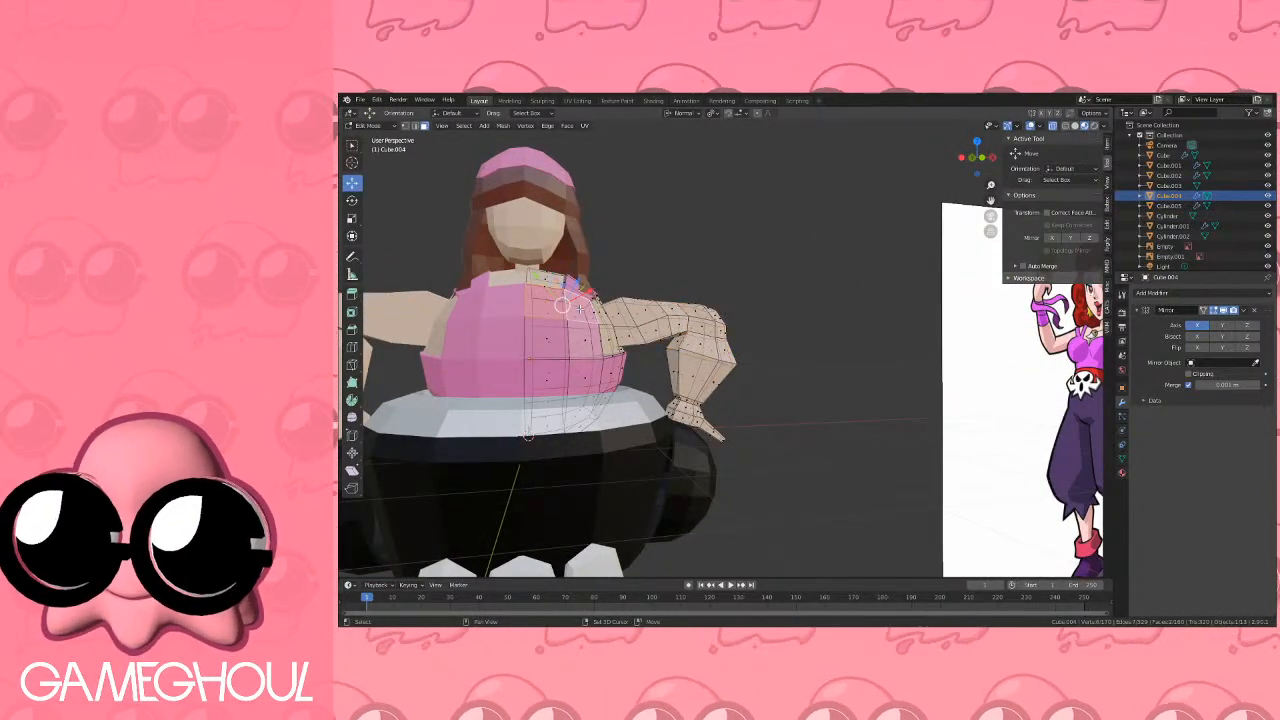
left_click(585, 340, "shift")
left_click(547, 341, "shift")
middle_click_drag(718, 309, 687, 293)
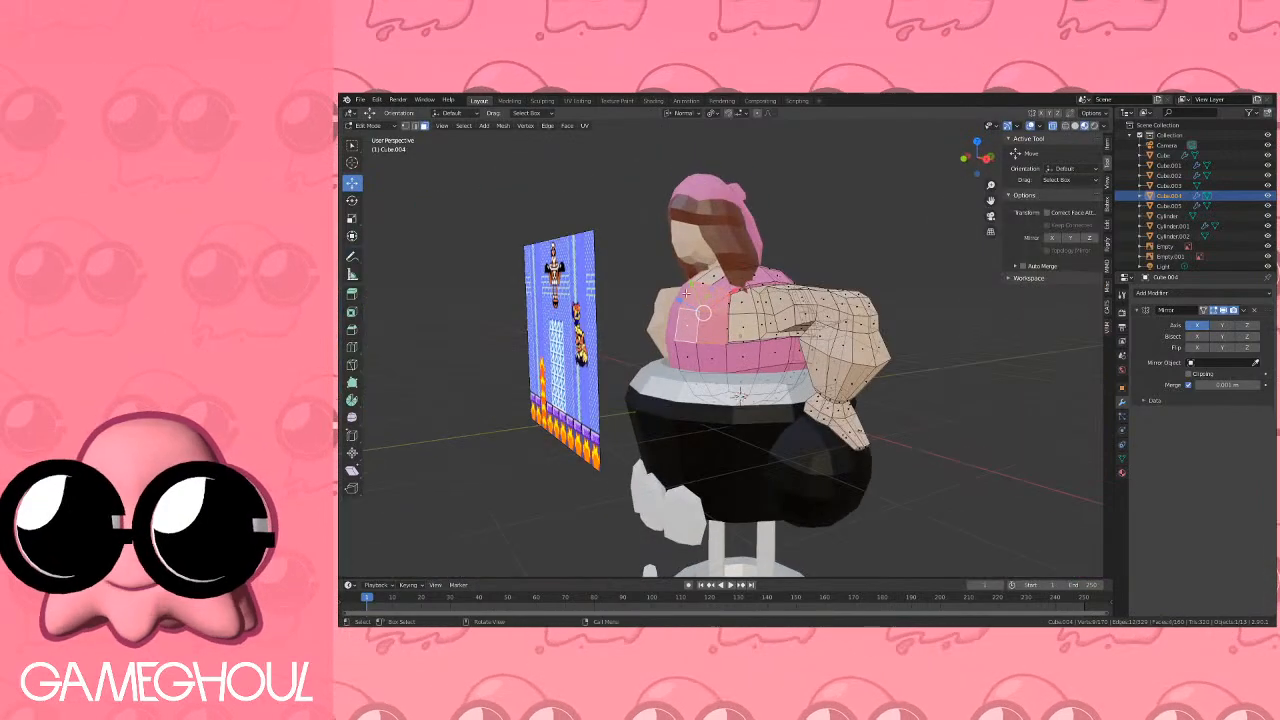
left_click(985, 159)
scroll(790, 320, "up", 3)
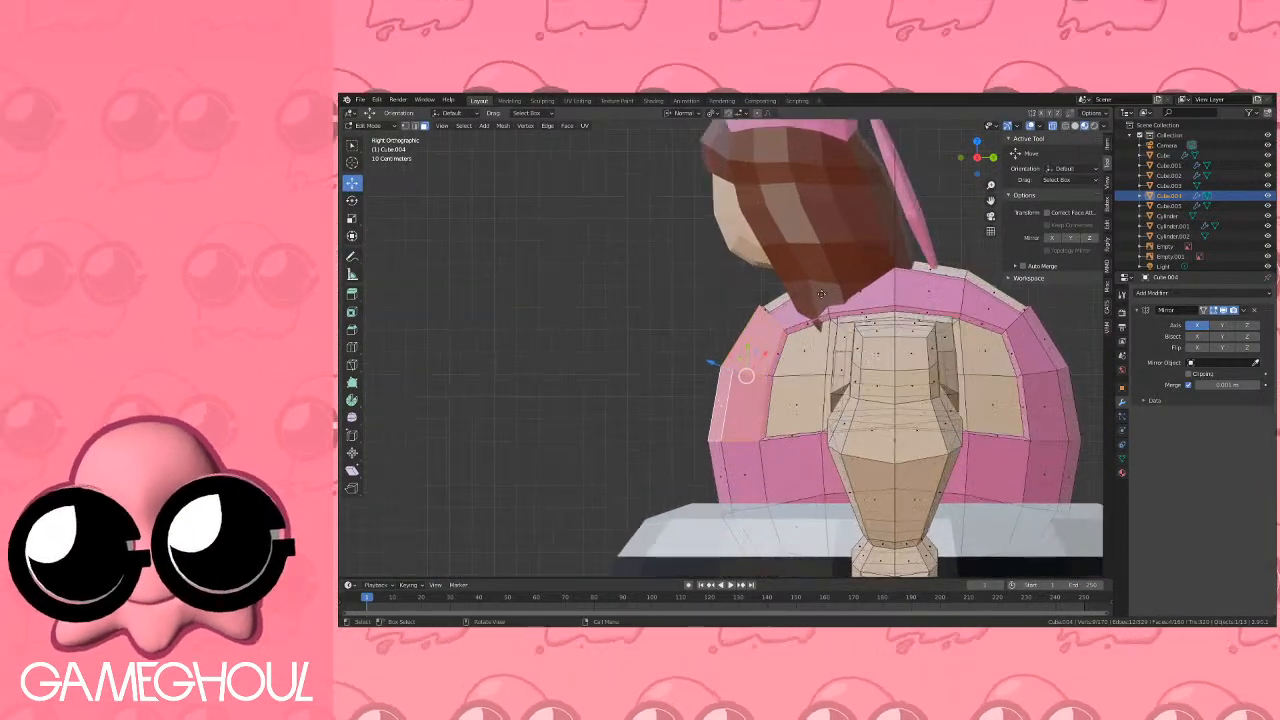
key("e")
left_click(772, 271, "ctrl")
Scale the extruded bust faces to 0.6 and move them down and back toward the torso.
key("s")
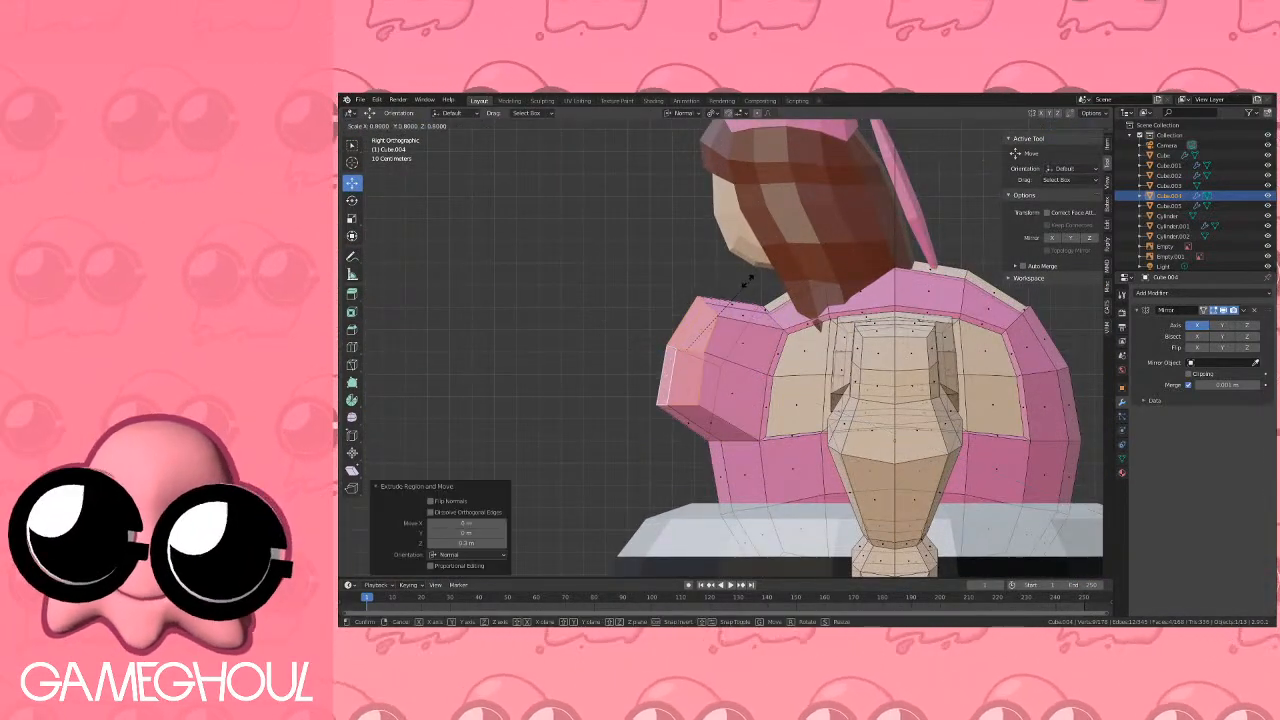
left_click(723, 290, "ctrl")
key("g")
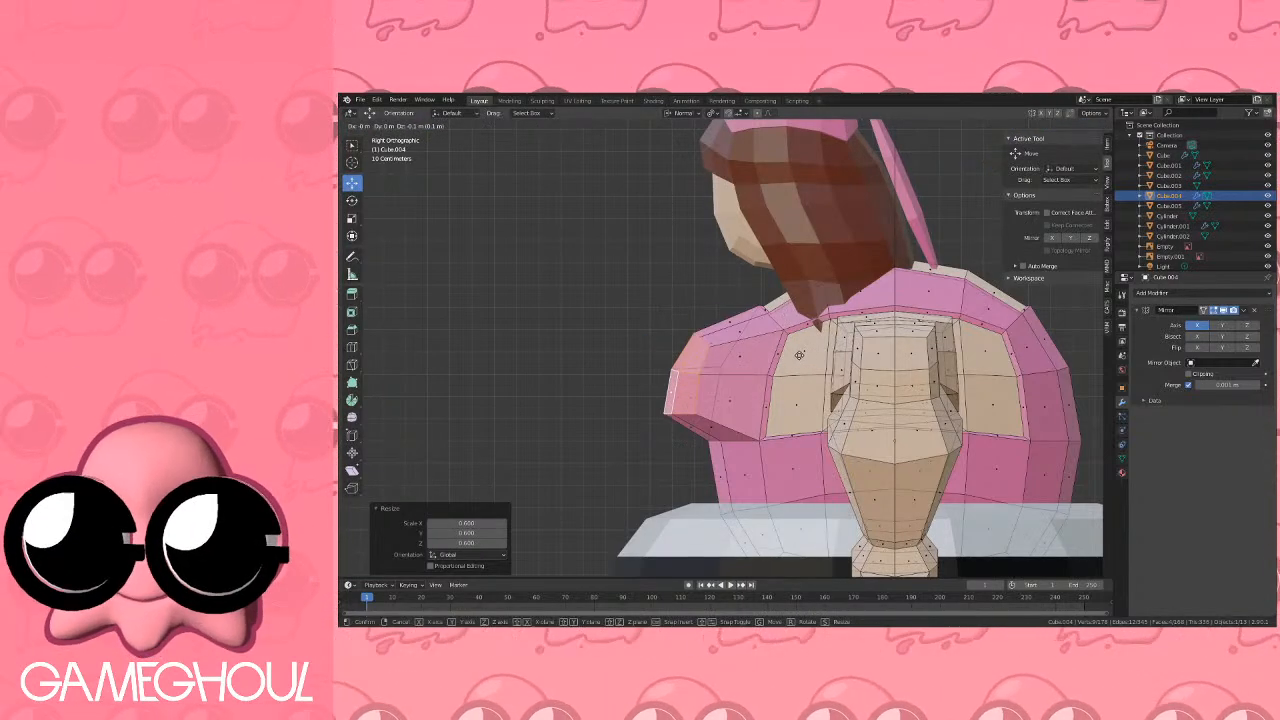
left_click(800, 360)
key("Tab")
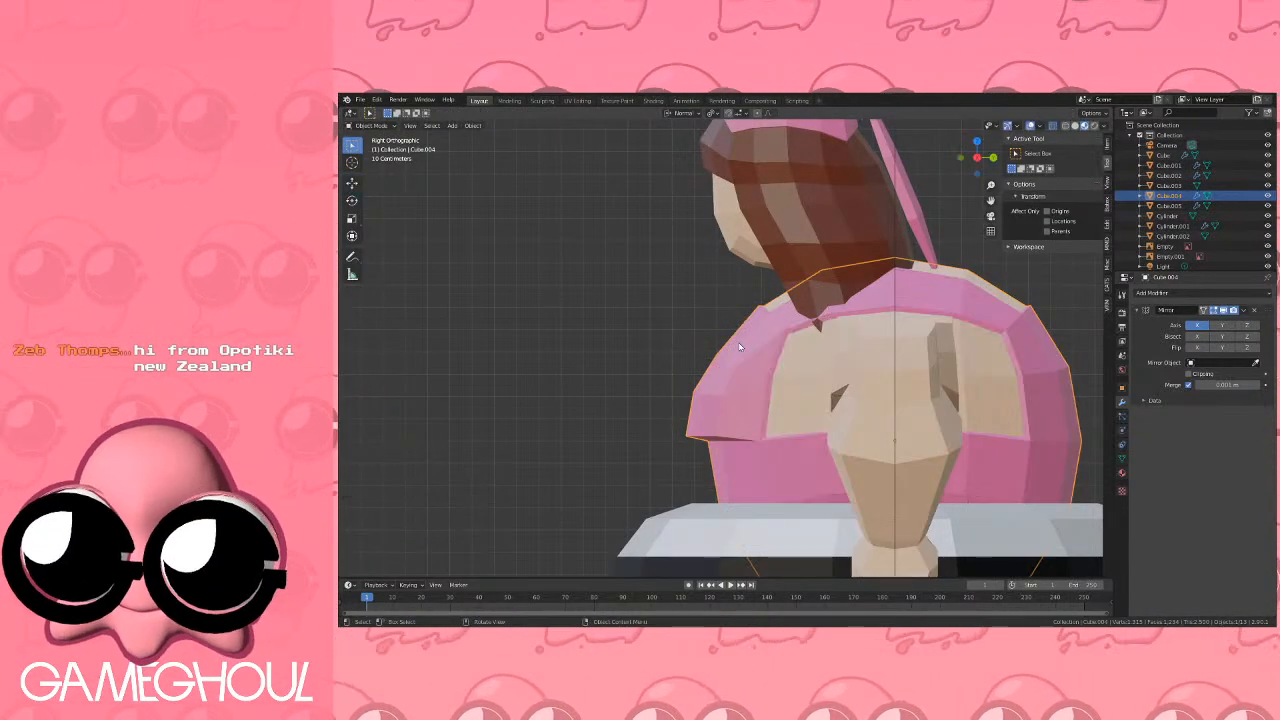
Assign the Clothes material to the two skin-coloured faces on the inner side of the bust.
middle_click_drag(800, 360, 757, 340)
scroll(720, 343, "up", 4)
key("Tab")
middle_click_drag(645, 355, 670, 354)
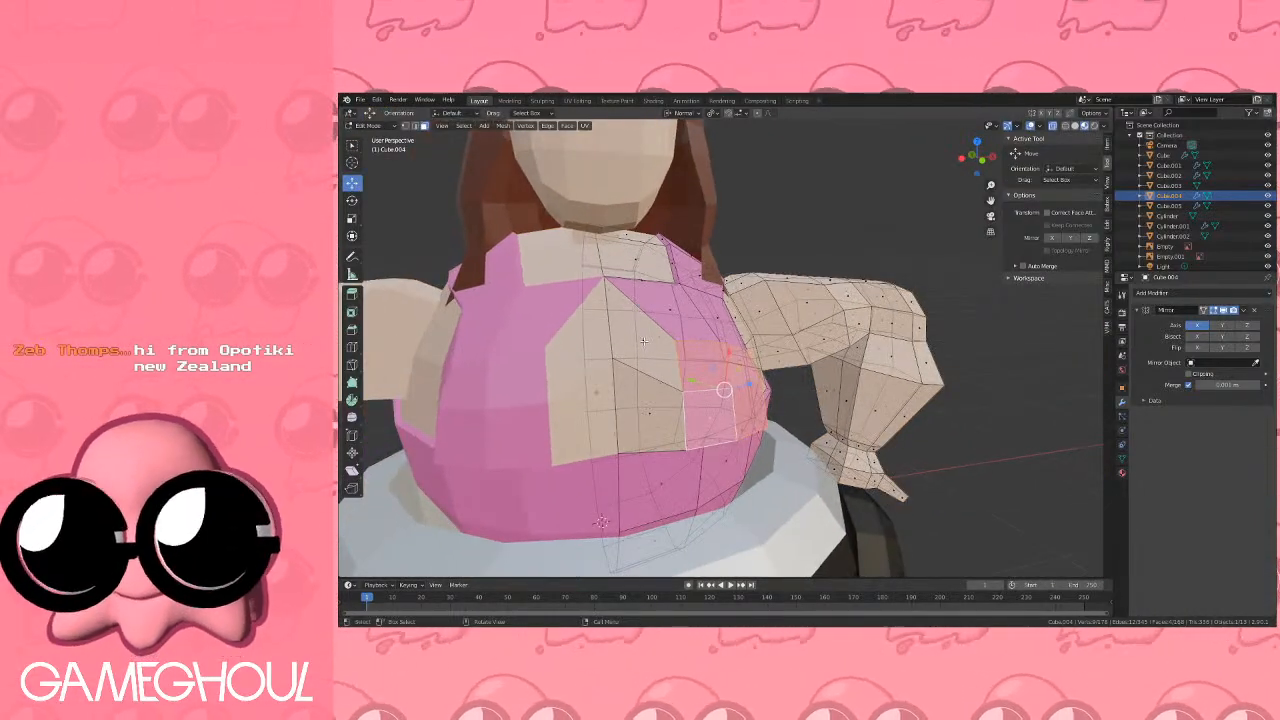
left_click(655, 348)
left_click(661, 415, "shift")
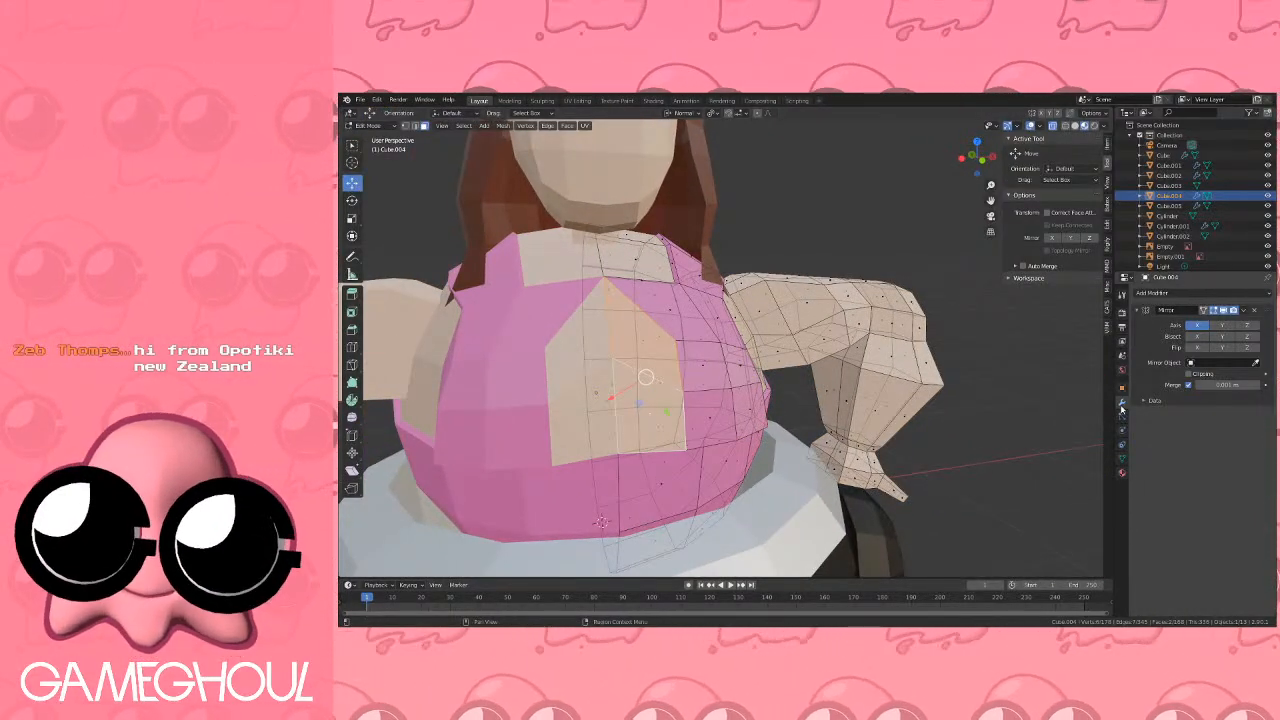
left_click(1121, 472)
left_click(1158, 305)
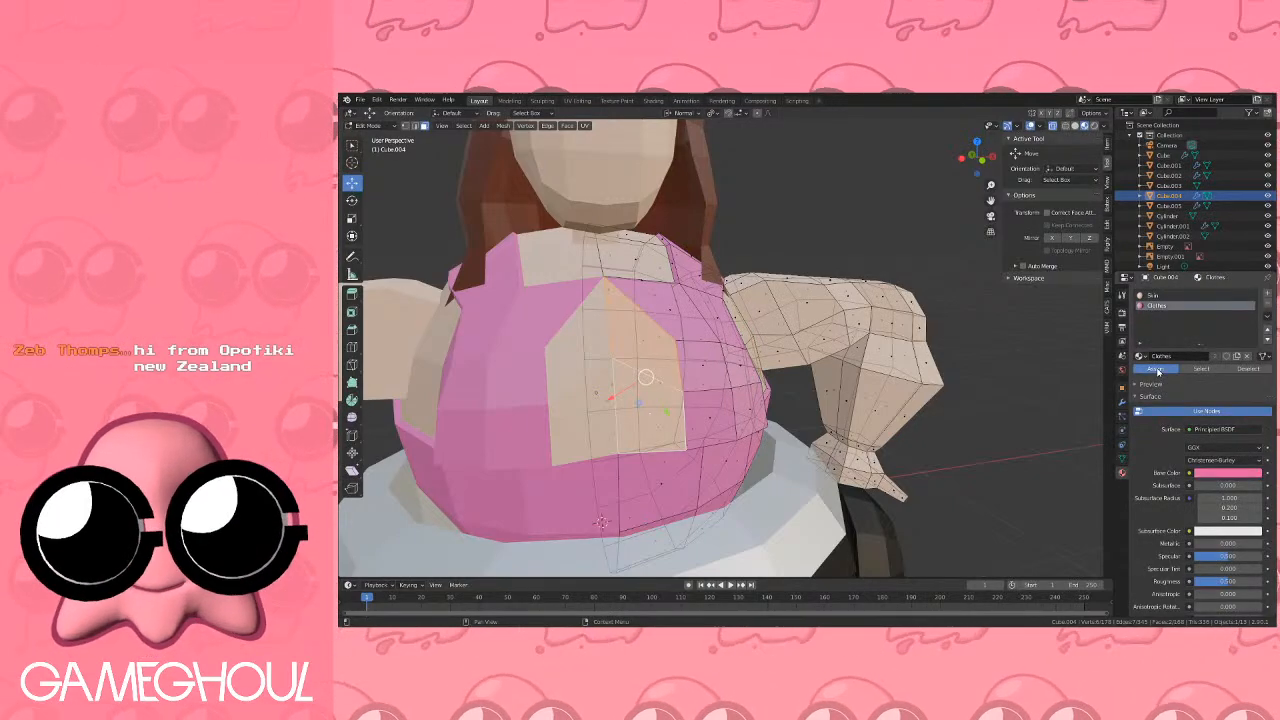
left_click(1156, 369)
key("Tab")
Select the lower front edge of the bust and slide it upward to angle the bust's underside.
scroll(783, 303, "down", 3)
middle_click_drag(756, 329, 805, 308)
scroll(805, 308, "up", 4)
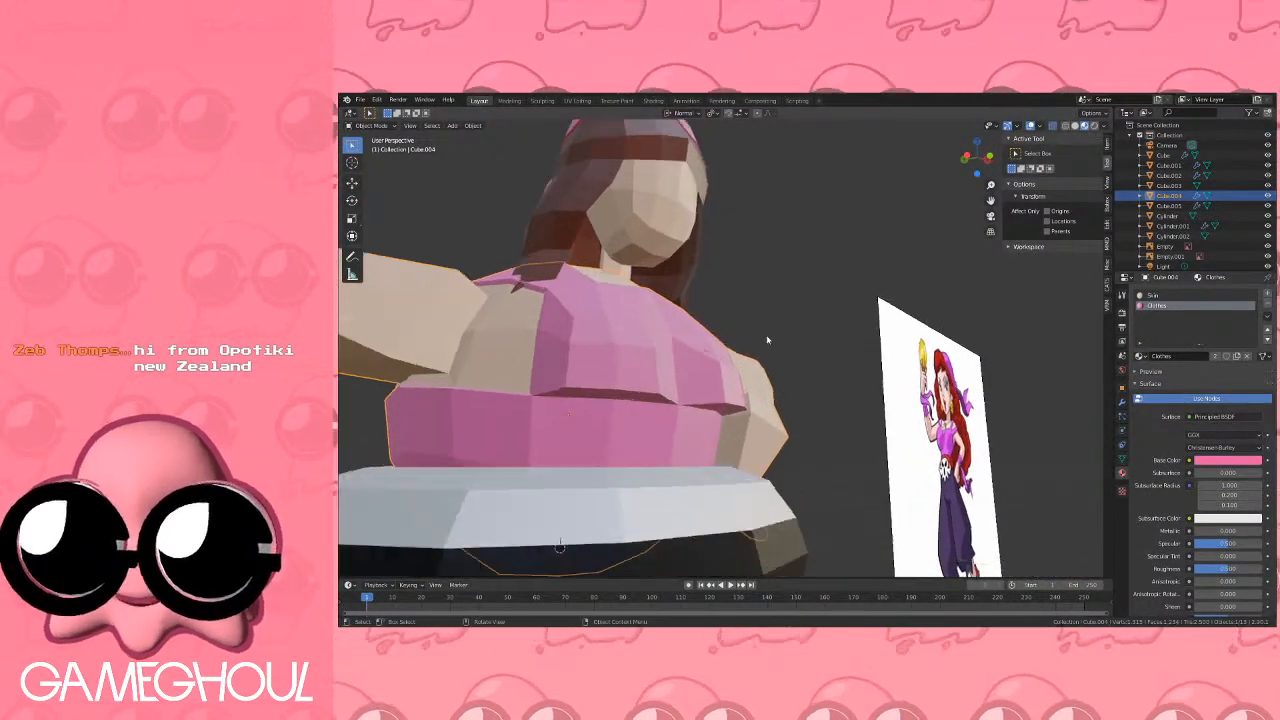
key("Tab")
left_click(474, 189)
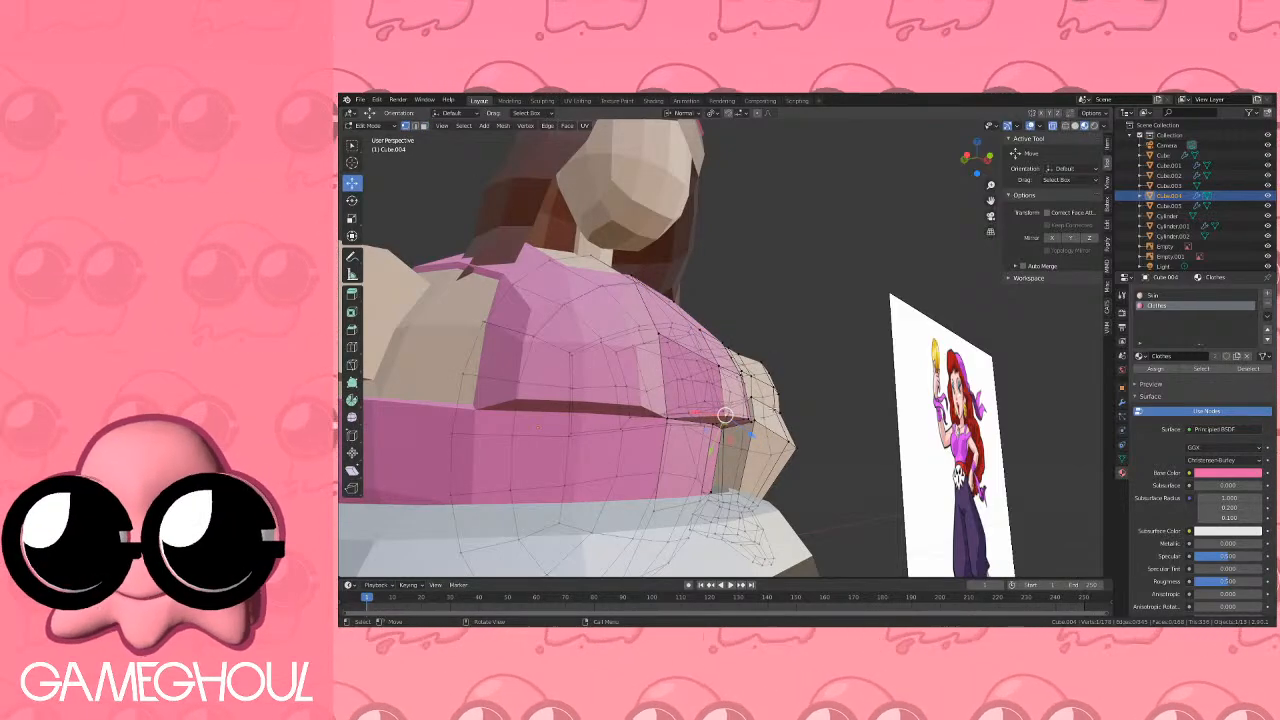
middle_click_drag(722, 408, 920, 565)
left_click(766, 416, "ctrl")
scroll(766, 416, "up", 2)
key("g")
key("g")
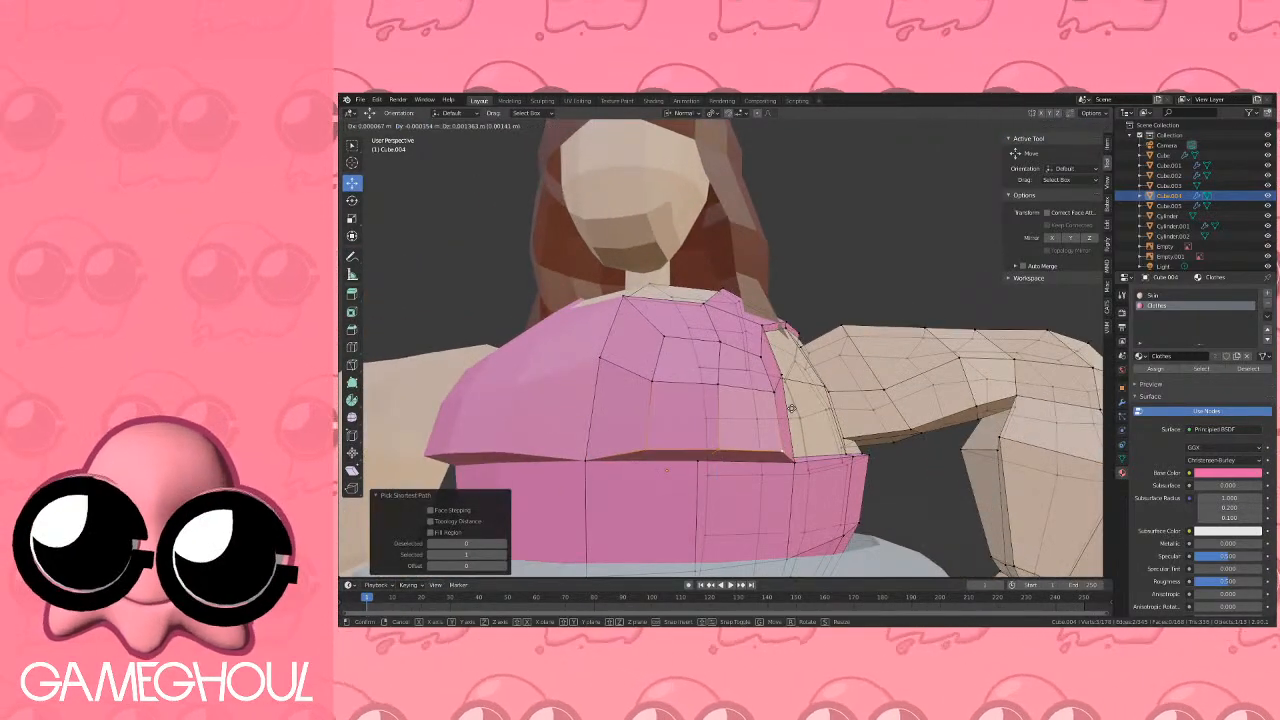
left_click(796, 383)
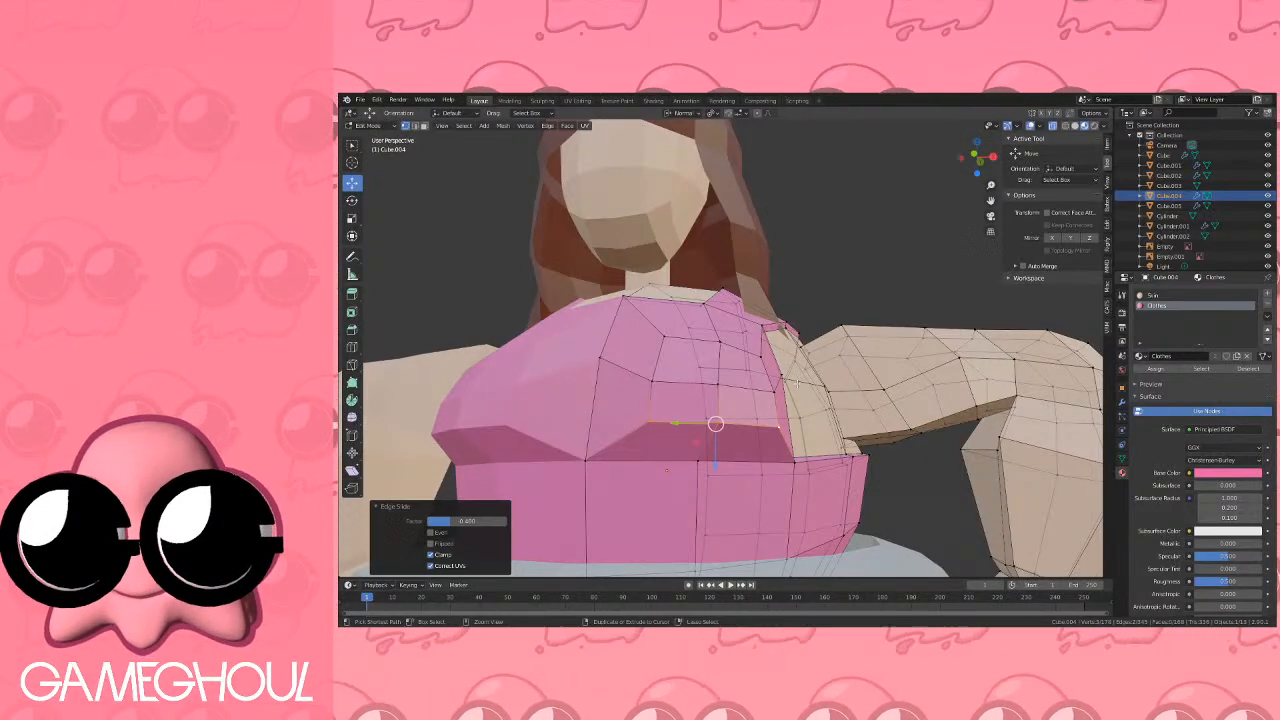
key("Tab")
scroll(801, 385, "down", 5)
mouse_move(803, 388)
middle_mouse_down()
mouse_move(900, 414)
mouse_move(813, 410)
mouse_move(892, 422)
mouse_move(870, 426)
mouse_move(816, 406)
middle_mouse_up()
scroll(816, 406, "up", 2)
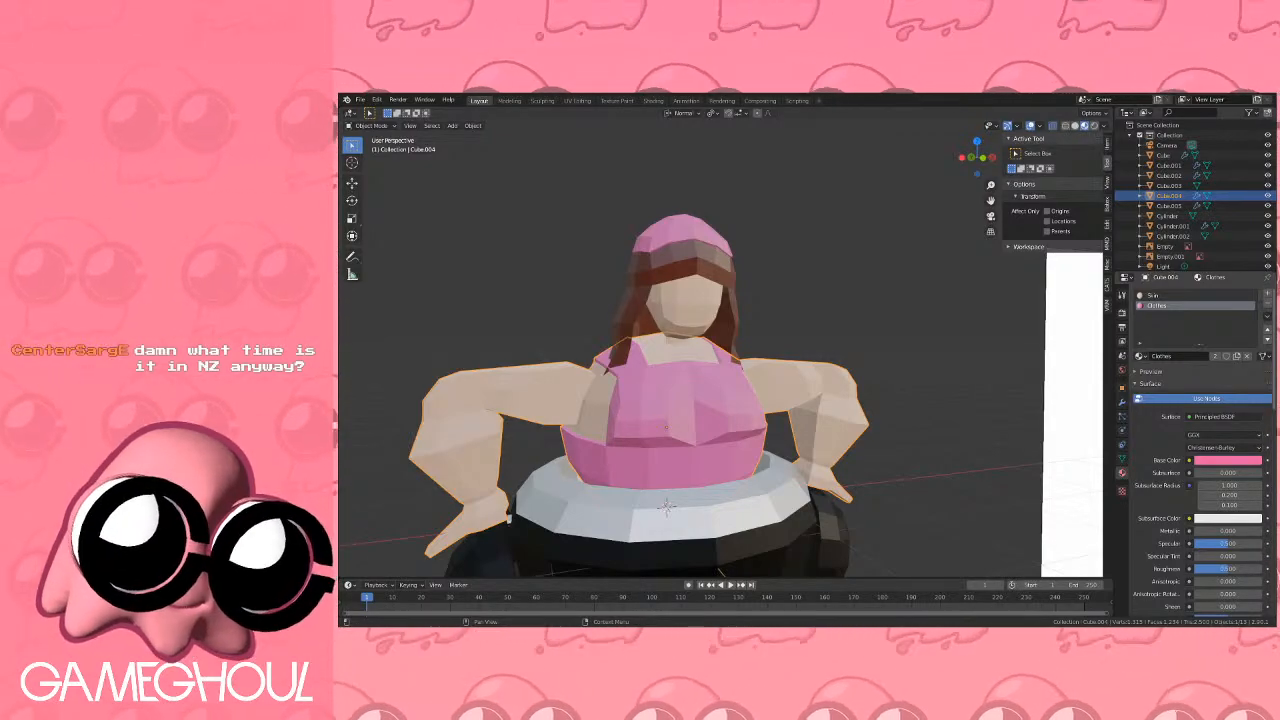
left_click(318, 180)
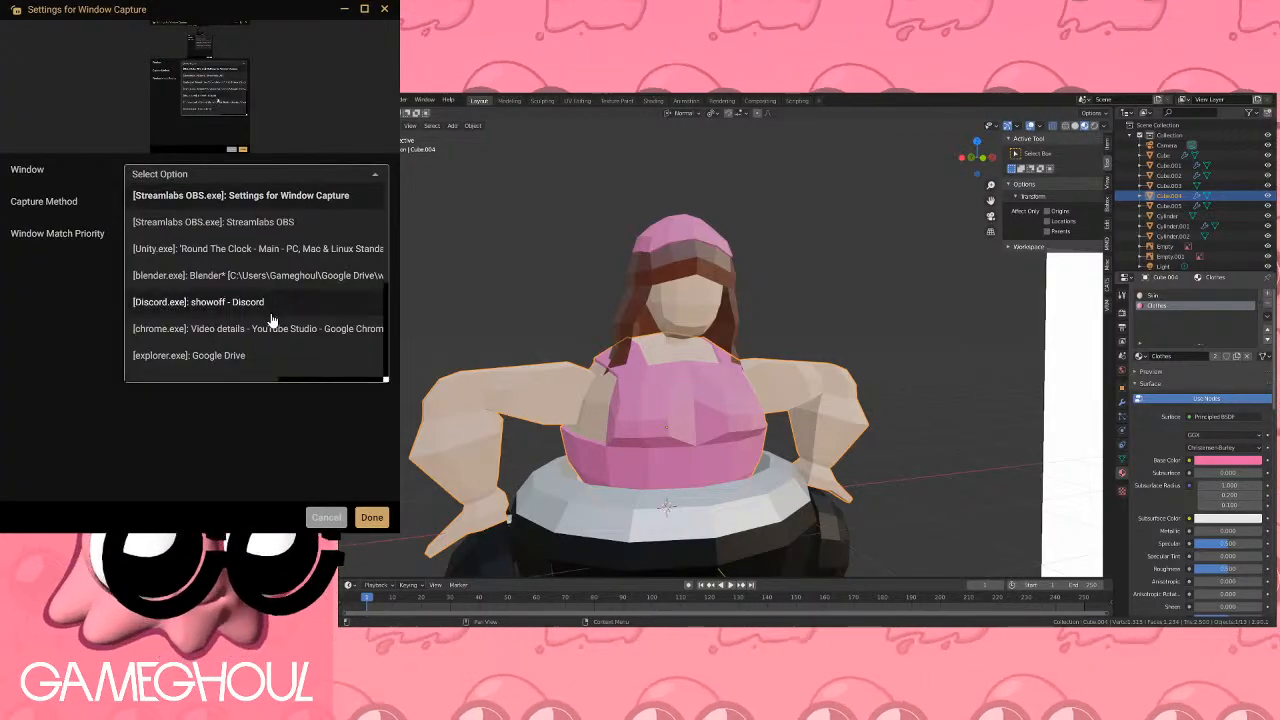
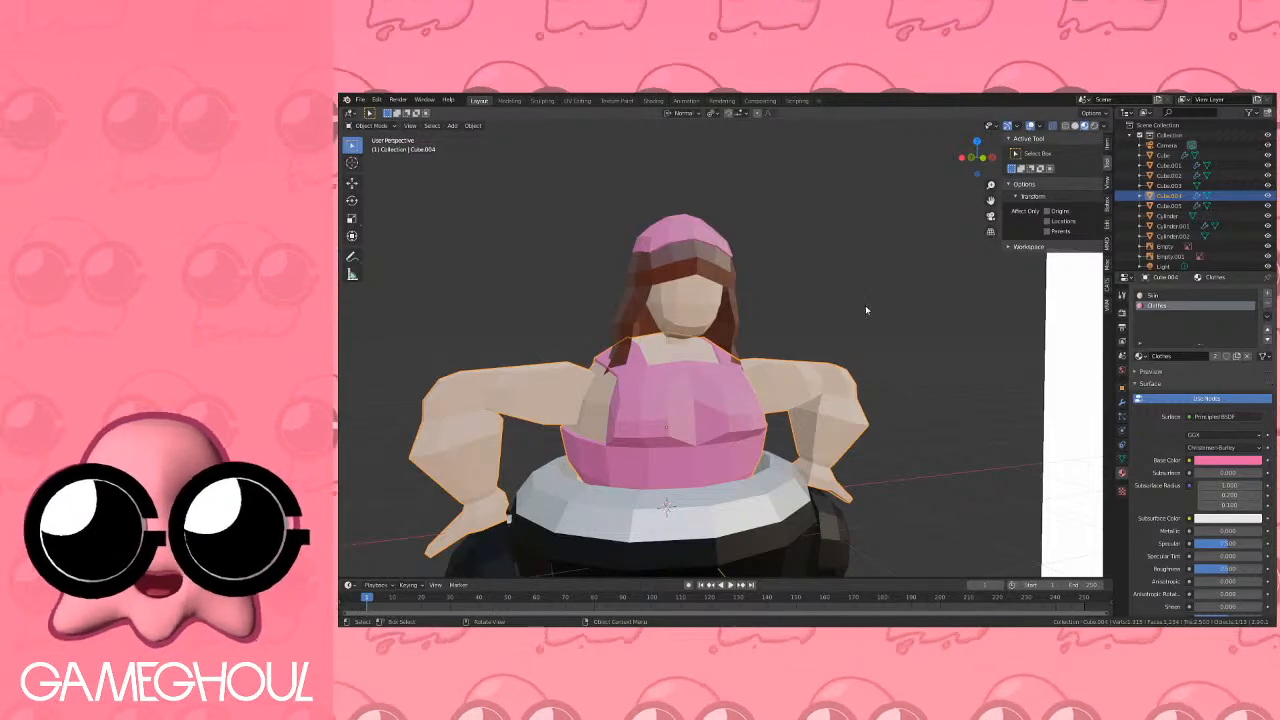
middle_click_drag(935, 323, 778, 315)
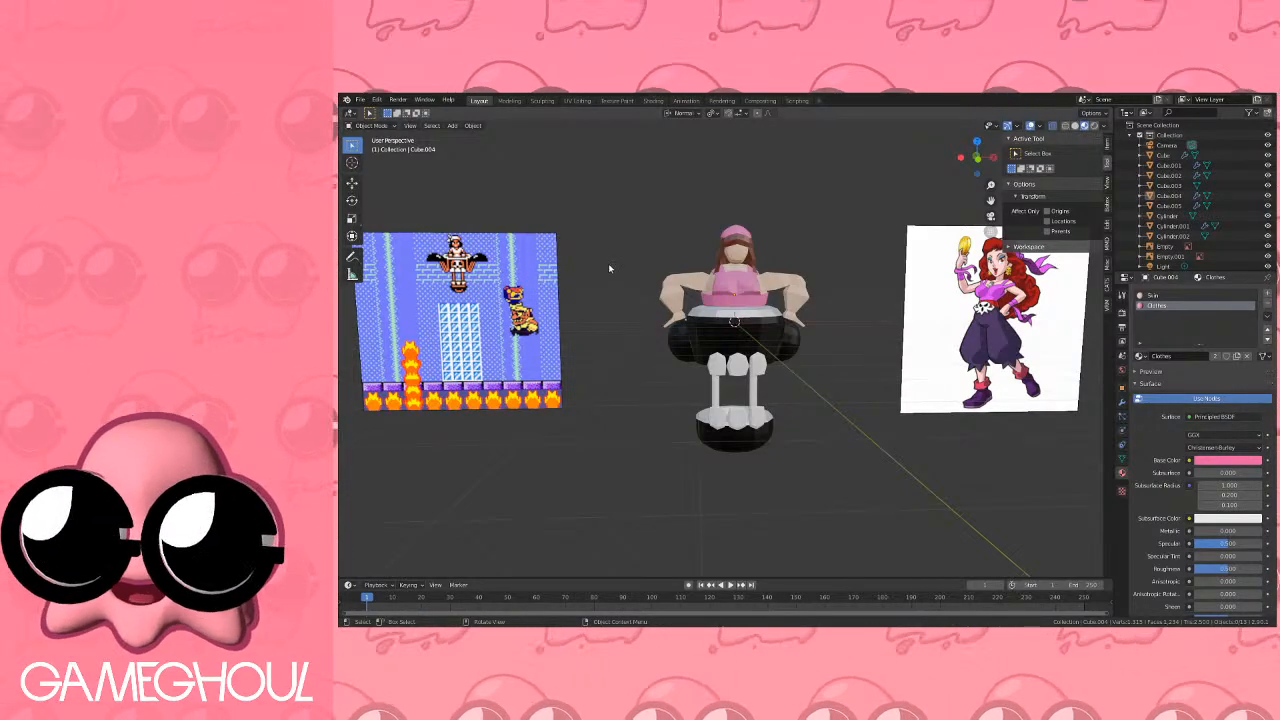
middle_click_drag(845, 313, 822, 358)
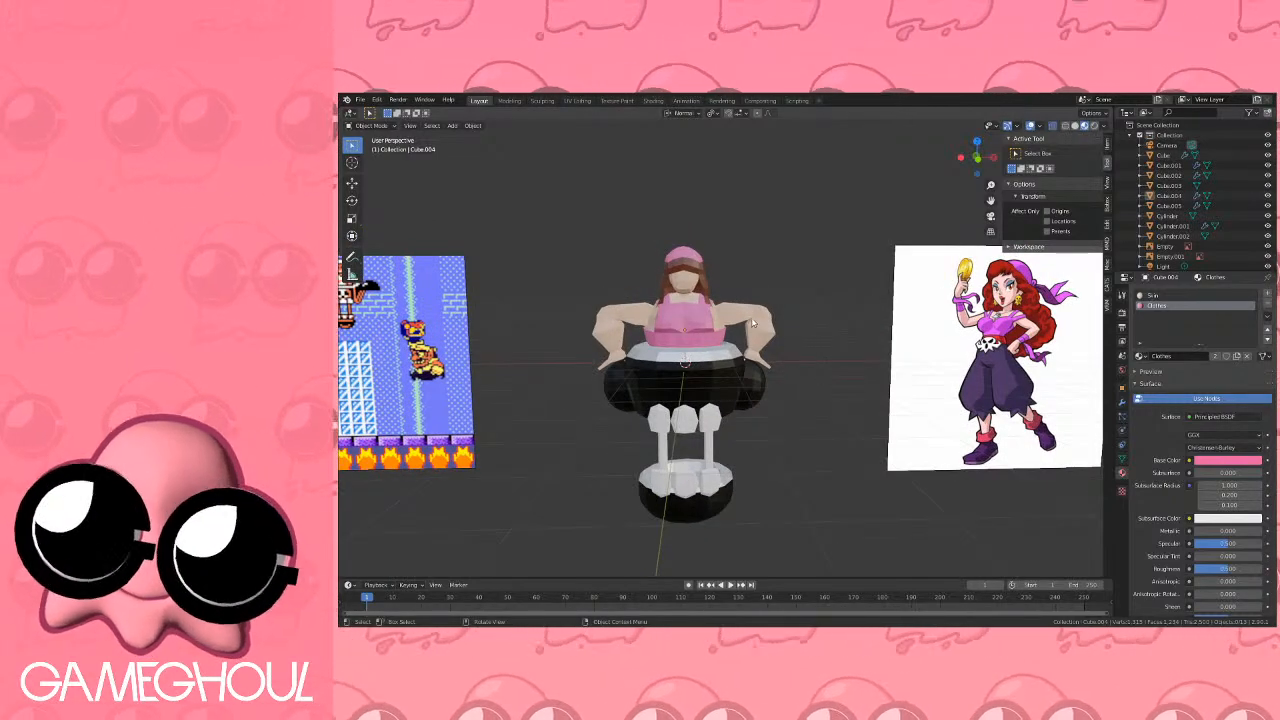
mouse_move(728, 296)
middle_mouse_down()
mouse_move(829, 304)
mouse_move(745, 302)
middle_mouse_up()
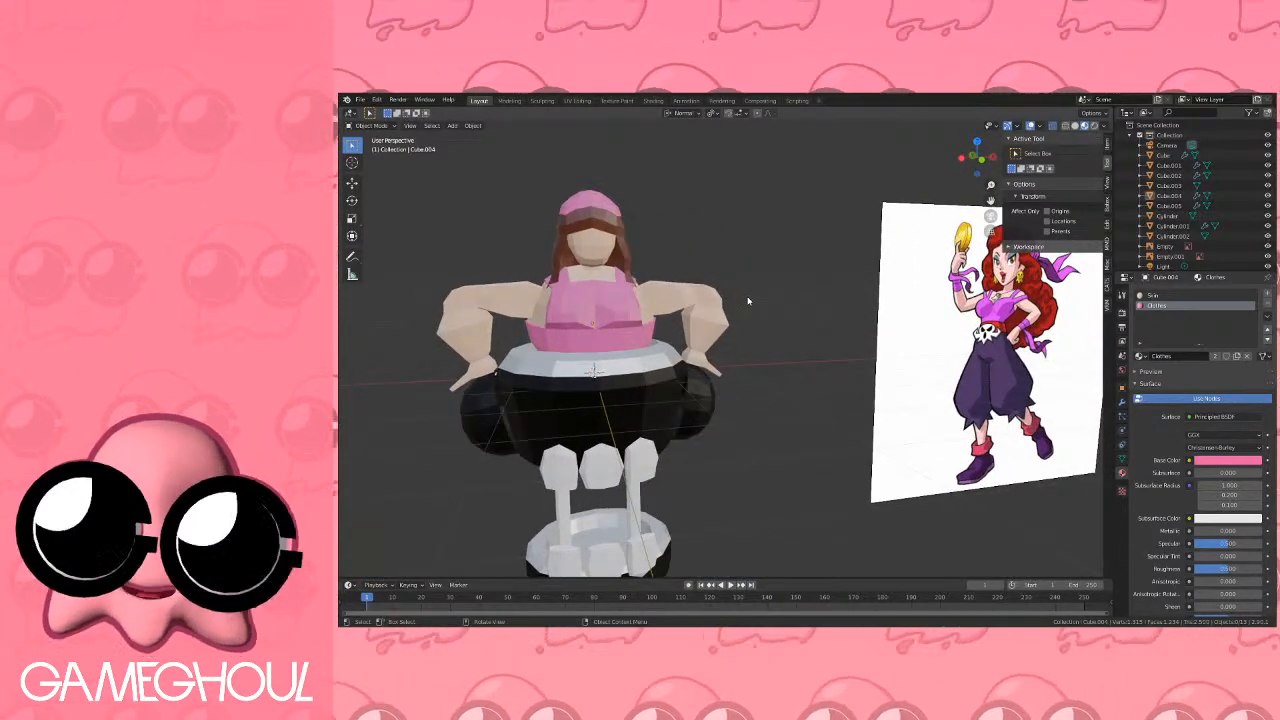
scroll(749, 310, "up", 4)
scroll(751, 323, "down", 2)
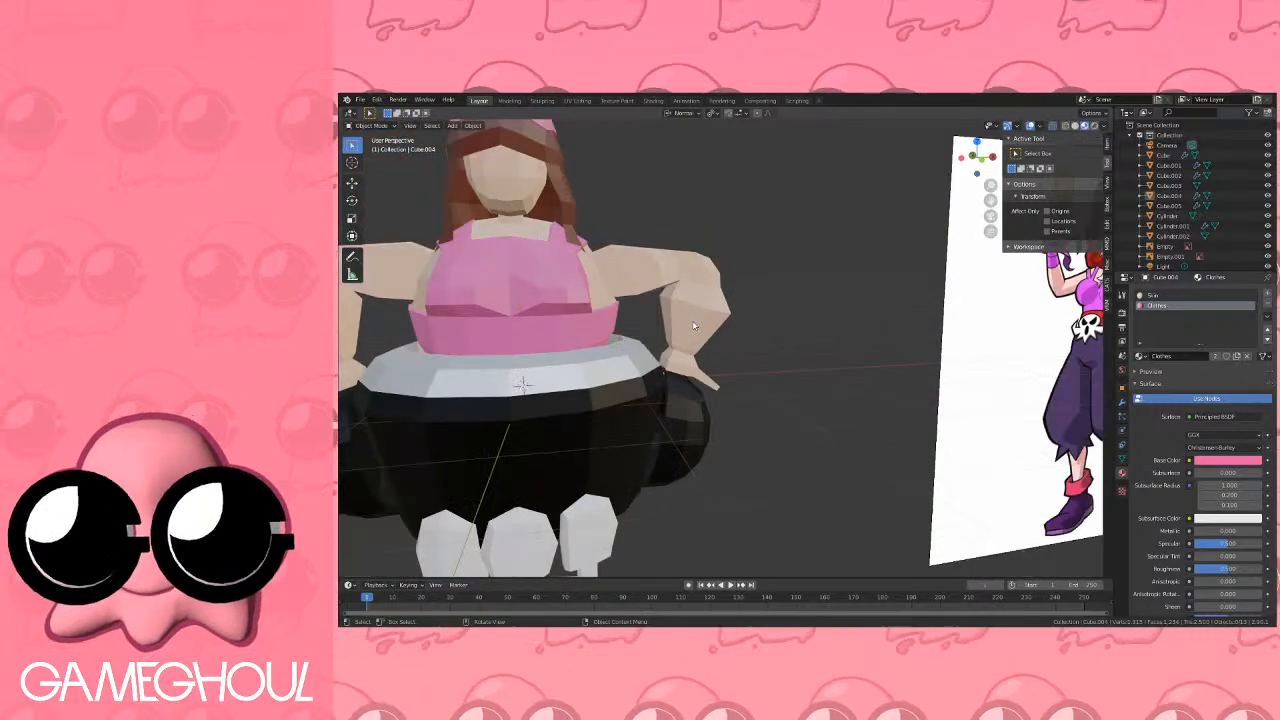
In the front view, select the lengthwise forearm edges between elbow and wrist and subdivide them with one cut.
key("Tab")
key("KP_1")
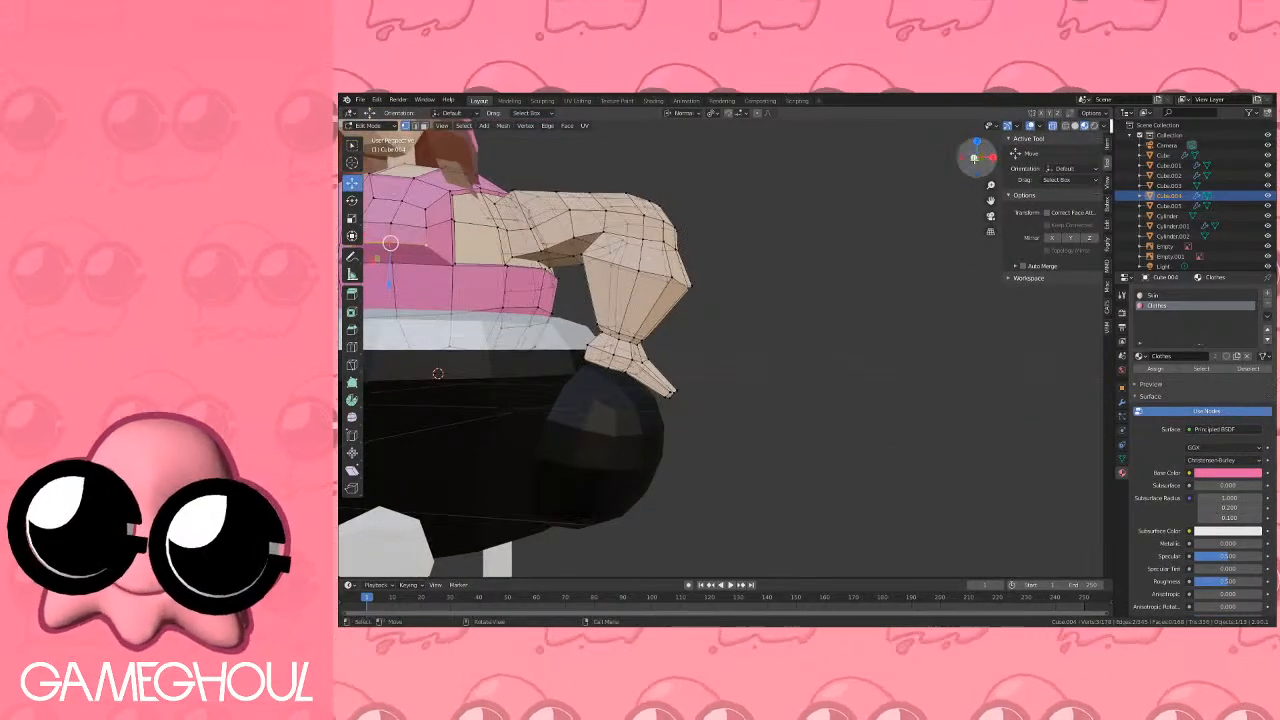
scroll(939, 181, "down", 1)
middle_click_drag(724, 297, 811, 331, "shift")
scroll(811, 331, "up", 3)
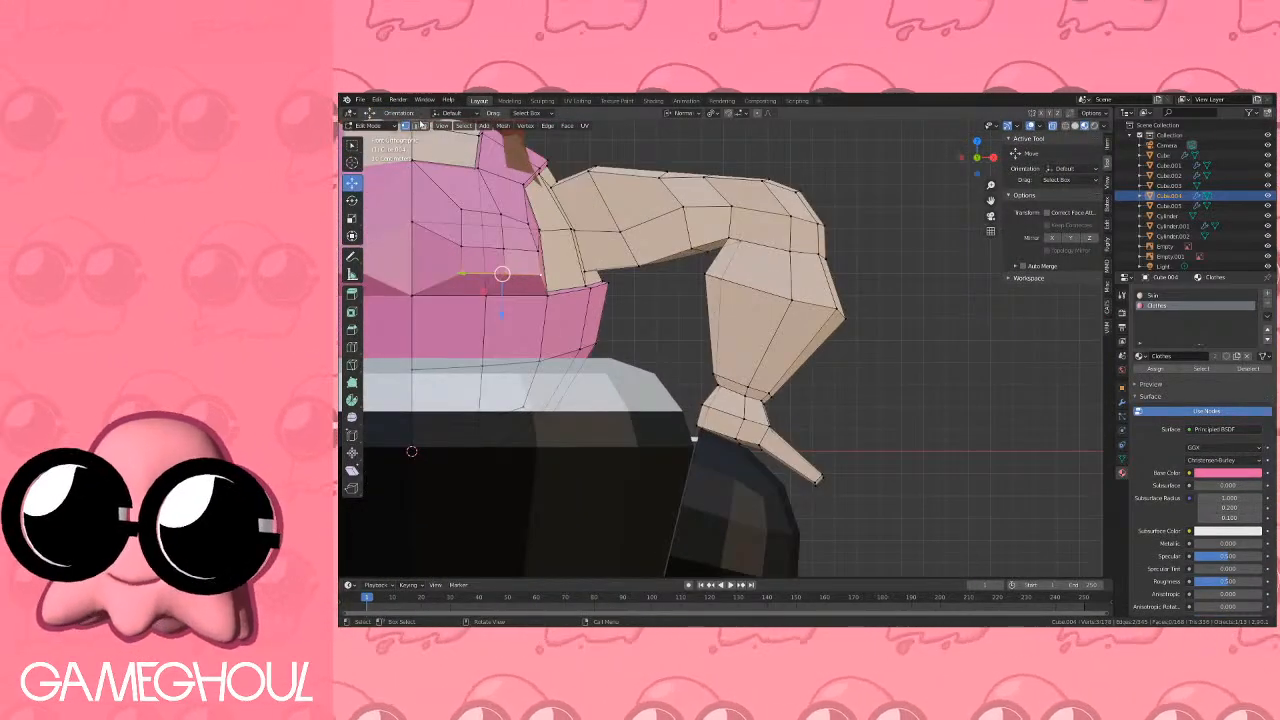
left_click(416, 126)
key("a")
key("a")
key("b")
left_click_drag(689, 325, 833, 365)
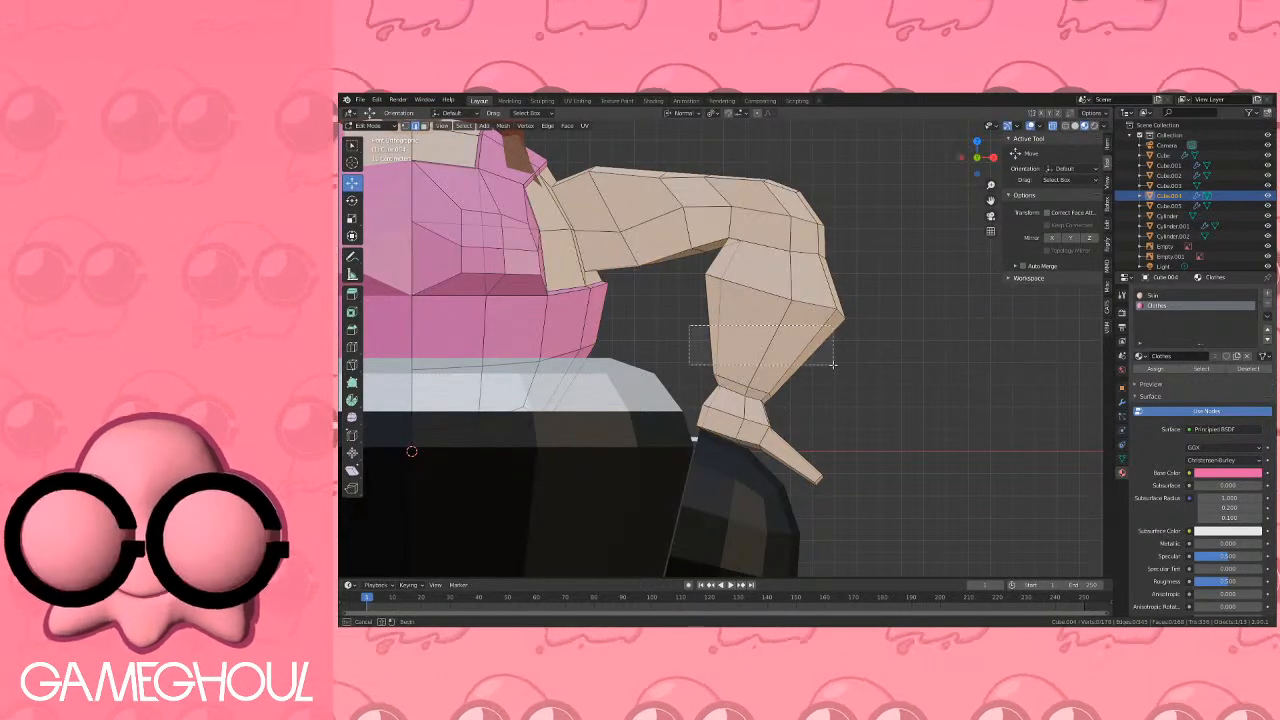
right_click(833, 360)
left_click(845, 366)
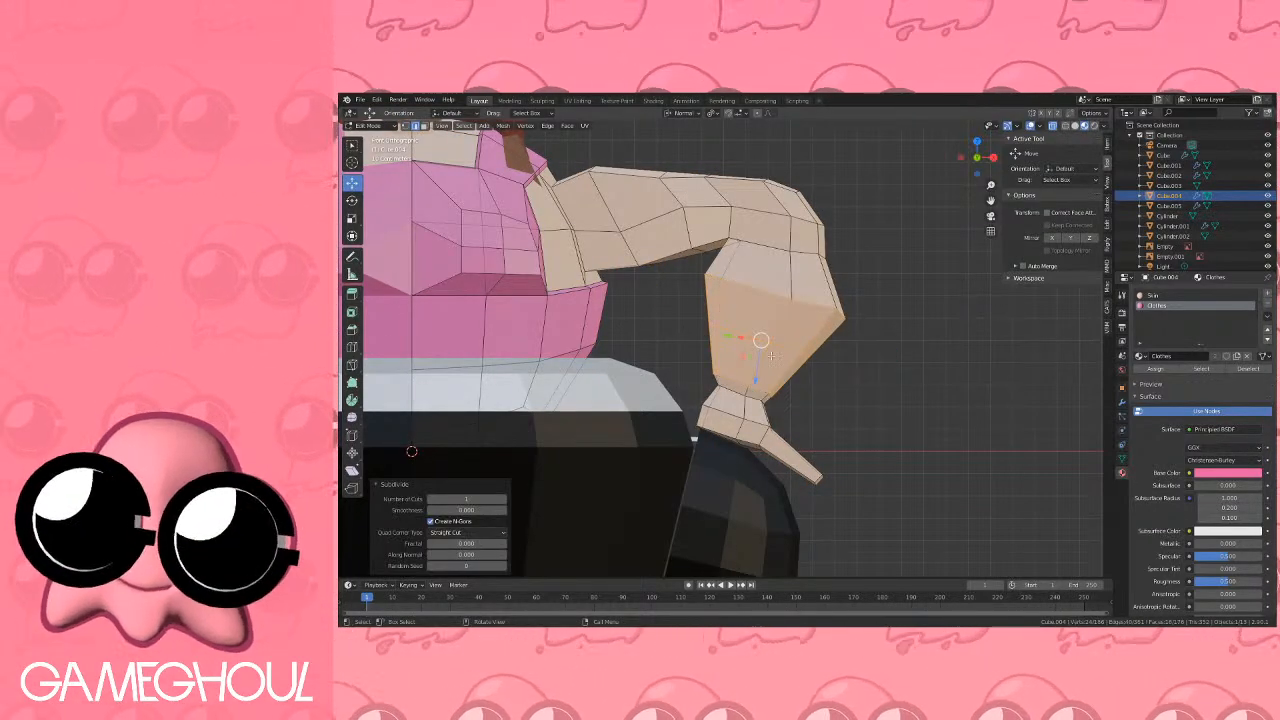
Select the new forearm edge loop, slide it toward the wrist by a factor of 0.5, and switch to face selection.
left_click(745, 335)
key("q")
left_click(750, 318)
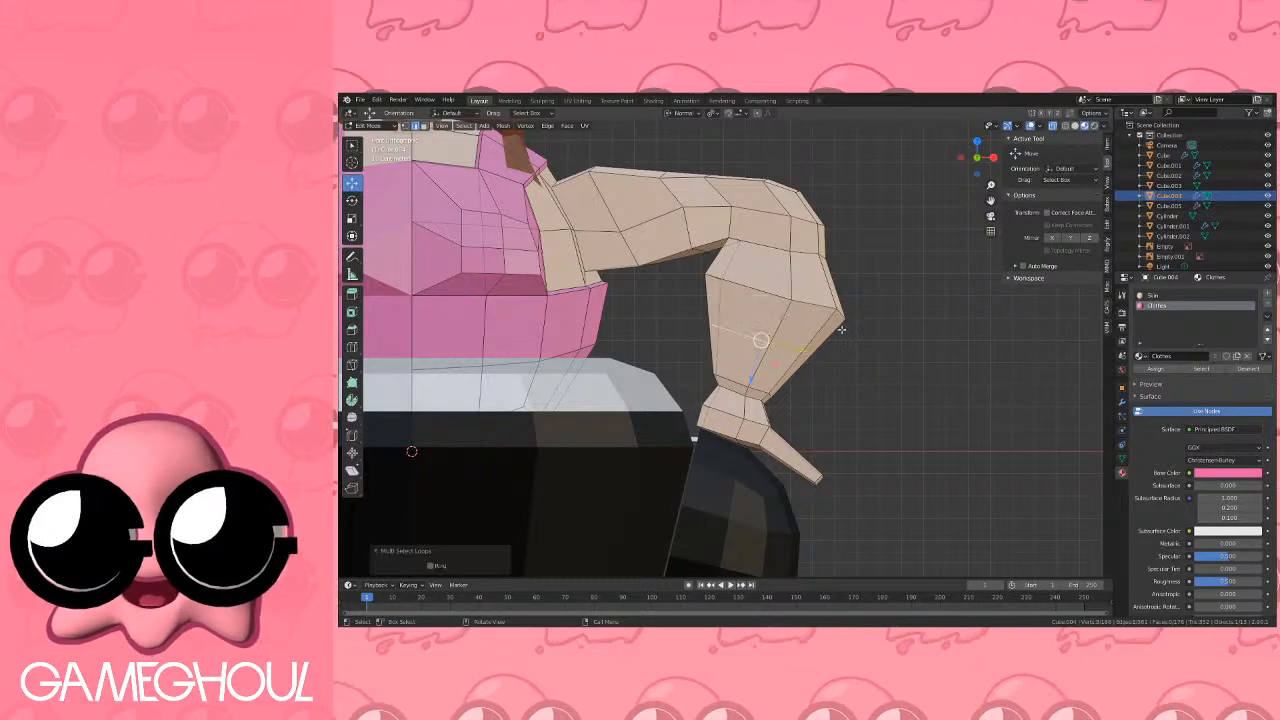
key("g")
key("g")
left_click(830, 357)
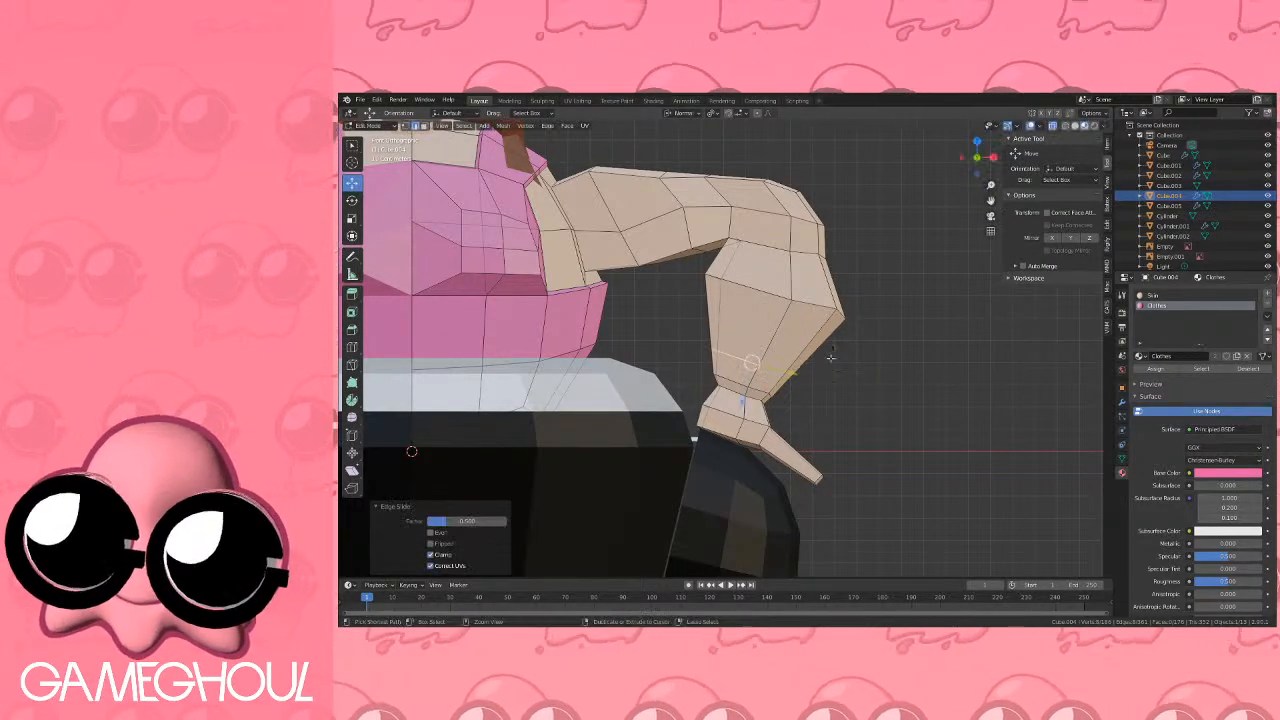
left_click(424, 127)
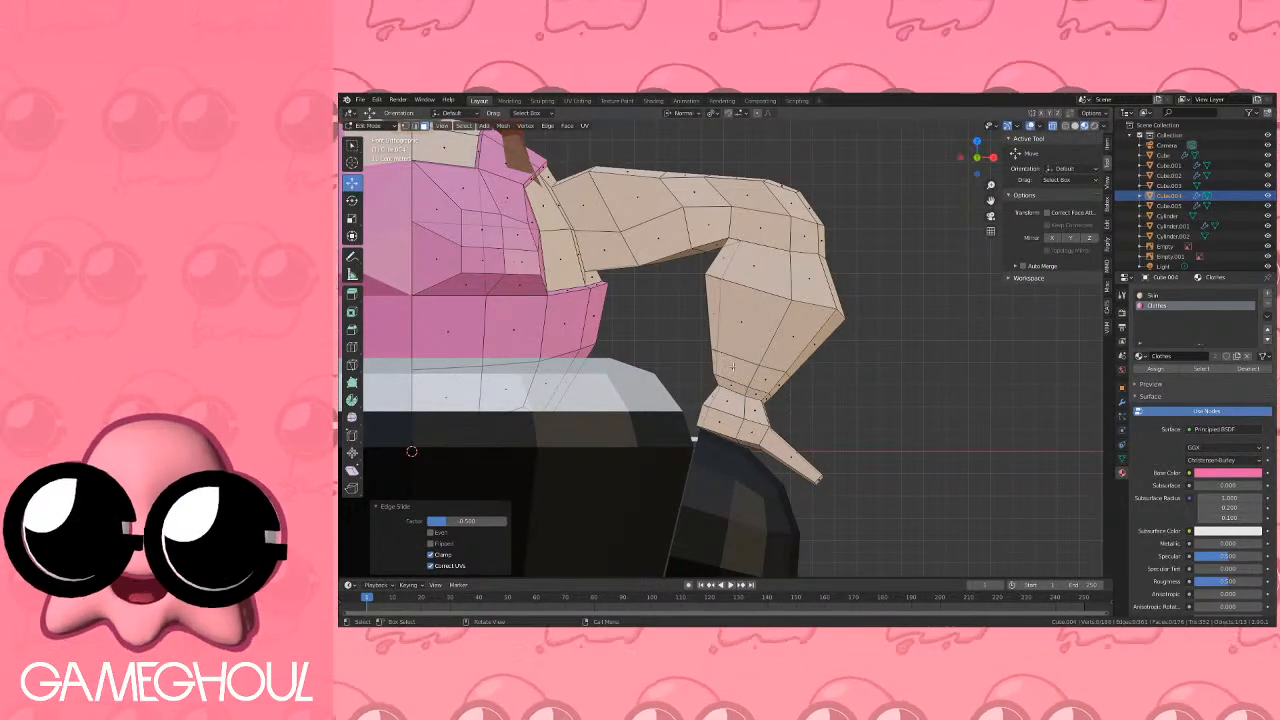
Box-select the ring of faces around the lower forearm just above the wrist, including those on the far side.
key("b")
left_click_drag(742, 374, 712, 362)
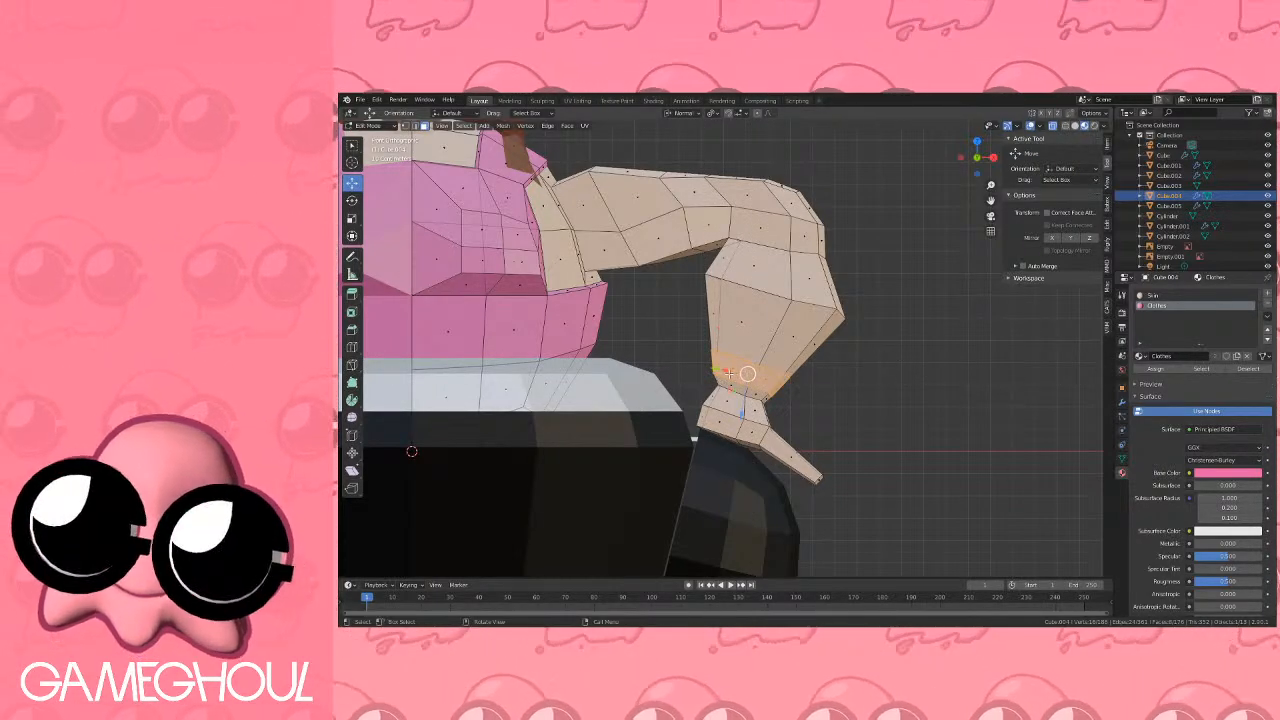
key("b")
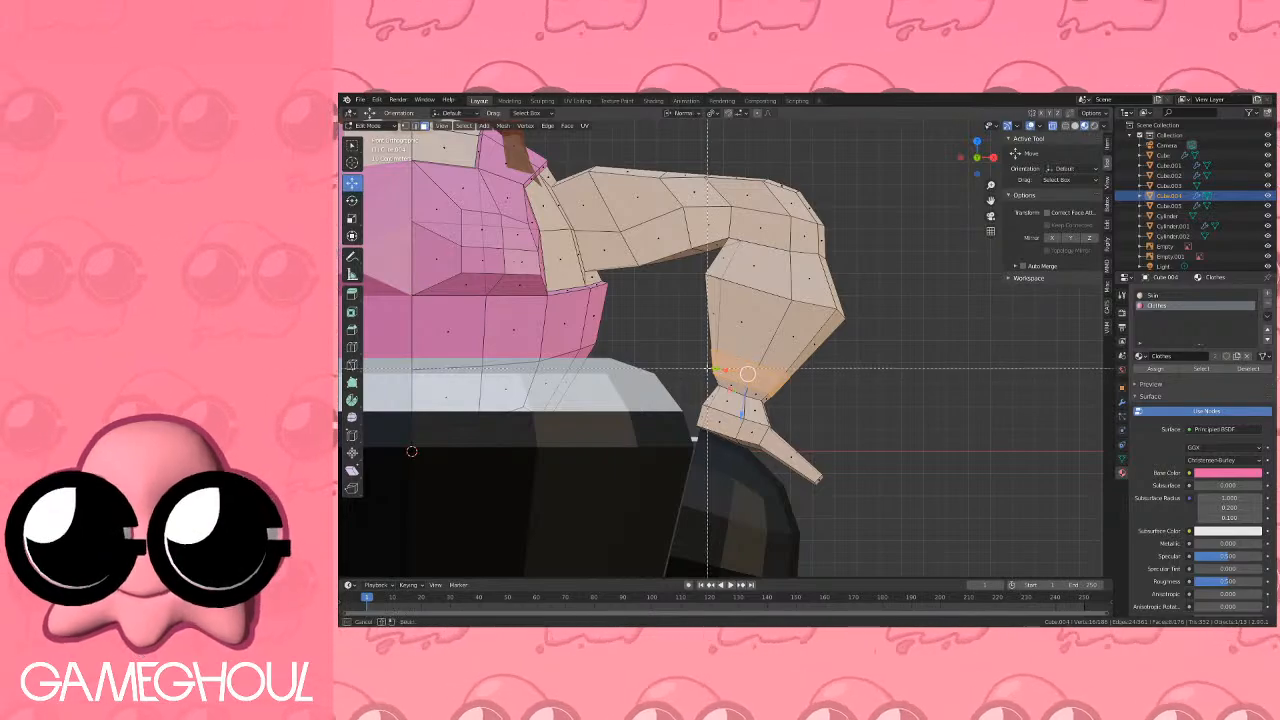
left_click_drag(706, 369, 778, 403)
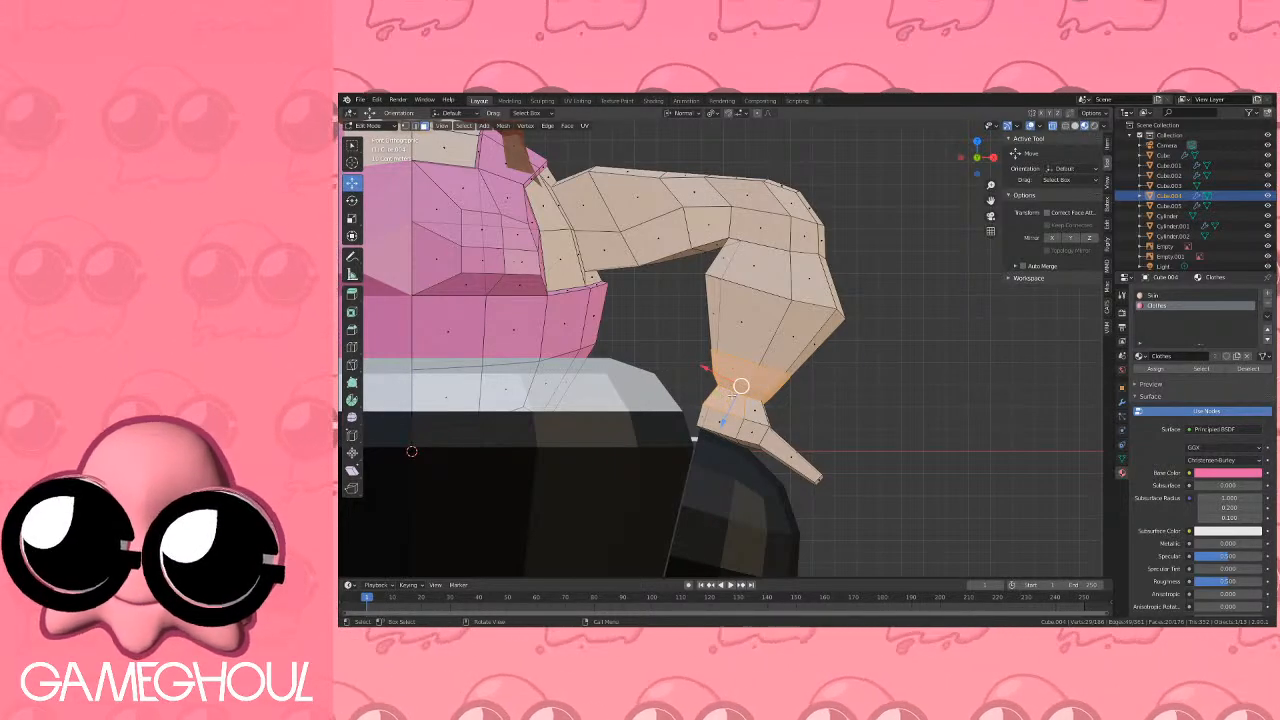
middle_click_drag(733, 395, 708, 459)
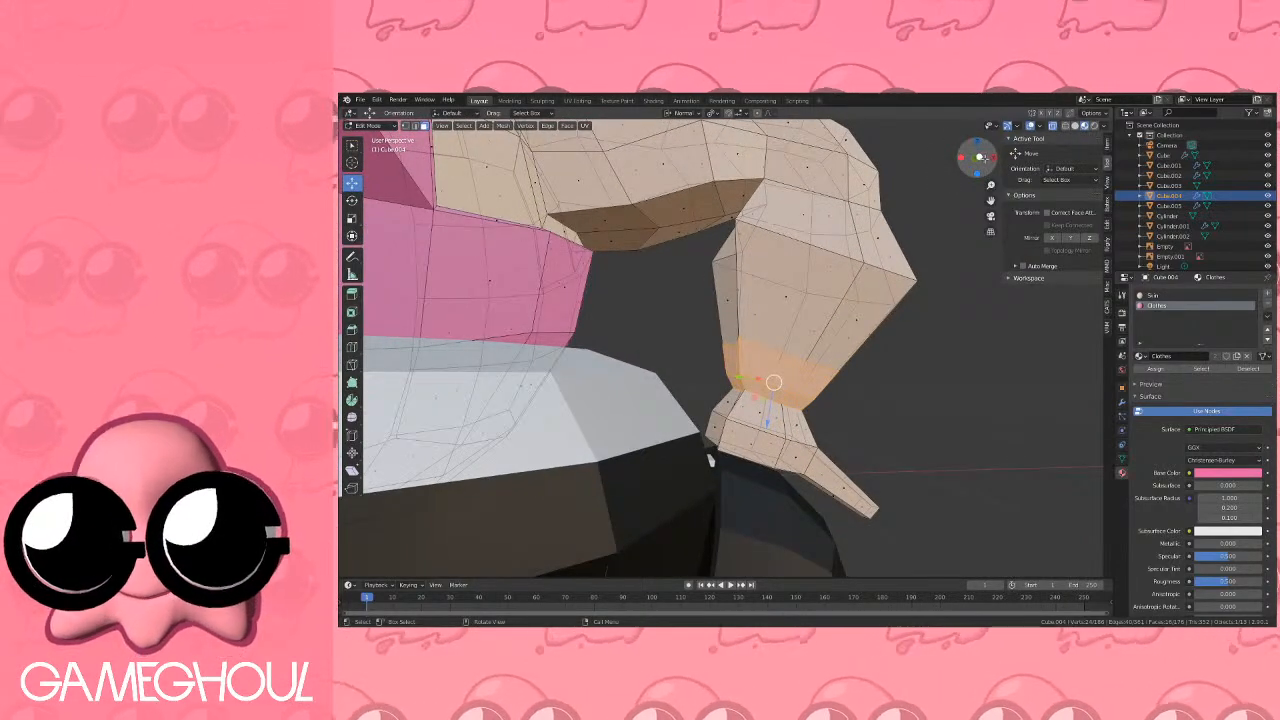
left_click(980, 158)
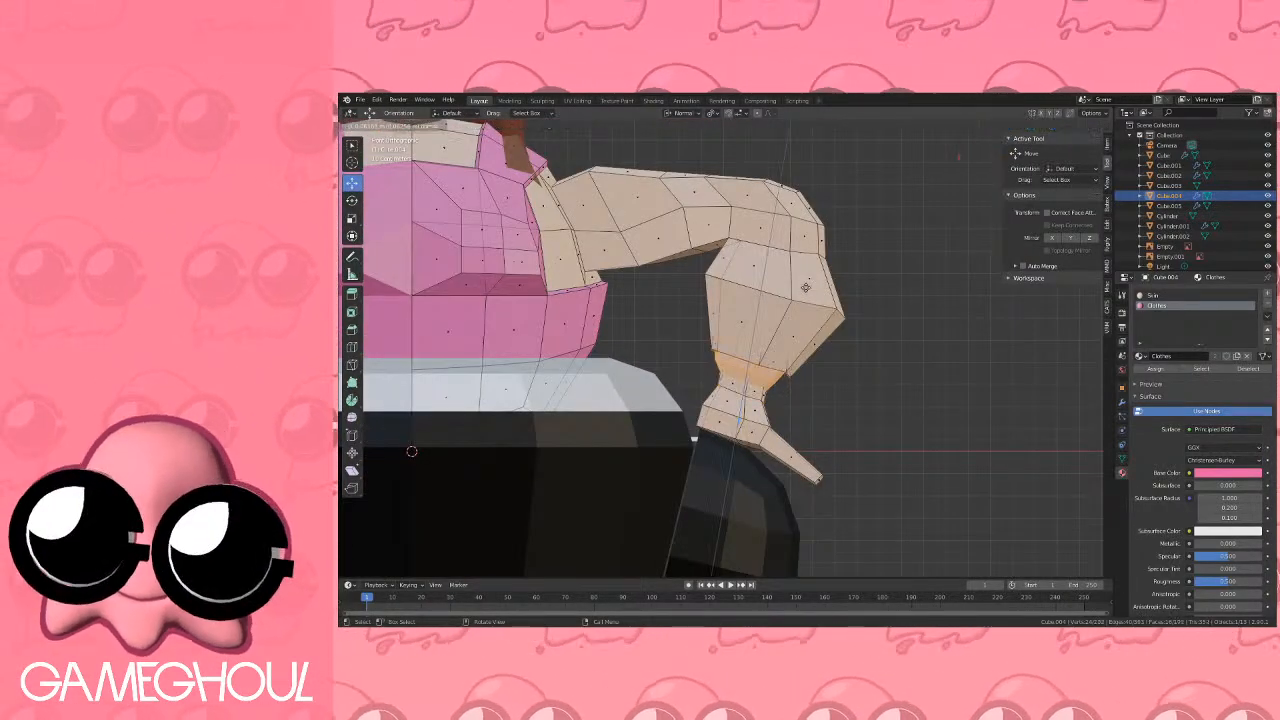
Extrude the wrist faces in place, scaled up by 1.4 as a flared cuff, and assign the Clothes material to it.
key("e")
key("Escape")
key("s")
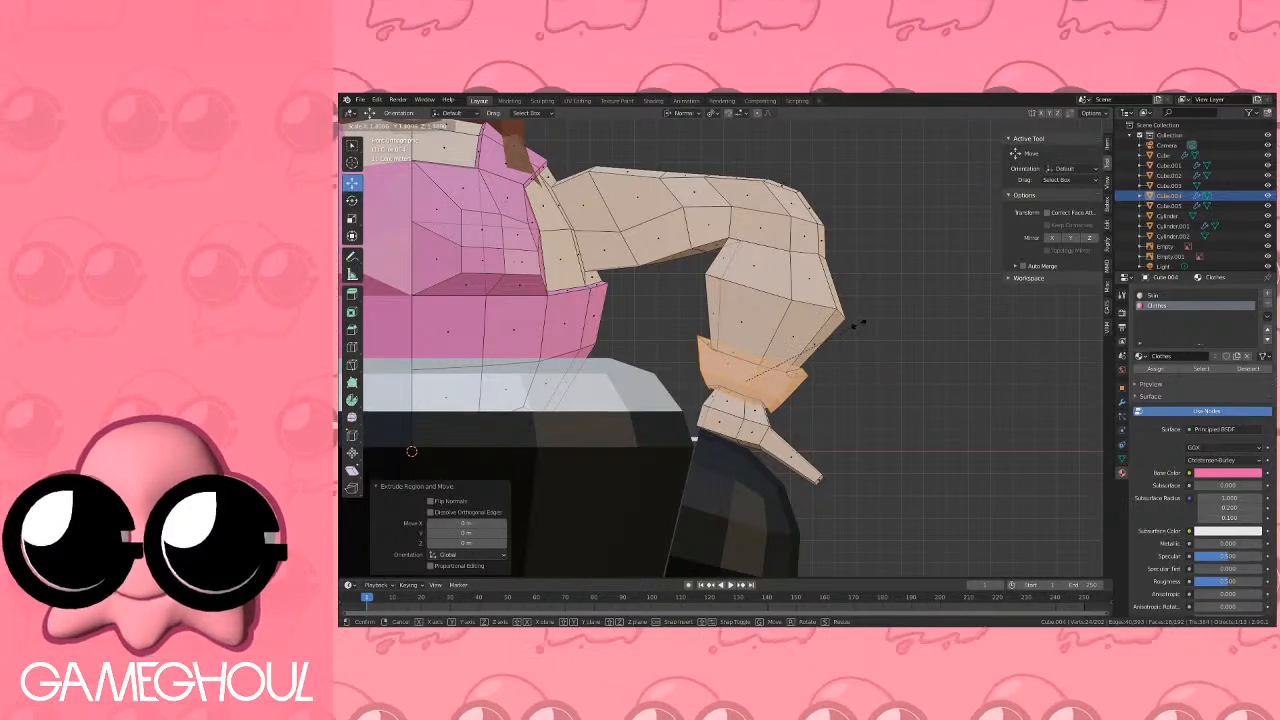
left_click(857, 321)
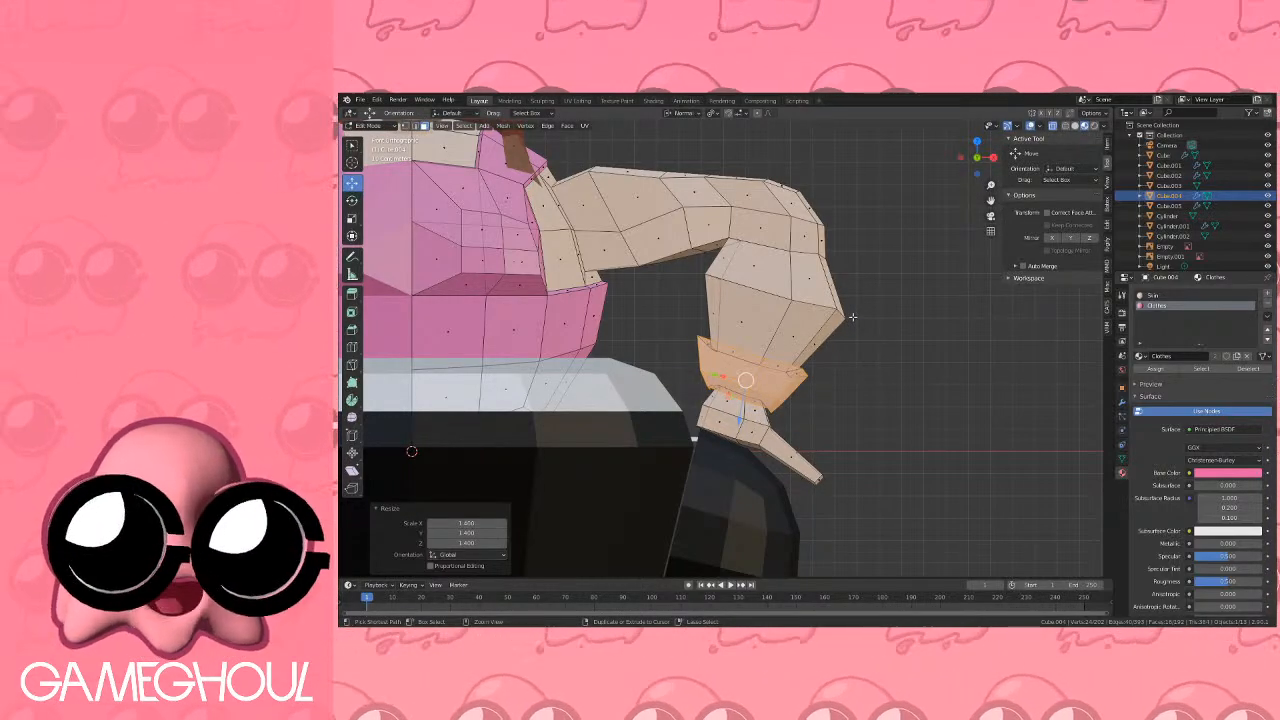
left_click(1156, 368)
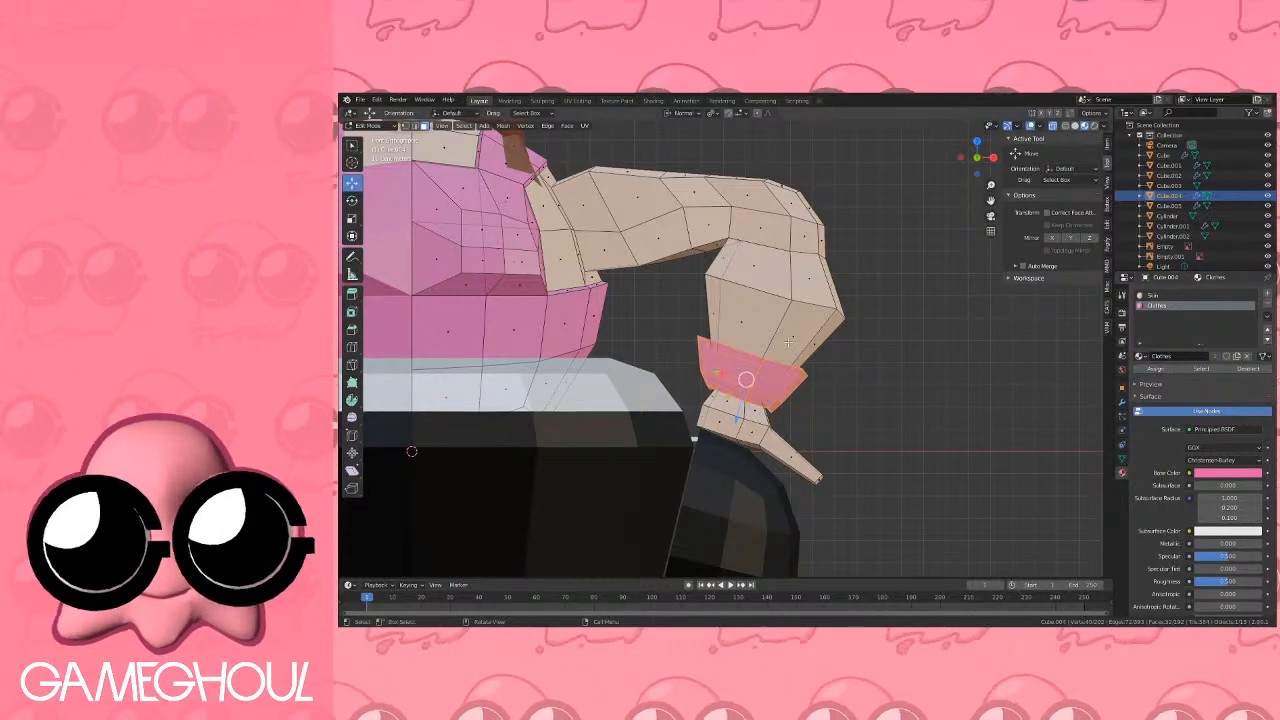
scroll(789, 342, "up", 2)
scroll(789, 342, "down", 3)
key("Tab")
scroll(789, 342, "down", 6)
middle_click_drag(909, 363, 781, 363, "shift")
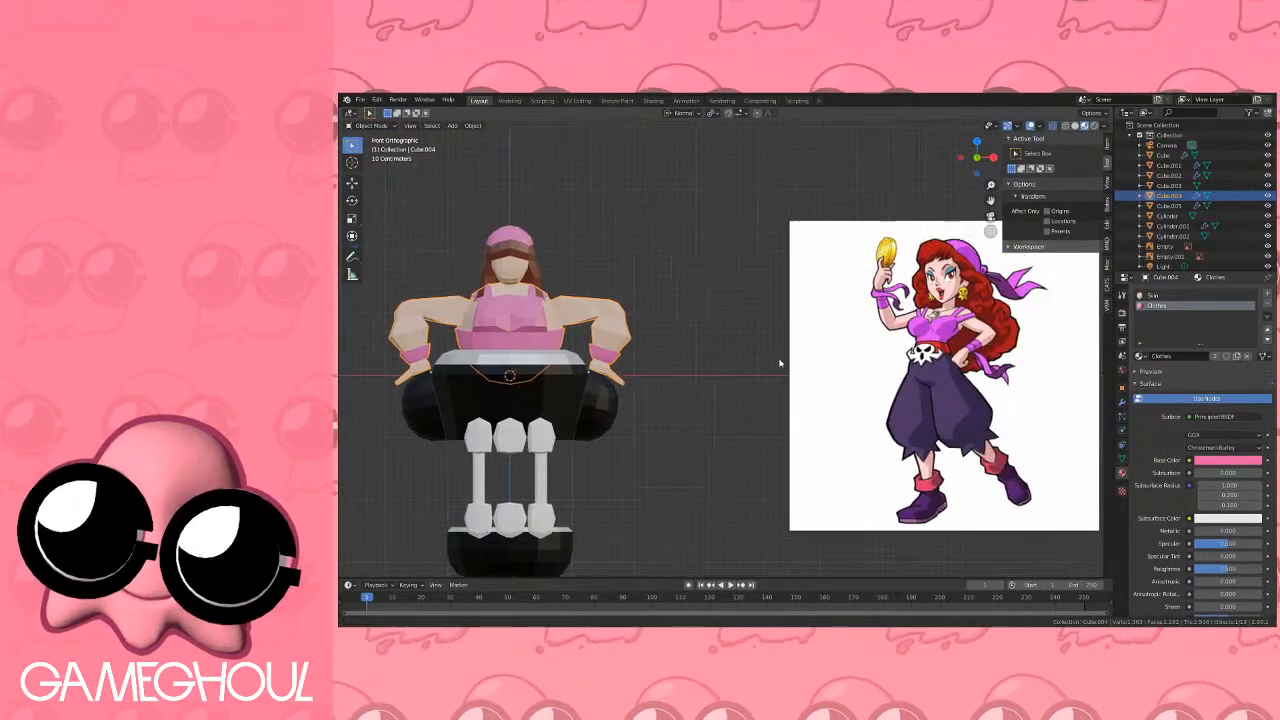
Select two adjacent faces on the back of the wrist cuff and, in the top view, try extruding them outward as a trailing ribbon.
scroll(740, 340, "up", 3)
middle_click_drag(720, 336, 799, 348)
key("Tab")
scroll(740, 329, "up", 6)
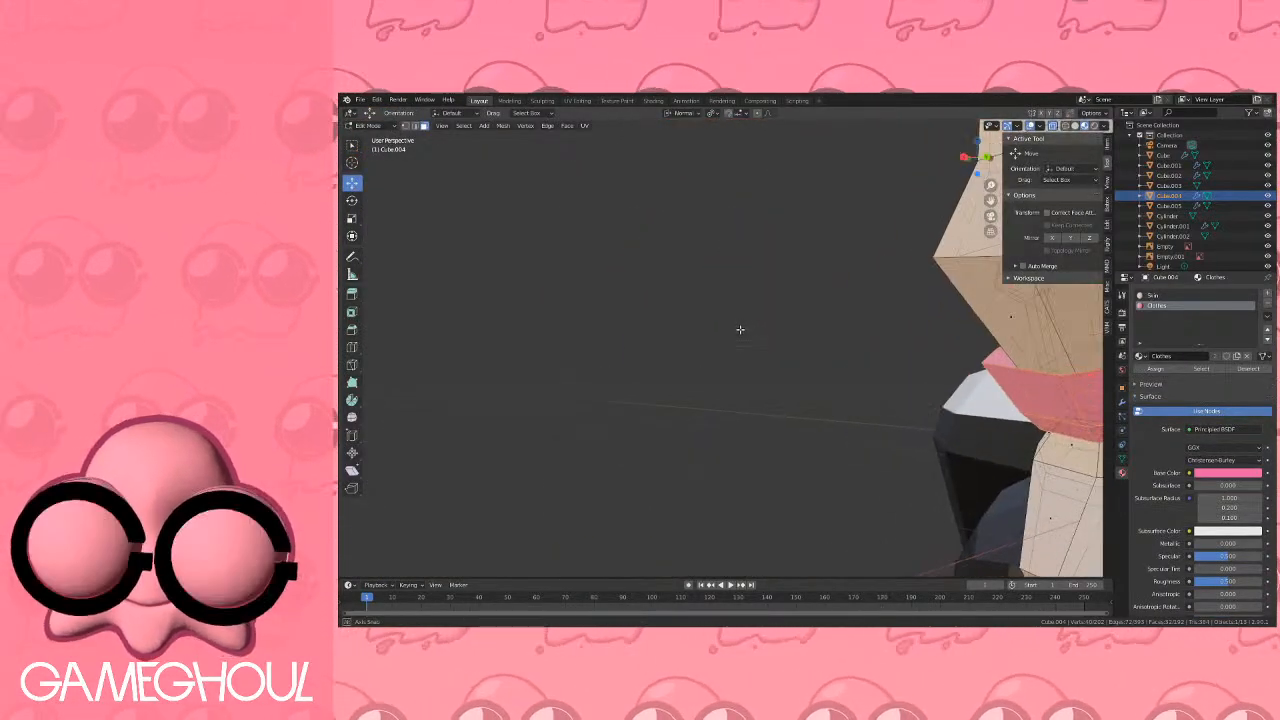
scroll(740, 329, "down", 3)
left_click(1001, 369)
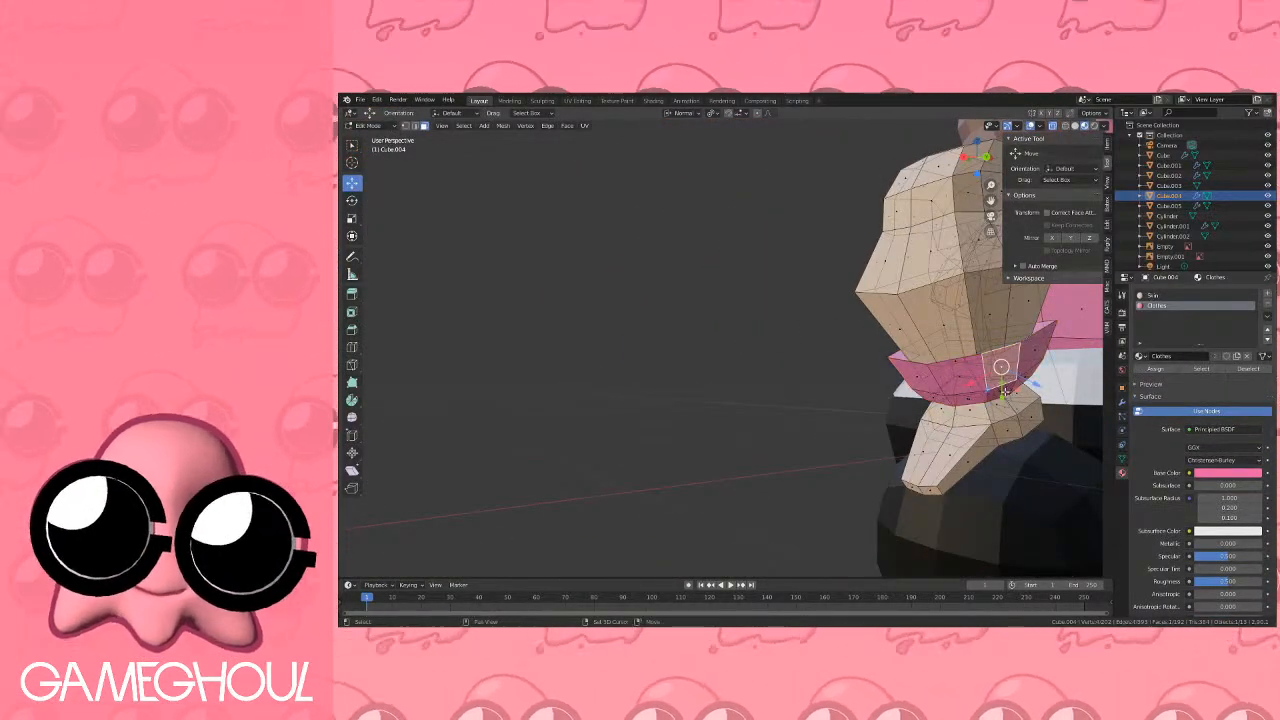
left_click(1002, 390, "shift")
left_click(977, 143)
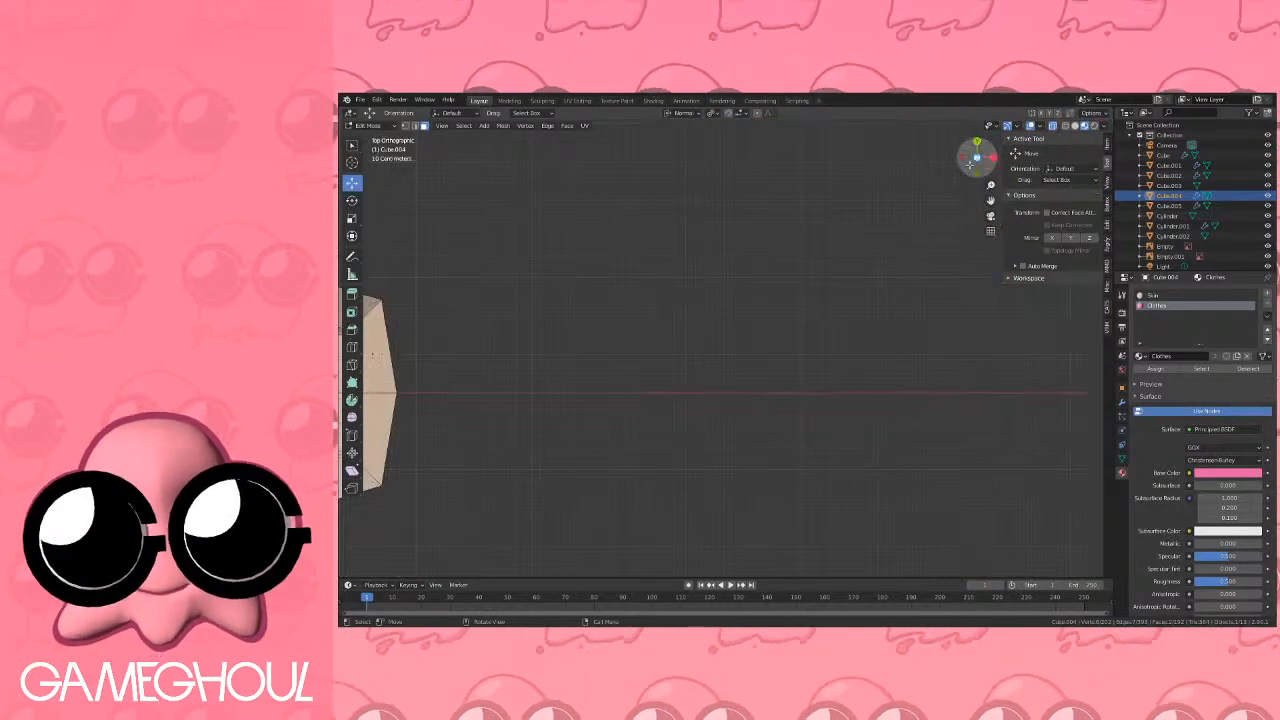
scroll(657, 286, "down", 6)
middle_click_drag(602, 289, 735, 323, "shift")
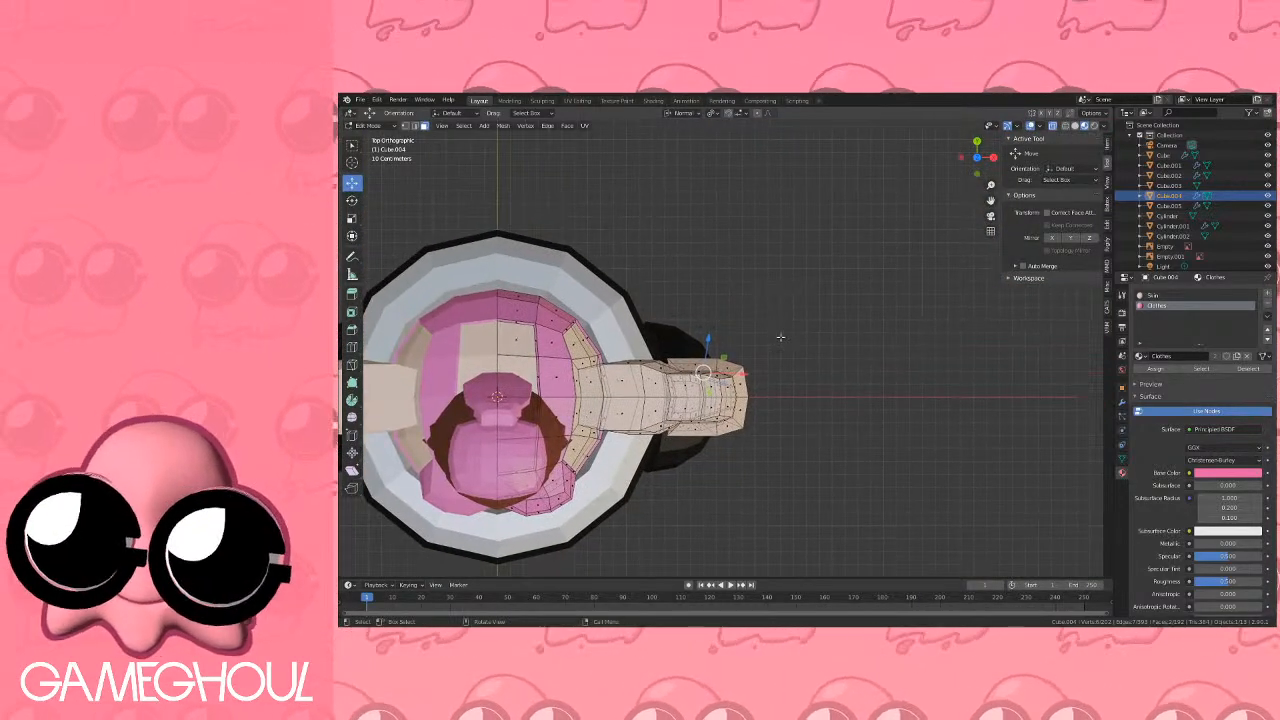
key("e")
left_click(852, 285)
key("g")
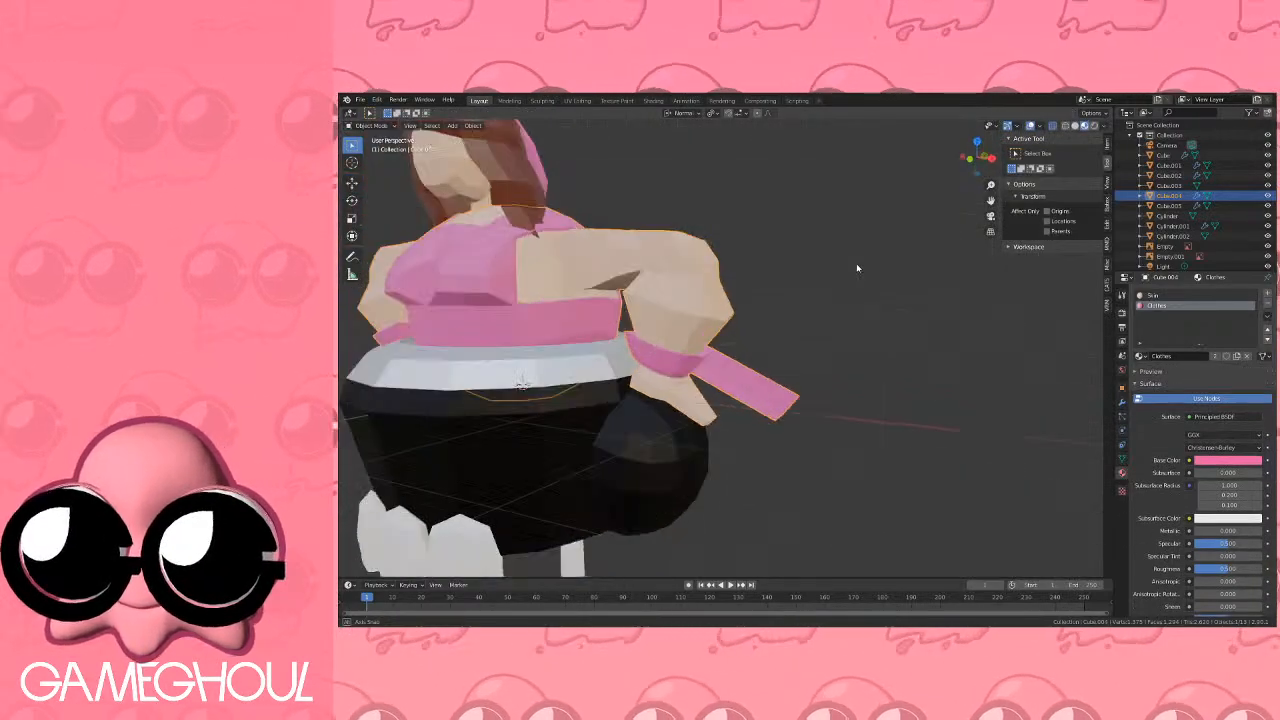
Compare the cuff and its ribbon with the wrist ribbons in the reference art from the front view.
middle_click_drag(856, 263, 654, 308)
scroll(875, 281, "down", 3)
scroll(795, 320, "up", 1)
left_click(977, 158)
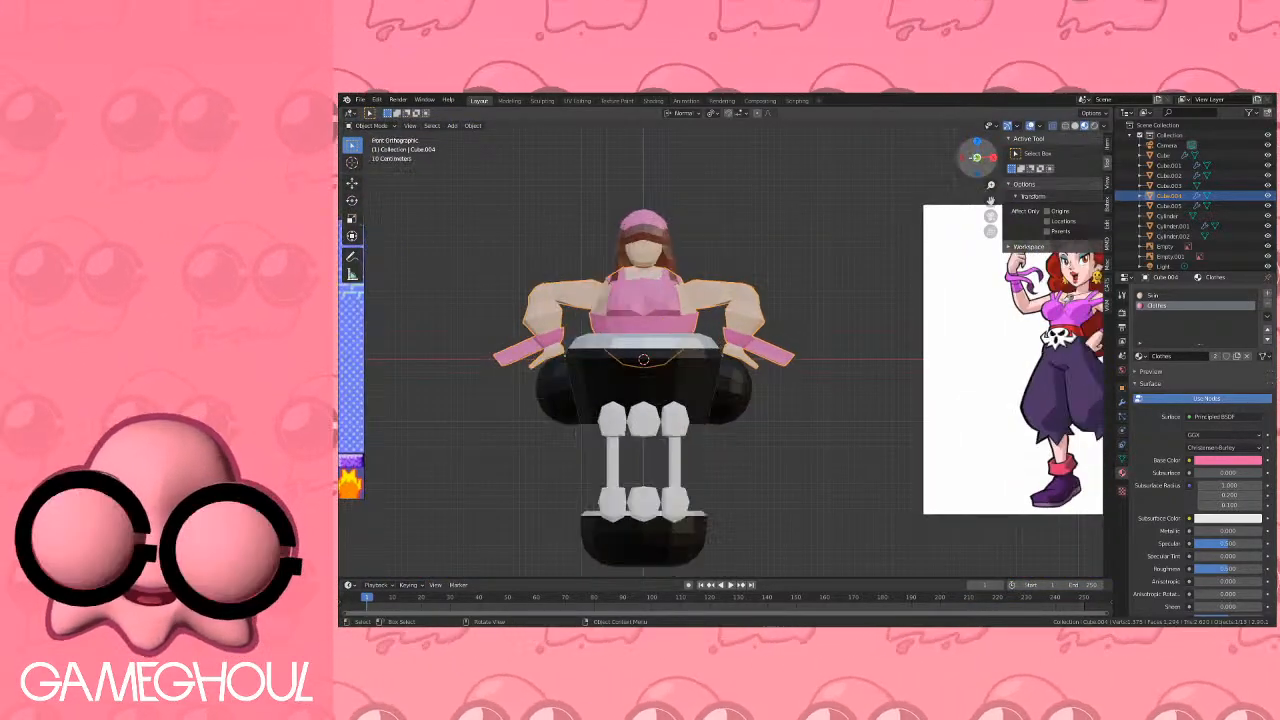
middle_click_drag(753, 232, 684, 269, "shift")
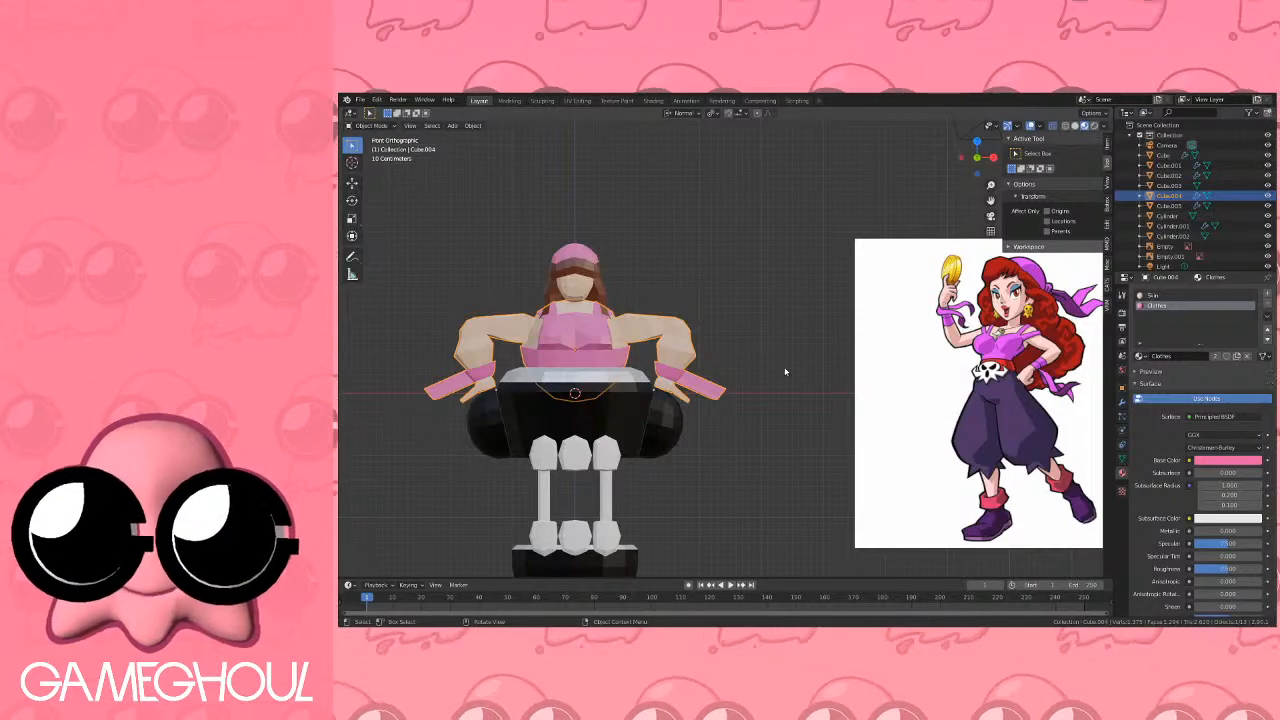
scroll(730, 380, "up", 3)
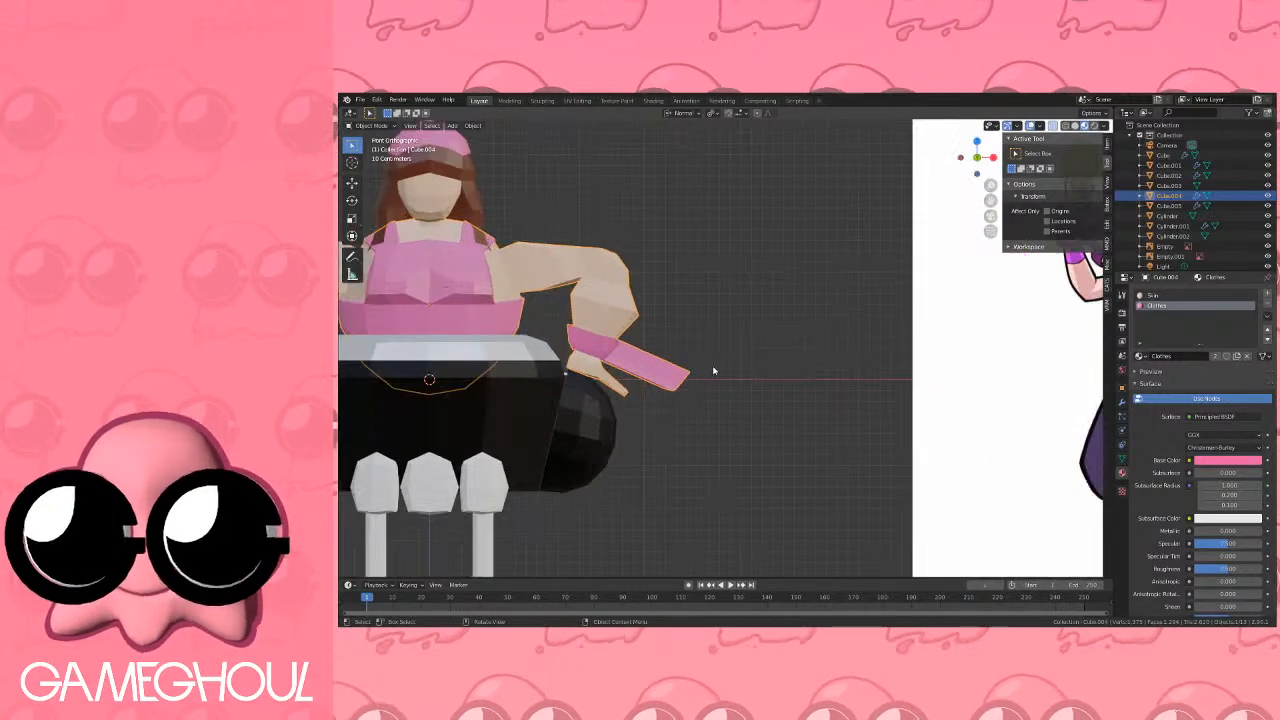
scroll(717, 372, "down", 2)
scroll(718, 372, "up", 6)
Undo the ribbon extrusion from the back of the wrist cuff.
key("Tab")
mouse_move(650, 392)
middle_mouse_down("shift")
mouse_move(766, 388)
mouse_move(650, 383)
middle_mouse_up("shift")
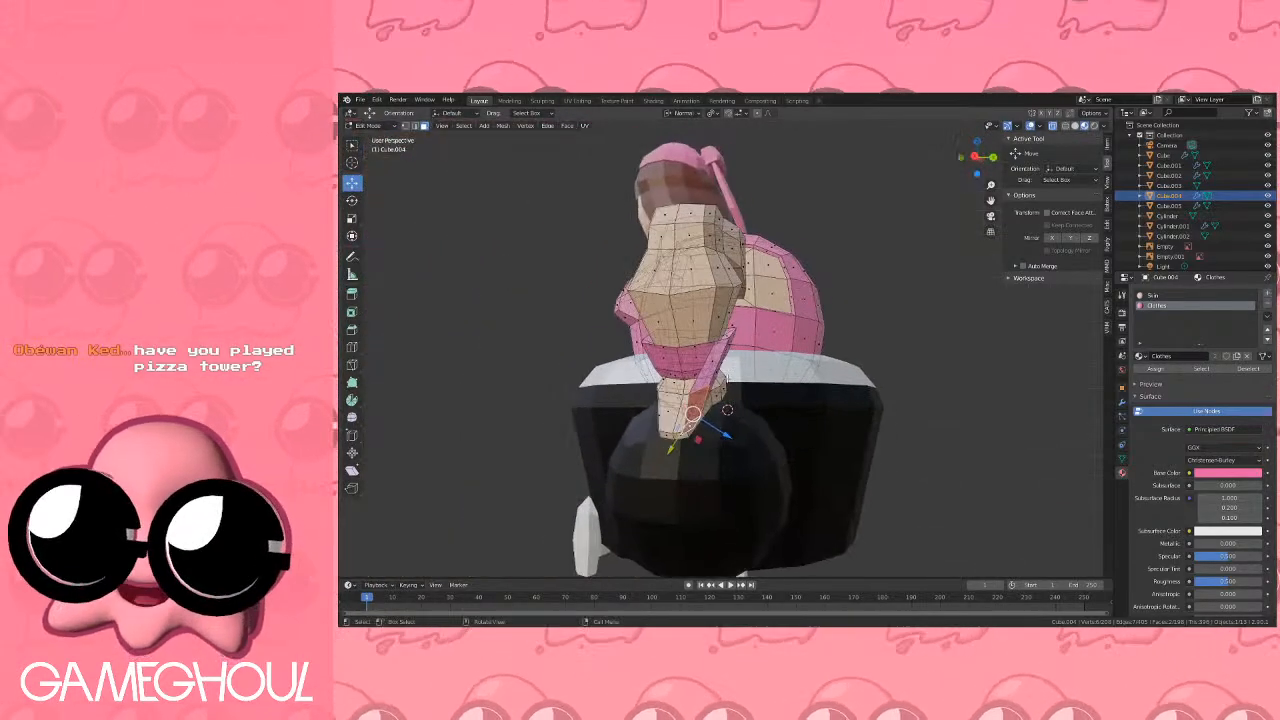
scroll(752, 380, "up", 1)
key("ctrl+z")
key("ctrl+z")
key("ctrl+z")
key("ctrl+z")
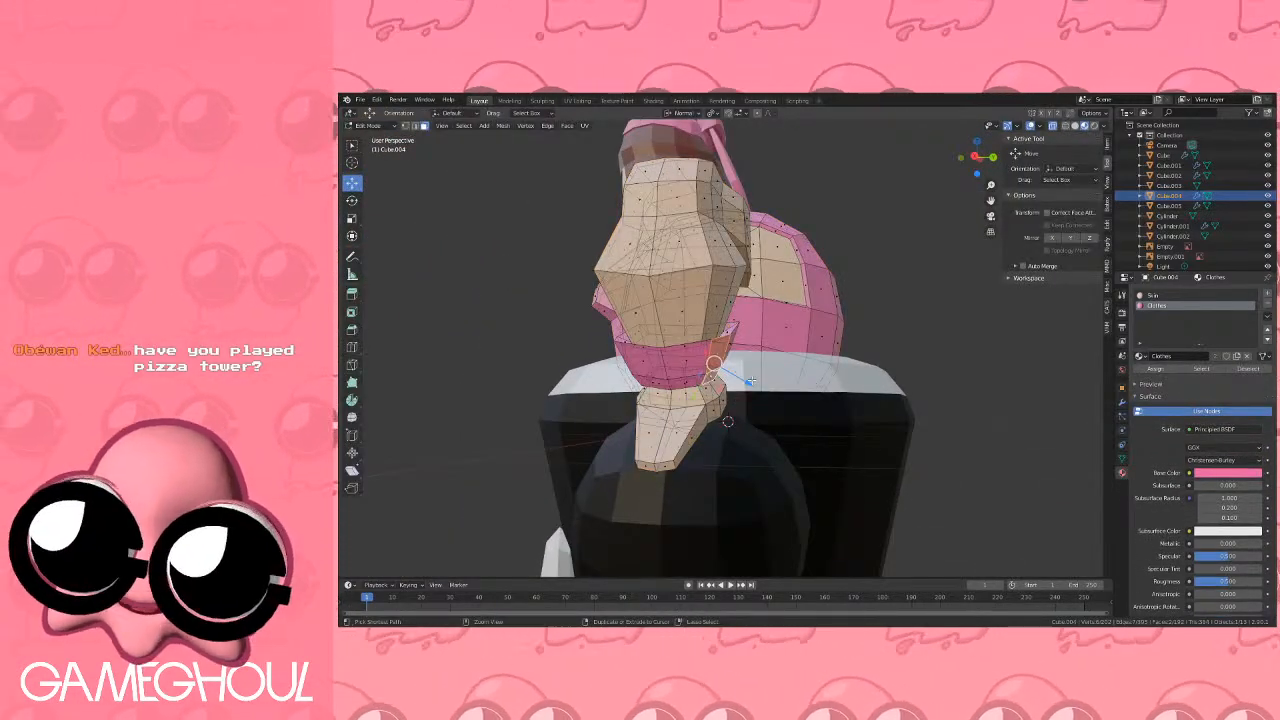
middle_click_drag(752, 380, 688, 365)
scroll(688, 365, "up", 2)
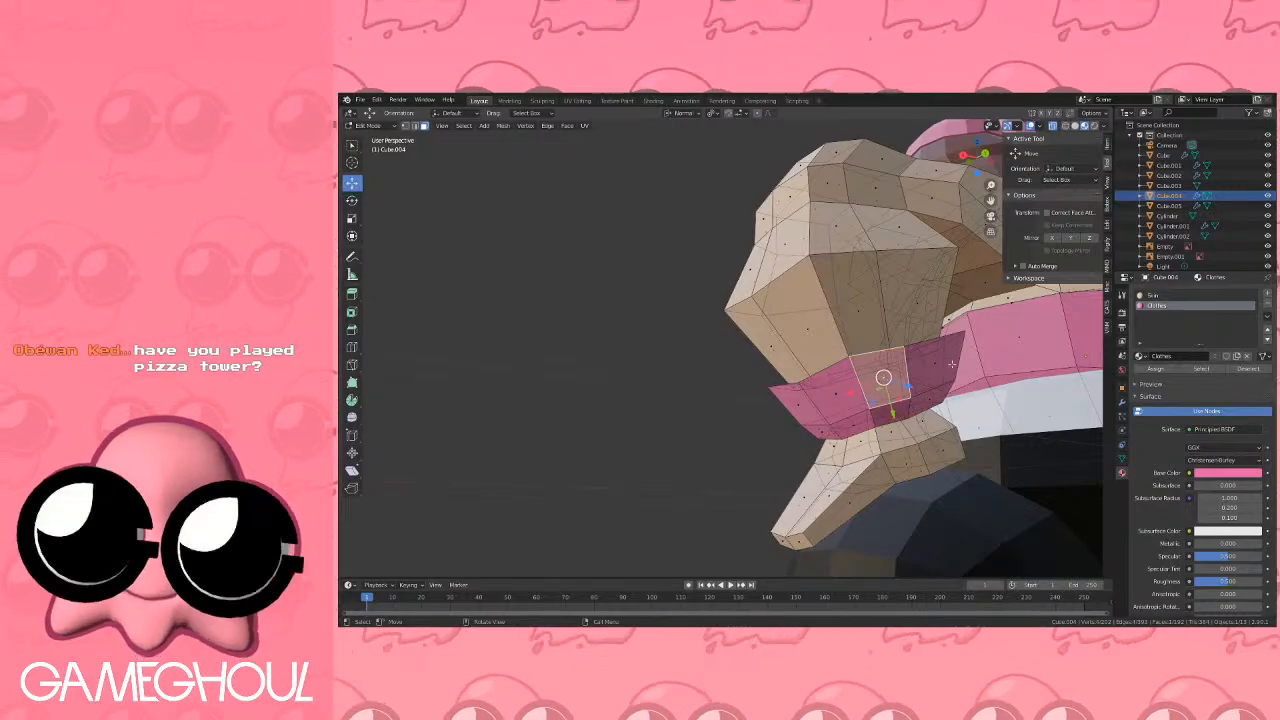
Extrude the selected wristband face 0.5 m in top view and shift its end outward to form a ribbon tail.
left_click(978, 140)
scroll(765, 340, "down", 2)
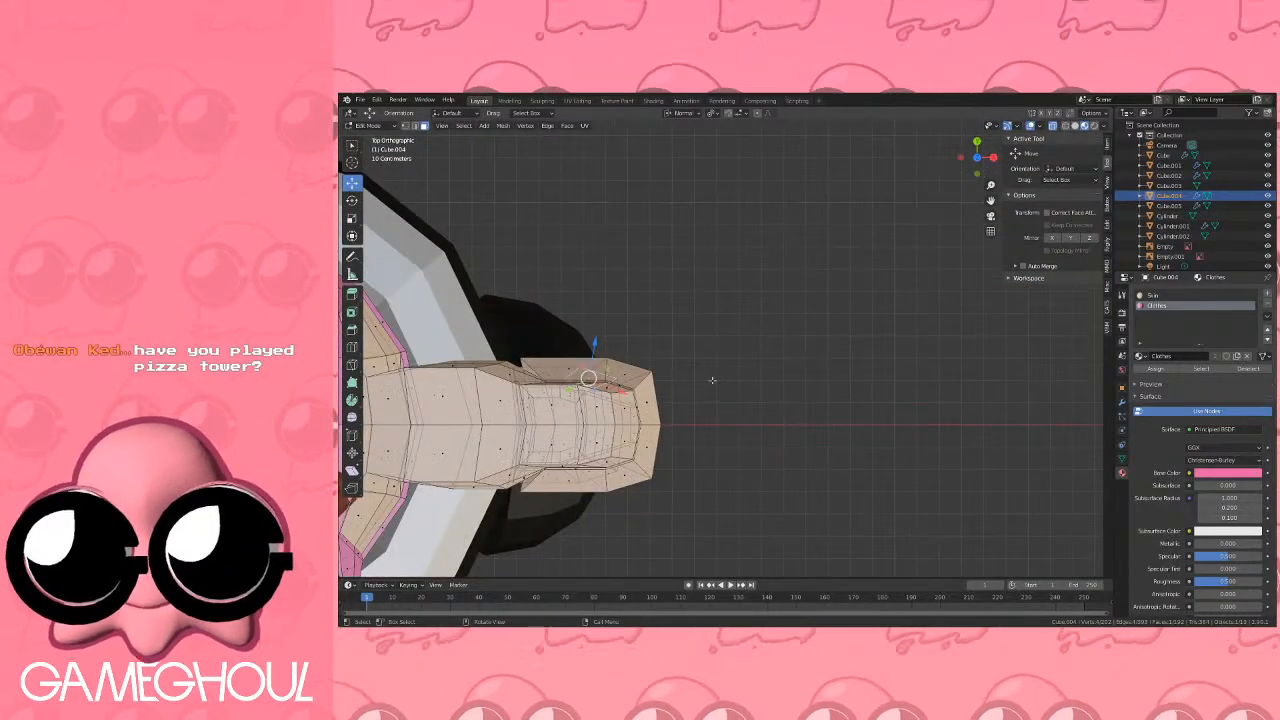
key("e")
left_click(779, 277)
key("g")
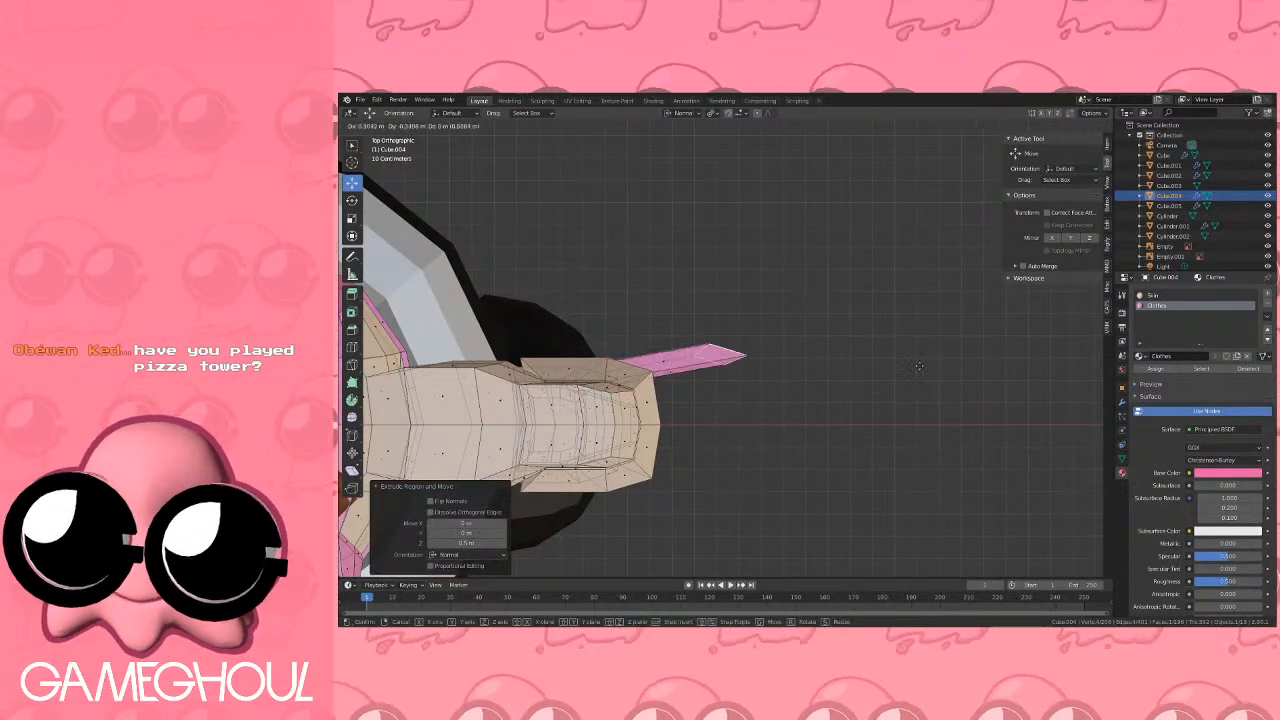
left_click(944, 384)
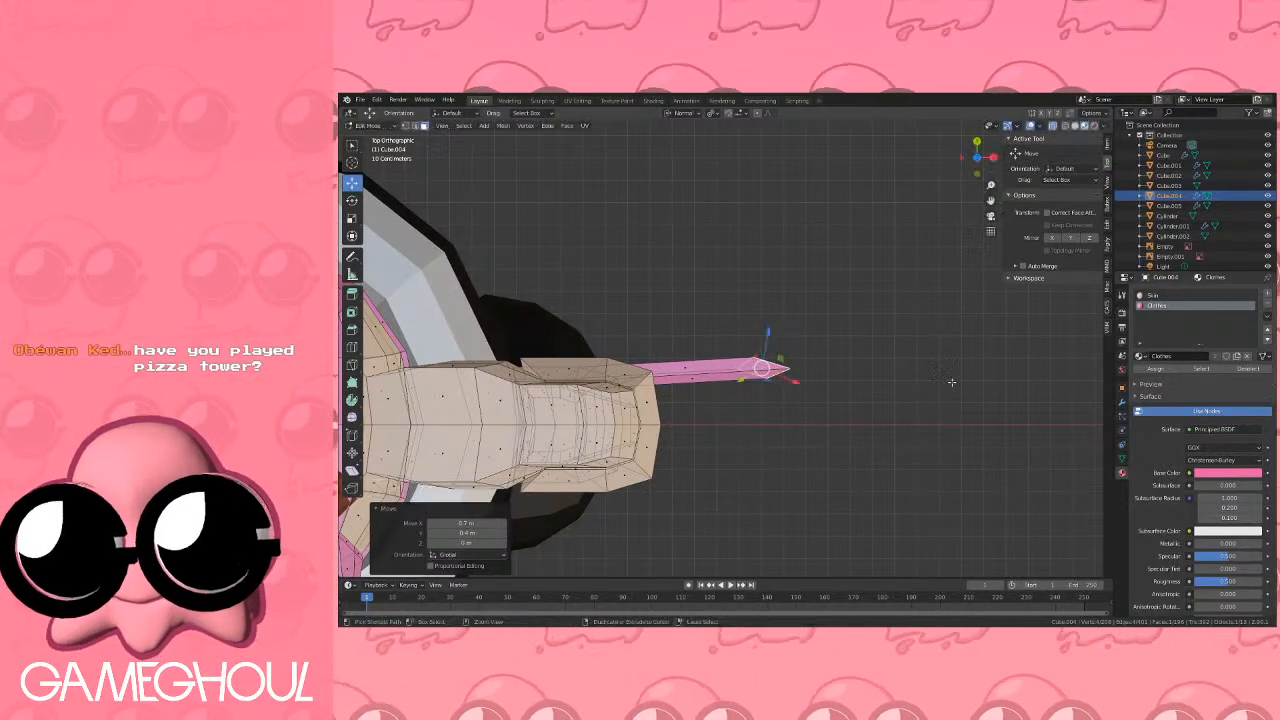
Extrude a second wristband face below the first tail by 0.7 m and shift its end outward as another ribbon tail.
middle_click_drag(944, 384, 1028, 408)
left_click(838, 367)
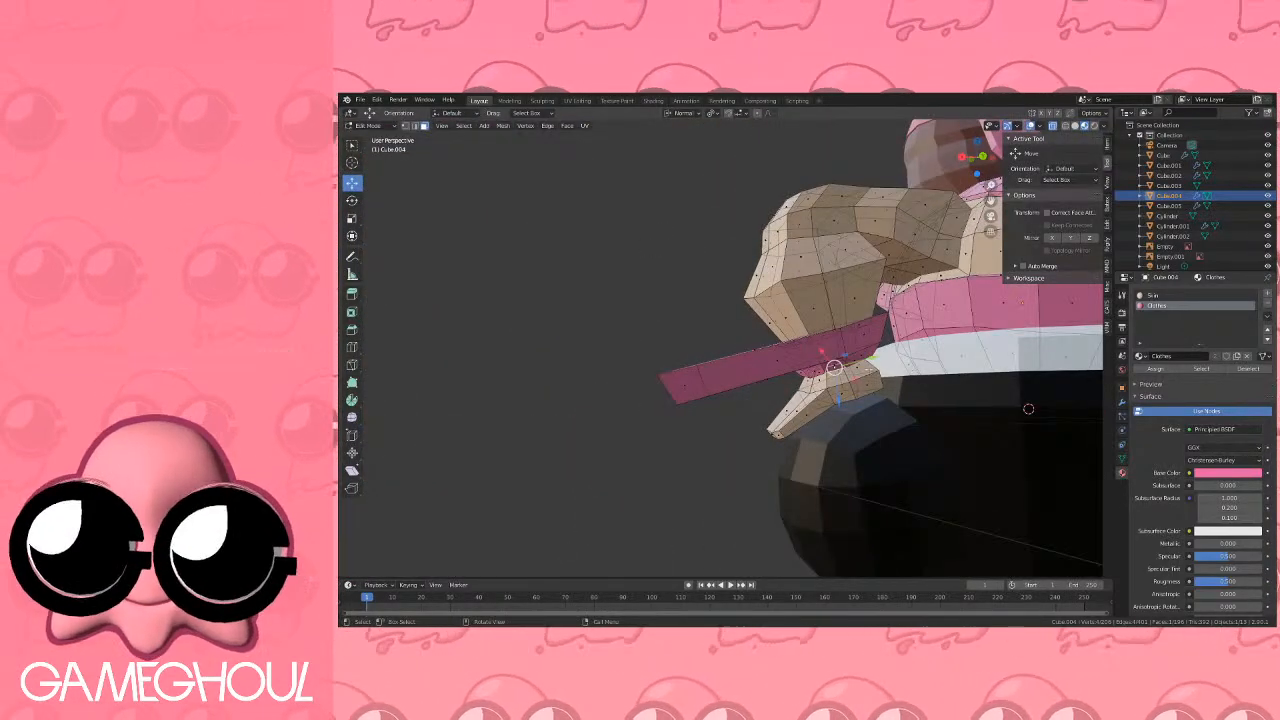
middle_click_drag(838, 367, 842, 348)
middle_click_drag(816, 349, 1020, 263)
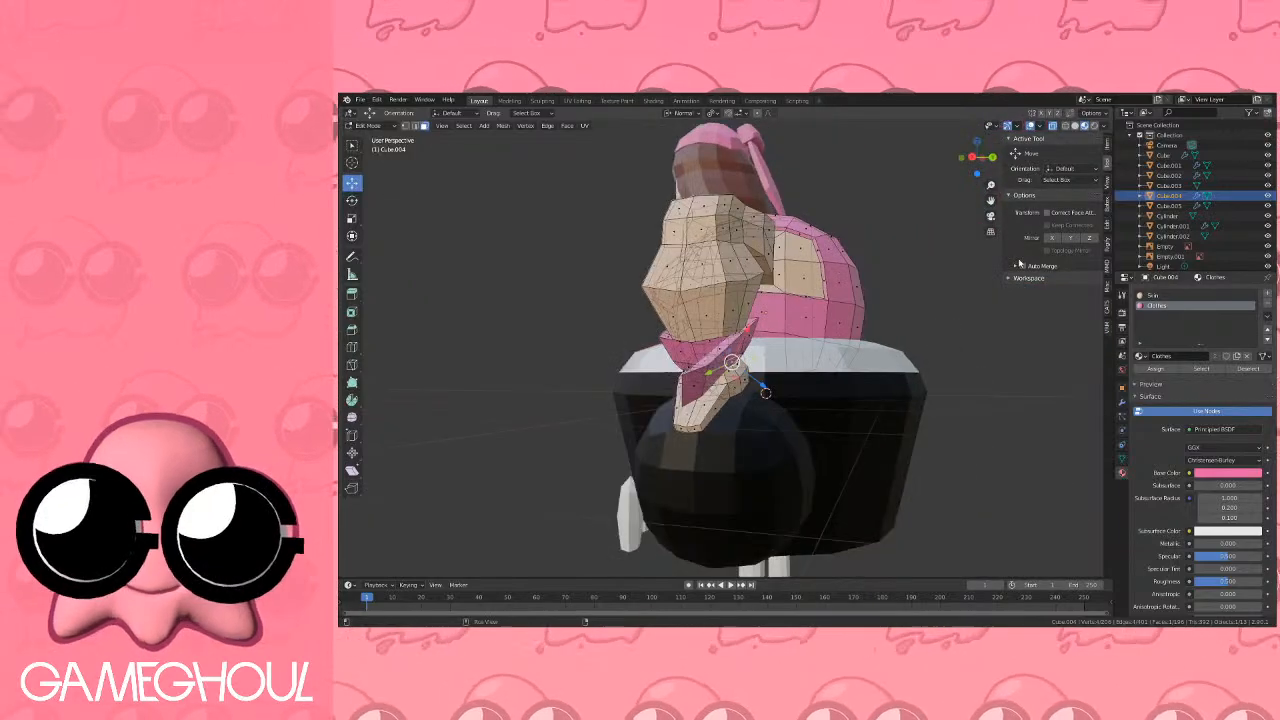
left_click(975, 142)
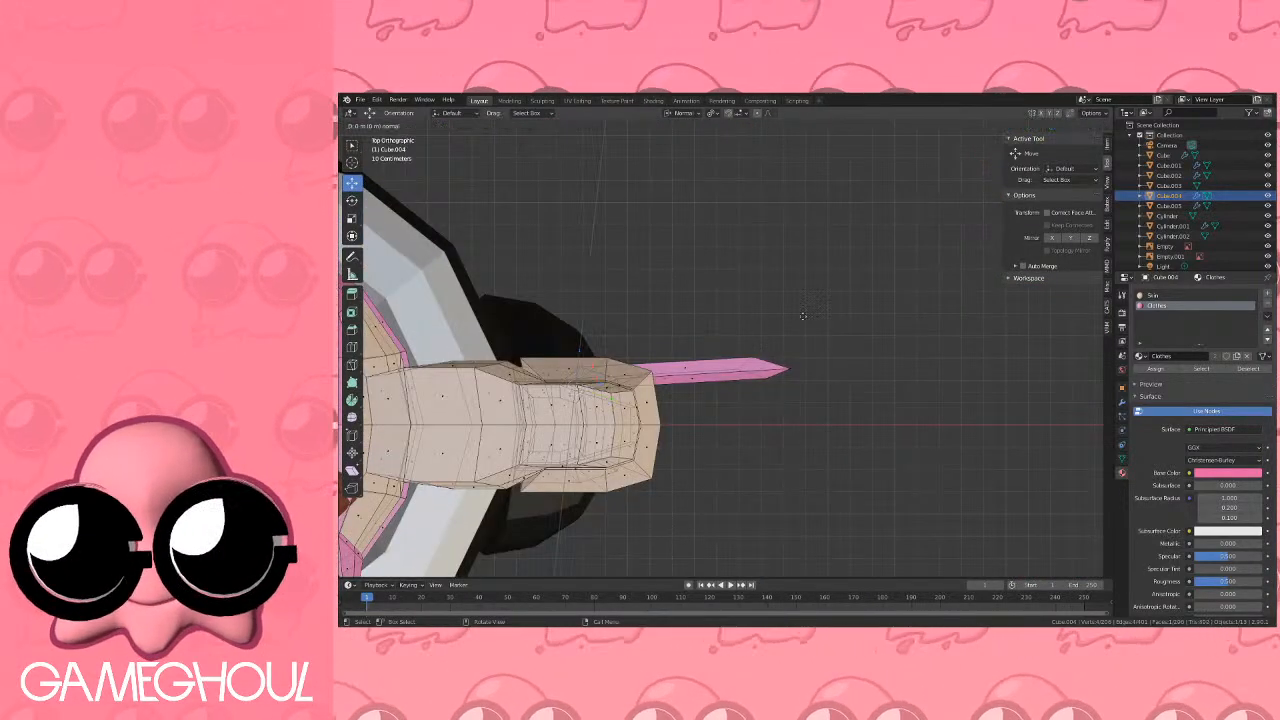
left_click(822, 205)
key("g")
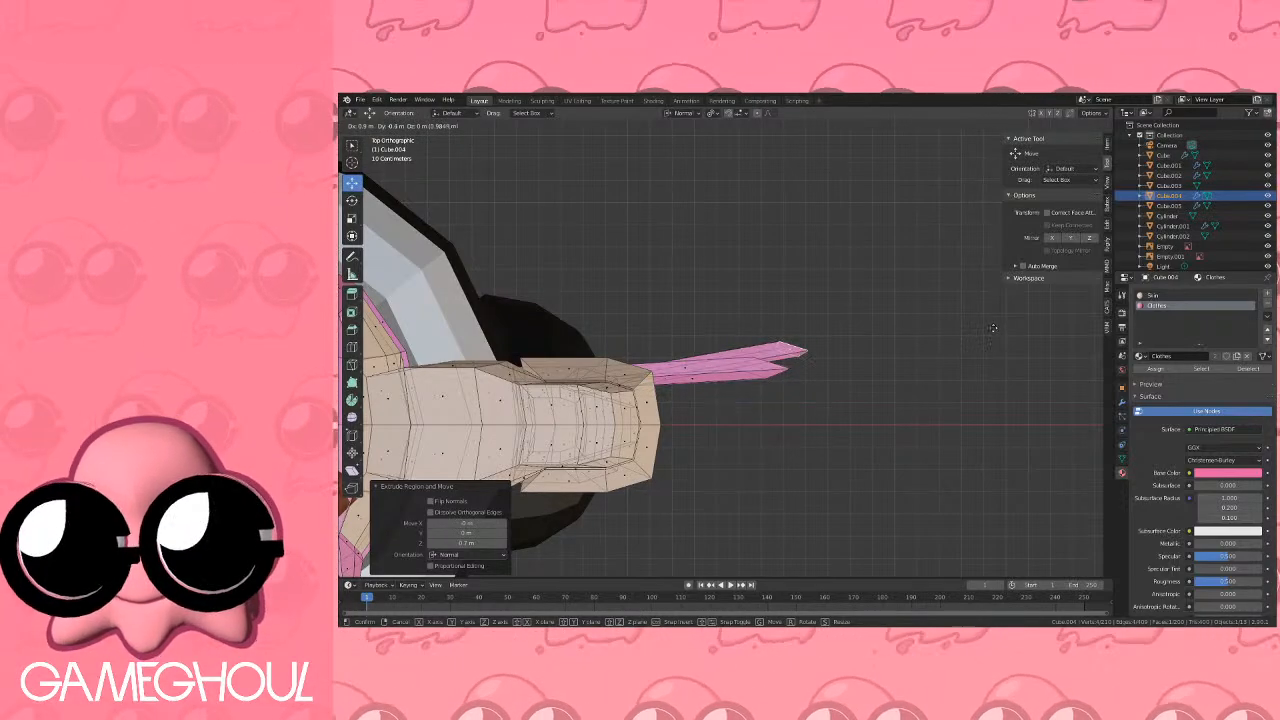
left_click(993, 325)
Move the lower ribbon tail's end slightly up and inward in front view, closer to the upper tail.
key("Tab")
middle_click_drag(803, 328, 798, 222)
key("KP_1")
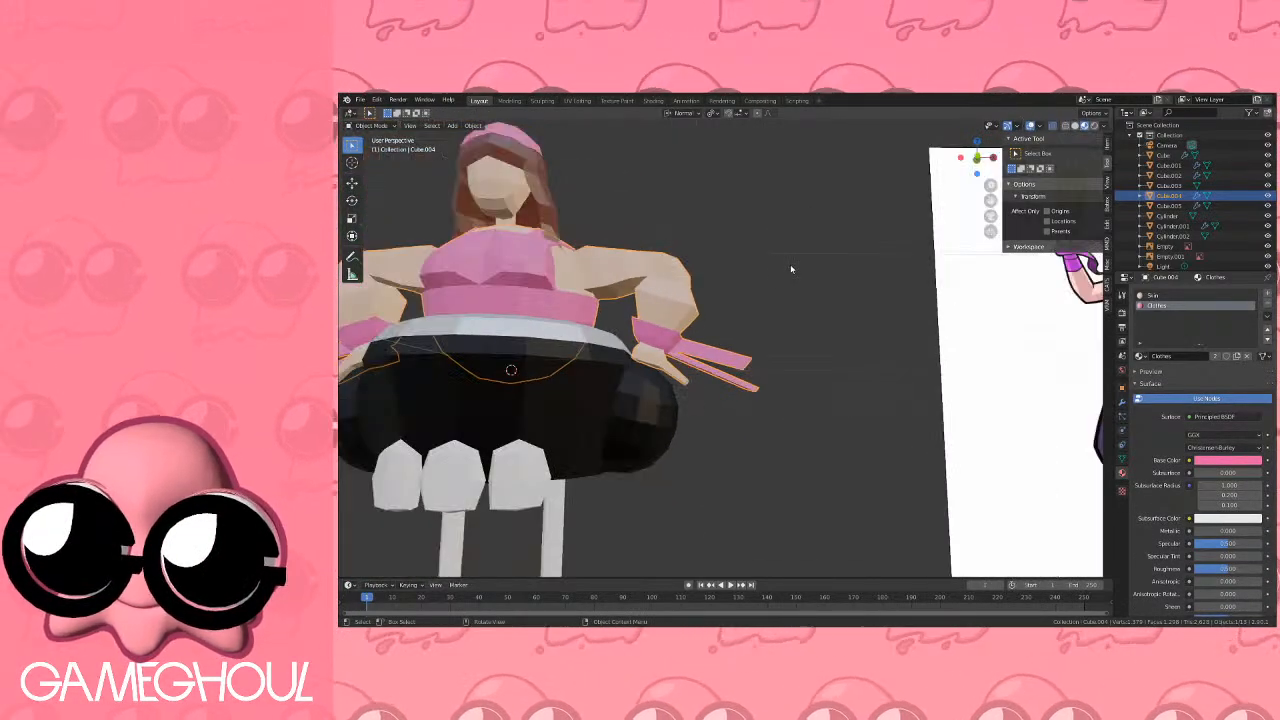
scroll(878, 235, "up", 2)
key("Tab")
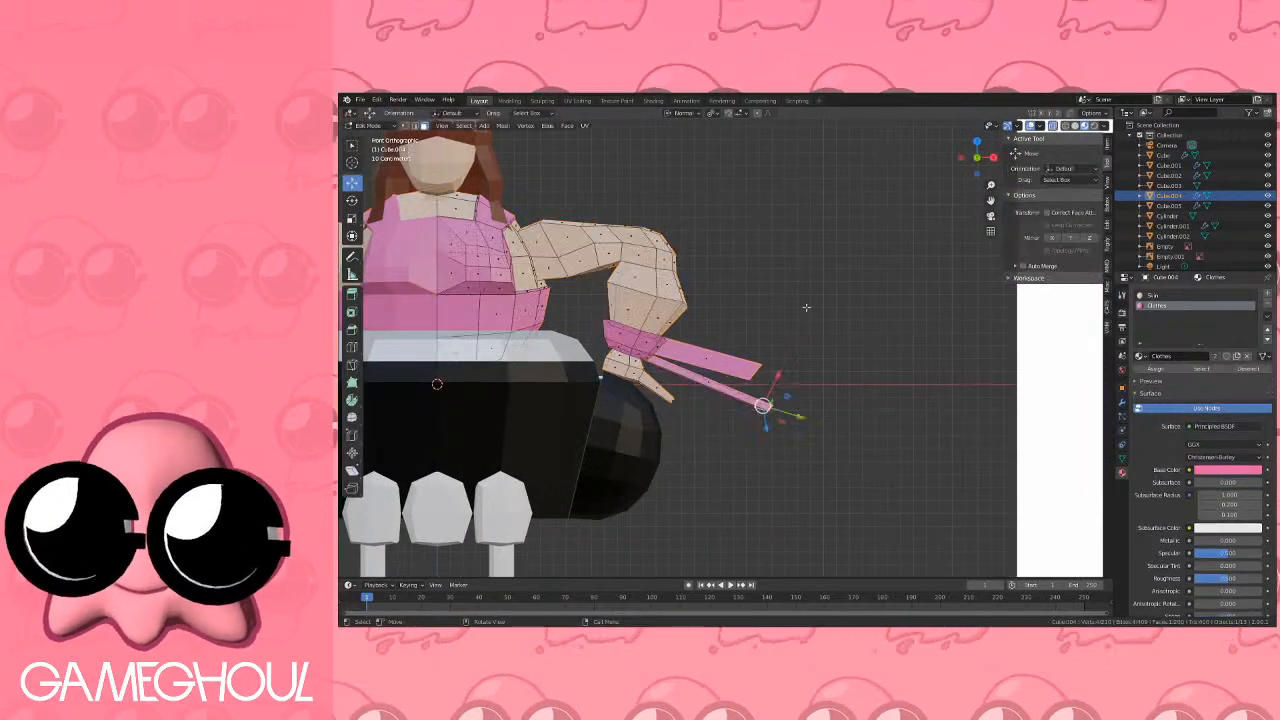
key("g")
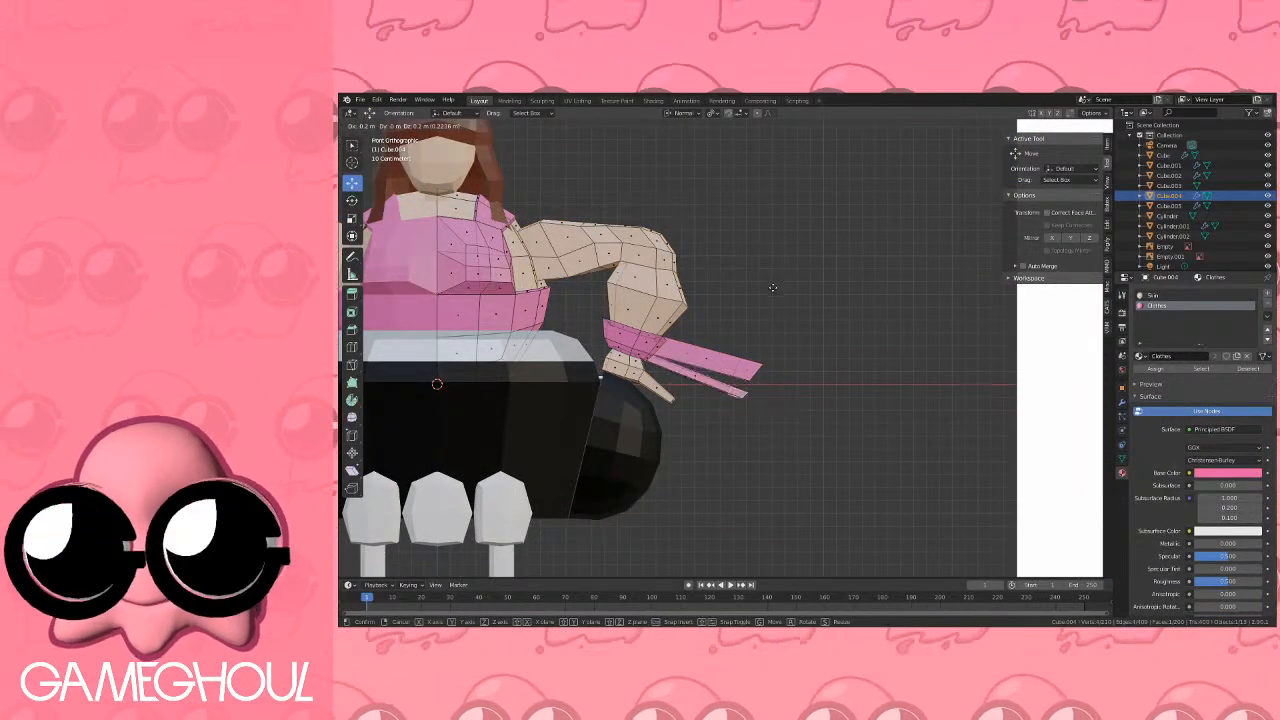
left_click(773, 286)
key("Tab")
scroll(777, 290, "down", 4)
middle_click_drag(665, 291, 728, 291, "shift")
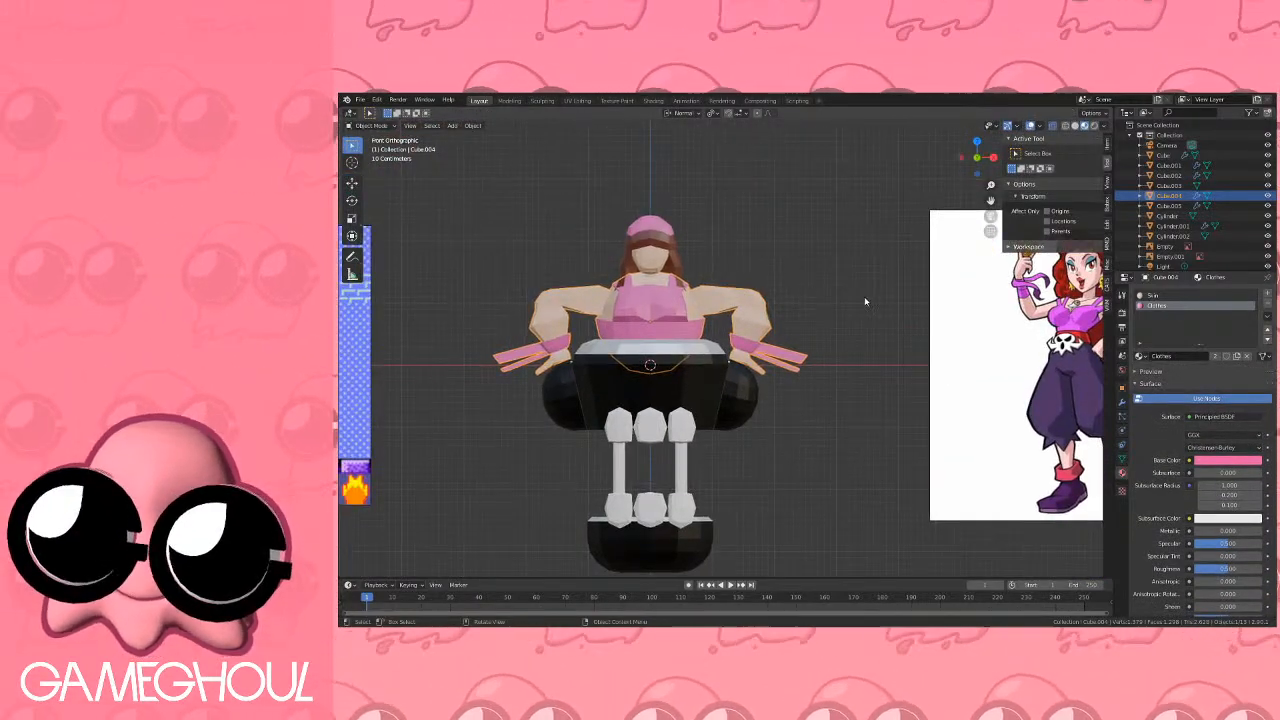
middle_click_drag(866, 301, 740, 328, "shift")
scroll(783, 331, "up", 1)
scroll(812, 325, "down", 3)
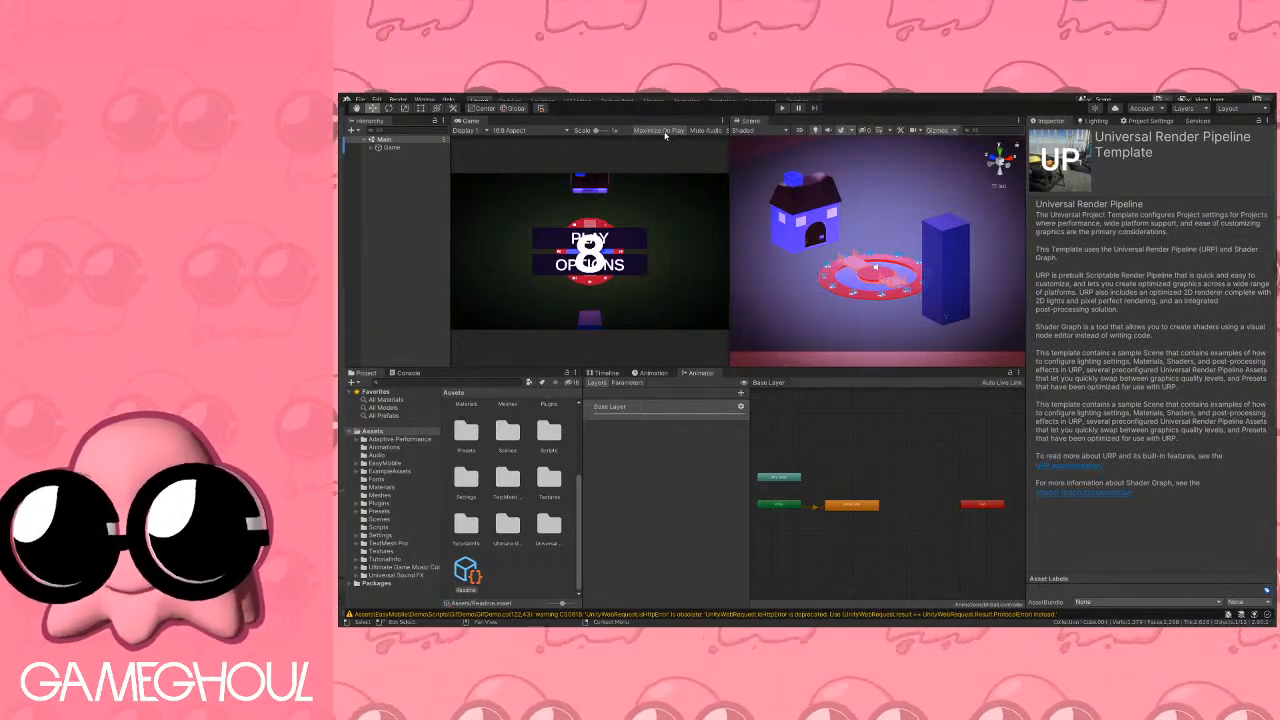
Switch to Unity, run the clock game in play mode and start a game without difficulty modifiers.
left_click(782, 107)
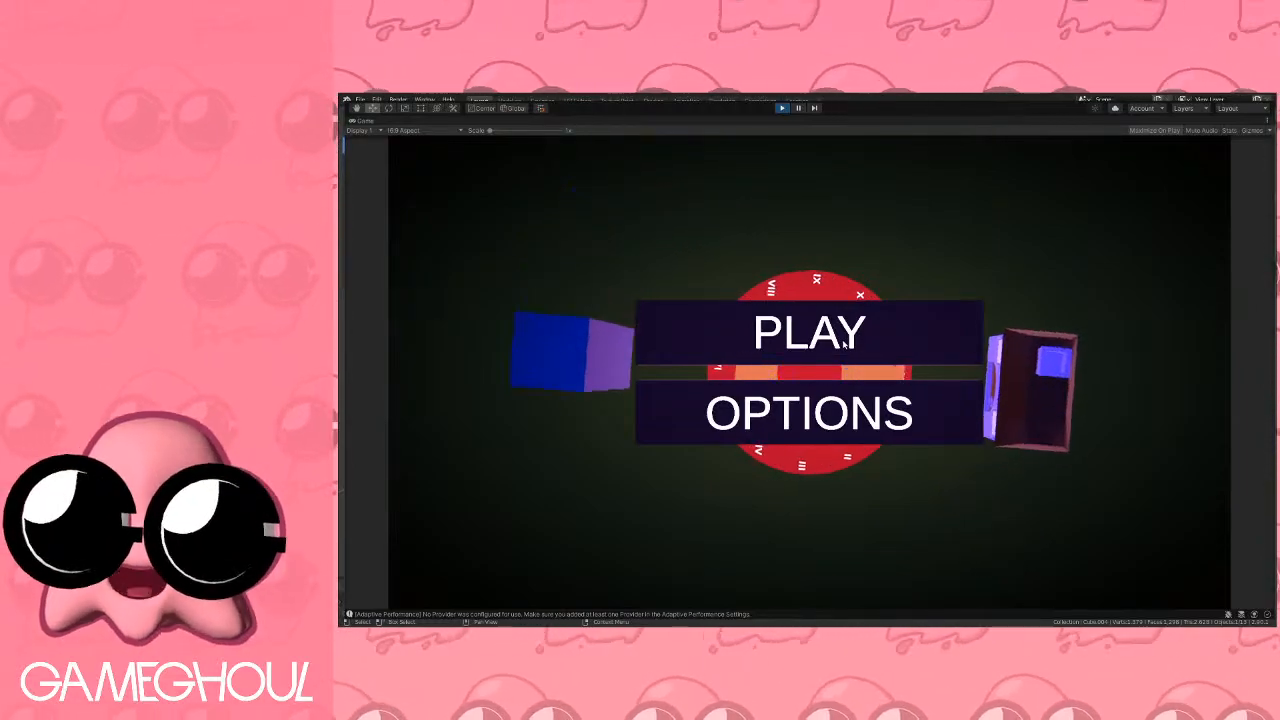
left_click(840, 340)
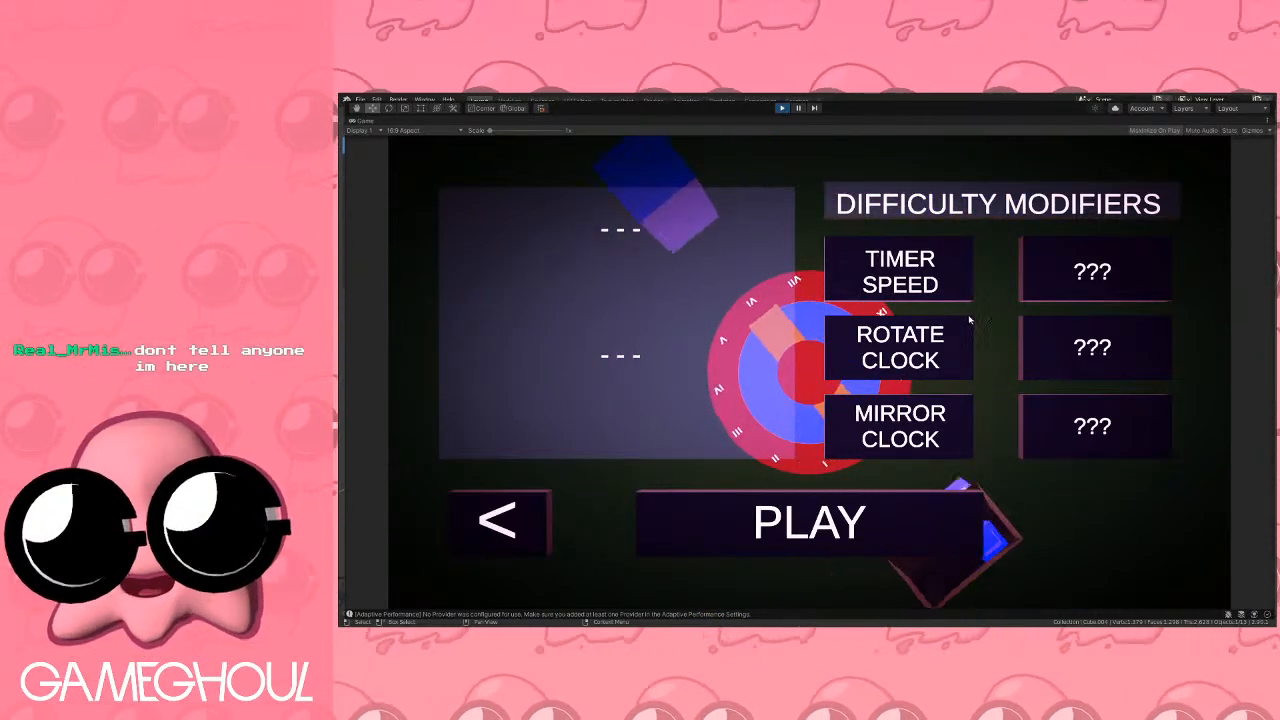
left_click(895, 515)
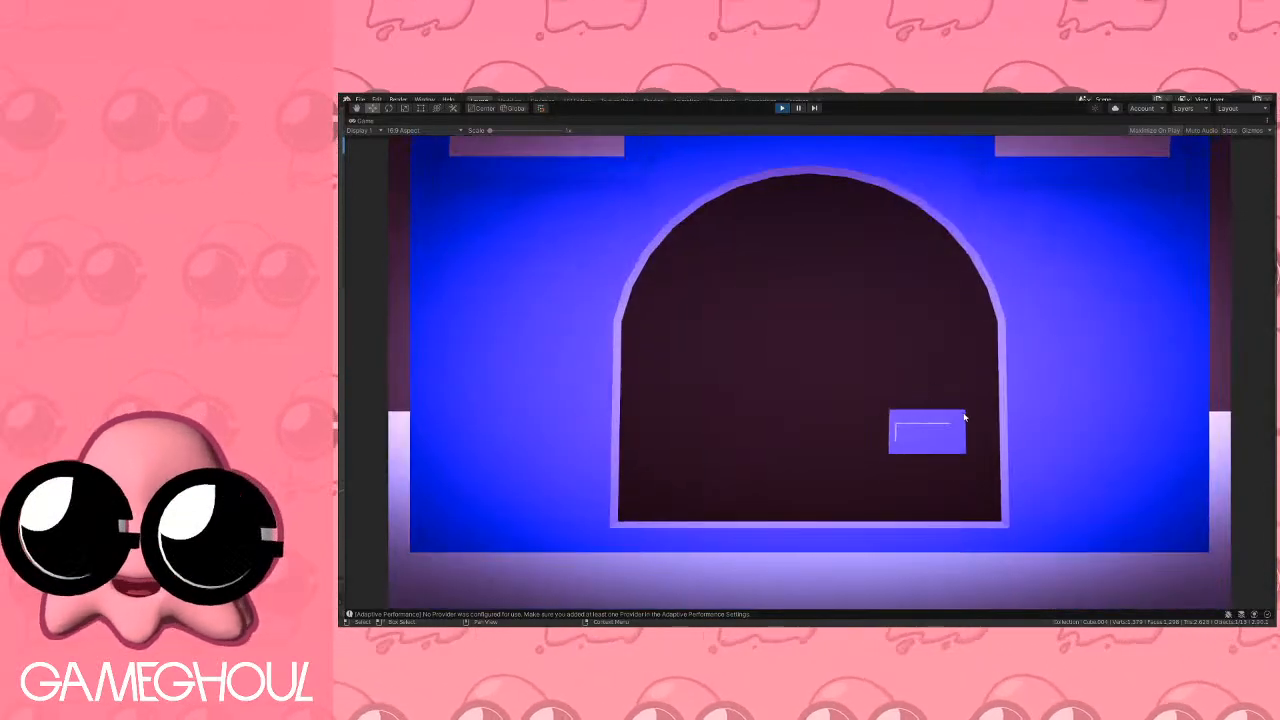
left_click(961, 443)
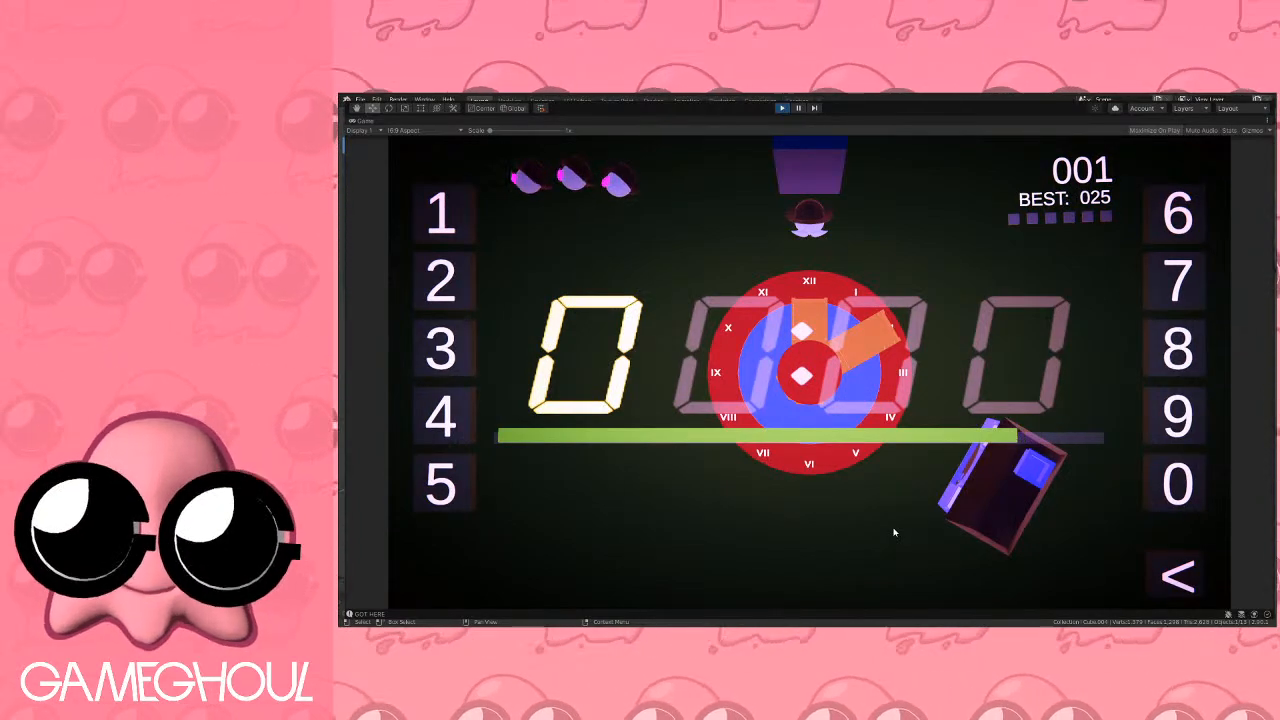
Play-test several rounds by entering each time shown on the clock as four digits.
type("1220")
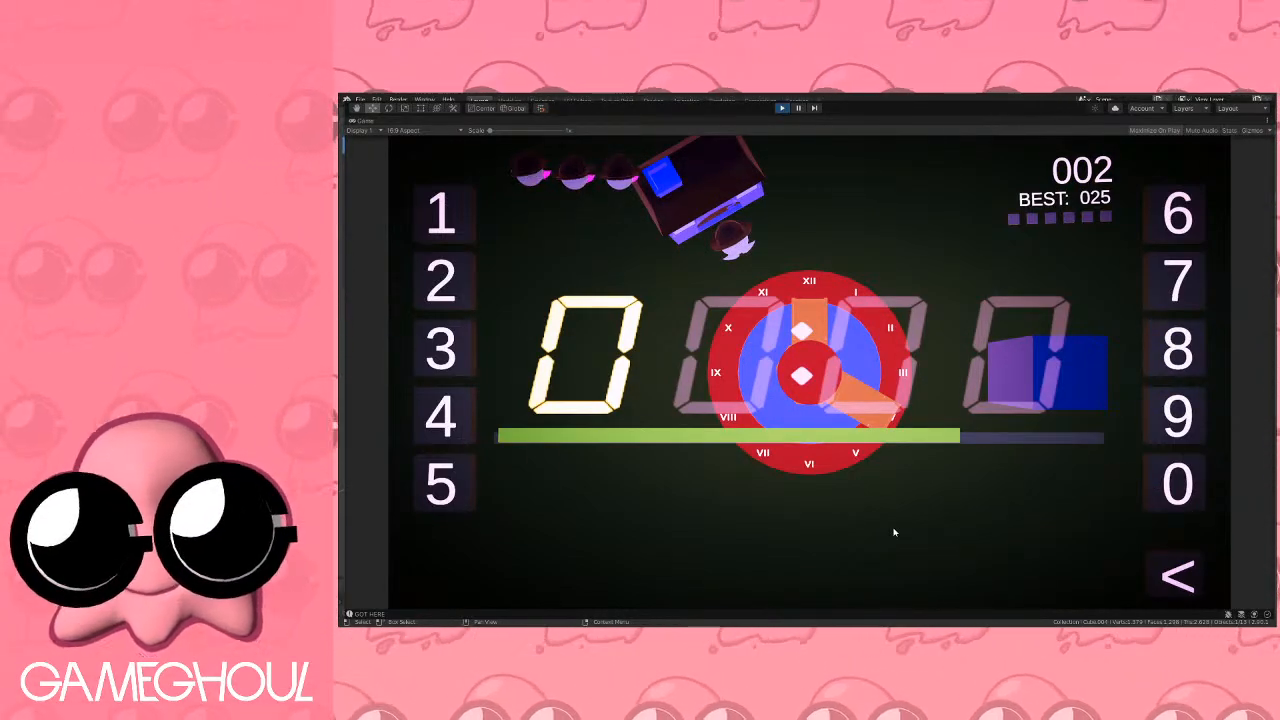
type("1555")
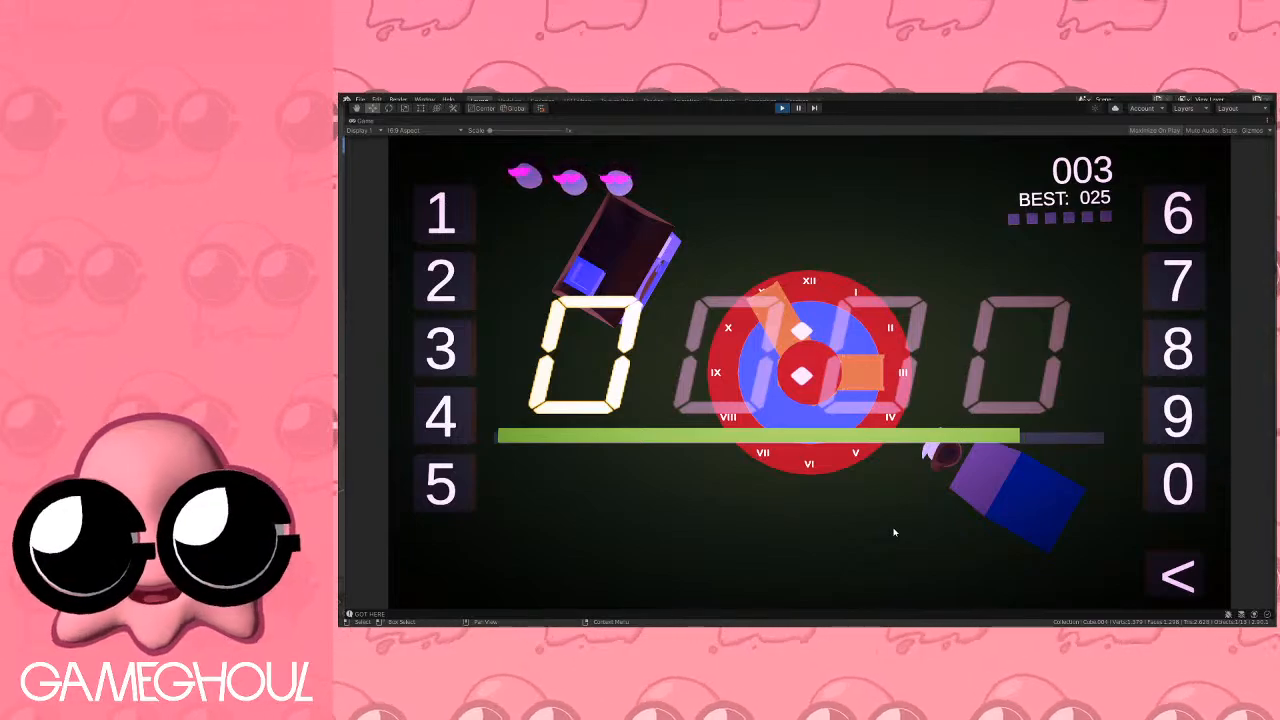
type("222")
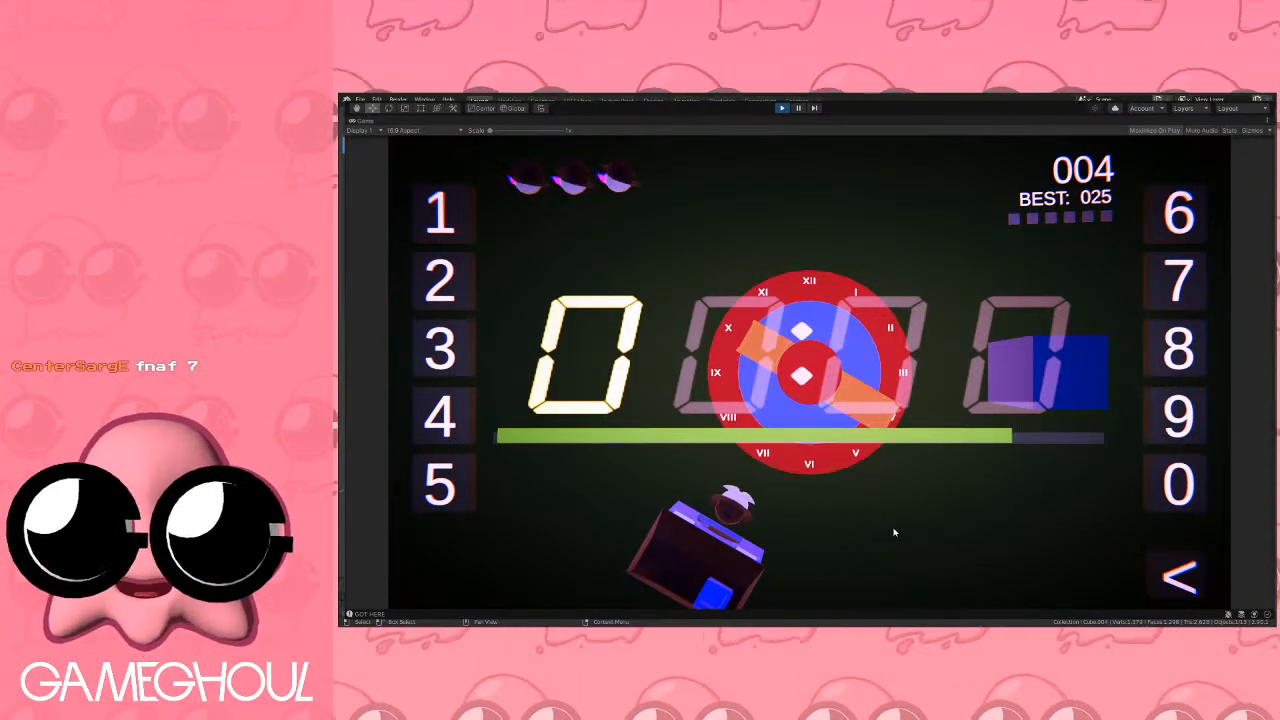
type("151")
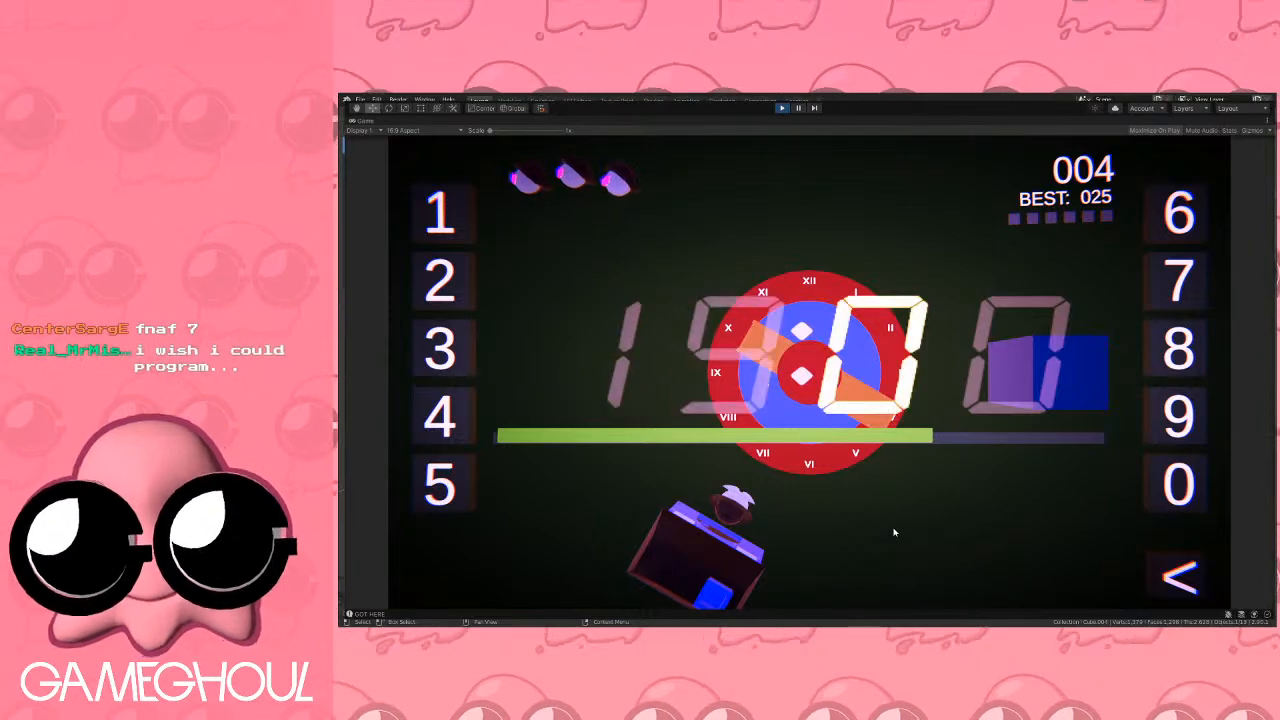
type("5")
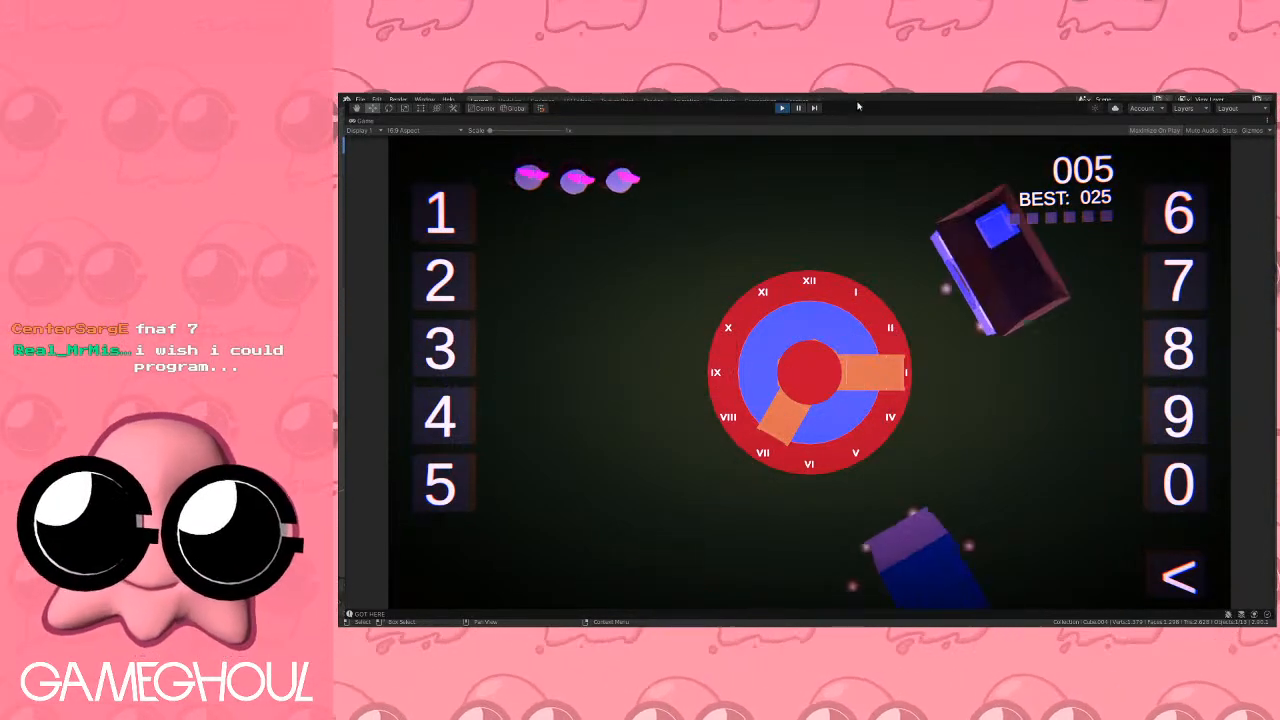
Restart the game in play mode and start playing with the Rotate Clock and Mirror Clock modifiers enabled.
left_click(783, 108)
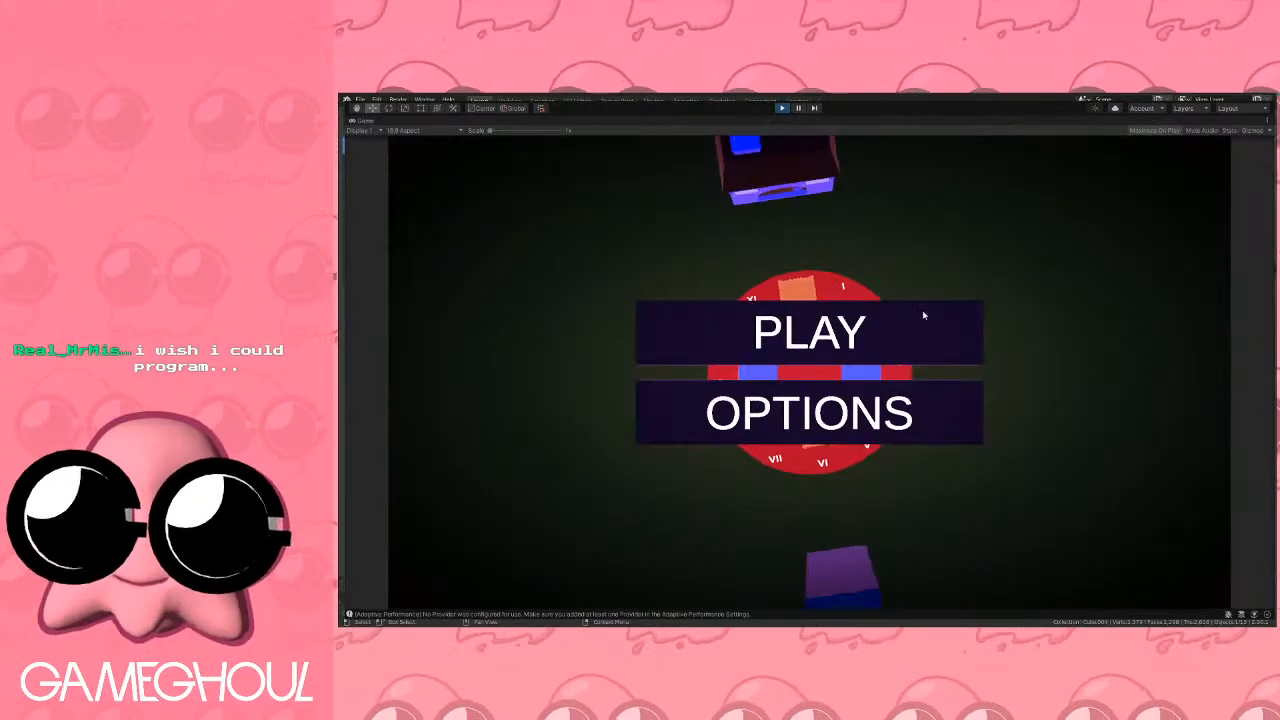
left_click(875, 327)
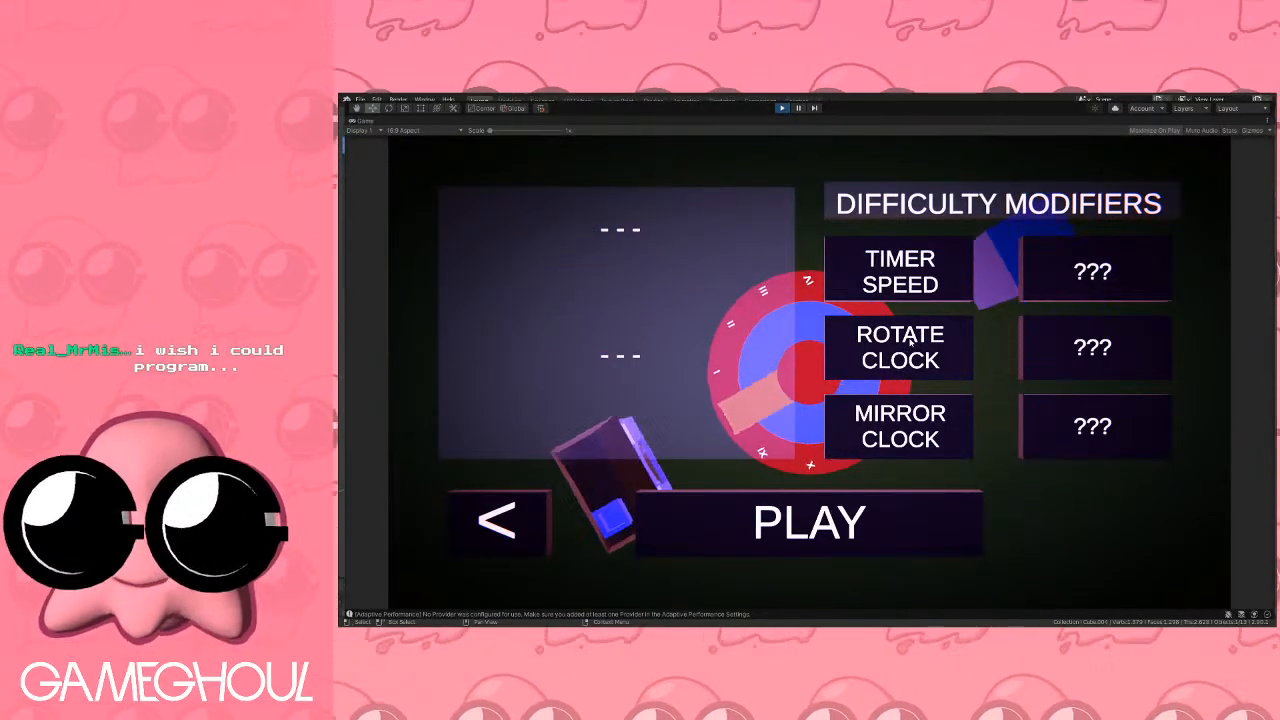
left_click(909, 340)
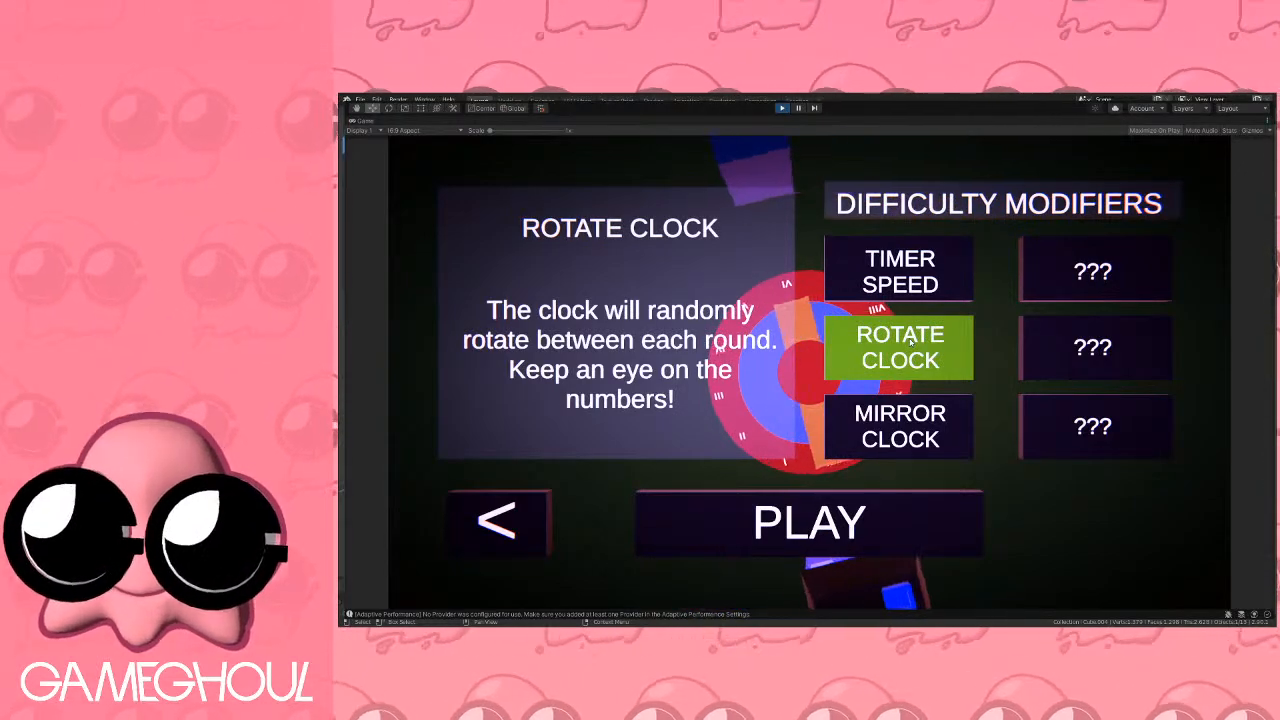
left_click(902, 436)
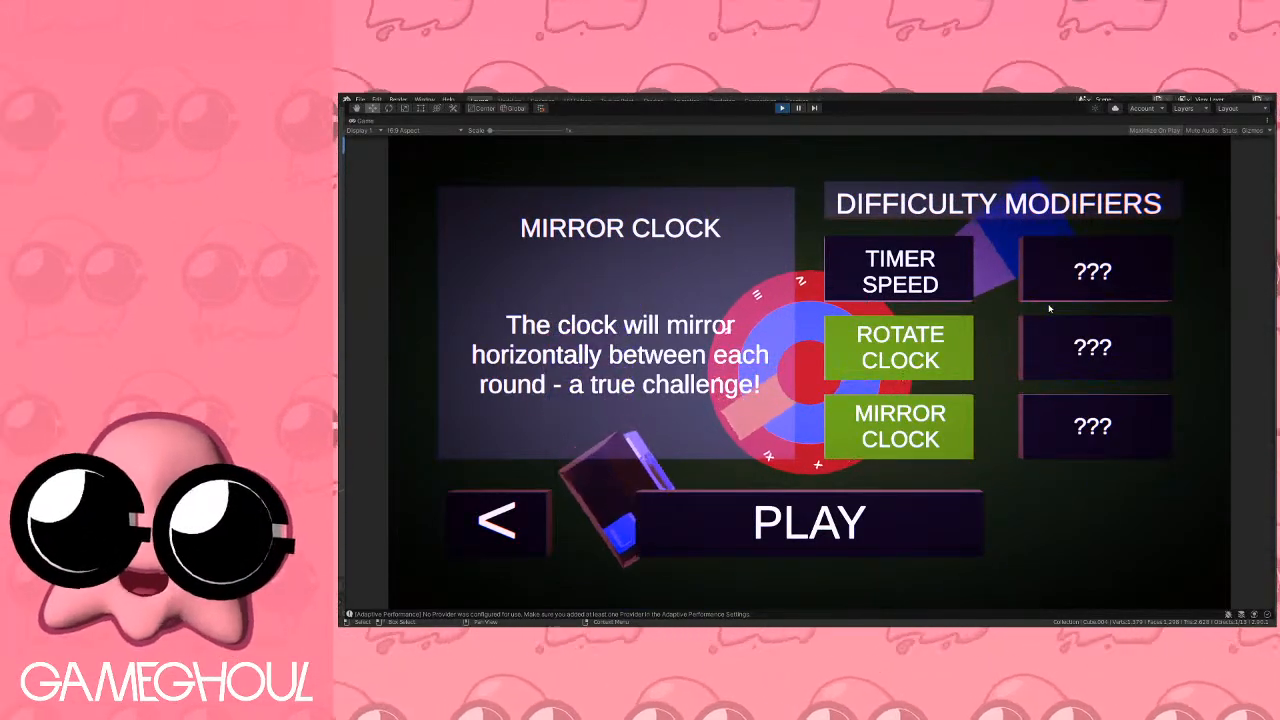
left_click(850, 521)
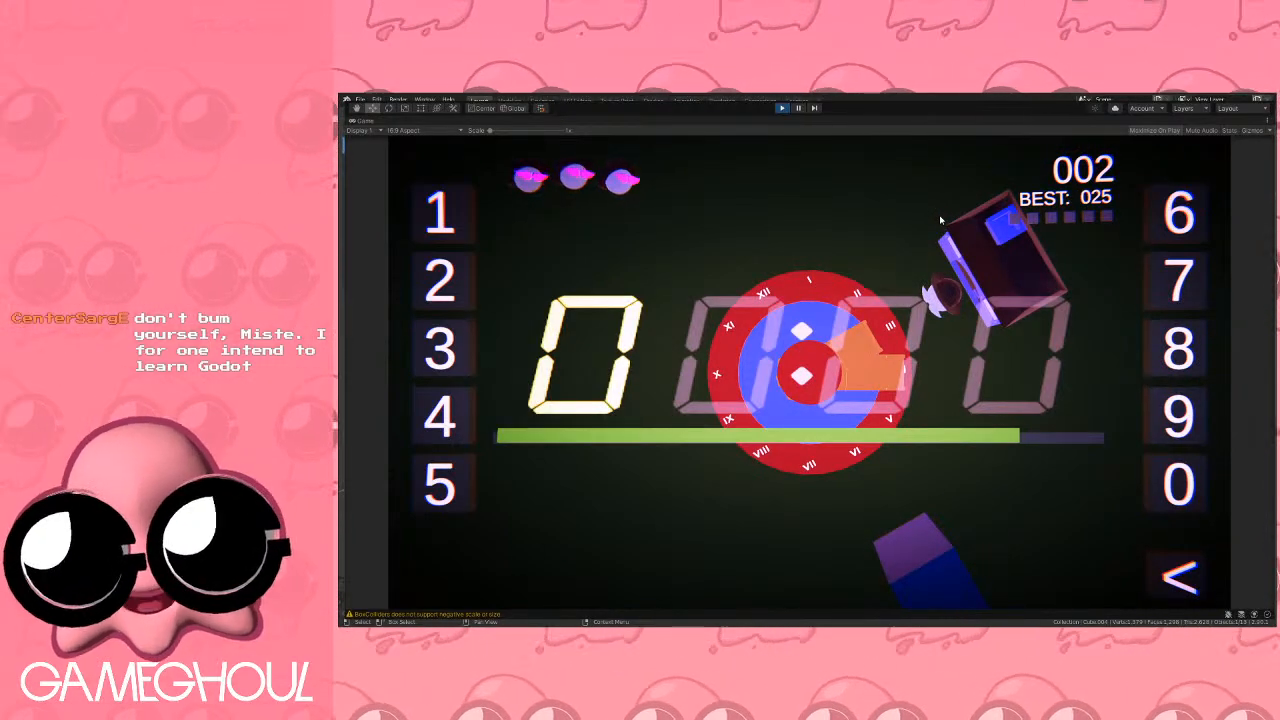
Play-test the rotated and mirrored clock rounds by entering each time as four digits, and exit play mode.
type("1500")
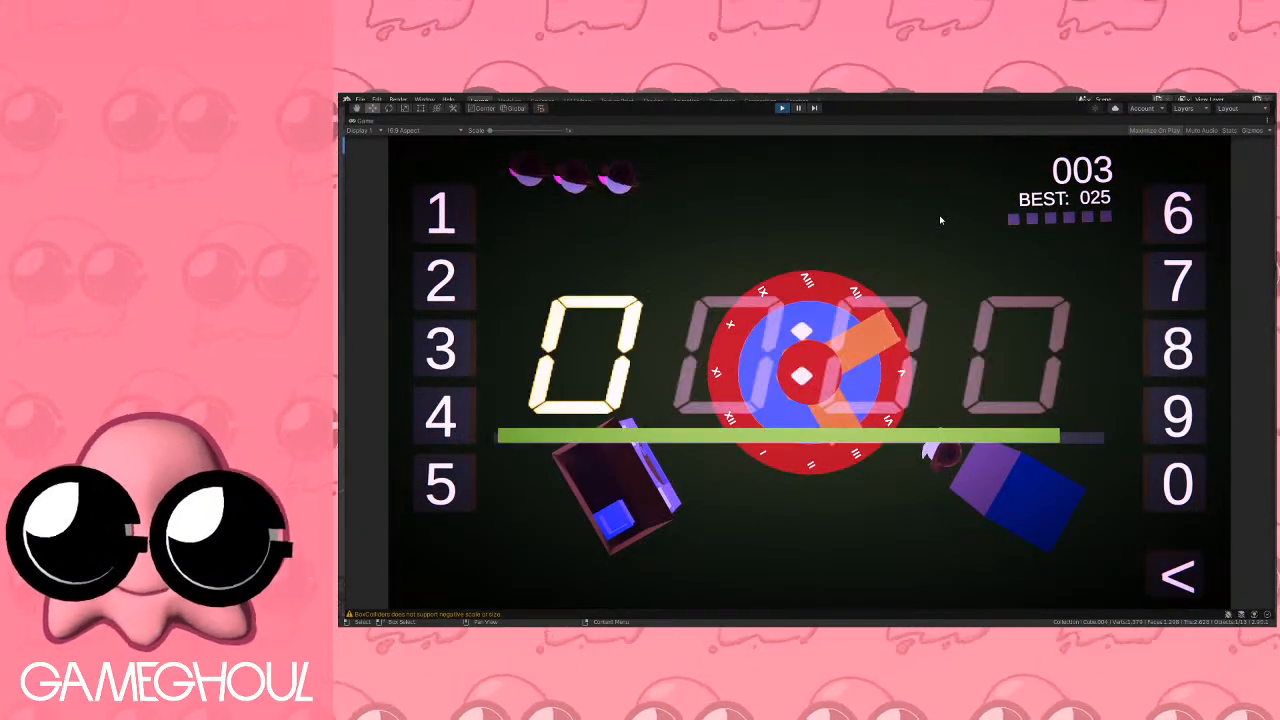
type("12")
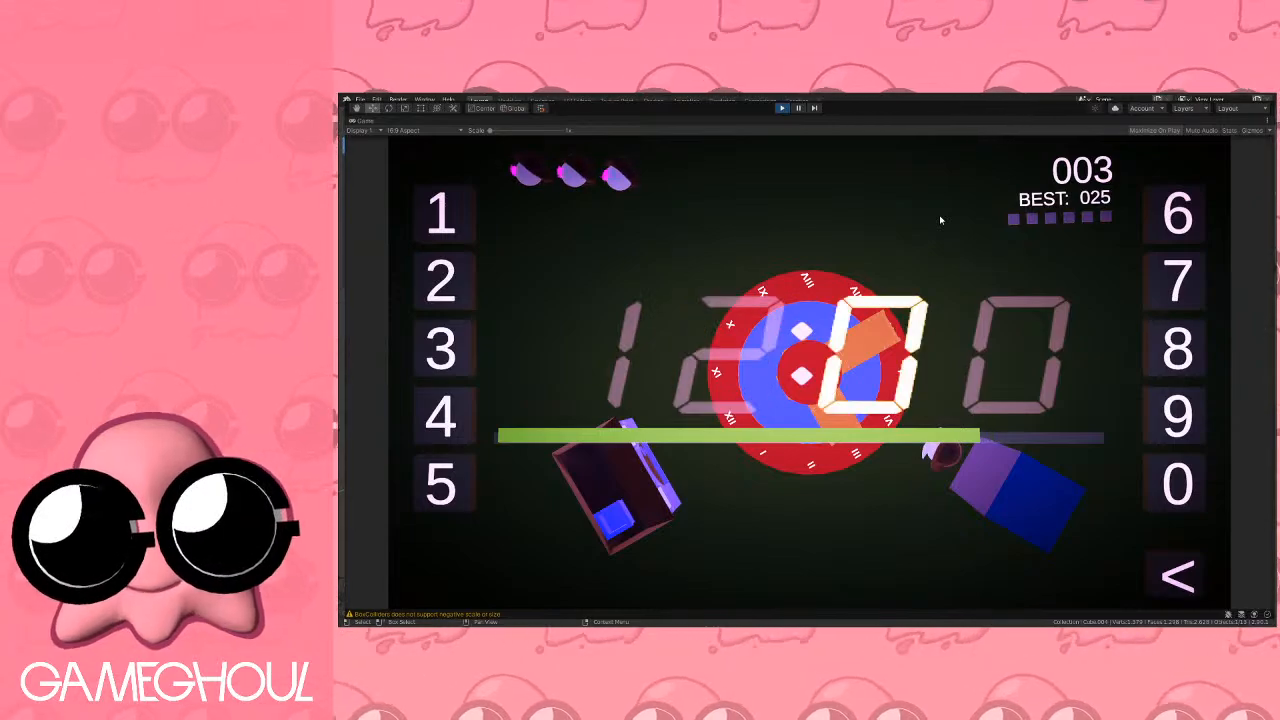
type("00")
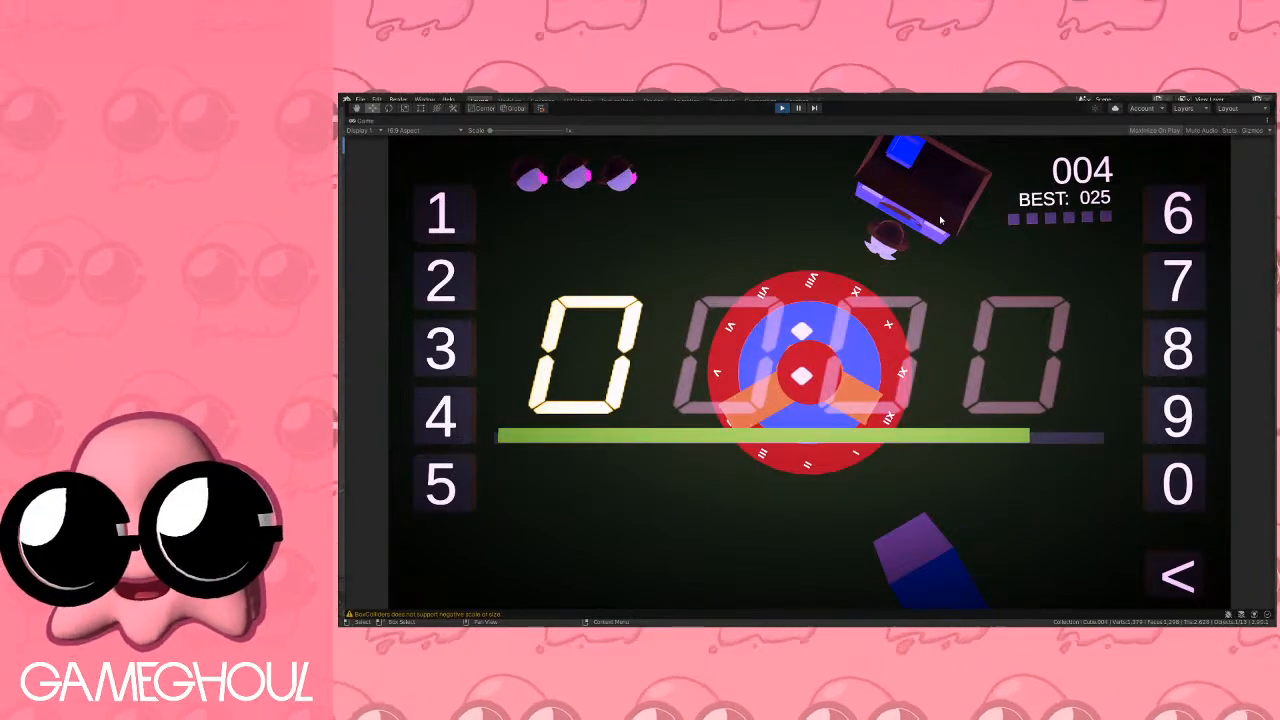
type("21")
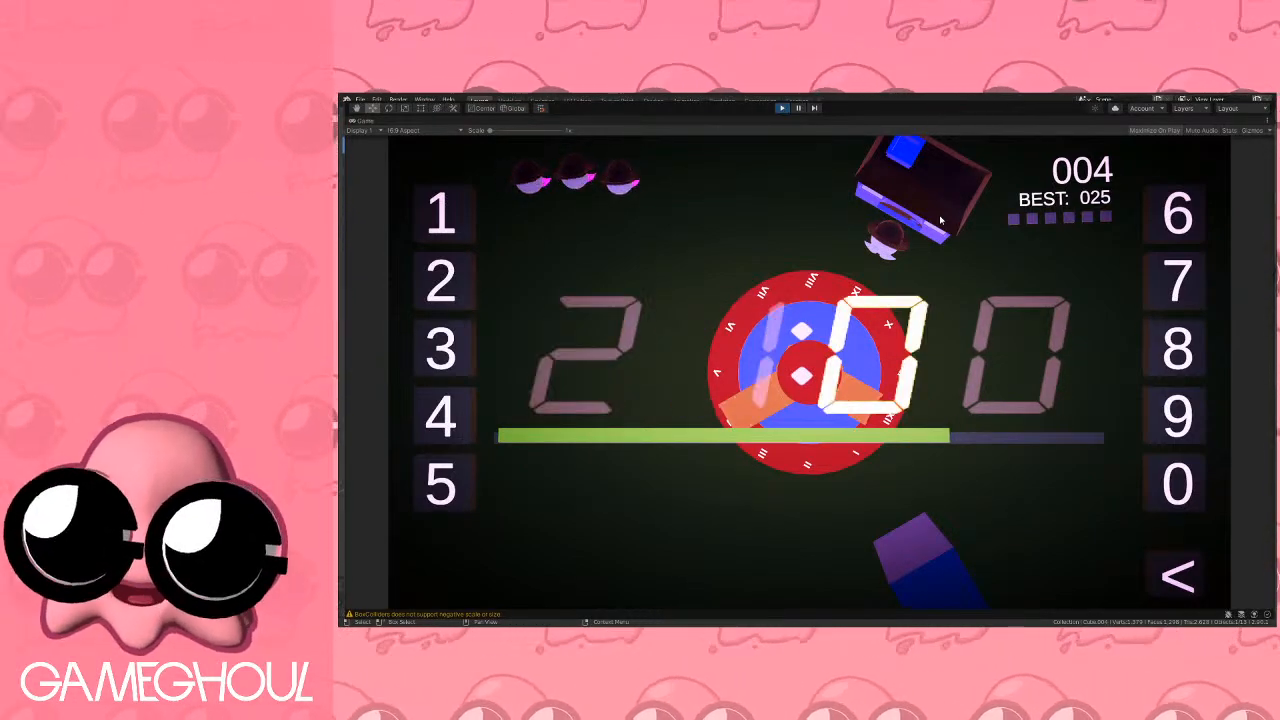
type("05")
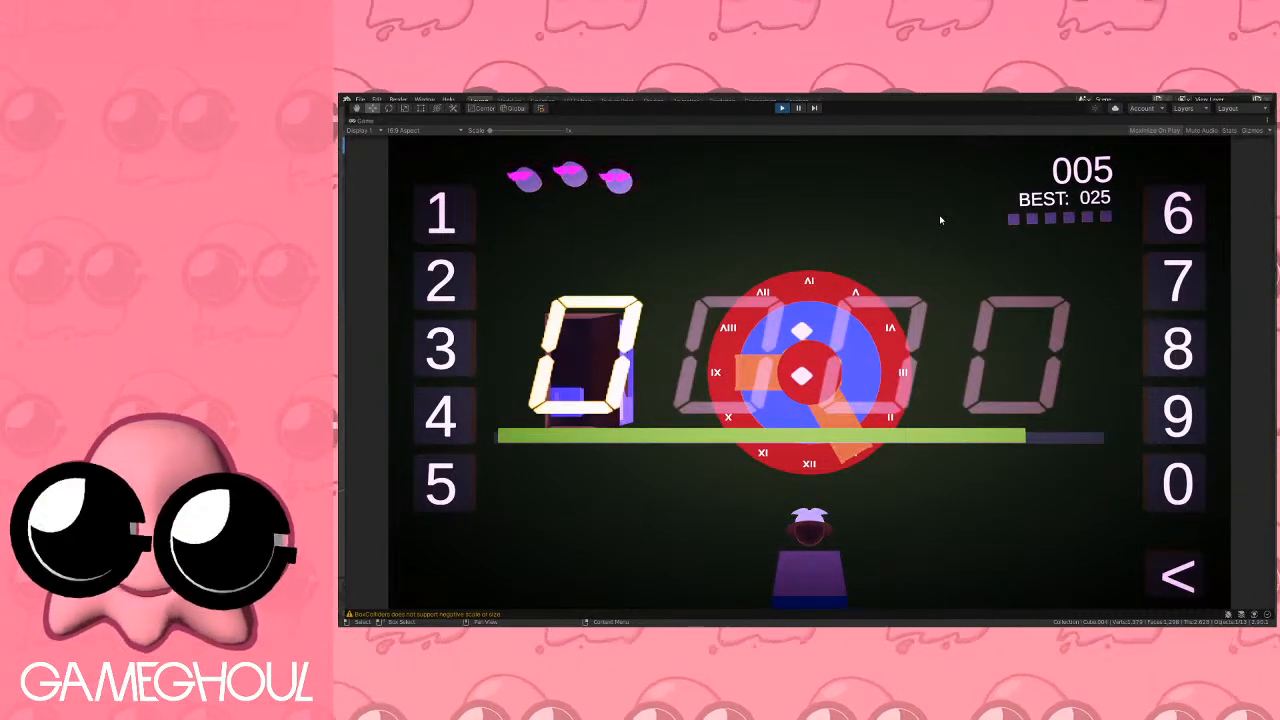
type("1215")
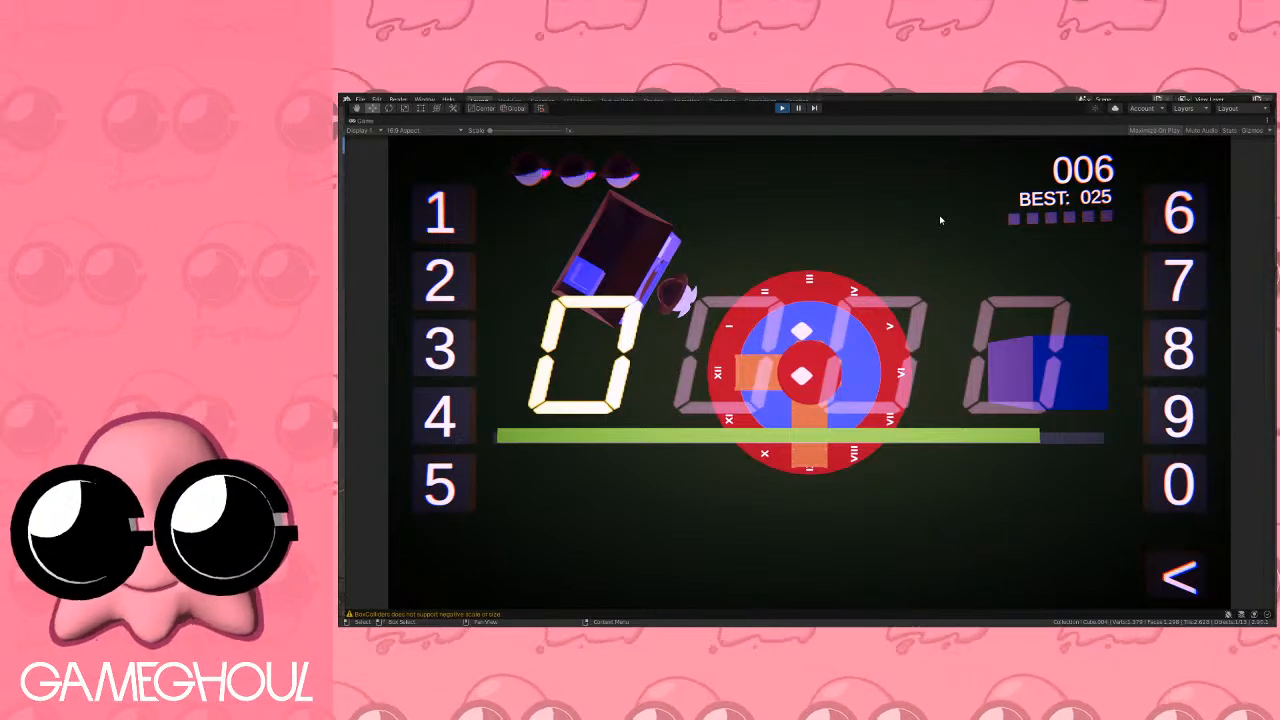
type("1330")
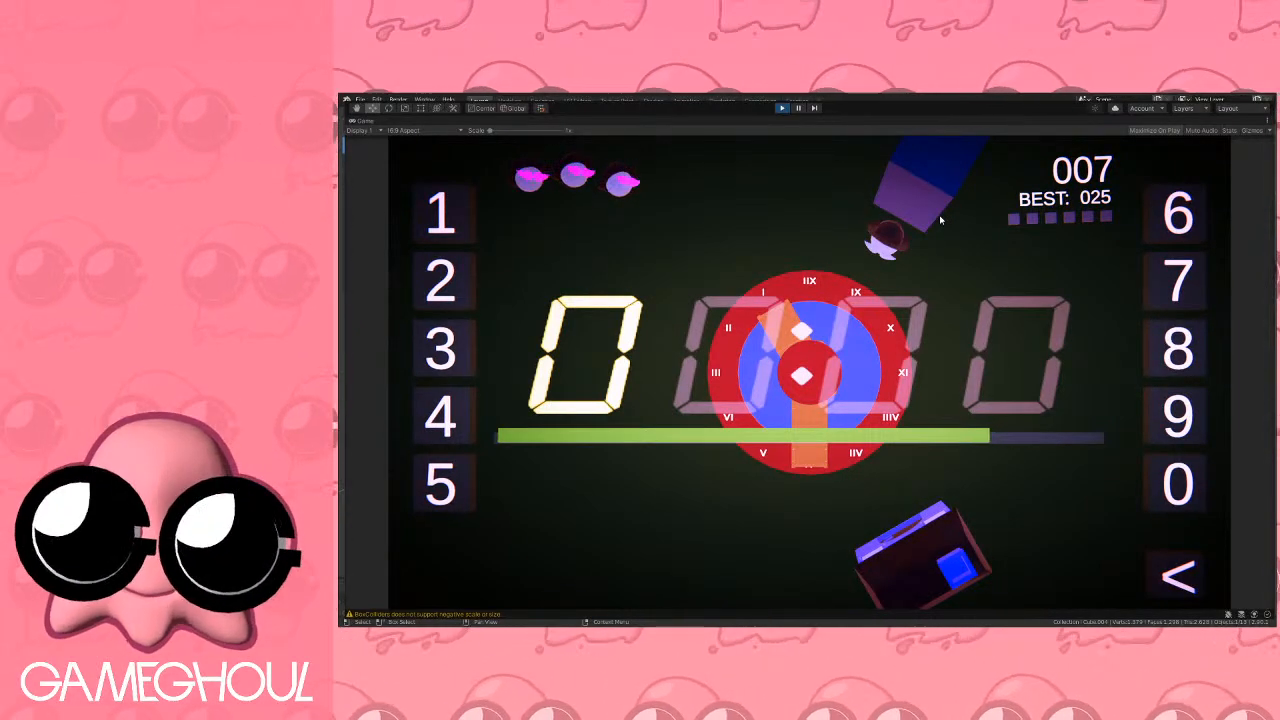
type("1135")
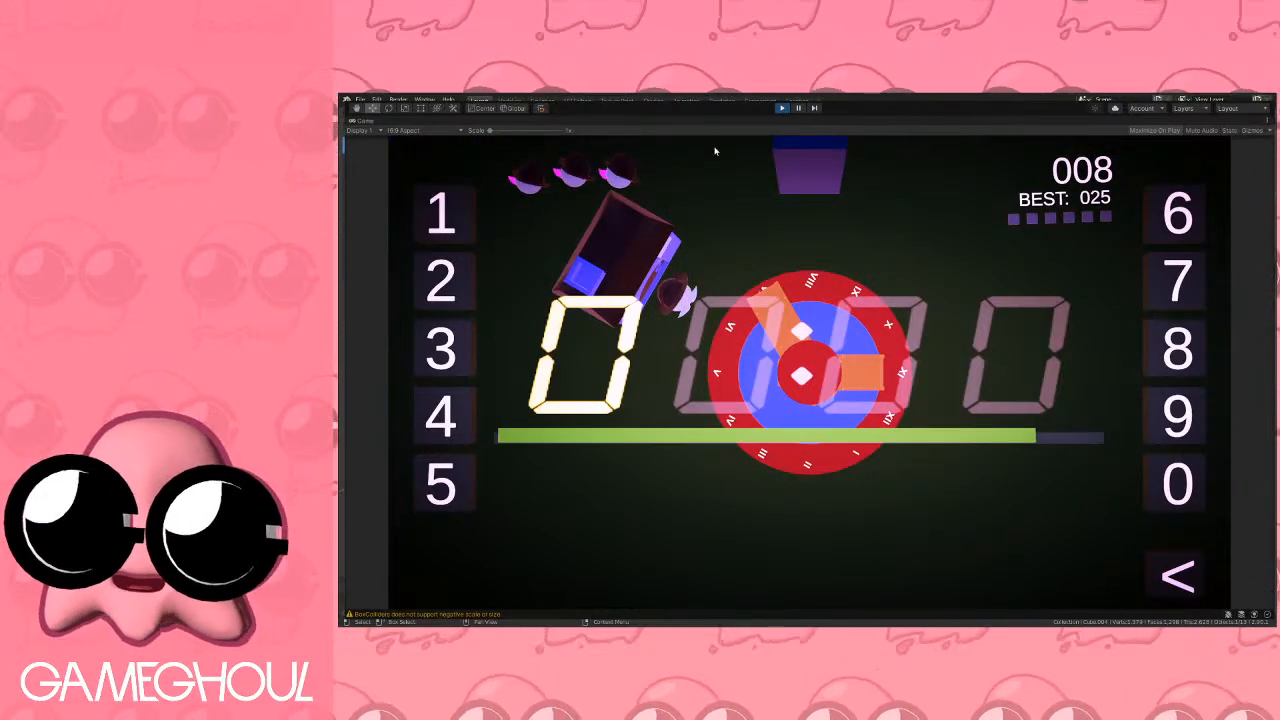
key("ctrl+p")
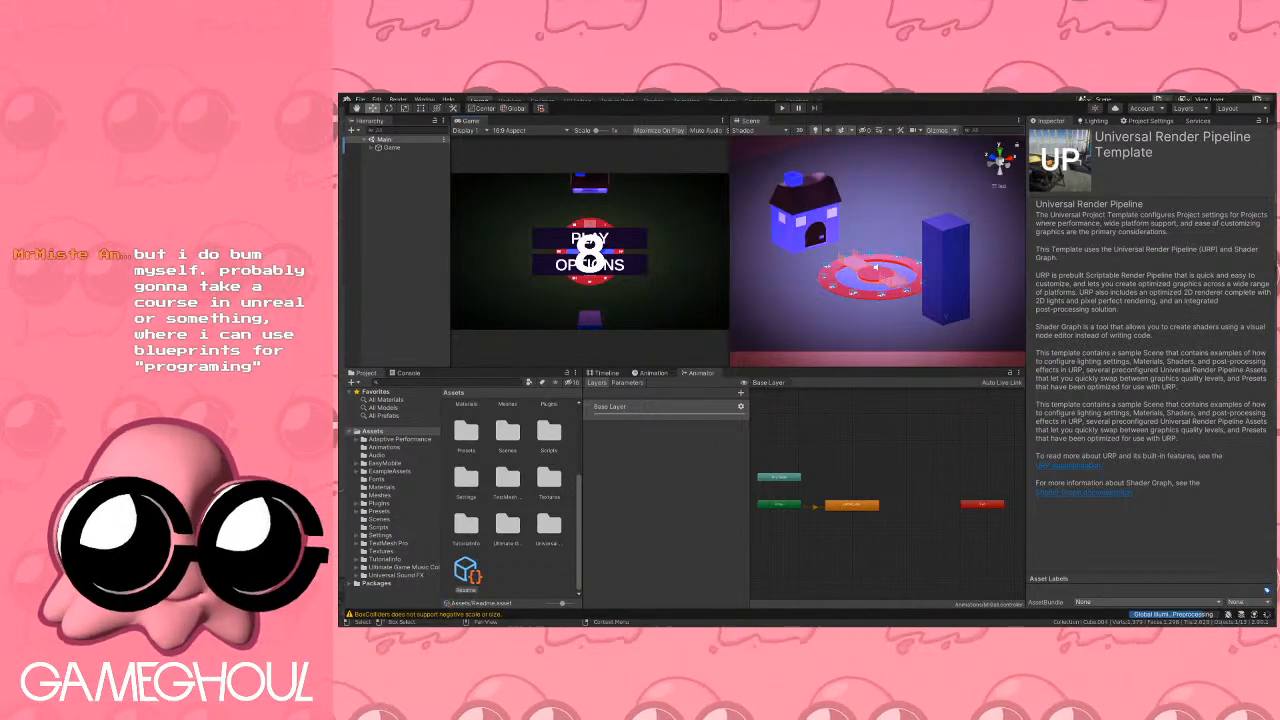
Switch to Blender and add a cube mesh to the character scene in front view.
key("alt+Tab")
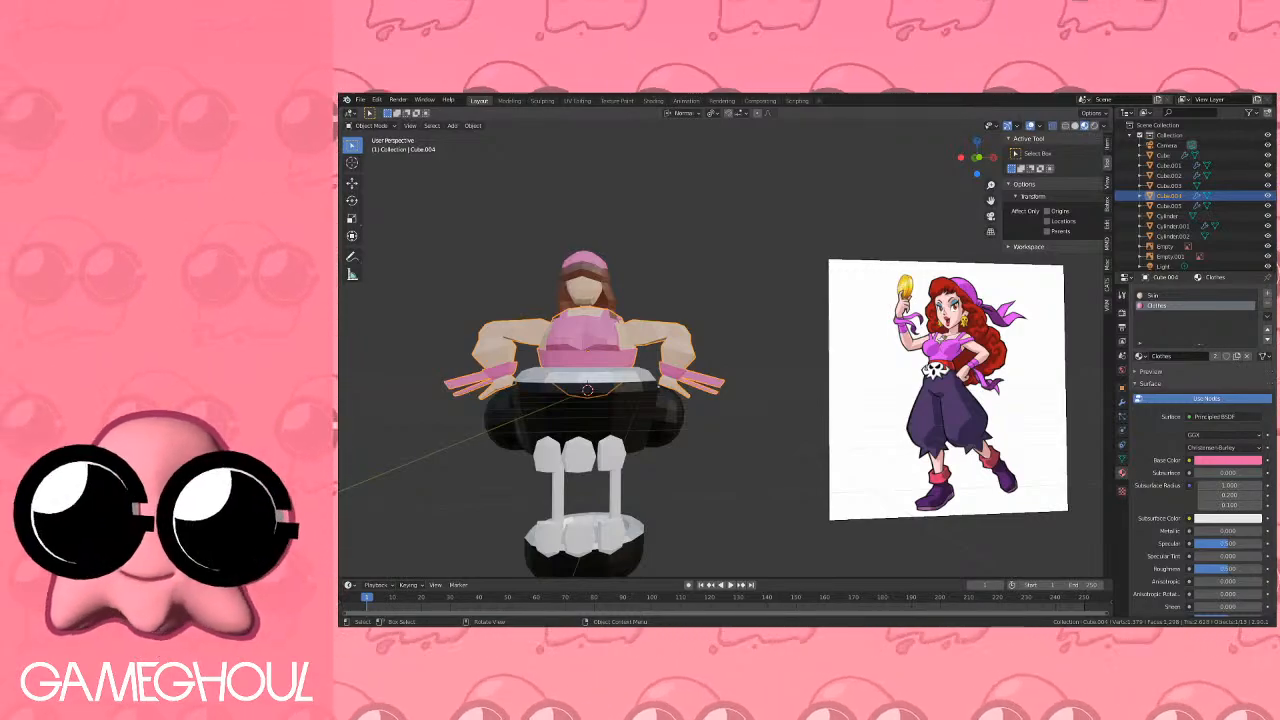
middle_click_drag(659, 388, 710, 278)
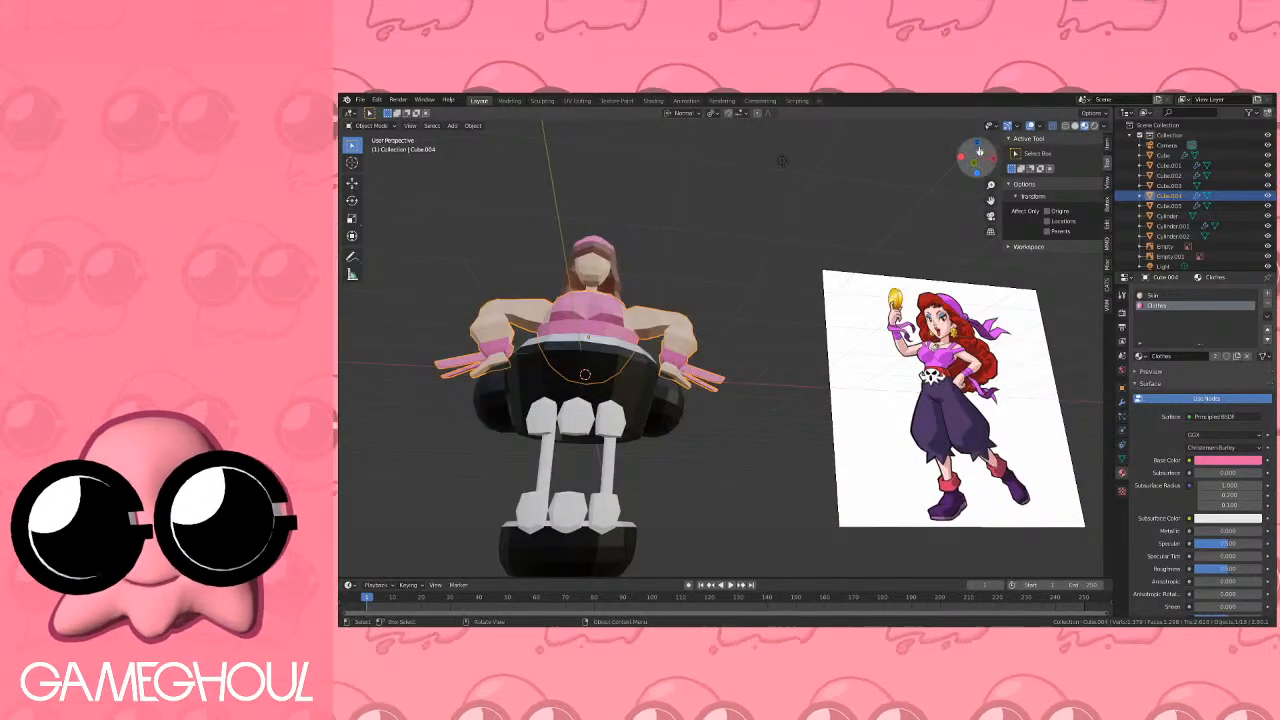
left_click(975, 161)
scroll(676, 337, "down", 3)
middle_click_drag(674, 402, 777, 326, "shift")
scroll(838, 324, "up", 1)
key("shift+a")
mouse_move(760, 315)
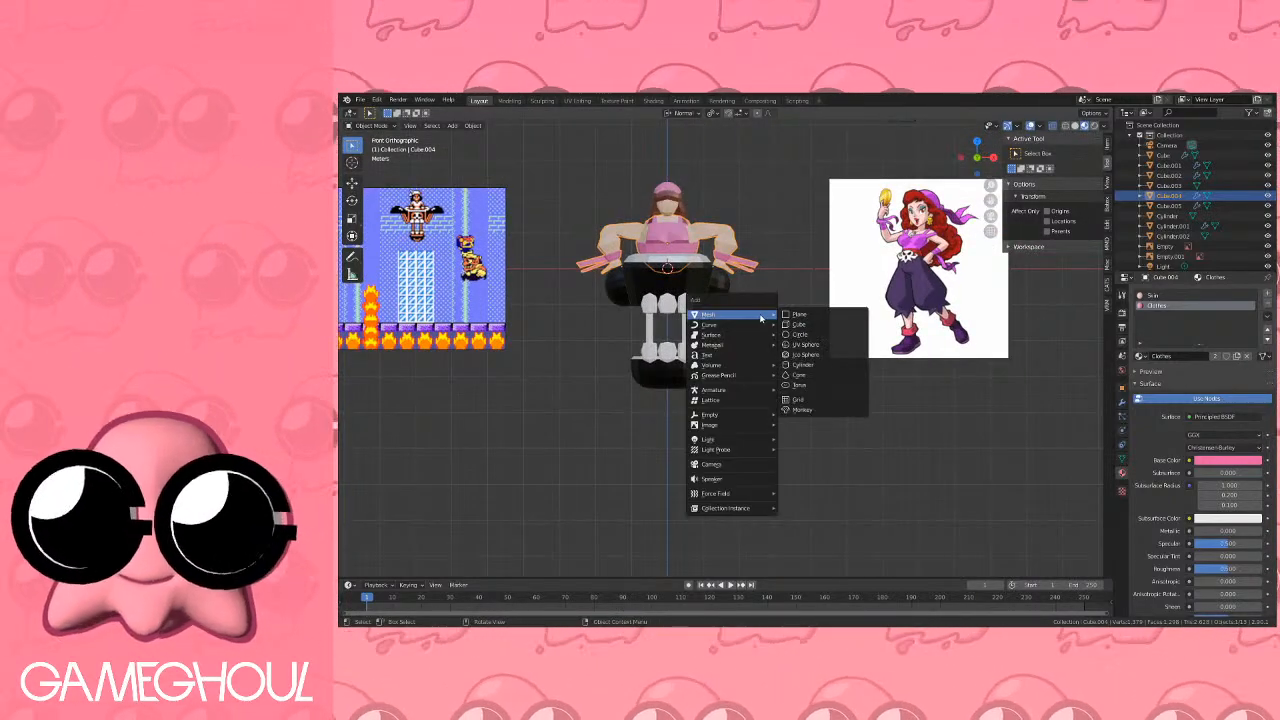
left_click(805, 322)
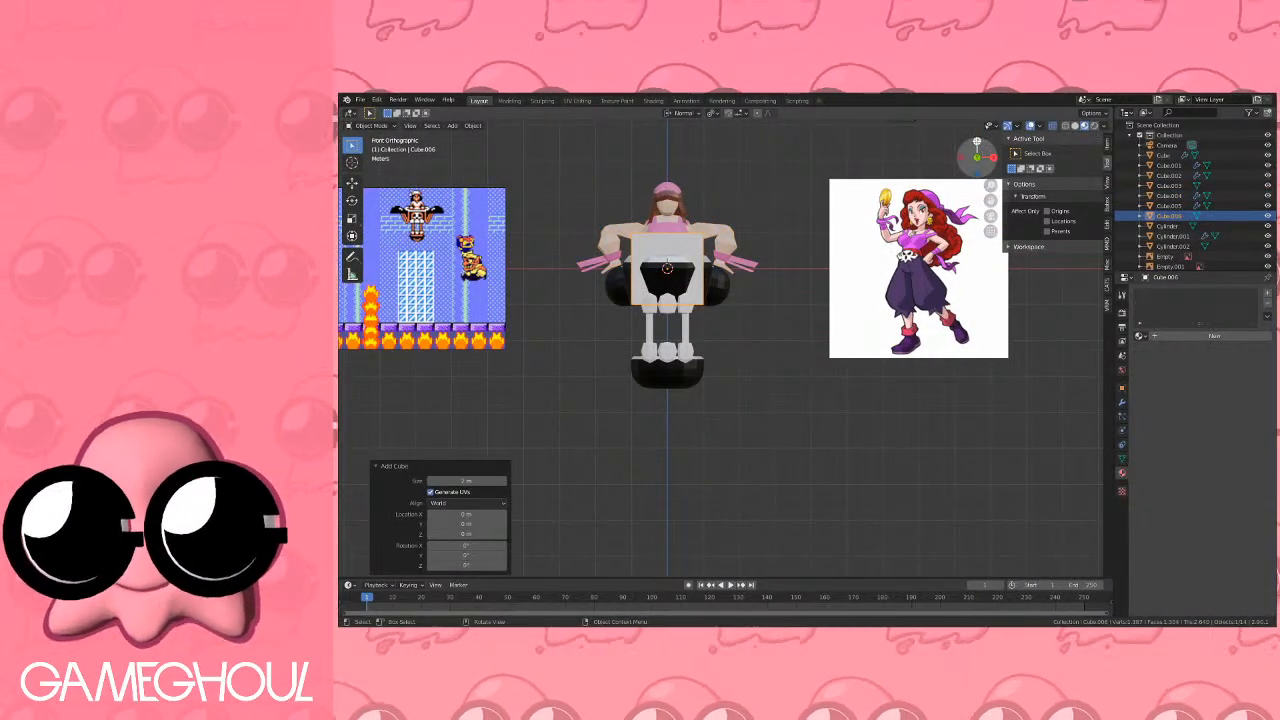
Move the new cube 3 m along negative Y, clear of the character.
left_click(977, 142)
key("g")
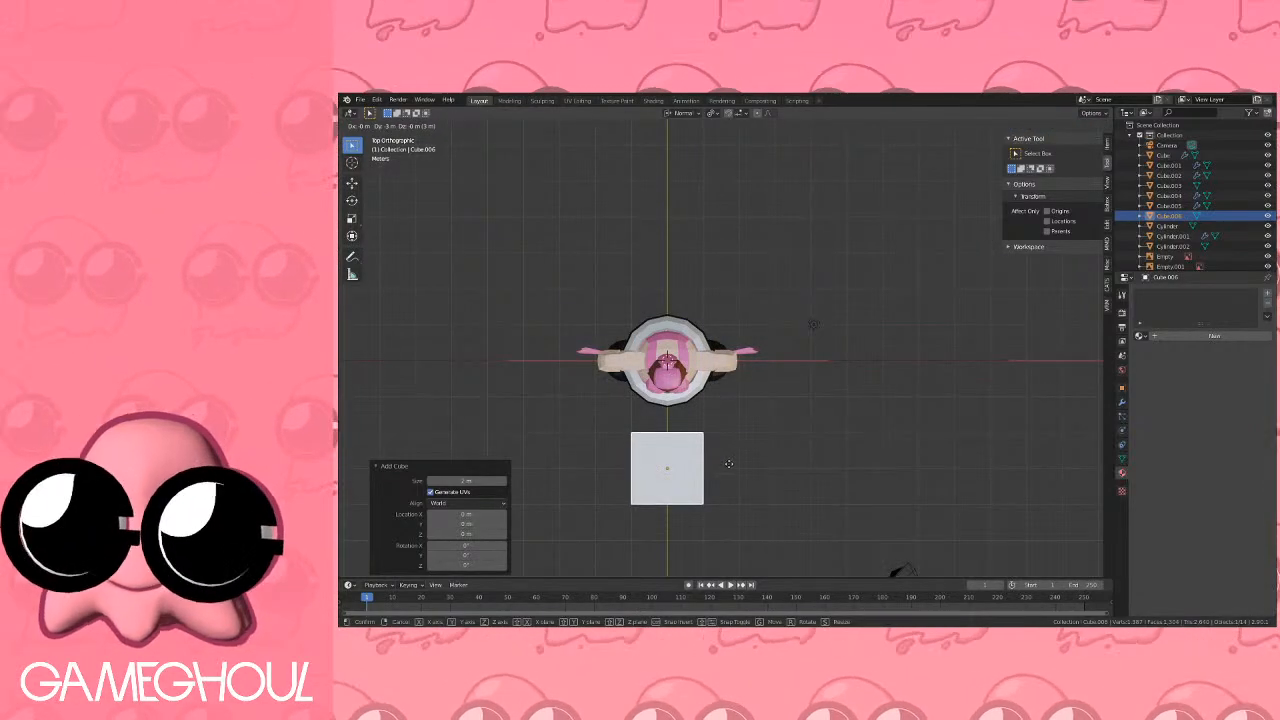
left_click(731, 466, "ctrl")
middle_click_drag(764, 460, 855, 396, "shift")
scroll(796, 368, "up", 3)
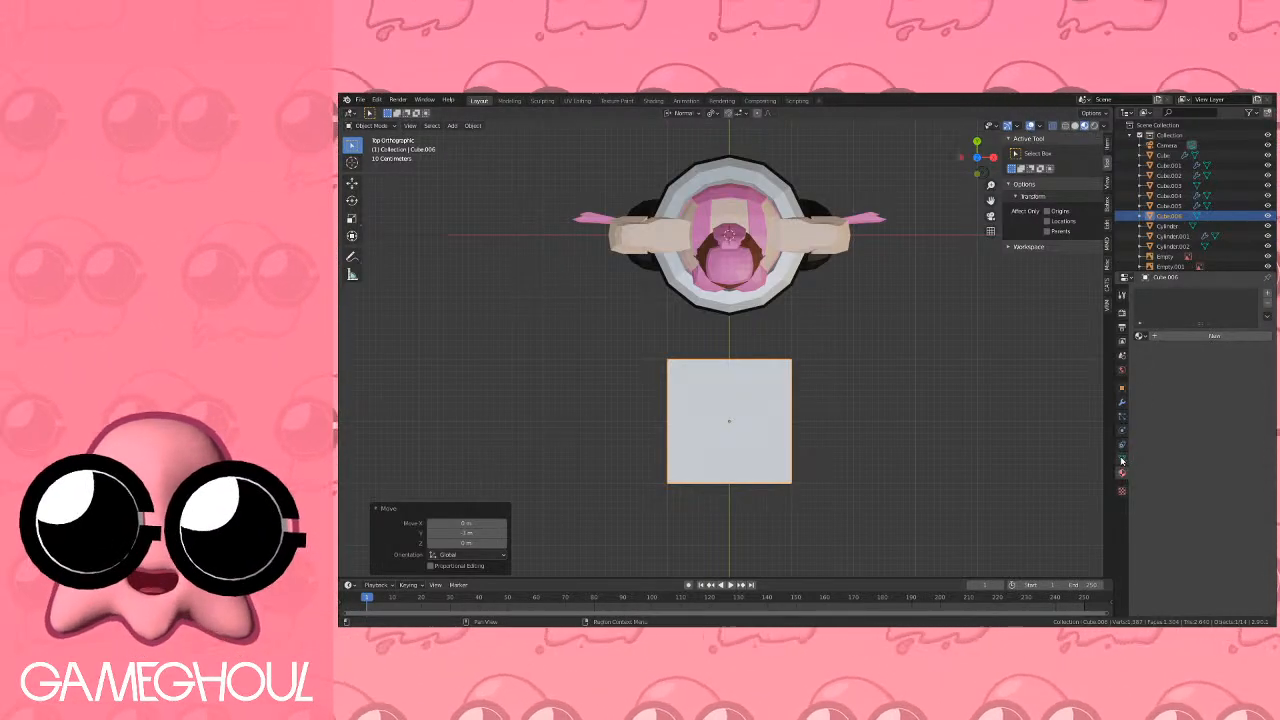
Add a Subdivision Surface modifier with viewport level 2 to the cube and apply it.
left_click(1121, 405)
left_click(1190, 292)
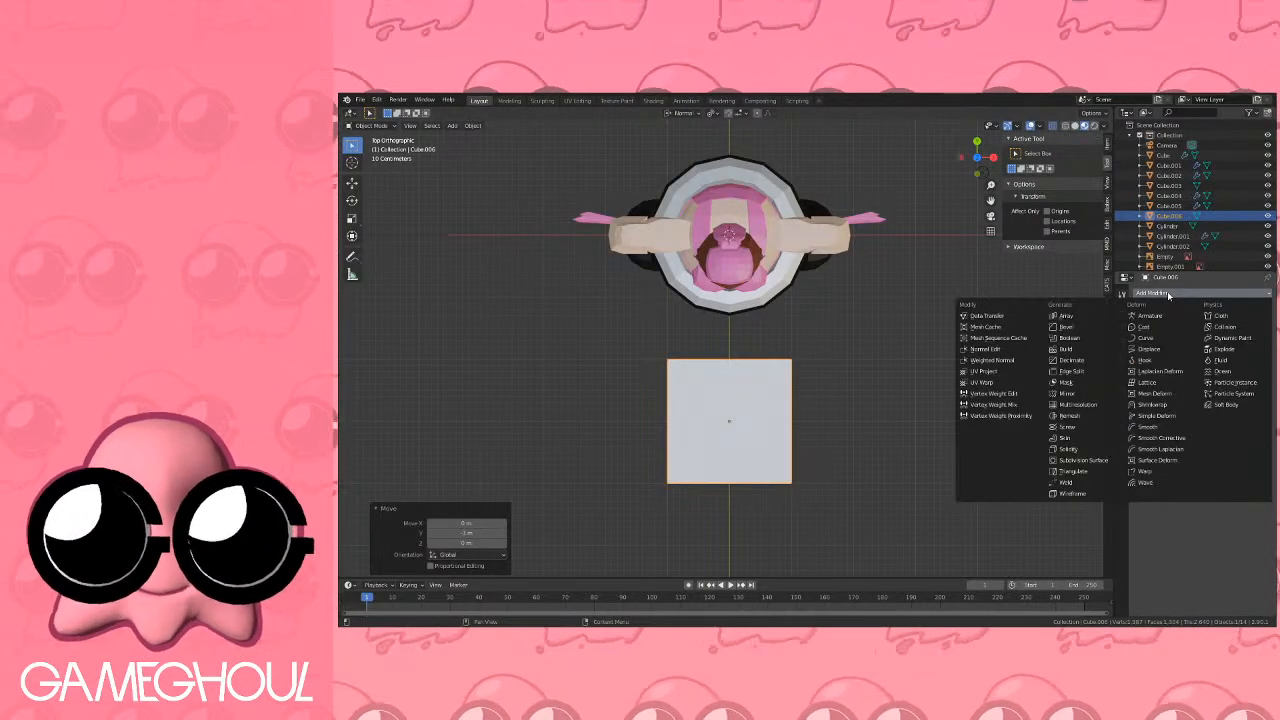
left_click(1092, 461)
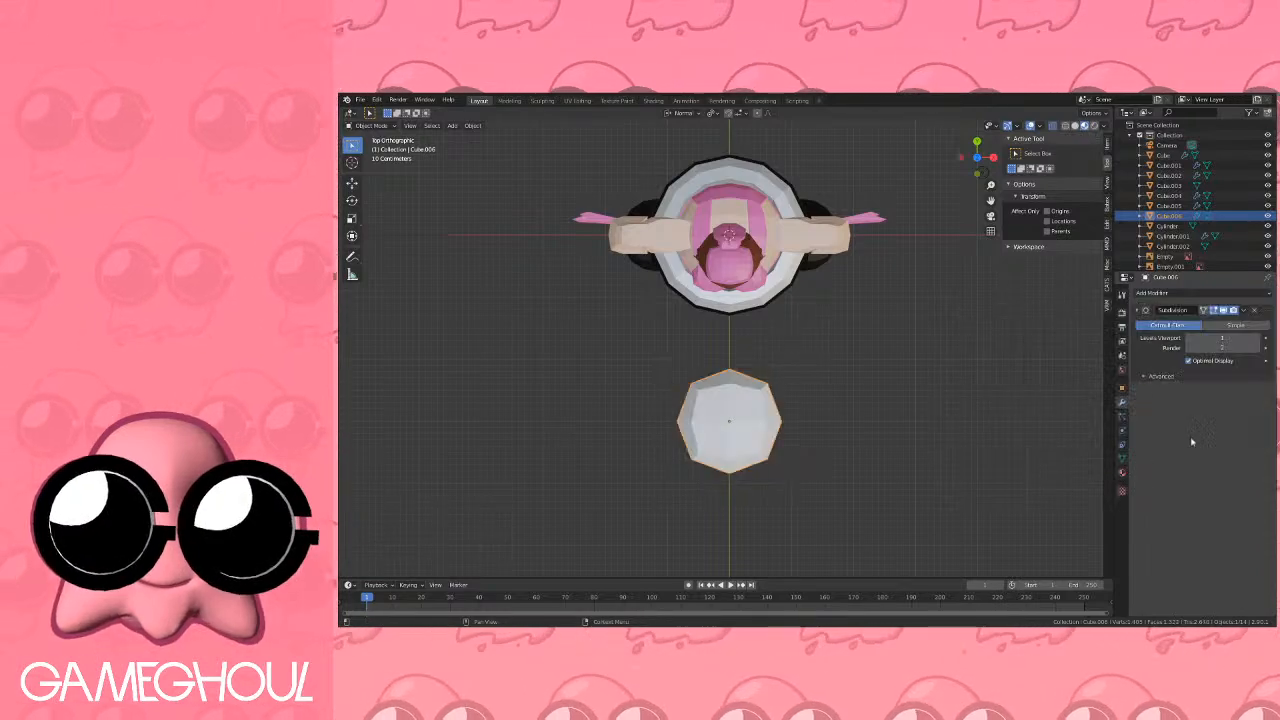
left_click(1256, 338)
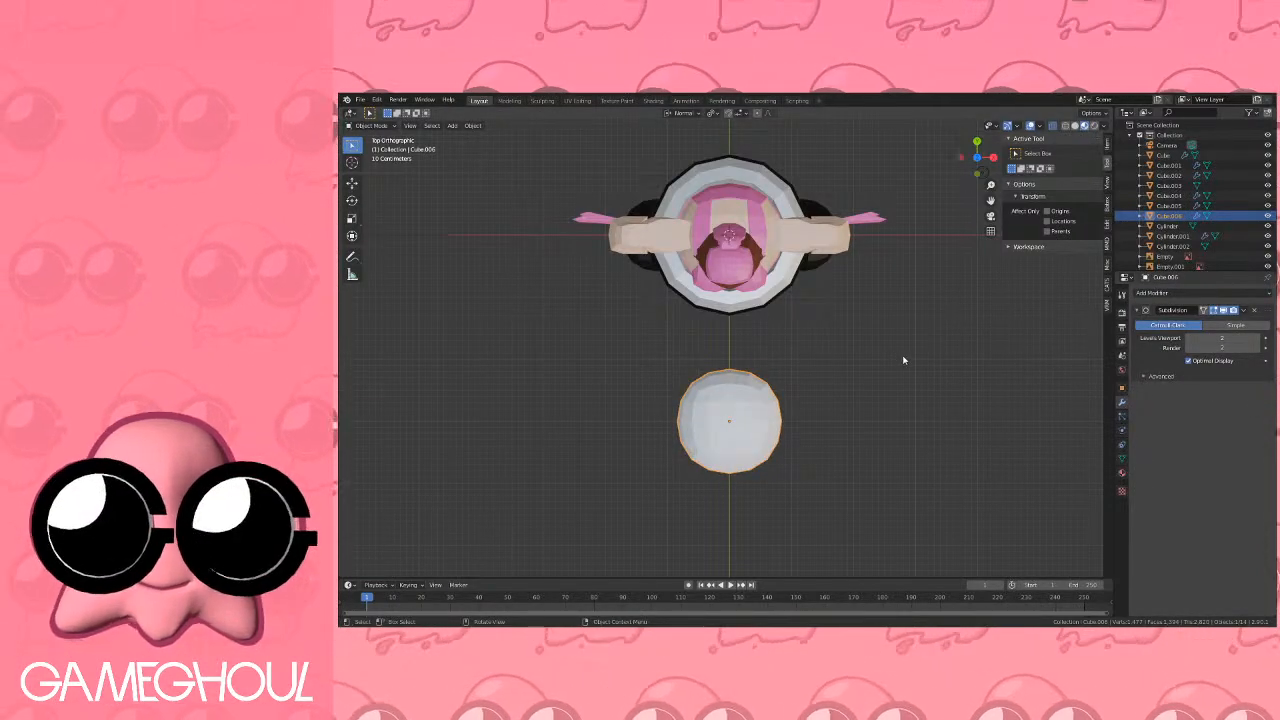
left_click(1244, 311)
left_click(1231, 322)
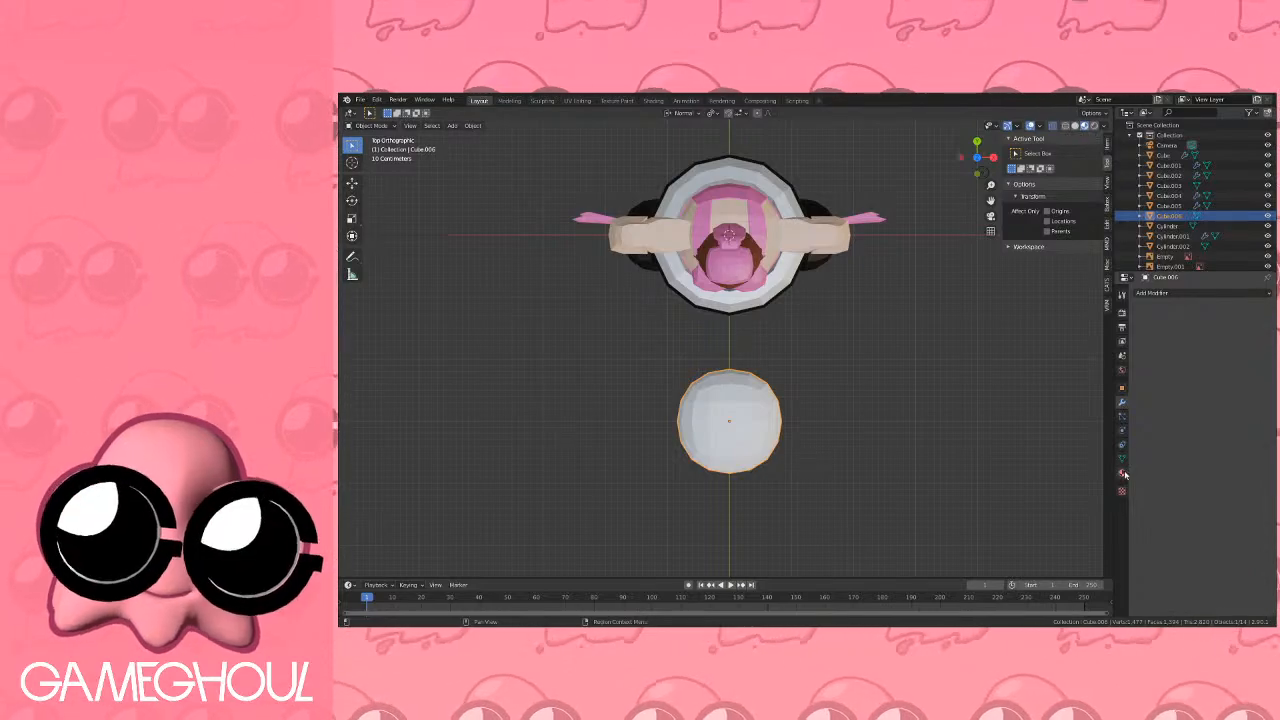
Assign the existing Skin material to the rounded cube.
left_click(1122, 473)
left_click(1140, 336)
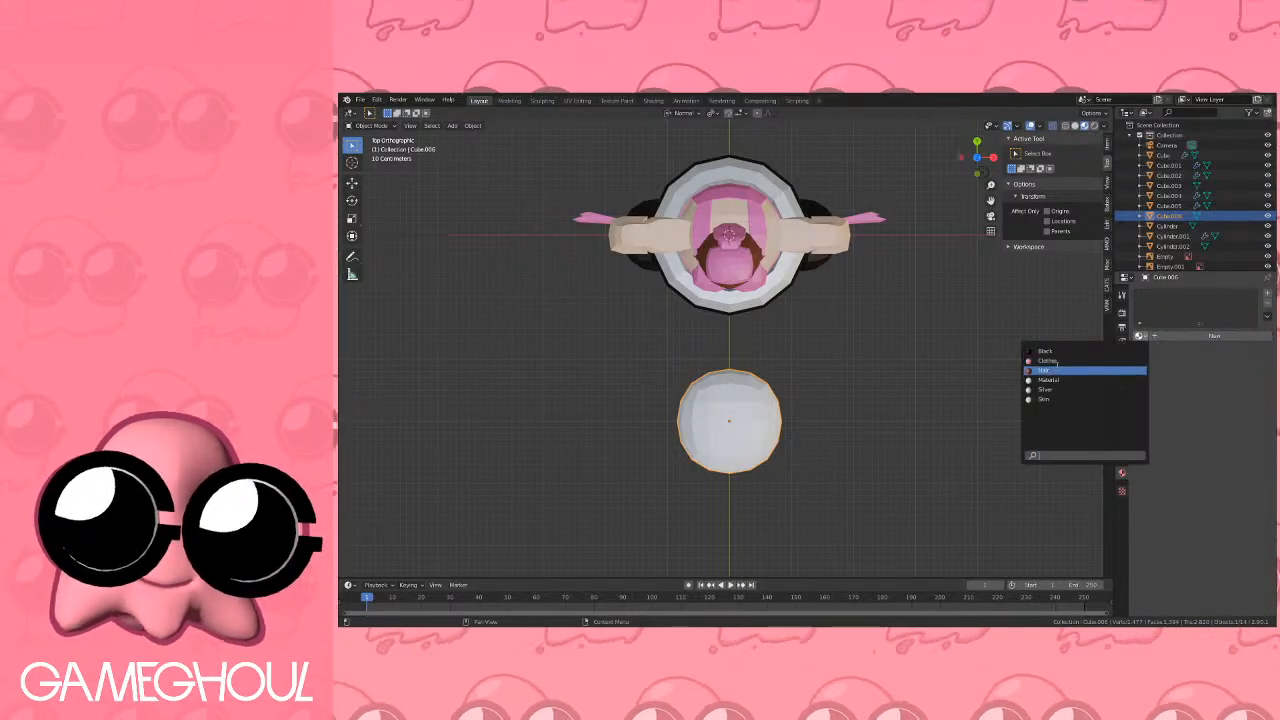
left_click(1045, 399)
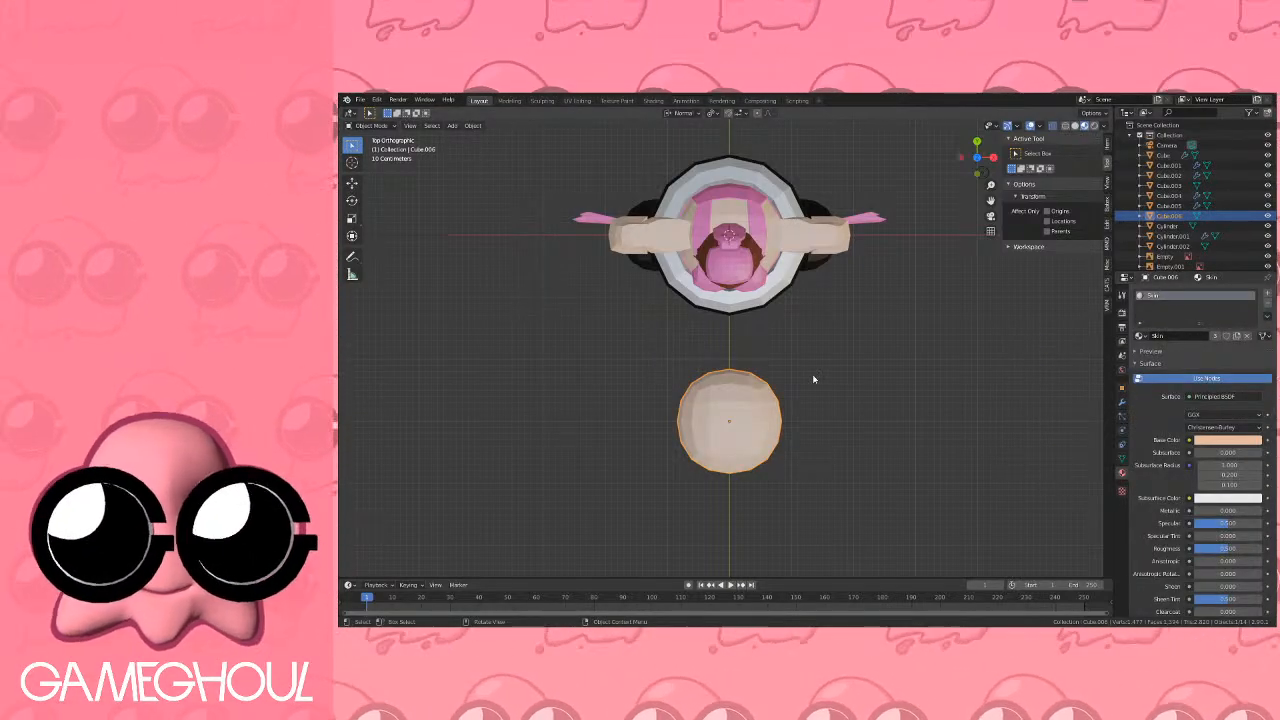
Scale the ball's whole mesh to 0.9 in edit mode.
left_click(976, 173)
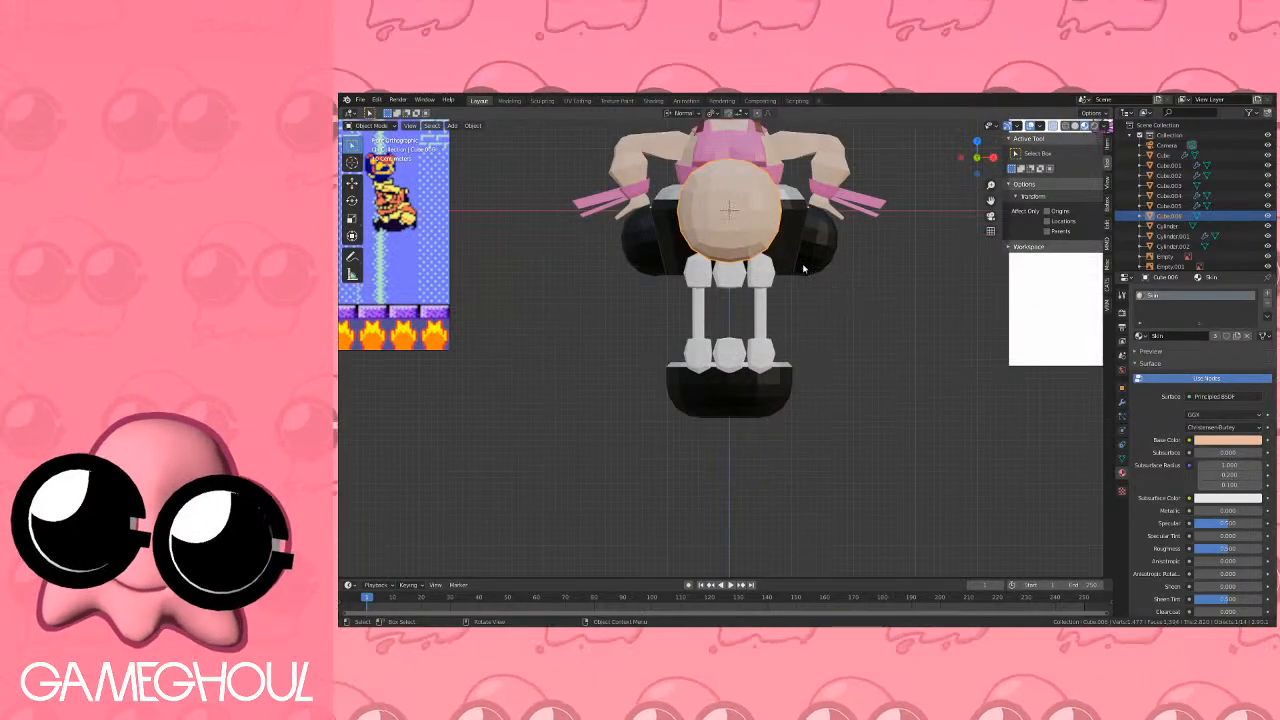
middle_click_drag(896, 394, 825, 352)
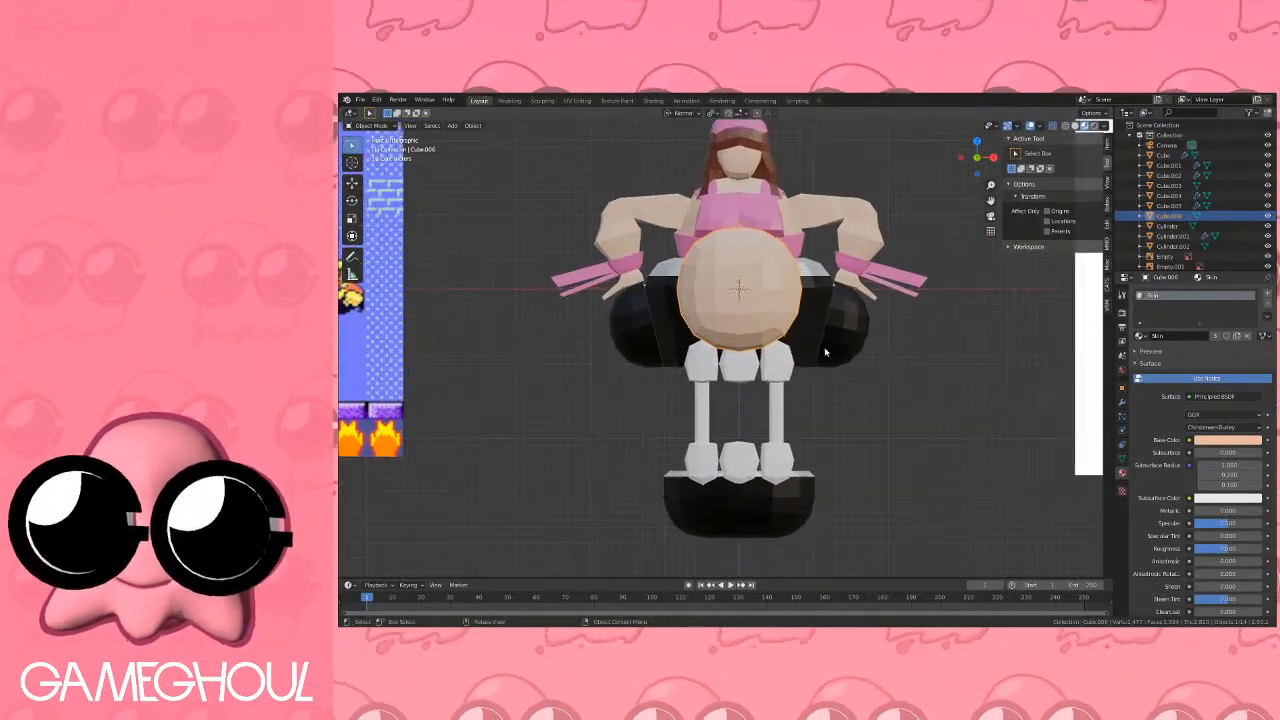
key("Tab")
key("s")
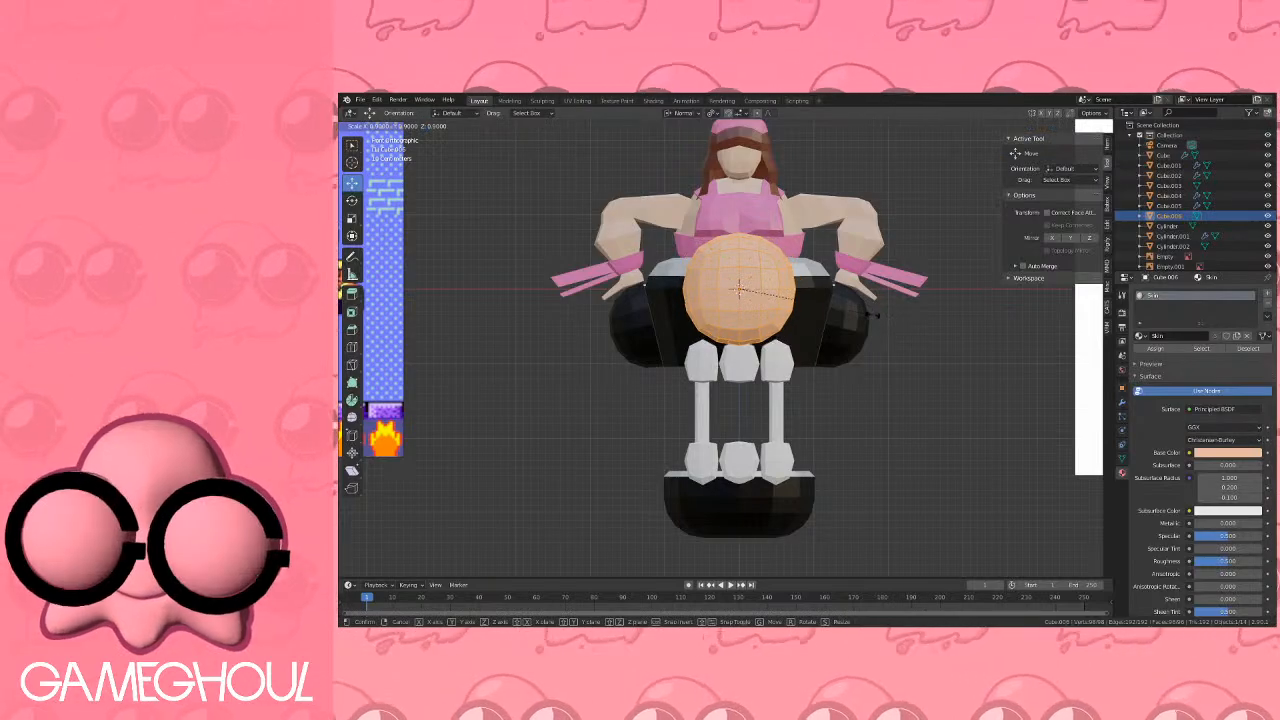
left_click(876, 315)
scroll(790, 311, "down", 3)
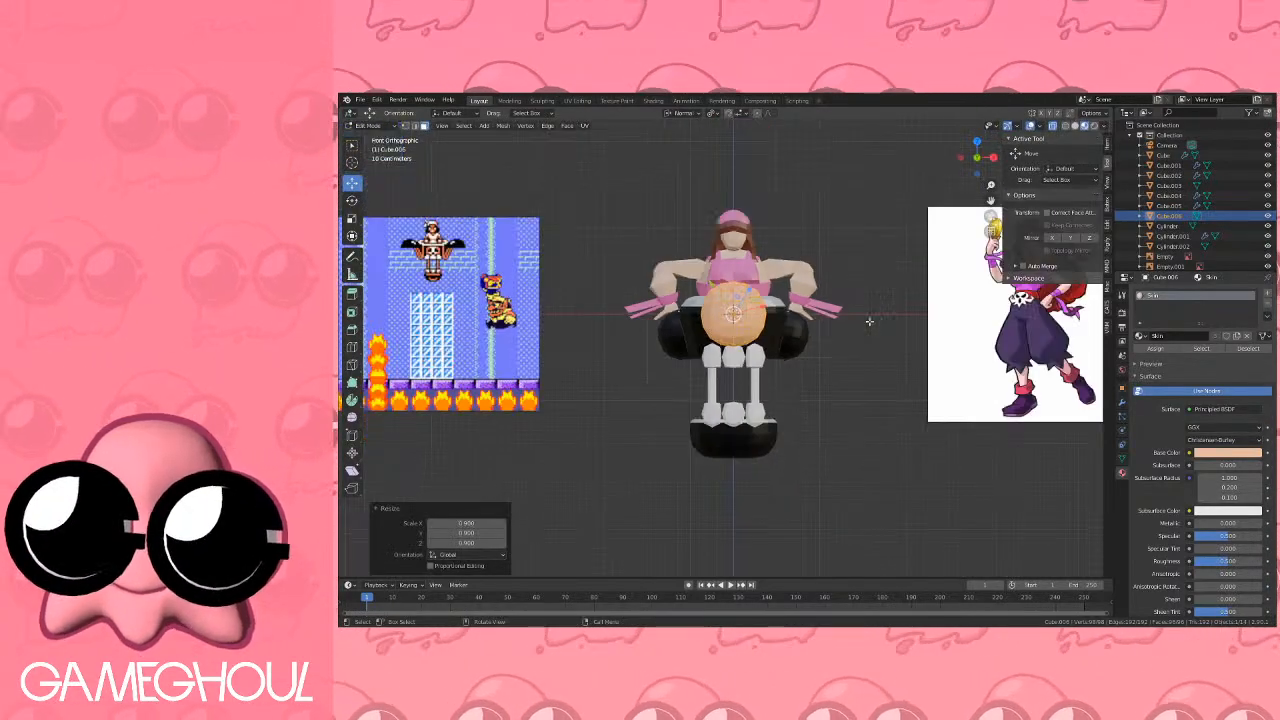
Move the ball object 4.5 m down so it sits below the character's base.
key("Tab")
key("g")
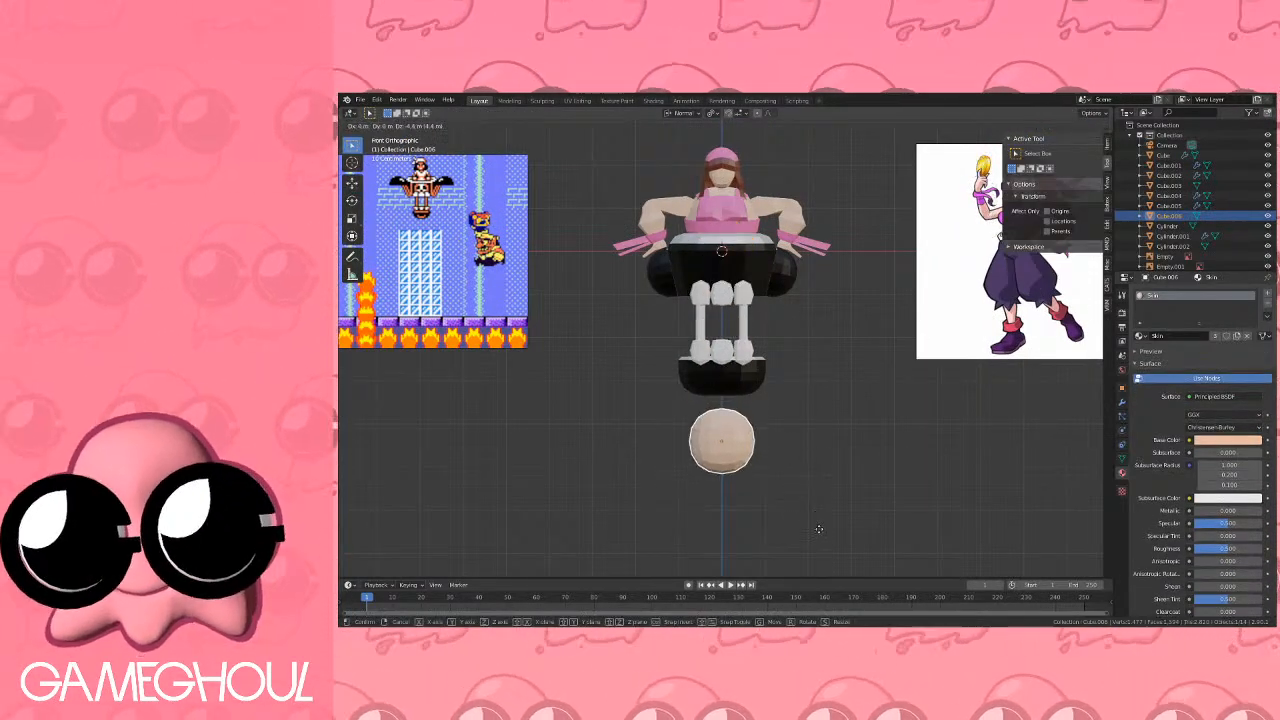
left_click(816, 531)
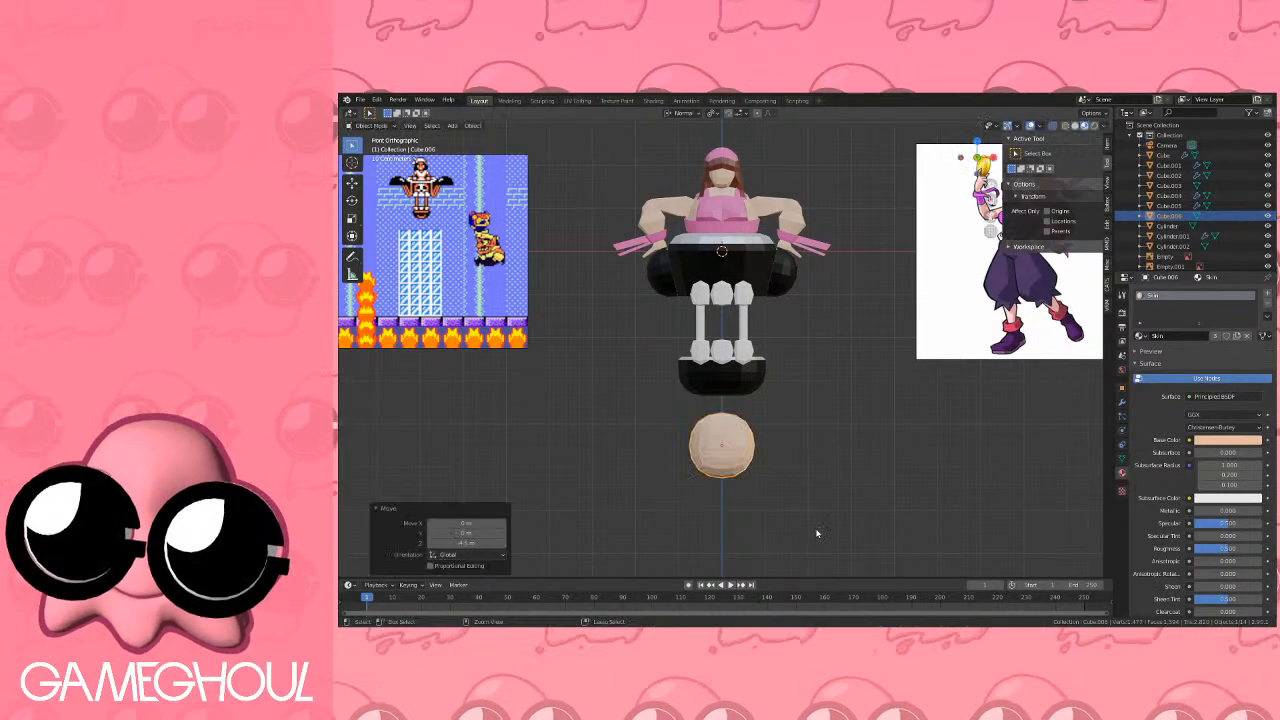
middle_click_drag(756, 464, 791, 430, "shift")
scroll(791, 430, "up", 6)
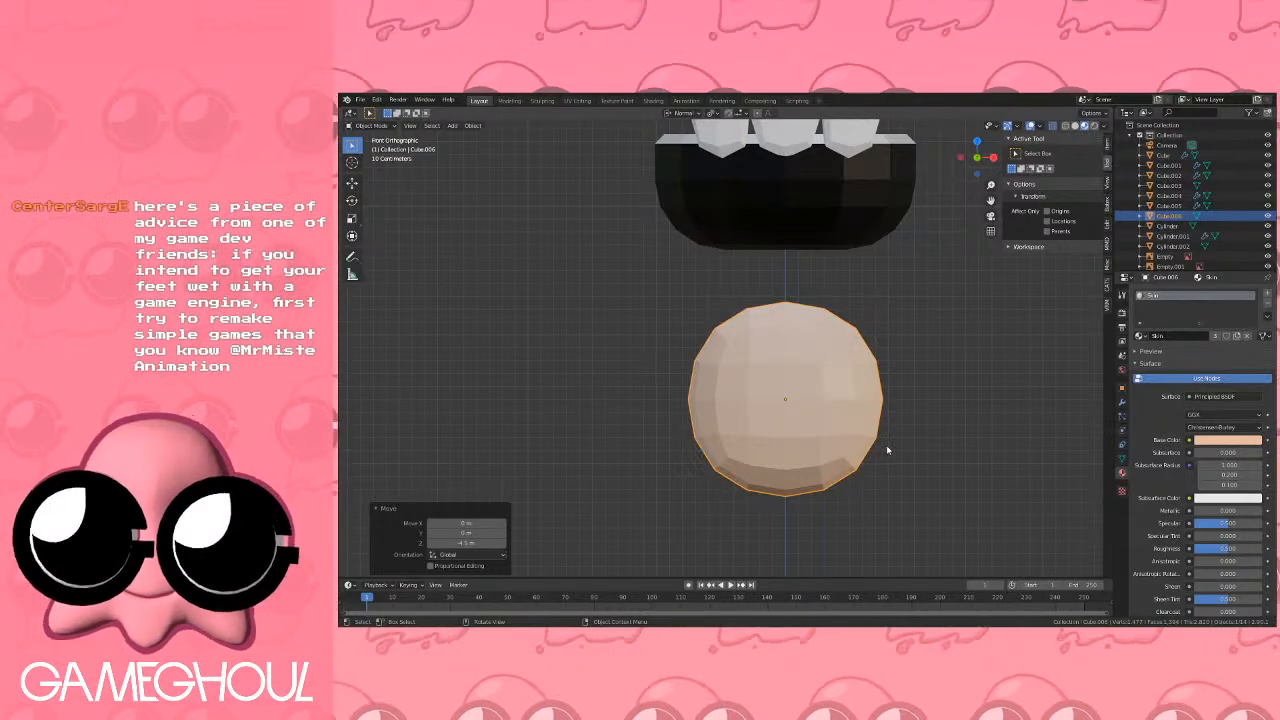
key("Tab")
key("Tab")
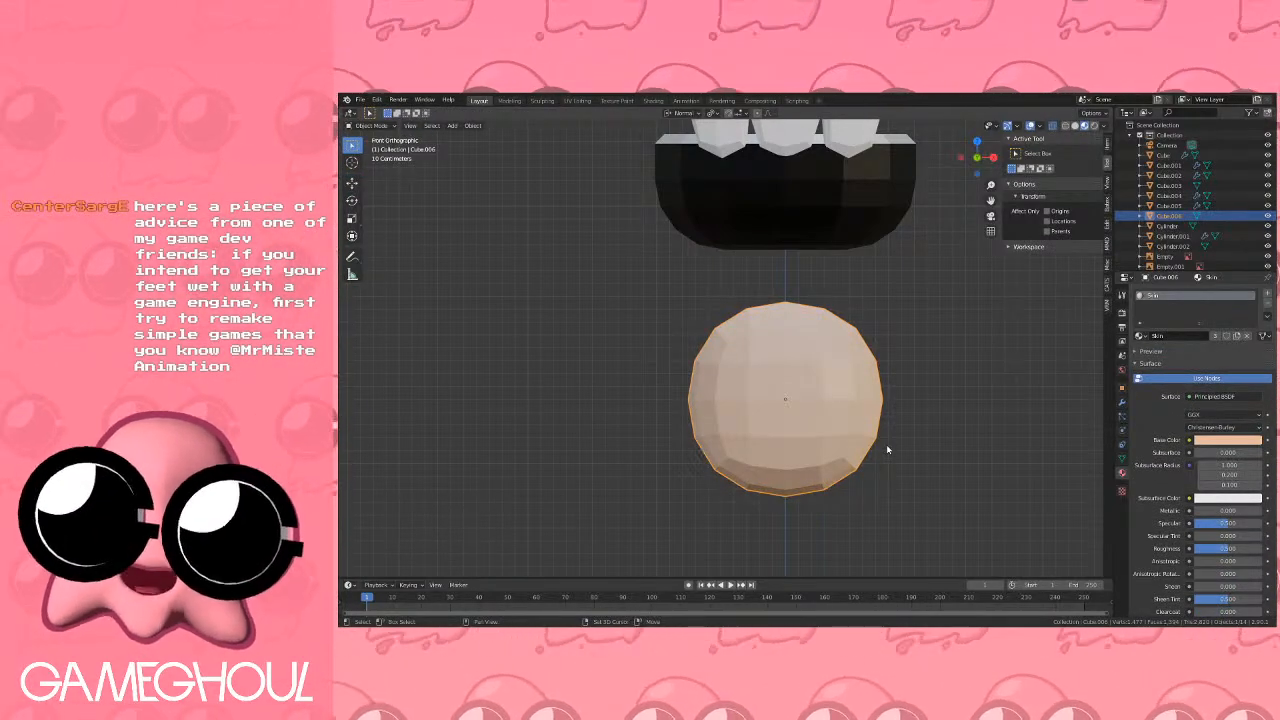
key("shift+a")
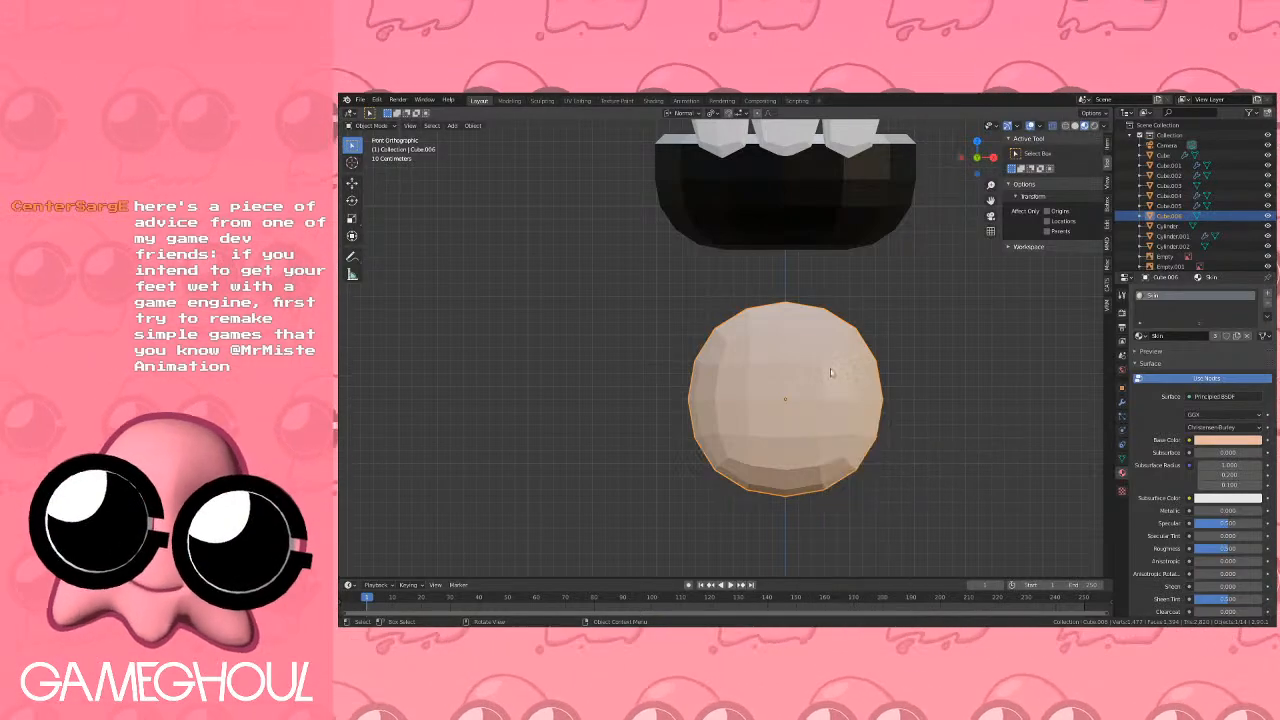
Enable X mirror editing and slide the vertex beside the centre line, one row above the ball's middle, inward by a factor of 0.6.
key("Tab")
left_click(772, 379)
middle_click_drag(815, 396, 784, 371)
scroll(788, 367, "up", 6)
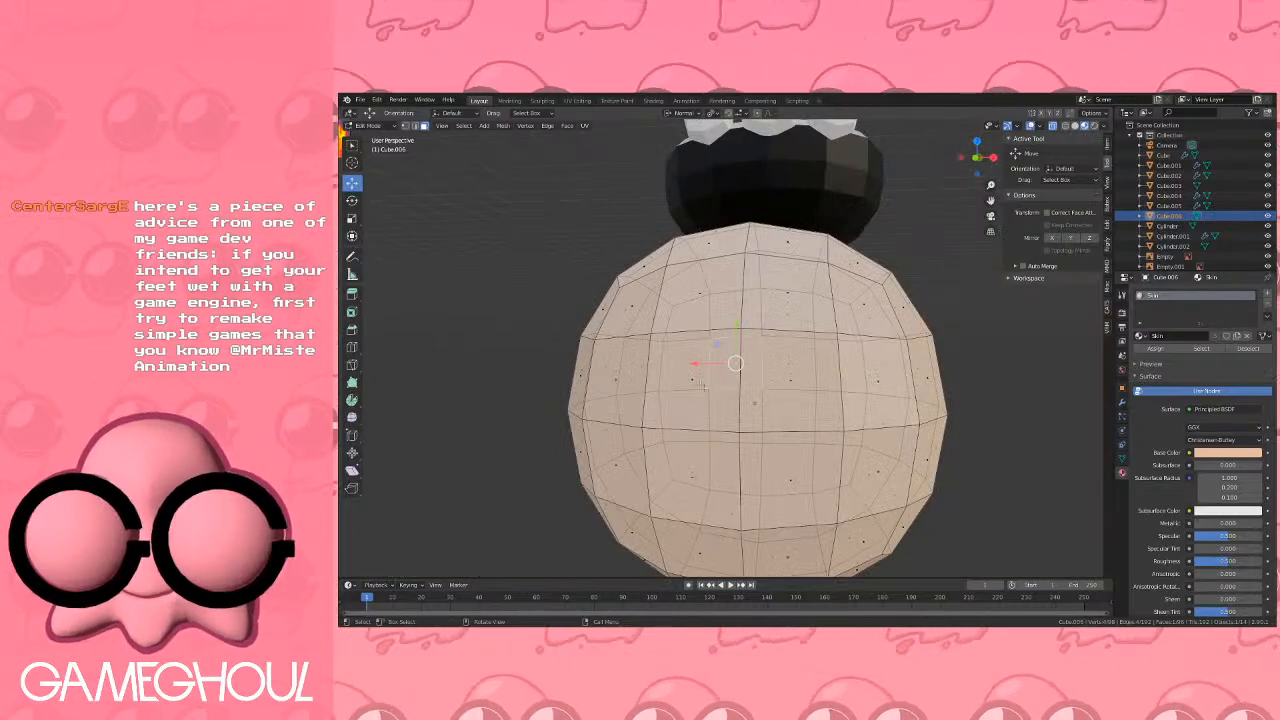
scroll(692, 378, "down", 6)
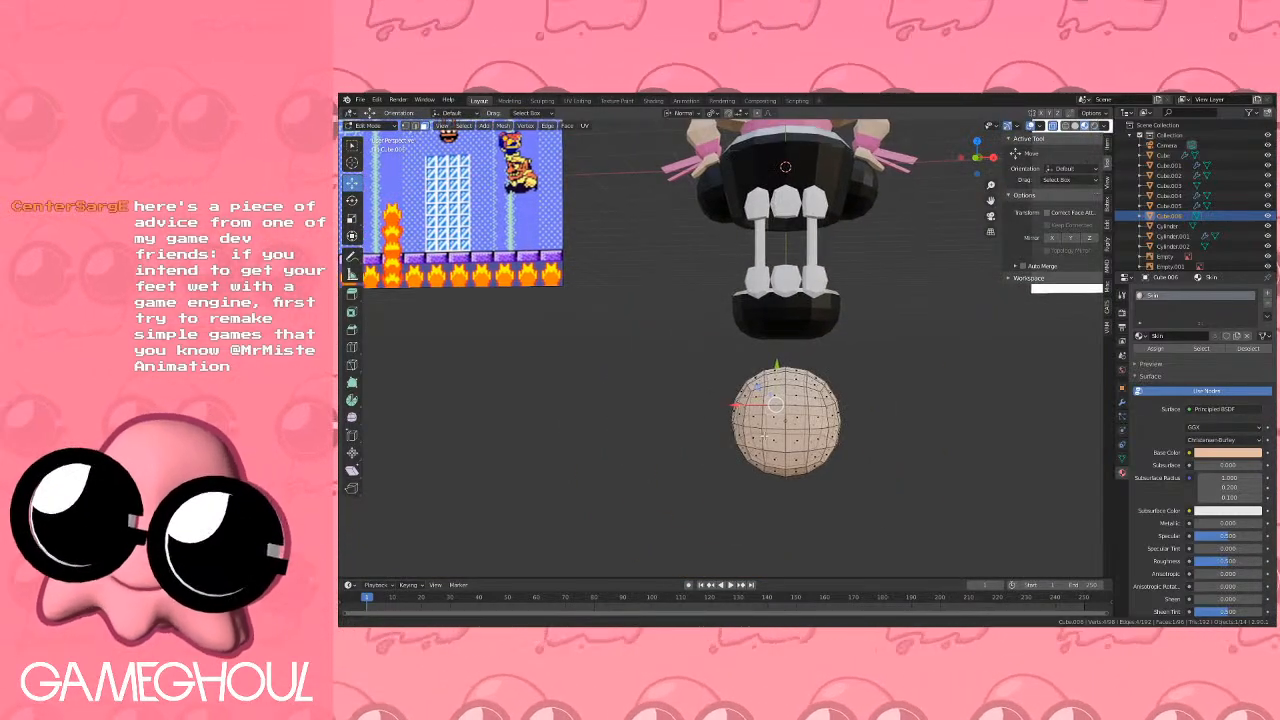
scroll(785, 400, "up", 5)
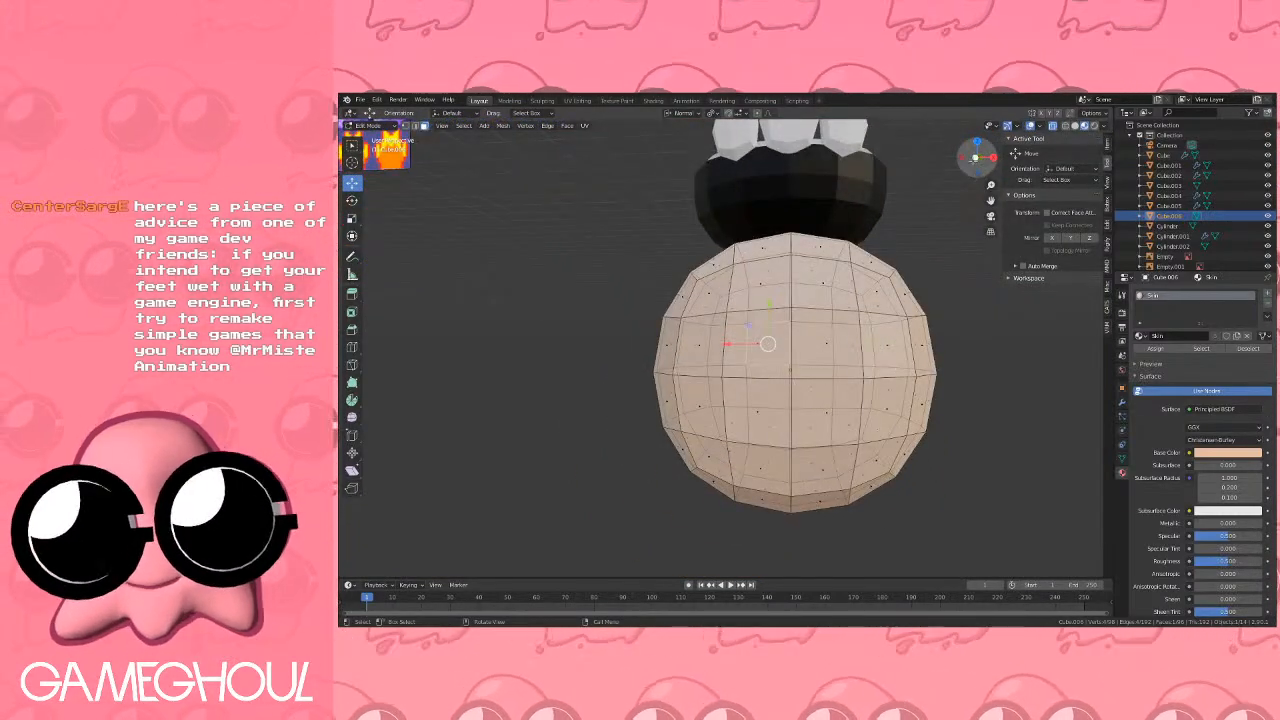
left_click(976, 157)
key("KP_Decimal")
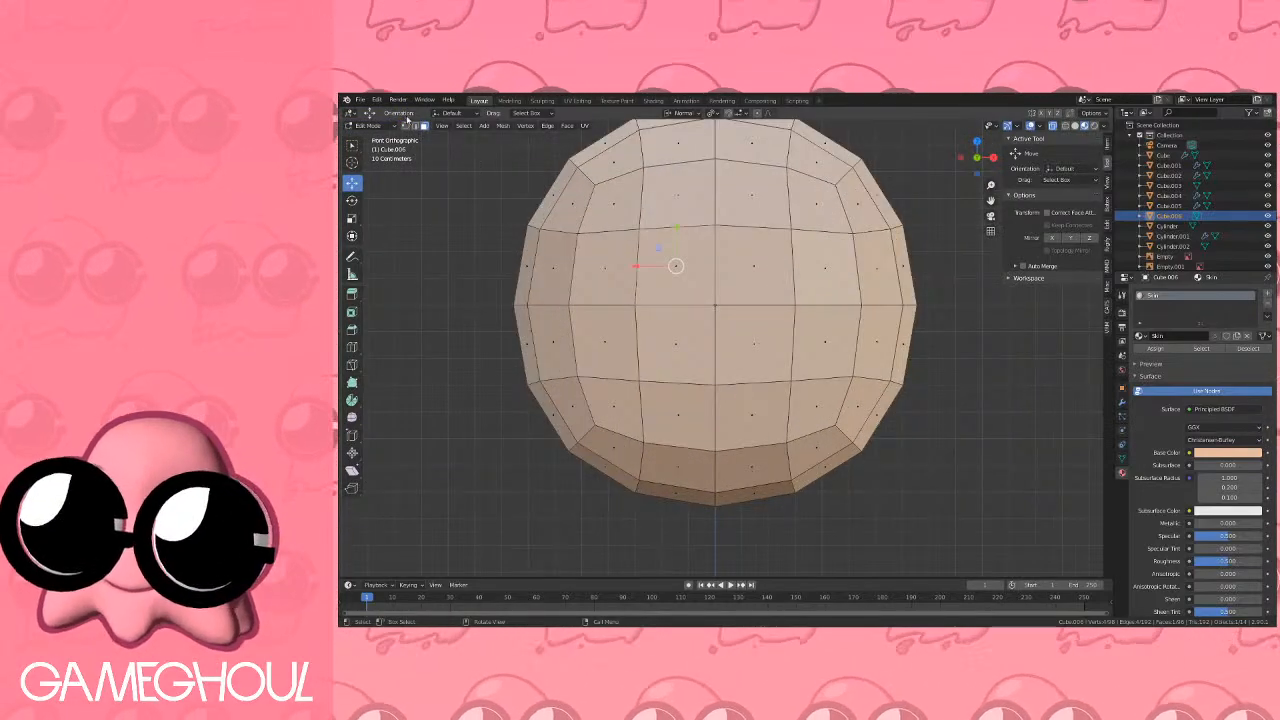
left_click(636, 229)
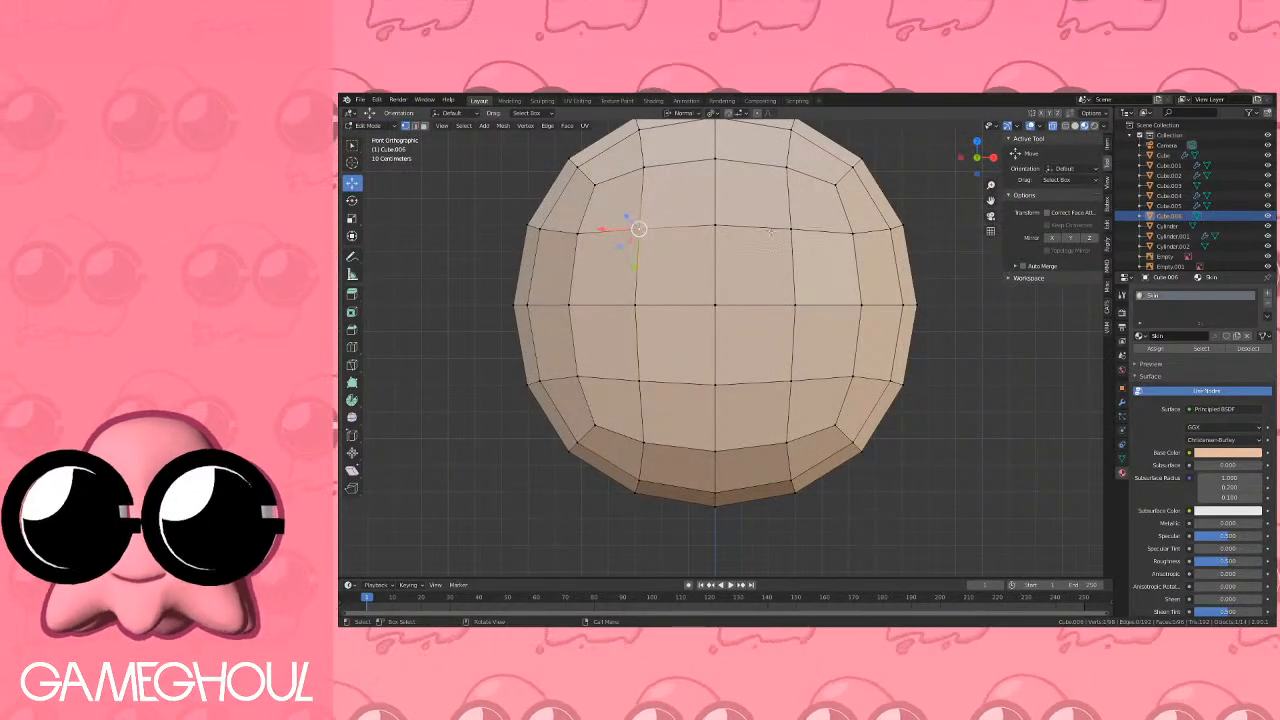
left_click(1051, 237)
key("shift+v")
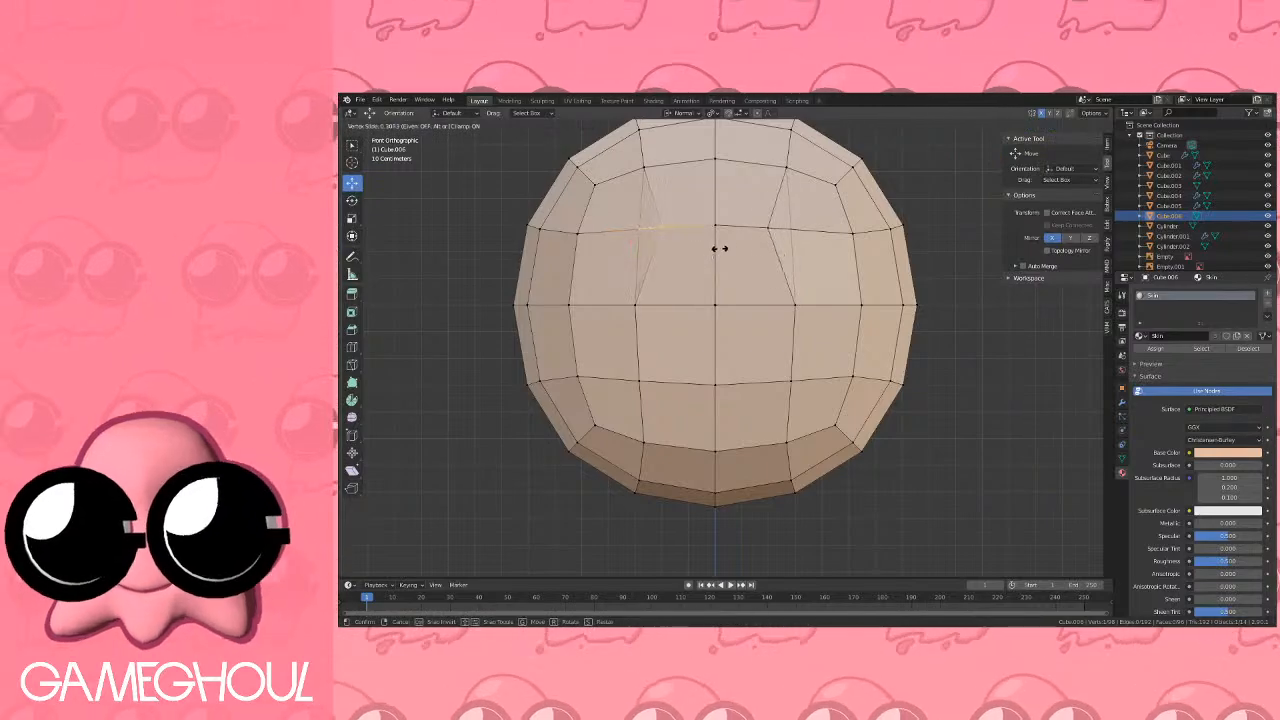
left_click(740, 243)
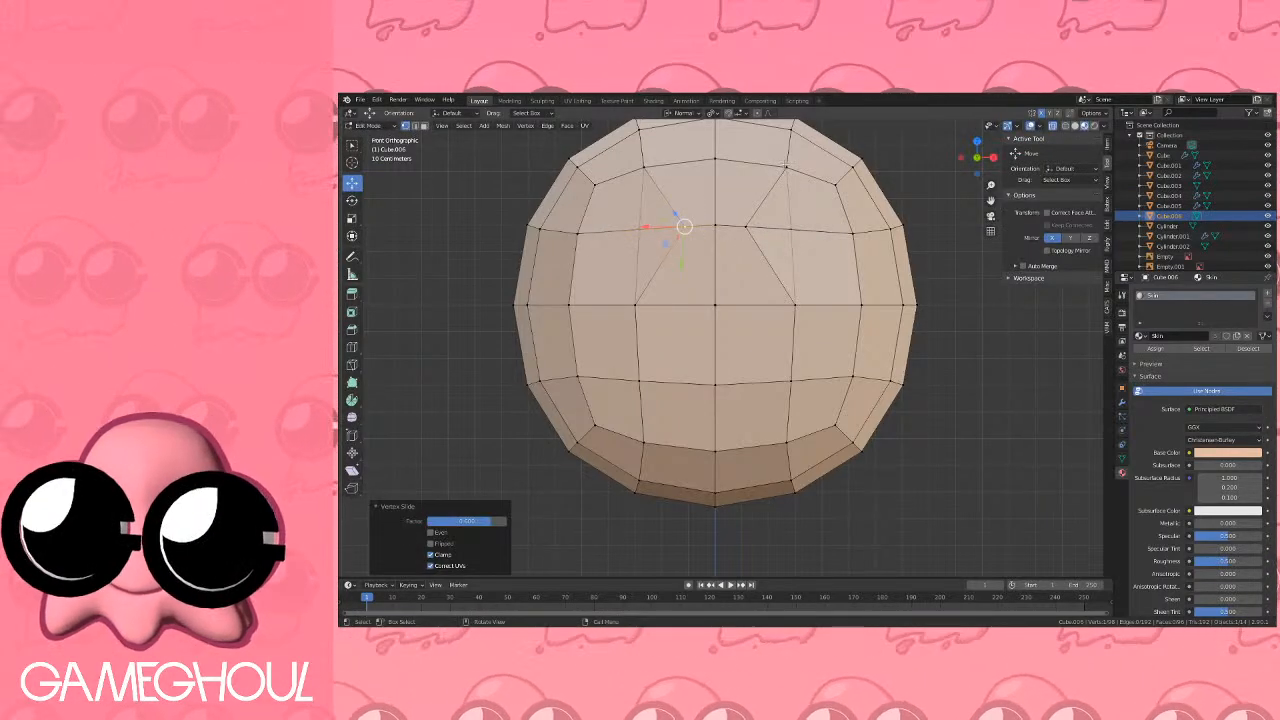
Slide the corresponding vertices in the rows above and below toward the centre line by factors of 0.3 and 0.2.
left_click(787, 167)
key("shift+v")
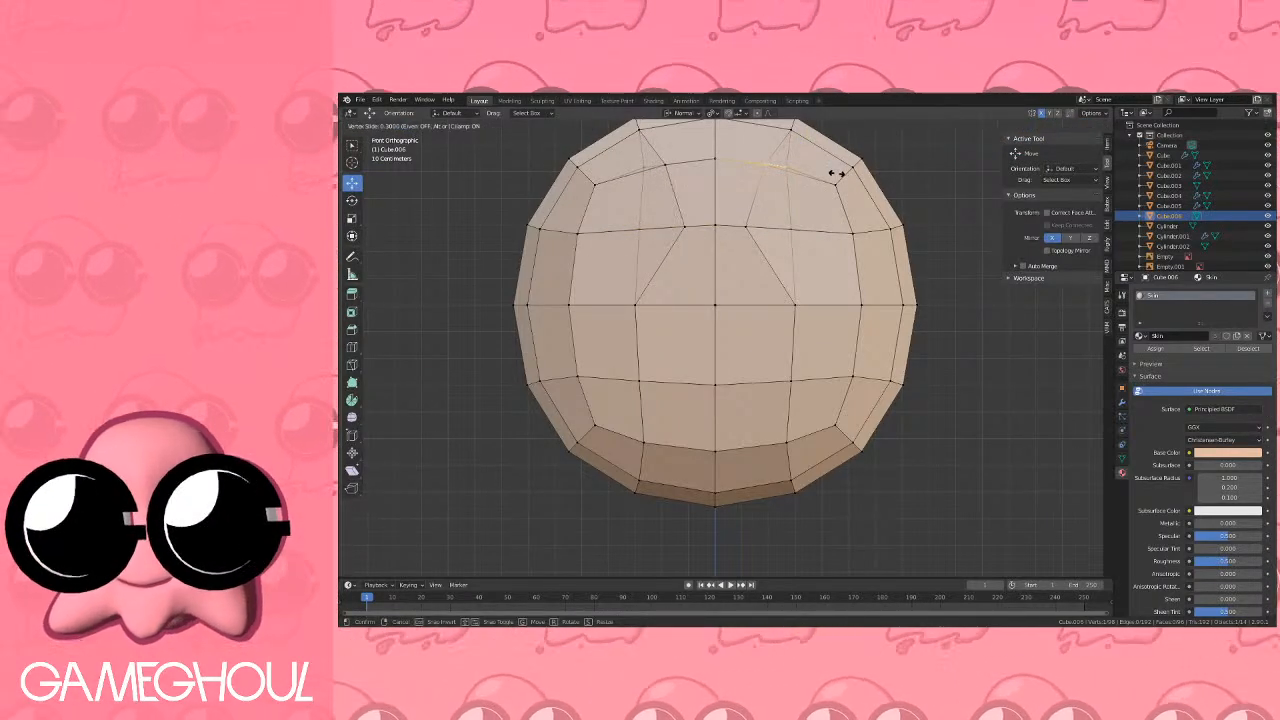
left_click(835, 173)
left_click(794, 305)
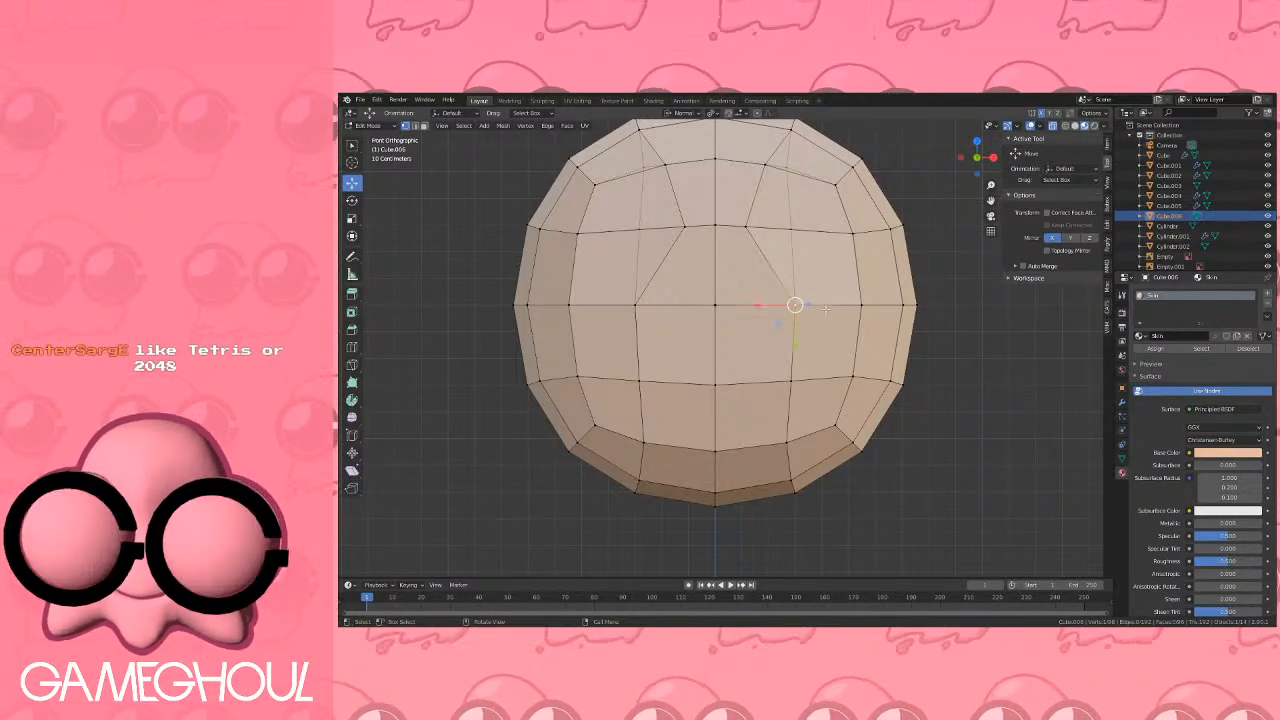
key("shift+v")
left_click(806, 306)
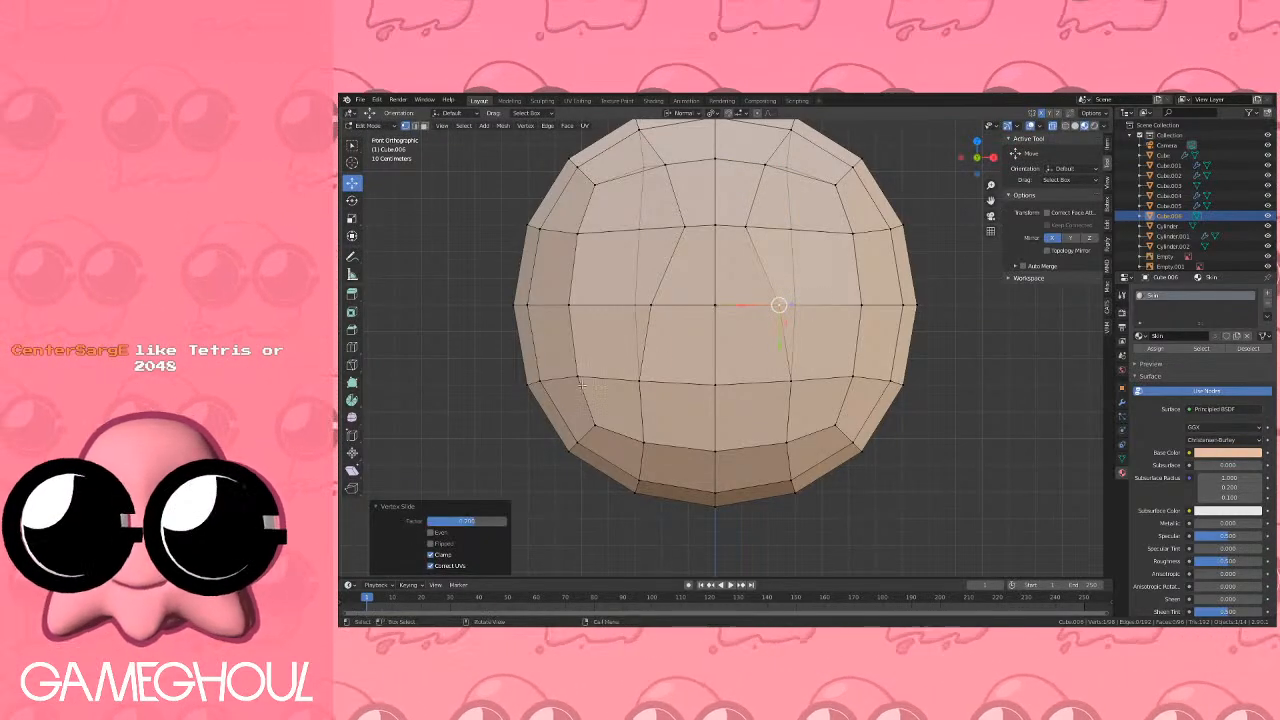
Edge-slide the vertex row just below the ball's middle upward by a factor of 0.4.
left_click_drag(486, 357, 957, 402)
key("g")
key("g")
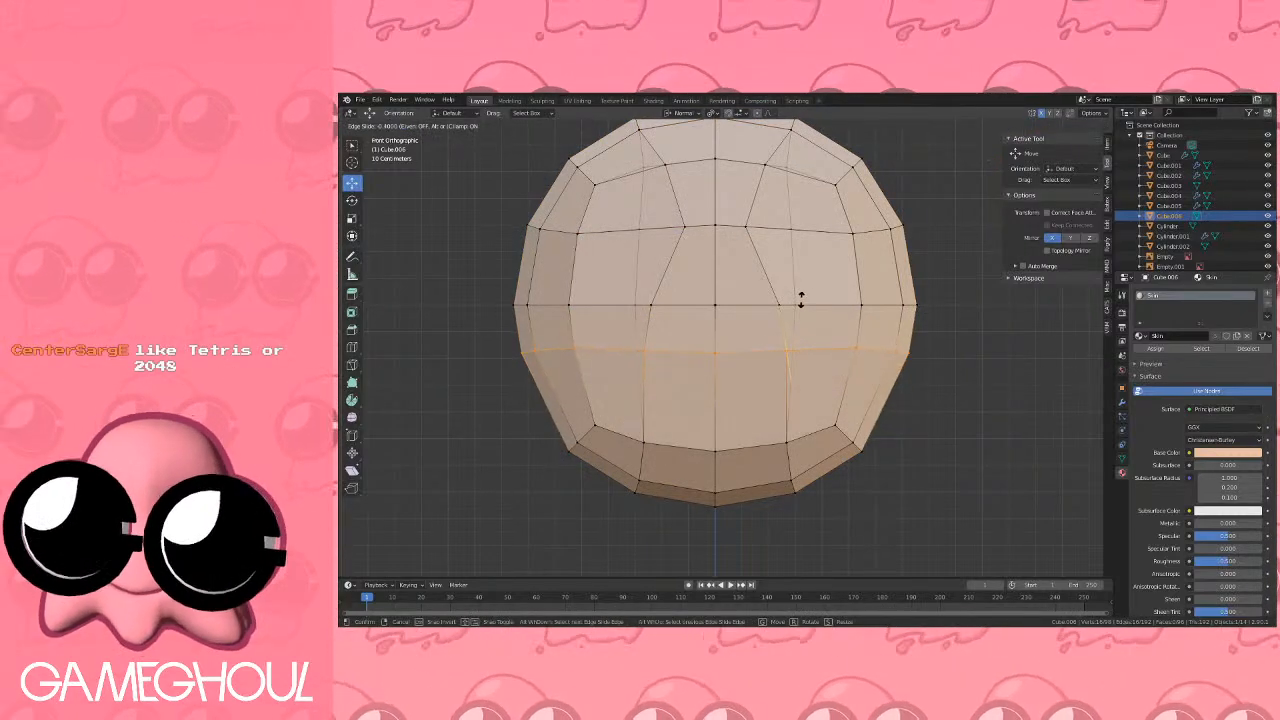
left_click(803, 296)
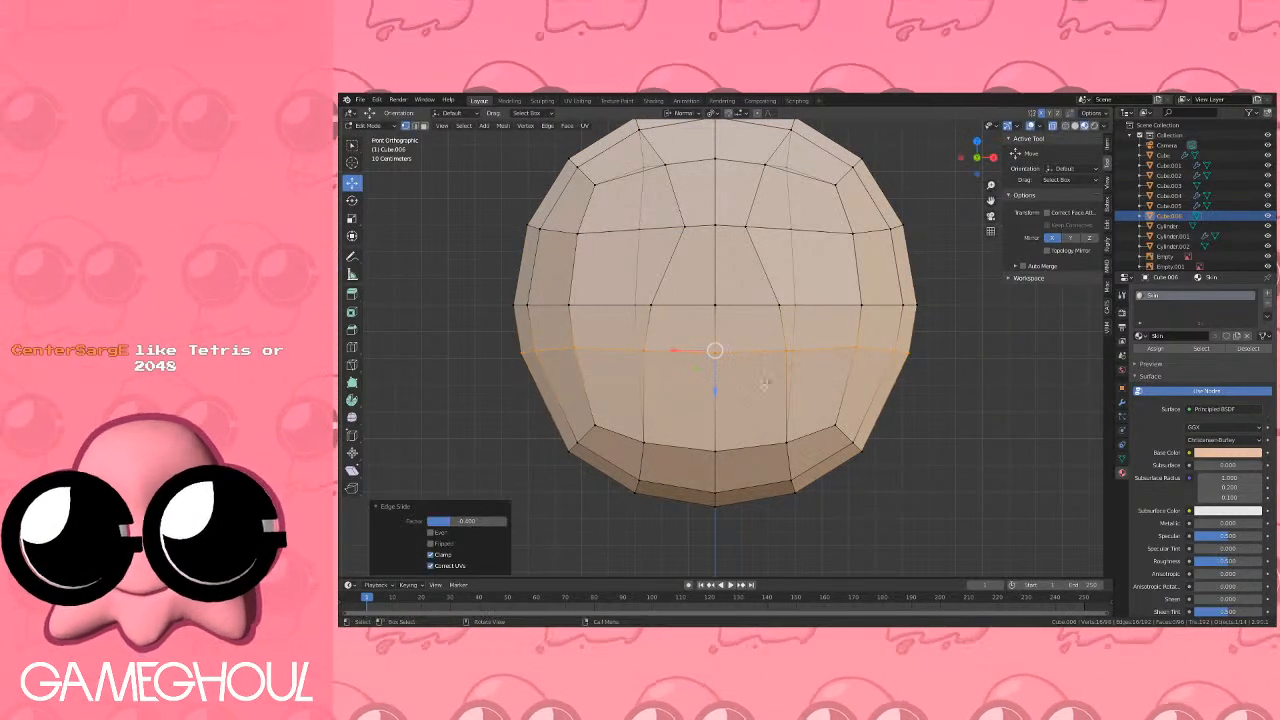
Move the vertices of the ball's lowest rows up 0.1 m to flatten its underside.
key("a")
key("a")
key("b")
left_click_drag(541, 407, 882, 508)
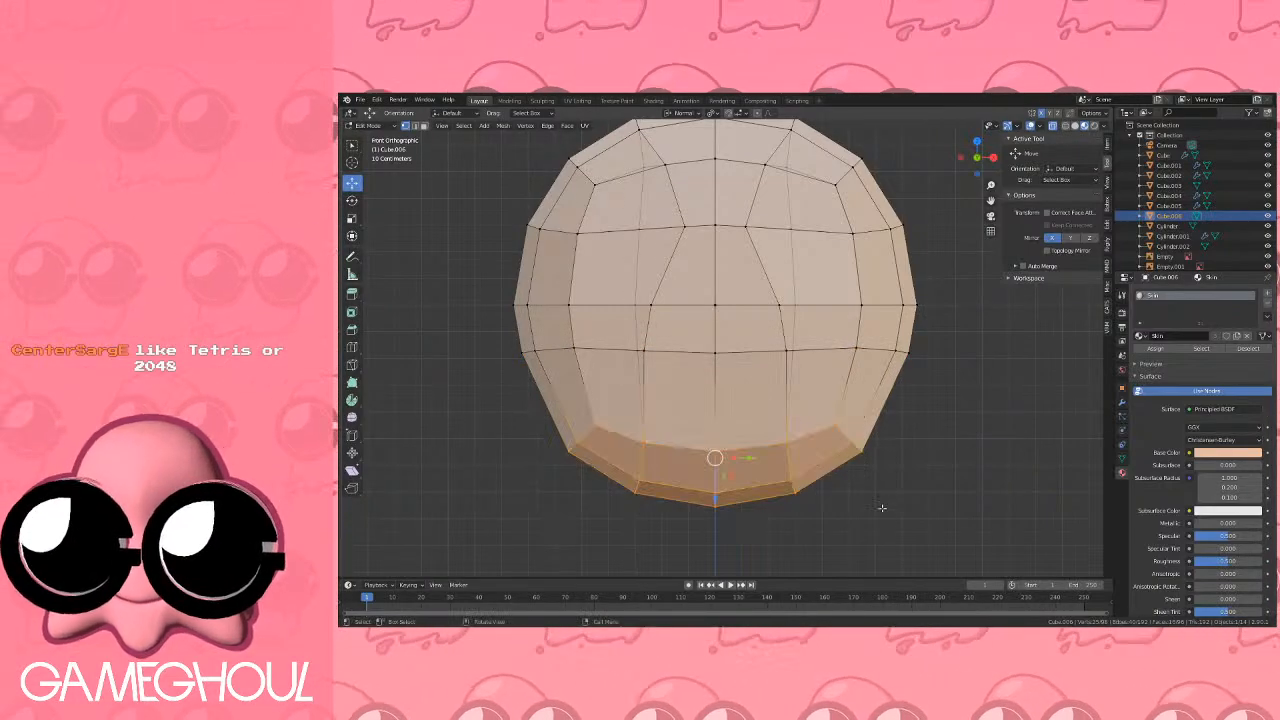
key("g")
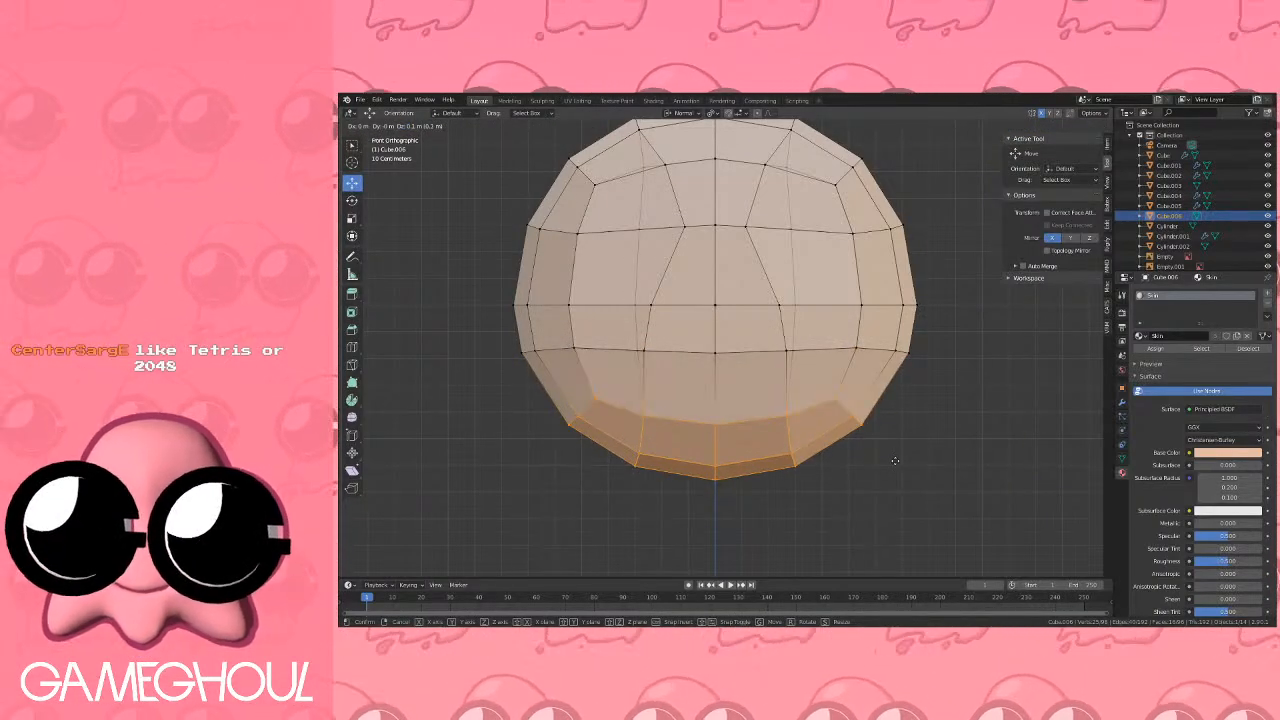
left_click(895, 460)
middle_click_drag(895, 460, 847, 357)
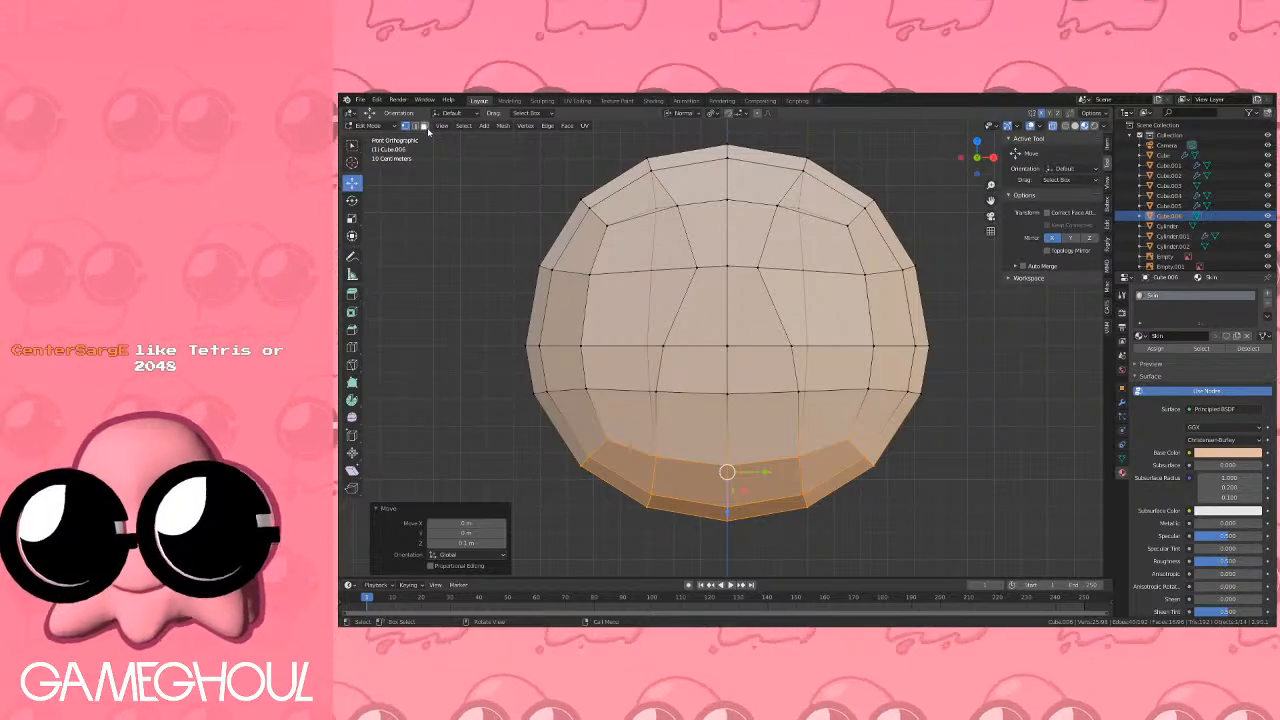
Extrude the four faces at the ball's front centre 0.1 m to start a nose, and shift them slightly back and down.
left_click(425, 127)
left_click(696, 371)
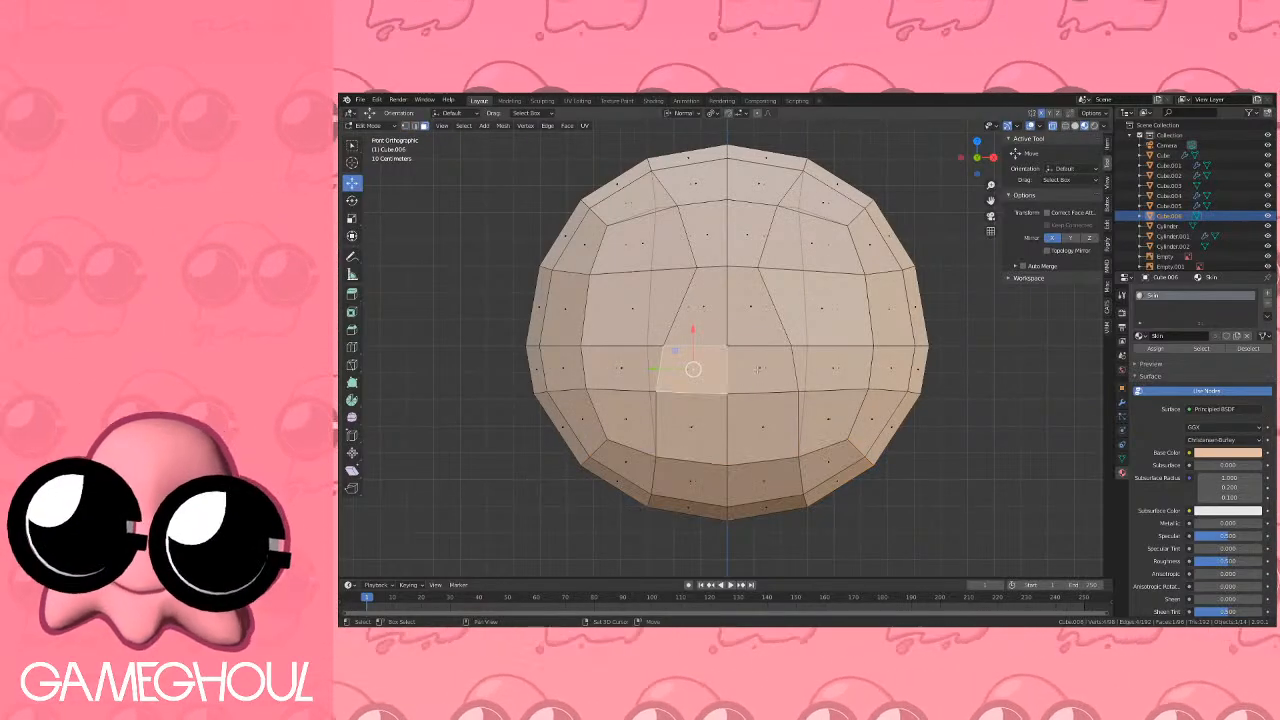
left_click(758, 369, "shift")
left_click(705, 308, "shift")
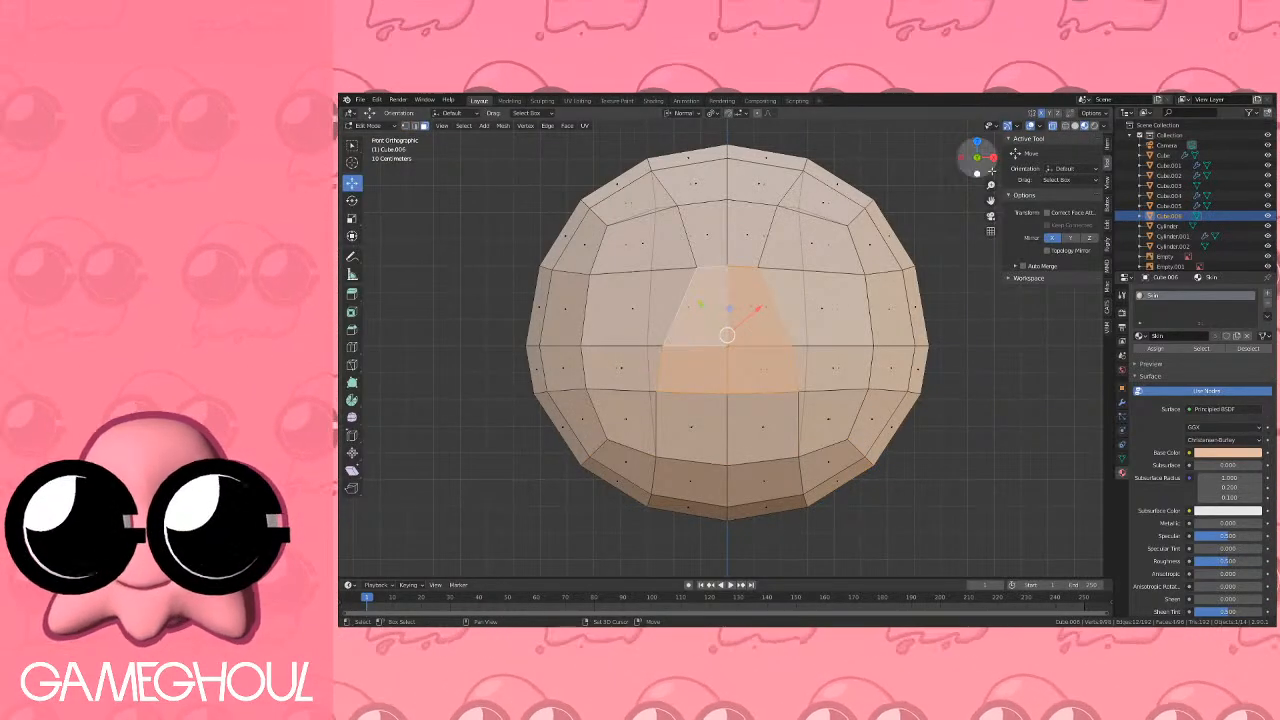
left_click(993, 157)
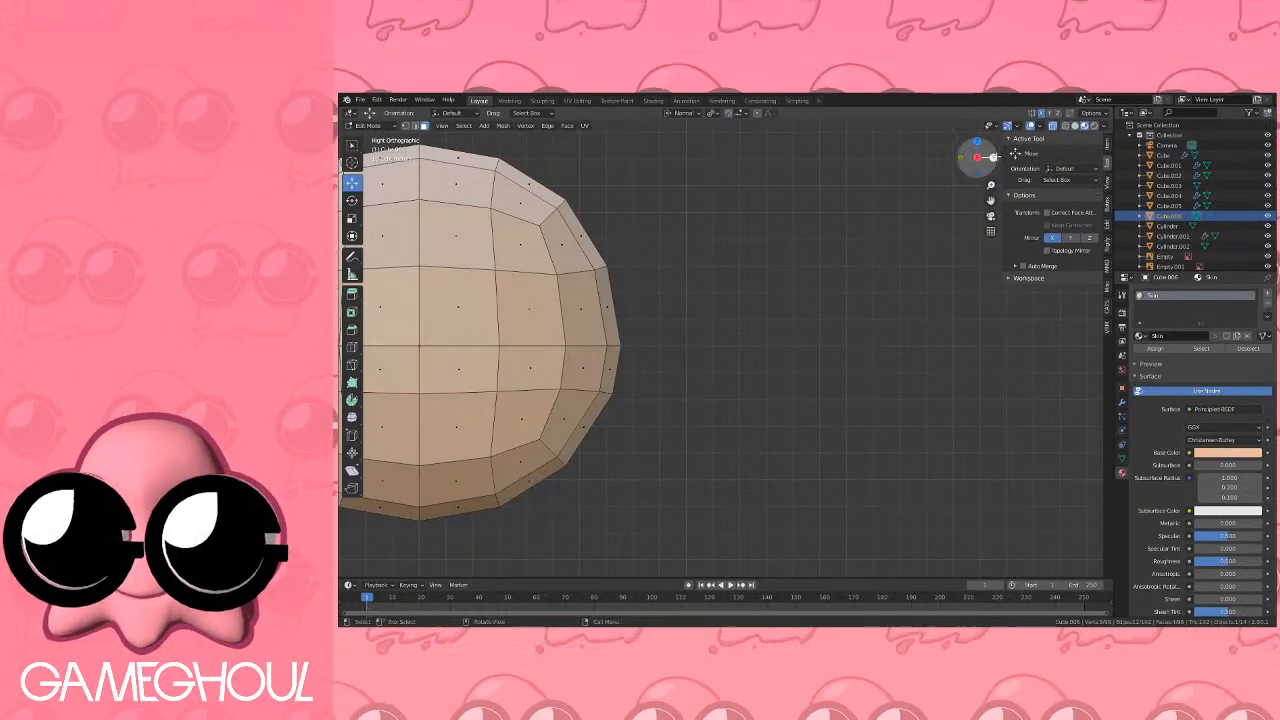
left_click(977, 157)
middle_click_drag(922, 256, 474, 254, "shift")
key("e")
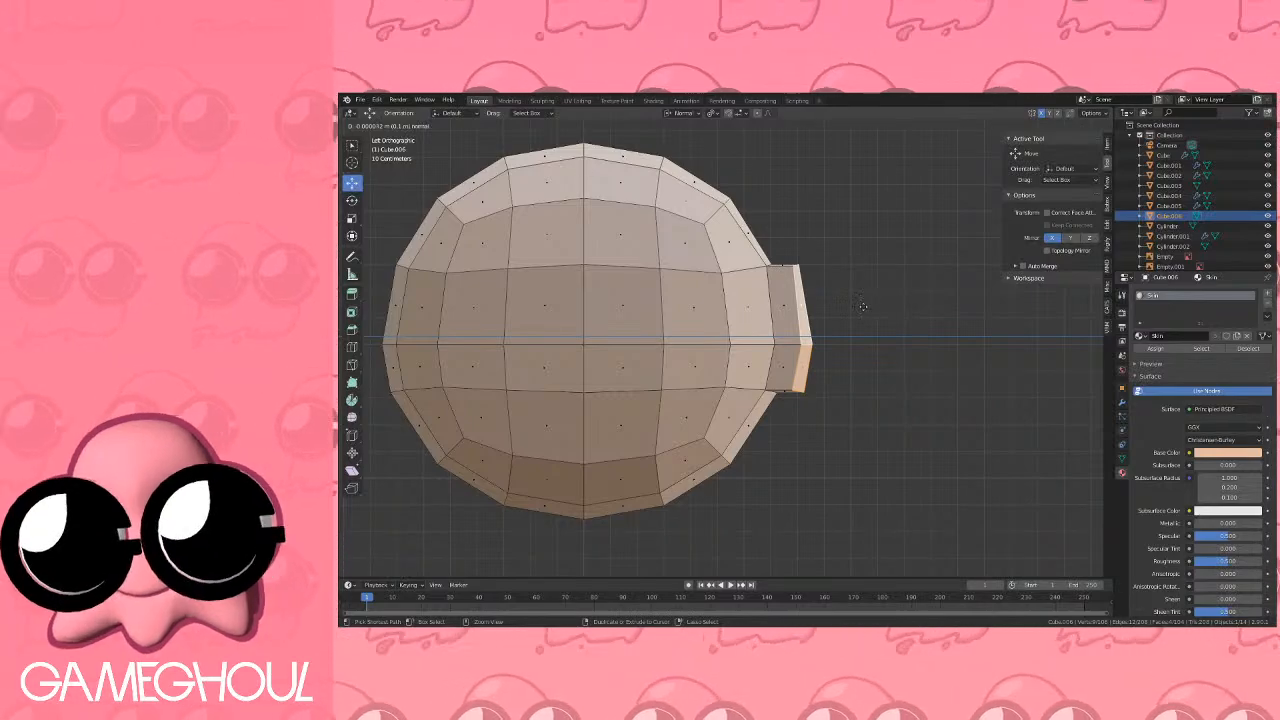
key("Return")
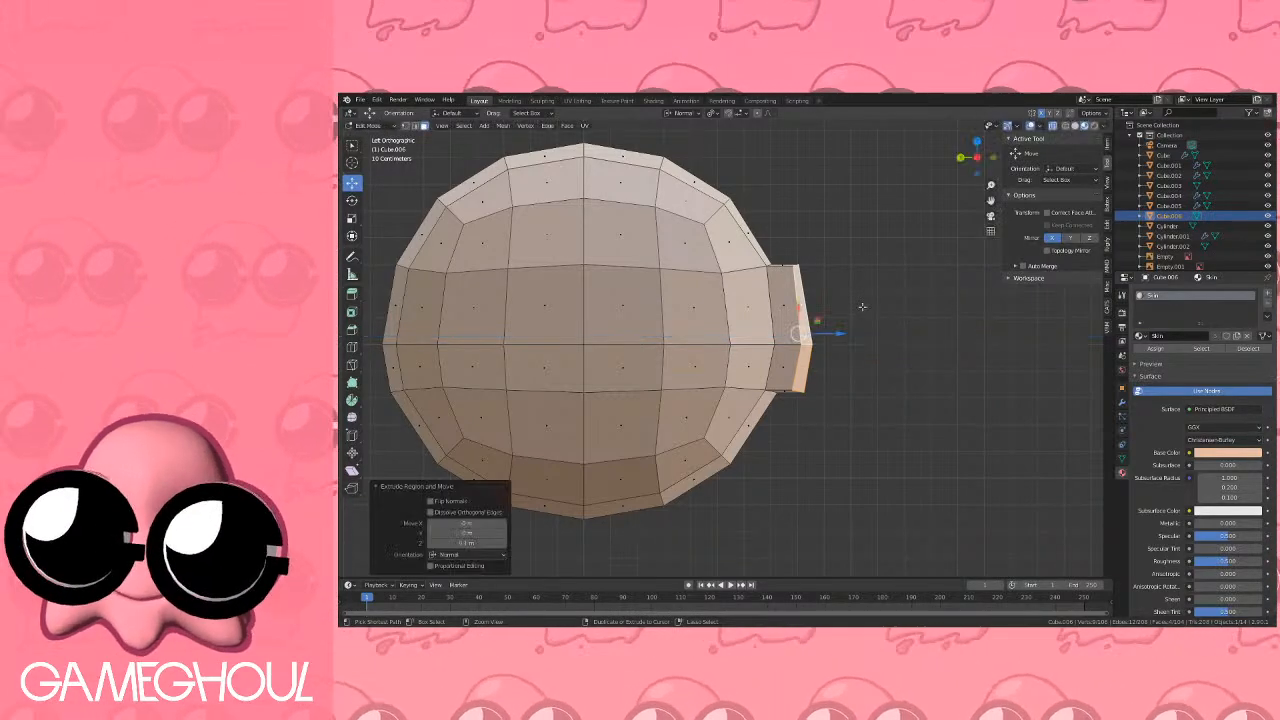
key("g")
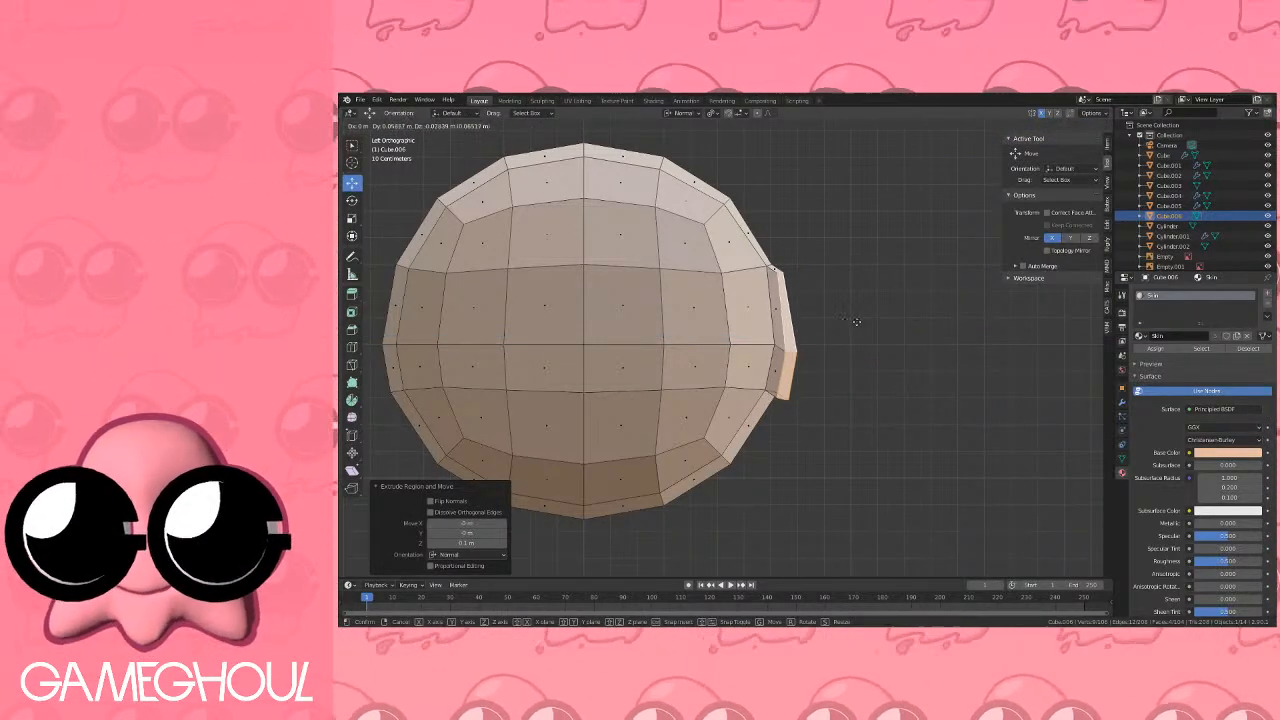
left_click(858, 321)
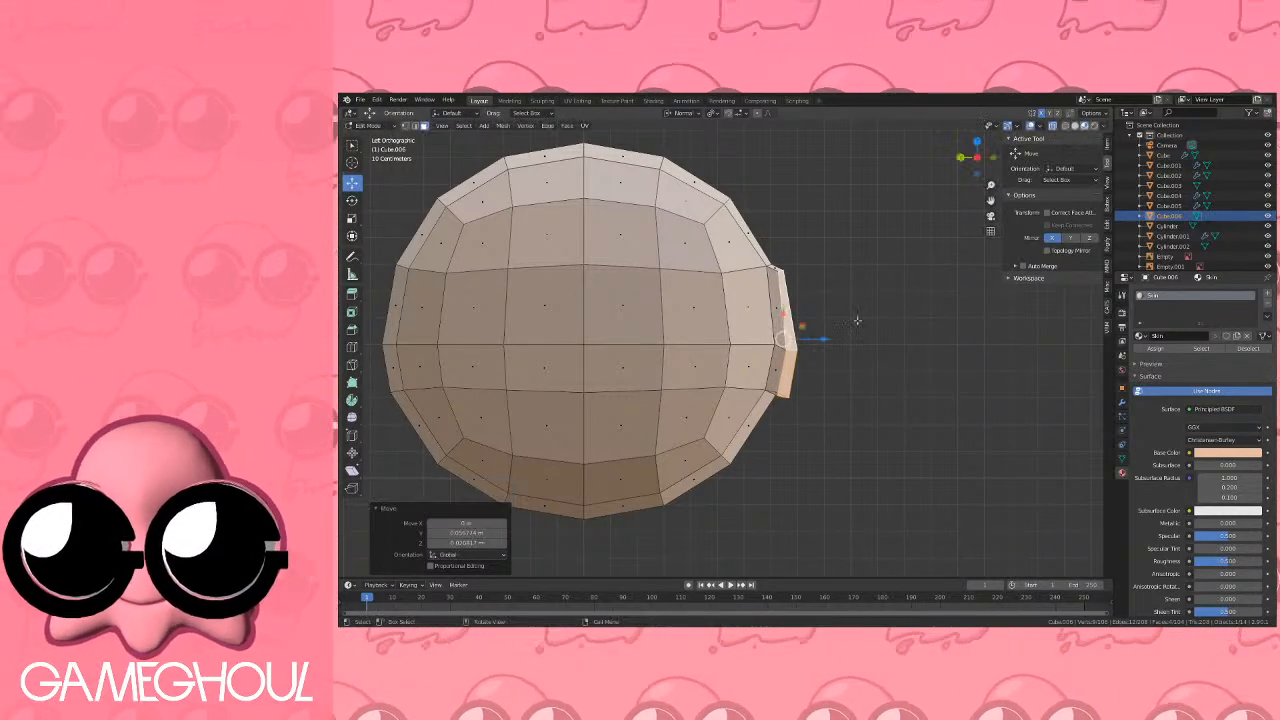
Extrude the nose faces another 0.1 m forward, scale them to 0.8 and lower them slightly.
middle_click_drag(858, 321, 820, 318)
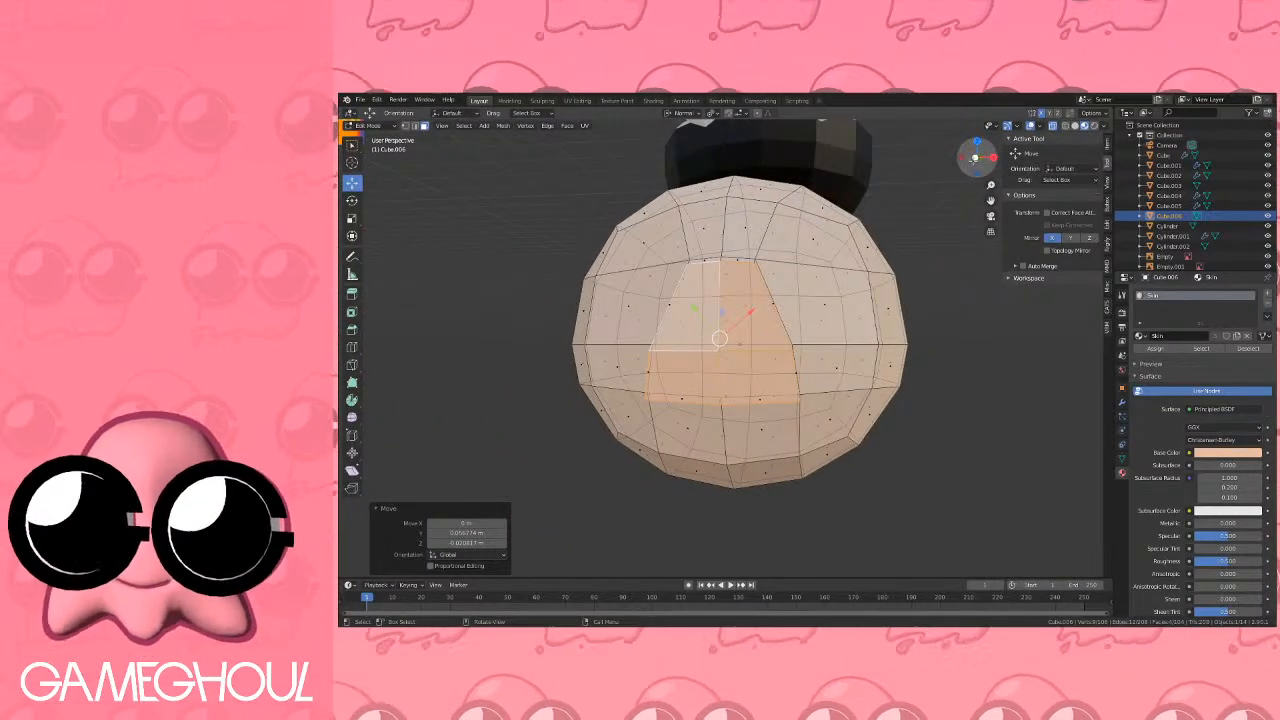
left_click(974, 159)
scroll(940, 215, "up", 1)
left_click(993, 157)
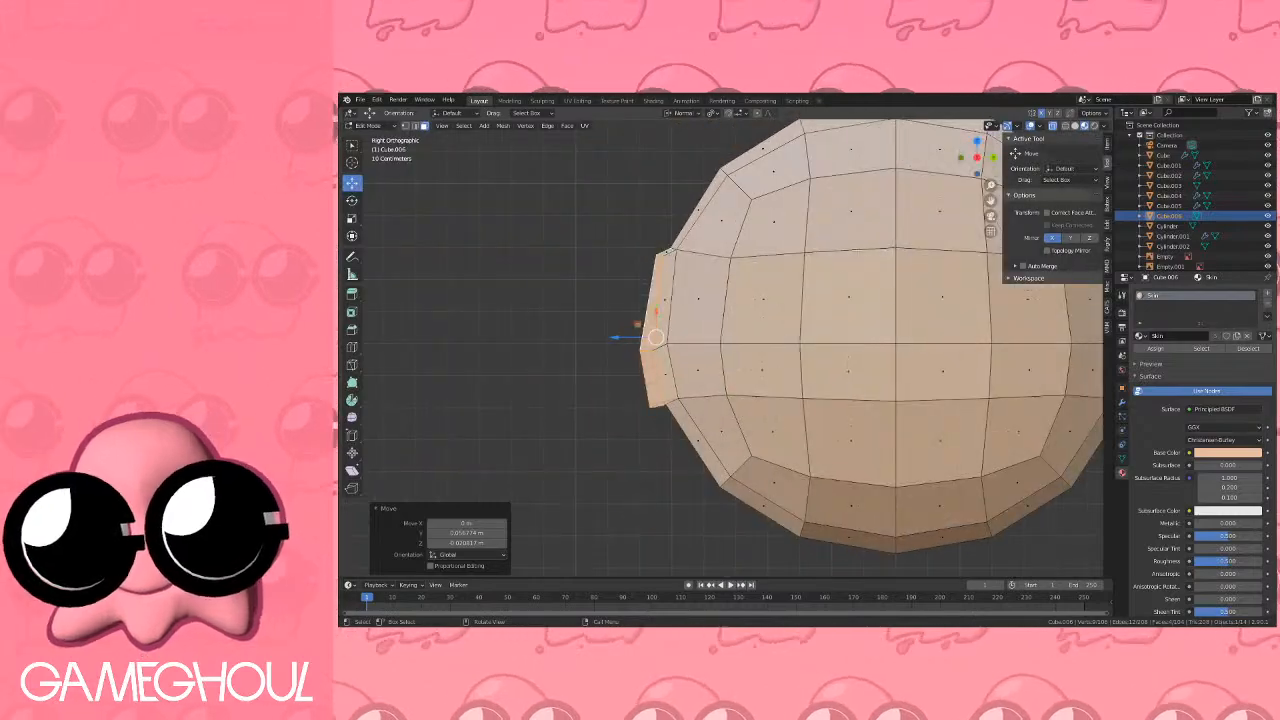
key("e")
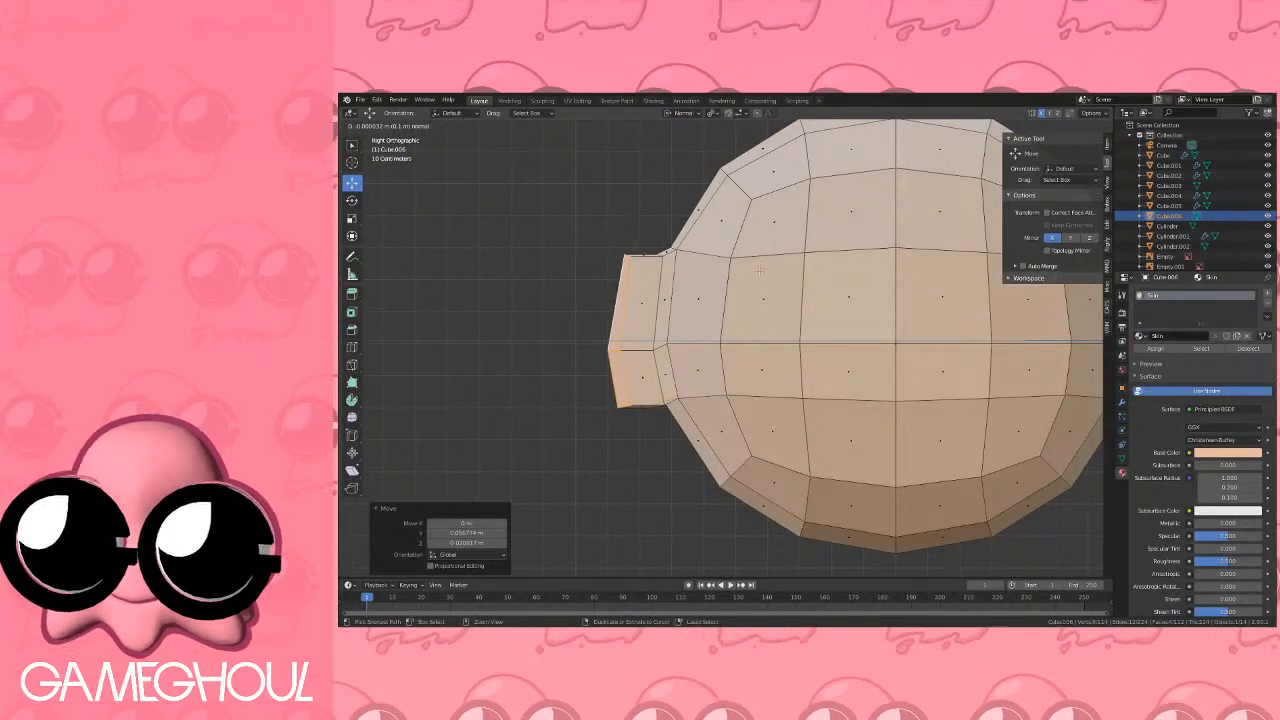
left_click(758, 270, "ctrl")
key("s")
left_click(725, 275, "ctrl")
key("g")
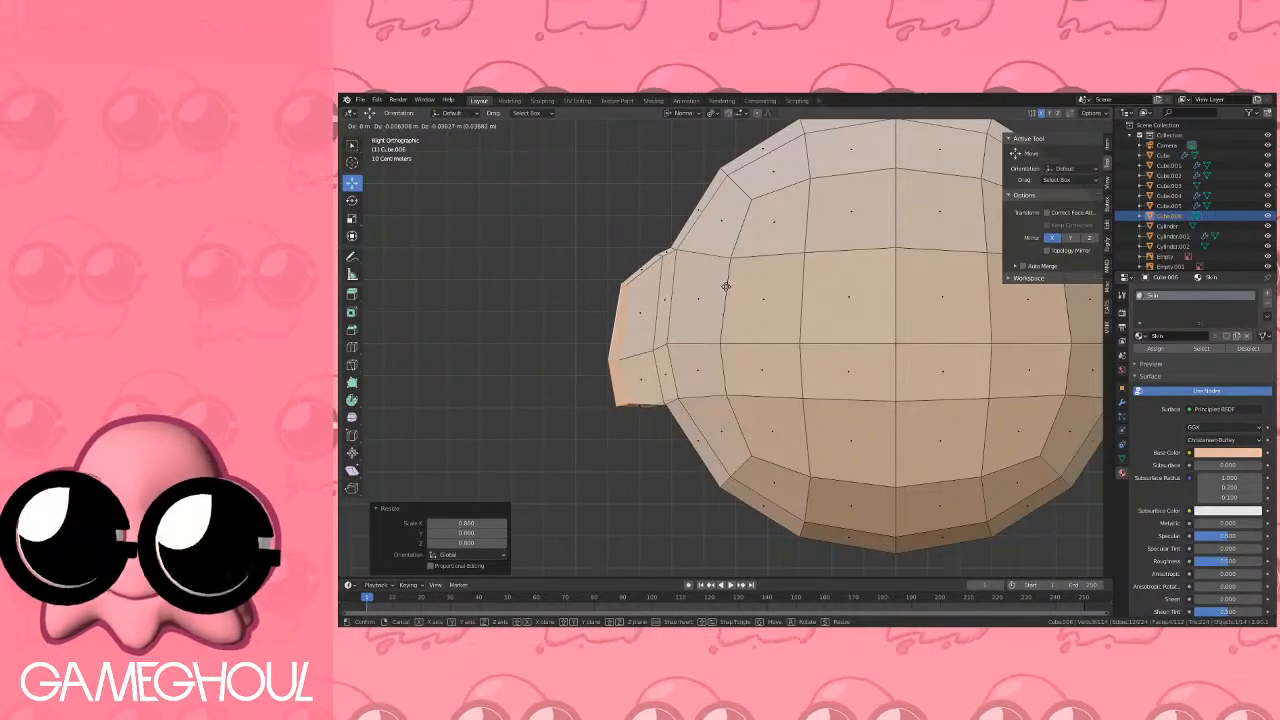
left_click(726, 287)
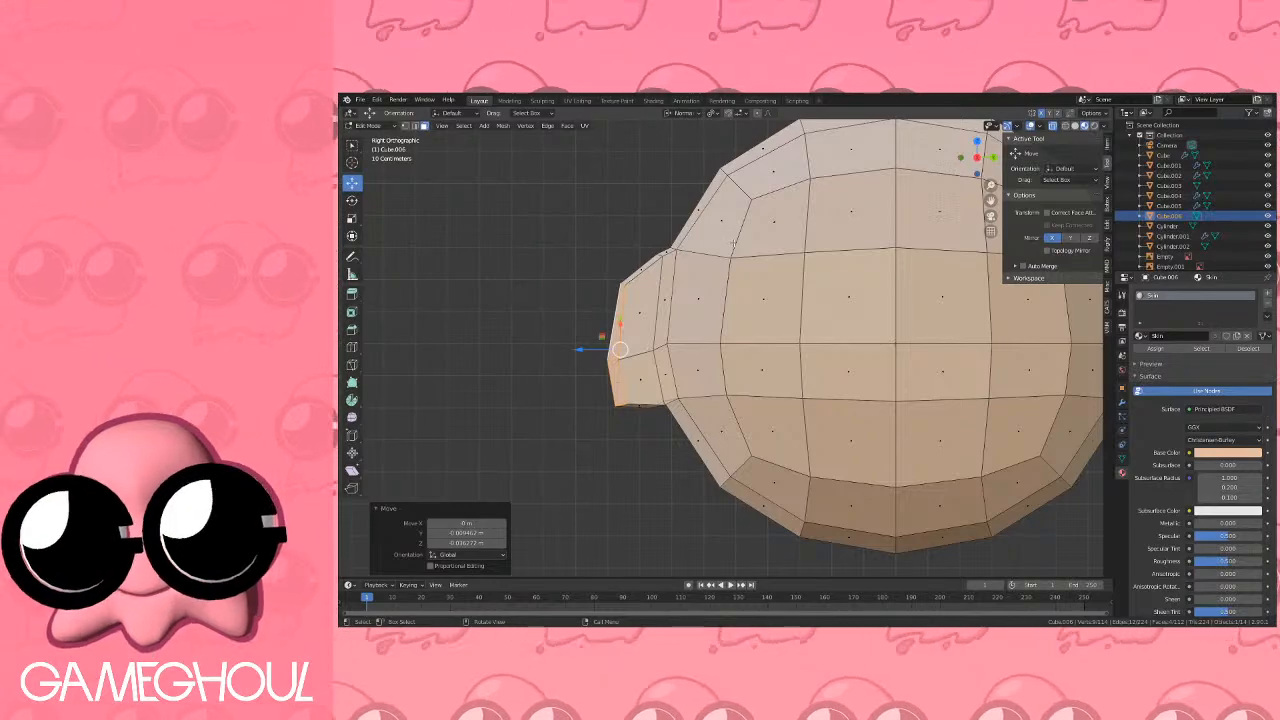
Extrude the nose tip another 0.1 m, scale it to 0.6 and check the shape in Object Mode.
key("e")
left_click(697, 242, "ctrl")
key("s")
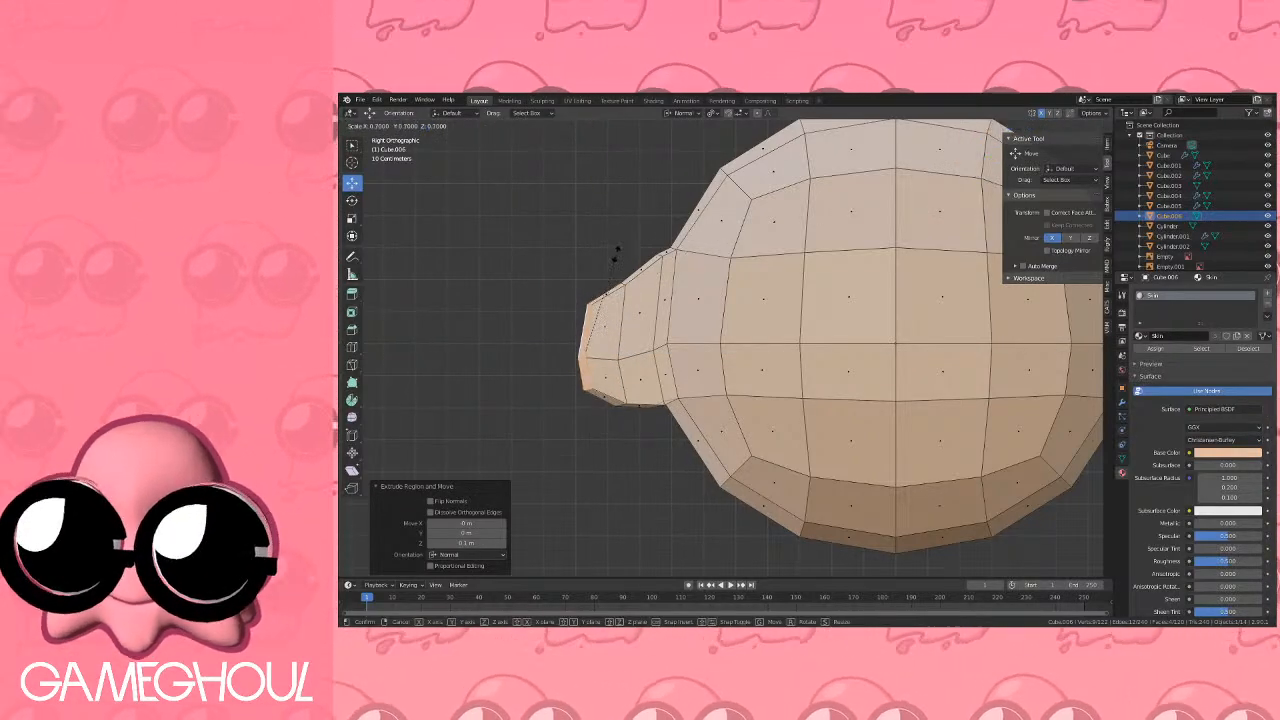
left_click(606, 256)
key("g")
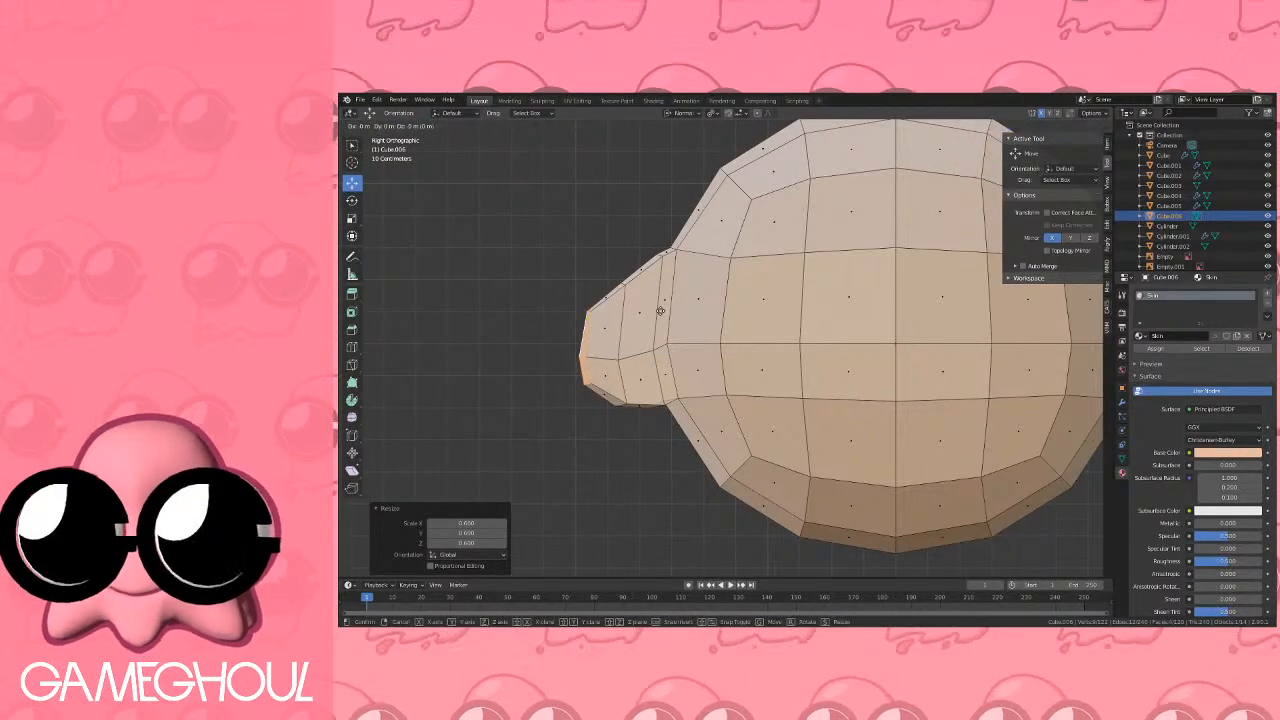
left_click(663, 290)
middle_click_drag(663, 290, 763, 307)
scroll(767, 320, "down", 2)
key("Tab")
scroll(853, 308, "down", 4)
scroll(812, 249, "up", 4)
key("Tab")
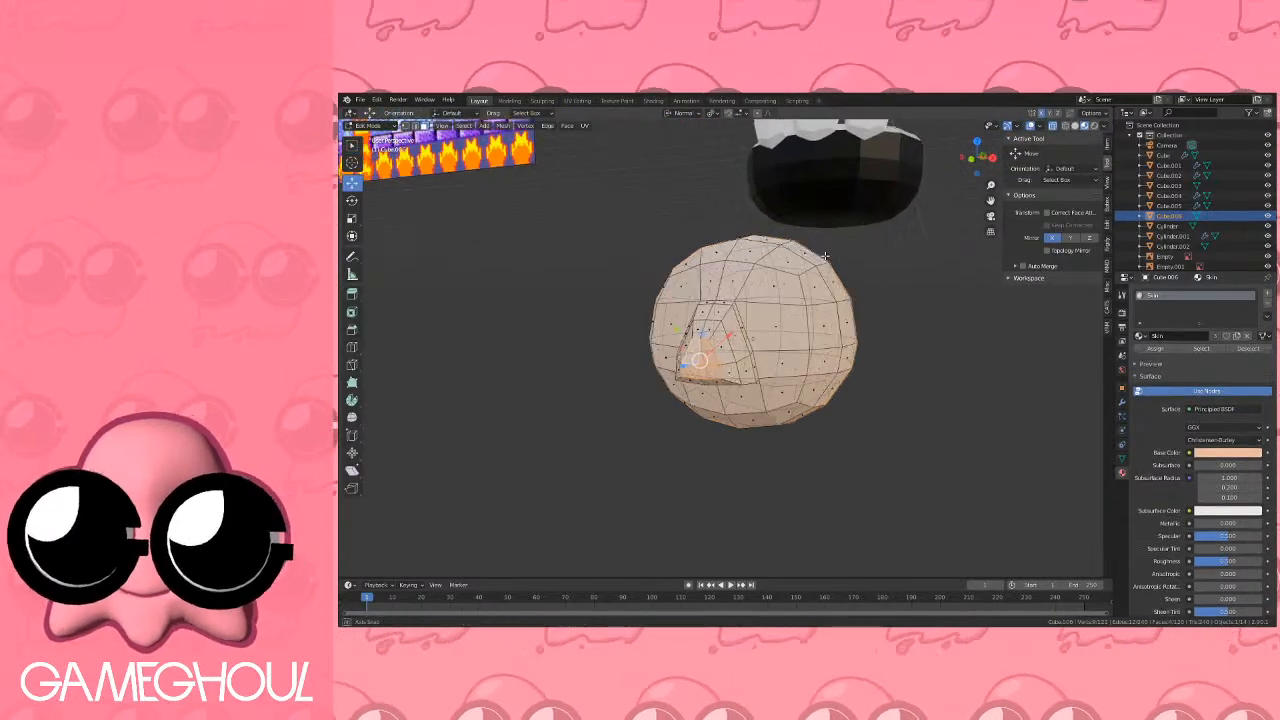
Select all faces of the ball's top cap, including its outer ring and the centre faces.
middle_click_drag(825, 256, 646, 311)
scroll(747, 298, "up", 1)
scroll(748, 291, "down", 3)
scroll(676, 308, "up", 3)
left_click(614, 293)
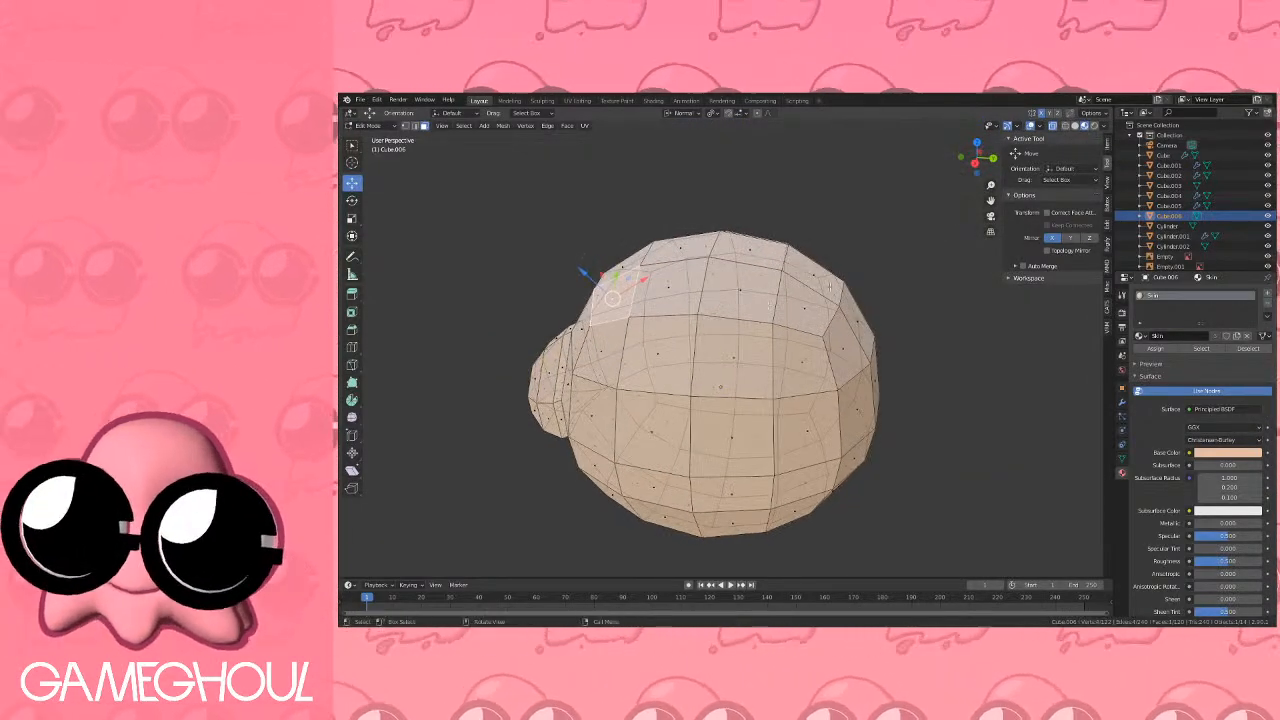
left_click(816, 276, "ctrl")
middle_click_drag(816, 276, 821, 210)
left_click(819, 227, "ctrl")
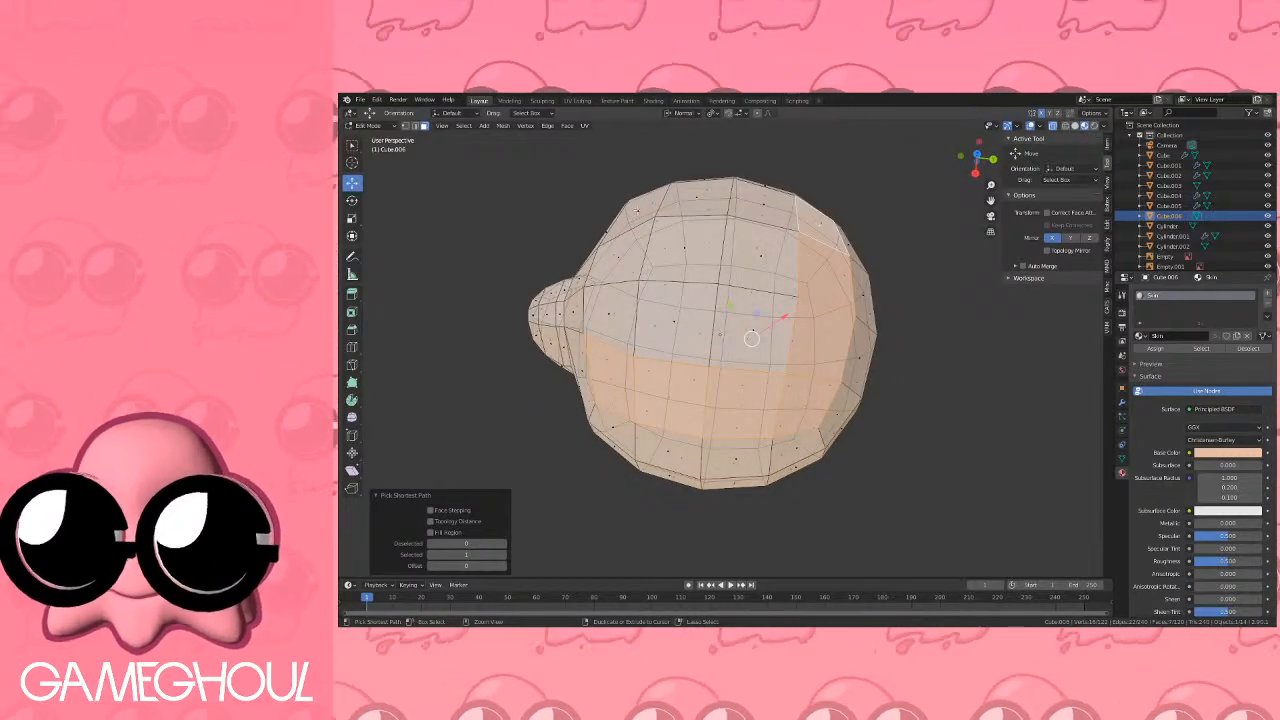
left_click(636, 210, "ctrl")
left_click(608, 312, "ctrl")
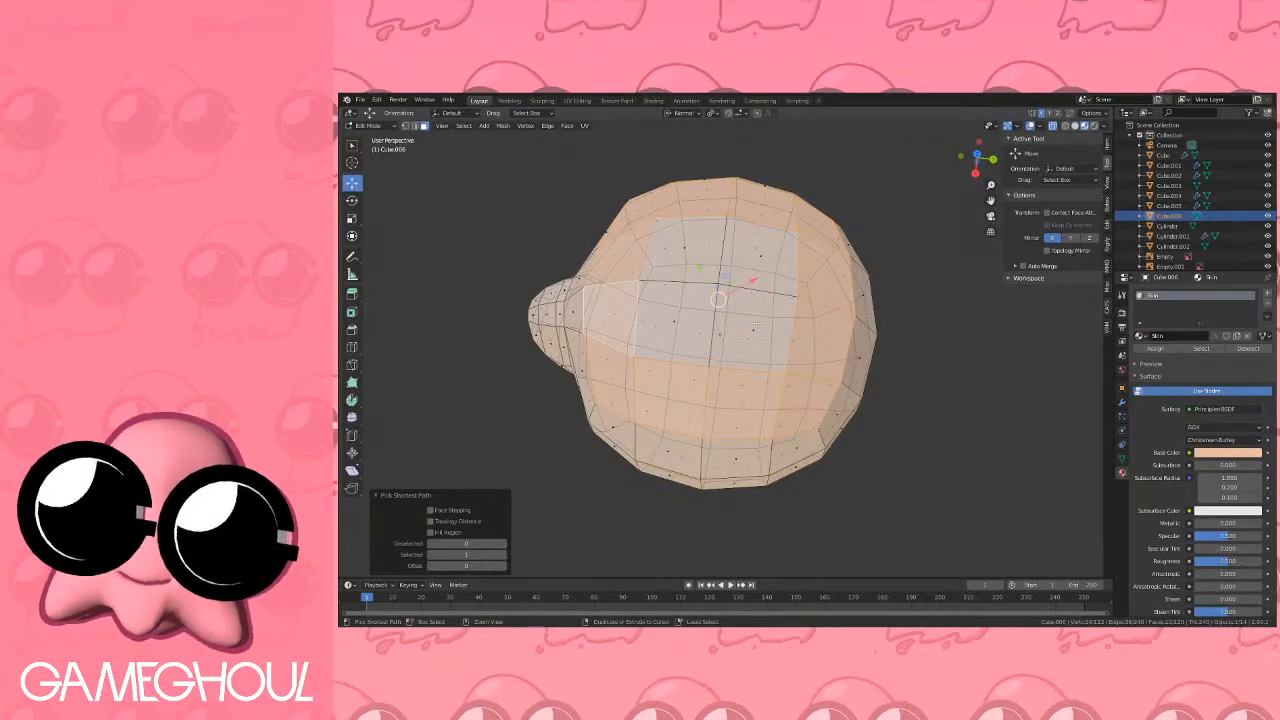
left_click(756, 323, "ctrl")
left_click(758, 258, "ctrl")
left_click(692, 251, "ctrl")
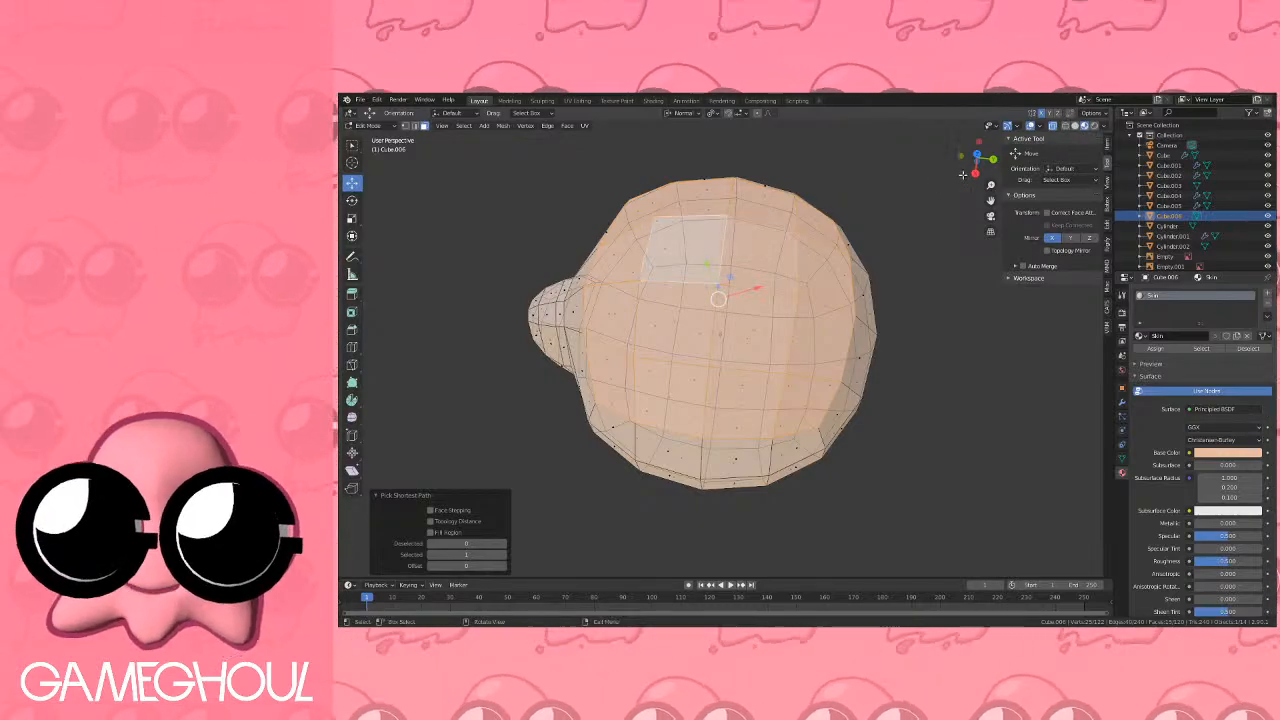
left_click(975, 174)
scroll(765, 275, "up", 3)
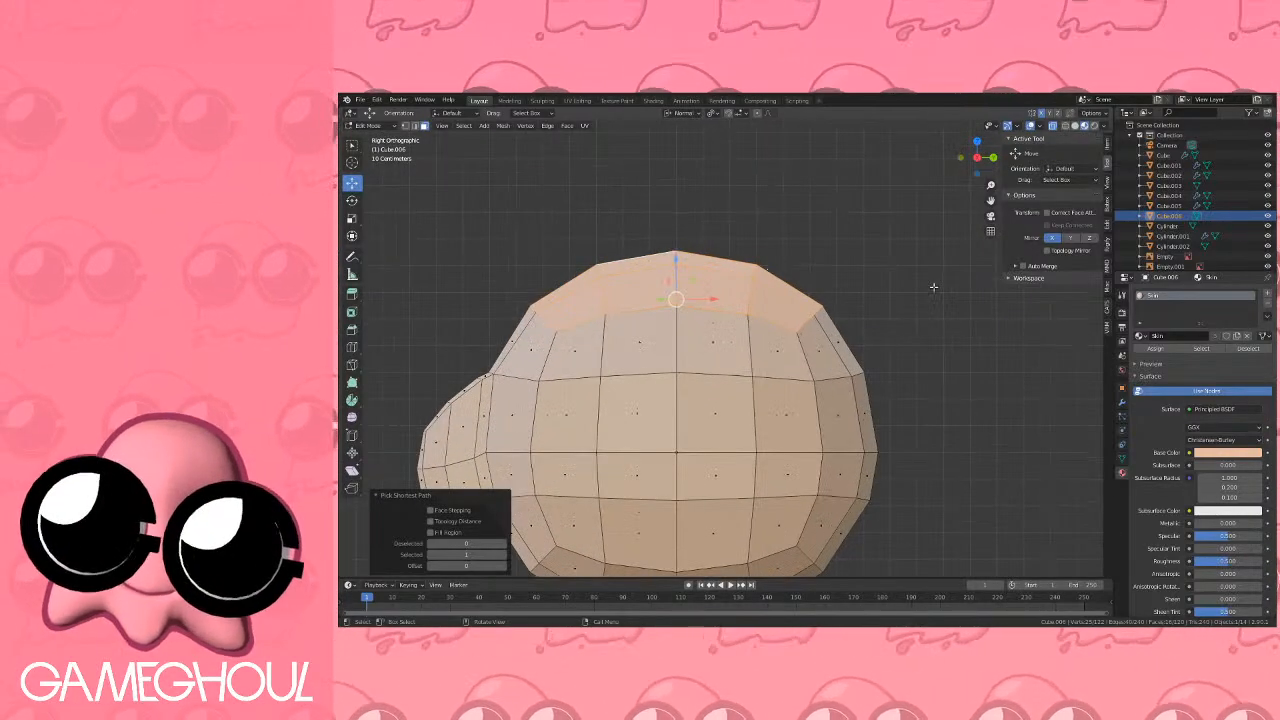
Add a second material named Yellow with a golden yellow base colour and assign it to the selected top faces.
left_click(1268, 295)
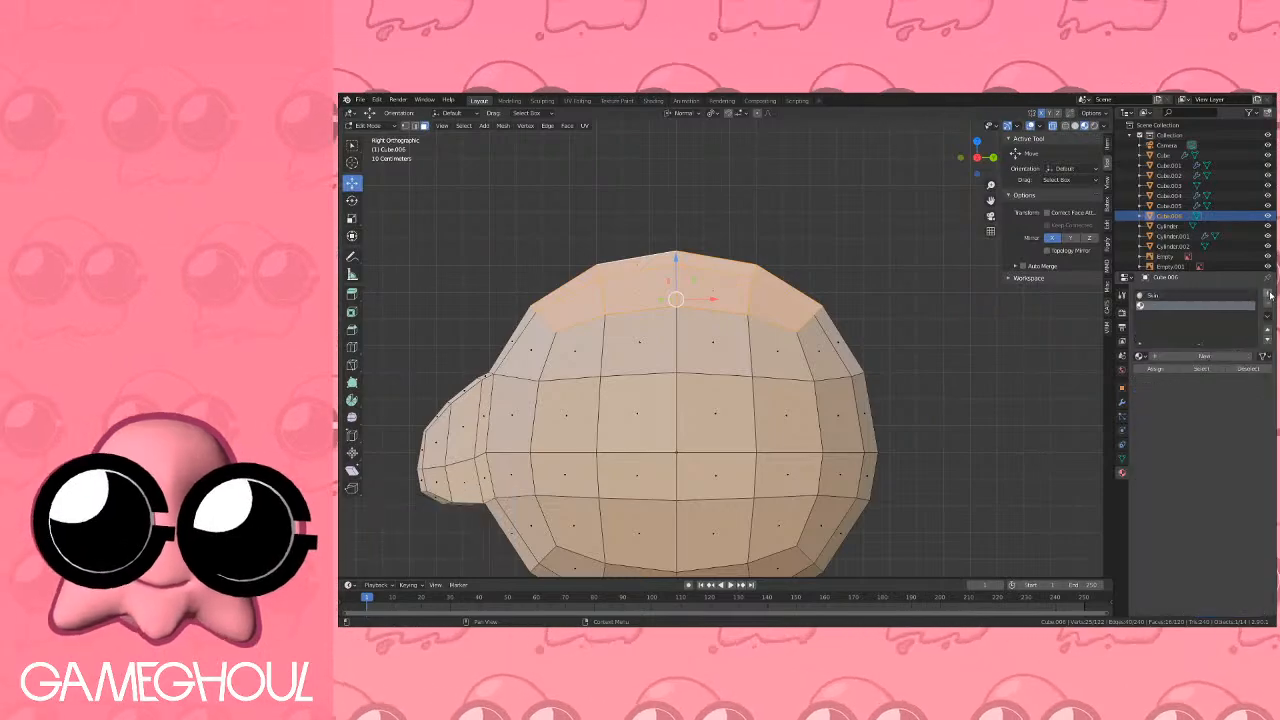
left_click(1178, 357)
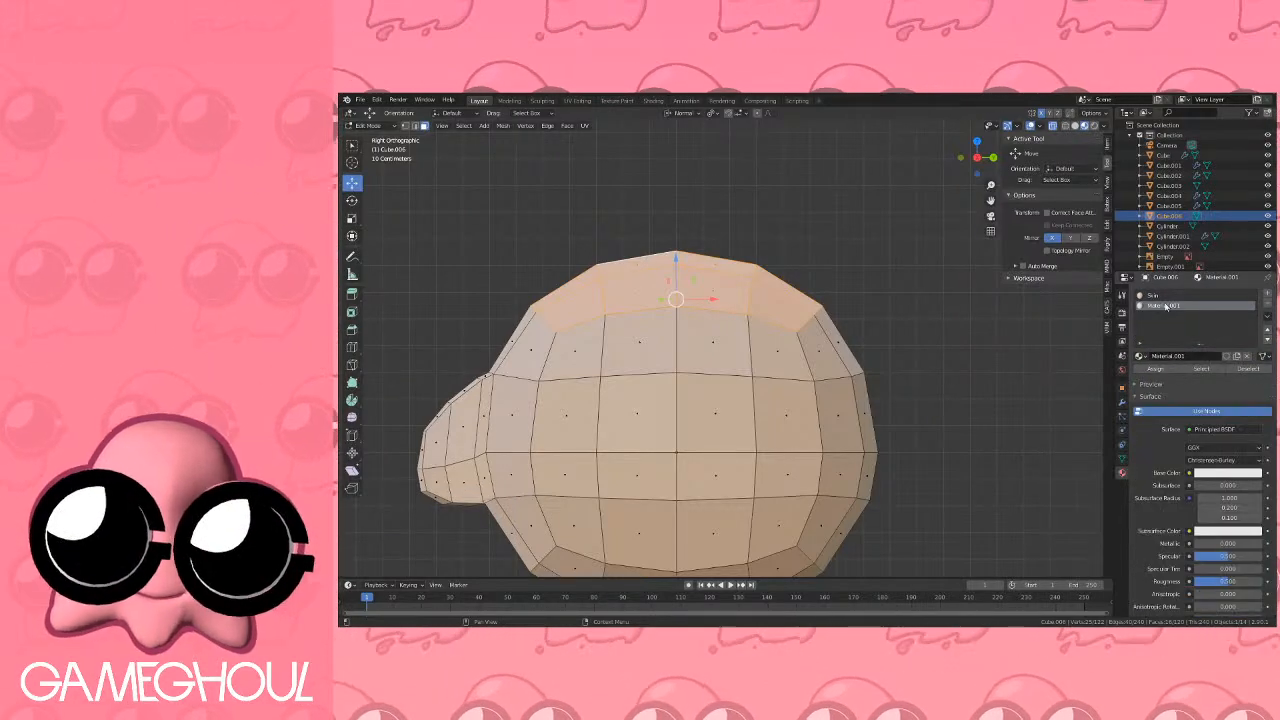
double_click(1165, 307)
type("Yellow")
key("Return")
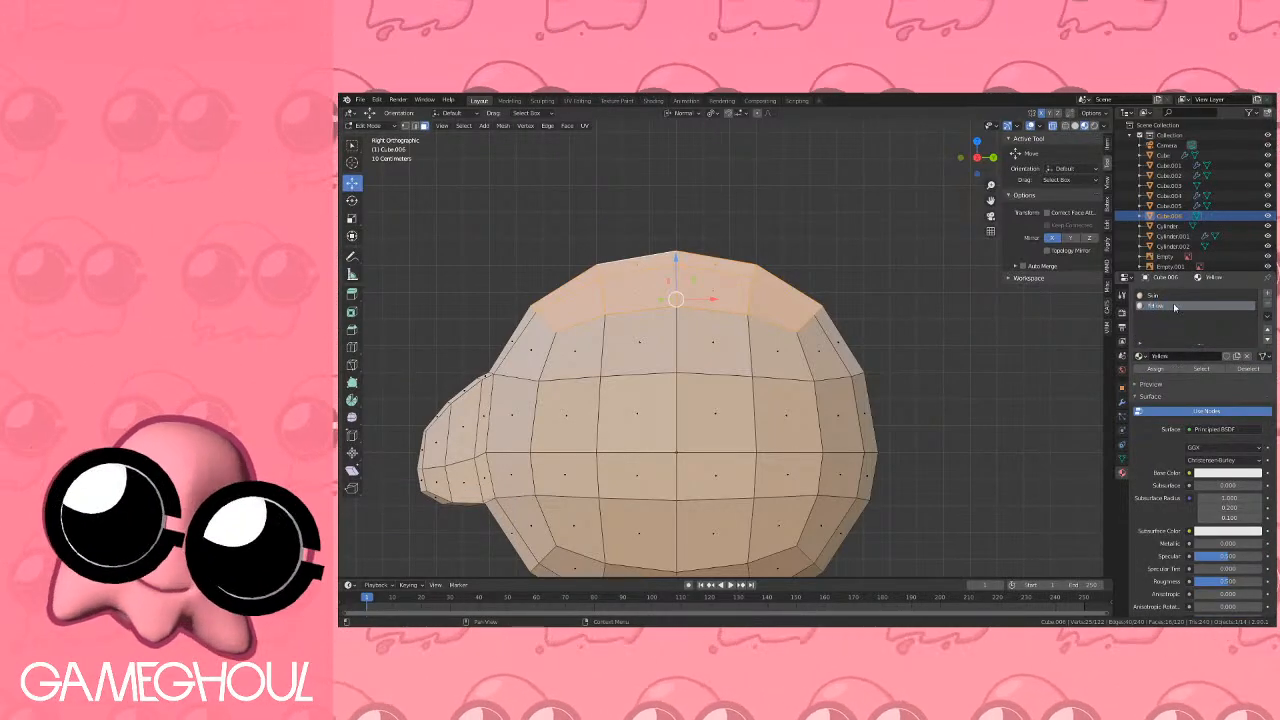
left_click(1218, 476)
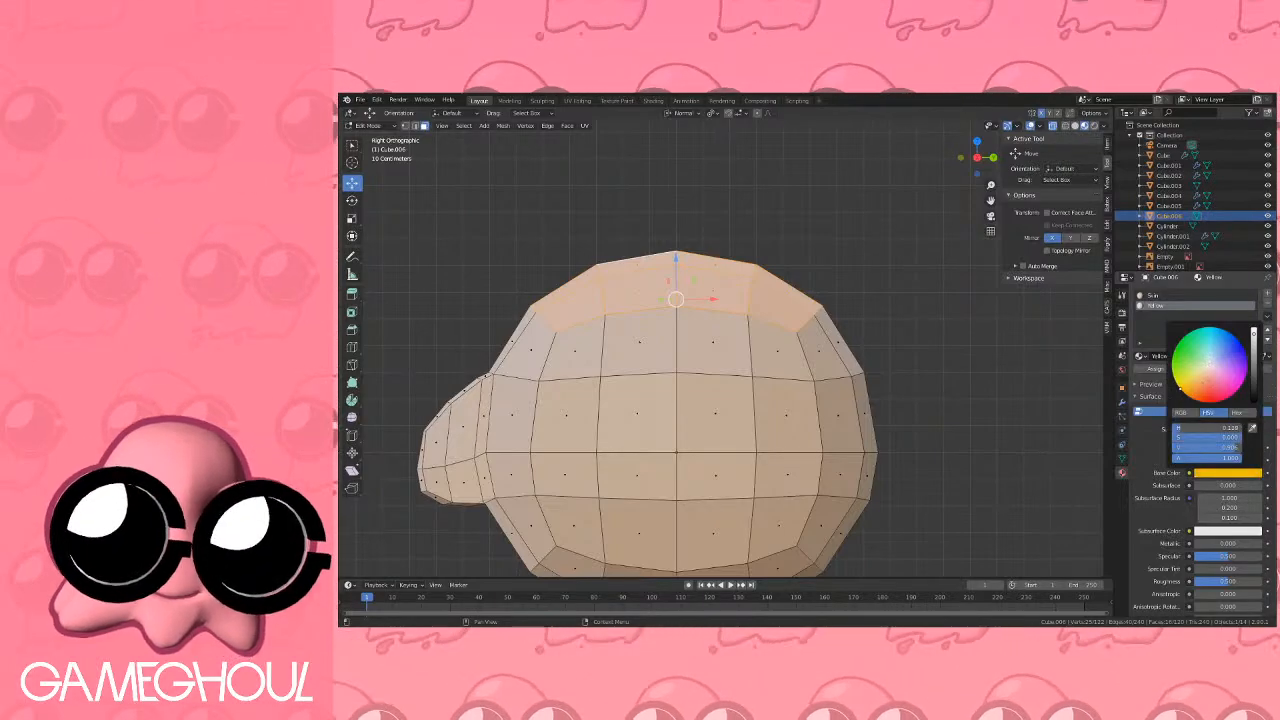
left_click_drag(1179, 387, 1196, 382)
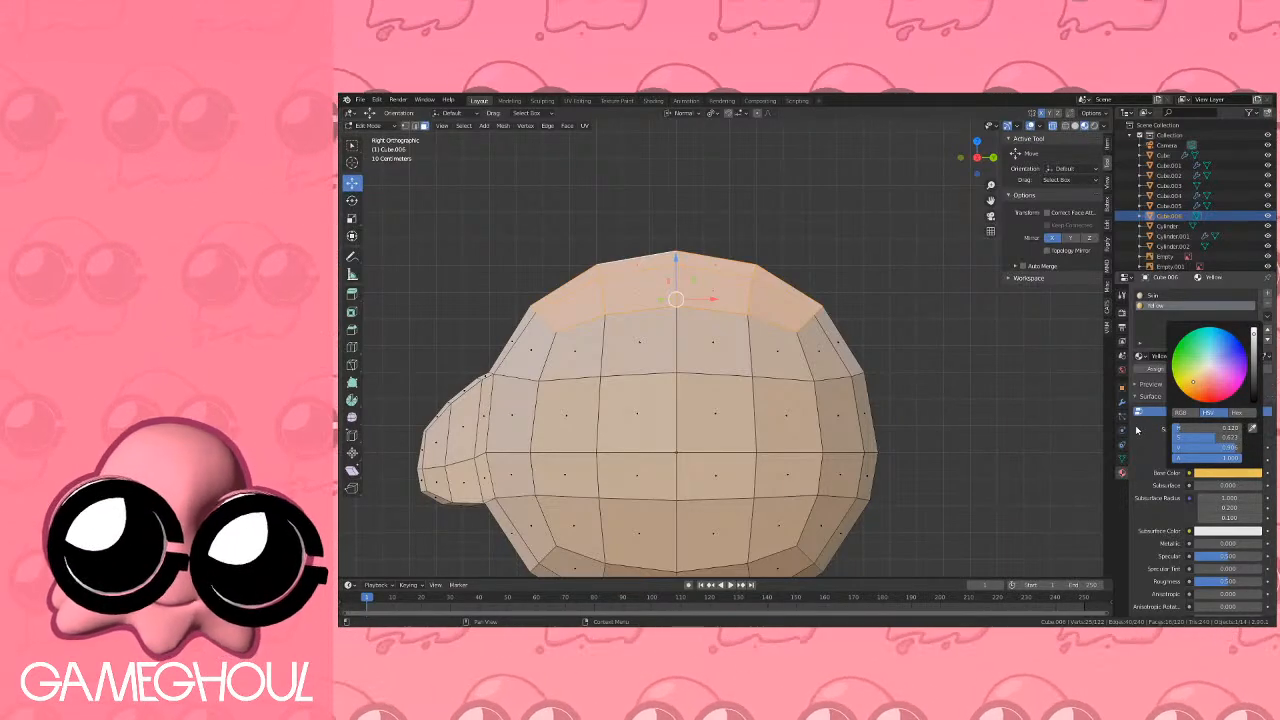
left_click(1157, 369)
Extrude the yellow cap outward about 0.02 m and scale it up by about 1.07 so it overhangs the head.
key("e")
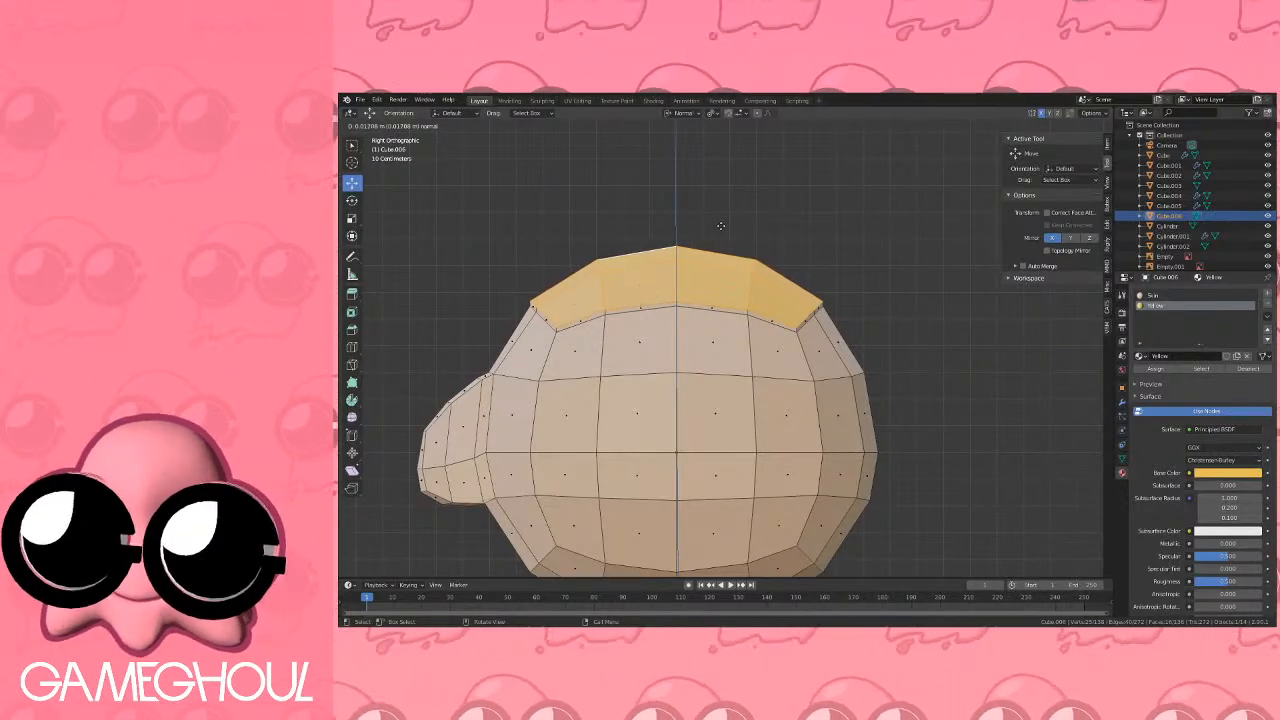
left_click(720, 224)
key("s")
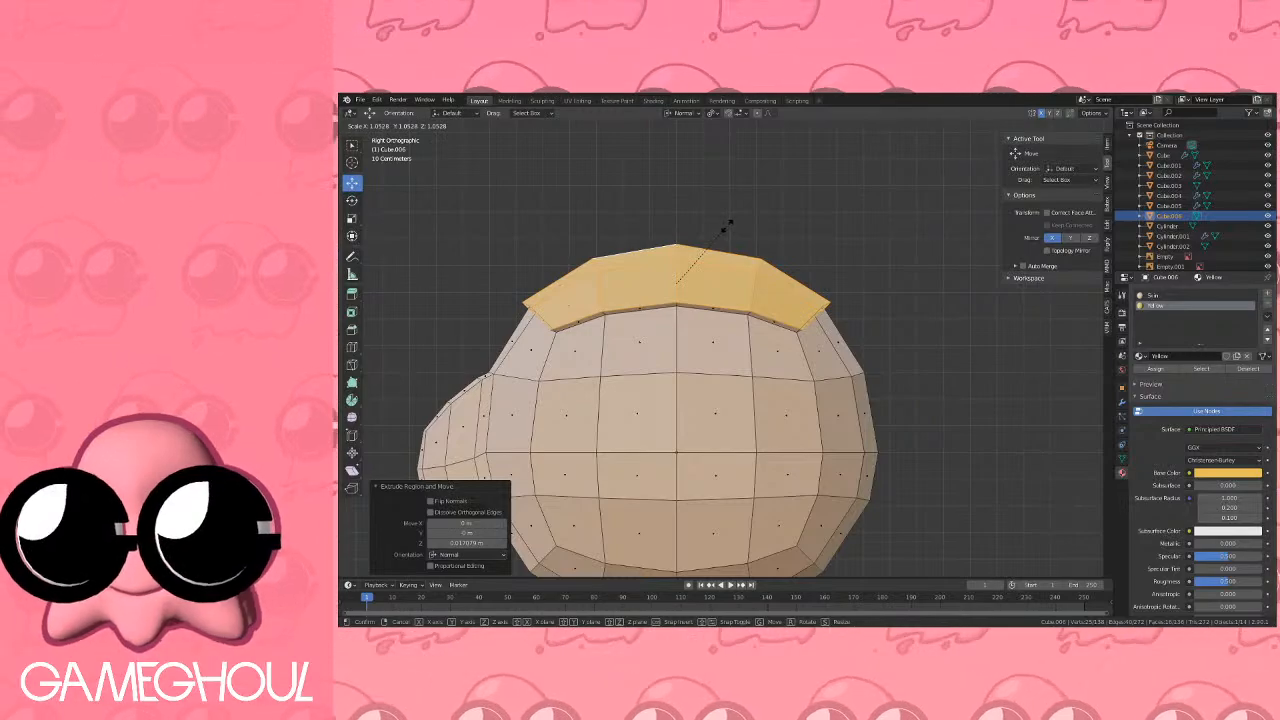
left_click(728, 226)
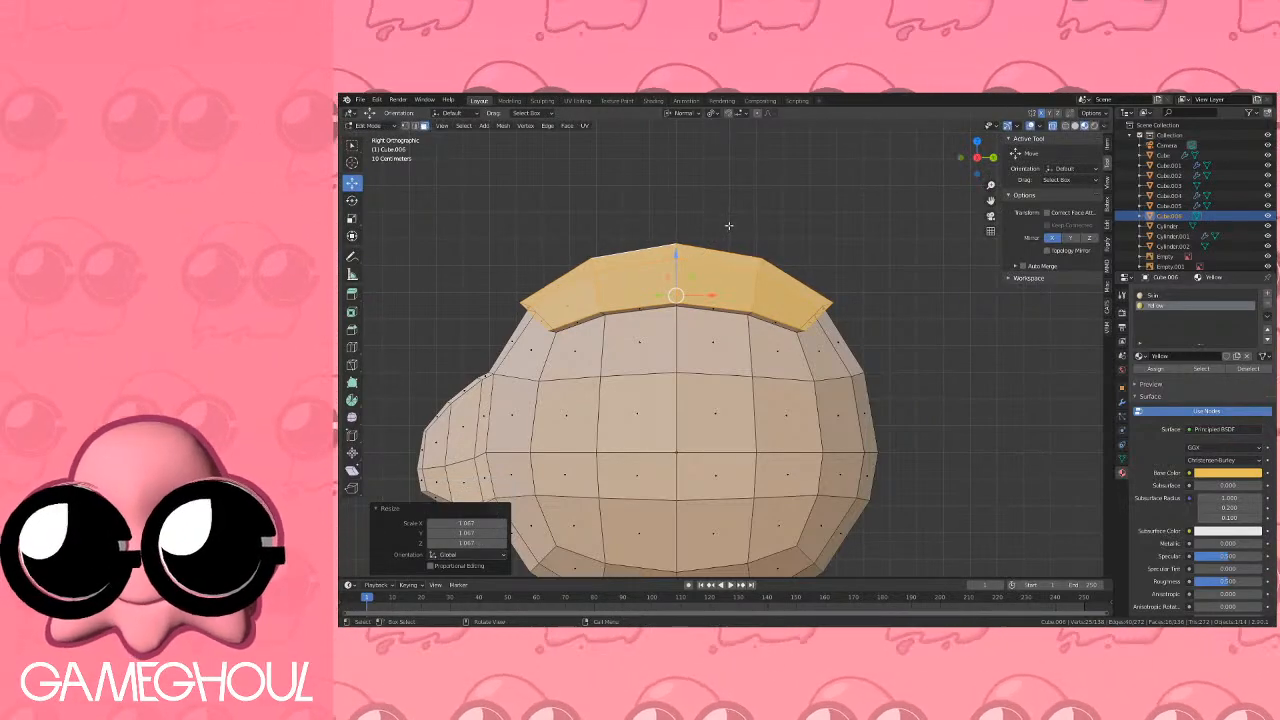
Assign the Yellow material to the narrow rim faces under the cap, leaving only the cap's top faces selected.
key("3")
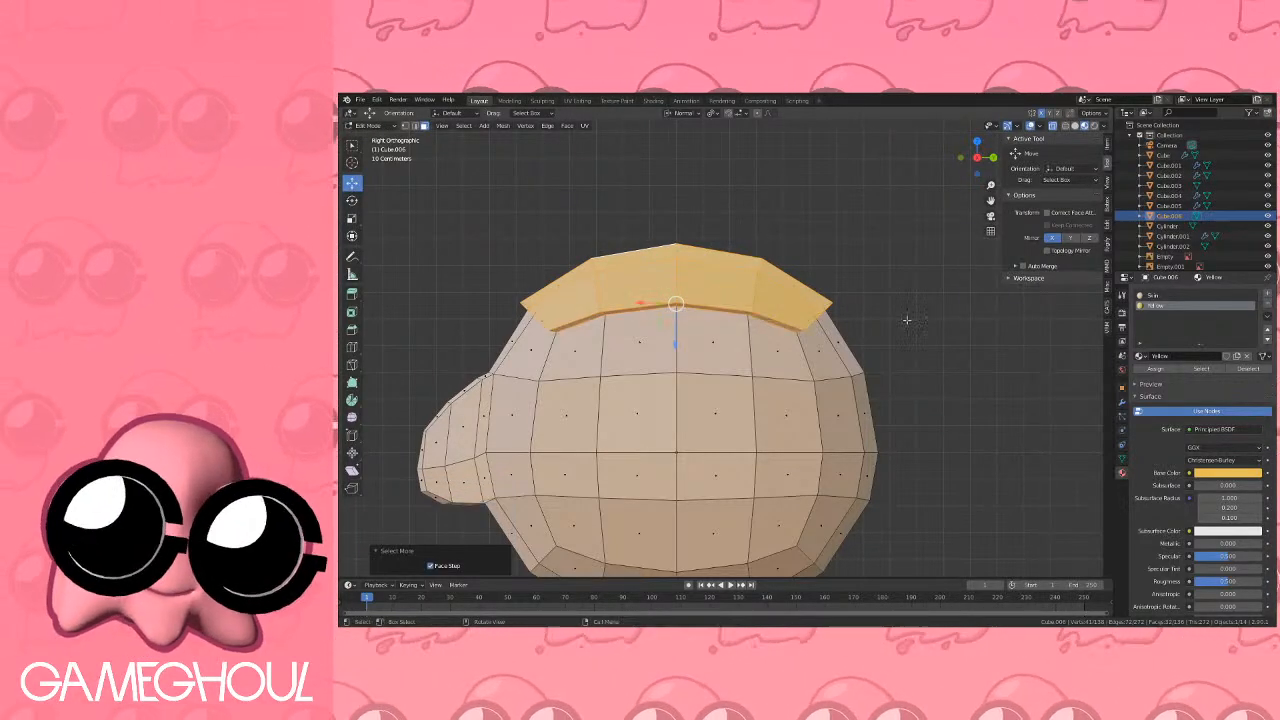
left_click(1159, 369)
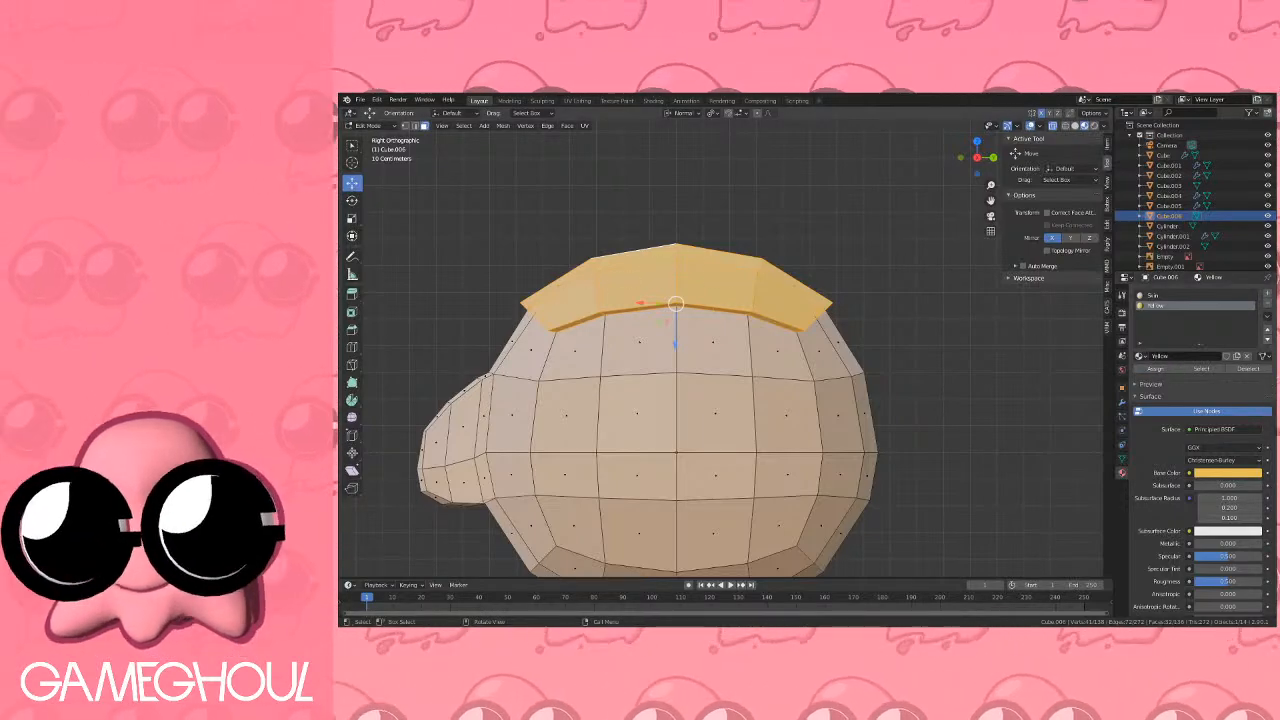
key("ctrl+KP_Subtract")
Extrude the yellow cap's top faces 0.2 m upward and view the head from the front.
key("e")
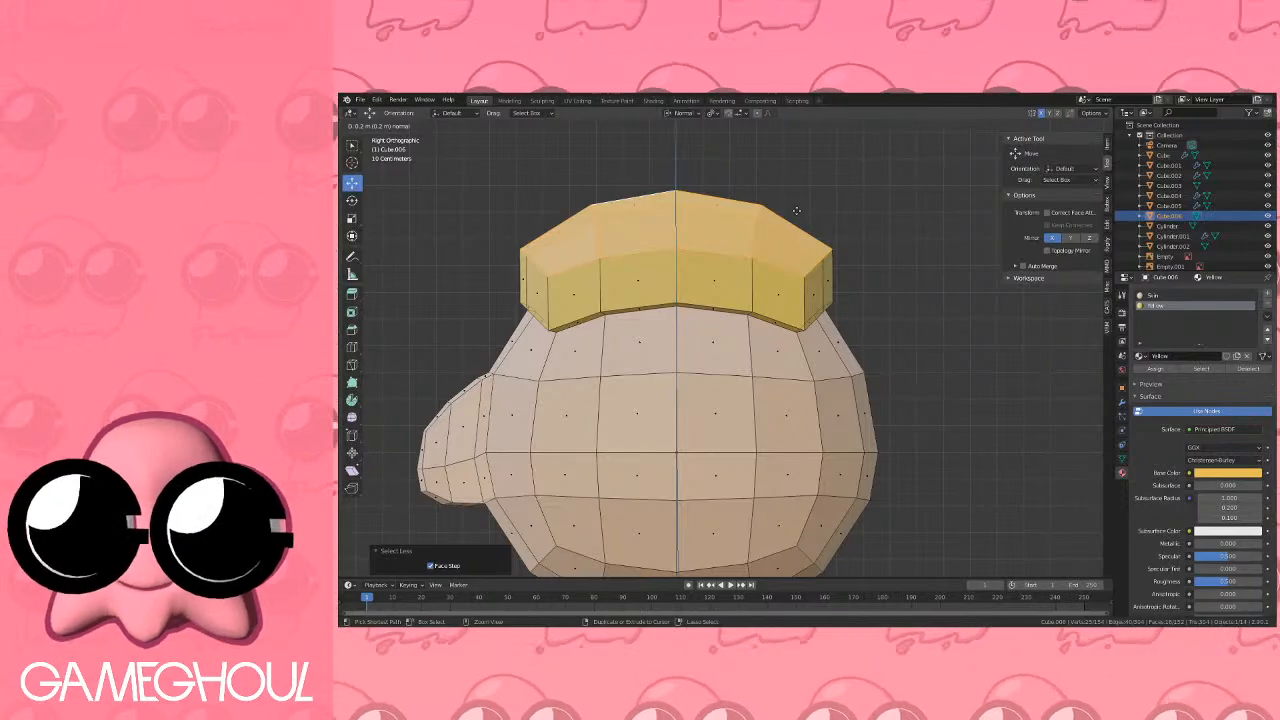
left_click(797, 210)
scroll(814, 232, "down", 7)
middle_click_drag(722, 200, 839, 324, "shift")
middle_click_drag(732, 312, 744, 262, "shift")
left_click(981, 157)
scroll(740, 307, "up", 4)
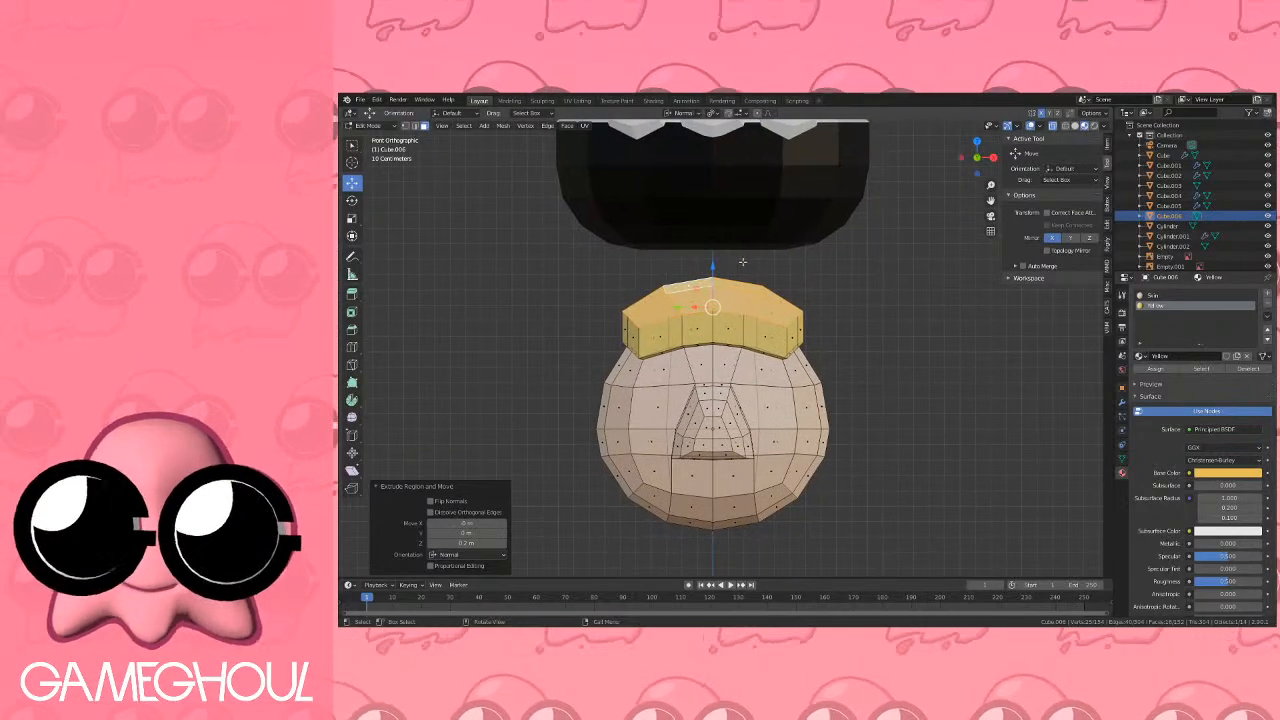
Expand the selection to the whole yellow cap, scale it to 0.4 along Z and lower it 0.1 m with proportional editing on.
scroll(744, 262, "up", 1)
key("3")
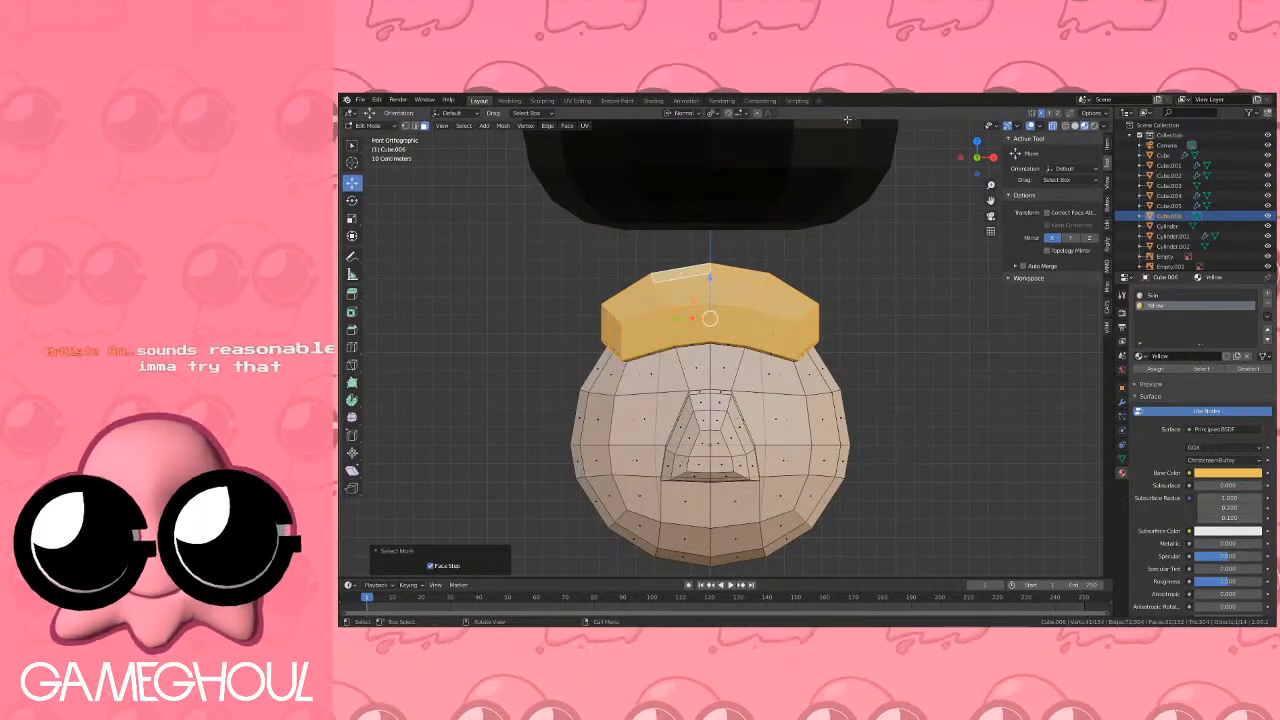
key("s")
key("z")
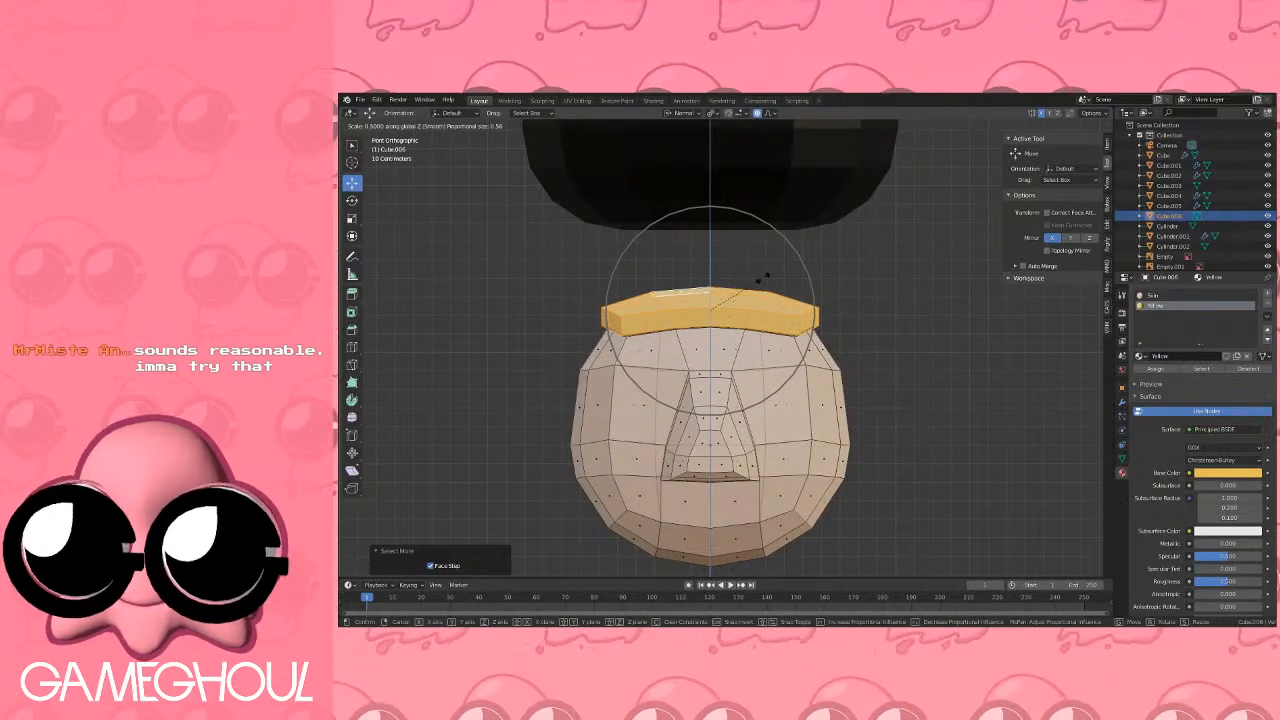
left_click(748, 276)
key("g")
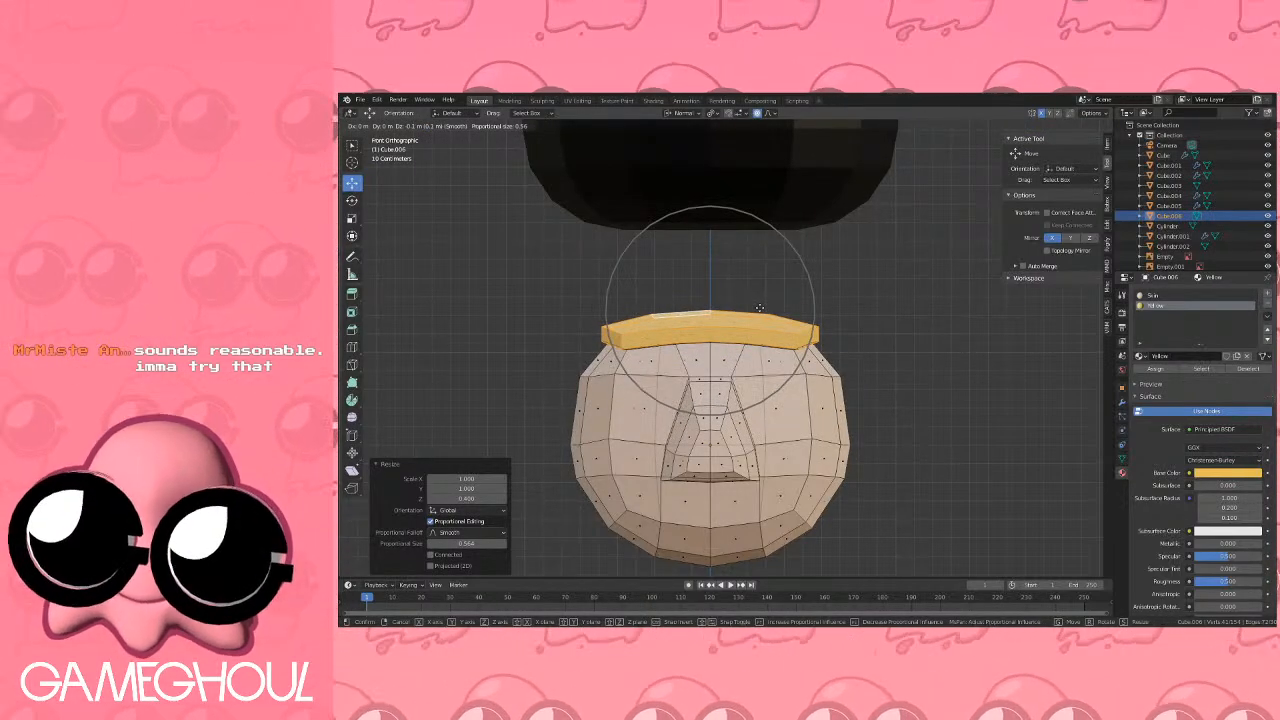
left_click(760, 308)
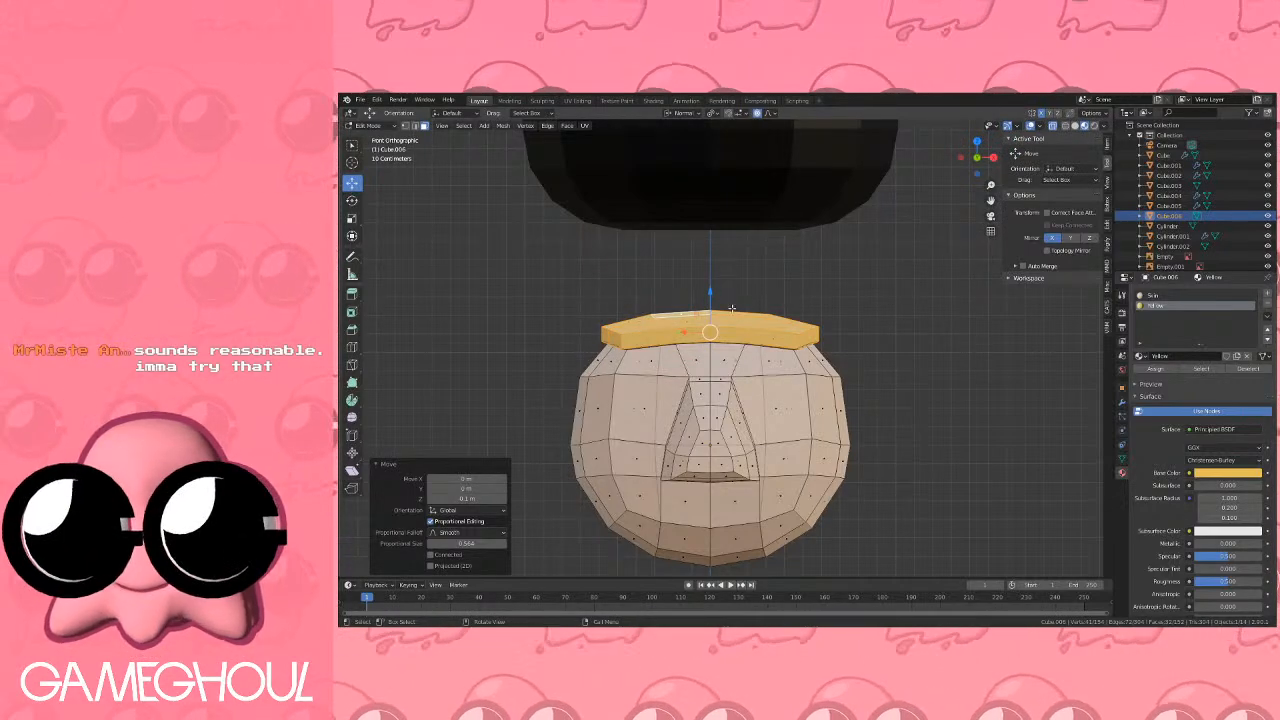
Reduce the selection to the cap's top faces, turn off proportional editing and raise them 0.1 m.
key("ctrl+KP_Subtract")
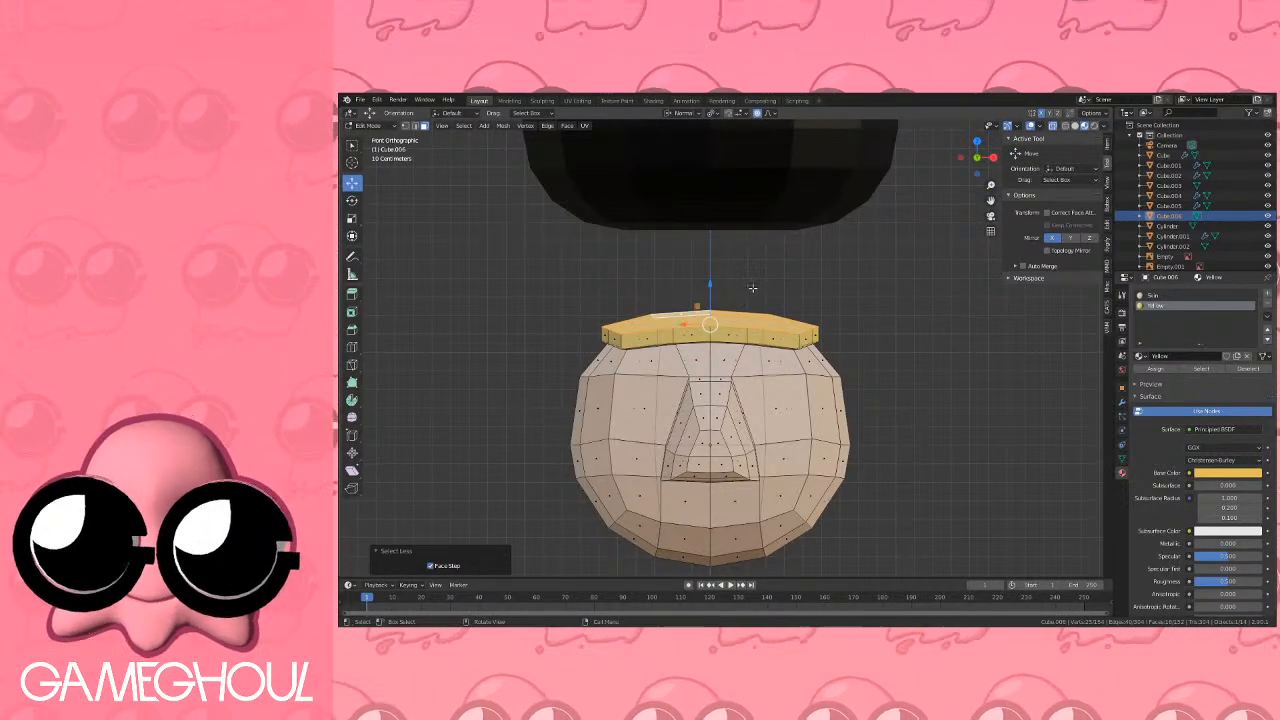
key("g")
key("Escape")
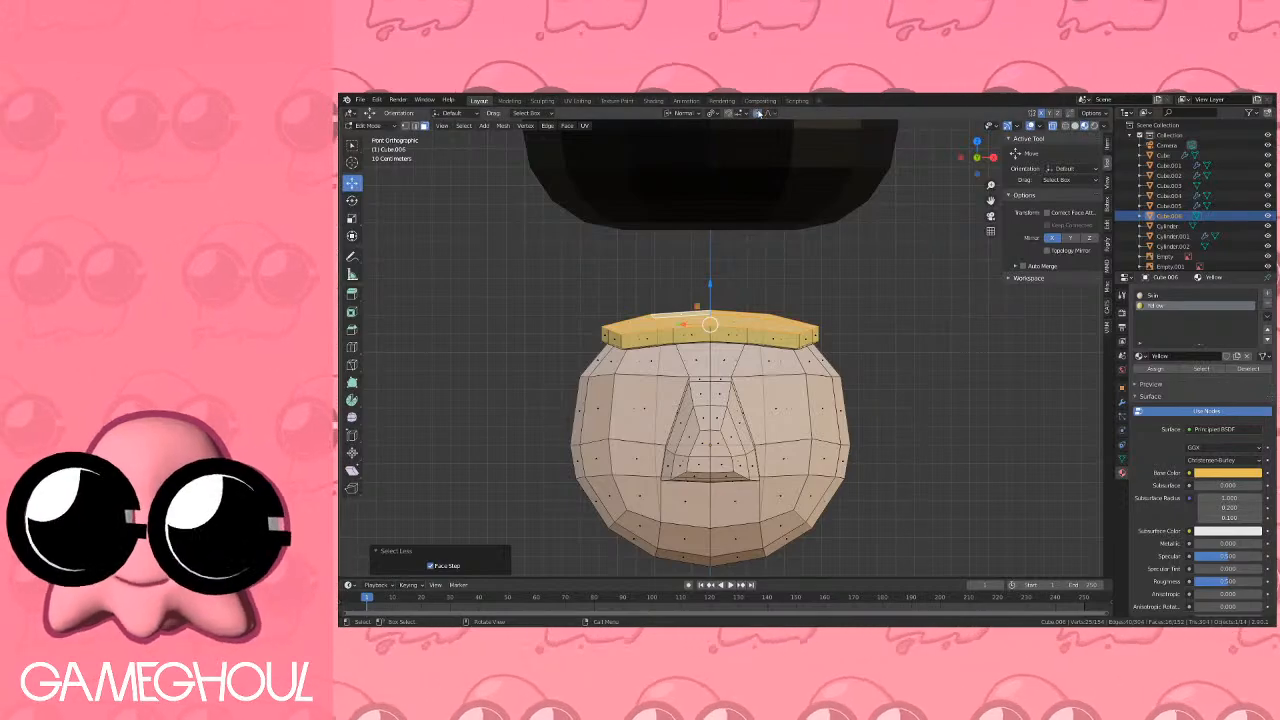
key("g")
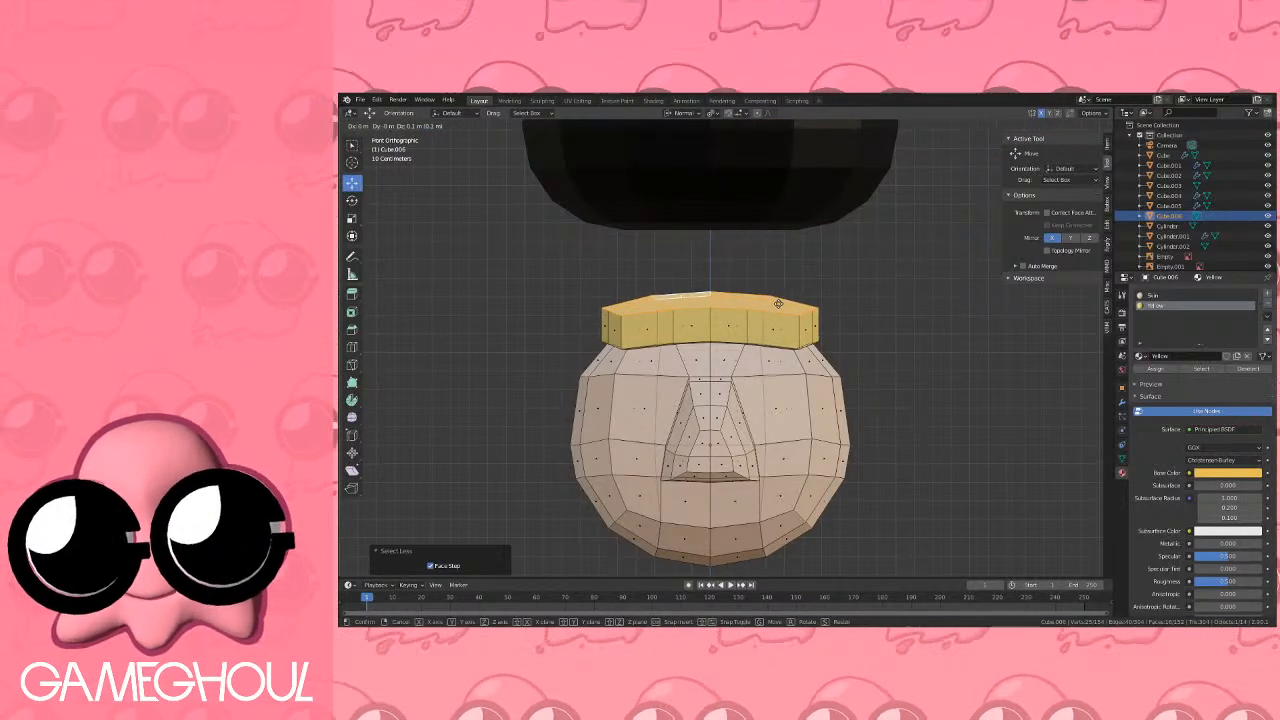
left_click(781, 312)
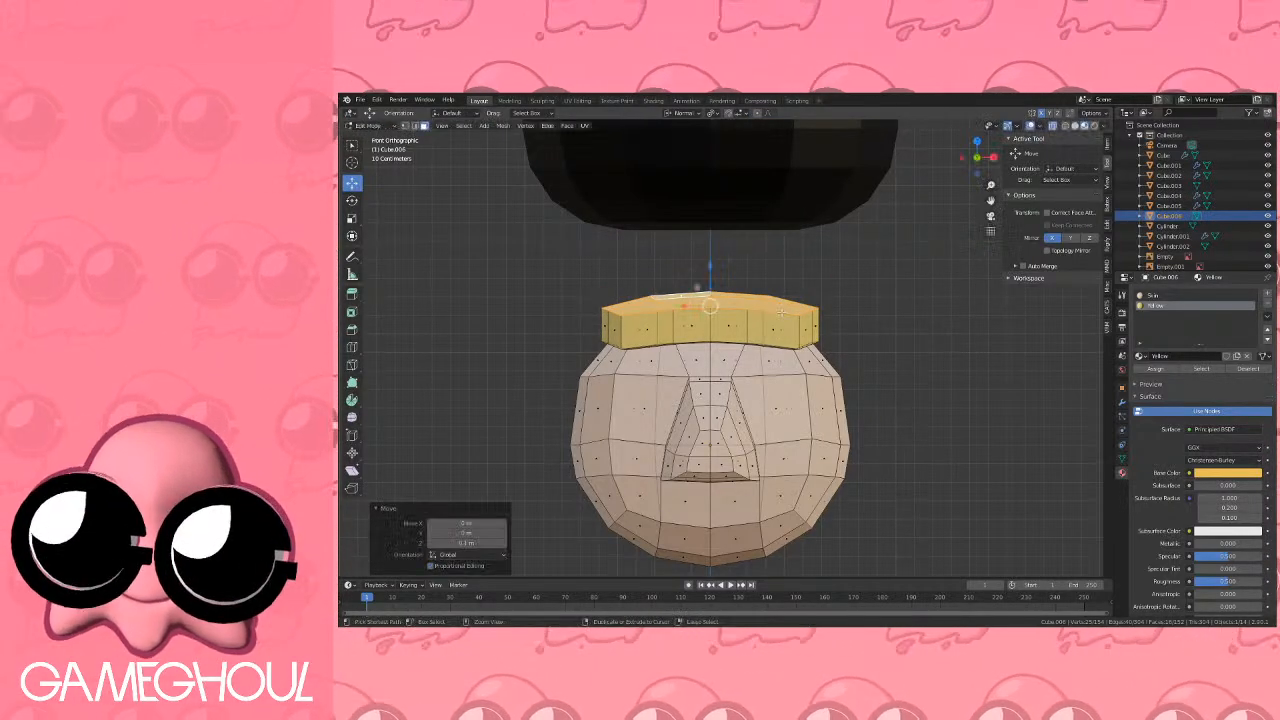
Scale the cap's top faces up by about 1.11 and lower them about 0.12 m along Z to form a flared rim.
key("s")
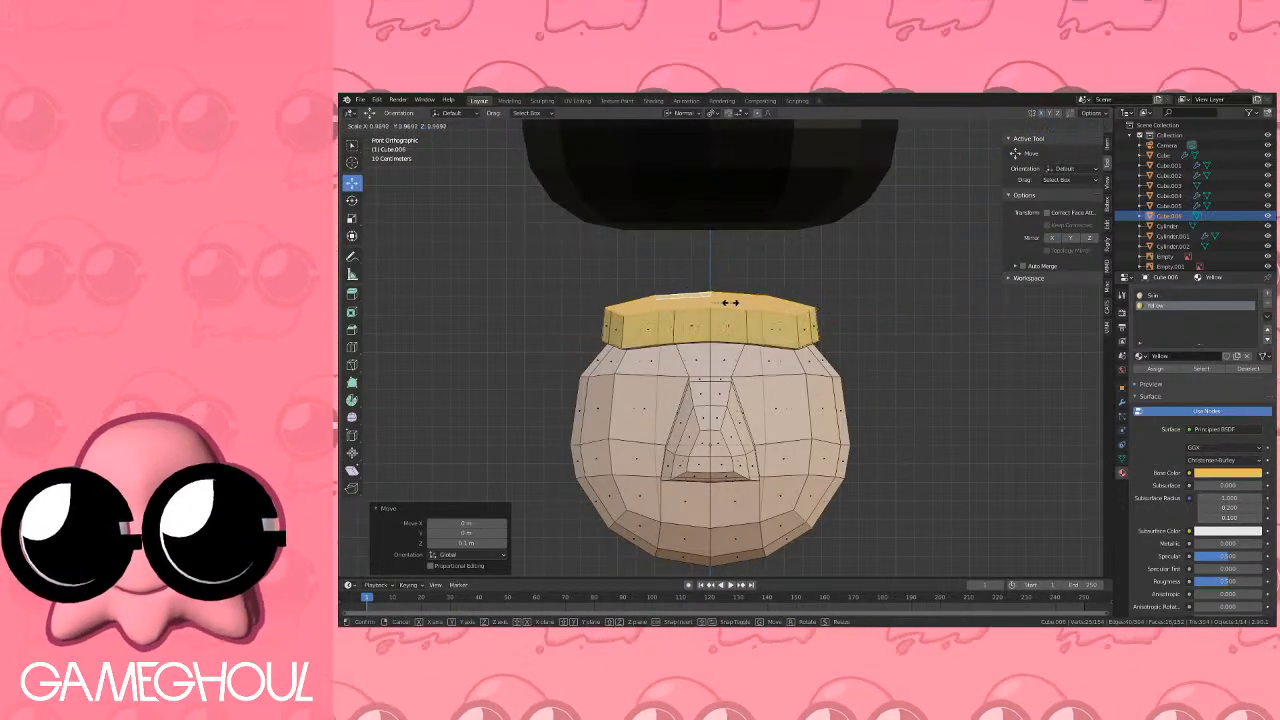
left_click(733, 302)
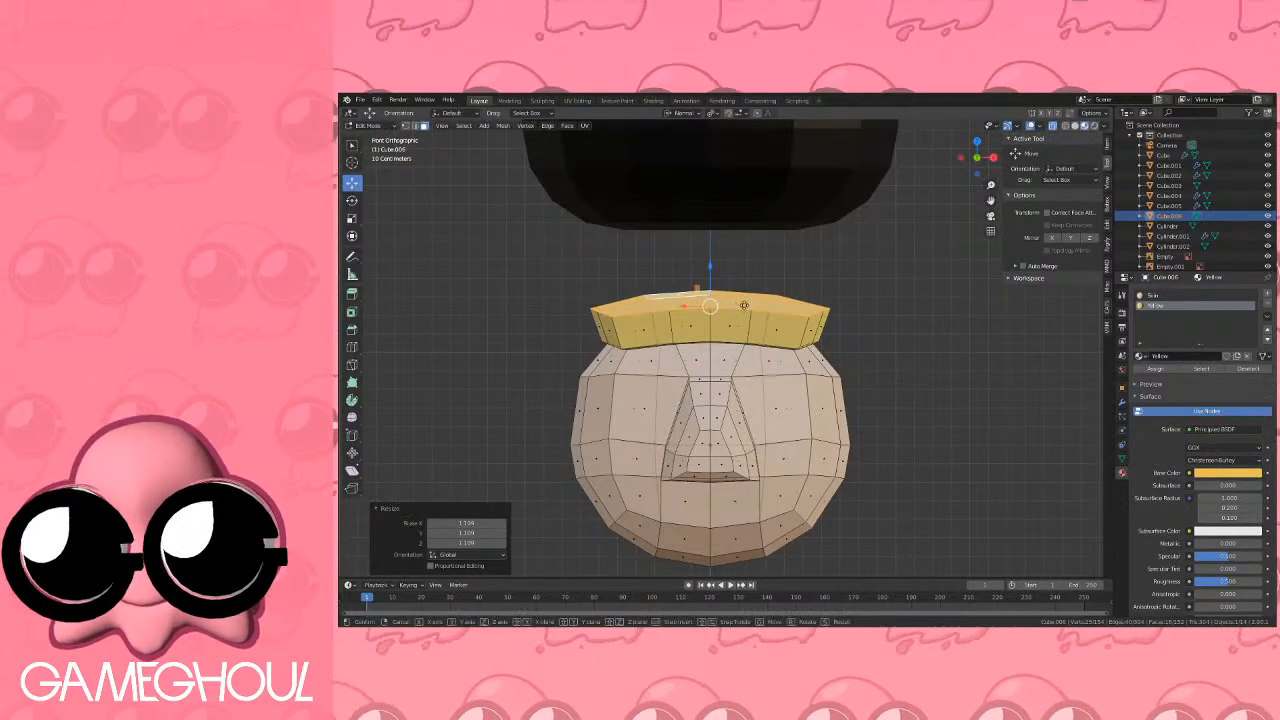
key("g")
key("z")
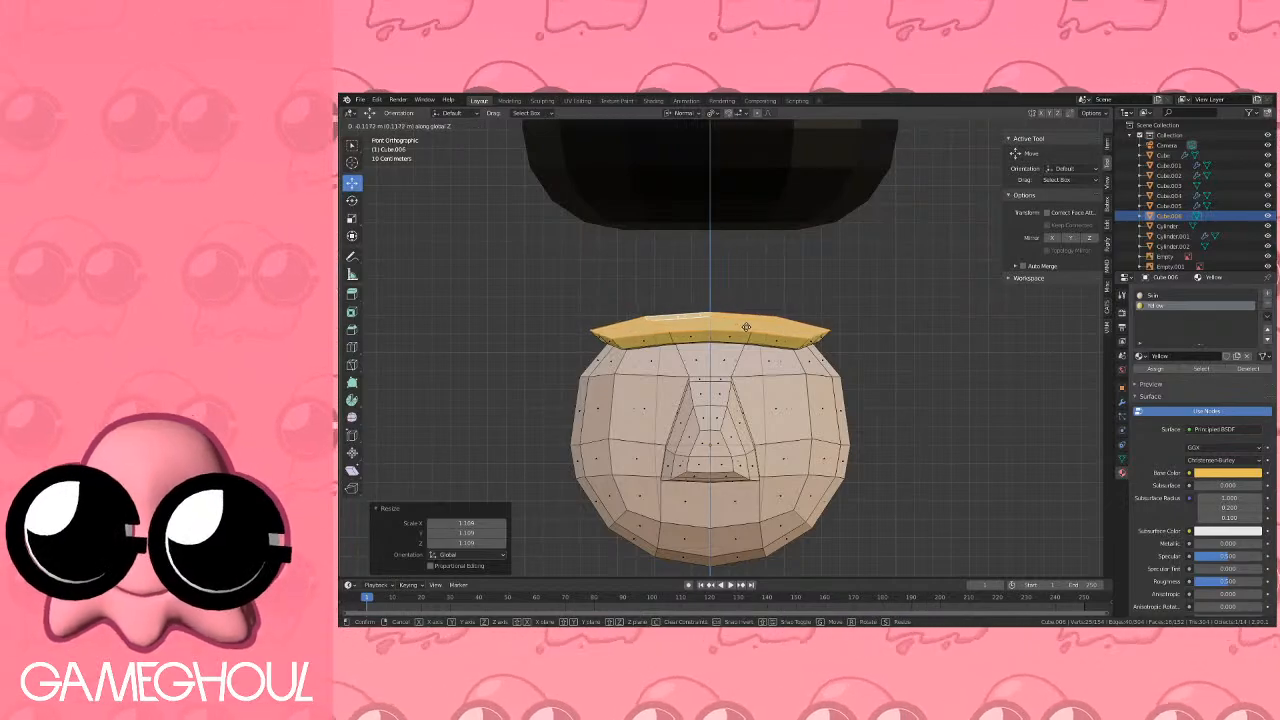
left_click(746, 327)
Extrude the cap's top faces about 0.3 m upward and scale them to 0.9 so the sides taper inward.
key("e")
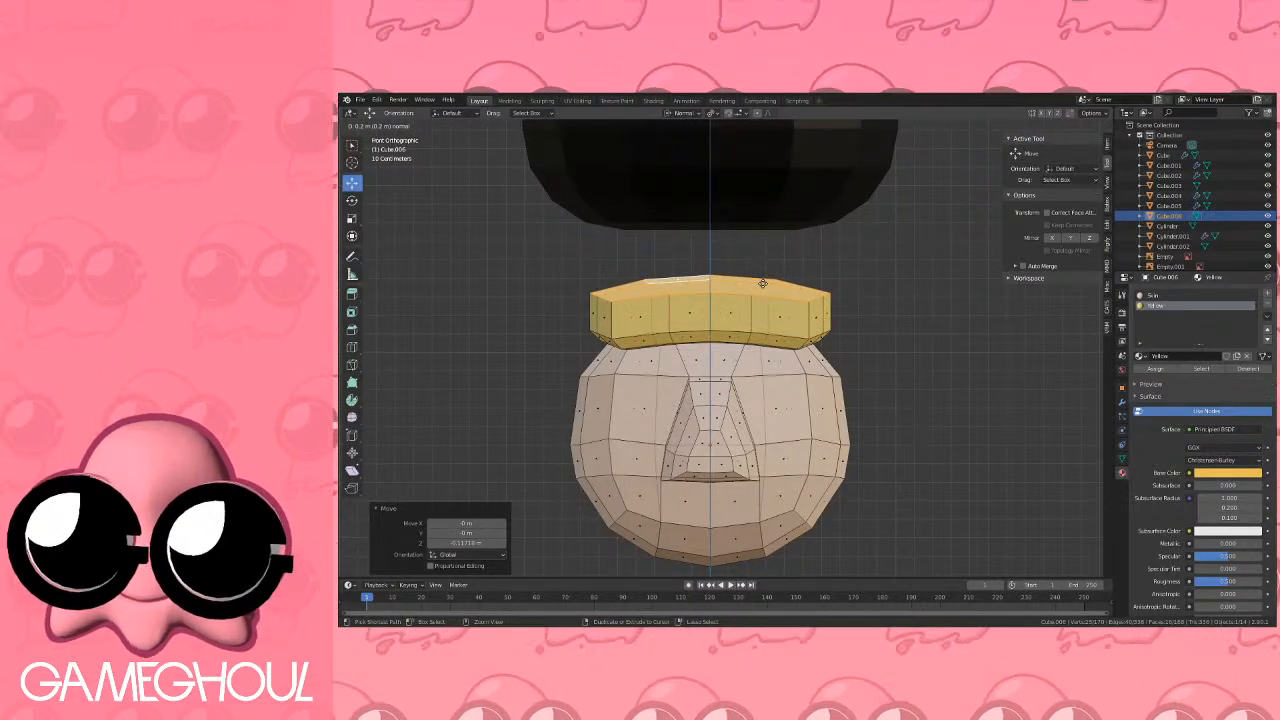
left_click(763, 278)
key("g")
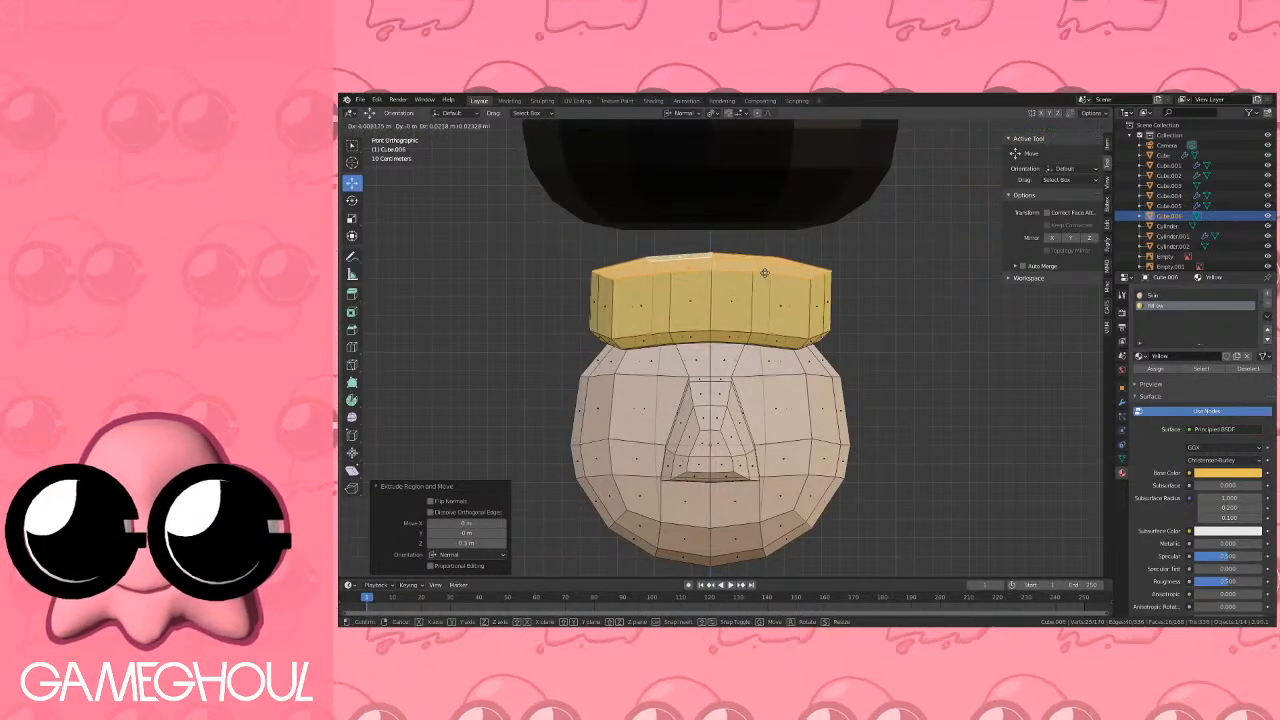
right_click(765, 272)
key("s")
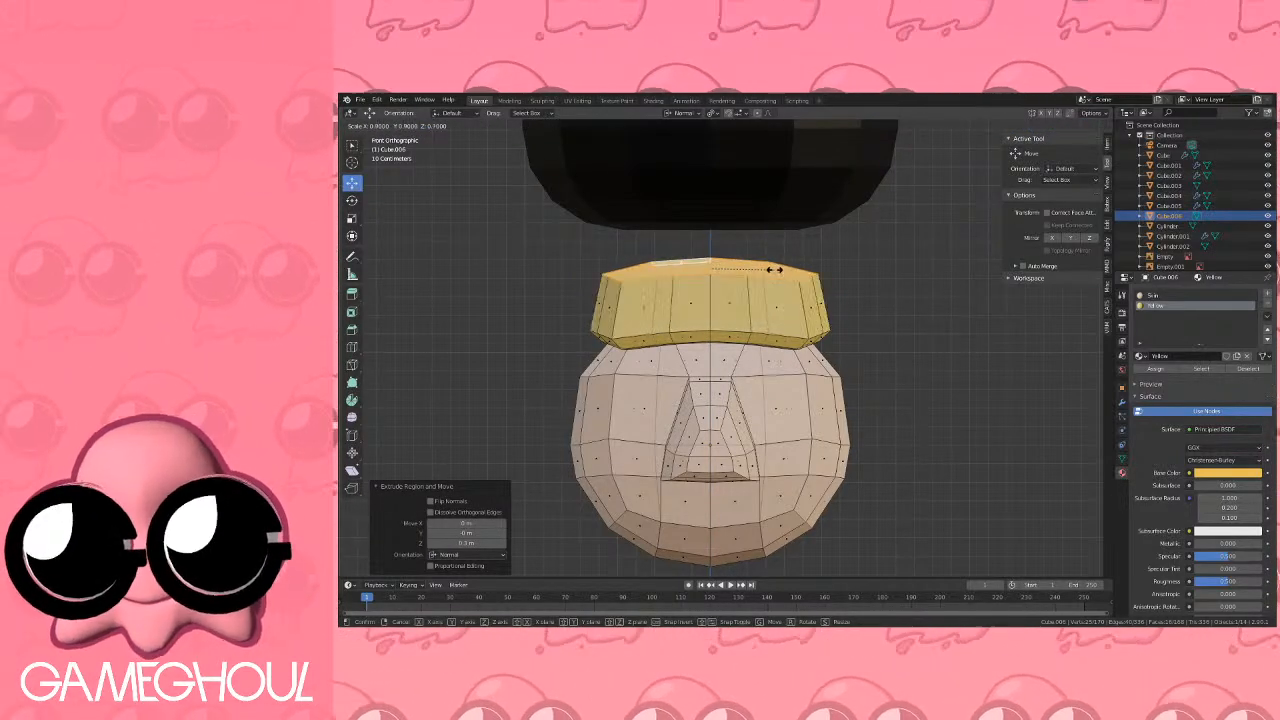
left_click(776, 269)
Extrude the cap's top faces another 0.1 m and scale them inward to round off the crown.
key("e")
left_click(770, 252)
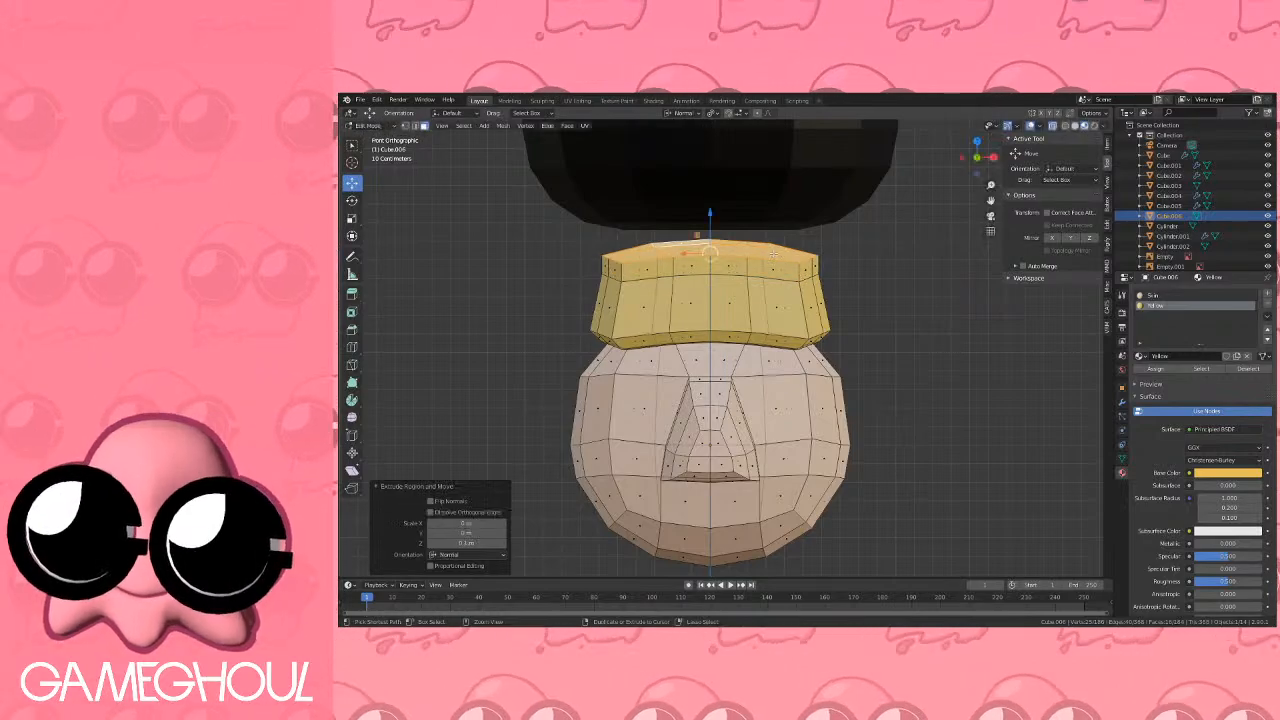
key("s")
left_click(759, 247)
Select the front faces of the cap's lower rim, extrude them 0.1 m and move them 0.2 m forward to form the brim.
middle_click_drag(759, 247, 819, 326)
scroll(695, 260, "down", 3)
scroll(754, 270, "up", 3)
left_click(795, 340)
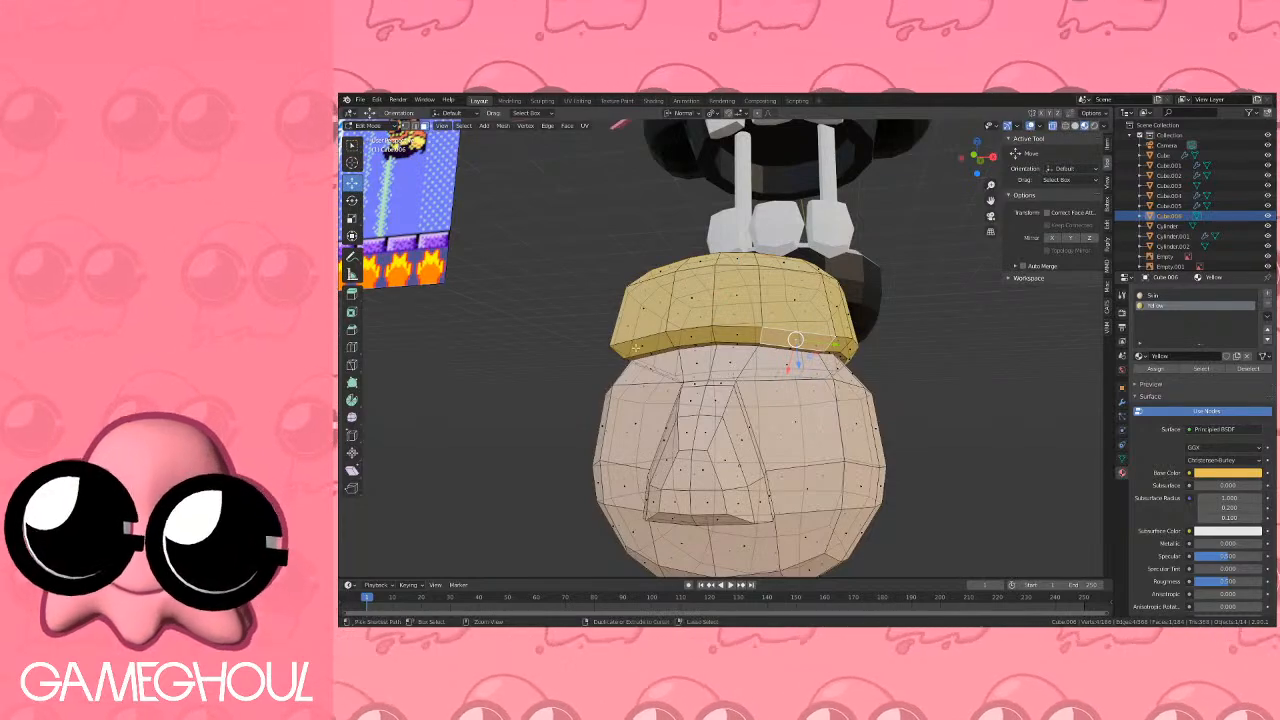
left_click(636, 347, "ctrl")
middle_click_drag(640, 348, 550, 350)
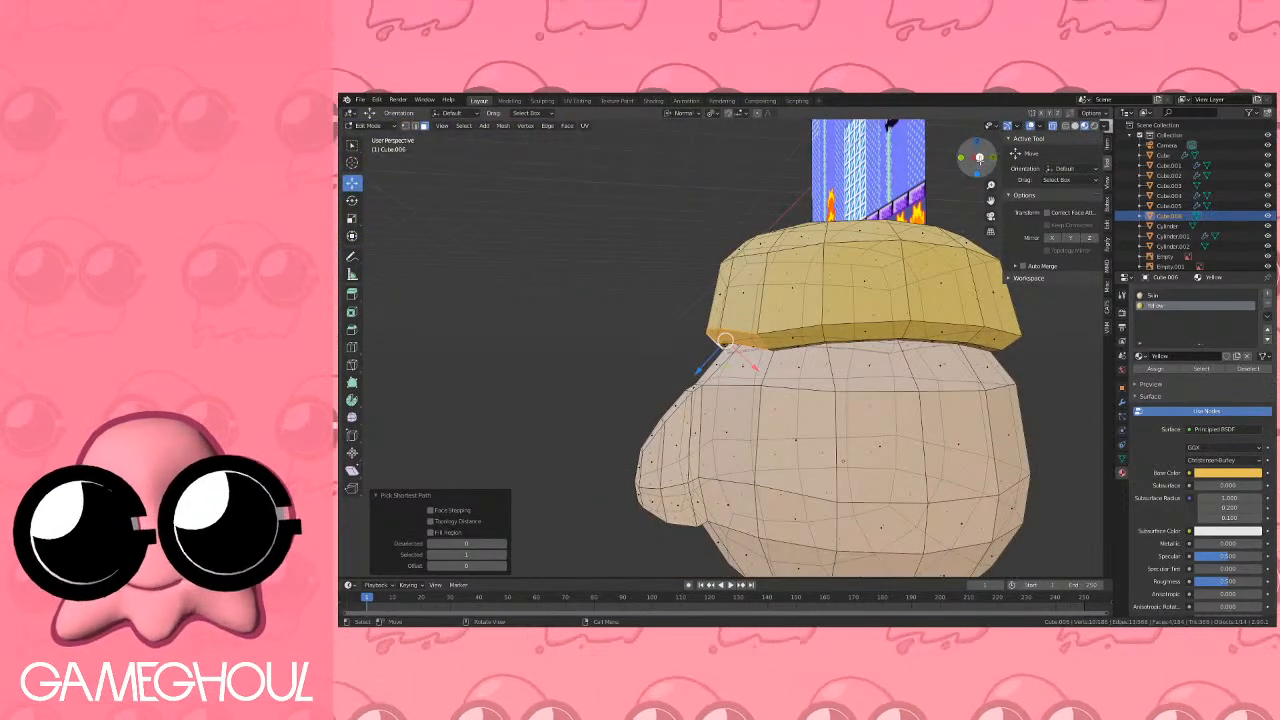
left_click(979, 157)
key("e")
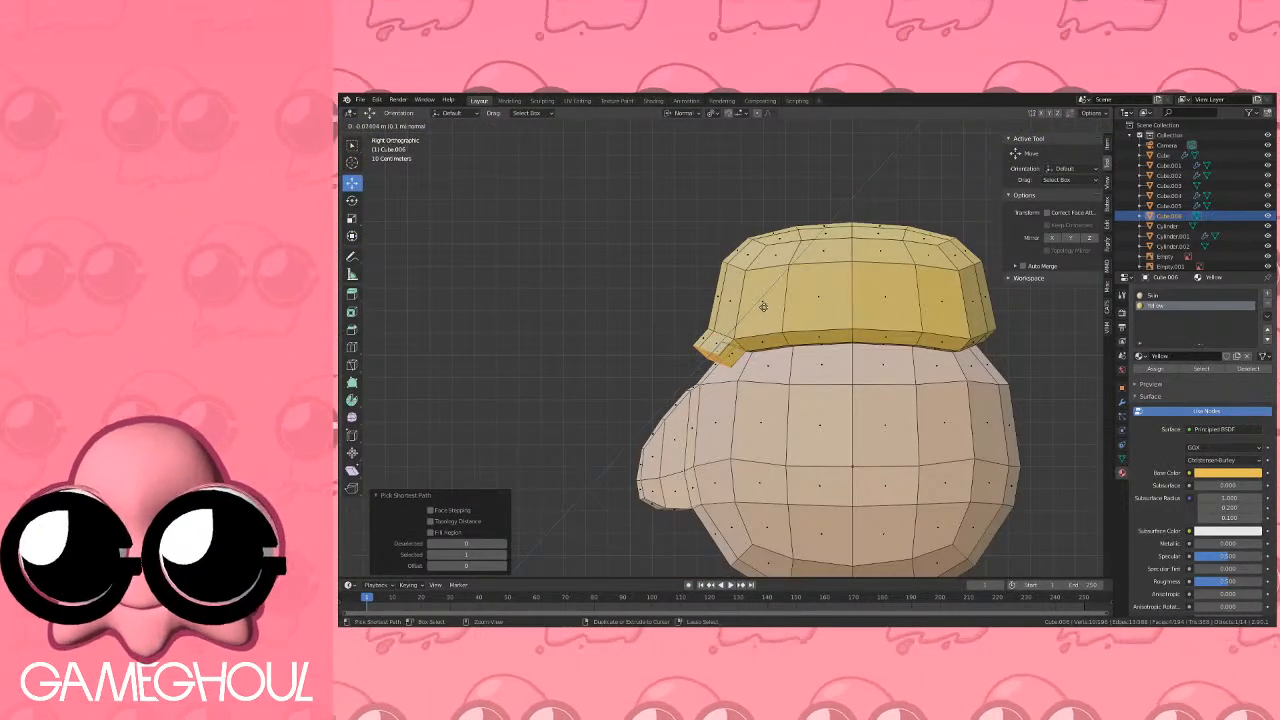
left_click(765, 305)
key("g")
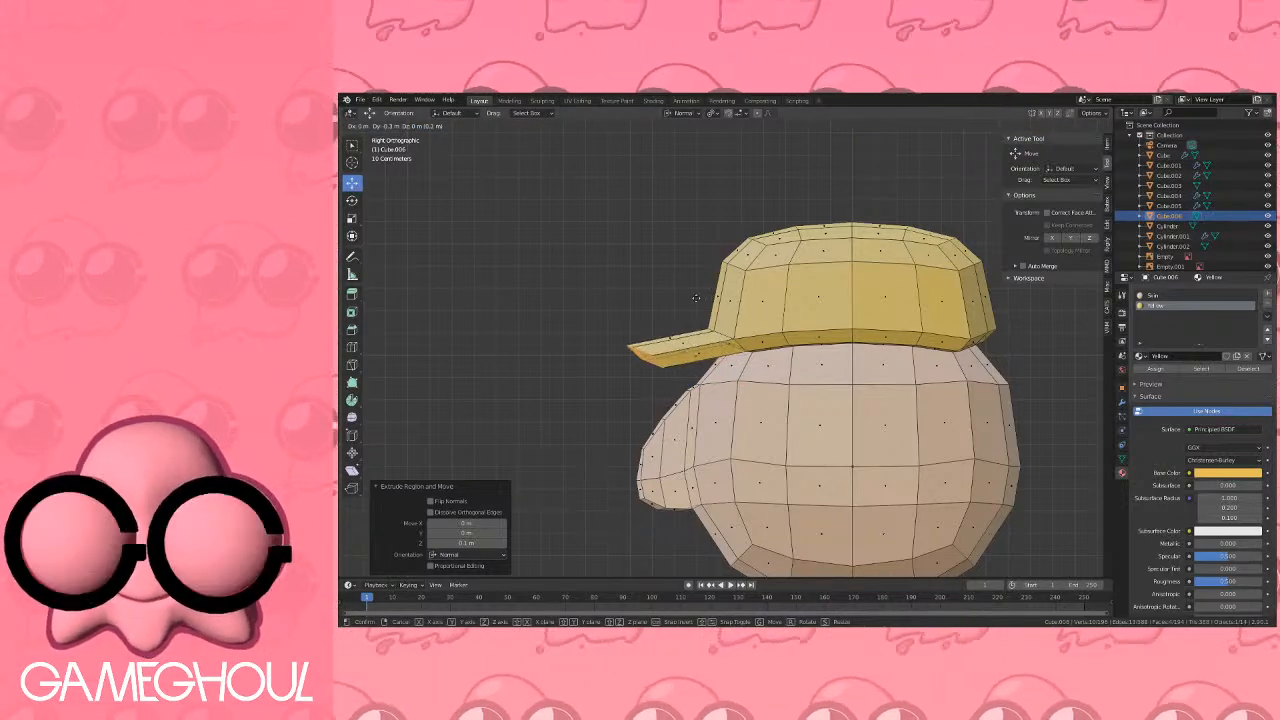
left_click(719, 296)
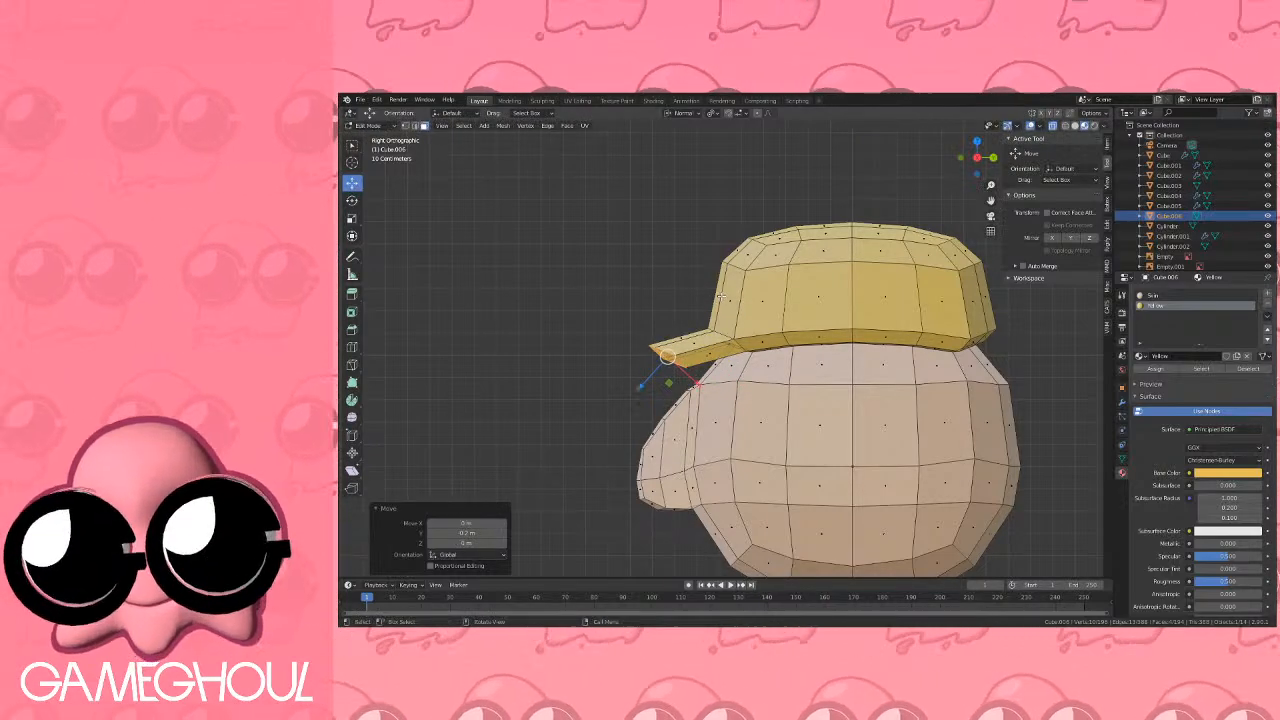
Rotate the brim's front faces 45° and scale them to 0.5 along Z to thin the edge.
key("r")
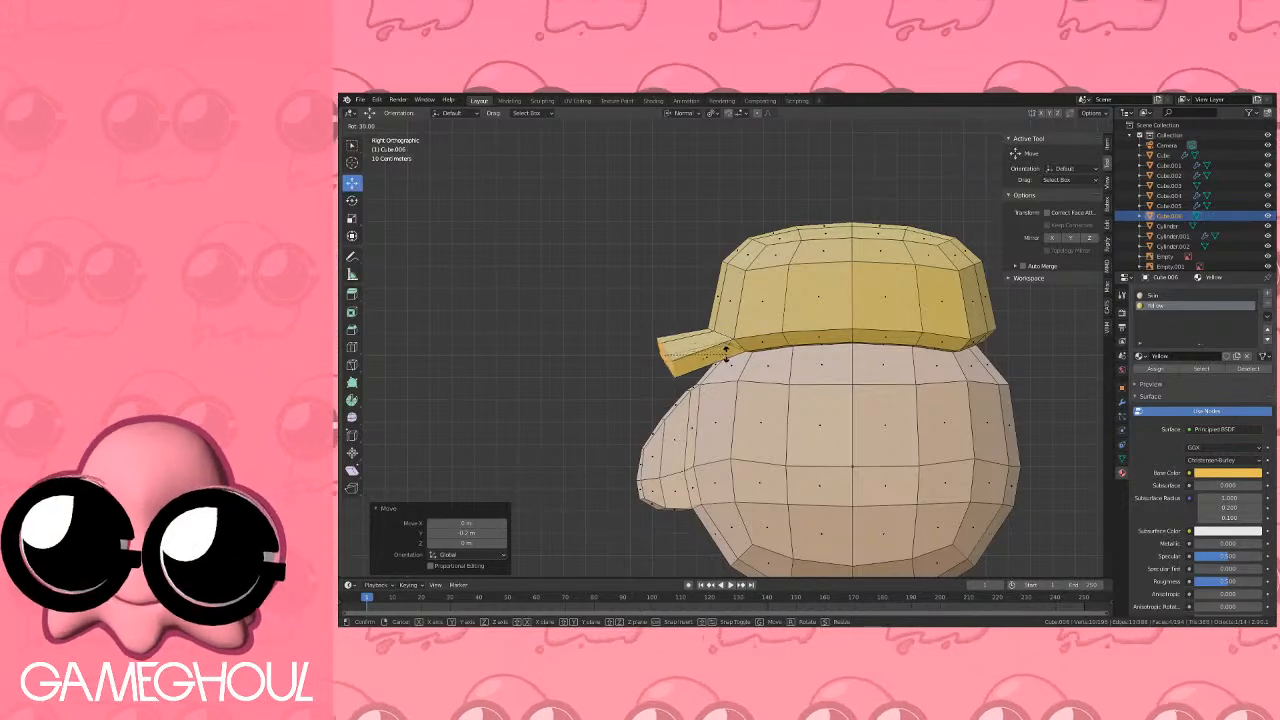
left_click(715, 360)
key("s")
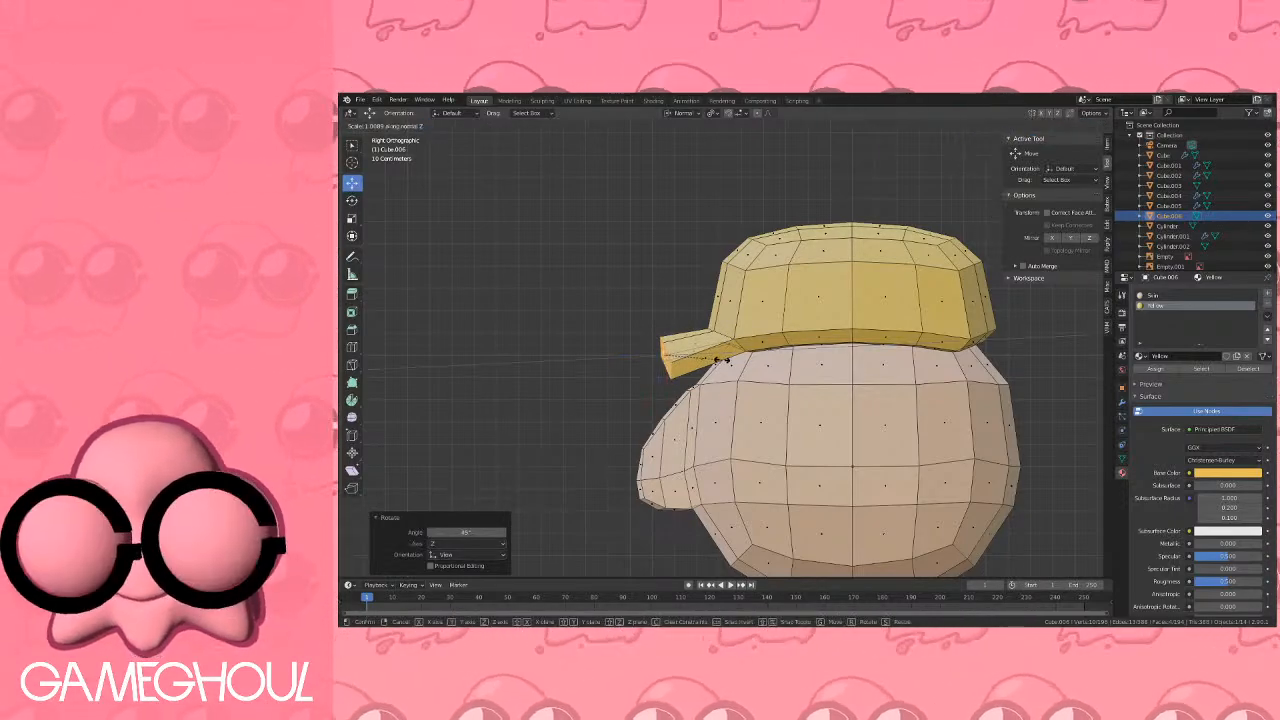
key("z")
left_click(679, 330)
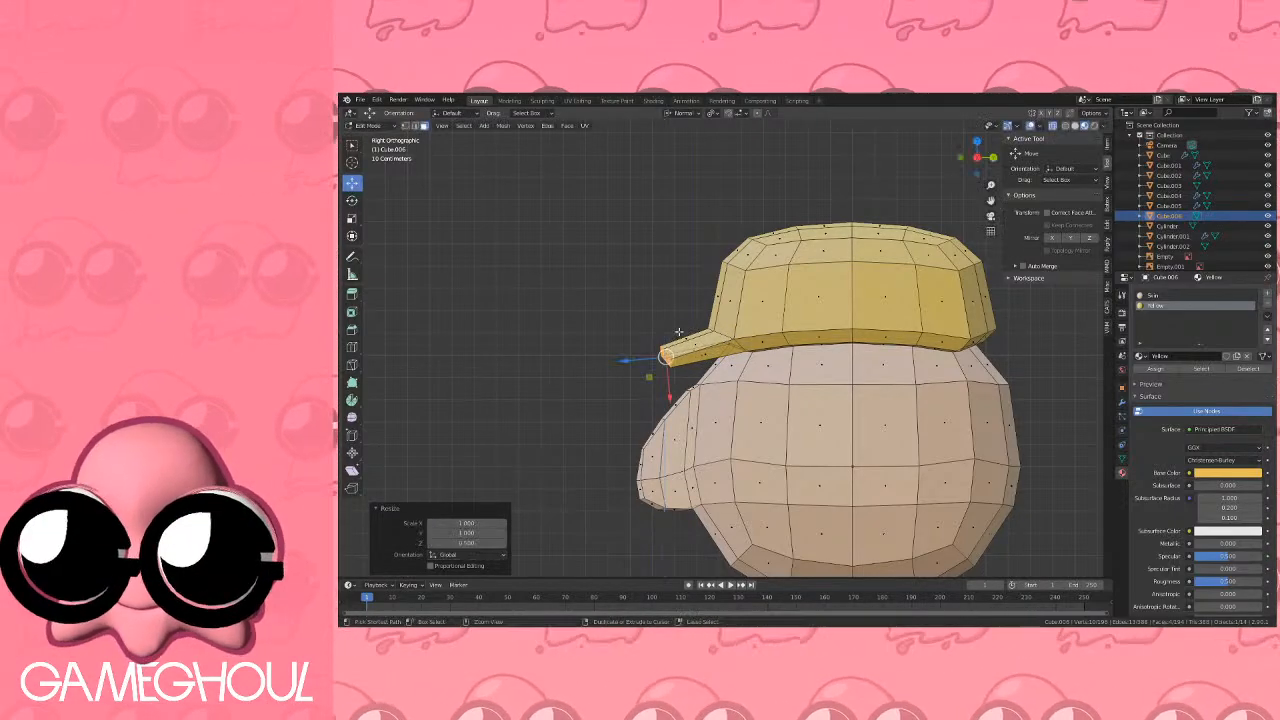
Extrude the brim about 0.2 m further forward, rotate its end faces 15° and flatten them along global Z into a thin tip.
key("e")
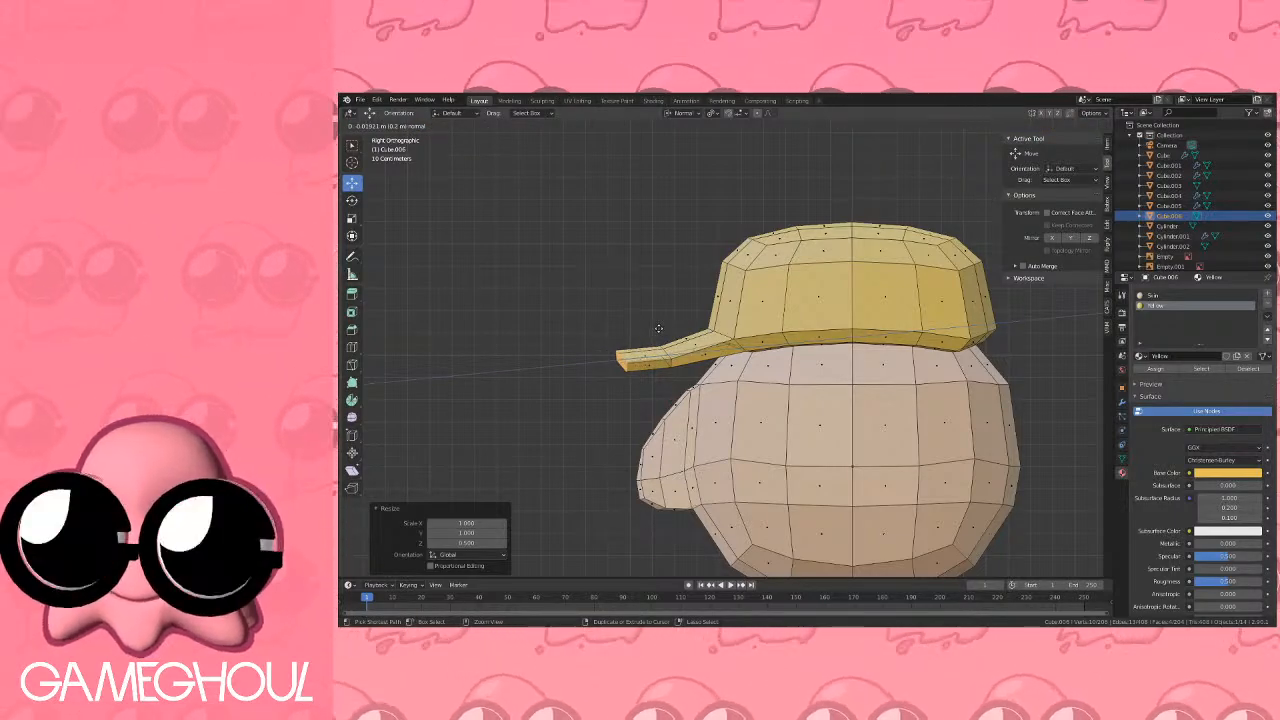
left_click(659, 328)
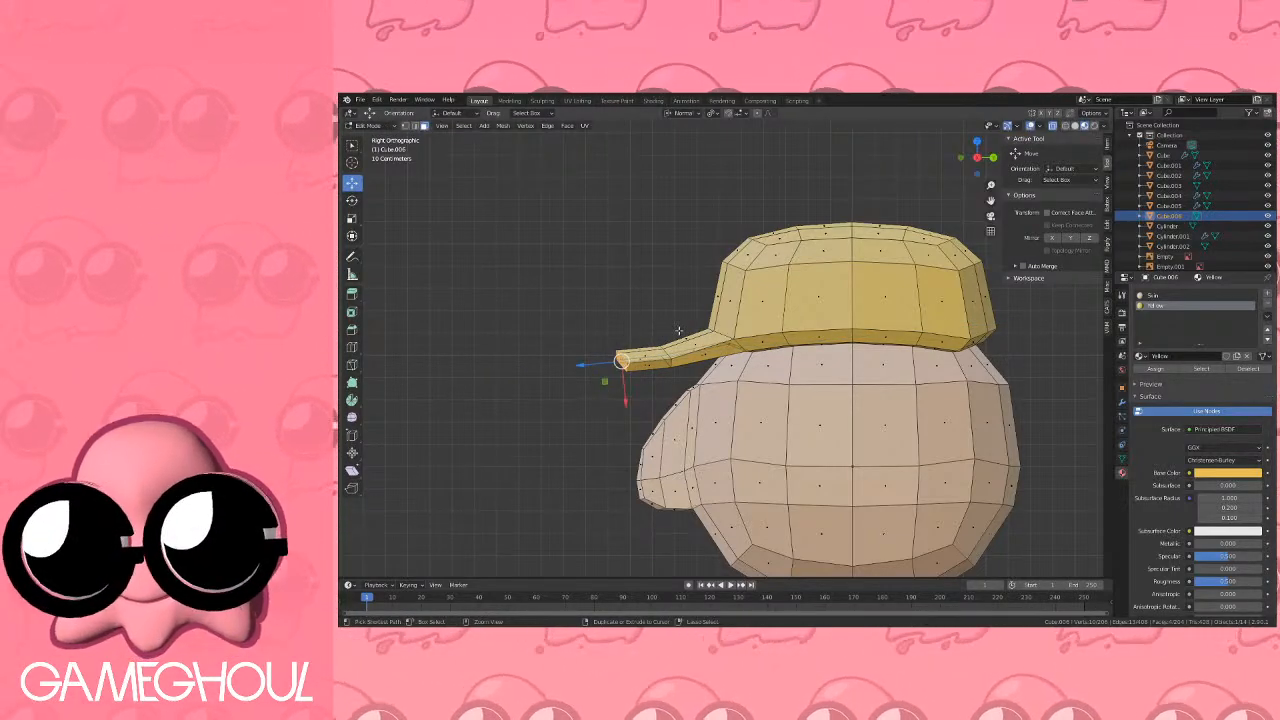
key("g")
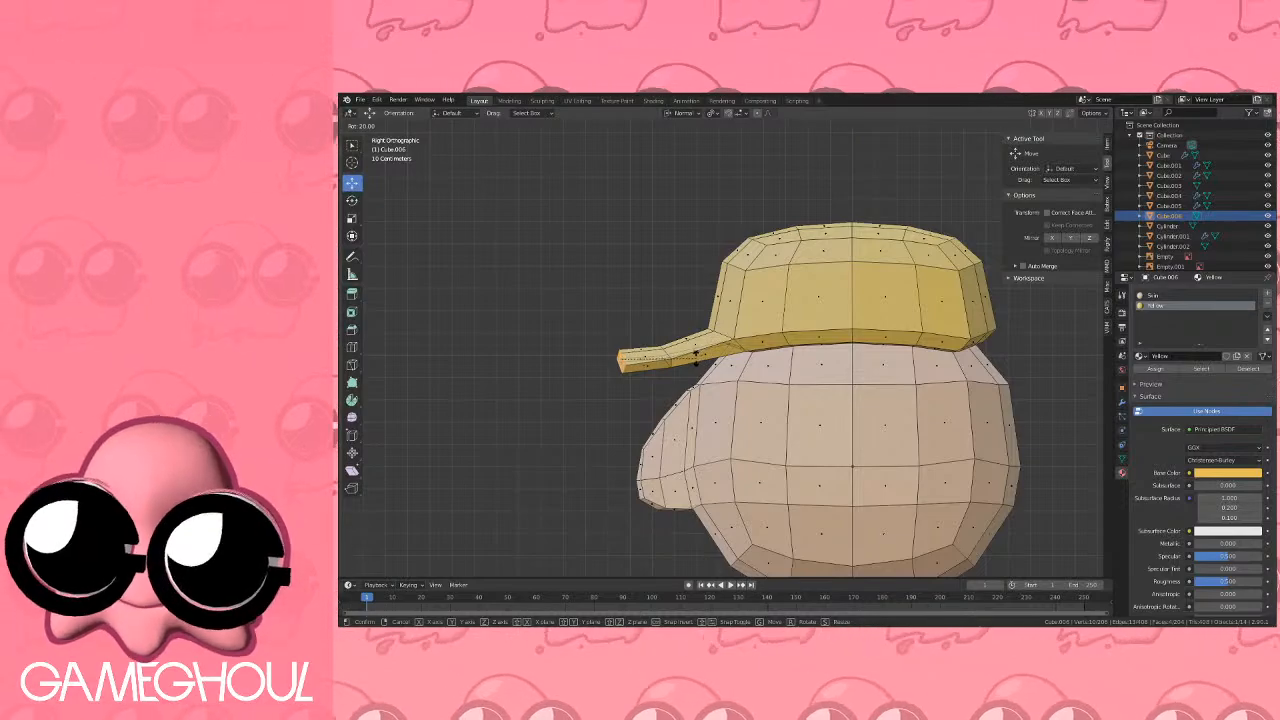
left_click(695, 355)
key("s")
key("z")
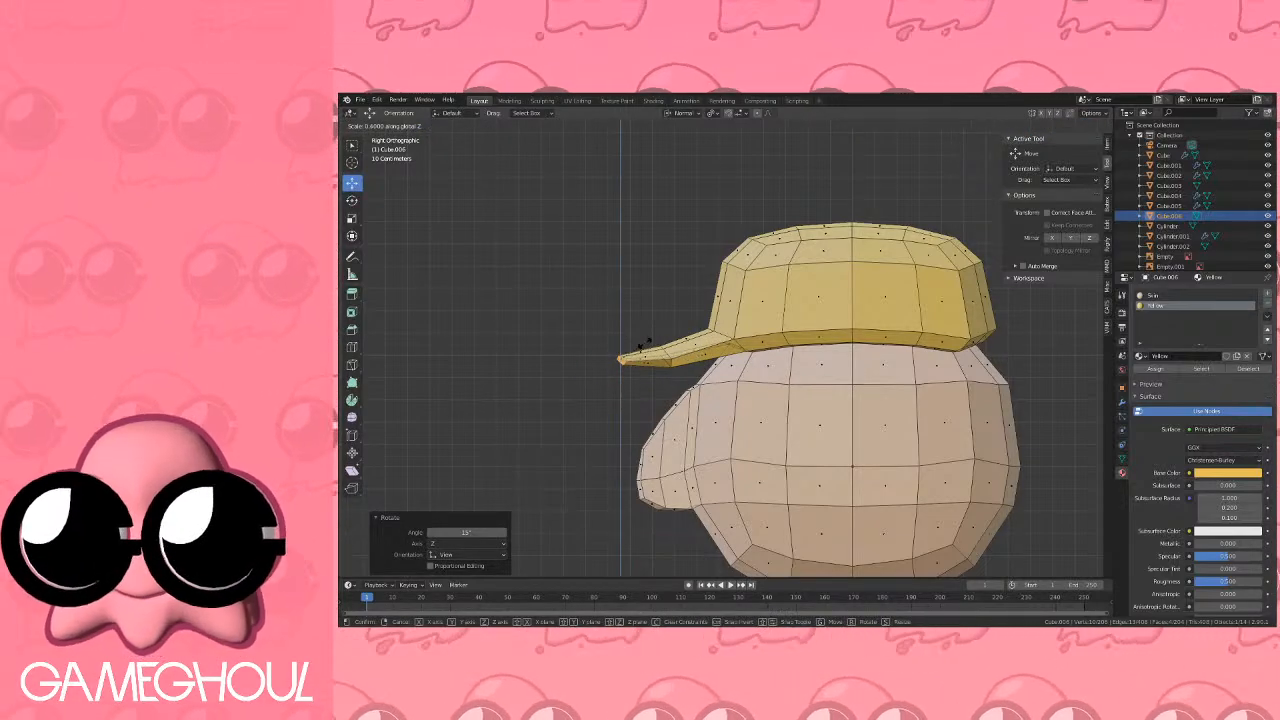
left_click(644, 343)
key("Tab")
scroll(710, 365, "down", 3)
middle_click_drag(725, 375, 778, 338)
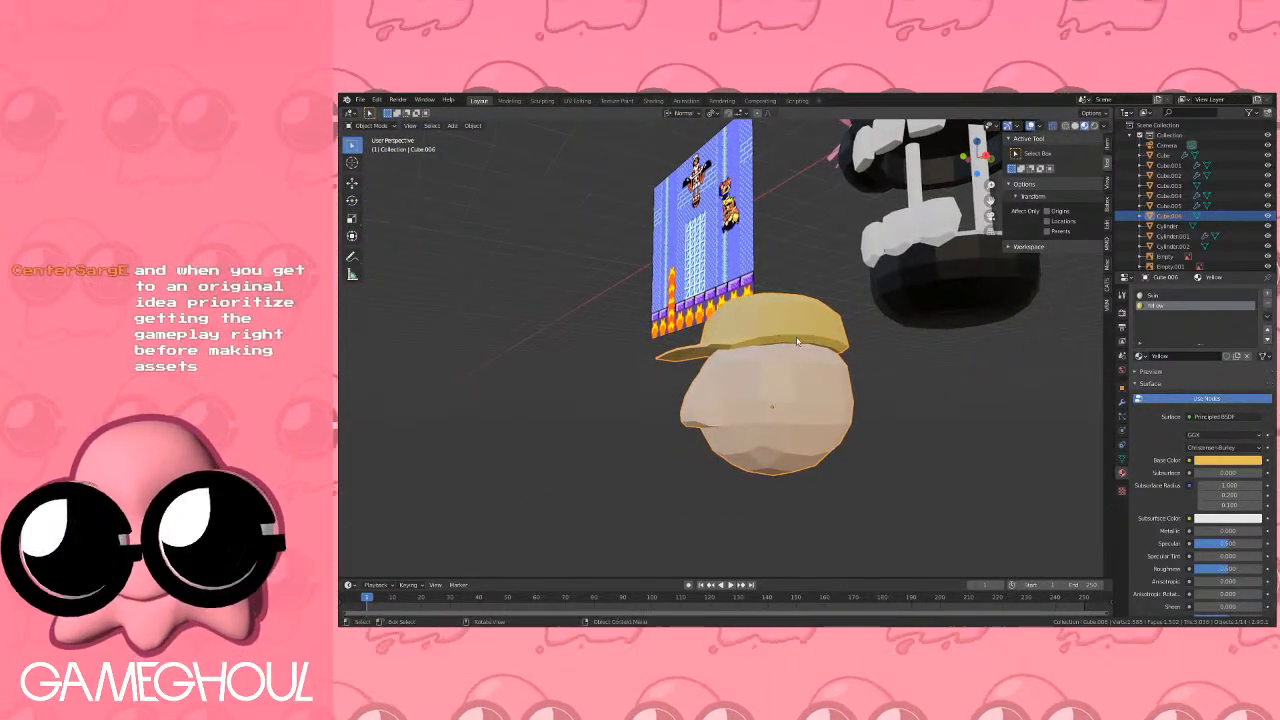
Select the faces at the middle of the cap's top and lower them 0.3 m with proportional editing to dent the crown.
scroll(785, 342, "up", 1)
left_click(985, 156)
key("Tab")
scroll(743, 302, "up", 4)
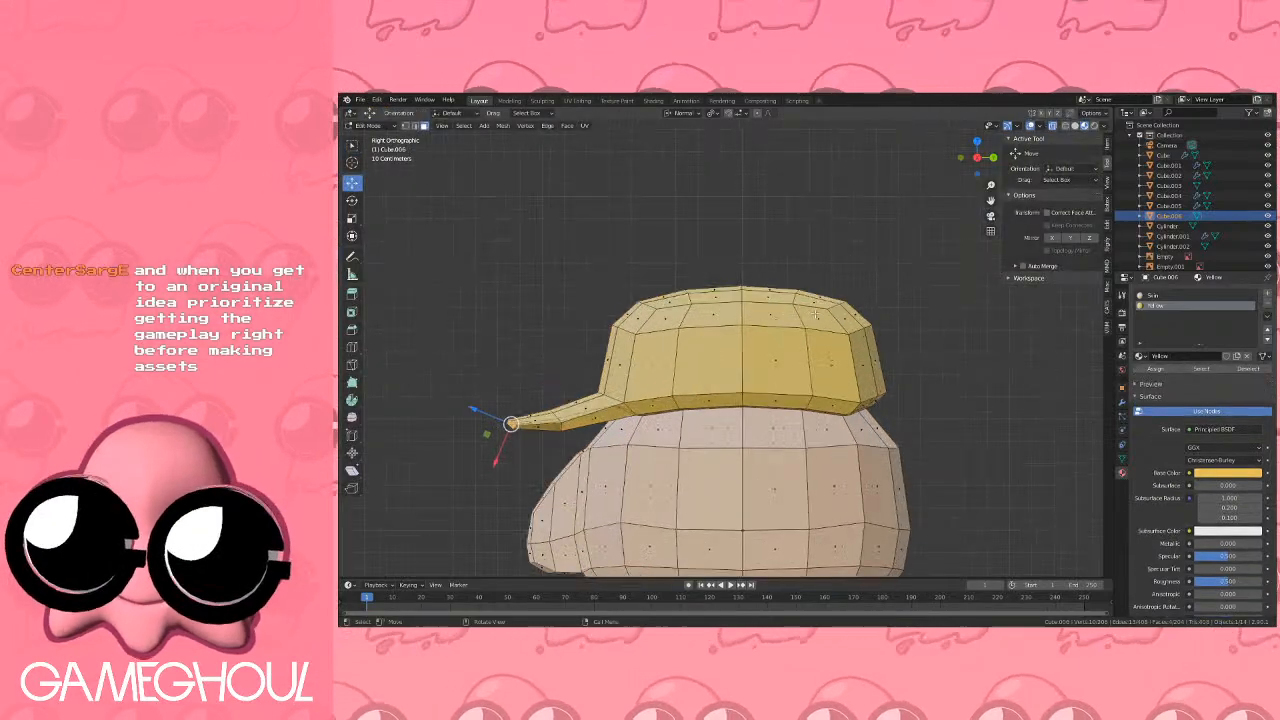
key("a")
key("a")
key("b")
left_click_drag(698, 253, 729, 307)
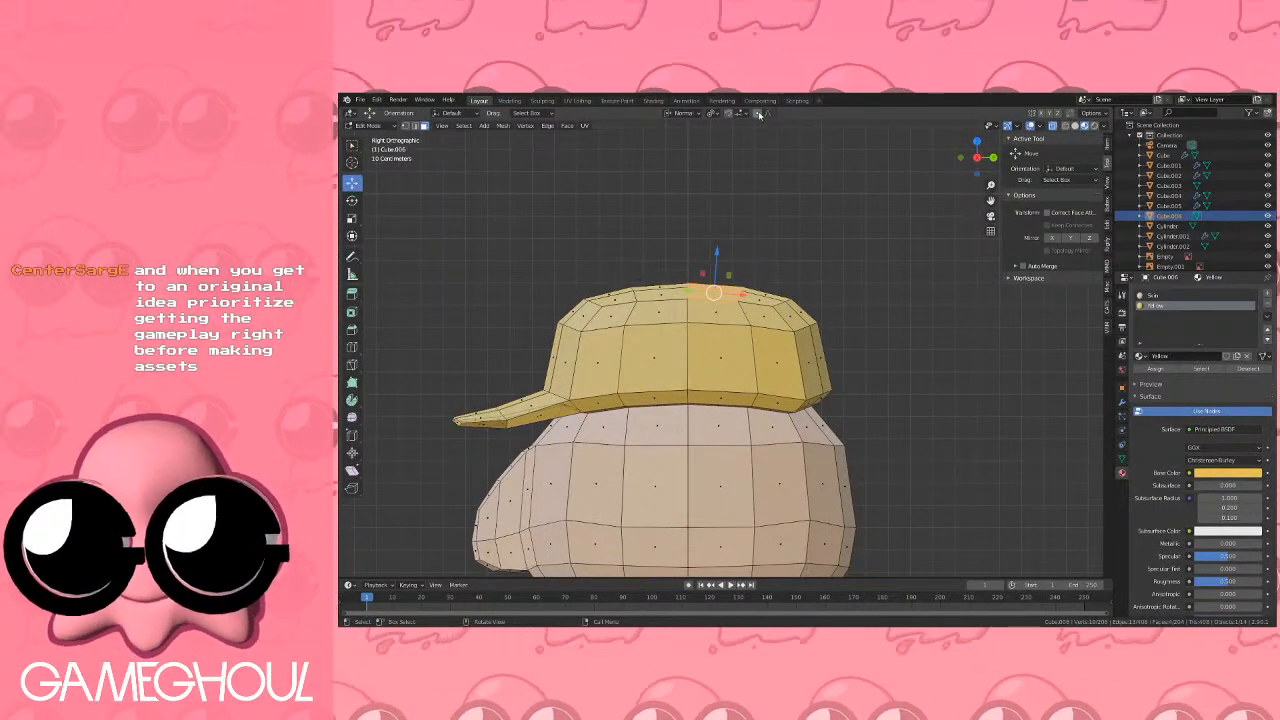
left_click(759, 114)
key("g")
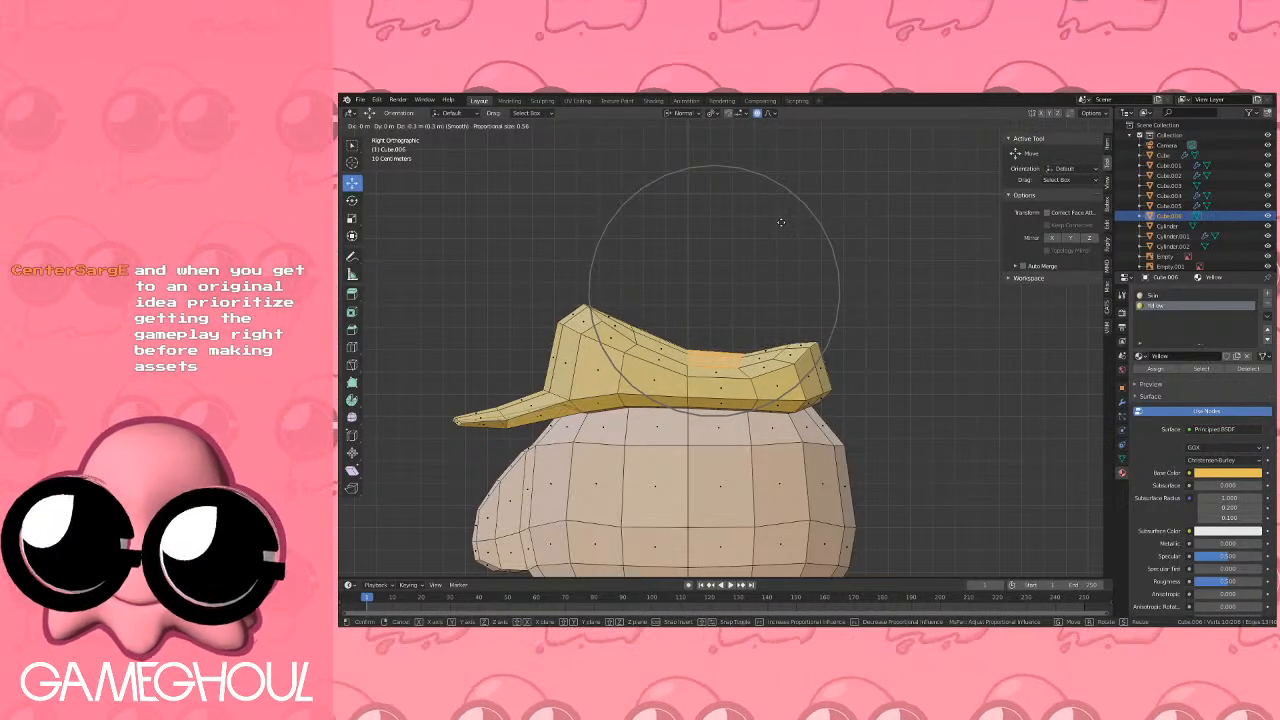
left_click(781, 222)
Raise the selected faces in the cap's top dent by about 0.02 m along global Z with proportional editing.
key("Tab")
scroll(786, 247, "down", 5)
middle_click_drag(786, 248, 1030, 265)
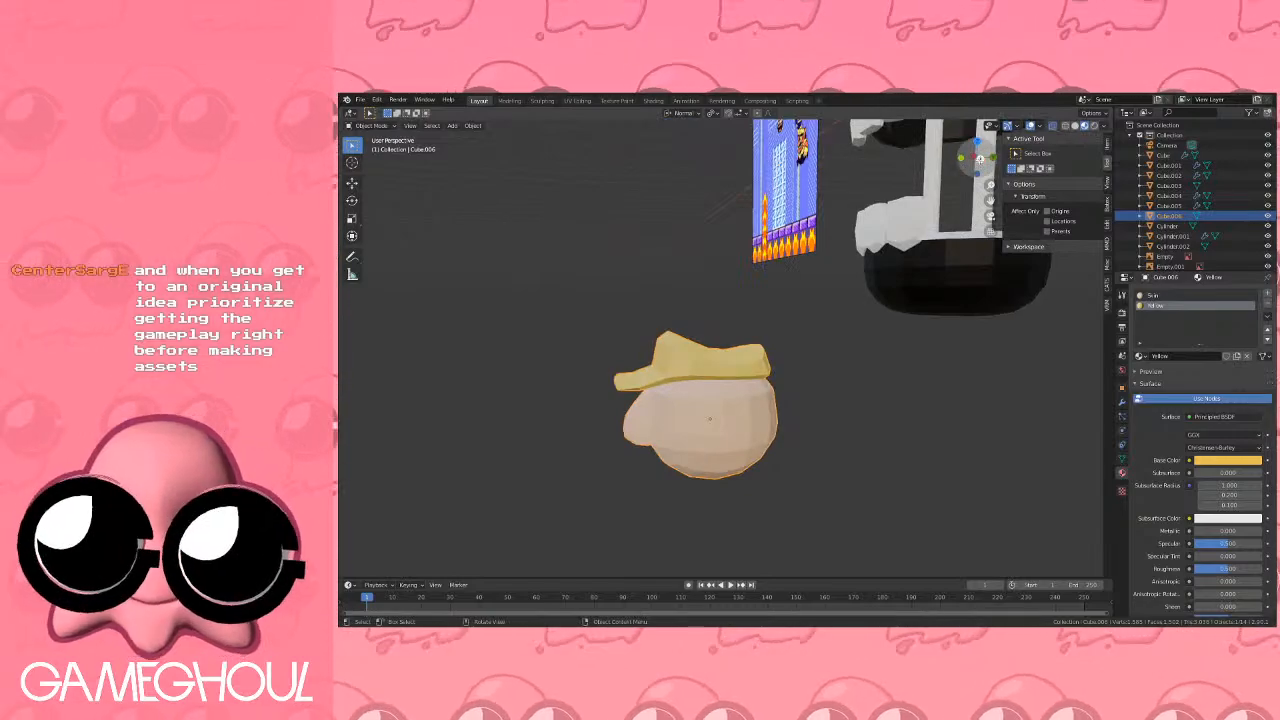
key("KP_3")
key("Tab")
scroll(770, 288, "up", 6)
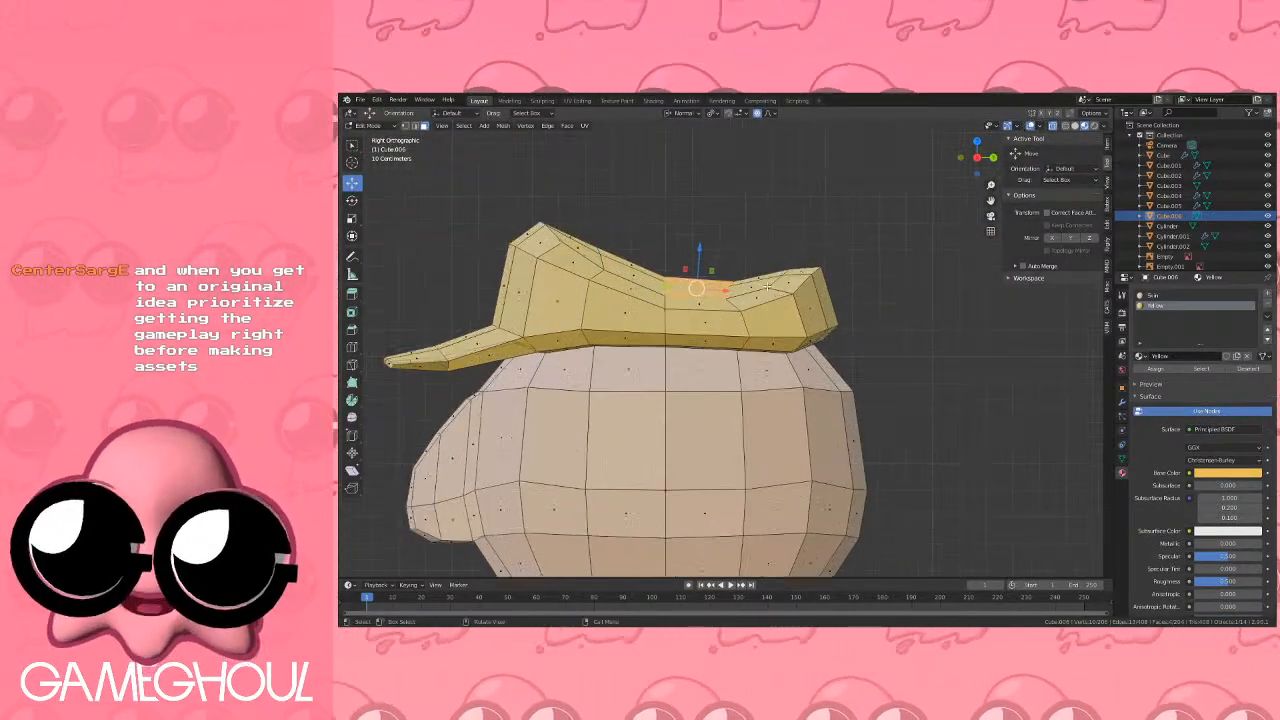
key("g")
key("z")
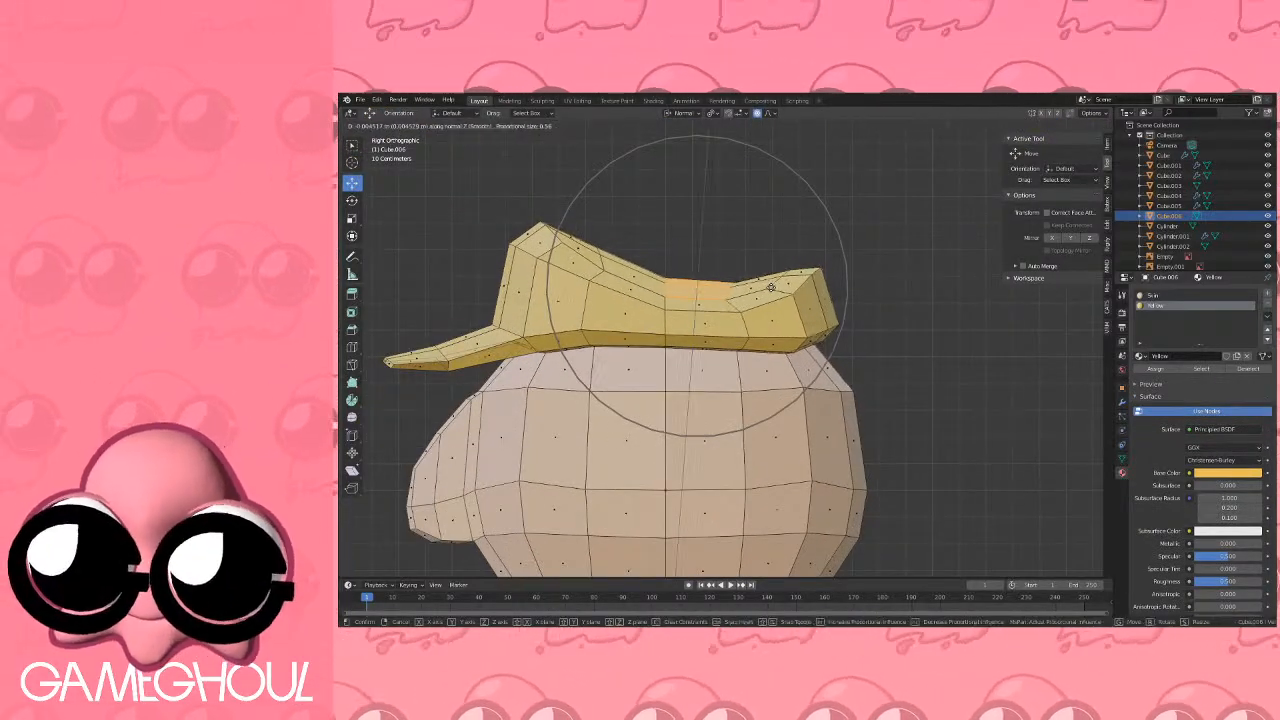
key("z")
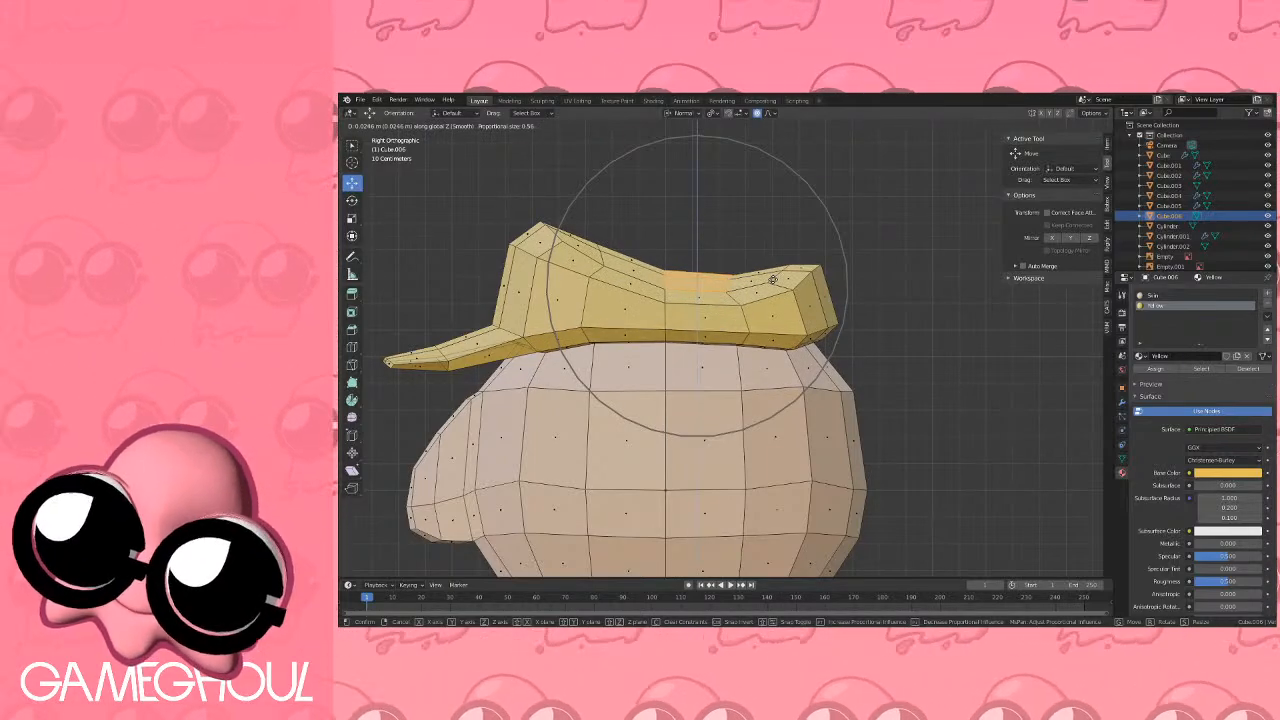
left_click(772, 279)
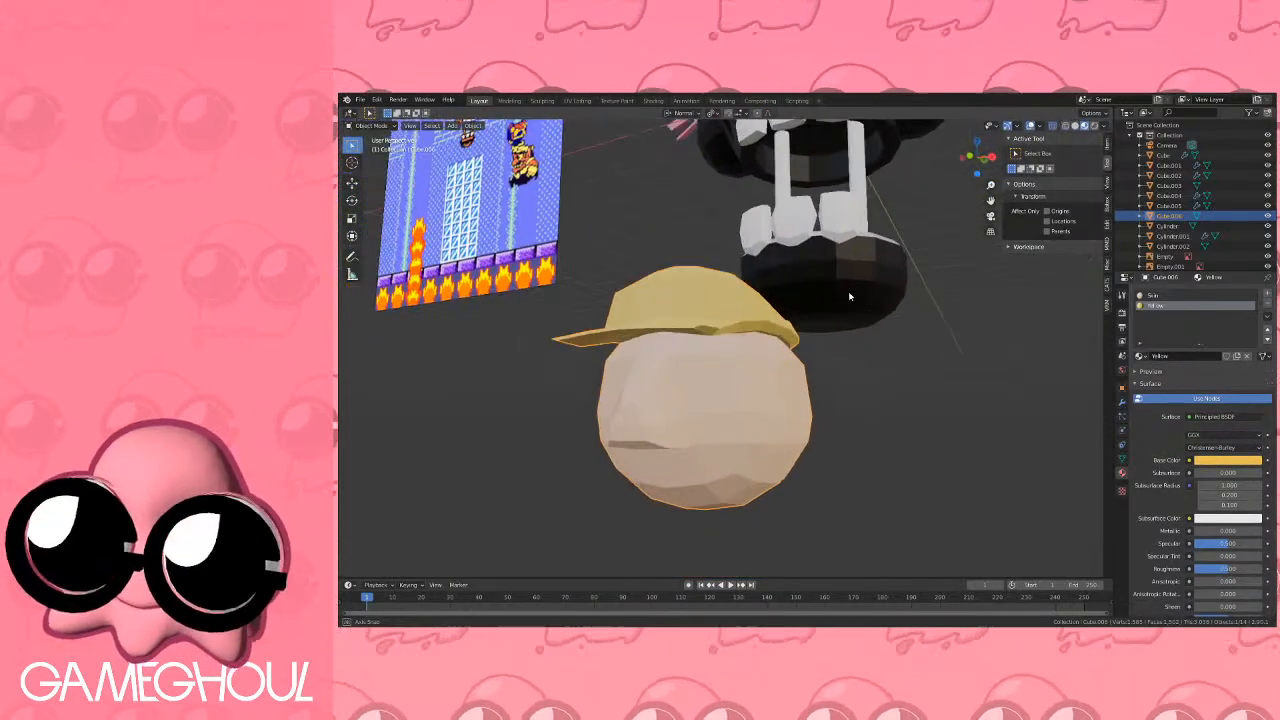
scroll(779, 329, "up", 1)
scroll(785, 328, "down", 2)
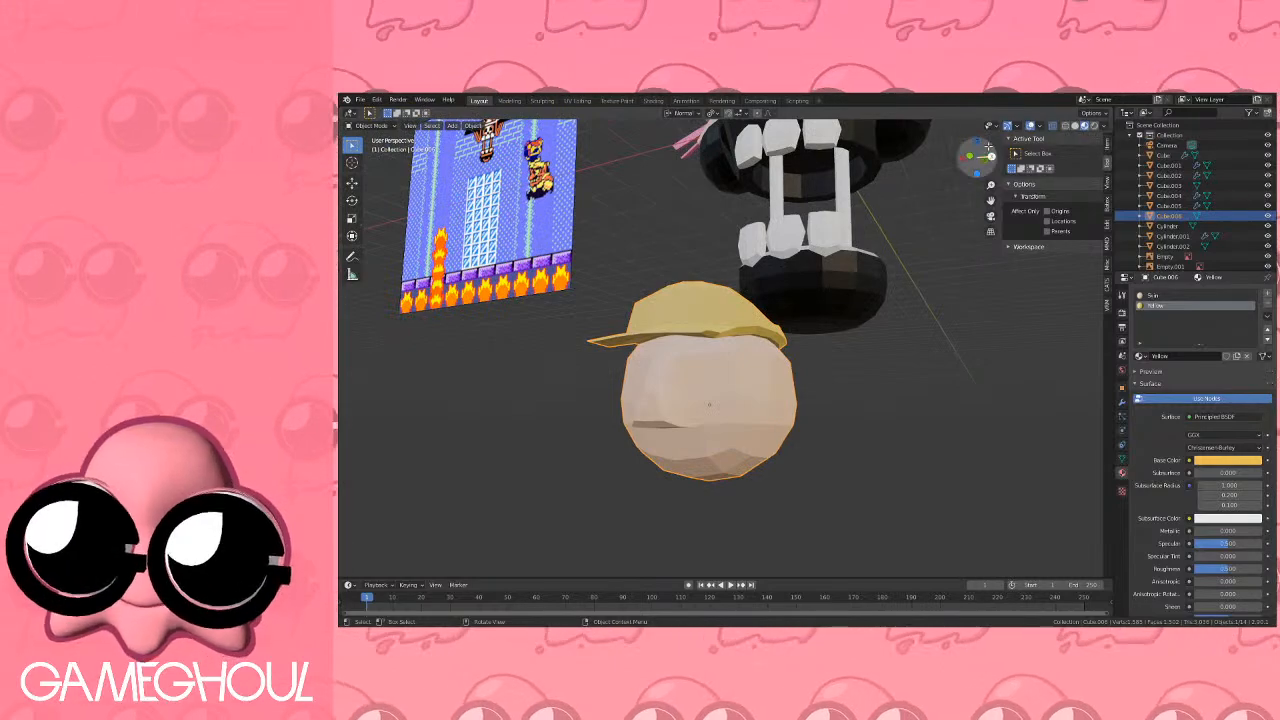
Select the head's outer side faces and move them inward along global X with X mirroring and proportional editing to narrow the head.
left_click(970, 156)
middle_click_drag(777, 315, 743, 271, "shift")
key("Tab")
scroll(743, 271, "up", 3)
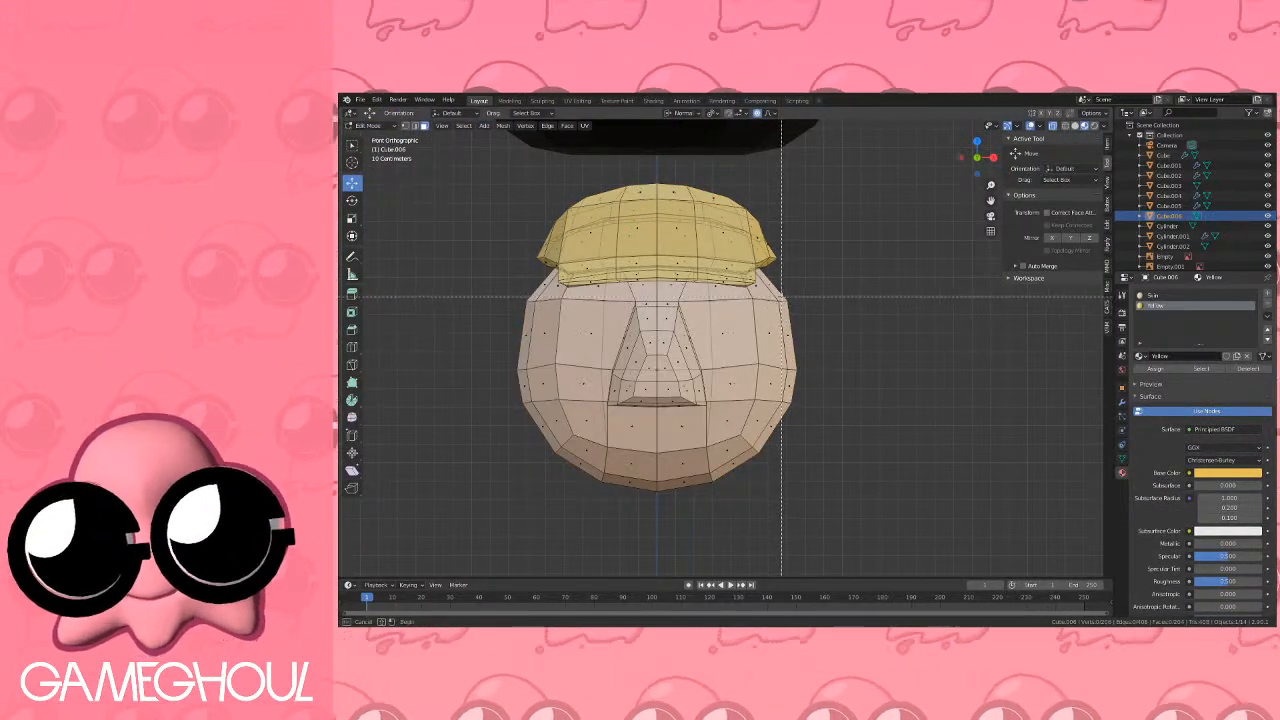
left_click_drag(779, 295, 830, 416)
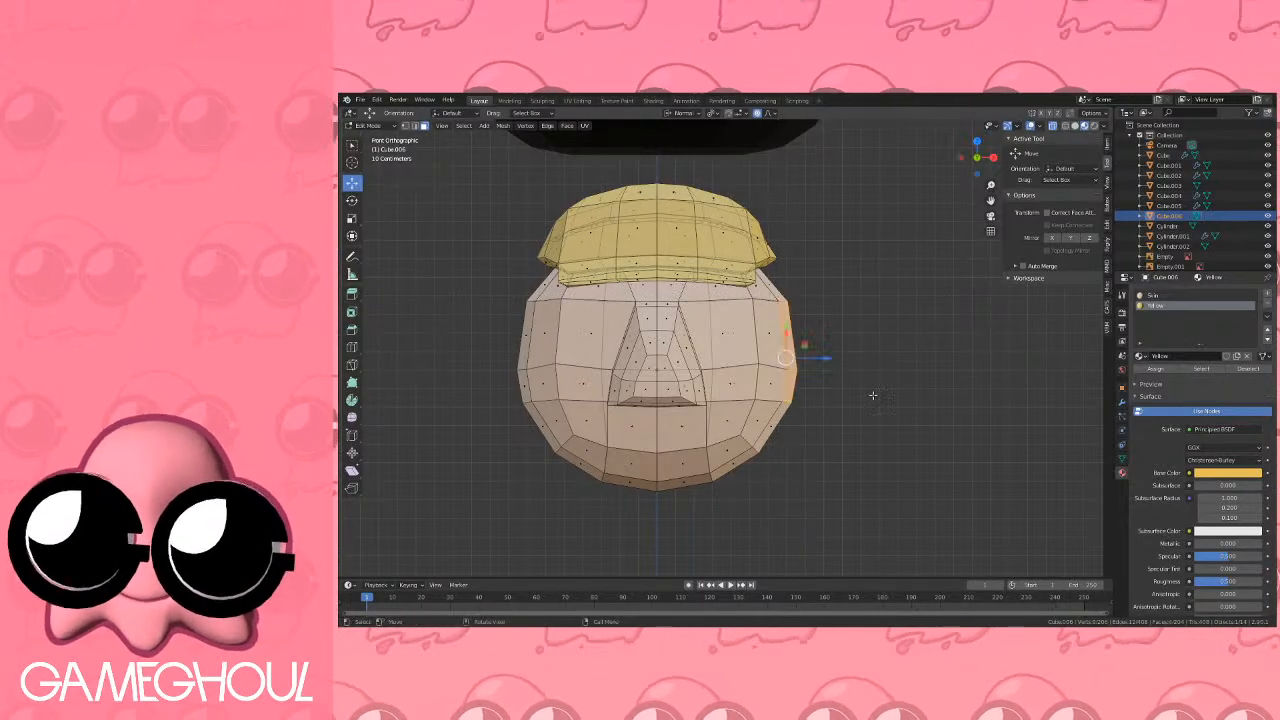
key("x")
right_click(884, 368)
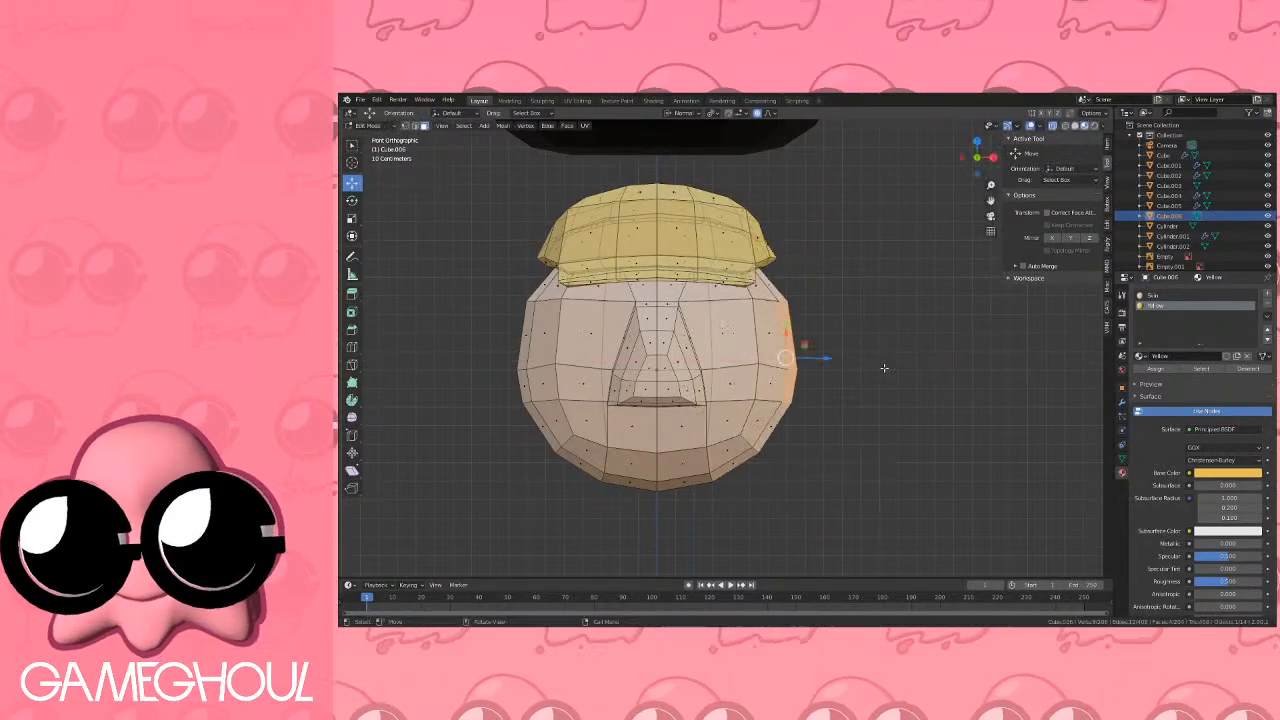
key("g")
key("x")
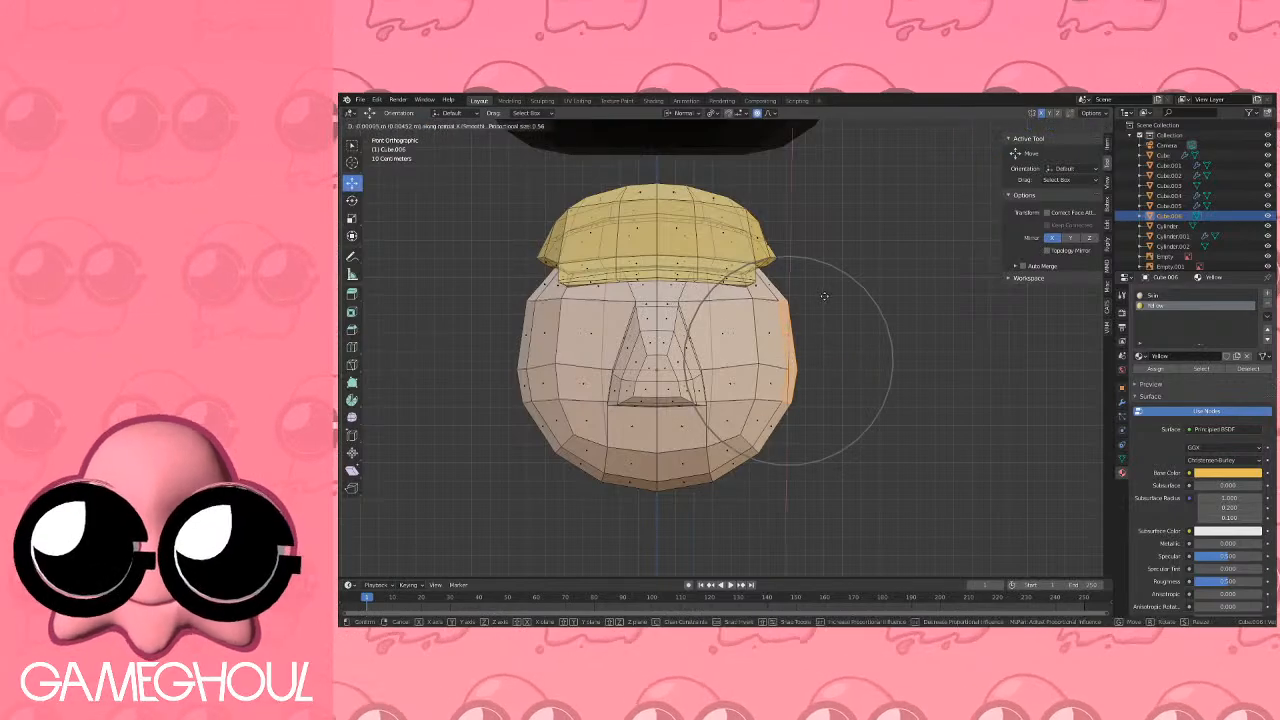
scroll(805, 294, "up", 4)
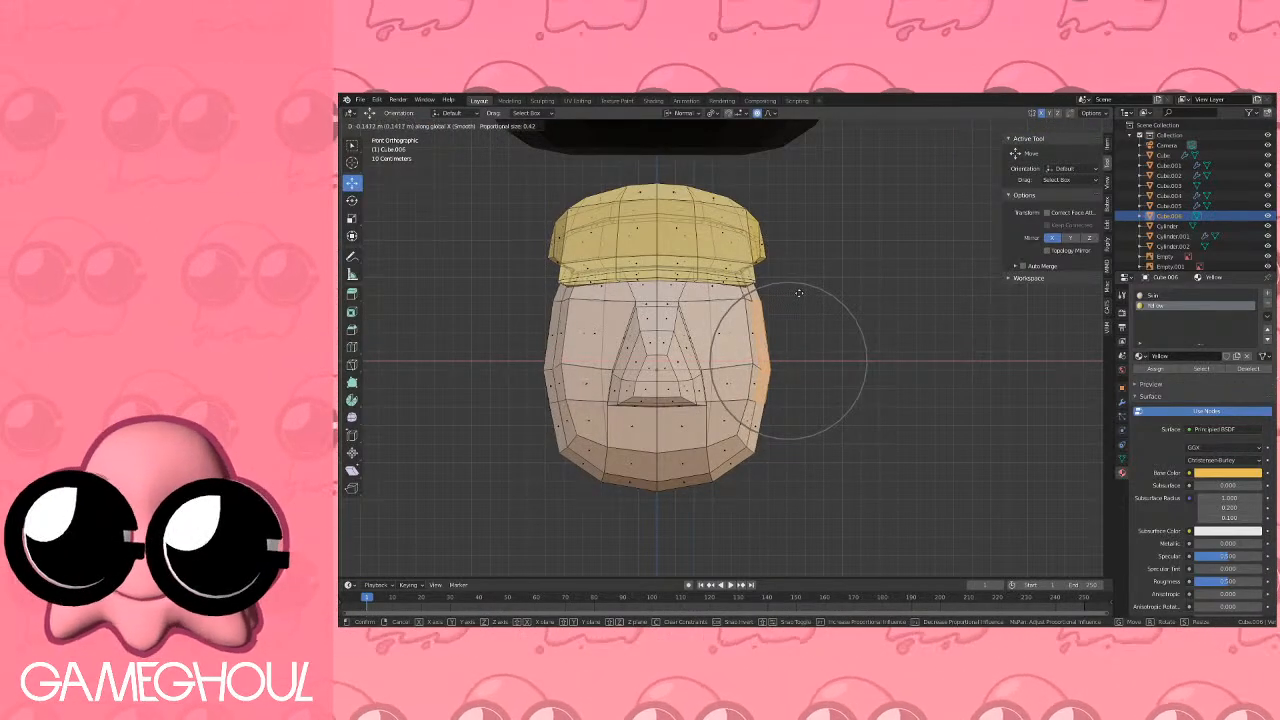
scroll(798, 293, "down", 2)
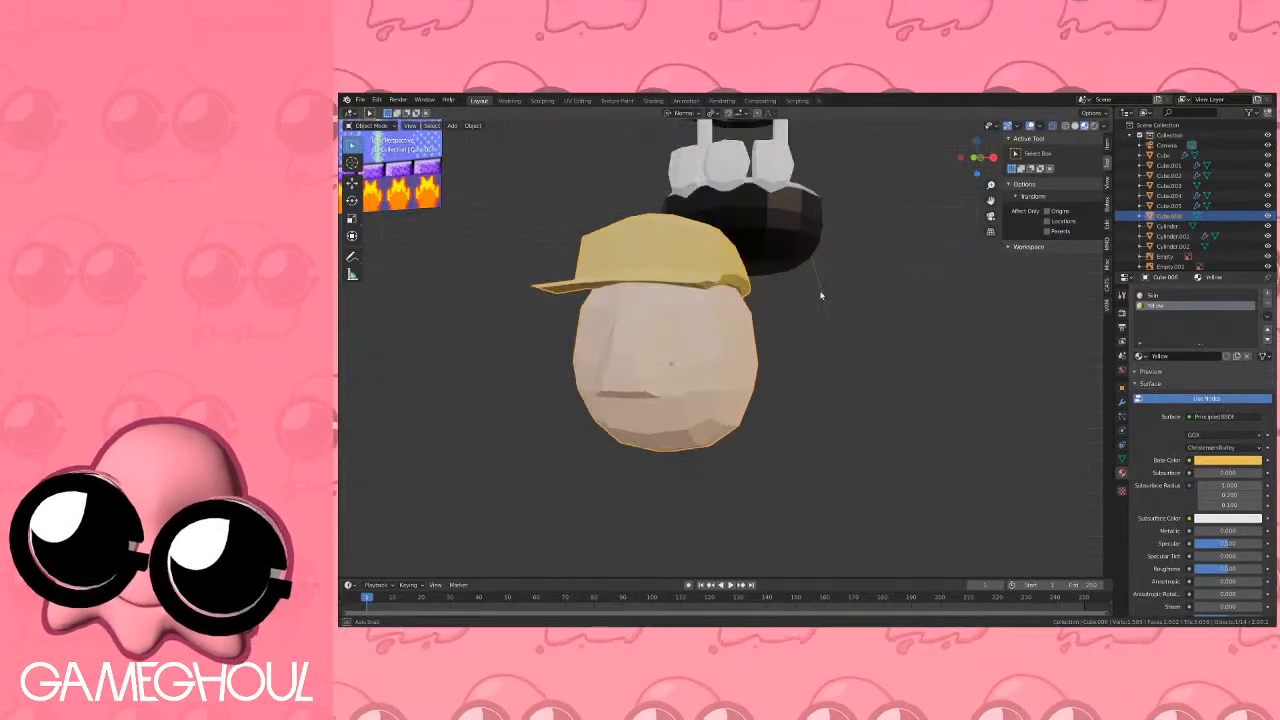
Pull the head's lower side face out 0.2 m along X and 0.1 m up with X mirroring and proportional editing to form wide cheeks.
mouse_move(760, 300)
middle_mouse_down()
mouse_move(617, 289)
mouse_move(843, 297)
mouse_move(790, 262)
mouse_move(741, 285)
middle_mouse_up()
left_click(977, 158)
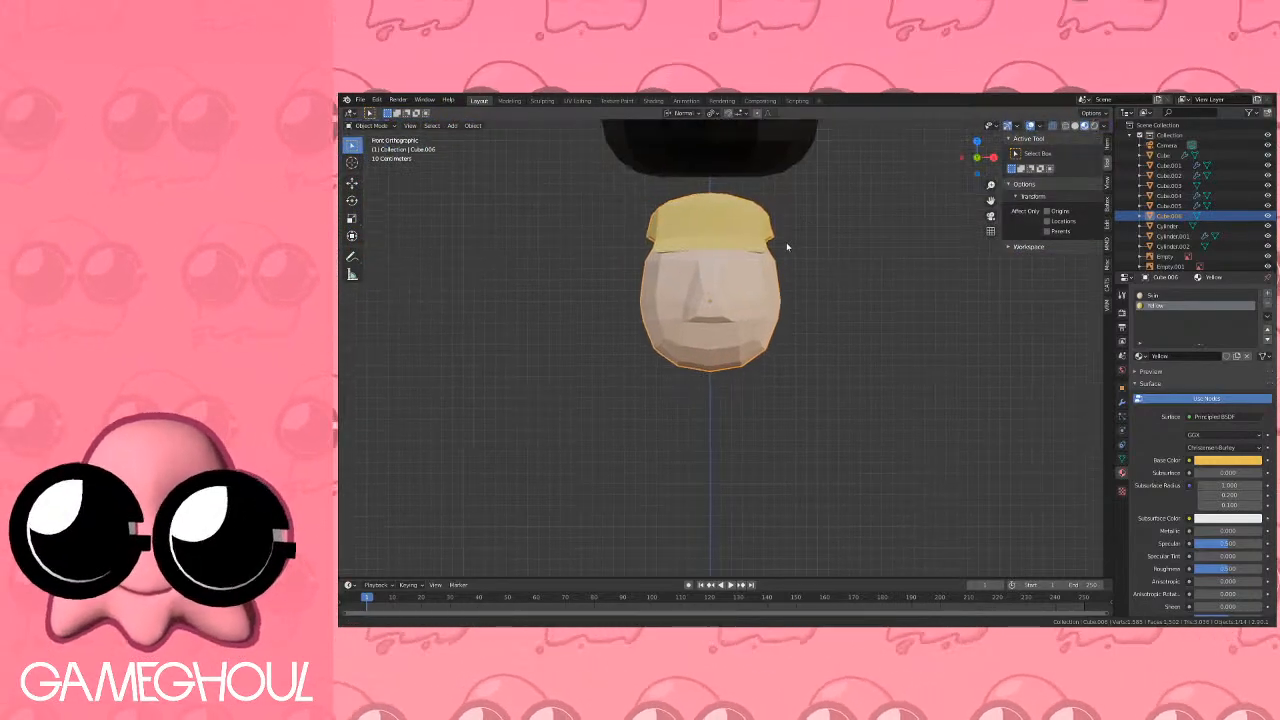
scroll(788, 246, "up", 4)
key("Tab")
middle_click_drag(832, 276, 777, 309, "shift")
left_click(791, 276)
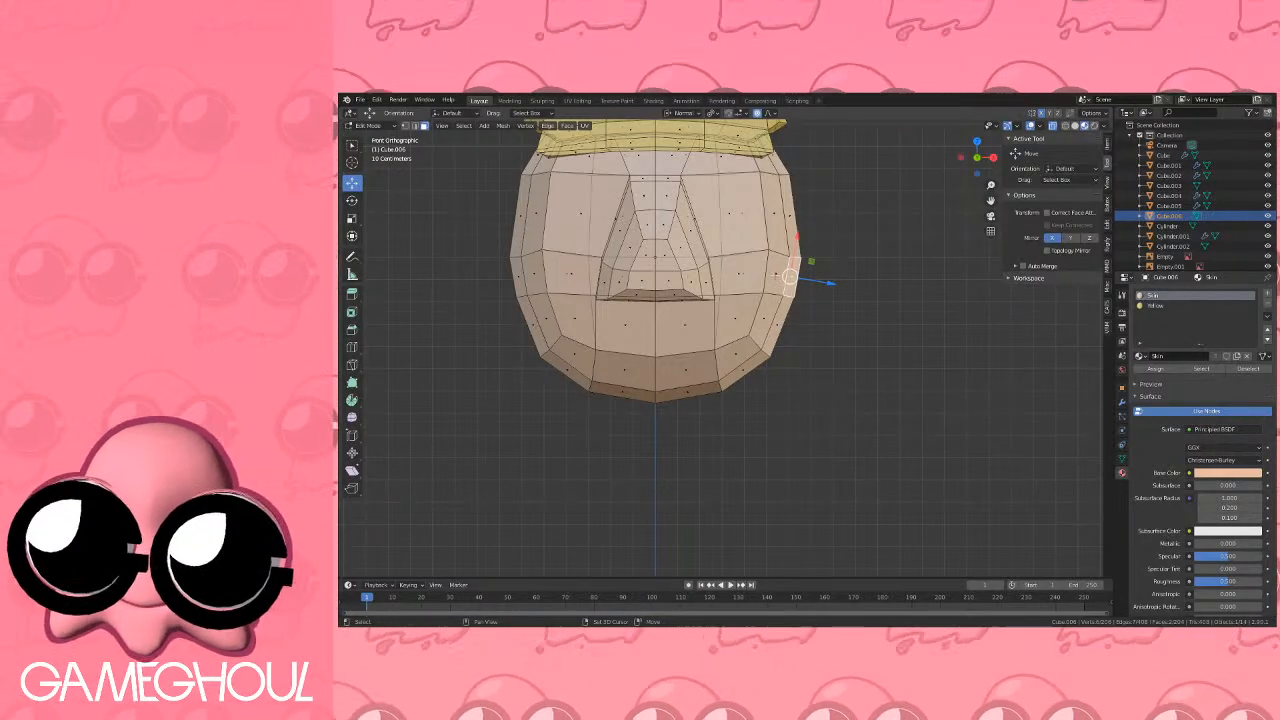
left_click_drag(824, 283, 867, 273)
scroll(872, 273, "up", 3)
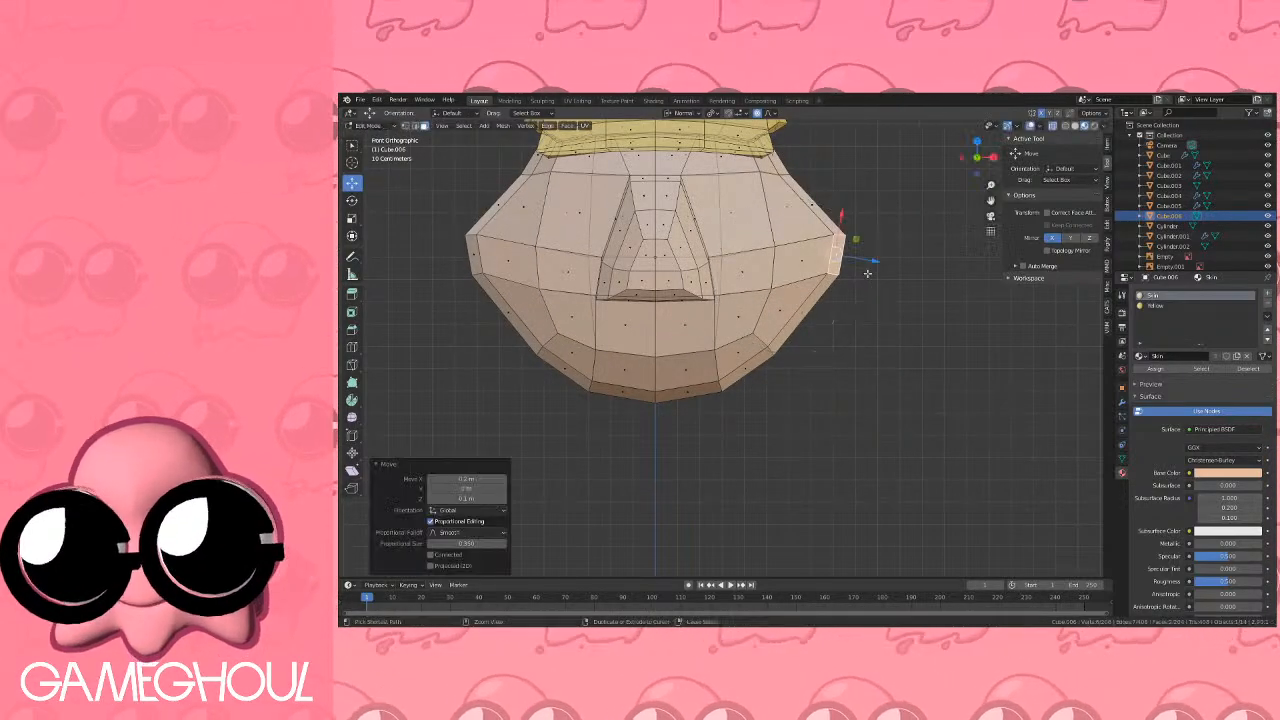
key("Tab")
mouse_move(789, 296)
middle_mouse_down()
mouse_move(923, 315)
mouse_move(1002, 303)
mouse_move(781, 300)
middle_mouse_up()
Select the band of faces below the nose from cheek to cheek, including the row beneath it, as the mouth area.
left_click(975, 158)
key("Tab")
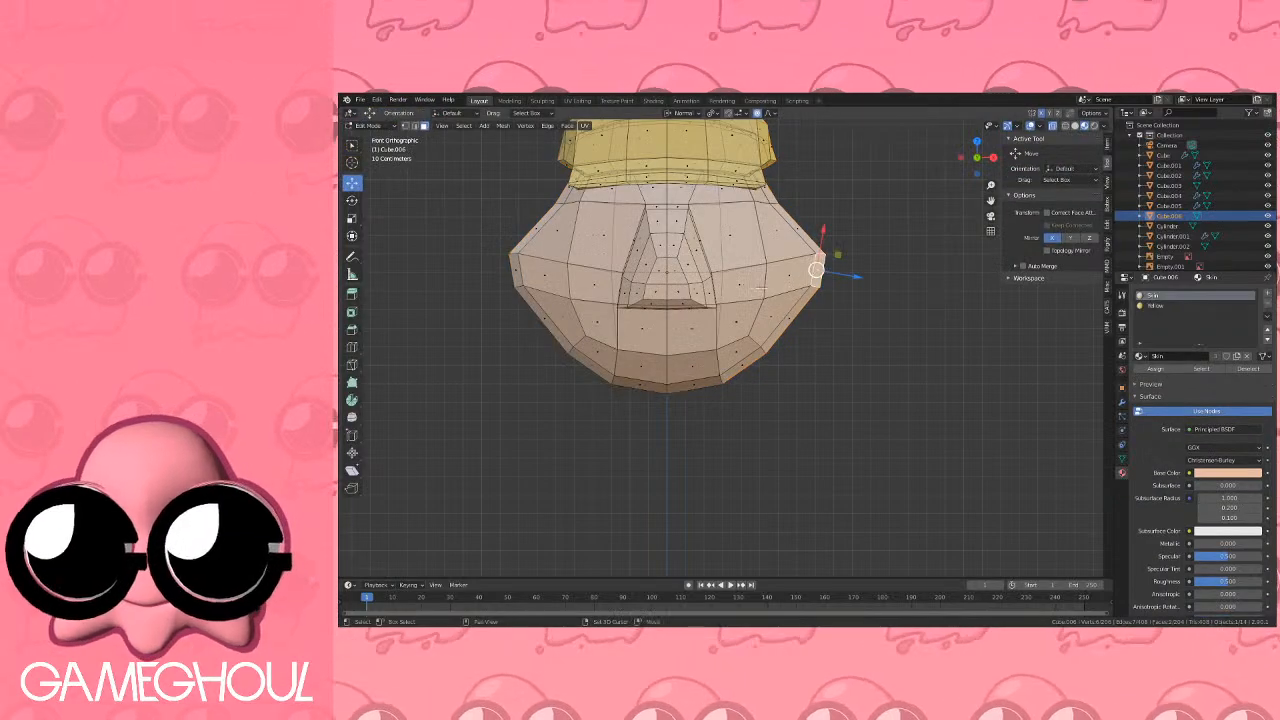
scroll(597, 292, "up", 4)
left_click(546, 250)
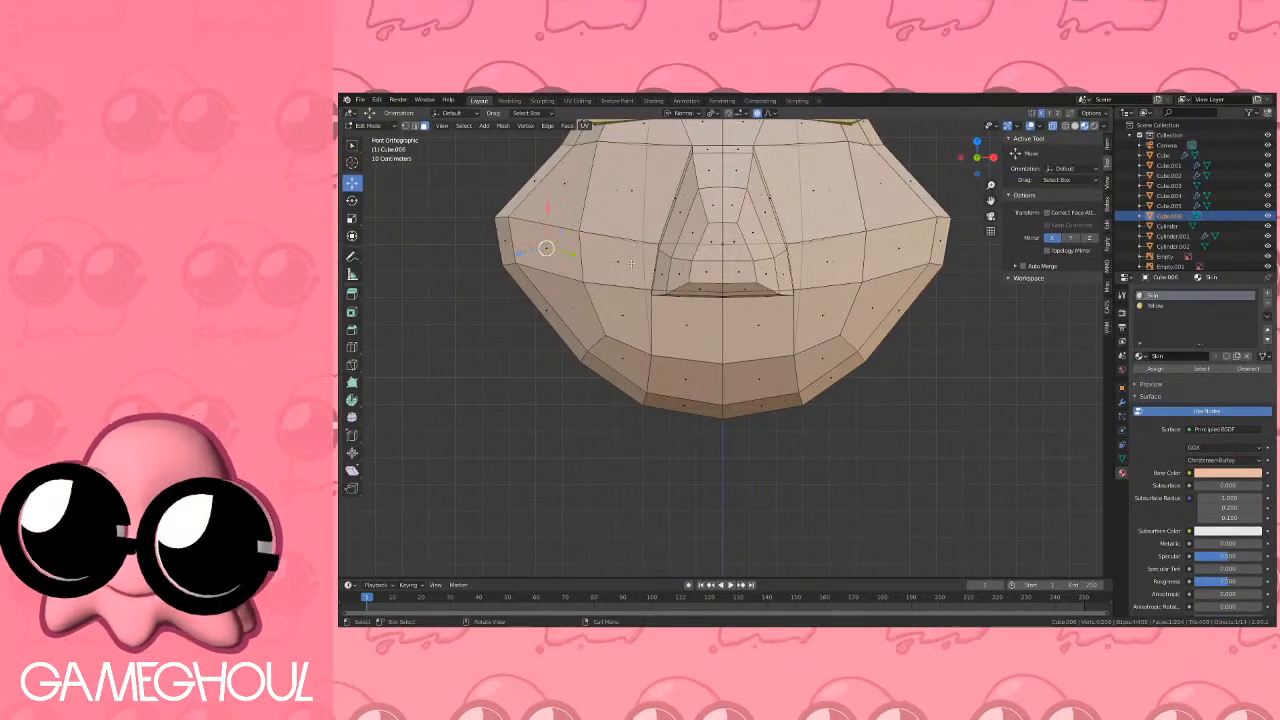
left_click(546, 248)
left_click(617, 262, "shift")
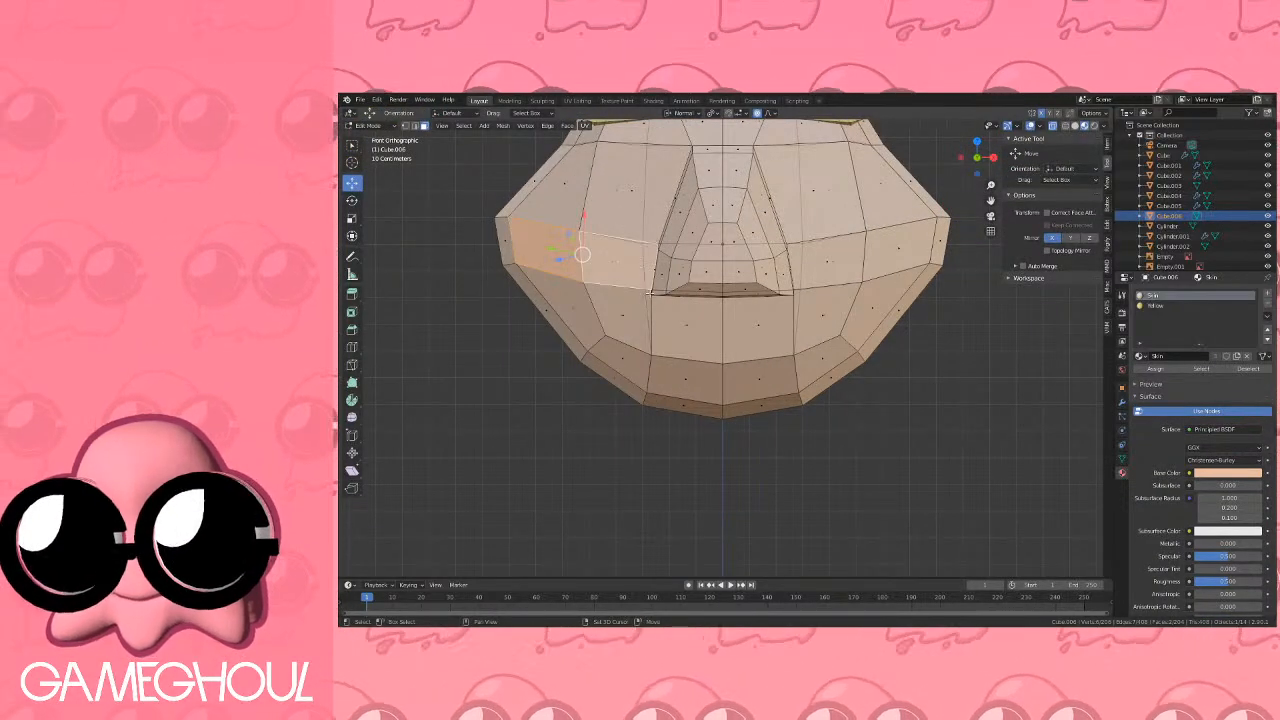
left_click(622, 314, "shift")
left_click(687, 323, "shift")
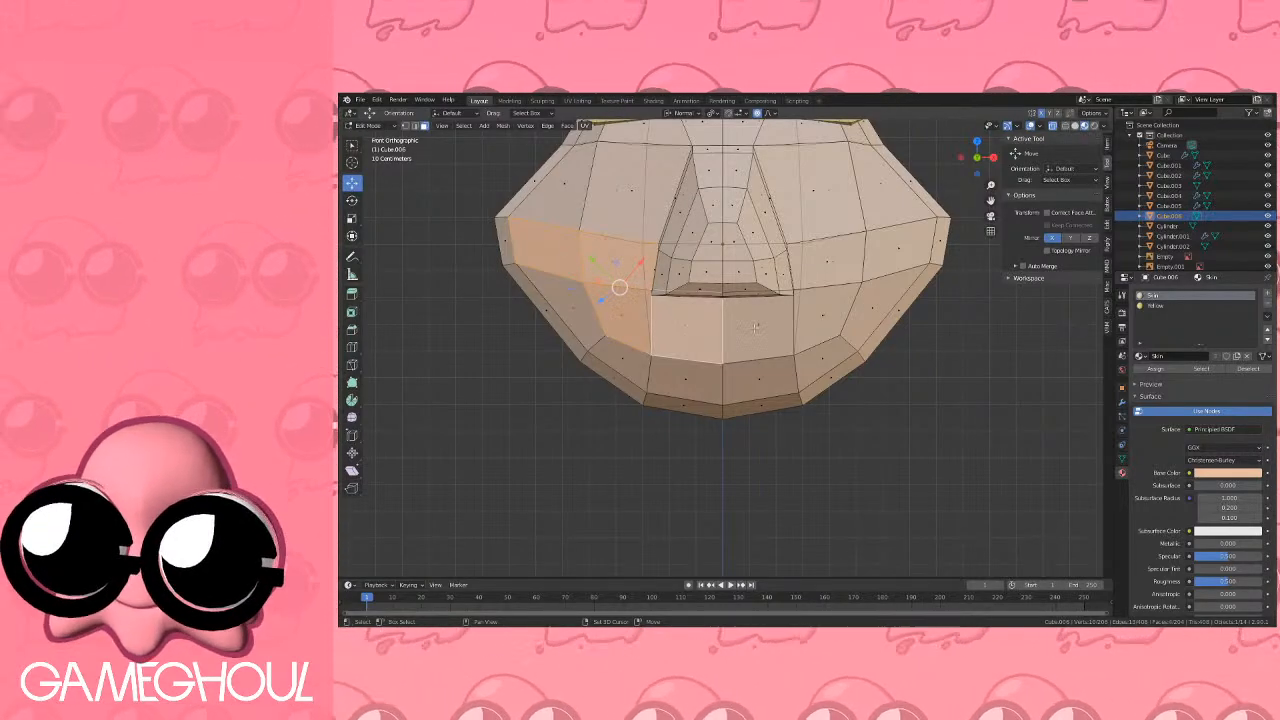
middle_click_drag(687, 323, 783, 255)
left_click(772, 202, "shift")
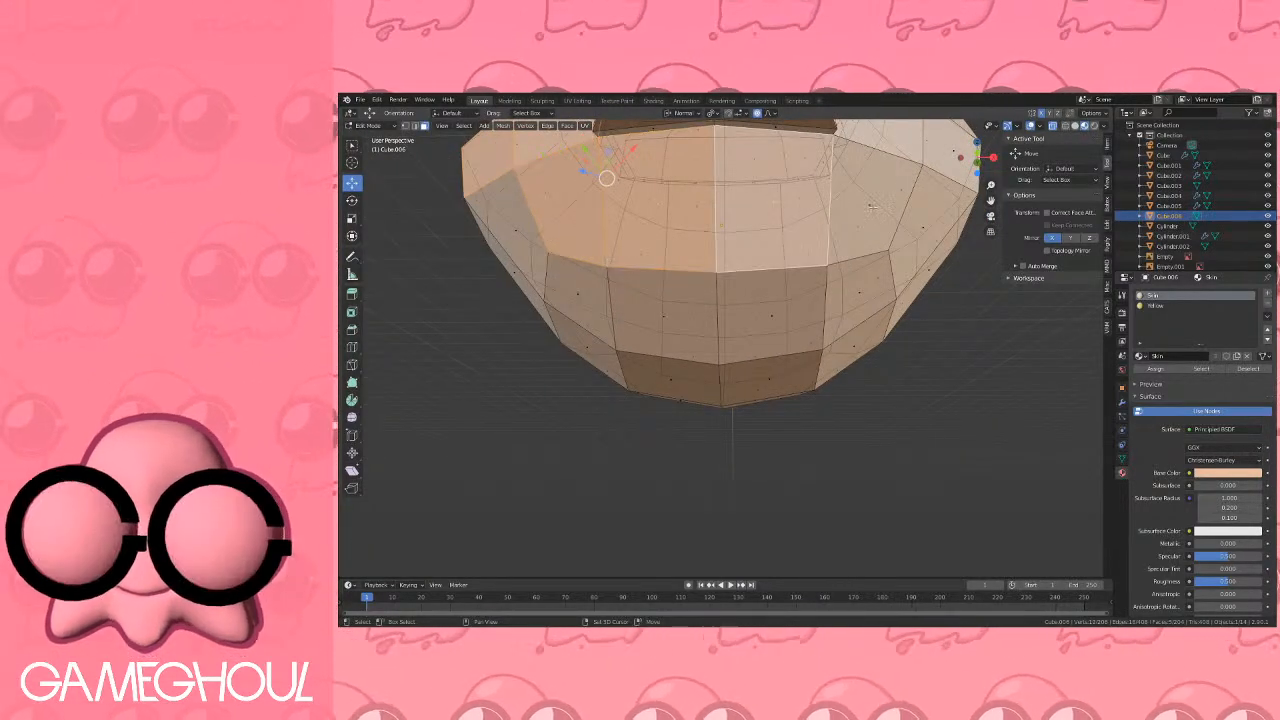
left_click(874, 209, "shift")
scroll(874, 210, "down", 1)
left_click(862, 183, "shift")
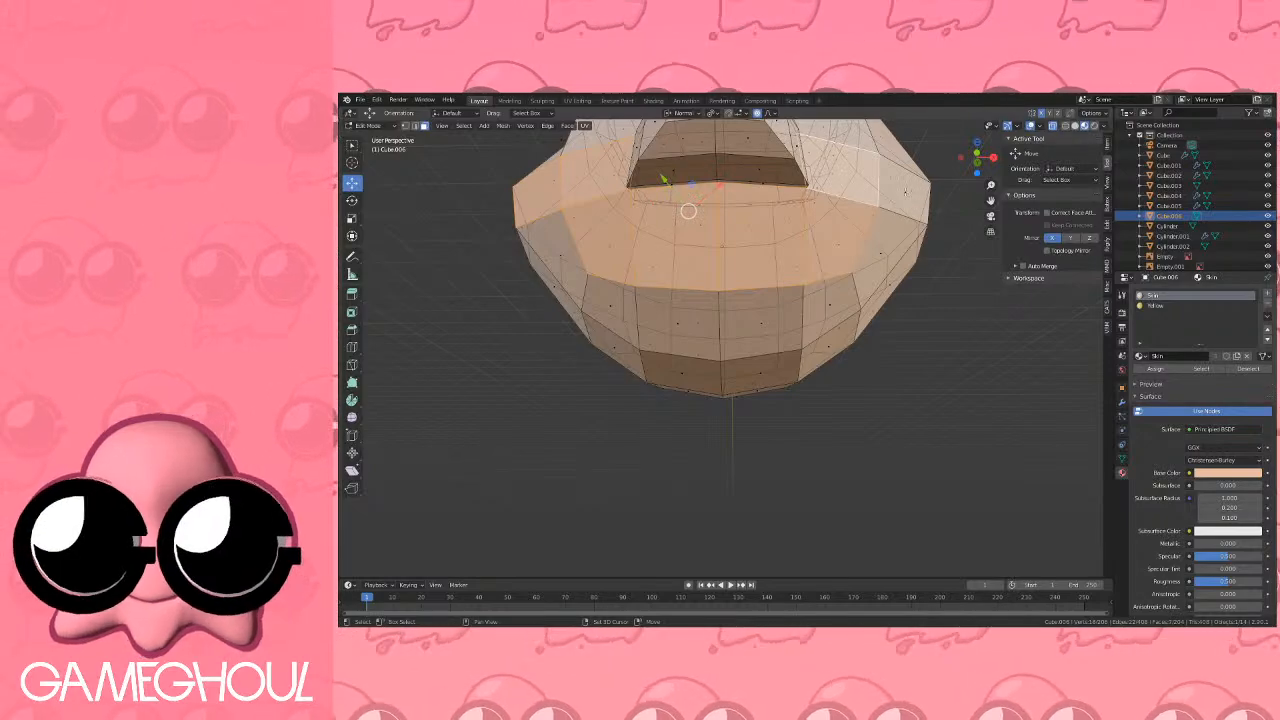
left_click(905, 190, "shift")
left_click(829, 306, "ctrl")
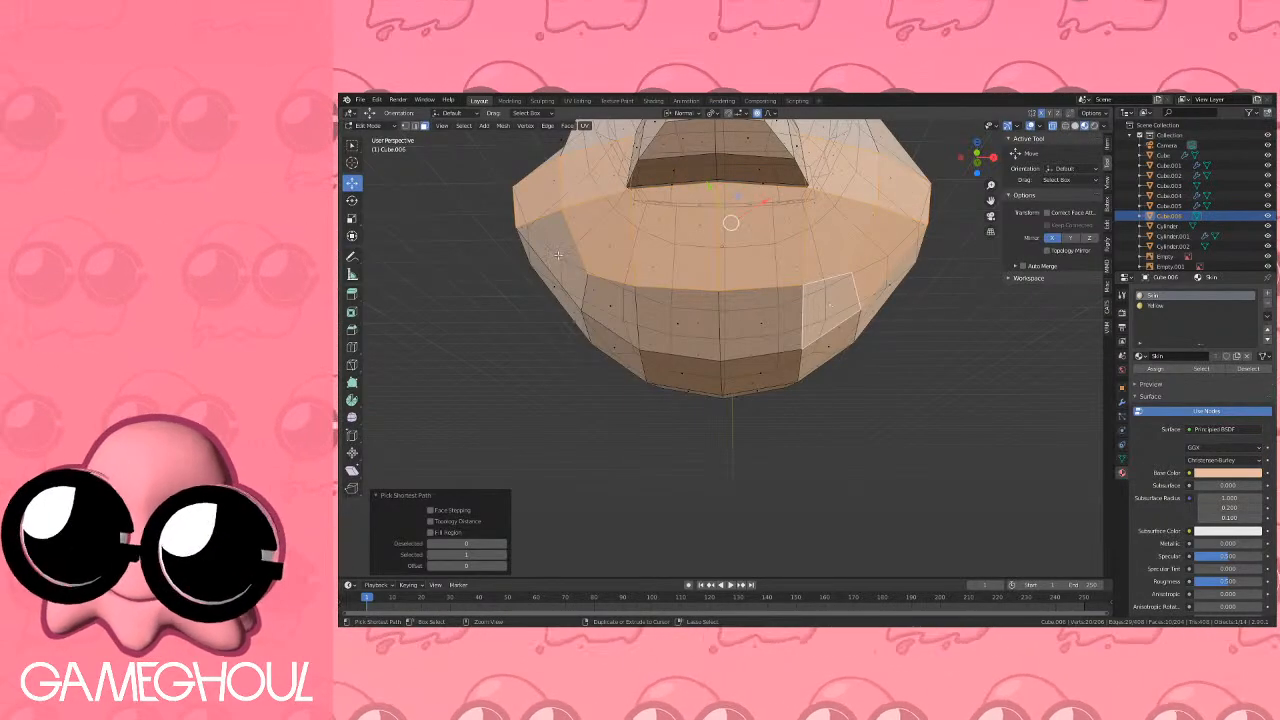
left_click(560, 256, "ctrl")
scroll(723, 248, "down", 2)
middle_click_drag(723, 248, 715, 298)
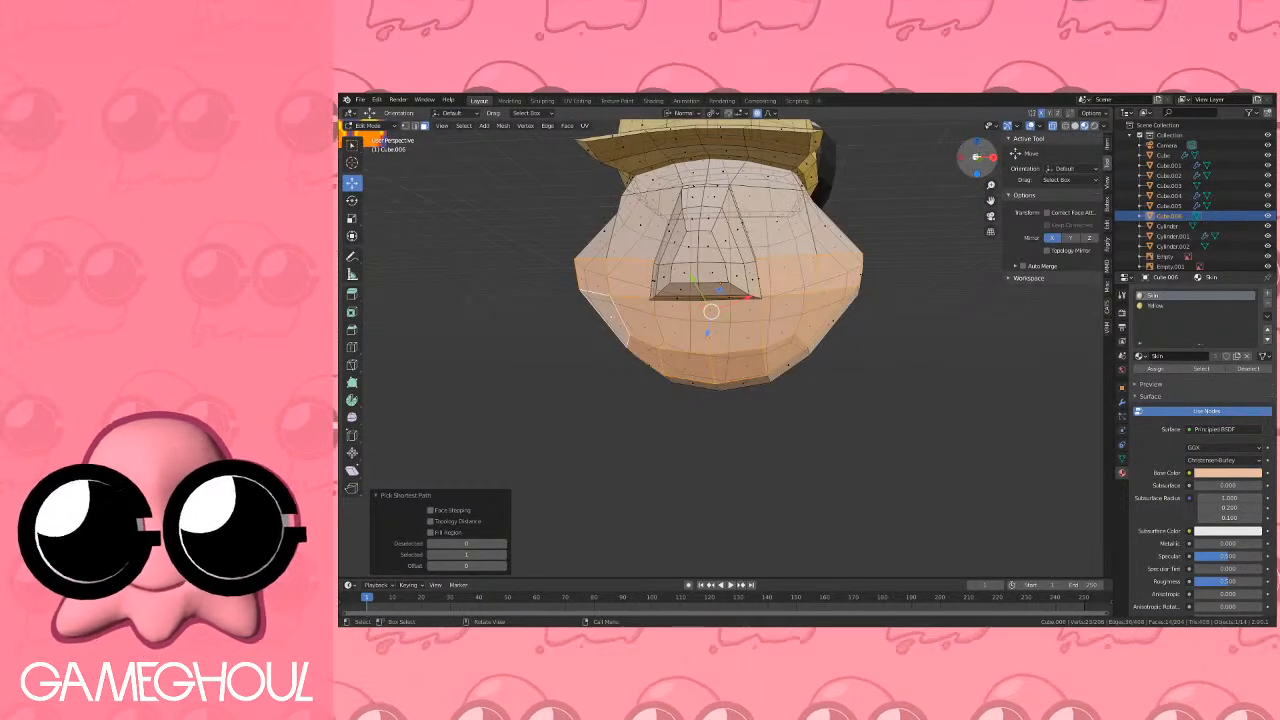
Inset the selected mouth faces to form a lip border, and inset them again about 0.026 m with inward depth to recess the mouth.
key("KP_1")
scroll(723, 300, "up", 3)
key("i")
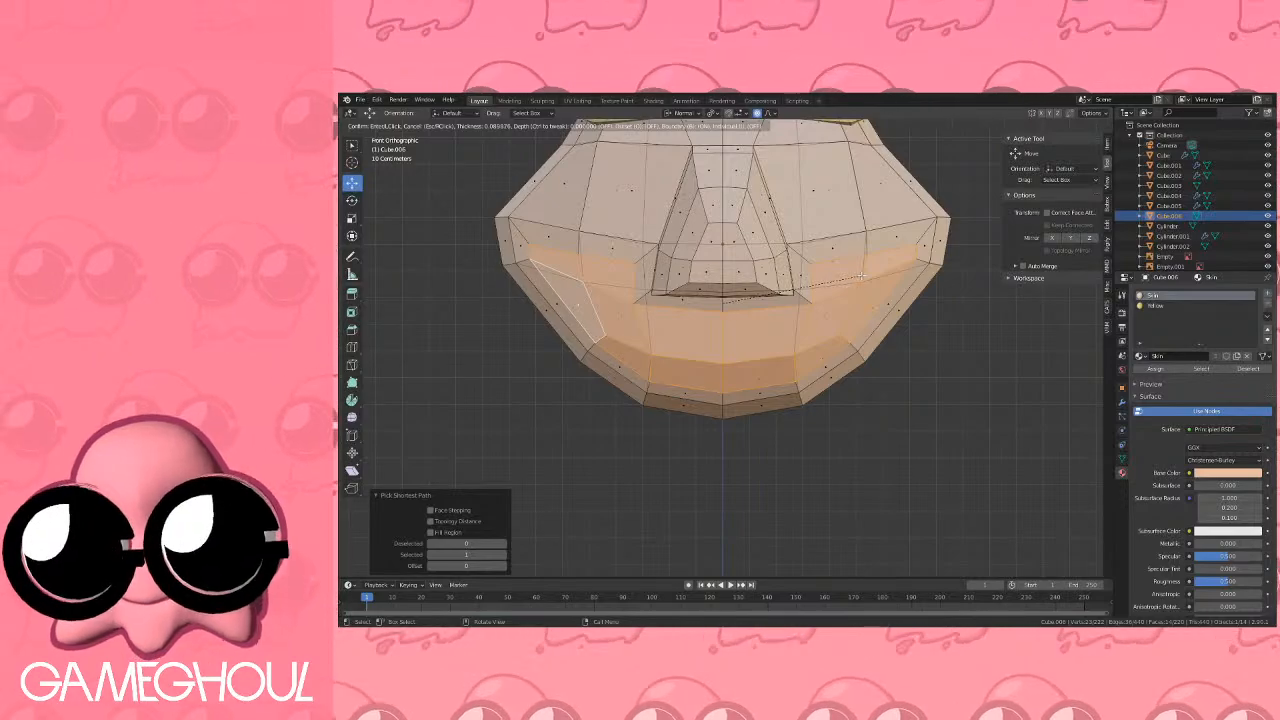
left_click(860, 276)
scroll(880, 272, "up", 1)
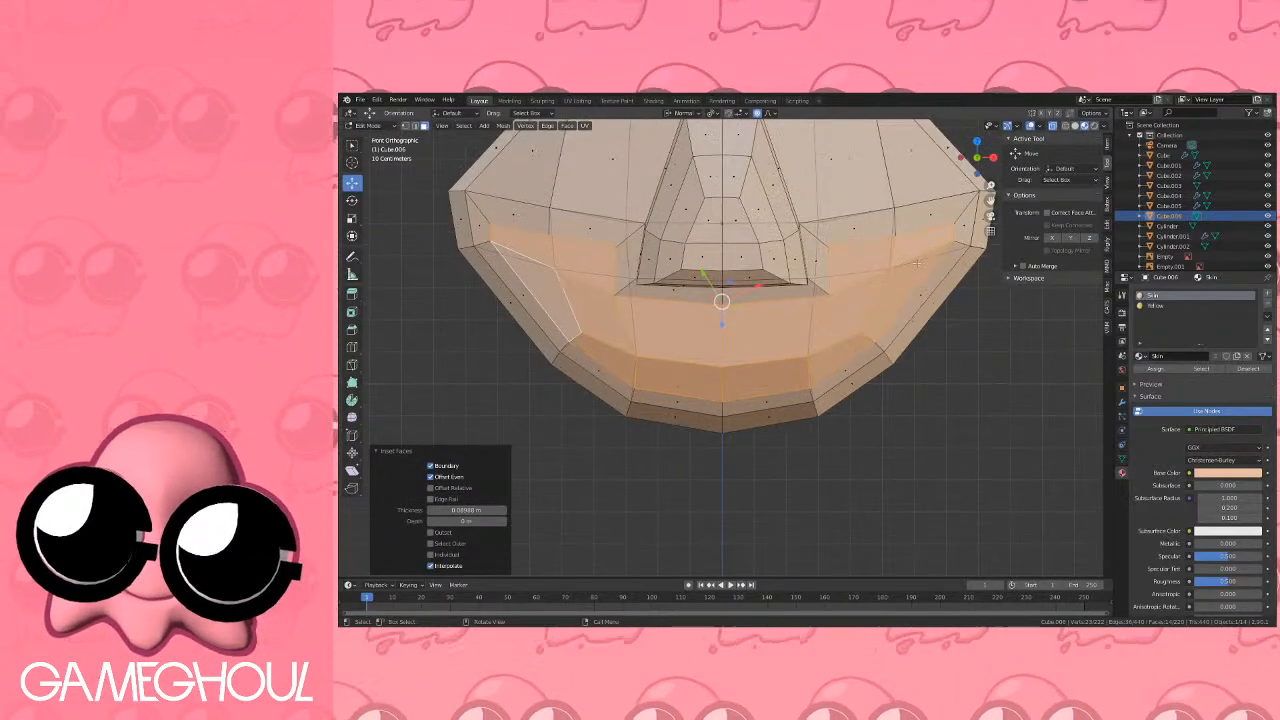
key("i")
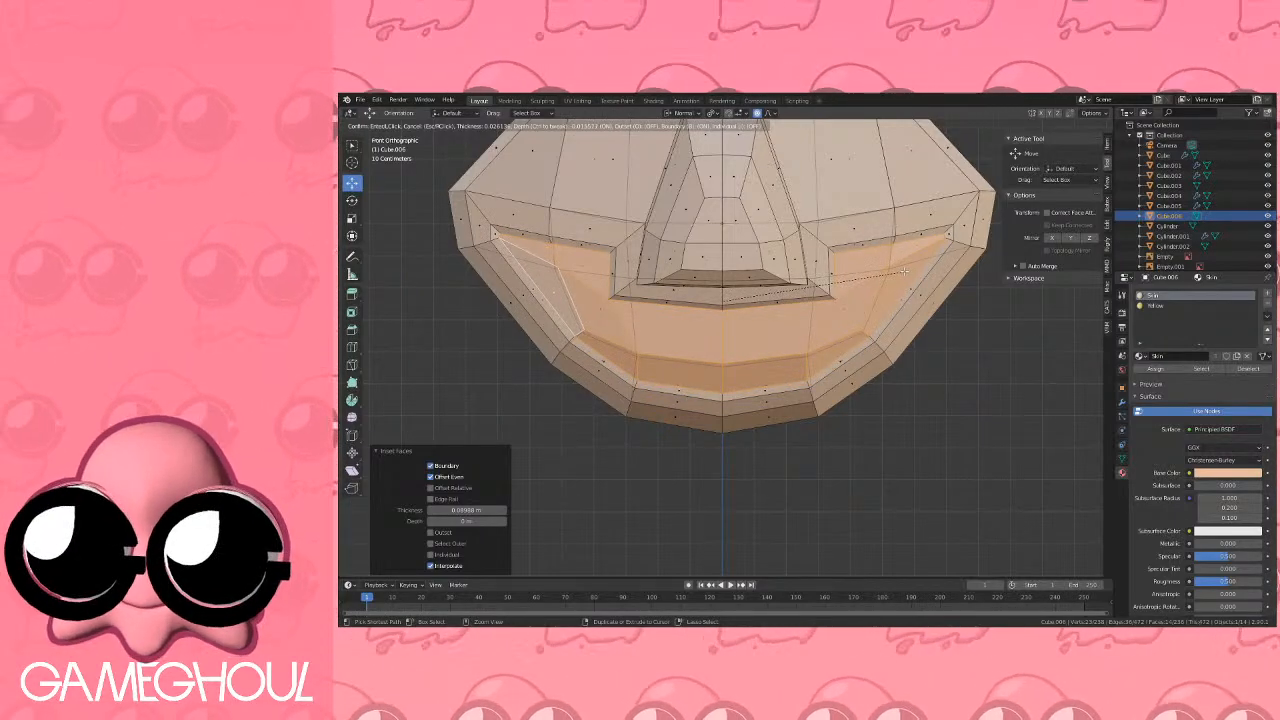
left_click(903, 272)
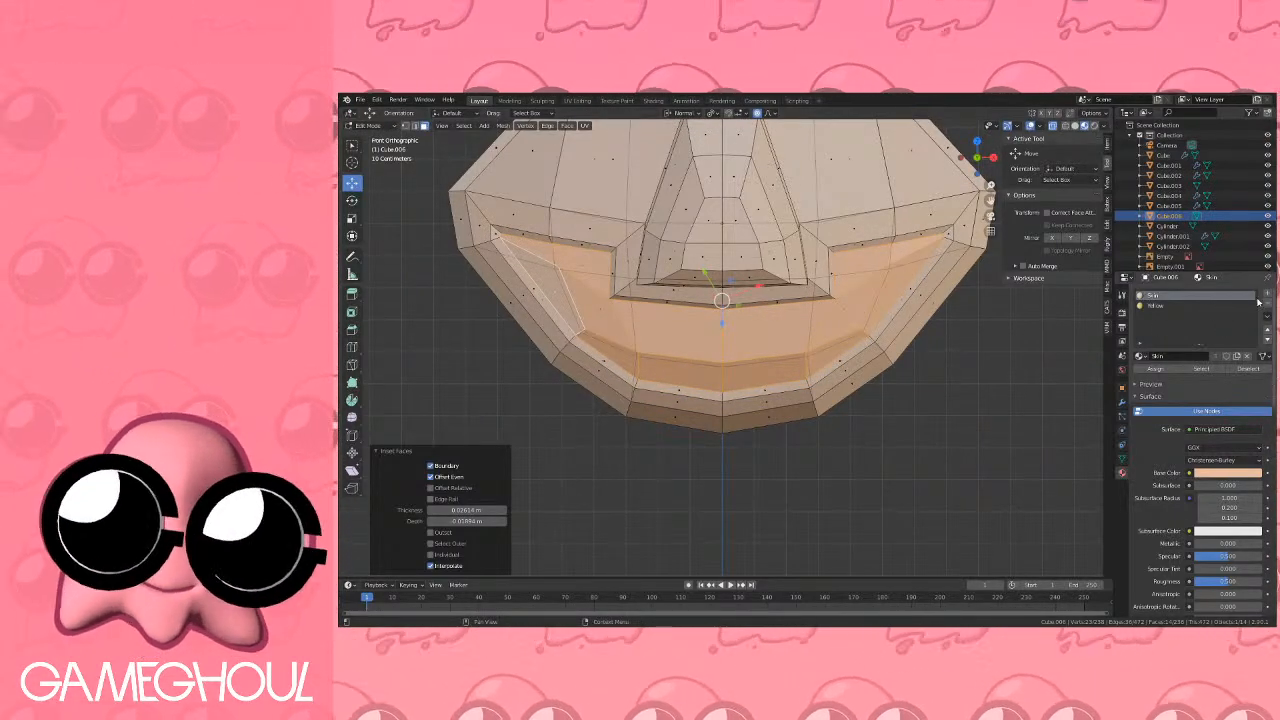
Try the Silver material on the recessed mouth faces in a new material slot, and remove that slot.
left_click(1268, 296)
left_click(1140, 356)
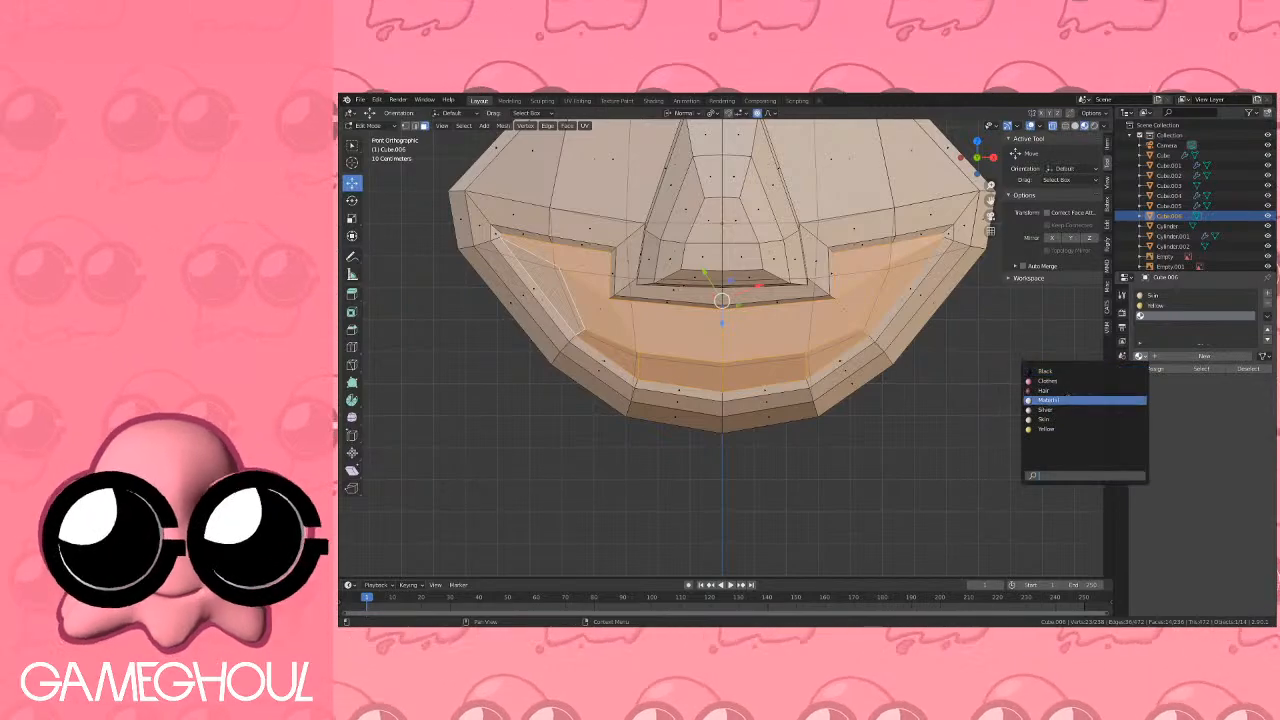
left_click(1045, 410)
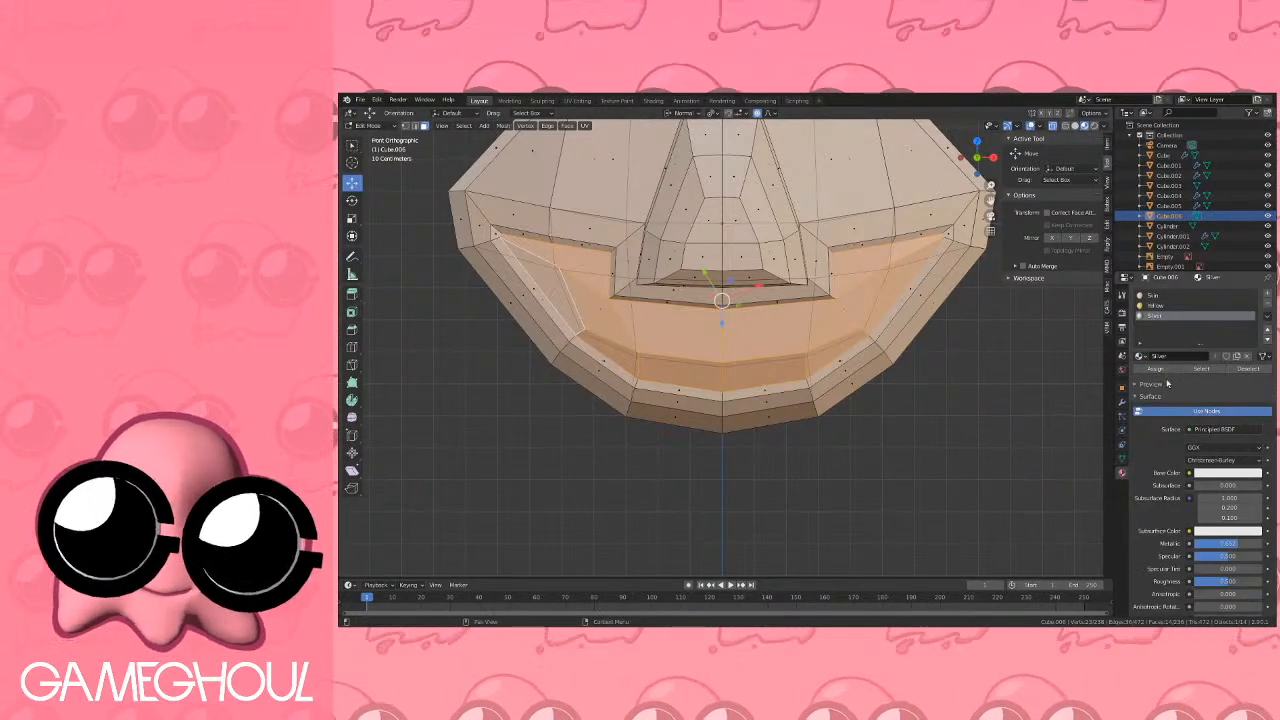
left_click(1156, 369)
key("Tab")
scroll(906, 312, "up", 4)
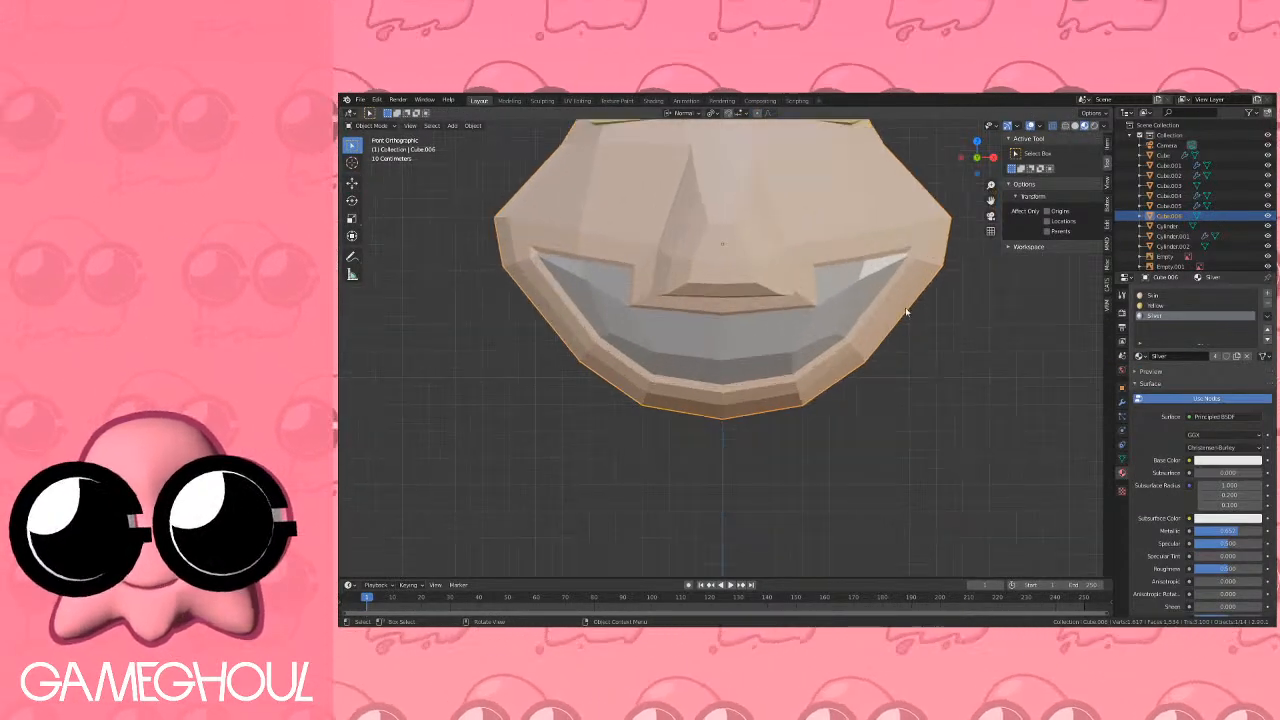
key("Tab")
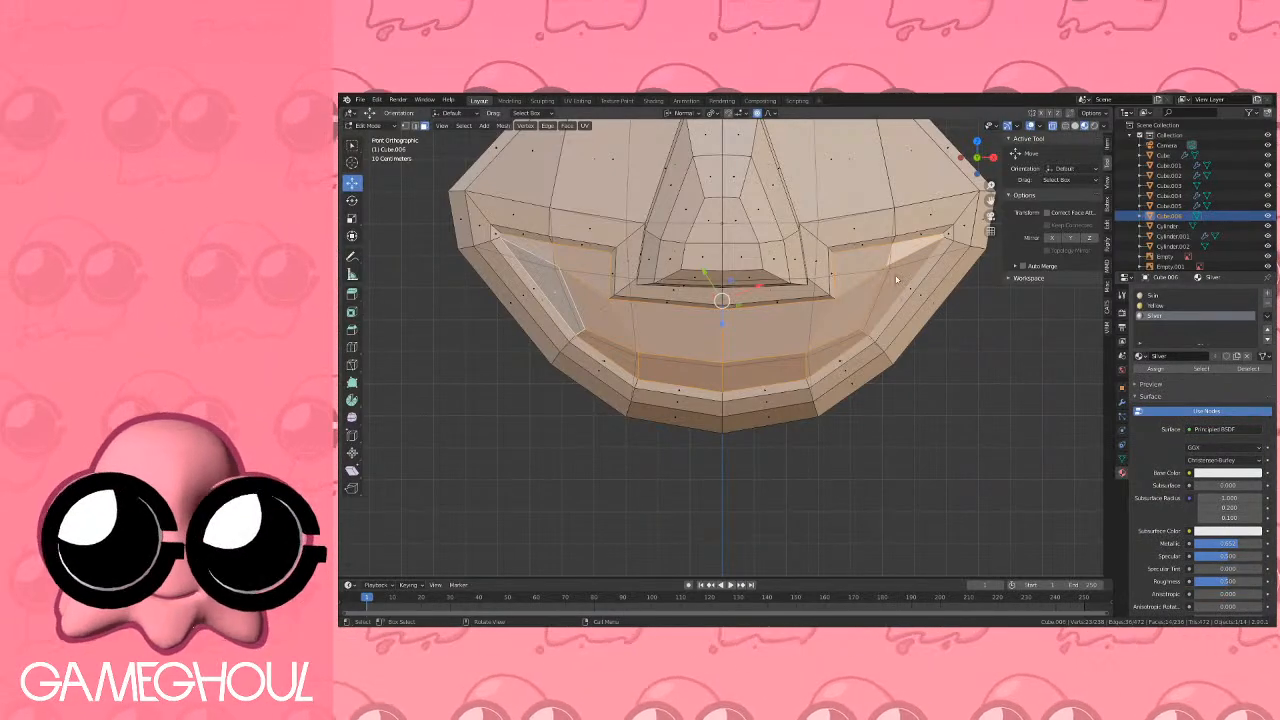
key("Tab")
left_click(1267, 304)
Add a third material slot with a new material named White and assign it to the recessed mouth faces.
left_click(1267, 294)
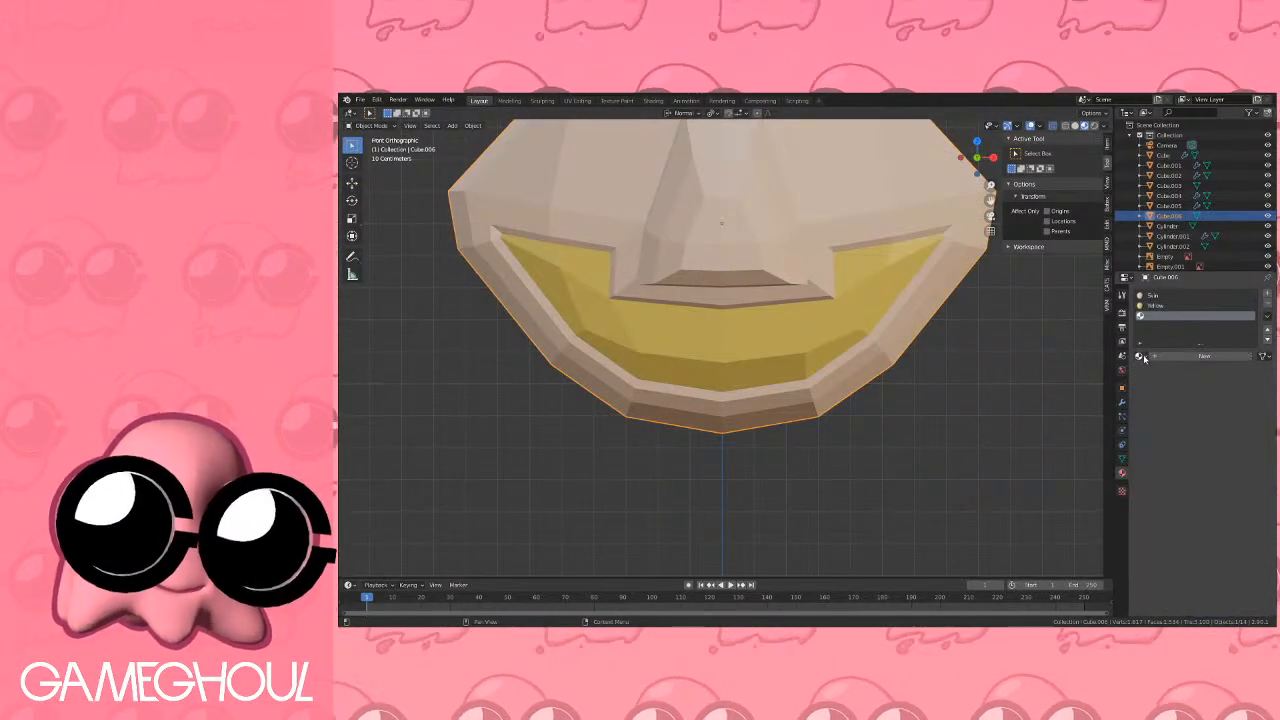
left_click(1152, 357)
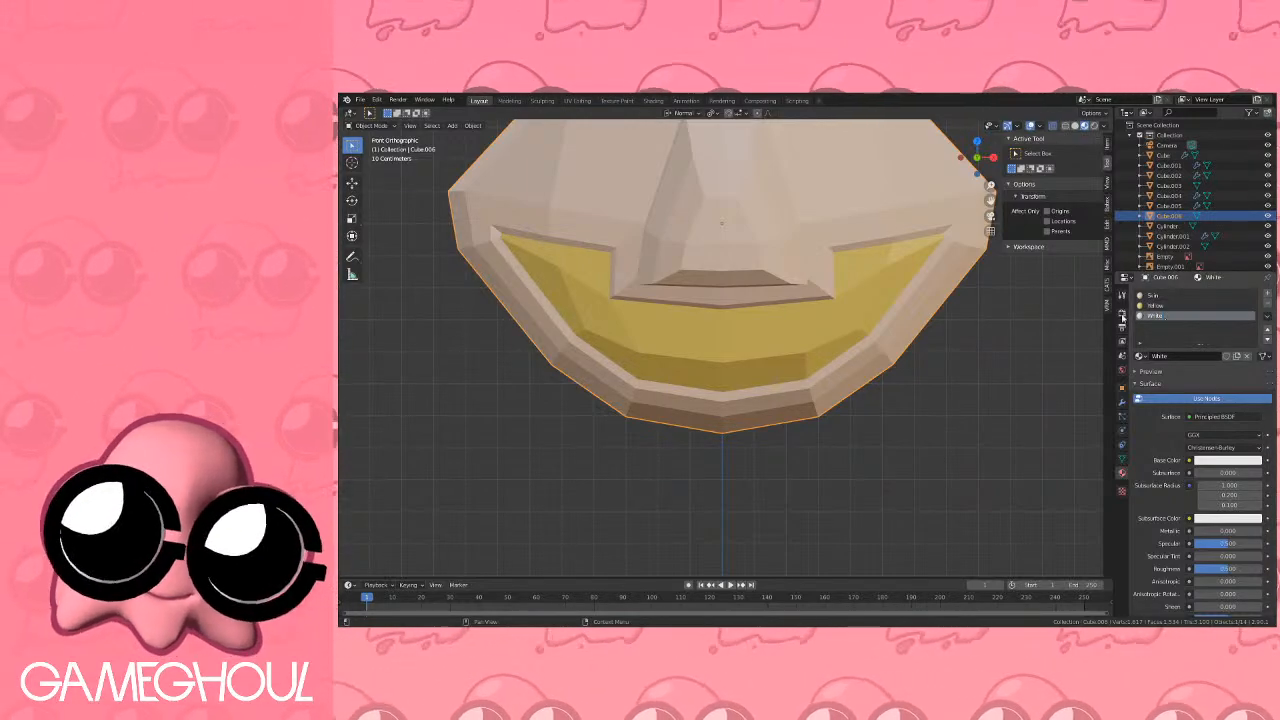
key("Tab")
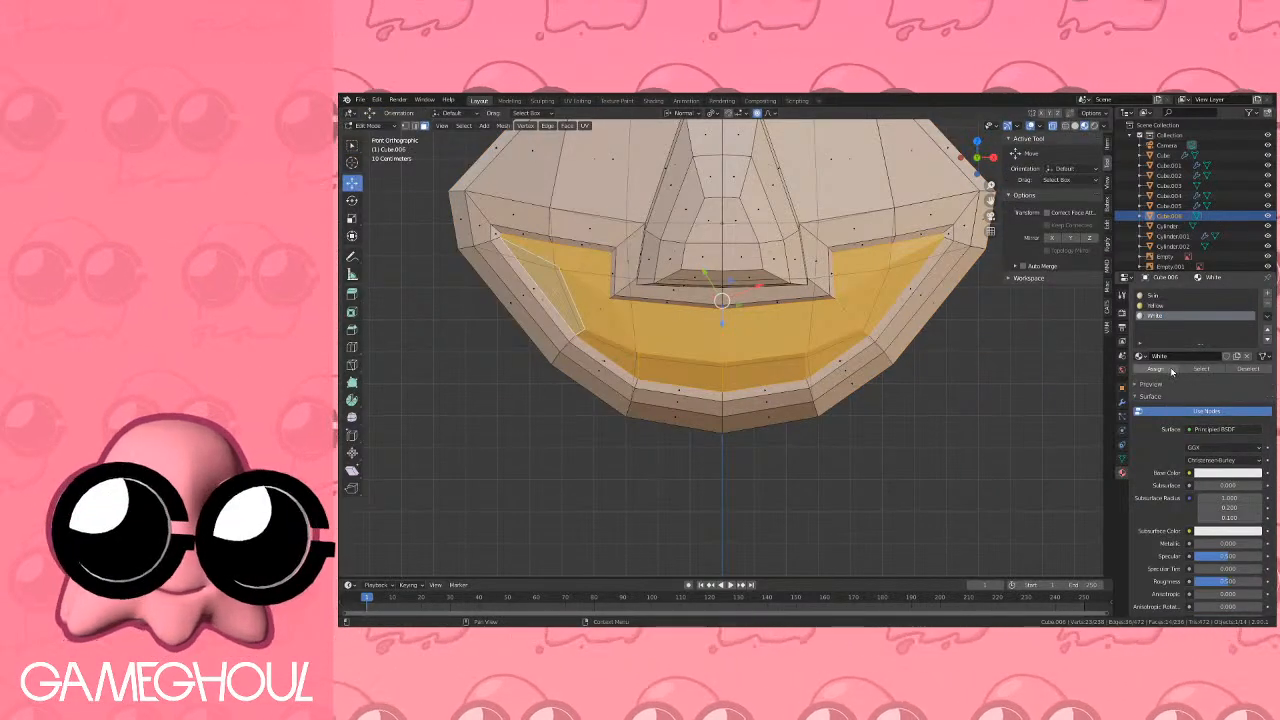
left_click(1171, 371)
key("Tab")
scroll(734, 228, "down", 5)
middle_click_drag(734, 226, 736, 146)
key("Tab")
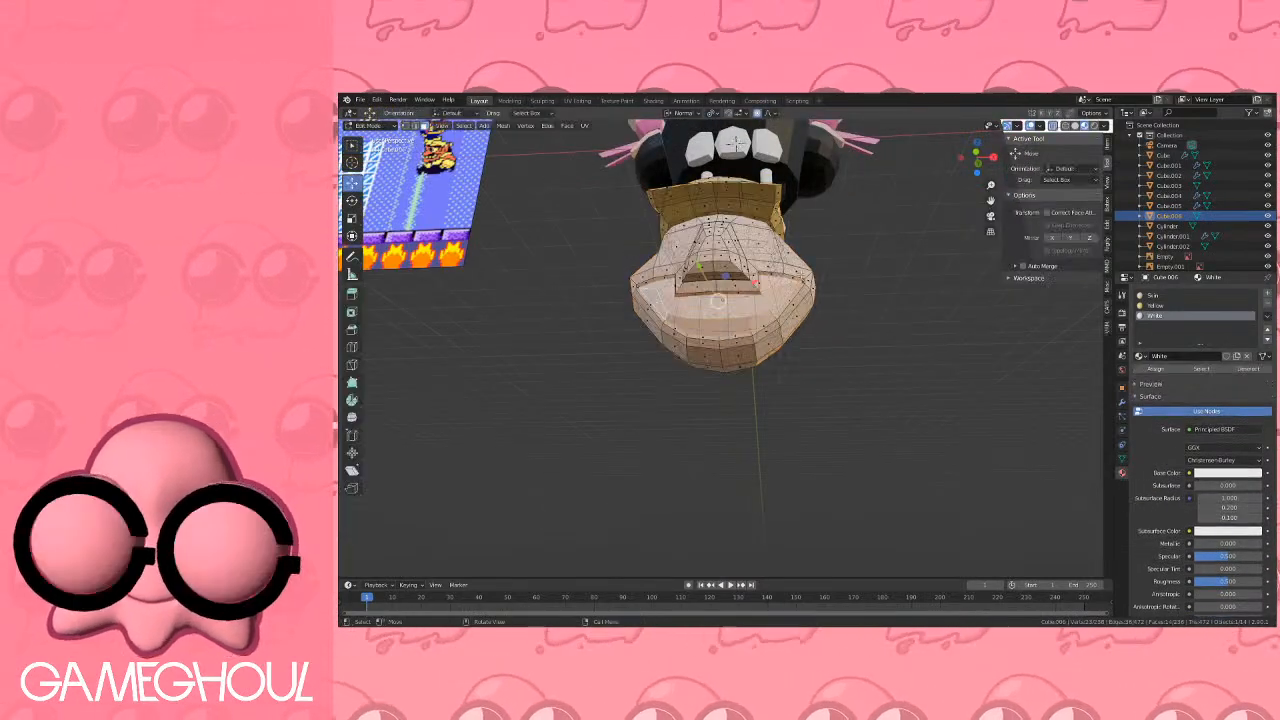
Examine the white grinning mouth and face shape with the mesh editing overlay off, from below, the side and the front.
scroll(969, 366, "up", 3)
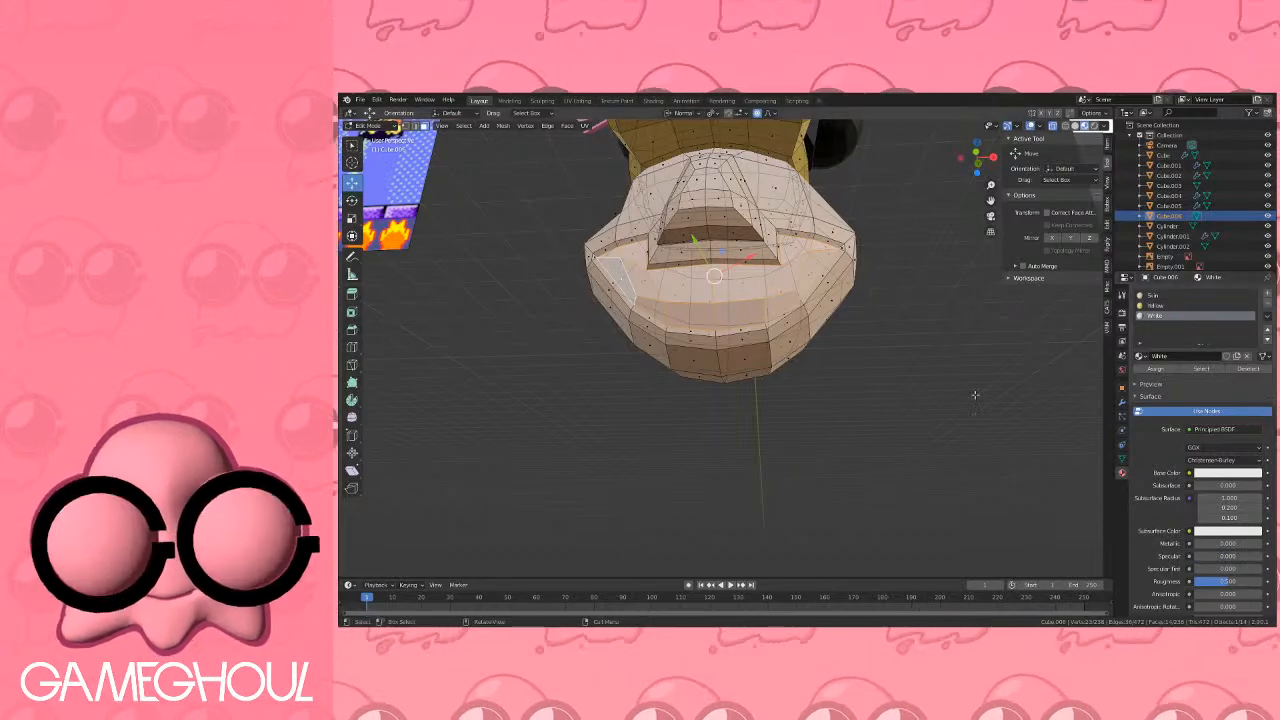
key("Tab")
scroll(880, 330, "down", 3)
mouse_move(798, 305)
middle_mouse_down()
mouse_move(866, 314)
mouse_move(774, 308)
middle_mouse_up()
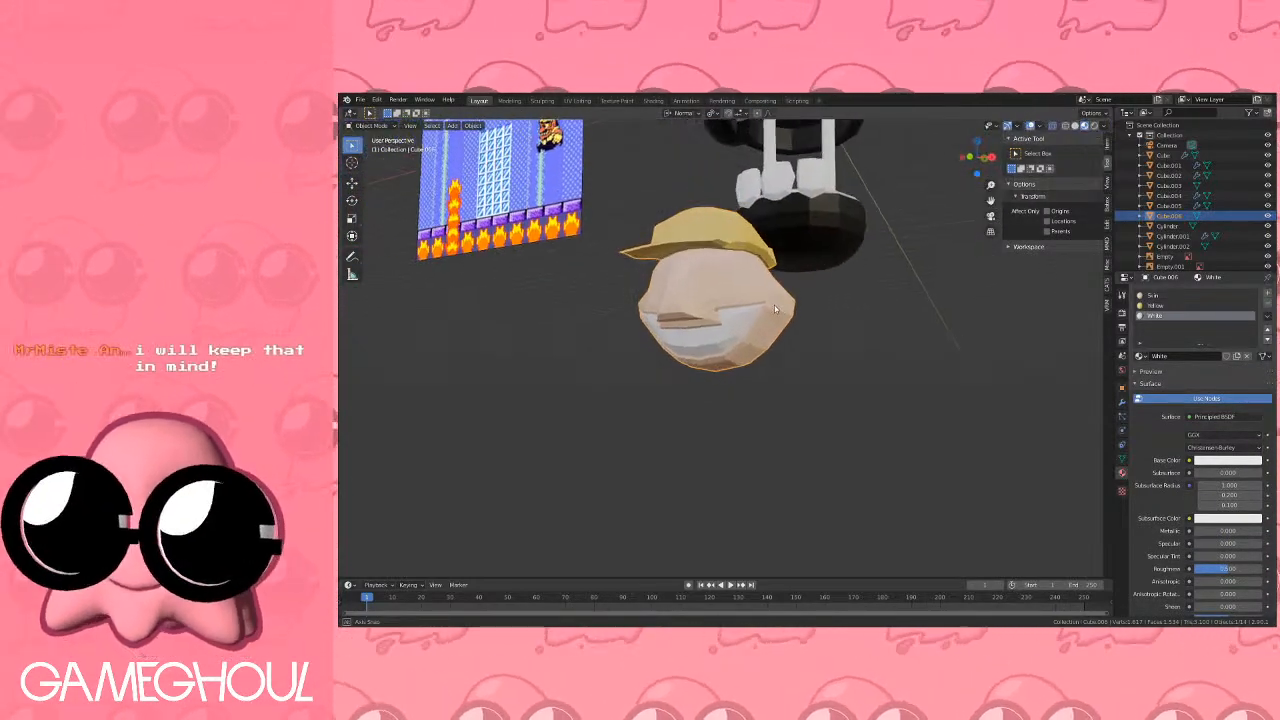
left_click_drag(774, 308, 777, 307)
middle_click_drag(777, 307, 814, 308)
scroll(815, 308, "up", 3)
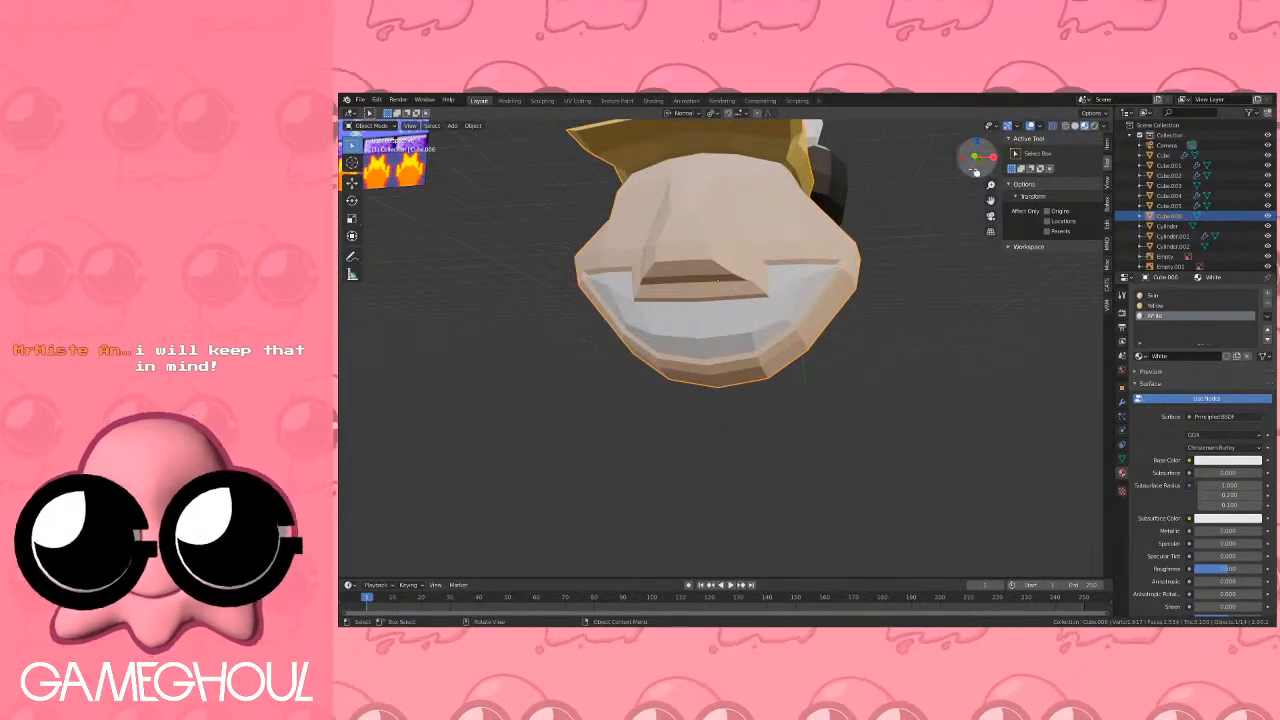
left_click(976, 171)
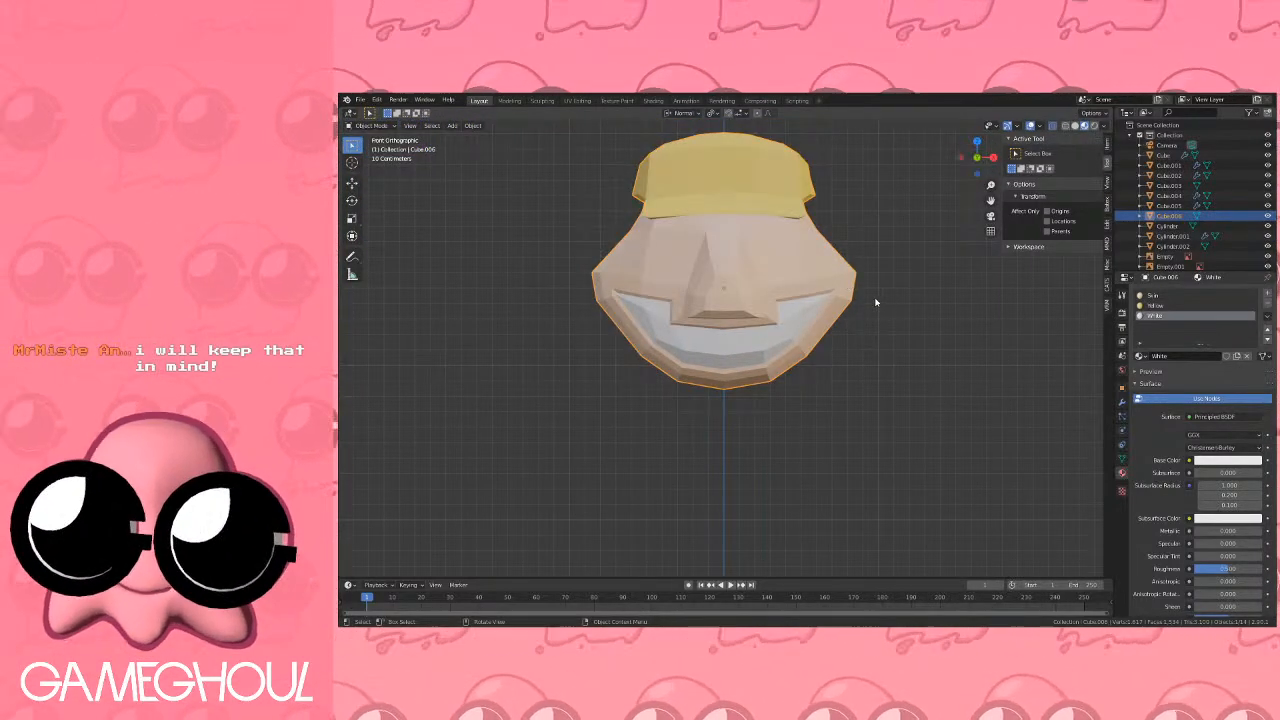
middle_click_drag(845, 308, 920, 404, "shift")
scroll(902, 398, "down", 4)
mouse_move(806, 321)
middle_mouse_down("shift")
mouse_move(911, 460)
mouse_move(871, 372)
mouse_move(822, 312)
middle_mouse_up("shift")
scroll(914, 341, "up", 4)
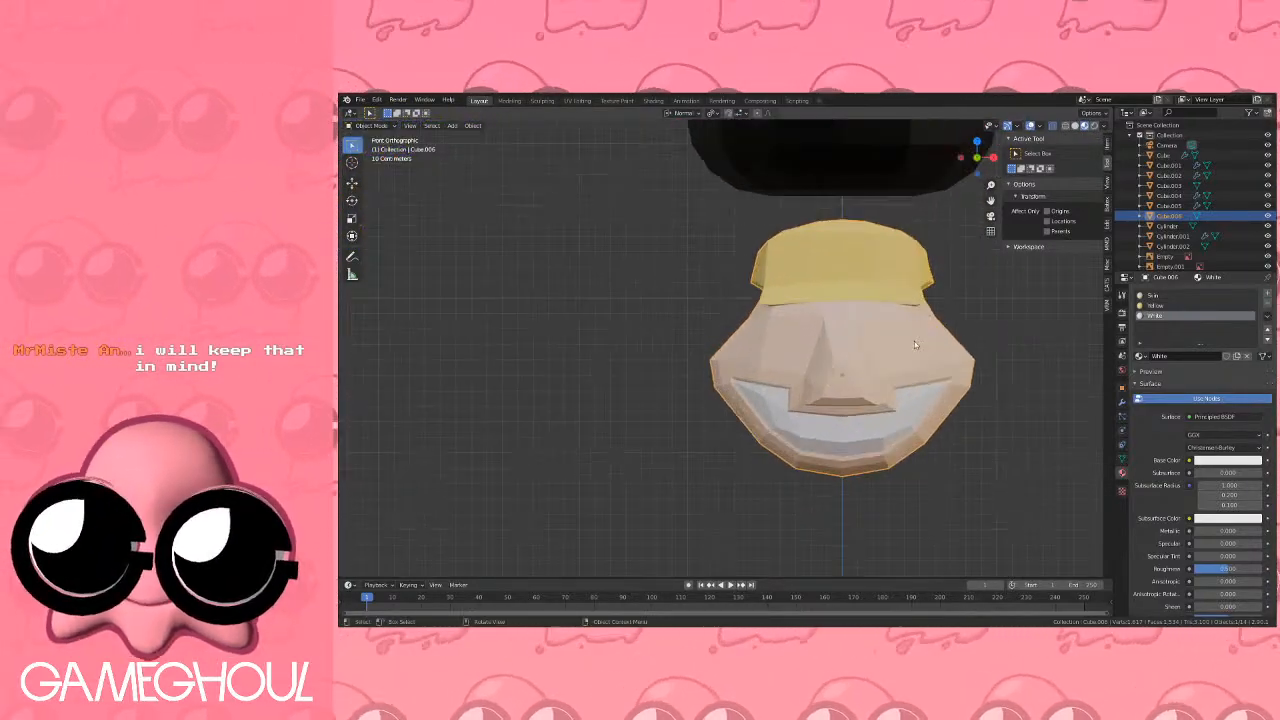
Delete all faces on one half of the head and cap, up to the vertical centre line.
key("Tab")
middle_click_drag(1045, 344, 676, 352, "shift")
scroll(735, 354, "up", 4)
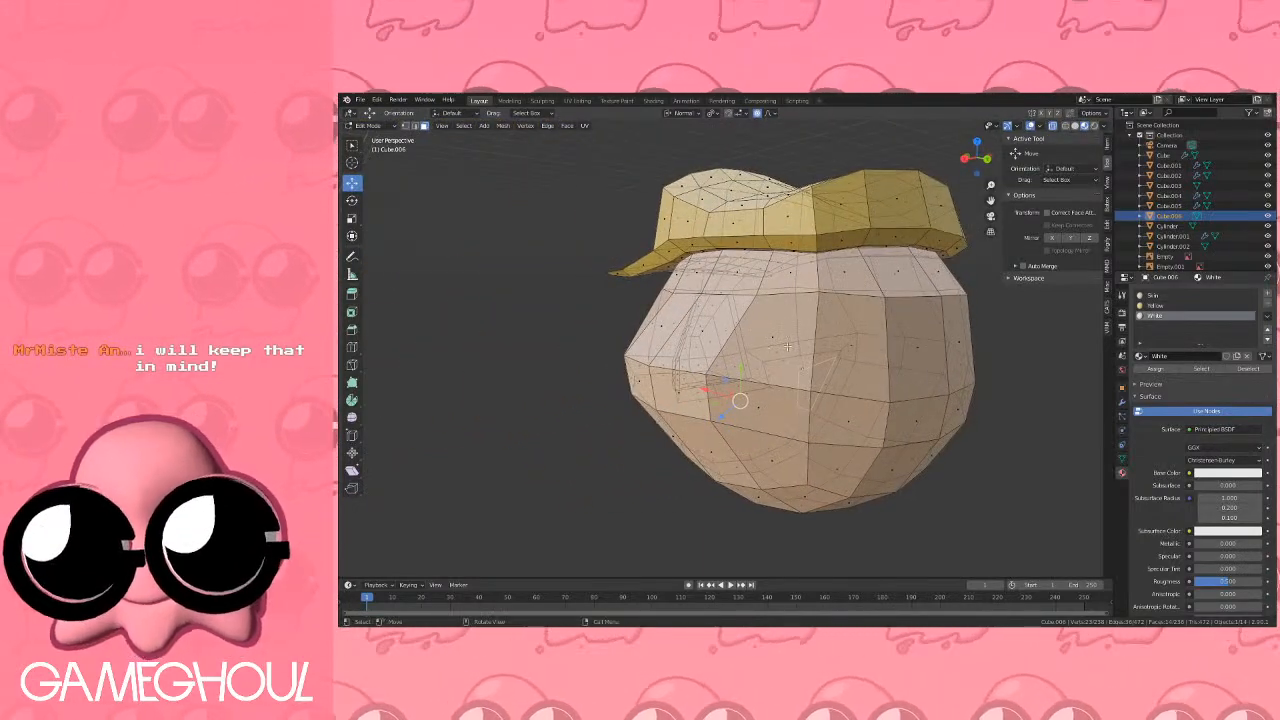
left_click(772, 338)
middle_click_drag(893, 314, 907, 314)
scroll(985, 205, "down", 1)
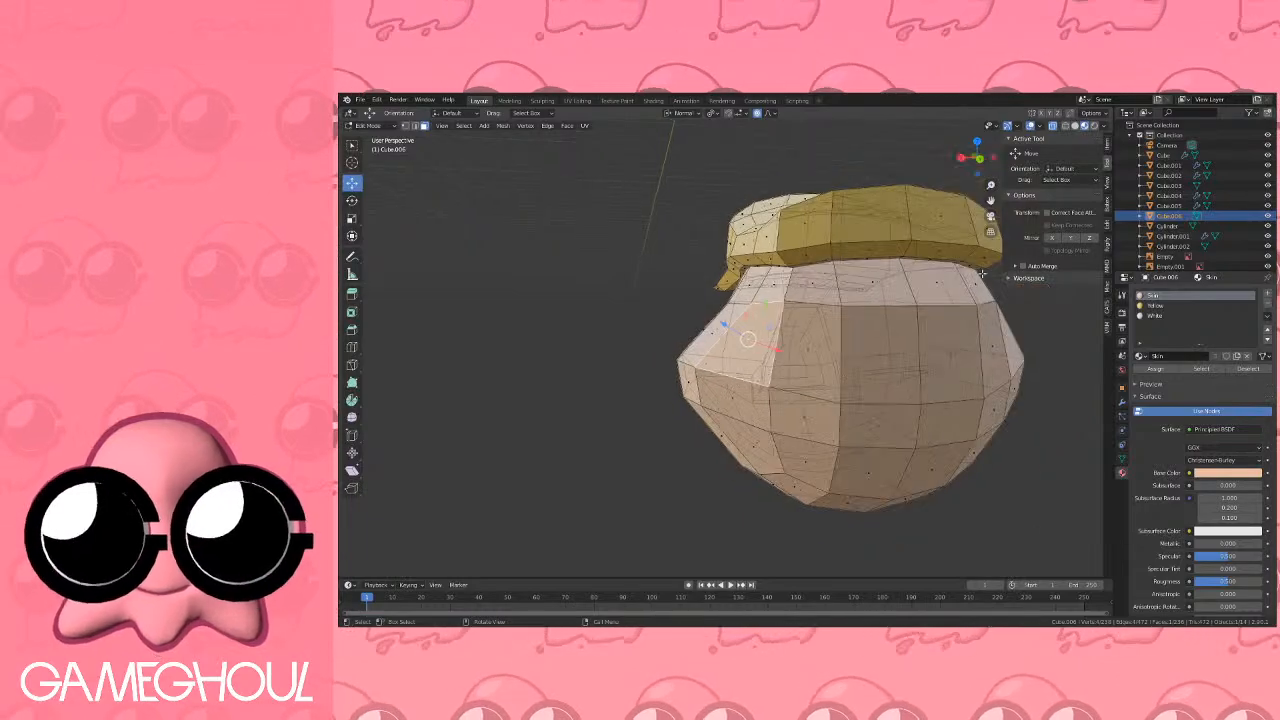
left_click(962, 158)
left_click(962, 158)
middle_click_drag(852, 238, 987, 224, "shift")
key("alt+a")
key("b")
left_click_drag(542, 151, 745, 515)
key("x")
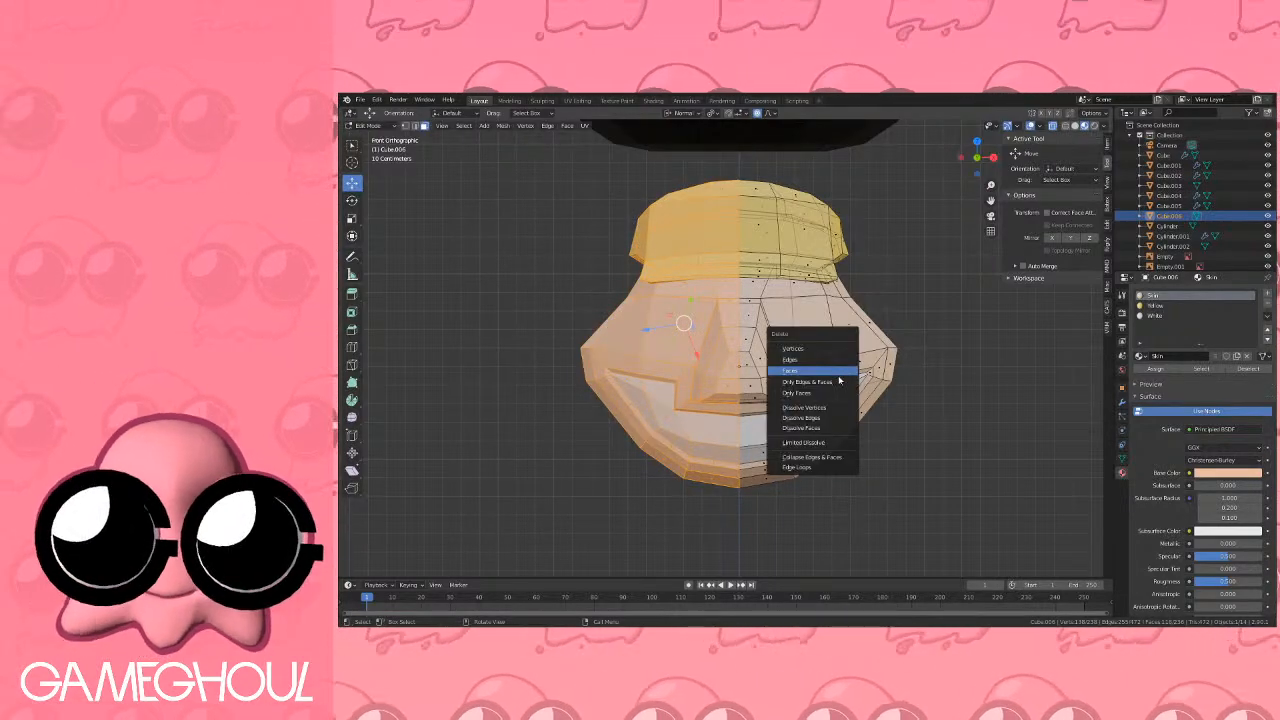
left_click(838, 376)
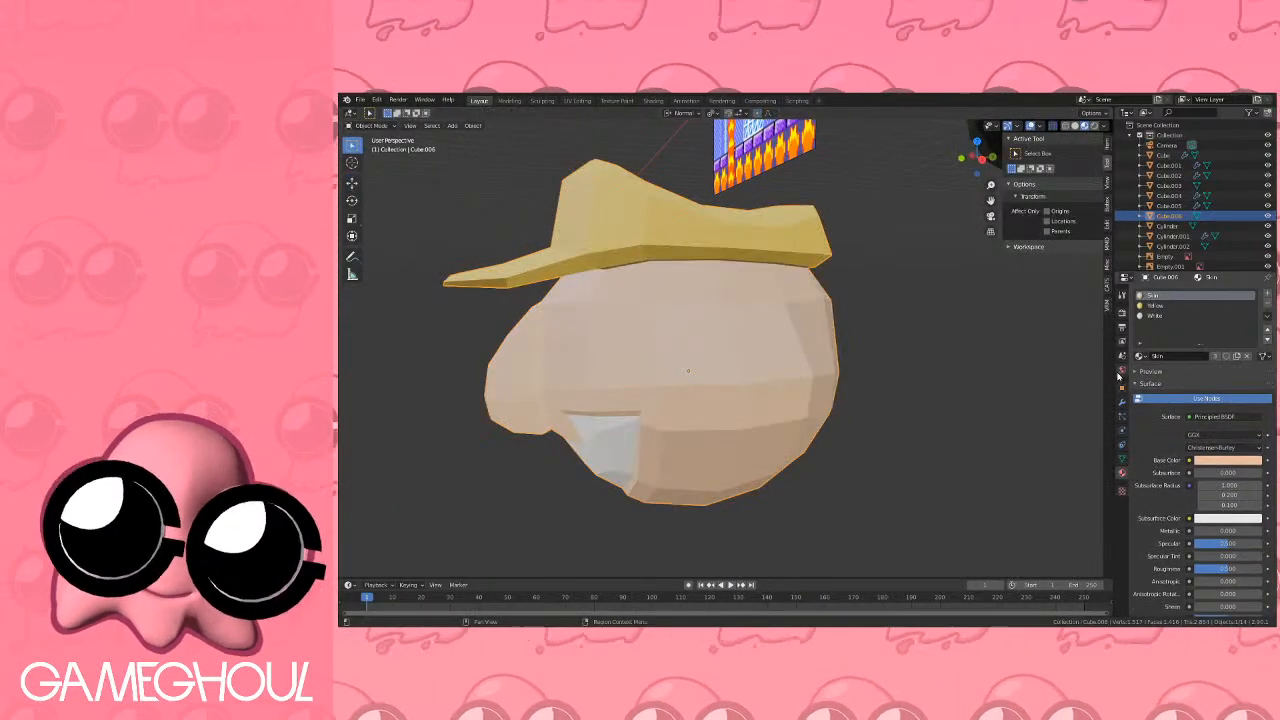
Add a Mirror modifier on the X axis to the head.
left_click(1121, 401)
left_click(1152, 292)
left_click(1076, 395)
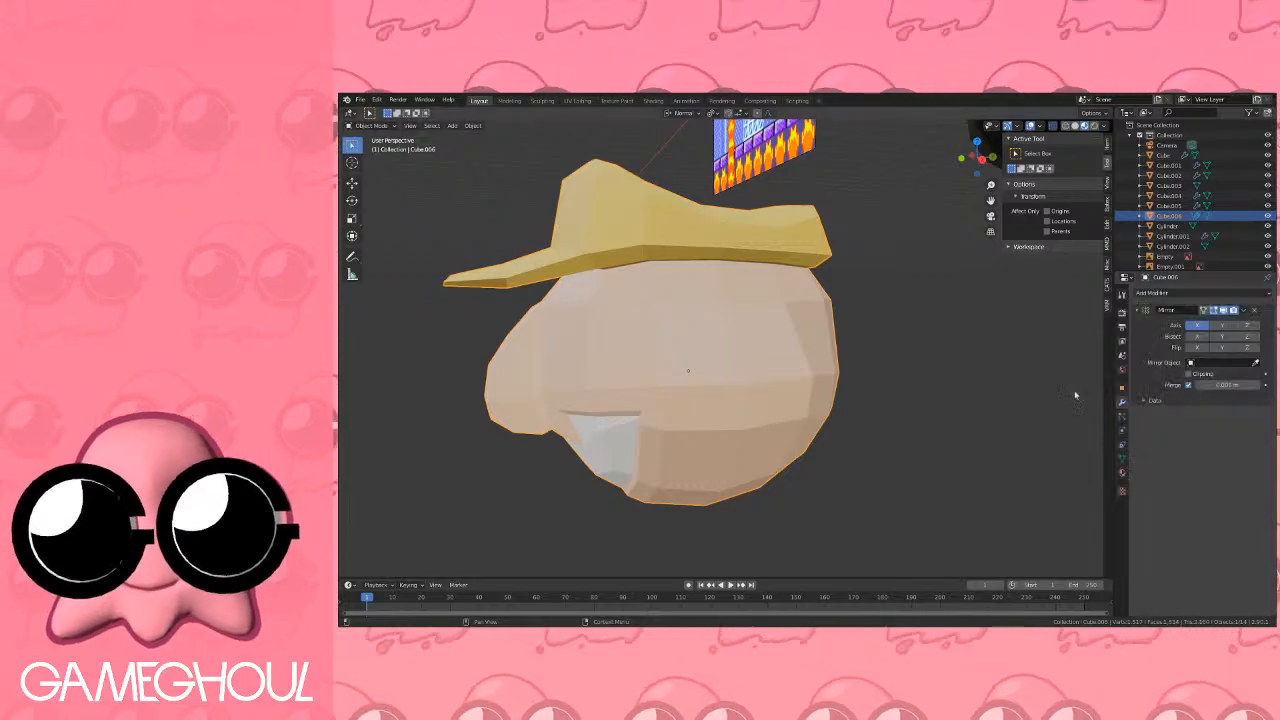
Inset the face on the side of the head behind the cheek about 0.046 m for the ear base.
key("Tab")
middle_click_drag(857, 294, 734, 343)
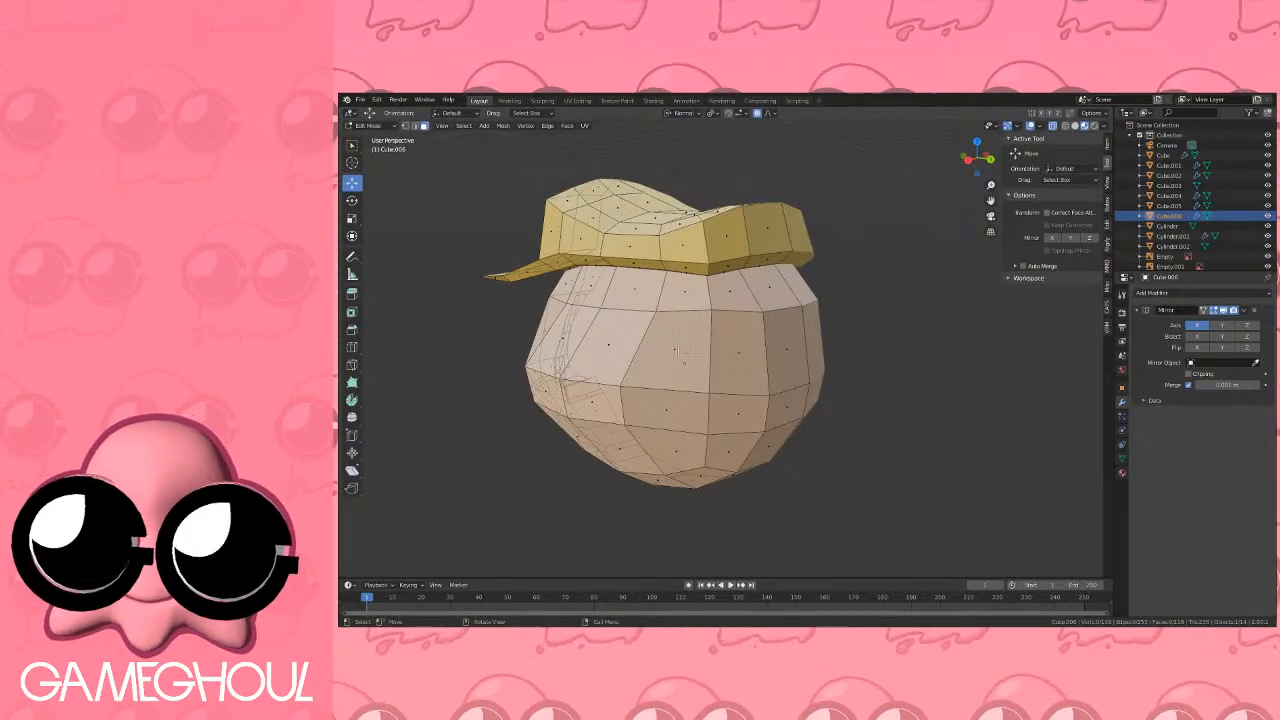
left_click(676, 351)
scroll(676, 351, "up", 3)
key("i")
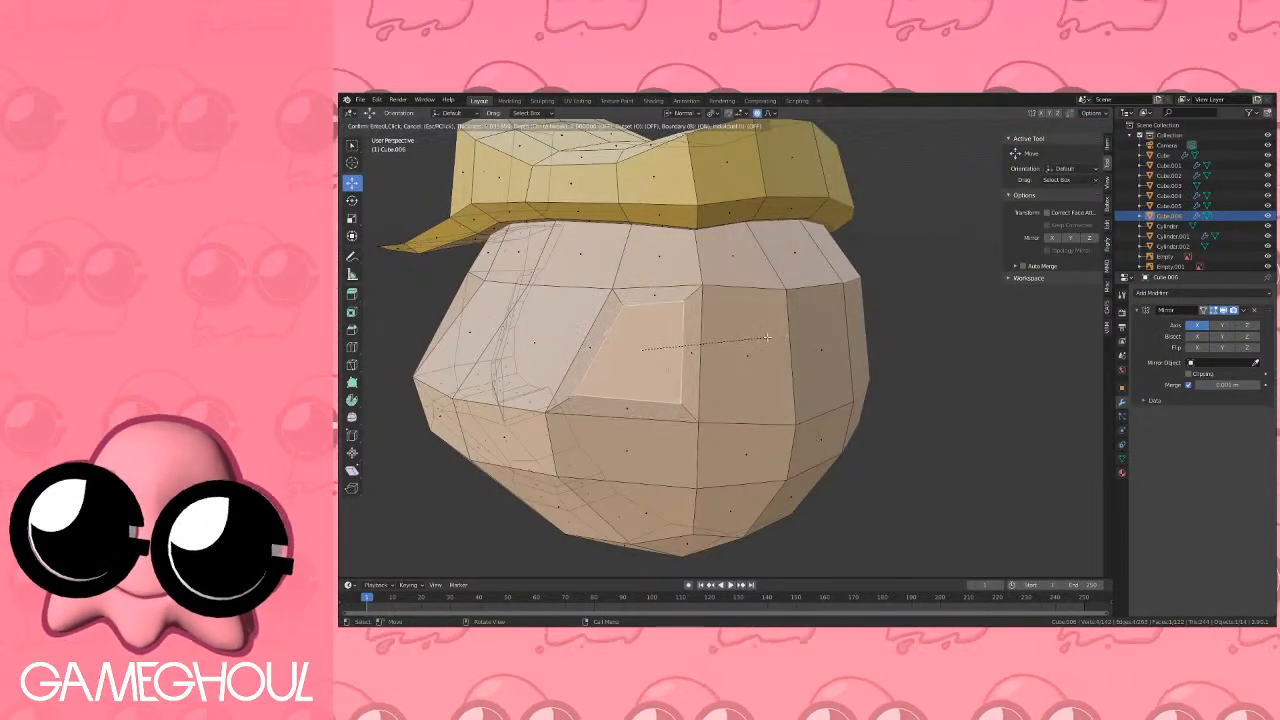
left_click(767, 337)
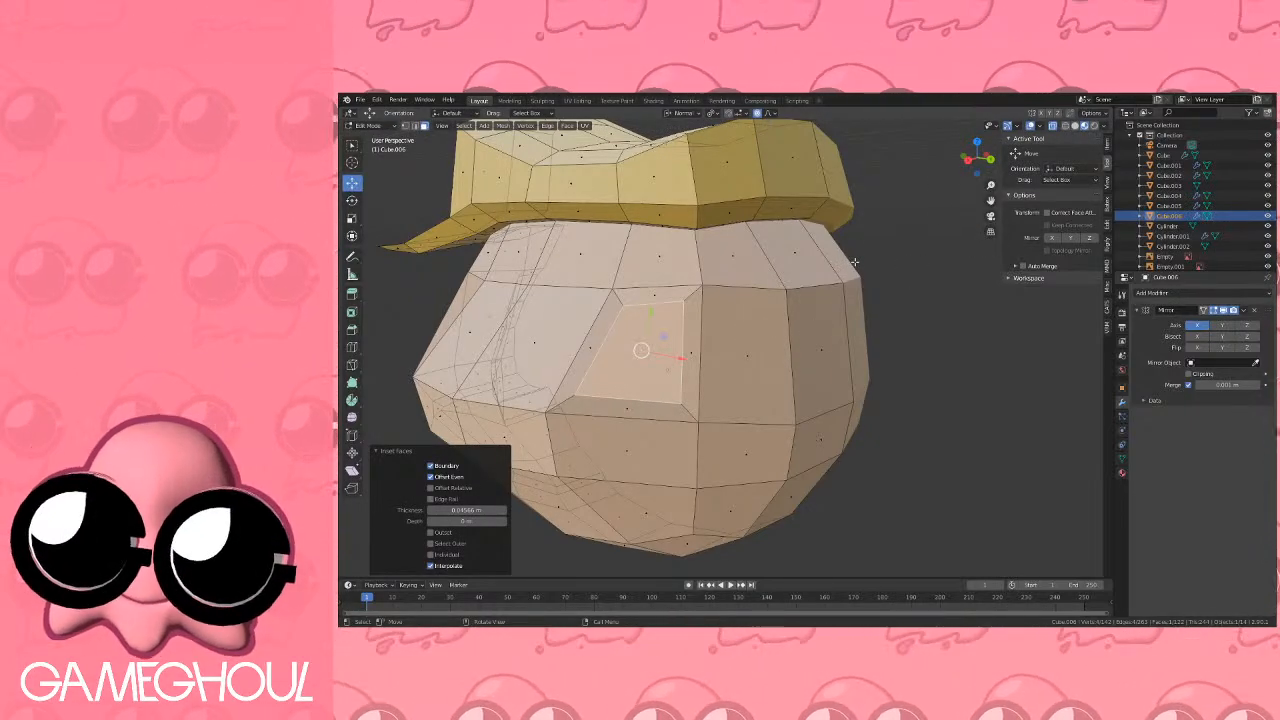
Turn off proportional editing and scale the inset ear face along its normal Z axis to flatten it.
key("s")
right_click(813, 262)
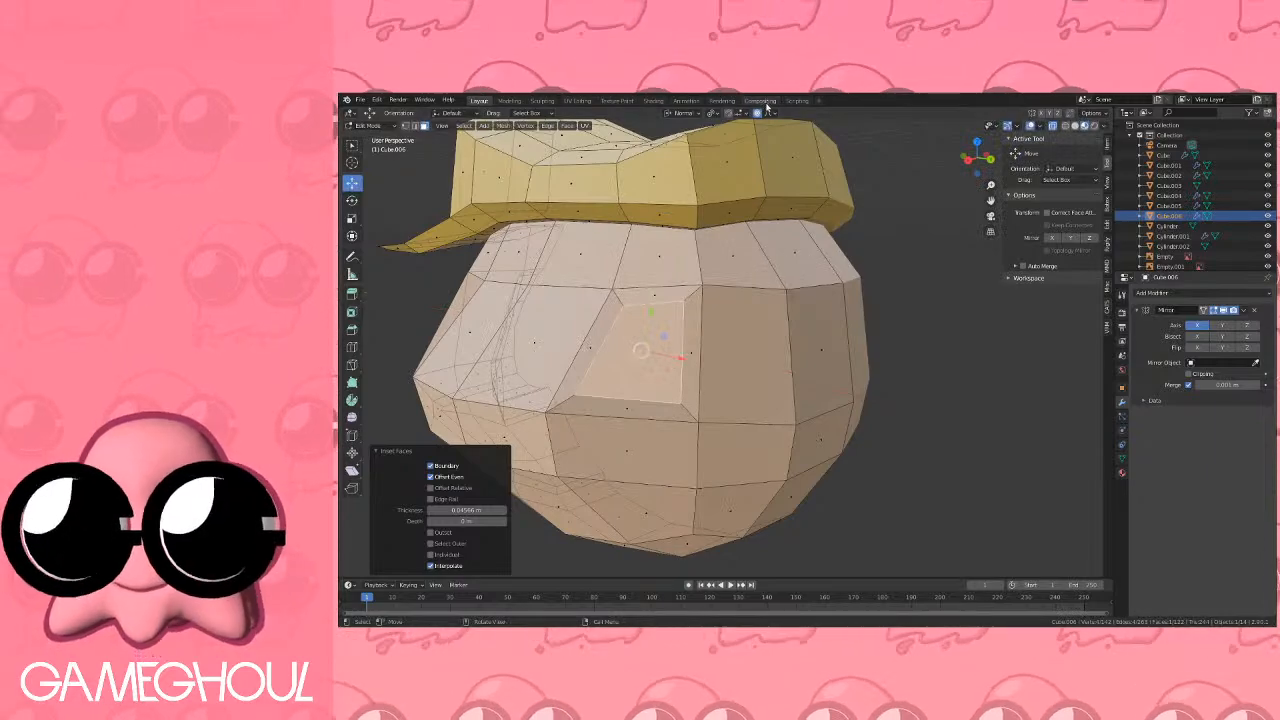
key("s")
key("z")
key("z")
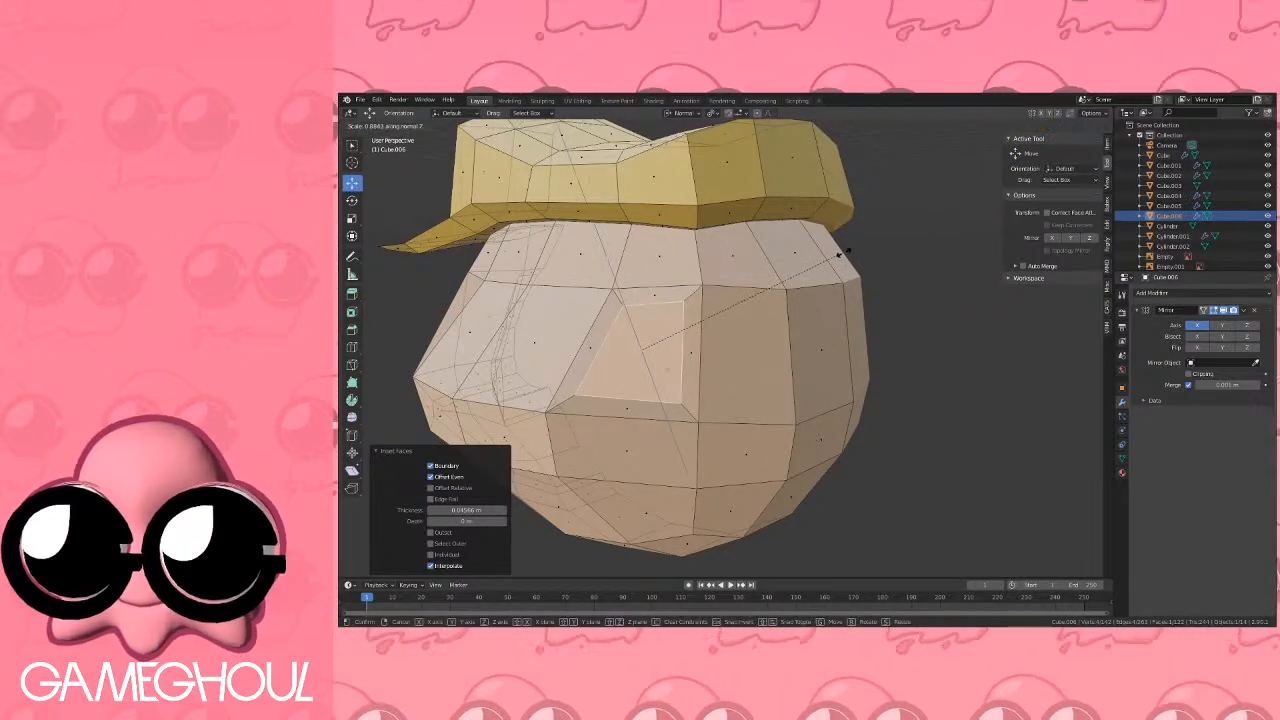
left_click(720, 262)
middle_click_drag(720, 262, 785, 263)
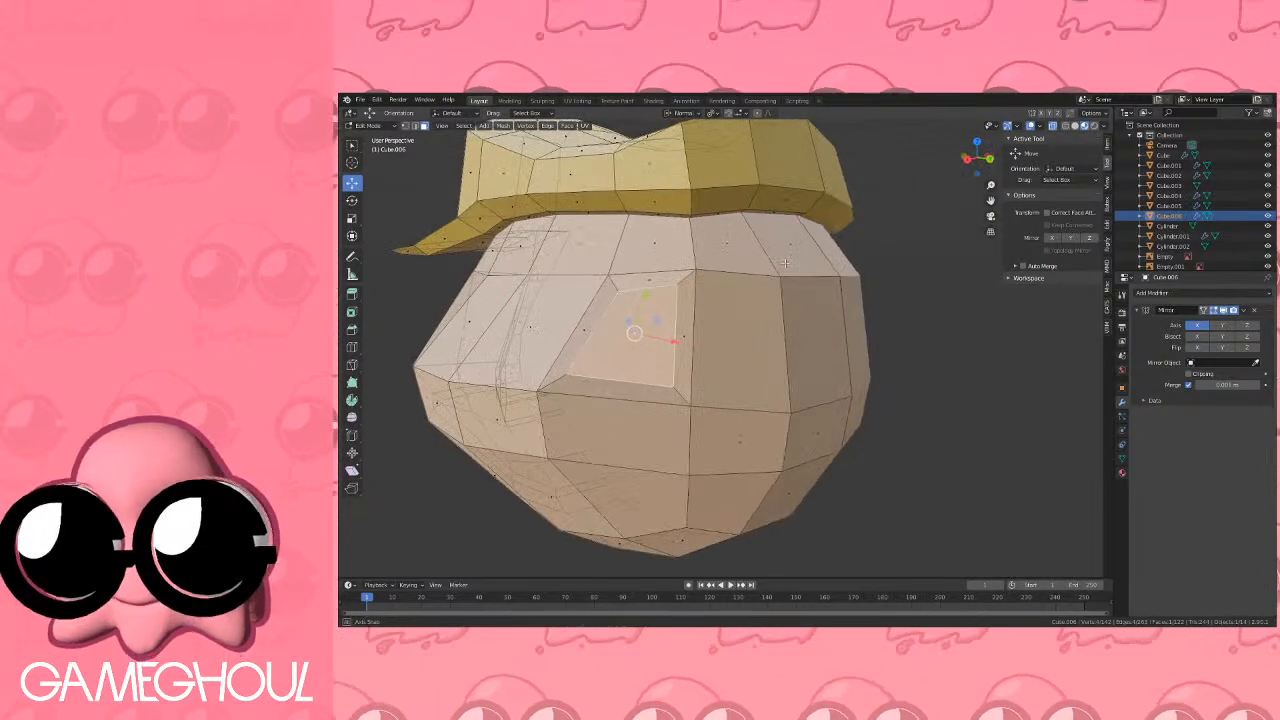
Split the inset ear face into two triangles with an edge joining its opposite upper and lower corner vertices.
left_click(405, 127)
left_click(622, 293)
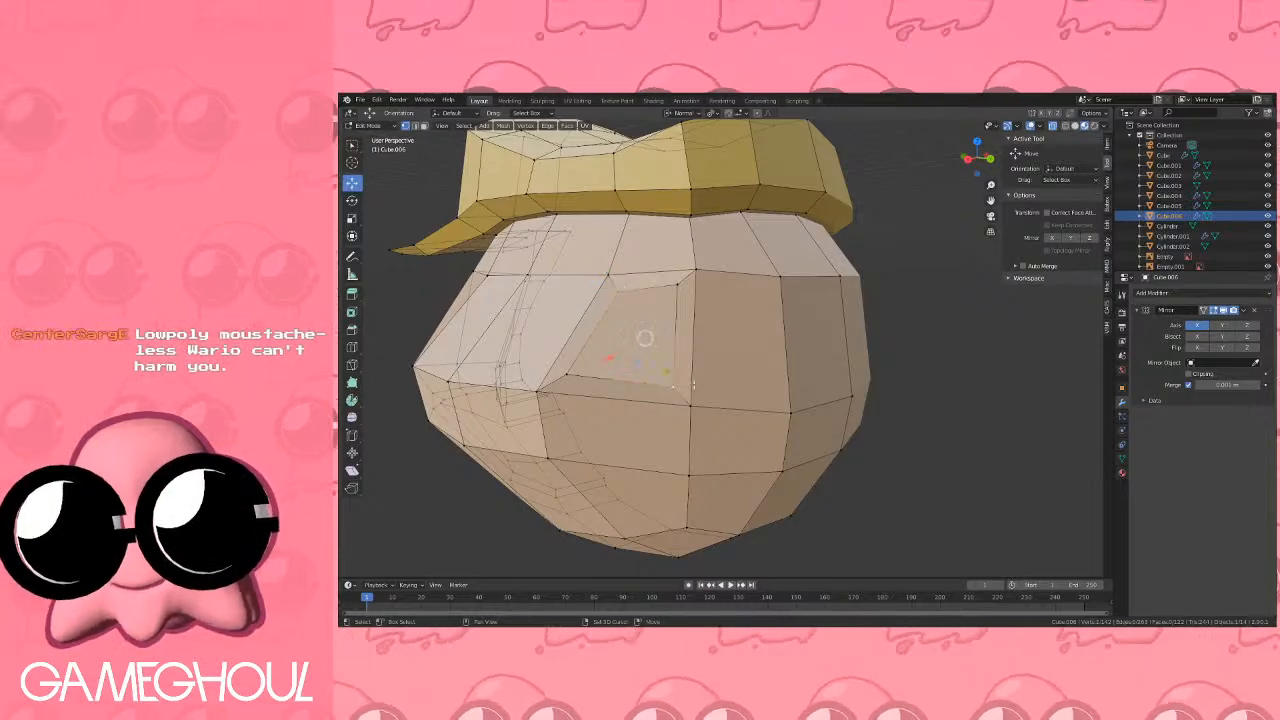
left_click(691, 376, "shift")
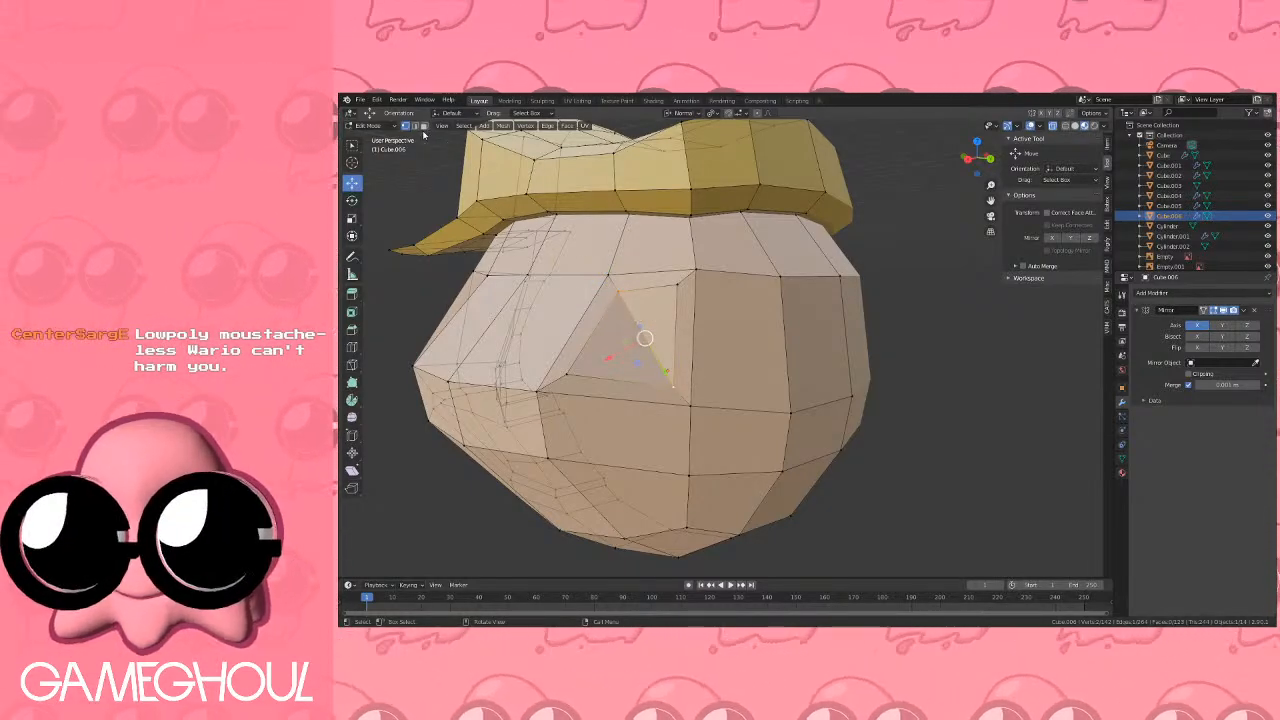
Extrude both triangular faces of the ear base outward along their normal to form a protruding ear.
left_click(423, 127)
left_click(622, 347)
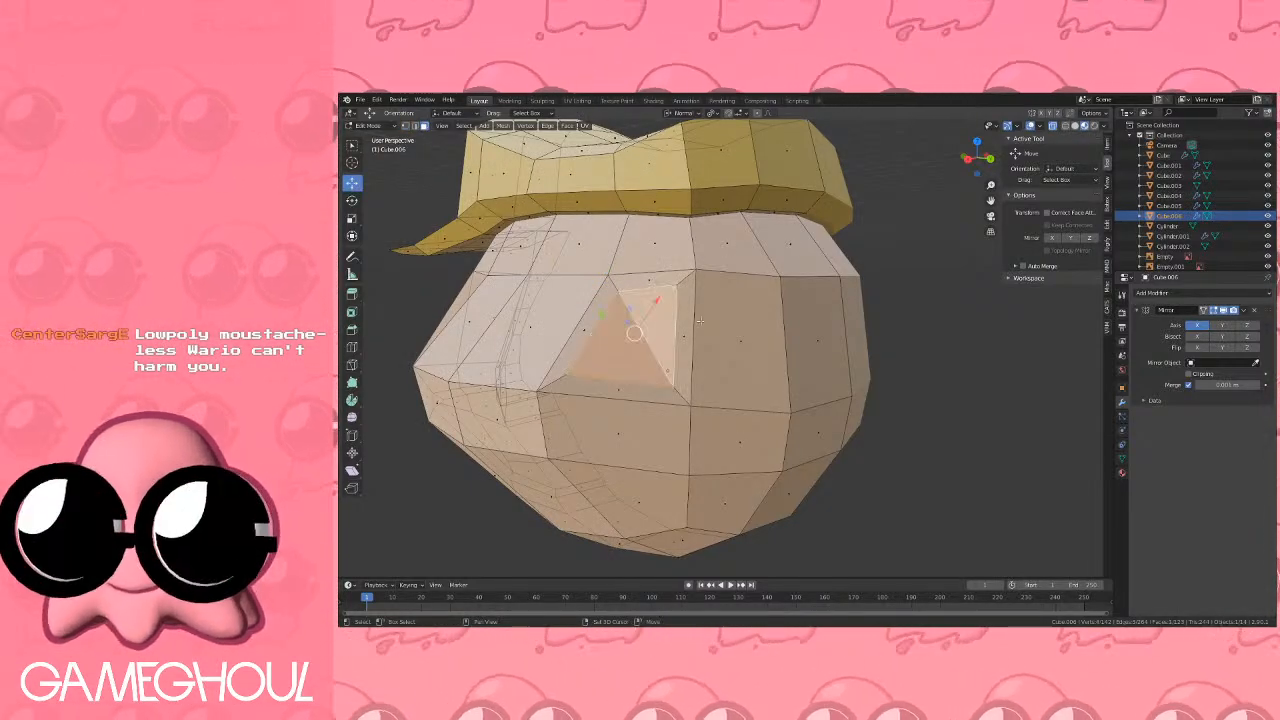
left_click(967, 157)
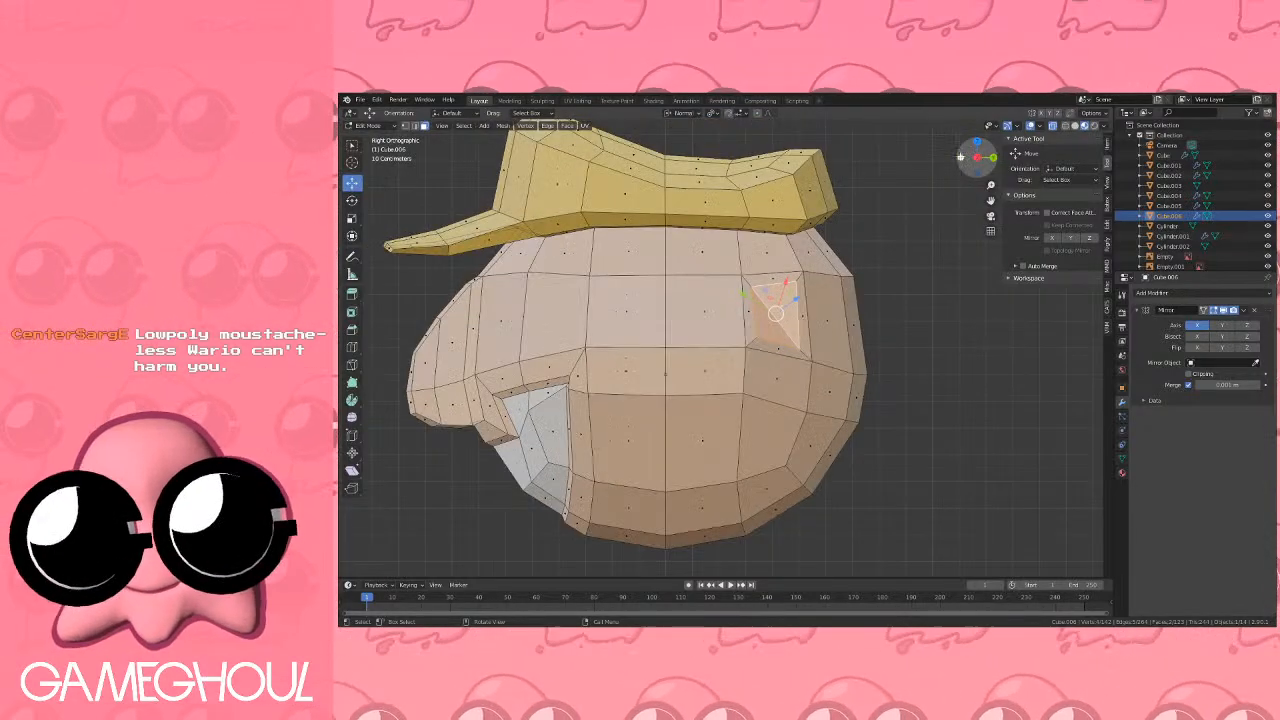
left_click(960, 157)
key("e")
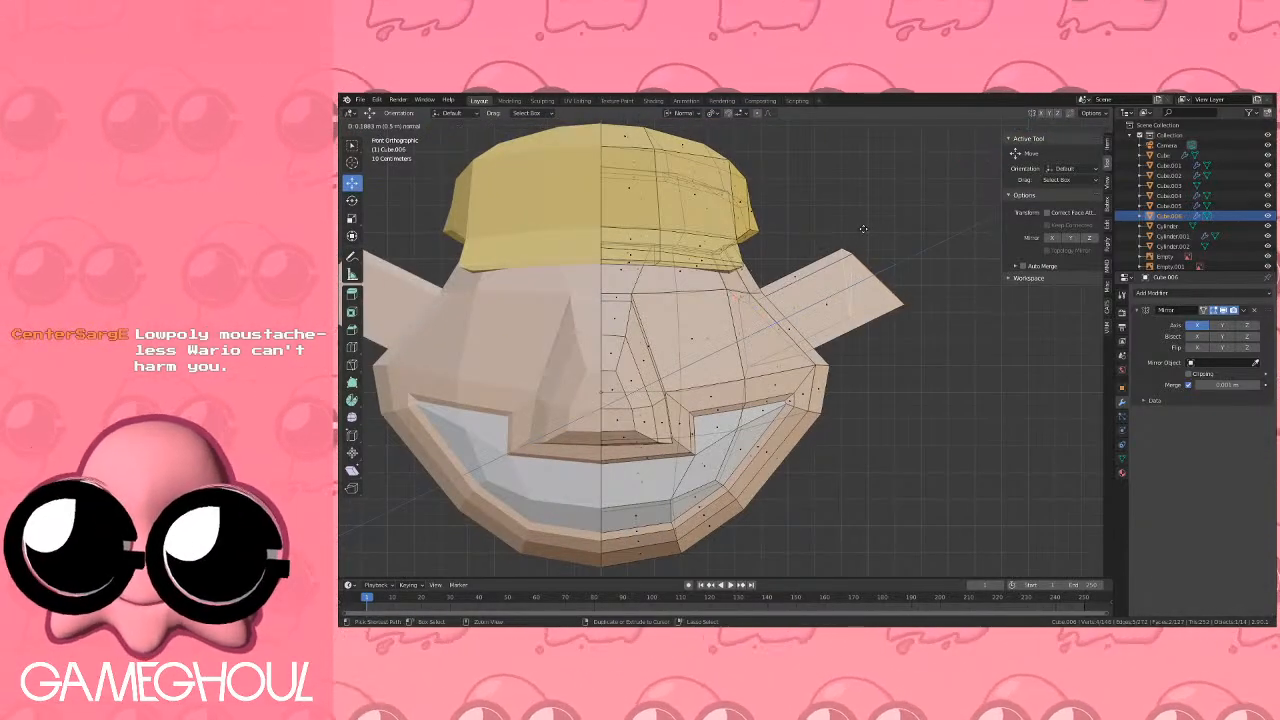
left_click(887, 218)
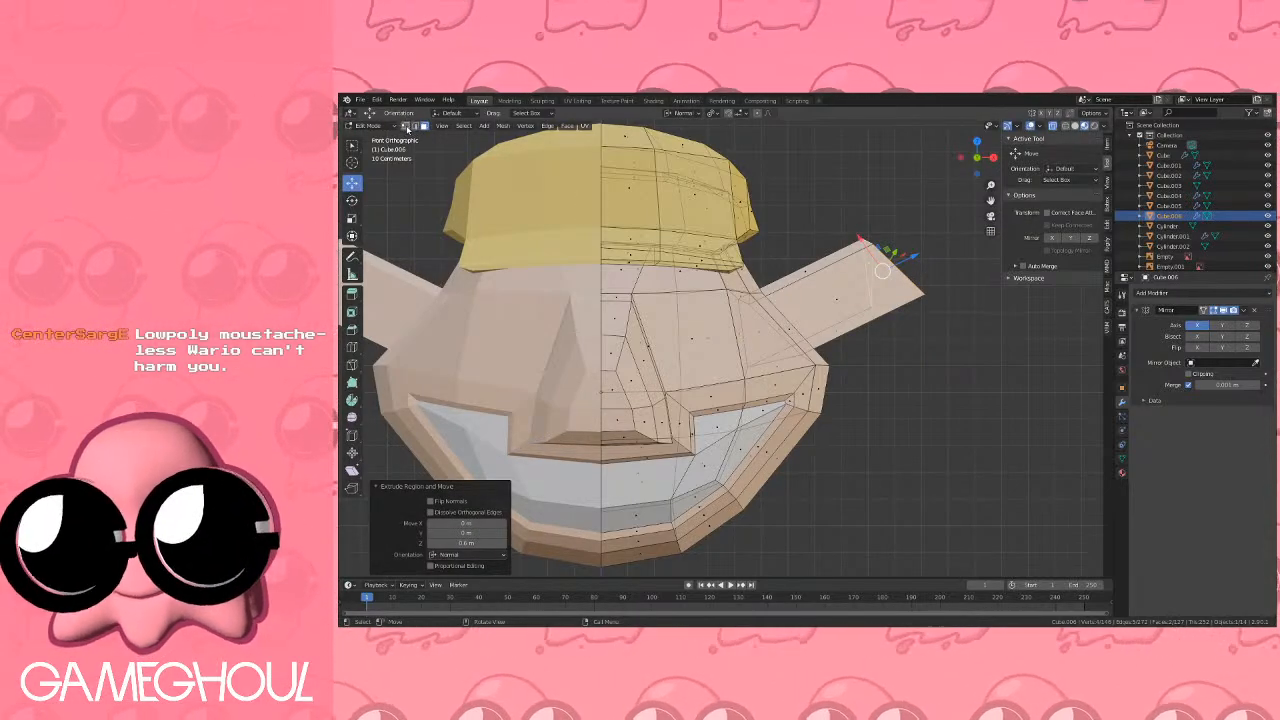
Slide the corner vertices of the ear's outer end along their edges, mainly the lower ones toward the head, to form a pointed ear.
left_click(936, 300)
middle_click_drag(938, 316, 849, 282)
key("g")
key("g")
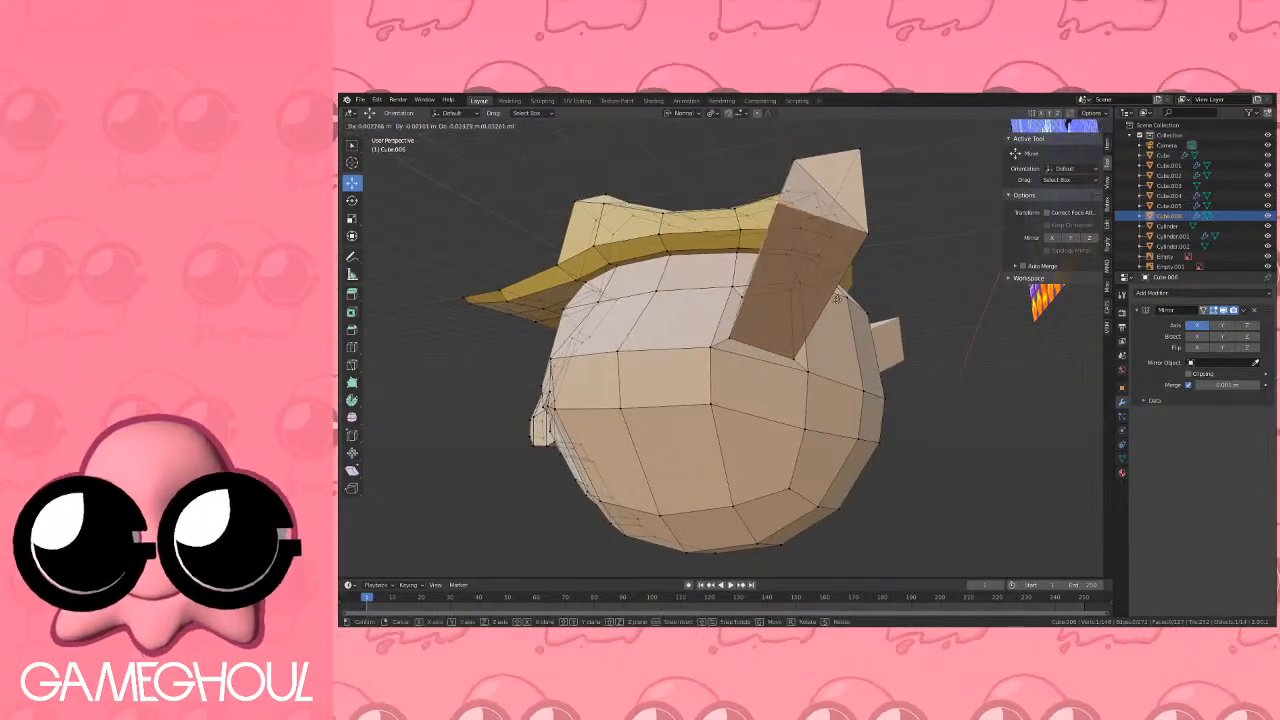
left_click(812, 342)
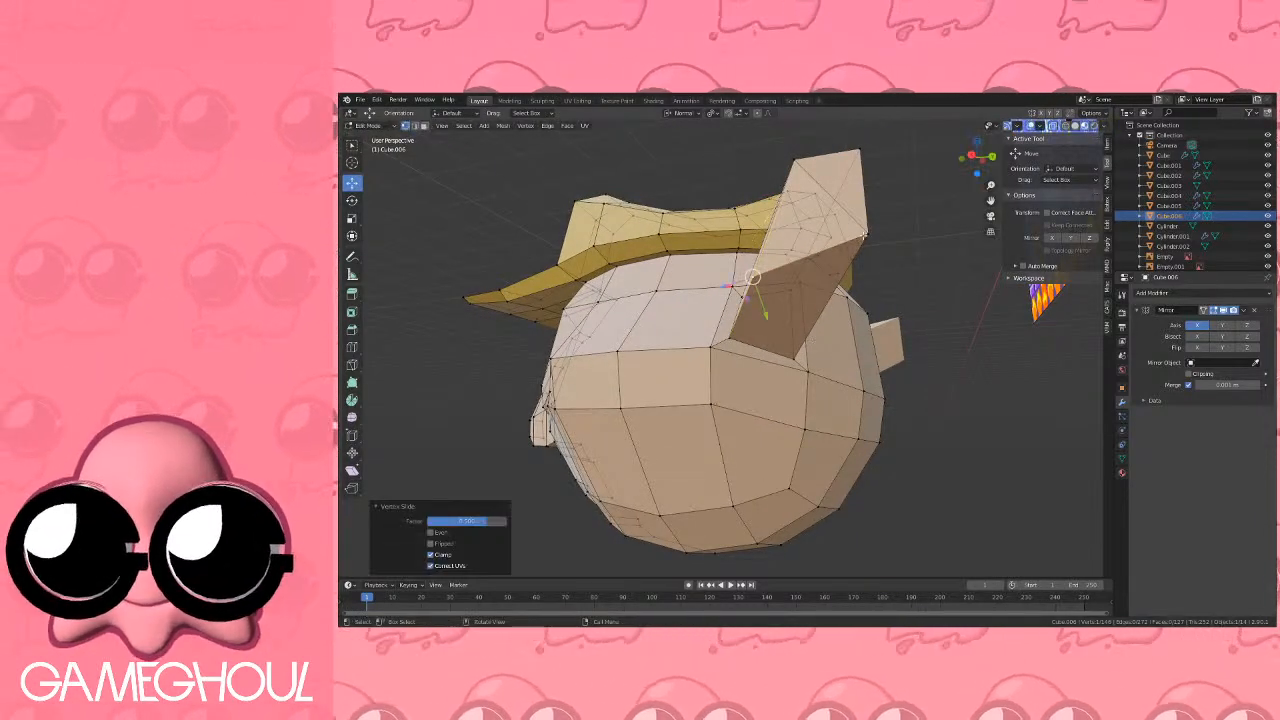
key("g")
key("g")
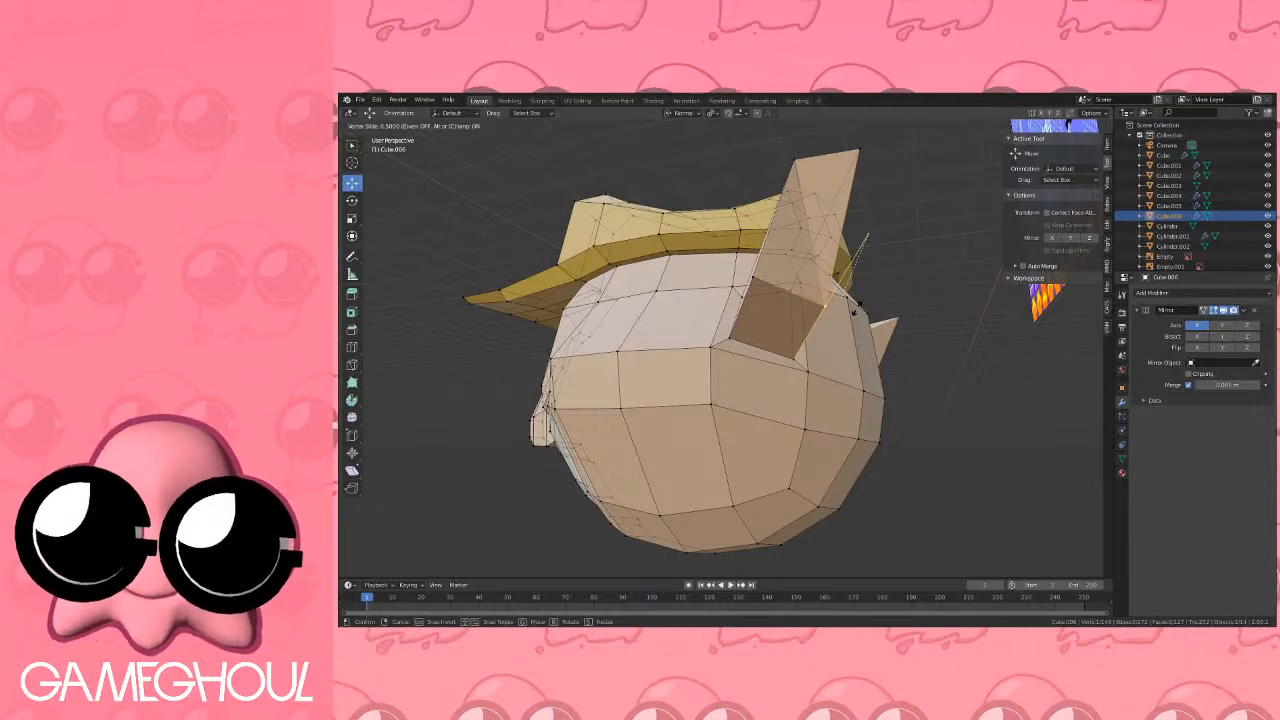
left_click(857, 308)
middle_click_drag(857, 310, 769, 349)
left_click(722, 429)
left_click(780, 409)
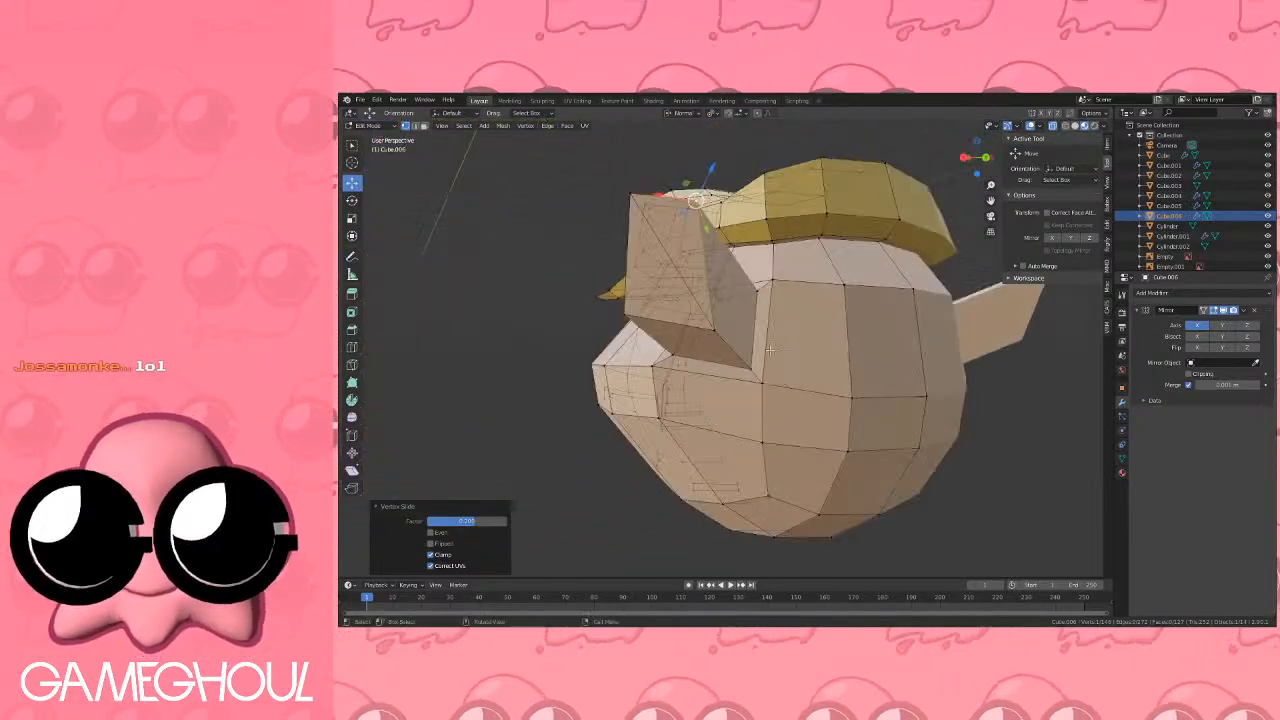
Move the ear's two outer end faces -0.2 m in X and -0.1 m in Z to shorten the ear.
left_click(425, 127)
left_click(681, 243)
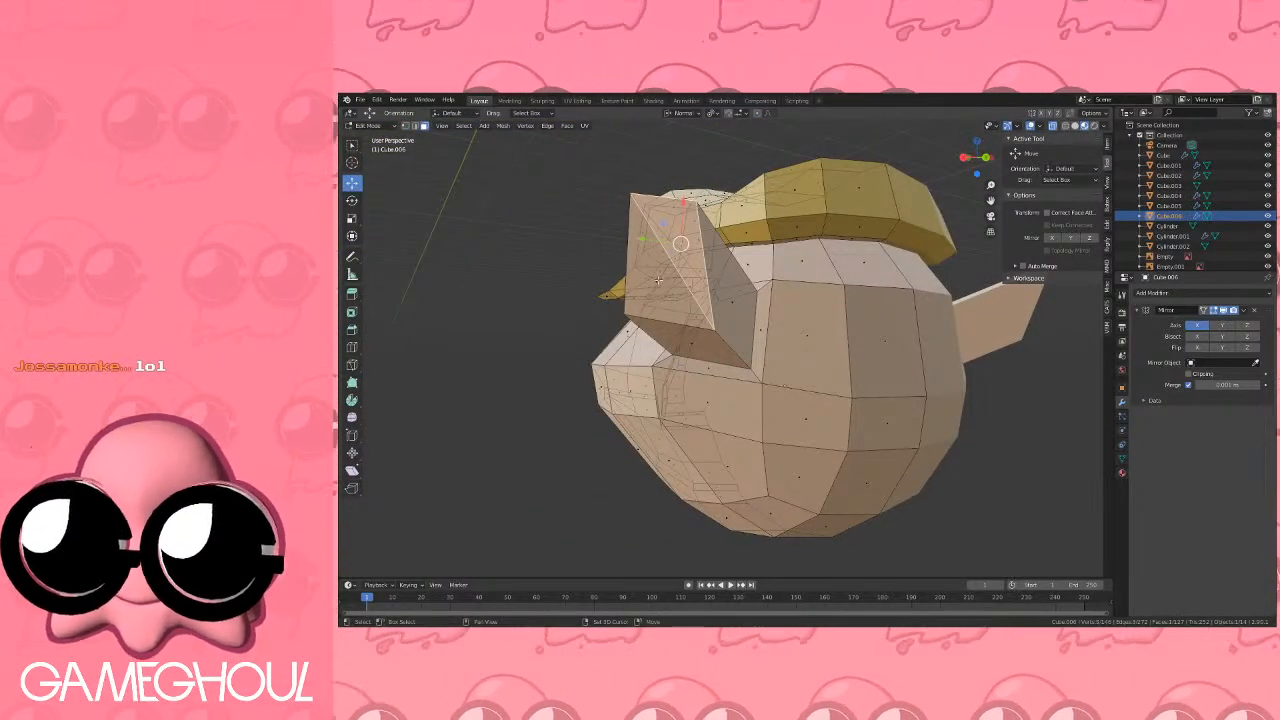
left_click(661, 280, "shift")
left_click(964, 160)
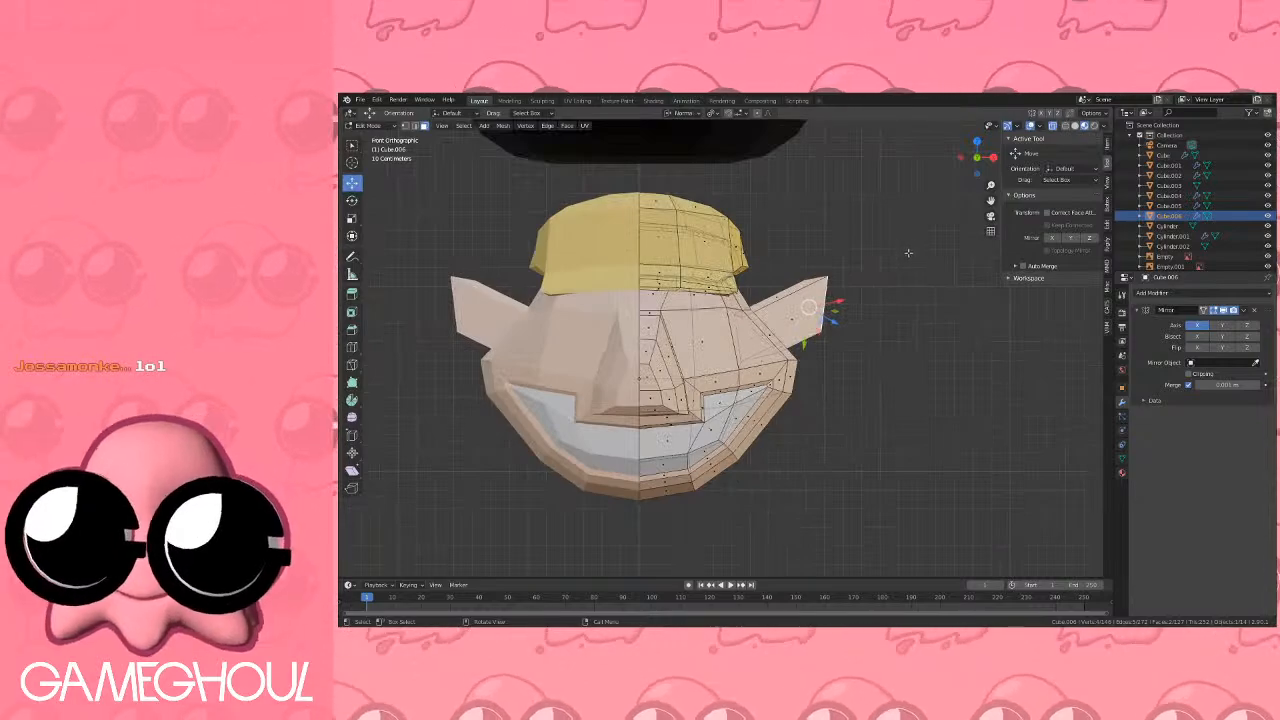
key("g")
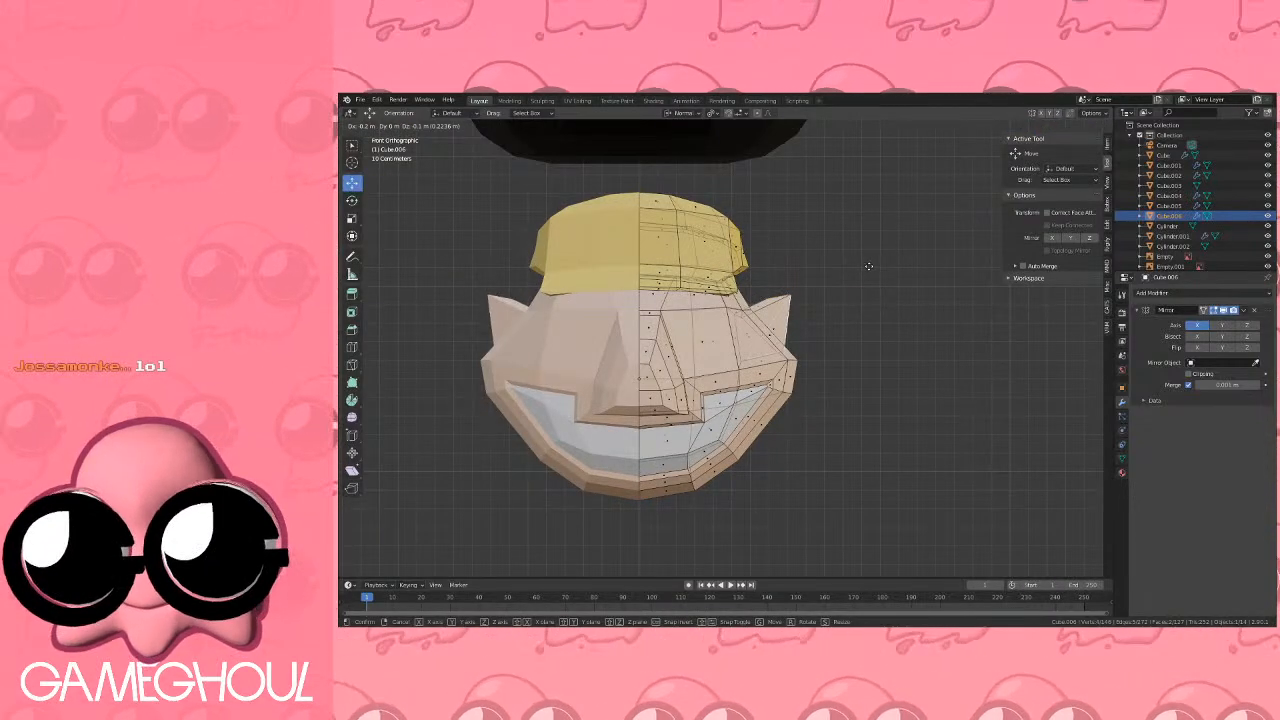
left_click(869, 266)
Move the ear's outer end faces about 0.15 m along the global Y axis in the side view.
key("Tab")
middle_click_drag(863, 270, 965, 246)
left_click(980, 161)
key("Tab")
scroll(768, 262, "up", 3)
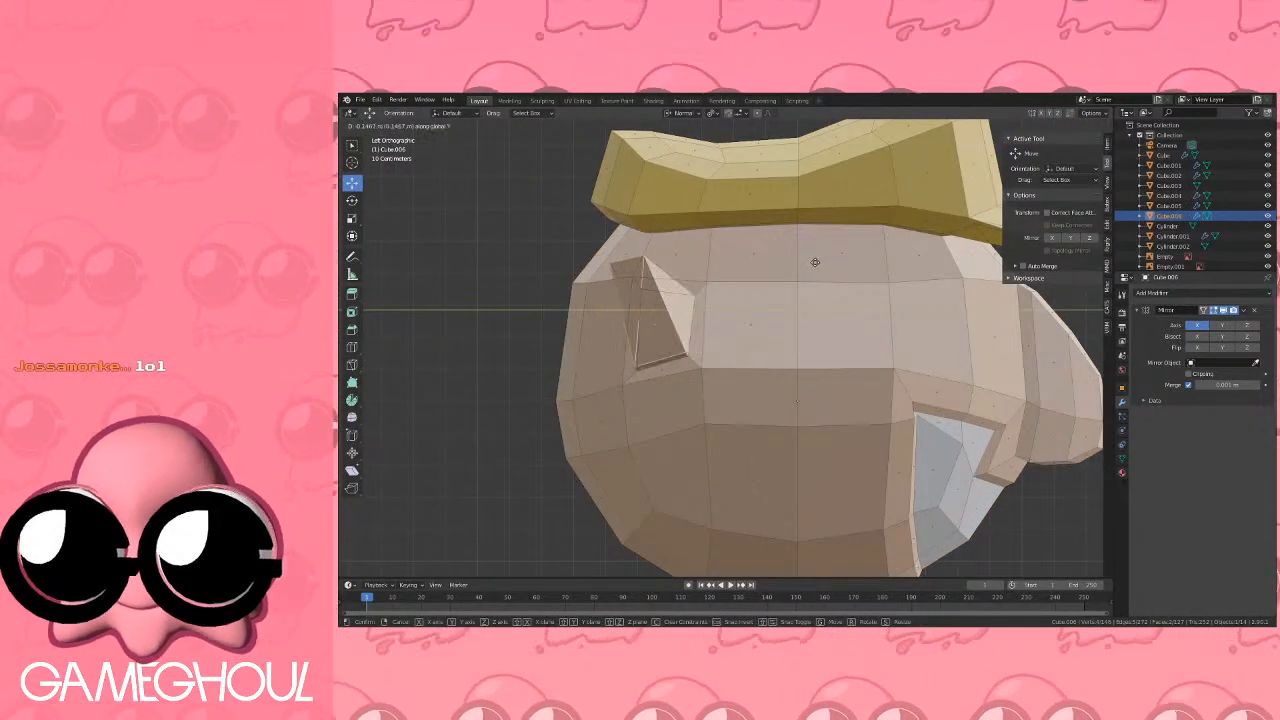
left_click(814, 262)
Check the shape and placement of the mirrored ears on the whole head from the side and front.
key("Tab")
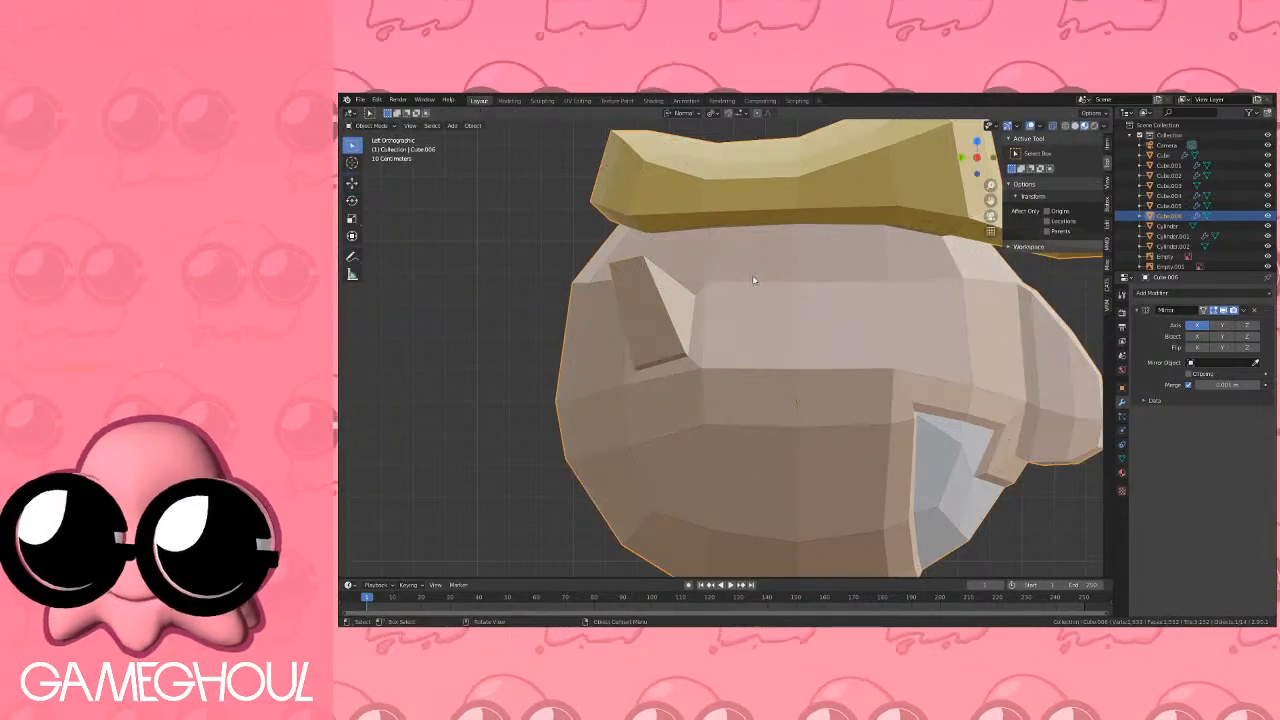
middle_click_drag(754, 276, 895, 257)
scroll(817, 277, "down", 3)
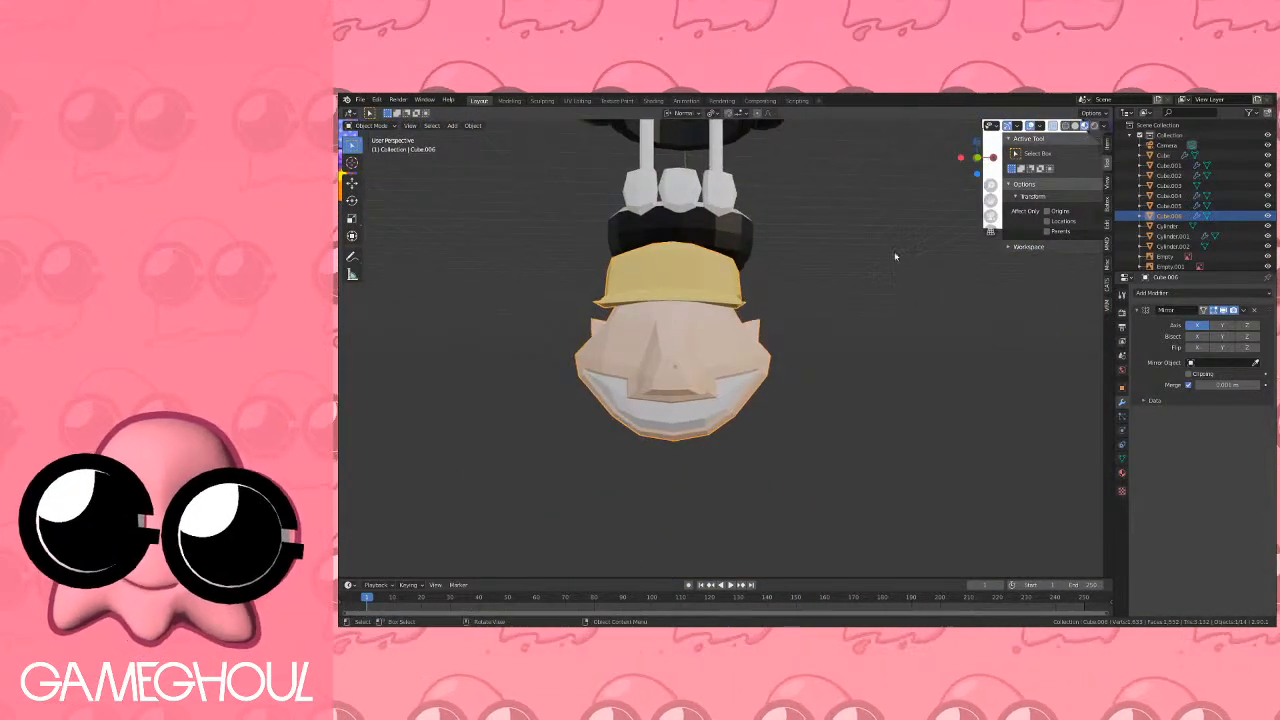
left_click(977, 158)
middle_click_drag(679, 291, 727, 268, "shift")
scroll(831, 311, "down", 3)
scroll(727, 268, "up", 5)
Inset the two cheek faces beside the nose about 0.045 m, and inset them again about 0.01 m with about -0.03 m depth.
key("Tab")
middle_click_drag(834, 325, 771, 320, "shift")
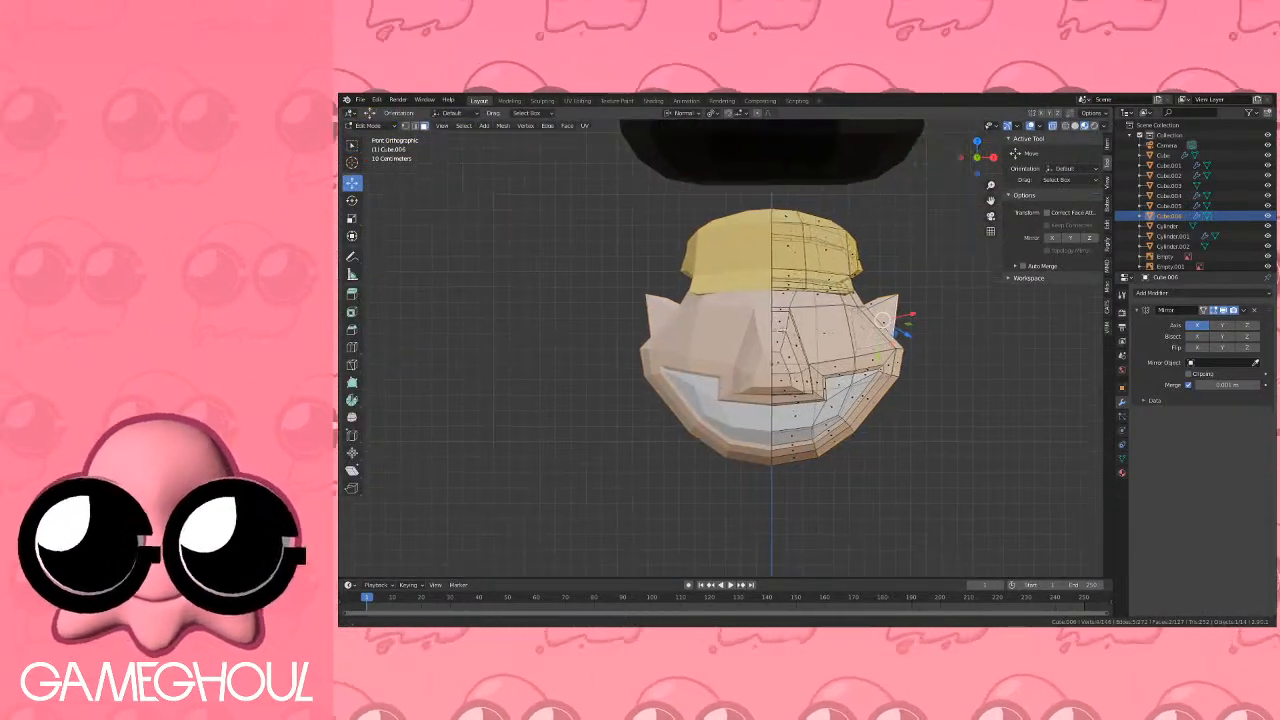
scroll(882, 320, "up", 4)
left_click(785, 315)
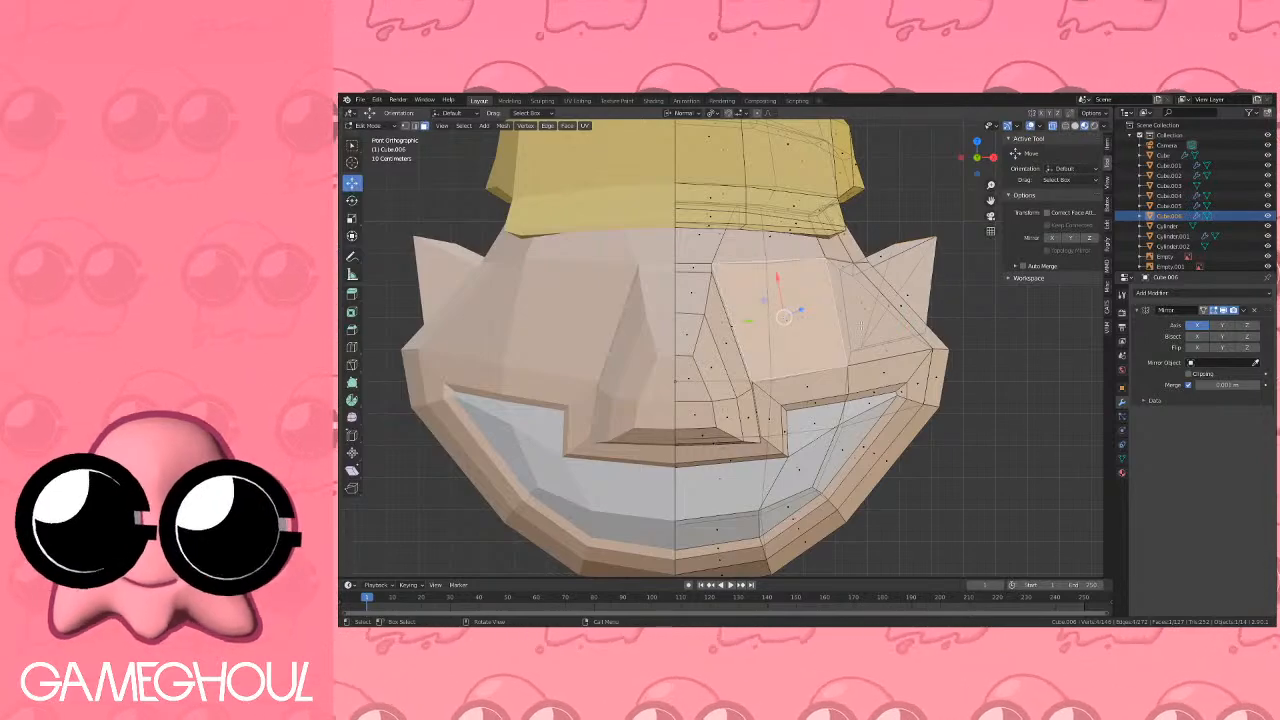
middle_click_drag(863, 324, 808, 321)
scroll(823, 325, "down", 4)
left_click(763, 323, "shift")
key("i")
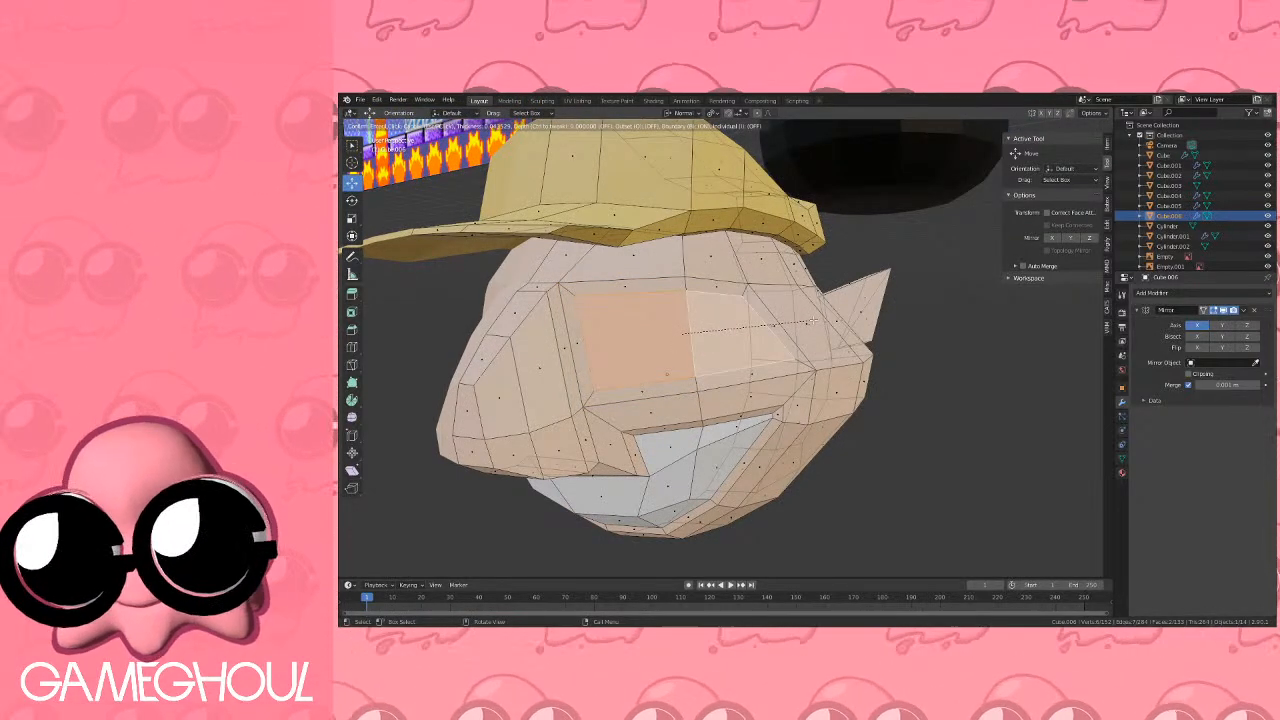
left_click(814, 321)
key("i")
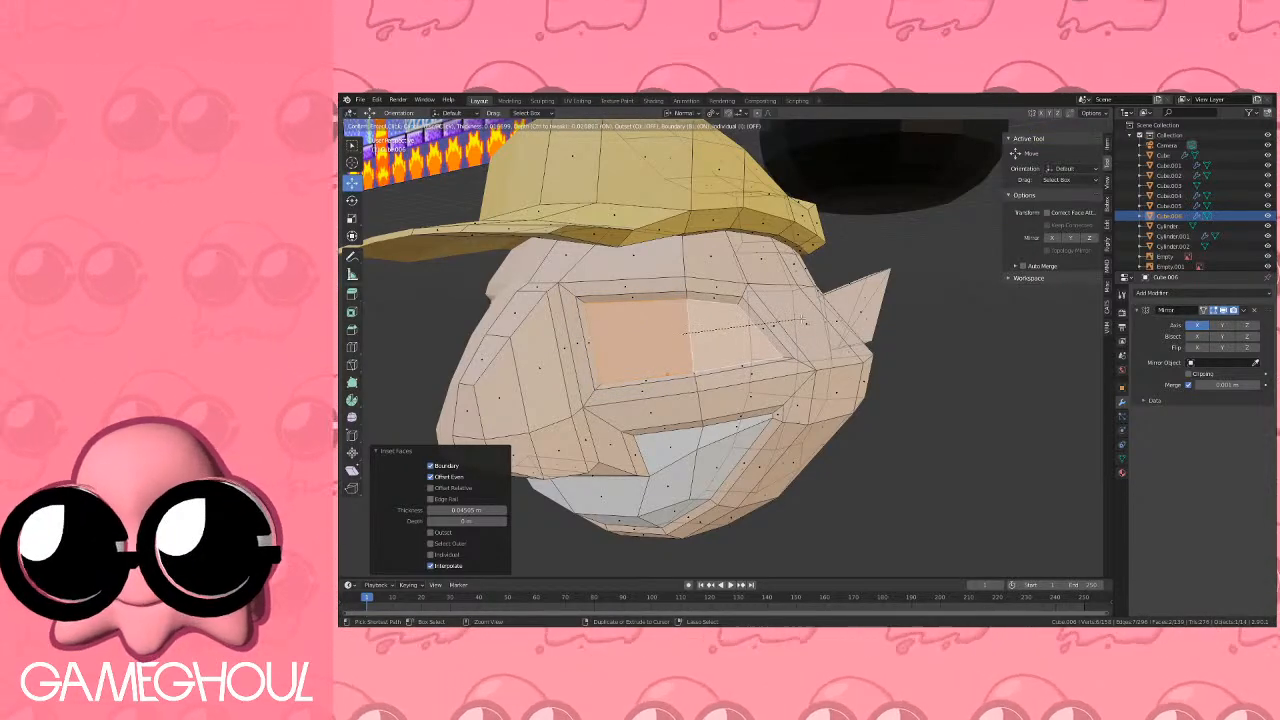
left_click(803, 320)
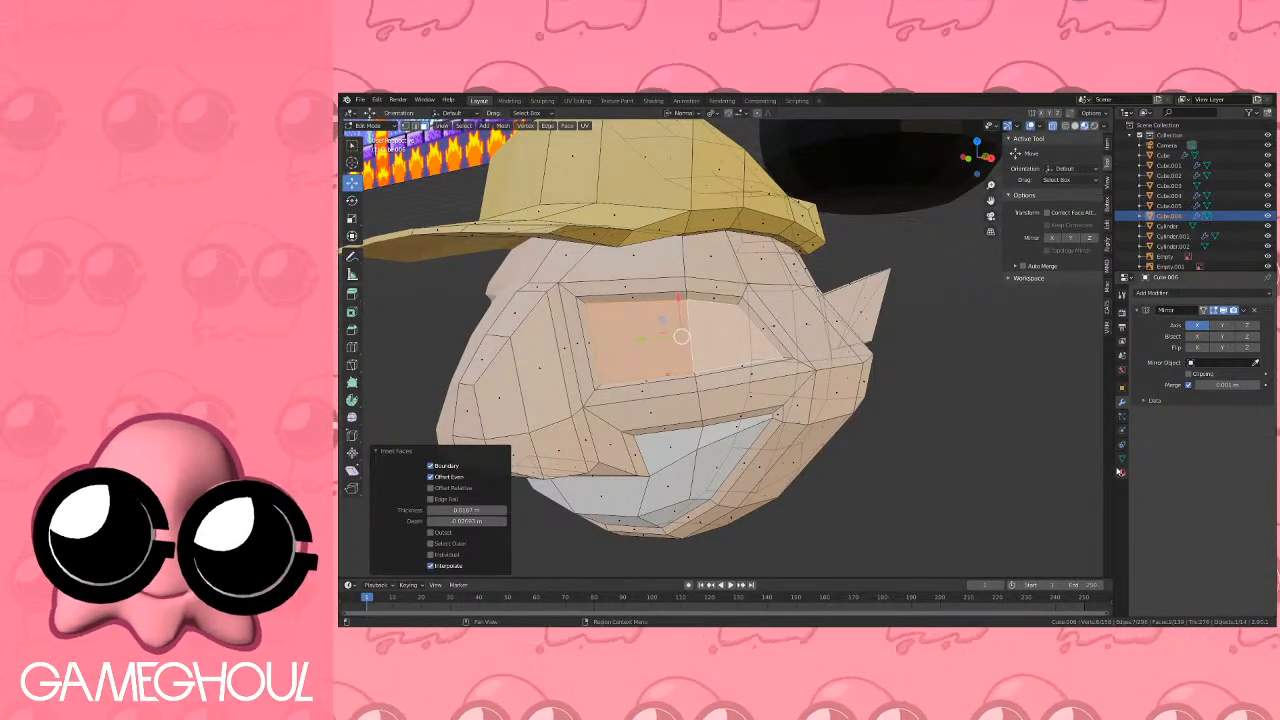
Assign the White material to the recessed eye faces and check the eyes on the whole head.
left_click(1122, 472)
left_click(1160, 315)
left_click(1163, 370)
key("Tab")
scroll(880, 345, "down", 5)
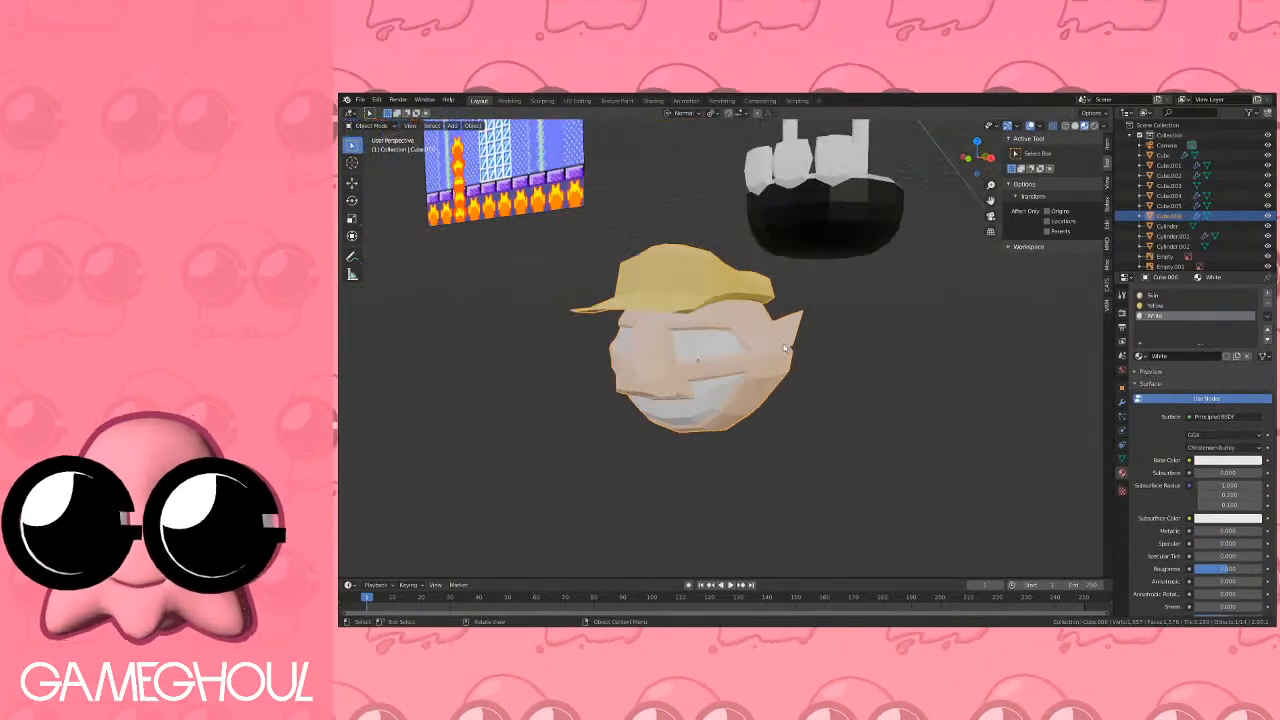
middle_click_drag(748, 325, 748, 297)
left_click(977, 158)
scroll(769, 291, "down", 1)
scroll(769, 300, "up", 4)
key("Tab")
scroll(748, 297, "up", 4)
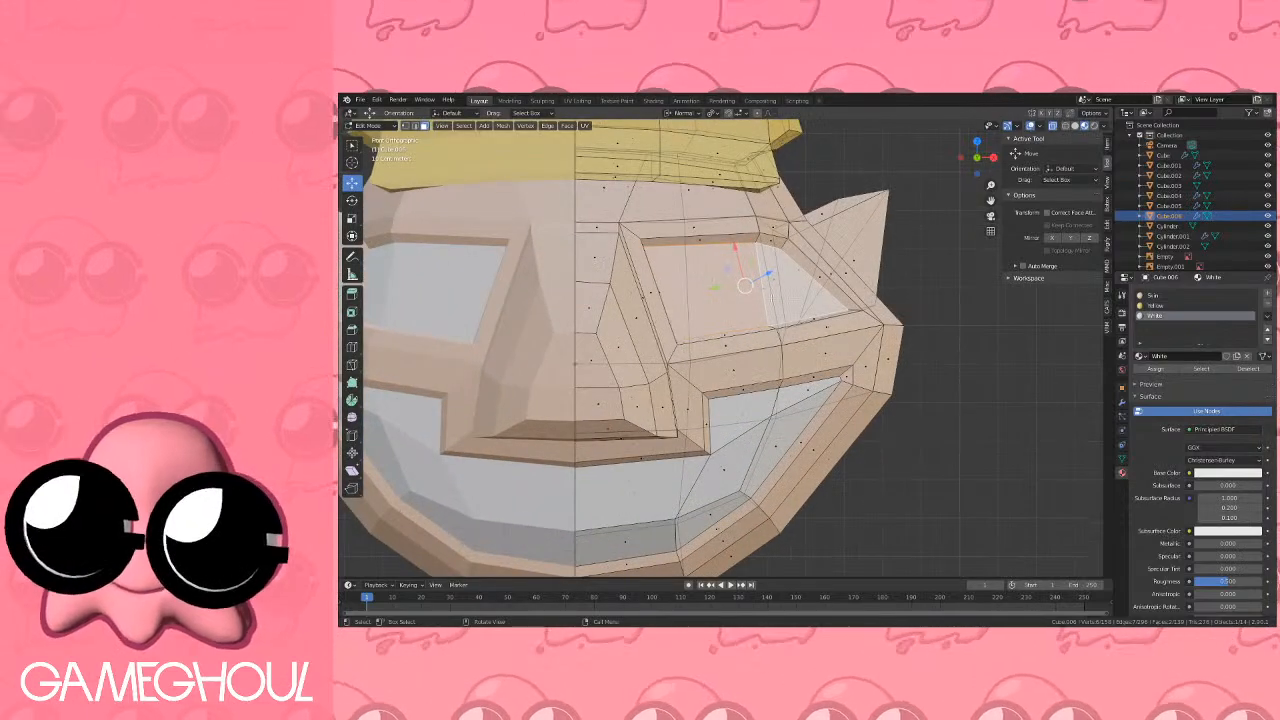
Try to inset the eye's inner face to form a small pupil.
left_click(747, 298)
key("ctrl+z")
key("ctrl+z")
key("ctrl+z")
key("ctrl+z")
key("ctrl+z")
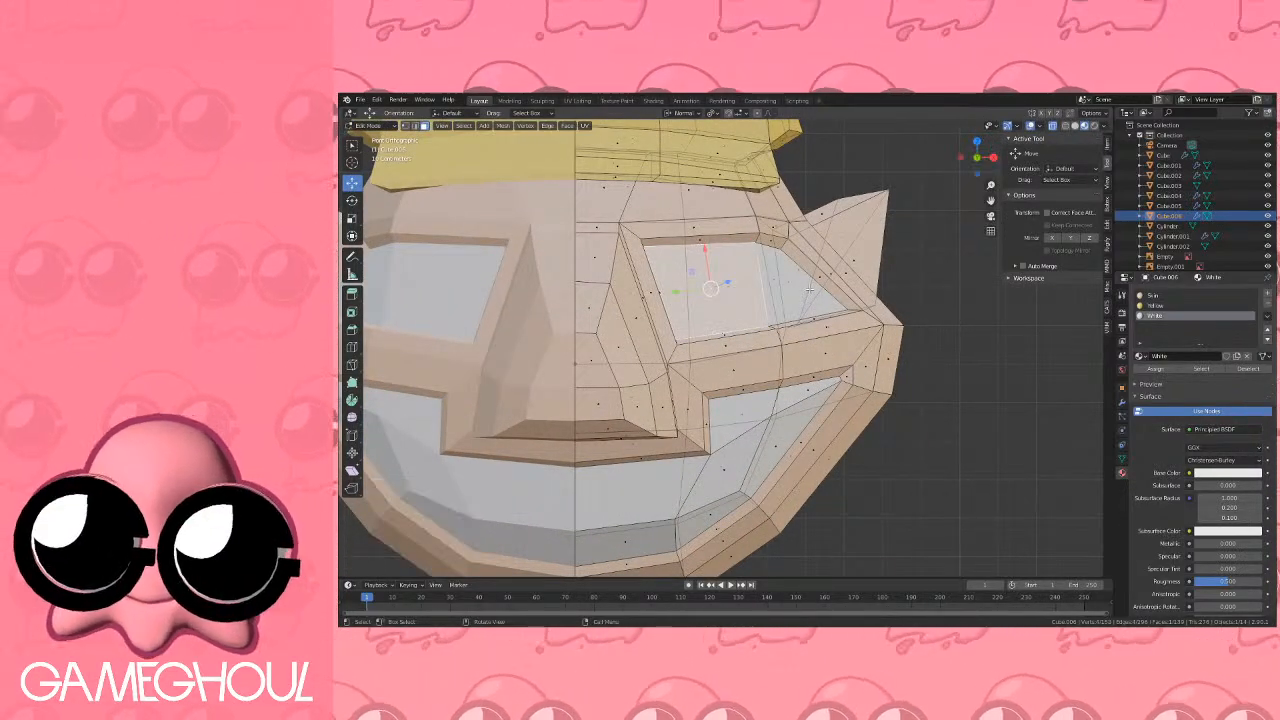
key("i")
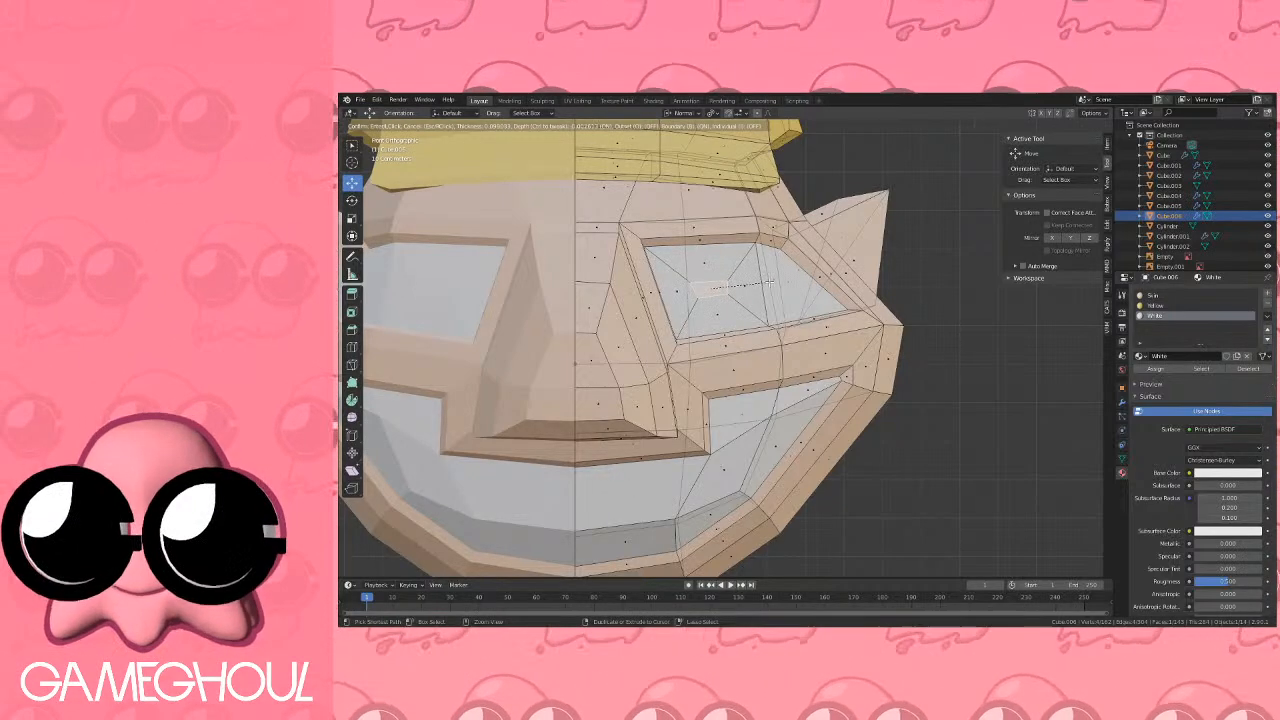
left_click(778, 285)
key("ctrl+z")
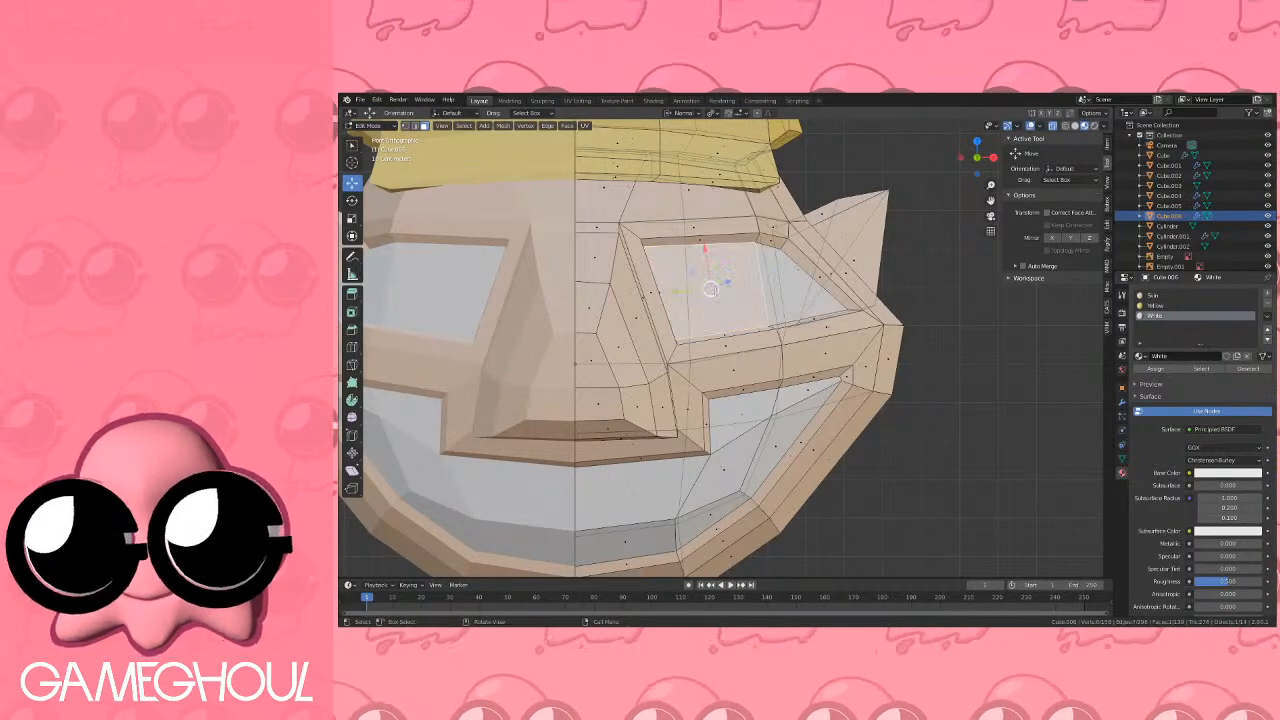
Inset the eye's inner face about 0.098 m and assign it the Black material in a new material slot.
key("i")
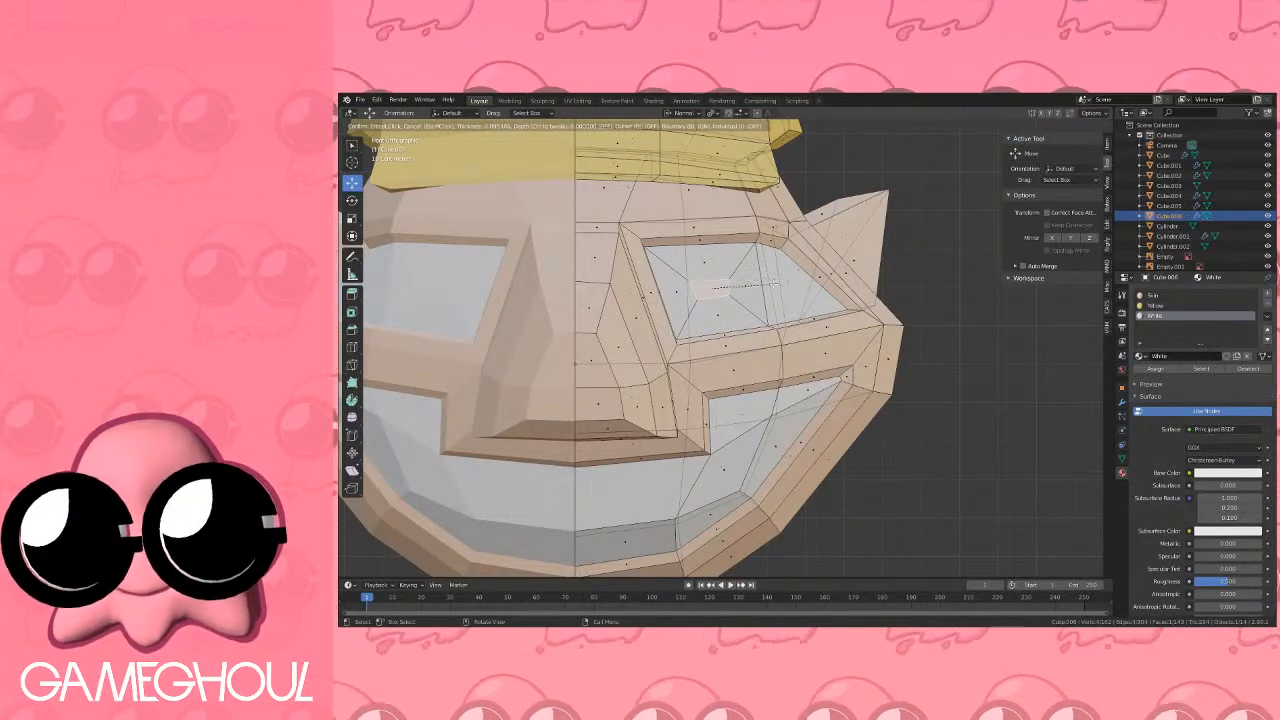
left_click(772, 284)
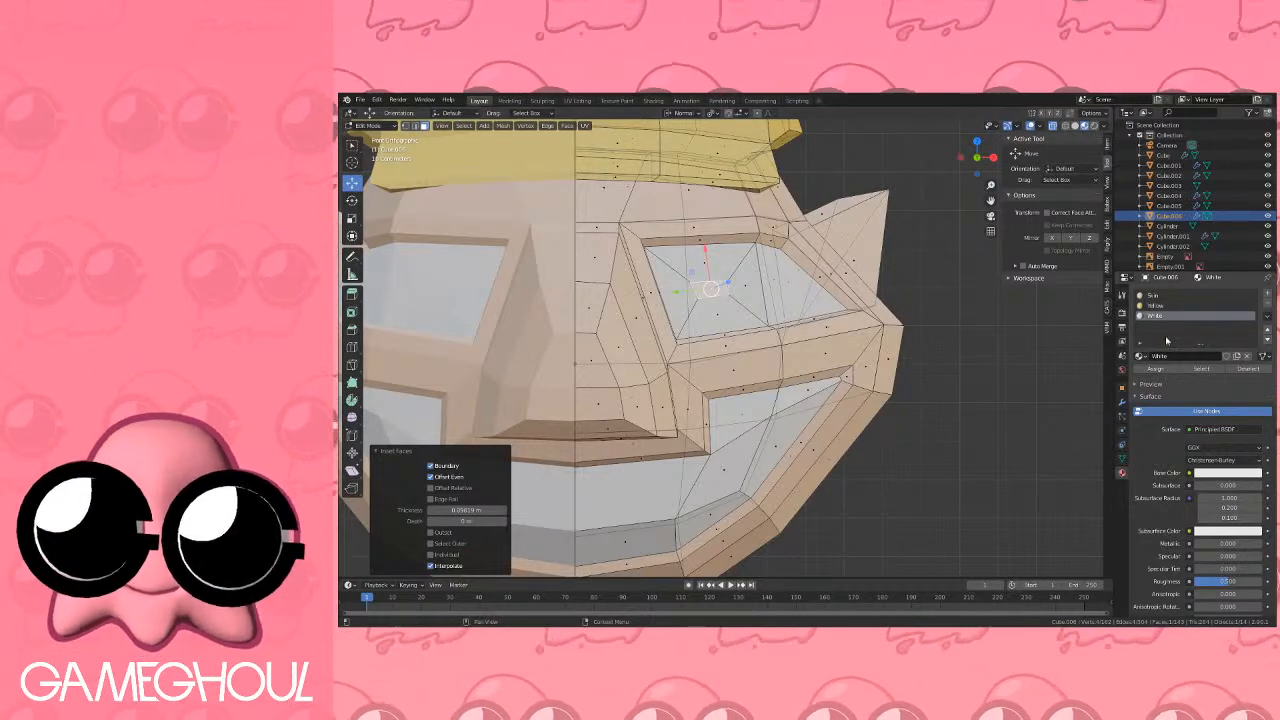
left_click(1267, 293)
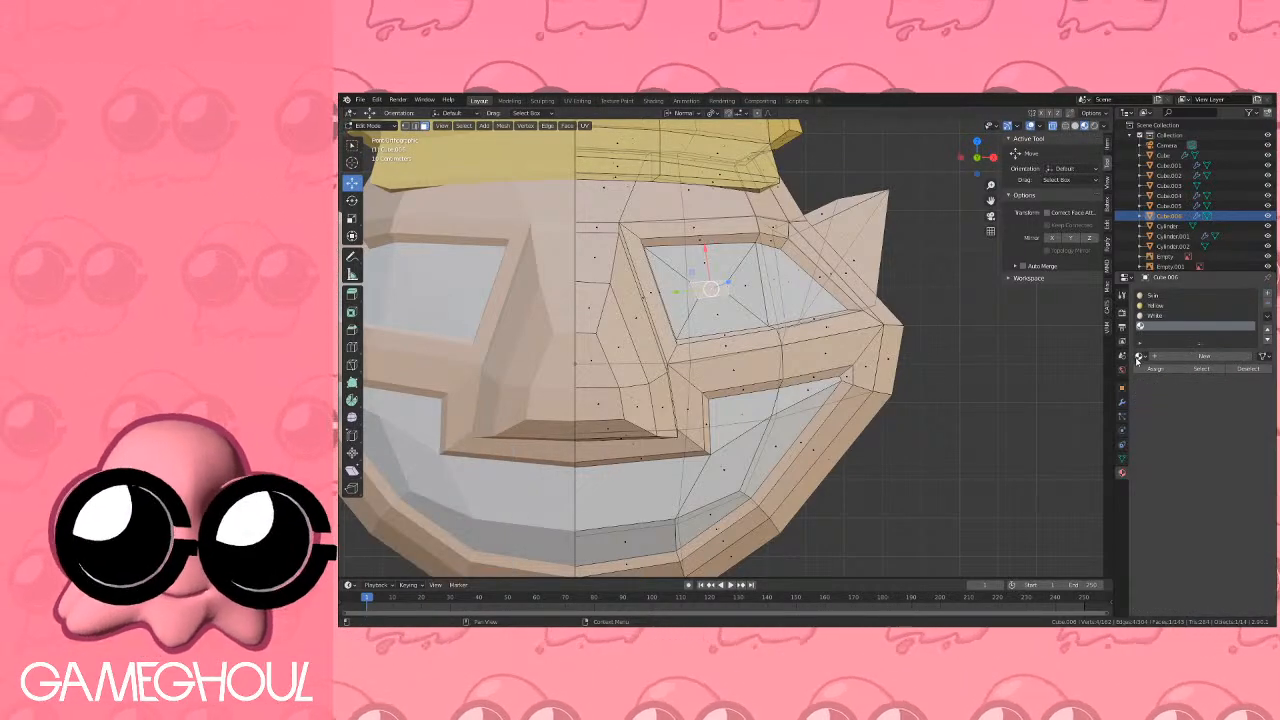
left_click(1140, 356)
left_click(1145, 374)
left_click(1155, 369)
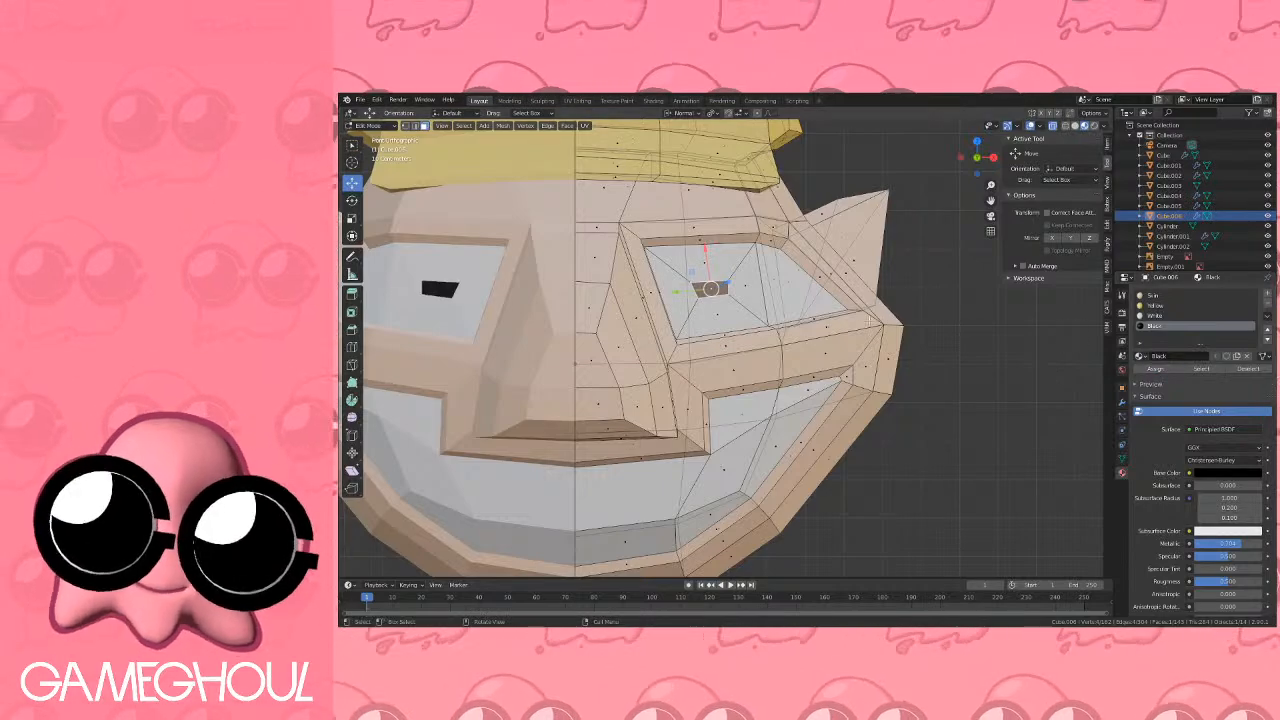
Move the black pupil face slightly toward the nose in the front view, finishing along the X axis.
scroll(768, 299, "down", 6)
scroll(768, 299, "up", 5)
scroll(767, 299, "up", 1)
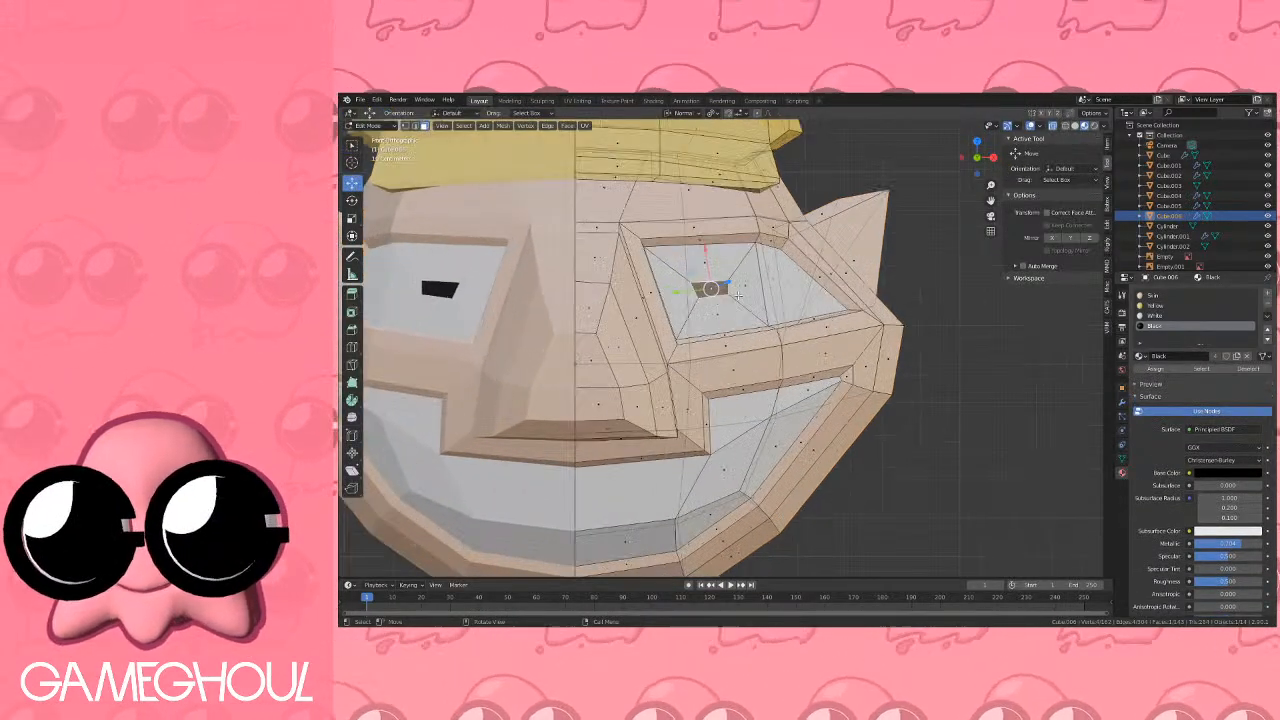
key("g")
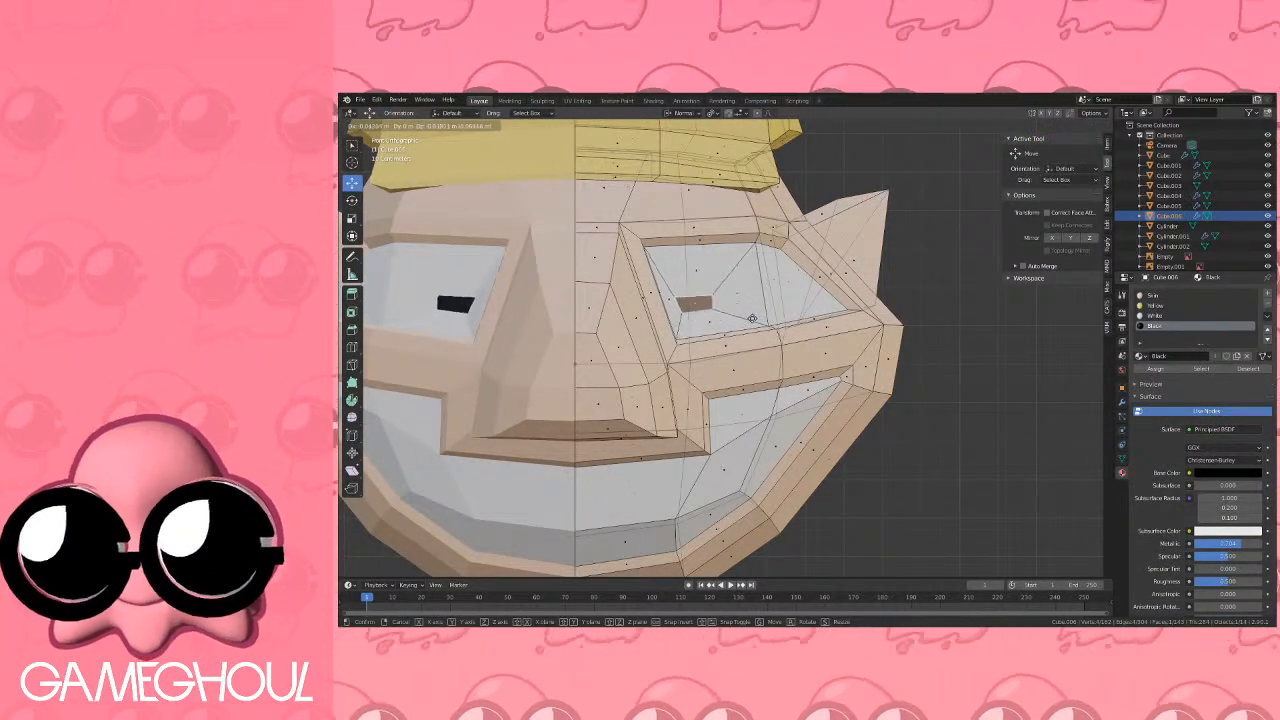
left_click(744, 307)
key("g")
key("x")
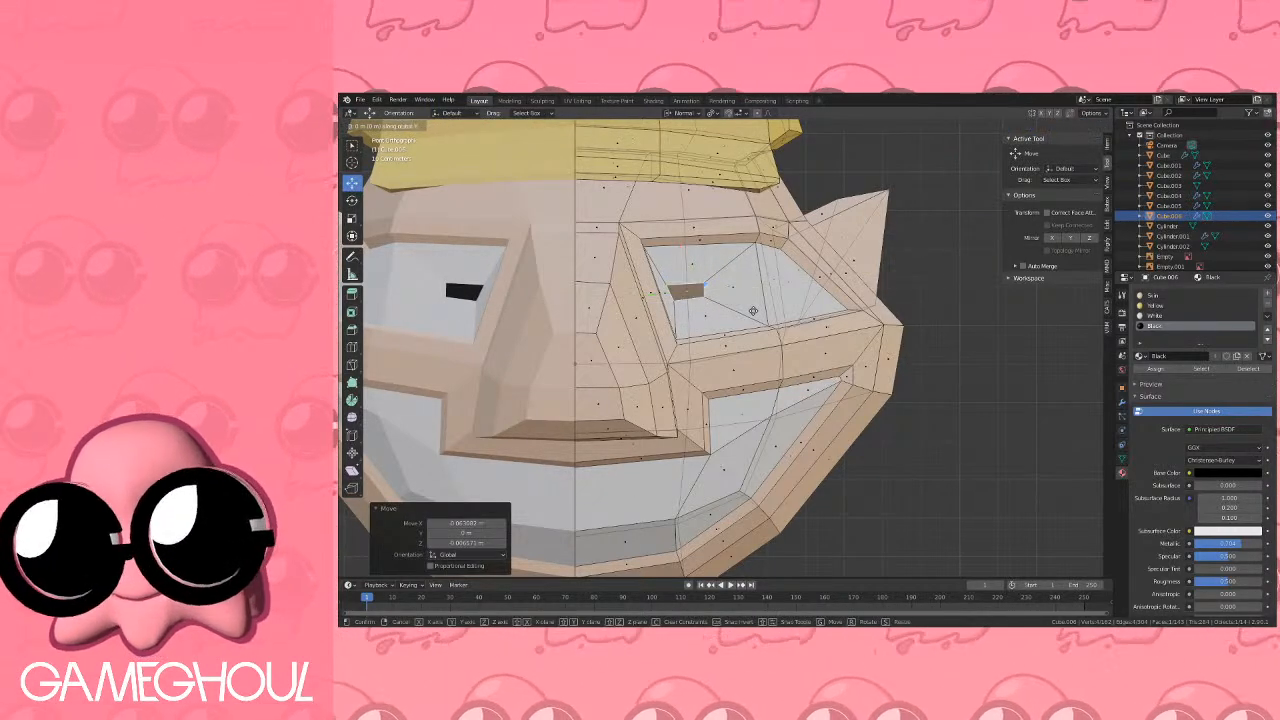
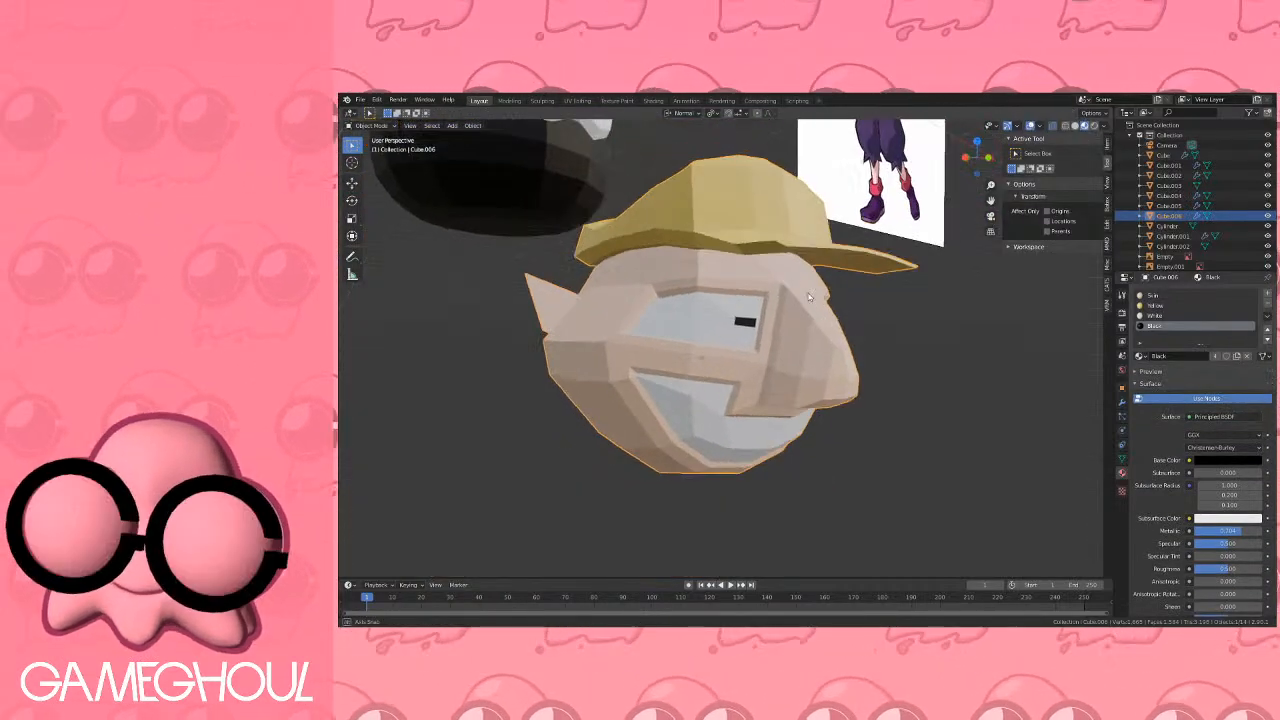
Switch the viewport to rendered shading and inspect the head with its new eyes.
middle_click_drag(743, 290, 792, 340)
scroll(765, 300, "up", 2)
key("Tab")
scroll(788, 322, "up", 1)
key("Tab")
left_click(1094, 127)
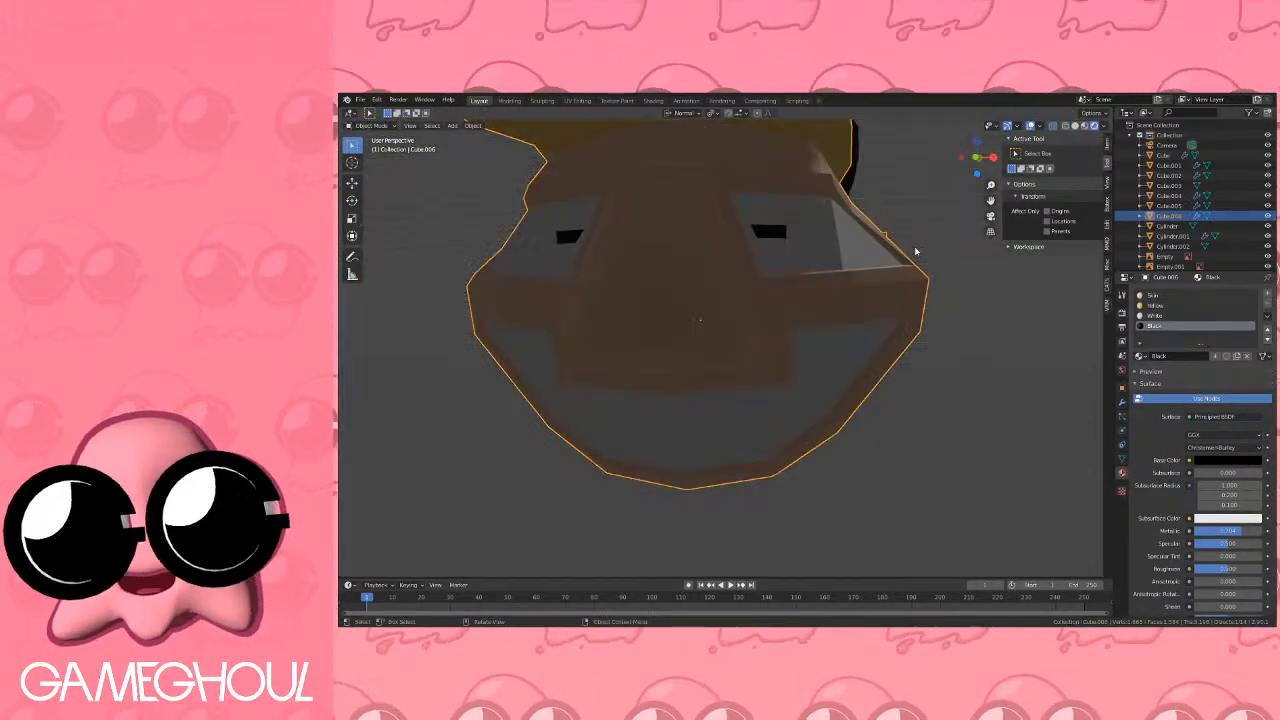
scroll(895, 254, "down", 4)
middle_click_drag(895, 254, 922, 264)
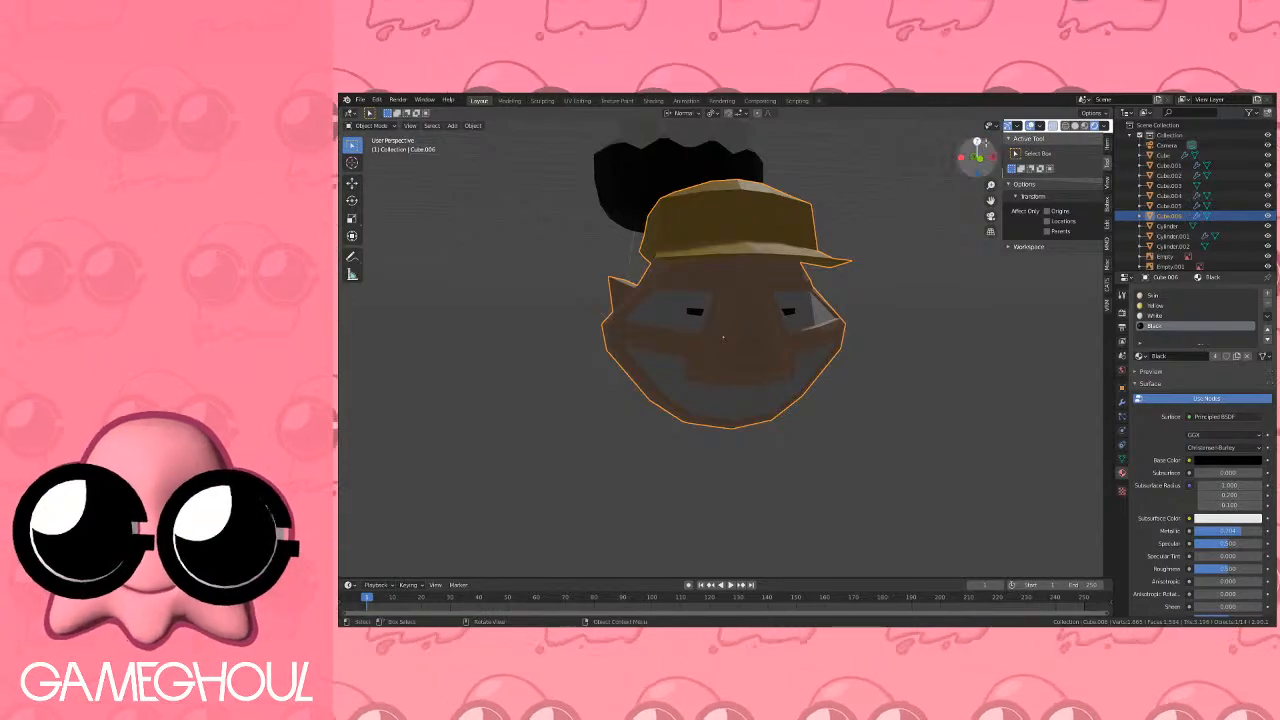
Add an area light and move it -1.8 m along the Y axis in the top view.
left_click(979, 143)
scroll(868, 254, "down", 3)
key("shift+a")
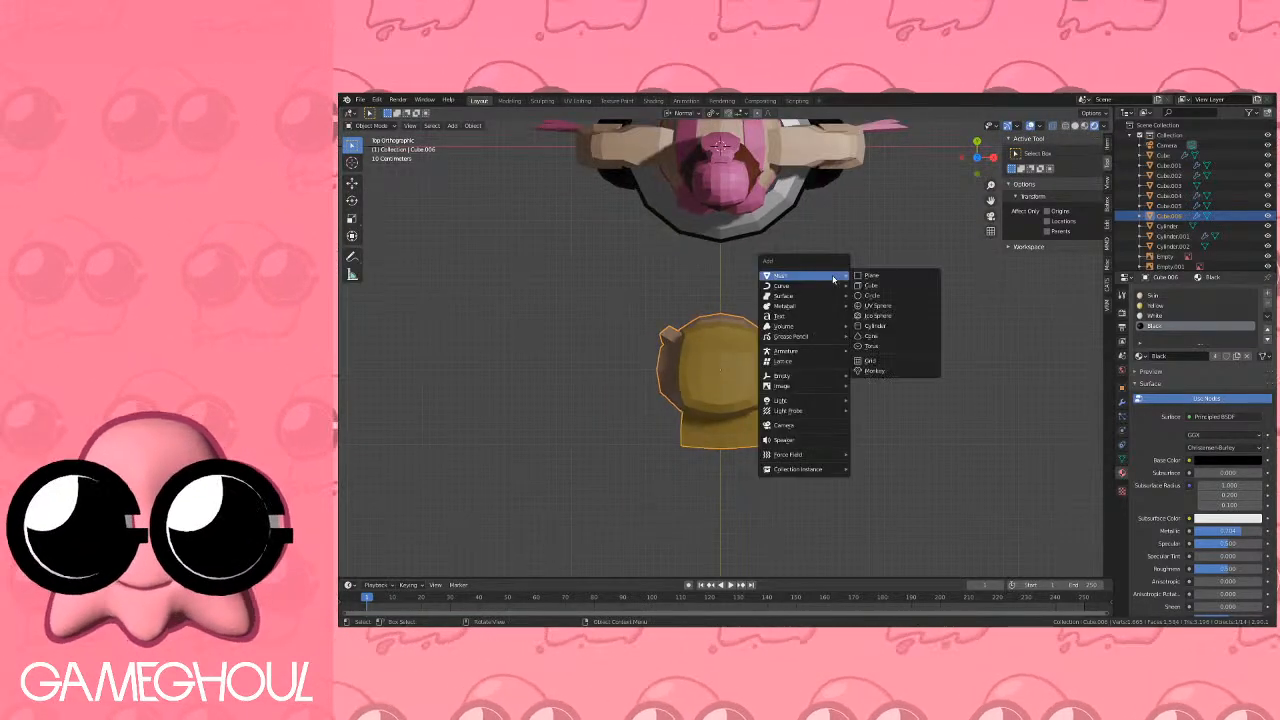
mouse_move(797, 404)
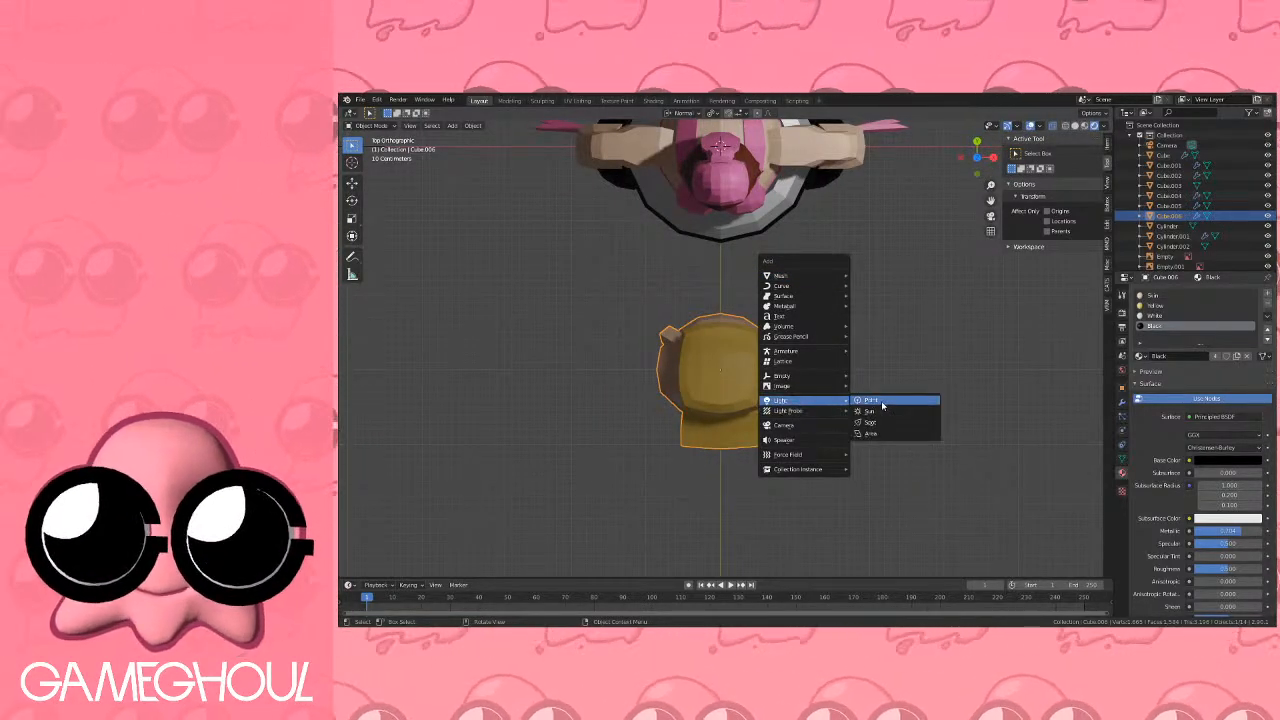
left_click(874, 434)
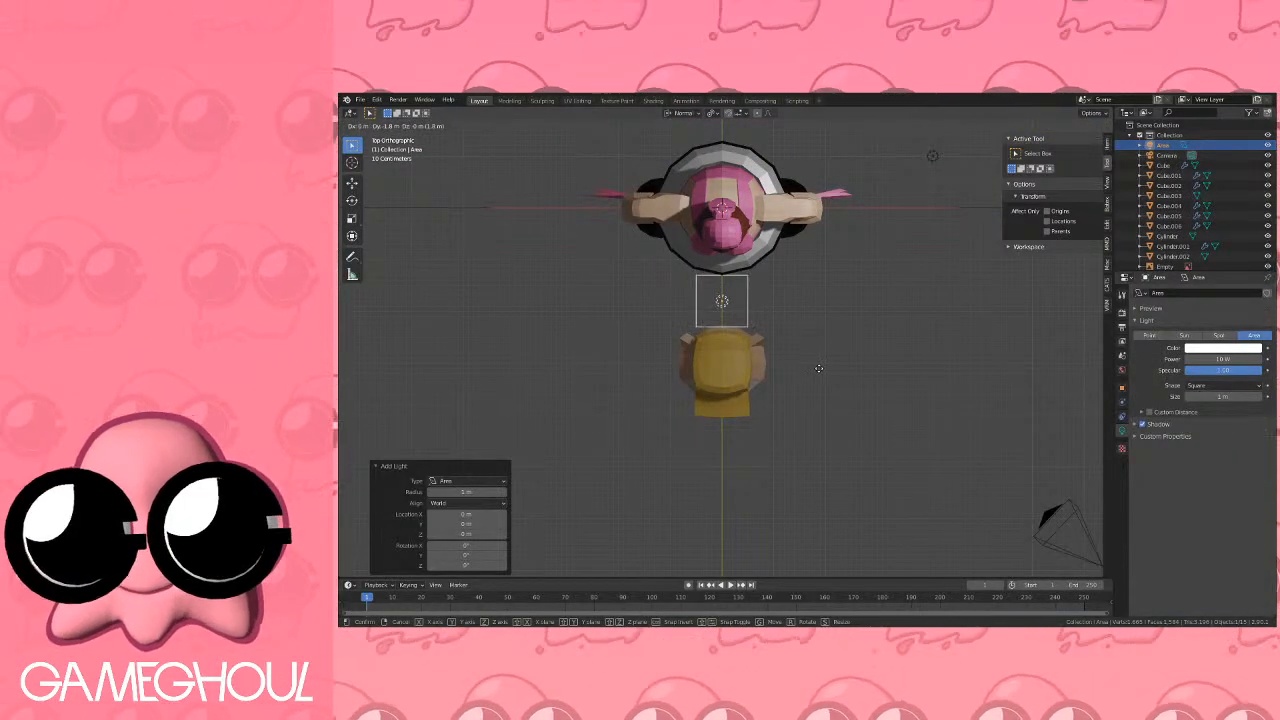
left_click(819, 368)
Rotate the area light 90° in the side view and move it 0.8 m in Y and -4.5 m in Z.
middle_click_drag(819, 368, 875, 255)
left_click(969, 161)
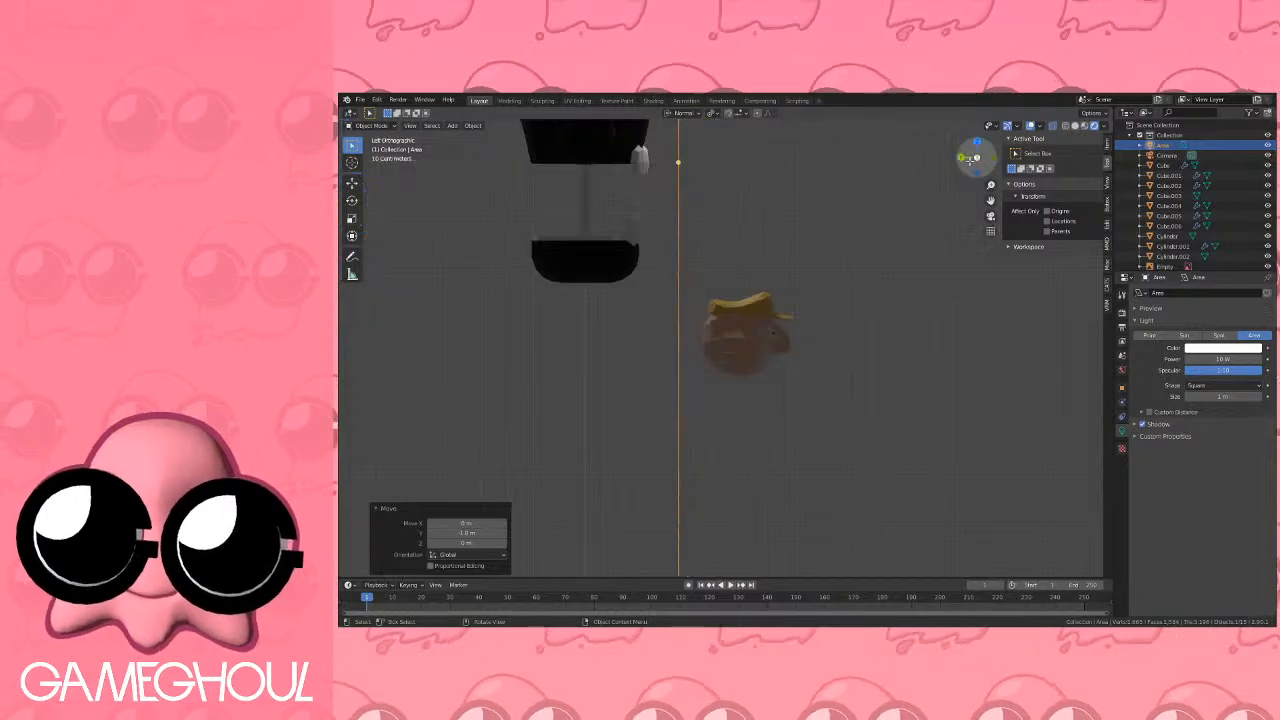
middle_click_drag(822, 197, 851, 352, "shift")
key("r")
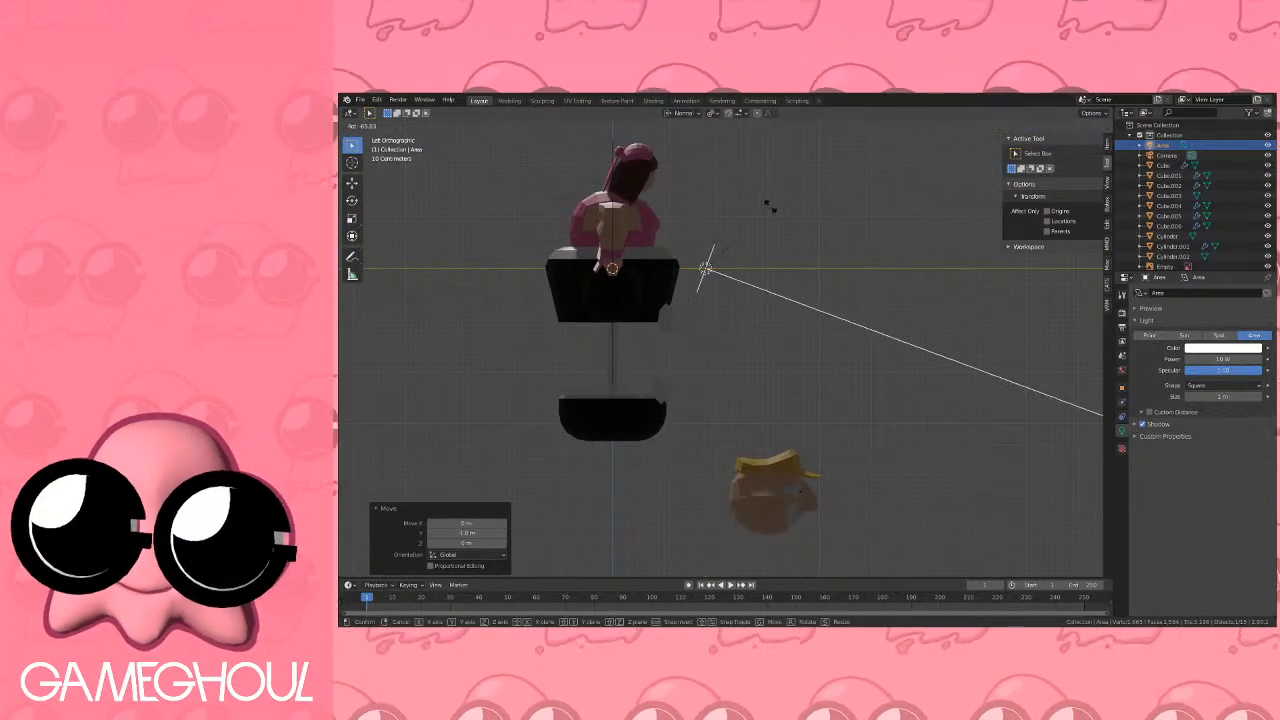
left_click(740, 195)
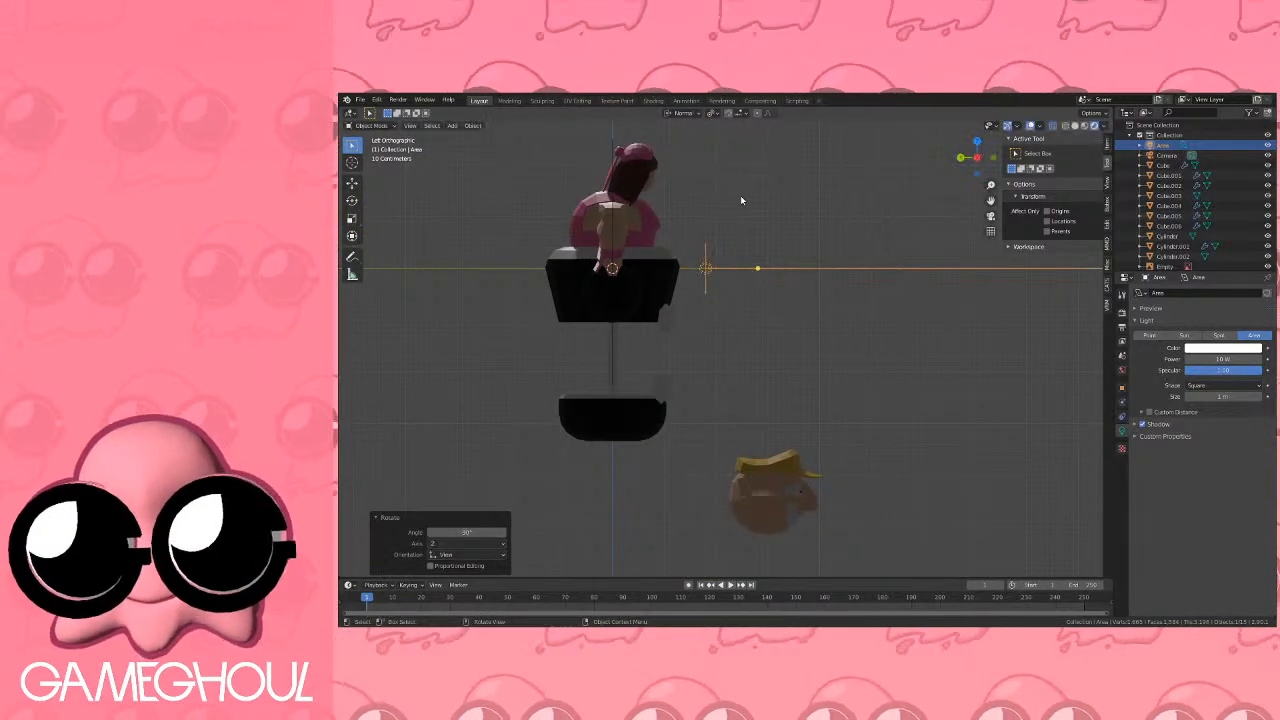
key("g")
left_click(700, 431)
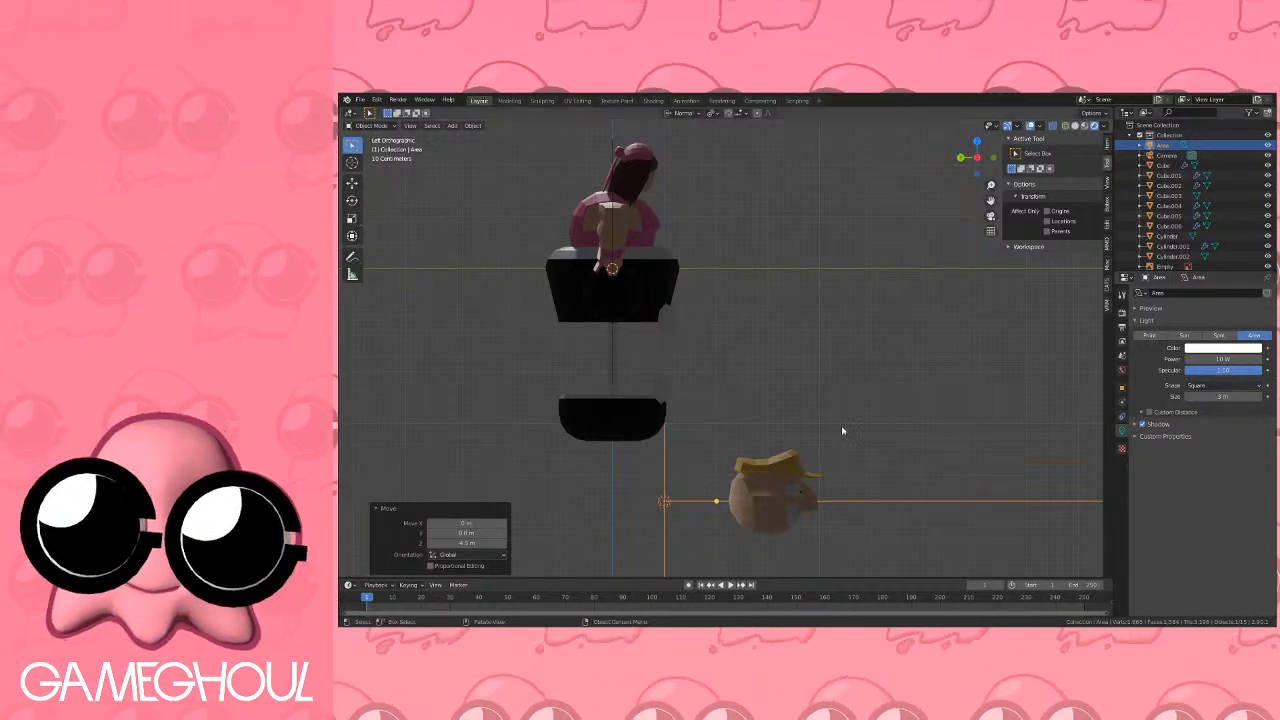
Set the area light's size to 3 m and move it -1 m along Y to just behind the head.
key("g")
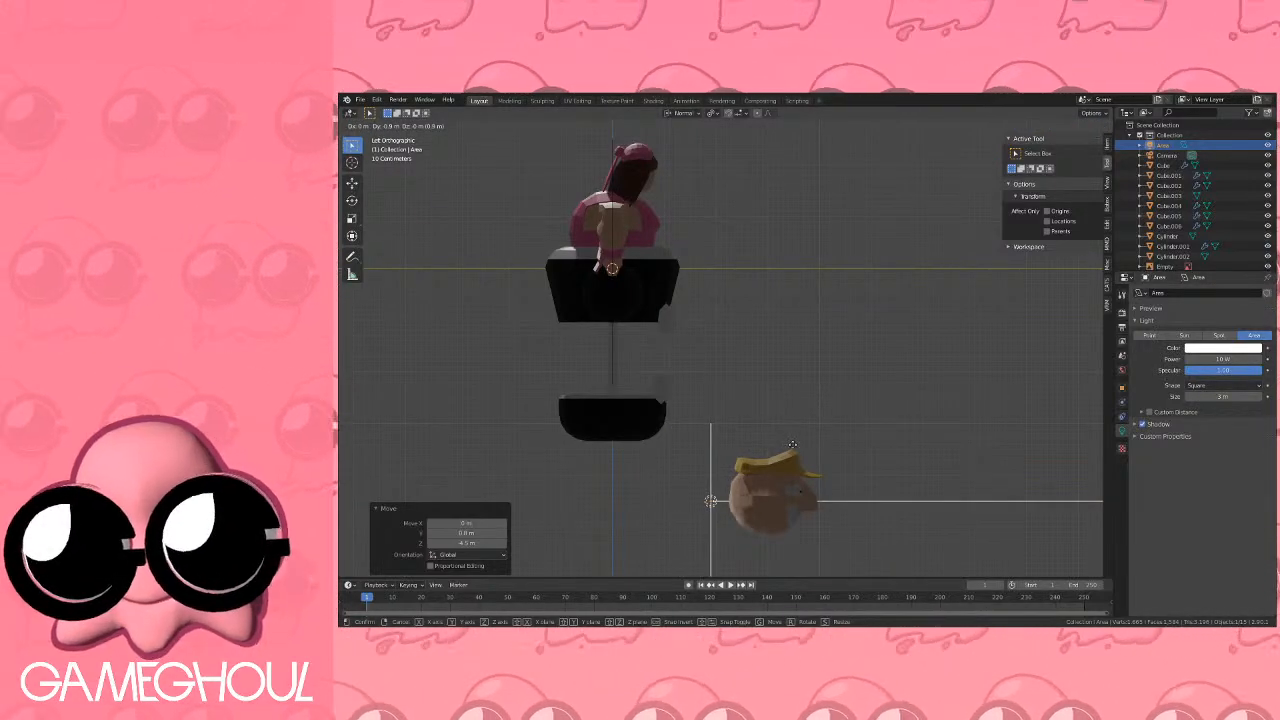
left_click(795, 443)
middle_click_drag(795, 443, 720, 420)
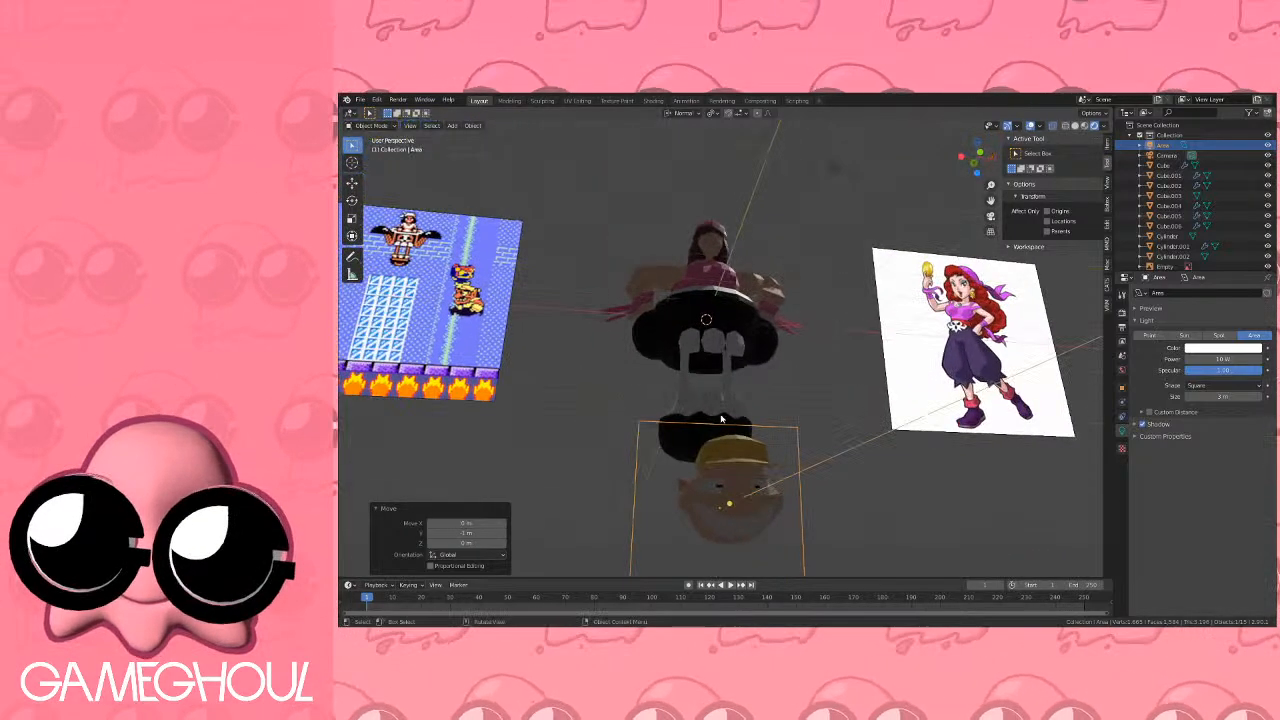
Set the area light's power to 200 W while comparing brightness on the head from the front.
key("KP_1")
scroll(800, 360, "up", 6)
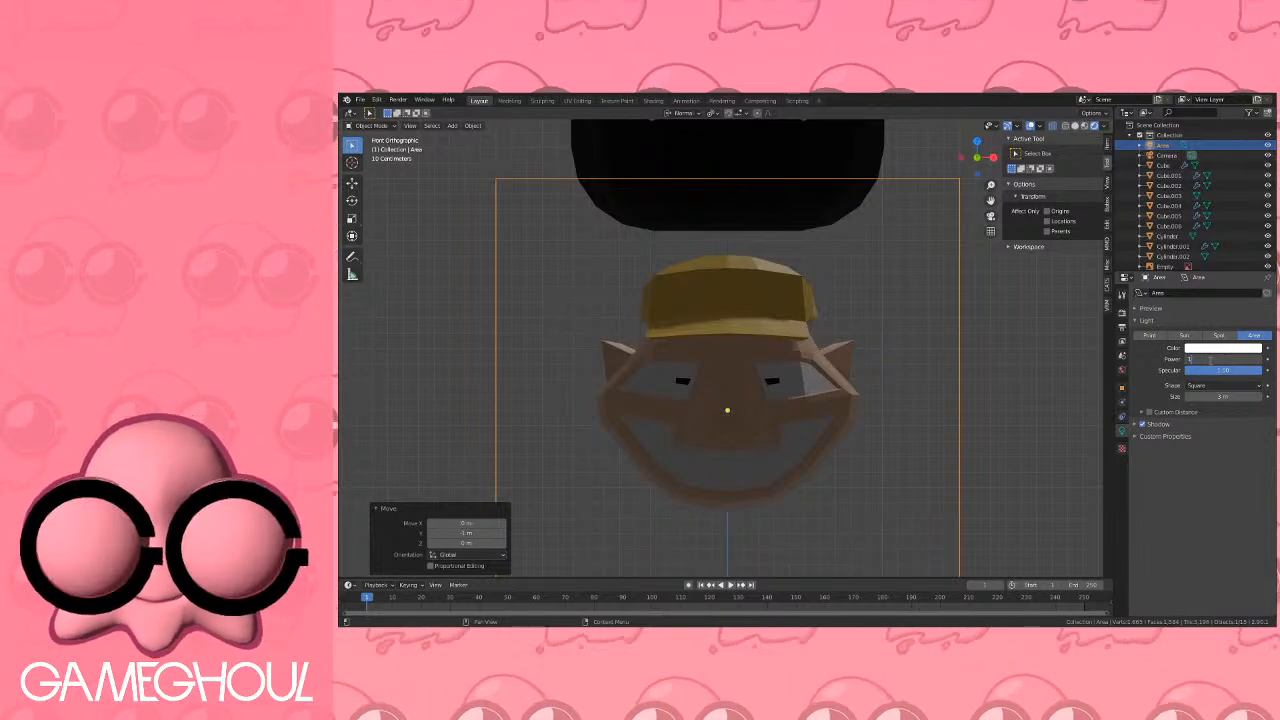
key("Return")
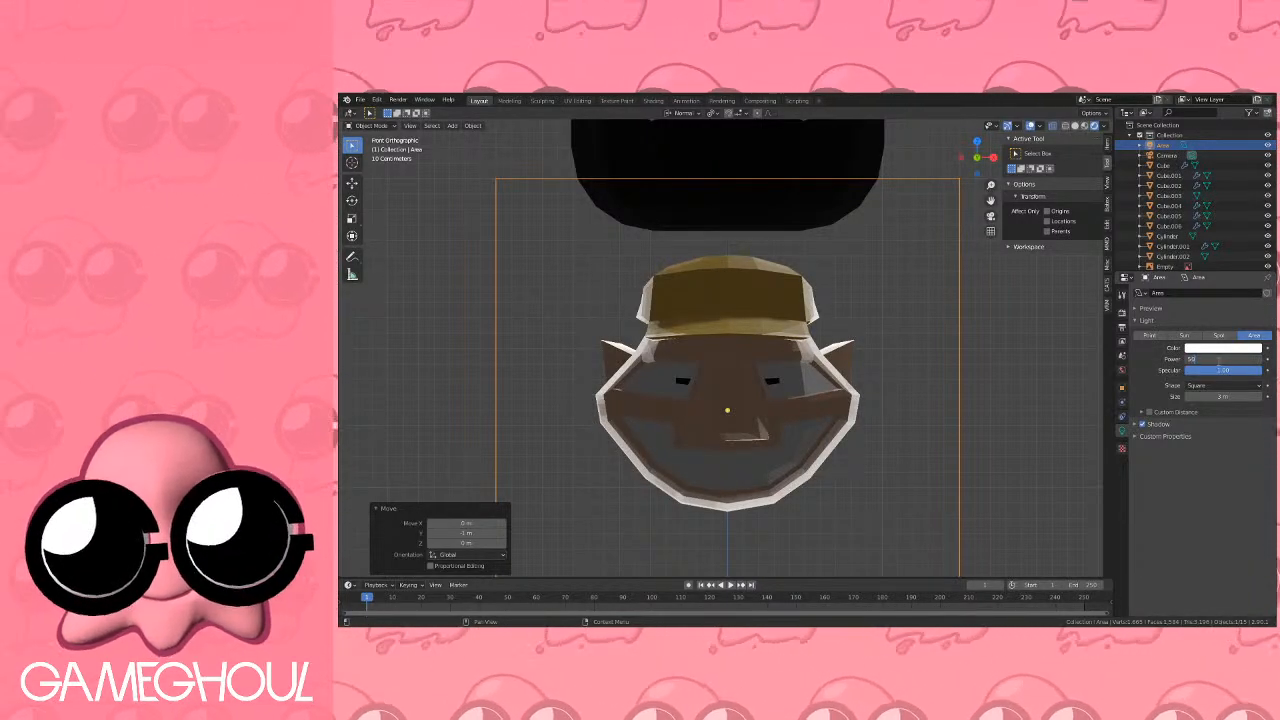
key("Return")
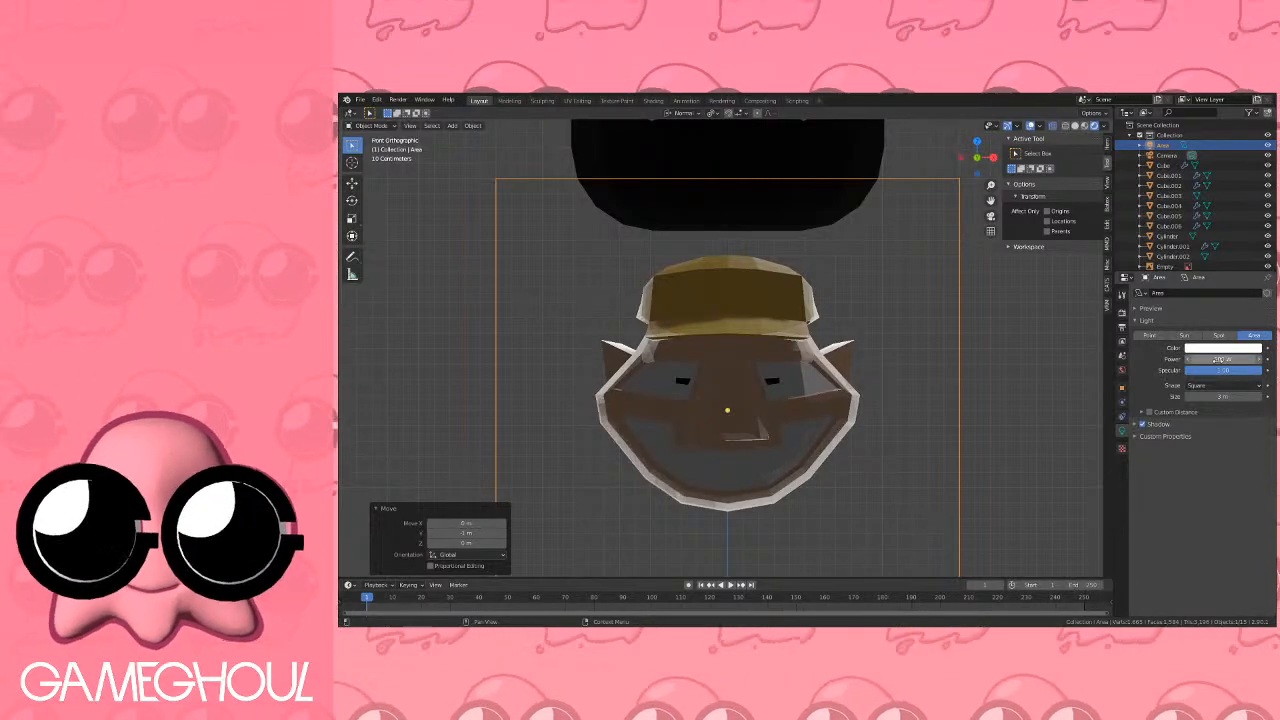
key("Return")
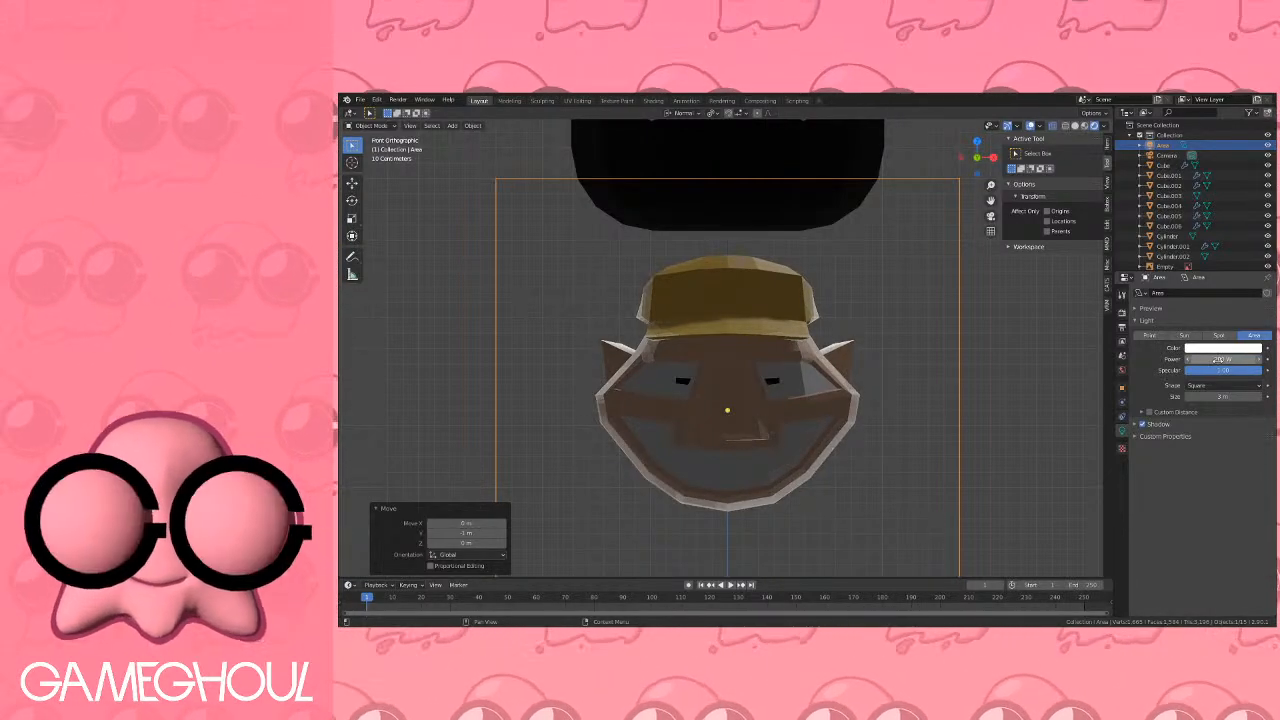
Duplicate the area light in the top view, offset it -3 m in X and -4 m in Y, and rotate it 135° toward the head.
left_click(977, 142)
scroll(814, 394, "down", 3)
middle_click_drag(814, 394, 814, 349, "shift")
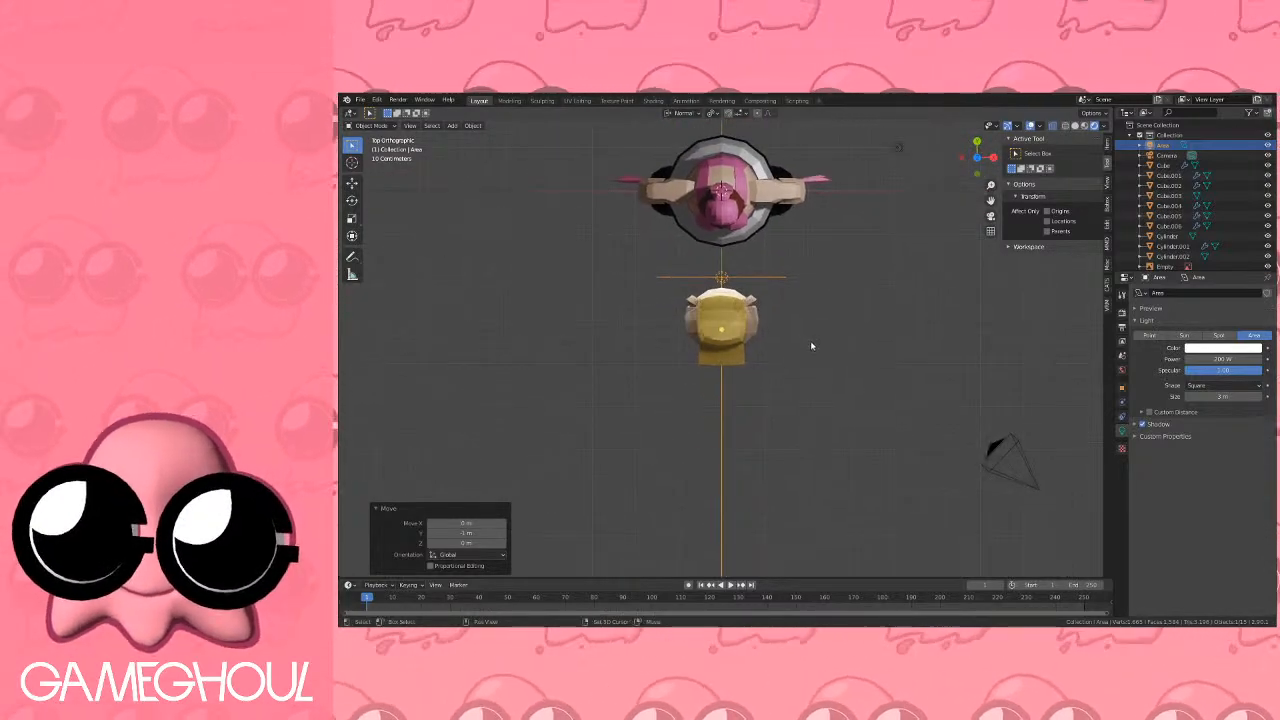
key("shift+d")
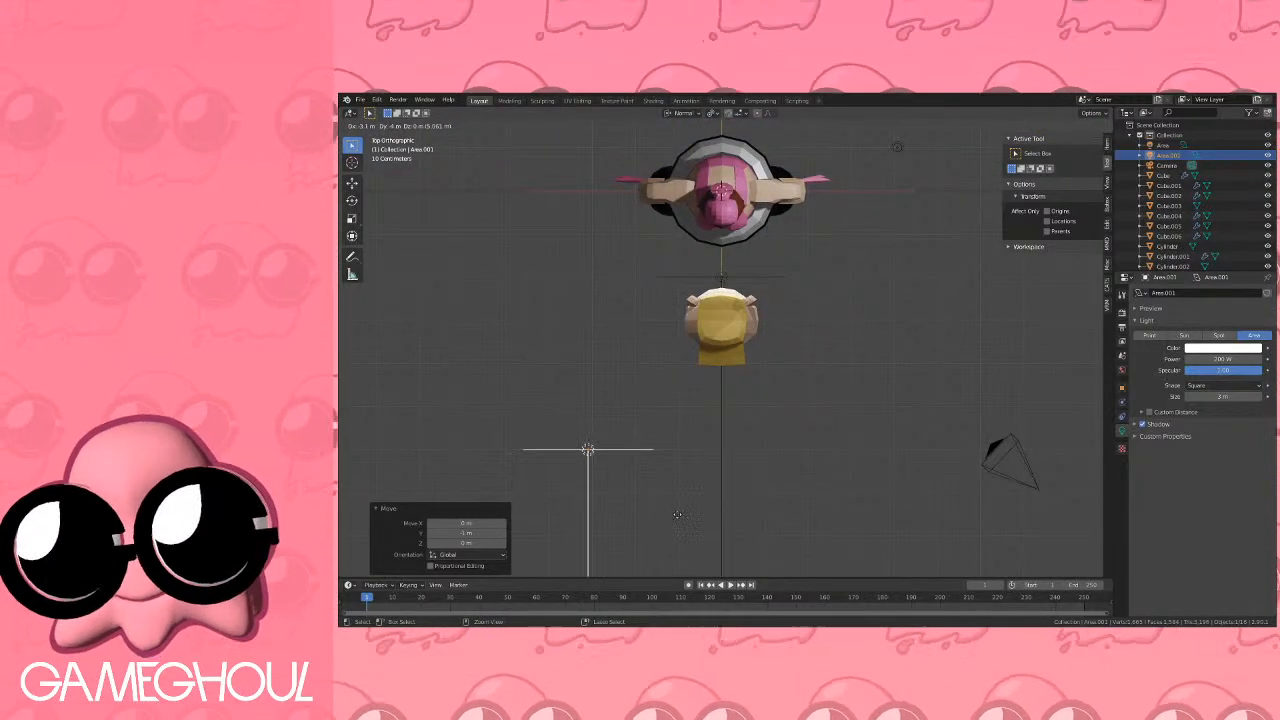
left_click(769, 475)
key("r")
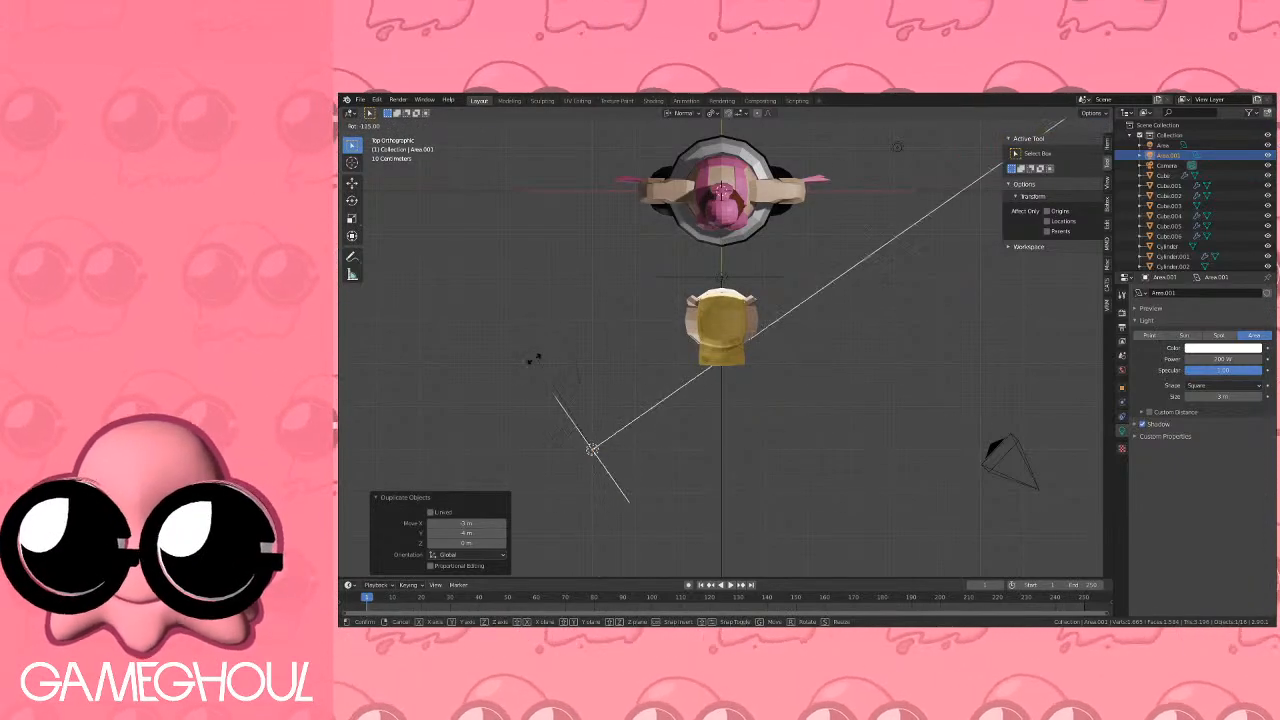
left_click(525, 370)
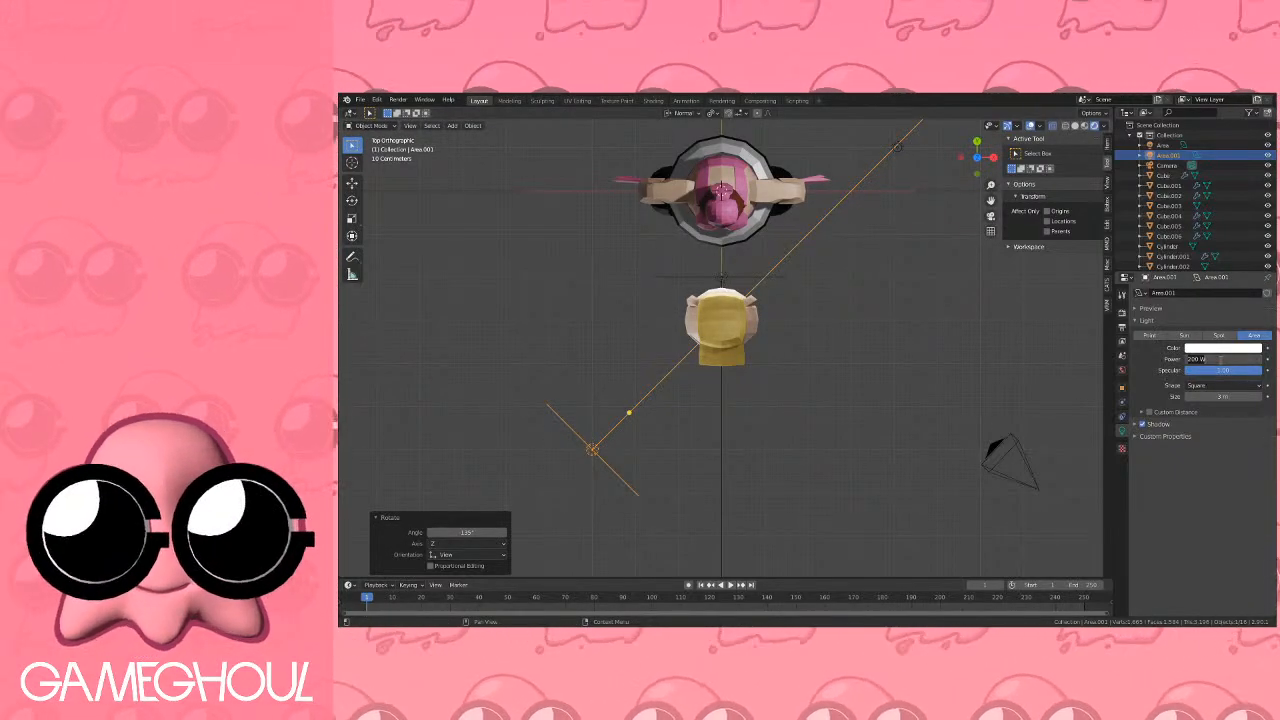
Set the duplicated area light's power to 20 W and check the head's lighting from the front.
key("Return")
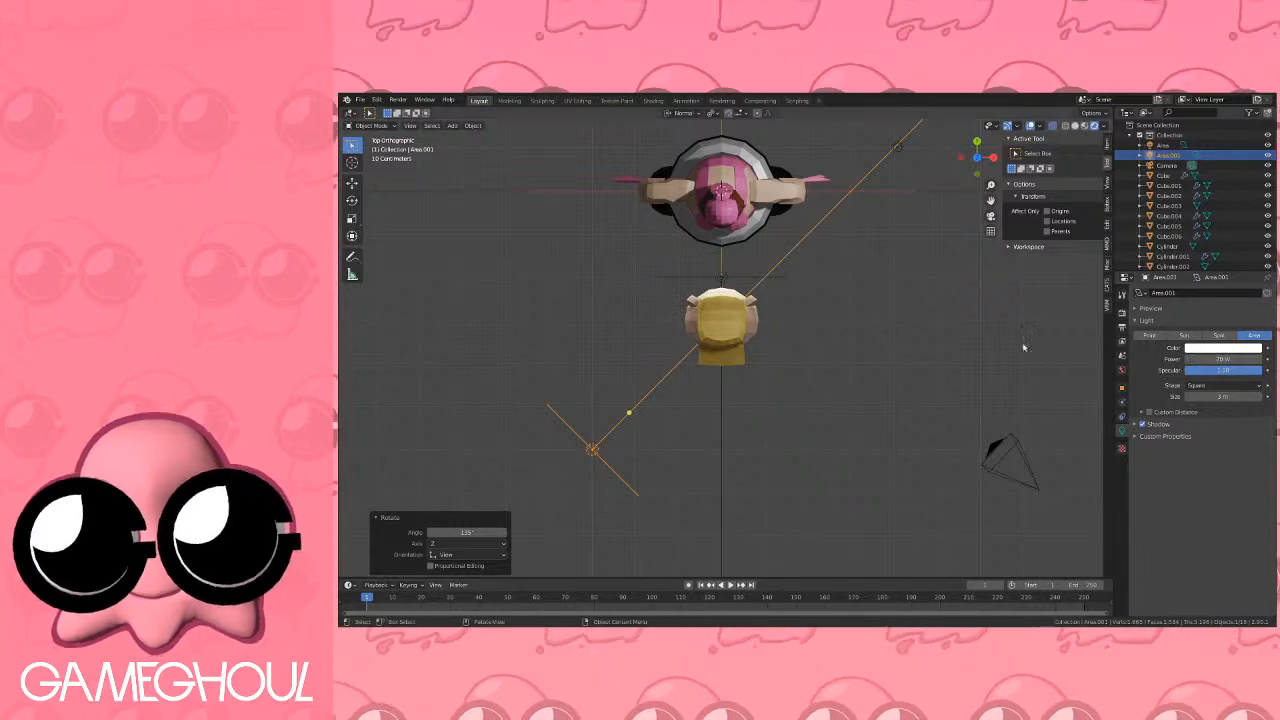
key("KP_0")
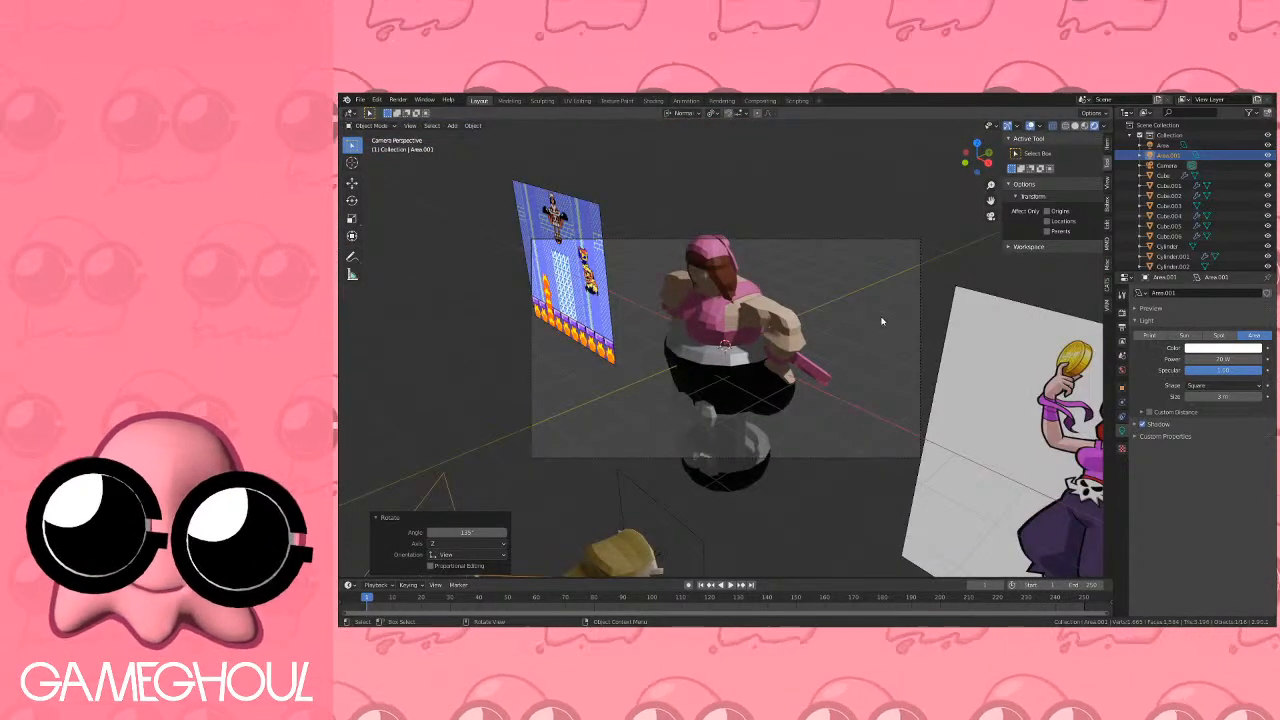
middle_click_drag(882, 321, 904, 210)
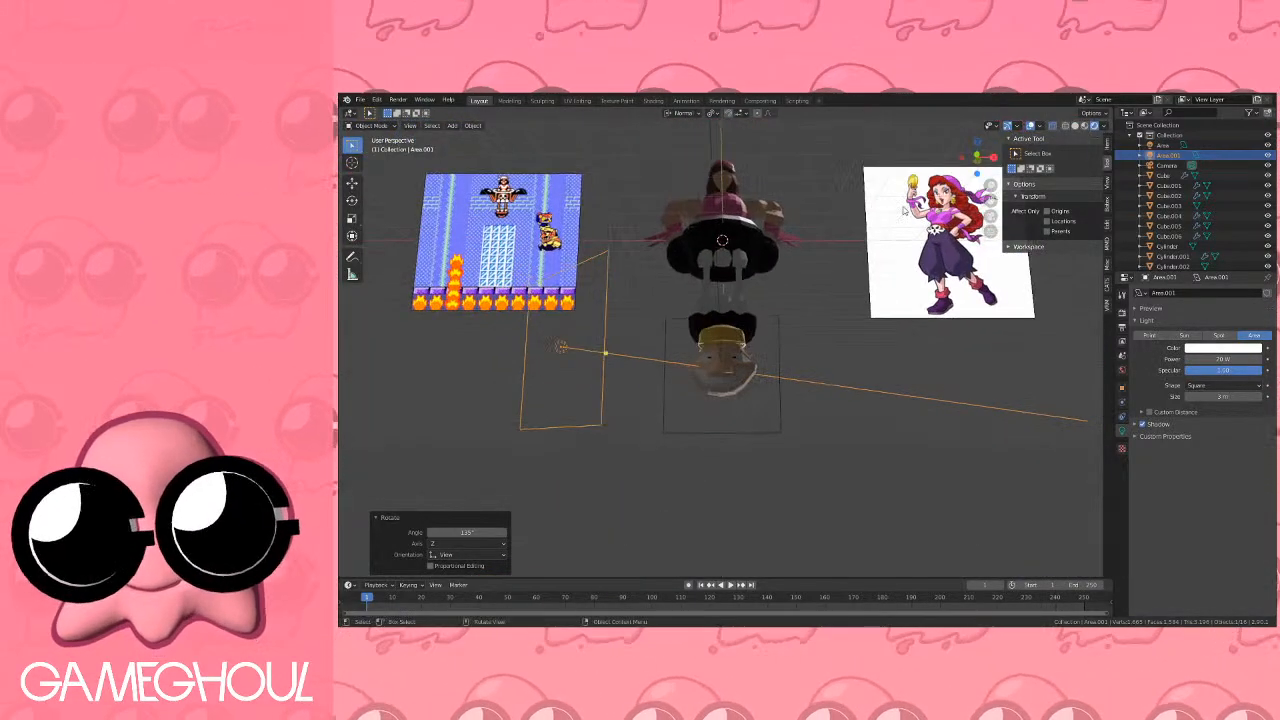
left_click(978, 155)
scroll(841, 290, "up", 6)
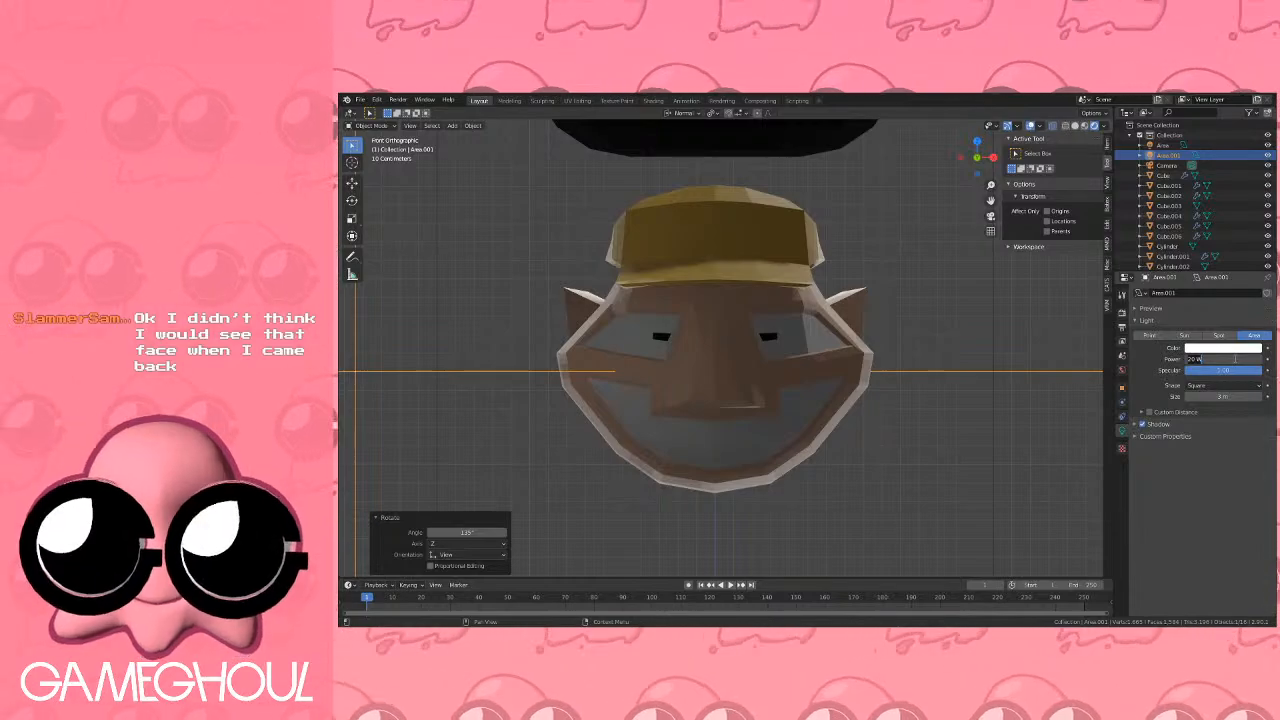
Set the duplicated area light's power to 100 W and its colour to salmon orange.
left_click(1235, 359)
type("100")
key("Return")
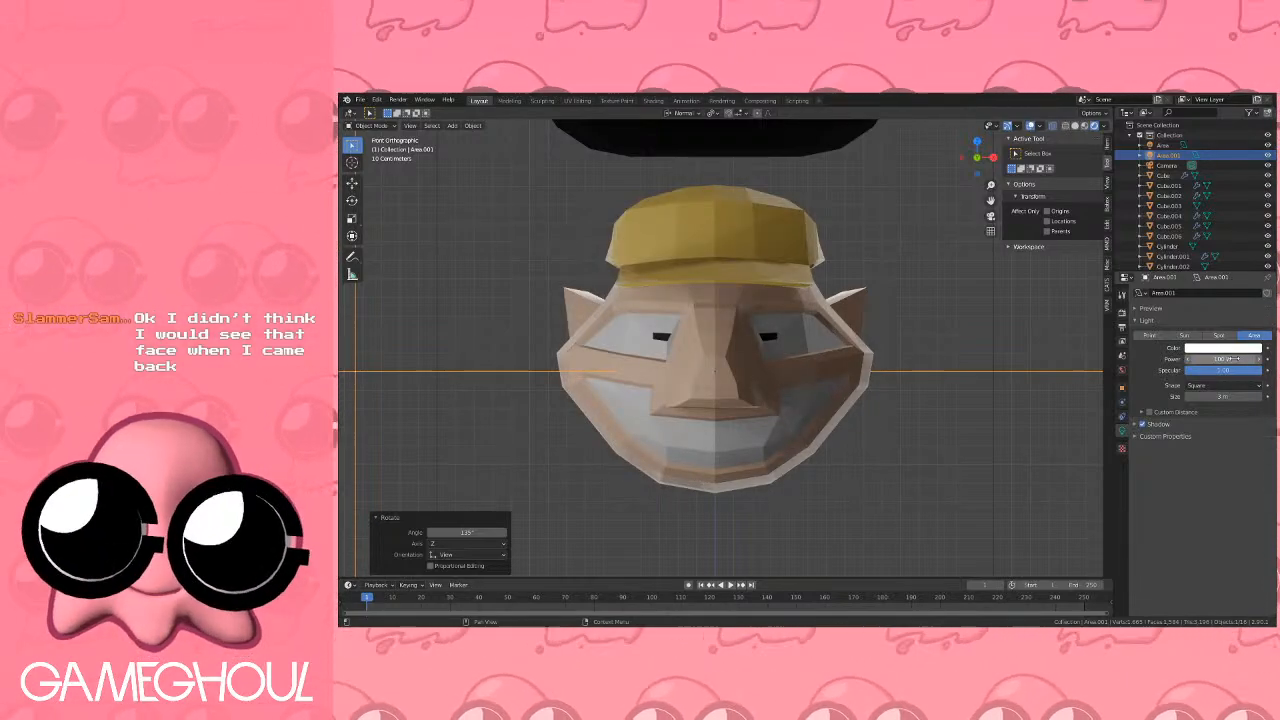
left_click(1227, 347)
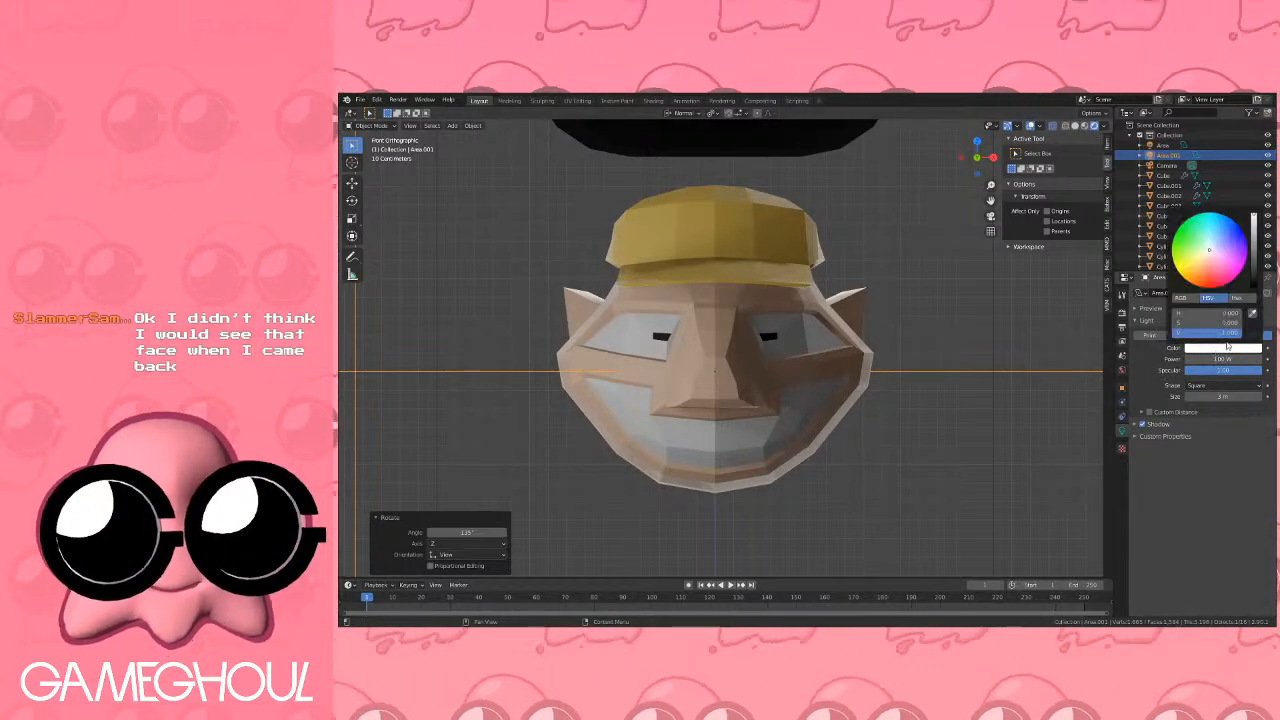
left_click_drag(1210, 272, 1207, 271)
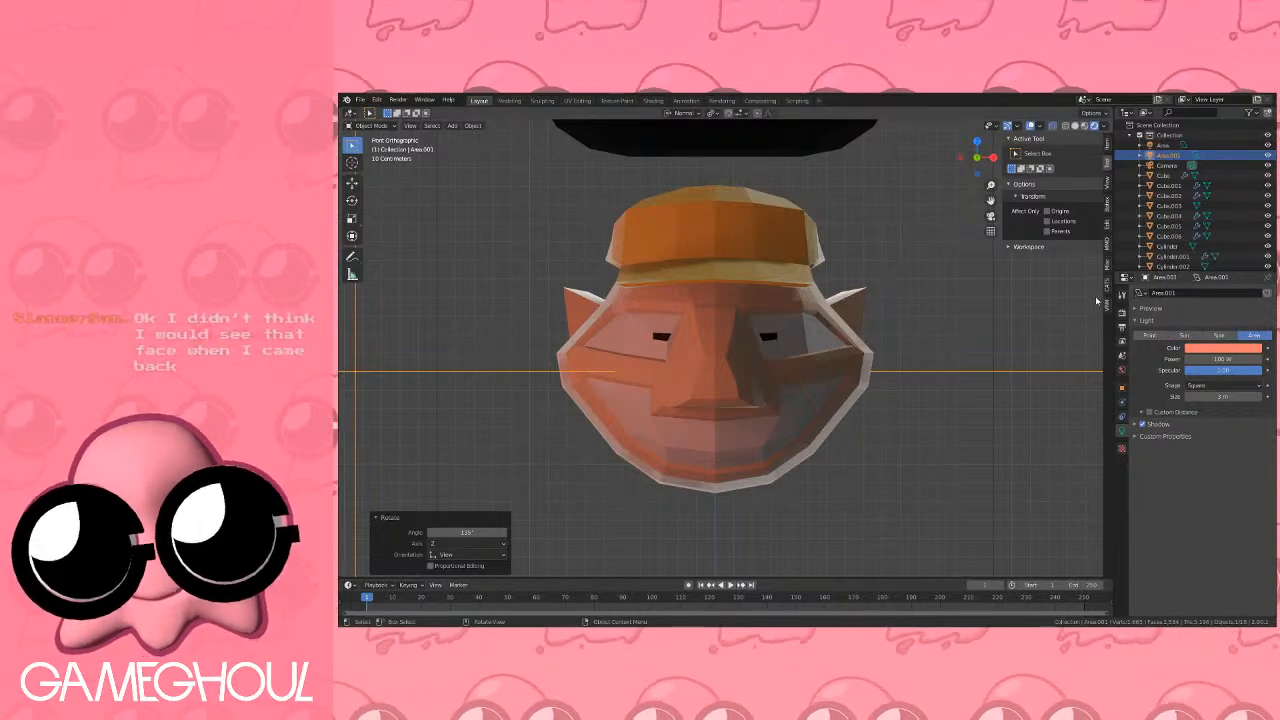
Duplicate the orange light in the top view, rotate the copy 90°, and move it about 6 m along X to the head's other side.
scroll(1032, 303, "down", 2)
left_click(977, 142)
scroll(908, 291, "down", 5)
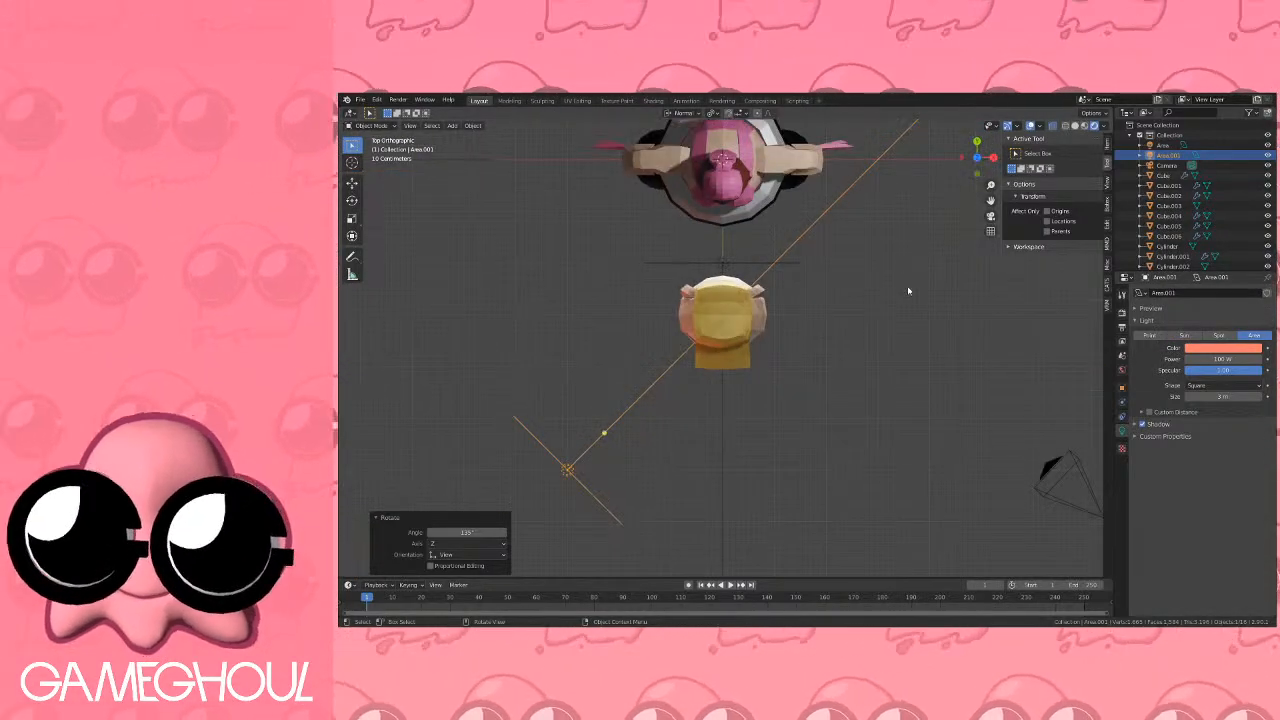
key("shift+d")
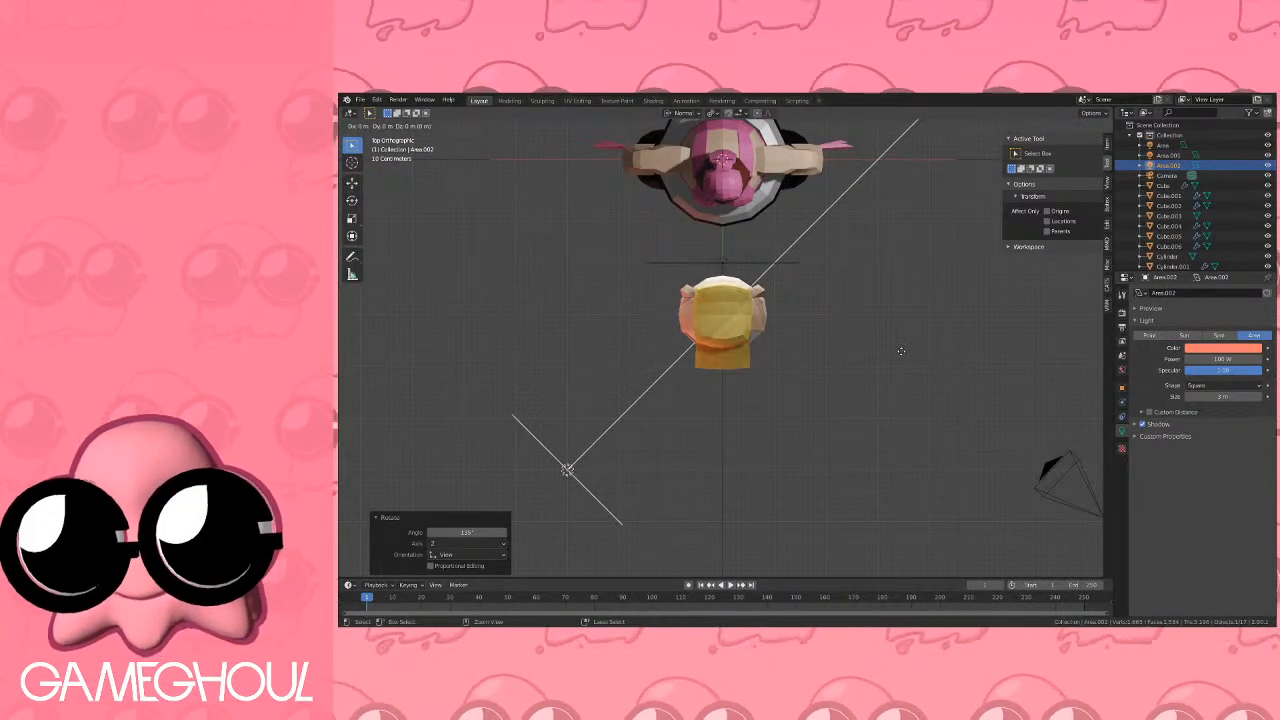
right_click(901, 355)
key("r")
left_click(521, 347)
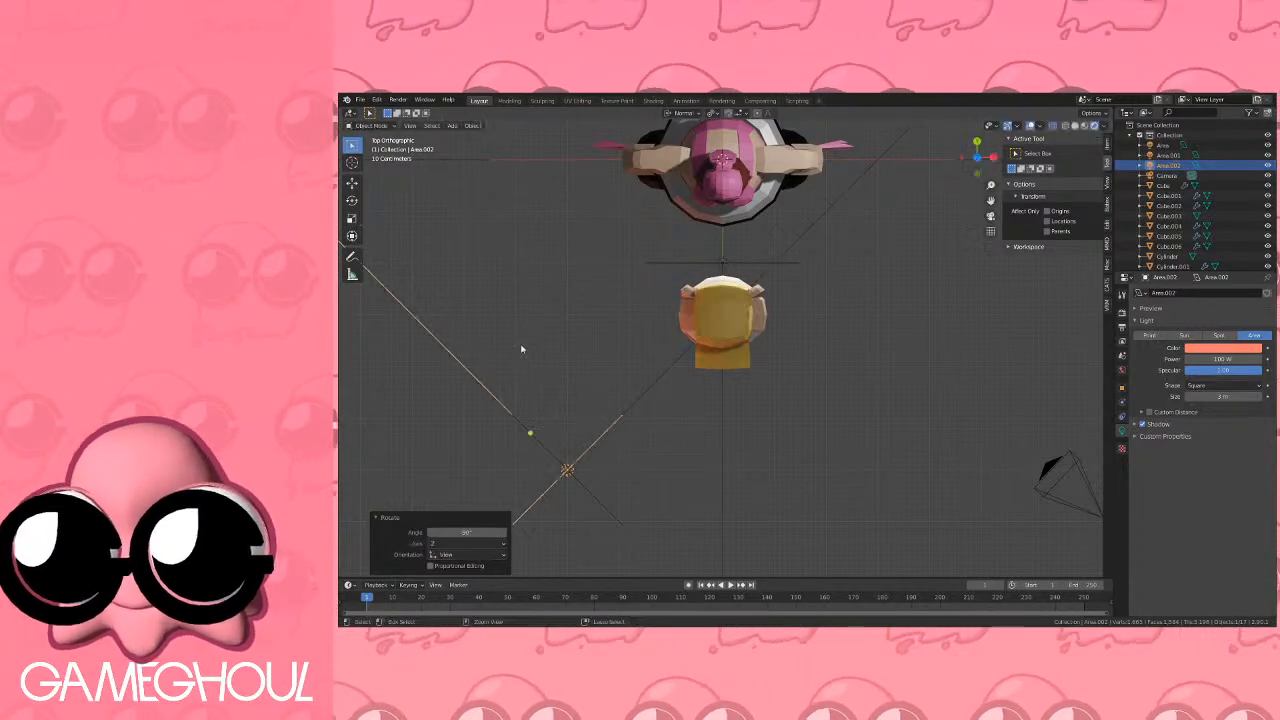
key("g")
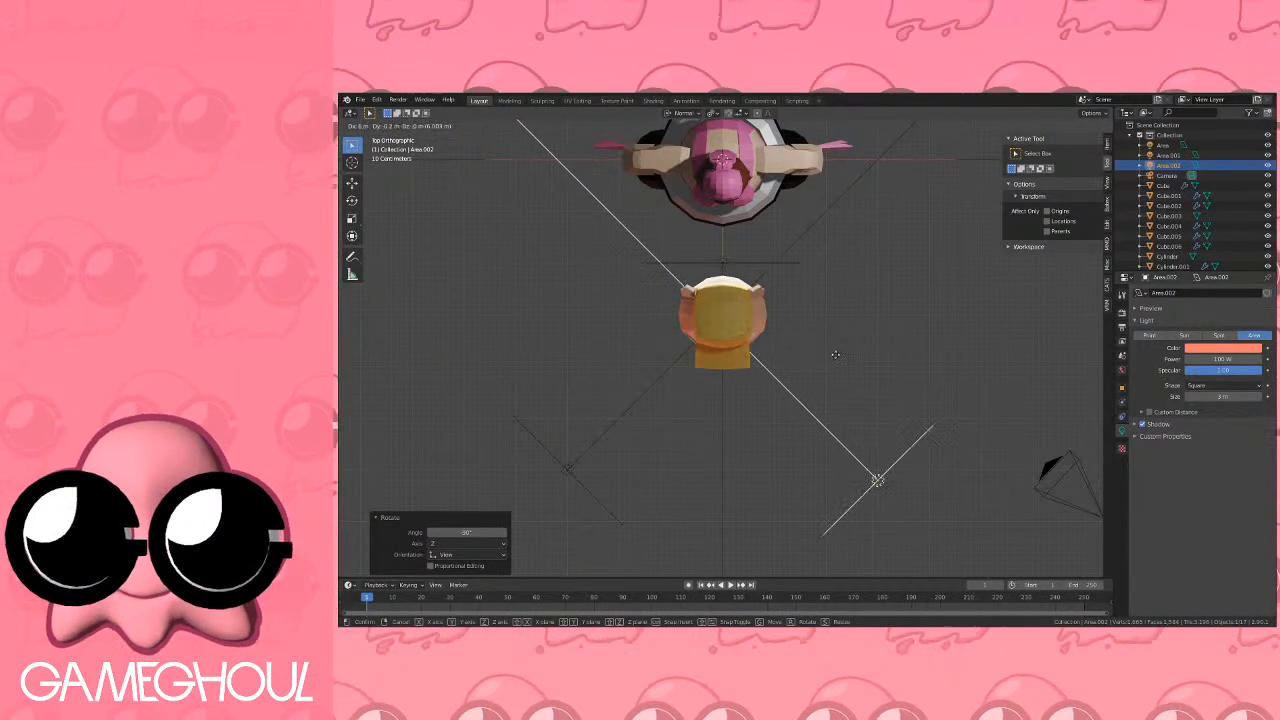
left_click(846, 350)
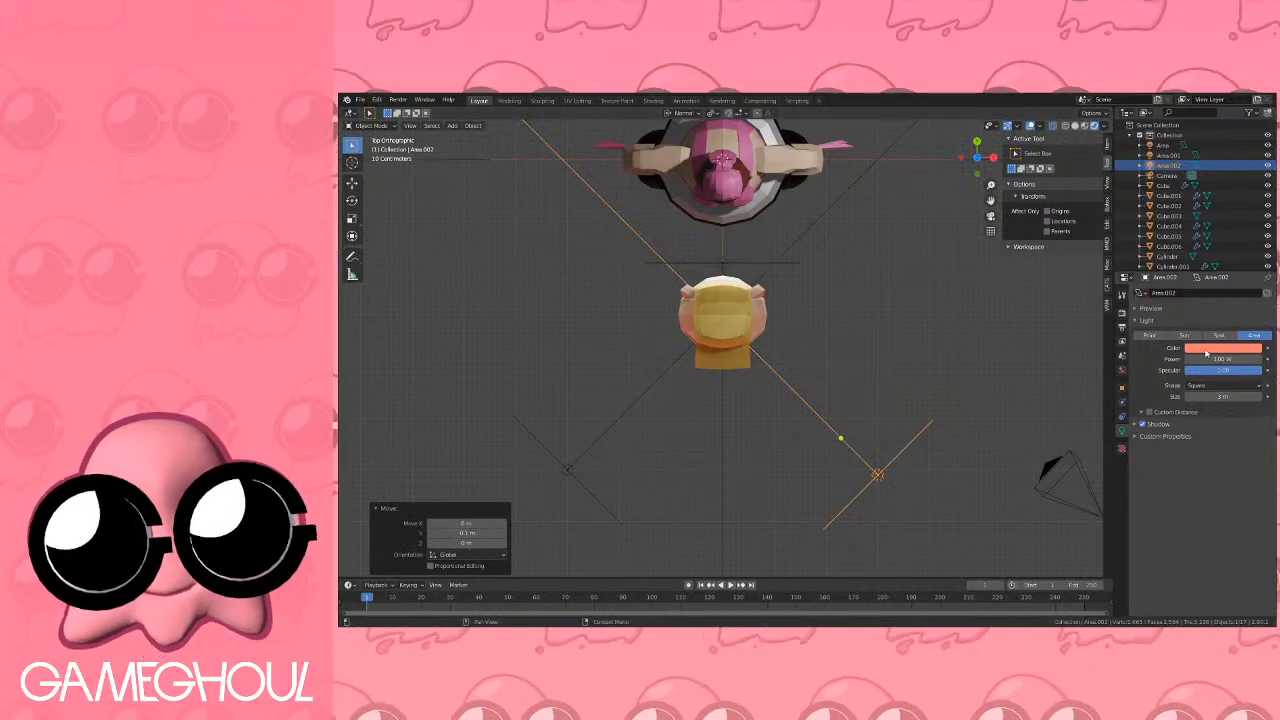
Change the new area light's colour to light blue and check the two-tone lighting on the head from the front.
left_click(1222, 347)
left_click(1222, 245)
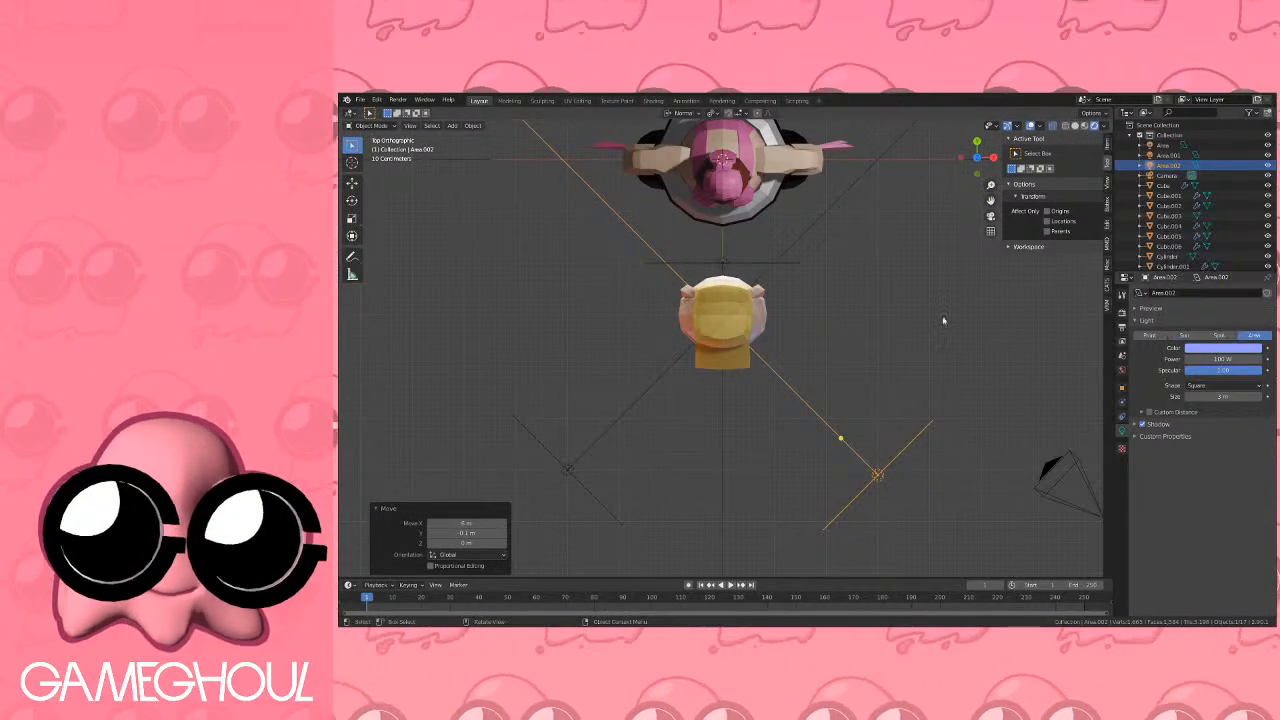
key("KP_0")
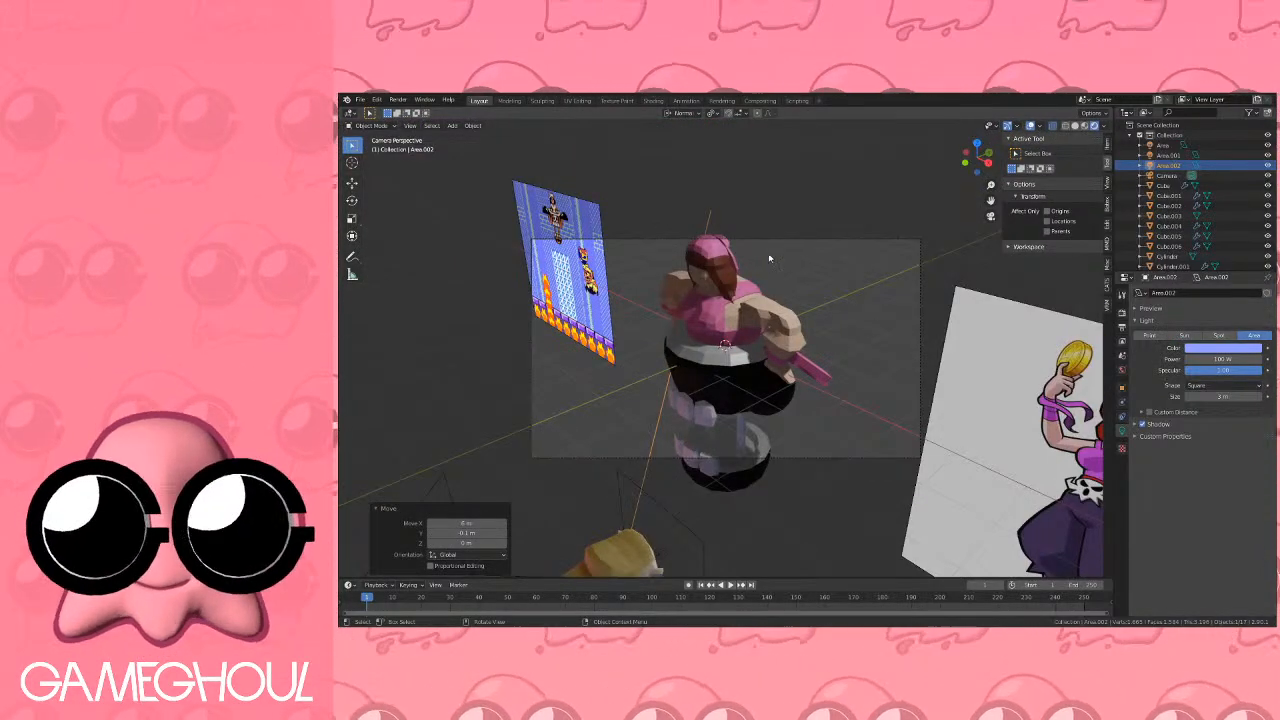
key("KP_0")
left_click(977, 172)
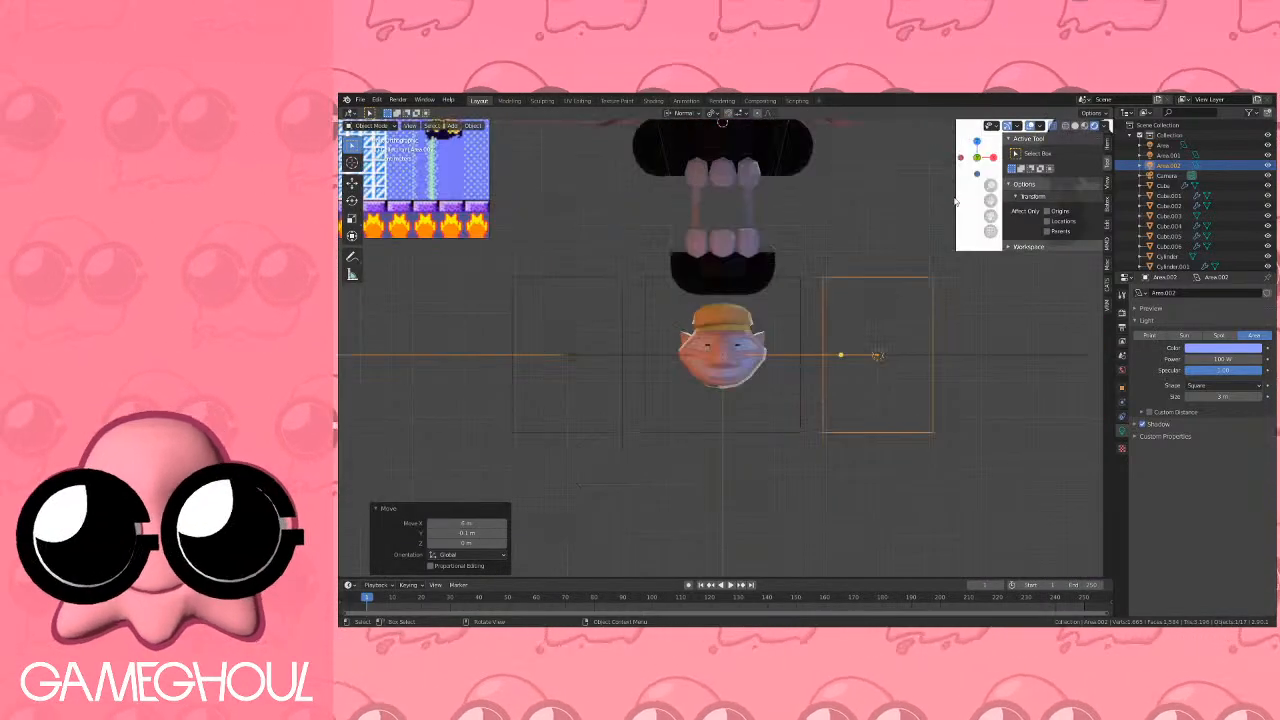
scroll(828, 288, "up", 7)
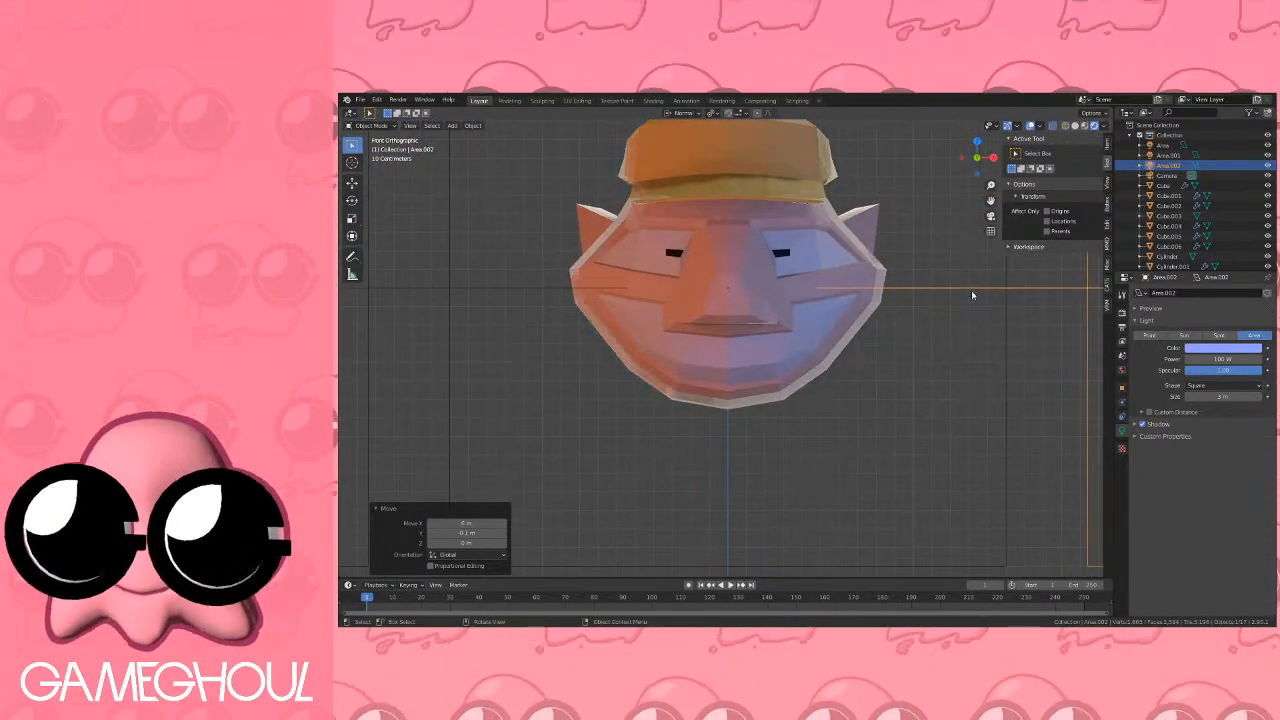
Open the head mesh for editing in the front view with overlays shown and vertex selection active.
left_click(979, 291)
middle_click_drag(979, 287, 840, 288)
scroll(880, 306, "up", 1)
left_click(803, 368)
key("Tab")
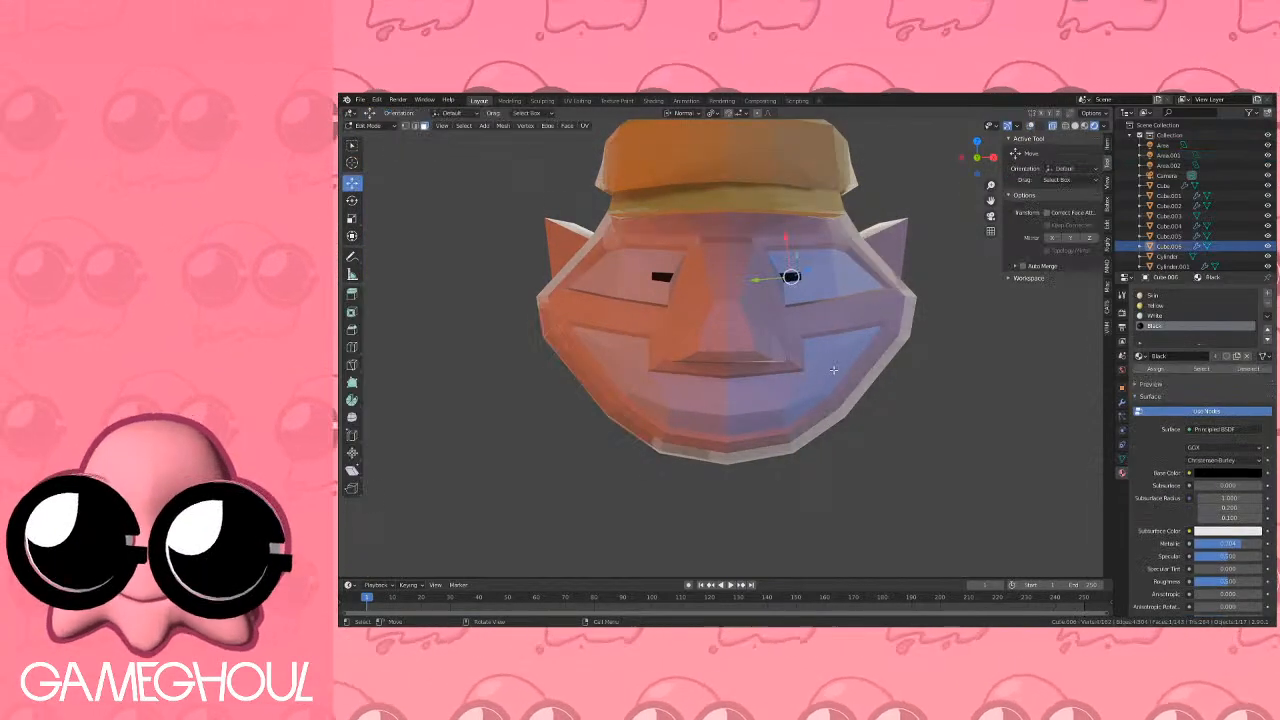
scroll(833, 373, "up", 2)
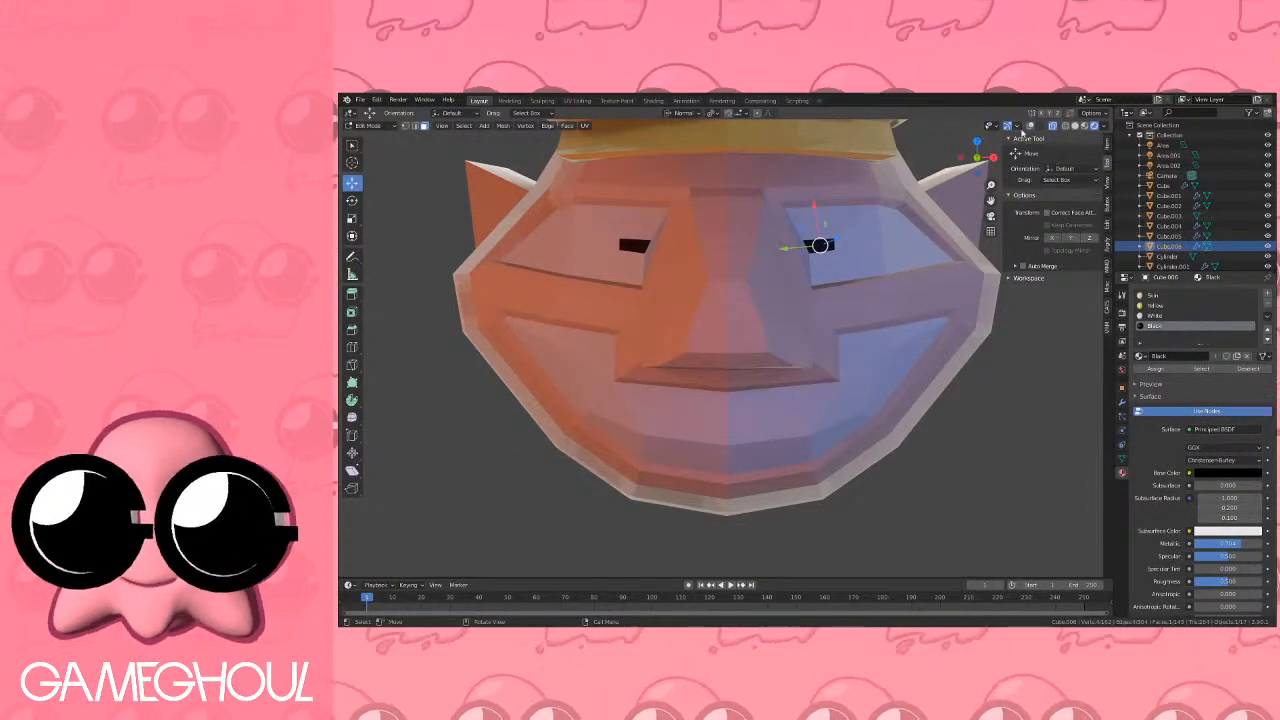
left_click(1030, 126)
scroll(860, 402, "up", 1)
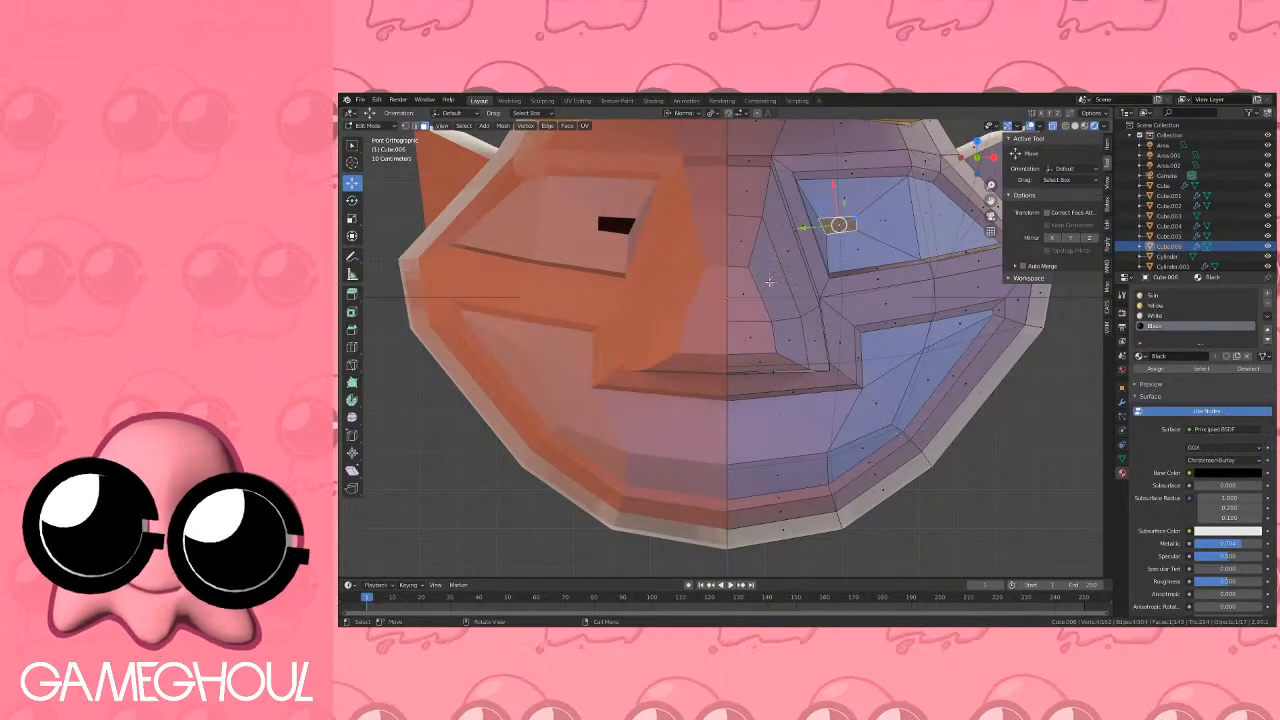
left_click(407, 127)
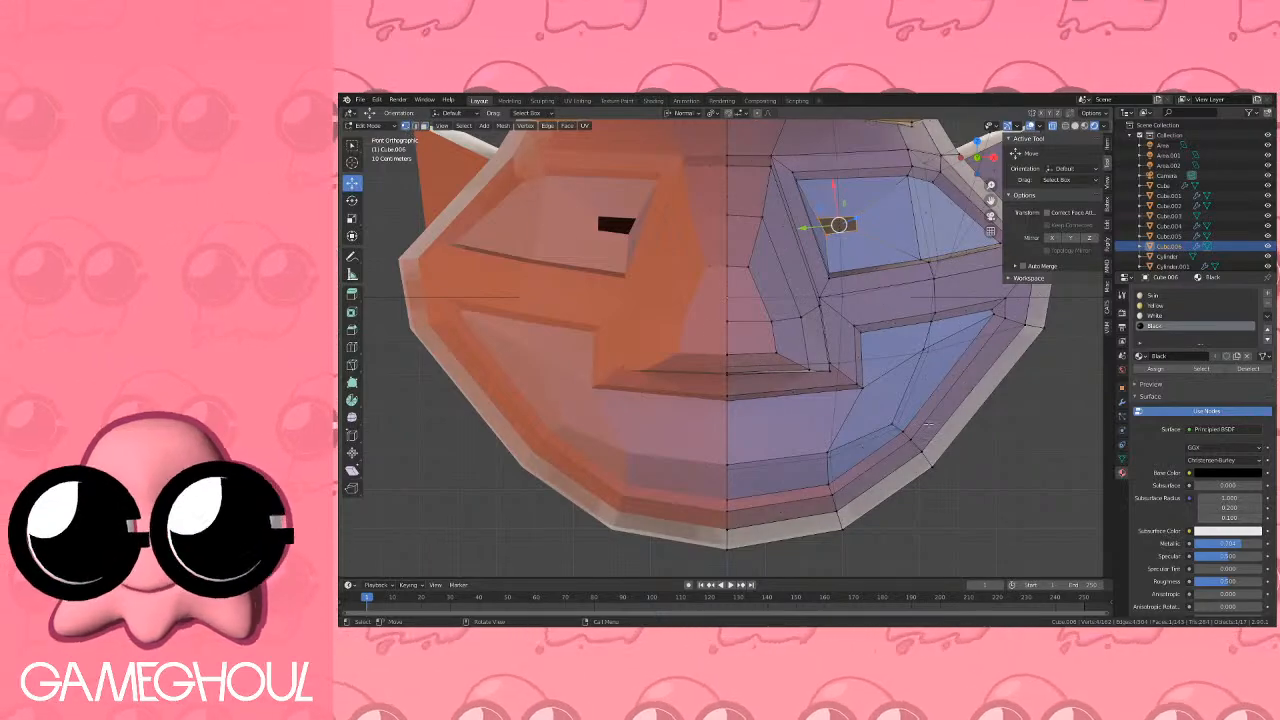
Select the edge path across the mouth to the centre line and edge-slide it upward with a factor of -0.5.
left_click(893, 425)
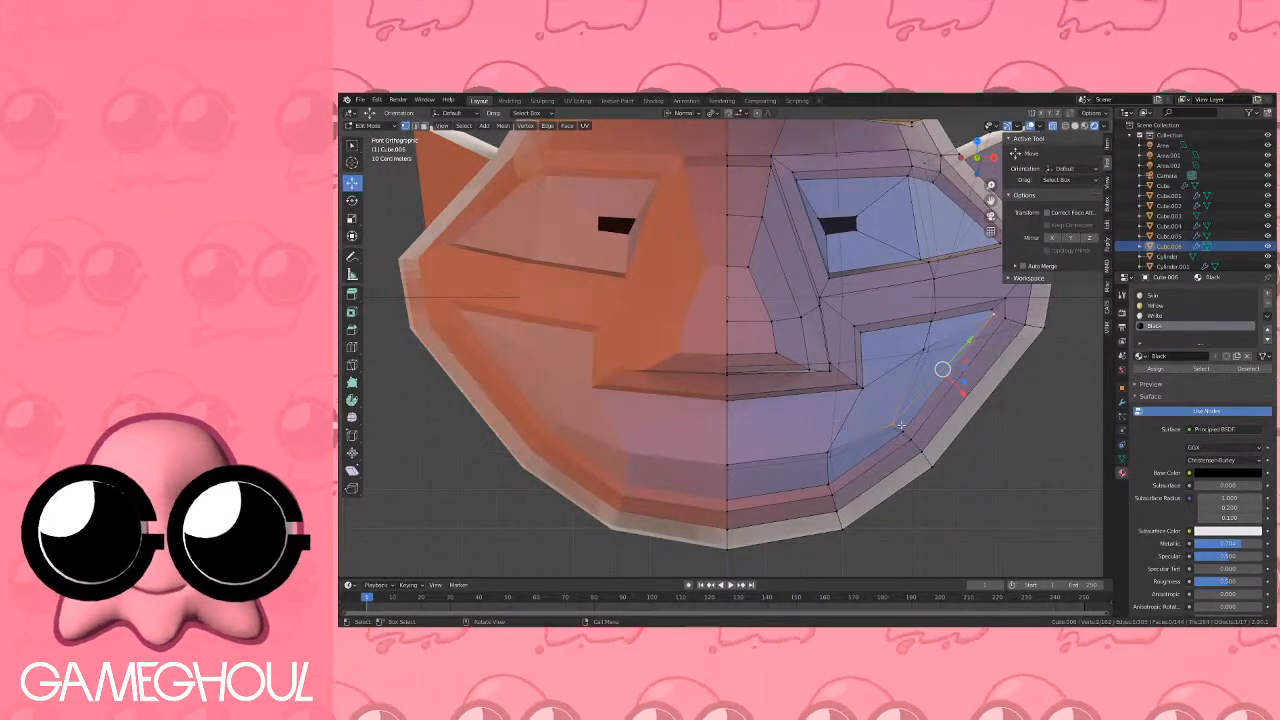
left_click(892, 424)
left_click(727, 463, "ctrl")
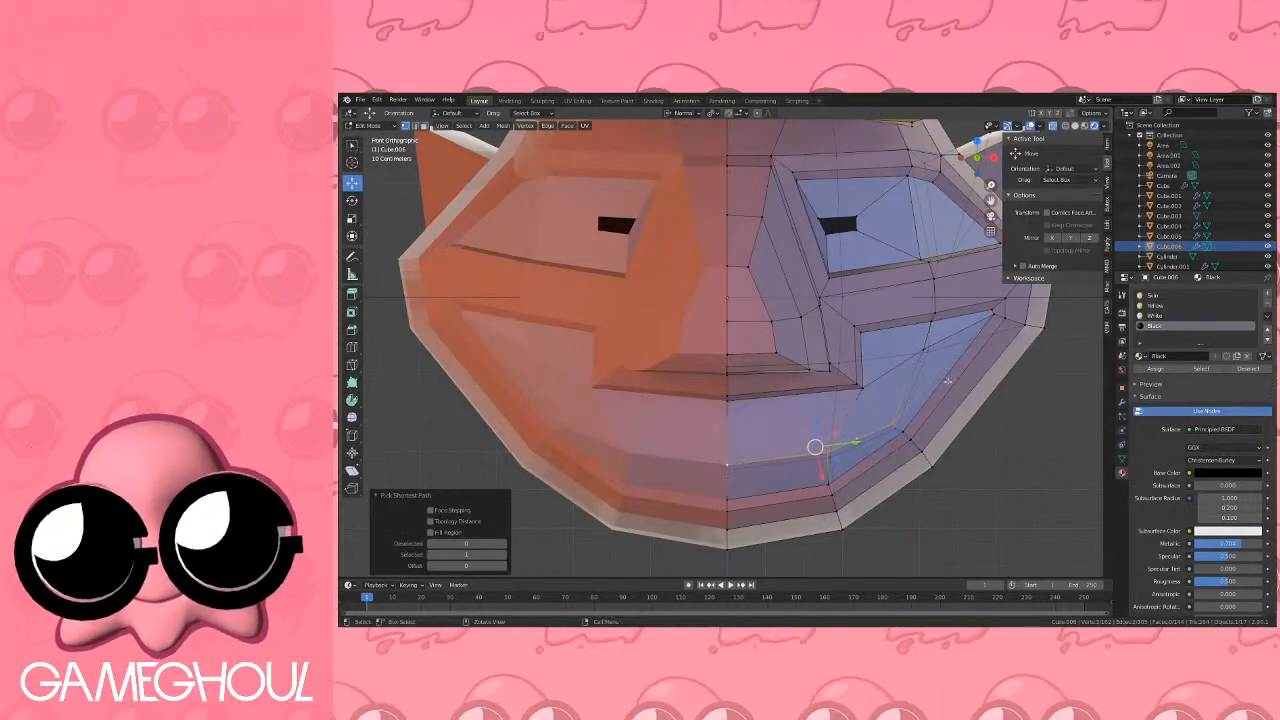
key("g")
key("g")
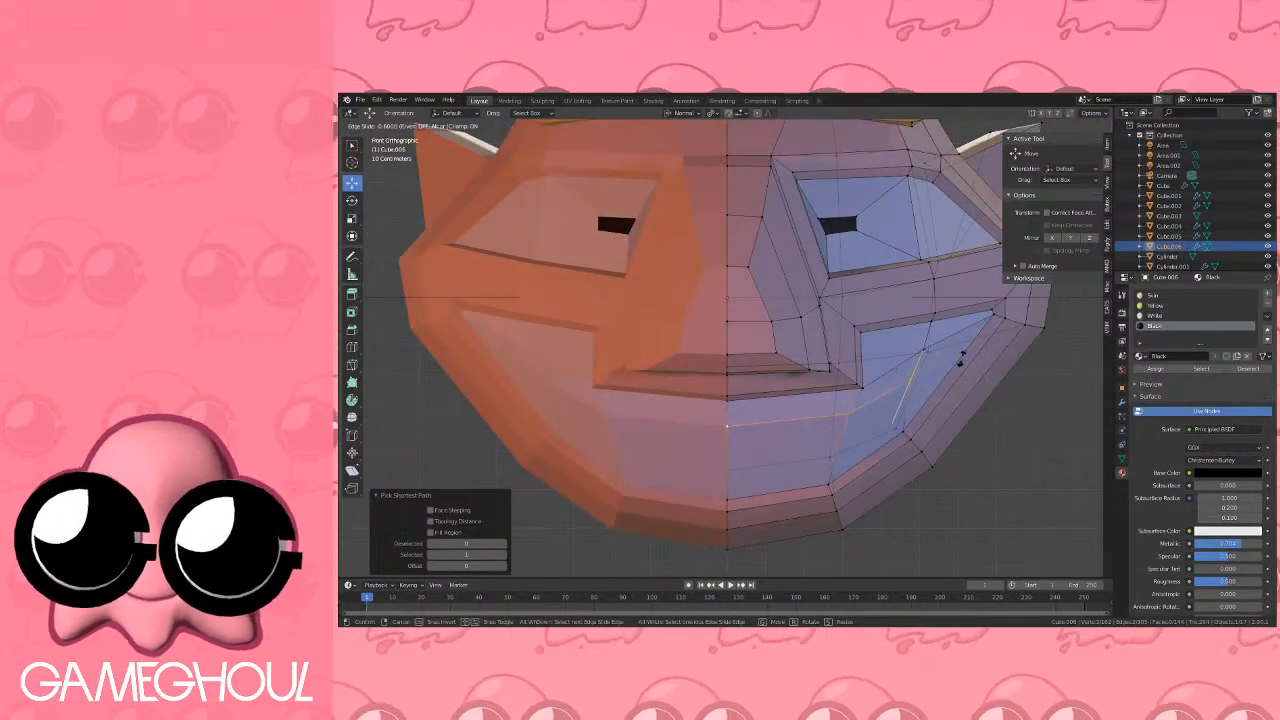
left_click(958, 365)
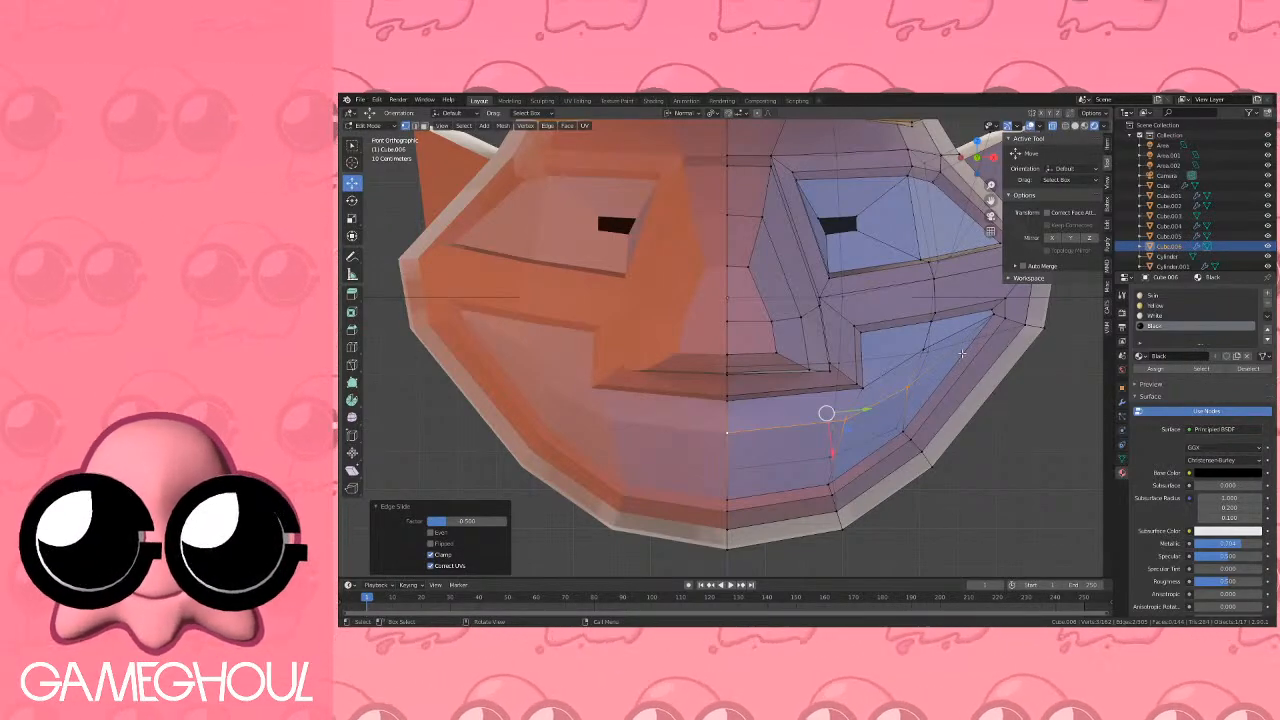
Try to bevel the selected edge path across the mouth.
left_click(351, 329)
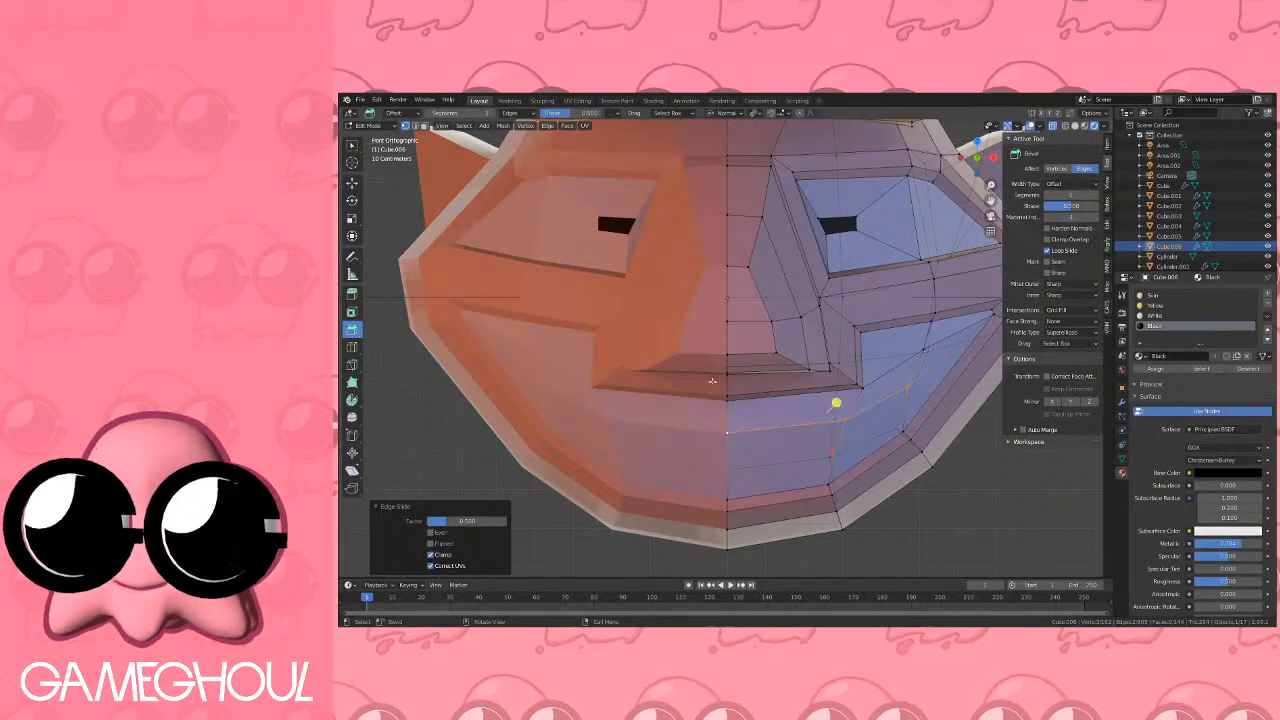
left_click_drag(831, 403, 855, 390)
key("ctrl+z")
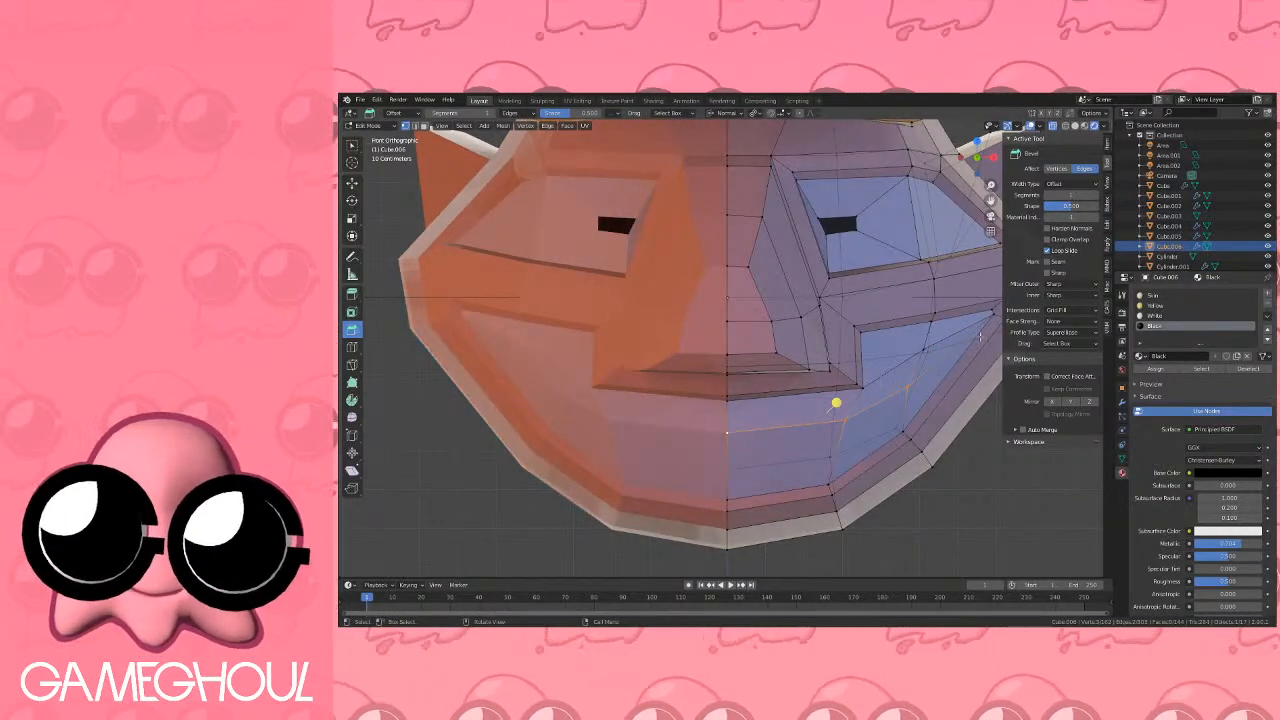
Add the edge running to the mouth corner to the selection and bevel the mouth line by about 0.013 m.
left_click(415, 127)
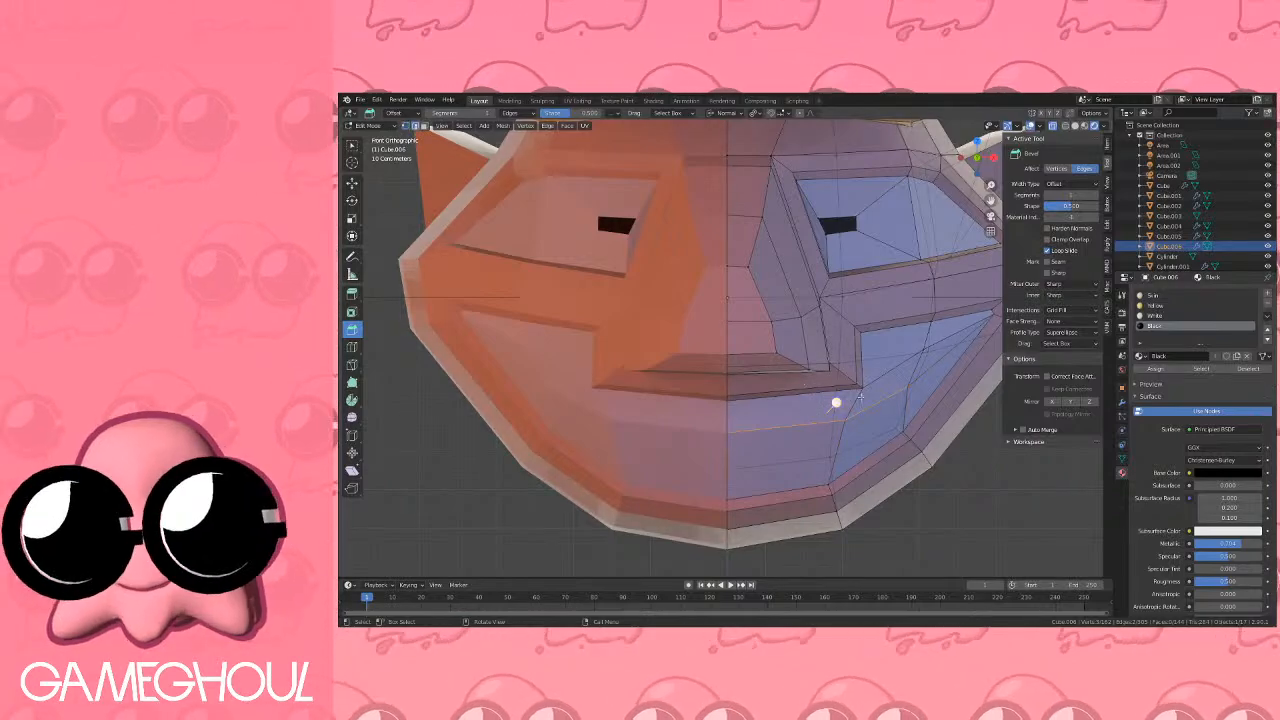
left_click(937, 364, "shift")
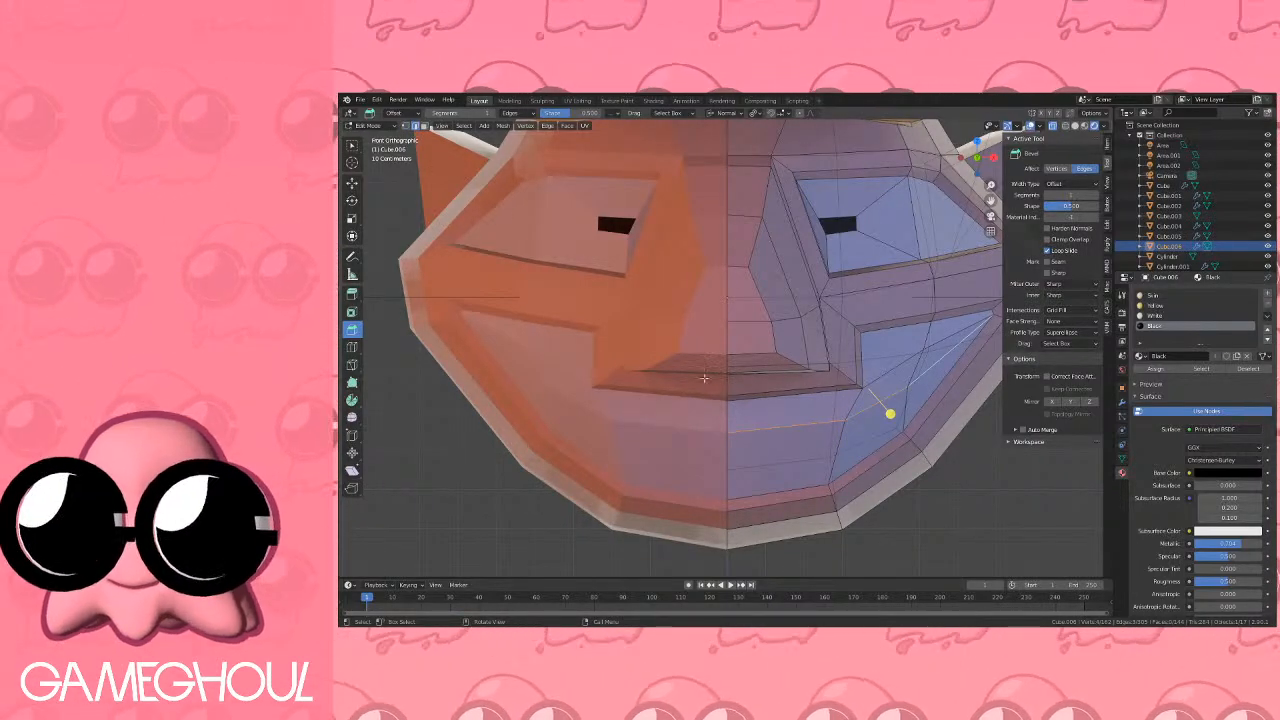
left_click_drag(890, 414, 838, 362)
key("ctrl+z")
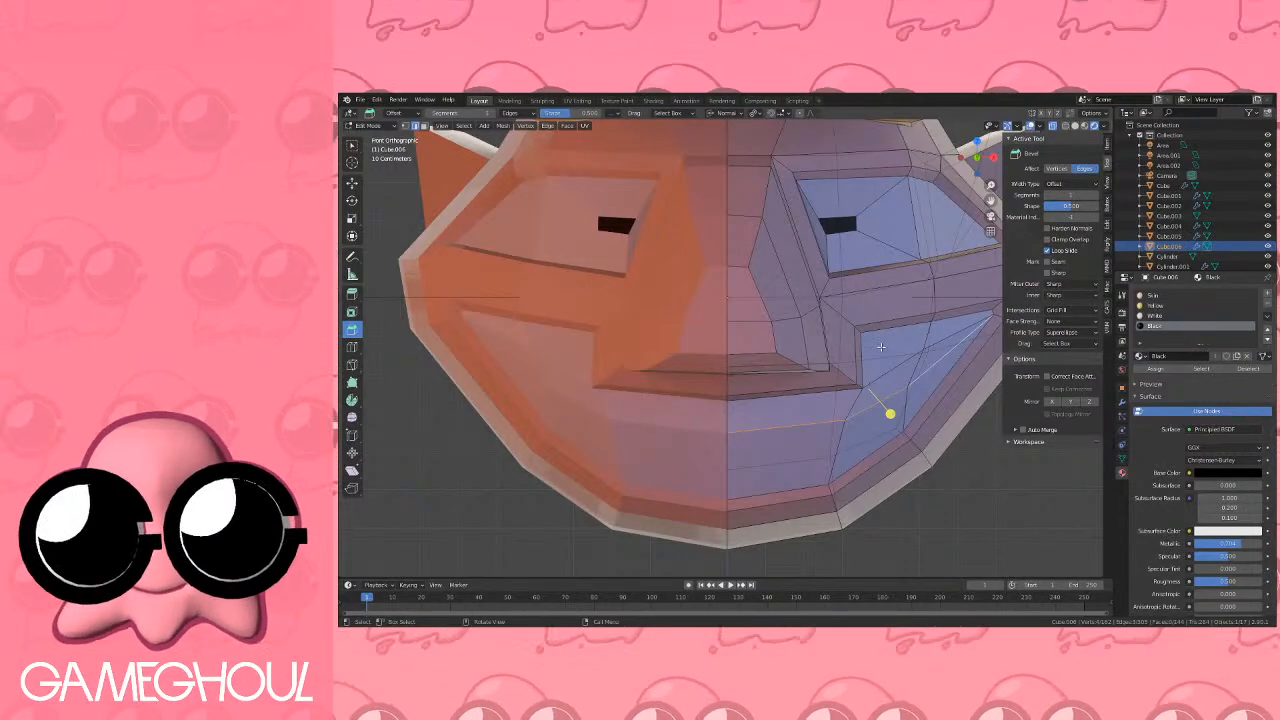
left_click_drag(890, 413, 894, 421)
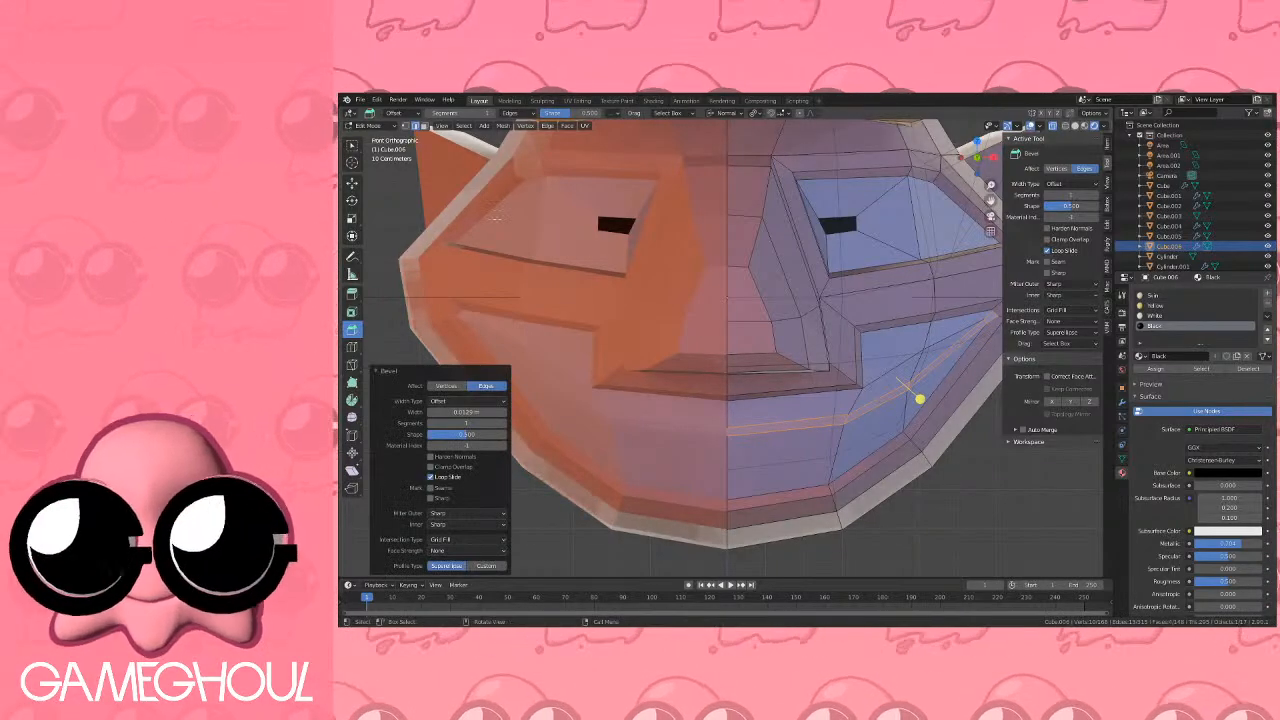
Select the ring of short edges across the narrow mouth strip and subdivide it.
left_click(729, 431)
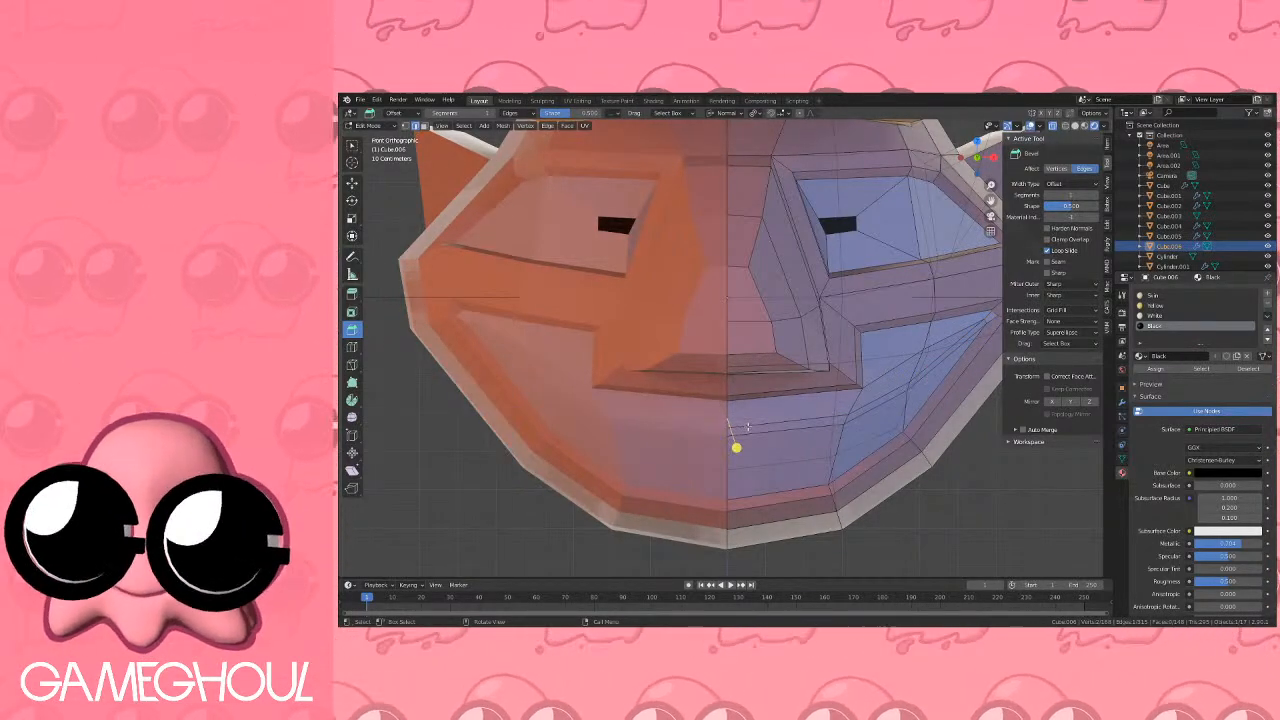
left_click(732, 432)
key("q")
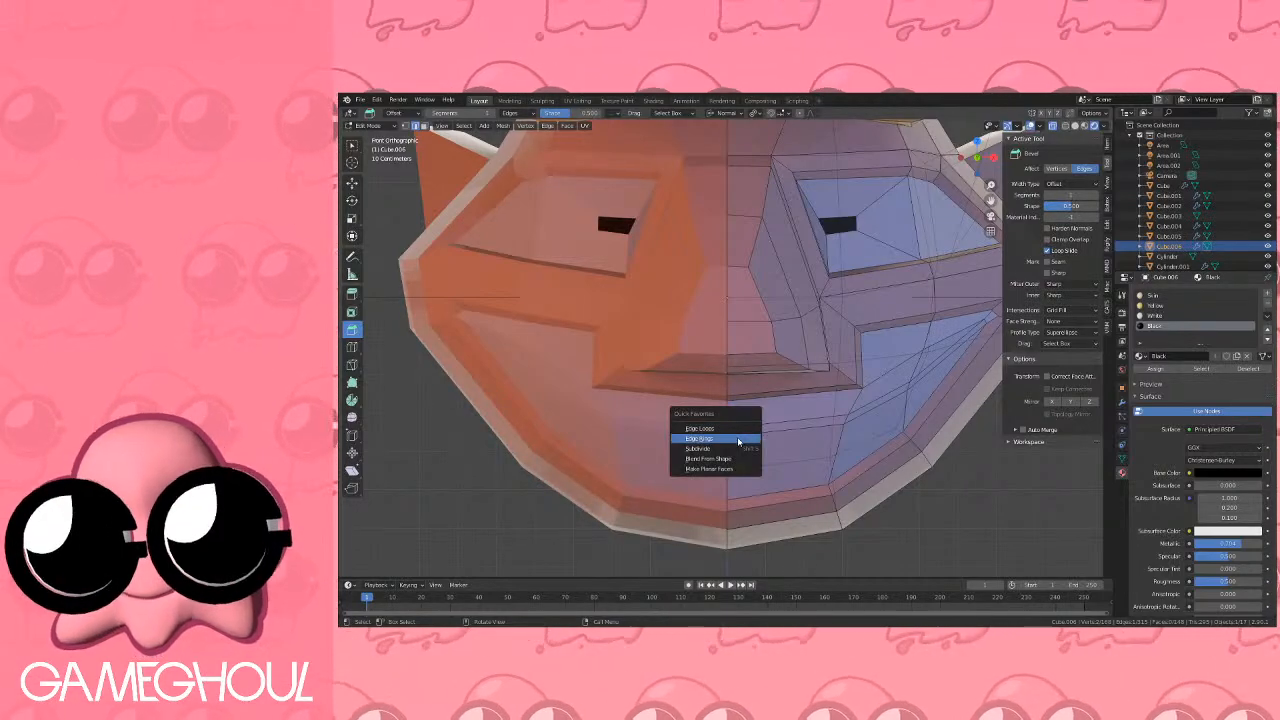
left_click(744, 440)
key("q")
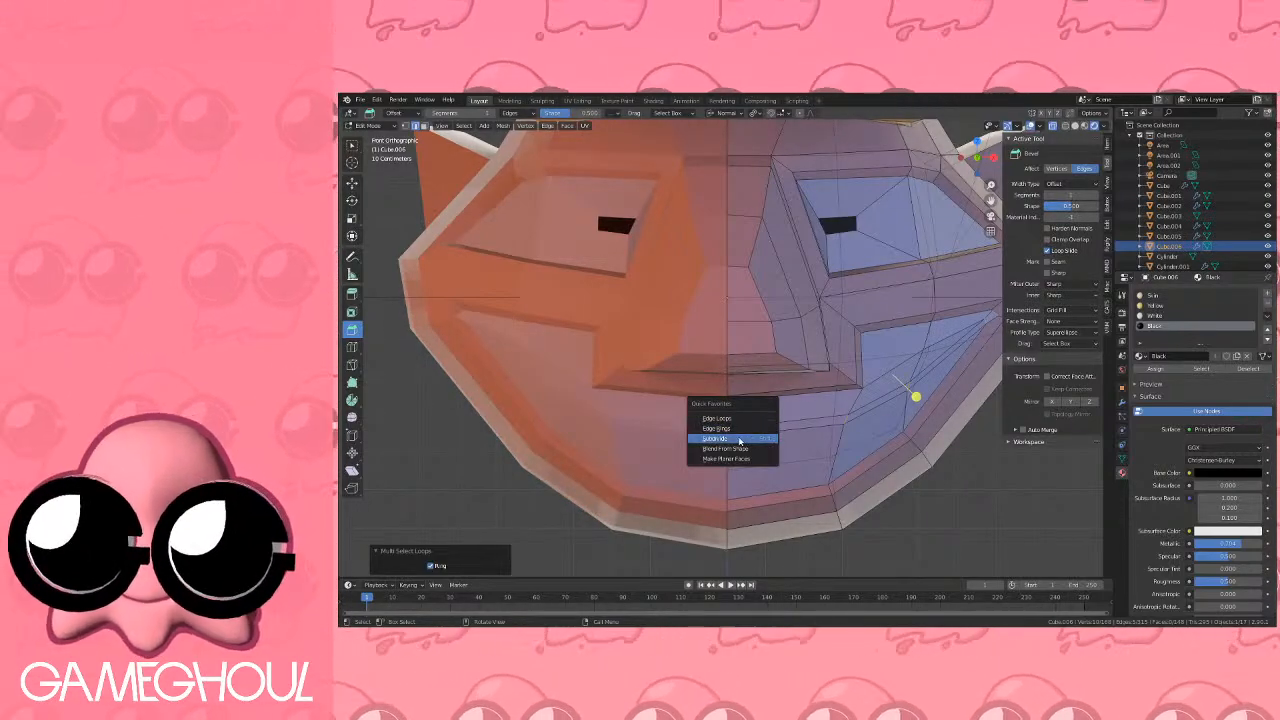
left_click(744, 431)
Select the new middle edge loop of the mouth line and move it into the head about 0.012 m along Y and 0.005 m along Z.
left_click(746, 431)
key("q")
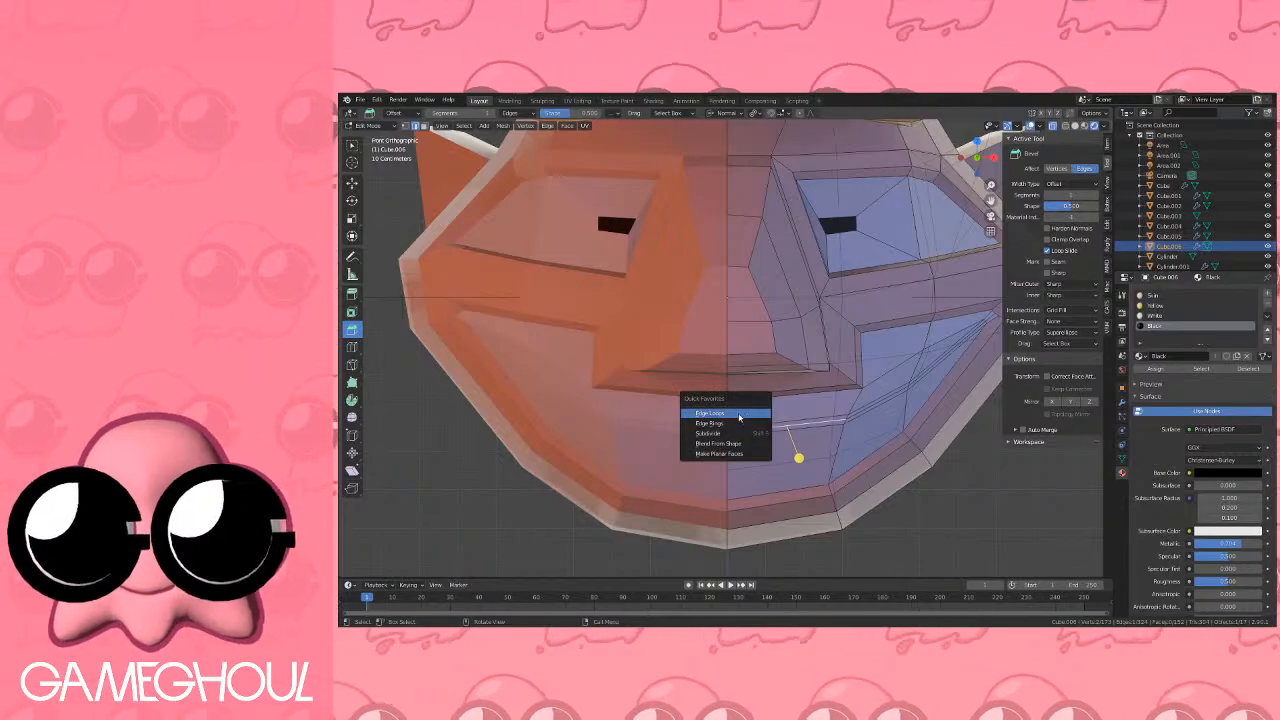
left_click(767, 414)
middle_click_drag(767, 414, 678, 358)
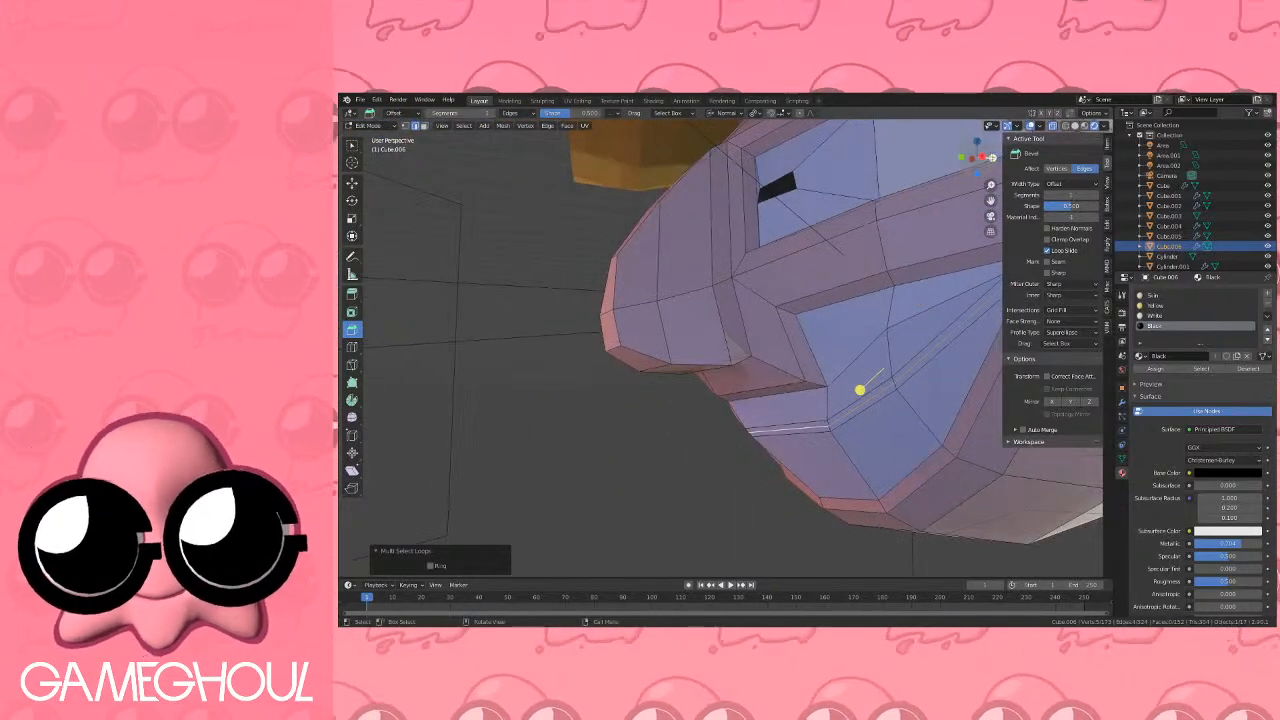
left_click(979, 158)
middle_click_drag(851, 311, 782, 298, "shift")
scroll(782, 298, "up", 2)
key("g")
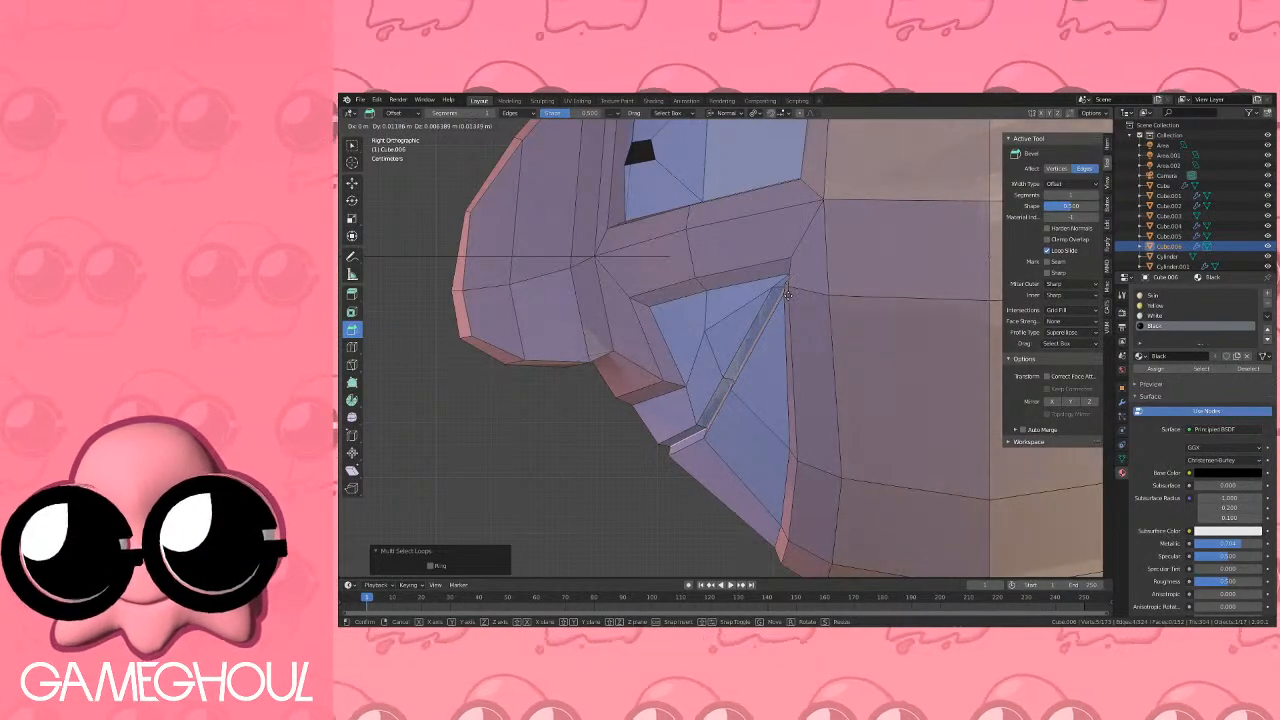
left_click(788, 296)
Select the mouth line's end vertices at the mouth corner and merge them at the last selected vertex.
middle_click_drag(788, 296, 805, 282)
scroll(790, 290, "up", 5)
middle_click_drag(720, 318, 804, 314)
scroll(733, 324, "down", 3)
scroll(751, 326, "up", 2)
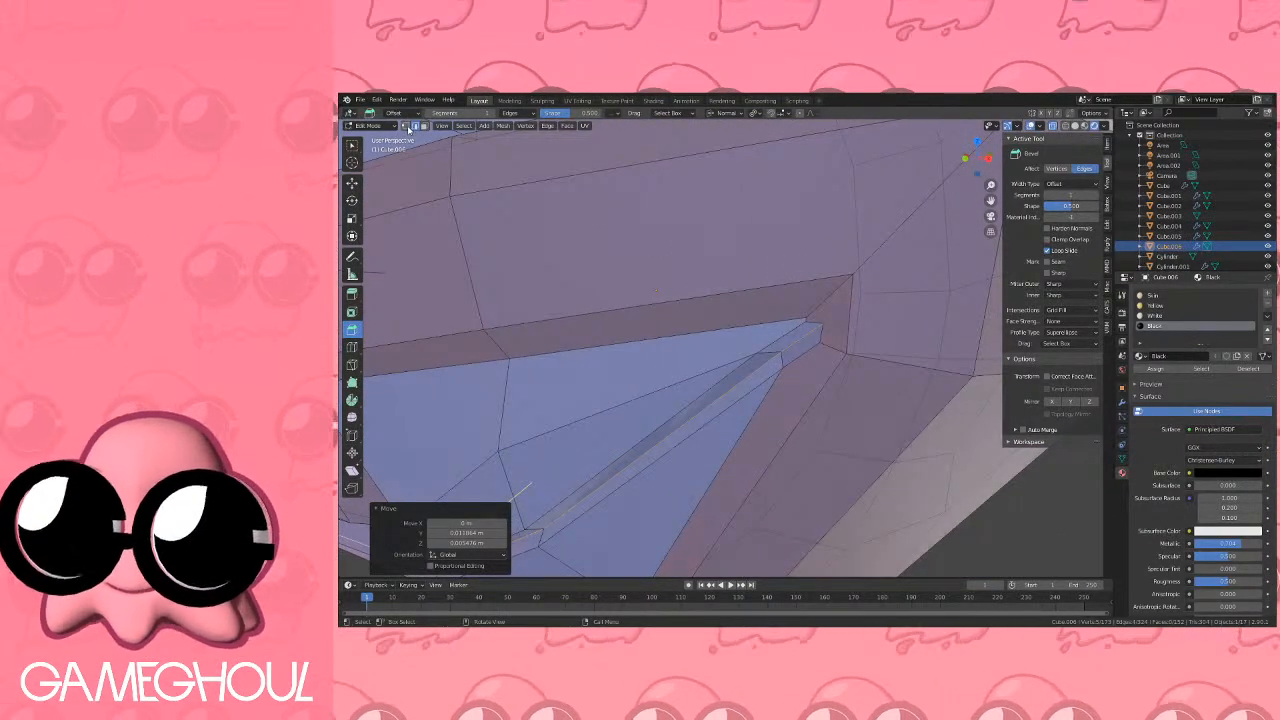
key("ctrl+z")
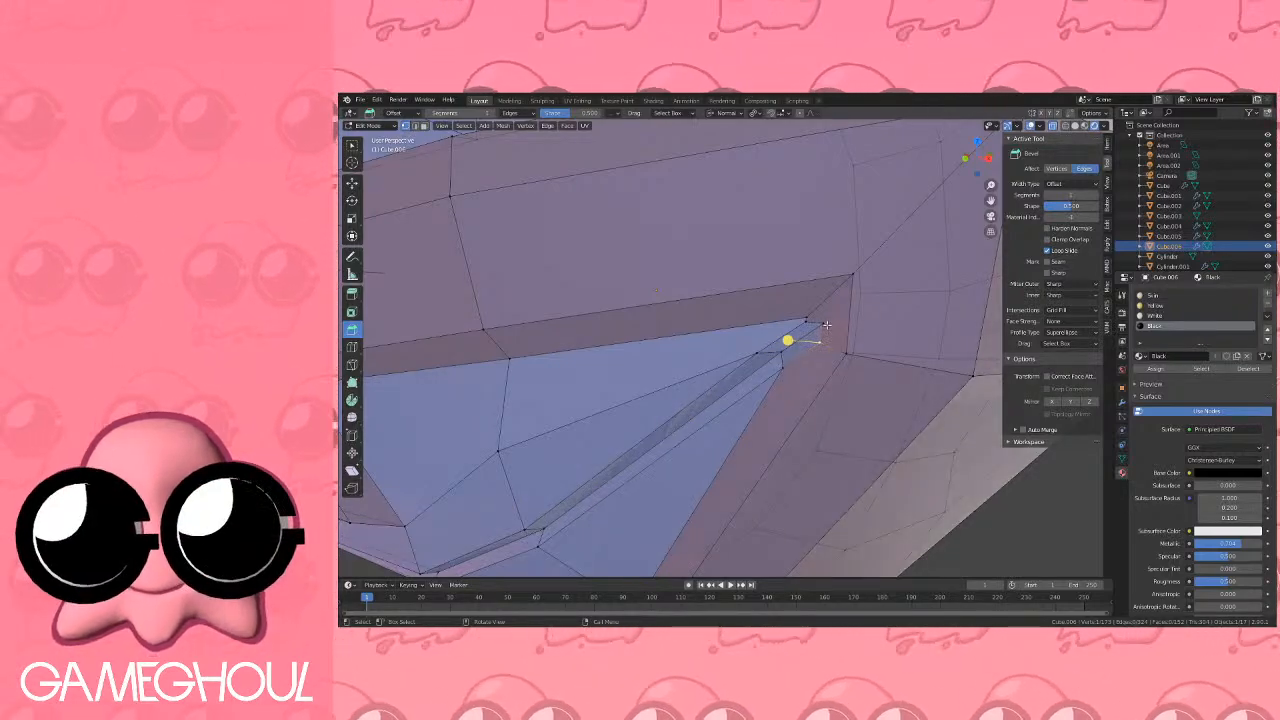
key("m")
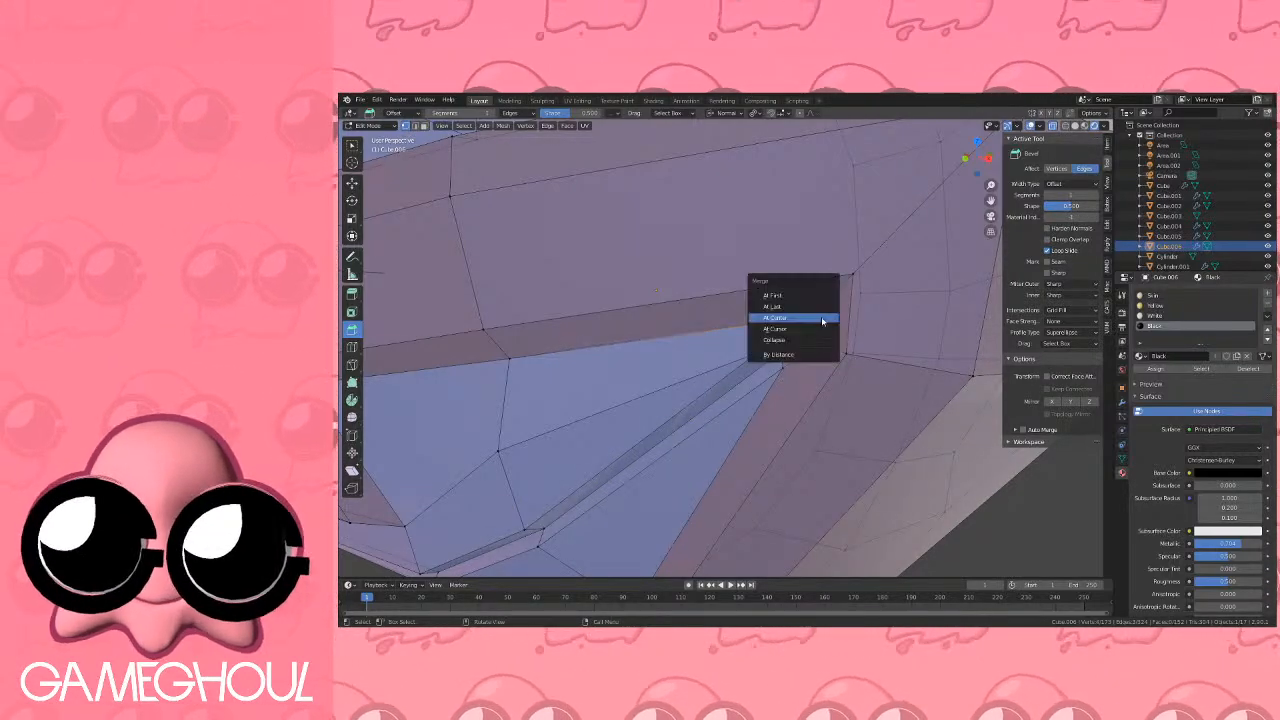
left_click(821, 317)
key("ctrl+z")
key("m")
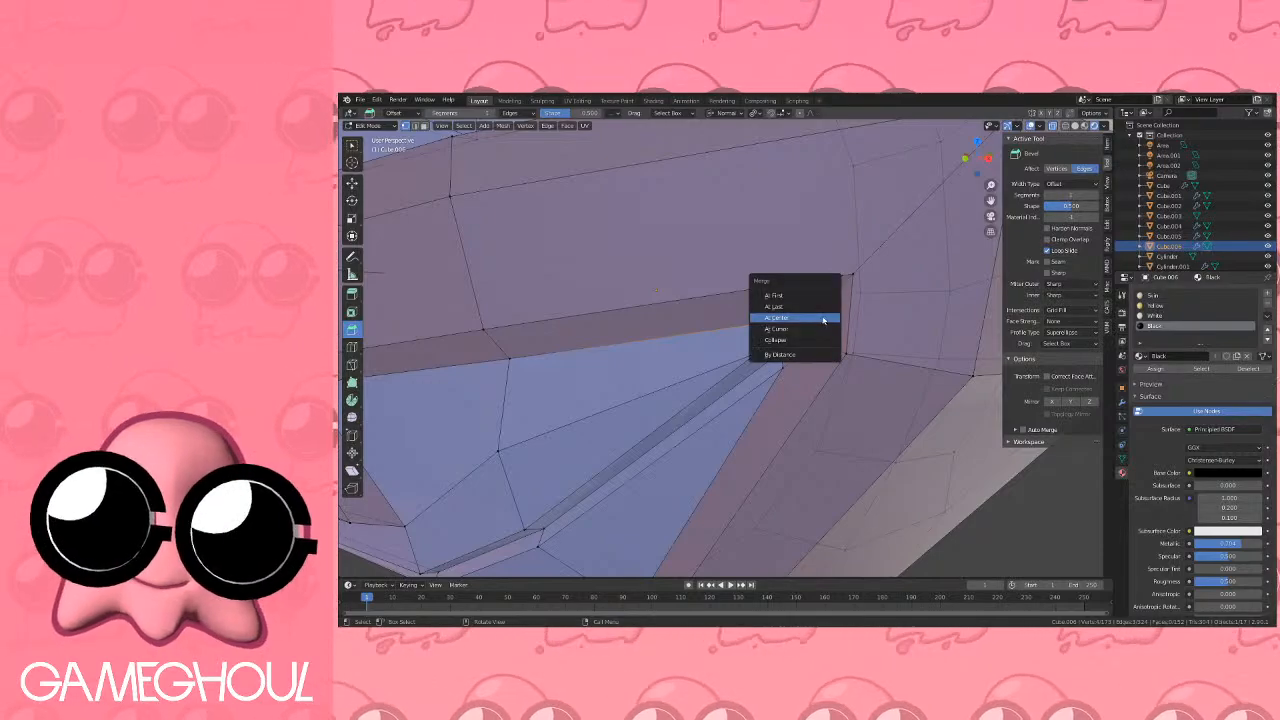
left_click(819, 310)
key("Tab")
Subdivide the edge ring below the mouth line with one cut and connect the new line's end to the mouth corner.
scroll(803, 332, "down", 7)
middle_click_drag(801, 331, 865, 300)
scroll(880, 322, "down", 4)
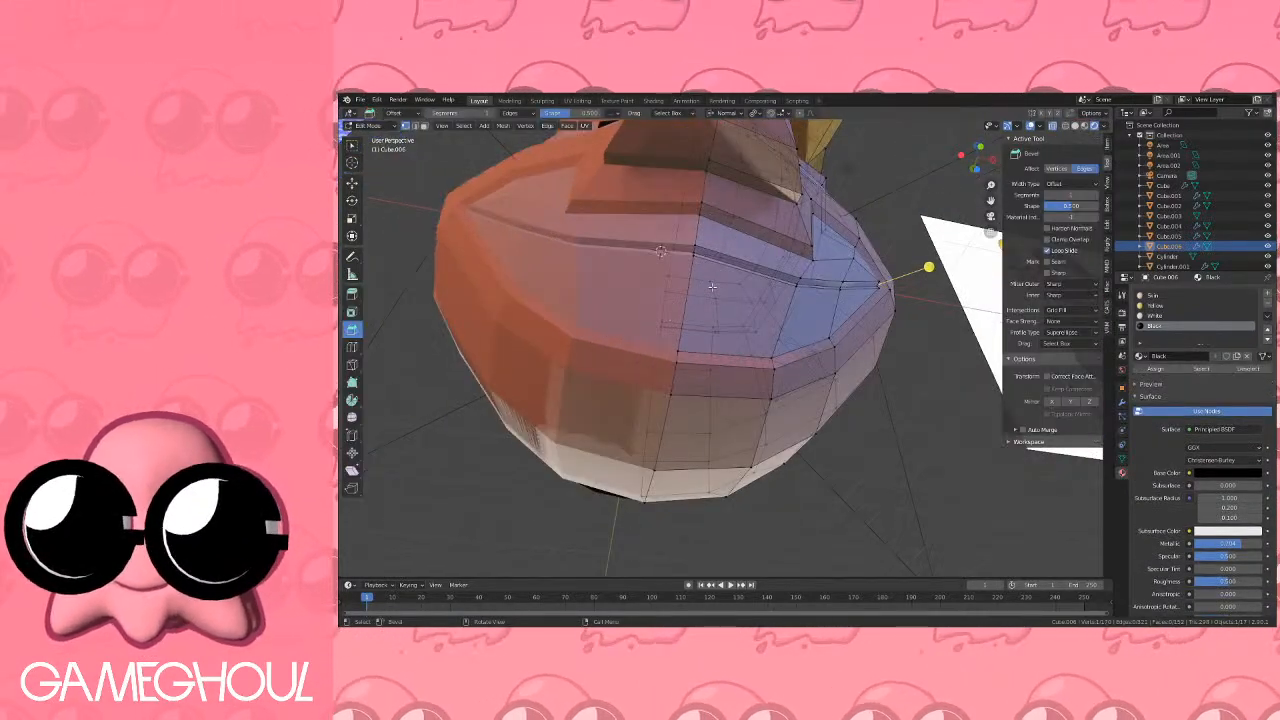
mouse_move(712, 287)
middle_mouse_down()
mouse_move(677, 311)
mouse_move(722, 292)
middle_mouse_up()
scroll(680, 311, "up", 3)
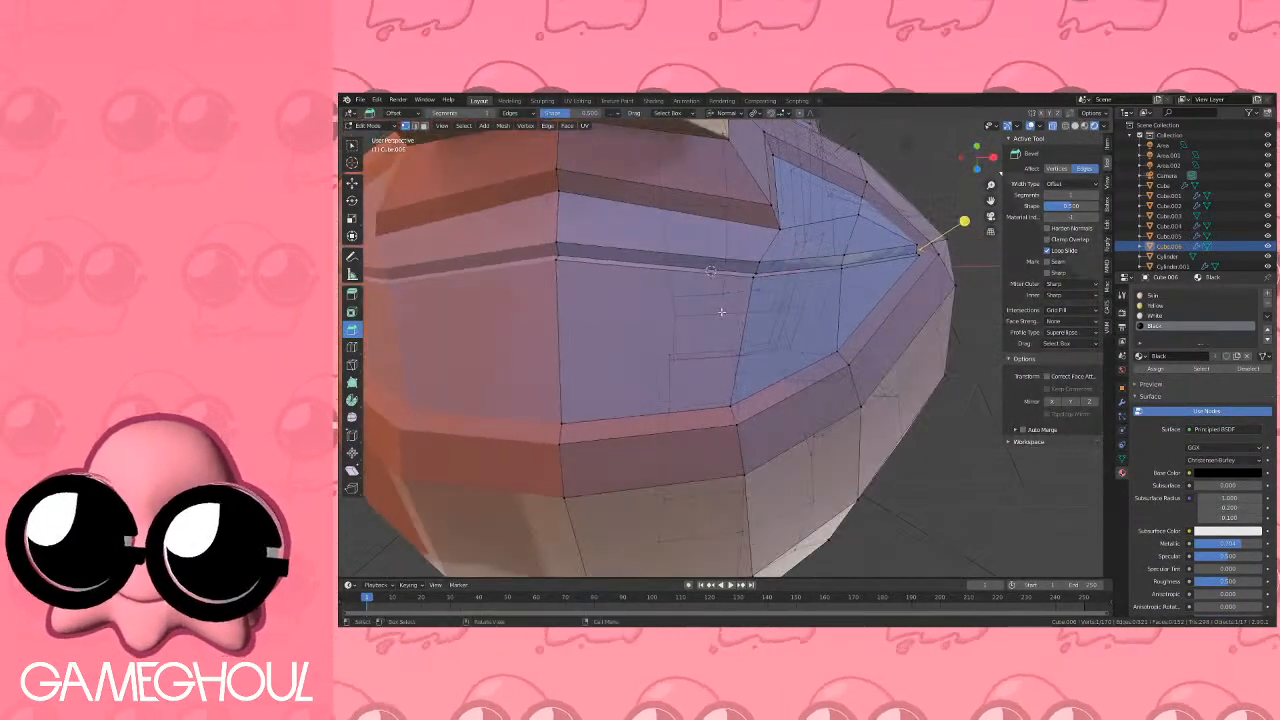
left_click(416, 128)
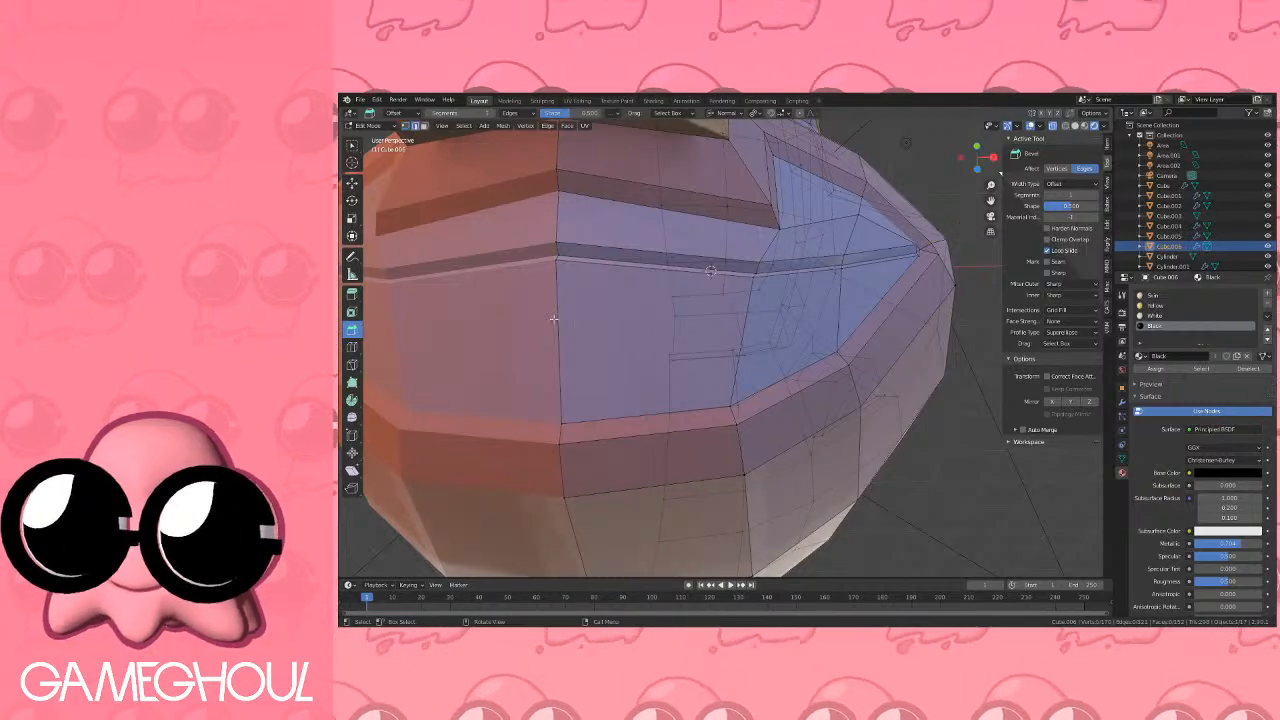
left_click(555, 318)
key("q")
left_click(638, 330)
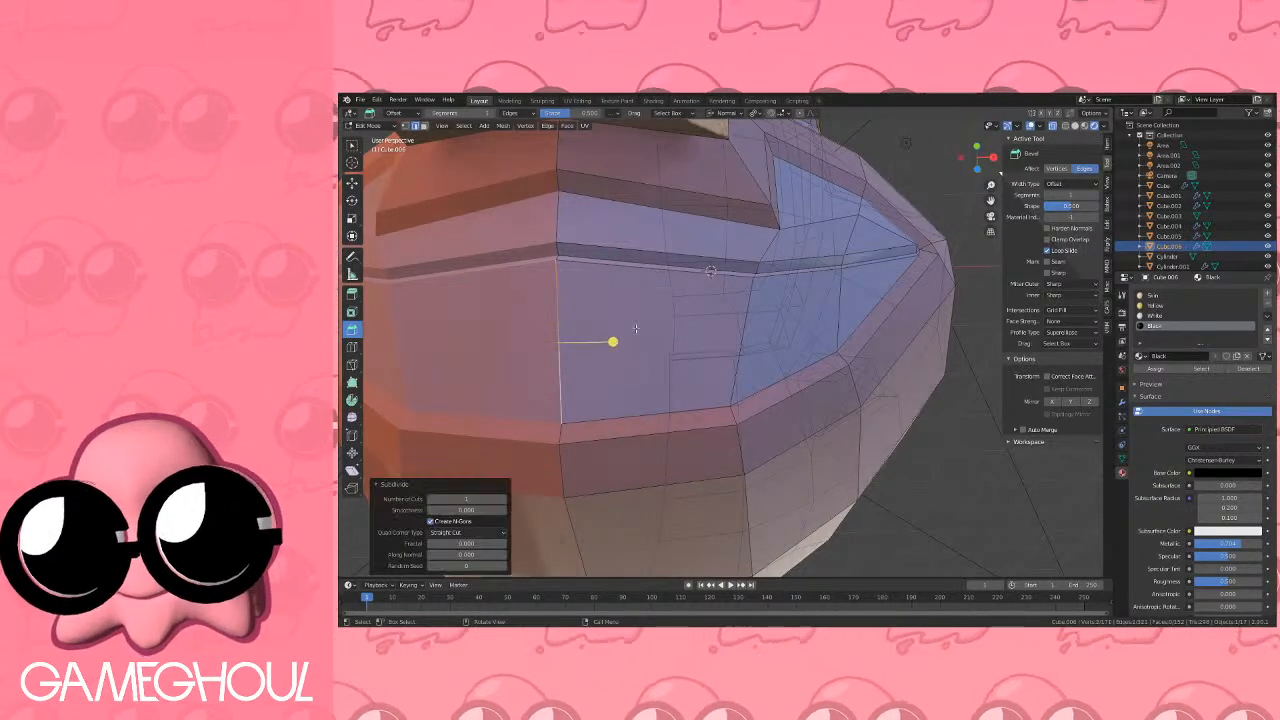
key("ctrl+z")
key("q")
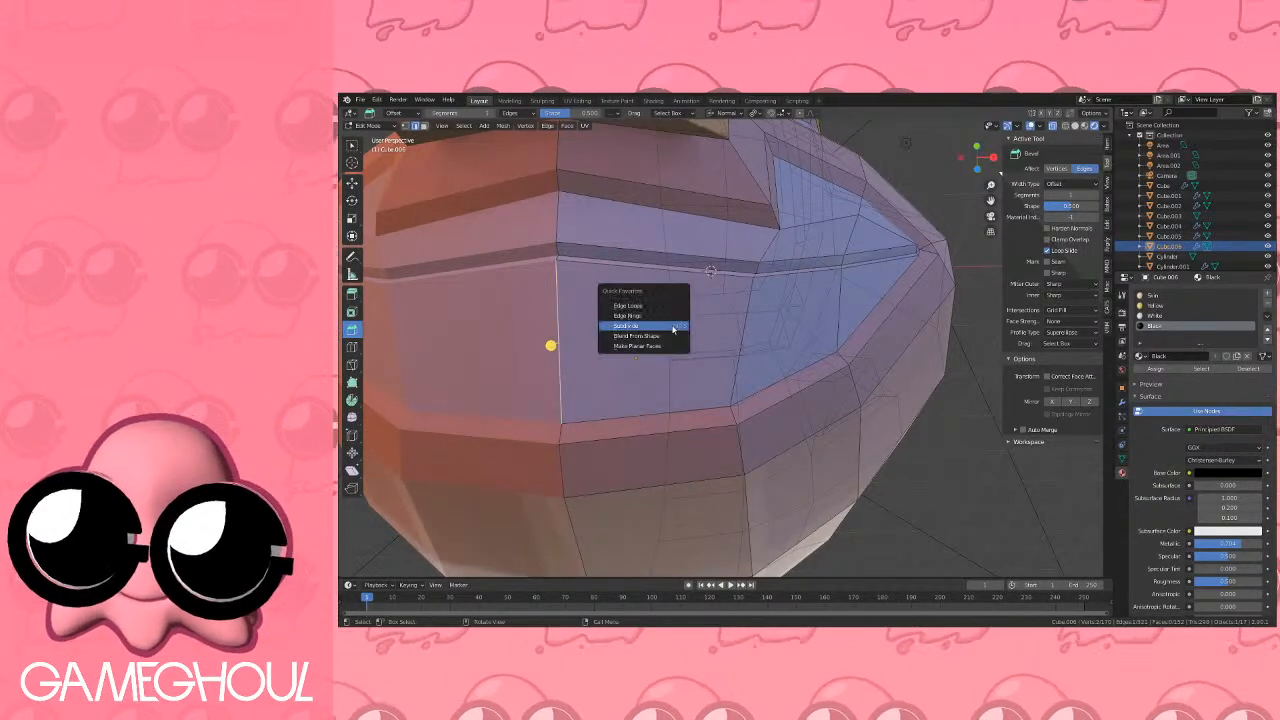
left_click(667, 316)
key("q")
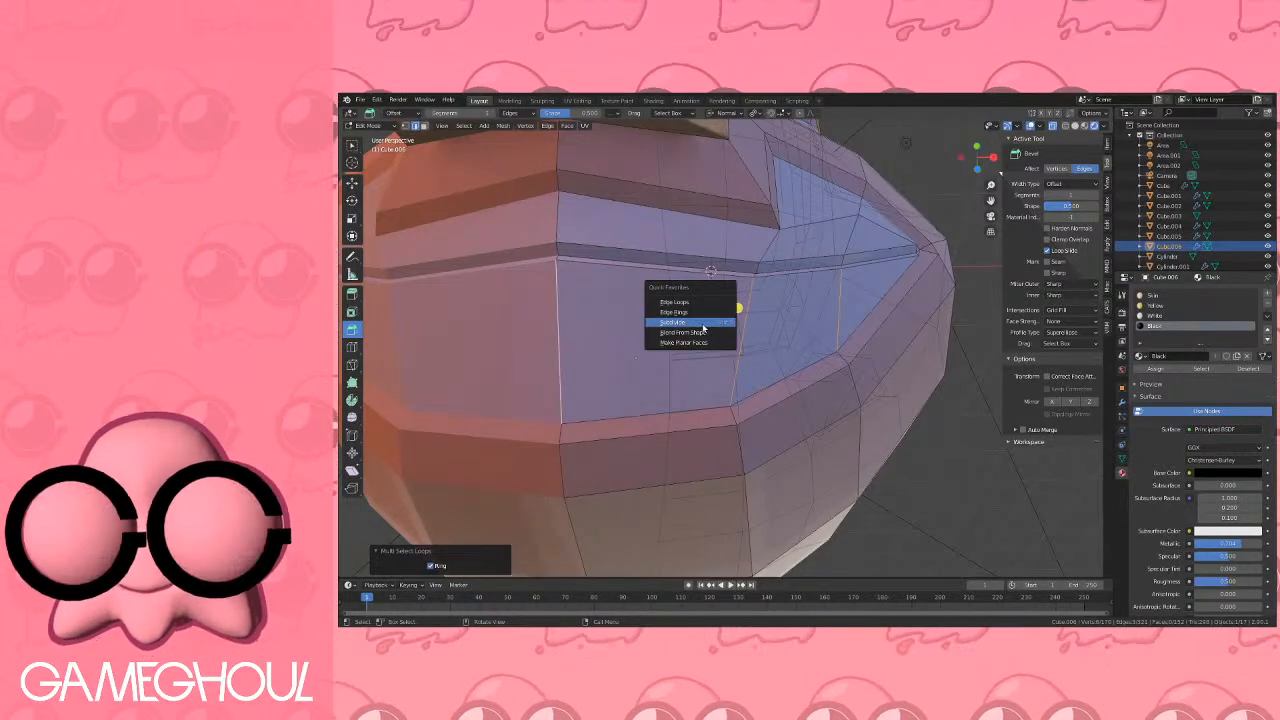
left_click(718, 320)
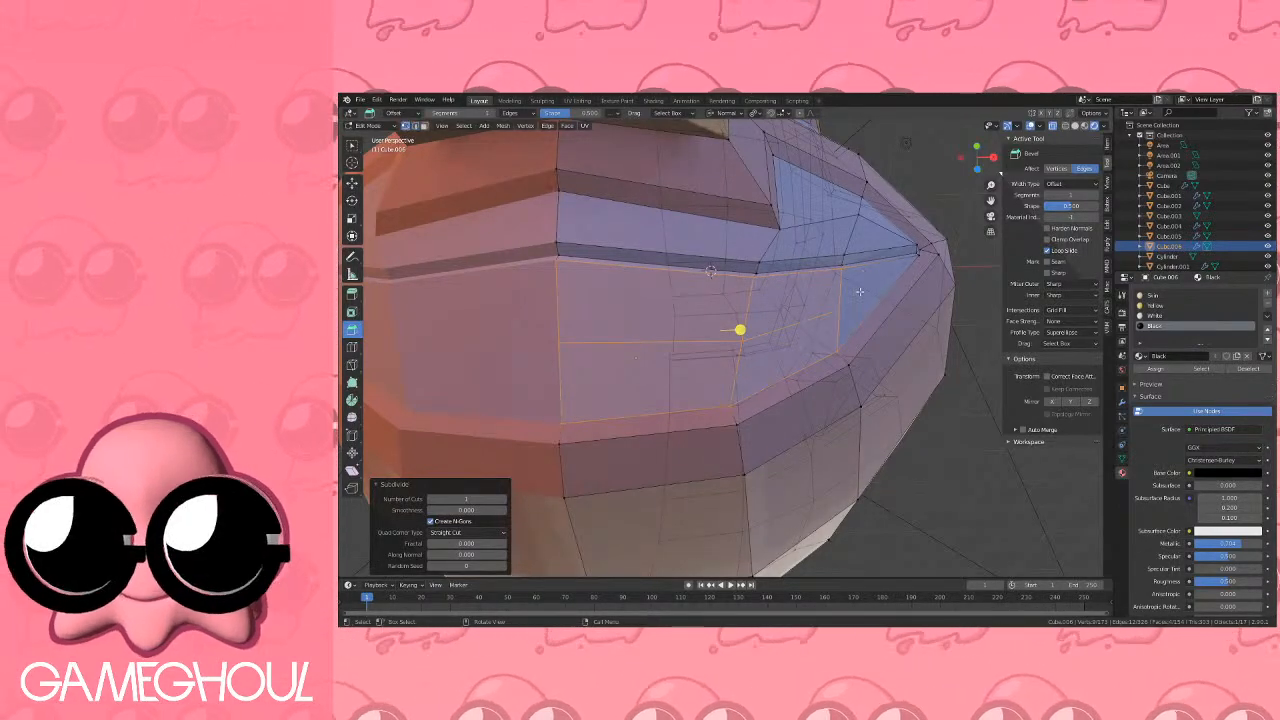
key("ctrl+z")
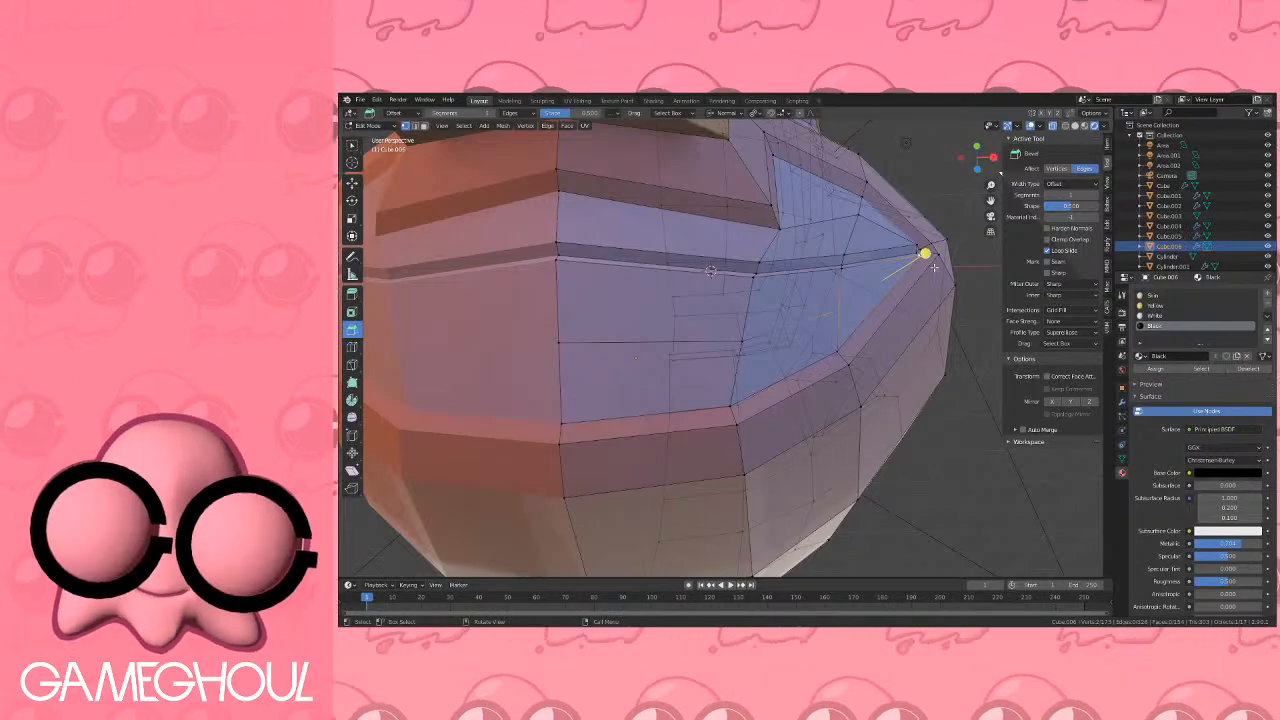
Select the lower row of faces below the mouth line and assign them the Clothes material in a new material slot.
left_click(424, 128)
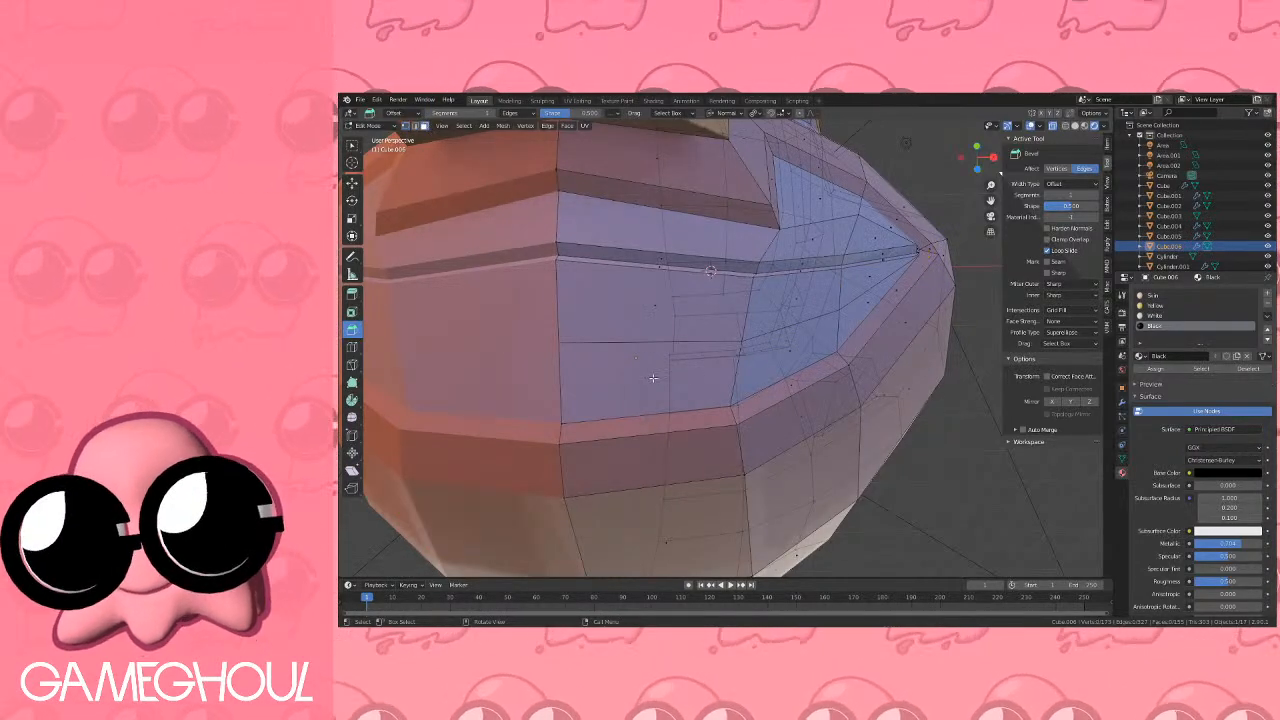
left_click(651, 380)
left_click(800, 345, "ctrl")
left_click(877, 304, "ctrl")
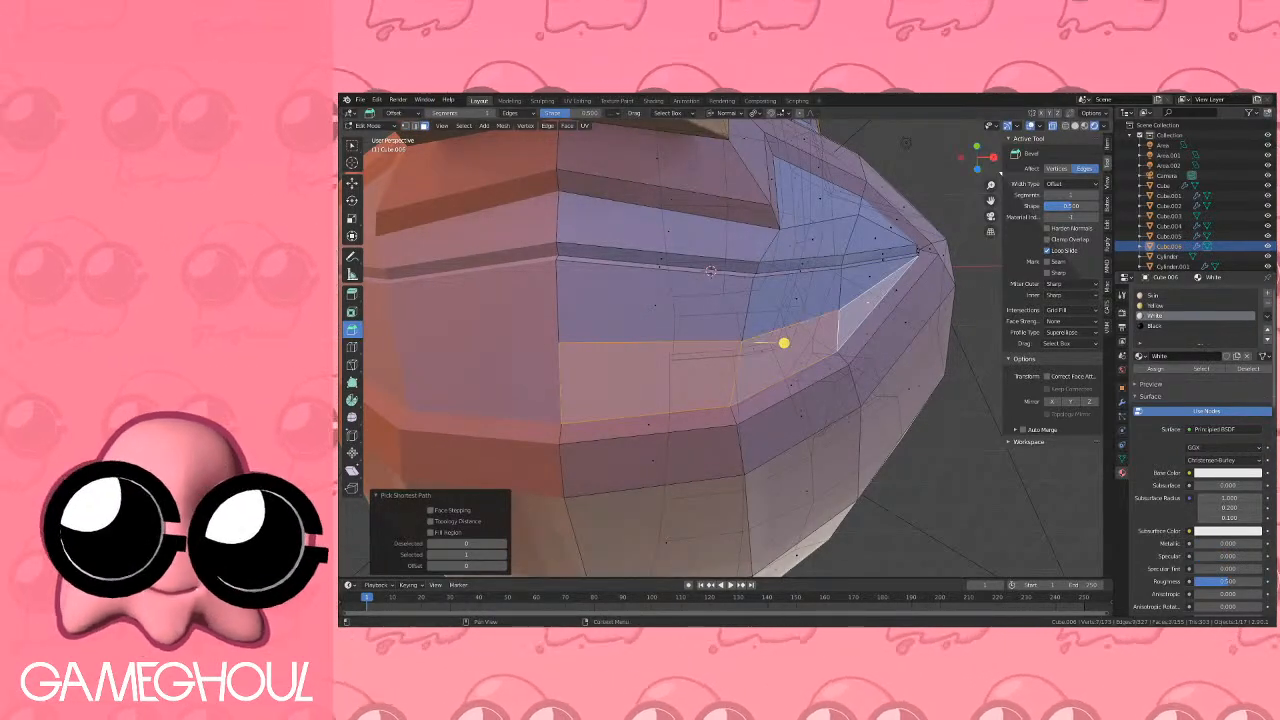
left_click(1267, 292)
left_click(1140, 356)
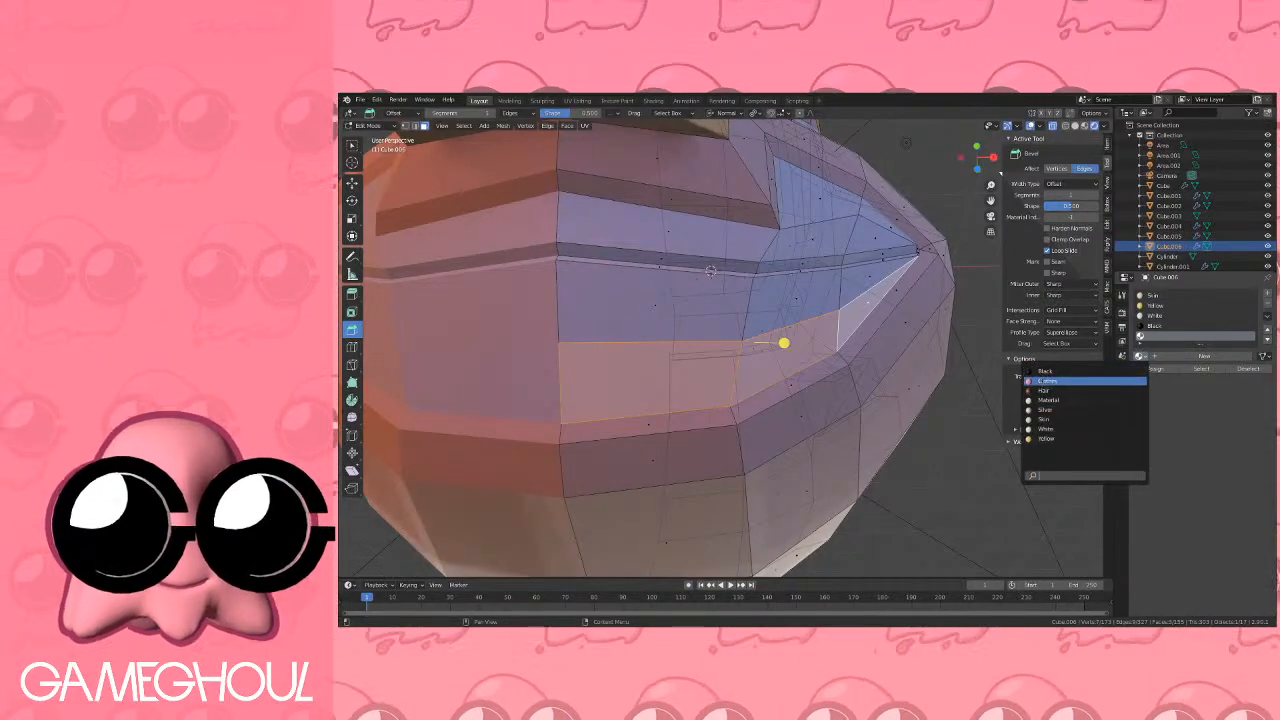
left_click(1090, 376)
left_click(1155, 368)
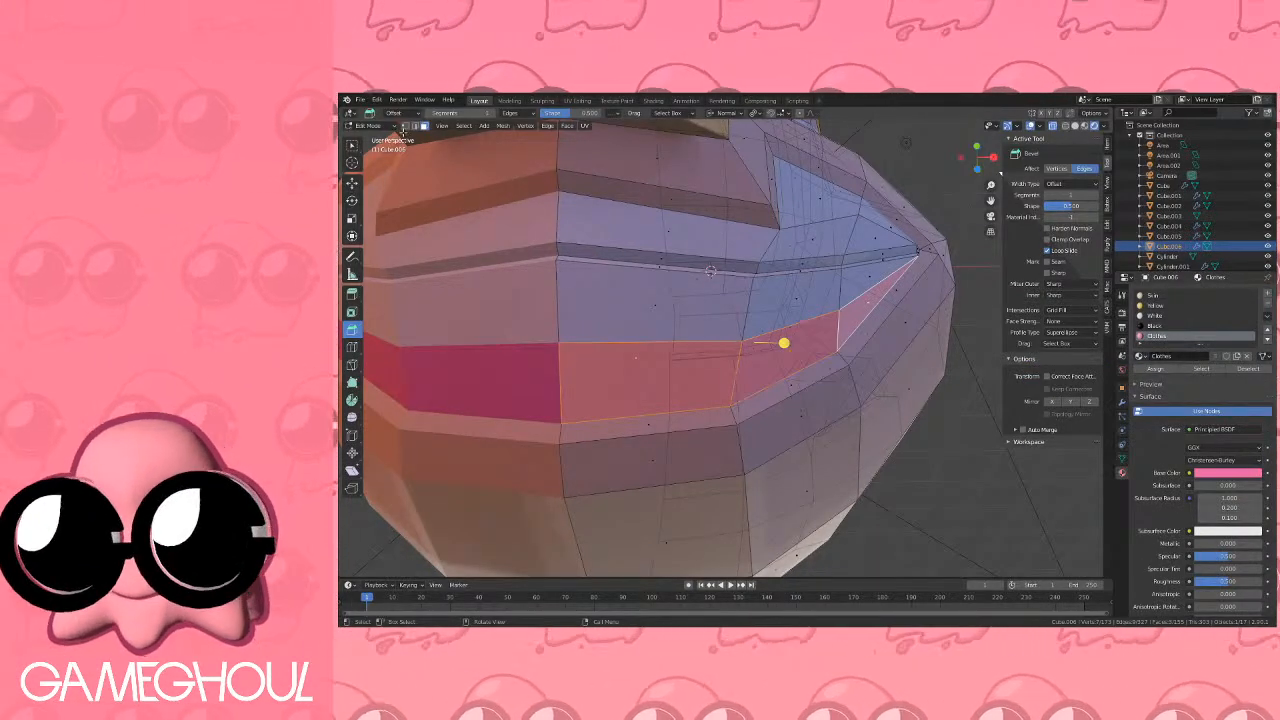
Select the upper edge path of the pink strip and edge-slide it downward with a factor of 0.5.
left_click(405, 127)
left_click(557, 341)
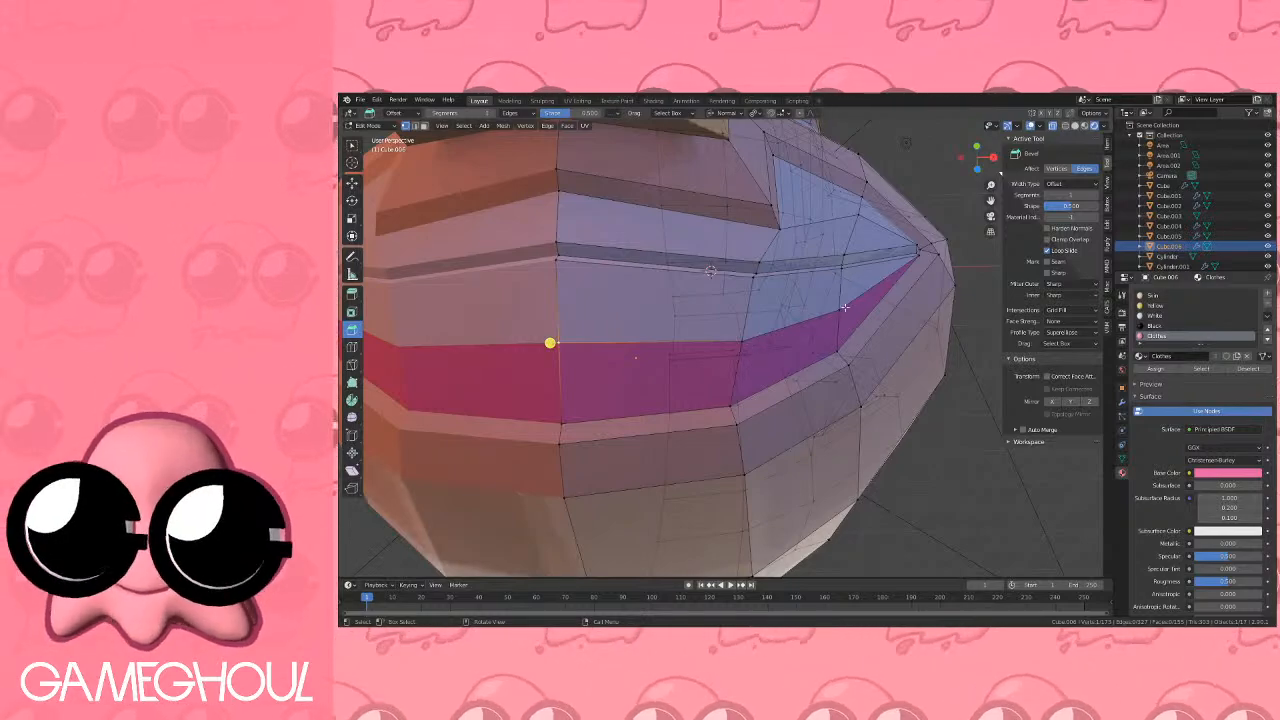
left_click(843, 311, "ctrl")
key("g")
key("g")
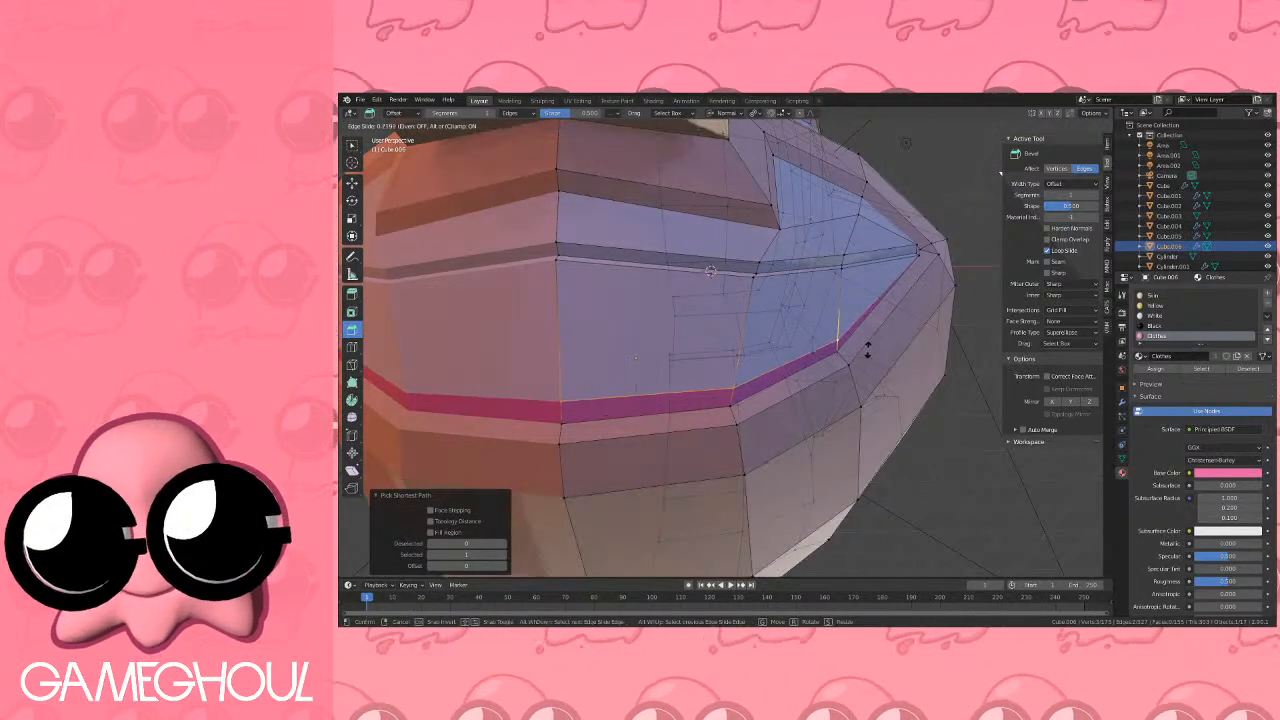
left_click(720, 318)
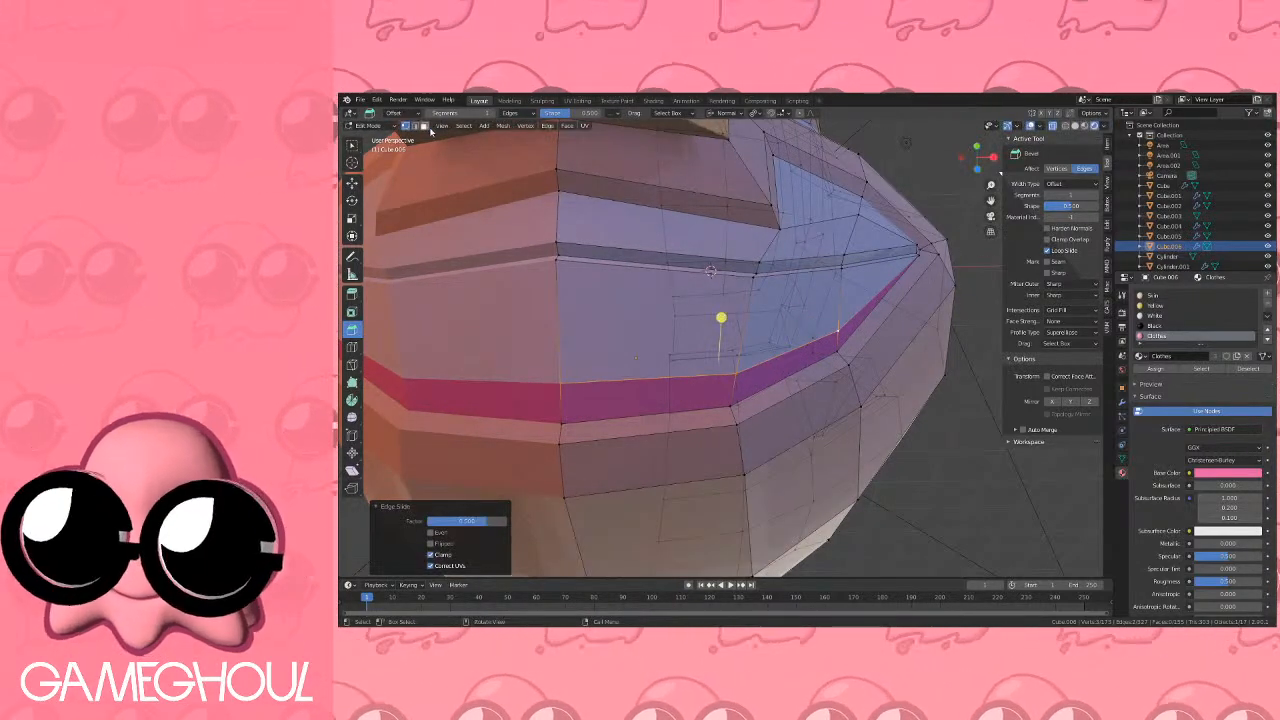
Select the edge ring between the mouth line and the pink strip and subdivide it once.
left_click(558, 360)
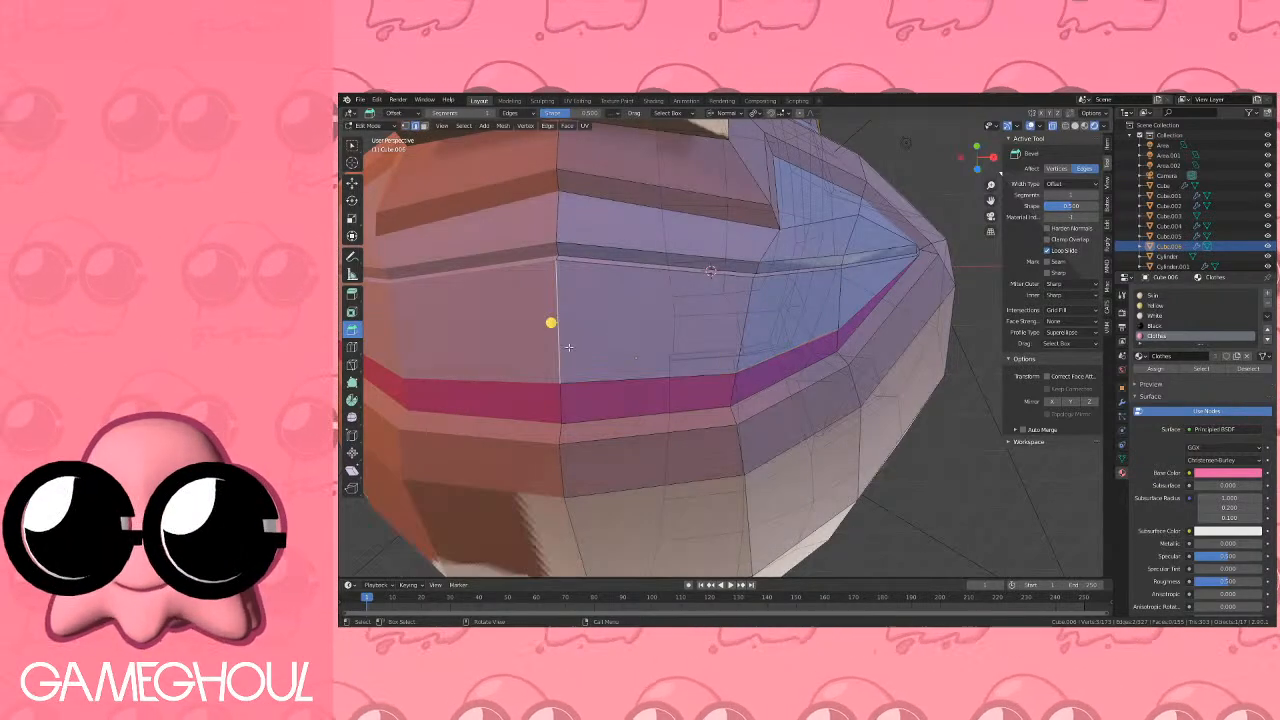
key("q")
left_click(742, 328)
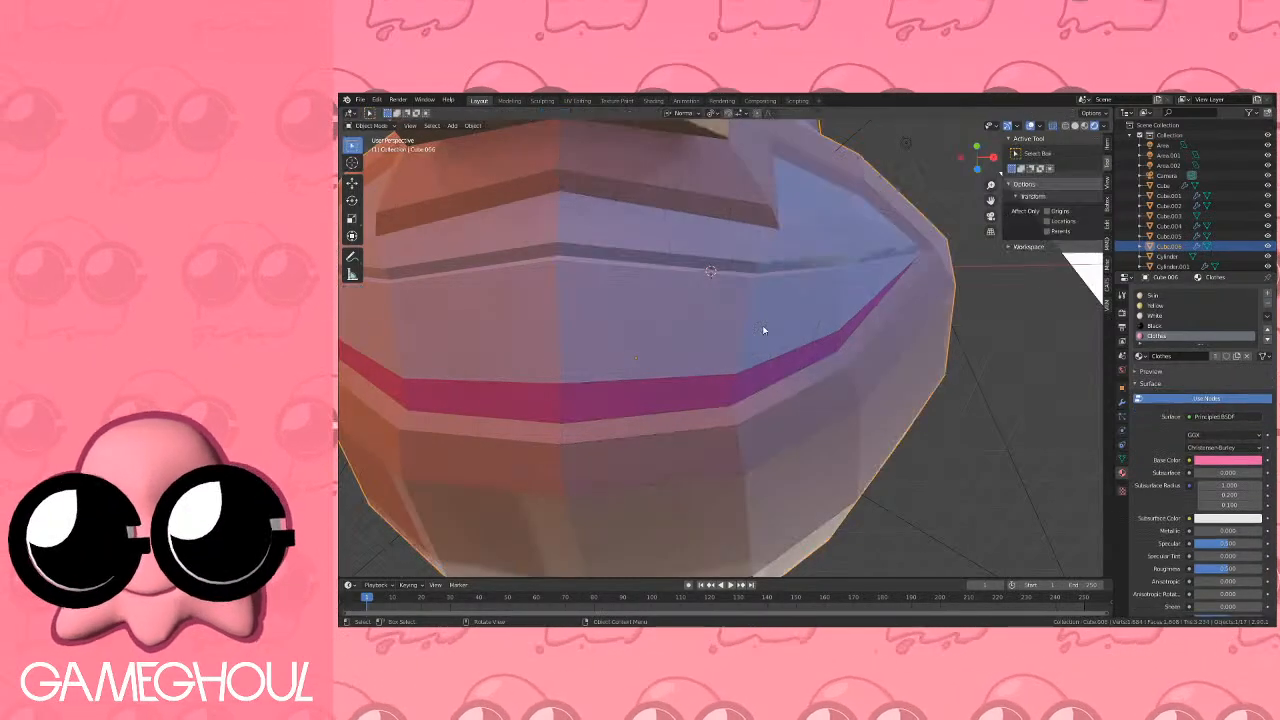
left_click(743, 294)
key("q")
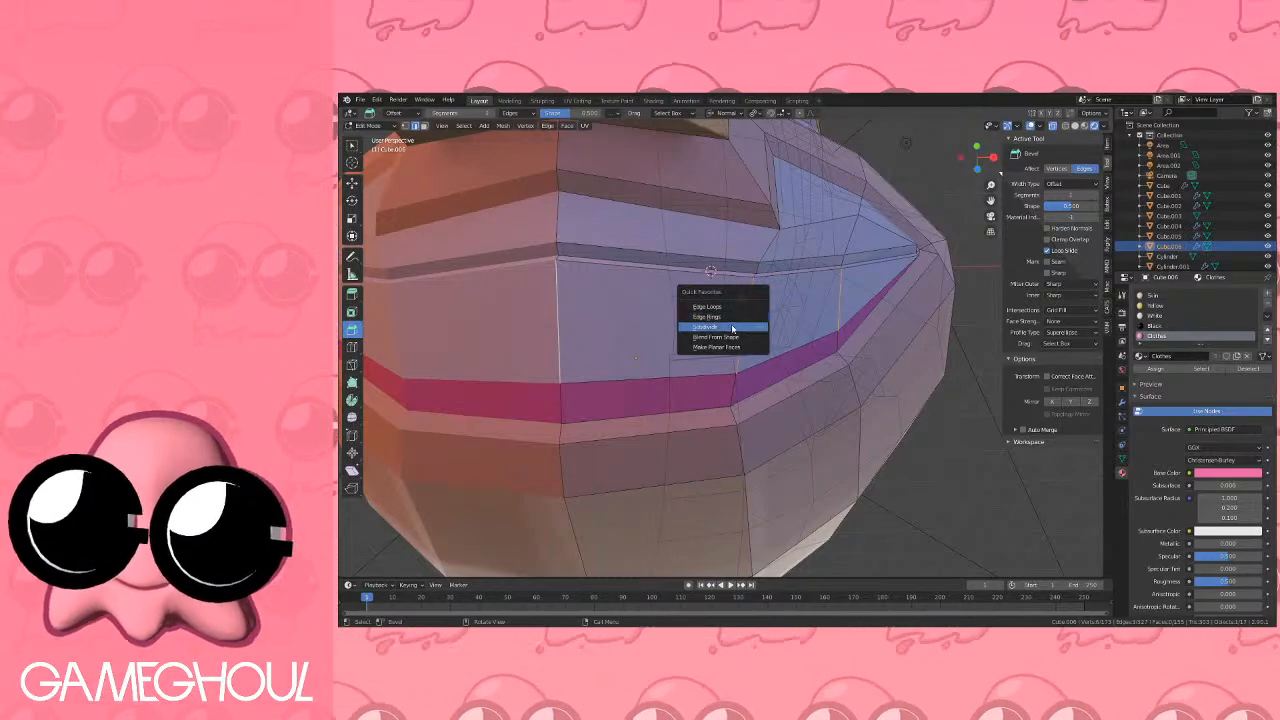
left_click(722, 327)
Connect the outer end vertex of the new edge line to the mouth corner vertex.
left_click(655, 321)
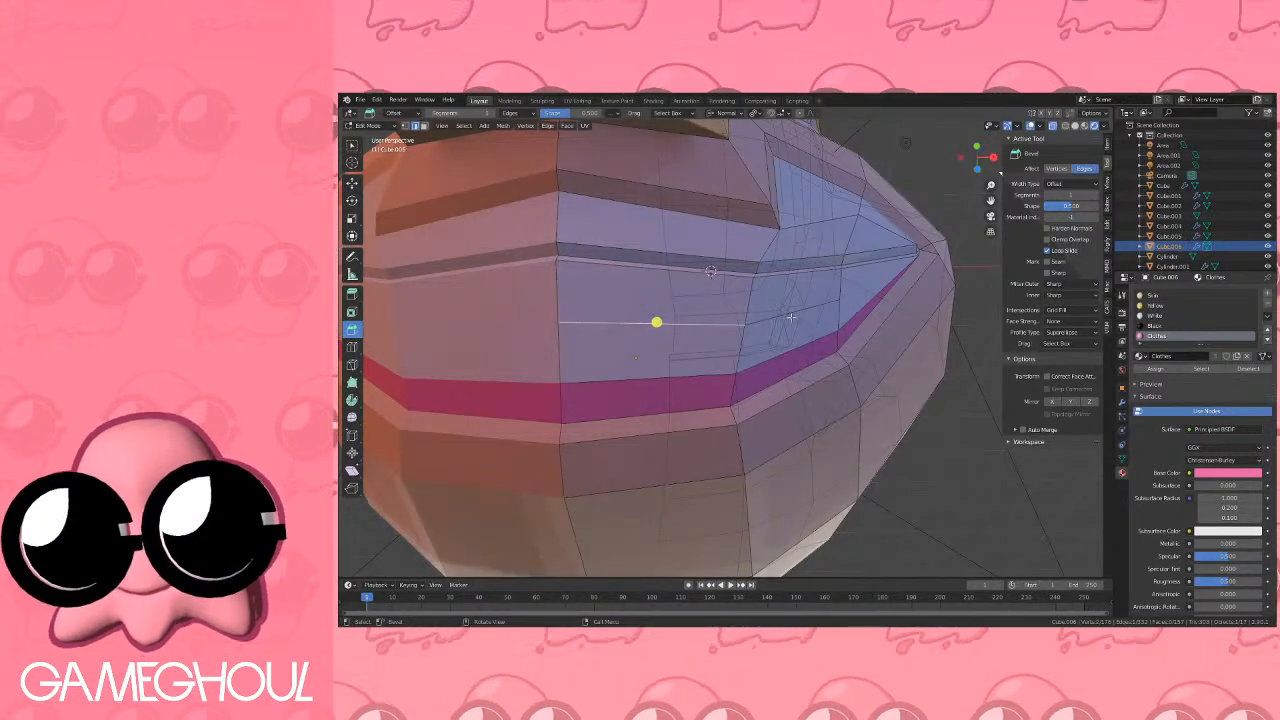
left_click(884, 297)
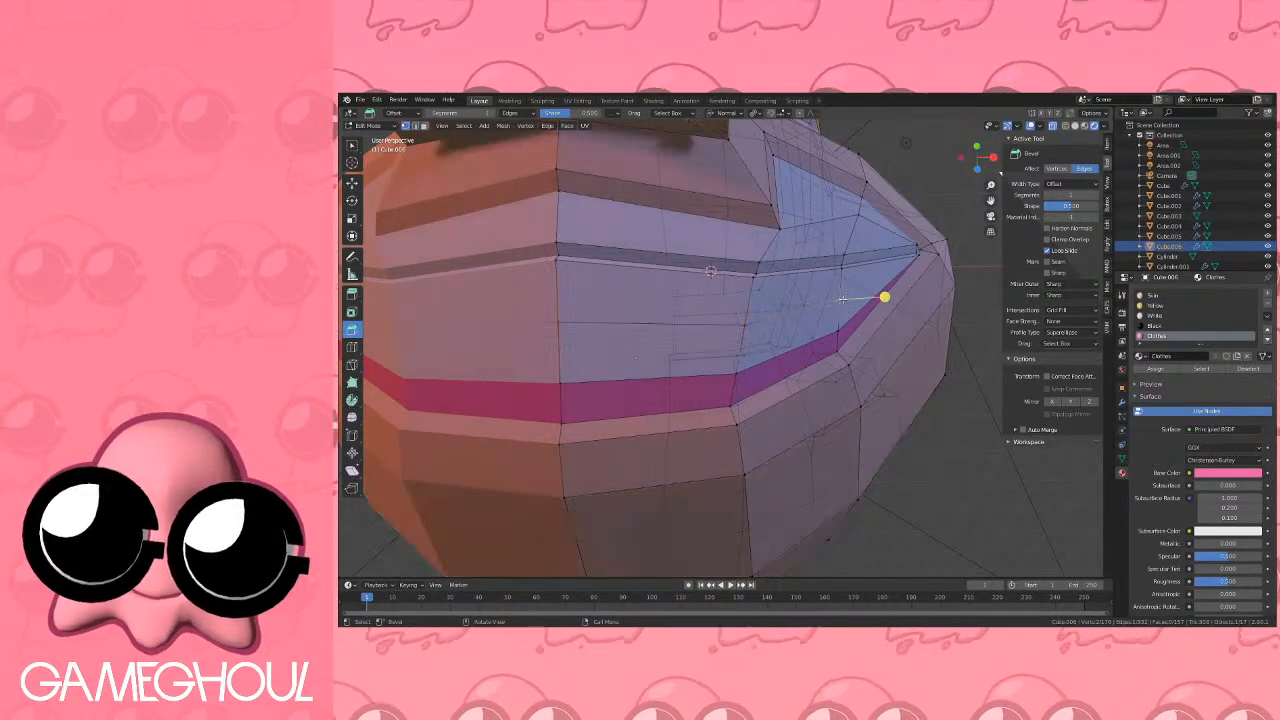
left_click(921, 255, "shift")
key("j")
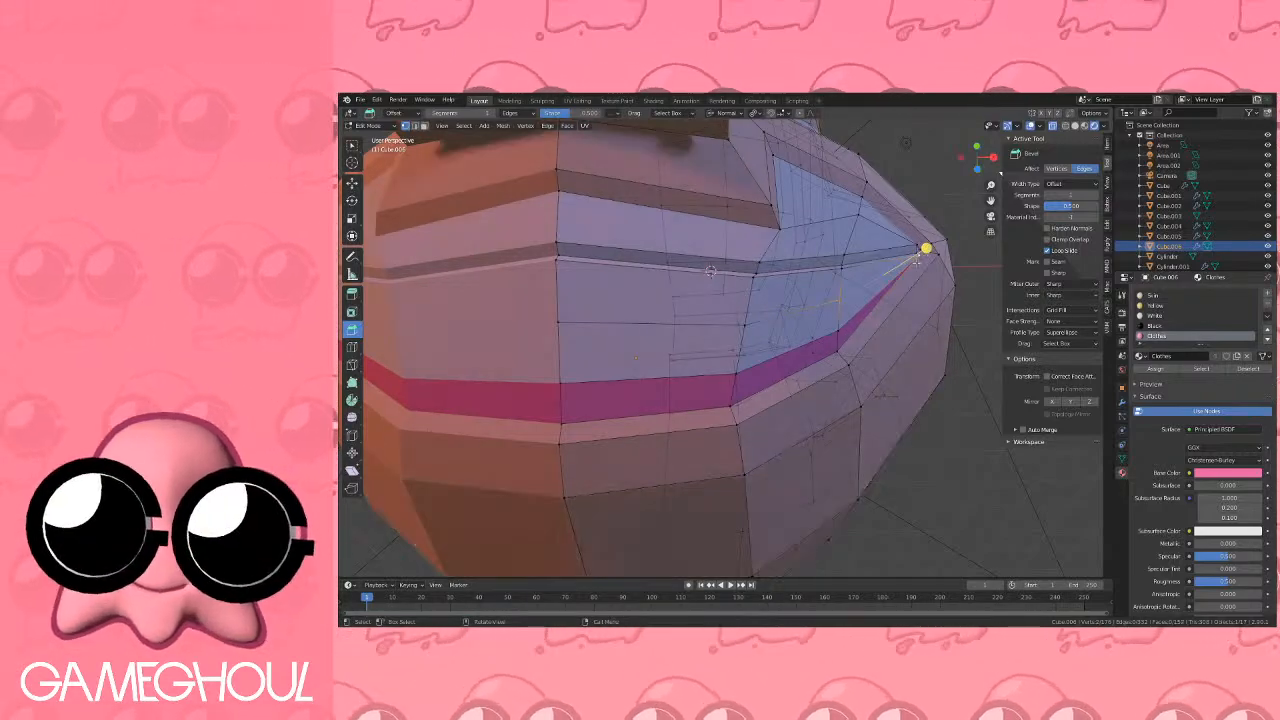
Select the new edge path above the pink strip and edge-slide it down close to the strip with a factor of about 0.8.
left_click(672, 323)
left_click(557, 321)
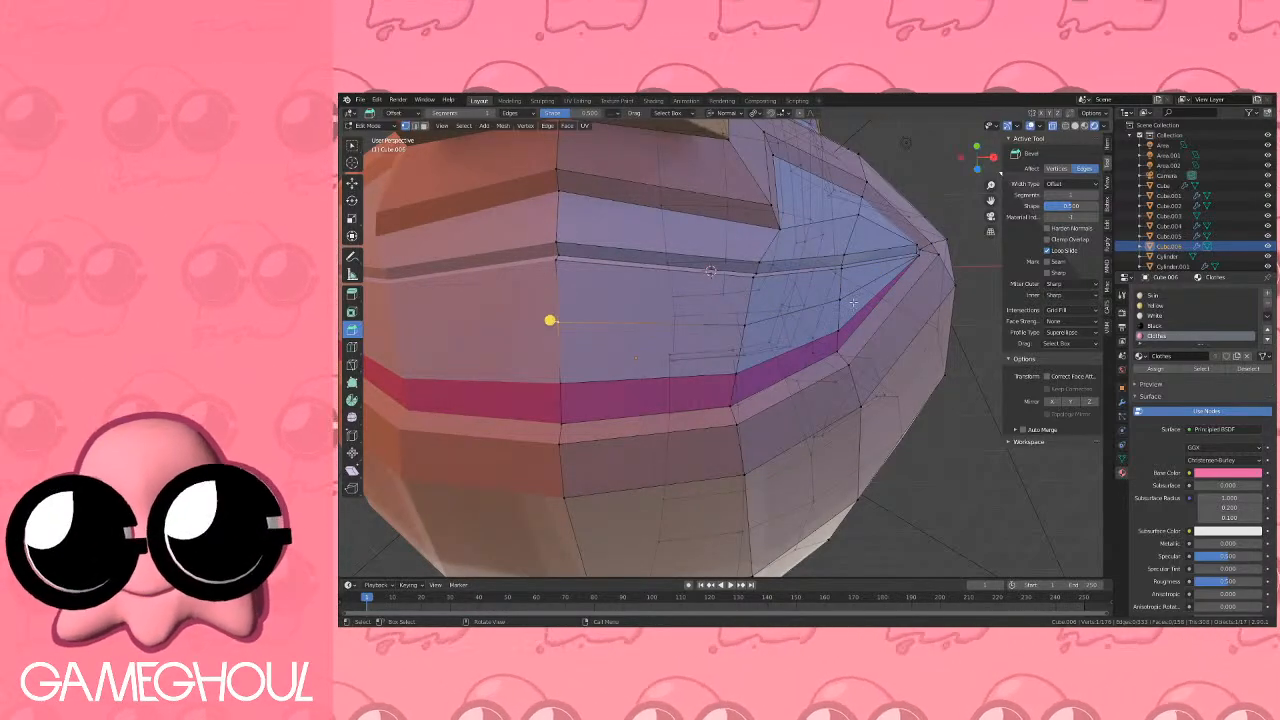
left_click(728, 268, "ctrl")
key("g")
key("g")
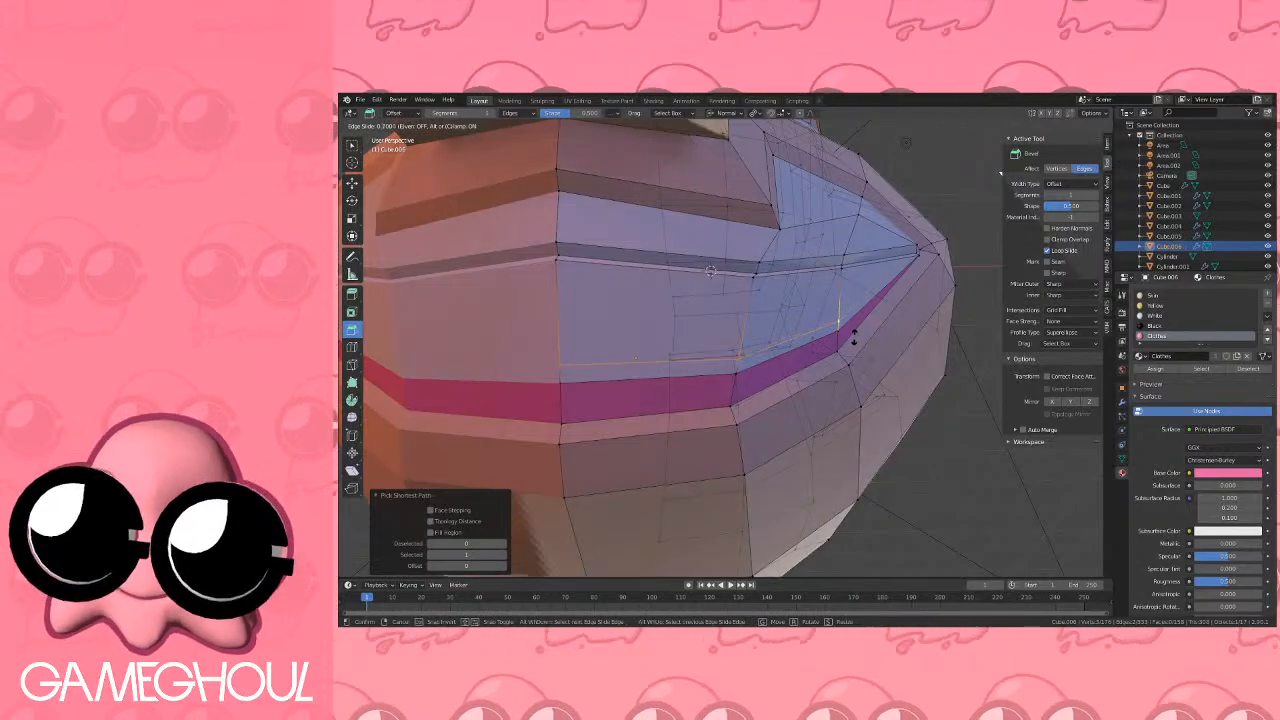
left_click(723, 309)
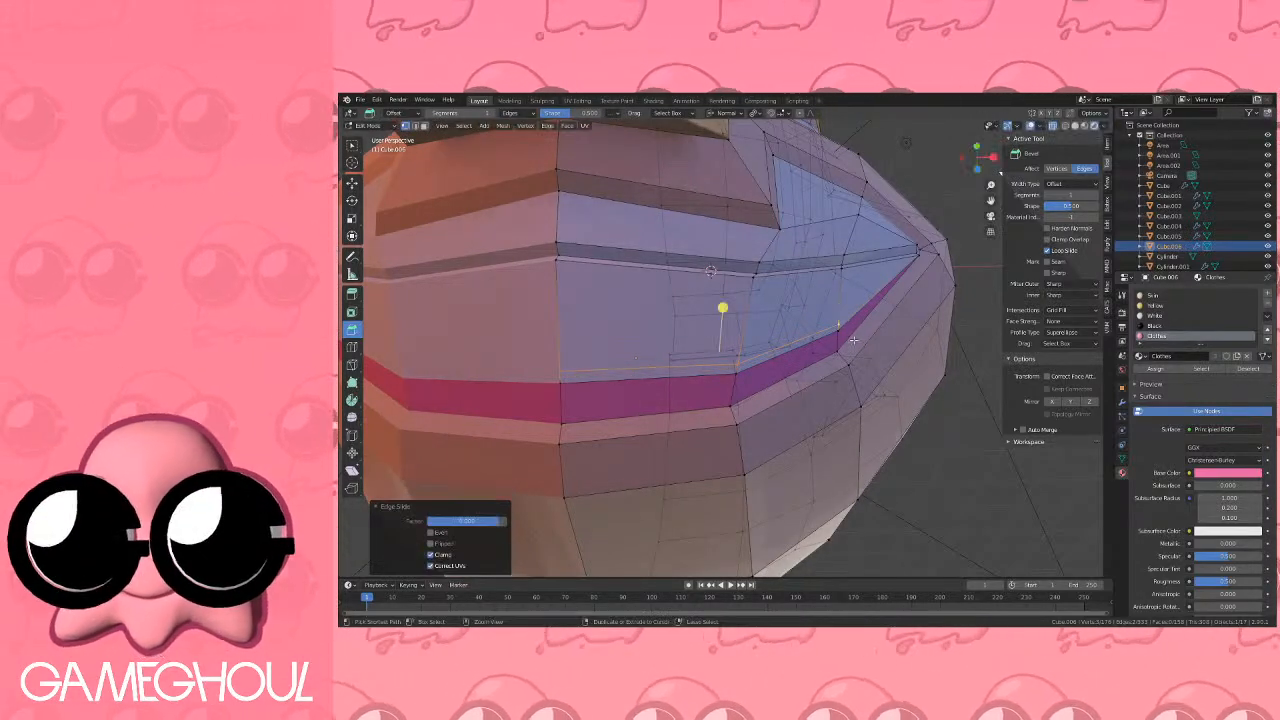
middle_click_drag(723, 309, 689, 420)
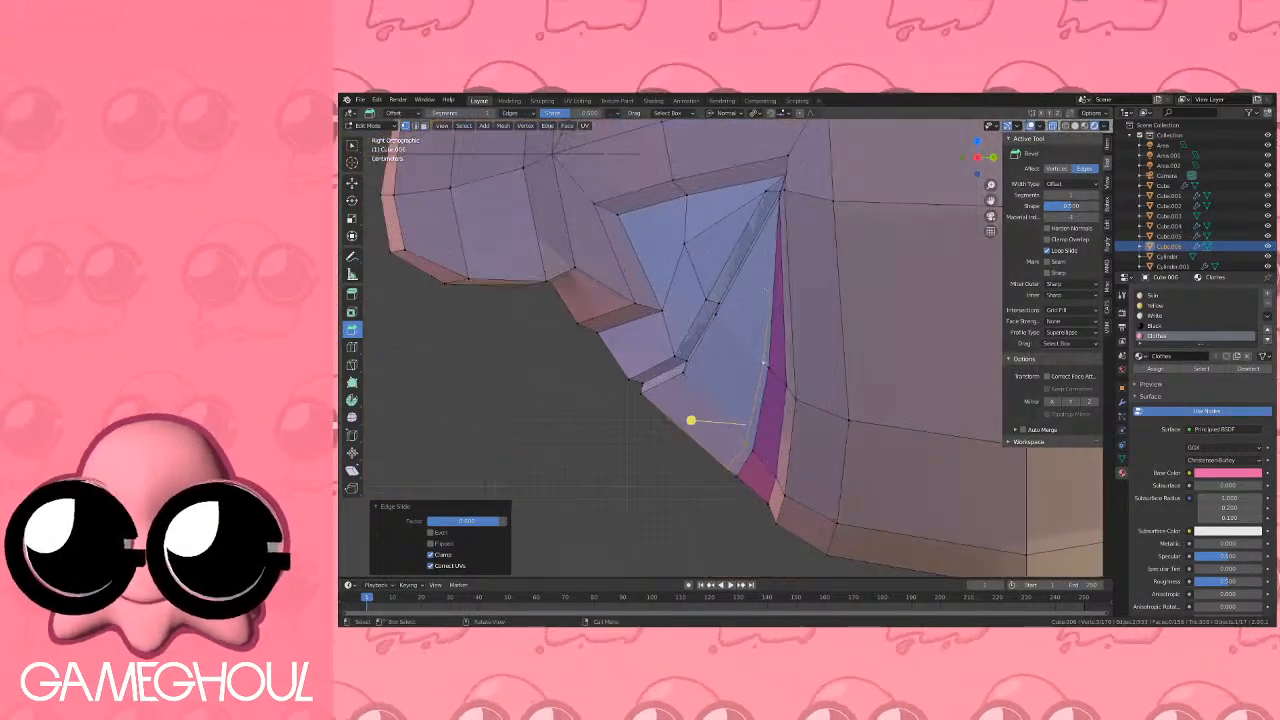
Move the edge path just above the pink strip backward into the mouth by about 0.02 m.
key("g")
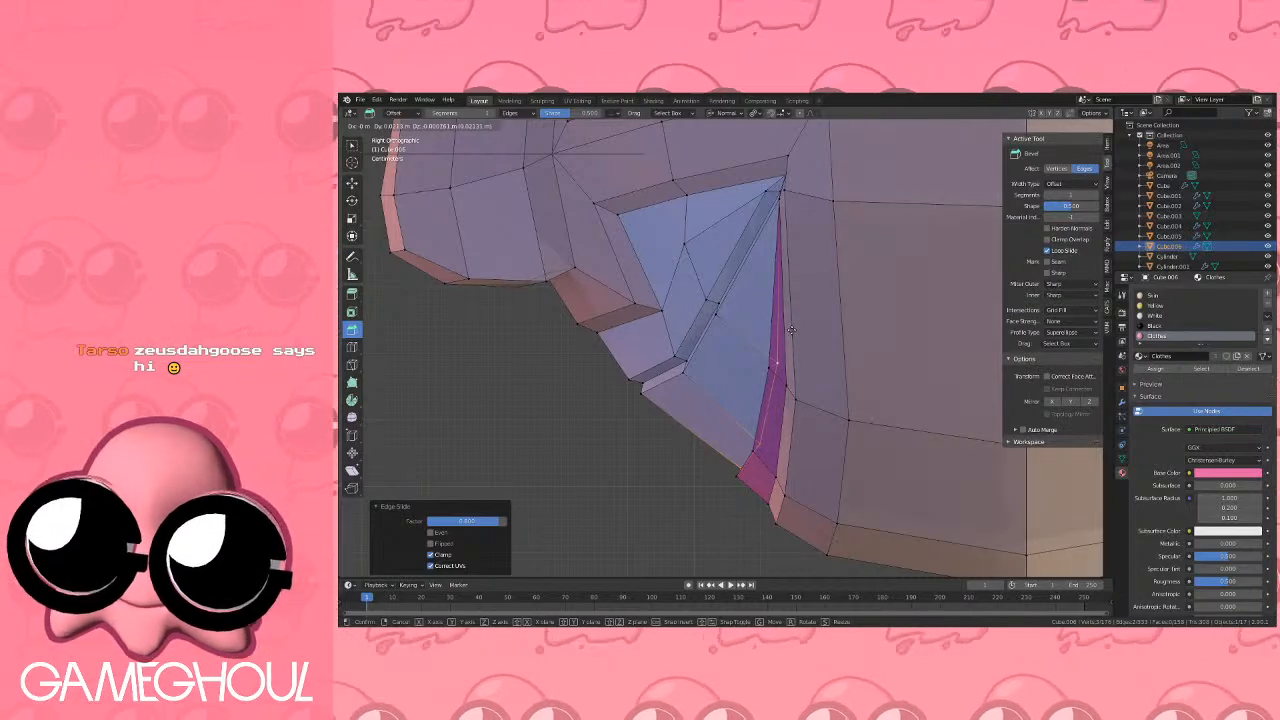
left_click(792, 330)
middle_click_drag(720, 420, 784, 407)
Select the narrow path of white faces bordering the pink strip and assign the Clothes material to them.
left_click(424, 126)
left_click(653, 462)
left_click(748, 448, "ctrl")
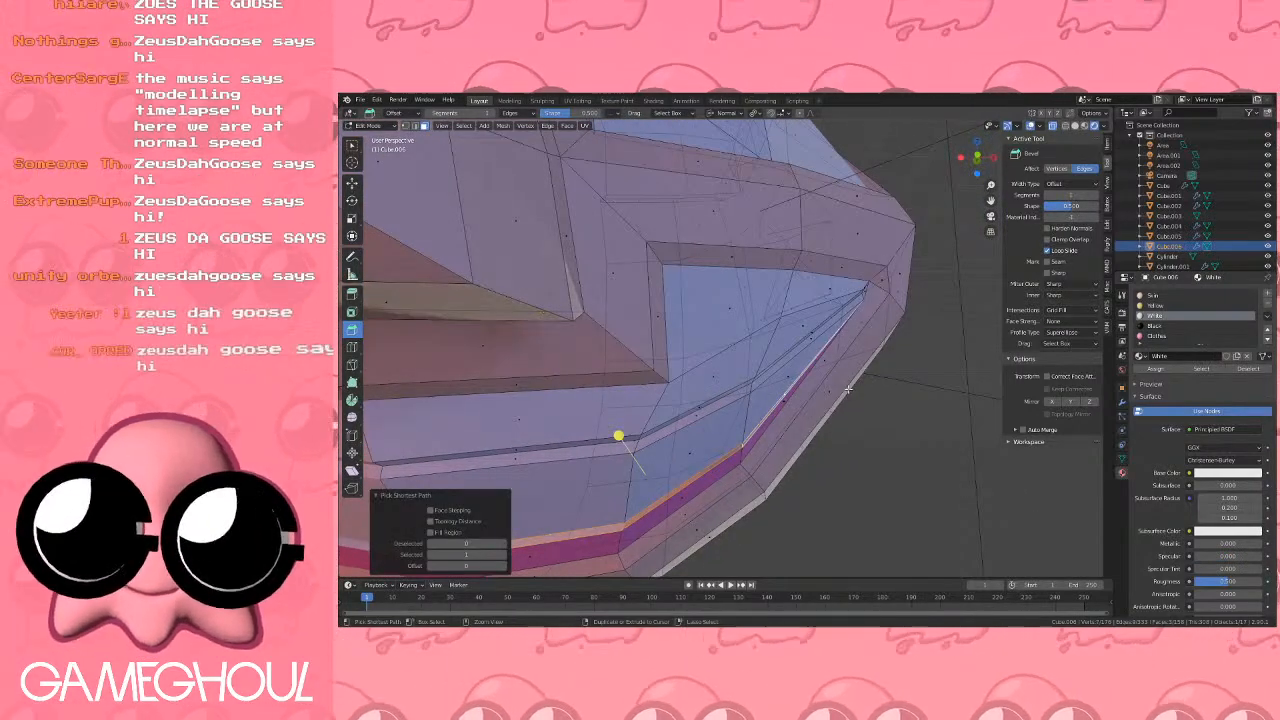
left_click(1155, 368)
key("Tab")
Examine the shape of the mouth and its pink strip up close and from the front.
scroll(749, 360, "down", 5)
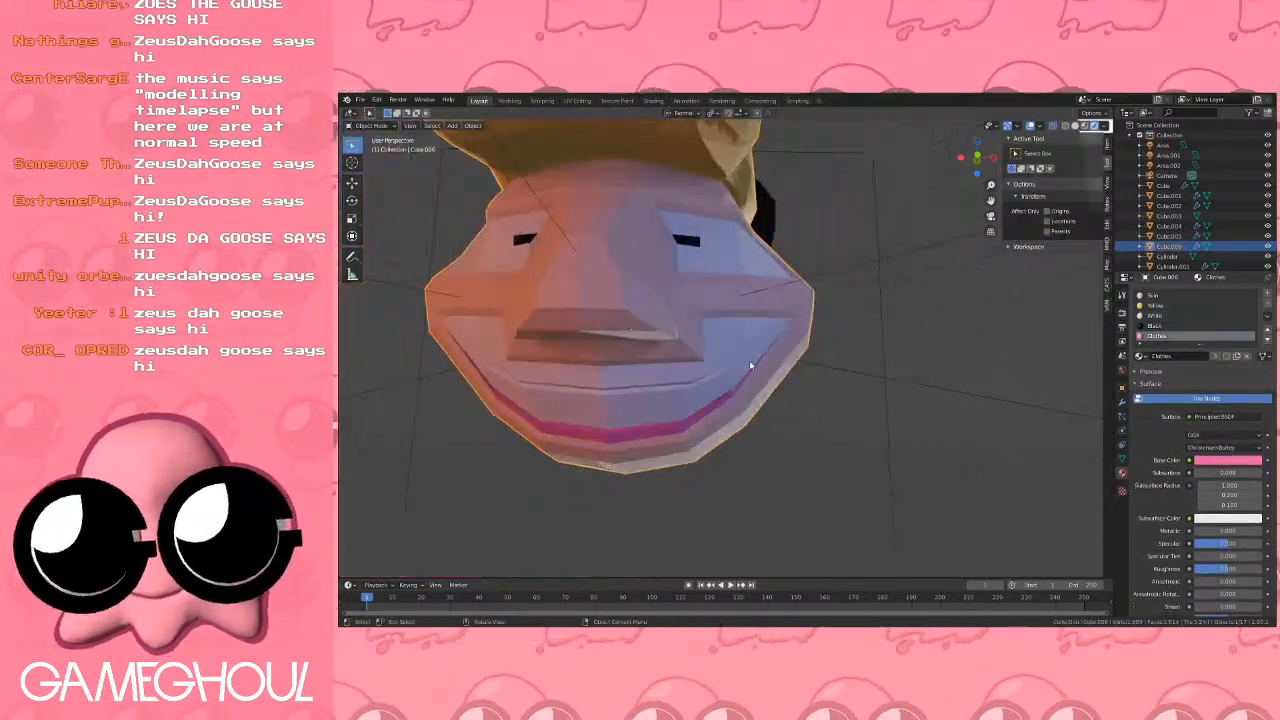
middle_click_drag(749, 360, 727, 340)
scroll(812, 380, "up", 5)
key("Tab")
scroll(773, 347, "up", 3)
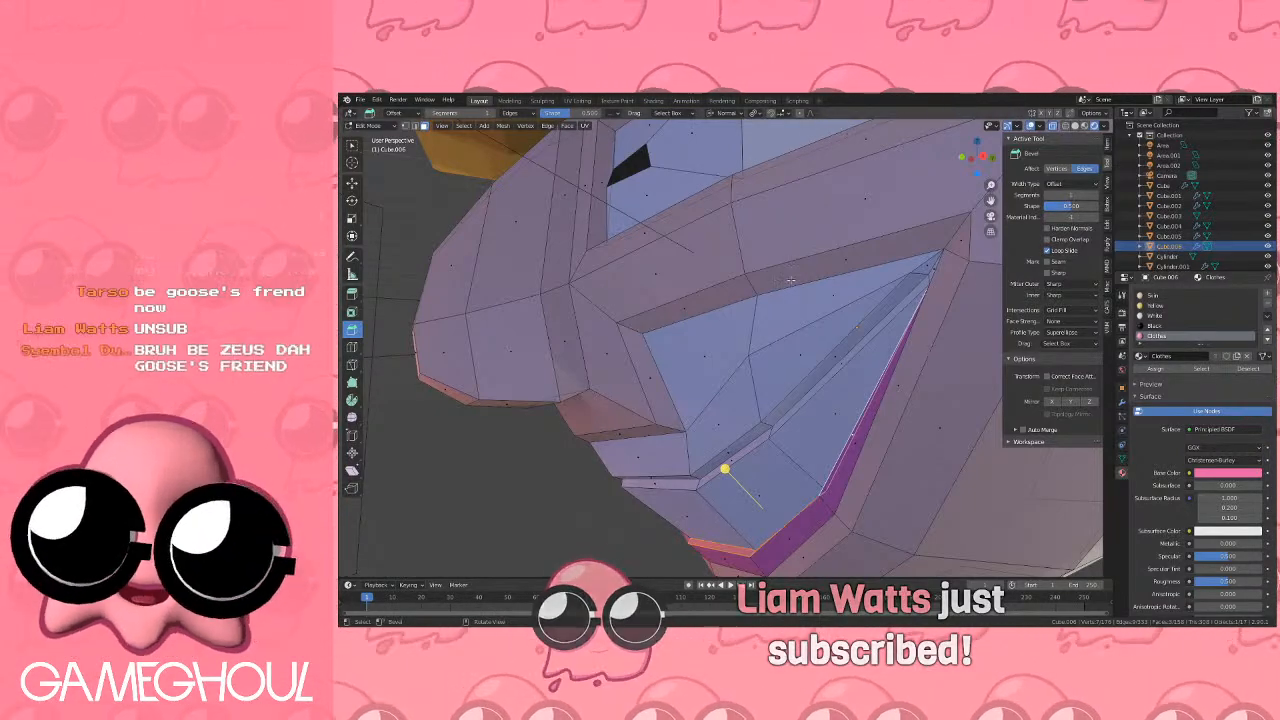
scroll(791, 280, "down", 3)
middle_click_drag(791, 280, 832, 293)
scroll(826, 295, "down", 4)
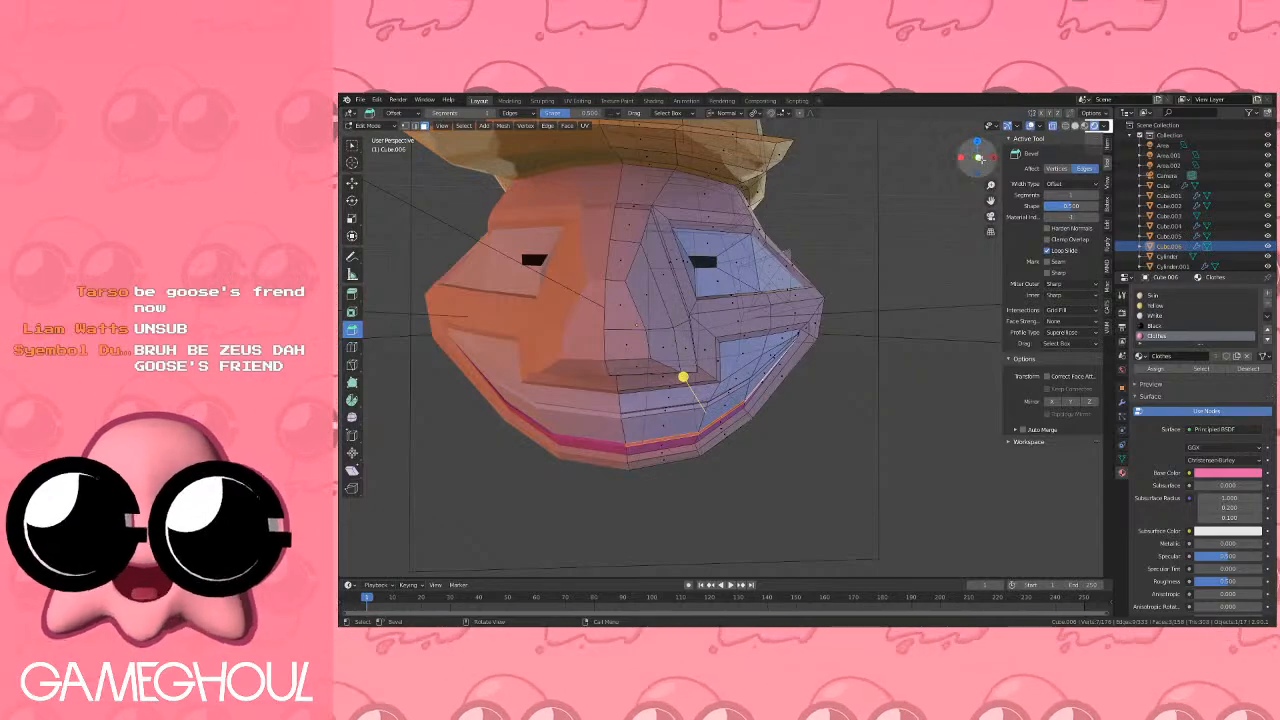
left_click(979, 158)
key("Tab")
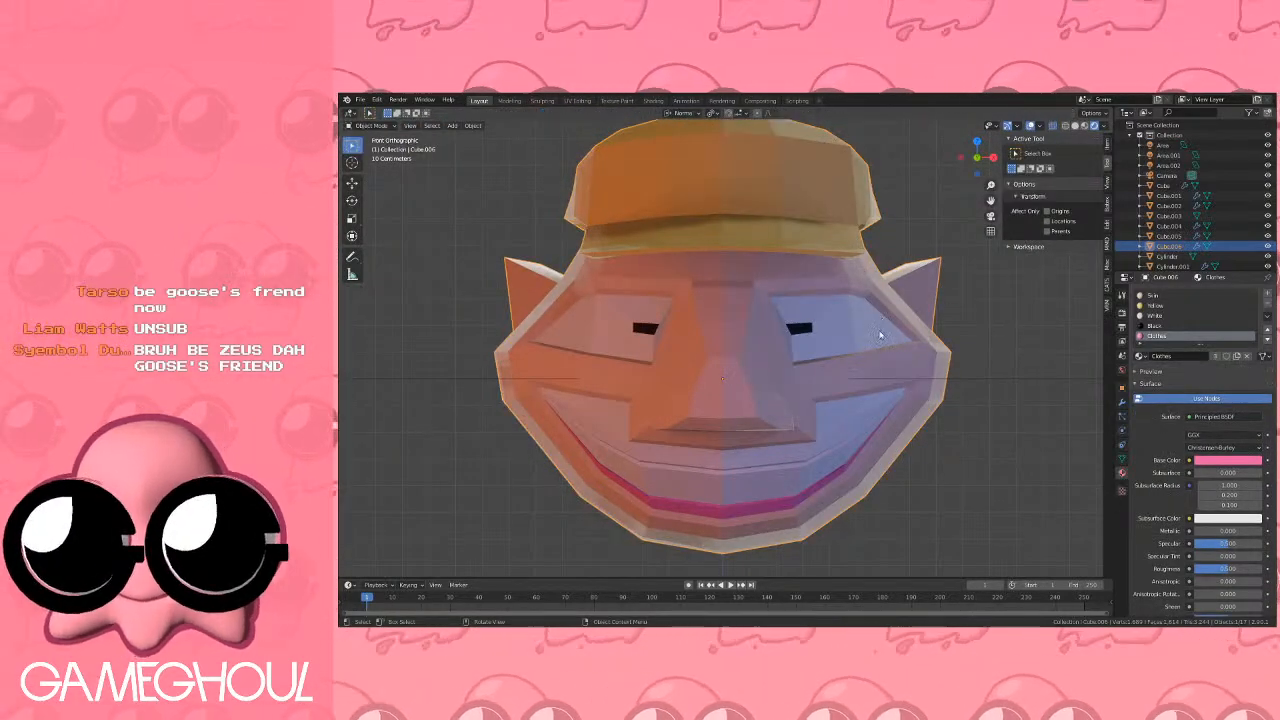
middle_click_drag(880, 335, 871, 308)
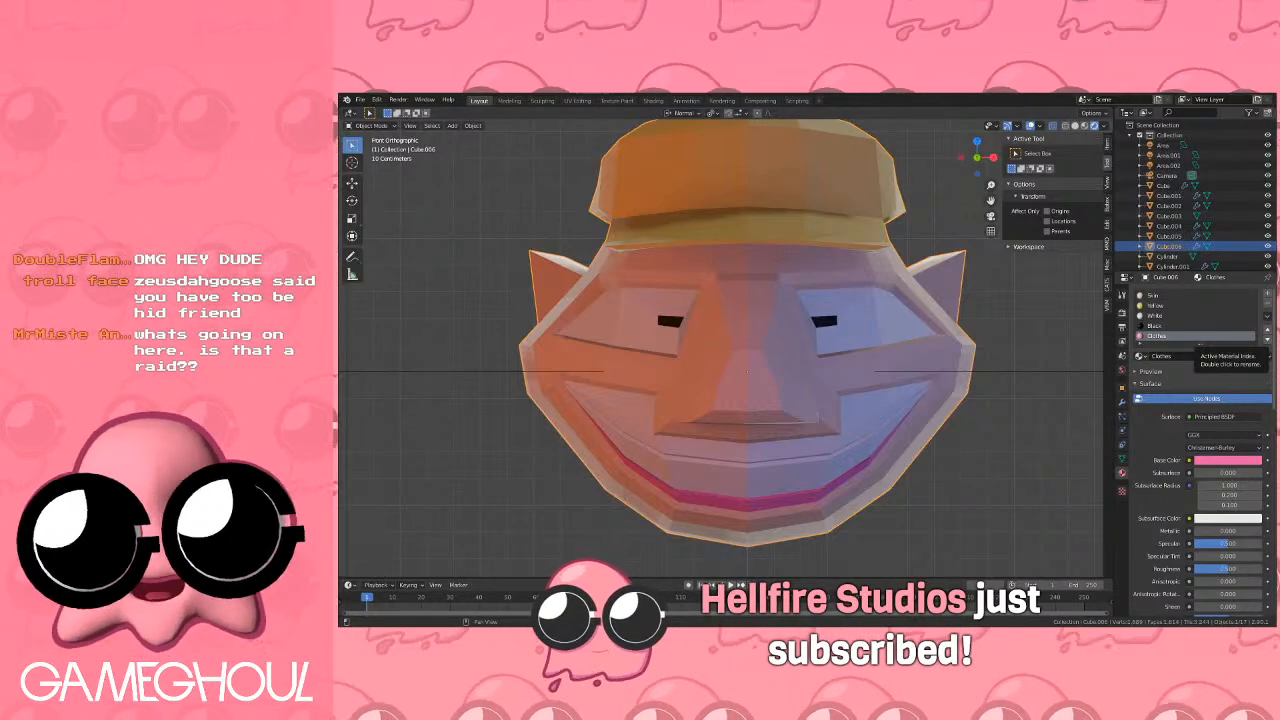
Compare the head and the full figure with the game sprite and character reference images.
scroll(890, 293, "down", 5)
middle_click_drag(838, 297, 917, 407, "shift")
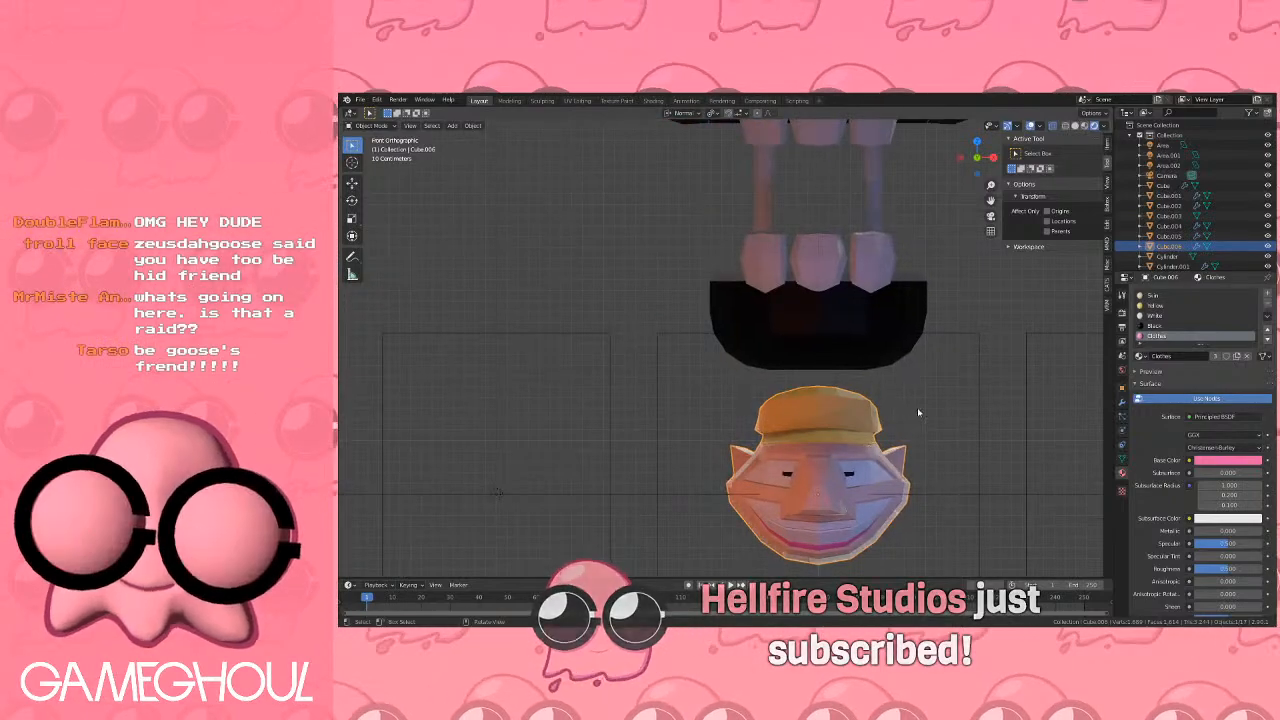
scroll(920, 404, "down", 2)
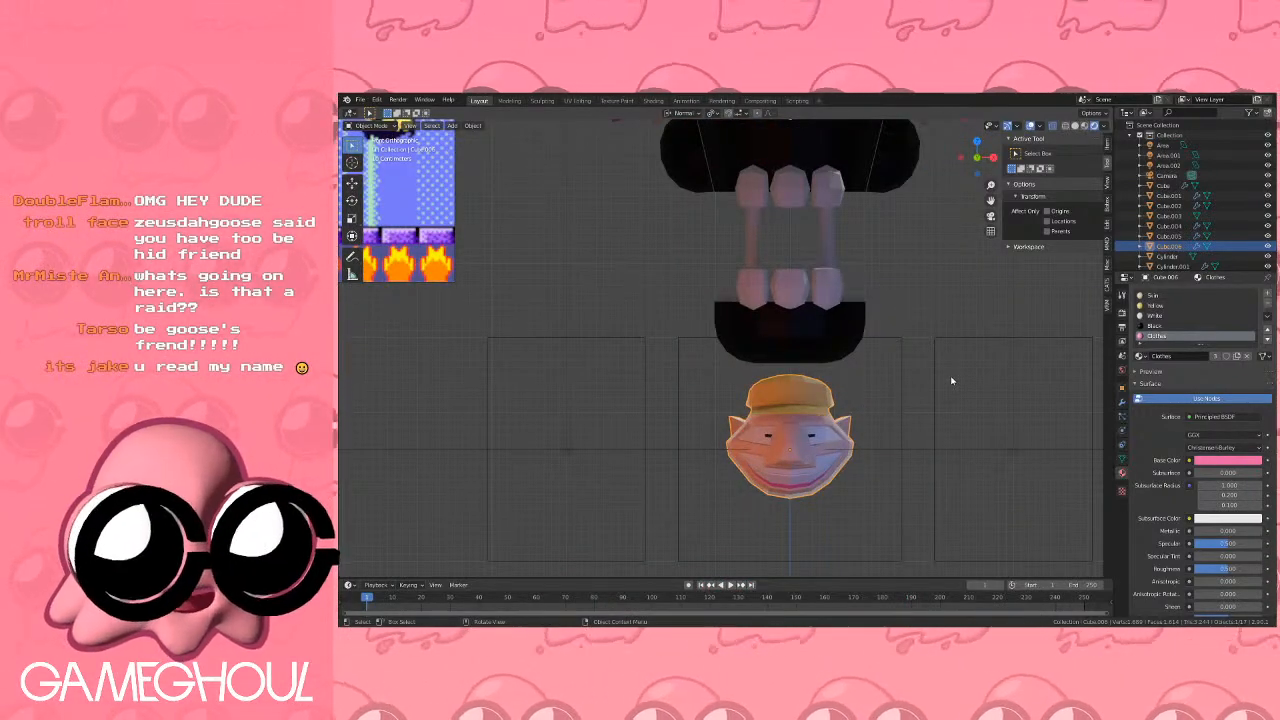
middle_click_drag(866, 263, 881, 394, "shift")
middle_click_drag(724, 282, 1025, 352, "shift")
middle_click_drag(867, 302, 964, 354, "shift")
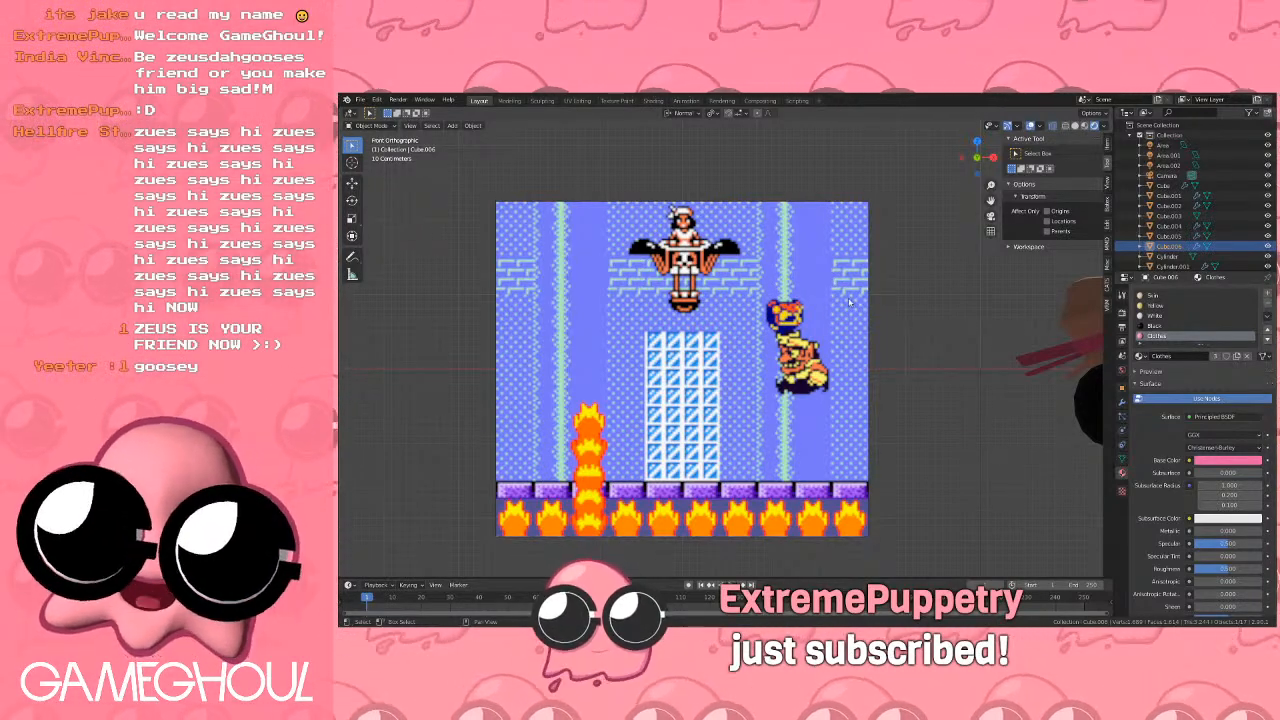
middle_click_drag(1010, 315, 748, 347, "shift")
middle_click_drag(920, 325, 559, 282, "shift")
mouse_move(812, 288)
middle_mouse_down("shift")
mouse_move(568, 305)
mouse_move(798, 298)
middle_mouse_up("shift")
Switch the viewport shading to material preview and review the whole figure beside the reference images from the front.
left_click(1084, 127)
middle_click_drag(565, 252, 824, 271, "shift")
middle_click_drag(628, 270, 874, 291)
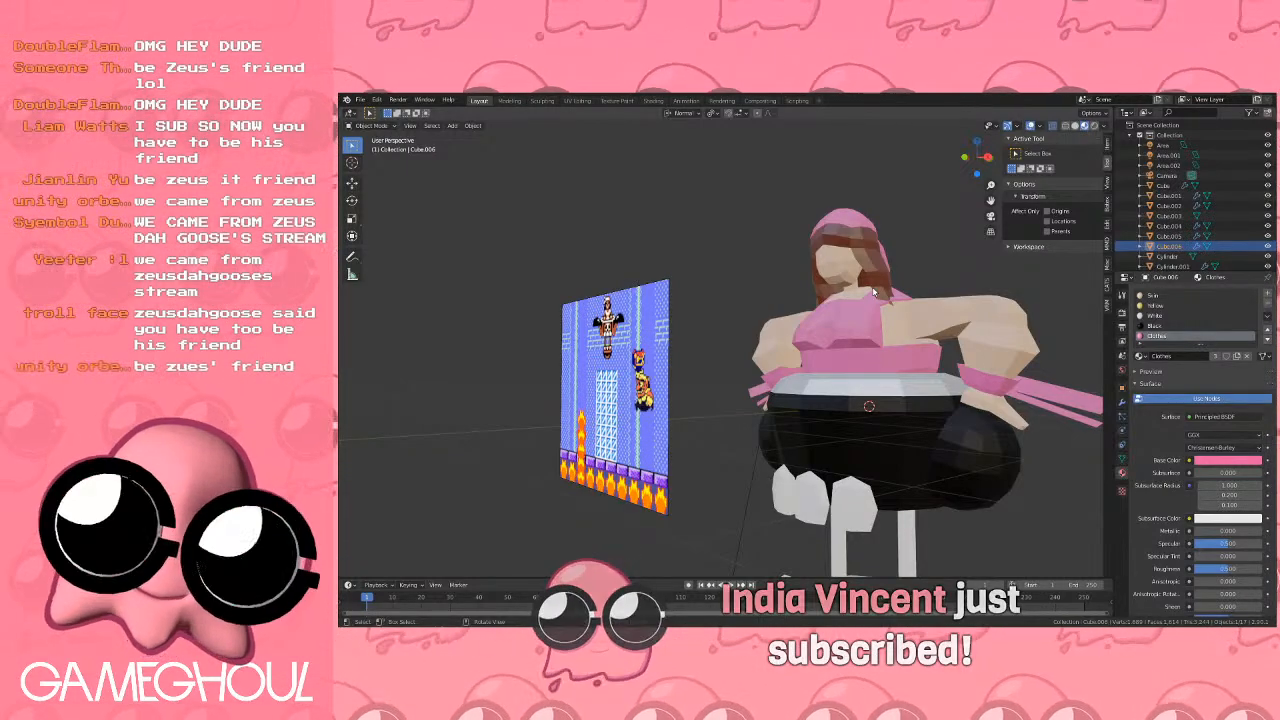
middle_click_drag(864, 212, 749, 297)
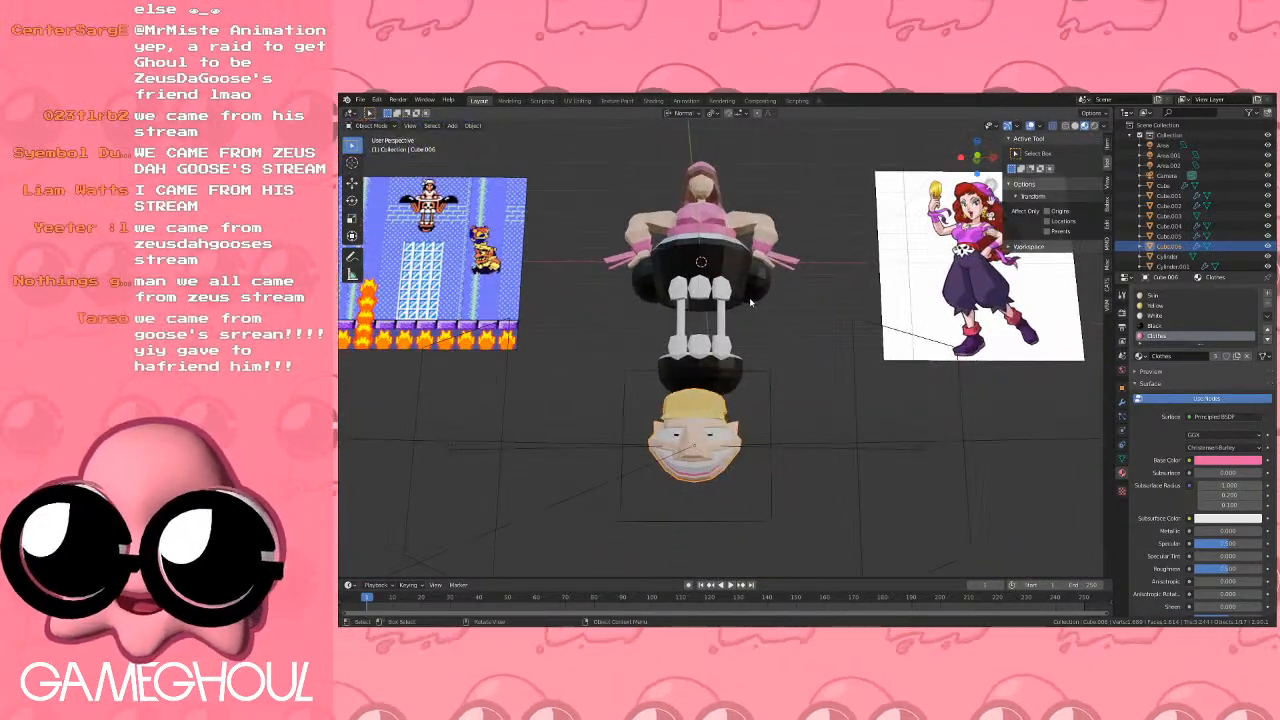
left_click(977, 156)
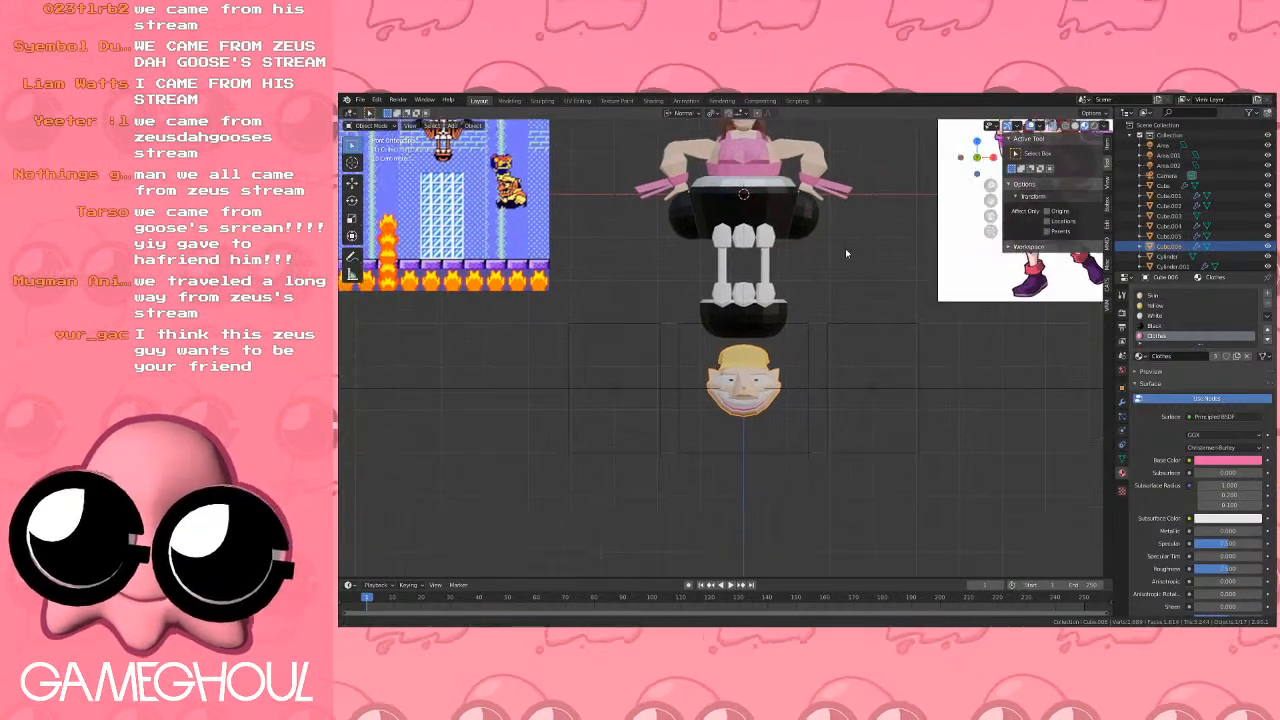
Select the strip of skin faces along the upper rim of the eye socket on the head mesh.
middle_click_drag(825, 342, 829, 305, "shift")
scroll(829, 305, "up", 5)
key("Tab")
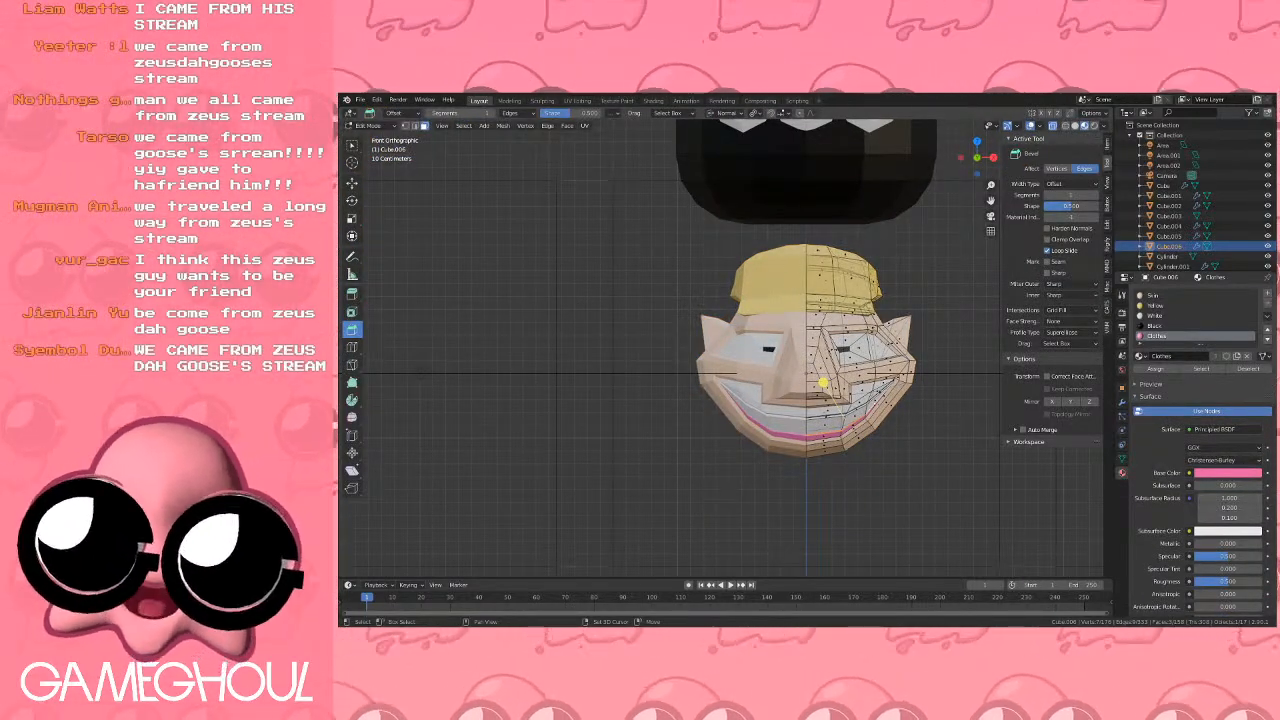
middle_click_drag(826, 386, 720, 373, "shift")
scroll(720, 395, "up", 3)
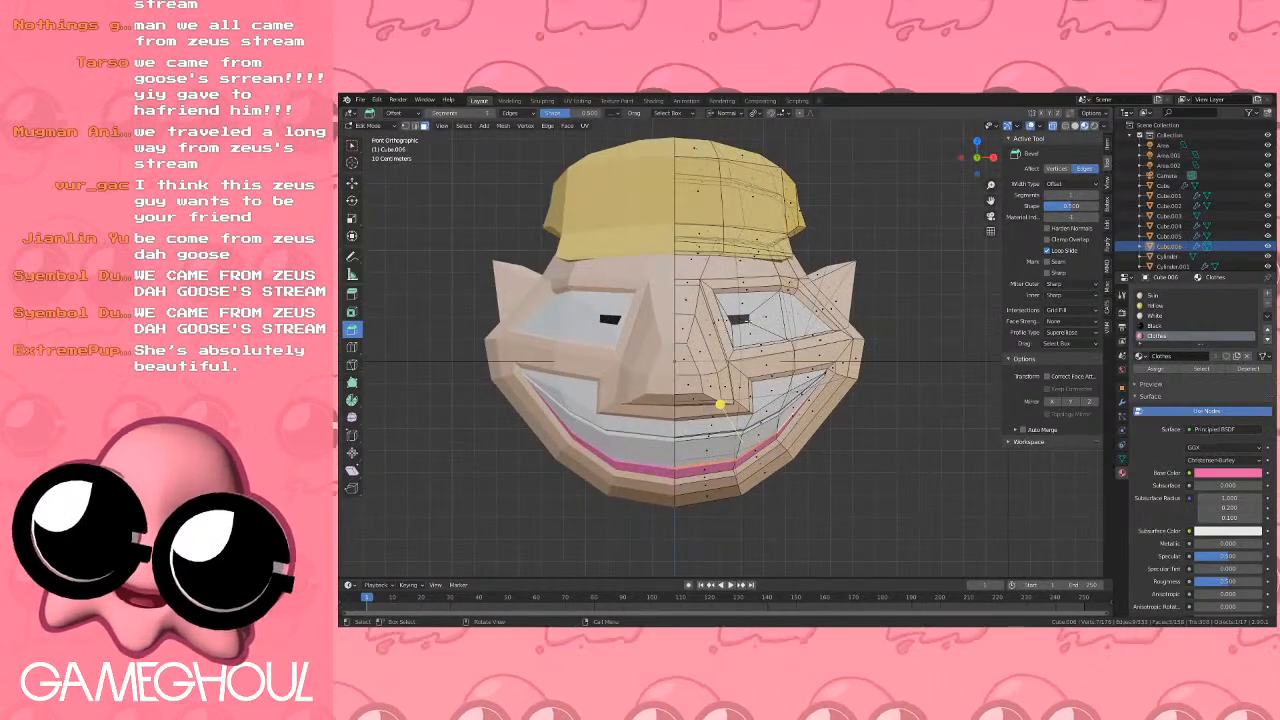
middle_click_drag(746, 320, 717, 334, "shift")
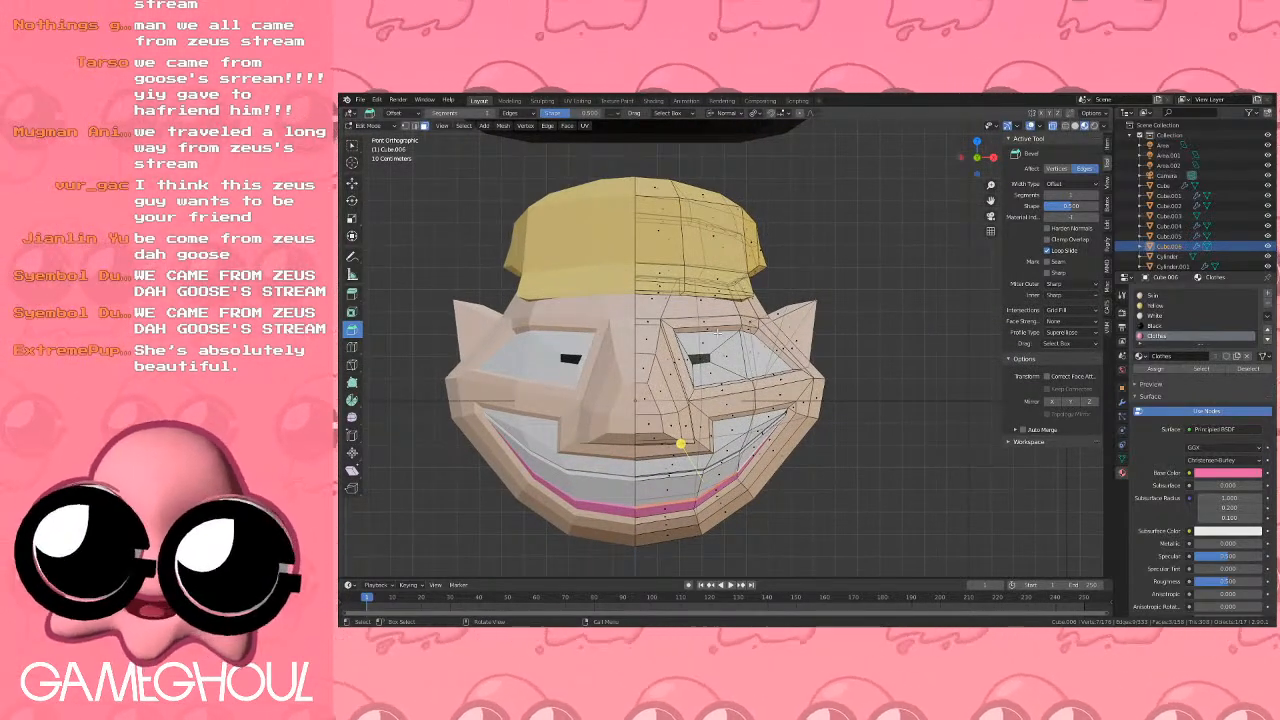
middle_click_drag(697, 260, 681, 272, "shift")
scroll(804, 380, "up", 5)
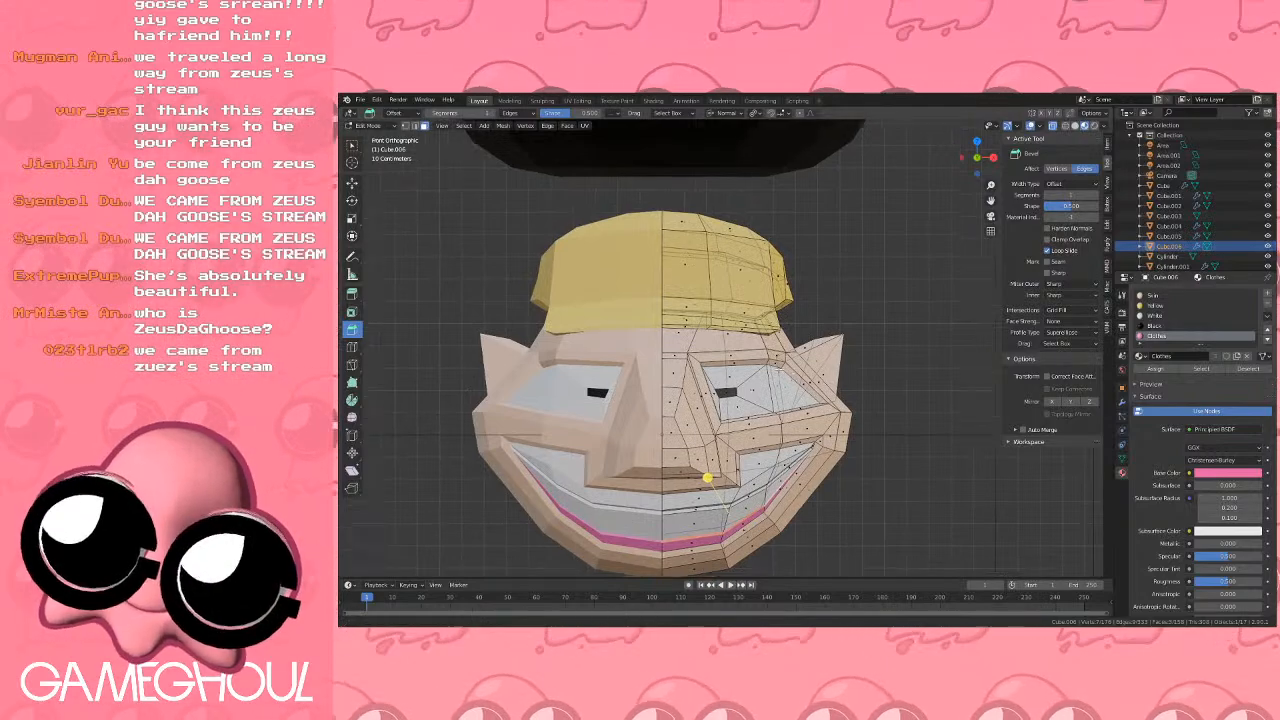
left_click(739, 284, "alt")
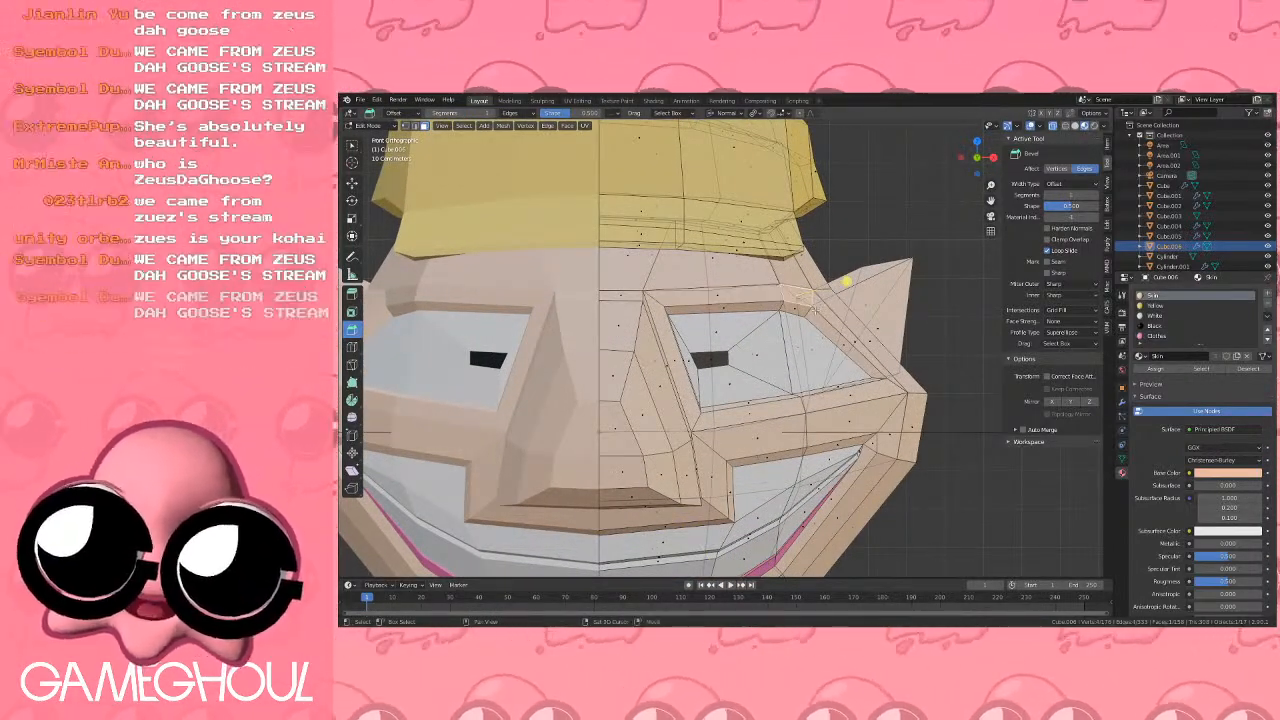
Check the game sprite reference against the head's brow area.
scroll(816, 388, "down", 5)
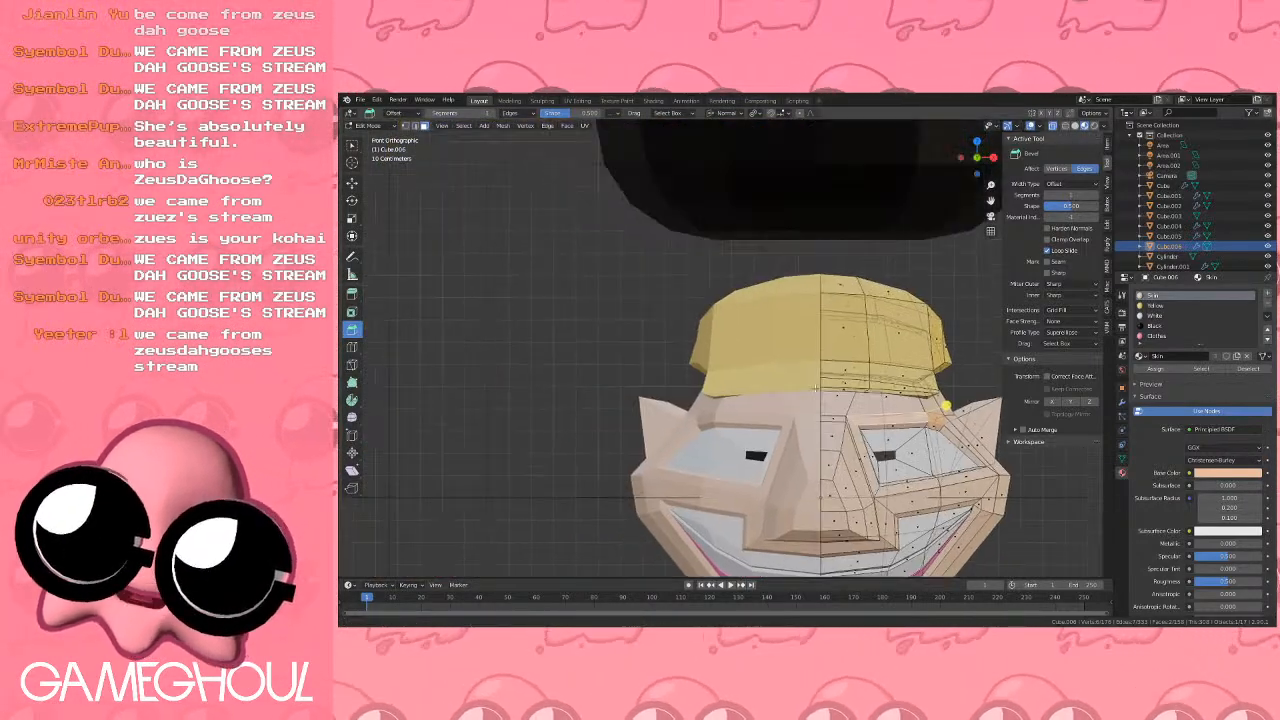
scroll(816, 388, "down", 4)
middle_click_drag(712, 340, 854, 463, "shift")
scroll(727, 388, "down", 4)
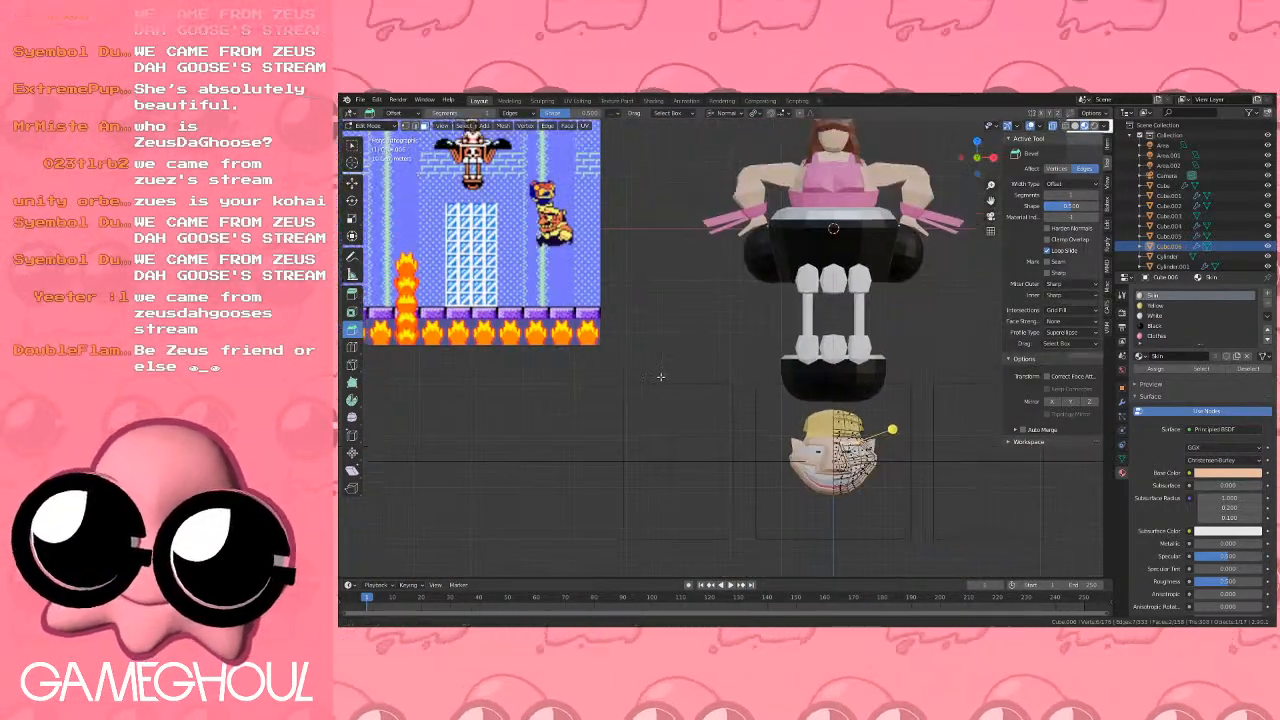
middle_click_drag(660, 377, 563, 279, "shift")
scroll(563, 279, "up", 4)
middle_click_drag(807, 362, 688, 341, "shift")
scroll(688, 341, "up", 3)
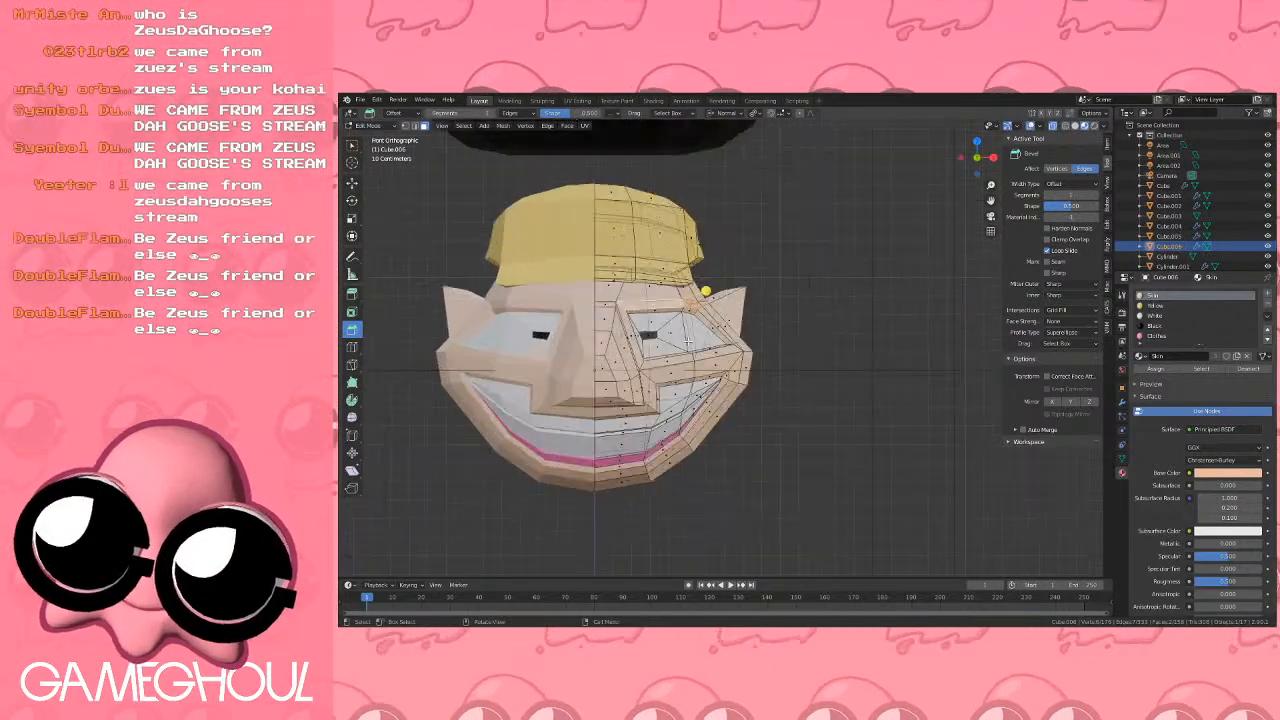
scroll(688, 341, "up", 1)
scroll(648, 310, "up", 6)
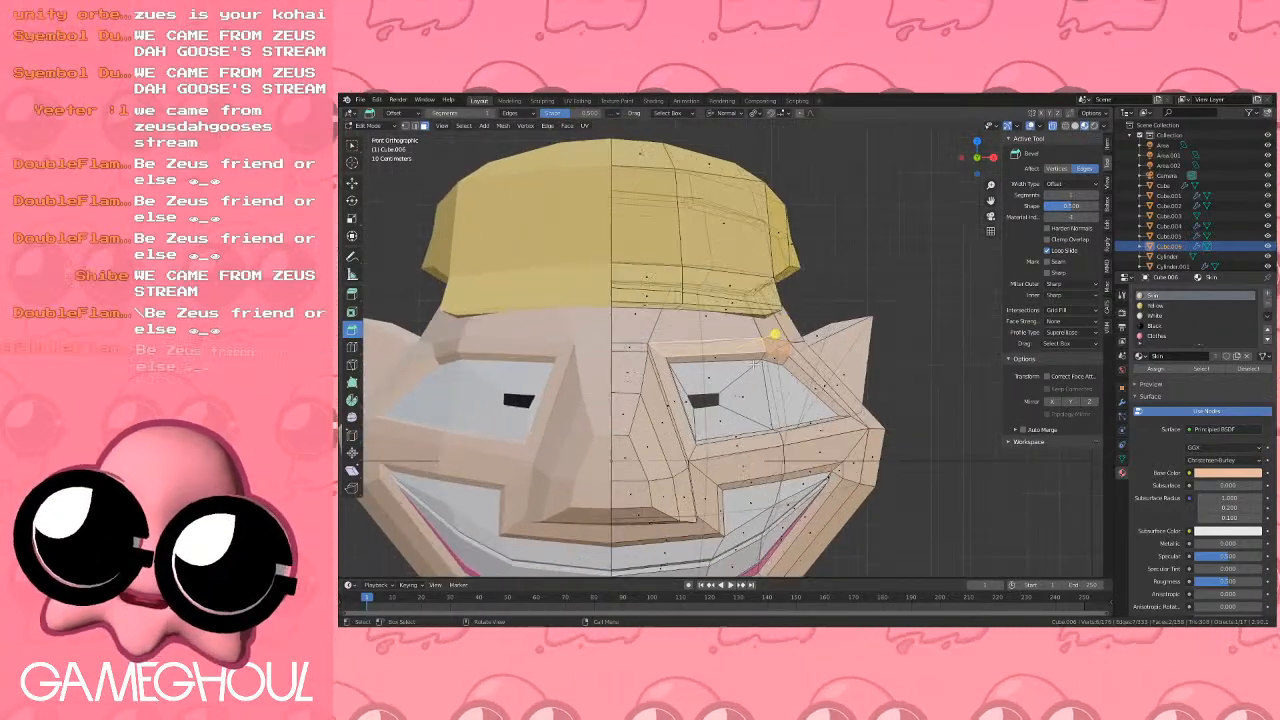
Form a raised eyebrow by extruding the selected brow faces 0.04 m, scaling them by 1.1 and nudging them slightly outward.
key("e")
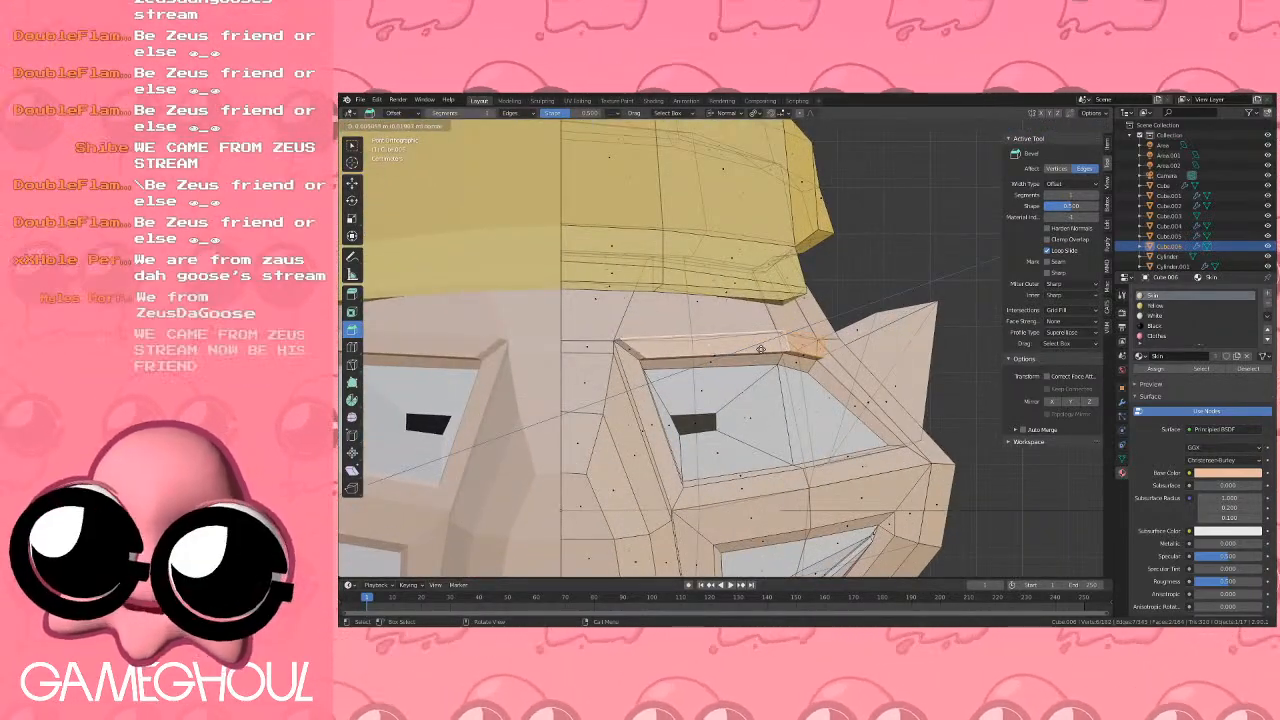
left_click(765, 346)
key("s")
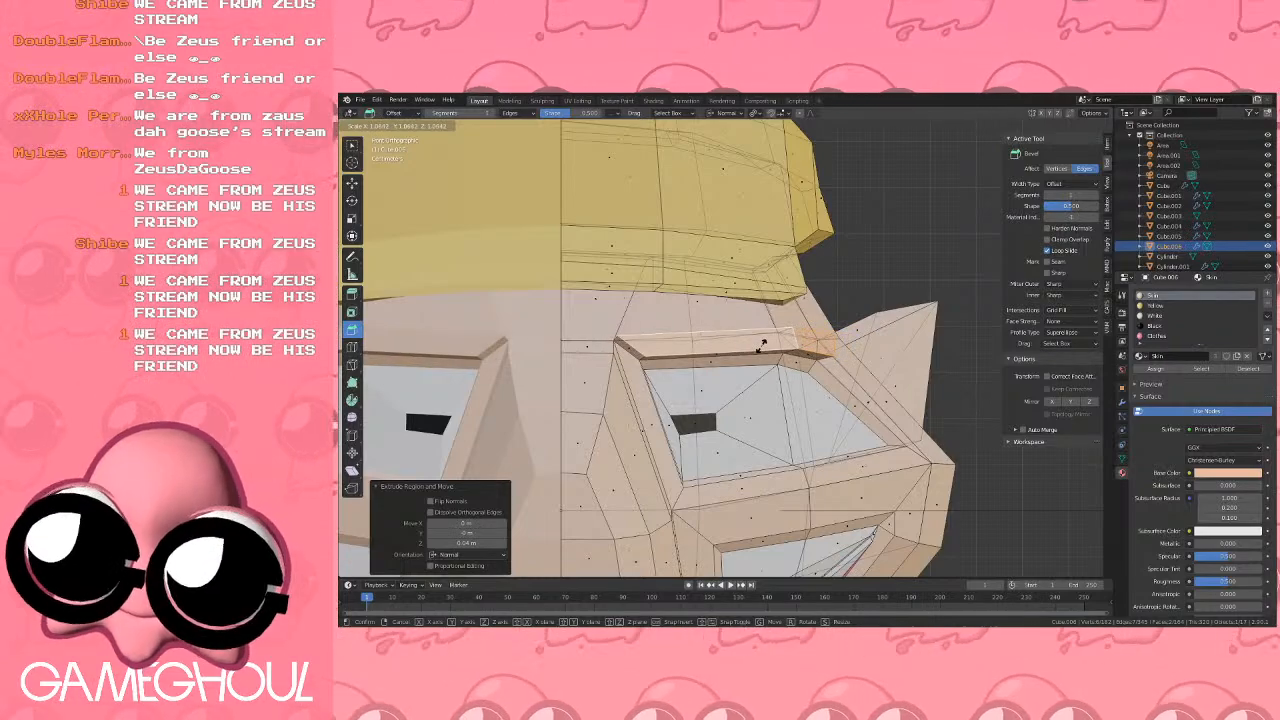
left_click(762, 348)
key("g")
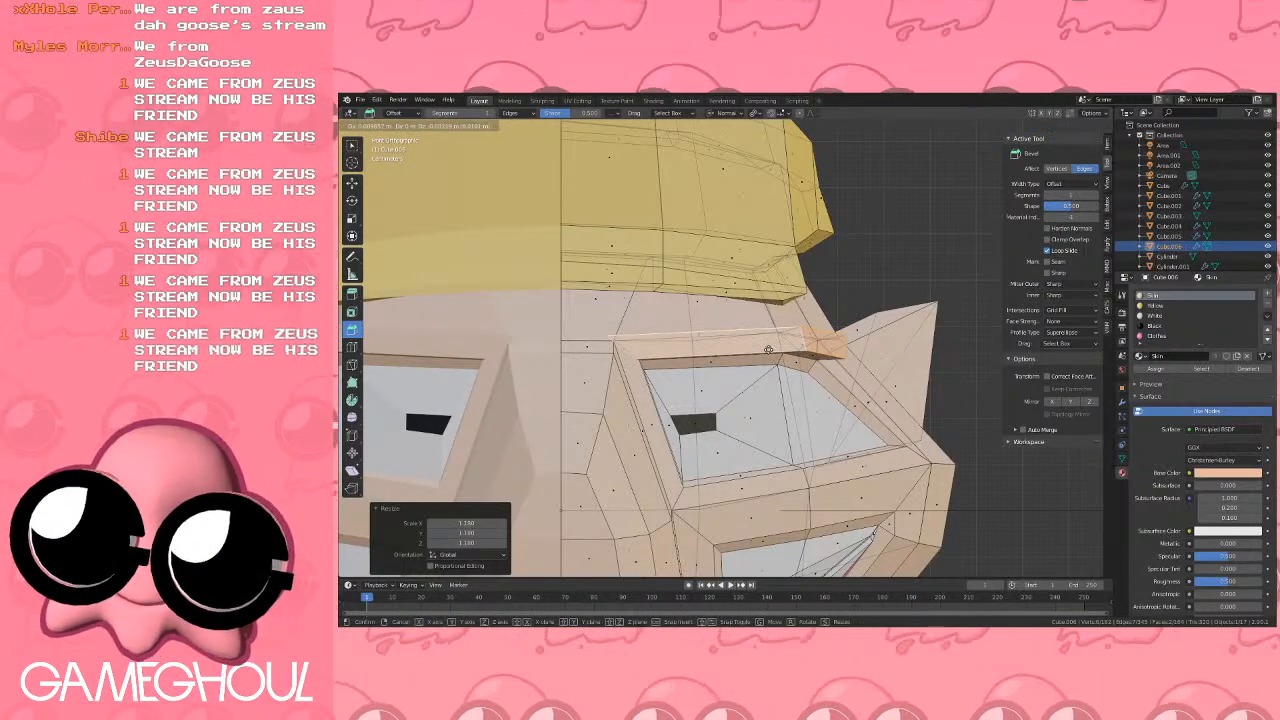
left_click(769, 351)
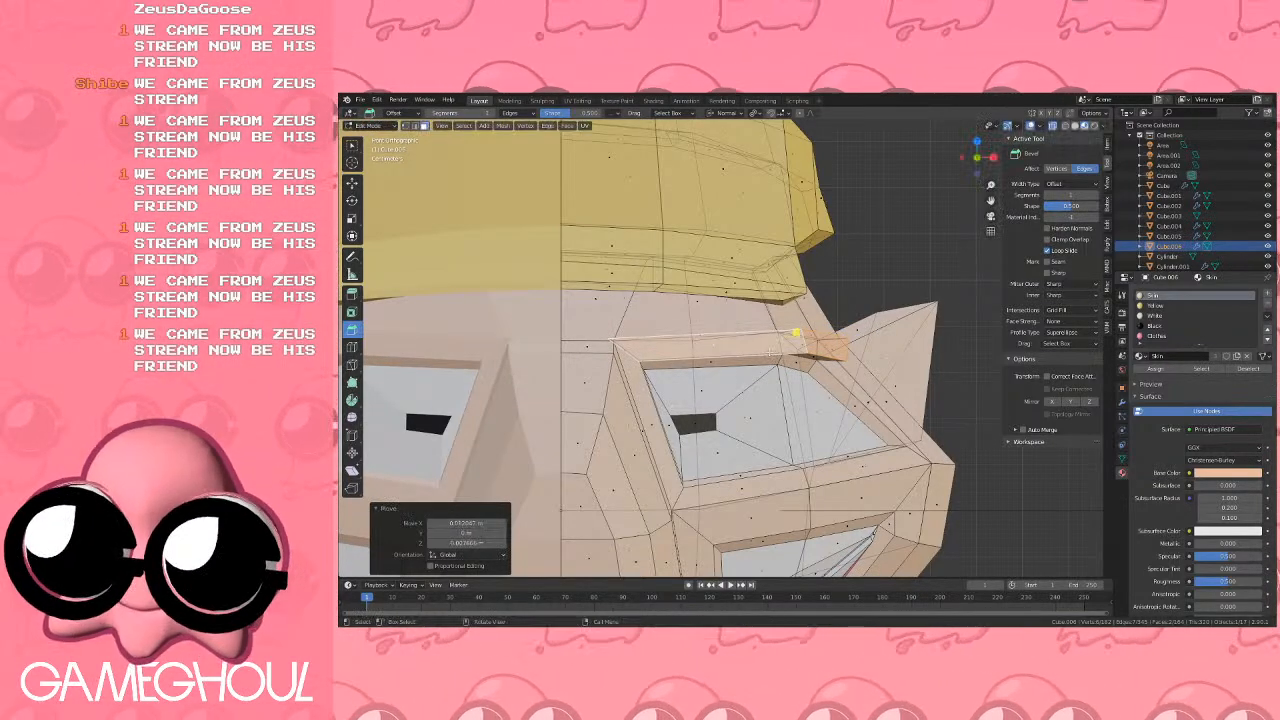
scroll(734, 362, "down", 3)
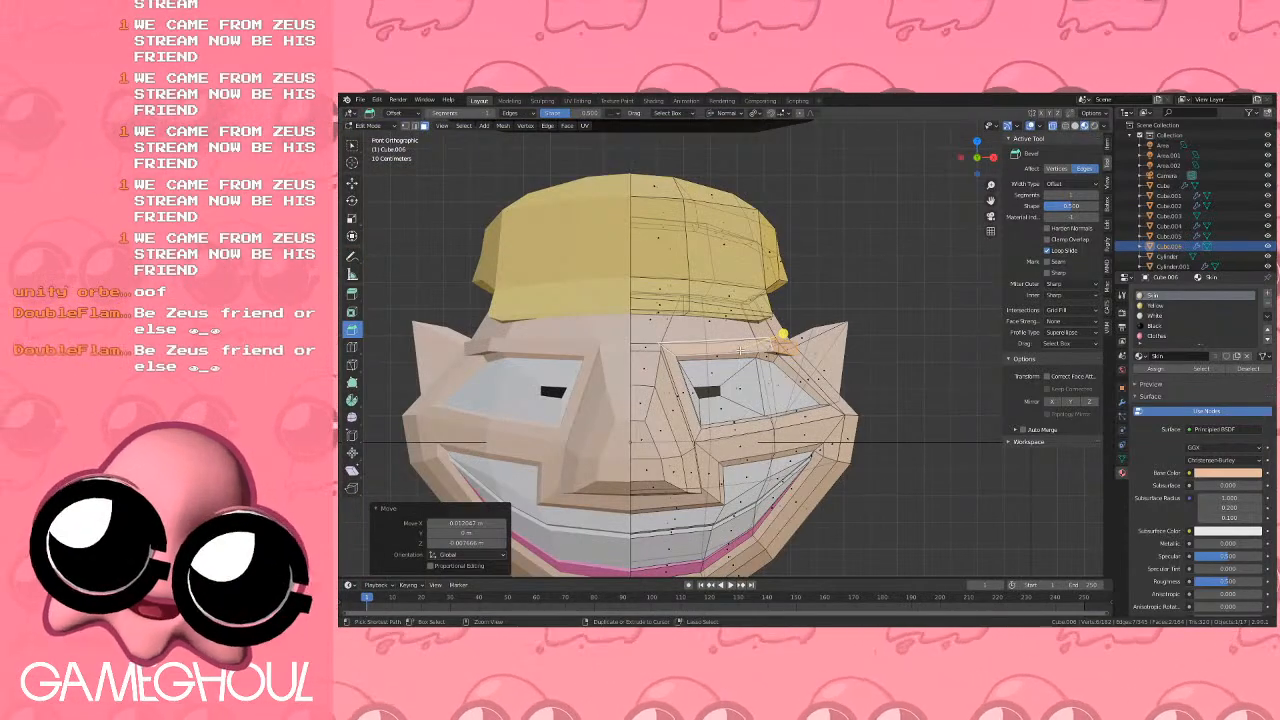
Expand the selection to the whole extruded eyebrow and assign the Black material to it.
key("3")
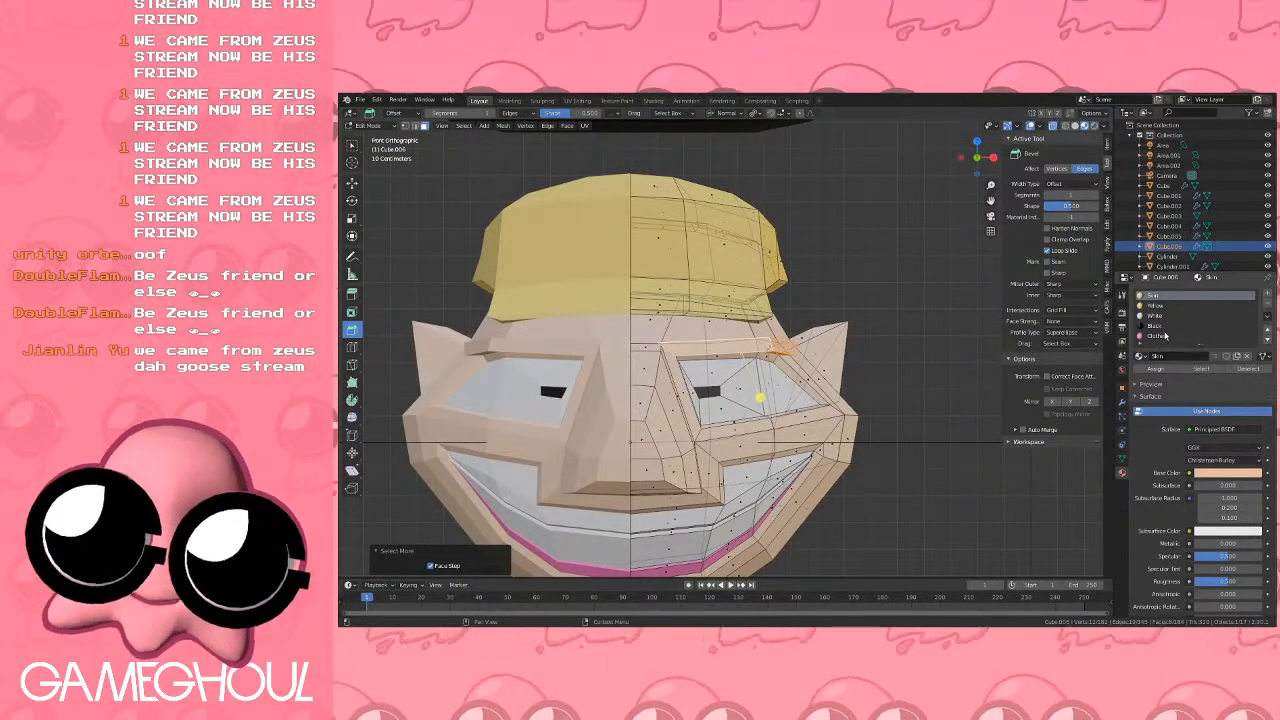
left_click(1156, 326)
left_click(1155, 368)
scroll(767, 318, "down", 3)
key("Tab")
Examine the head with its black eyebrows from afar, up close and from below against the full figure.
scroll(767, 318, "down", 2)
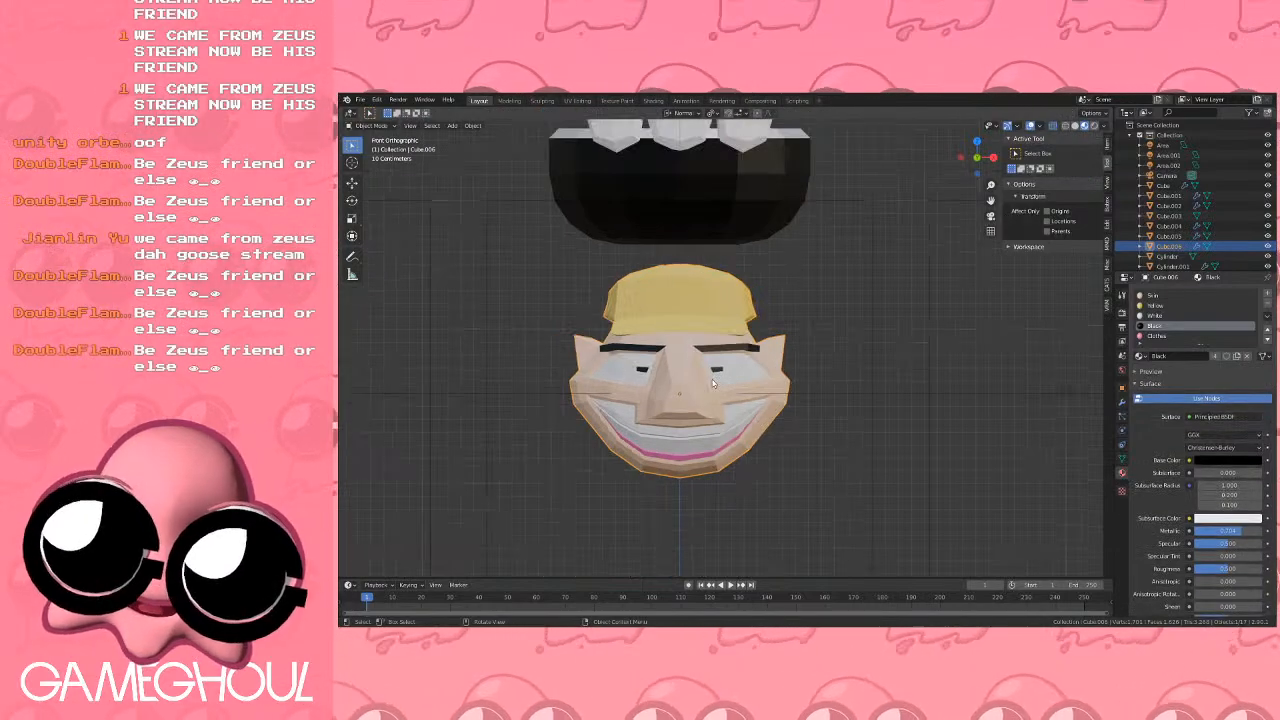
middle_click_drag(767, 318, 904, 408, "shift")
scroll(700, 342, "down", 2)
middle_click_drag(697, 342, 818, 295, "shift")
middle_click_drag(922, 437, 728, 364, "shift")
scroll(848, 380, "up", 5)
scroll(728, 364, "up", 2)
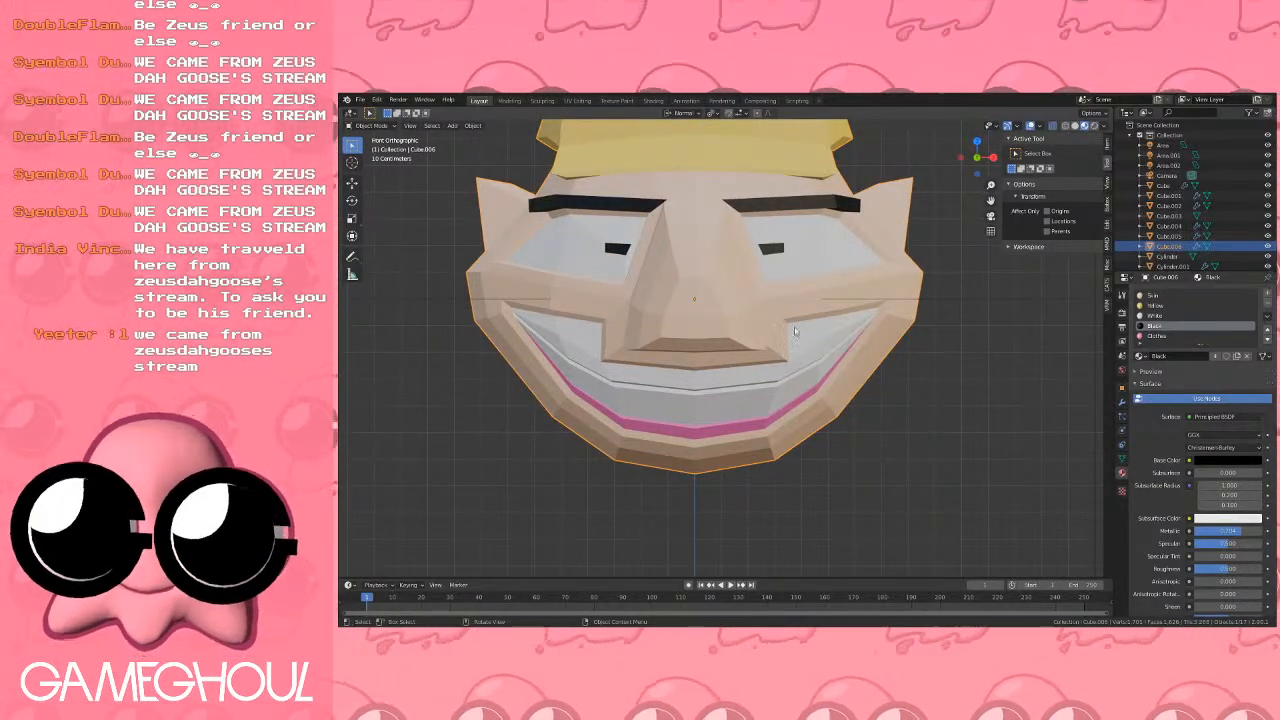
scroll(780, 330, "up", 8)
scroll(783, 338, "down", 8)
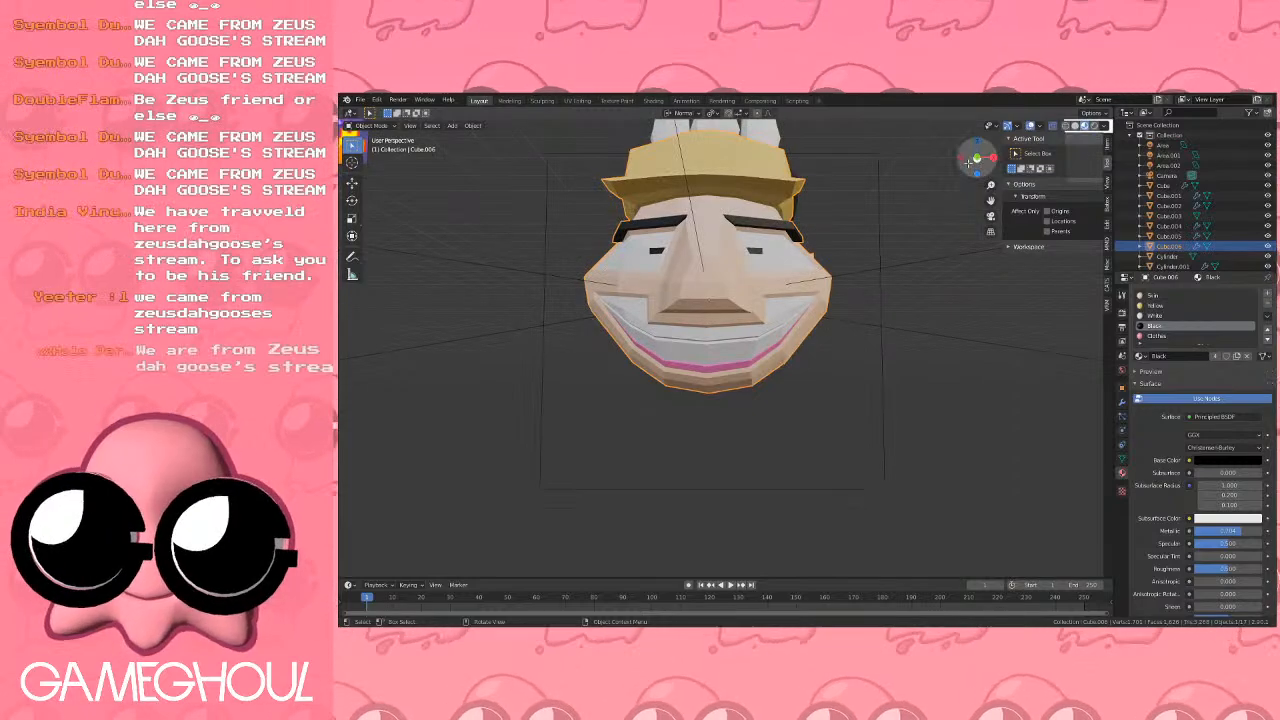
scroll(825, 260, "up", 4)
key("Tab")
mouse_move(823, 250)
middle_mouse_down()
mouse_move(771, 257)
mouse_move(806, 254)
middle_mouse_up()
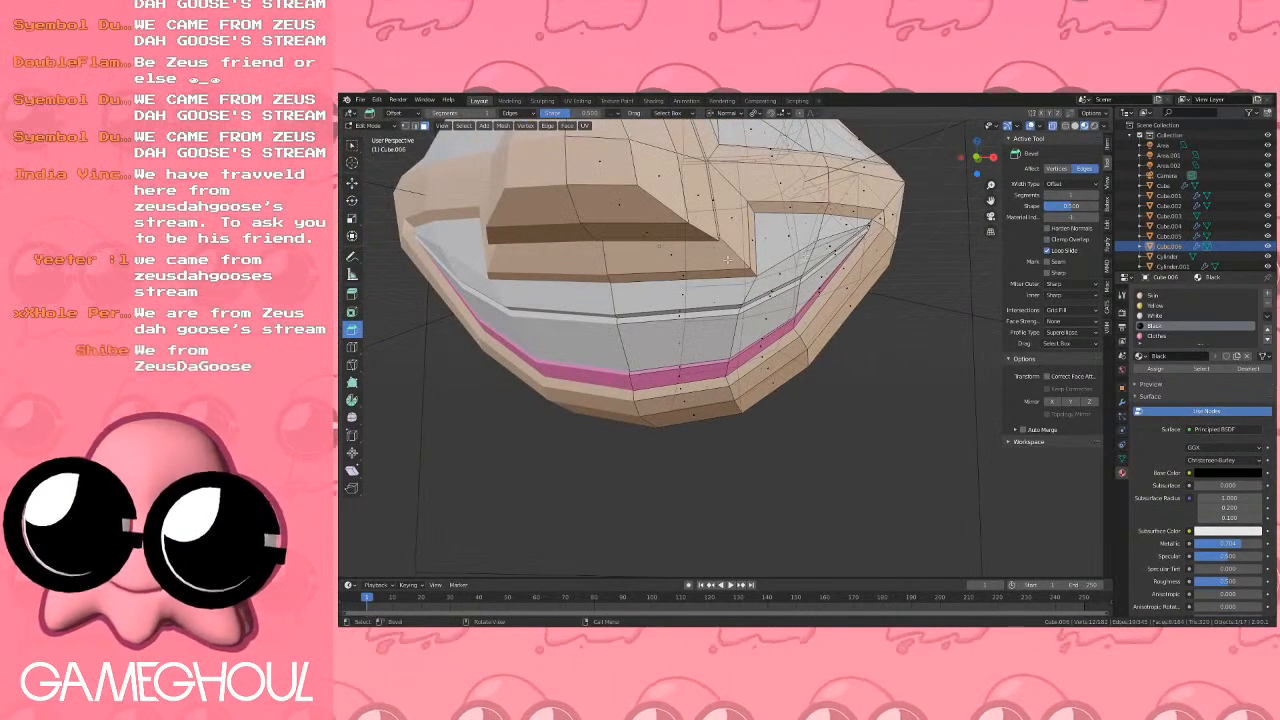
left_click(676, 282)
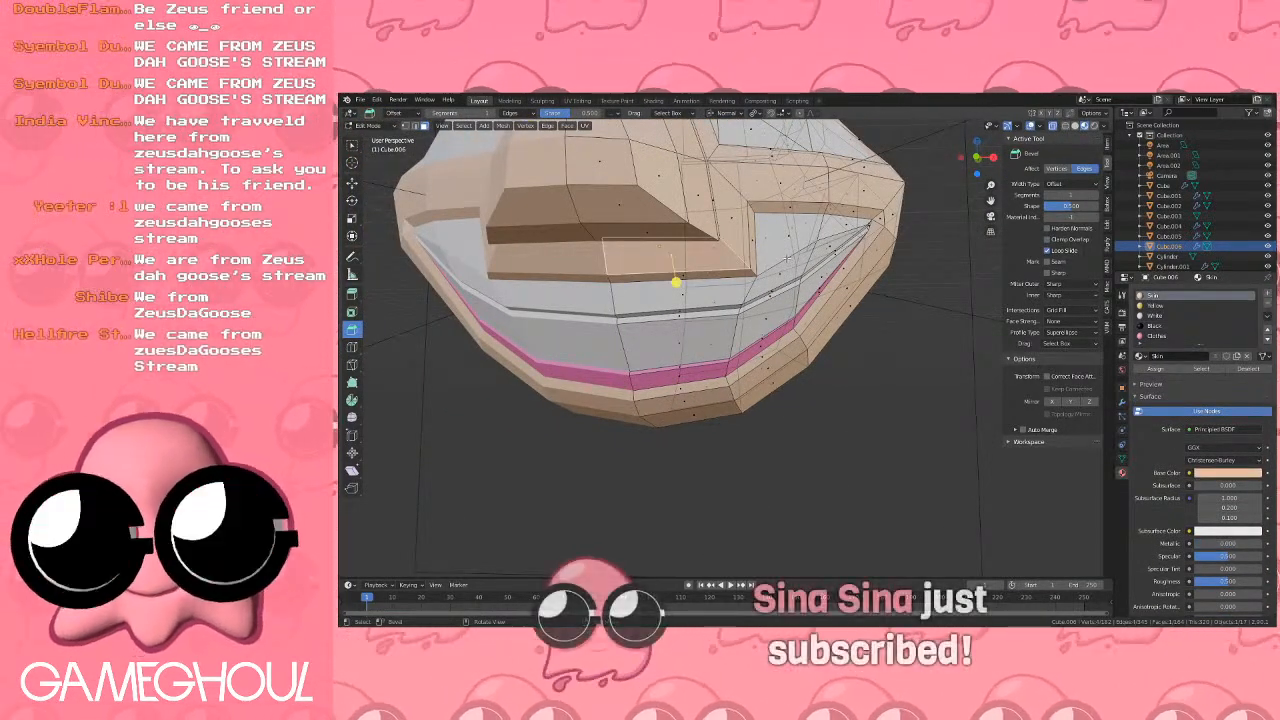
key("i")
right_click(783, 260)
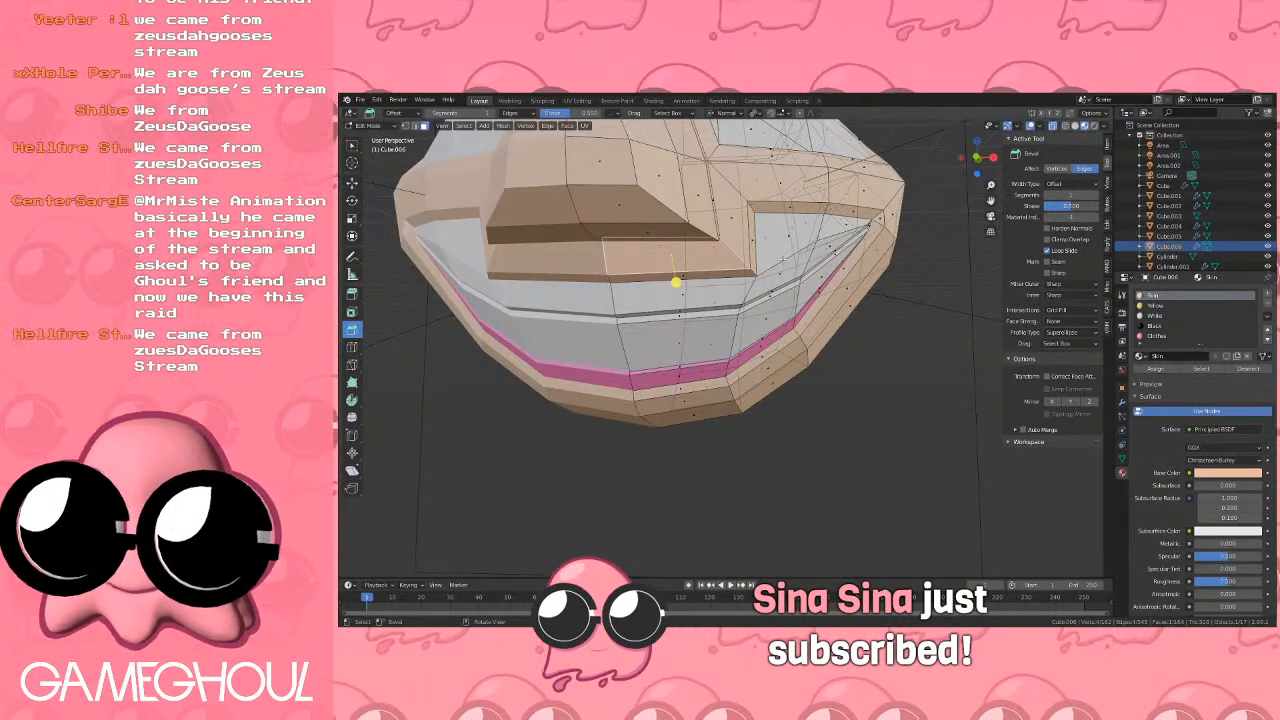
middle_click_drag(783, 258, 845, 297)
key("ctrl+z")
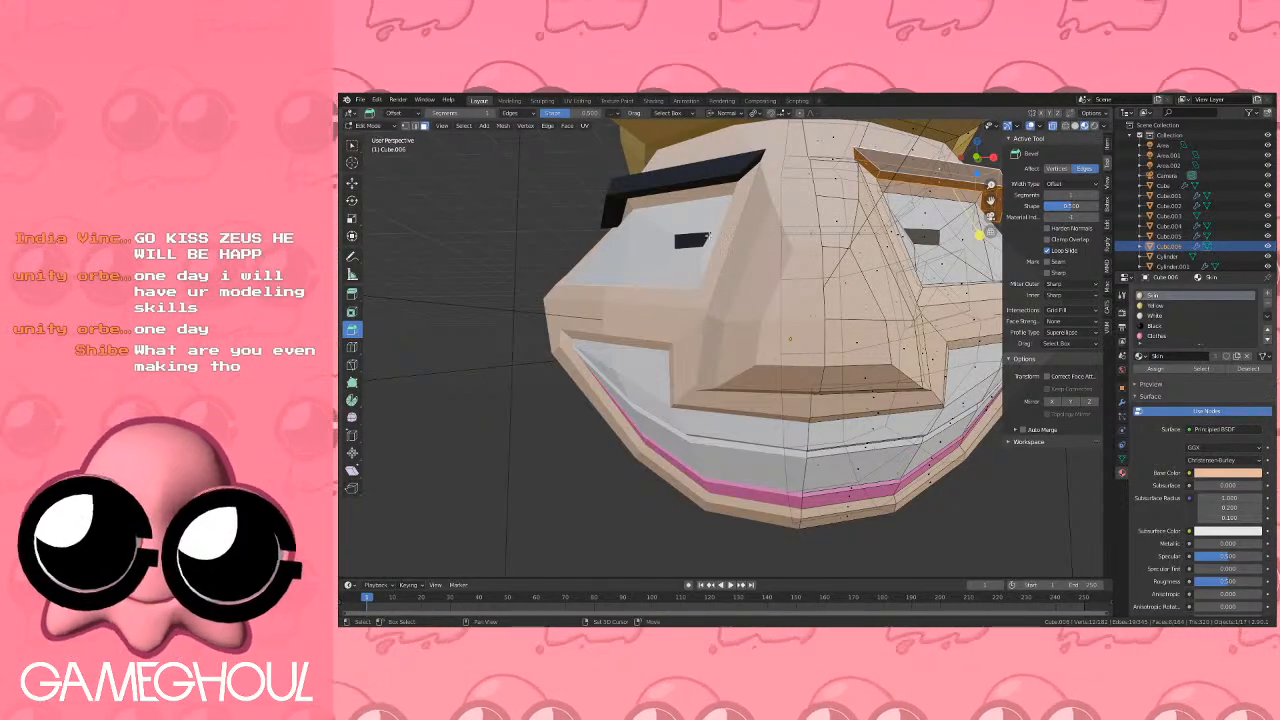
Examine the head's black eyebrows up close and from the front against the rest of the figure.
middle_click_drag(708, 236, 690, 300)
scroll(660, 270, "down", 5)
scroll(767, 265, "up", 1)
scroll(690, 392, "up", 3)
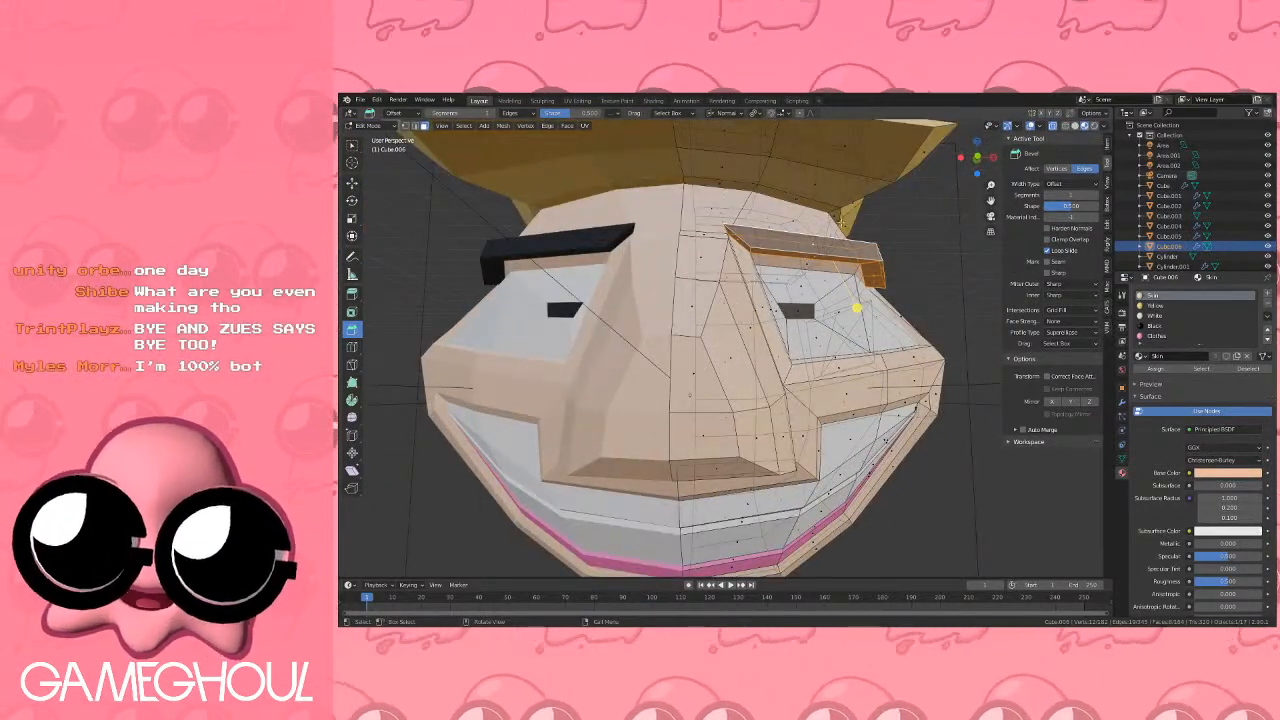
left_click(976, 156)
scroll(831, 237, "up", 3)
middle_click_drag(838, 275, 878, 277, "shift")
key("Tab")
scroll(866, 269, "down", 3)
middle_click_drag(765, 253, 929, 364, "shift")
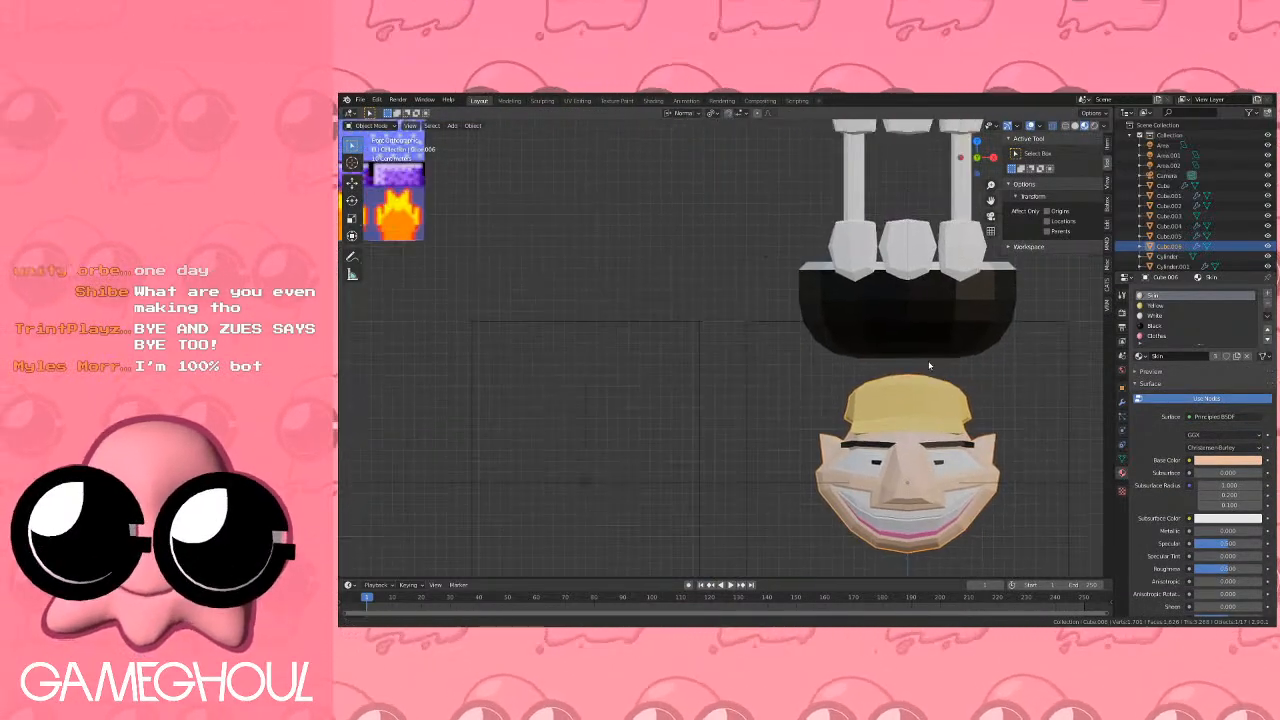
scroll(929, 364, "down", 3)
middle_click_drag(760, 309, 841, 376, "shift")
middle_click_drag(815, 328, 829, 291, "shift")
scroll(829, 291, "up", 8)
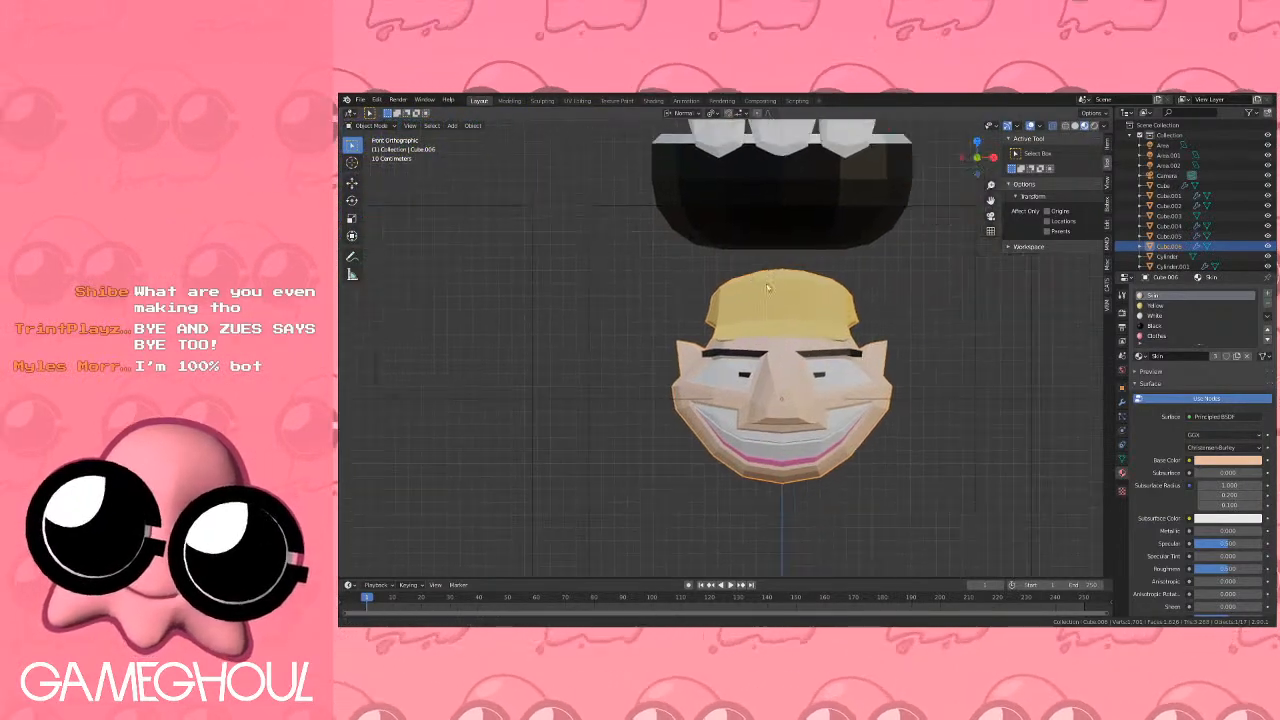
Select the centre face on the front of the yellow cap and apply the head's Mirror modifier.
key("Tab")
middle_click_drag(795, 216, 745, 286, "shift")
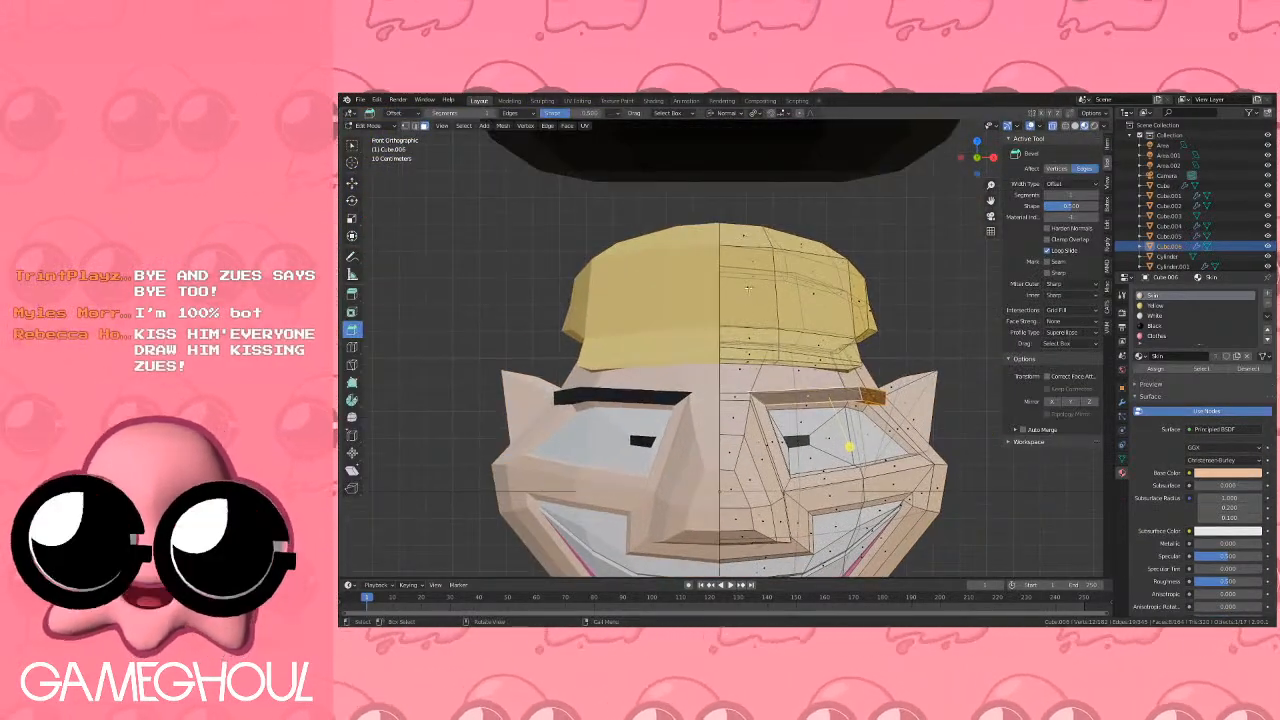
left_click(748, 288)
scroll(778, 296, "up", 2)
middle_click_drag(835, 297, 794, 324, "shift")
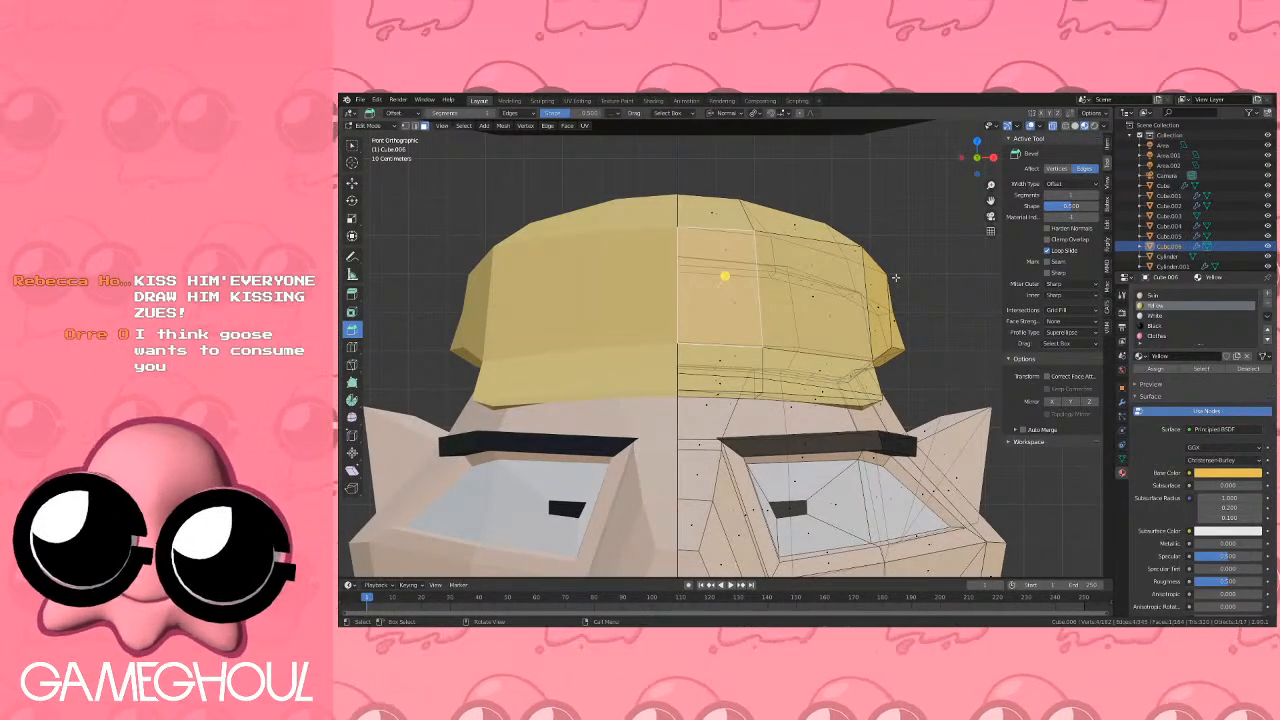
middle_click_drag(807, 230, 744, 186, "shift")
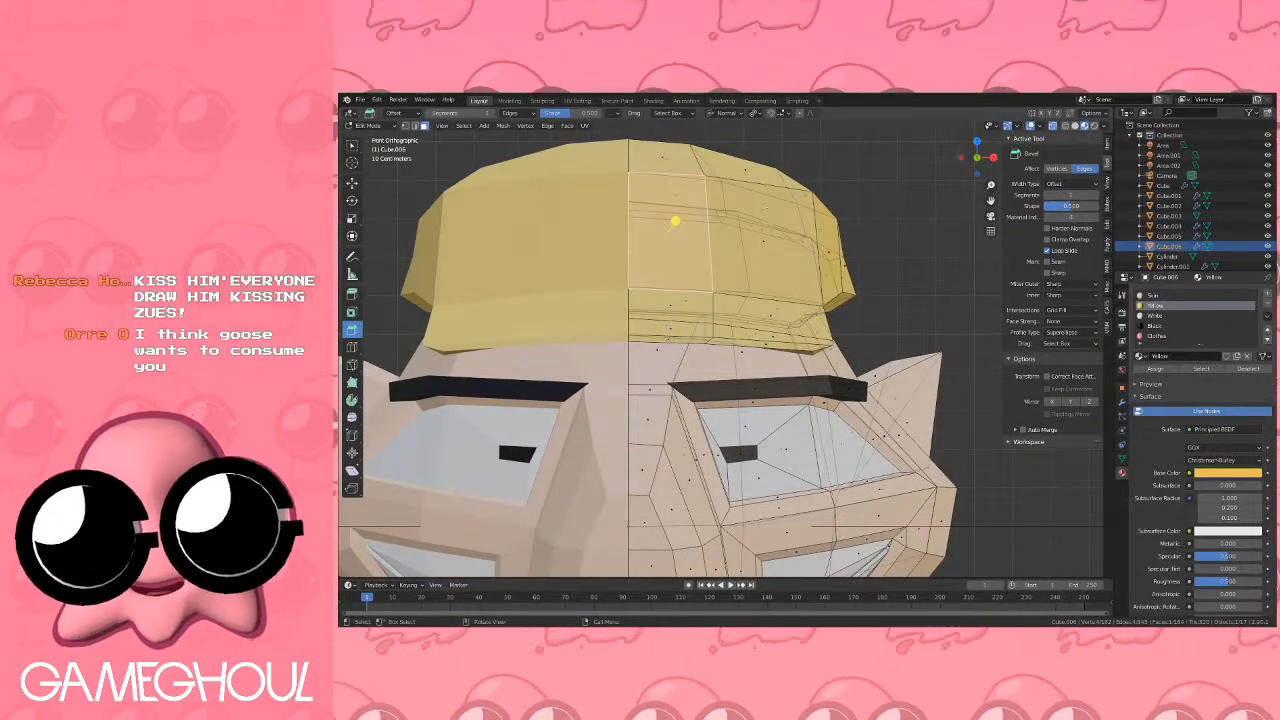
key("Tab")
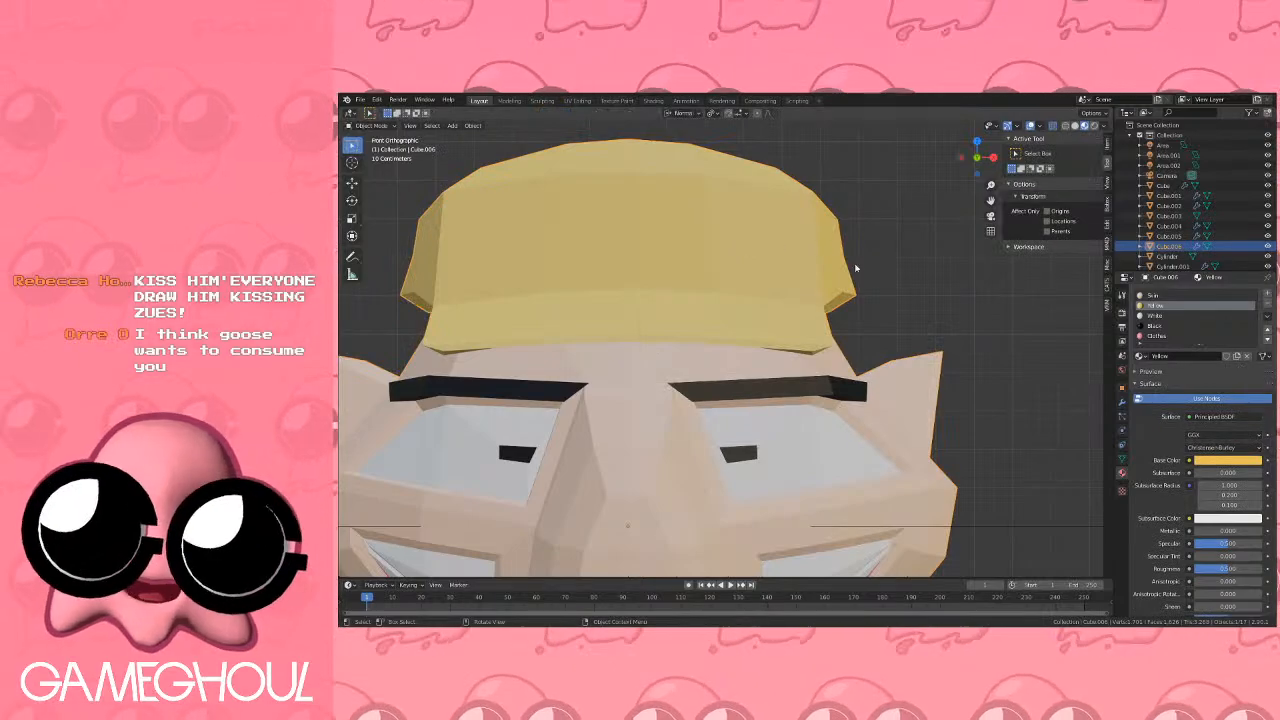
middle_click_drag(800, 306, 900, 331, "shift")
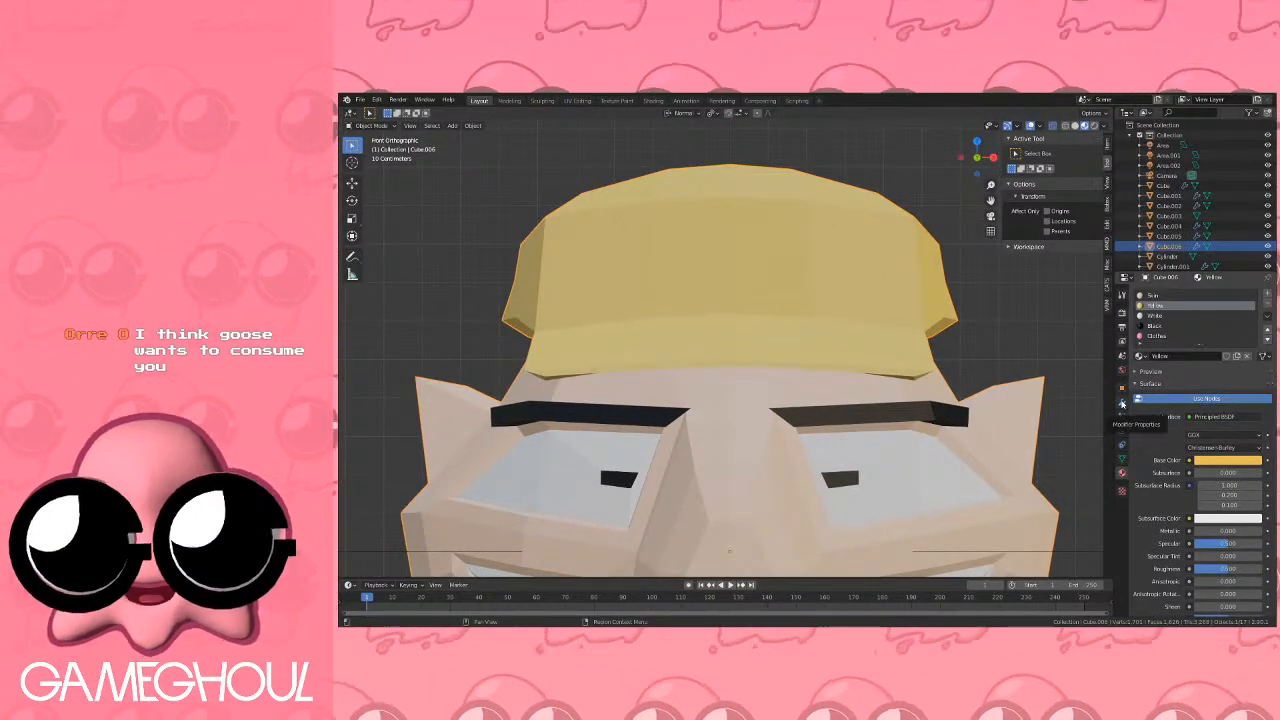
middle_click_drag(914, 300, 882, 296, "shift")
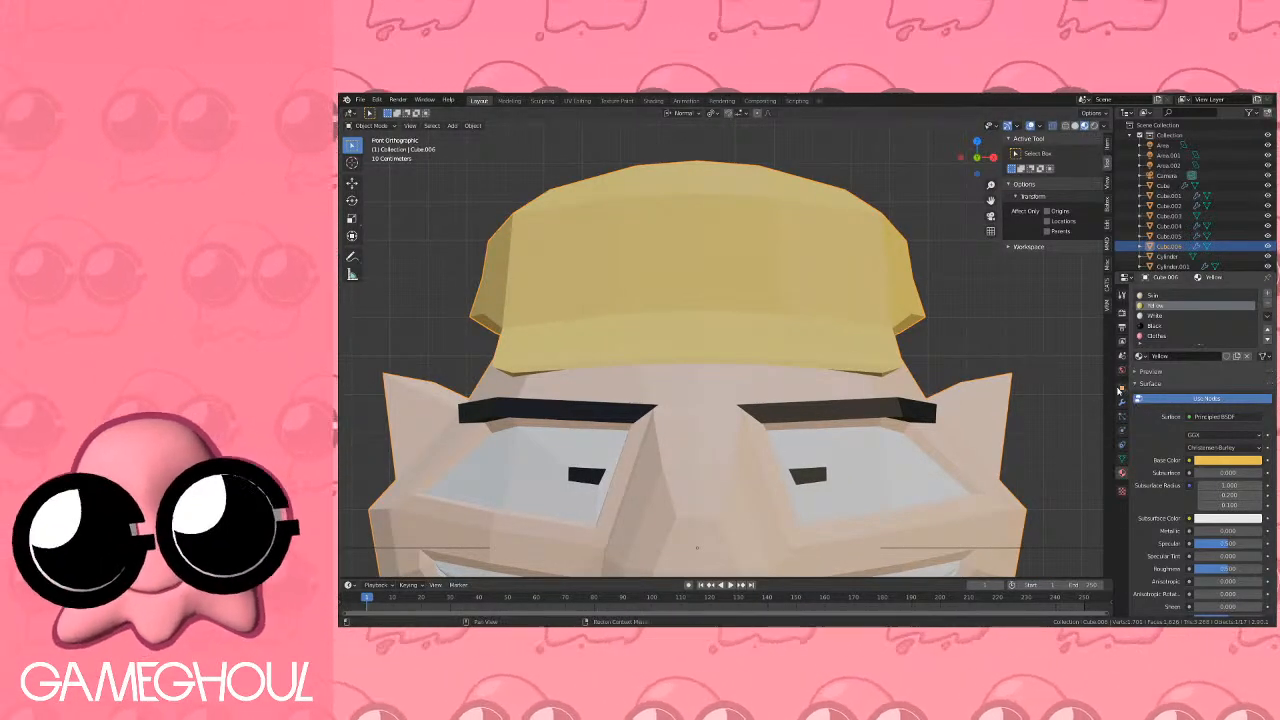
left_click(1122, 402)
left_click(1243, 312)
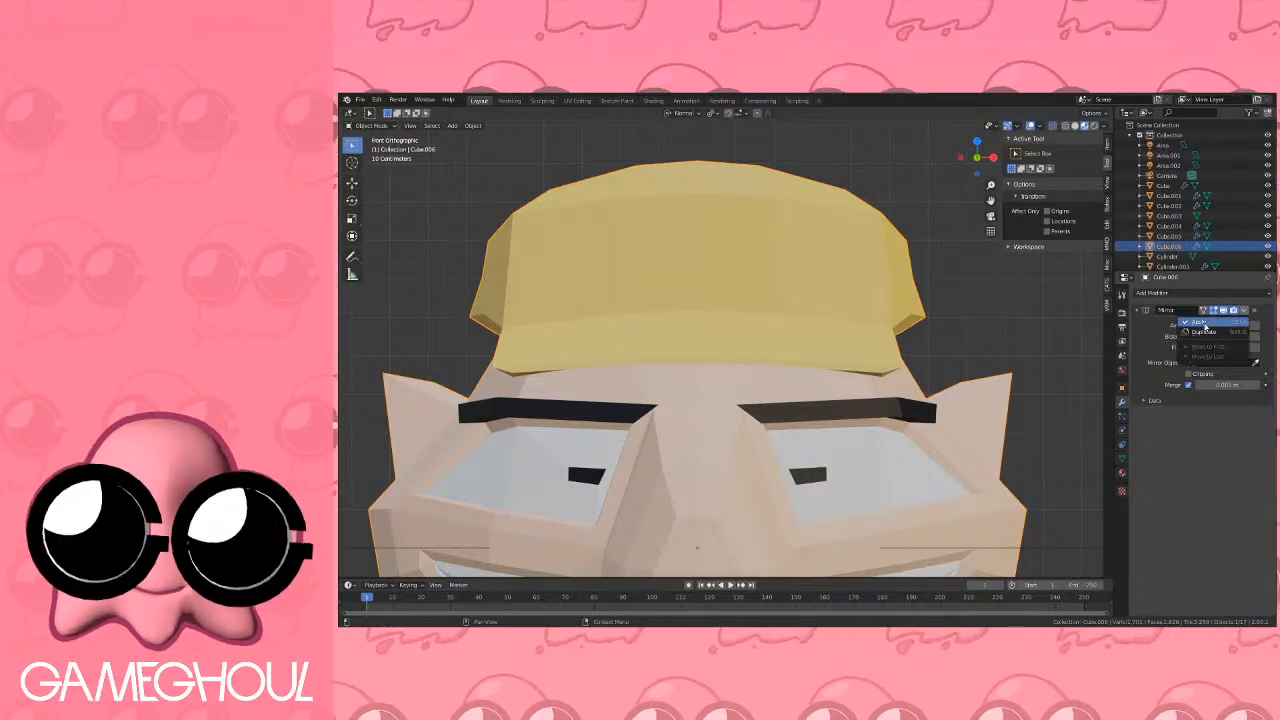
left_click(1204, 323)
Inset the two centre faces on the front of the cap by a small margin.
key("Tab")
key("ctrl+b")
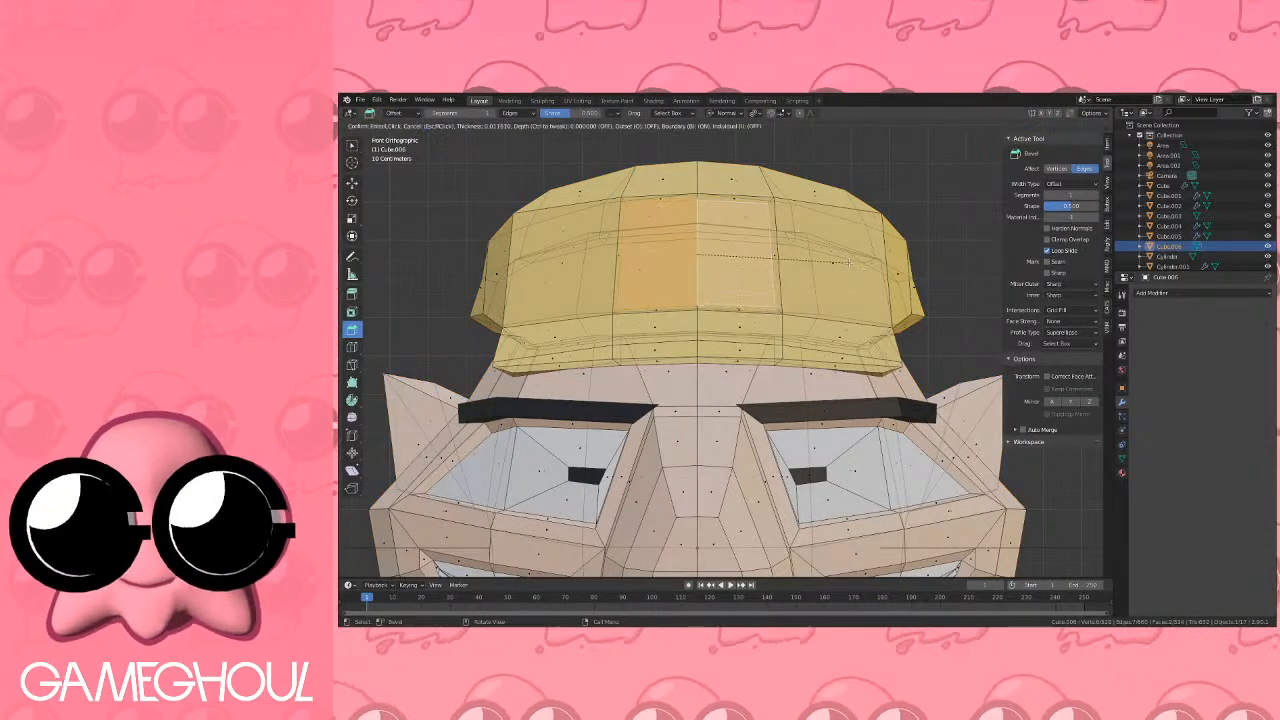
left_click(840, 262)
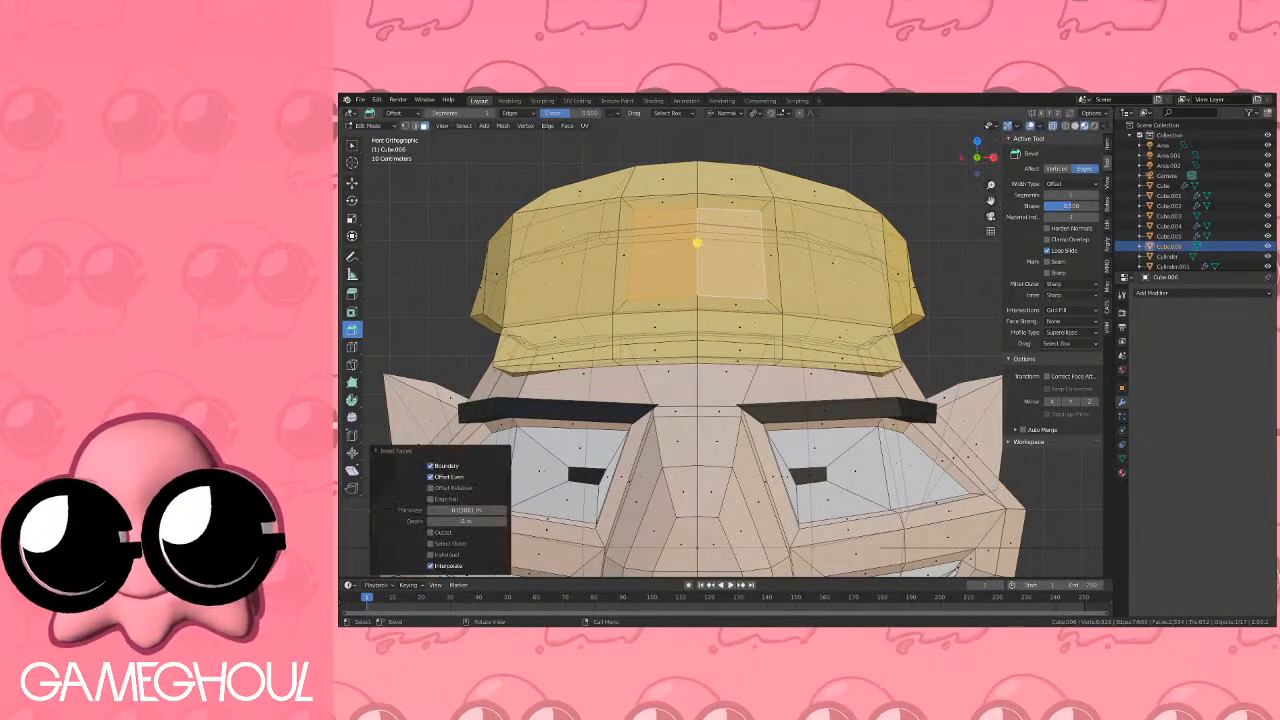
Turn on X-axis mirroring and vertex-slide the inset patch's outer corners inward by 0.2 to shape a hexagon.
left_click(406, 127)
left_click(766, 202)
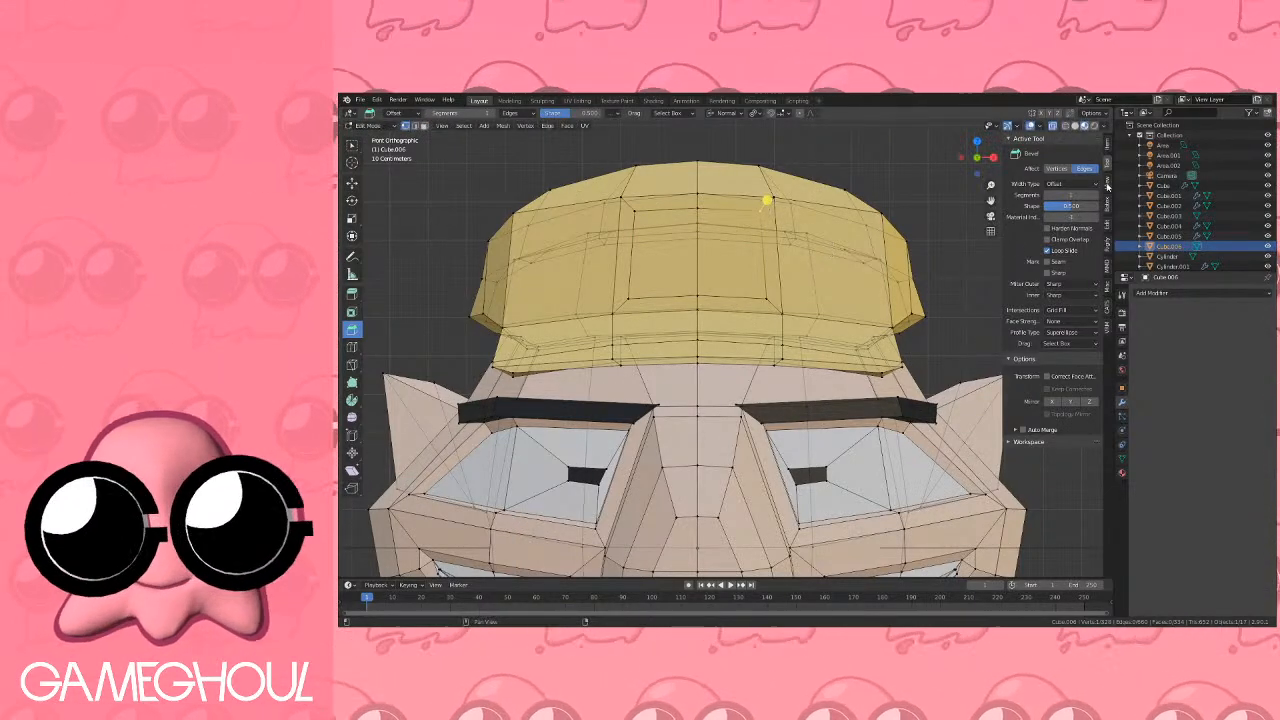
left_click(1107, 181)
left_click(1107, 162)
left_click(1052, 402)
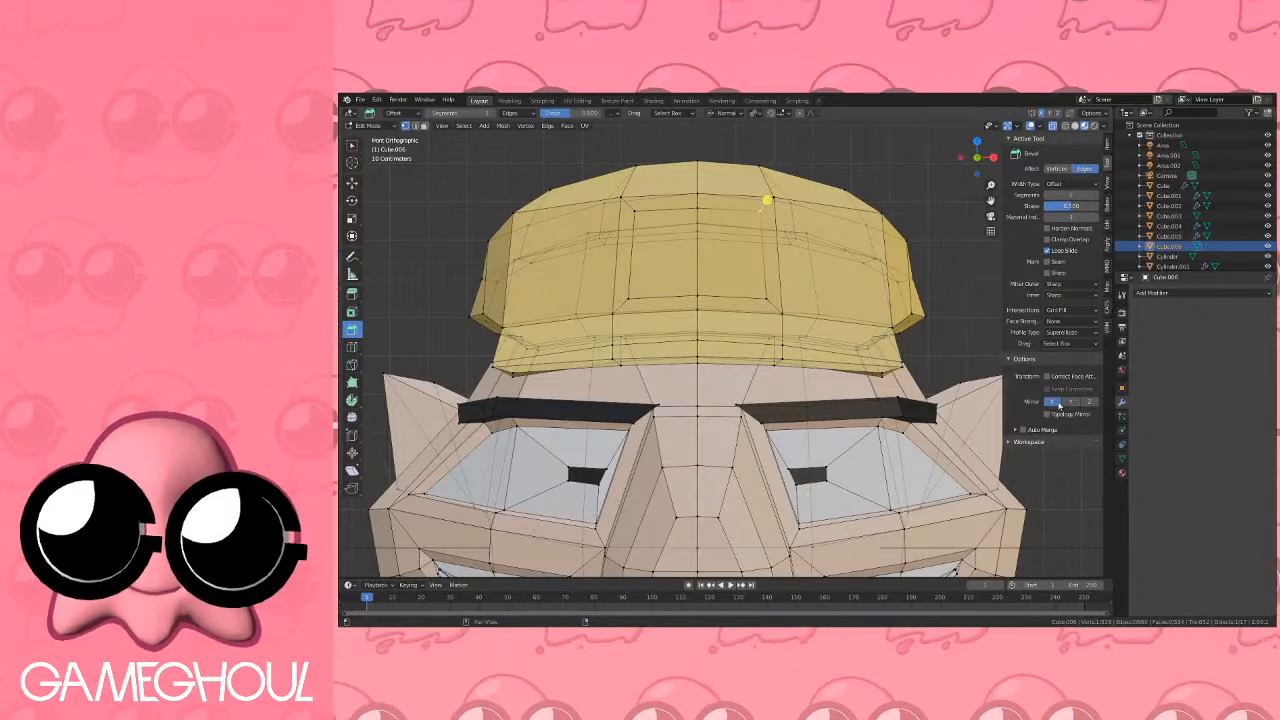
key("g")
key("g")
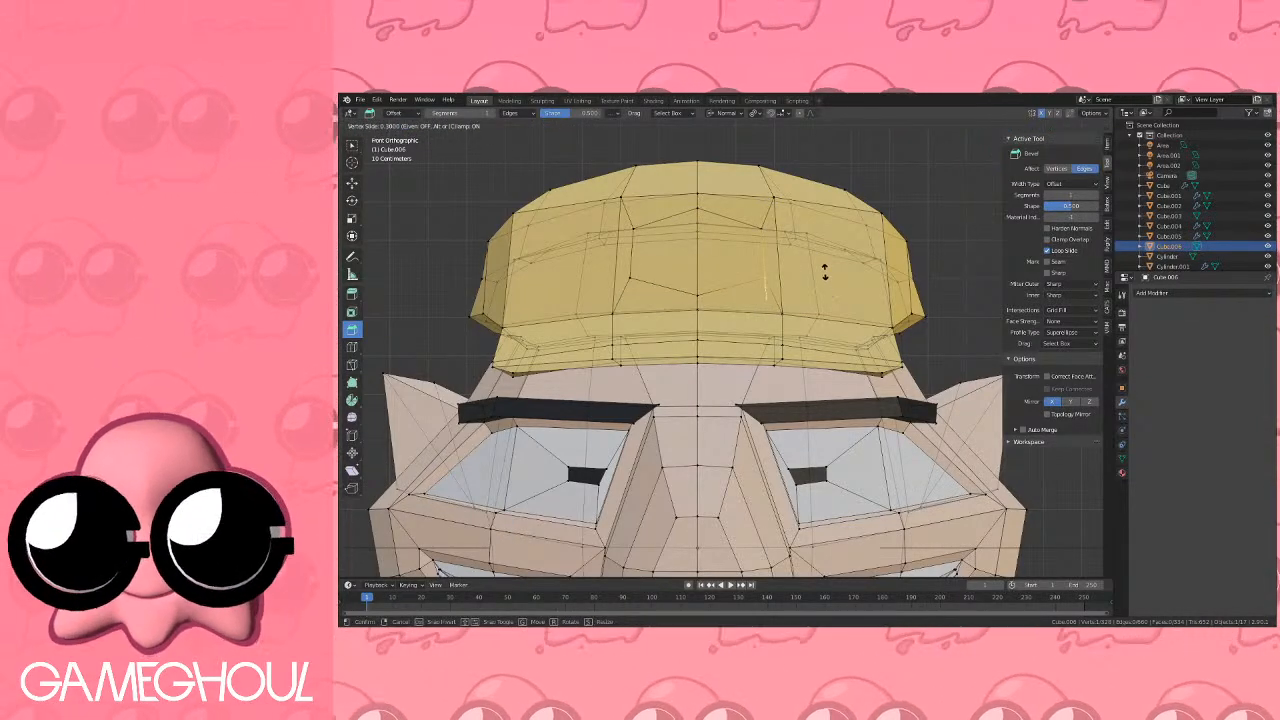
left_click(771, 267)
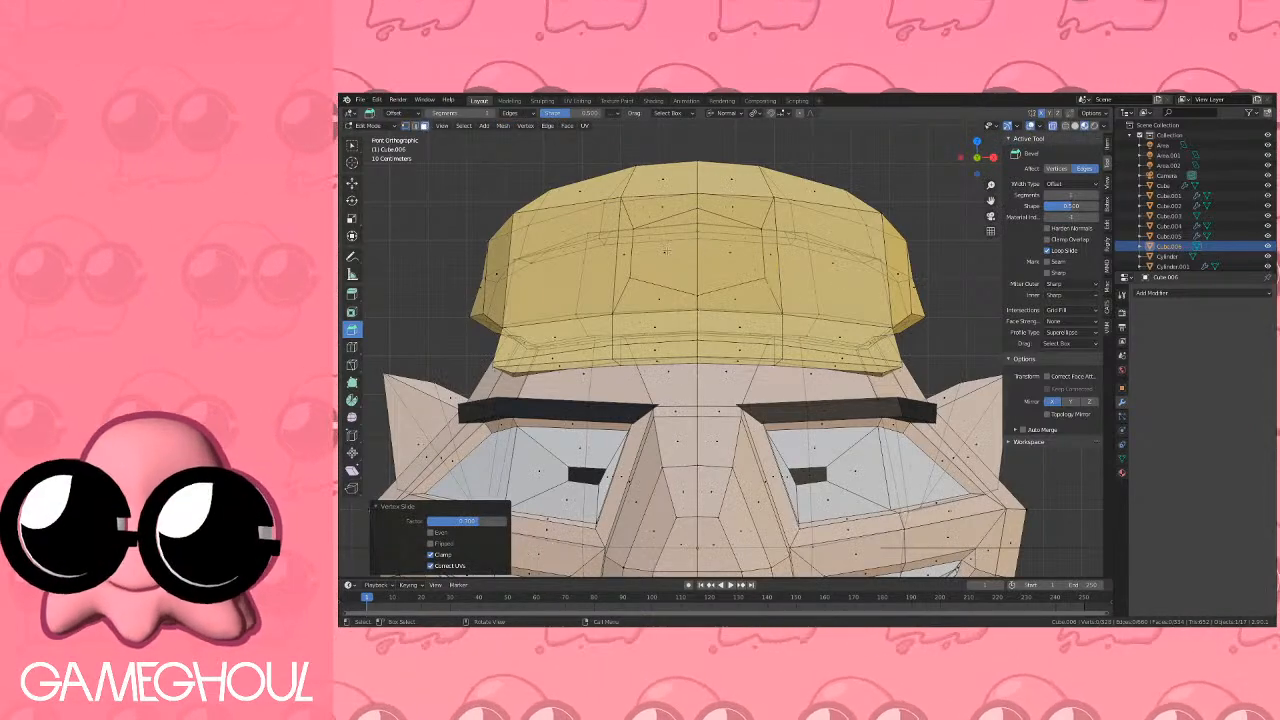
Assign the White material to the hexagonal patch on the cap and check the head from the front.
left_click(697, 241)
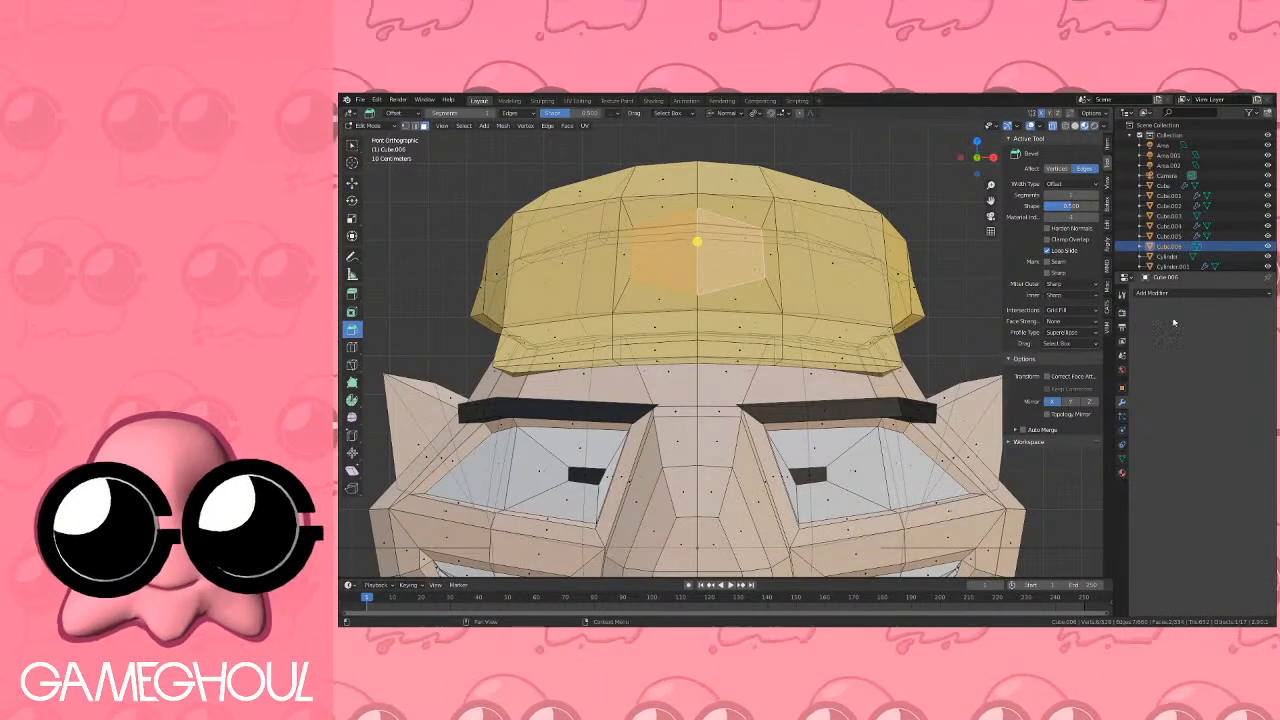
left_click(1122, 472)
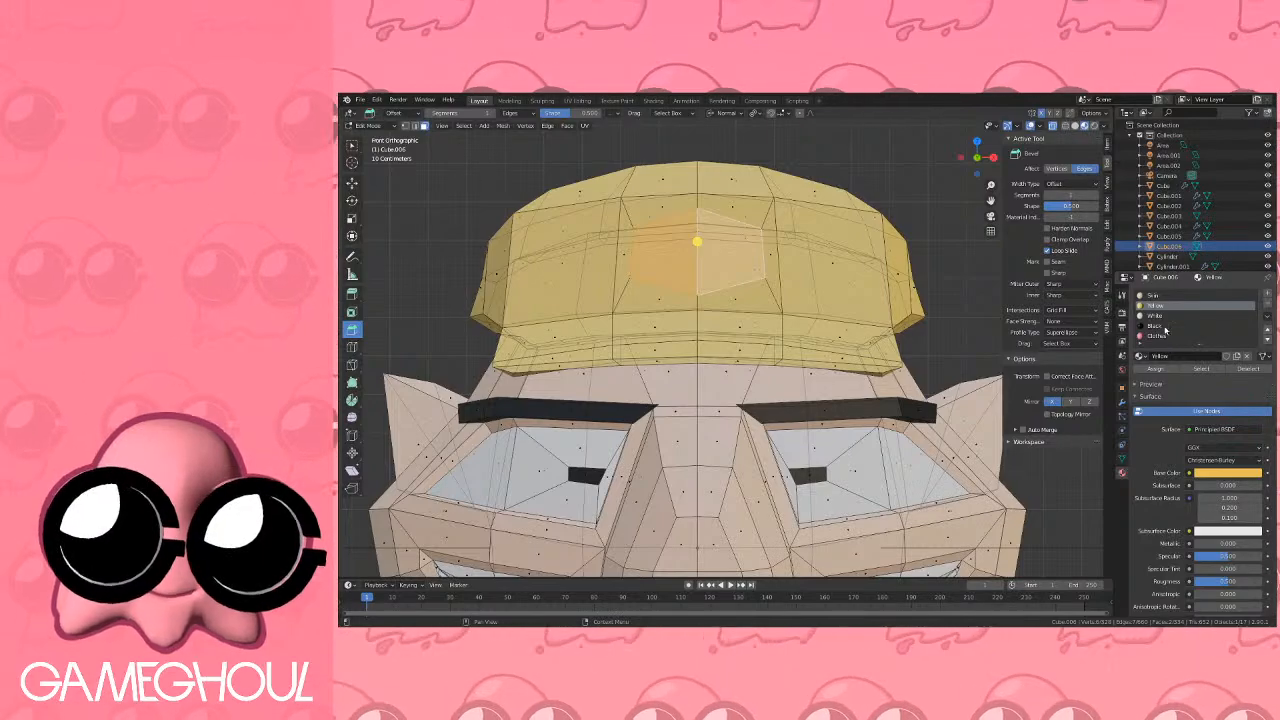
left_click(1155, 315)
left_click(1158, 368)
key("Tab")
middle_click_drag(772, 273, 776, 218)
scroll(759, 290, "down", 9)
left_click(978, 157)
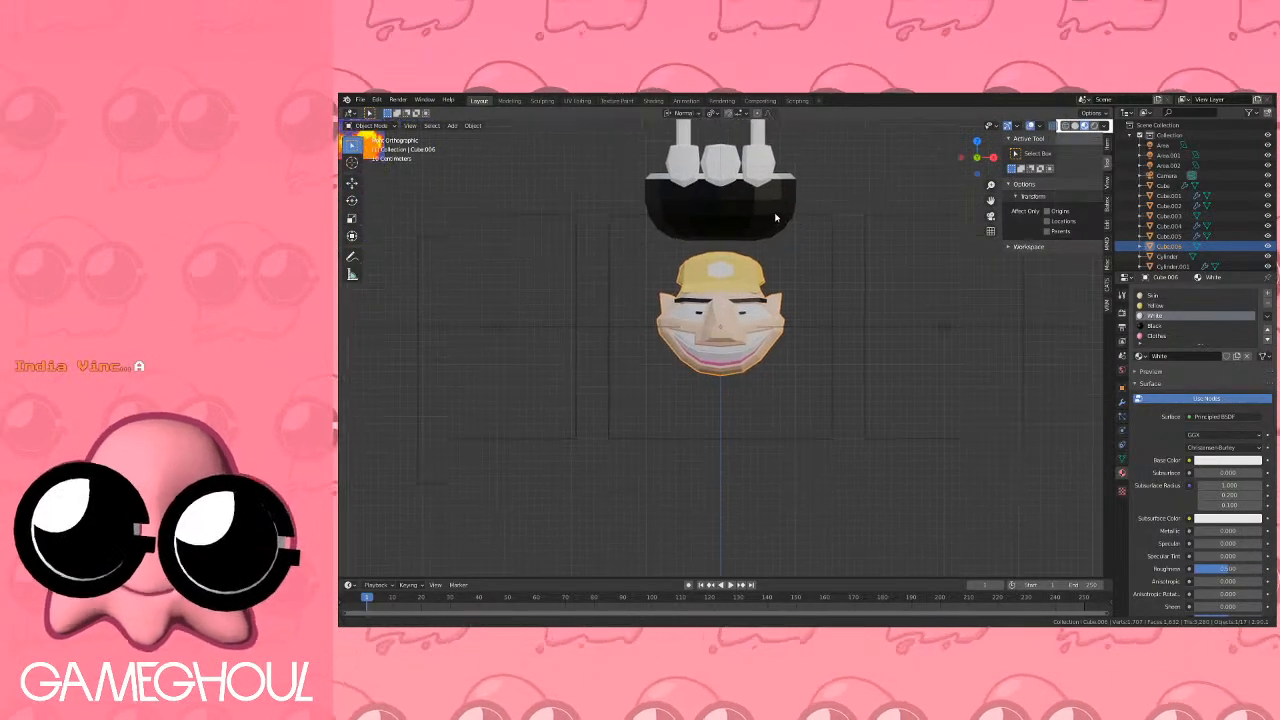
Add a Bezier curve and move it to the empty area in front of the cap's brim in top view.
scroll(788, 259, "up", 8)
middle_click_drag(795, 298, 783, 306, "shift")
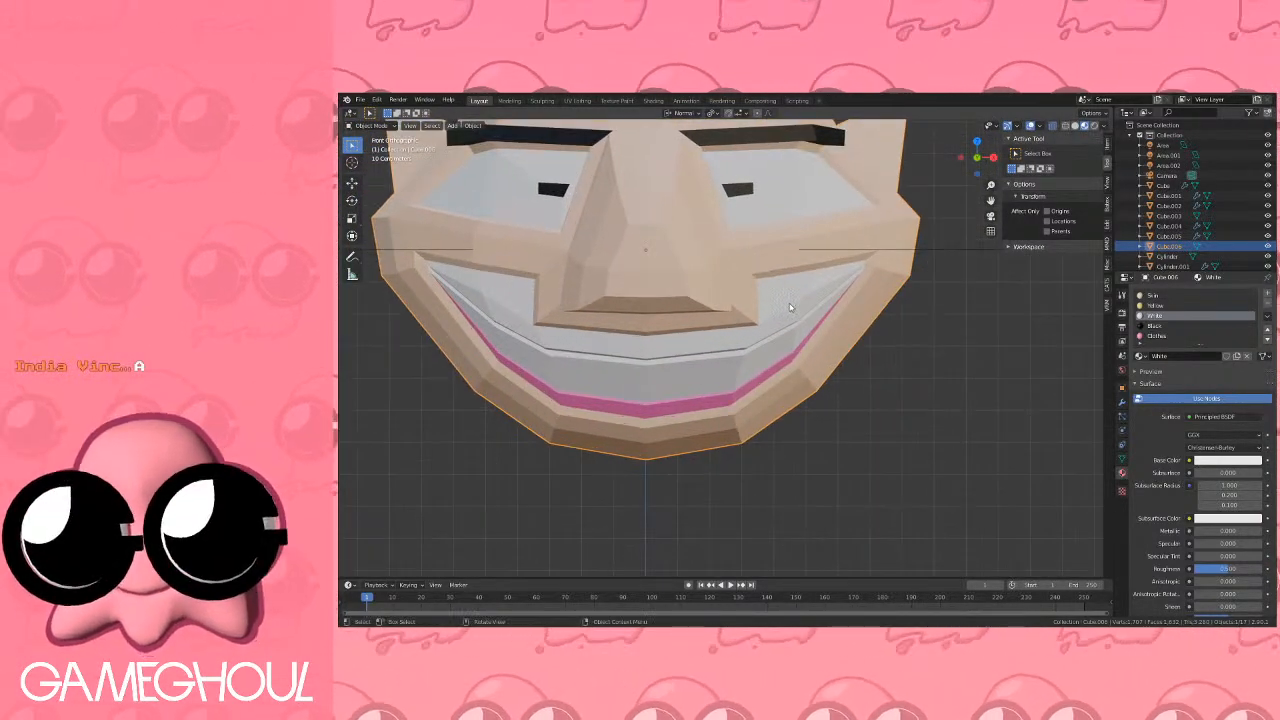
scroll(790, 307, "down", 2)
key("shift+a")
mouse_move(776, 184)
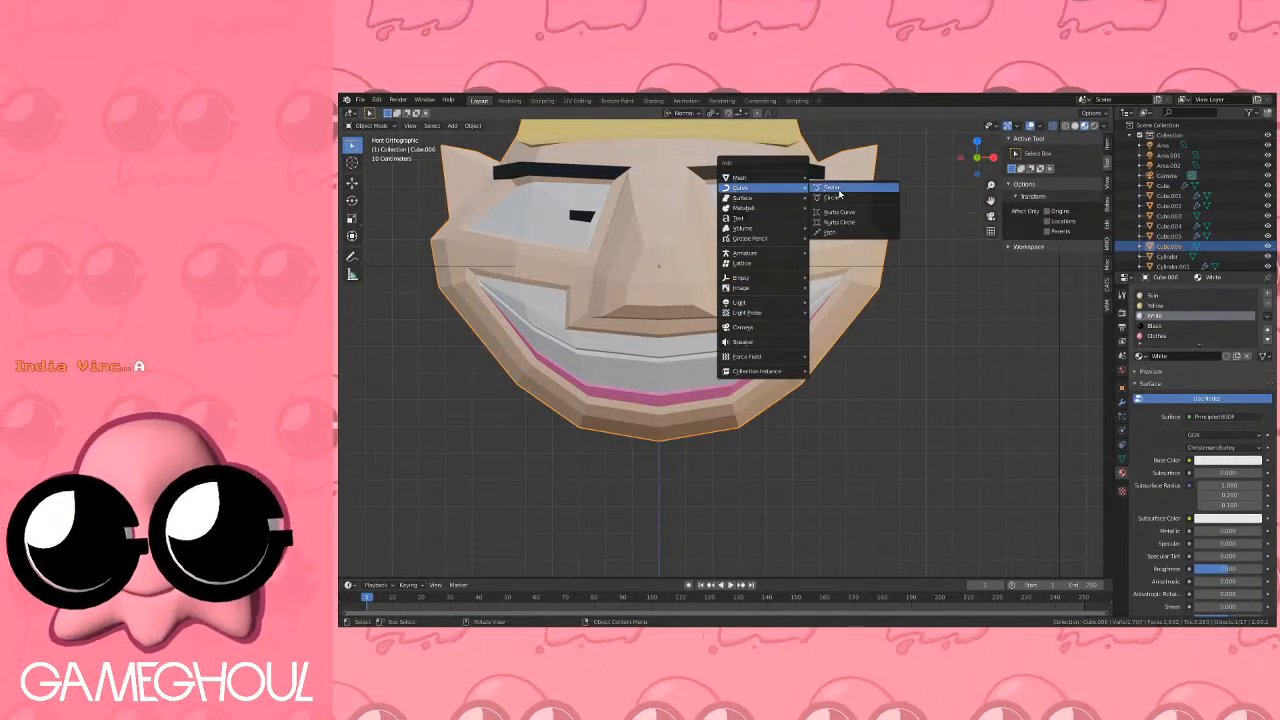
left_click(839, 191)
scroll(822, 236, "down", 7)
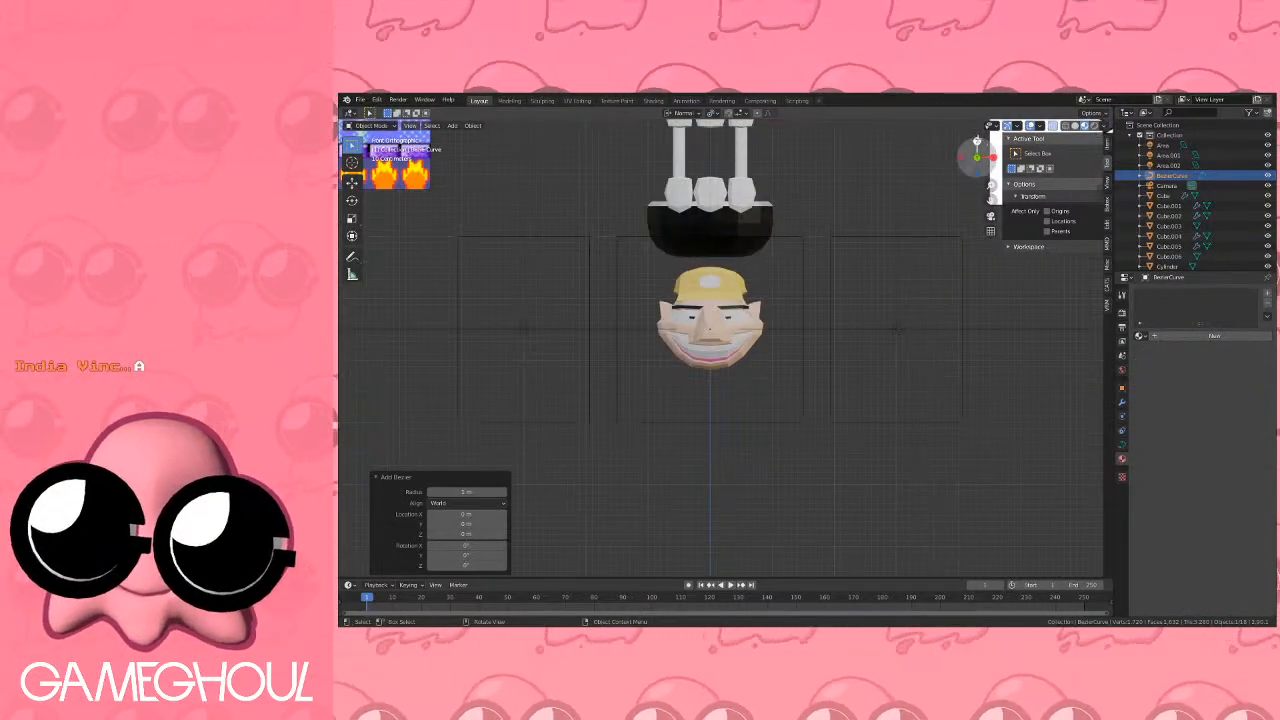
left_click(978, 143)
scroll(910, 216, "down", 2)
middle_click_drag(781, 350, 783, 255, "shift")
key("g")
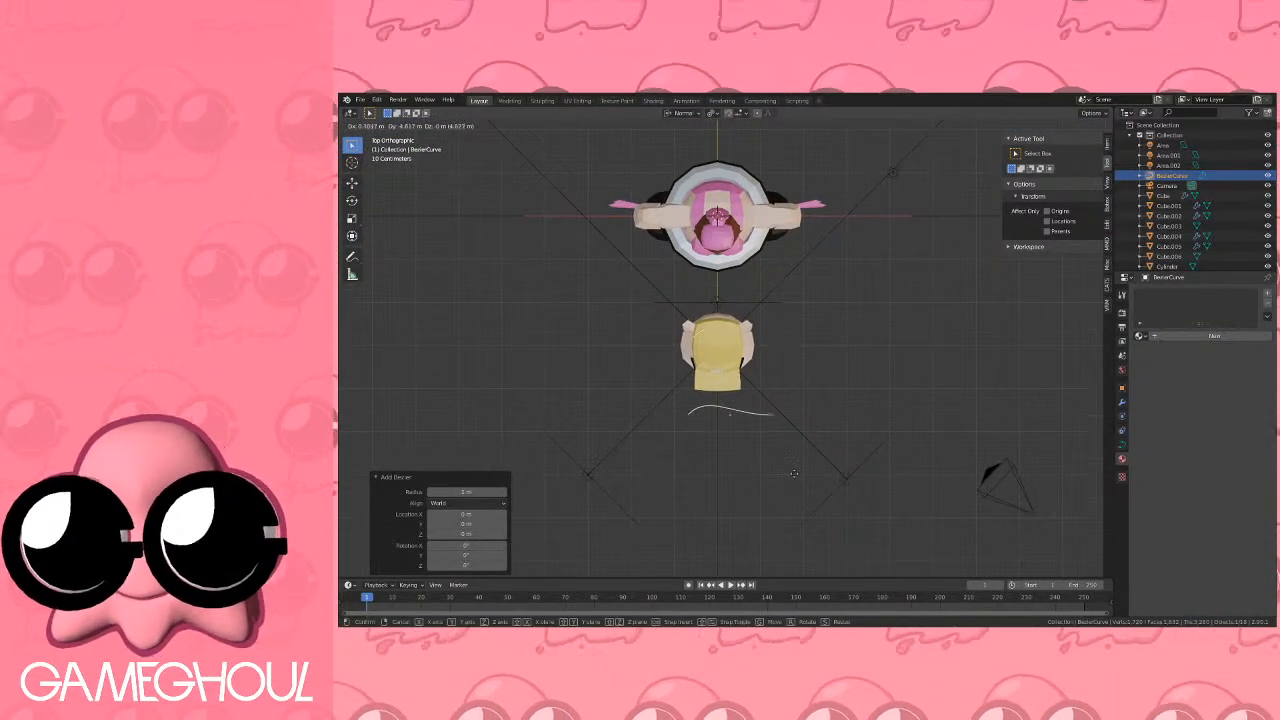
left_click(782, 482)
scroll(806, 382, "up", 5)
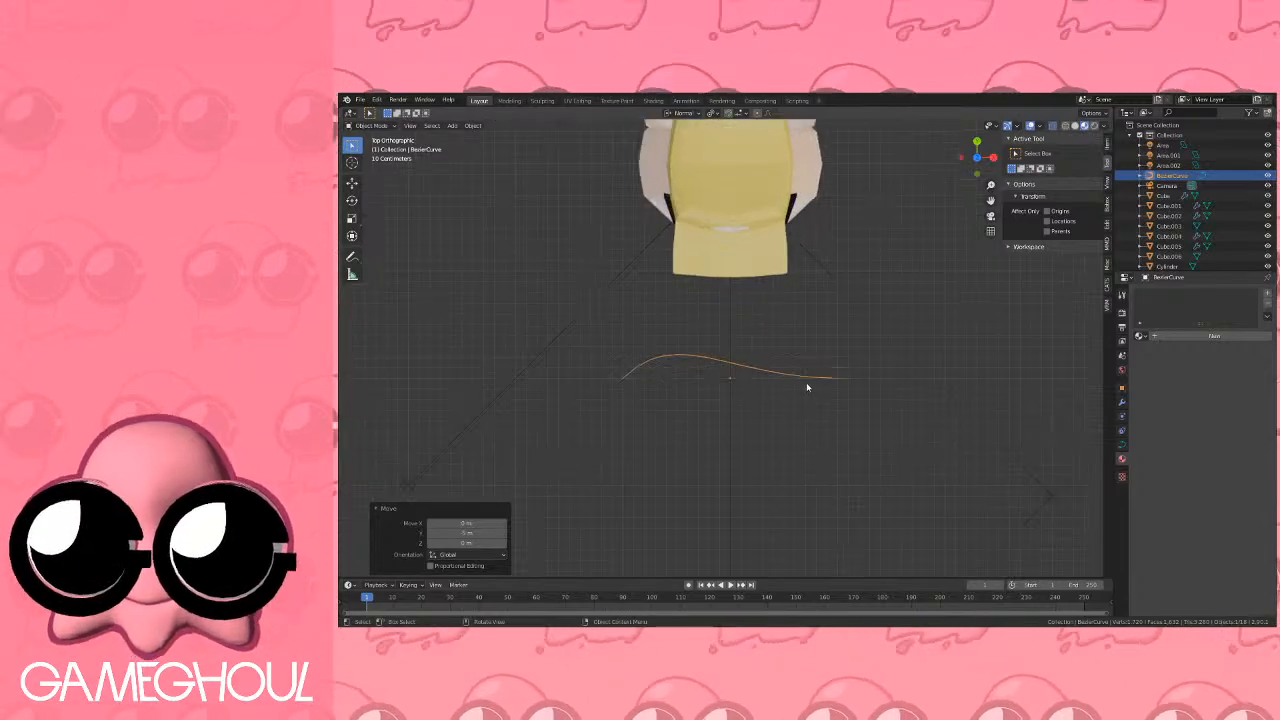
Move the curve's starting control point 1 m along X towards the other end.
key("Tab")
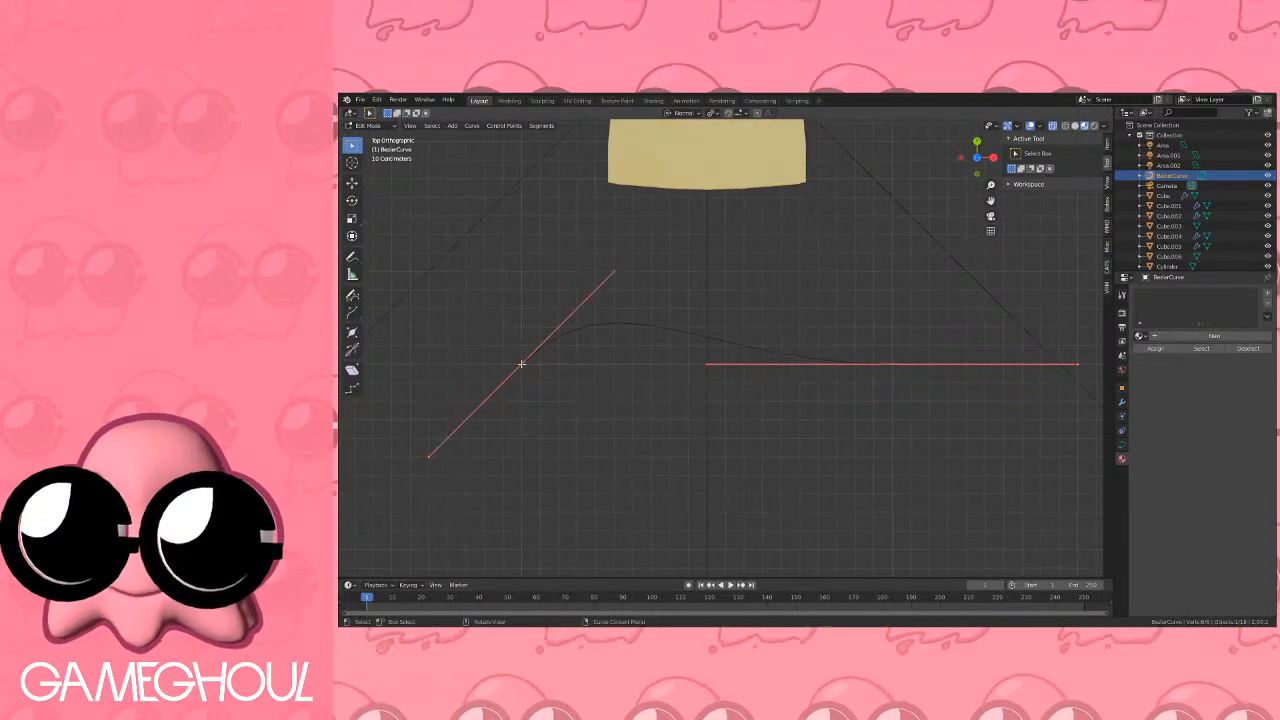
left_click(521, 364)
key("g")
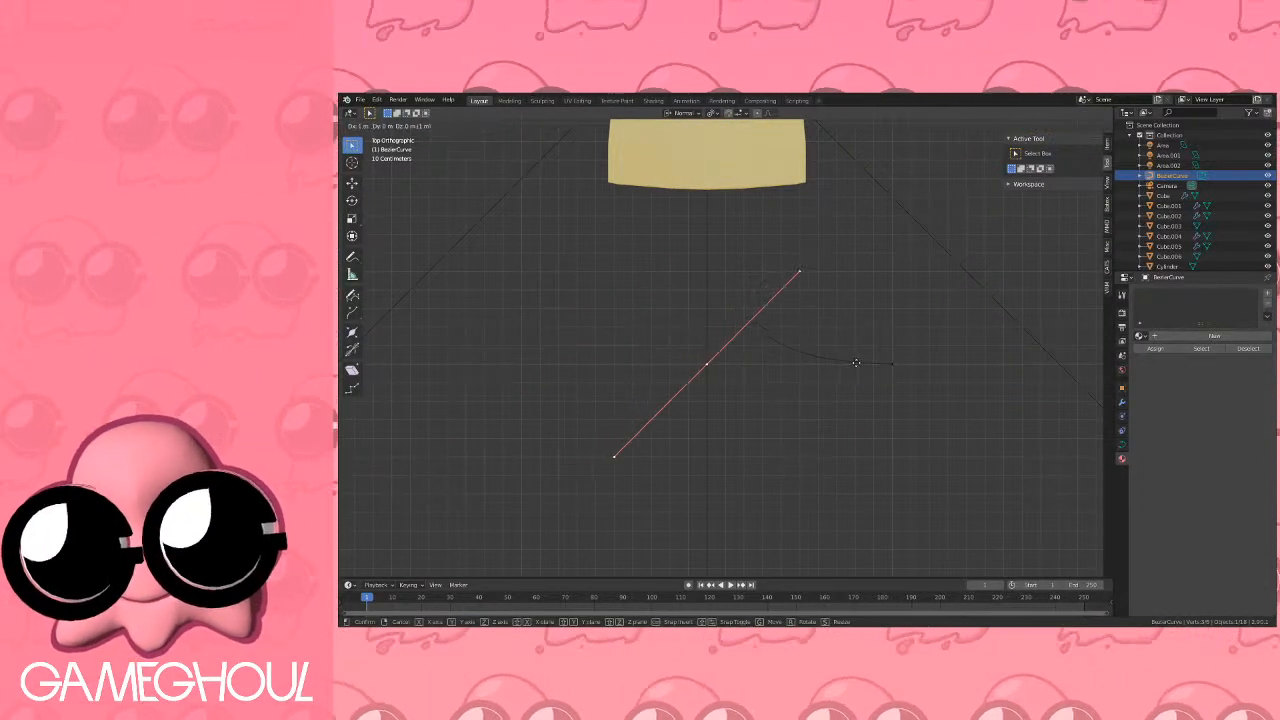
left_click(862, 362)
Rotate the curve's end control point by 55° and move it -0.3 m along X to form an arch.
left_click(903, 367)
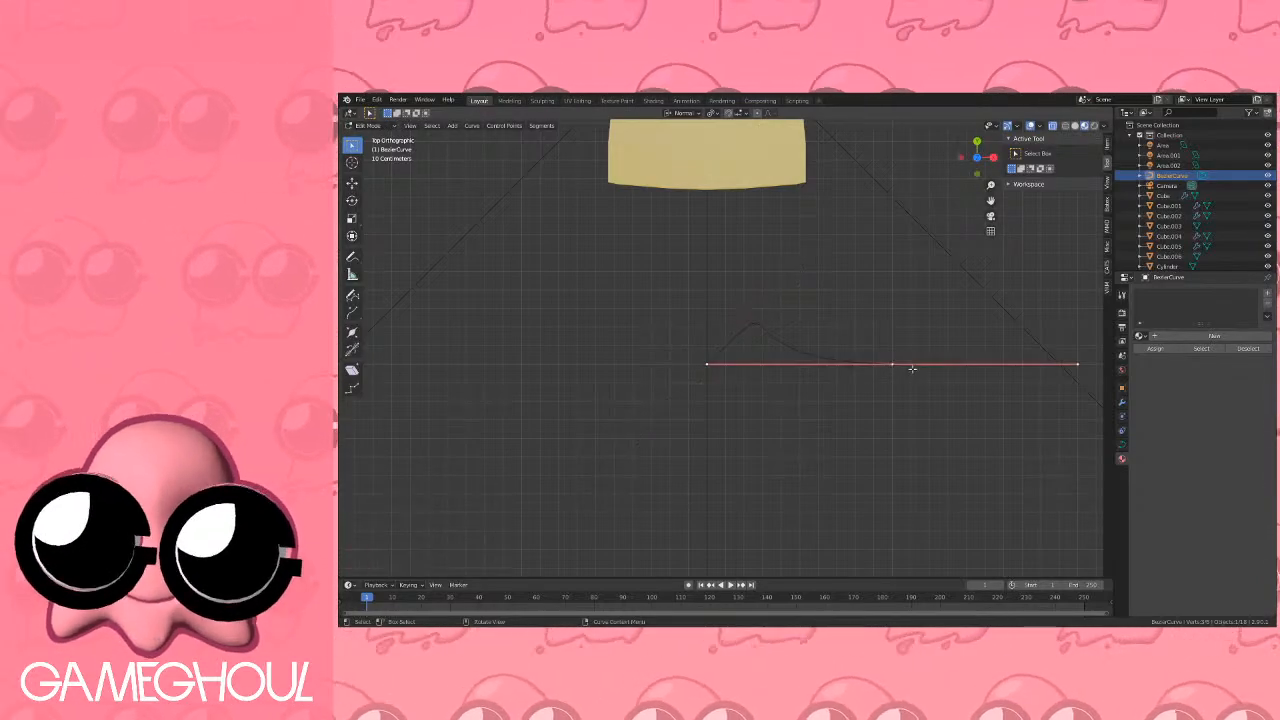
scroll(938, 372, "up", 1)
key("r")
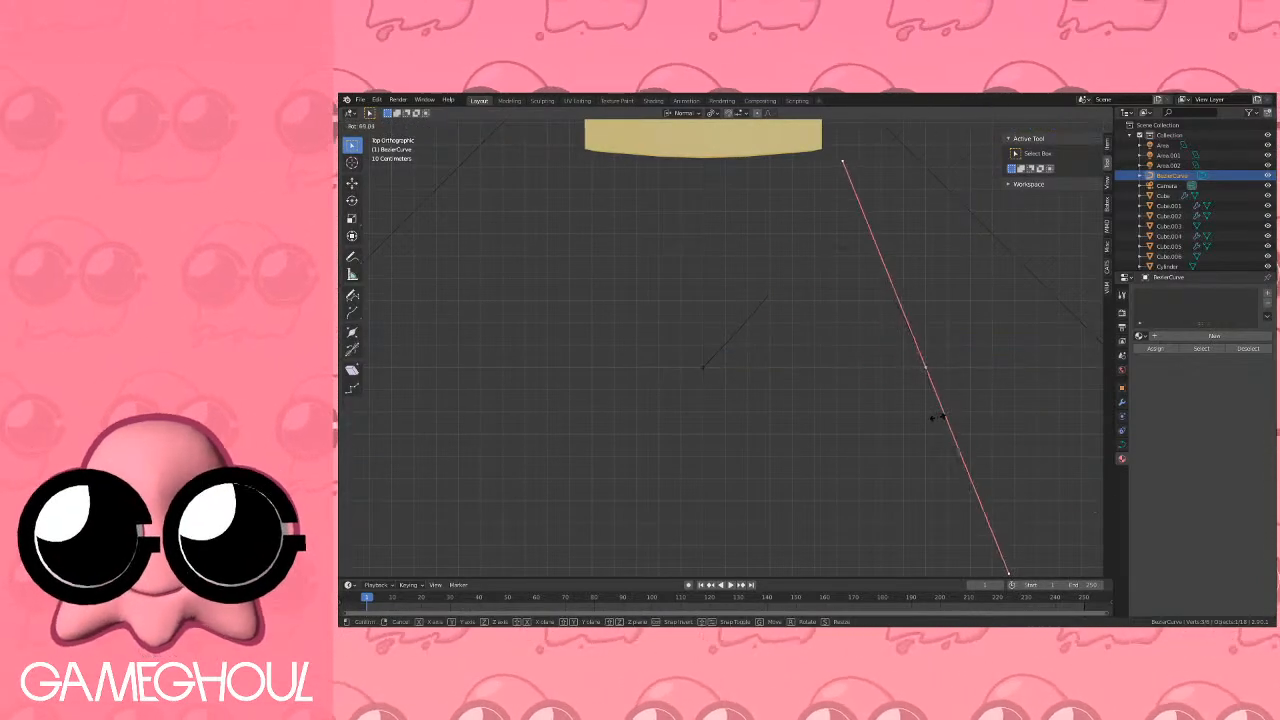
left_click(937, 404)
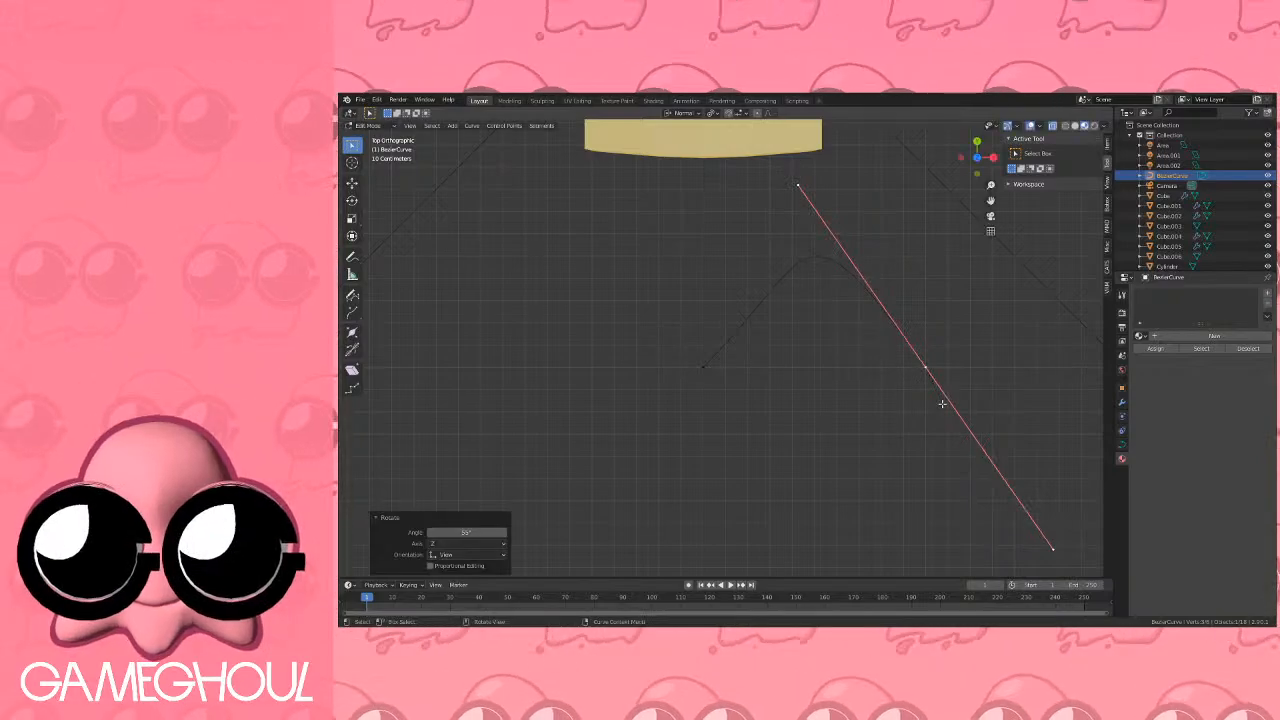
key("g")
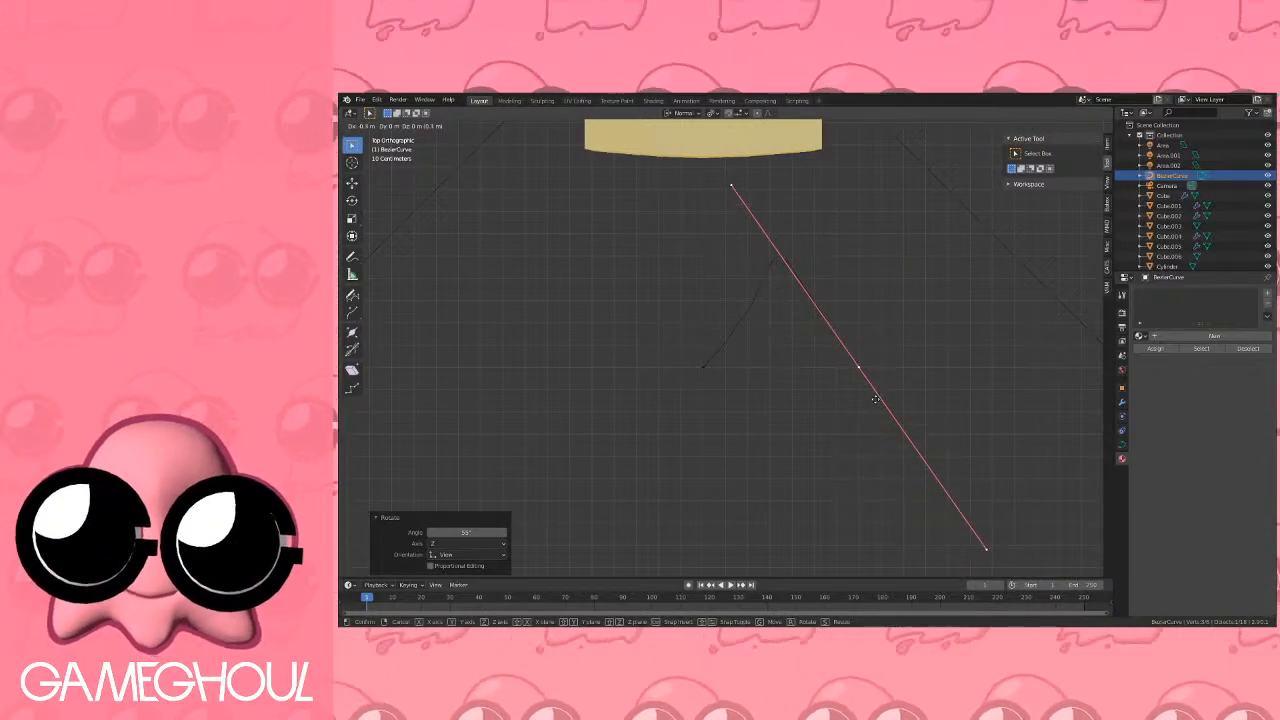
left_click(876, 399)
Extrude a new control point 0.6 m along X from the curve's end and rotate its handles by 125°.
middle_click_drag(912, 403, 814, 403, "shift")
key("e")
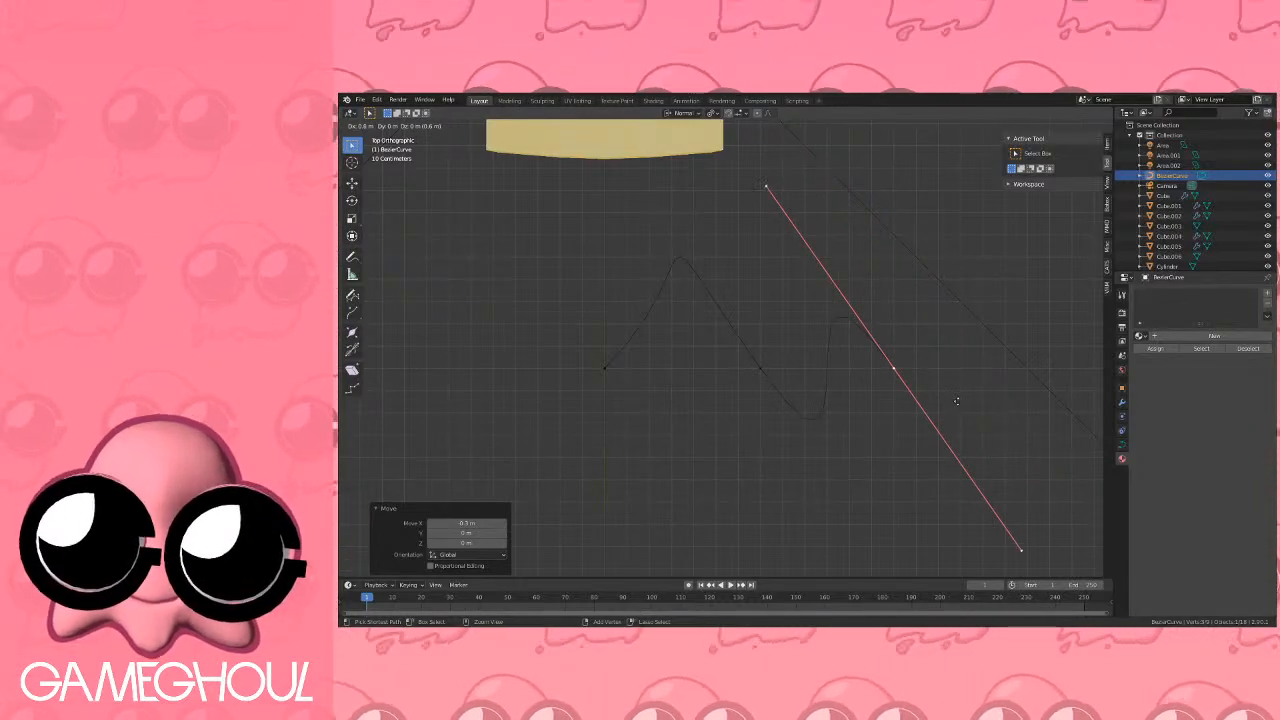
left_click(957, 401)
key("e")
right_click(966, 348)
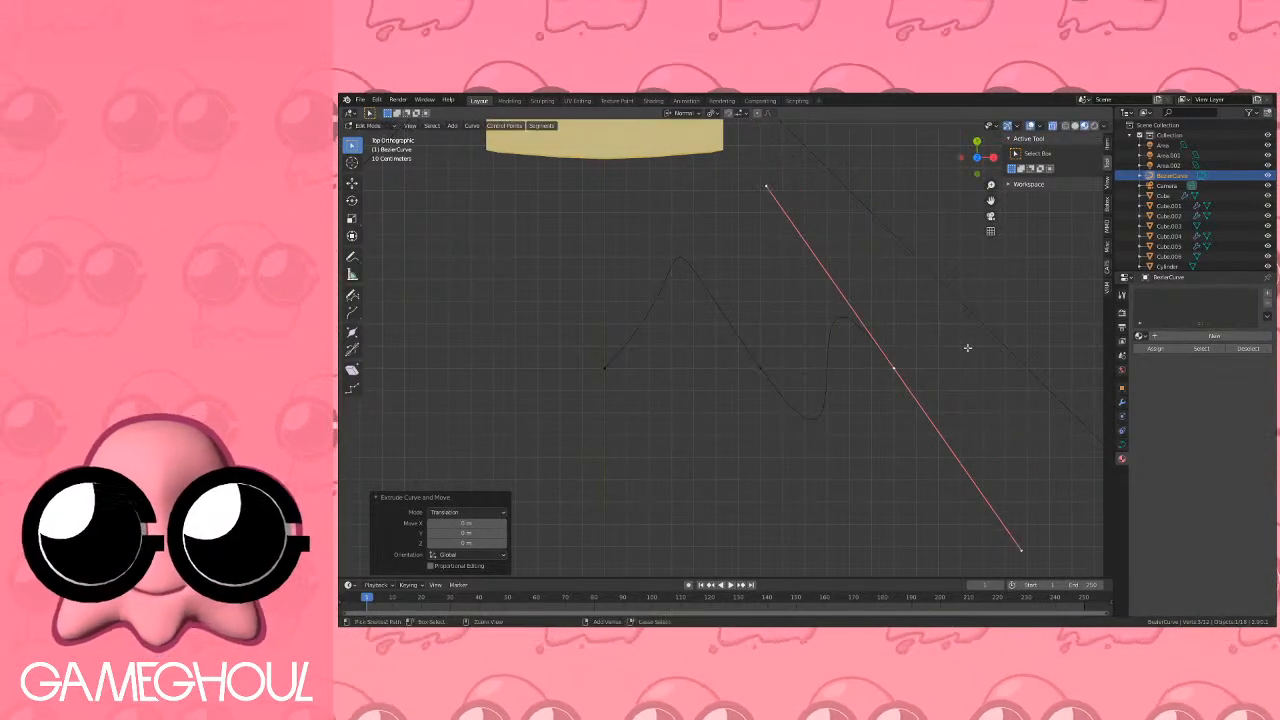
key("r")
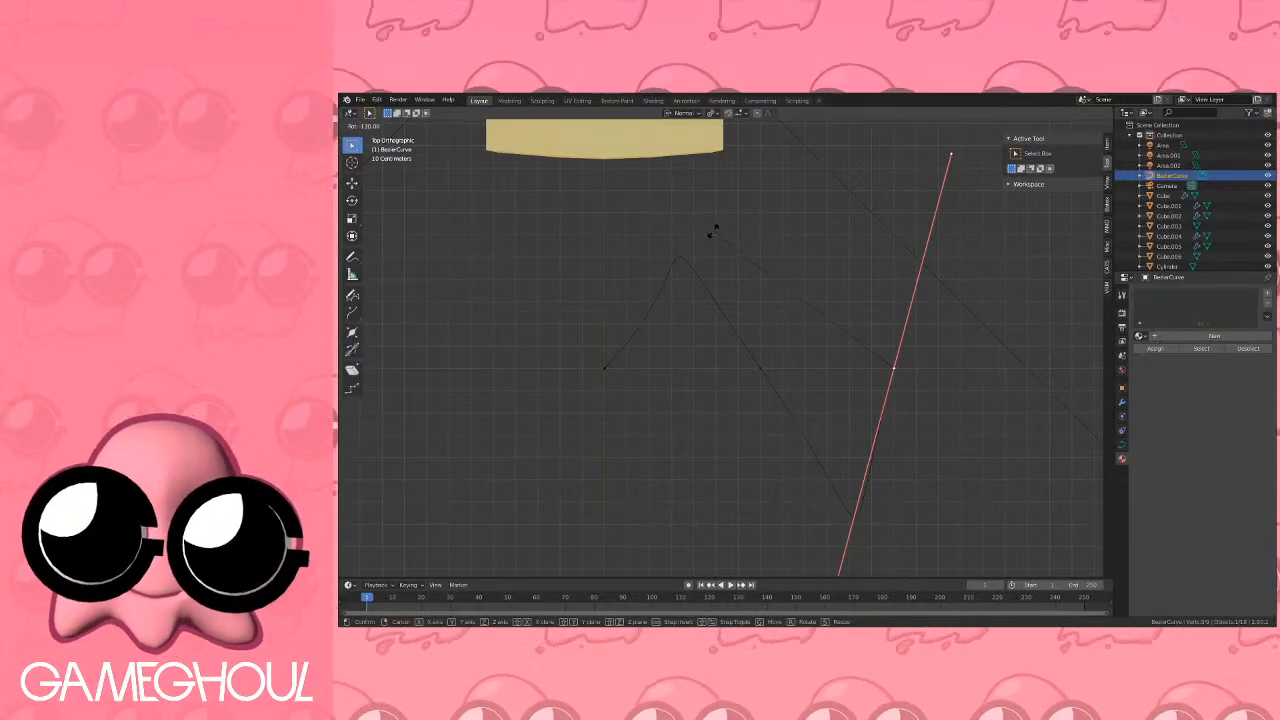
left_click(714, 232)
middle_click_drag(859, 292, 724, 294, "shift")
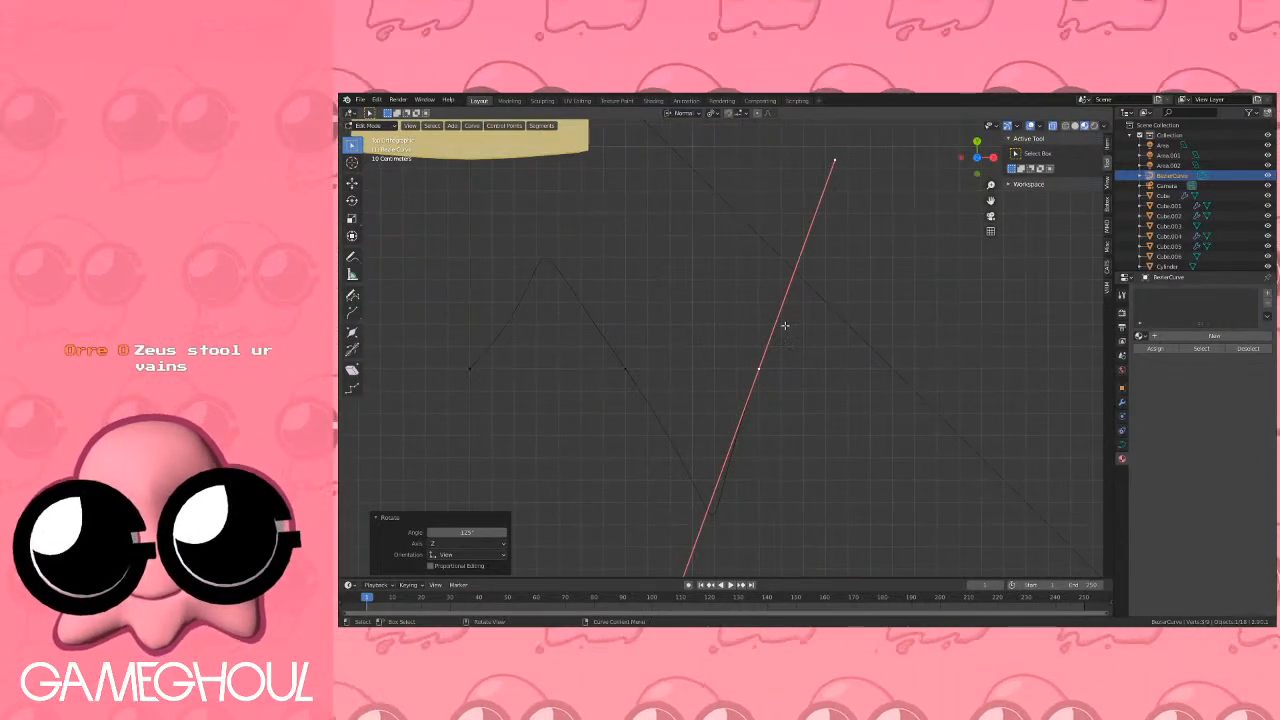
Extrude a control point 0.5 m along X from the curve's end, rotate it 135° and move it 0.1 m in X, -0.3 m in Y.
key("e")
key("ctrl")
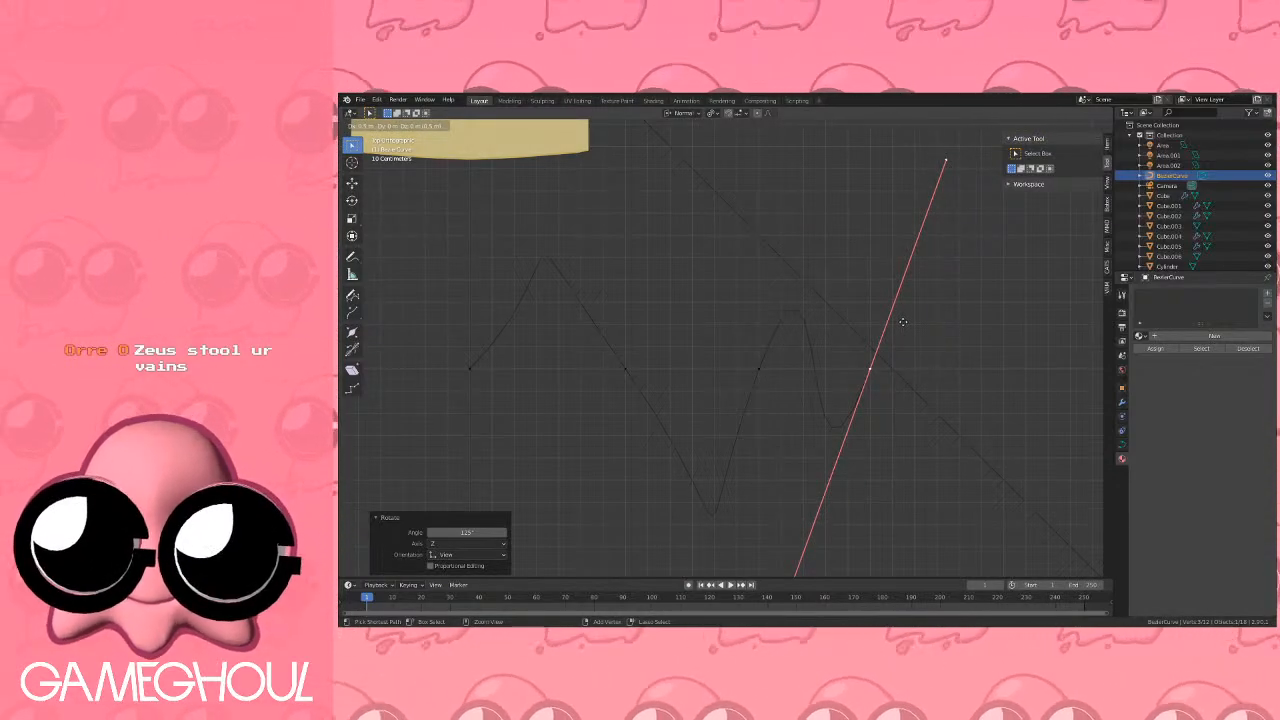
left_click(903, 321, "ctrl")
key("r")
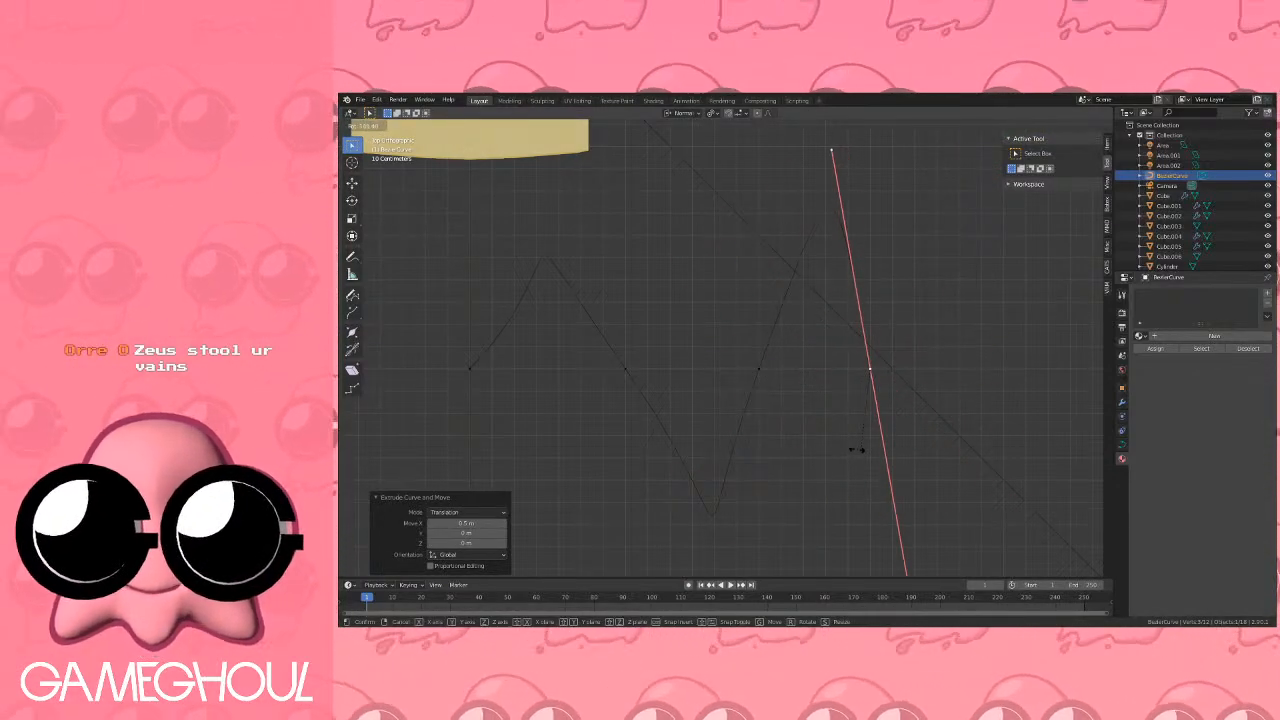
left_click(880, 441, "ctrl")
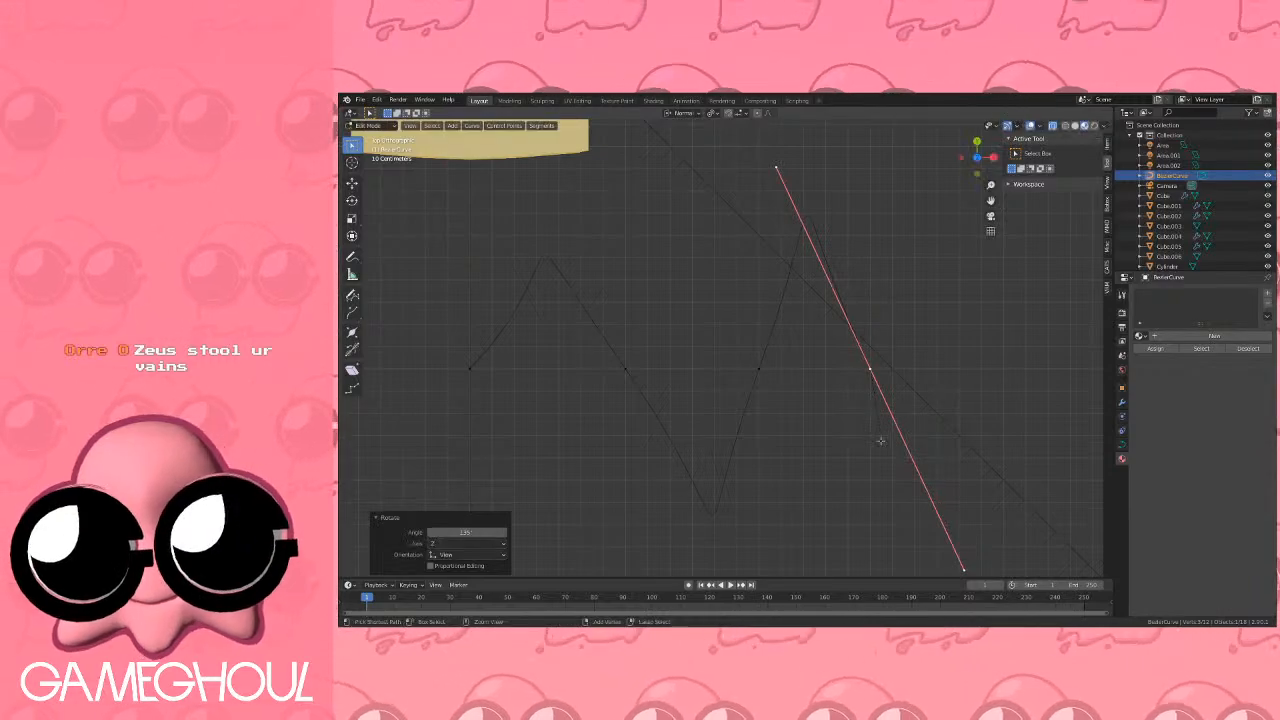
key("g")
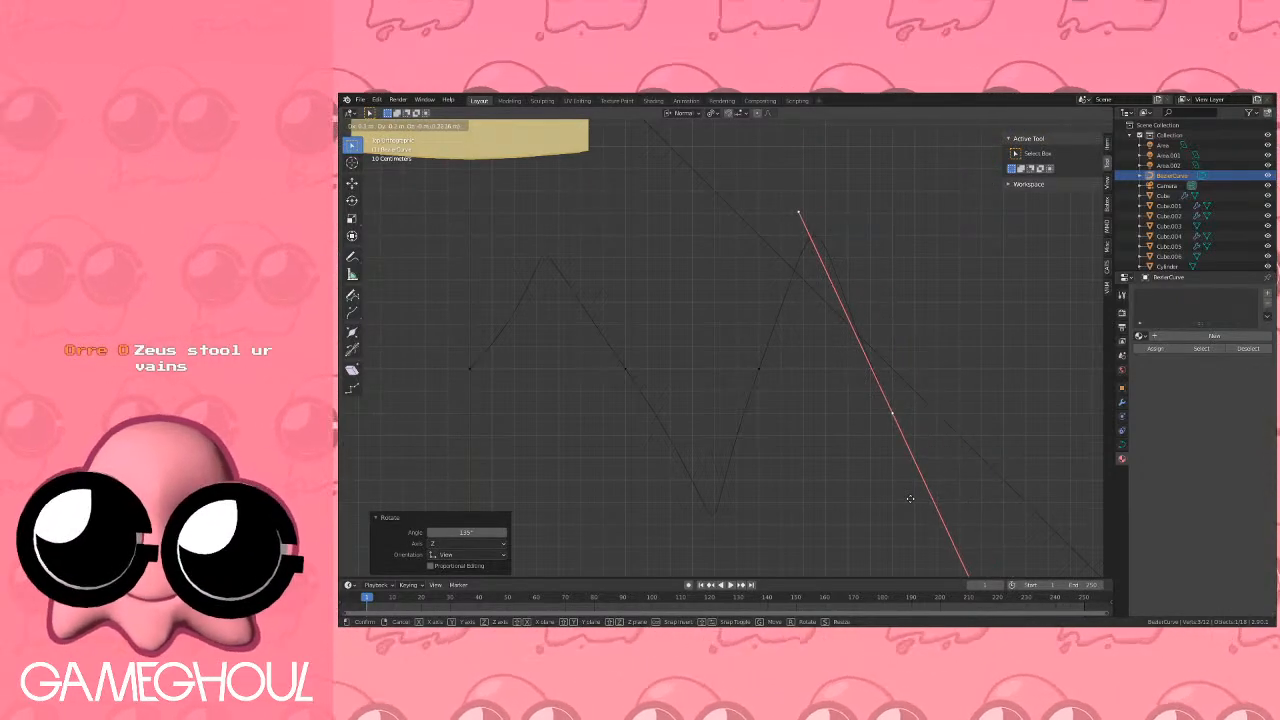
left_click(912, 502)
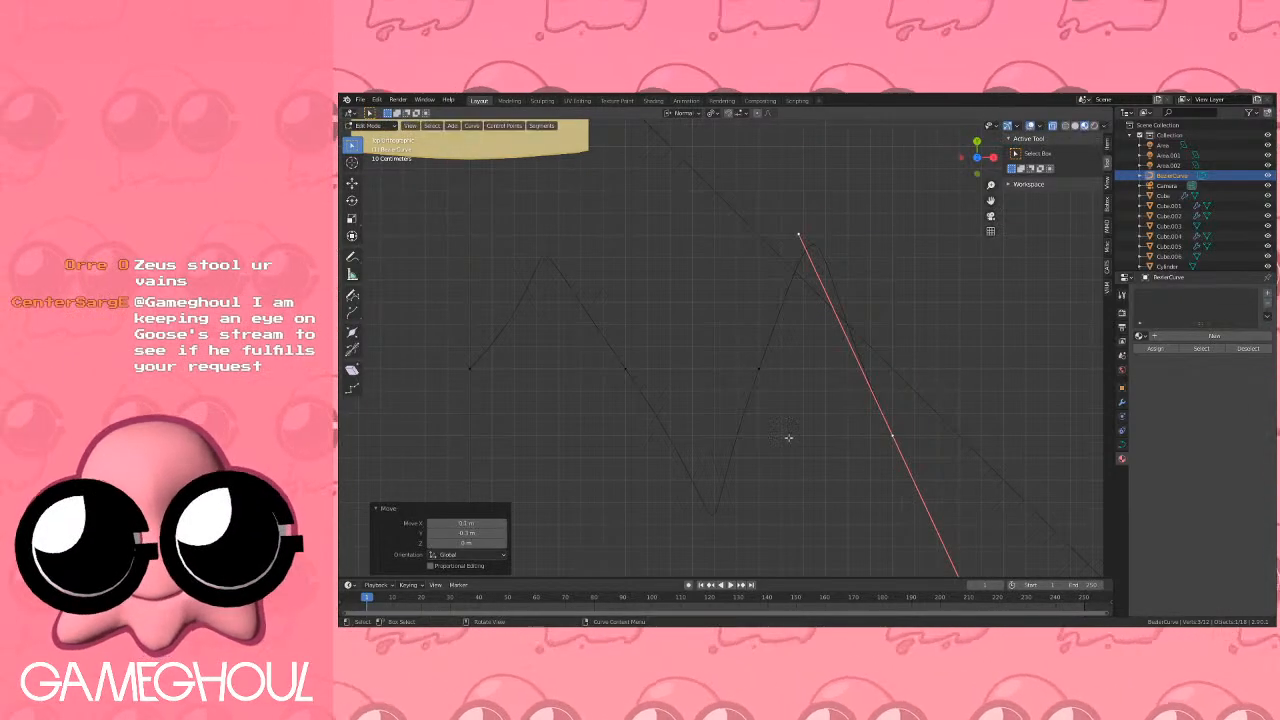
Leave curve editing, add a Mirror modifier across the X axis to the wavy curve and try to apply it.
middle_click_drag(789, 437, 888, 451, "shift")
scroll(888, 451, "down", 2)
scroll(838, 440, "down", 2)
scroll(723, 432, "up", 1)
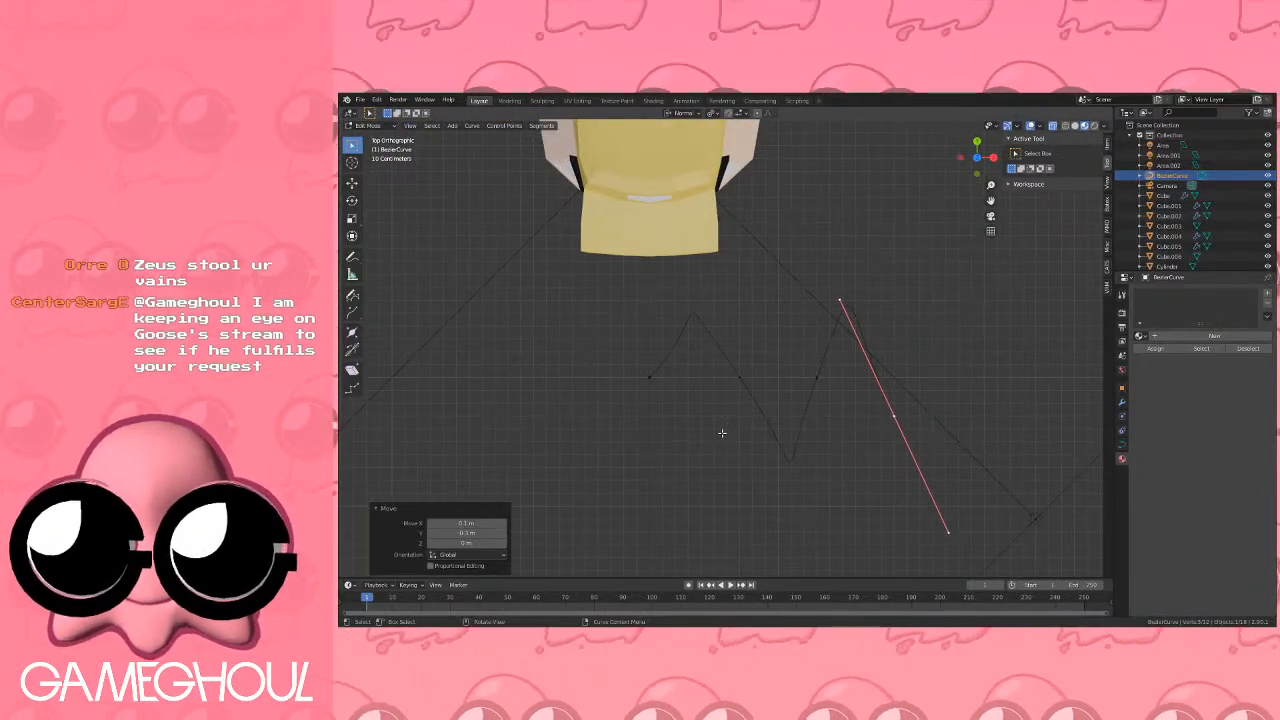
key("Tab")
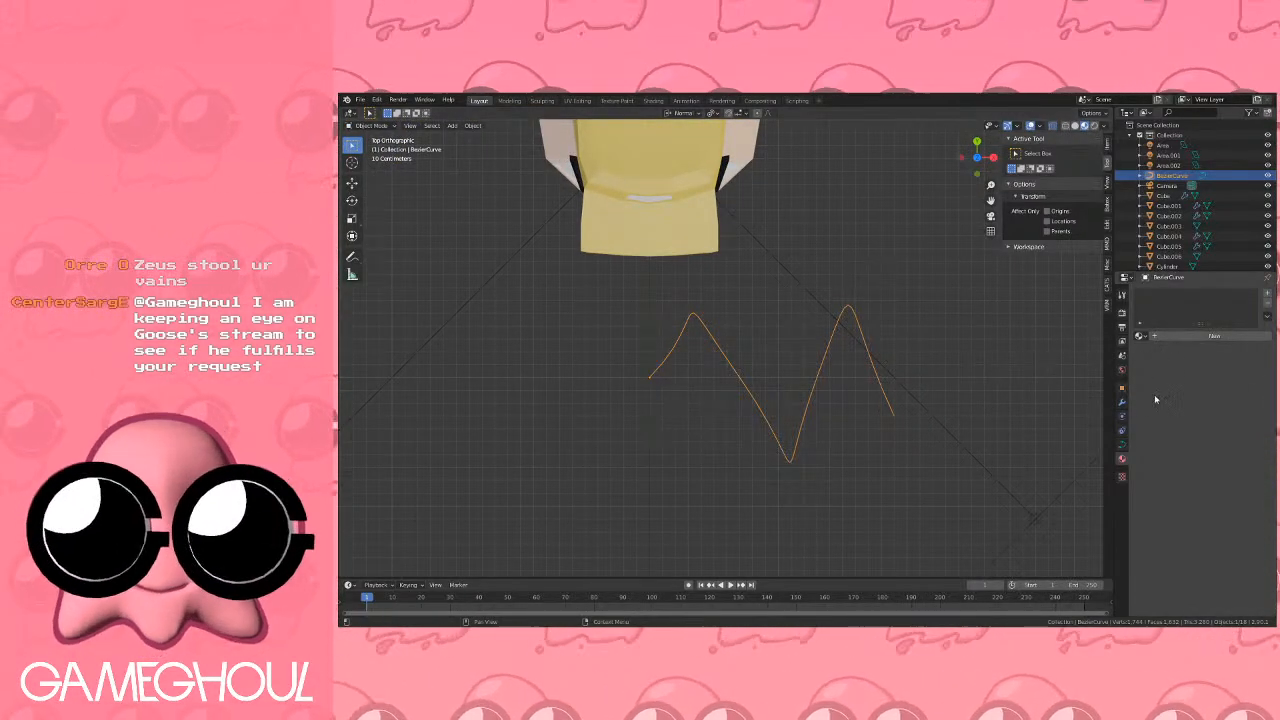
left_click(1121, 402)
left_click(1150, 293)
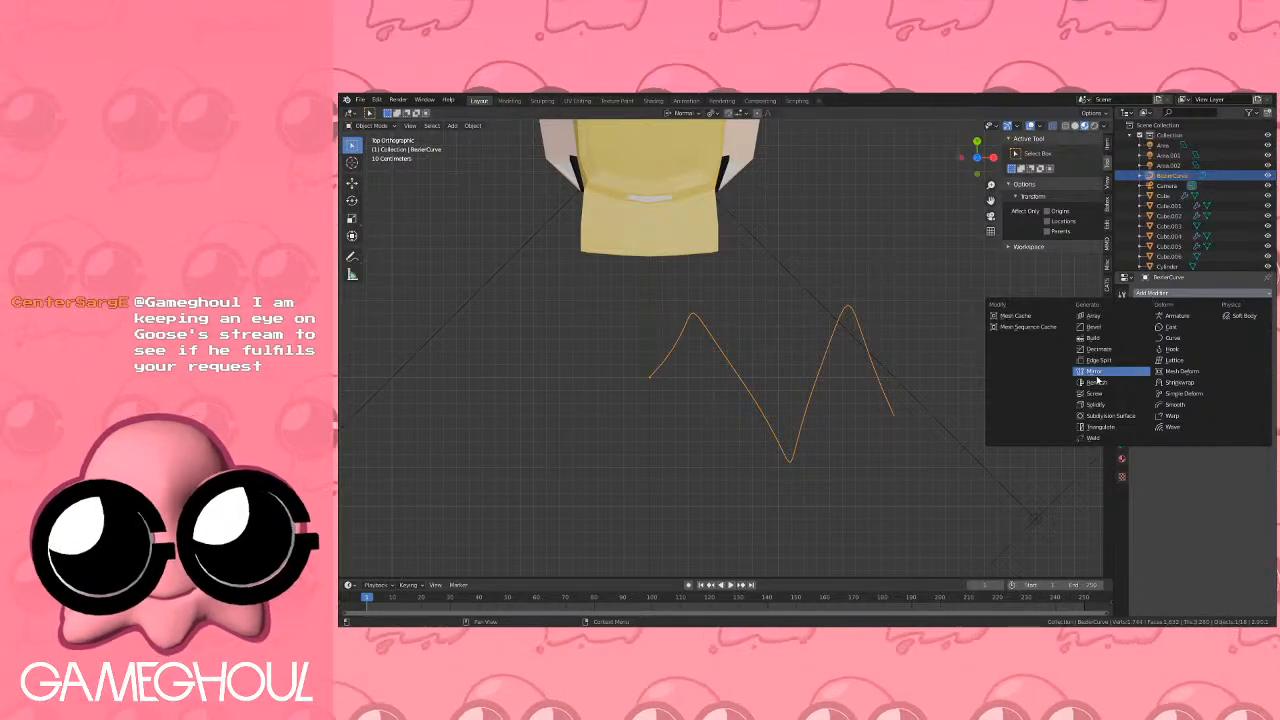
left_click(1095, 372)
scroll(766, 329, "down", 2)
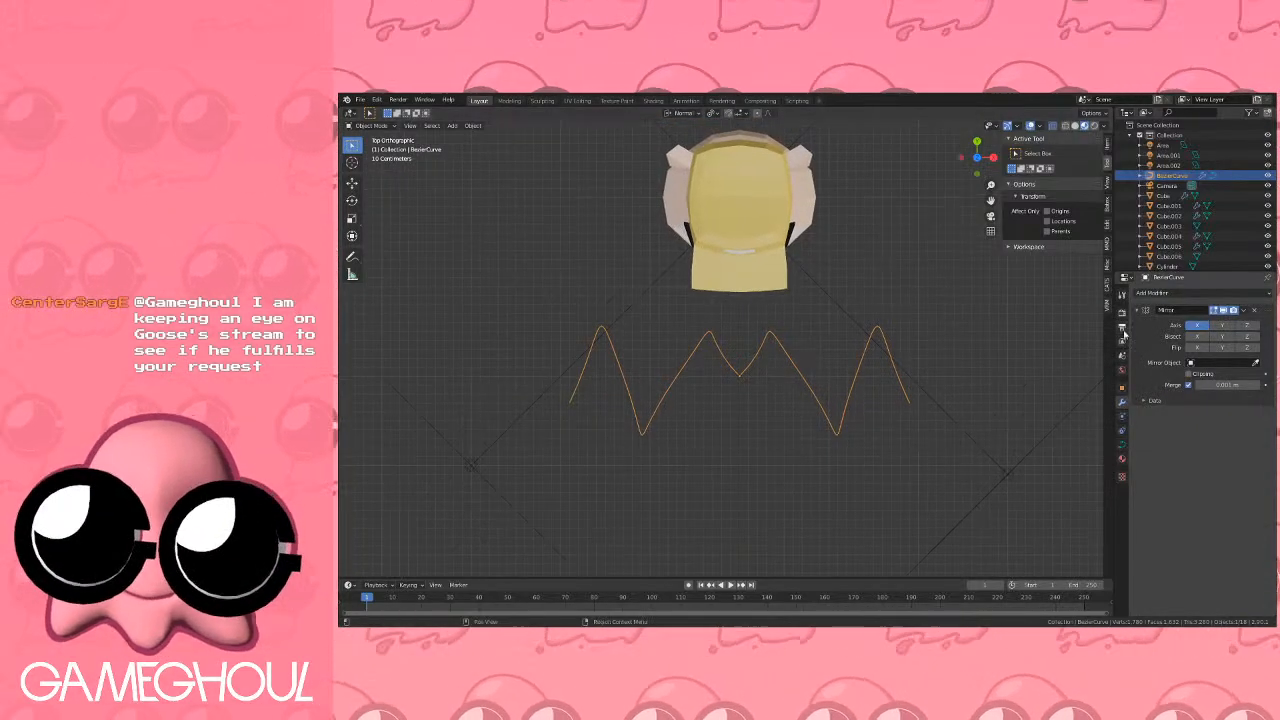
left_click(1243, 310)
left_click(1203, 322)
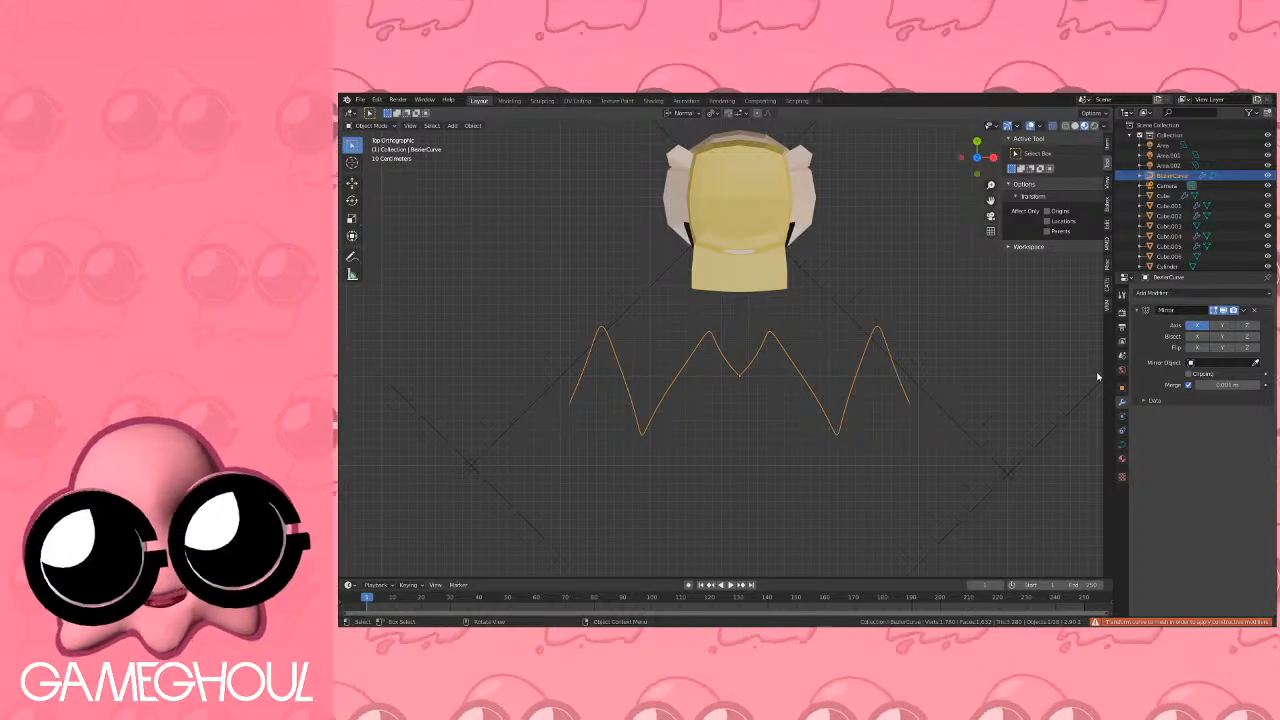
Add a mesh circle and move it along Y to the empty area just in front of the wavy curve's middle.
left_click(1122, 446)
scroll(808, 404, "down", 2)
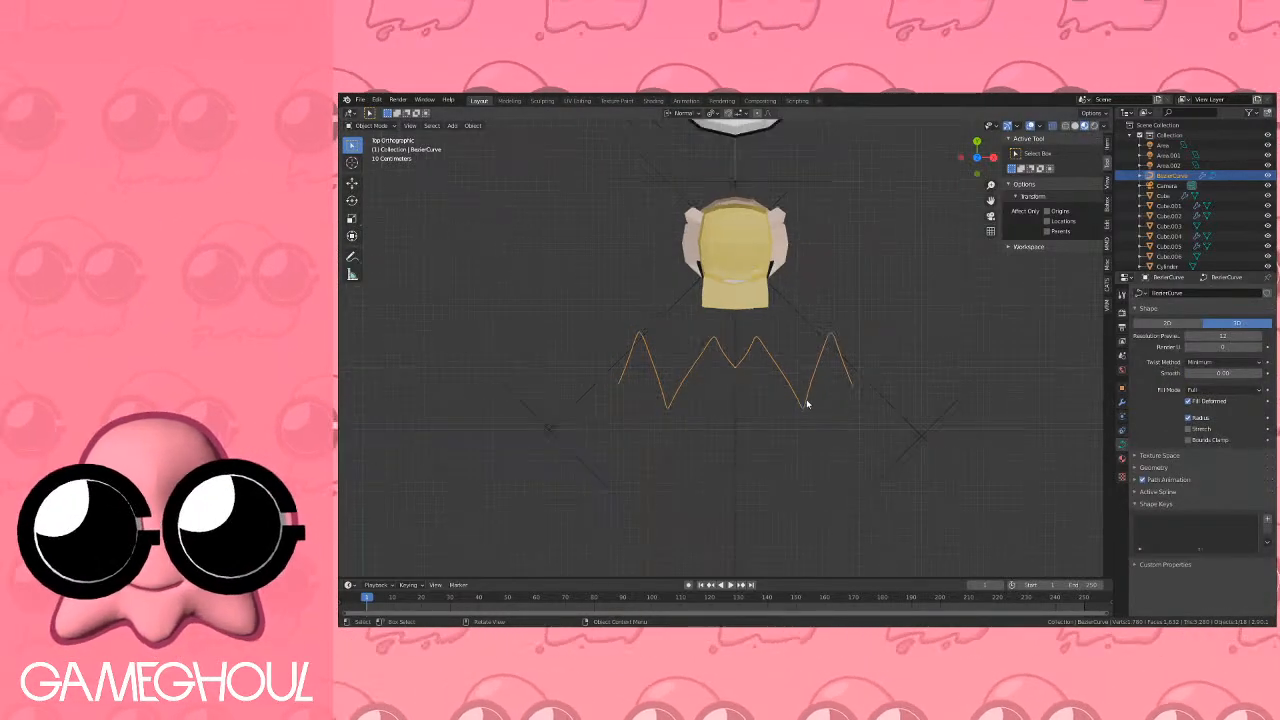
scroll(808, 404, "up", 2)
key("shift+a")
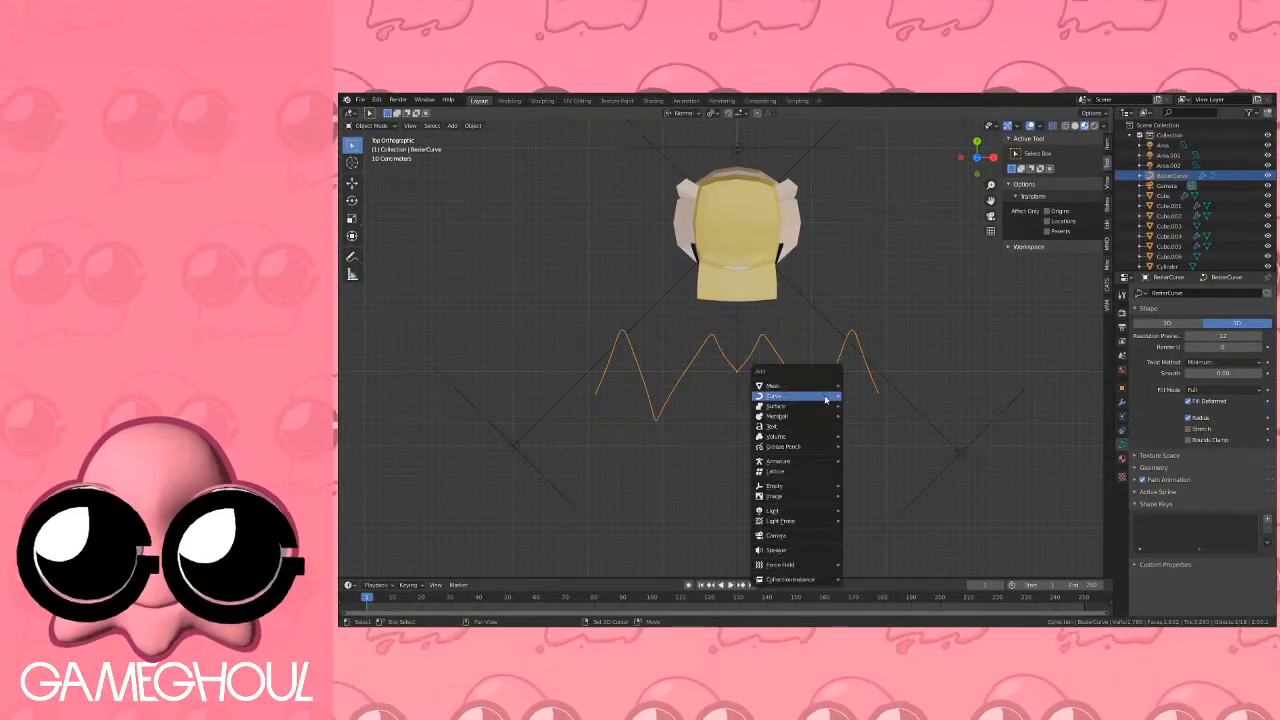
mouse_move(820, 387)
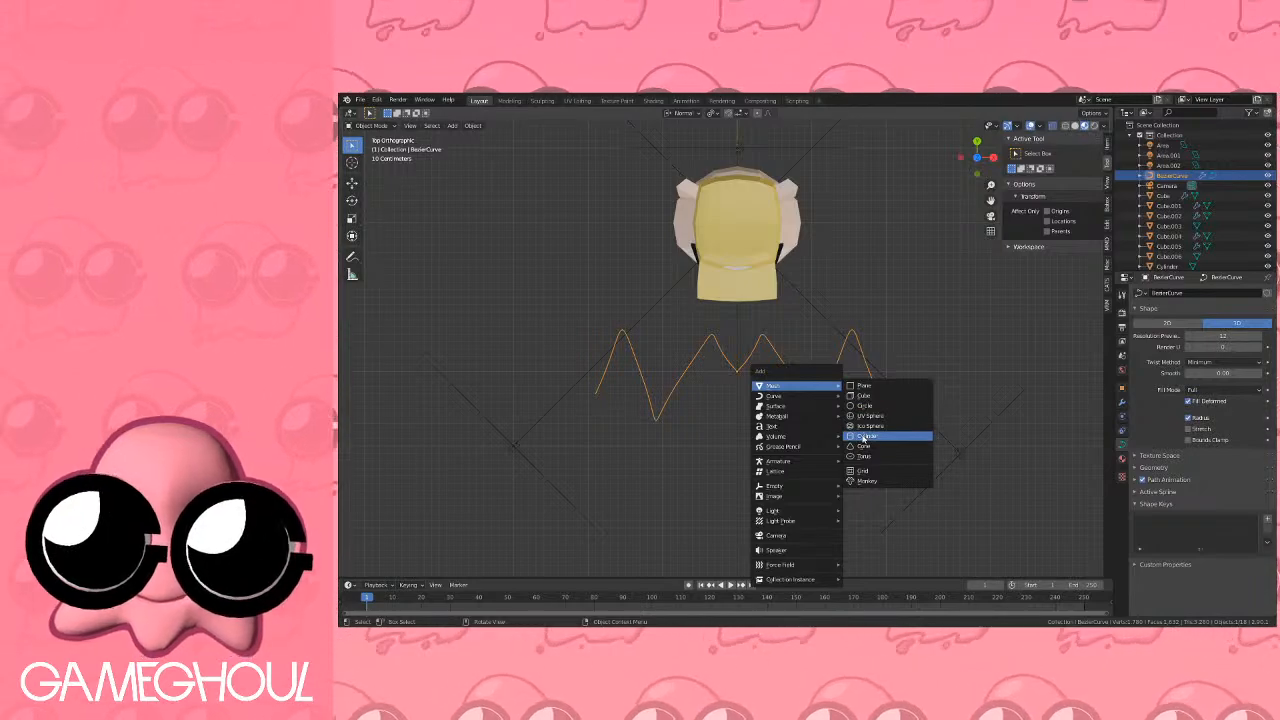
left_click(868, 406)
scroll(870, 408, "down", 3)
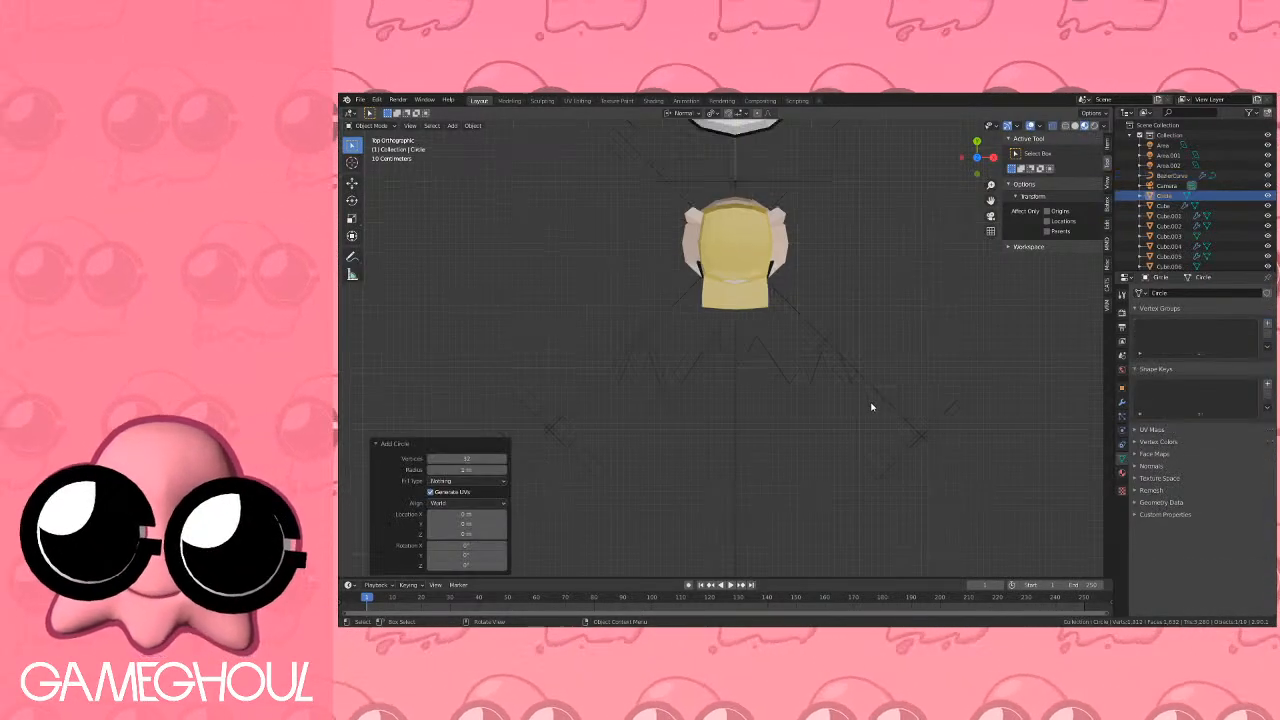
key("g")
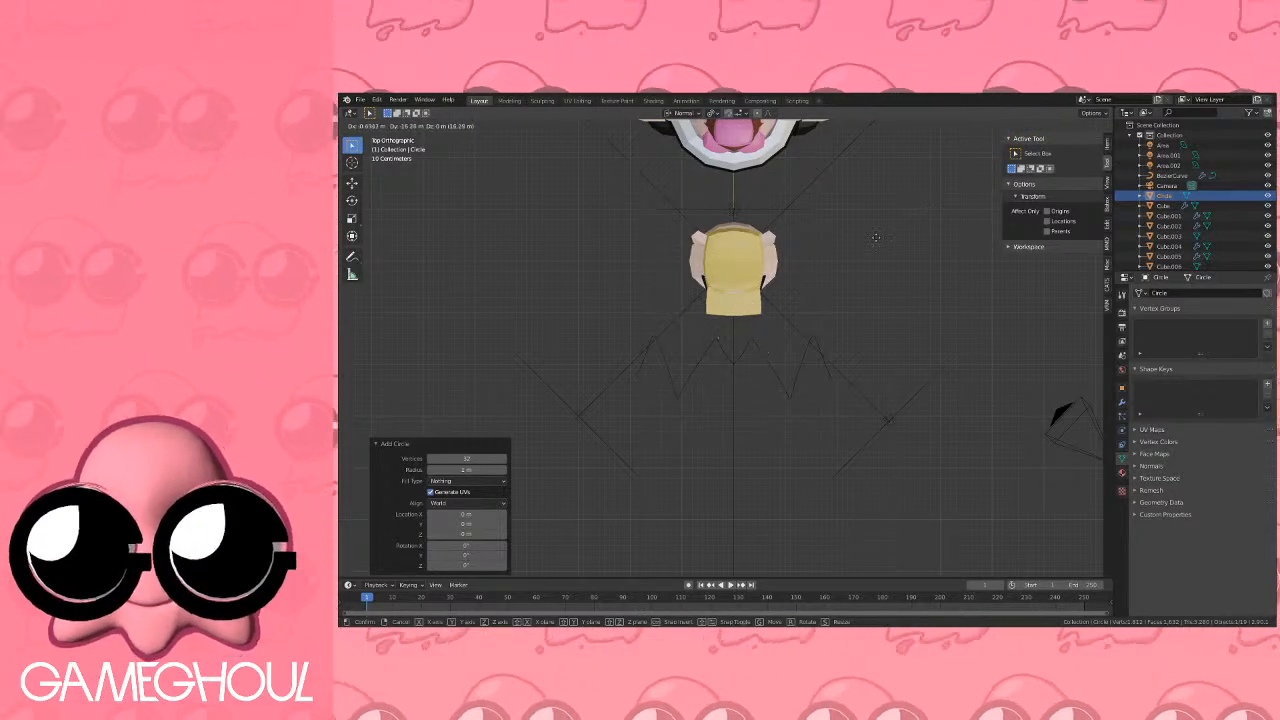
left_click(912, 170)
Scale the circle to 0.1 on all axes.
scroll(845, 337, "up", 2)
key("s")
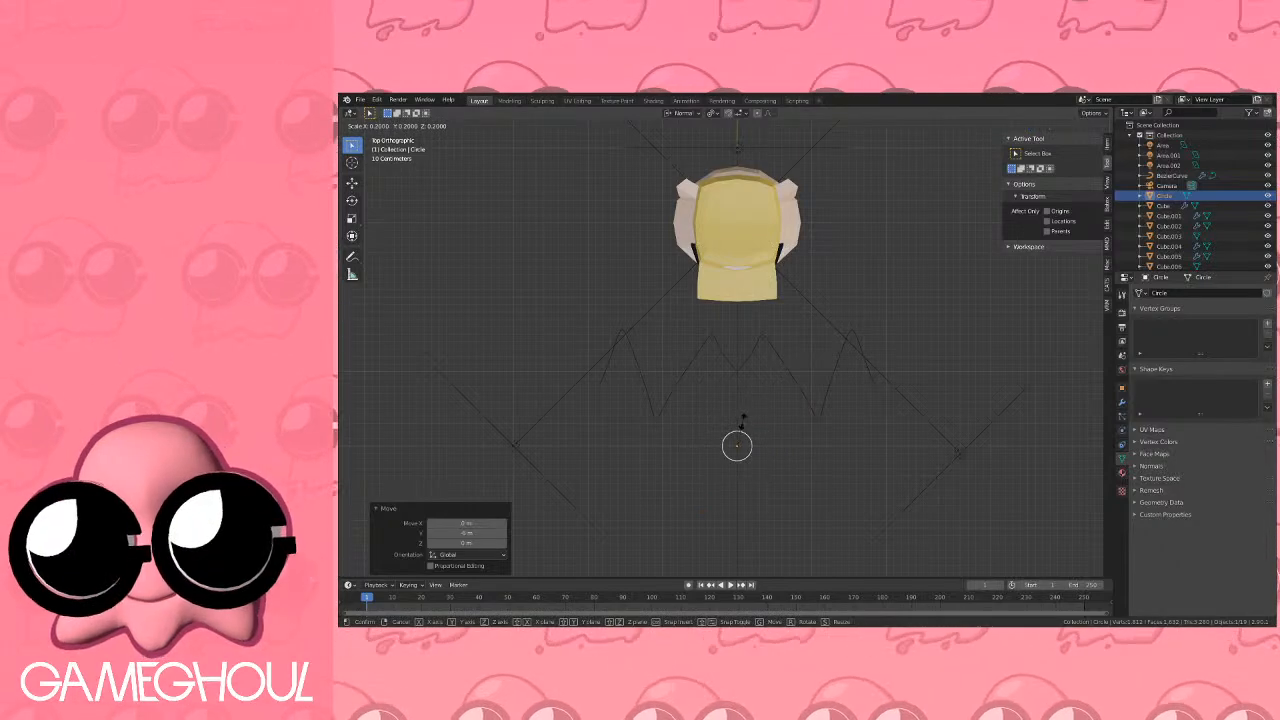
left_click(741, 429)
scroll(784, 378, "up", 3)
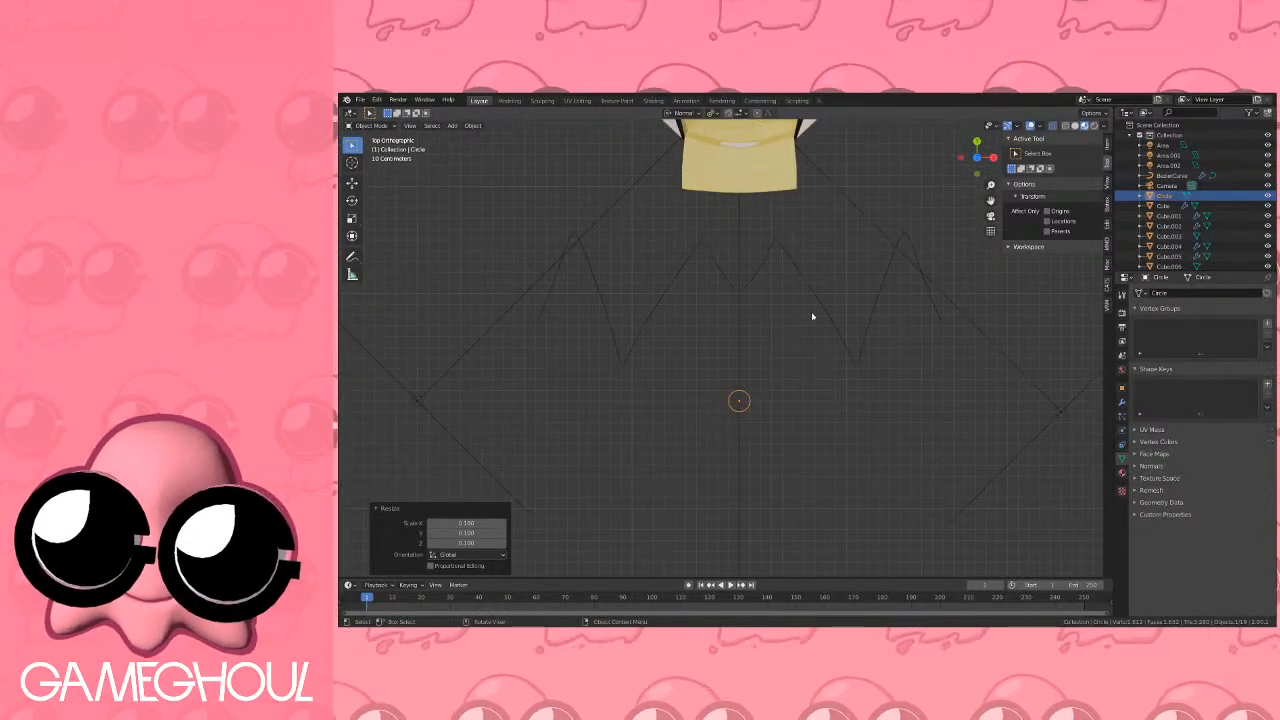
Select the wavy curve and reveal its Geometry and Bevel settings.
left_click(820, 306)
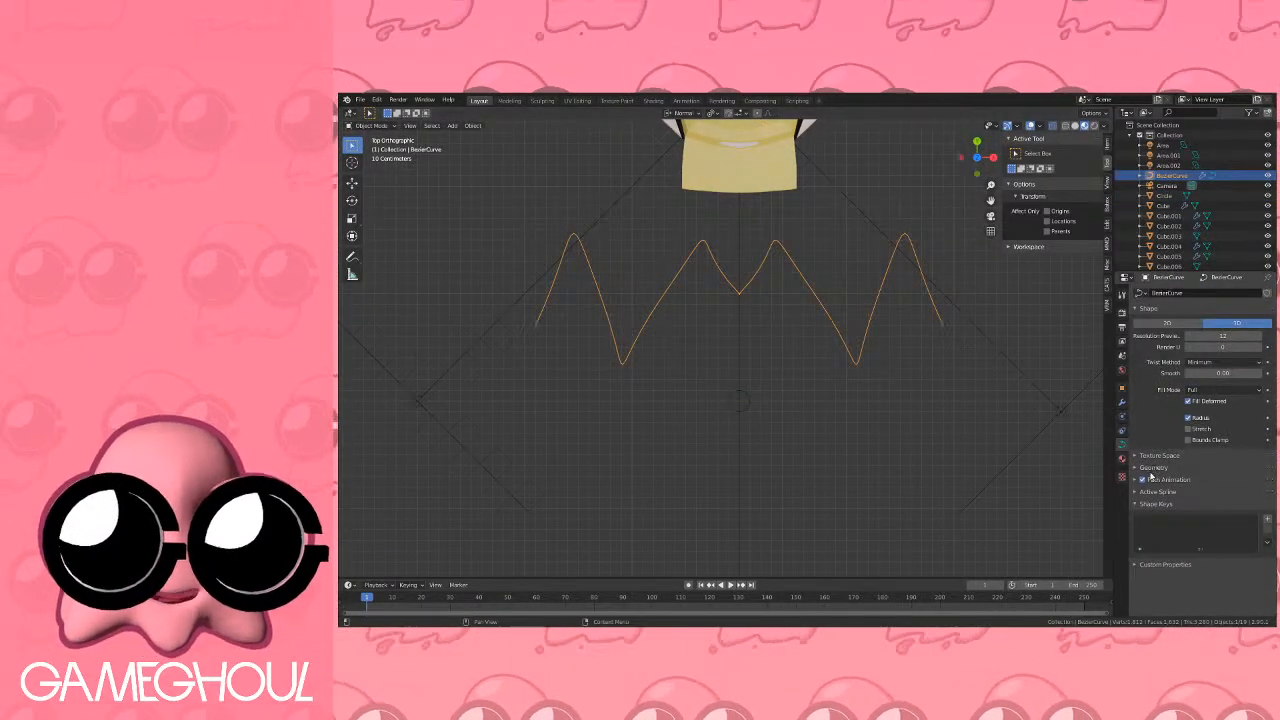
left_click(1155, 468)
scroll(1163, 484, "down", 1)
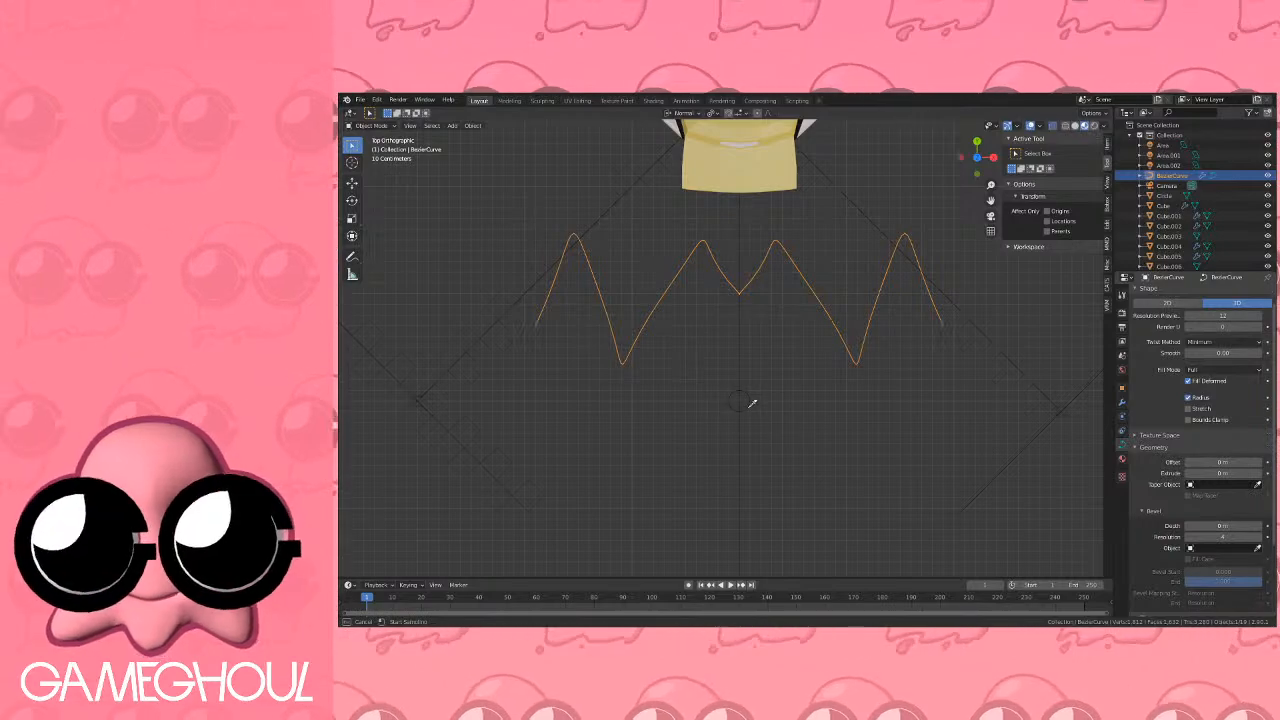
Examine the curve's placement relative to the head and the other models from the right, front and top.
middle_click_drag(843, 420, 834, 380)
scroll(834, 380, "down", 6)
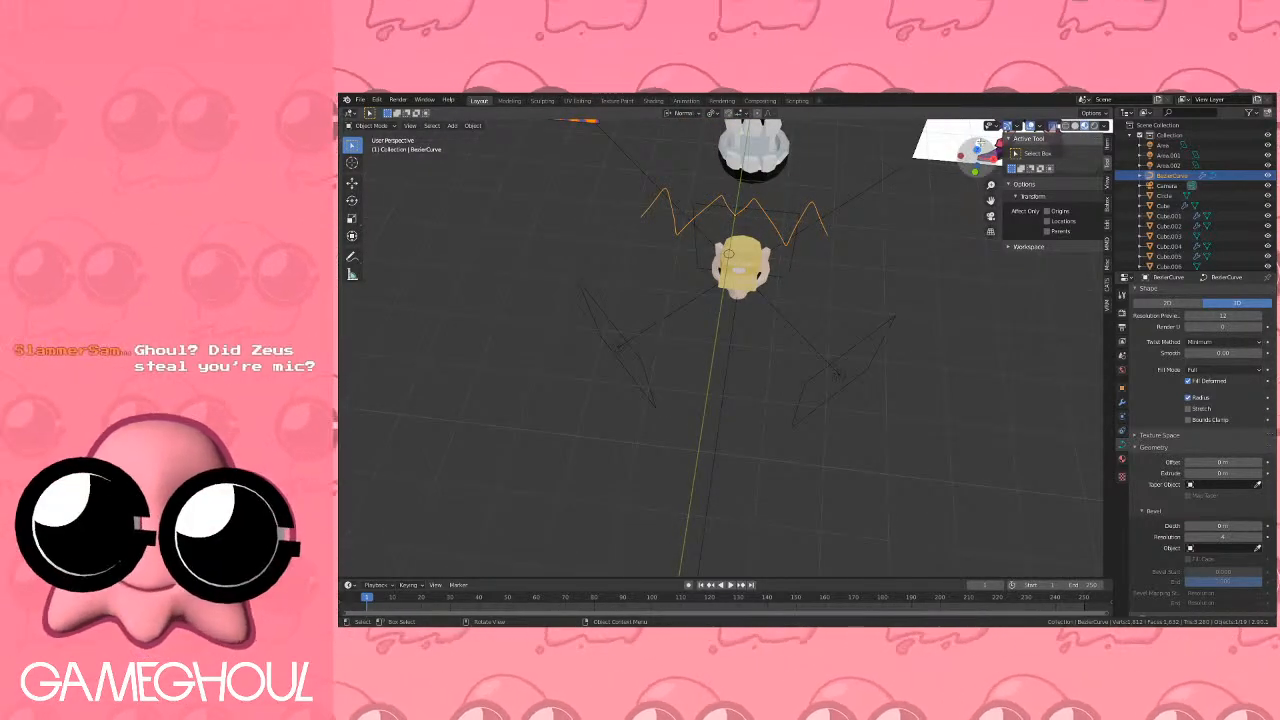
left_click(980, 143)
left_click(973, 155)
left_click(959, 157)
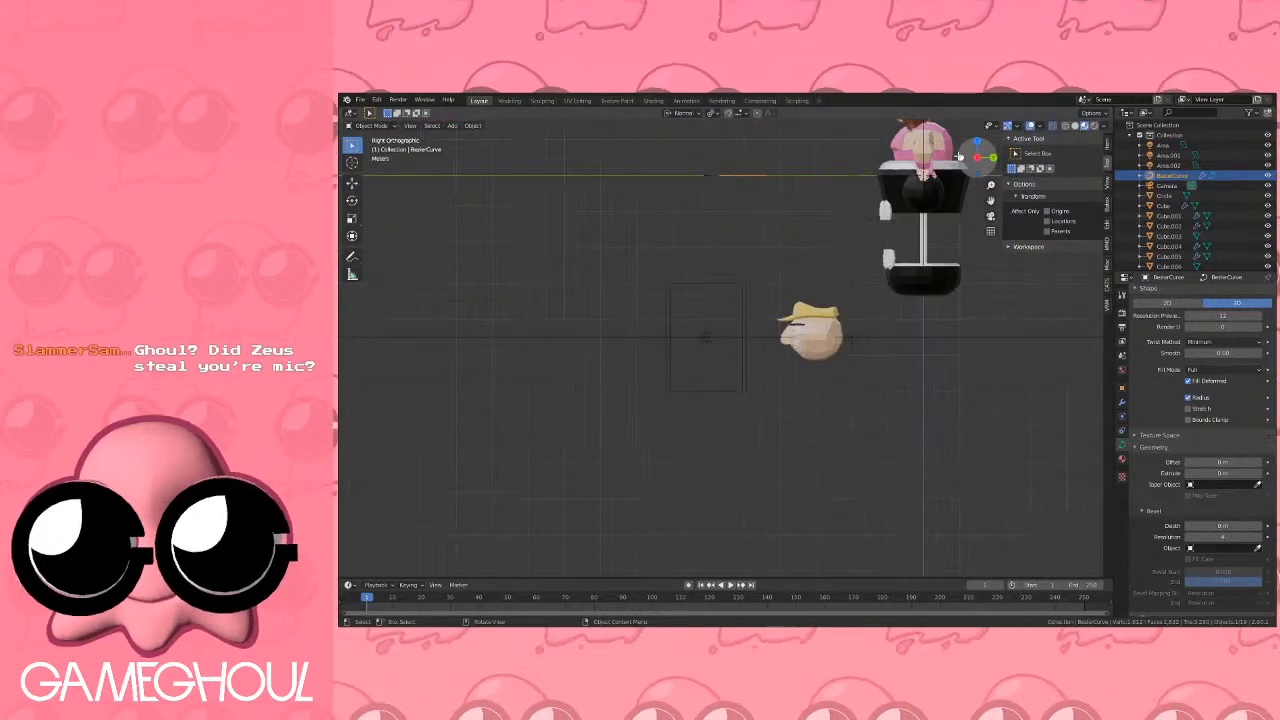
left_click(959, 157)
scroll(900, 357, "down", 1)
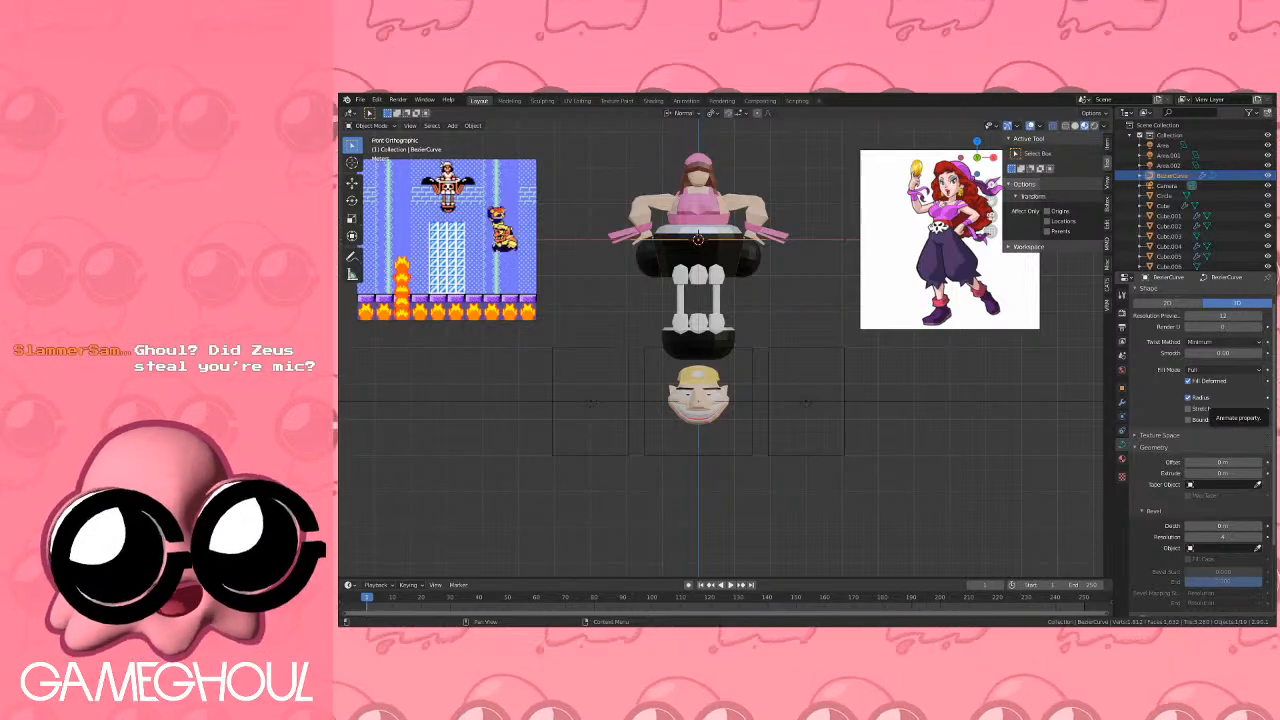
middle_click_drag(884, 380, 903, 291, "shift")
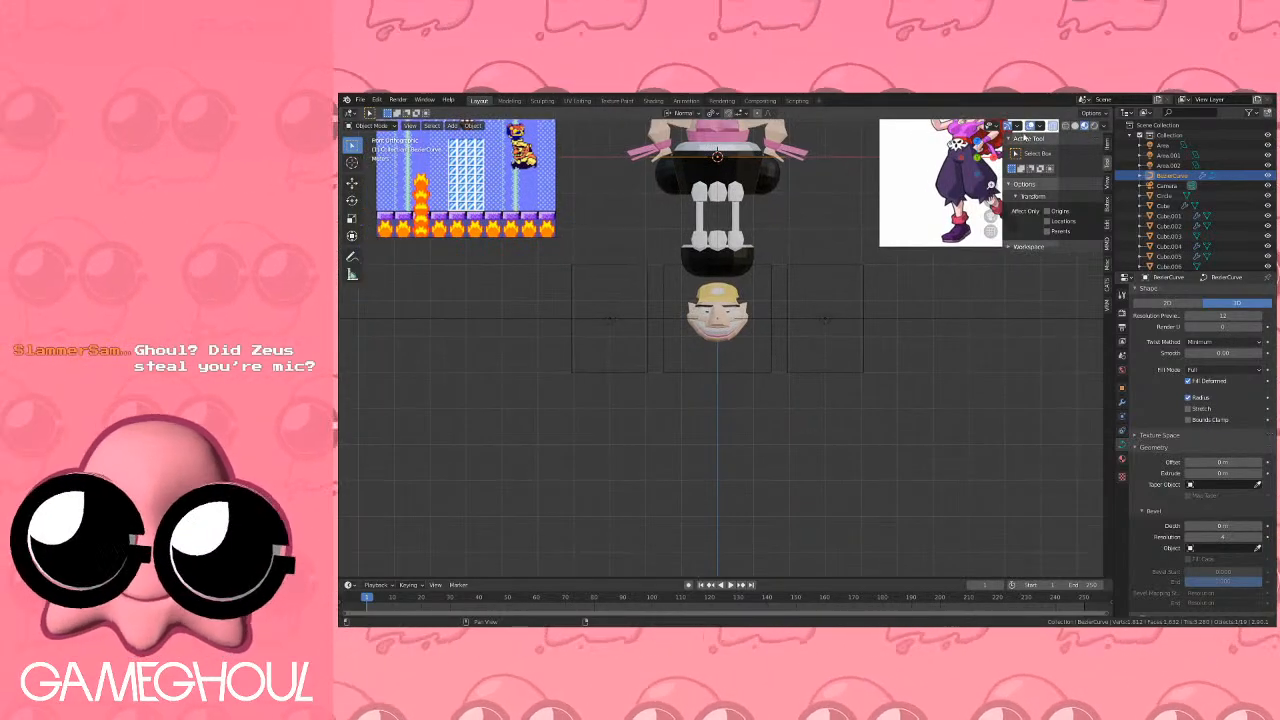
left_click(977, 143)
scroll(795, 345, "up", 4)
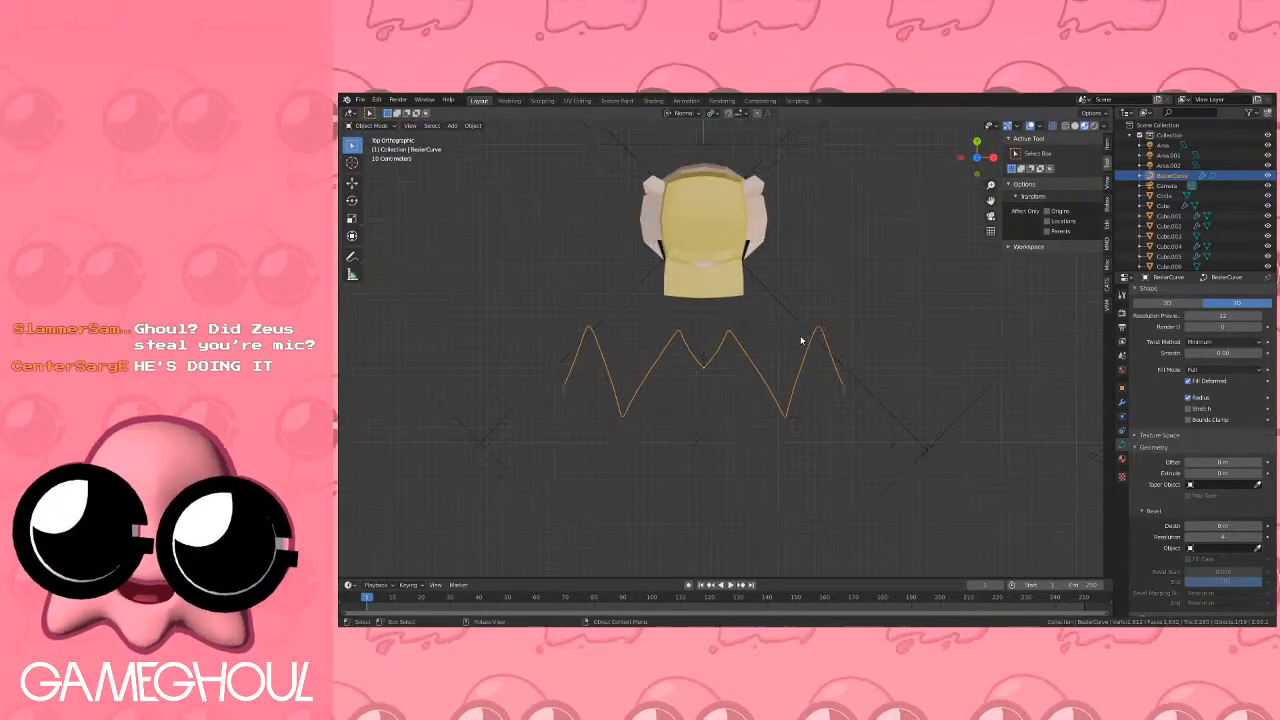
Move the zigzag curve's middle control point -0.7 m along Y and rotate its handles by 5°.
scroll(807, 353, "up", 1)
left_click(700, 375)
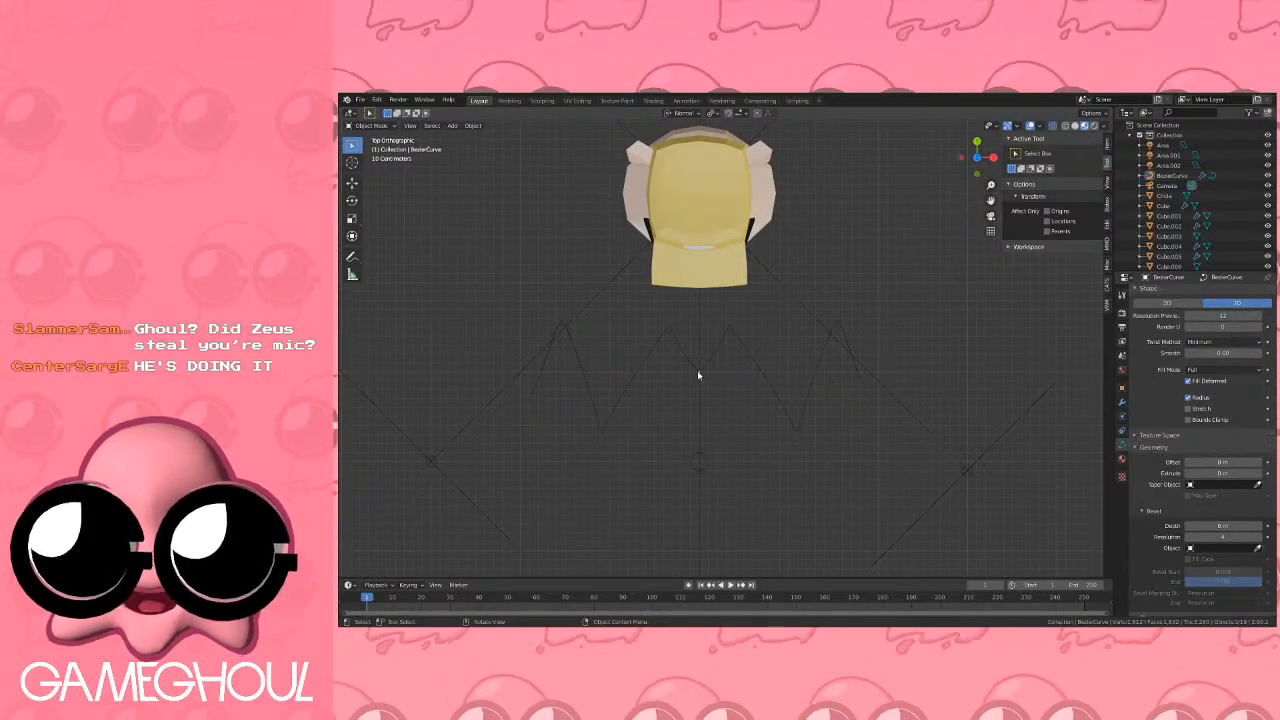
left_click(699, 373)
key("Tab")
left_click(702, 374)
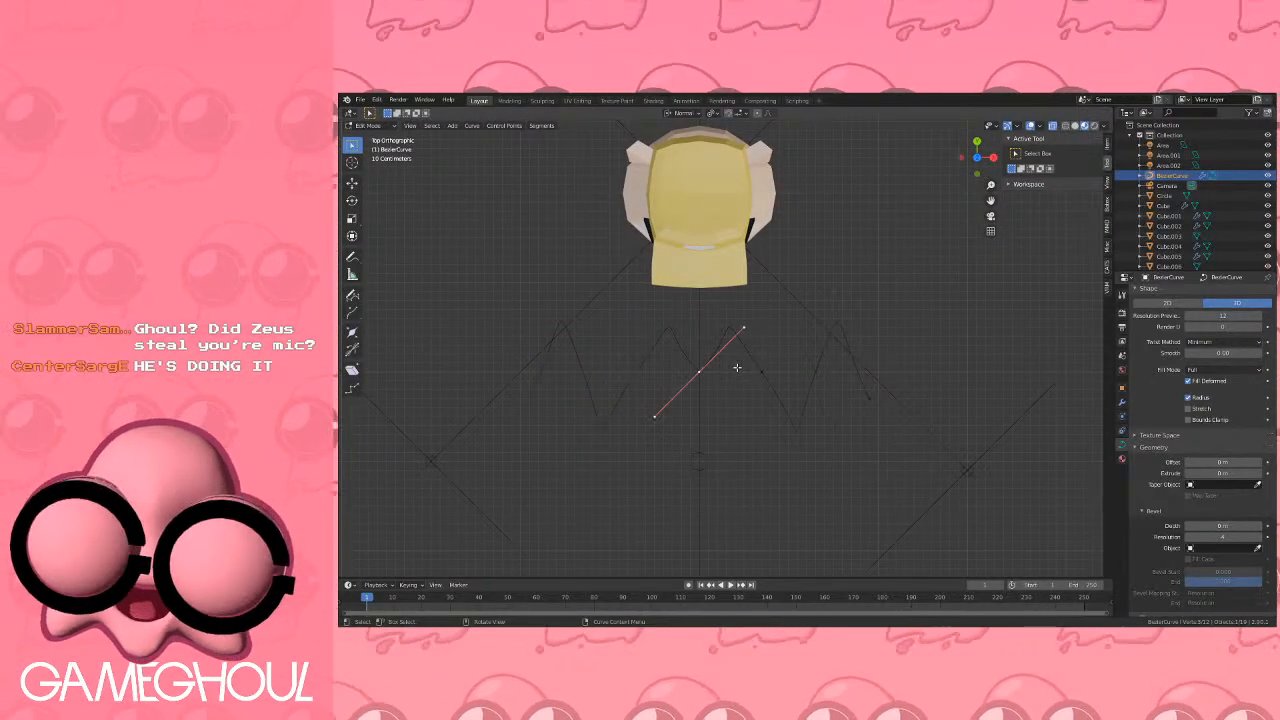
key("g")
left_click(736, 429)
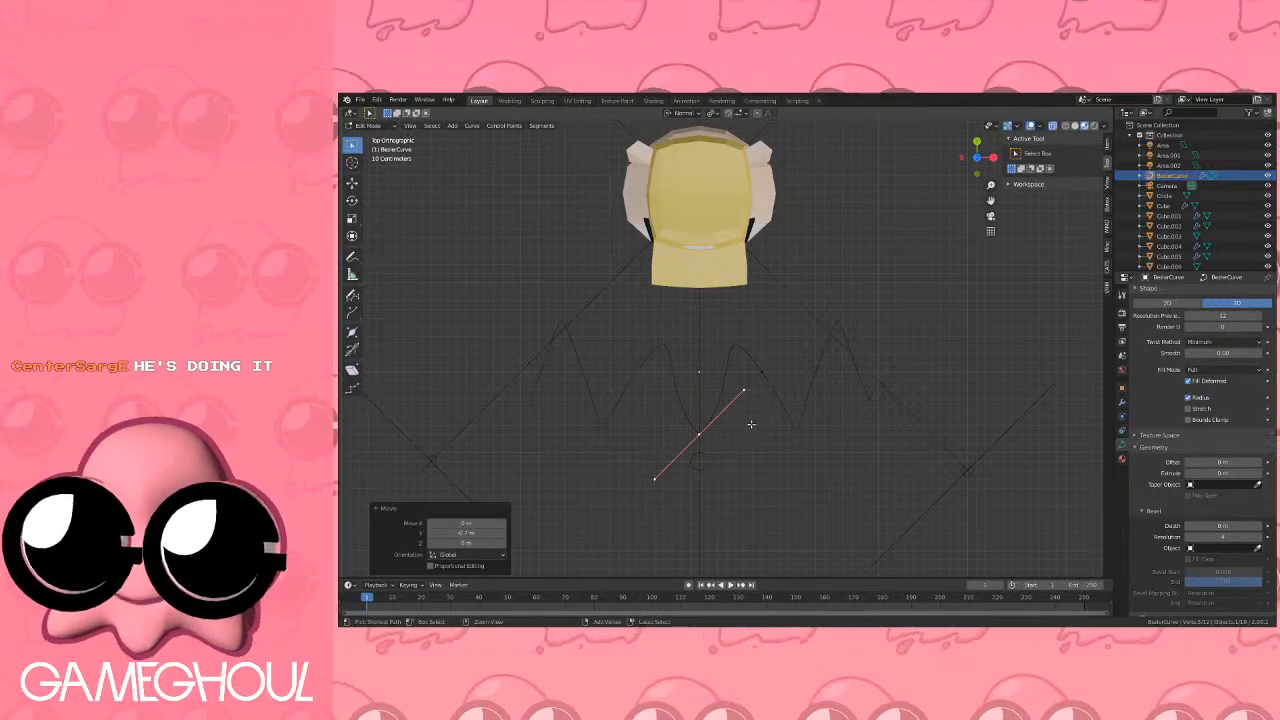
key("r")
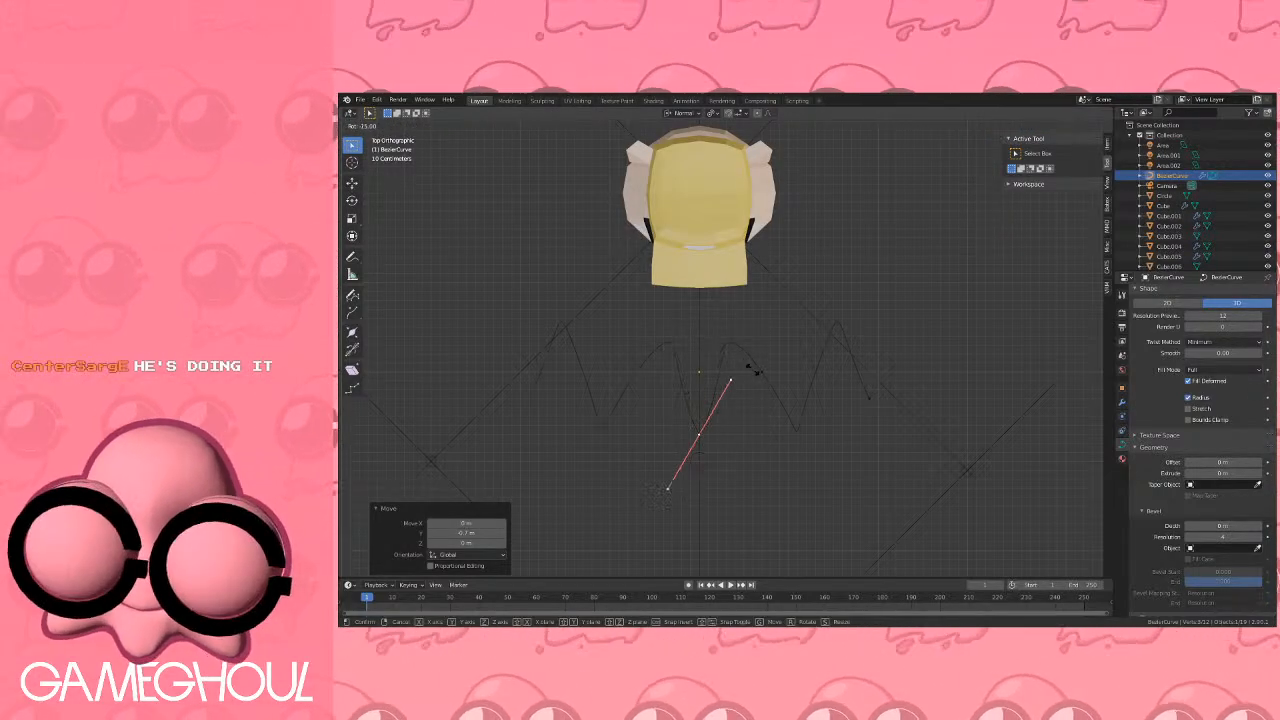
left_click(758, 387)
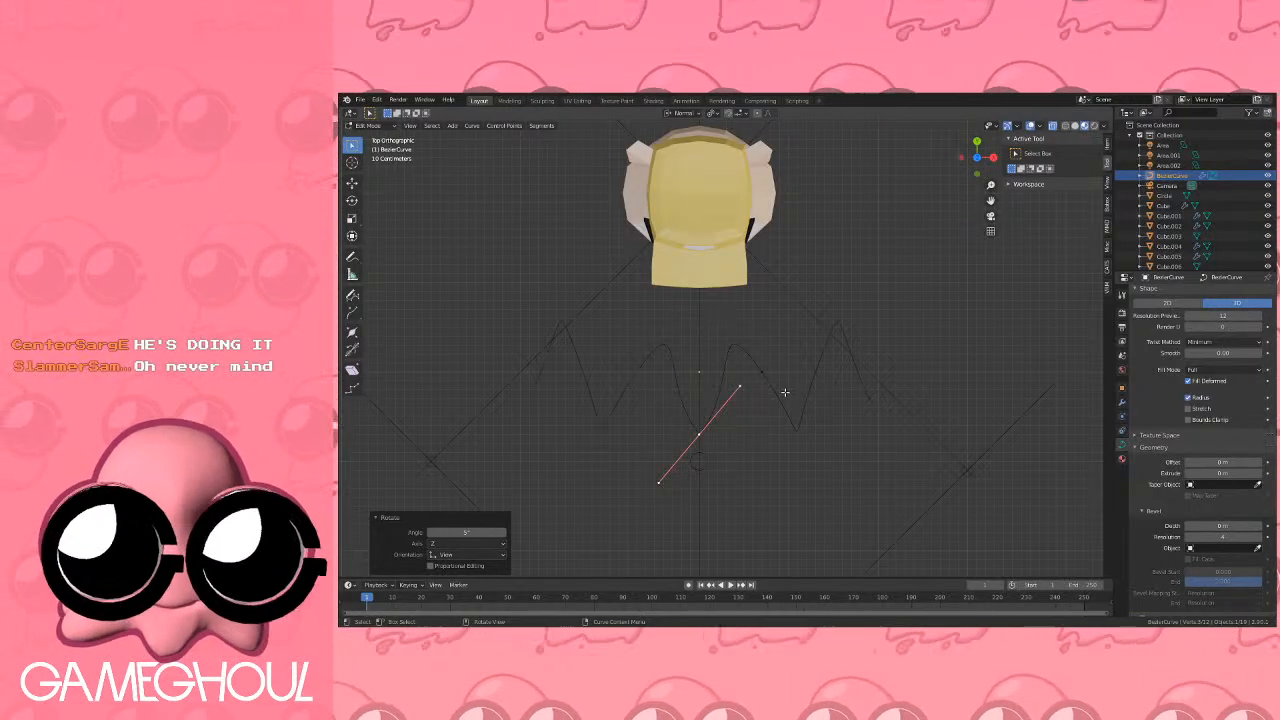
key("Tab")
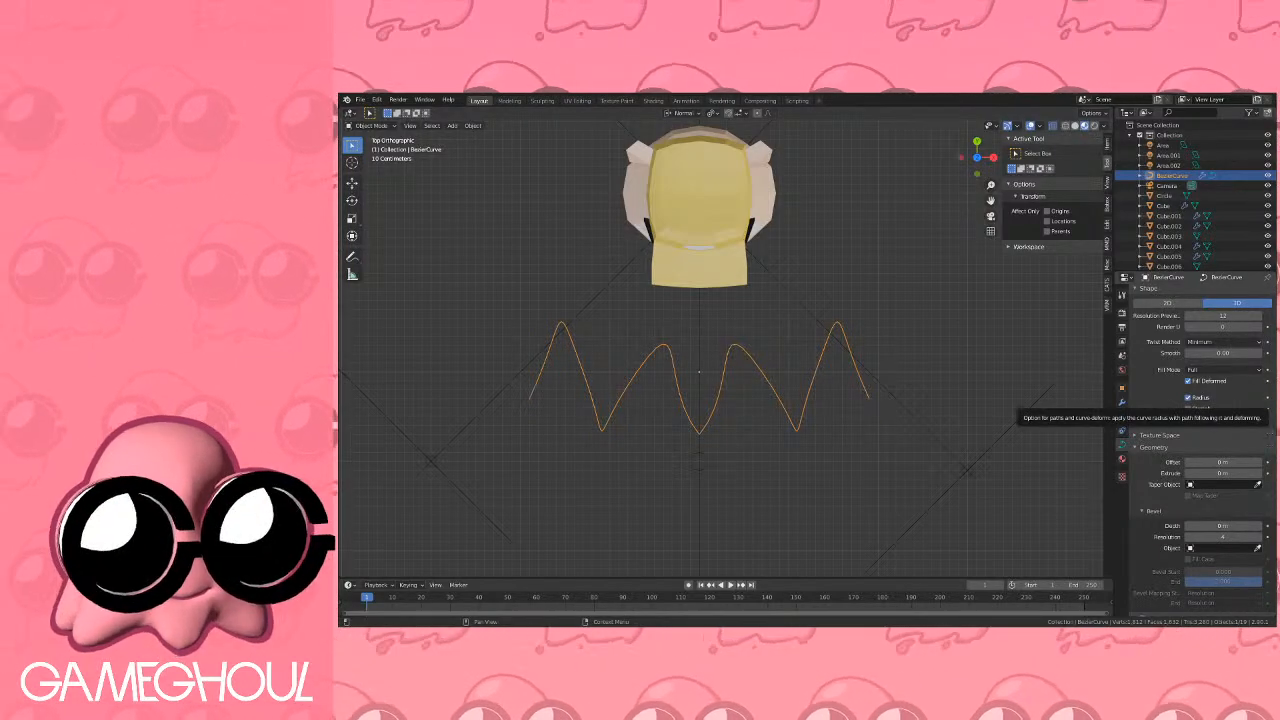
Convert the small circle mesh below the zigzag's middle point into a curve.
middle_click_drag(813, 389, 830, 333, "shift")
scroll(842, 367, "up", 2)
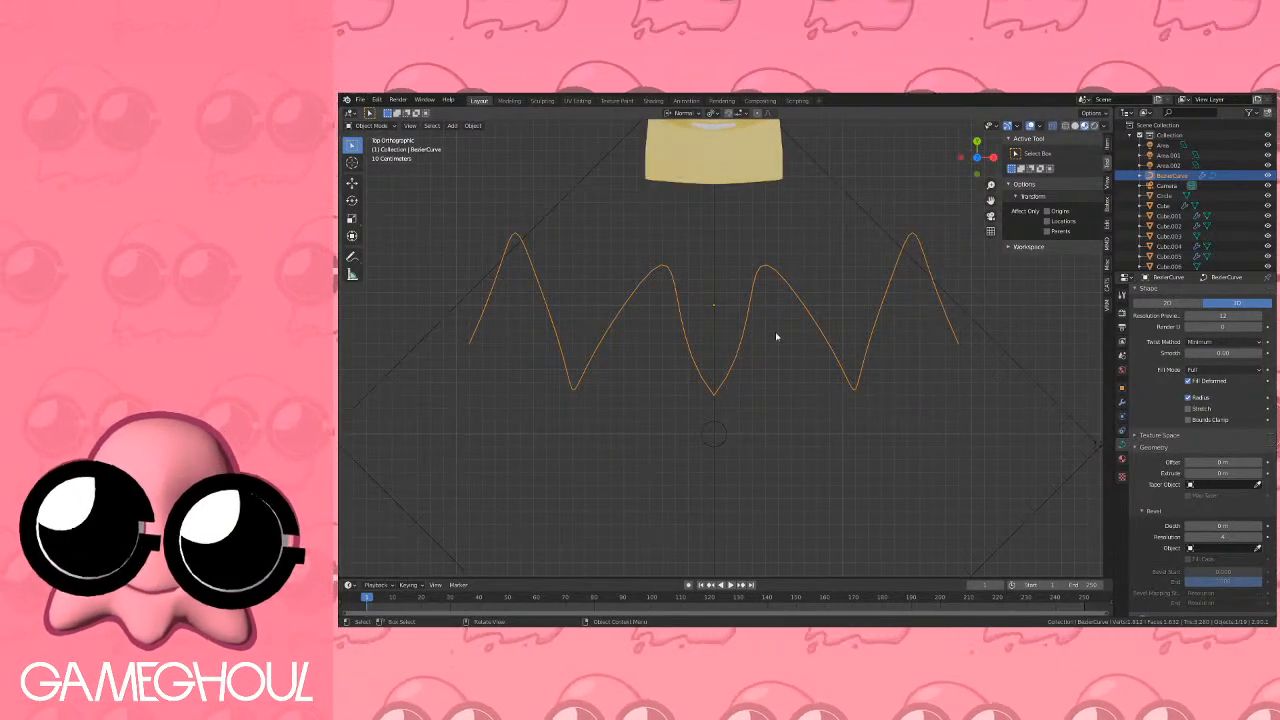
middle_click_drag(776, 337, 725, 362)
left_click(978, 157)
scroll(790, 308, "up", 4)
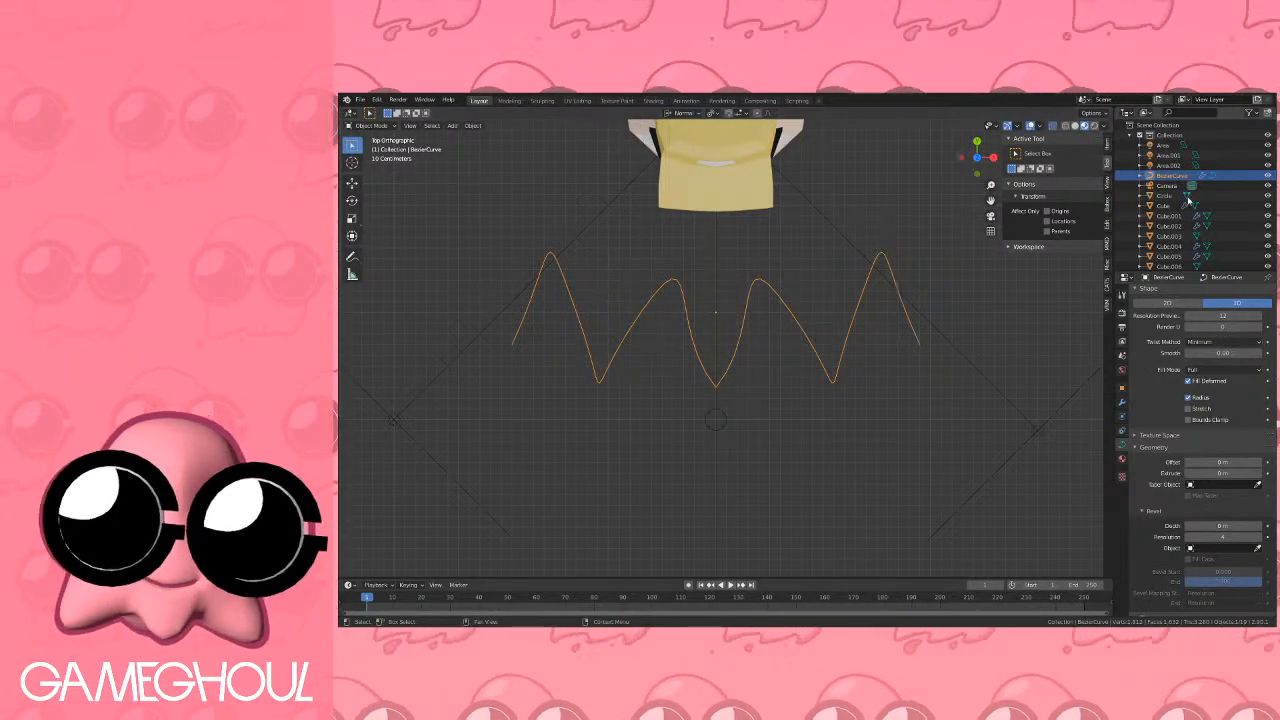
scroll(1166, 224, "down", 3)
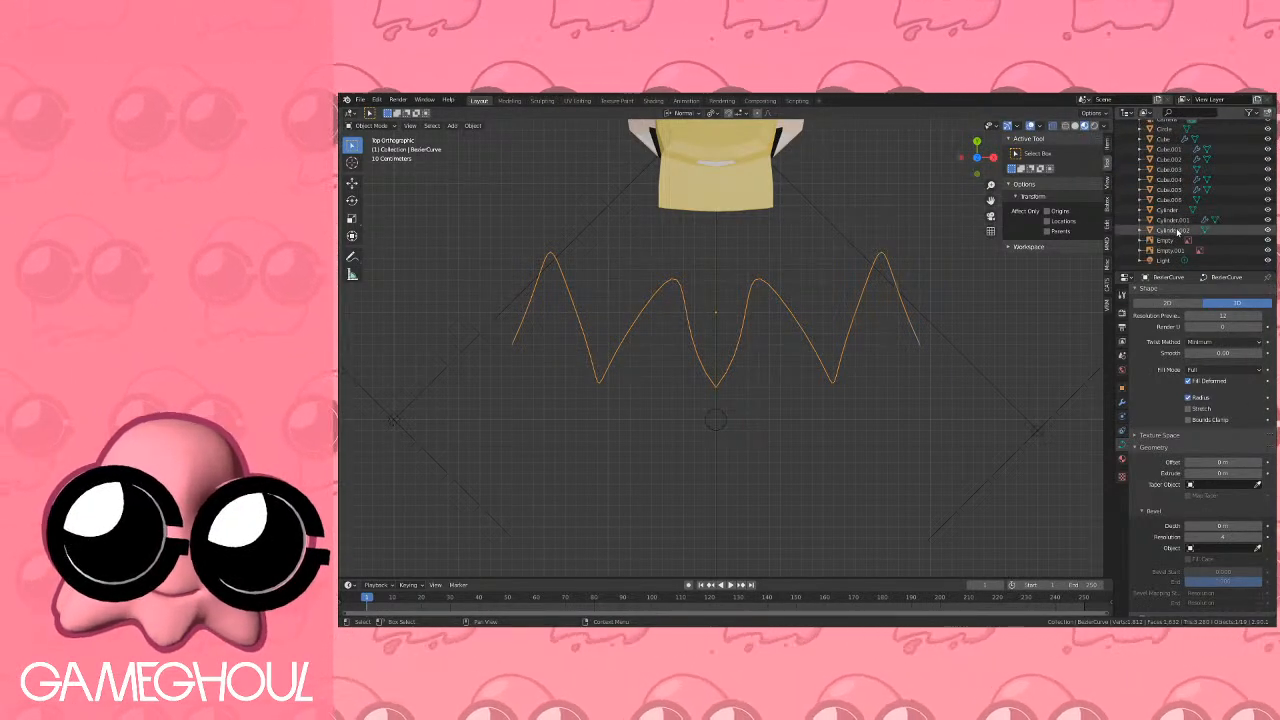
scroll(1170, 228, "up", 2)
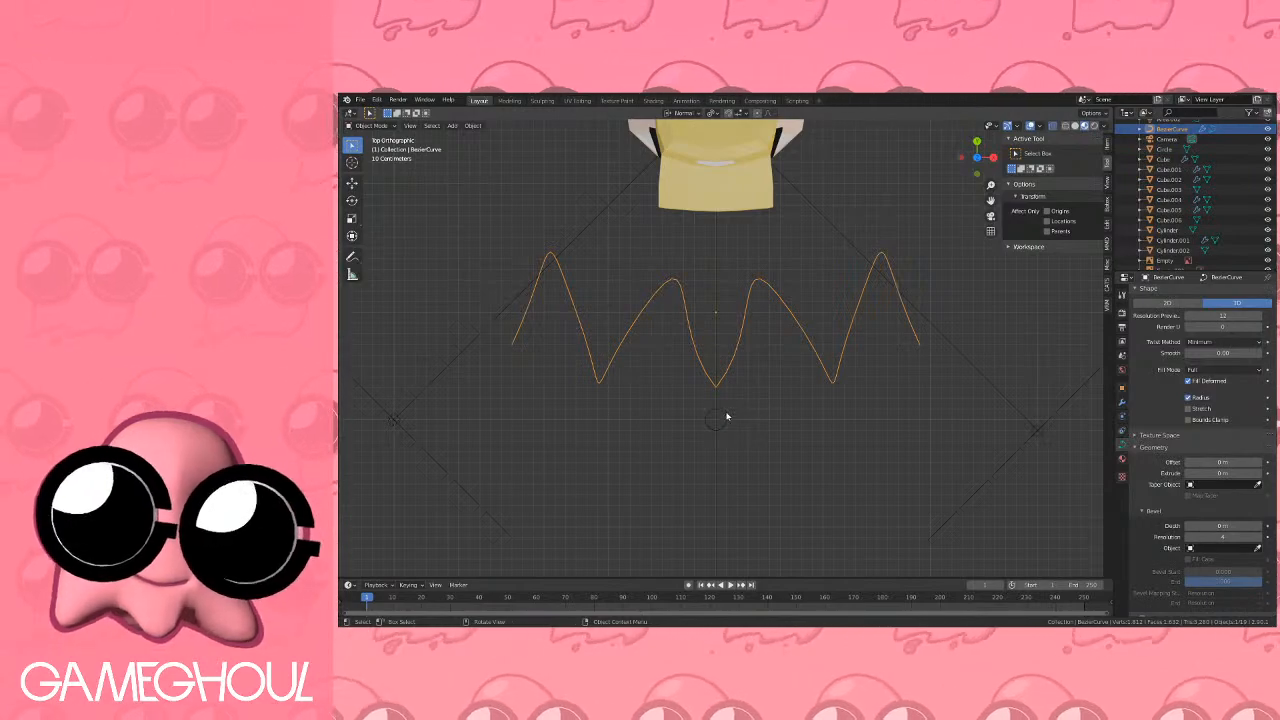
left_click(716, 419)
scroll(1216, 205, "up", 3)
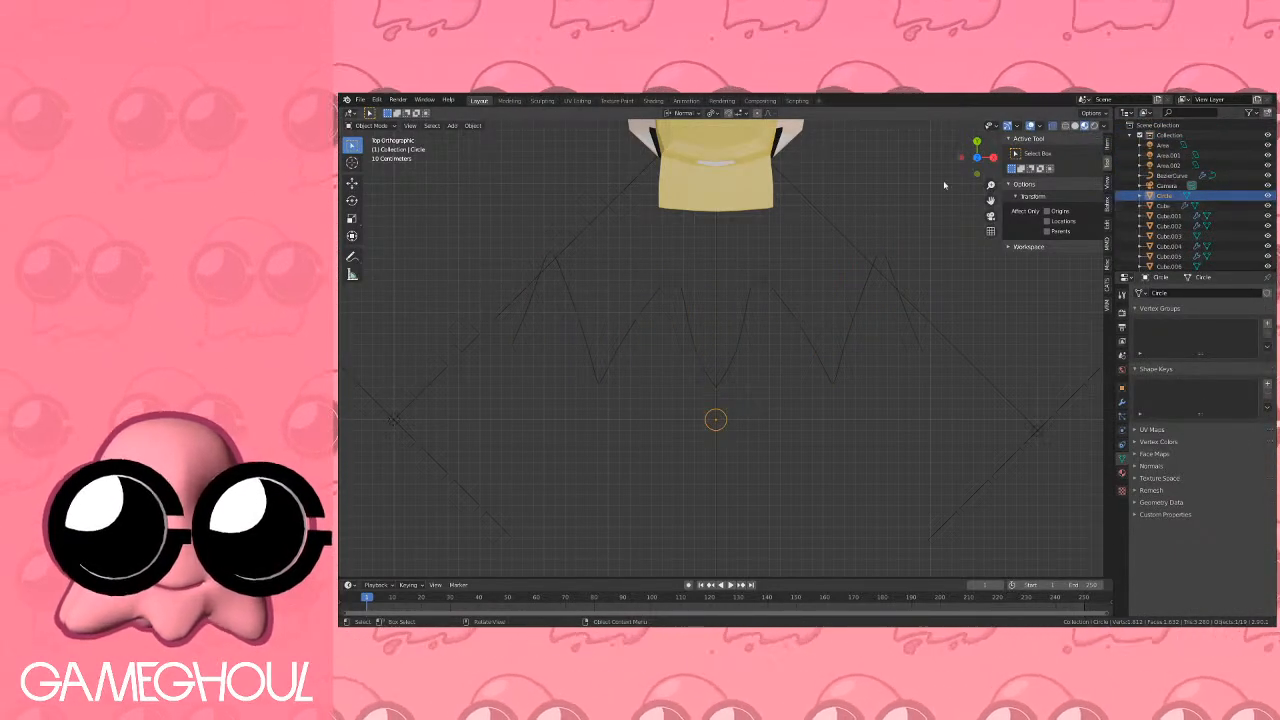
left_click(472, 125)
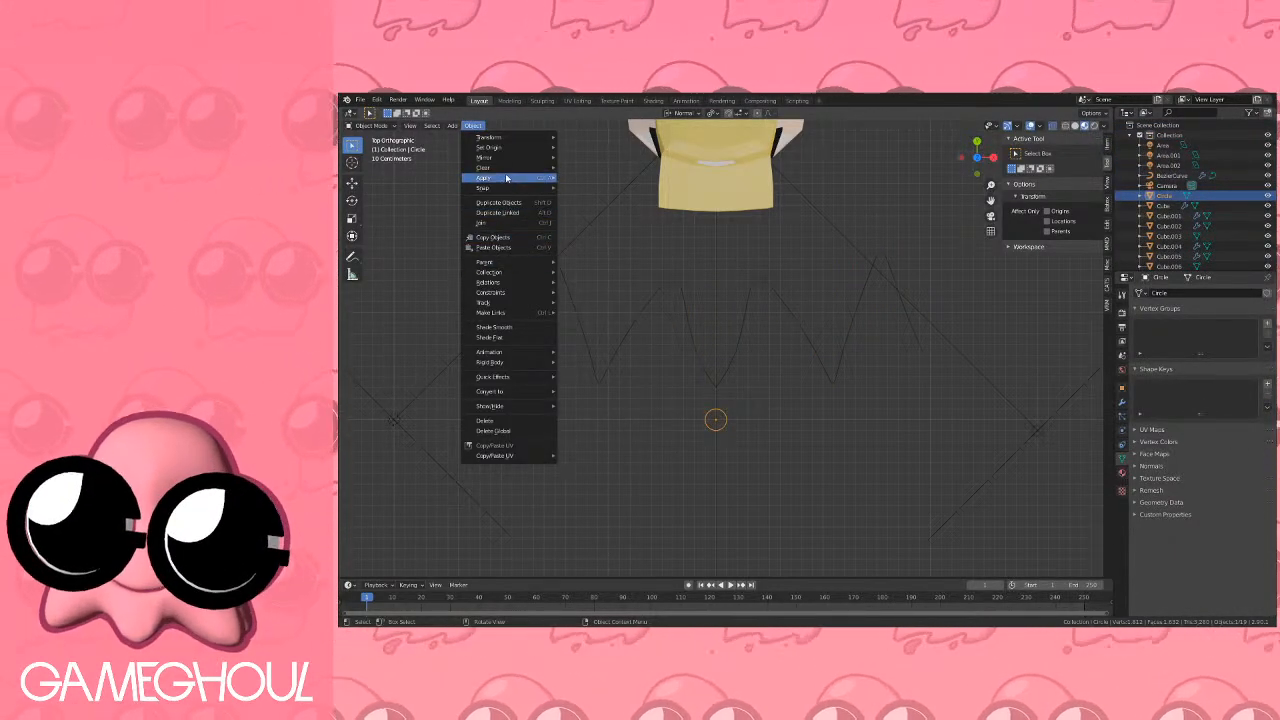
mouse_move(529, 399)
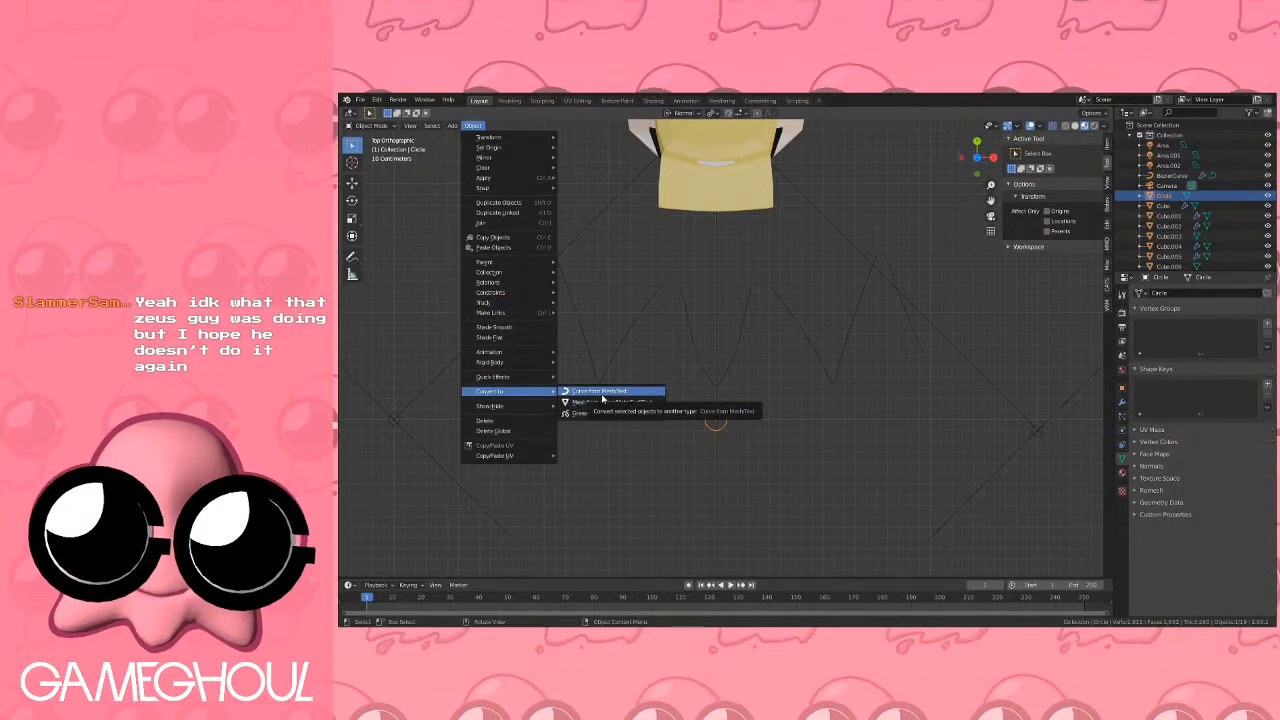
left_click(603, 393)
Set the circle as the zigzag curve's taper object.
left_click(726, 380)
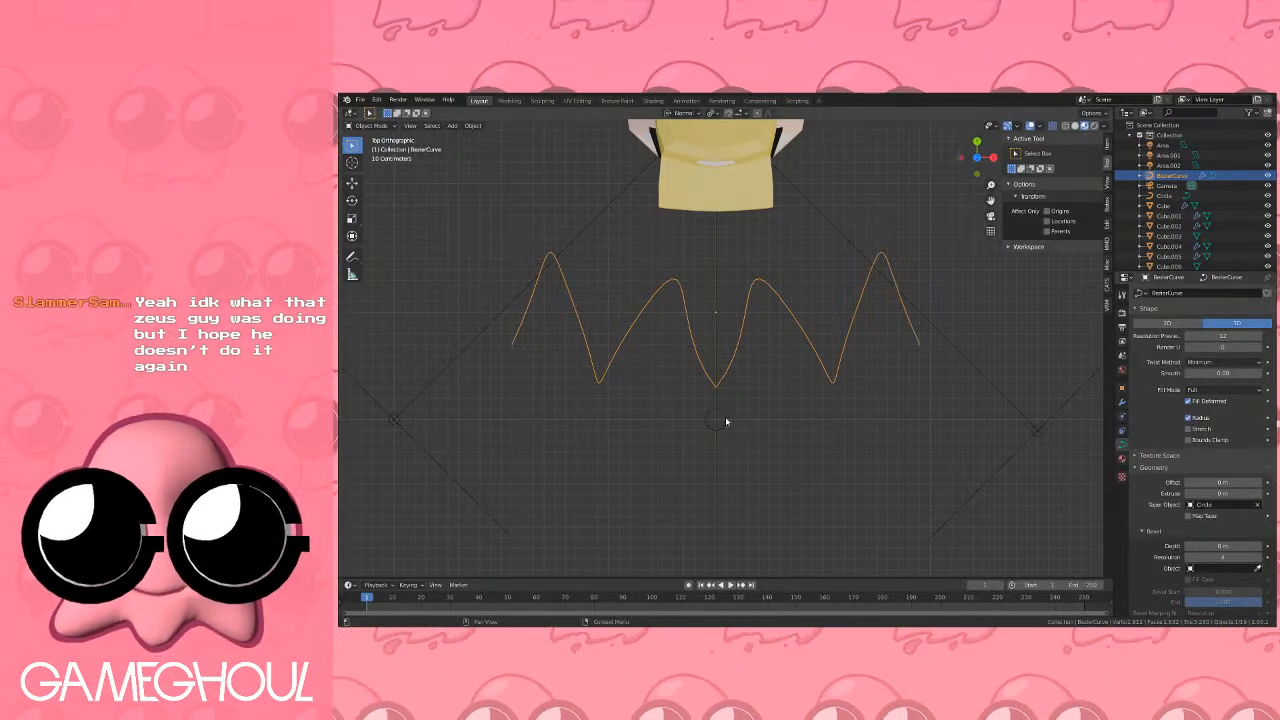
left_click(723, 421)
middle_click_drag(737, 429, 825, 391)
scroll(825, 391, "down", 8)
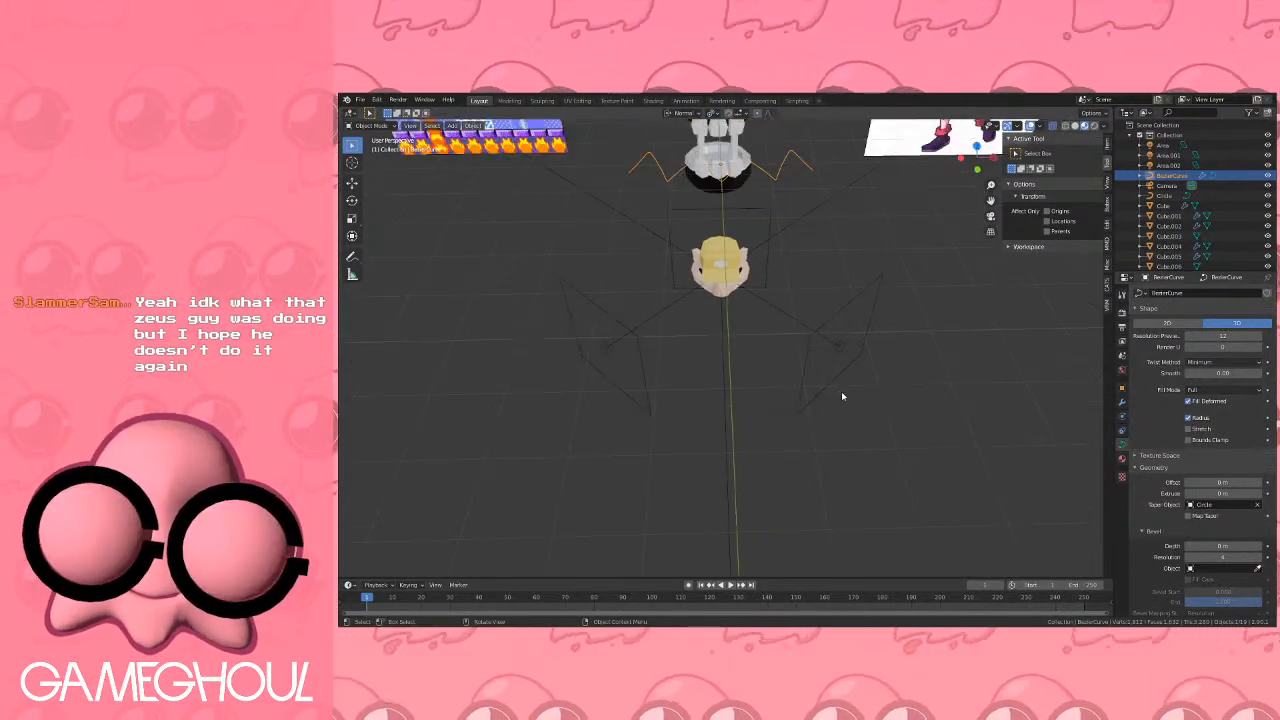
scroll(806, 264, "up", 2)
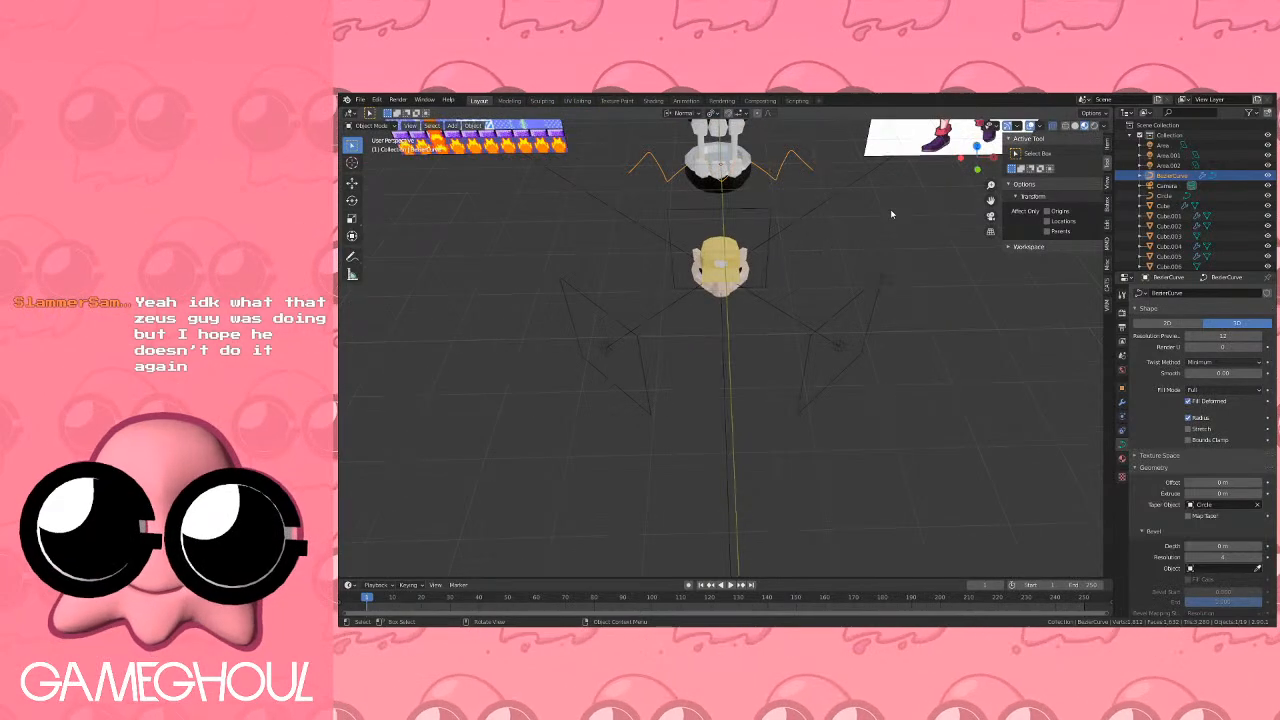
Use the circle as the zigzag curve's bevel object to give it a round tube thickness.
left_click(977, 148)
middle_click_drag(793, 212, 791, 226, "shift")
scroll(800, 306, "up", 4)
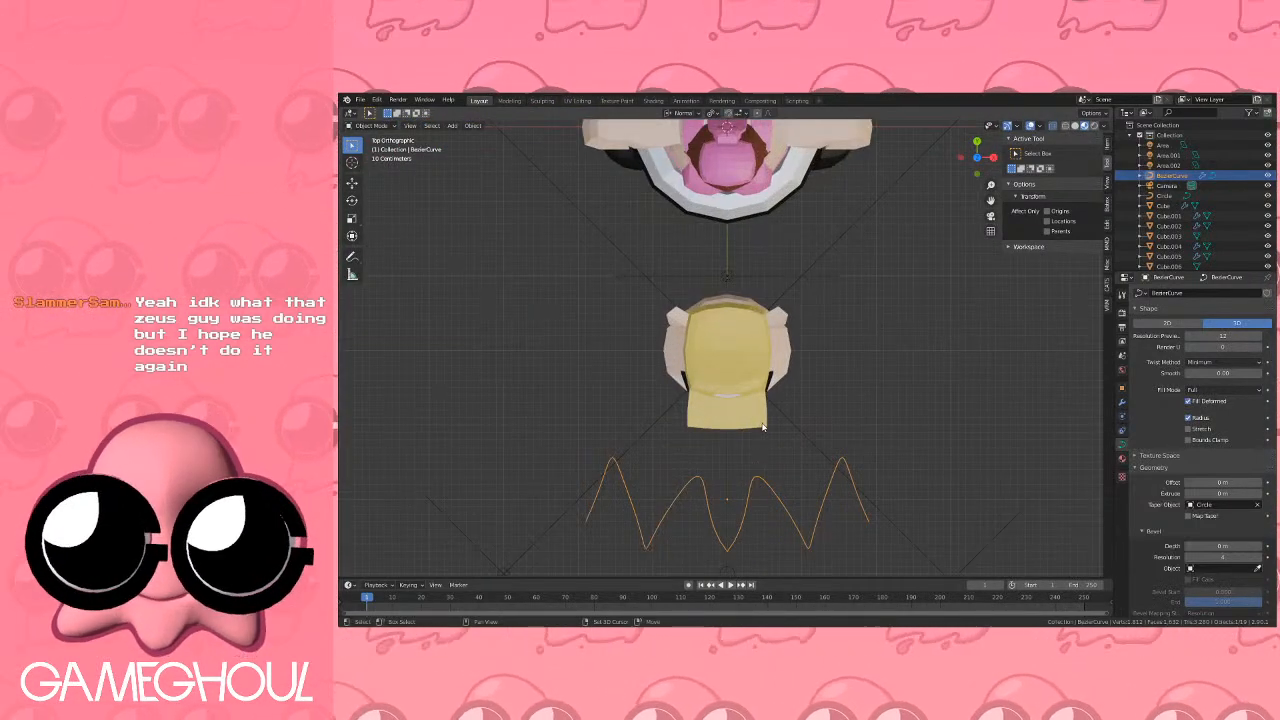
scroll(779, 360, "up", 4)
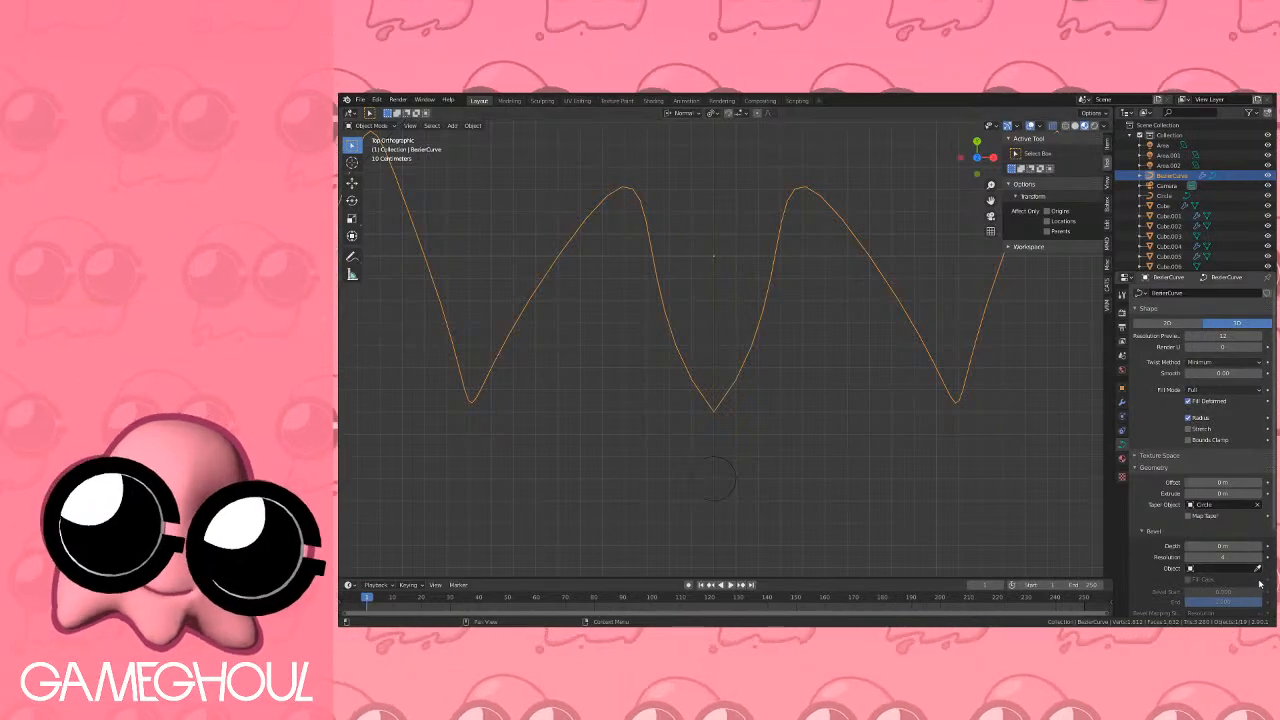
left_click(1257, 568)
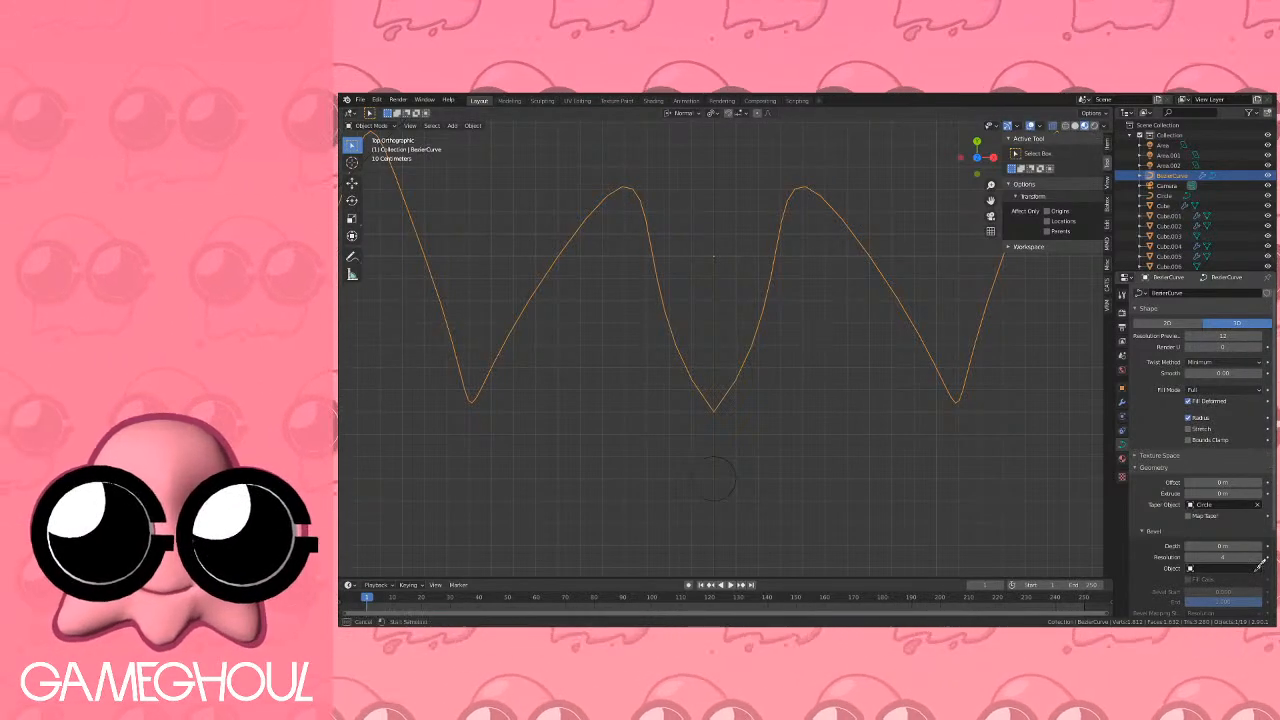
left_click(726, 449)
middle_click_drag(722, 453, 851, 449)
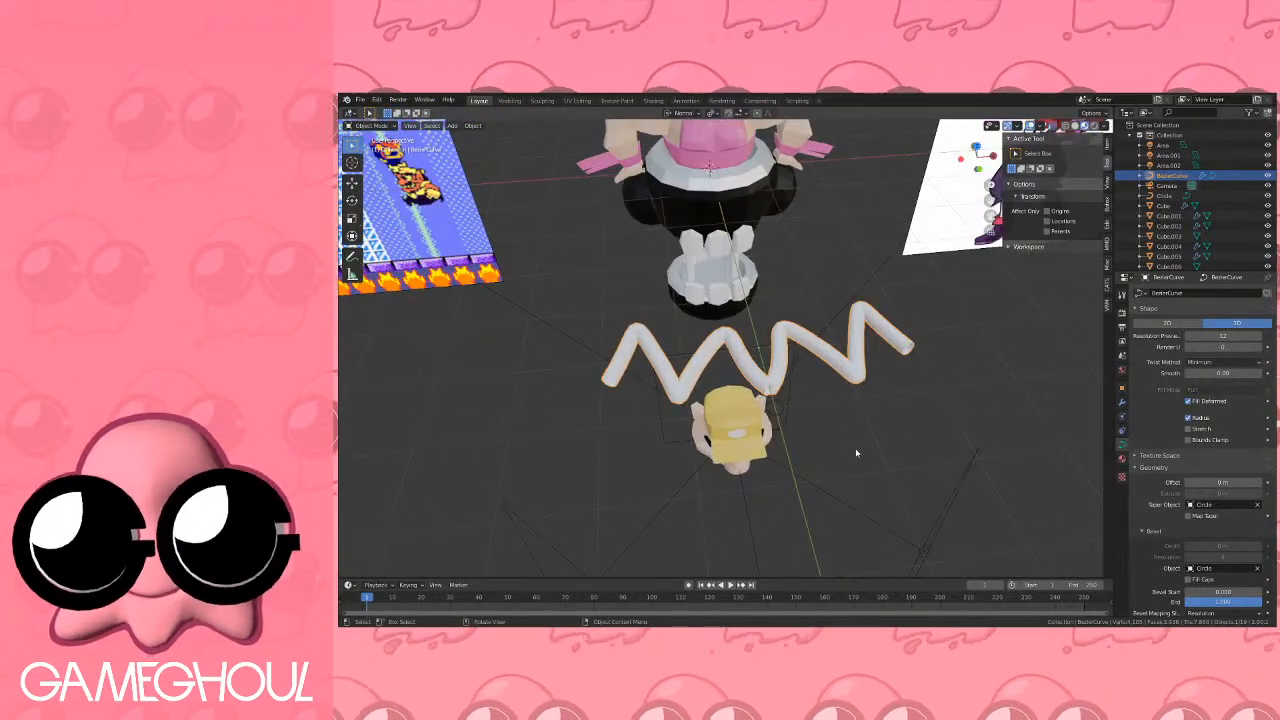
scroll(859, 446, "up", 4)
scroll(910, 443, "down", 2)
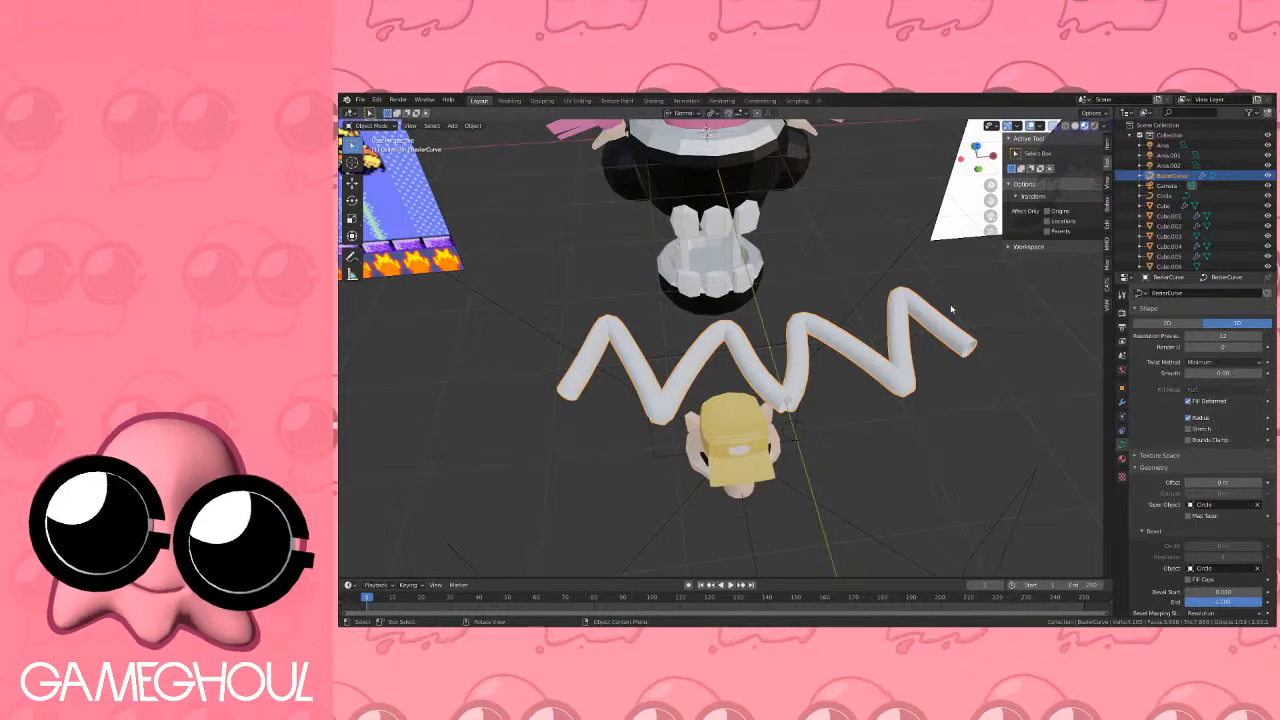
Rotate the middle control point's handles by 50° so they lie horizontally and form a rounded U.
left_click(976, 146)
middle_click_drag(872, 420, 875, 260, "shift")
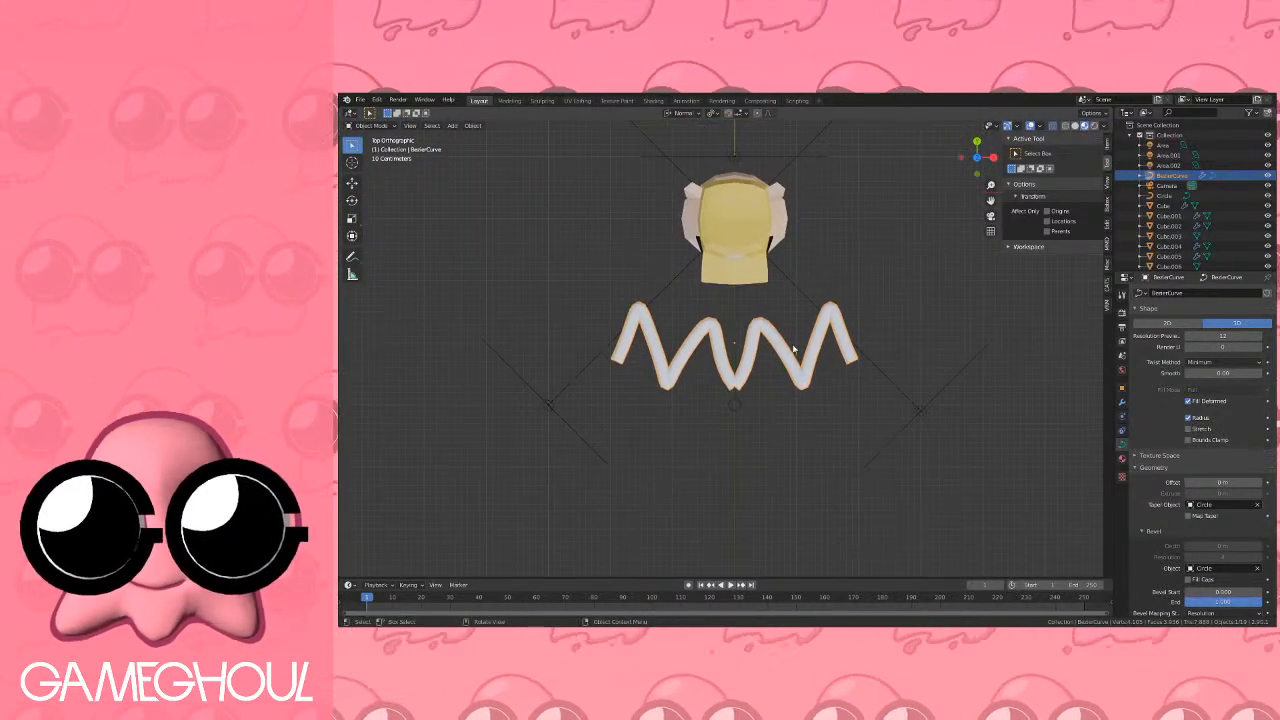
scroll(835, 345, "up", 6)
key("Tab")
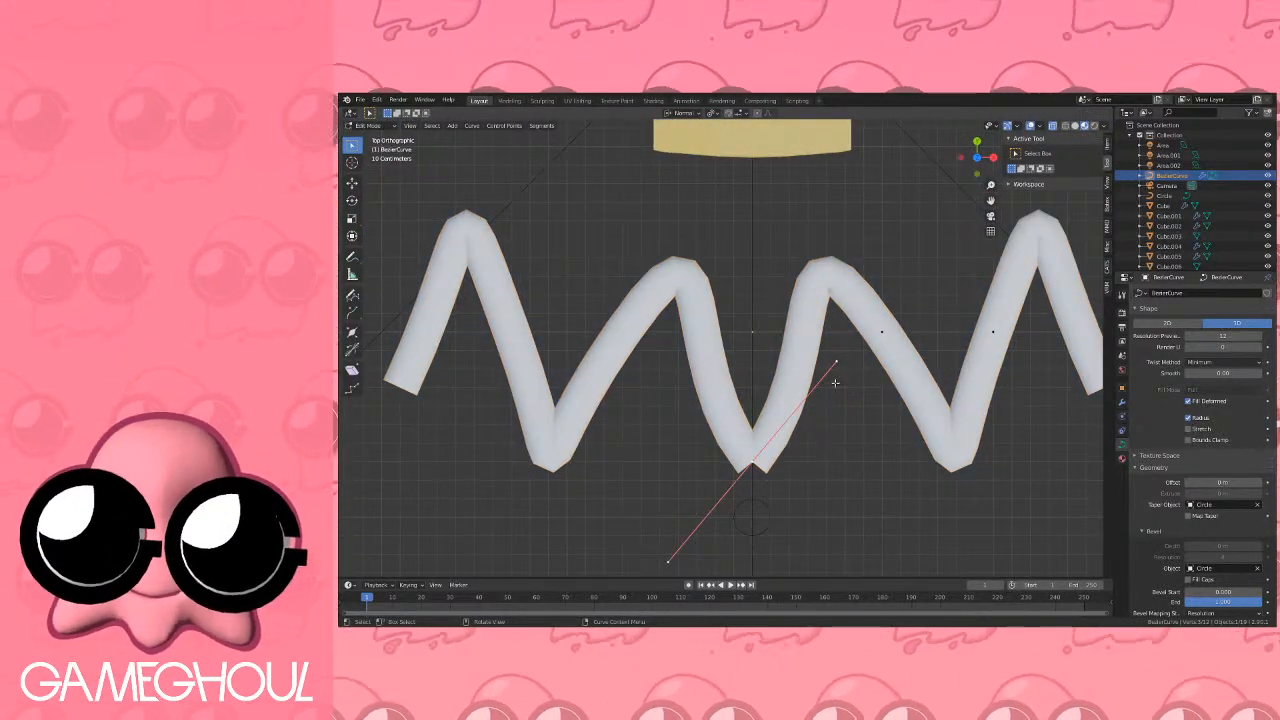
middle_click_drag(806, 417, 773, 339, "shift")
scroll(773, 339, "up", 1)
key("alt+a")
key("b")
left_click_drag(697, 373, 827, 397)
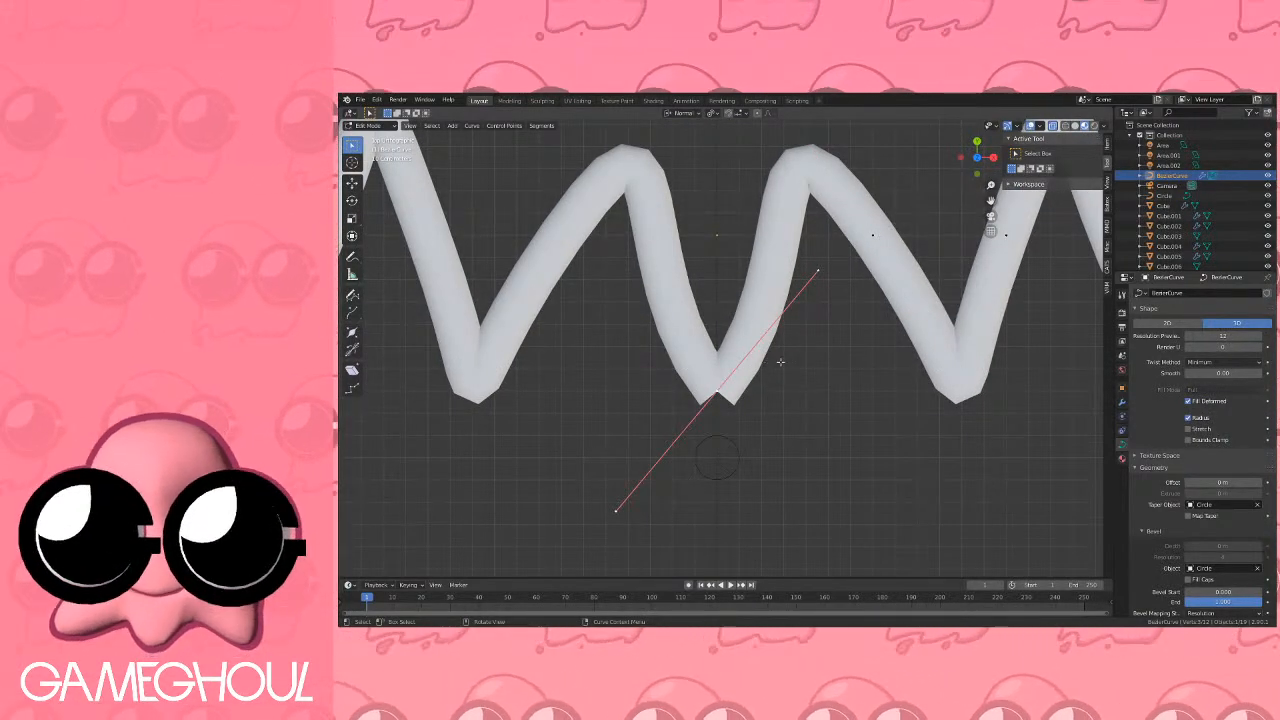
key("r")
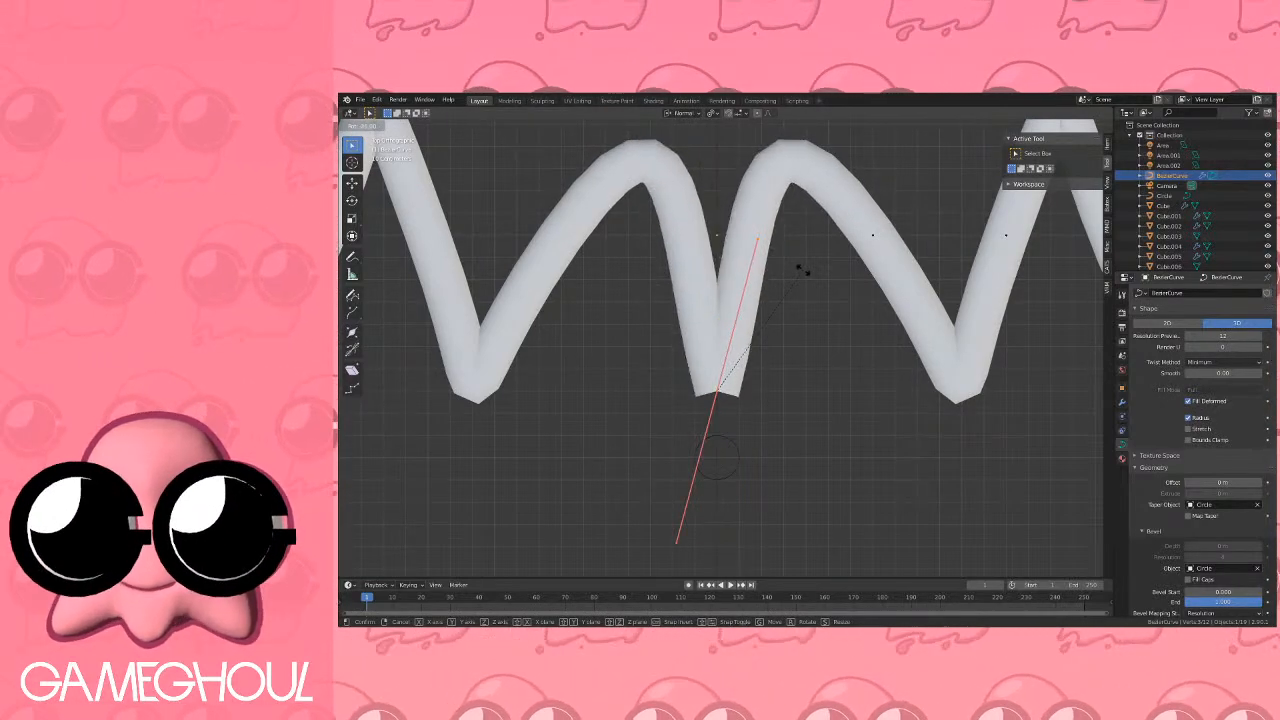
left_click(848, 433)
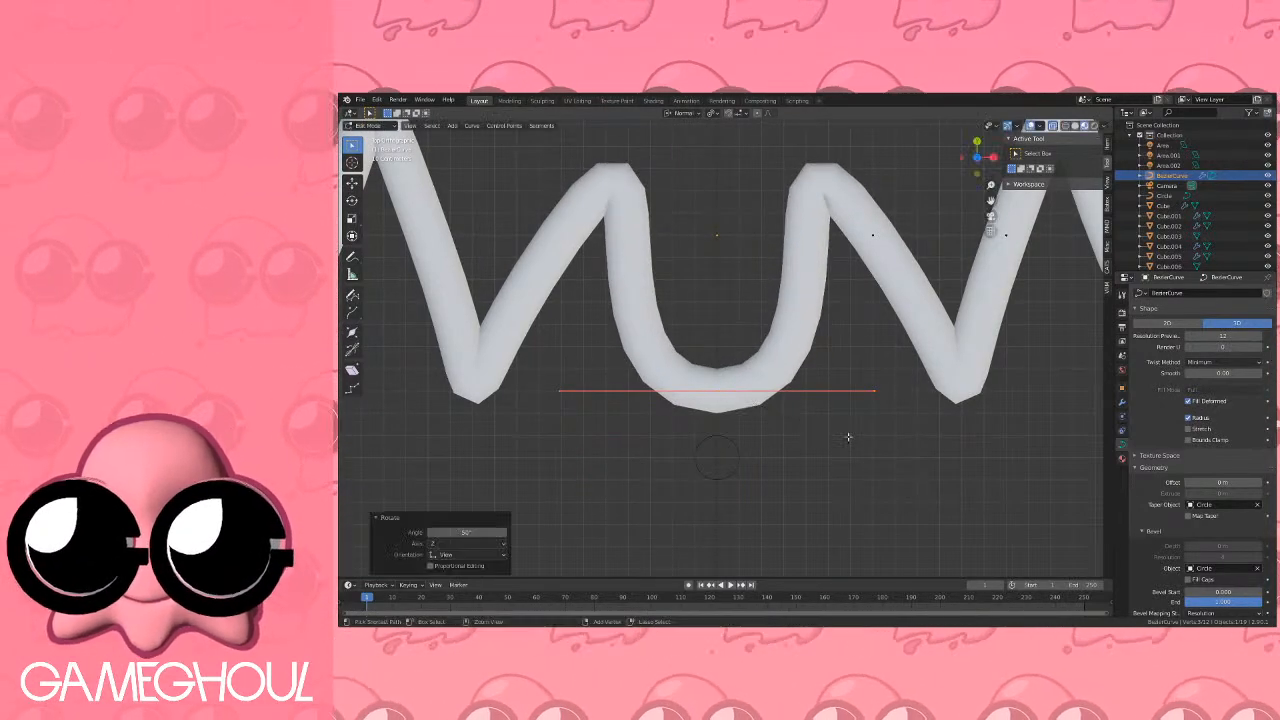
Rotate the handles of the control point just right of the tube's central U by 15° in top view.
key("KP_7")
left_click(831, 268)
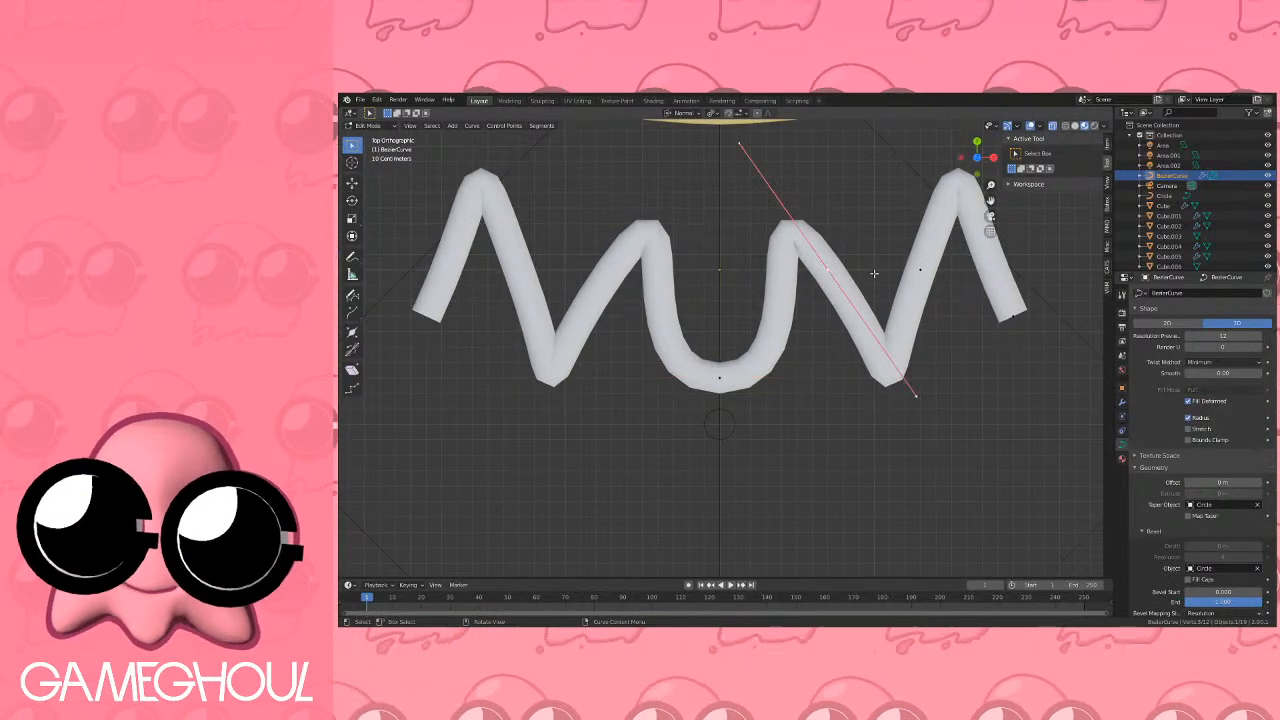
key("r")
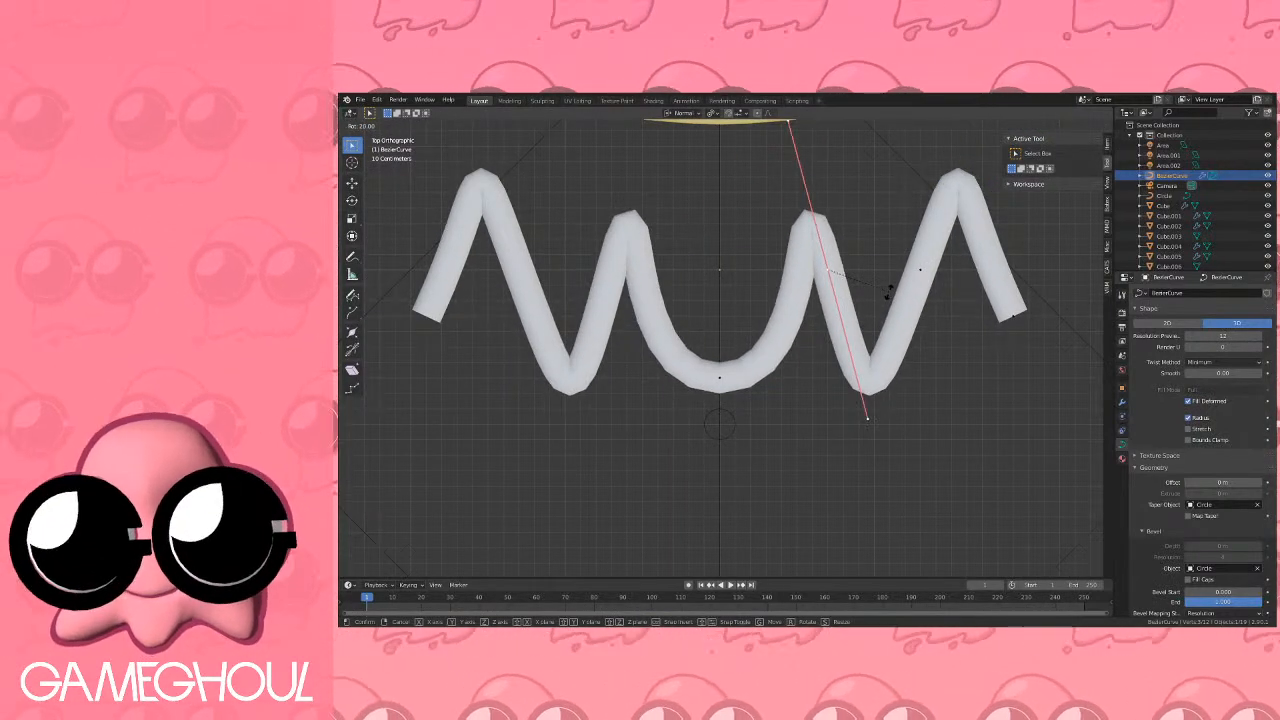
left_click(897, 288)
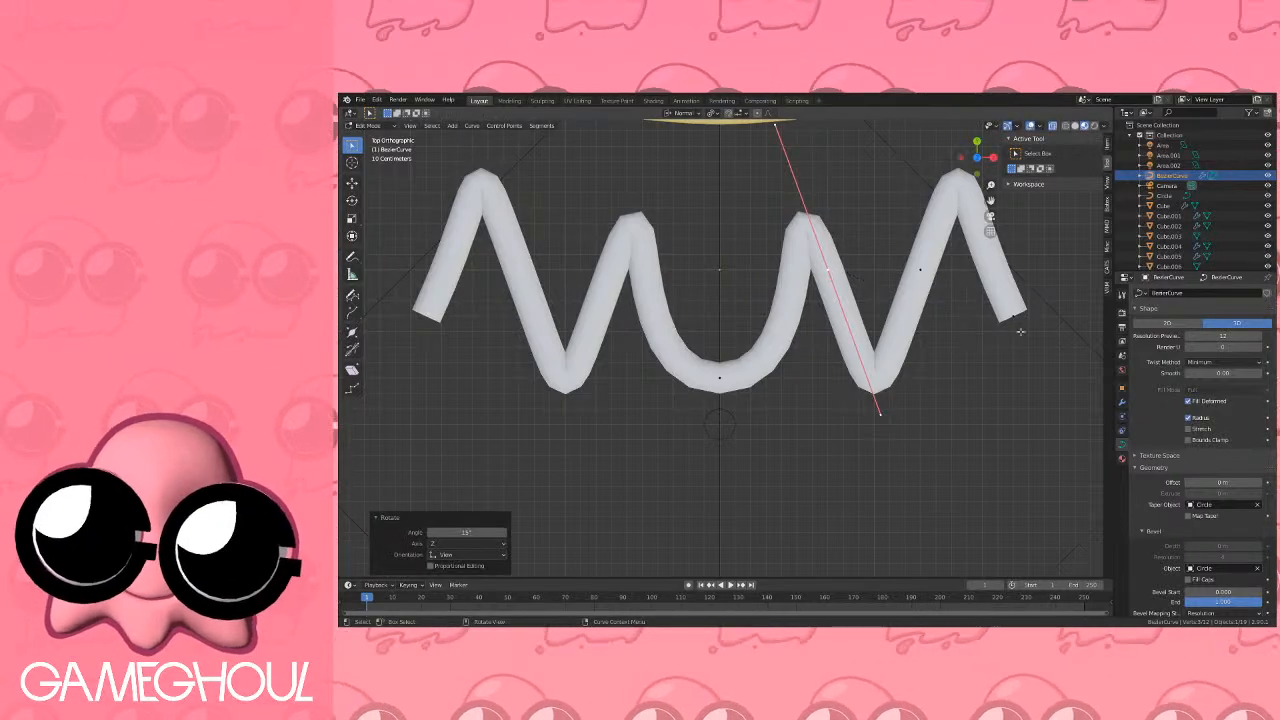
left_click(1048, 323)
key("s")
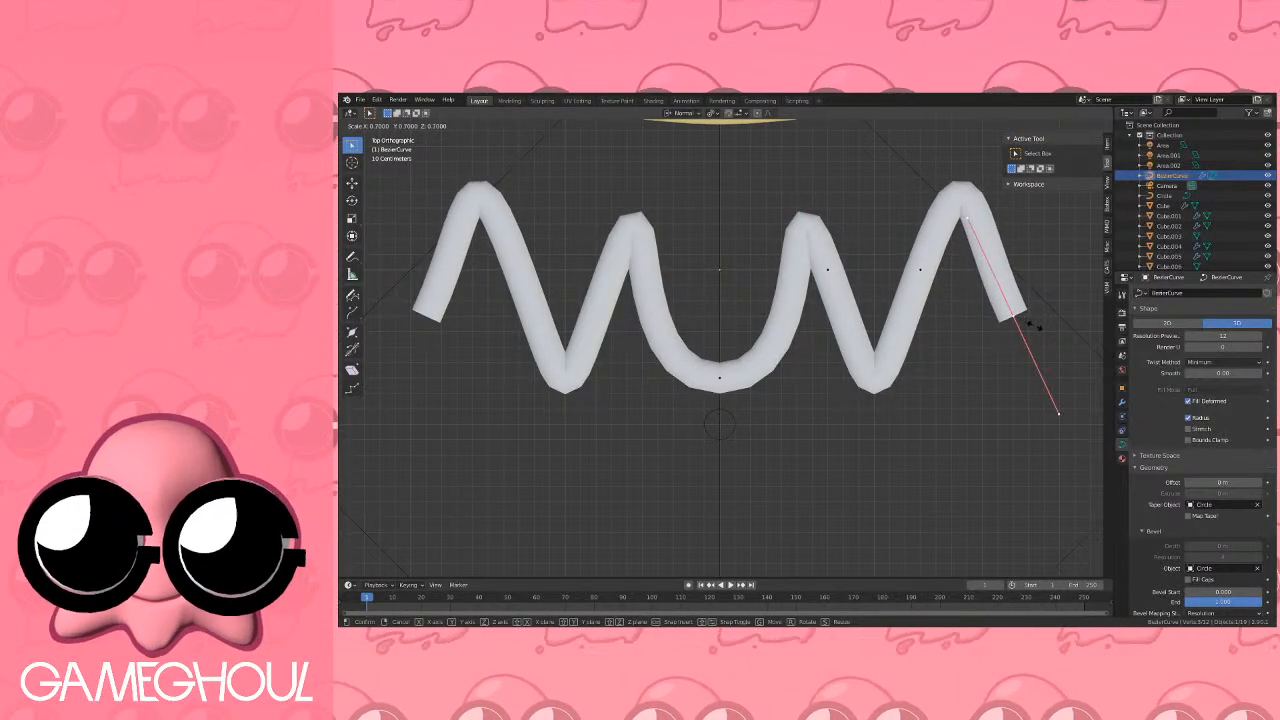
left_click(1035, 325)
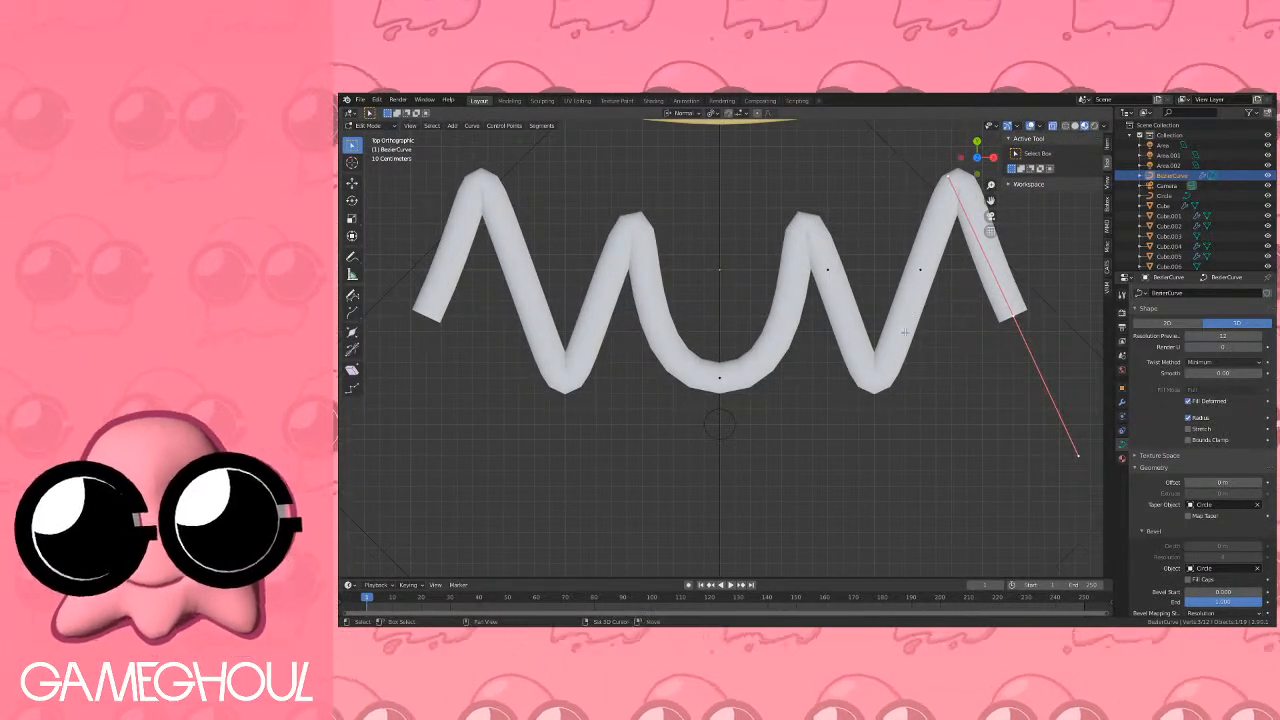
Assign the existing Black material to the zigzag tube and return to editing its control points.
middle_click_drag(905, 332, 905, 355, "shift")
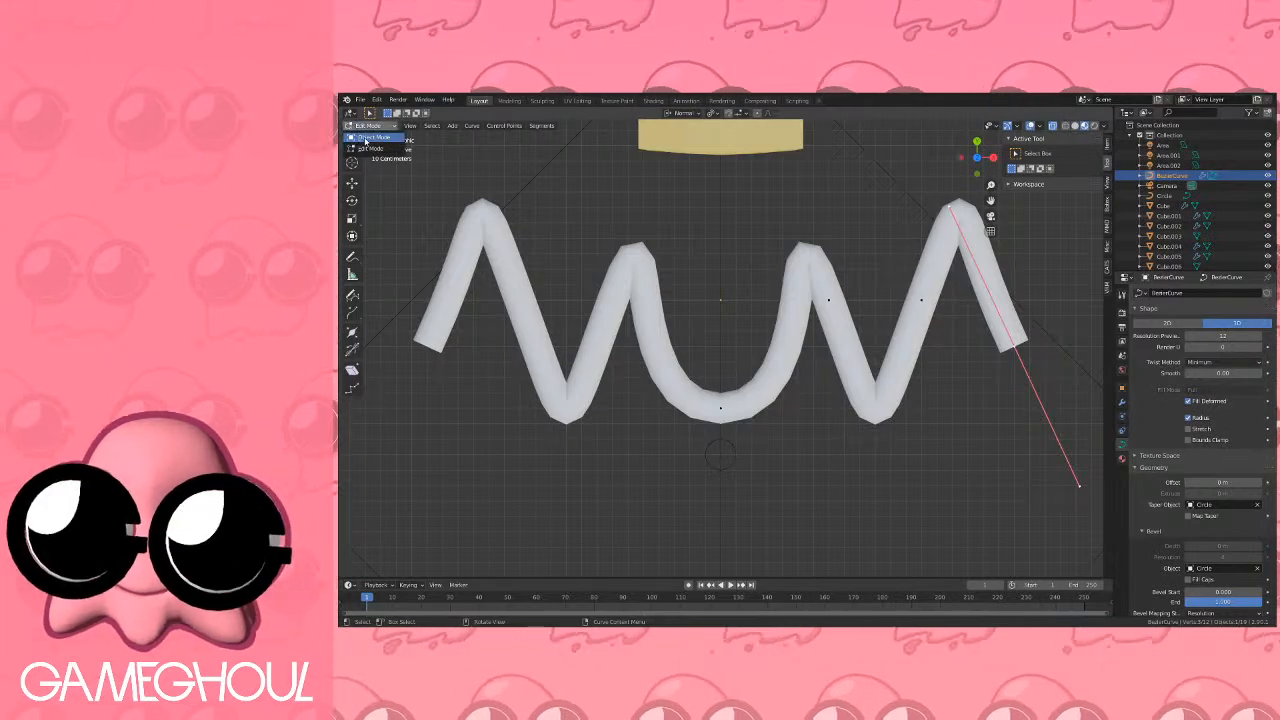
key("Tab")
left_click(1123, 459)
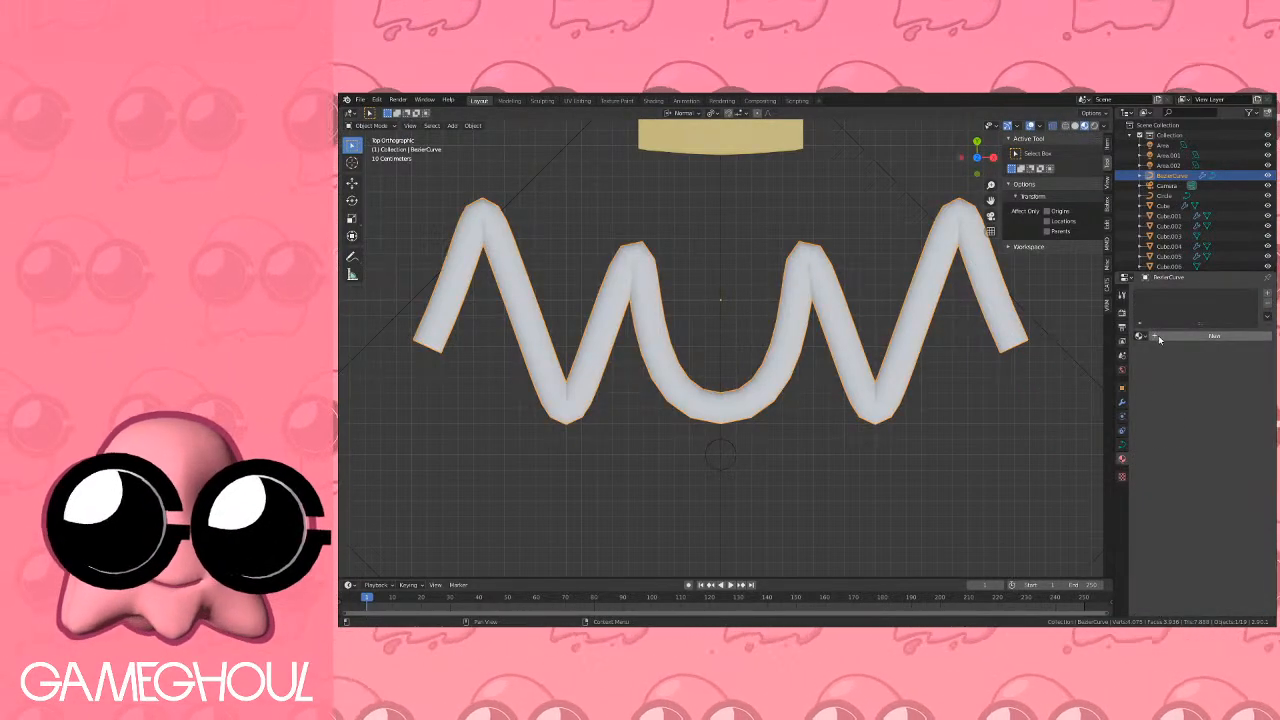
left_click(1140, 336)
left_click(1080, 357)
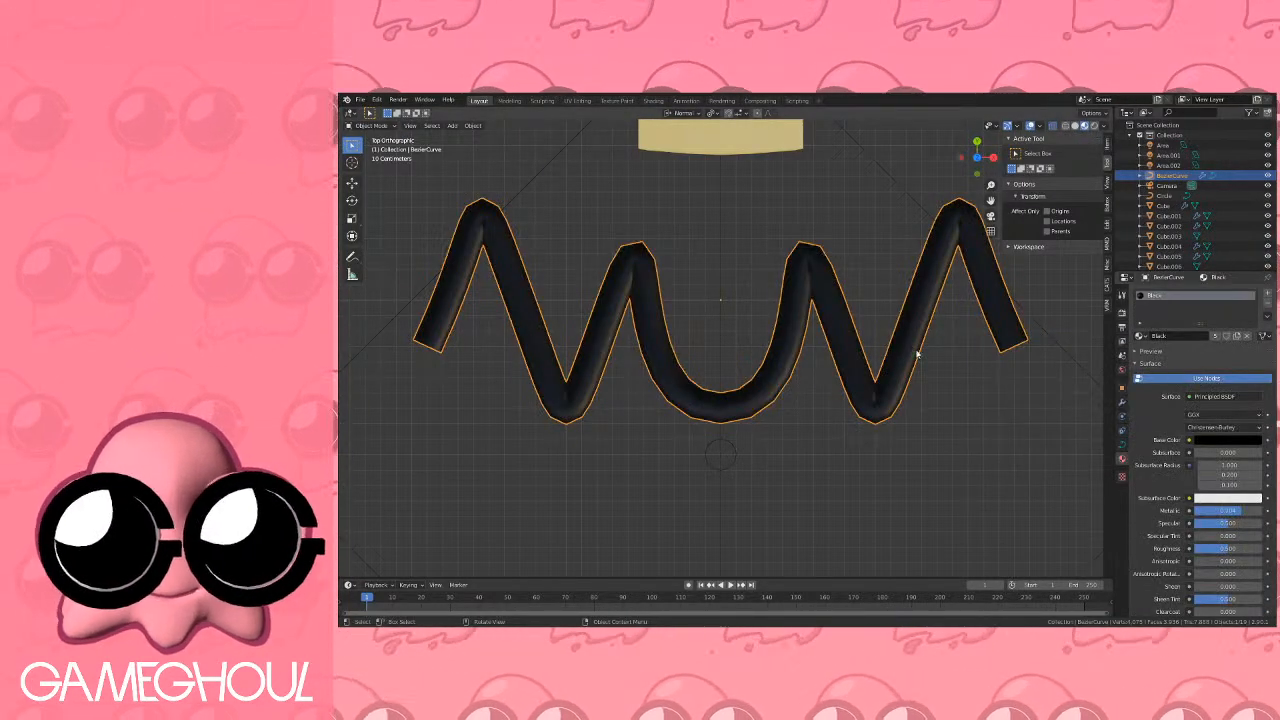
key("Tab")
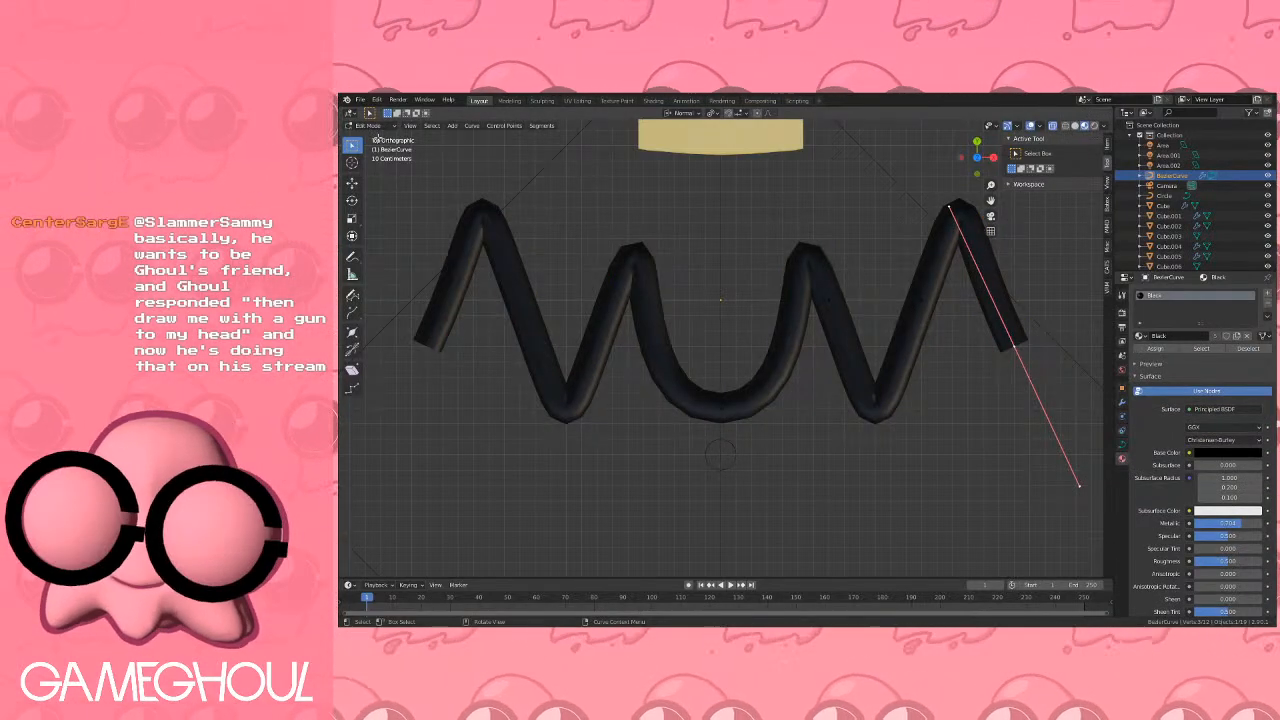
Convert the zigzag tube from a curve to a mesh and open it in Edit Mode.
key("Tab")
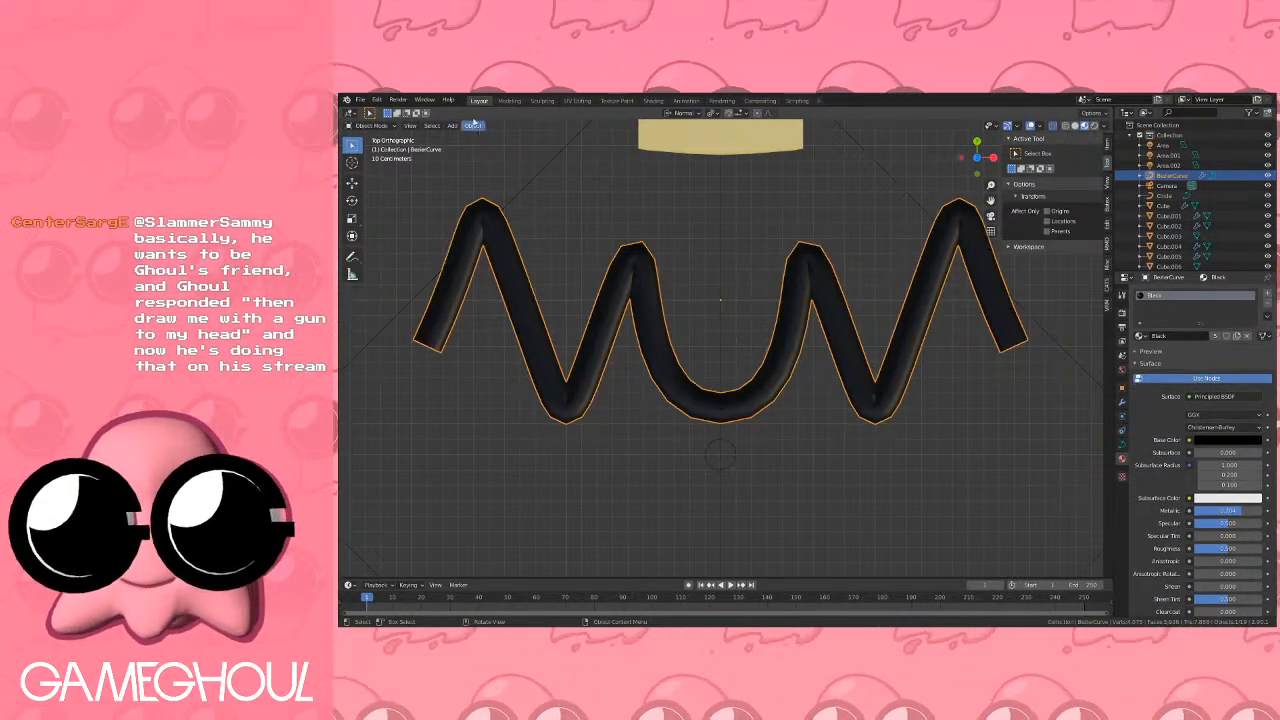
left_click(472, 125)
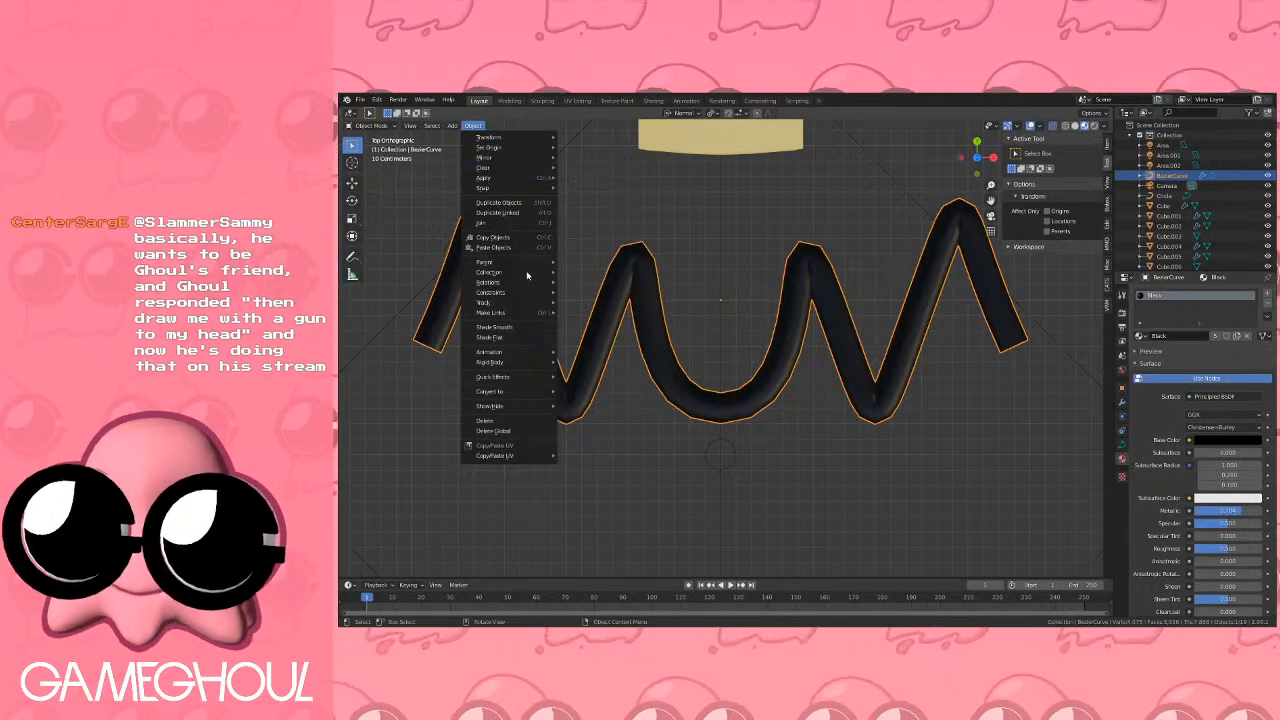
mouse_move(510, 391)
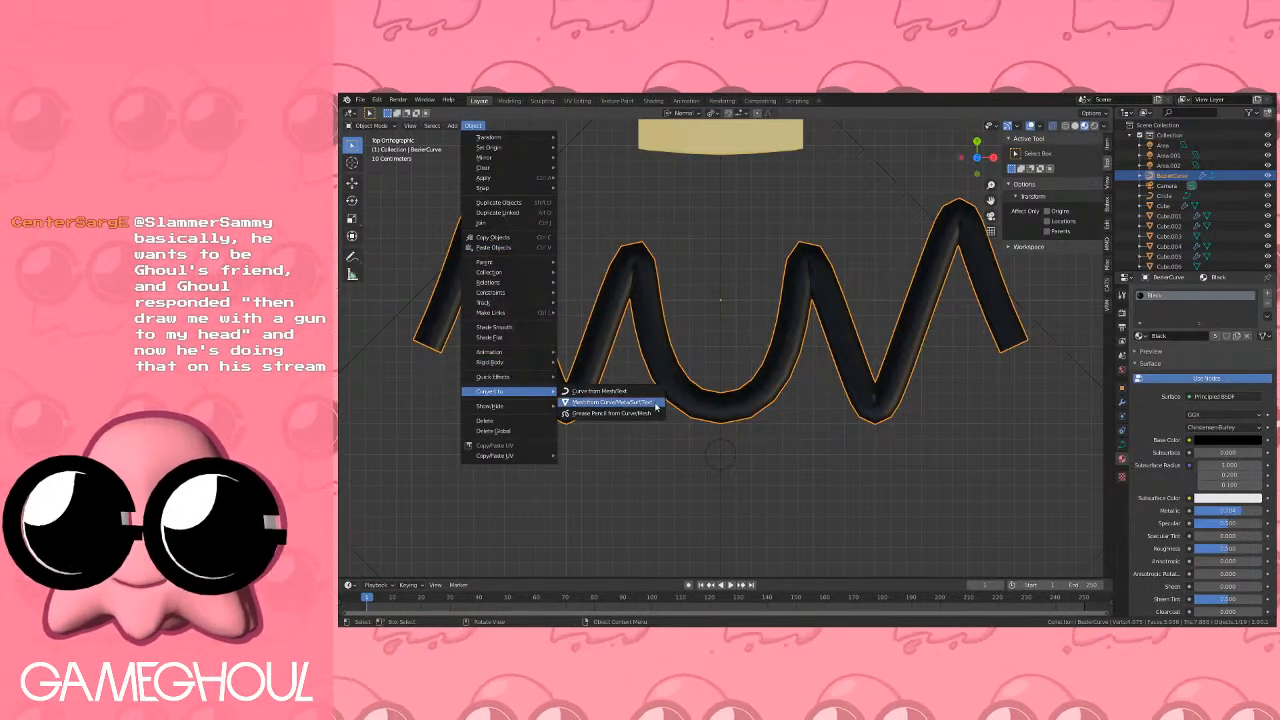
left_click(612, 401)
key("Tab")
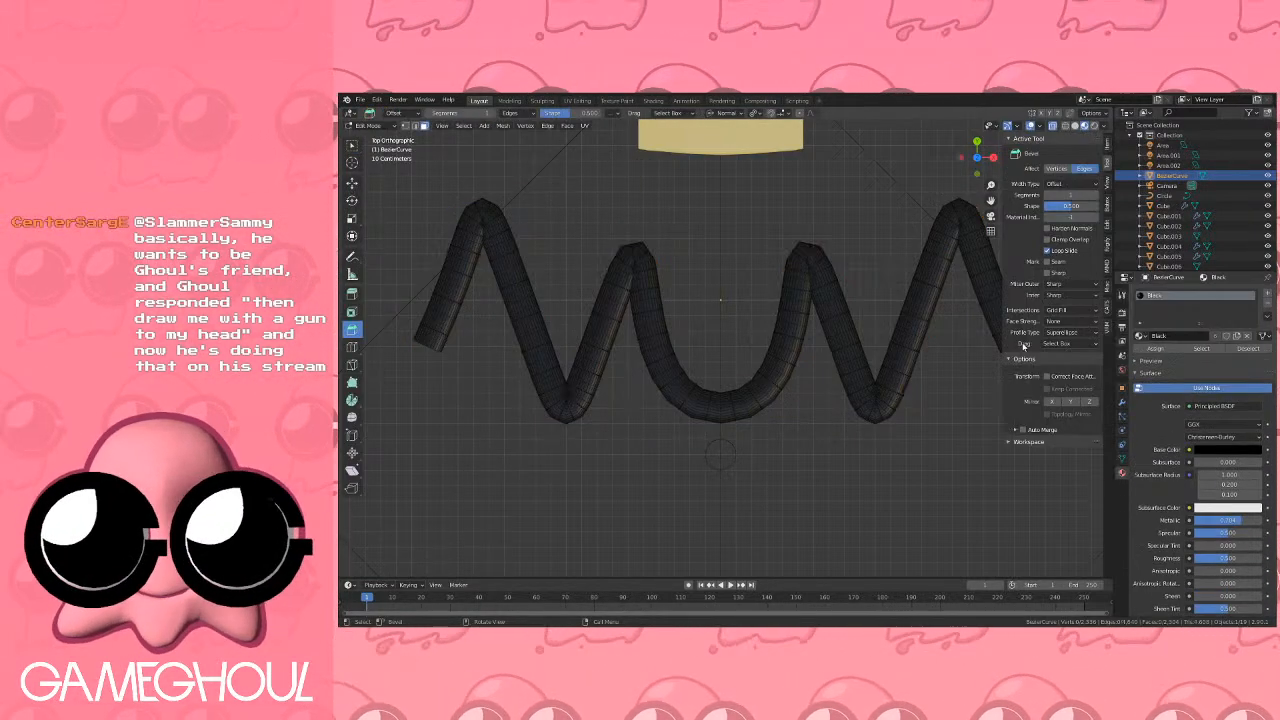
Select the edge loop around the open end on the zigzag tube's positive X side.
middle_click_drag(929, 372, 752, 308, "shift")
scroll(752, 308, "down", 6)
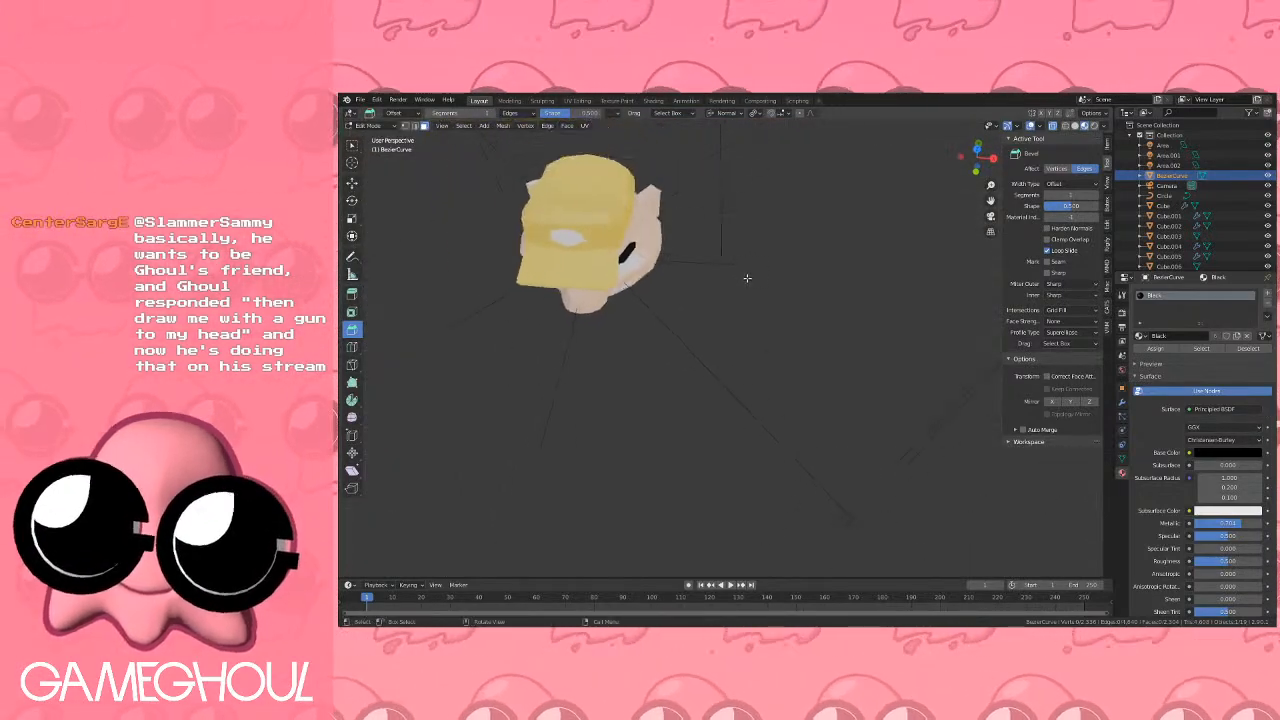
scroll(743, 265, "up", 6)
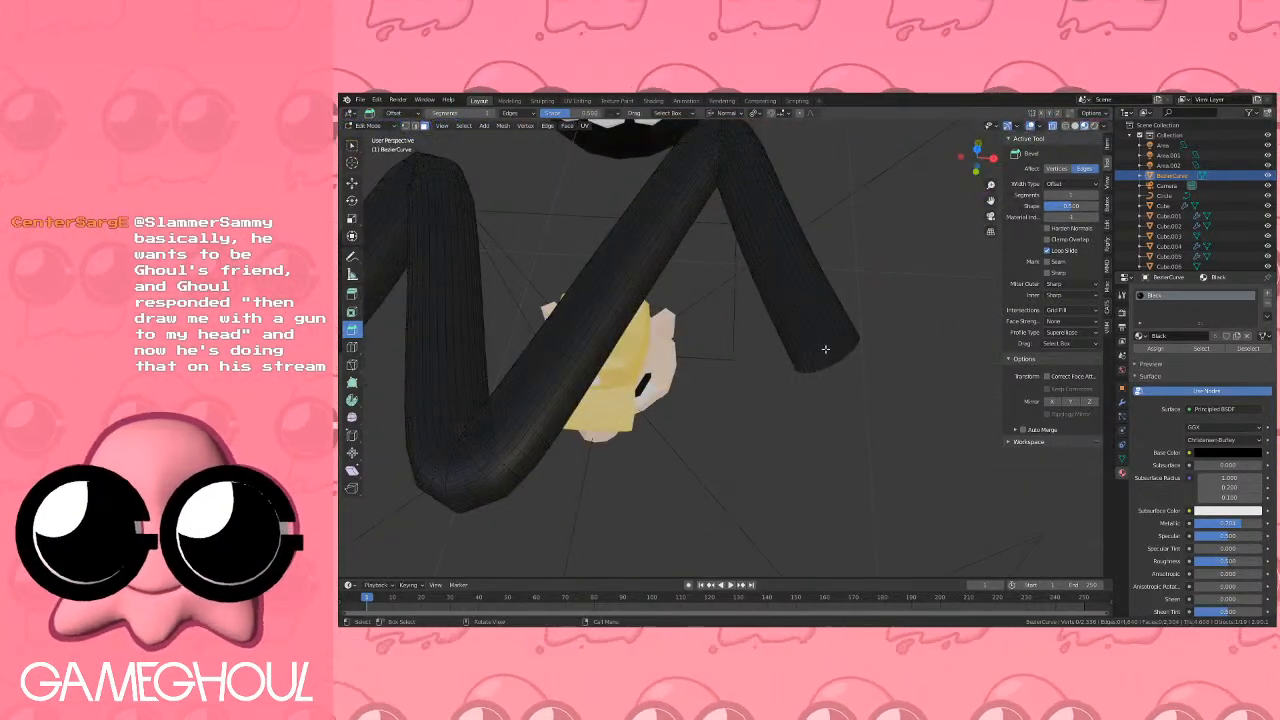
left_click(414, 127)
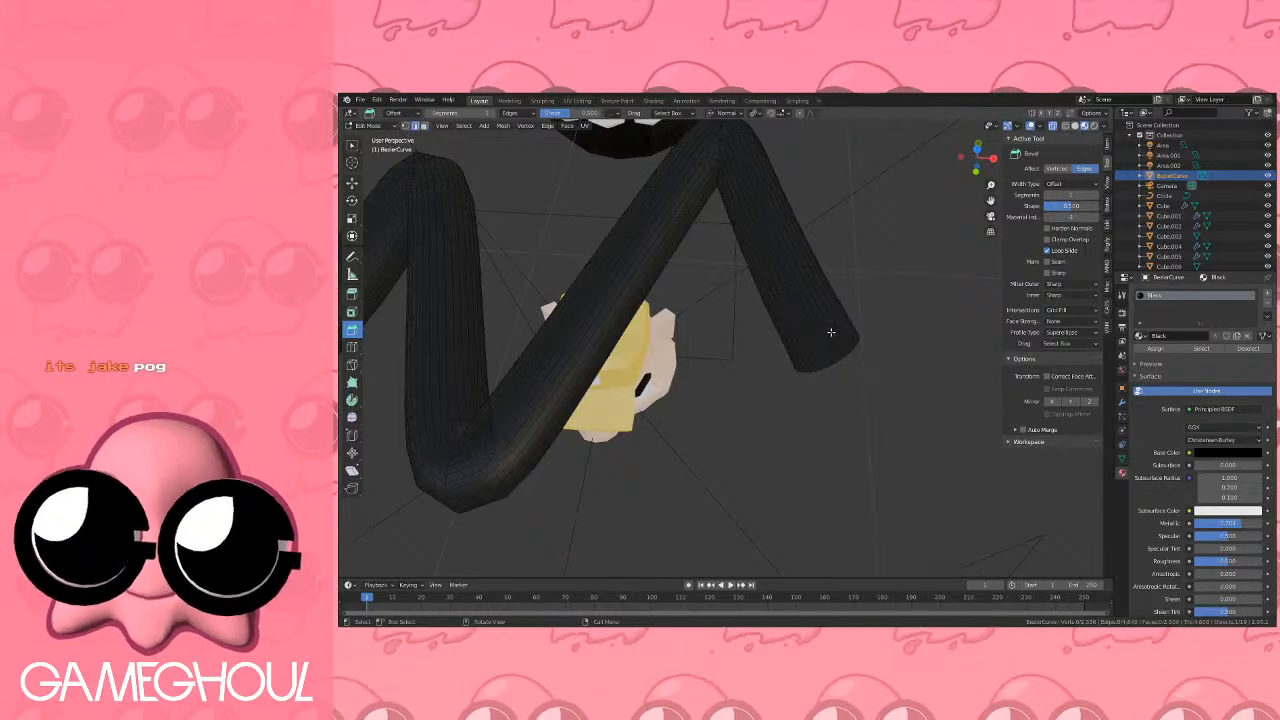
left_click(830, 332)
key("q")
left_click(874, 298)
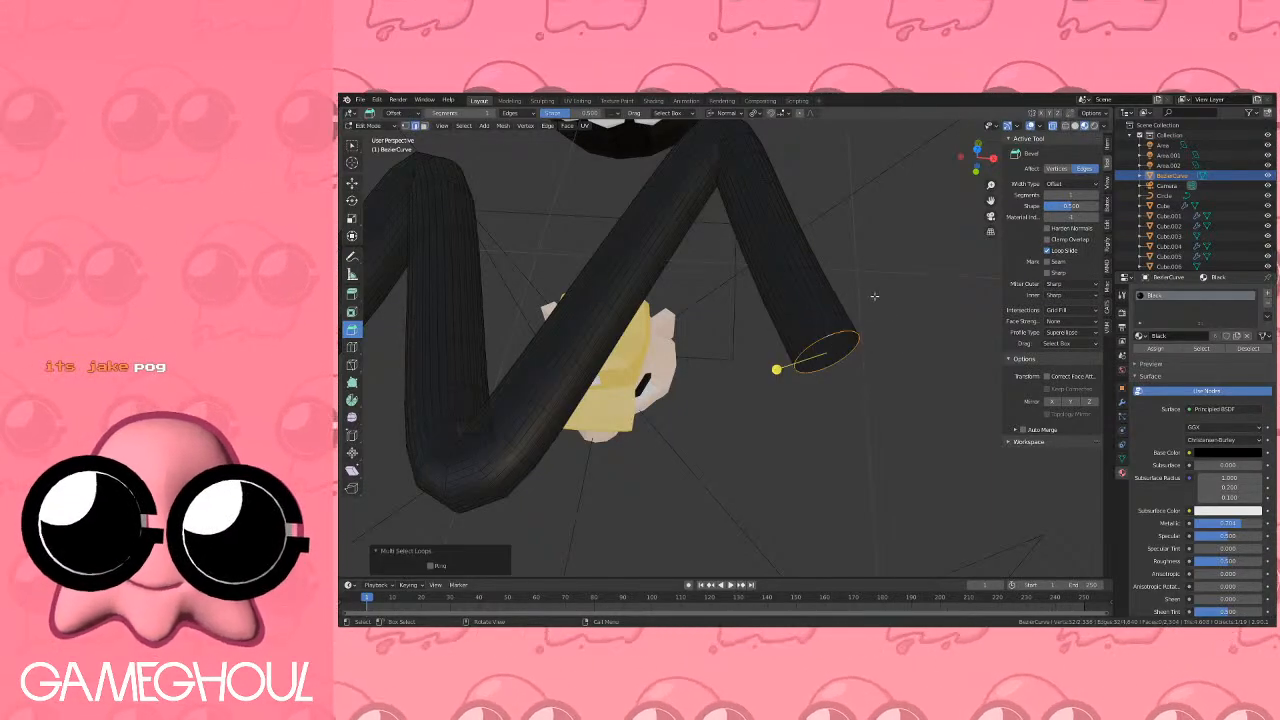
key("m")
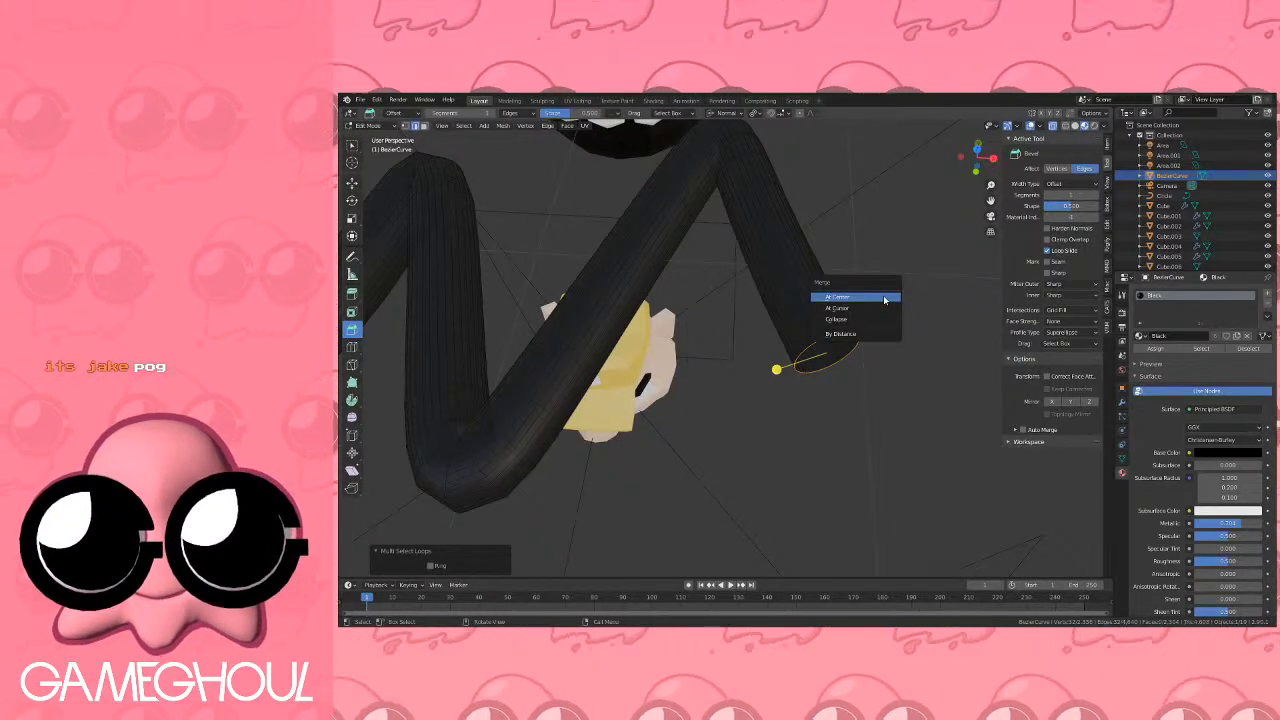
right_click(891, 247)
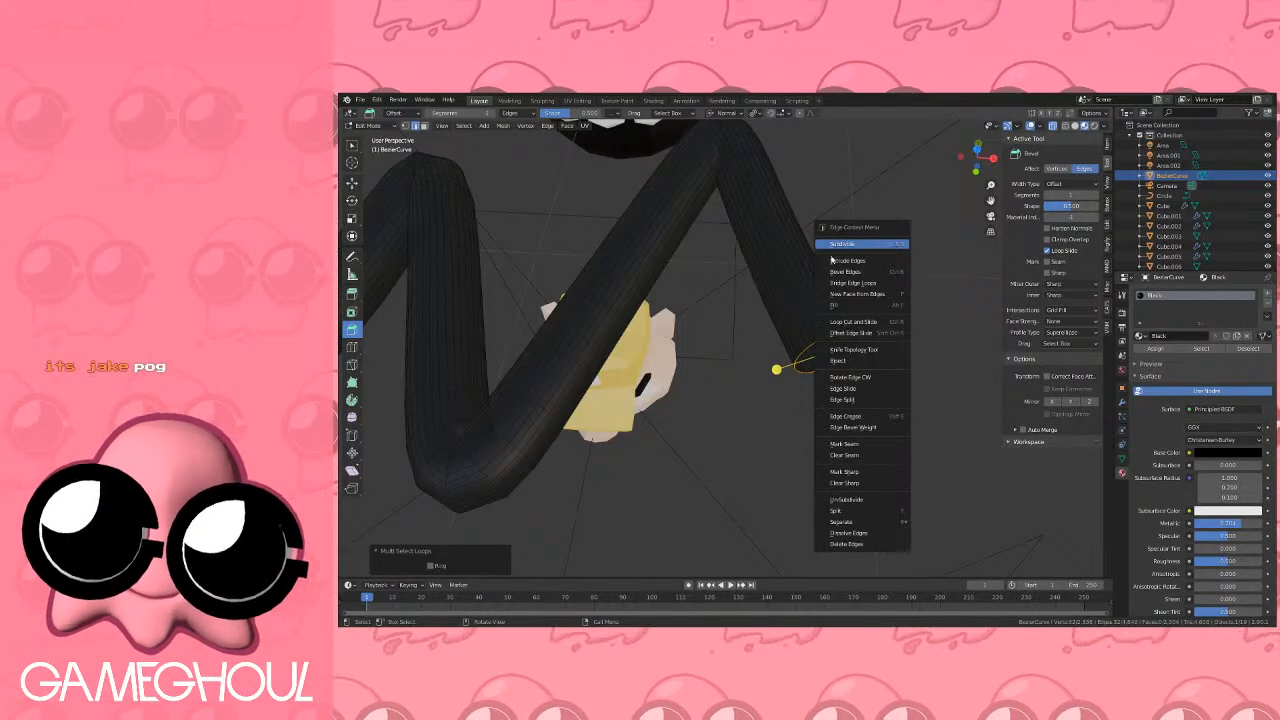
Enable X-axis mirroring and proportional editing for the tube mesh.
scroll(618, 279, "down", 8)
scroll(618, 279, "up", 3)
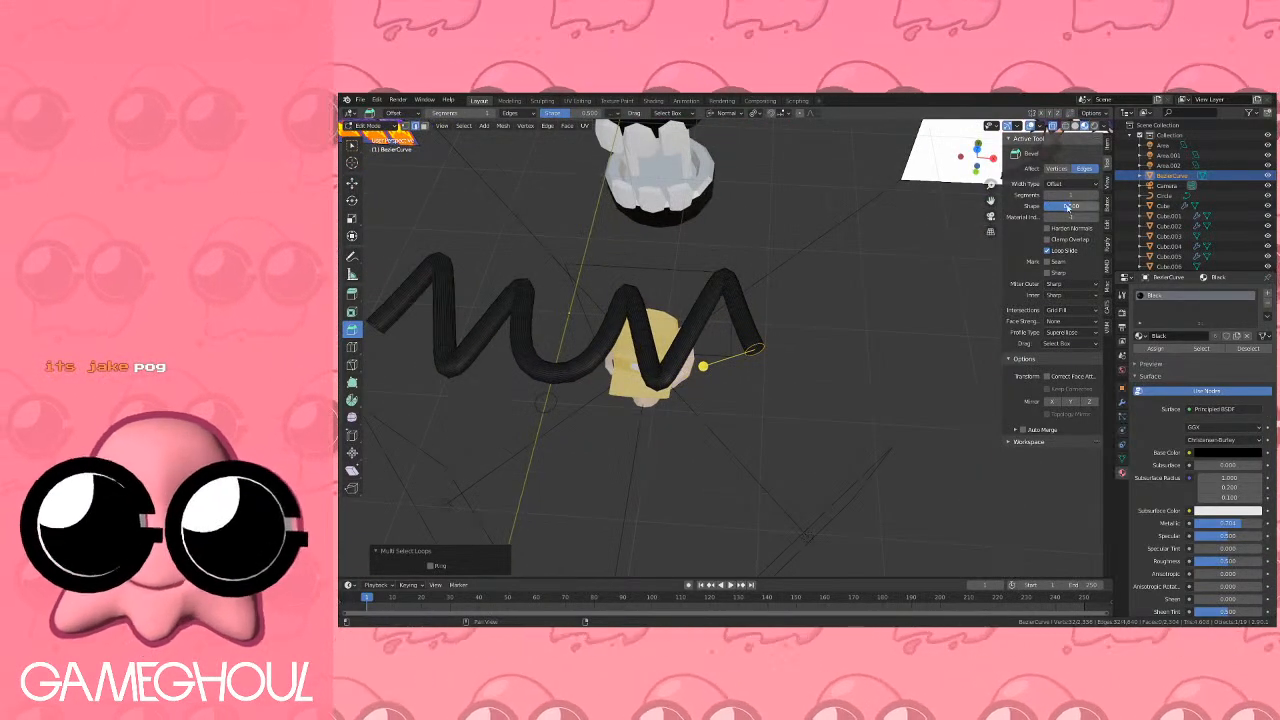
left_click(1051, 401)
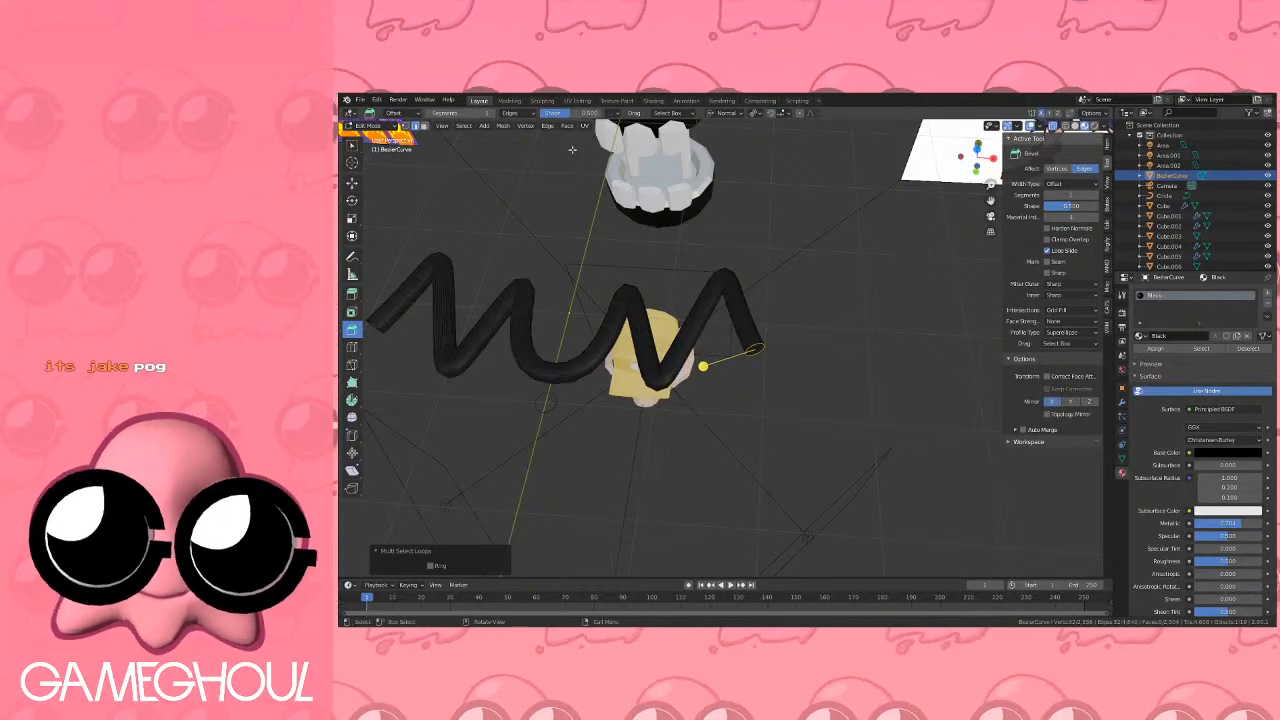
left_click(754, 115)
left_click(774, 136)
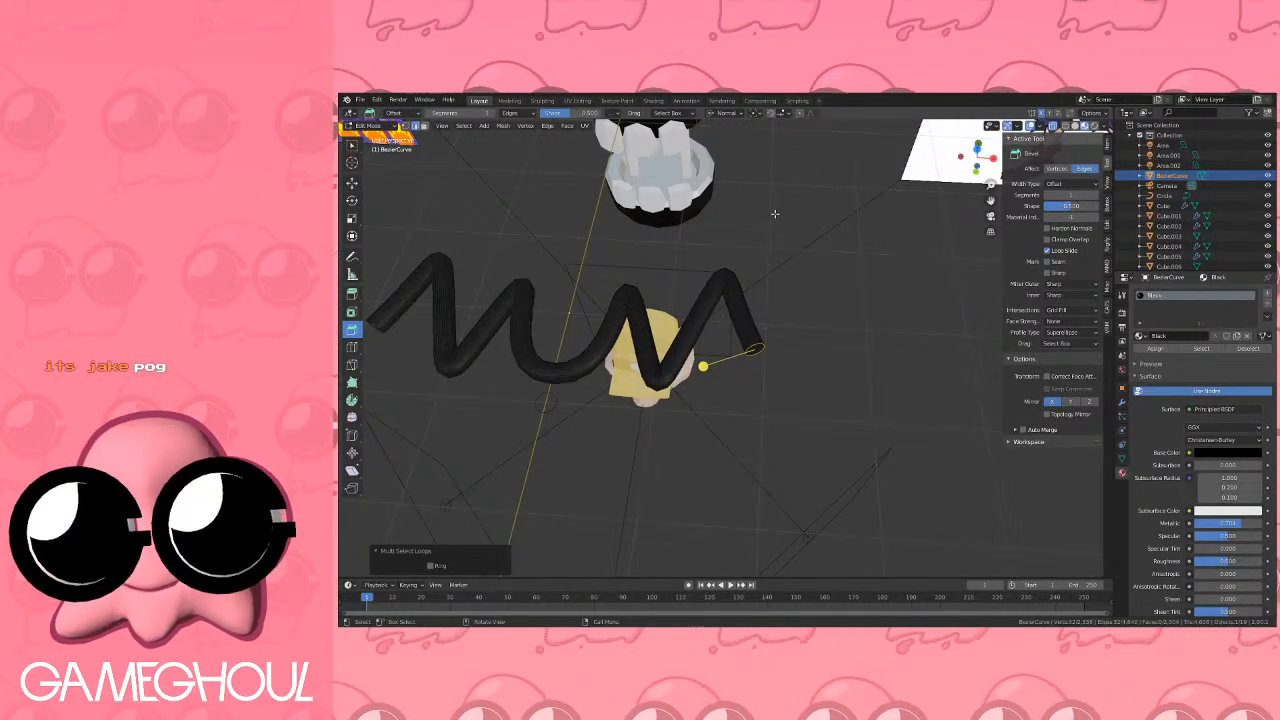
scroll(812, 328, "up", 1)
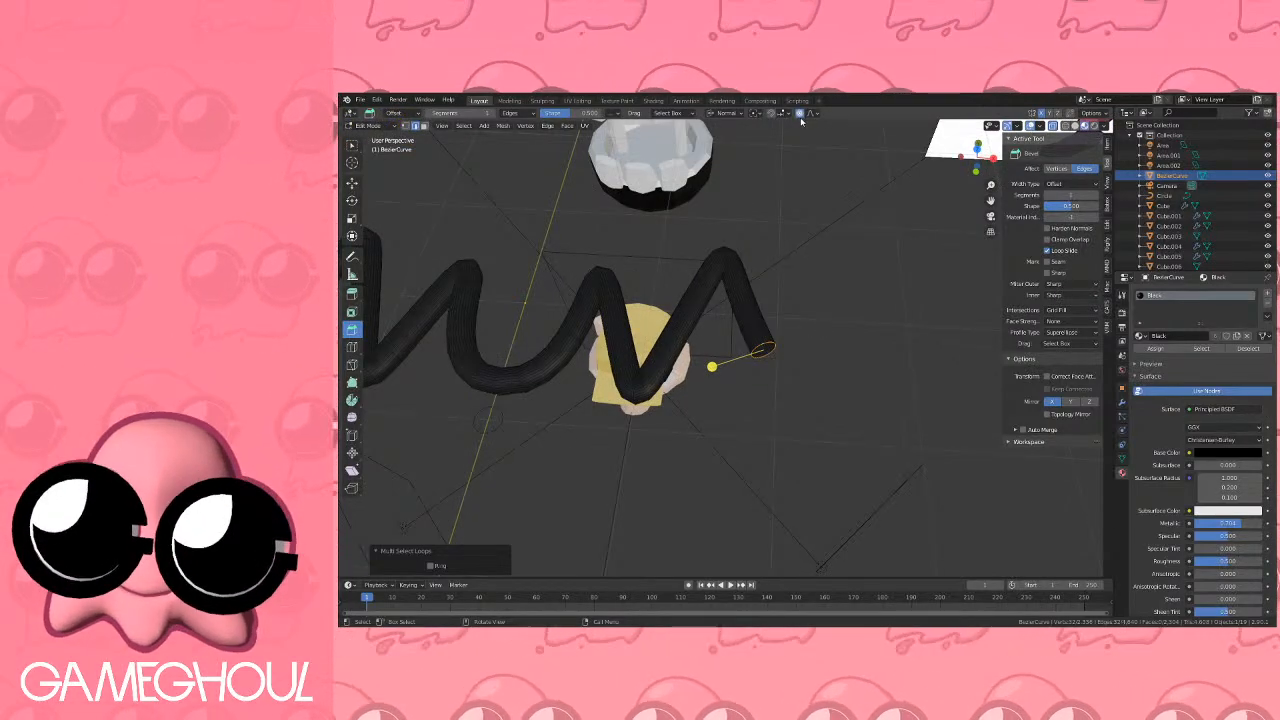
key("s")
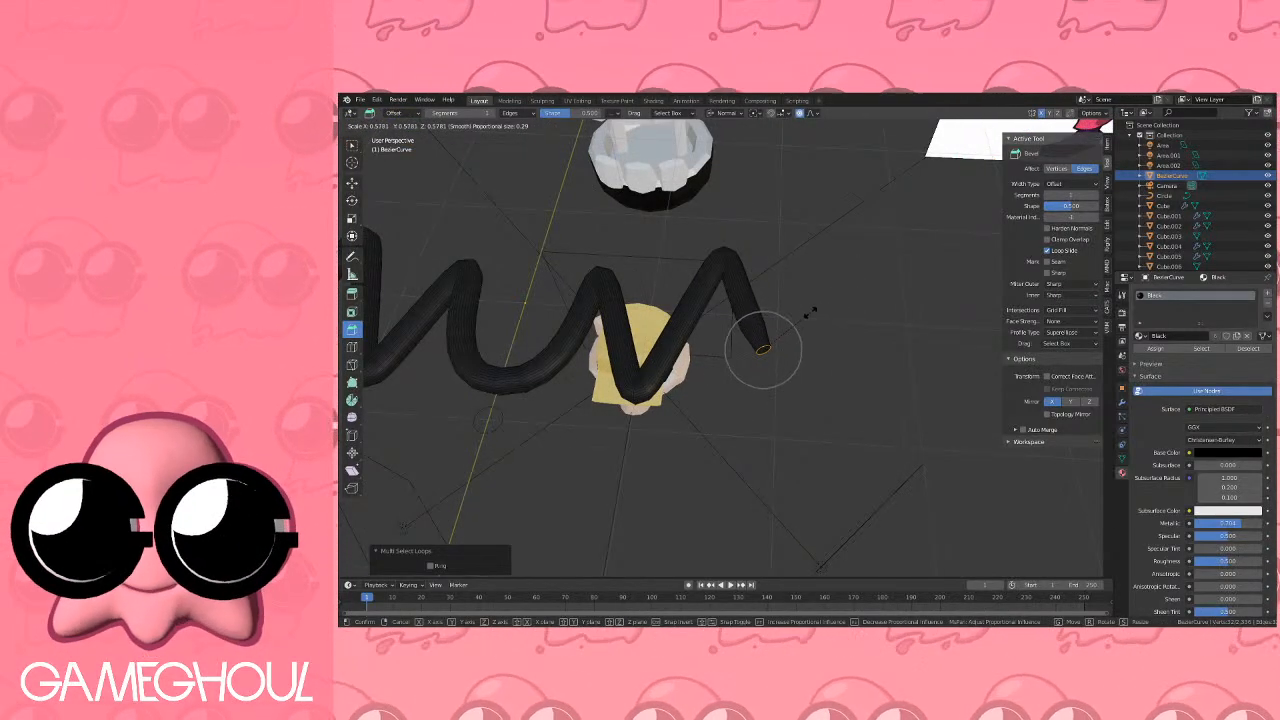
scroll(810, 314, "down", 3)
scroll(810, 312, "down", 8)
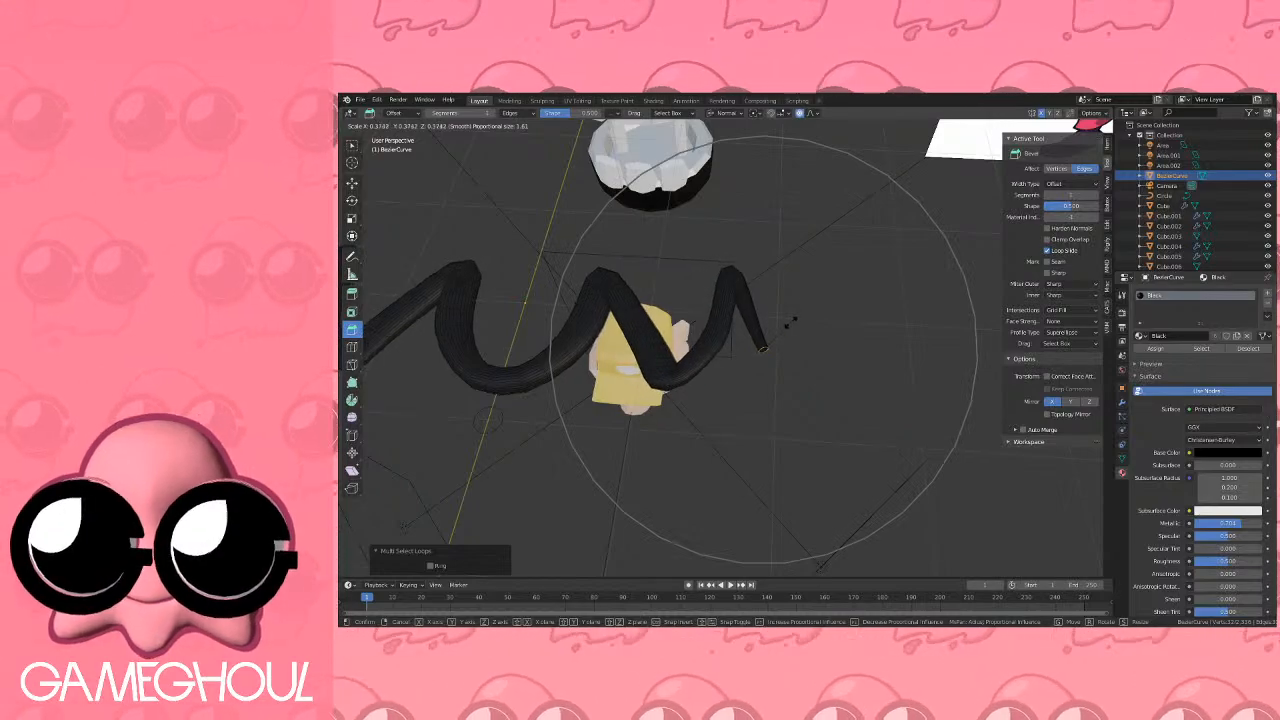
left_click(803, 315)
Taper both tube ends by scaling the selected loop to 0.3 with smooth proportional size 0.564, then merge the loop at its center.
scroll(806, 316, "up", 4)
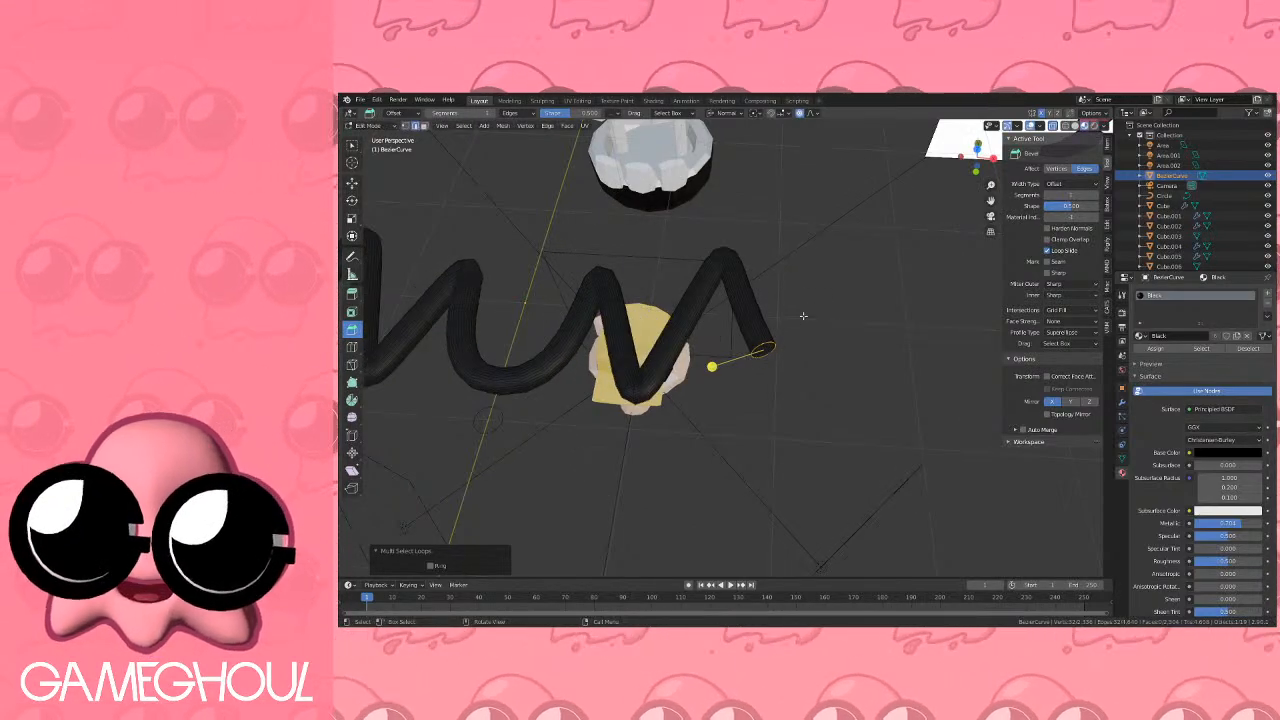
key("s")
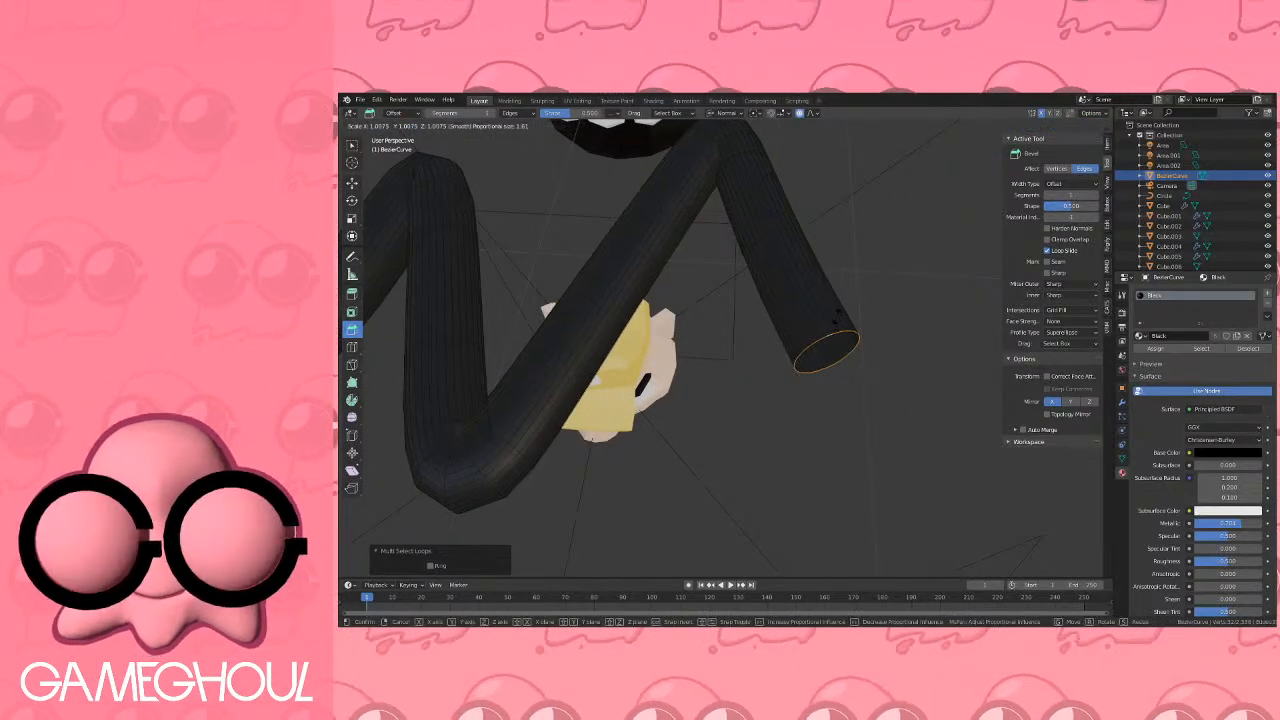
scroll(820, 345, "up", 11)
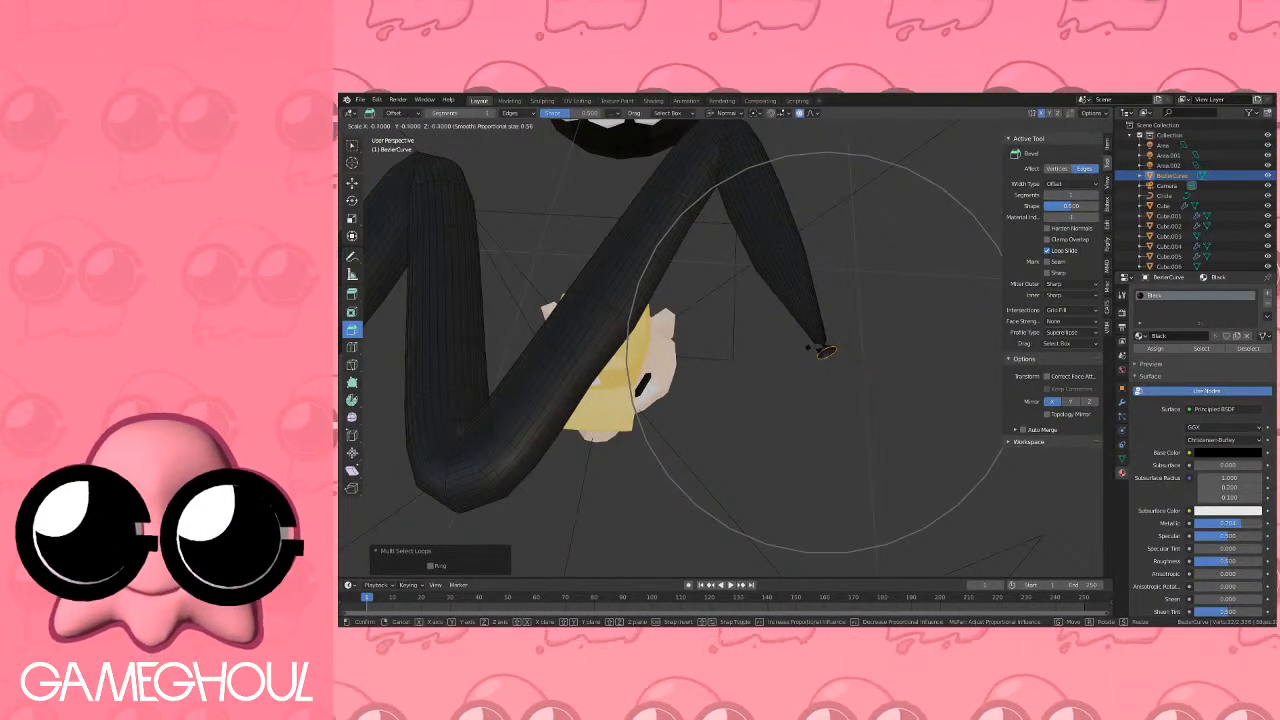
left_click(816, 347)
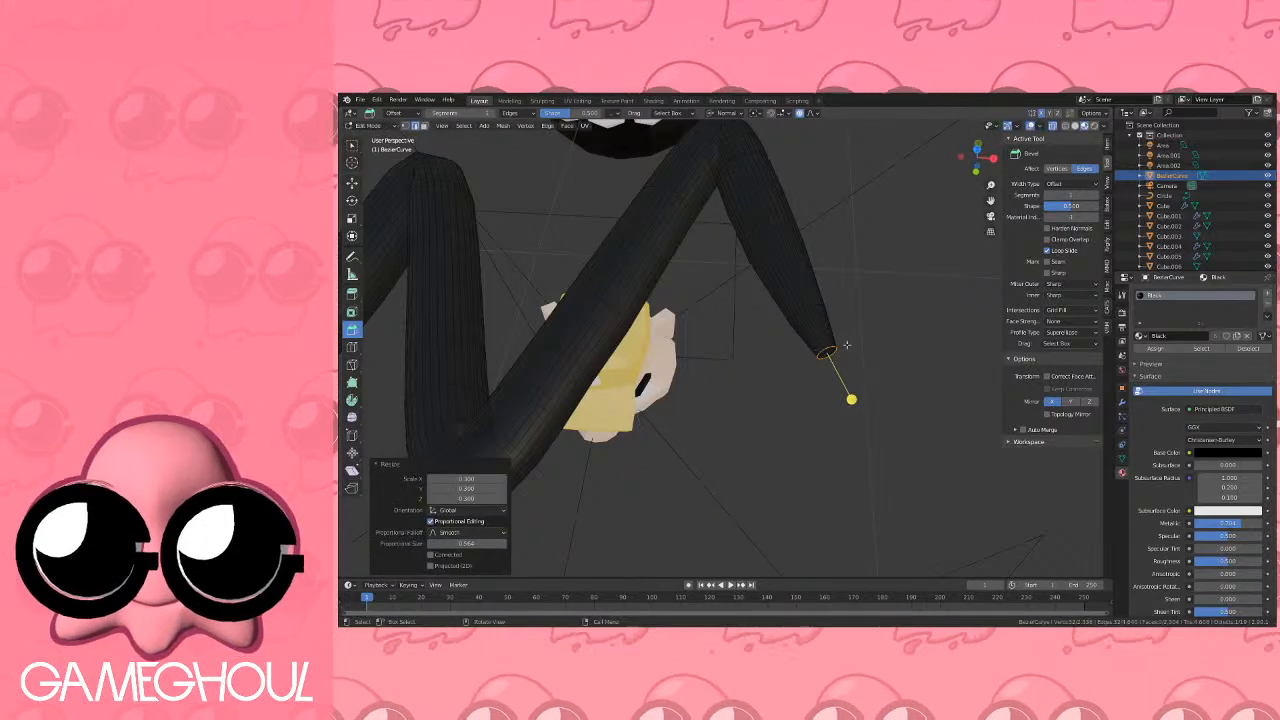
key("m")
left_click(848, 346)
Select the edge loop around the tube's opposite open end and merge it at its center to form a pointed tip.
scroll(846, 346, "down", 9)
scroll(602, 295, "up", 3)
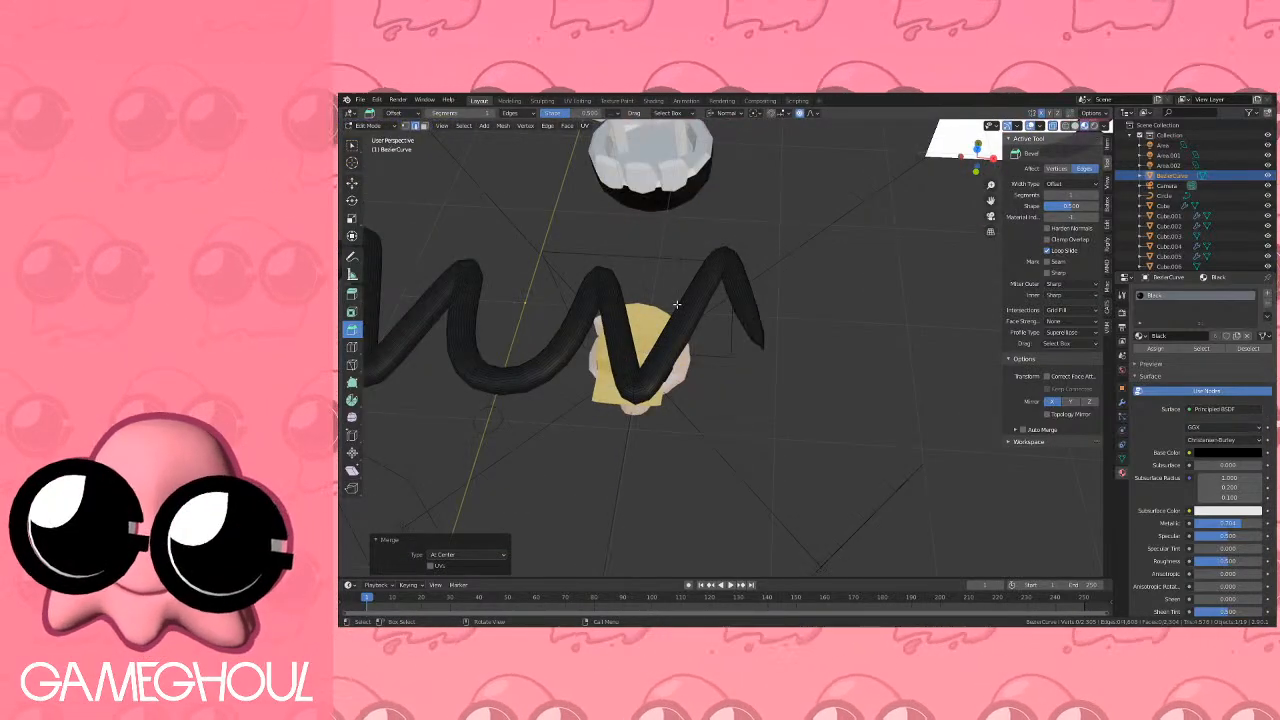
middle_click_drag(626, 295, 866, 313, "shift")
scroll(668, 350, "up", 5)
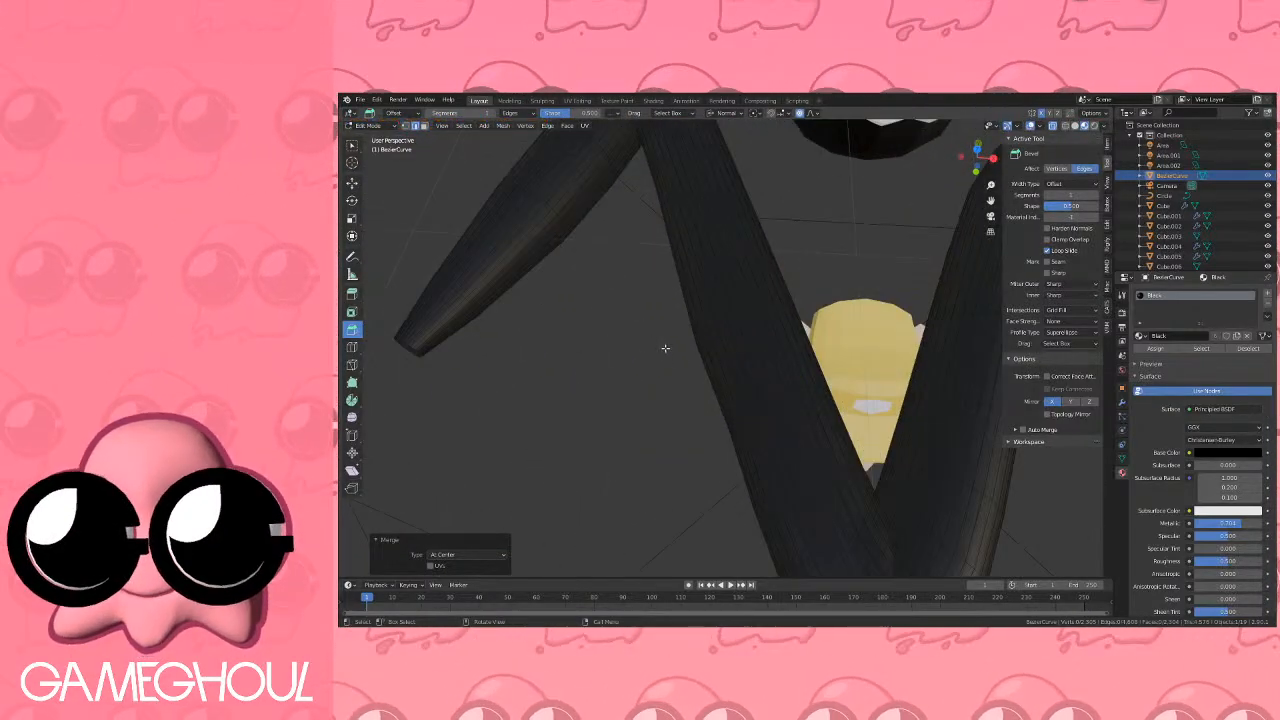
middle_click_drag(666, 349, 692, 342, "shift")
left_click(771, 400)
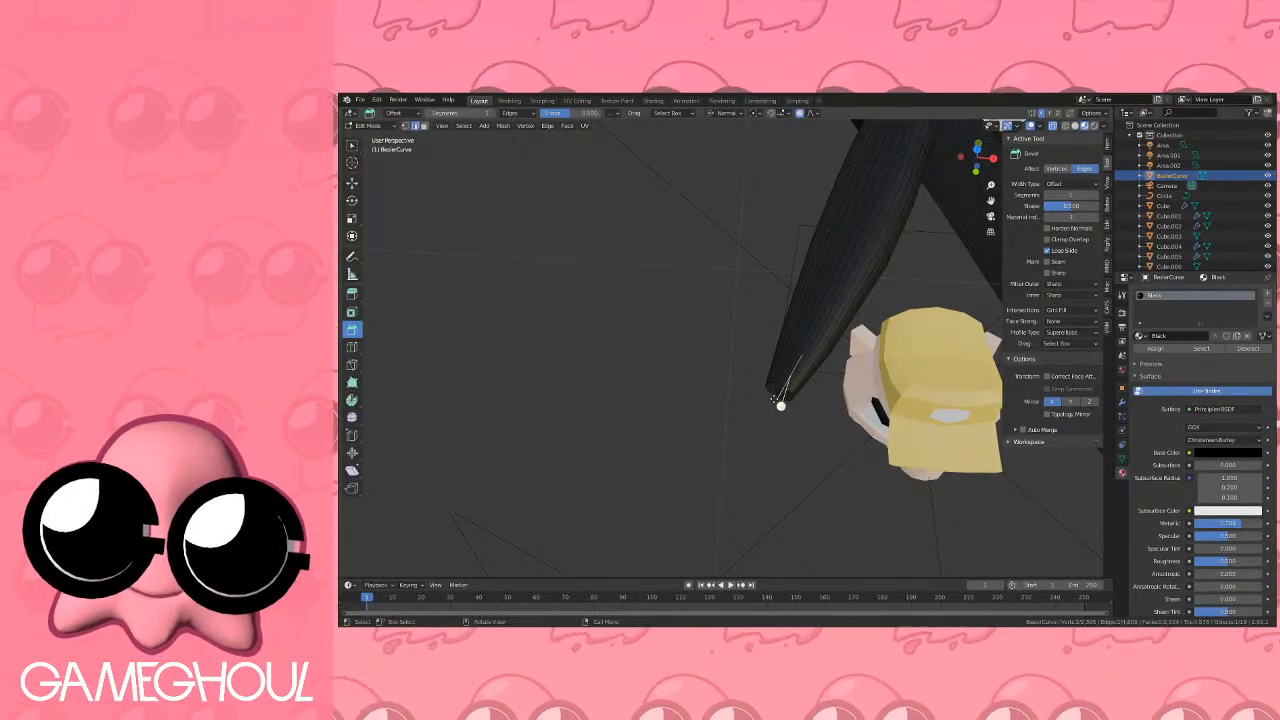
middle_click_drag(775, 398, 773, 357)
scroll(774, 358, "up", 2)
middle_click_drag(773, 277, 730, 311, "shift")
left_click(588, 297)
key("q")
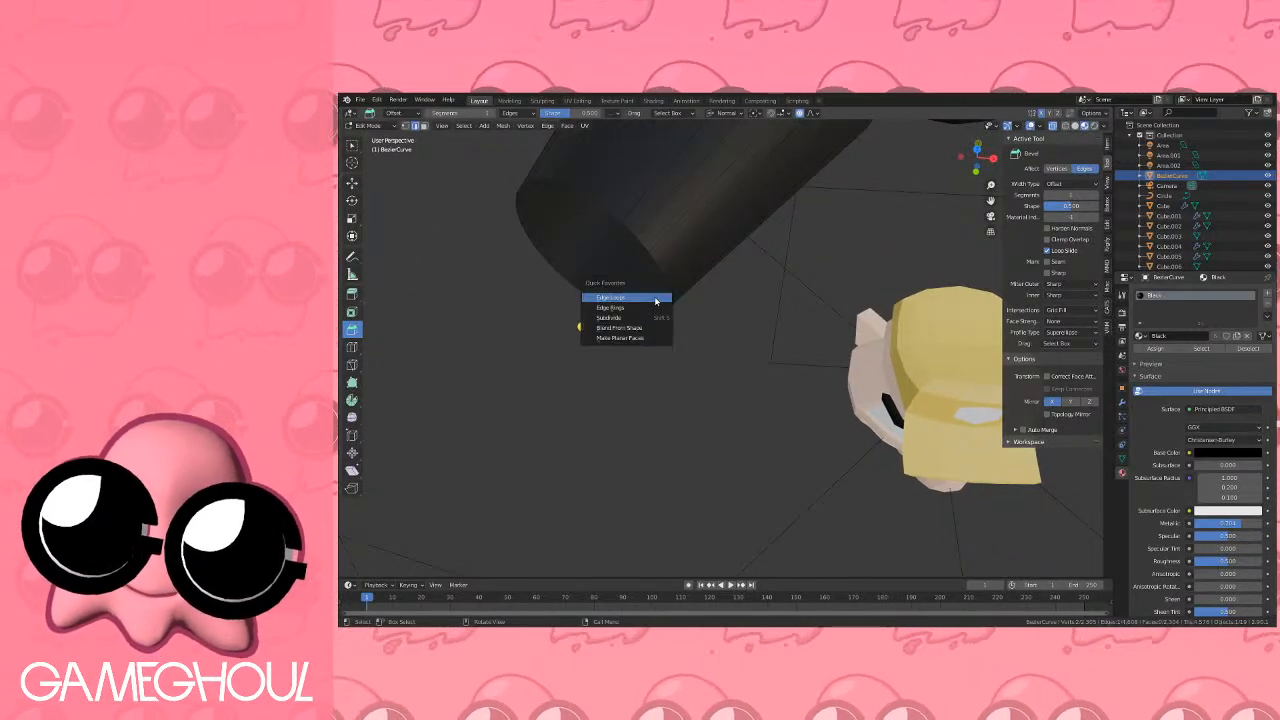
left_click(657, 300)
key("m")
left_click(703, 312)
In top view, pull the edge loop at the bottom of the central U about 0.2 m outward along Y with proportional size 0.33.
scroll(718, 325, "down", 8)
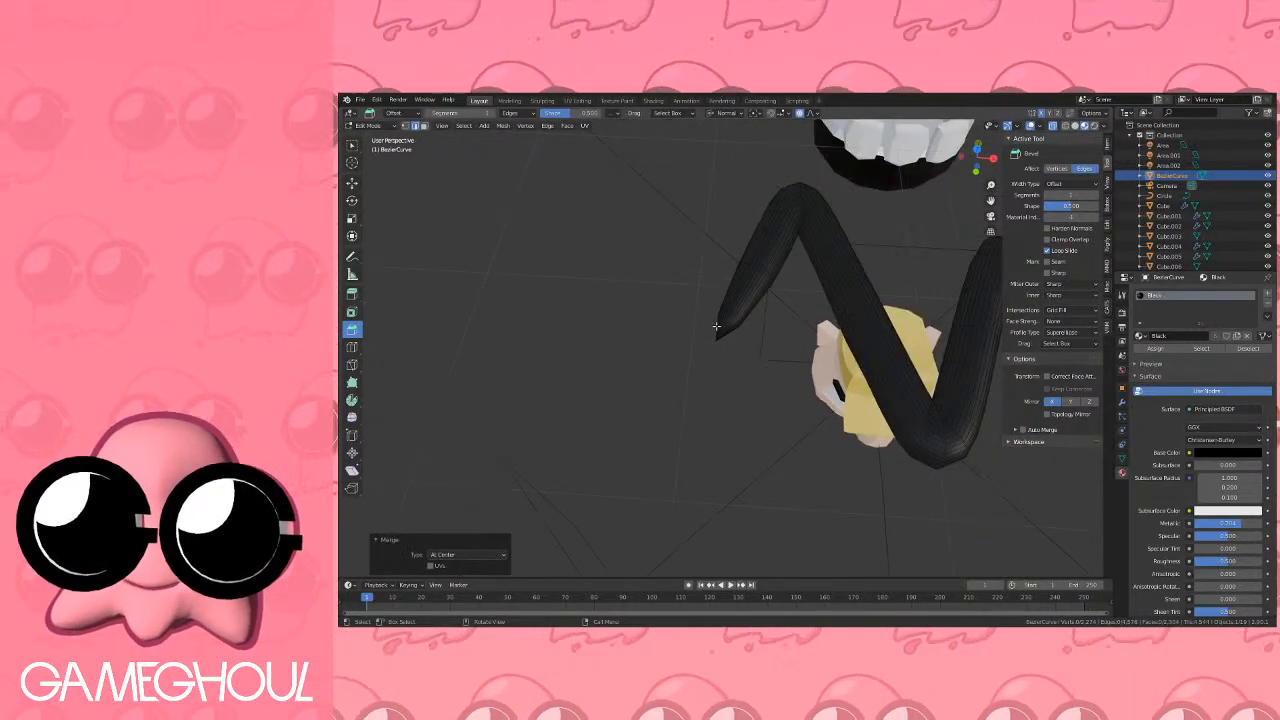
middle_click_drag(724, 330, 664, 336, "shift")
key("alt+z")
scroll(664, 336, "down", 4)
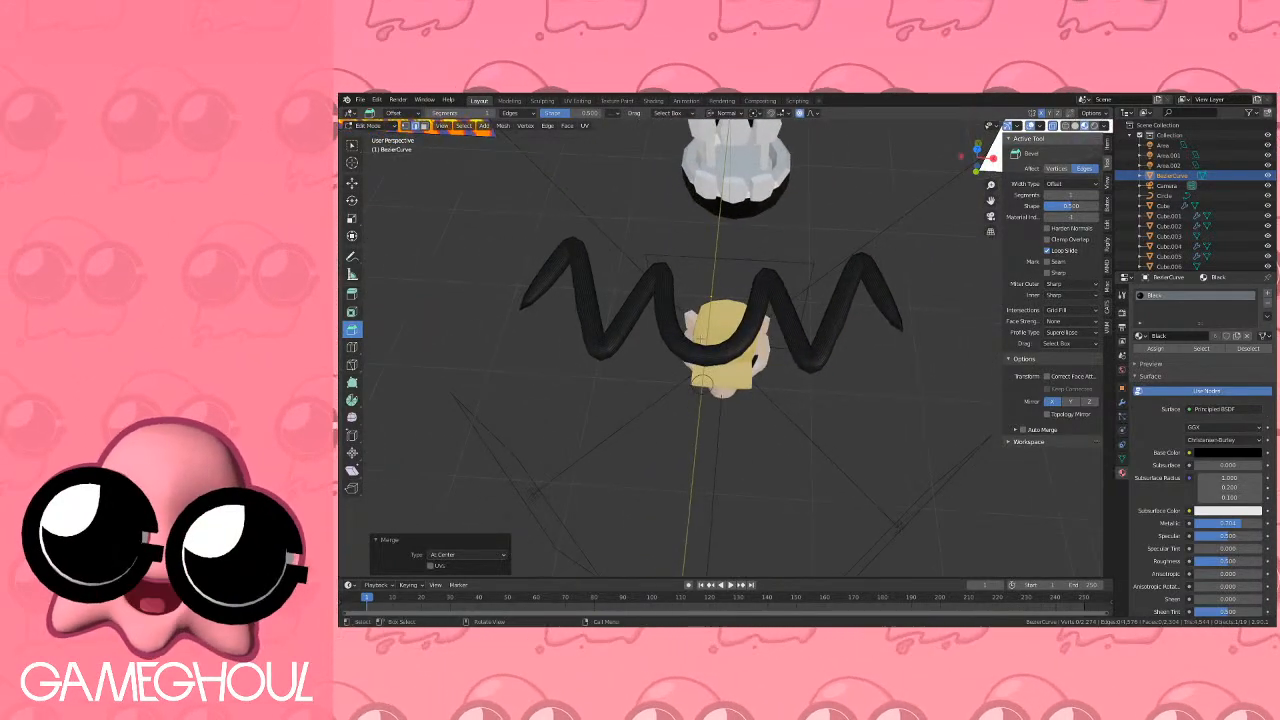
scroll(631, 333, "up", 6)
left_click(643, 370)
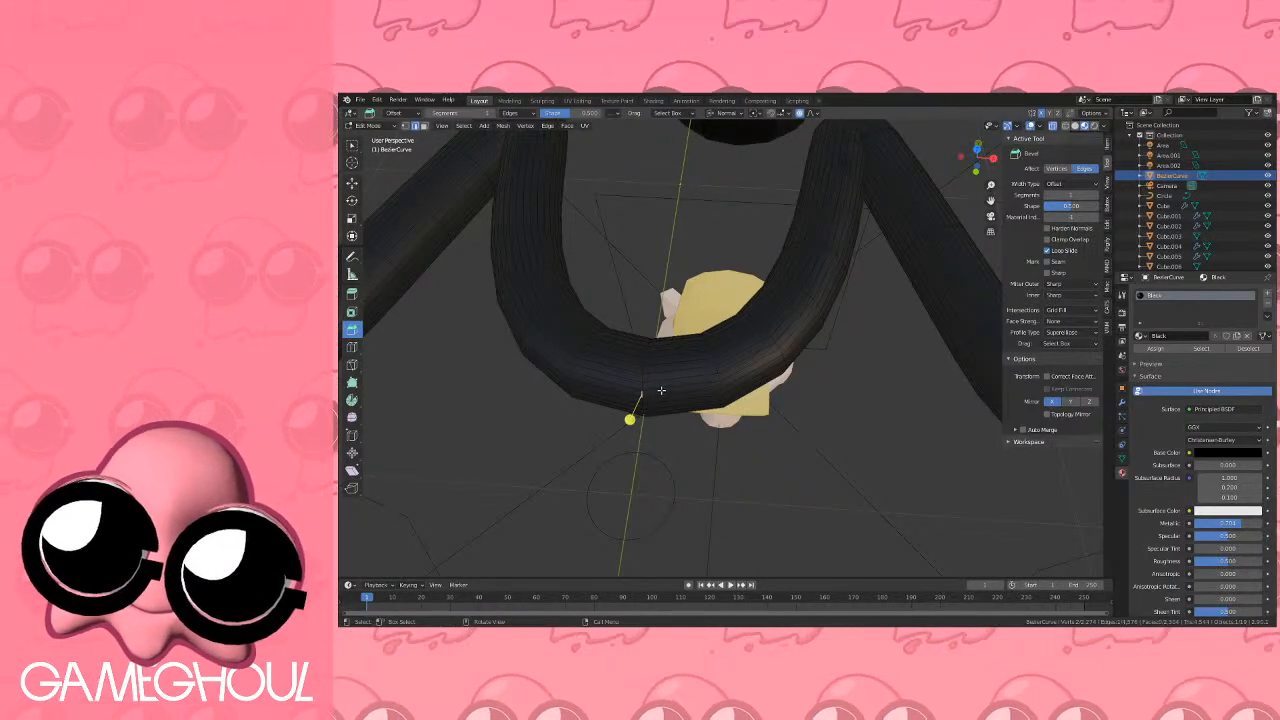
key("q")
left_click(662, 391)
key("KP_7")
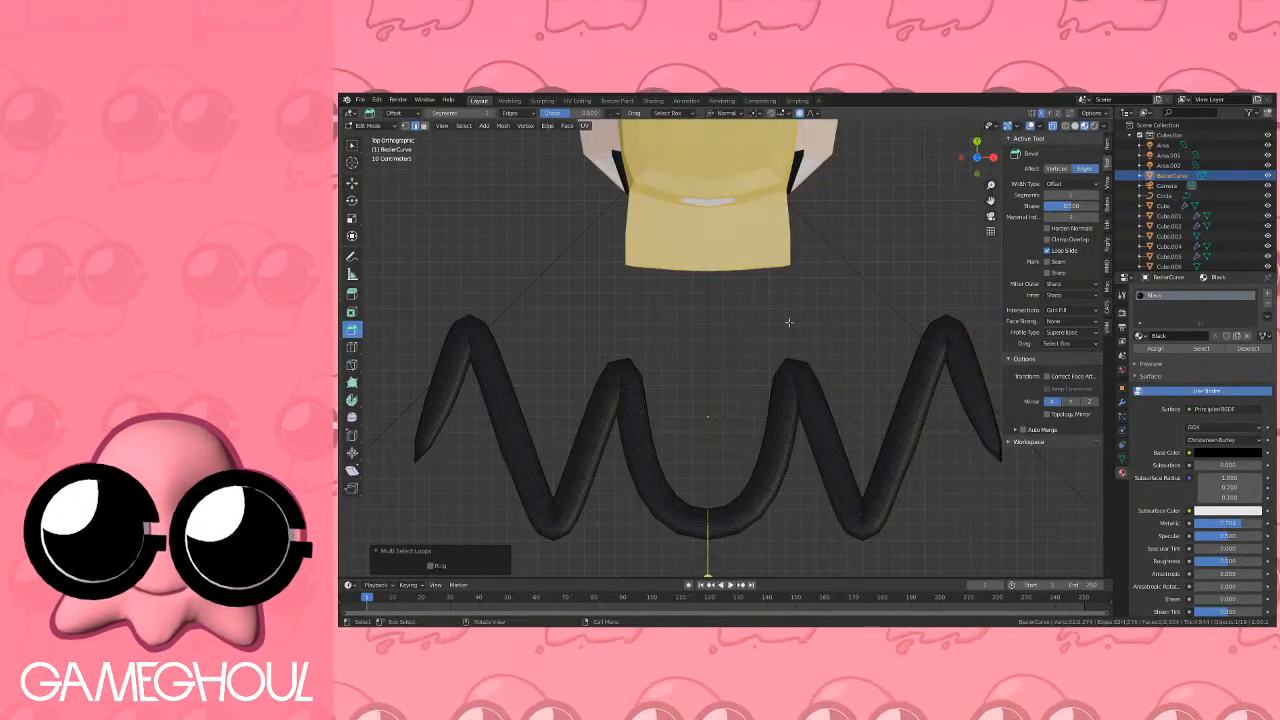
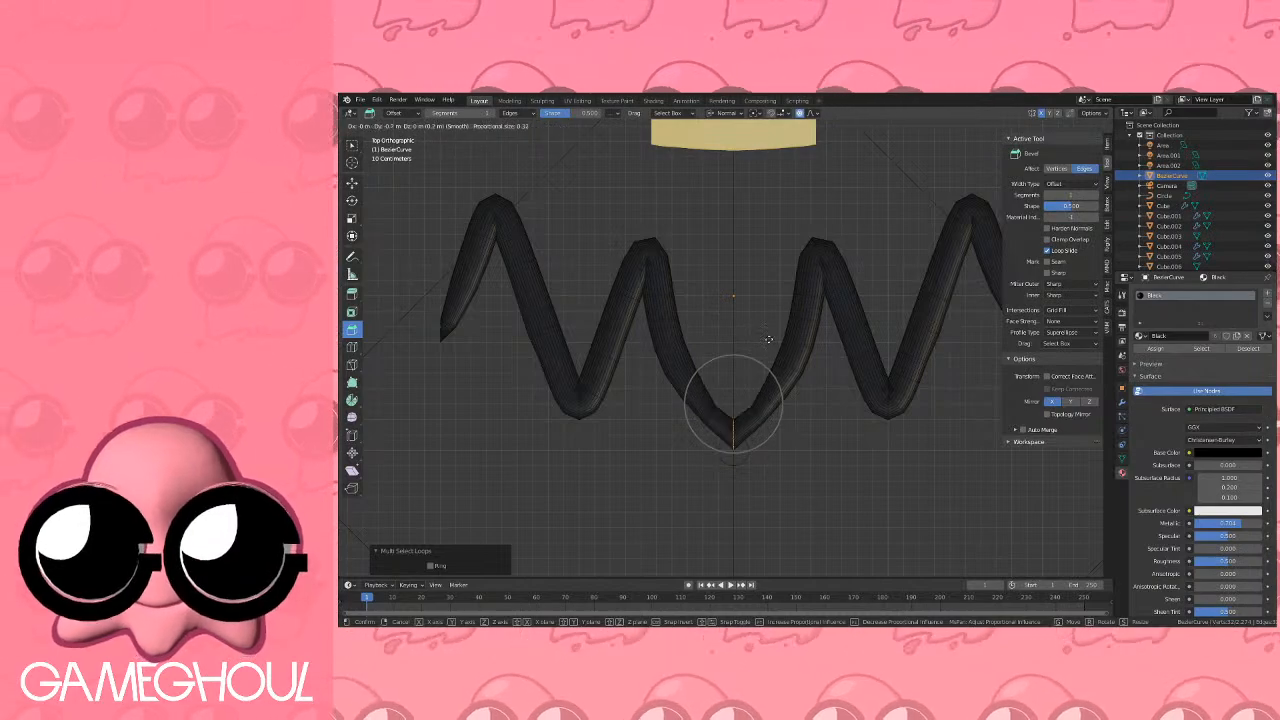
left_click(769, 338)
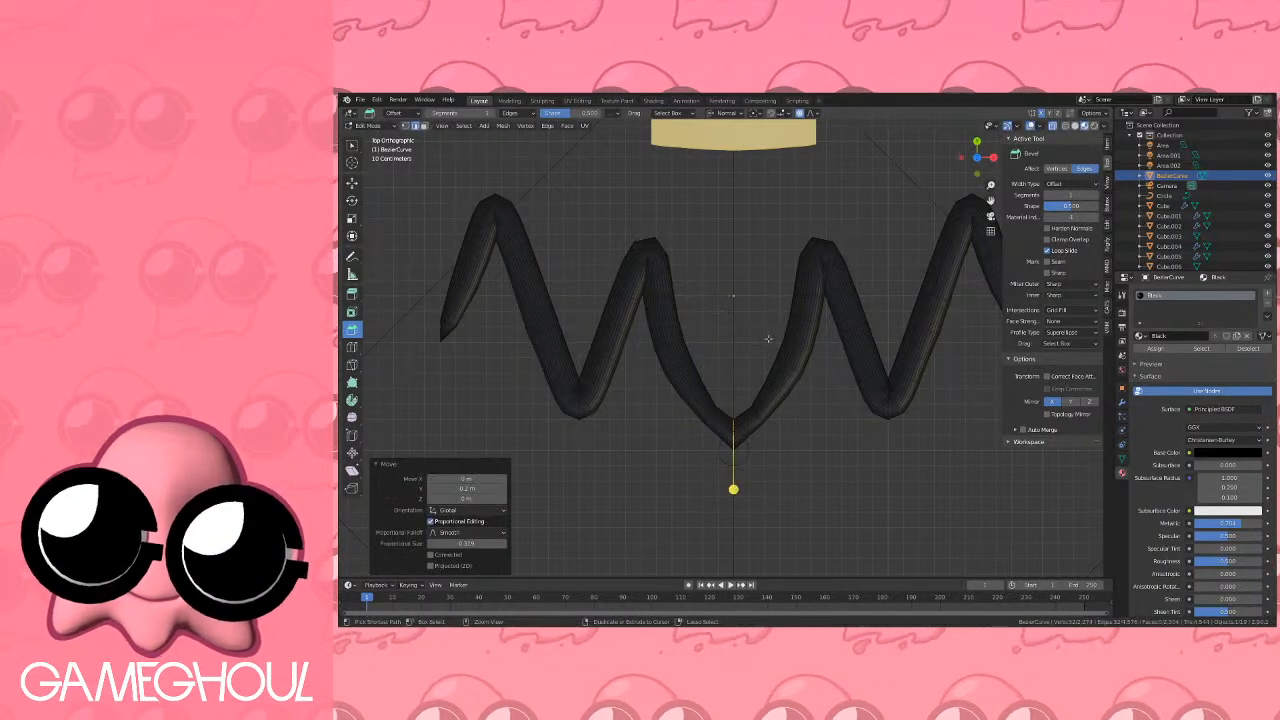
Move the edge loop at the peak just right of the central U about 0.1 m in X and 0.2 m in Y, with proportional size 1.
left_click(815, 242)
scroll(830, 255, "up", 5)
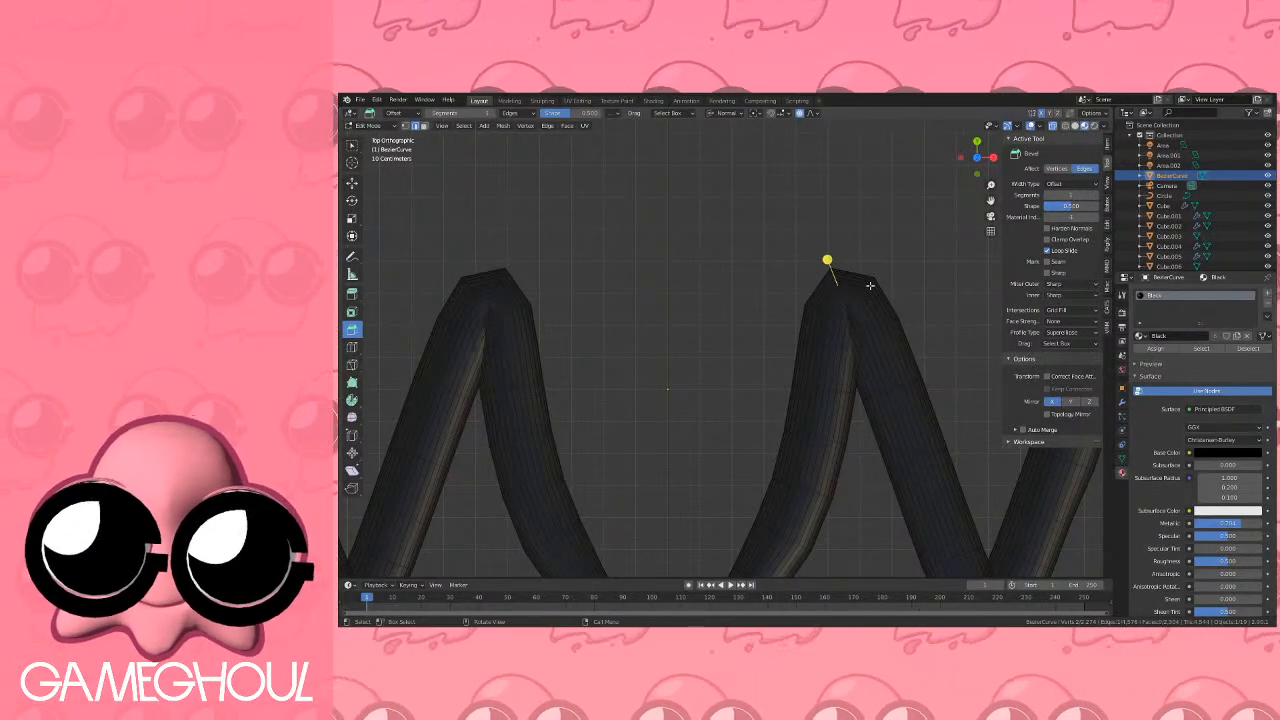
key("q")
left_click(870, 286)
scroll(877, 293, "down", 2)
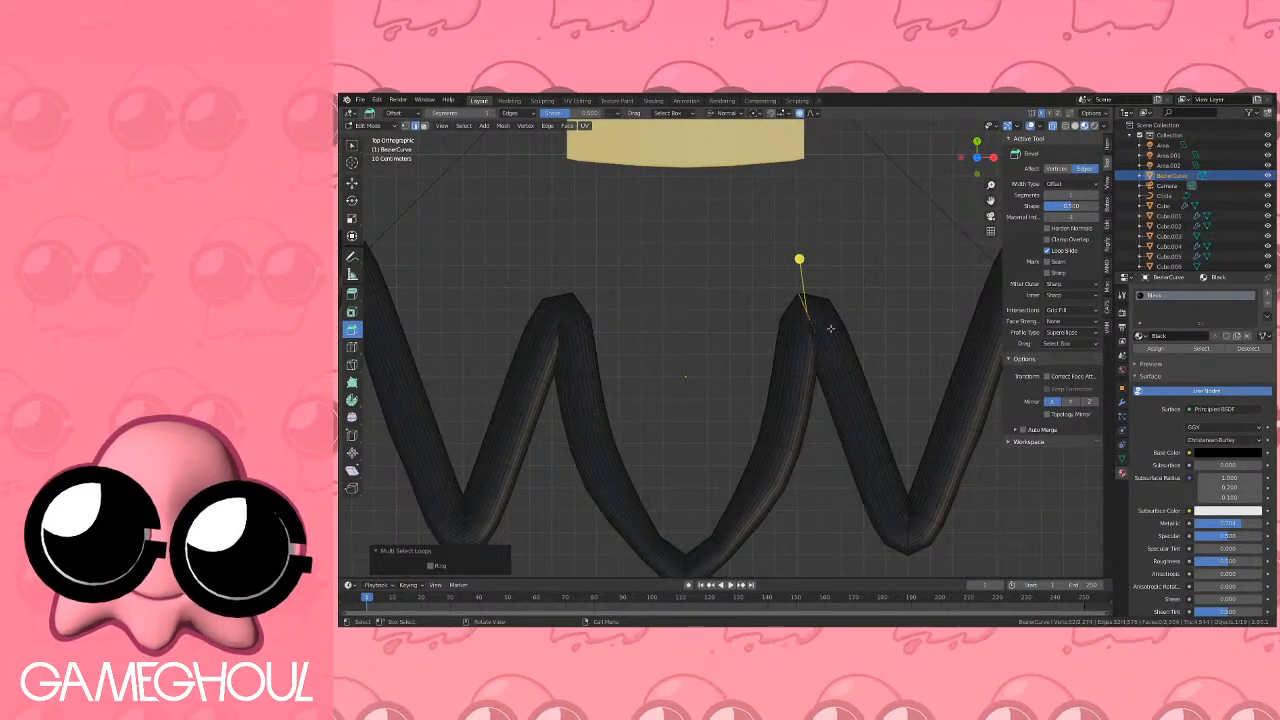
key("g")
scroll(853, 273, "down", 14)
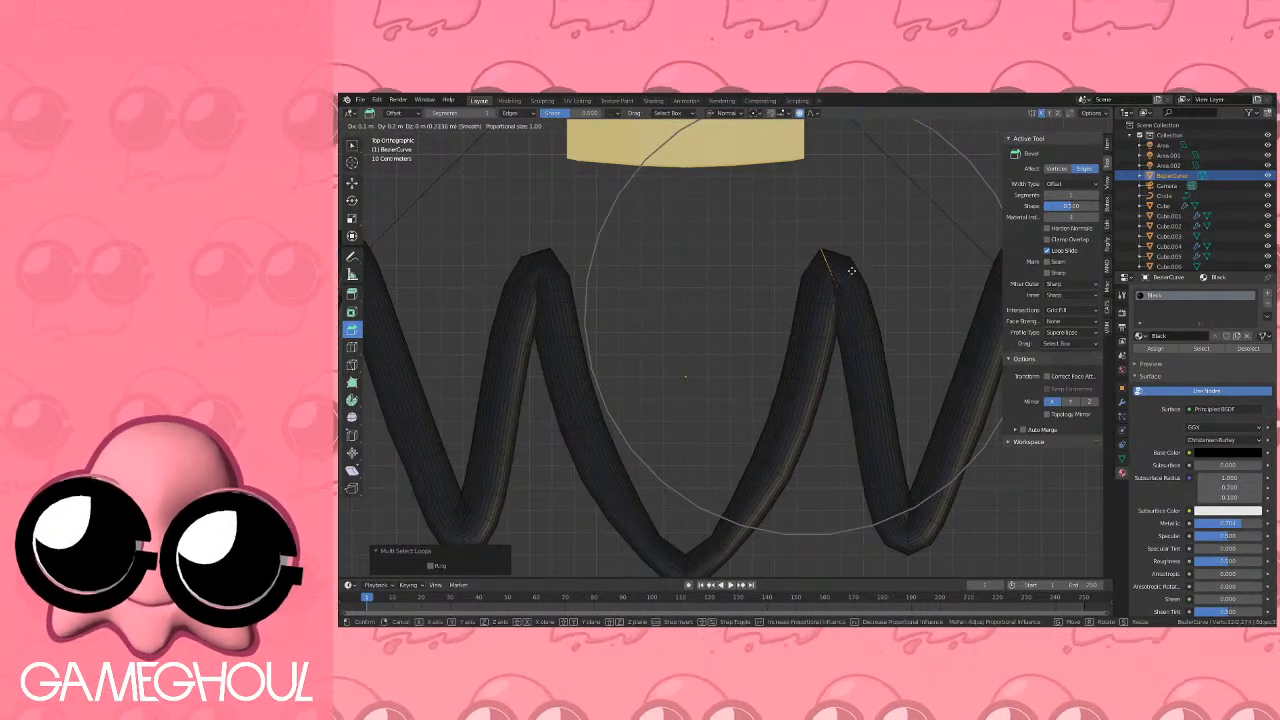
left_click(852, 275)
Select the entire zigzag tube mesh and scale it to 0.7 along its normal Z axis.
scroll(855, 300, "down", 3)
middle_click_drag(855, 302, 825, 292, "shift")
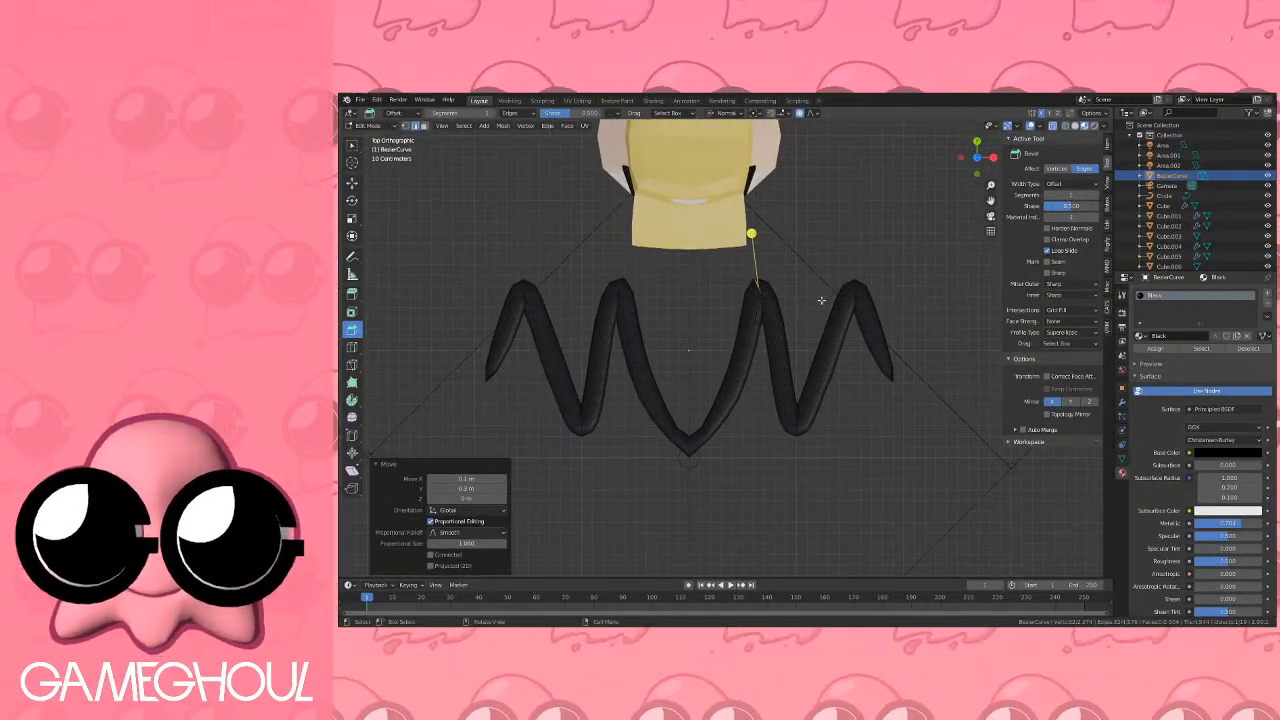
key("a")
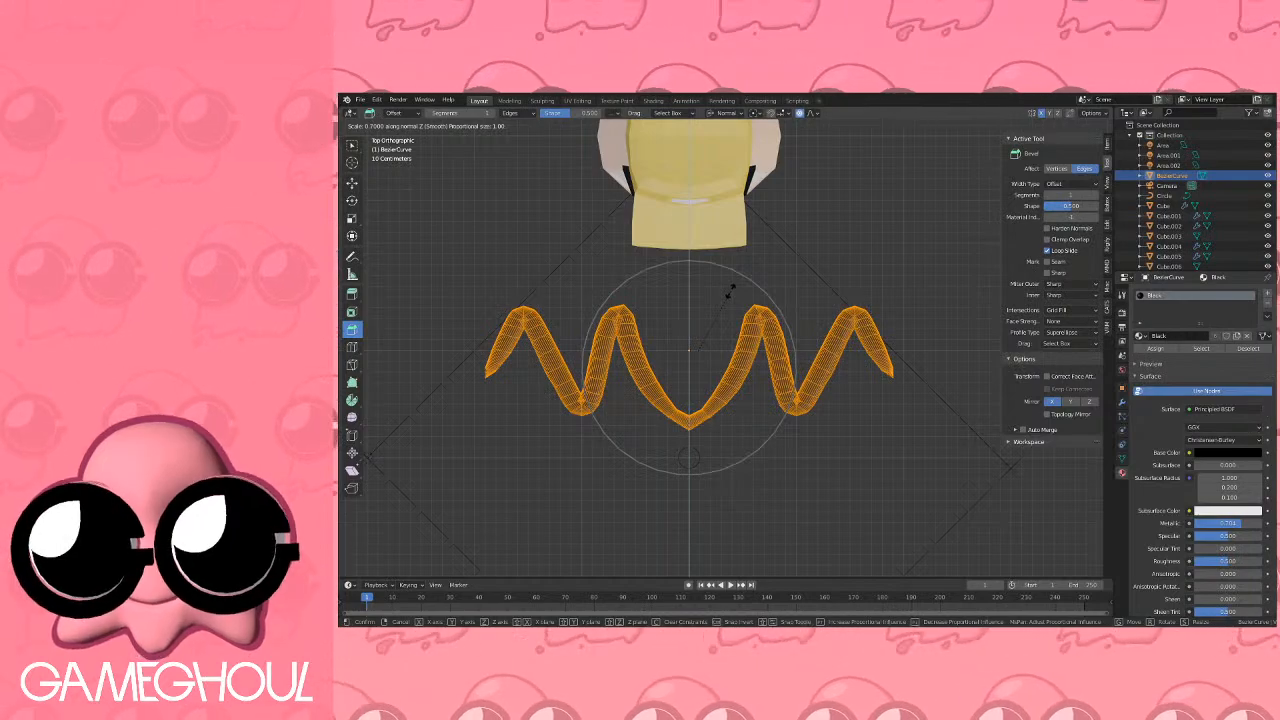
left_click(731, 289)
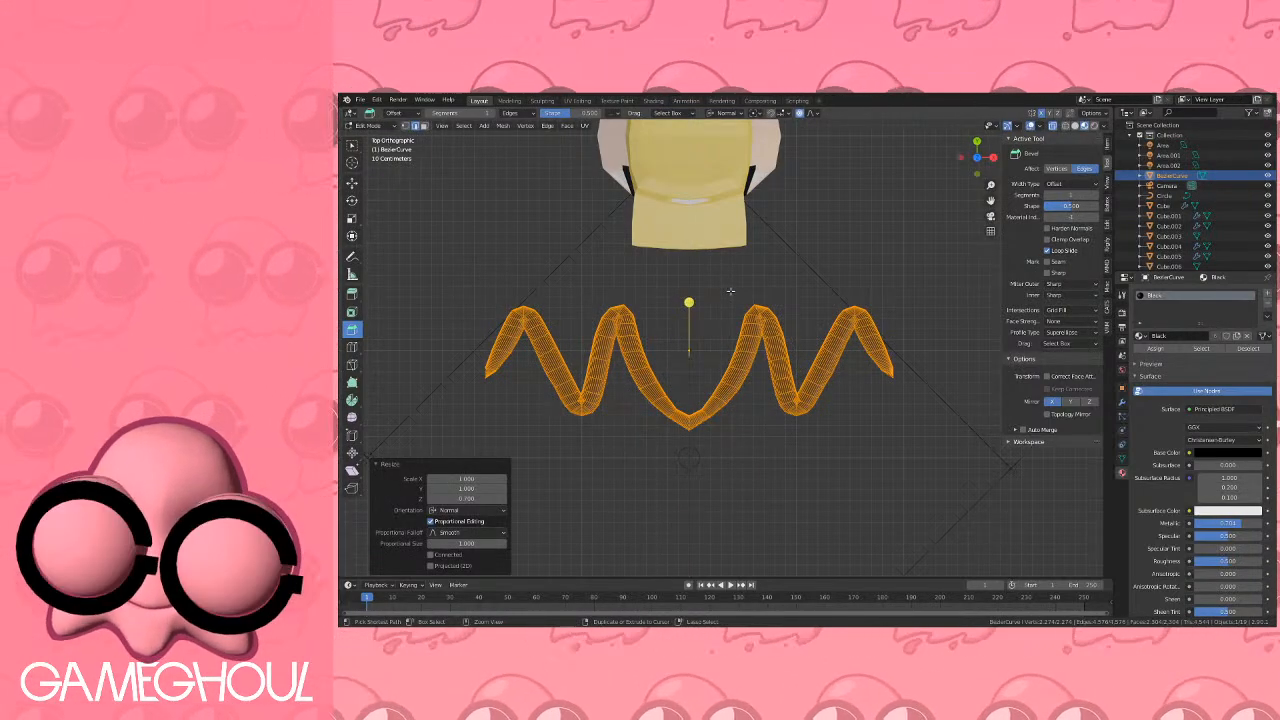
In right side view, rotate the whole tube 90° so that it stands upright.
key("KP_1")
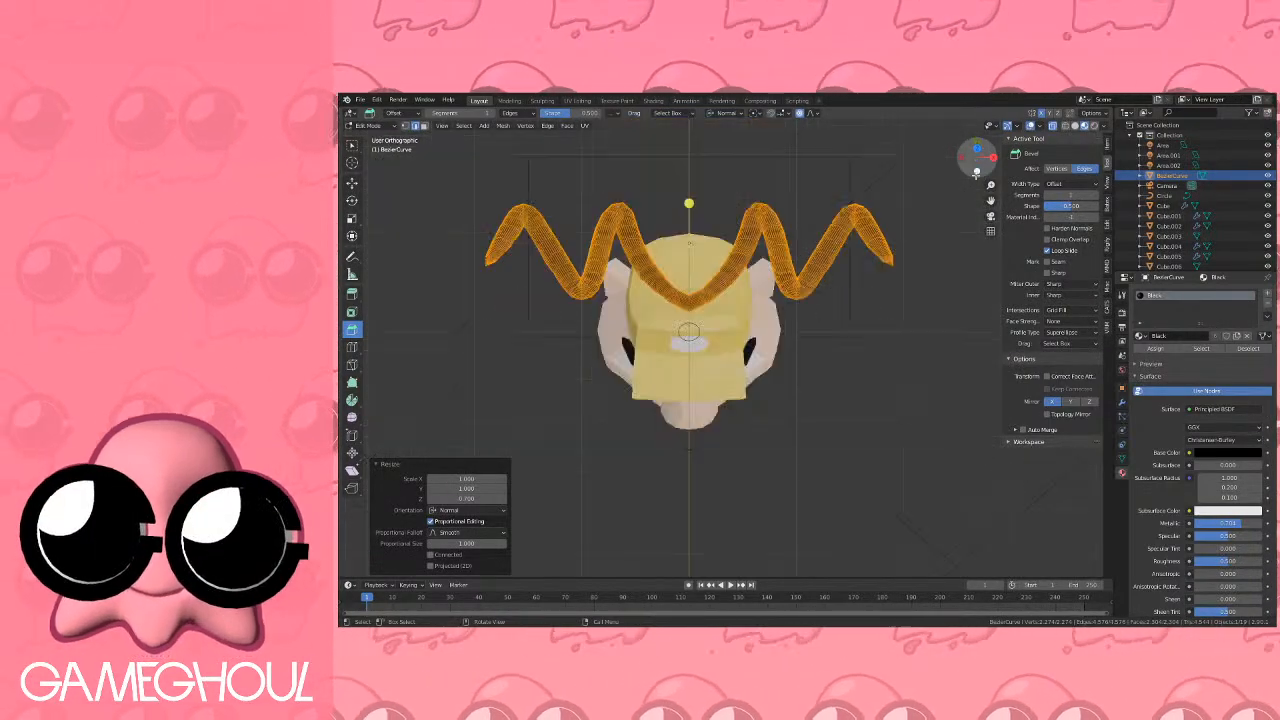
key("KP_3")
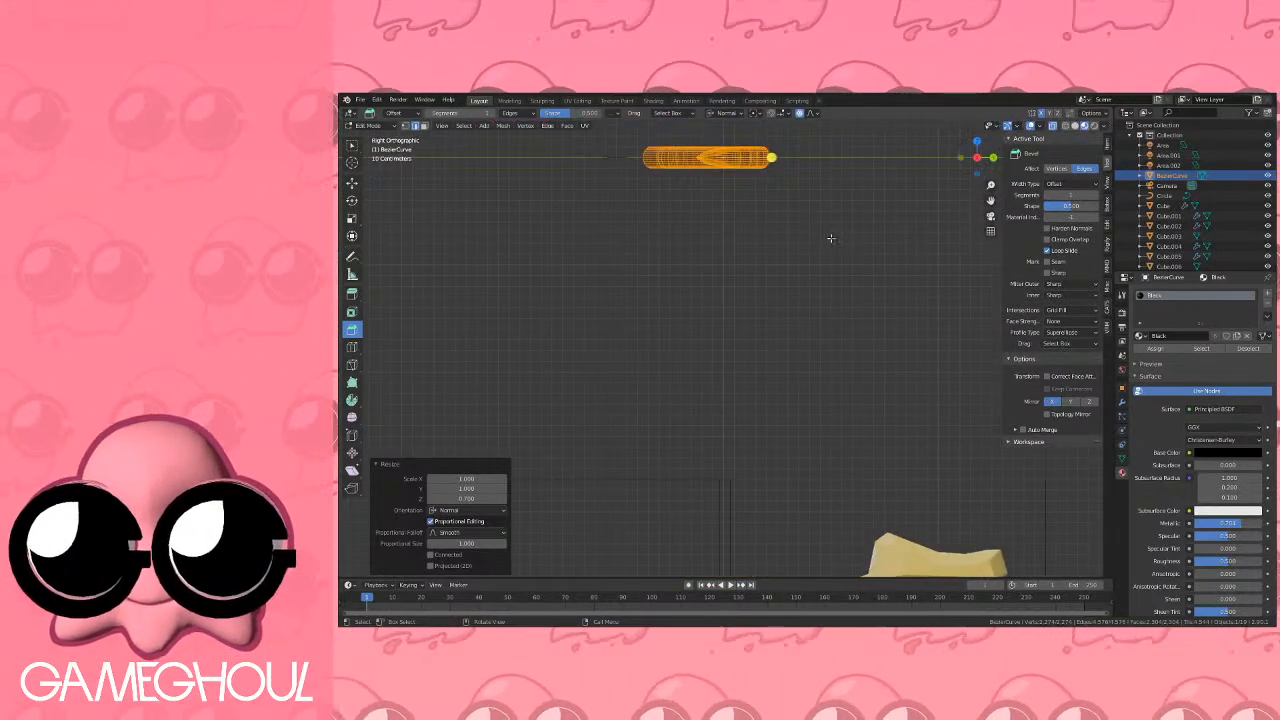
key("r")
left_click(629, 308, "ctrl")
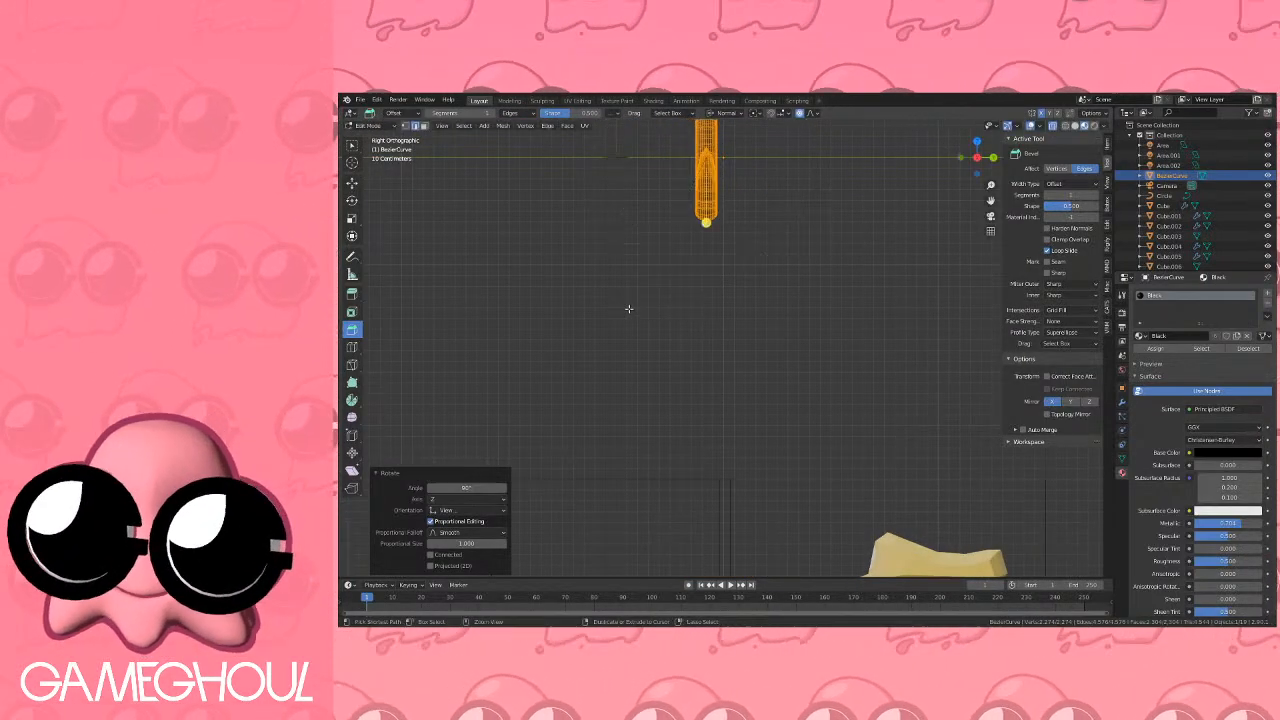
Move the upright tube down and back along Y and Z to sit against the front of the character's face.
middle_click_drag(740, 344, 693, 202, "shift")
scroll(693, 202, "down", 3)
key("g")
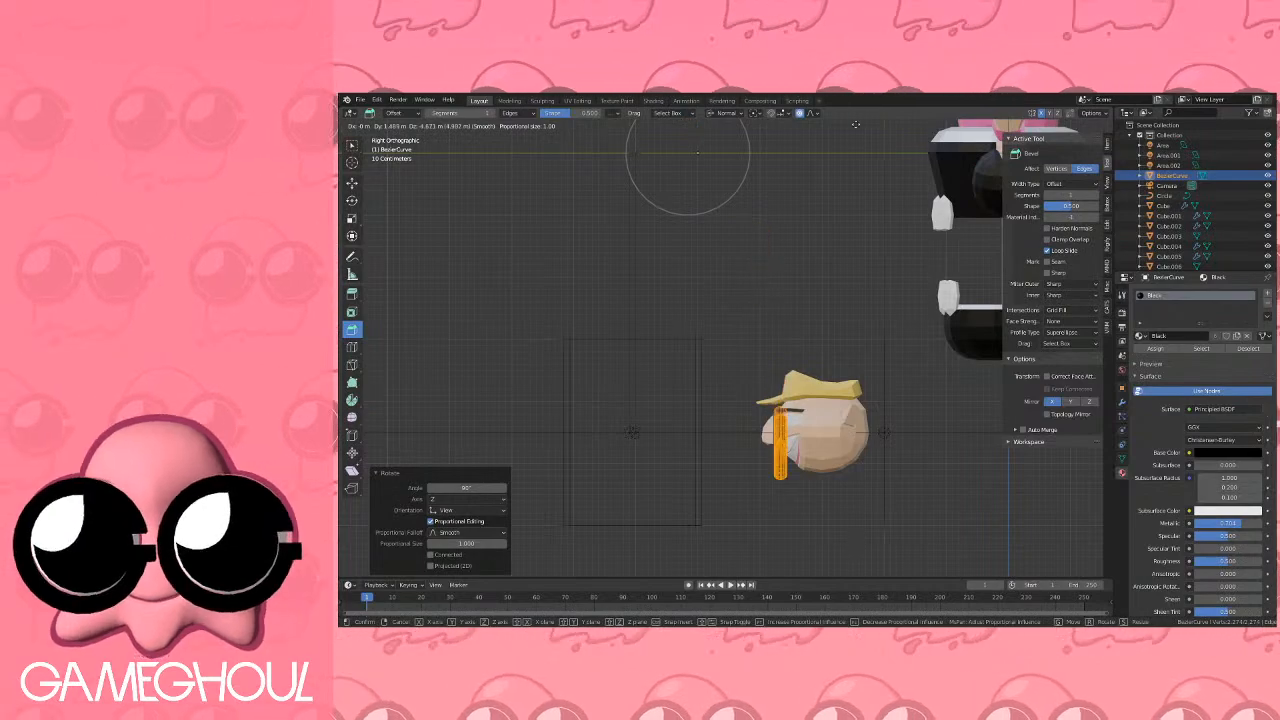
left_click(843, 132)
middle_click_drag(843, 132, 783, 590, "shift")
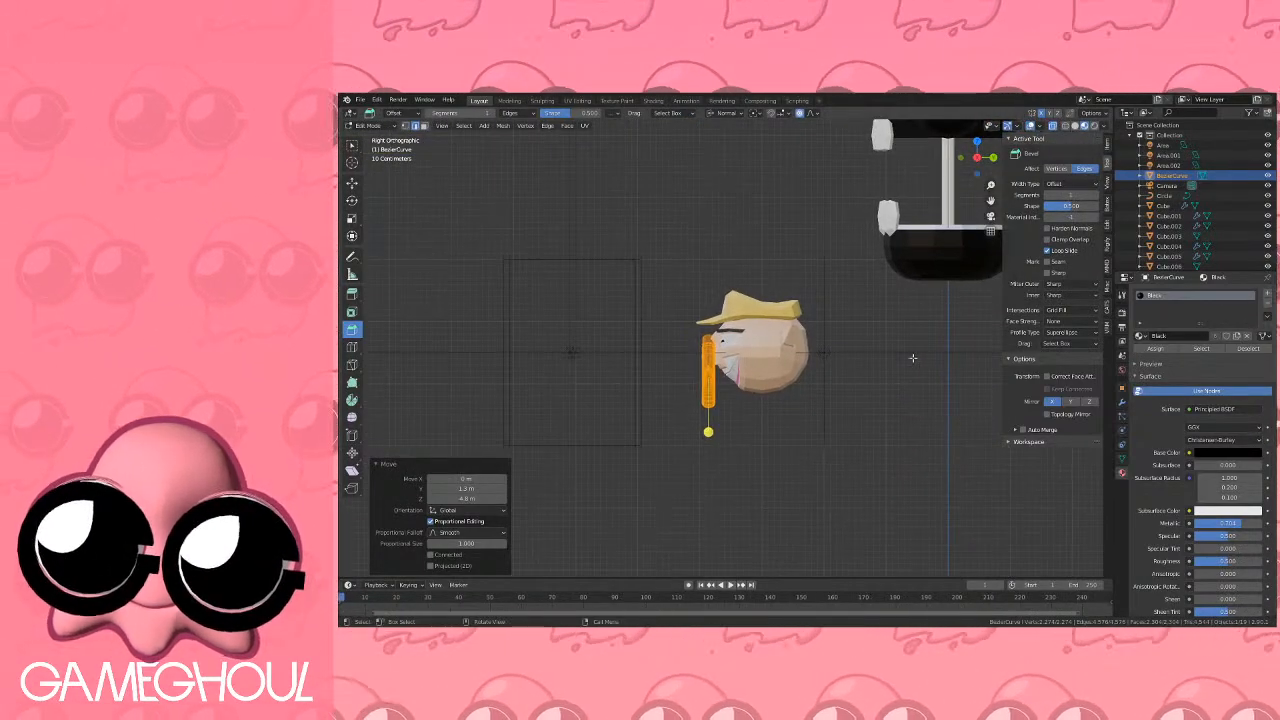
In front view, scale the whole tube uniformly to 0.2 so it fits the face as a mustache.
key("KP_1")
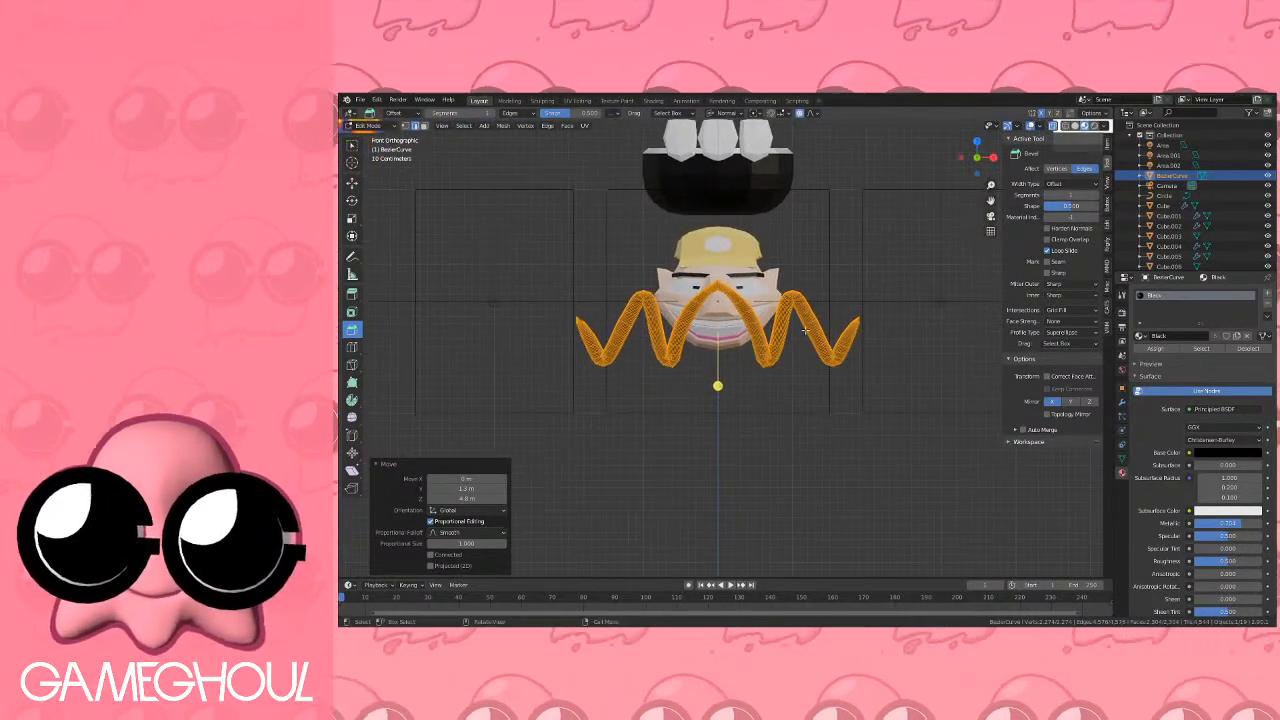
scroll(805, 330, "up", 3)
key("s")
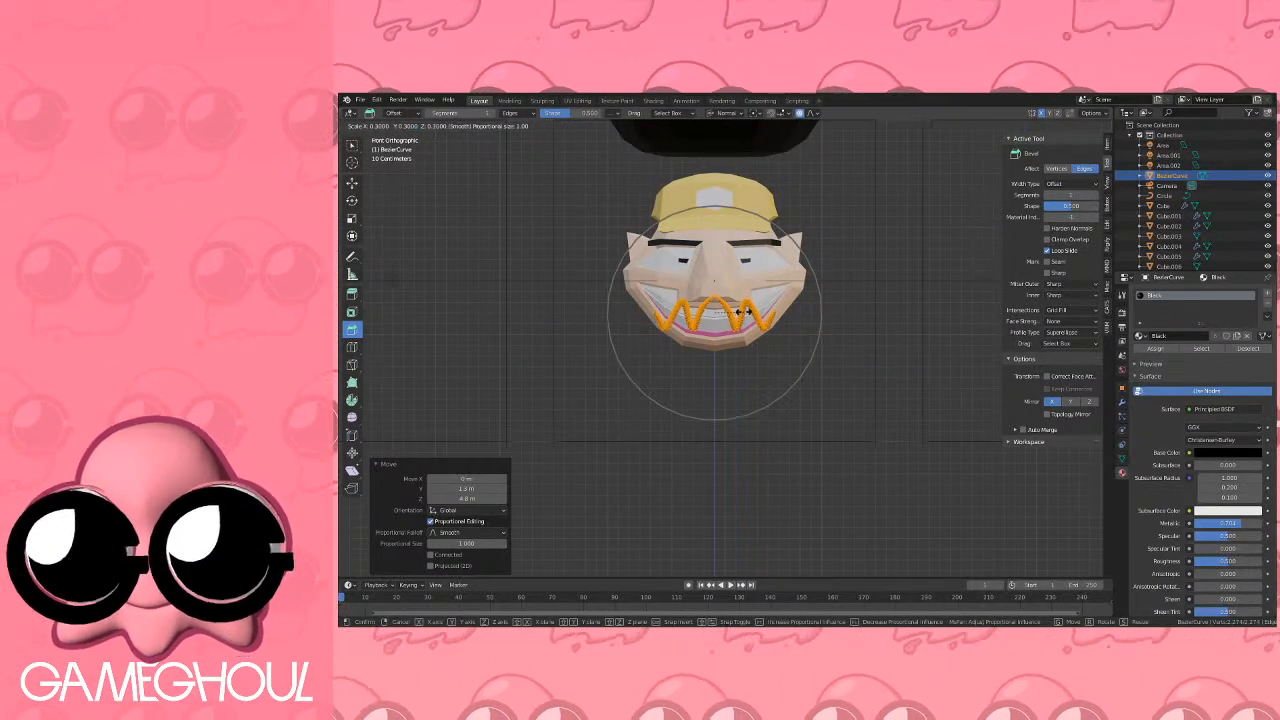
left_click(755, 309)
scroll(762, 308, "up", 3)
scroll(763, 309, "up", 3)
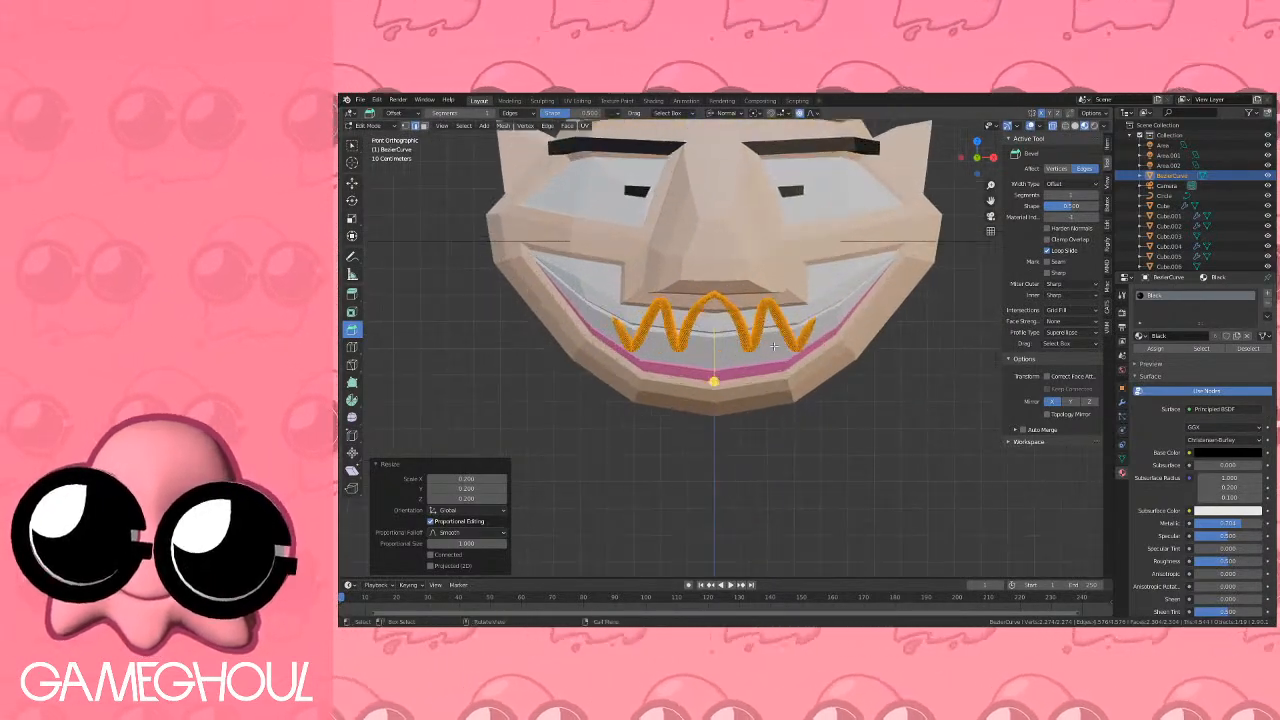
Nudge the mustache slightly along Z so its central peak sits just under the nose.
middle_click_drag(763, 309, 757, 352, "shift")
scroll(756, 353, "up", 3)
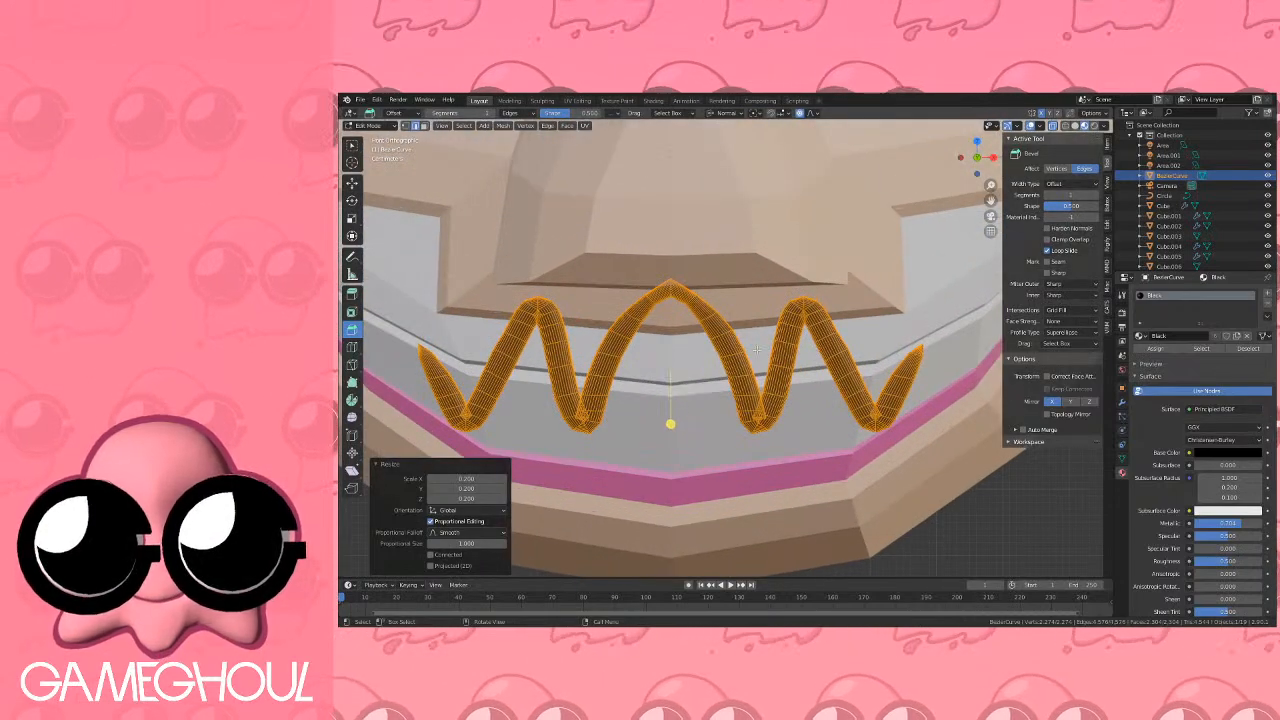
key("g")
key("z")
left_click(758, 357)
Widen the mustache by scaling it to 2.3 along its normal X axis, then leave mesh editing.
scroll(759, 359, "down", 3)
key("s")
key("x")
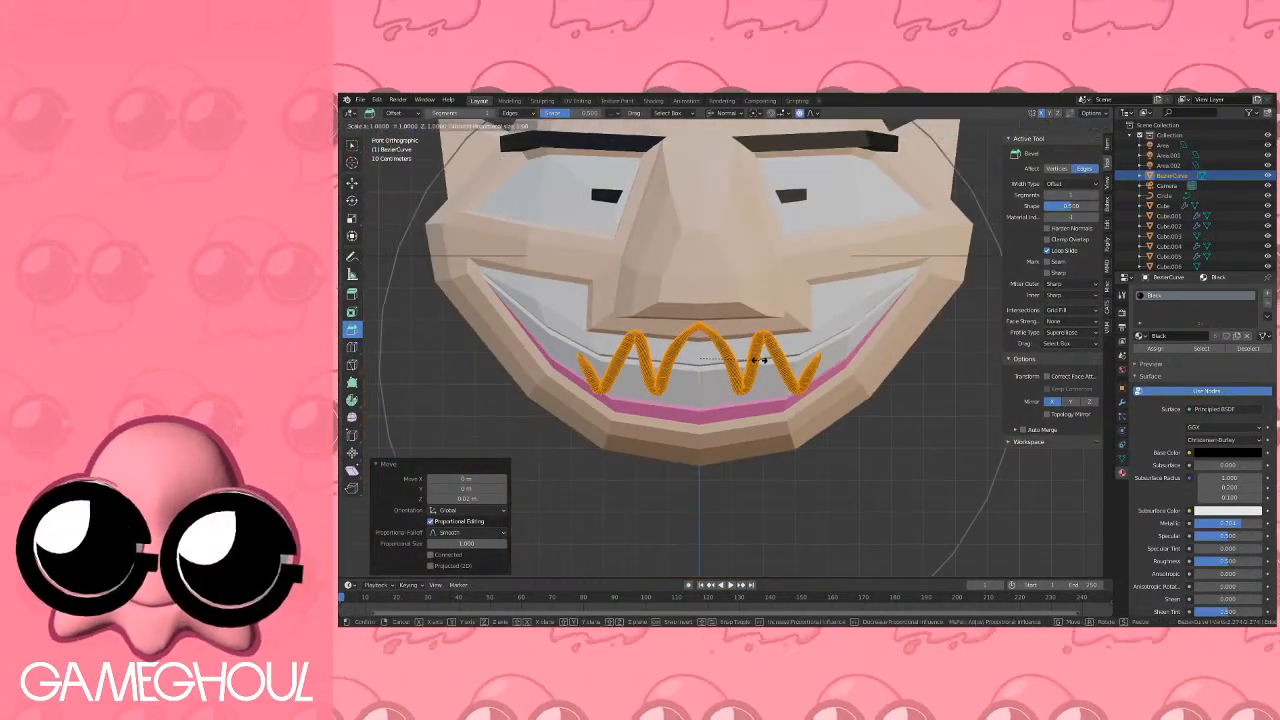
left_click(838, 356)
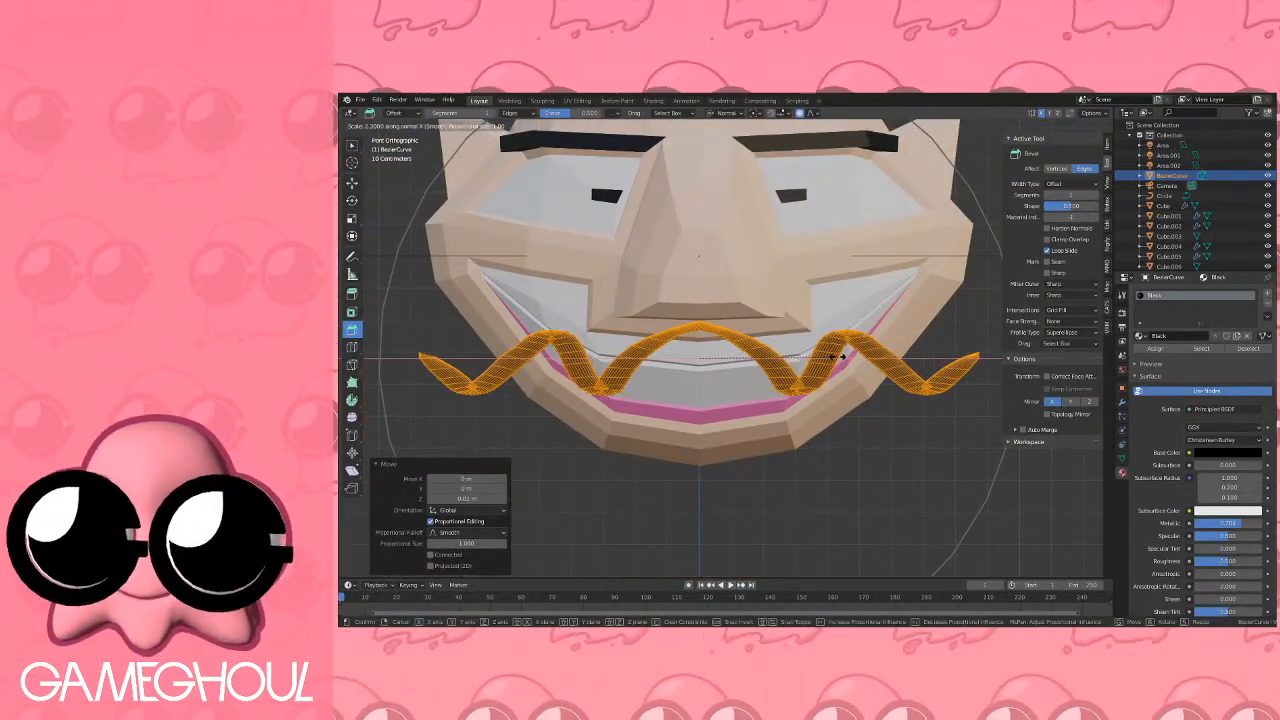
scroll(843, 352, "down", 3)
key("Tab")
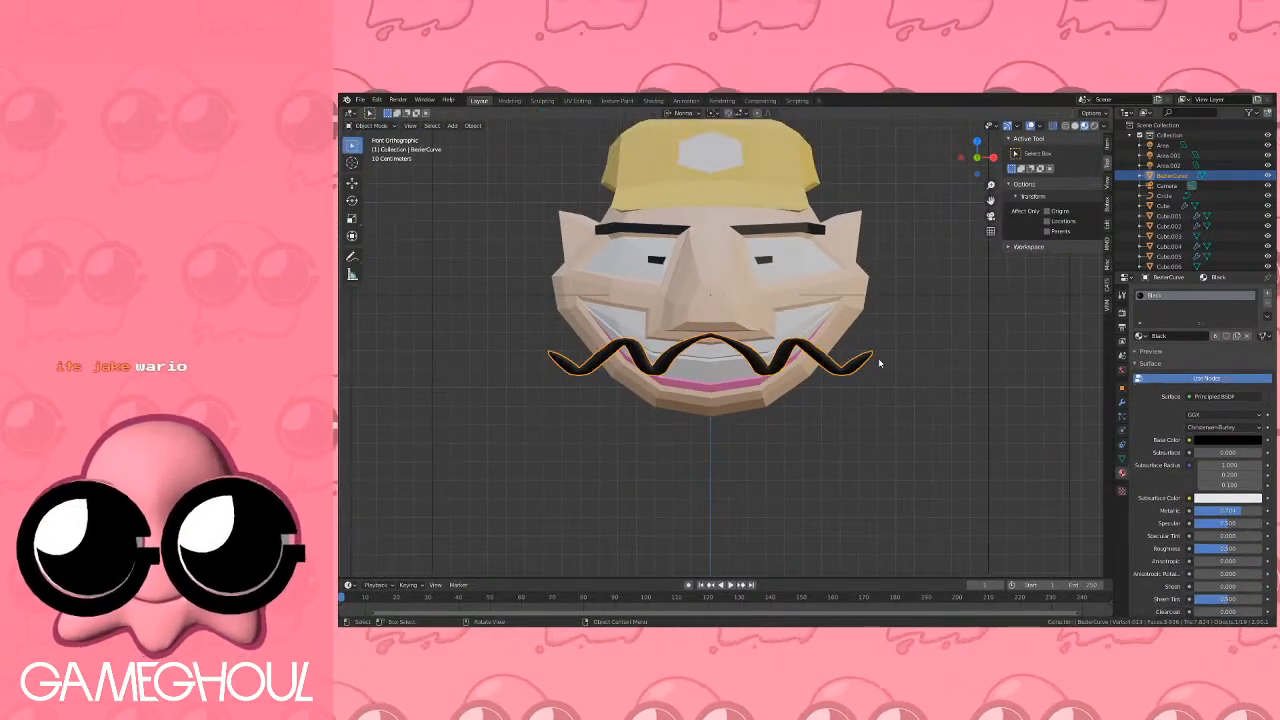
scroll(877, 360, "up", 3)
scroll(842, 309, "down", 1)
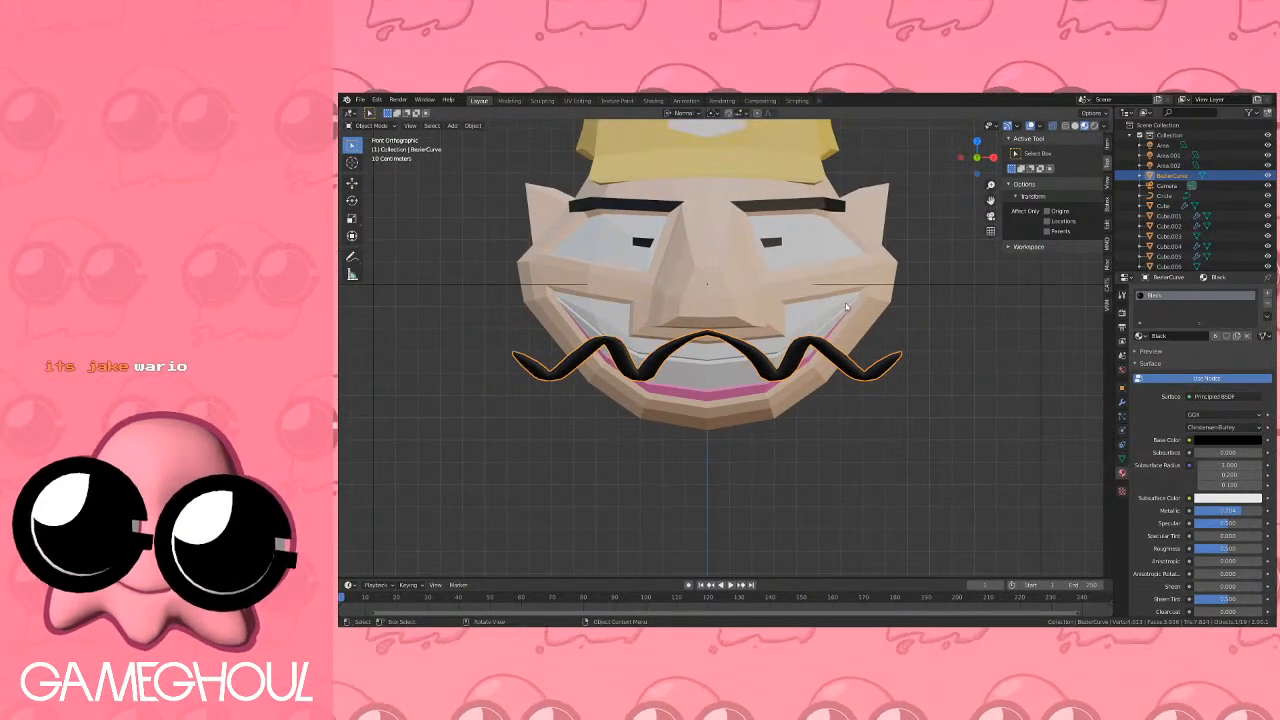
scroll(833, 321, "up", 1)
Raise the vertex at the mustache's outer tip about 0.3 m along Z with mirroring and smooth proportional size 1.
key("Tab")
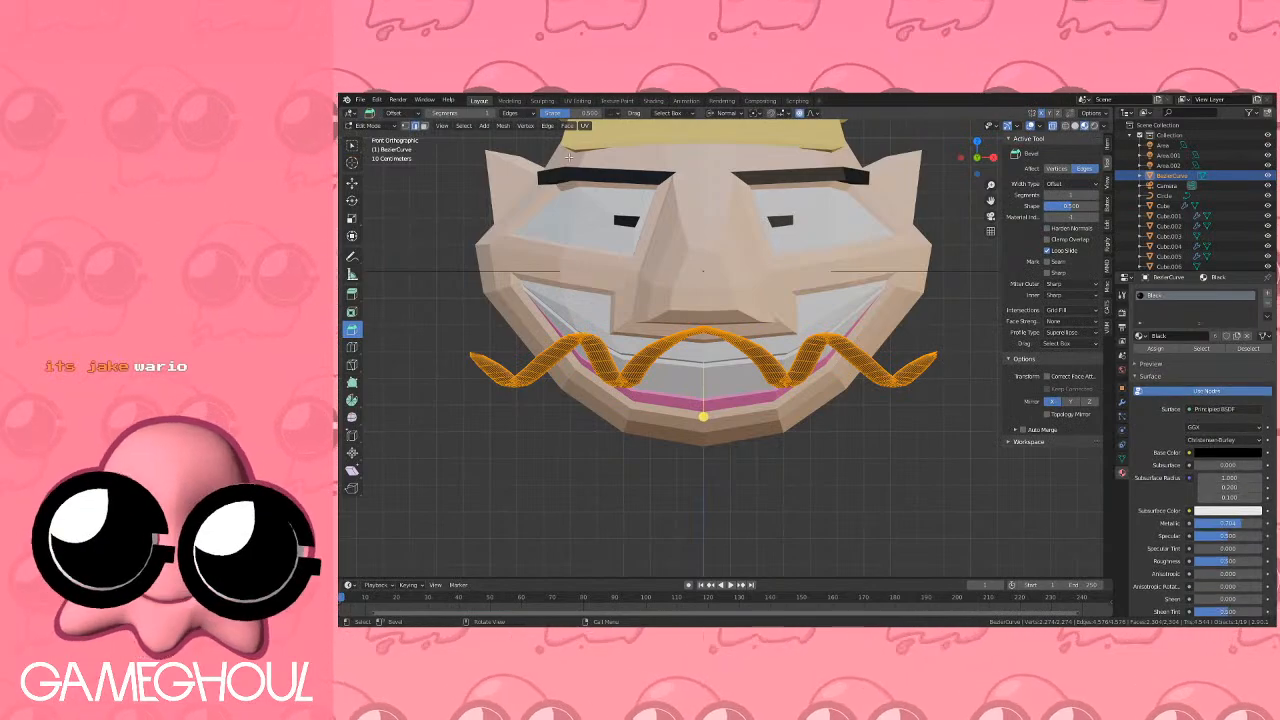
left_click(933, 350)
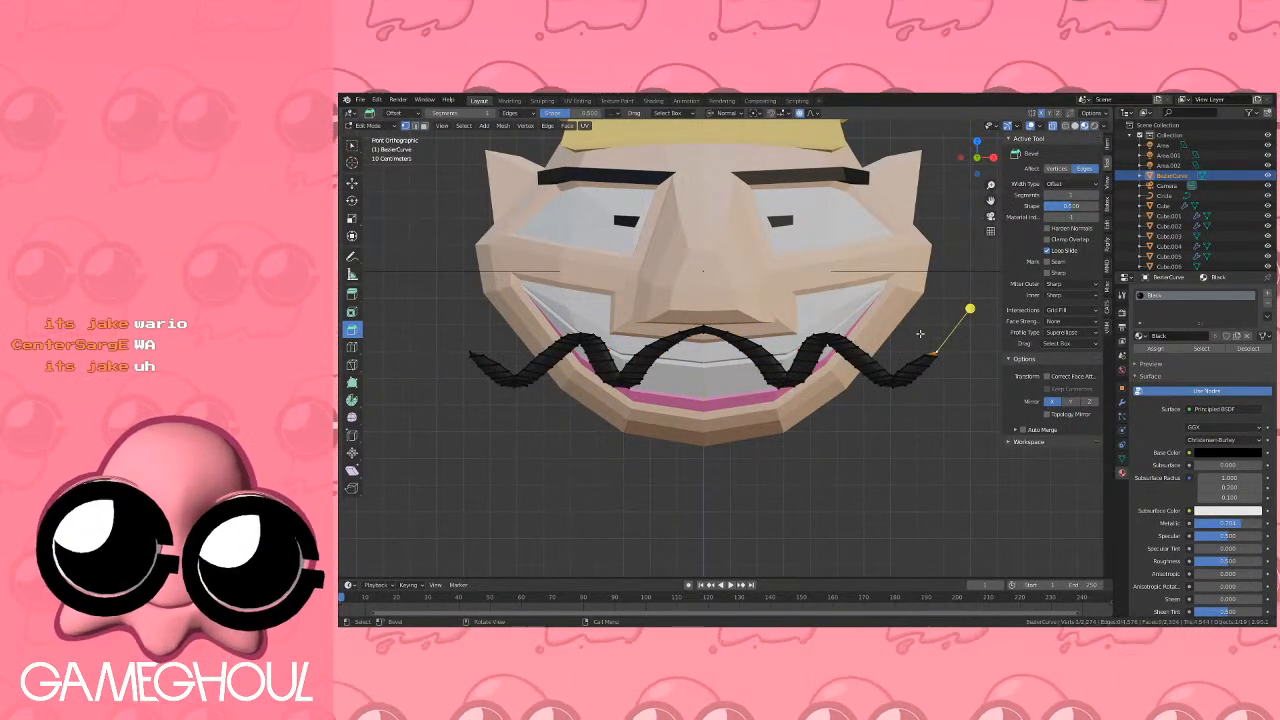
key("g")
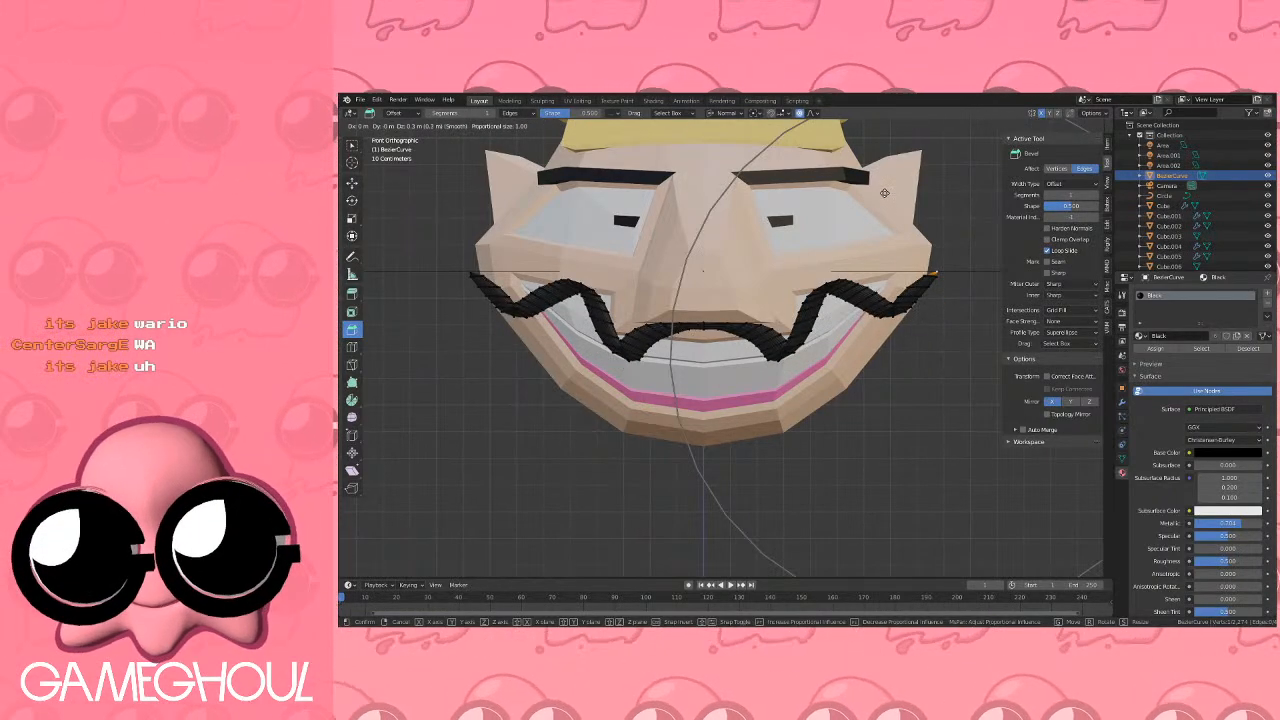
left_click(882, 172)
Leave mesh editing and examine the mustache's depth against the nose and mouth from the left side view.
key("Tab")
scroll(741, 257, "down", 3)
middle_click_drag(741, 257, 931, 194)
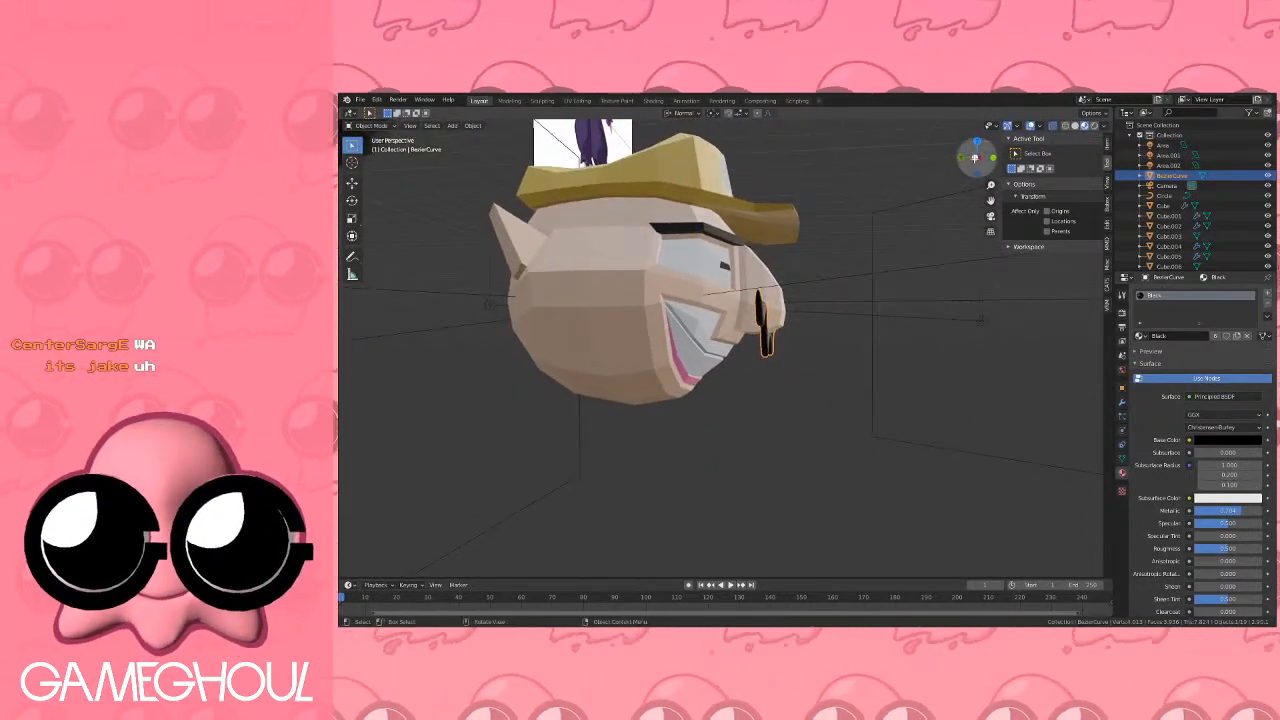
left_click(975, 158)
middle_click_drag(803, 251, 775, 223, "shift")
scroll(791, 249, "up", 7)
key("r")
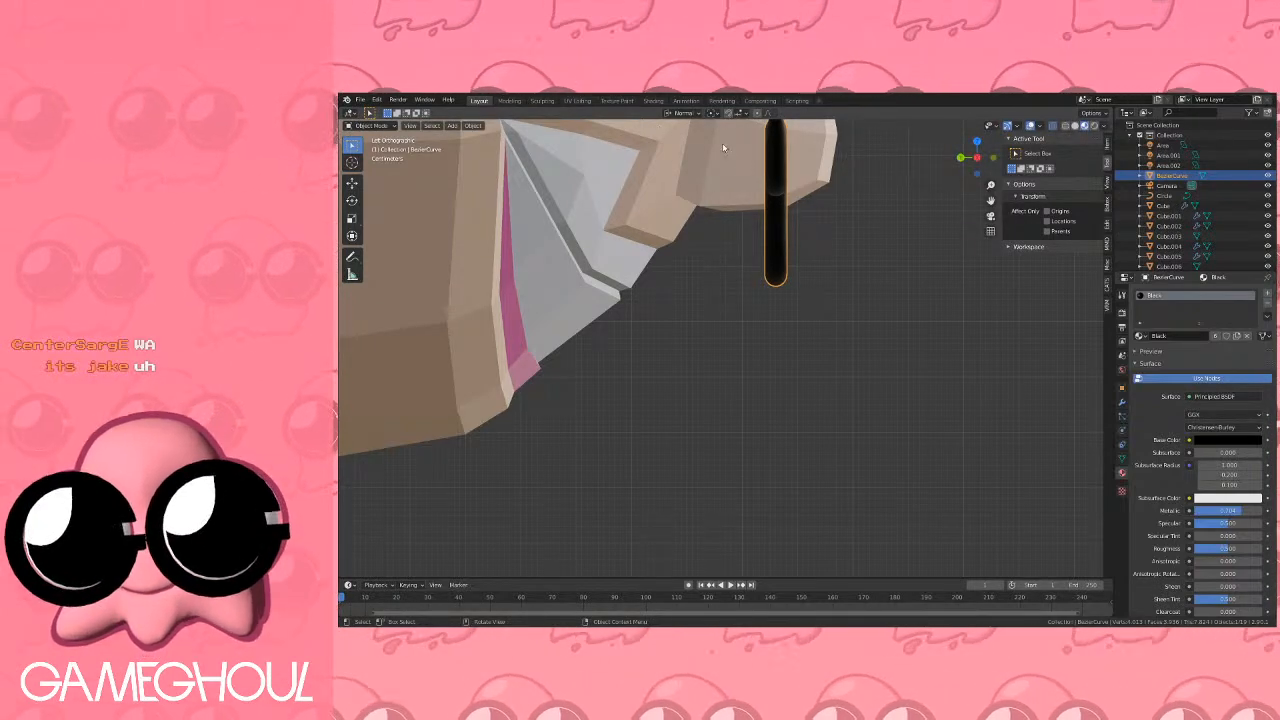
scroll(724, 148, "down", 8)
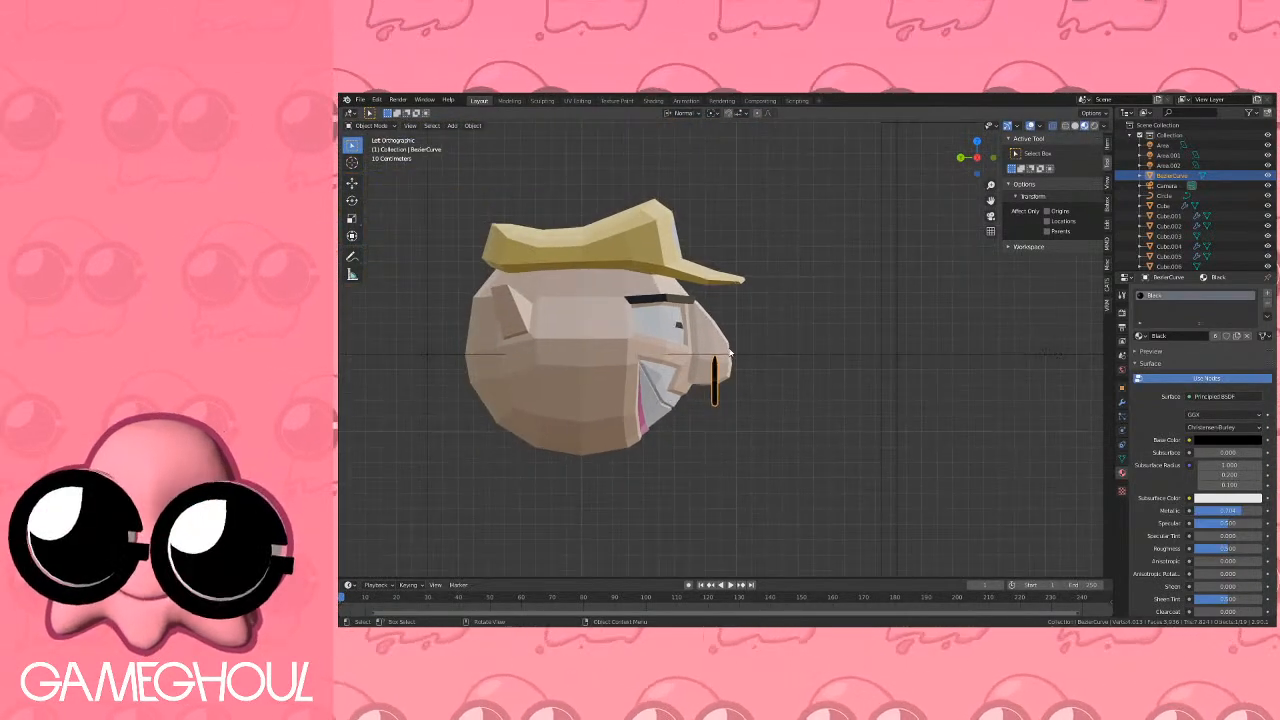
Set the mustache's origin to its center of mass (surface).
scroll(729, 352, "up", 2)
left_click(472, 125)
mouse_move(493, 148)
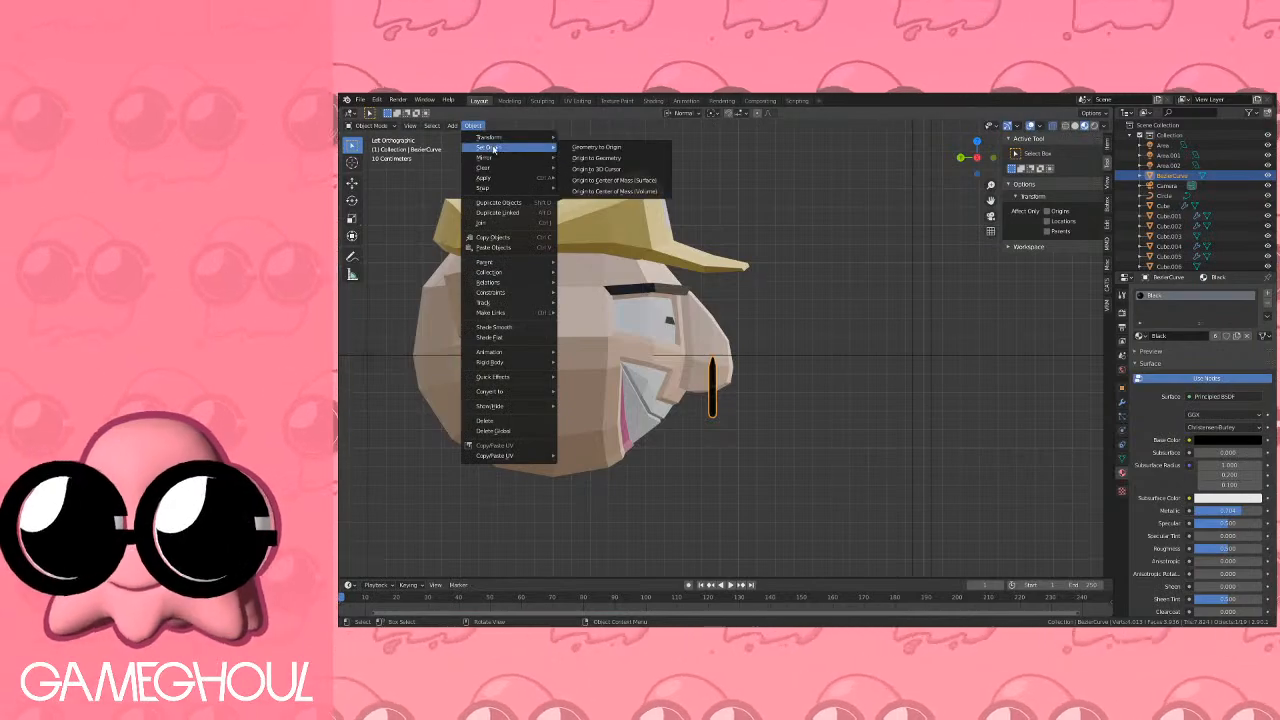
scroll(728, 252, "down", 2)
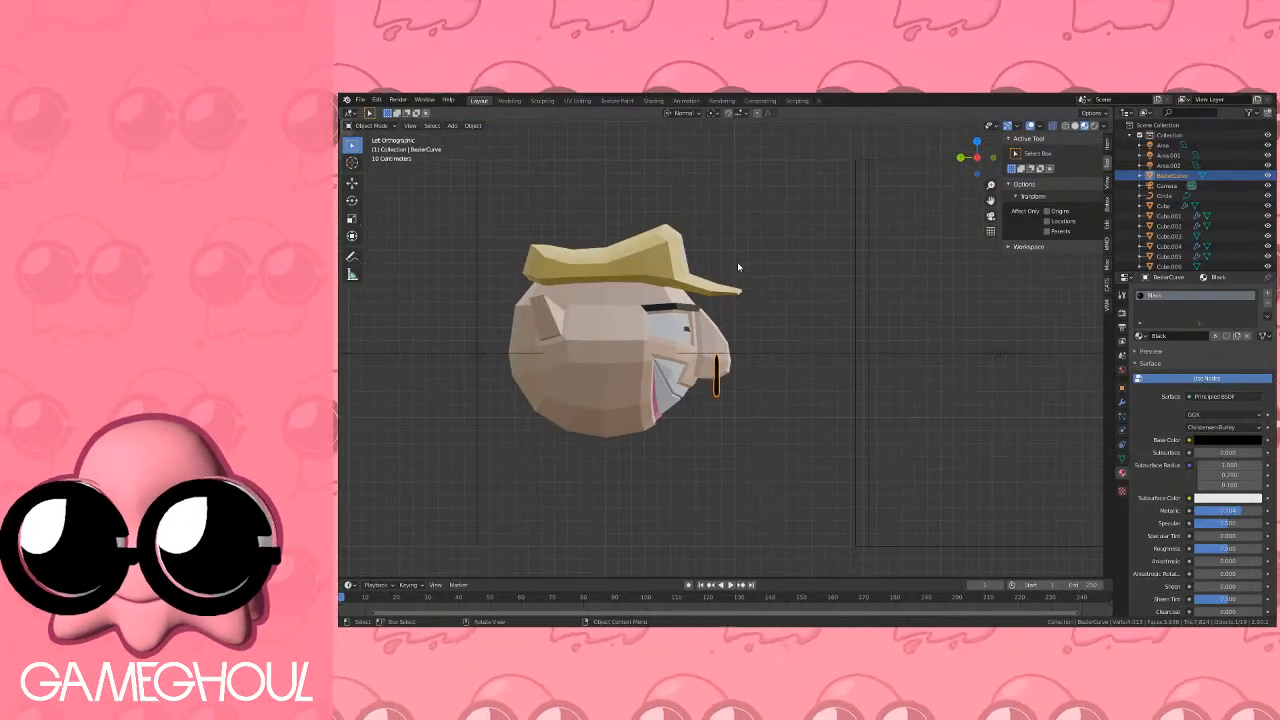
scroll(737, 262, "up", 2)
middle_click_drag(647, 326, 749, 309, "shift")
key("F3")
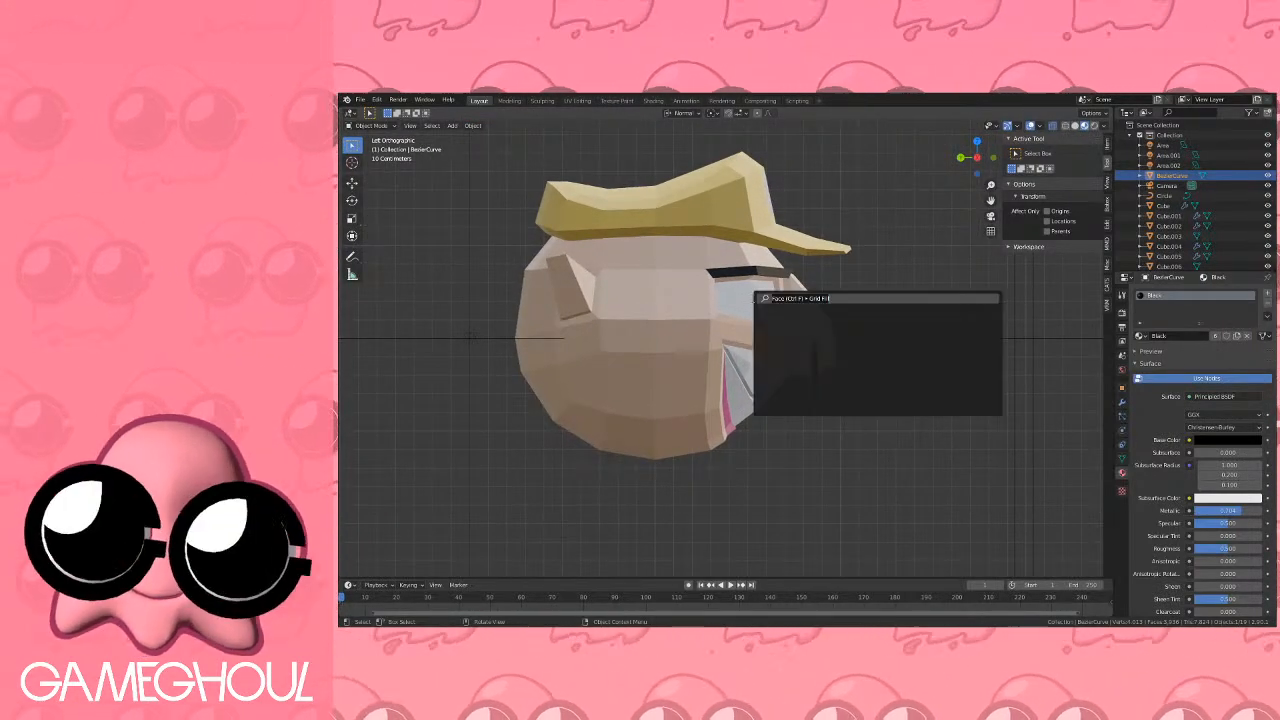
type("orig")
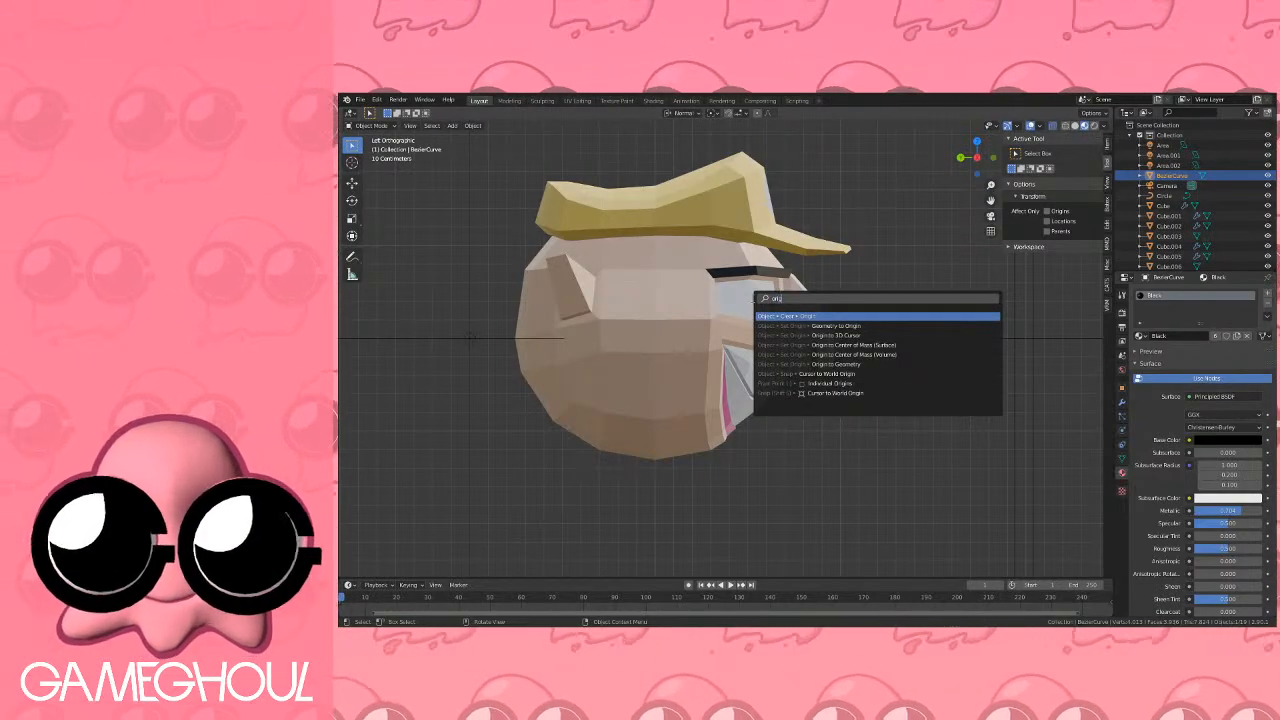
left_click(940, 347)
scroll(777, 286, "up", 5)
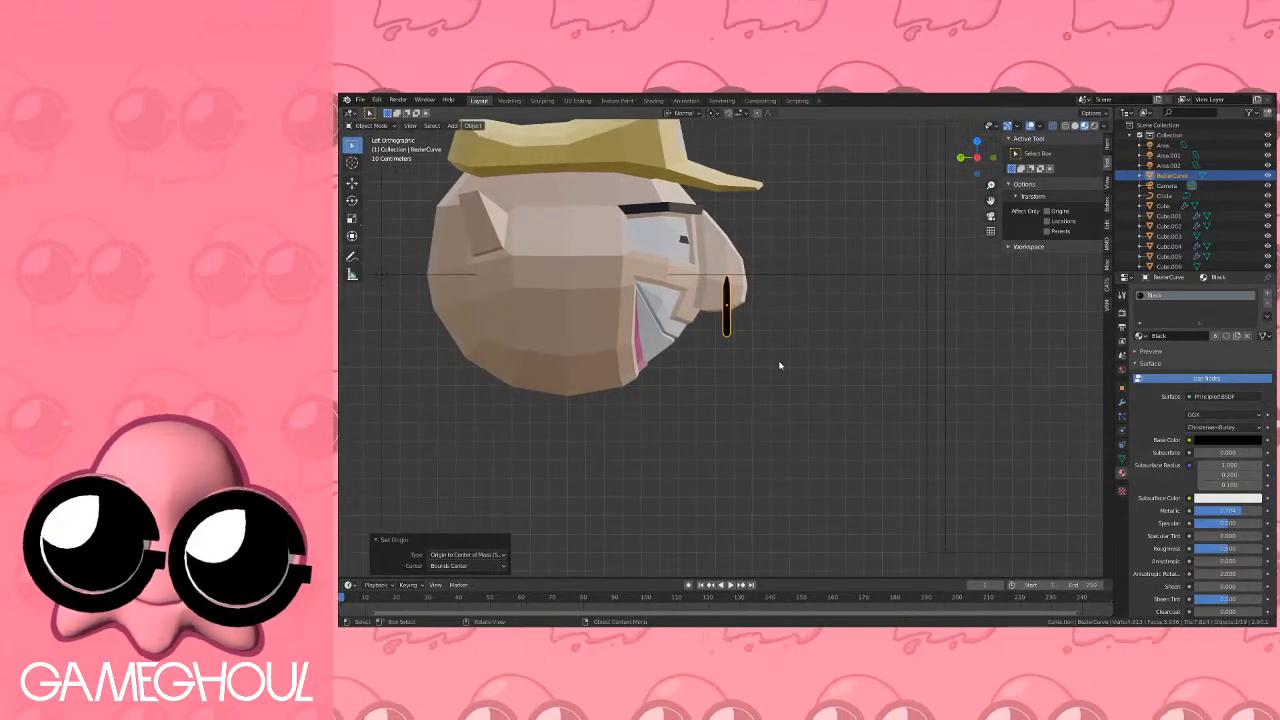
In left side view, tilt the mustache 25° to follow the face, and move it about 0.14 m along Y toward the mouth.
key("r")
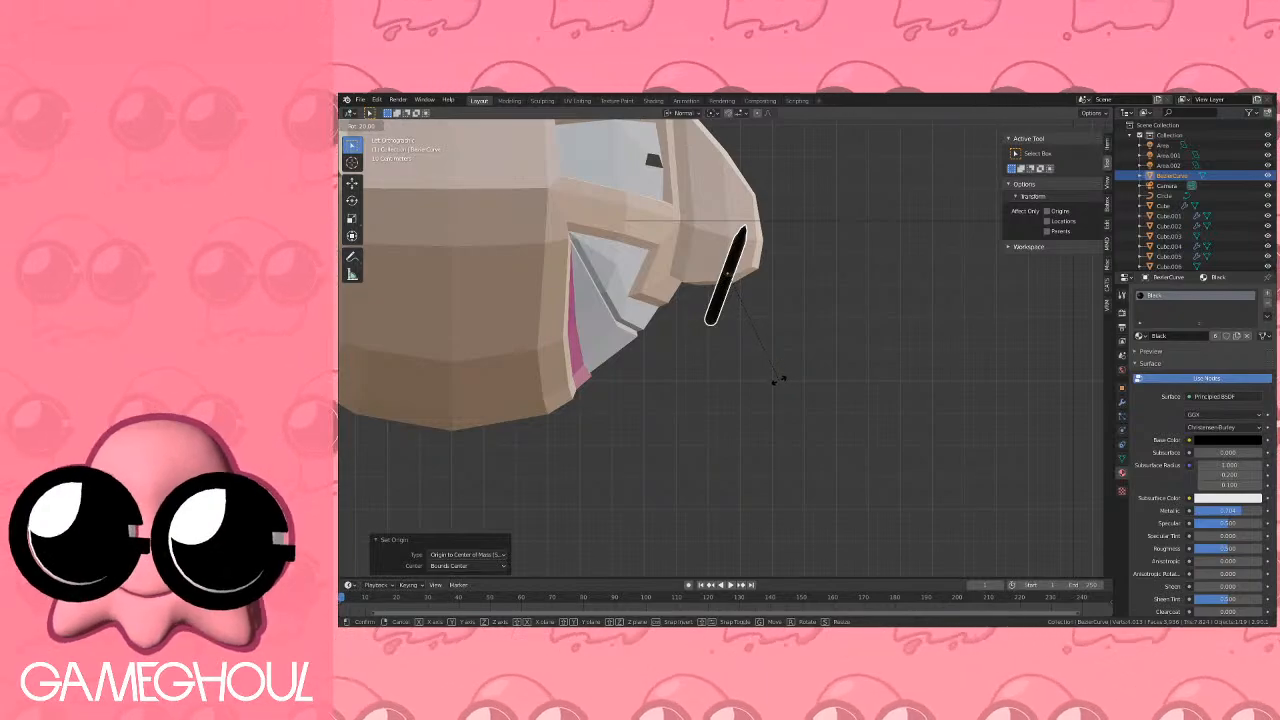
left_click(775, 383)
scroll(790, 380, "up", 3)
key("g")
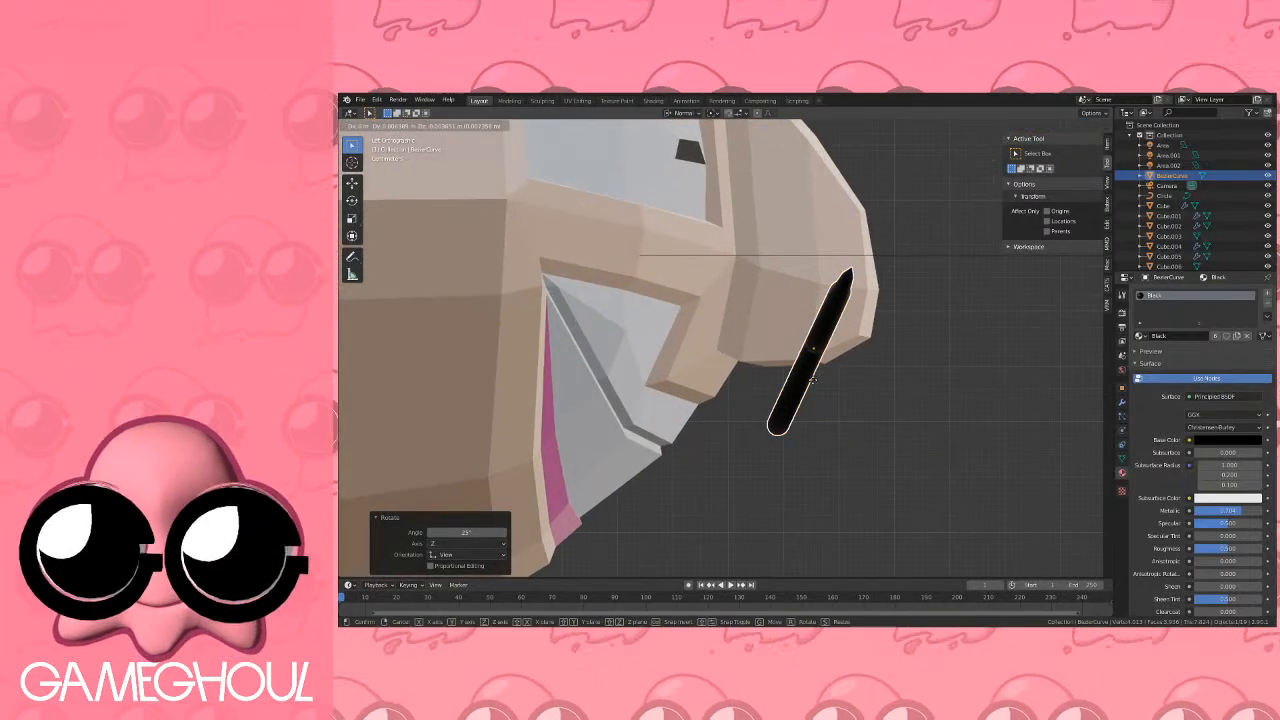
left_click(738, 406)
middle_click_drag(808, 408, 731, 383)
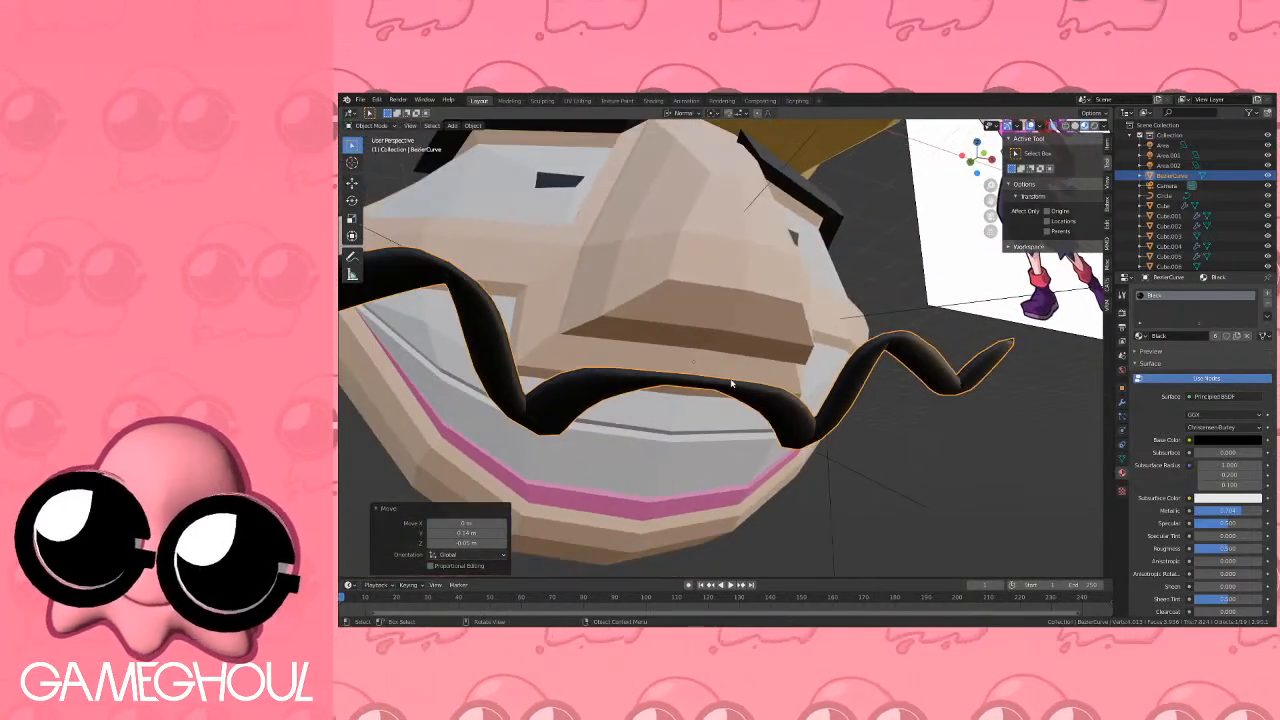
In left wireframe view, move the mustache slightly up and forward against the underside of the nose, then restore shaded display.
left_click(962, 156)
middle_click_drag(866, 311, 829, 277, "shift")
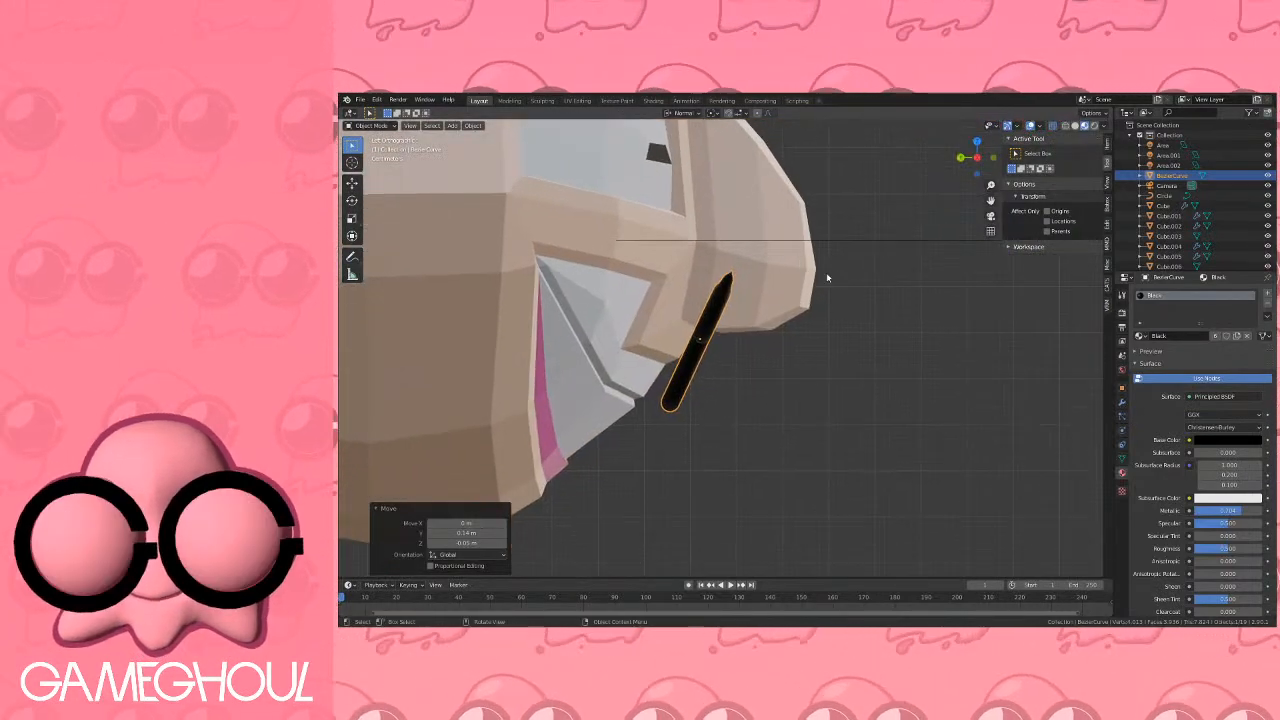
scroll(829, 277, "up", 2)
key("shift+z")
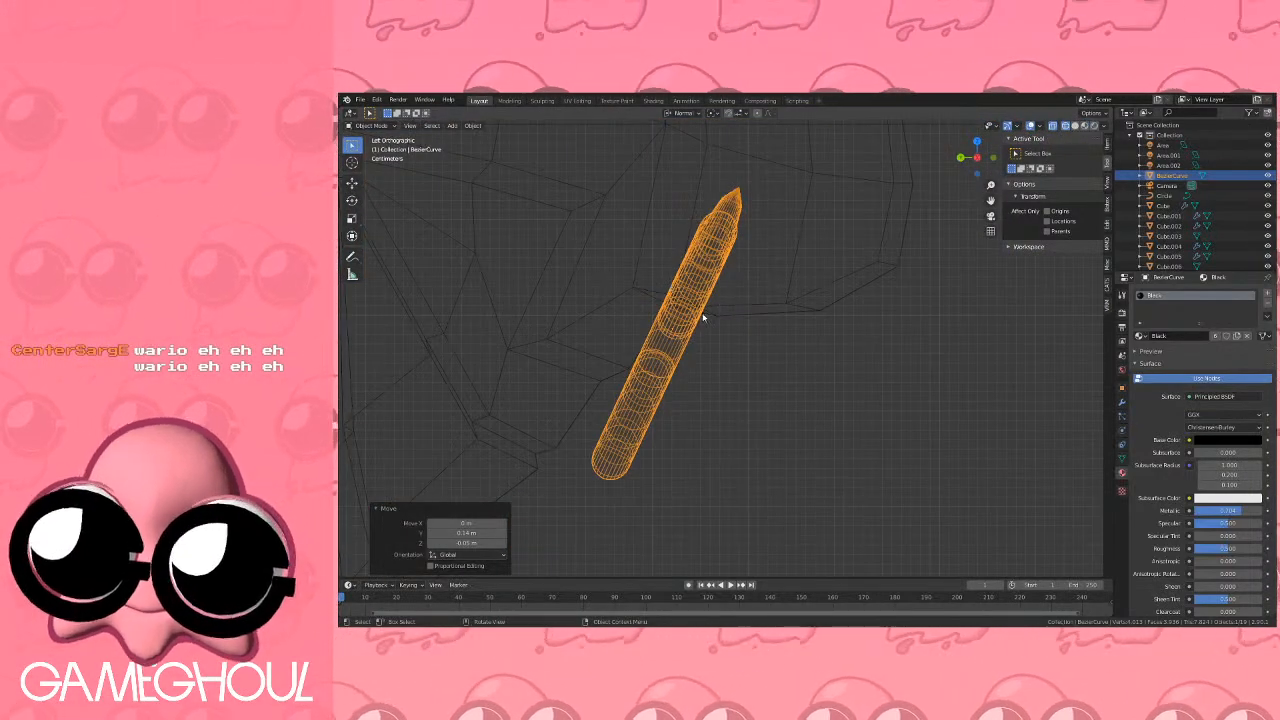
key("g")
left_click(737, 280)
key("Tab")
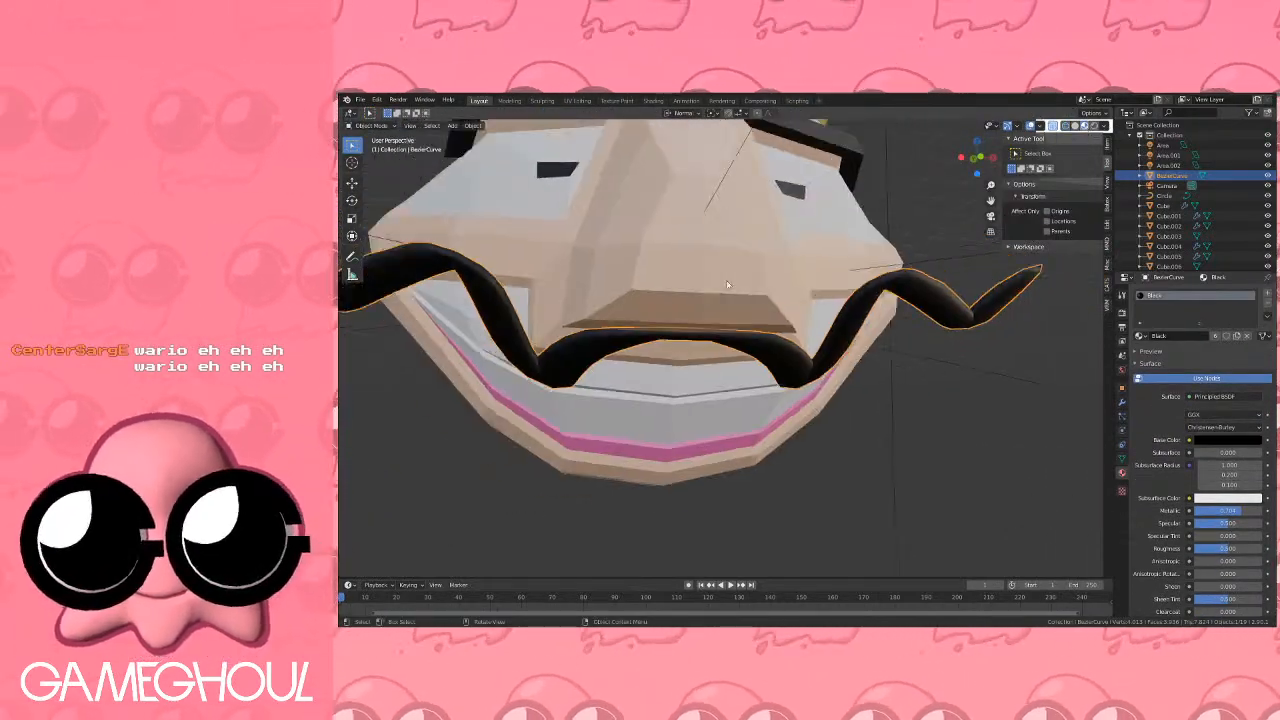
Select the character's head with the cap and open its mesh for editing, viewed around the ear.
scroll(727, 285, "down", 4)
middle_click_drag(727, 285, 992, 378)
scroll(722, 286, "down", 3)
scroll(735, 278, "down", 3)
scroll(751, 346, "up", 5)
key("Tab")
key("Tab")
left_click(764, 356)
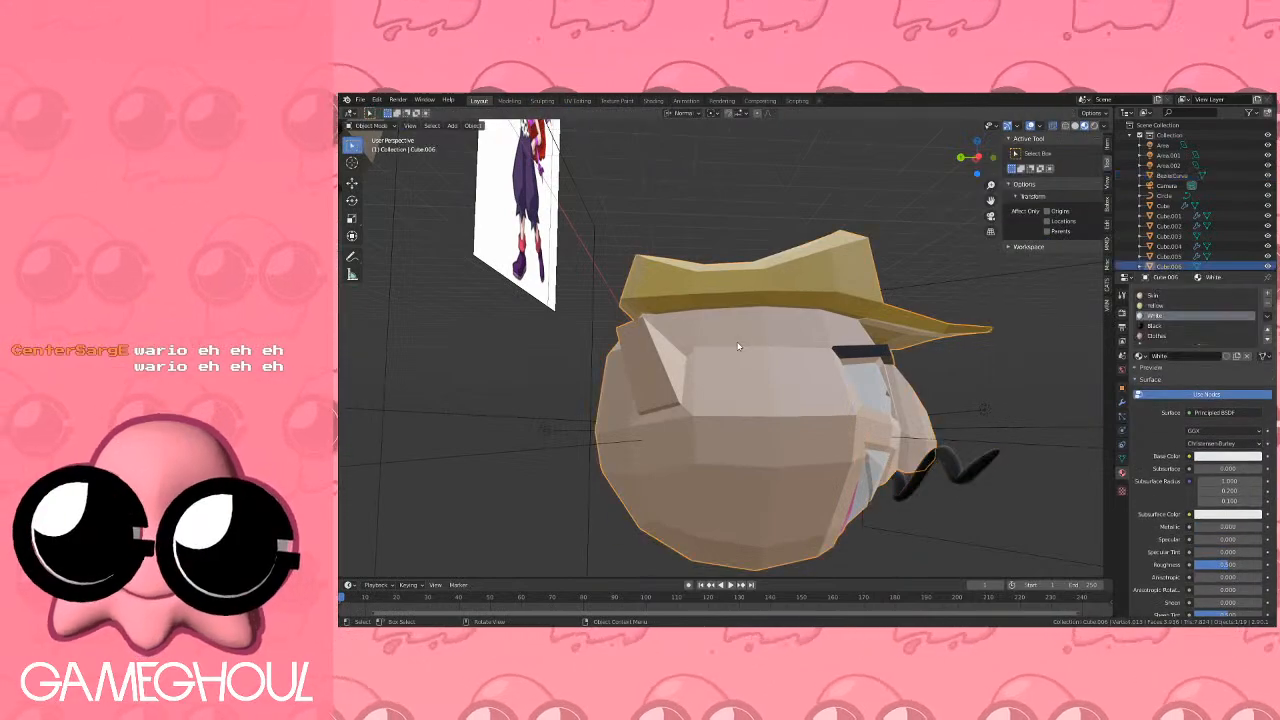
key("Tab")
scroll(764, 356, "up", 3)
middle_click_drag(764, 356, 705, 338)
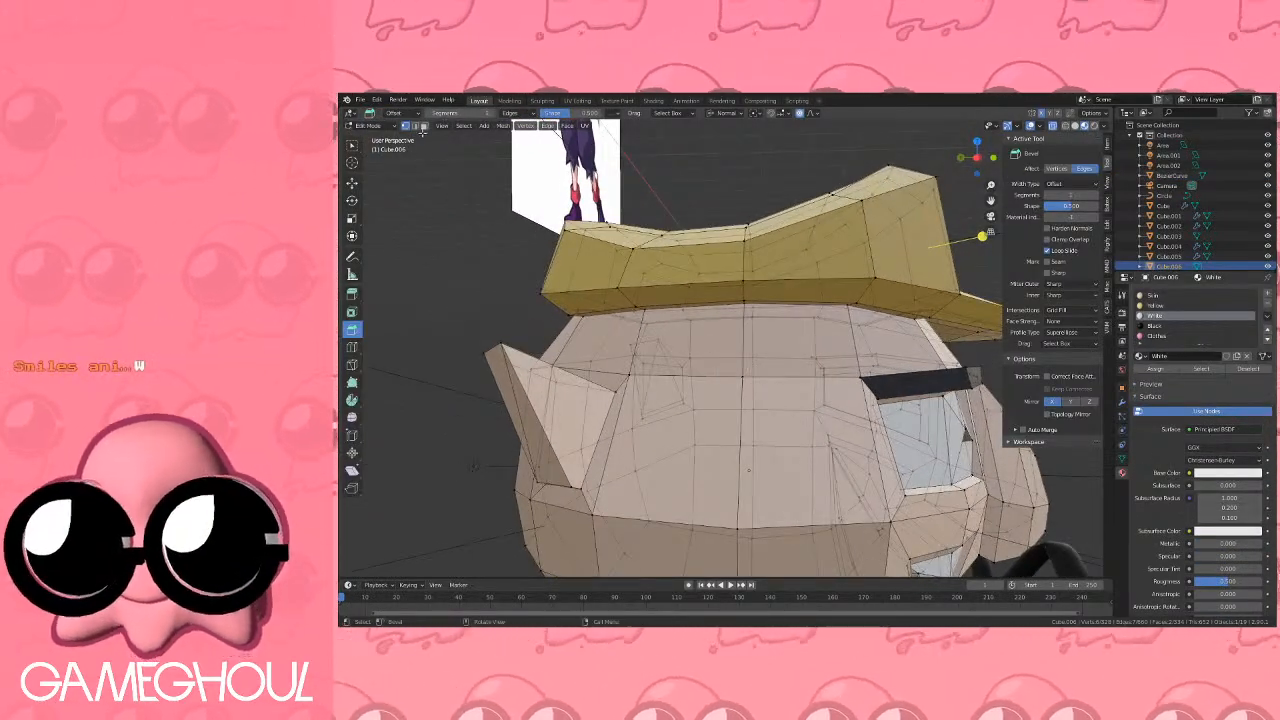
Select the skin faces below the cap, from above one ear around the back to the other side, and assign them the Black material.
left_click(690, 340)
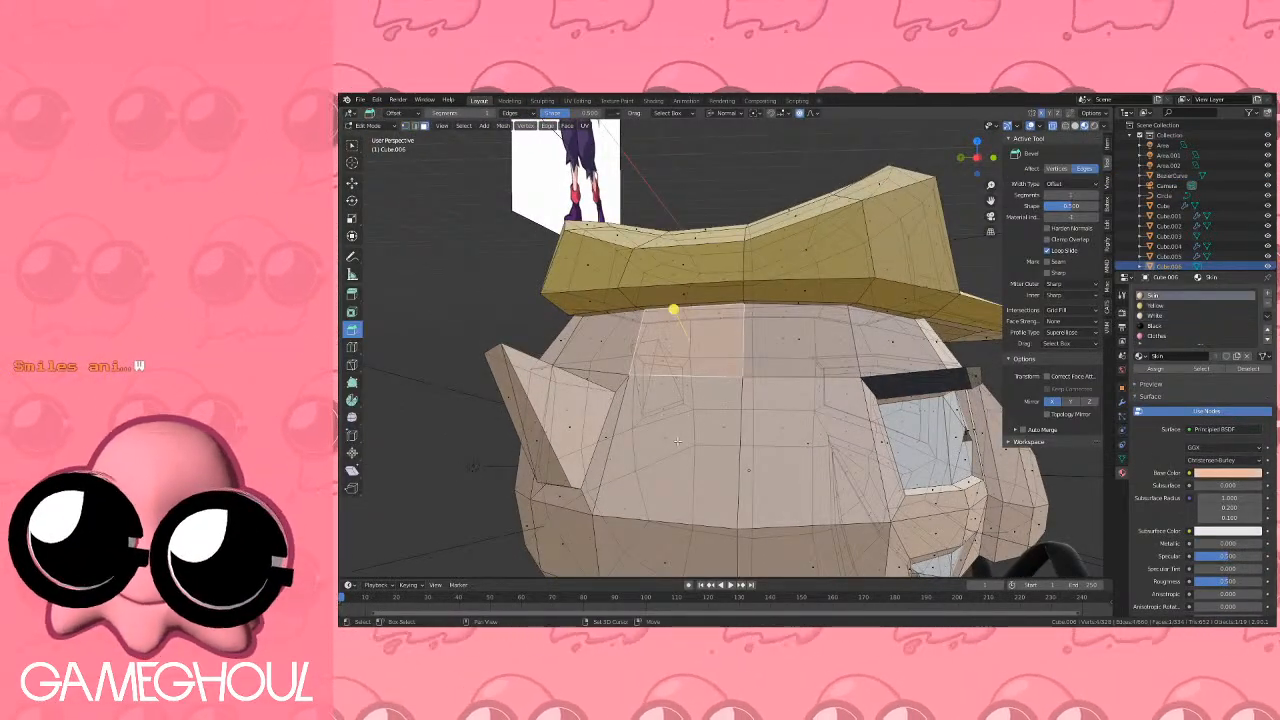
left_click(678, 441, "shift")
scroll(678, 441, "down", 1)
middle_click_drag(656, 362, 697, 358)
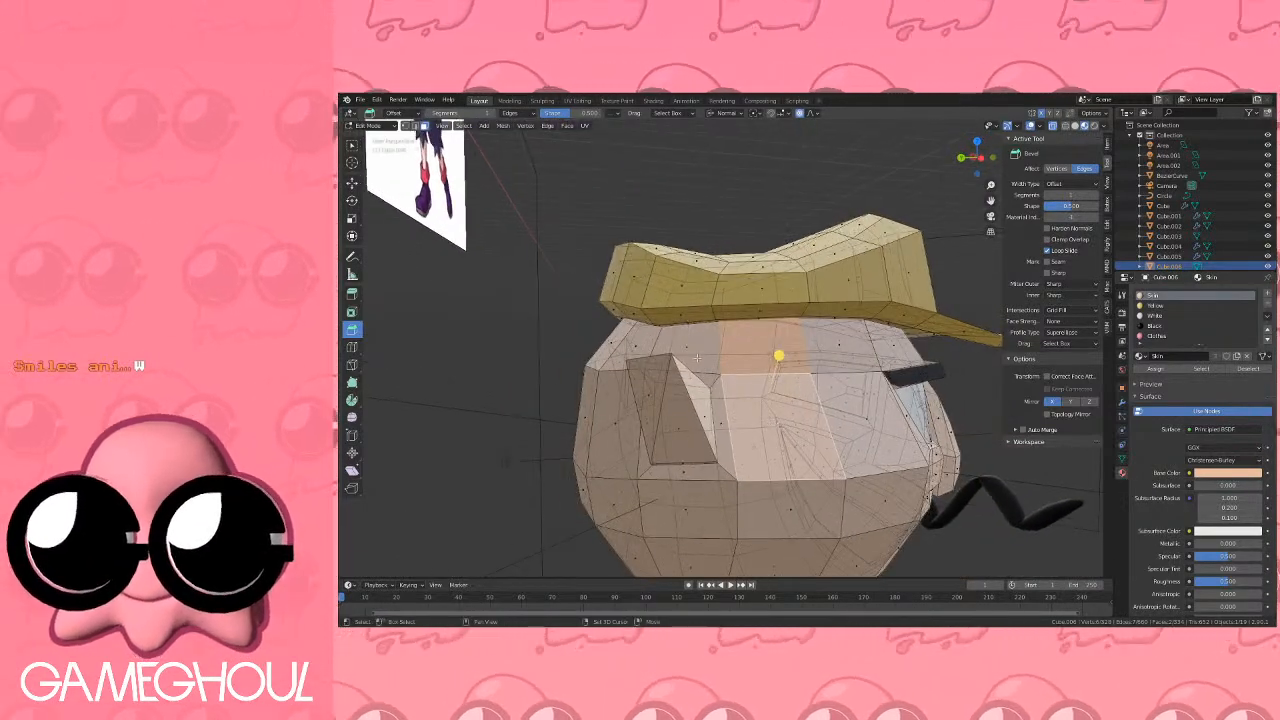
left_click(644, 346, "shift")
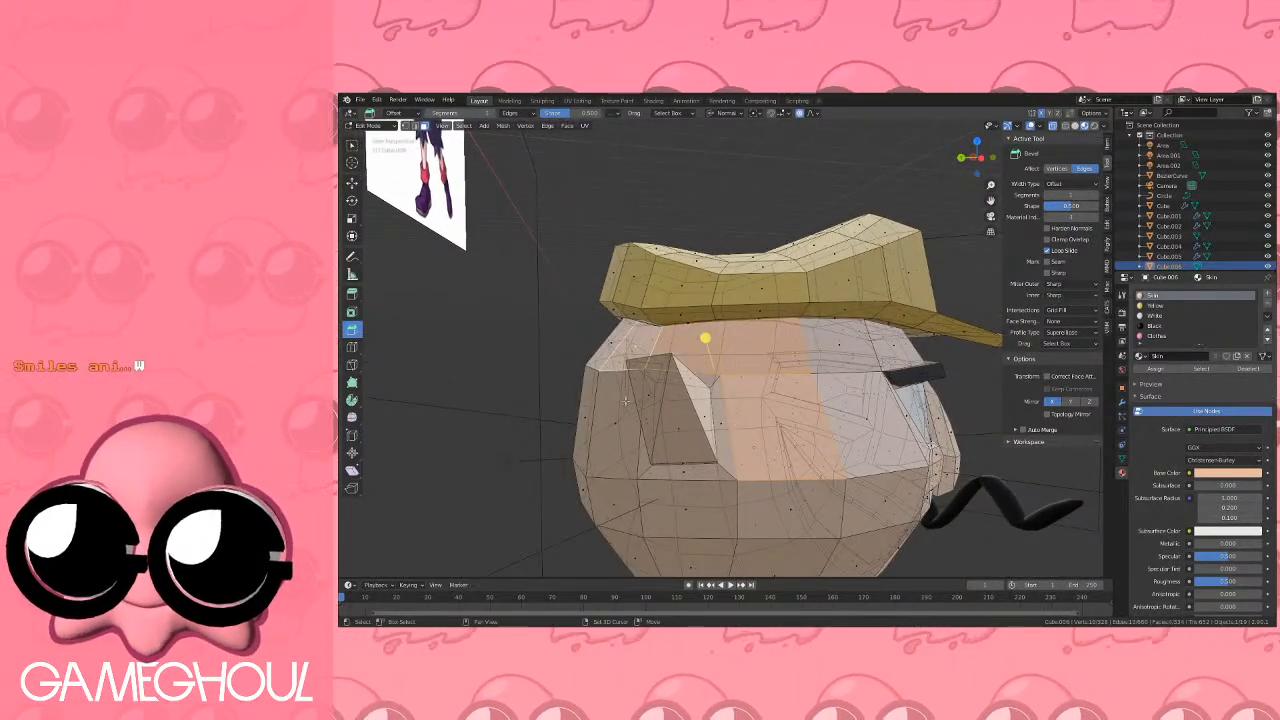
middle_click_drag(616, 423, 697, 410)
left_click(729, 408, "shift")
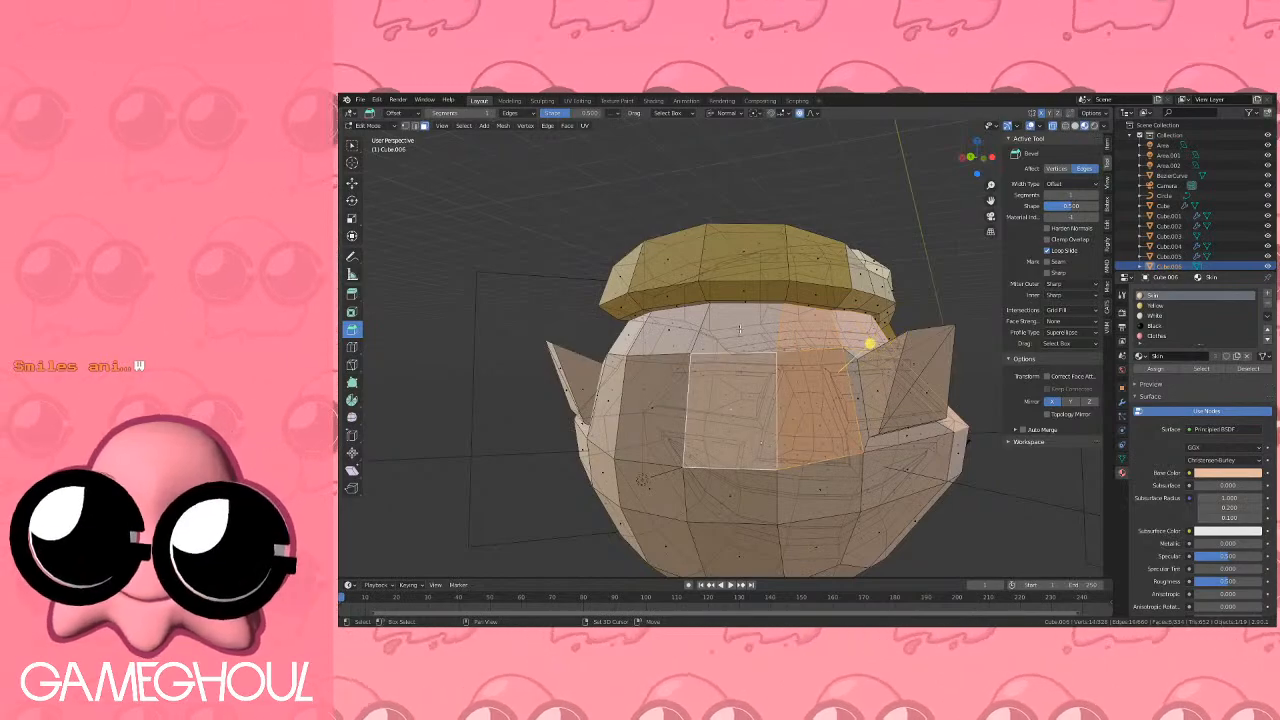
left_click(737, 329, "shift")
left_click(667, 328, "shift")
left_click(654, 407, "shift")
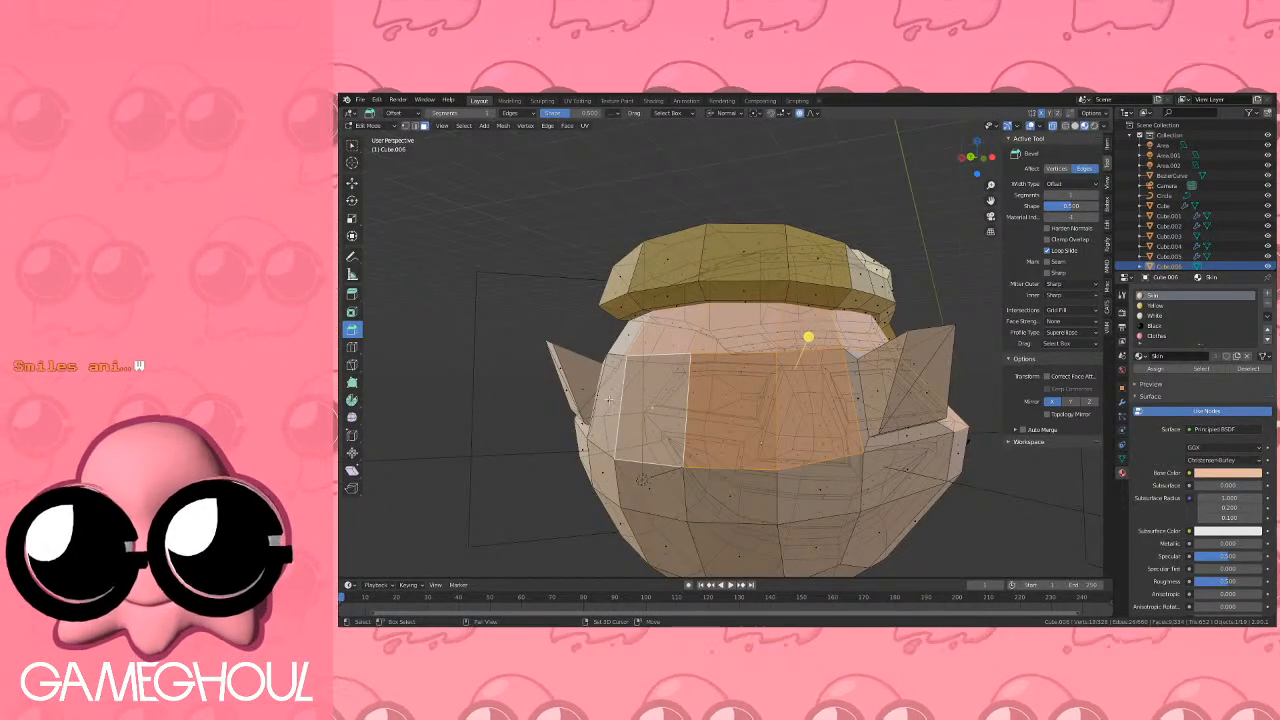
left_click(607, 398, "shift")
middle_click_drag(627, 338, 749, 366)
left_click(745, 364, "shift")
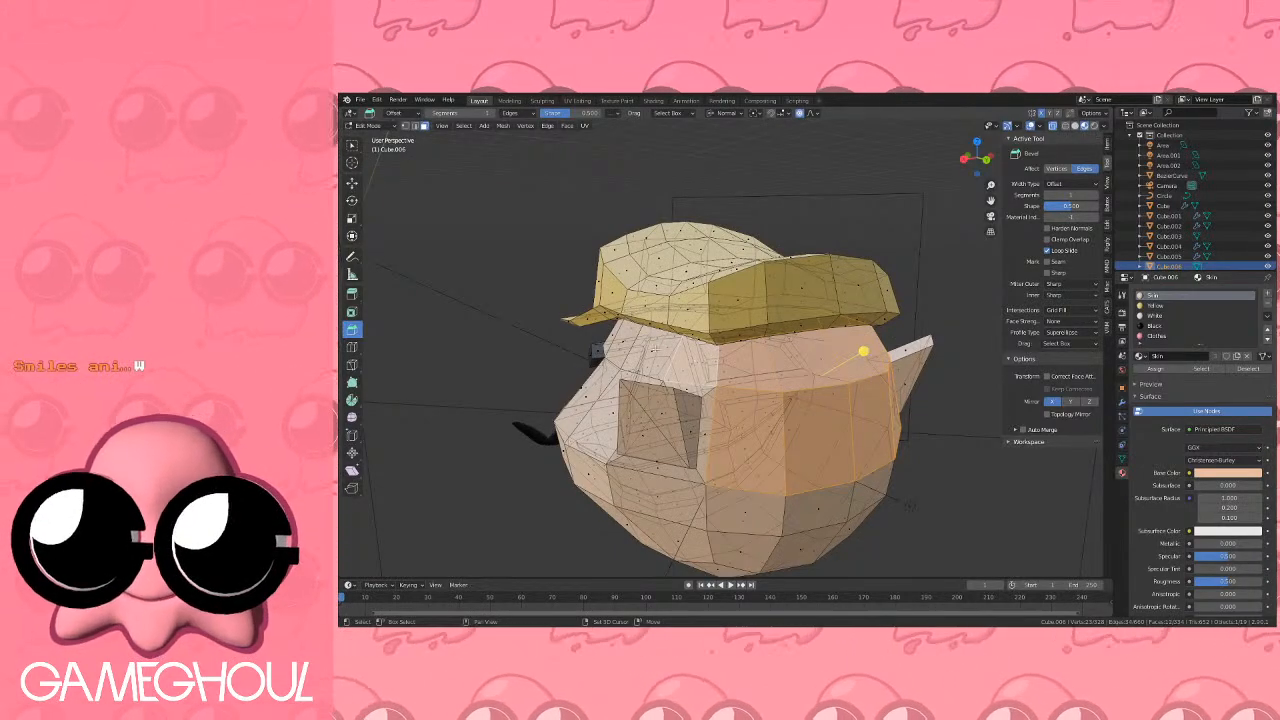
middle_click_drag(651, 349, 946, 339)
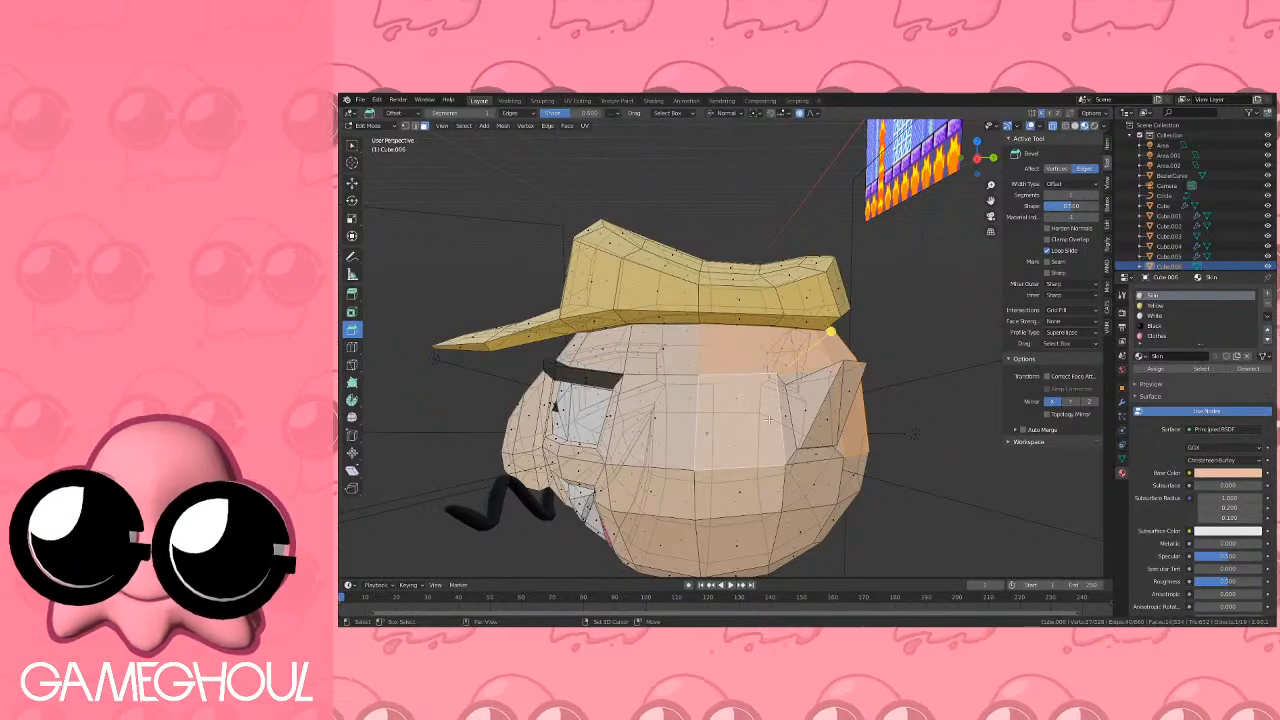
left_click(980, 162)
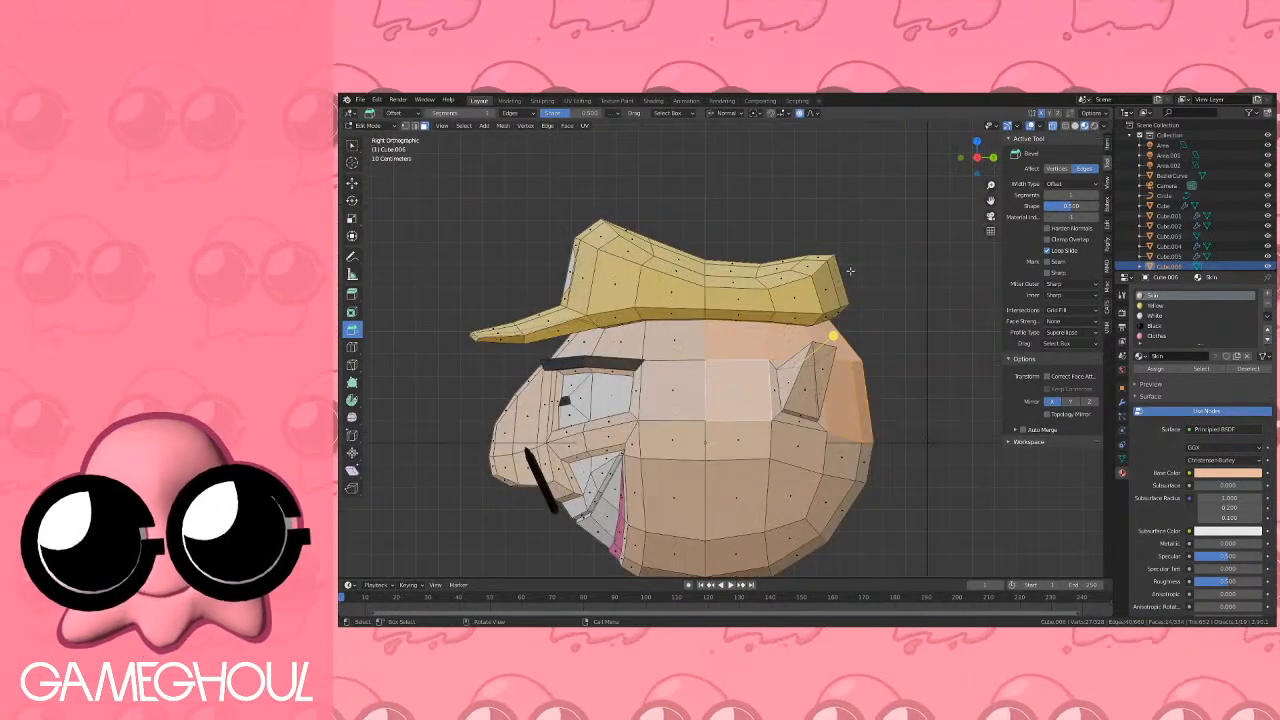
left_click(1157, 370)
Extrude the black hair faces in place, scale them down slightly with proportional editing off, and move them slightly back and up.
scroll(795, 322, "up", 3)
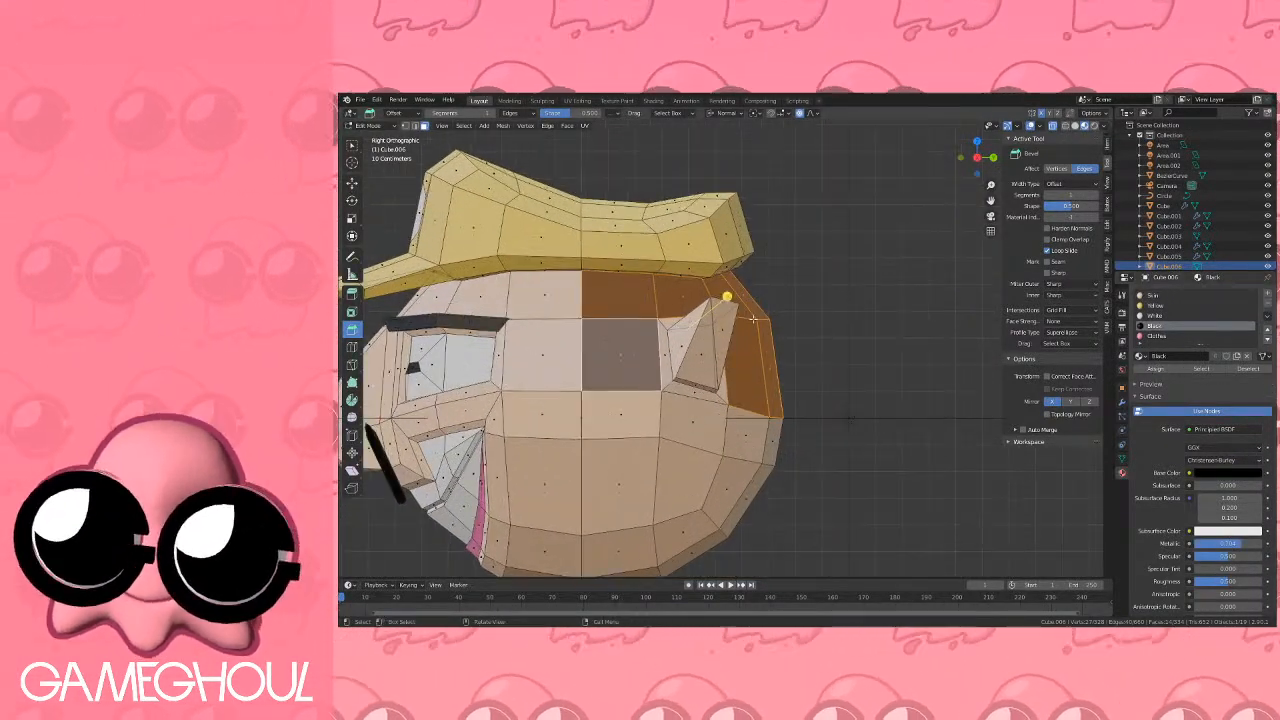
key("e")
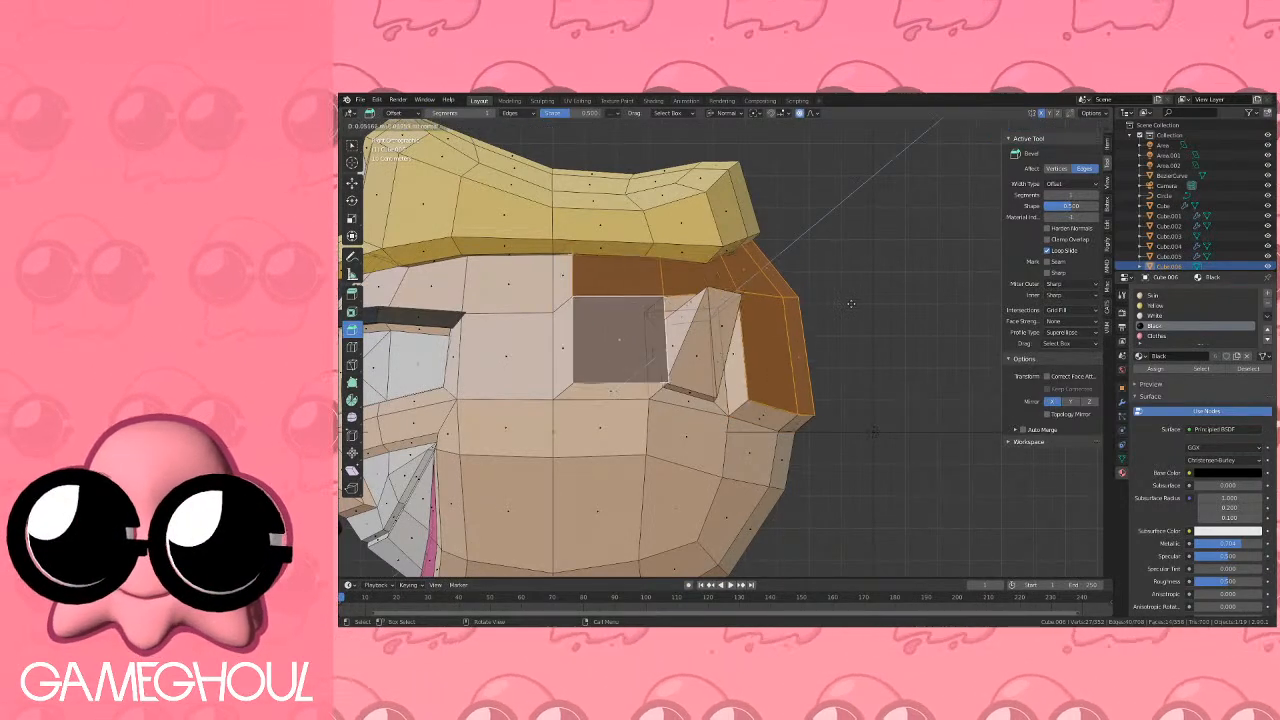
right_click(837, 306)
key("s")
left_click(827, 310)
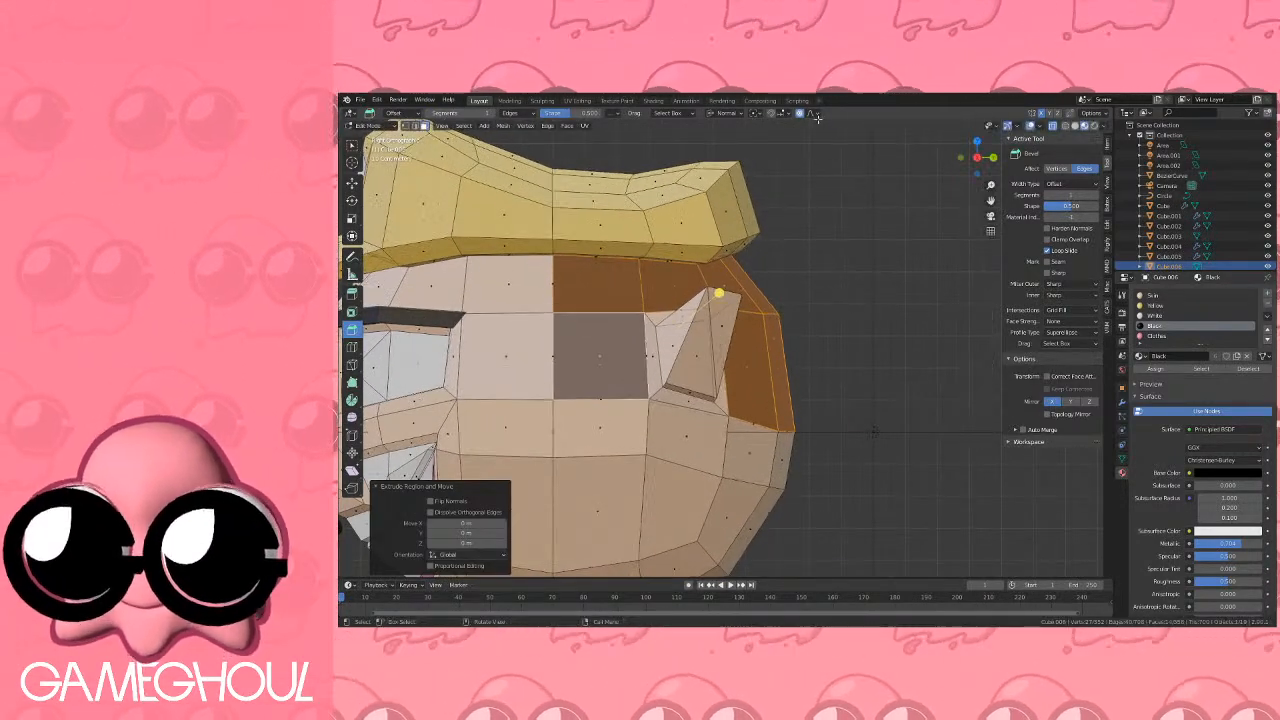
key("s")
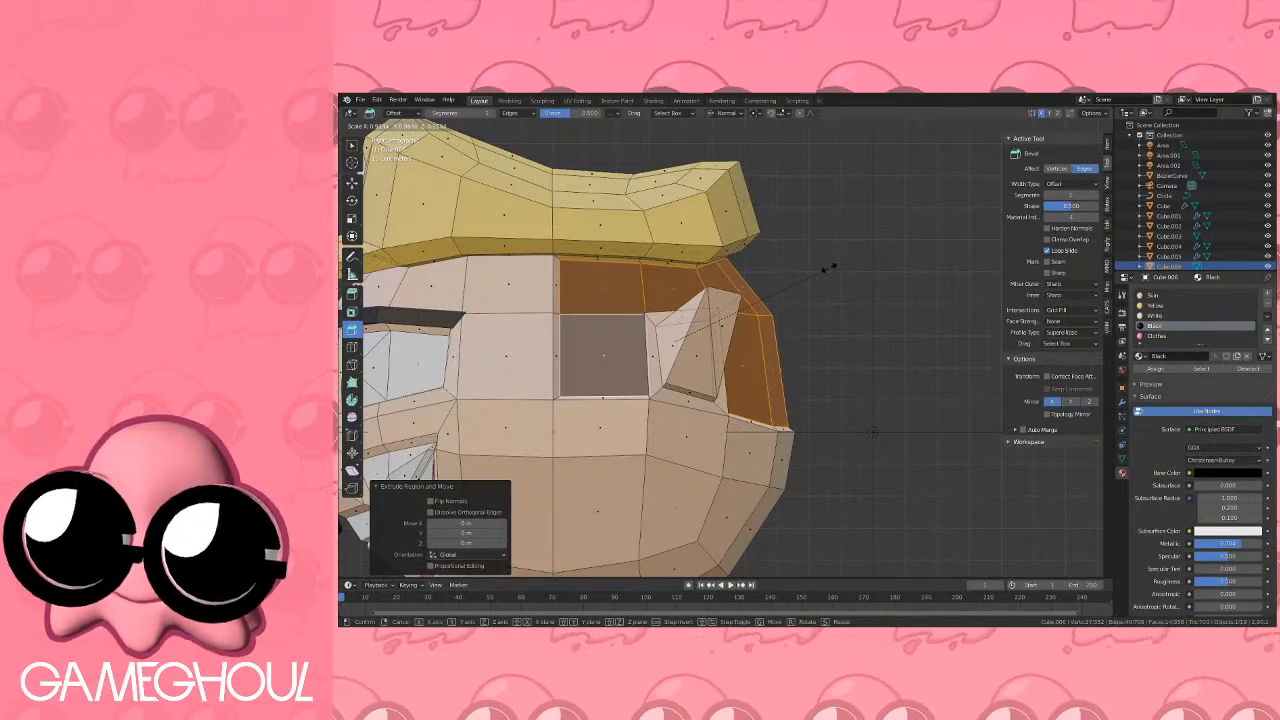
left_click(830, 268)
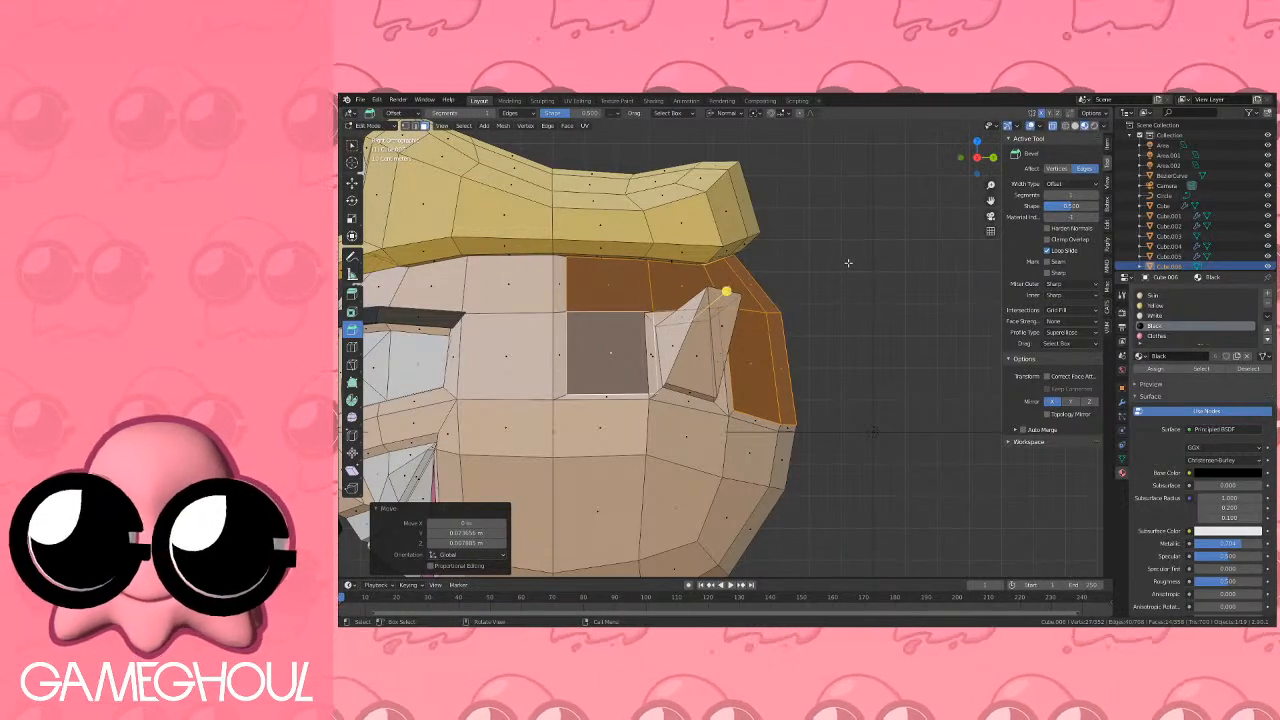
Grow the selection to include the faces bordering the hair and assign them the Black material.
key("3")
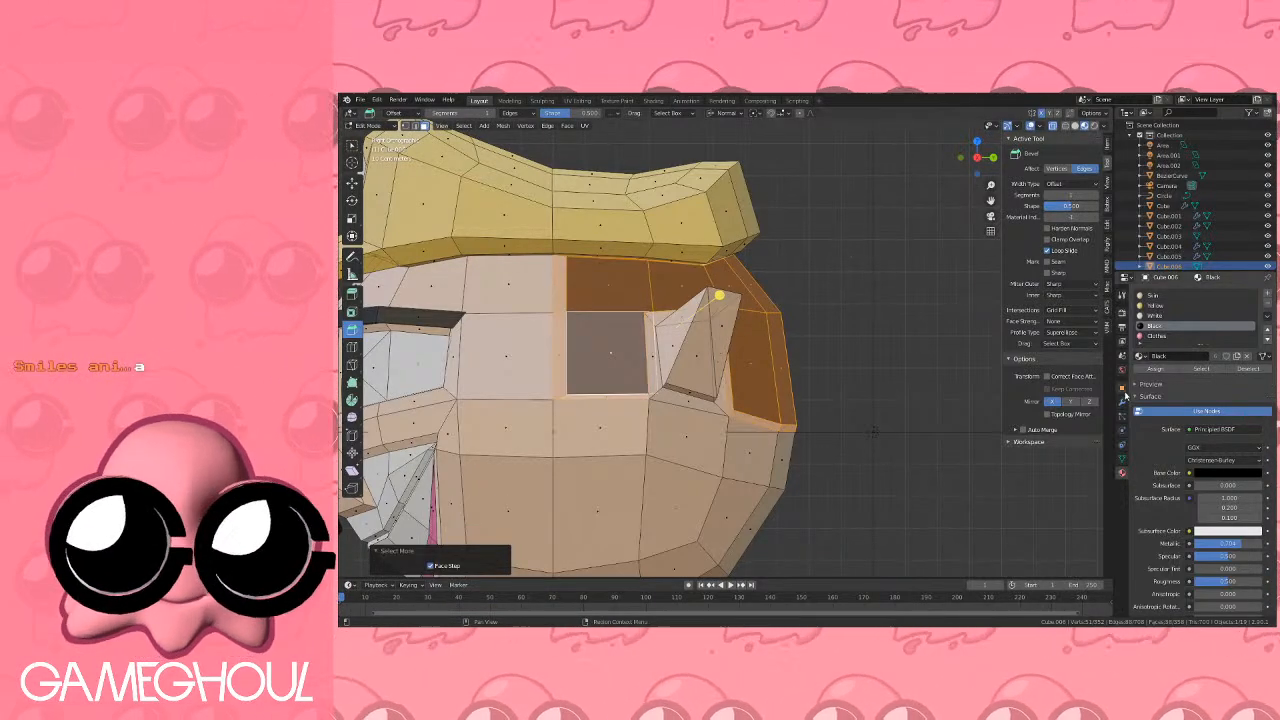
left_click(1151, 372)
key("Tab")
scroll(637, 324, "down", 4)
middle_click_drag(650, 336, 722, 346)
scroll(669, 360, "up", 5)
key("Tab")
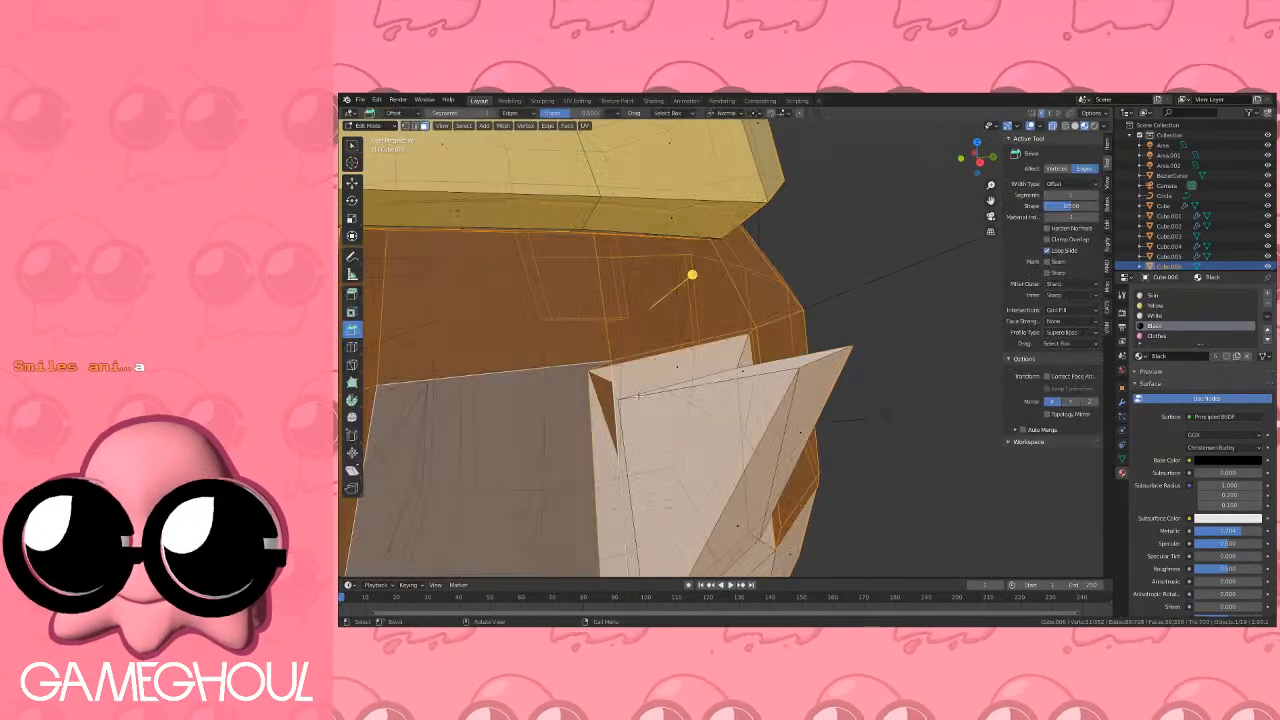
Shrink the selection back to the hair faces and scale them about 1.09 along X in back view.
middle_click_drag(636, 403, 775, 367)
key("ctrl+KP_Subtract")
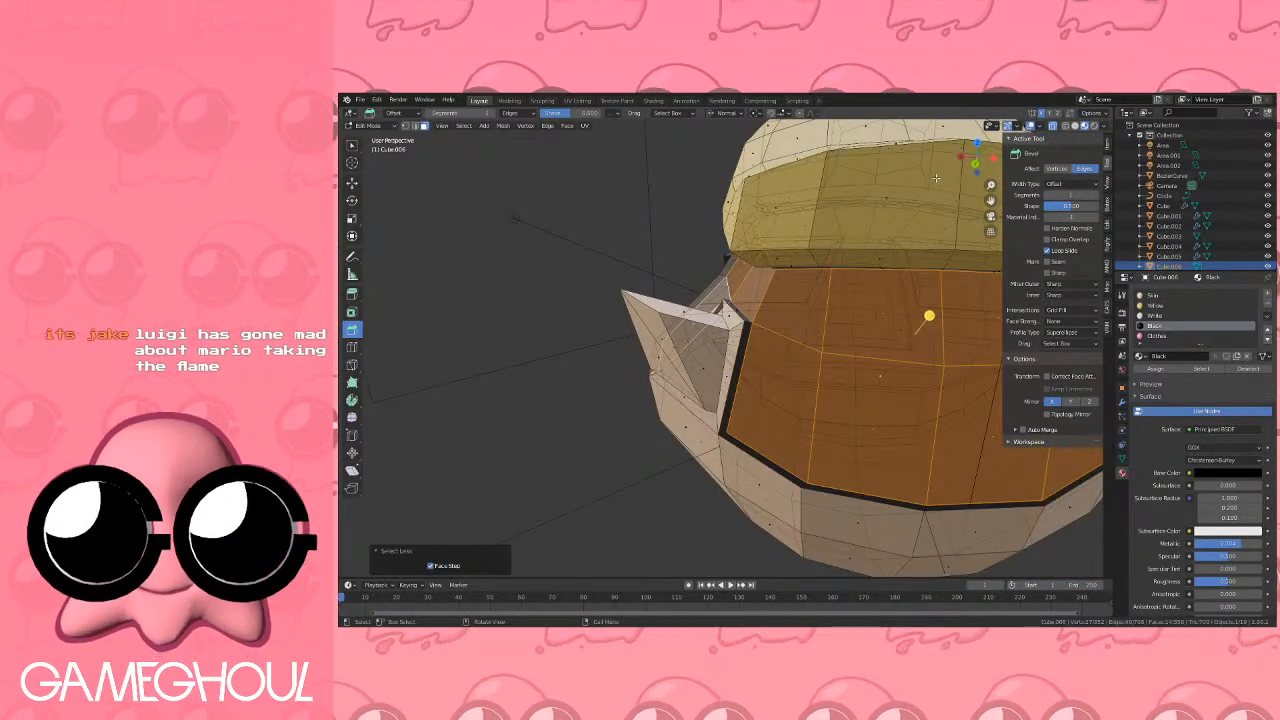
left_click(975, 163)
middle_click_drag(916, 283, 687, 291, "shift")
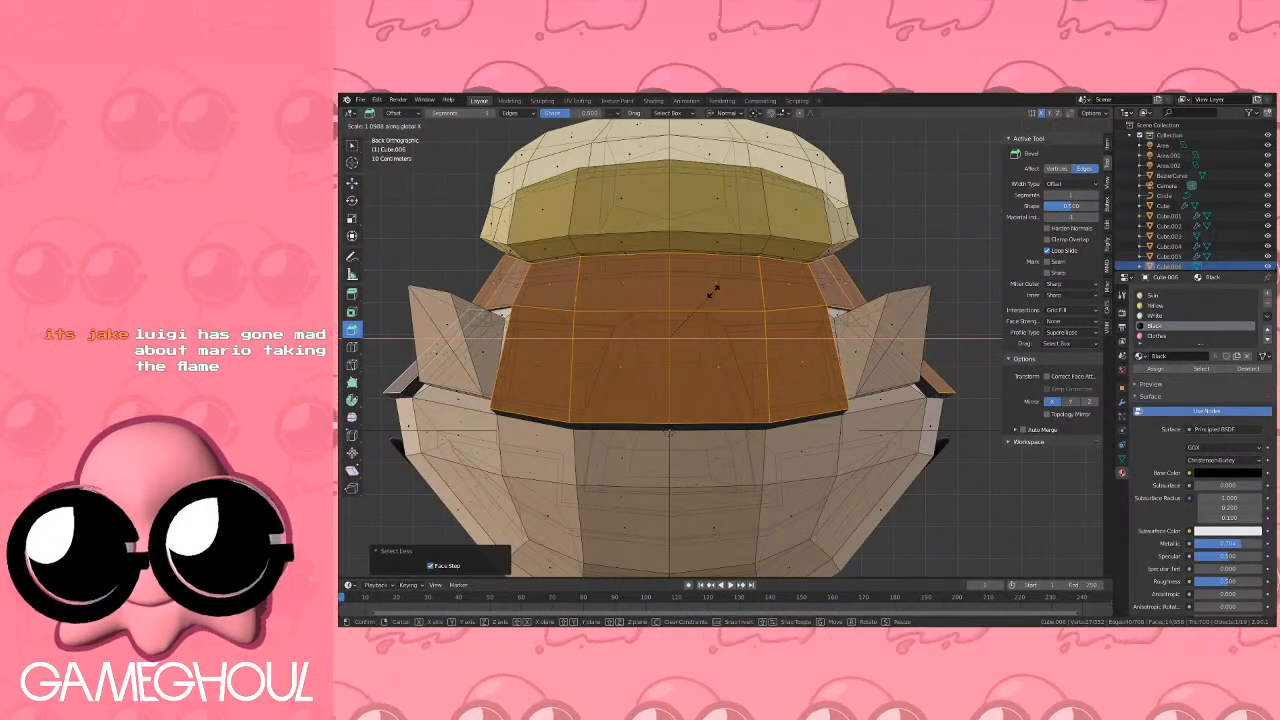
left_click(713, 289)
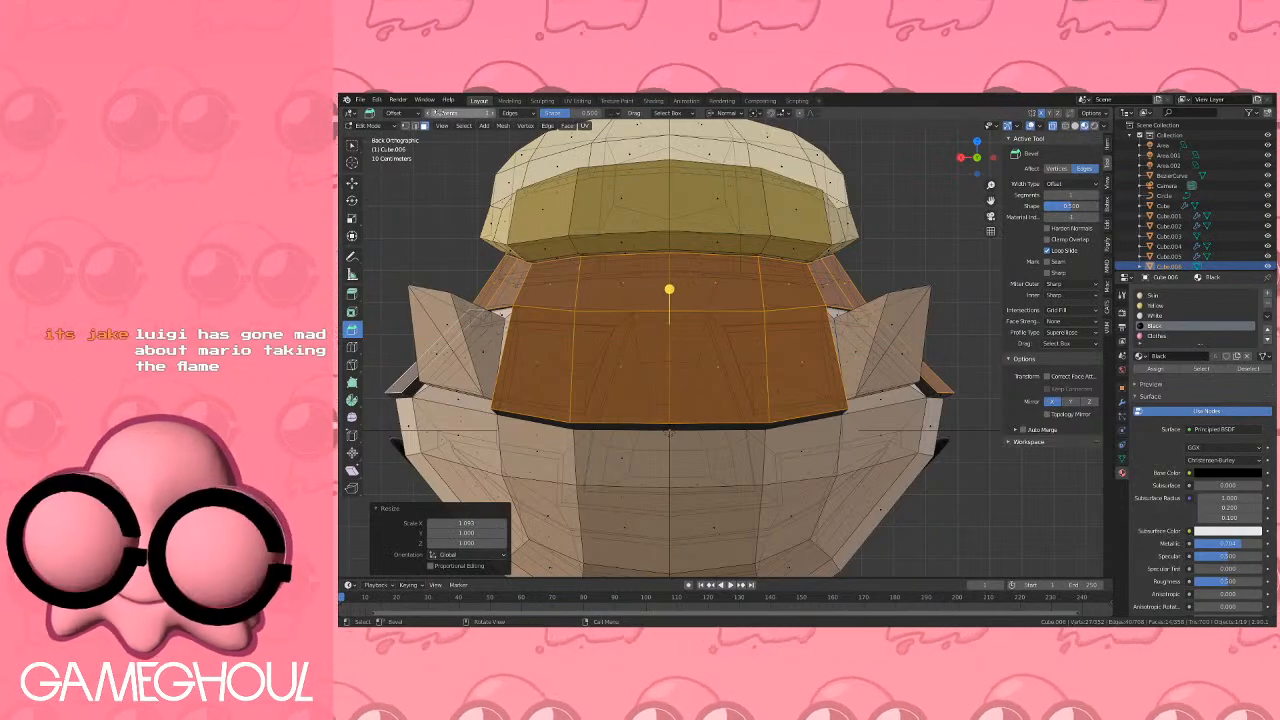
In vertex selection mode, slide the hair's protruding lower corner vertices beside the ear along their edges toward the head.
left_click(406, 127)
middle_click_drag(944, 369, 757, 331, "shift")
scroll(757, 331, "up", 1)
left_click(756, 359)
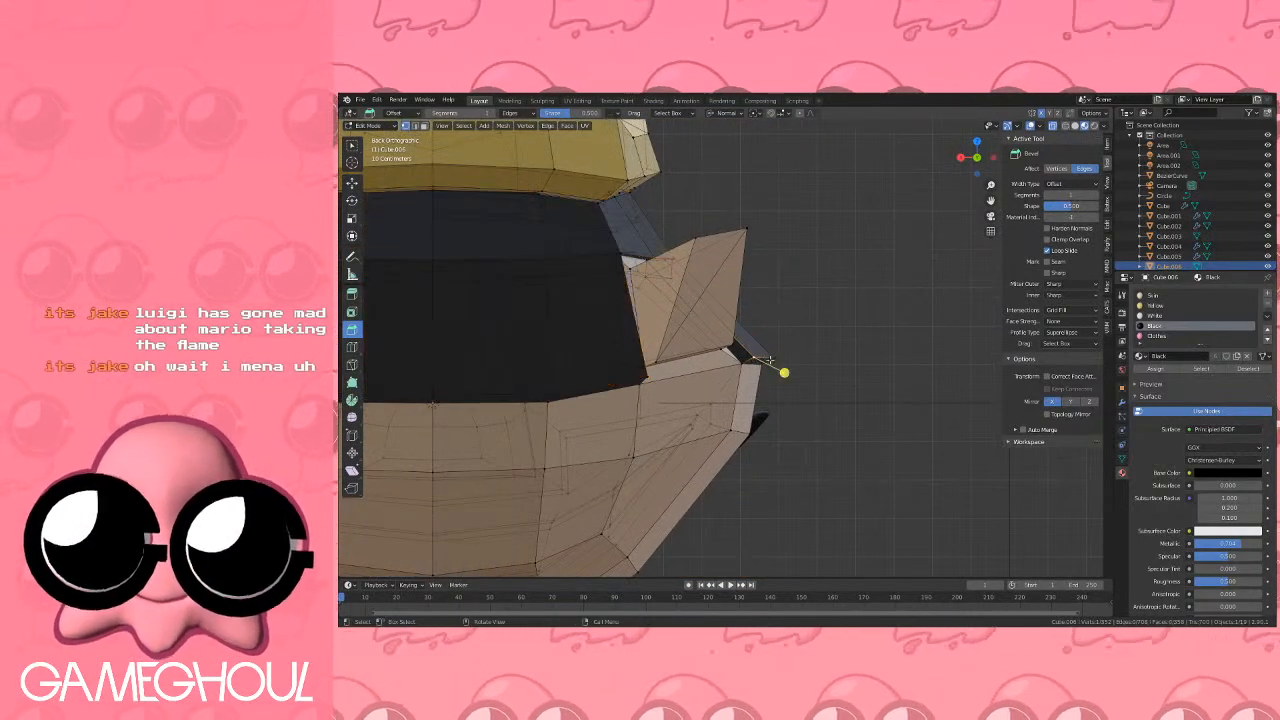
left_click(785, 364)
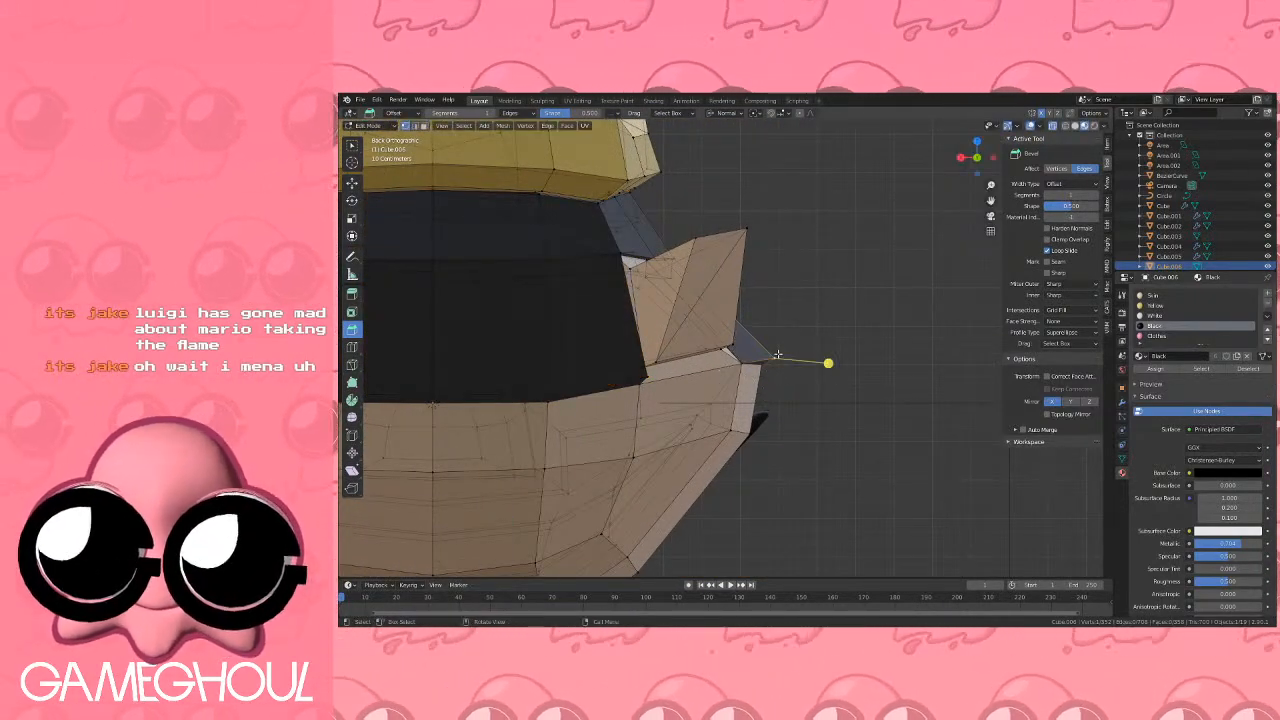
left_click(766, 366)
middle_click_drag(768, 364, 620, 360)
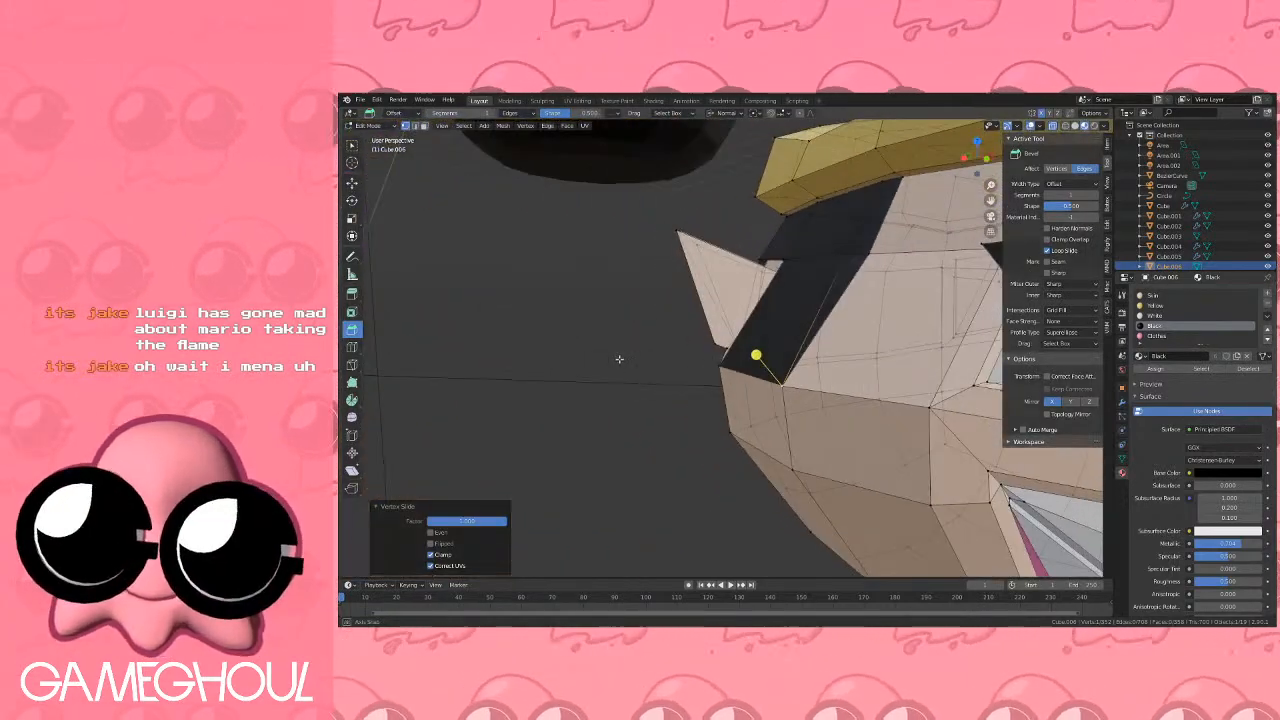
Leave mesh editing and examine the whole head with its new hair from the front and from above.
scroll(628, 358, "down", 3)
key("Tab")
scroll(640, 356, "down", 2)
middle_click_drag(870, 345, 740, 322)
scroll(852, 263, "down", 8)
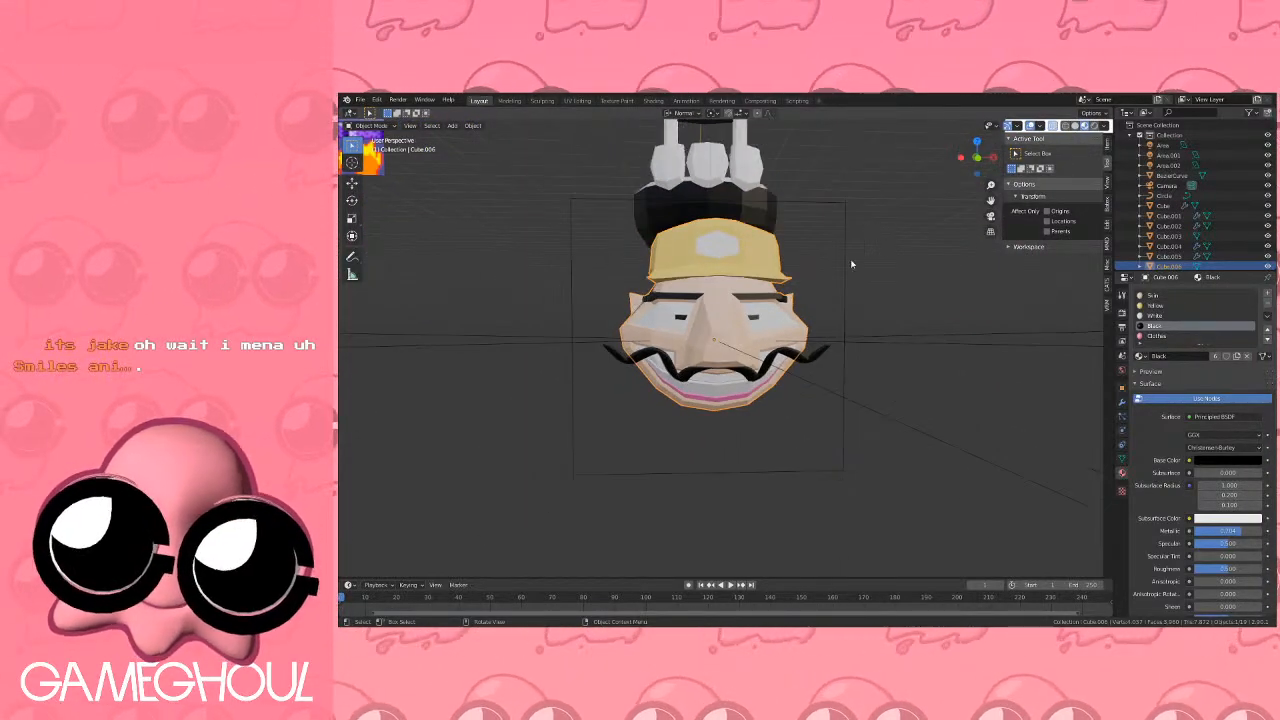
scroll(841, 218, "up", 8)
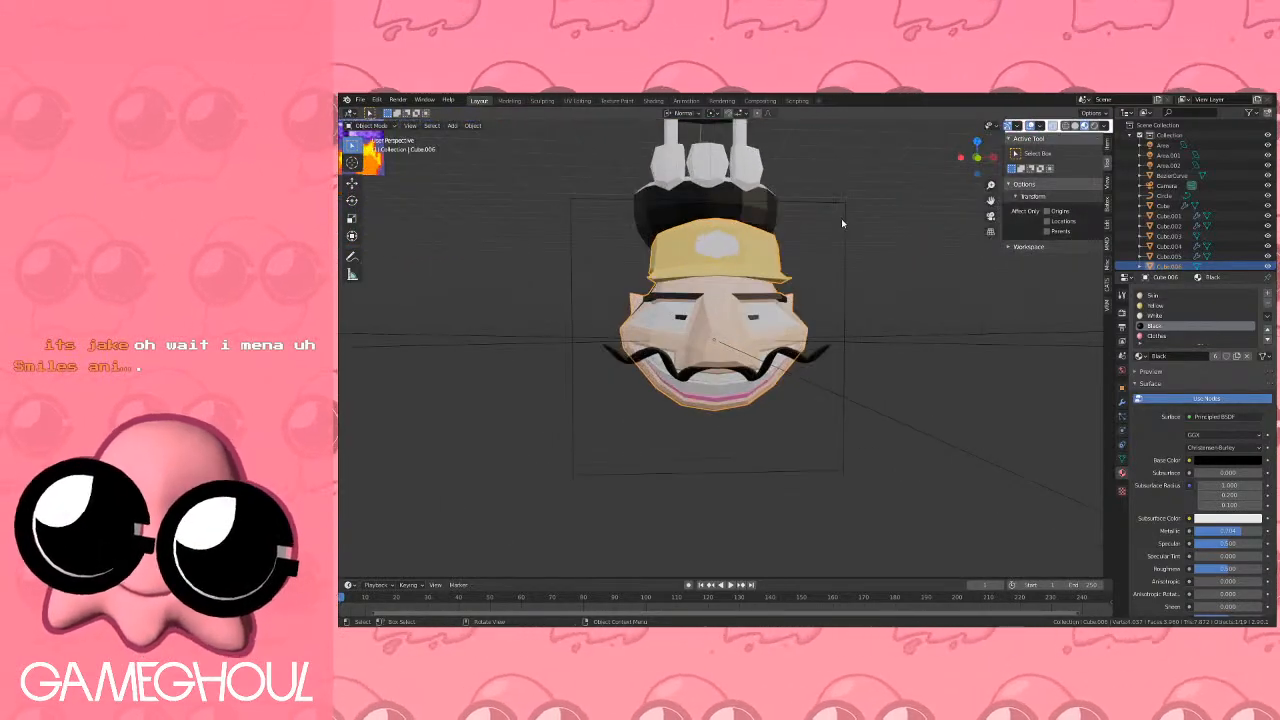
left_click(977, 141)
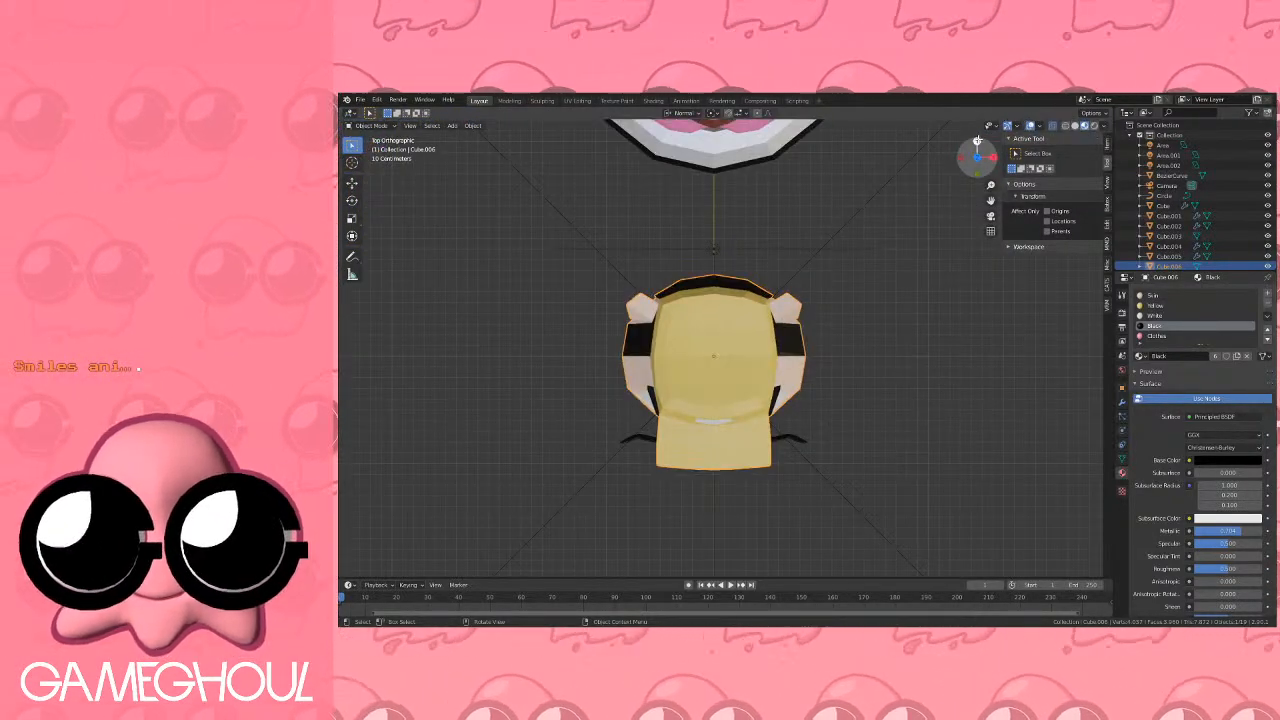
left_click(977, 170)
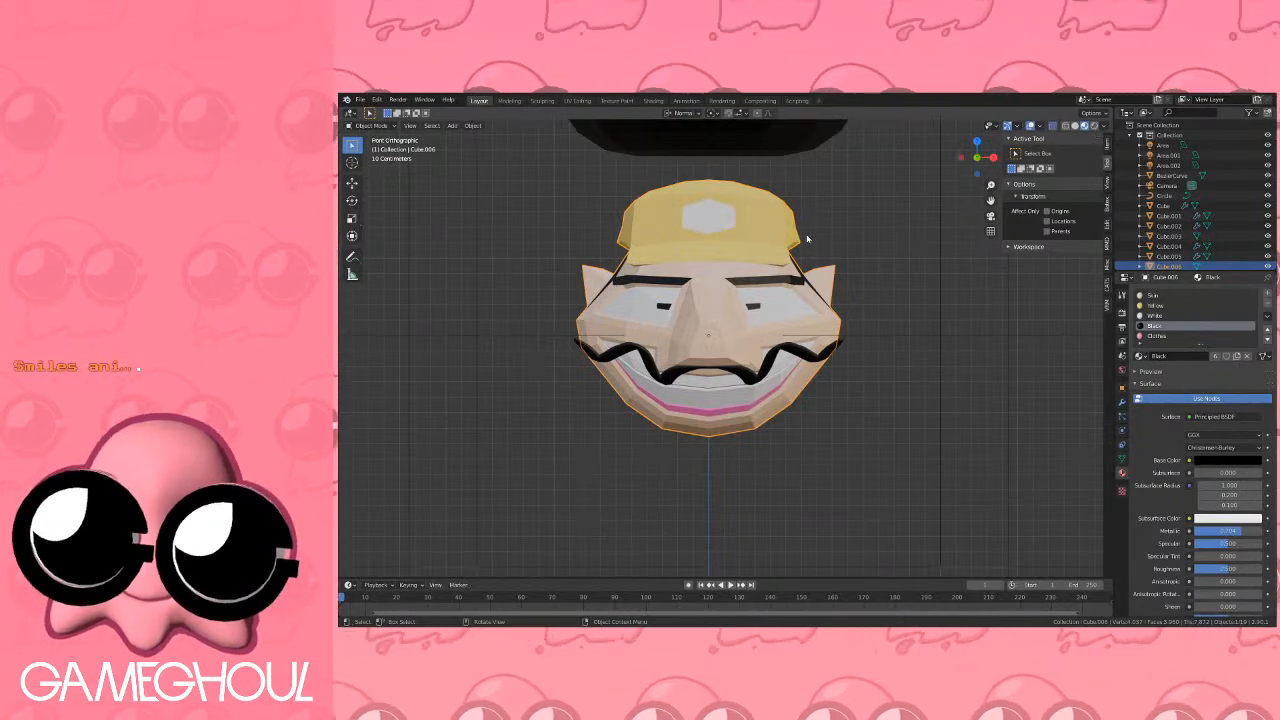
Reopen the head mesh for editing in front view, using face selection with nothing selected.
key("Tab")
scroll(802, 289, "up", 1)
key("Tab")
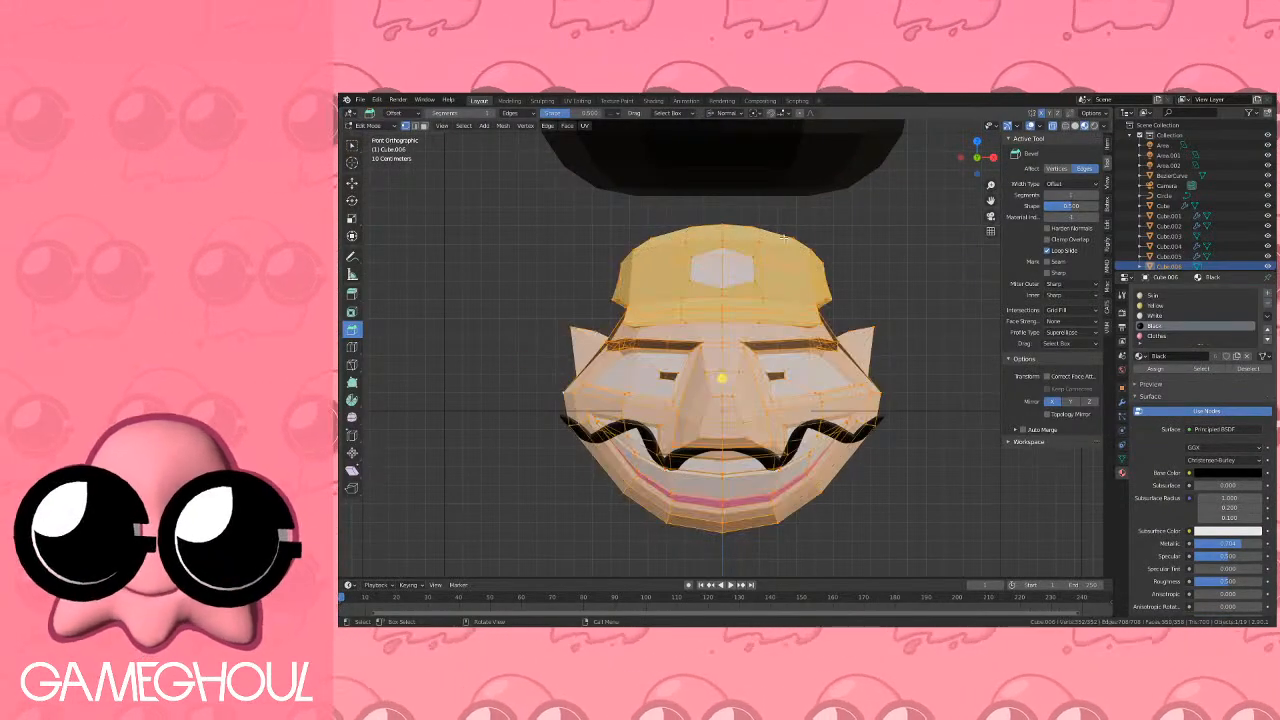
key("Tab")
key("b")
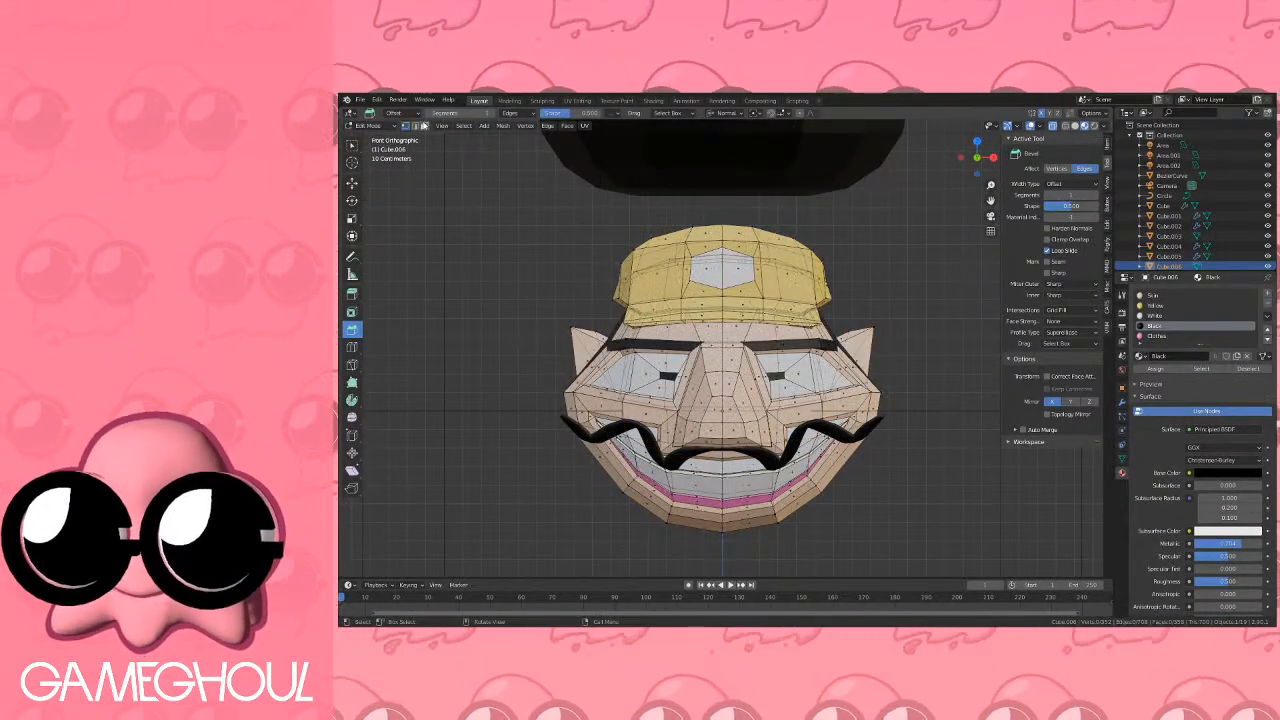
left_click_drag(580, 195, 768, 243)
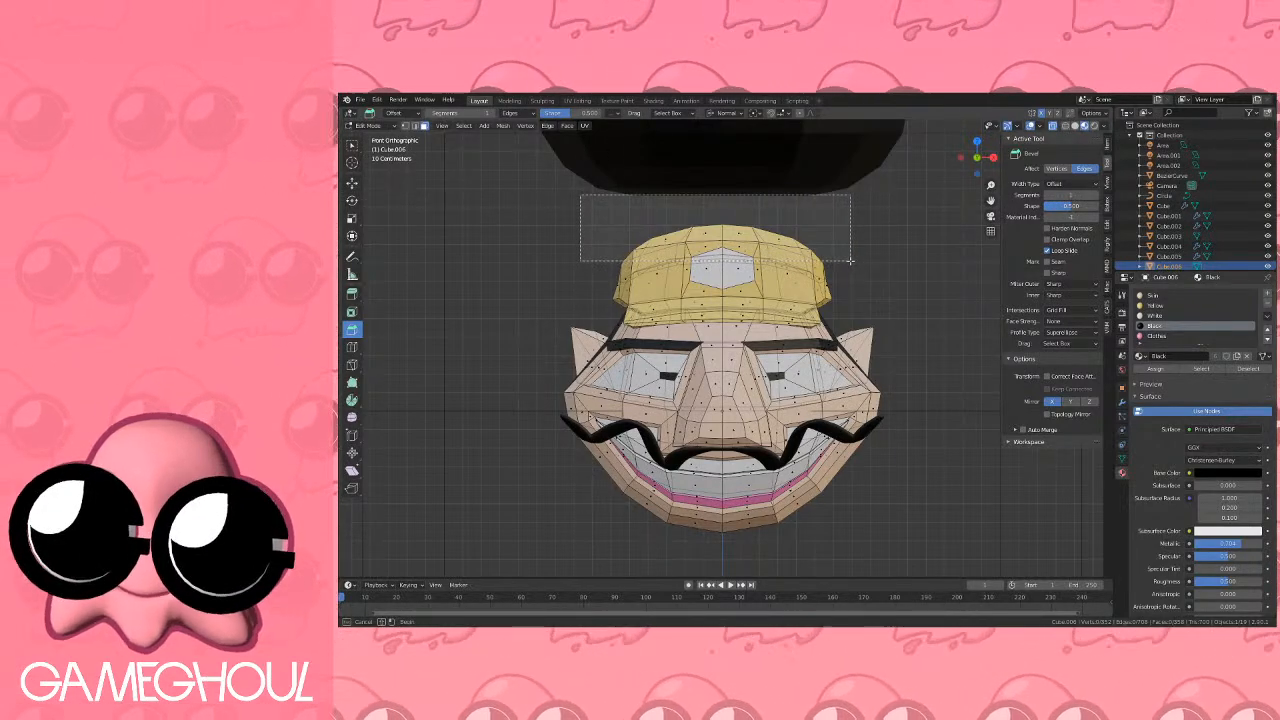
left_click_drag(854, 265, 853, 265)
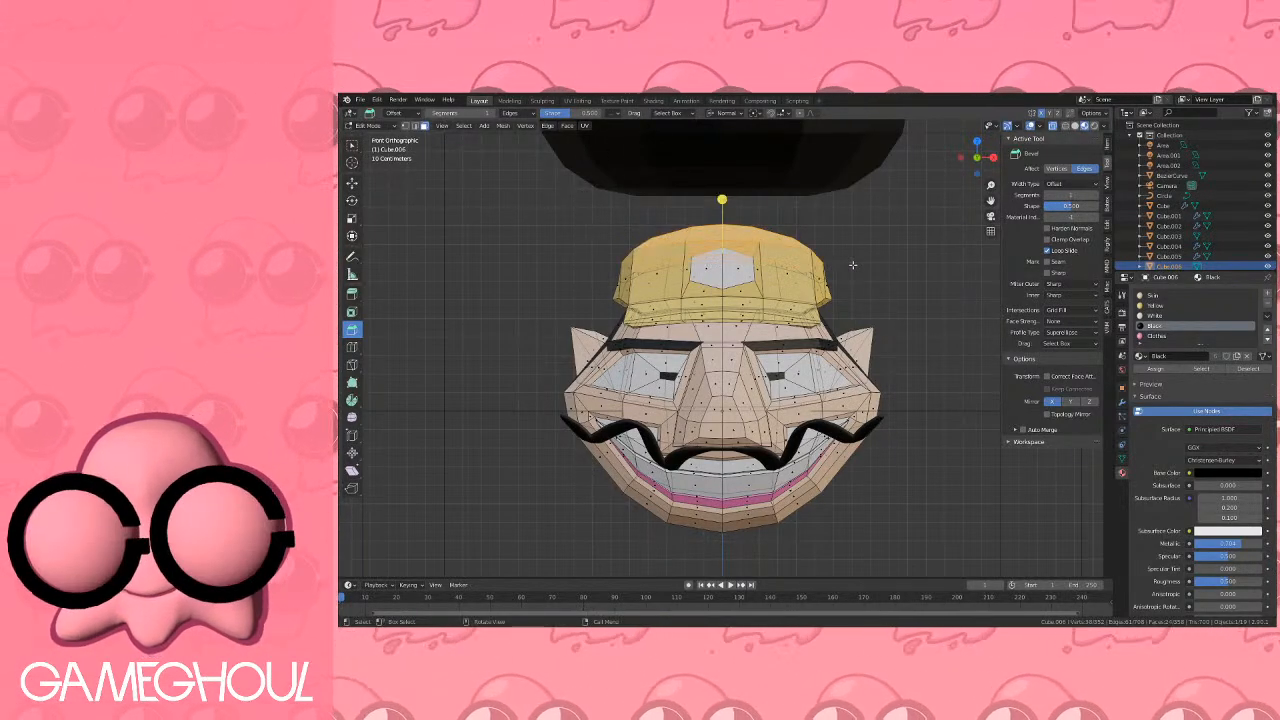
left_click_drag(742, 254, 768, 248, "ctrl")
key("b")
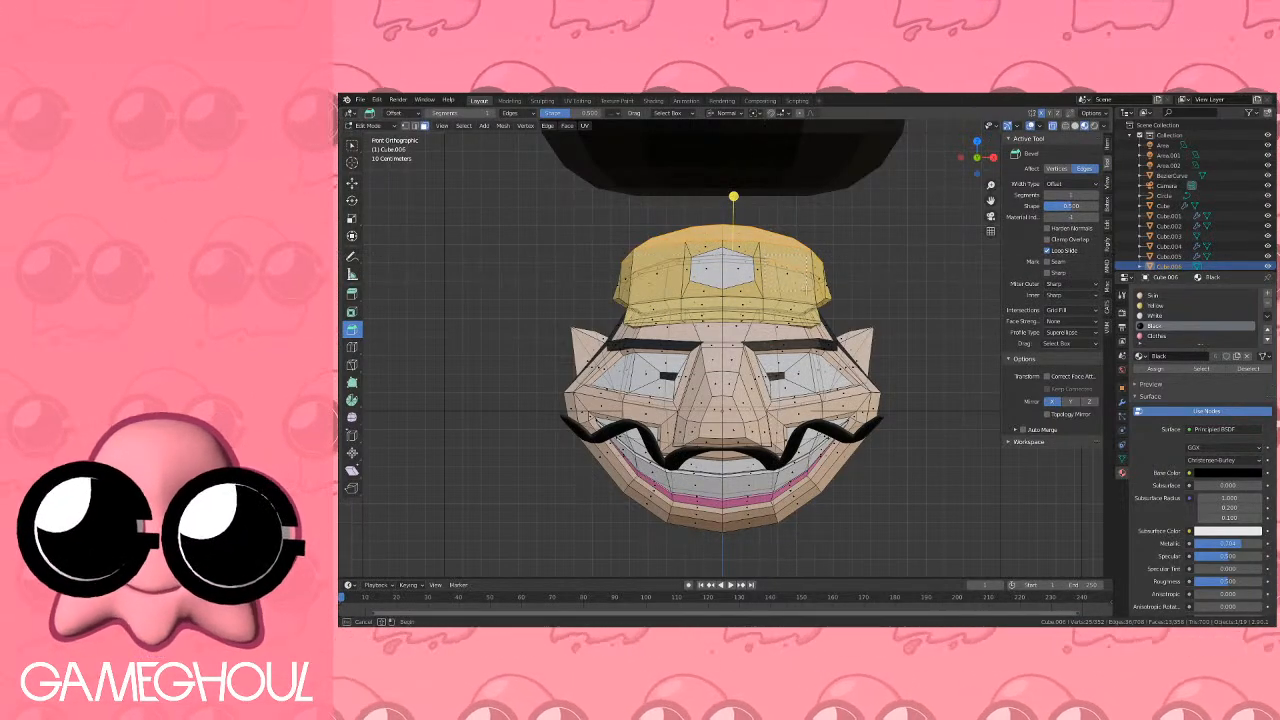
middle_click_drag(811, 296, 810, 296)
key("b")
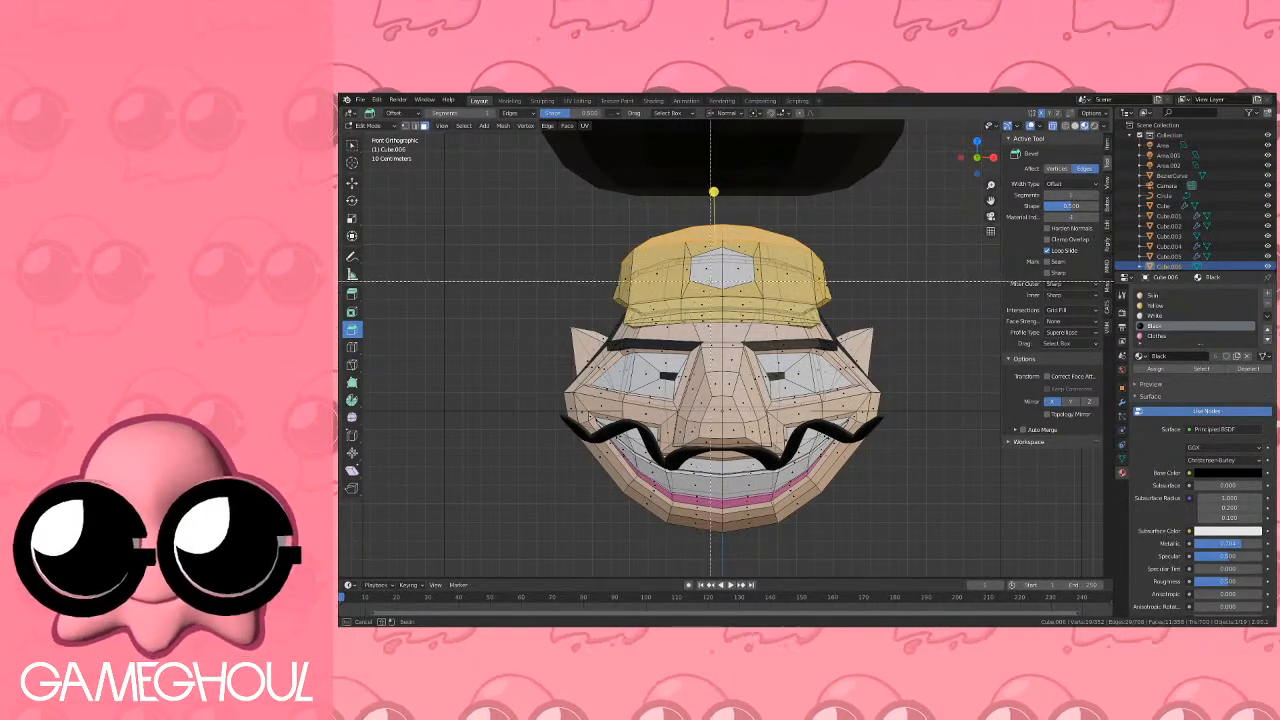
Select the yellow faces on top of the cap's crown and grow the selection by one ring.
middle_click_drag(636, 251, 649, 311)
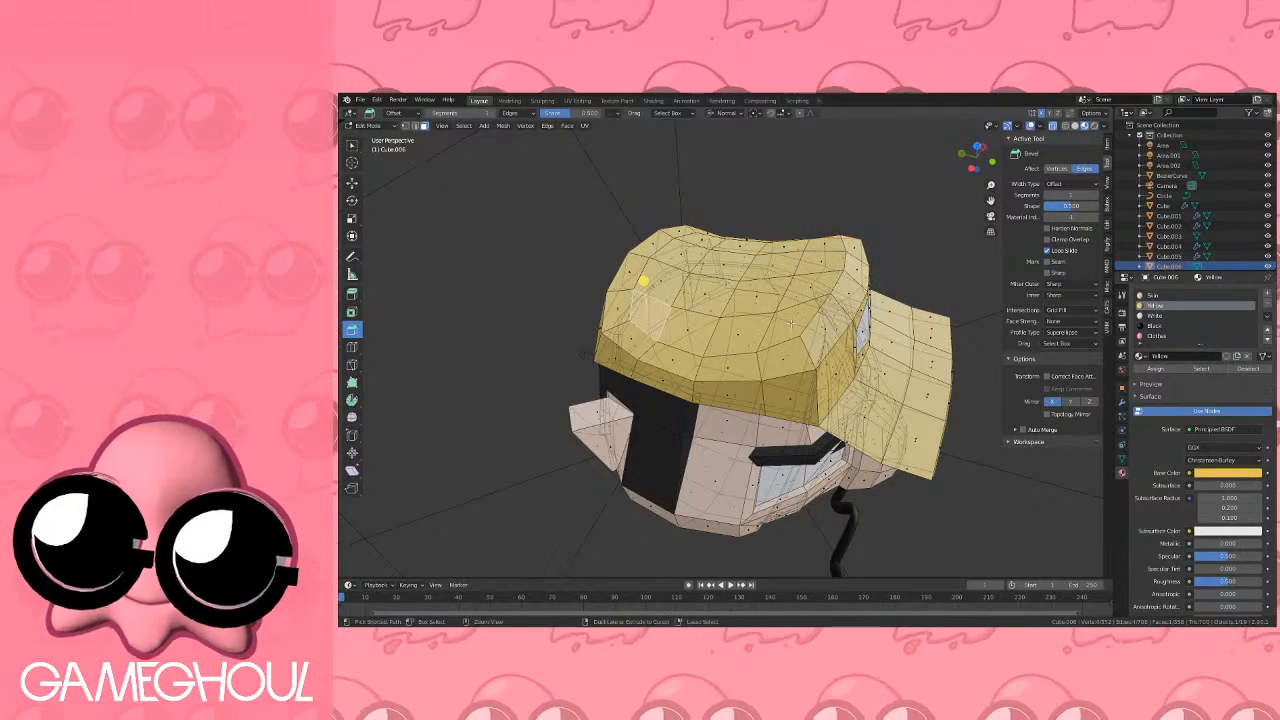
left_click(586, 350, "ctrl")
left_click(702, 239, "ctrl")
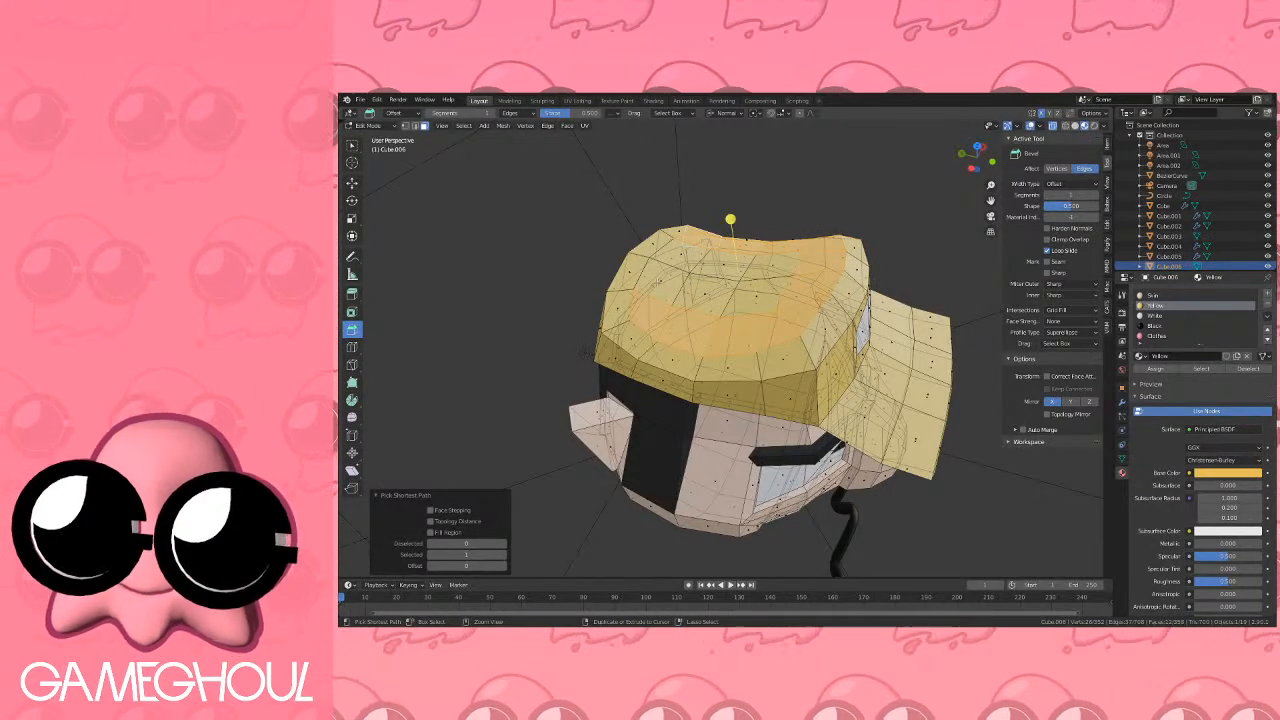
left_click(661, 282, "ctrl")
left_click(757, 295, "ctrl")
left_click(774, 267, "ctrl")
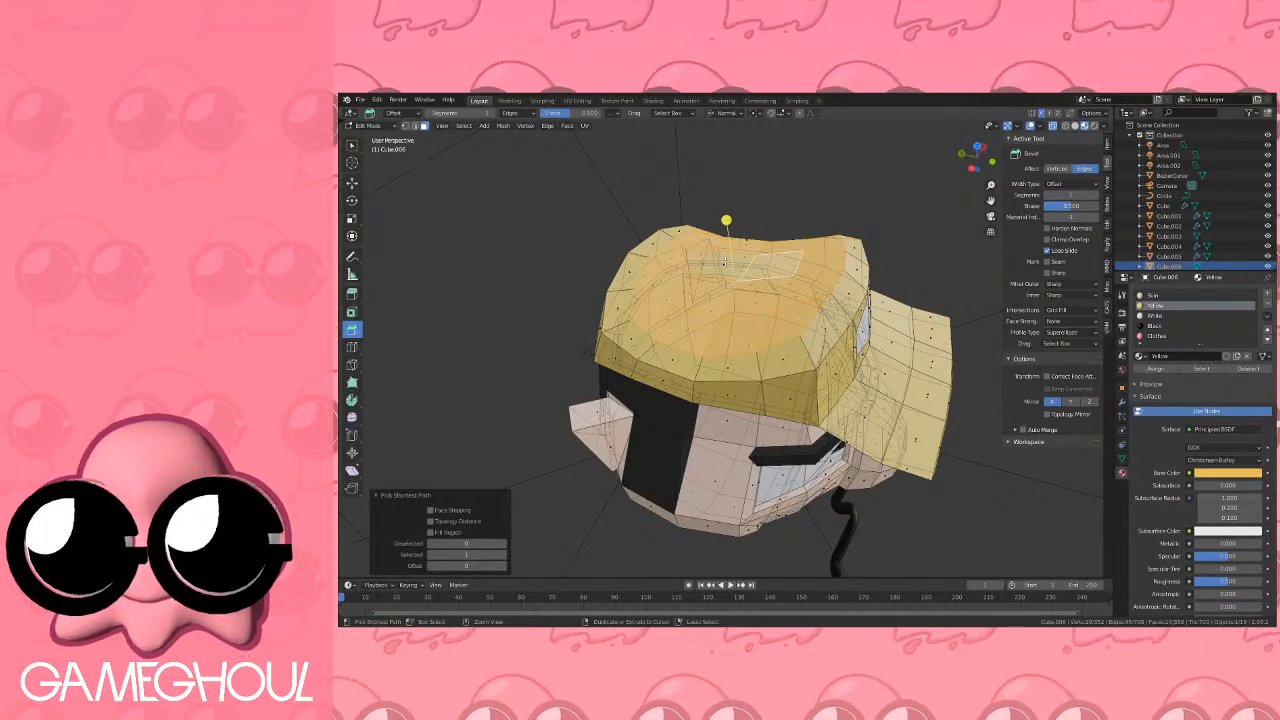
left_click(728, 265, "ctrl")
key("KP_1")
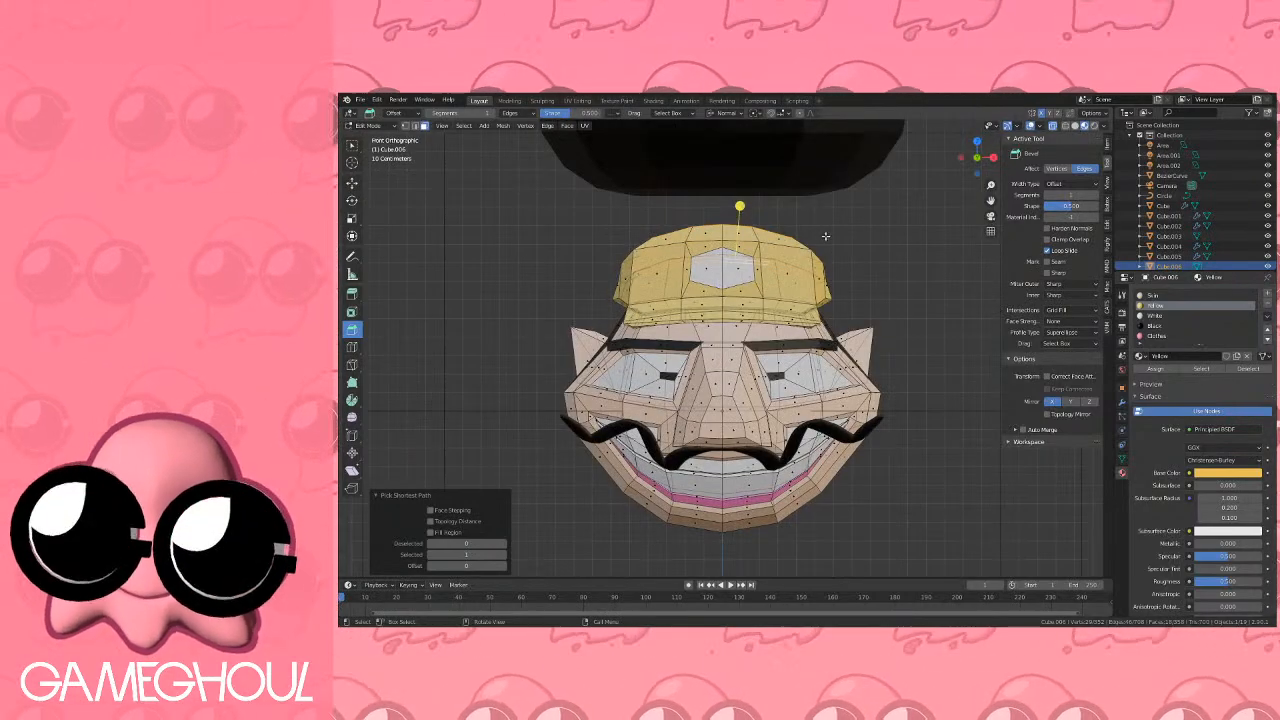
key("3")
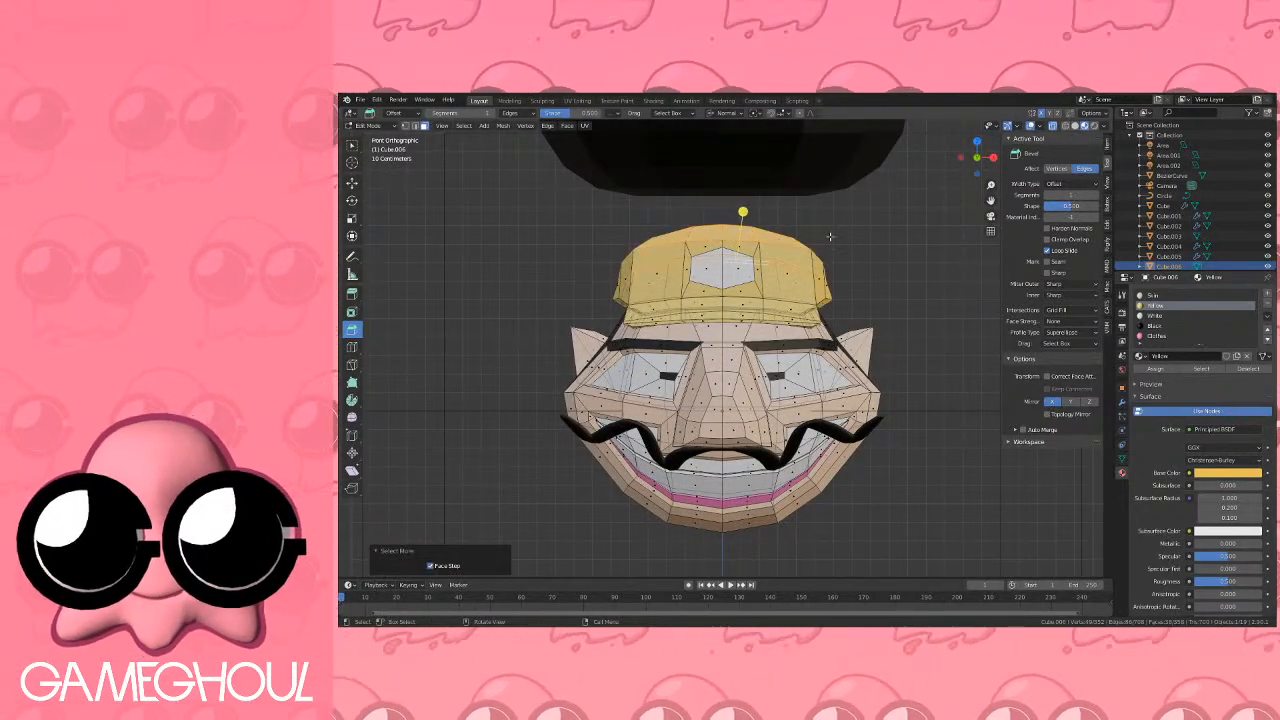
Lower the cap's crown about 0.2 m along global Z with smooth proportional editing and a reduced influence radius.
key("g")
key("z")
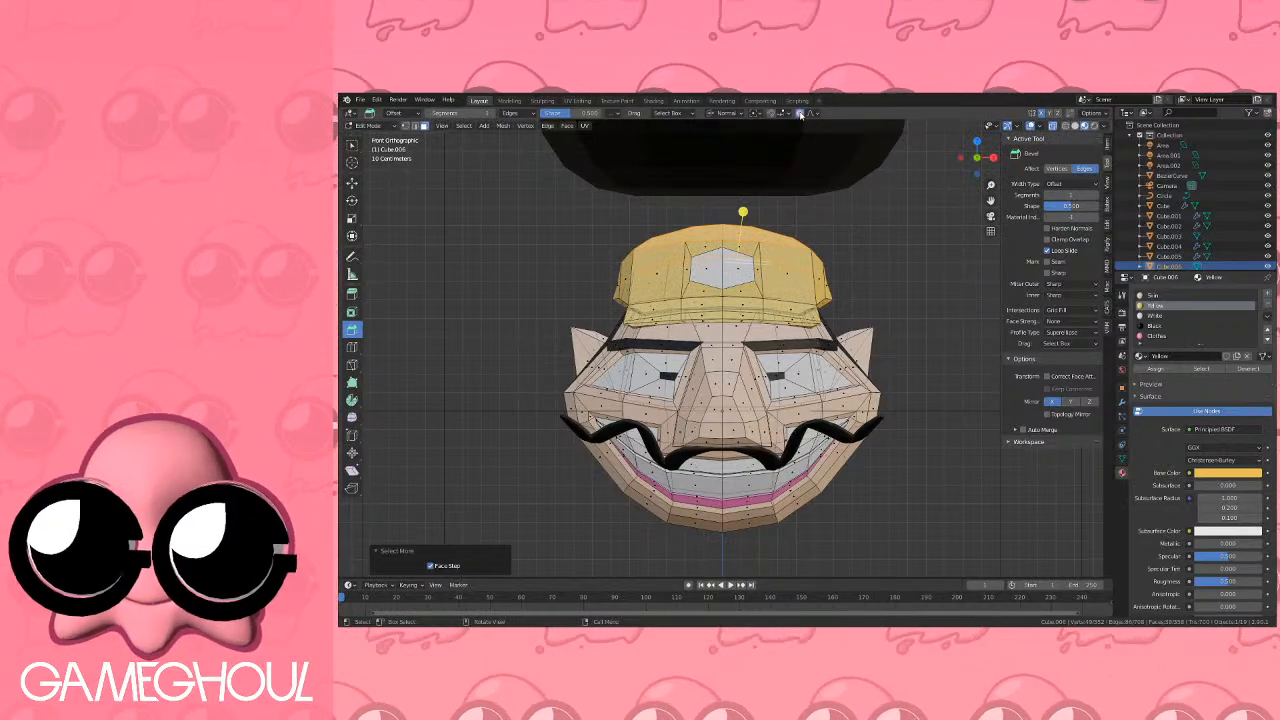
key("o")
key("z")
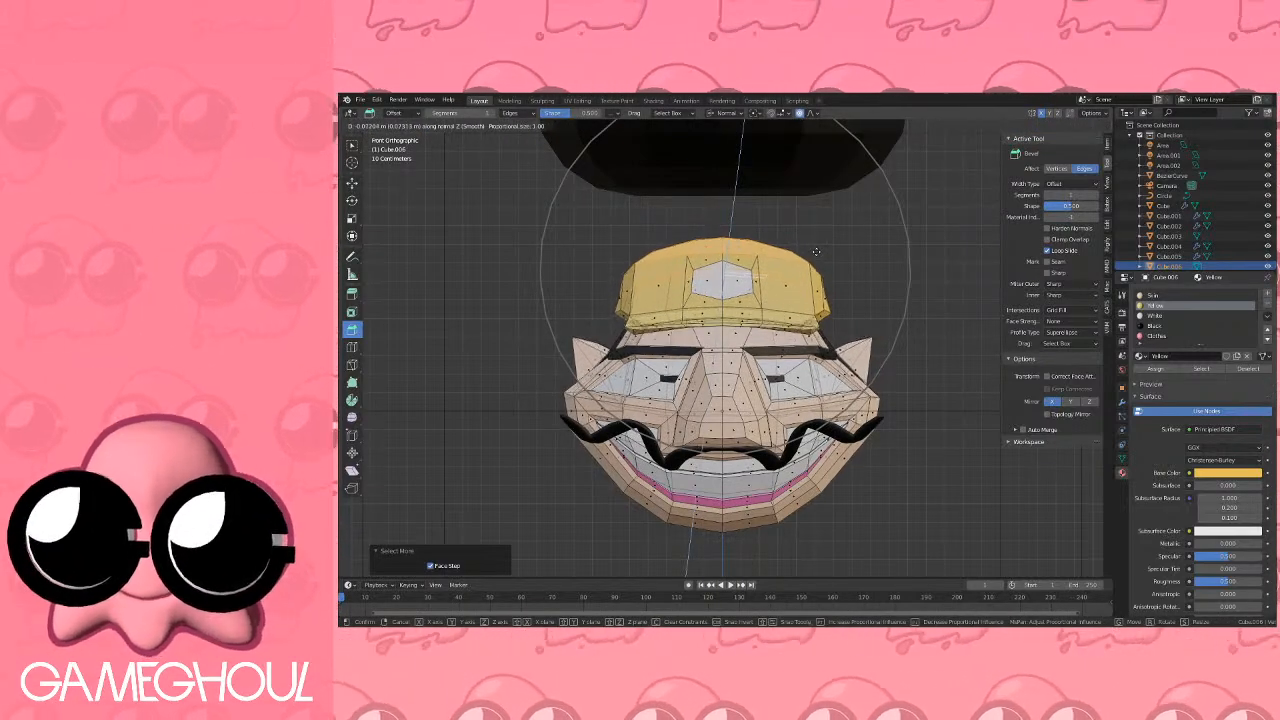
scroll(817, 259, "up", 6)
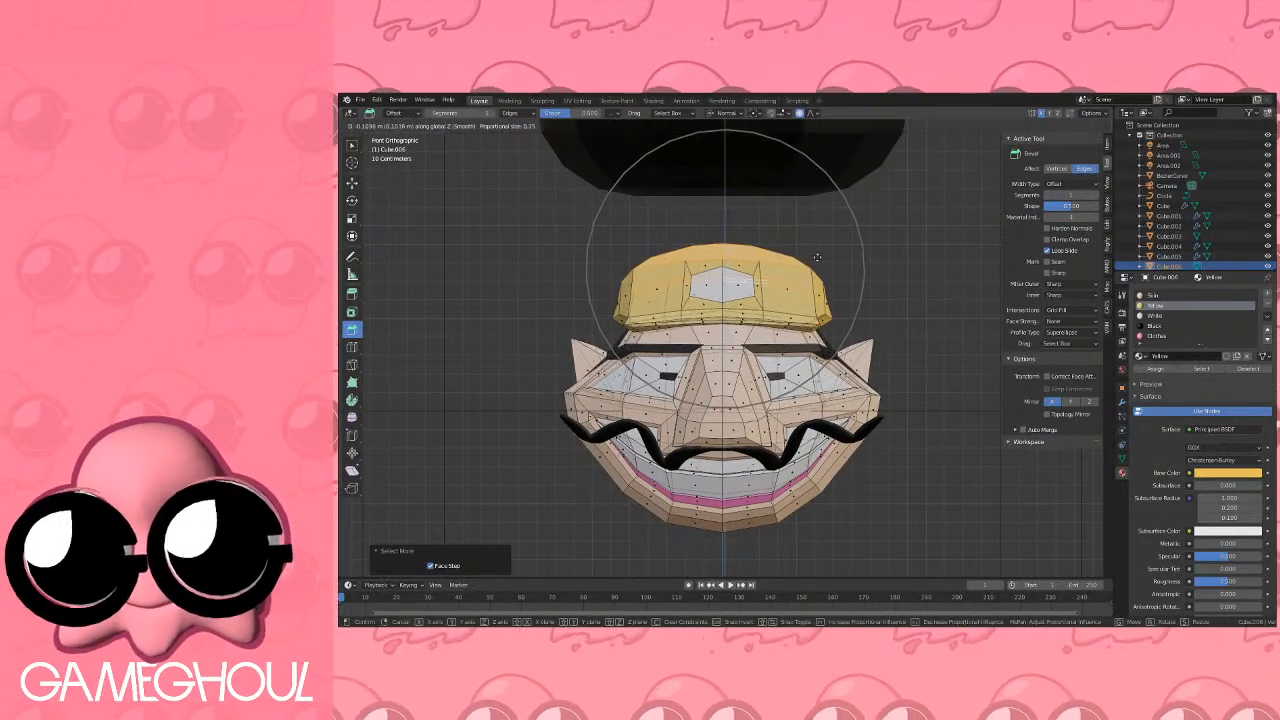
scroll(817, 269, "up", 3)
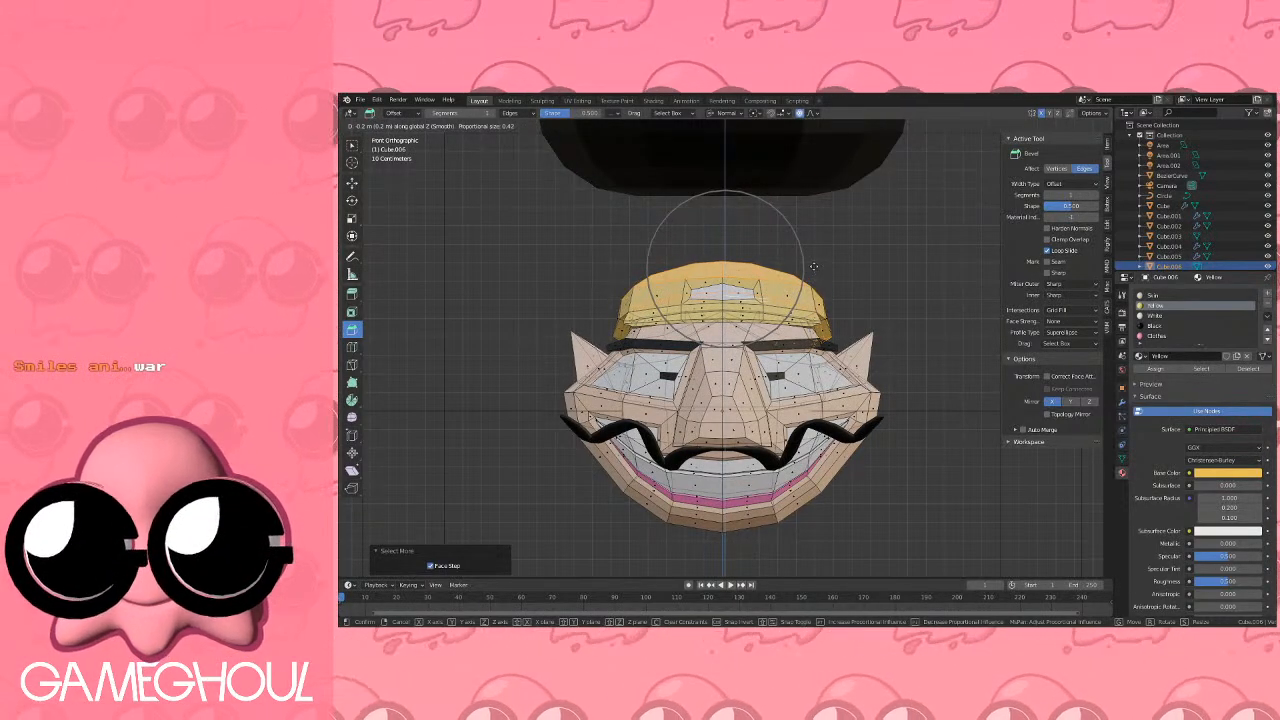
left_click(813, 275)
Leave mesh editing and examine the lowered cap on the head from the front and the side.
key("Tab")
scroll(788, 283, "down", 2)
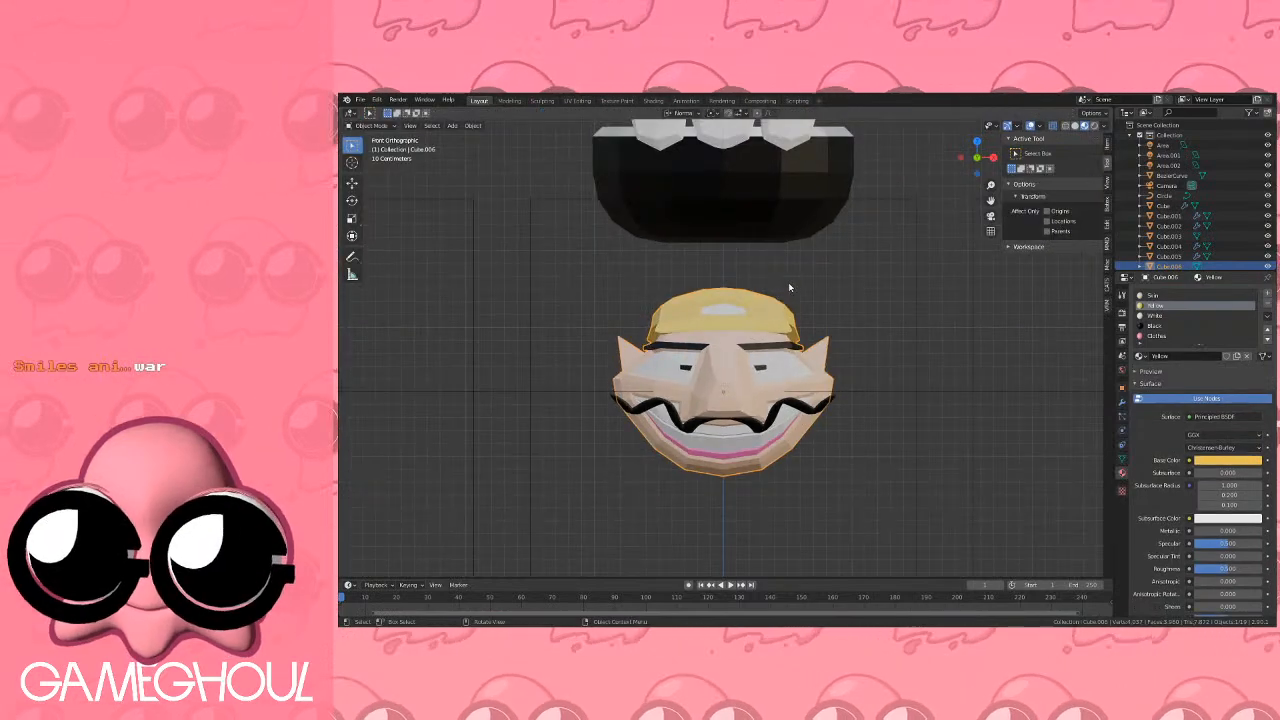
middle_click_drag(788, 284, 968, 157)
left_click(968, 157)
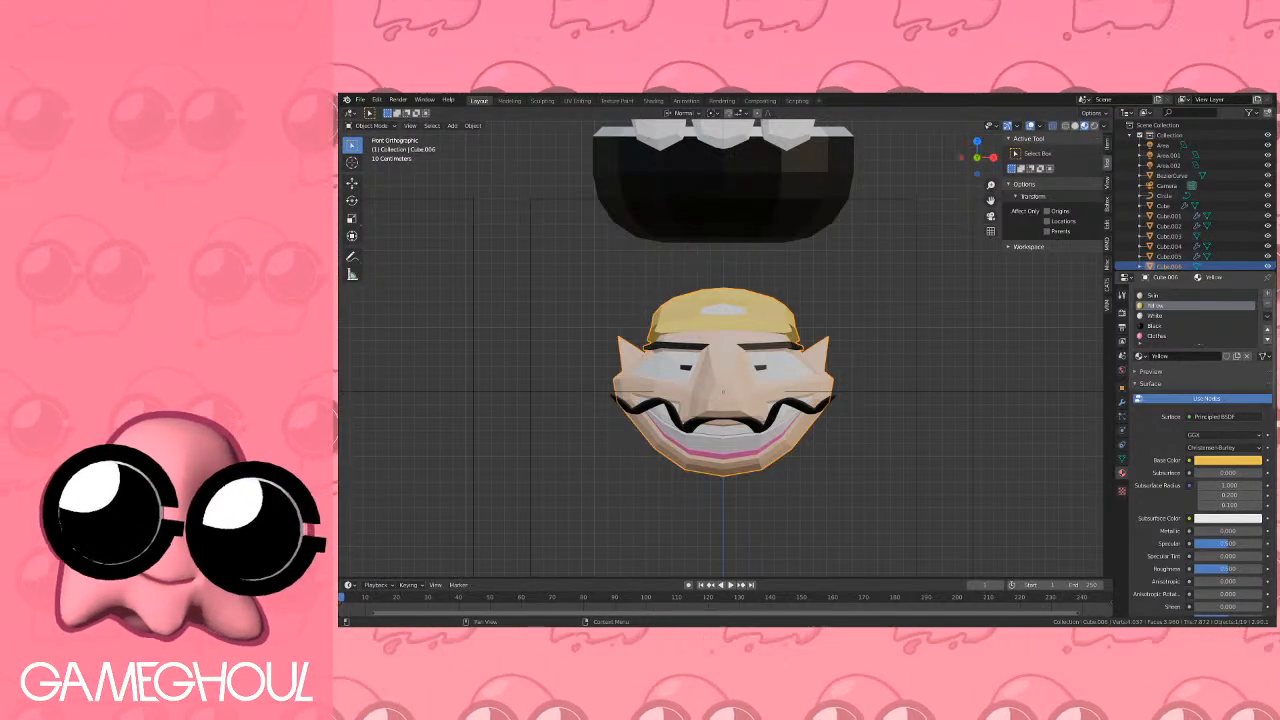
middle_click_drag(972, 377, 782, 361, "shift")
scroll(977, 354, "up", 1)
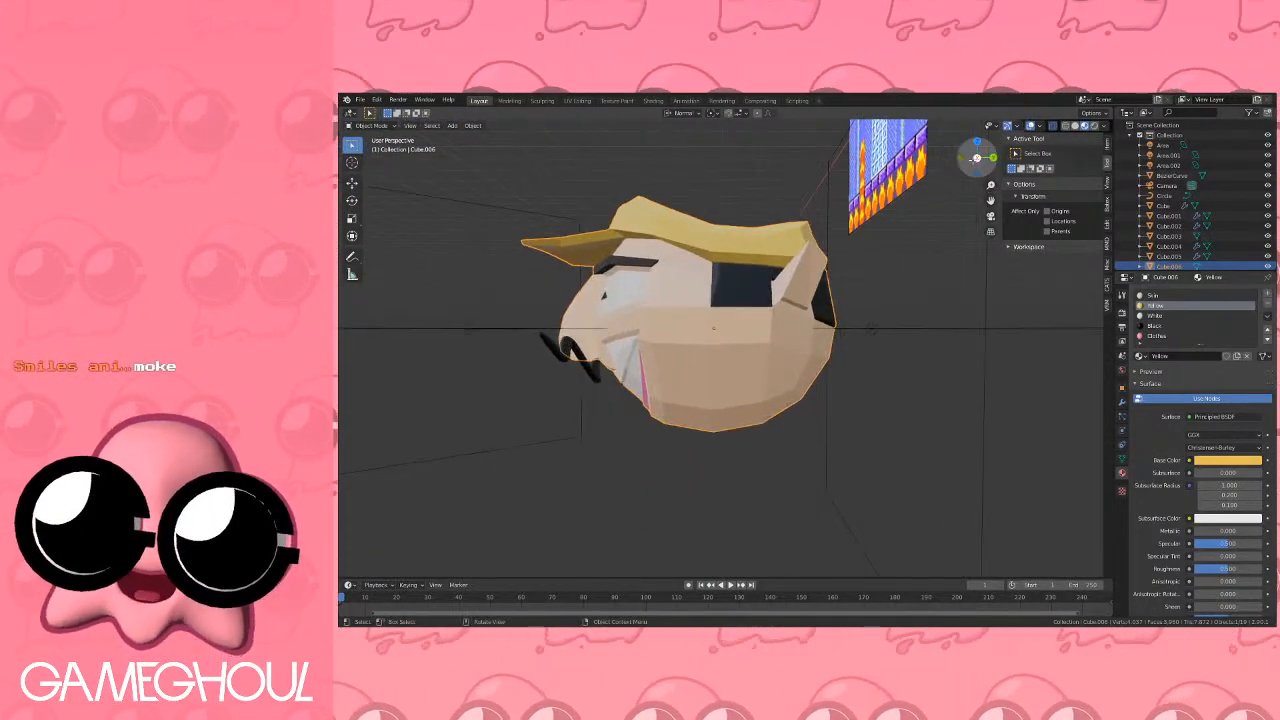
Reopen the head mesh for editing, orbit to the back of the head, and switch to vertex selection.
left_click(976, 158)
scroll(870, 293, "up", 2)
key("Tab")
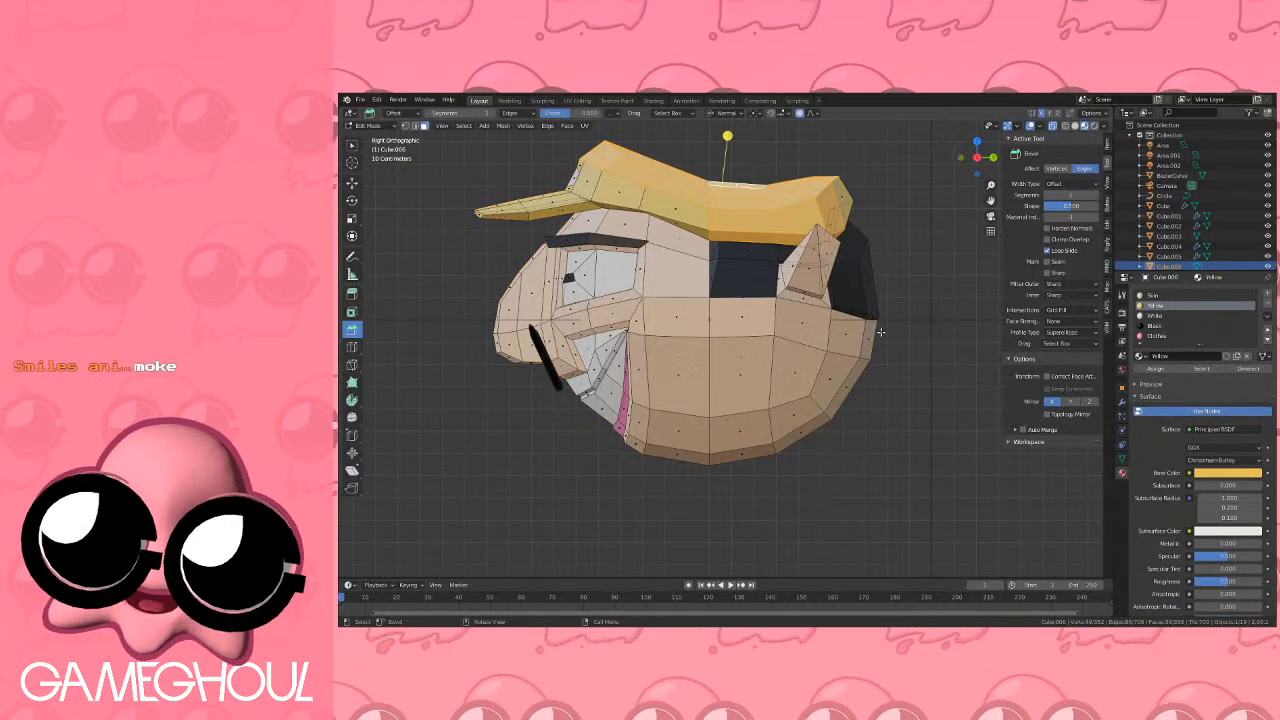
middle_click_drag(880, 332, 685, 272)
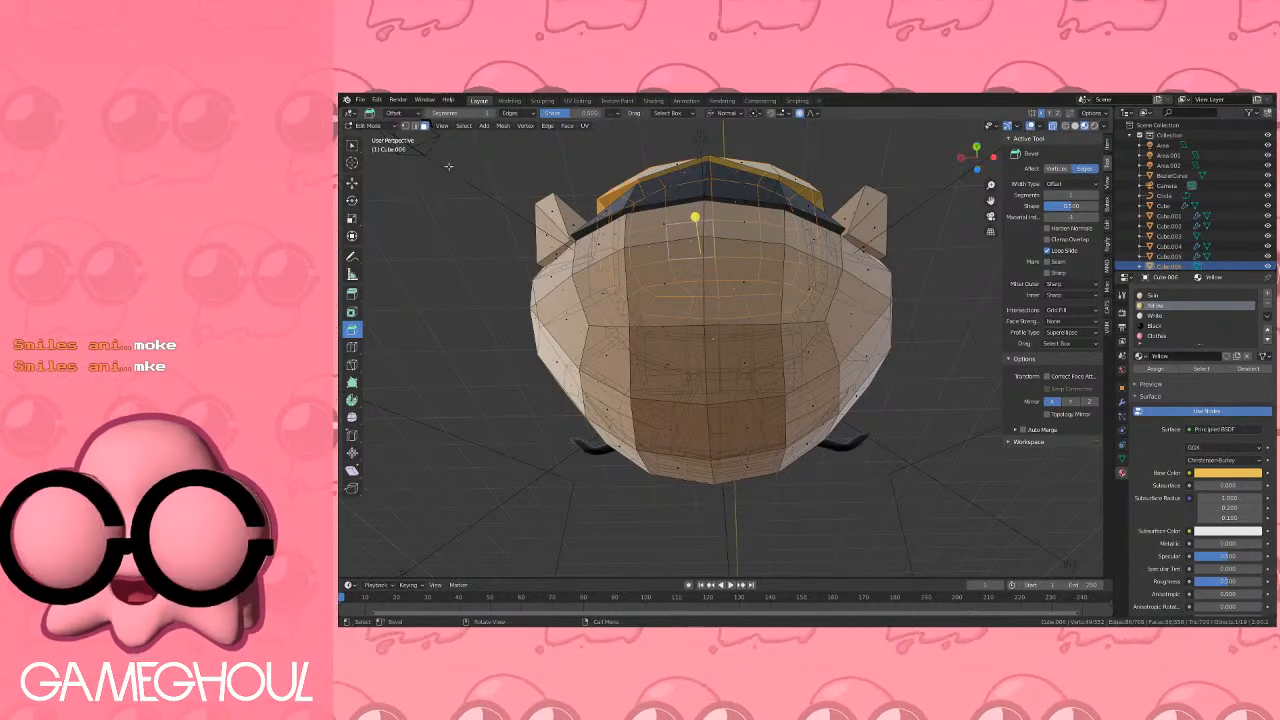
left_click(405, 126)
Try to slide the vertex below the ear at the back of the head inward along its edge.
left_click(573, 277)
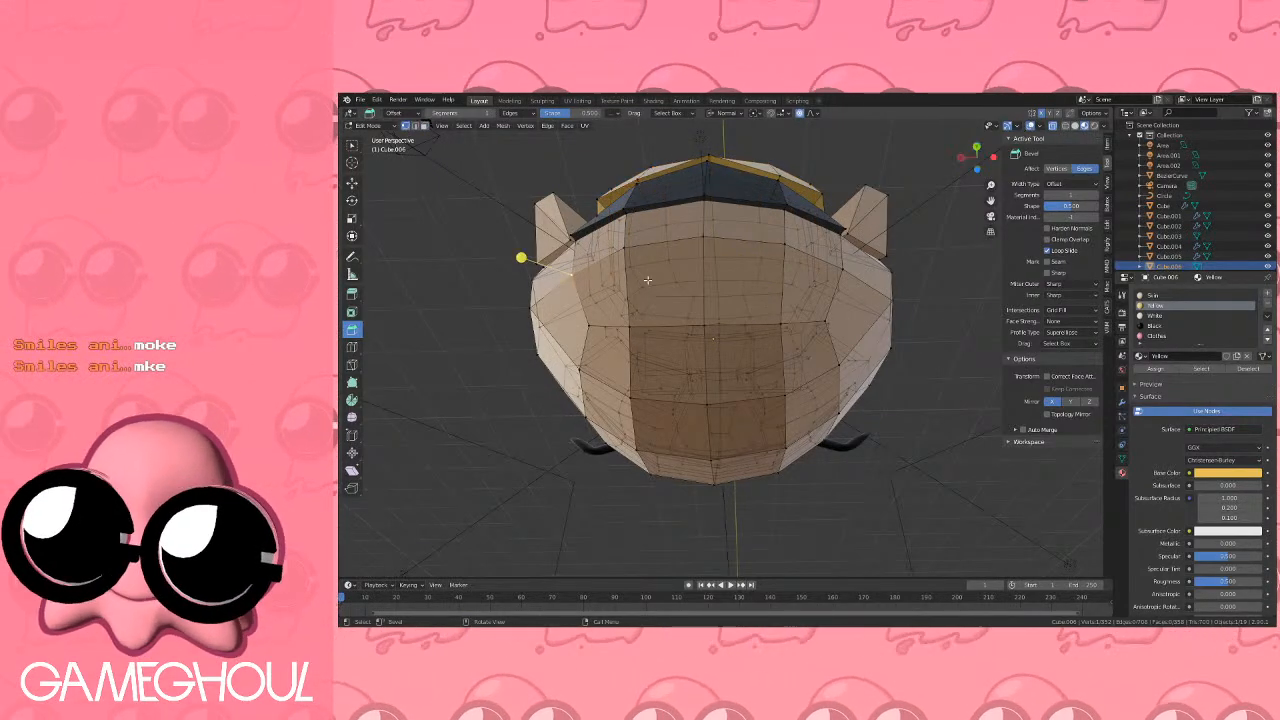
key("g")
key("g")
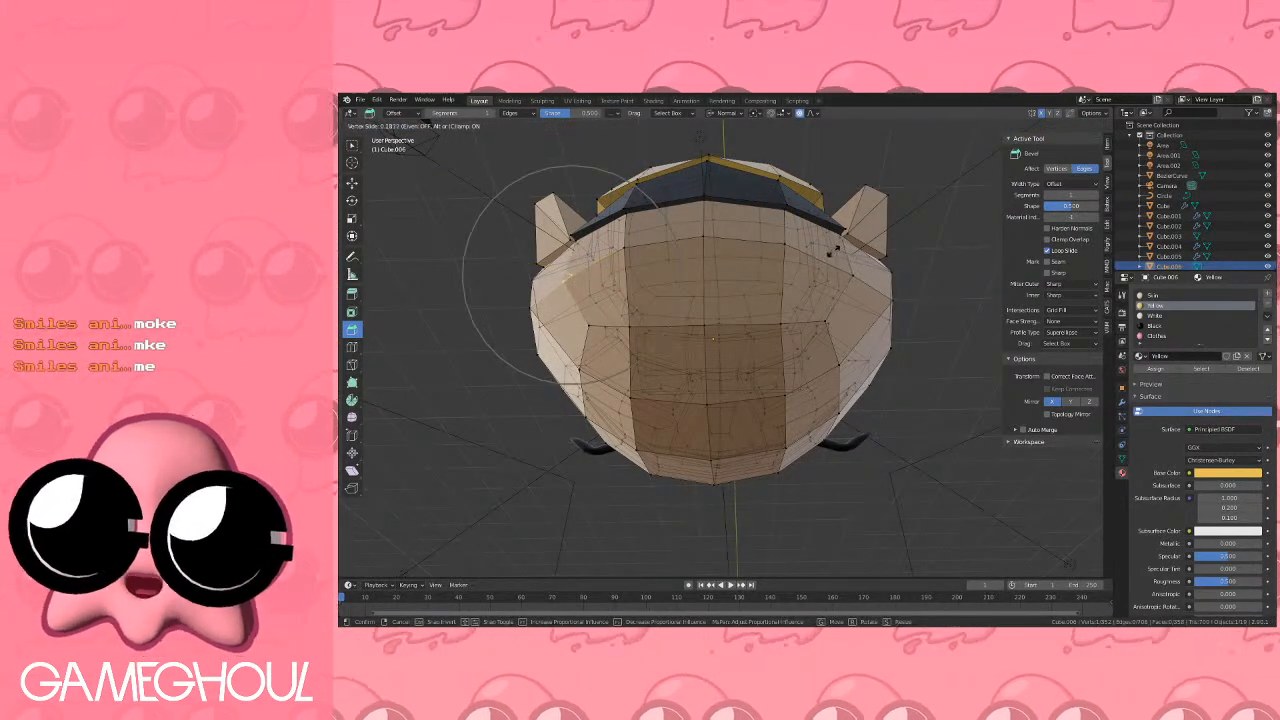
left_click(833, 250)
key("g")
key("g")
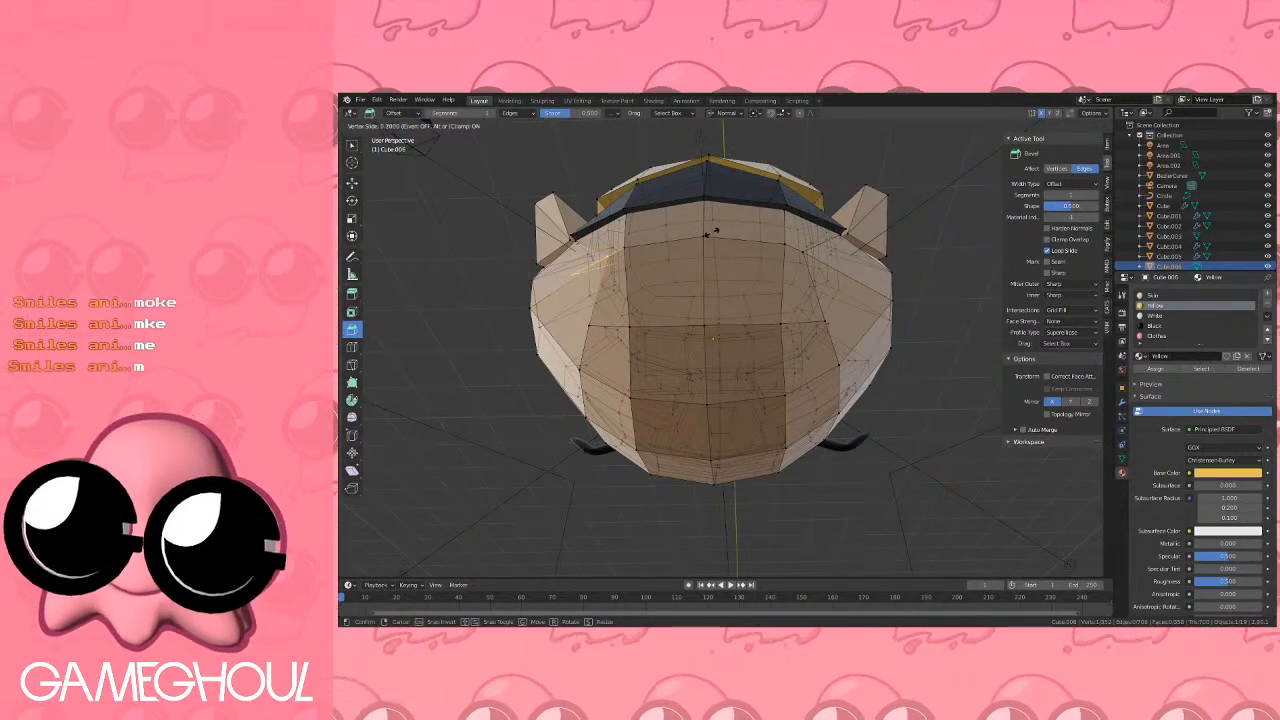
left_click(716, 231)
middle_click_drag(716, 231, 622, 271)
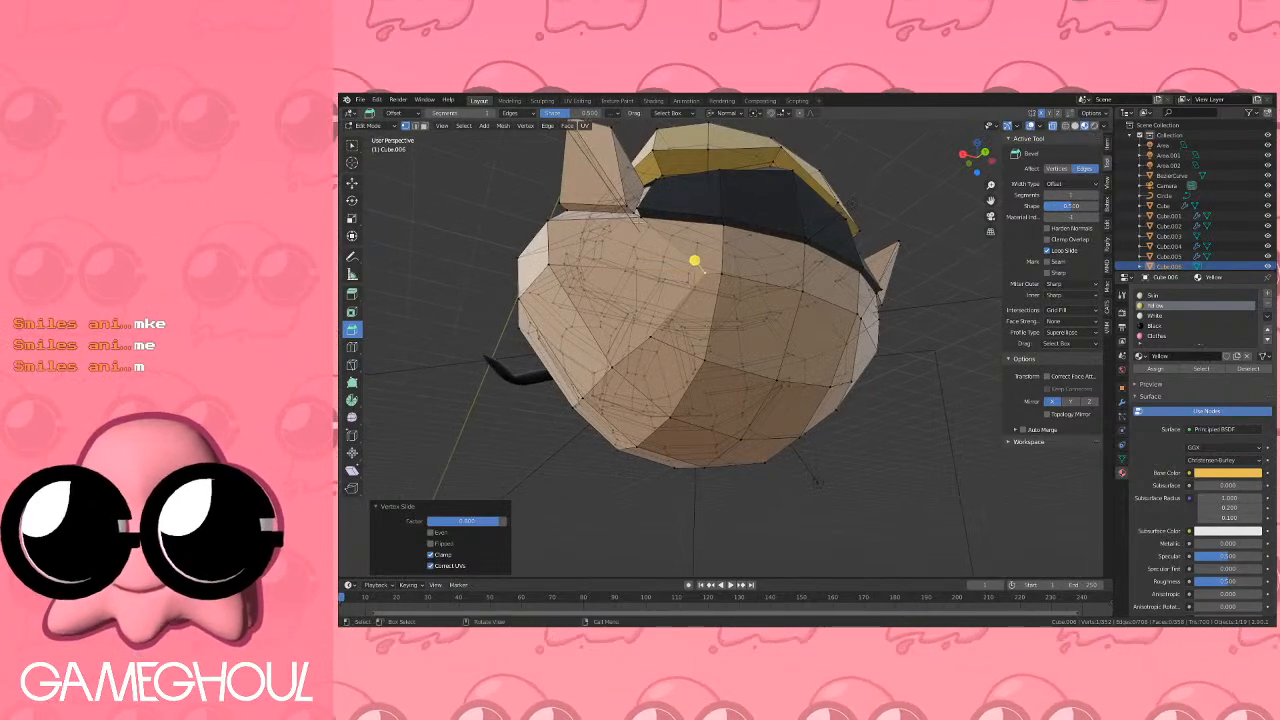
key("ctrl+z")
Add the neighbouring vertices on the head's lower back corner to the selection and connect them with new edges.
left_click(651, 333, "shift")
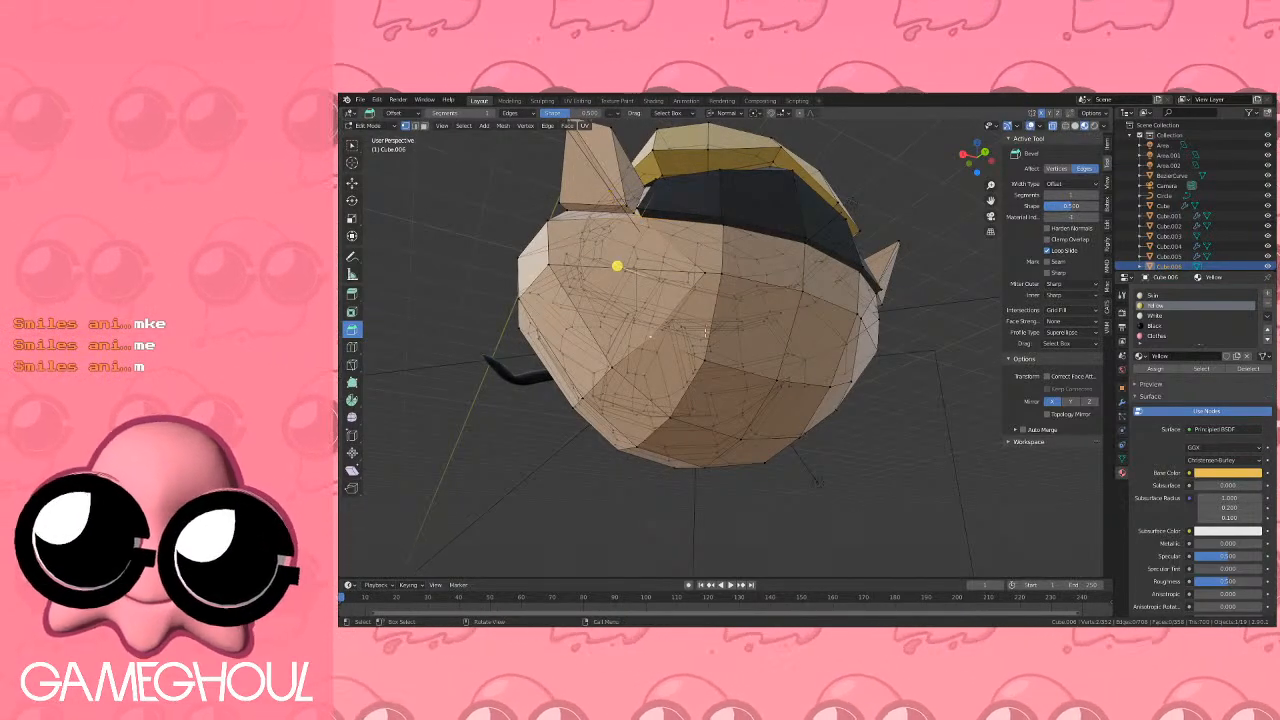
left_click(706, 331, "shift")
middle_click_drag(679, 278, 757, 249)
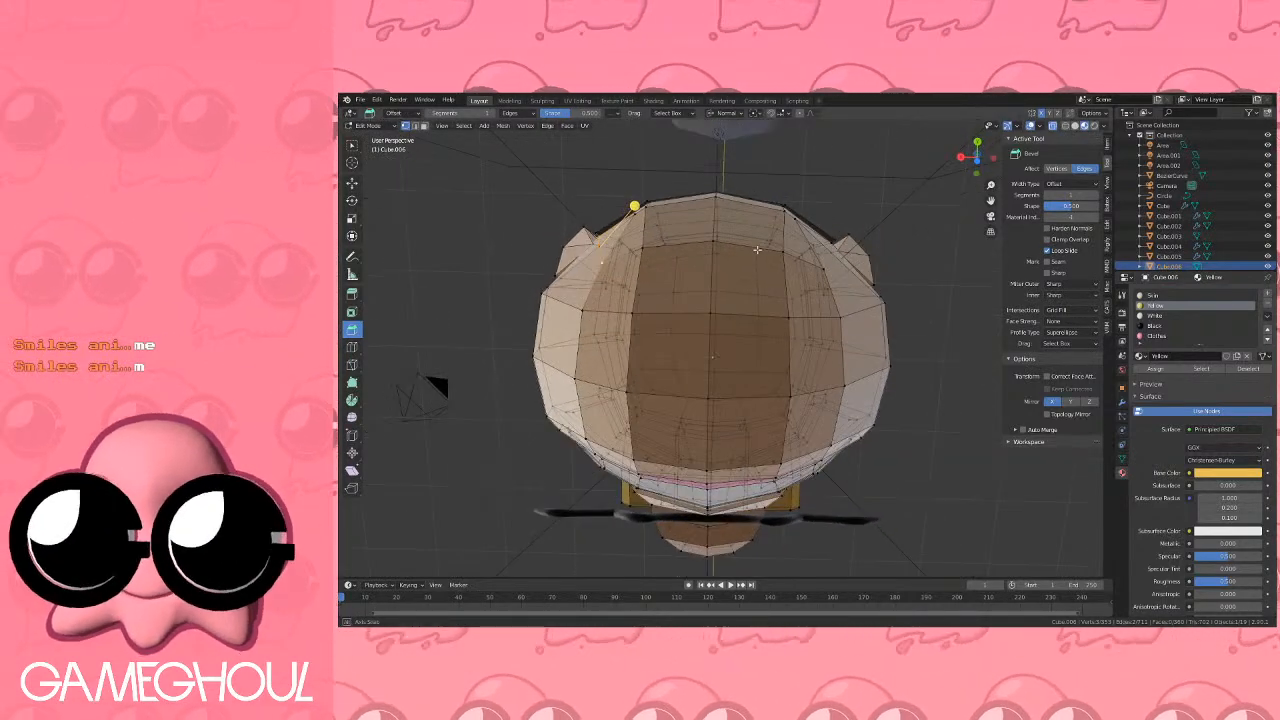
Slide the side vertex on the head's underside inward along its edge by a factor of about 0.5.
left_click(667, 383)
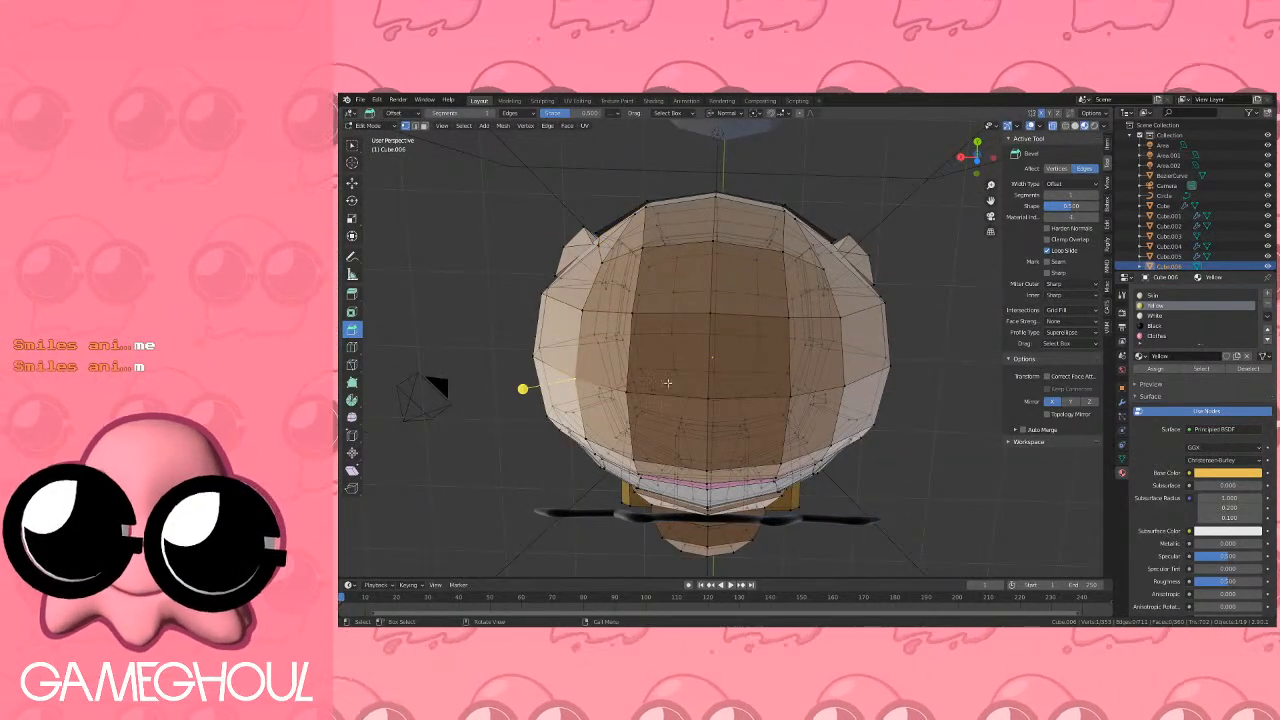
key("g")
key("g")
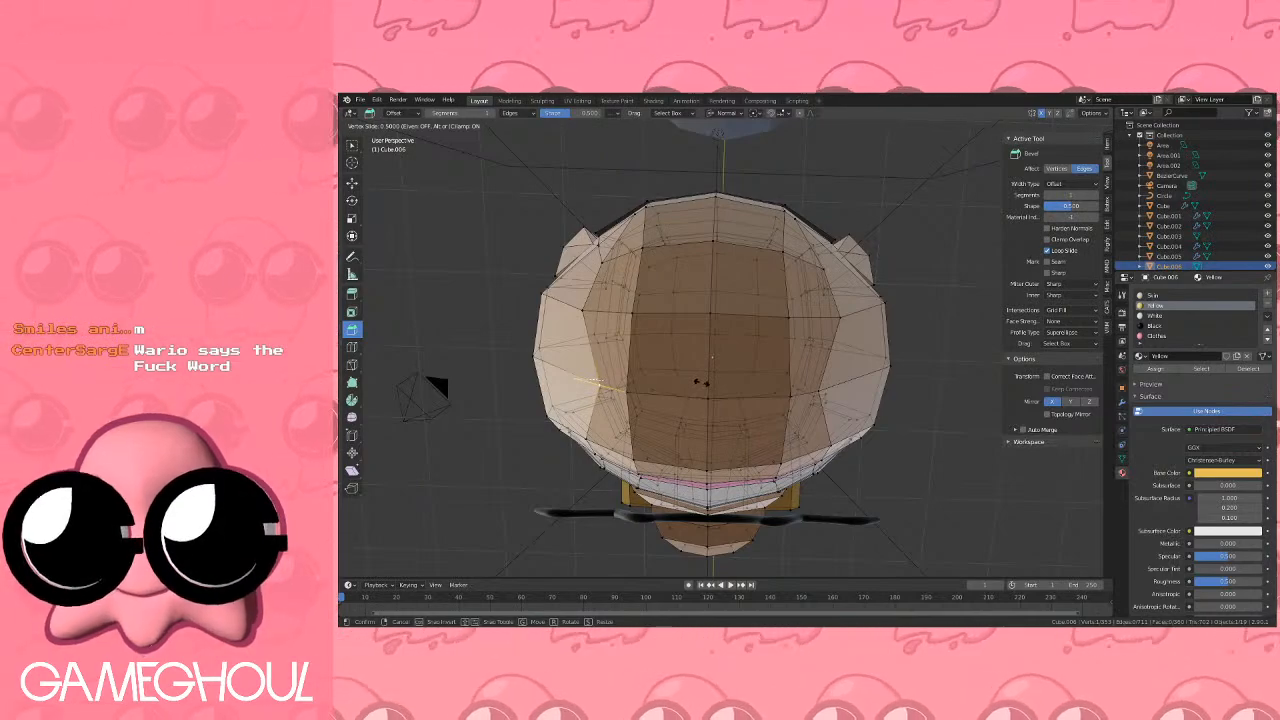
left_click(513, 205)
In face selection mode, select the rounded patch of skin faces covering the rear underside of the head.
left_click(634, 232)
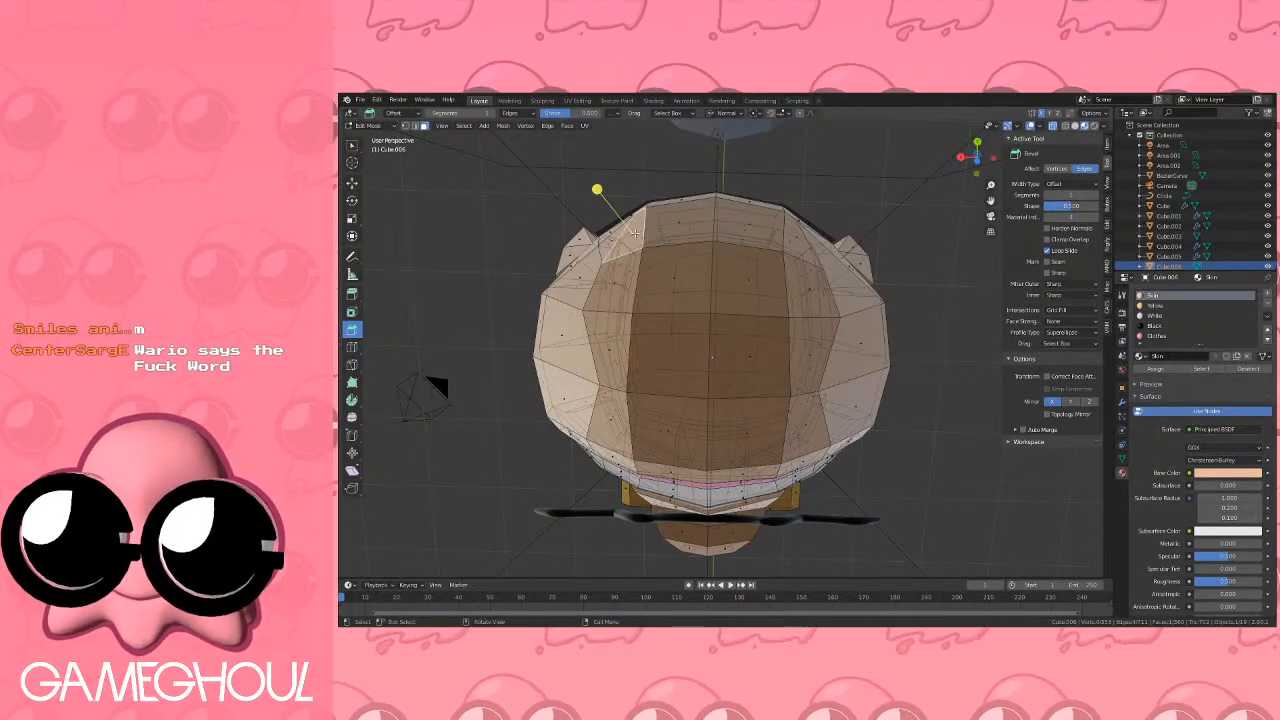
left_click(797, 238, "ctrl")
left_click(810, 353, "ctrl")
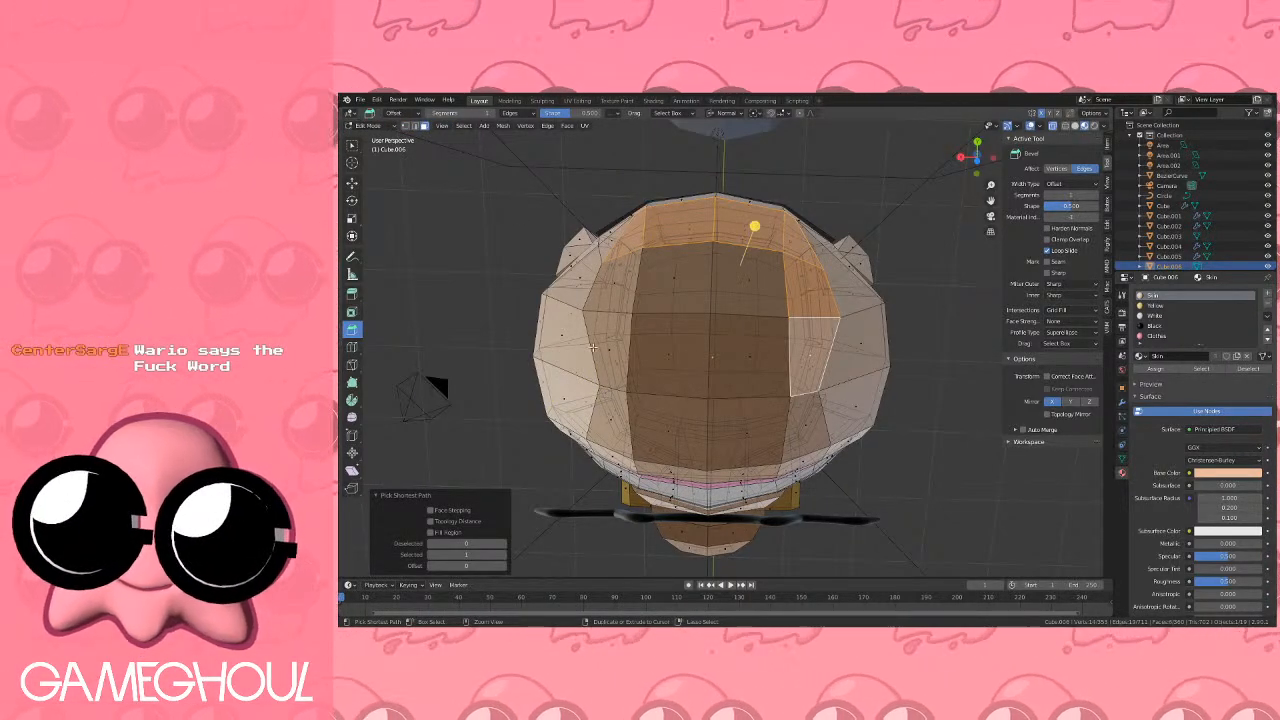
left_click(608, 348, "ctrl")
left_click(616, 287, "ctrl")
left_click(753, 279, "ctrl")
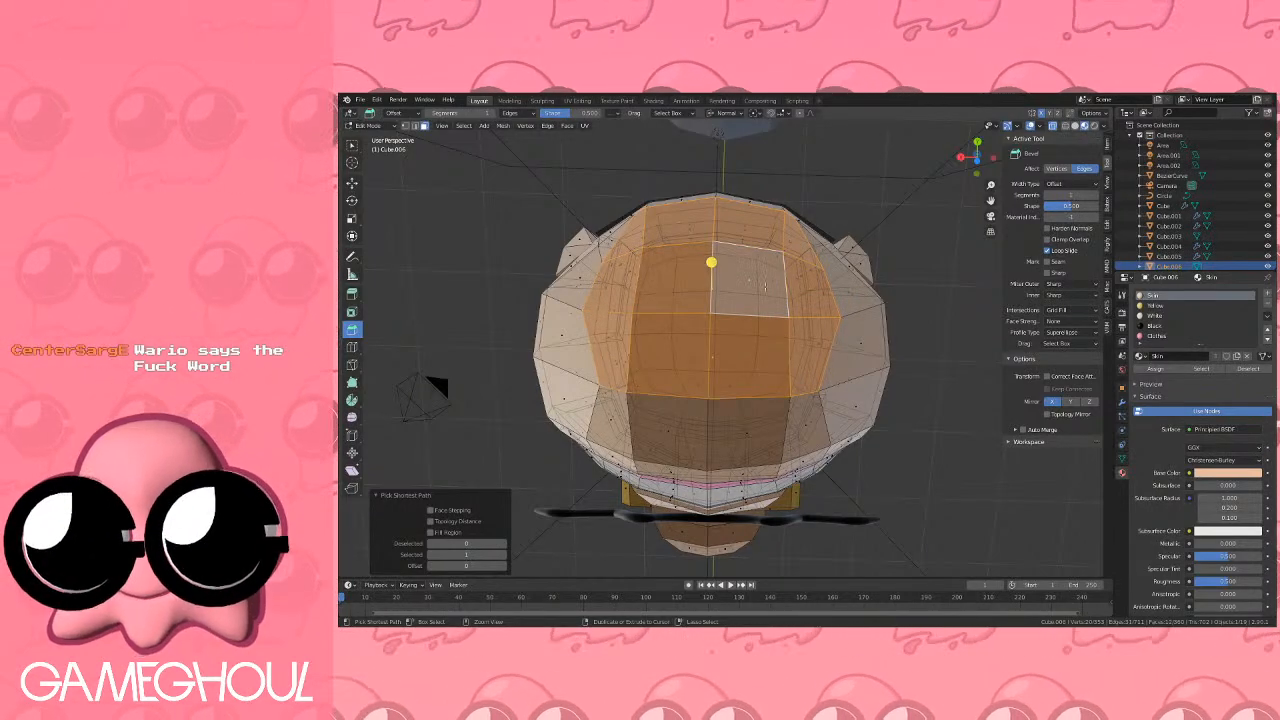
In right view, extrude the selected underside faces outward as a neck and move them -0.2 m in Y and -0.1 m in Z.
middle_click_drag(754, 279, 858, 347)
left_click(976, 149)
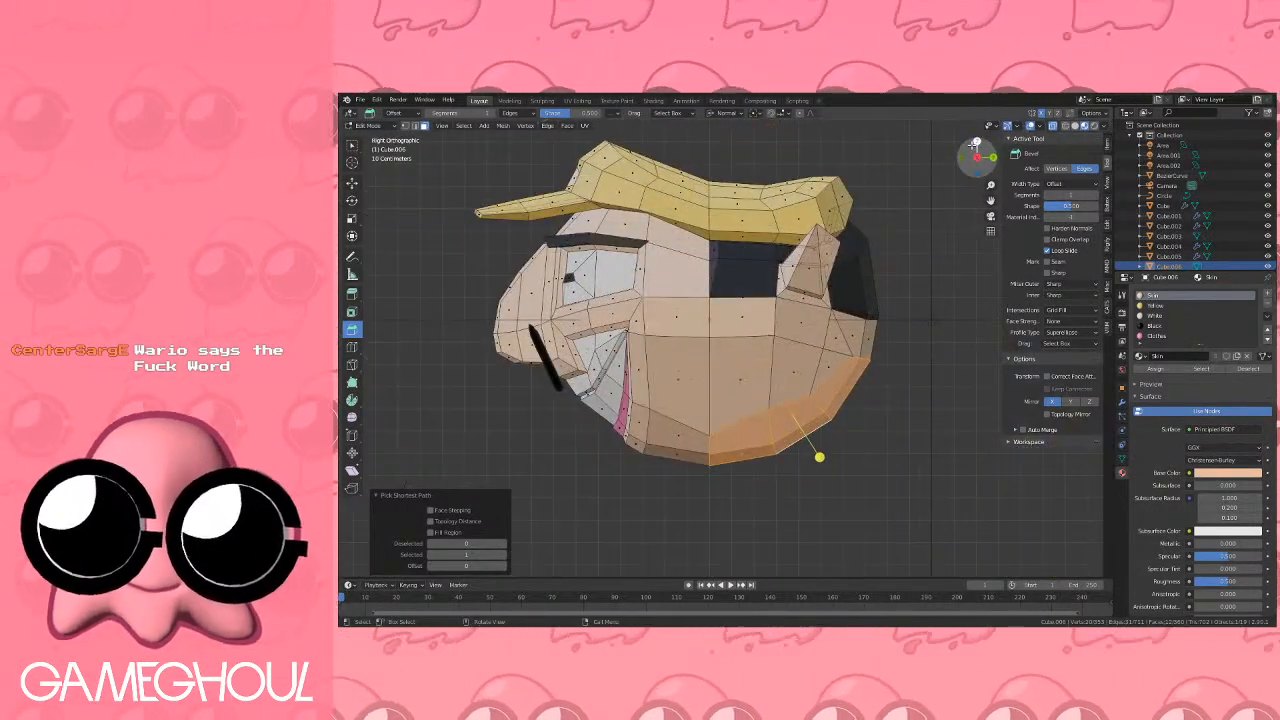
middle_click_drag(779, 276, 775, 250, "shift")
key("e")
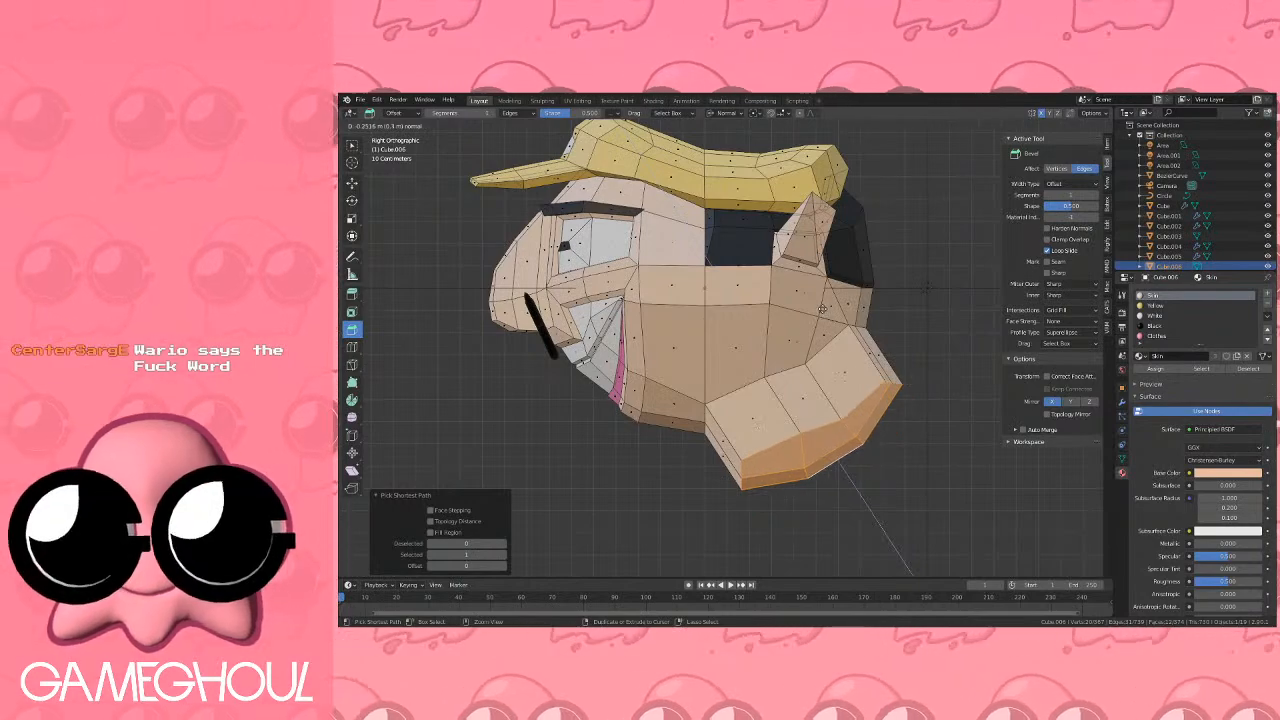
left_click(850, 321)
key("g")
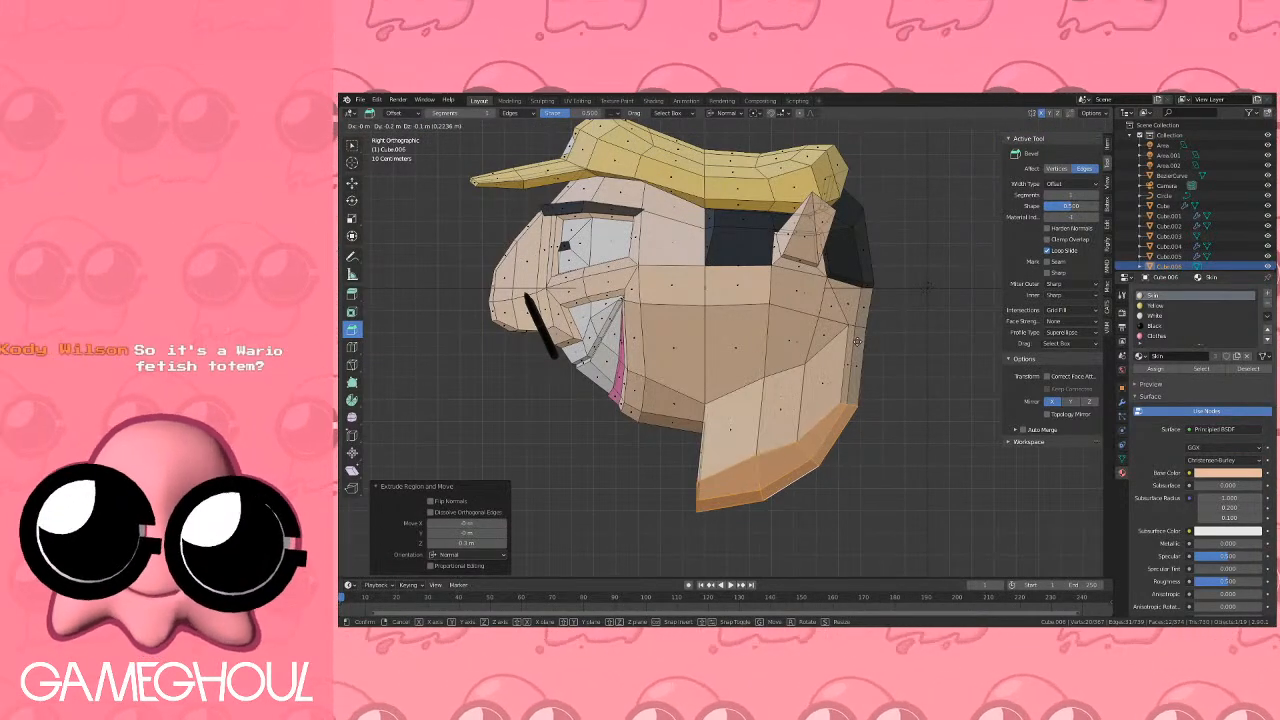
left_click(858, 341)
In vertex selection mode, select the two vertices of the neck's front side edge and slide that edge toward the back.
scroll(803, 494, "up", 2)
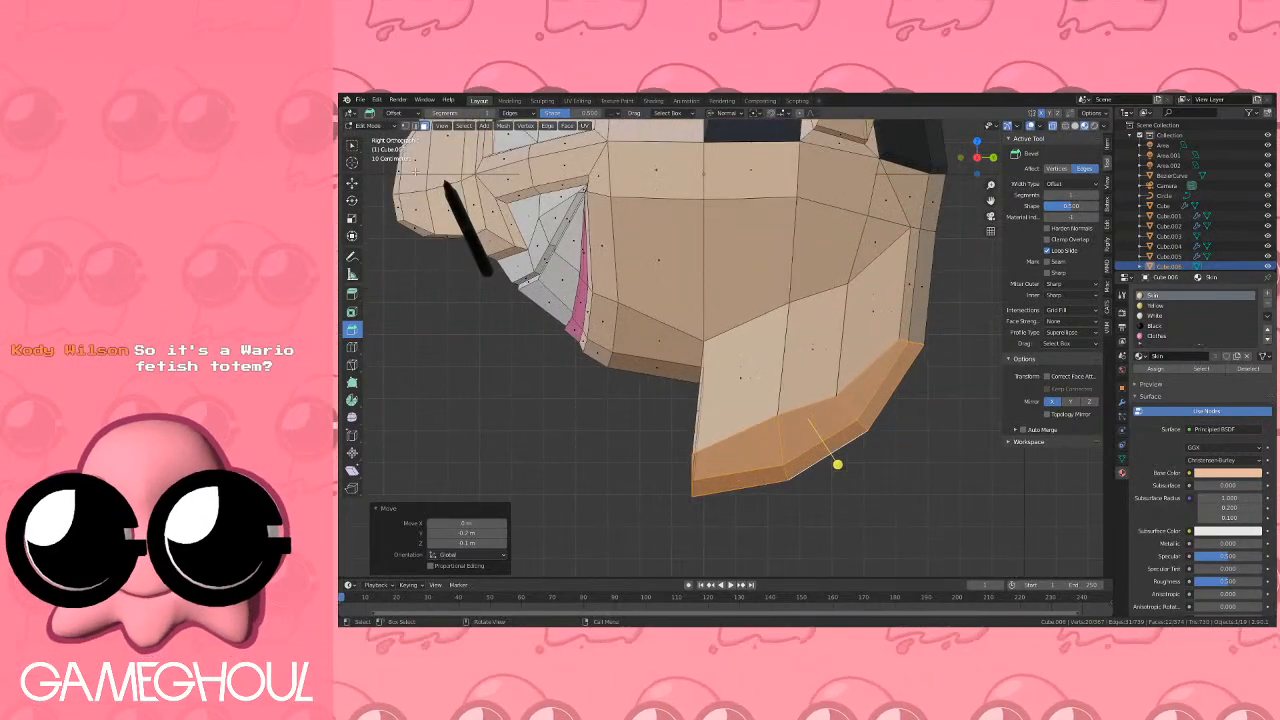
left_click(406, 126)
left_click(702, 343)
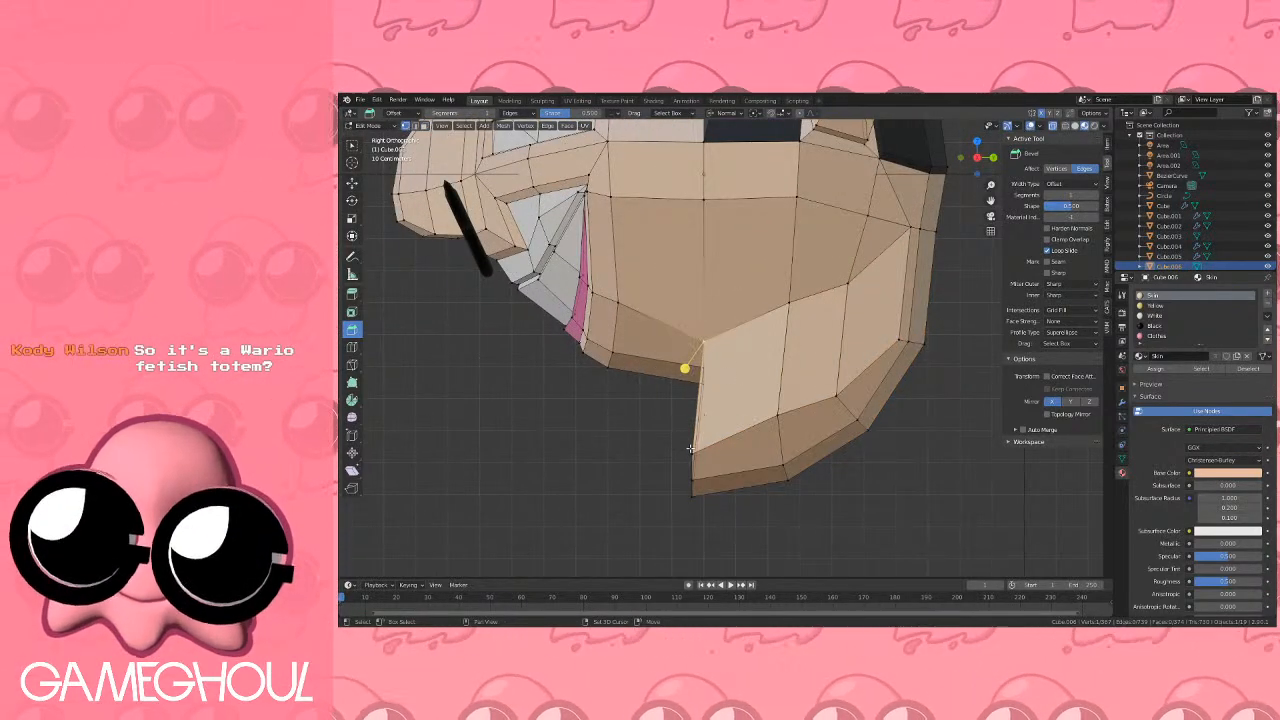
left_click(690, 450, "shift")
key("g")
key("g")
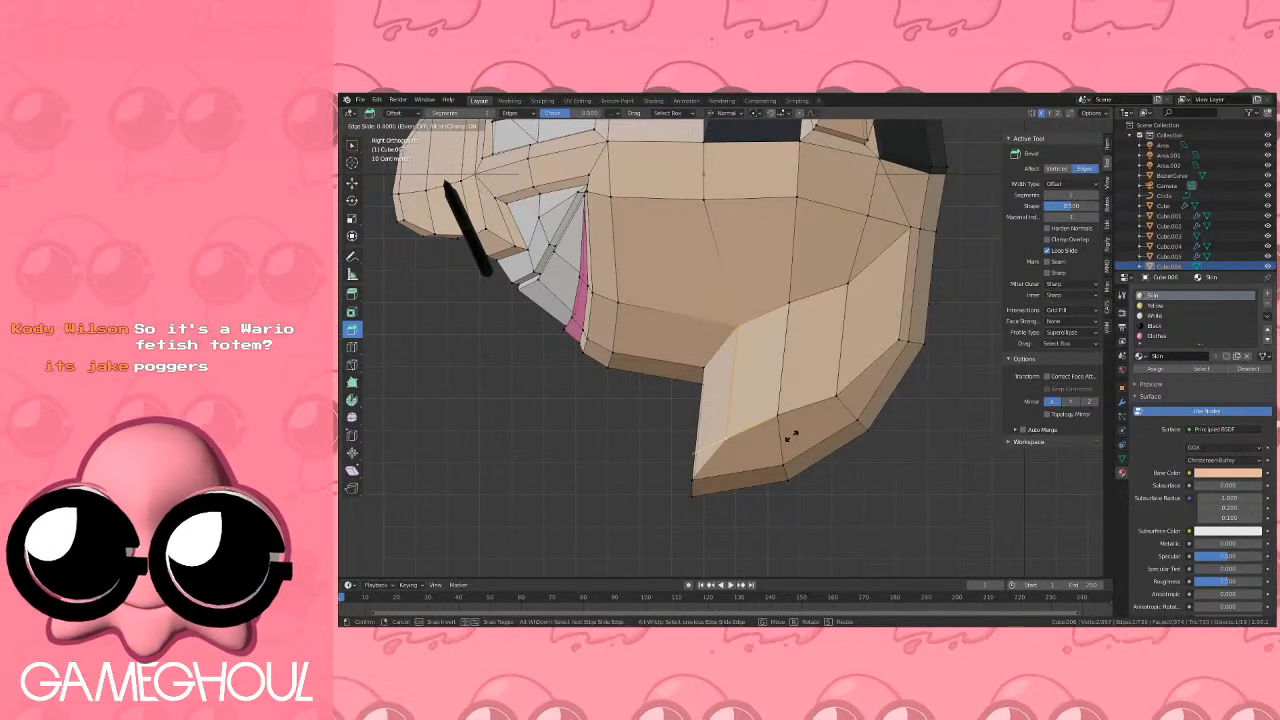
left_click(714, 380)
Slide the upper front vertex, where the neck meets the head, upward along its edge by a factor of 0.1.
left_click(739, 326)
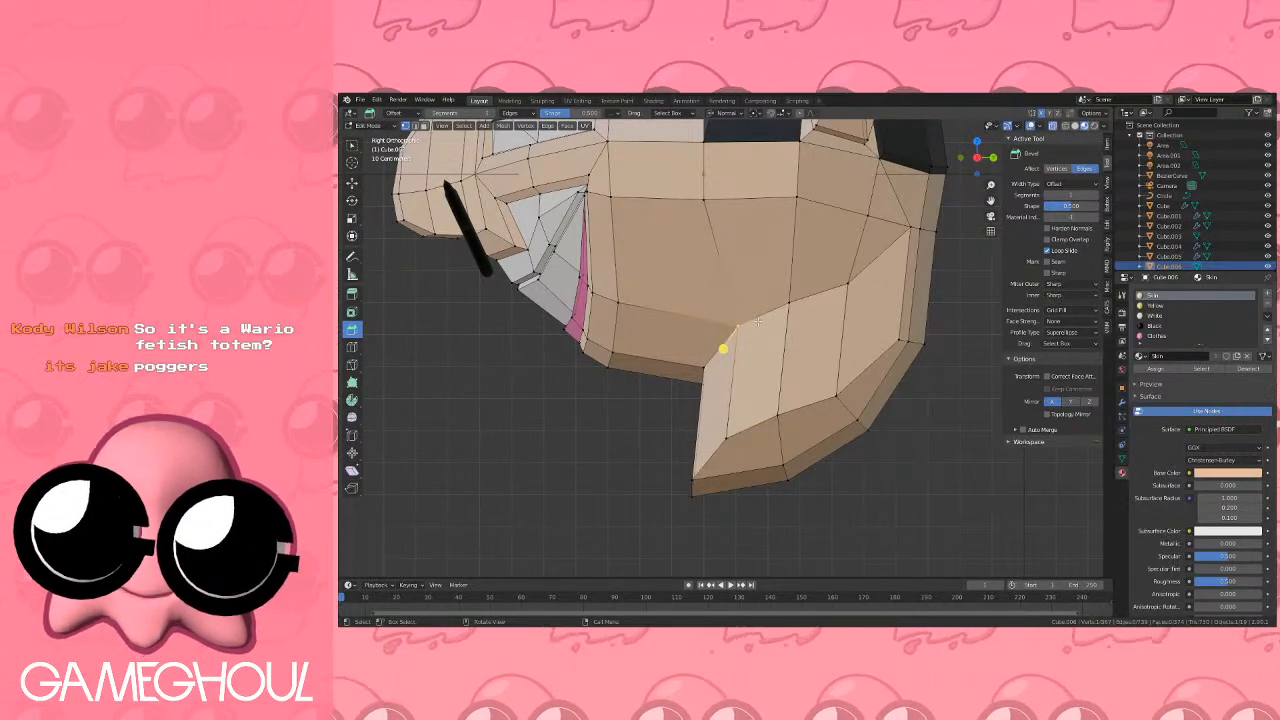
key("g")
key("g")
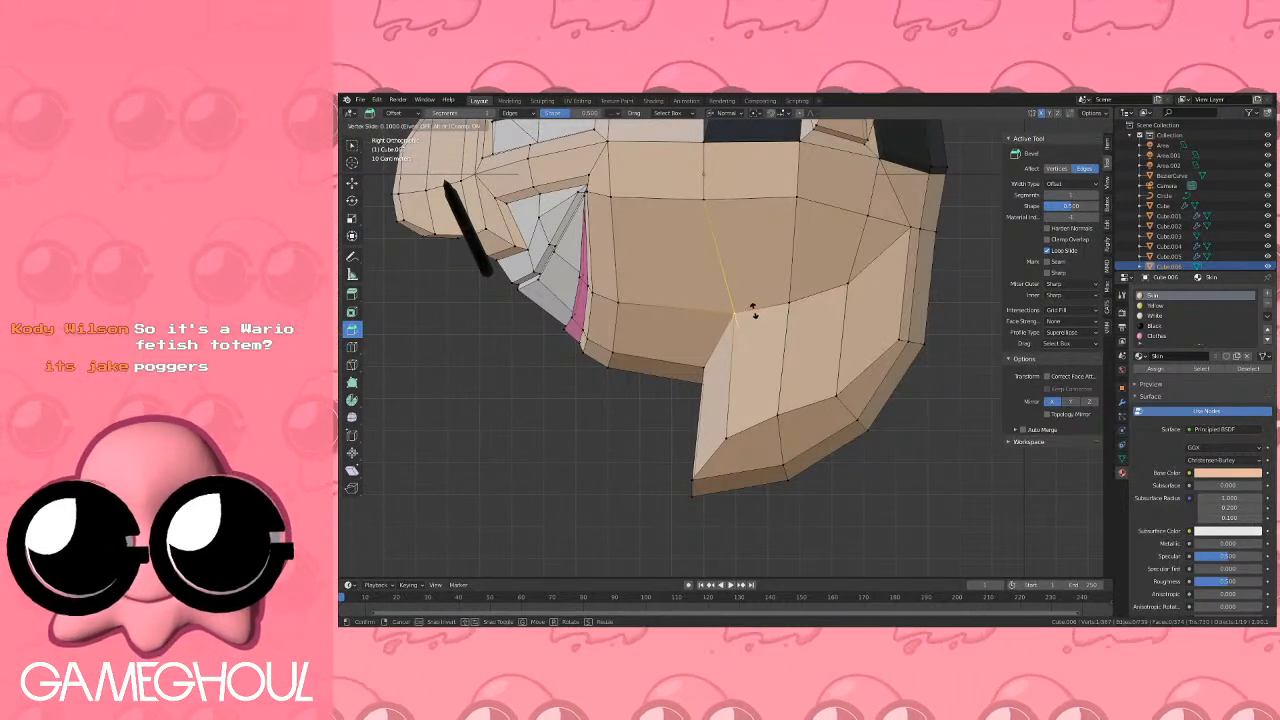
left_click(754, 314)
Examine the new neck from below outside mesh editing, and return to editing the head mesh.
middle_click_drag(754, 314, 881, 276)
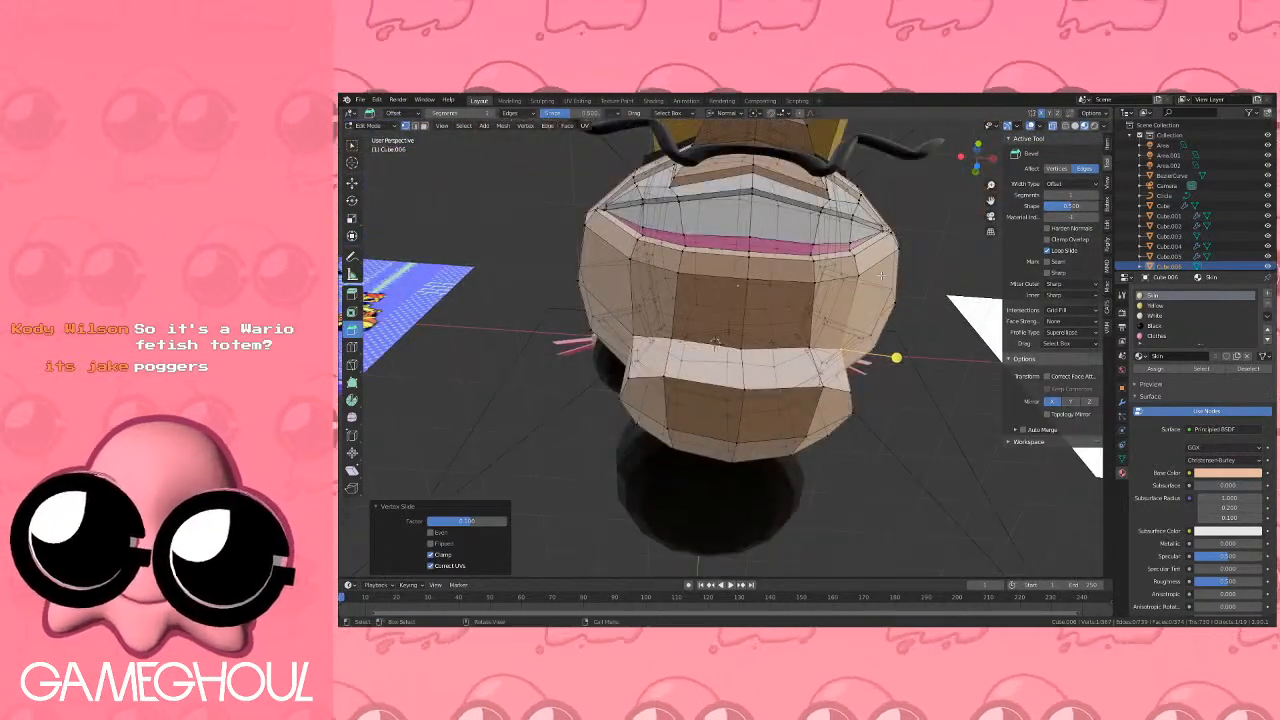
key("Tab")
middle_click_drag(740, 350, 755, 321)
scroll(798, 397, "down", 4)
scroll(746, 411, "up", 5)
key("Tab")
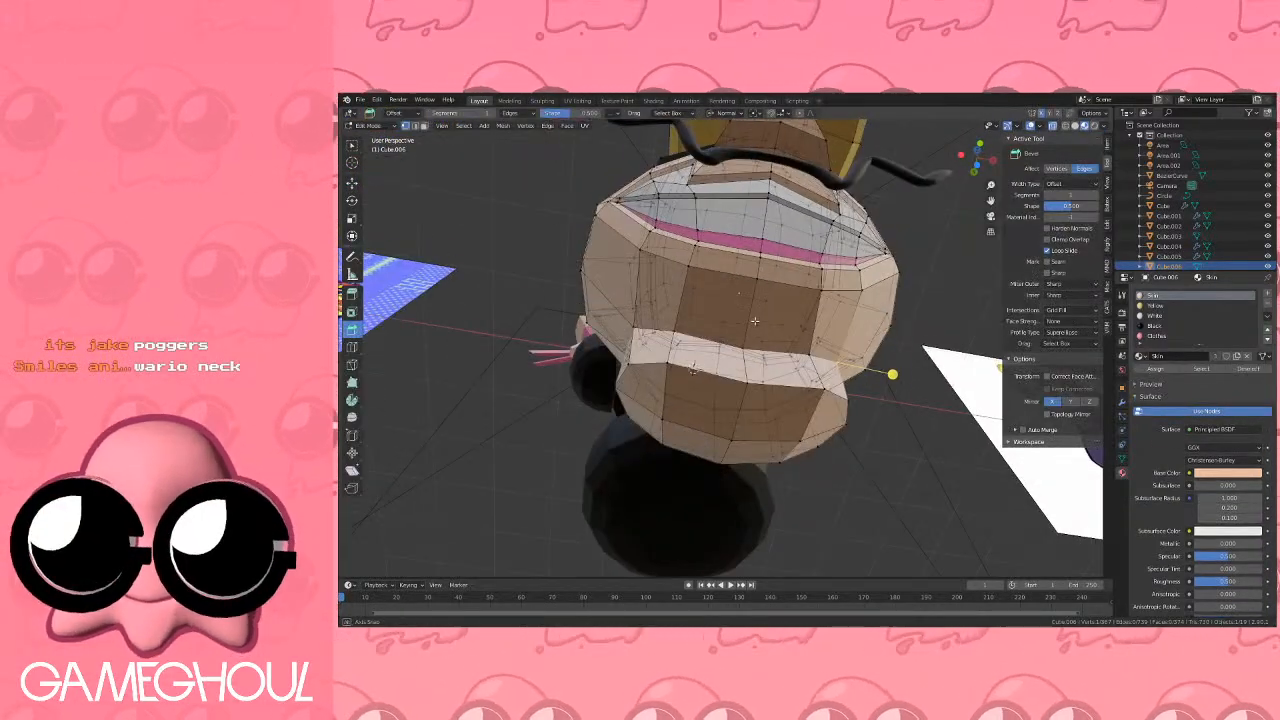
In face selection mode, select the end faces closing off the neck's underside and delete them.
left_click(425, 127)
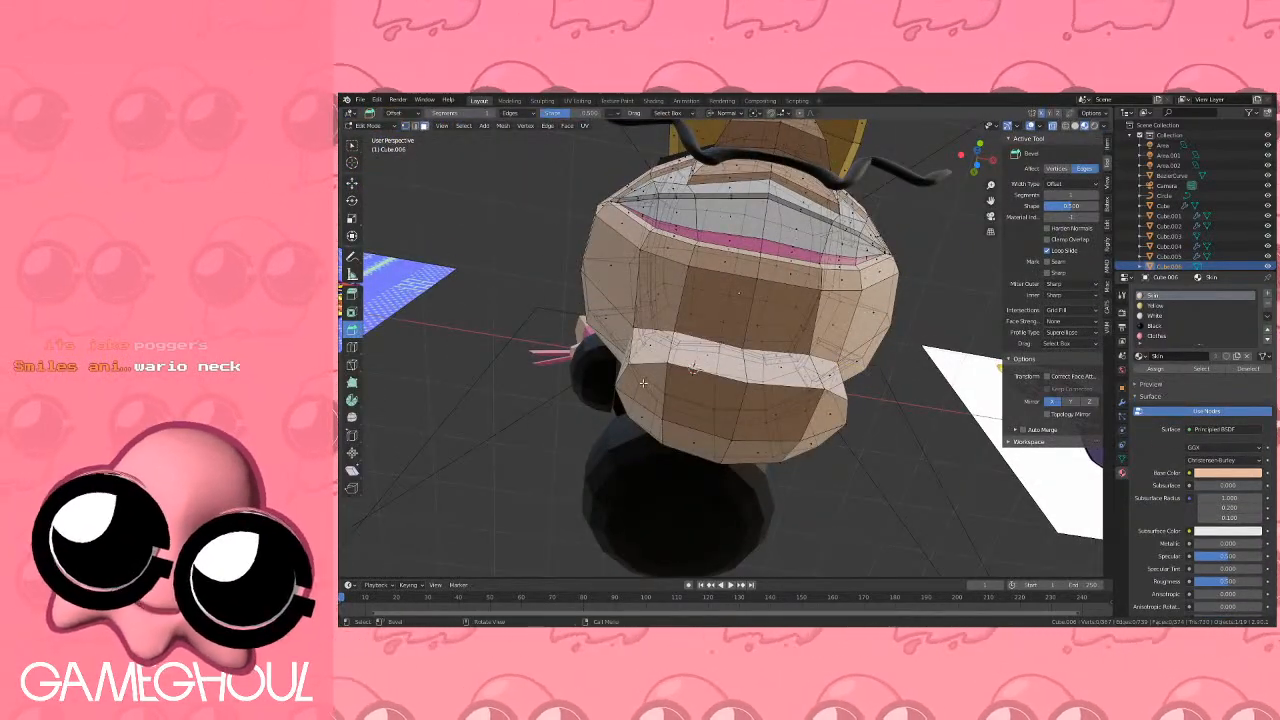
left_click(643, 383)
left_click(826, 420, "ctrl")
left_click(810, 441, "ctrl")
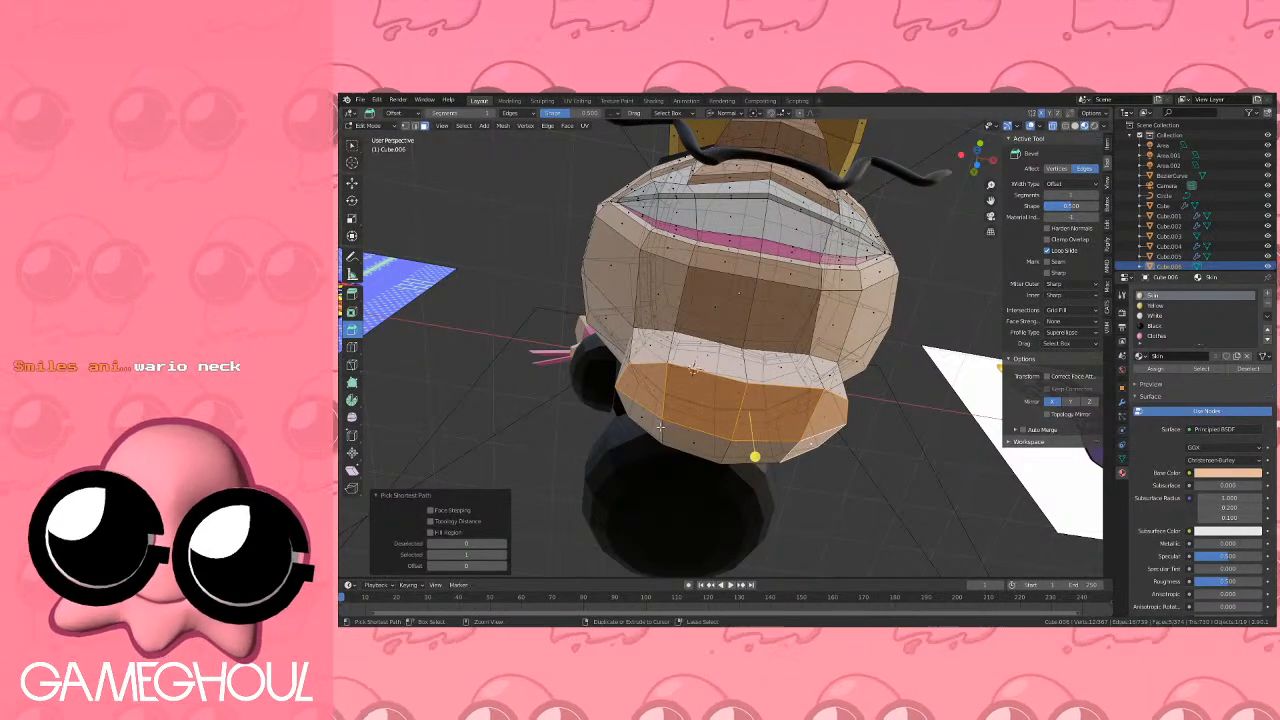
key("x")
left_click(722, 414)
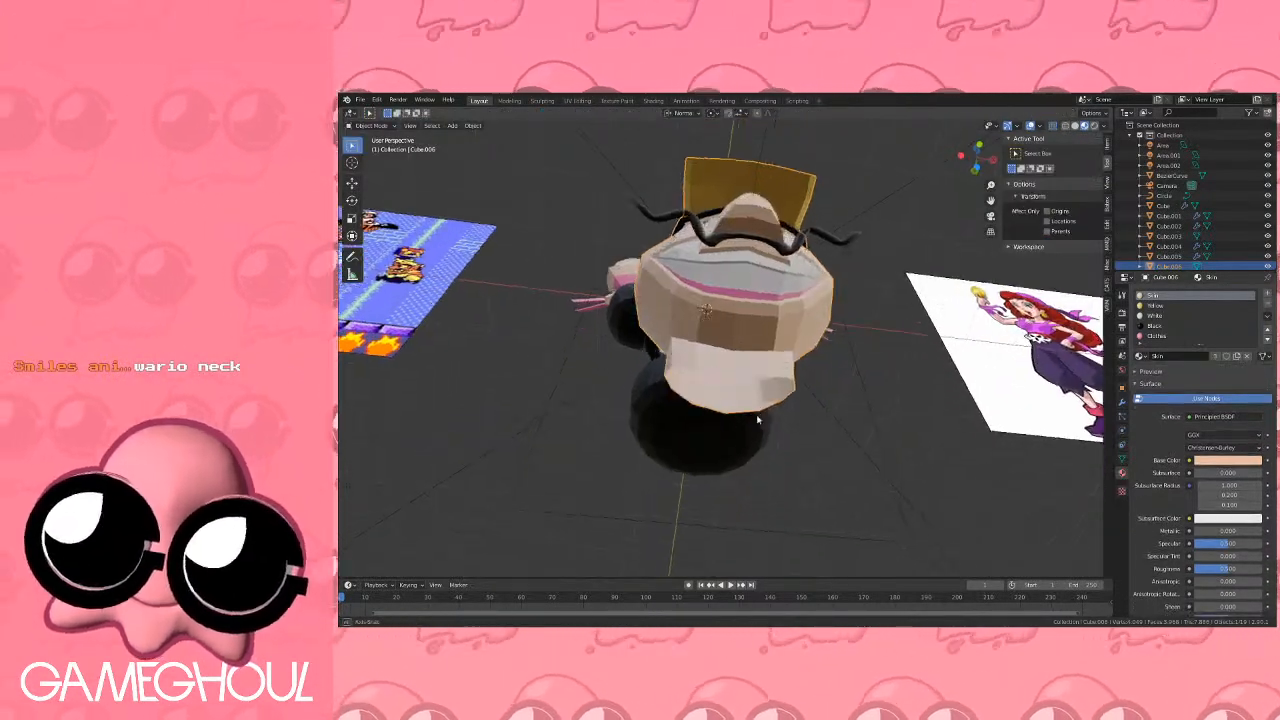
In top view, add a cube in object mode and move it -3.1 m along Y, over the head.
middle_click_drag(757, 420, 747, 450)
left_click(976, 156)
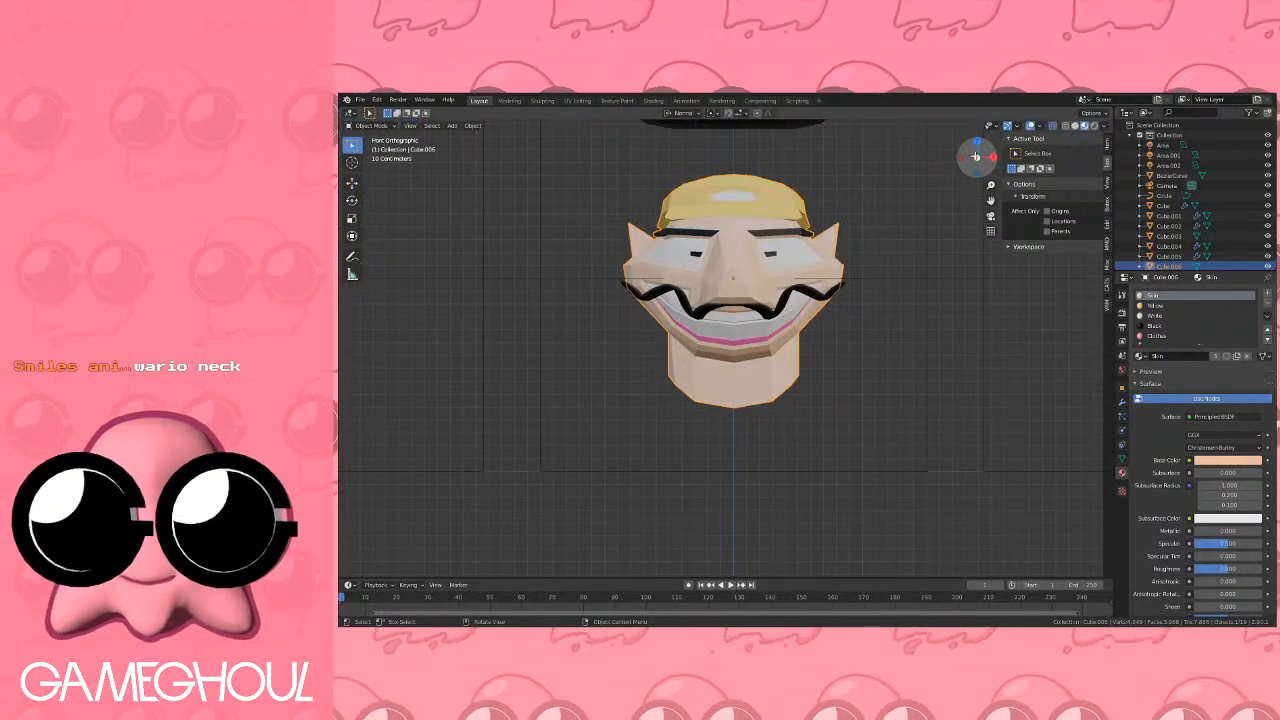
left_click(978, 142)
scroll(760, 360, "down", 1)
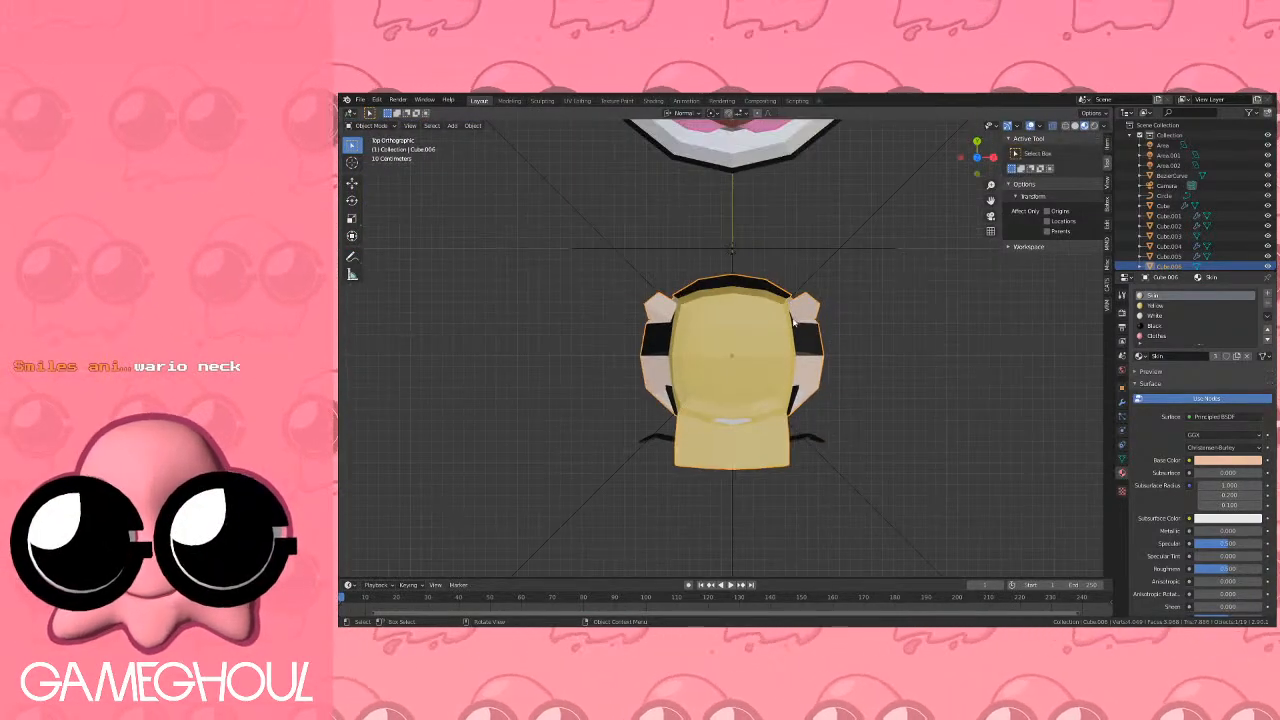
key("shift+a")
mouse_move(798, 348)
left_click(843, 356)
scroll(845, 354, "down", 3)
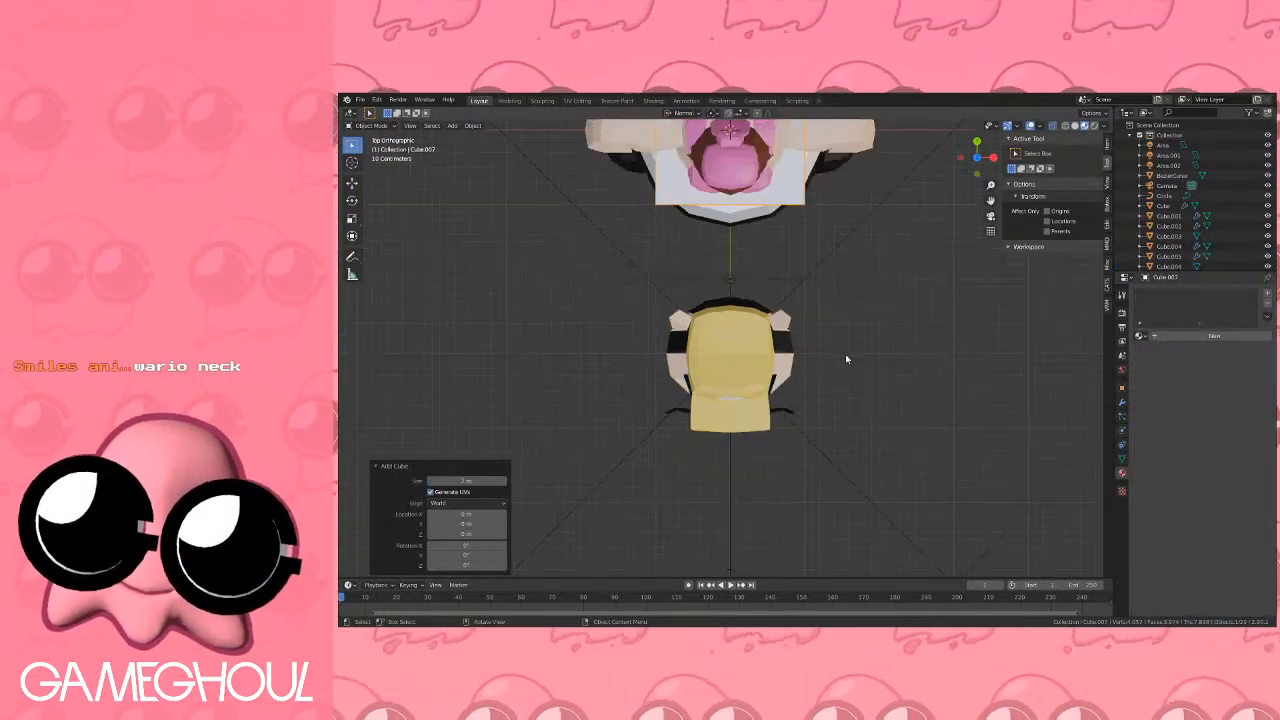
key("g")
left_click(830, 486, "ctrl")
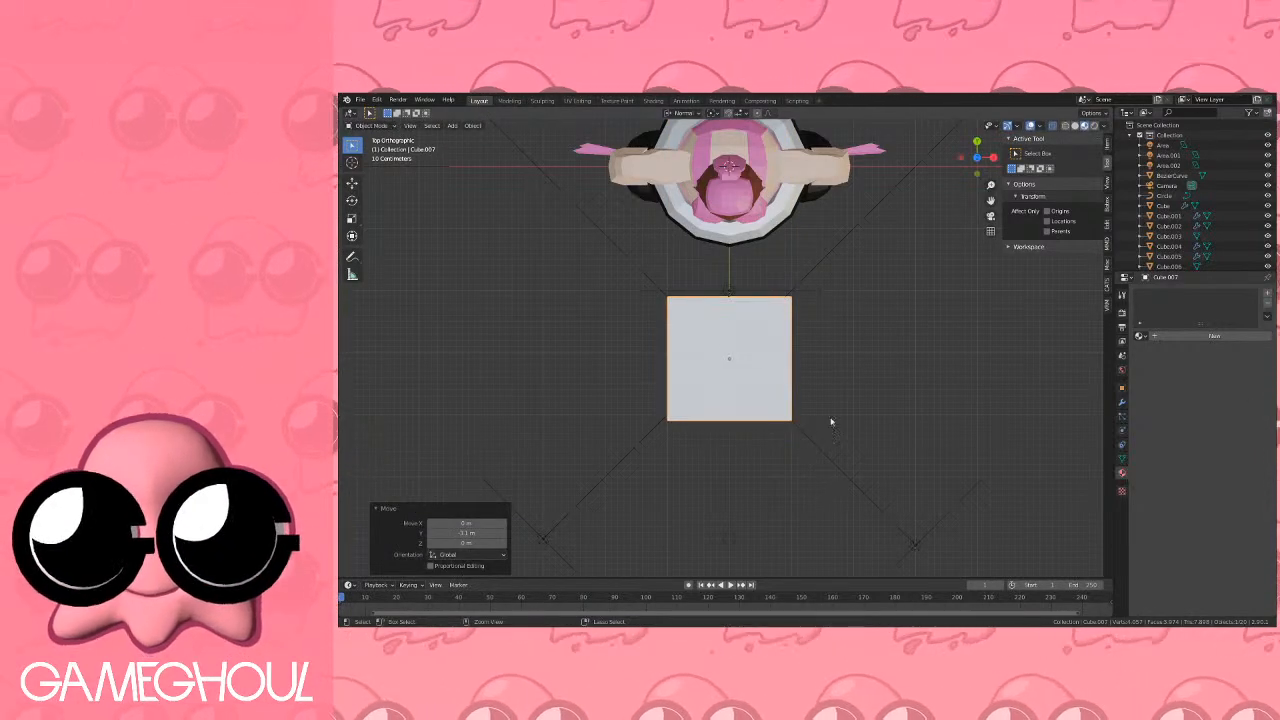
Give the cube a Subdivision Surface modifier with viewport level 2 and apply it.
left_click(1121, 402)
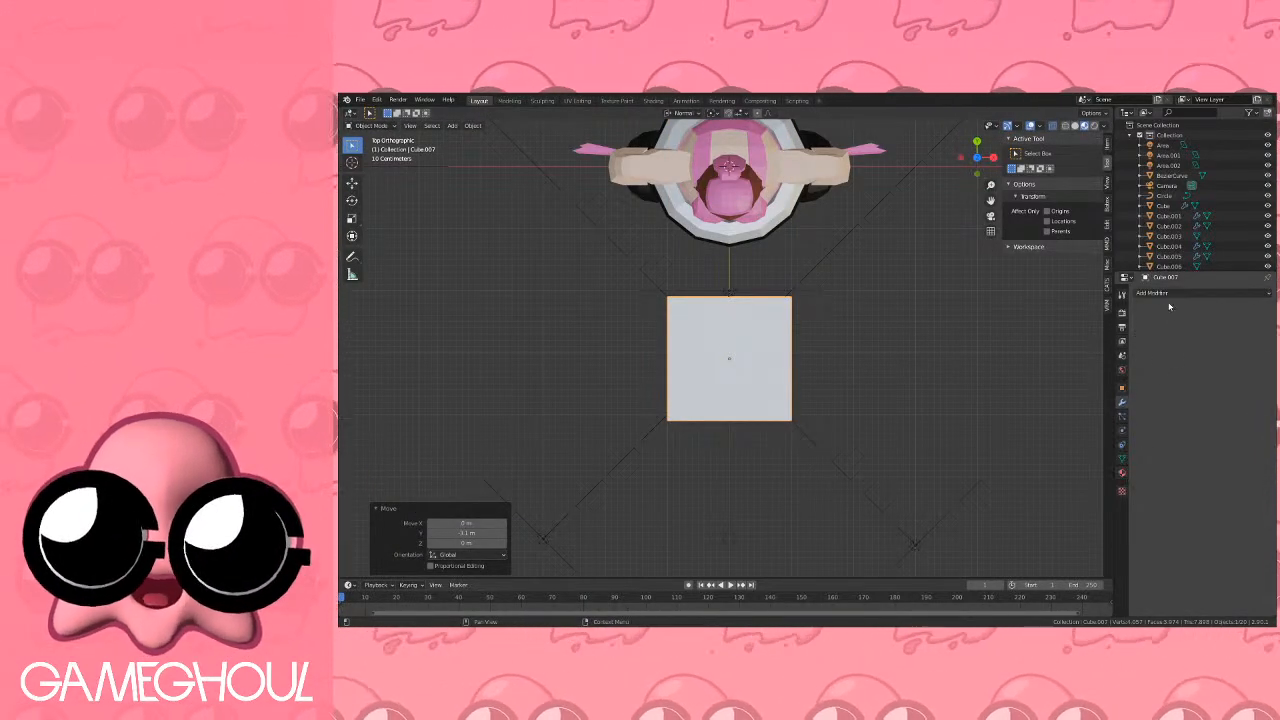
left_click(1164, 294)
left_click(1090, 459)
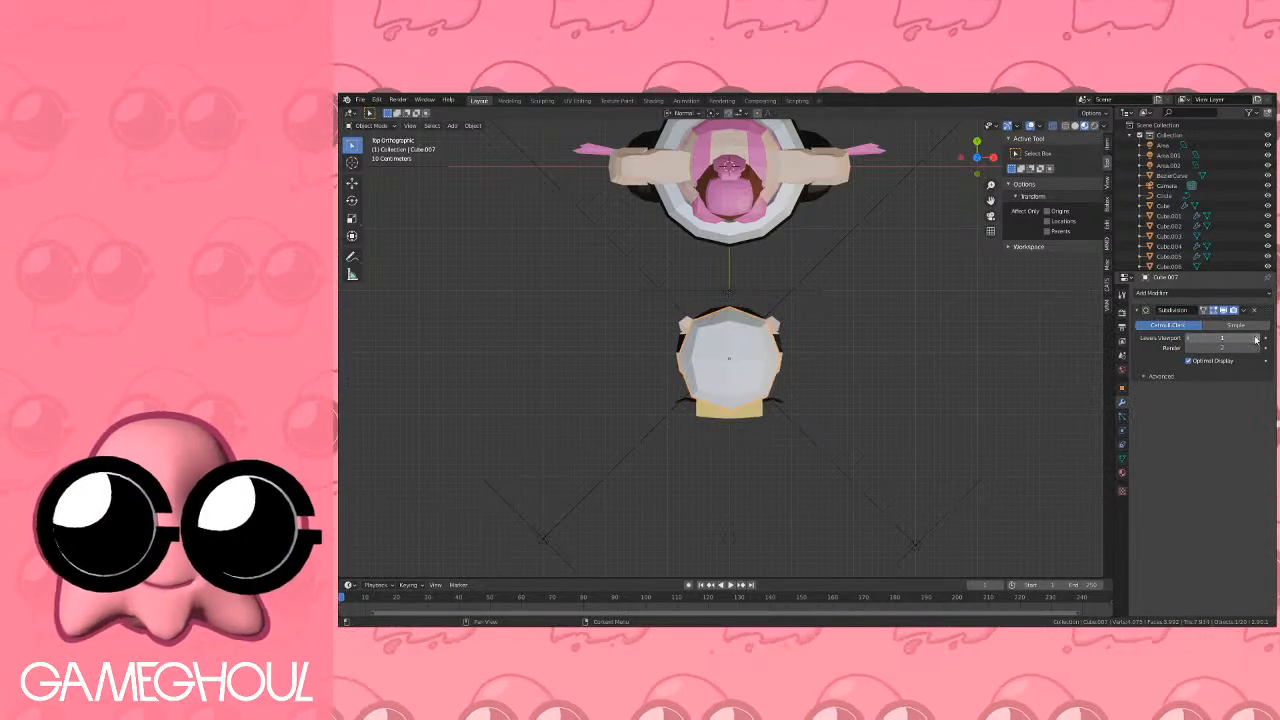
left_click(1256, 339)
left_click(1244, 310)
left_click(1219, 323)
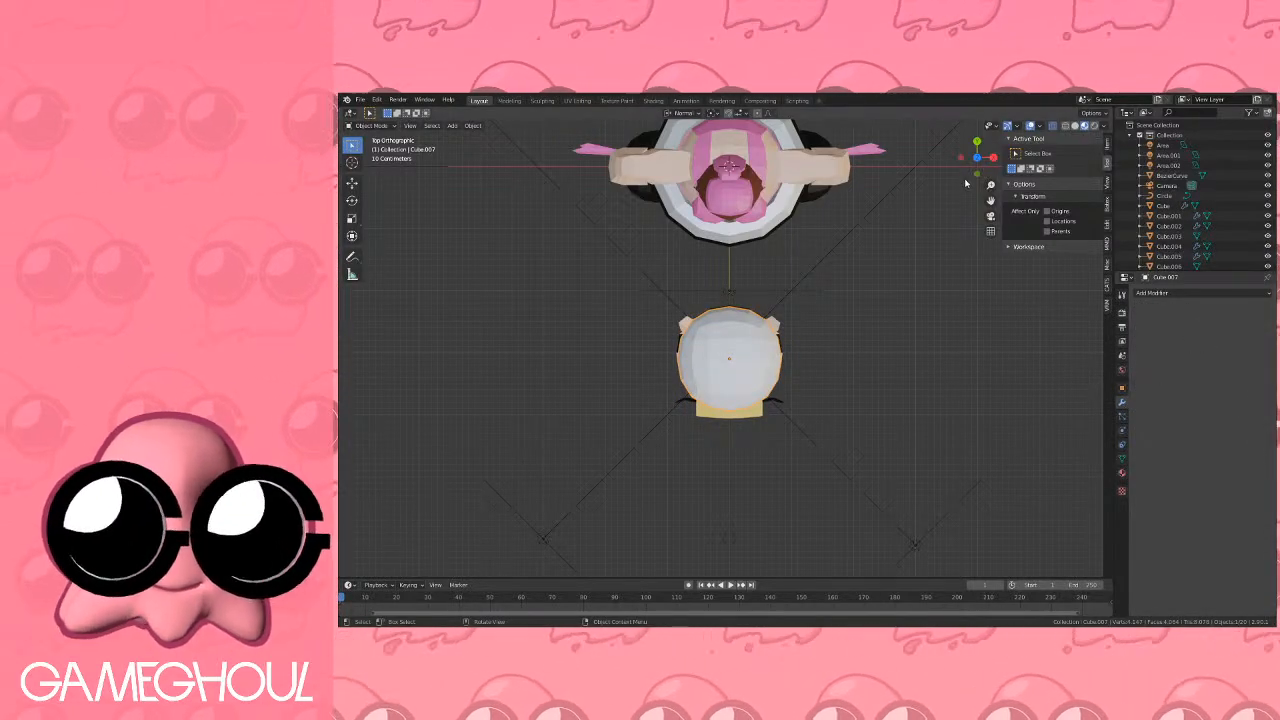
In front view, move the rounded cube -6 m along Z so it sits directly below the neck.
left_click(977, 173)
key("g")
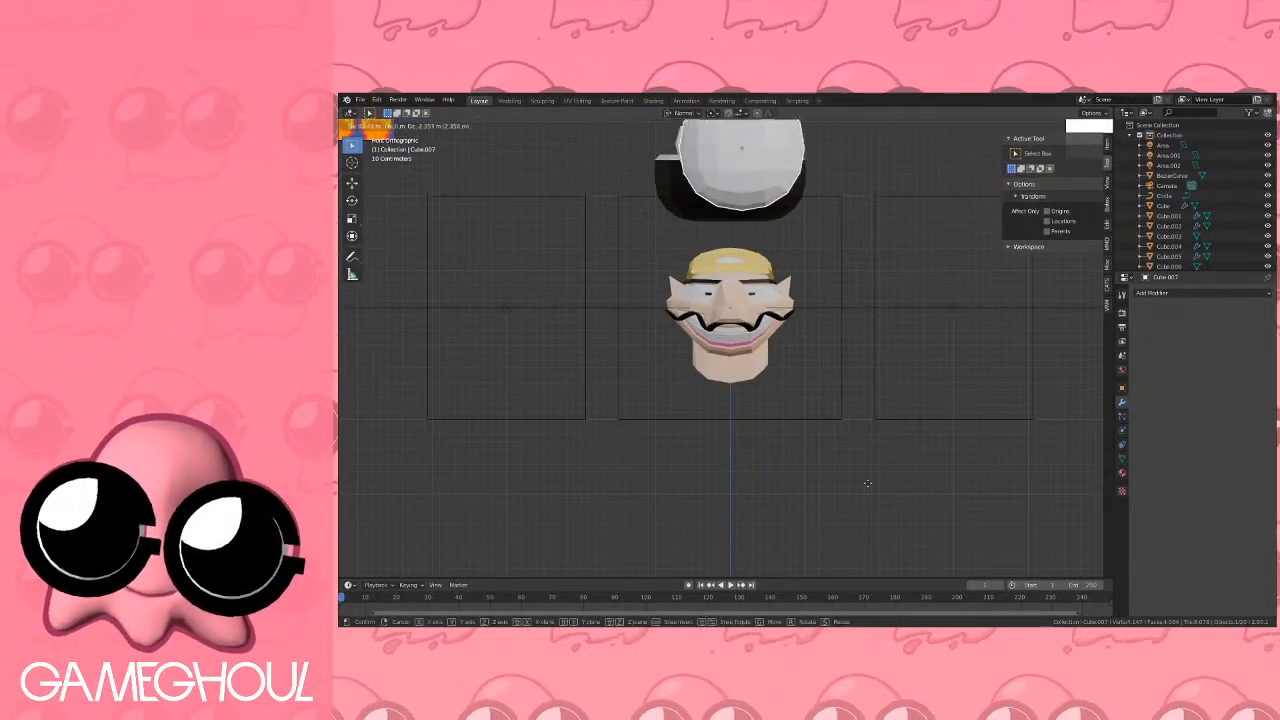
left_click(855, 289, "ctrl")
middle_click_drag(768, 362, 764, 308, "shift")
scroll(764, 308, "up", 1)
scroll(764, 308, "up", 1)
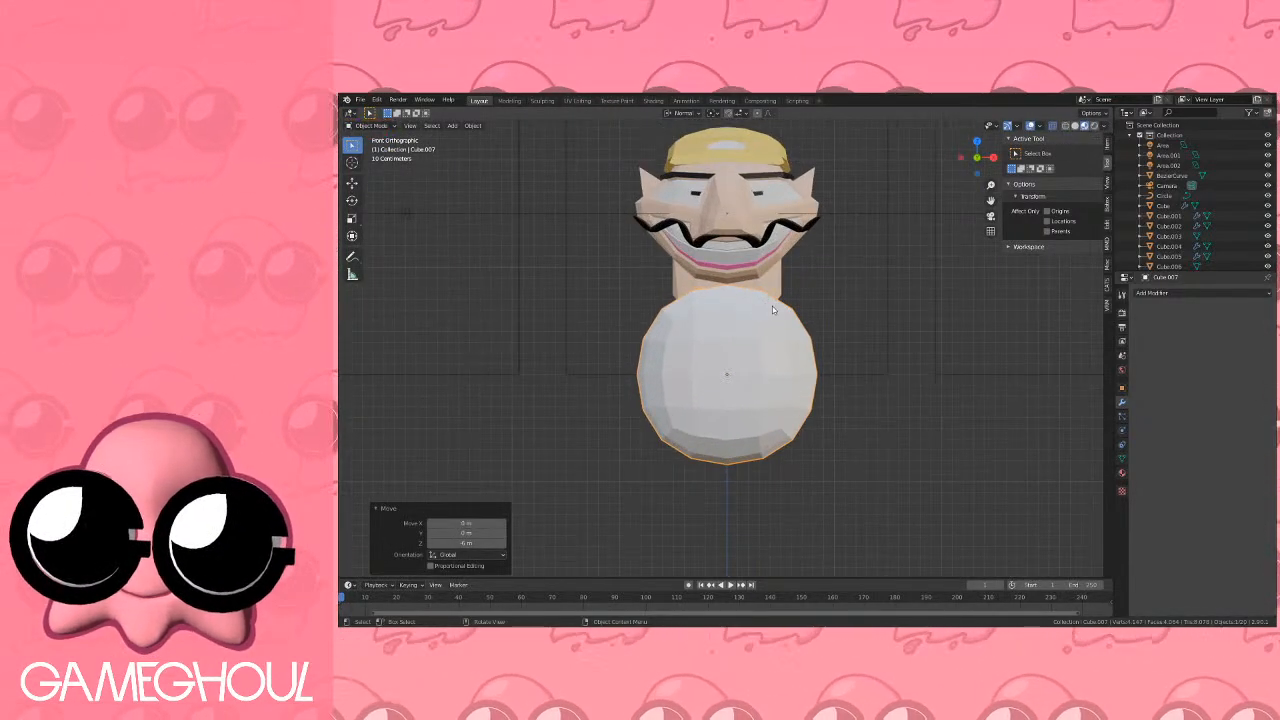
Assign the existing Yellow material to the body ball.
left_click(1121, 472)
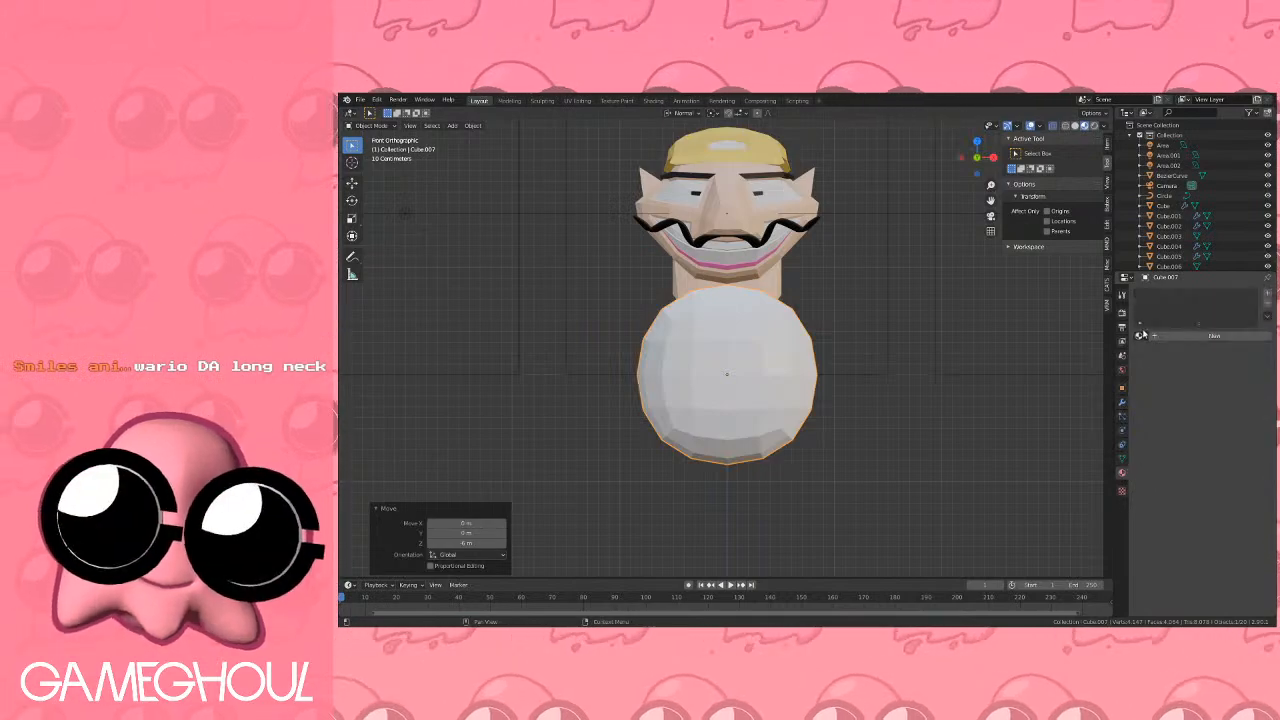
left_click(1140, 336)
left_click(1085, 415)
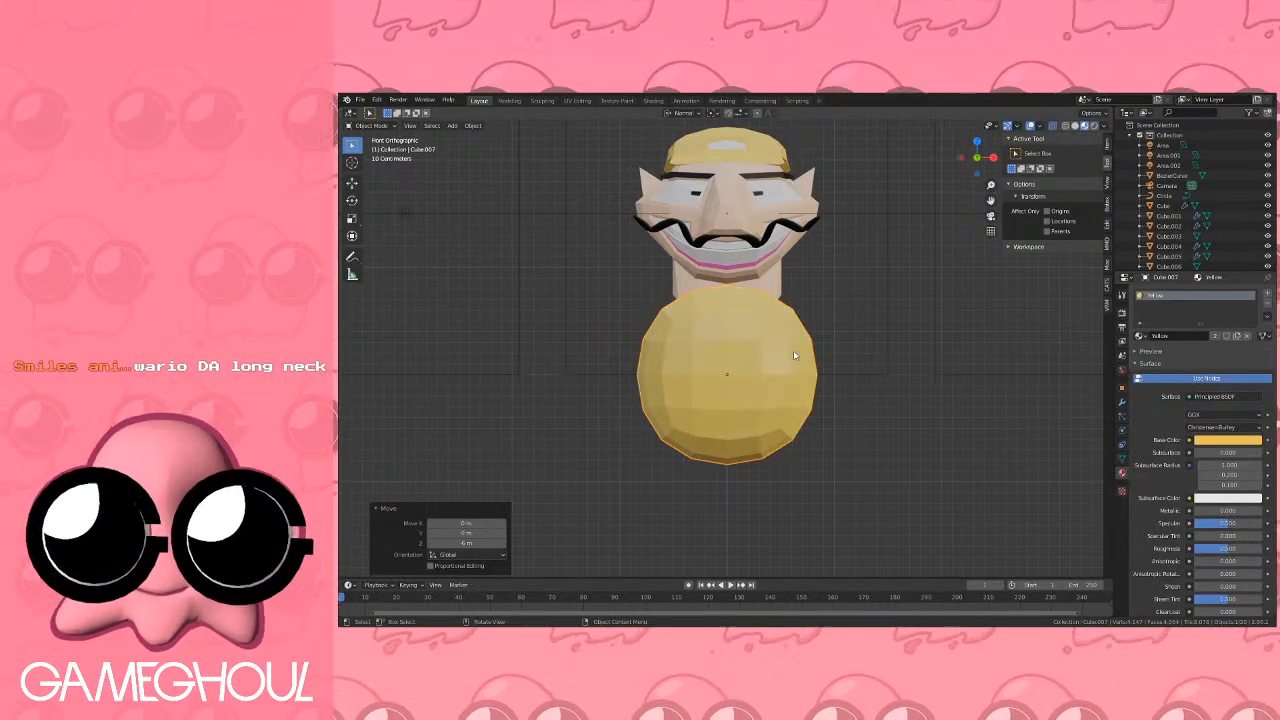
Scale the ball's whole mesh up by 1.6, and by a further 1.1 in wireframe shading.
key("Tab")
key("Tab")
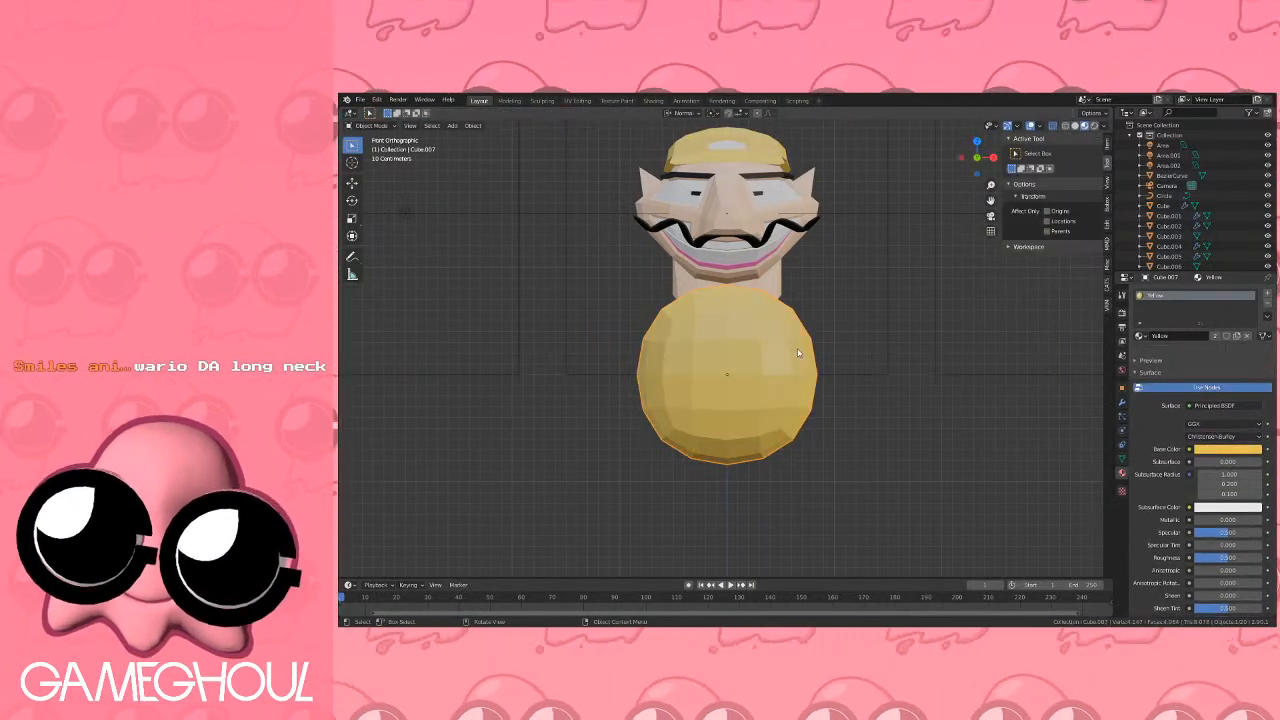
key("Tab")
key("s")
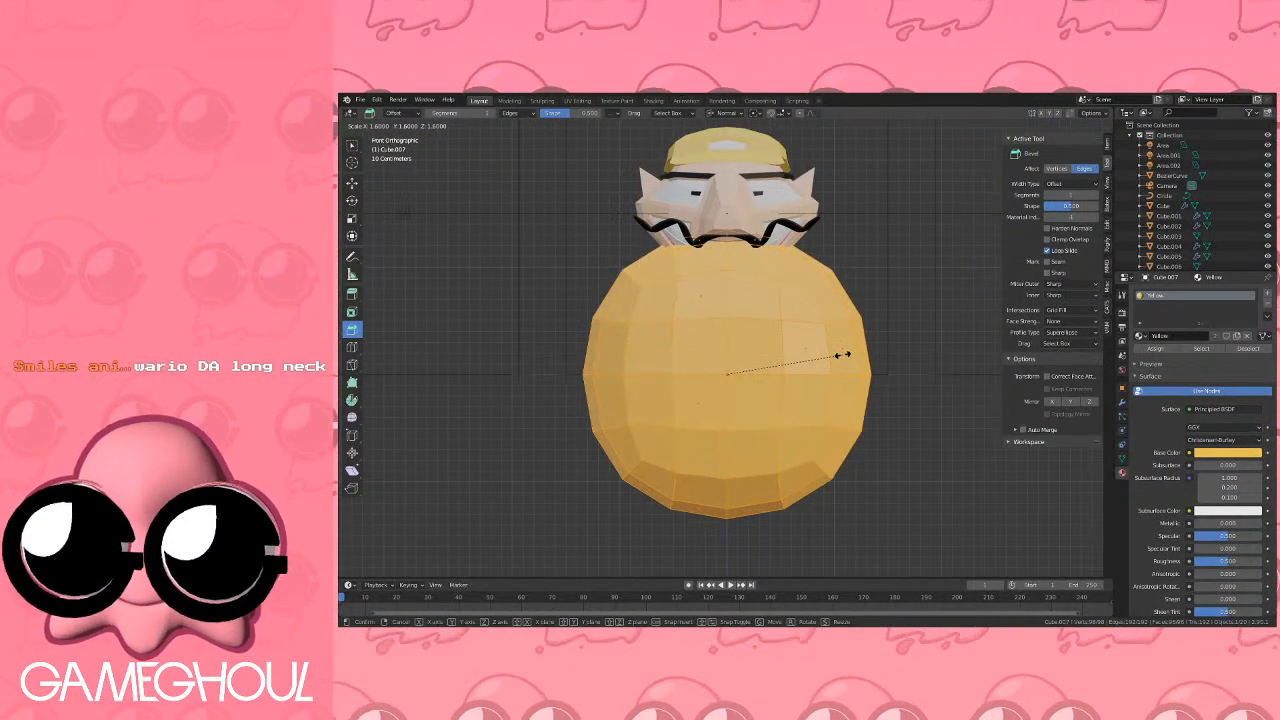
left_click(845, 353)
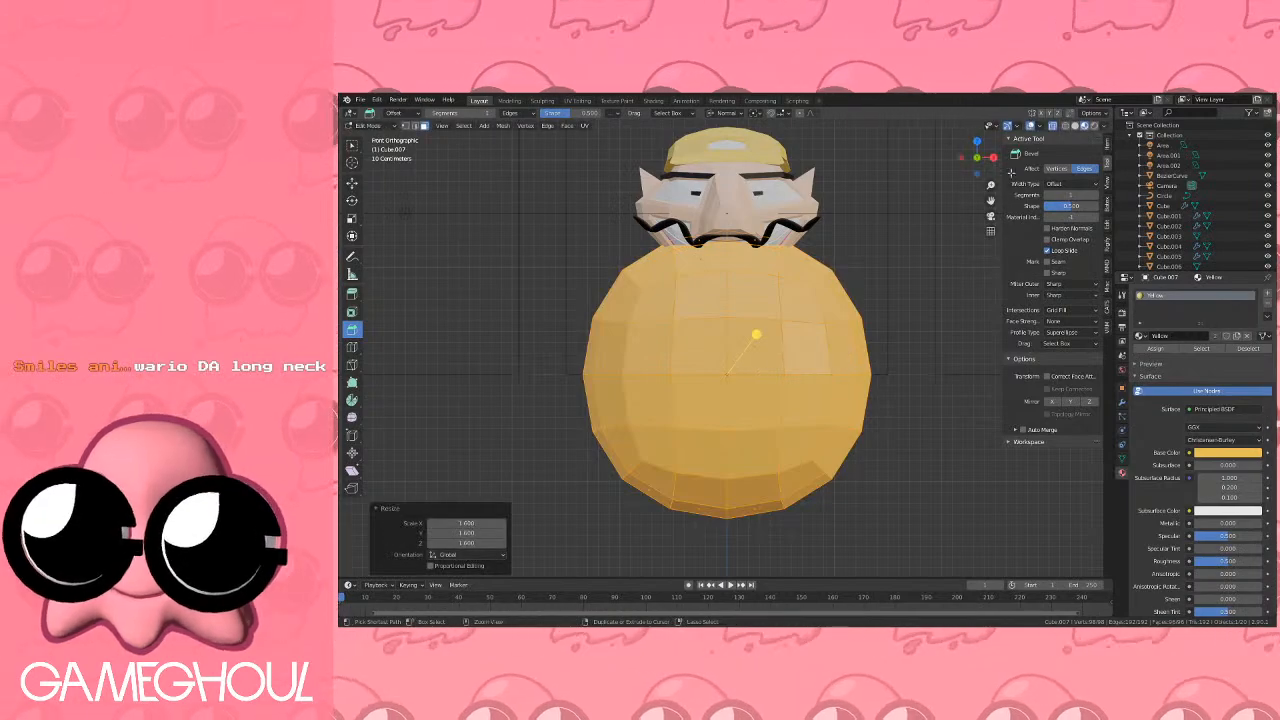
left_click(1064, 126)
key("s")
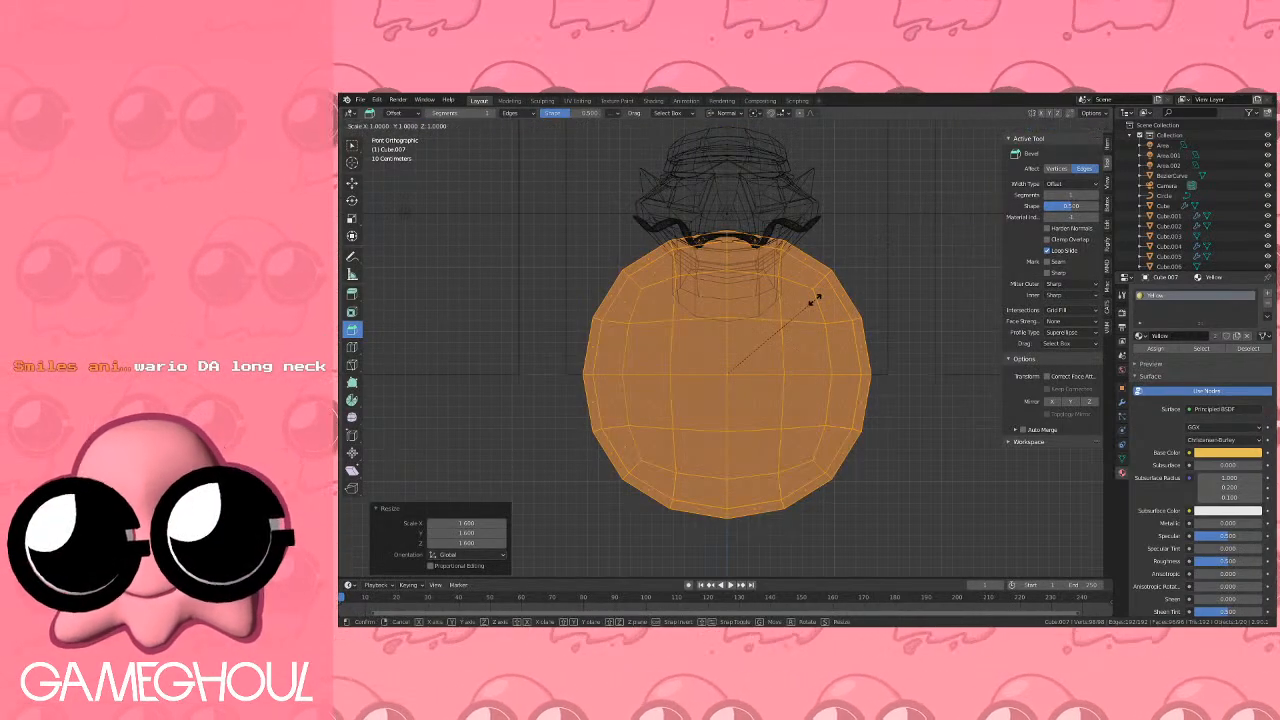
left_click(832, 297, "ctrl")
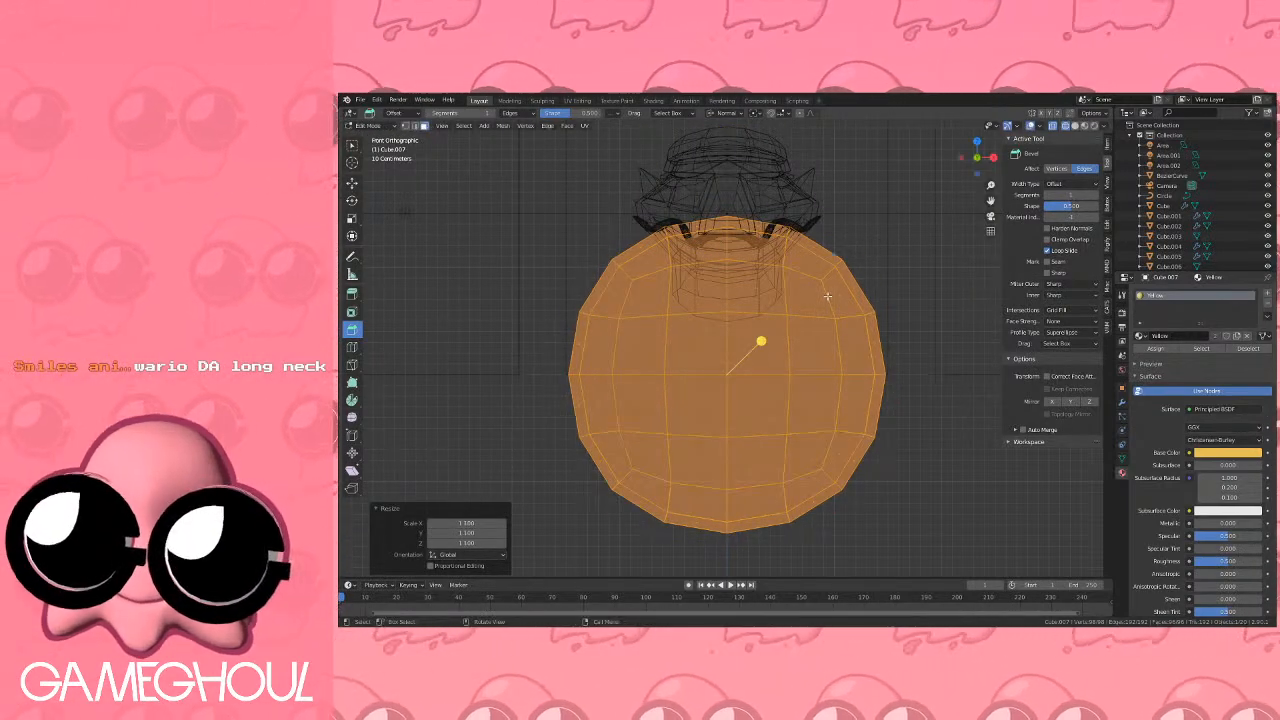
Box-select the ball's upper faces, flatten them by 0.4 along Z, and move them -0.3 m along Z.
key("alt+a")
key("b")
left_click_drag(551, 177, 908, 338)
key("z")
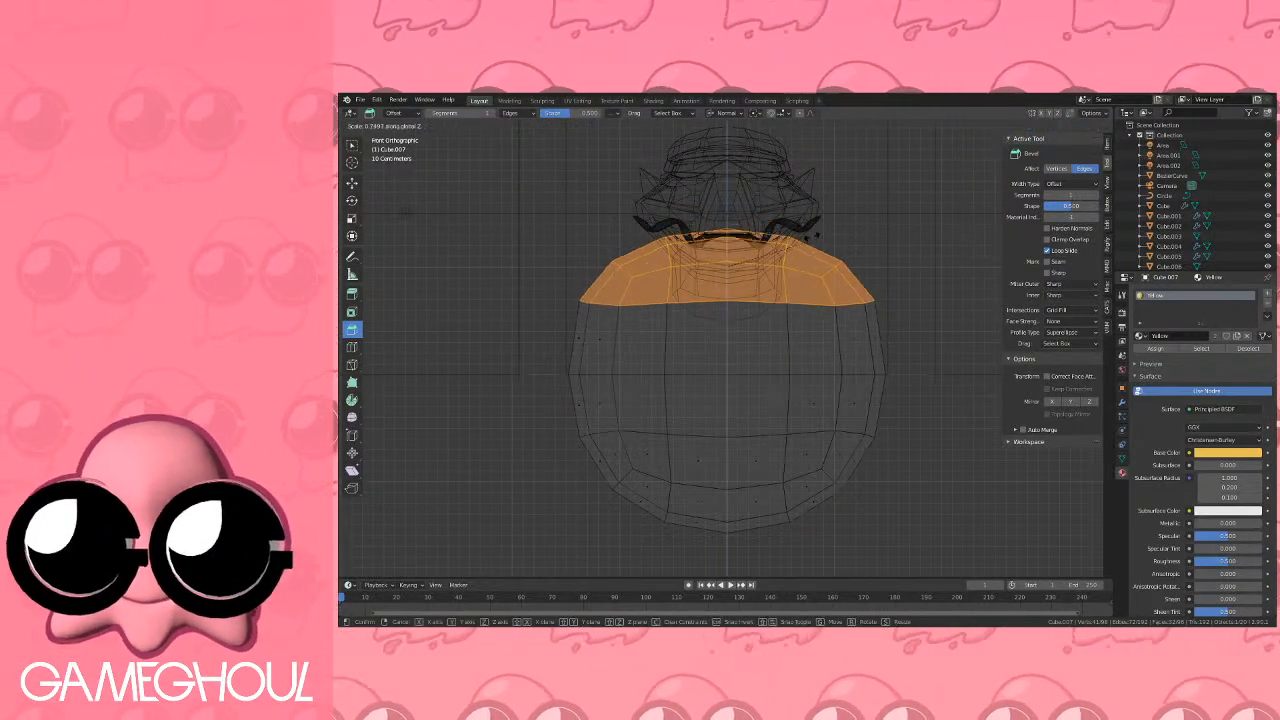
left_click(733, 216)
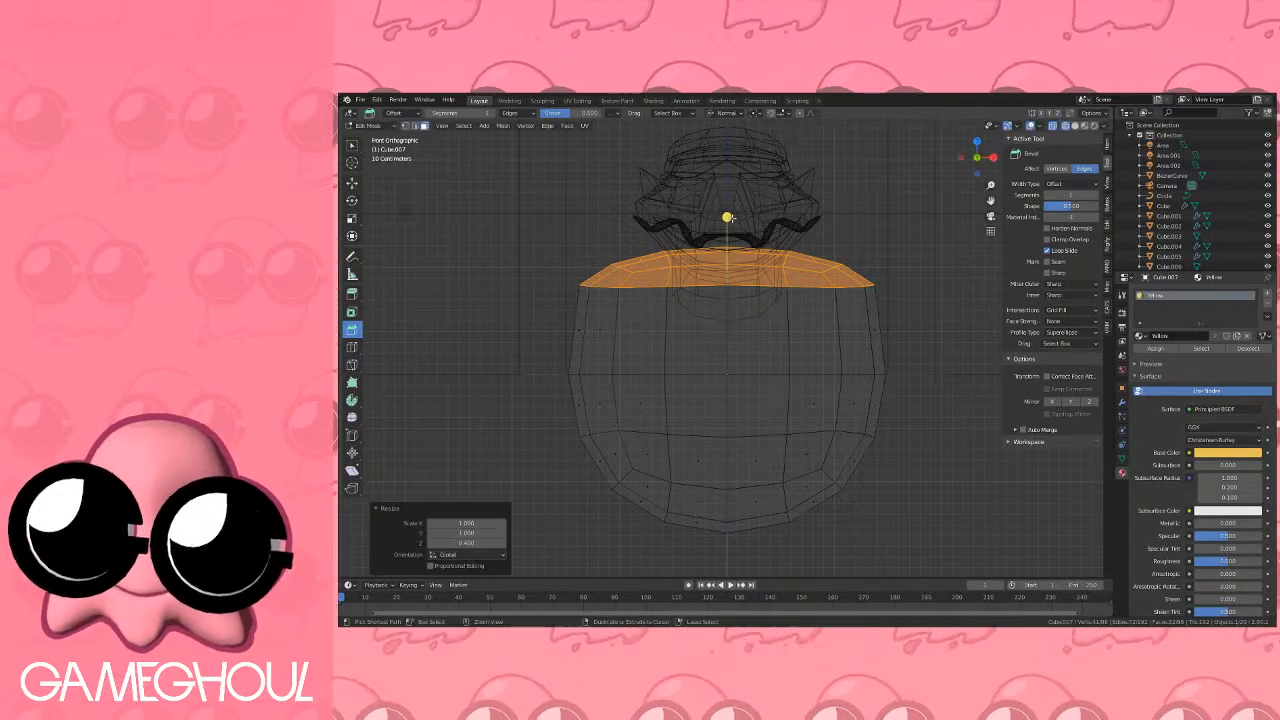
key("g")
key("z")
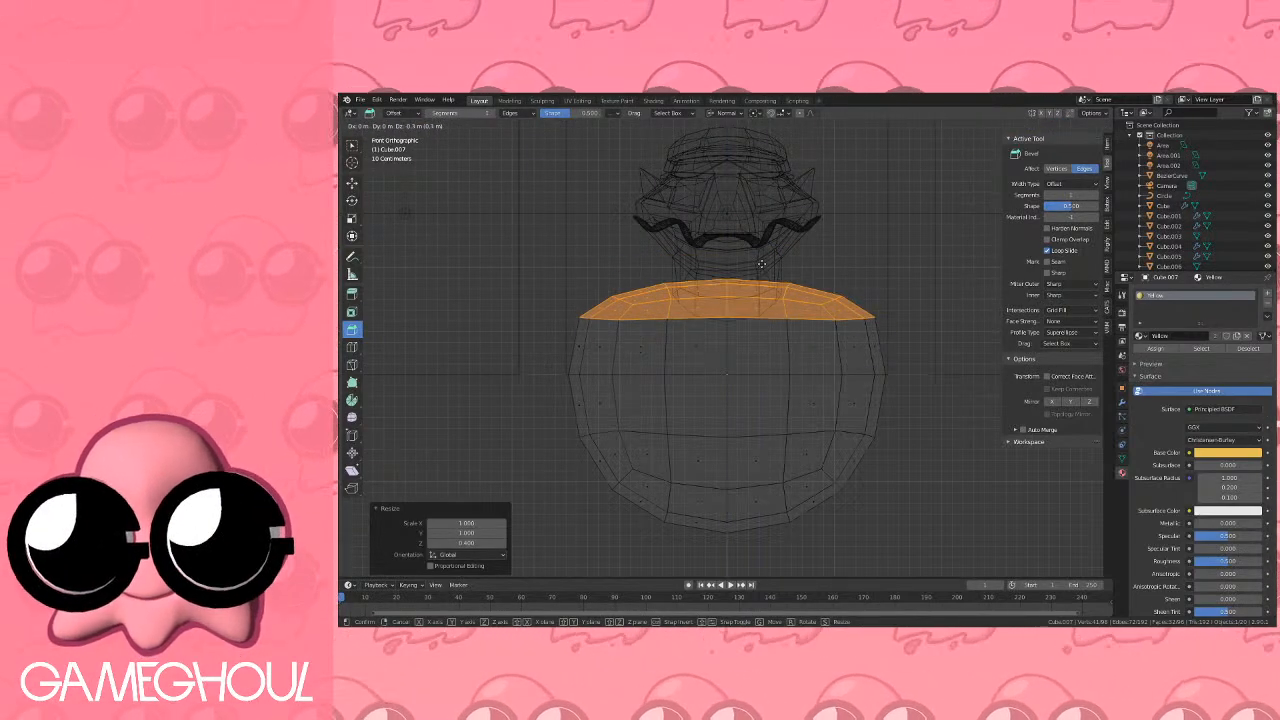
left_click(762, 264)
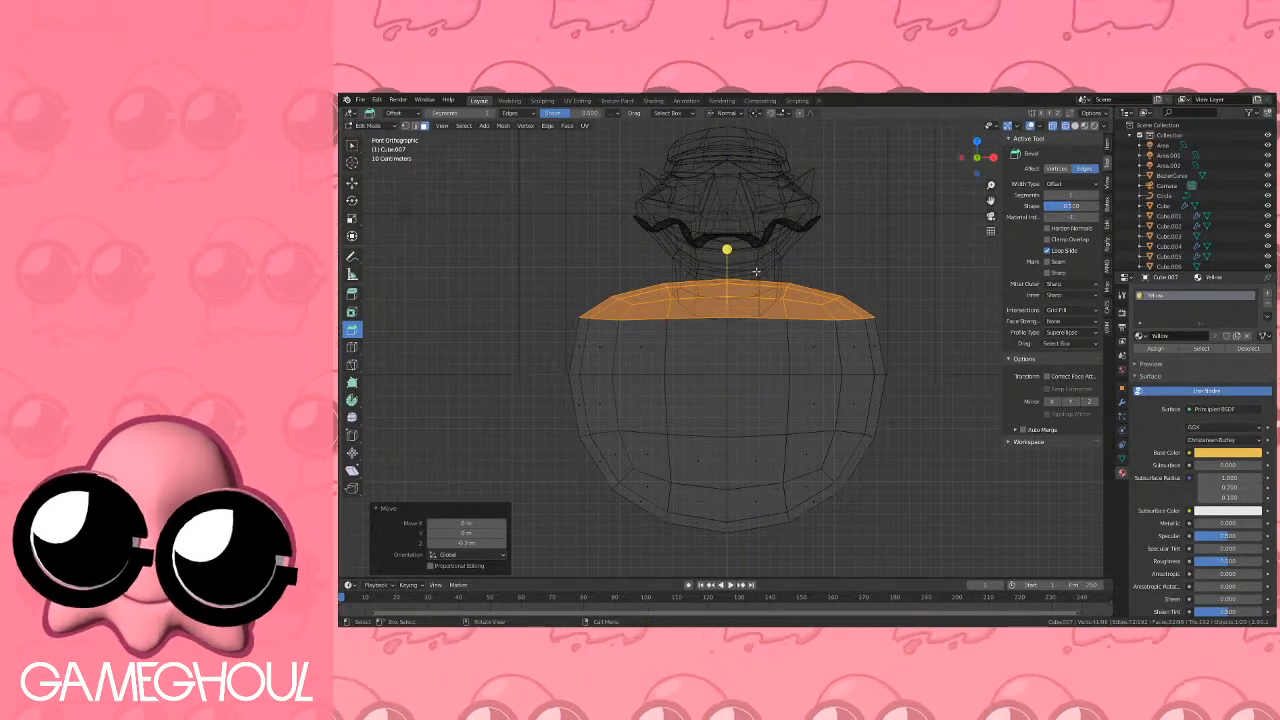
Switch to the left orthographic view and return to editing the ball's upper faces.
key("Tab")
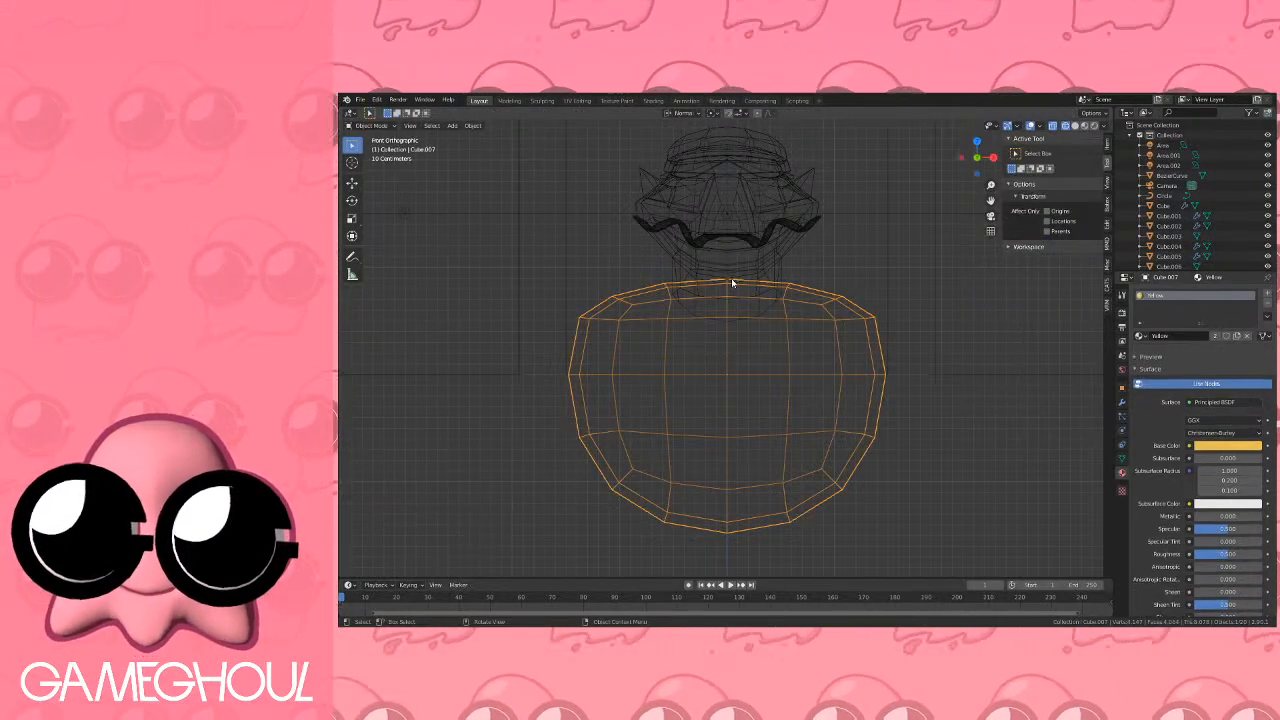
middle_click_drag(737, 280, 906, 251)
left_click(975, 158)
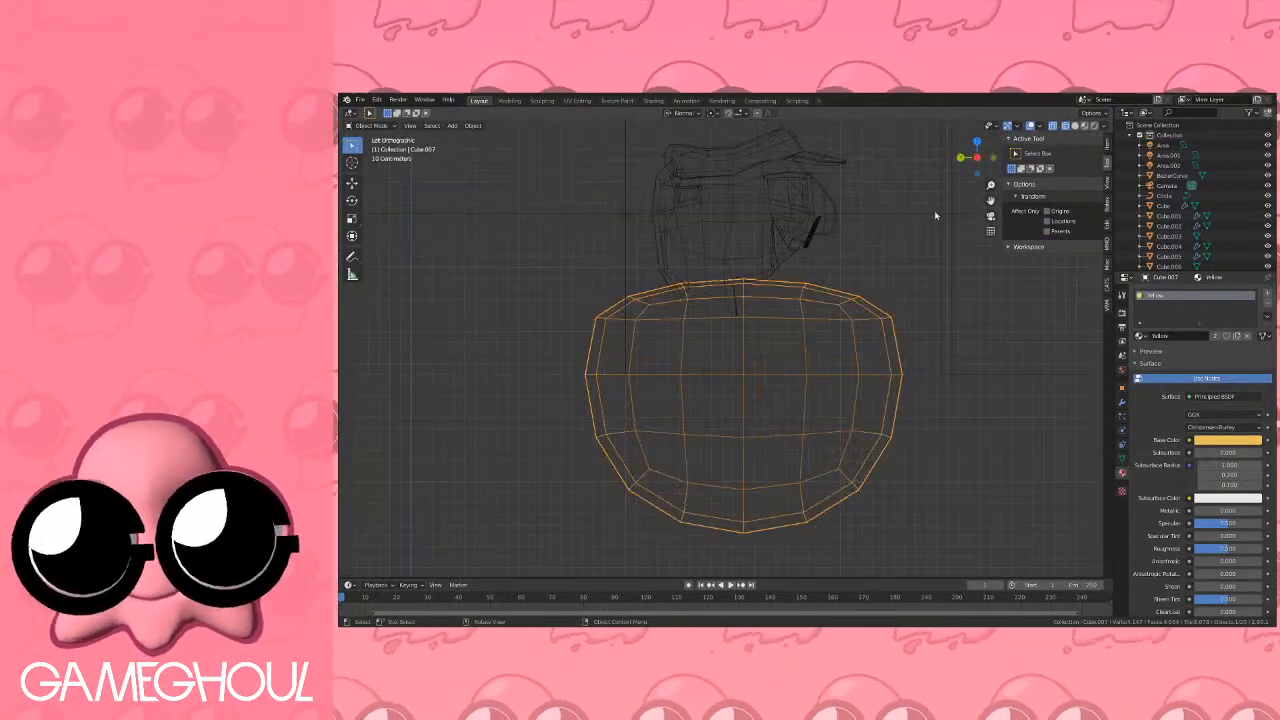
key("Tab")
key("s")
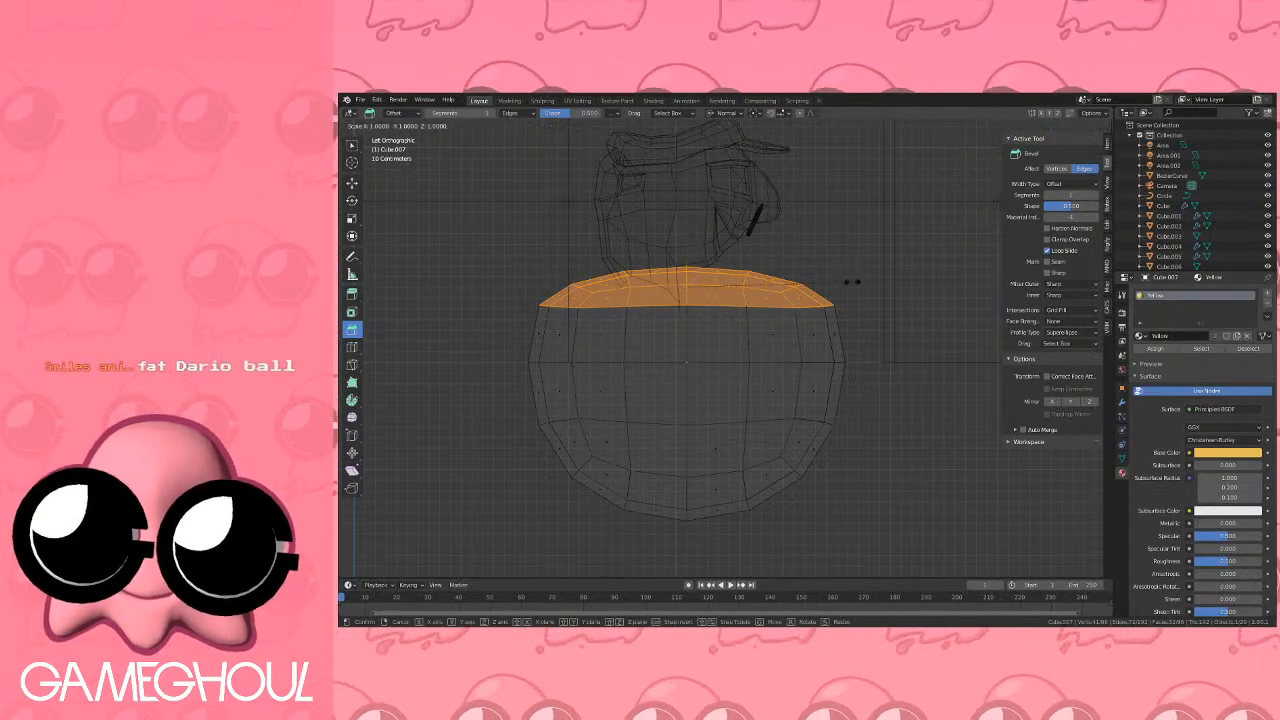
key("y")
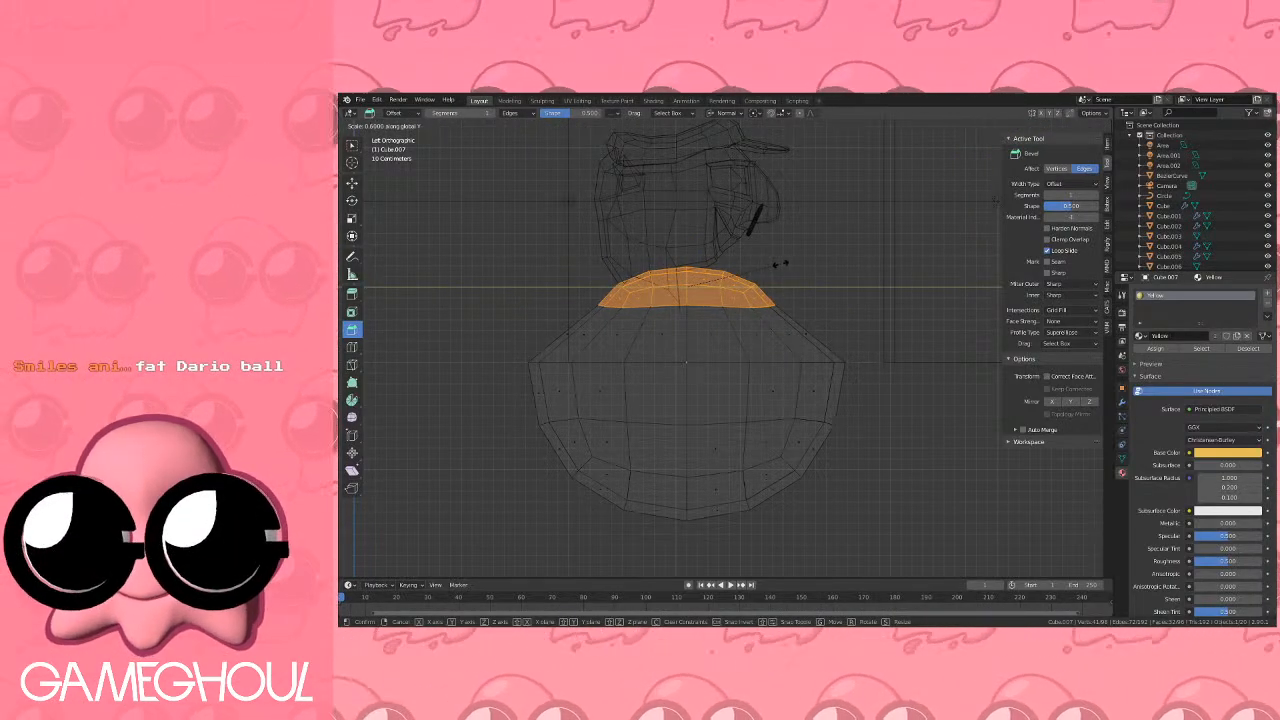
right_click(783, 262)
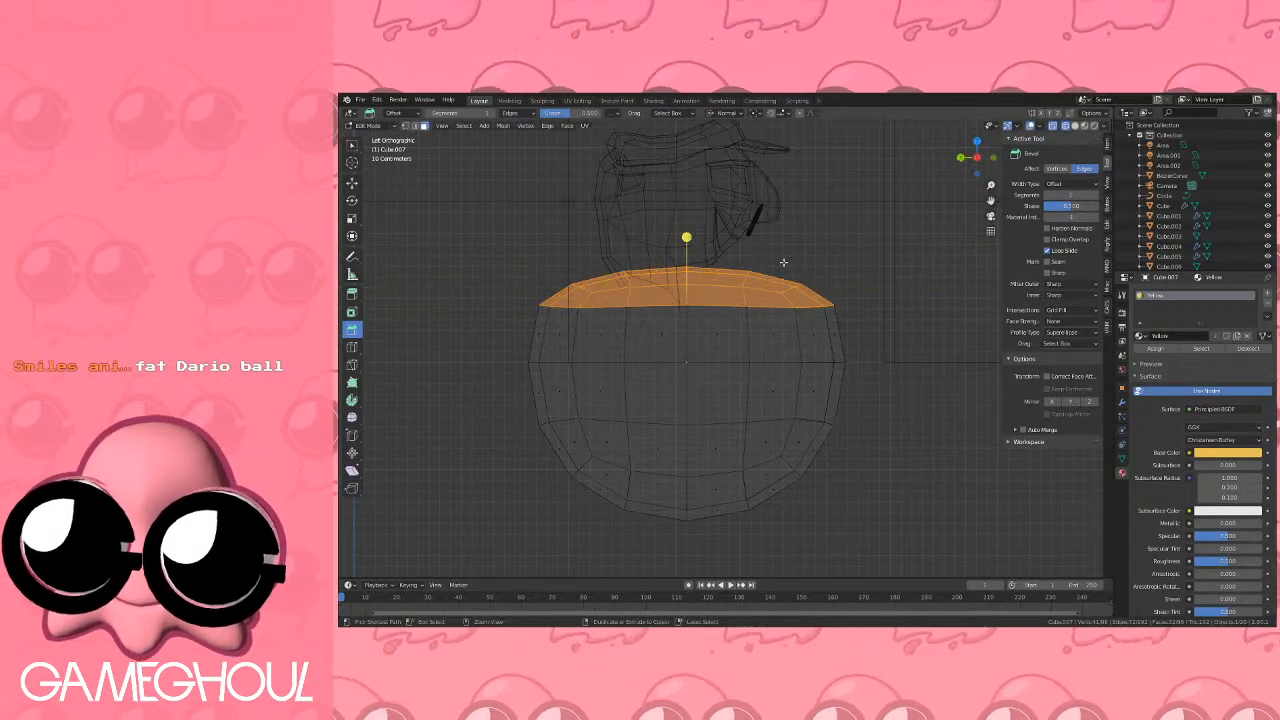
Scale the ball's selected upper faces by 0.7 along Y.
key("s")
key("y")
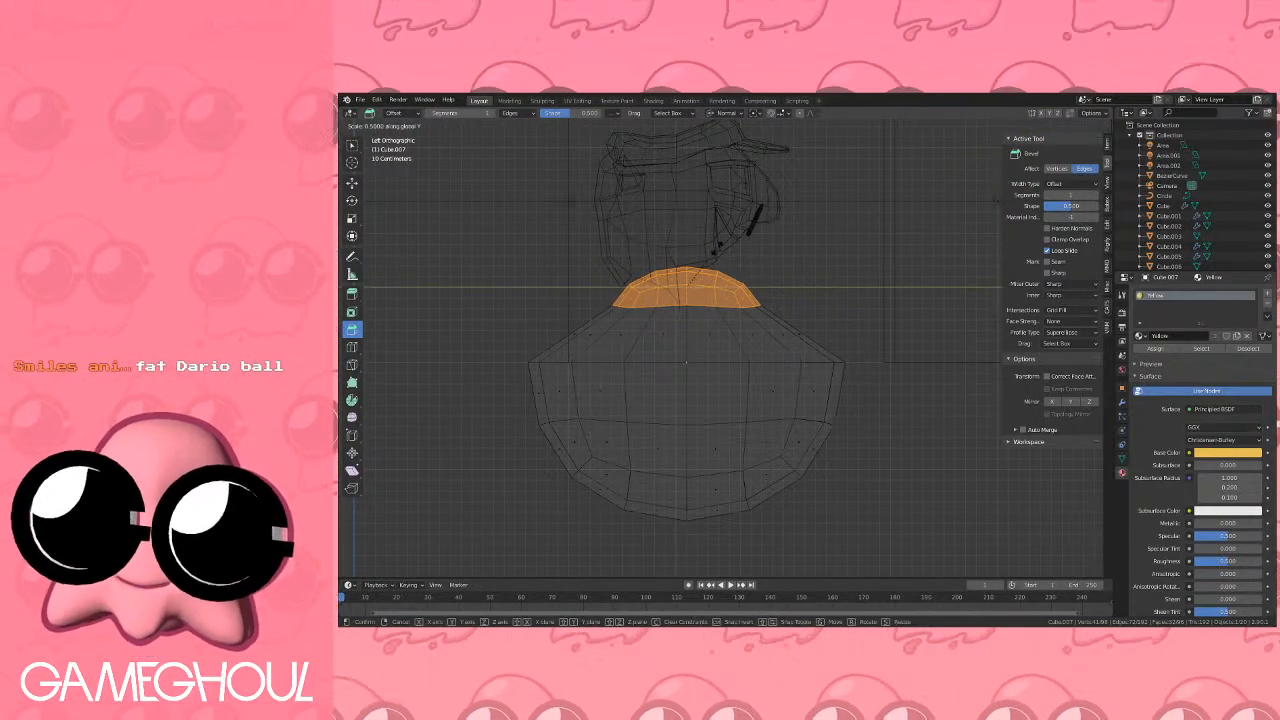
left_click(686, 234)
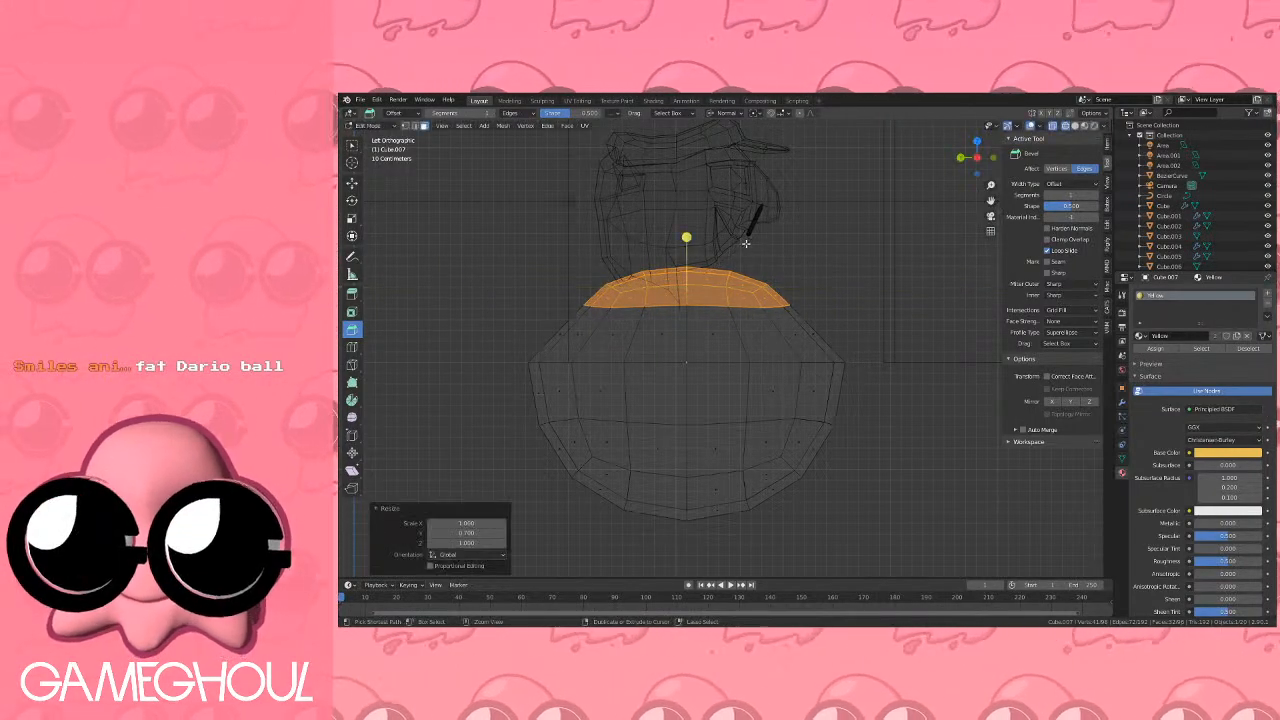
Enable proportional editing and rotate the upper faces 10° in left view with smooth falloff and a proportional size of about 3.45.
key("r")
right_click(814, 262)
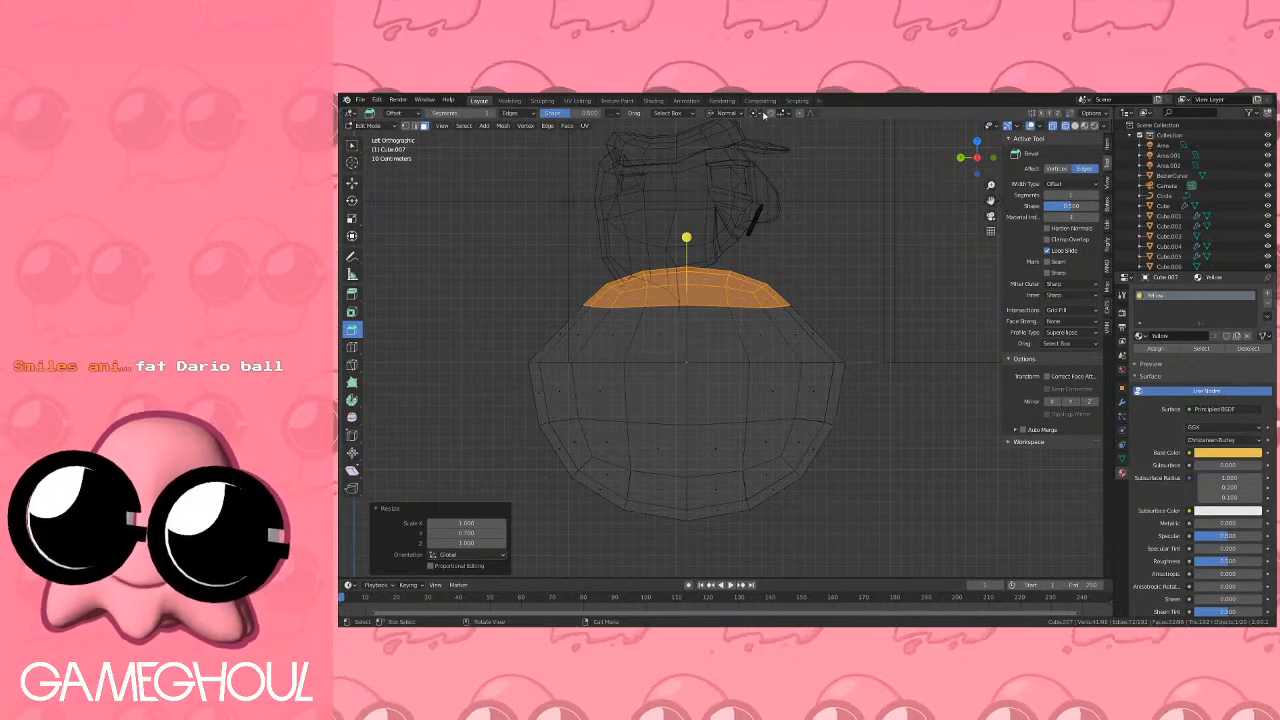
key("r")
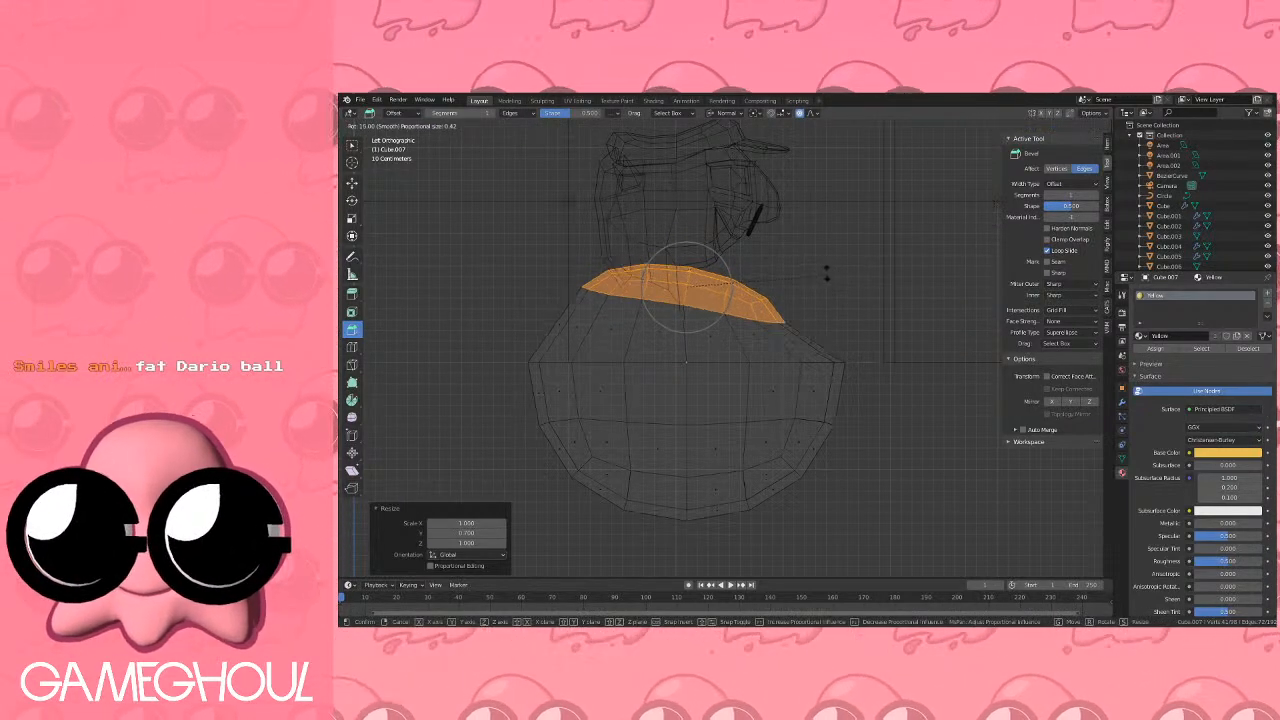
scroll(822, 262, "down", 10)
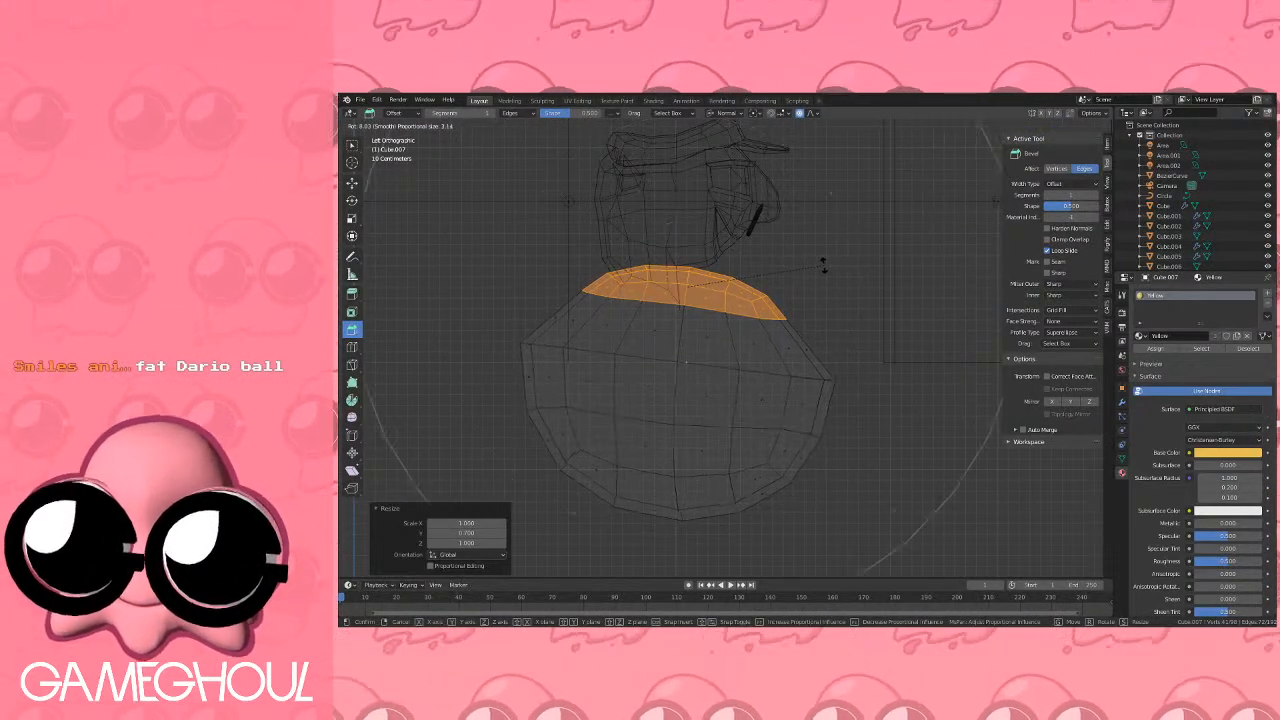
left_click(815, 268)
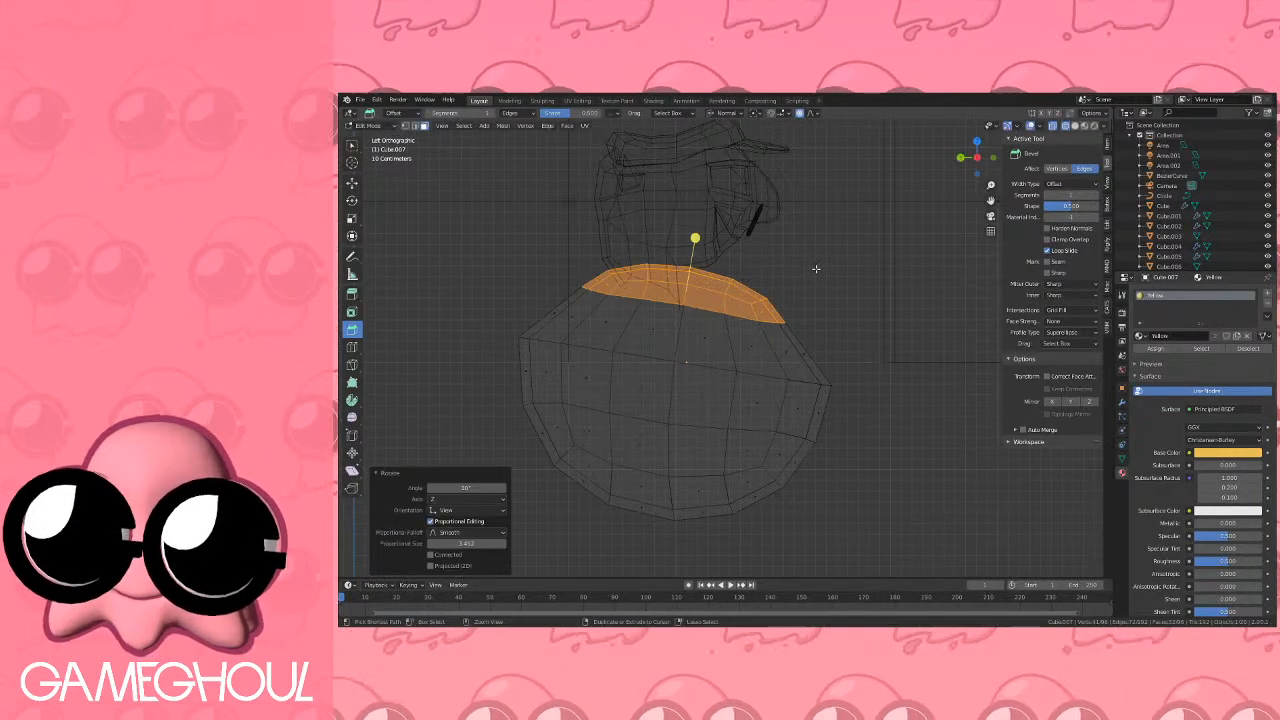
Move the body's upper faces 0.3 m along Y with smooth proportional falloff.
key("g")
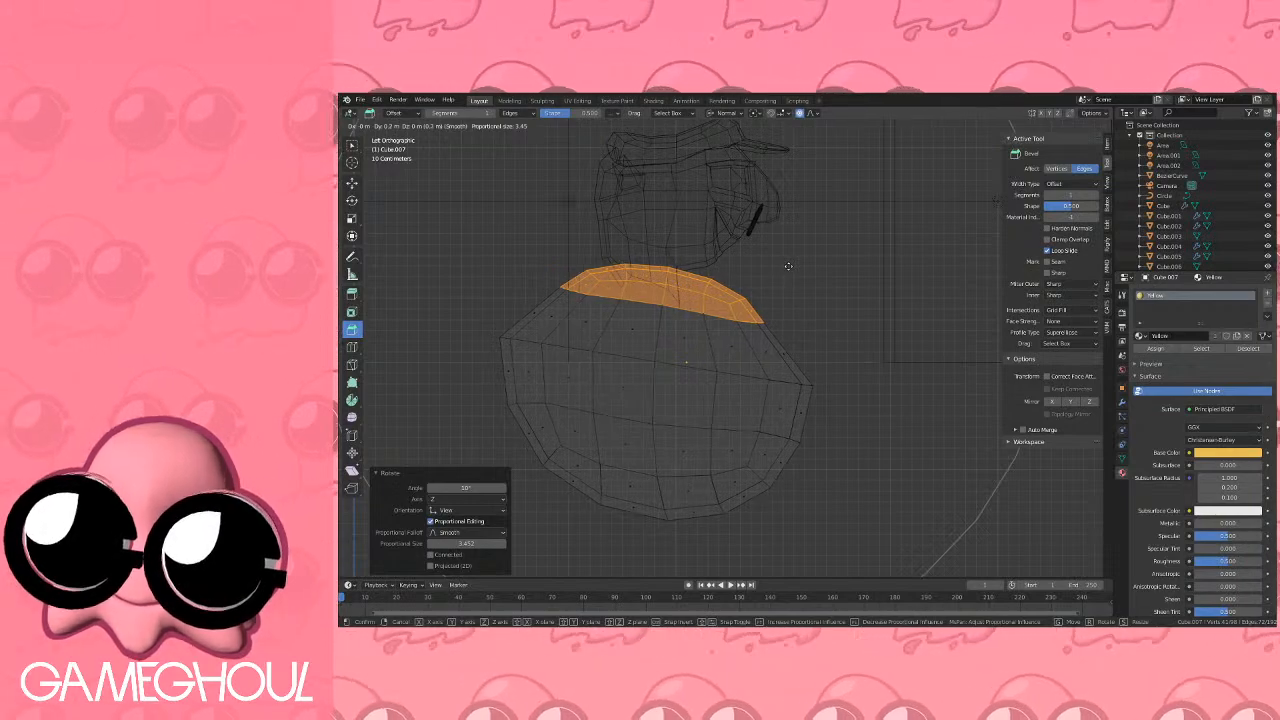
left_click(784, 268)
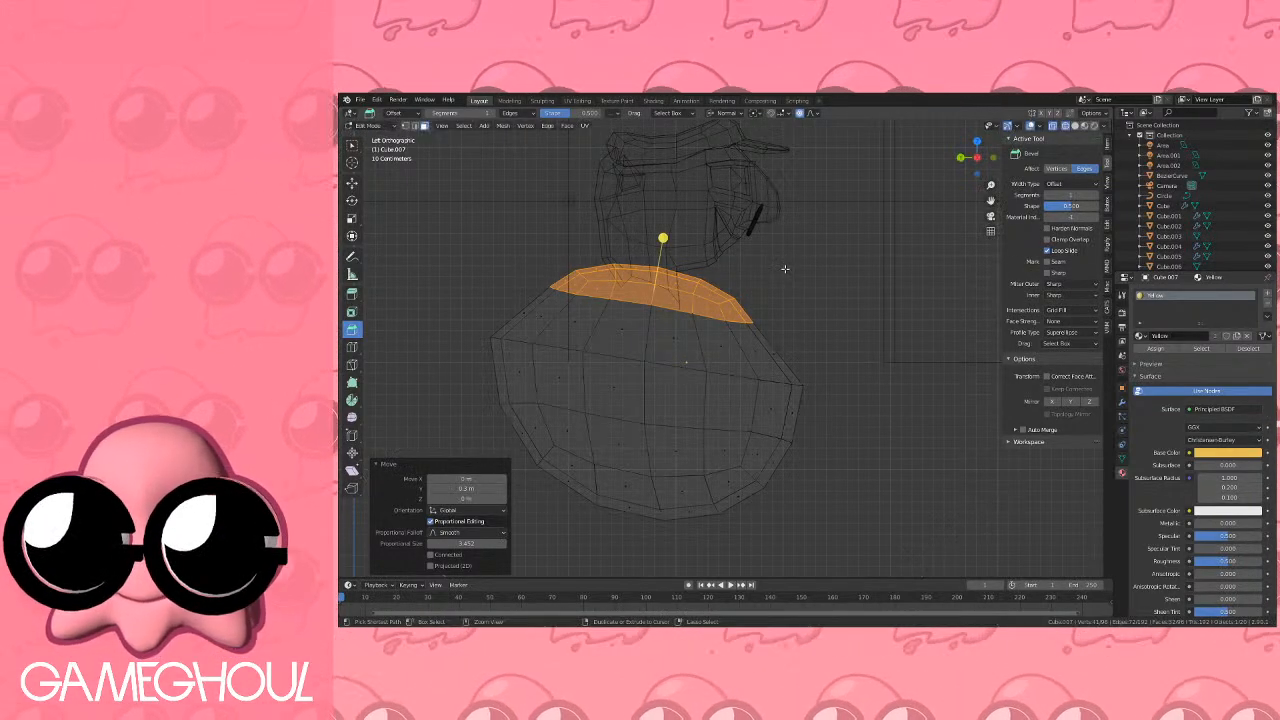
Select the vertex ring around the body's middle and rotate it -5° with a proportional size of about 0.83.
left_click(406, 128)
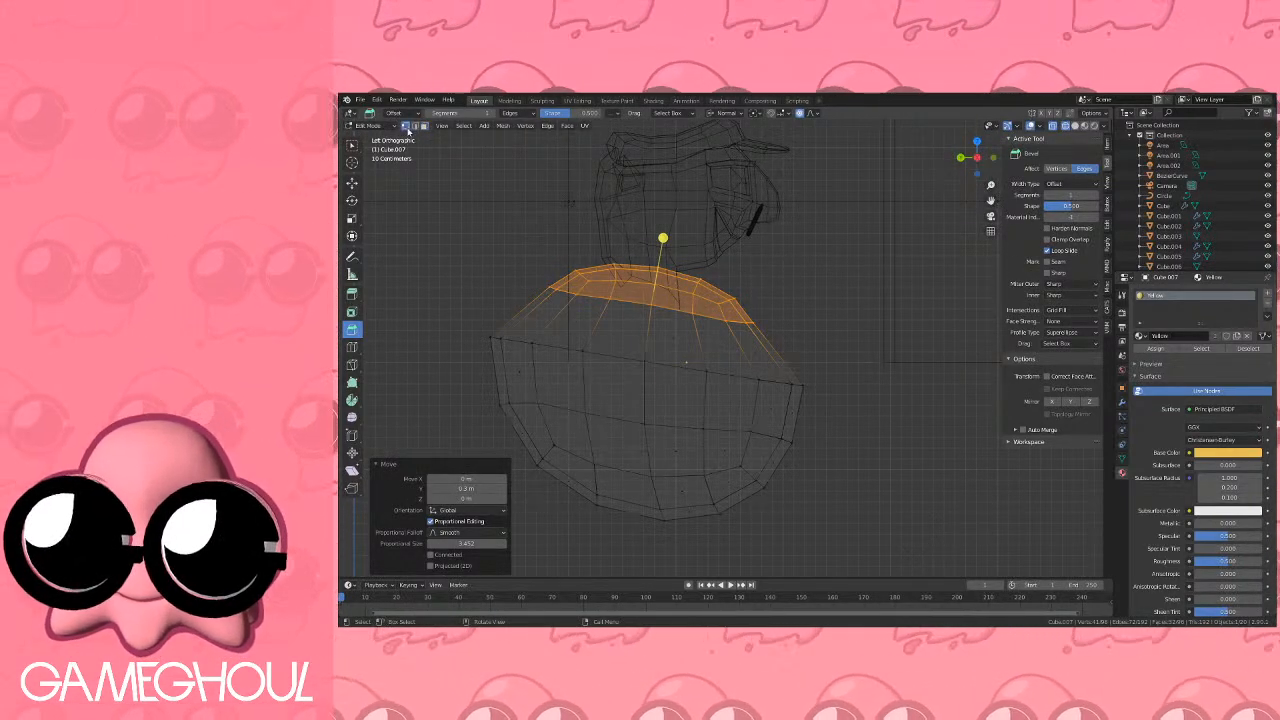
key("alt+a")
key("b")
left_click_drag(461, 320, 712, 381)
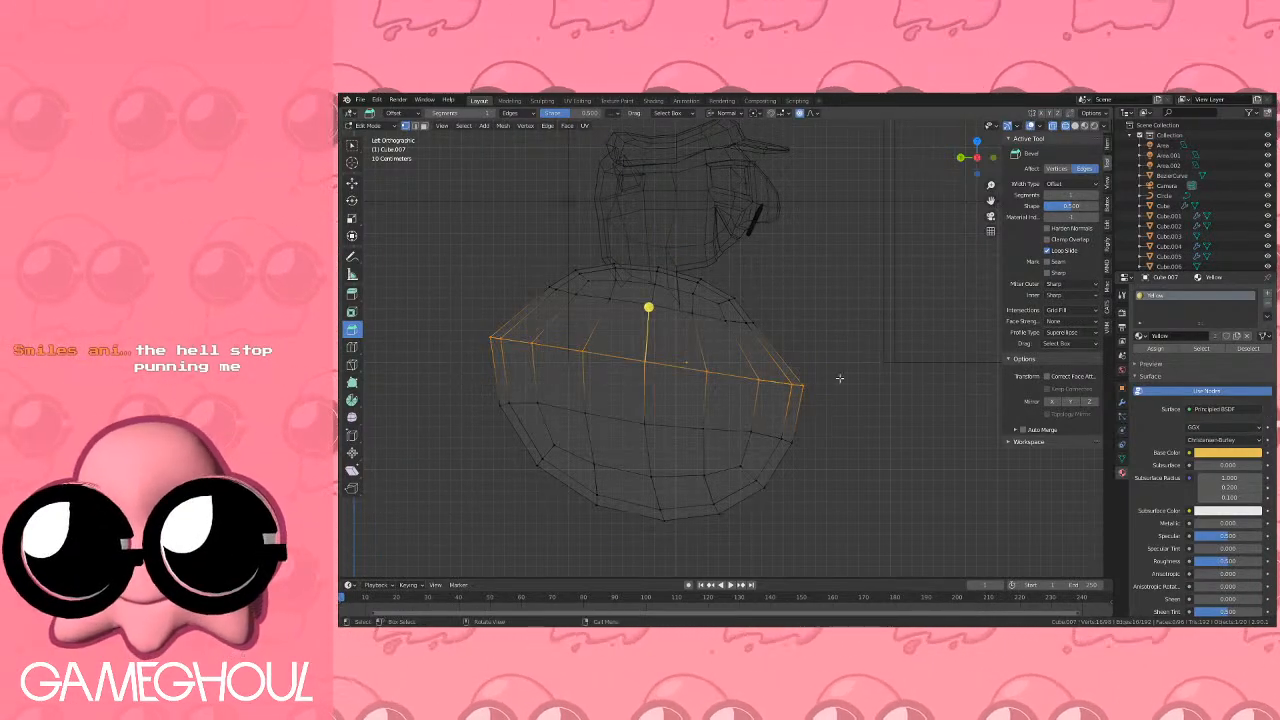
key("r")
scroll(831, 323, "up", 10)
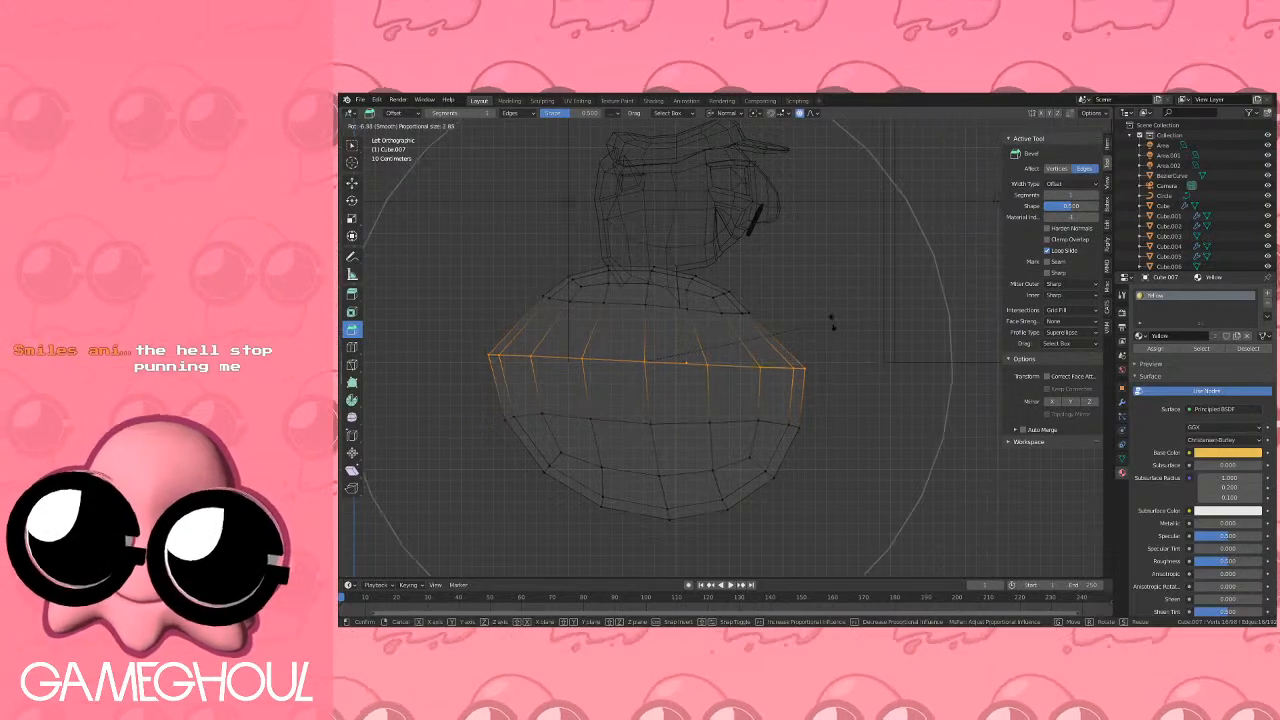
scroll(829, 323, "up", 5)
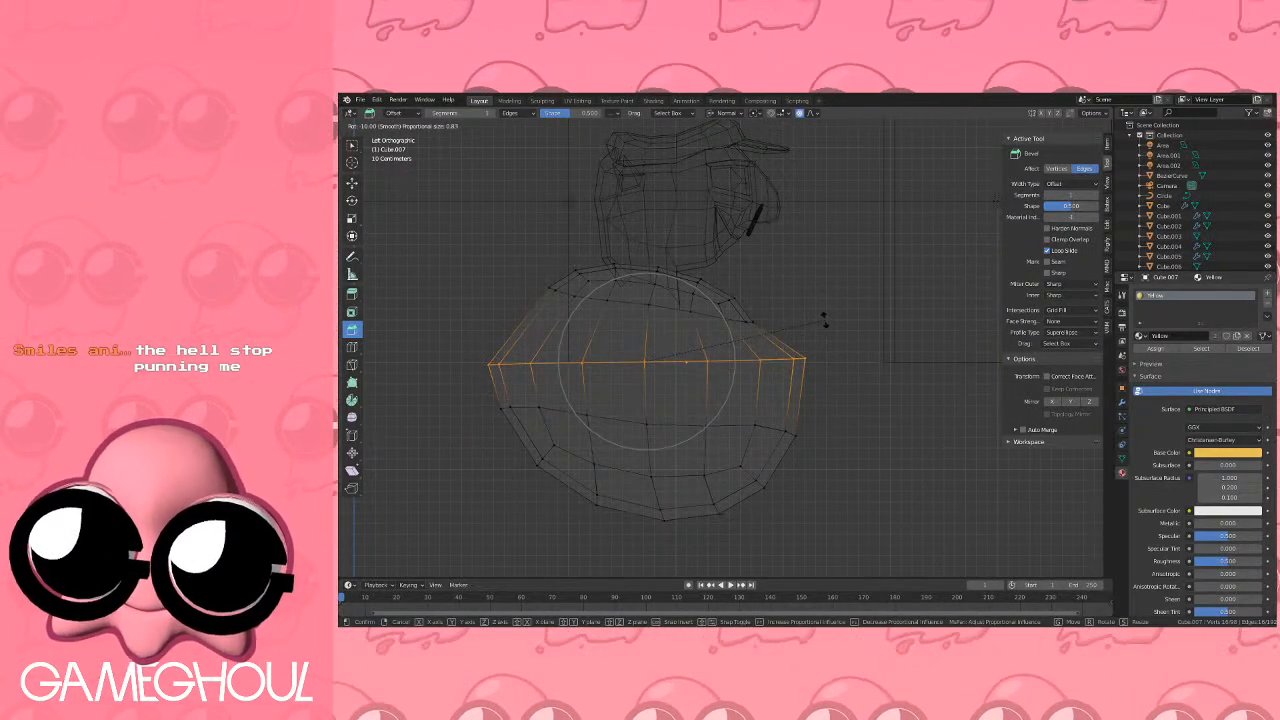
left_click(827, 320)
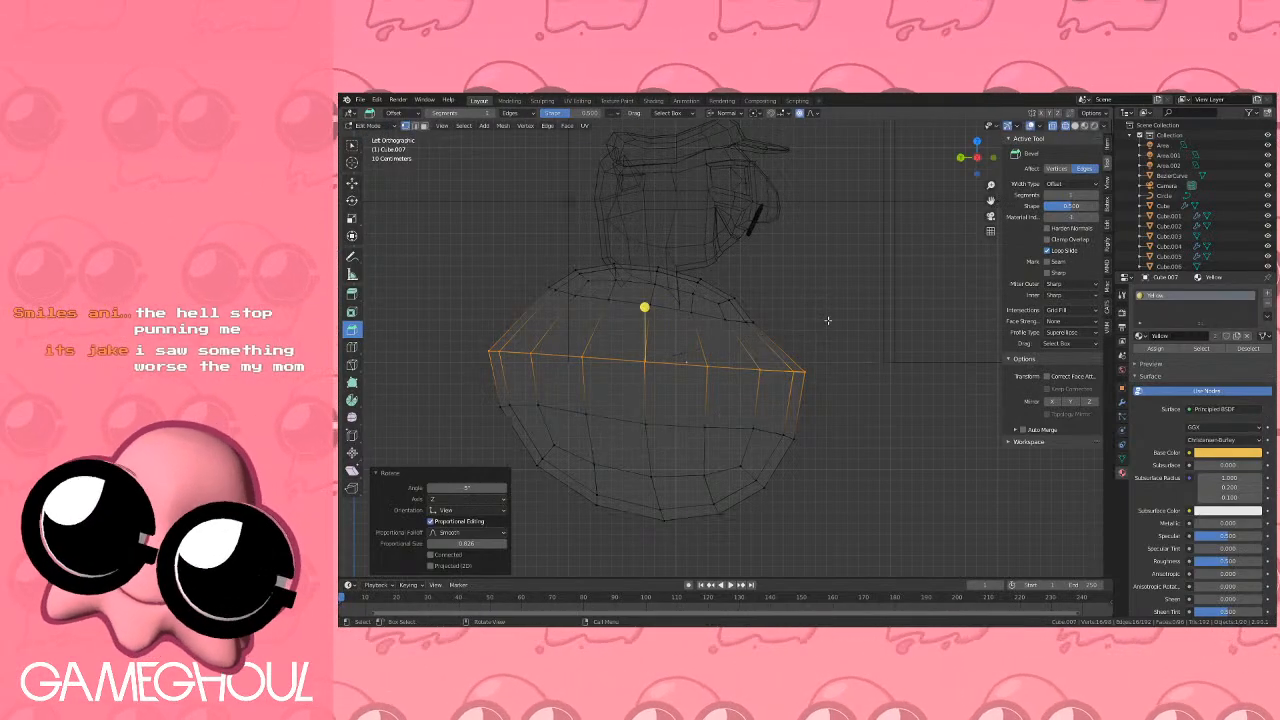
Narrow the body's middle vertex ring to 0.75 along its normal Y axis.
key("s")
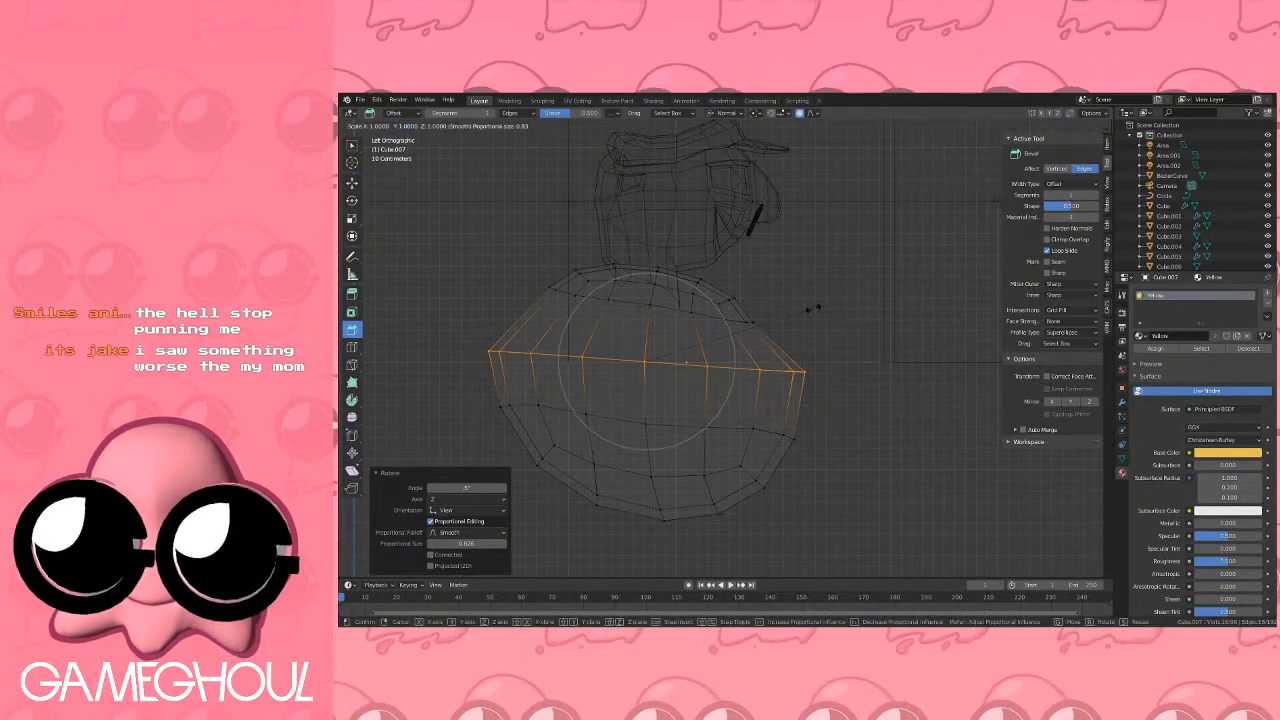
key("y")
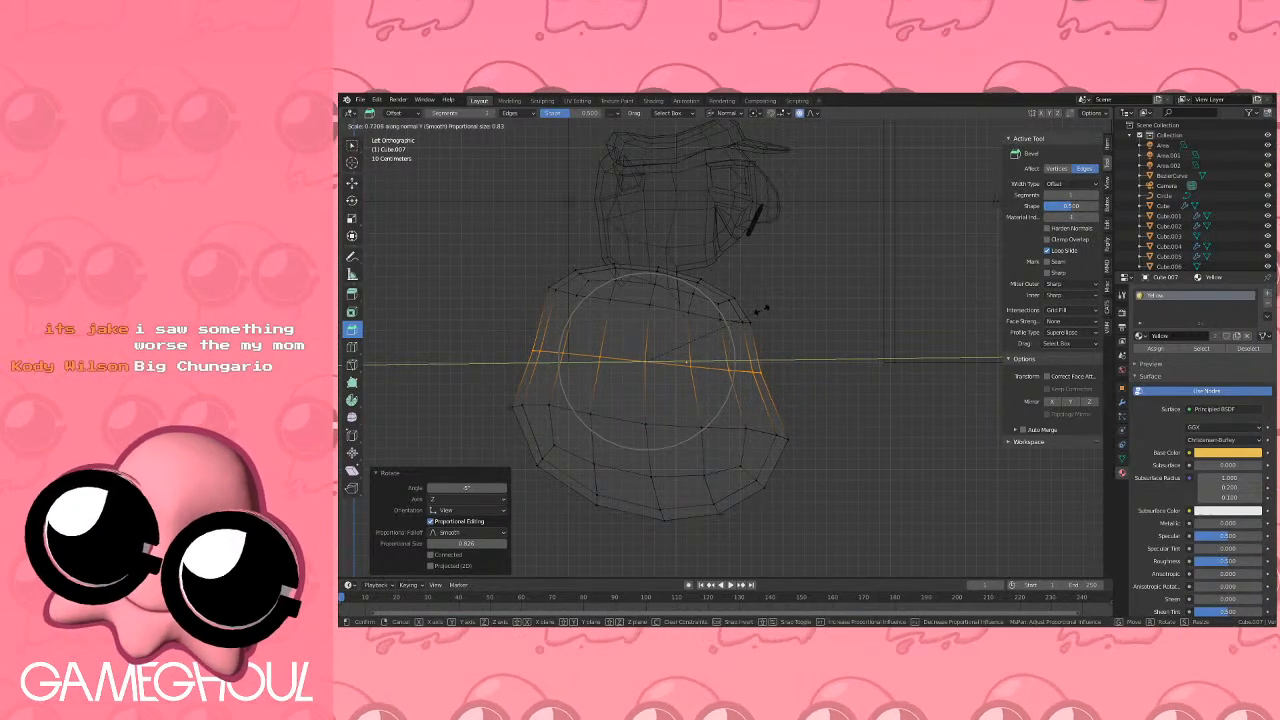
left_click(770, 312)
Box-select the body's lower vertices and scale them uniformly to 0.9.
middle_click_drag(770, 312, 754, 267, "shift")
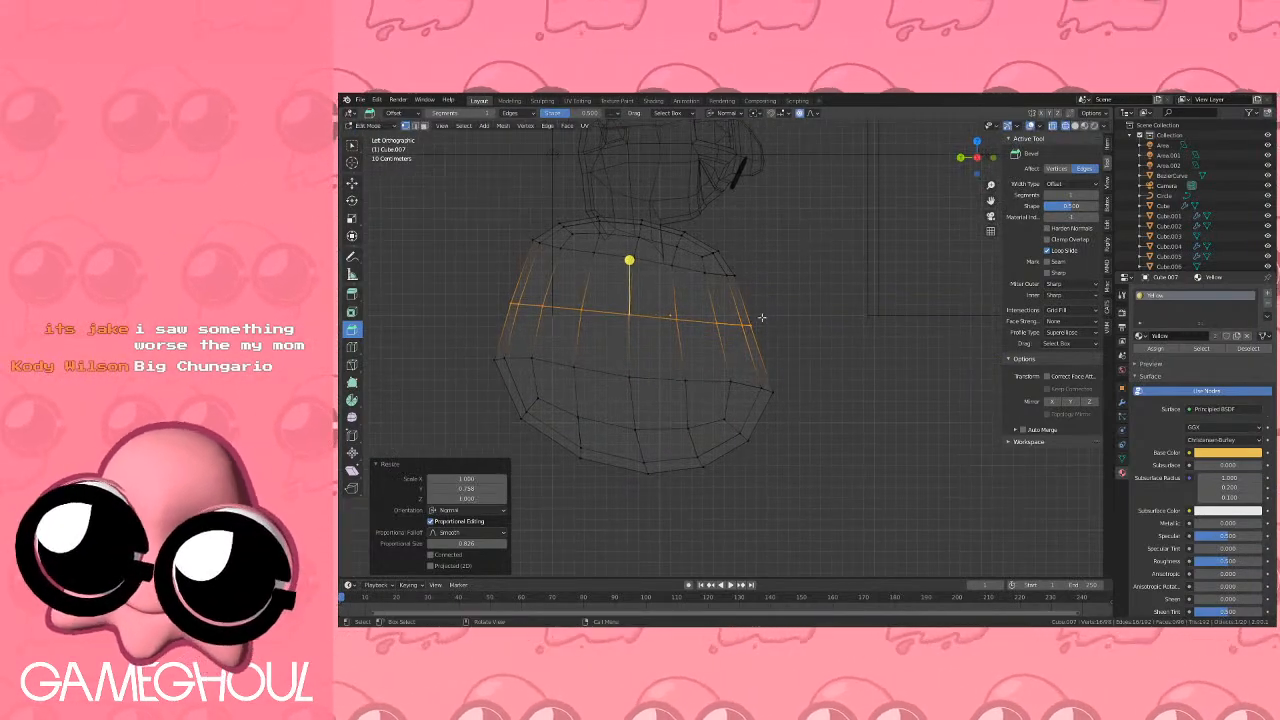
key("a")
key("alt+a")
key("b")
left_click_drag(447, 339, 792, 483)
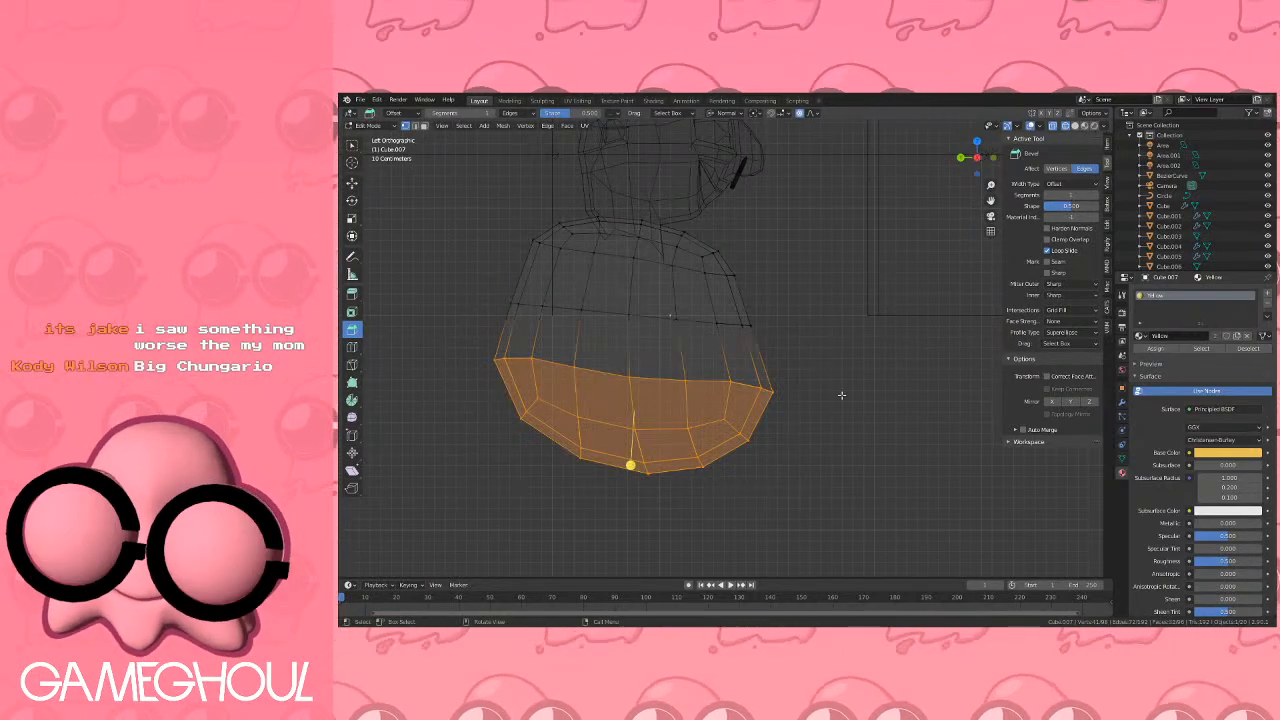
key("s")
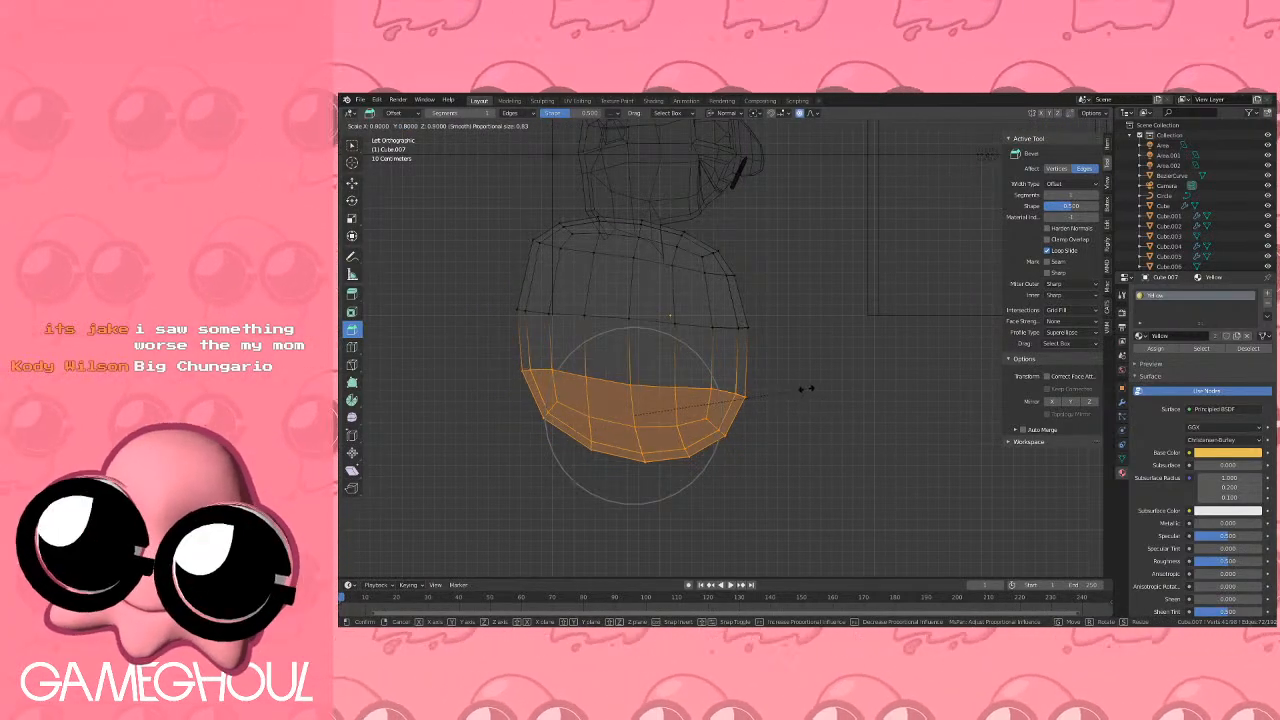
left_click(813, 391)
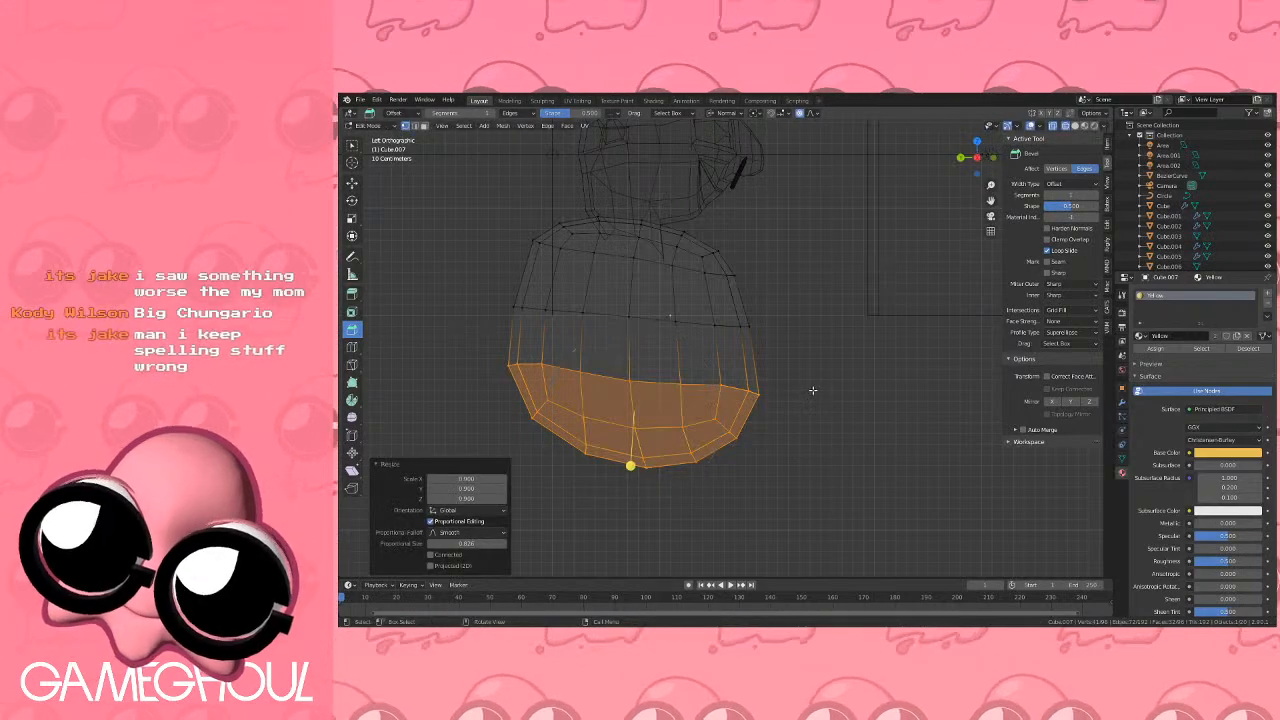
In the front orthographic view, box-select the body's upper vertices and scale them by 0.7 along X.
key("Tab")
middle_click_drag(813, 391, 701, 388)
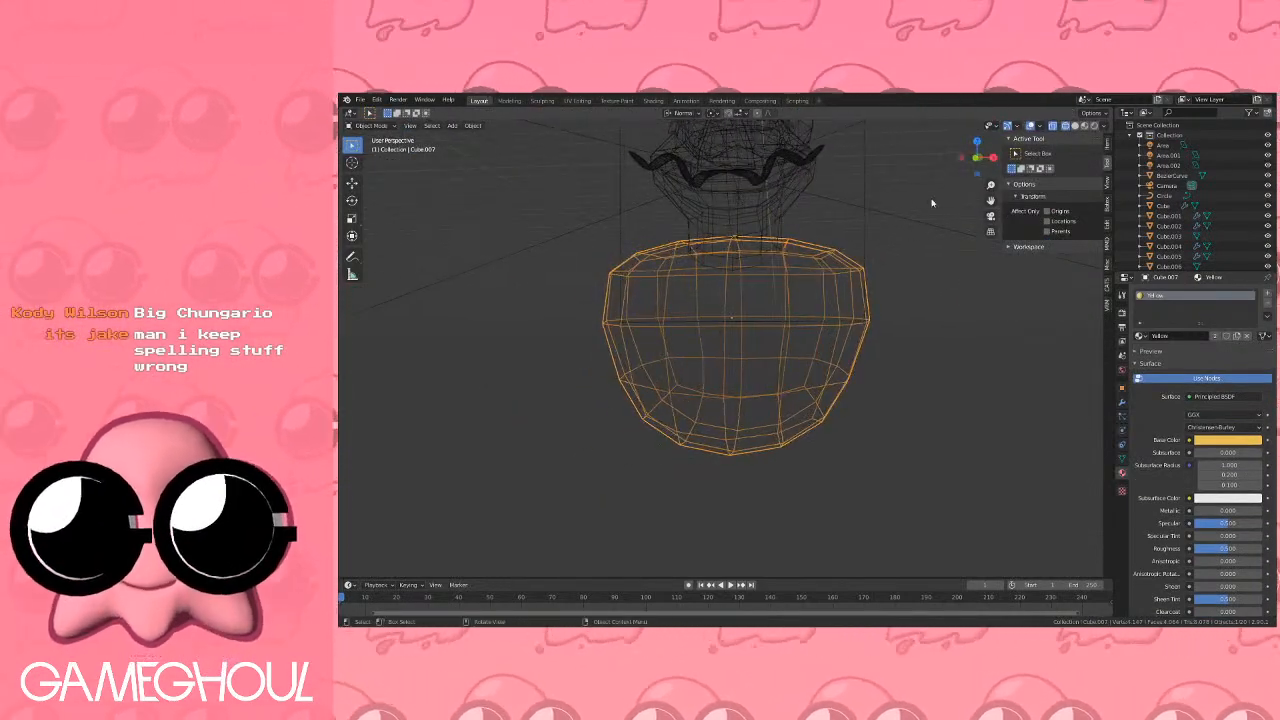
left_click(976, 157)
scroll(881, 259, "up", 1)
key("Tab")
scroll(880, 259, "down", 1)
middle_click_drag(877, 264, 828, 313, "shift")
key("alt+a")
key("b")
left_click_drag(481, 233, 878, 326)
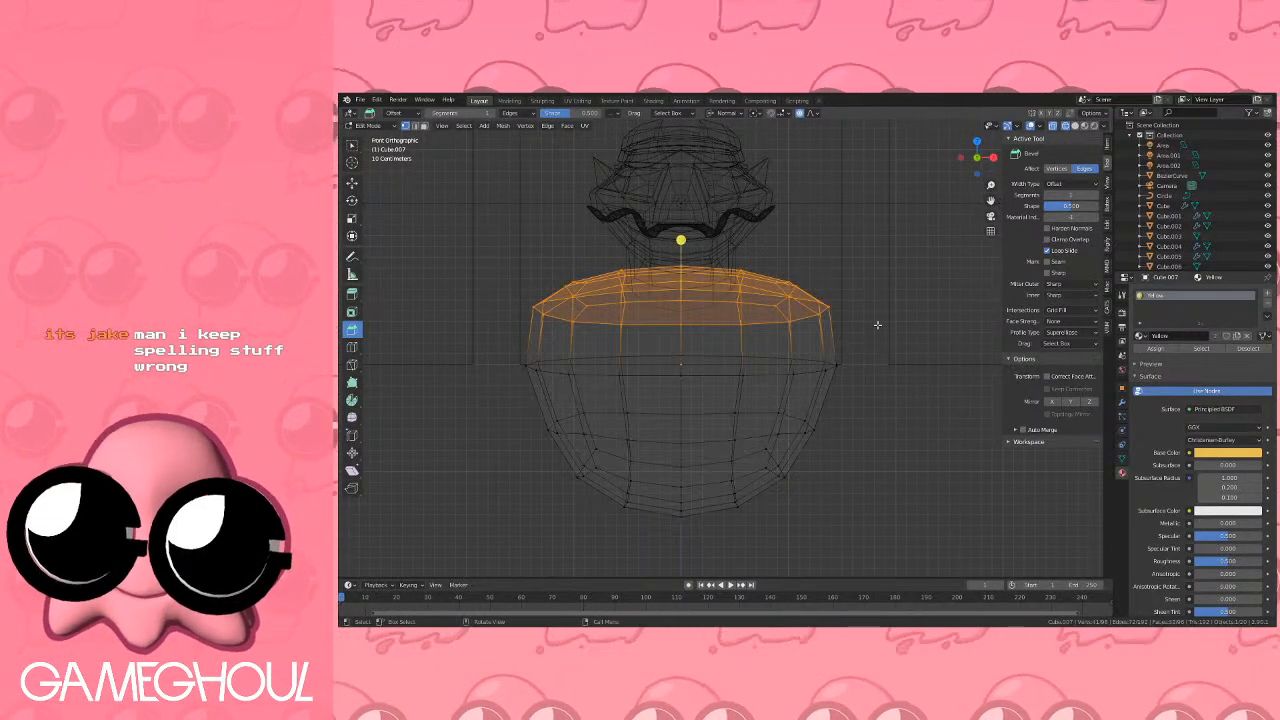
key("s")
key("x")
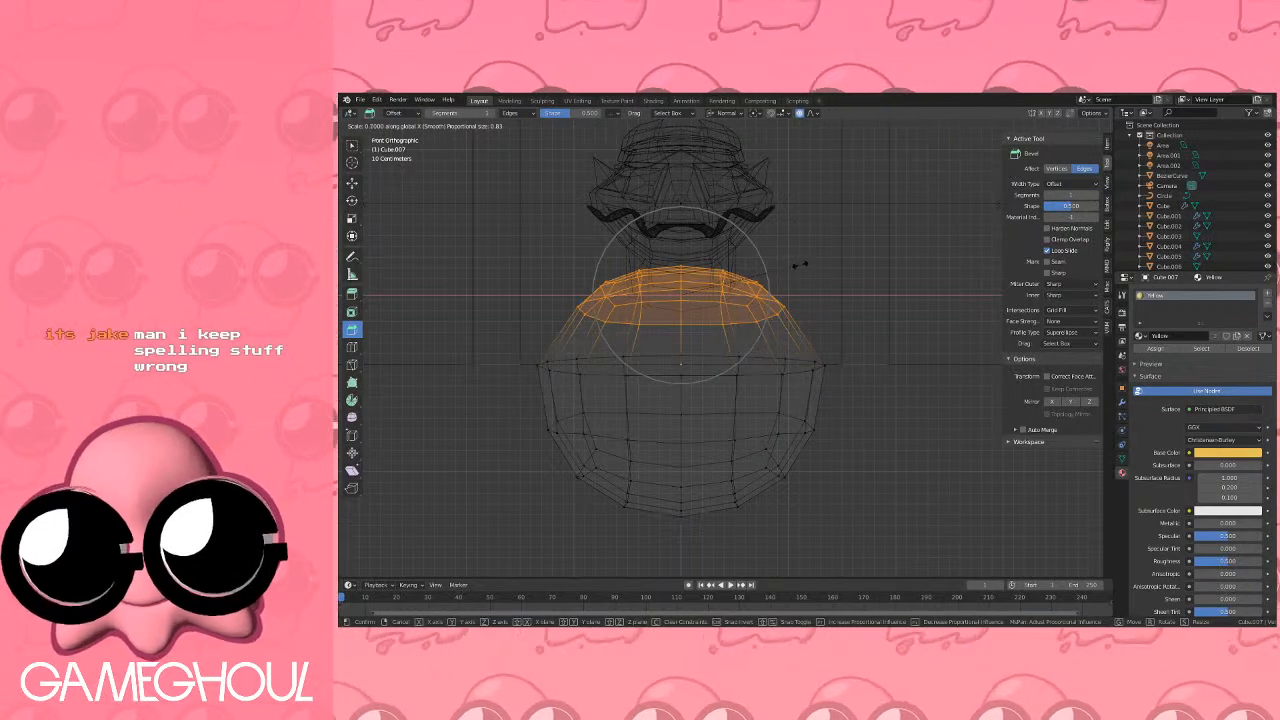
left_click(803, 264)
Select the body's middle vertex ring and scale it down uniformly with proportional editing to form a waist.
key("alt+a")
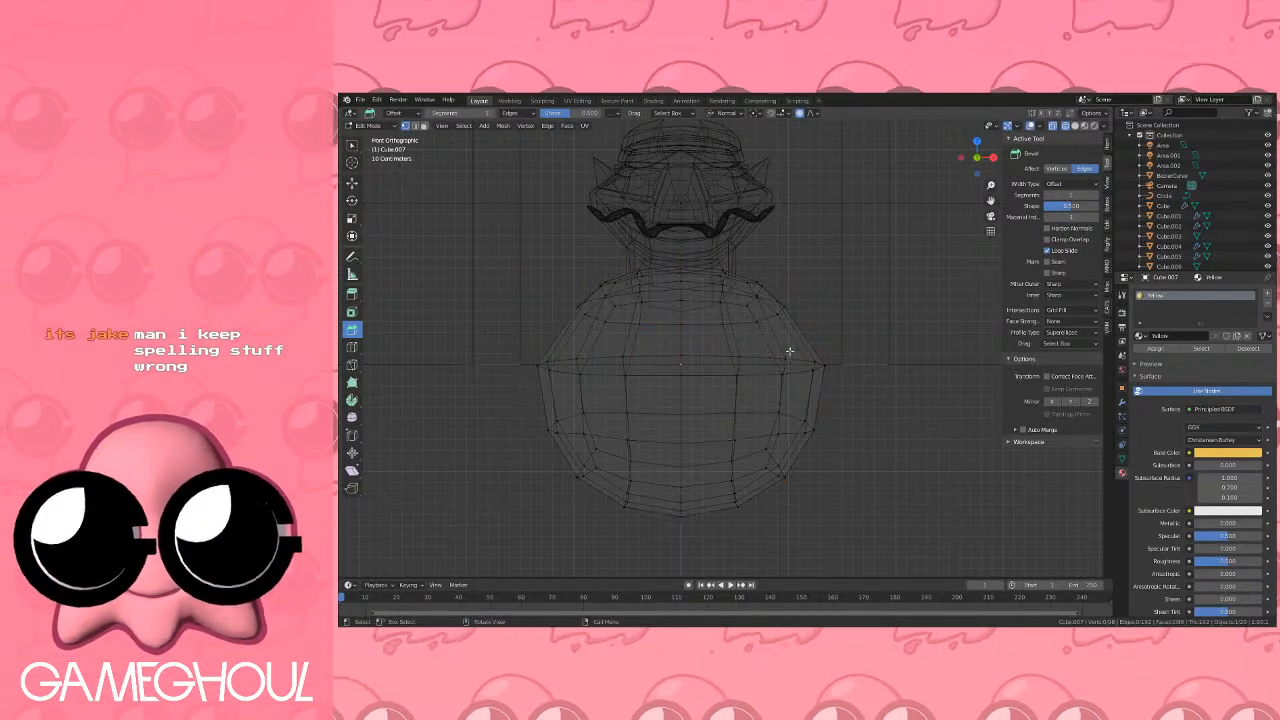
key("b")
left_click_drag(508, 349, 903, 394)
key("s")
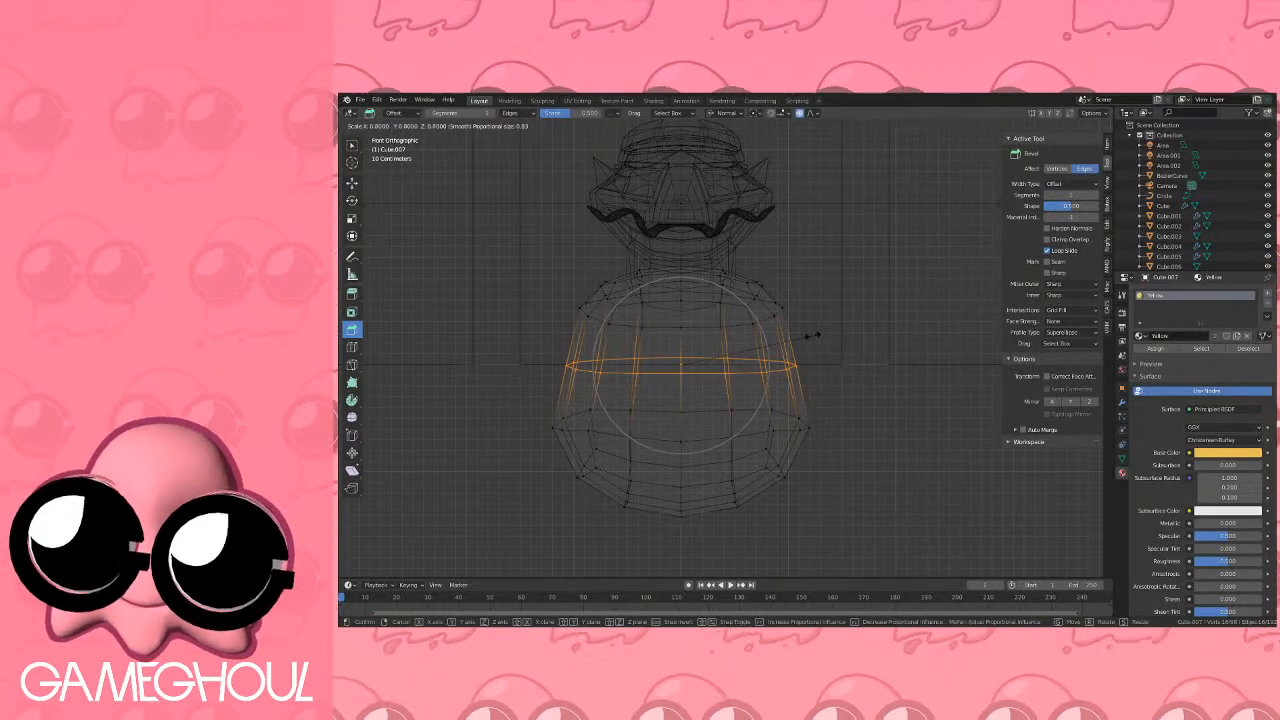
left_click(806, 335)
key("Tab")
Show the model with its material colours and move the whole body -0.2 m along Y in the left orthographic view.
scroll(811, 340, "down", 2)
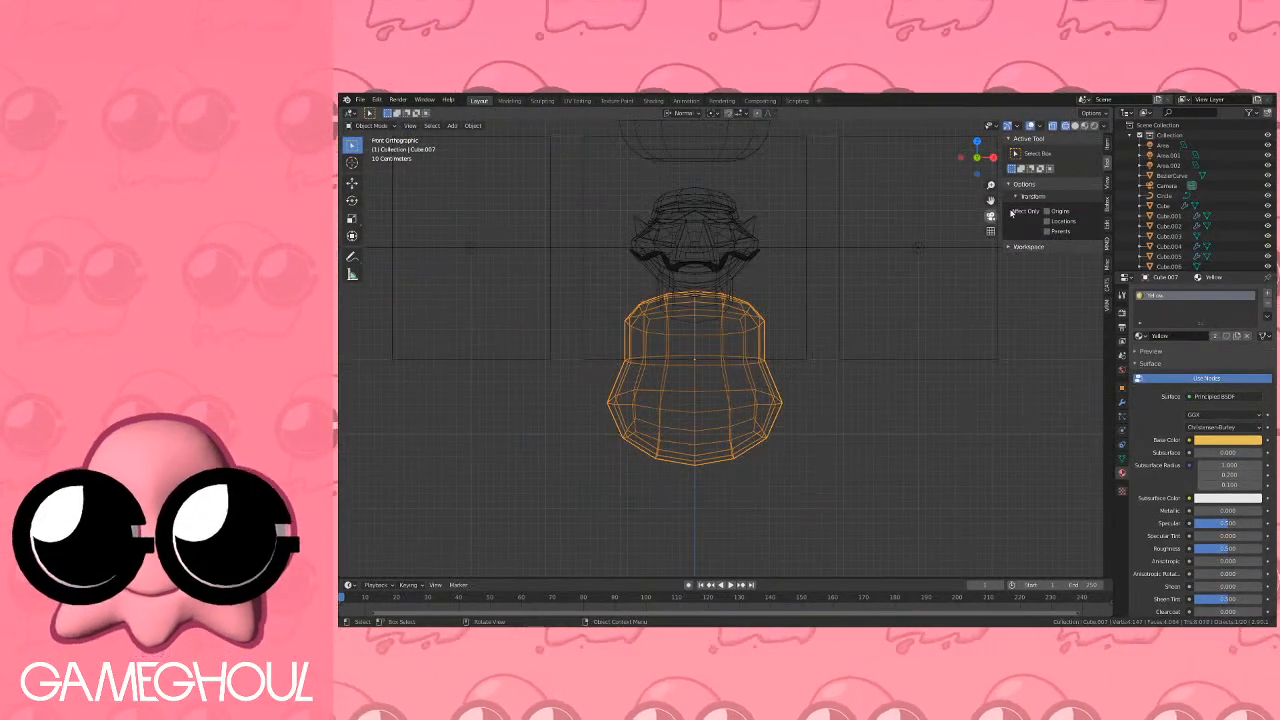
left_click(1085, 126)
middle_click_drag(778, 272, 855, 298)
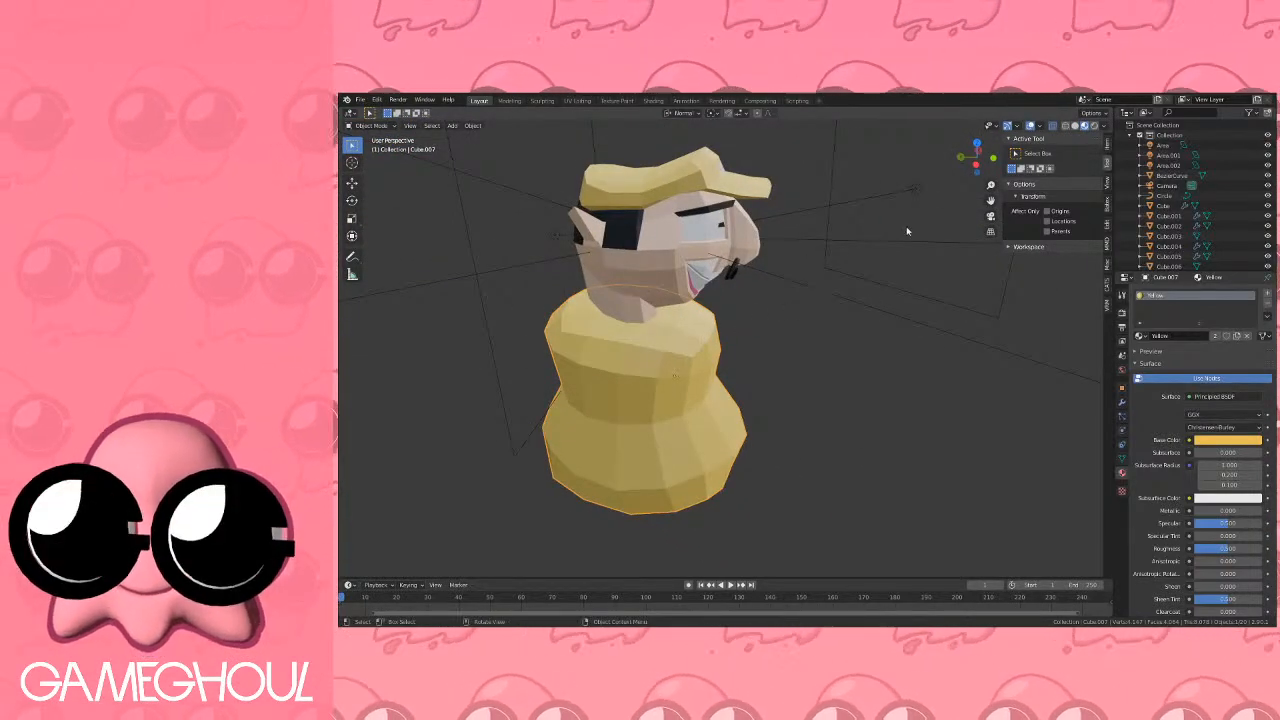
key("ctrl+KP_3")
key("g")
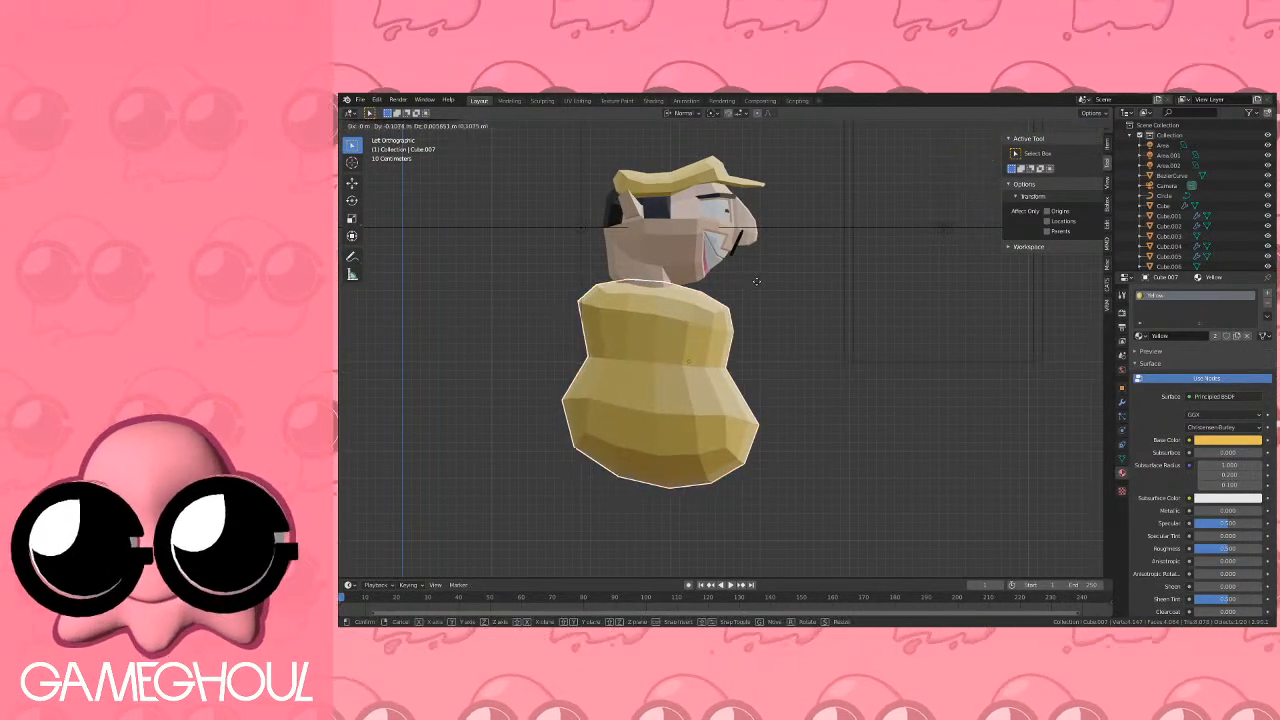
left_click(761, 280)
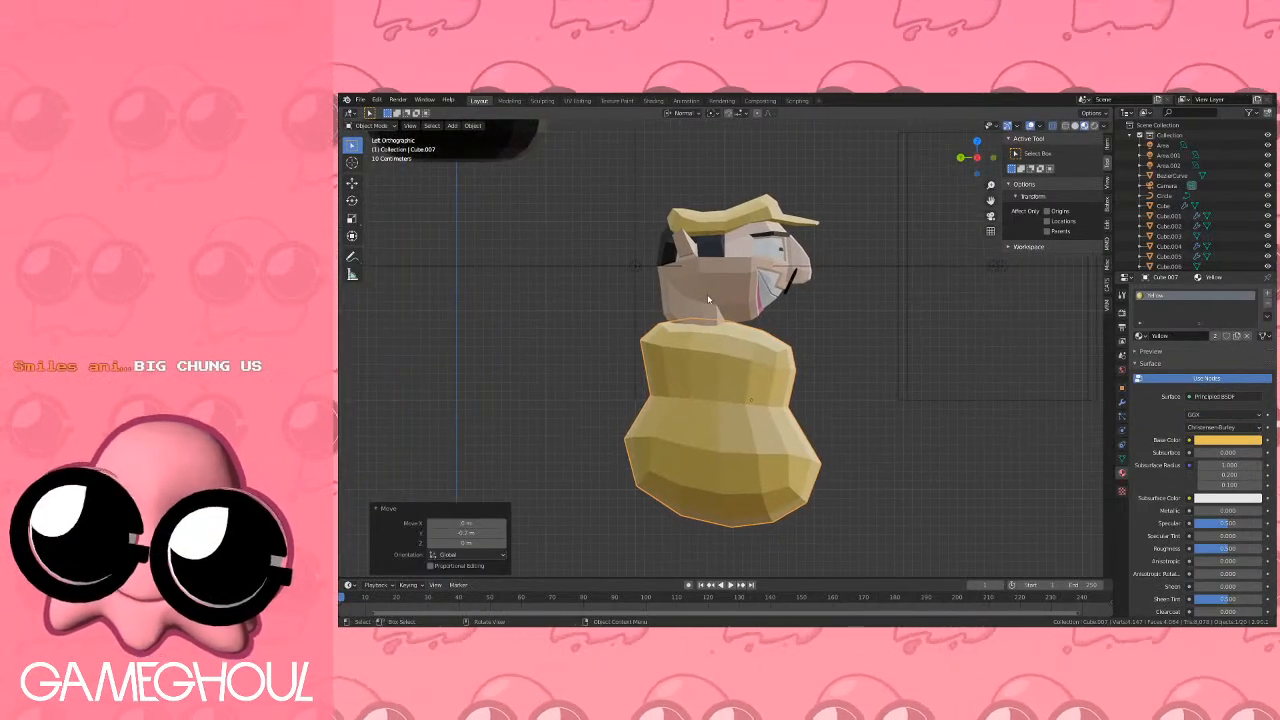
Edit the head mesh, box-select the neck's bottom vertices, and move them -0.2 m along Z without proportional editing.
scroll(707, 294, "up", 3)
left_click(614, 272)
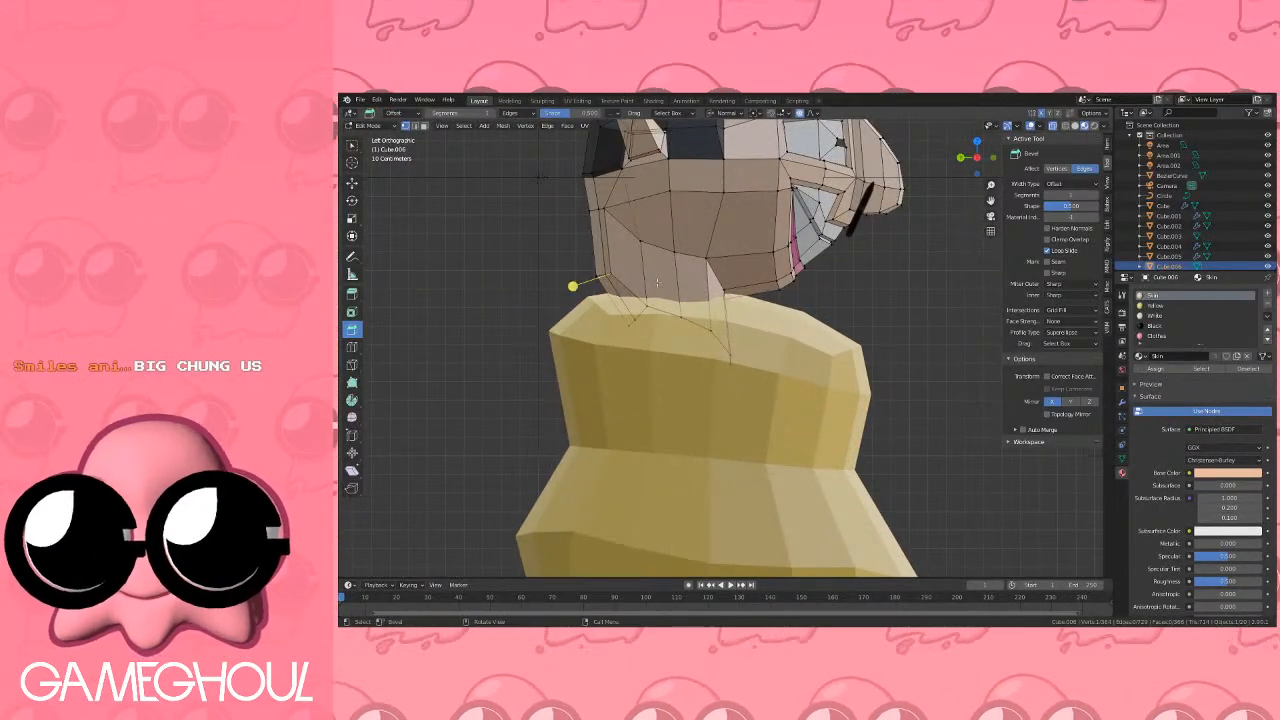
key("a")
key("a")
key("b")
left_click_drag(577, 265, 656, 347)
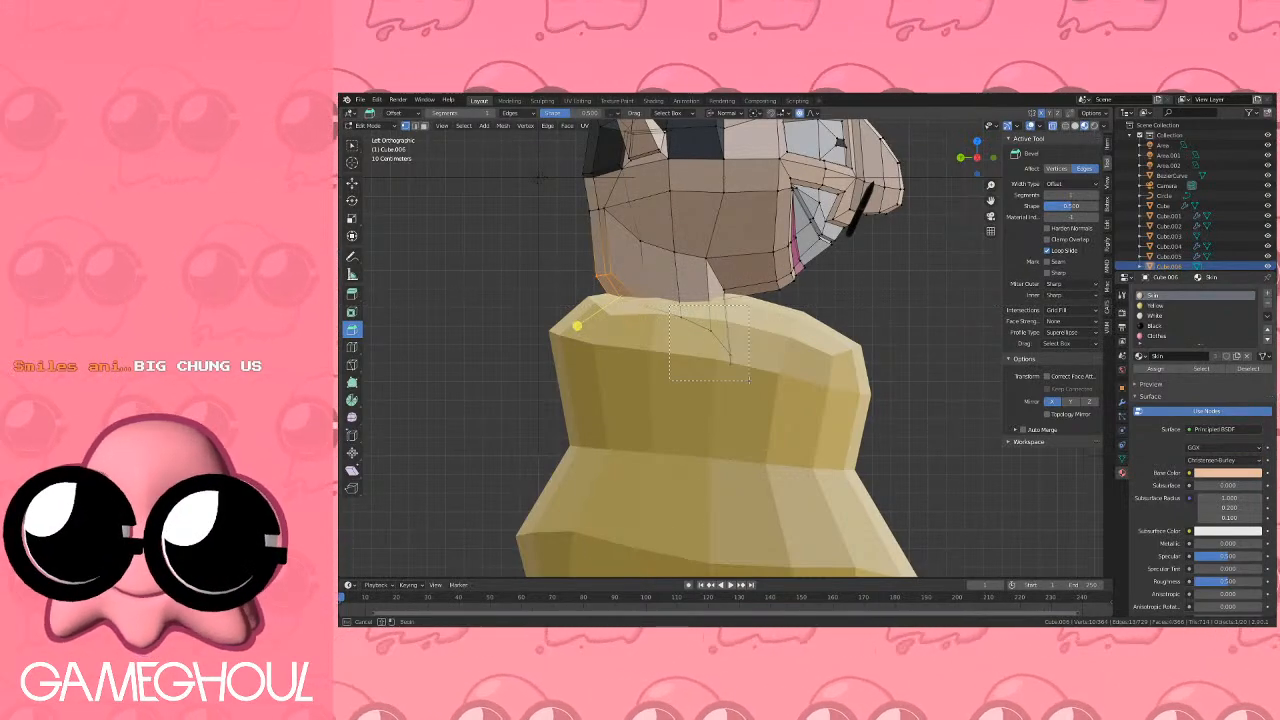
key("g")
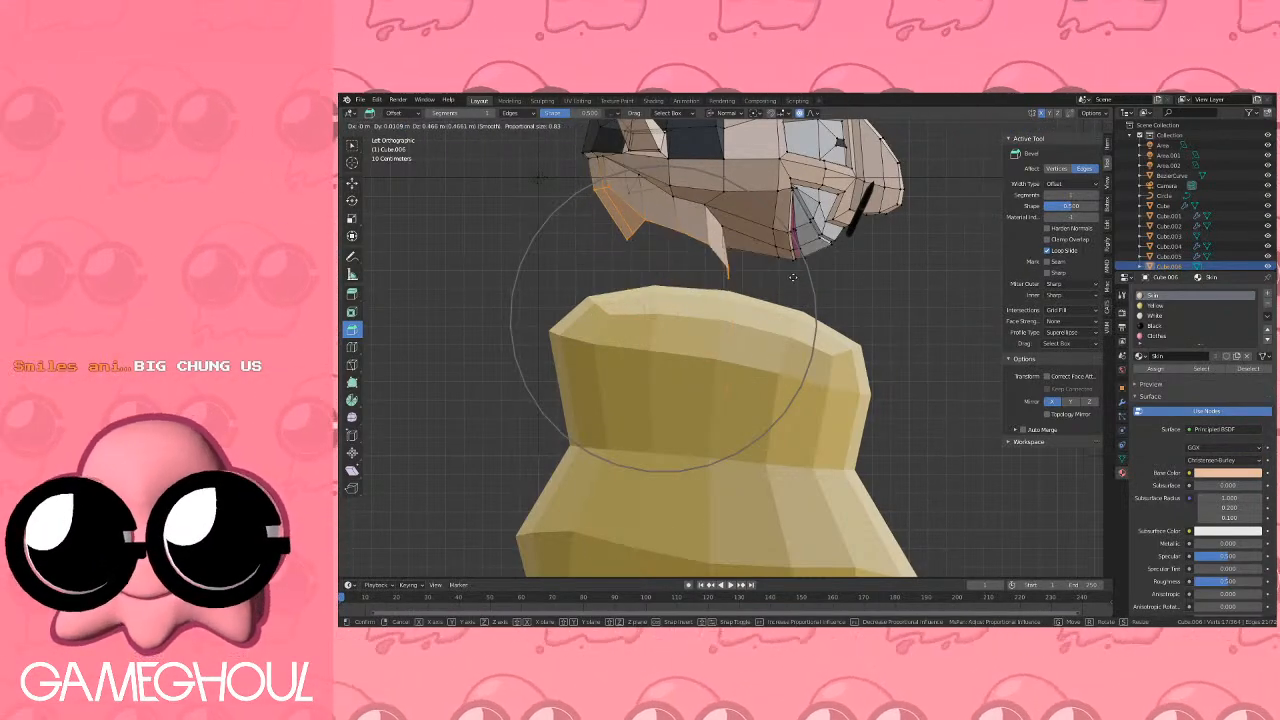
right_click(797, 290)
key("g")
key("z")
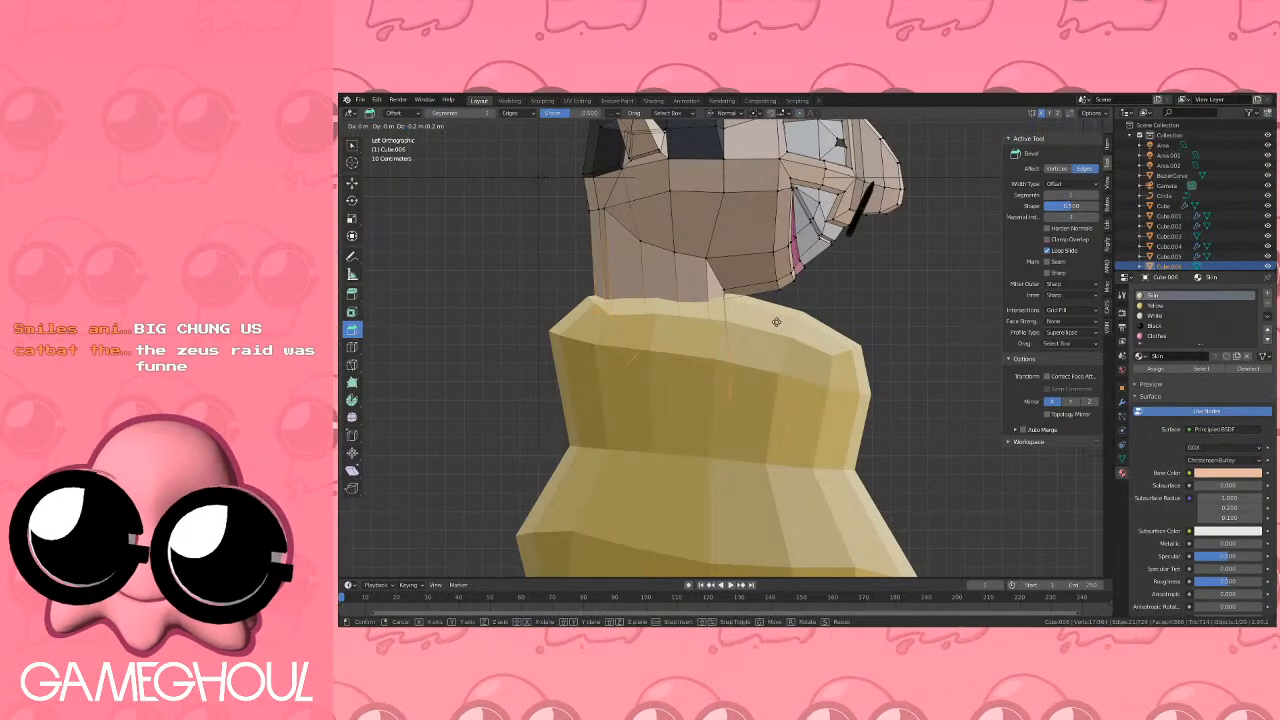
left_click(777, 324)
Select faces along the neck's lower back edge in face mode, delete them, and return to object mode.
middle_click_drag(705, 300, 797, 296)
left_click(425, 127)
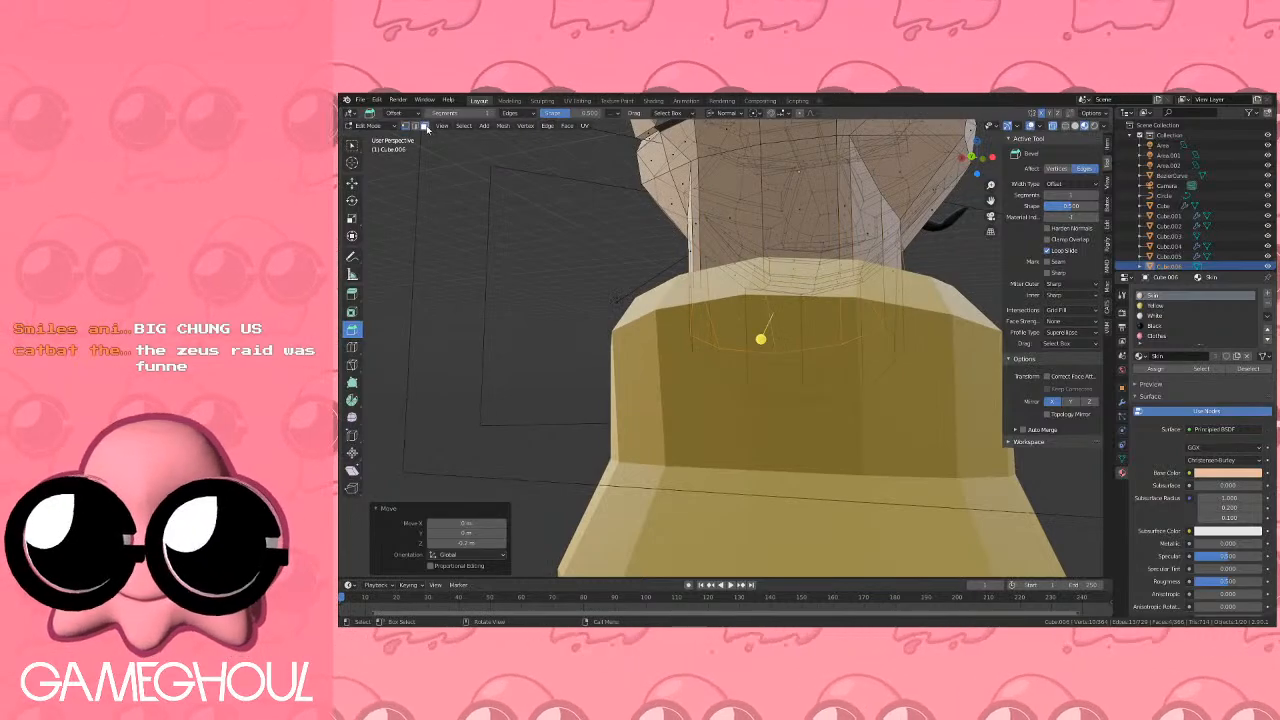
left_click(702, 315)
left_click(857, 307, "ctrl")
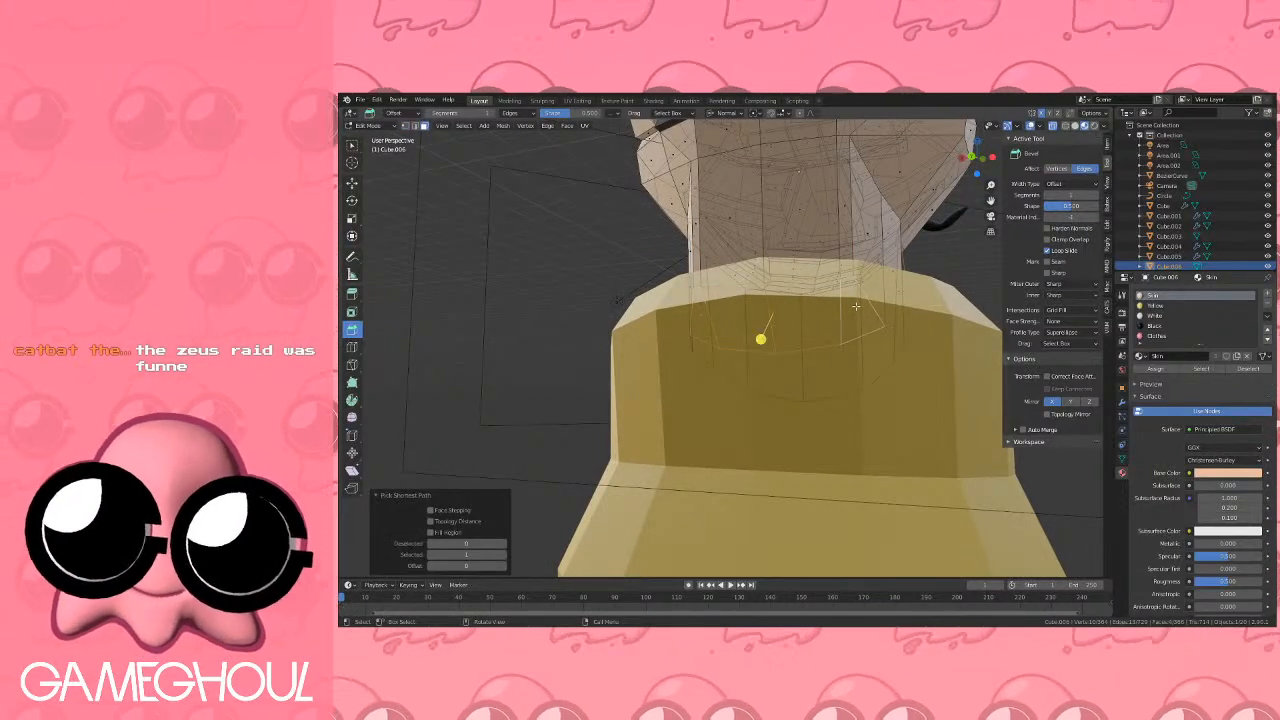
key("x")
left_click(857, 307)
middle_click_drag(884, 304, 738, 316)
key("Tab")
Examine the yellow character's head and body from the front, along with the finished pink-clad character above and the reference images.
scroll(704, 318, "down", 4)
scroll(742, 314, "up", 4)
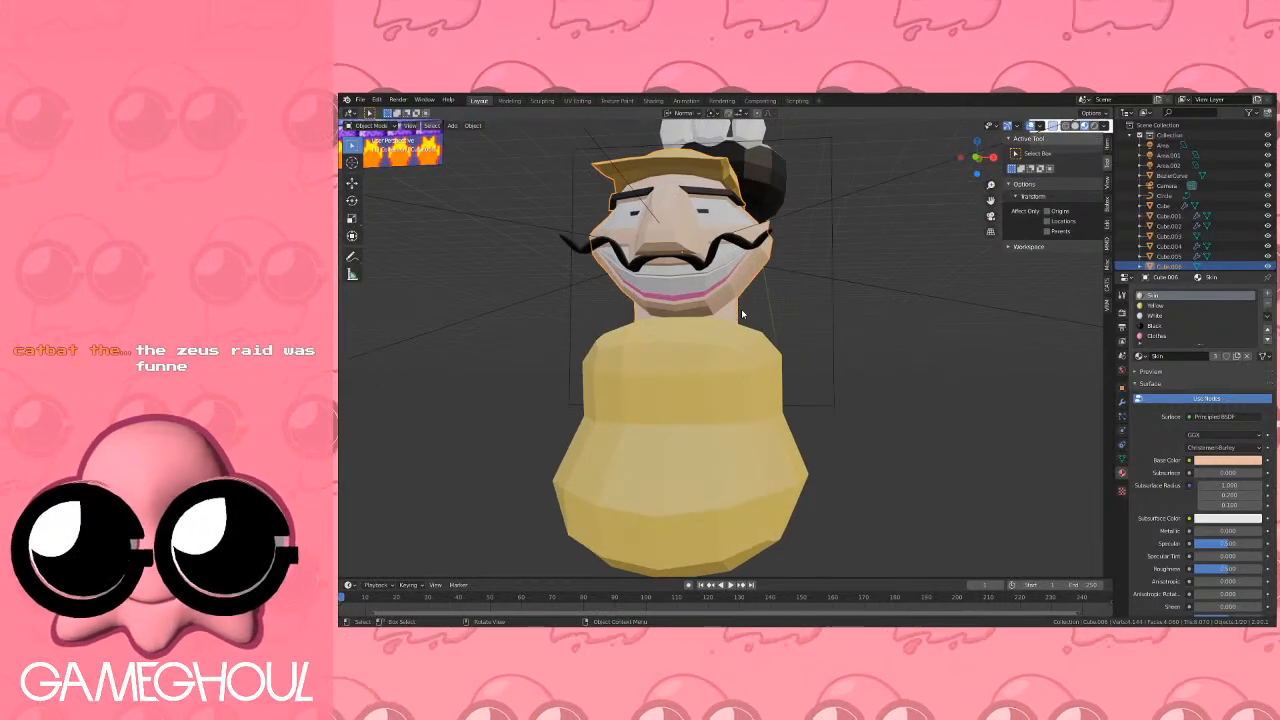
scroll(745, 311, "down", 2)
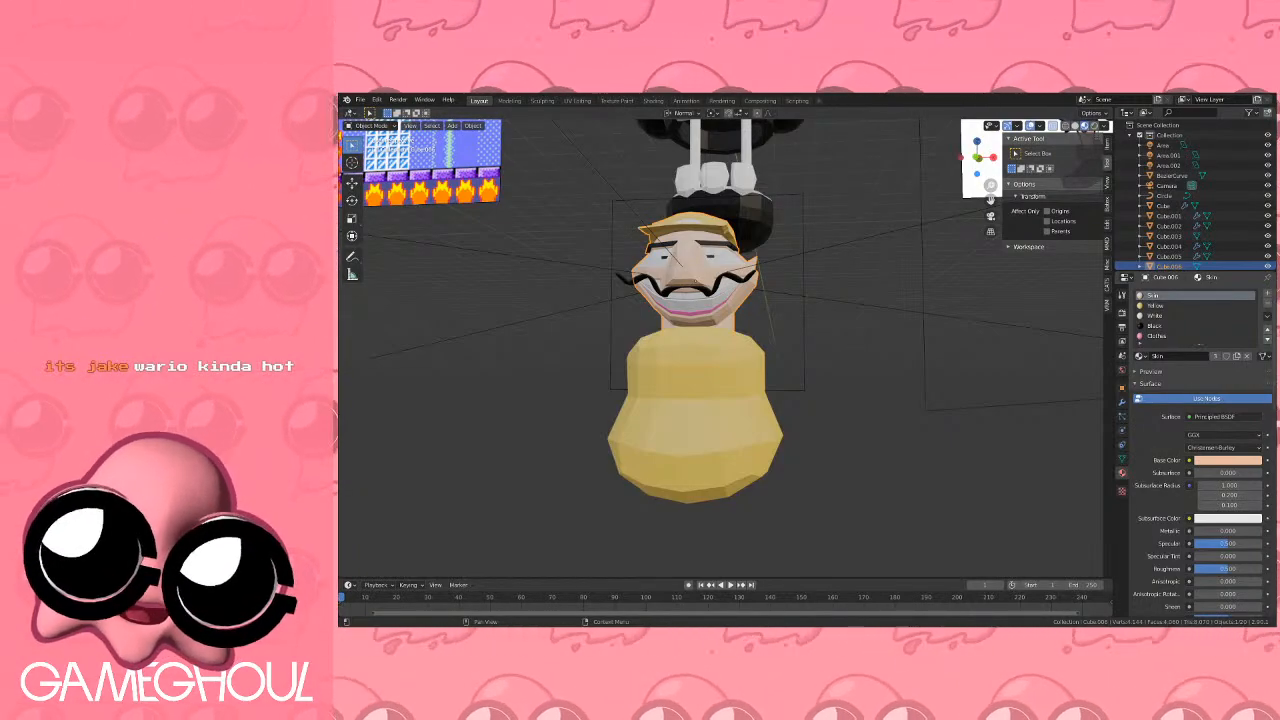
scroll(963, 284, "down", 3)
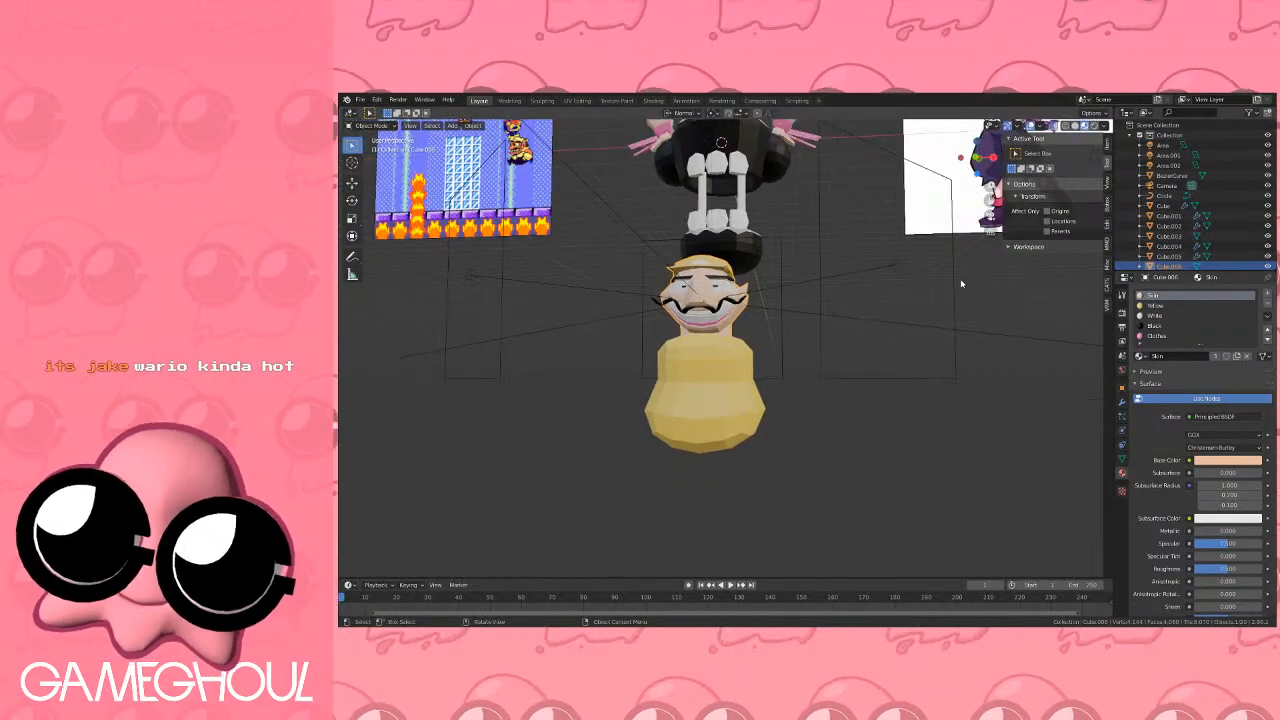
scroll(957, 286, "up", 3)
middle_click_drag(953, 288, 1000, 350)
left_click(977, 157)
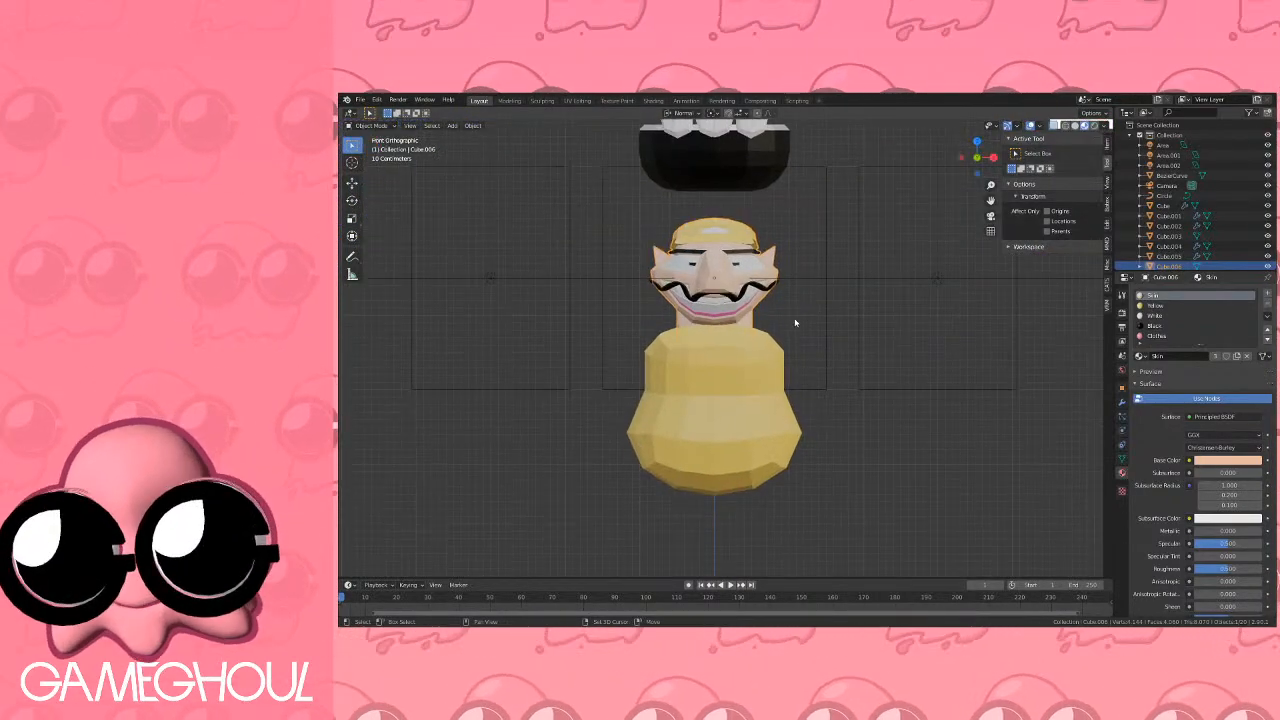
scroll(831, 268, "up", 4)
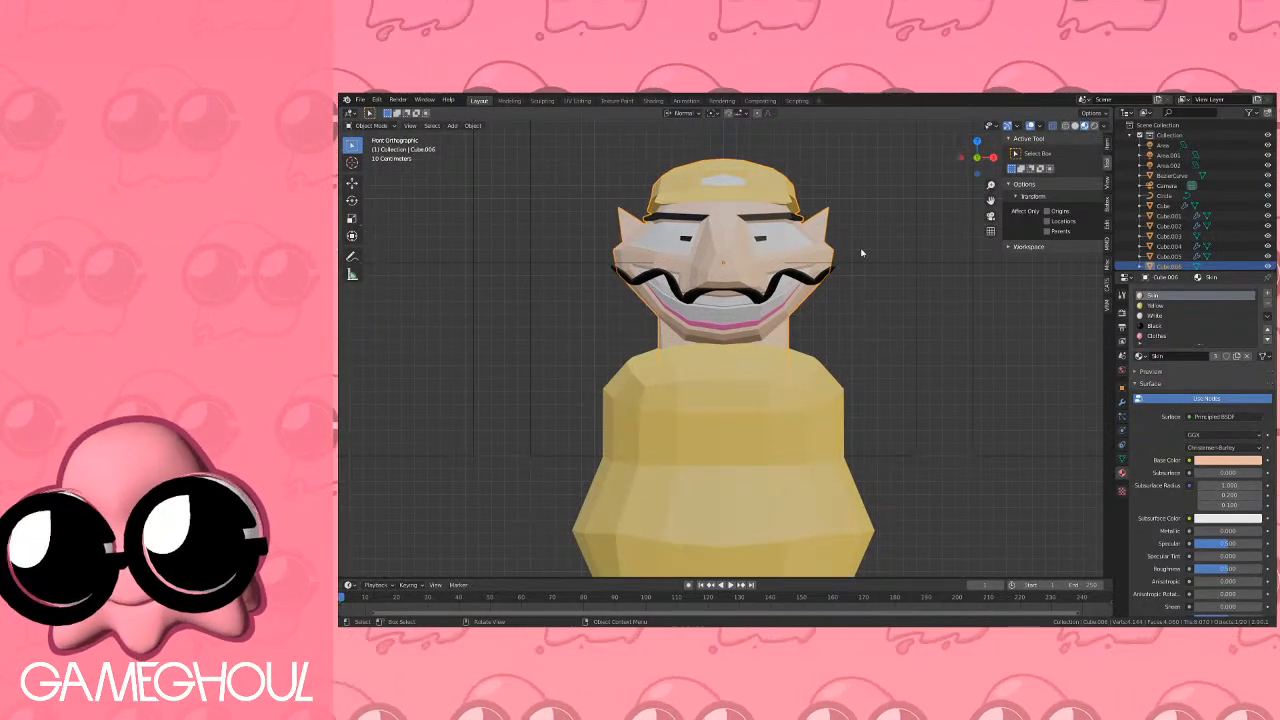
middle_click_drag(866, 203, 857, 407, "shift")
middle_click_drag(861, 232, 853, 415, "shift")
scroll(854, 400, "down", 2)
middle_click_drag(848, 311, 910, 363, "shift")
scroll(857, 399, "down", 1)
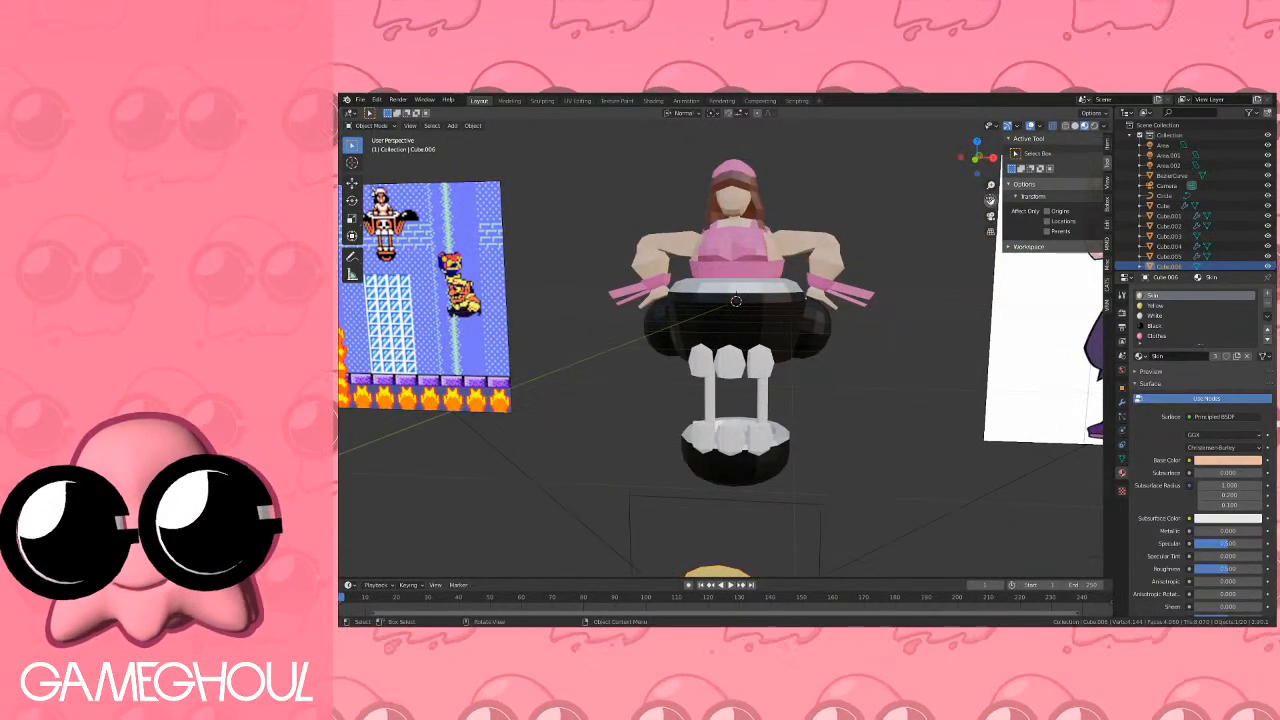
left_click(976, 160)
scroll(872, 362, "up", 2)
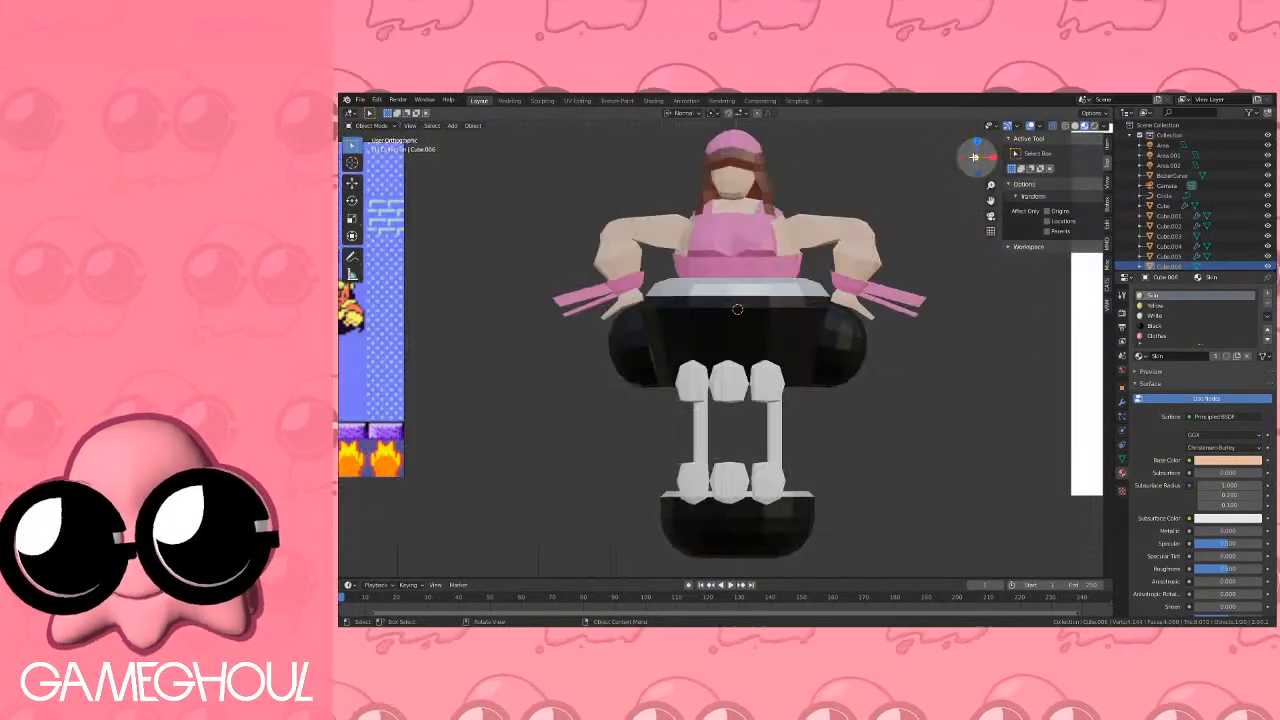
Open the yellow body's mesh for editing in the front orthographic view.
mouse_move(834, 464)
middle_mouse_down("shift")
mouse_move(876, 328)
mouse_move(876, 280)
middle_mouse_up("shift")
mouse_move(868, 496)
middle_mouse_down("shift")
mouse_move(866, 258)
mouse_move(821, 327)
mouse_move(931, 430)
middle_mouse_up("shift")
scroll(840, 353, "down", 3)
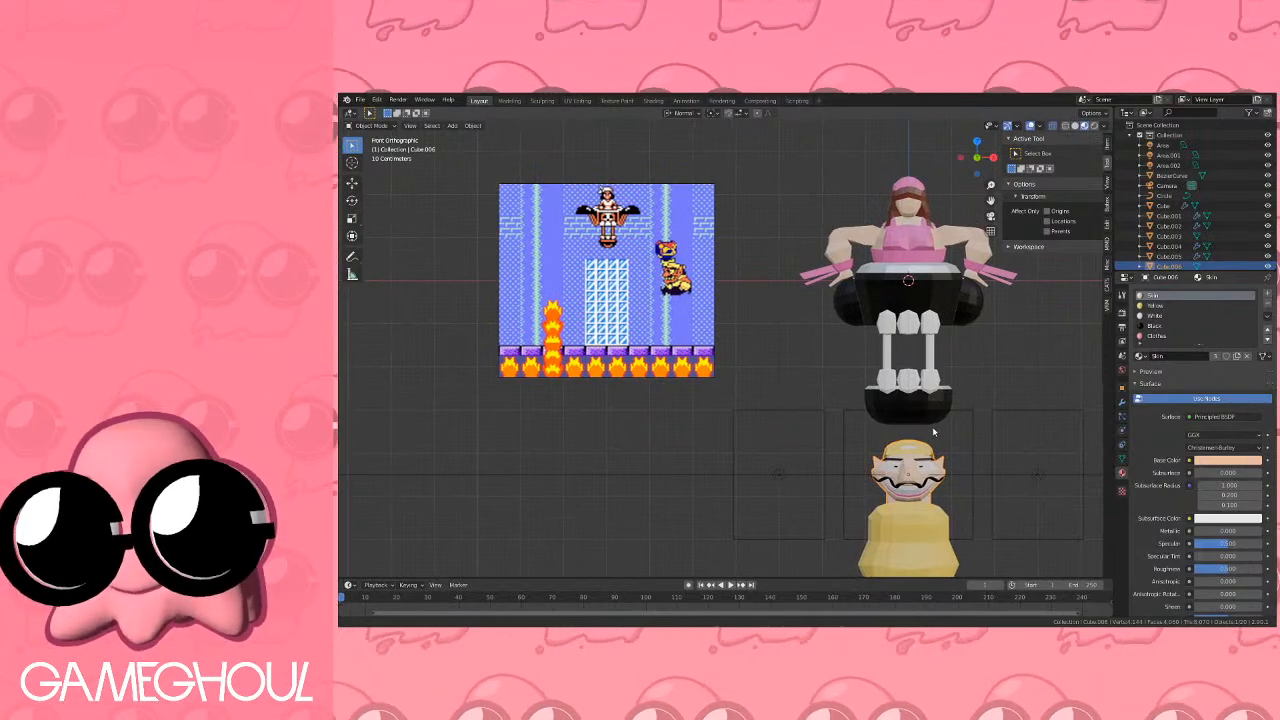
middle_click_drag(961, 521, 845, 324, "shift")
scroll(845, 324, "up", 4)
scroll(829, 366, "up", 2)
middle_click_drag(1006, 394, 818, 402, "shift")
key("Tab")
key("Tab")
left_click(775, 377)
key("Tab")
scroll(857, 363, "up", 1)
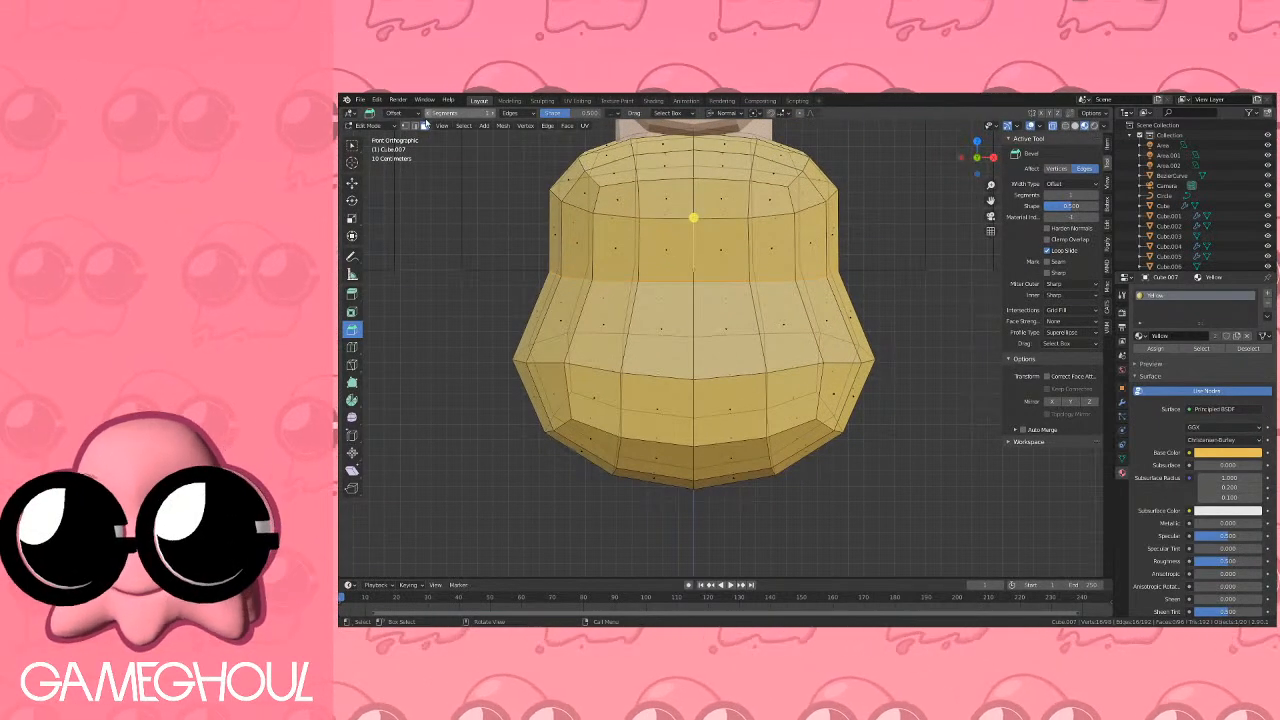
Box-select all body faces above the belly's widest line, extrude them in place, and scale them to 0.957 to form a waistband rim.
key("a")
key("a")
key("b")
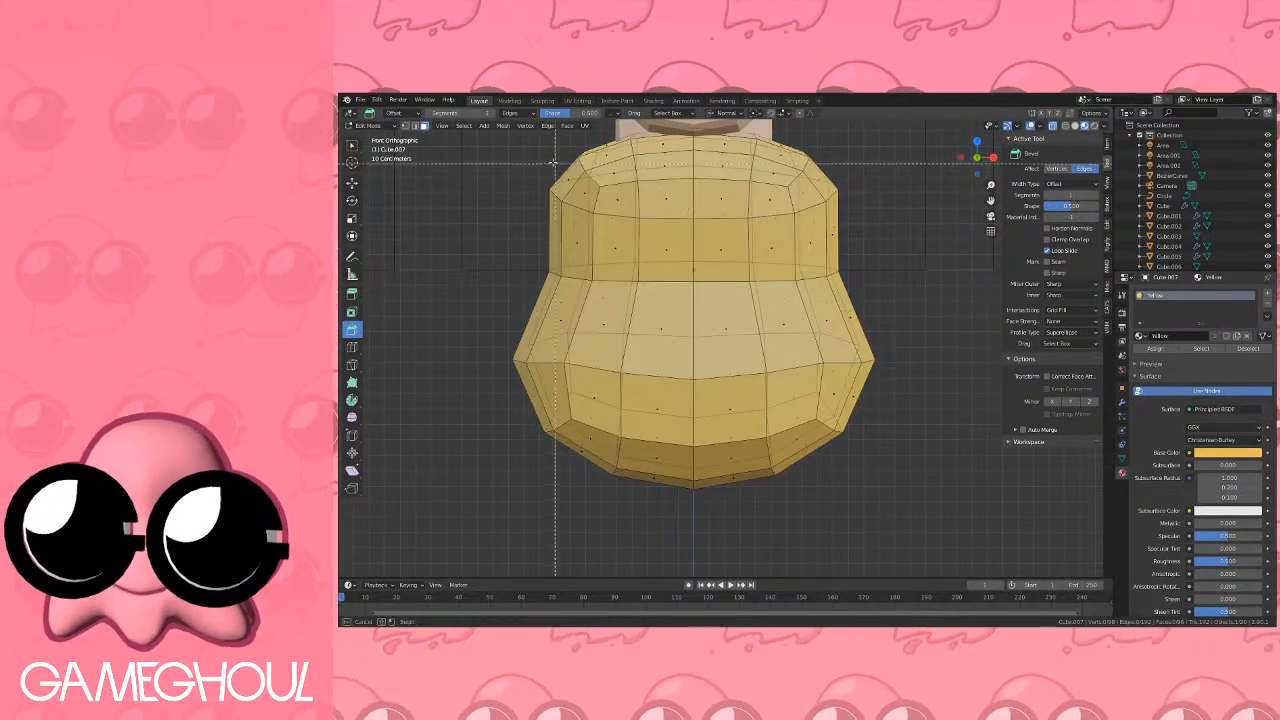
left_click_drag(496, 124, 889, 342)
scroll(884, 295, "up", 1)
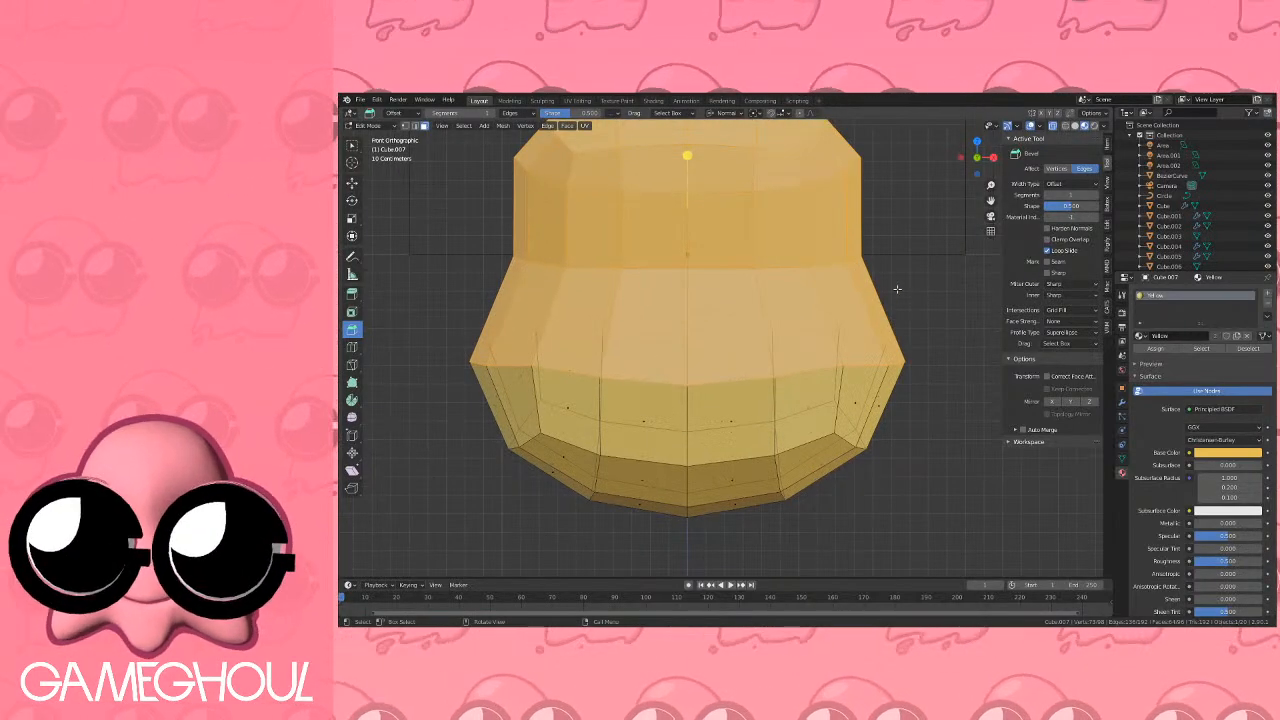
key("e")
right_click(904, 272)
key("s")
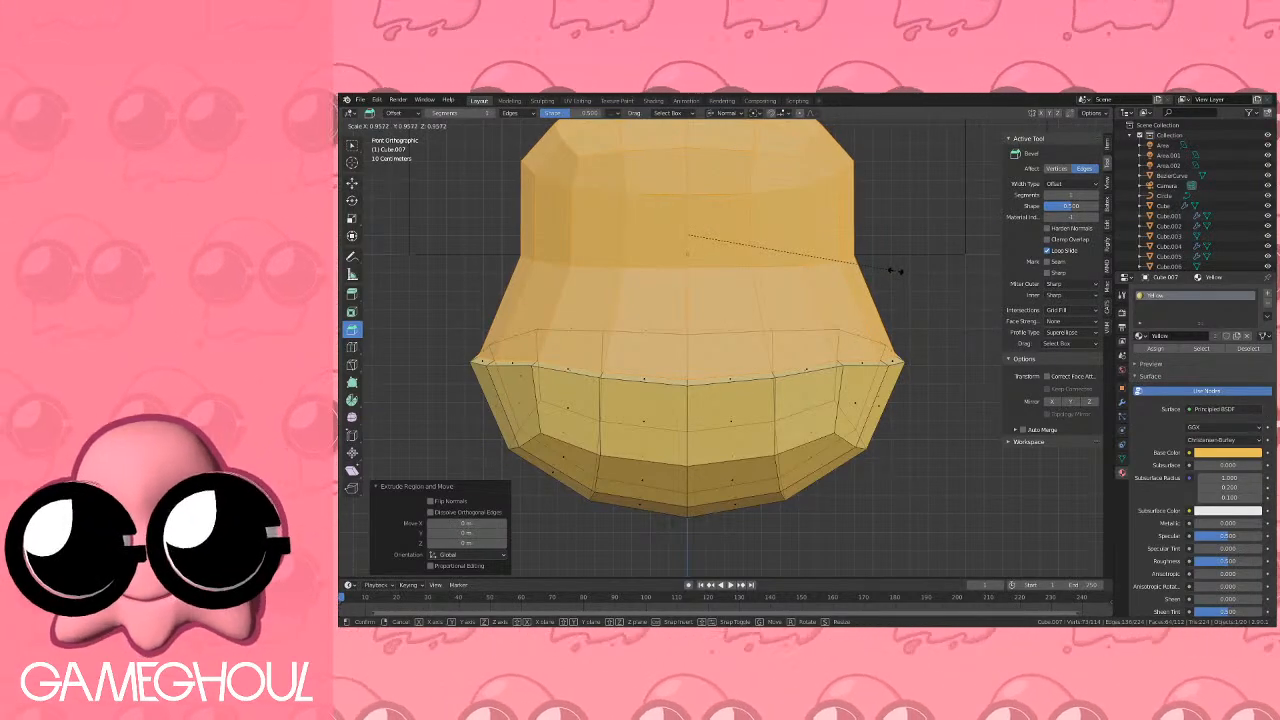
left_click(897, 270)
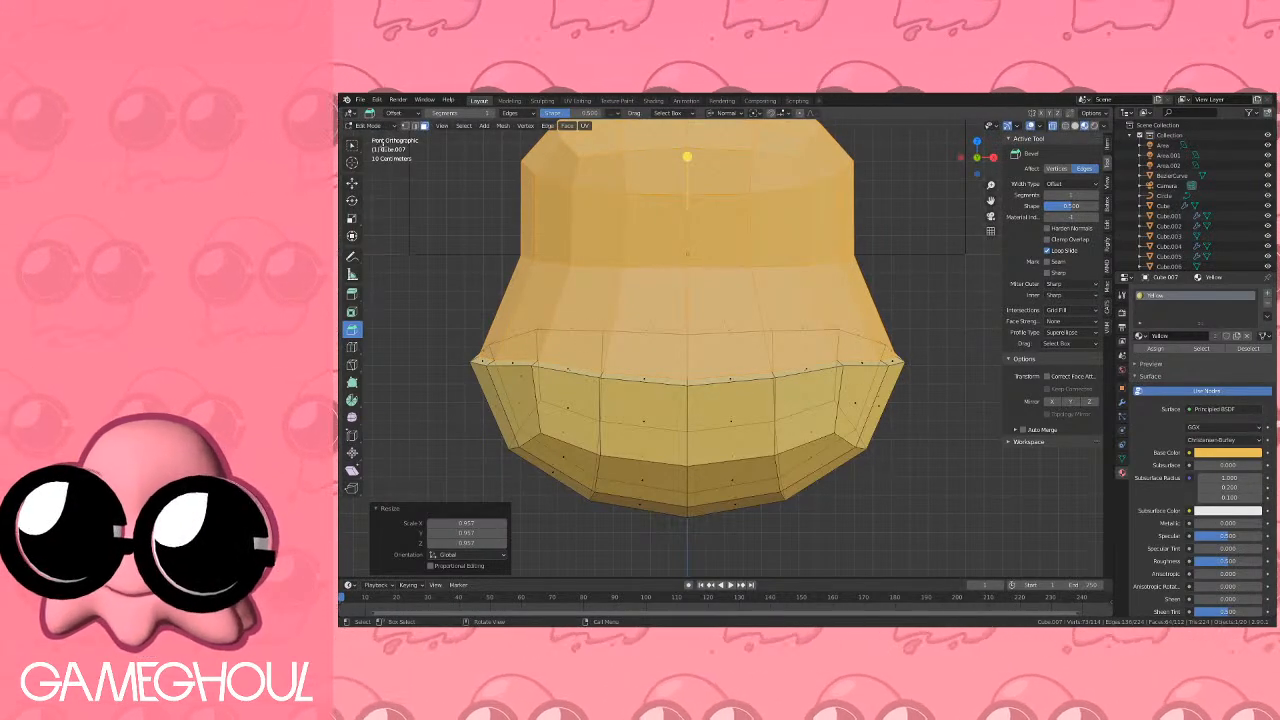
In edge mode, select the ring of vertical edges between the waist and the waistband rim and subdivide it.
left_click(416, 127)
left_click(489, 361)
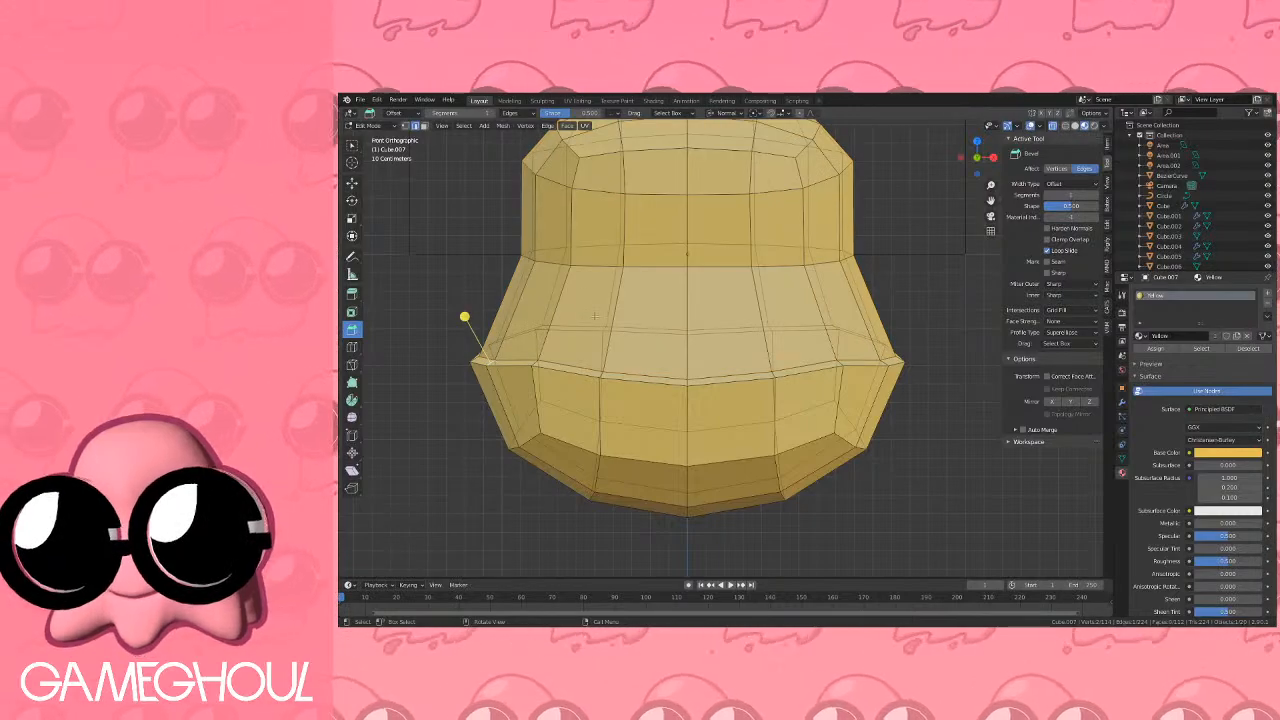
key("q")
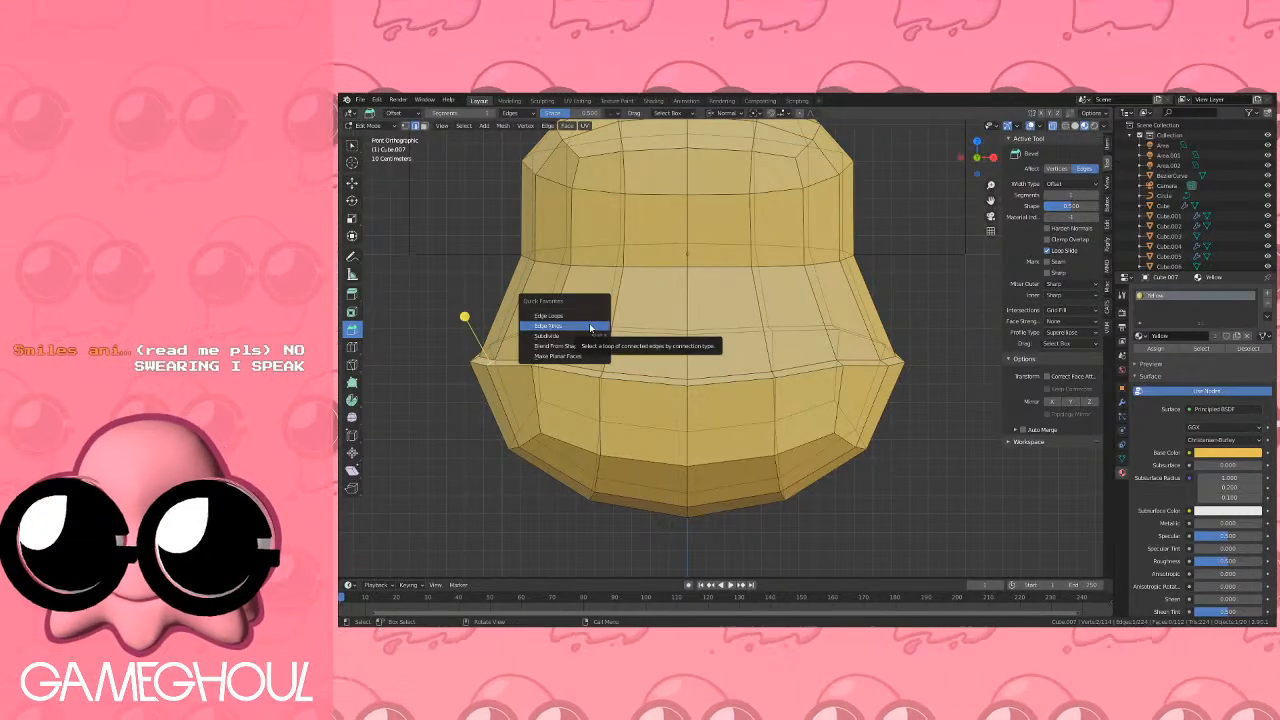
left_click(507, 364)
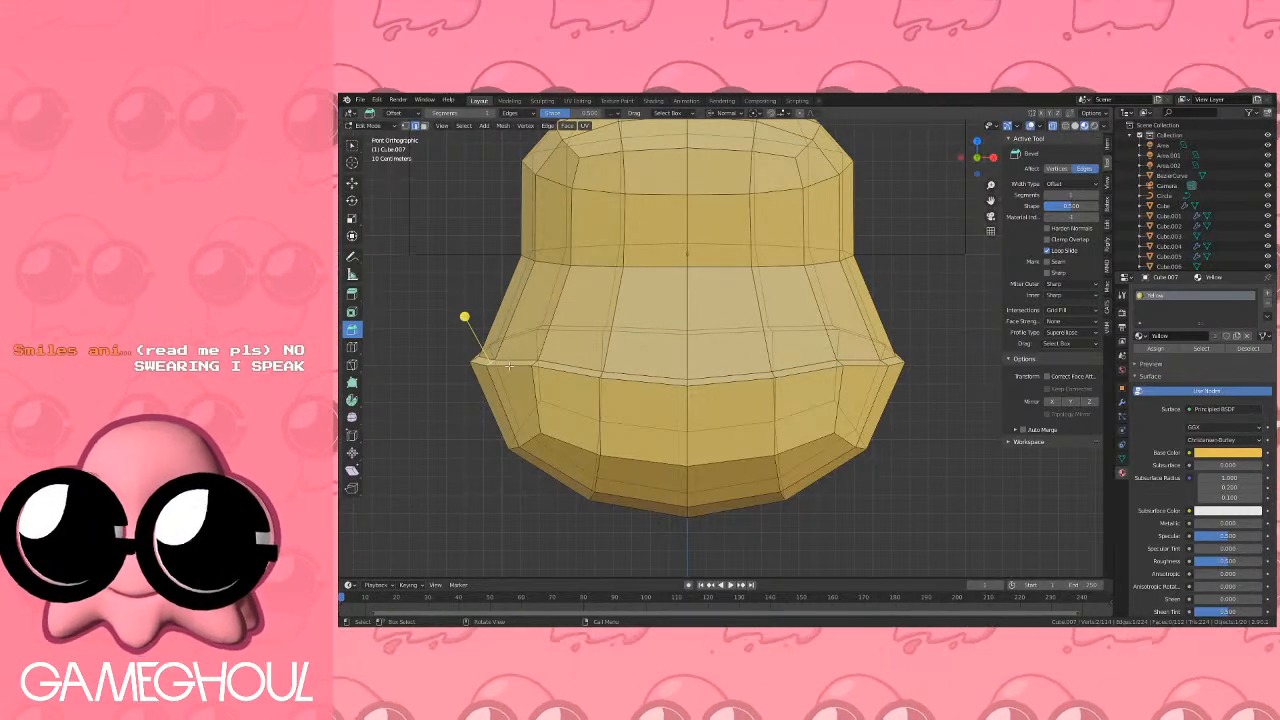
left_click(509, 366)
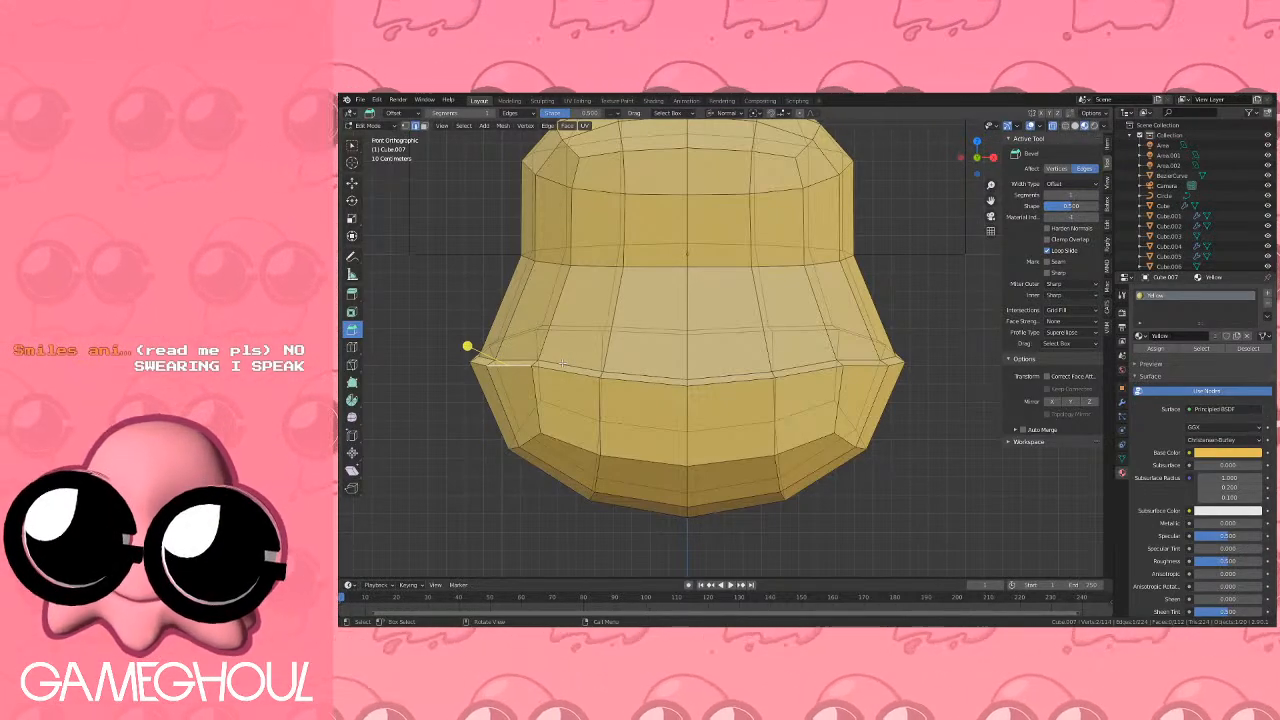
key("q")
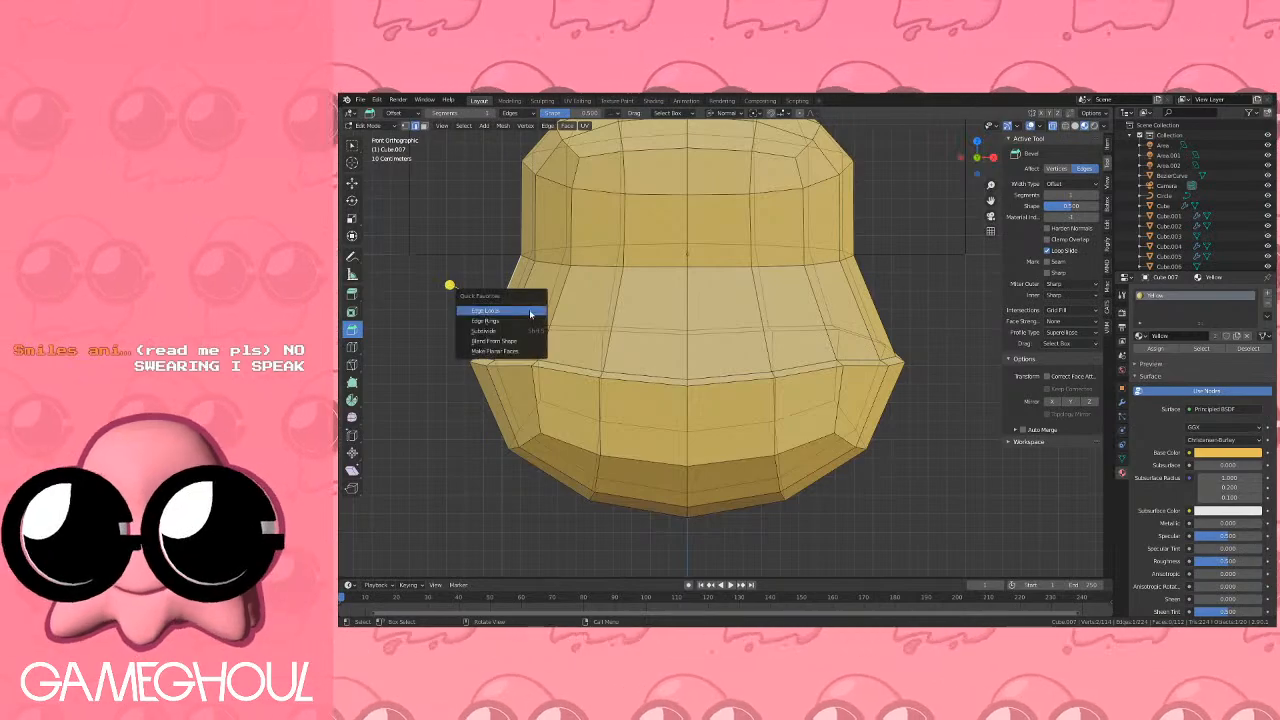
left_click(515, 326)
key("q")
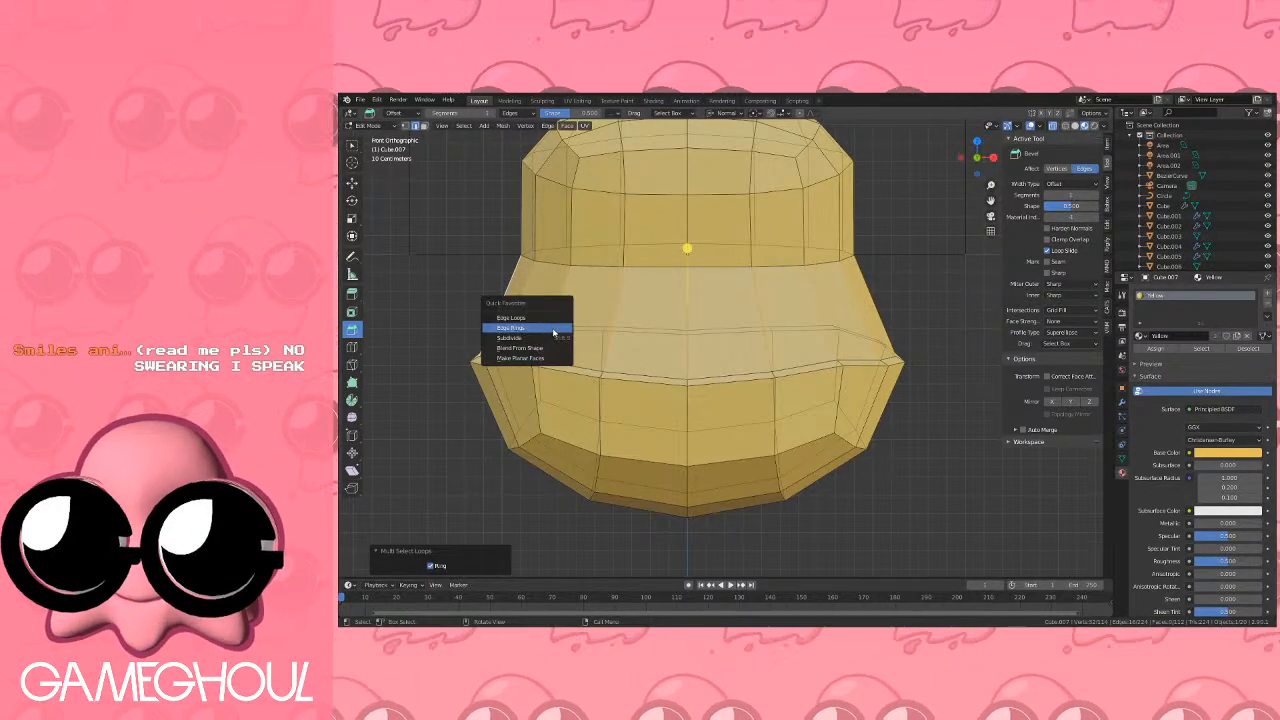
left_click(538, 335)
Select the new edge loop, move it down about 0.3 m towards the waistband rim, and scale it up slightly.
left_click(600, 316)
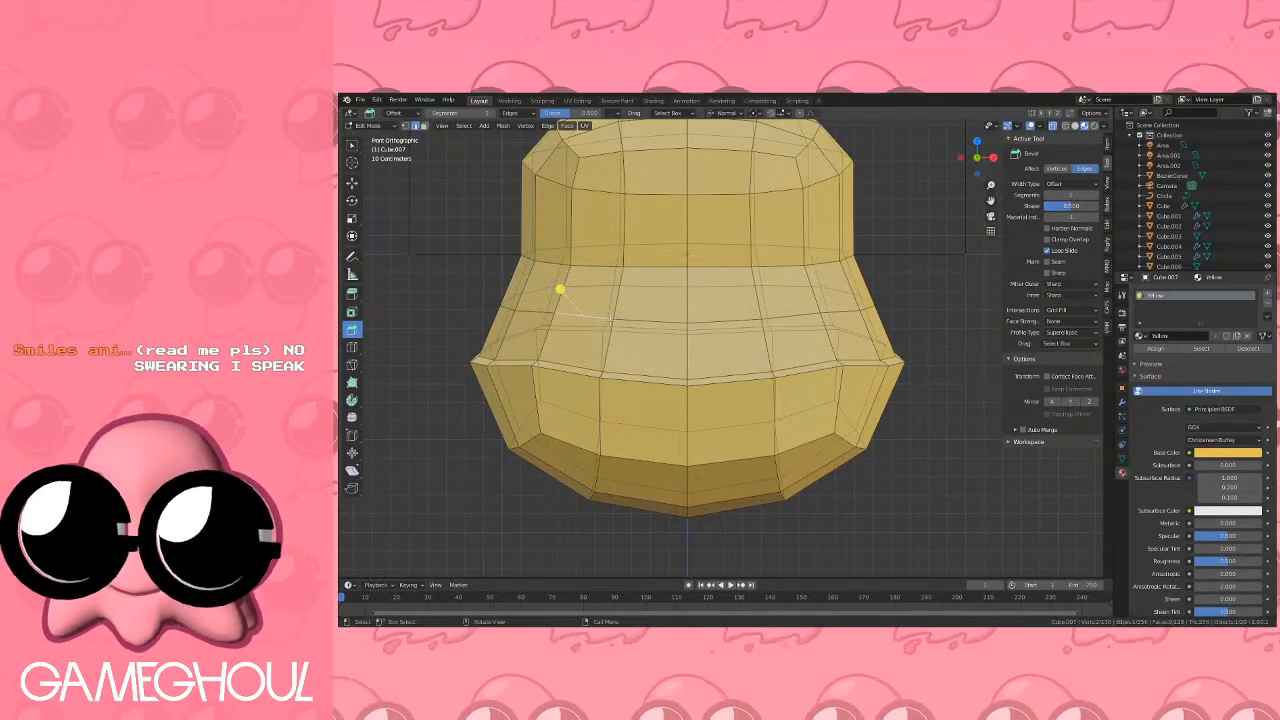
key("q")
left_click(595, 300)
key("g")
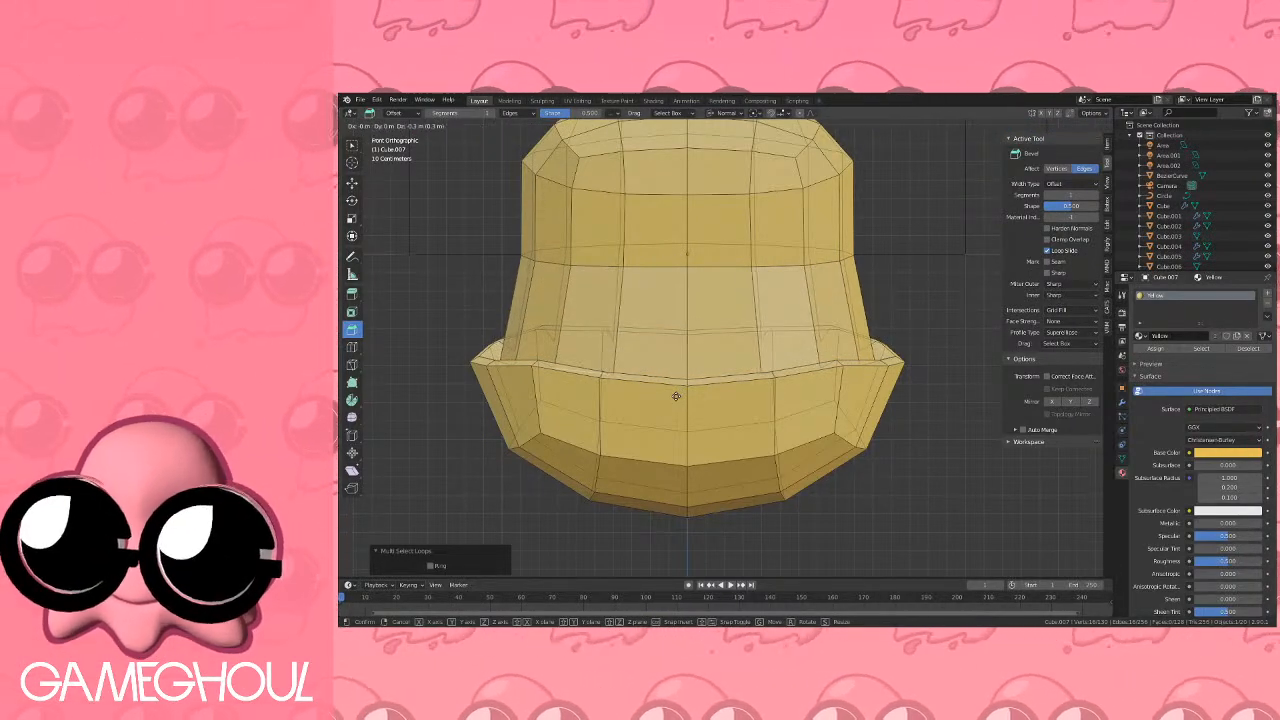
left_click(676, 396)
key("s")
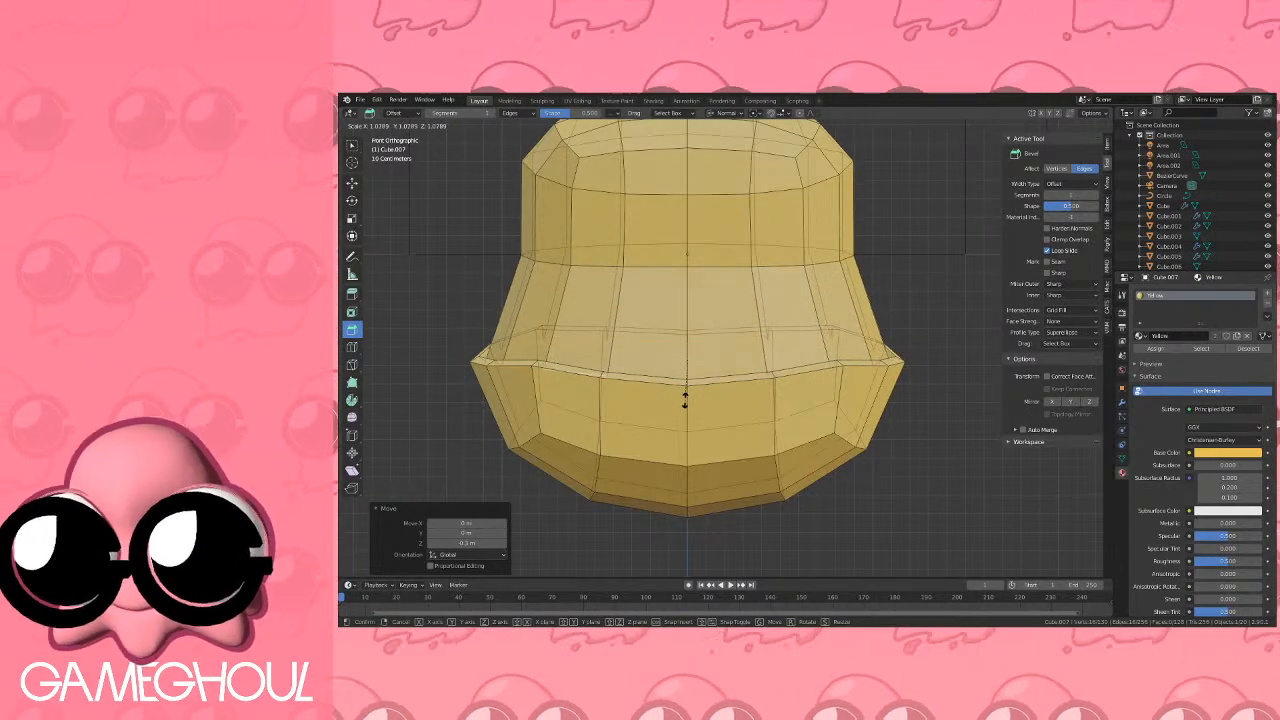
left_click(685, 401)
key("Tab")
middle_click_drag(694, 400, 729, 358)
key("Tab")
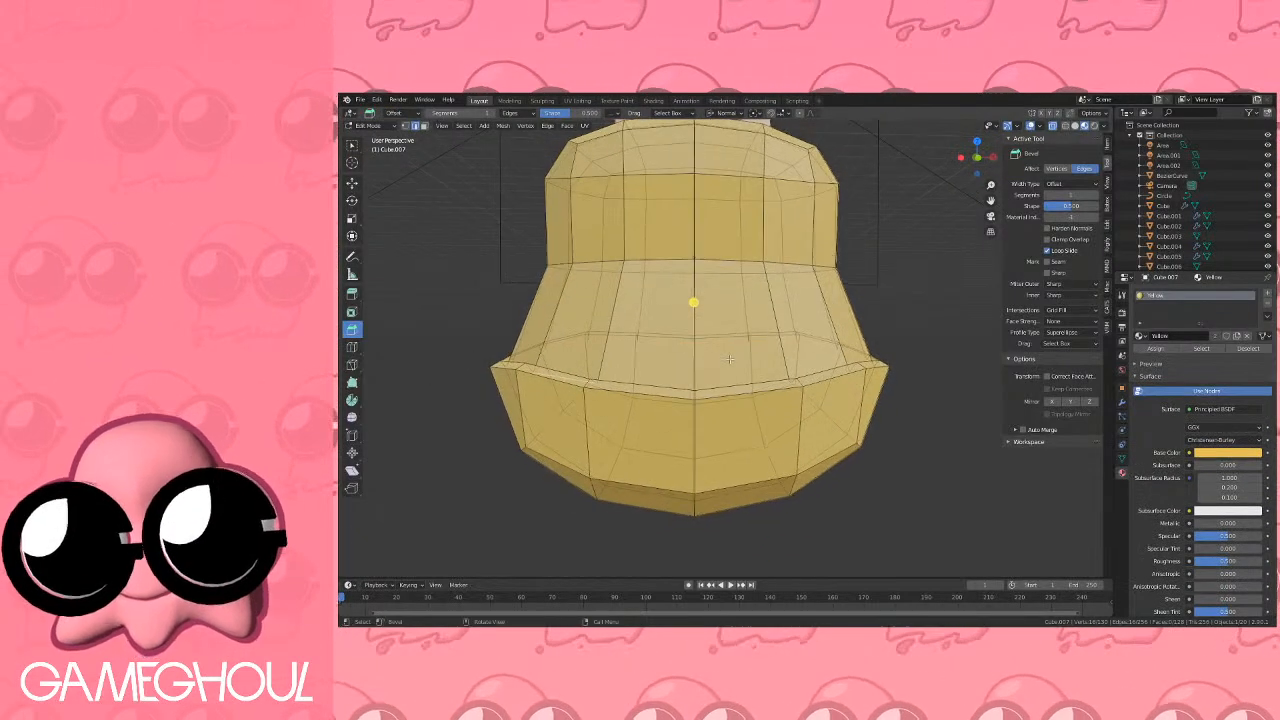
In face mode, select all the faces on the underside of the belly using shortest-path picks.
left_click(978, 157)
middle_click_drag(799, 330, 801, 233, "shift")
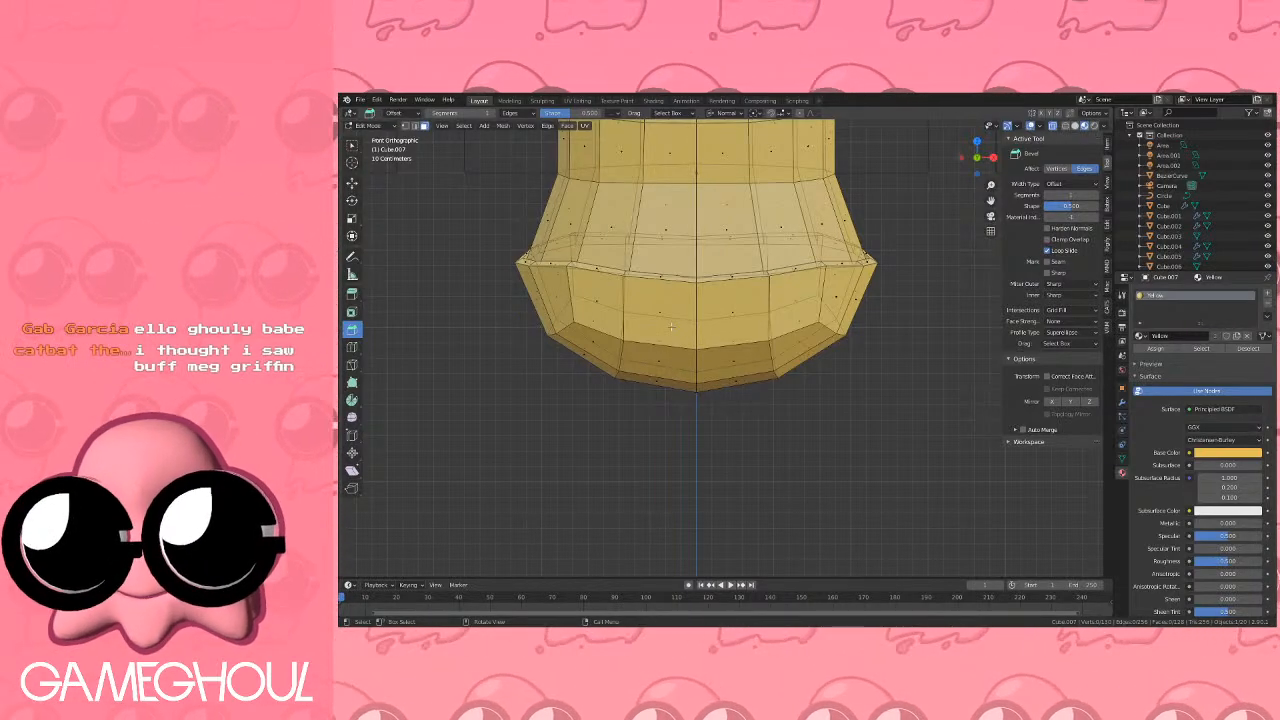
middle_click_drag(669, 315, 561, 233)
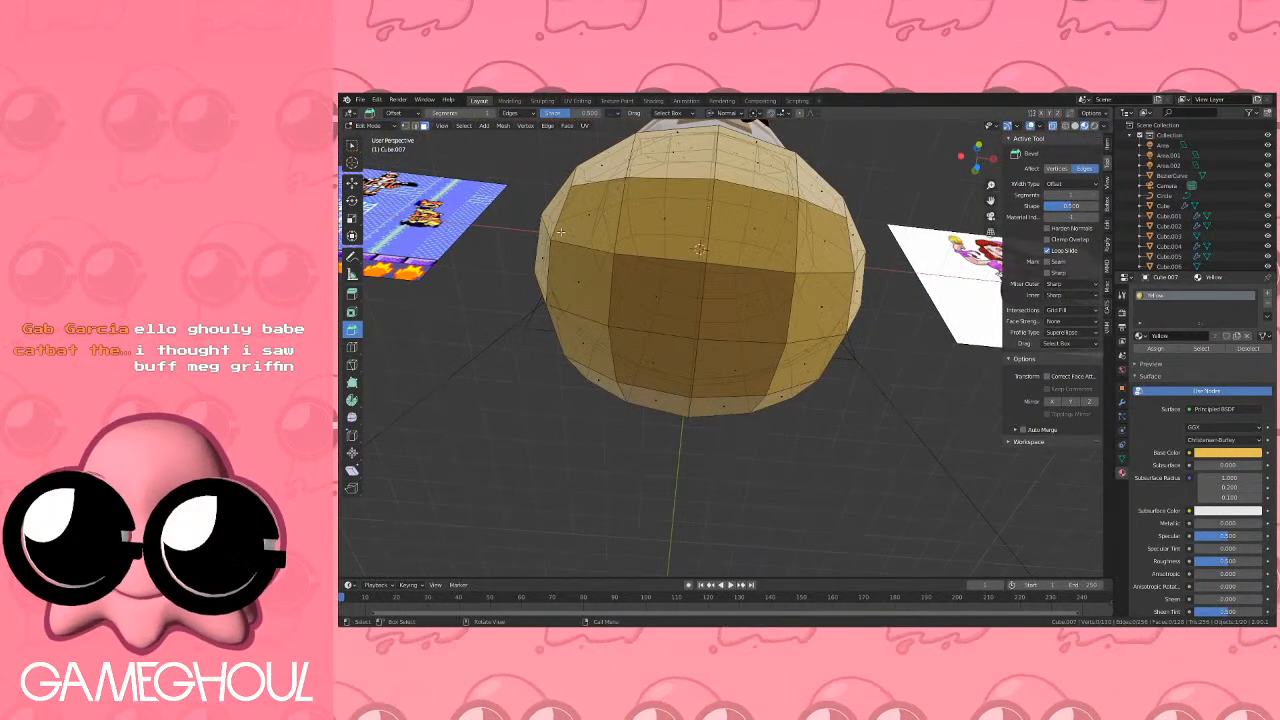
left_click(588, 213)
left_click(828, 242, "ctrl")
middle_click_drag(828, 242, 820, 211)
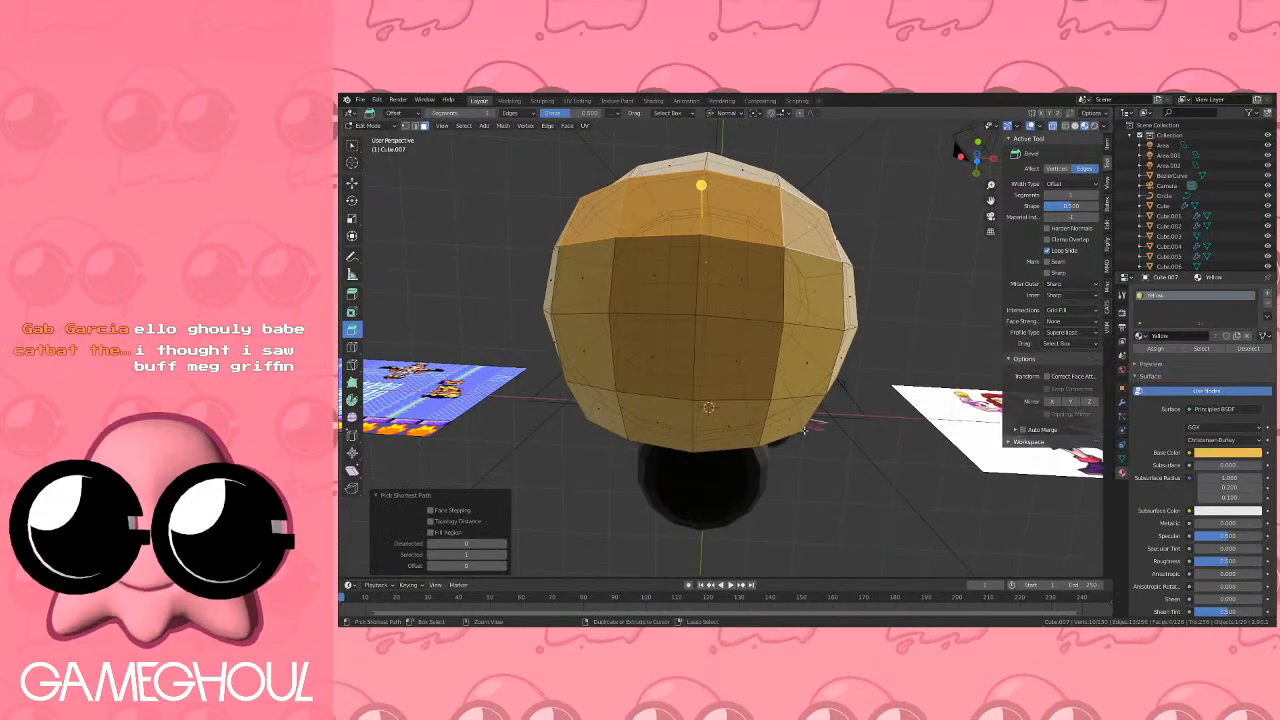
left_click(790, 418, "ctrl")
left_click(596, 409, "ctrl")
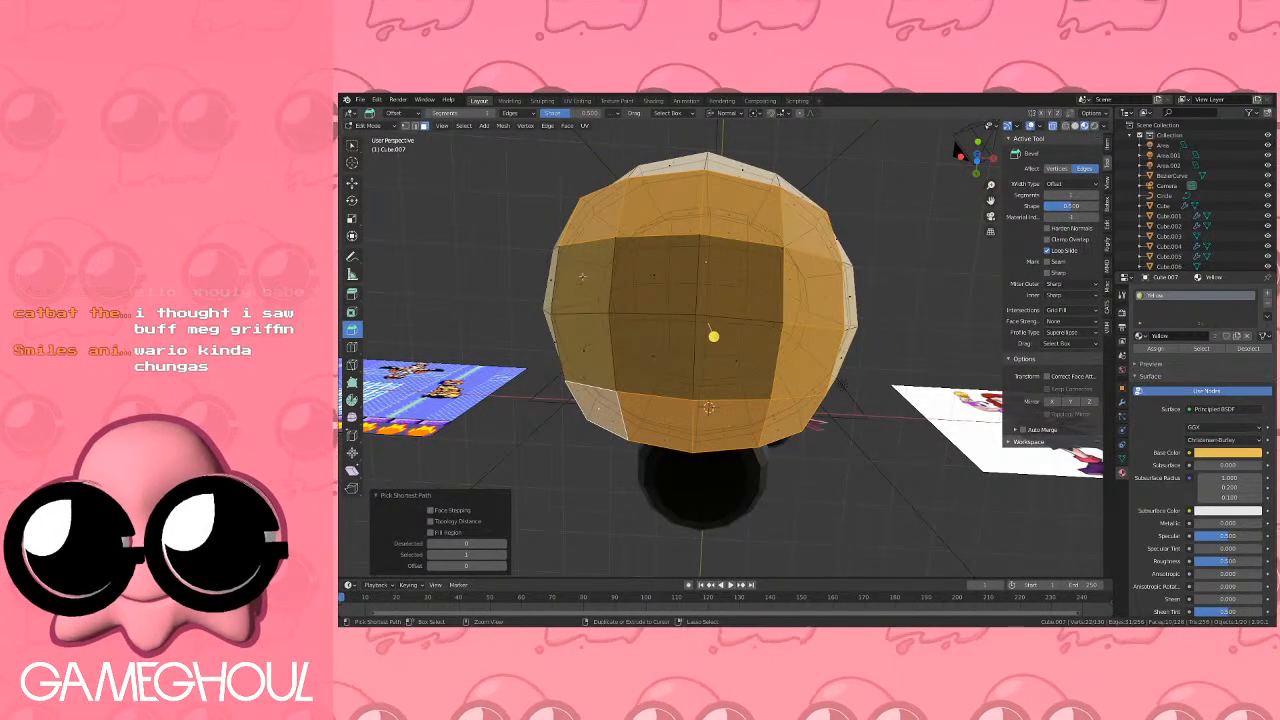
left_click(745, 276, "ctrl")
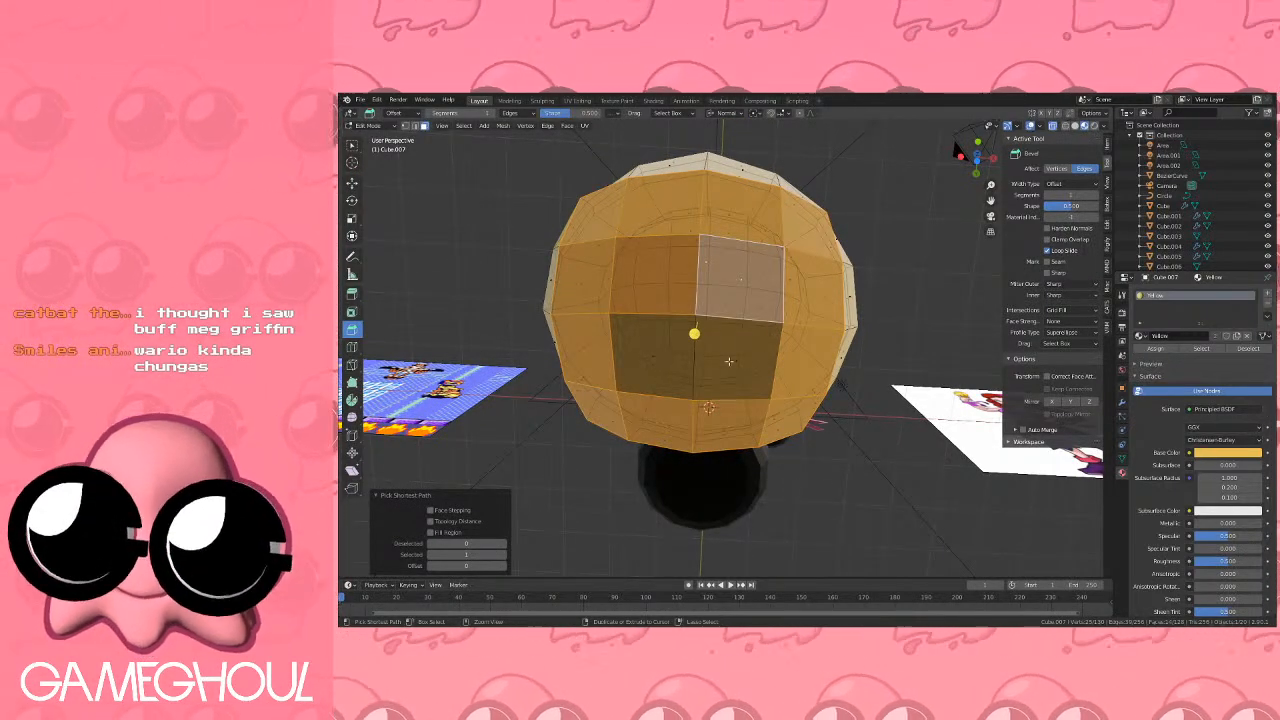
key("ctrl+z")
left_click(742, 281, "ctrl")
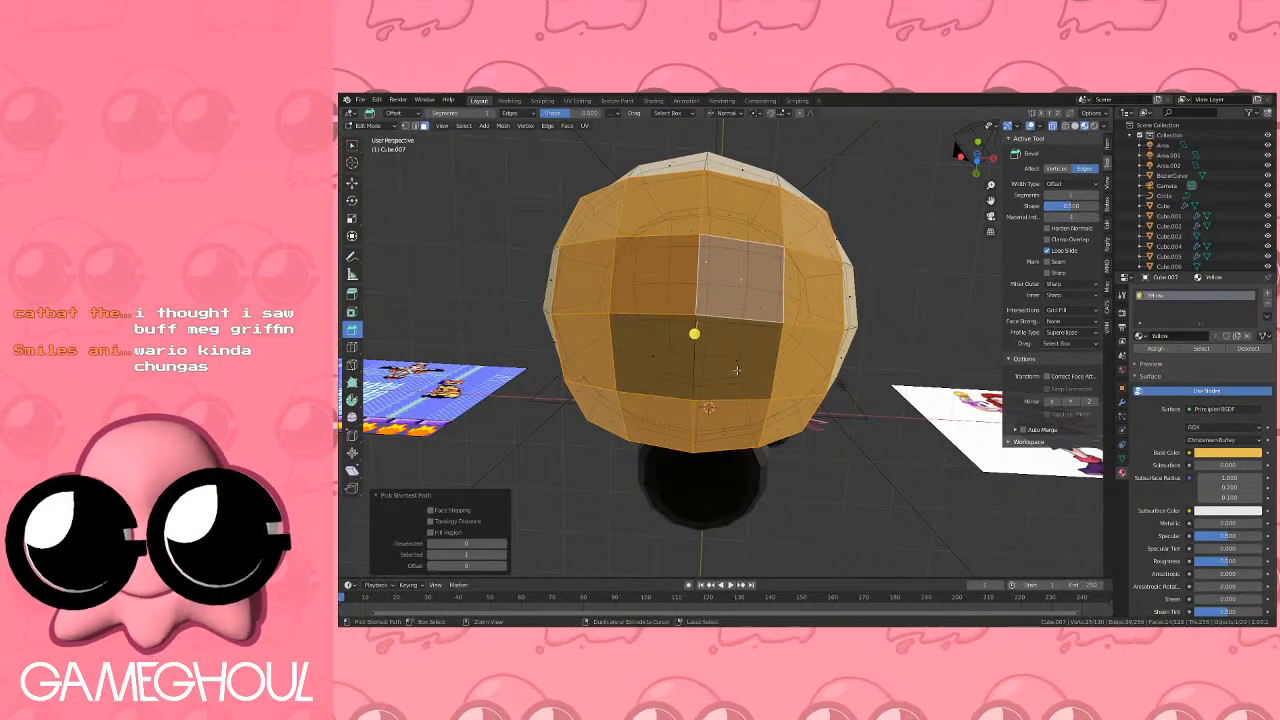
left_click(714, 365, "ctrl")
left_click(651, 356, "ctrl")
middle_click_drag(725, 300, 740, 373)
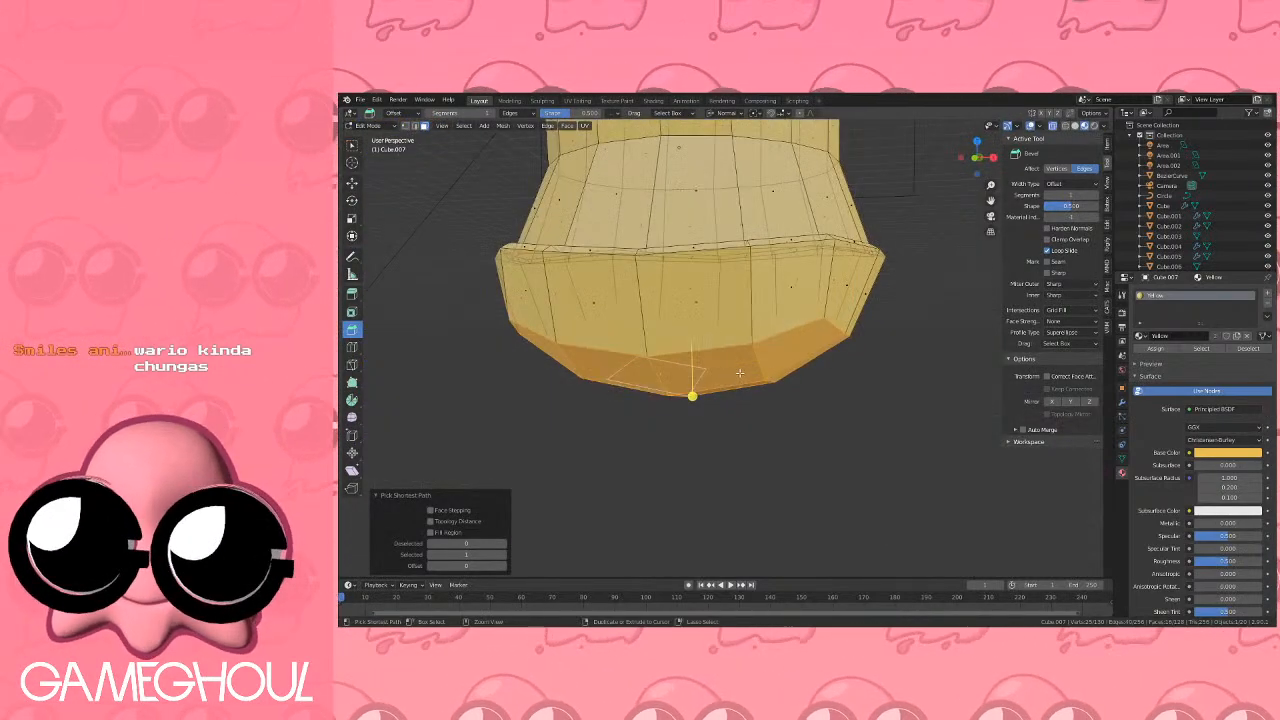
Grow the selection up to the waistband rim and assign it the existing Black material in a new slot.
key("ctrl+KP_Add")
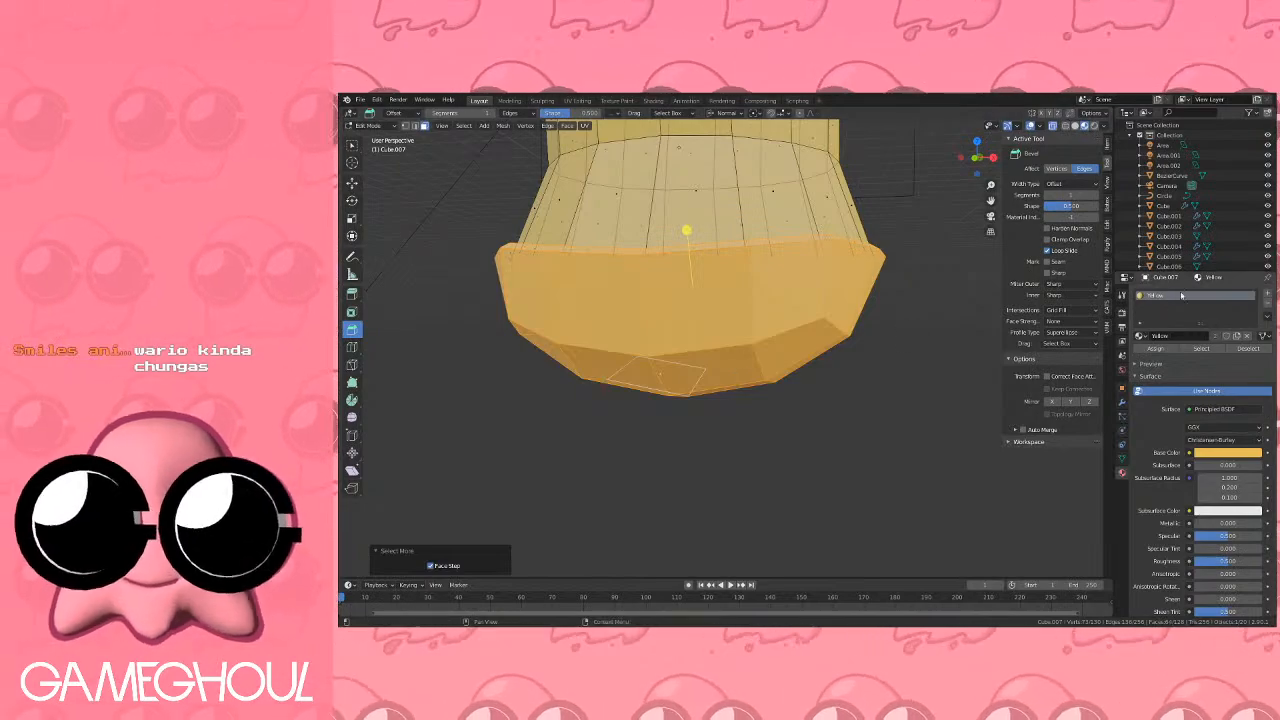
left_click(1266, 295)
left_click(1140, 356)
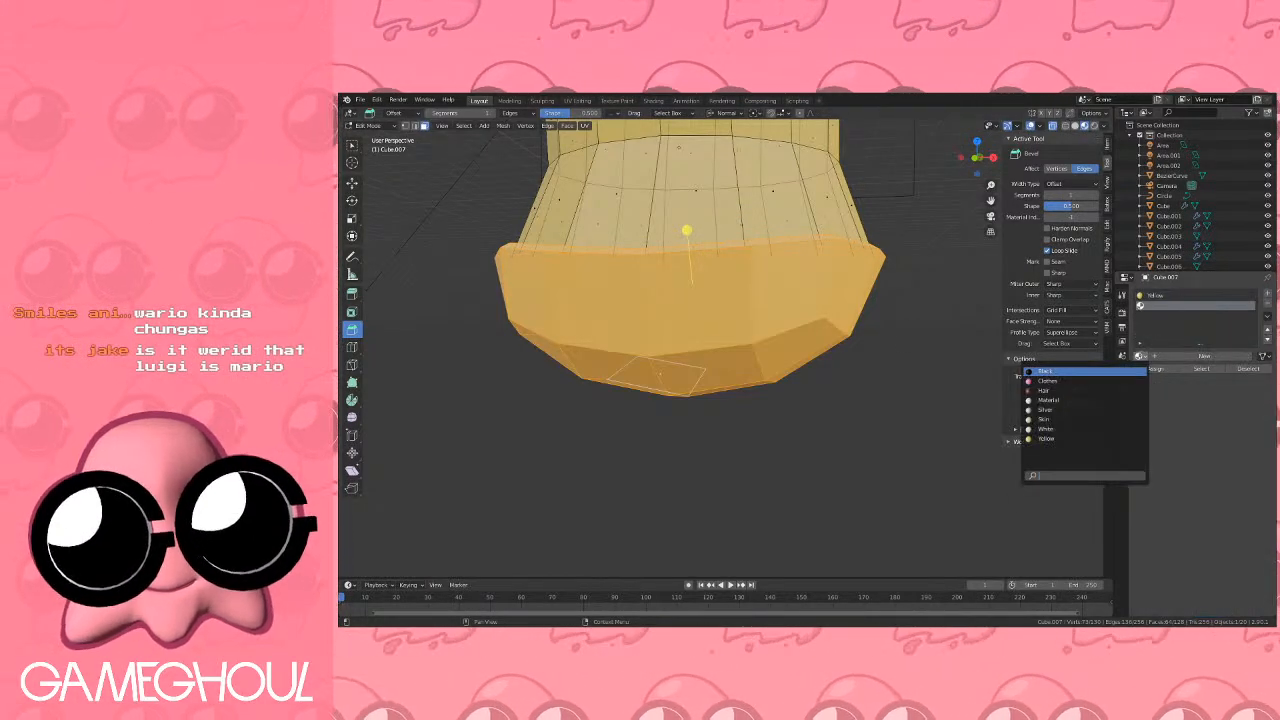
left_click(1060, 372)
left_click(1156, 369)
key("Tab")
scroll(808, 278, "down", 4)
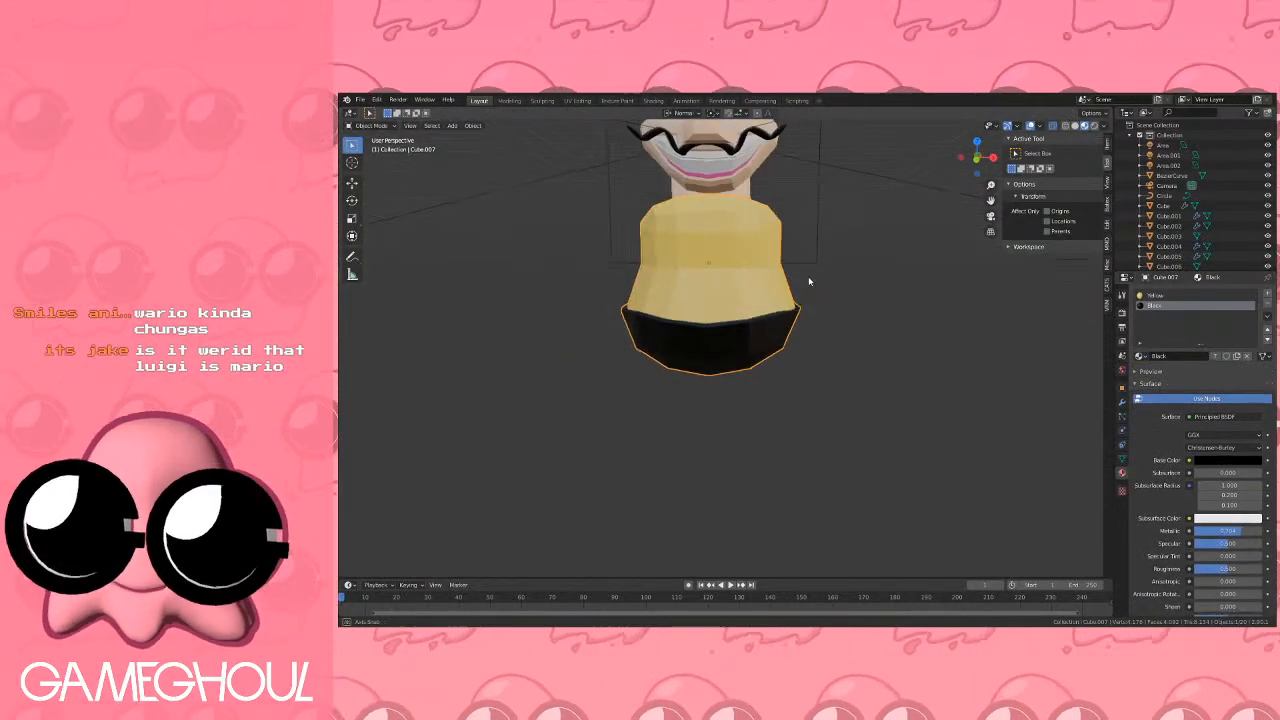
middle_click_drag(808, 278, 780, 255)
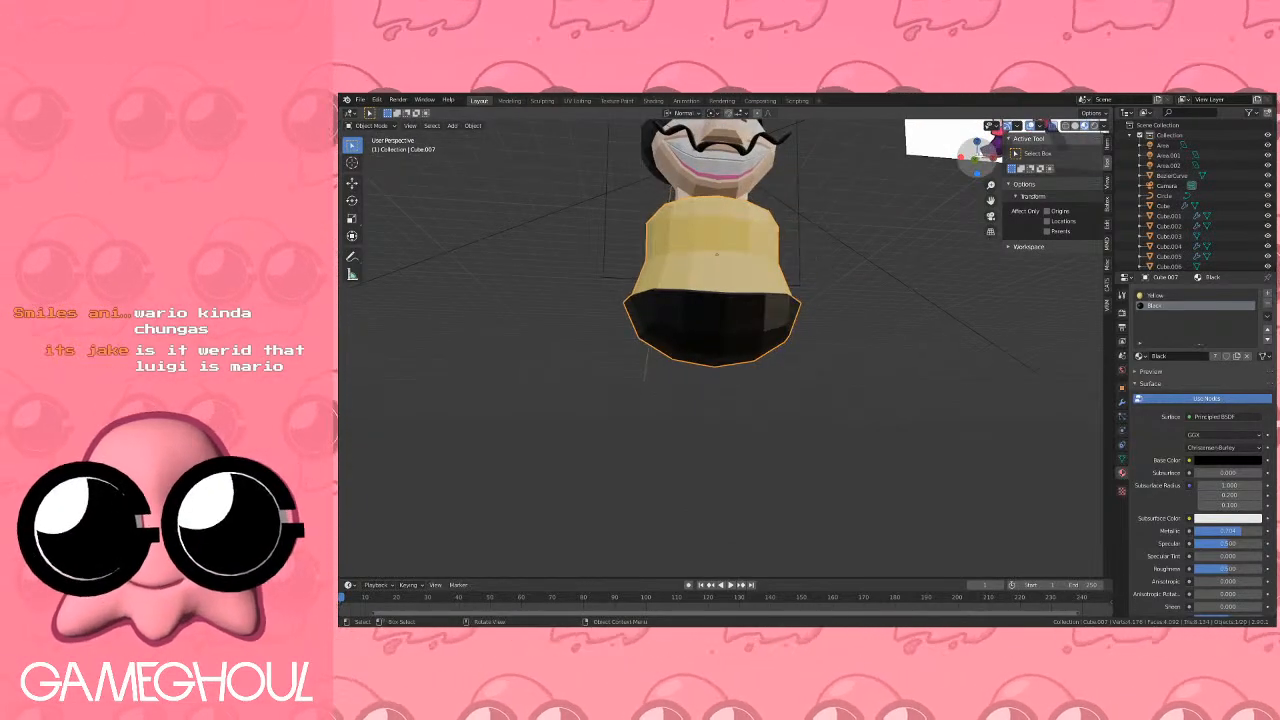
key("KP_1")
scroll(810, 221, "down", 5)
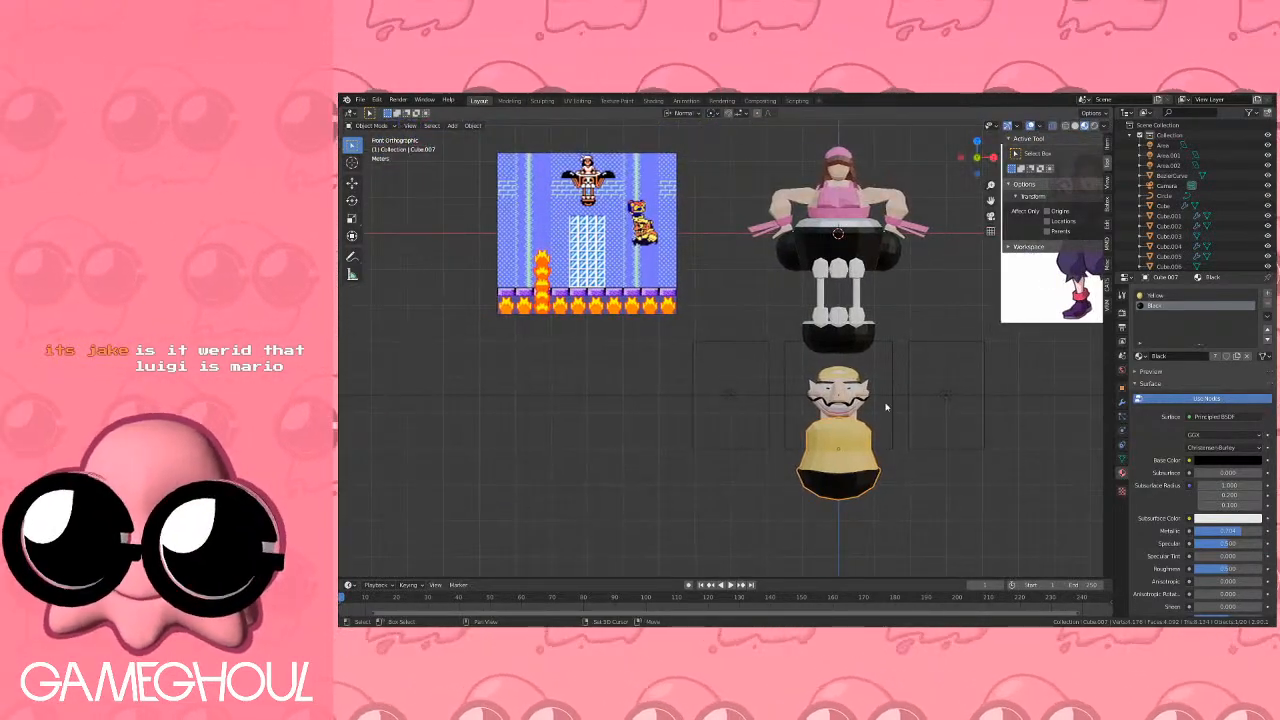
Select the eight faces on one half of the black underside, in two rows of four from front to back.
middle_click_drag(886, 407, 840, 302, "shift")
scroll(840, 302, "up", 6)
key("Tab")
scroll(780, 328, "up", 2)
middle_click_drag(880, 355, 934, 298, "shift")
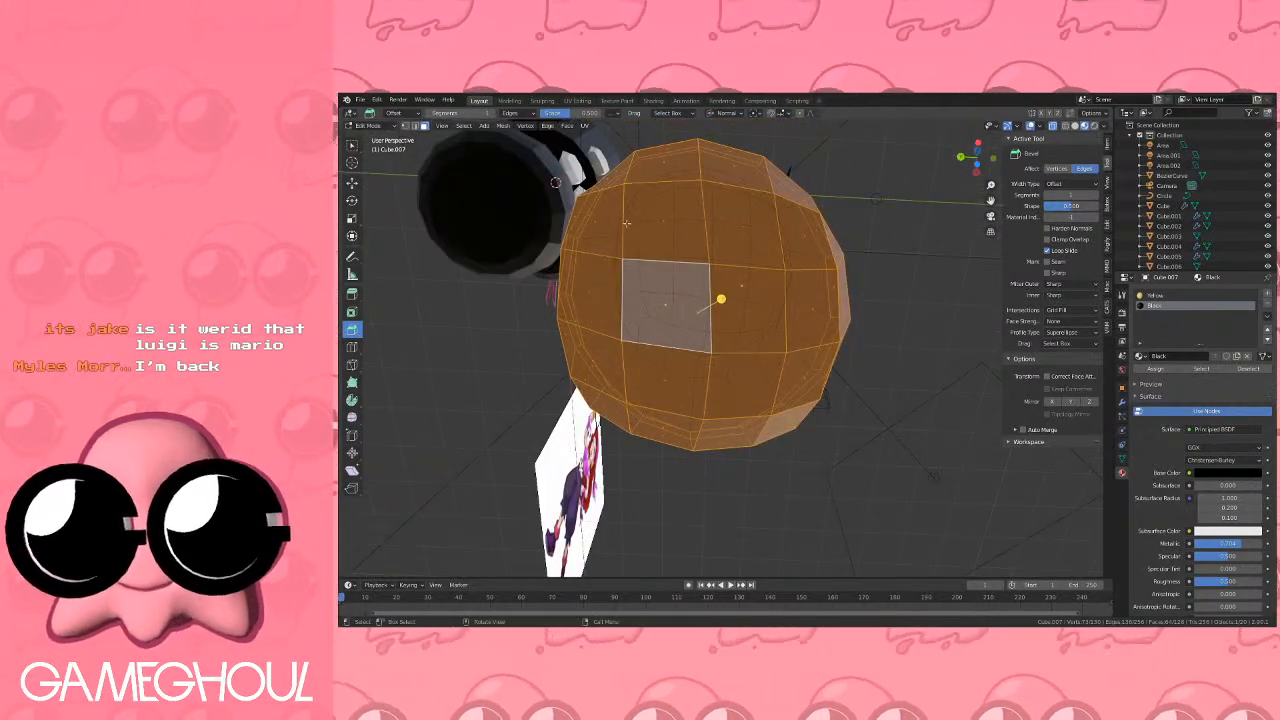
left_click(597, 220)
left_click(588, 290, "shift")
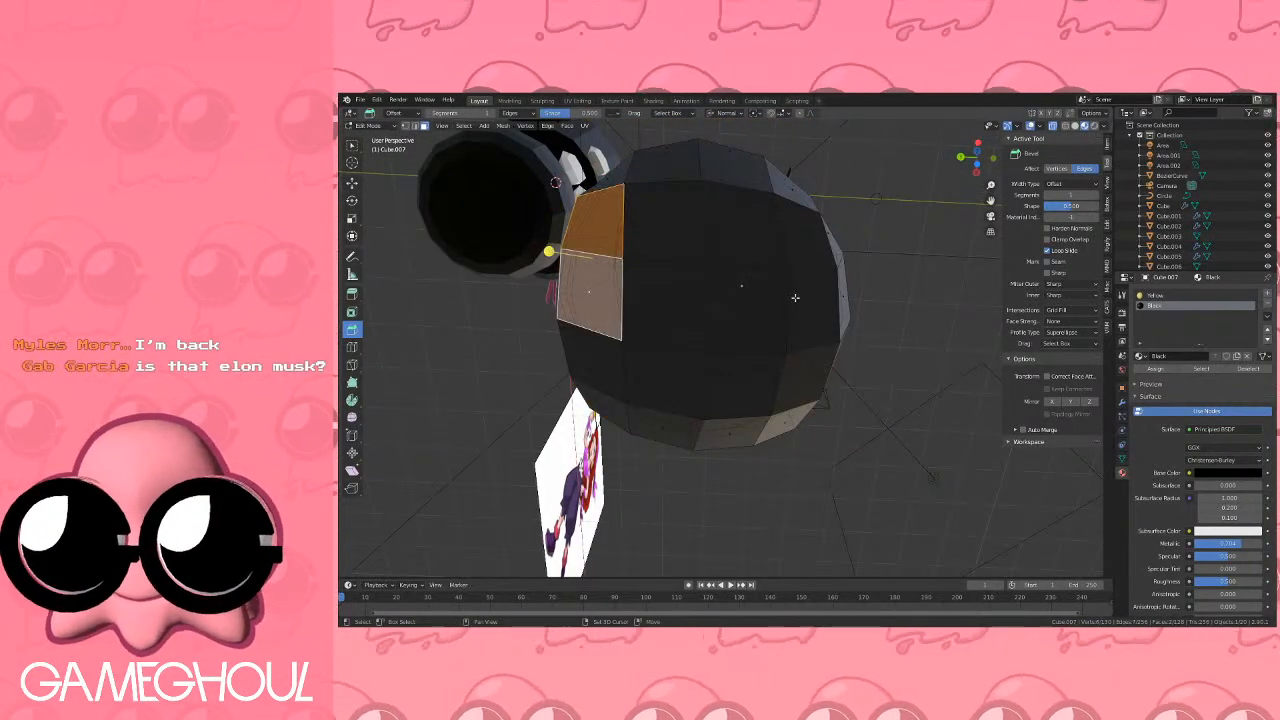
left_click(814, 307, "shift")
left_click(803, 239, "shift")
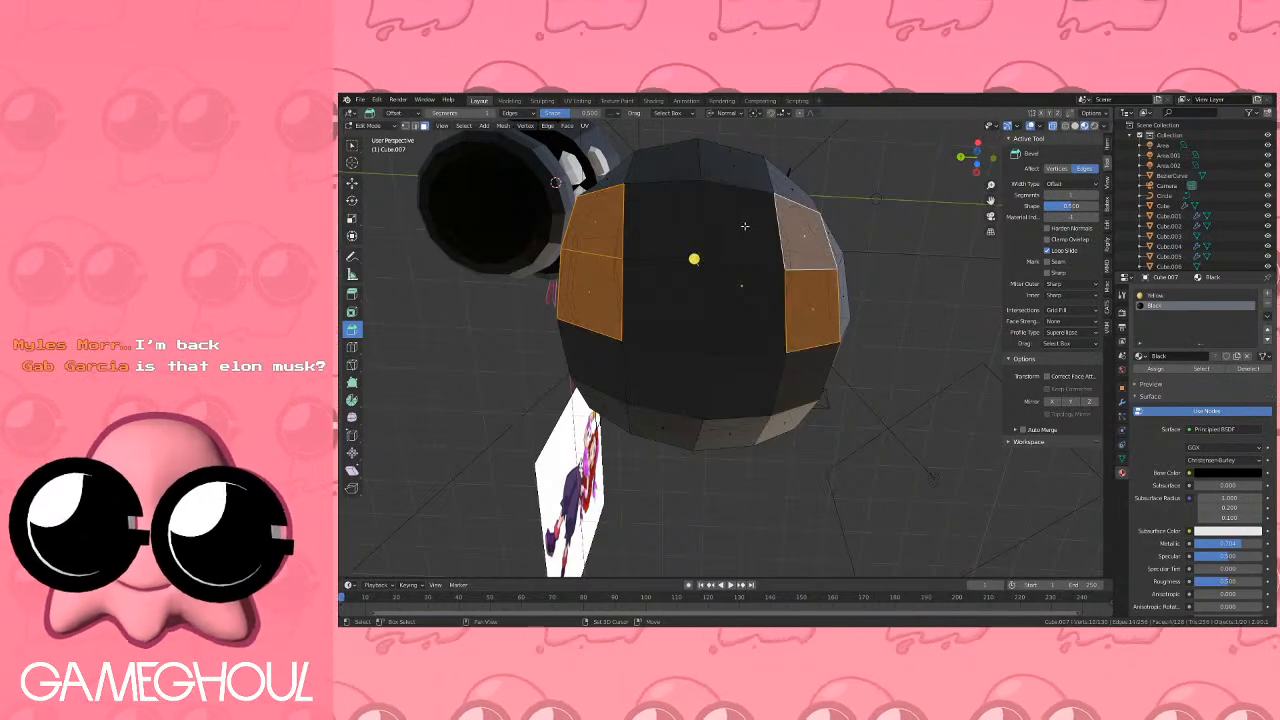
left_click(745, 222, "shift")
left_click(663, 221, "shift")
left_click(680, 306, "shift")
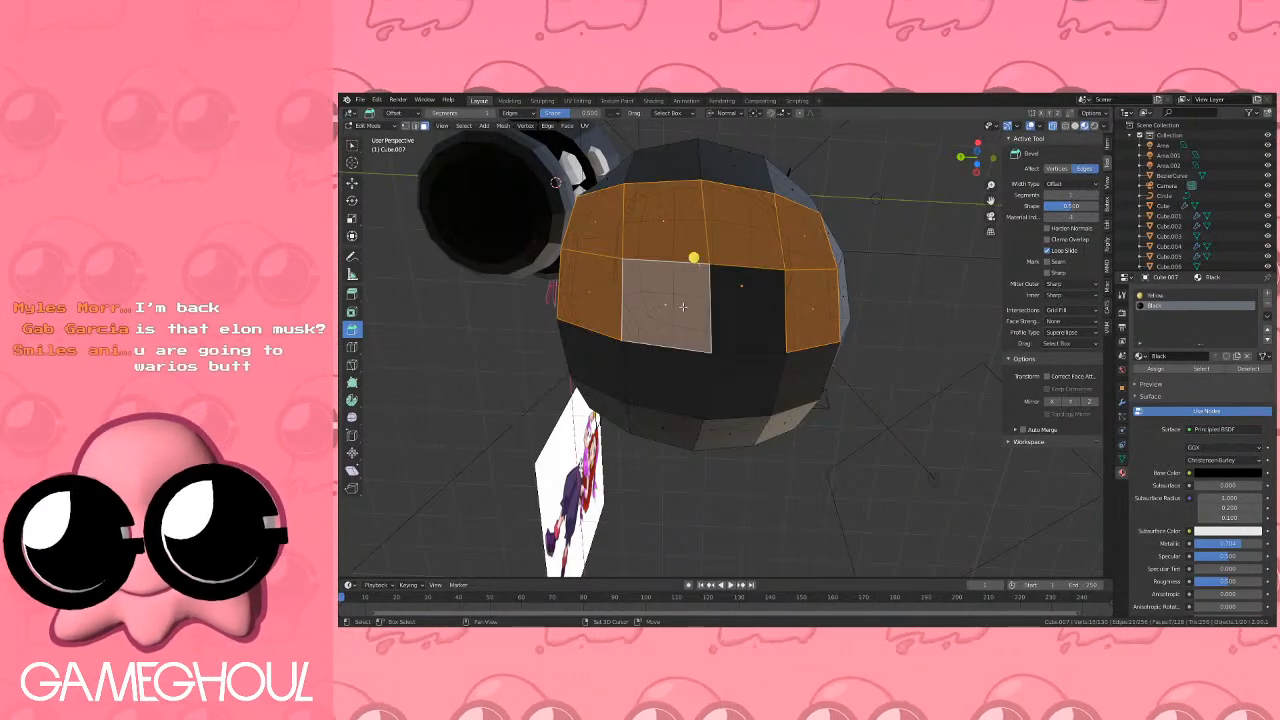
left_click(757, 314, "shift")
key("ctrl+z")
left_click(748, 304, "shift")
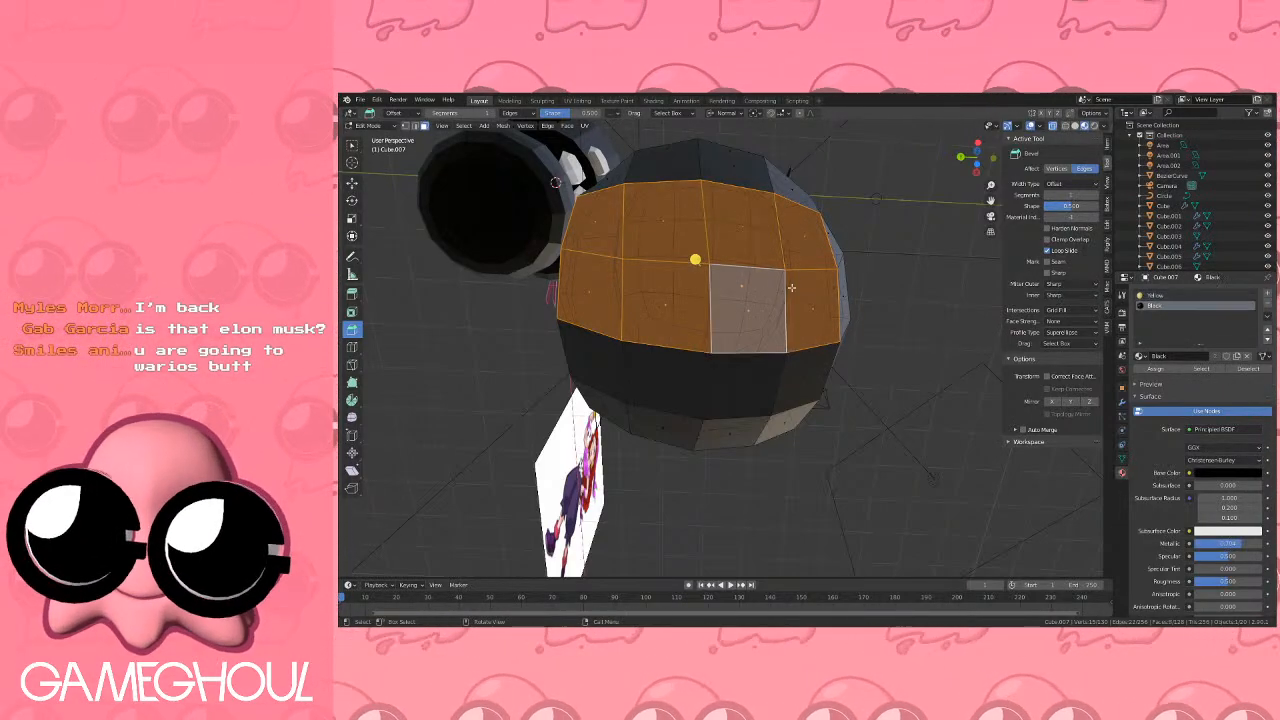
From the left side view, extrude the selected underside faces 0.3 m along their normal and scale the new end to 0.8.
middle_click_drag(788, 287, 797, 381)
left_click(979, 158)
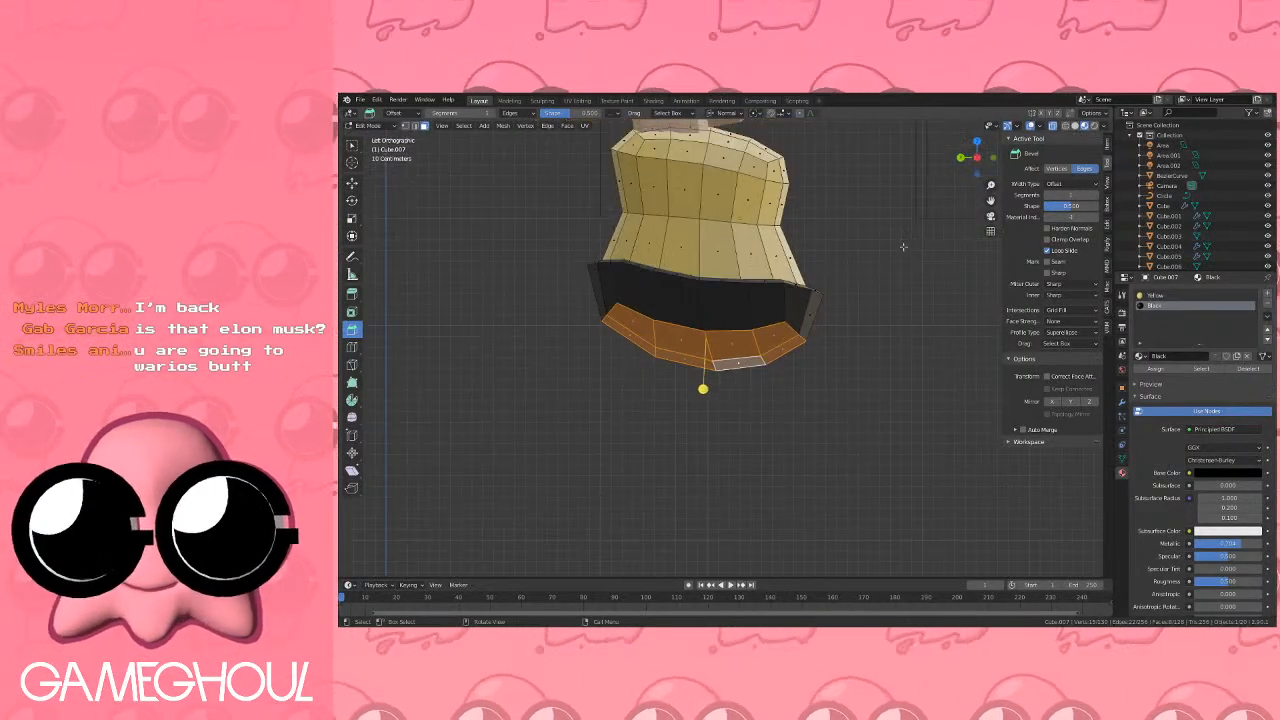
key("e")
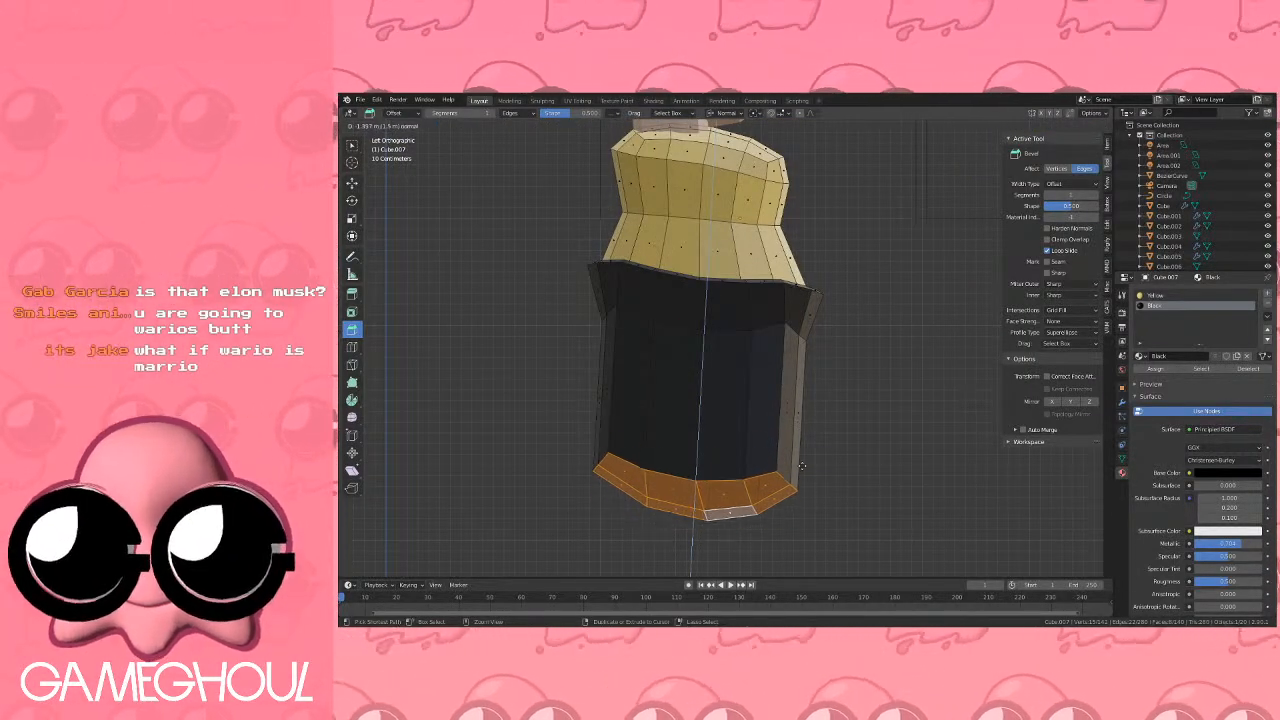
left_click(793, 349)
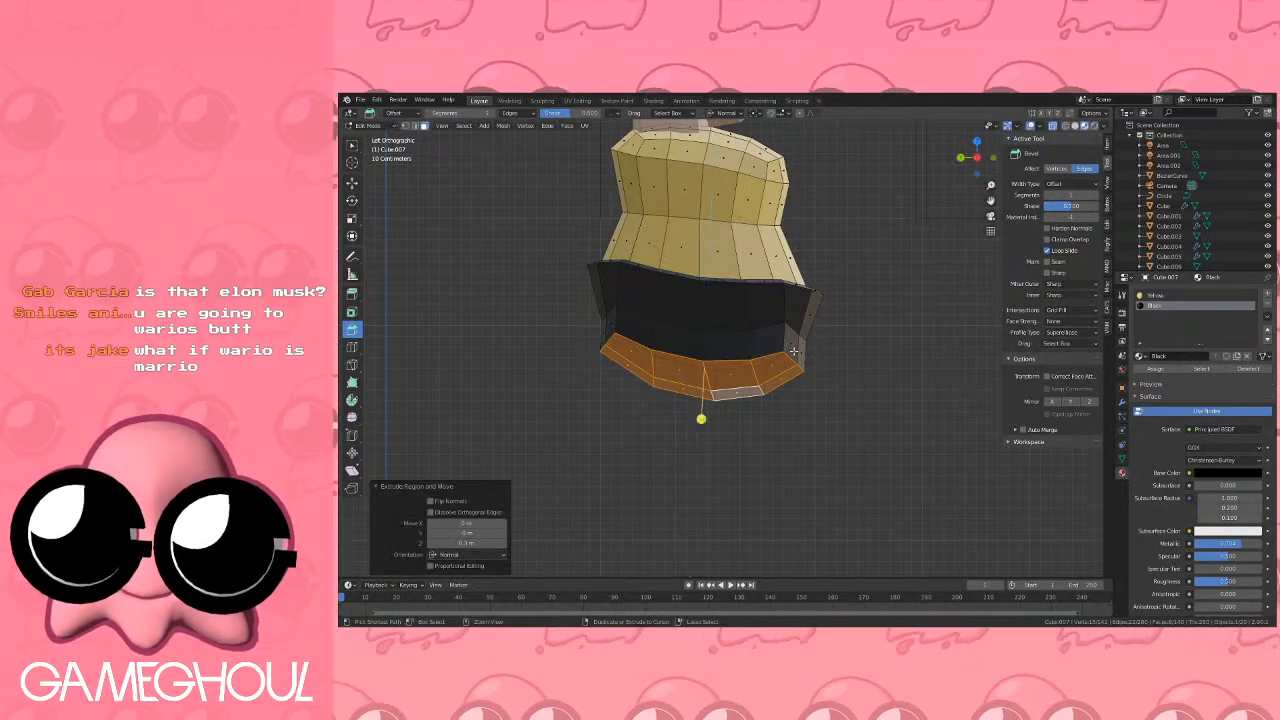
key("s")
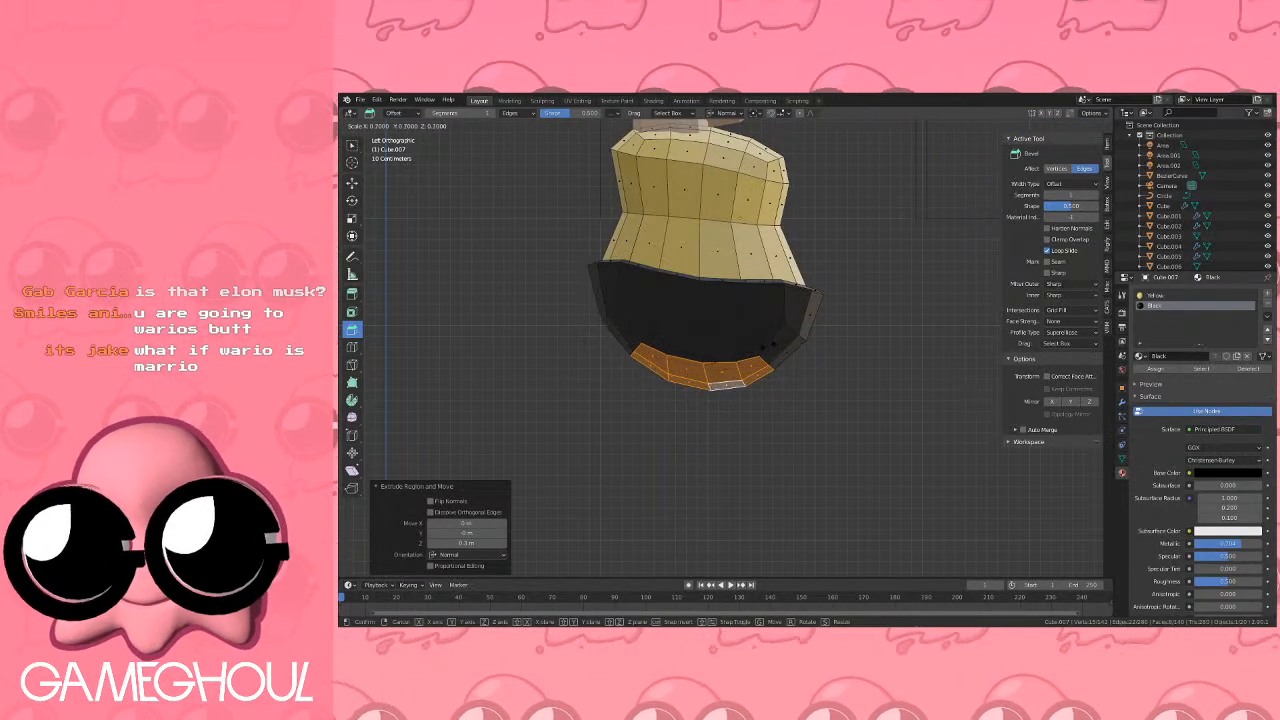
left_click(777, 345)
Extrude the thigh's end faces another 0.7 m, scale them to 0.6, and shift them 0.1 m along Y.
key("e")
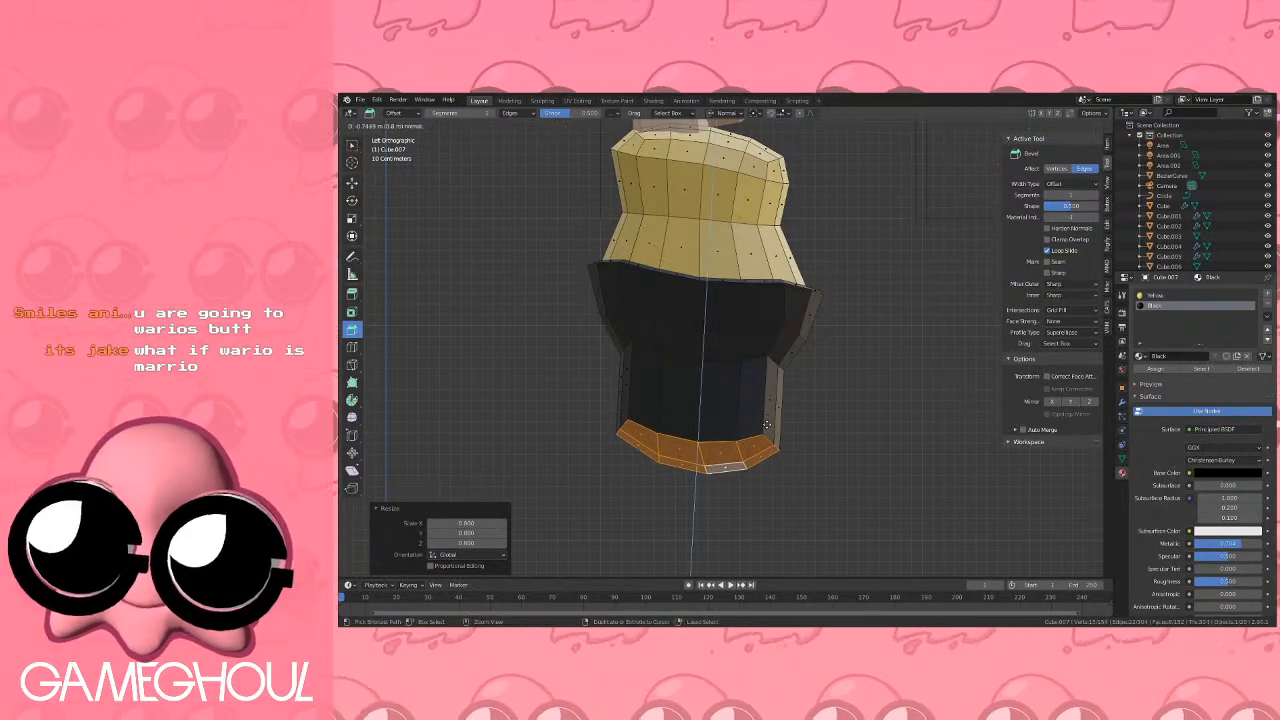
left_click(768, 412)
key("s")
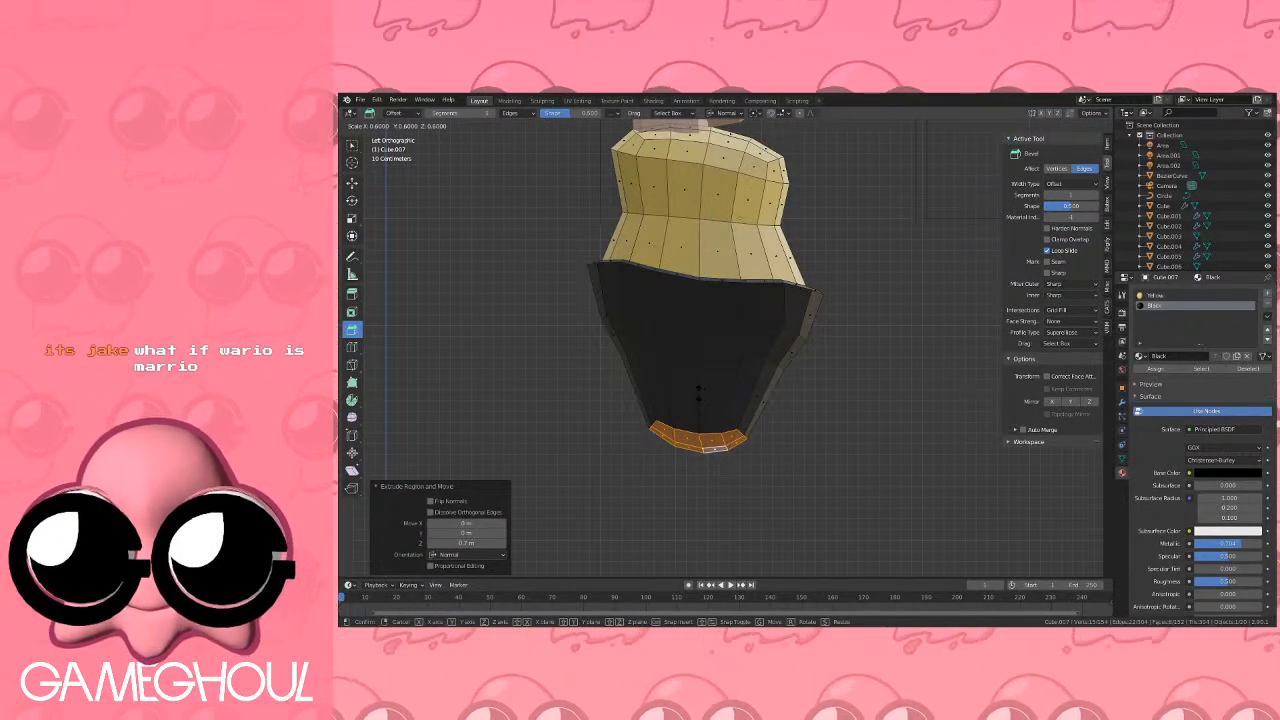
left_click(700, 393)
key("g")
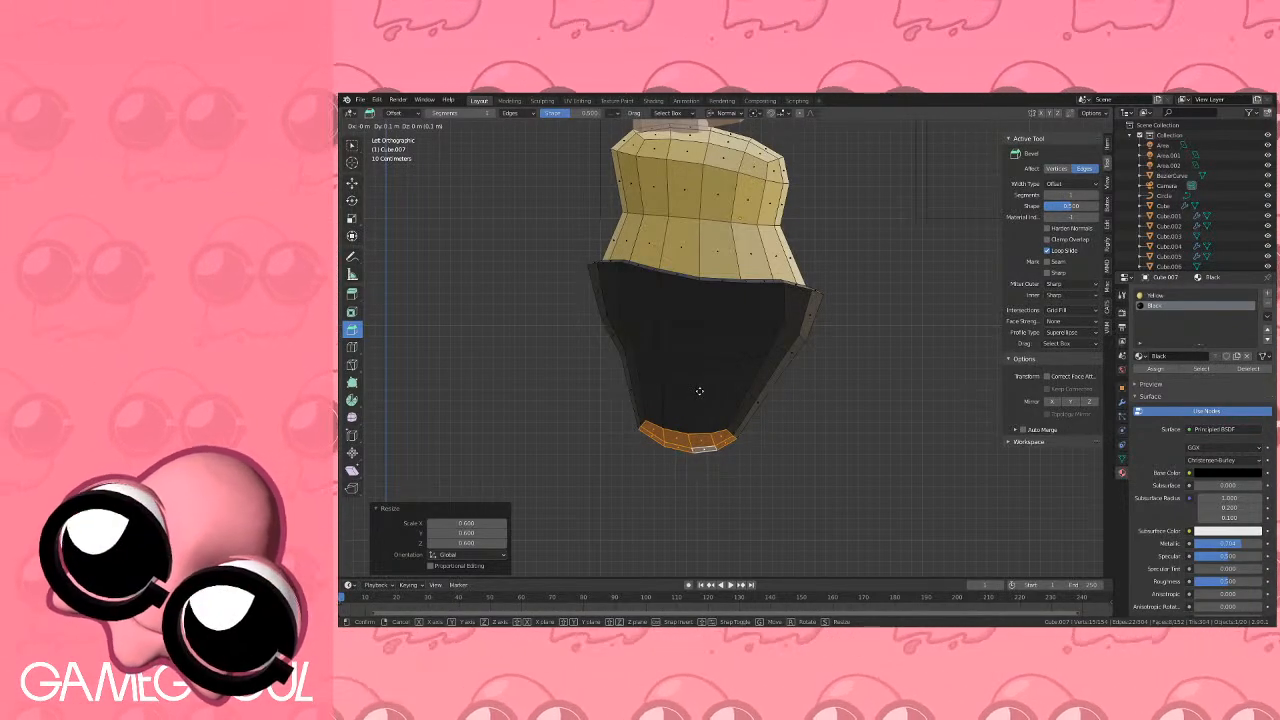
left_click(701, 391)
Extrude the leg's end faces 0.5 m towards the knee, scale them to 0.6, and shift them 0.1 m along Y.
middle_click_drag(738, 432, 796, 396, "shift")
key("e")
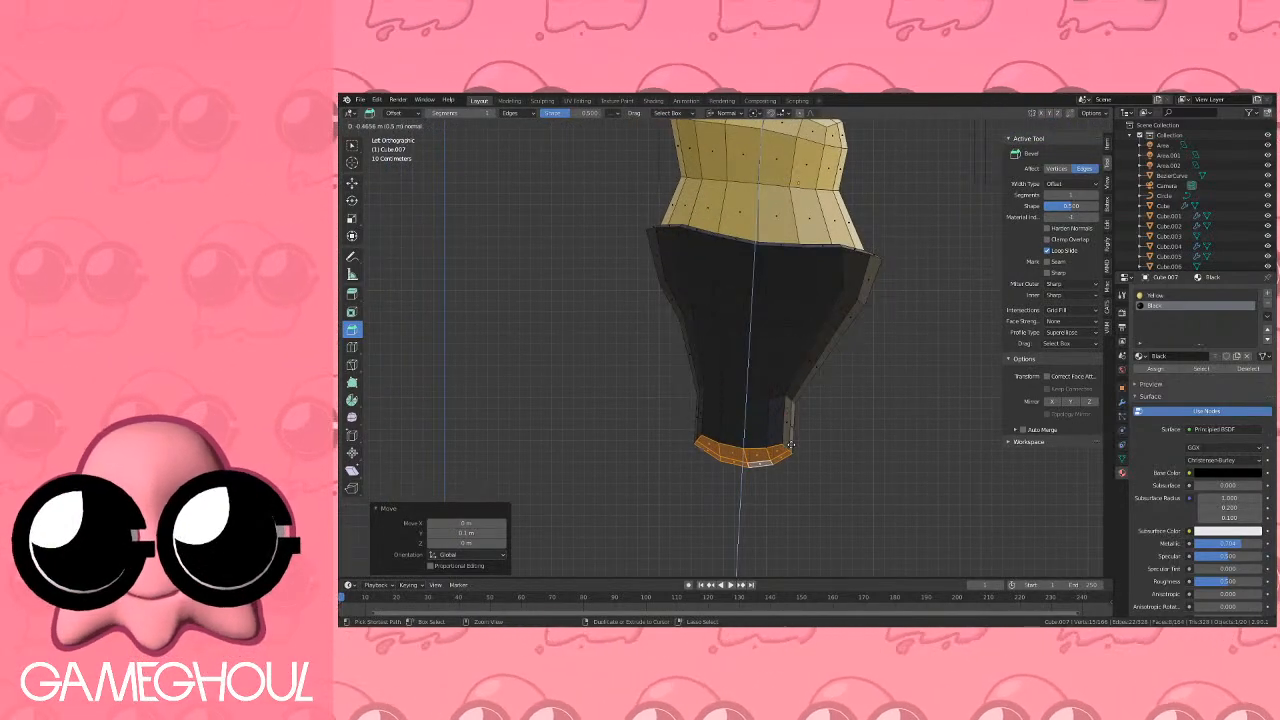
left_click(808, 443)
key("s")
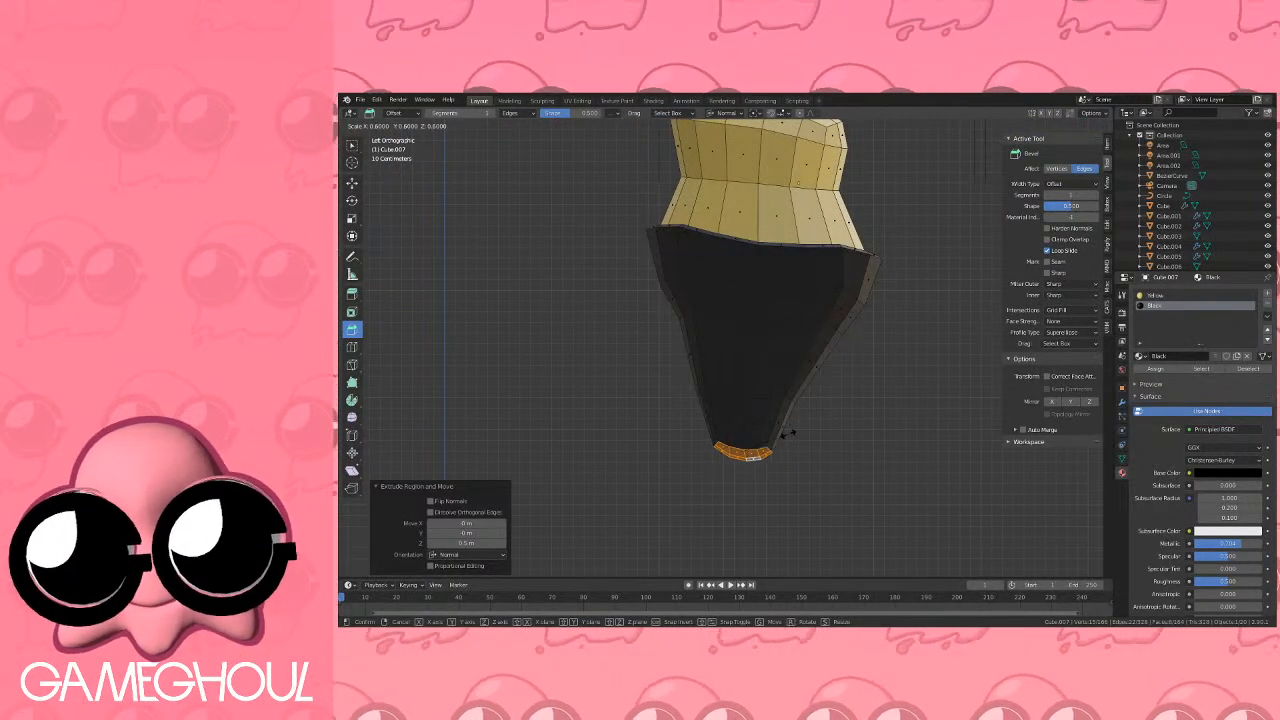
left_click(781, 434)
key("g")
left_click(781, 434)
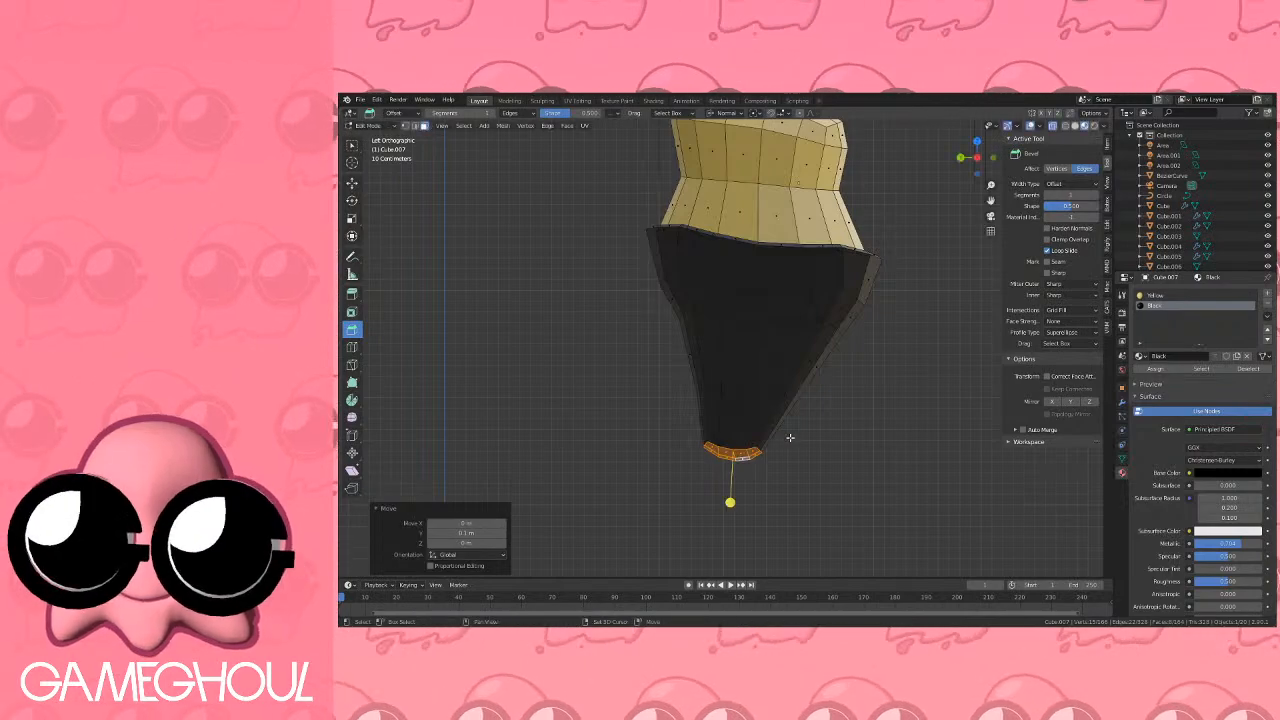
Rotate the leg's end faces 20° in the side view and raise them about 0.1 m.
scroll(800, 420, "up", 3)
key("r")
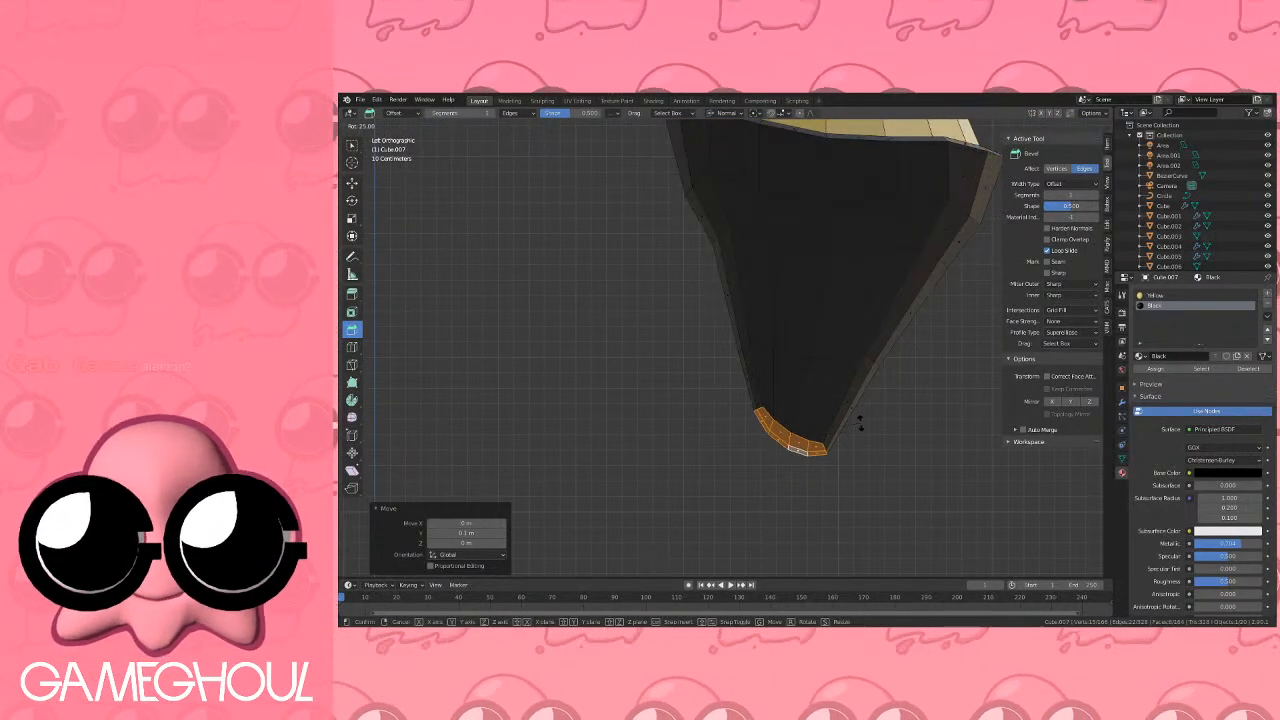
key("Escape")
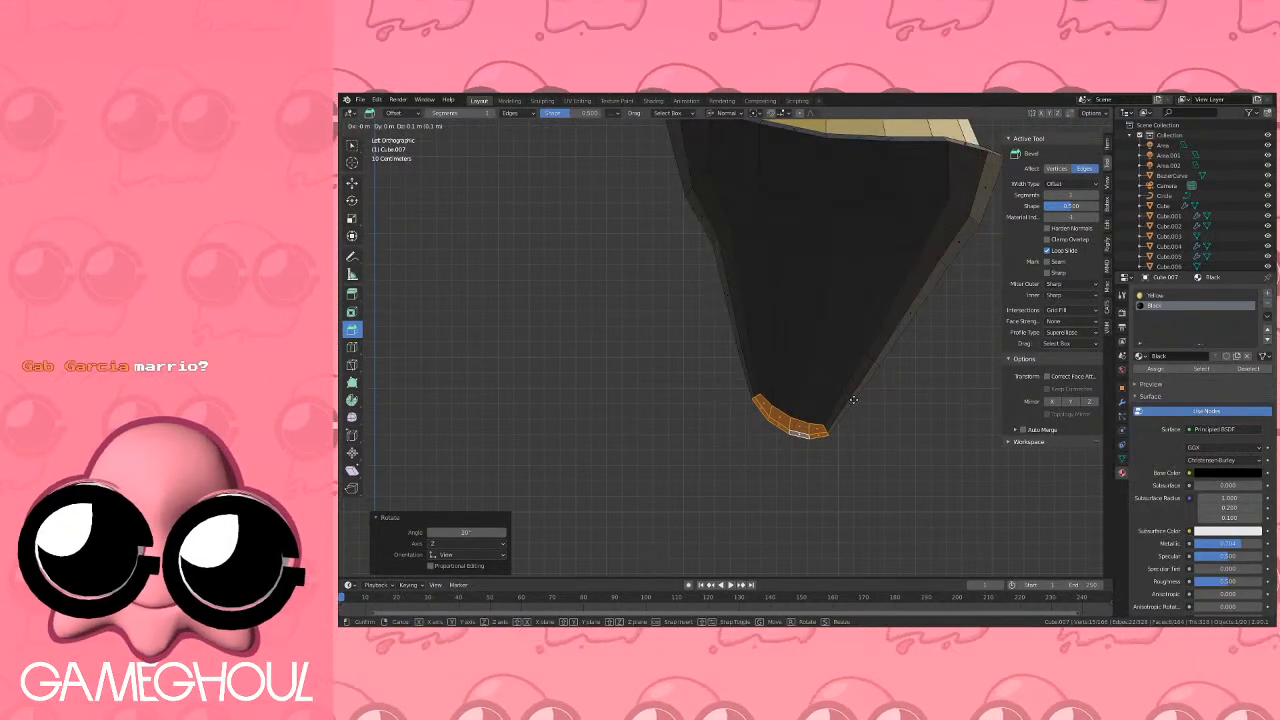
Extrude the end faces 0.2 m to begin the knee, scale them to 1.2, and move them -0.1 m along Y.
key("e")
left_click(847, 427)
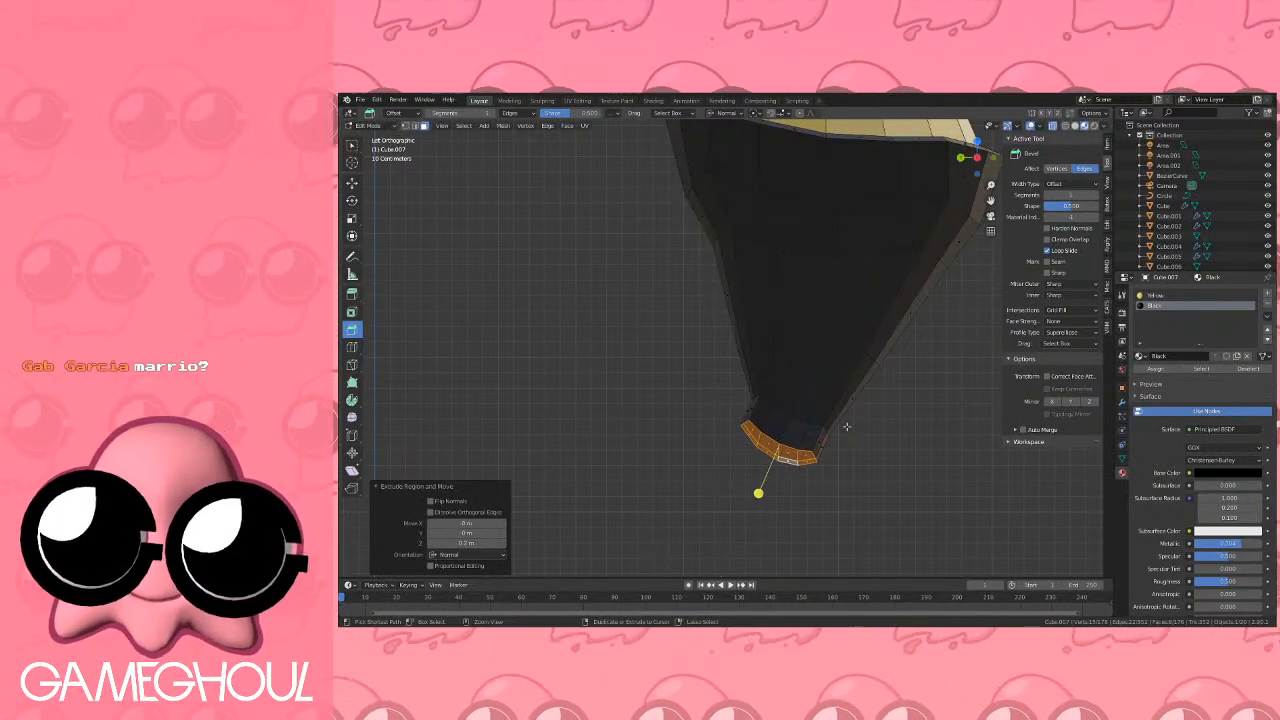
key("s")
left_click(862, 428)
key("g")
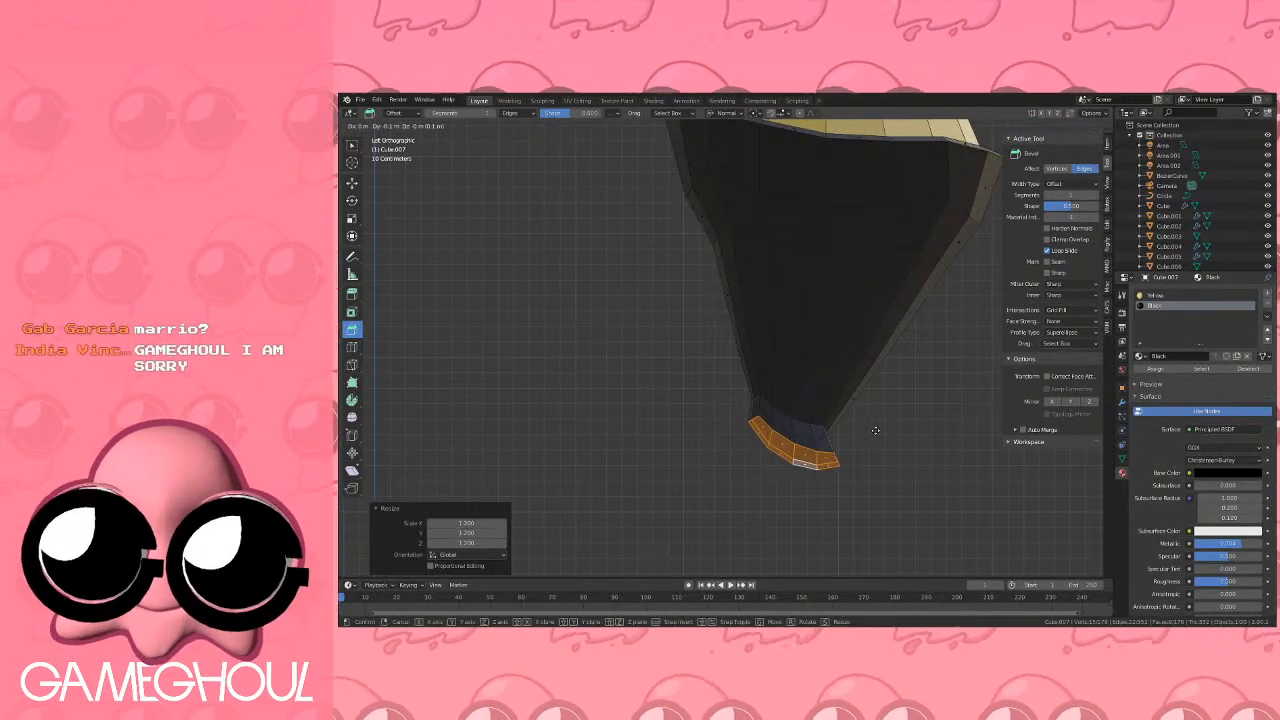
left_click(875, 431)
Extrude the knee's end faces 0.2 m, rotate them 10°, and scale them to 0.7 to close the knee.
middle_click_drag(874, 431, 820, 398, "shift")
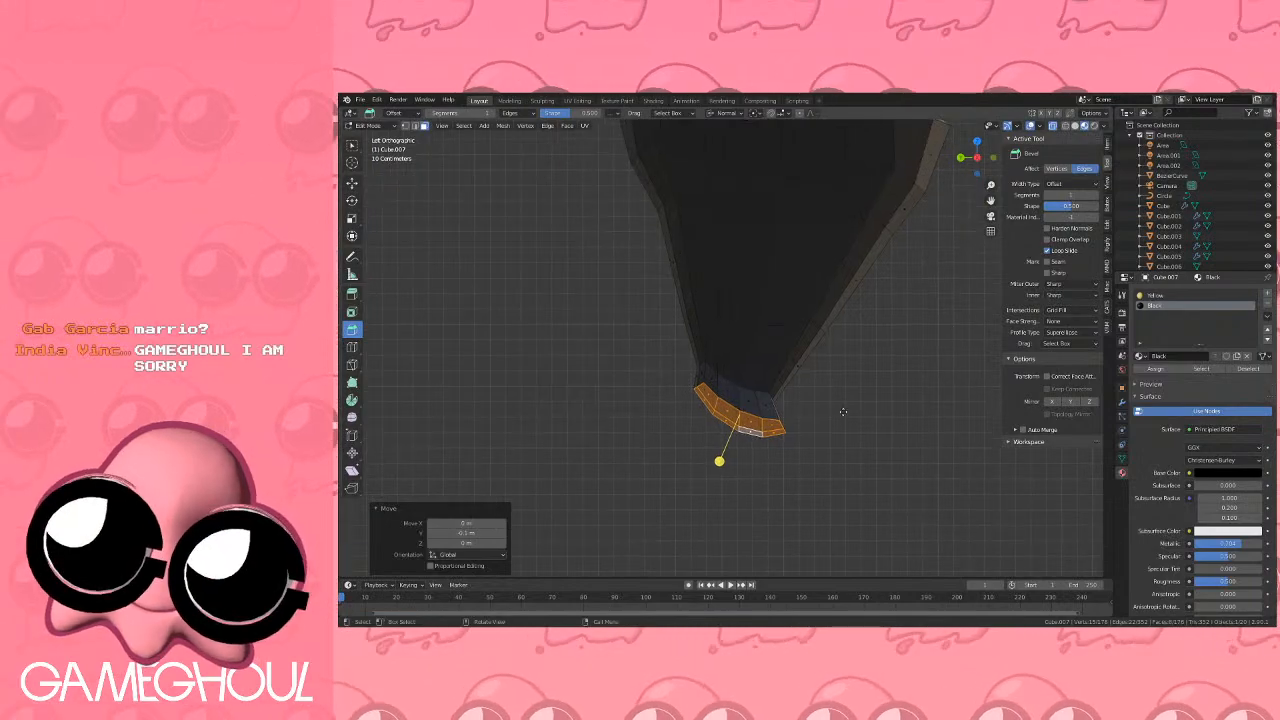
key("e")
left_click(839, 439)
key("r")
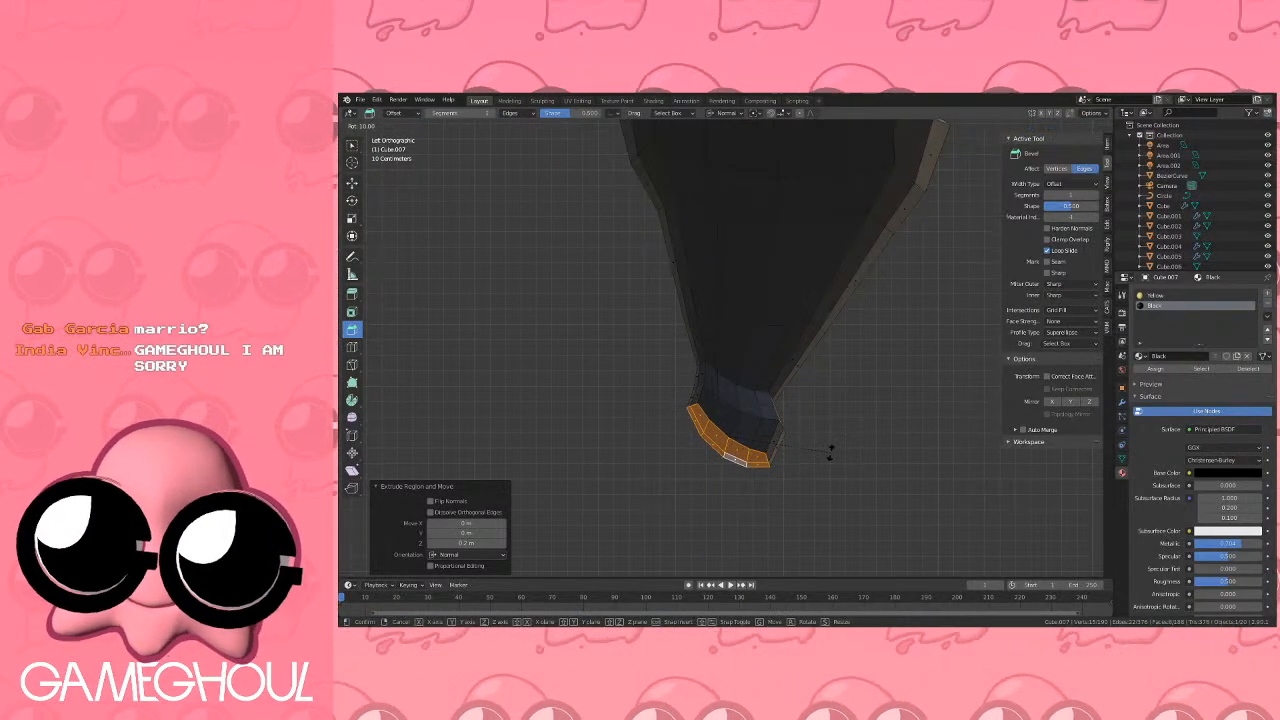
left_click(834, 419)
key("s")
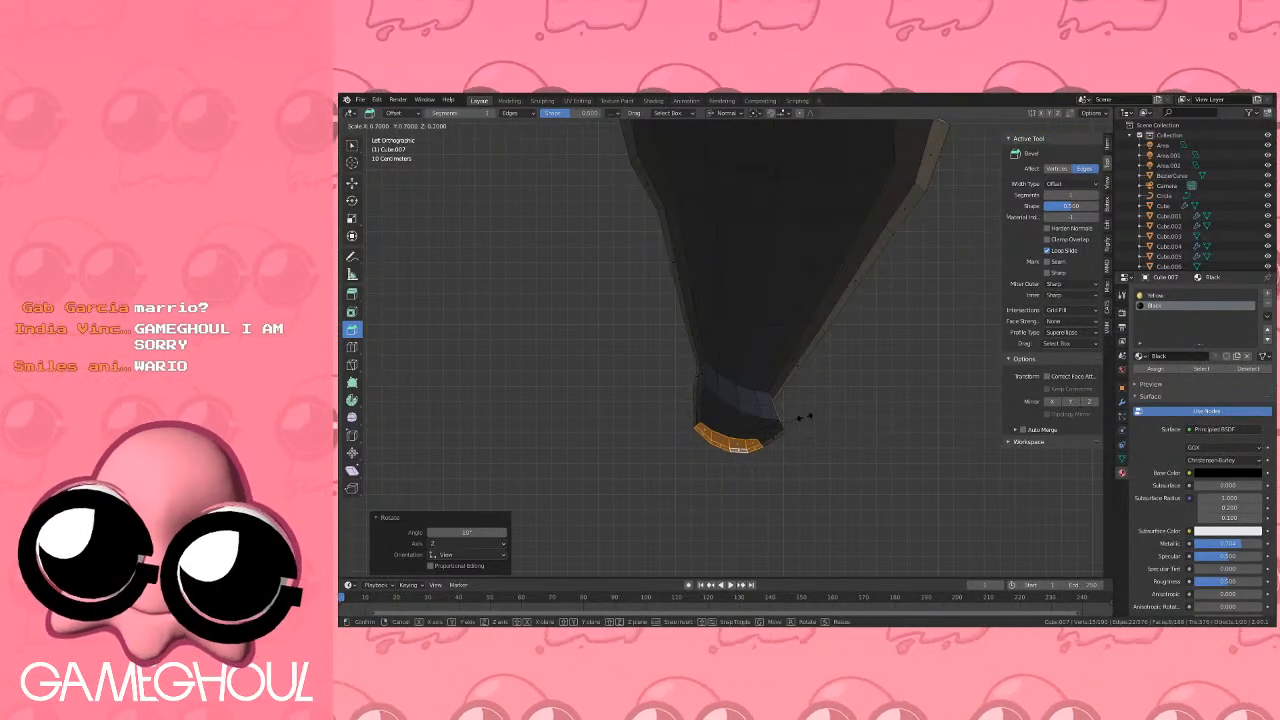
left_click(800, 417)
Extrude the faces below the knee 0.3 m, rotate them 15° towards horizontal, and scale them to 1.2.
middle_click_drag(811, 423, 768, 370, "shift")
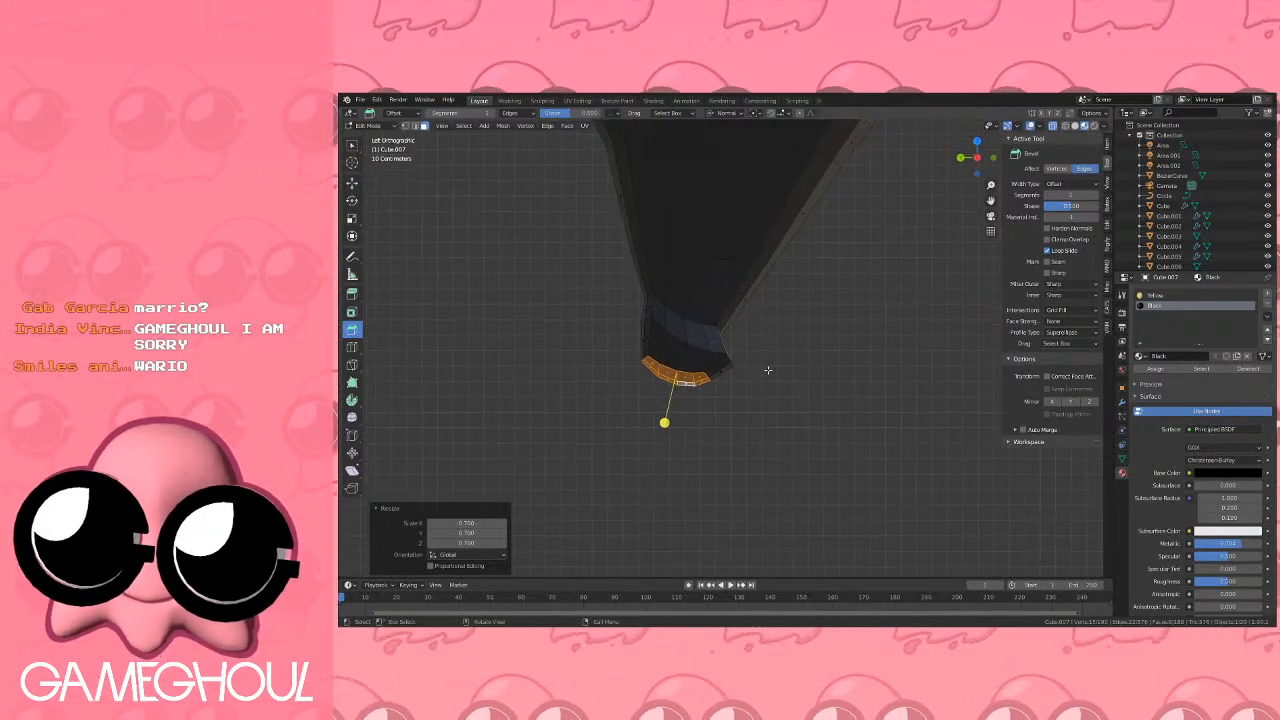
key("e")
left_click(762, 408)
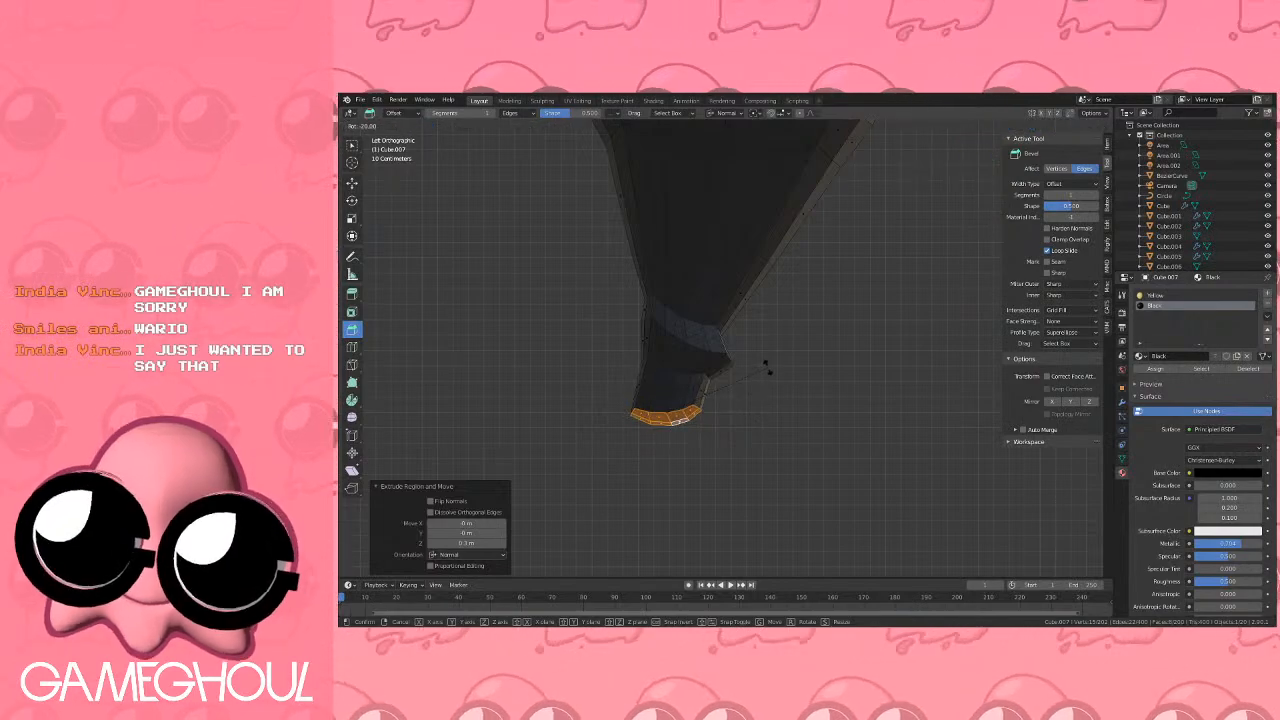
left_click(767, 379)
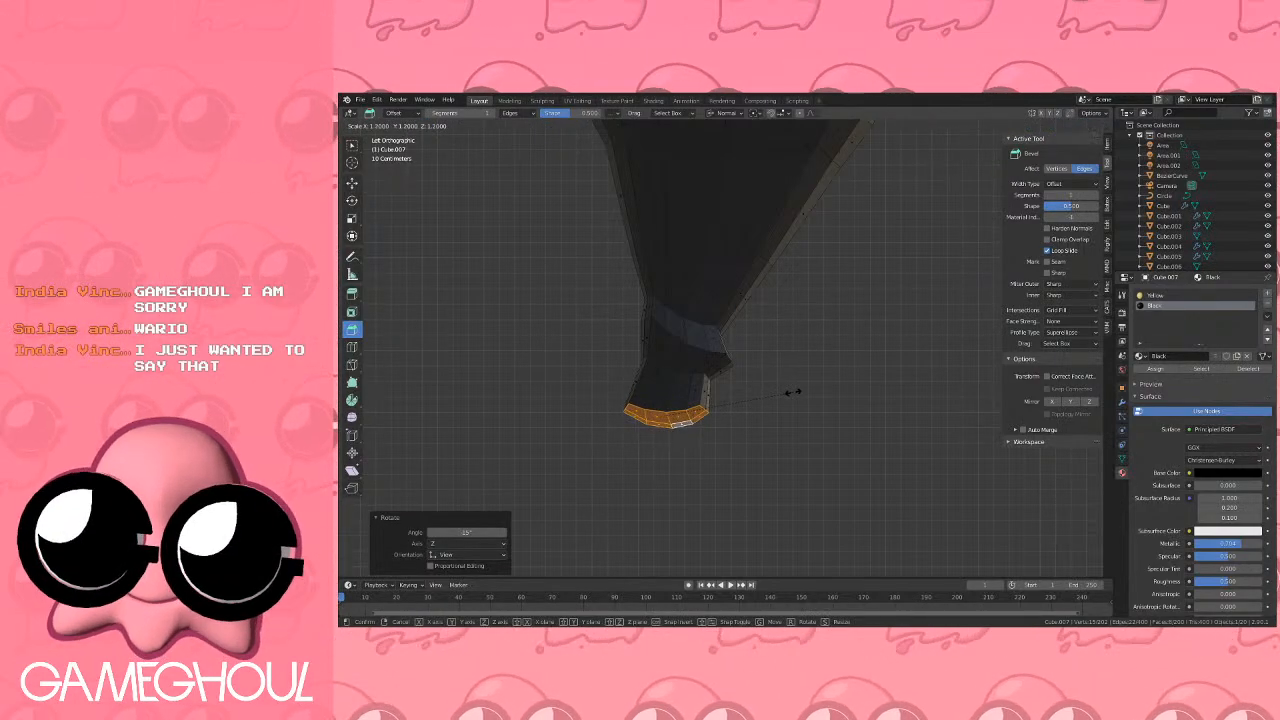
left_click(791, 390)
Extrude the lower leg about 0.8 m down, shift its end faces 0.1 m along Y, and scale them to 0.8.
scroll(775, 400, "down", 4)
middle_click_drag(769, 405, 761, 383, "shift")
key("g")
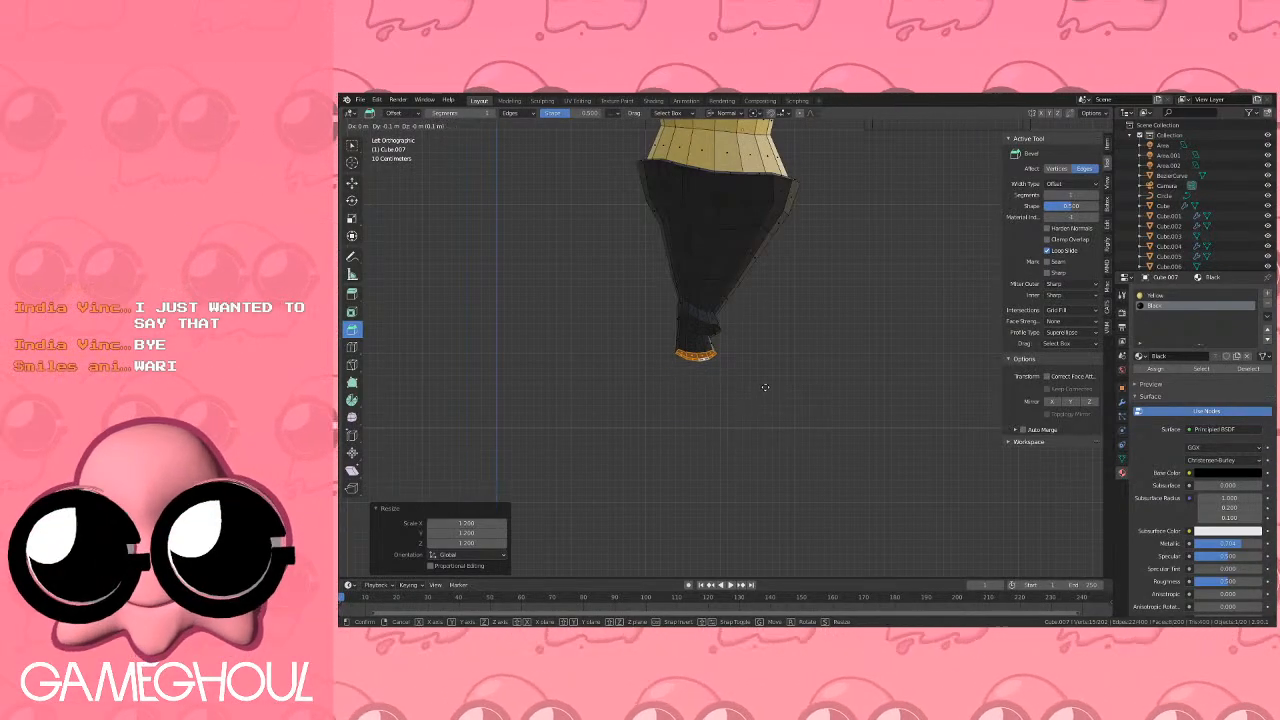
left_click(762, 388, "ctrl")
key("e")
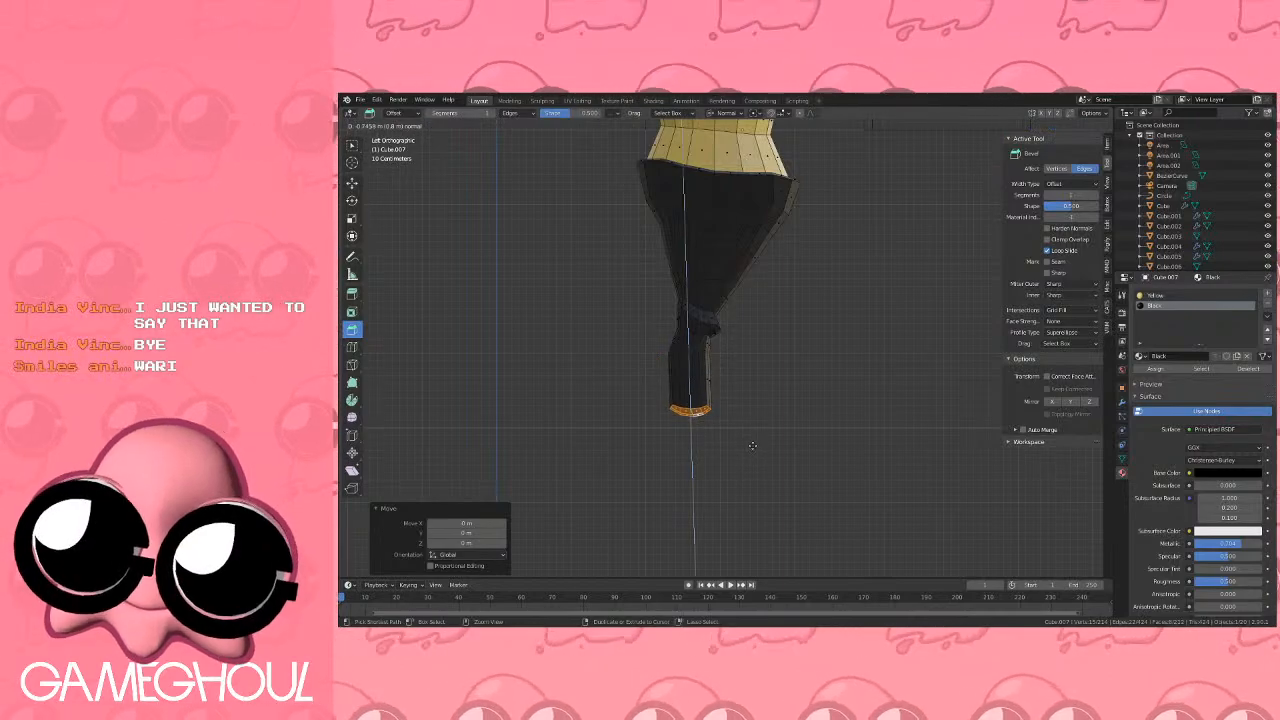
left_click(752, 446, "ctrl")
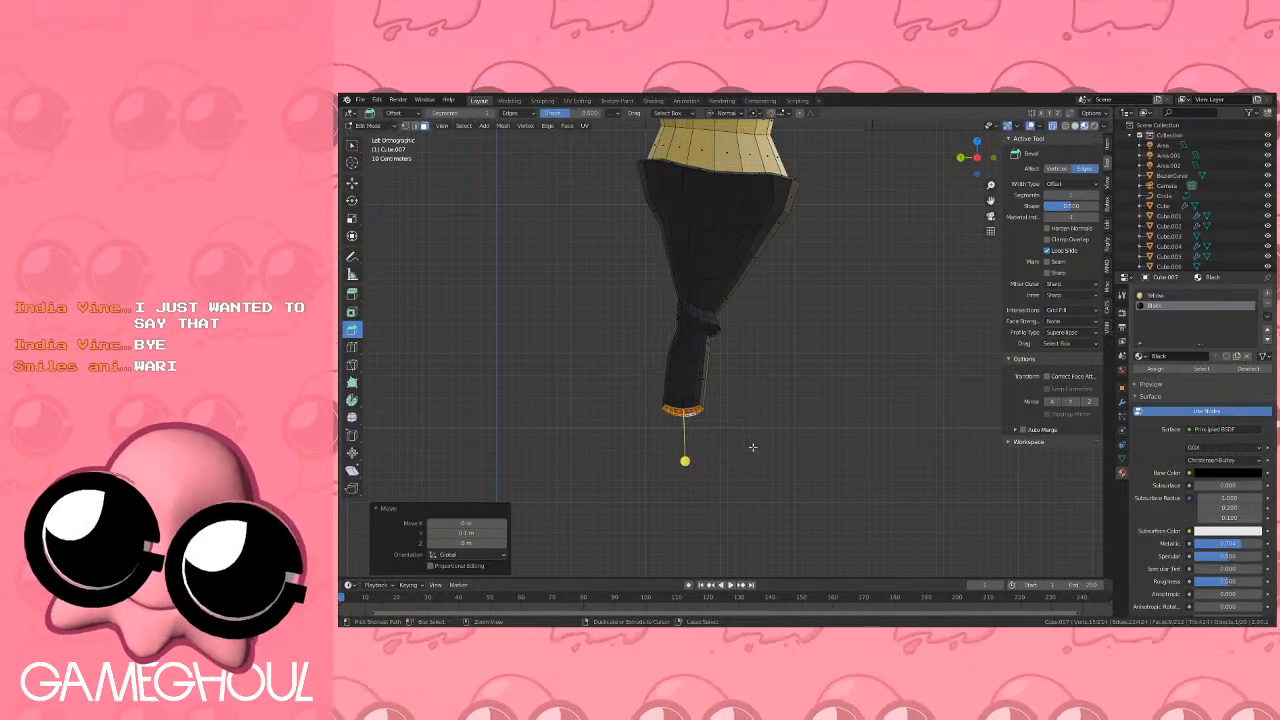
key("s")
left_click(739, 438, "ctrl")
Extrude the shin 0.5 m, scale its end to 0.6, and move it 0.1 m along Y and -0.2 m along Z.
key("e")
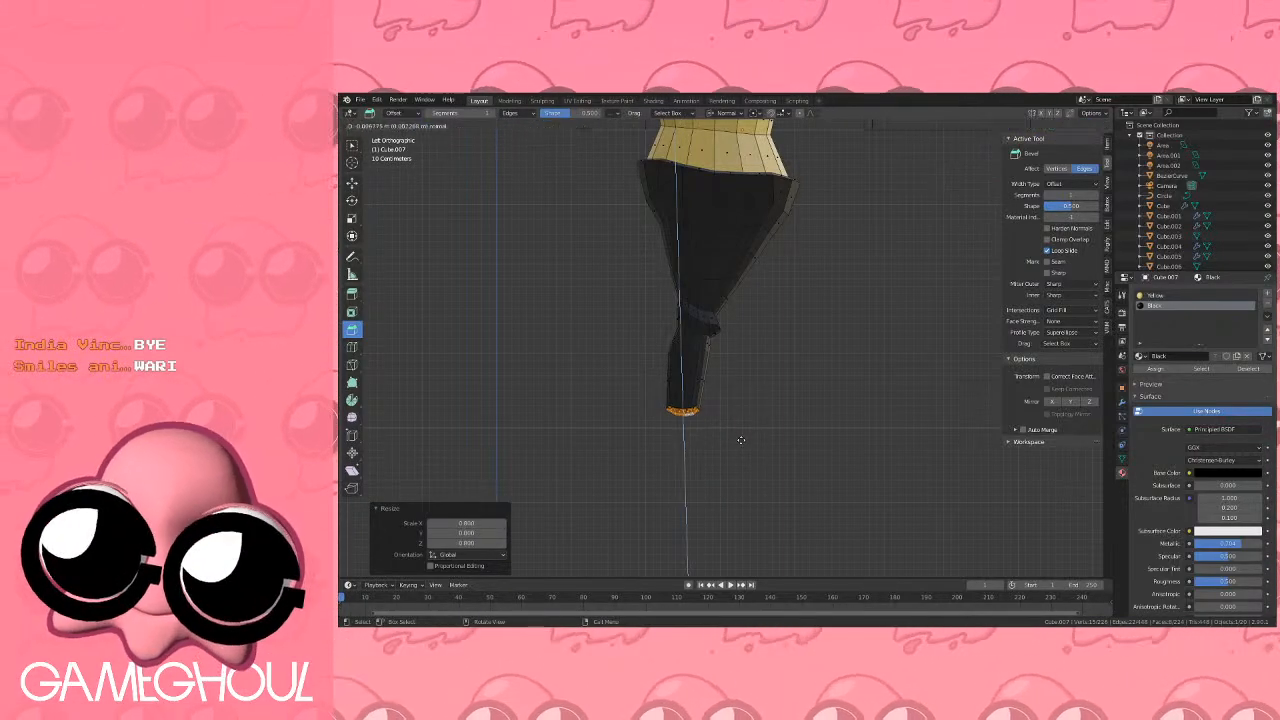
left_click(738, 470, "ctrl")
key("s")
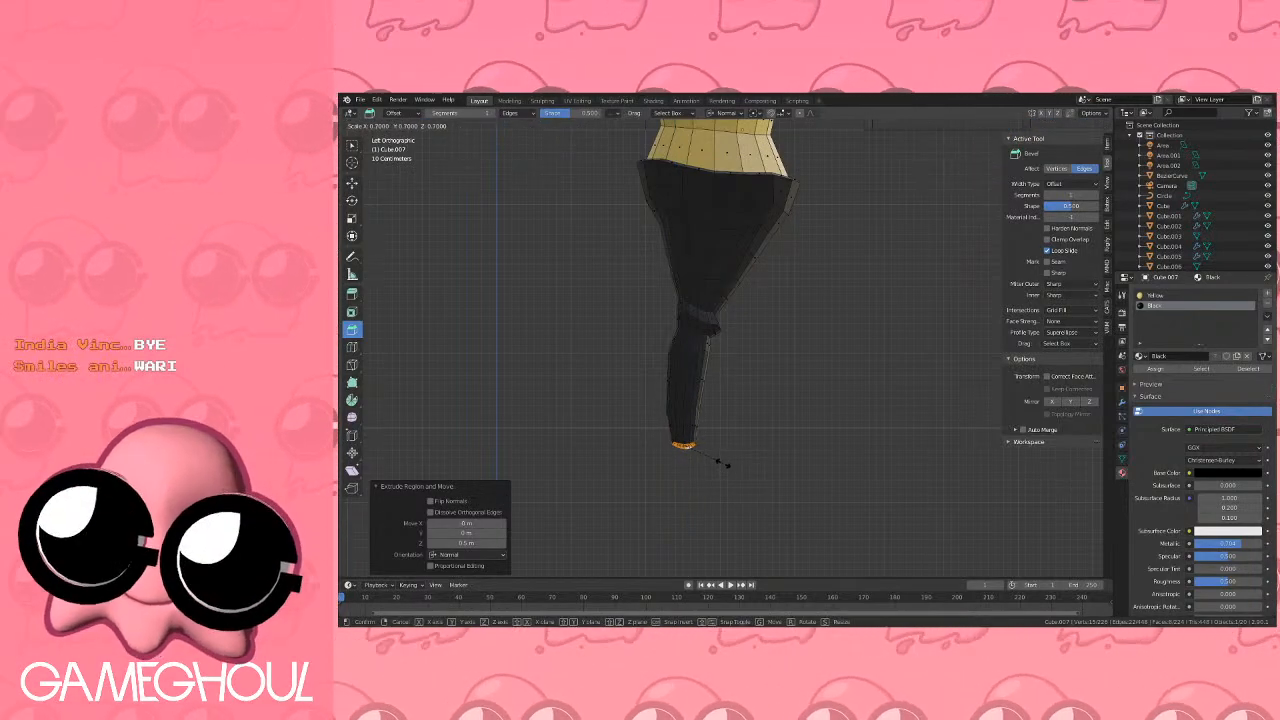
left_click(716, 460, "ctrl")
scroll(716, 460, "up", 3)
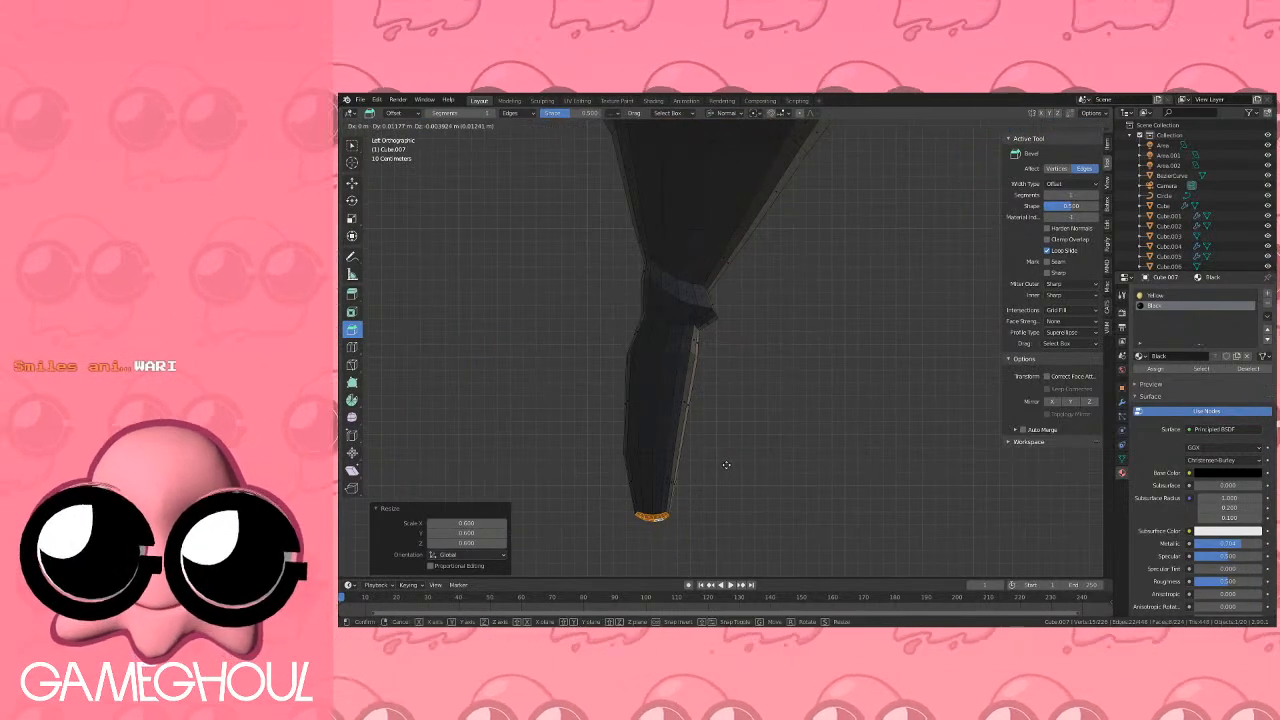
key("g")
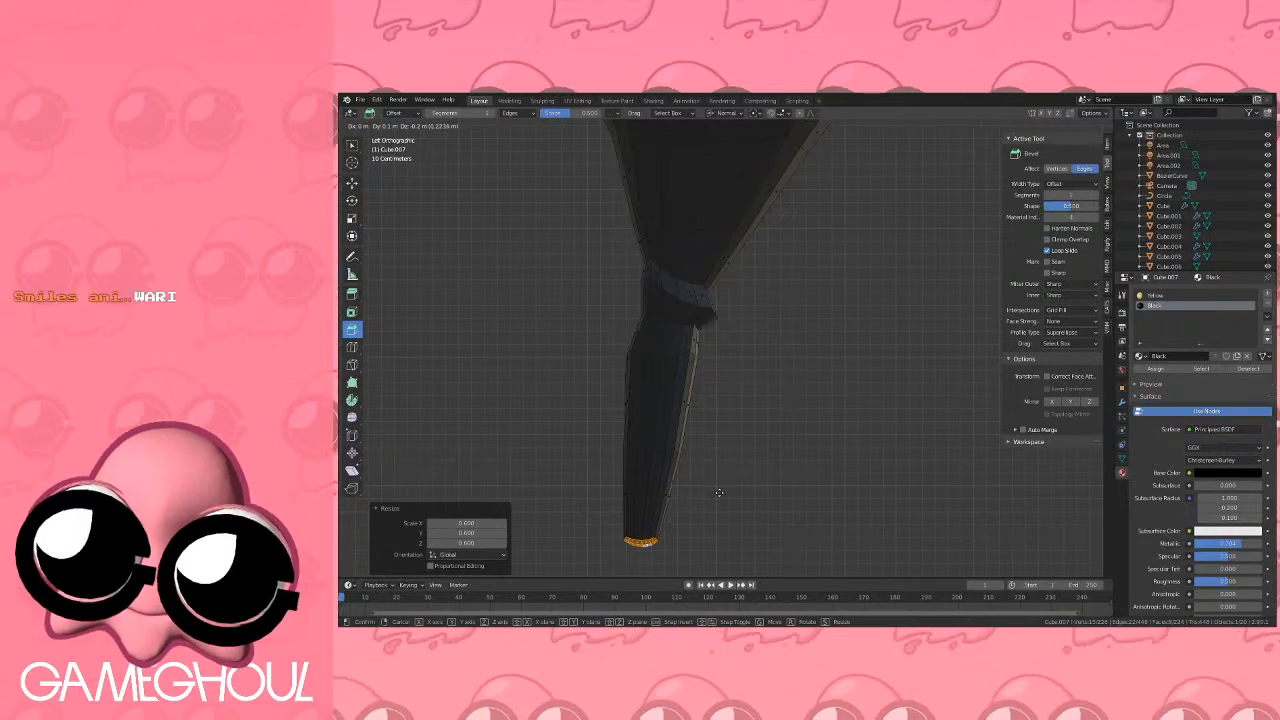
left_click(717, 491, "ctrl")
Extrude the ankle's end faces 0.1 m and scale them to 1.4 to flare out the top of the foot.
middle_click_drag(723, 486, 778, 348, "shift")
scroll(778, 348, "up", 2)
key("e")
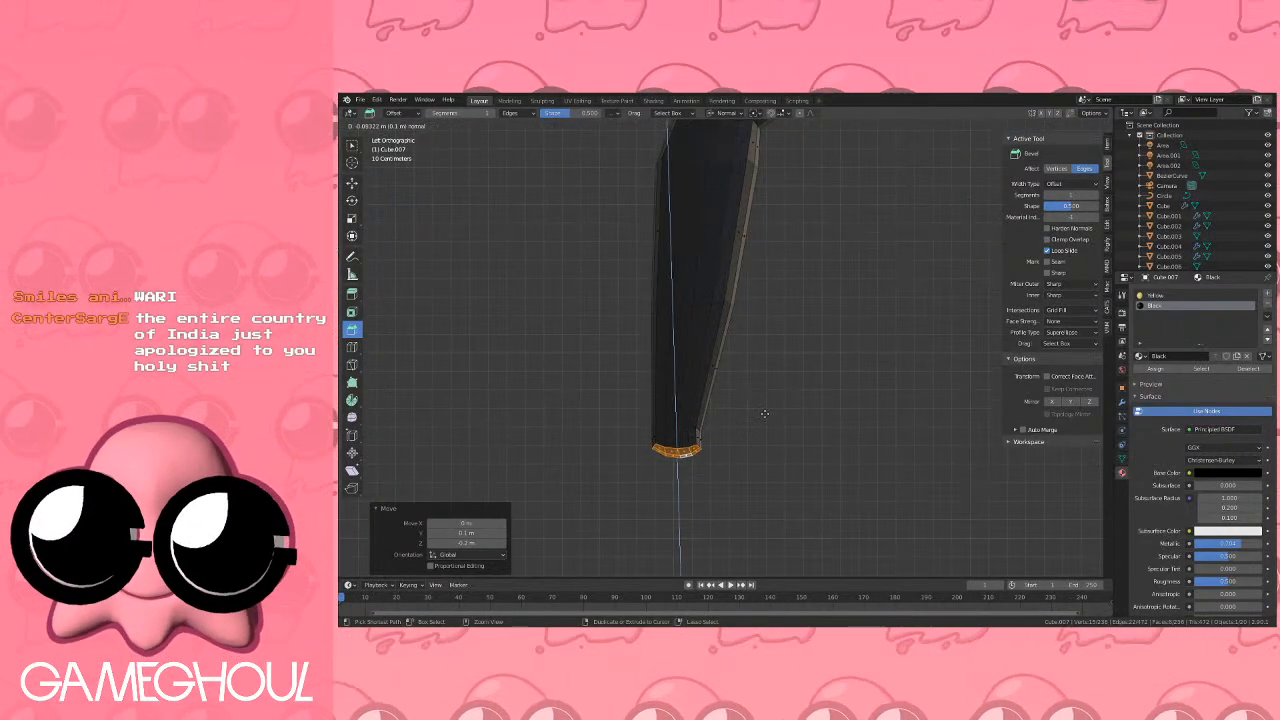
left_click(765, 411, "ctrl")
key("s")
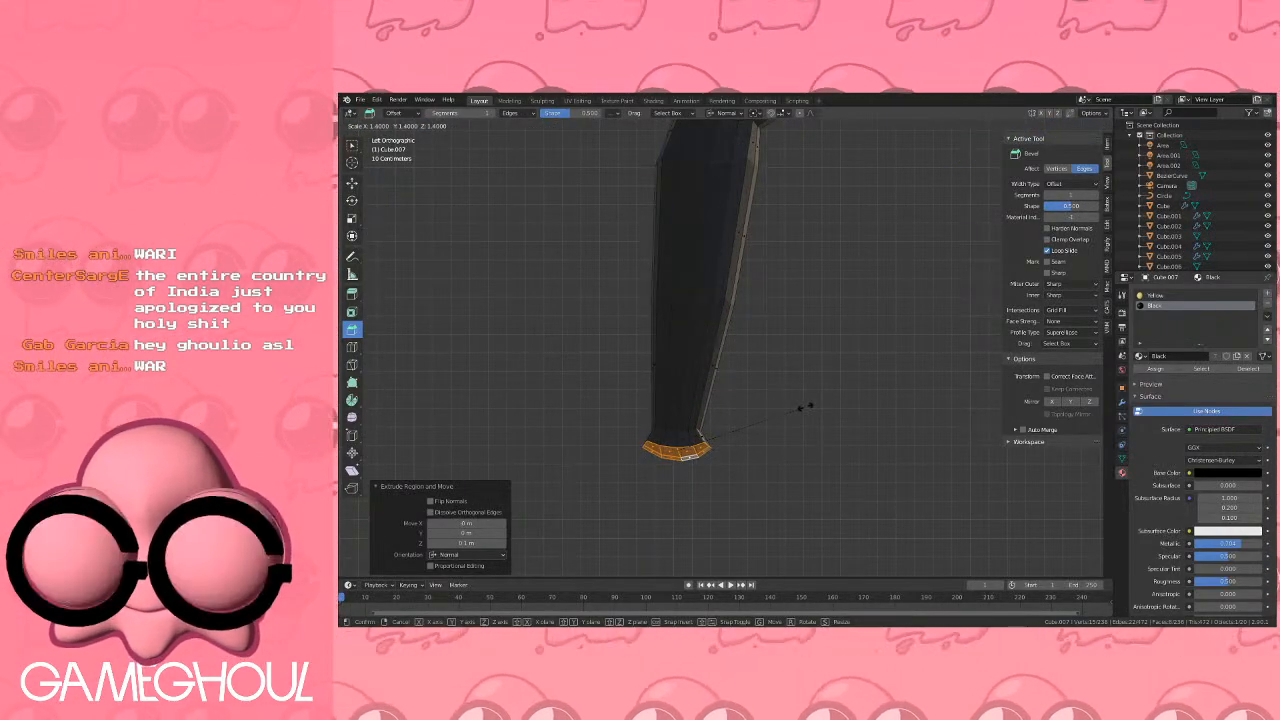
left_click(804, 406, "ctrl")
Extrude the foot's end faces 0.2 m, scale them to 1.2, and extrude them another 0.1 m for the sole.
key("e")
left_click(797, 445, "ctrl")
key("s")
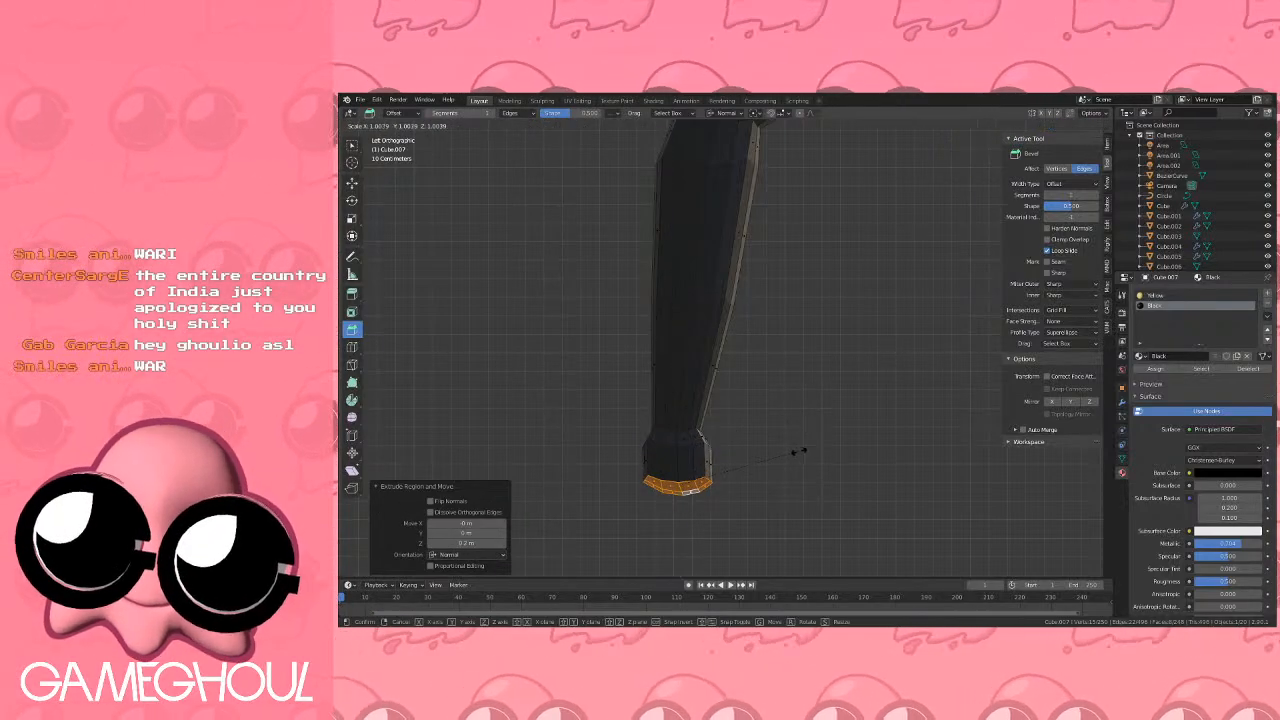
left_click(816, 455, "ctrl")
key("e")
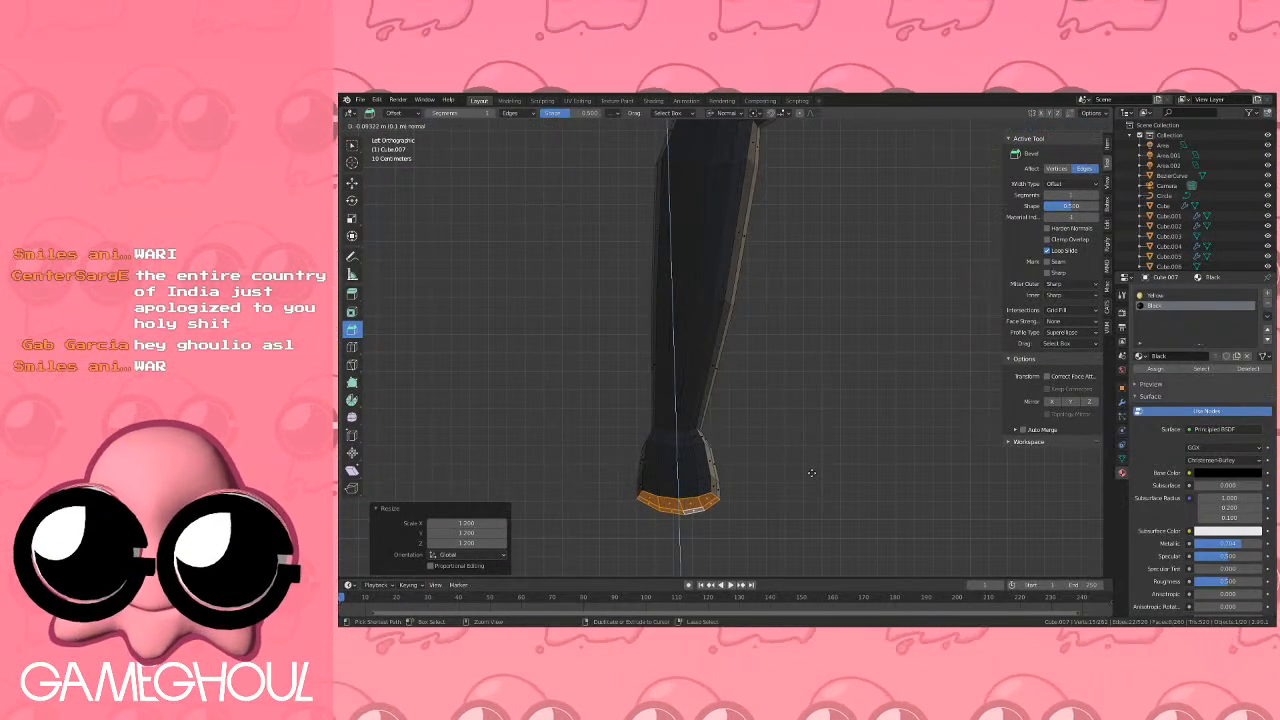
left_click(810, 473, "ctrl")
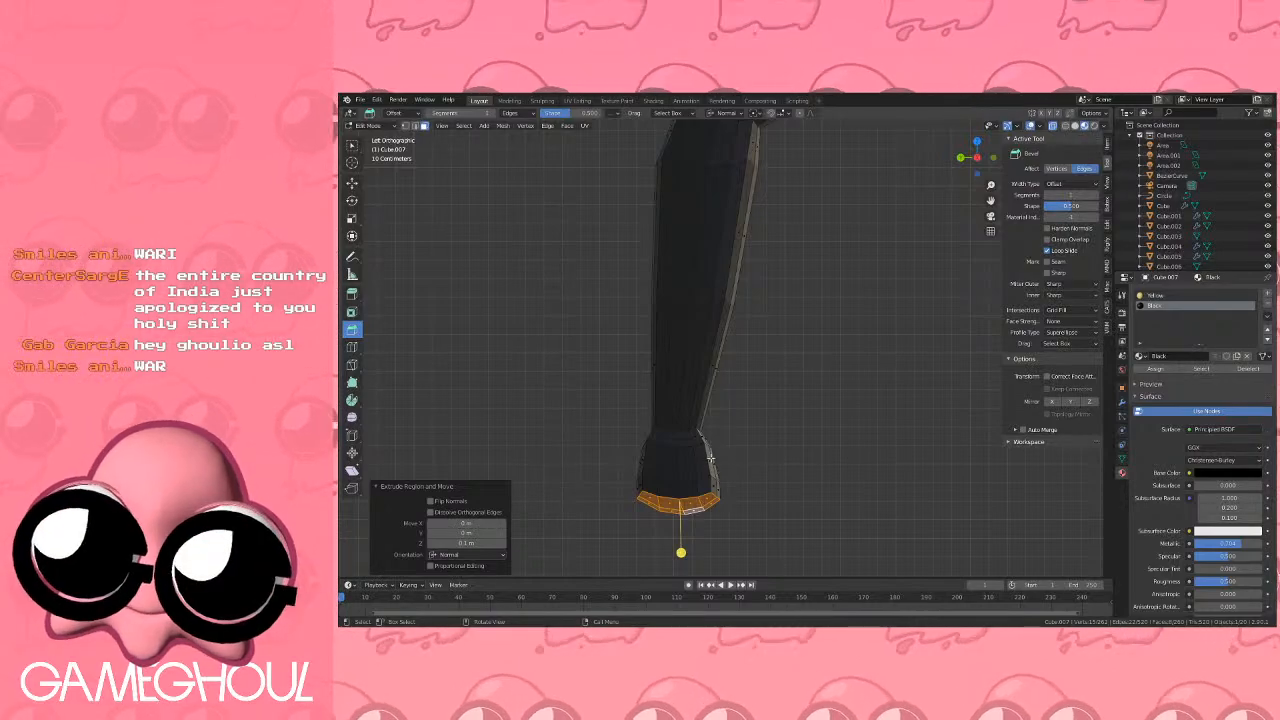
Extrude the foot's front faces 0.2 m forward, scale the end to 1.1, and shift it 0.1 m along Y and -0.1 m along Z.
left_click(713, 460)
middle_click_drag(770, 454, 697, 467)
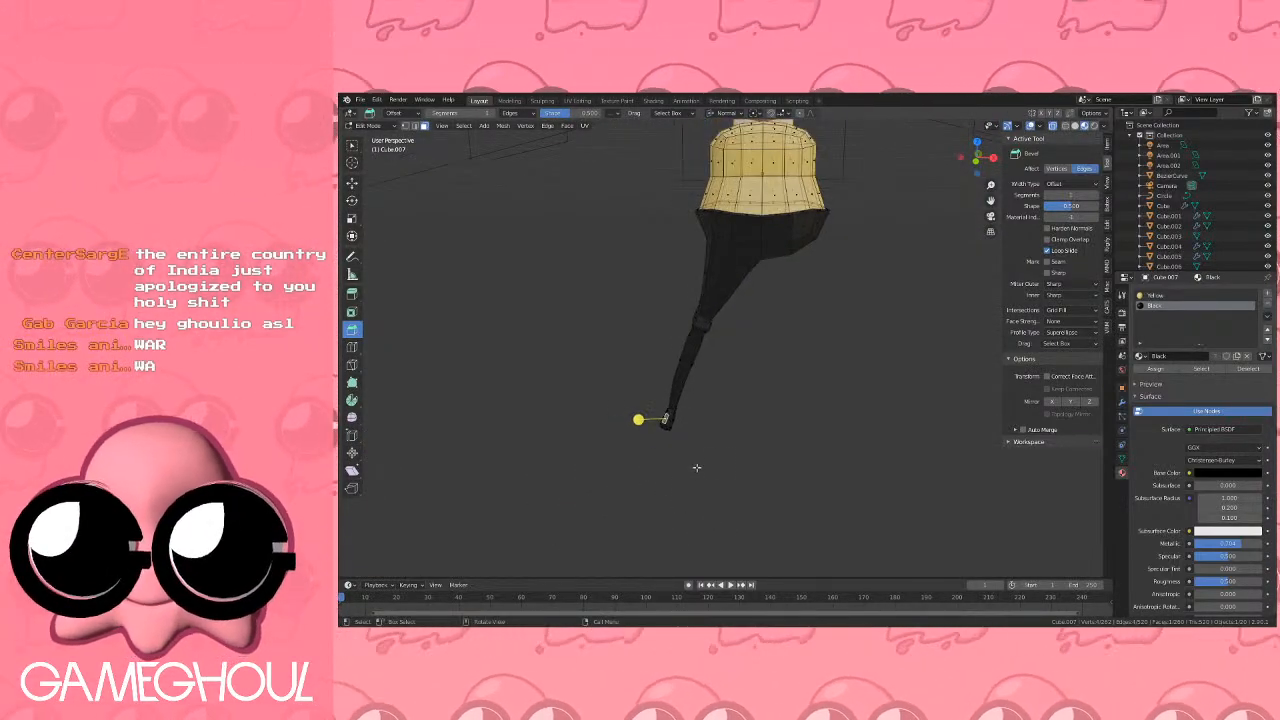
scroll(776, 346, "up", 3)
left_click_drag(631, 413, 768, 308, "shift")
scroll(783, 368, "up", 2)
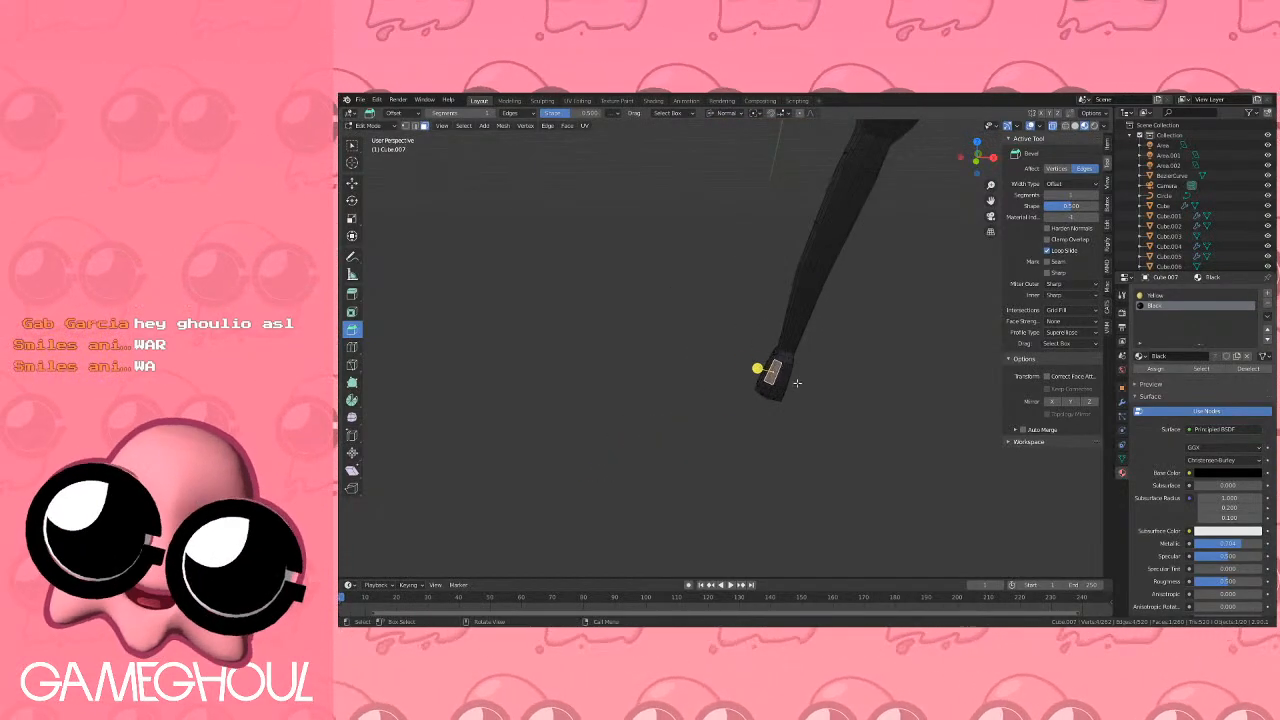
scroll(797, 383, "up", 2)
middle_click_drag(797, 383, 795, 353, "shift")
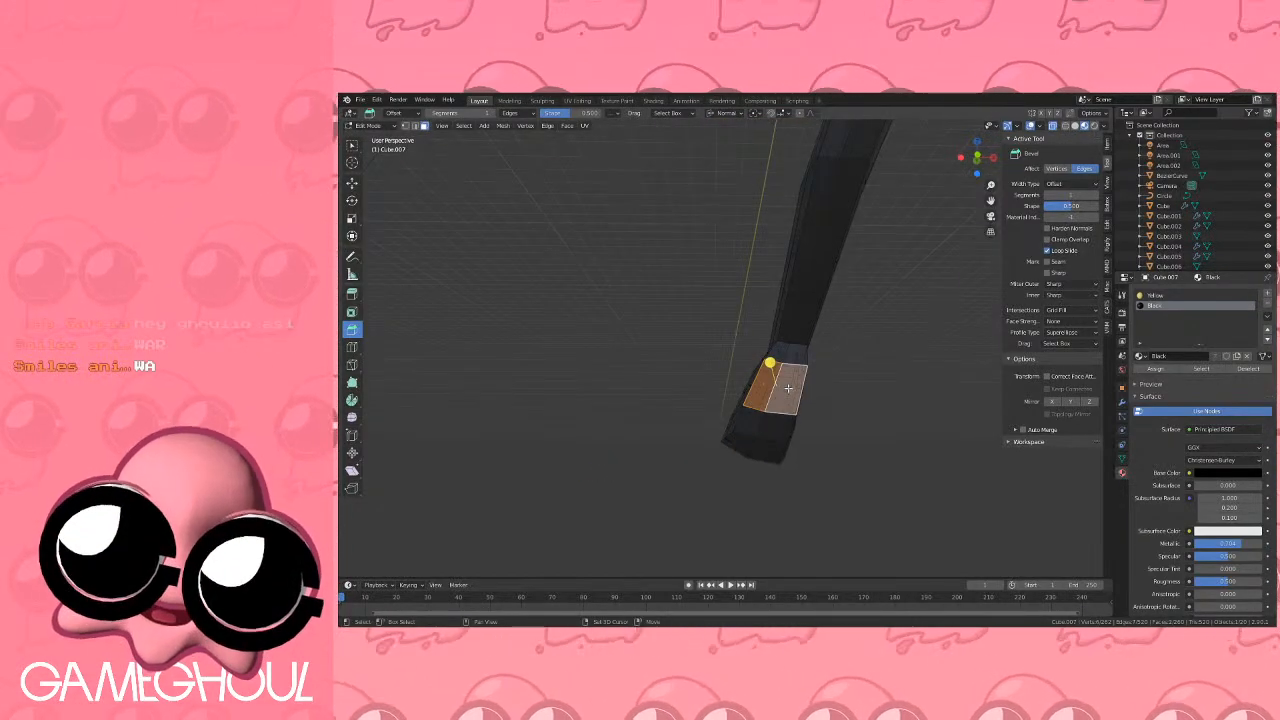
left_click(960, 155)
key("e")
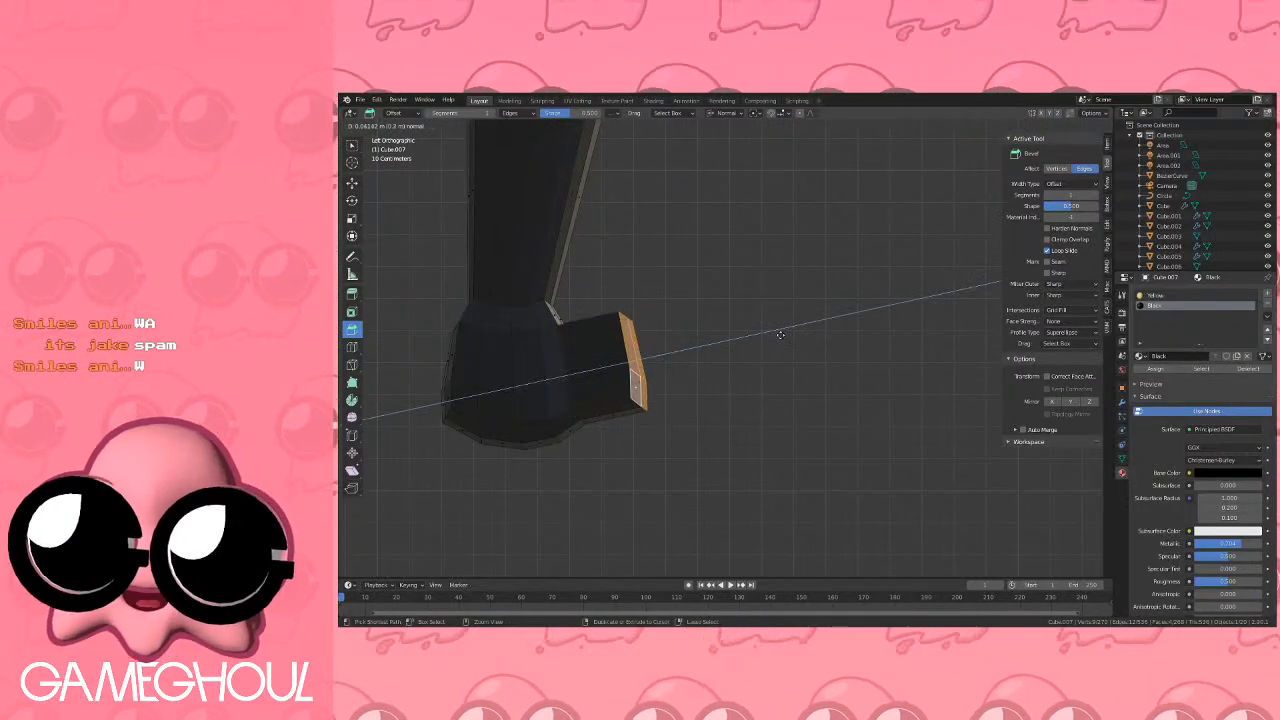
key("Return")
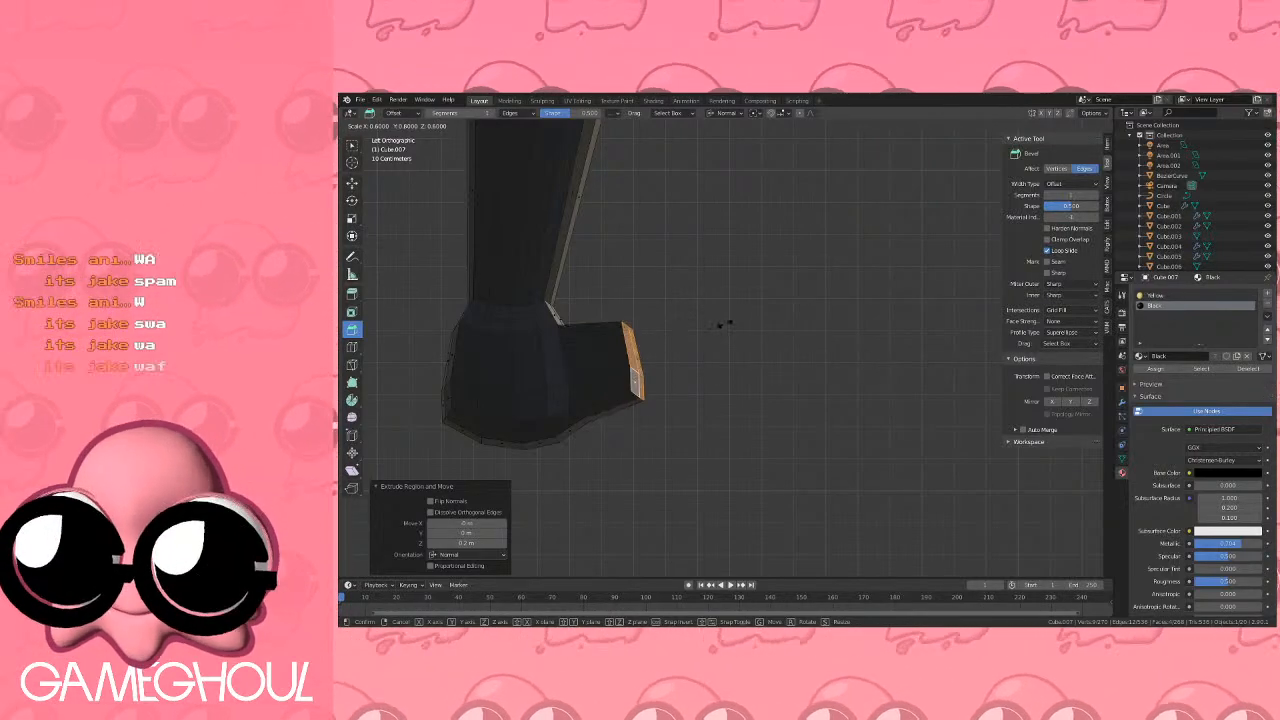
left_click(753, 322, "ctrl")
key("g")
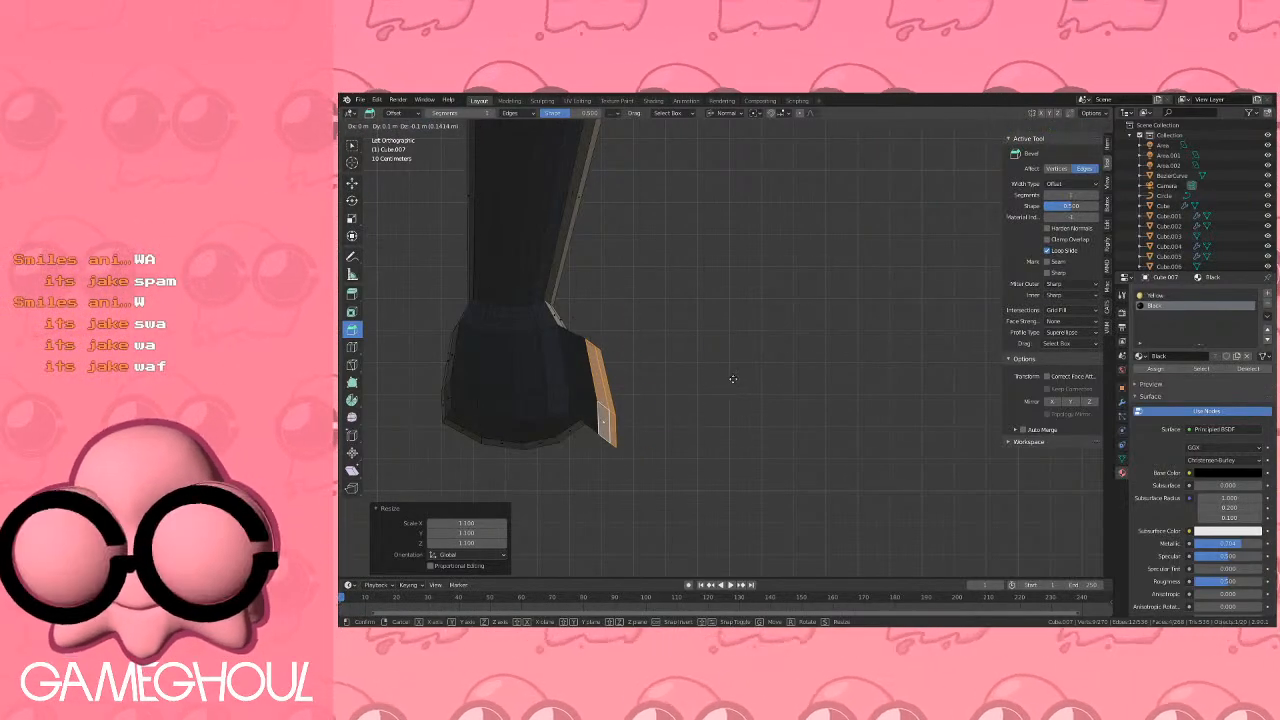
Extrude the foot's front end 0.2 m and move it about -0.09 m along Y and -0.05 m along Z.
key("e")
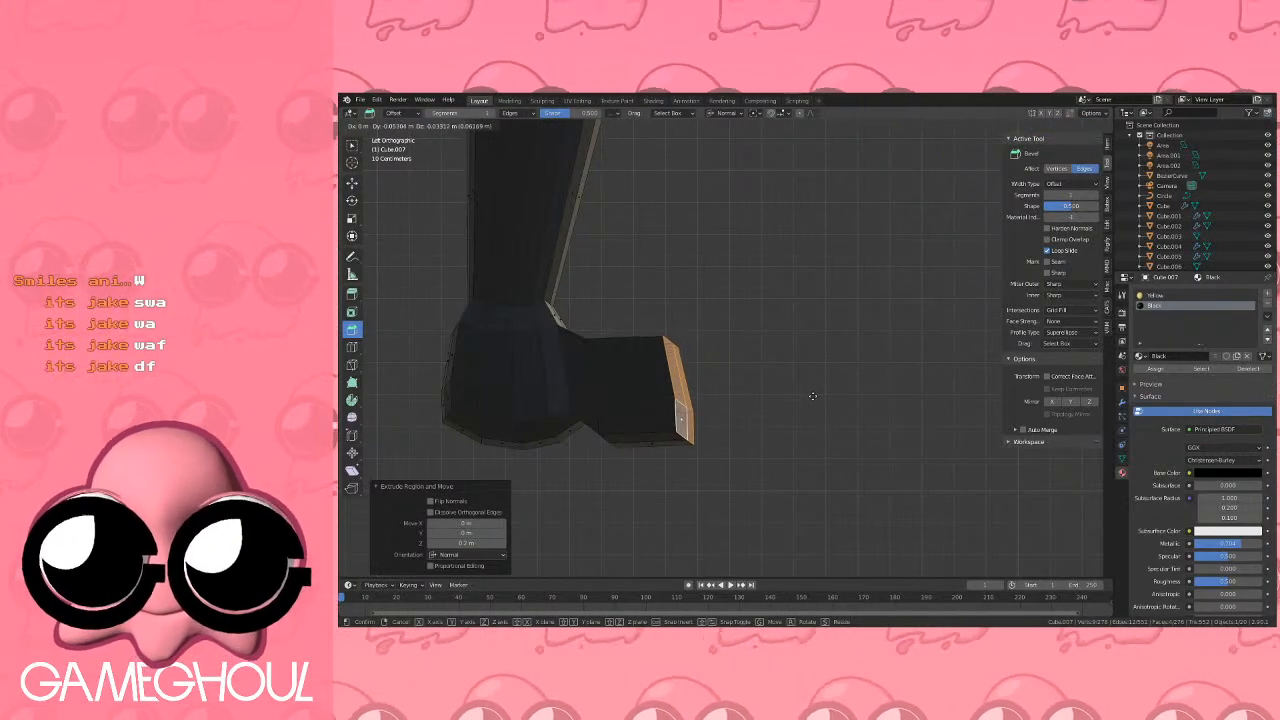
key("x")
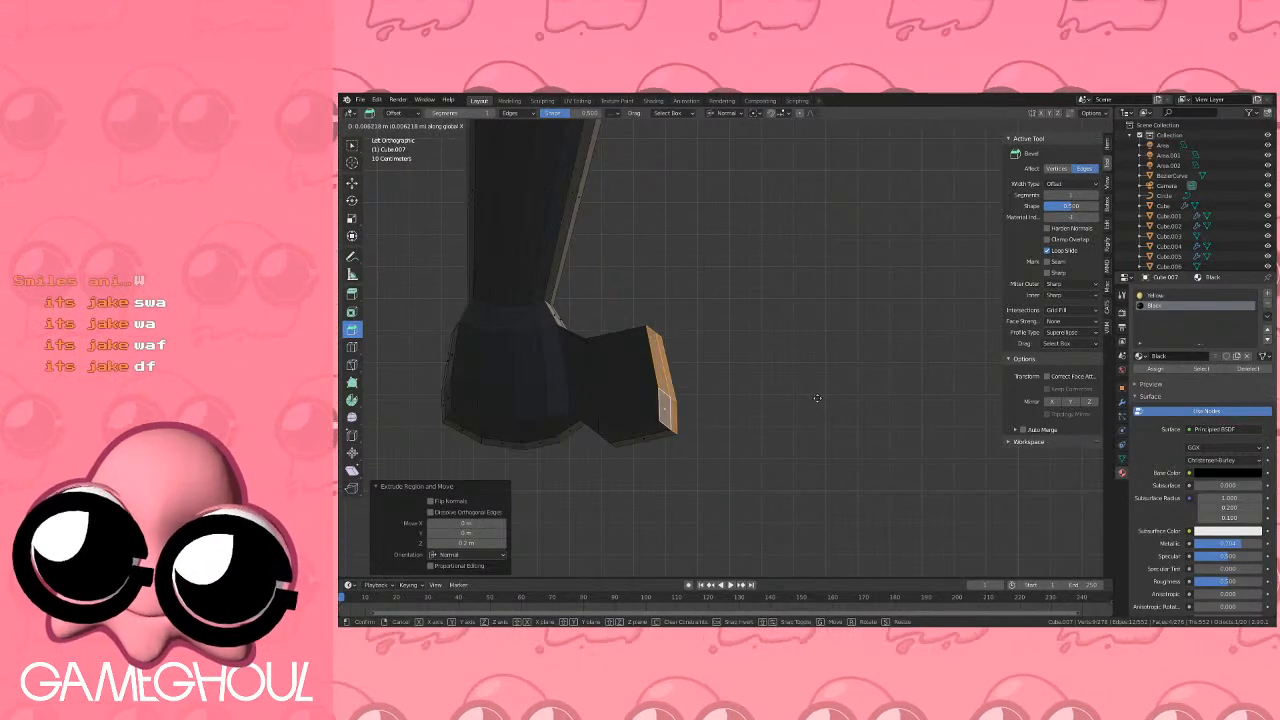
key("y")
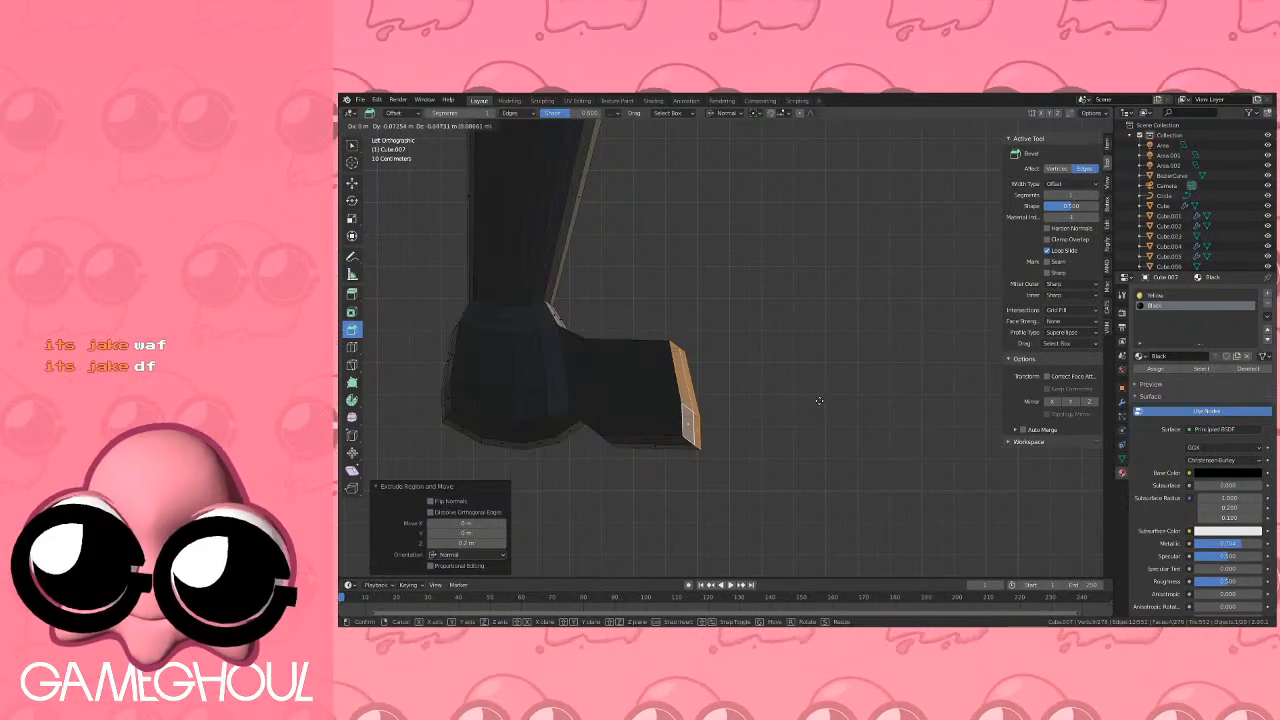
key("y")
key("y")
key("y")
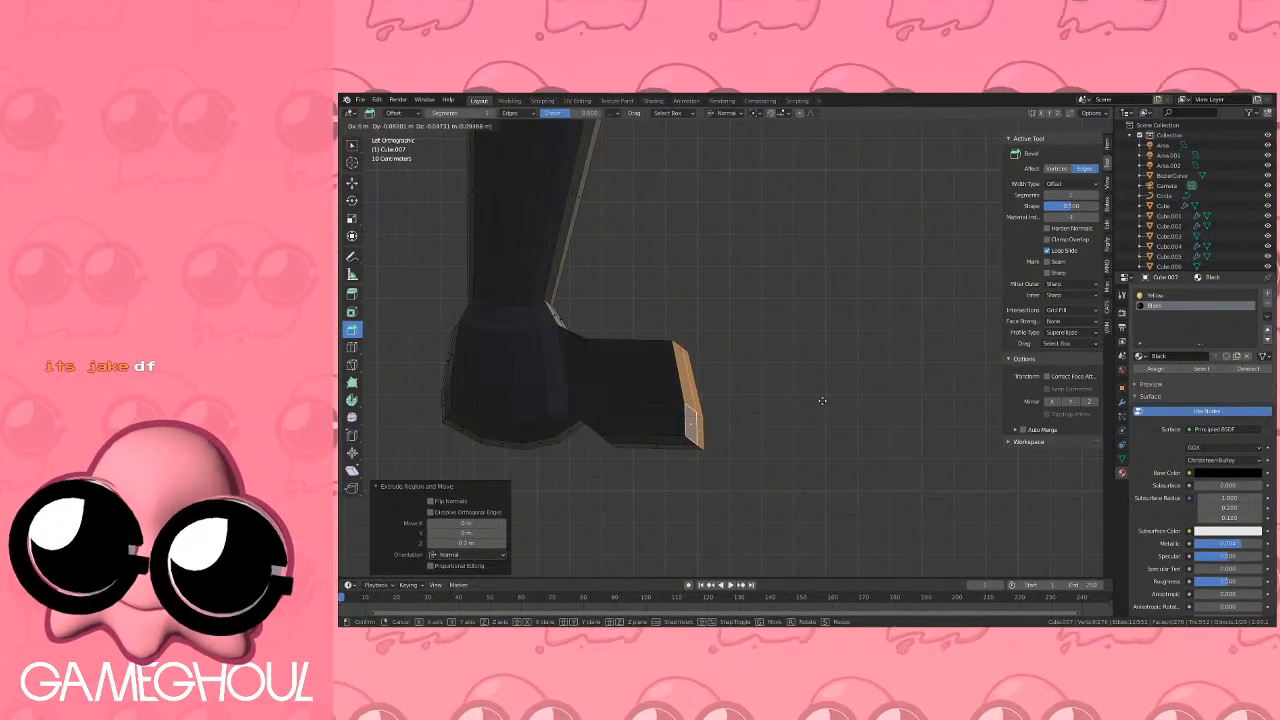
left_click(822, 400)
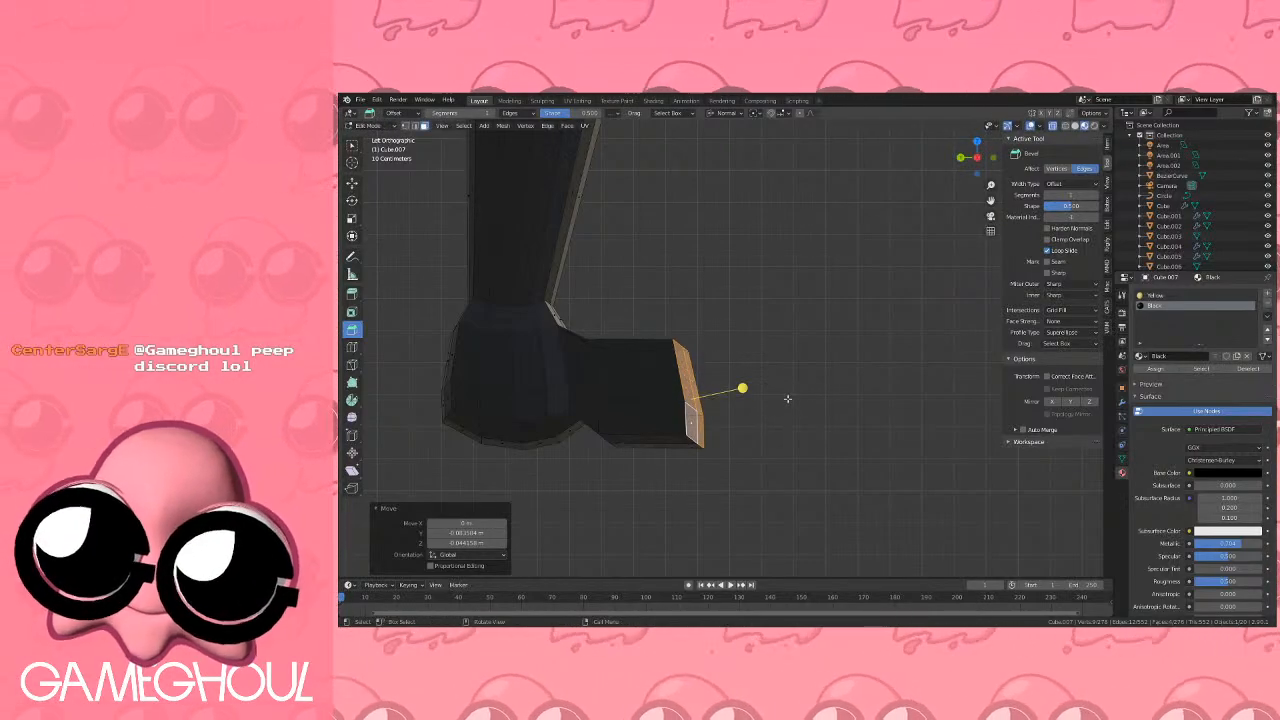
Extrude the toe section 0.2 m, scale its end down, and move it -0.2 m along Y and -0.1 m along Z.
key("e")
left_click(852, 405)
key("s")
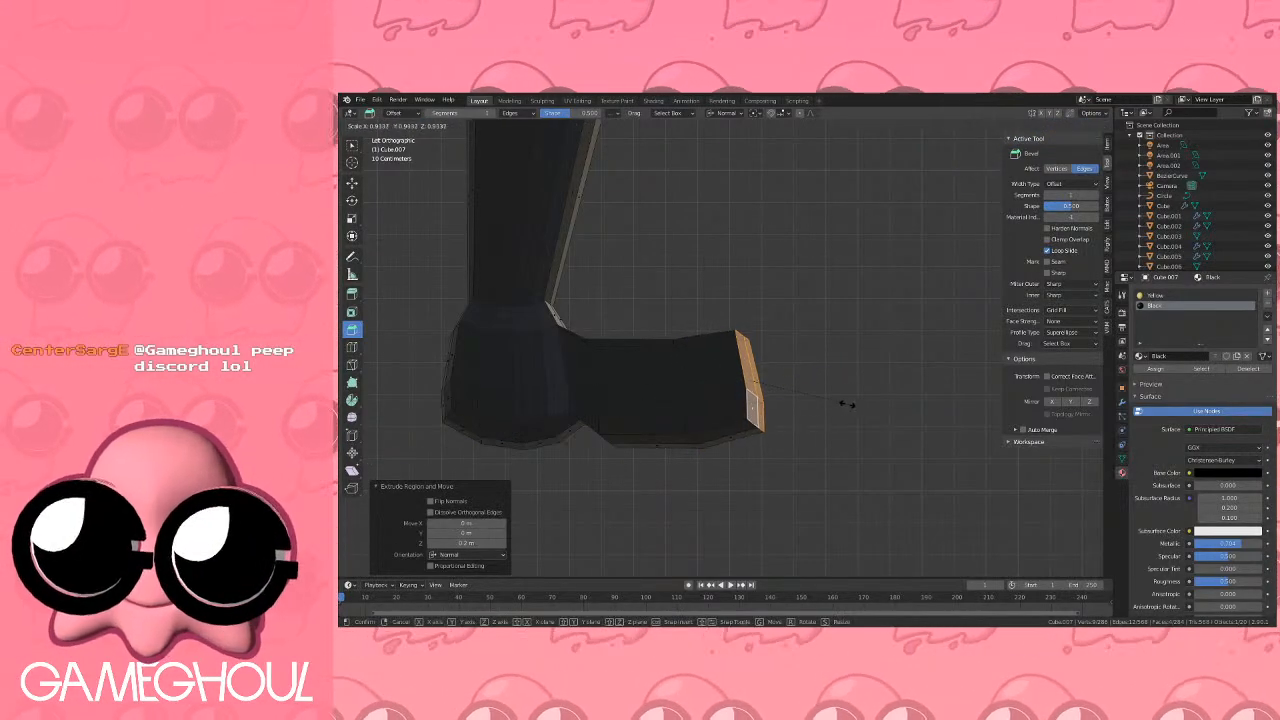
left_click(808, 398)
key("g")
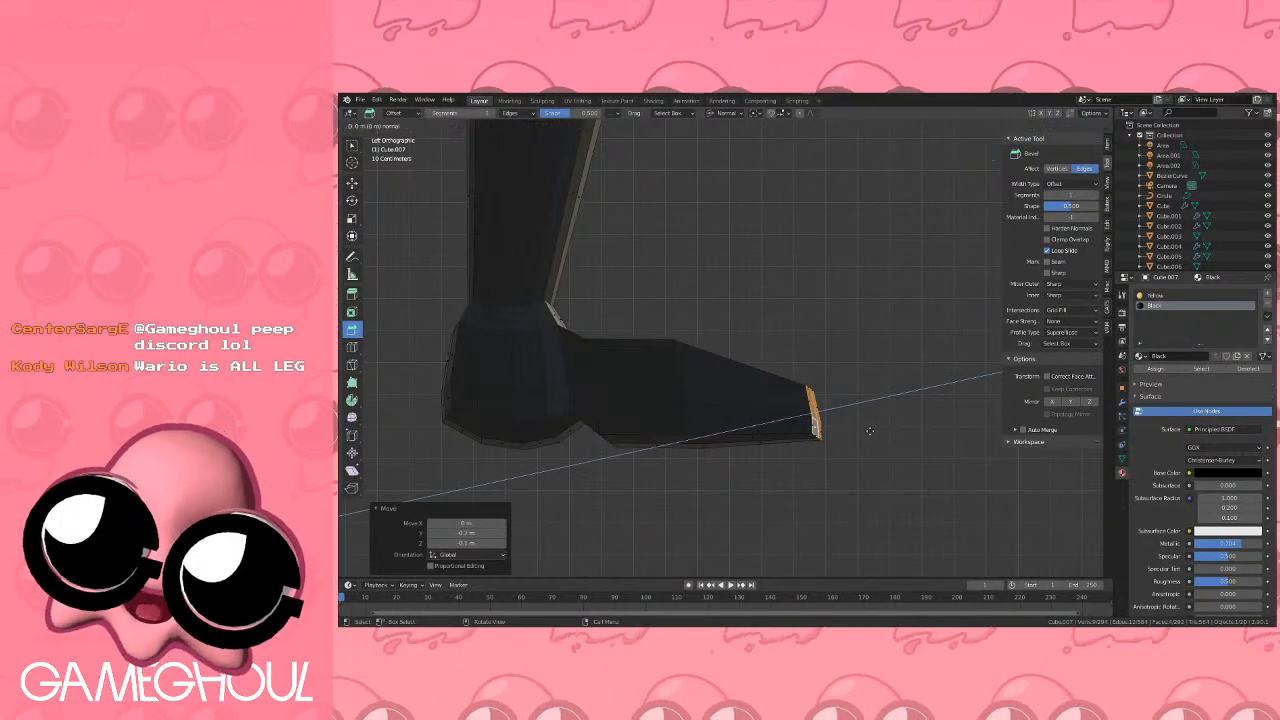
Rotate the toe's end faces -40° in the side view and raise them 0.1 m along Z.
right_click(865, 399)
key("ctrl+z")
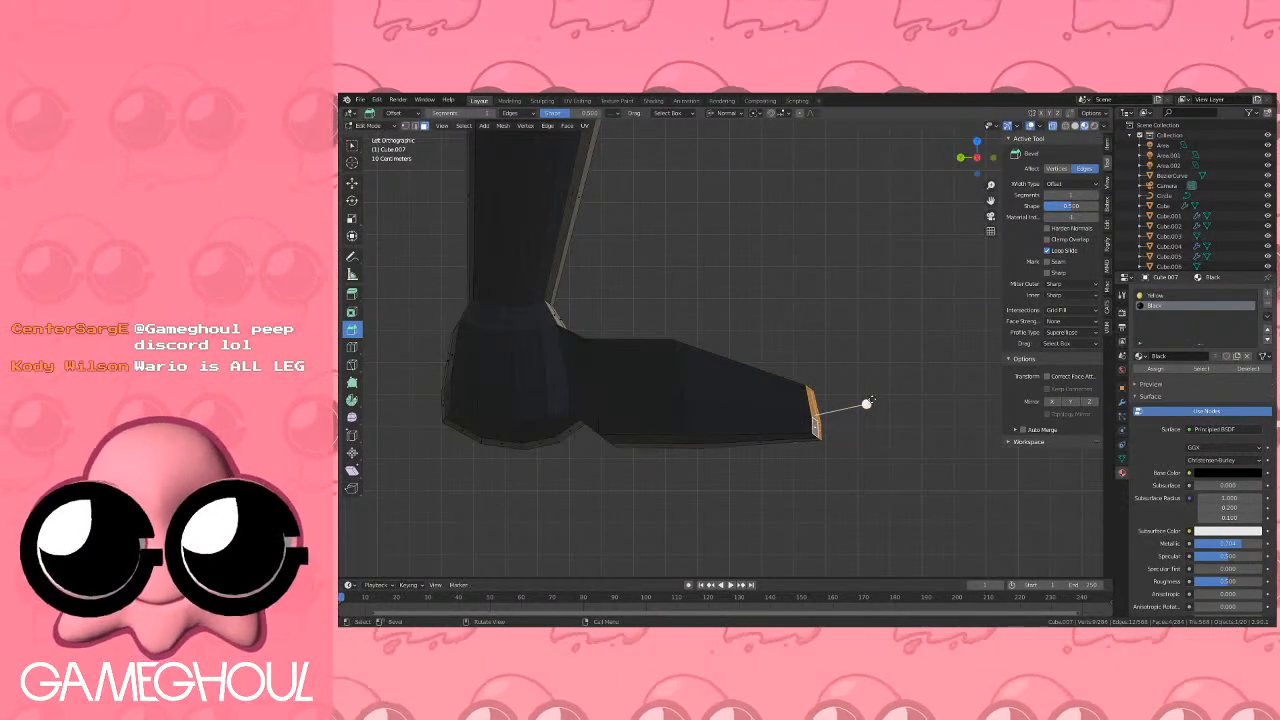
left_click(848, 372)
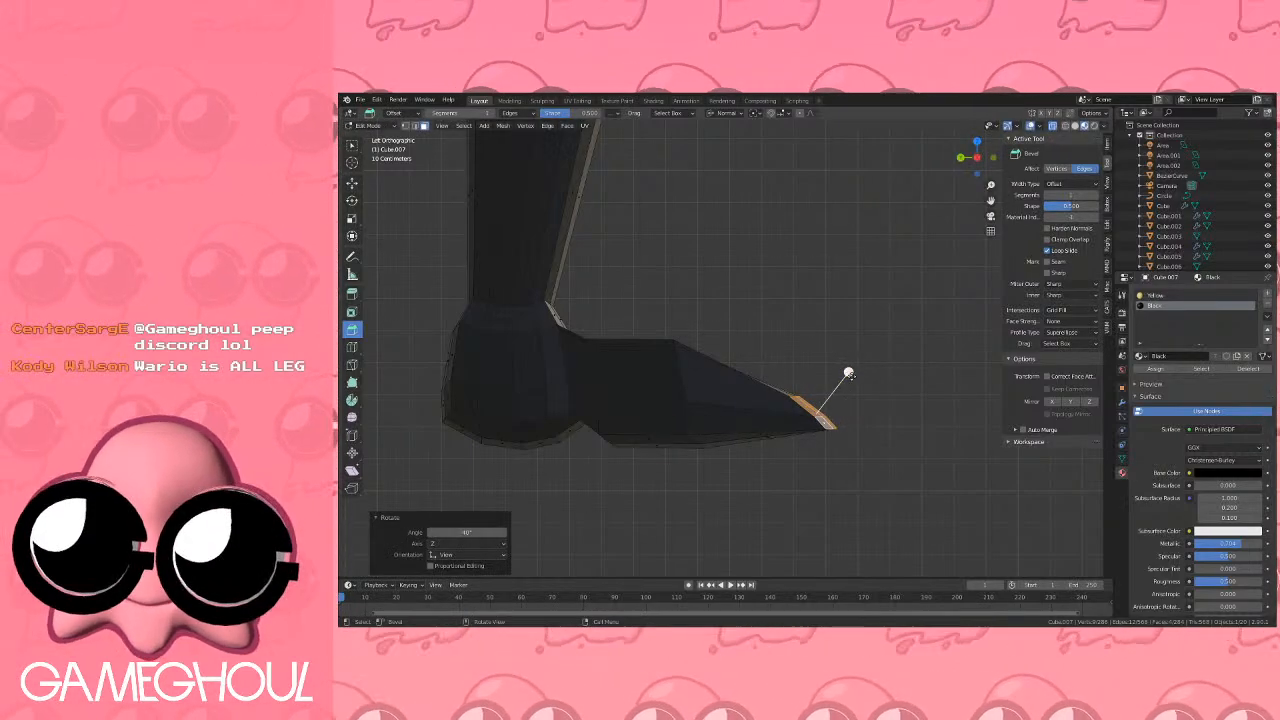
left_click(847, 333)
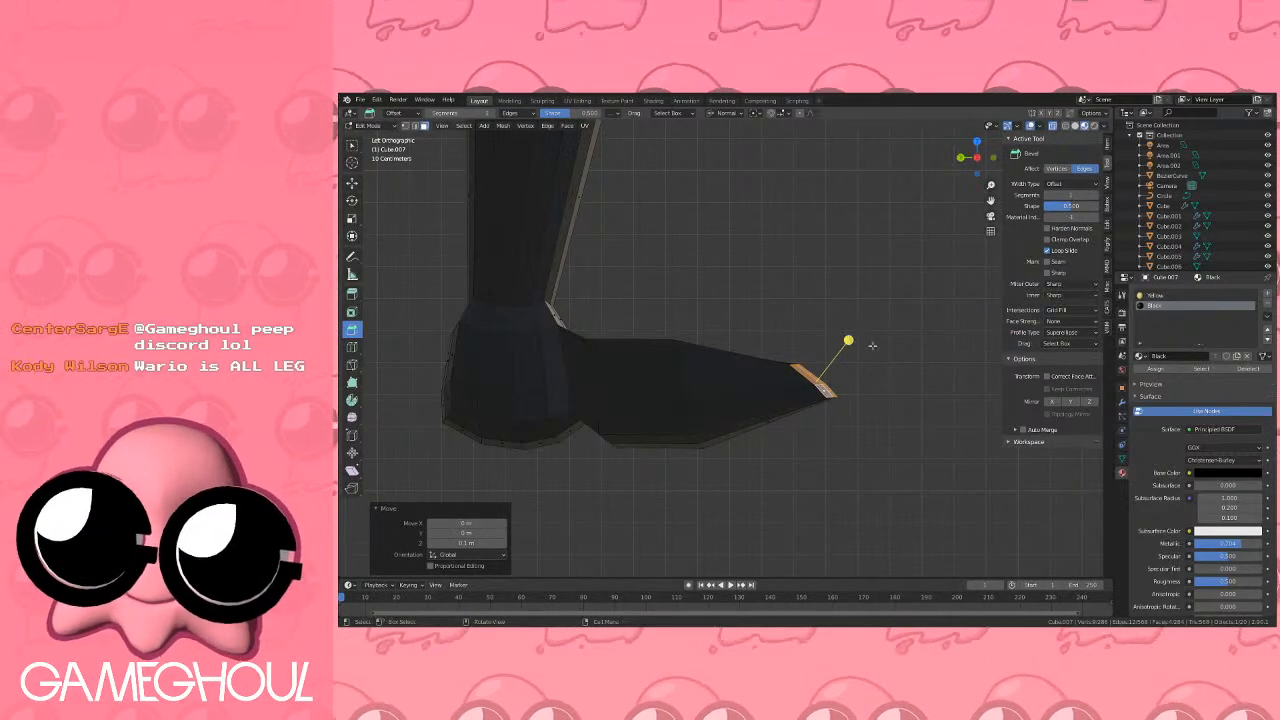
Extrude the toe 0.2 m upward, shrink and shift its end -0.1 m along Y, and merge it into a pointed tip.
key("e")
left_click(937, 312, "ctrl")
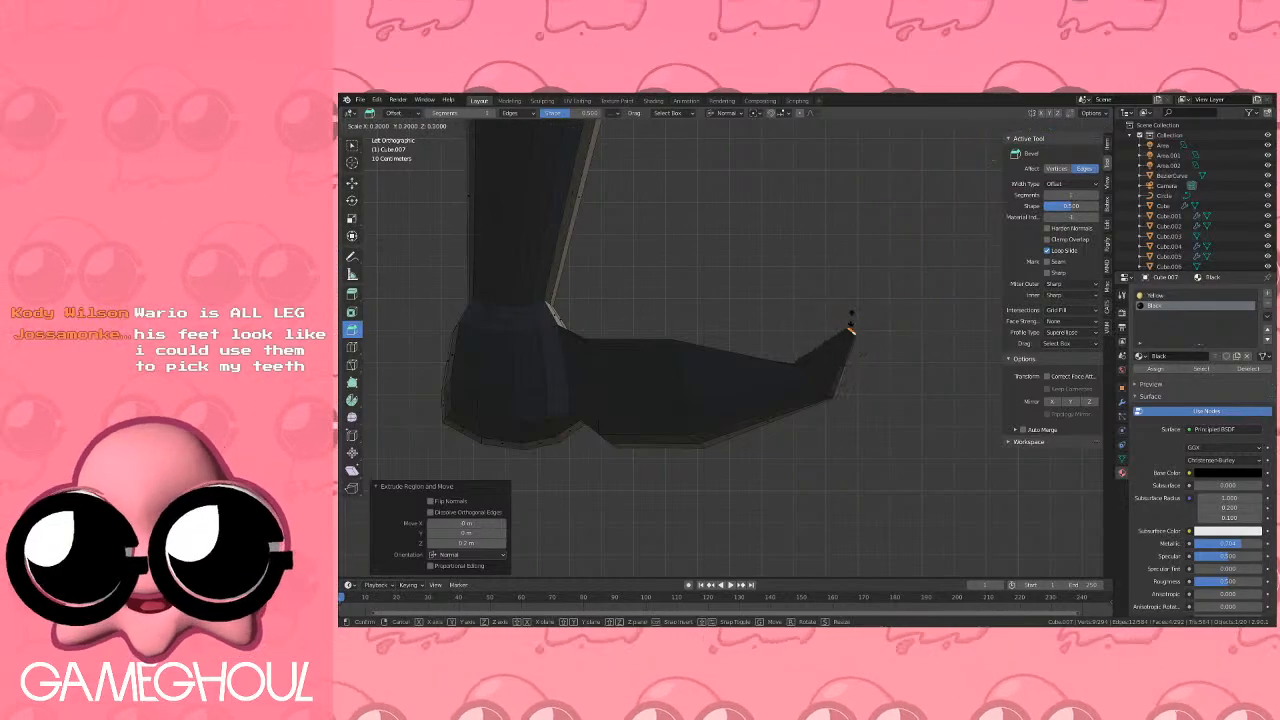
left_click(867, 319)
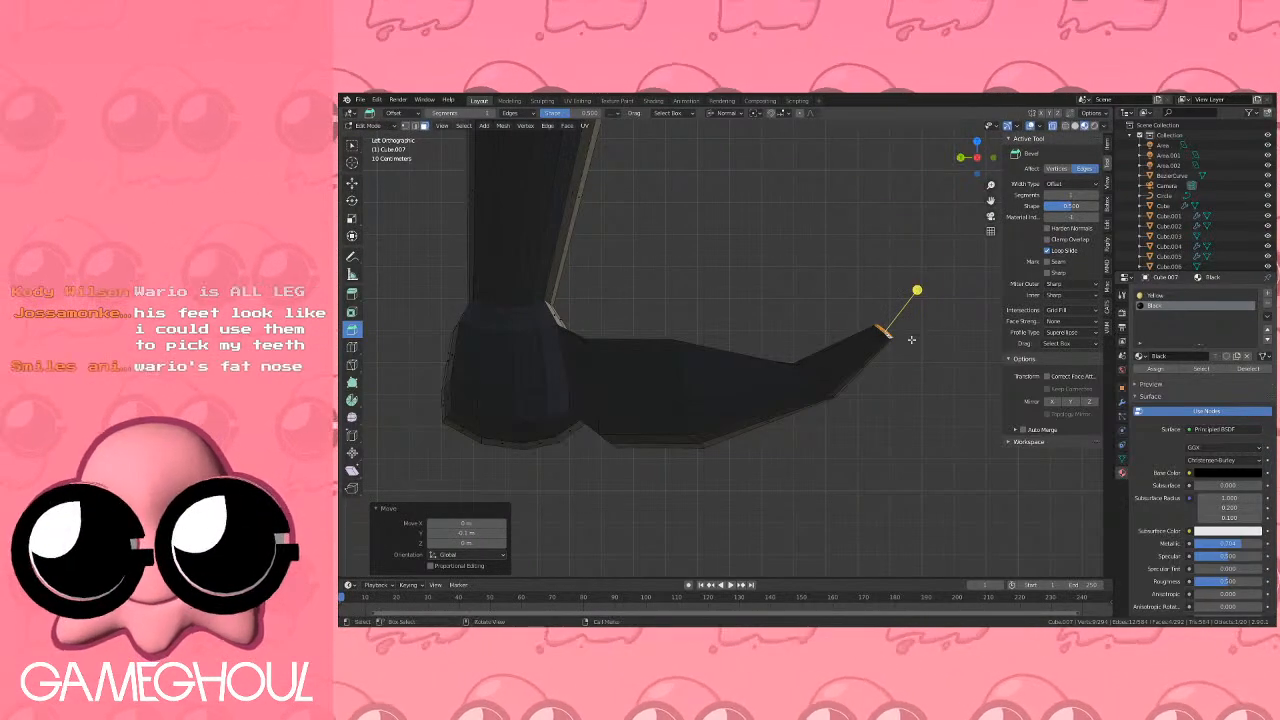
key("m")
left_click(914, 341)
scroll(942, 348, "down", 2)
key("Tab")
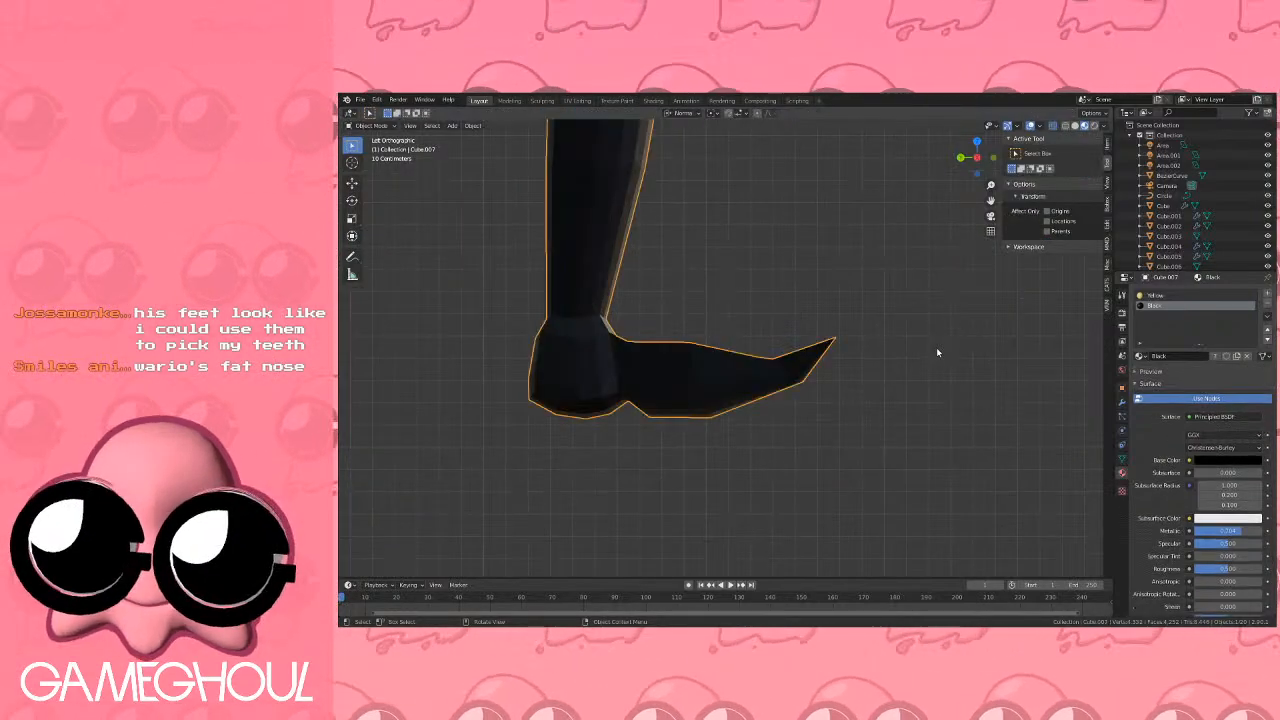
Select the whole foot in front view and rotate it about -10° using smooth proportional editing with a size of about 3.45.
middle_click_drag(937, 352, 820, 369)
key("Tab")
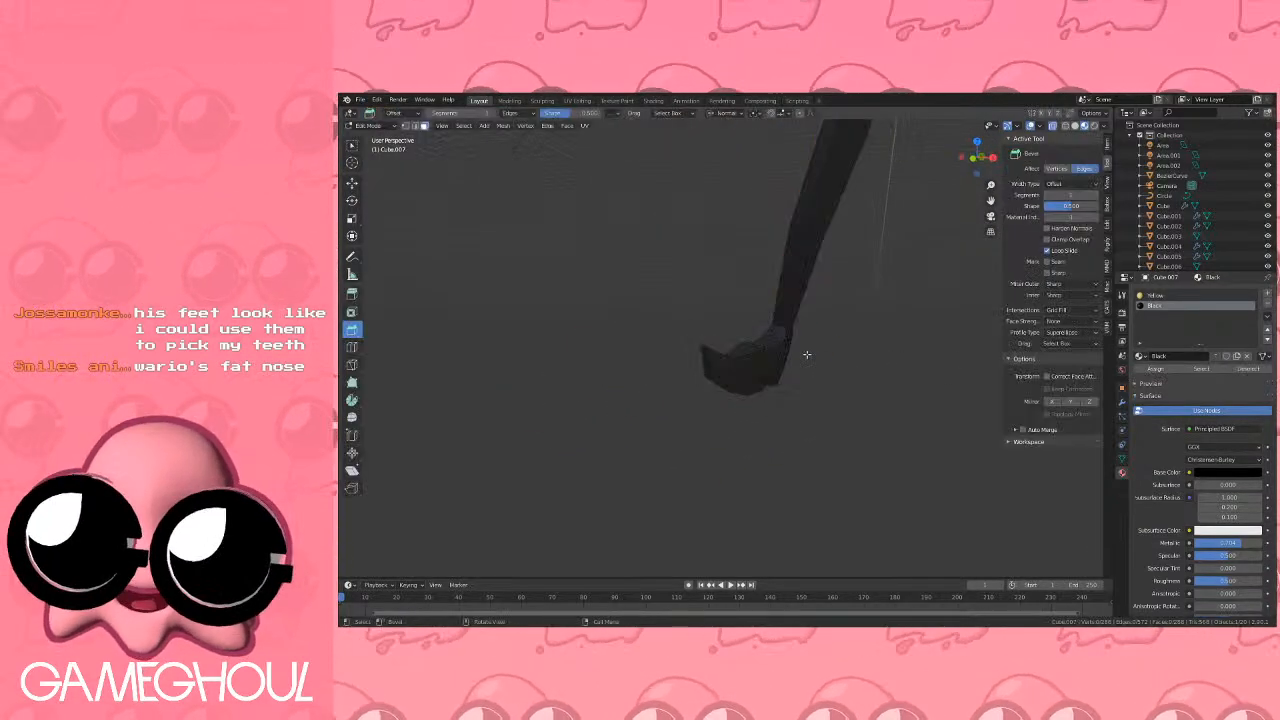
left_click(973, 160)
key("a")
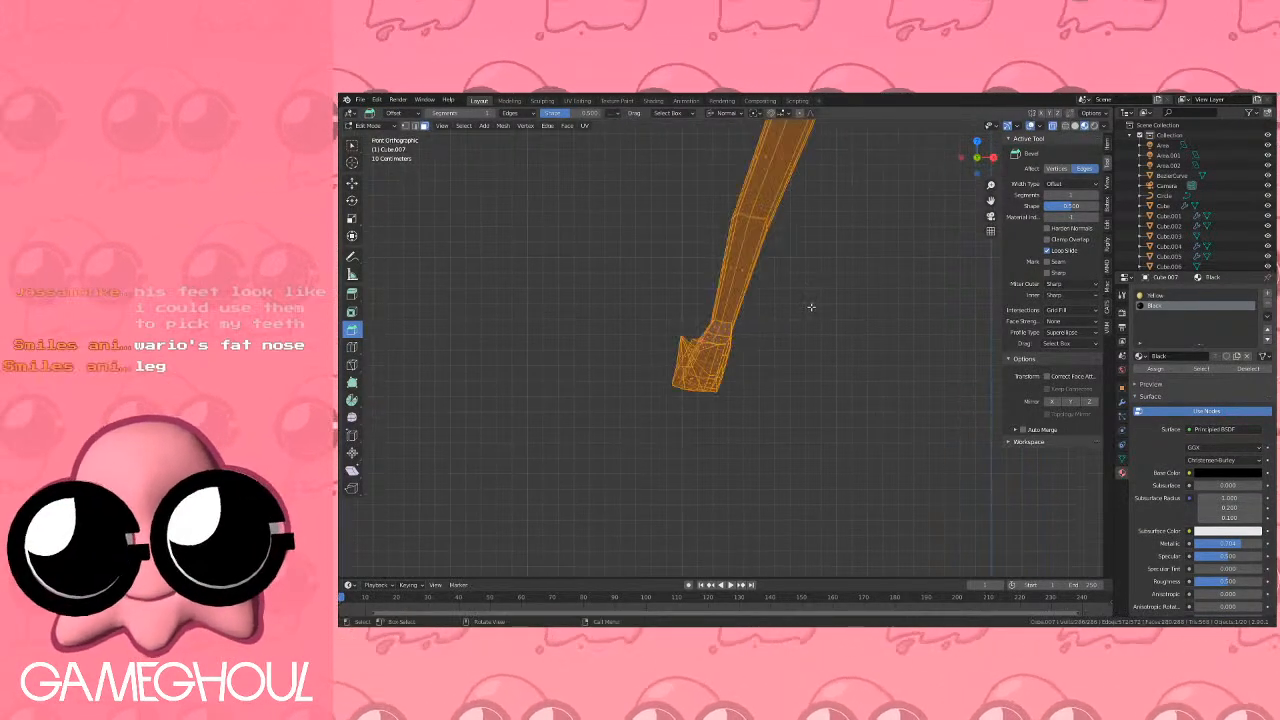
key("alt+a")
key("b")
left_click_drag(620, 300, 772, 420)
scroll(825, 366, "down", 4)
middle_click_drag(866, 280, 672, 463, "shift")
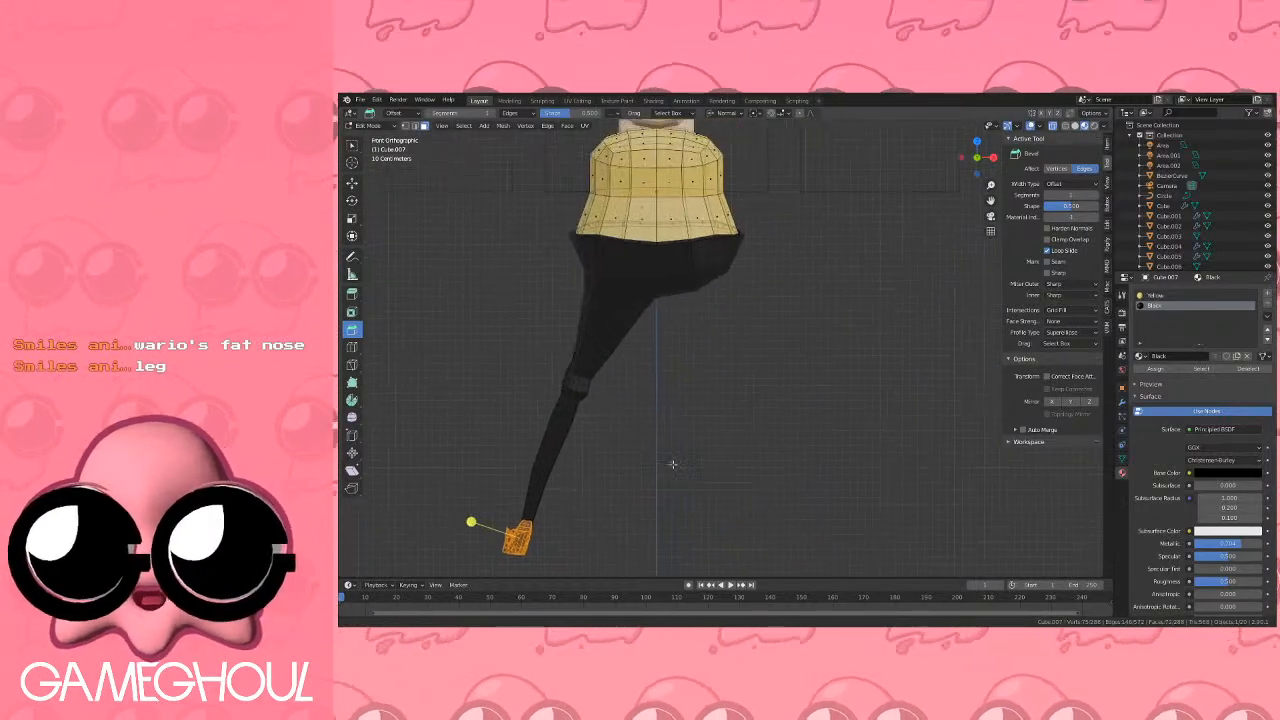
scroll(672, 445, "down", 1)
middle_click_drag(671, 397, 776, 325, "shift")
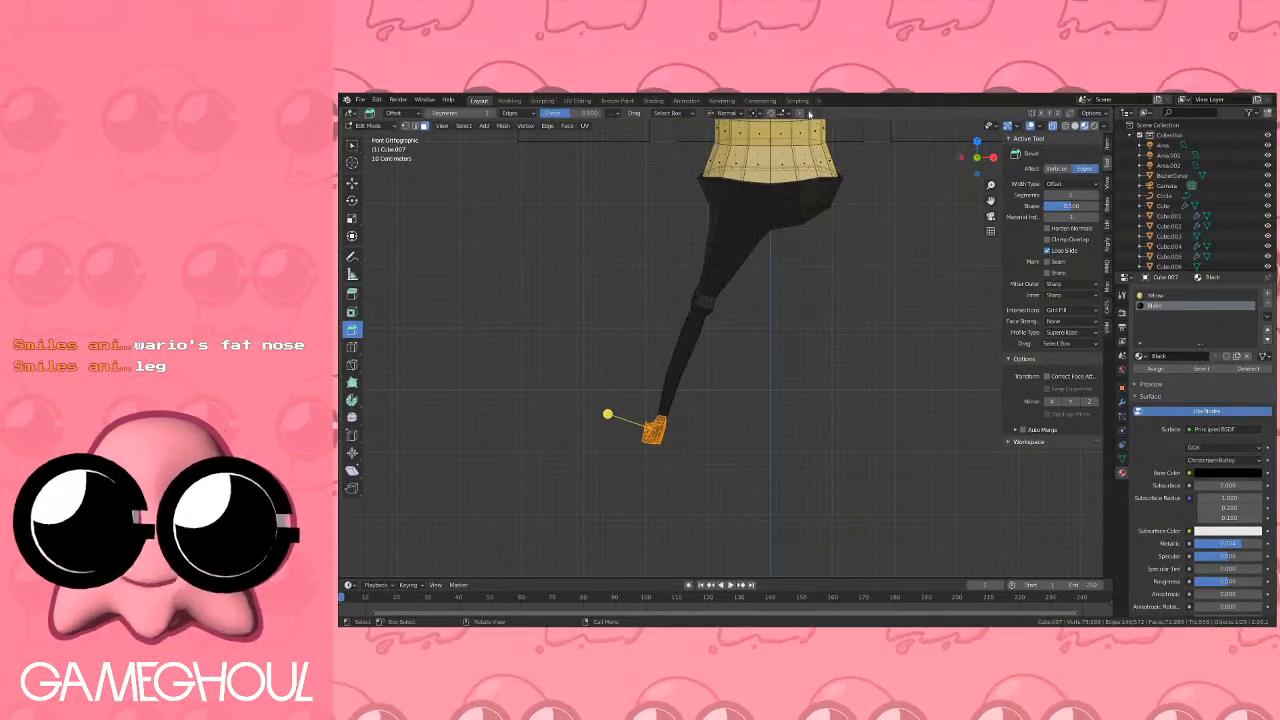
scroll(826, 294, "up", 1)
key("g")
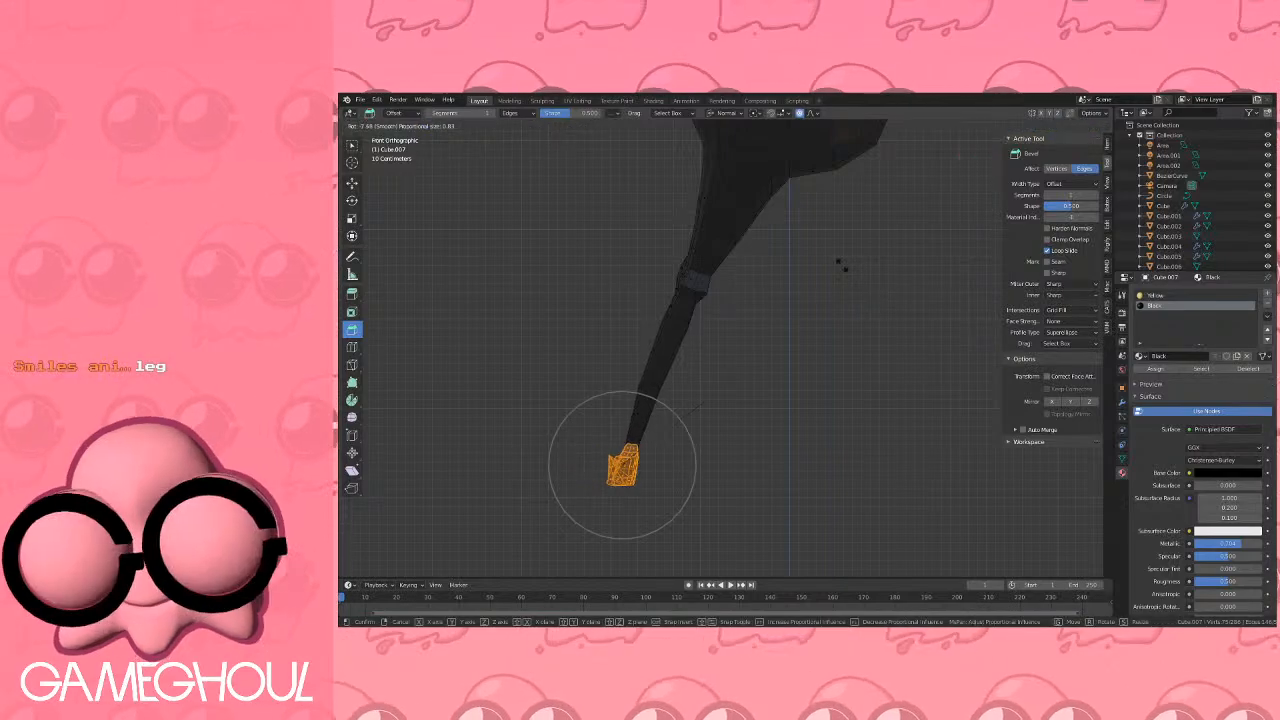
scroll(836, 267, "down", 4)
scroll(836, 267, "down", 2)
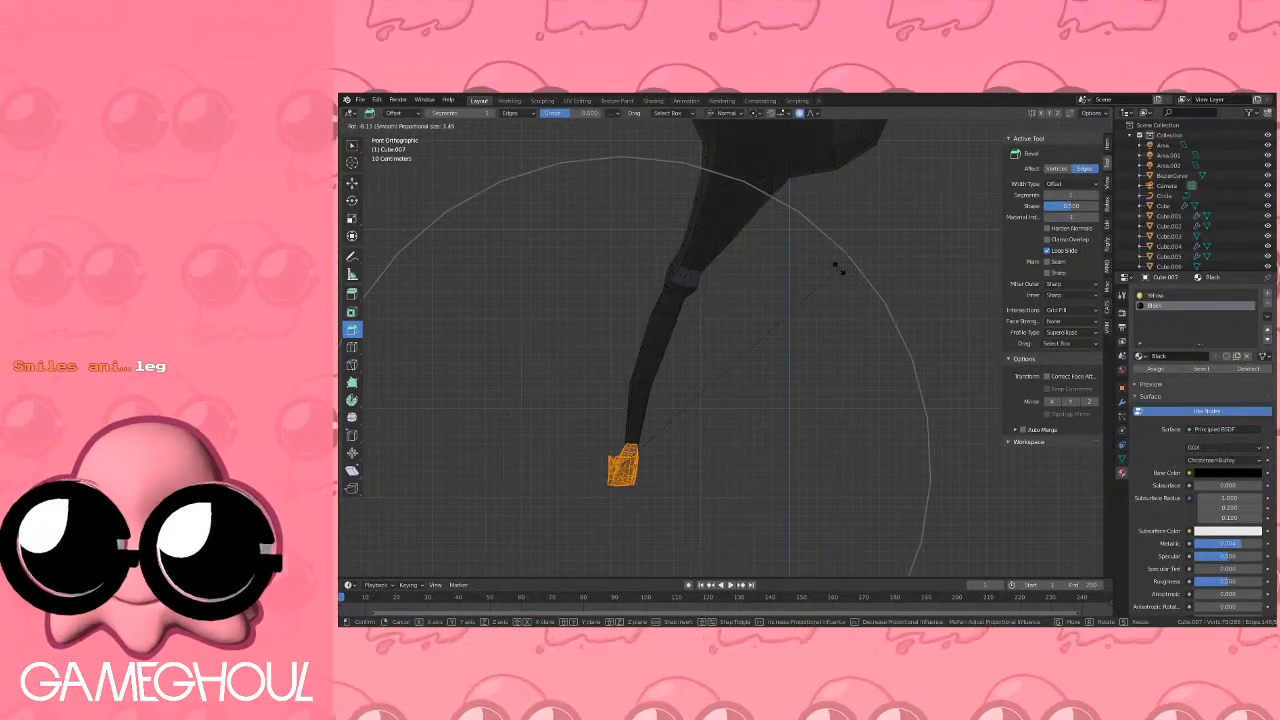
left_click(843, 247)
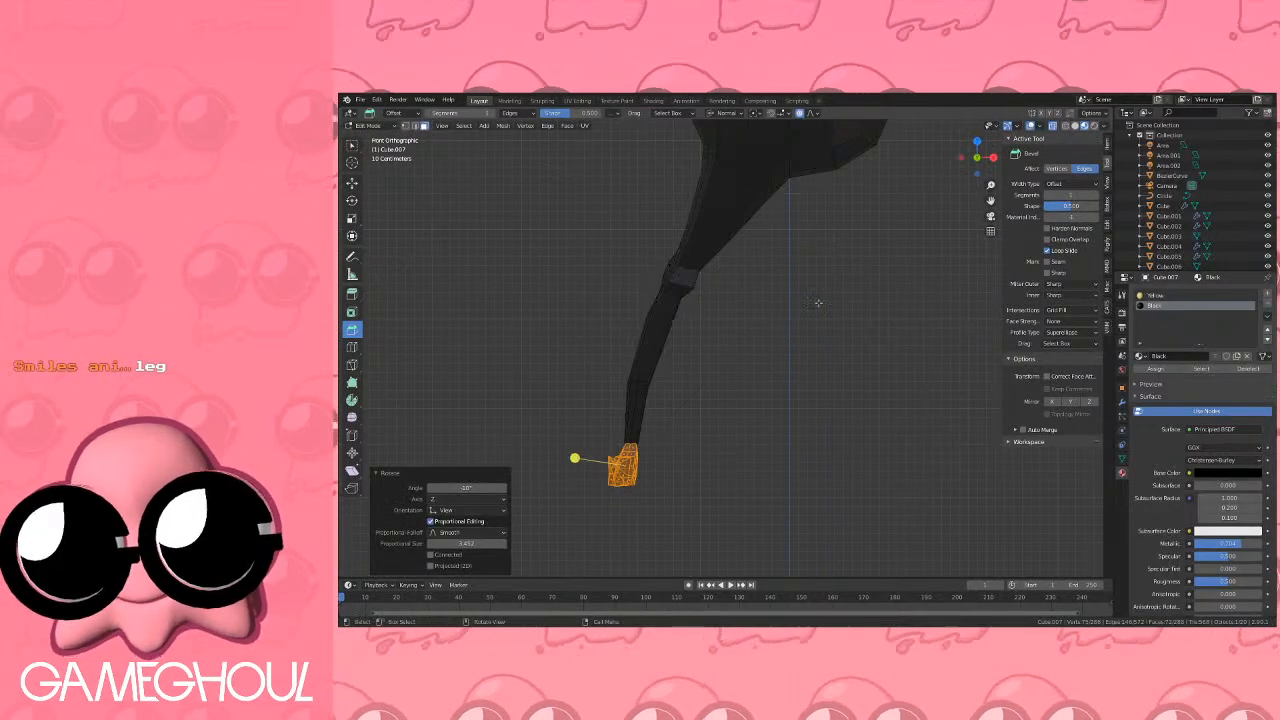
Move the foot 0.9 m along X with proportional editing so the leg stands upright.
key("g")
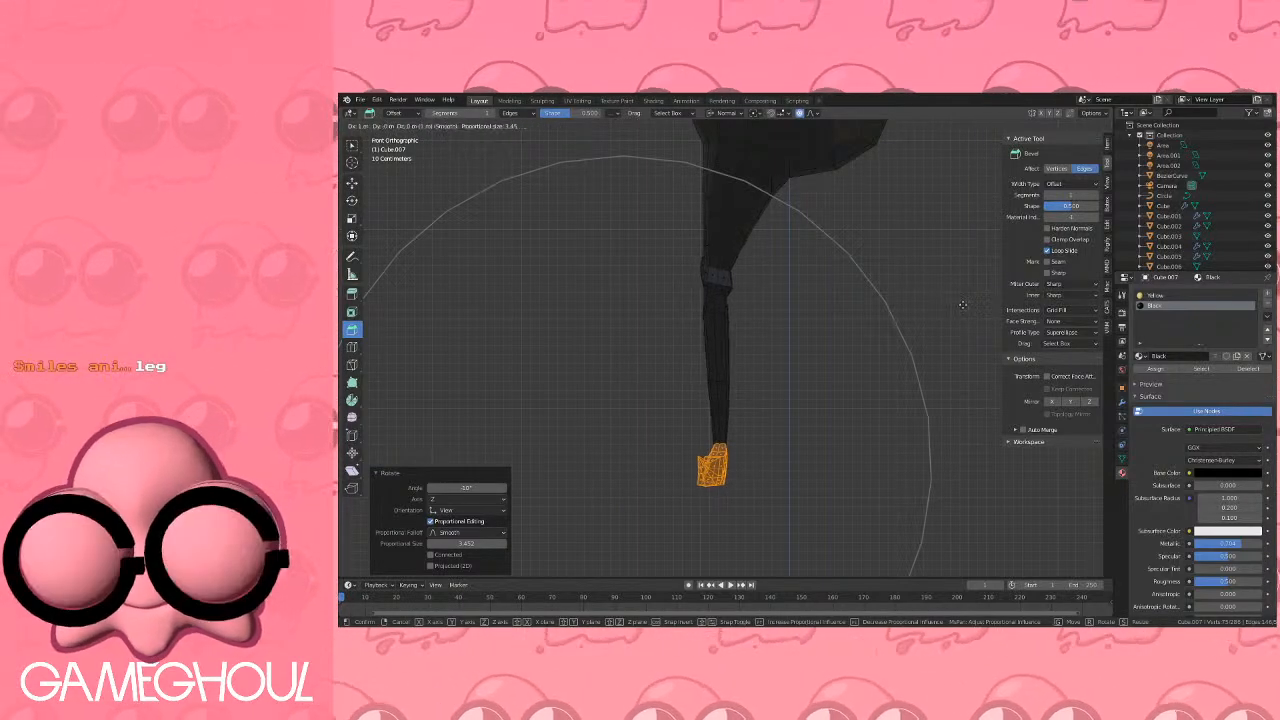
left_click(920, 311)
scroll(794, 317, "down", 3)
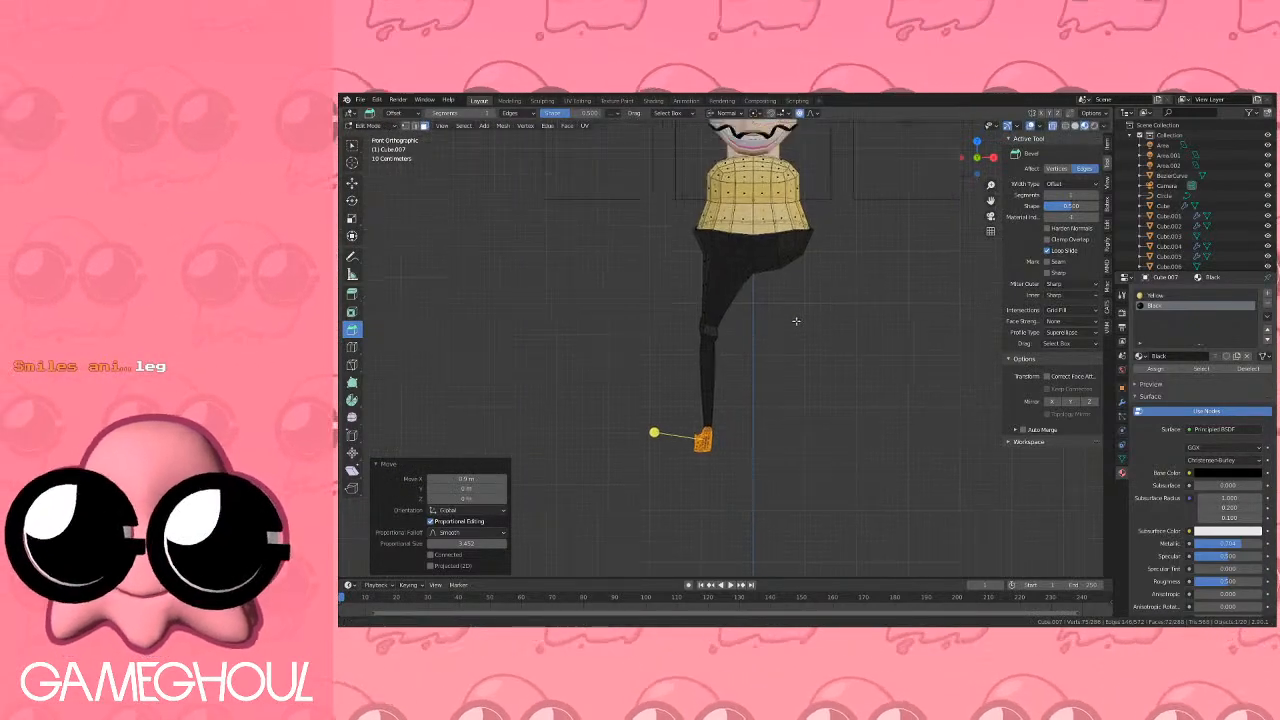
key("Tab")
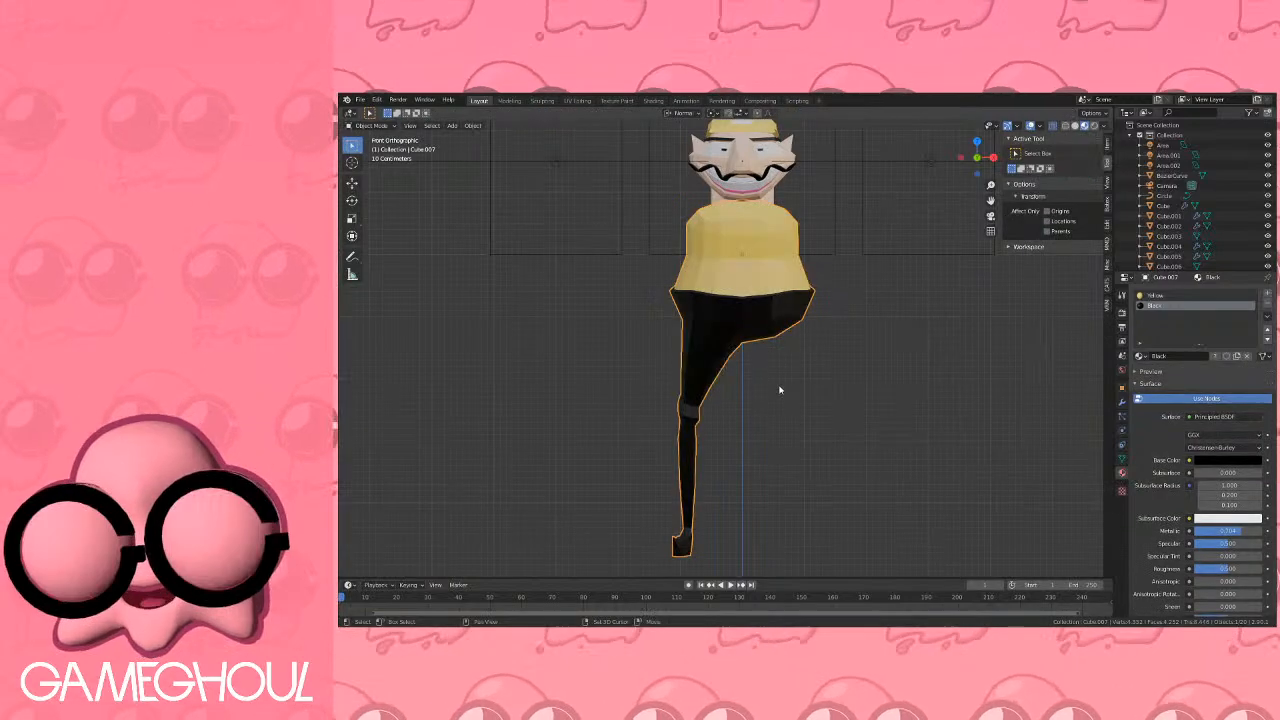
mouse_move(784, 384)
middle_mouse_down()
mouse_move(760, 345)
mouse_move(854, 343)
mouse_move(937, 371)
mouse_move(757, 354)
mouse_move(782, 355)
mouse_move(794, 383)
middle_mouse_up()
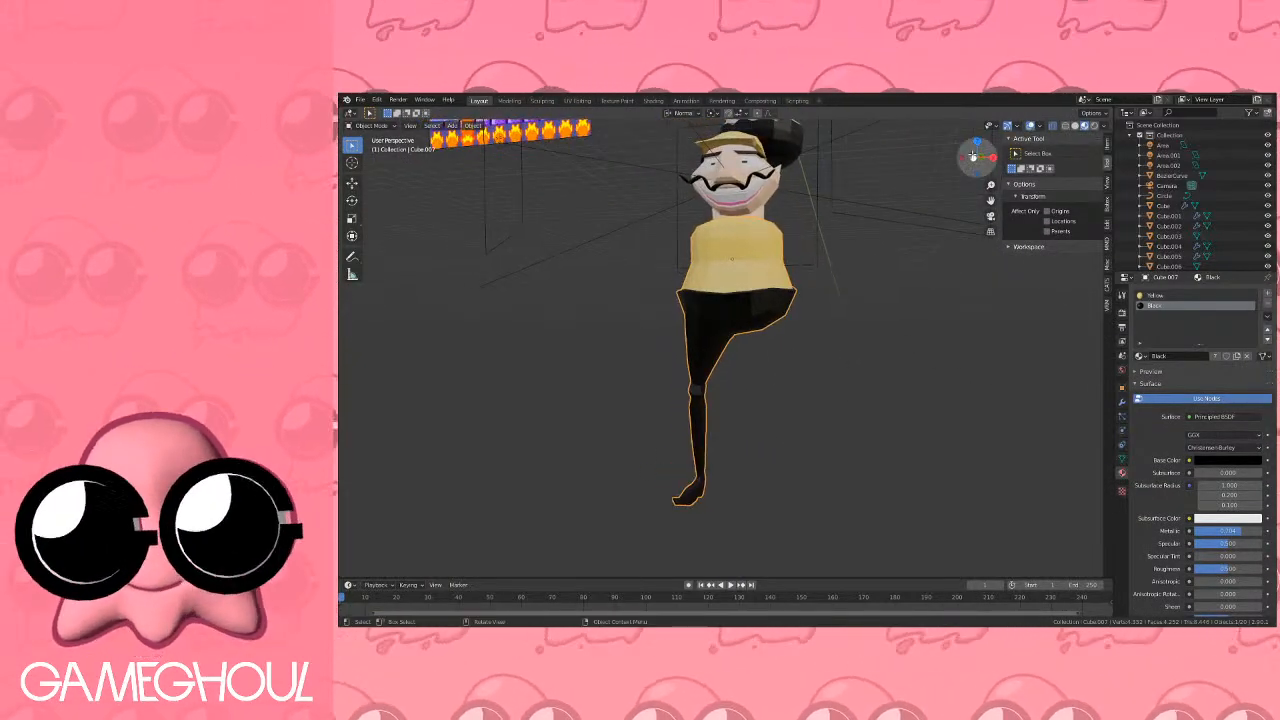
Delete the legless half of the body mesh on the +X side of the centre line.
left_click(974, 158)
key("Tab")
key("a")
key("a")
key("b")
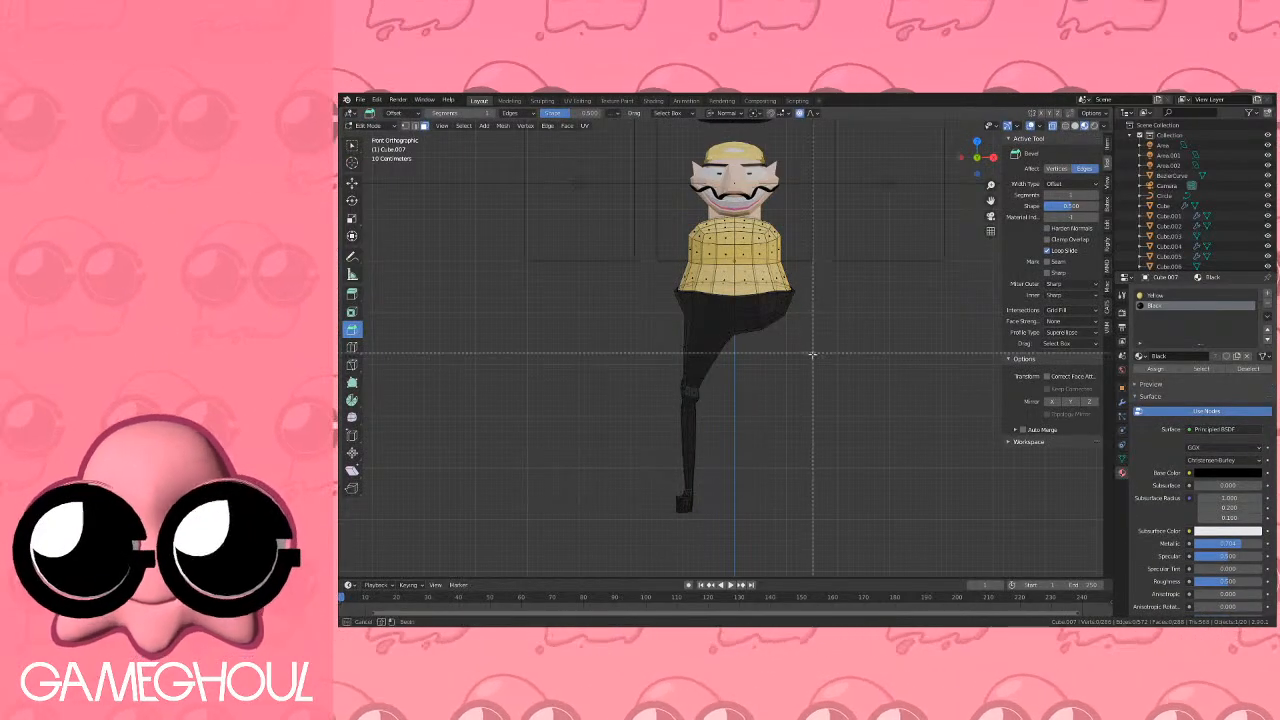
left_click_drag(814, 371, 732, 190)
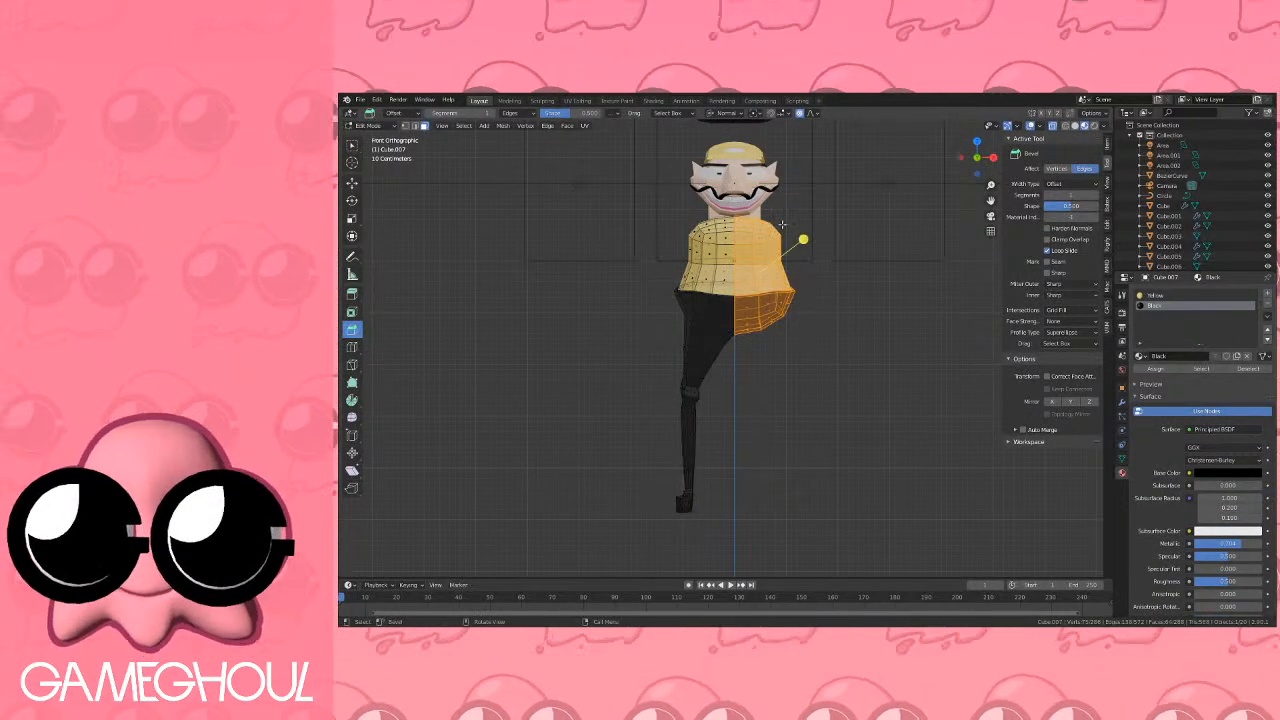
right_click(808, 226)
key("Escape")
key("Tab")
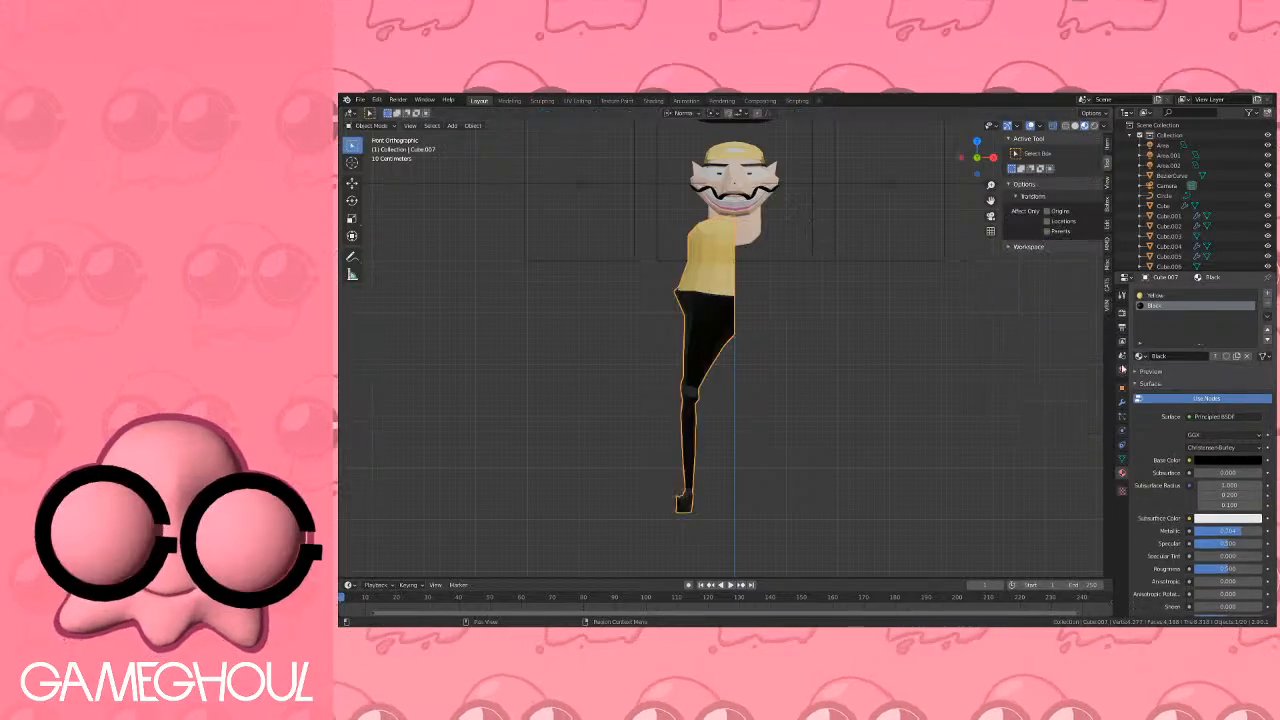
Add a Mirror modifier across the X axis to the body and return to editing its mesh.
left_click(1122, 401)
left_click(1180, 293)
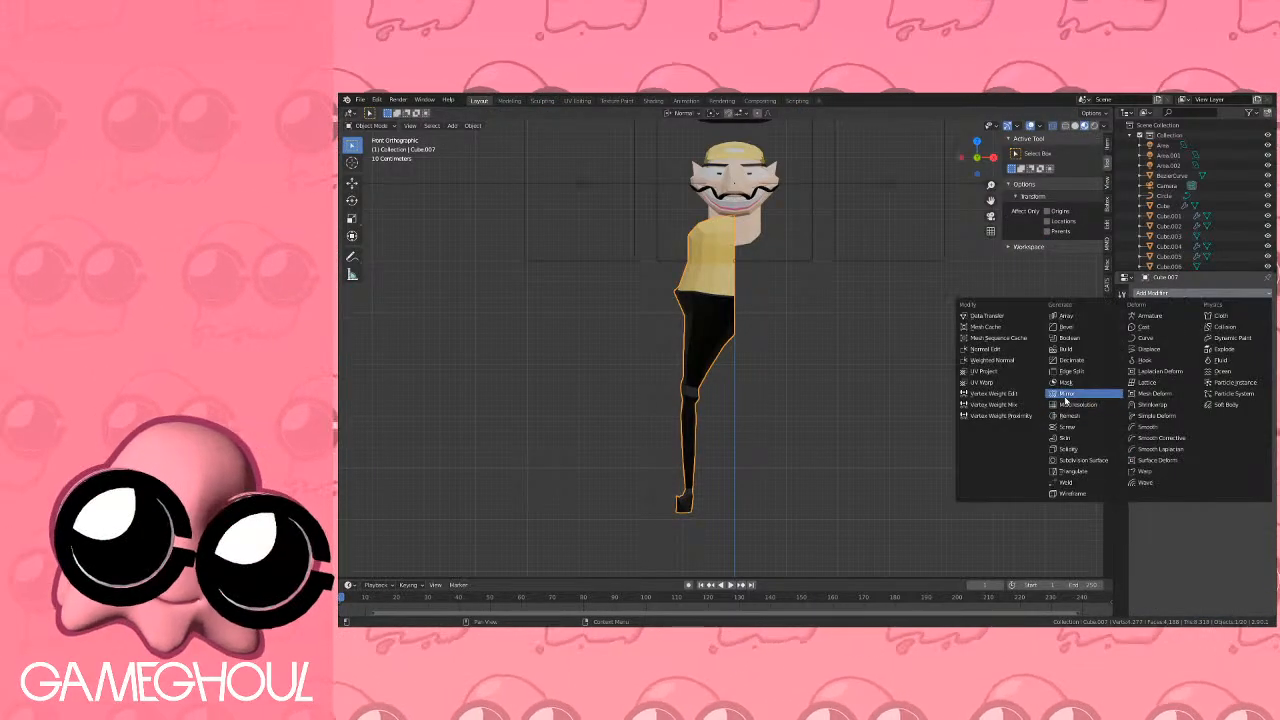
left_click(1068, 400)
scroll(878, 333, "up", 2)
key("Tab")
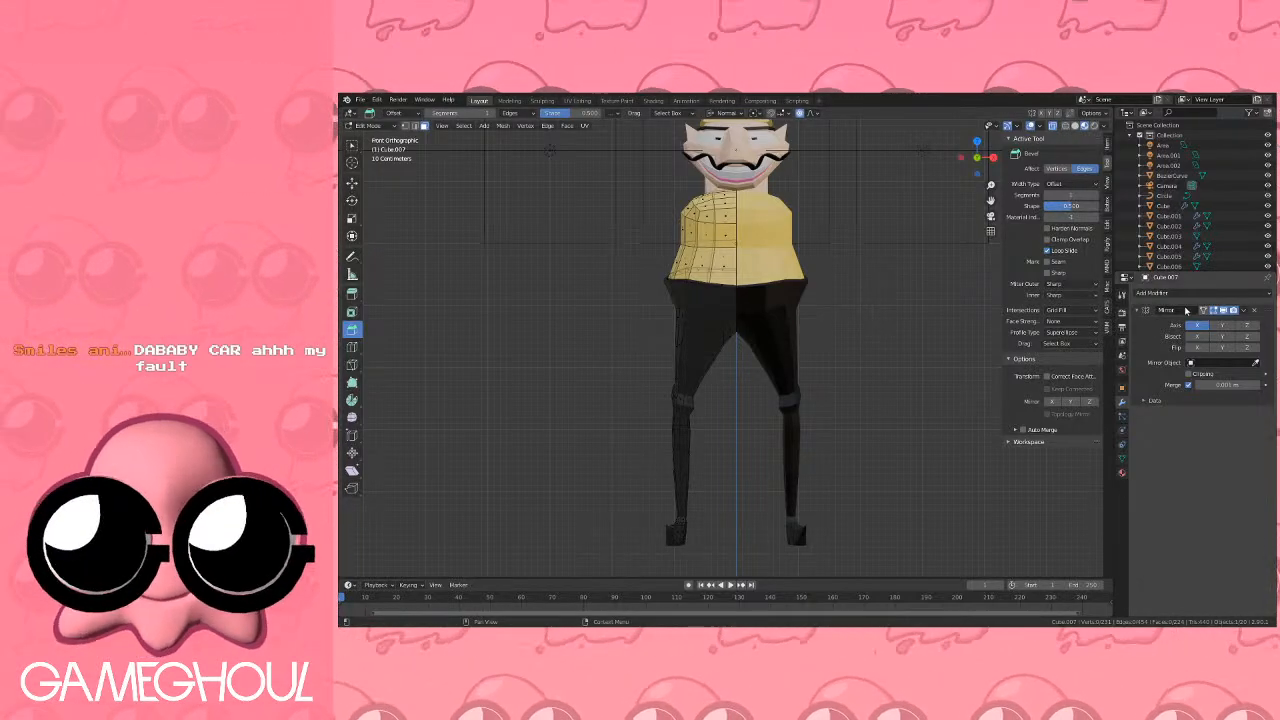
Replace the body's Mirror modifier with a fresh one across the X axis, apply it and return to editing the mesh.
left_click(1251, 312)
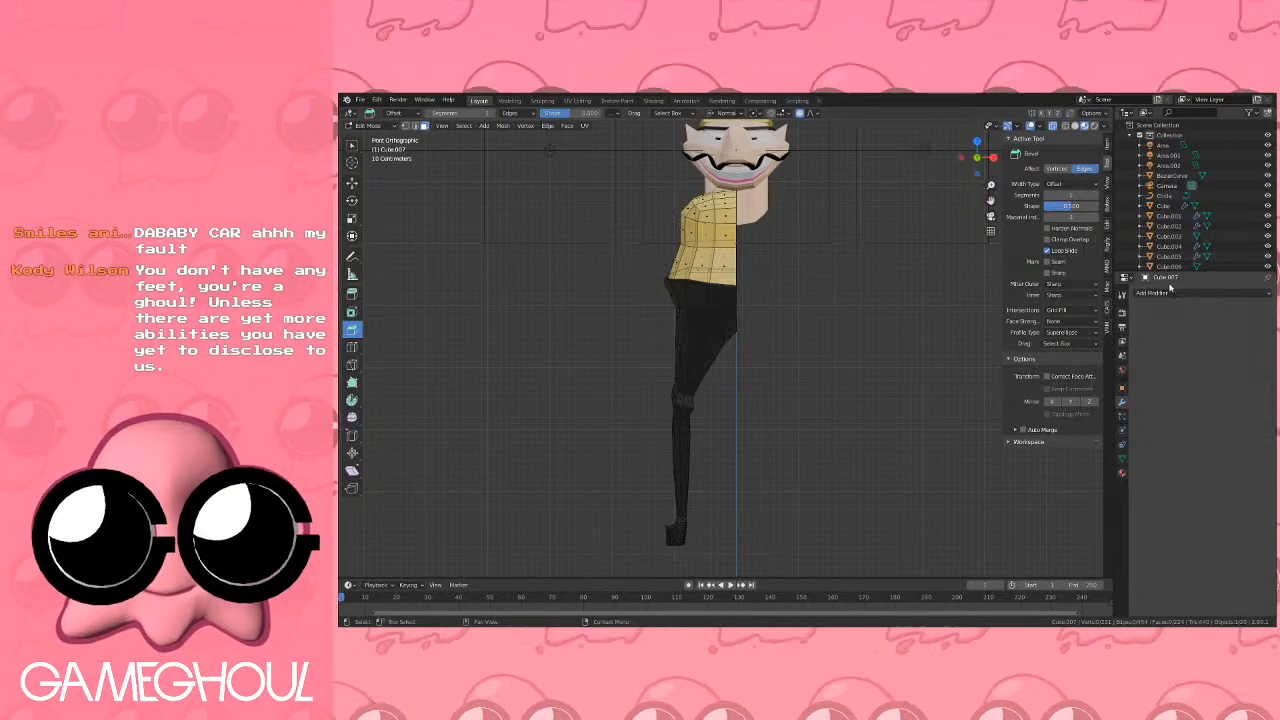
left_click(1152, 292)
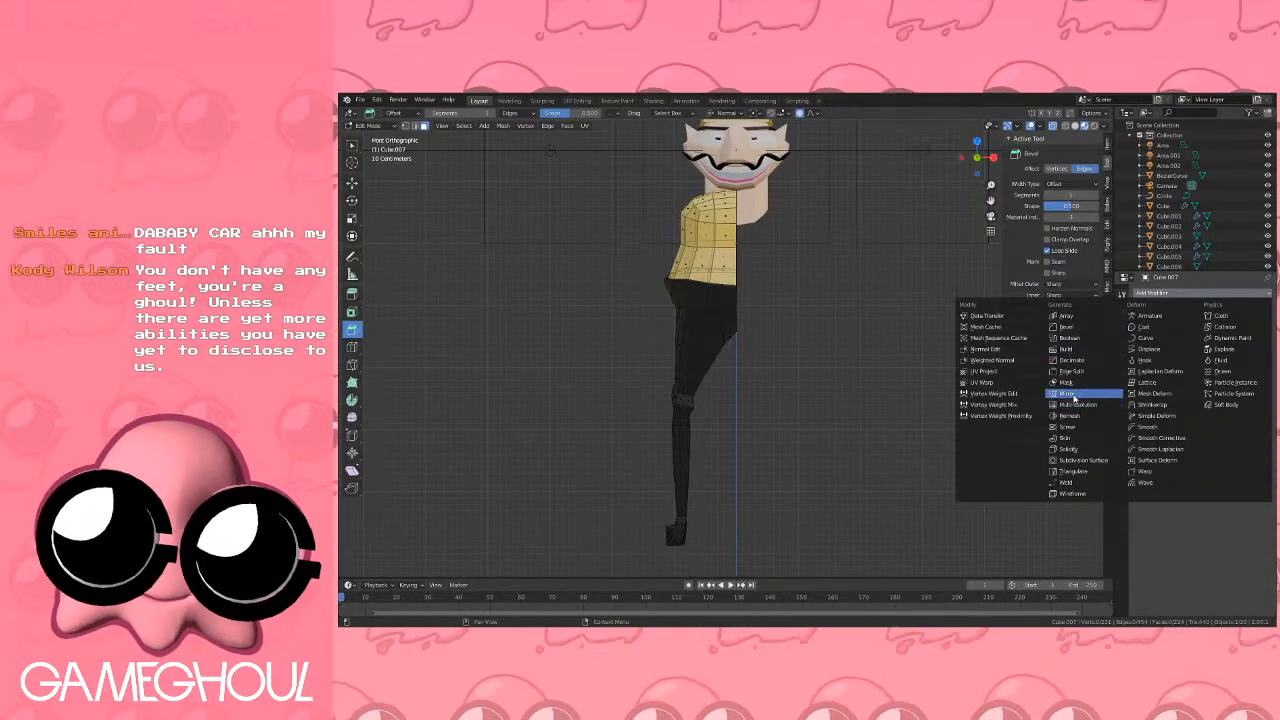
left_click(1066, 393)
key("Tab")
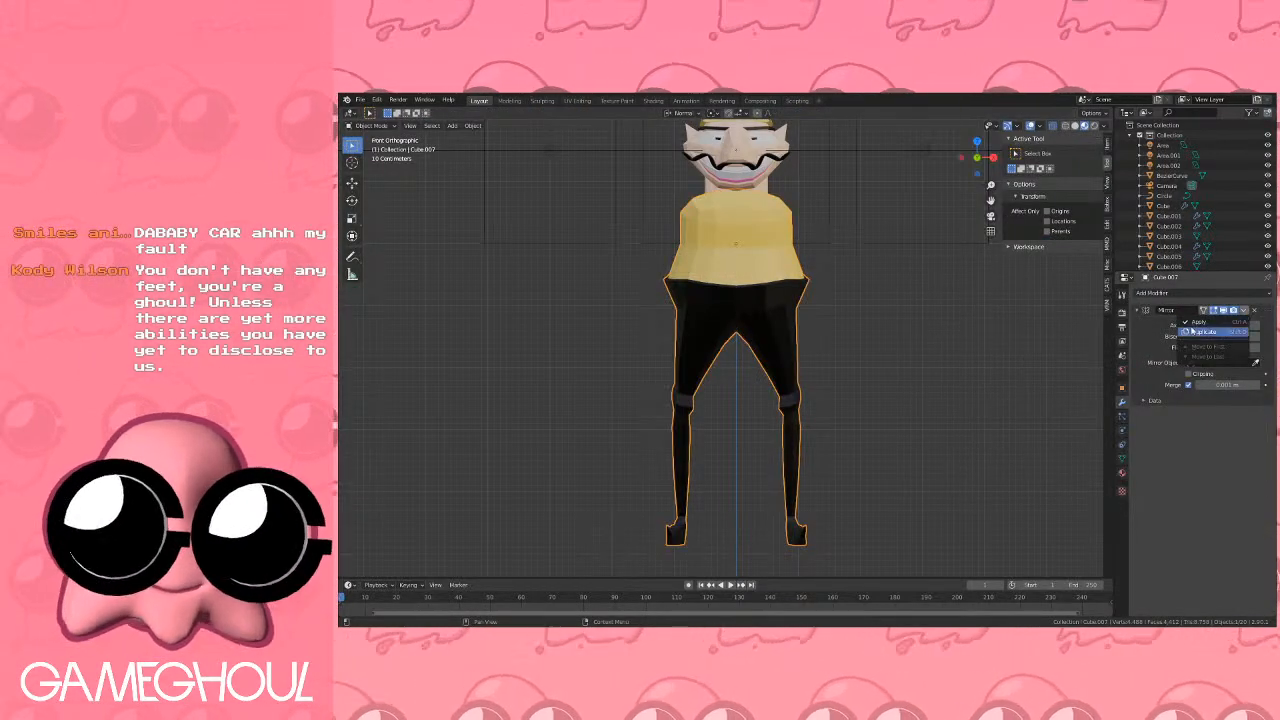
left_click(1253, 311)
key("Tab")
Scale the whole body mesh to 0.9 along X, leaving nothing selected.
key("s")
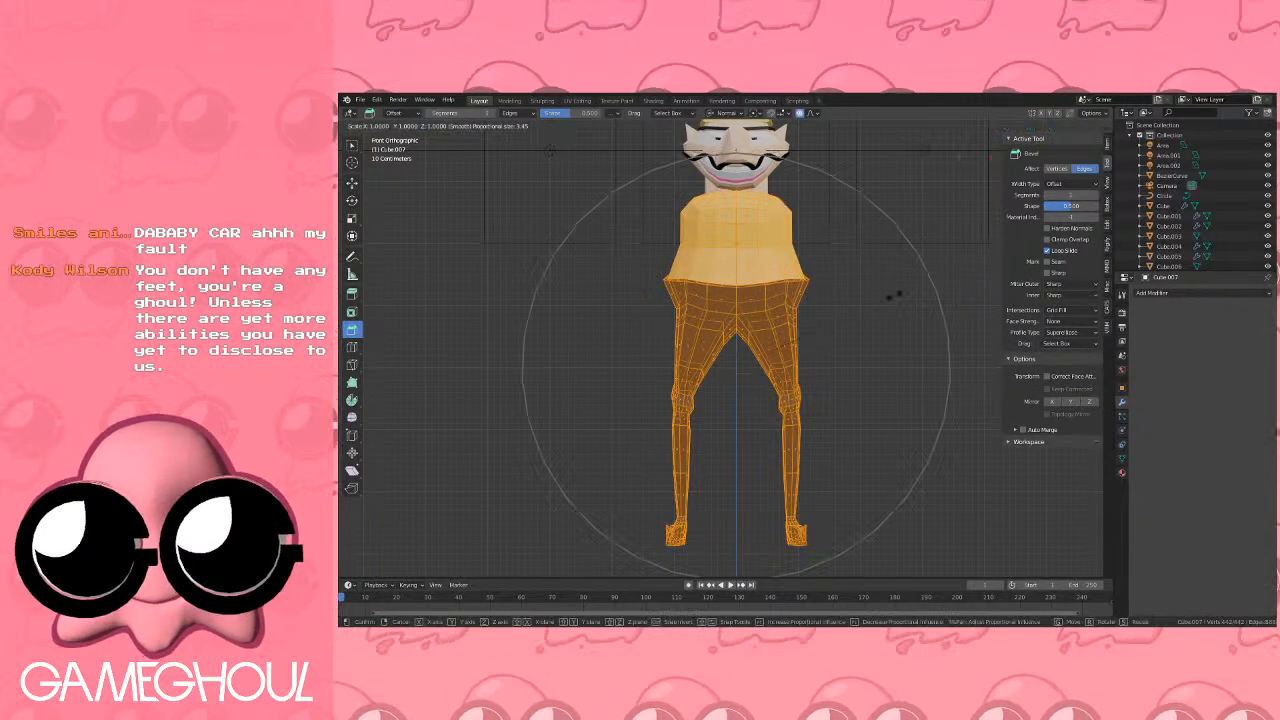
key("x")
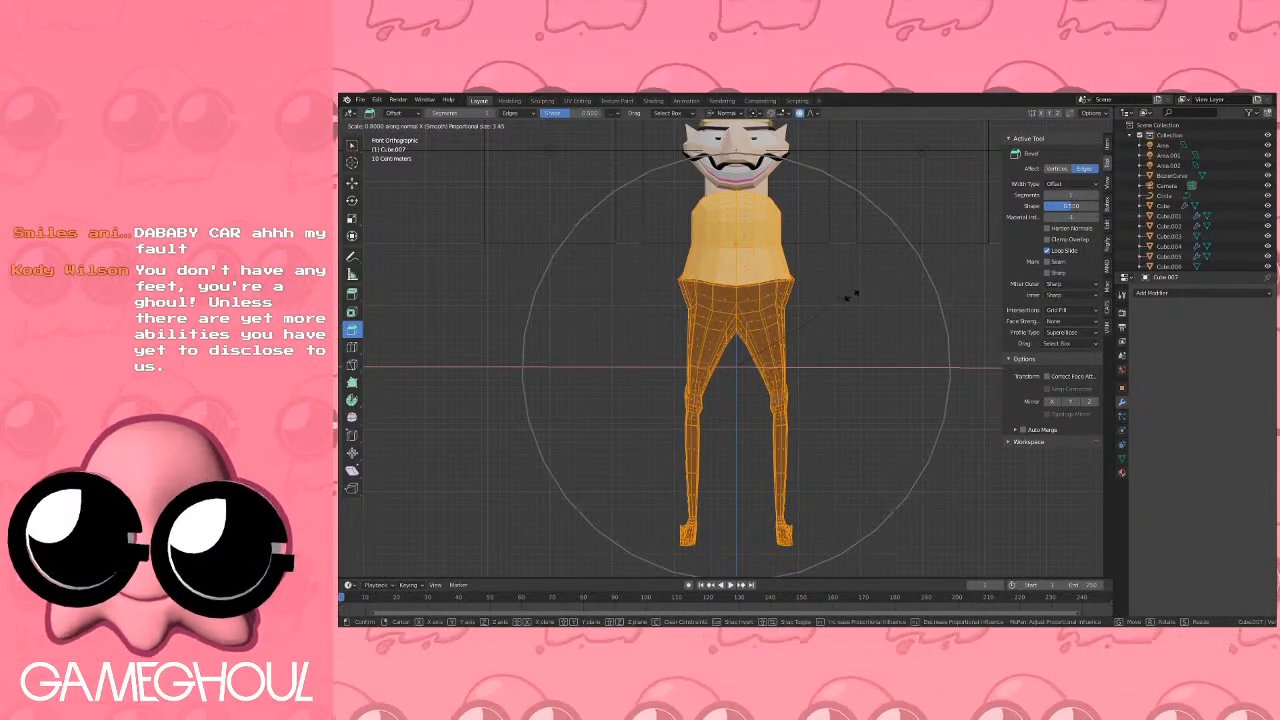
left_click(867, 294)
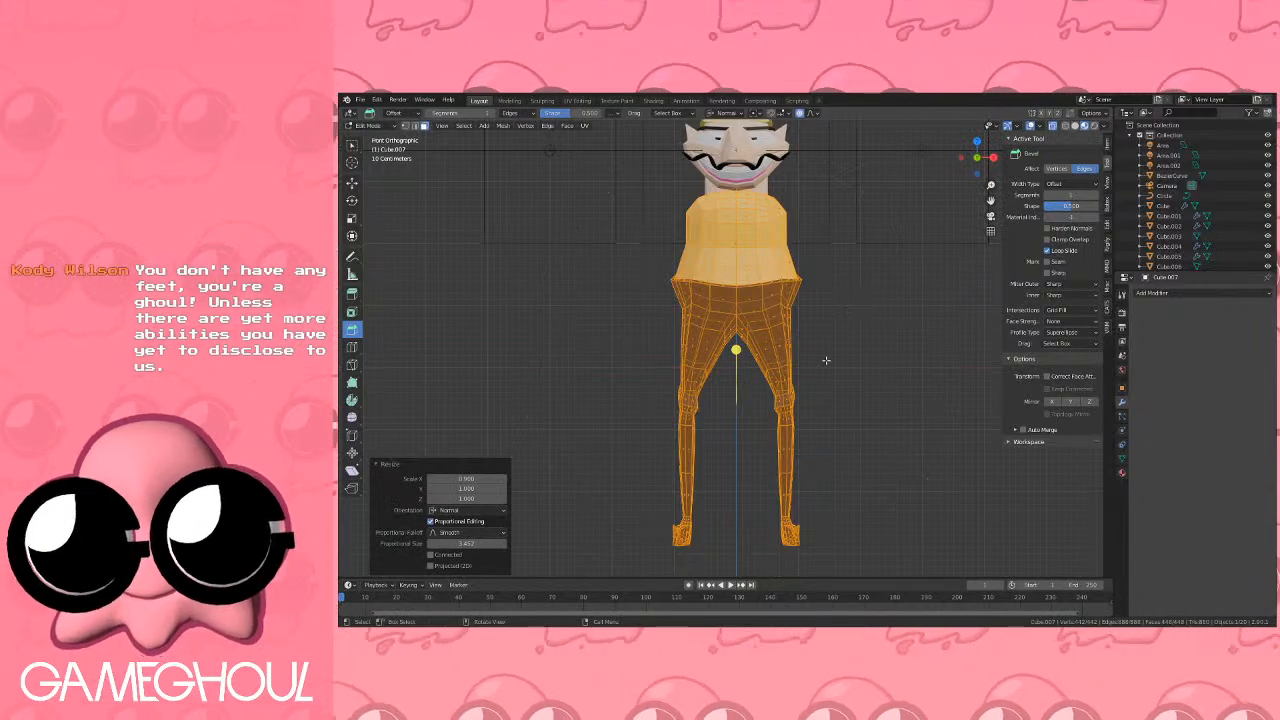
key("ctrl+z")
key("ctrl+z")
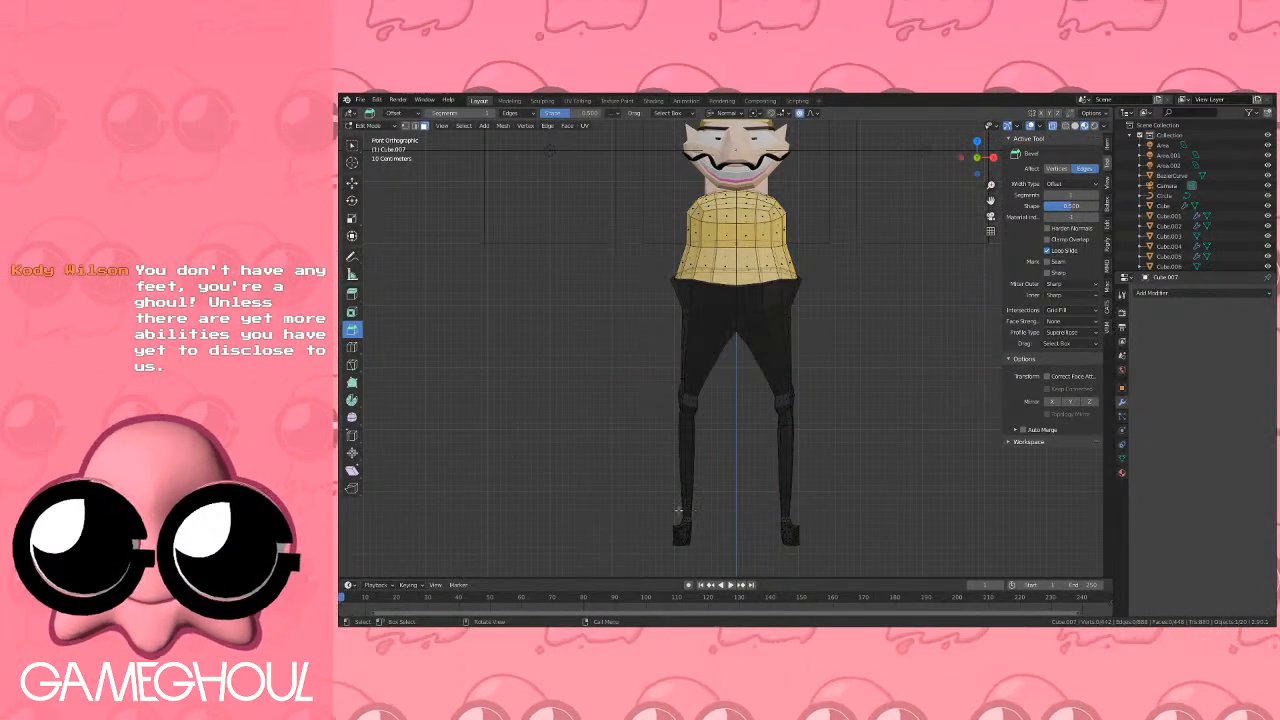
left_click_drag(760, 509, 825, 565)
key("g")
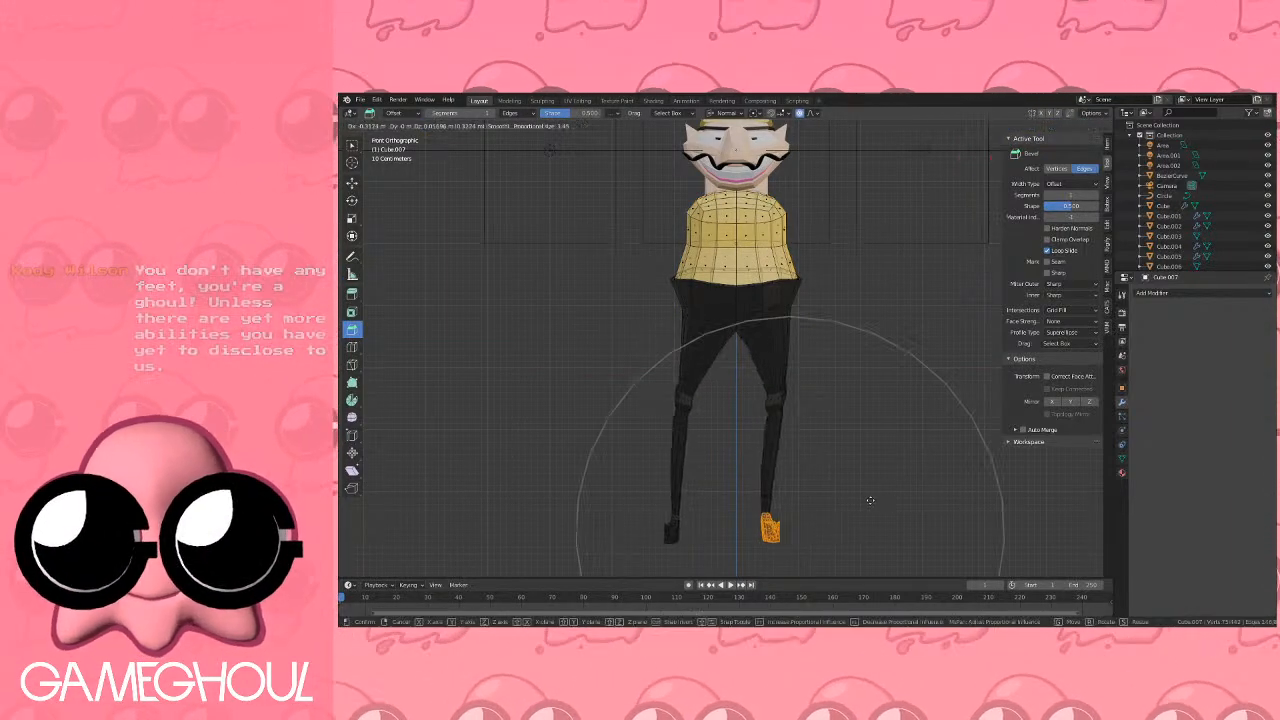
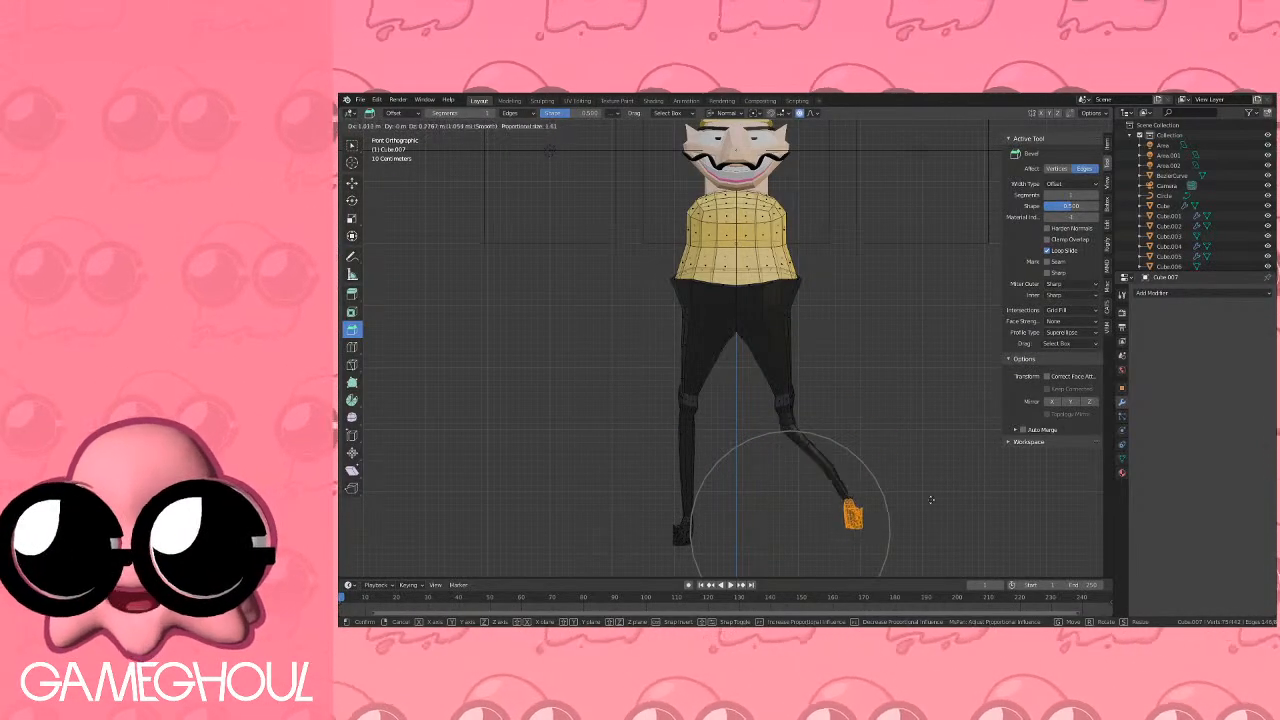
right_click(950, 390)
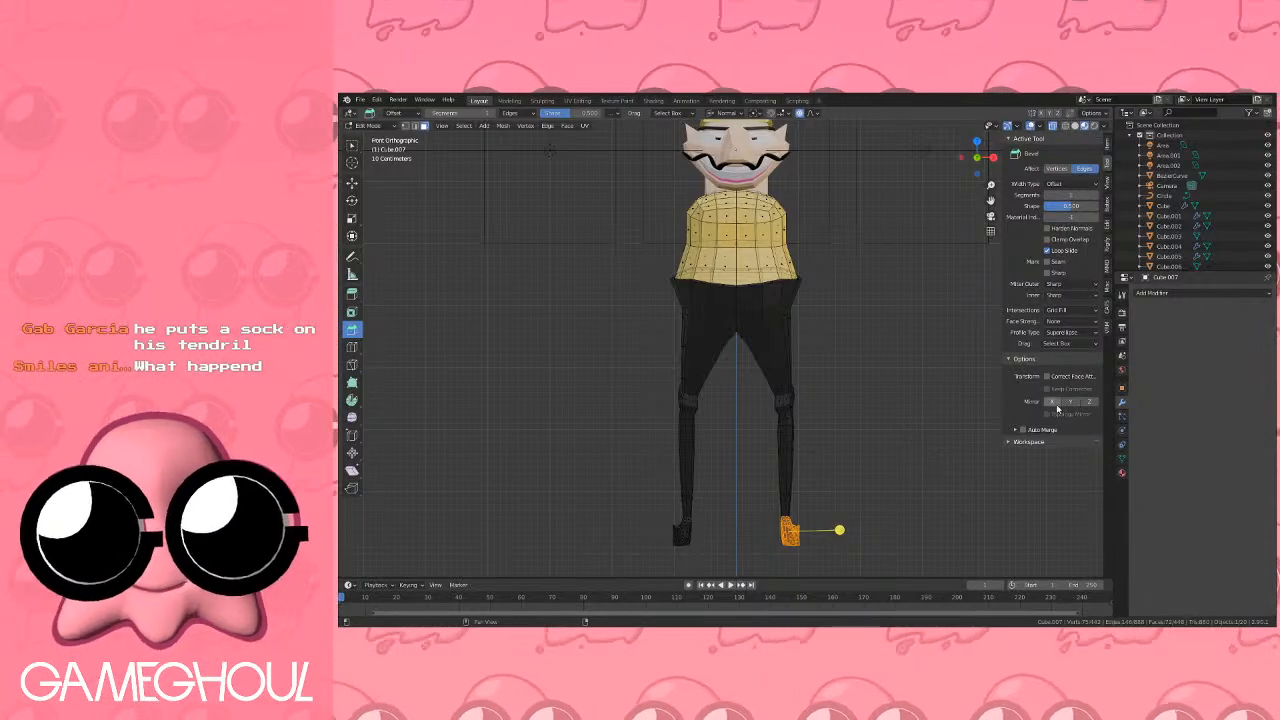
key("s")
key("x")
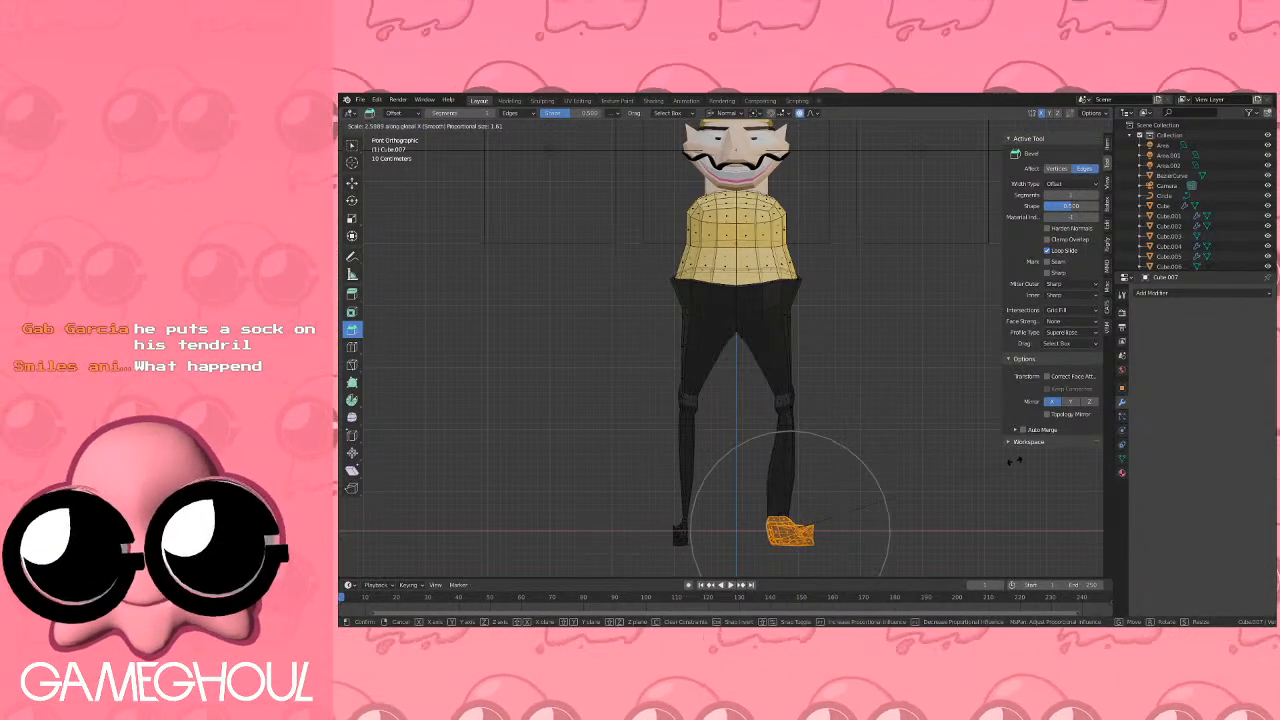
right_click(925, 443)
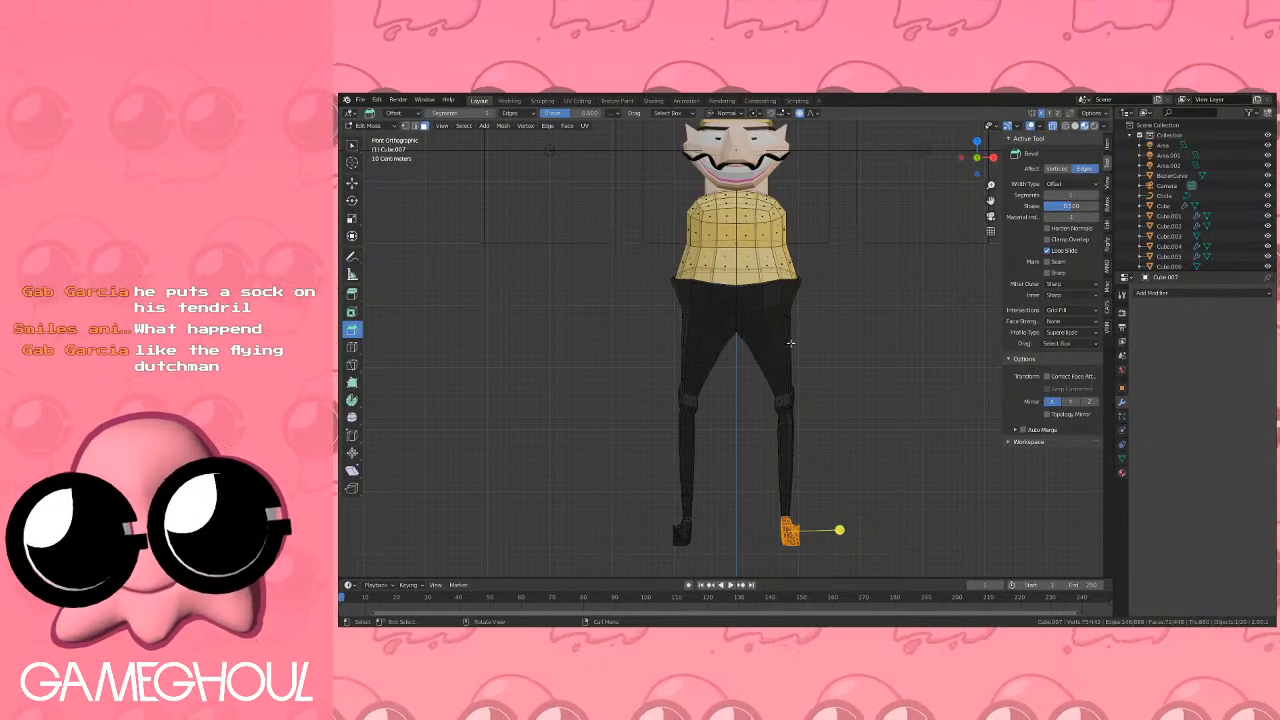
Select the half of the body mesh on the -X side of the centre line in front view and delete it.
scroll(814, 368, "down", 1)
key("a")
key("a")
key("b")
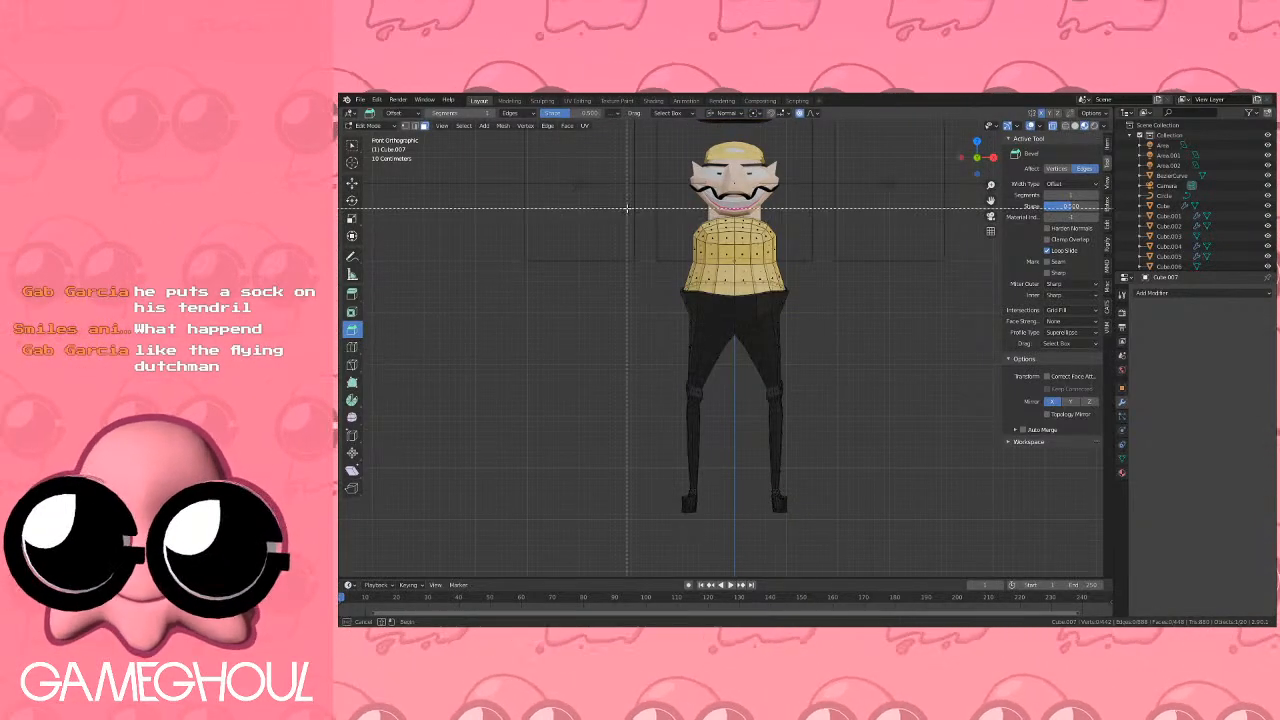
left_click_drag(618, 194, 740, 550)
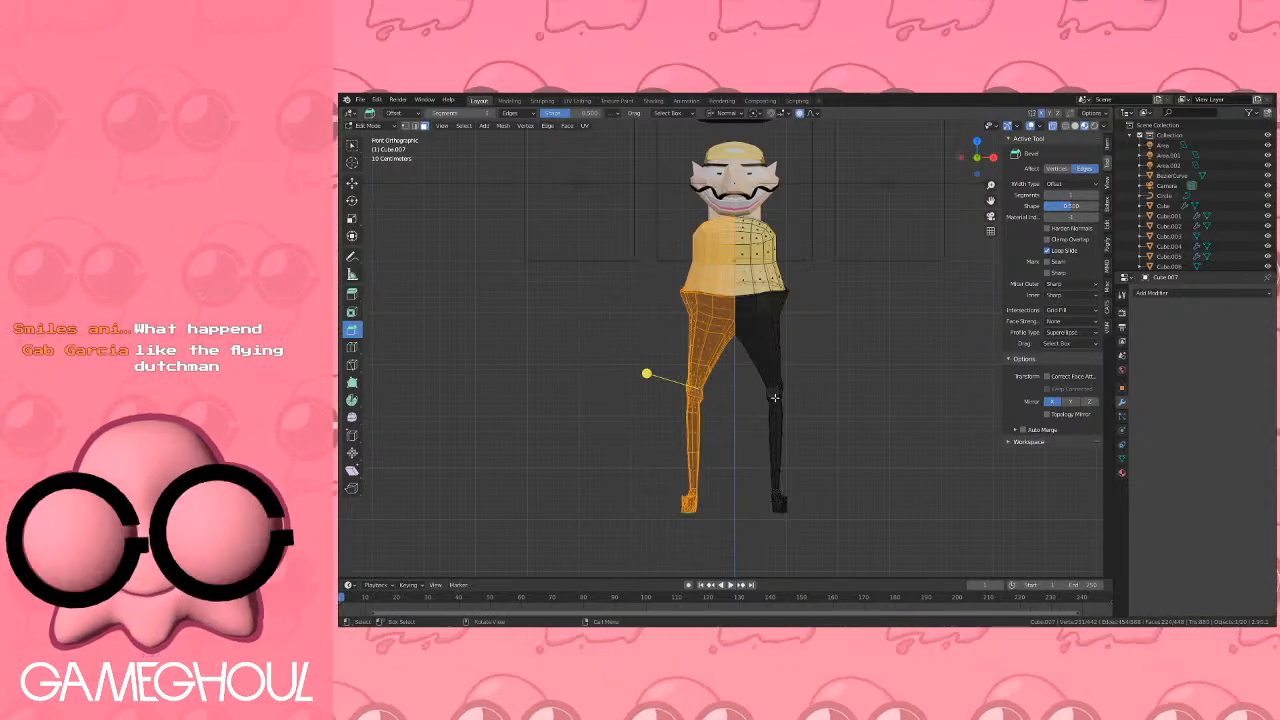
key("x")
left_click(776, 401)
Add a Mirror modifier across the X axis to the remaining half body and return to editing its mesh.
key("Tab")
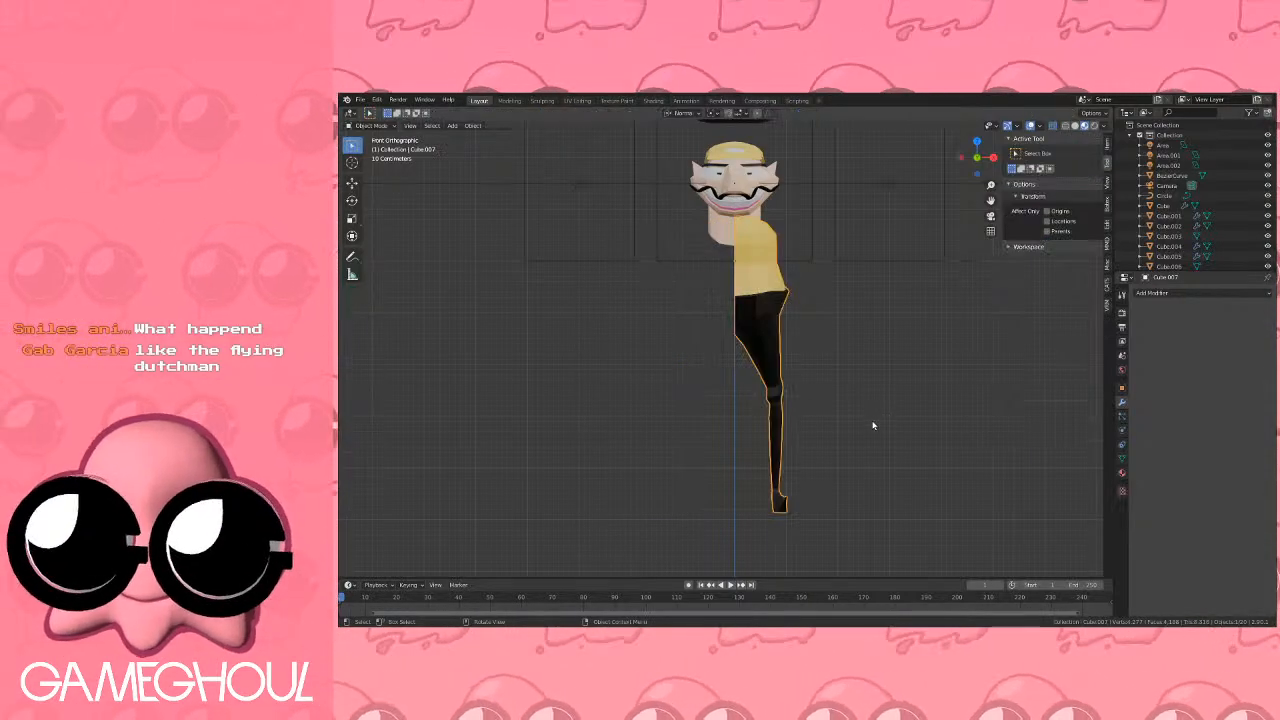
left_click(1172, 294)
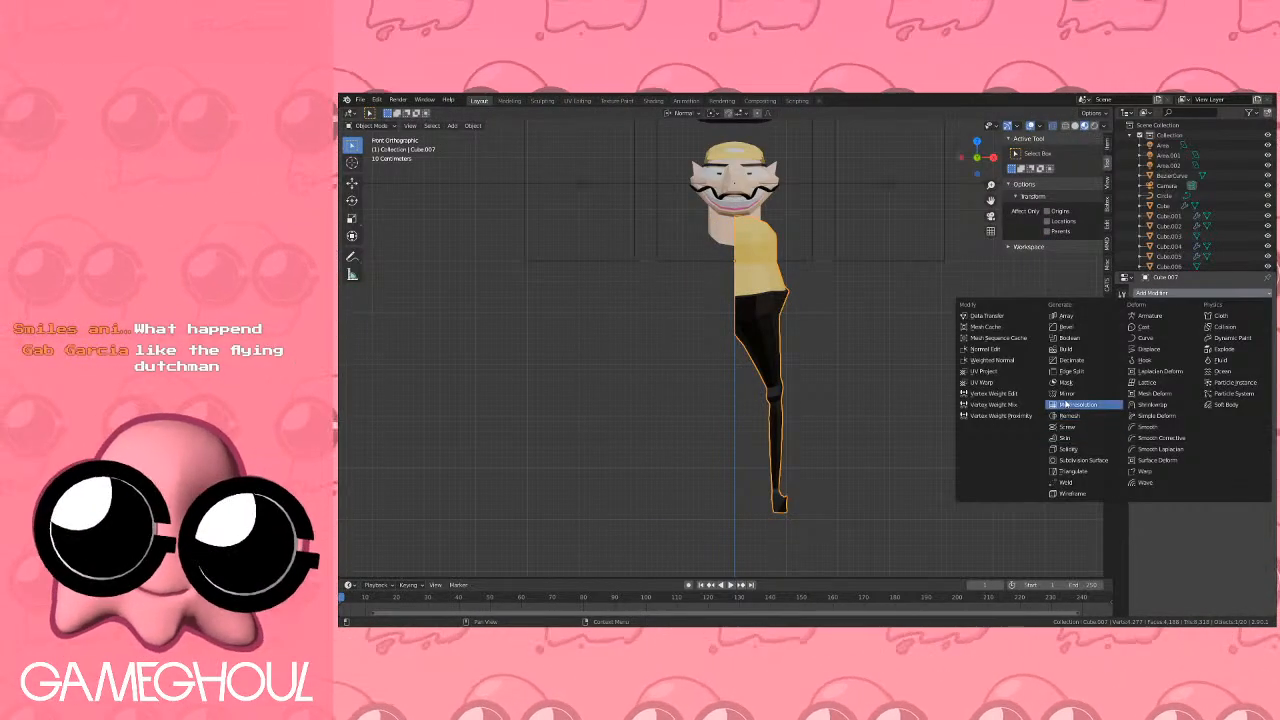
left_click(1062, 396)
key("Tab")
Scale the foot by 1.5 along global X using smooth proportional editing of size 3.14, and move it -0.3 m along X.
scroll(843, 470, "up", 3)
middle_click_drag(843, 471, 801, 346, "shift")
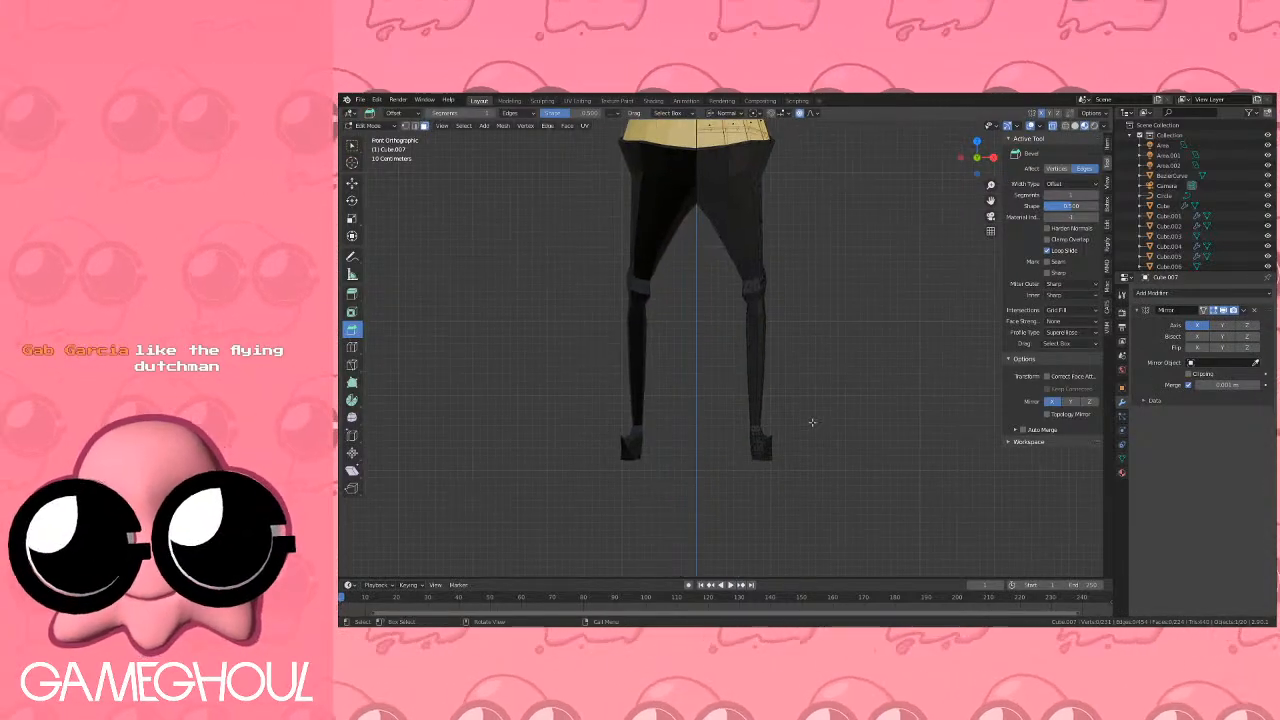
key("a")
key("a")
key("b")
left_click_drag(740, 420, 824, 492)
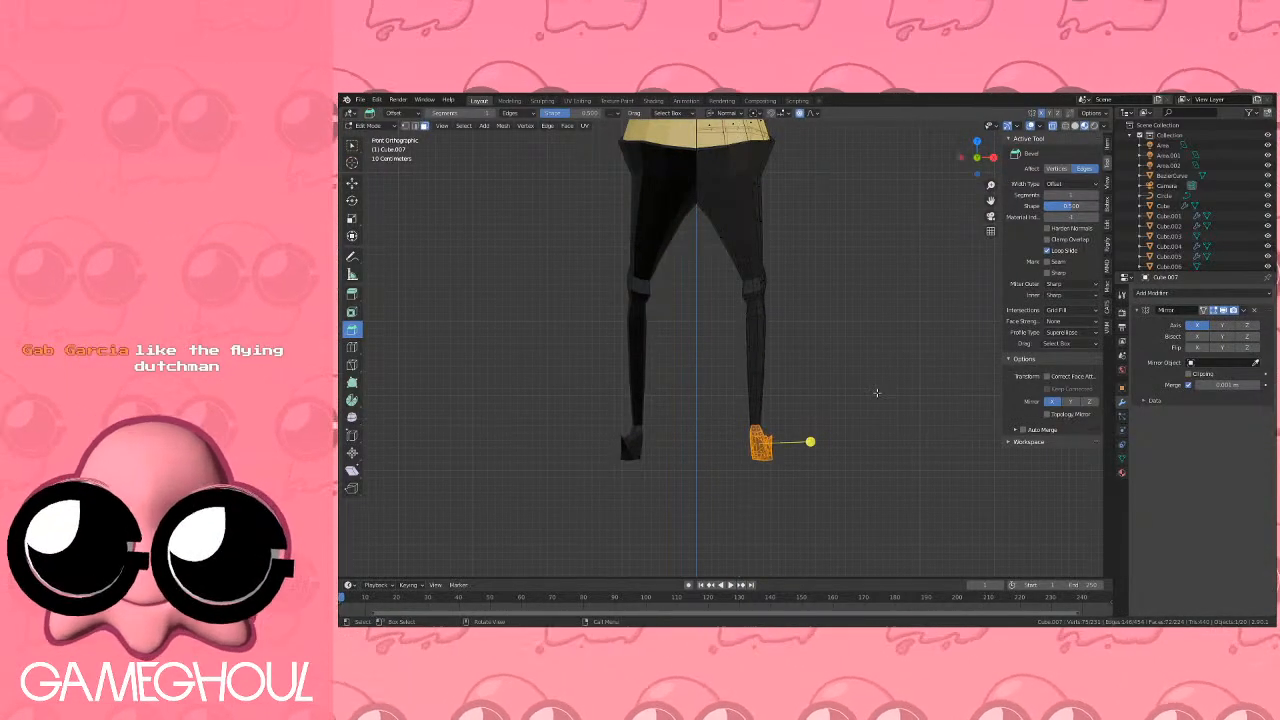
key("s")
key("x")
key("x")
key("x")
key("x")
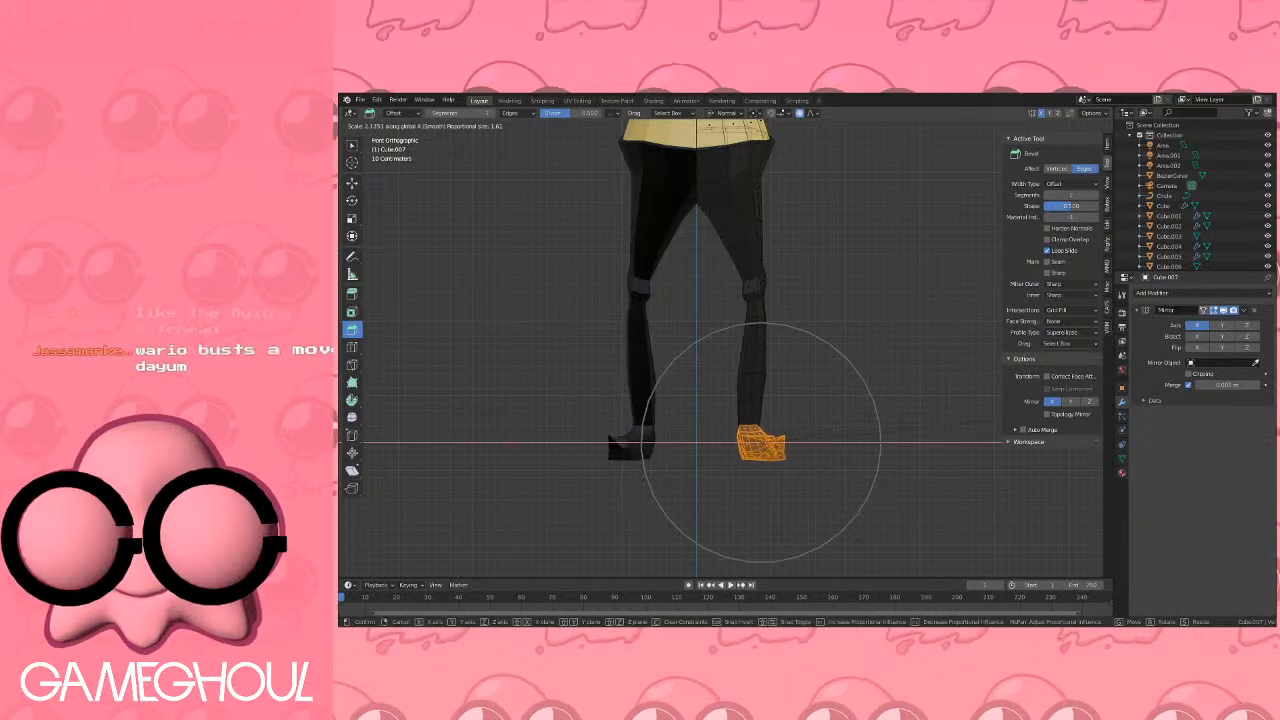
scroll(951, 416, "up", 5)
scroll(955, 418, "down", 20)
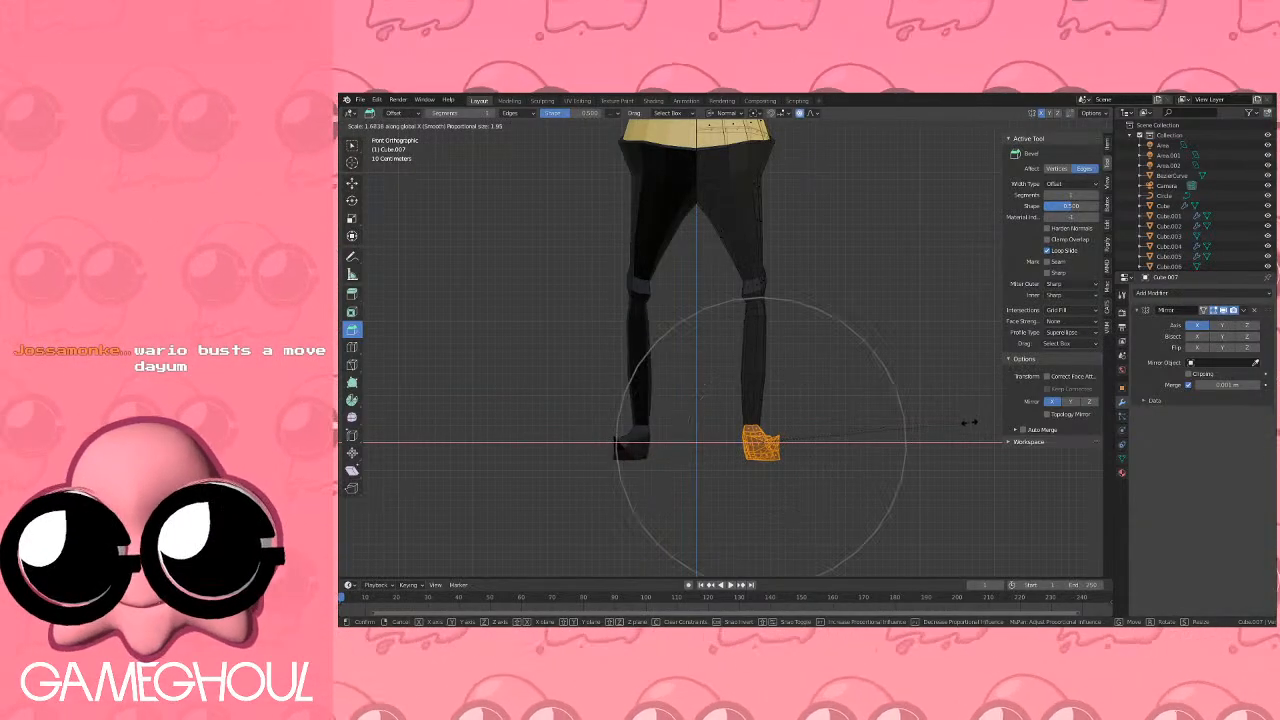
scroll(960, 420, "up", 11)
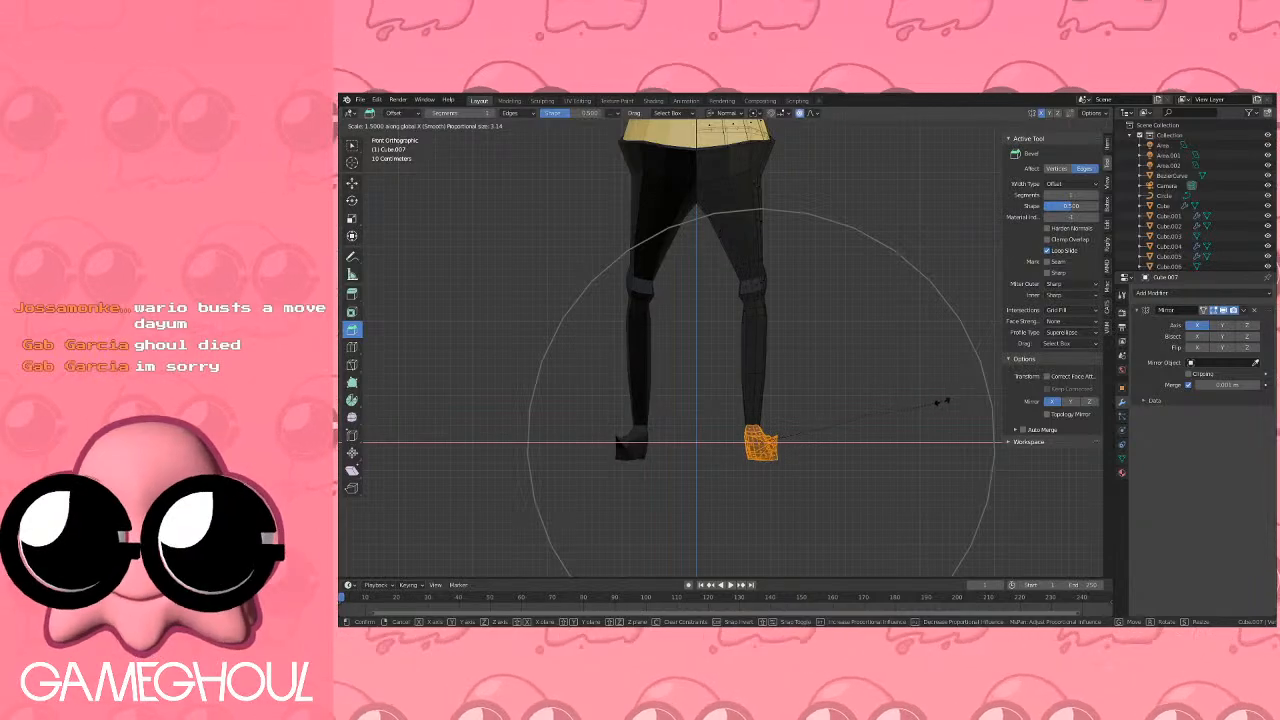
left_click(945, 402)
key("g")
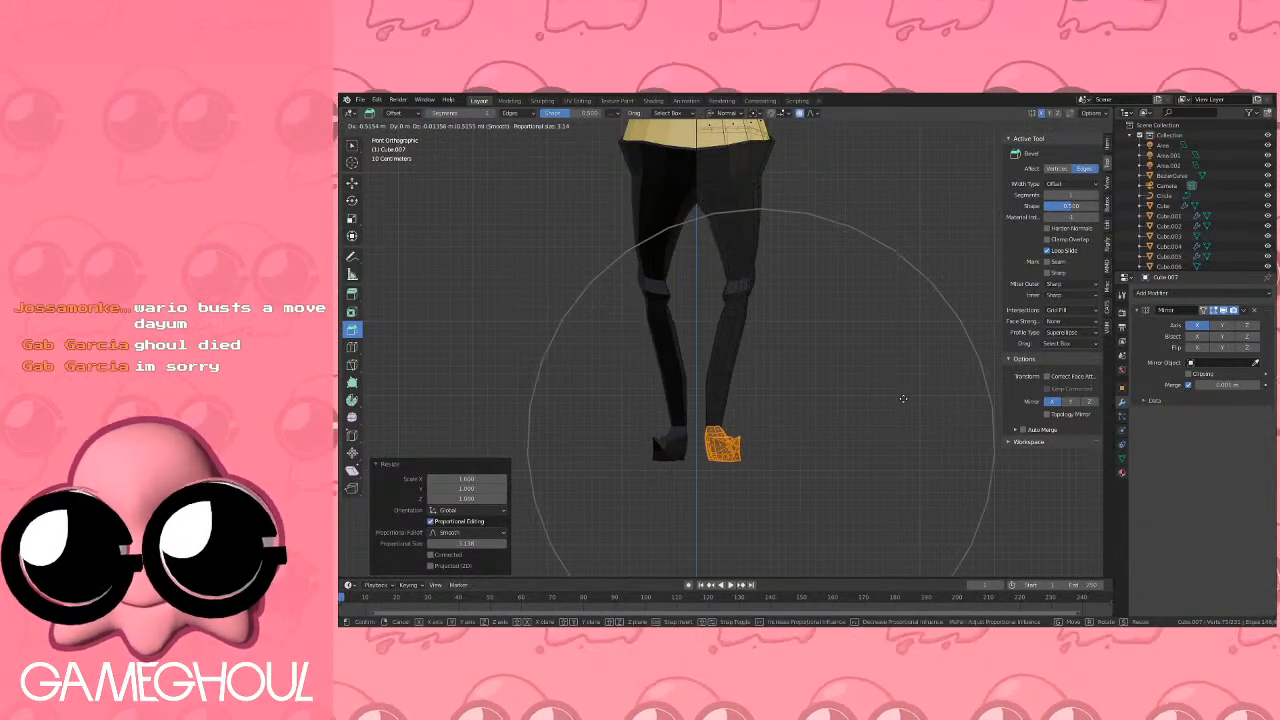
left_click(922, 398)
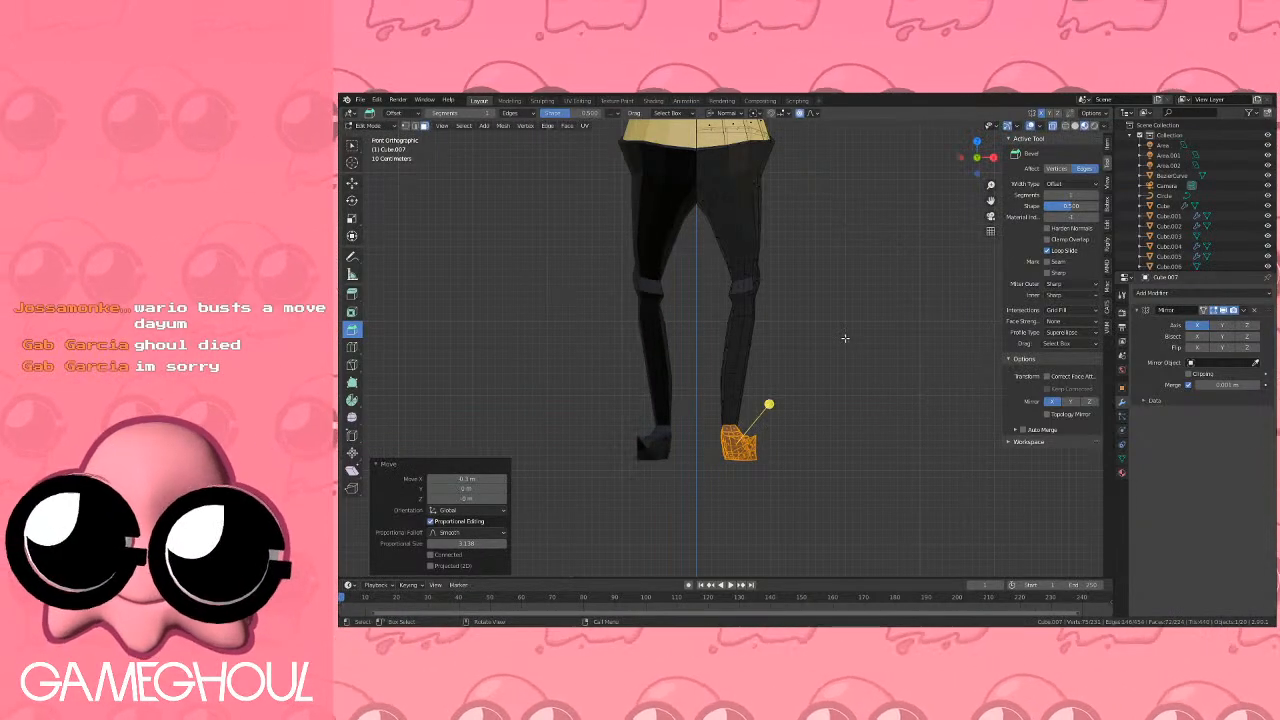
Select the knee section and shift it inward in front view with smooth proportional editing, reducing the size to 1.00 for the final adjustment.
left_click(844, 335)
left_click_drag(705, 265, 776, 310)
key("g")
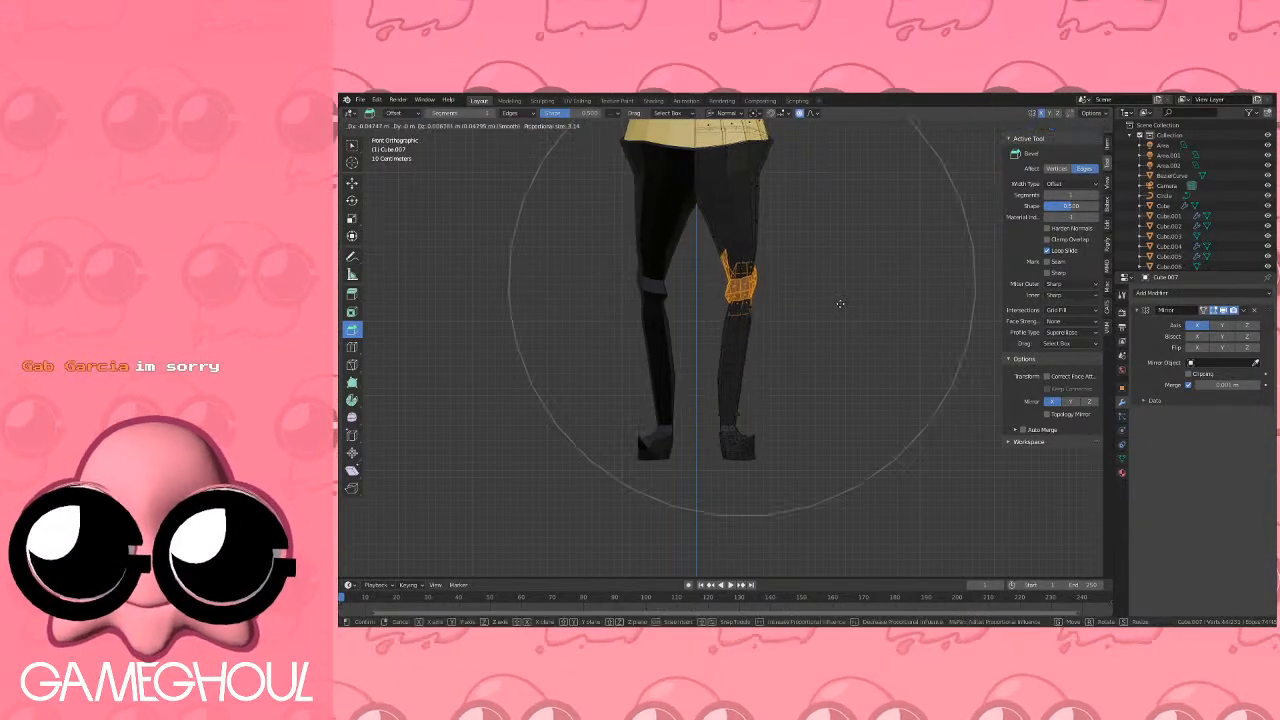
left_click(848, 305)
middle_click_drag(848, 305, 841, 366, "shift")
scroll(843, 362, "up", 2)
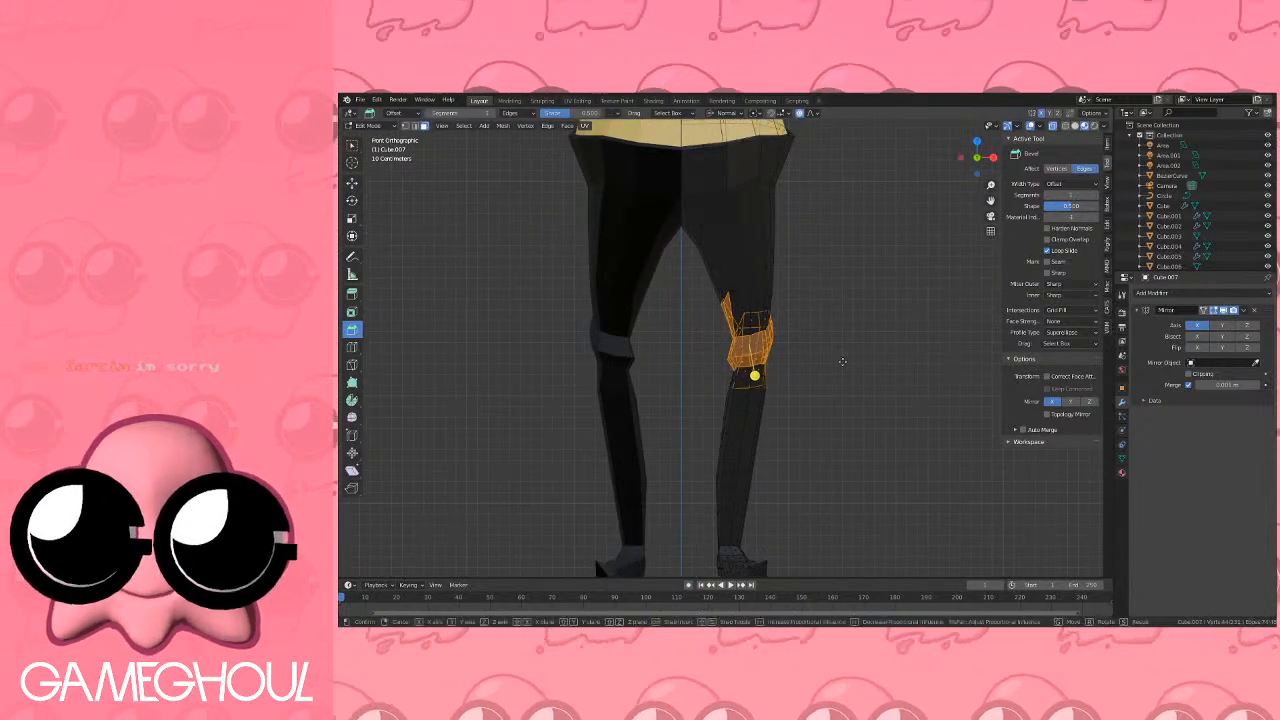
key("g")
scroll(843, 358, "up", 3)
scroll(843, 358, "up", 9)
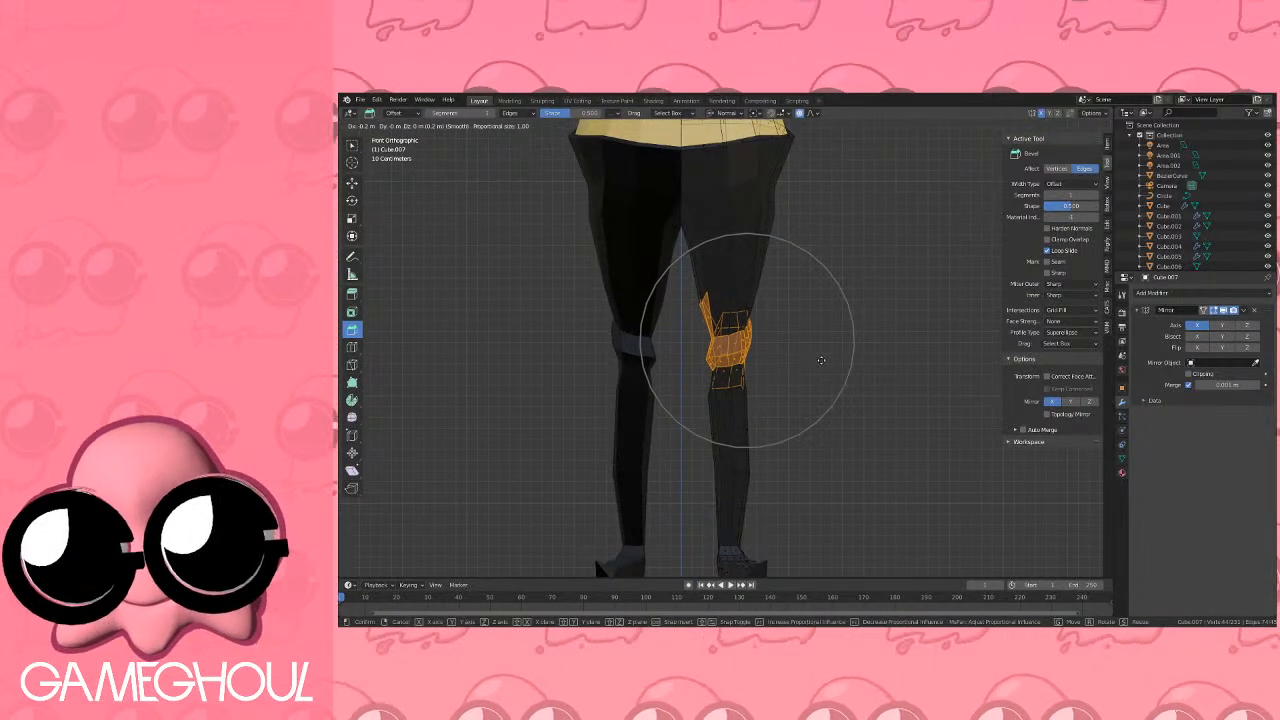
left_click(831, 358)
key("Tab")
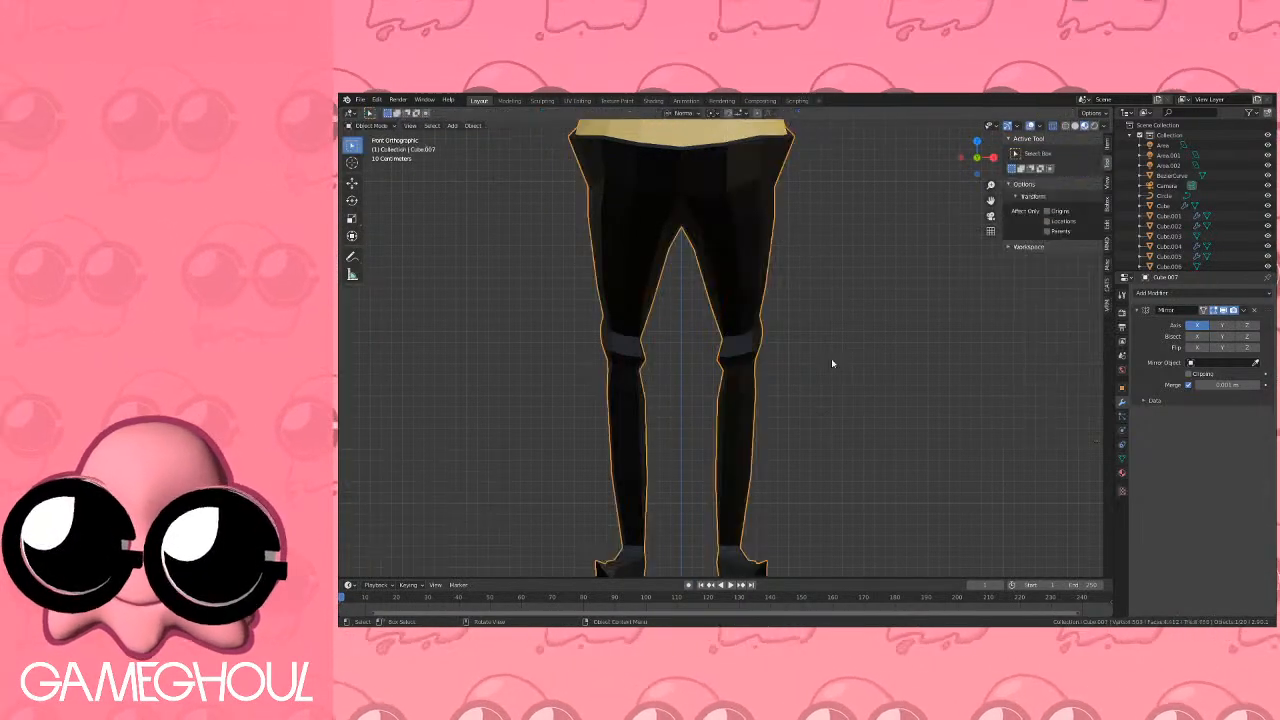
Shorten the legs by moving the foot up about 0.9 m and outward about 0.1 m with smooth proportional editing of size 3.45.
scroll(840, 358, "down", 2)
middle_click_drag(854, 358, 537, 380)
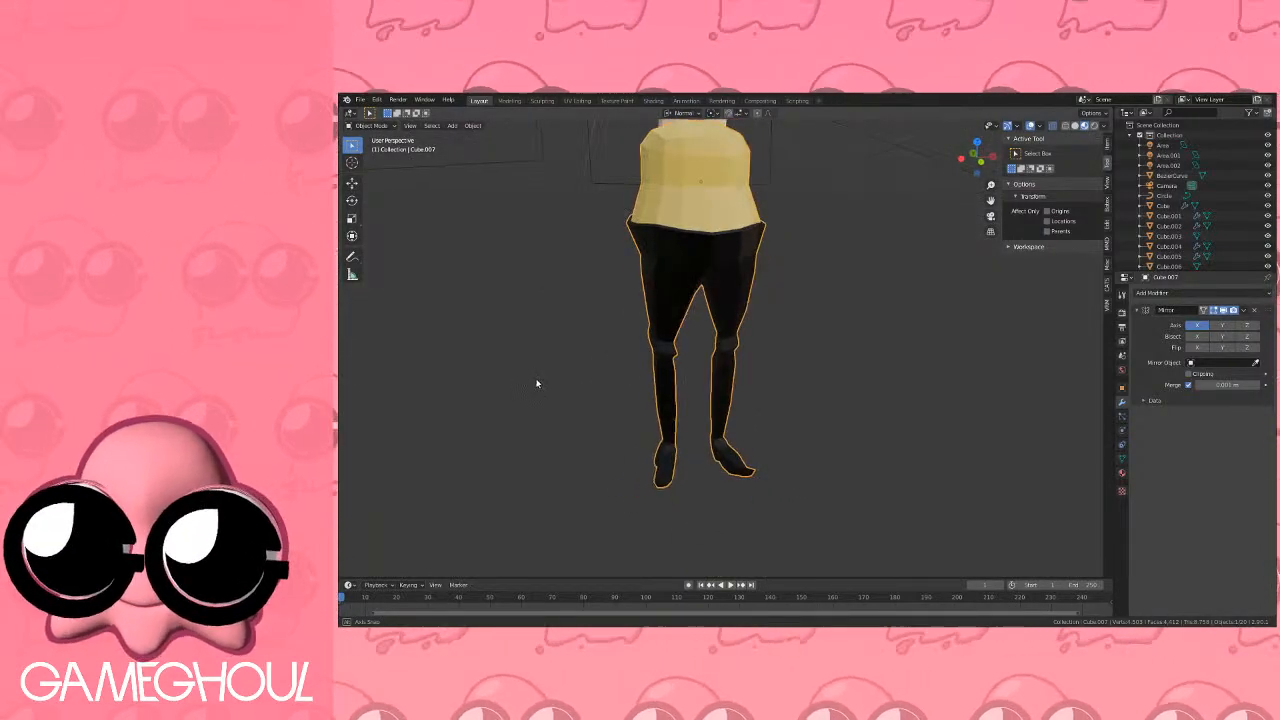
key("KP_Divide")
middle_click_drag(712, 382, 752, 390)
left_click(984, 160)
middle_click_drag(840, 450, 792, 394, "shift")
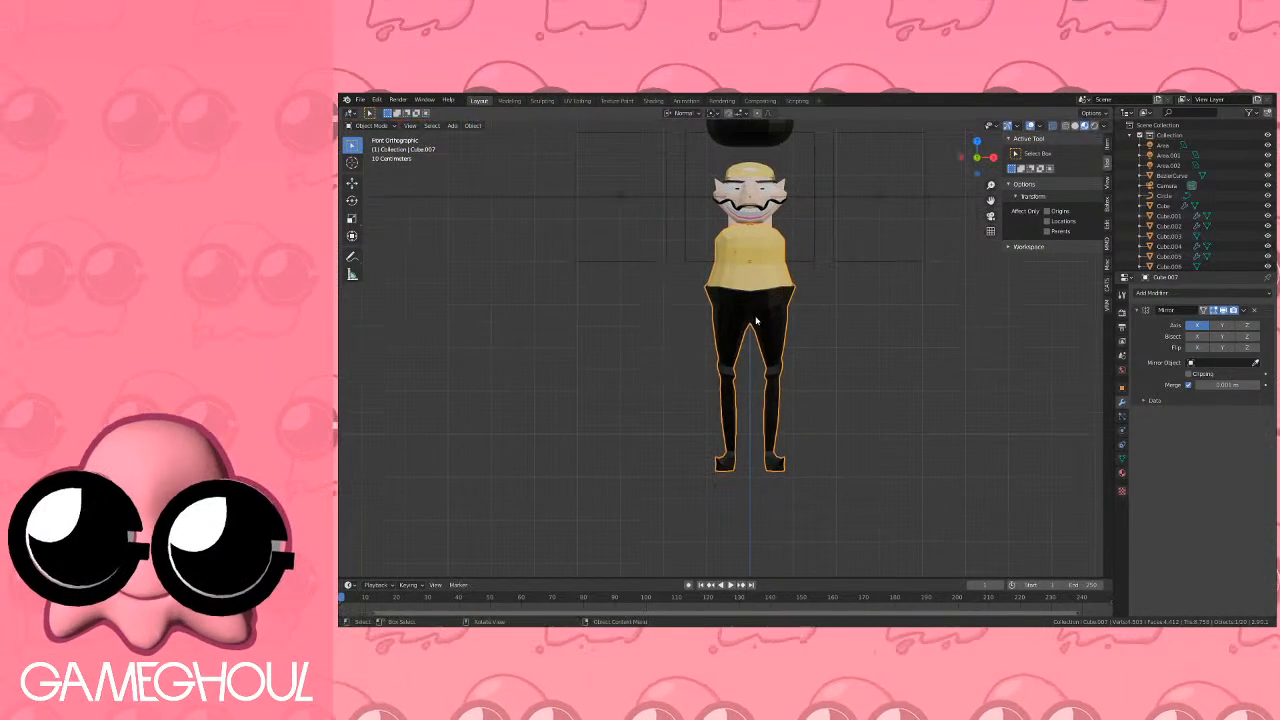
scroll(800, 410, "up", 3)
key("Tab")
middle_click_drag(831, 472, 774, 417, "shift")
key("a")
key("alt+a")
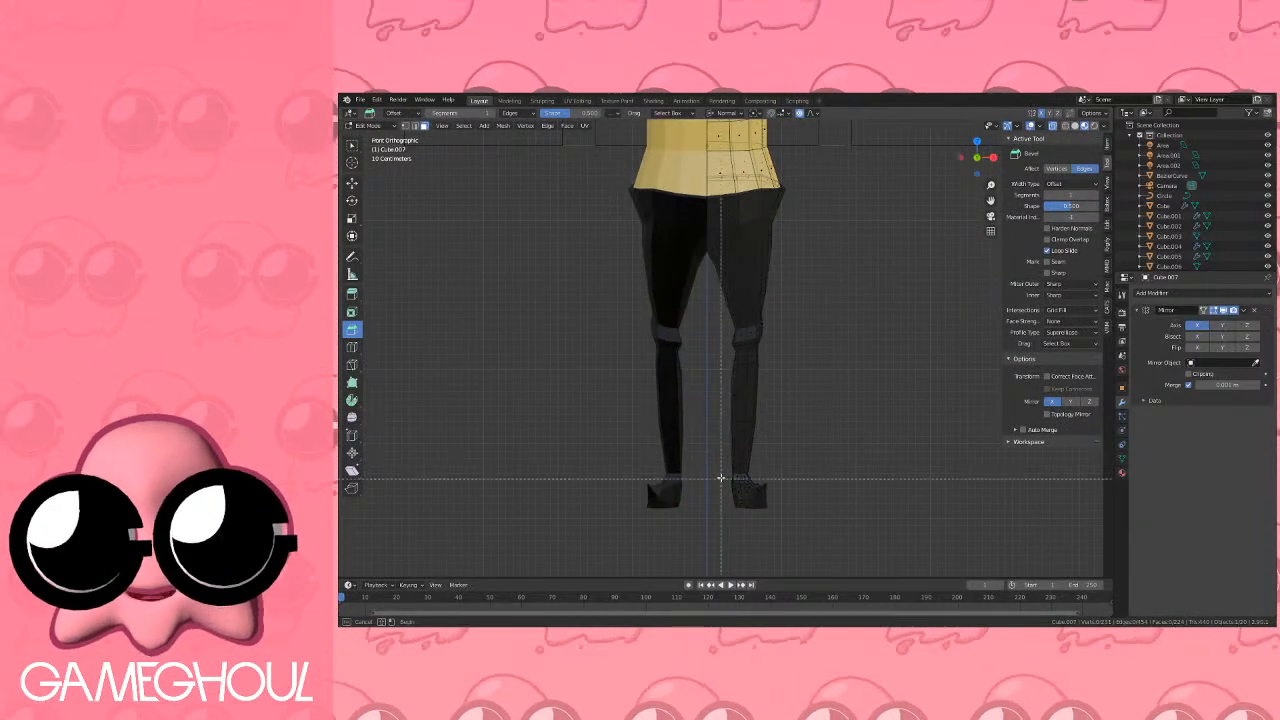
left_click_drag(714, 466, 800, 530)
key("g")
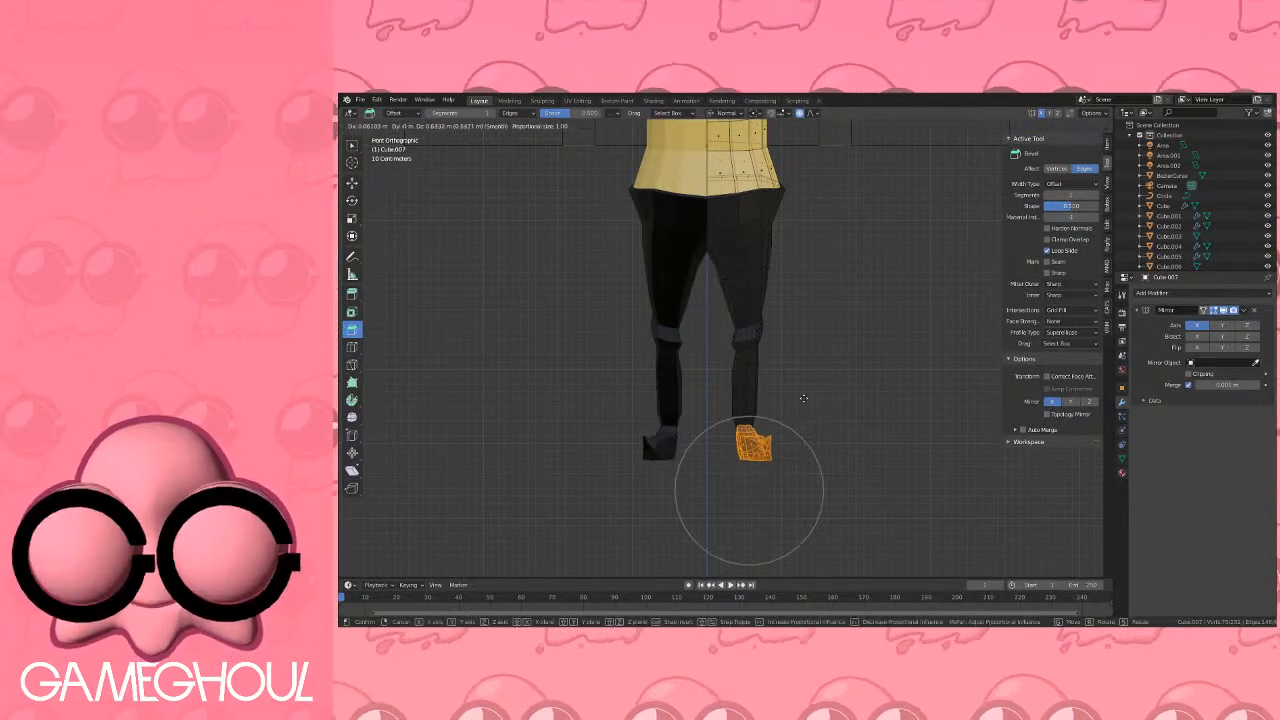
scroll(805, 405, "down", 4)
scroll(806, 390, "down", 4)
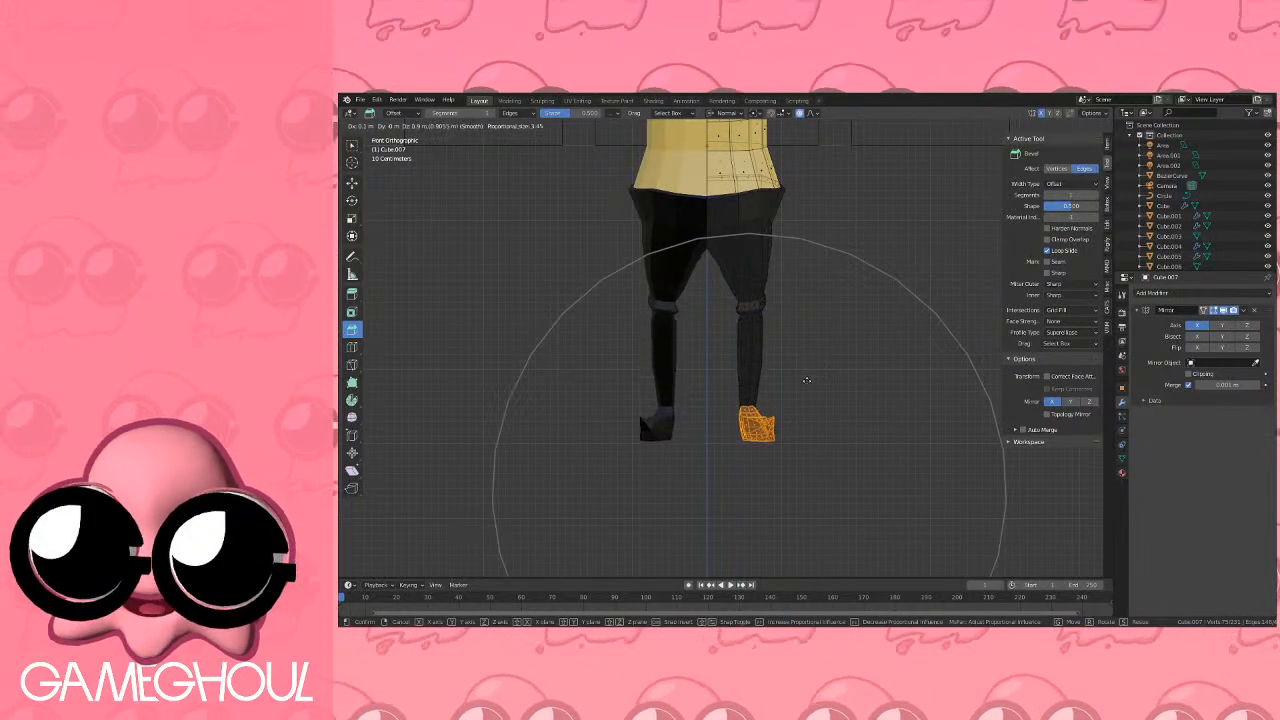
left_click(807, 382)
key("Tab")
middle_click_drag(771, 380, 752, 466)
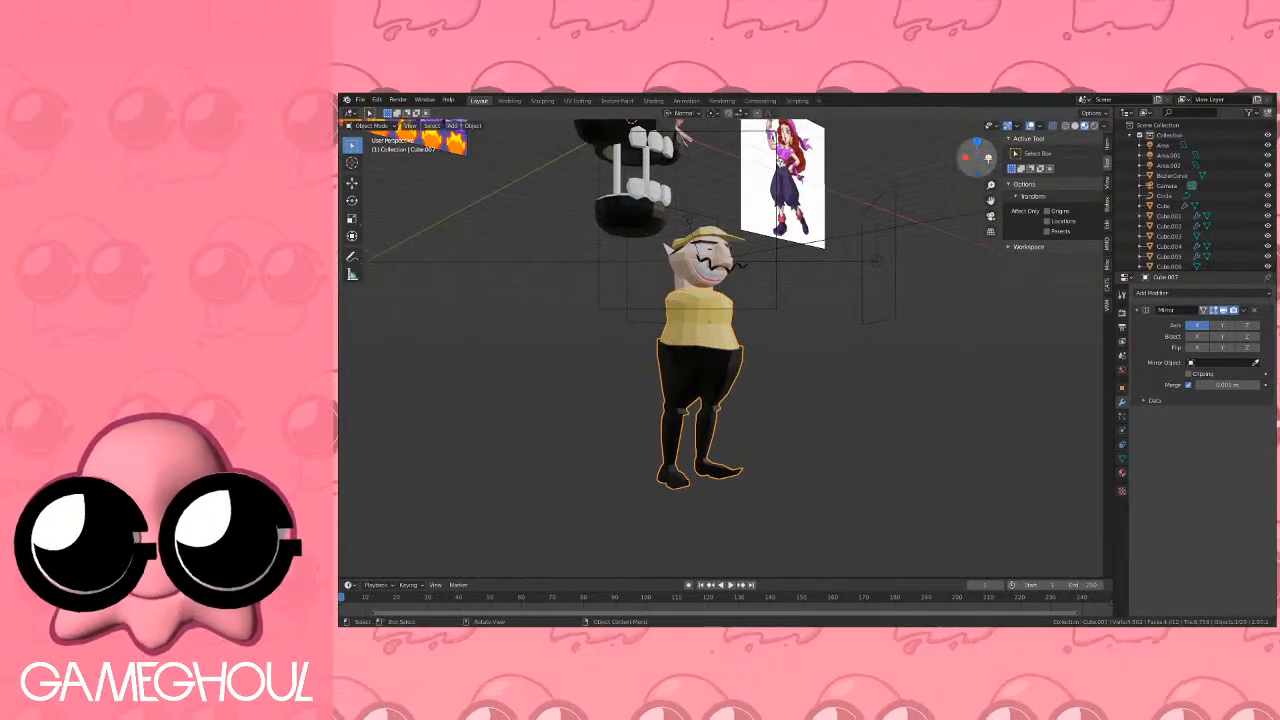
left_click(981, 161)
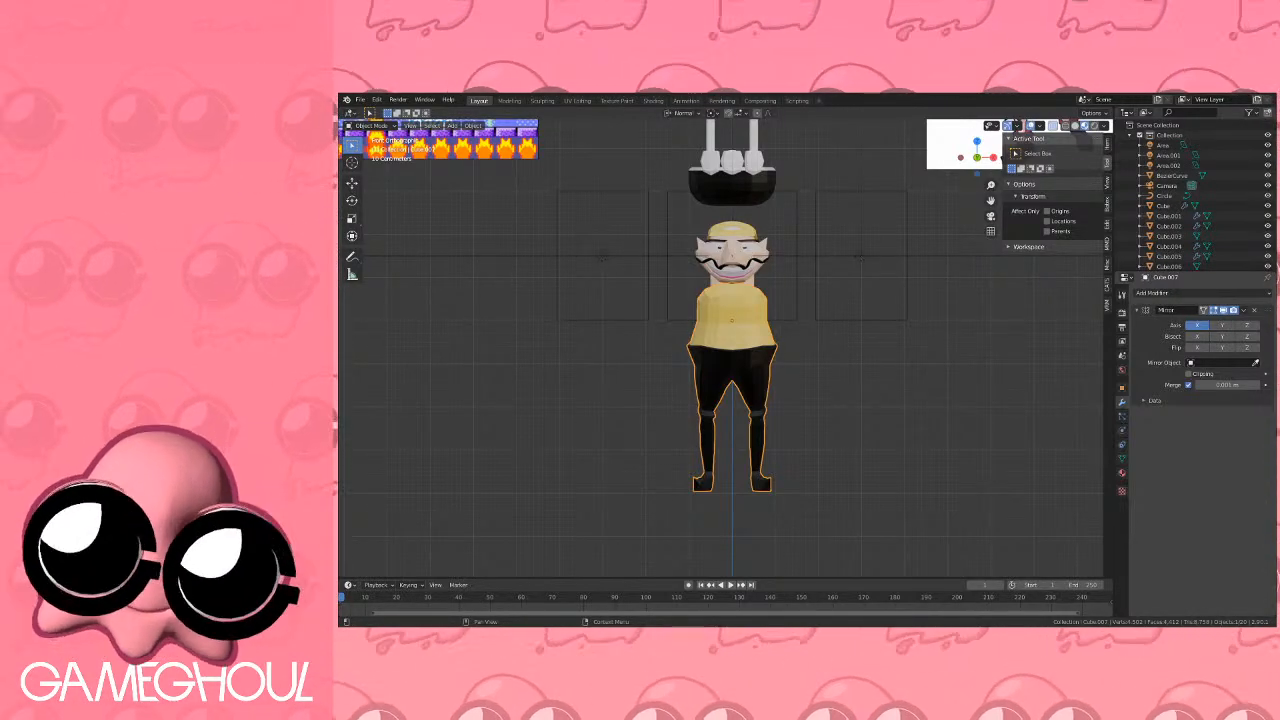
scroll(859, 327, "up", 4)
scroll(860, 328, "down", 2)
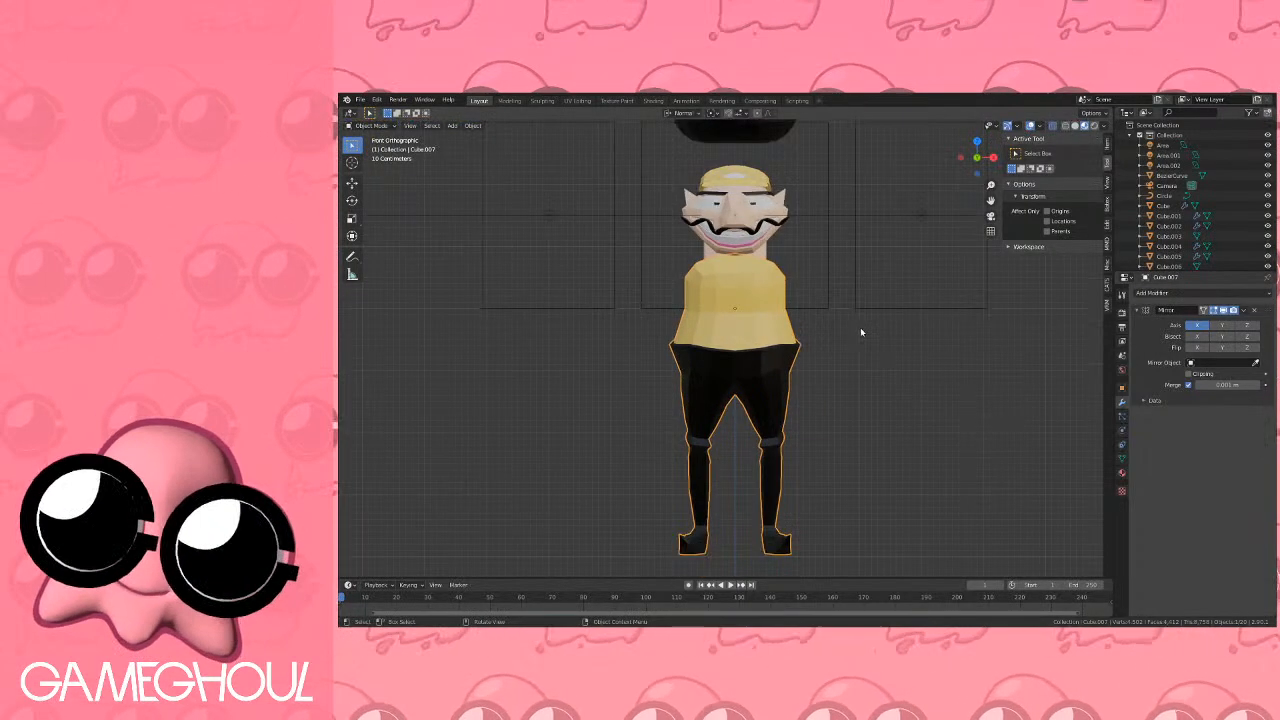
Switch the viewport to rendered shading and frame the whole character in front view.
scroll(869, 330, "down", 1)
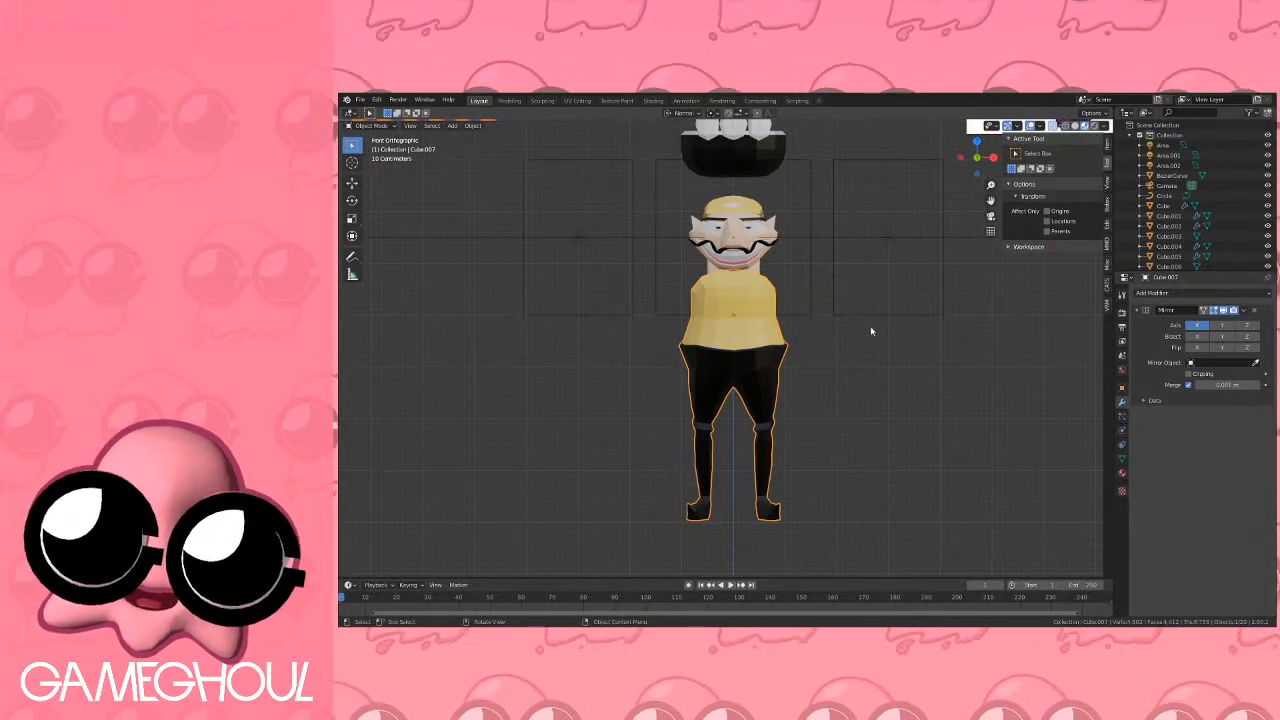
middle_click_drag(852, 255, 840, 300, "shift")
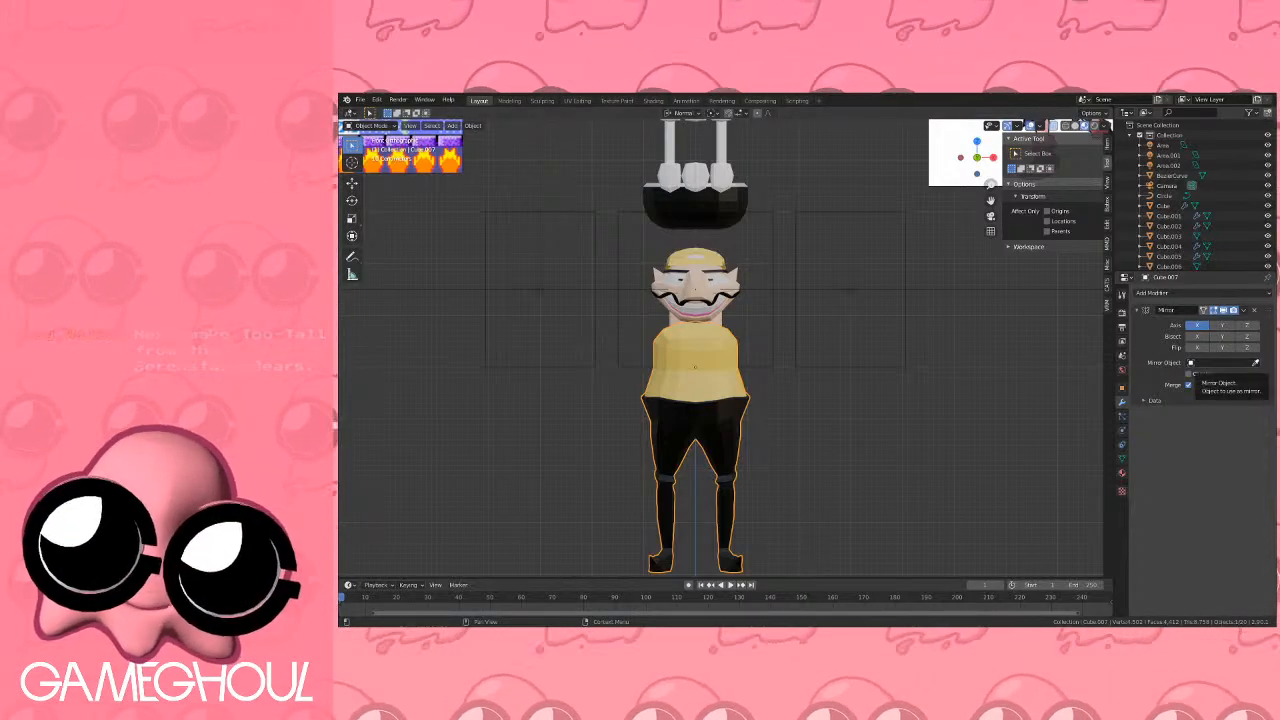
left_click(1095, 126)
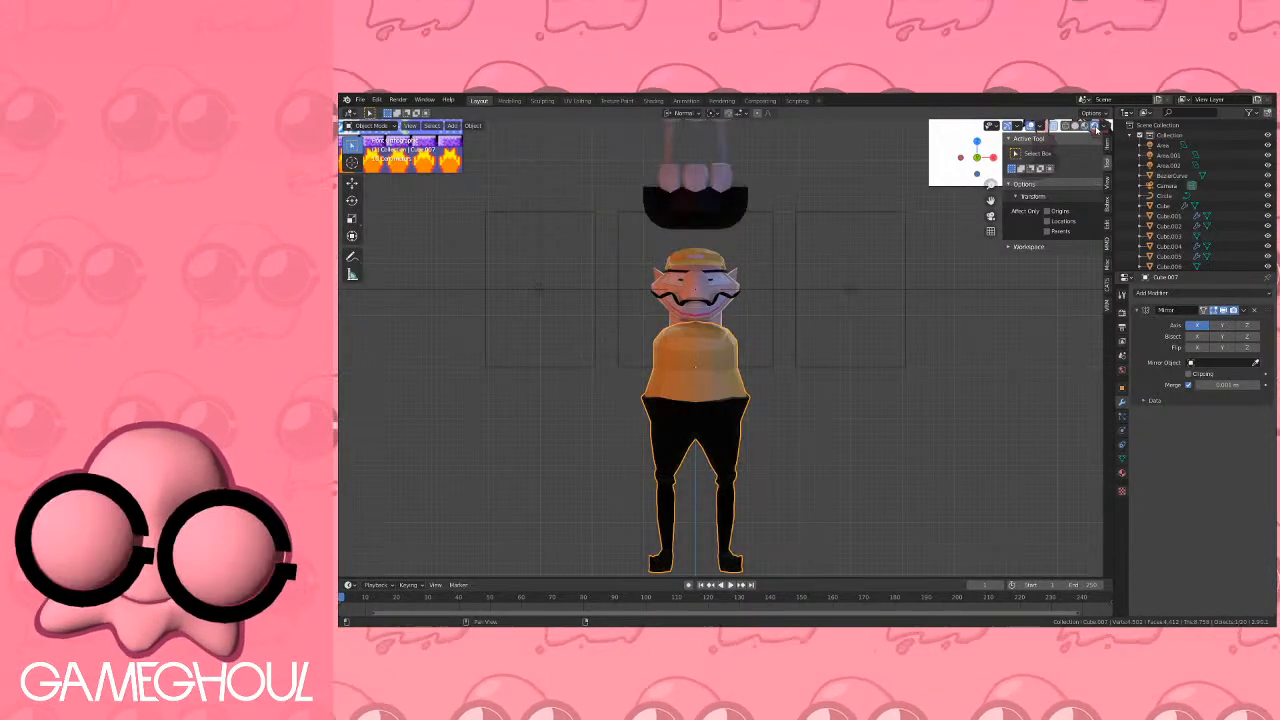
middle_click_drag(806, 405, 844, 334, "shift")
scroll(844, 338, "up", 1)
scroll(839, 346, "down", 1)
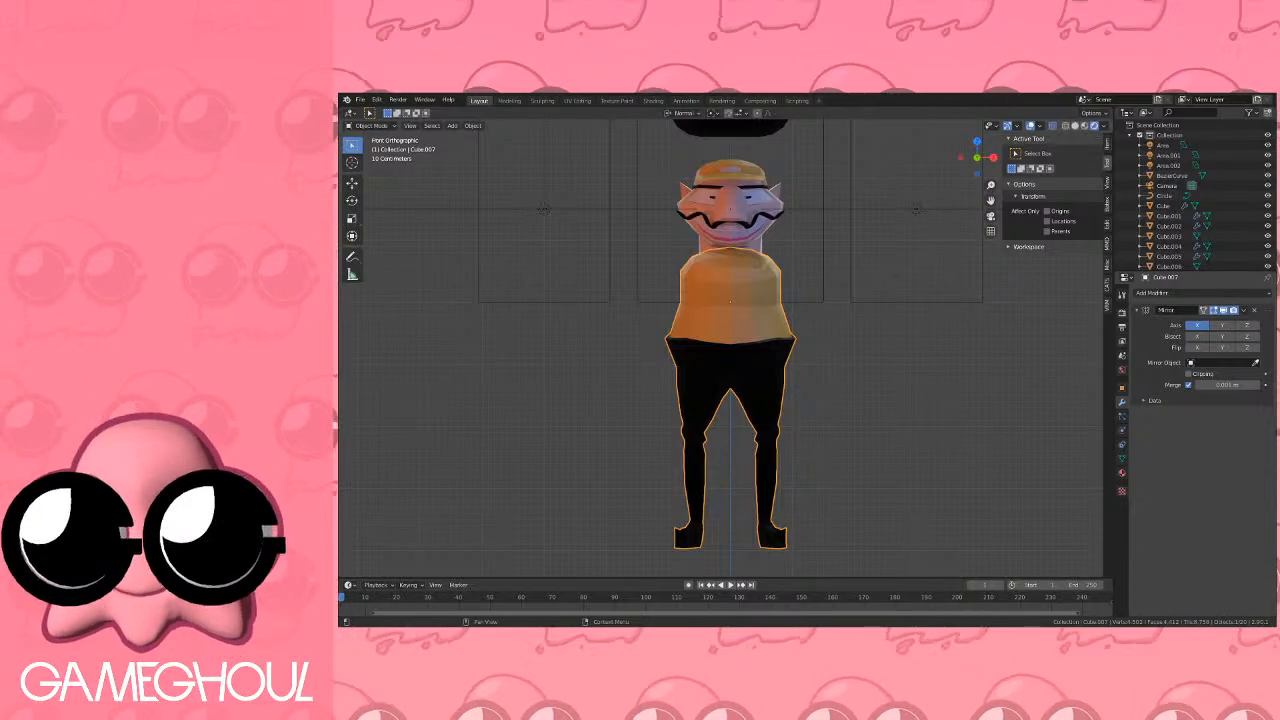
Examine the pixel-art game reference image, and compare it with the character's face, cap and upper body.
middle_click_drag(607, 133, 907, 481, "shift")
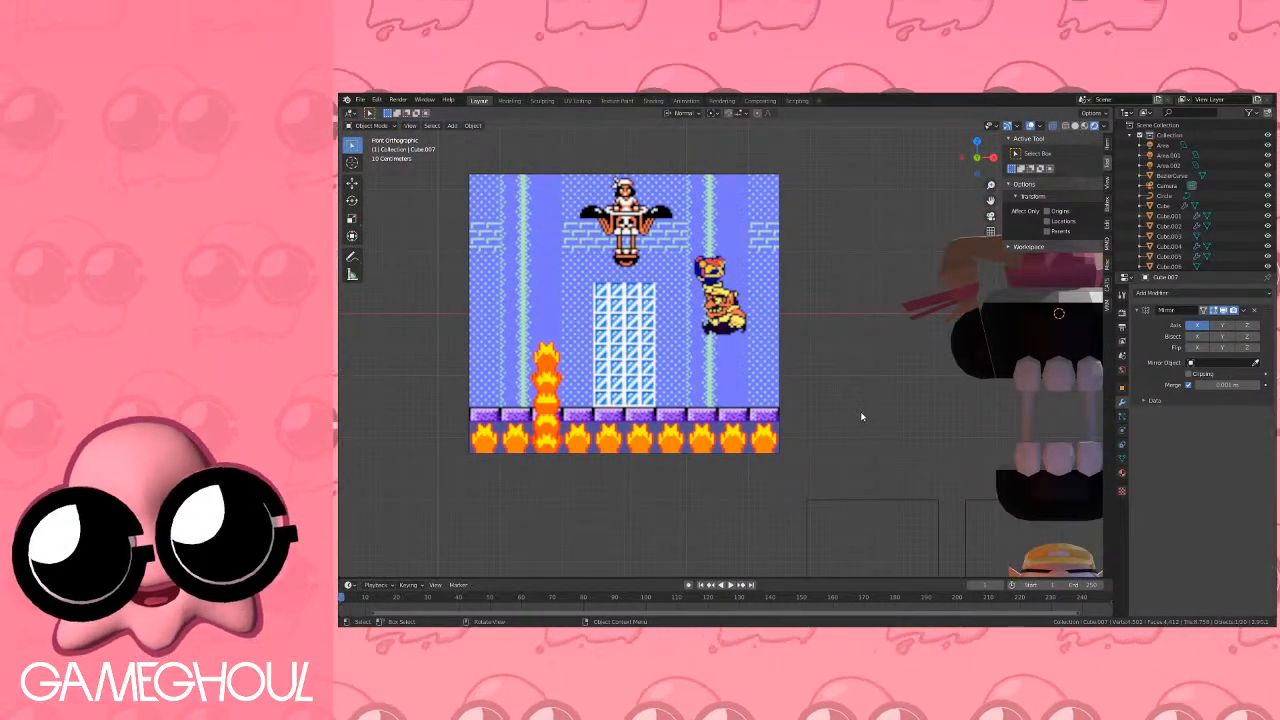
scroll(914, 418, "down", 3)
middle_click_drag(915, 416, 803, 298)
left_click(984, 158)
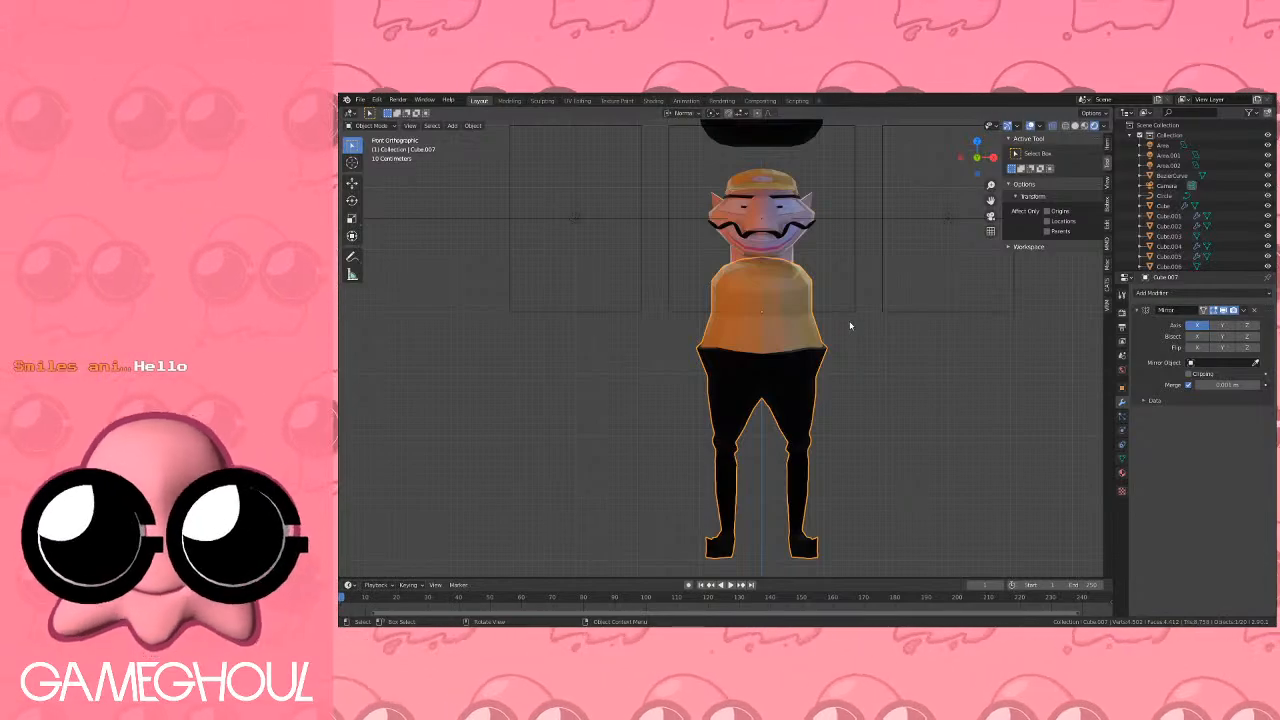
scroll(850, 318, "up", 5)
middle_click_drag(875, 267, 823, 443, "shift")
scroll(833, 446, "up", 3)
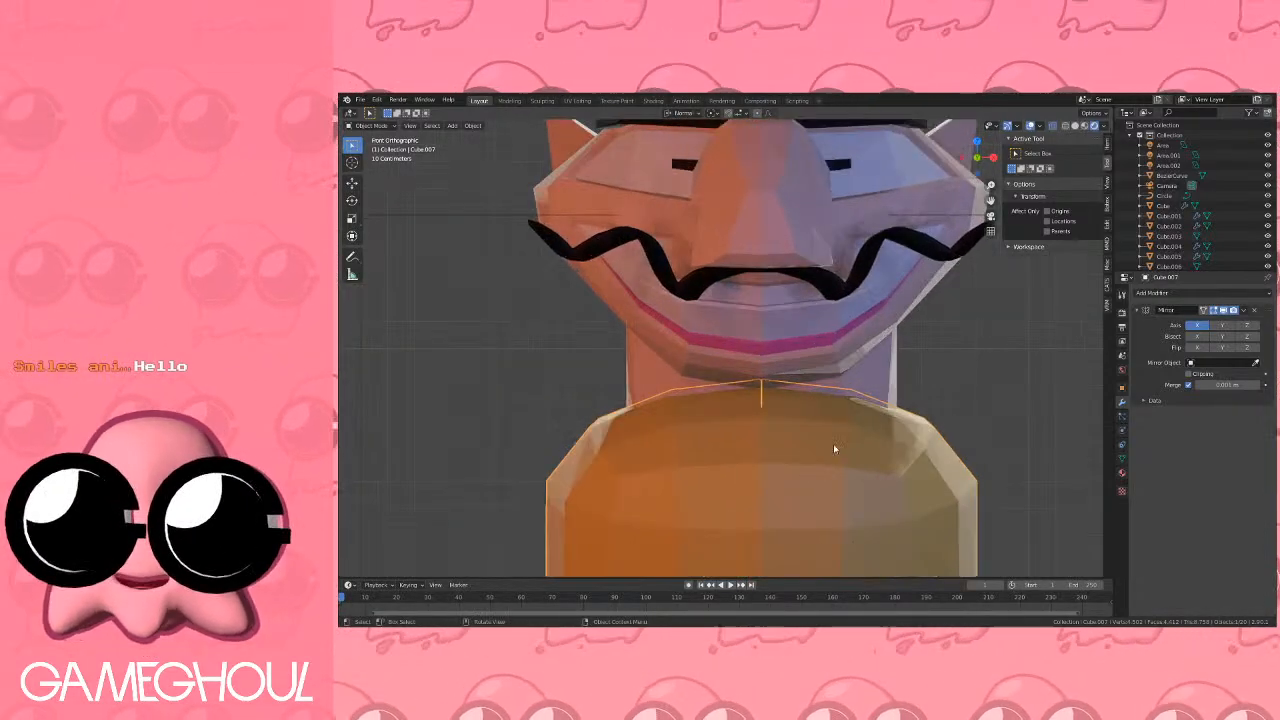
middle_click_drag(829, 384, 787, 521, "shift")
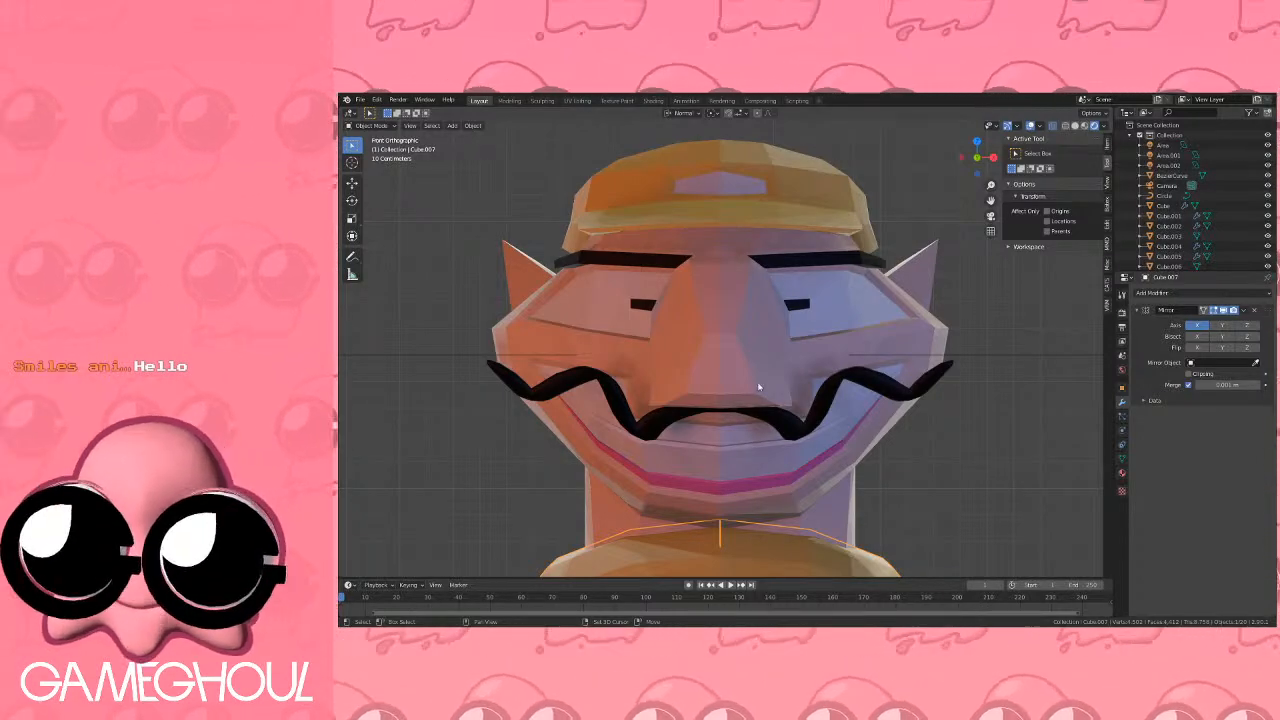
mouse_move(788, 392)
middle_mouse_down()
mouse_move(940, 400)
mouse_move(777, 386)
mouse_move(790, 380)
middle_mouse_up()
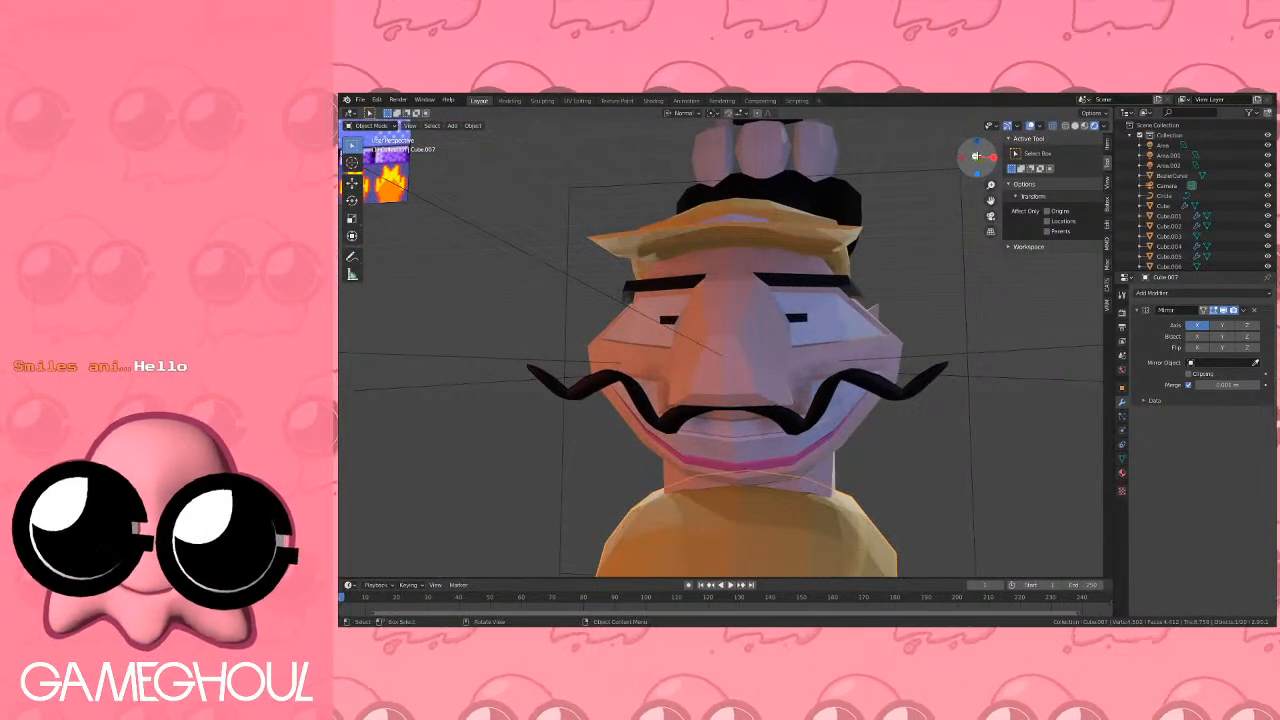
left_click(977, 158)
scroll(885, 452, "down", 3)
scroll(888, 422, "down", 2)
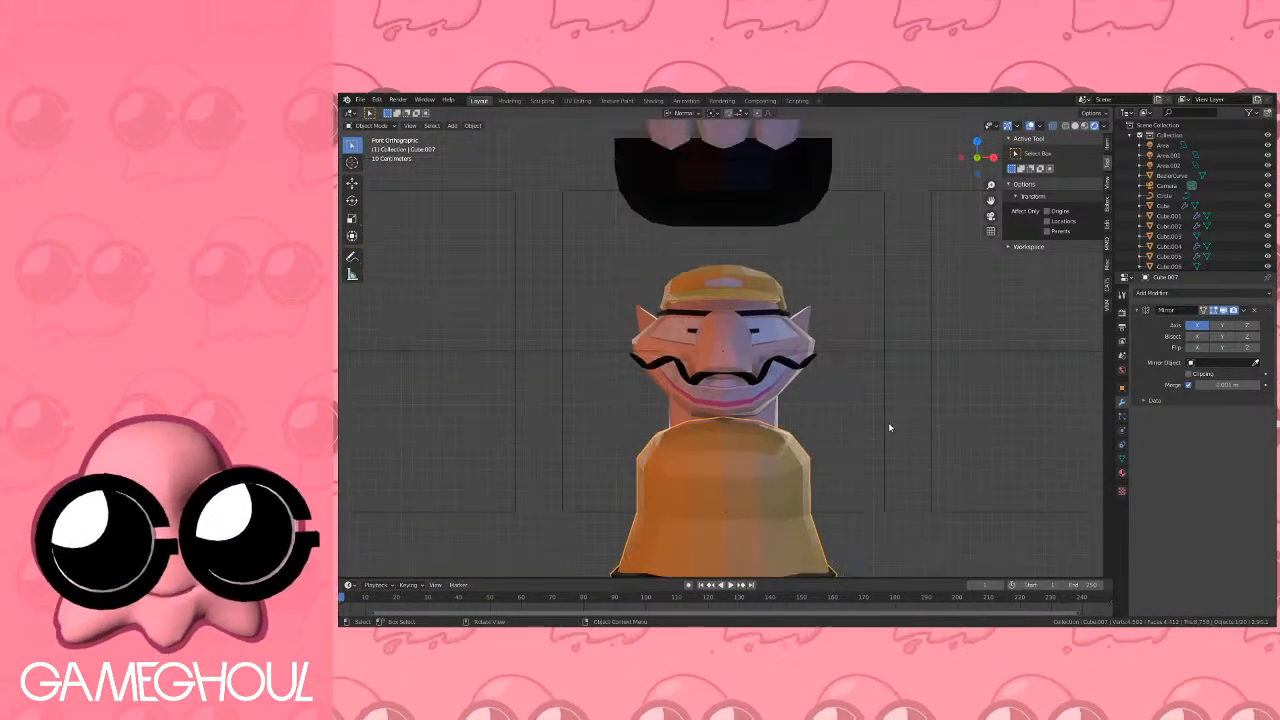
scroll(888, 422, "down", 1)
middle_click_drag(888, 422, 881, 268, "shift")
scroll(881, 268, "down", 1)
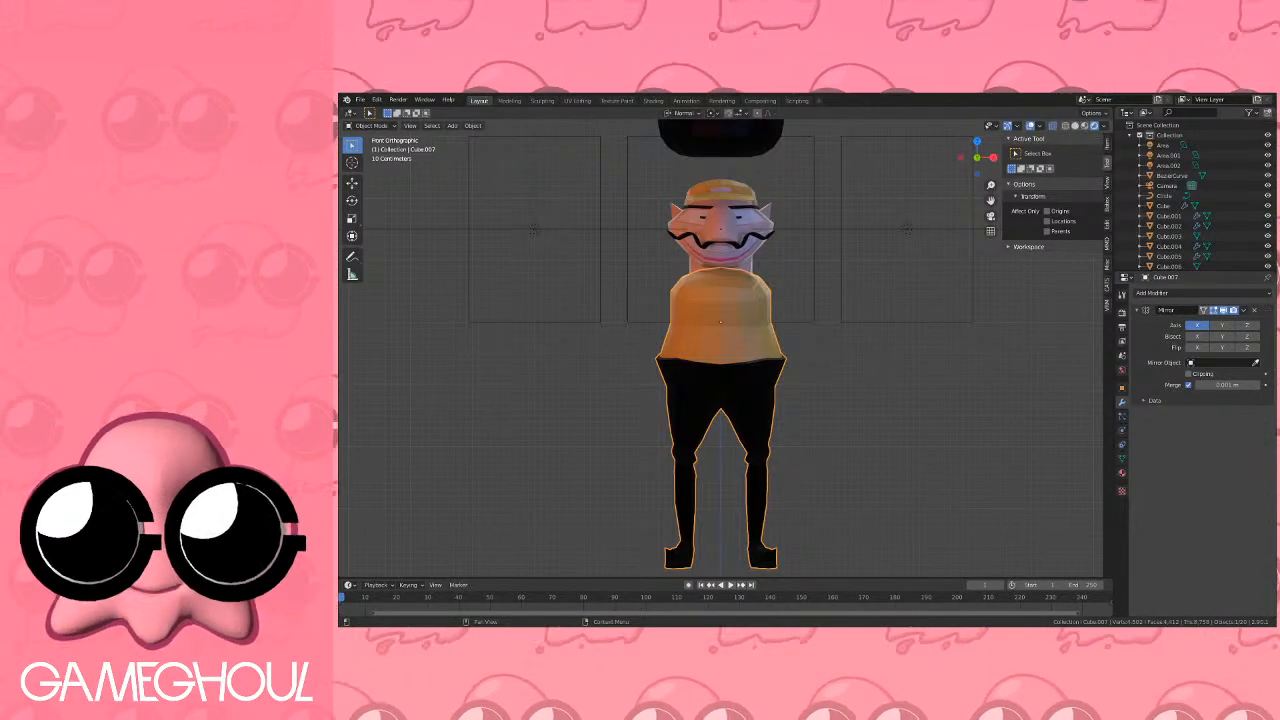
Inspect the legs and pointed feet from both sides, and the full body from the front.
middle_click_drag(807, 425, 824, 256, "shift")
scroll(850, 280, "up", 6)
middle_click_drag(916, 298, 846, 337)
scroll(852, 314, "up", 3)
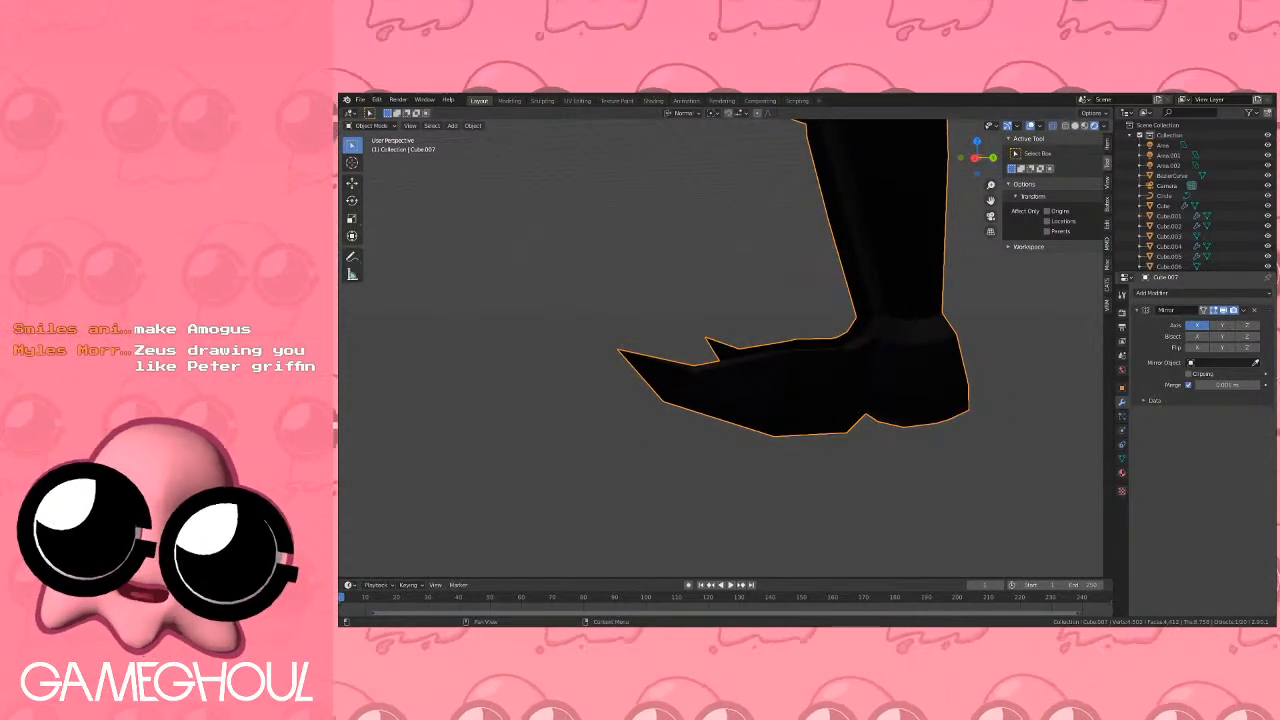
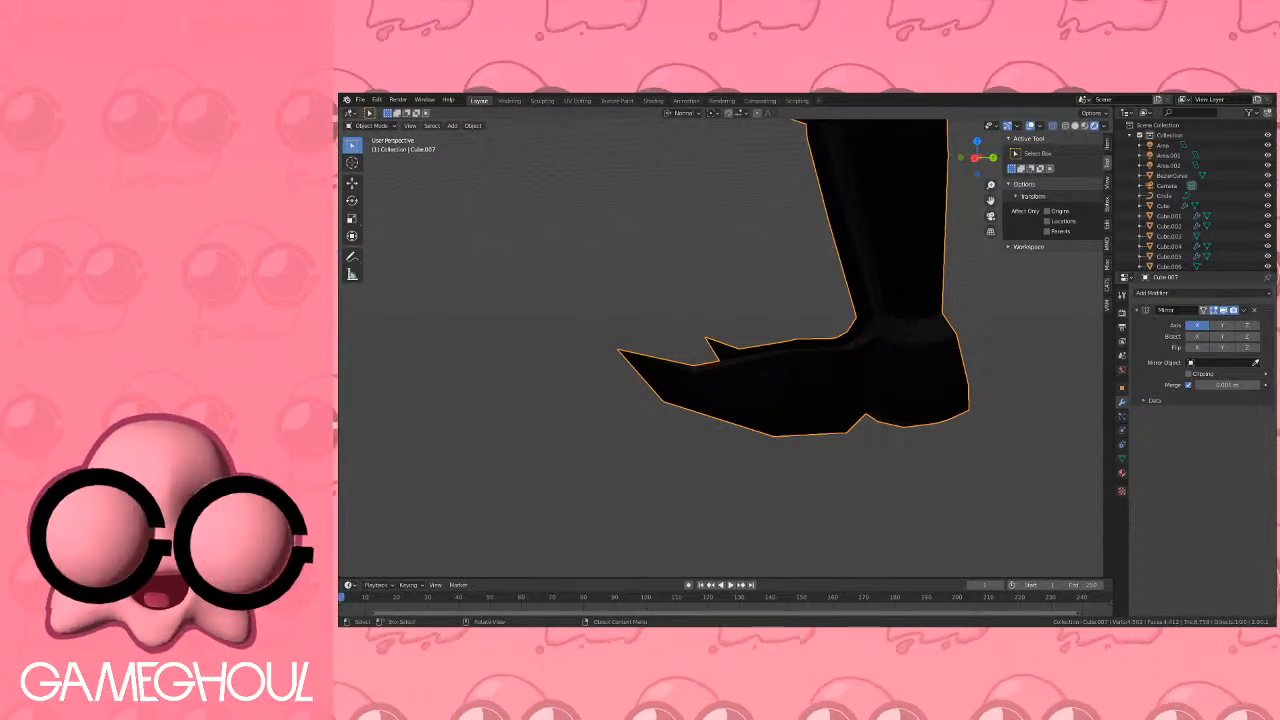
scroll(1048, 334, "down", 3)
middle_click_drag(980, 330, 869, 343)
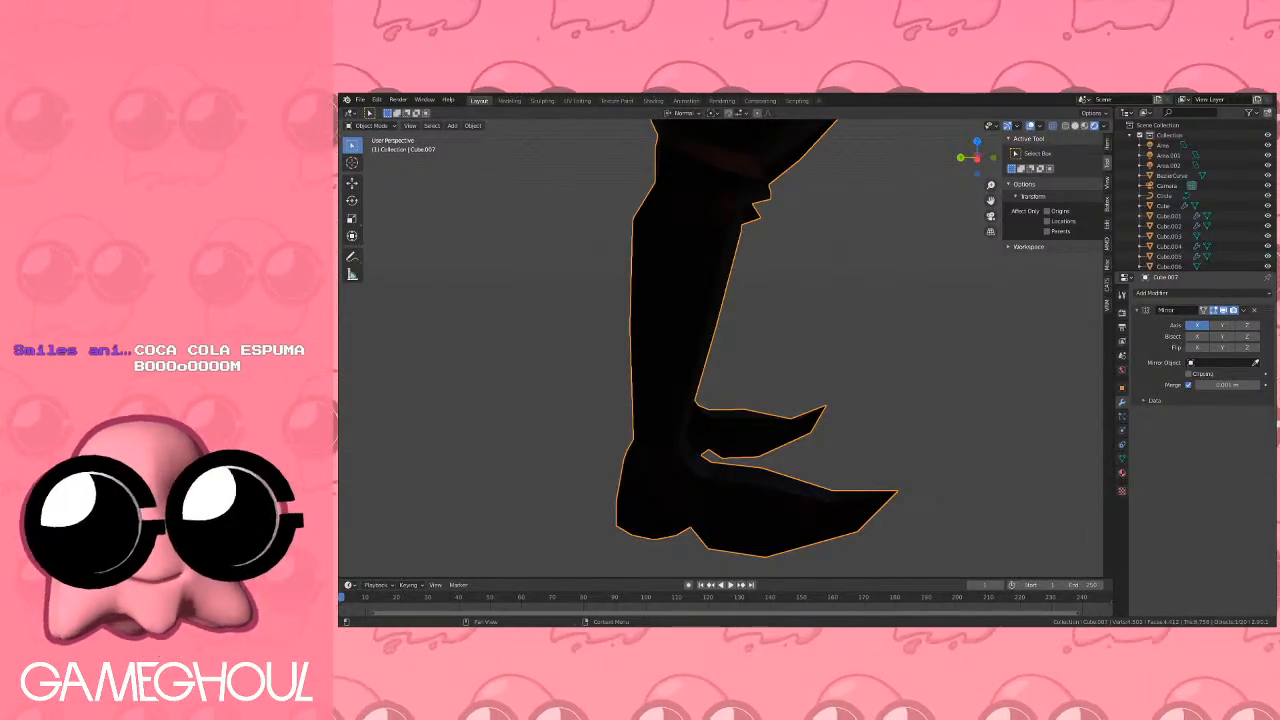
middle_click_drag(895, 362, 832, 485)
scroll(827, 385, "down", 5)
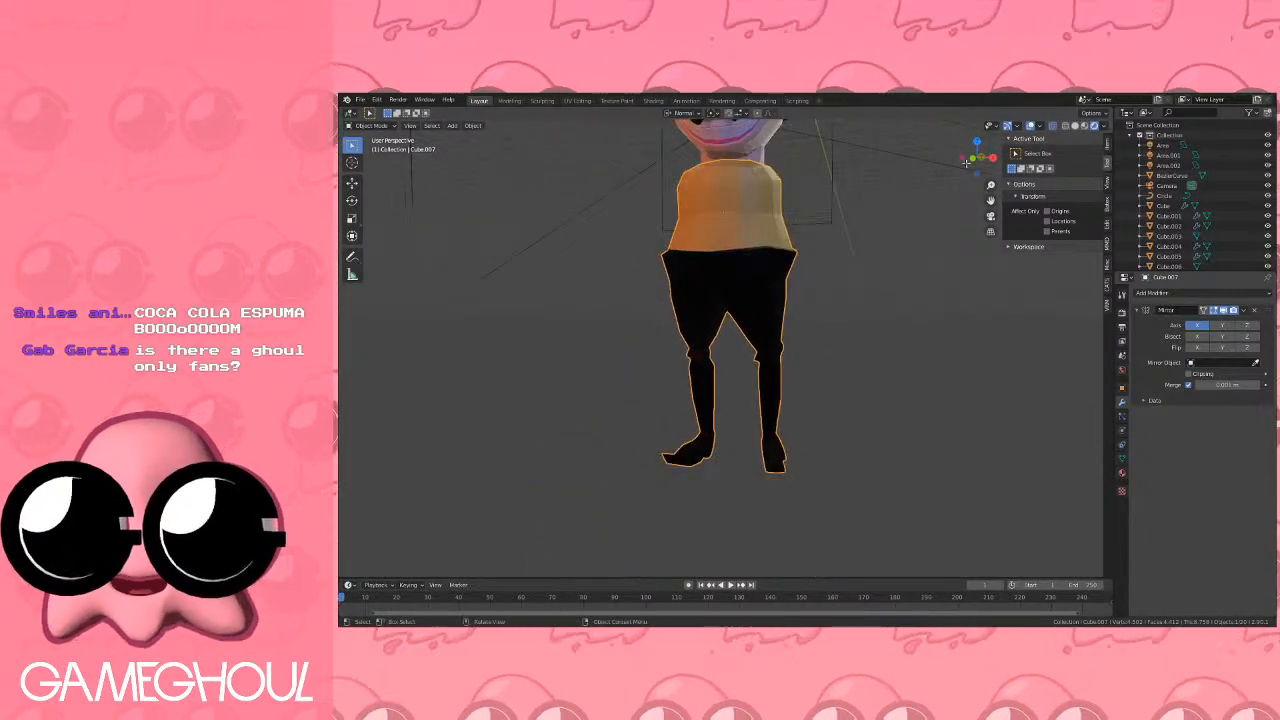
left_click(980, 157)
middle_click_drag(835, 235, 776, 312, "shift")
scroll(821, 372, "down", 2)
scroll(776, 312, "up", 4)
Select the two-by-three block of faces on the side of the yellow shoulder in Edit Mode and inset them slightly, adjusting the inset depth.
key("Tab")
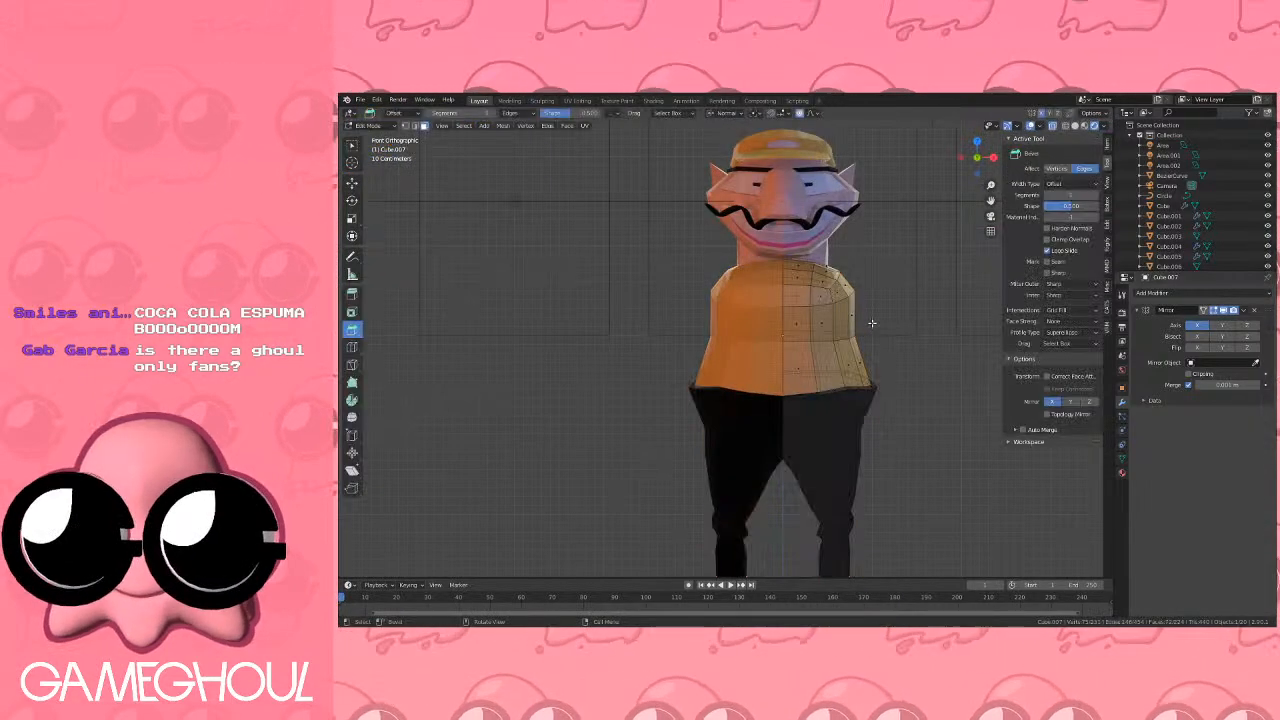
middle_click_drag(871, 323, 780, 326, "shift")
scroll(756, 348, "up", 4)
key("l")
scroll(785, 327, "up", 2)
left_click(785, 327)
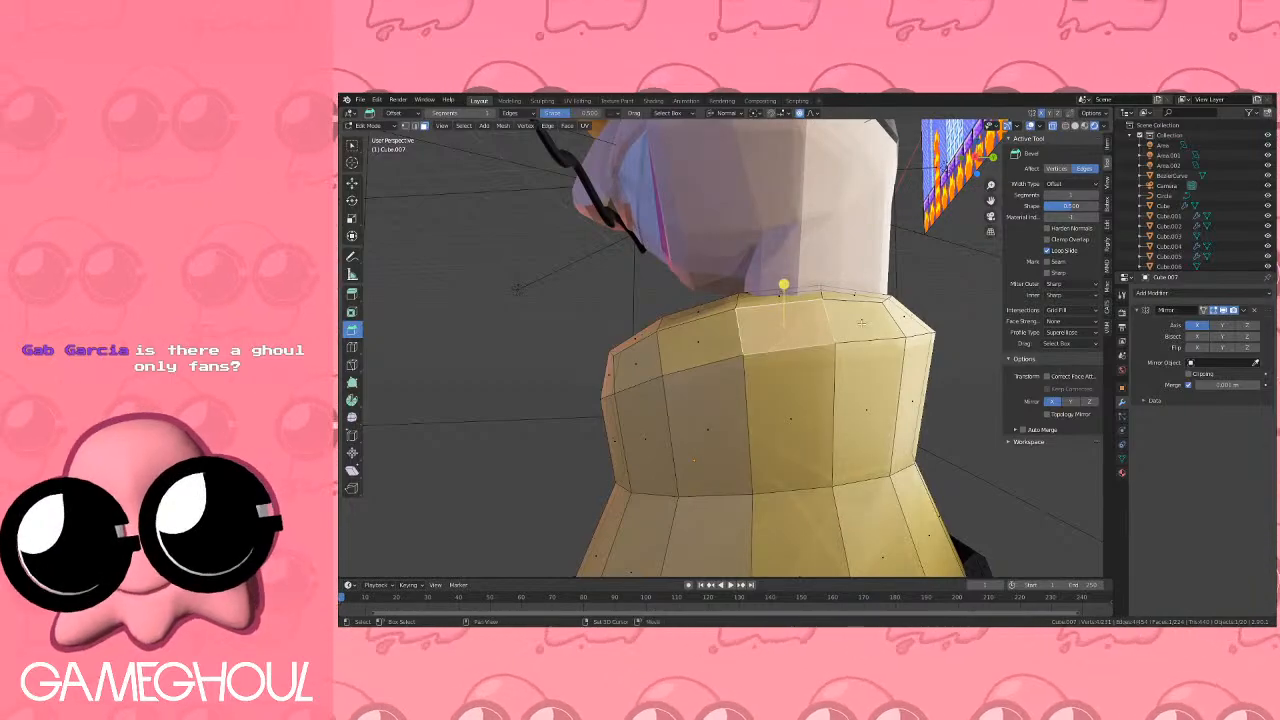
left_click(862, 322, "shift")
left_click(866, 408, "shift")
left_click(794, 422, "shift")
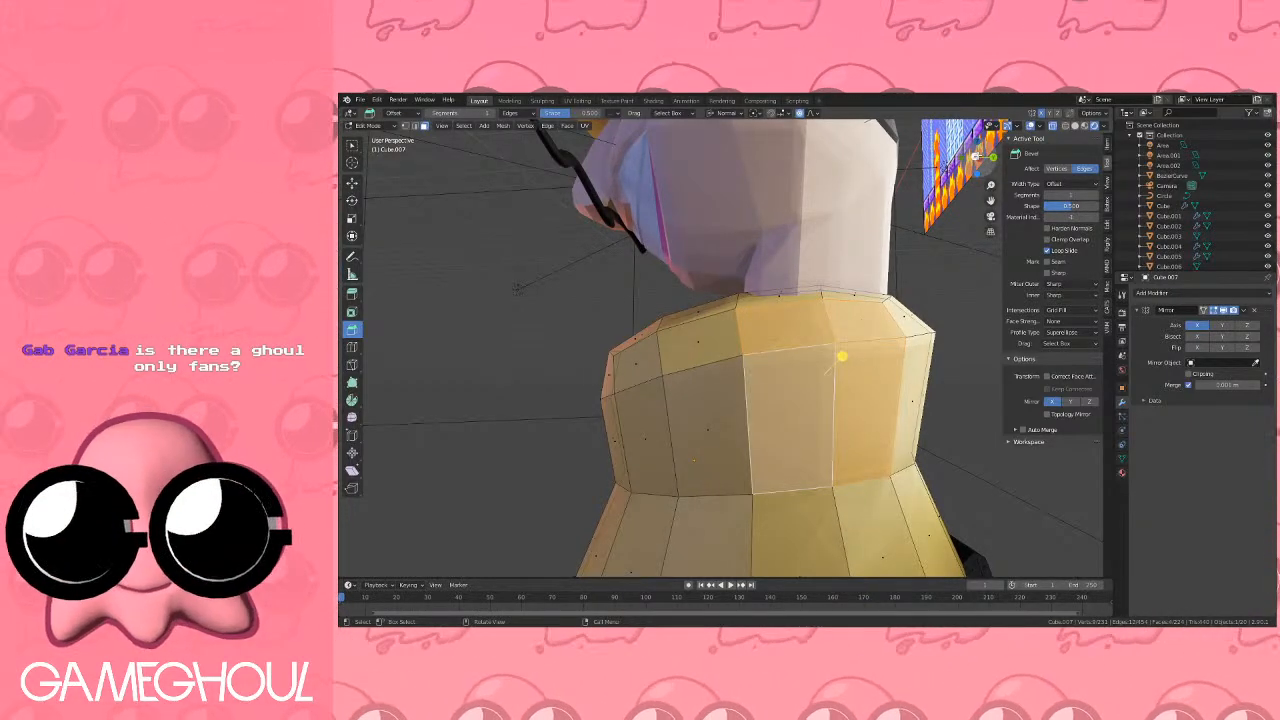
left_click(979, 157)
middle_click_drag(942, 302, 850, 331, "shift")
scroll(850, 331, "up", 1)
scroll(850, 335, "down", 2)
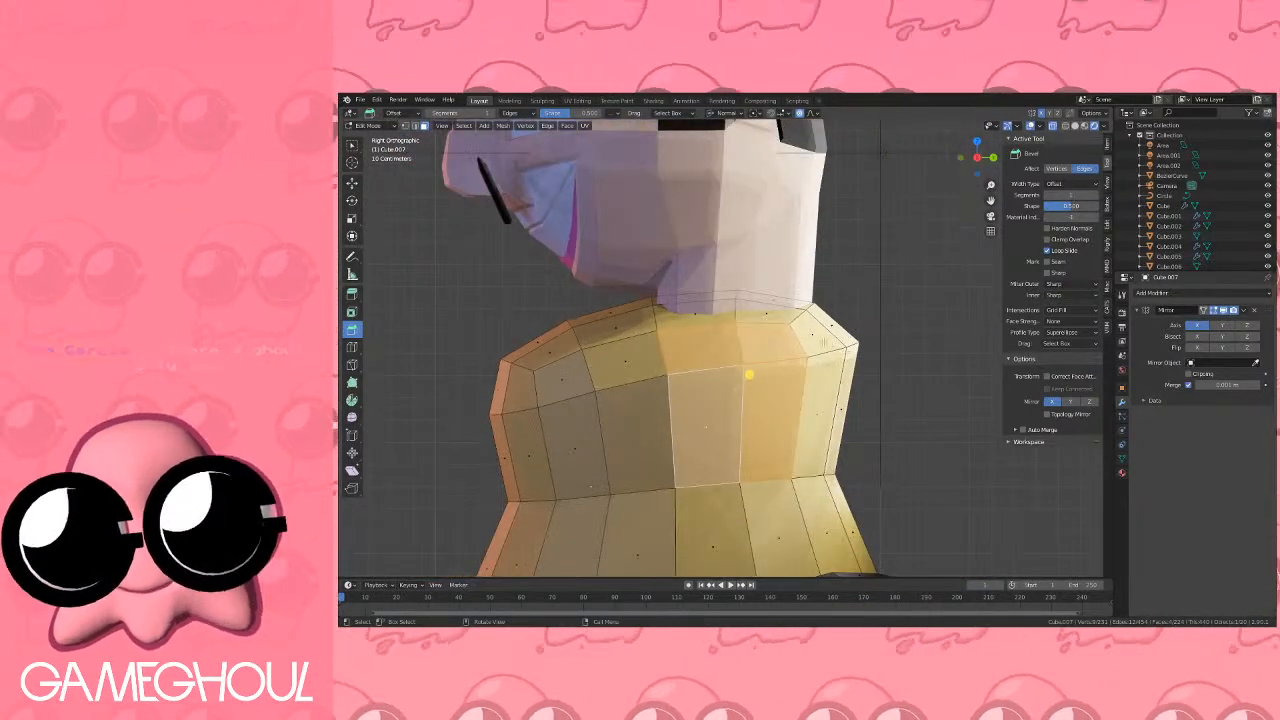
left_click(825, 342, "shift")
left_click(824, 412, "shift")
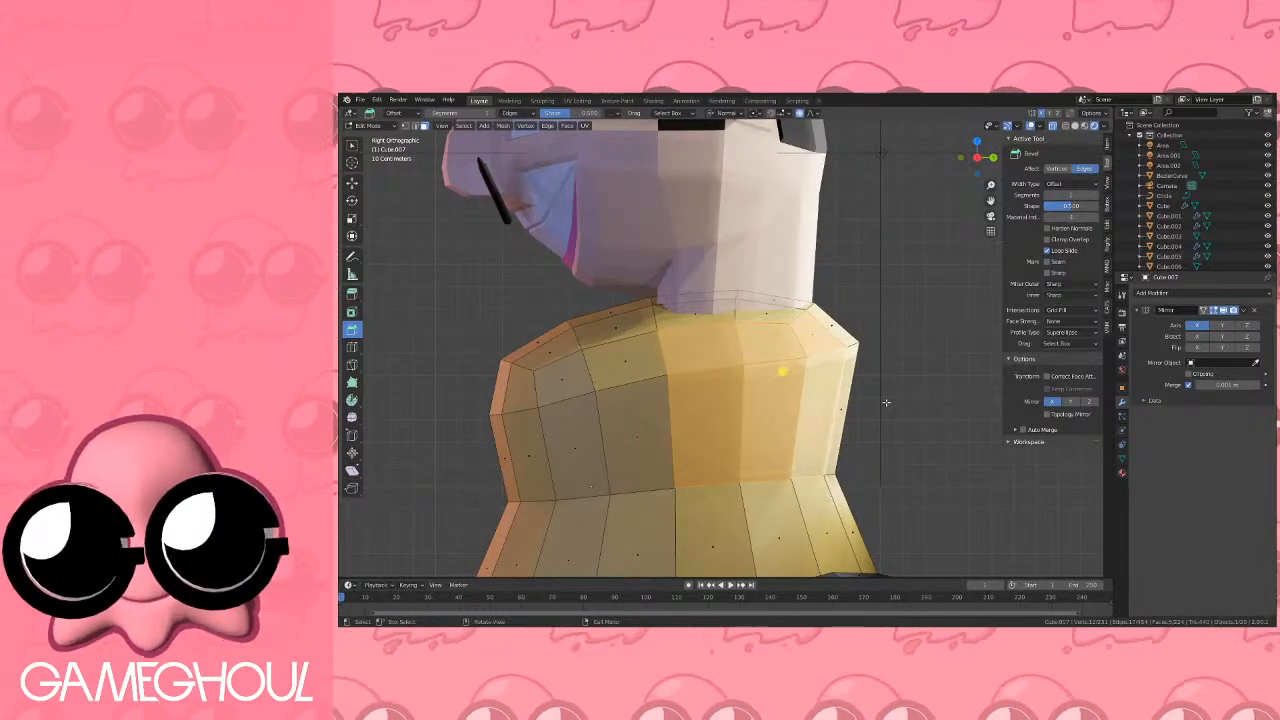
key("i")
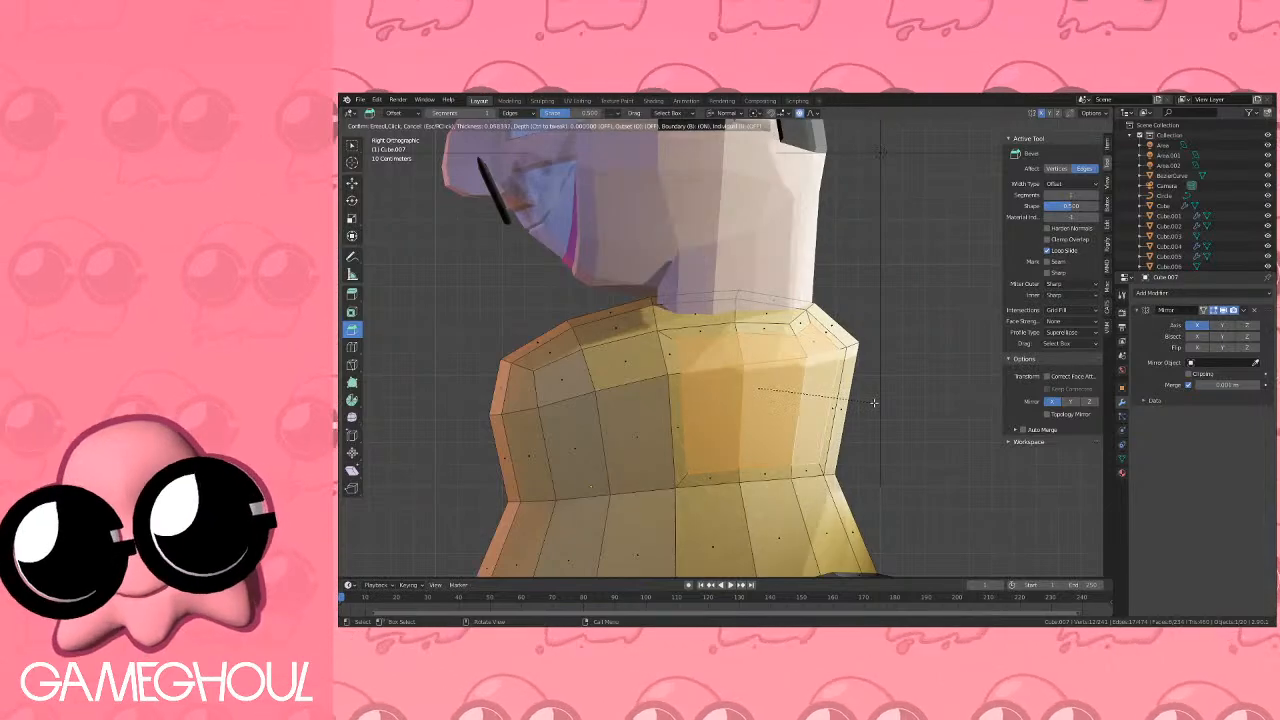
key("ctrl")
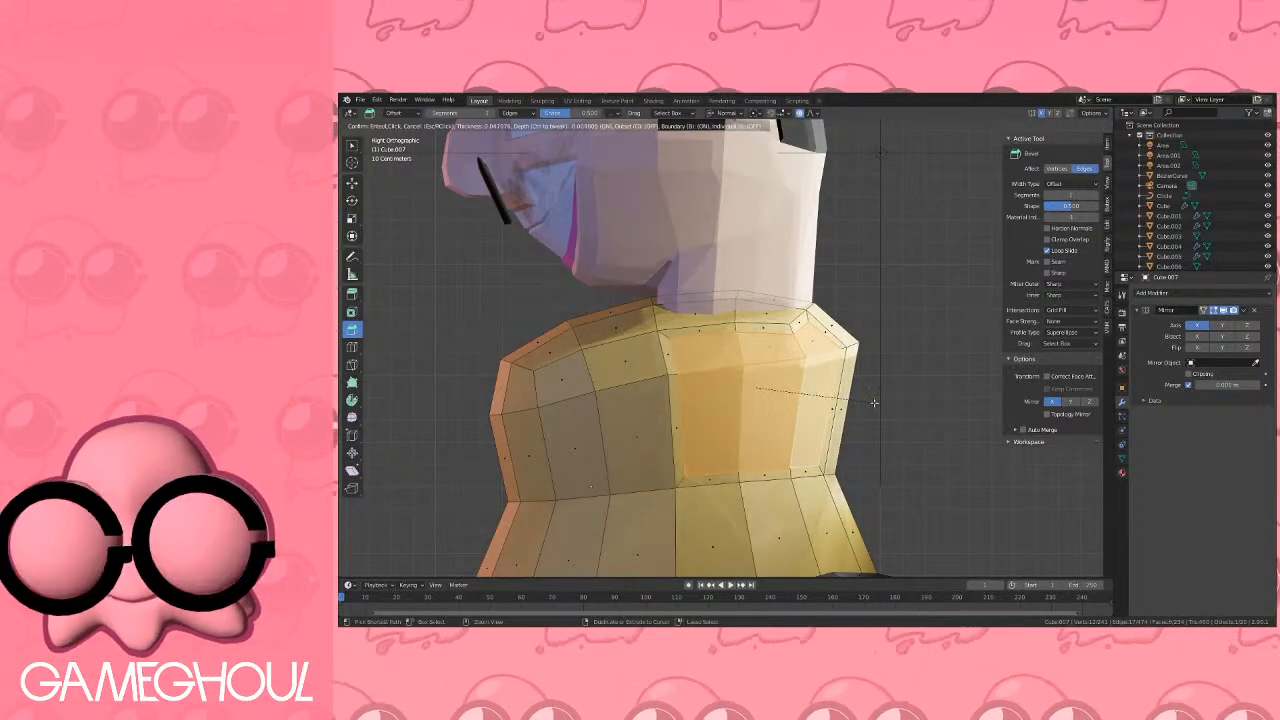
Inset the selected rear side faces of the upper torso by about 0.047 m and add a new slot with the Skin material.
left_click(868, 403)
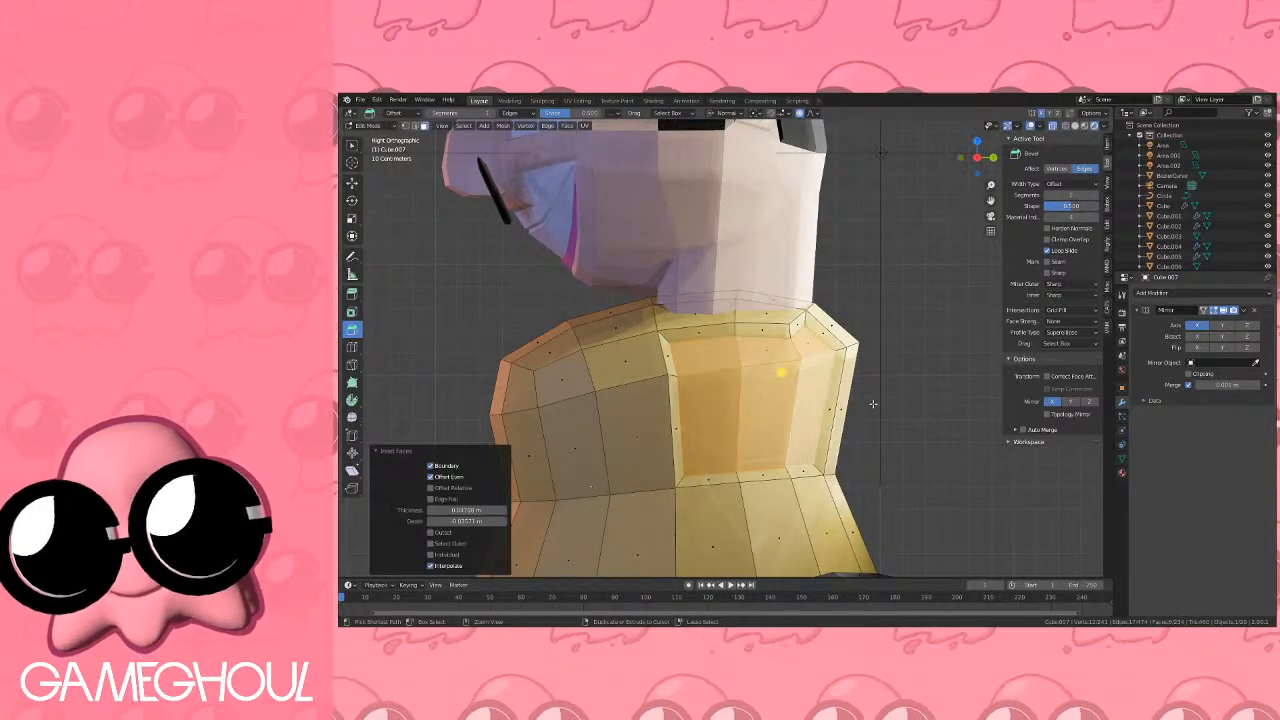
left_click(1122, 472)
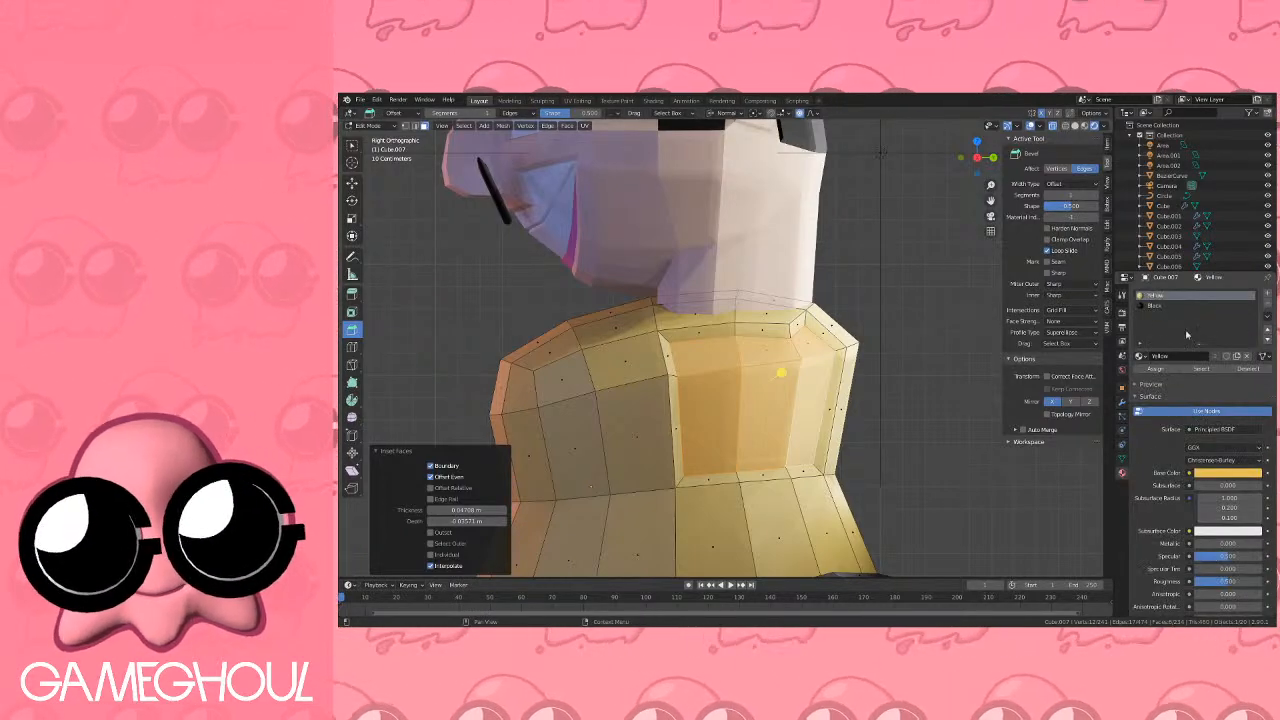
left_click(1267, 293)
left_click(1140, 356)
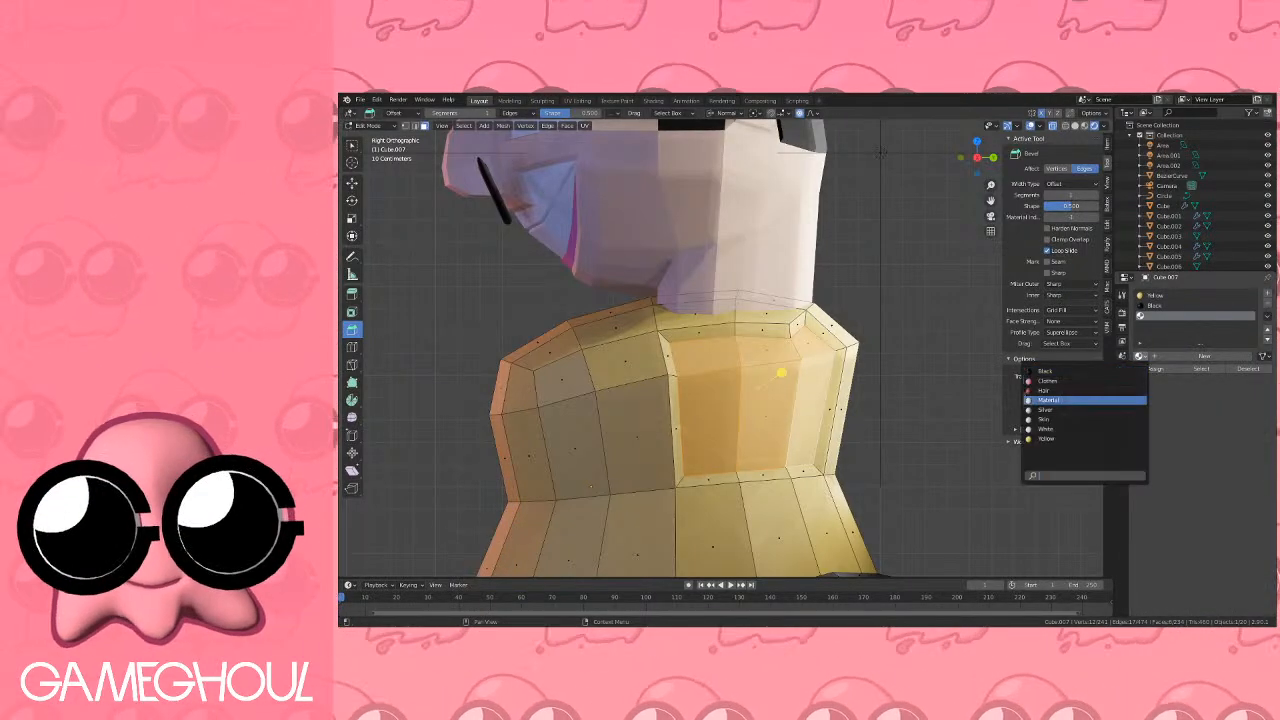
left_click(1045, 419)
scroll(900, 366, "down", 3)
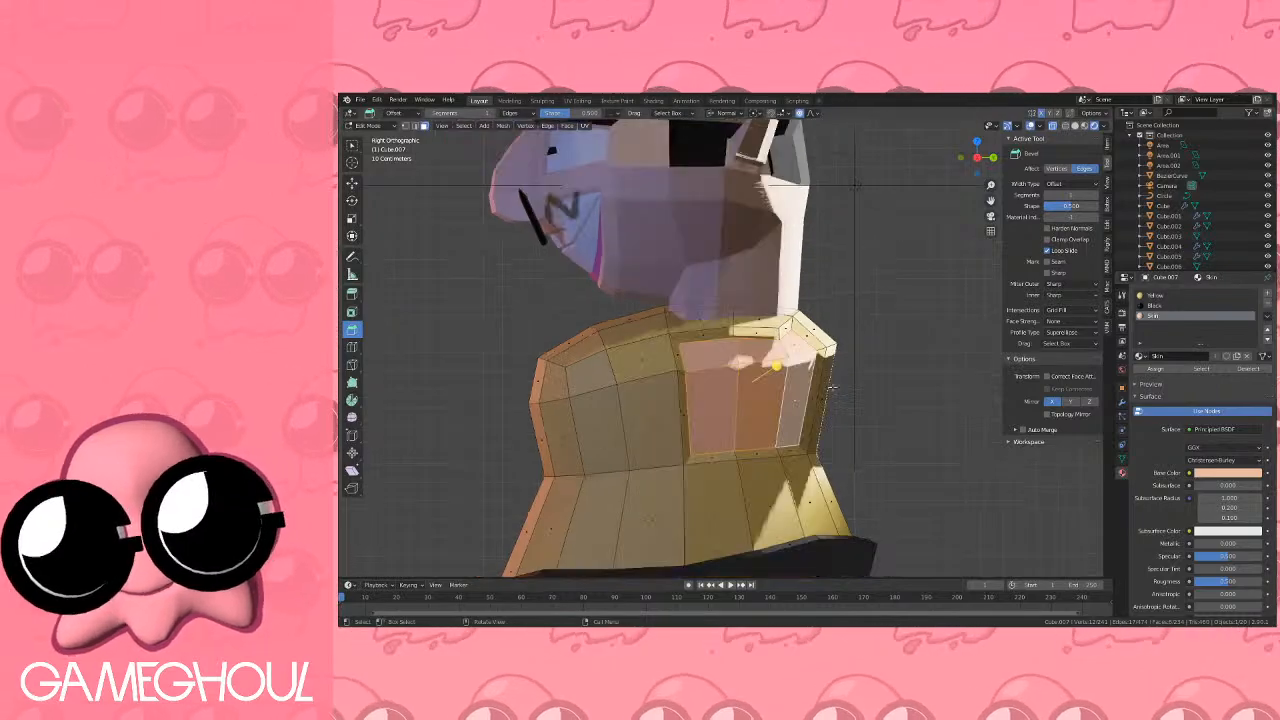
Extrude the selected shoulder-blade faces outward along their normal by 0.2 m.
left_click(964, 157)
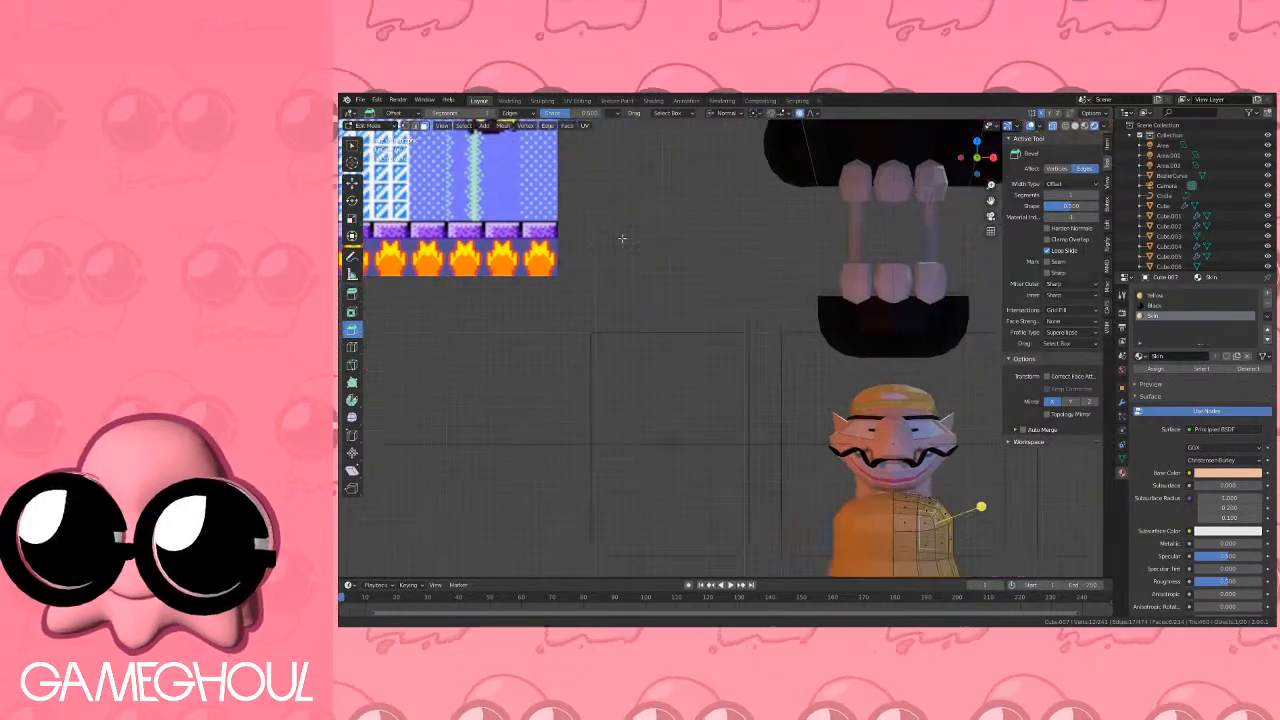
middle_click_drag(722, 345, 801, 393)
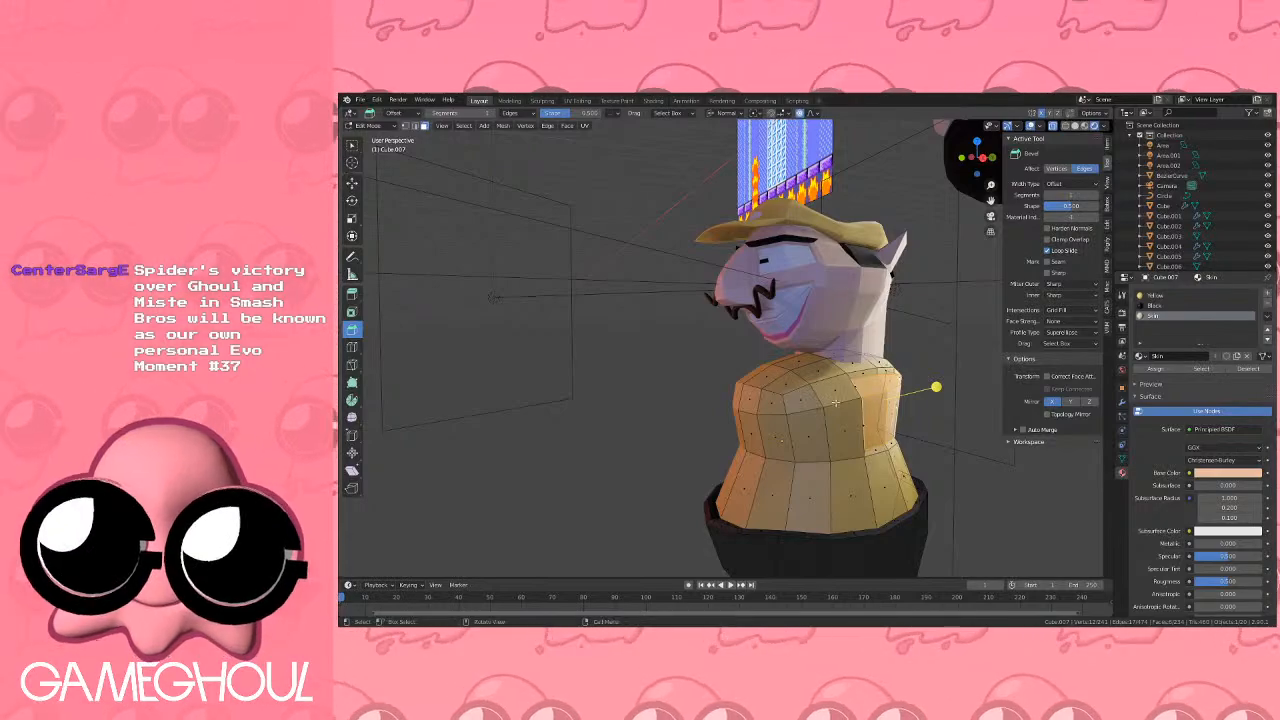
middle_click_drag(835, 402, 702, 356)
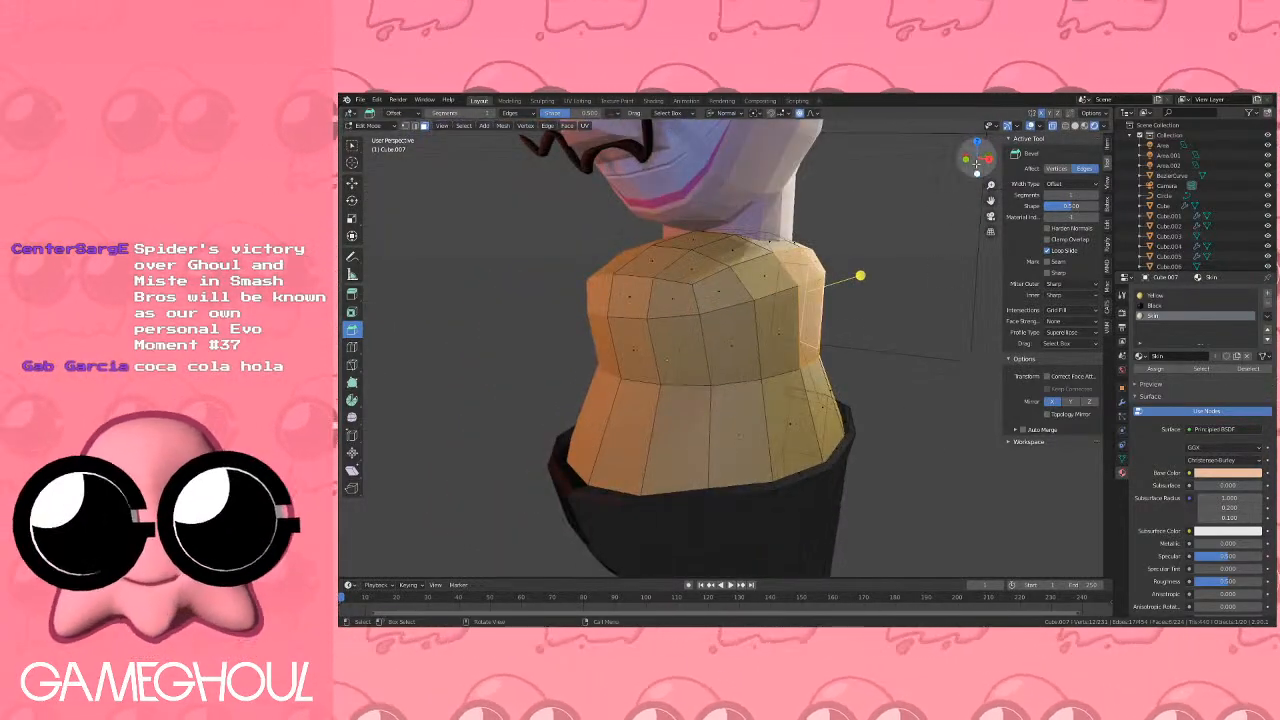
left_click(976, 142)
middle_click_drag(912, 385, 740, 254, "shift")
scroll(780, 300, "up", 3)
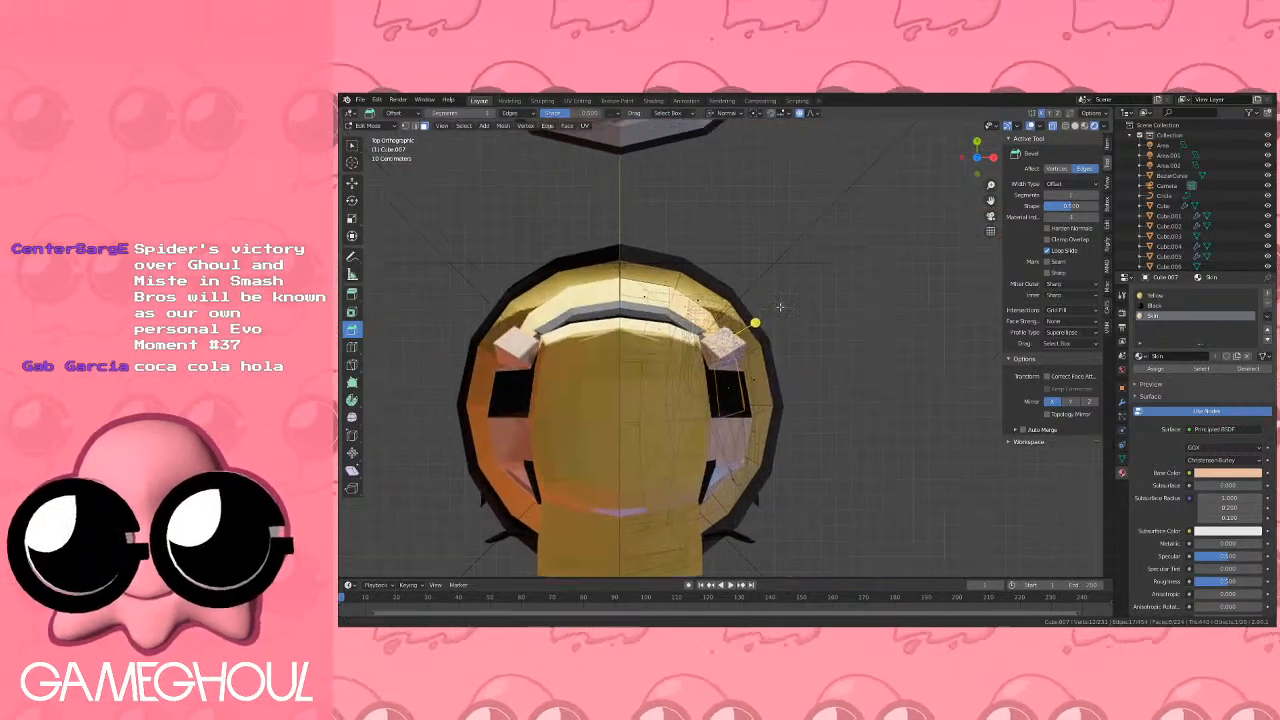
middle_click_drag(790, 300, 770, 328, "shift")
key("e")
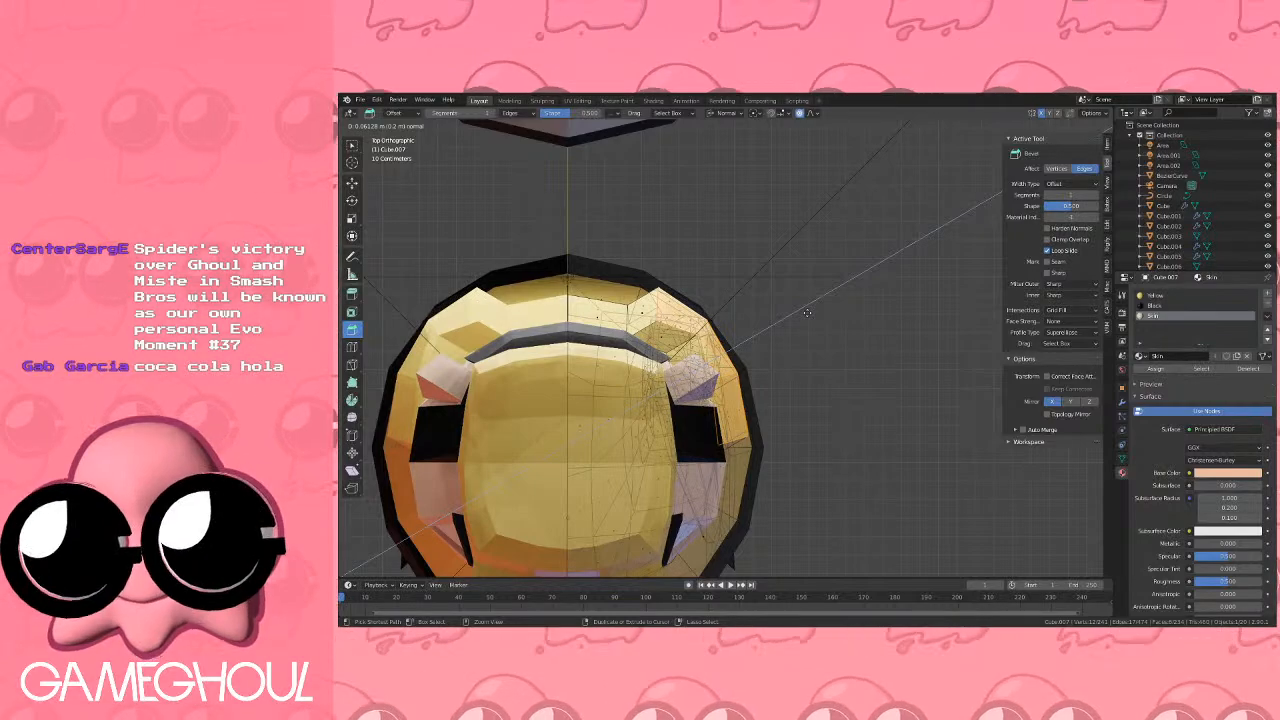
left_click(807, 313)
With proportional editing off, scale the extruded faces to 1.2 and move them -0.1 m in X and -0.1 m in Z.
mouse_move(807, 313)
middle_mouse_down()
mouse_move(814, 234)
mouse_move(825, 239)
mouse_move(671, 259)
mouse_move(659, 233)
mouse_move(907, 175)
mouse_move(700, 295)
mouse_move(795, 308)
middle_mouse_up()
left_click(979, 161)
scroll(850, 195, "up", 2)
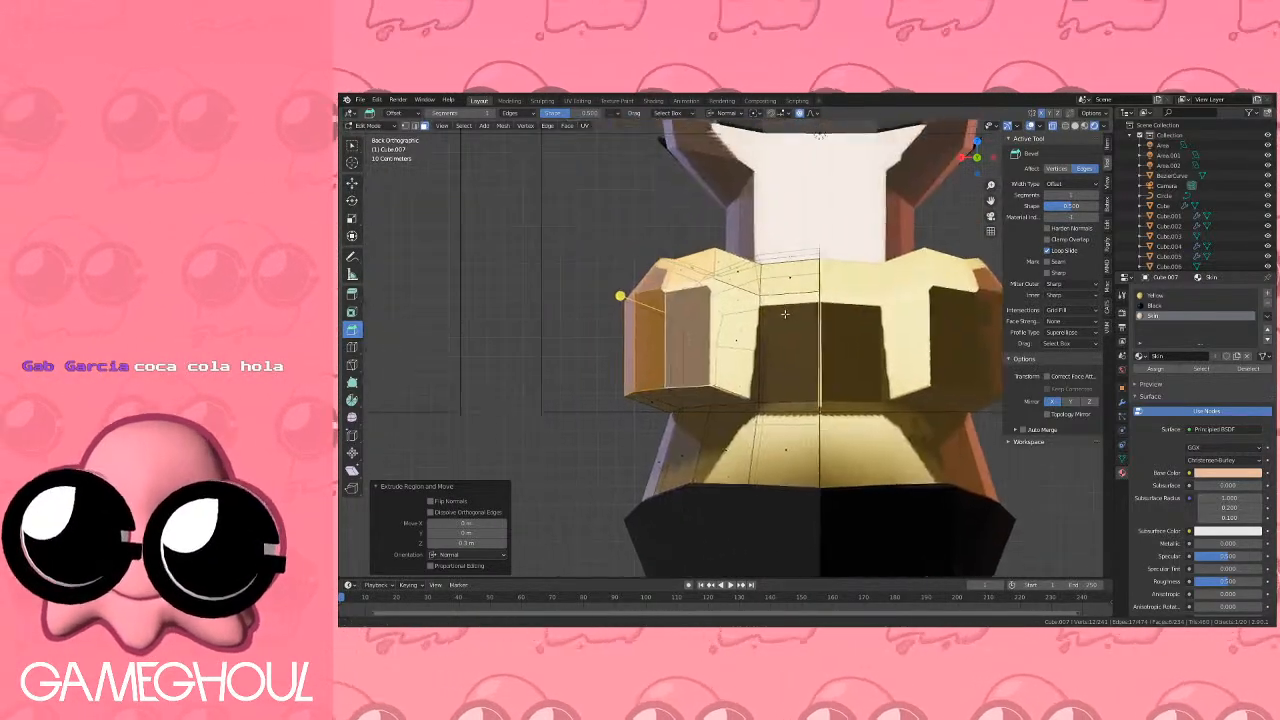
key("g")
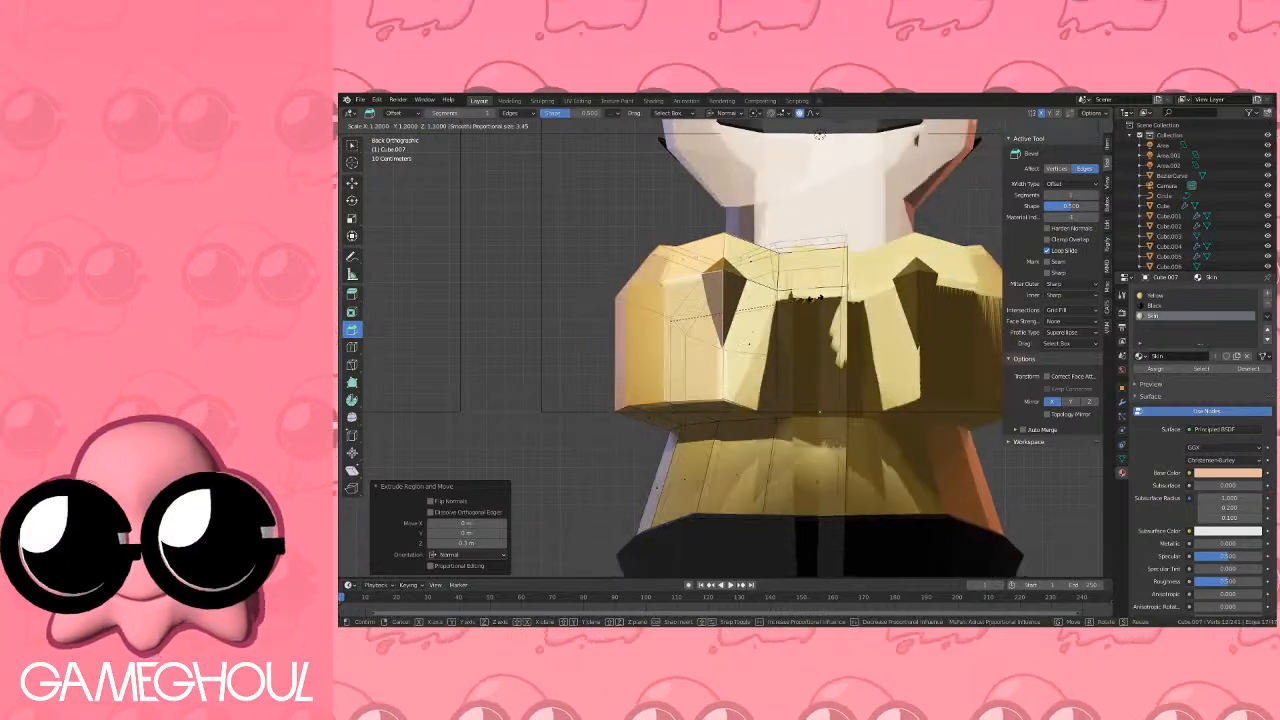
right_click(824, 288)
left_click(801, 115)
key("s")
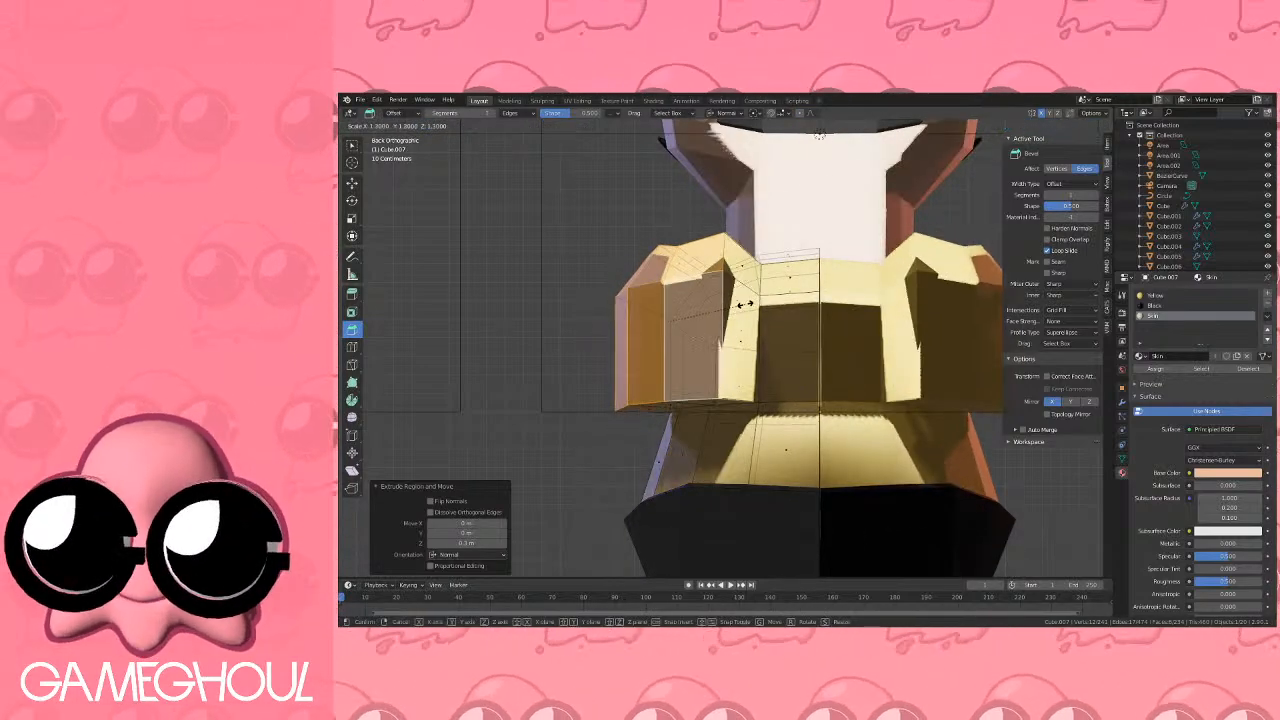
left_click(743, 312)
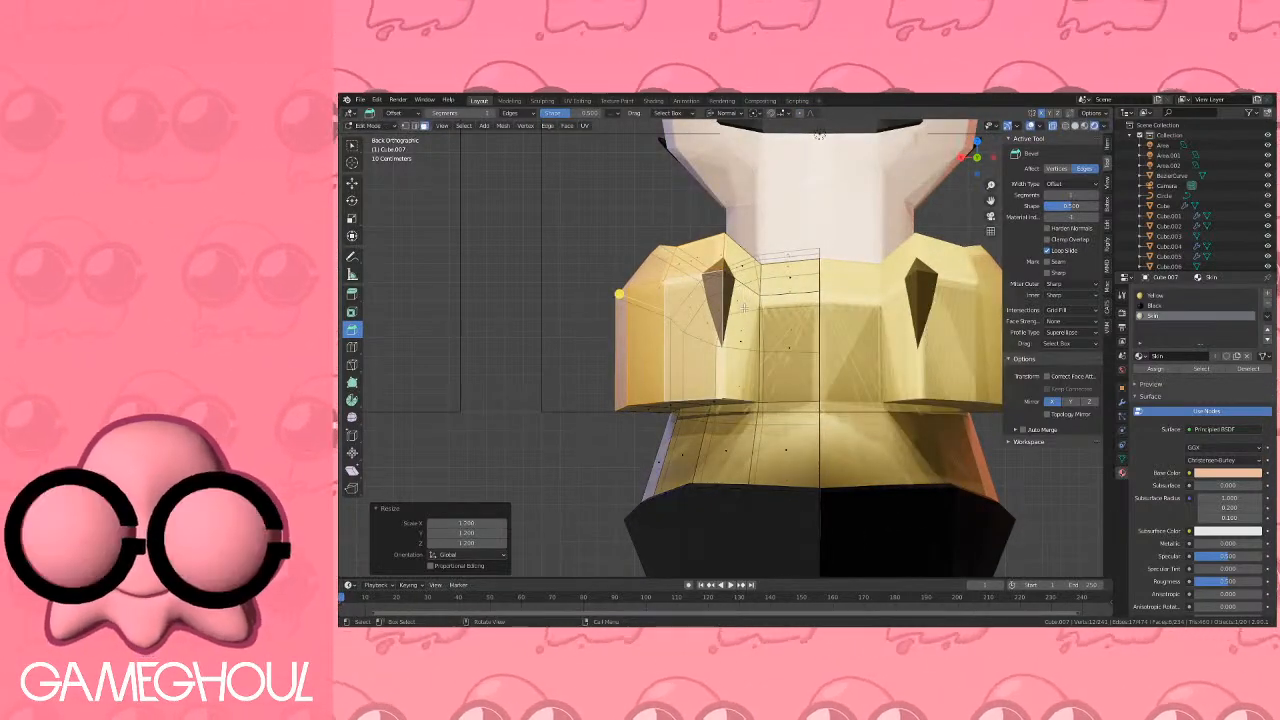
key("g")
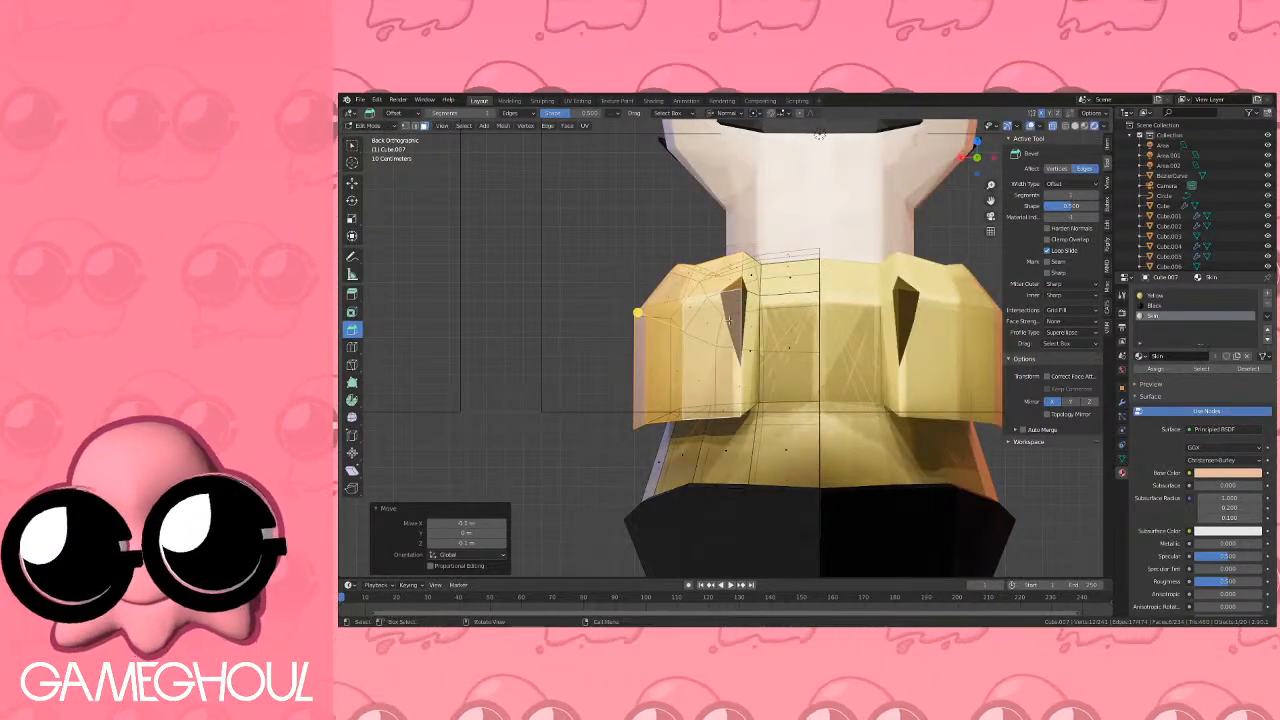
Select the edge at the rear of the shoulder top beside the neck and slide it by a factor of -0.7.
mouse_move(729, 320)
middle_mouse_down()
mouse_move(837, 354)
mouse_move(918, 343)
mouse_move(748, 334)
middle_mouse_up()
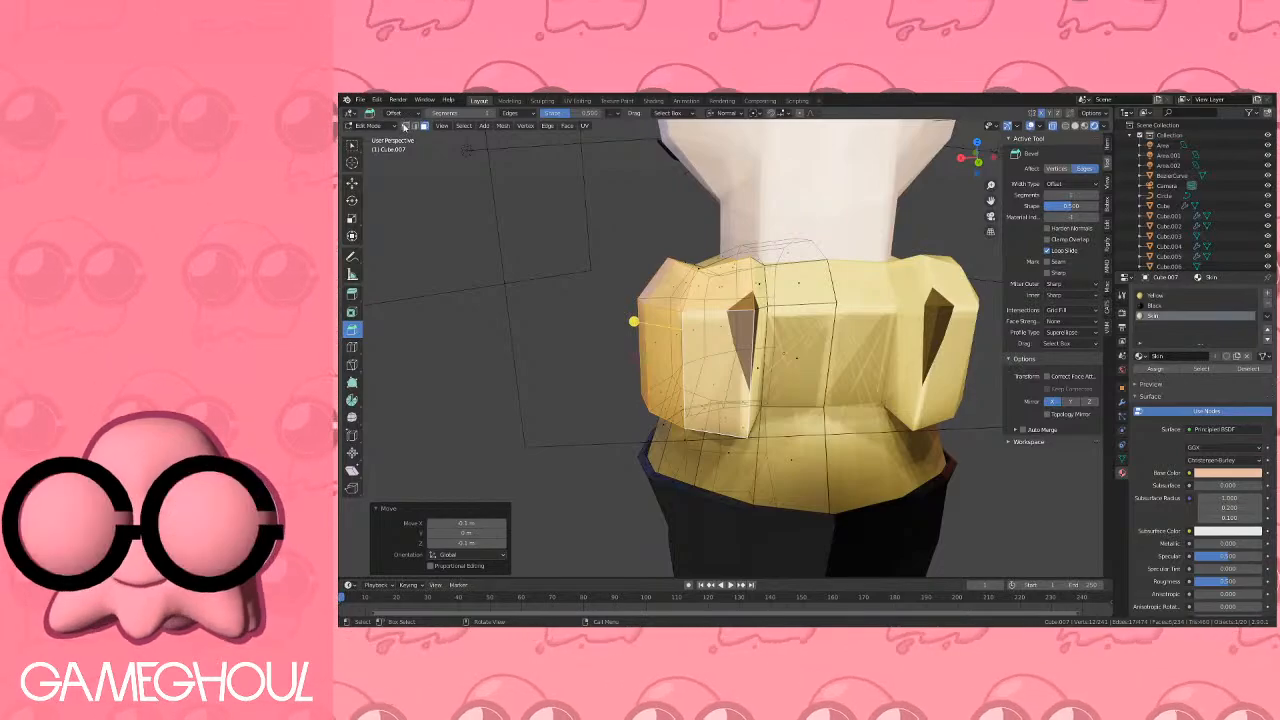
middle_click_drag(746, 279, 832, 297)
left_click(671, 224)
middle_click_drag(676, 238, 674, 223)
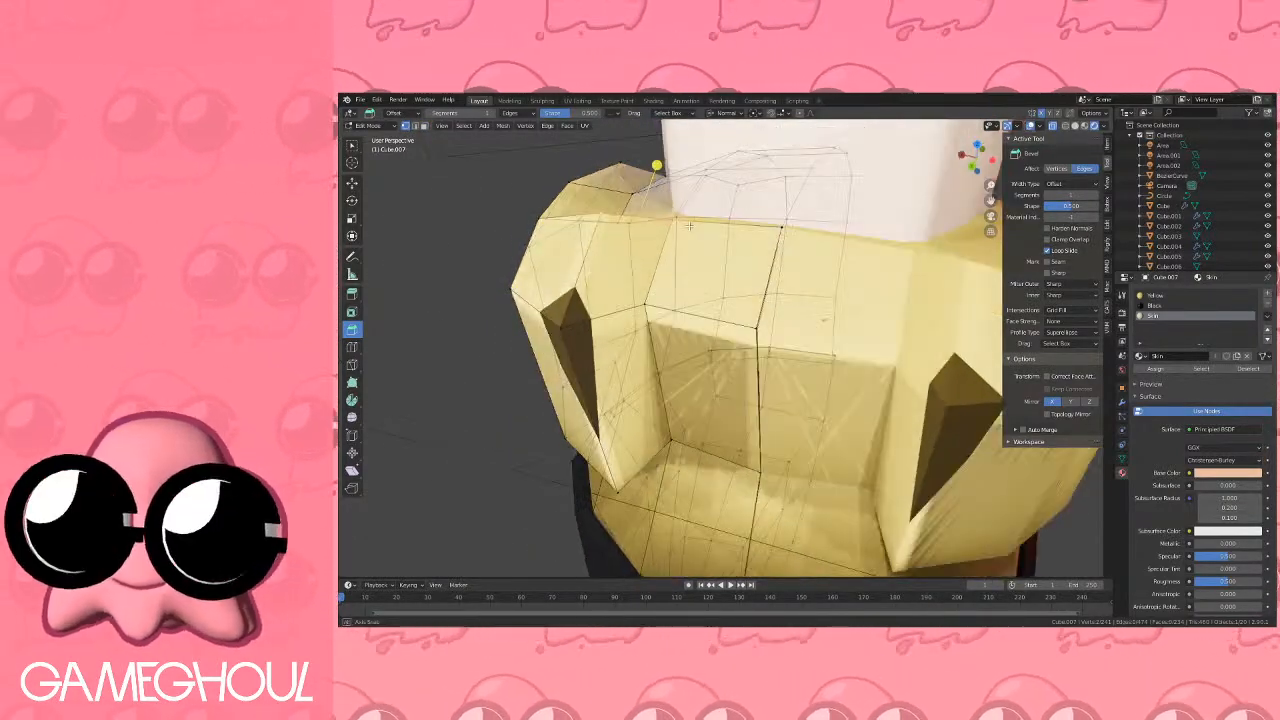
left_click(687, 226, "shift")
key("g")
key("g")
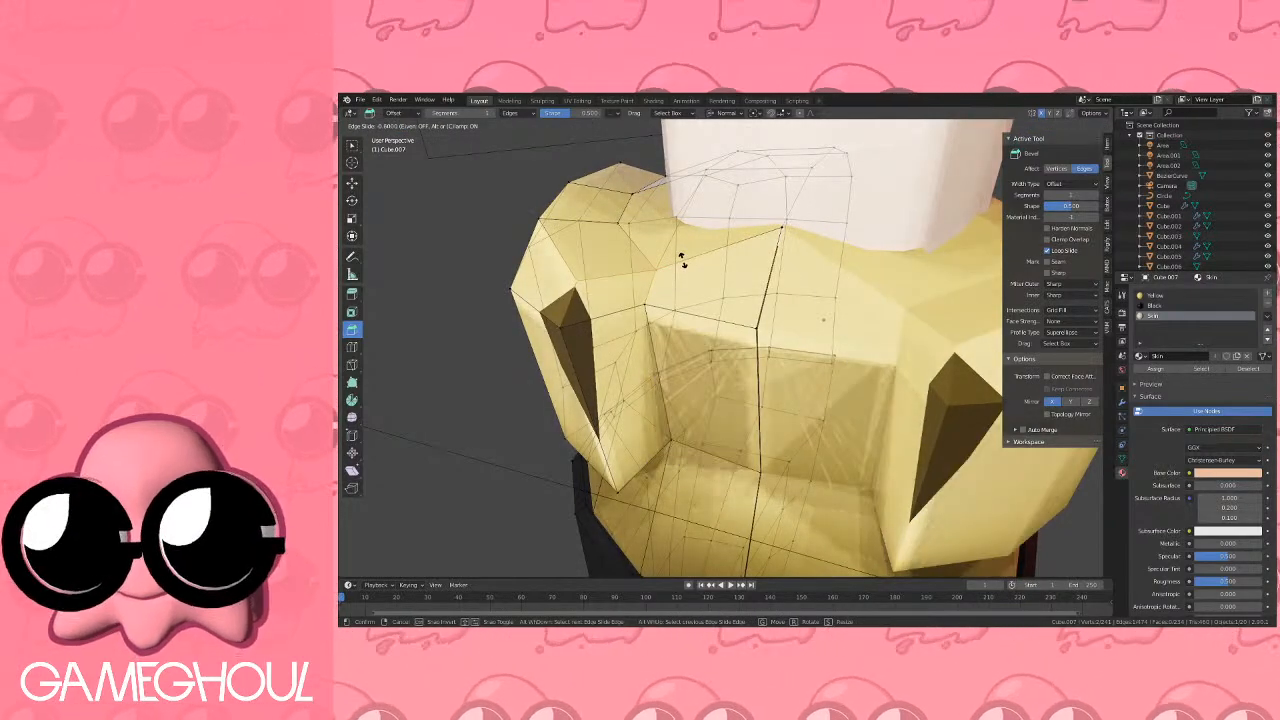
left_click(680, 262)
From the back view, select the vertices along the body's centre line and scale them to 0 on X.
middle_click_drag(680, 262, 768, 238)
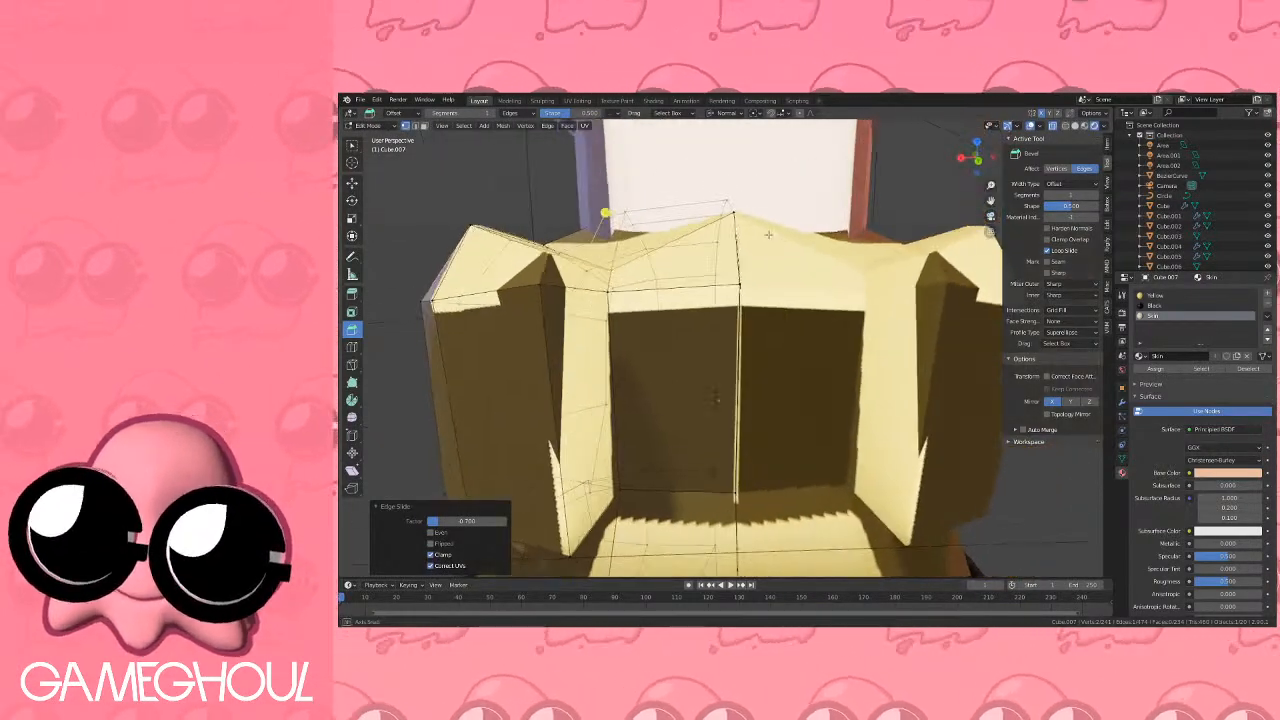
scroll(769, 258, "up", 2)
scroll(768, 261, "down", 5)
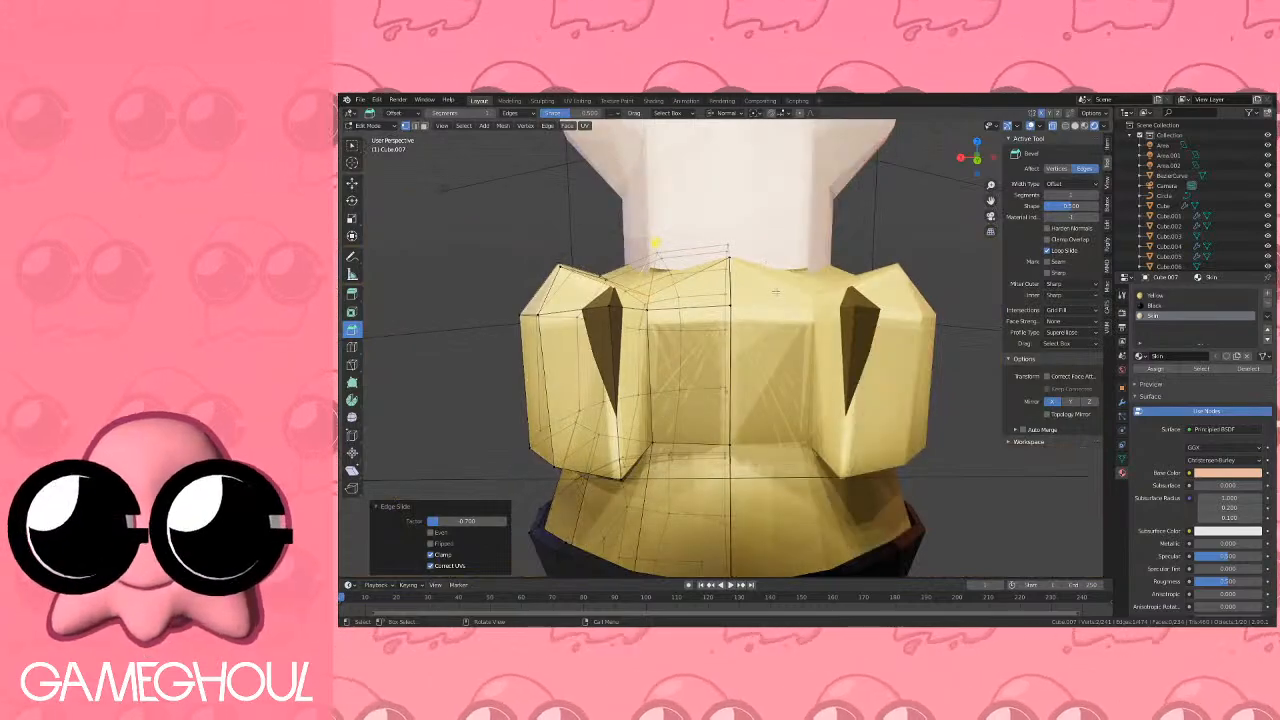
scroll(768, 263, "down", 4)
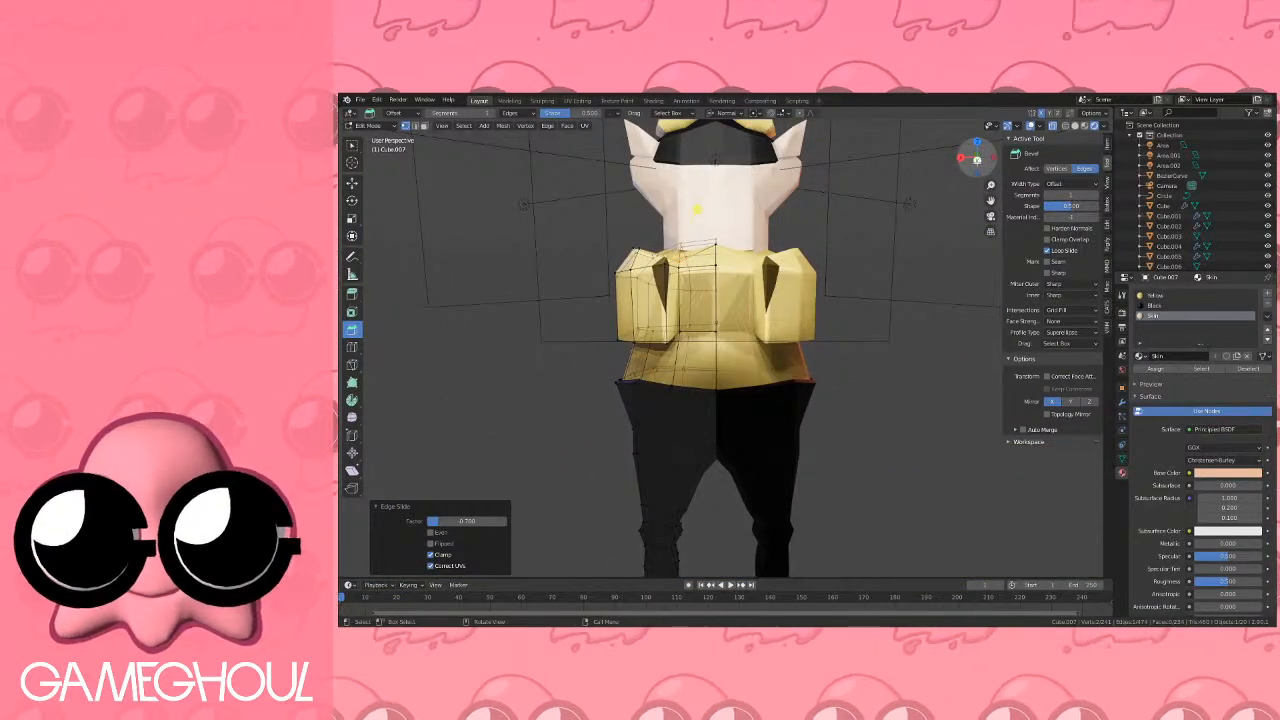
key("ctrl+KP_1")
scroll(801, 250, "up", 2)
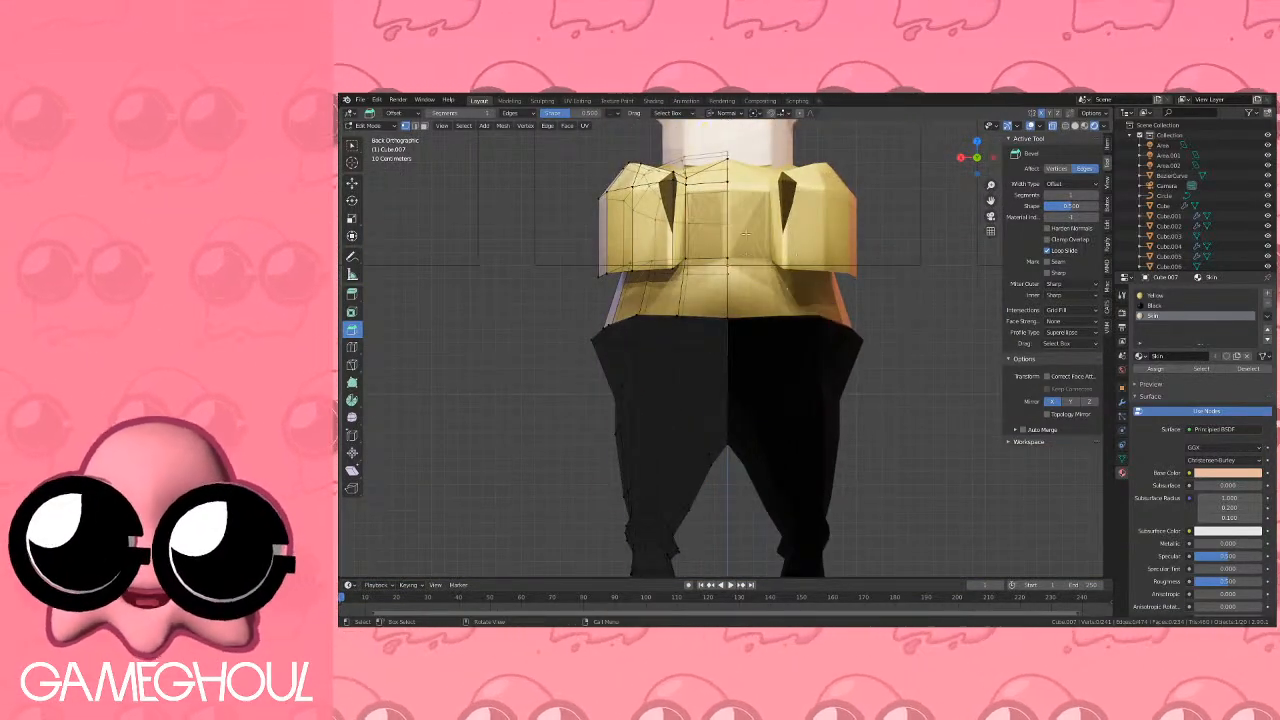
key("b")
left_click_drag(728, 143, 732, 407)
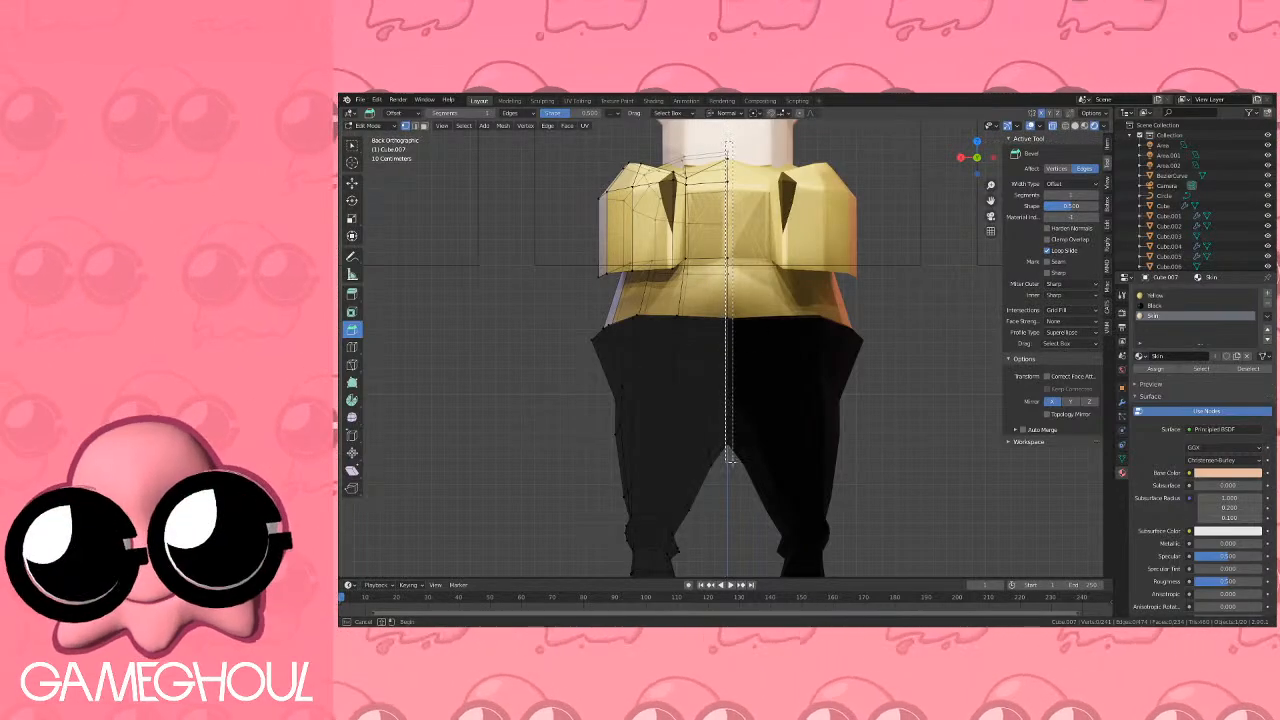
left_click_drag(731, 459, 731, 460)
scroll(768, 331, "up", 5)
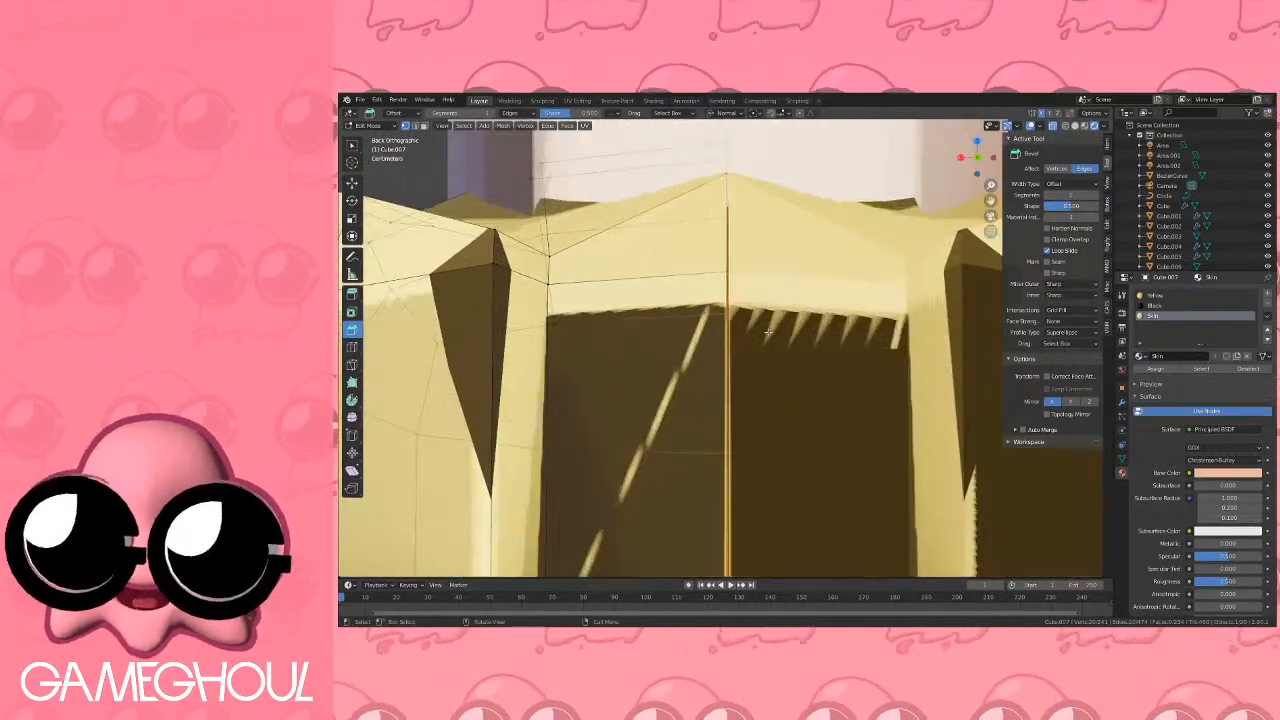
type("sx")
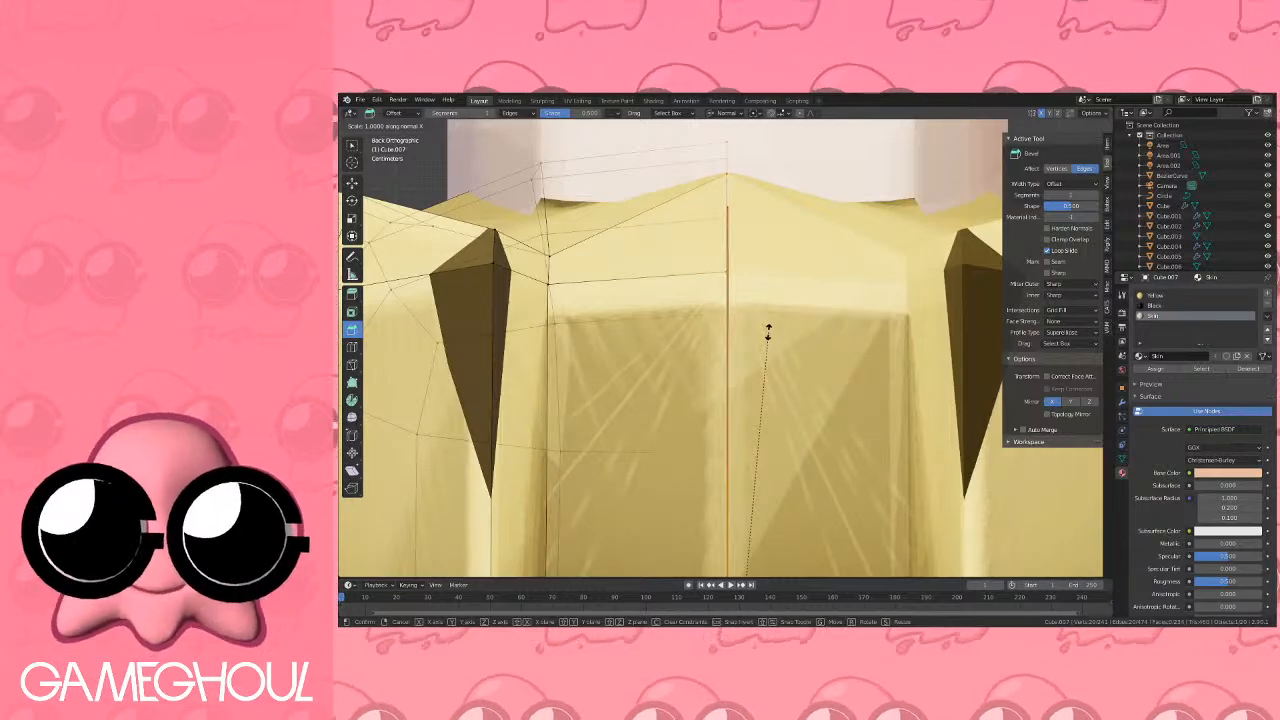
type("x0")
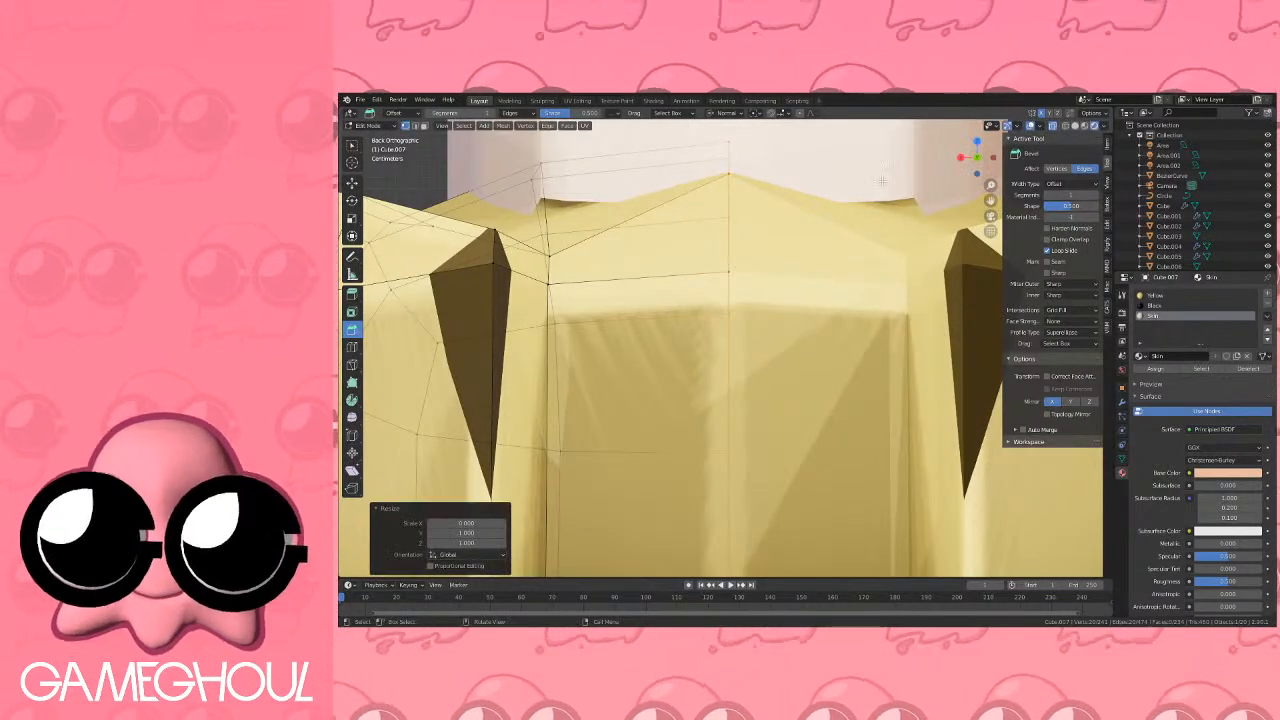
Set the centre-line vertices' median X to 0 m and check the back of the torso in Object Mode.
left_click(1107, 146)
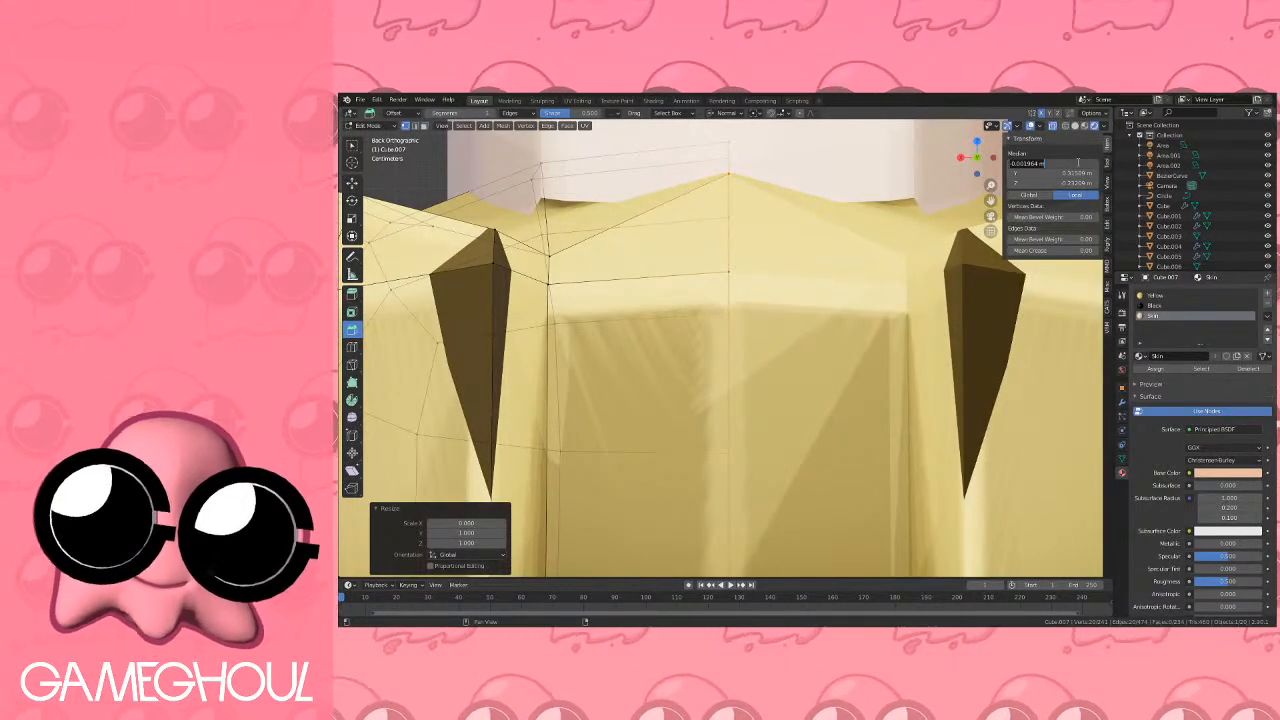
type("0")
key("Return")
scroll(704, 246, "down", 6)
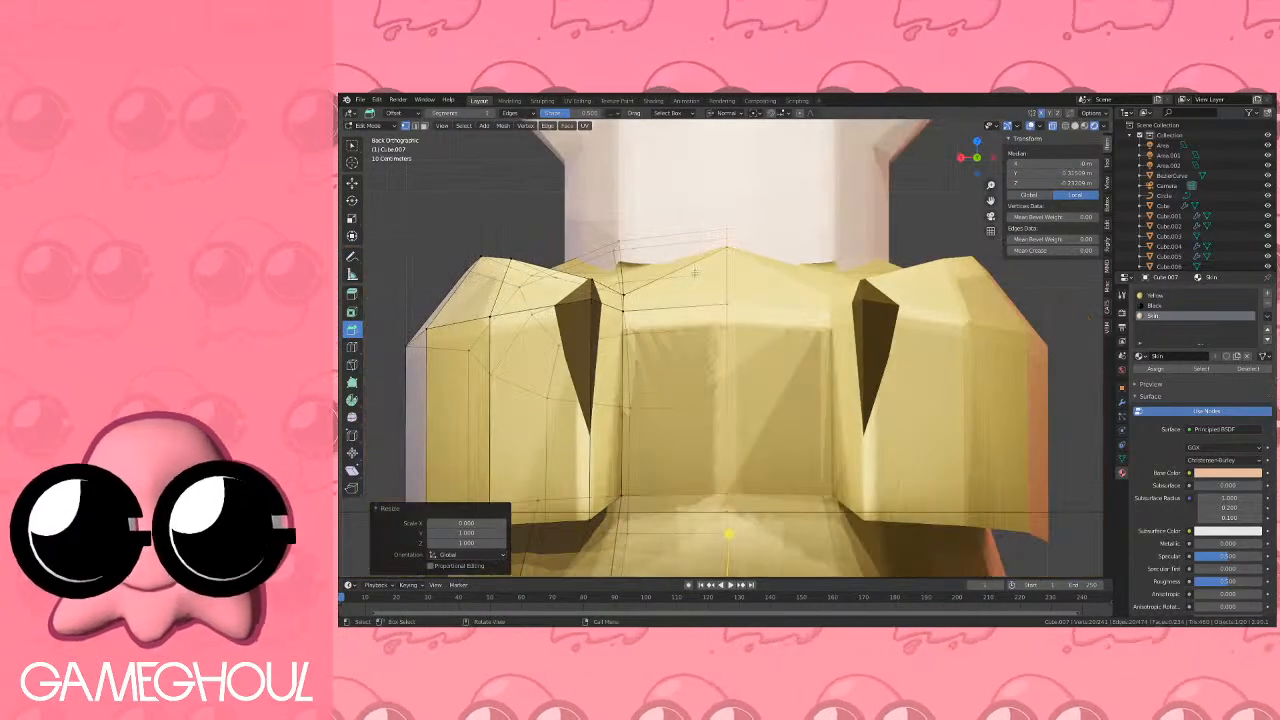
key("Tab")
middle_click_drag(693, 280, 967, 241)
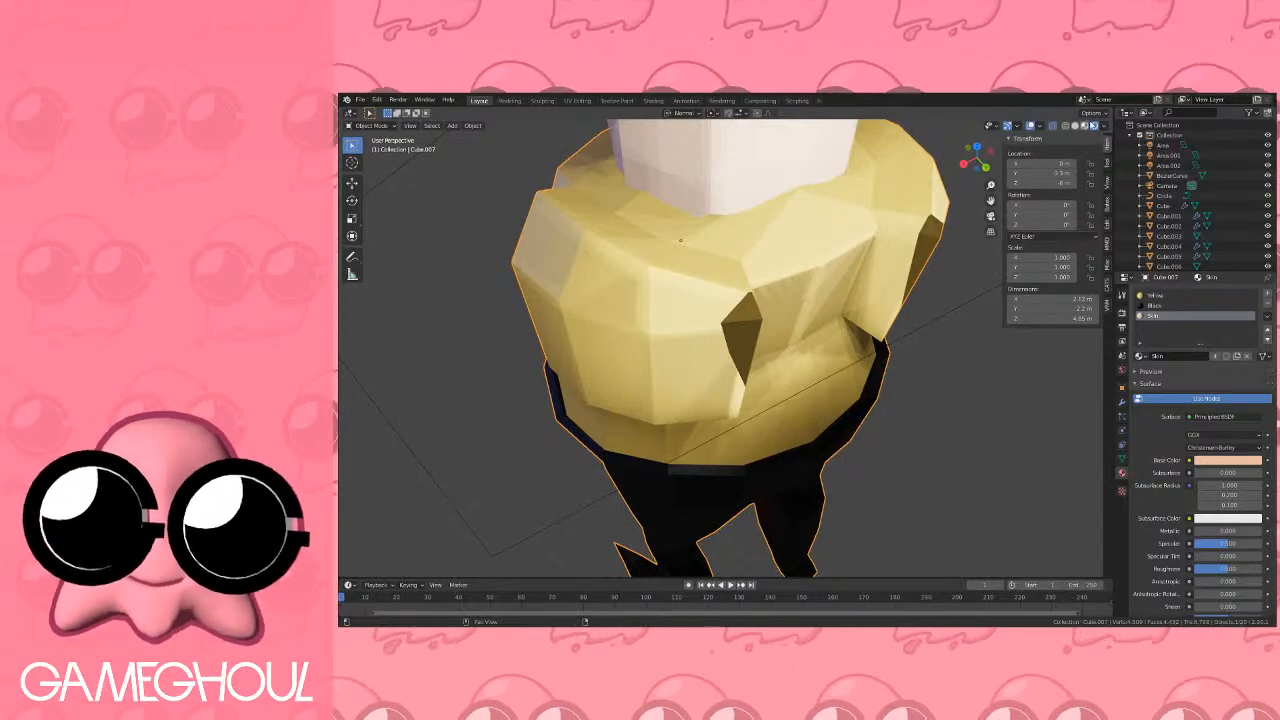
middle_click_drag(681, 240, 619, 235)
Select the lower inner edge beneath the extruded back part and slide it upward by a factor of about 0.2.
key("Tab")
scroll(690, 340, "up", 2)
middle_click_drag(745, 395, 657, 377)
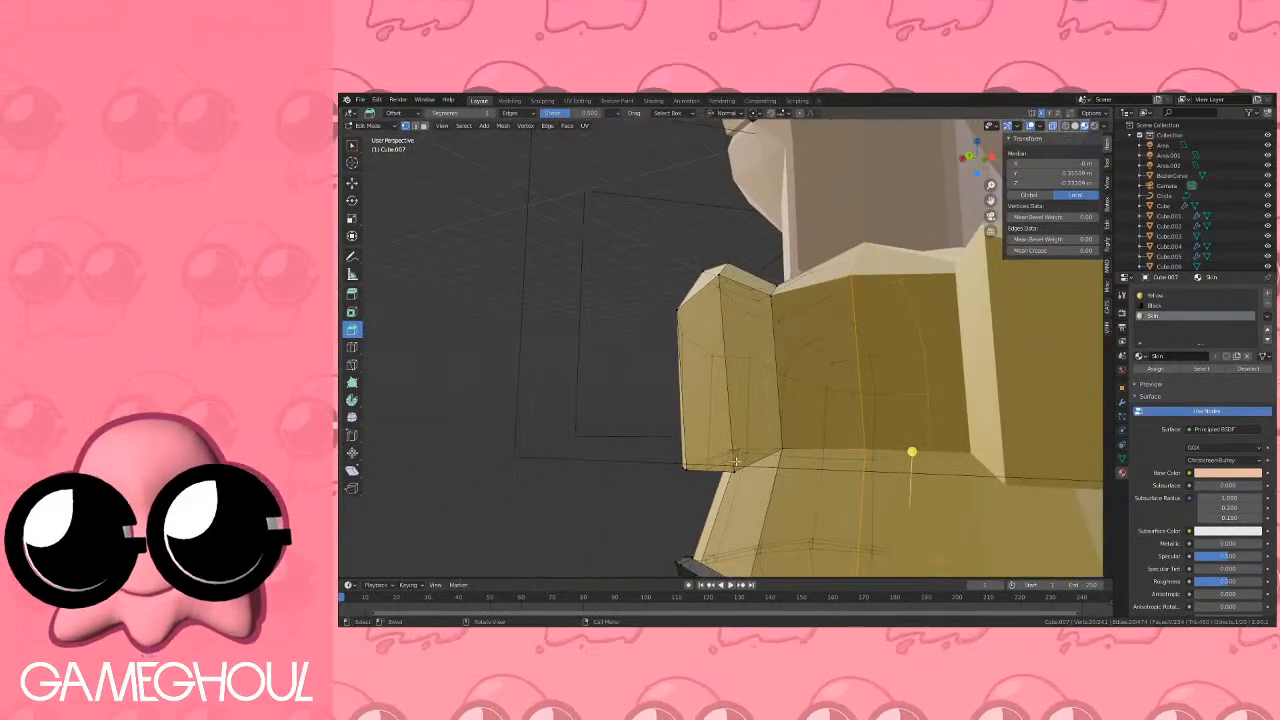
left_click(734, 473)
left_click(784, 450, "shift")
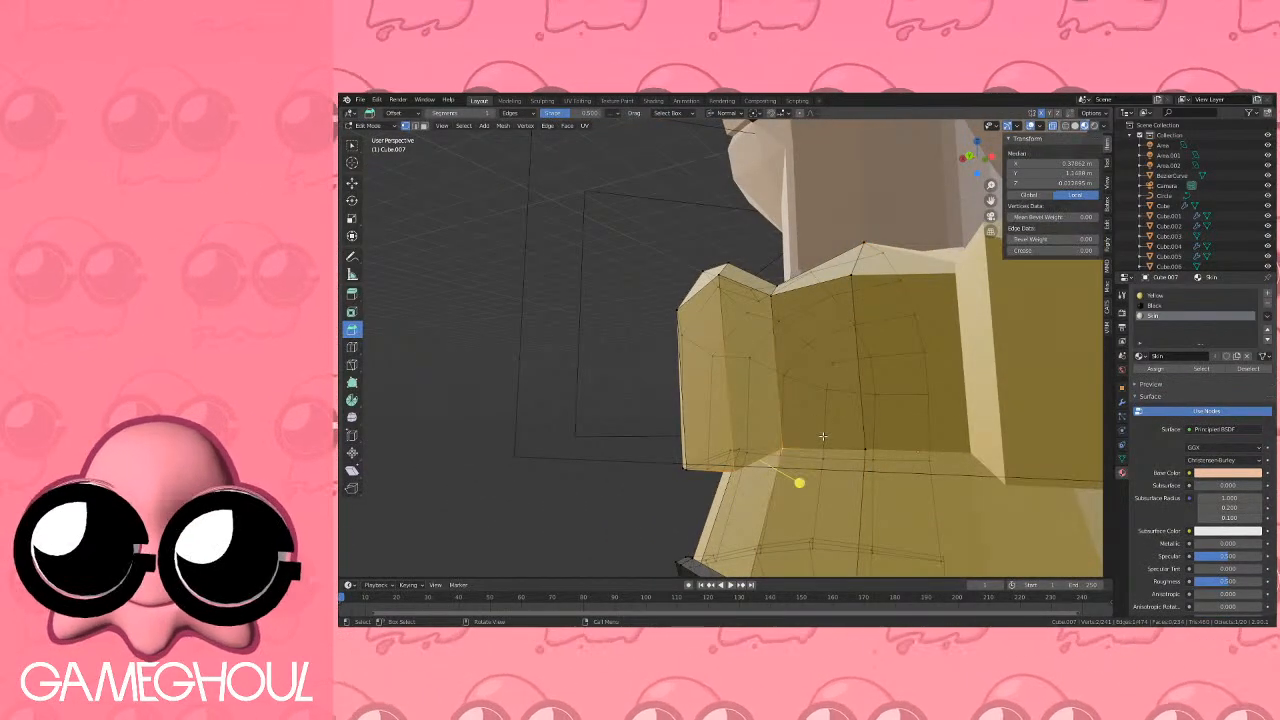
key("g")
key("g")
left_click(832, 420)
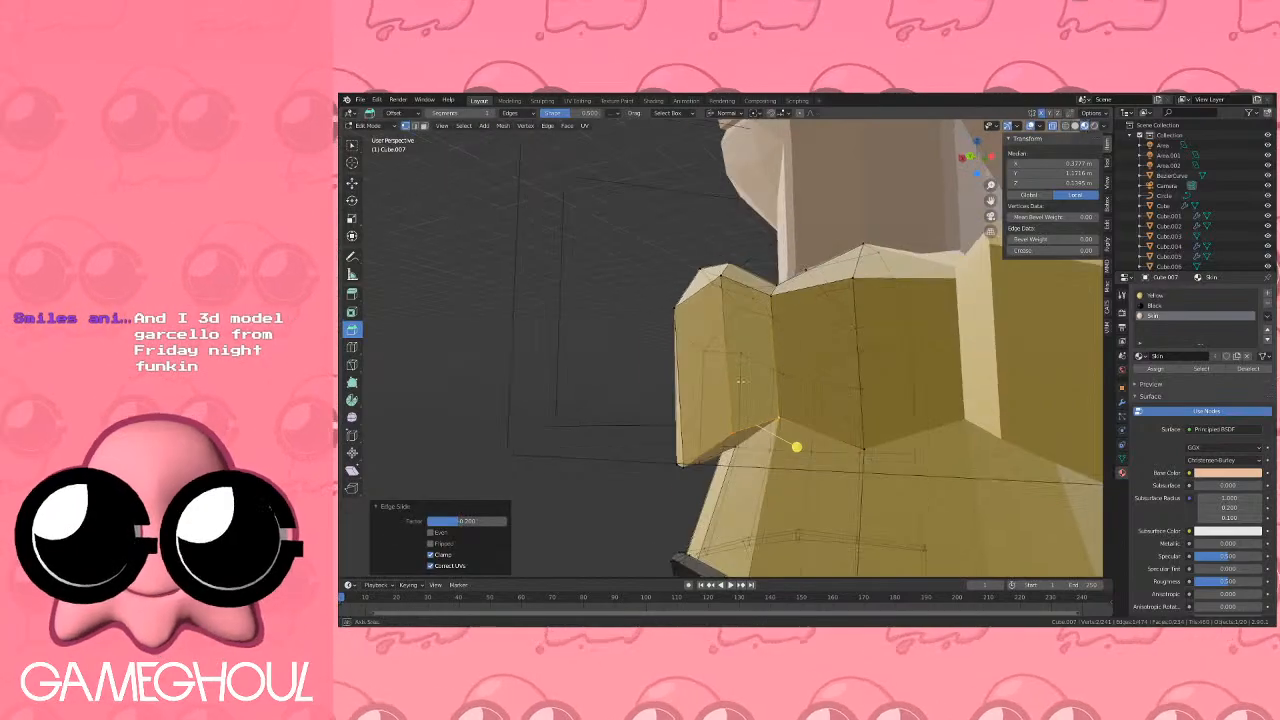
Slide the lower edge at the outer side of the extruded part upward by a factor of 0.3.
middle_click_drag(718, 372, 851, 386)
scroll(700, 360, "down", 1)
middle_click_drag(656, 352, 659, 457, "shift")
left_click(666, 449)
left_click(695, 469, "shift")
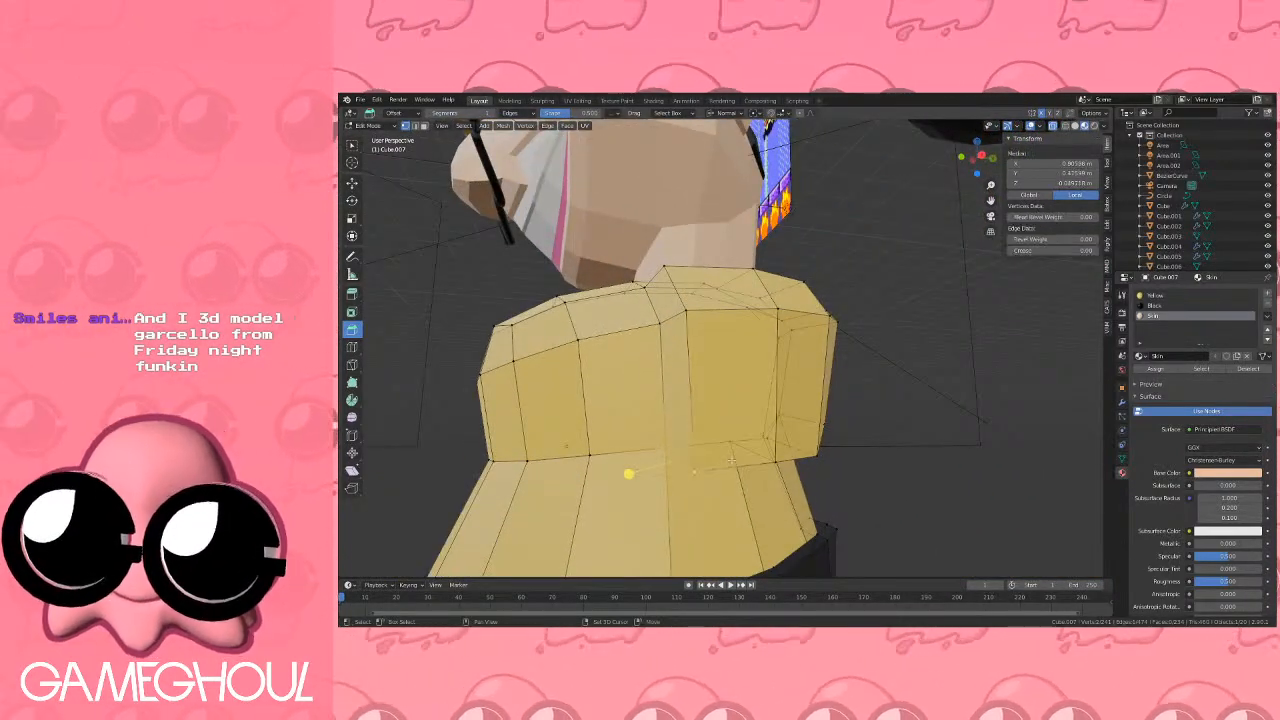
key("g")
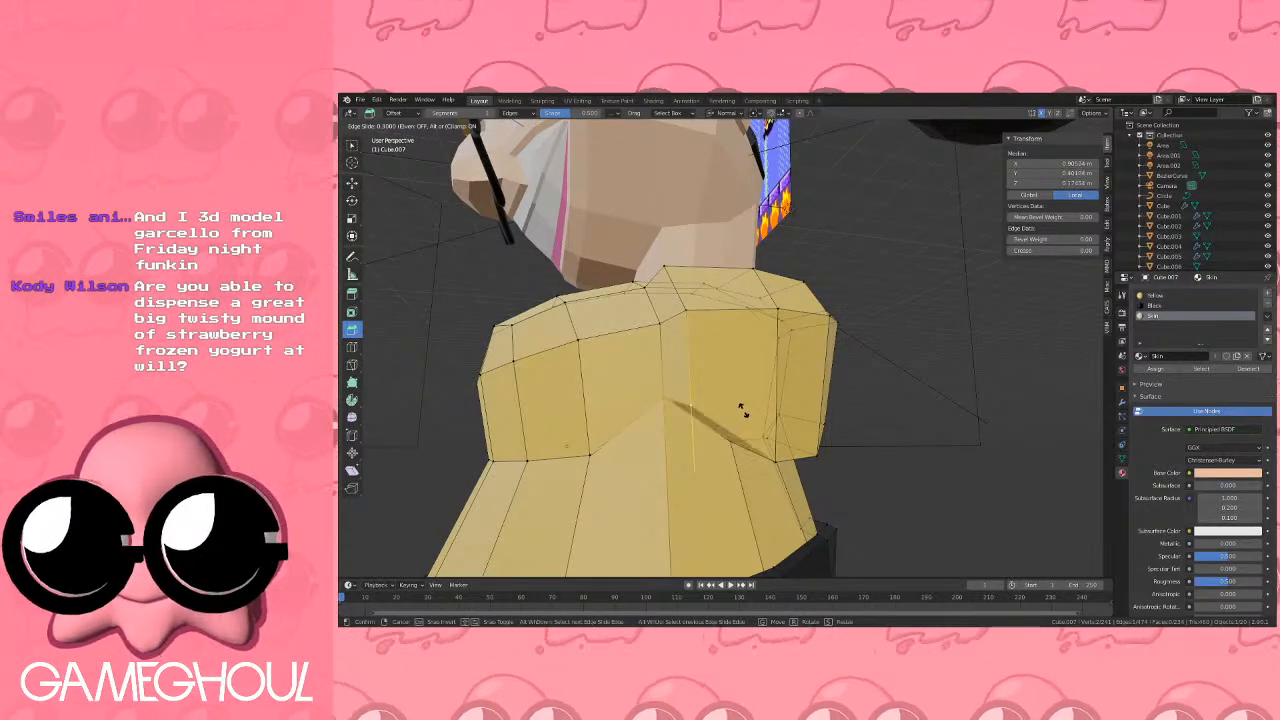
left_click(742, 414)
Slide the waist vertex in front of the raised side edge upward along its edge.
middle_click_drag(623, 409, 770, 376)
left_click(714, 409)
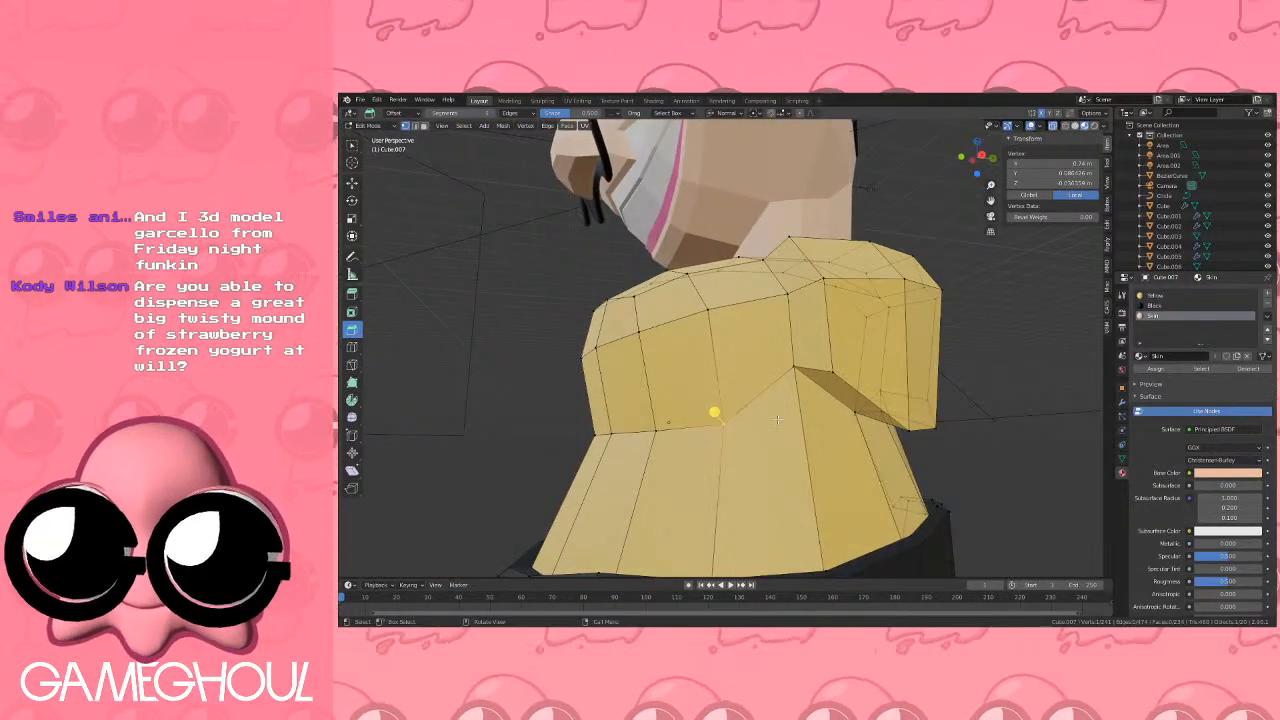
key("shift+v")
left_click(775, 397)
Select the edge on top of the shoulder beside the neck and slide it backward by a factor of about 0.5.
middle_click_drag(706, 386, 666, 518)
left_click(682, 295)
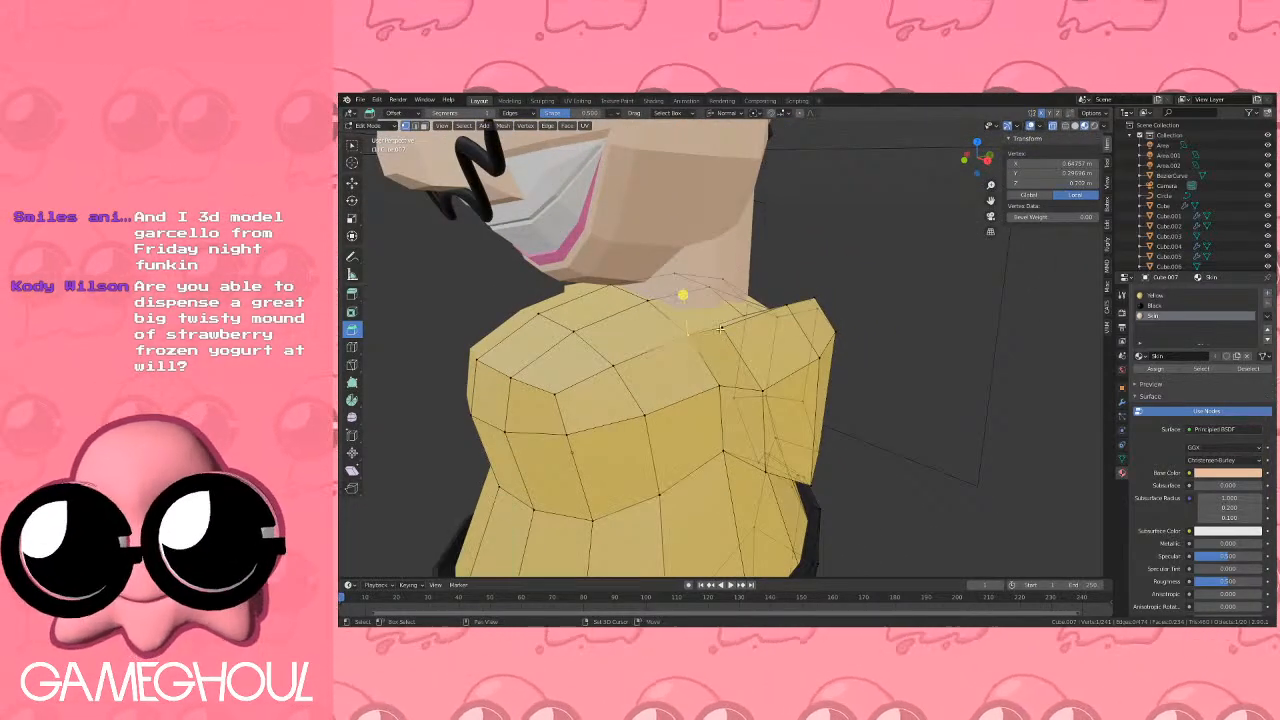
left_click(724, 328, "shift")
key("g")
key("g")
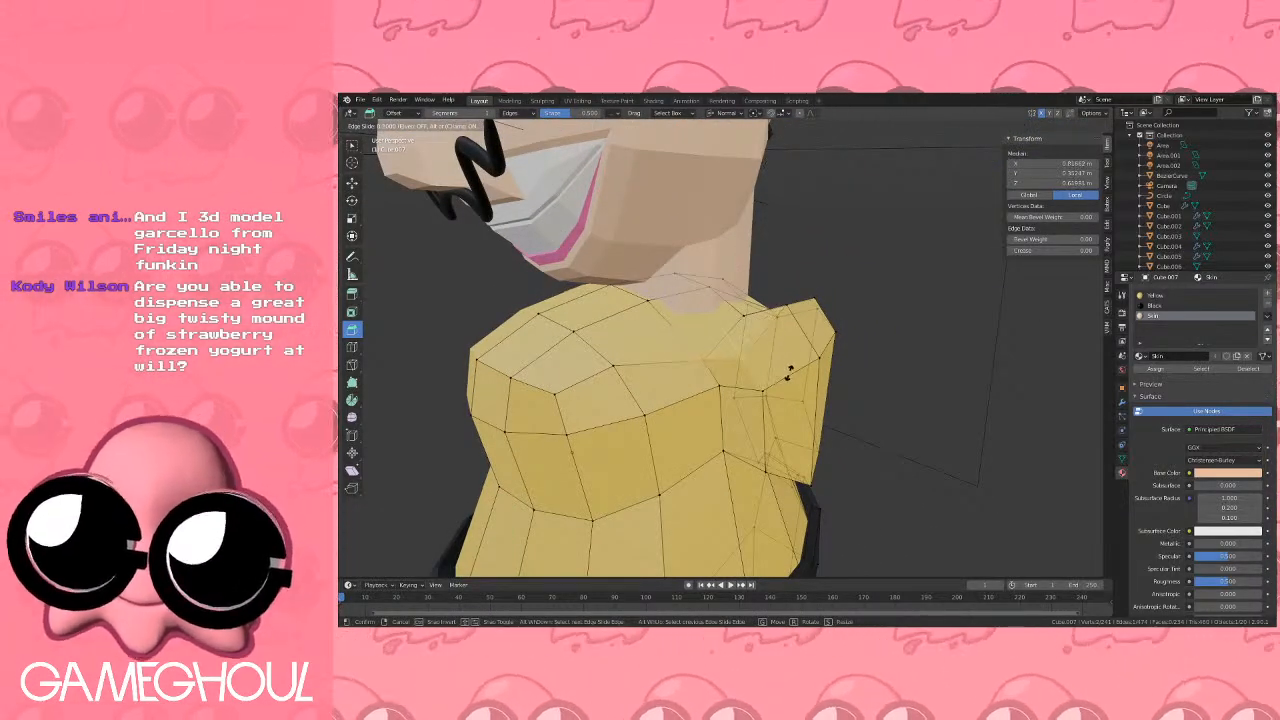
left_click(790, 372)
Select the upper and side faces forming the outer end of the shoulder in face selection mode.
mouse_move(690, 330)
middle_mouse_down()
mouse_move(657, 320)
mouse_move(678, 313)
middle_mouse_up()
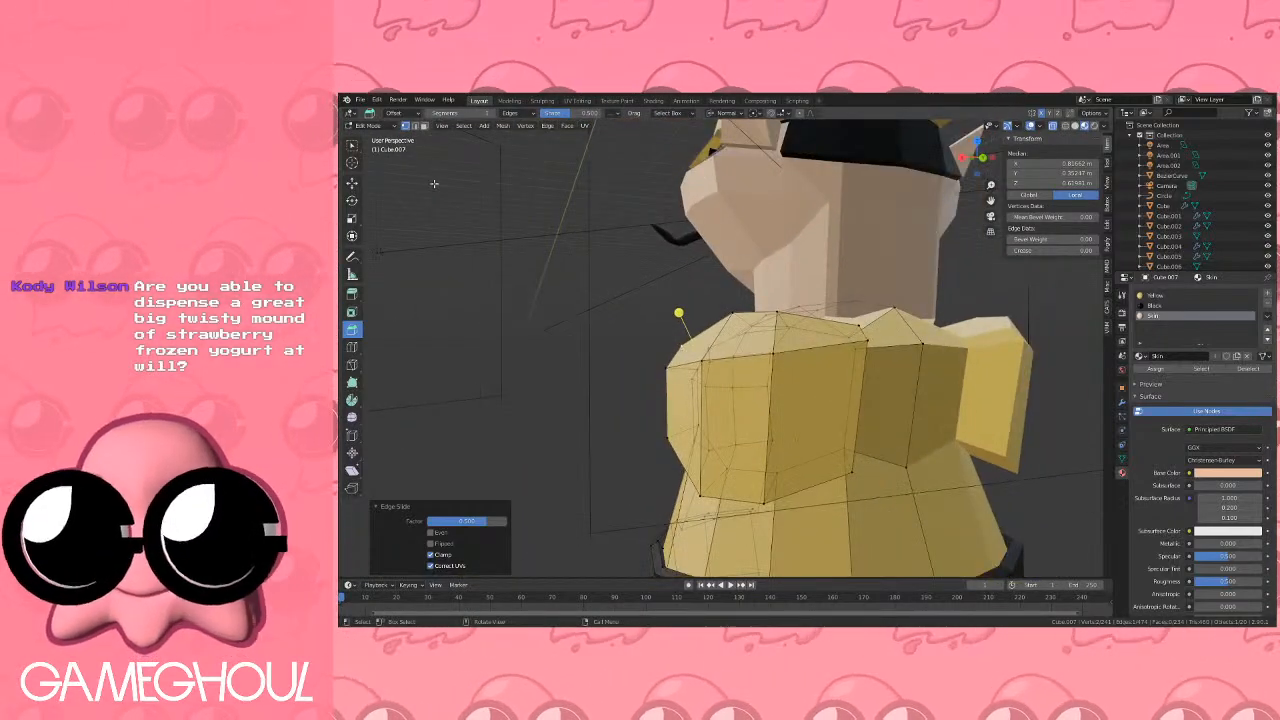
left_click(424, 126)
left_click(833, 337)
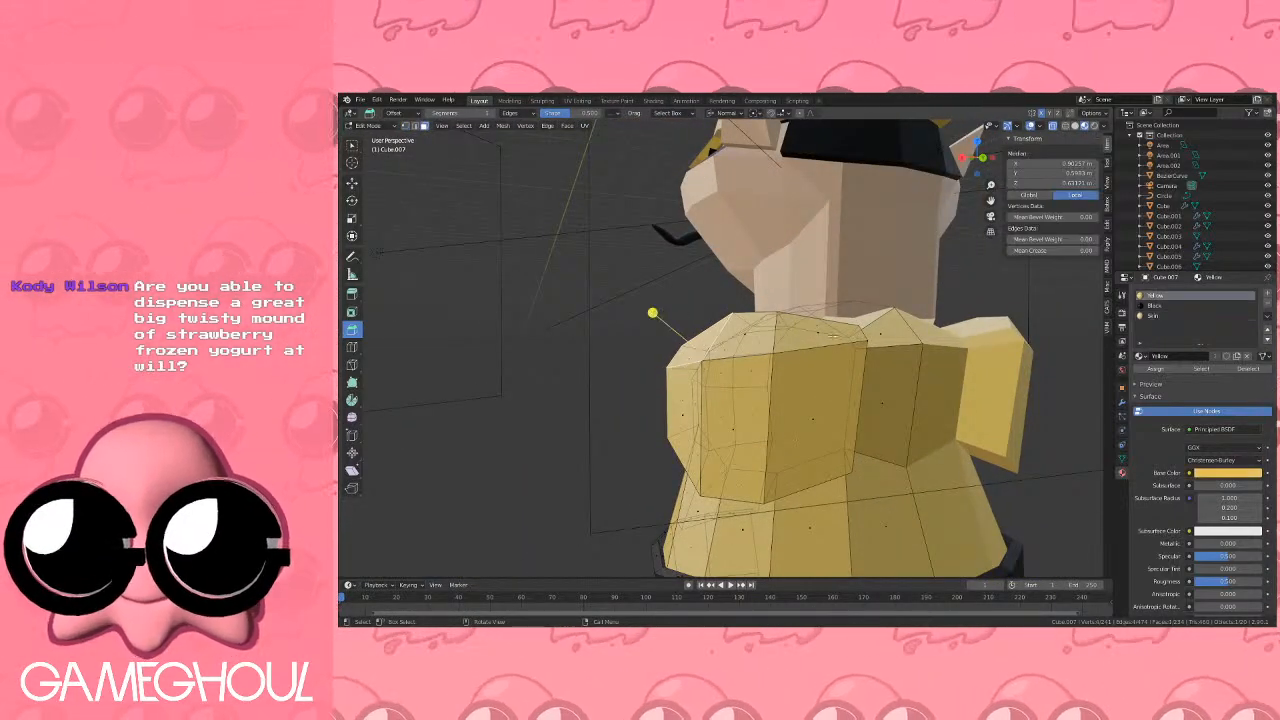
left_click(817, 333, "shift")
left_click(748, 331, "shift")
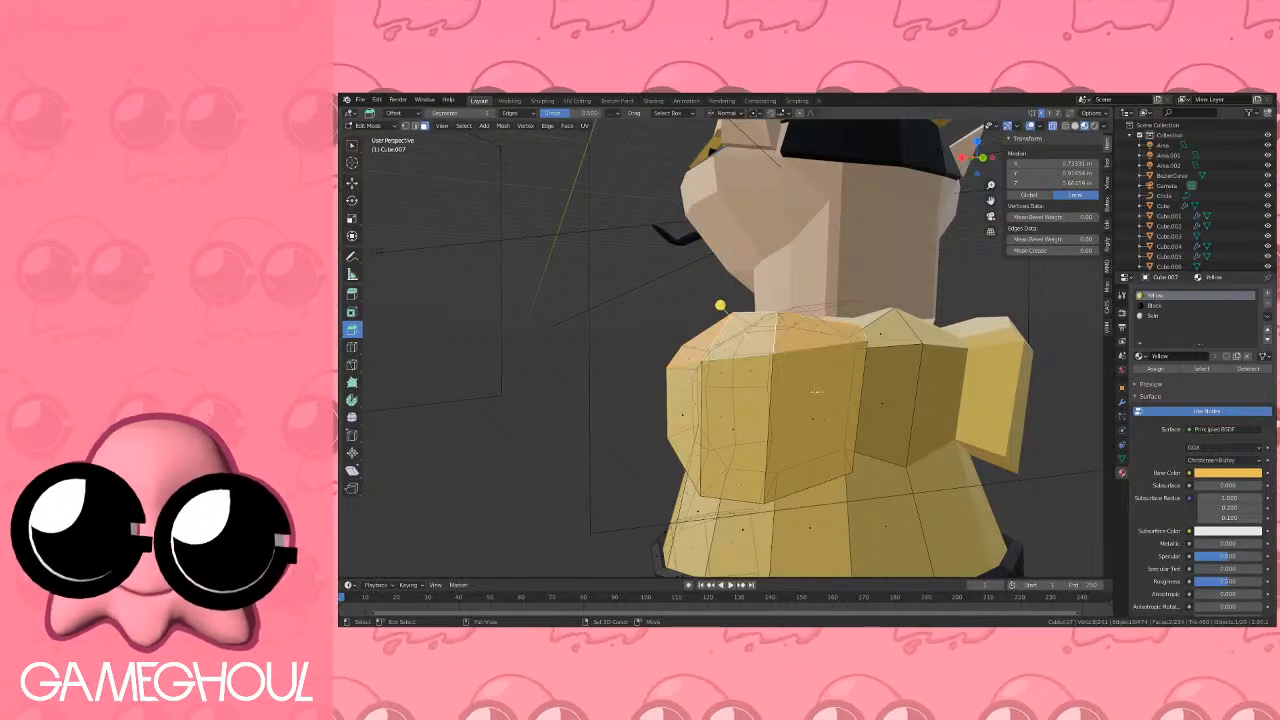
left_click(812, 421, "ctrl")
left_click(732, 429, "ctrl")
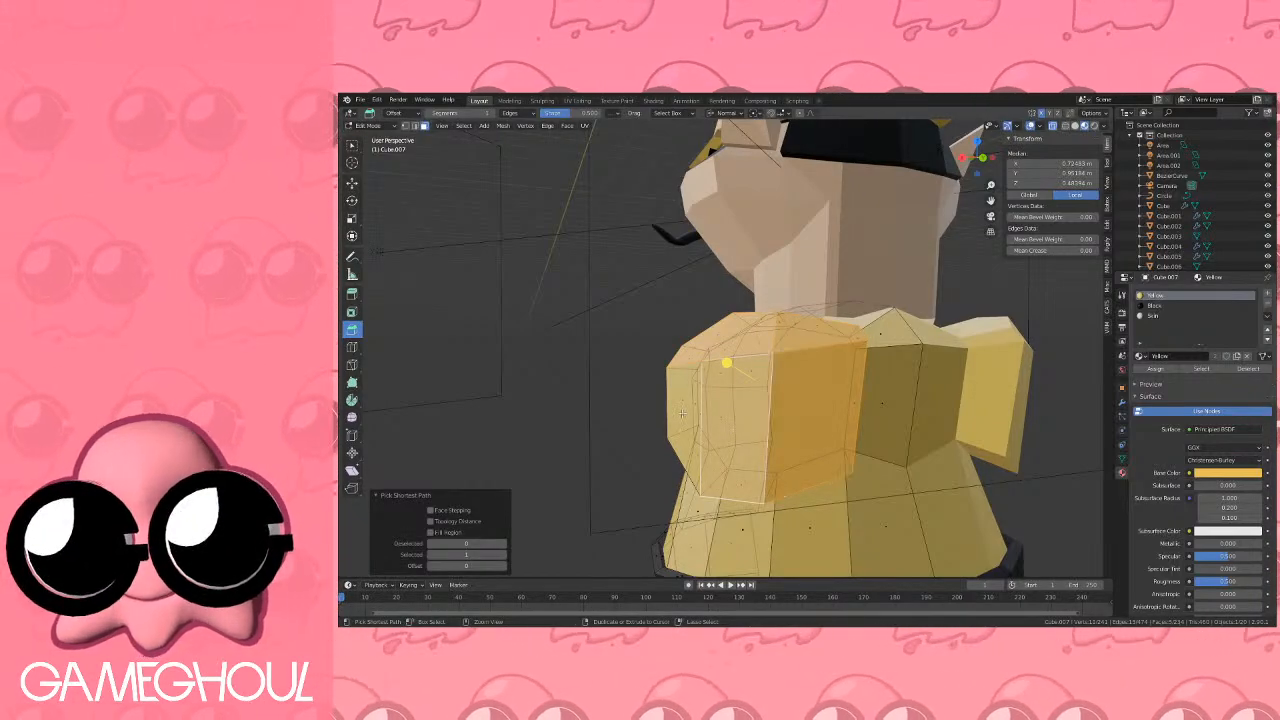
left_click(685, 417, "ctrl")
Extrude the selected shoulder faces 0.3 m outward along their normal and scale the extruded end to 1.1.
middle_click_drag(685, 417, 871, 391)
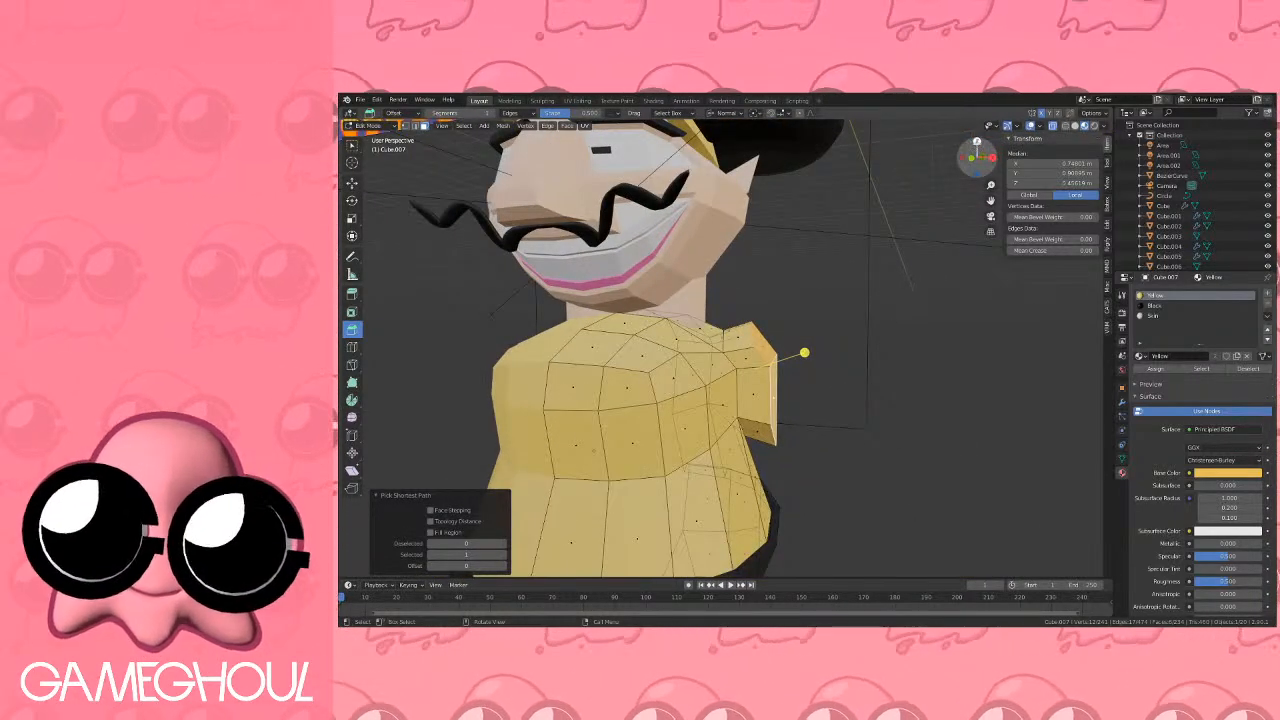
left_click(977, 143)
scroll(777, 243, "up", 1)
middle_click_drag(777, 243, 783, 314, "shift")
key("e")
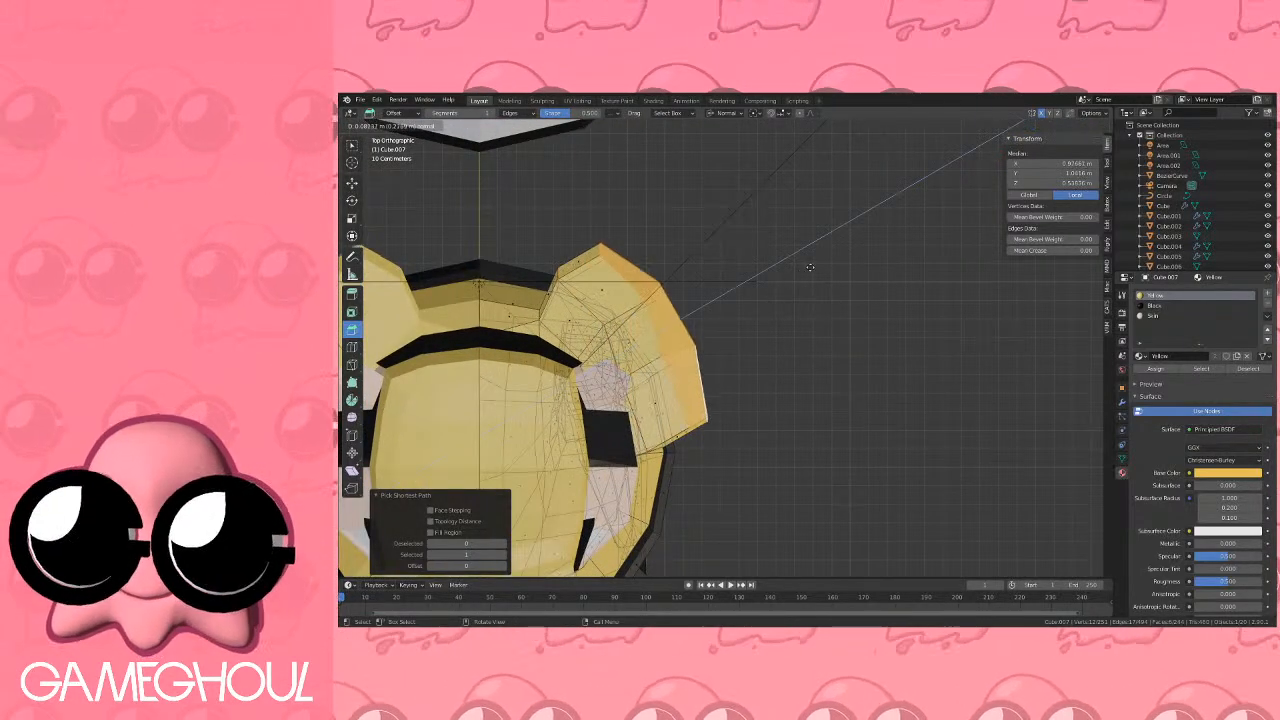
left_click(815, 259)
key("s")
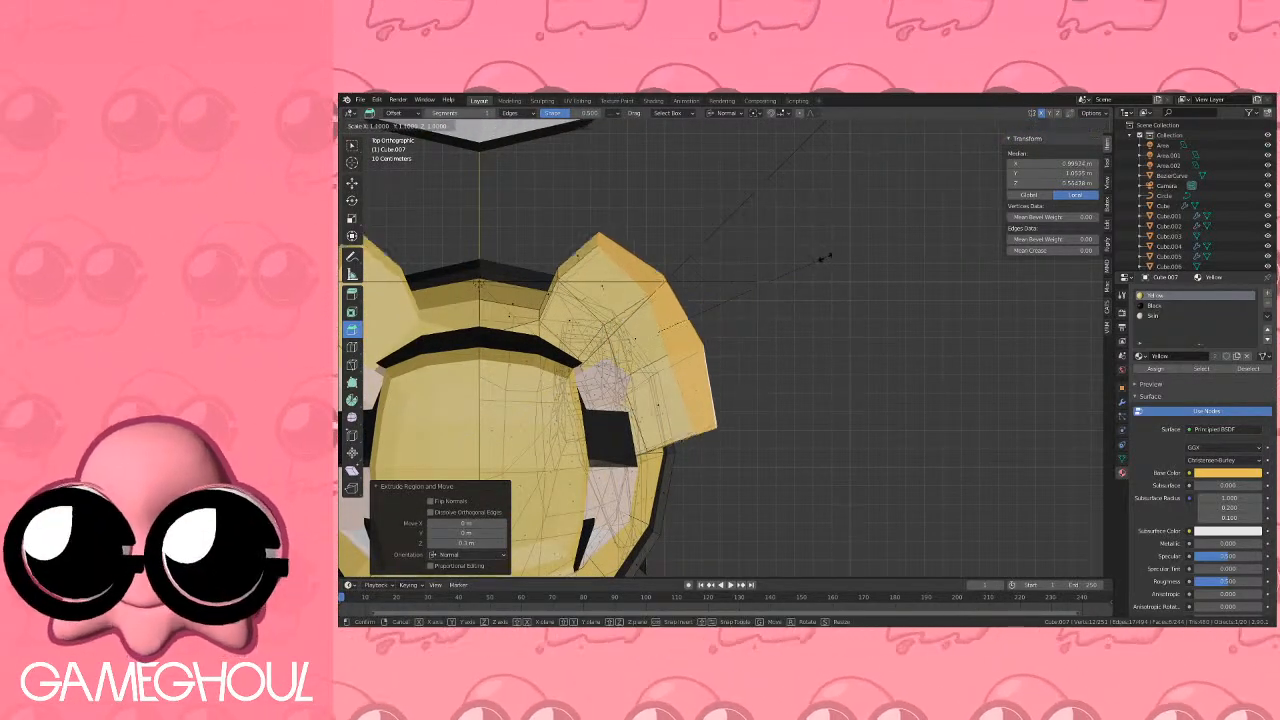
key("Return")
Inset the faces at the shoulder's outer end by about 0.095 m to form a sleeve rim.
mouse_move(833, 257)
middle_mouse_down()
mouse_move(794, 271)
mouse_move(818, 256)
middle_mouse_up()
key("i")
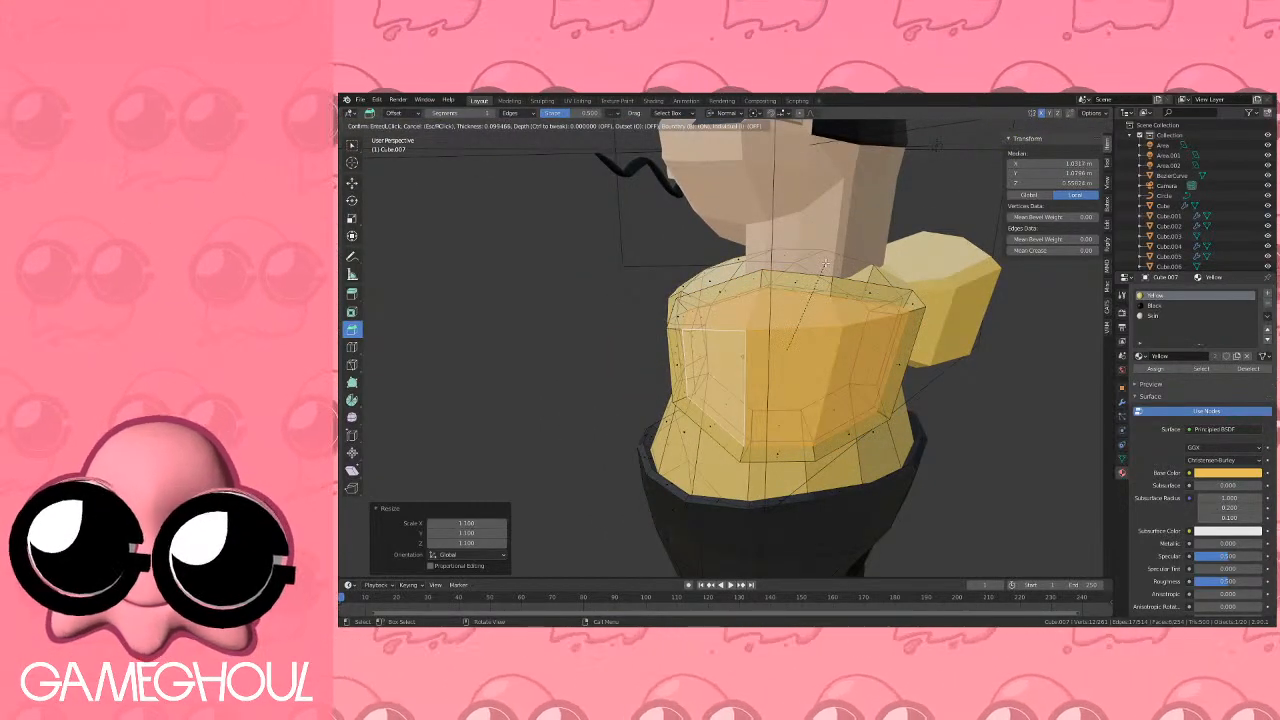
left_click(825, 262)
key("i")
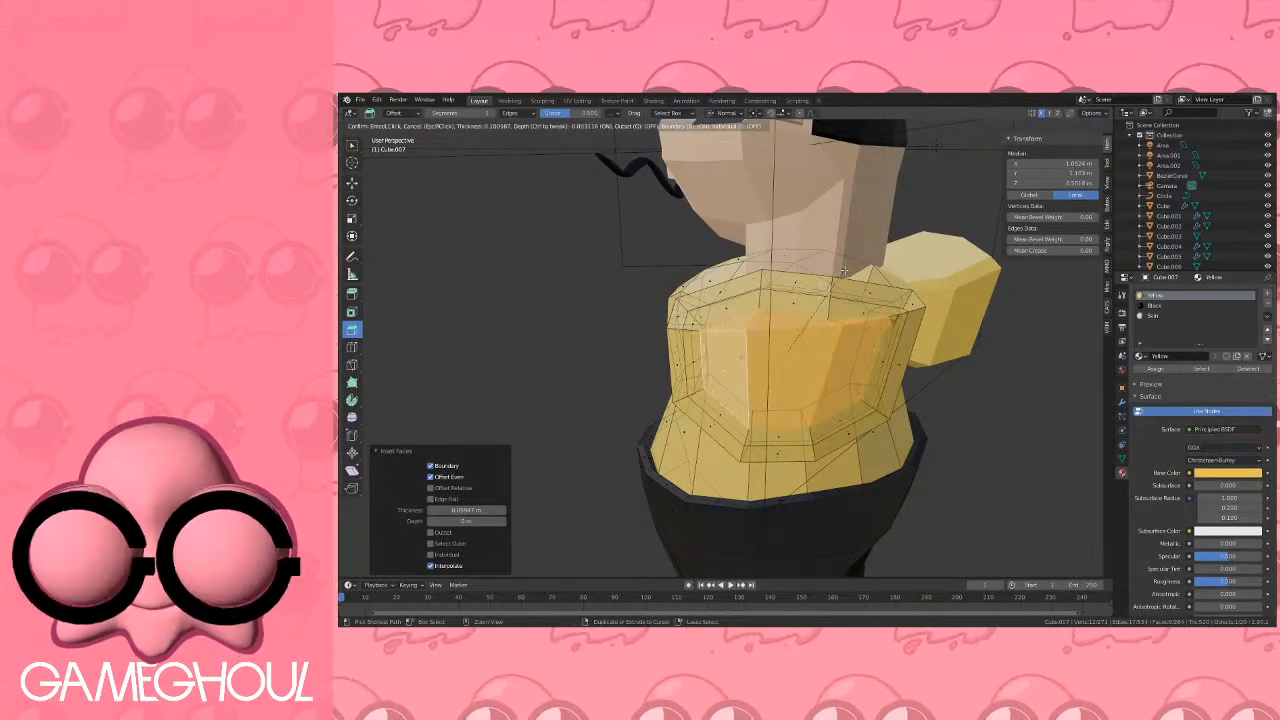
right_click(840, 272)
key("ctrl+z")
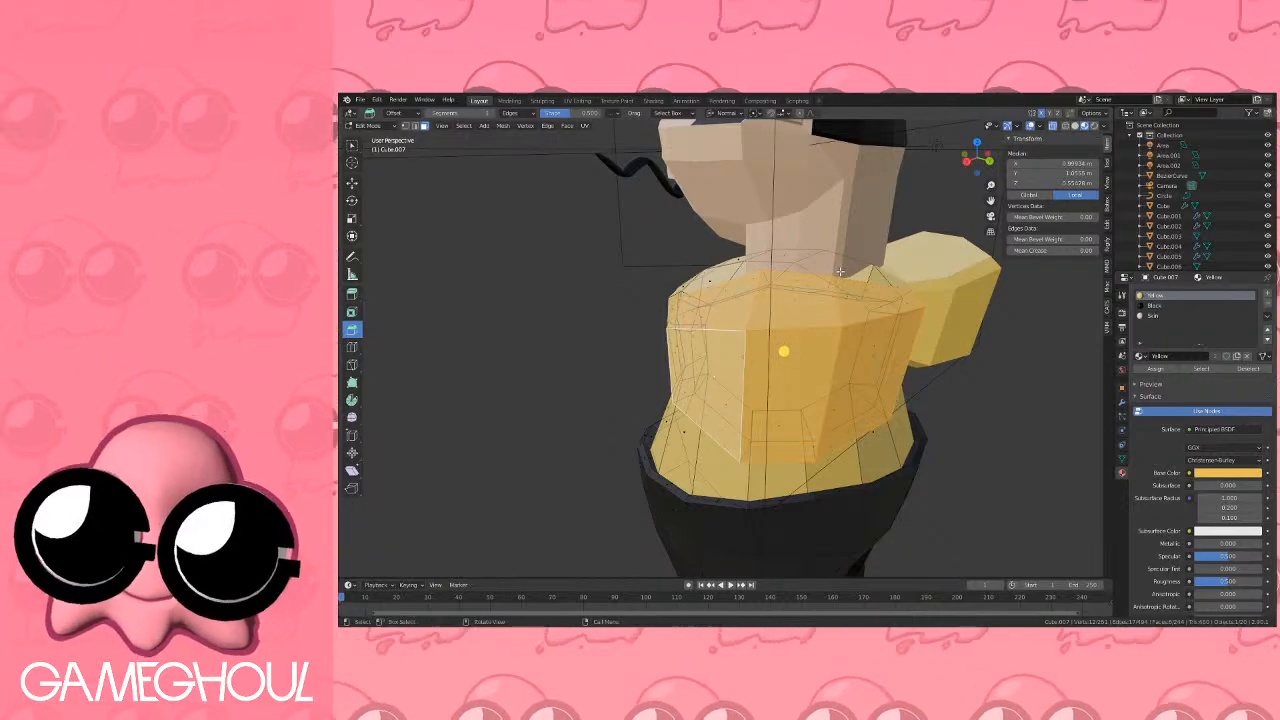
key("ctrl+z")
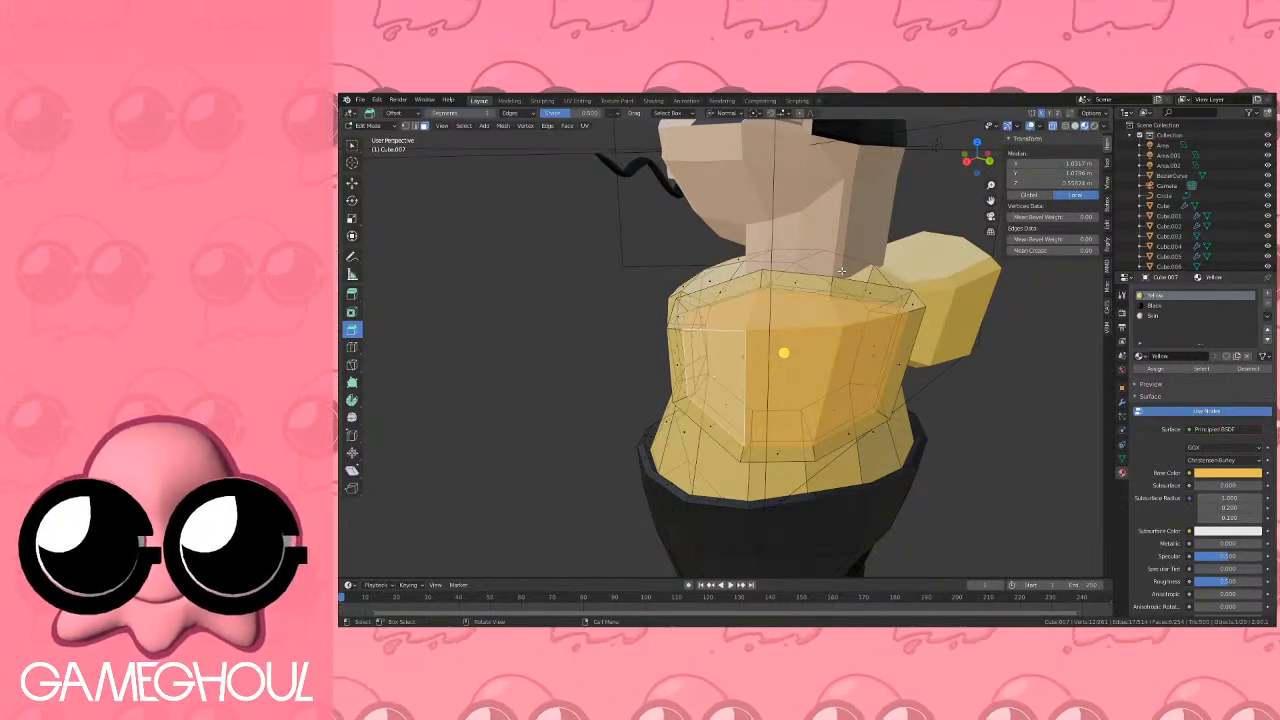
Extrude the inset sleeve faces in place and scale the new faces slightly smaller.
key("e")
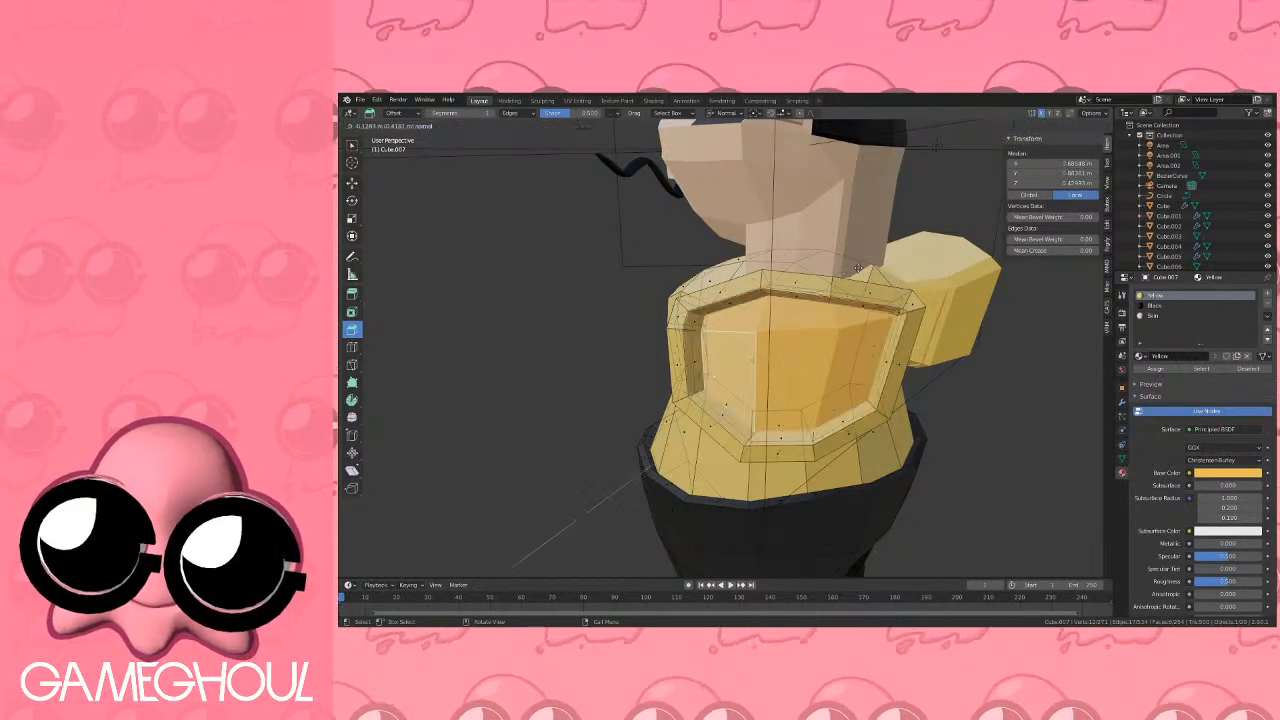
right_click(850, 268)
key("s")
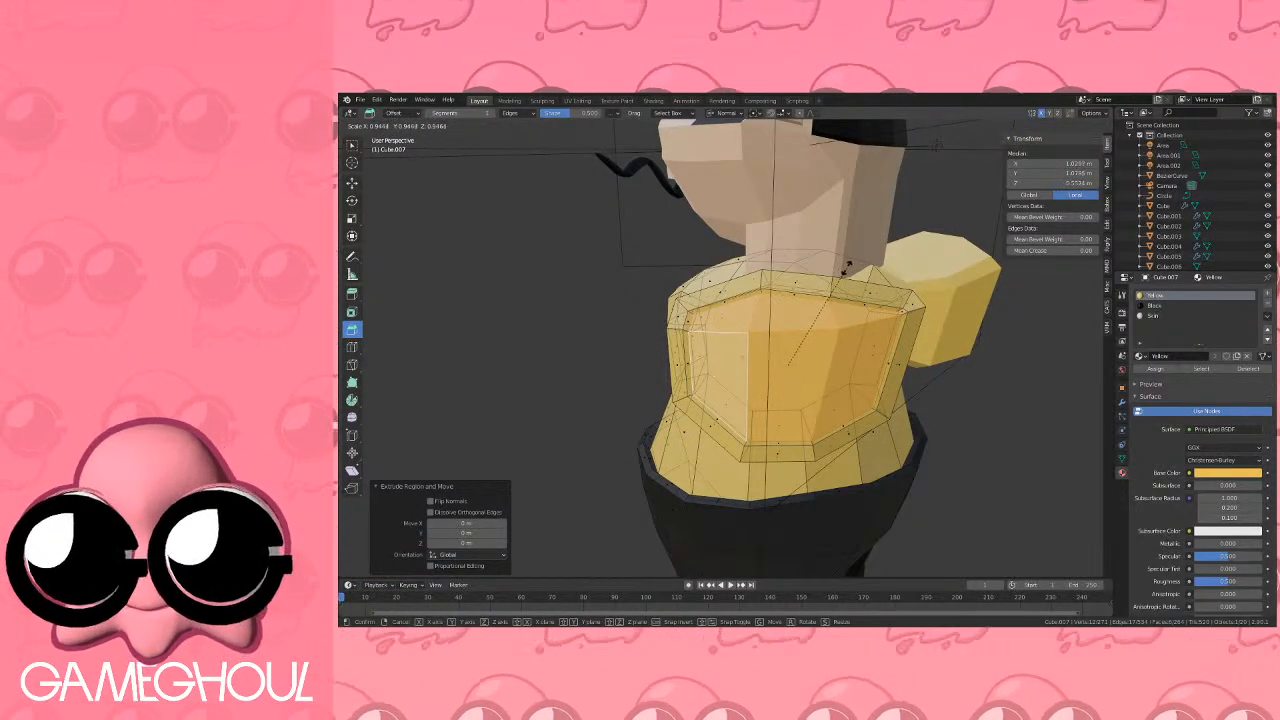
left_click(850, 268)
Extrude the scaled faces slightly inward along their normal to recess the sleeve opening.
middle_click_drag(850, 268, 971, 276)
left_click(977, 143)
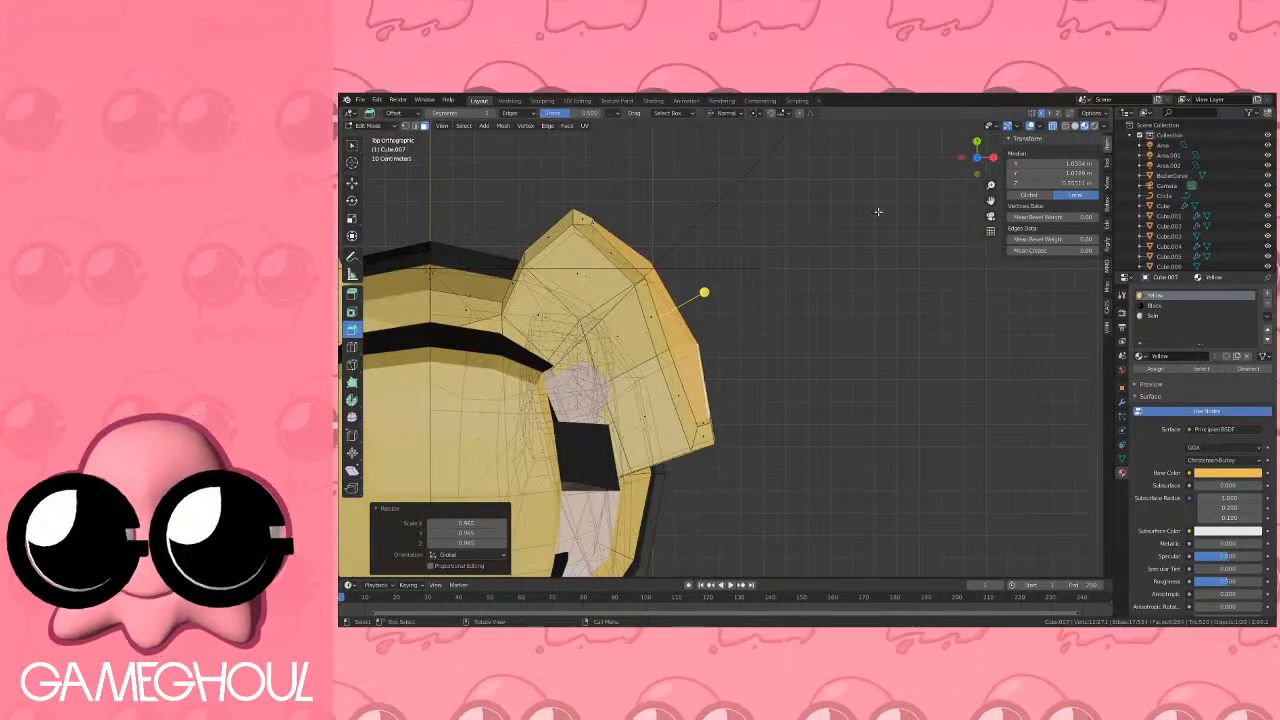
key("e")
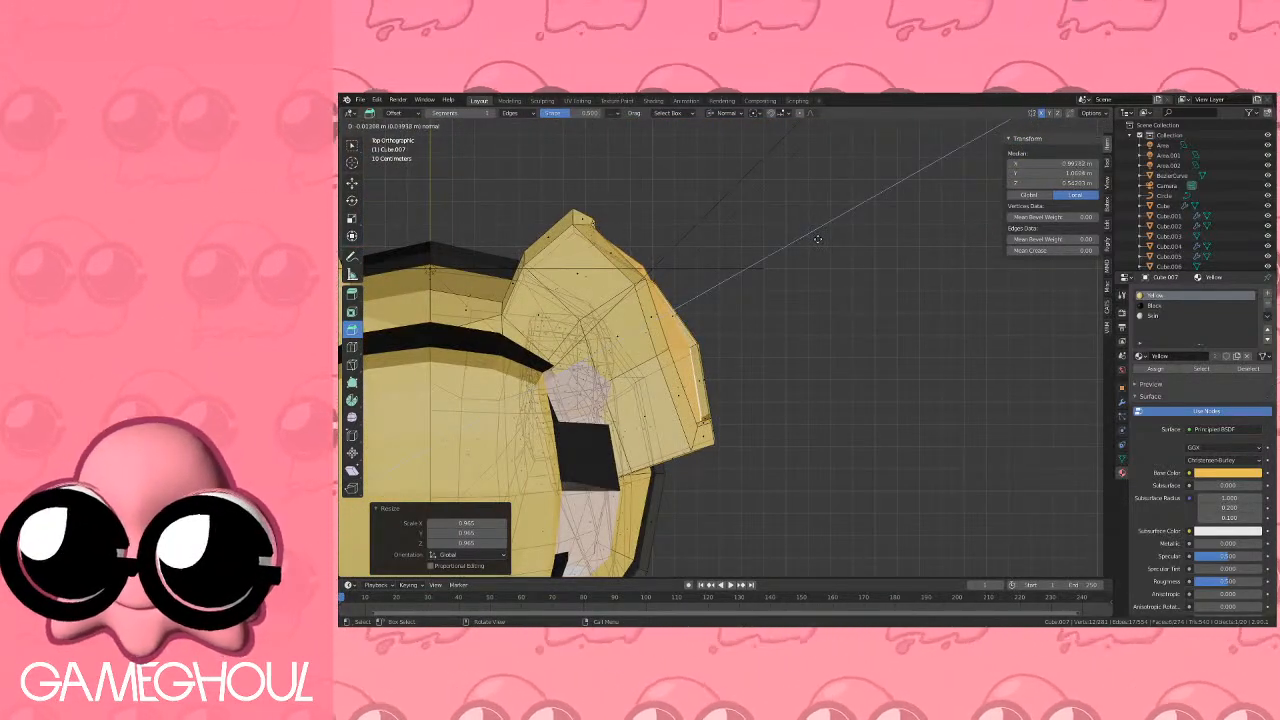
left_click(815, 237)
middle_click_drag(815, 237, 760, 258)
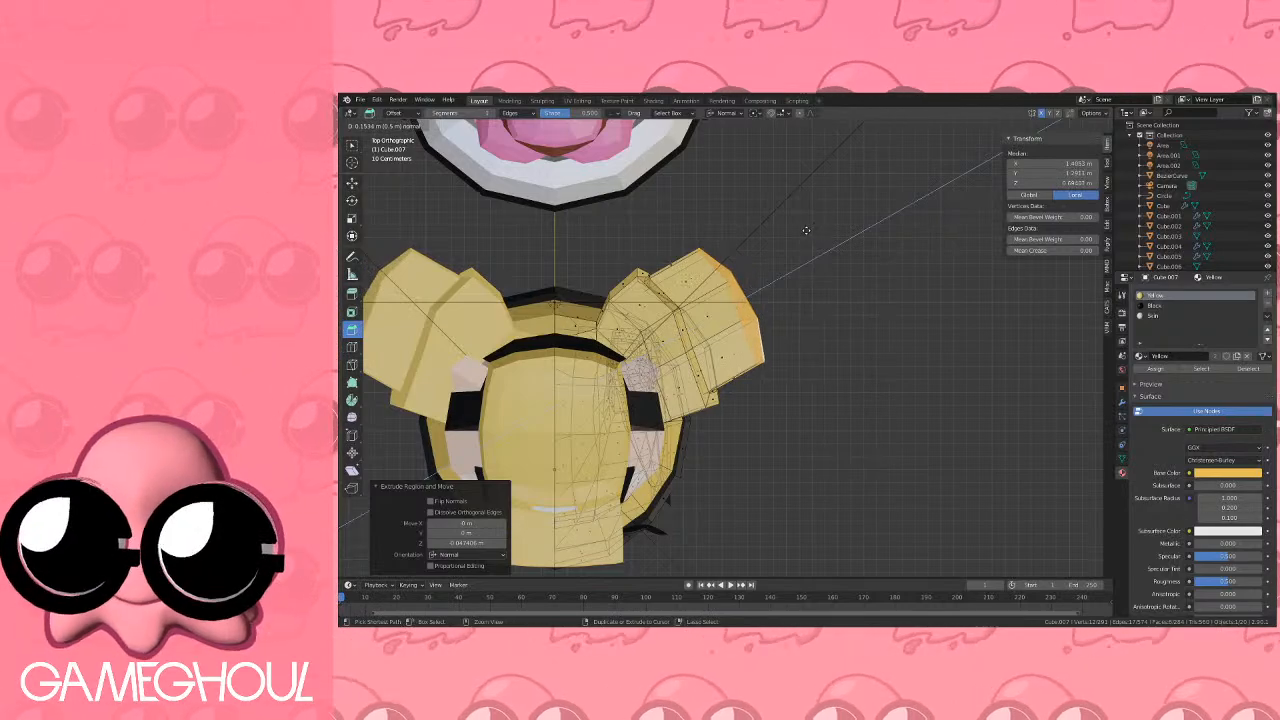
right_click(808, 230)
key("ctrl+z")
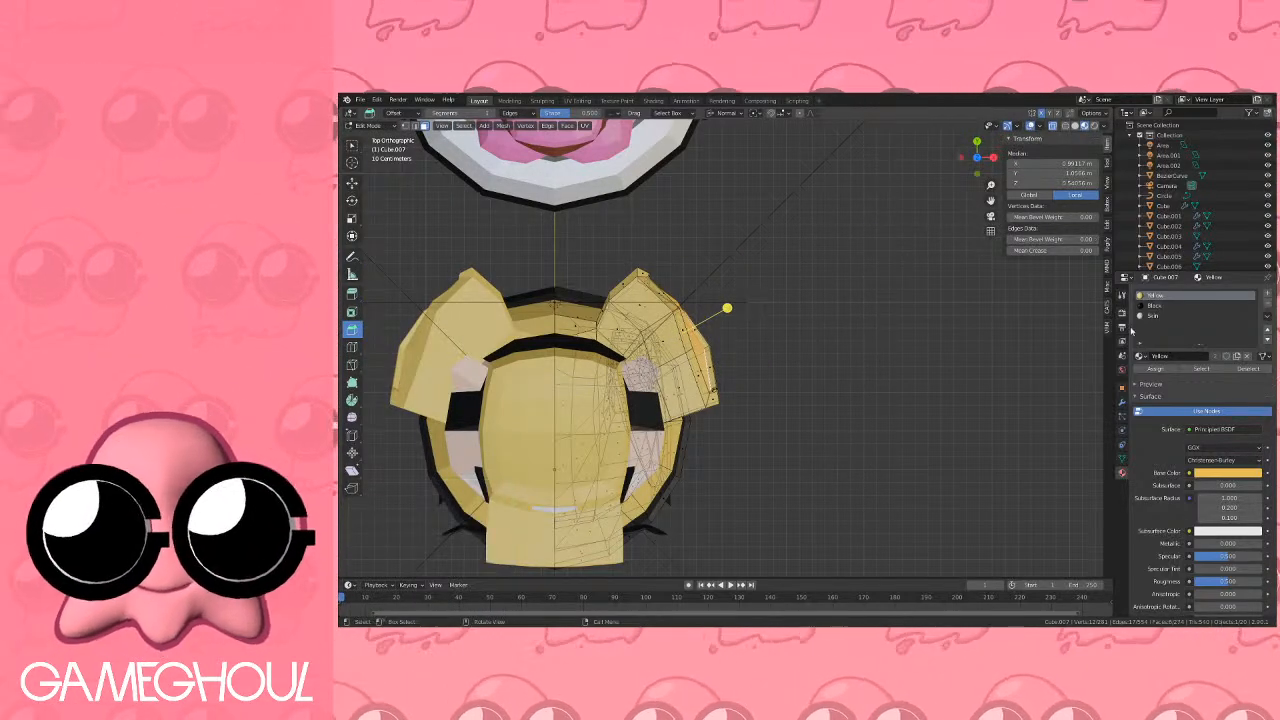
Assign the Skin material to the recessed sleeve faces and extrude them 0.3 m outward.
left_click(1152, 315)
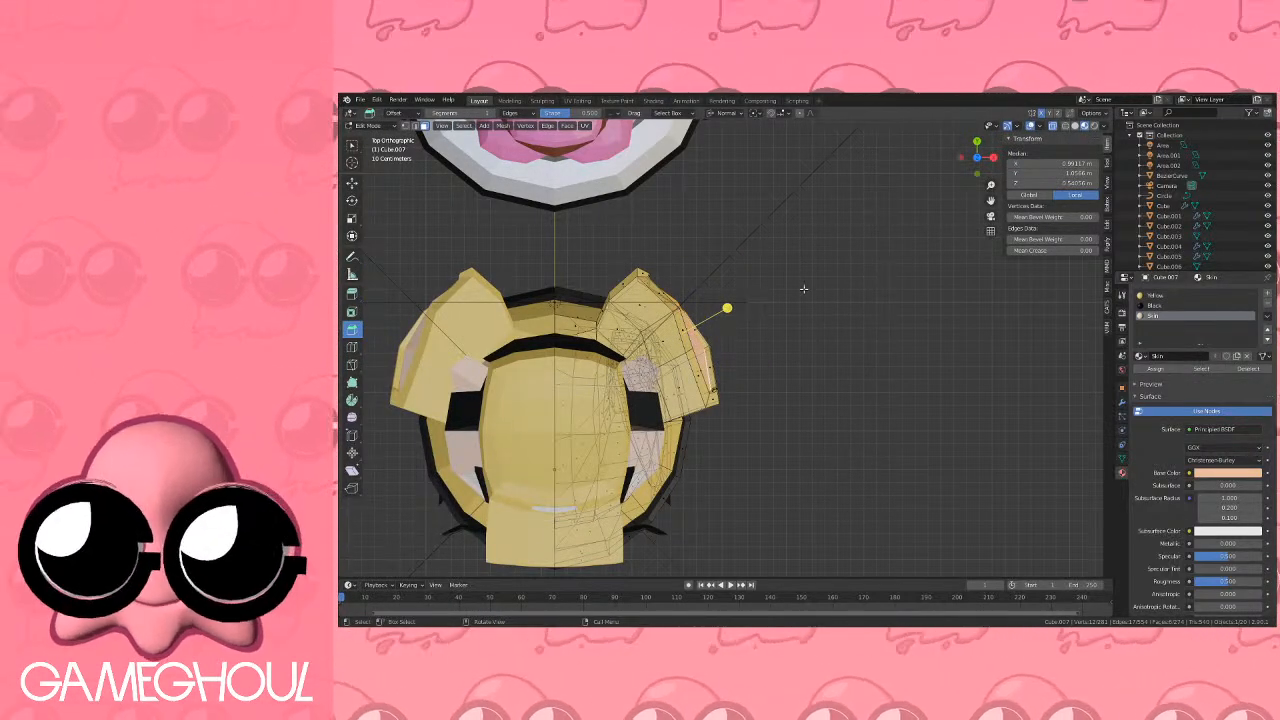
key("e")
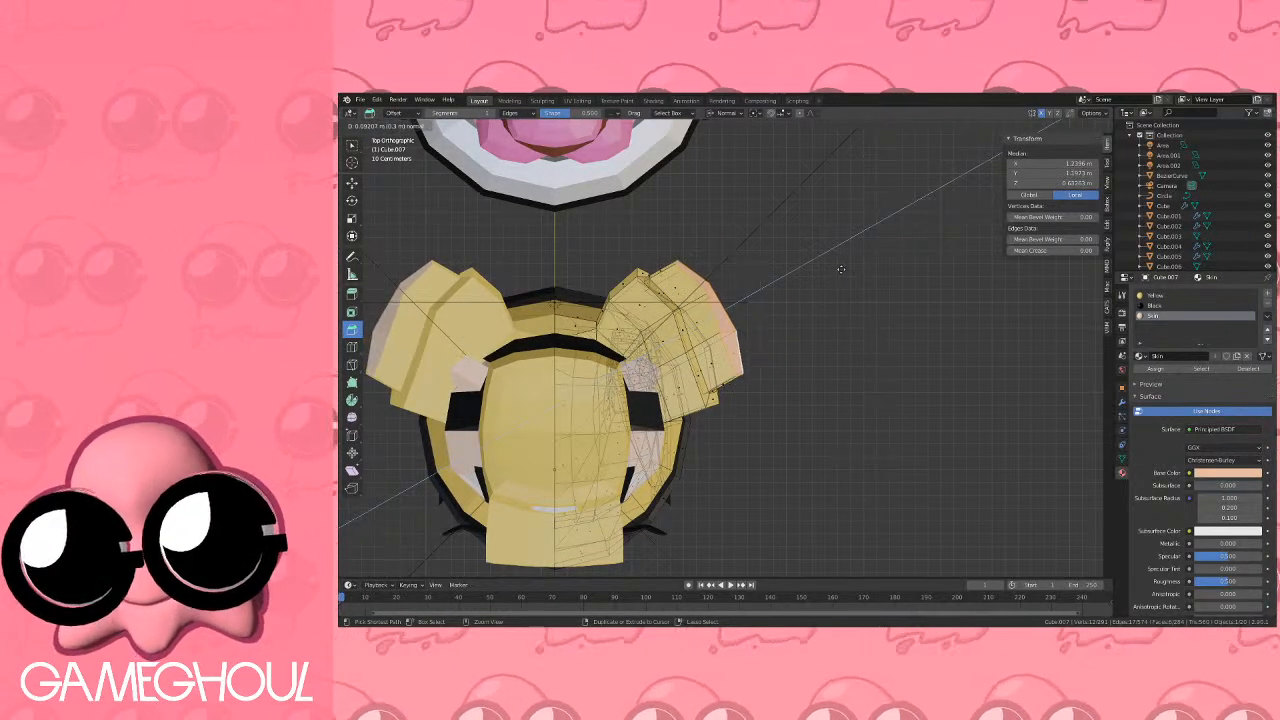
left_click(841, 269)
Scale the arm's end faces to 1.3 and assign the Skin material to the whole extruded arm section.
key("s")
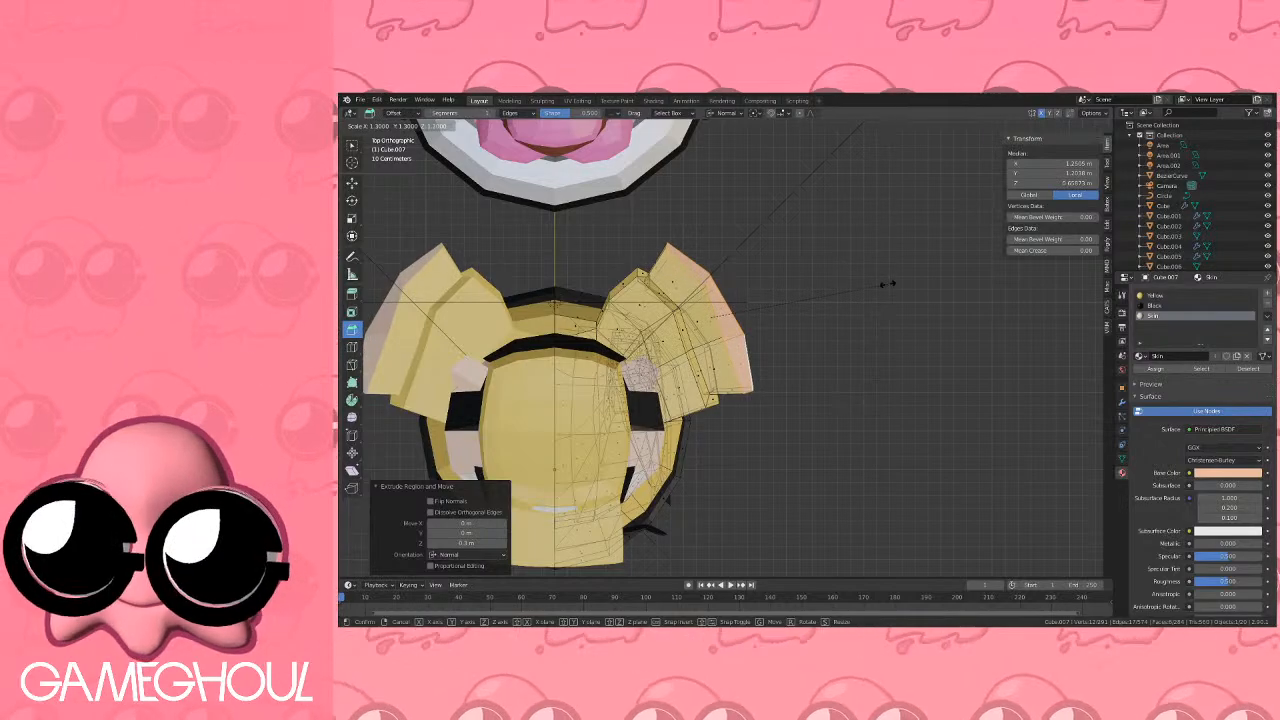
left_click(886, 284)
key("3")
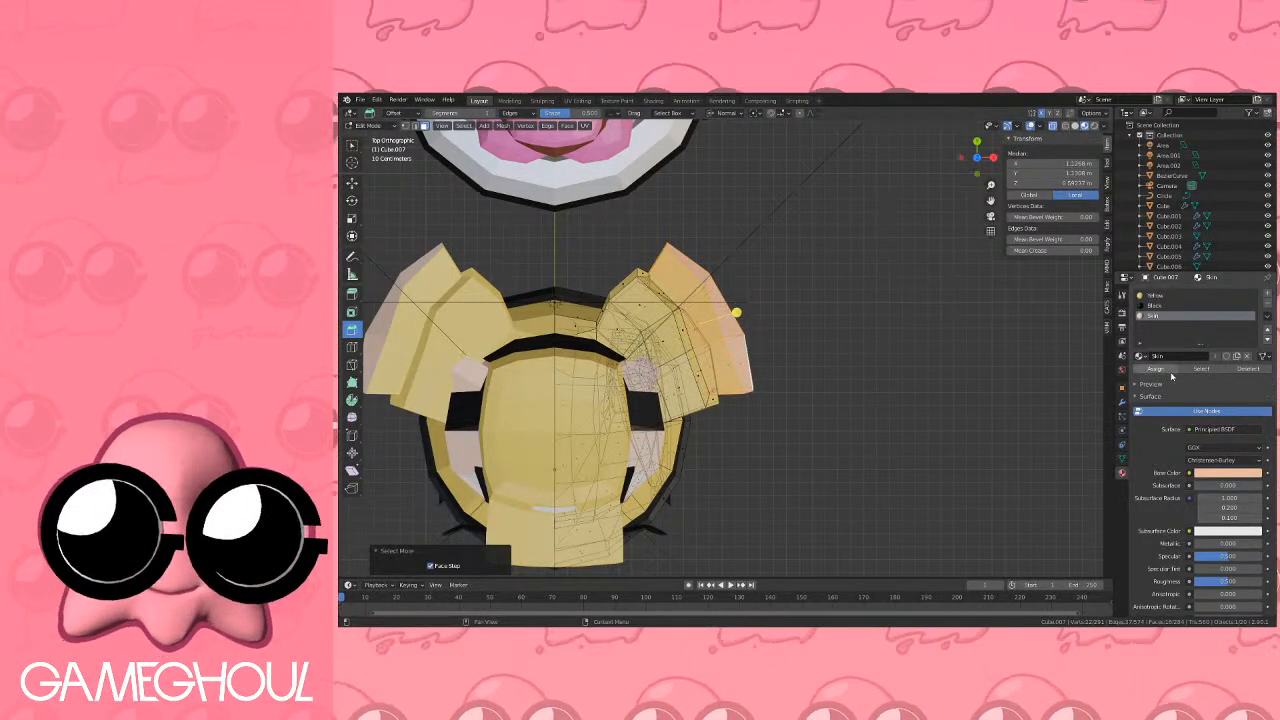
left_click(1176, 370)
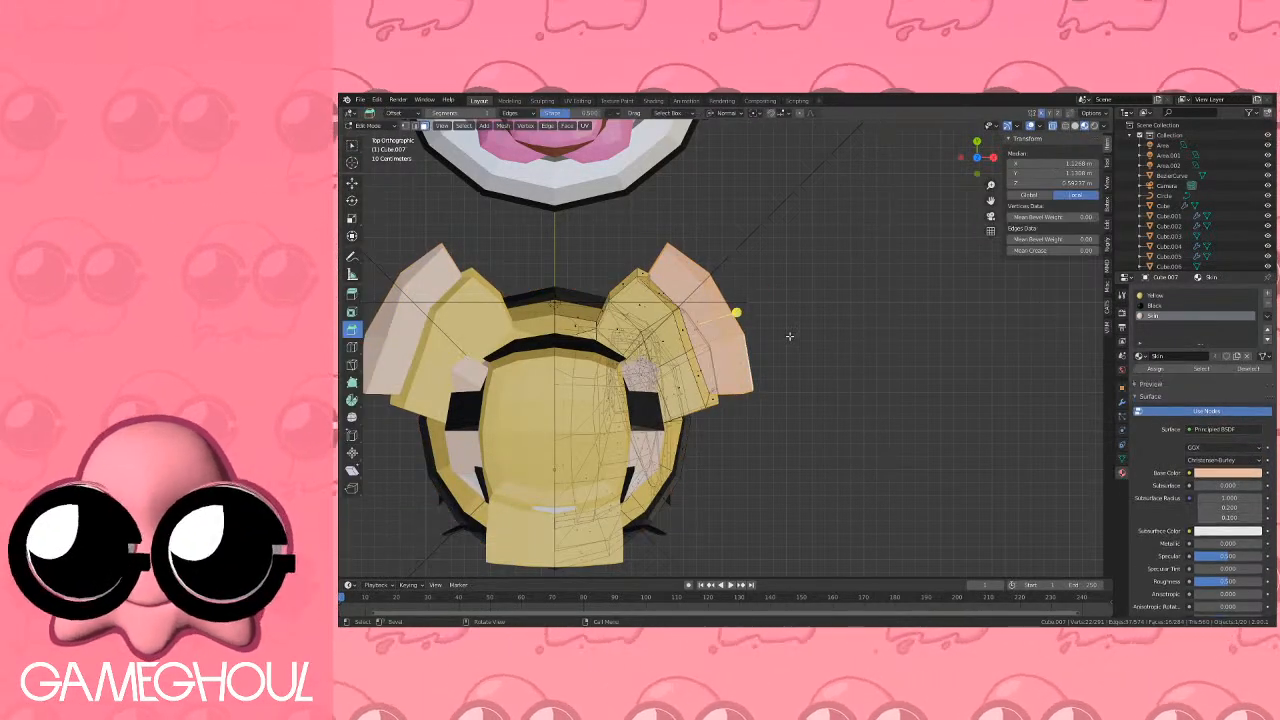
Reduce the selection to the arm's end faces and extrude them 0.6 m outward.
key("ctrl+KP_Subtract")
key("e")
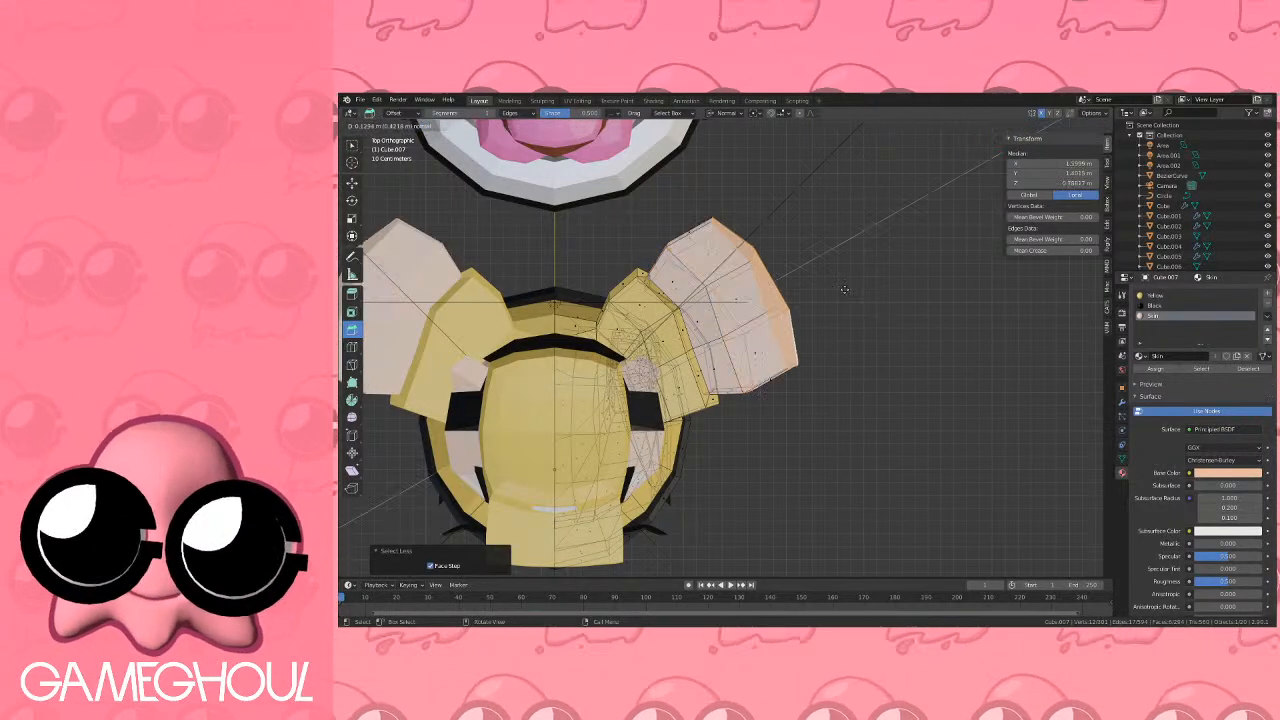
left_click(848, 280)
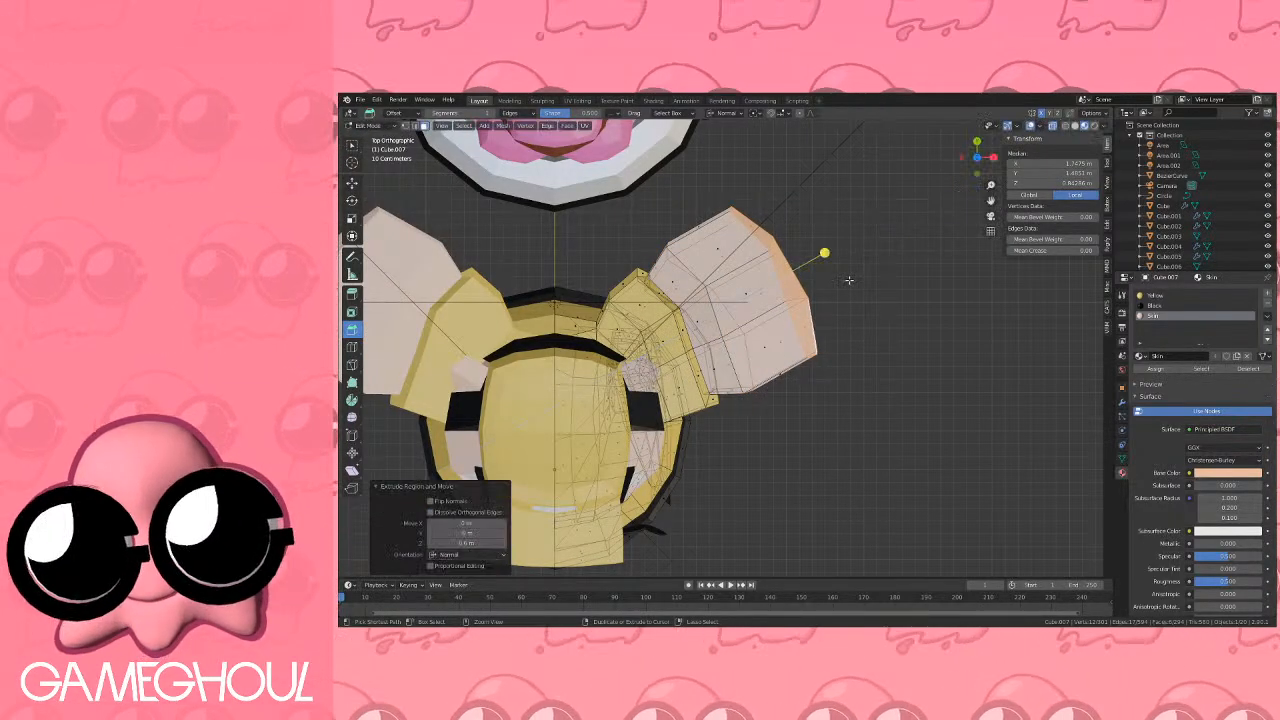
Extrude the arm's end another 0.4 m and scale it down to 0.6 to taper the upper arm.
key("e")
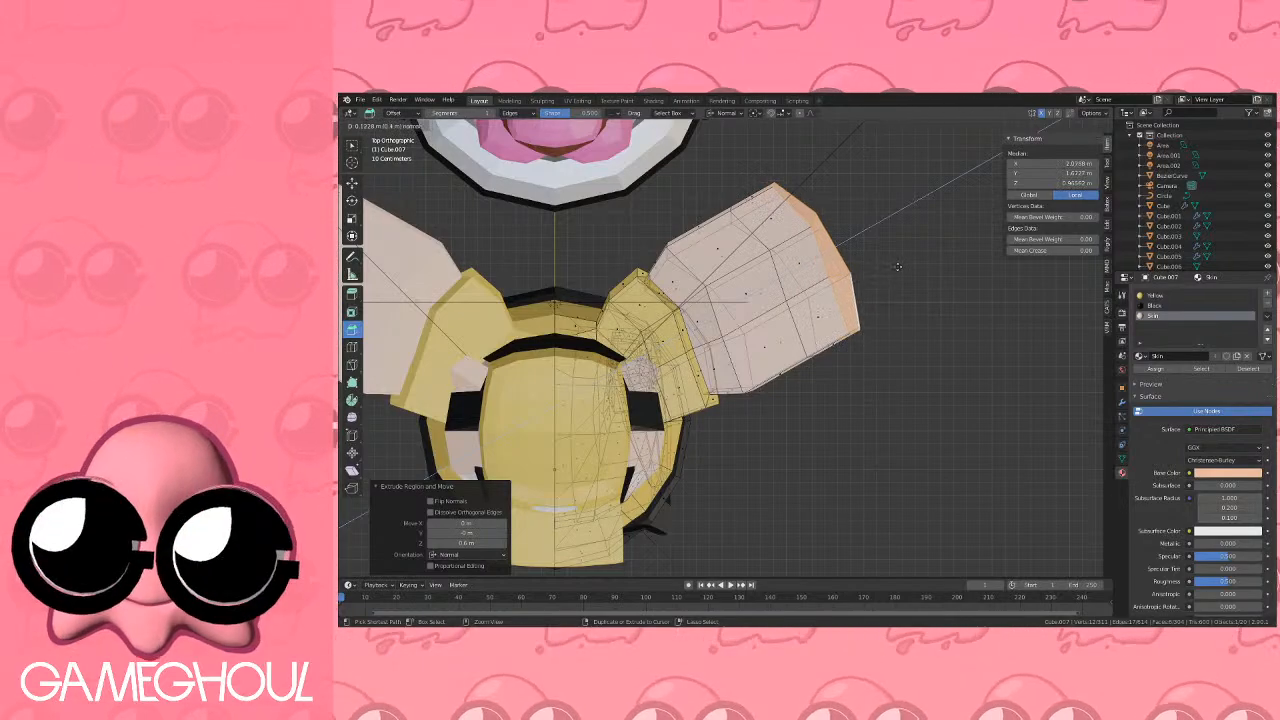
left_click(898, 267, "ctrl")
key("s")
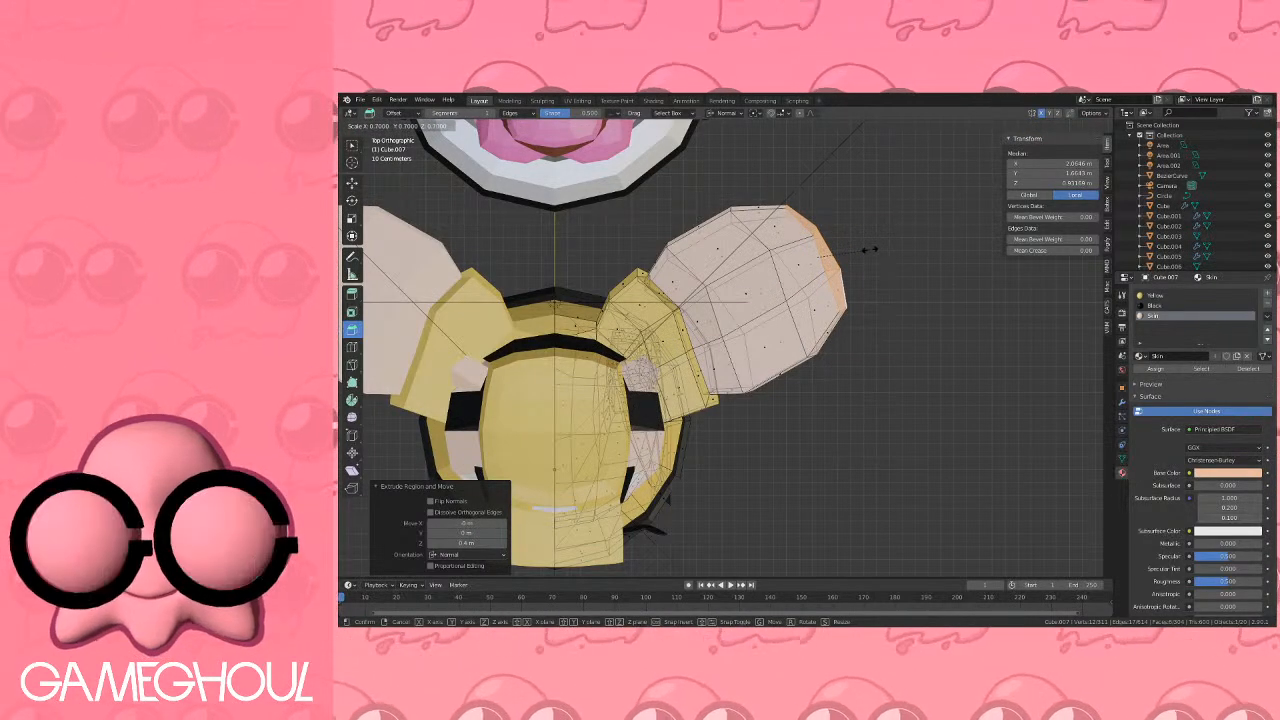
left_click(866, 247, "ctrl")
Extrude the tapered arm end 0.1 m and rotate it 15° clockwise in the top view.
key("e")
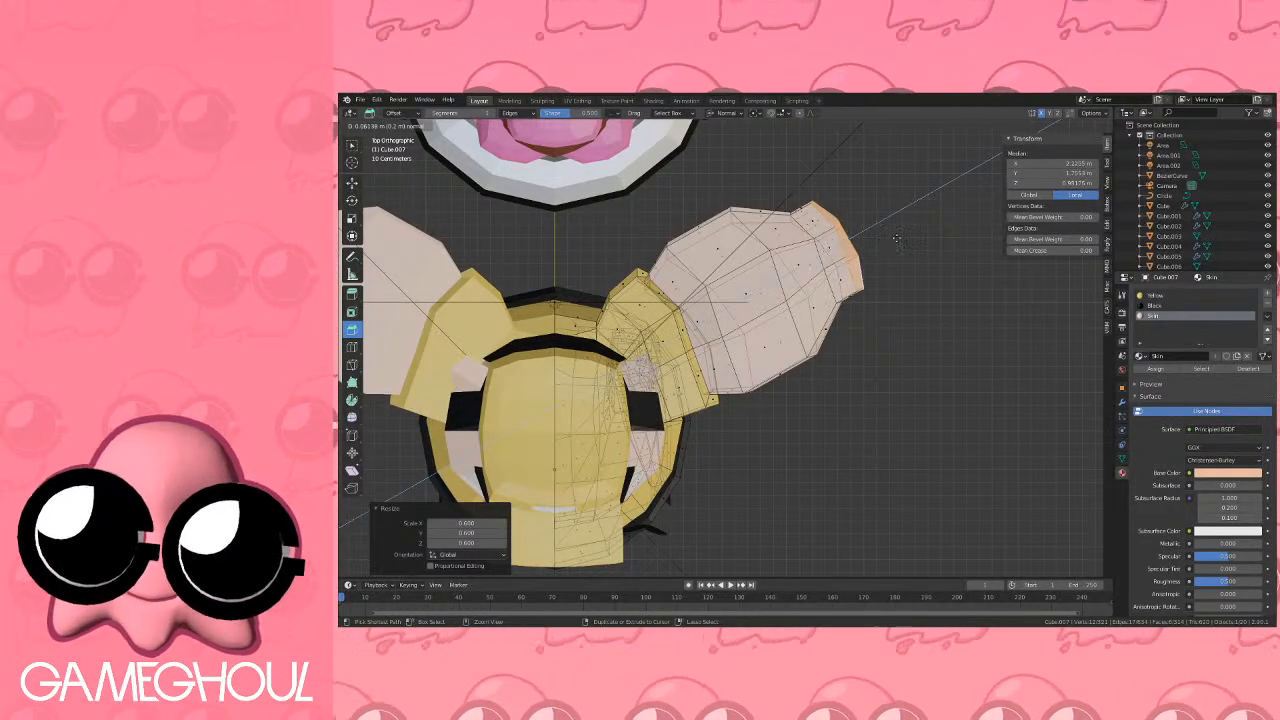
left_click(887, 240)
key("r")
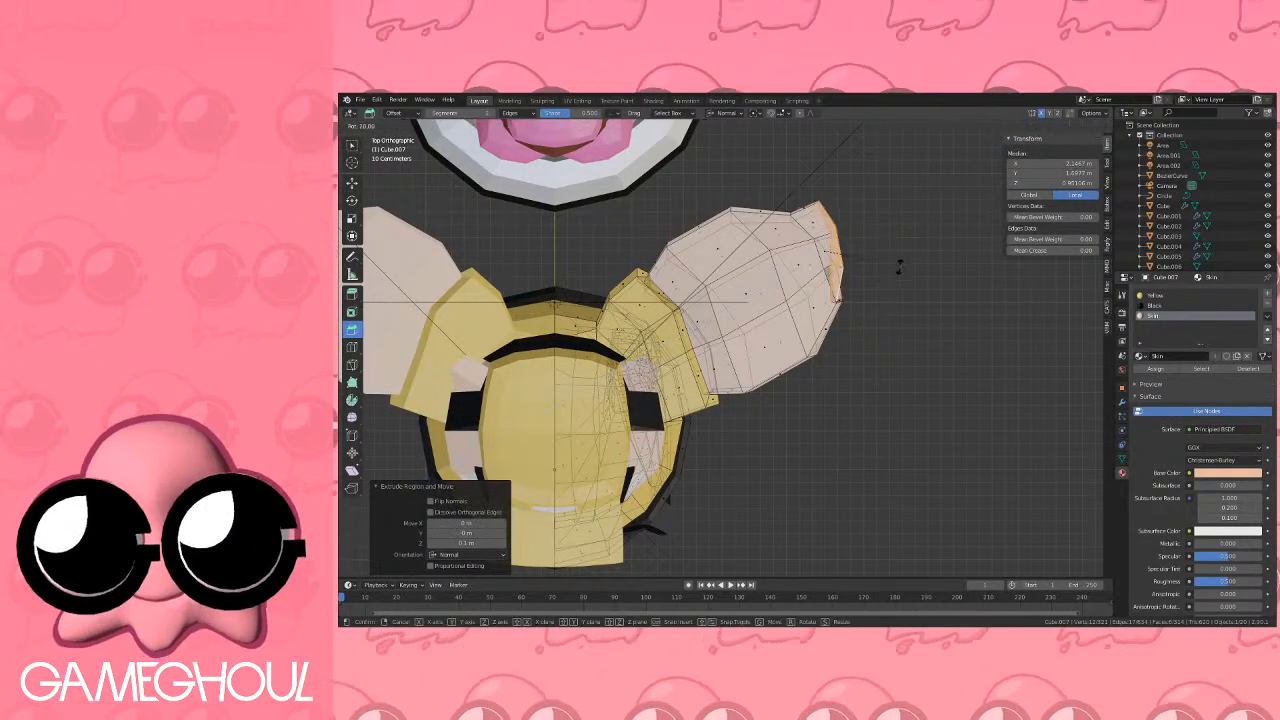
left_click(897, 257)
Move the rotated arm end slightly outward and extrude it 0.2 m along its normal.
key("g")
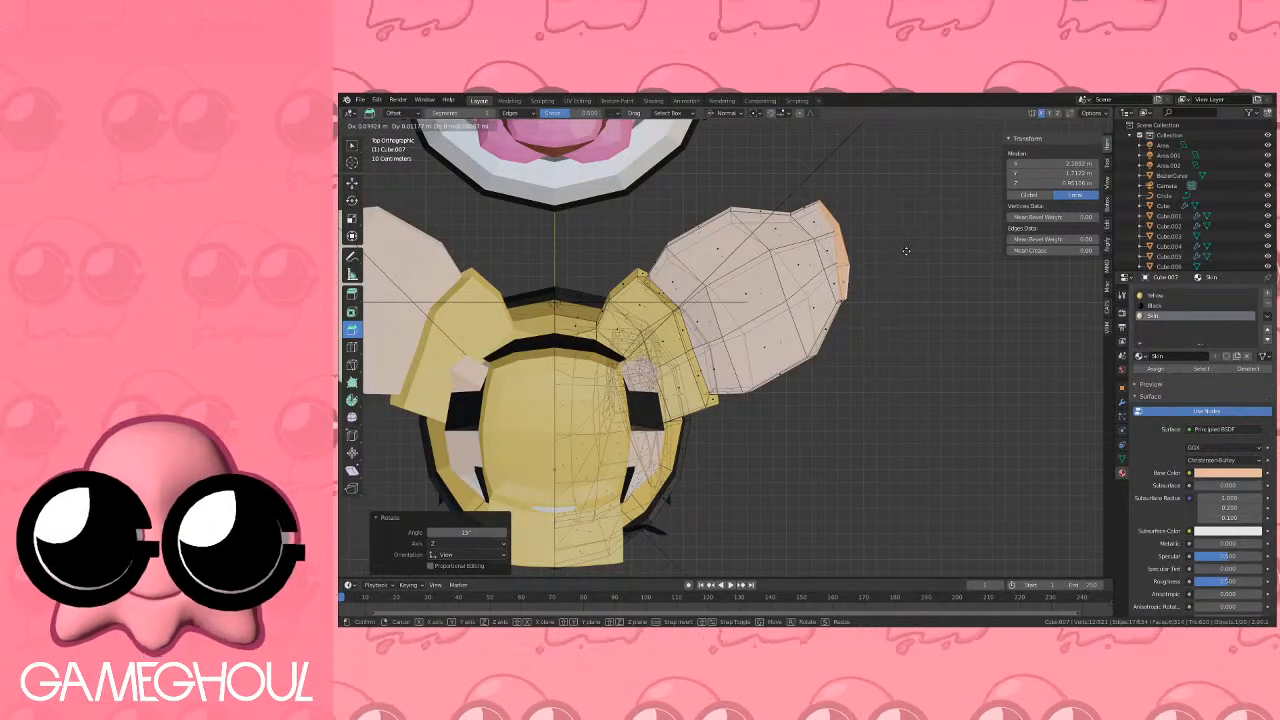
left_click(888, 238)
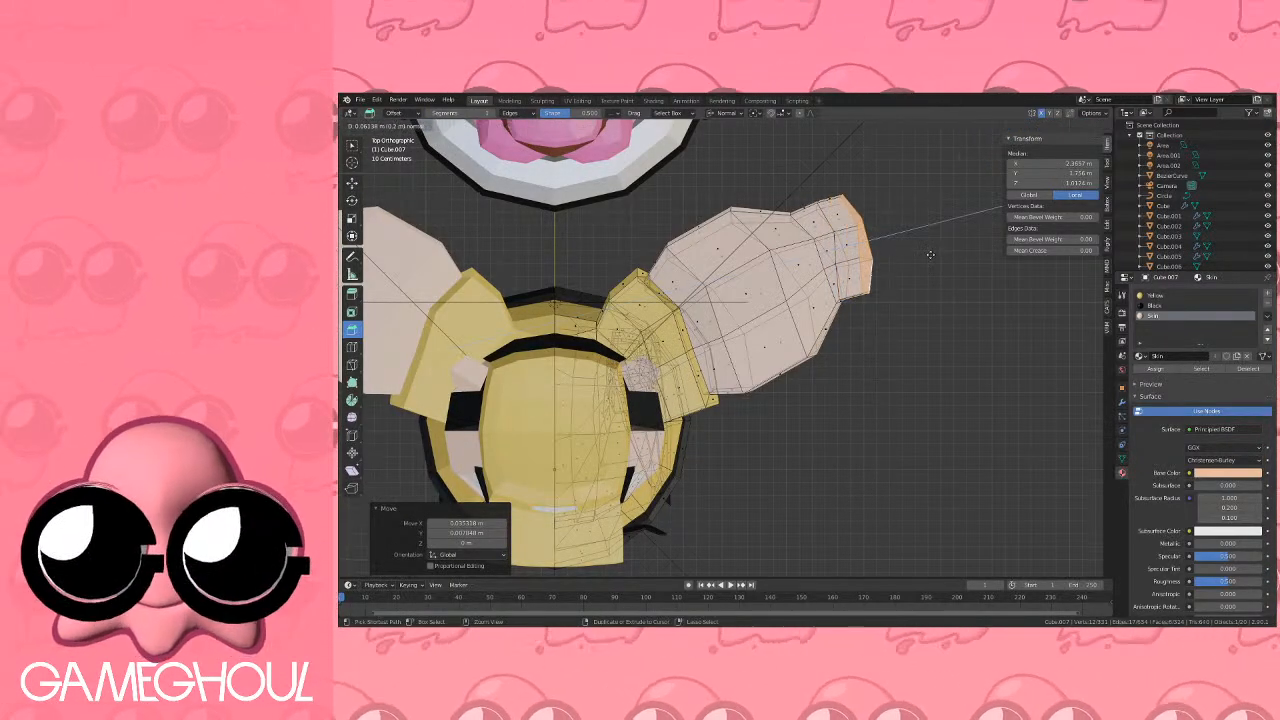
left_click(931, 255)
key("e")
right_click(929, 251)
key("ctrl+z")
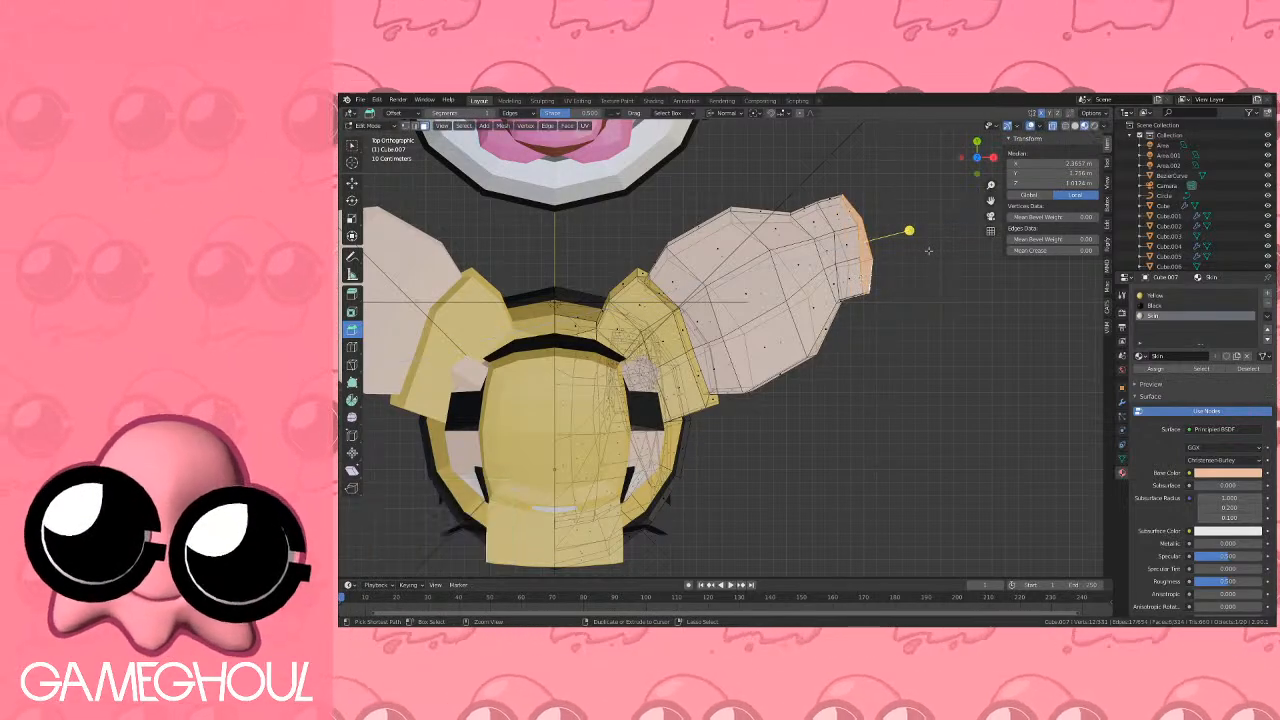
Scale the arm's end faces to 0.9 and rotate them 15° clockwise in the top view.
left_click(916, 262)
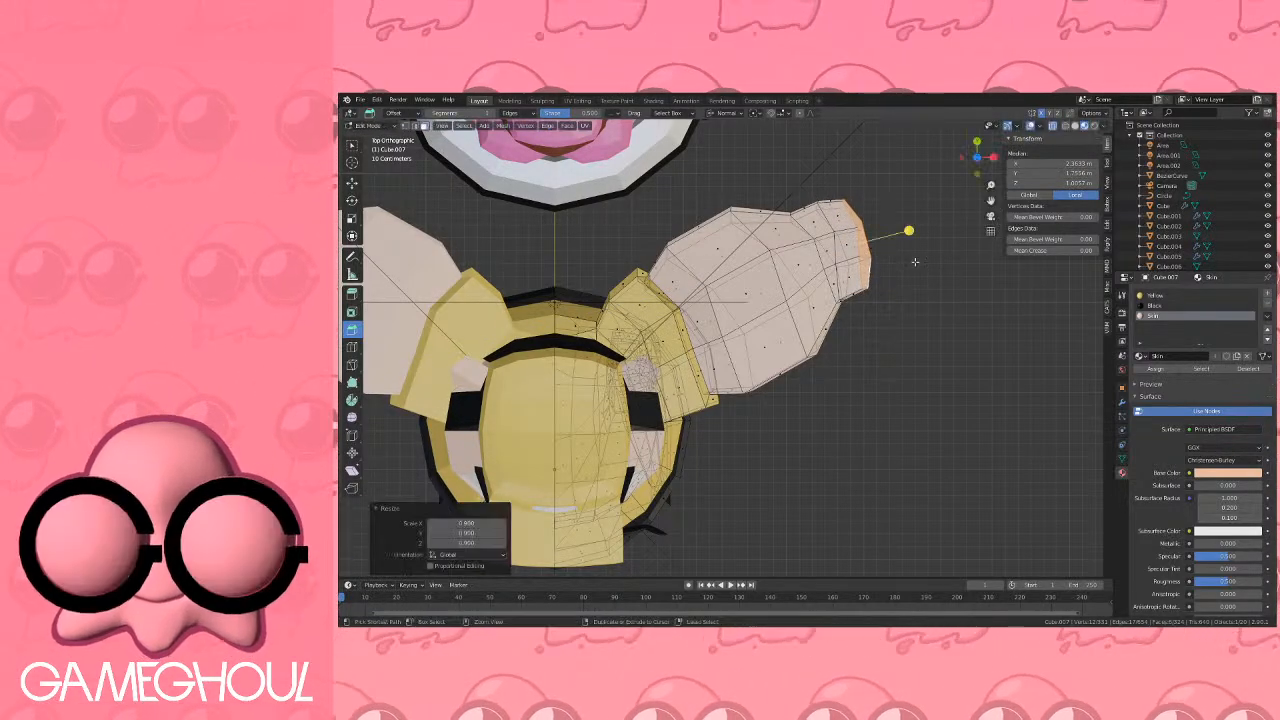
key("r")
left_click(919, 281)
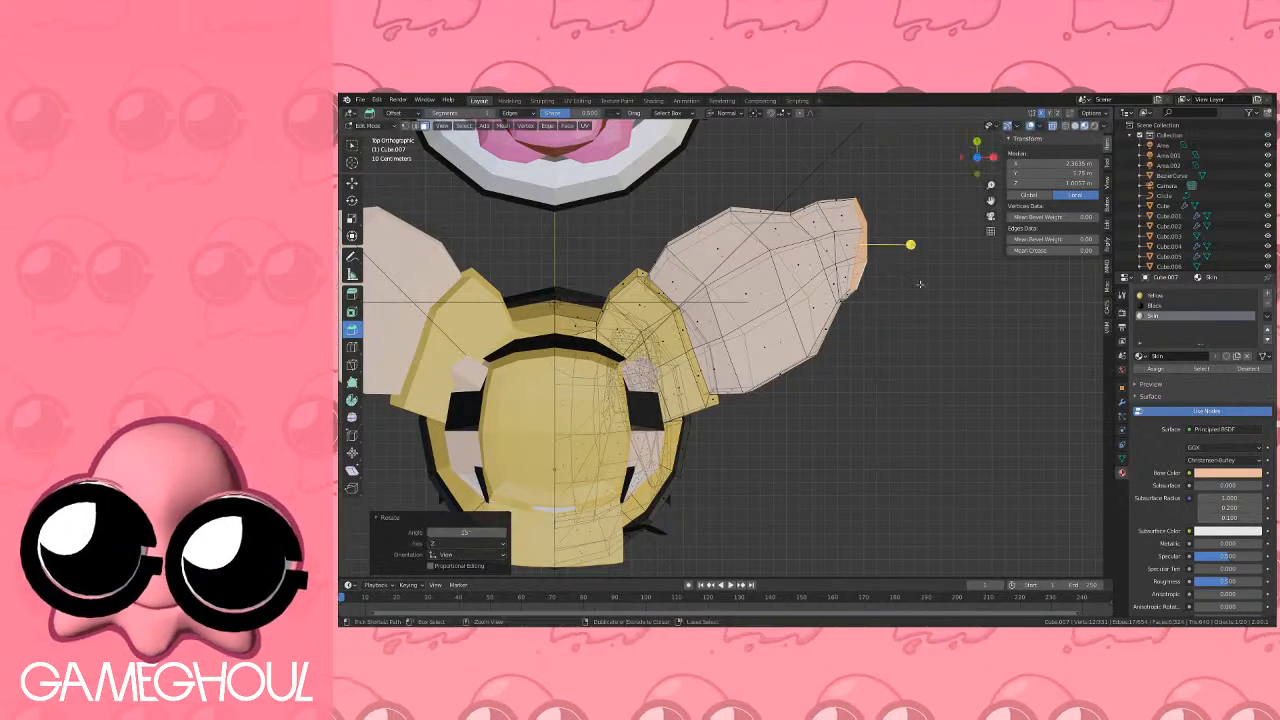
Shift the arm's end faces slightly inward in the top view and extrude them a short distance along their normal.
key("g")
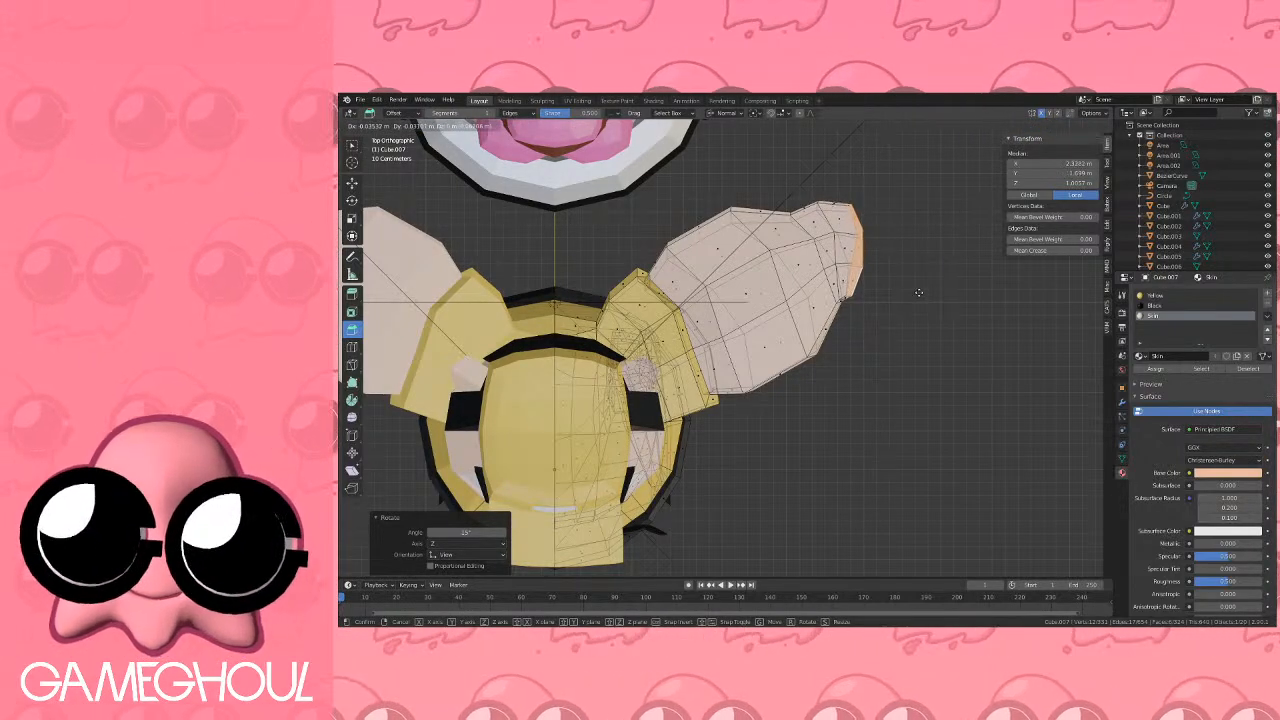
left_click(934, 295)
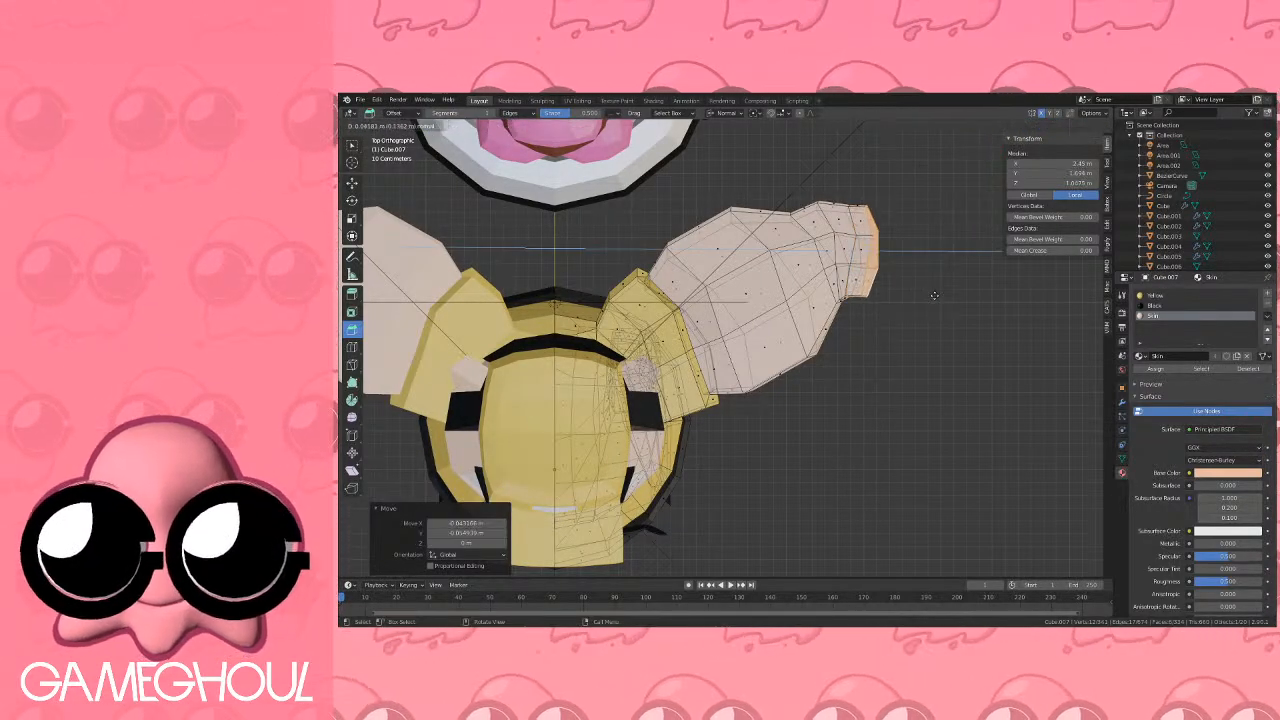
left_click(934, 296)
Rotate the newly extruded arm end 10° clockwise in the top view and scale it down slightly.
key("r")
left_click(934, 313)
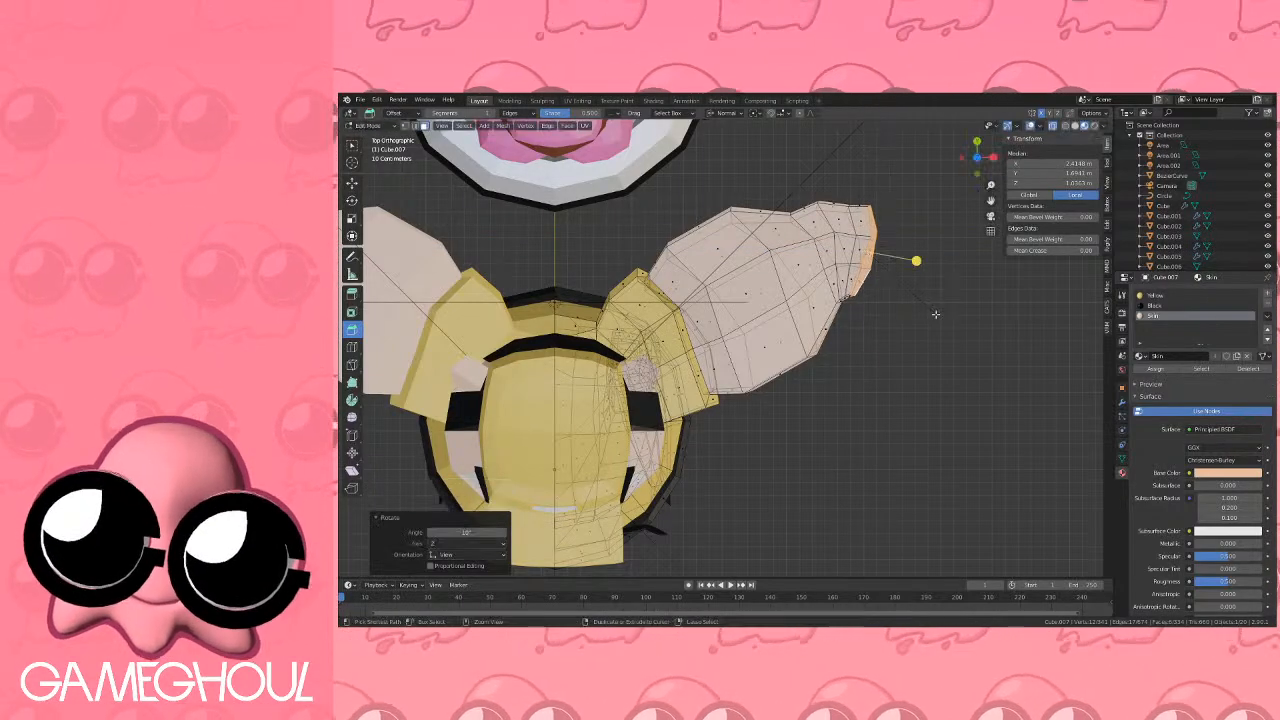
key("s")
left_click(925, 305)
key("g")
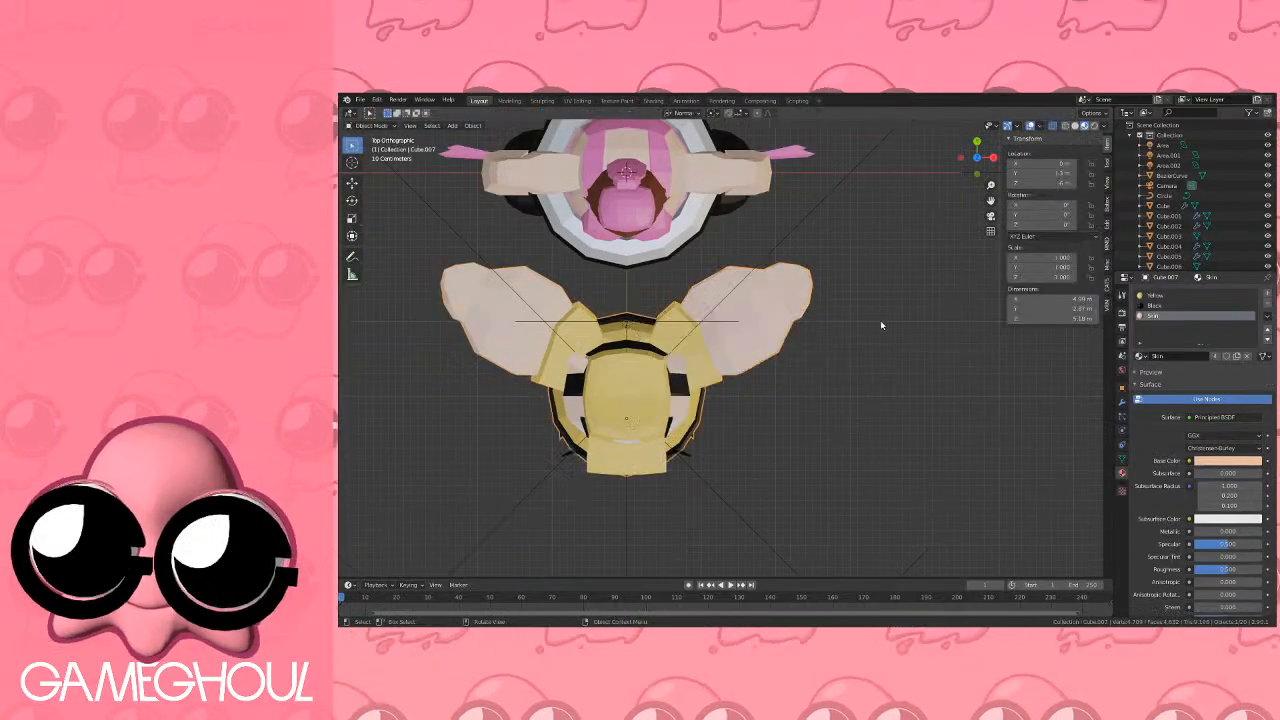
Try to lower and pull in the arm's end in the front view with proportional editing, by -0.8 m in X and -0.4 m in Z.
middle_click_drag(864, 240, 908, 210)
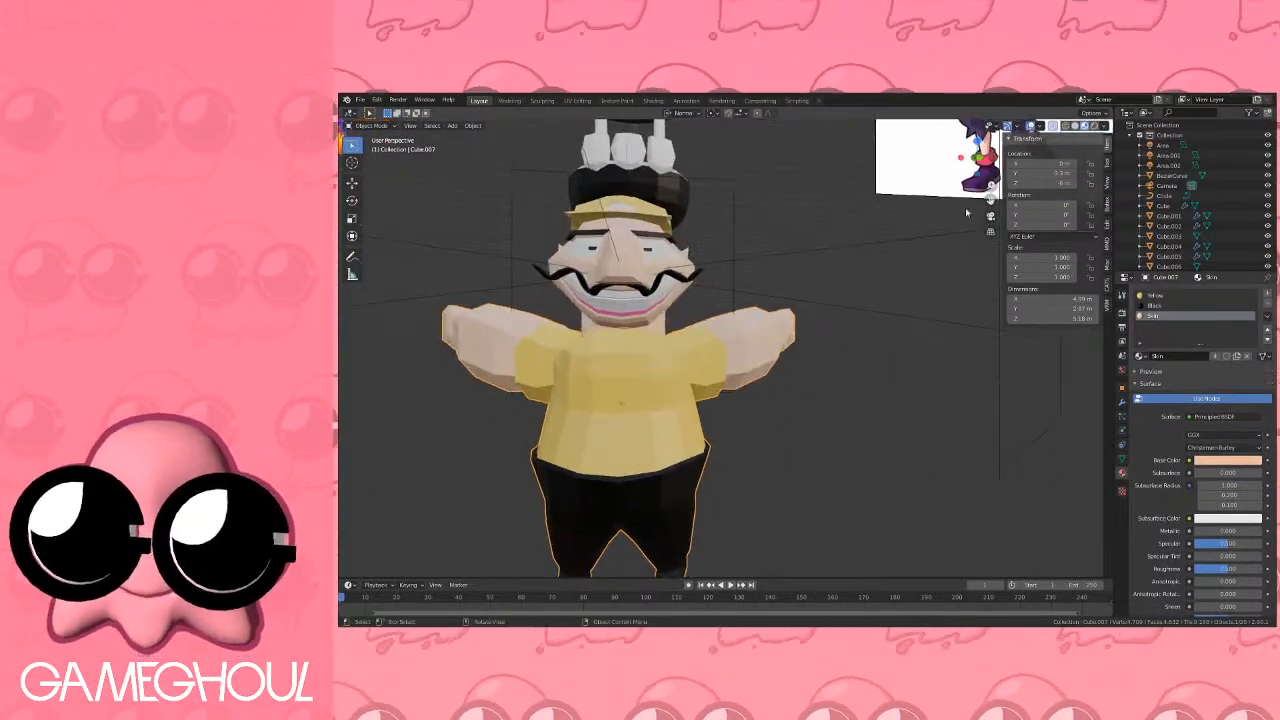
left_click(978, 158)
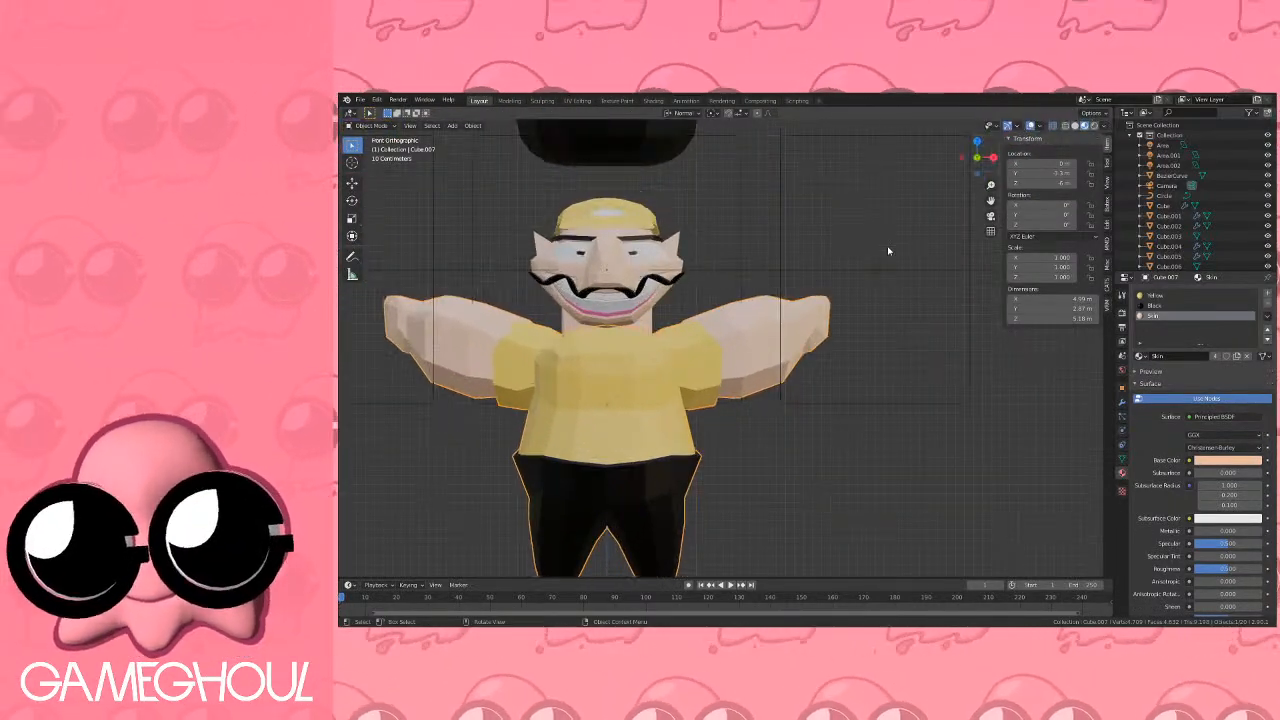
key("Tab")
key("g")
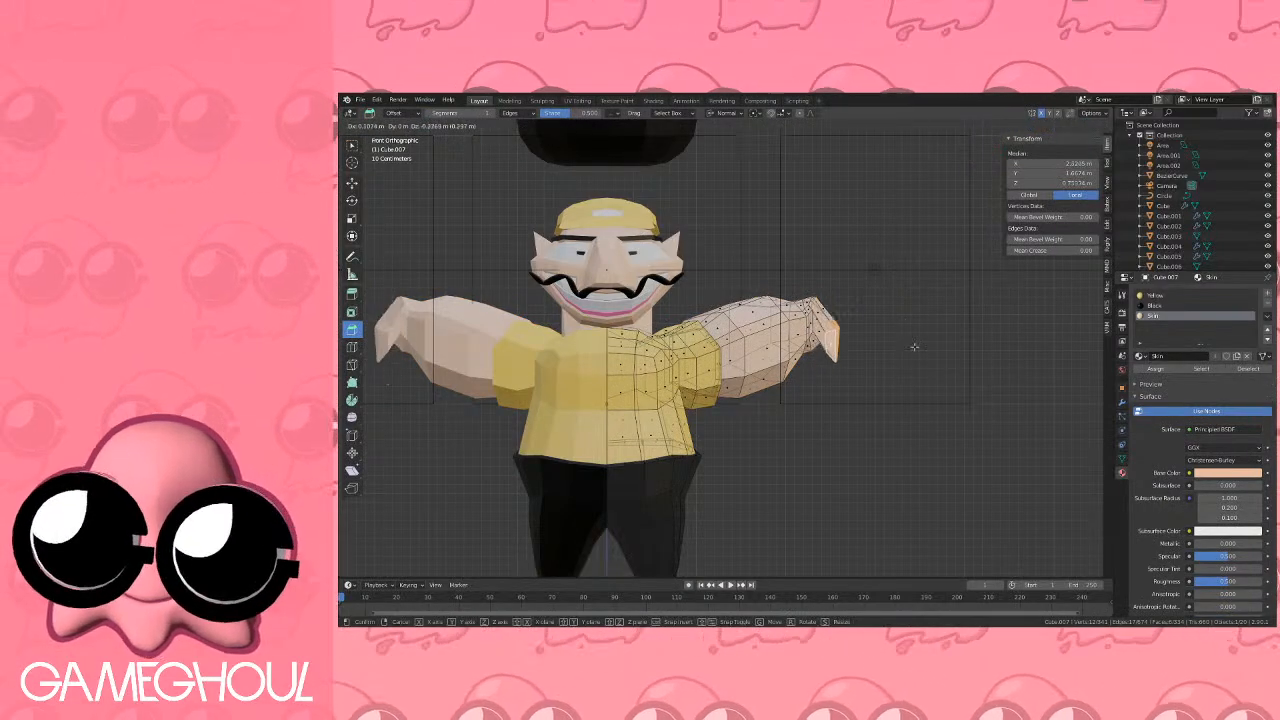
right_click(914, 347)
key("g")
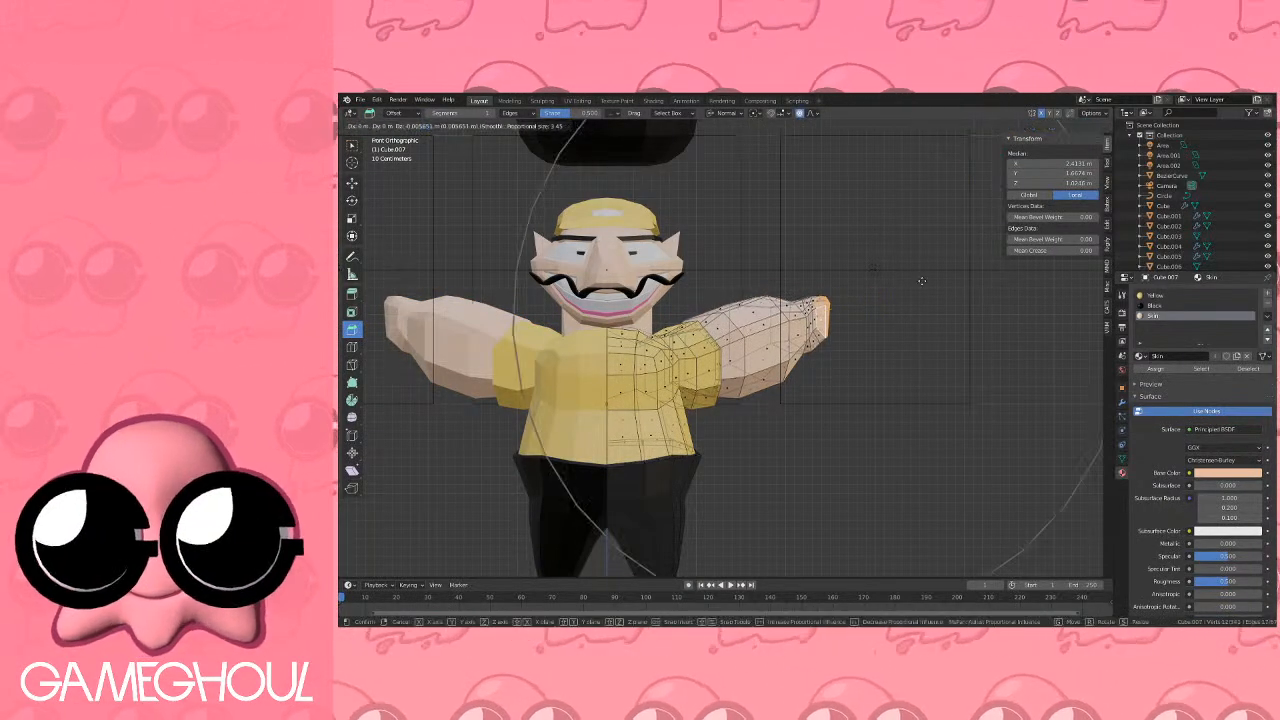
scroll(903, 345, "up", 5)
scroll(903, 347, "up", 3)
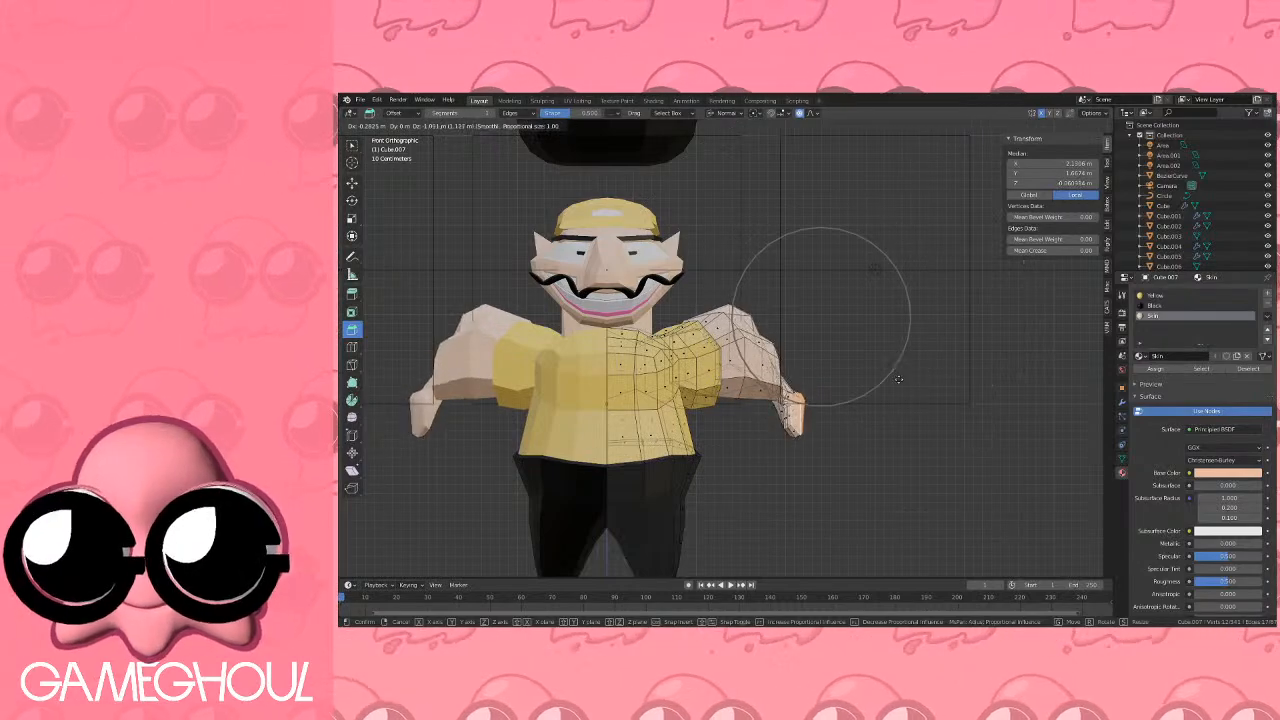
scroll(900, 370, "down", 5)
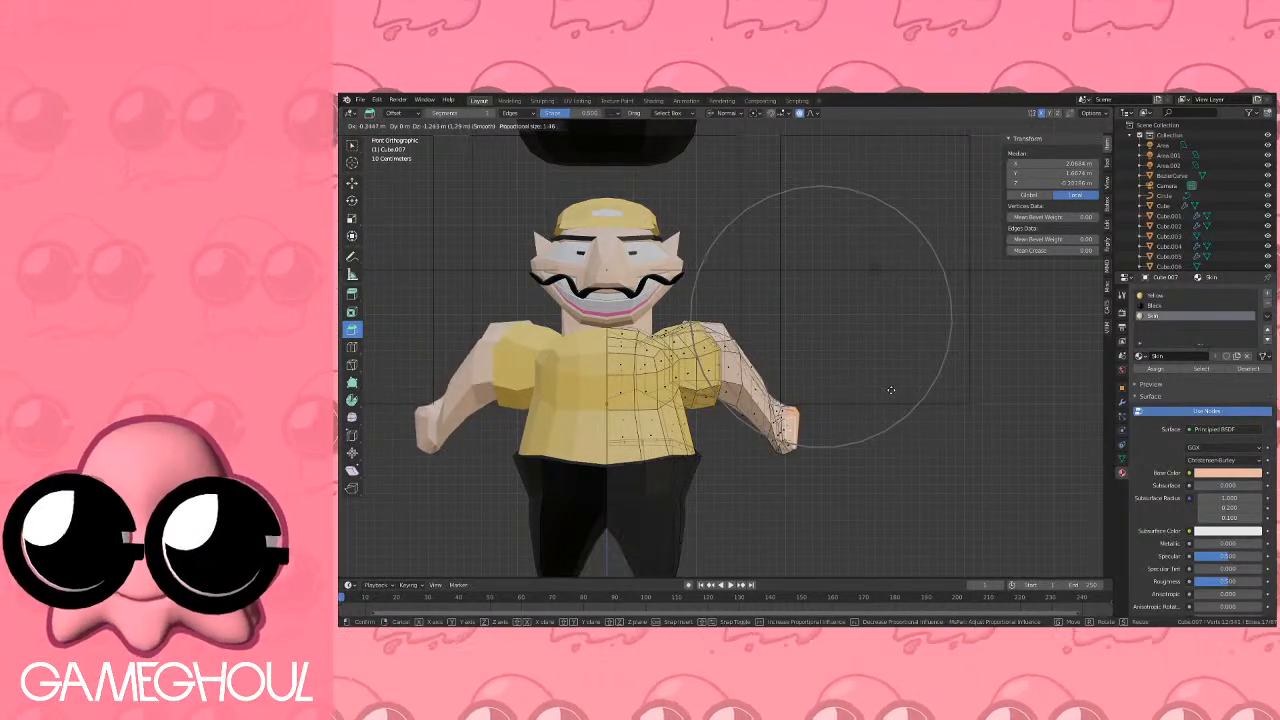
scroll(891, 395, "down", 2)
scroll(888, 408, "down", 2)
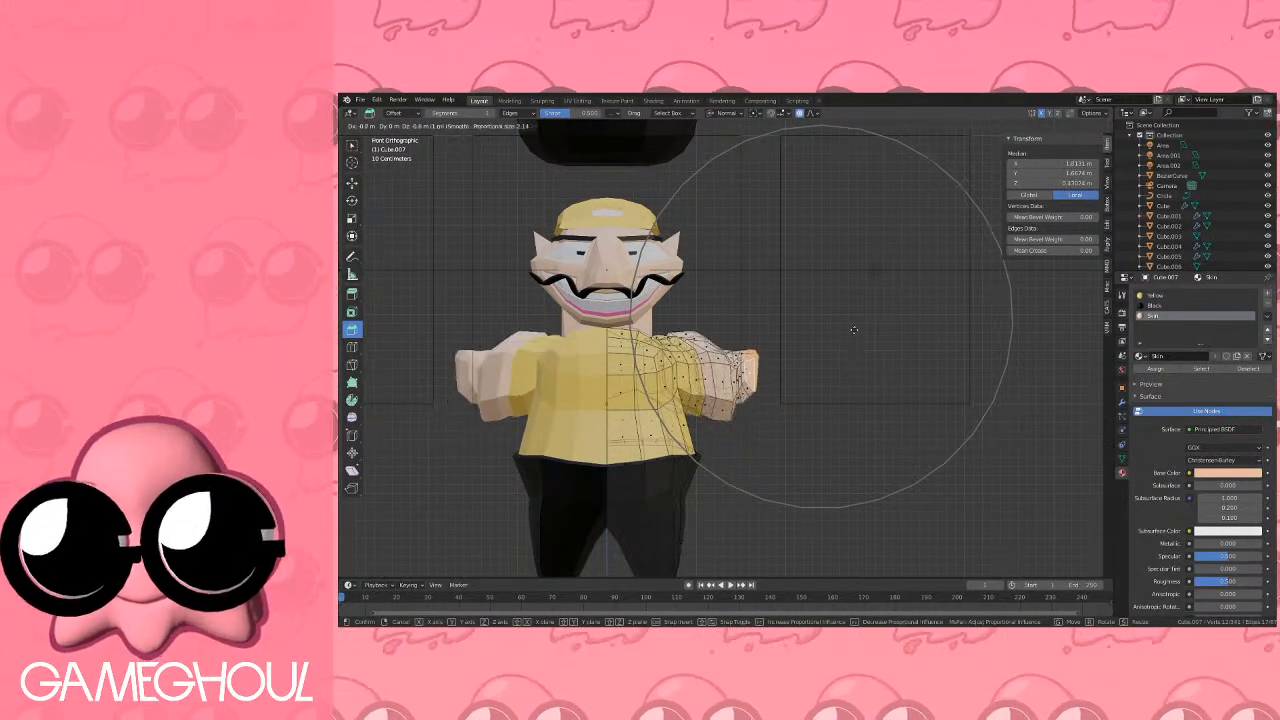
left_click(855, 314)
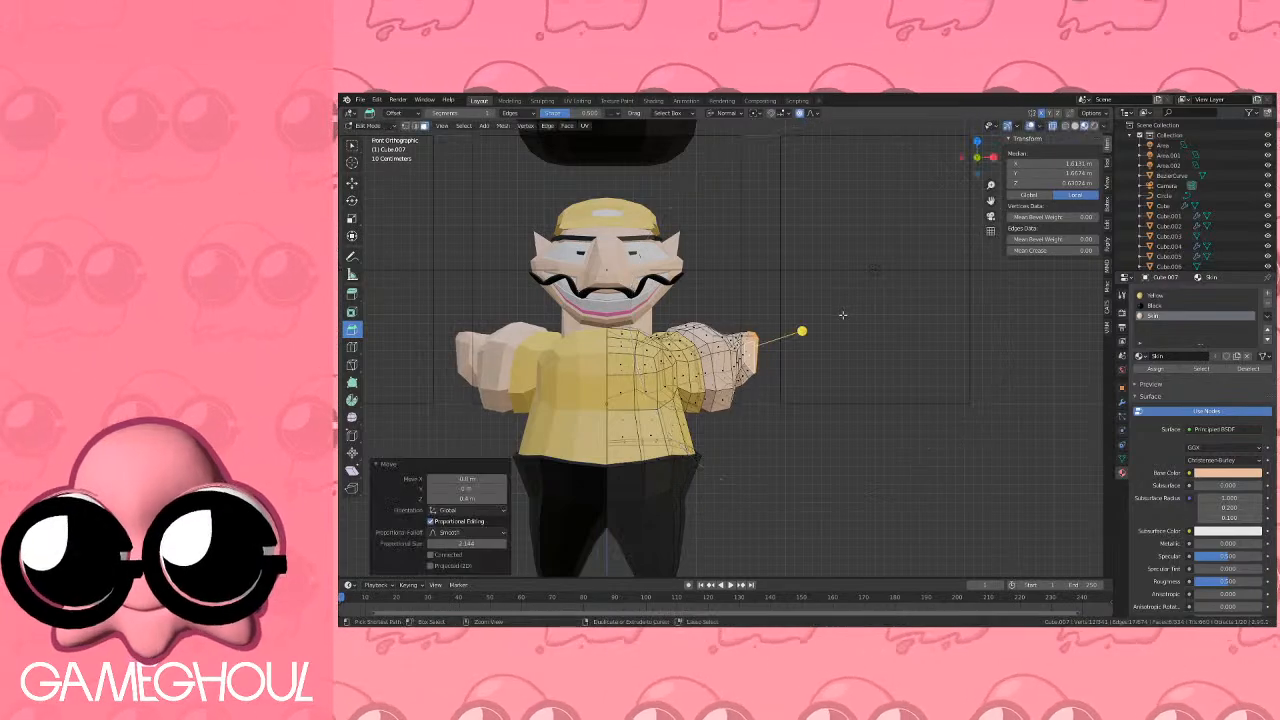
Try to swing the arm forward in the top view with a proportional move of -1.5 m along Y.
middle_click_drag(855, 314, 891, 399)
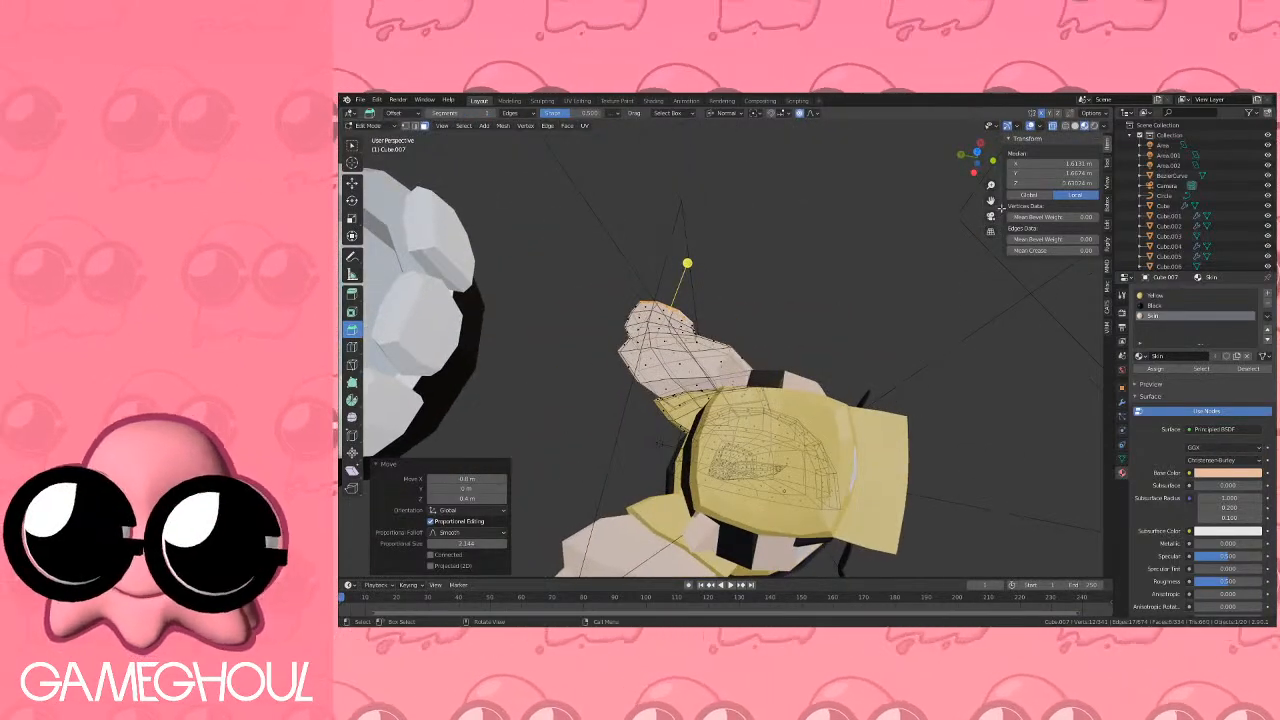
left_click(977, 151)
key("g")
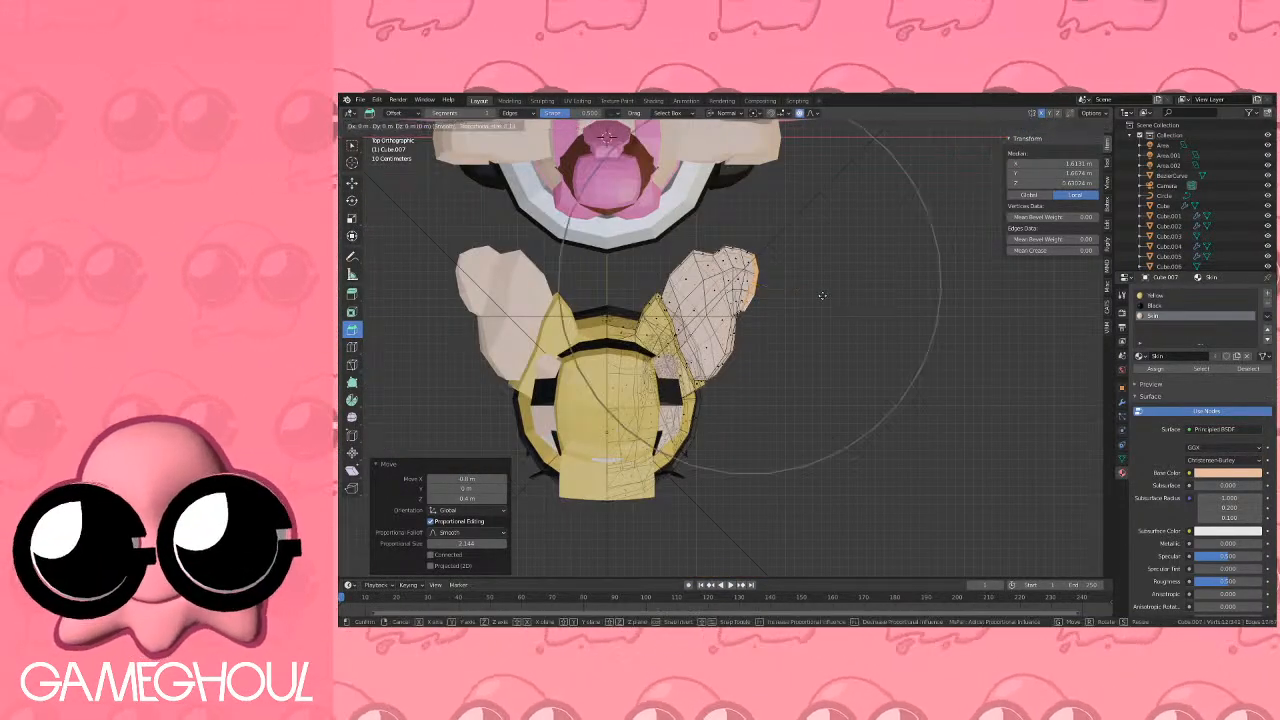
key("y")
scroll(826, 418, "up", 5)
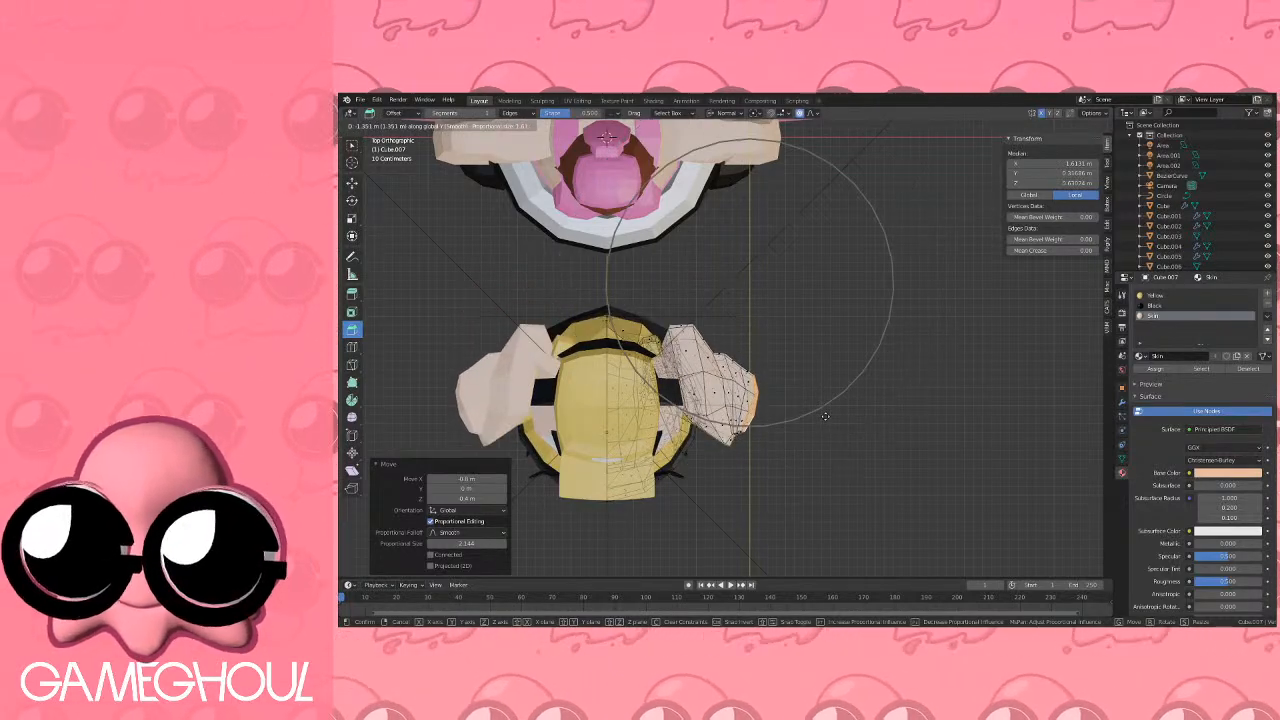
scroll(834, 430, "down", 5)
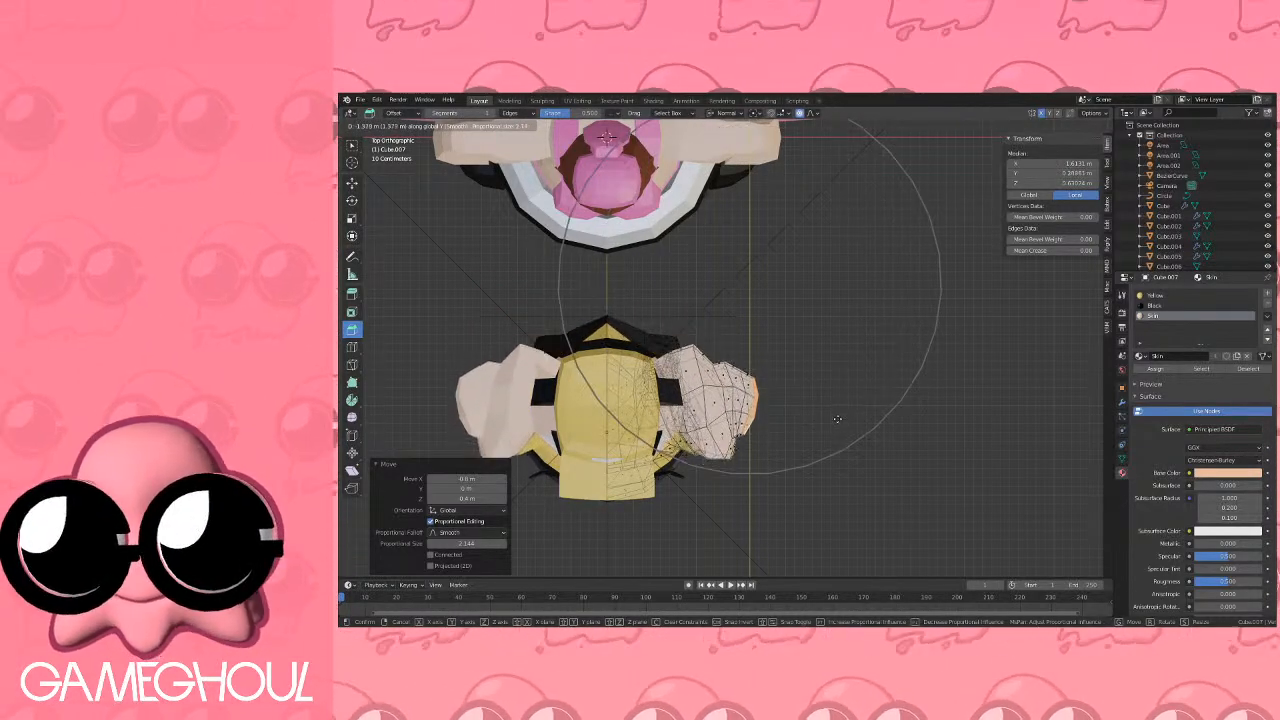
scroll(838, 433, "up", 2)
scroll(844, 430, "down", 3)
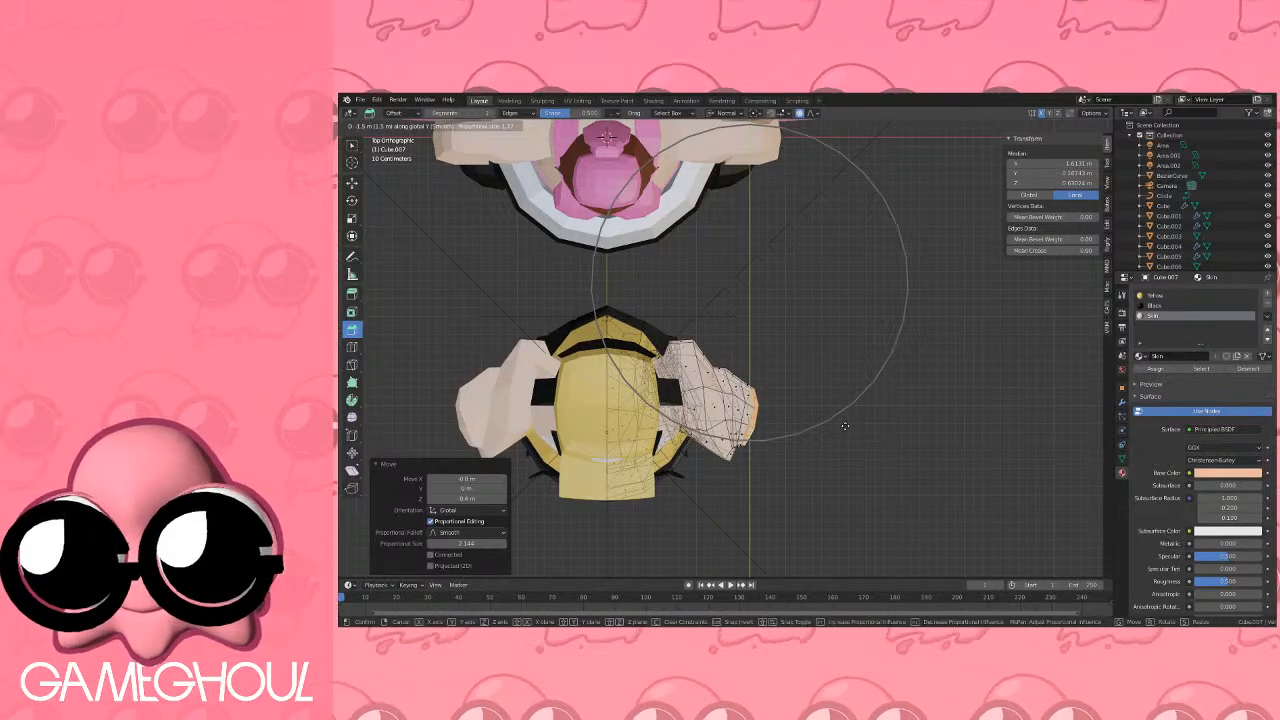
left_click(842, 422)
Examine the arm's shape from several angles, with and without its mesh edges displayed.
middle_click_drag(842, 422, 900, 340)
middle_click_drag(720, 210, 562, 294)
scroll(766, 277, "up", 2)
scroll(762, 330, "up", 4)
key("Tab")
key("Tab")
scroll(778, 358, "up", 4)
scroll(524, 301, "down", 4)
Enable Auto Merge and slide the vertex path along the arm's upper edge, from its end to the sleeve, fully onto the neighbouring vertices.
left_click(406, 127)
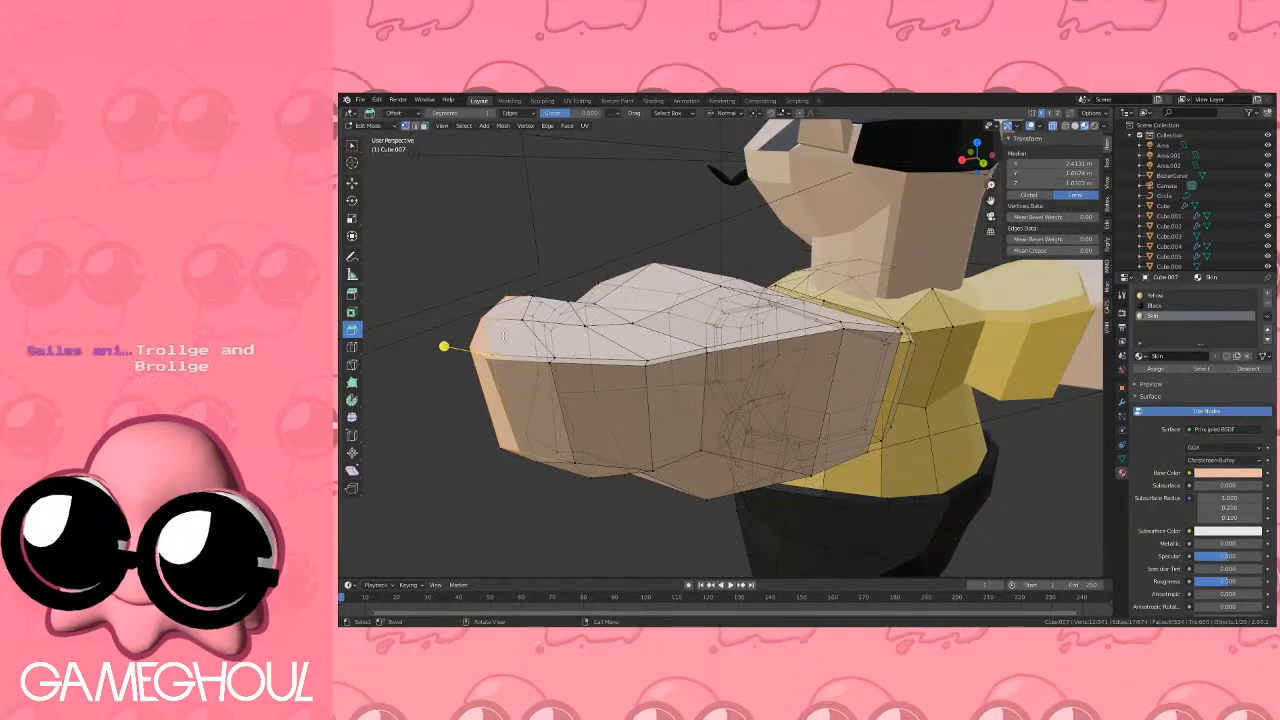
left_click(487, 356)
middle_click_drag(490, 356, 647, 337)
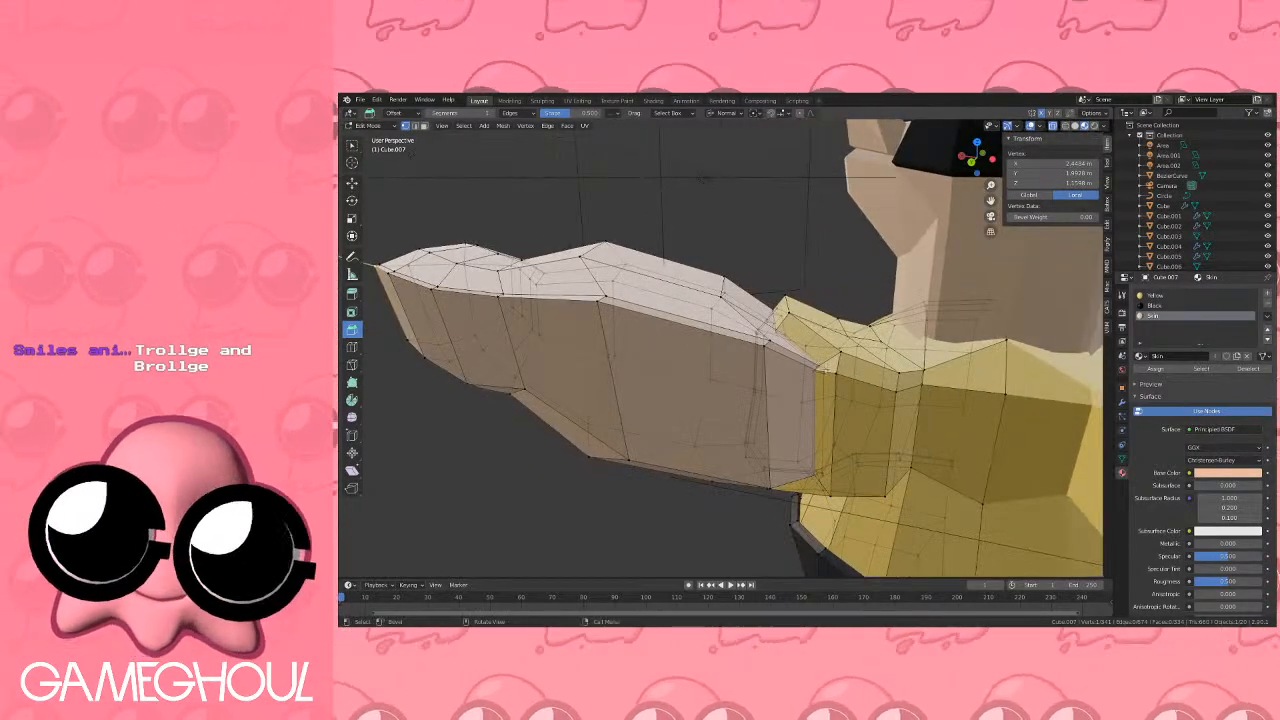
left_click(820, 374, "ctrl")
key("g")
key("g")
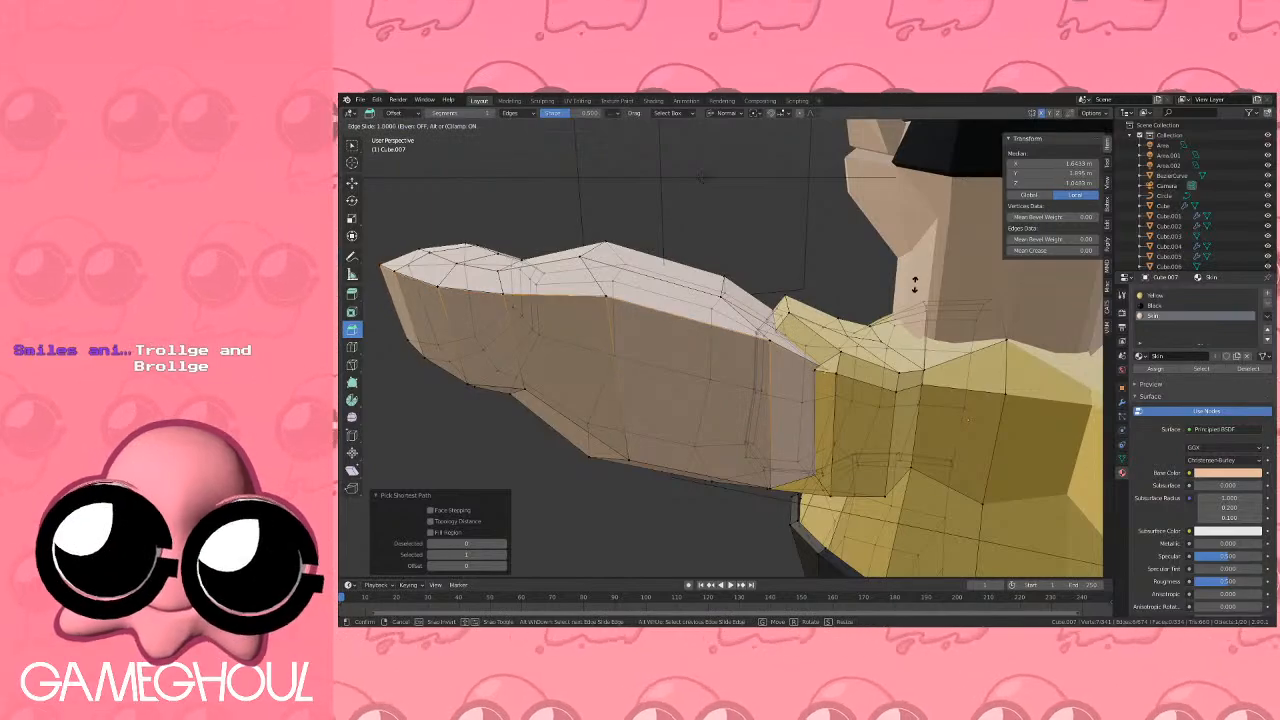
left_click(527, 295)
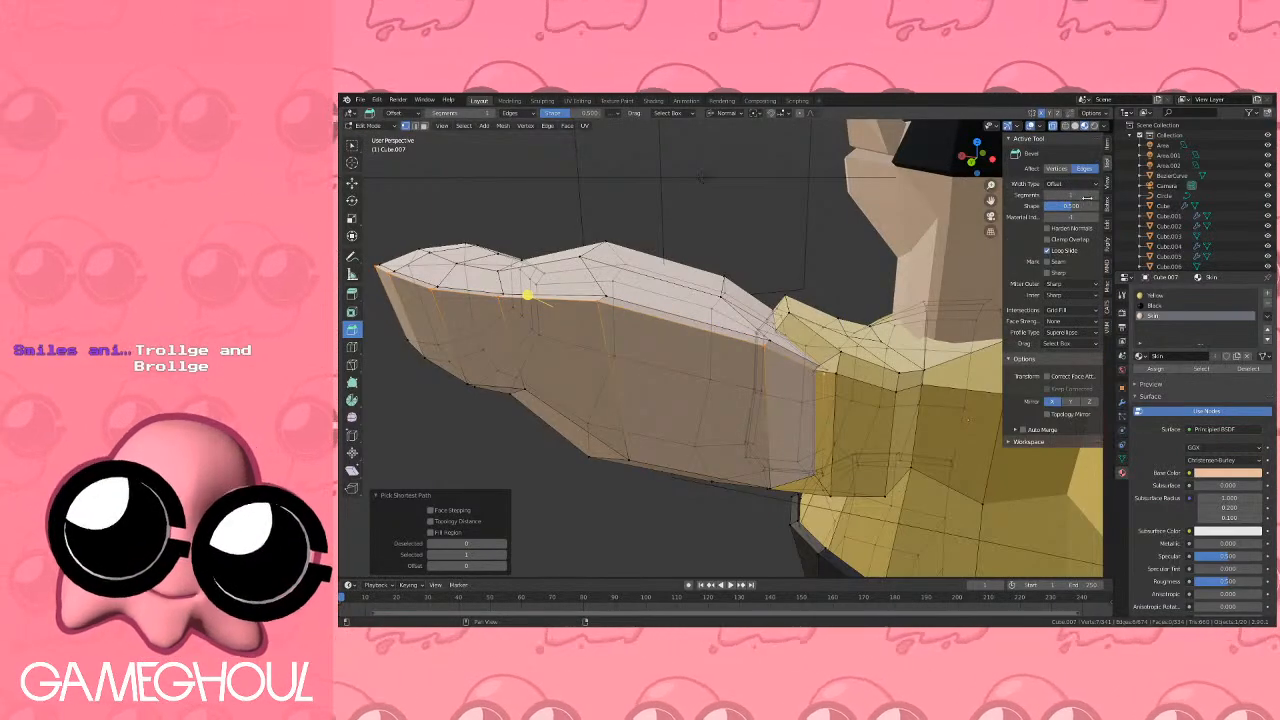
key("g")
key("g")
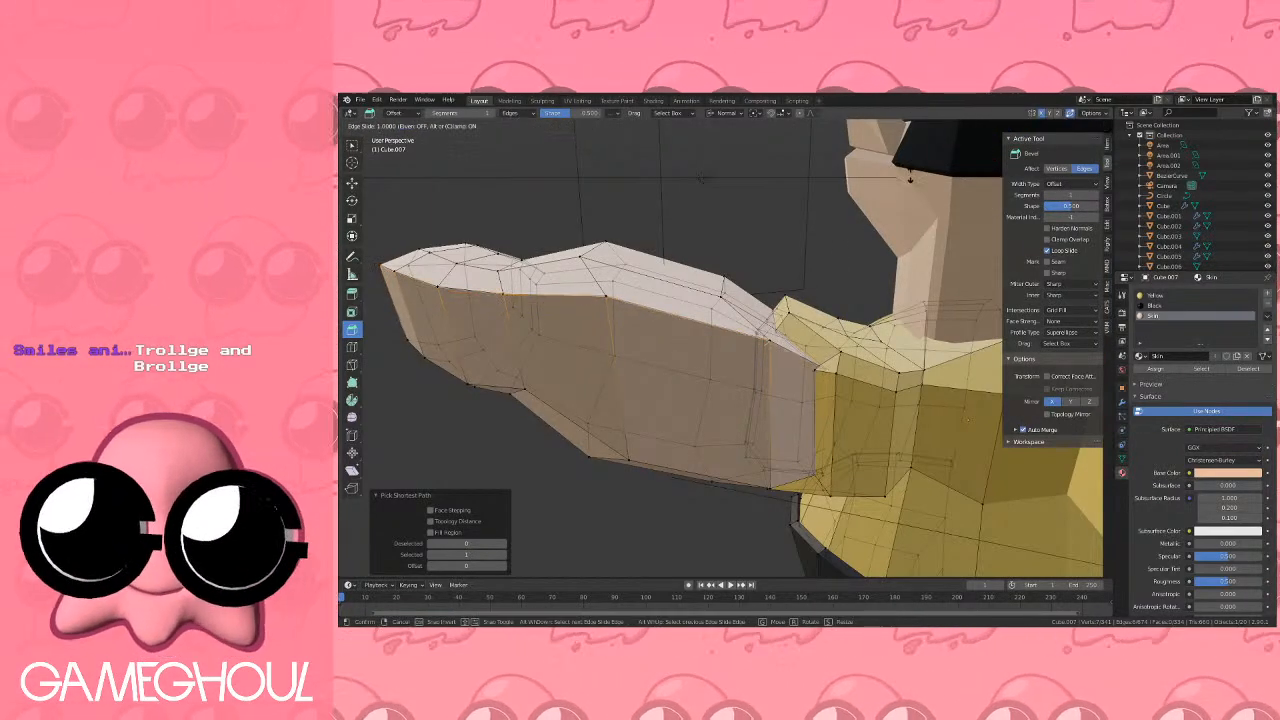
left_click(764, 288)
Select the matching vertex path along the arm's other side and edge-slide it to merge with the neighbouring vertices.
middle_click_drag(655, 478, 837, 462)
scroll(780, 414, "up", 2)
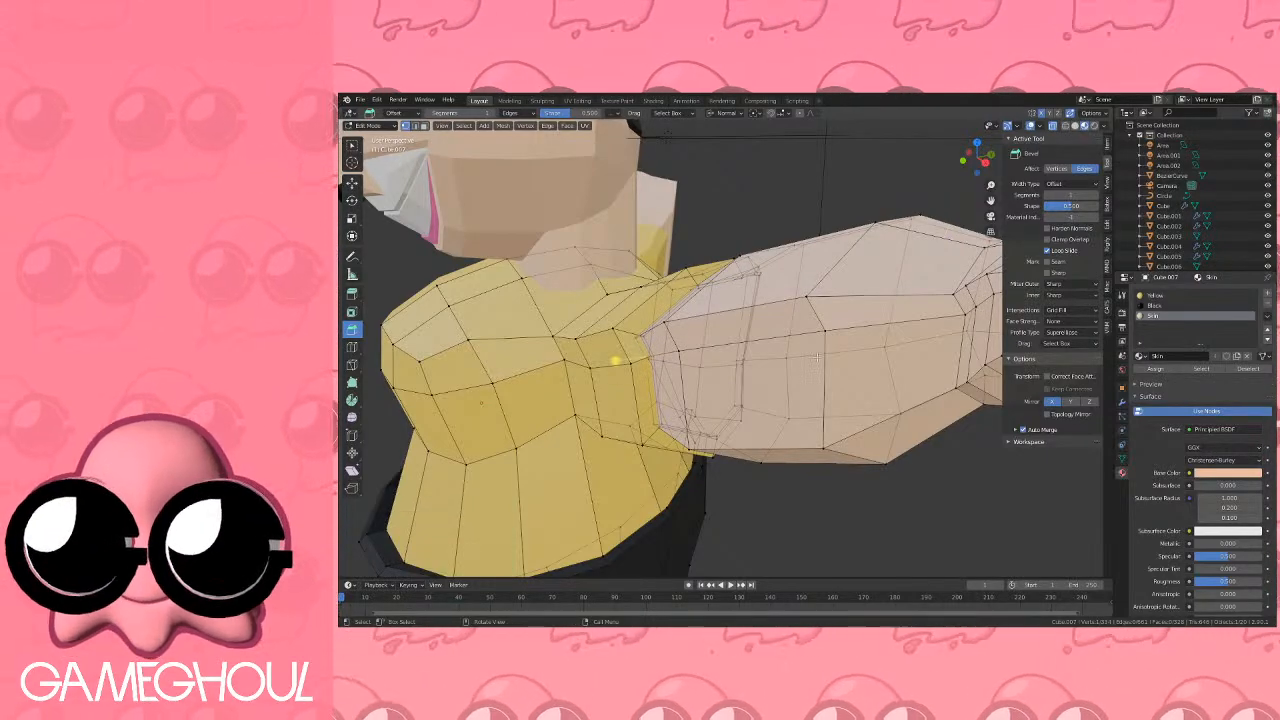
middle_click_drag(645, 355, 600, 368)
left_click(827, 350, "ctrl")
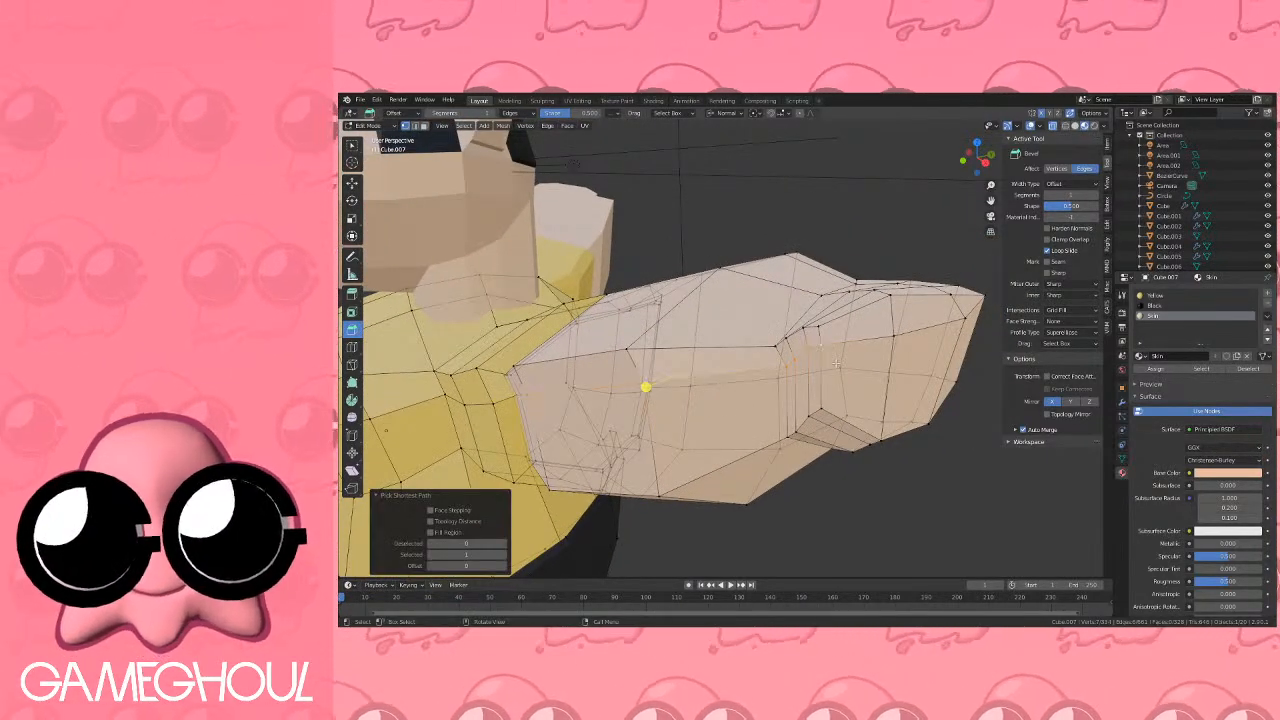
key("g")
key("g")
left_click(809, 203)
Select the edge loop at the arm's base beside the sleeve opening and try scaling it up.
middle_click_drag(816, 242, 613, 303)
scroll(840, 291, "down", 2)
key("Tab")
scroll(804, 371, "up", 2)
key("Tab")
scroll(757, 369, "up", 1)
left_click(413, 127)
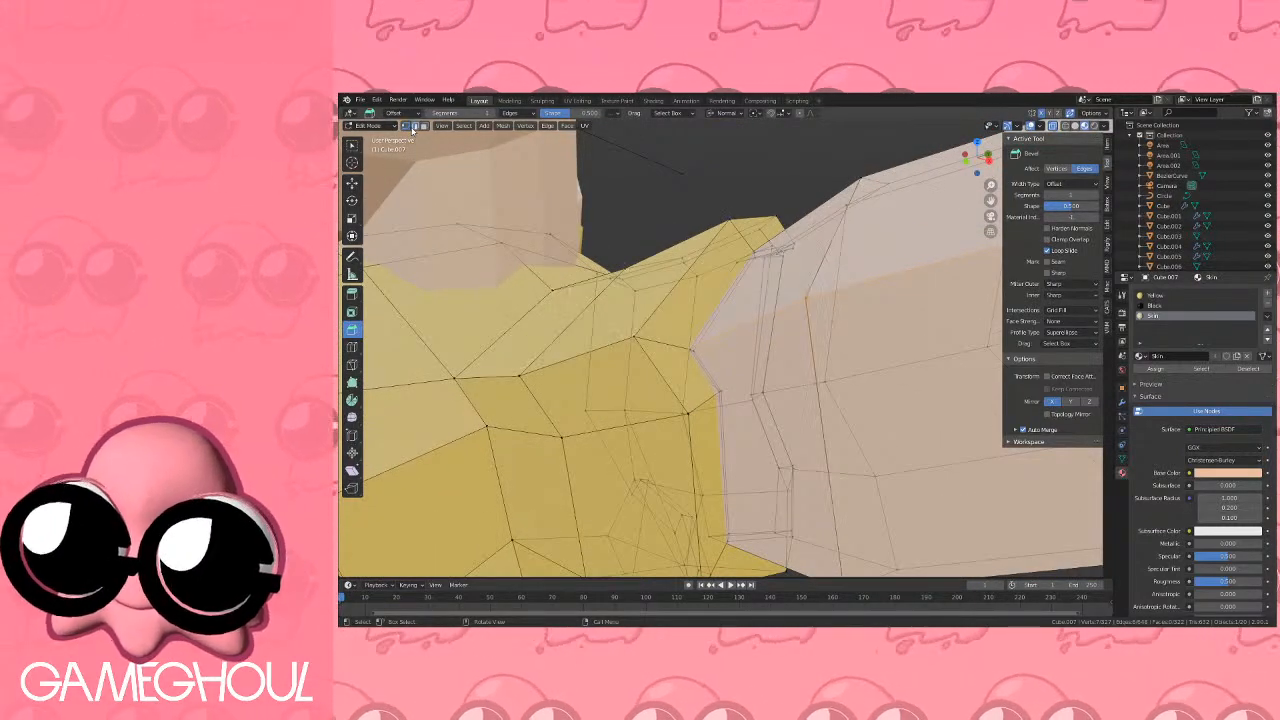
middle_click_drag(722, 410, 635, 347)
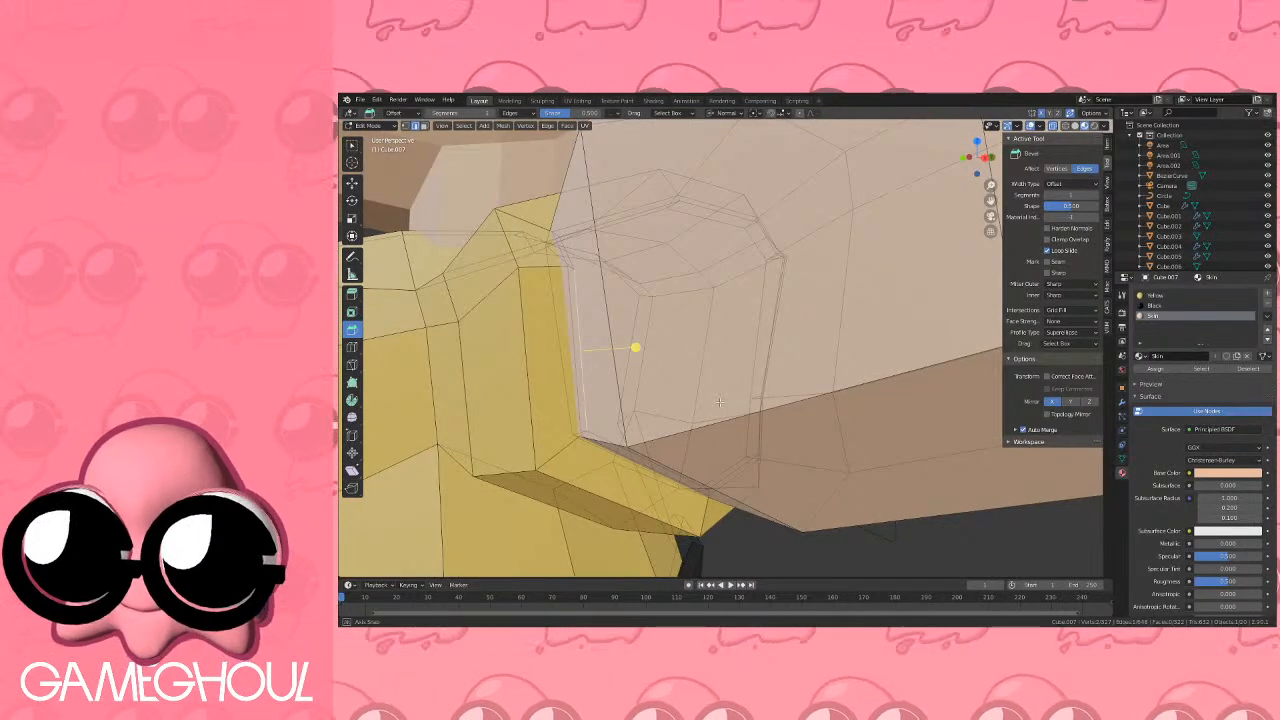
key("q")
left_click(723, 403)
key("s")
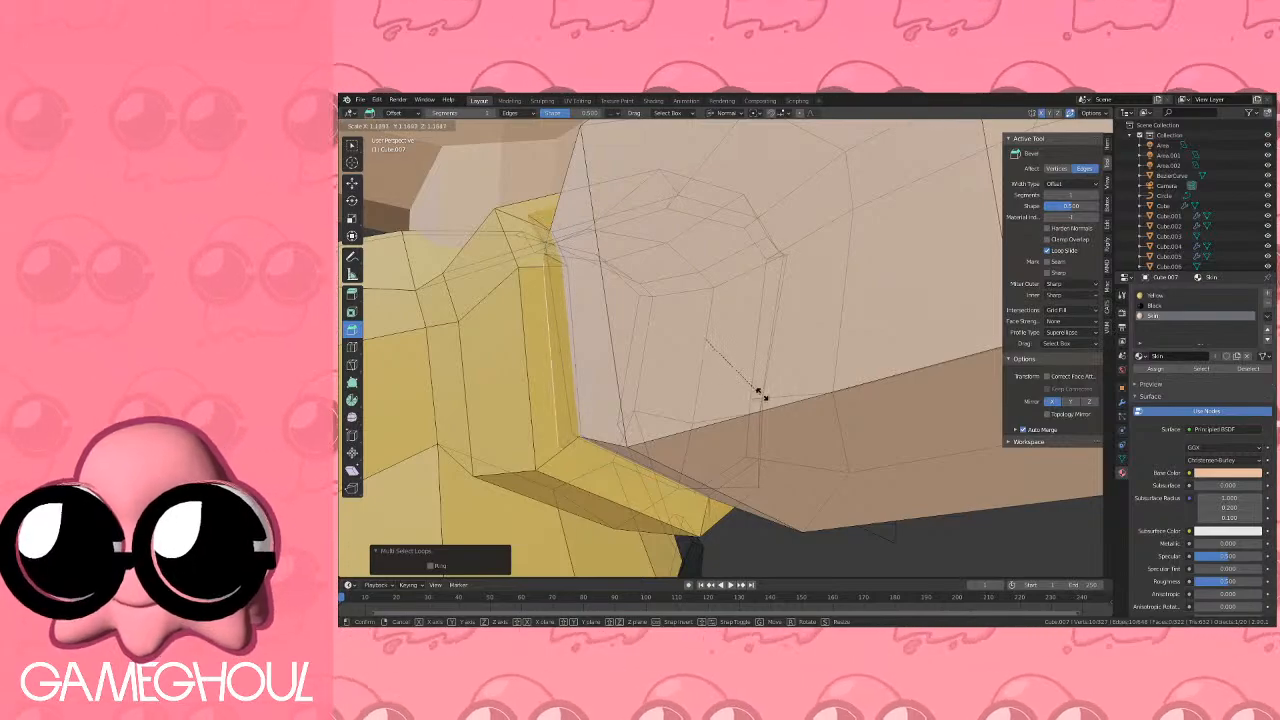
left_click(760, 312)
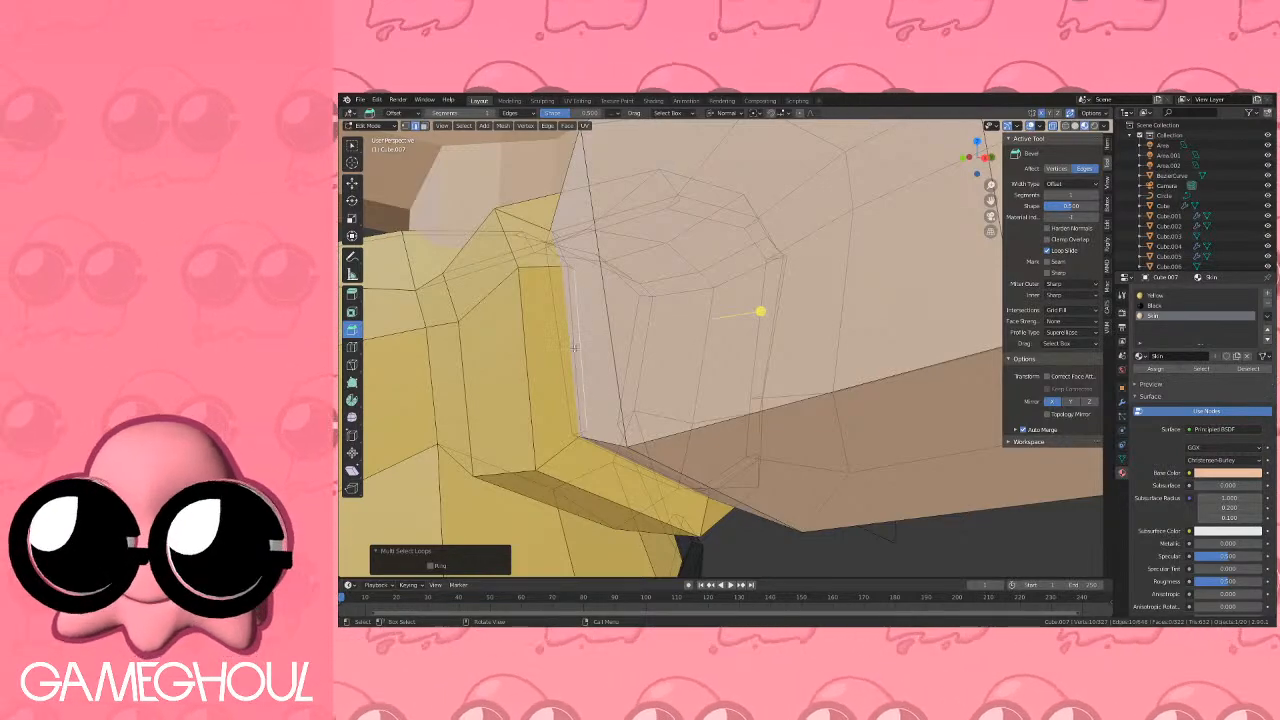
Add the adjacent edge loop at the arm's base to the selection and dissolve the selected edges.
middle_click_drag(574, 348, 551, 363)
left_click(555, 365, "shift")
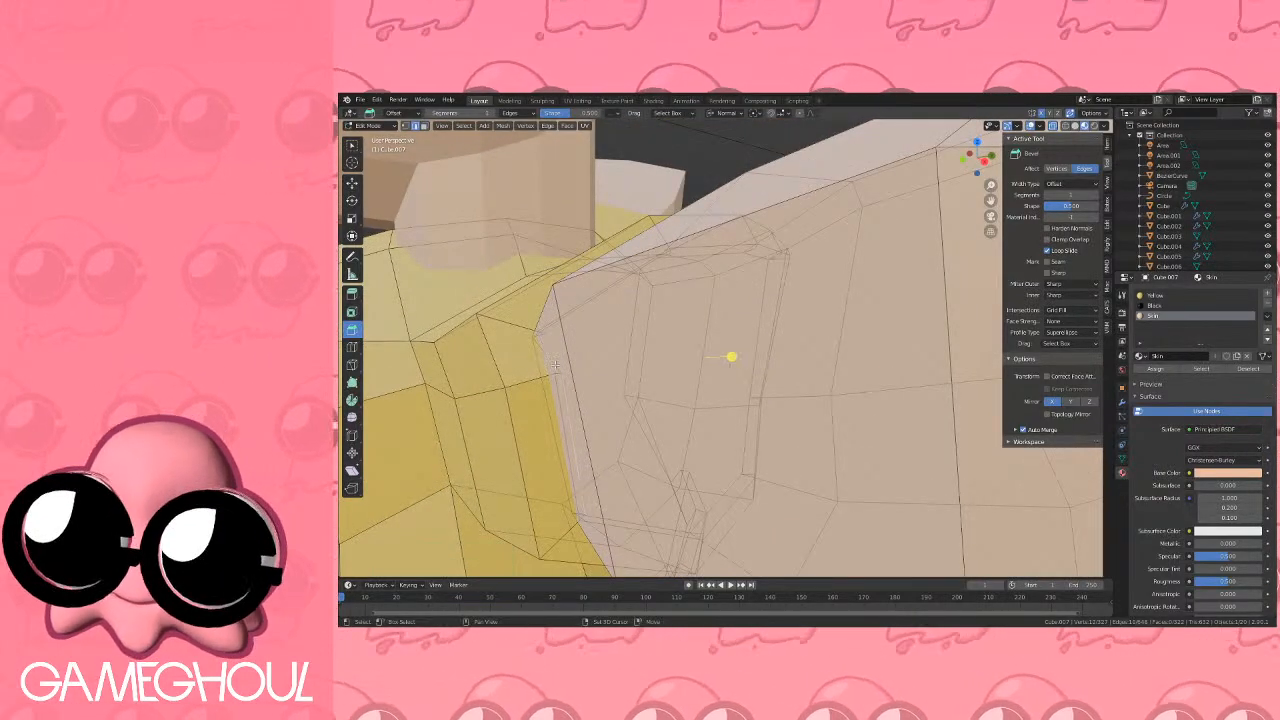
left_click(566, 367, "alt+shift")
key("x")
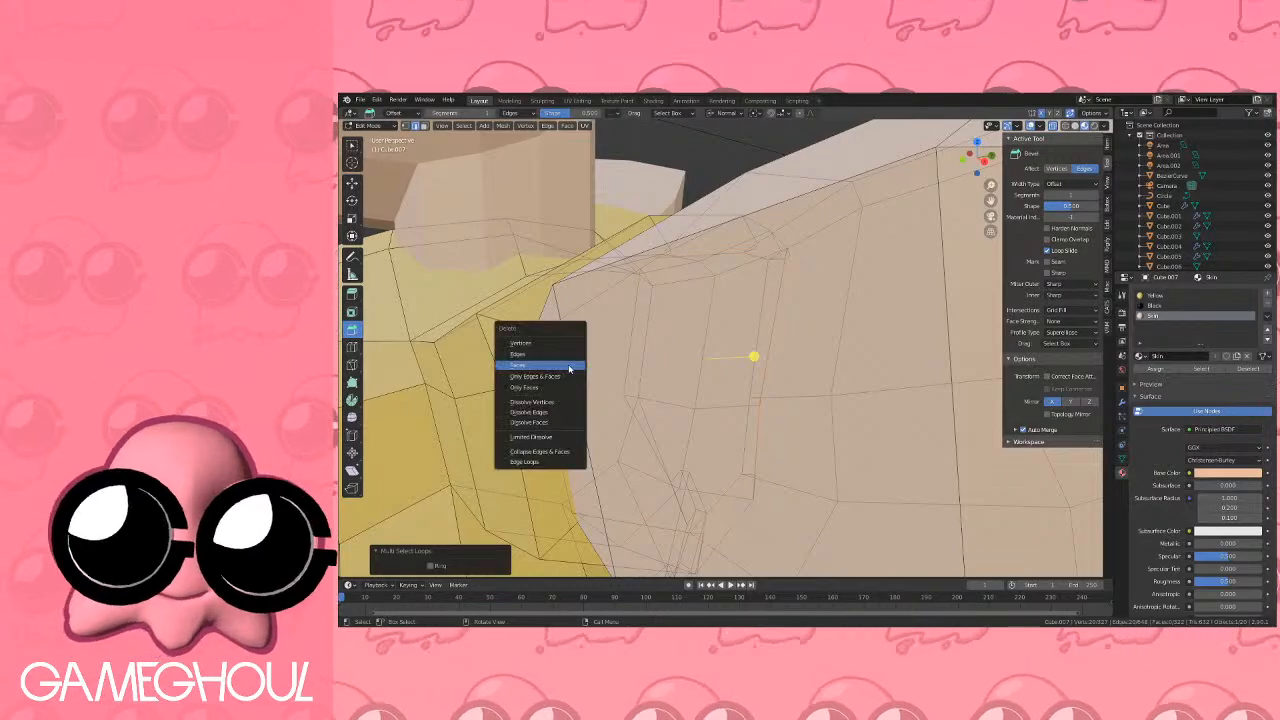
left_click(566, 411)
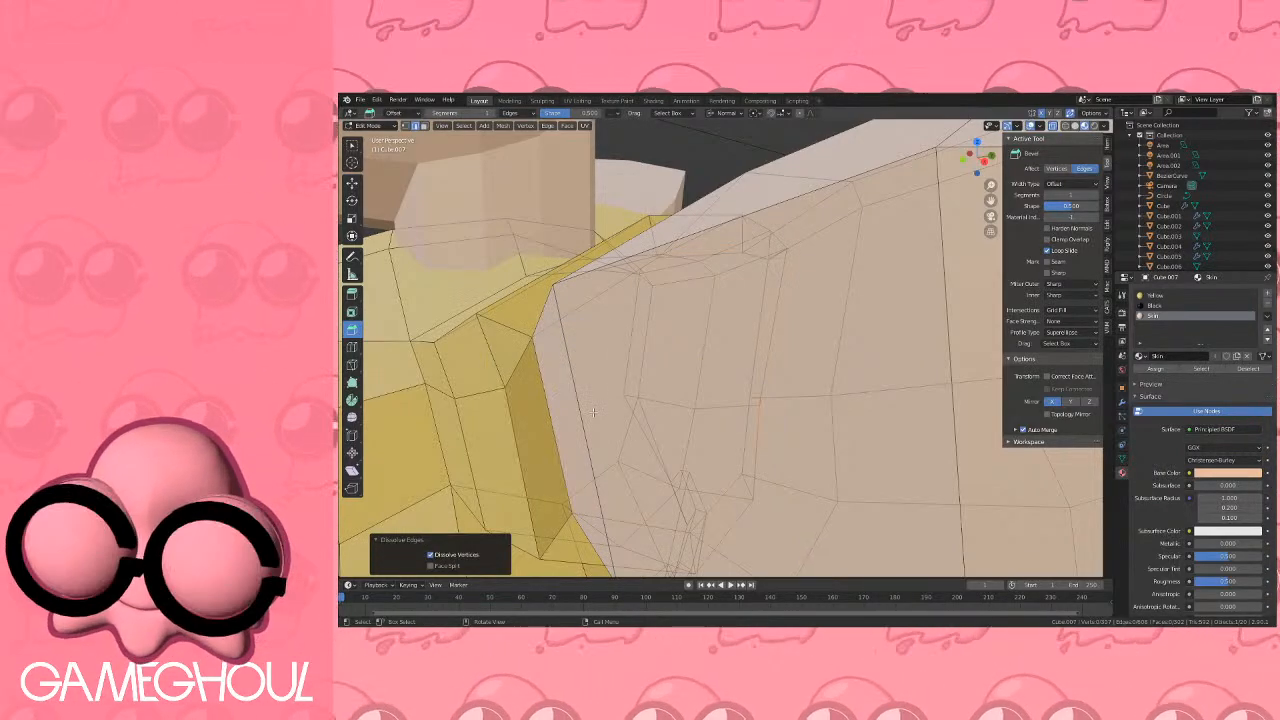
Select the edge ring in the recess between the arm's base and the sleeve opening and subdivide it with one cut.
mouse_move(593, 413)
middle_mouse_down()
mouse_move(616, 406)
mouse_move(587, 408)
middle_mouse_up()
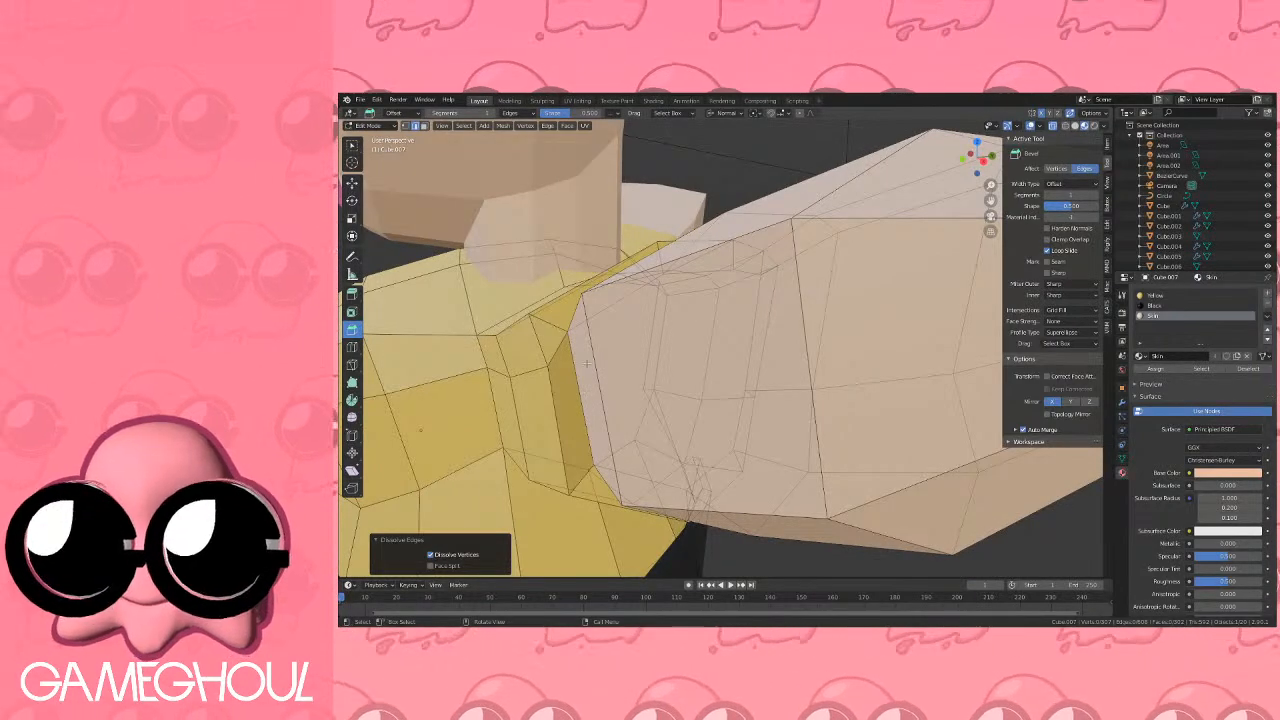
scroll(587, 363, "up", 1)
scroll(587, 363, "down", 1)
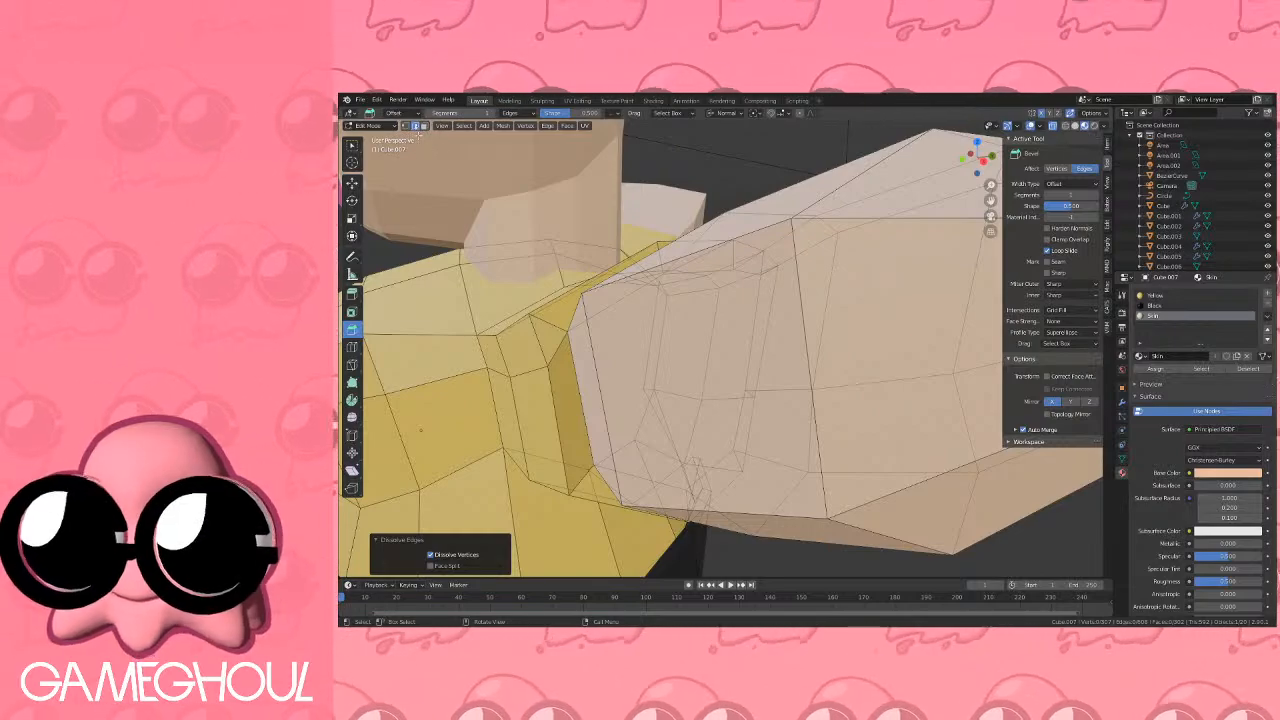
left_click(555, 328)
left_click(563, 343, "shift")
scroll(566, 345, "down", 3)
middle_click_drag(578, 348, 505, 382)
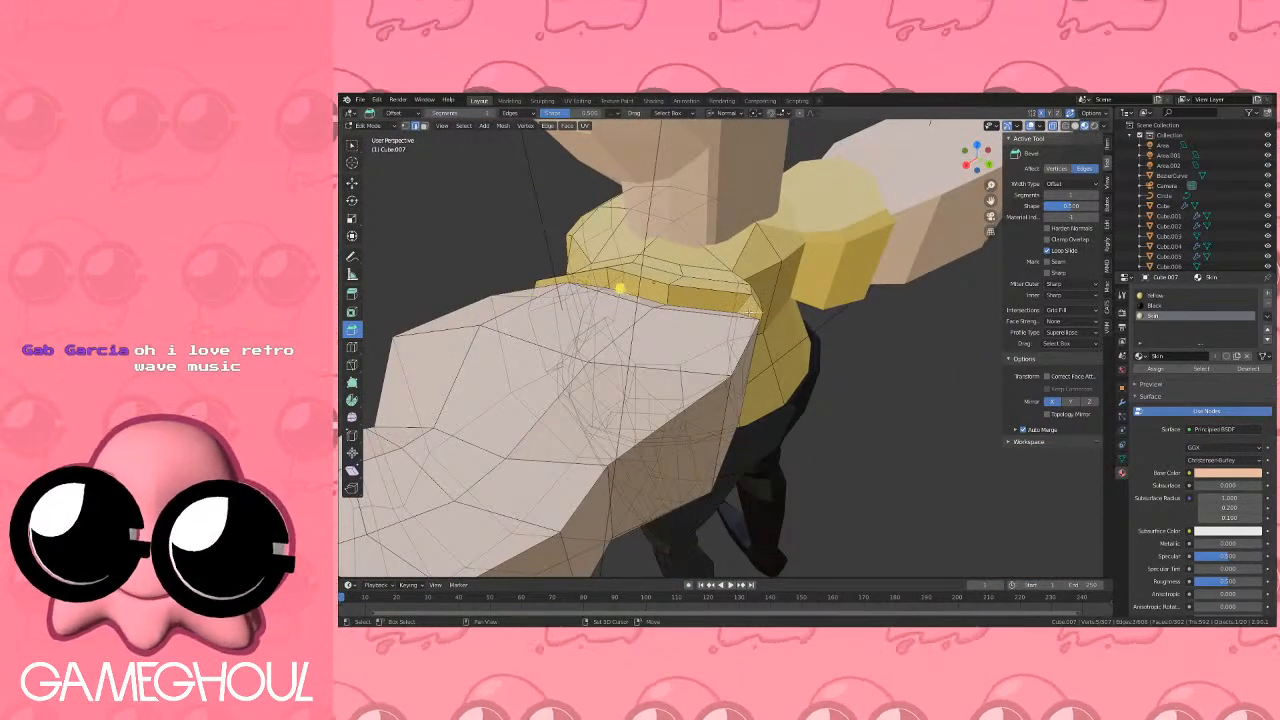
right_click(755, 312)
left_click(720, 322)
middle_click_drag(720, 322, 734, 366)
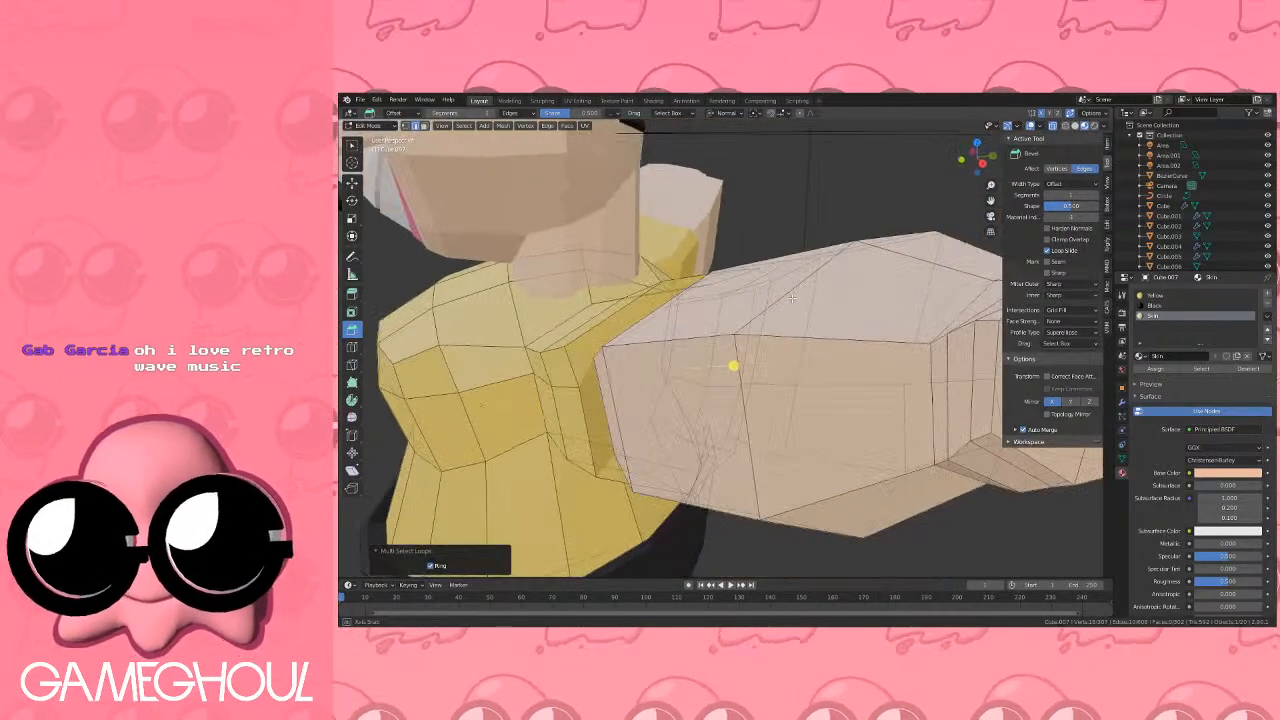
right_click(650, 320)
left_click(650, 332)
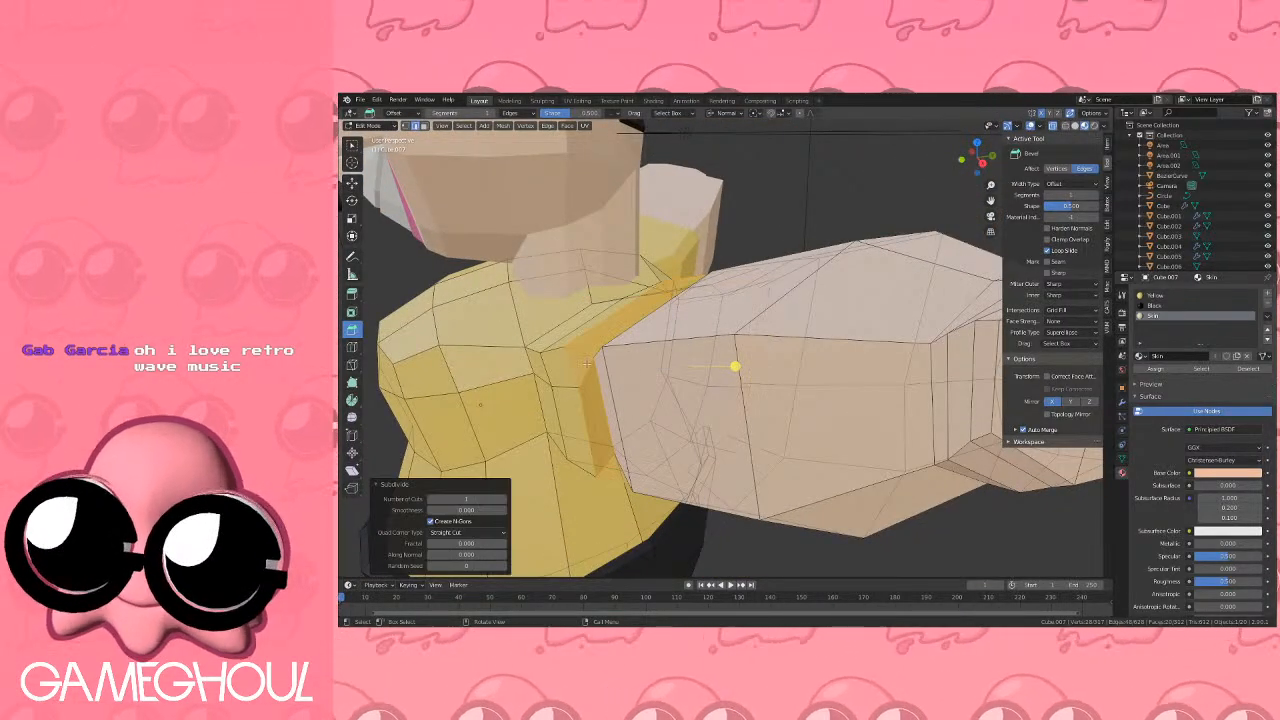
key("ctrl+z")
right_click(600, 350)
left_click(630, 362)
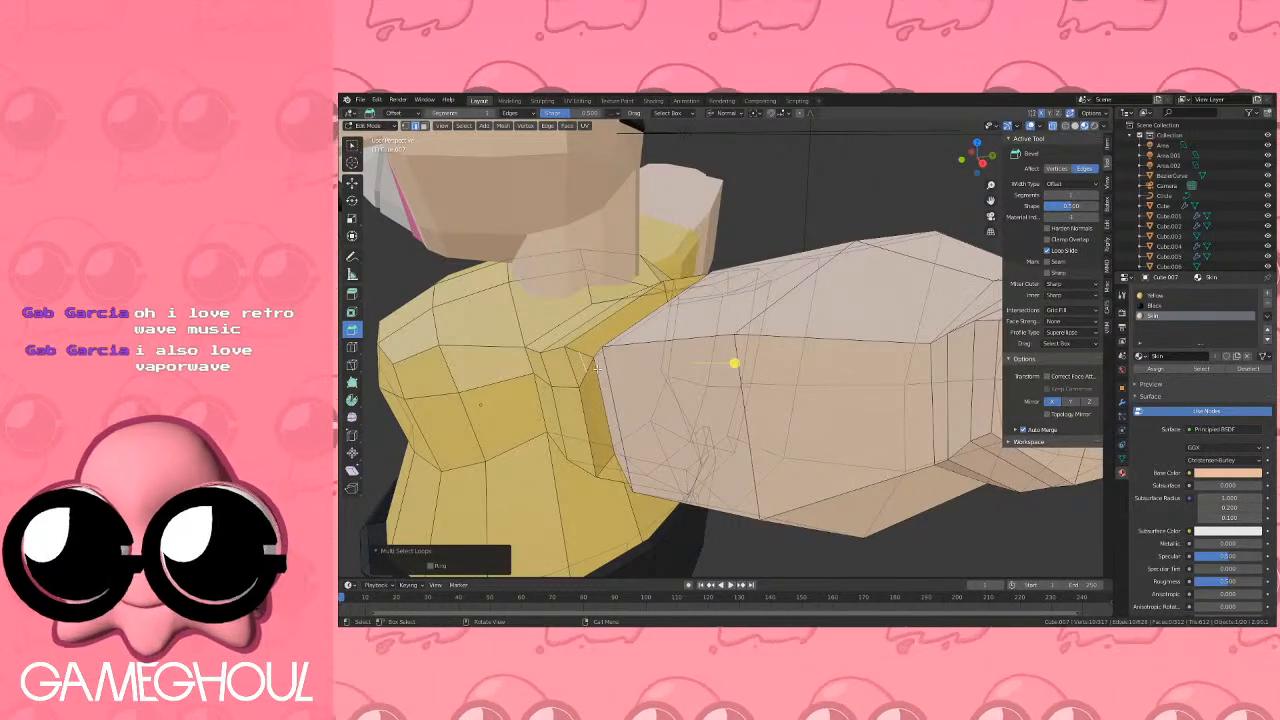
Select the edge loop at the arm's base and, in top view, move it slightly toward the sleeve.
left_click(612, 370)
key("q")
left_click(628, 372)
middle_click_drag(630, 364, 798, 304)
key("q")
left_click(722, 335)
left_click(977, 145)
scroll(798, 304, "up", 1)
scroll(797, 303, "up", 1)
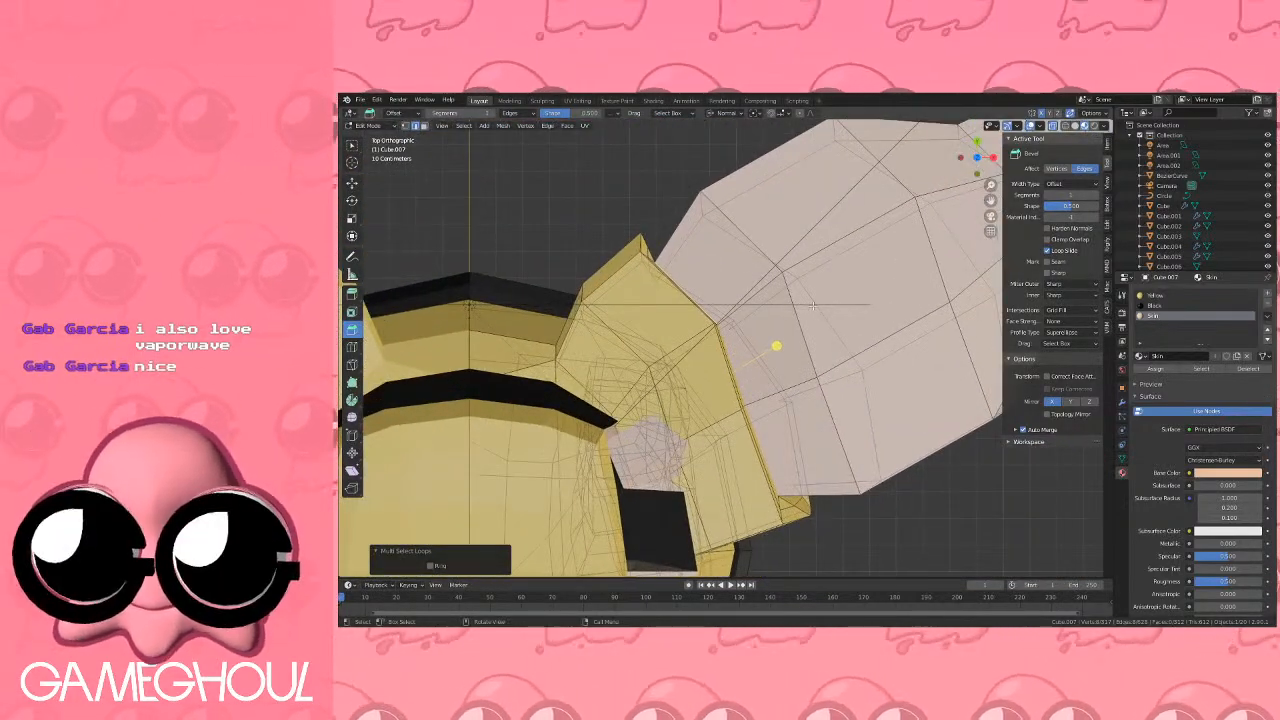
key("g")
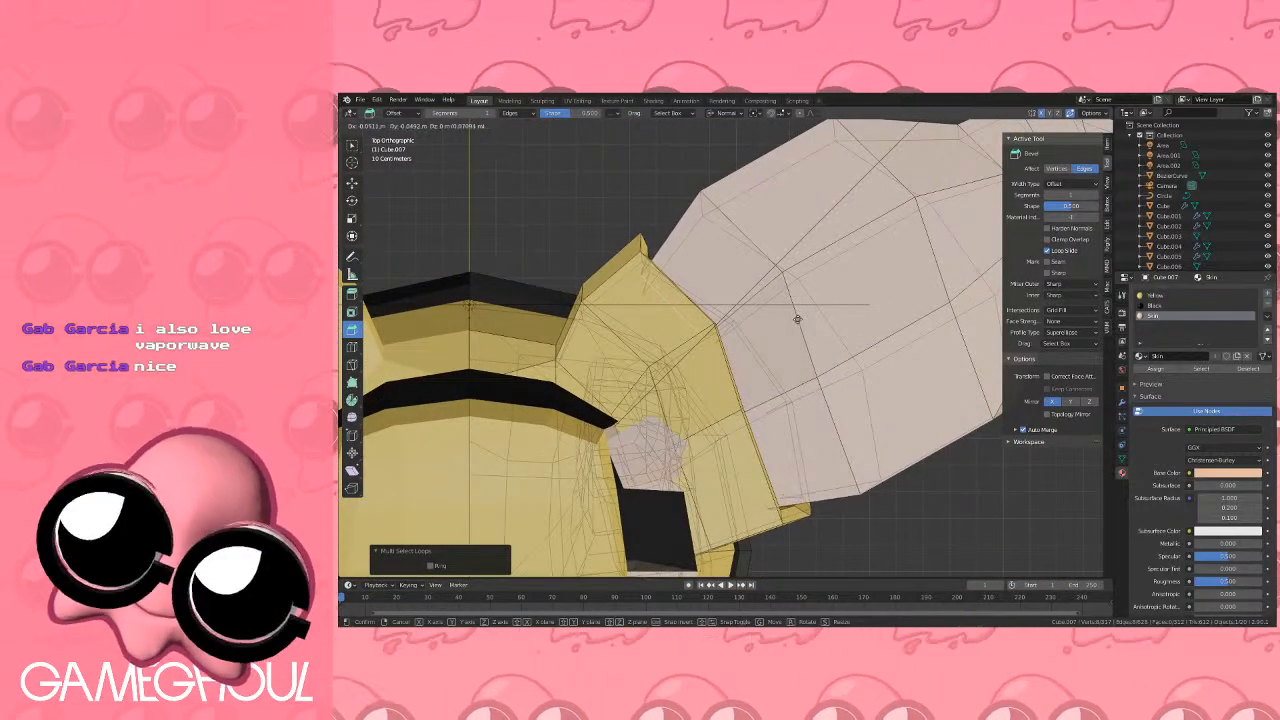
left_click(797, 318)
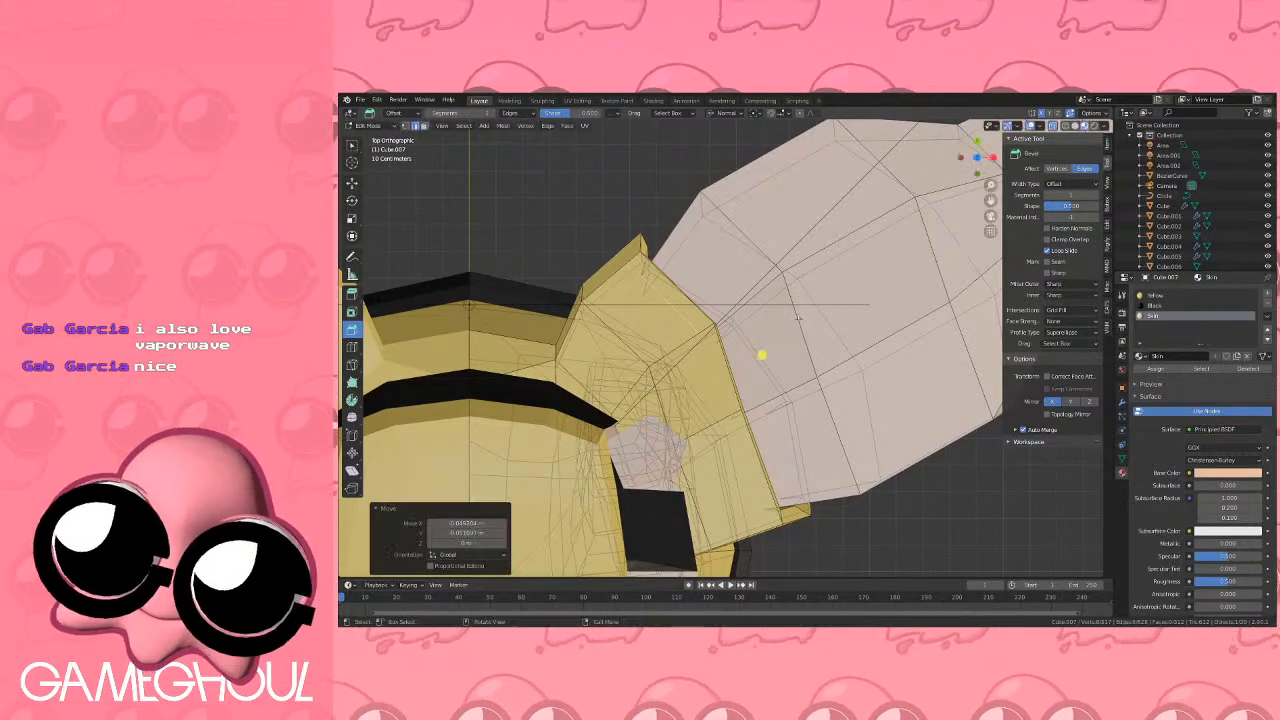
Inspect the arm and its joint with the sleeve in Object Mode and from several angles.
middle_click_drag(797, 318, 680, 326)
key("Tab")
scroll(738, 357, "down", 5)
scroll(715, 335, "up", 2)
key("Tab")
middle_click_drag(798, 344, 789, 315)
scroll(765, 348, "up", 2)
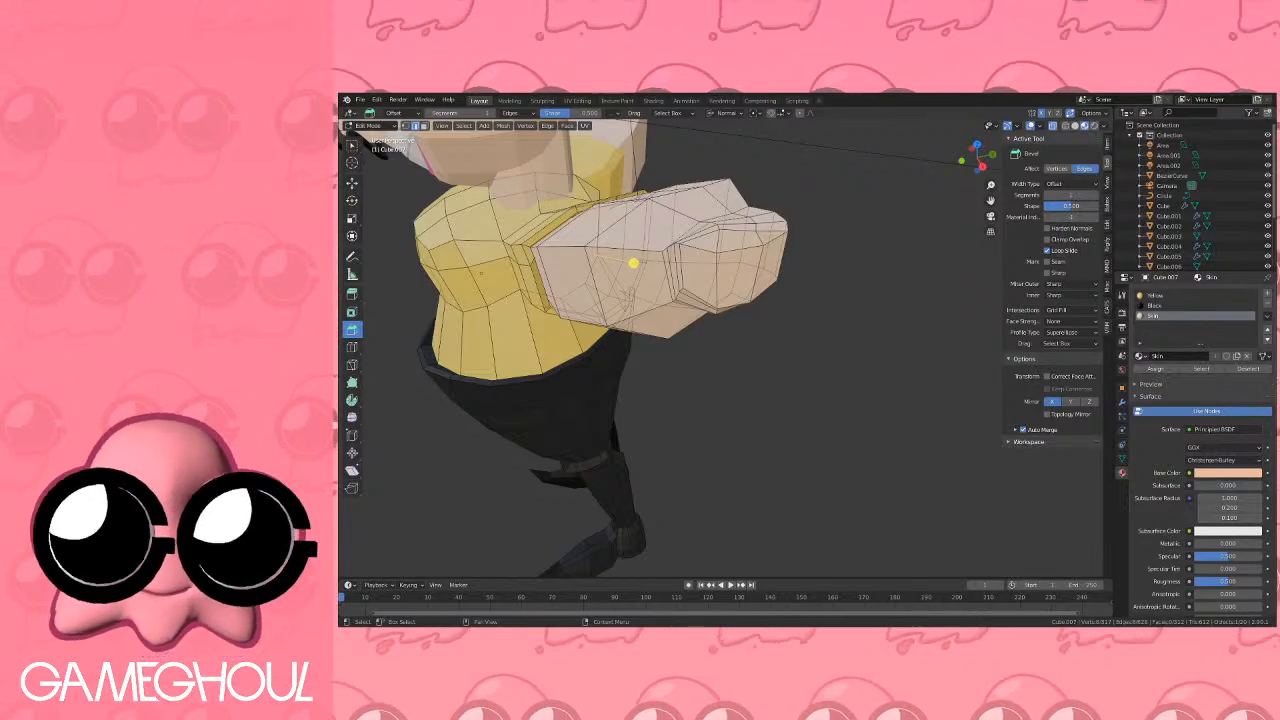
Select all faces capping the arm's outer end and, in top view, extrude them a short distance outward.
middle_click_drag(765, 268, 744, 318)
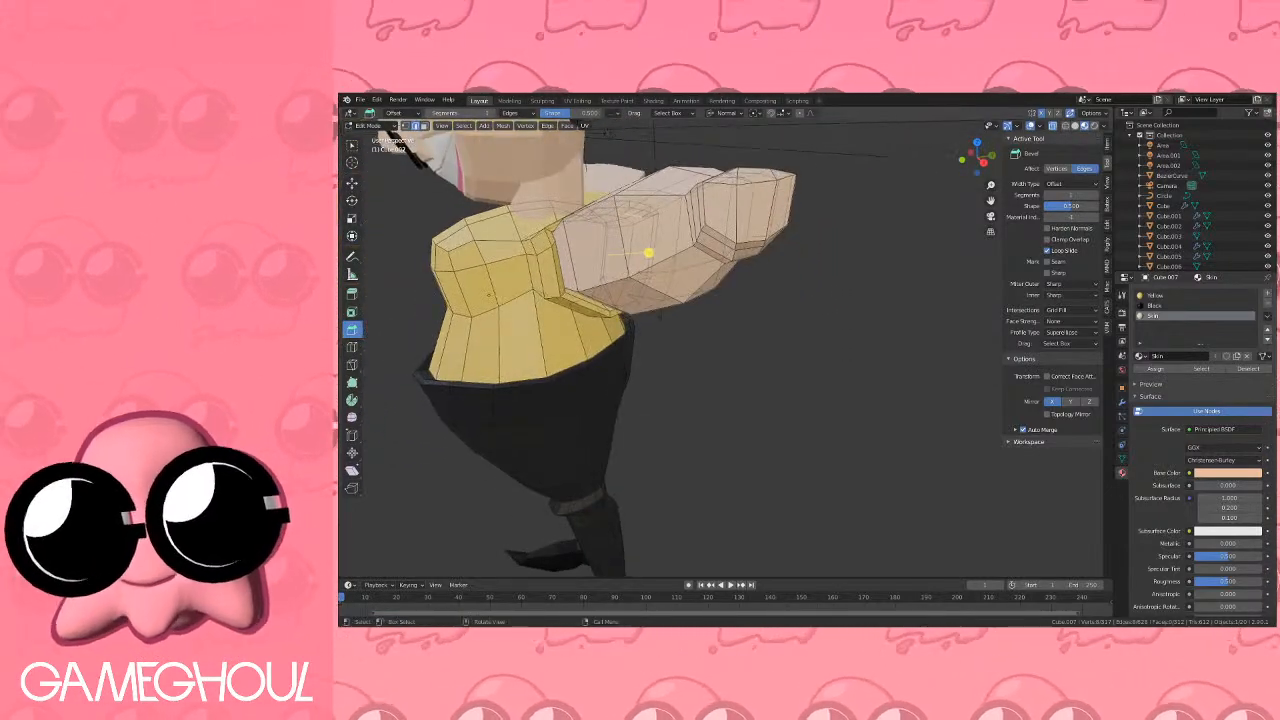
middle_click_drag(716, 234, 706, 319, "shift")
scroll(706, 319, "up", 2)
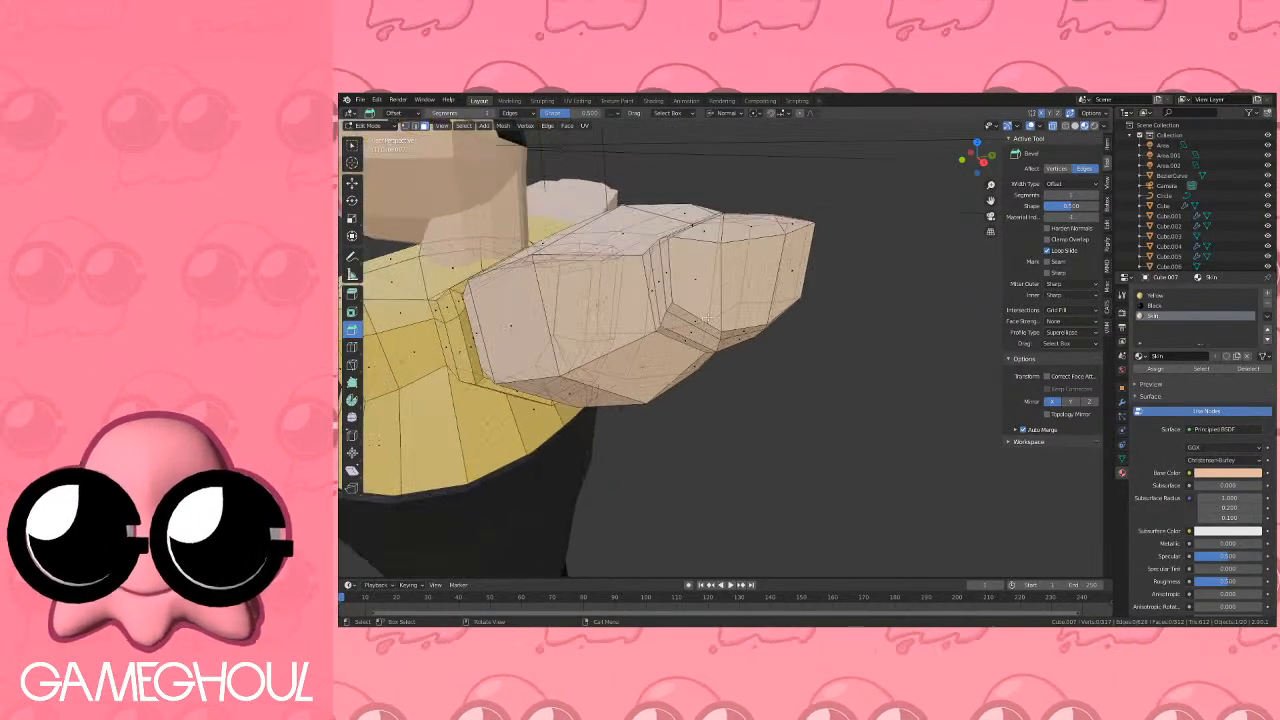
left_click(684, 278, "shift")
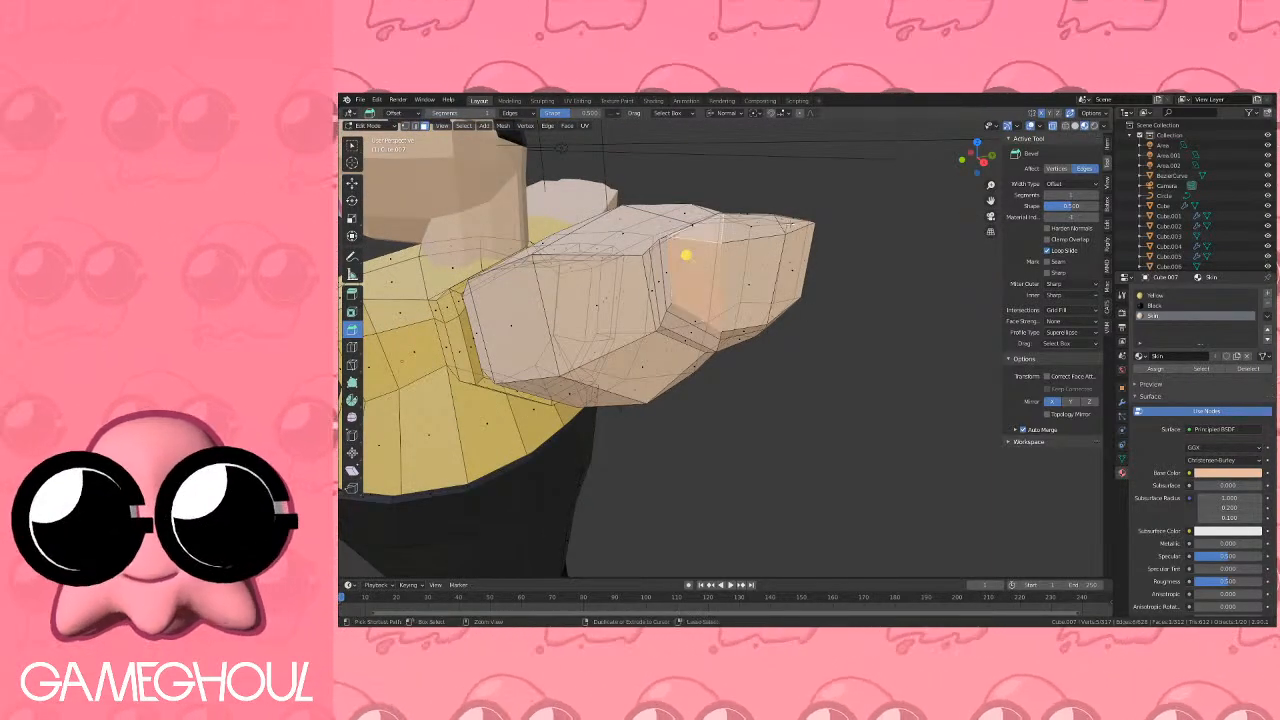
left_click(738, 229, "ctrl")
left_click(793, 254, "ctrl")
left_click(759, 252, "ctrl")
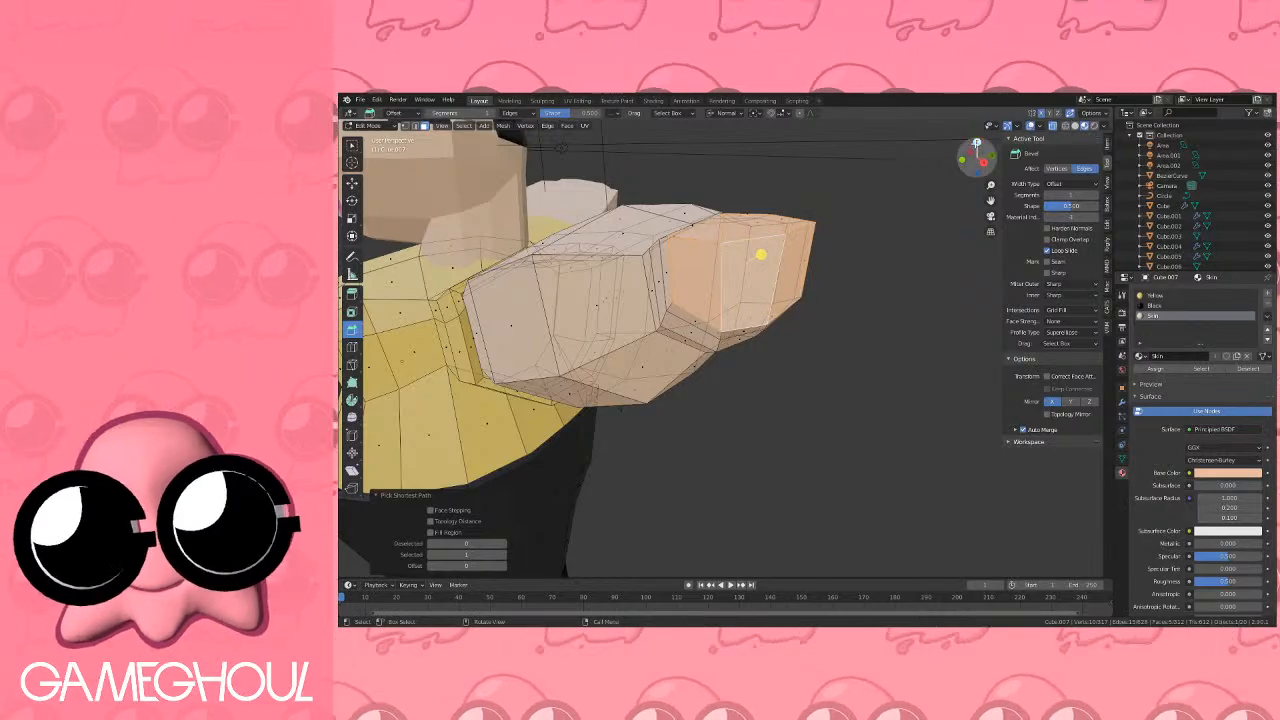
key("KP_7")
middle_click_drag(767, 289, 749, 263, "shift")
scroll(709, 246, "down", 1)
key("e")
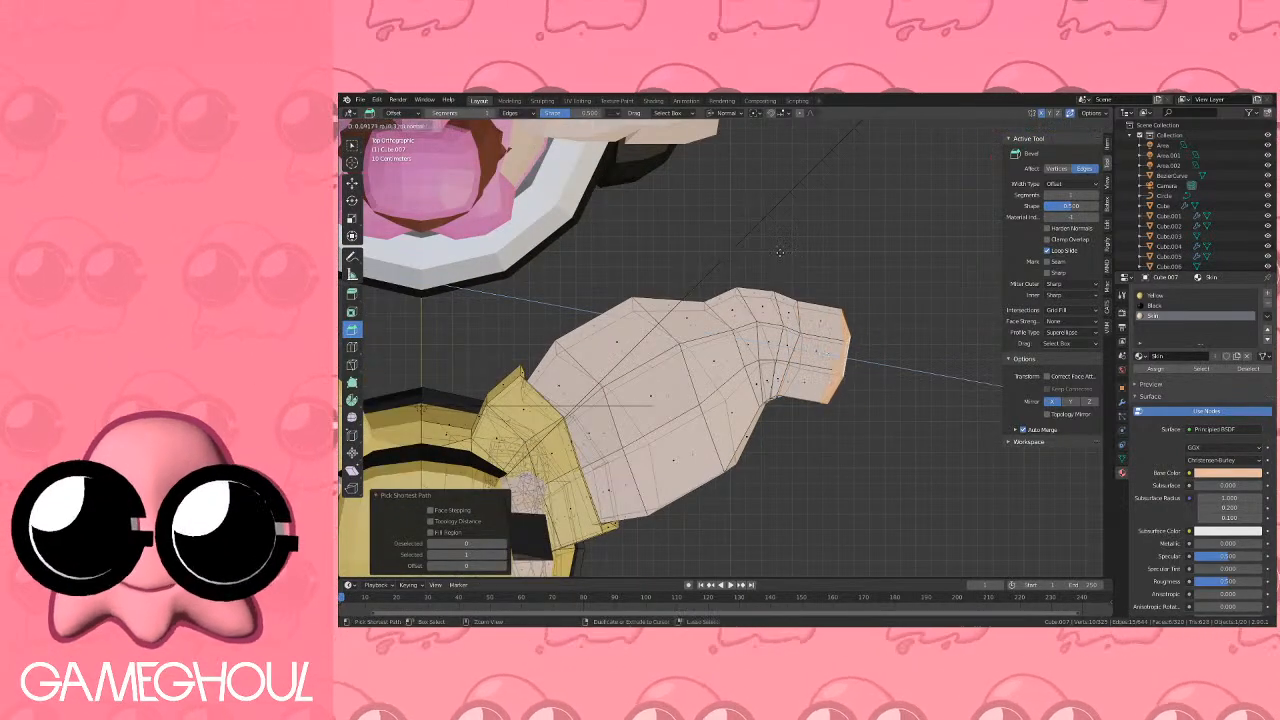
left_click(773, 250)
Scale the extruded end faces to 1.3, rotate them 25° to start the elbow bend, and shift them back toward the upper arm.
middle_click_drag(847, 301, 755, 246, "shift")
scroll(791, 272, "up", 1)
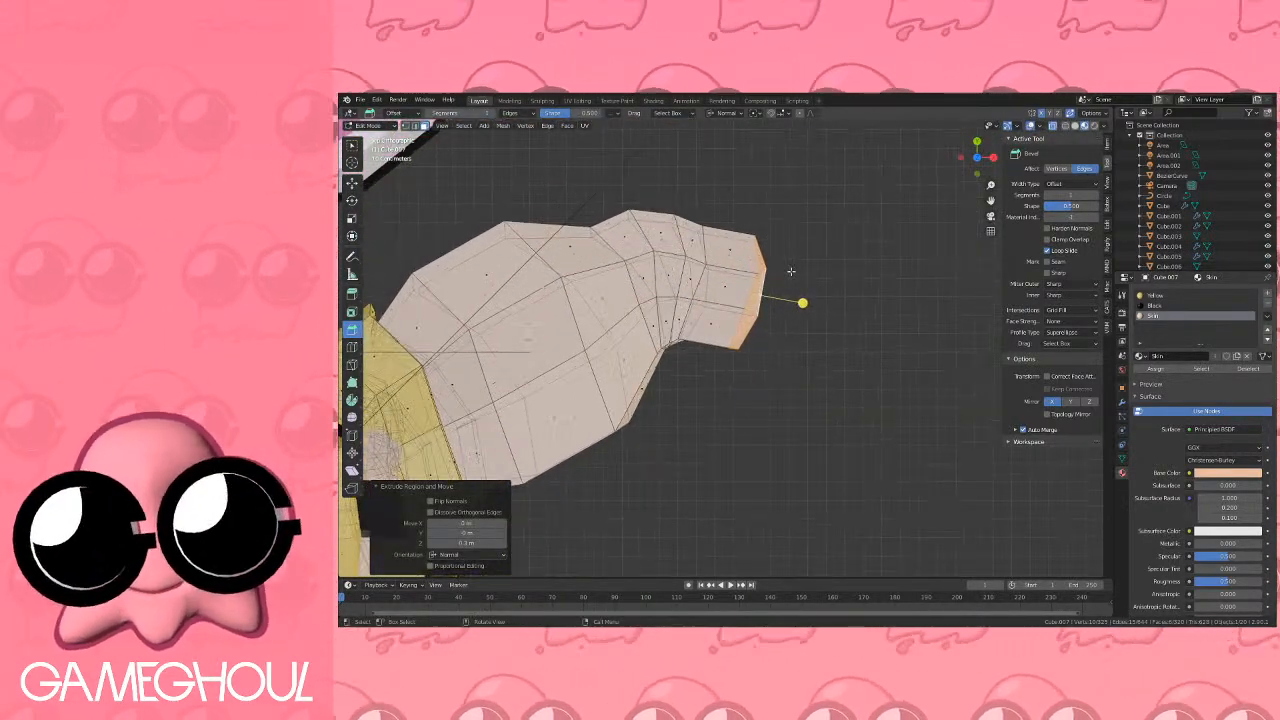
key("s")
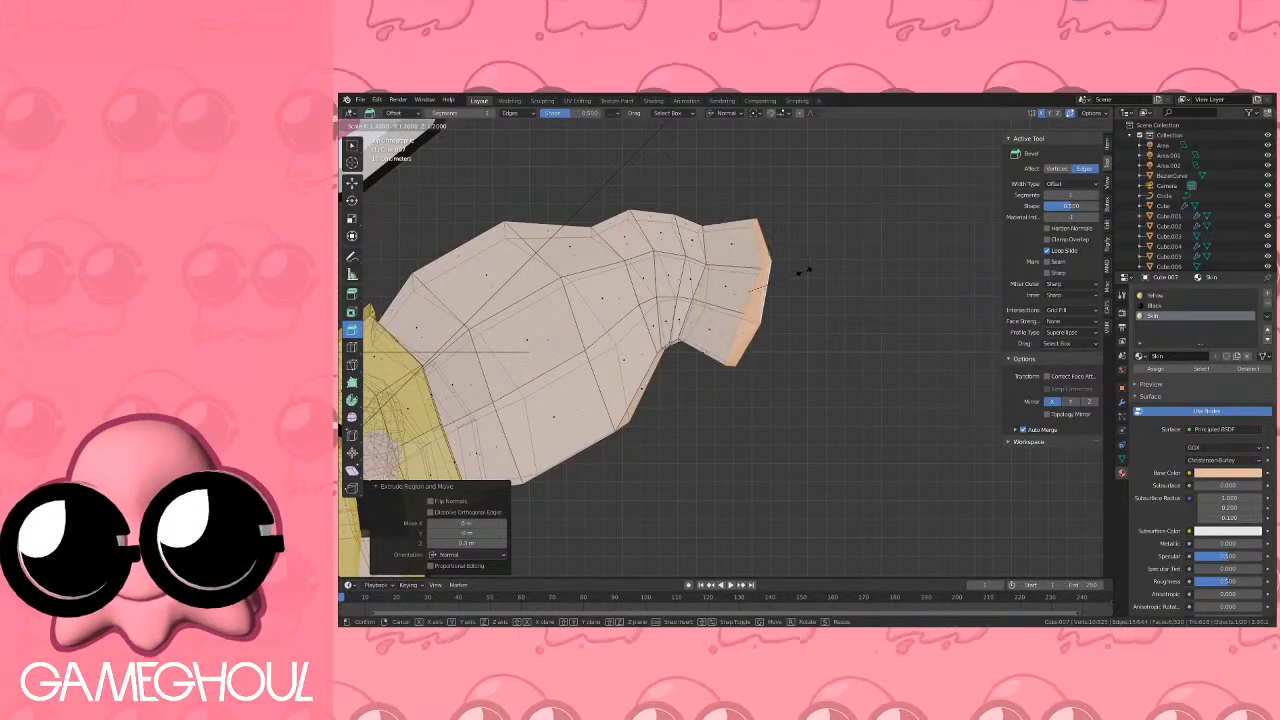
left_click(806, 271)
key("g")
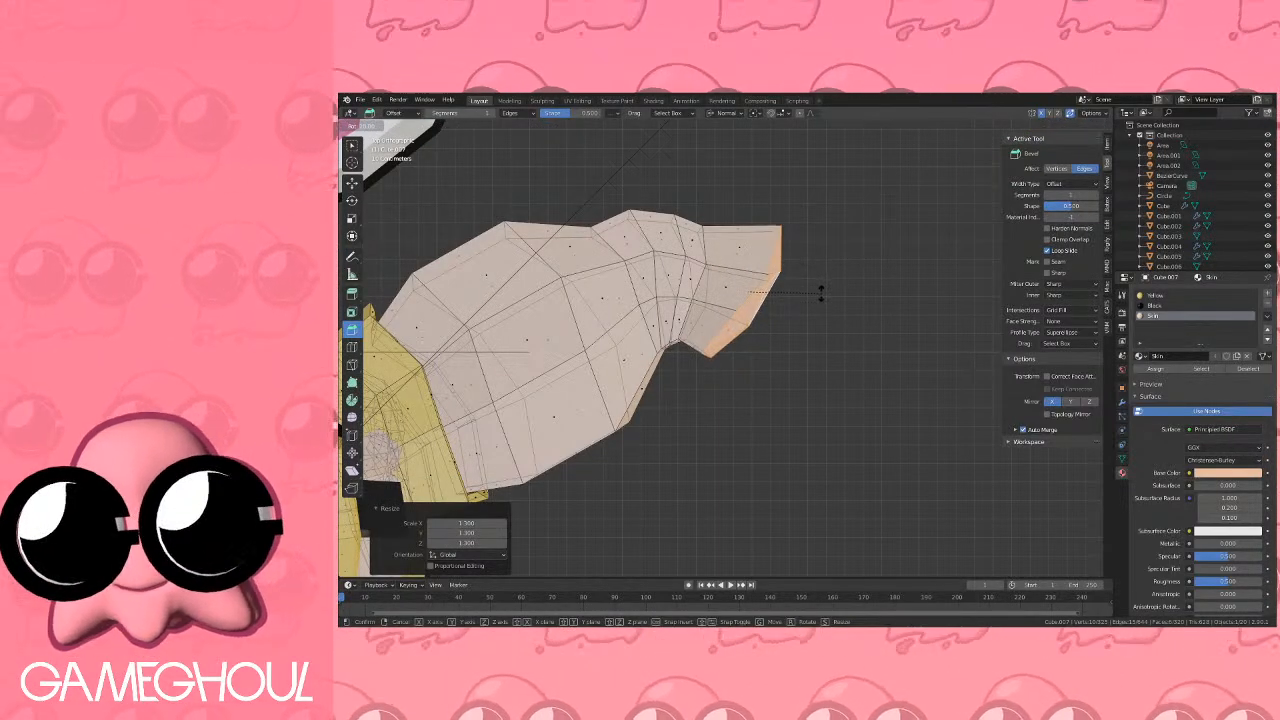
left_click(823, 301)
key("g")
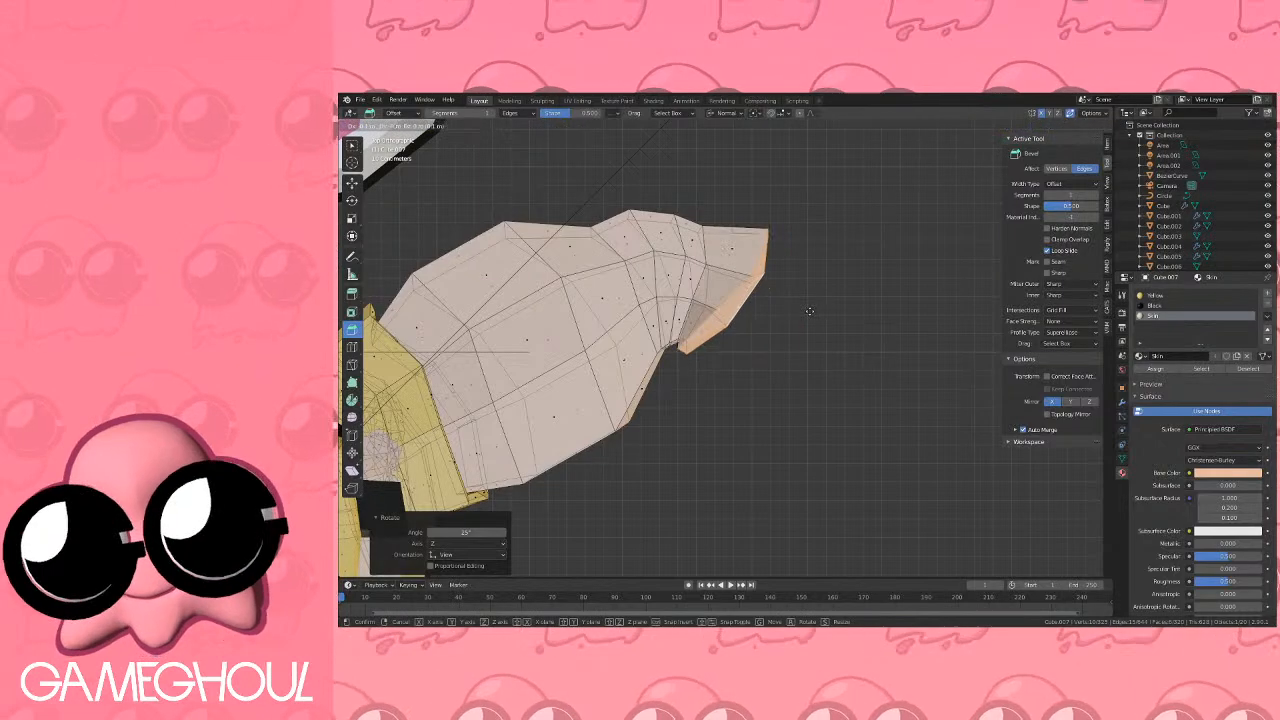
left_click(812, 315)
Extrude the end faces into the start of the forearm, scale them to 1.3, and move them back toward the elbow.
middle_click_drag(812, 315, 755, 339)
left_click(896, 363)
key("s")
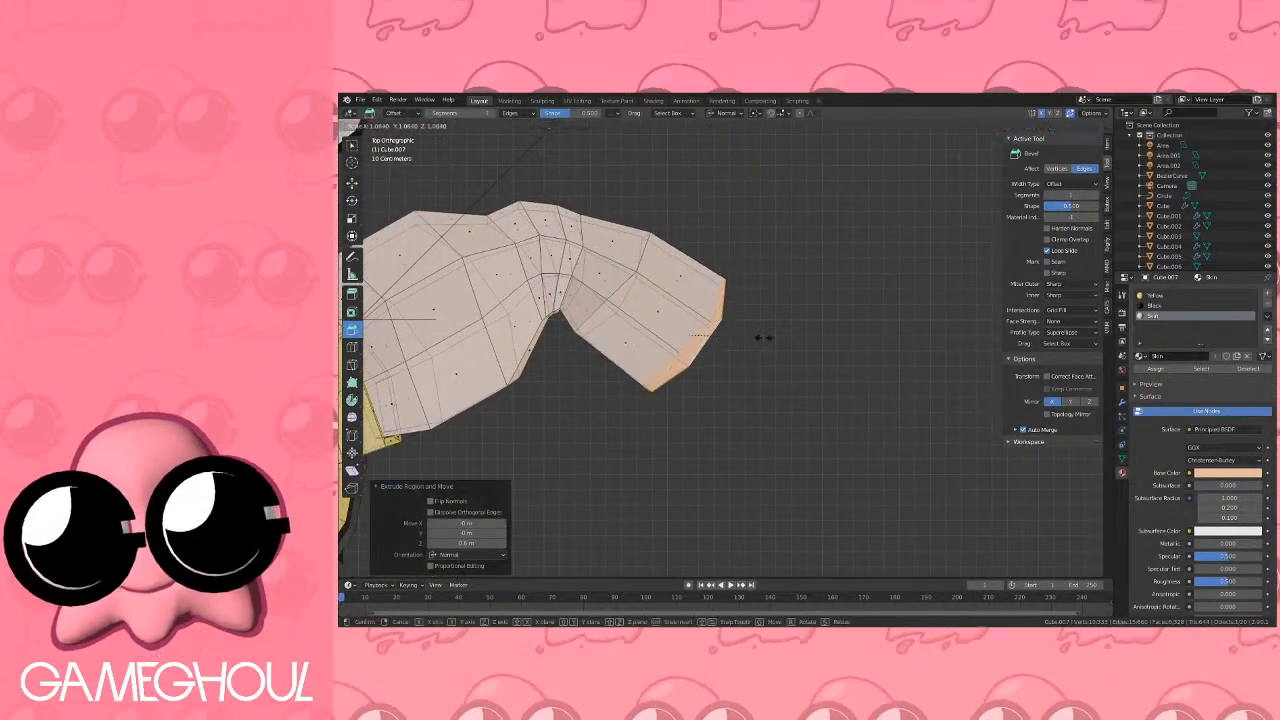
left_click(737, 369)
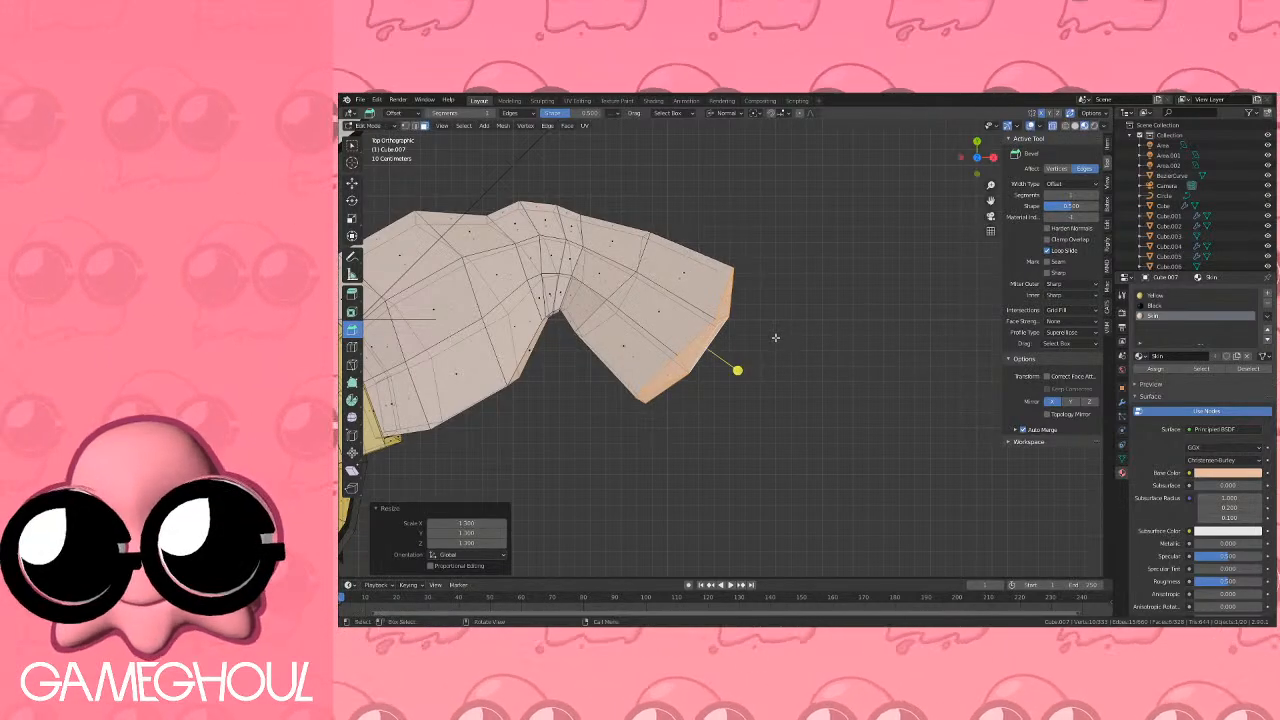
key("g")
key("z")
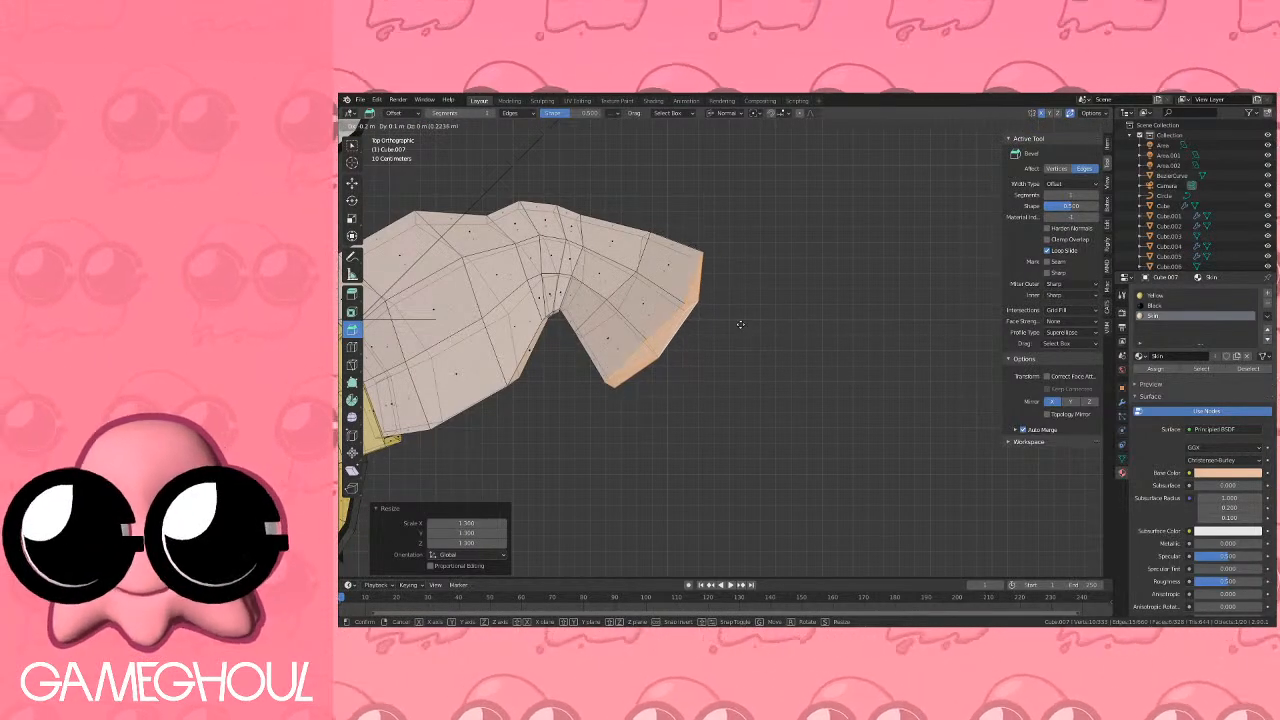
left_click(742, 324)
Lengthen the forearm with two extrusions, scaling the first end to 0.8 and the second, 0.4 m long, to 0.5.
key("e")
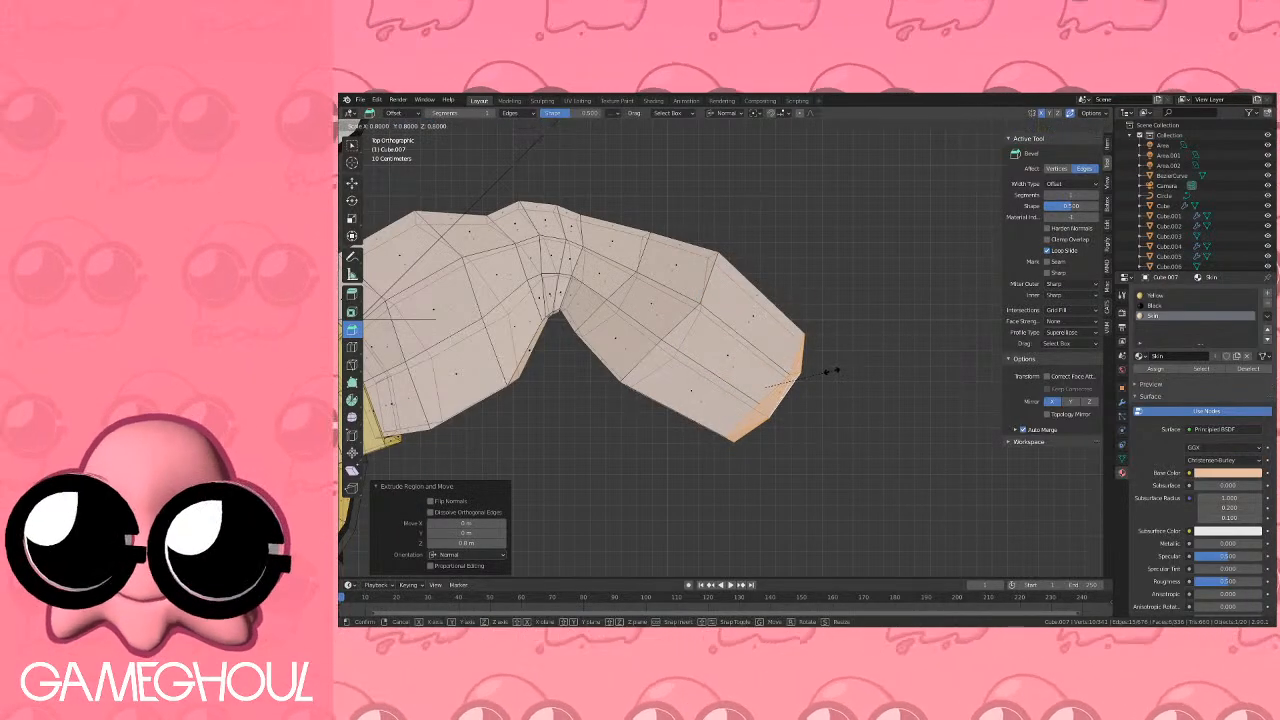
key("Return")
middle_click_drag(830, 368, 768, 298, "shift")
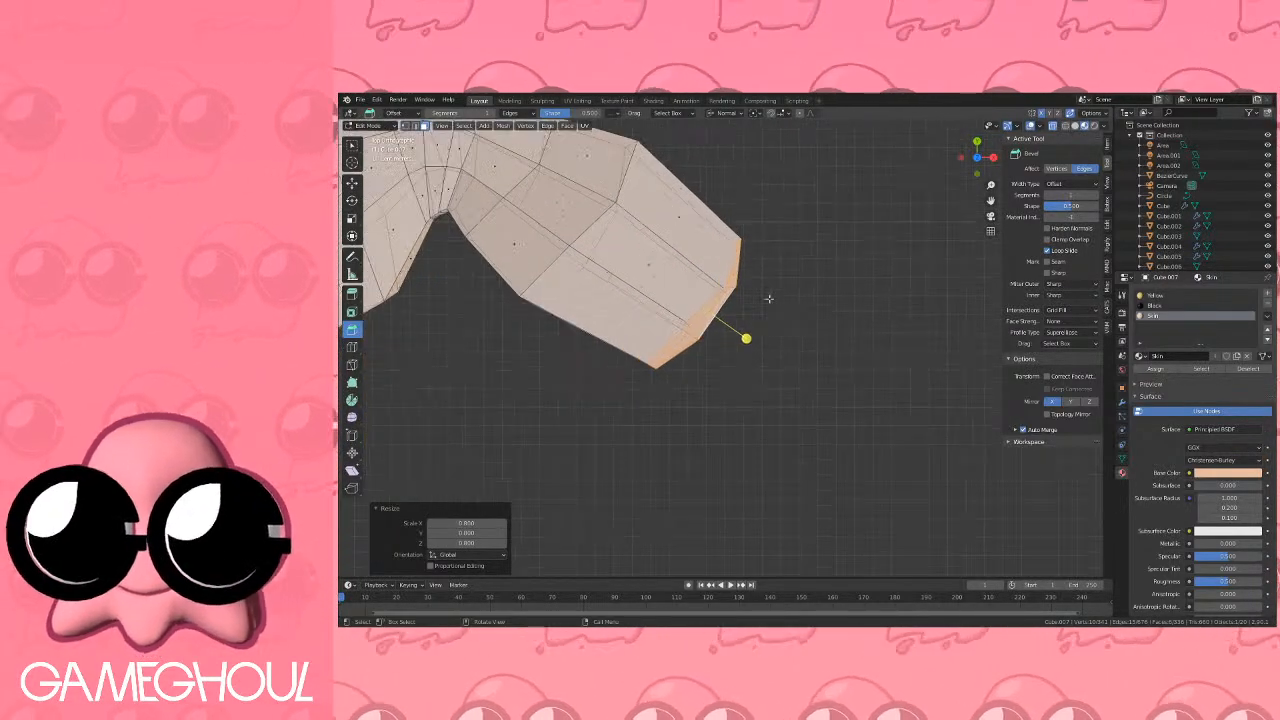
key("e")
left_click(826, 336)
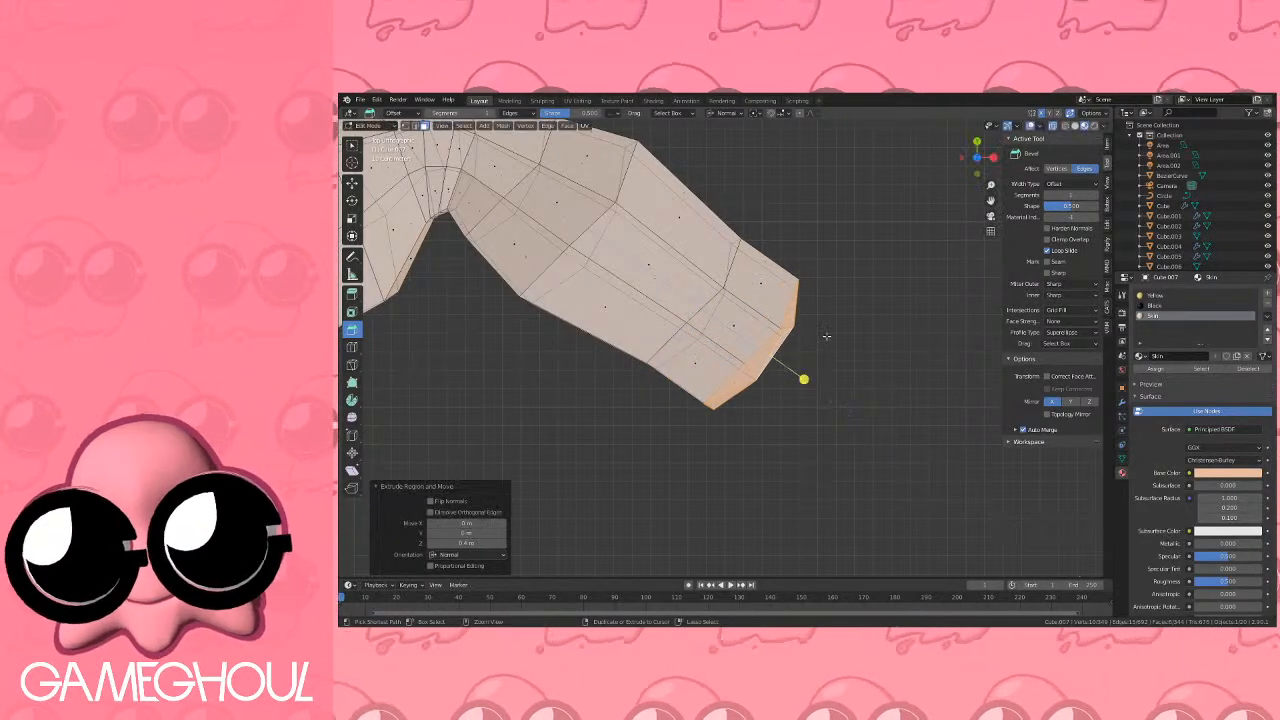
key("s")
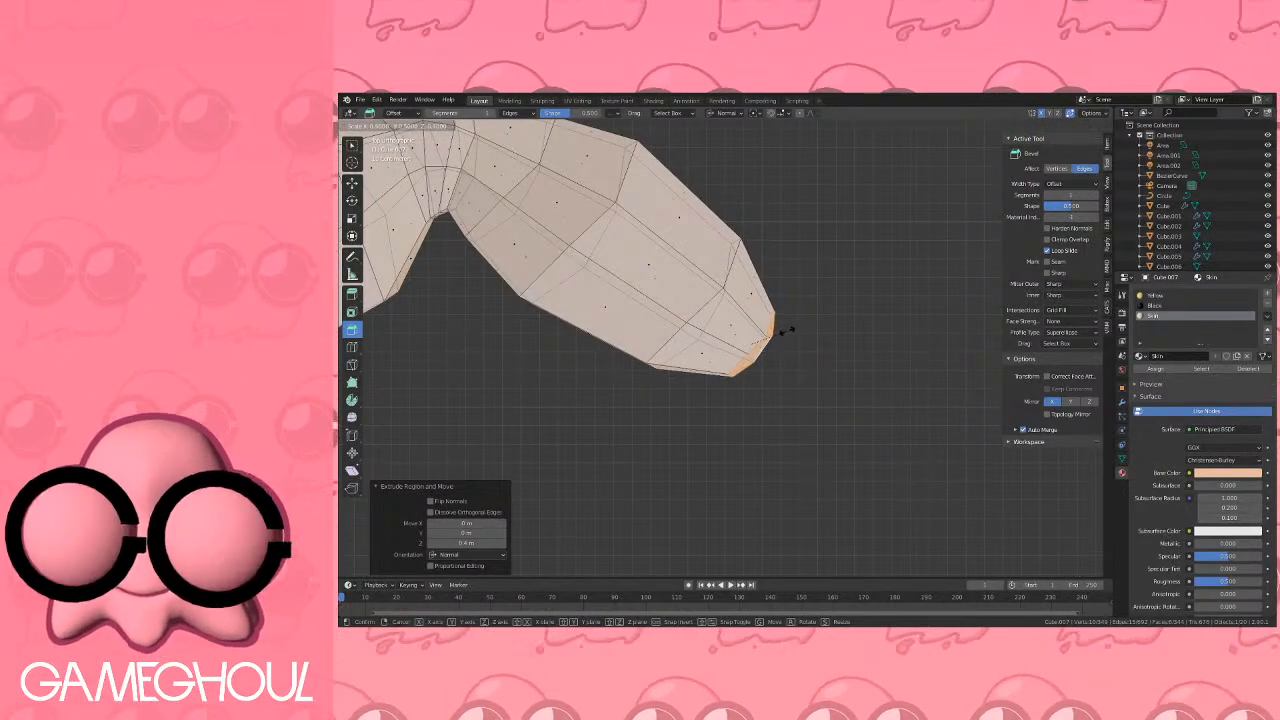
left_click(787, 331)
Review the proportions of both mirrored arms against the whole character from the top view.
scroll(788, 330, "down", 3)
middle_click_drag(788, 330, 716, 227)
scroll(798, 231, "down", 5)
scroll(791, 214, "down", 3)
left_click(977, 143)
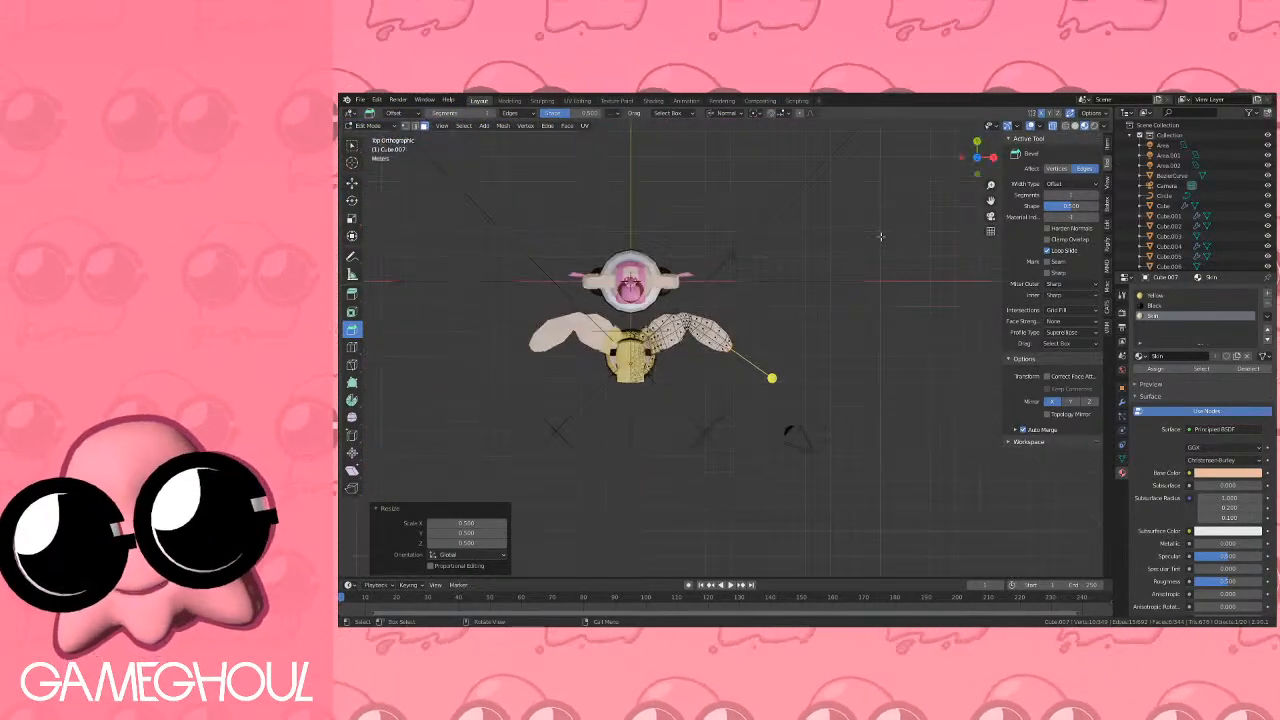
Extrude the narrow wrist end 0.2 m outward and scale the new end faces to 1.8.
middle_click_drag(742, 358, 712, 317, "shift")
scroll(713, 319, "up", 5)
middle_click_drag(704, 258, 733, 314, "shift")
scroll(784, 323, "up", 2)
scroll(733, 314, "up", 2)
left_click_drag(729, 304, 757, 315)
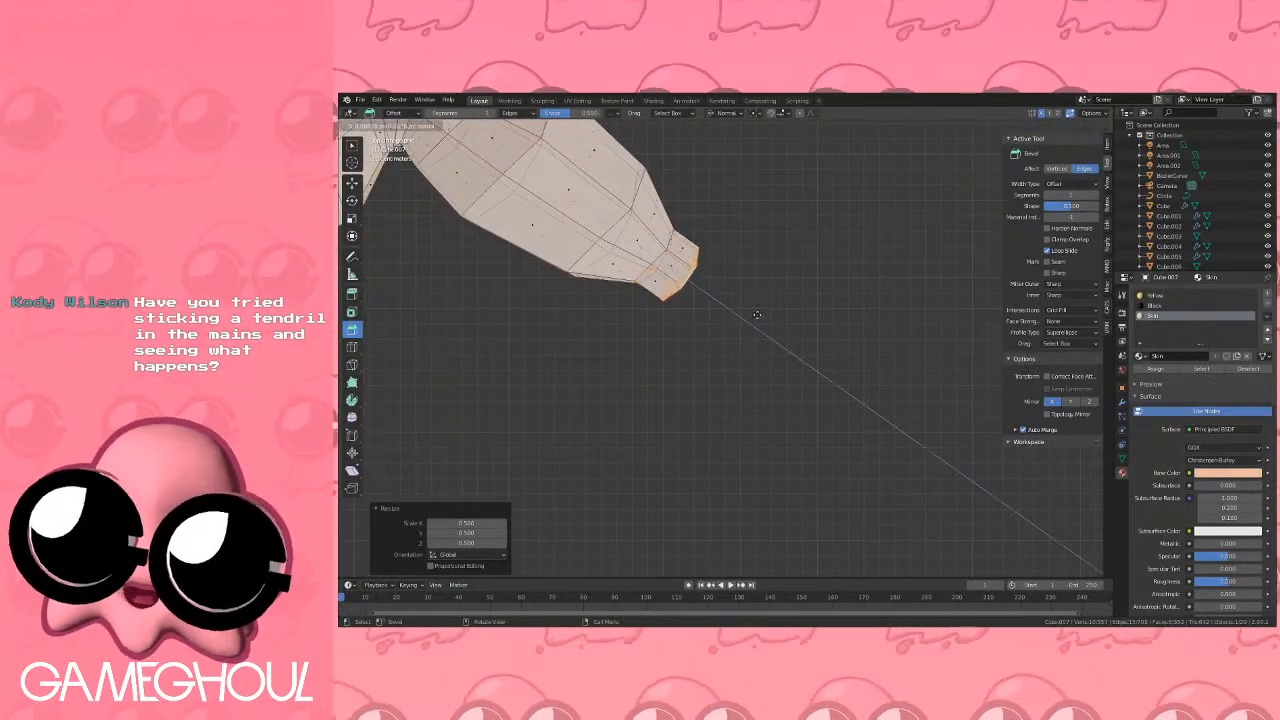
left_click(757, 312, "ctrl")
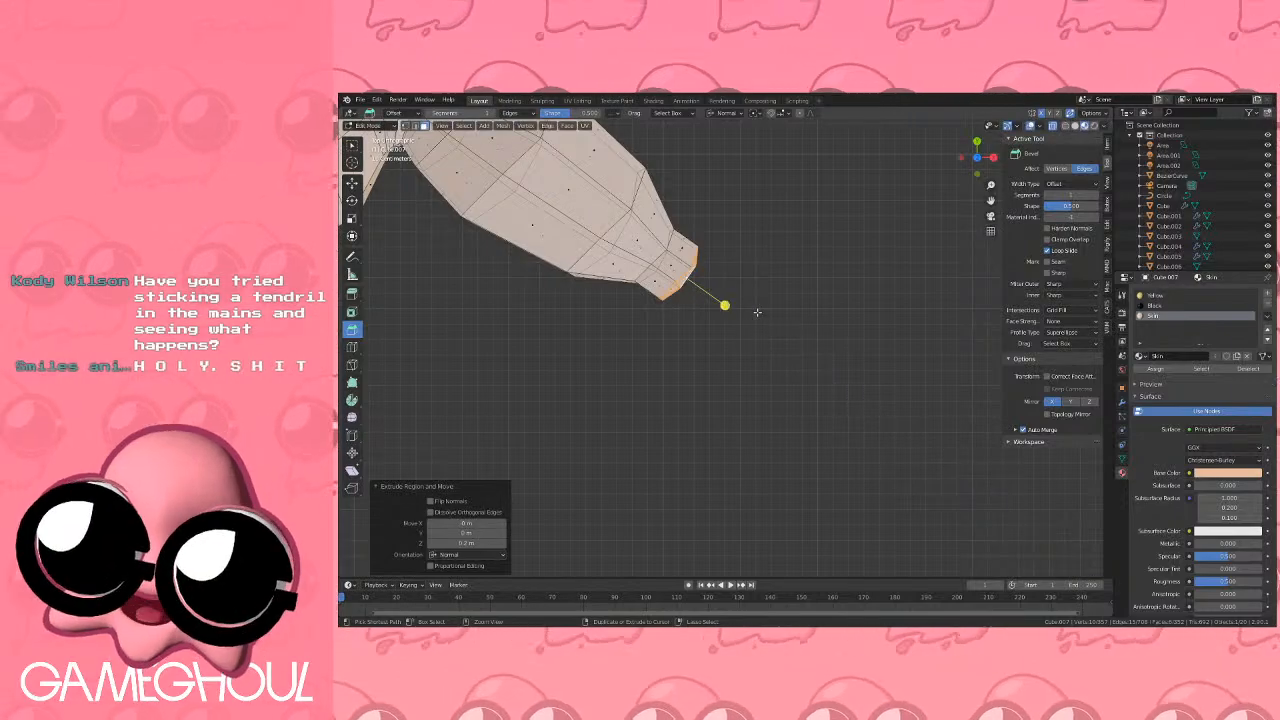
key("s")
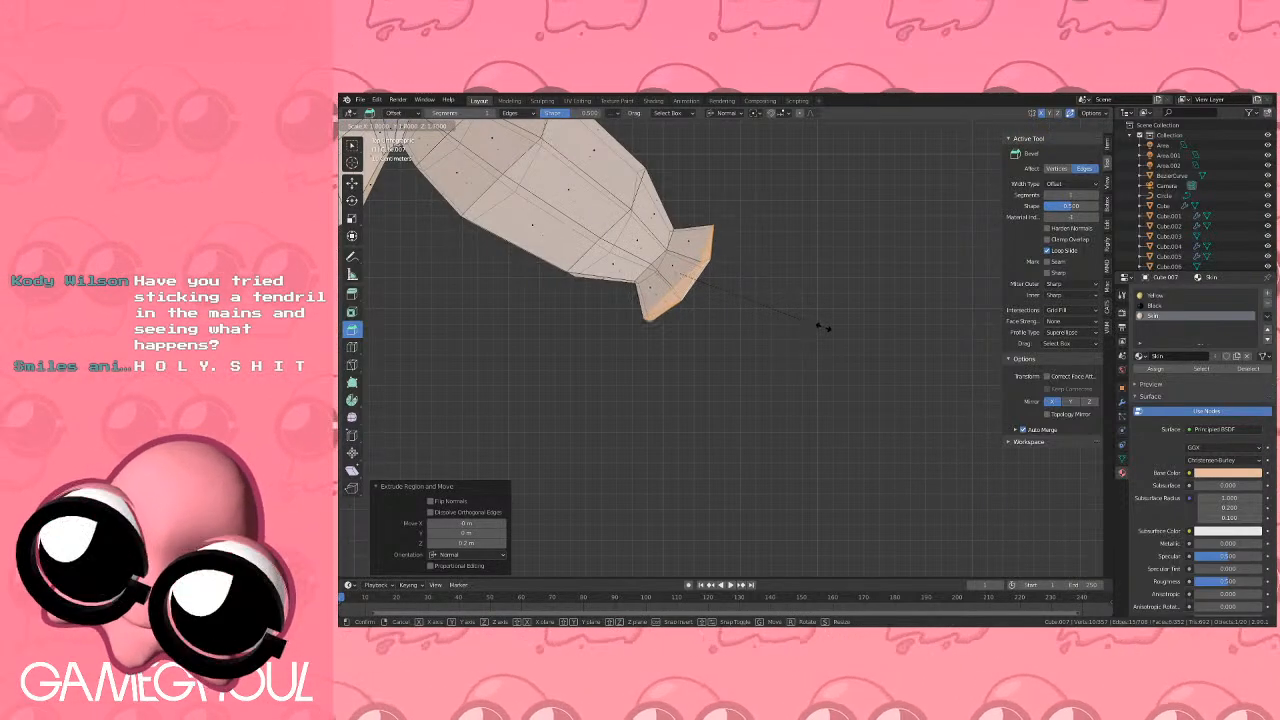
left_click(902, 383)
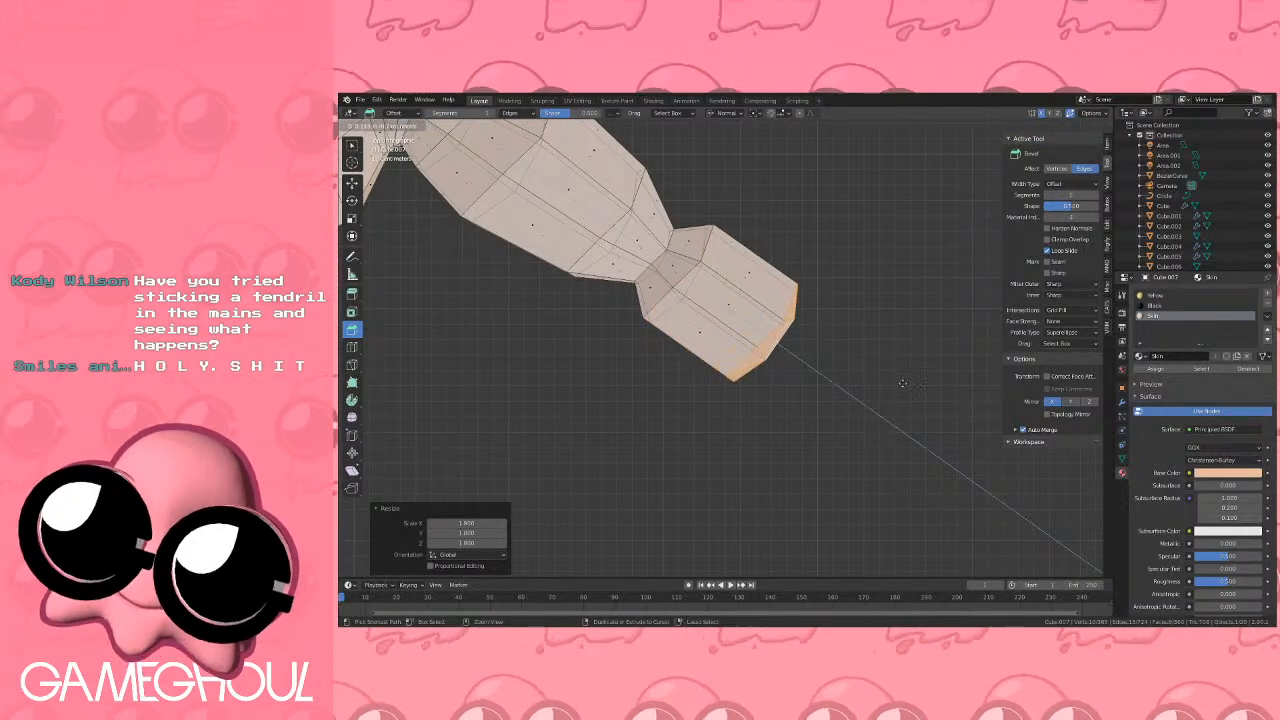
Extrude the section beyond the wrist, taper its end to 0.6 and move that end farther out, finishing in Object Mode.
left_click(902, 383, "ctrl")
middle_click_drag(832, 362, 778, 366, "shift")
key("s")
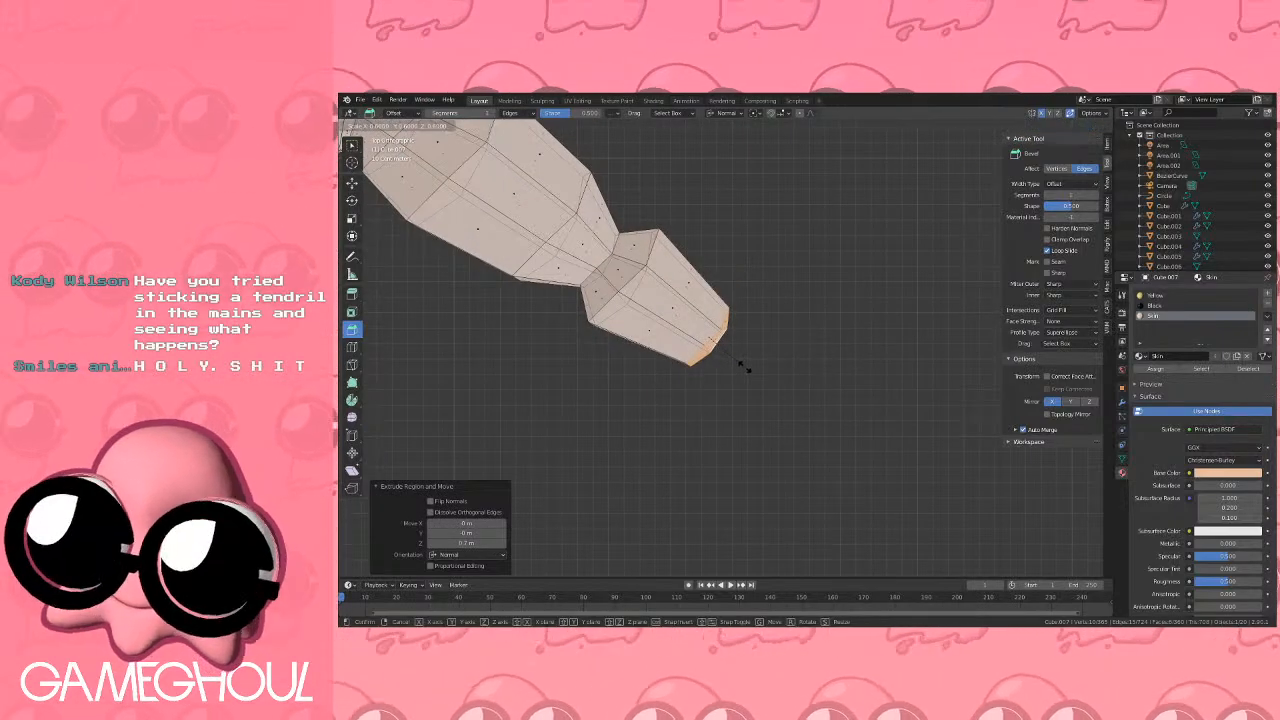
left_click(752, 370)
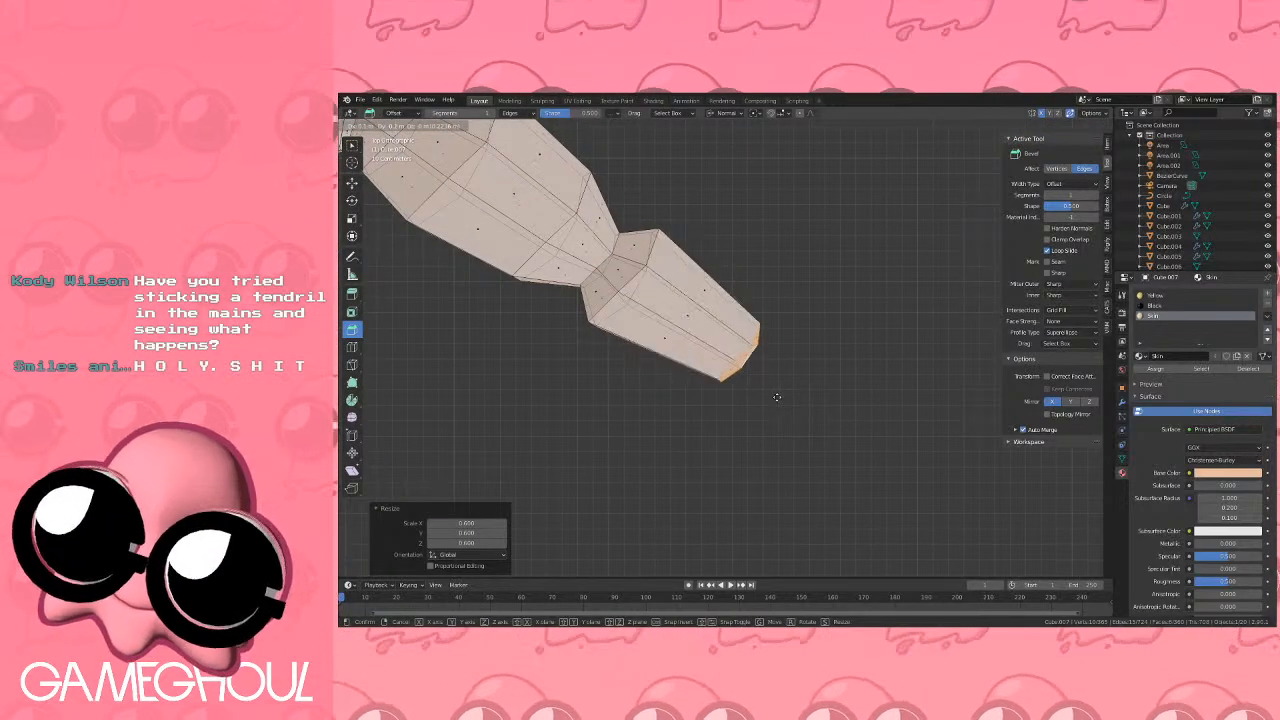
left_click(776, 397)
middle_click_drag(776, 398, 781, 285)
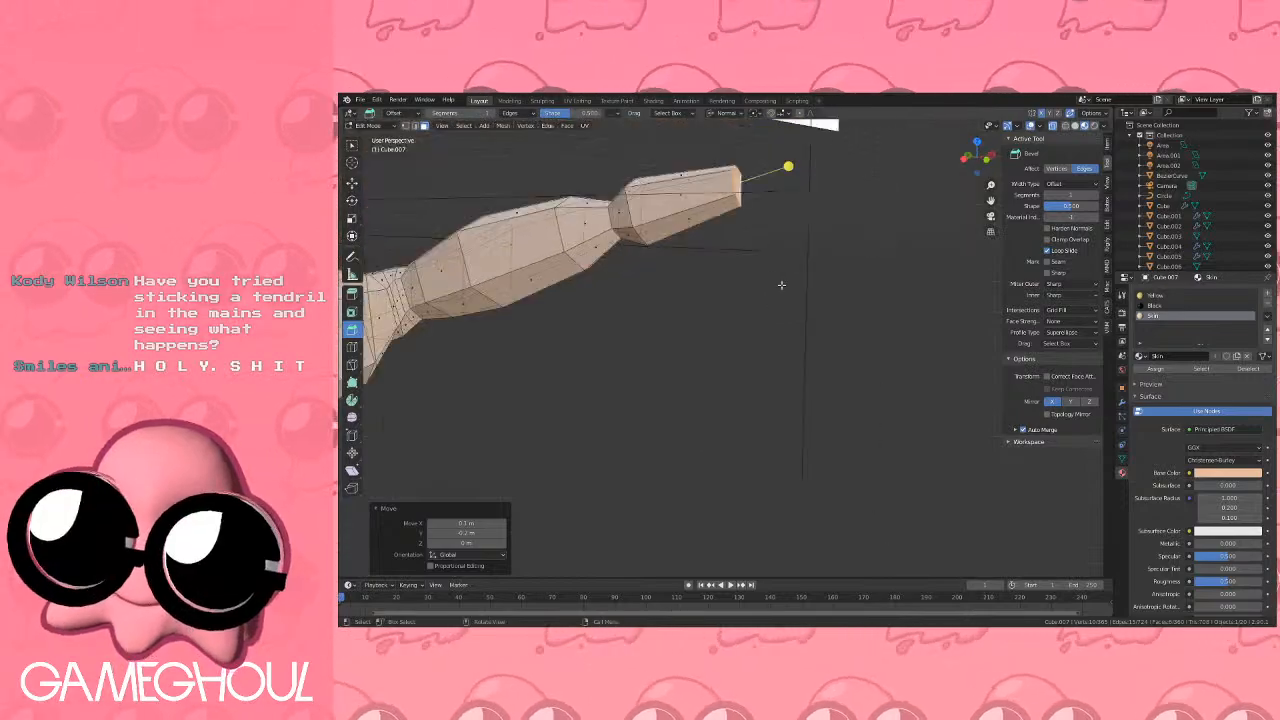
scroll(781, 285, "down", 10)
key("Tab")
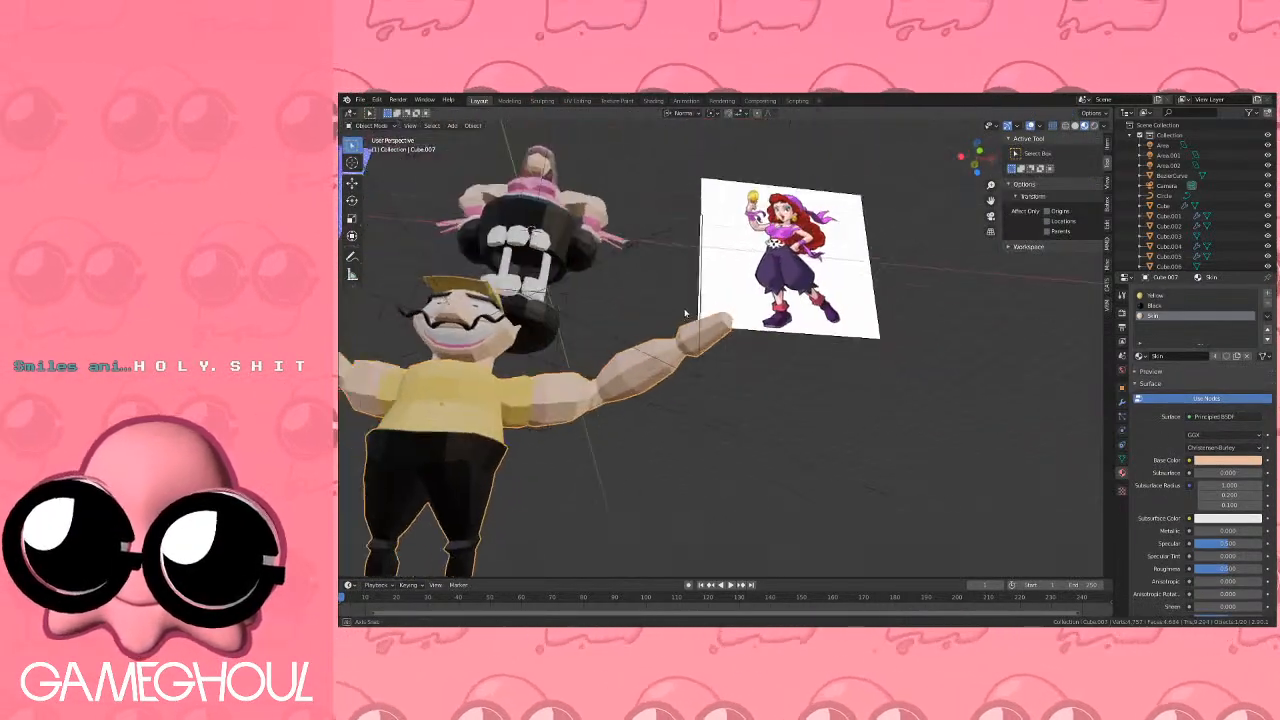
Scale the hand's end faces along Z with proportional editing, widen the influence radius, and check the arm in Object Mode.
middle_click_drag(685, 313, 684, 340)
scroll(633, 332, "up", 4)
key("Tab")
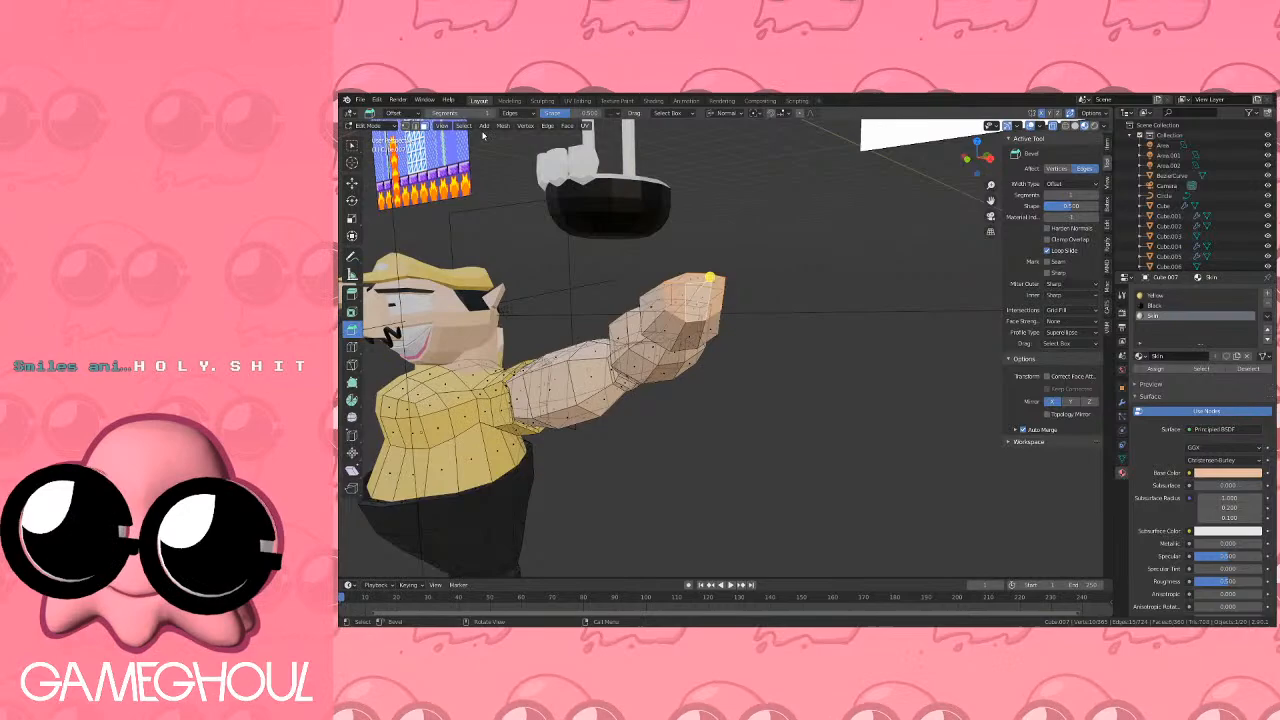
left_click(800, 115)
scroll(712, 222, "up", 1)
key("s")
key("z")
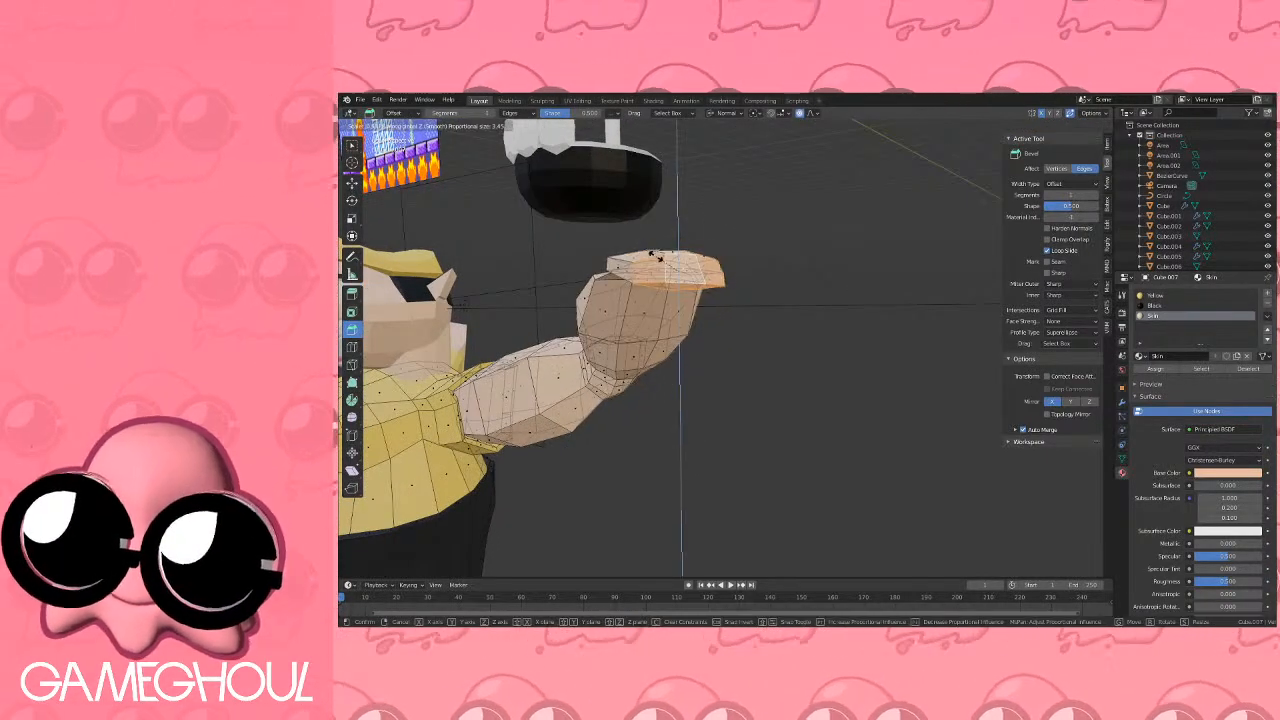
scroll(660, 257, "up", 9)
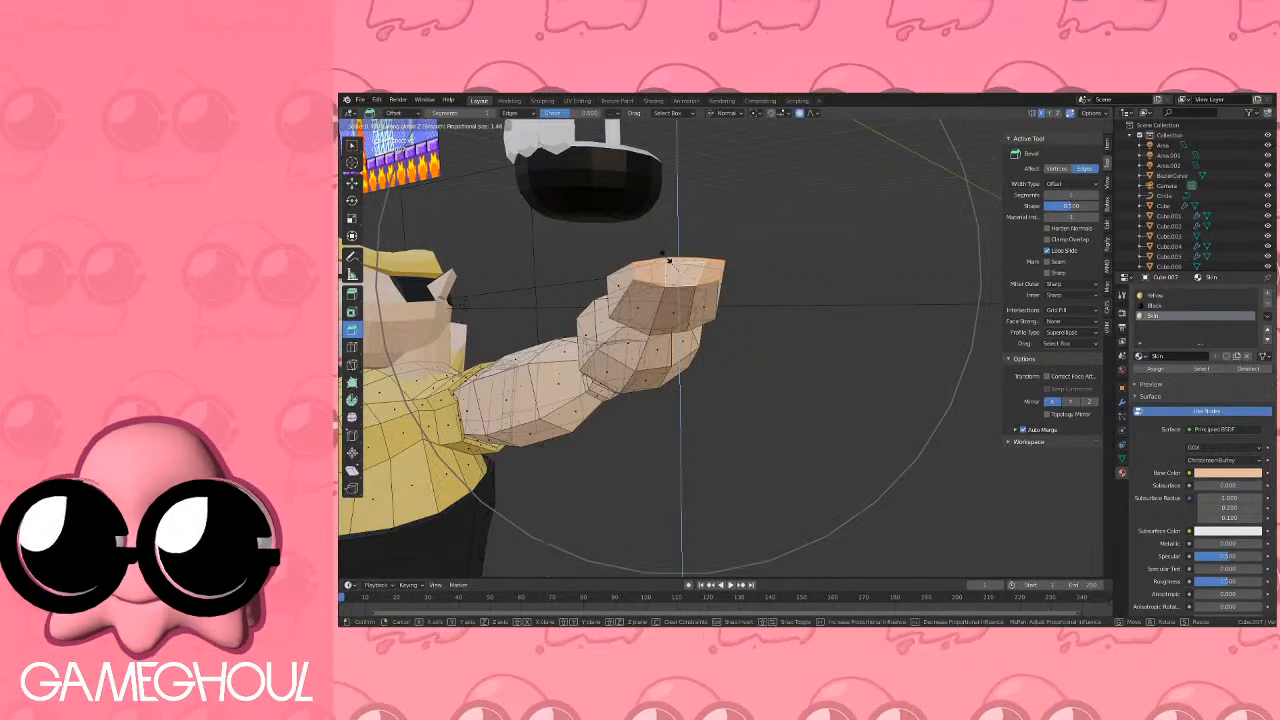
left_click(669, 262)
middle_click_drag(672, 264, 690, 312)
key("Tab")
scroll(756, 281, "down", 6)
scroll(668, 274, "down", 4)
scroll(654, 291, "up", 9)
key("Tab")
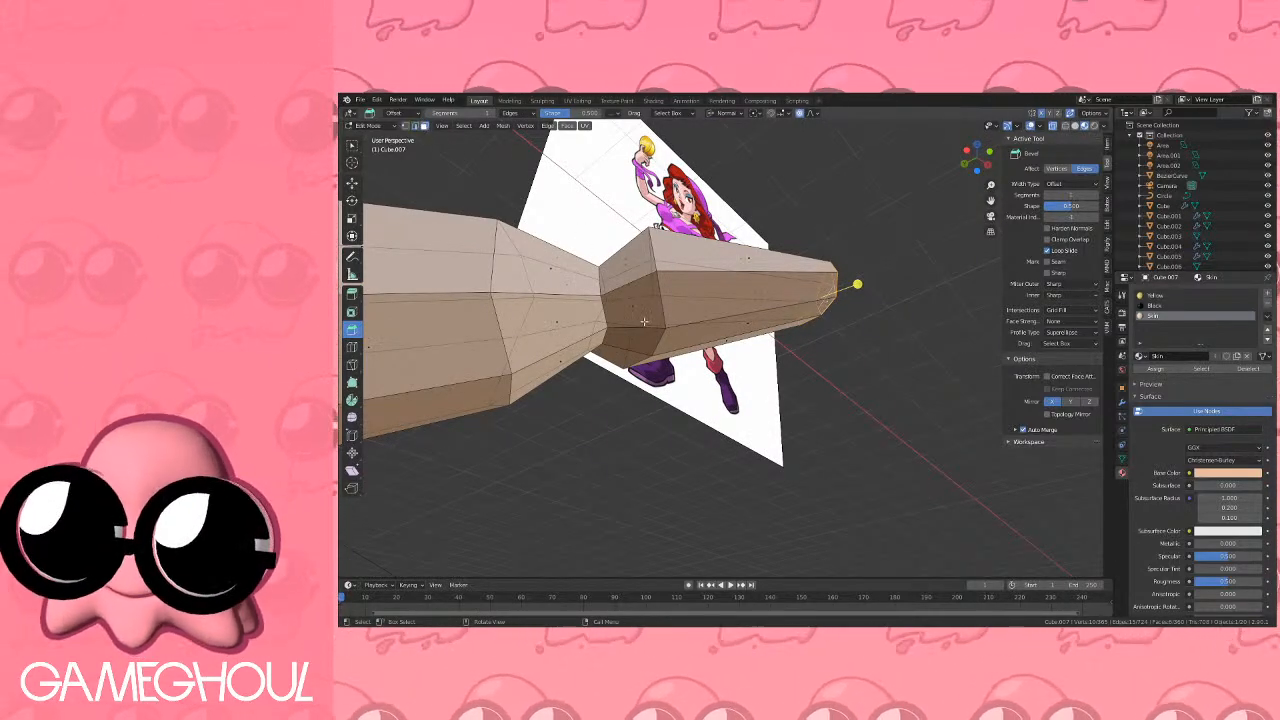
Extrude the side faces at the hand's base and move them about 0.25 m along Y without proportional editing to start the thumb.
middle_click_drag(644, 321, 711, 355)
left_click(673, 281, "shift")
middle_click_drag(673, 281, 775, 392)
left_click(677, 333, "shift")
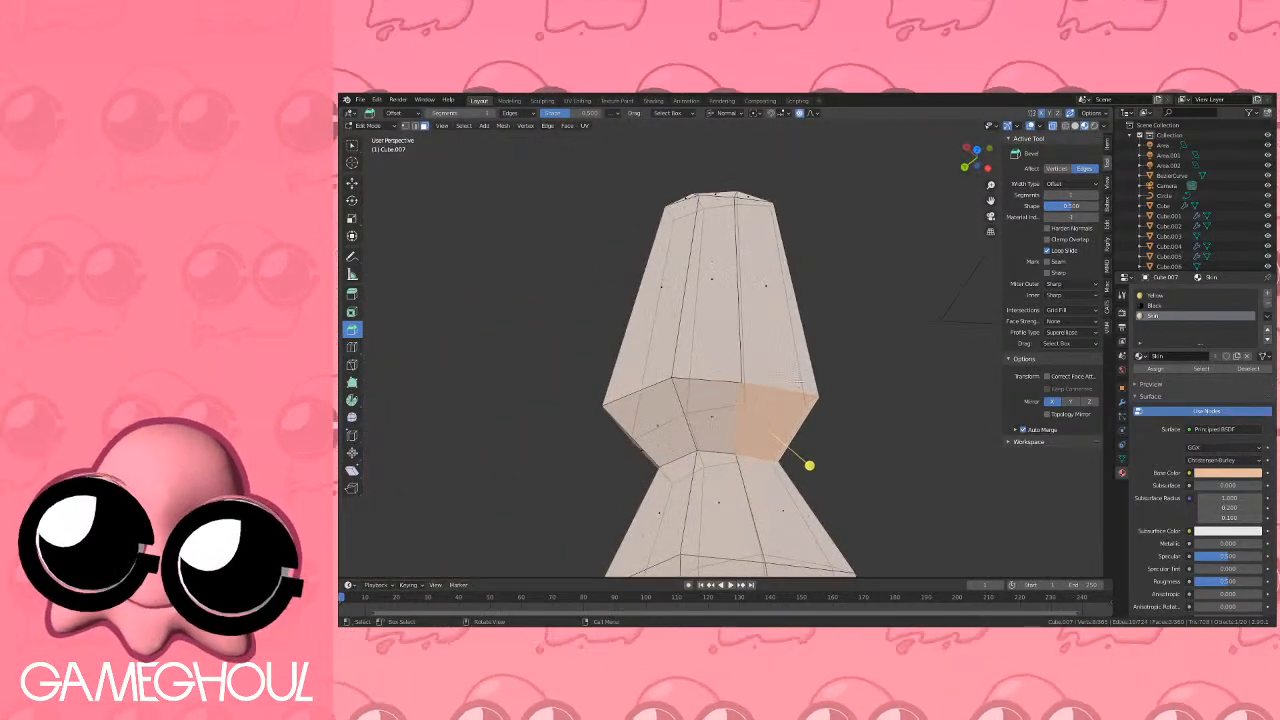
key("e")
right_click(876, 383)
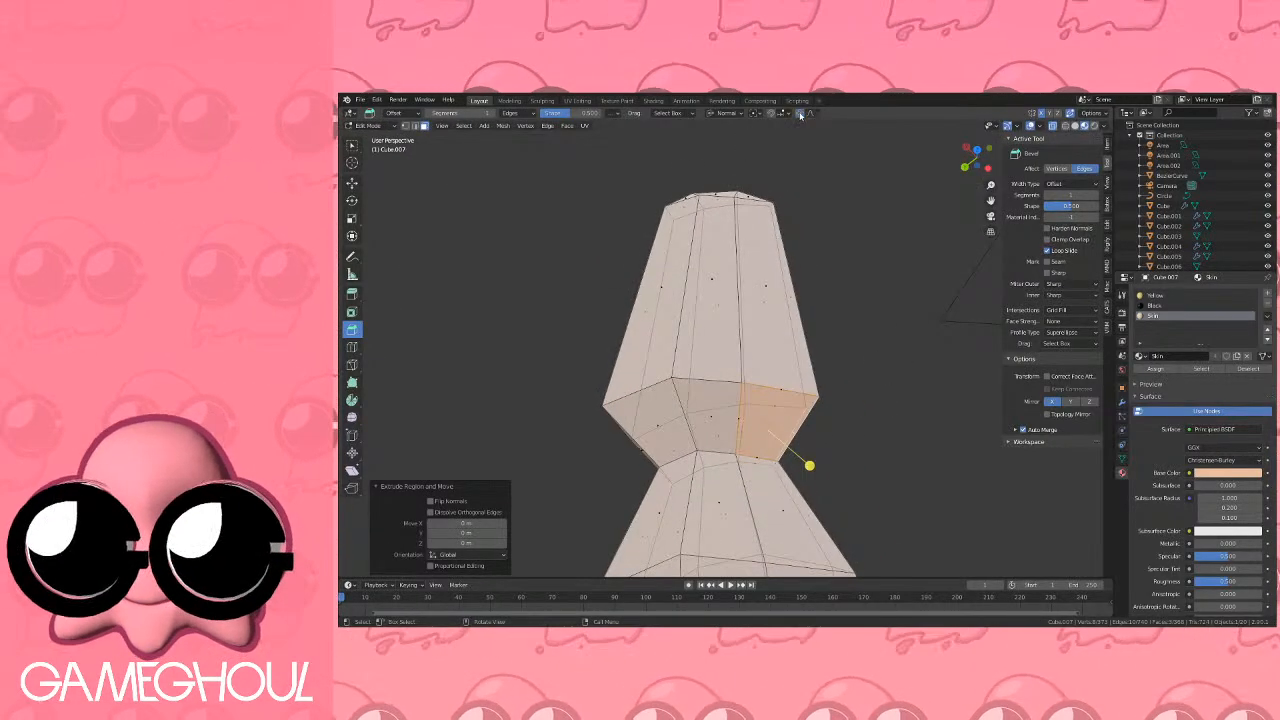
key("g")
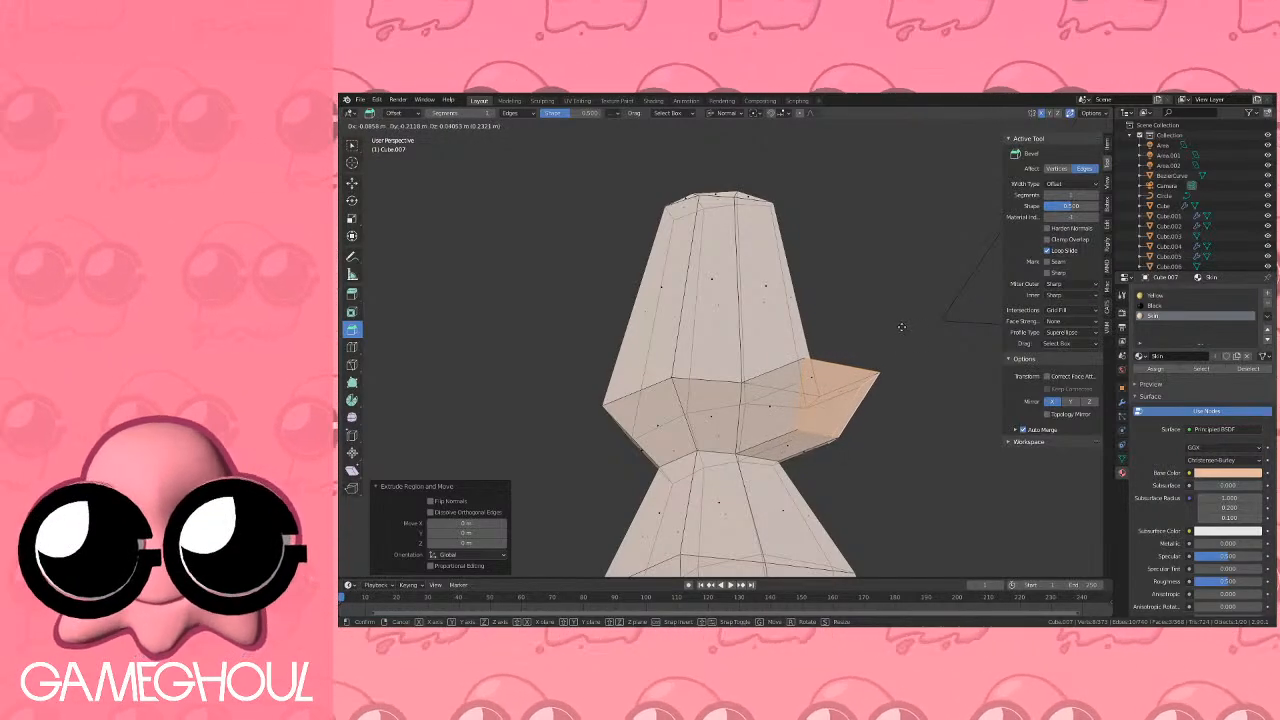
left_click(916, 326)
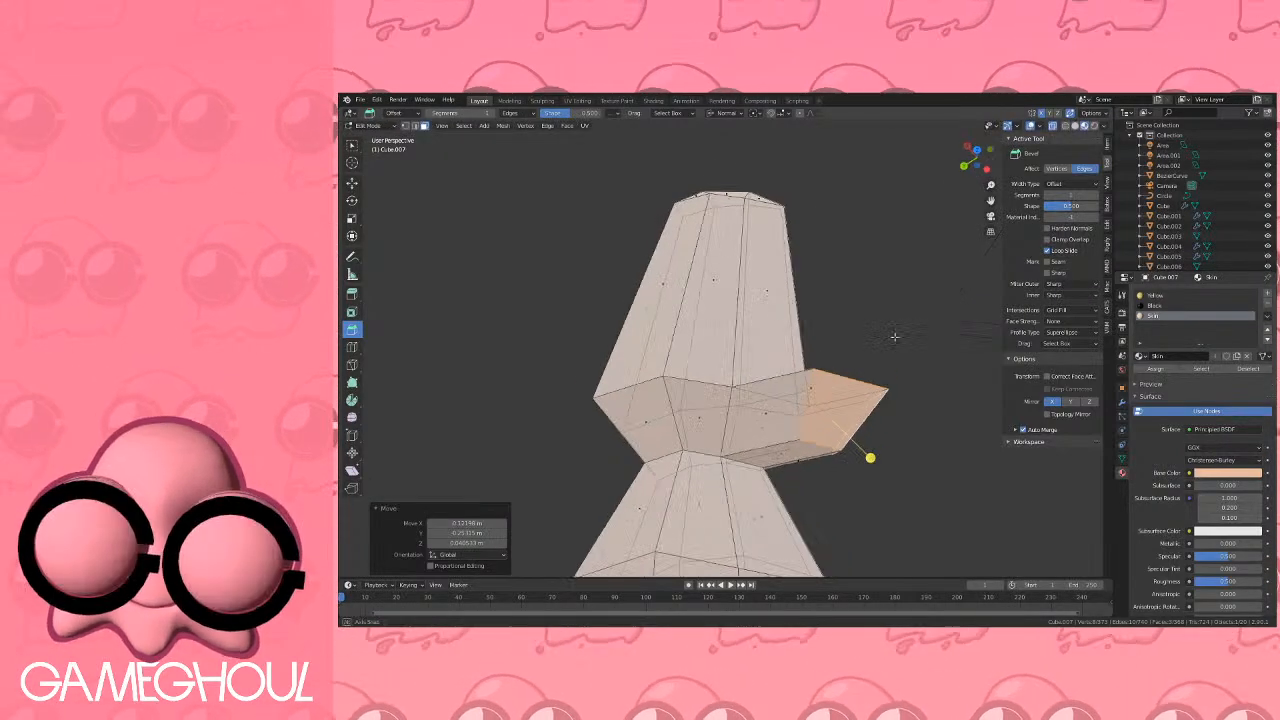
Slide the outer edge of the thumb block fully back toward the wrist so it merges into a wedge.
middle_click_drag(871, 457, 632, 435)
left_click(404, 127)
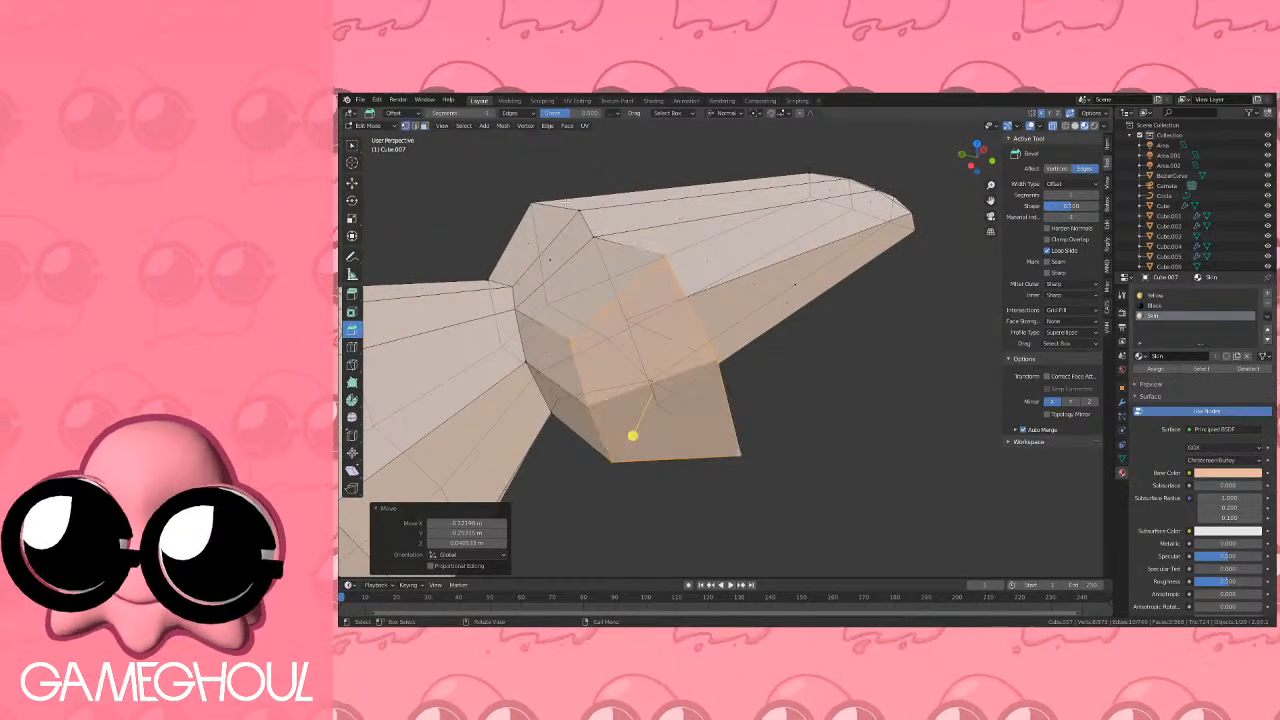
left_click(660, 255)
middle_click_drag(660, 256, 720, 320)
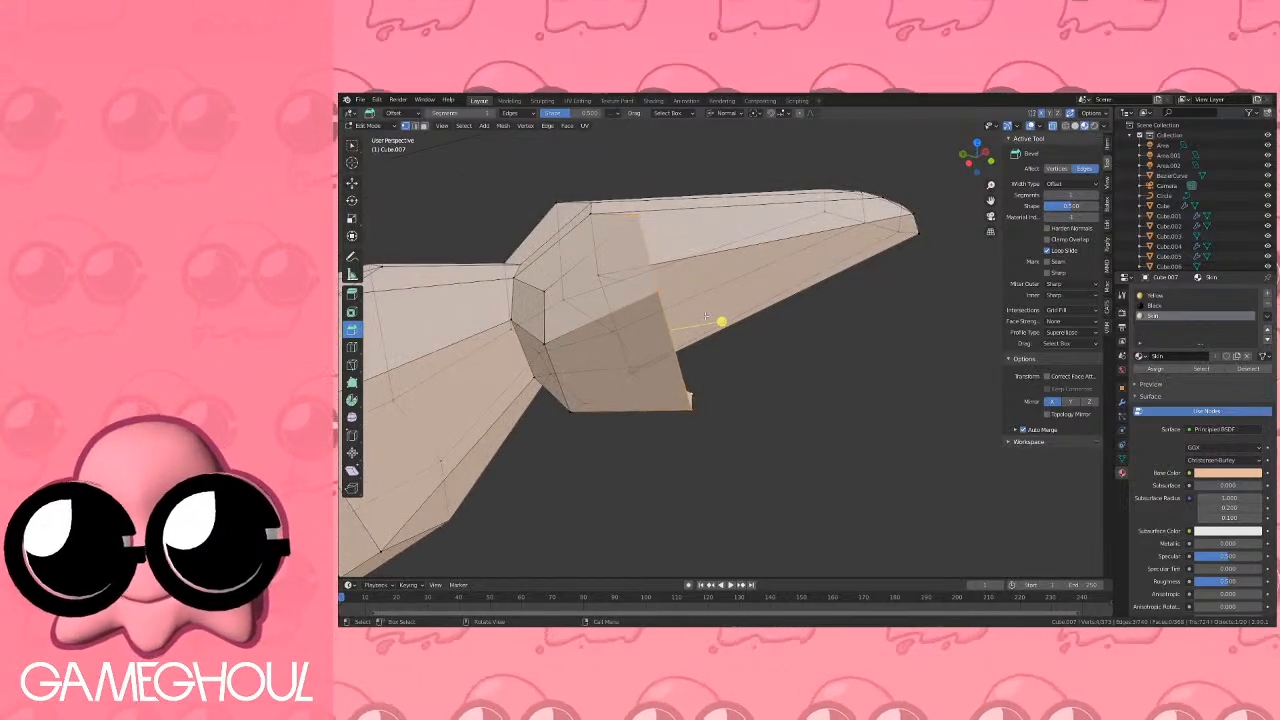
key("g")
key("g")
left_click(602, 327)
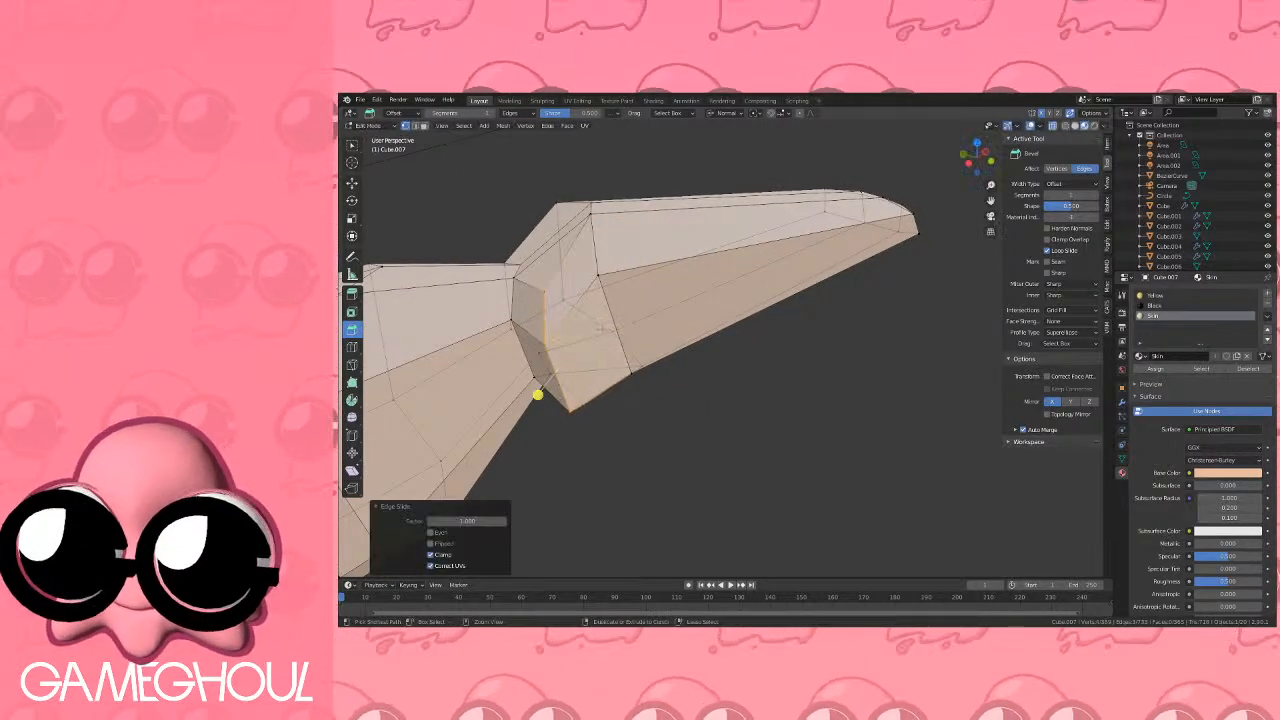
Extrude the thumb wedge's finger-side face about 0.34 m along its normal as the first thumb segment.
middle_click_drag(537, 395, 458, 264)
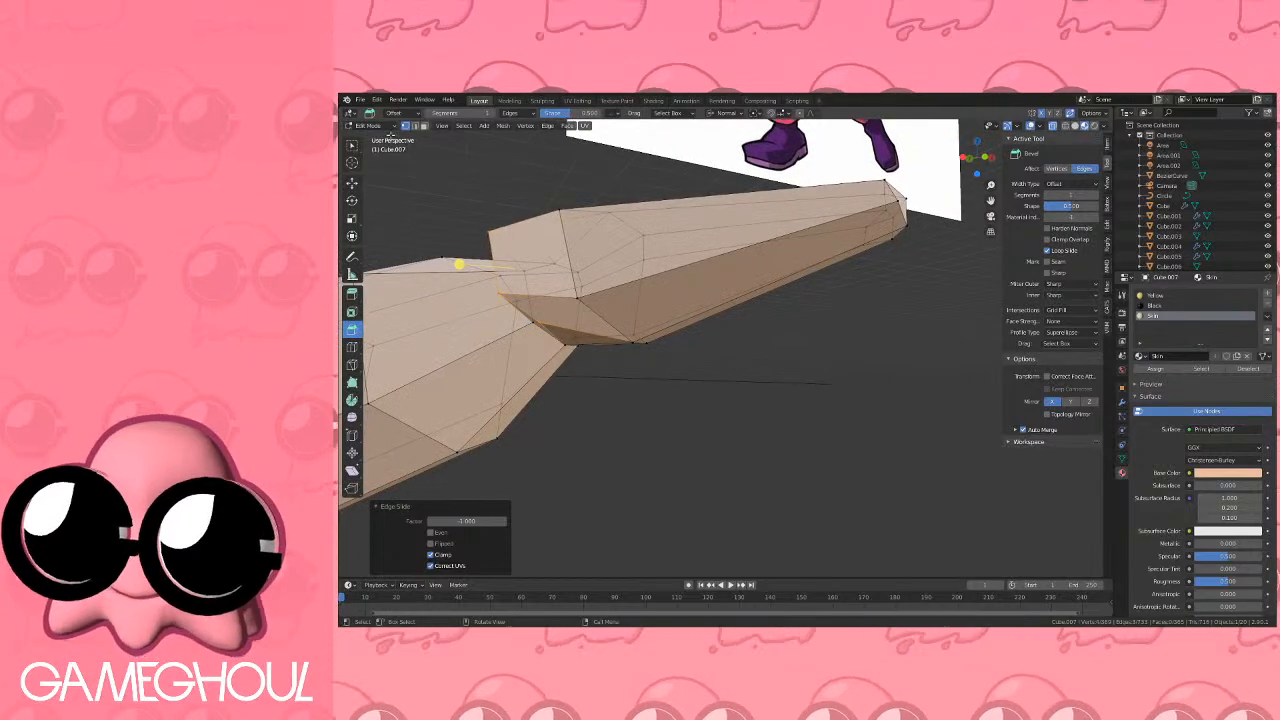
middle_click_drag(537, 263, 822, 447)
scroll(667, 296, "down", 2)
key("e")
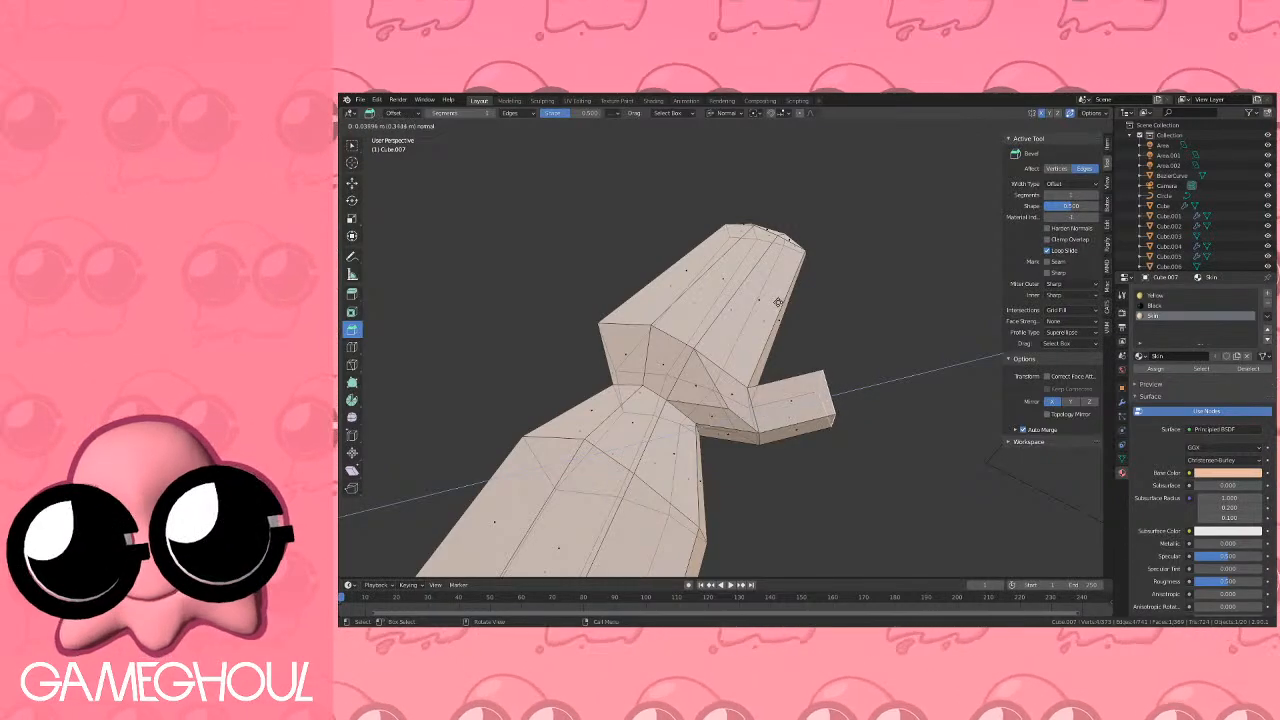
left_click(779, 300)
Rotate the thumb segment's end face 30° in the top view, leaving its position unchanged.
middle_click_drag(877, 389, 606, 372)
middle_click_drag(683, 281, 838, 302)
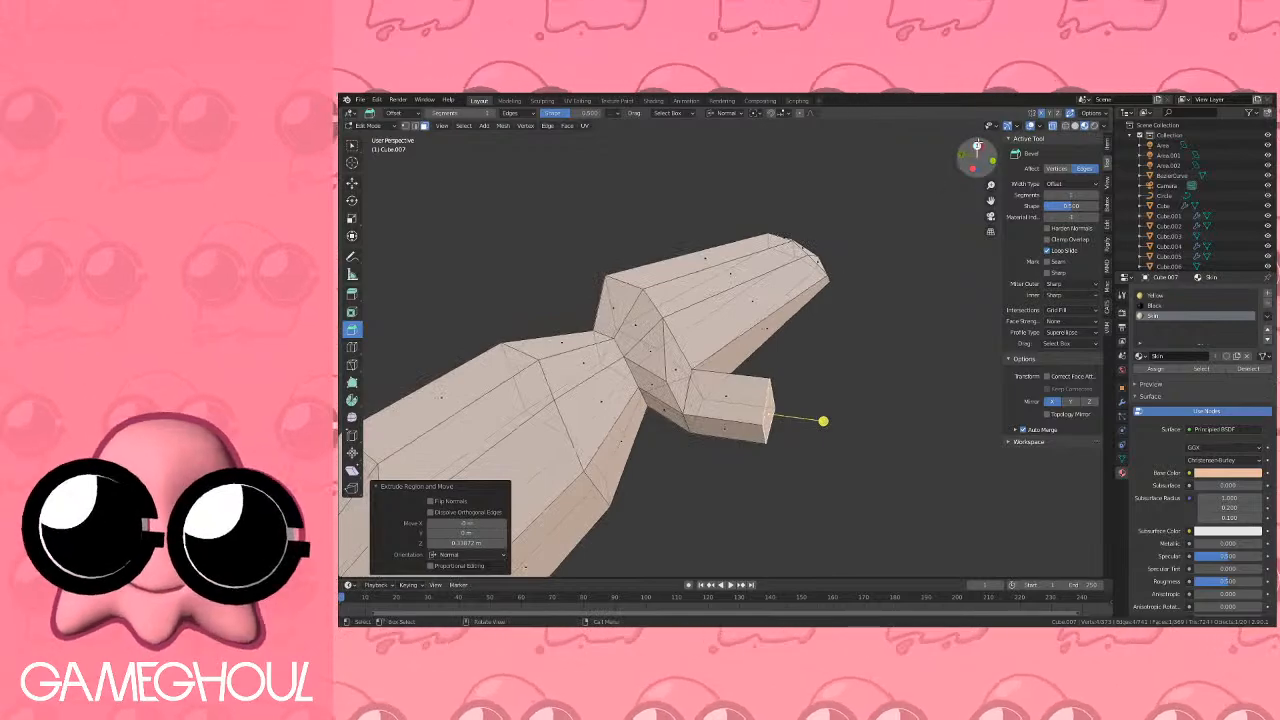
left_click(977, 147)
scroll(855, 259, "up", 3)
key("r")
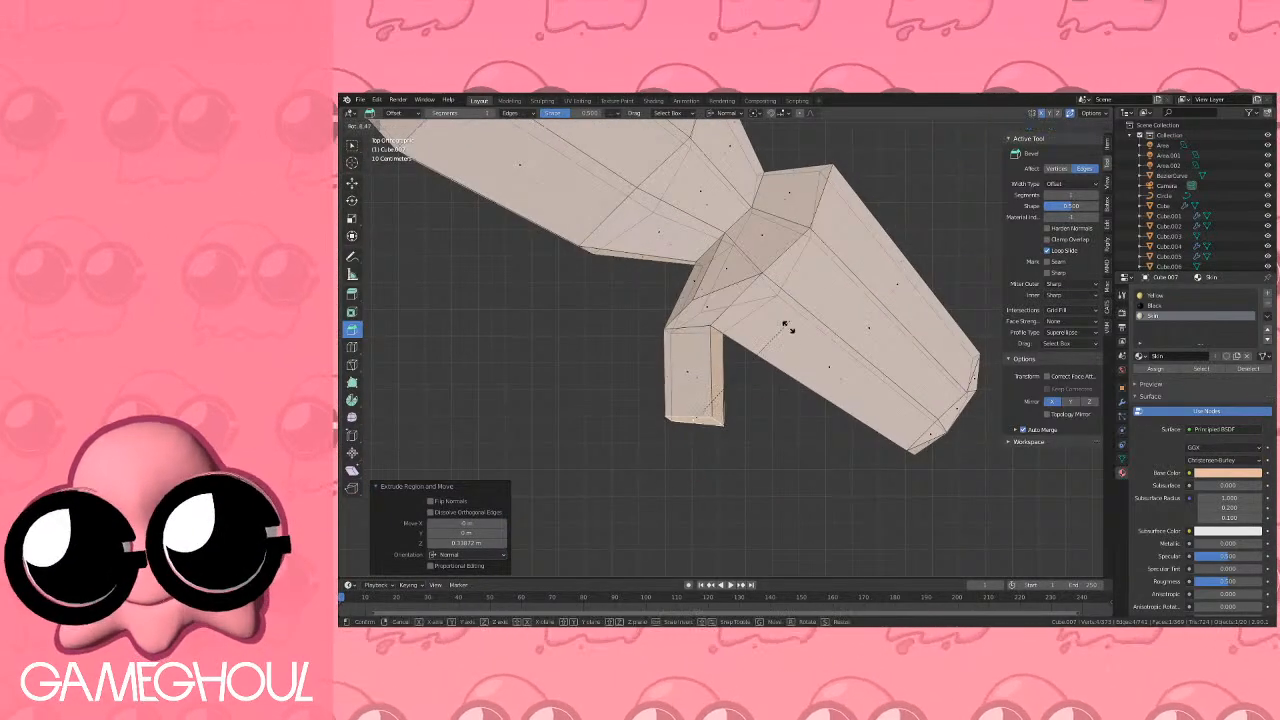
left_click(746, 397)
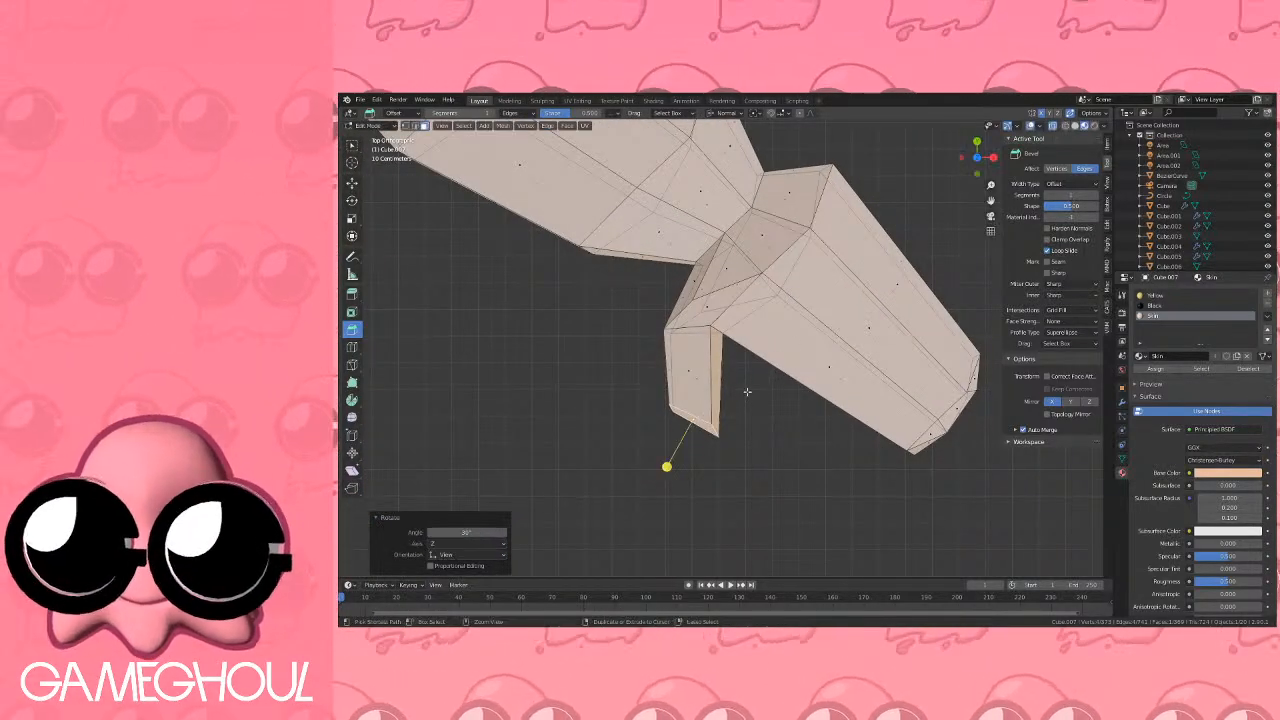
key("g")
left_click(754, 378)
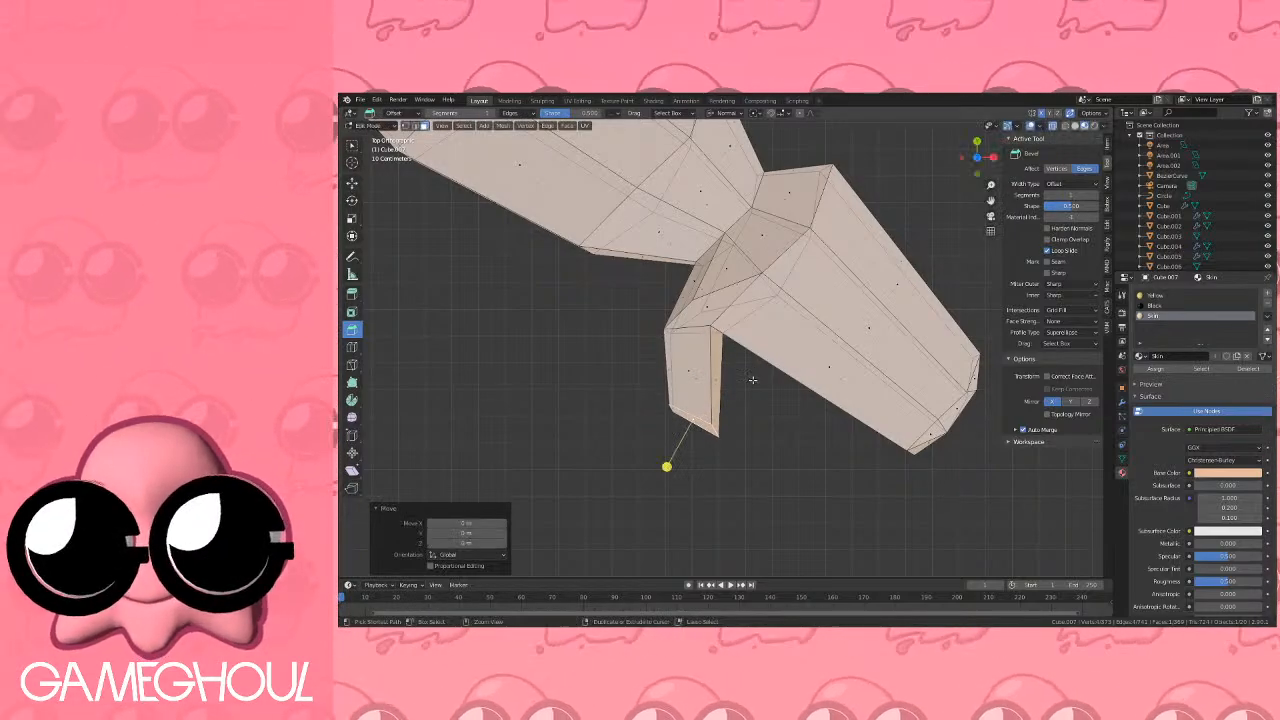
Extrude a second thumb segment 0.3 m from the end face and rotate its tip 45°.
key("e")
left_click(717, 441)
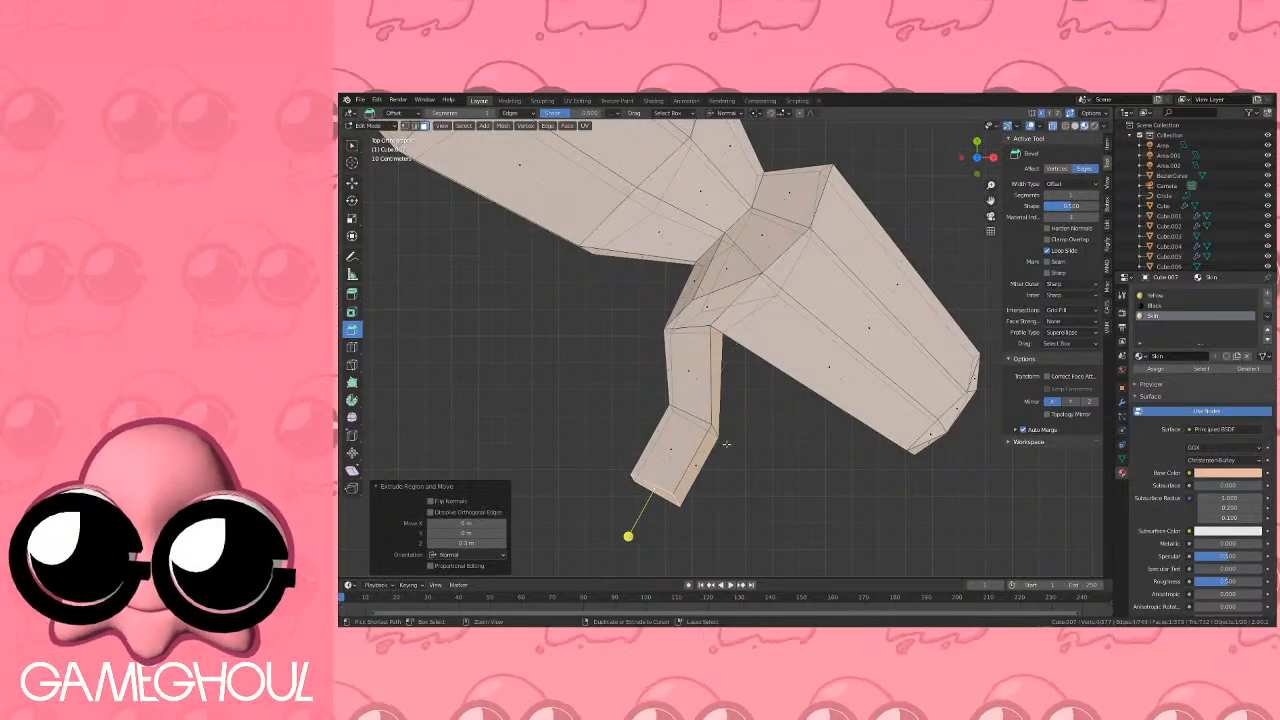
key("r")
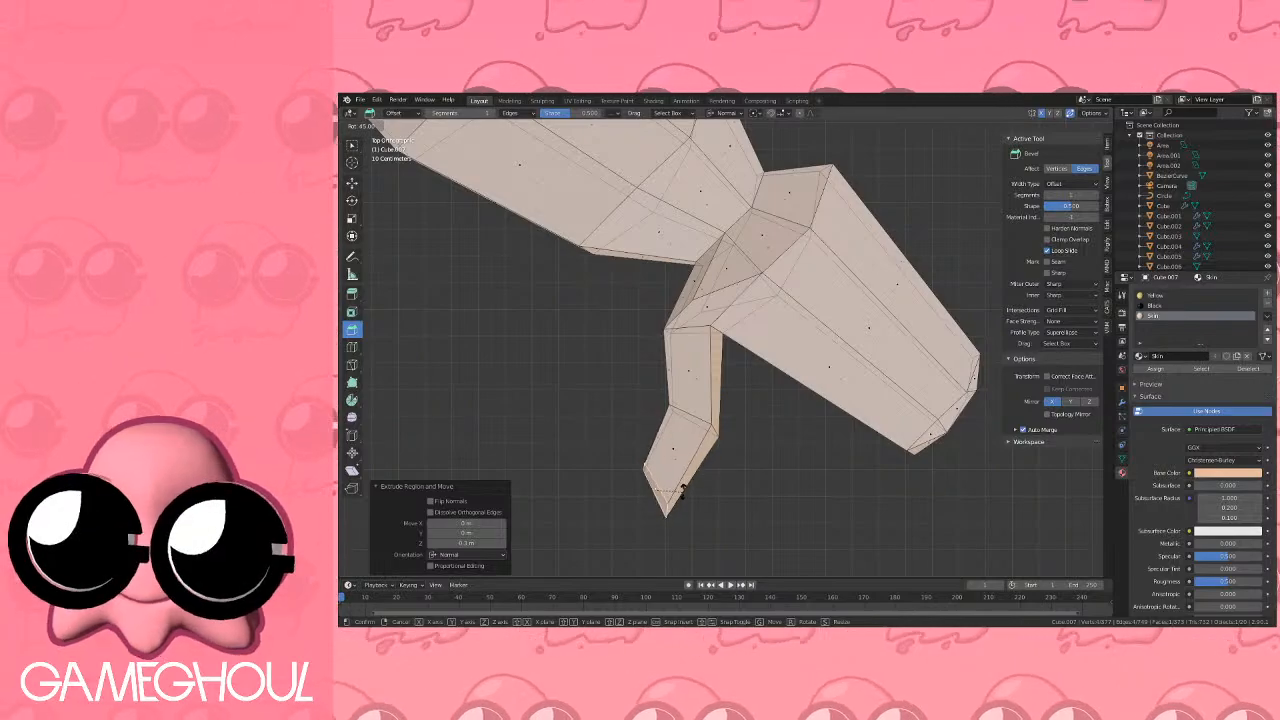
left_click(678, 395)
Scale the thumb's tip face to 0.5, move it 0.1 m along X, and check the thumb against the whole arm.
key("s")
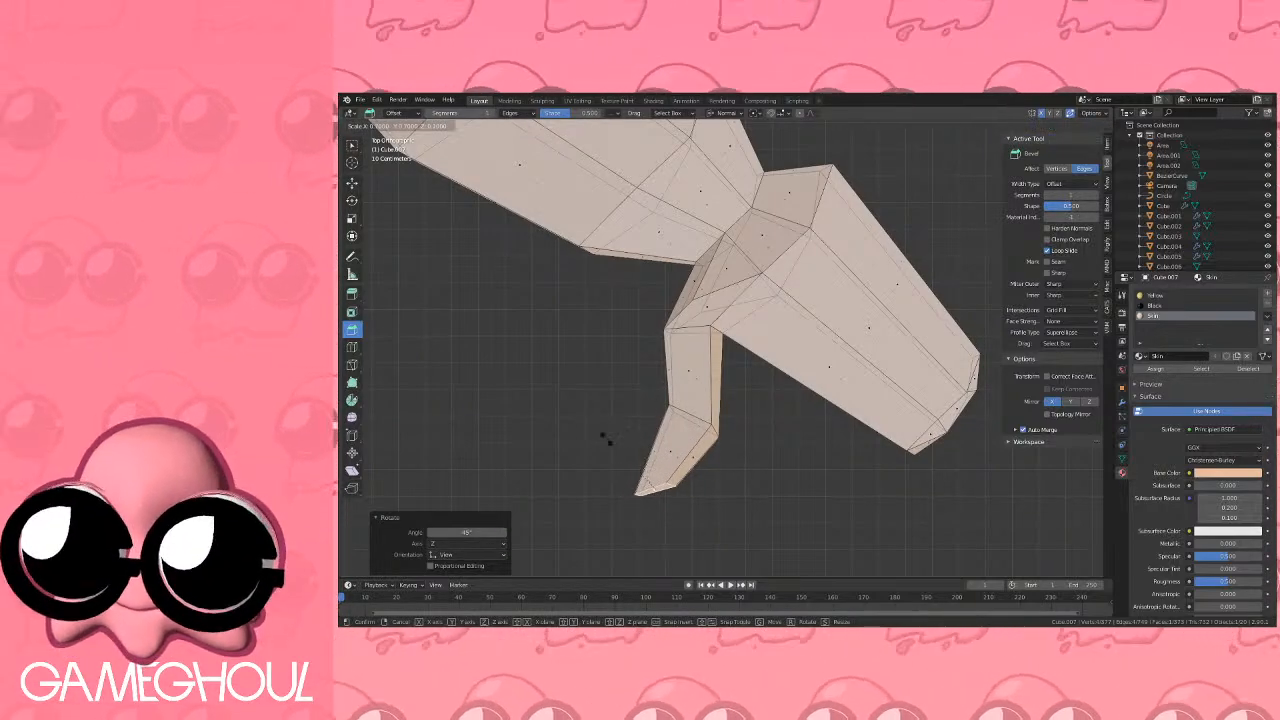
left_click(643, 445, "ctrl")
key("g")
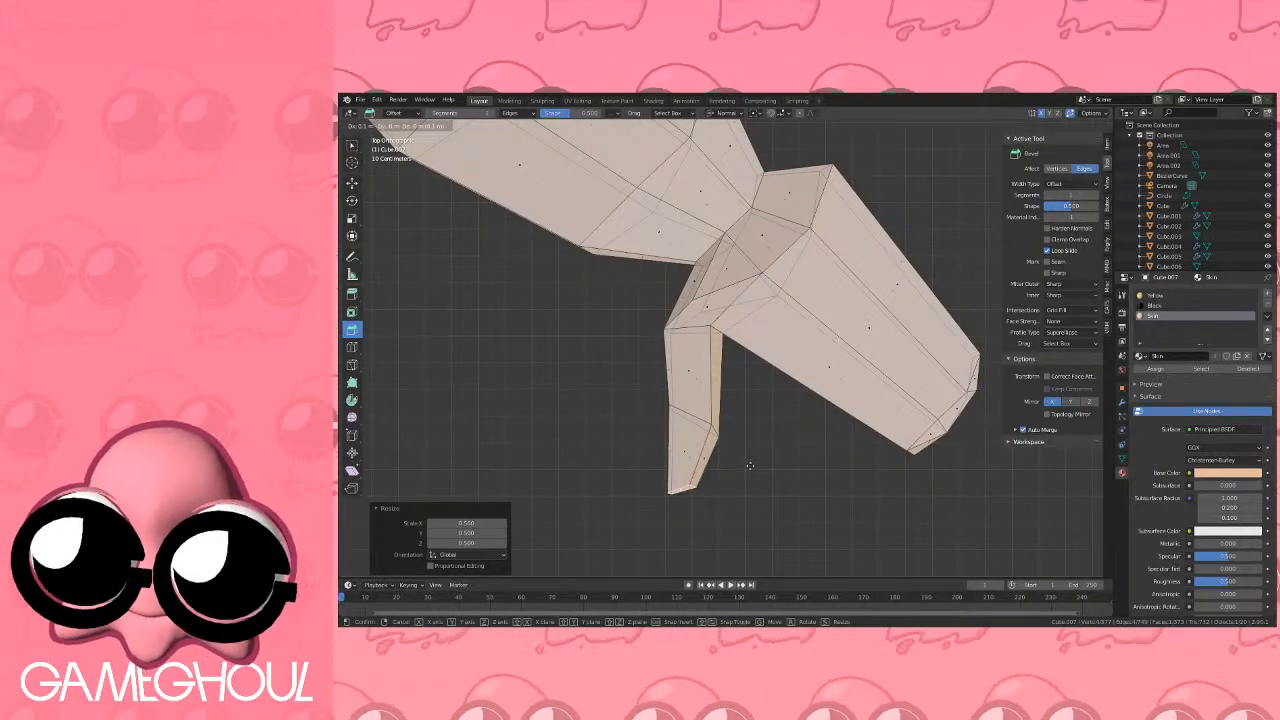
left_click(750, 466)
key("Tab")
scroll(763, 450, "down", 5)
middle_click_drag(763, 450, 788, 389)
scroll(798, 351, "down", 4)
key("Tab")
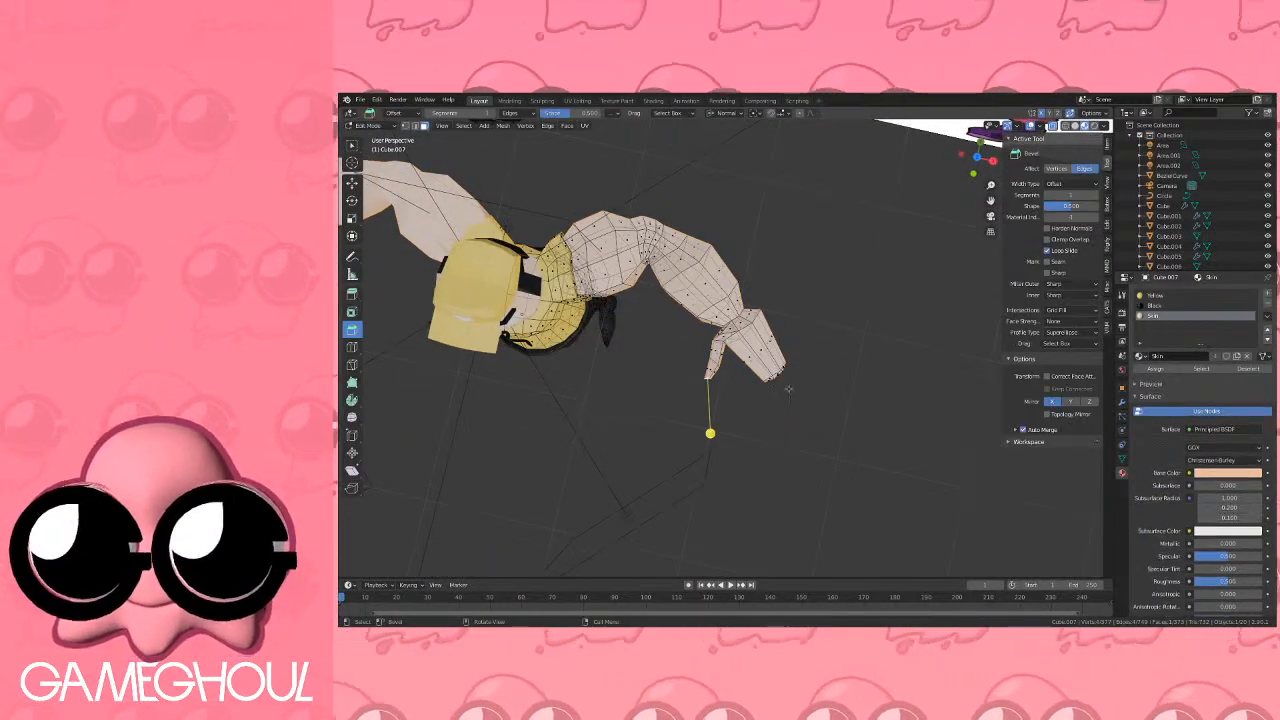
Box-select the hand's end faces, scale them to 1.4 and move them 0.2 m back along both X and Y.
scroll(709, 374, "up", 5)
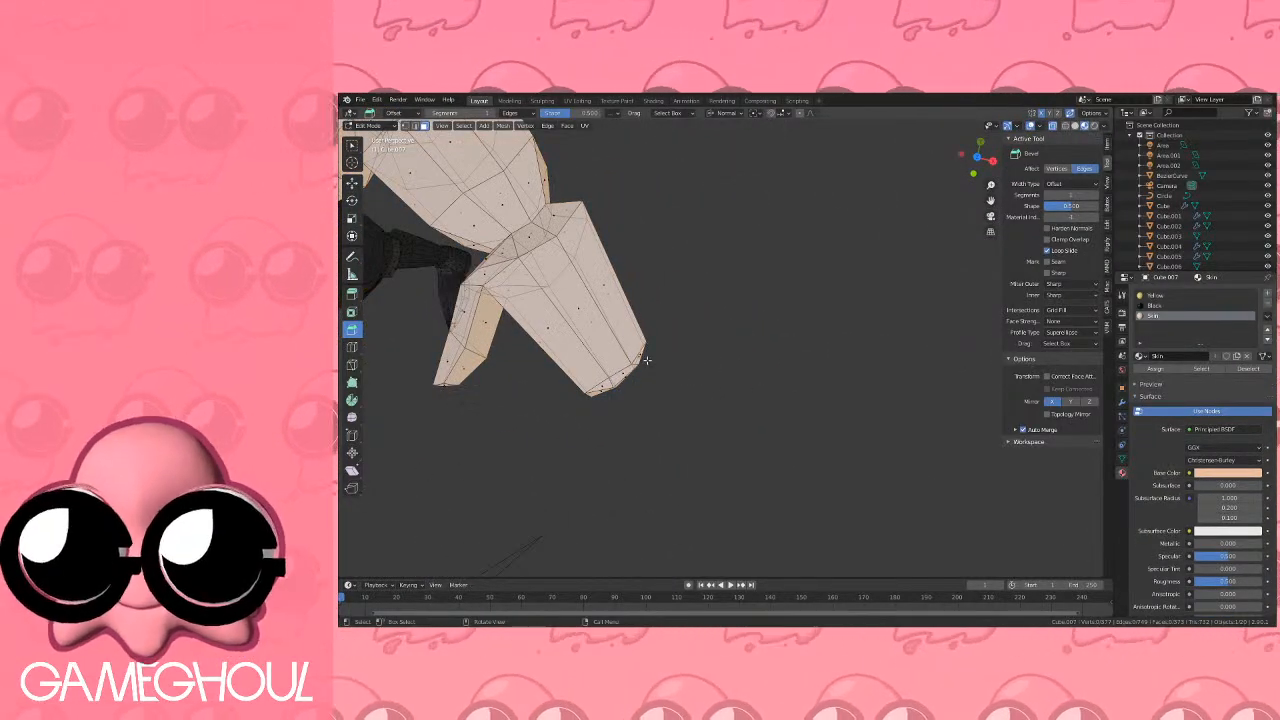
key("b")
left_click_drag(571, 413, 680, 333)
scroll(690, 330, "down", 2)
left_click(977, 158)
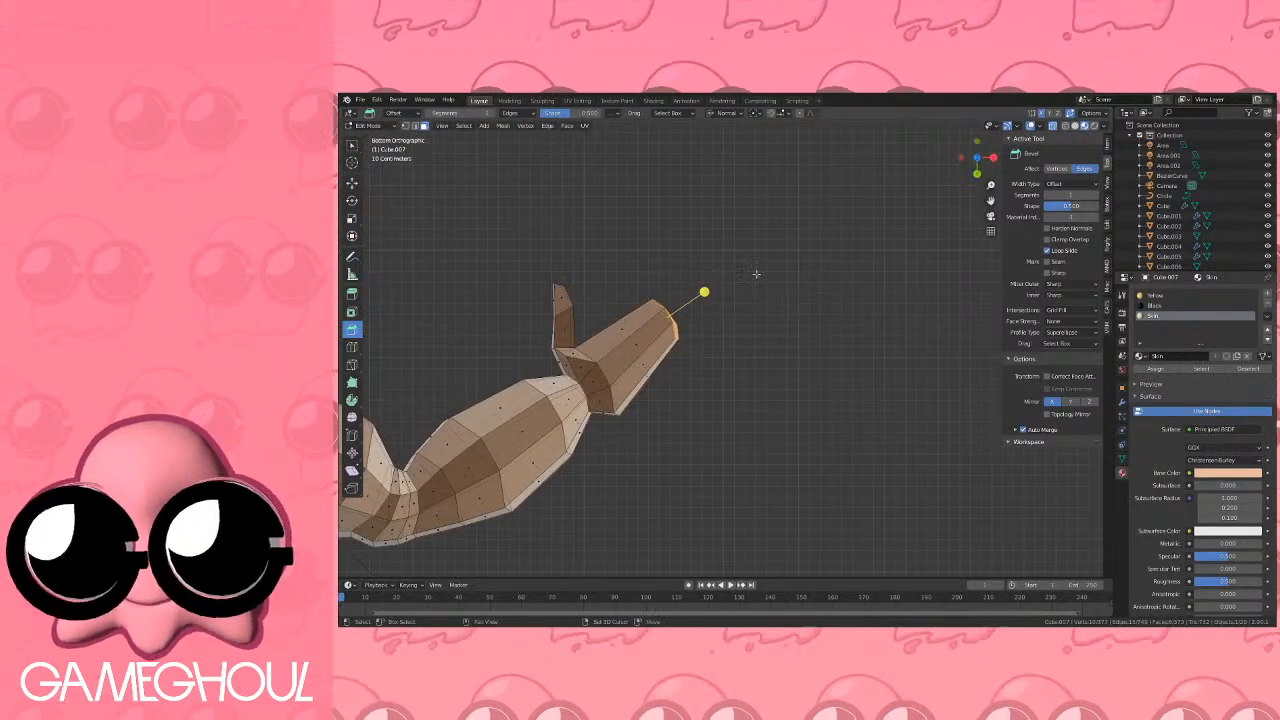
left_click(977, 158)
middle_click_drag(677, 318, 778, 325, "shift")
scroll(778, 325, "up", 2)
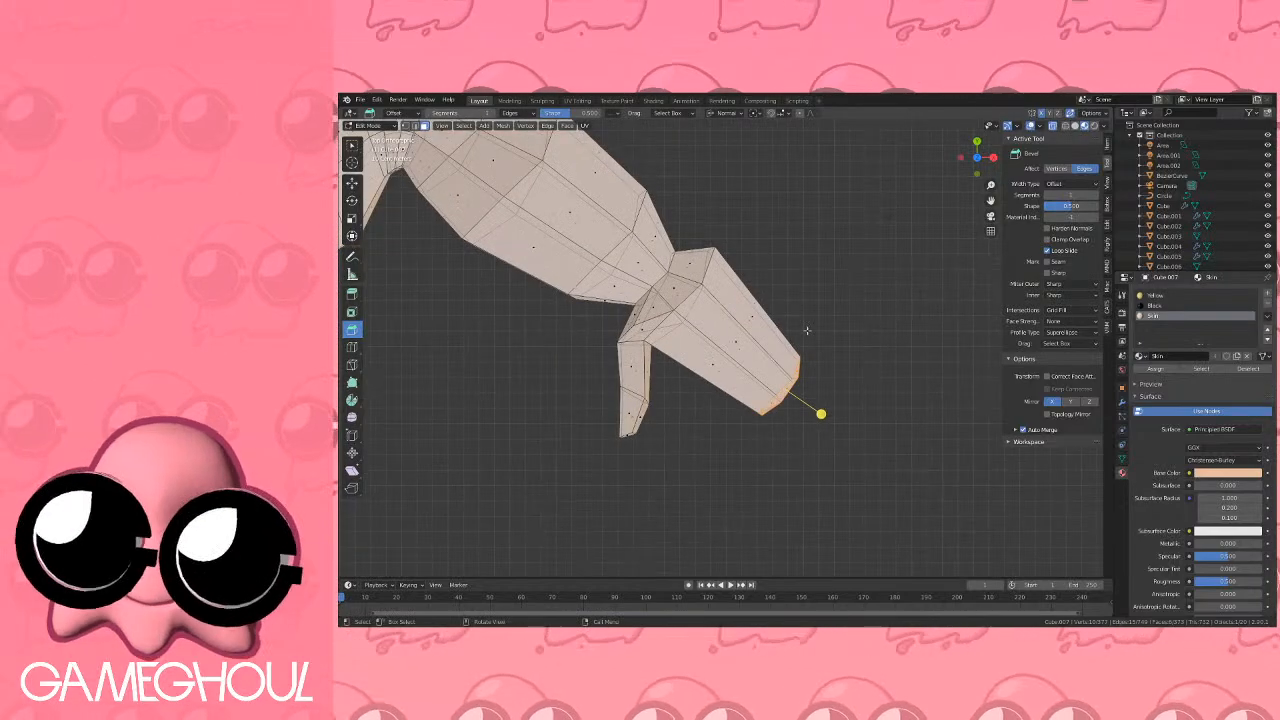
key("s")
left_click(844, 328)
key("s")
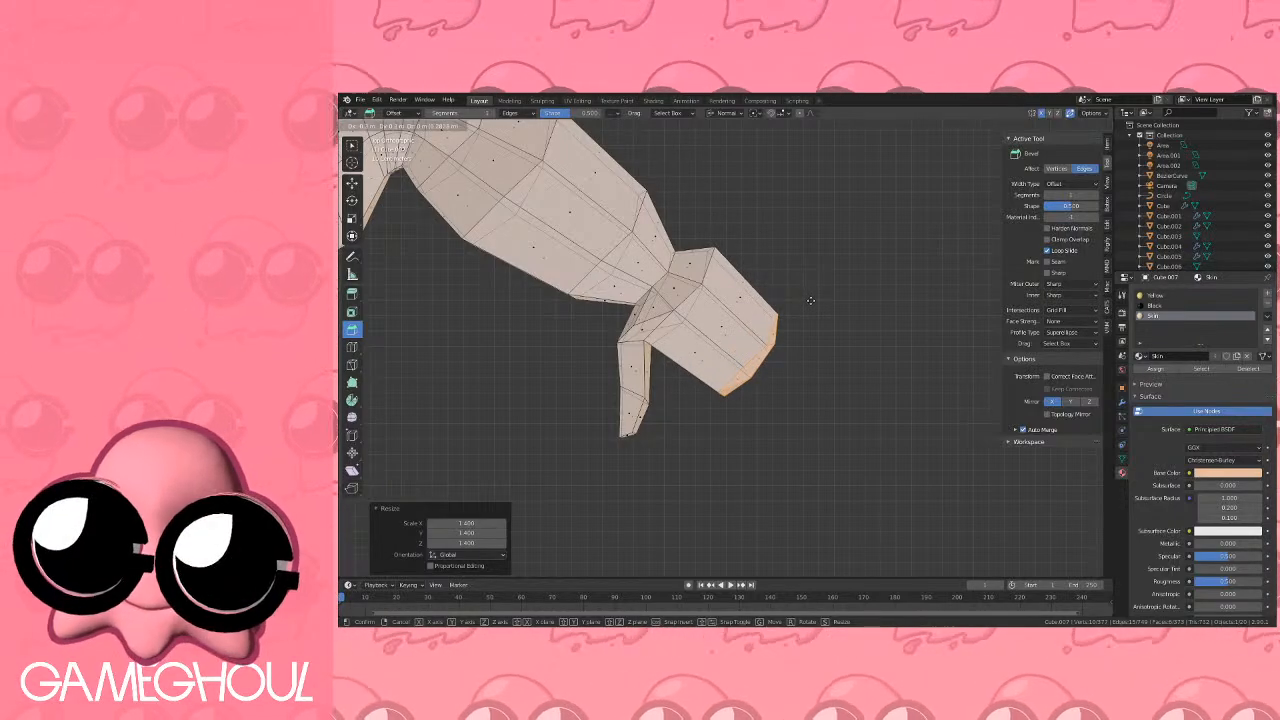
left_click(811, 301)
Extrude the hand's end faces 0.2 m along their normal and check the palm from the front and top.
left_click(977, 173)
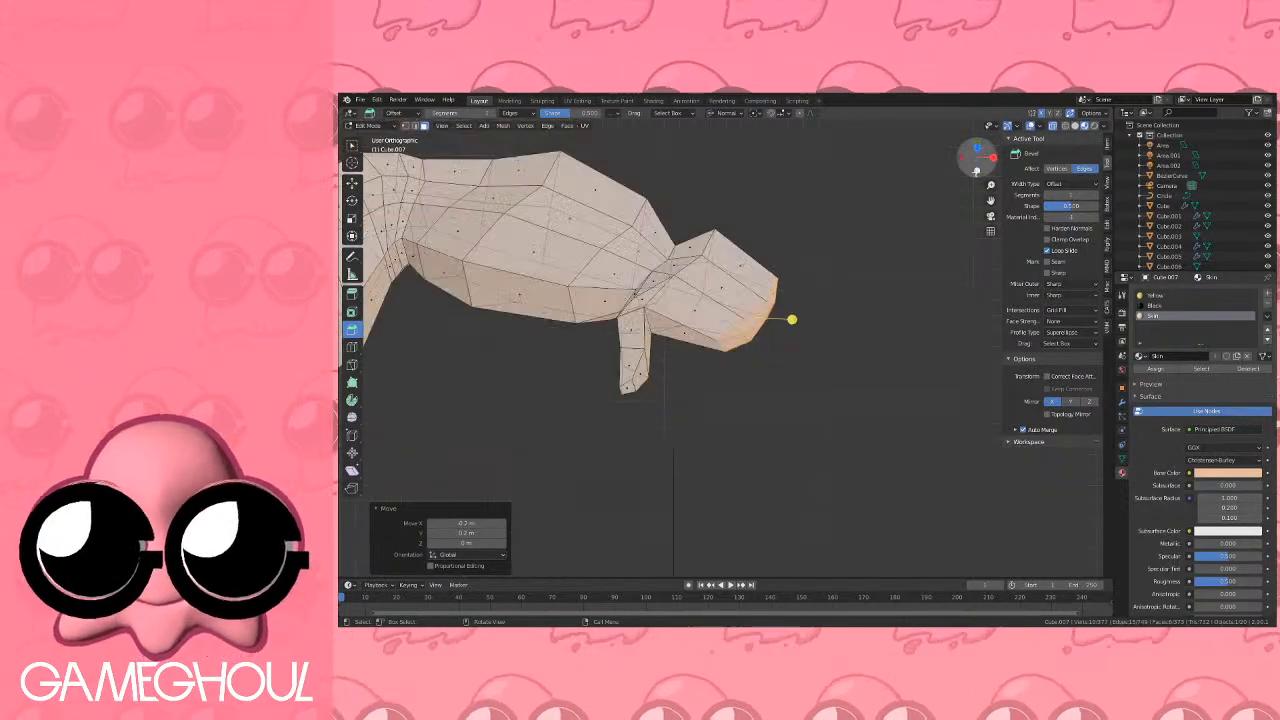
key("e")
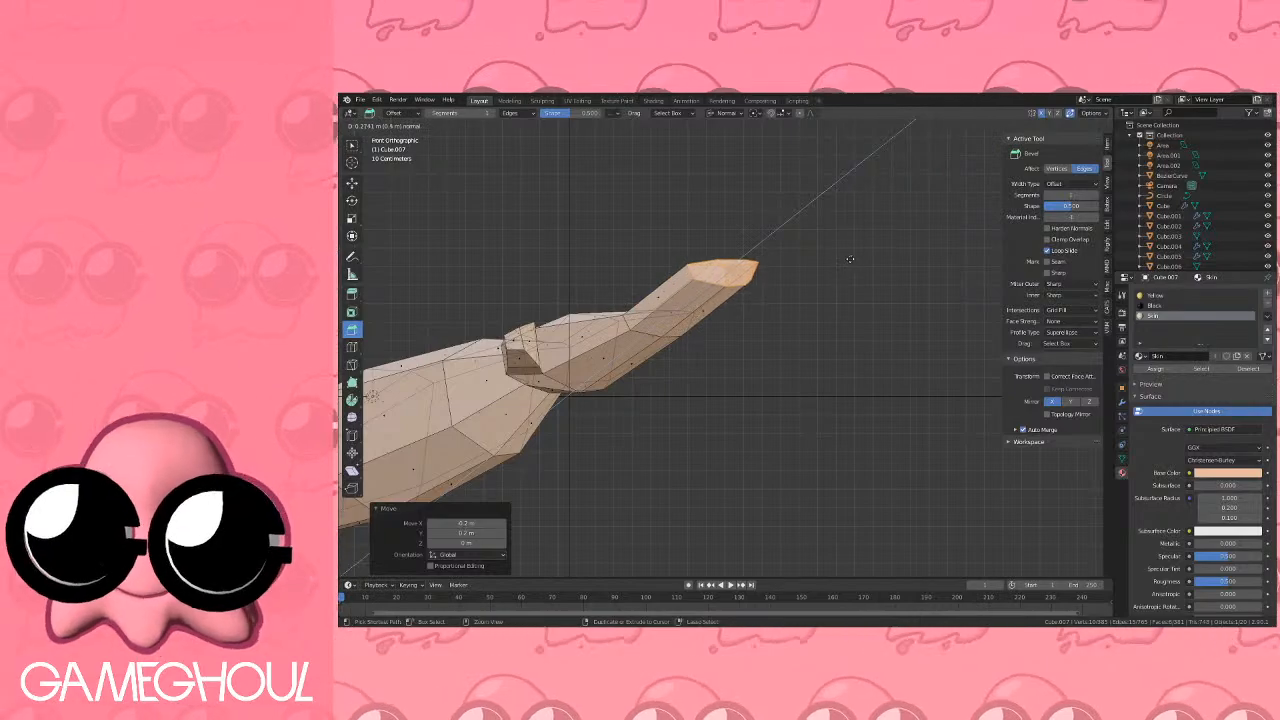
left_click(729, 271)
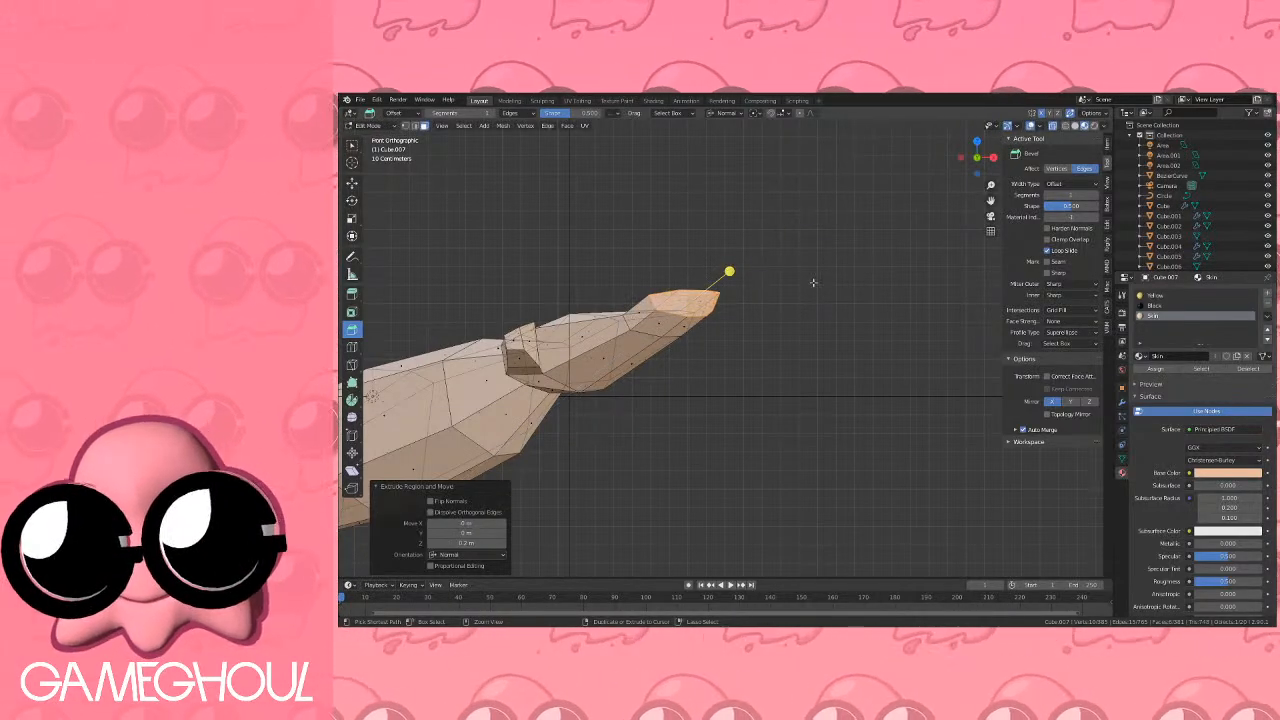
left_click(976, 141)
left_click(975, 173)
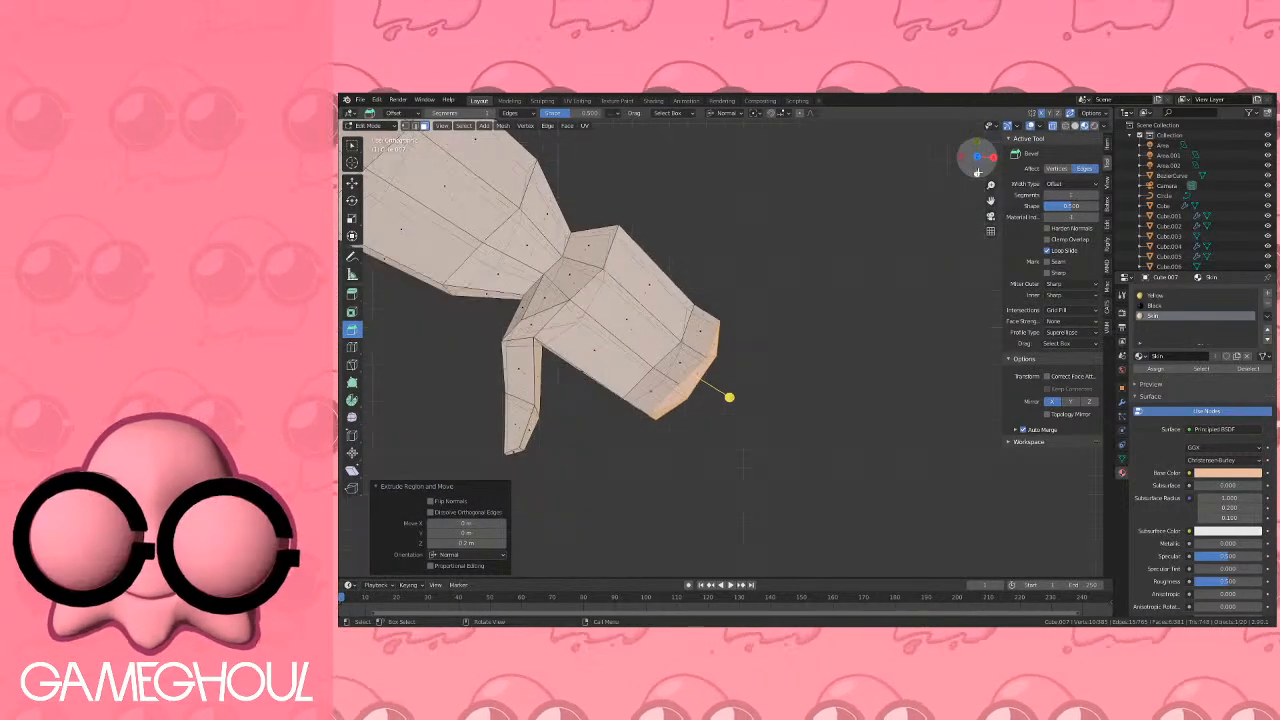
Rotate the extruded end faces 55° about their normal Y axis and move them 0.1 m in X and -0.2 m in Z.
key("r")
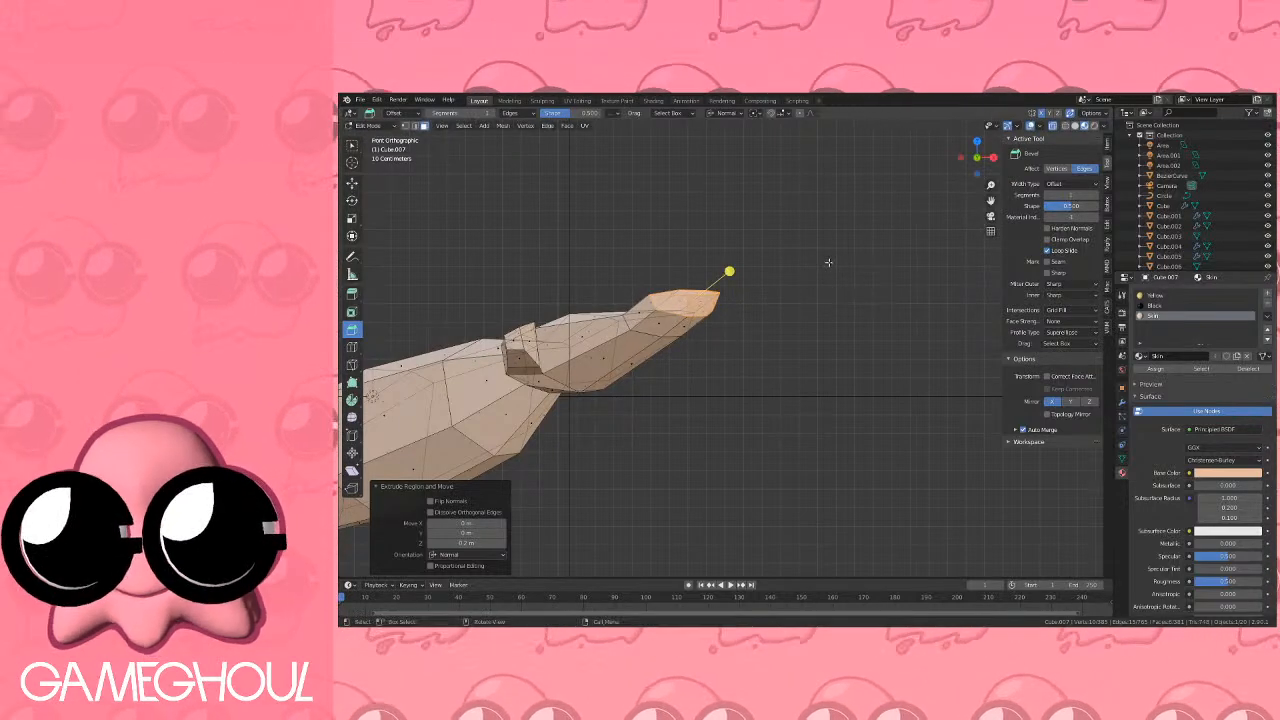
key("Escape")
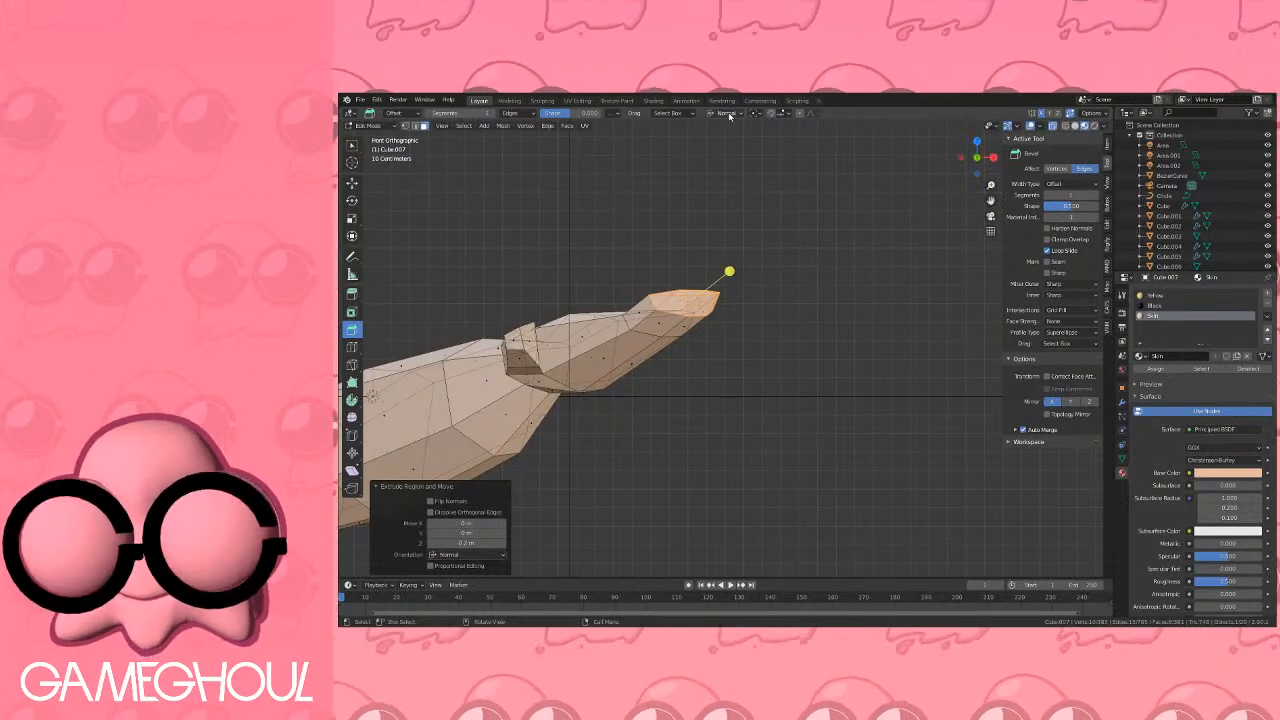
key("r")
key("y")
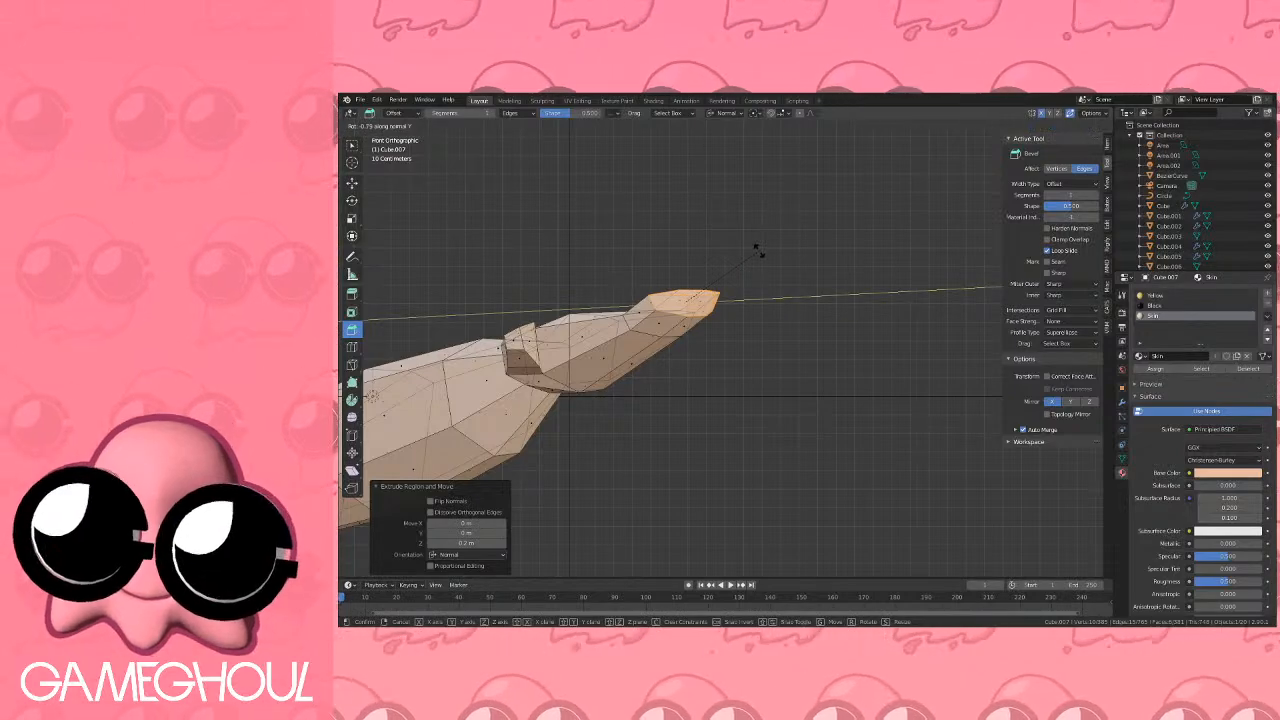
left_click(744, 324, "ctrl")
key("g")
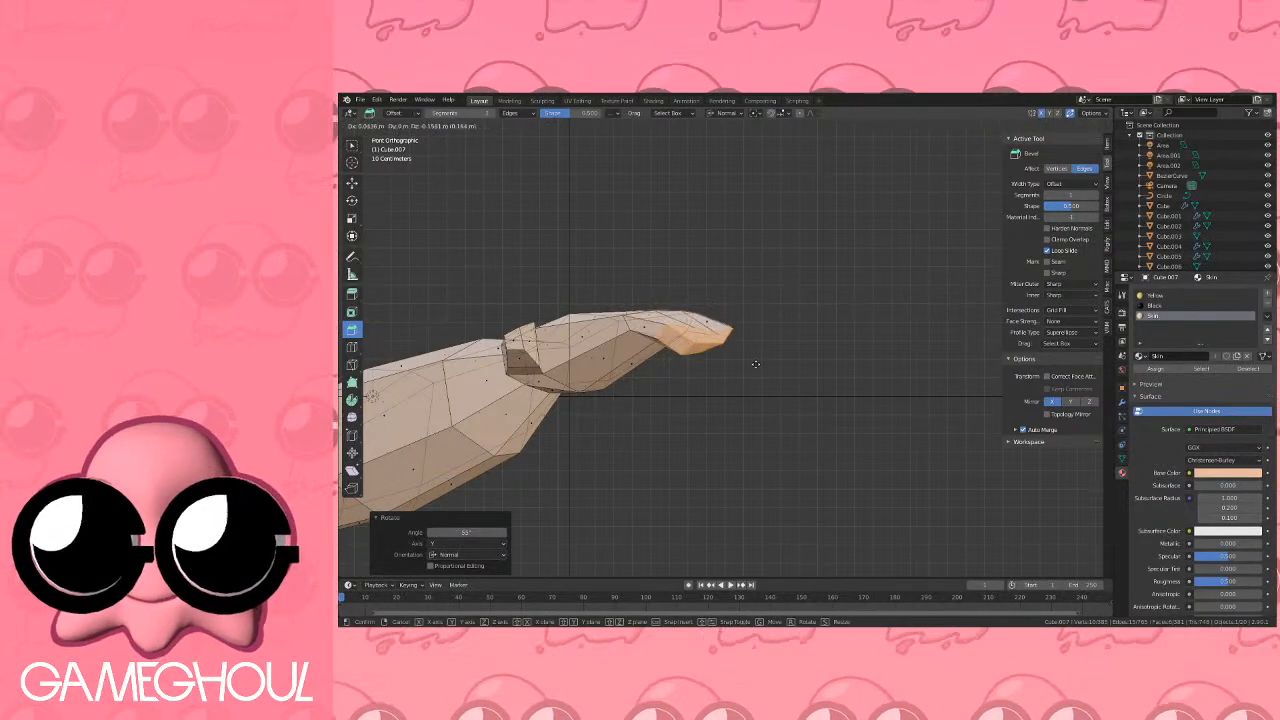
left_click(757, 370, "ctrl")
middle_click_drag(757, 370, 802, 371)
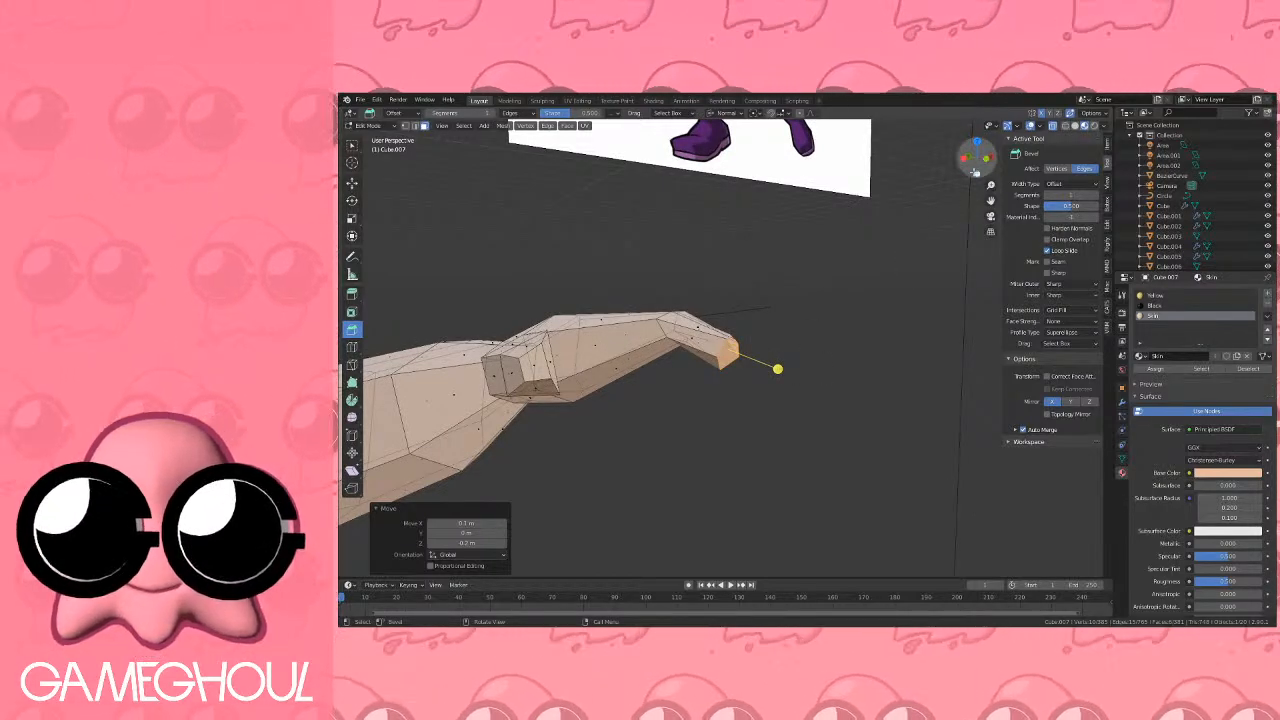
Extrude the hand's end faces along their normal, rotate them about their normal Y axis and move them downward to curl the fingertips.
key("e")
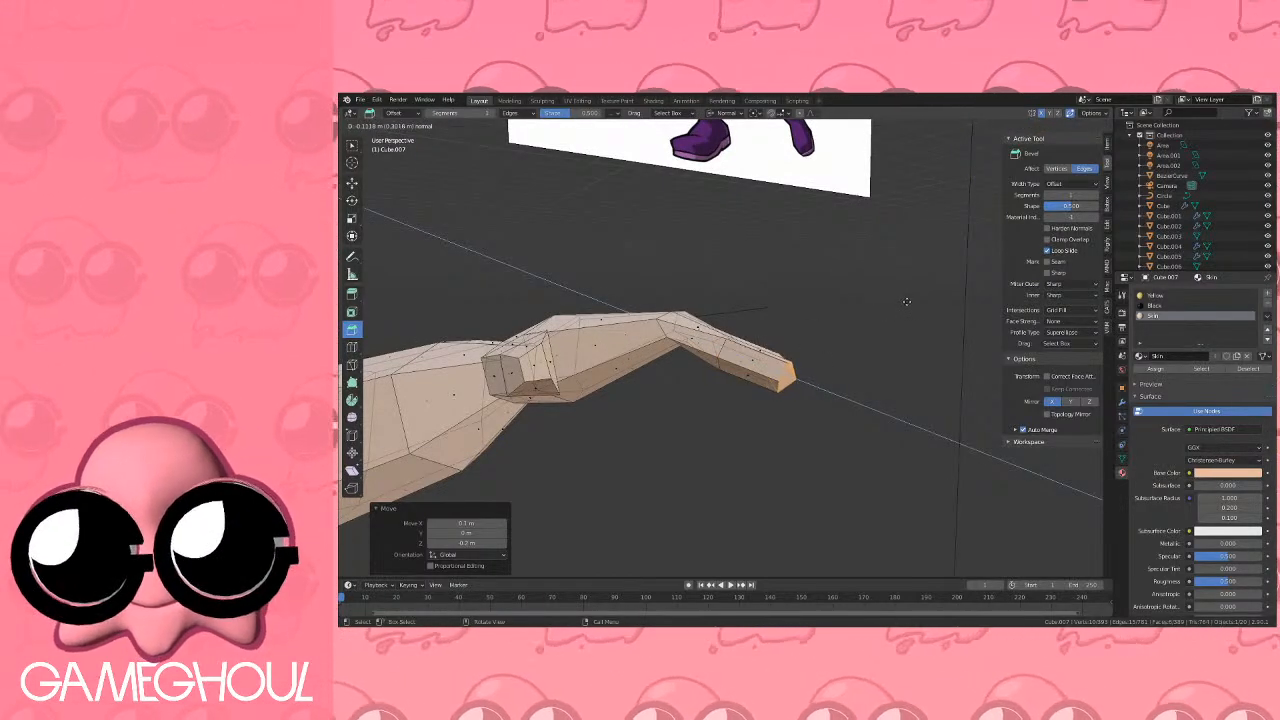
key("r")
key("y")
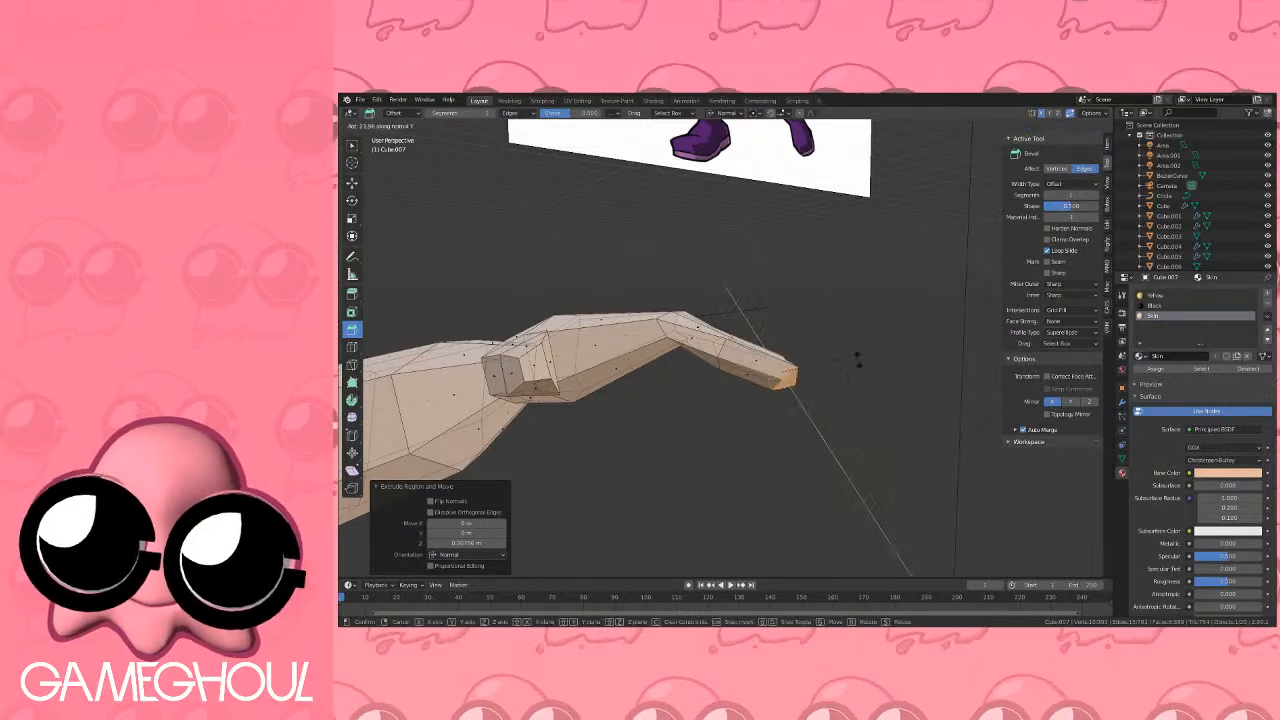
left_click(822, 377, "ctrl")
key("g")
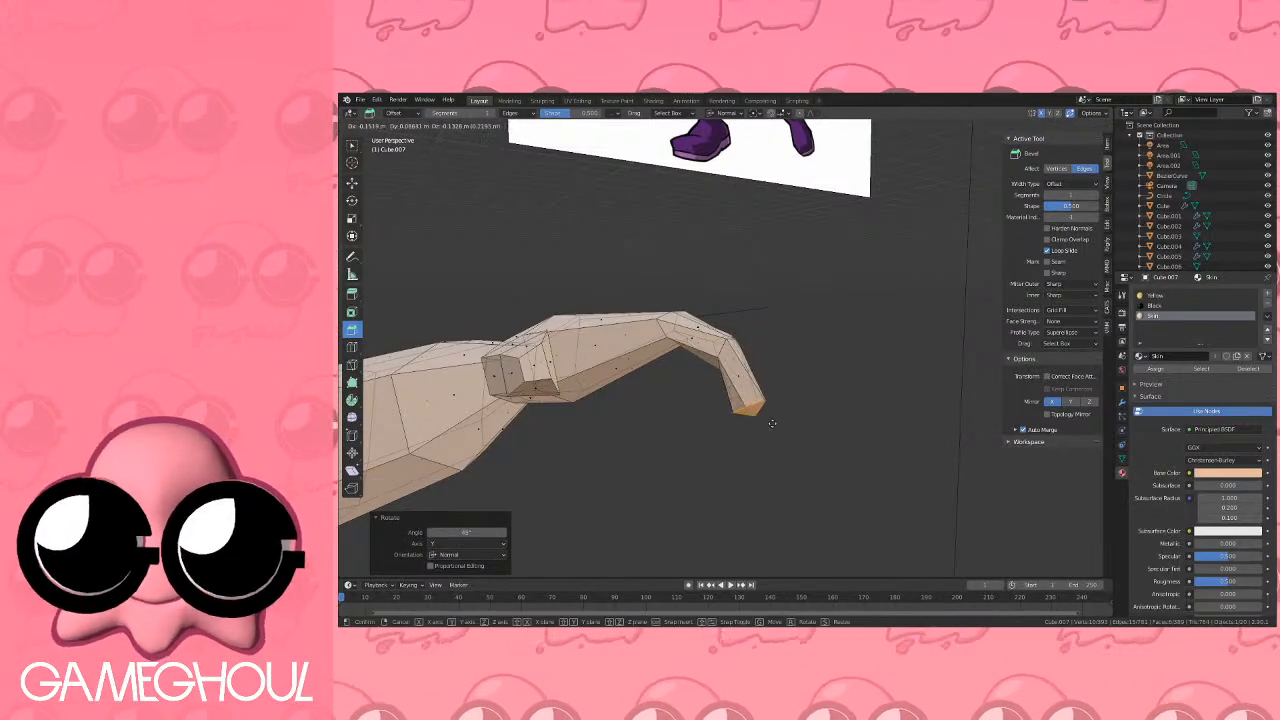
left_click(775, 422)
middle_click_drag(775, 422, 740, 360)
Return to Object Mode and examine the whole character with its new arms and hands from the front and from above.
key("Tab")
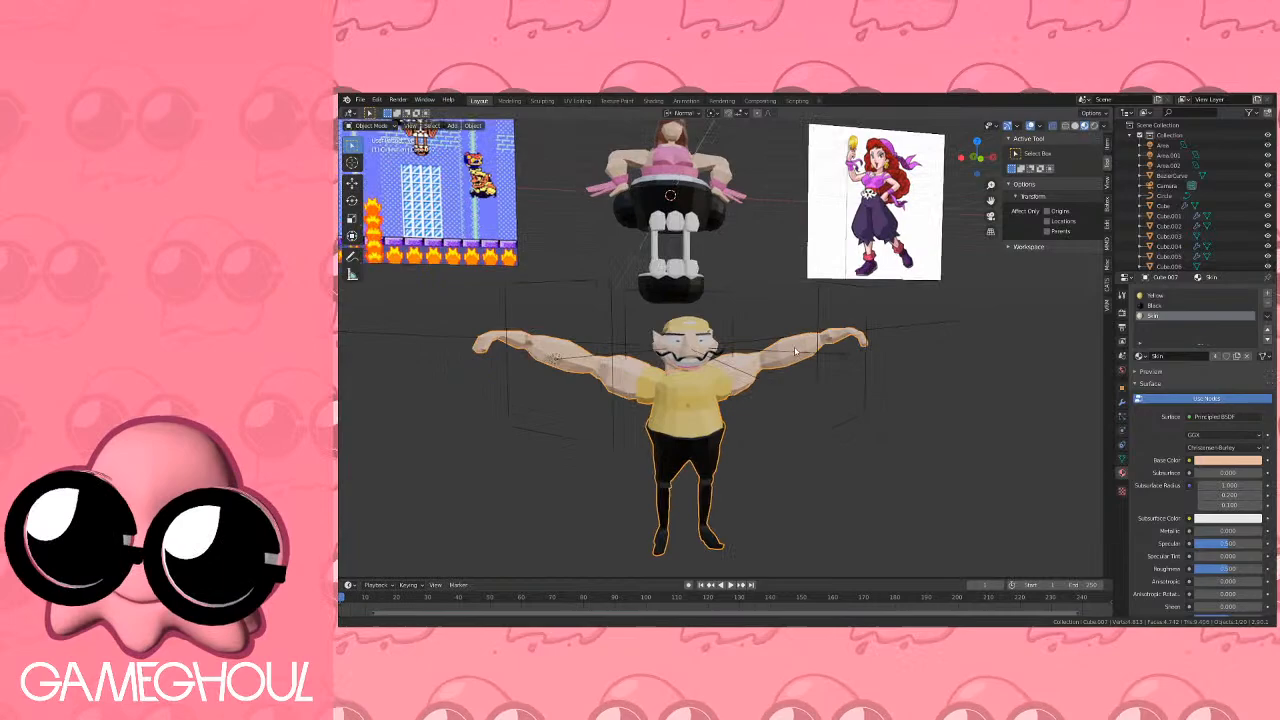
middle_click_drag(795, 351, 807, 349)
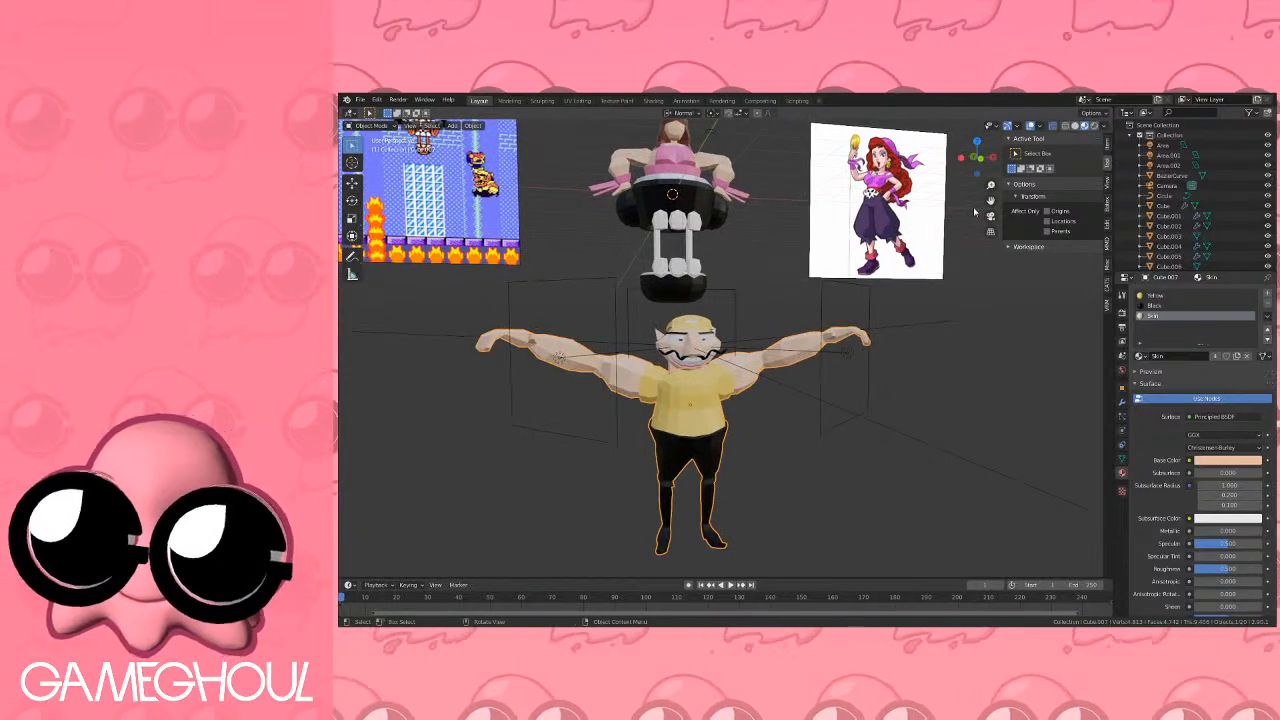
left_click(980, 158)
scroll(801, 270, "up", 4)
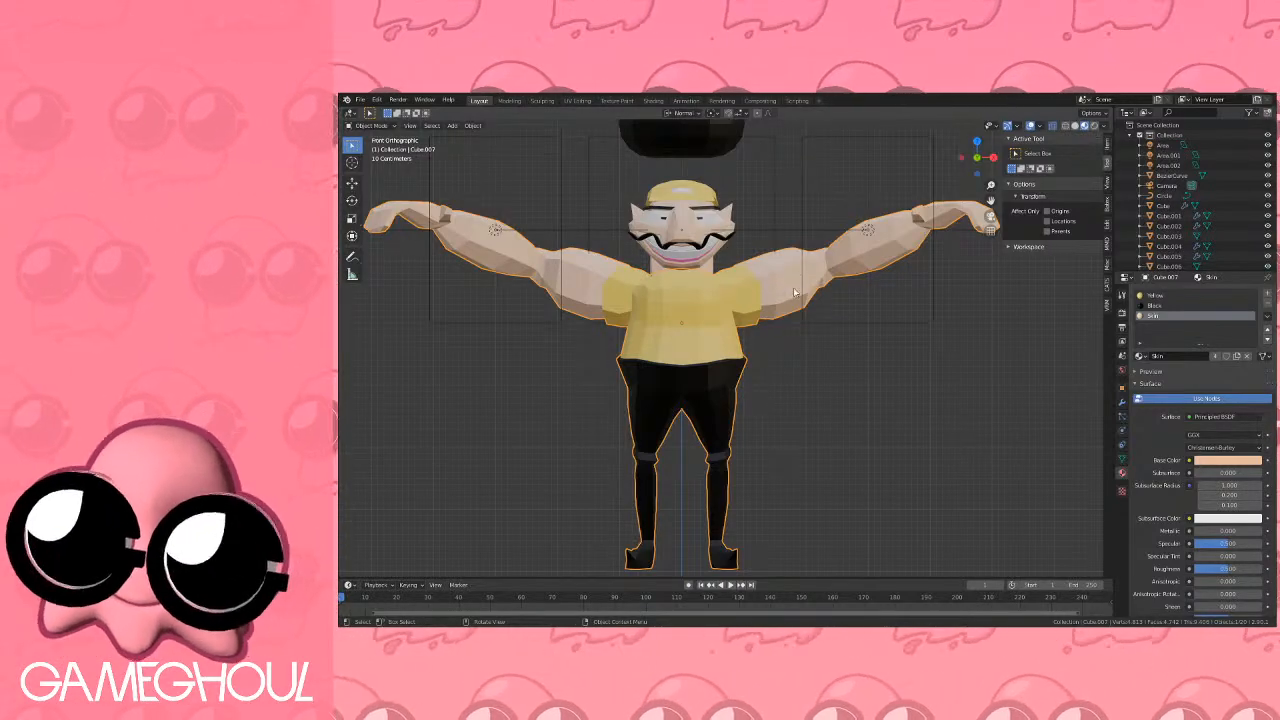
scroll(750, 309, "up", 1)
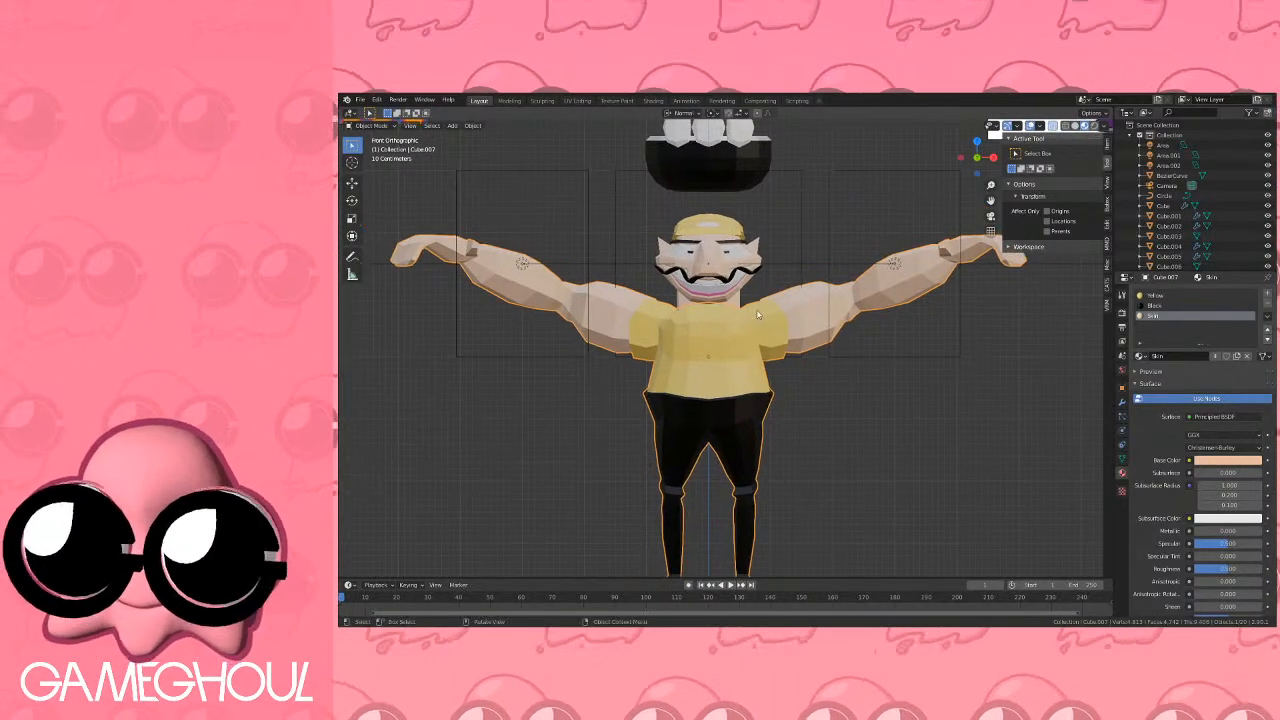
scroll(788, 306, "up", 3)
middle_click_drag(789, 340, 837, 372, "shift")
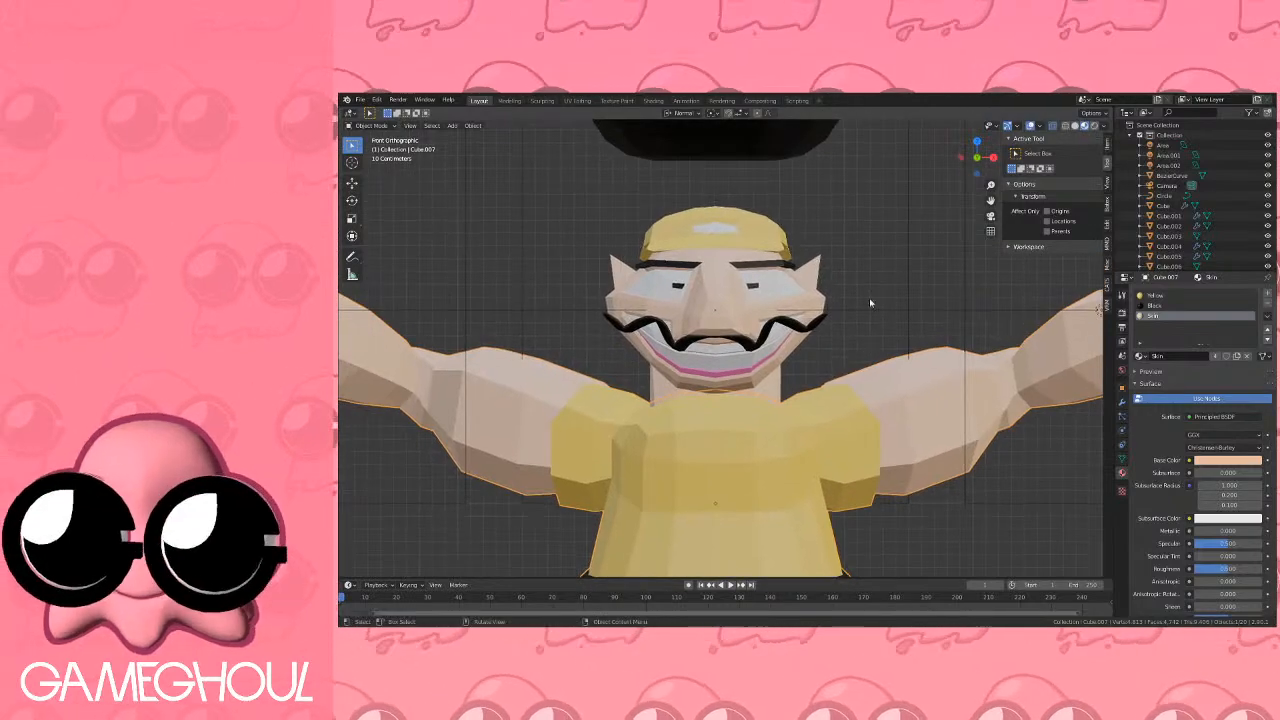
left_click(890, 263)
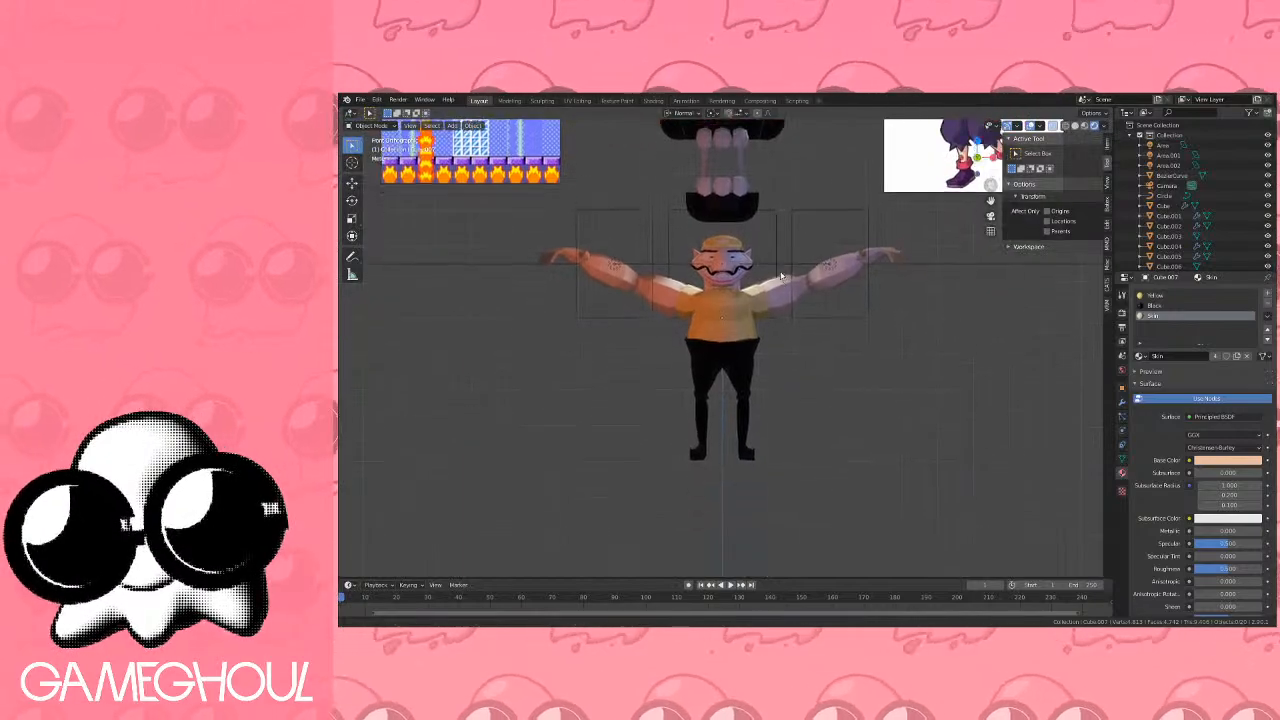
middle_click_drag(782, 276, 765, 348)
left_click(977, 150)
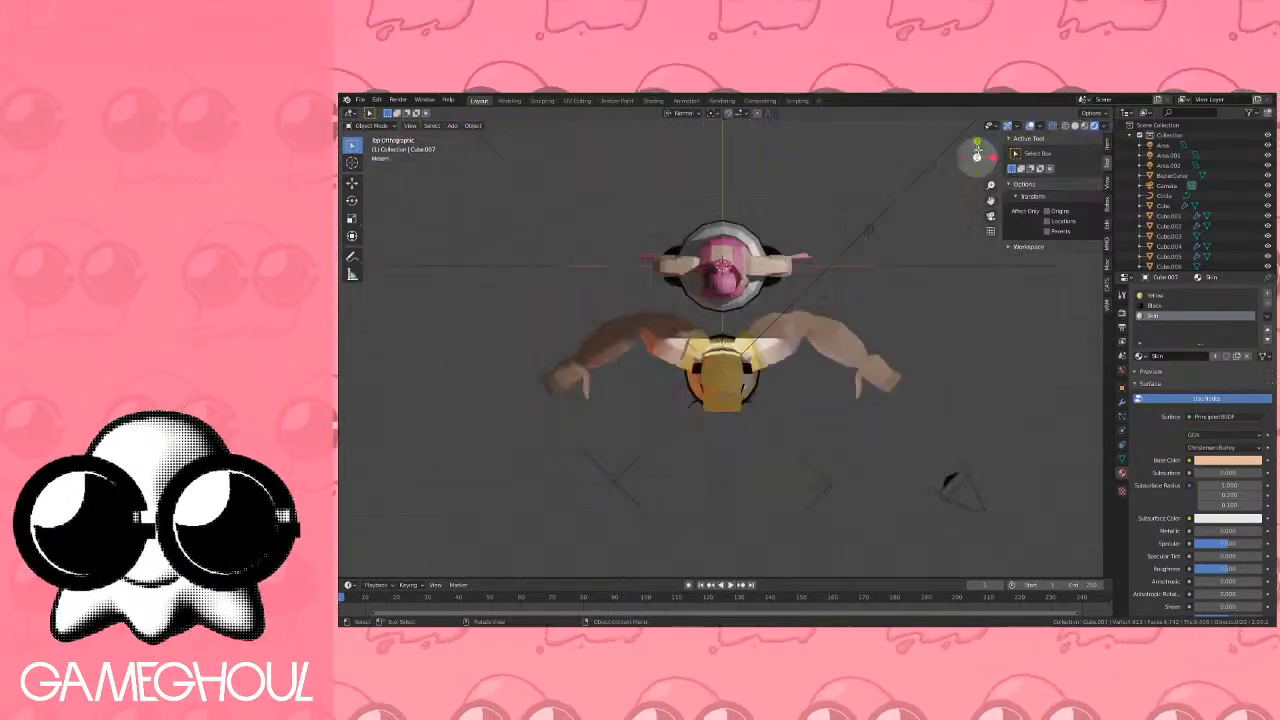
key("shift+a")
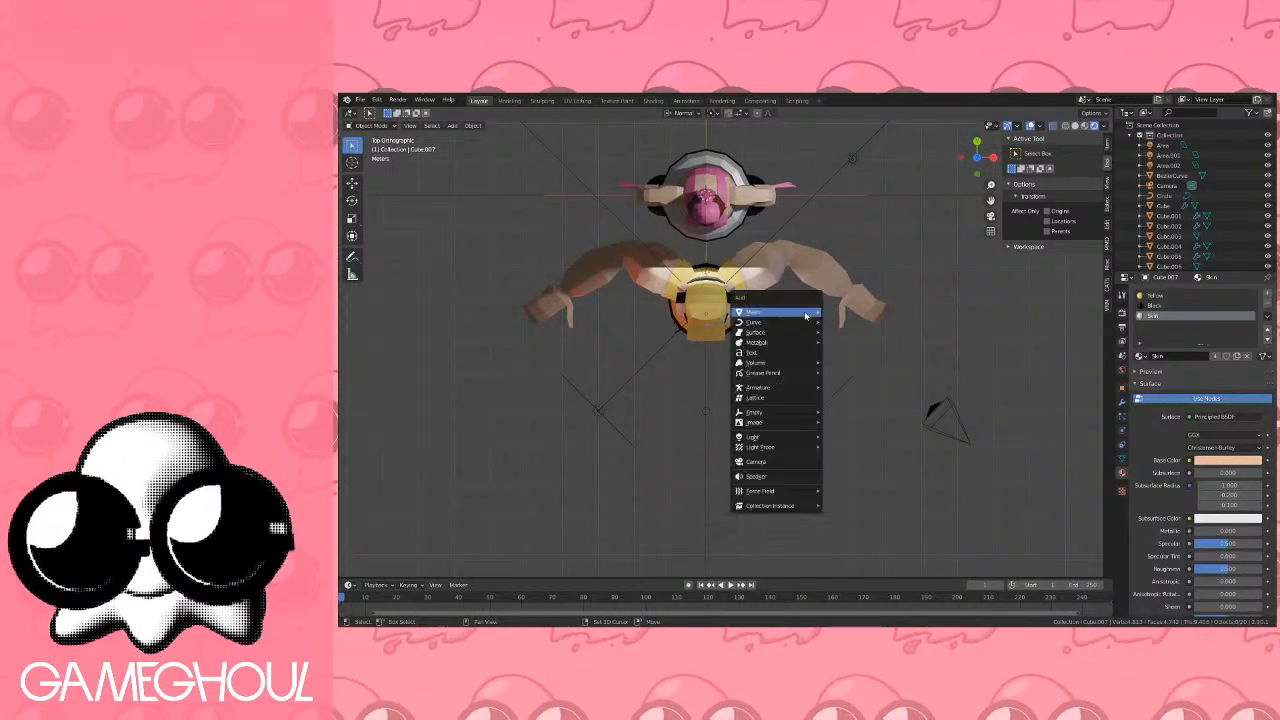
left_click(834, 320)
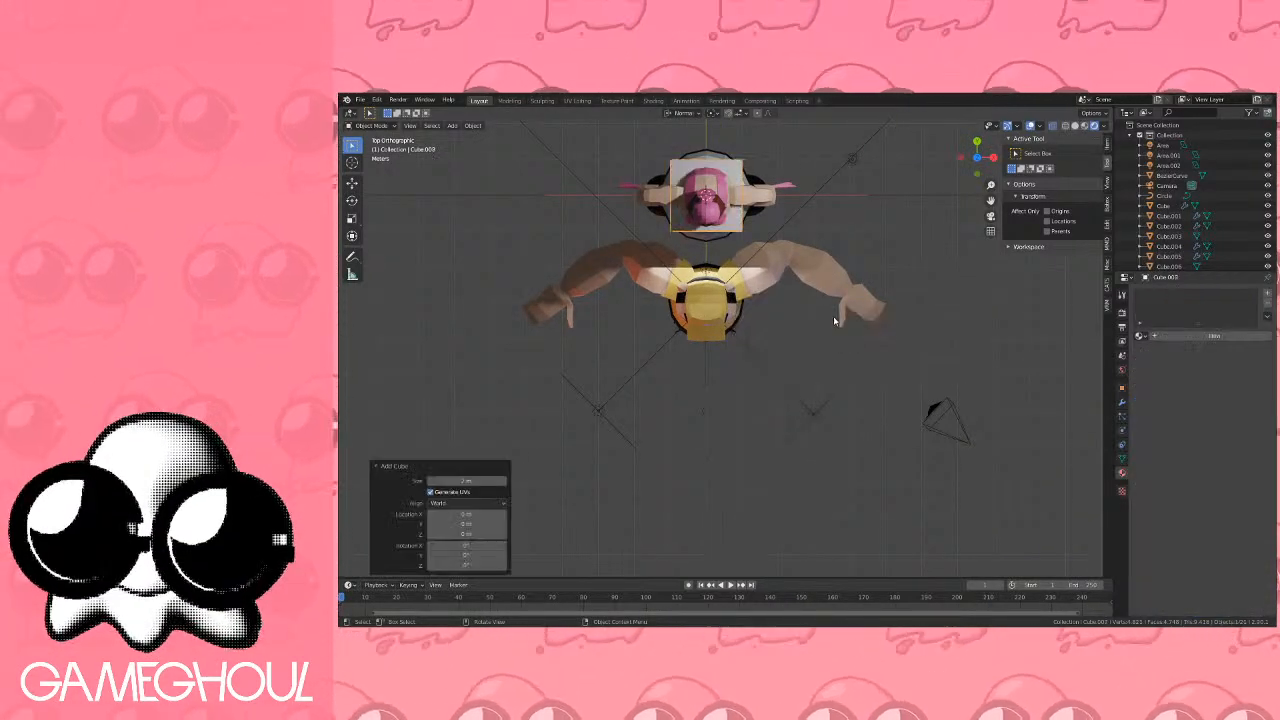
key("ctrl+z")
Add a mesh plane and move it -3 m along Y so it lies under the capped character.
key("shift+a")
mouse_move(833, 313)
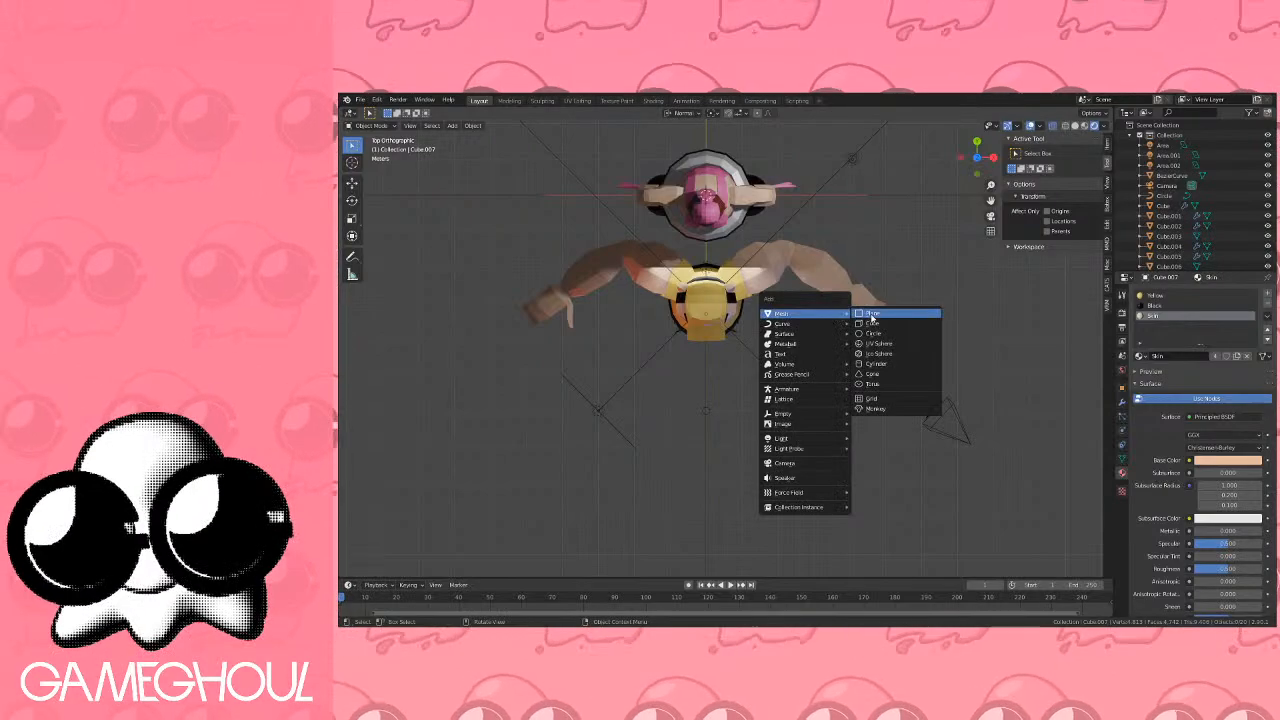
left_click(872, 314)
key("g")
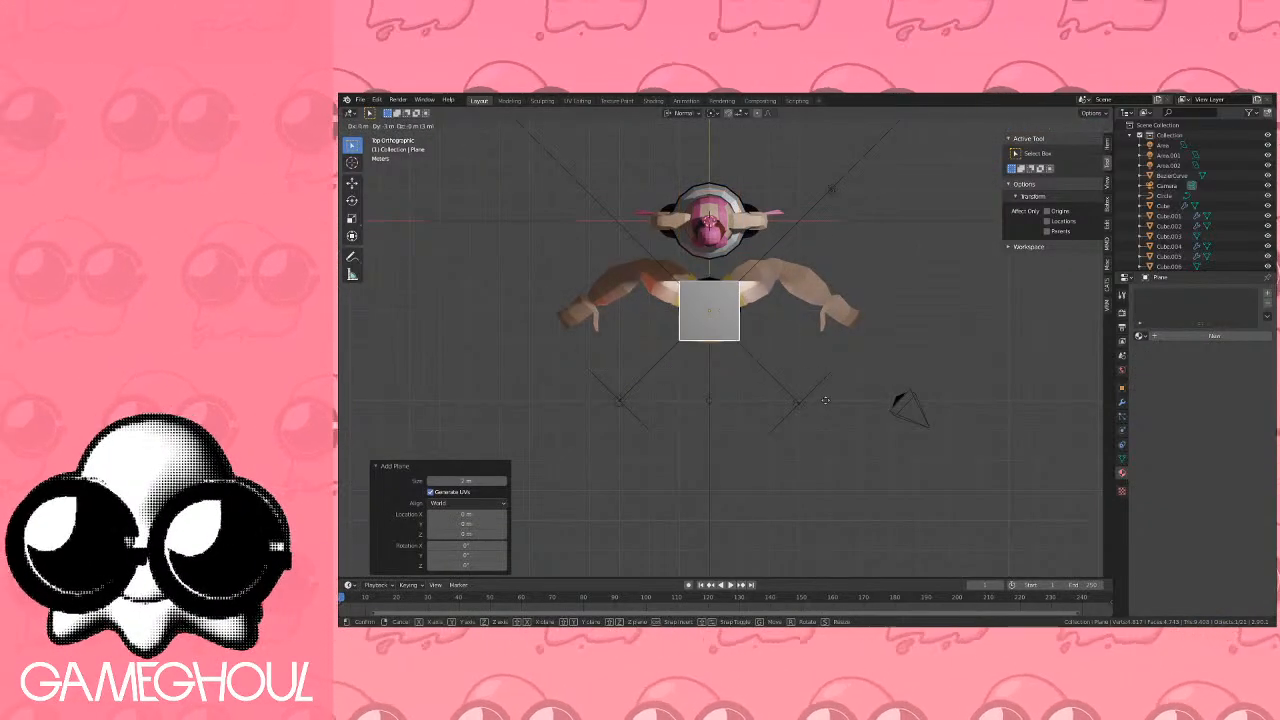
left_click(825, 400)
Move the plane -10 m along Z to the level of the character's feet.
key("KP_1")
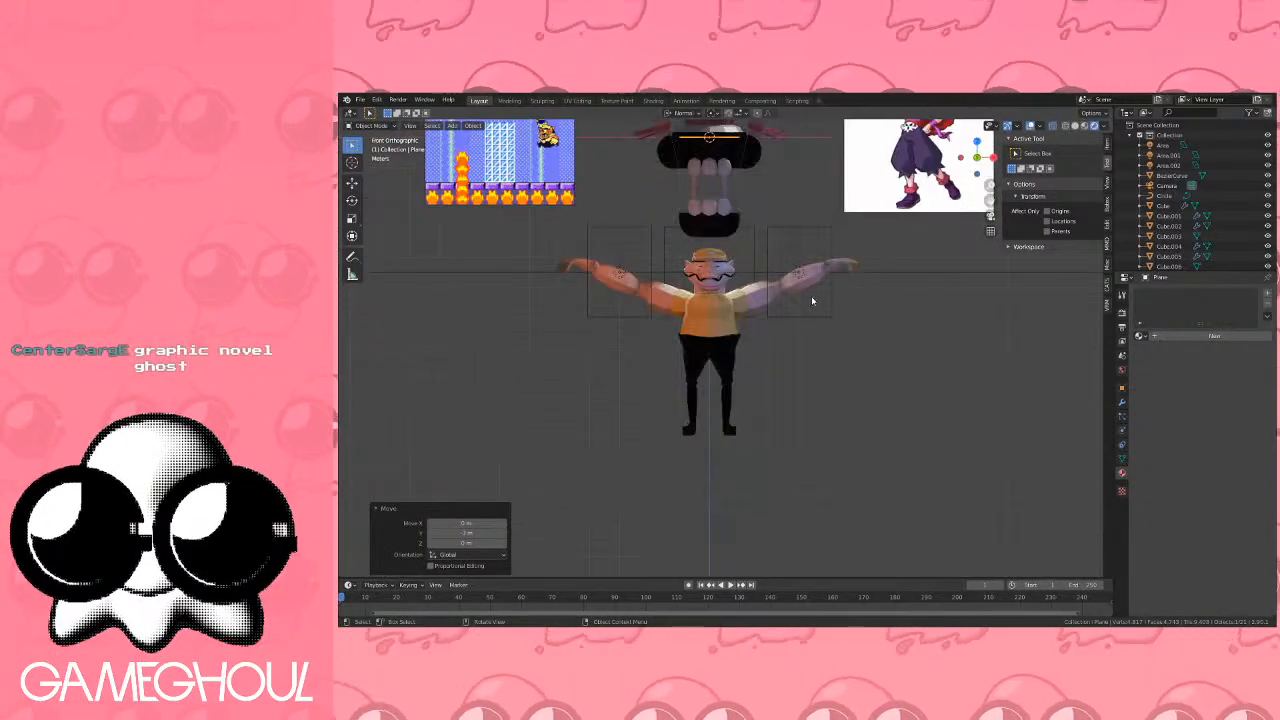
key("g")
left_click(814, 148, "ctrl")
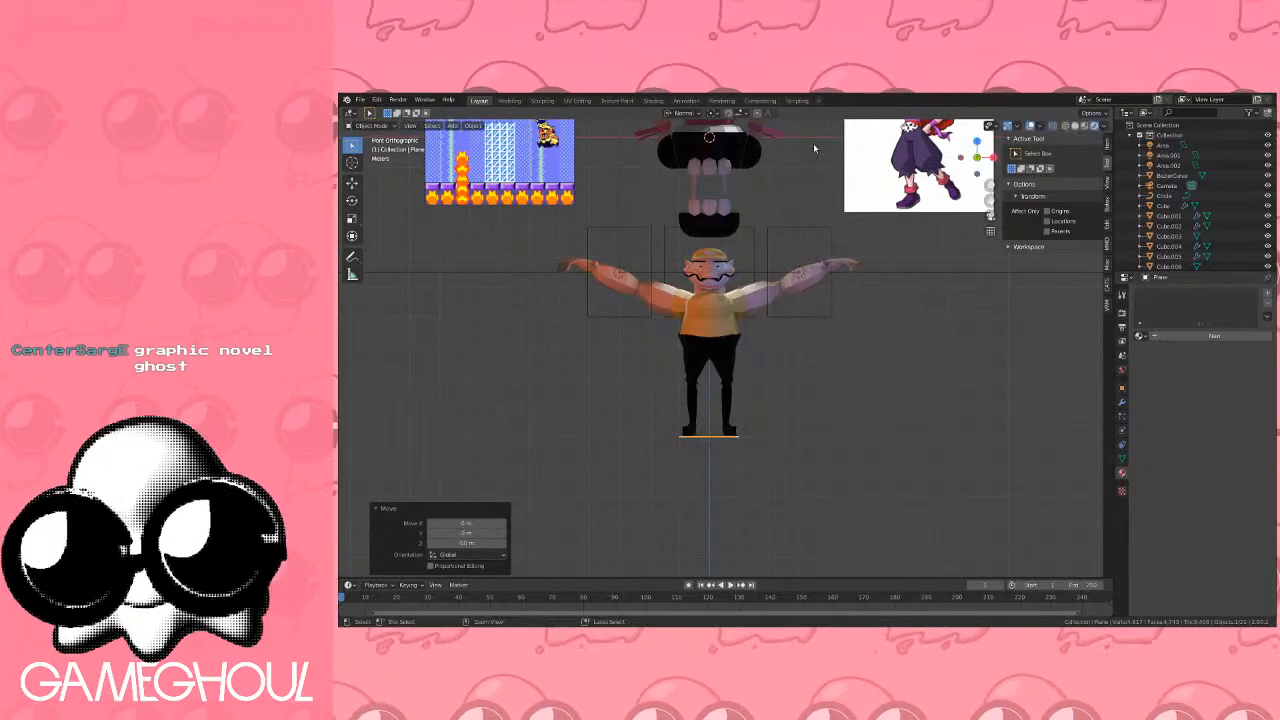
Scale the plane up about 67 times so it forms a wide floor under the scene.
key("s")
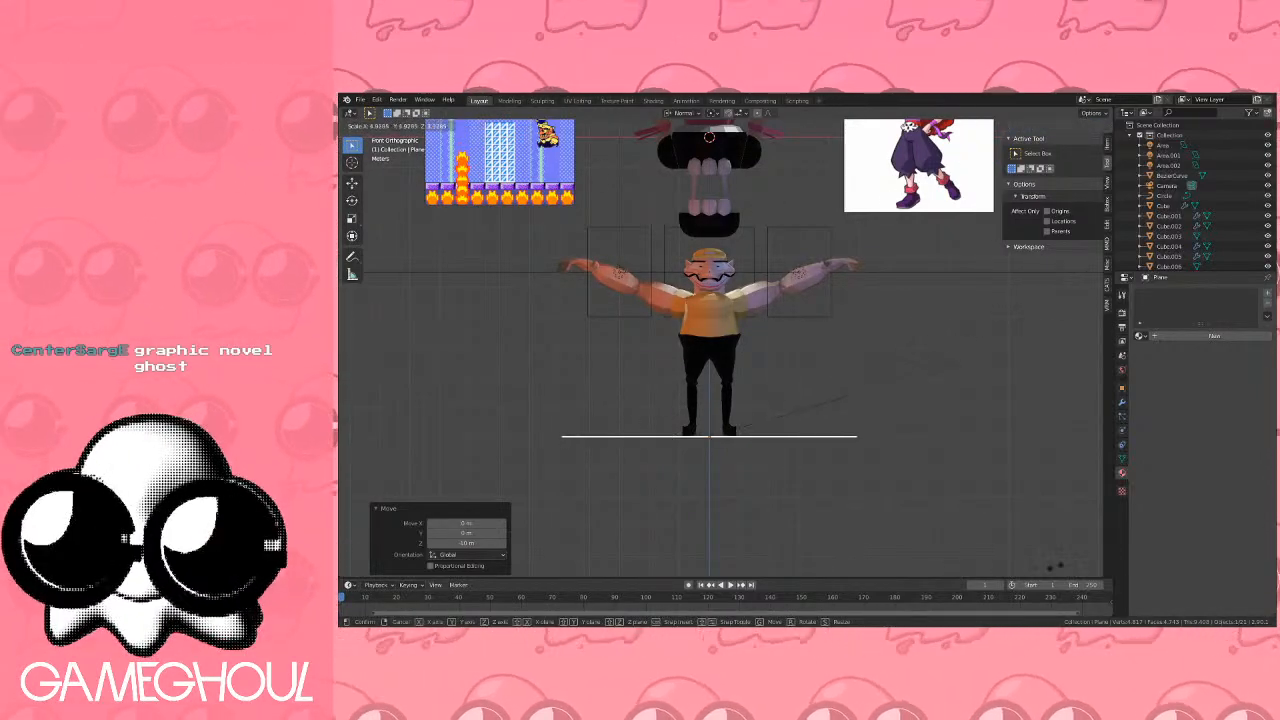
right_click(985, 468)
scroll(900, 434, "down", 5)
middle_click_drag(837, 357, 838, 436)
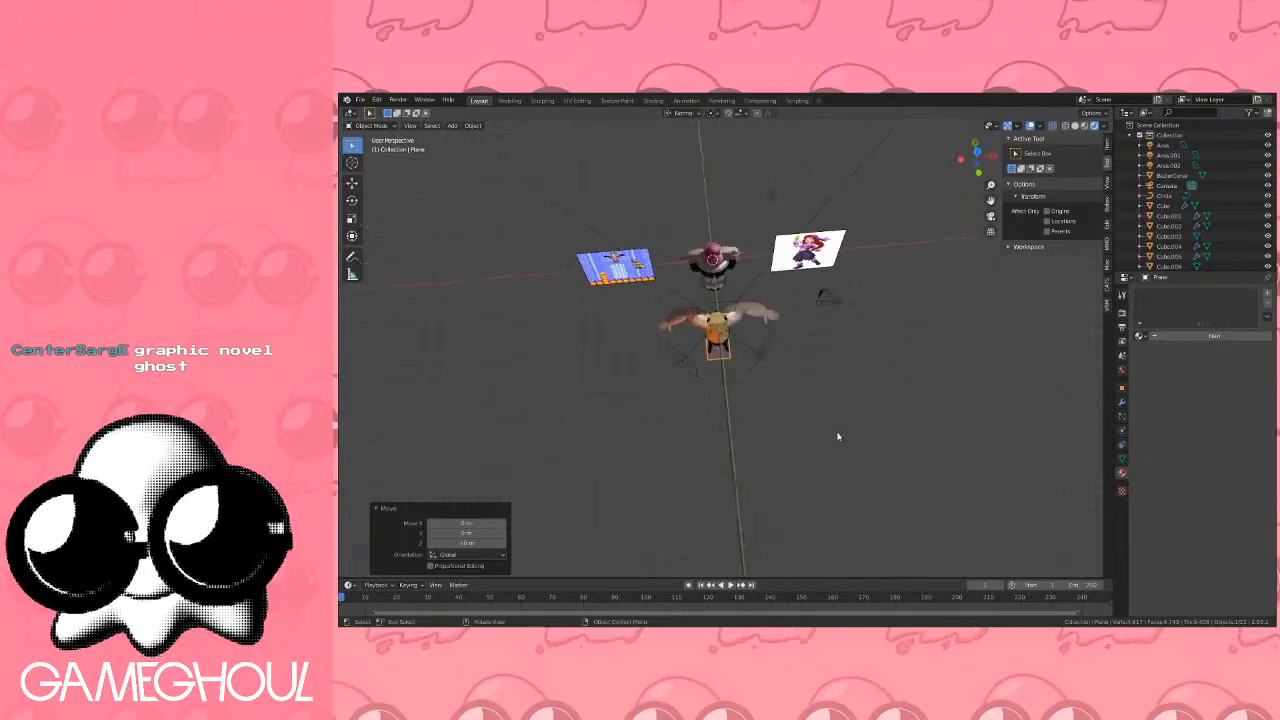
scroll(800, 445, "down", 3)
key("s")
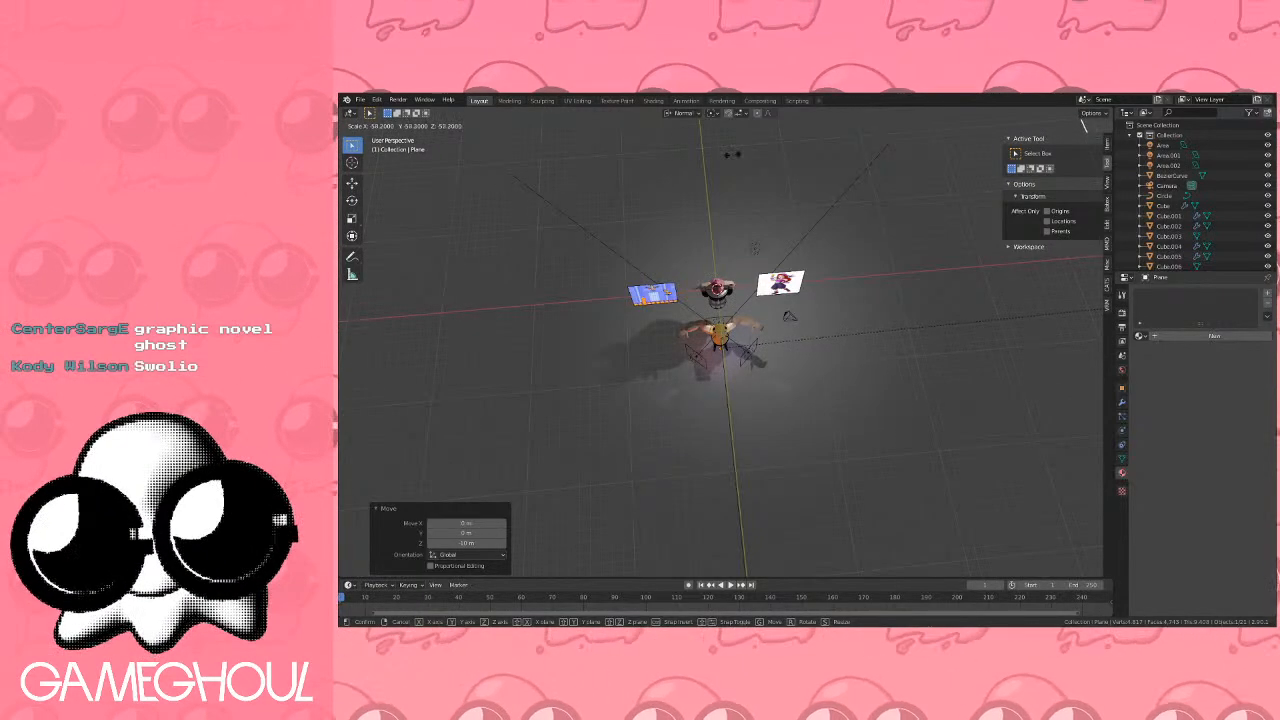
left_click(775, 410)
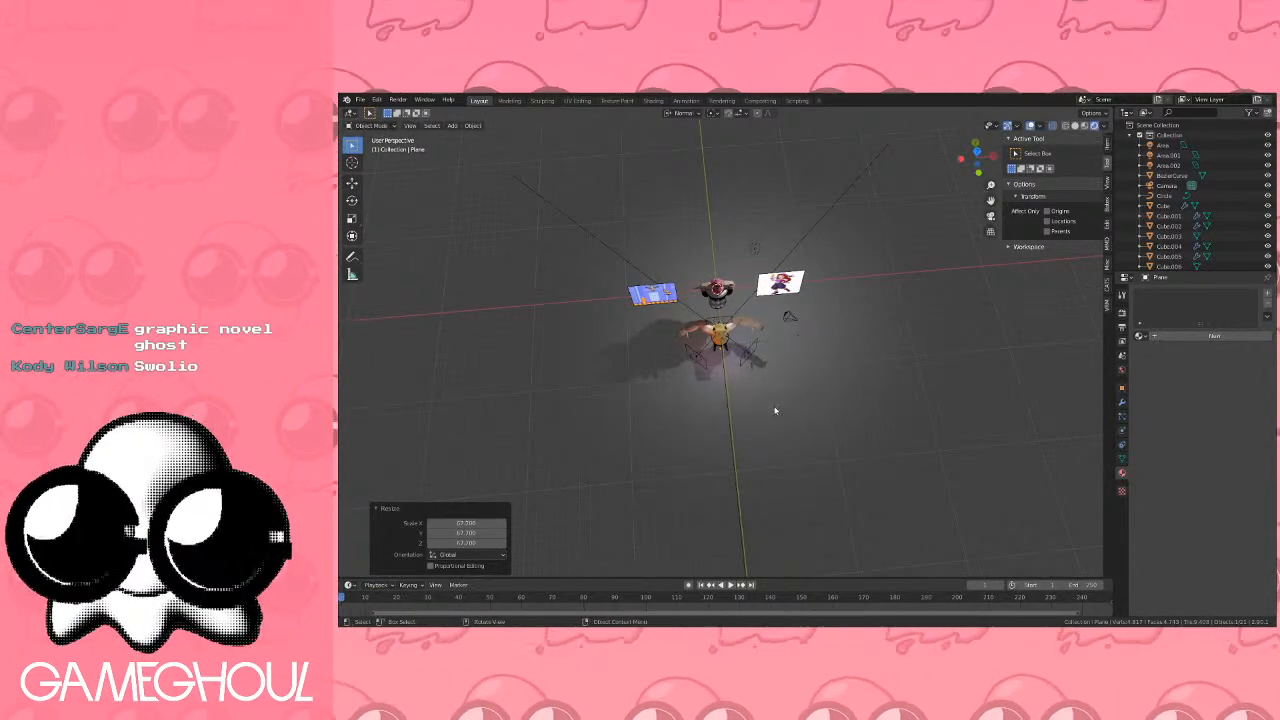
Examine the lit character and its shadows on the floor from the front and above, then select the body and hide the sidebar.
middle_click_drag(780, 391, 775, 331)
scroll(774, 331, "up", 6)
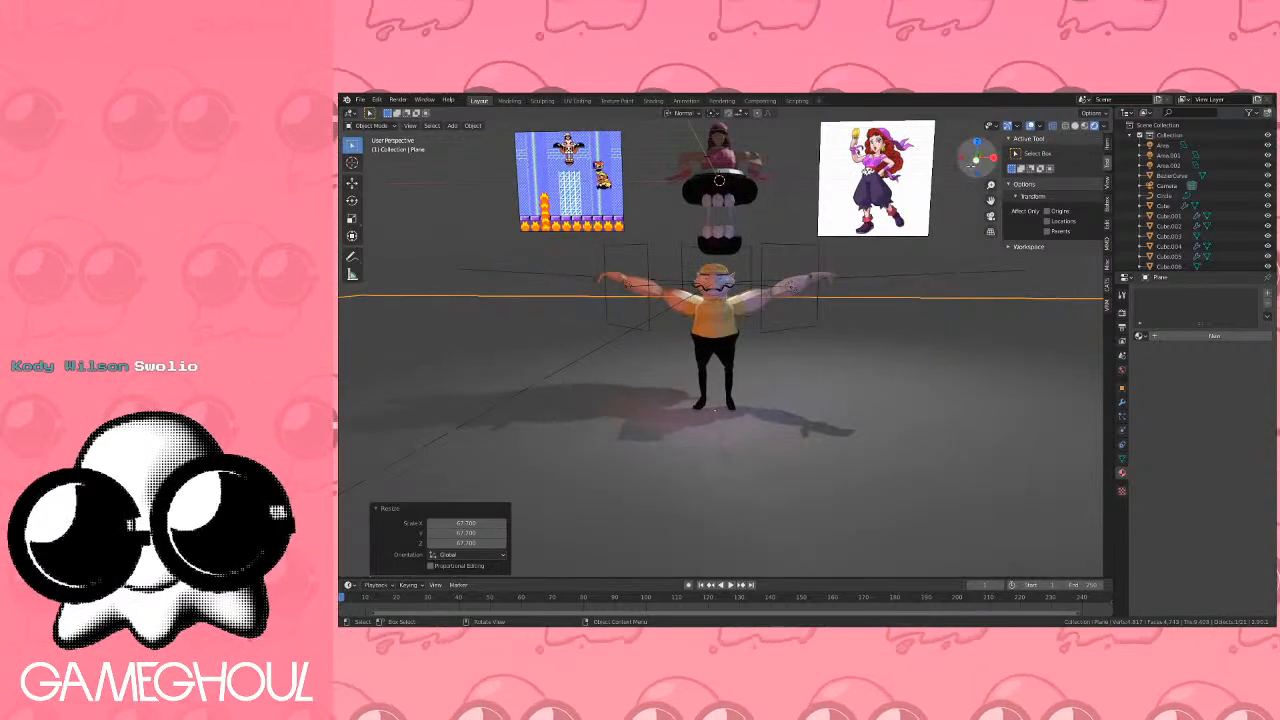
left_click(975, 160)
scroll(840, 262, "up", 4)
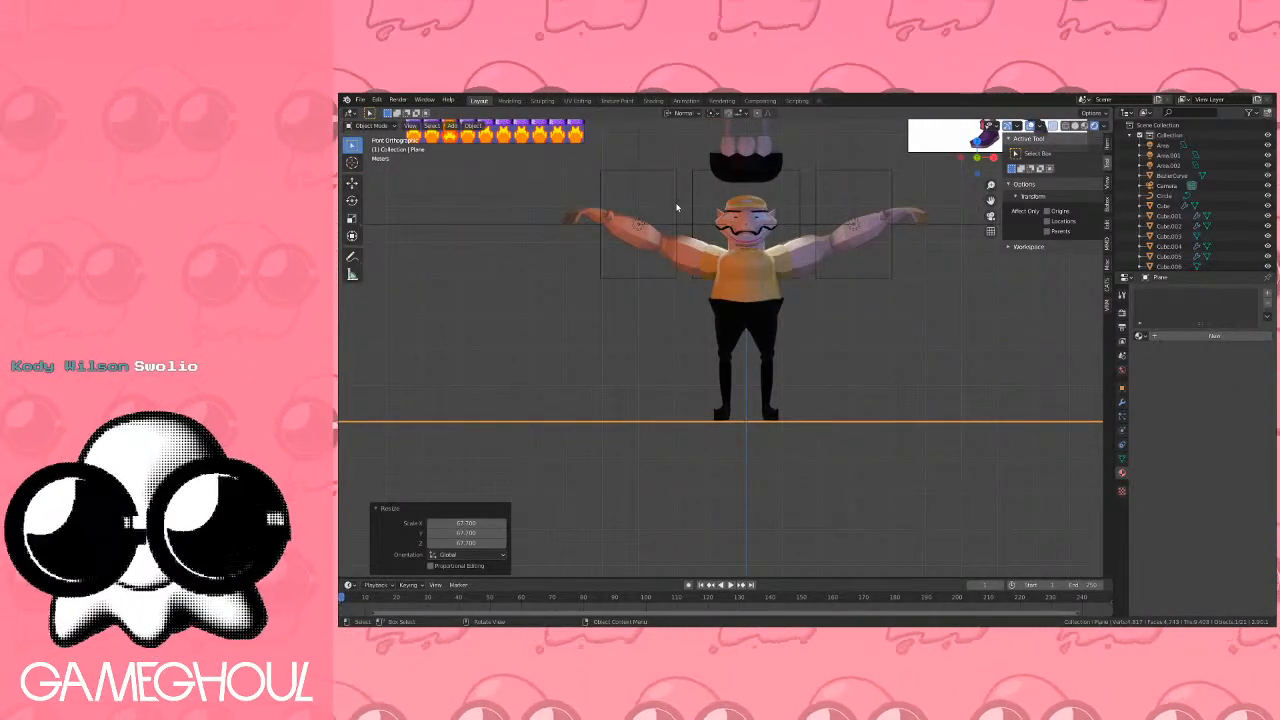
left_click(676, 207)
middle_click_drag(678, 208, 815, 305)
left_click(702, 187)
scroll(783, 233, "up", 2)
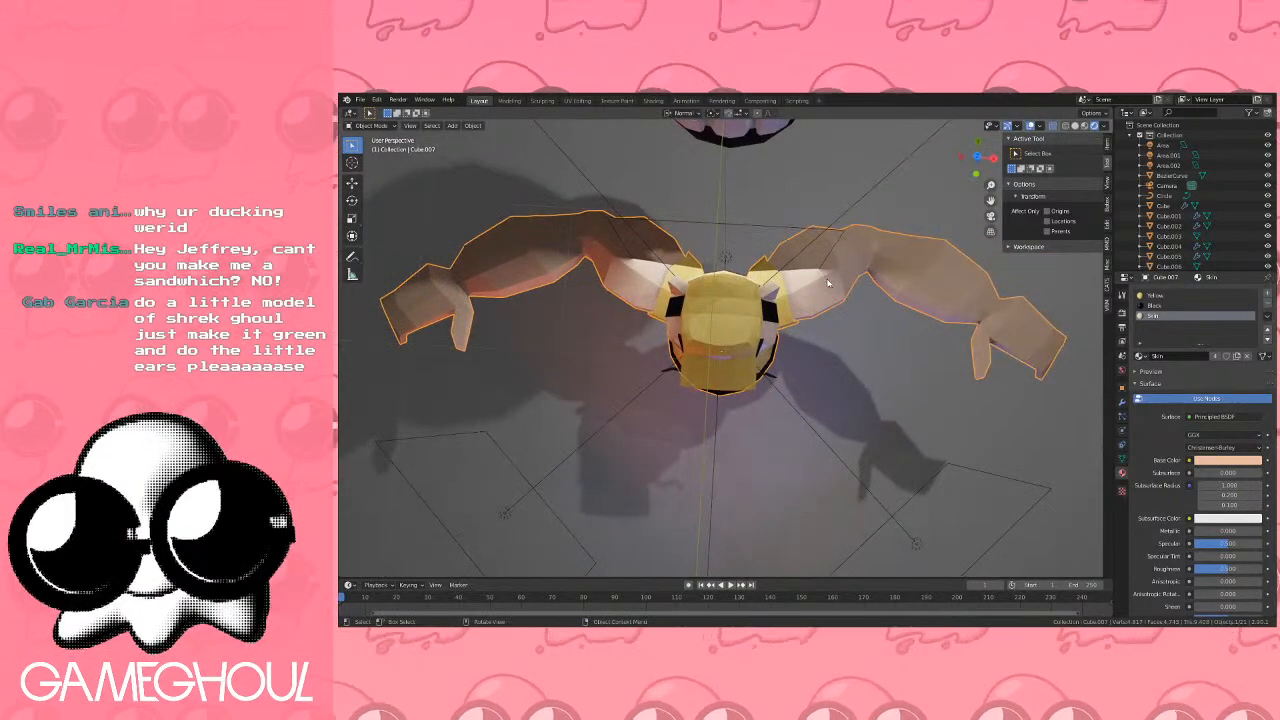
left_click(978, 155)
key("n")
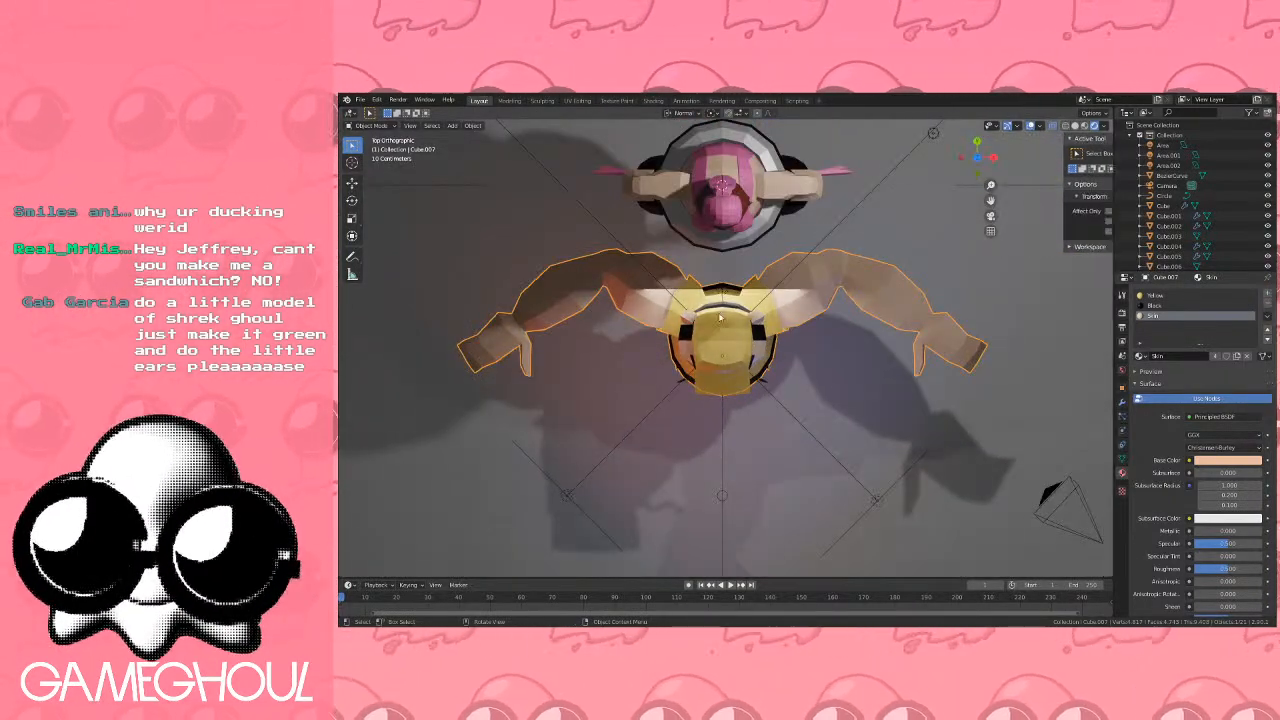
Try to box-select the whole character from above and take the surrounding area lights out of the selection.
key("b")
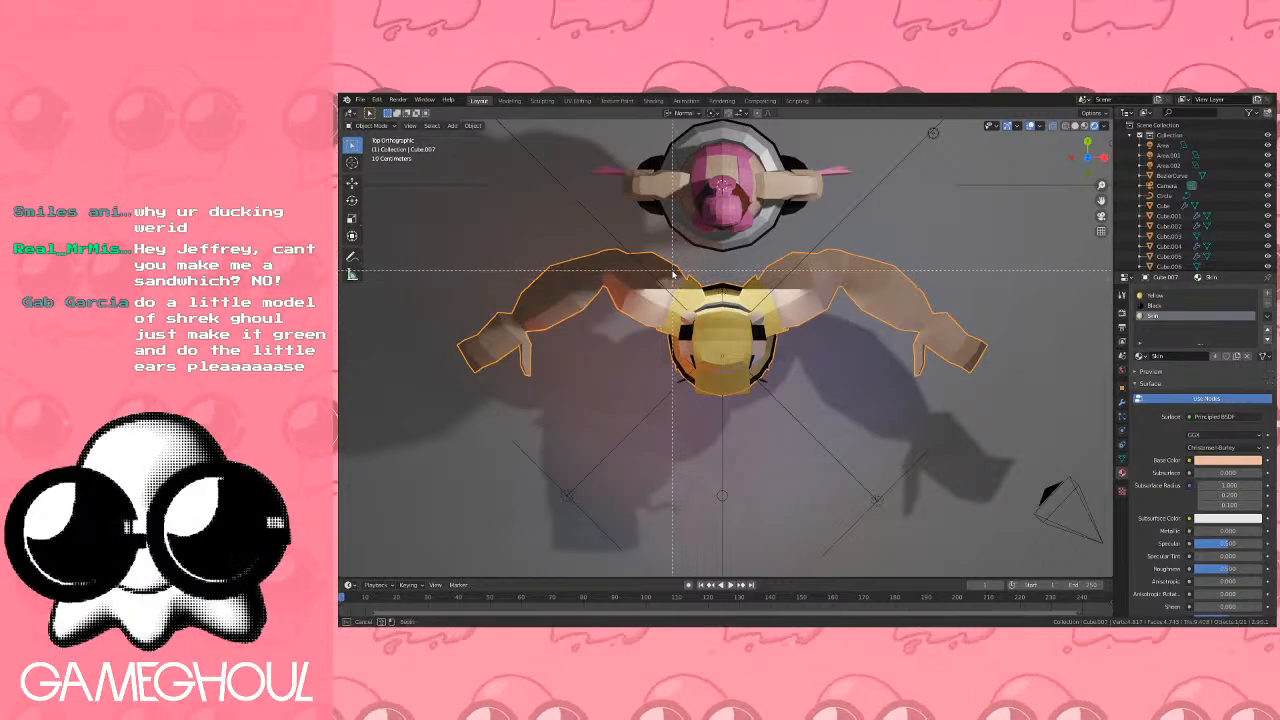
left_click_drag(414, 243, 1028, 422)
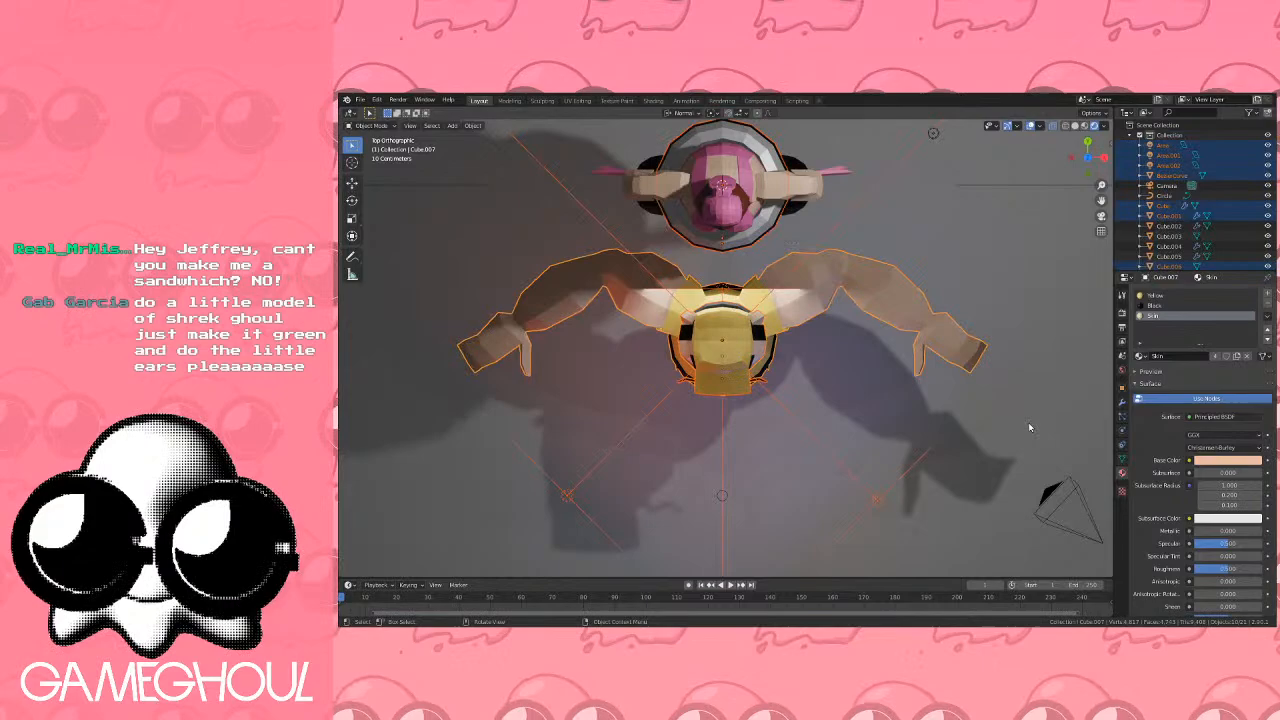
left_click(571, 498, "shift")
left_click(879, 502, "shift")
middle_click_drag(888, 466, 878, 370)
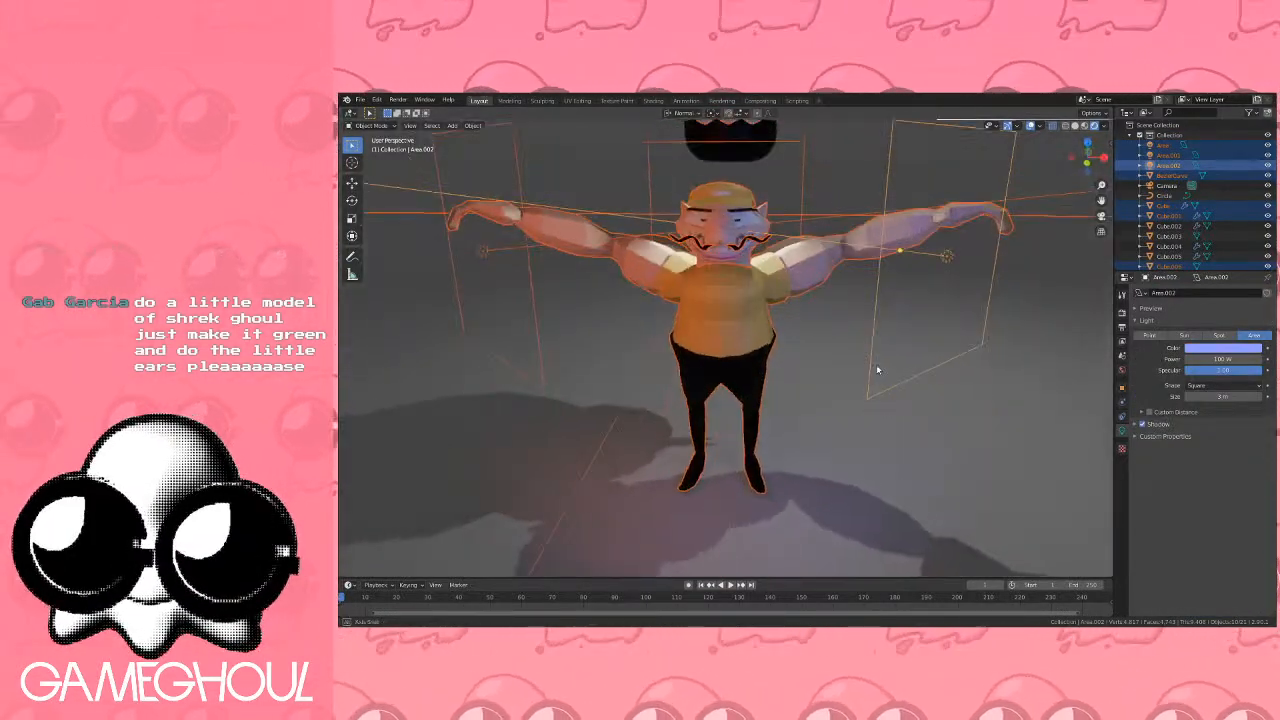
left_click(1165, 145, "ctrl")
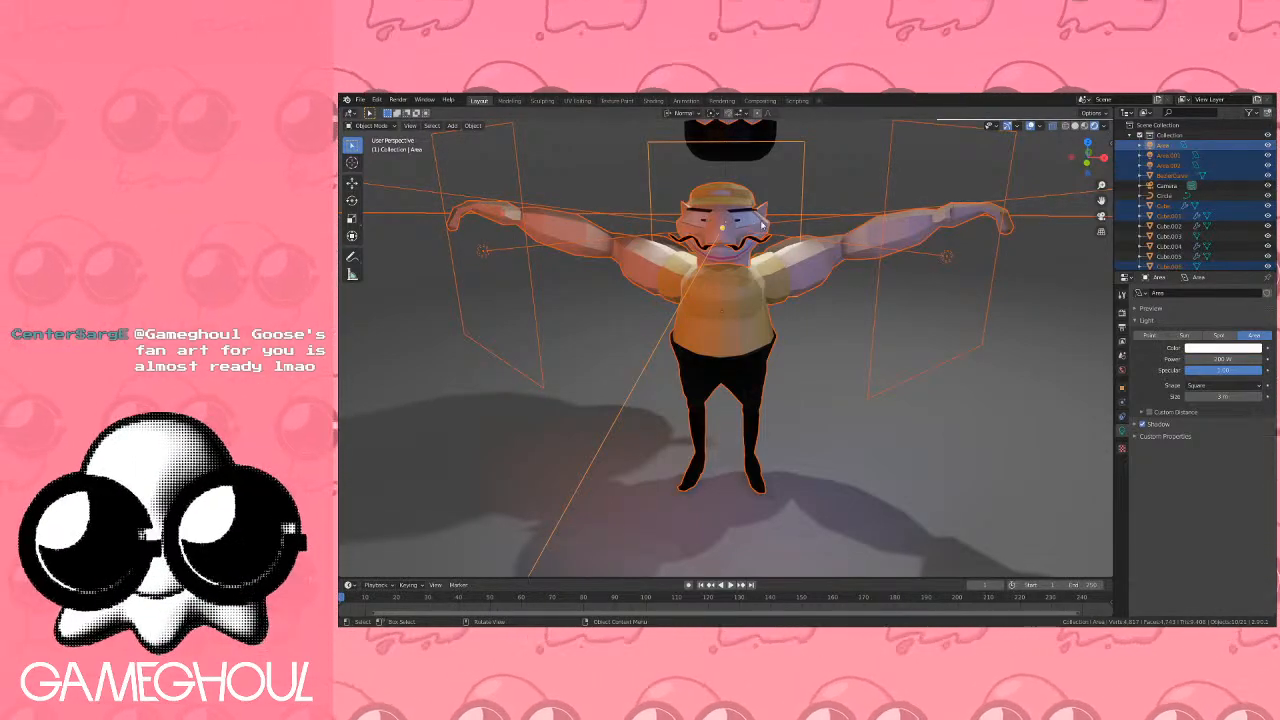
left_click(762, 224)
Box-select the character's upper body from the side view and check the selected parts and lights in perspective.
scroll(760, 240, "down", 2)
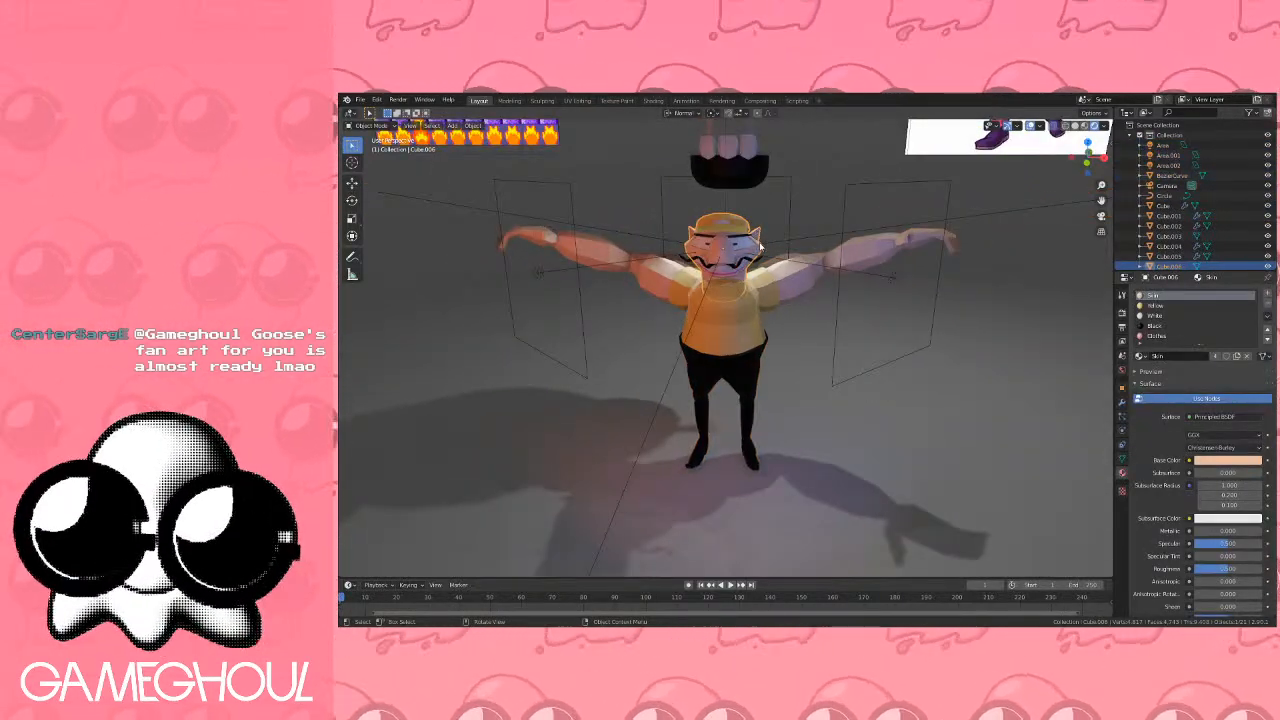
middle_click_drag(760, 245, 900, 220)
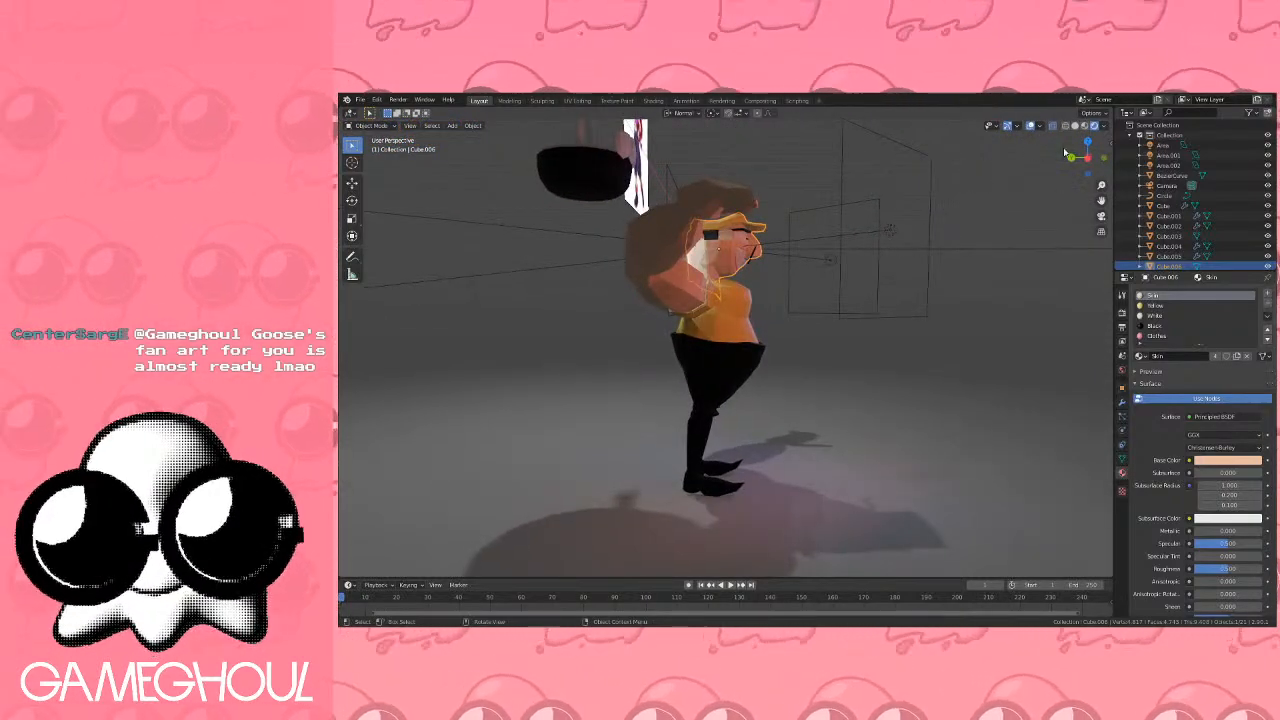
left_click(1086, 158)
left_click(780, 254)
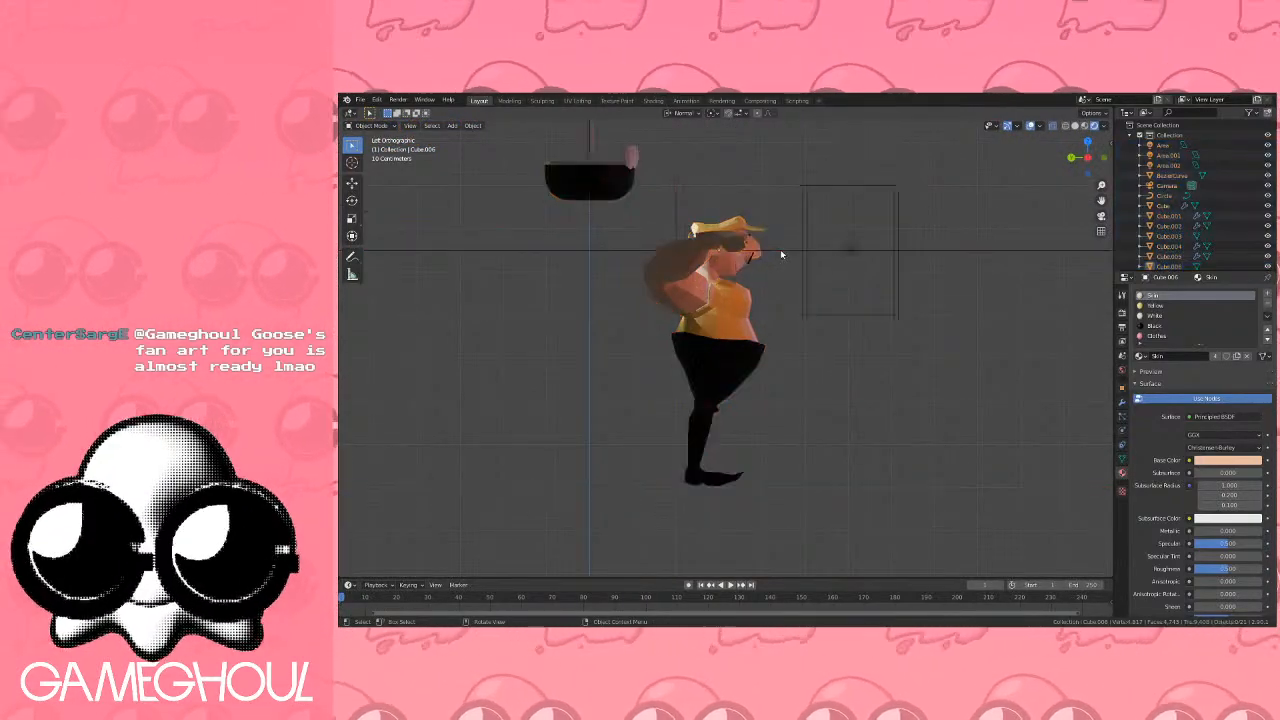
key("b")
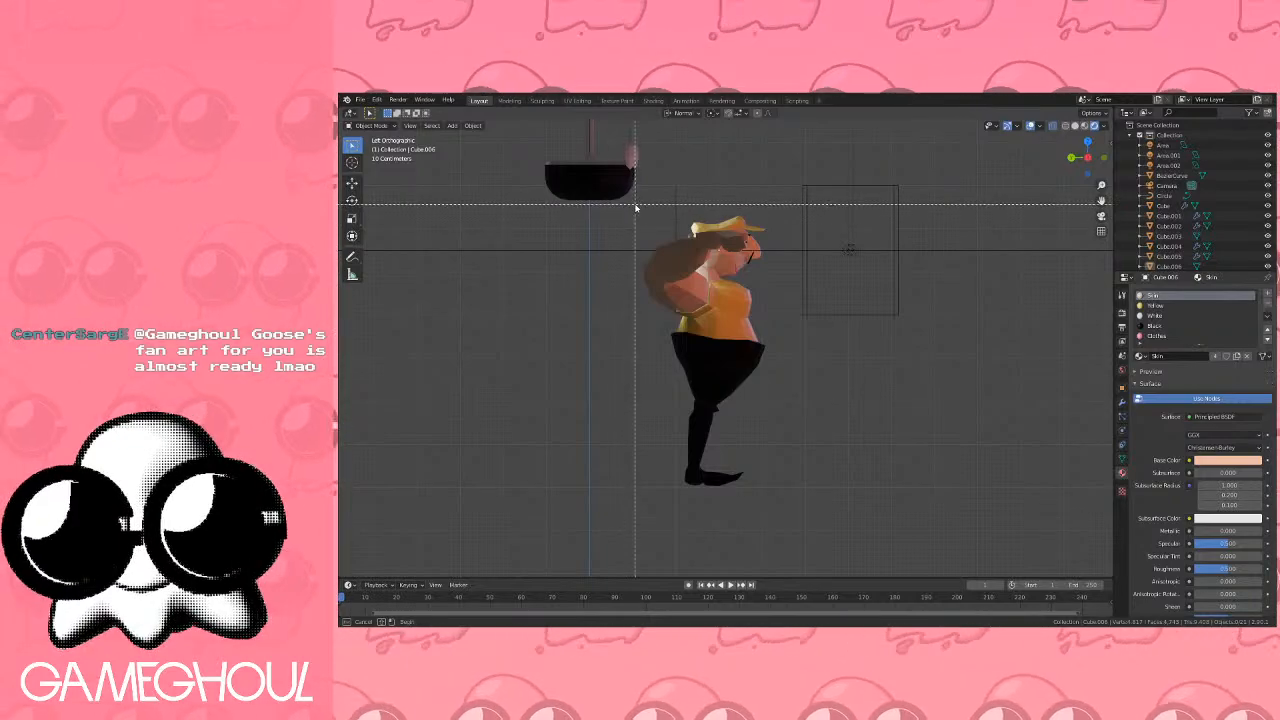
left_click_drag(635, 206, 771, 323)
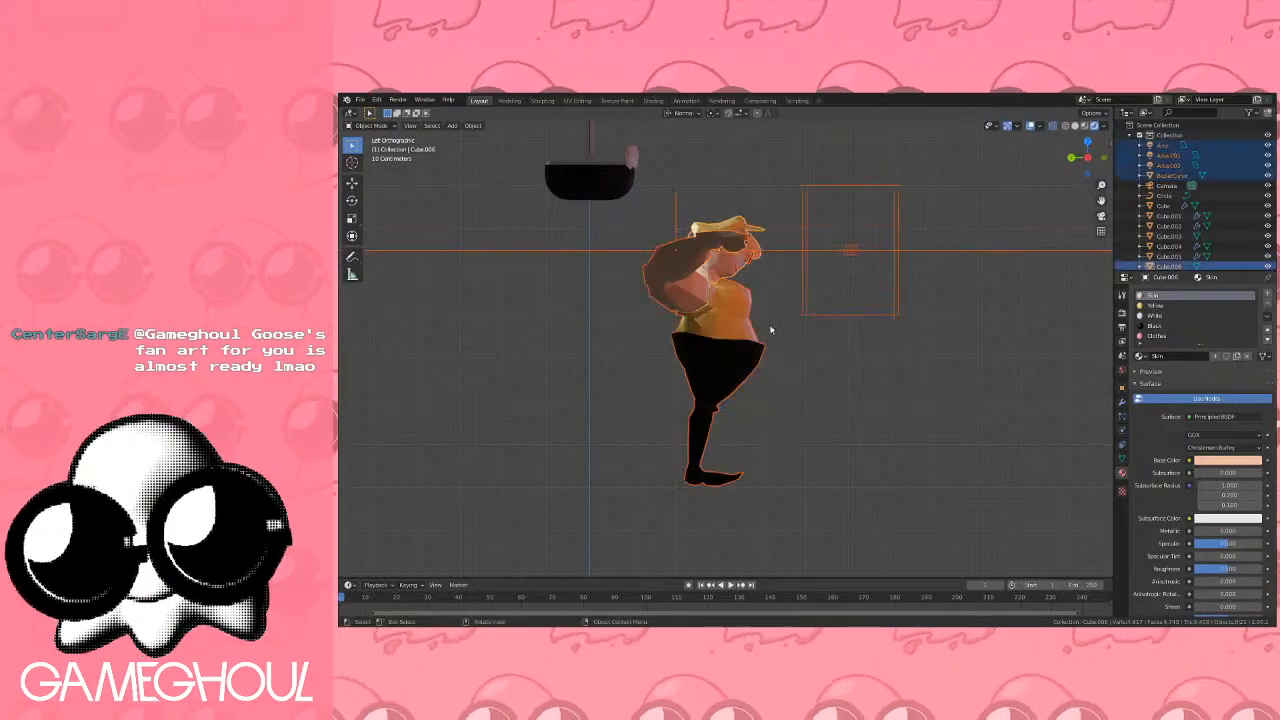
middle_click_drag(771, 323, 699, 255)
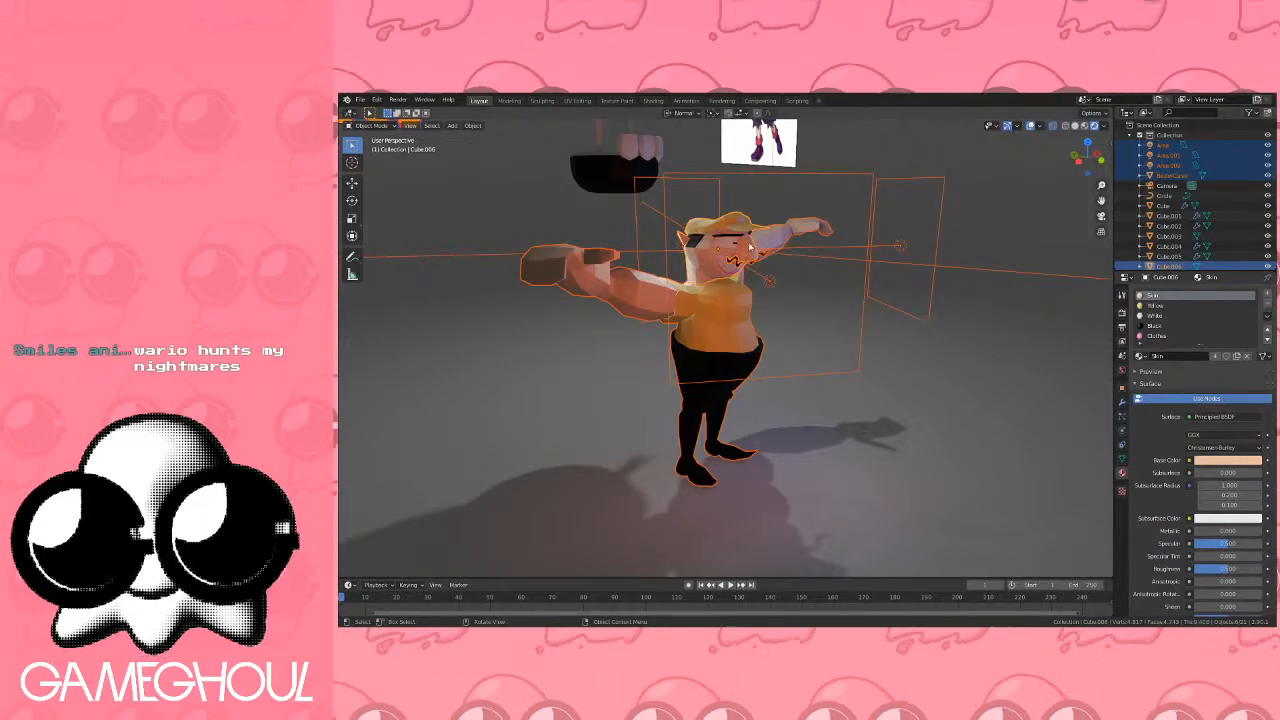
middle_click_drag(770, 243, 728, 250)
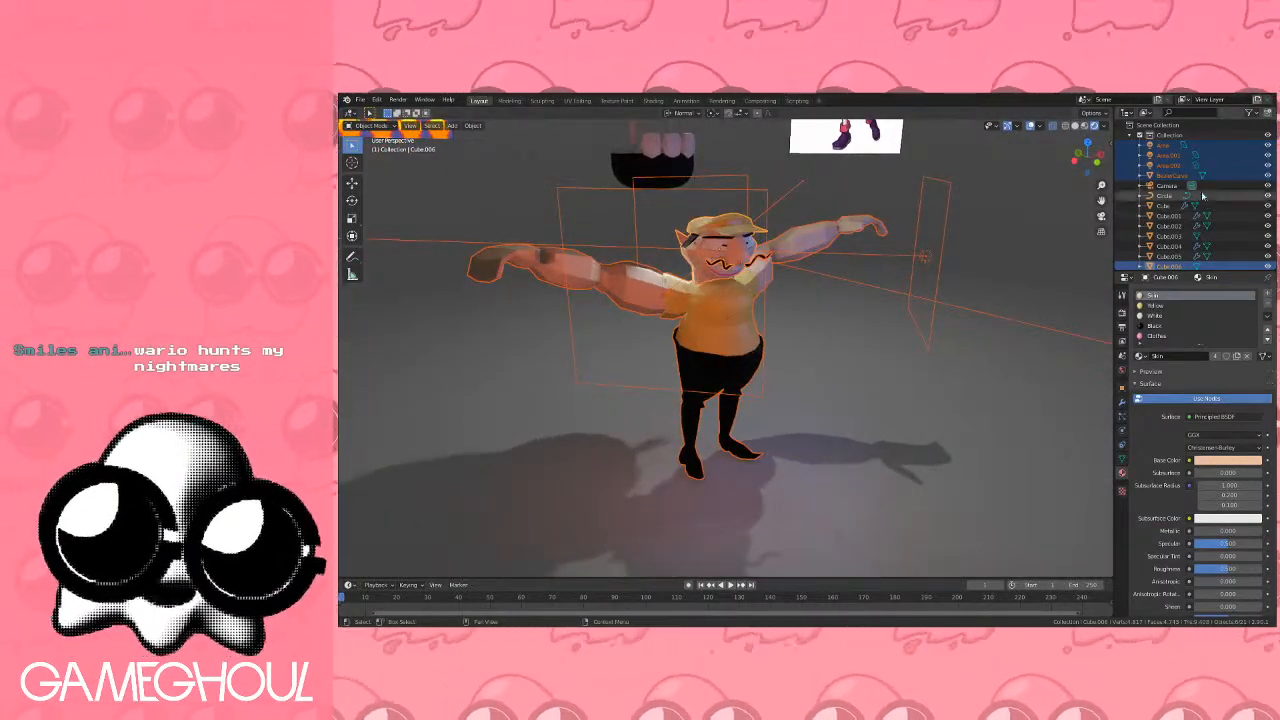
Create a new collection in the scene and name it Wario.
left_click(1130, 135)
left_click(1168, 127)
right_click(1168, 127)
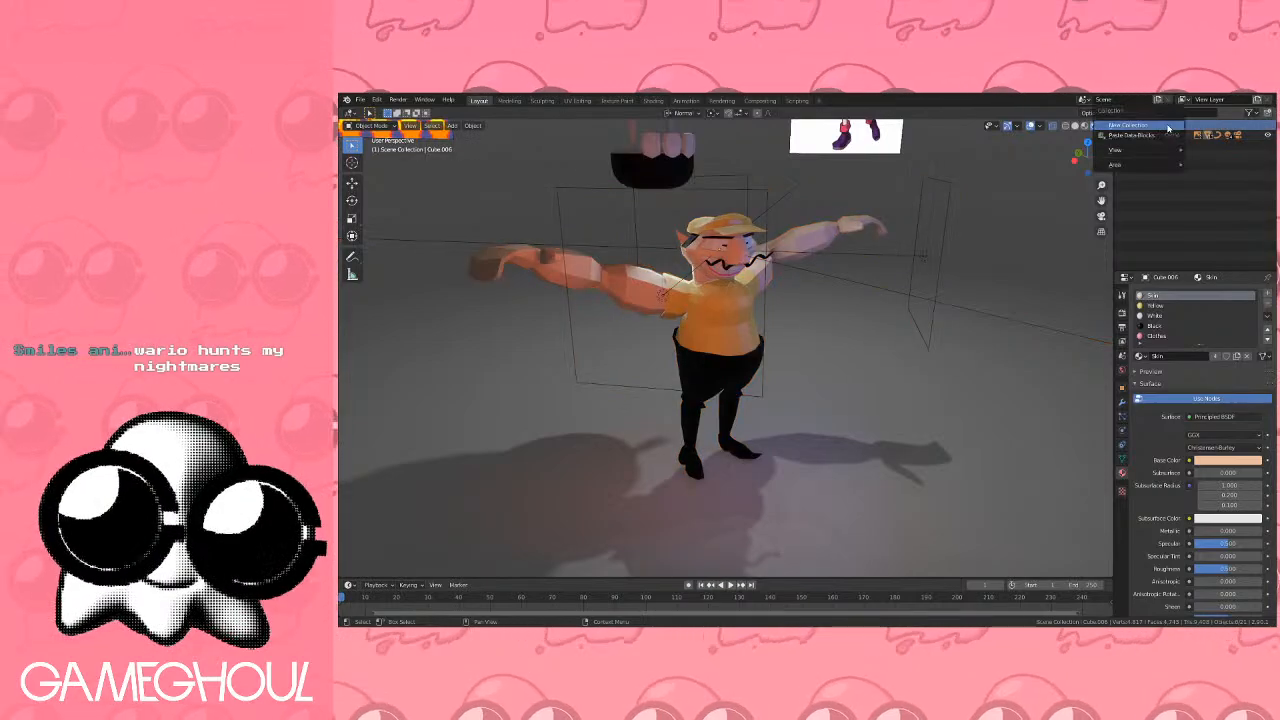
left_click(1150, 127)
double_click(1165, 146)
type("Wario")
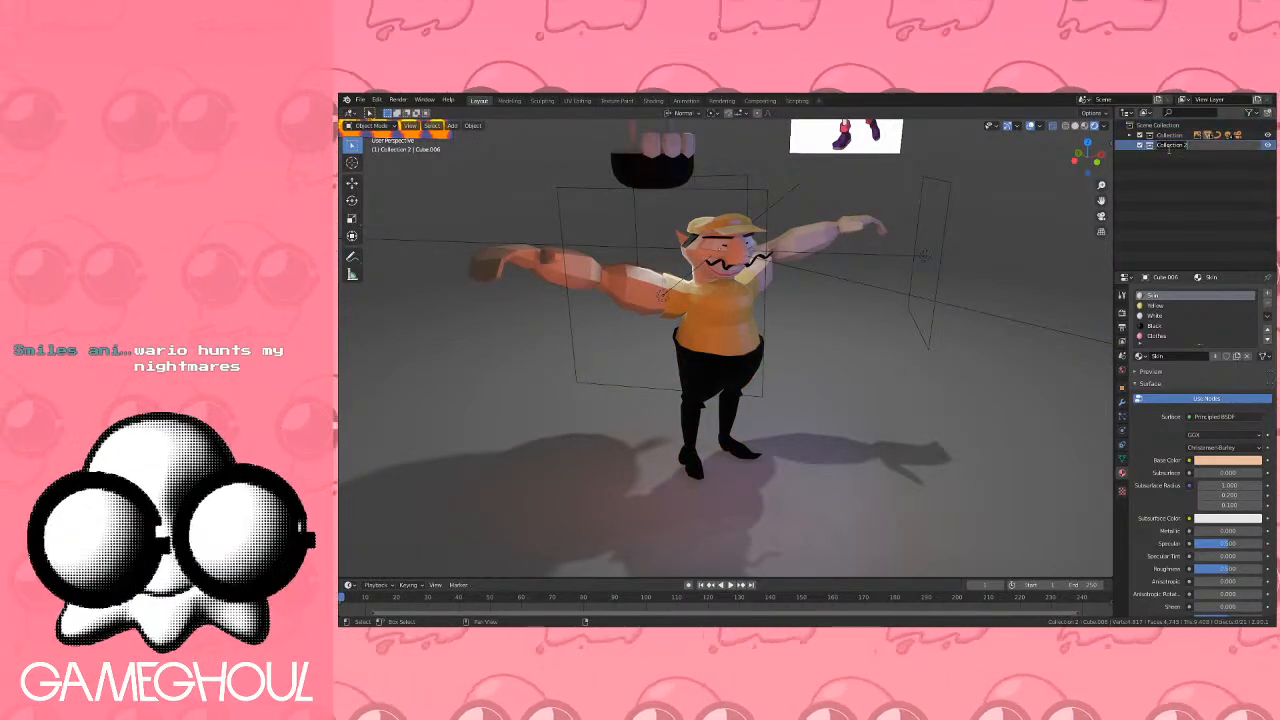
key("Return")
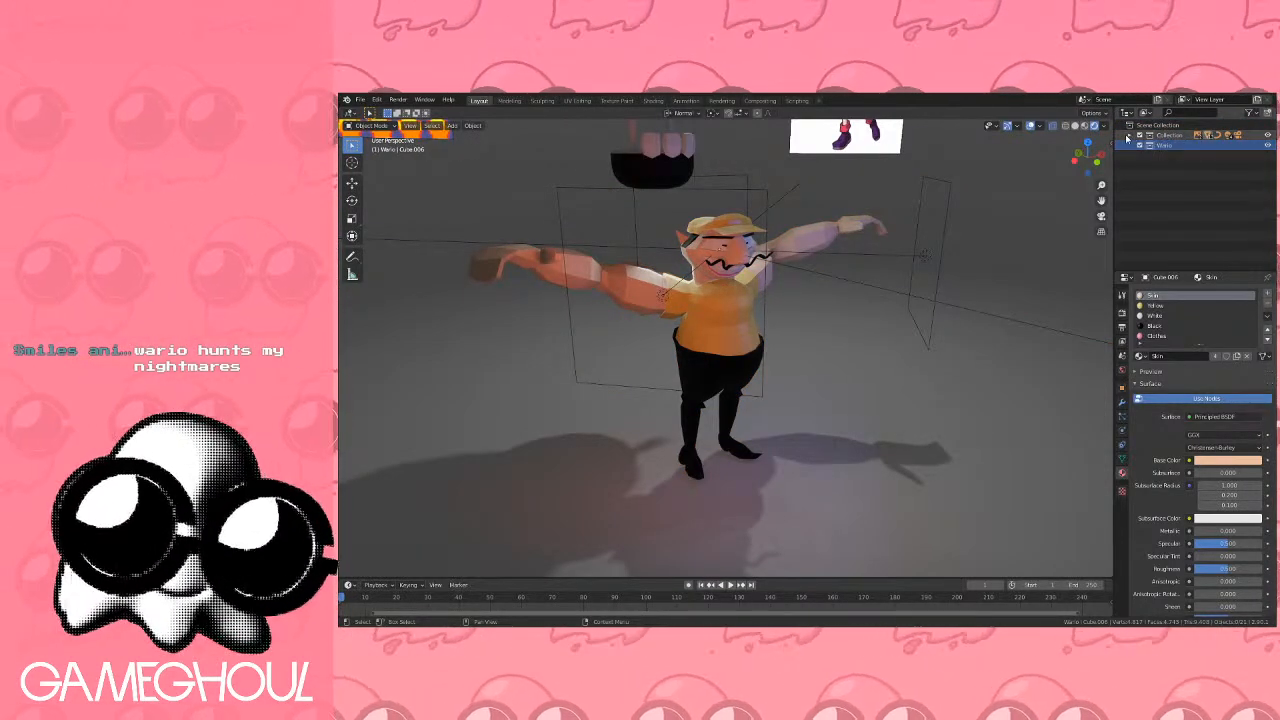
Box-select the character and lights from the side view and move the selection into the Wario collection.
left_click(1130, 135)
scroll(1176, 184, "down", 5)
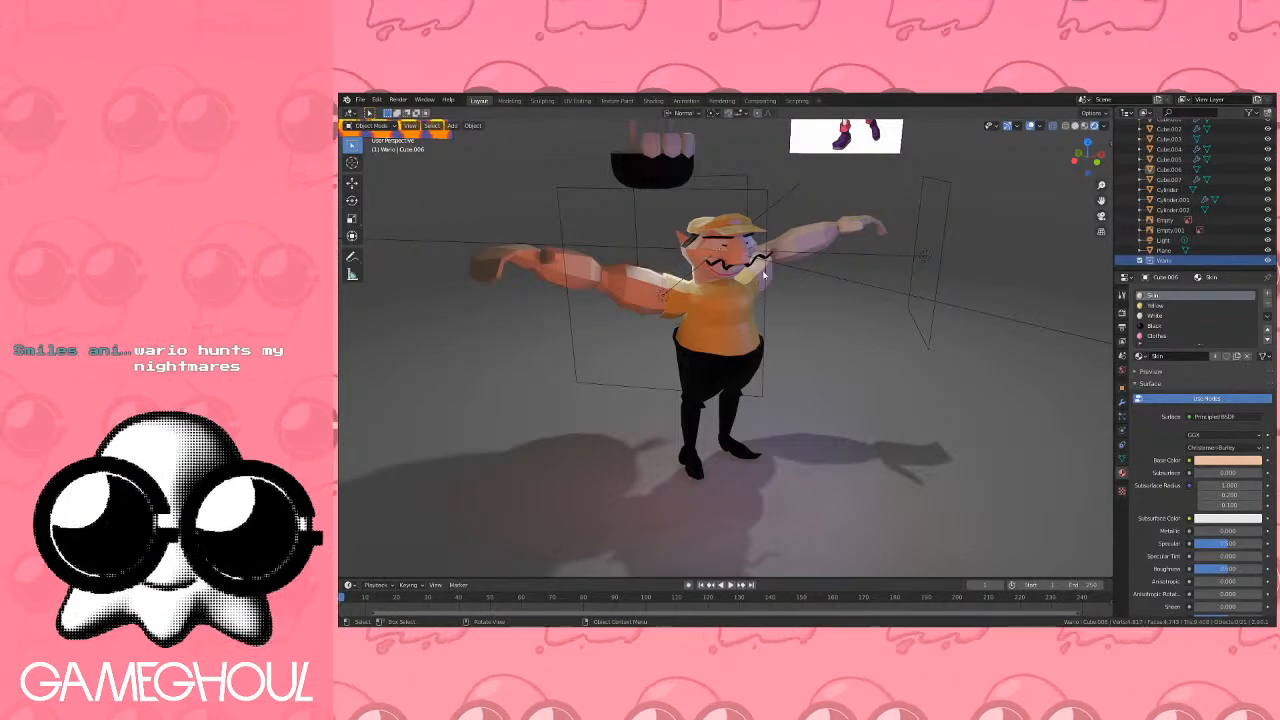
left_click(1076, 161)
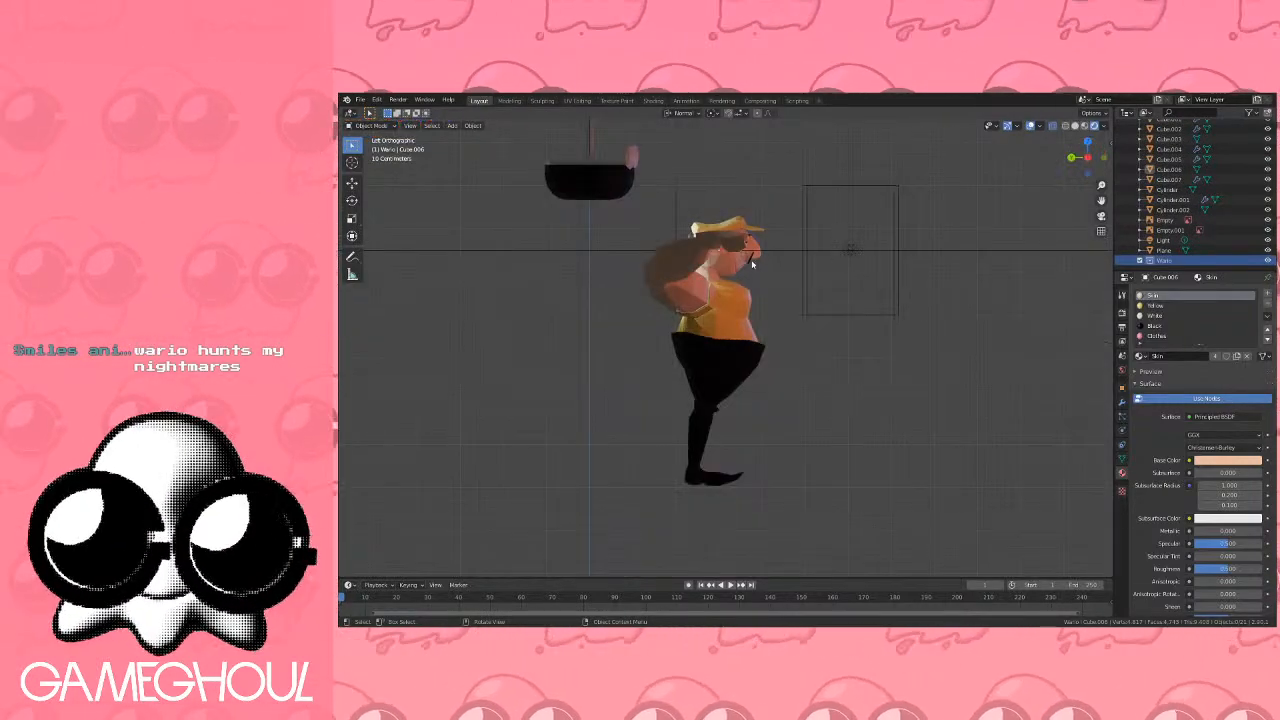
key("a")
key("a")
key("b")
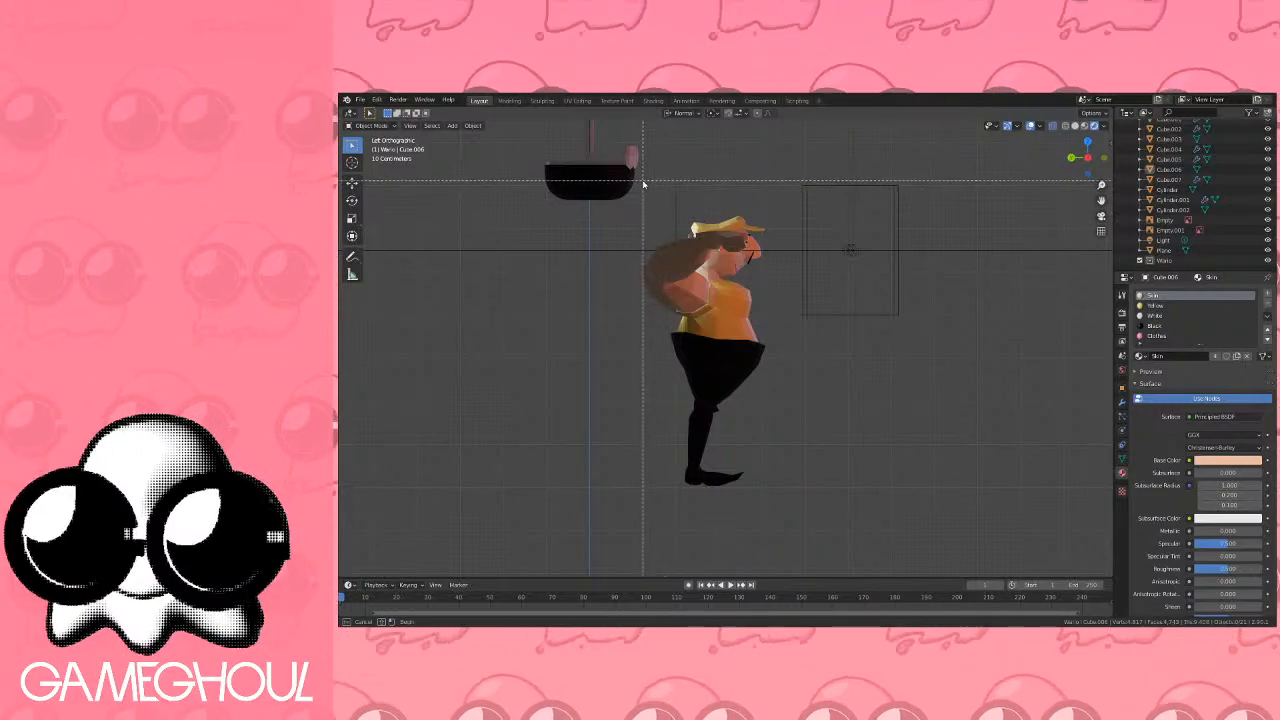
left_click_drag(639, 181, 778, 430)
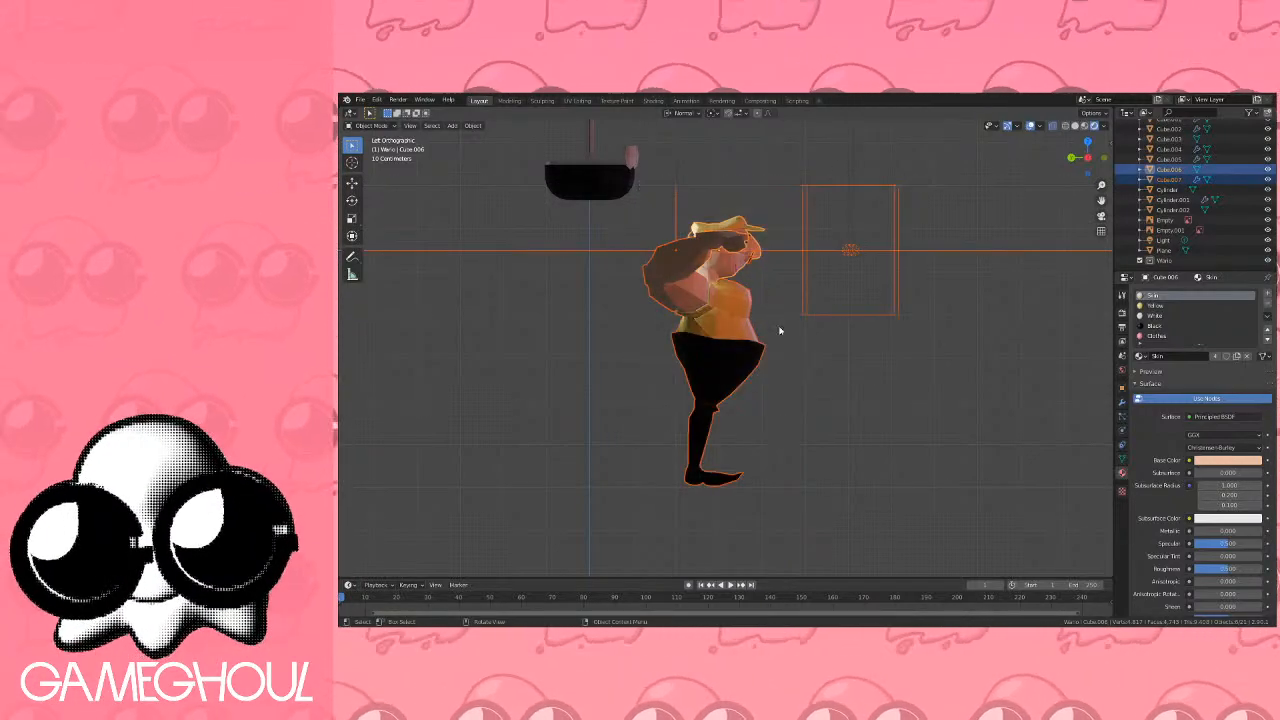
left_click_drag(1176, 177, 1163, 261)
Temporarily exclude the original collection and check from an angle which objects the Wario collection holds.
scroll(1170, 212, "up", 4)
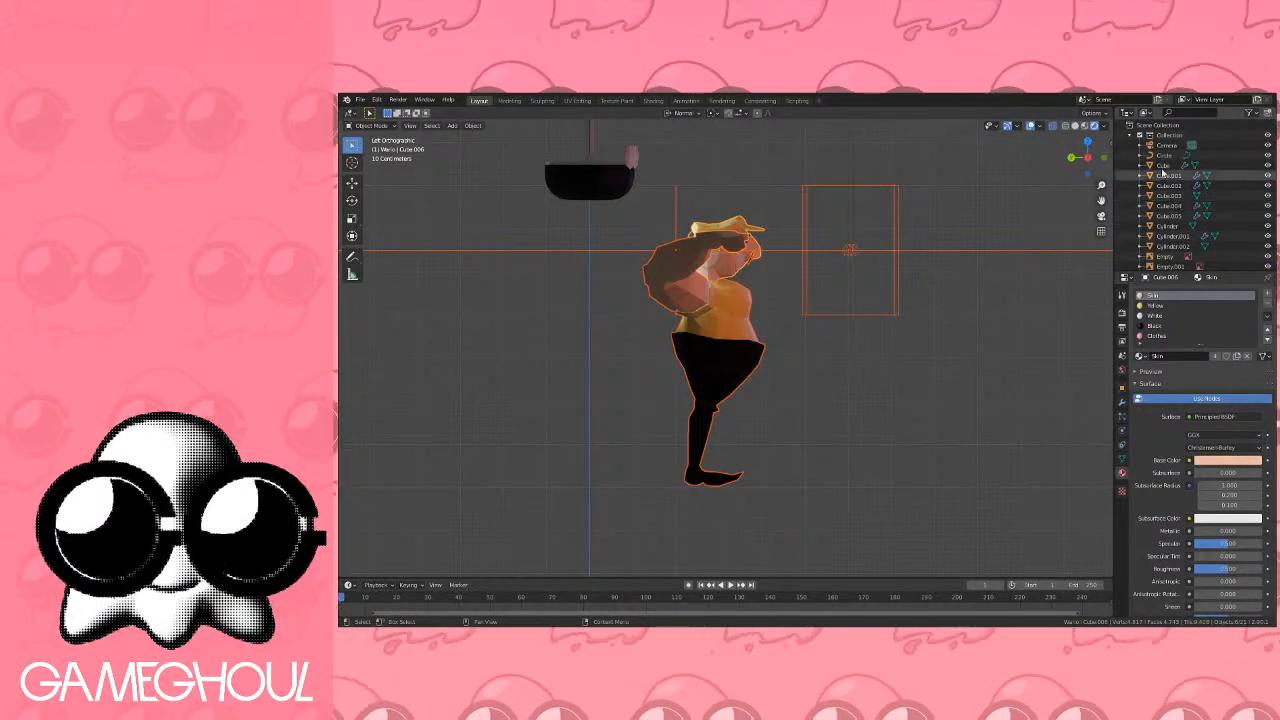
left_click(1139, 135)
middle_click_drag(1030, 181, 1012, 232)
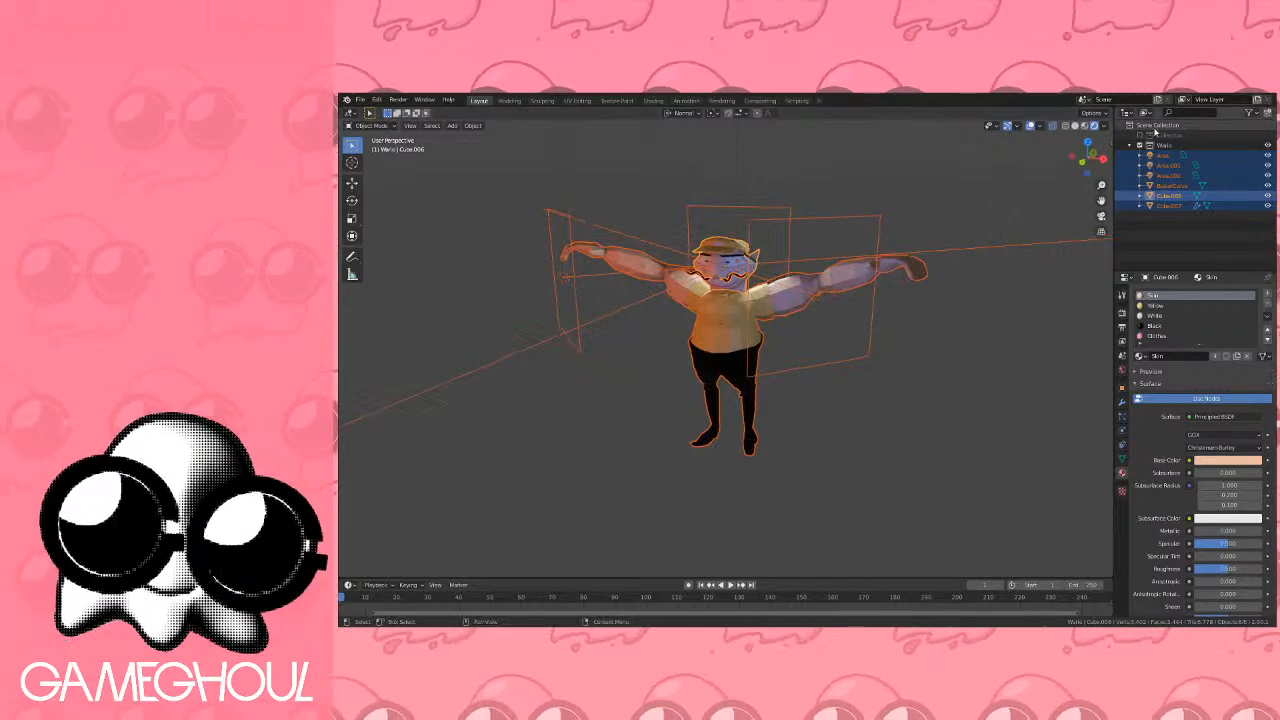
left_click(1139, 135)
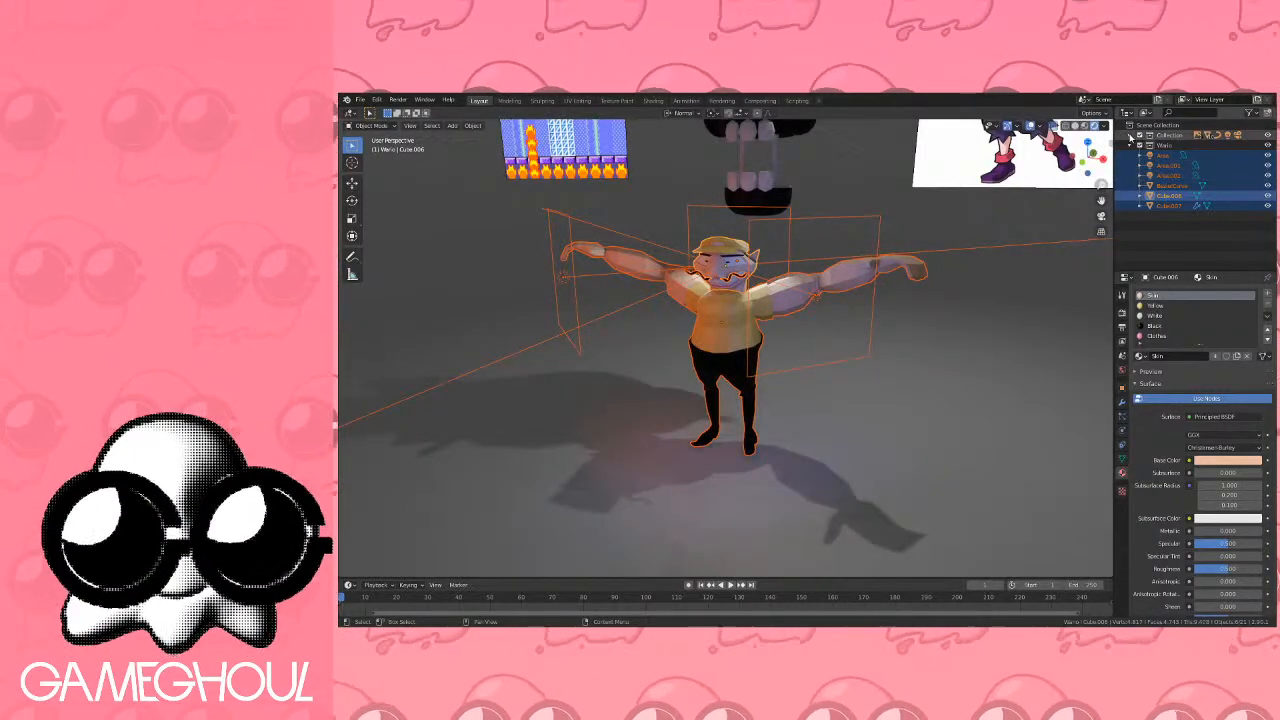
Move the floor plane into the Wario collection and check the character with the original collection excluded.
left_click(1131, 136)
scroll(1154, 168, "down", 3)
left_click(1165, 229)
left_click_drag(1165, 230, 1164, 238)
scroll(1180, 180, "up", 3)
left_click(1131, 136)
left_click(1139, 135)
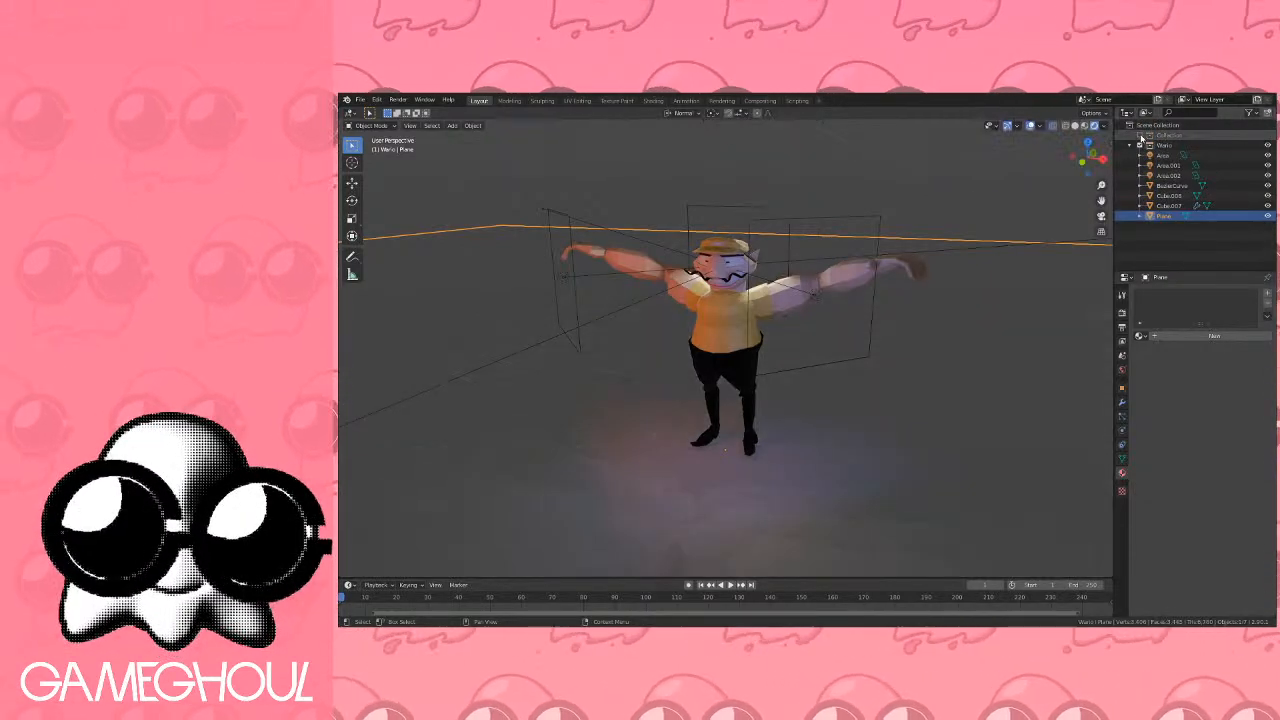
middle_click_drag(842, 201, 894, 194)
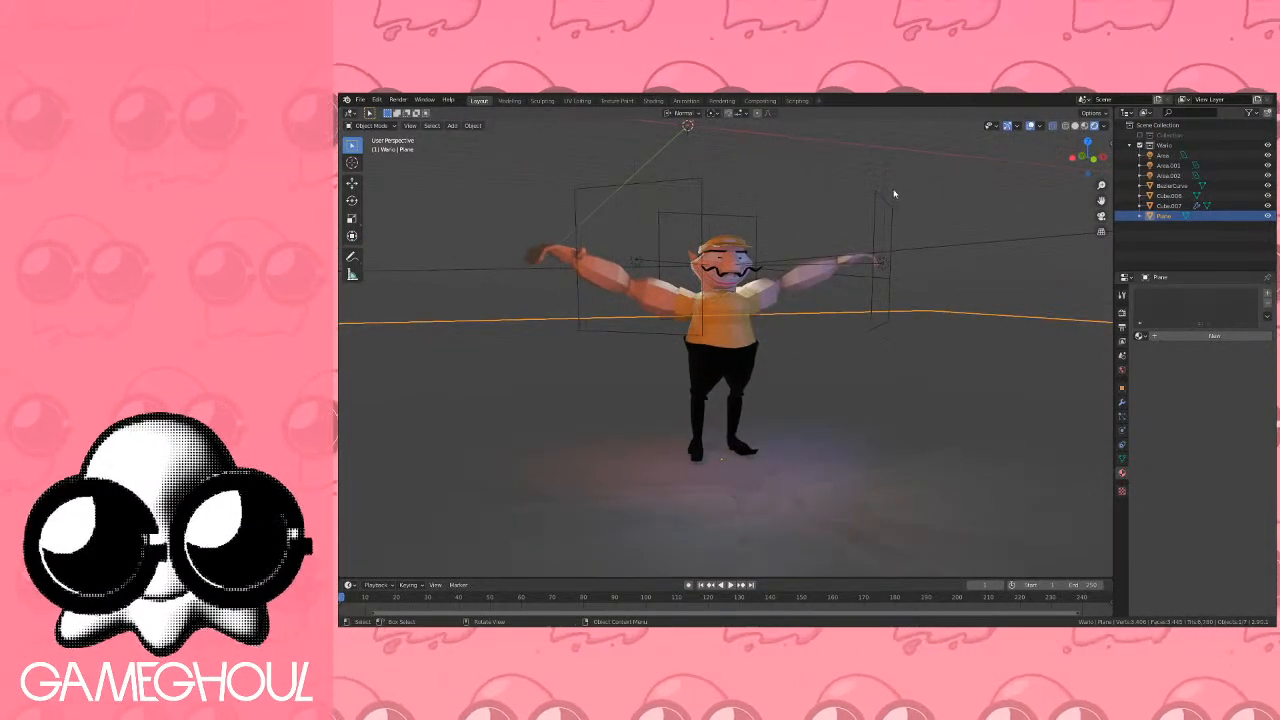
Include the original collection again and move the camera from it into the Wario collection.
left_click(1139, 135)
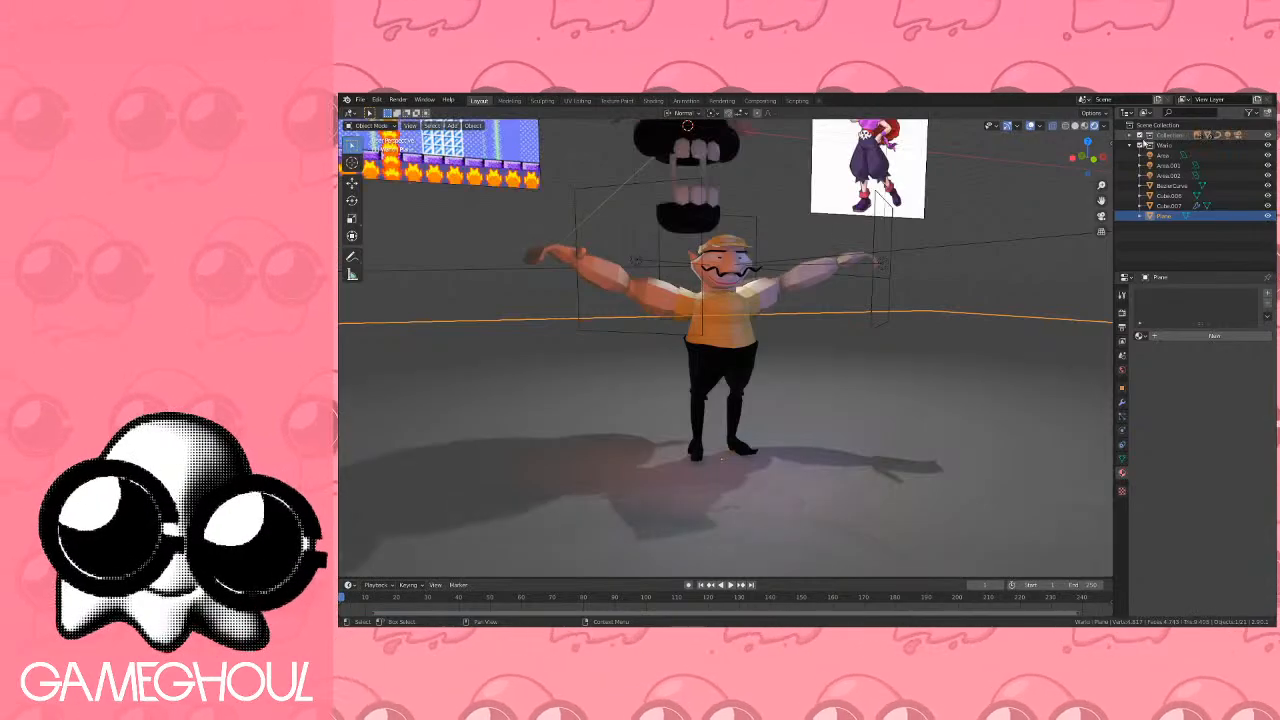
left_click(1131, 136)
left_click_drag(1163, 147, 1160, 251)
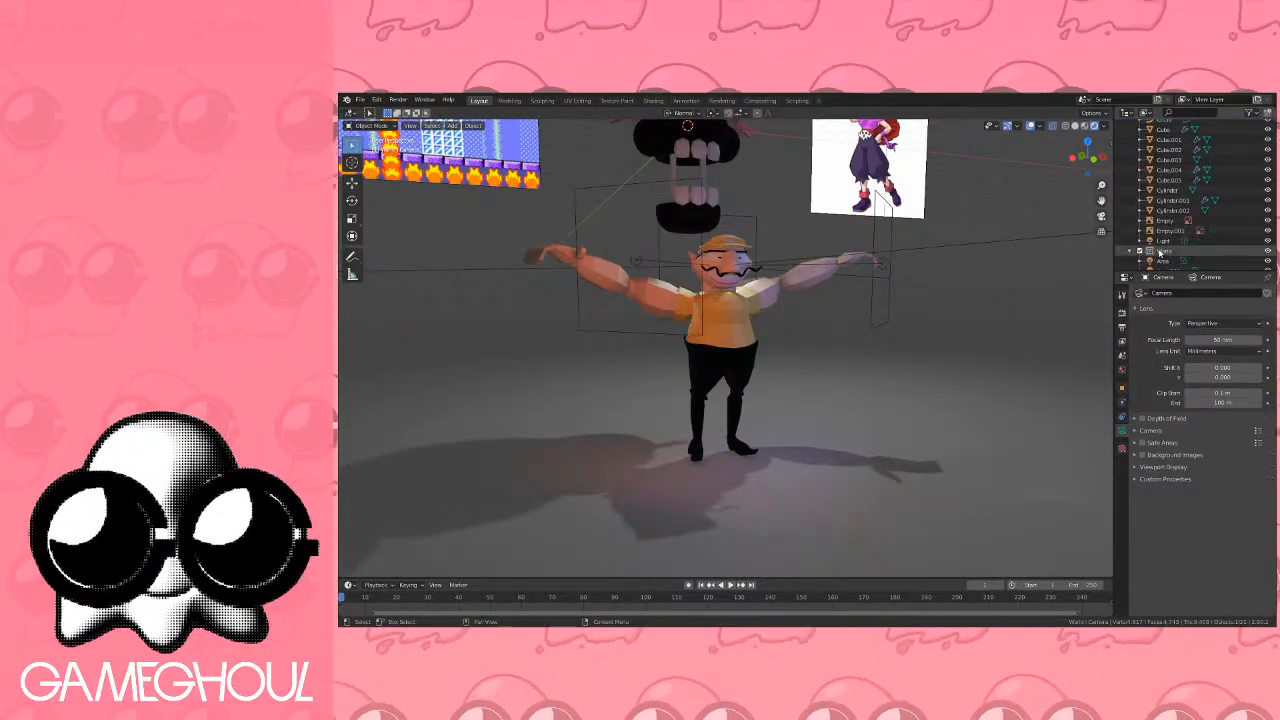
scroll(1152, 195, "up", 3)
left_click(1130, 136)
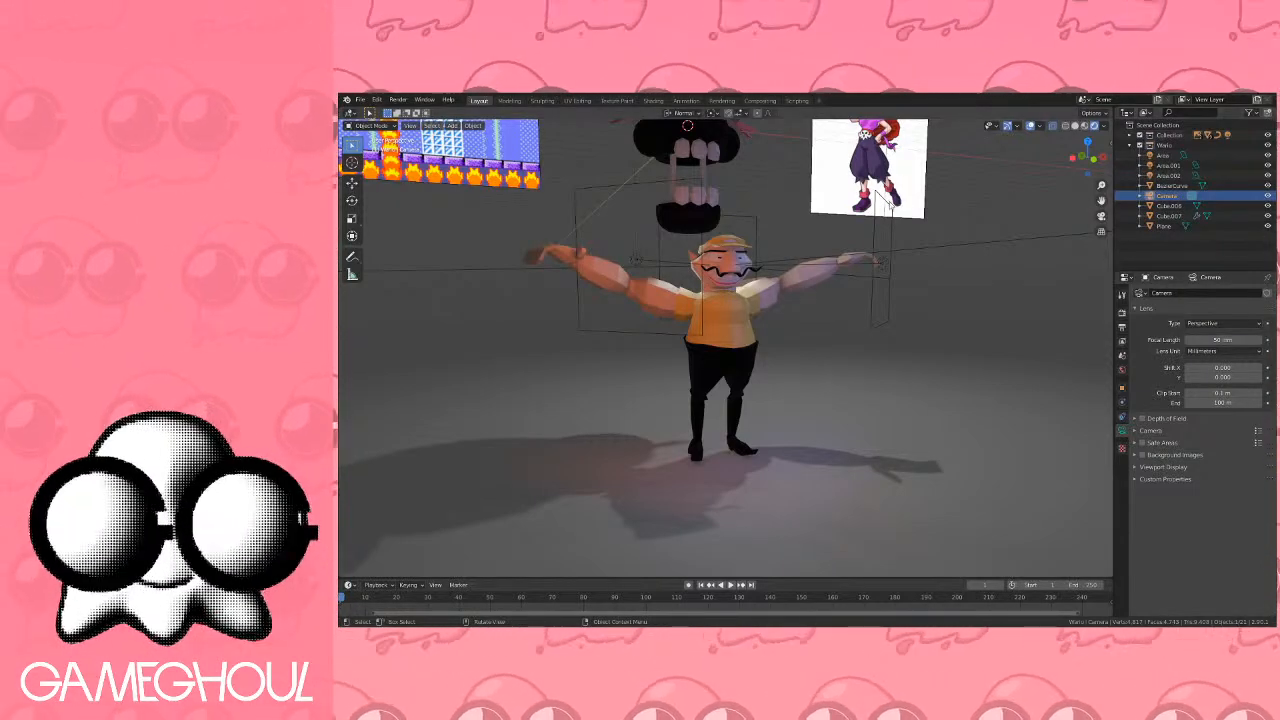
Look through the camera, exclude the original collection and lock the camera to the view.
key("KP_0")
left_click(1140, 135)
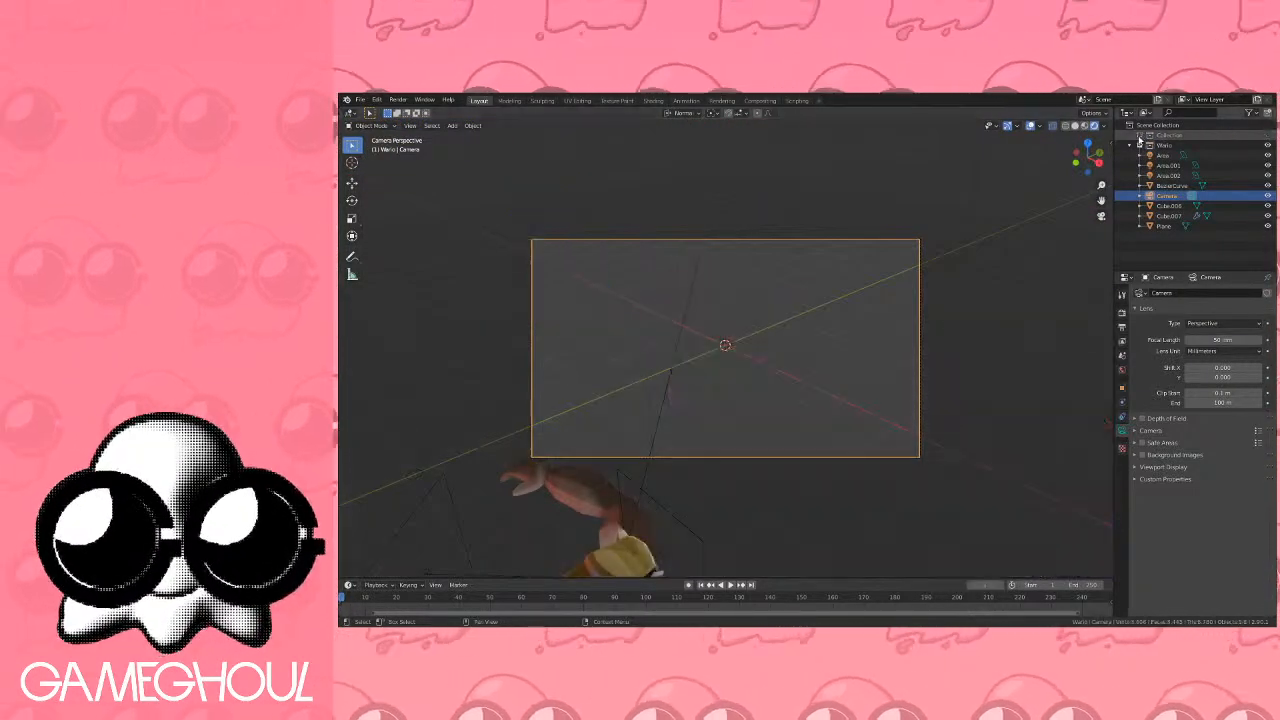
key("n")
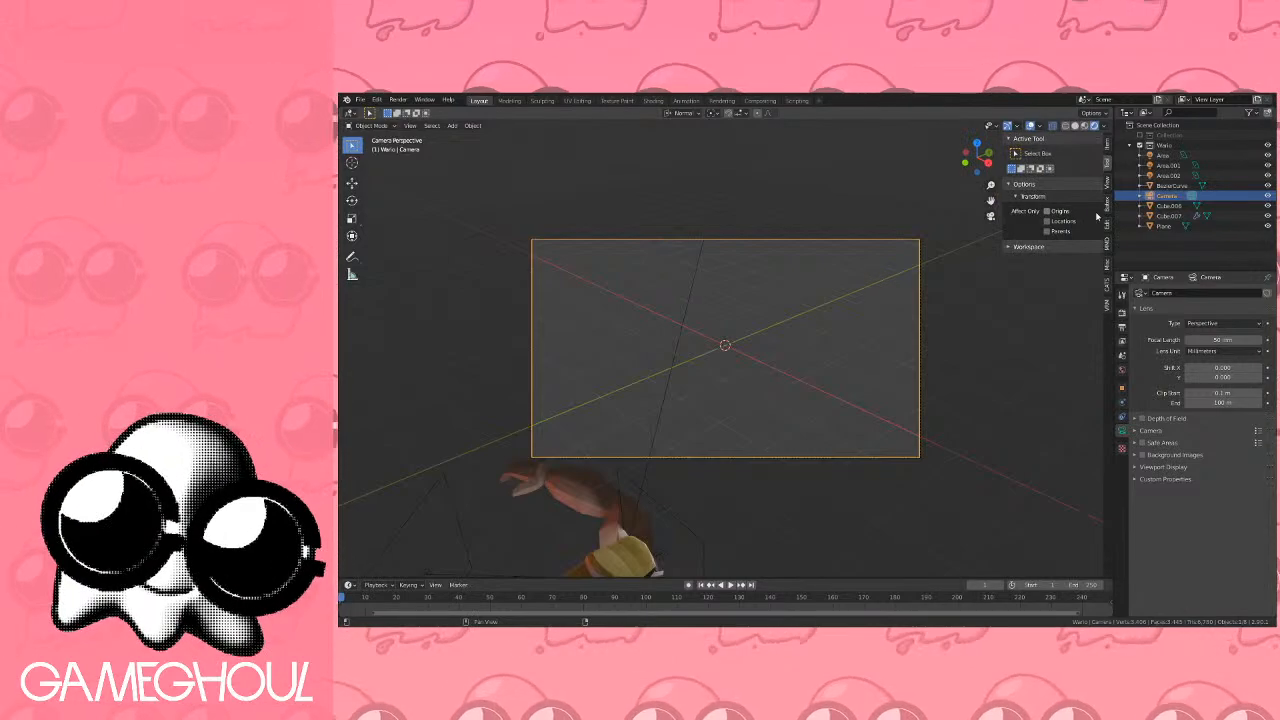
left_click(1107, 183)
left_click(1046, 263)
Reposition the camera so the whole character stands inside the frame with both arms visible.
middle_click_drag(1046, 263, 806, 182)
scroll(811, 231, "down", 3)
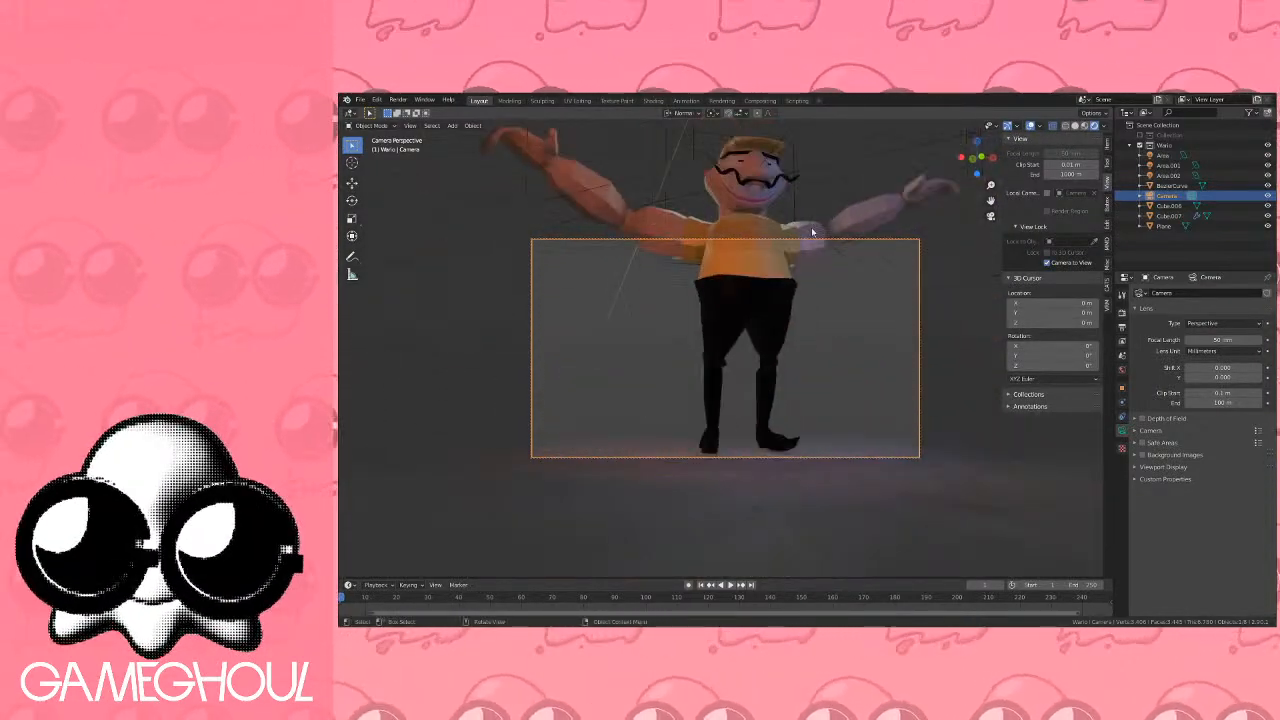
middle_click_drag(811, 231, 818, 268)
scroll(824, 279, "down", 1)
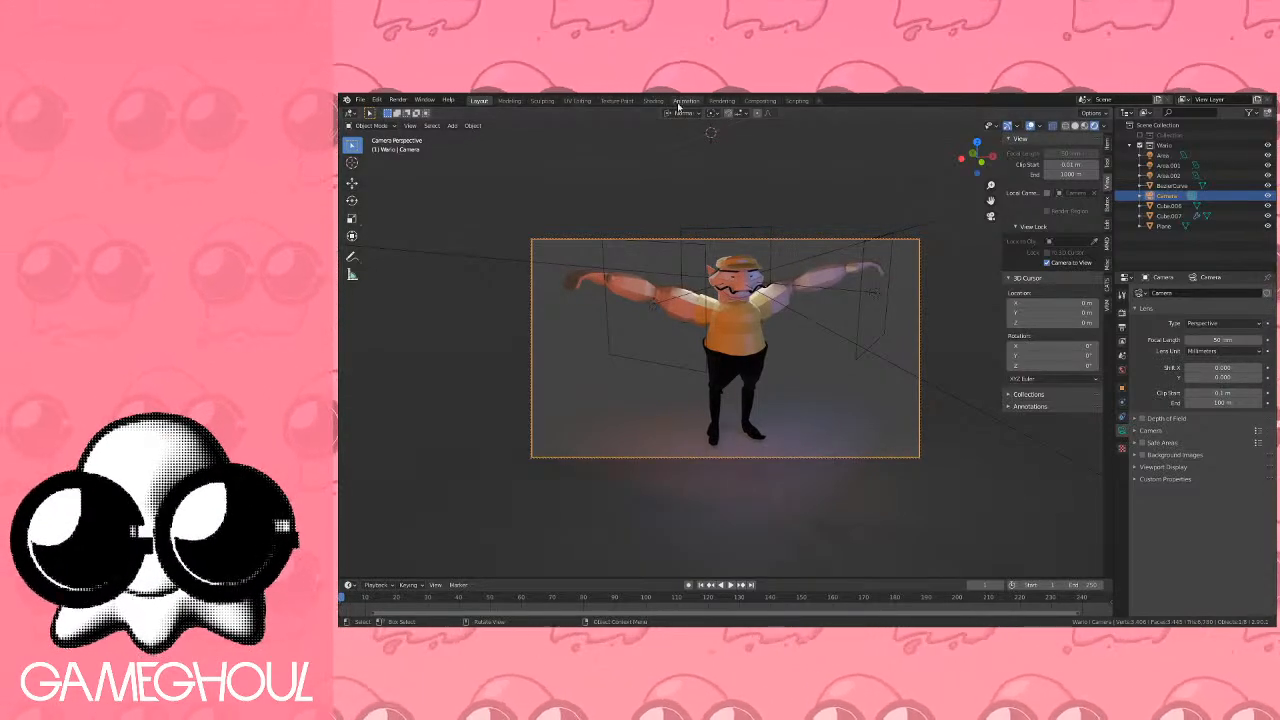
Set the transform orientation to Local and move the camera back 2 m along its local Z axis.
left_click(680, 112)
left_click(670, 150)
key("g")
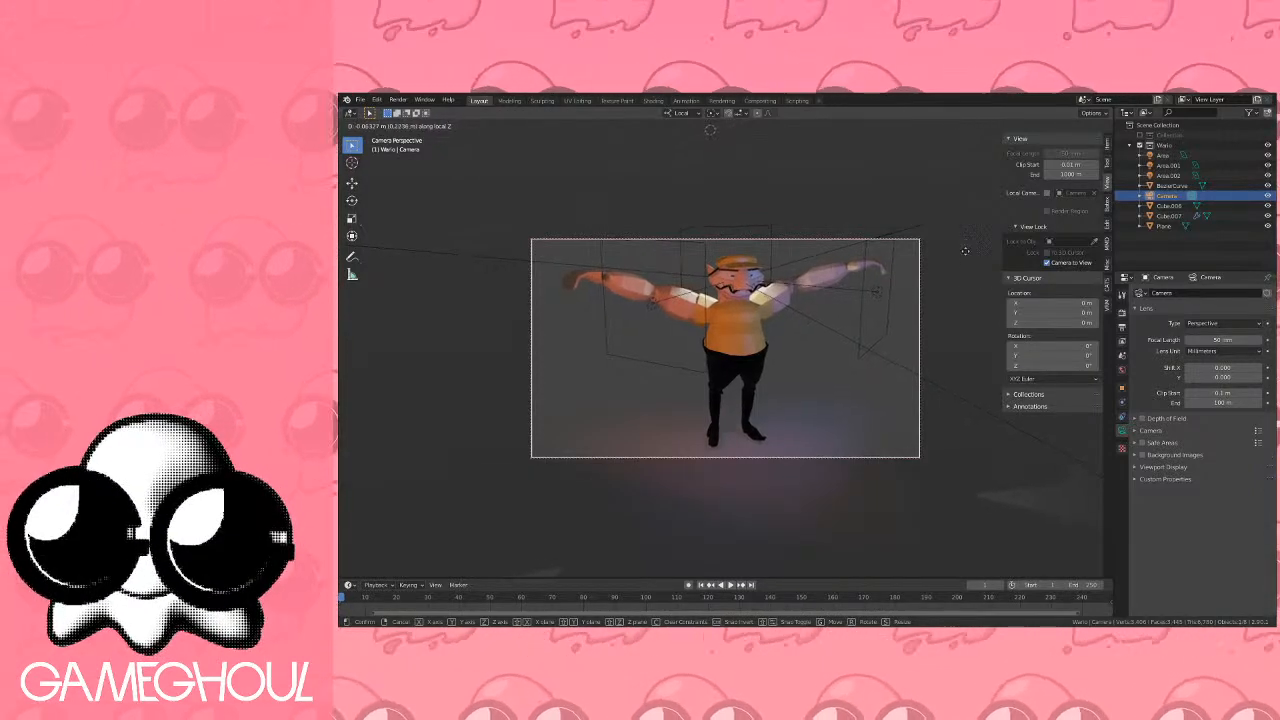
left_click(824, 334)
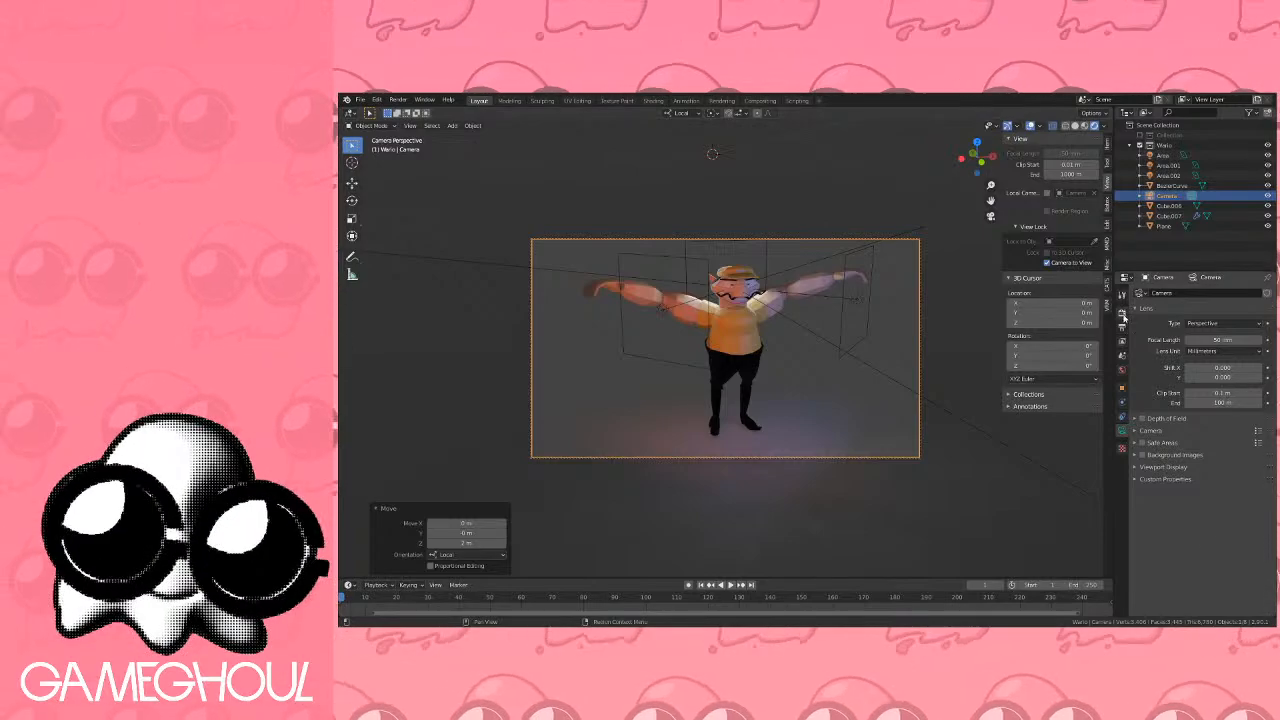
Change the scene's render engine to Cycles.
left_click(1122, 310)
left_click(1205, 293)
left_click(1210, 322)
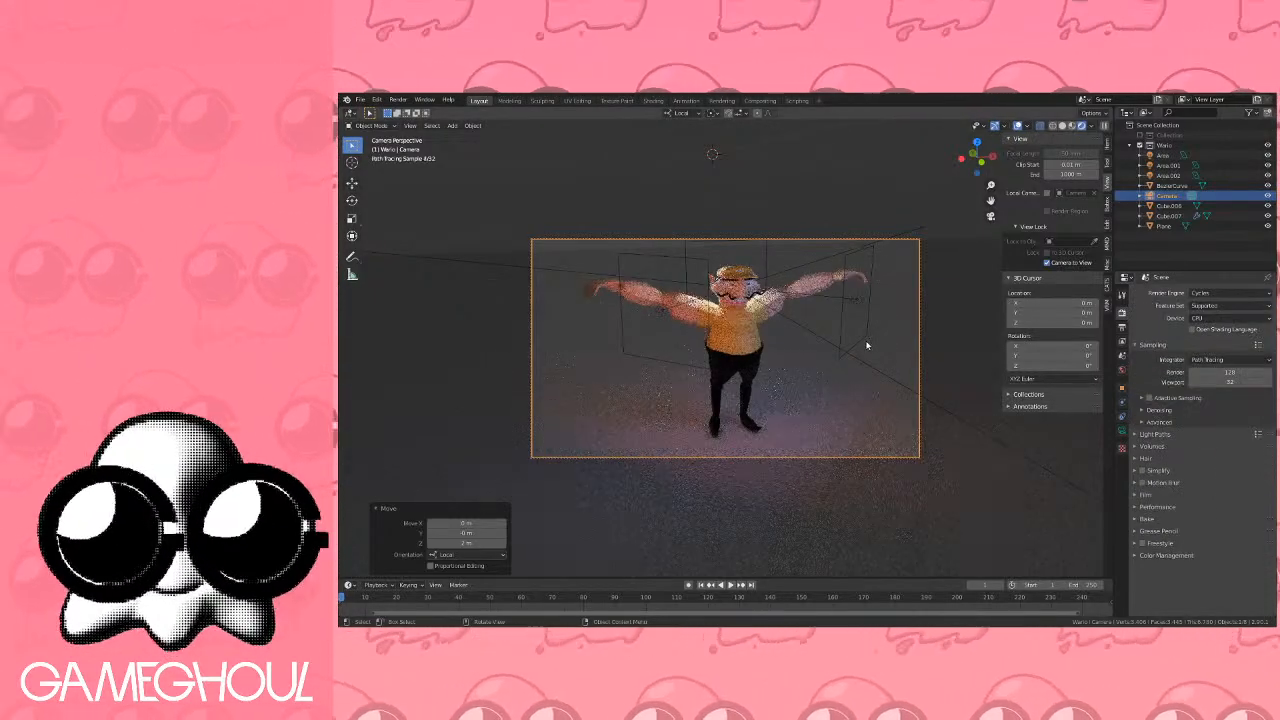
Enlarge the floor plane well beyond the camera frame and render the camera view.
left_click(810, 310)
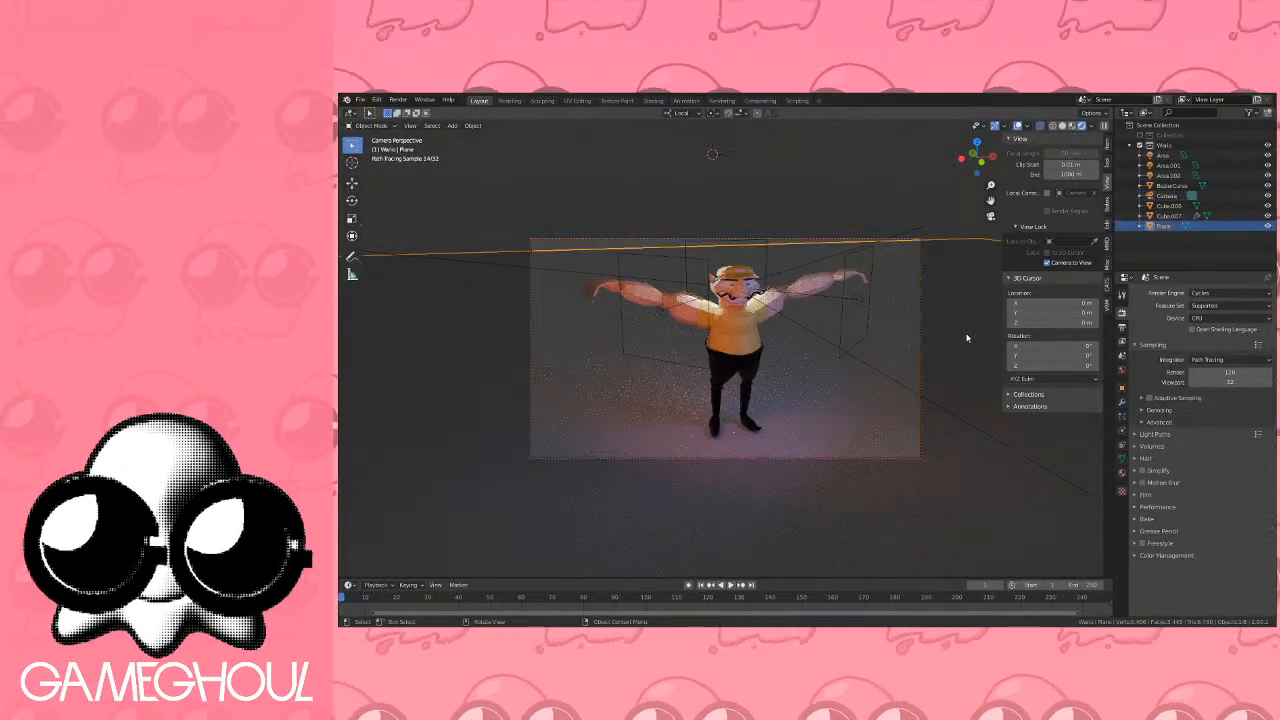
type("s2")
key("Return")
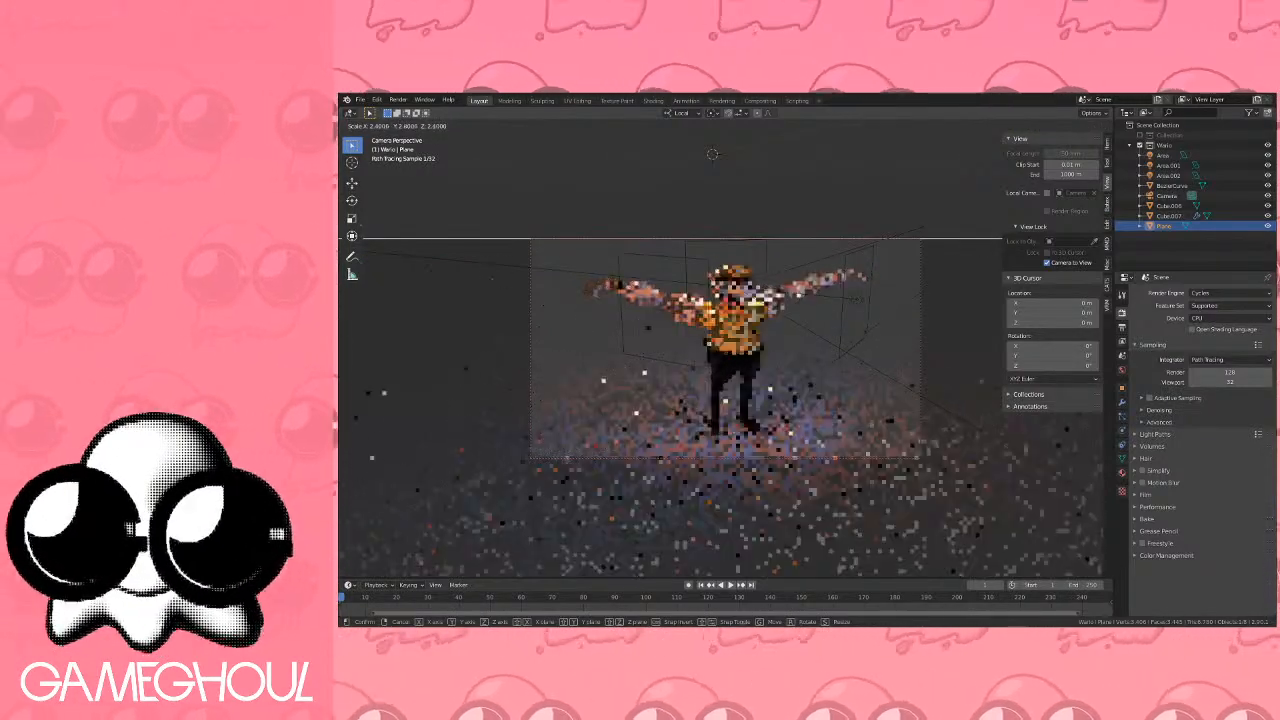
left_click(828, 340)
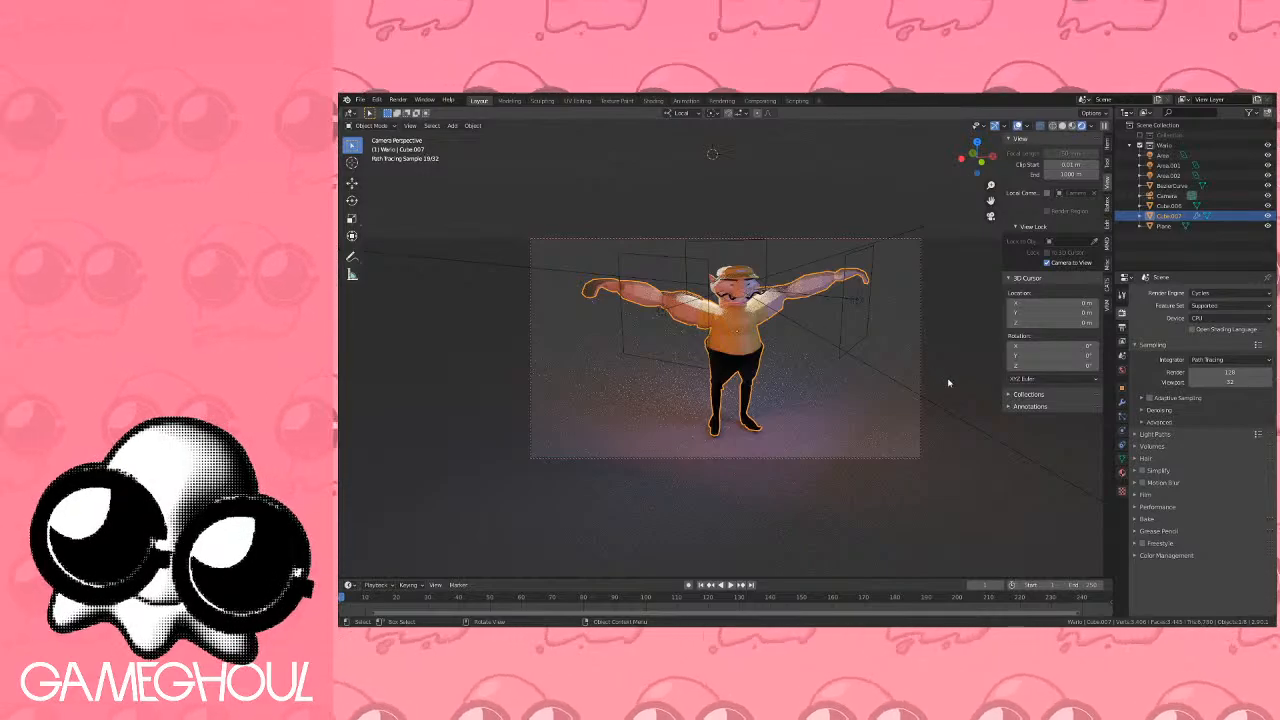
left_click(955, 331)
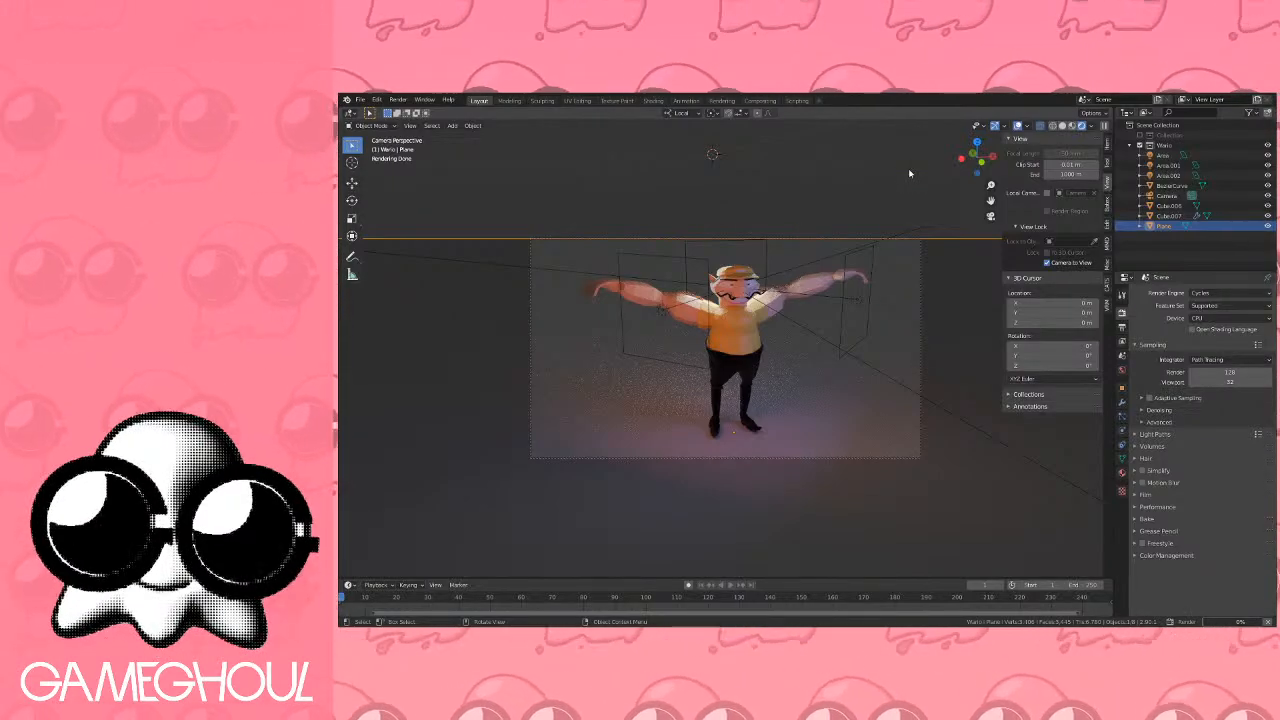
key("F12")
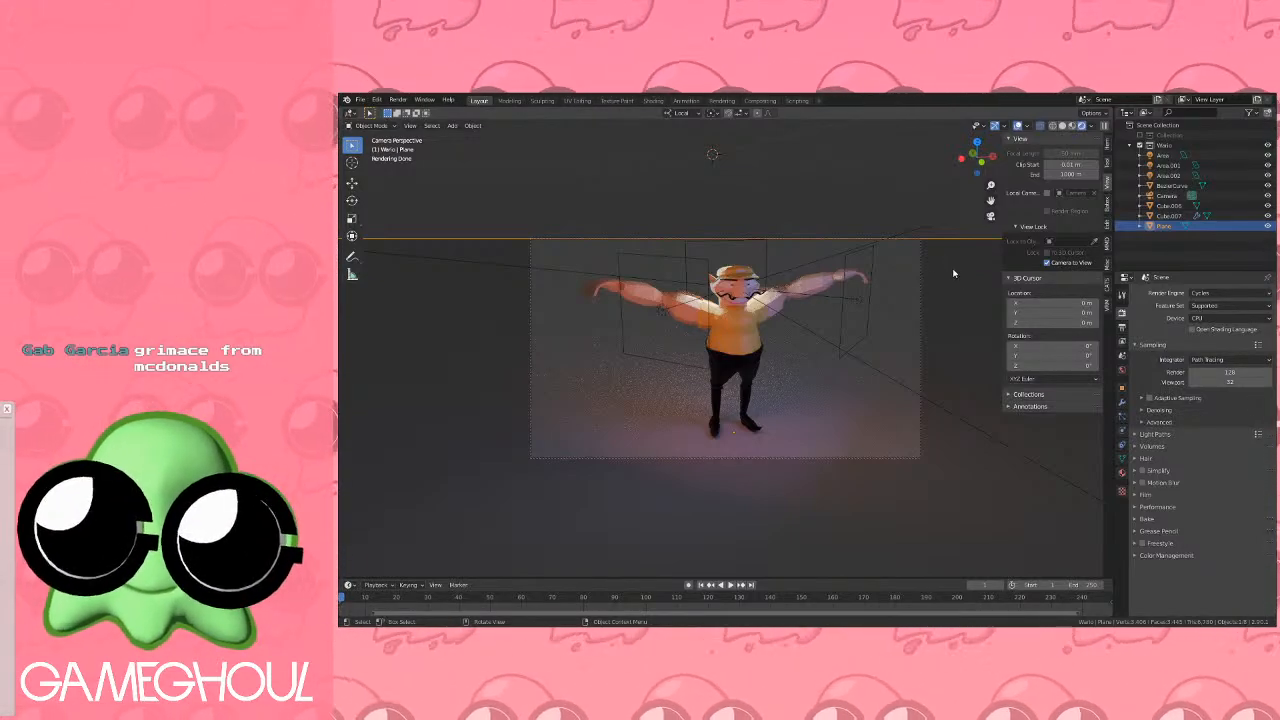
Show the character in material preview from the front, with the original collection included, and focus on the torso.
left_click(1079, 128)
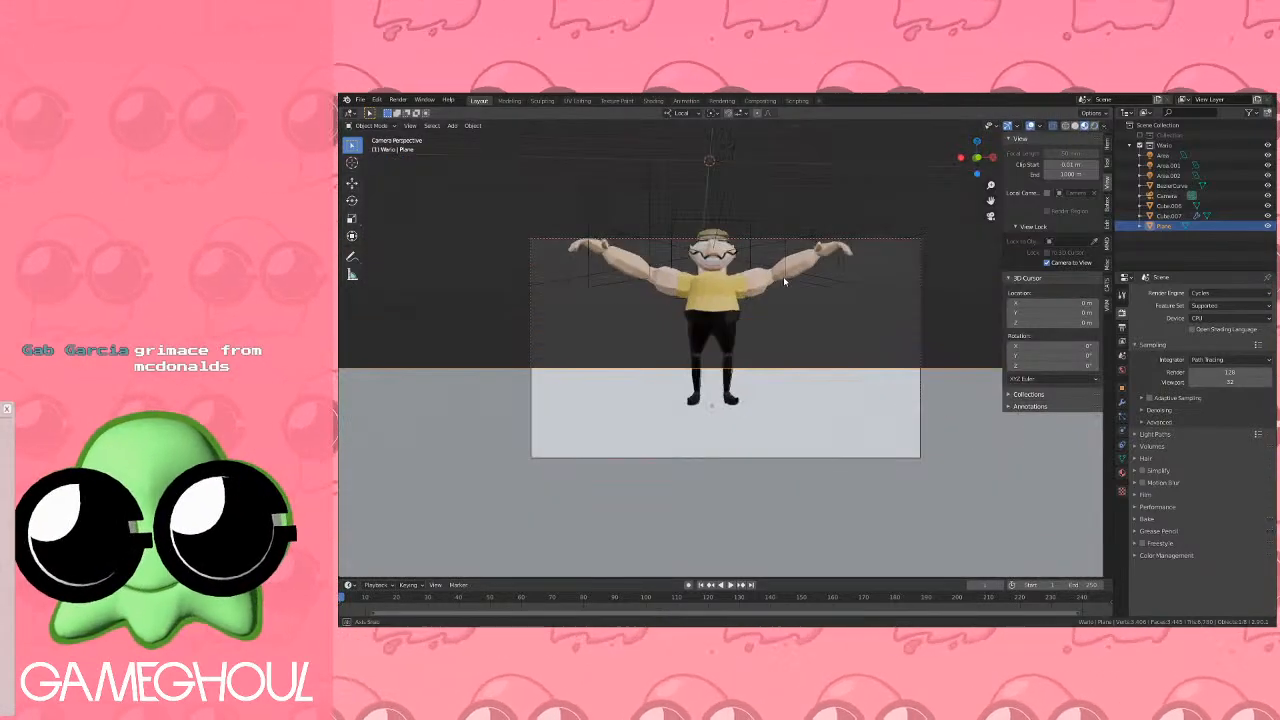
left_click(984, 165)
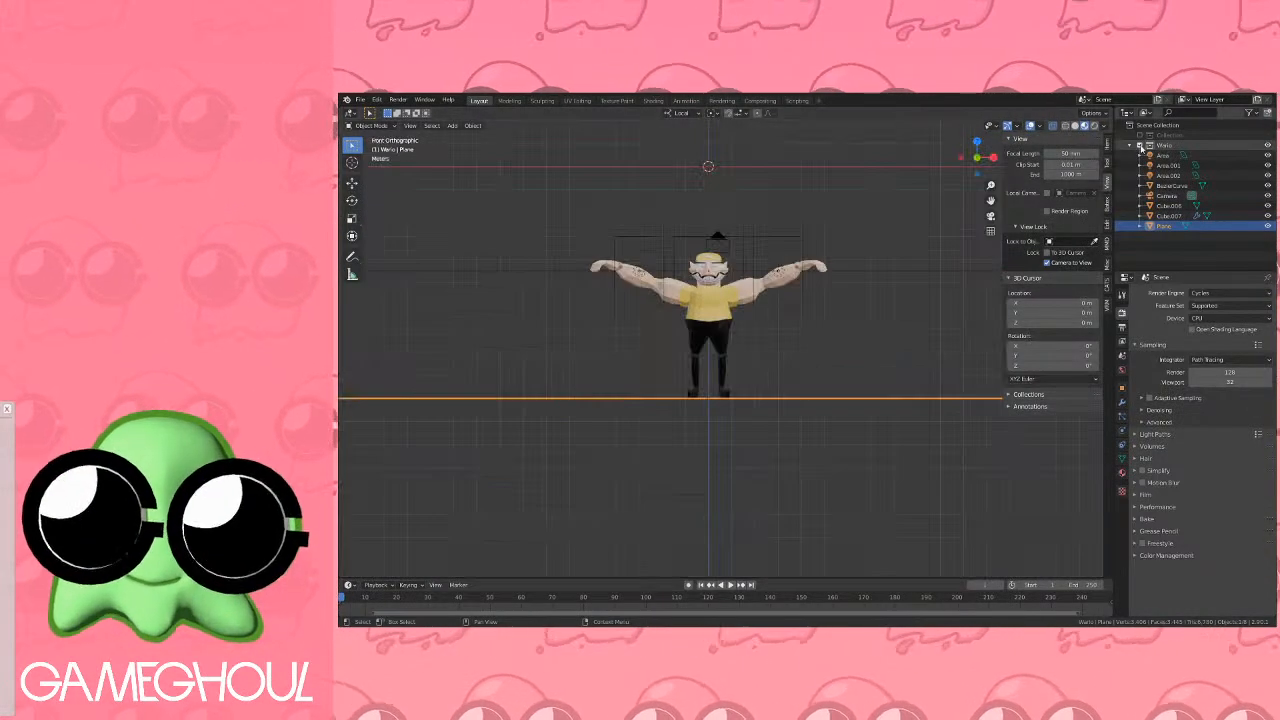
scroll(798, 355, "up", 6)
middle_click_drag(797, 333, 735, 216, "shift")
scroll(855, 418, "down", 5)
middle_click_drag(877, 460, 775, 333, "shift")
scroll(775, 333, "up", 4)
Leave the floor plane's mesh and open the character's body mesh for editing instead.
key("Tab")
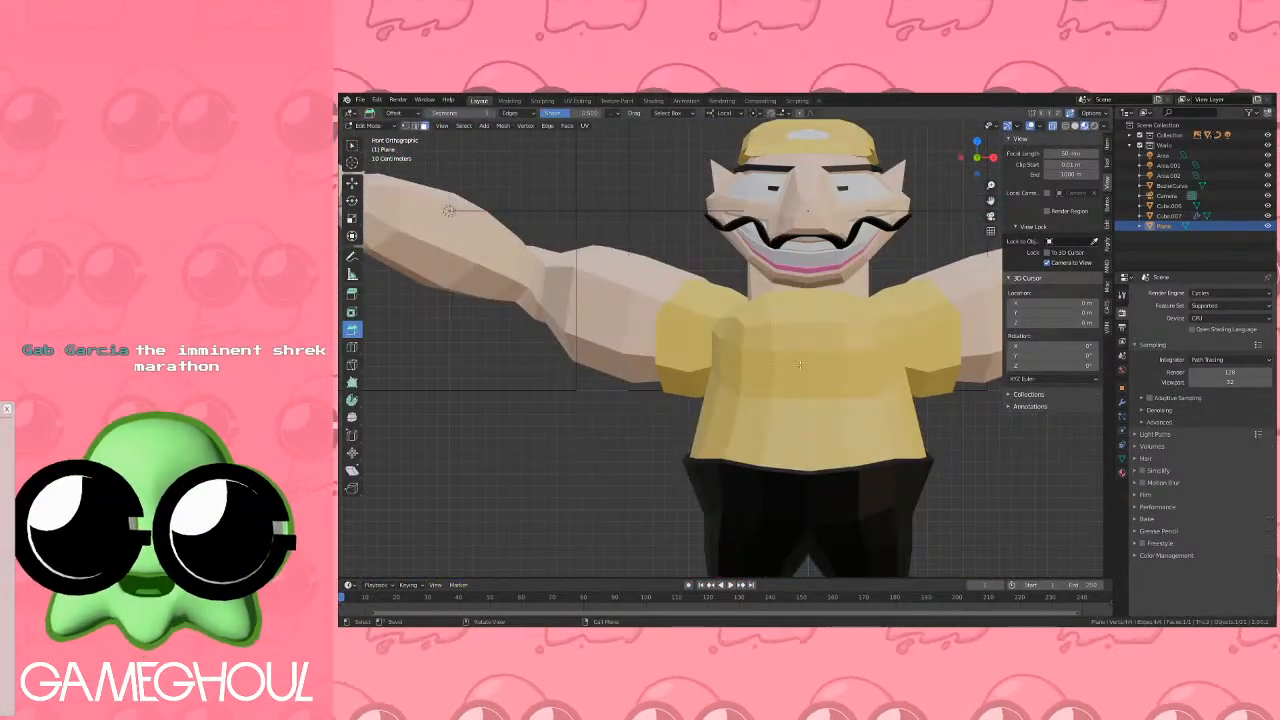
key("Tab")
left_click(777, 335)
key("Tab")
middle_click_drag(846, 359, 737, 272, "shift")
scroll(780, 312, "up", 2)
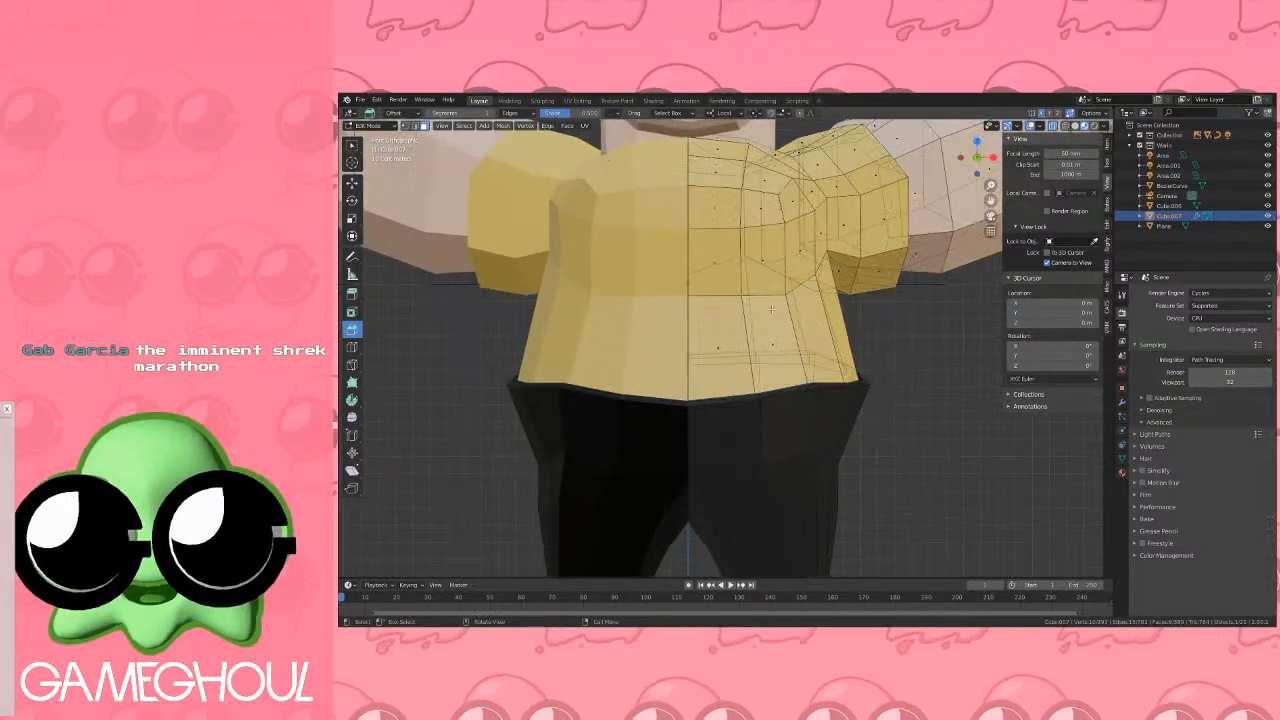
Select a single face on the outer side of the trousers' waistband.
middle_click_drag(809, 333, 725, 419, "shift")
scroll(724, 419, "down", 7)
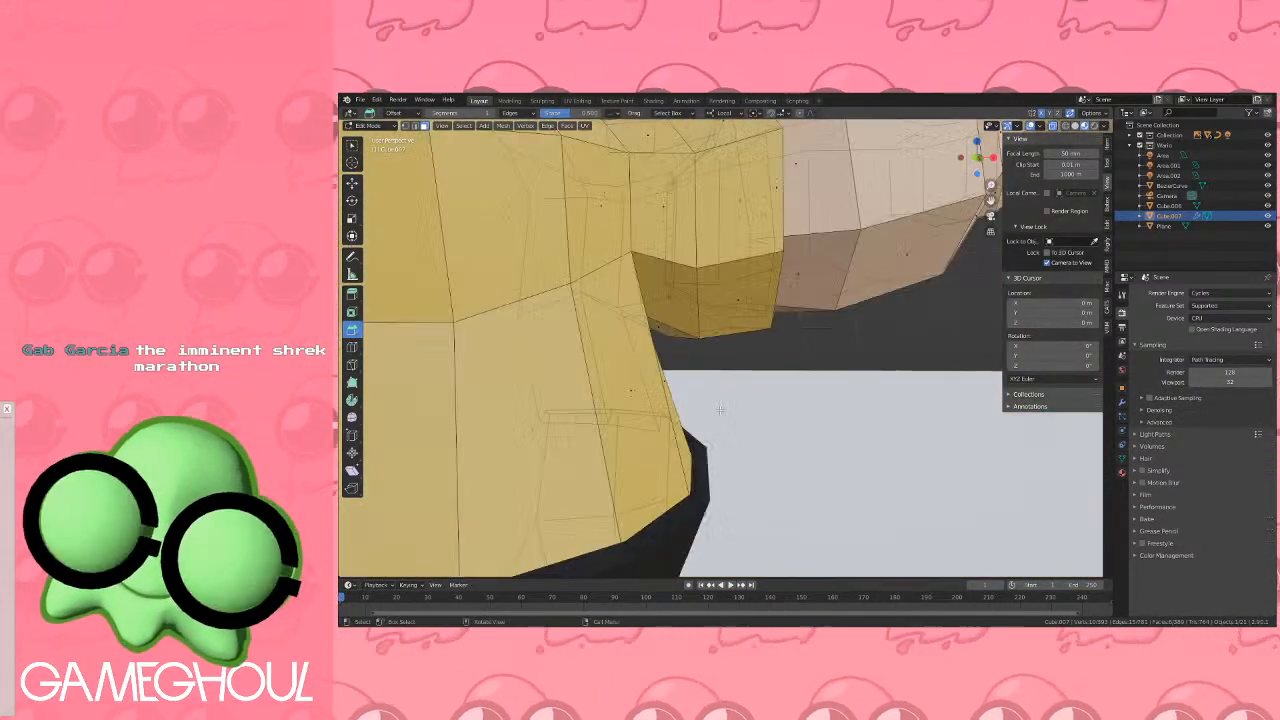
middle_click_drag(645, 404, 740, 334)
scroll(680, 255, "up", 4)
scroll(800, 338, "up", 2)
left_click(888, 393)
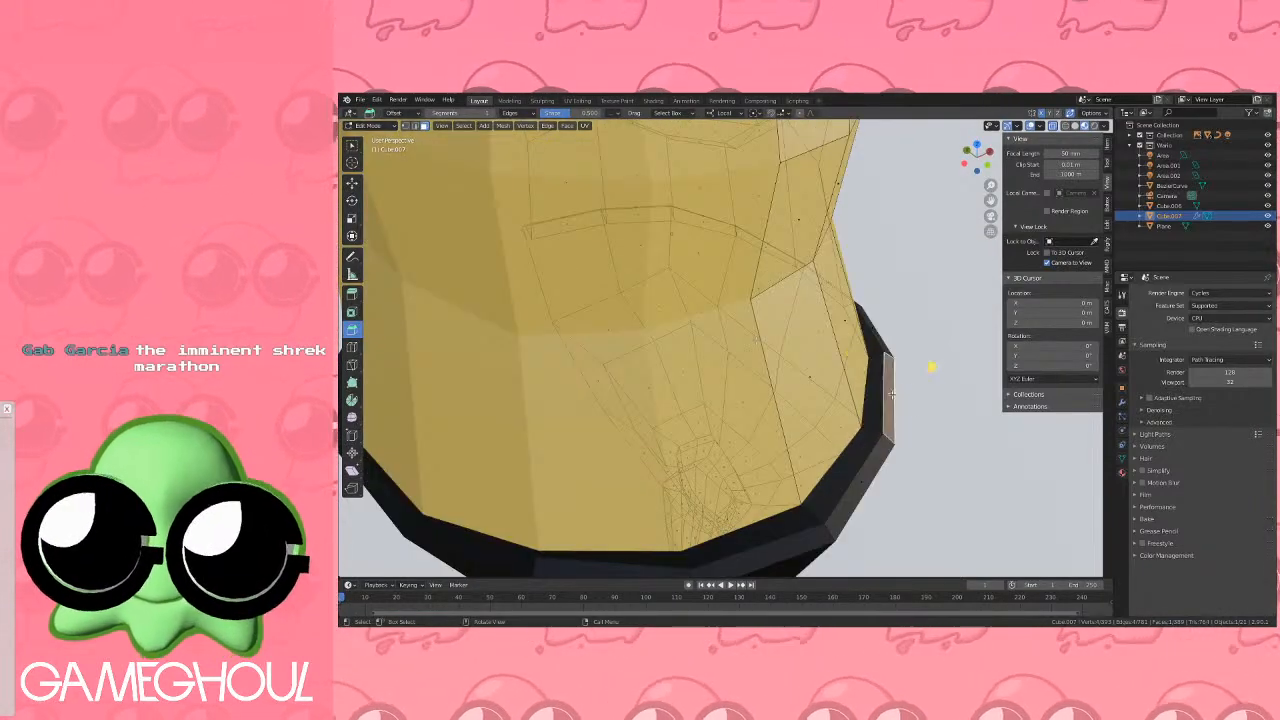
Extrude the selected waistband face 0.6 m upward as a front overall strap and shift its end about 0.24 m inward.
middle_click_drag(931, 366, 890, 362)
left_click(979, 162)
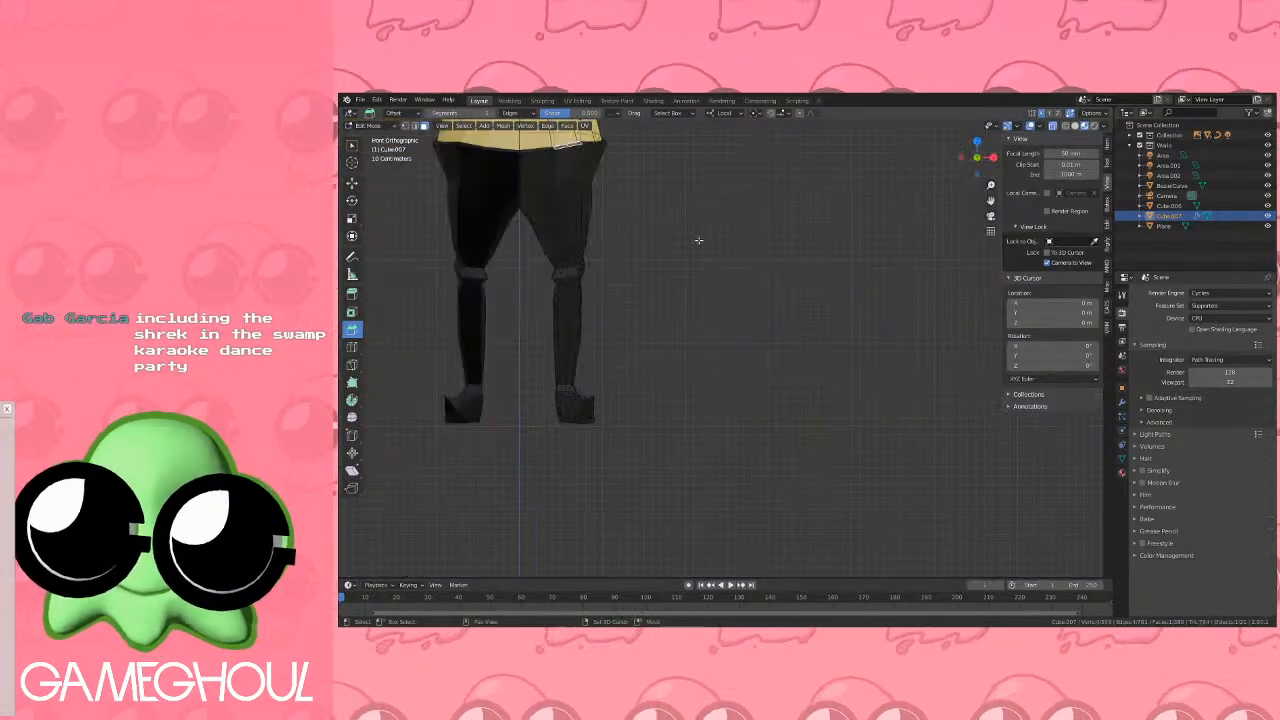
middle_click_drag(697, 240, 797, 383, "shift")
scroll(738, 341, "up", 3)
middle_click_drag(732, 340, 806, 425, "shift")
key("e")
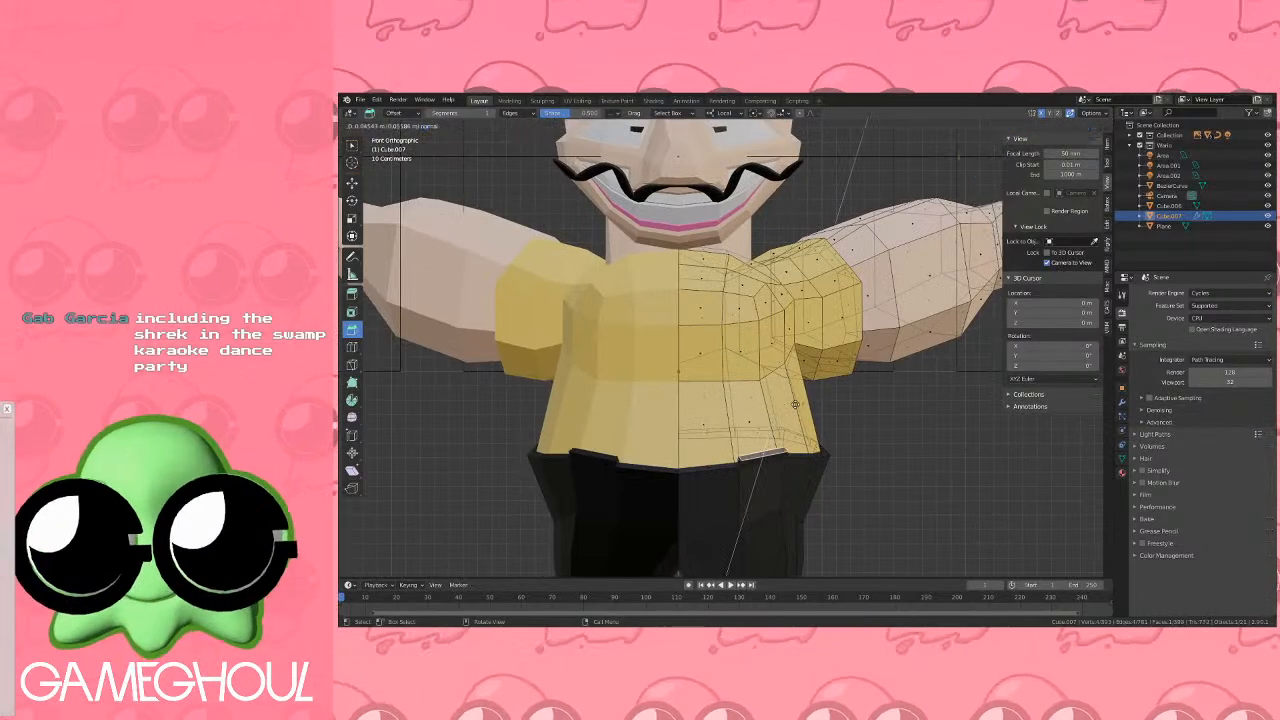
key("Return")
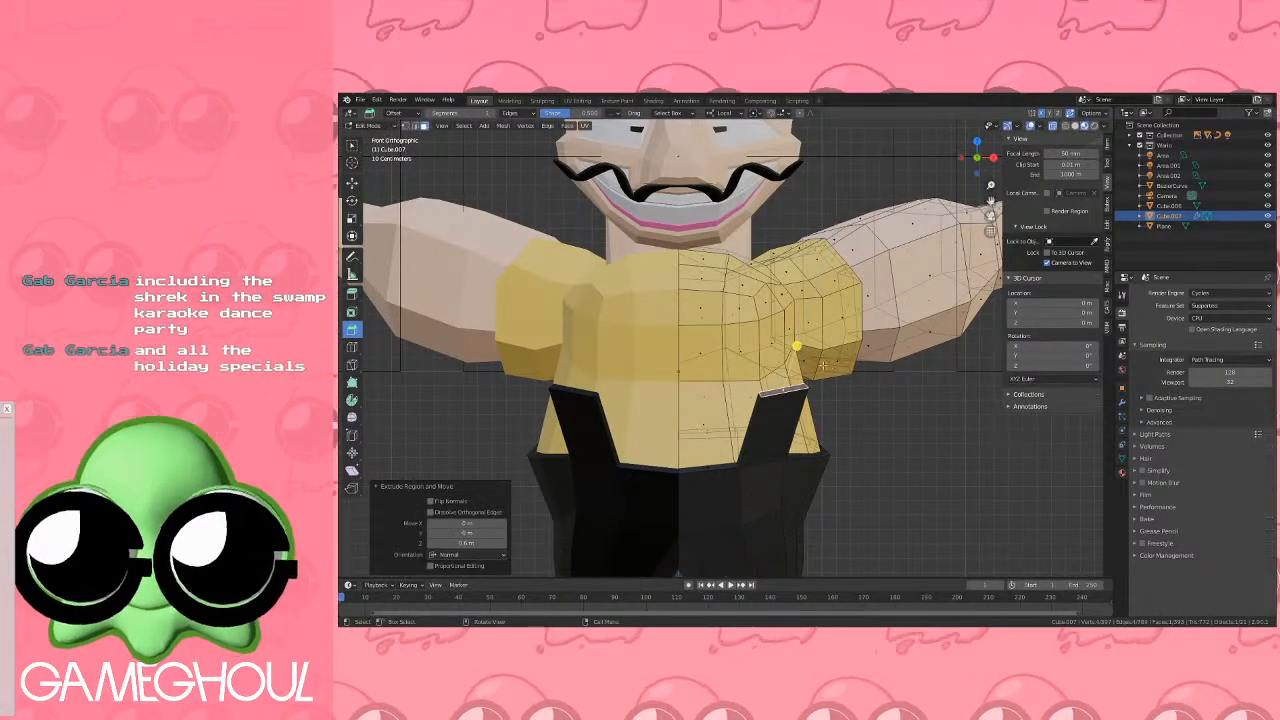
key("g")
left_click(778, 352)
Try moving the strap's top face about 0.54 m back along Y so the strap rests against the belly.
middle_click_drag(779, 352, 858, 320)
left_click(990, 159)
middle_click_drag(592, 238, 905, 284, "shift")
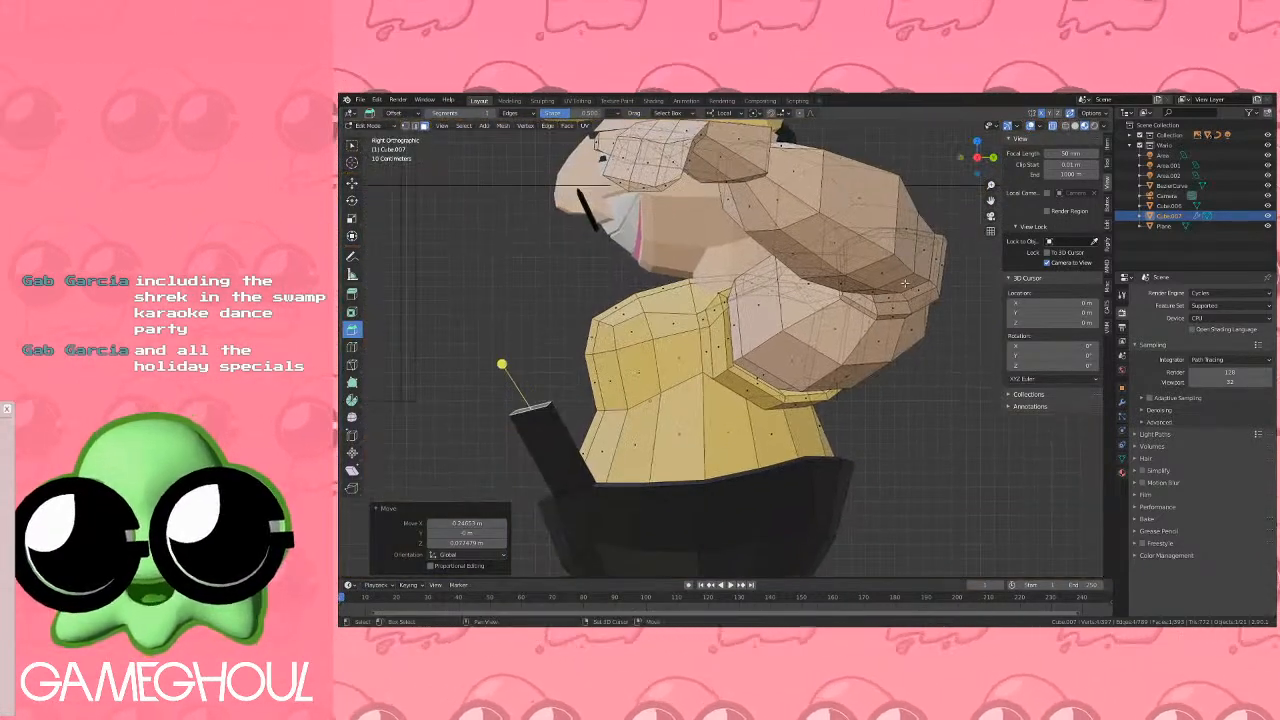
middle_click_drag(597, 386, 687, 345, "shift")
scroll(687, 345, "up", 2)
key("g")
key("y")
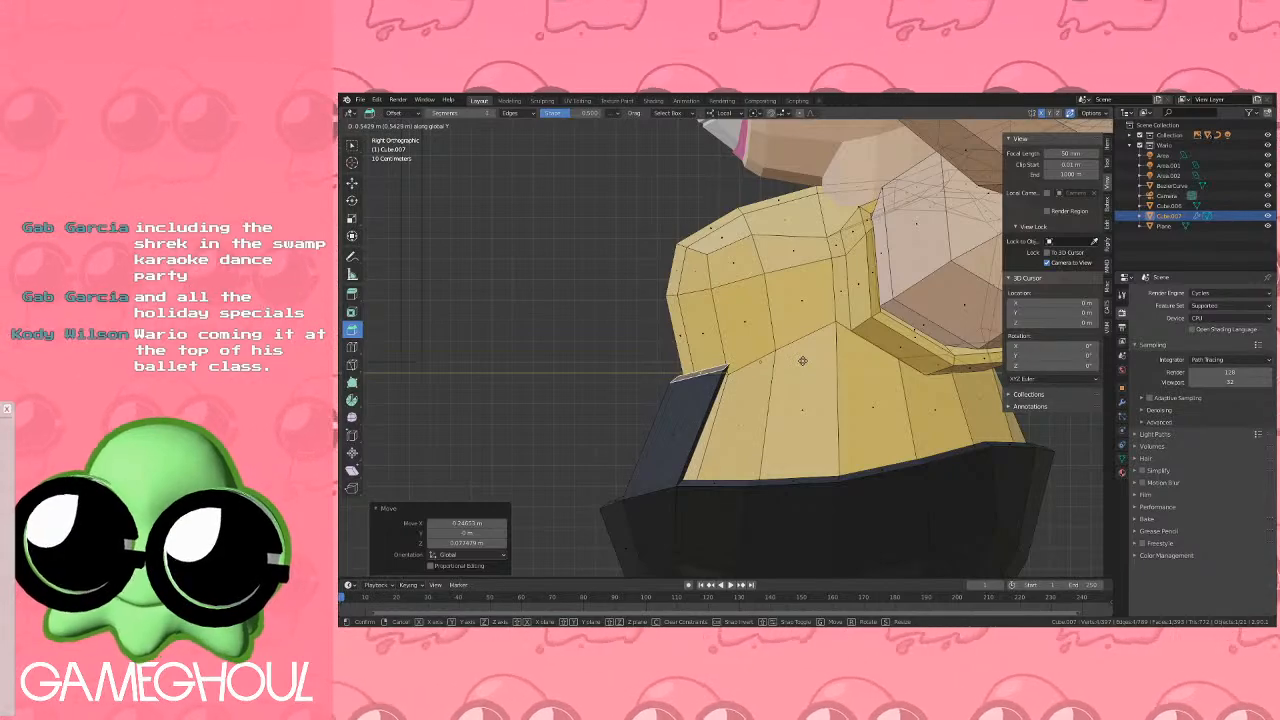
left_click(803, 361)
Try extruding a second strap segment from the top face and raising it along the chest to the shoulder.
key("e")
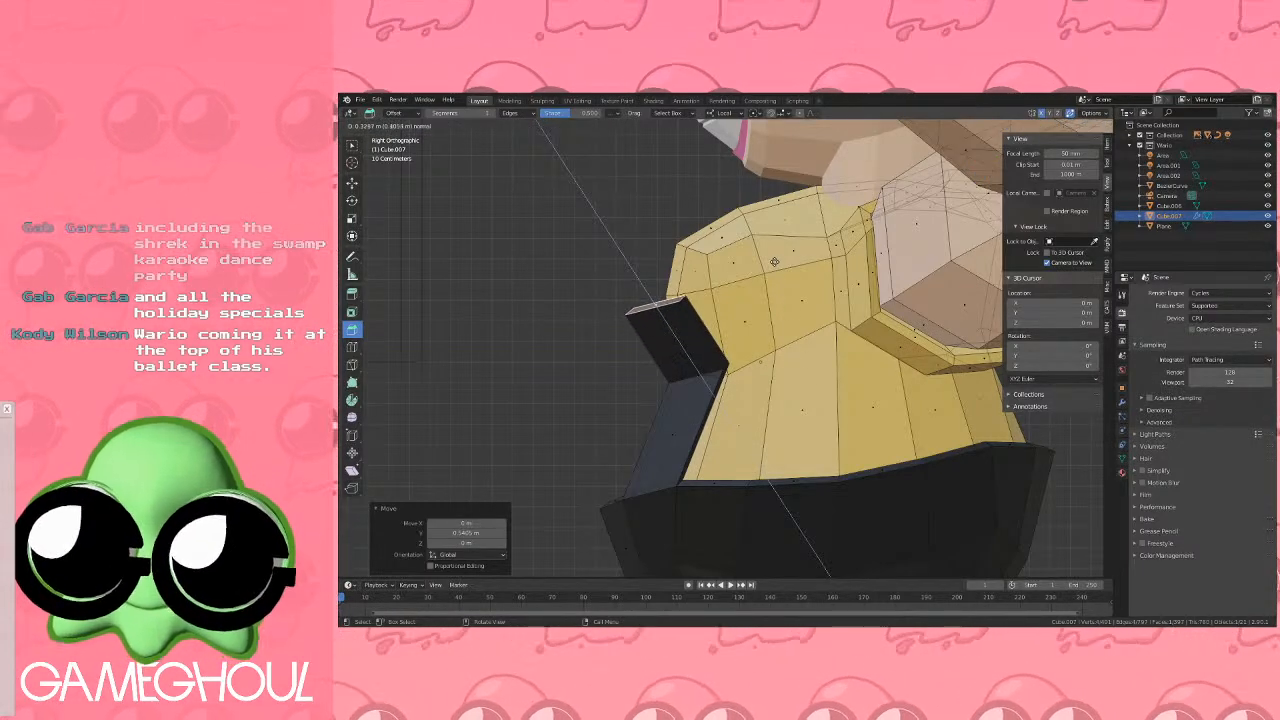
left_click(776, 260)
key("g")
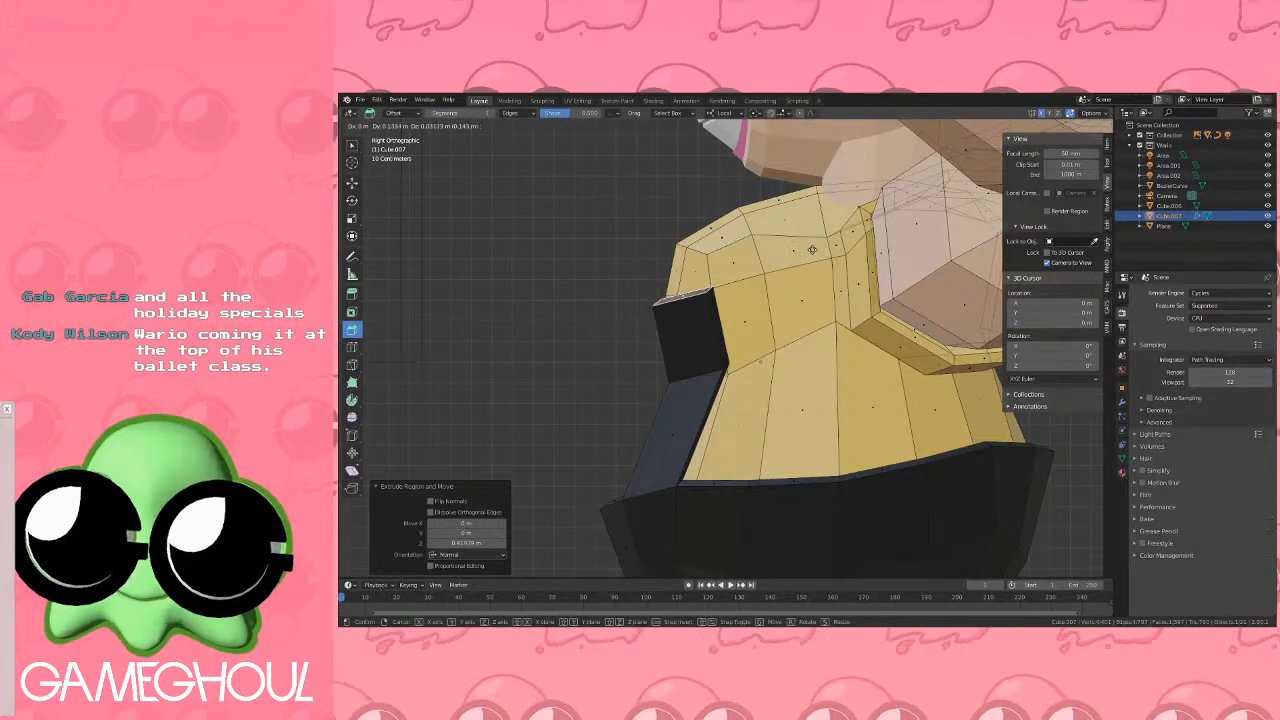
left_click(812, 249)
middle_click_drag(812, 249, 763, 264)
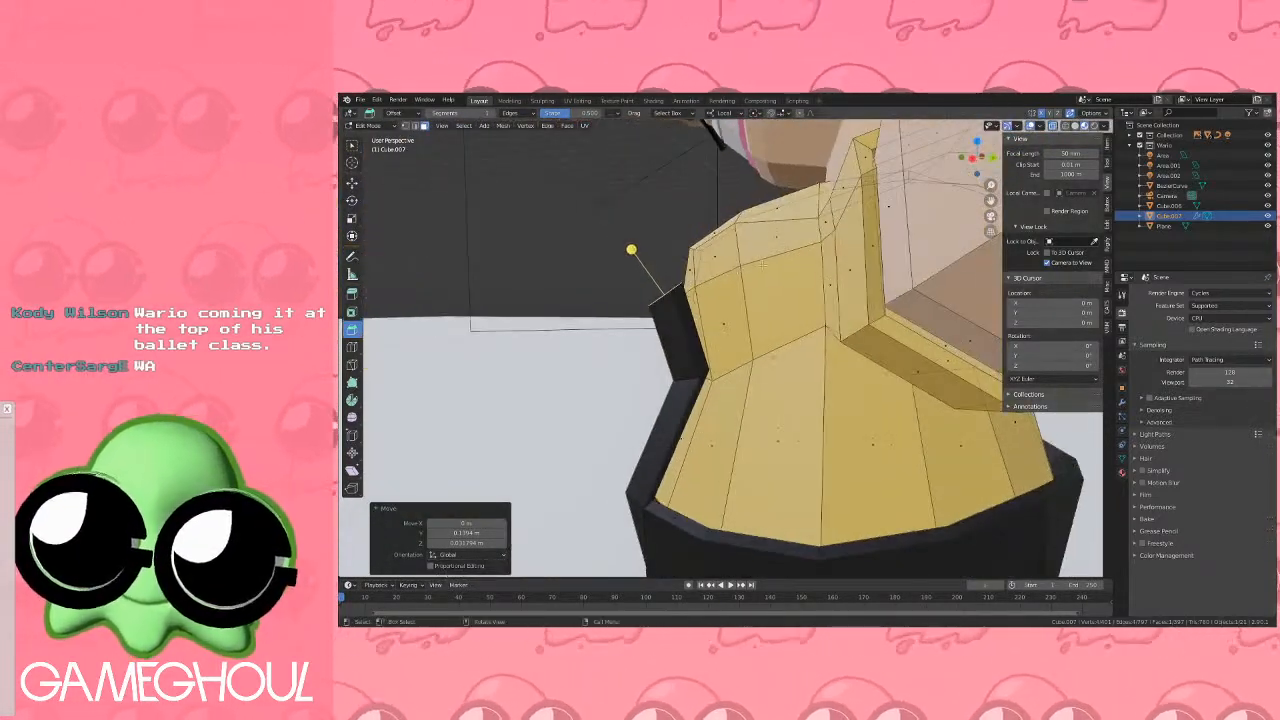
left_click(977, 158)
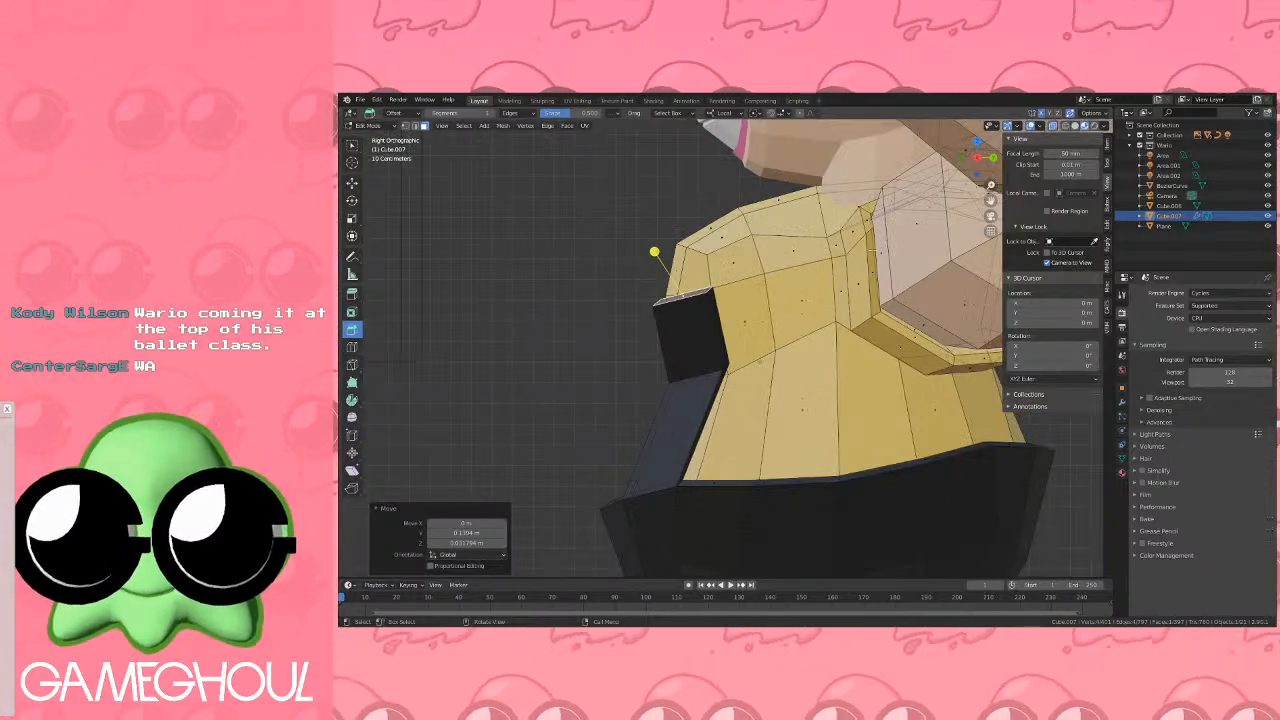
key("g")
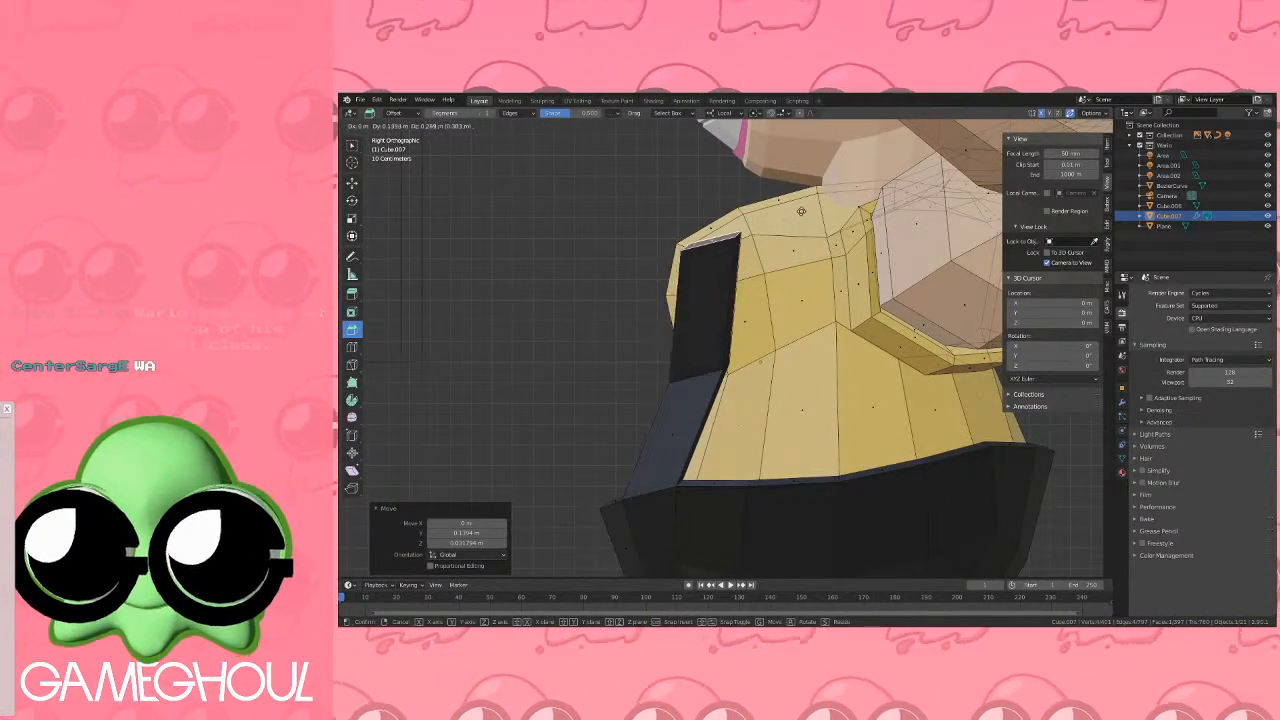
left_click(686, 200)
middle_click_drag(686, 200, 792, 200)
Try shifting the second segment's end inward along X and slightly forward along Y to clear the shirt.
key("g")
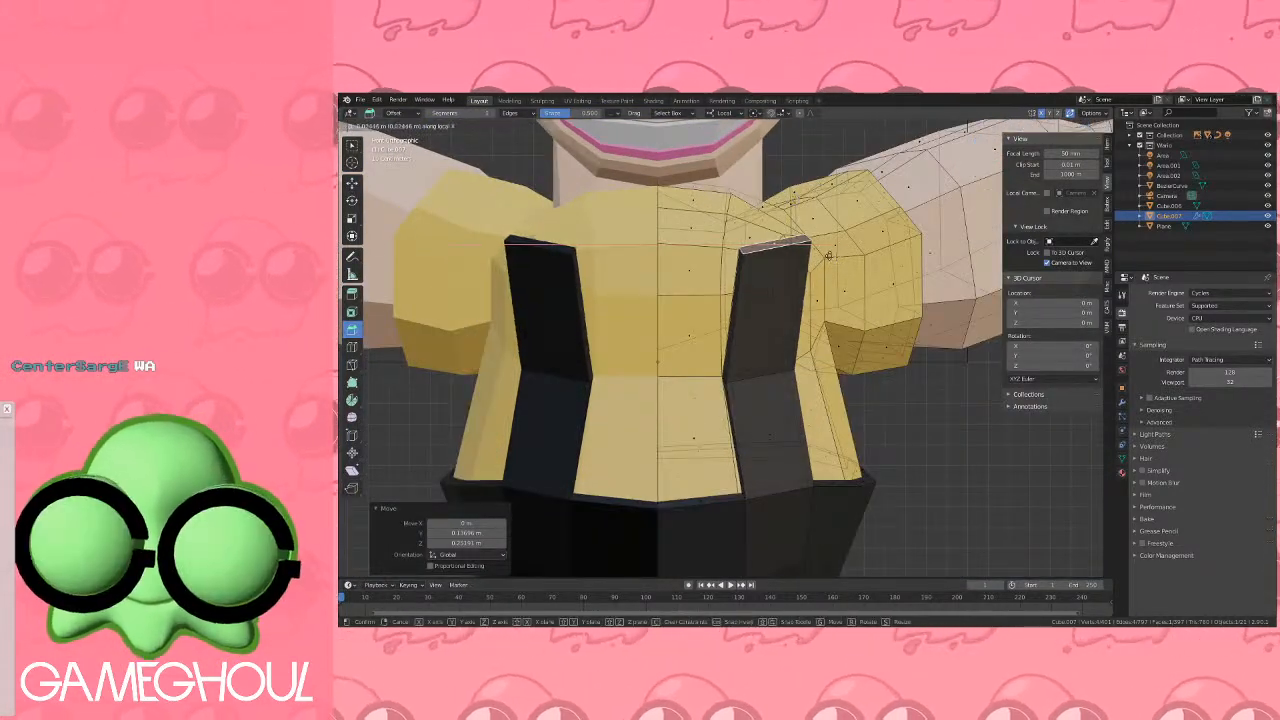
key("x")
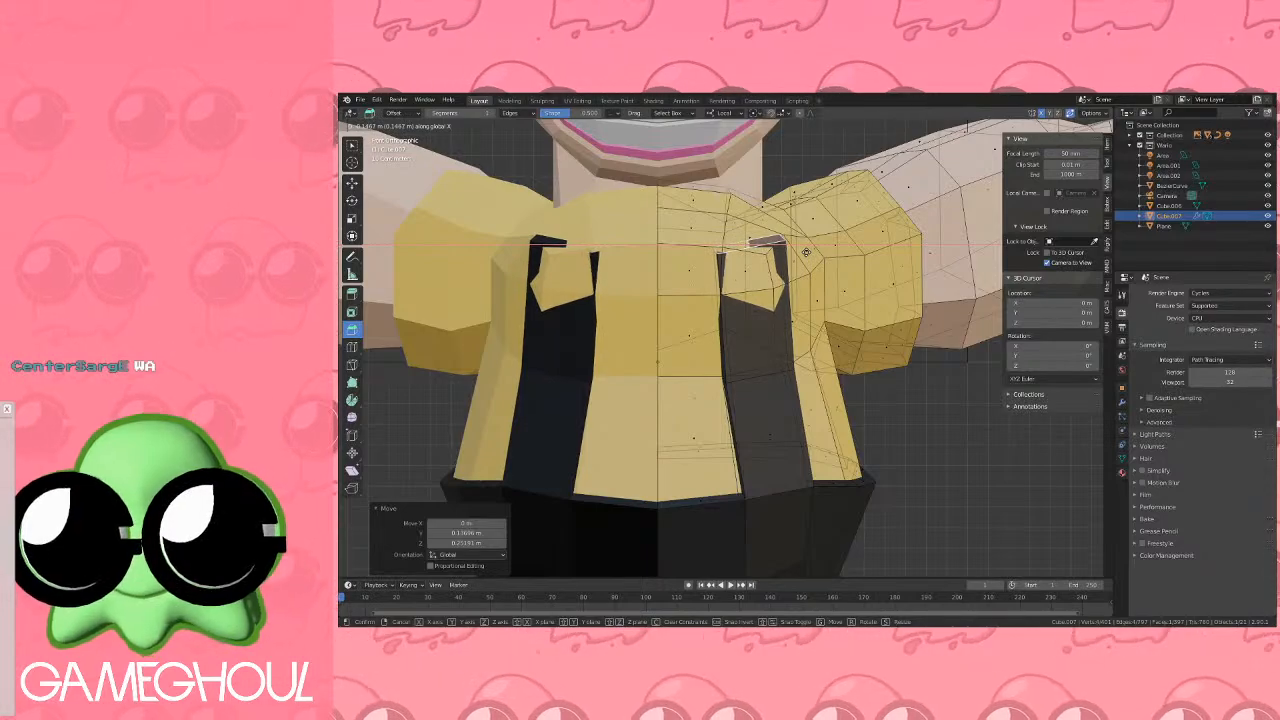
left_click(788, 256)
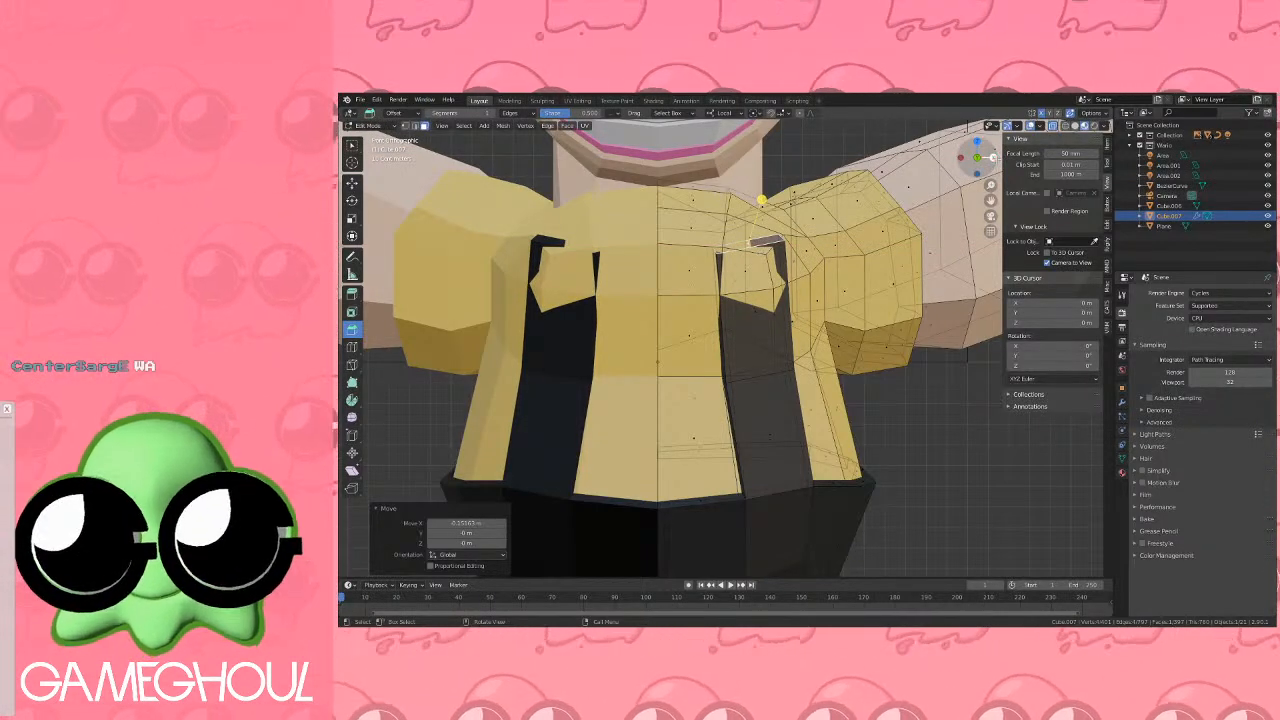
key("KP_3")
key("g")
key("y")
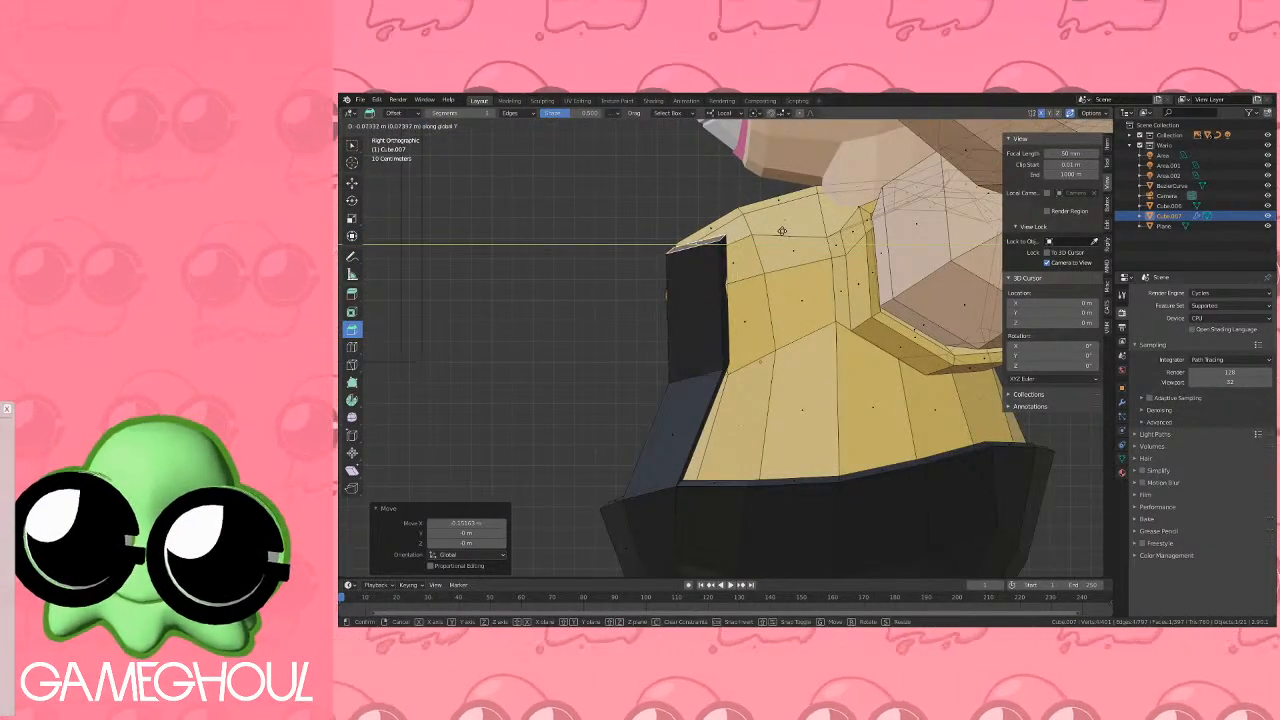
left_click(784, 231)
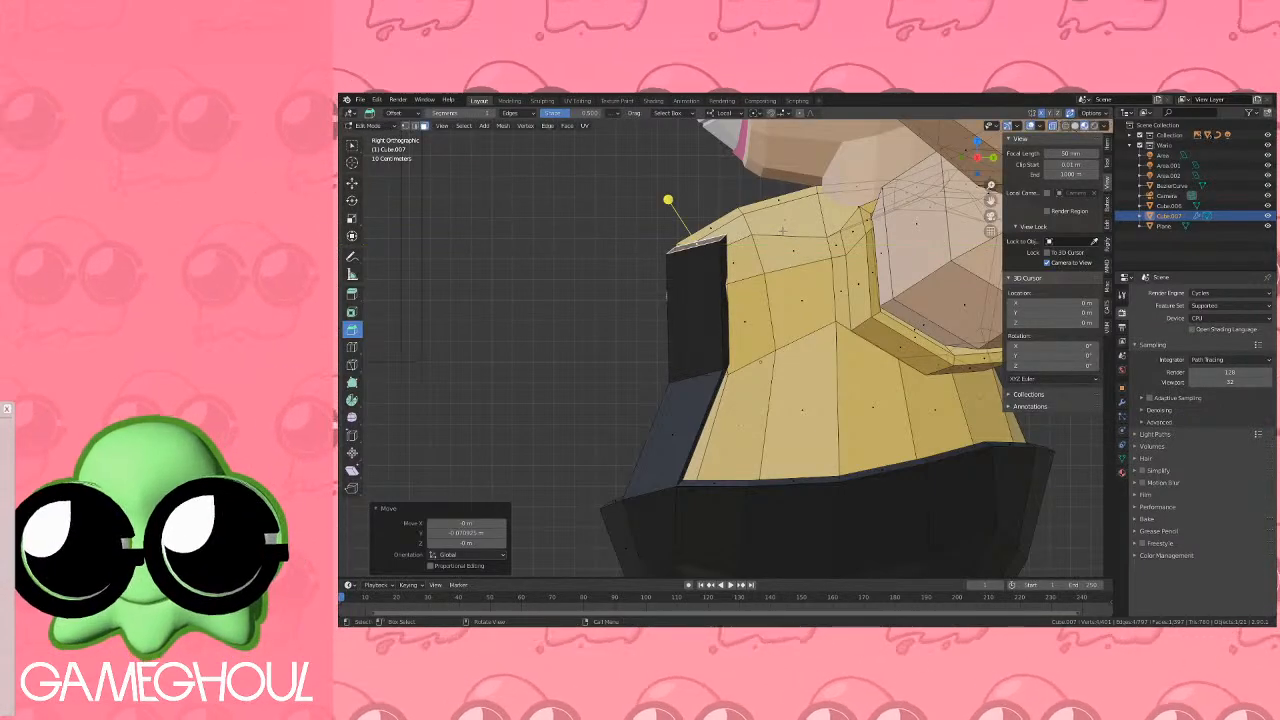
Undo the second strap segment and all its moves, back to the single forward-leaning strap.
key("ctrl+z")
key("ctrl+z")
key("ctrl+z")
key("ctrl+z")
key("ctrl+z")
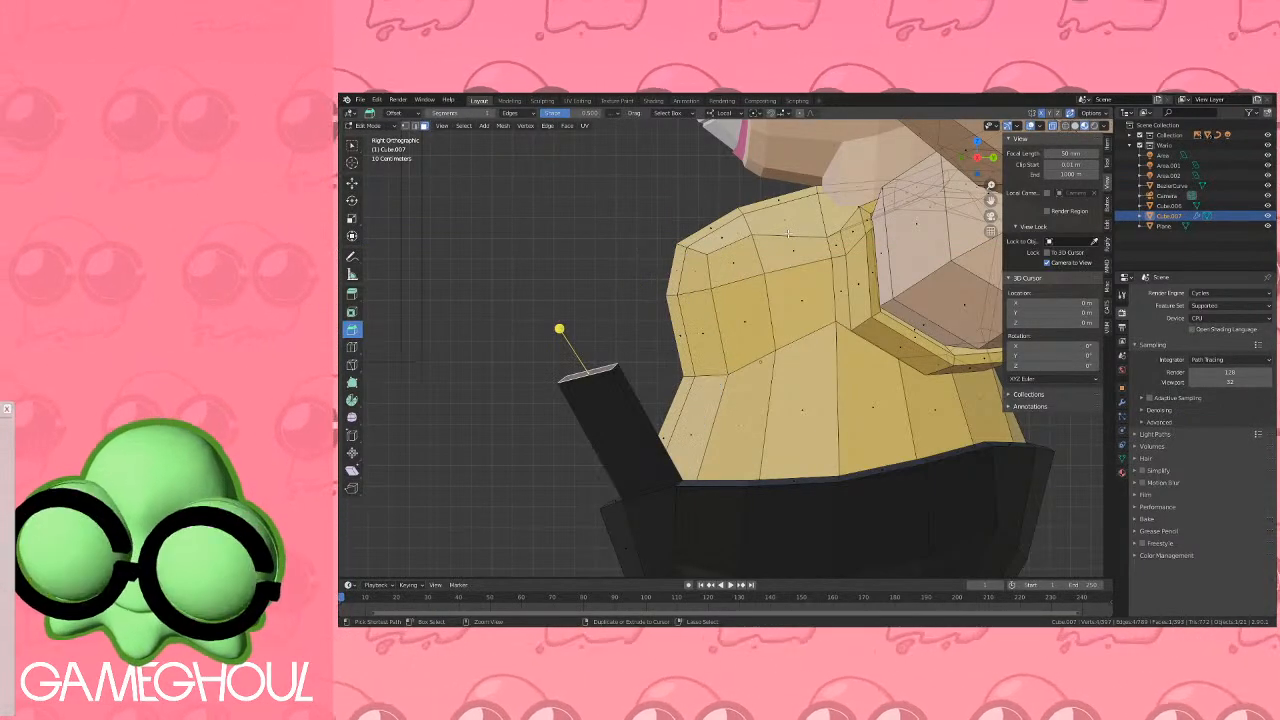
Rotate the strap's end face in top view until it lies square to the character's front.
left_click(977, 142)
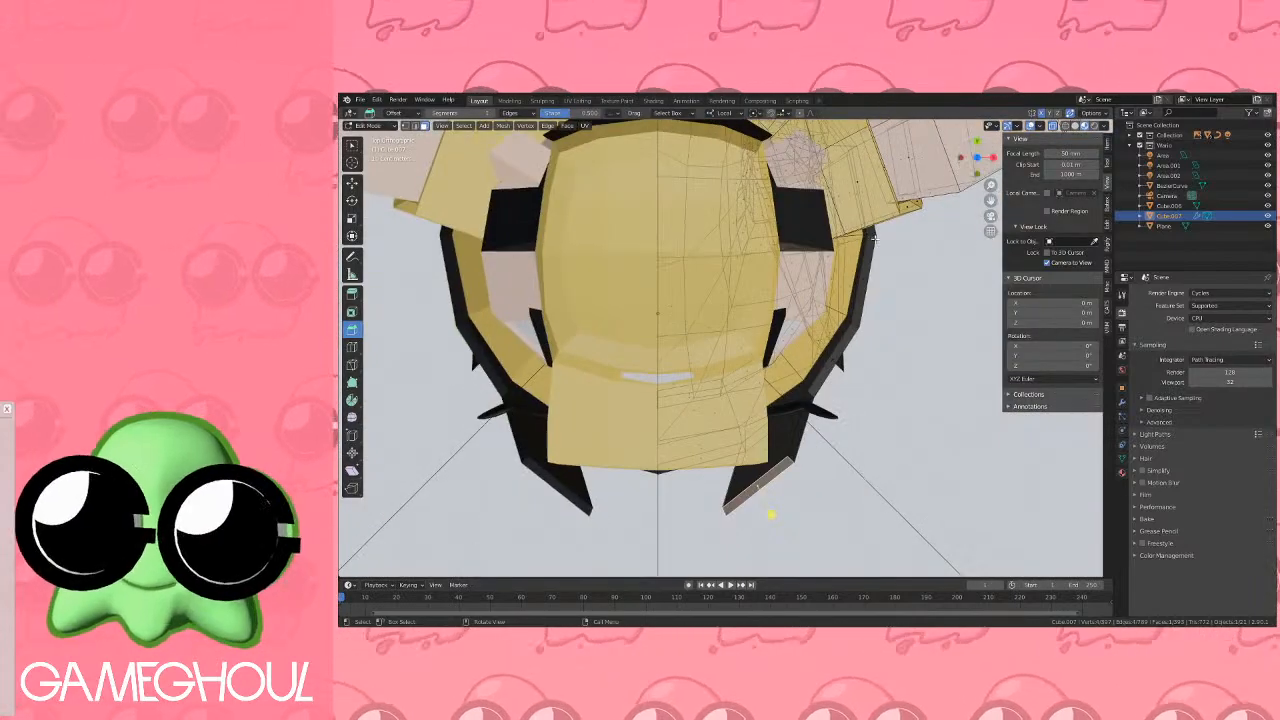
key("r")
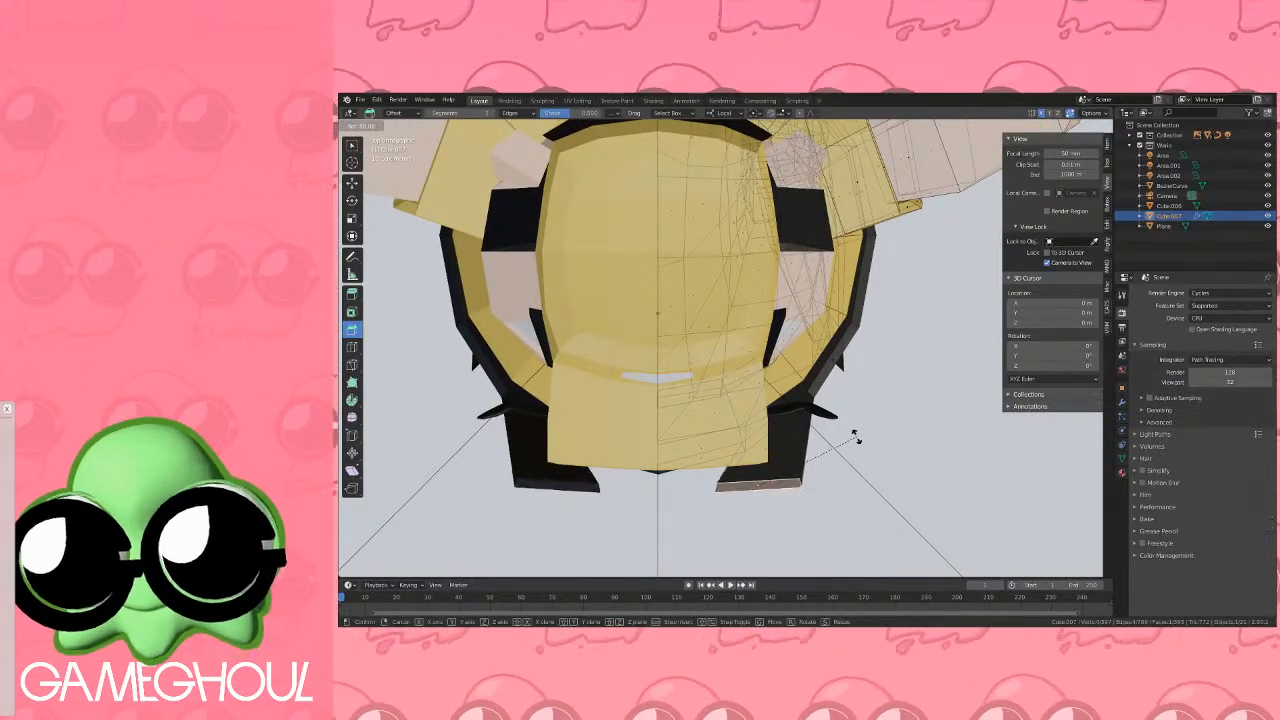
left_click(855, 441)
Move the strap's end 0.5 m back and 0.7 m up, rotate it 100° in side view, and fit it against the upper chest.
left_click(988, 156)
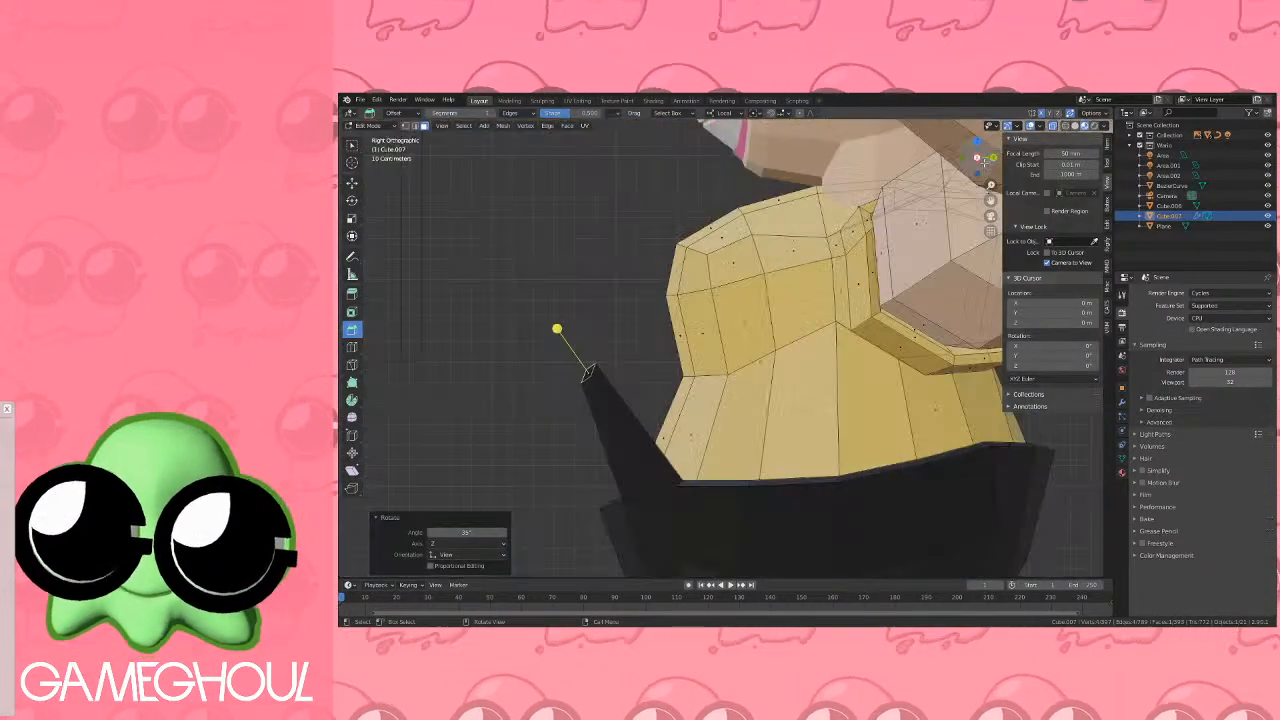
key("g")
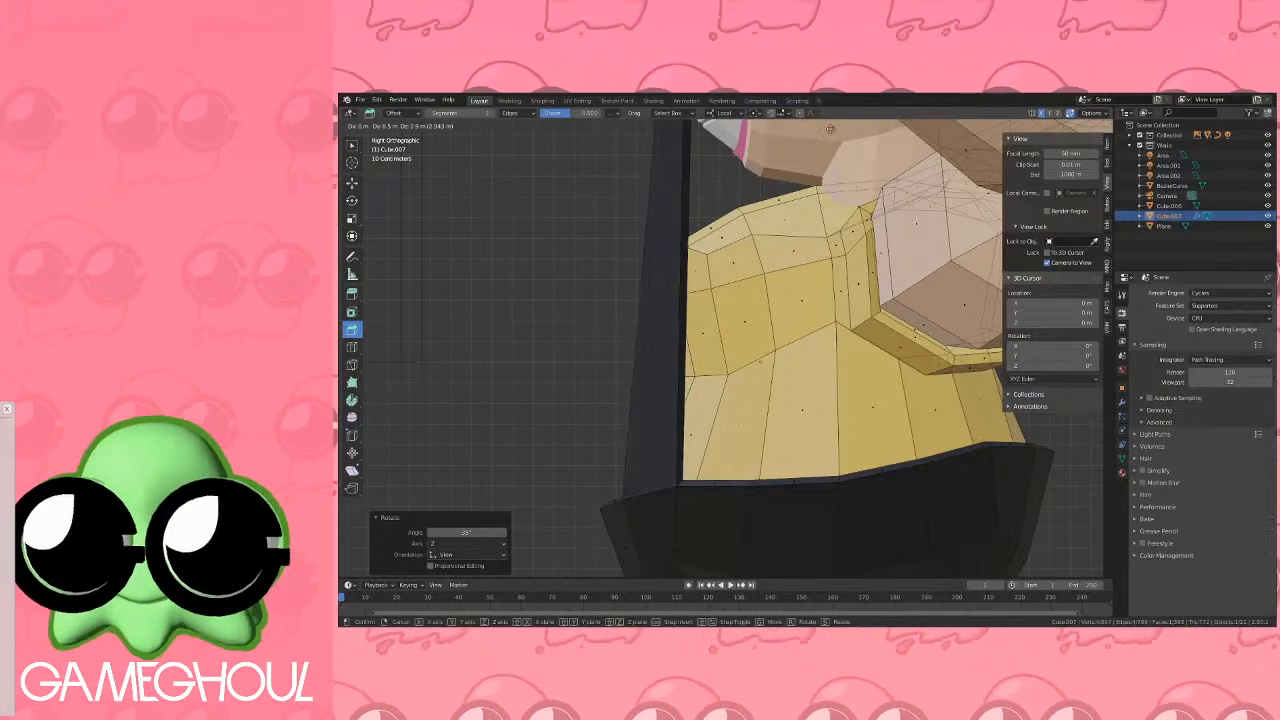
left_click(829, 145)
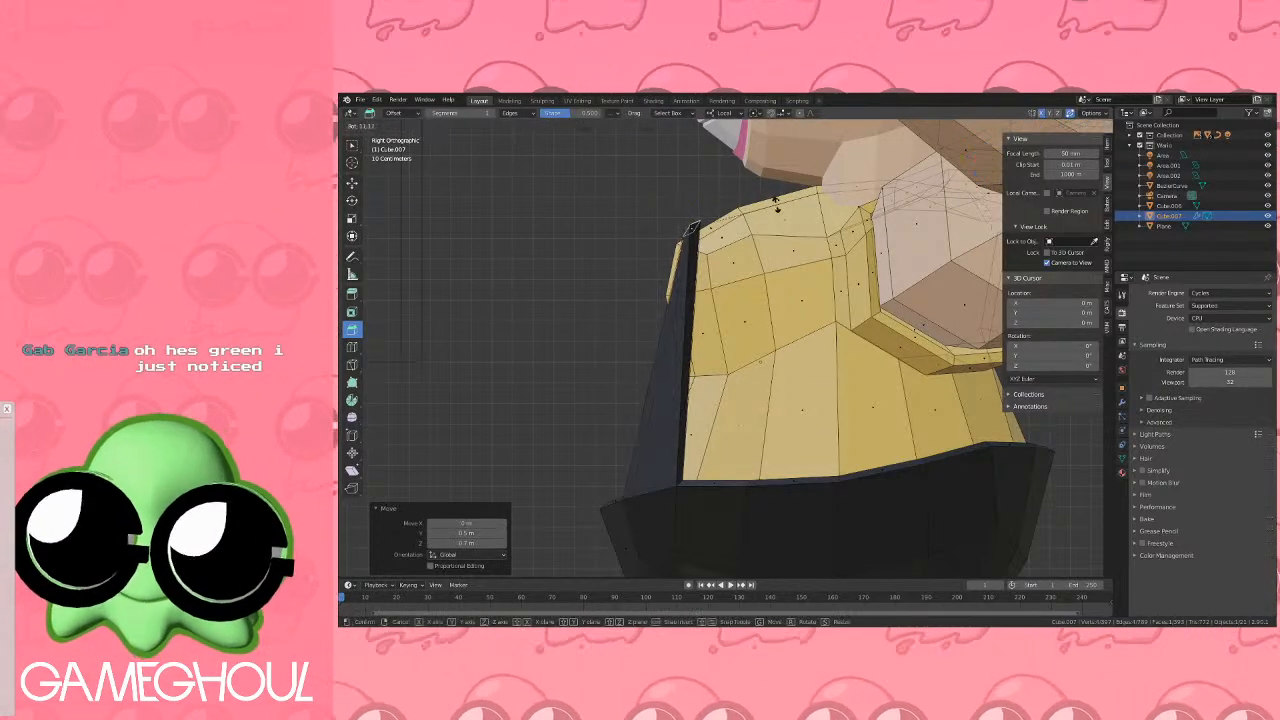
left_click(735, 372)
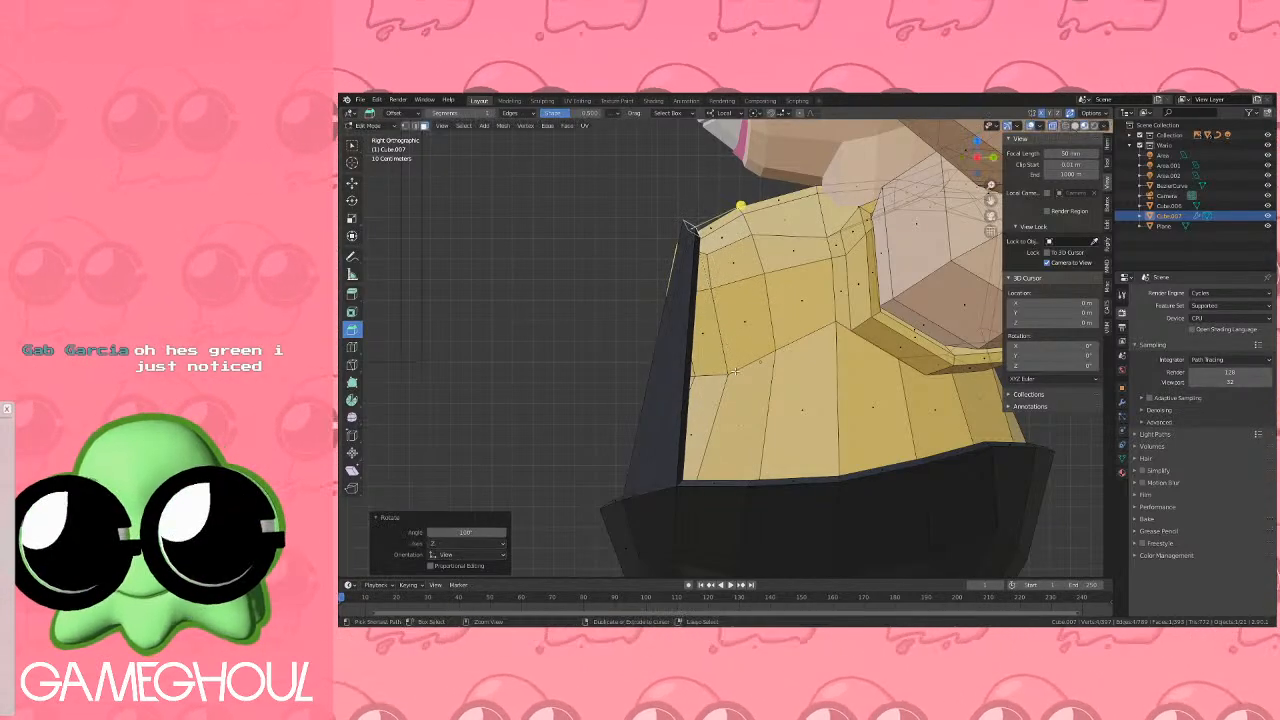
middle_click_drag(735, 372, 688, 224)
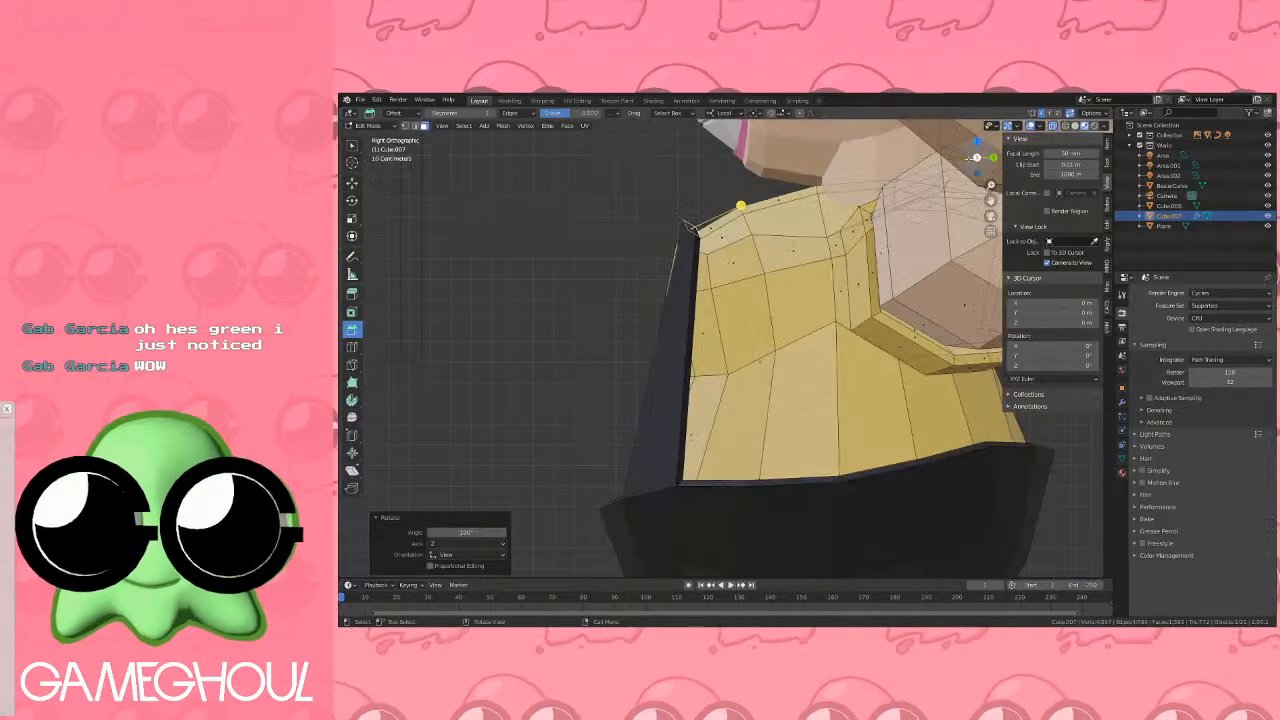
key("g")
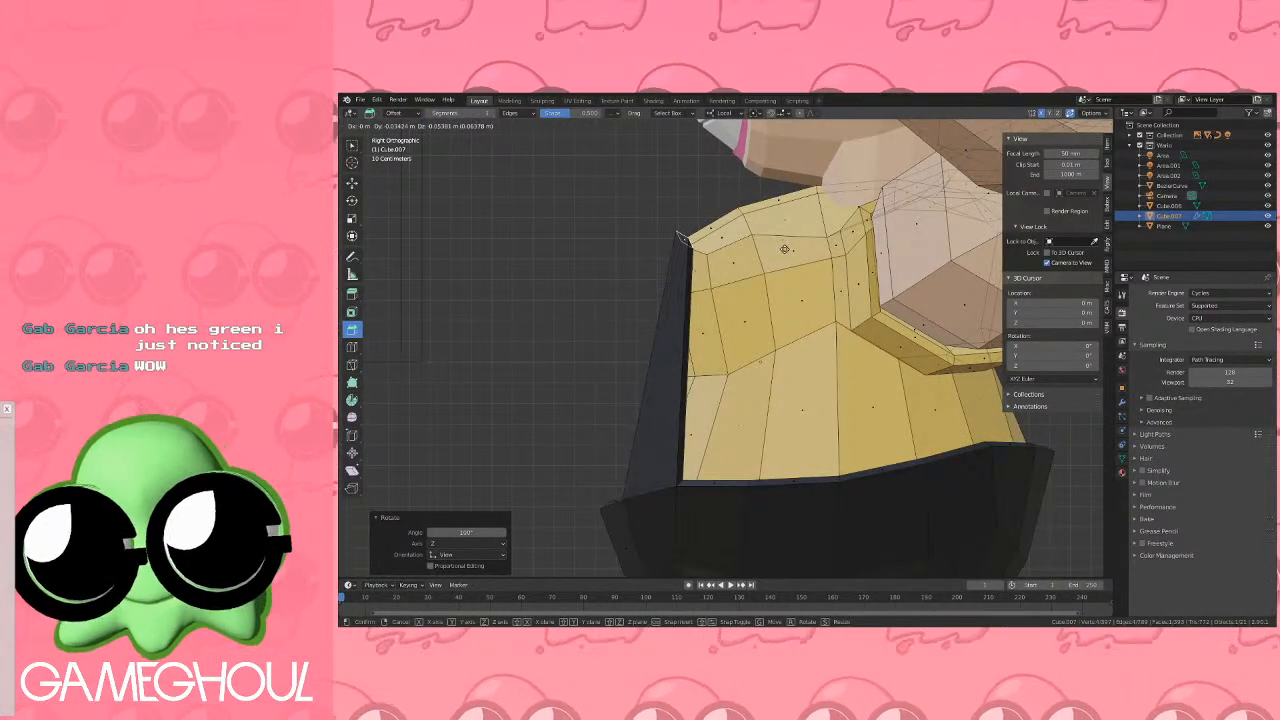
left_click(680, 237)
Scale the strap's upper end to 0.5 along local X so the strap tapers toward the shoulder.
middle_click_drag(680, 237, 766, 240)
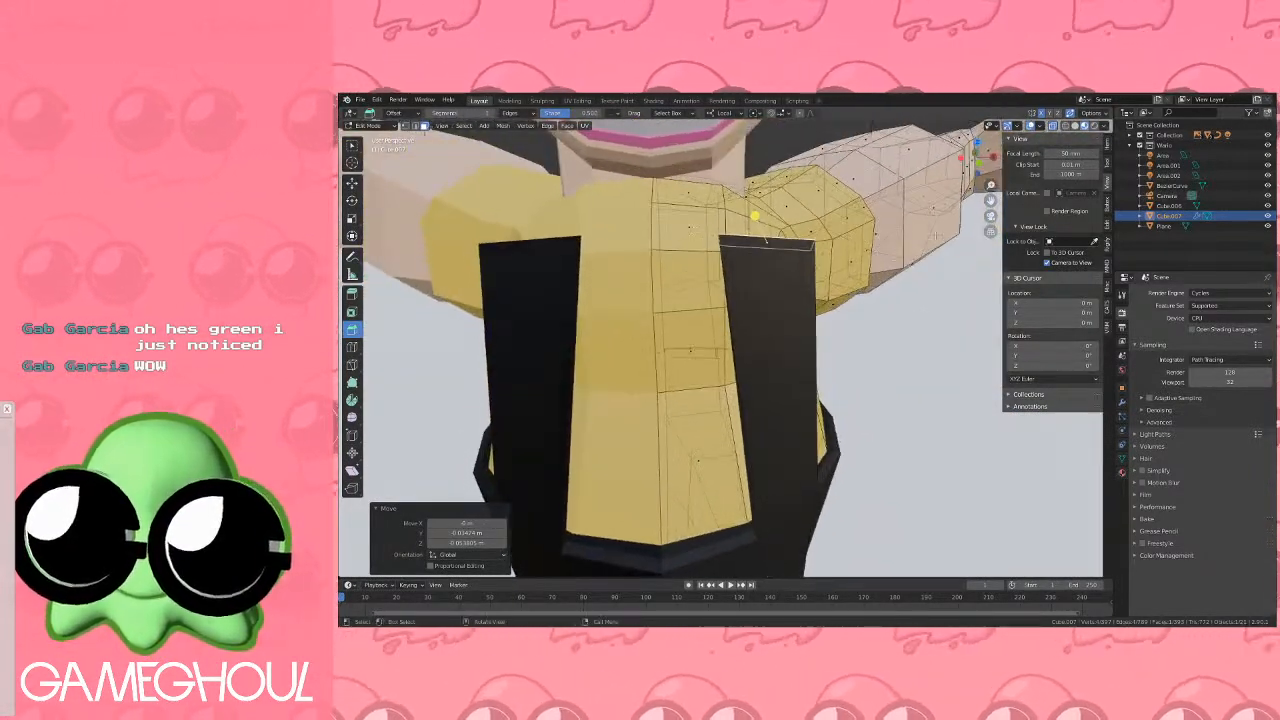
key("KP_1")
key("s")
key("x")
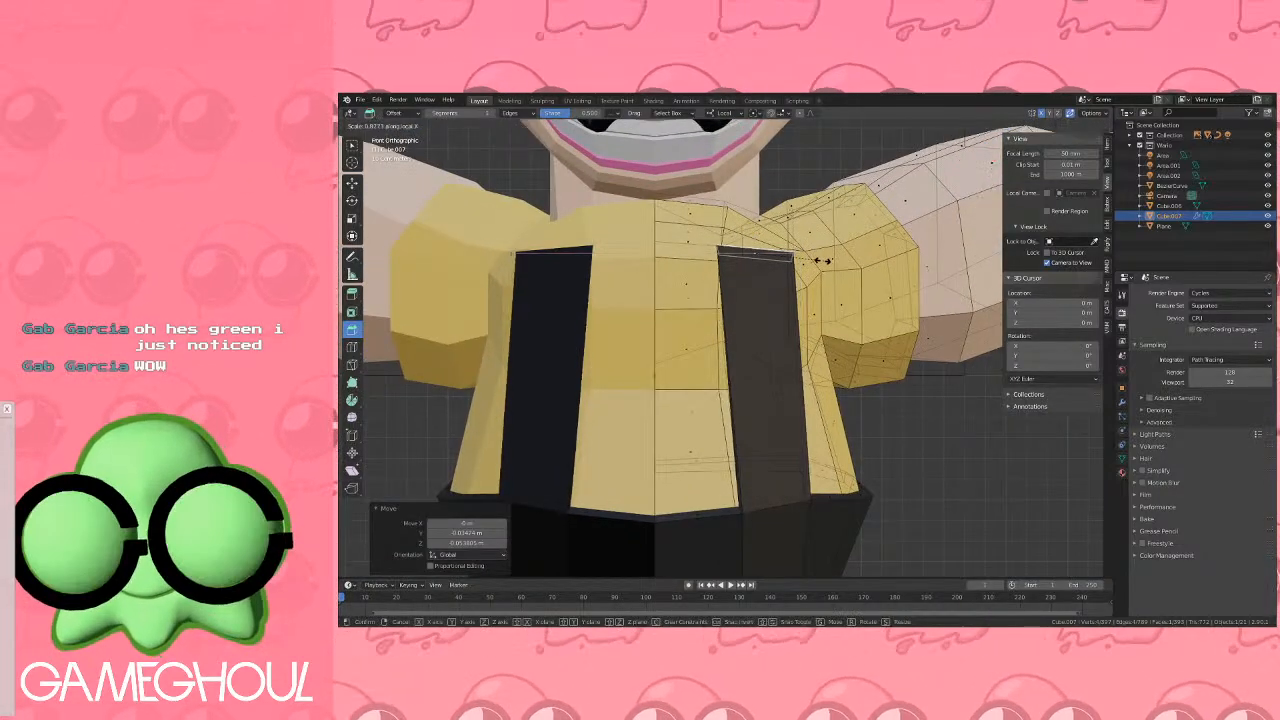
left_click(795, 257)
key("g")
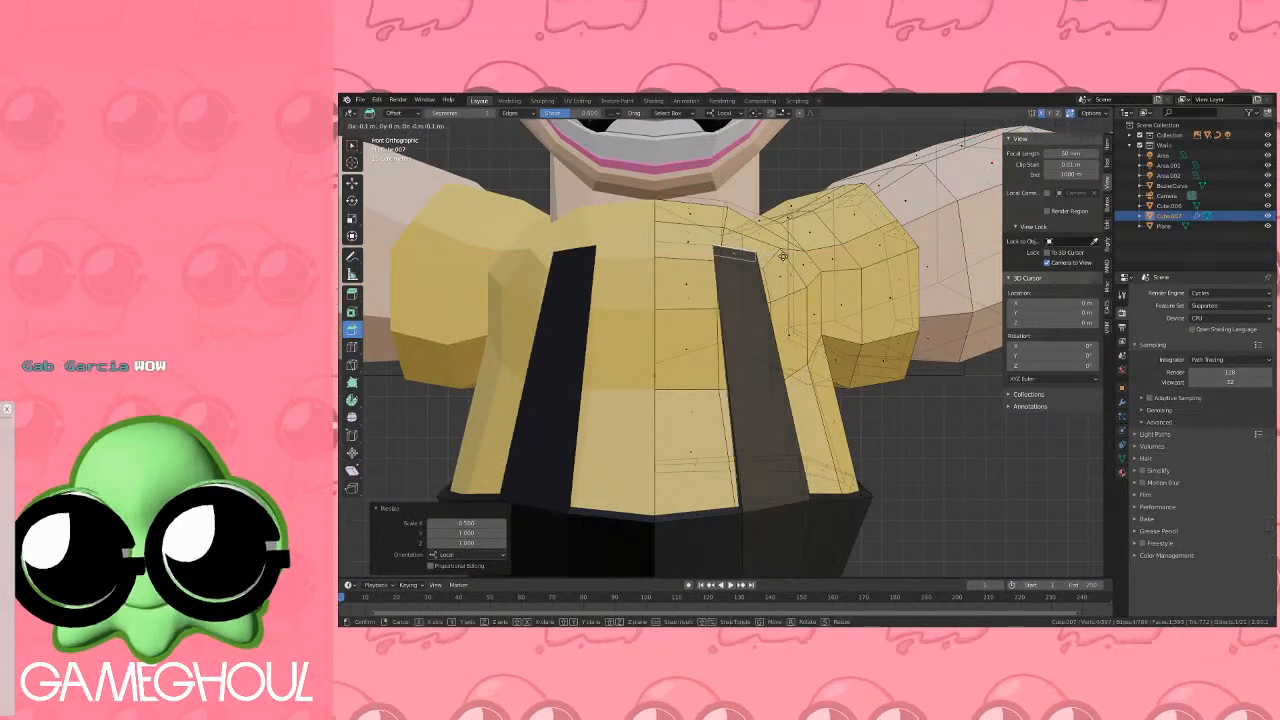
left_click(802, 256)
Extrude the strap's end 0.7 m back over the shoulder and rotate the new end face in side view.
middle_click_drag(802, 256, 689, 255)
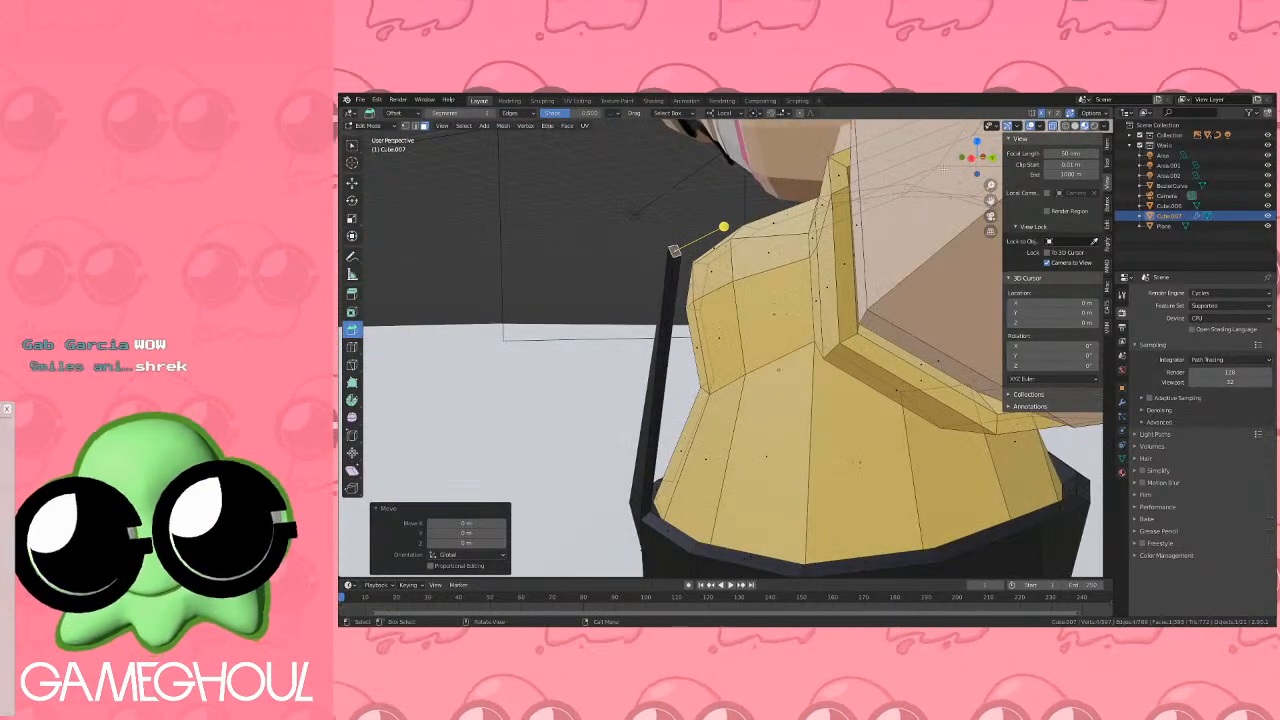
left_click(971, 158)
key("e")
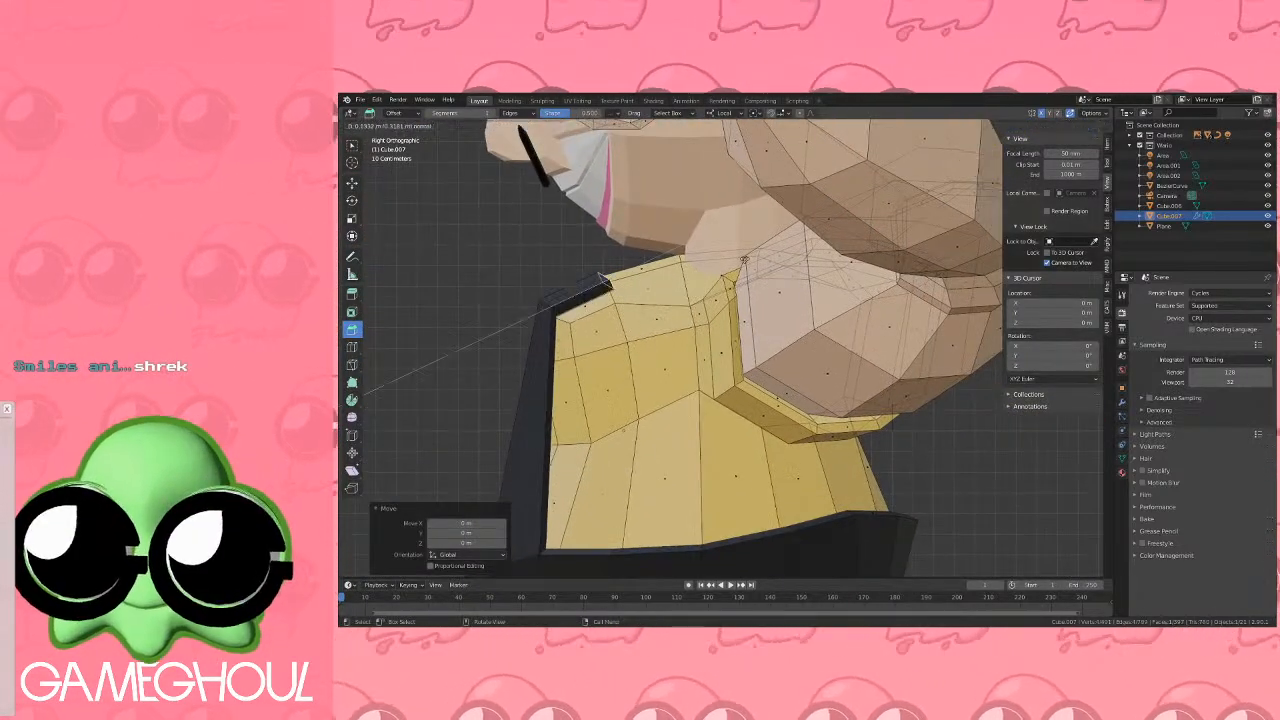
left_click(806, 232)
key("r")
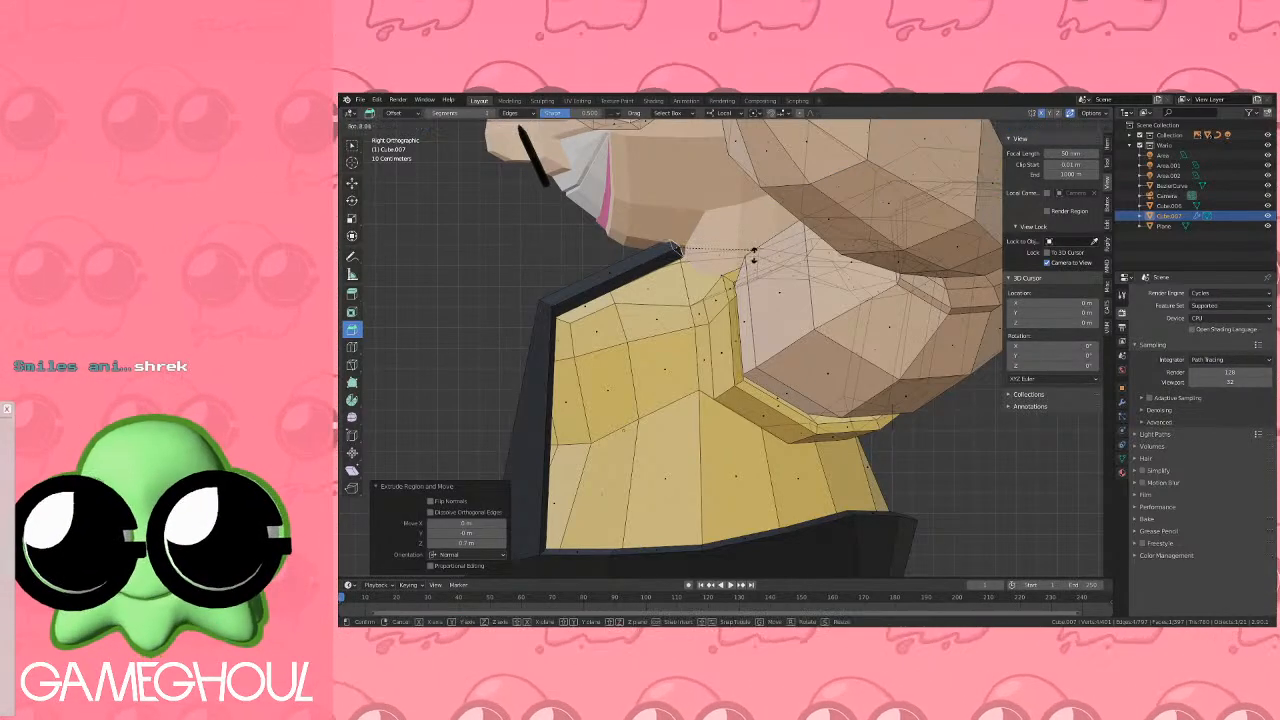
left_click(676, 248)
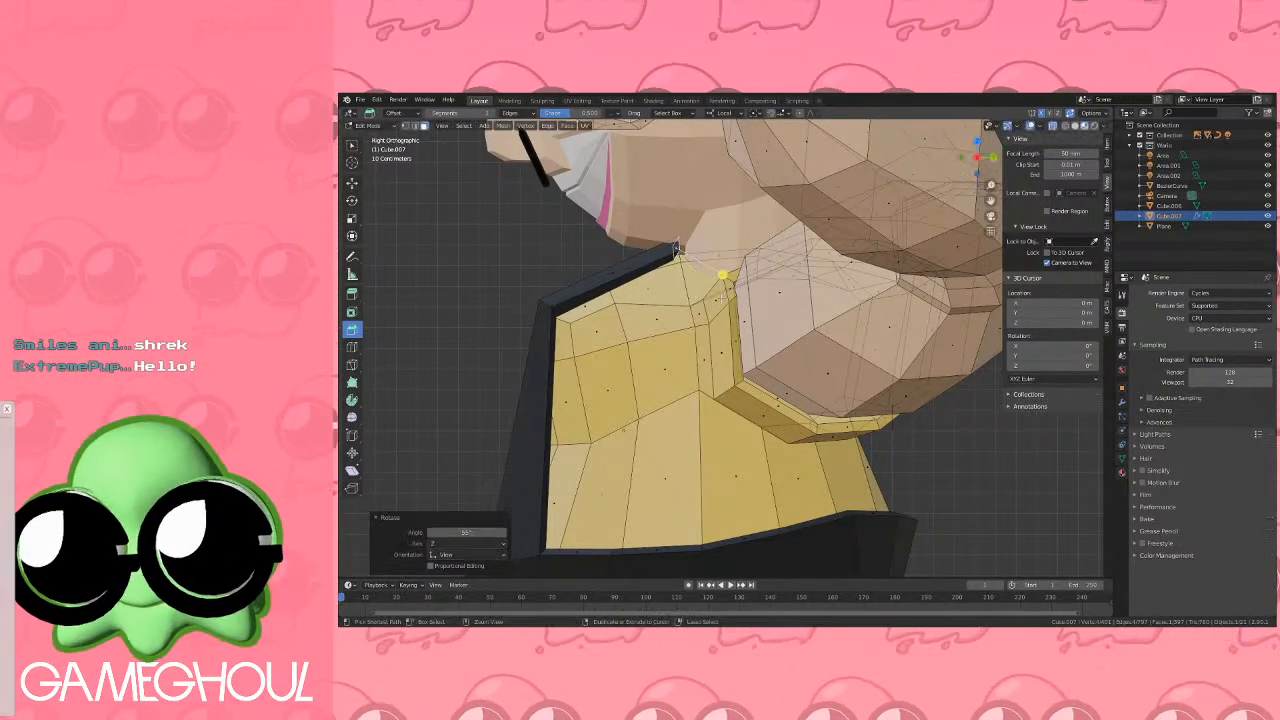
key("g")
left_click(733, 289)
Narrow the strap's shoulder end face along local X and move it 0.2 m outward and 0.1 m down in front view.
middle_click_drag(733, 289, 717, 264)
key("KP_1")
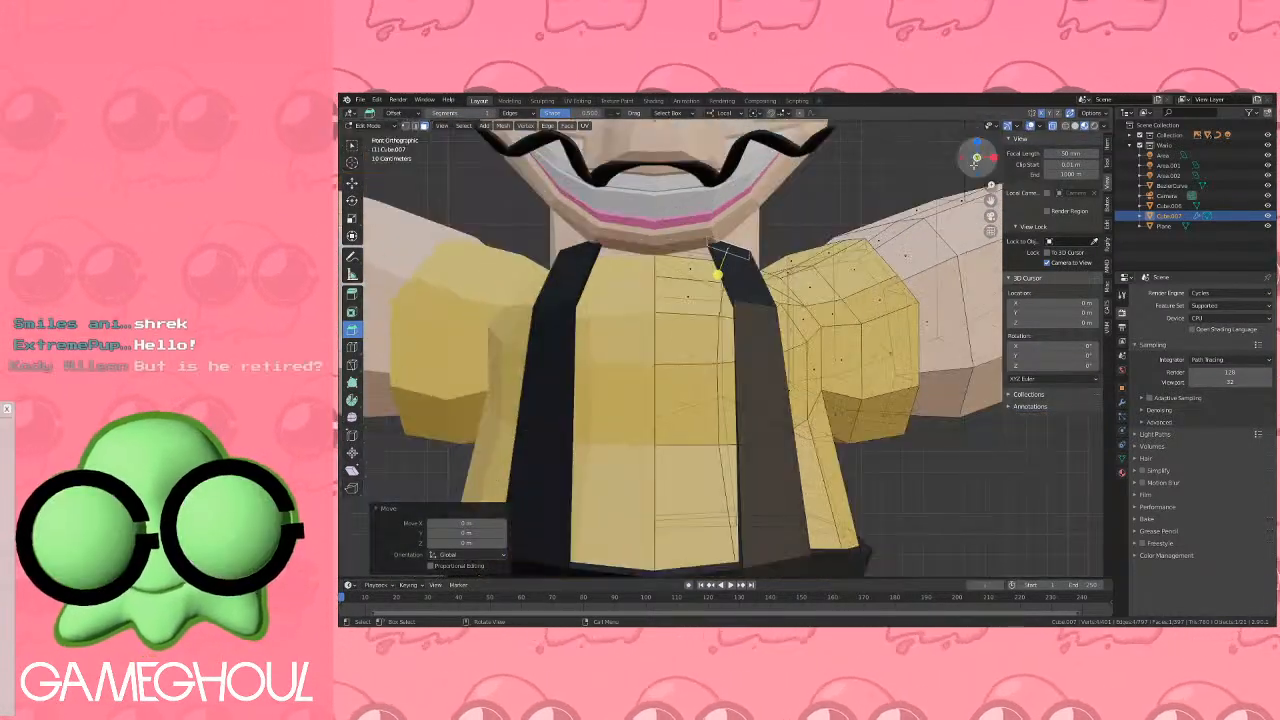
key("g")
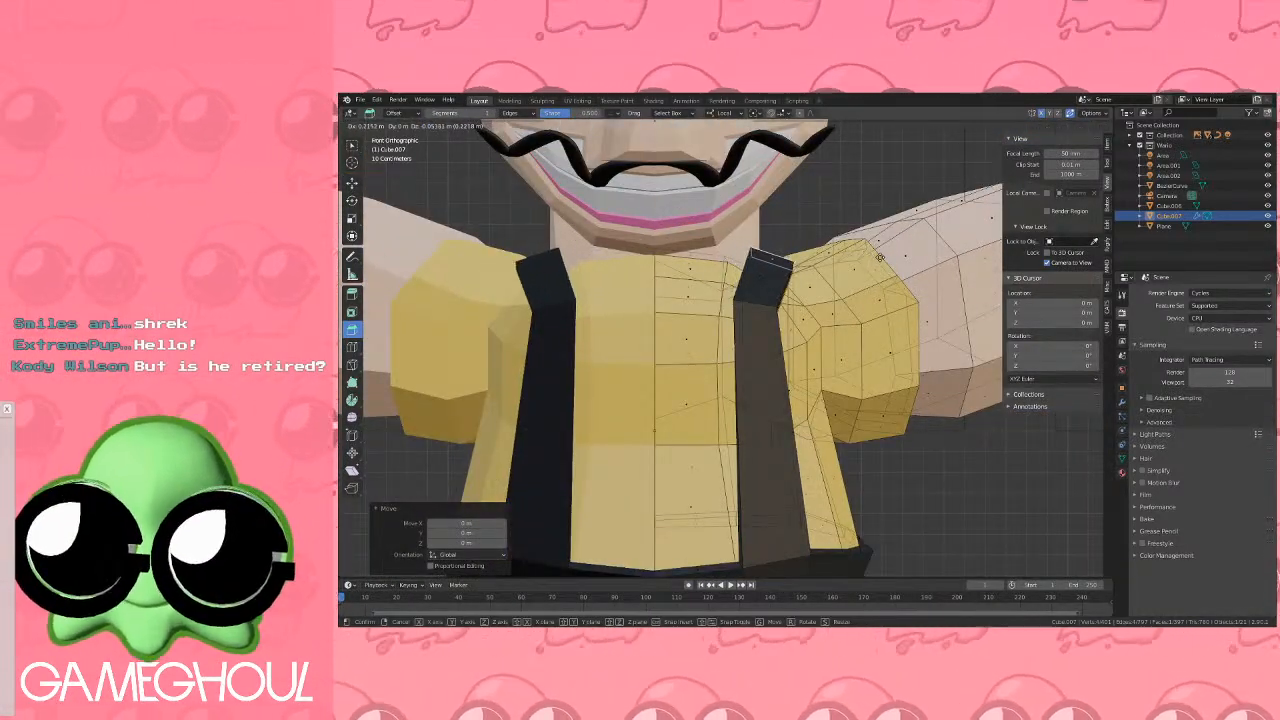
key("s")
key("x")
key("x")
type("0.5")
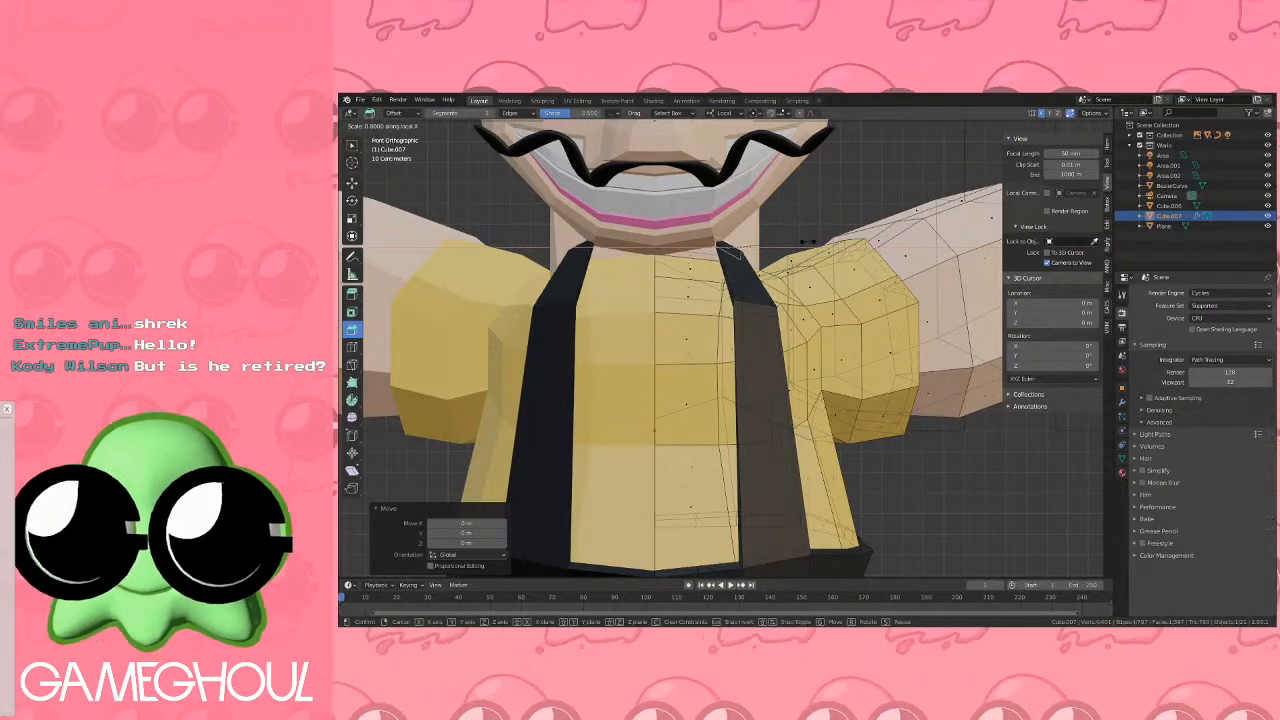
key("Return")
key("g")
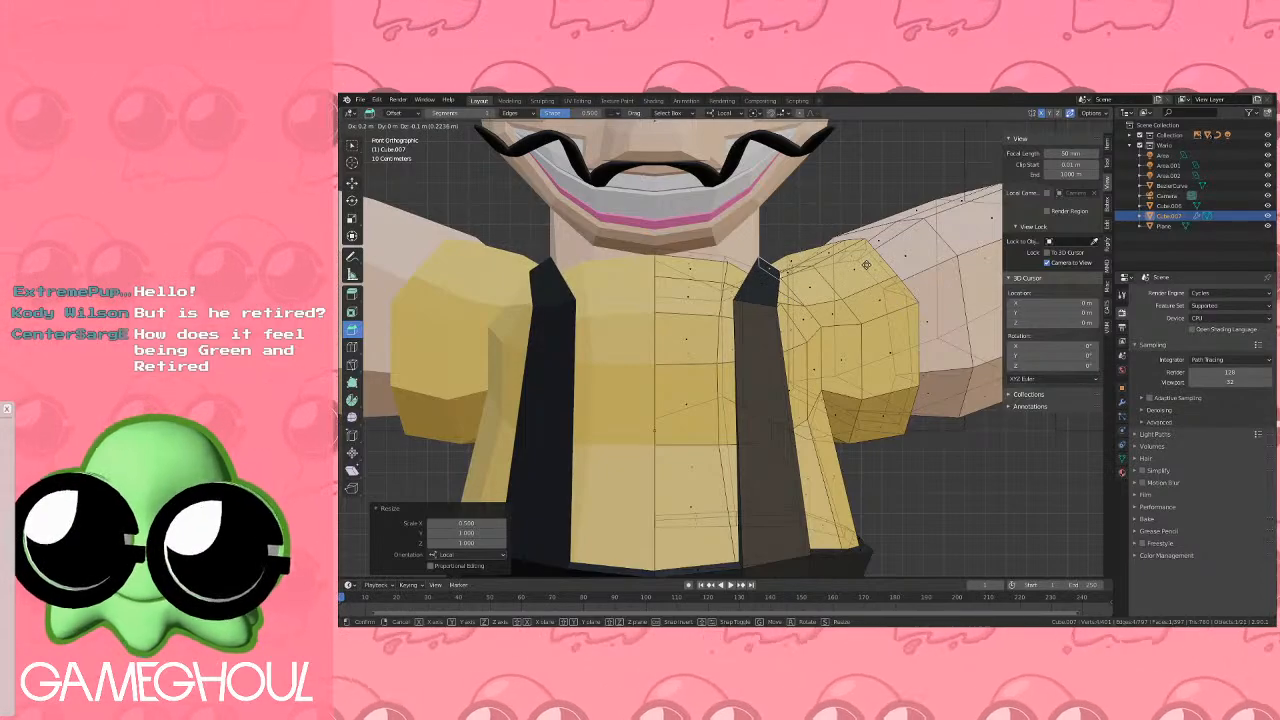
left_click(867, 264)
Rotate the strap's shoulder end face by 5° in side view.
middle_click_drag(866, 264, 745, 298)
key("KP_3")
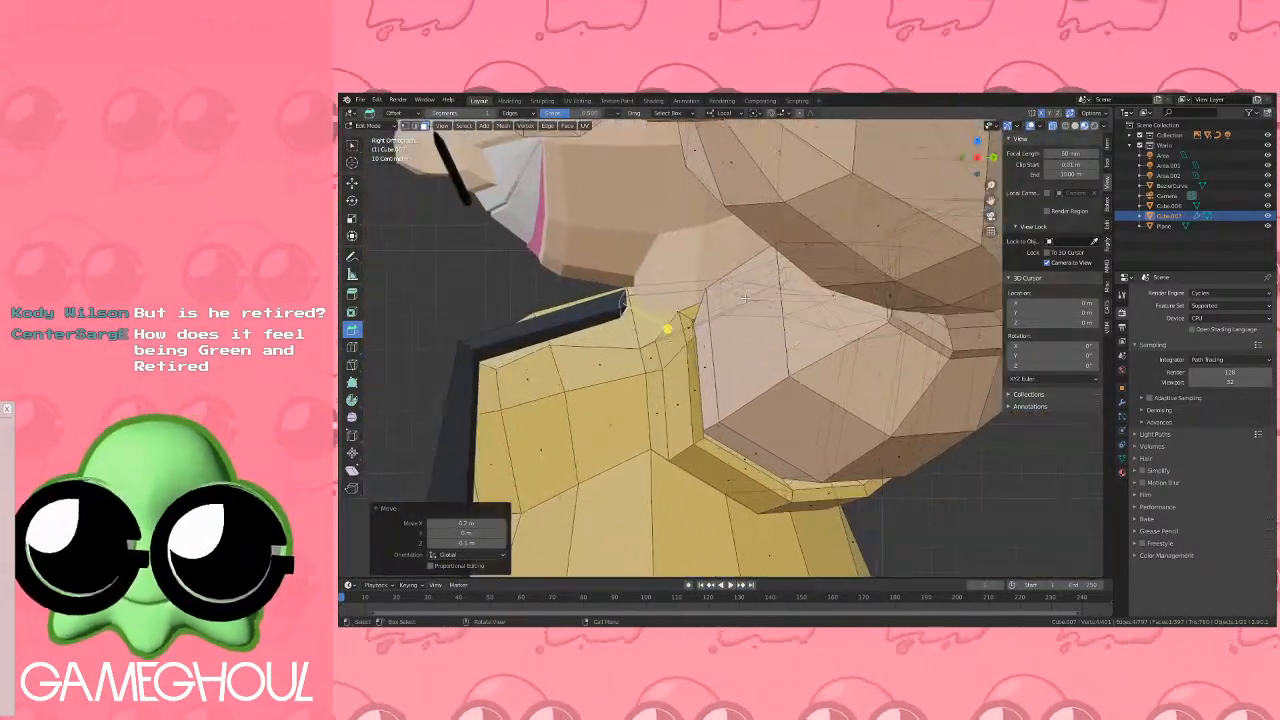
key("r")
left_click(737, 288)
key("g")
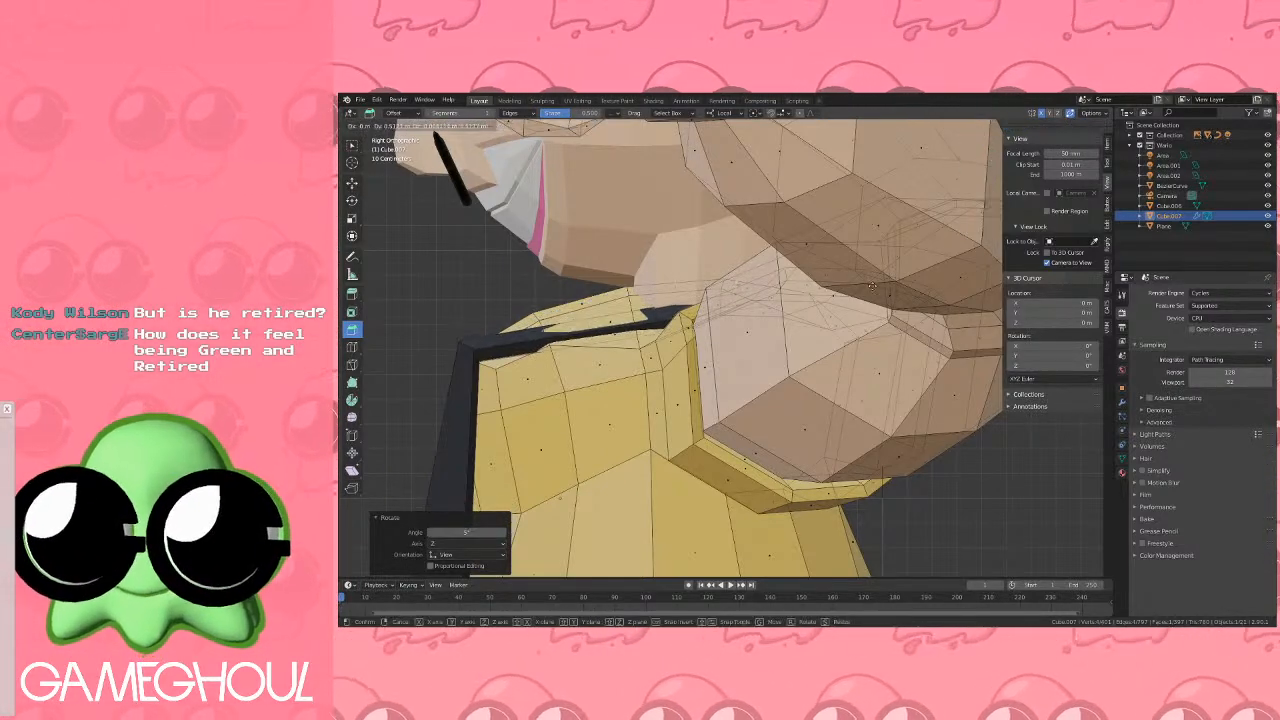
right_click(787, 264)
Extrude the strap's end toward the back and move the new end 0.1 m backward and 0.3 m up.
key("e")
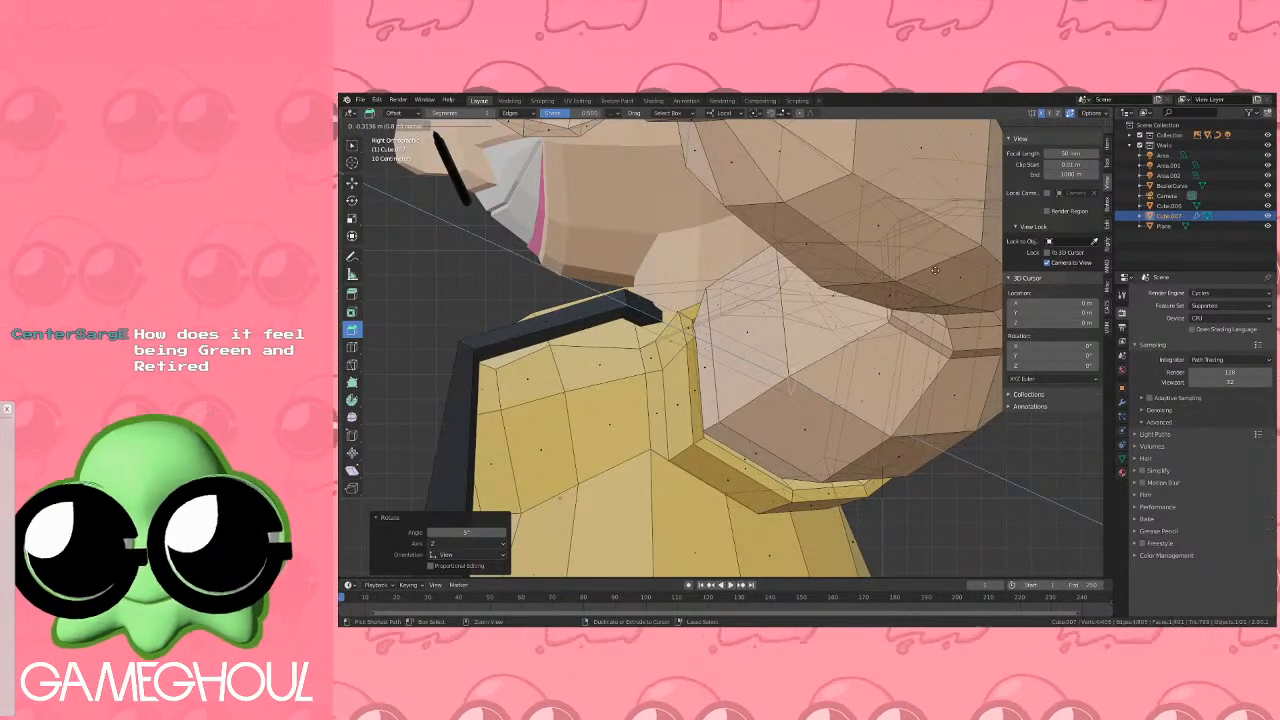
left_click(838, 403)
key("g")
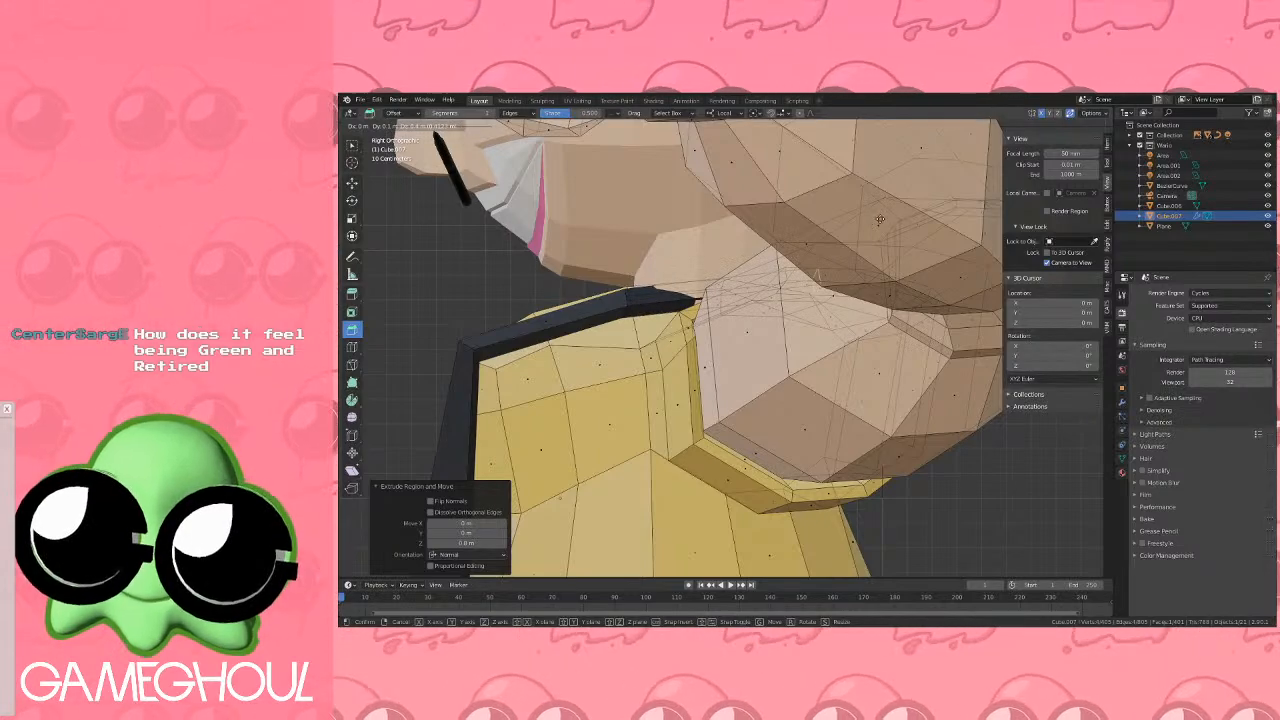
left_click(881, 234)
Move the strap's rear end 0.3 m outward and 0.1 m up in back view so it clears the neck.
middle_click_drag(863, 326, 729, 366)
left_click(973, 164)
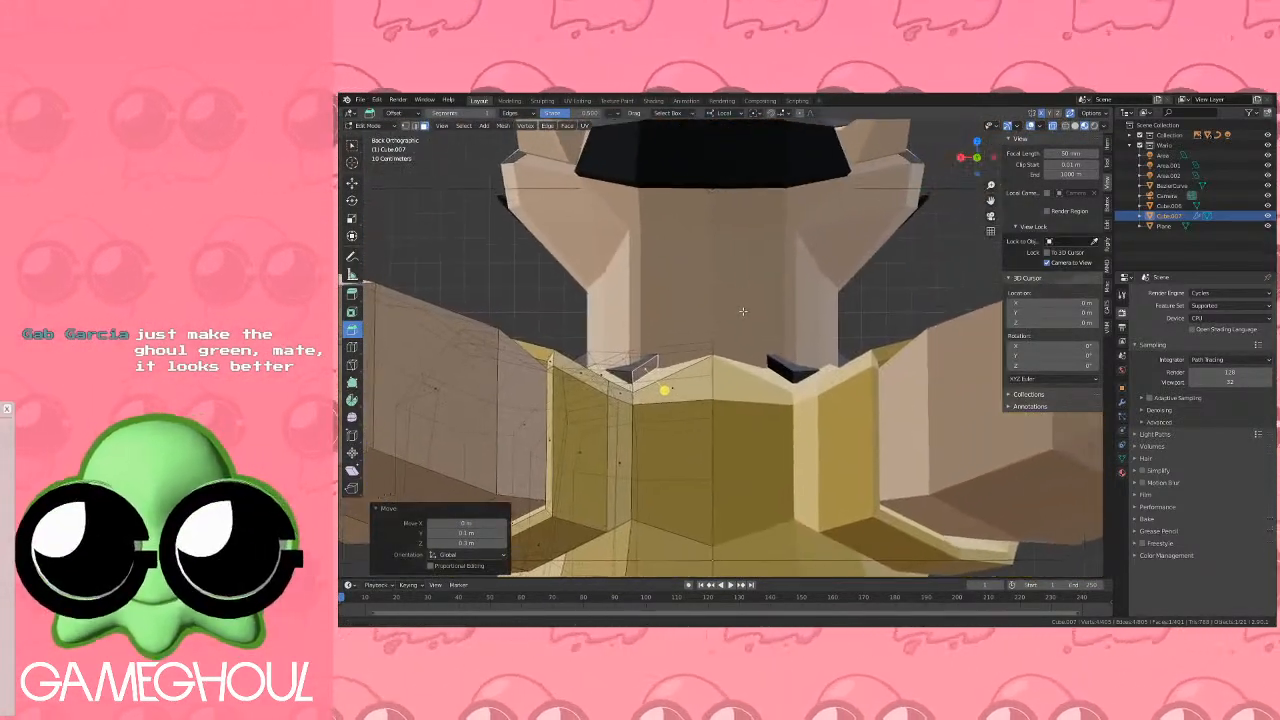
key("g")
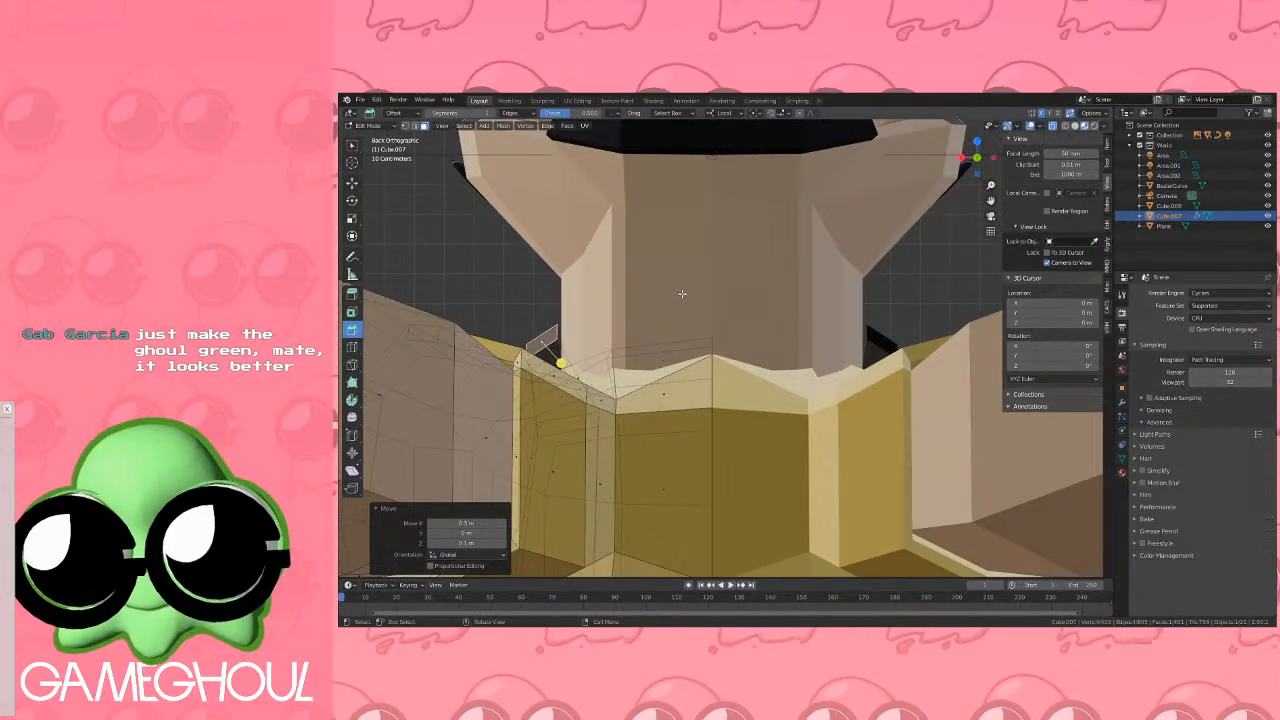
left_click(683, 290)
middle_click_drag(683, 290, 808, 325)
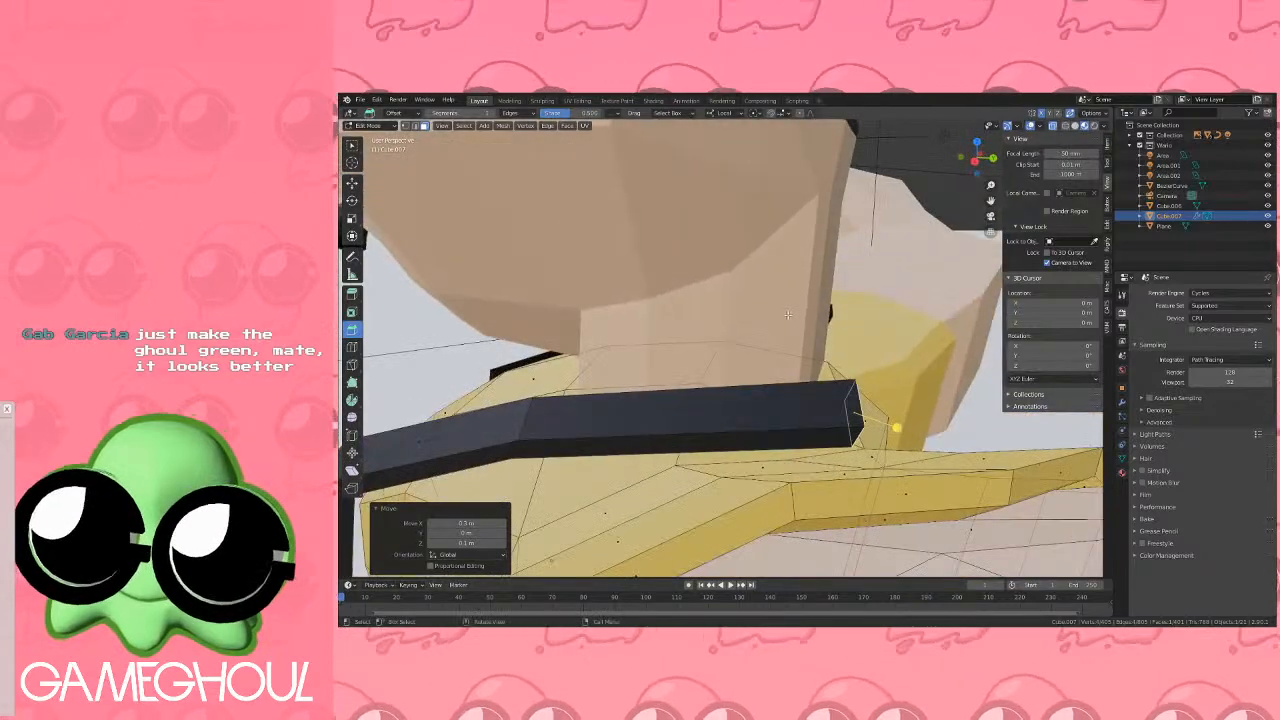
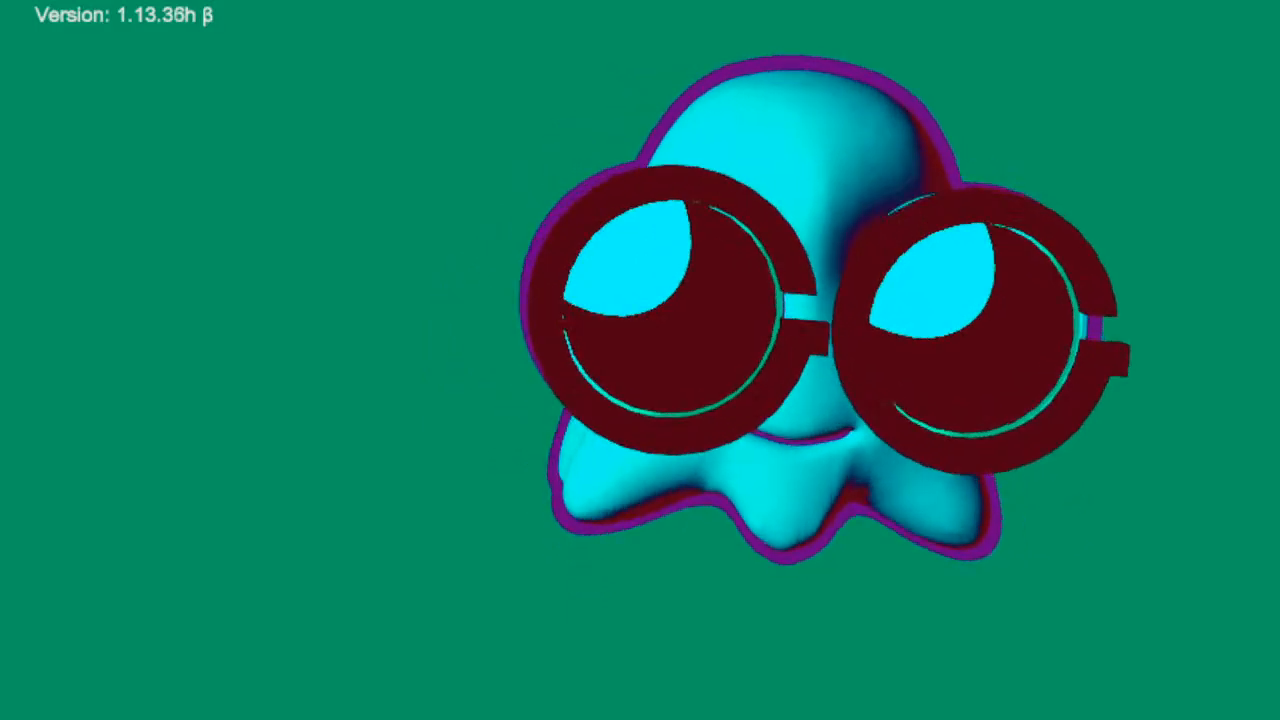
Switch to the avatar application and raise the Color effect's hue until the picture turns magenta-pink.
key("Escape")
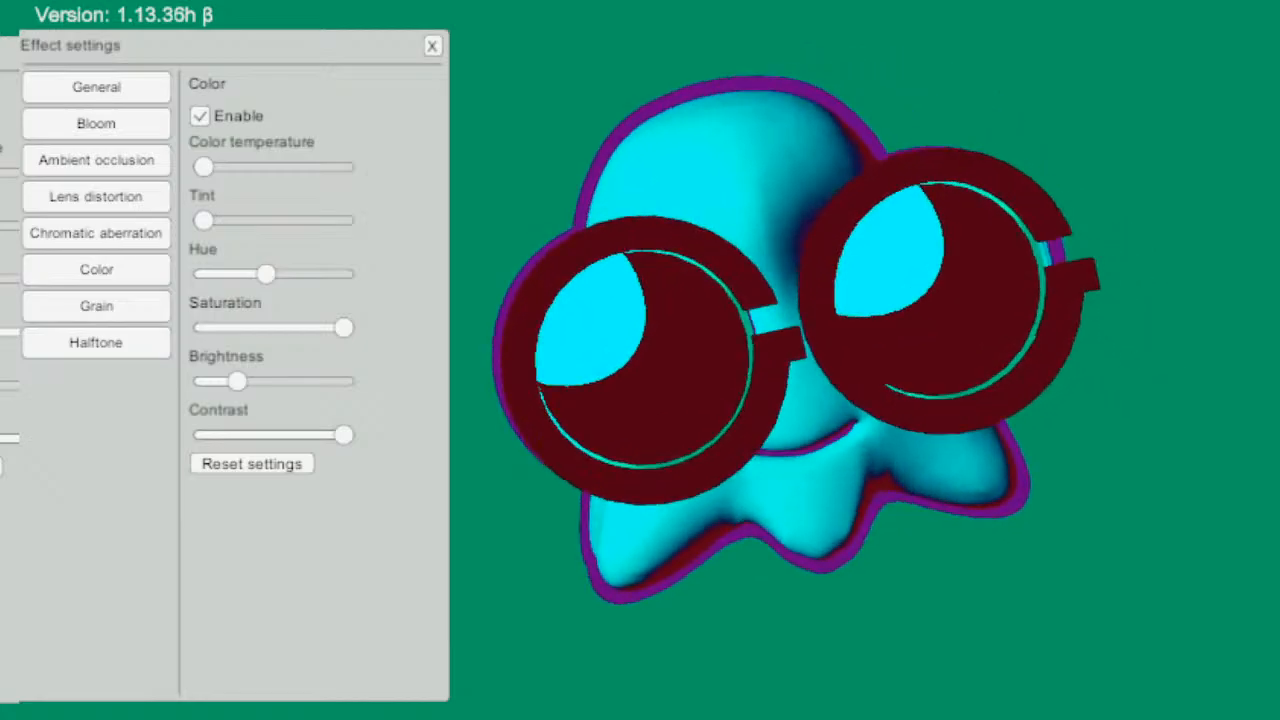
mouse_move(203, 167)
left_mouse_down()
mouse_move(343, 167)
mouse_move(203, 167)
left_mouse_up()
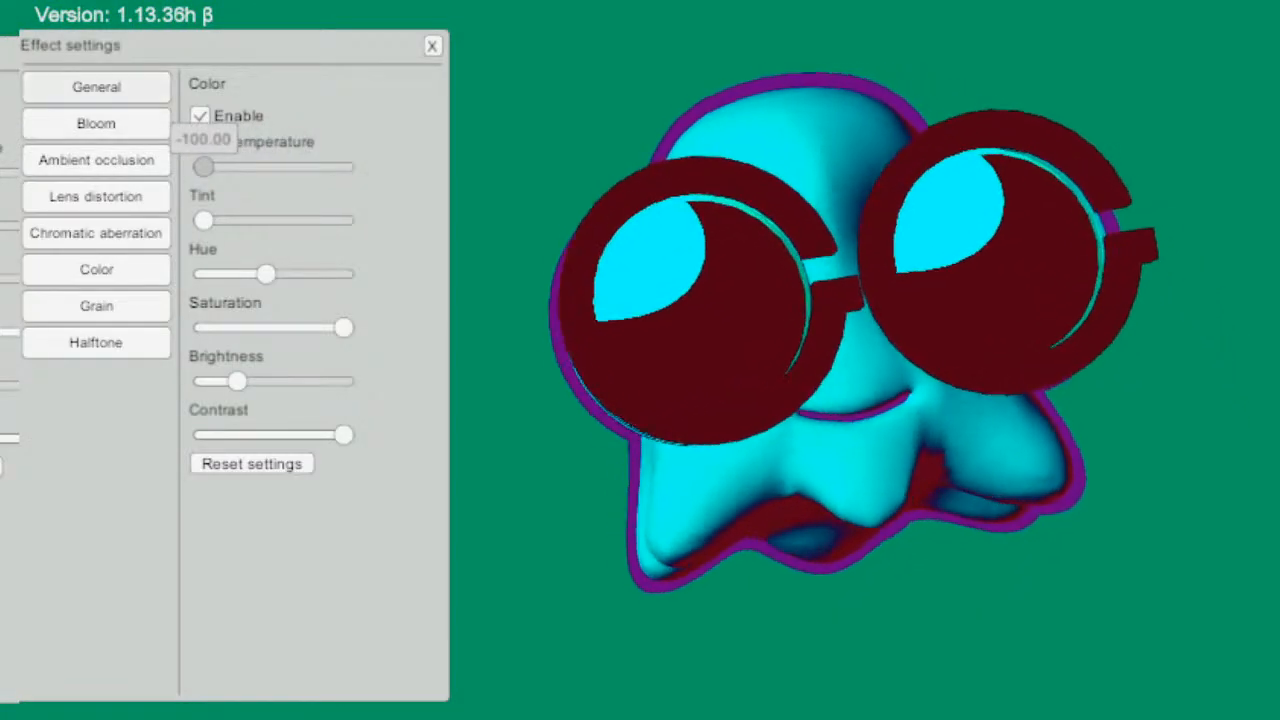
left_click_drag(265, 273, 316, 273)
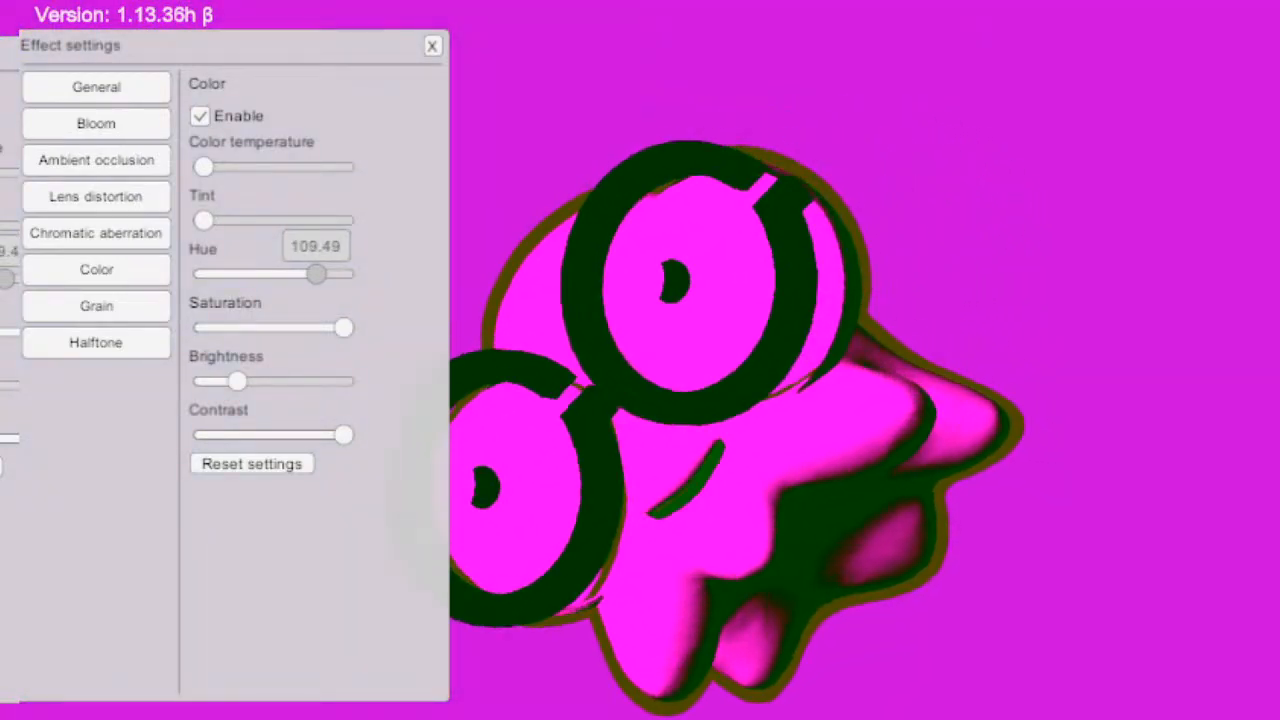
left_click_drag(316, 273, 322, 273)
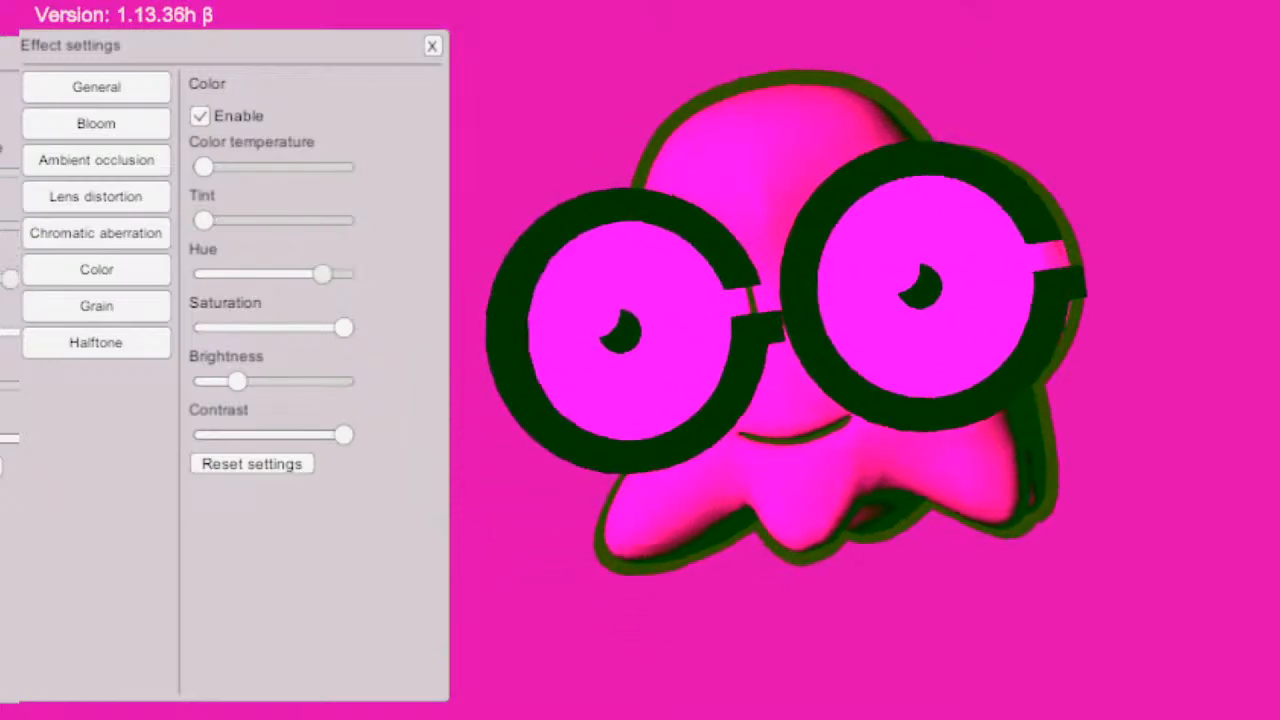
left_click(432, 45)
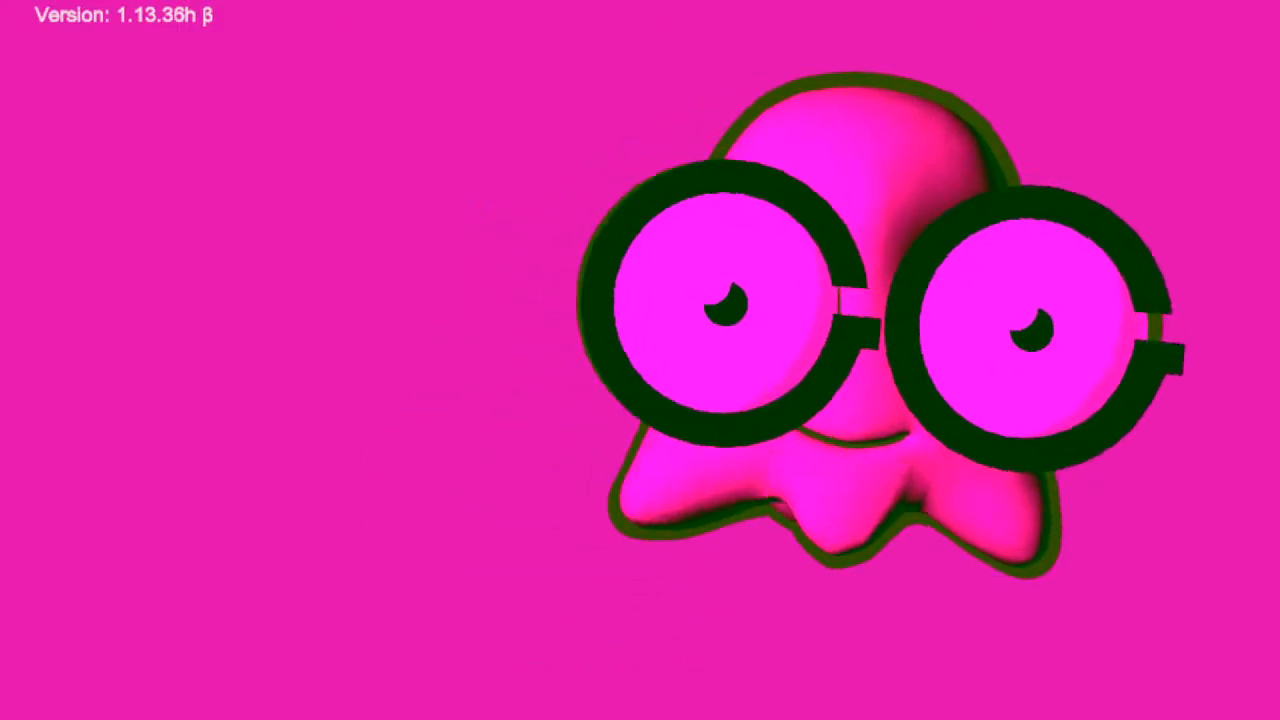
Disable the avatar's Color effect and close the effect settings.
key("l")
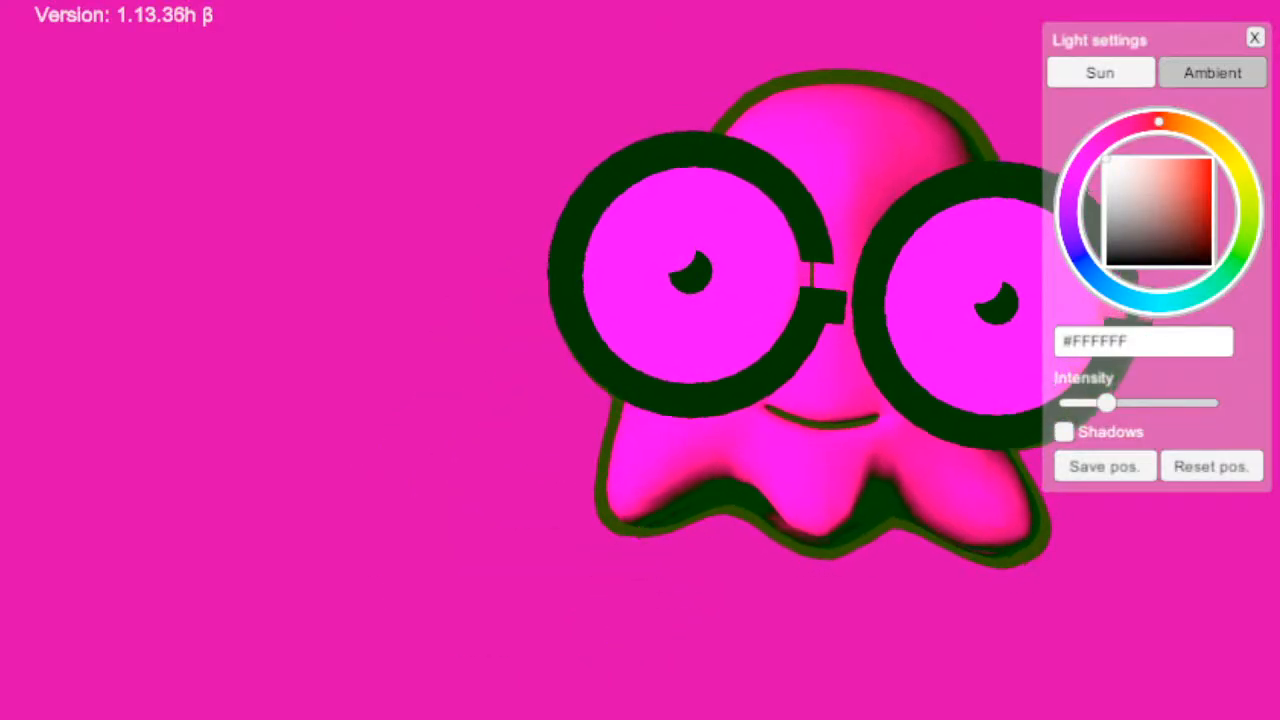
key("l")
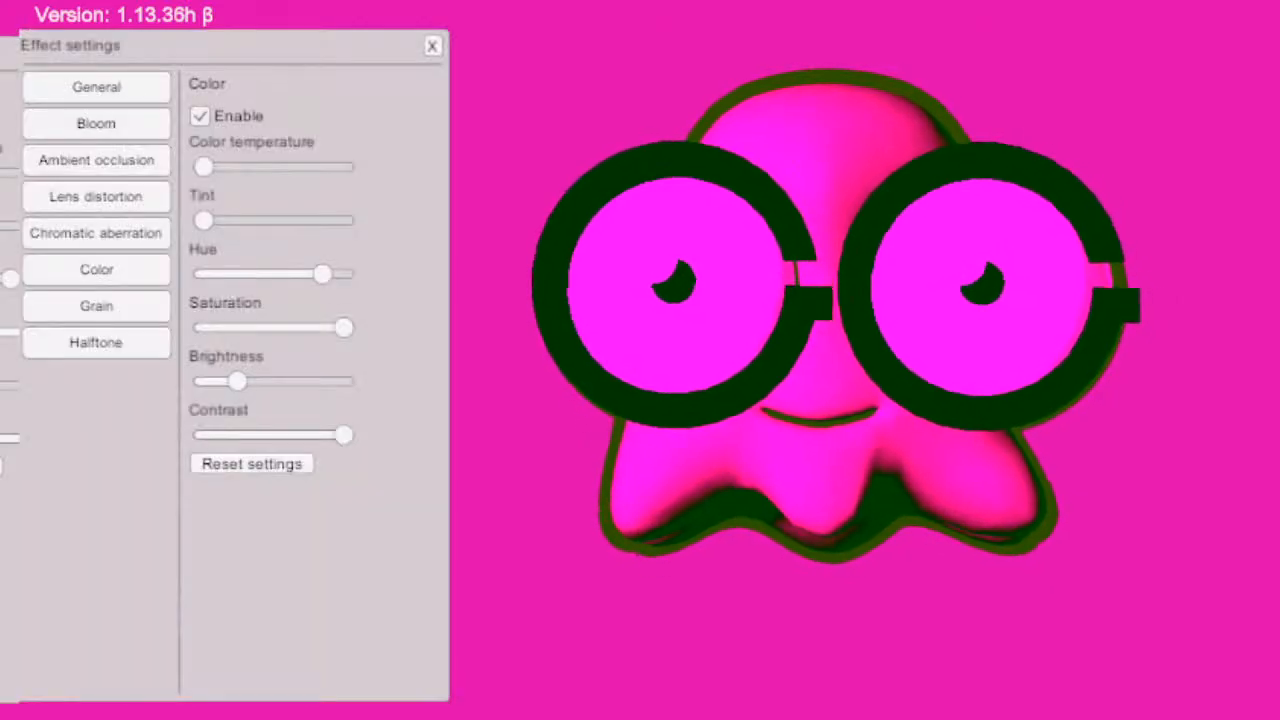
left_click(200, 116)
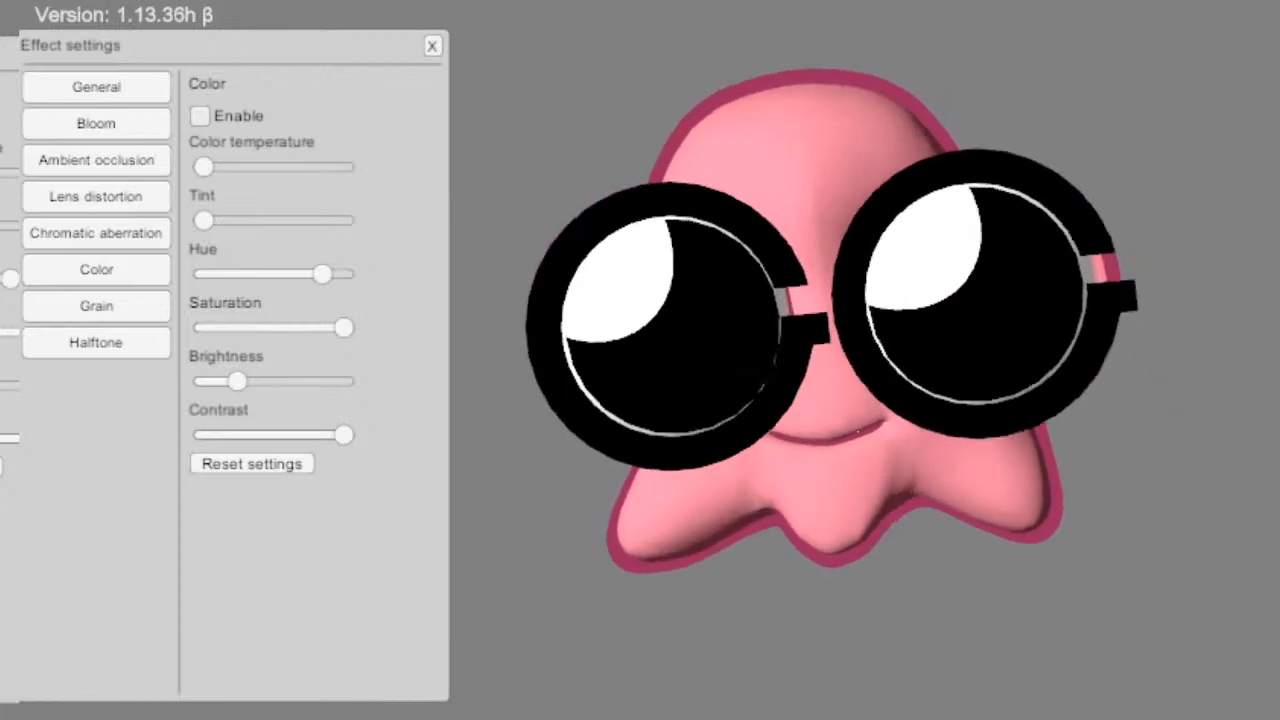
left_click(432, 46)
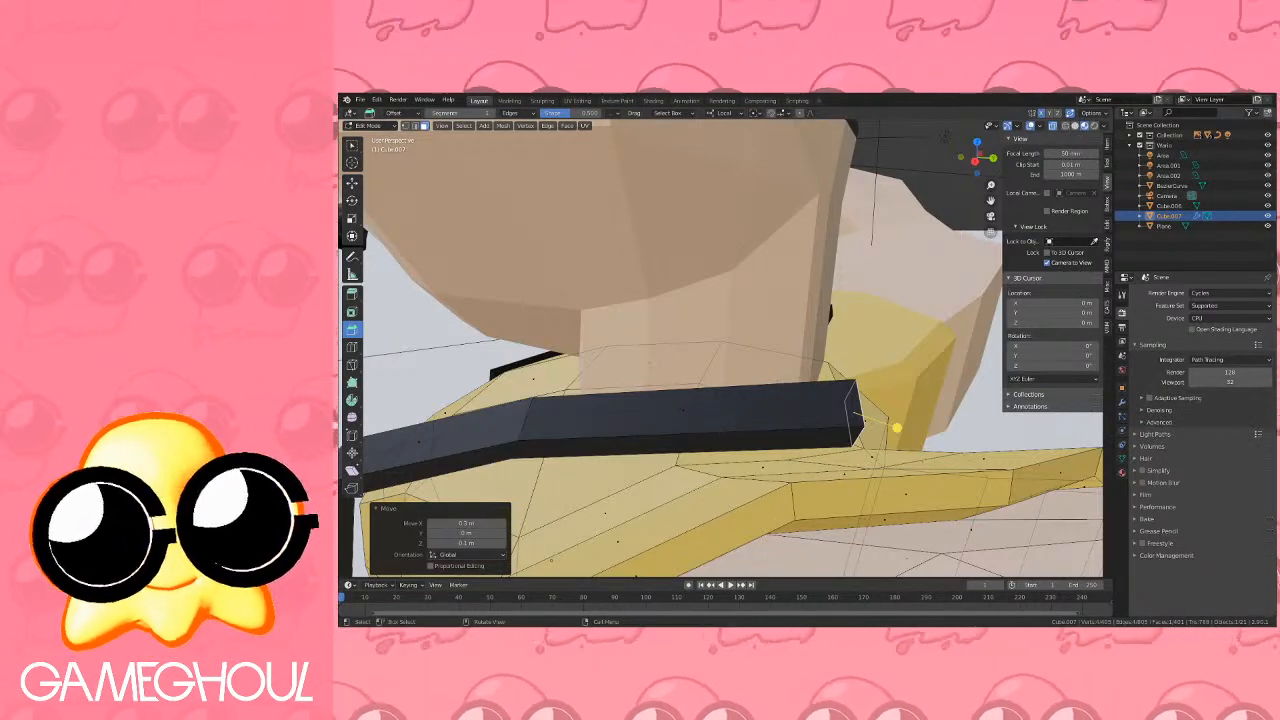
Try shifting the strap's rear end 0.2 m inward along local X in top view, and undo the move.
middle_click_drag(911, 367, 766, 359)
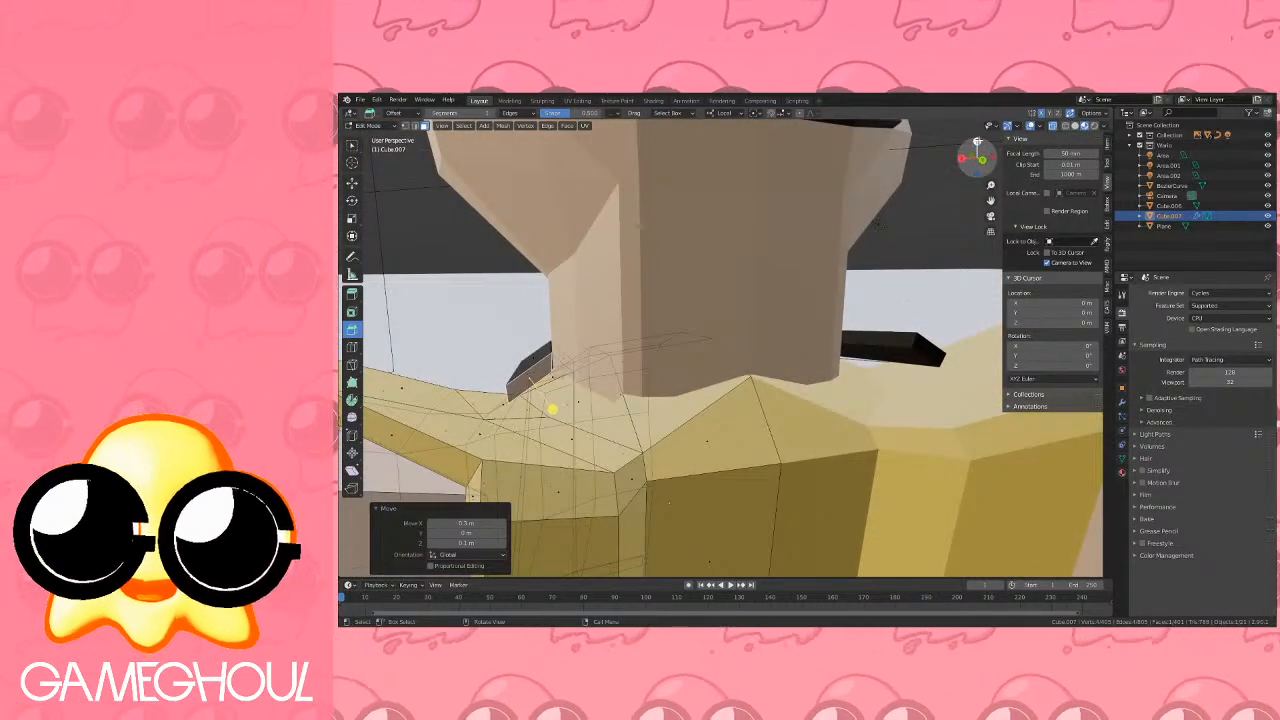
middle_click_drag(783, 286, 843, 318)
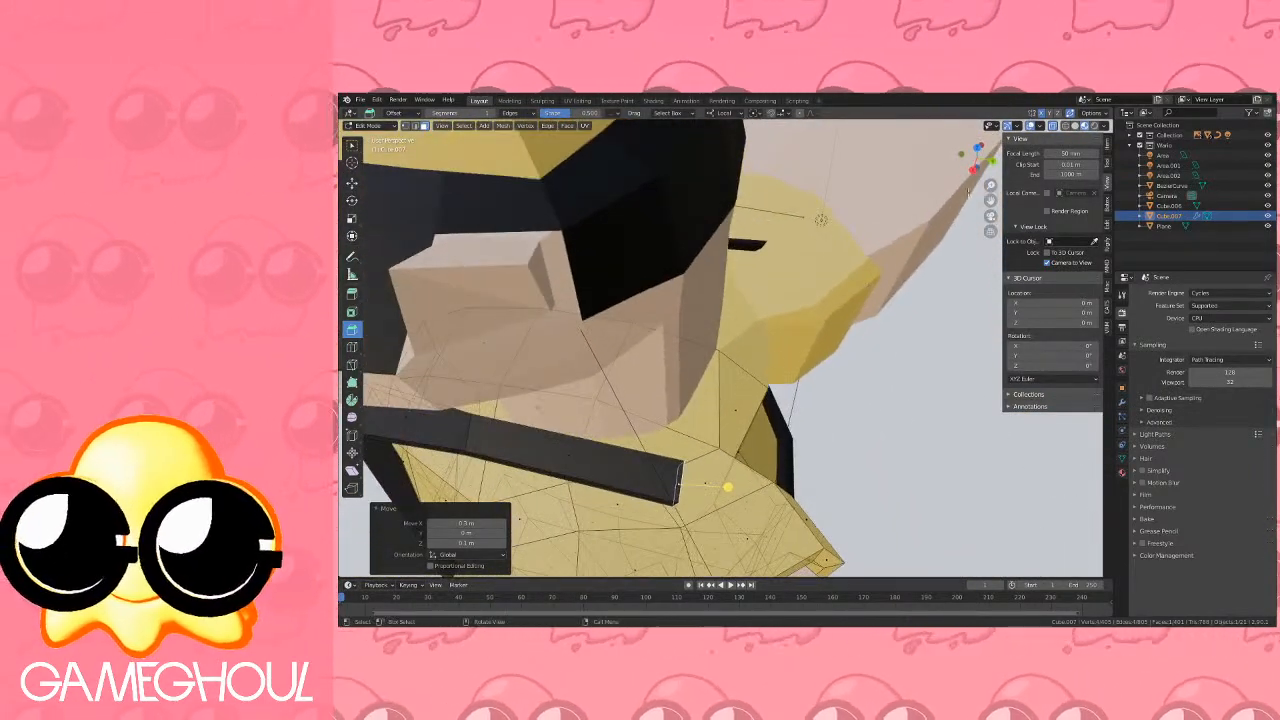
left_click(977, 149)
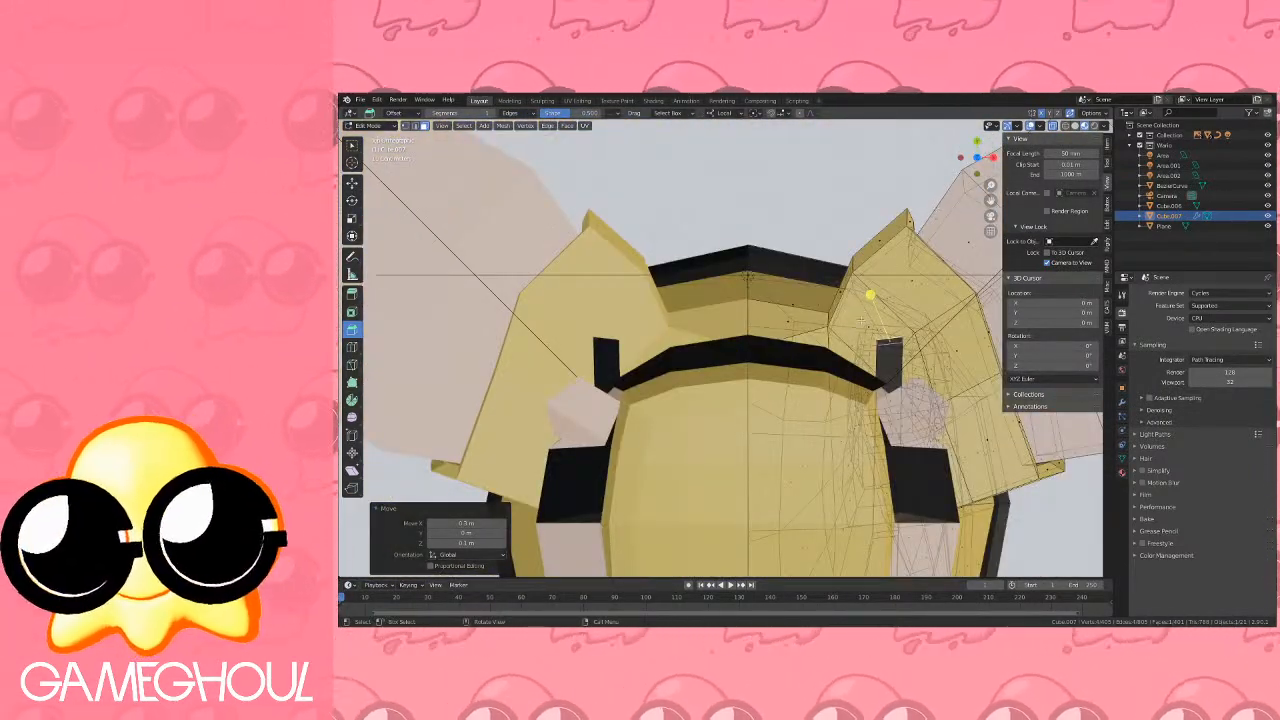
key("g")
left_click(823, 317)
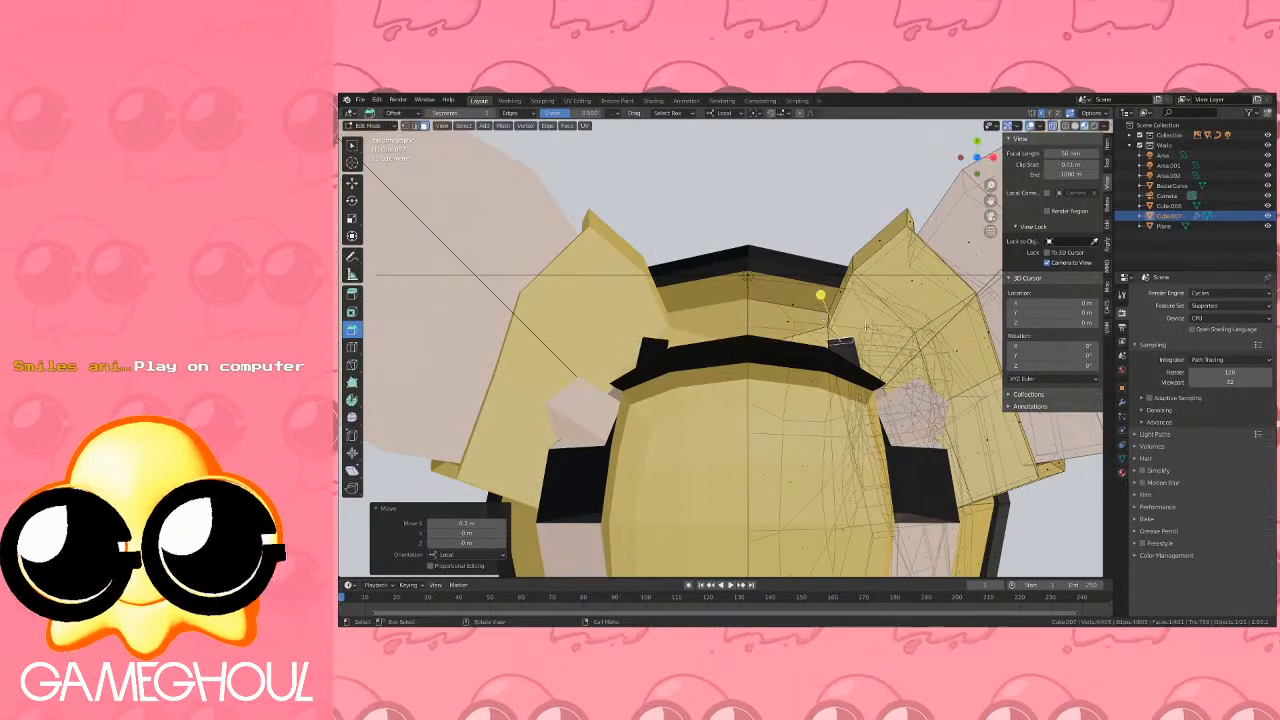
middle_click_drag(823, 317, 649, 259)
key("ctrl+z")
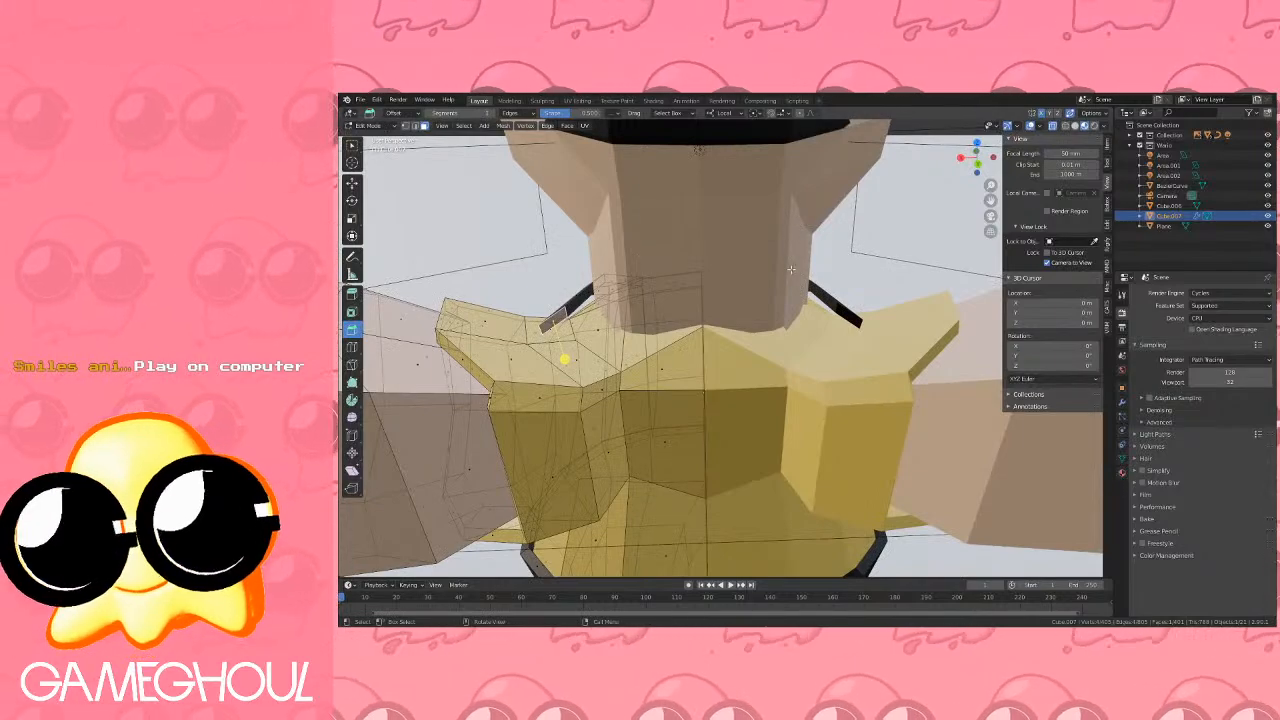
Extrude the strap's rear end down behind the shoulder and shift the new end about 0.2 m inward along X.
key("e")
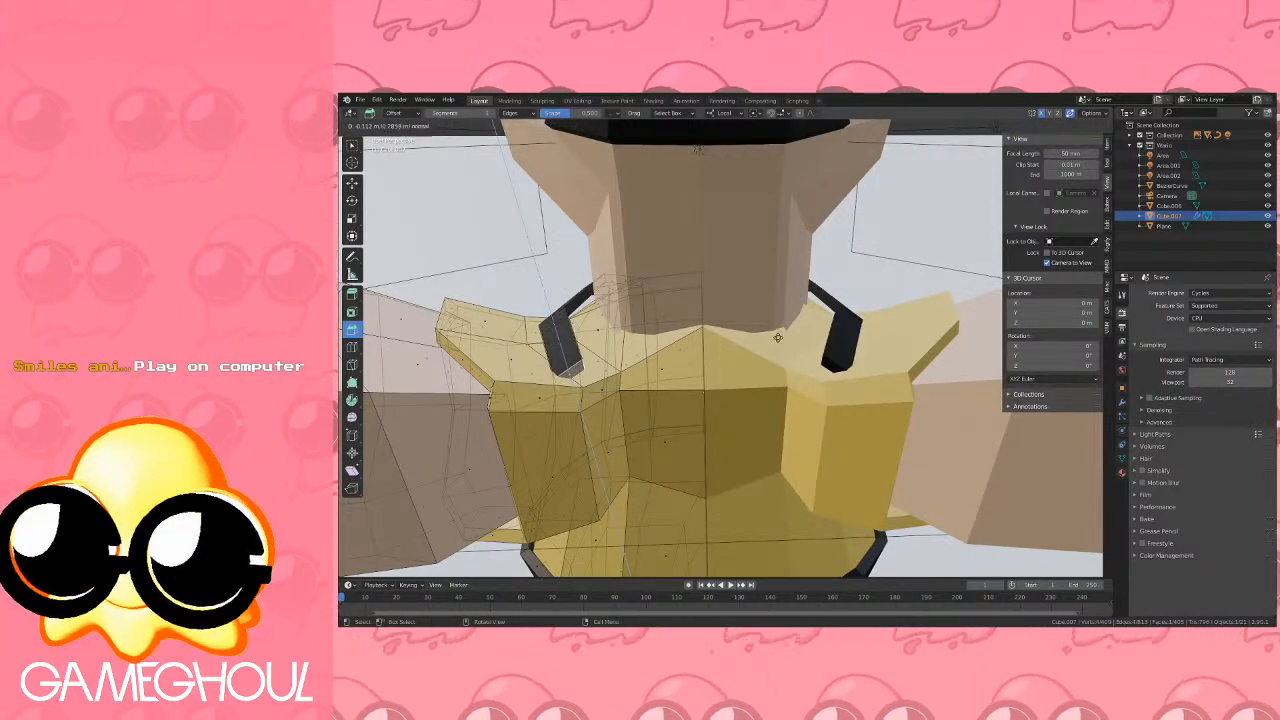
left_click(720, 365)
middle_click_drag(720, 365, 716, 398)
key("g")
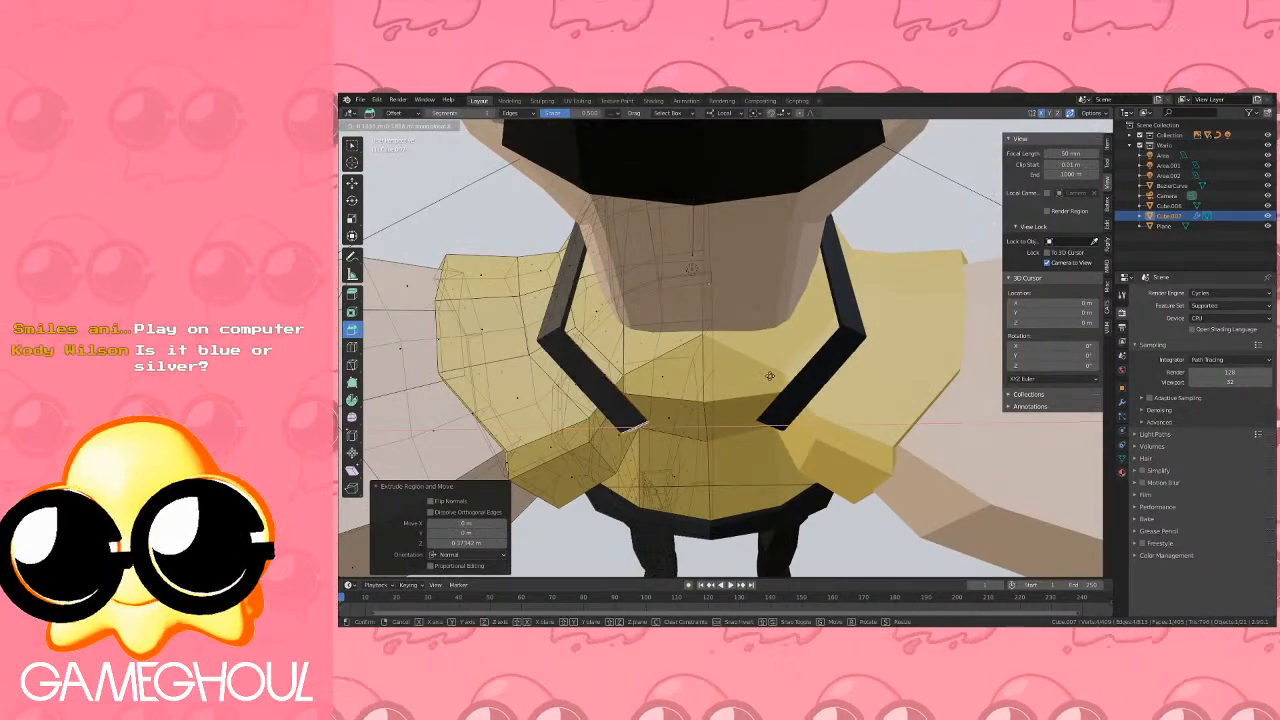
left_click(773, 374)
Rotate the strap's rear end face 75° in a wireframe side view and lower it 0.1 m.
middle_click_drag(773, 374, 931, 218)
left_click(978, 162)
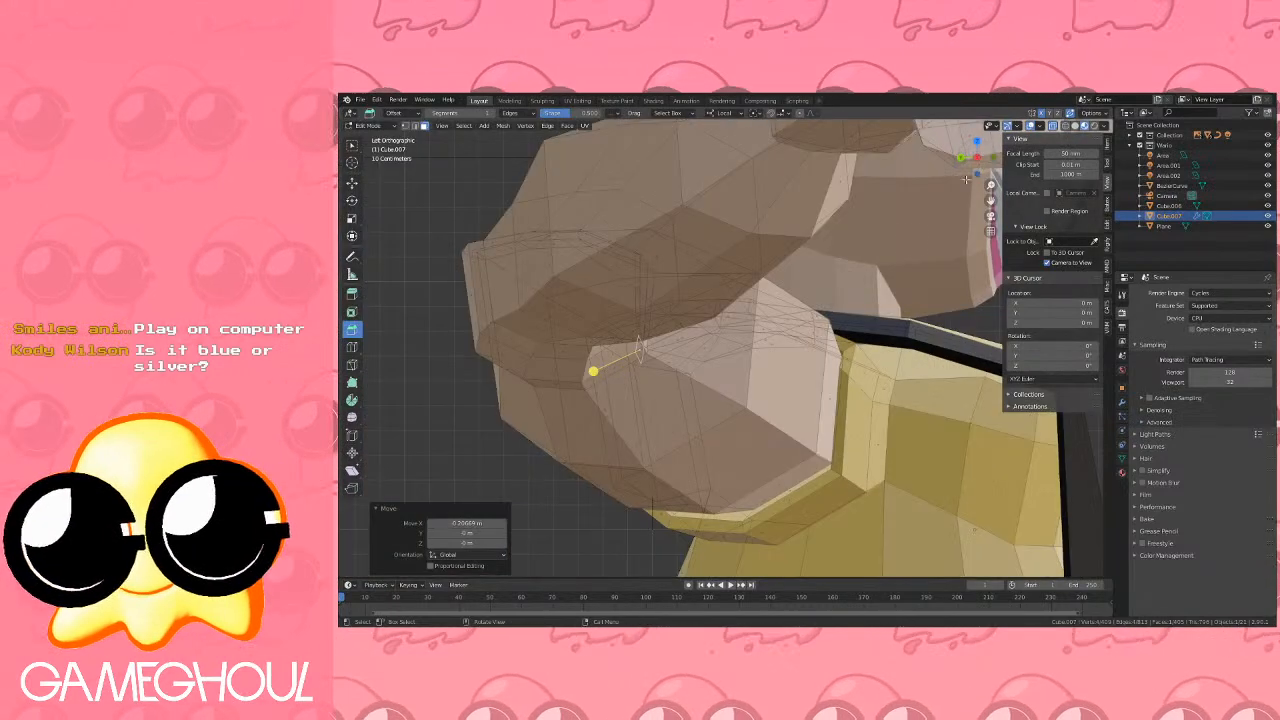
left_click(1066, 126)
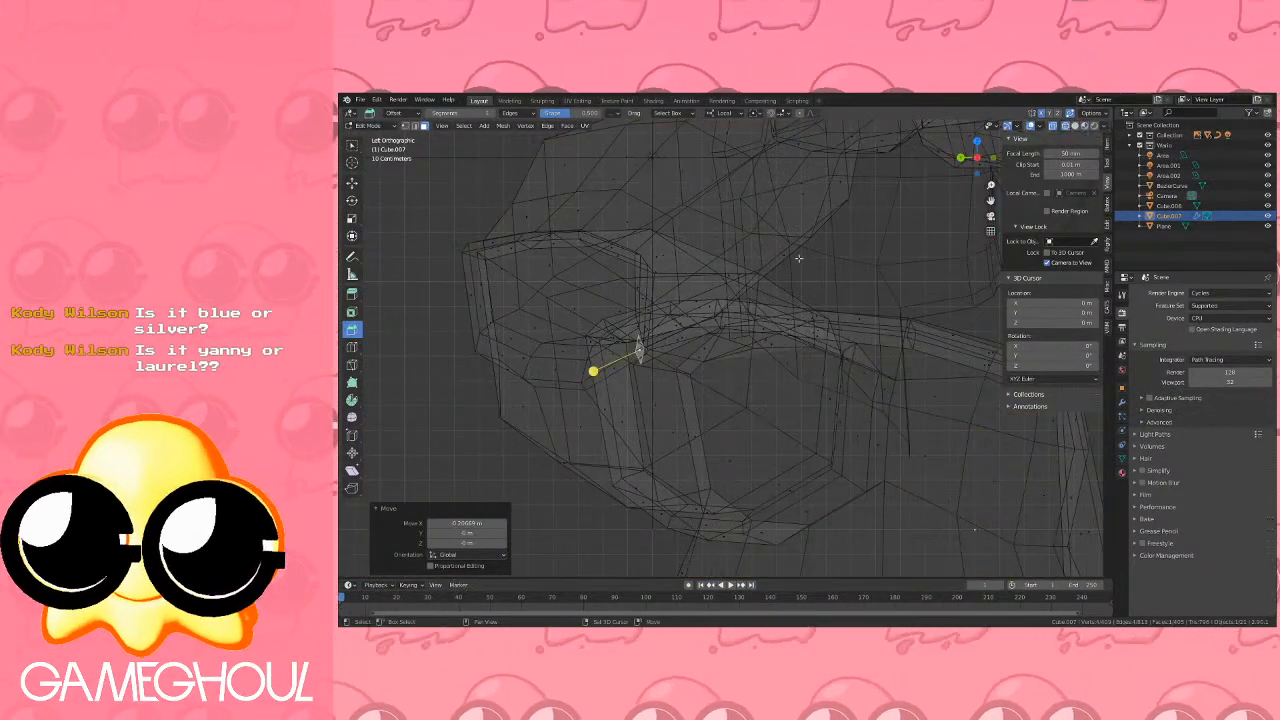
middle_click_drag(724, 293, 798, 298, "shift")
scroll(798, 298, "up", 2)
key("r")
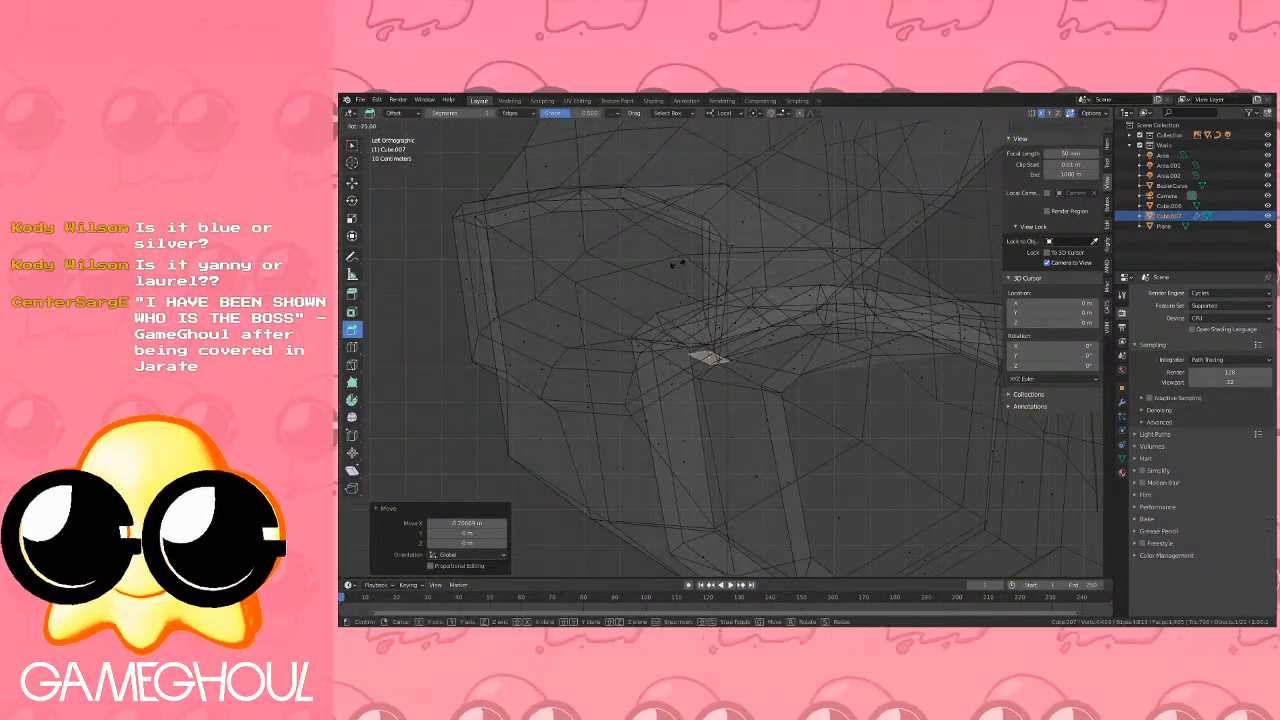
key("Return")
key("g")
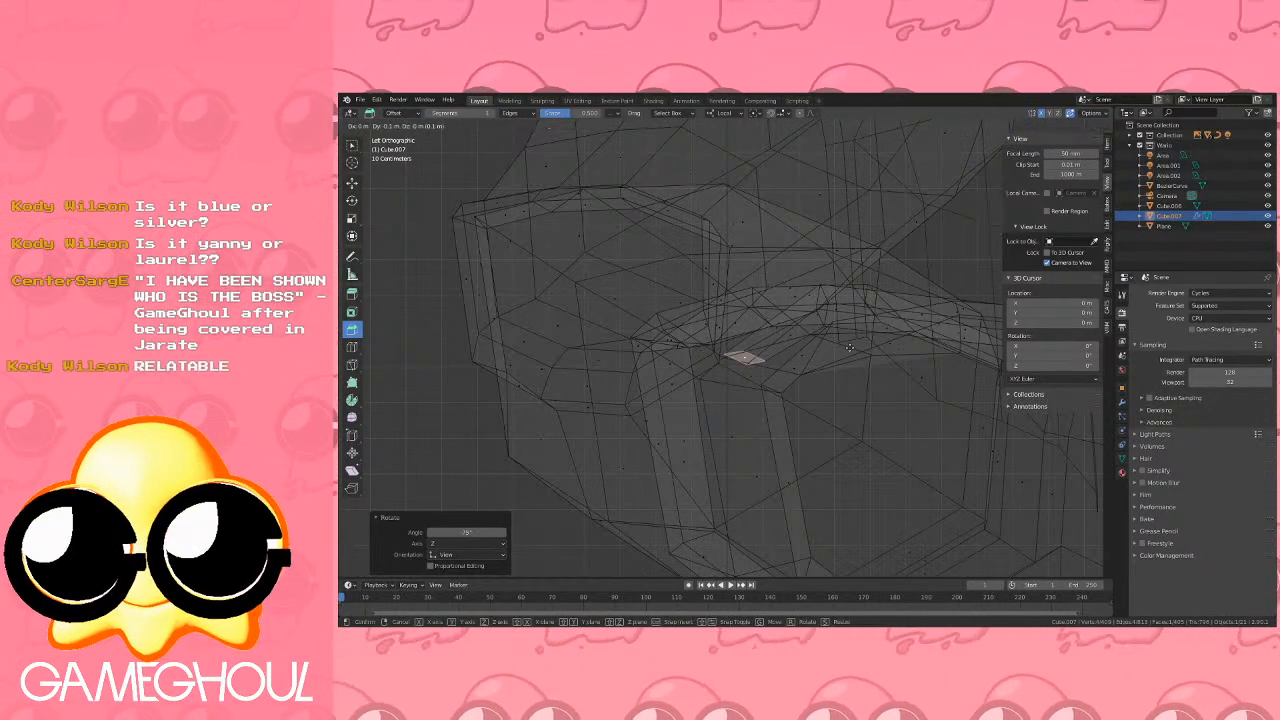
left_click(830, 355)
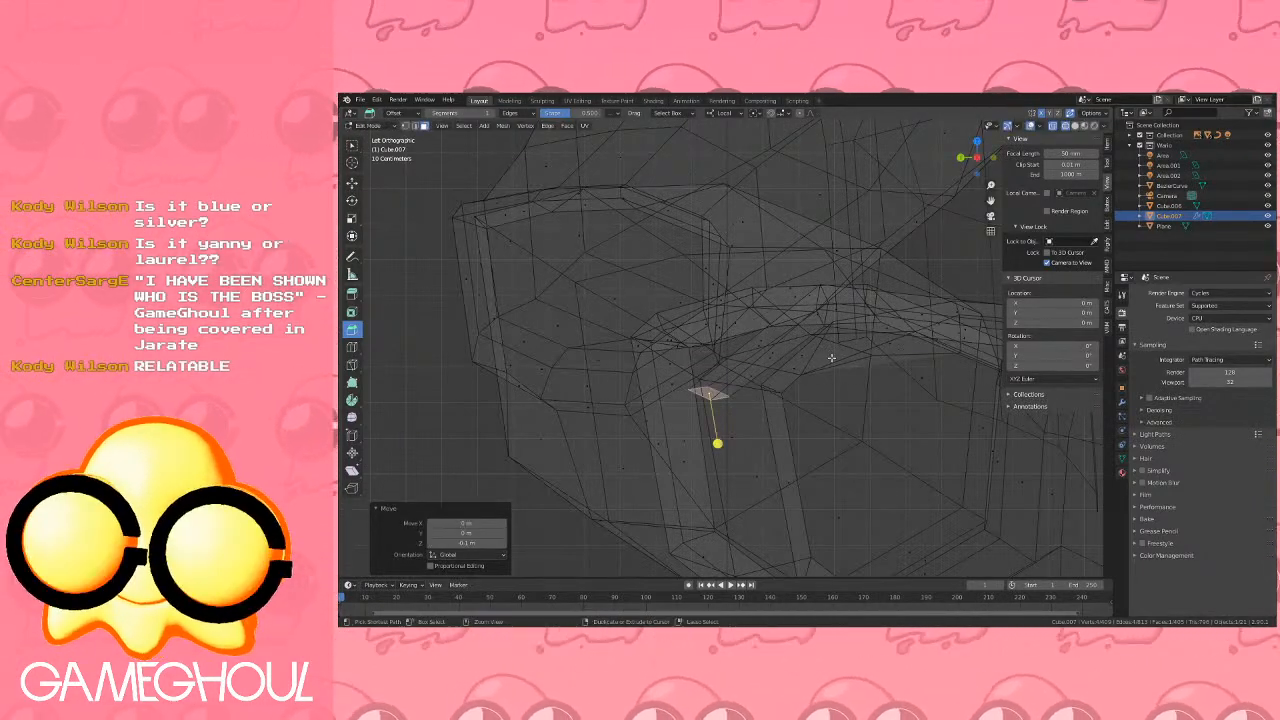
Raise the strap's rear end face 0.1 m along Z in the back view.
middle_click_drag(830, 355, 916, 341)
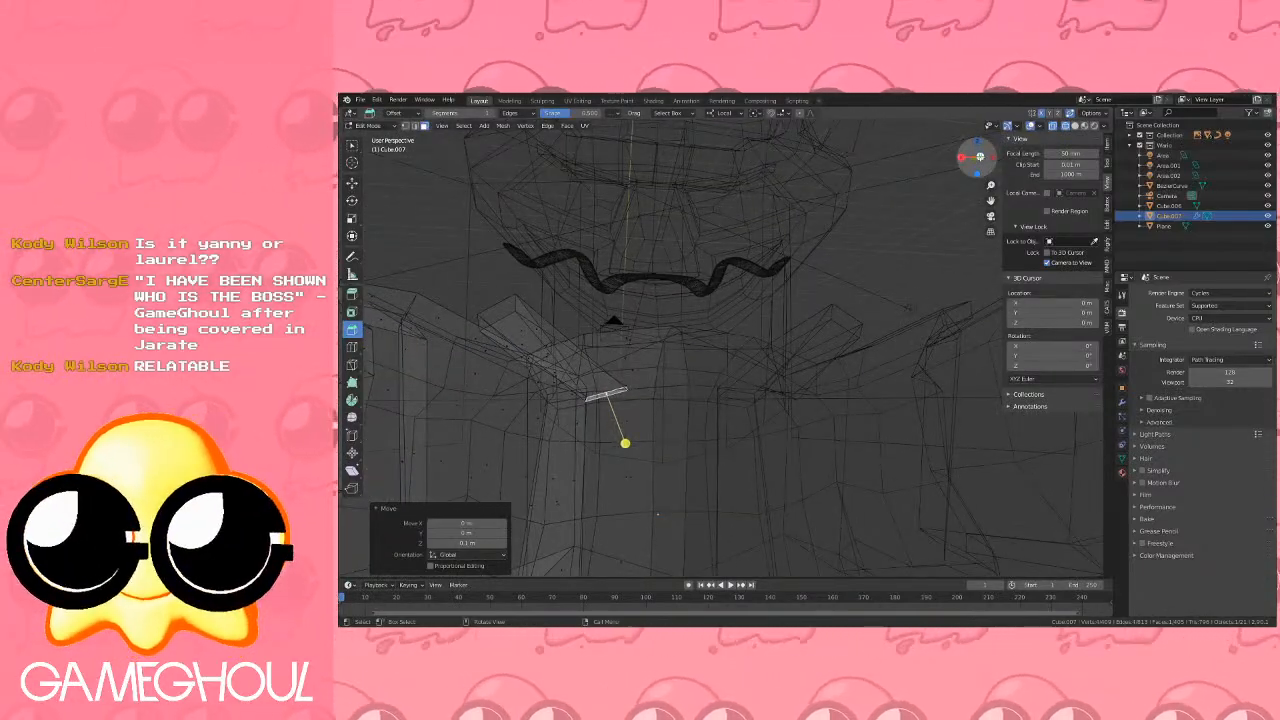
left_click(976, 157)
key("g")
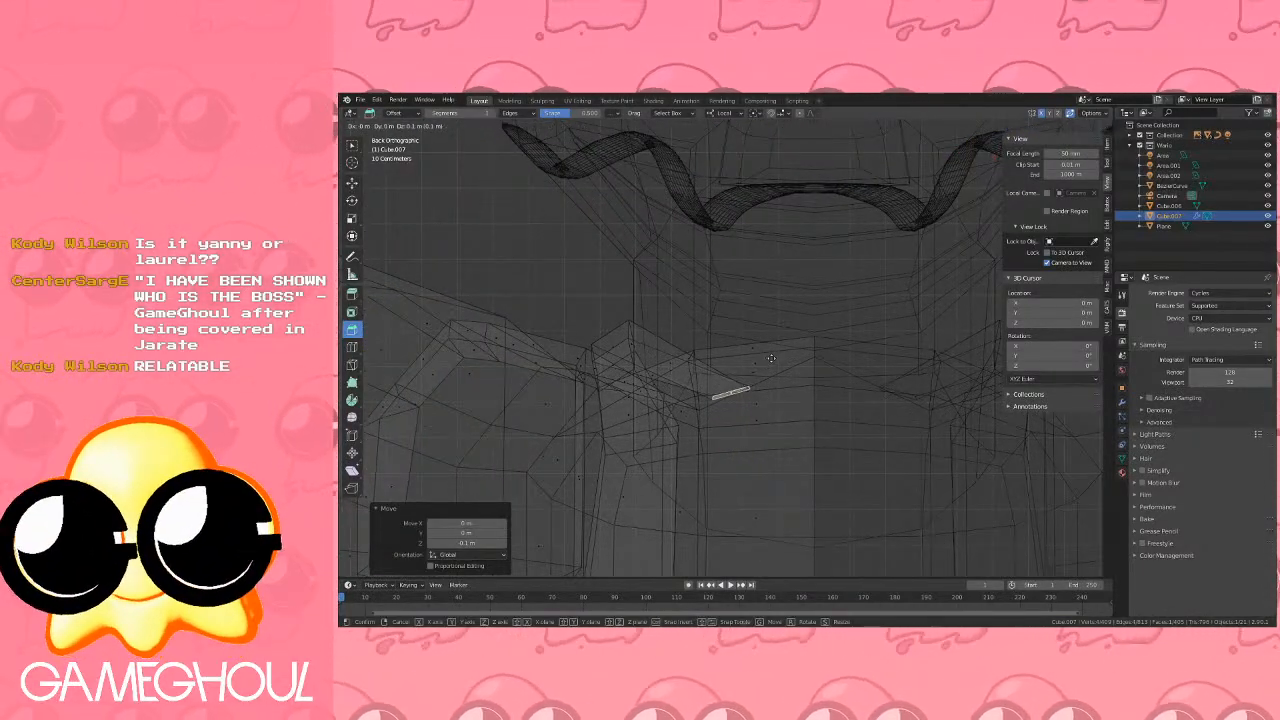
left_click(778, 358)
scroll(778, 358, "down", 5)
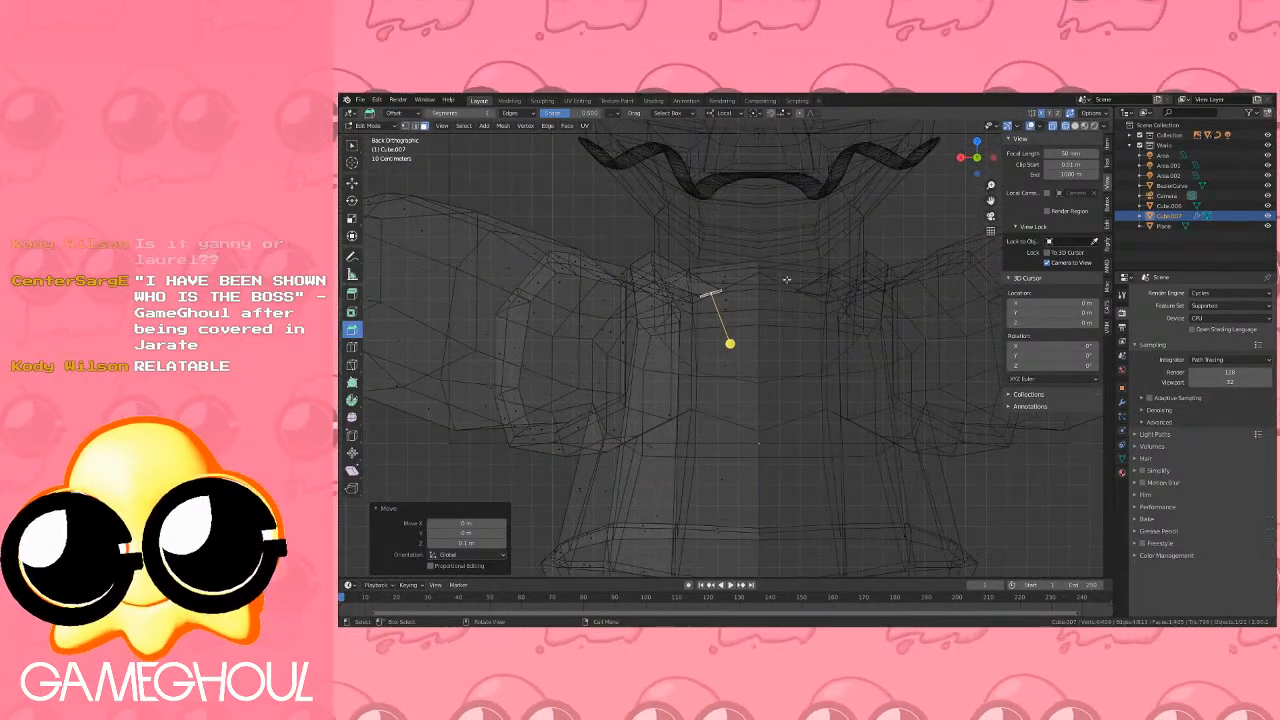
middle_click_drag(789, 310, 781, 288, "shift")
Extrude the strap's rear end 1.5 m down the back to the waistband and shift the new end 0.6 m along X.
key("e")
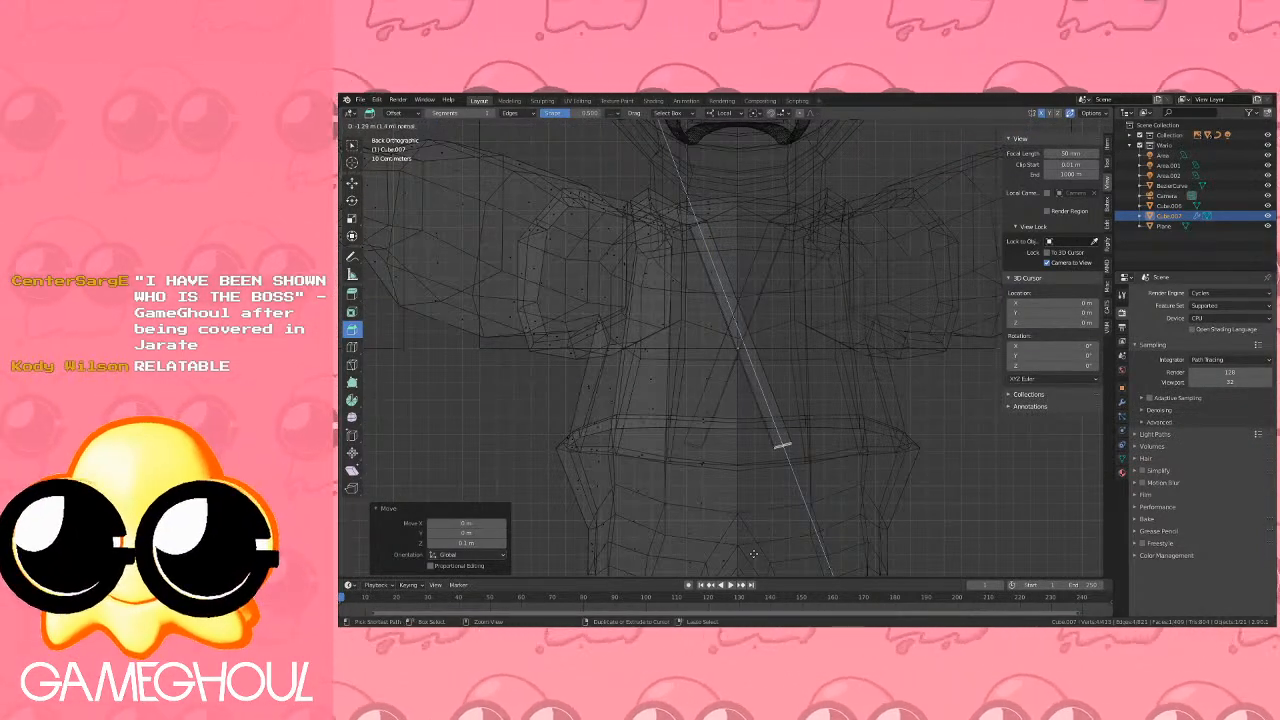
left_click(765, 565)
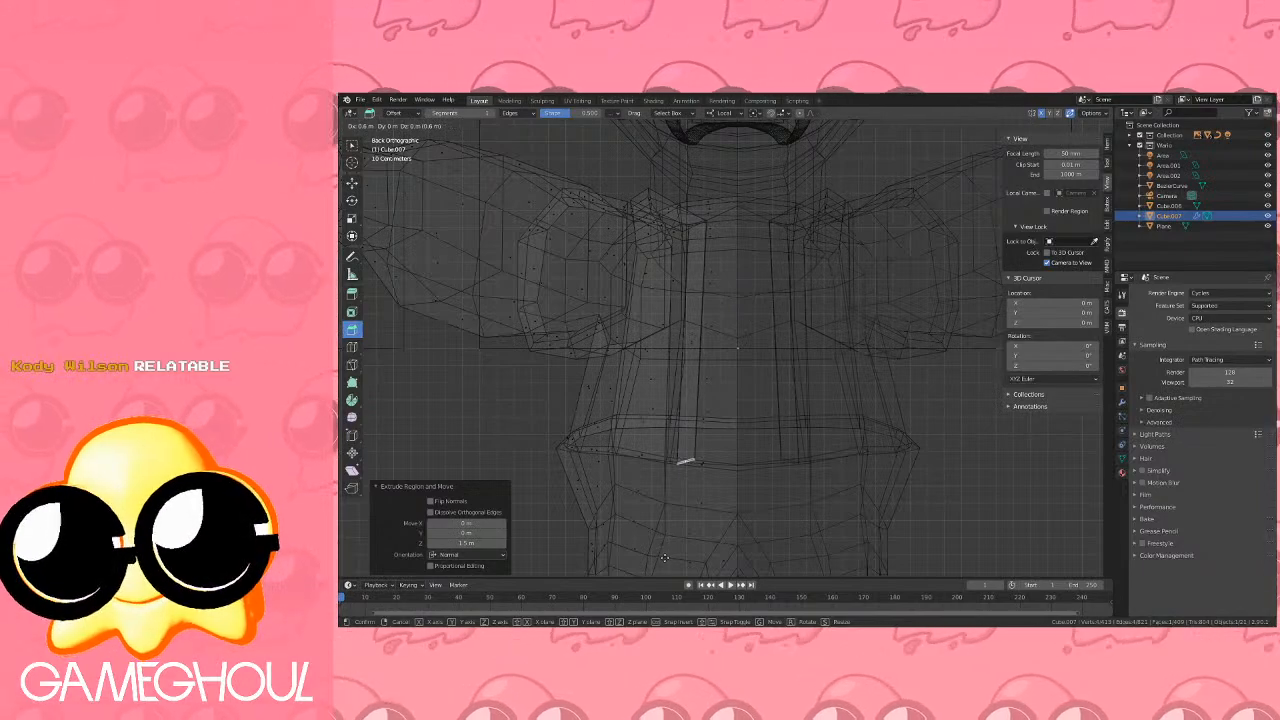
left_click(663, 558)
Switch to material preview shading and move the strap's lower rear end about 0.2 m along Y and 0.2 m up in side view.
left_click(1088, 126)
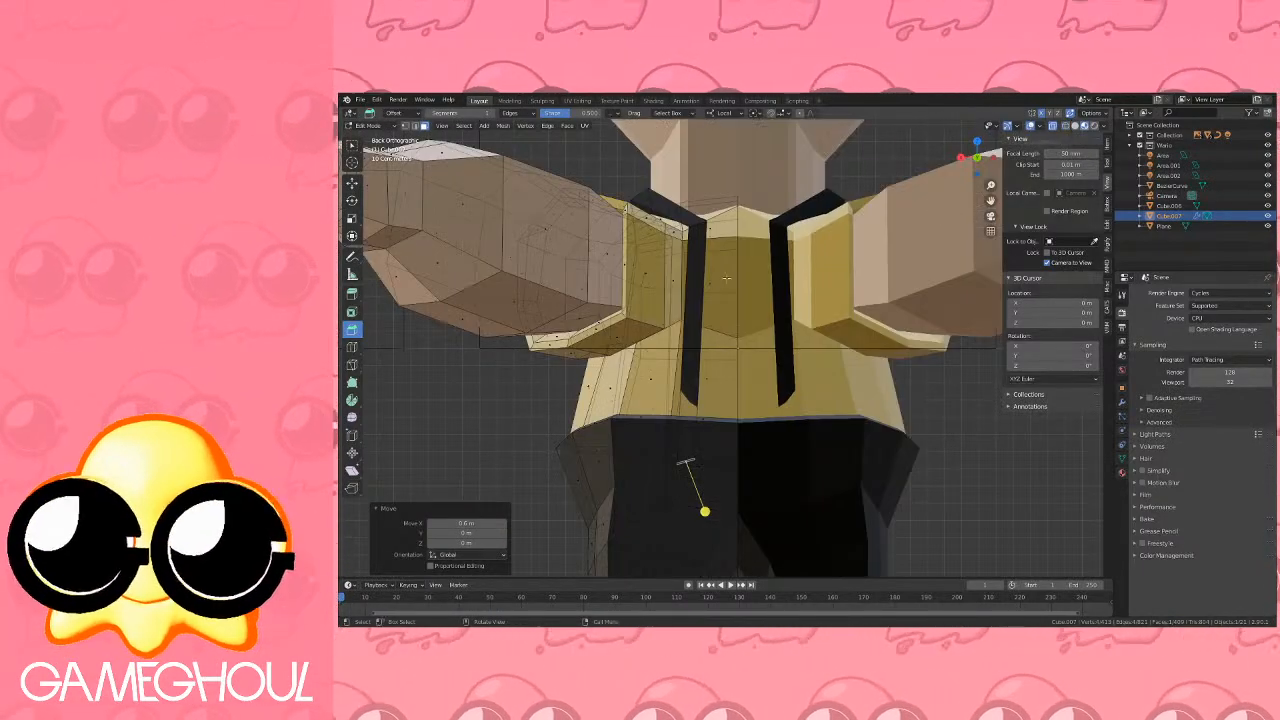
middle_click_drag(896, 190, 1009, 183)
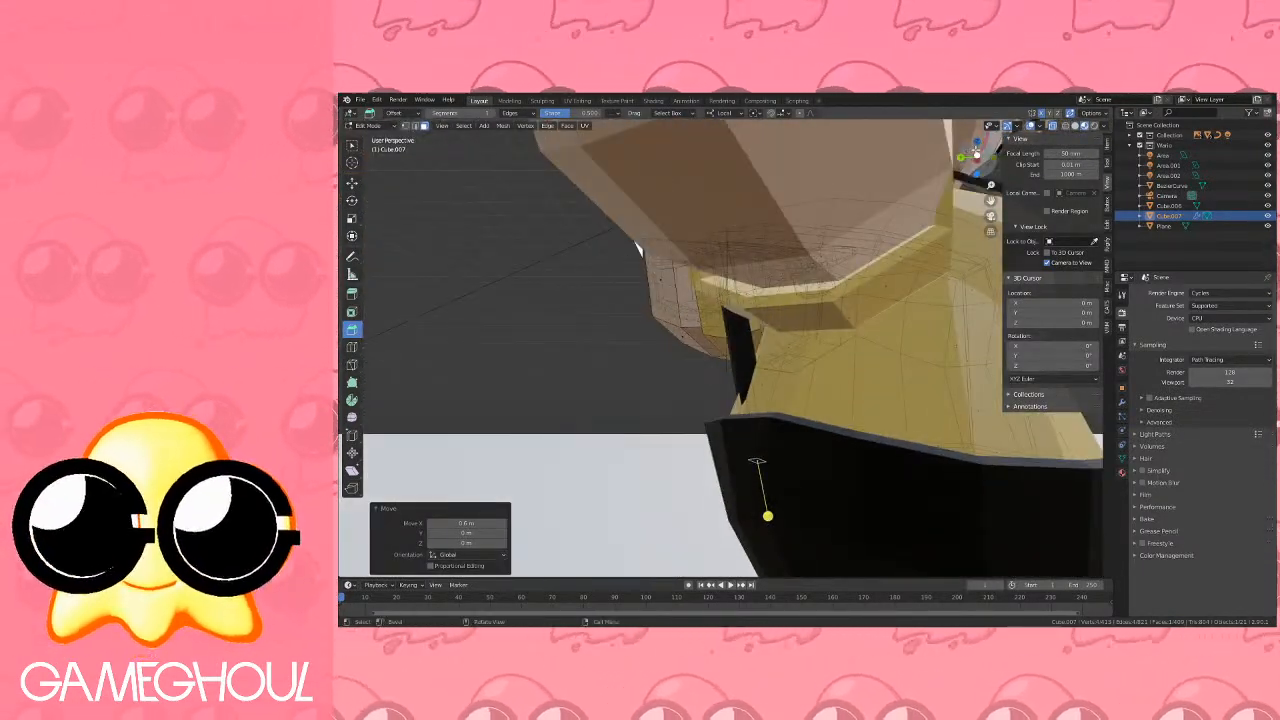
left_click(976, 153)
scroll(768, 460, "up", 3)
middle_click_drag(765, 470, 760, 389, "shift")
scroll(760, 389, "up", 2)
key("g")
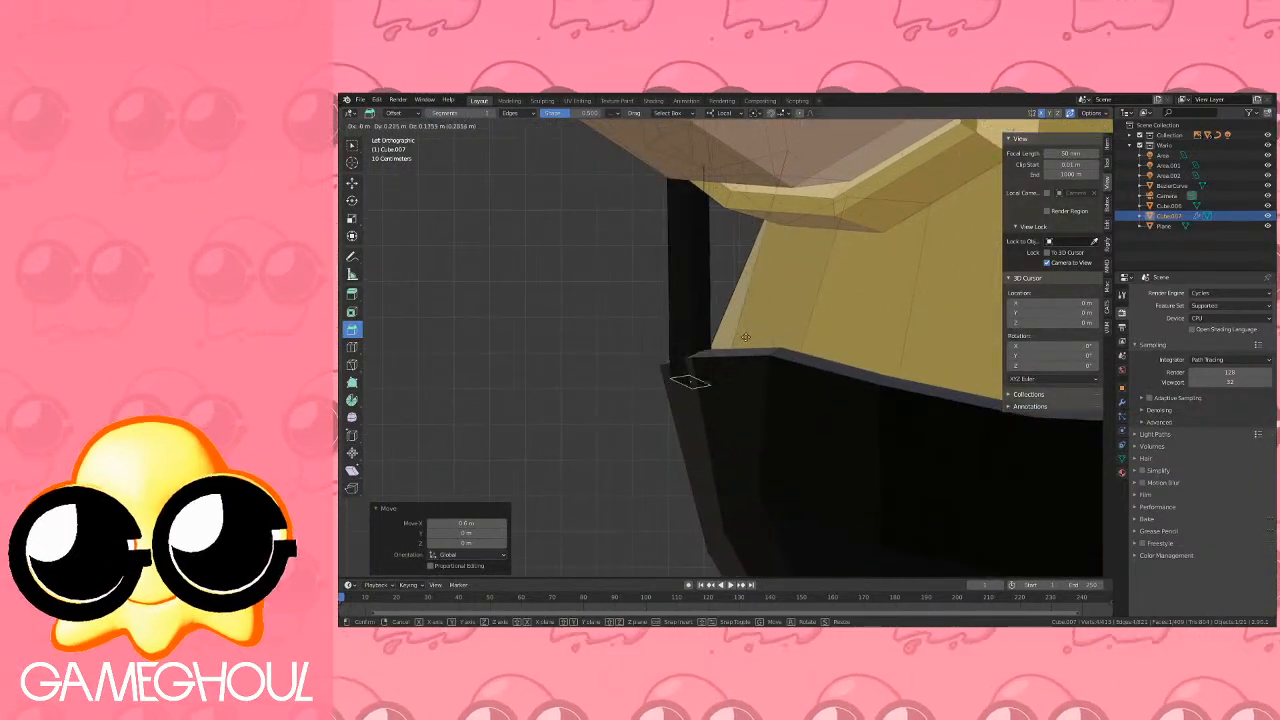
left_click(750, 321)
Scale the strap's lower rear end face down along Y to thin it where it meets the waistband.
middle_click_drag(750, 321, 760, 378)
key("s")
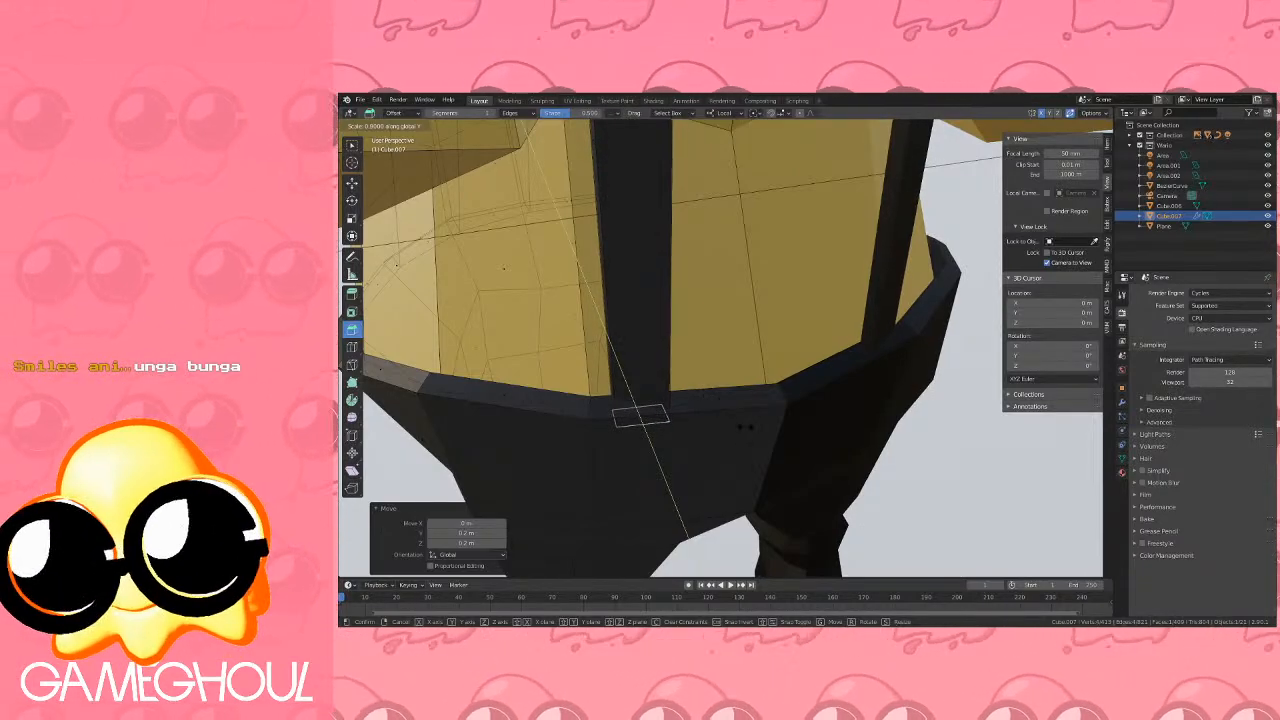
left_click(737, 422)
middle_click_drag(715, 387, 702, 435)
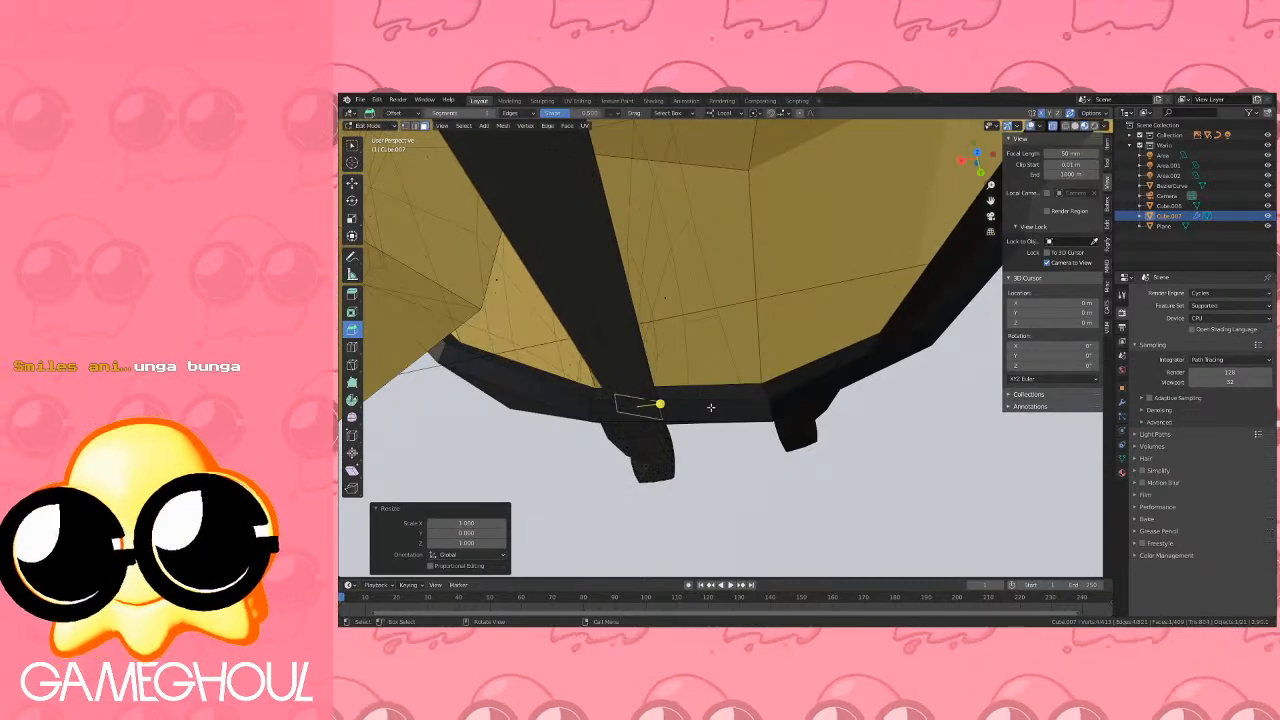
key("s")
key("y")
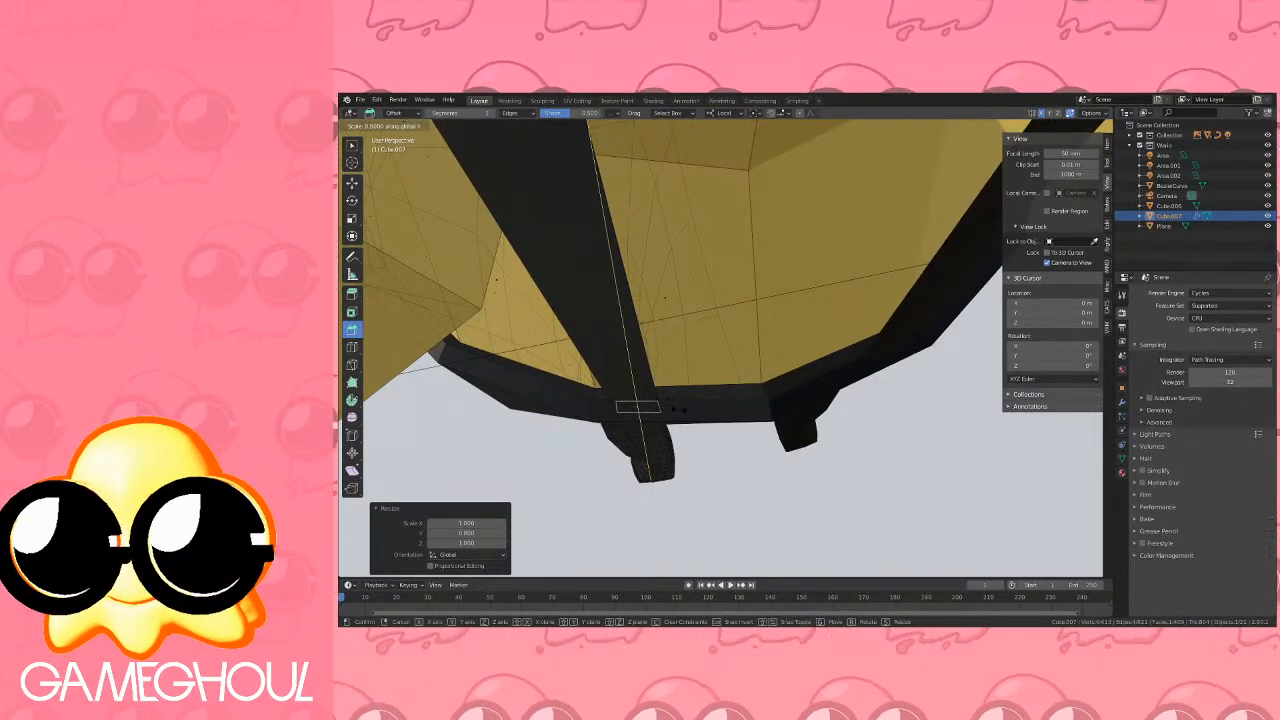
left_click(680, 409)
Rotate the strap's lower rear end around Z and reposition it so that it tucks into the back waistband.
key("g")
left_click(715, 419)
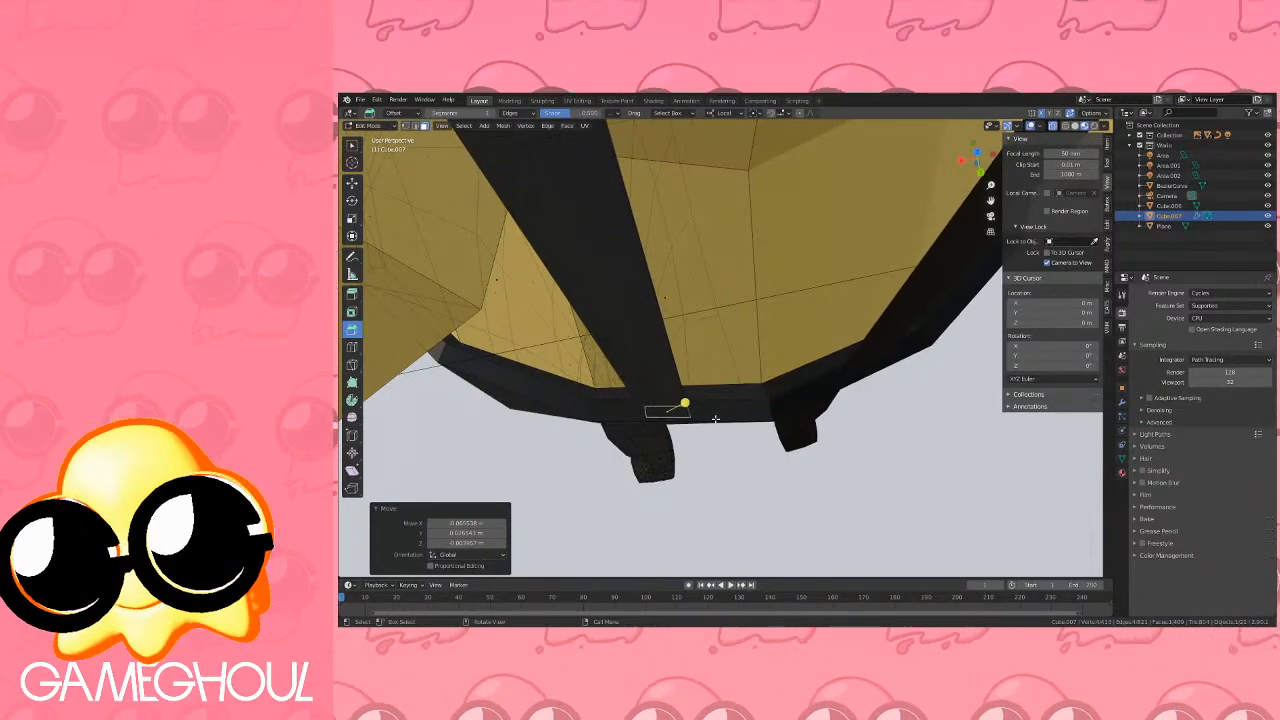
middle_click_drag(715, 419, 748, 341)
key("r")
key("z")
left_click(806, 350)
key("g")
left_click(834, 349)
Delete the end cap face of the rear strap hidden inside the waistband.
key("Tab")
scroll(835, 350, "down", 5)
key("Tab")
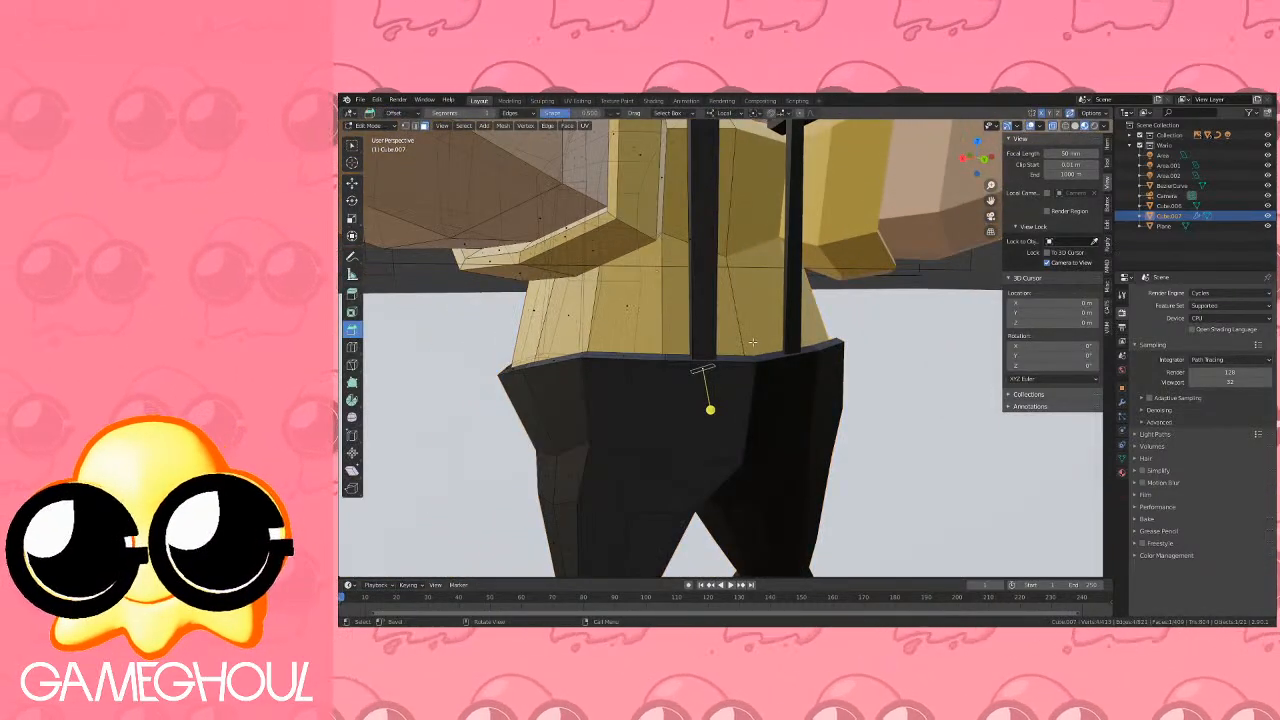
right_click(752, 342)
left_click(731, 300)
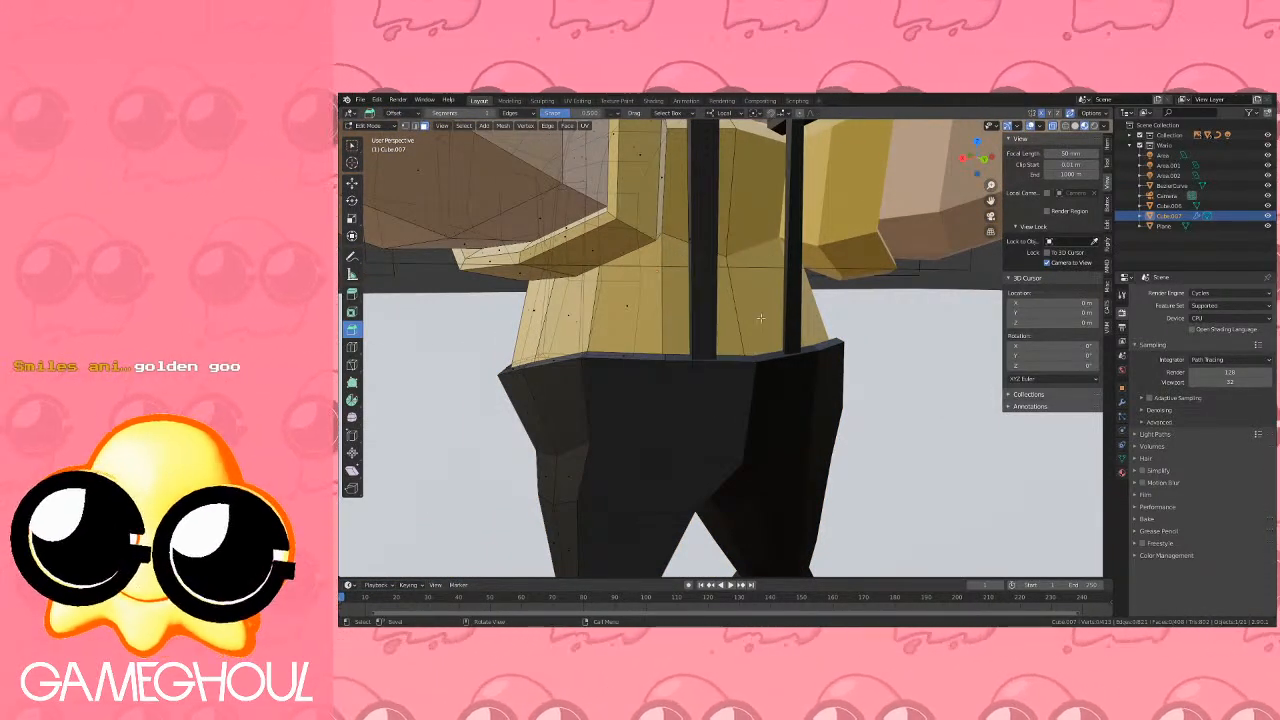
Extrude the front strap face and the overalls face below it about 0.075 m outward, then nudge them slightly back and down.
key("Tab")
scroll(761, 317, "down", 4)
middle_click_drag(696, 318, 745, 453)
key("Tab")
scroll(809, 381, "up", 2)
left_click(838, 404)
middle_click_drag(716, 311, 763, 322)
left_click(995, 160)
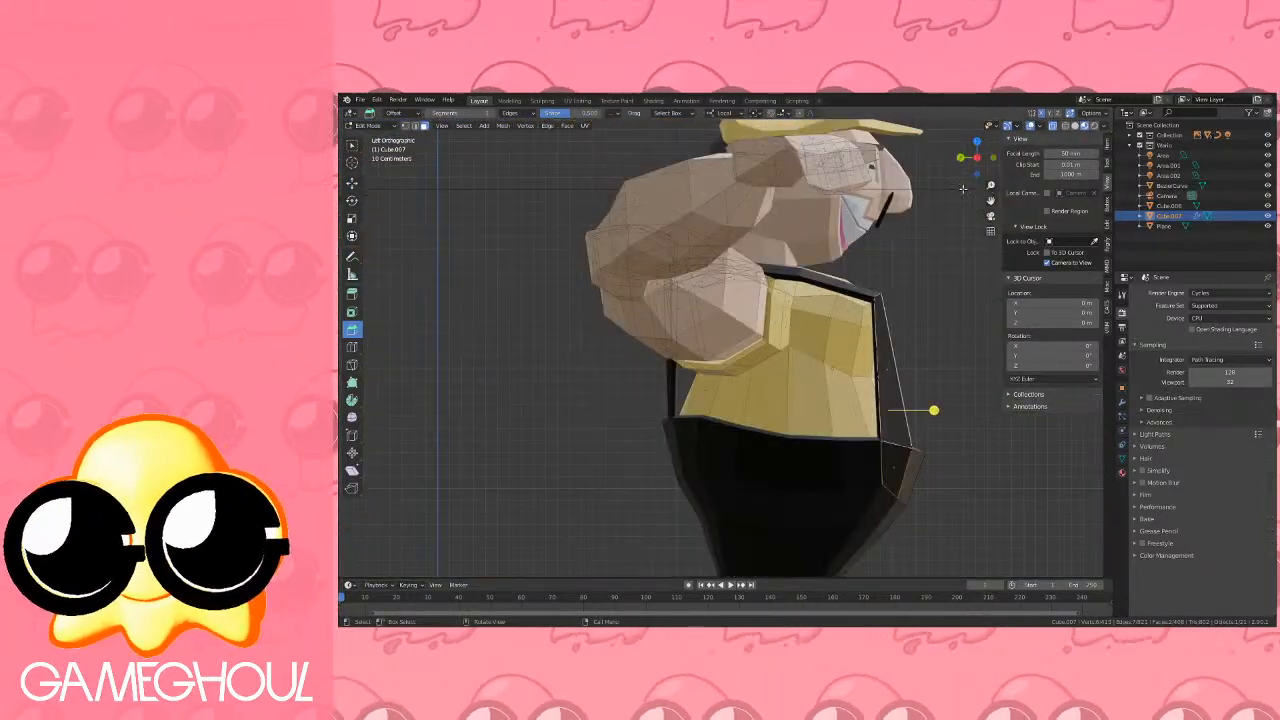
left_click(997, 158)
scroll(816, 350, "up", 5)
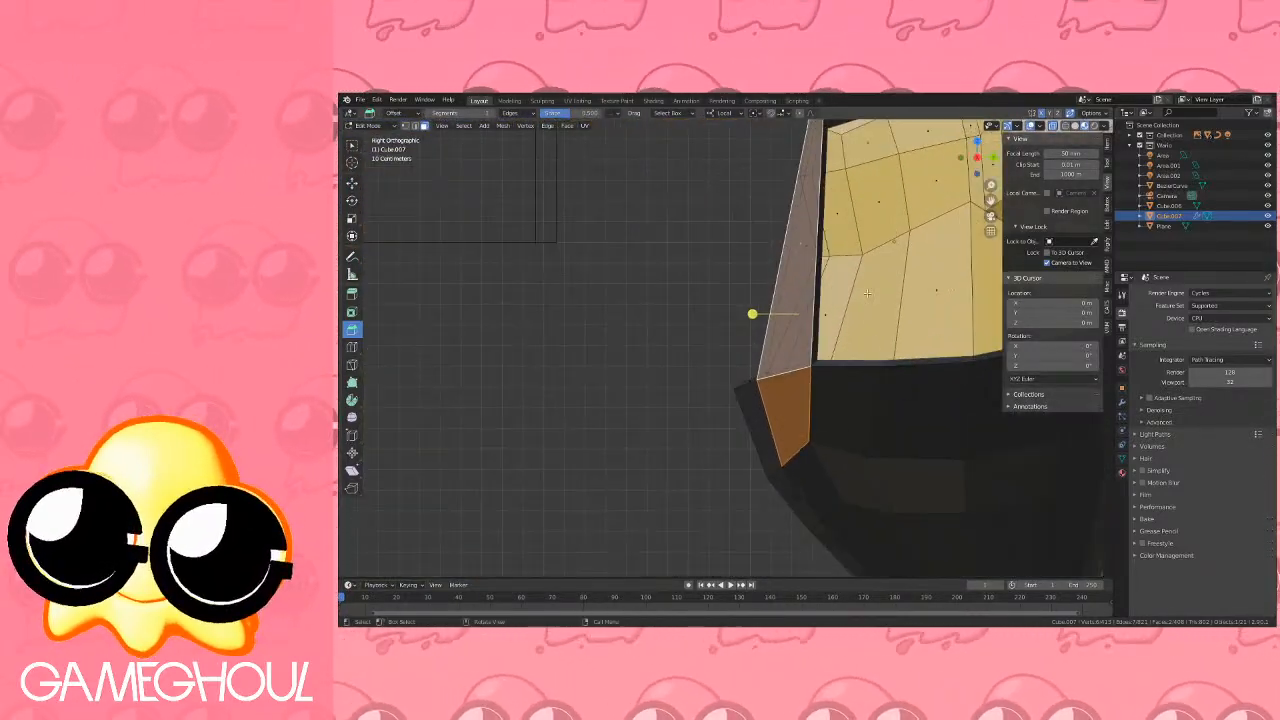
key("e")
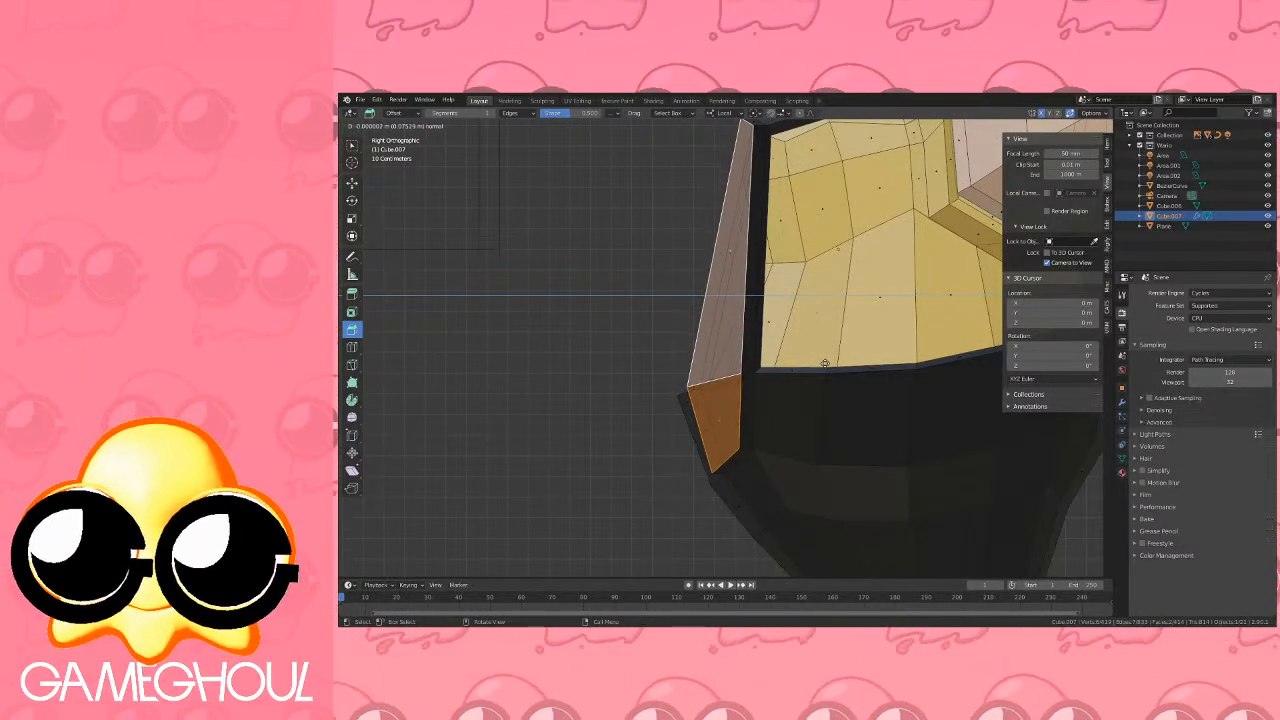
left_click(825, 364)
key("g")
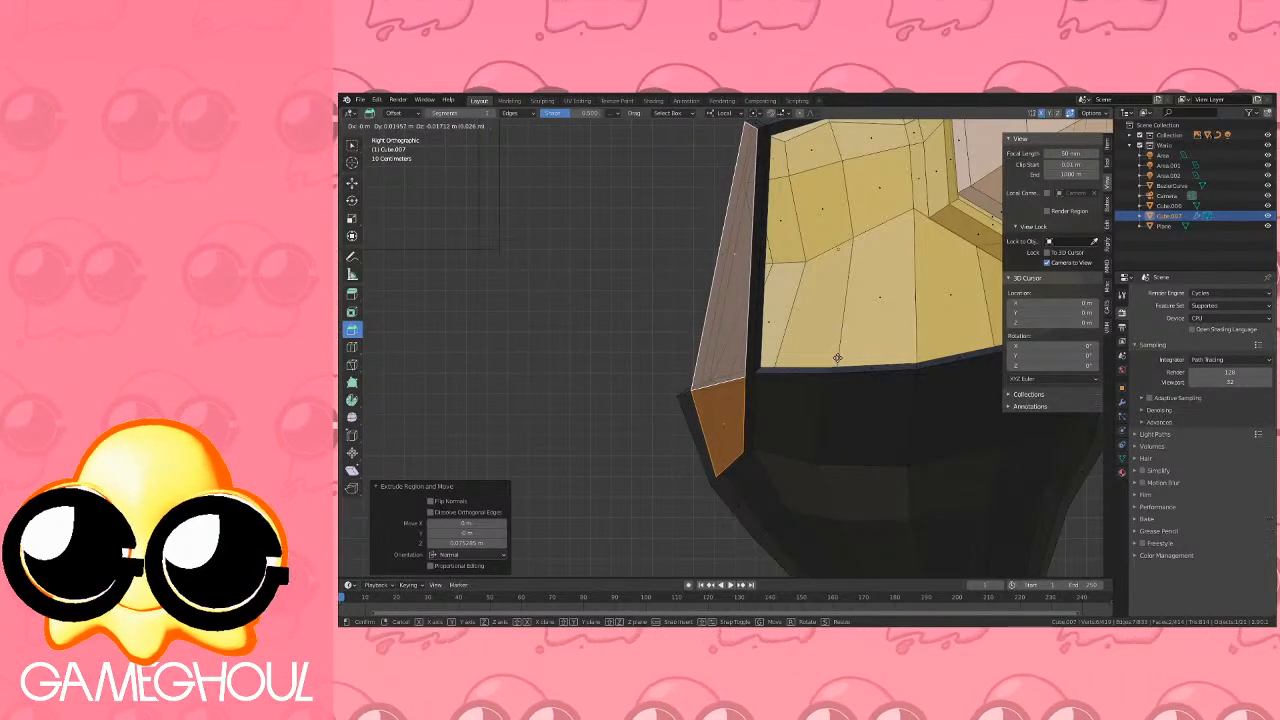
left_click(686, 323)
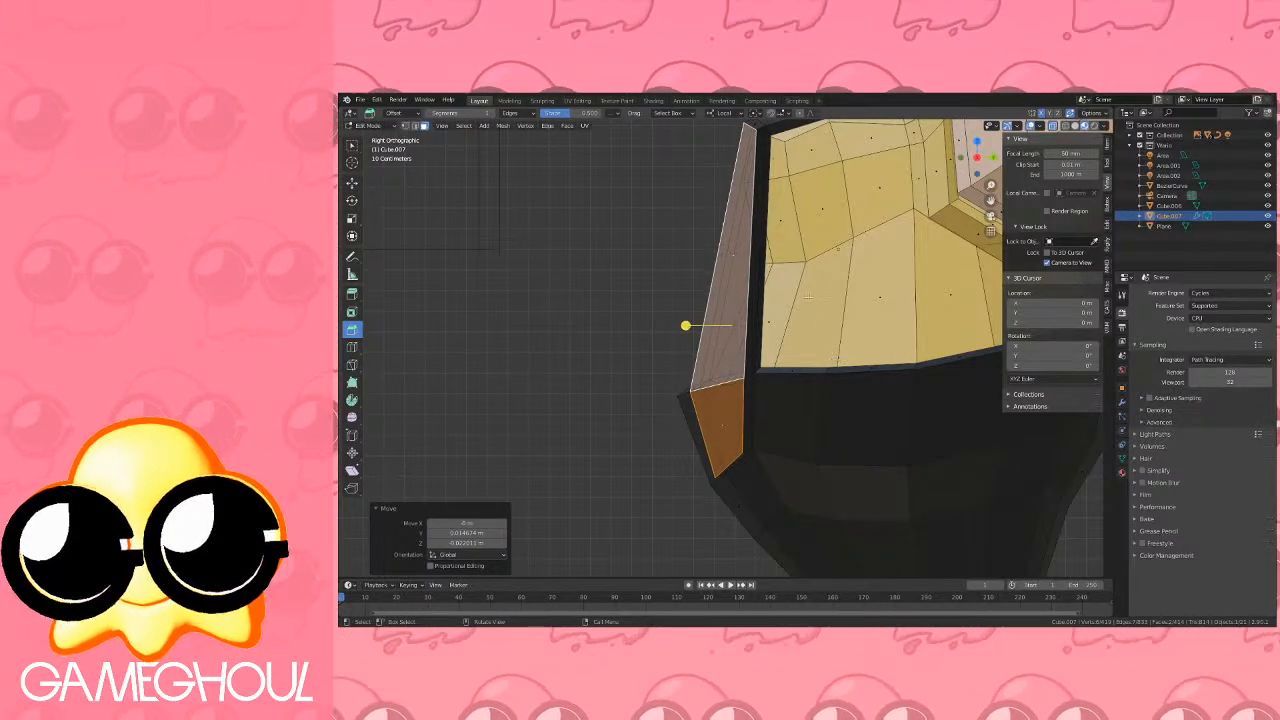
Edge-slide the top edge of the extruded front strap by 1.0 to taper its thickness into the shoulder.
middle_click_drag(686, 323, 813, 479)
key("1")
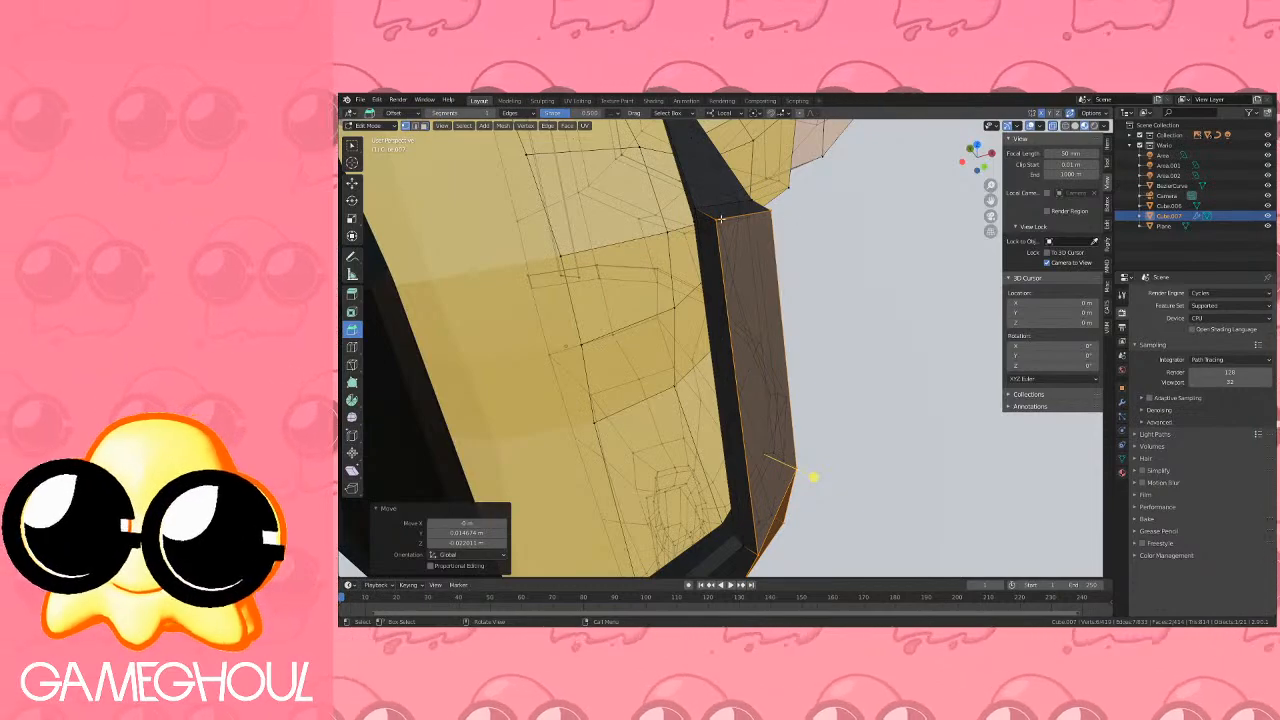
left_click(770, 211)
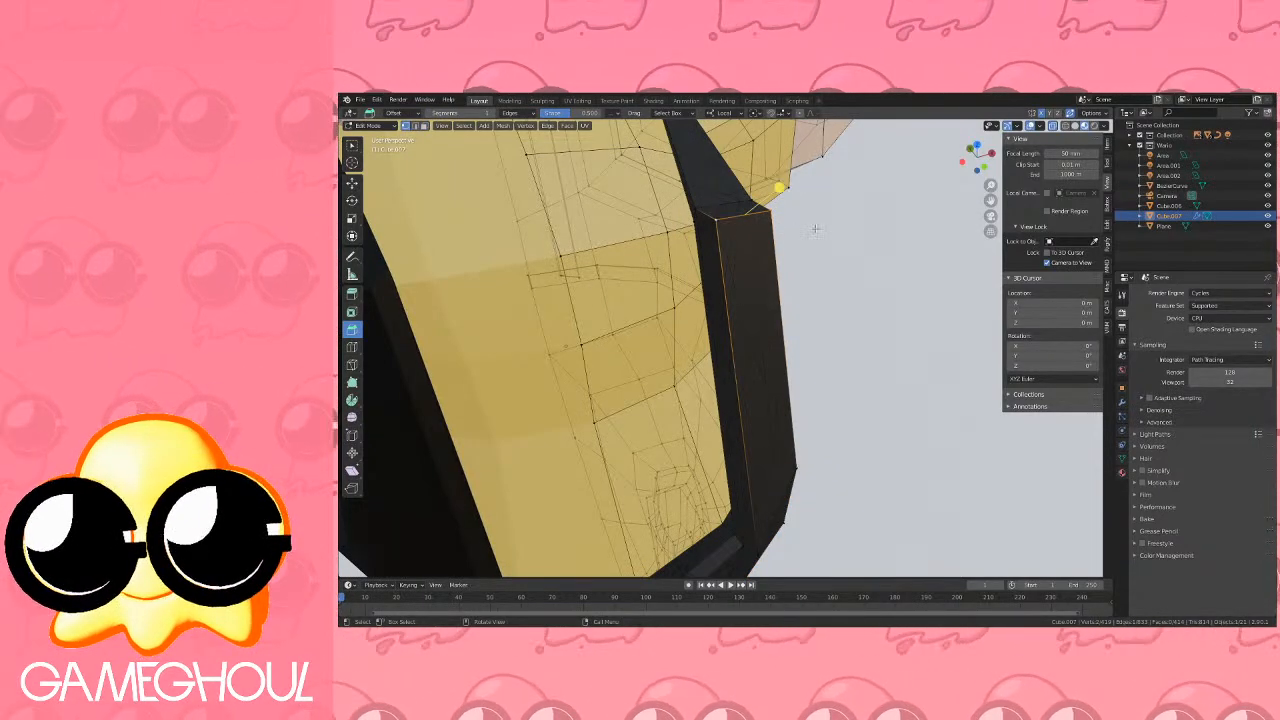
middle_click_drag(720, 218, 726, 248)
key("g")
key("g")
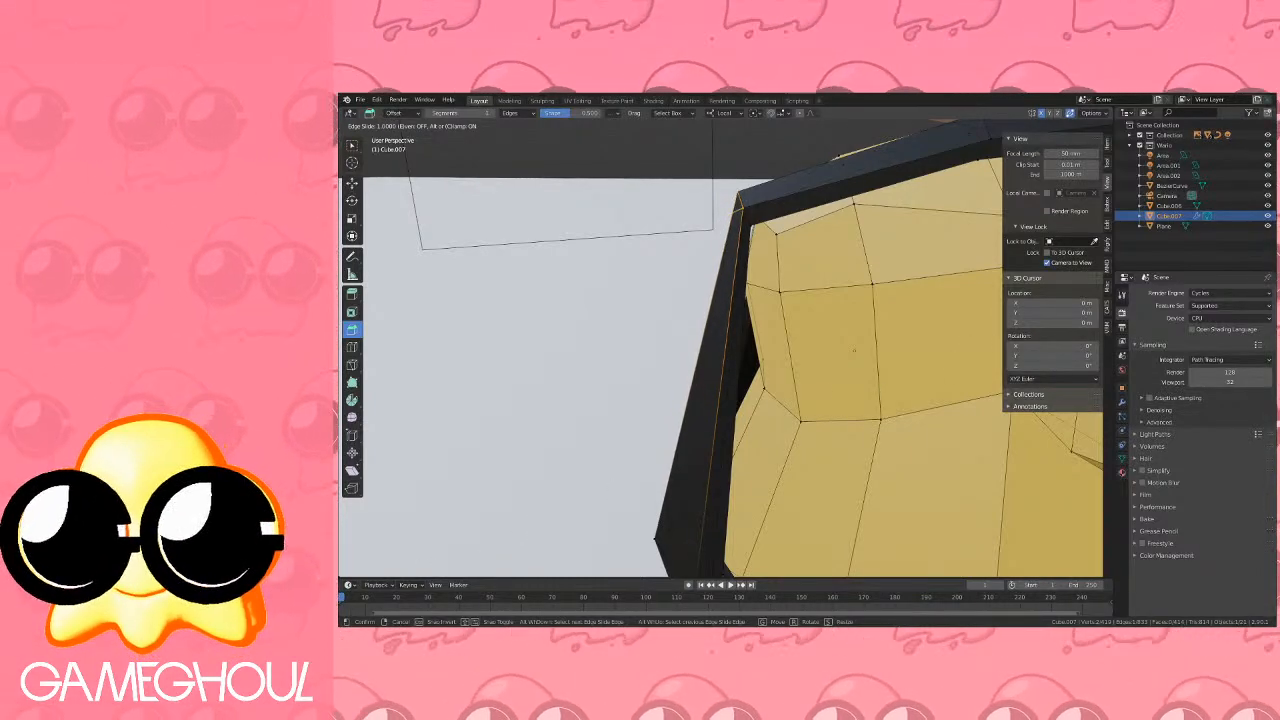
left_click(846, 403)
Inset the overalls face directly below the front strap to form the outline of a button.
key("Tab")
scroll(791, 370, "down", 6)
middle_click_drag(791, 370, 688, 399)
key("Tab")
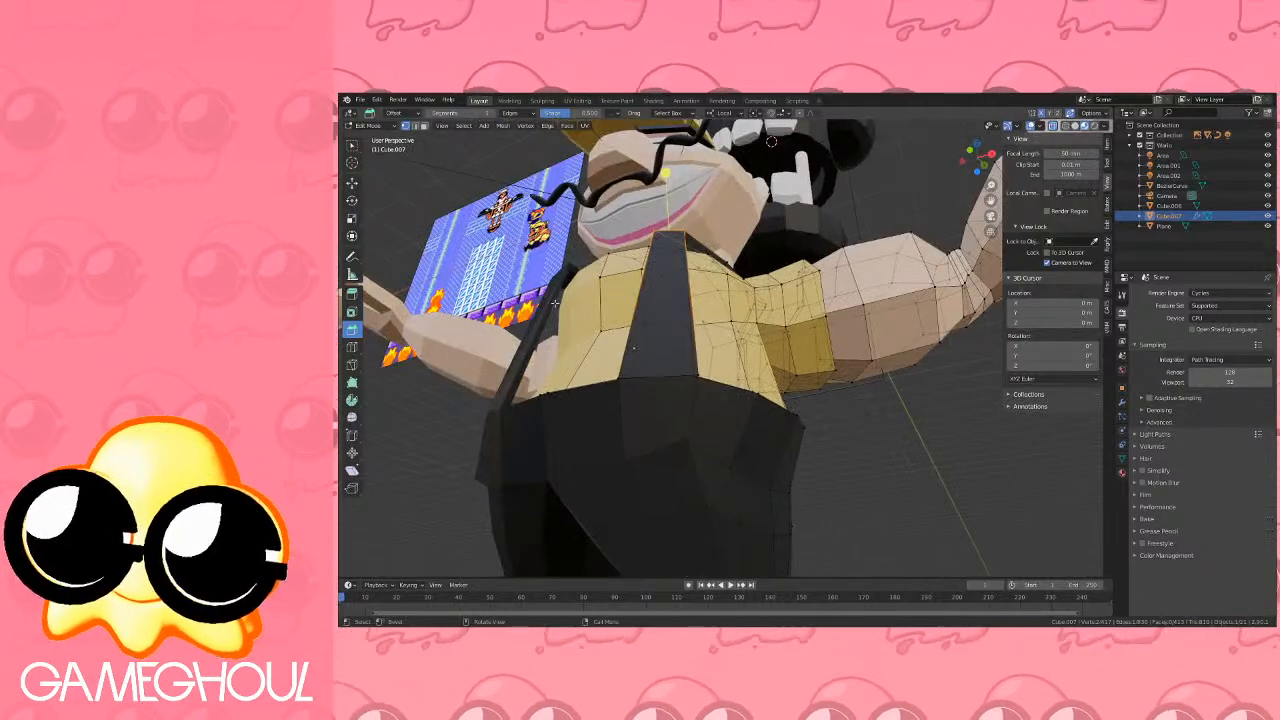
left_click(424, 127)
left_click(654, 415)
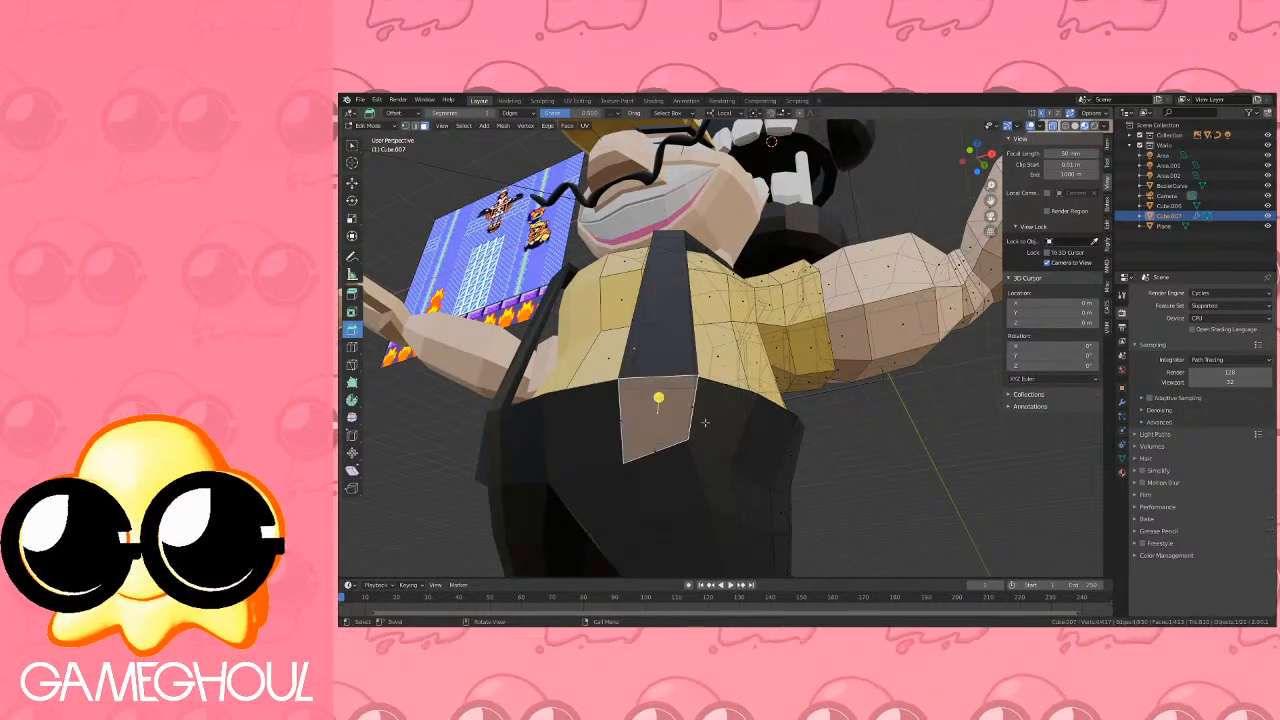
middle_click_drag(654, 415, 768, 401)
key("i")
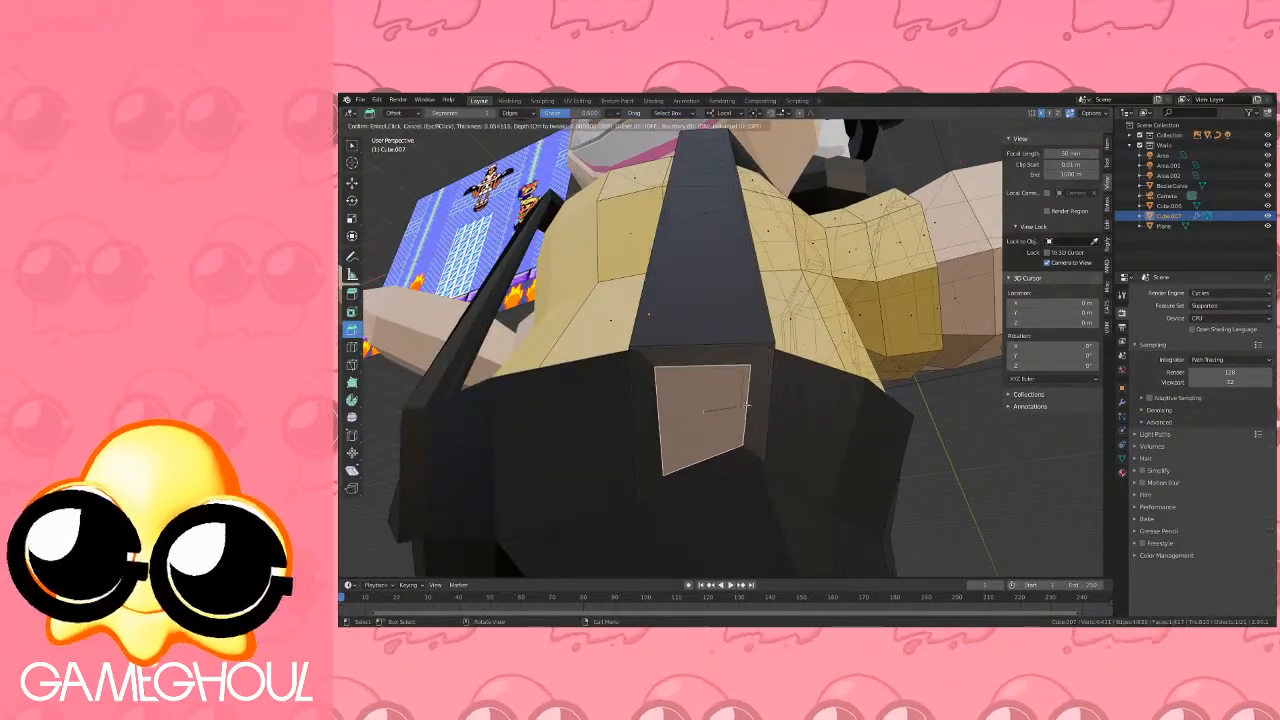
left_click(741, 410)
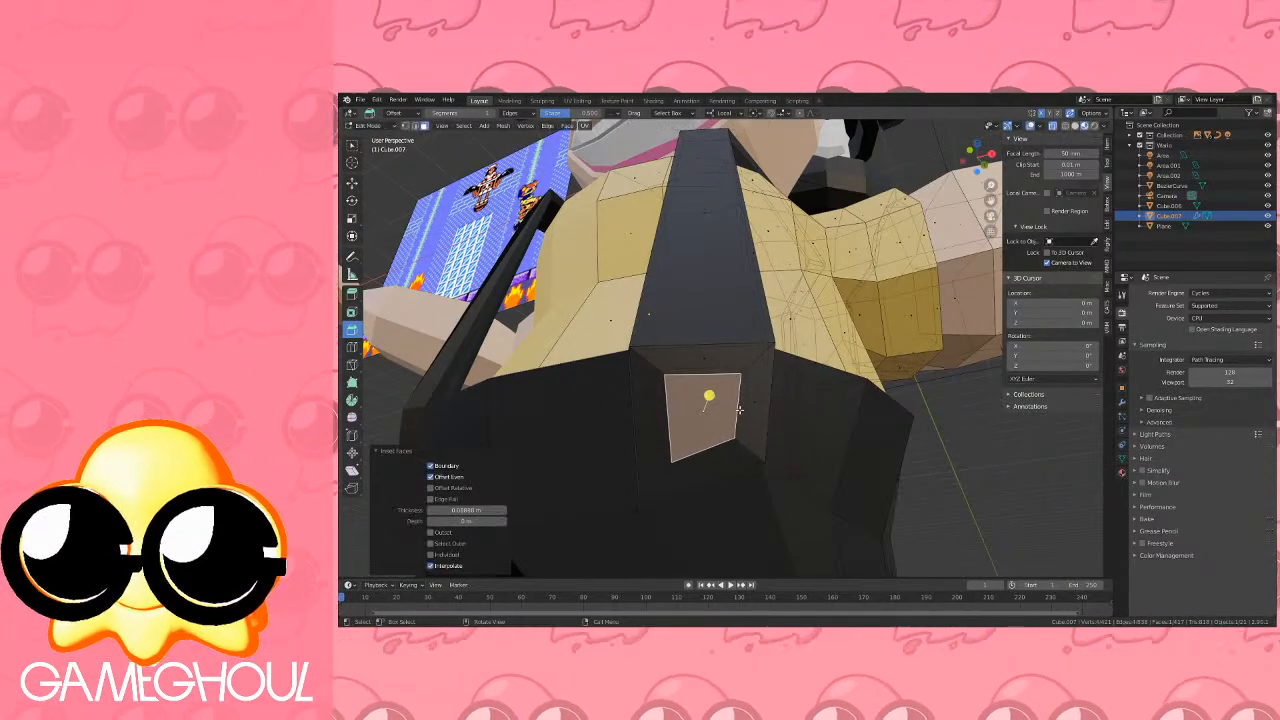
Extrude the inset button face about 0.01 m outward and scale it up to about 1.1.
left_click(975, 142)
middle_click_drag(890, 248, 808, 139, "shift")
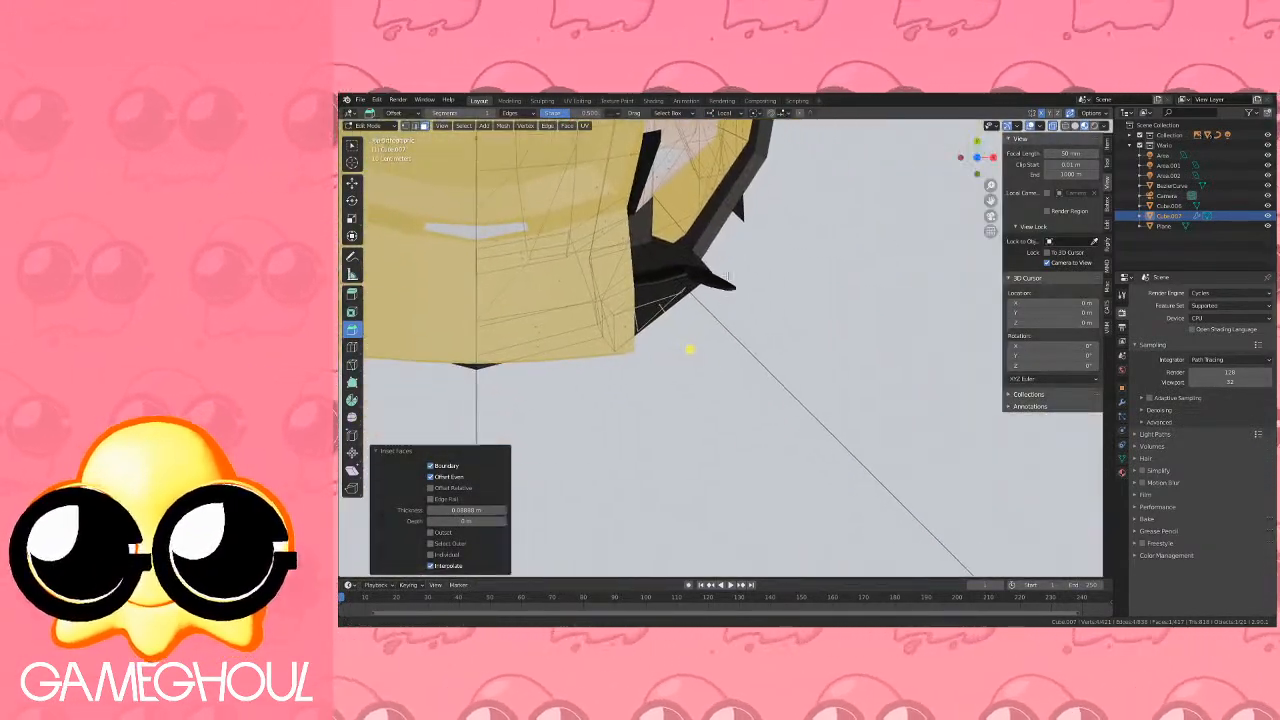
scroll(780, 200, "up", 3)
middle_click_drag(720, 390, 718, 316)
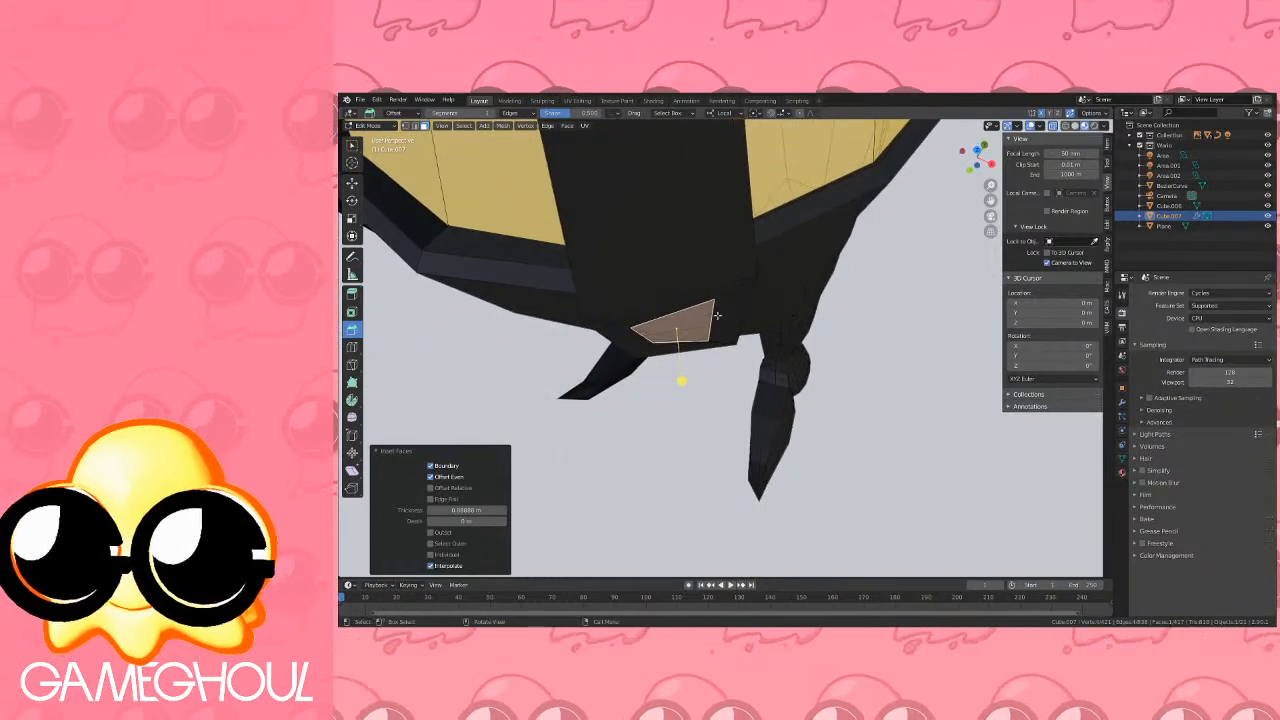
key("e")
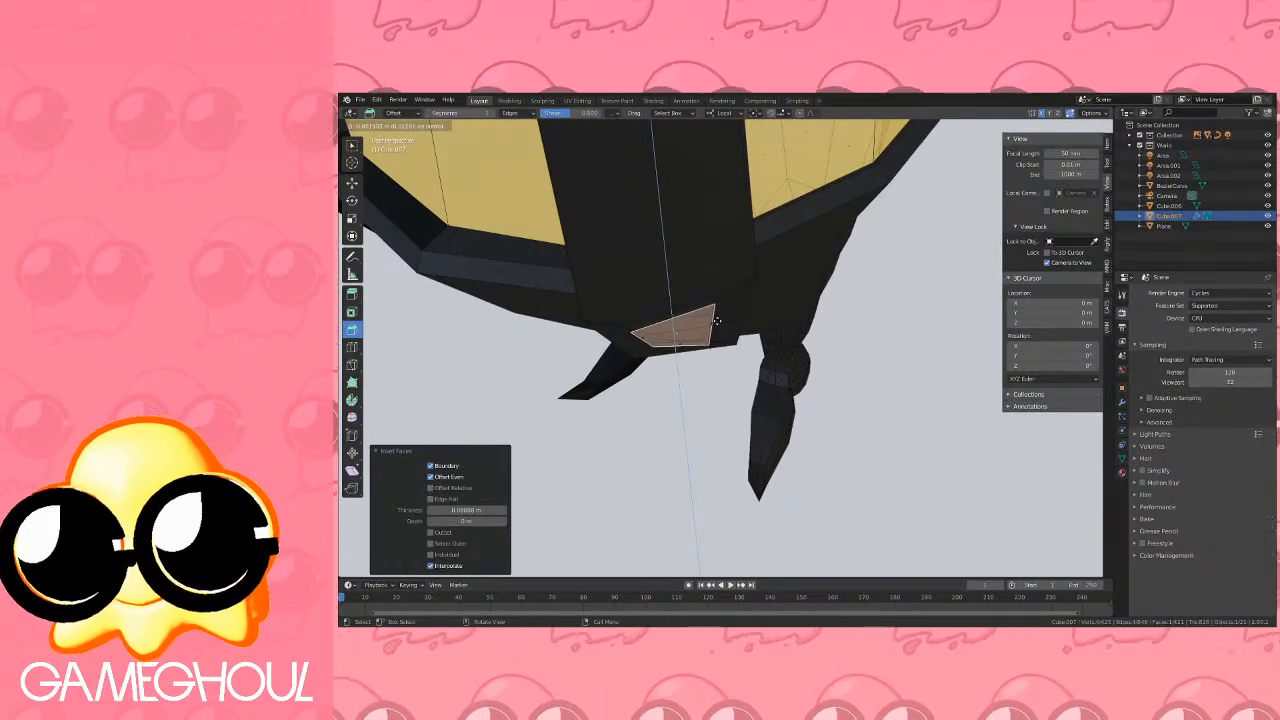
left_click(683, 383)
key("s")
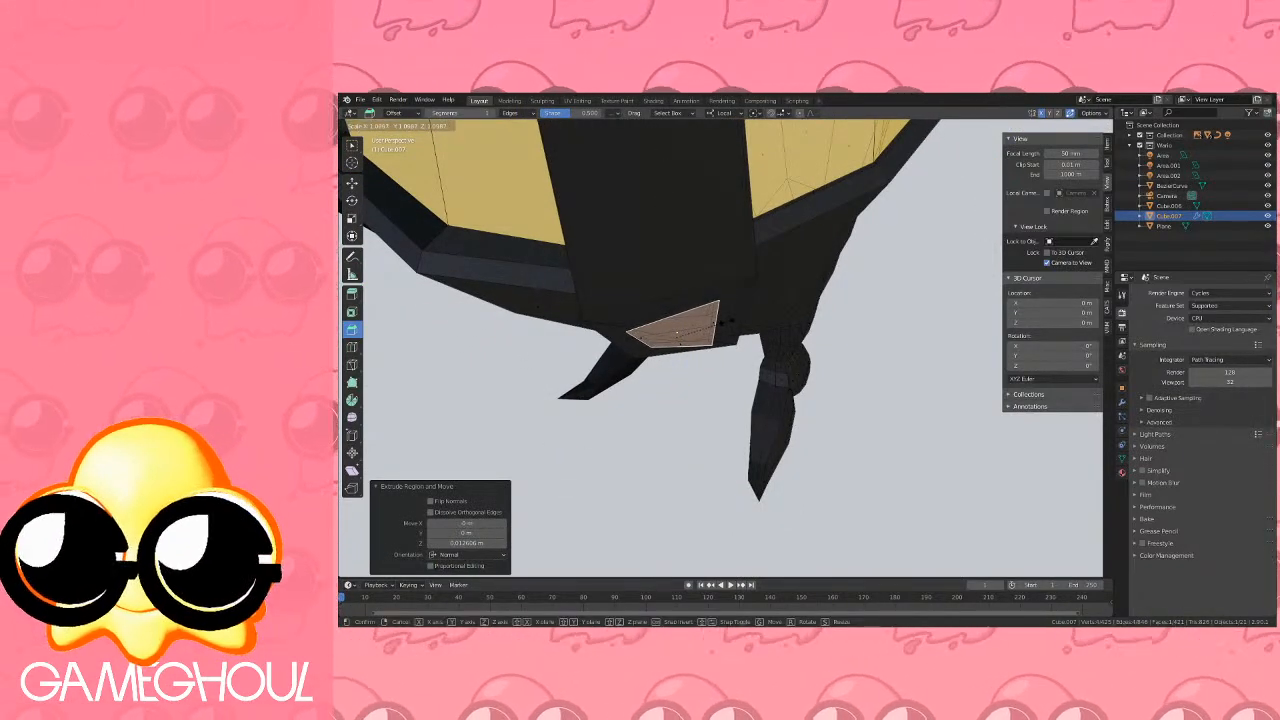
left_click(727, 321)
Extrude the button face outward a second time and scale it down to about 0.75.
key("e")
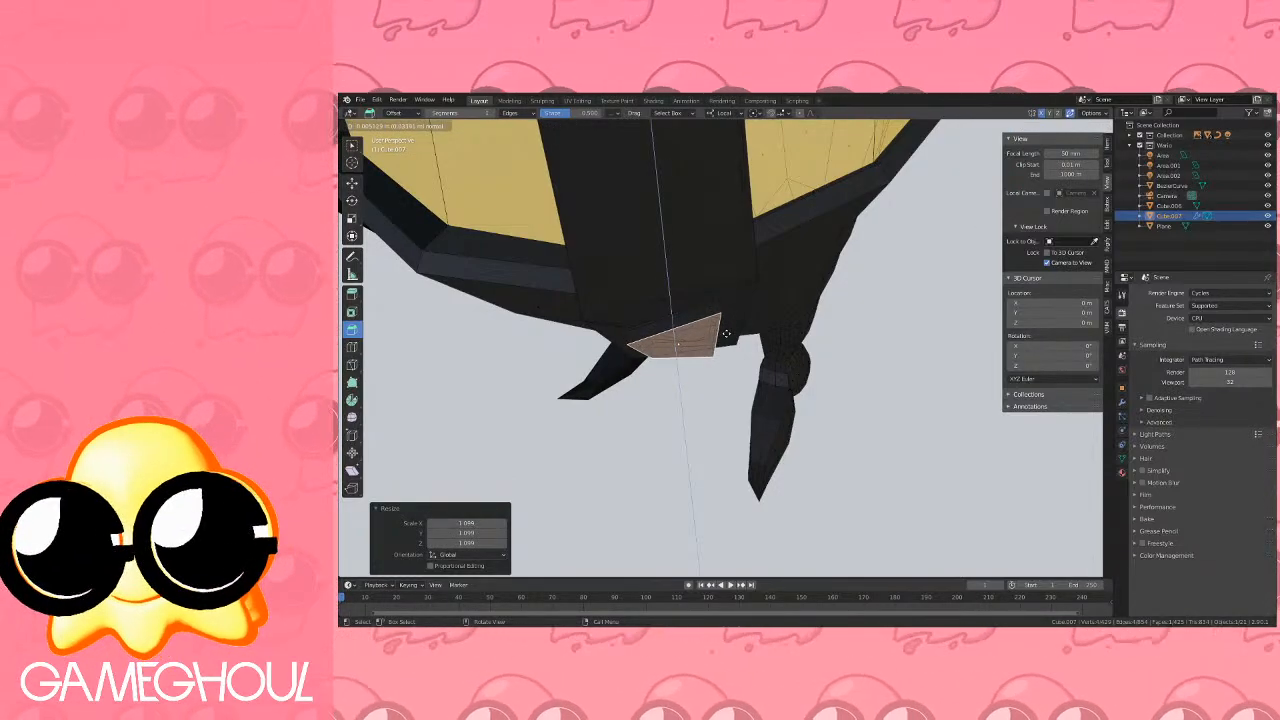
key("s")
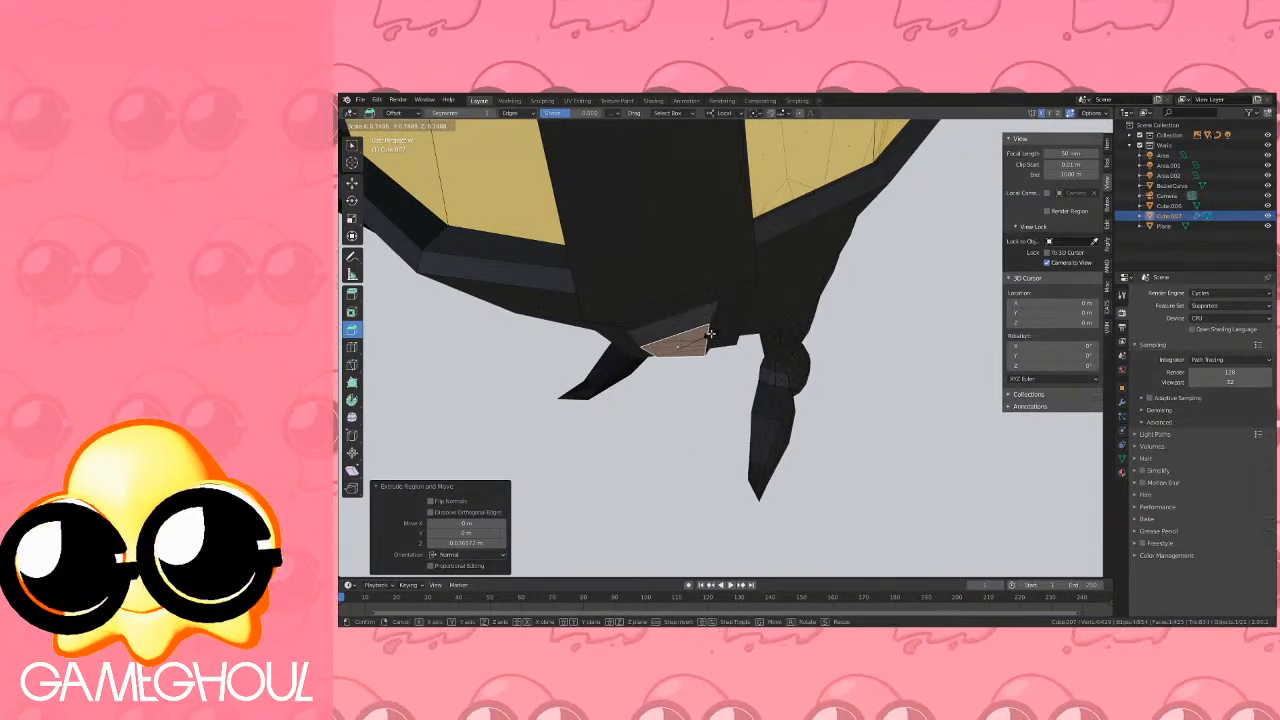
left_click(713, 334)
Connect two opposite corner vertices of the button's front face with a diagonal edge.
middle_click_drag(712, 222, 712, 342)
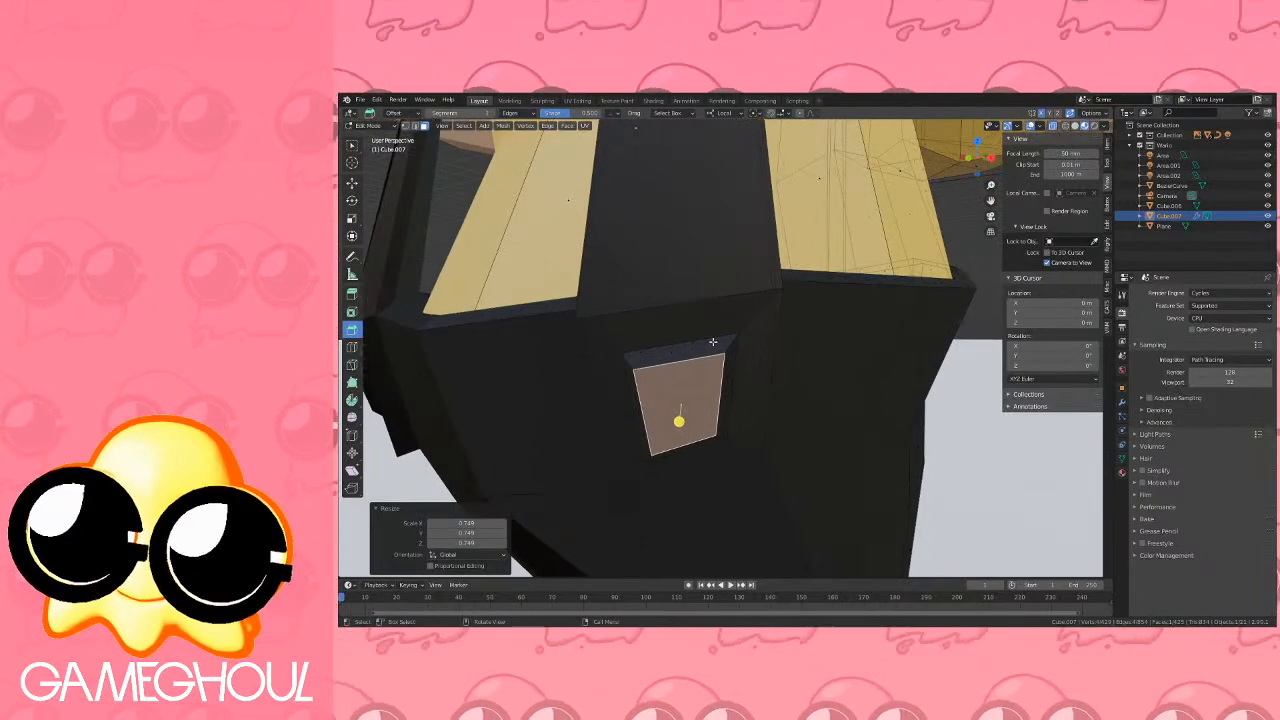
key("e")
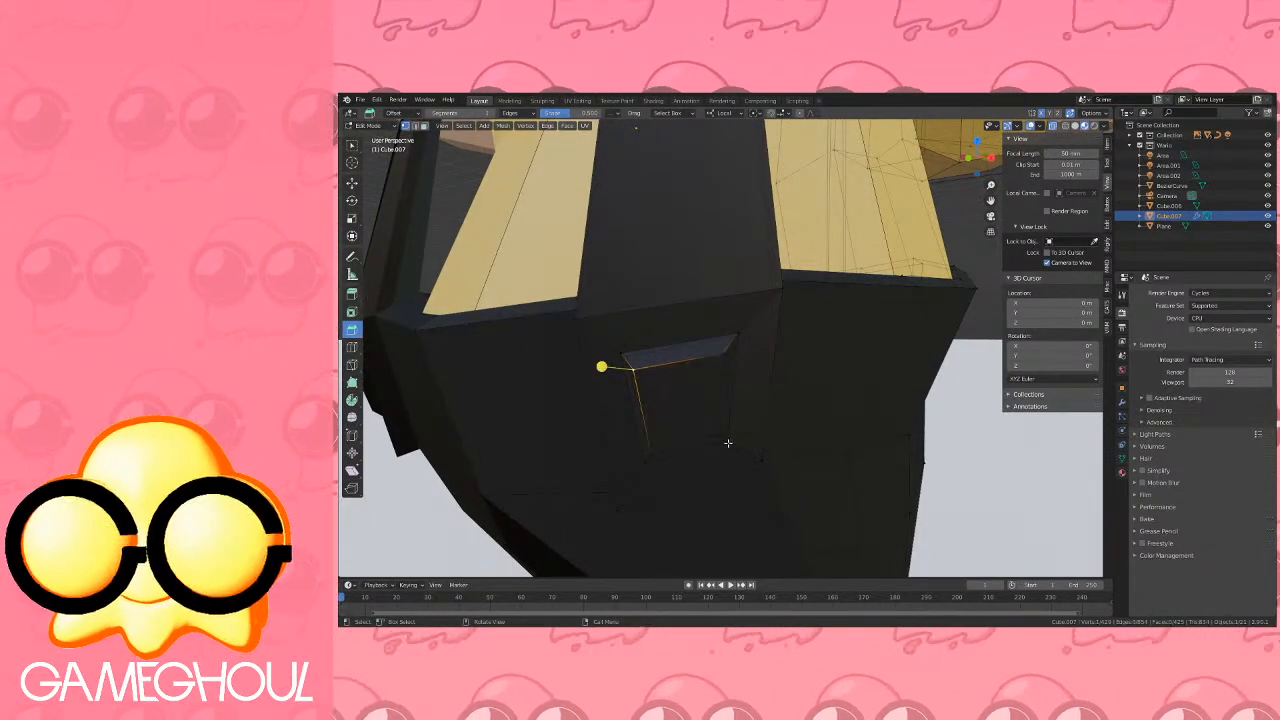
left_click(776, 437)
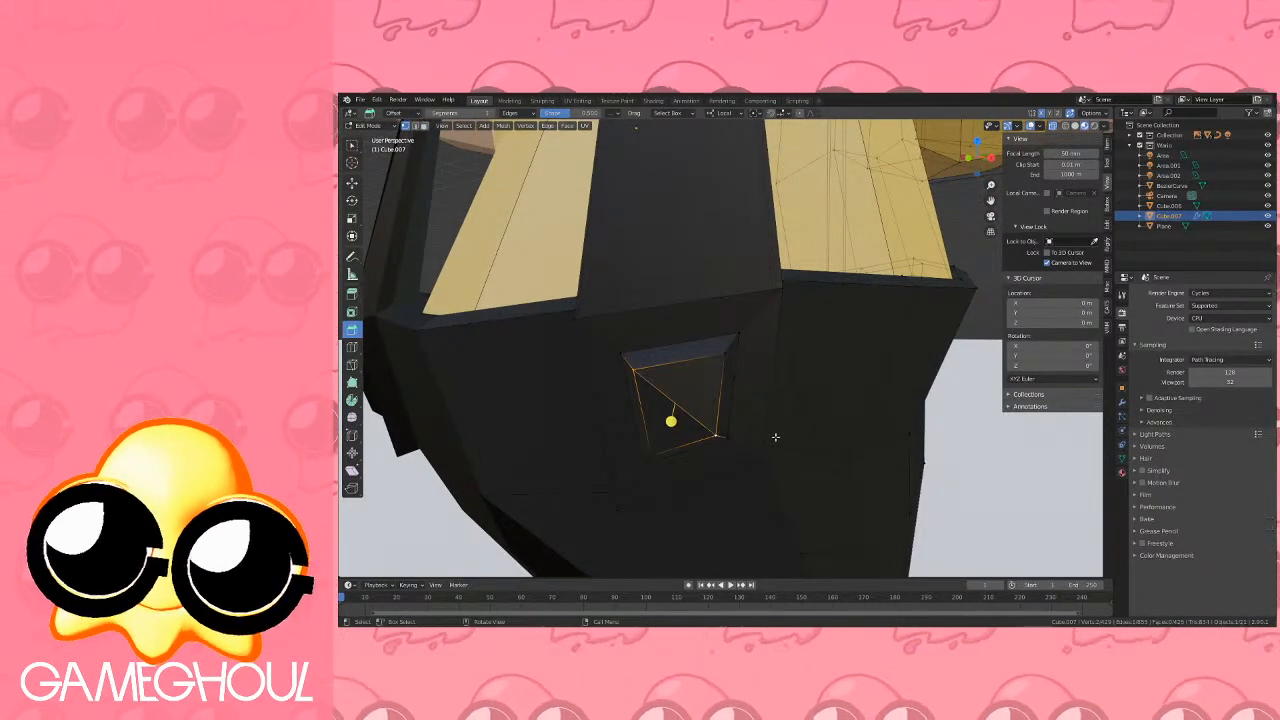
Assign the Yellow material to all faces of the overalls button and return to Object Mode.
left_click(423, 129)
left_click(667, 424)
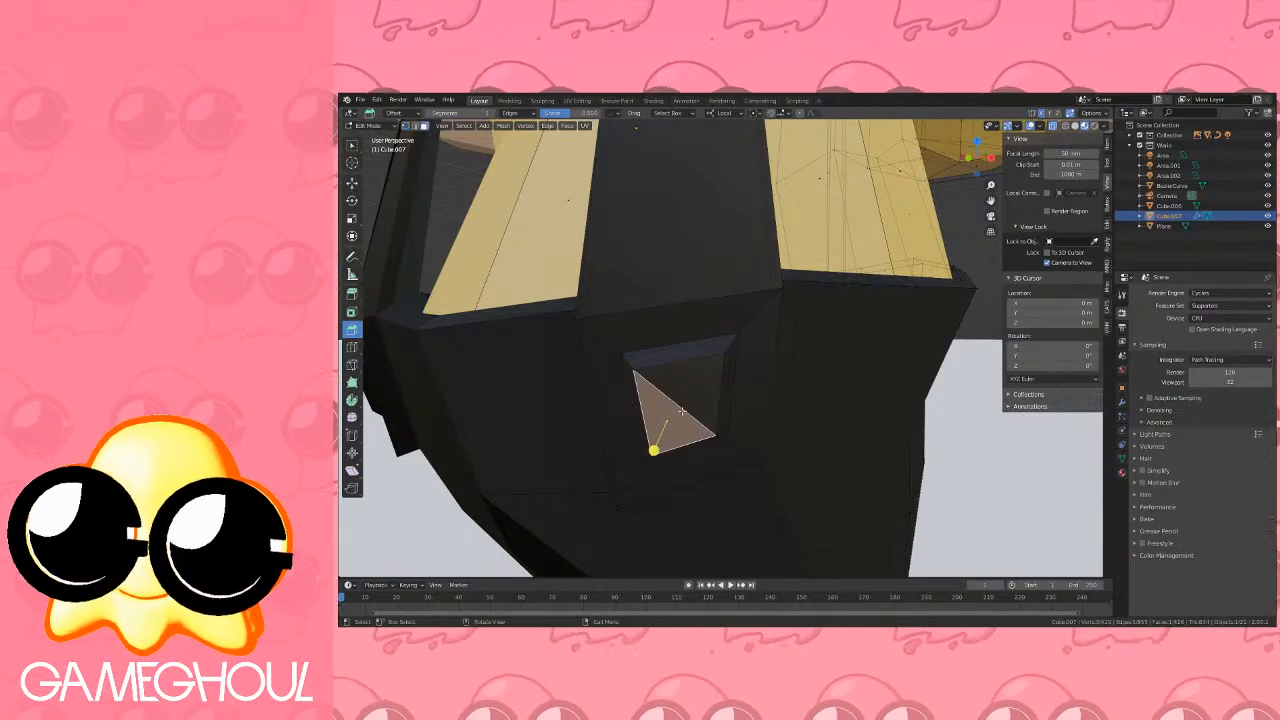
left_click(699, 384, "ctrl")
key("ctrl+KP_Add")
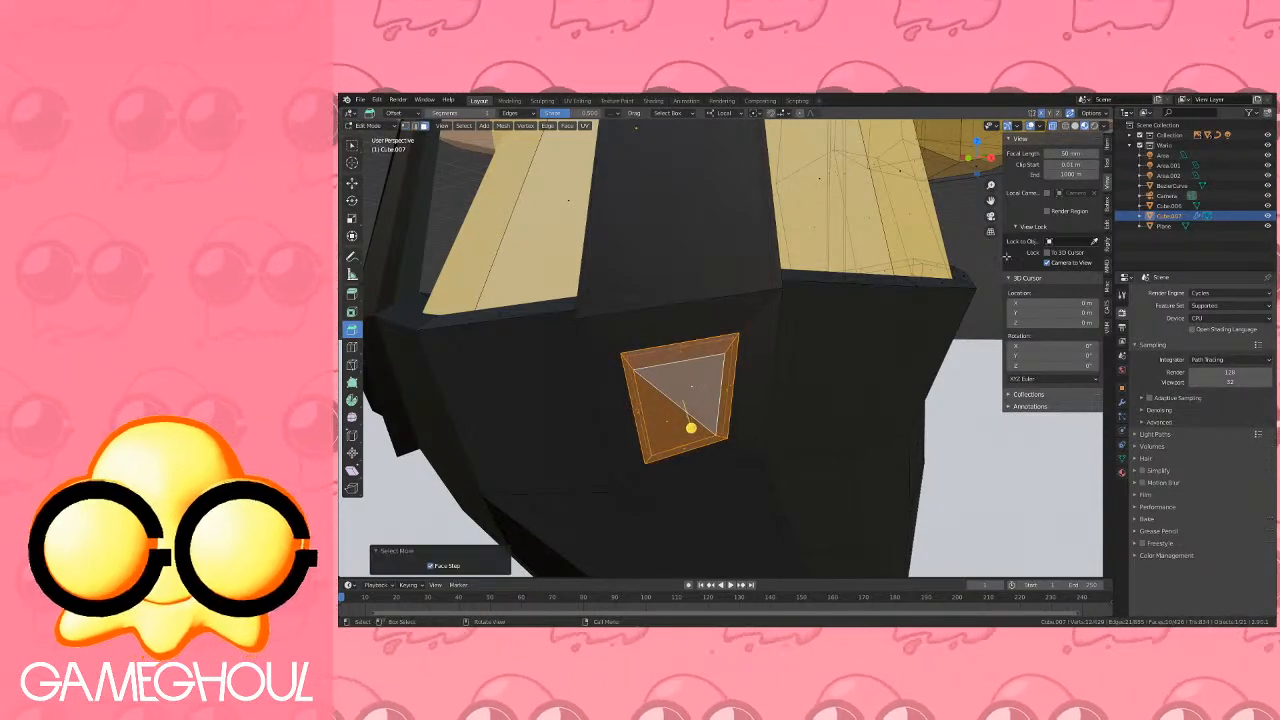
left_click(1121, 472)
left_click(1156, 296)
left_click(1155, 349)
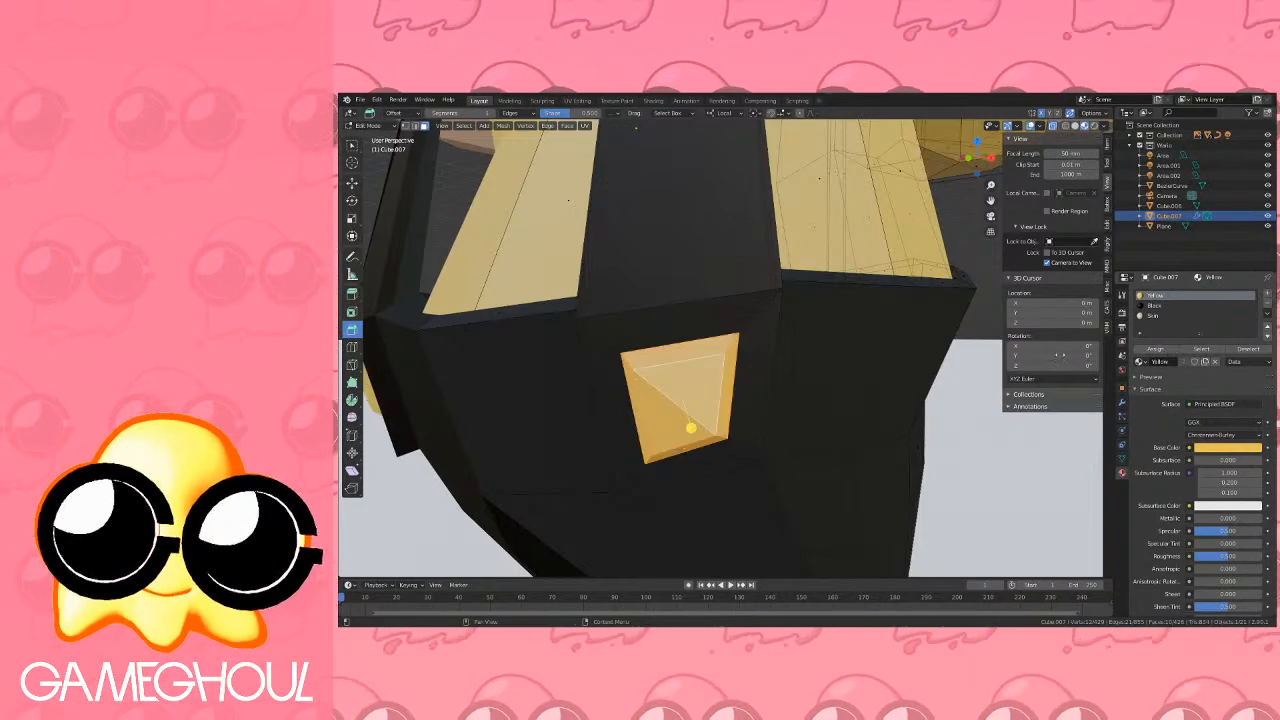
key("Tab")
Show the whole character in front view and save the Blender file.
scroll(704, 368, "down", 5)
middle_click_drag(704, 368, 773, 336)
scroll(757, 350, "down", 4)
scroll(785, 360, "down", 2)
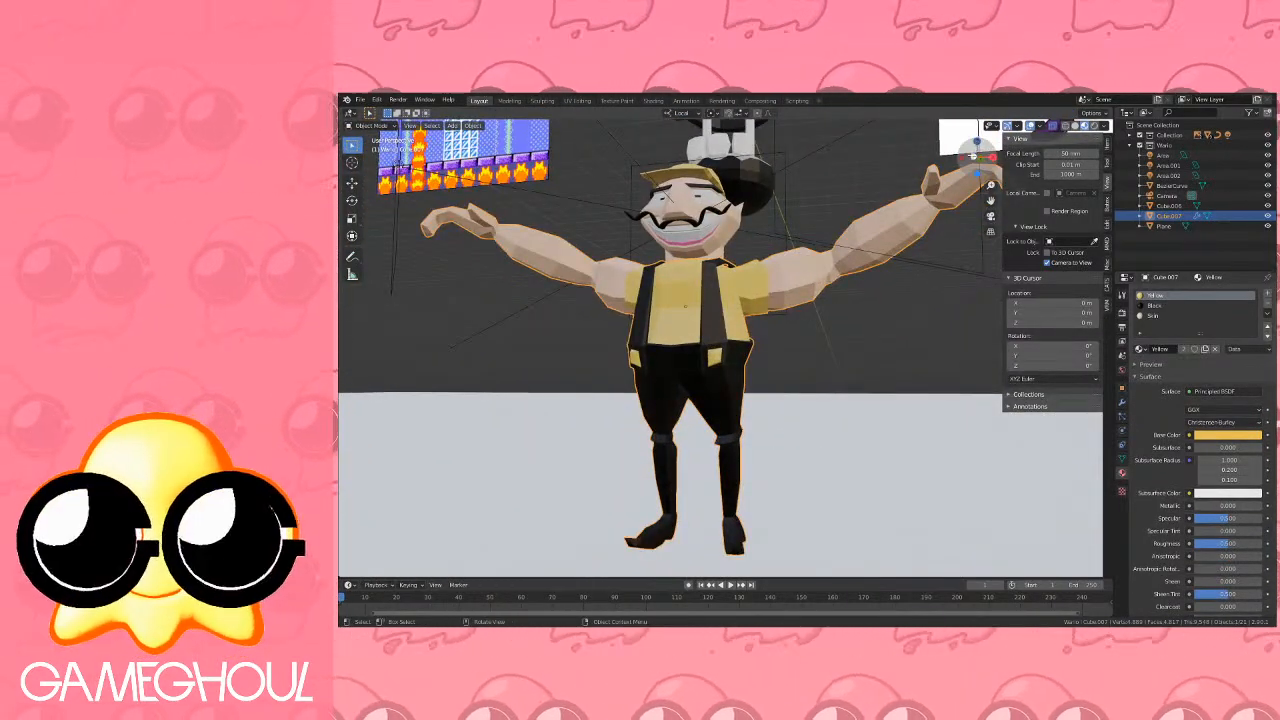
left_click(975, 156)
key("ctrl+s")
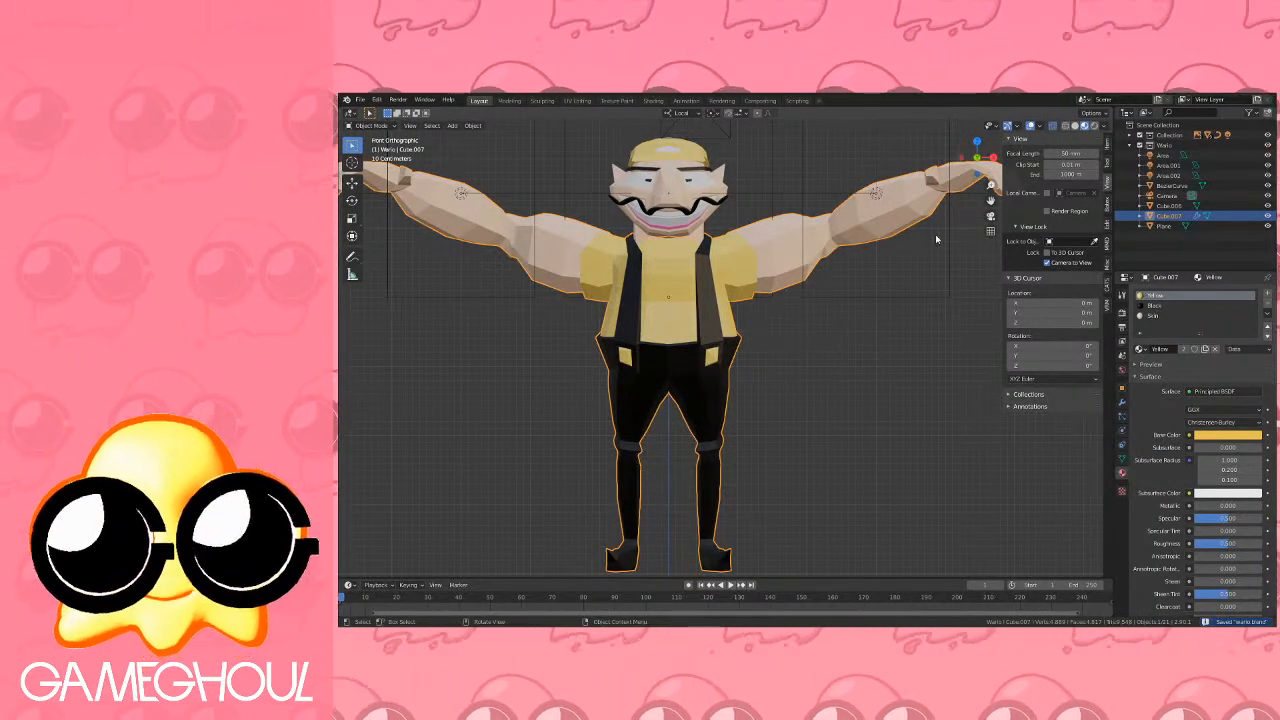
Exclude the collection holding the pink-capped character and reference images, and render the Wario scene.
scroll(821, 287, "down", 3)
scroll(821, 287, "down", 3)
middle_click_drag(821, 287, 862, 304)
left_click(1139, 135)
scroll(866, 287, "down", 1)
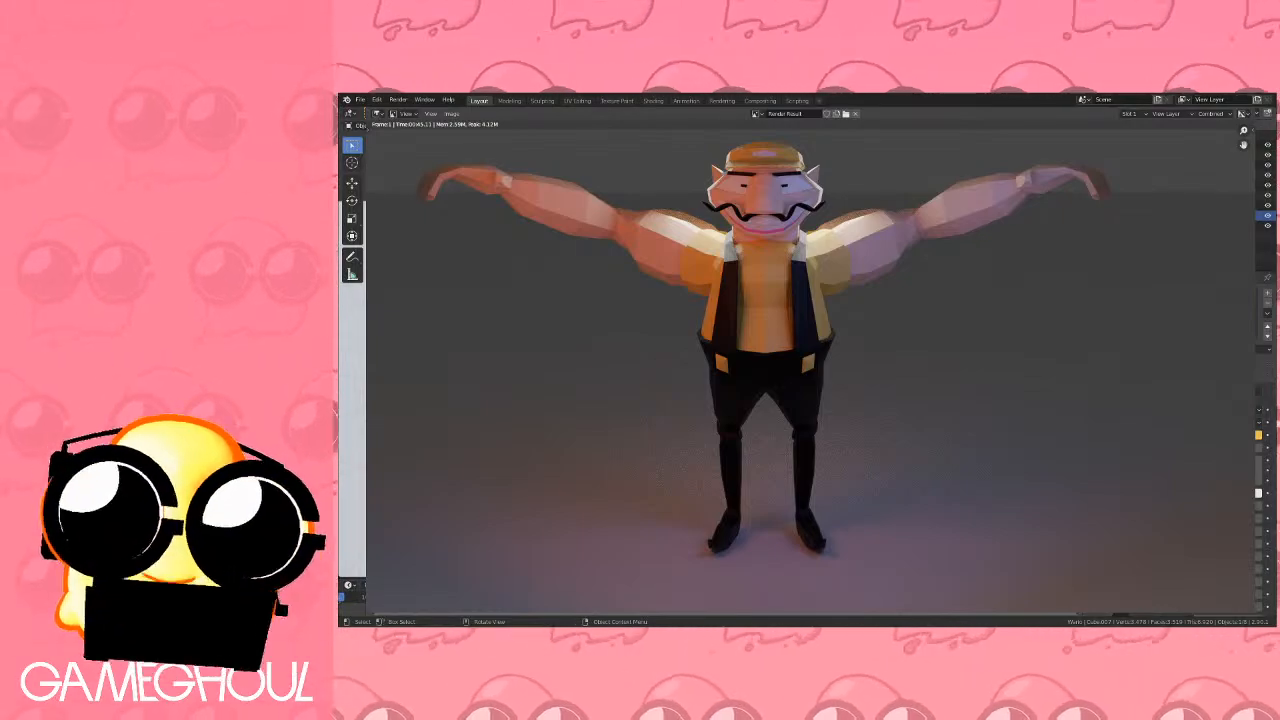
Save the rendered Wario image to a file and close the render window.
left_click(452, 113)
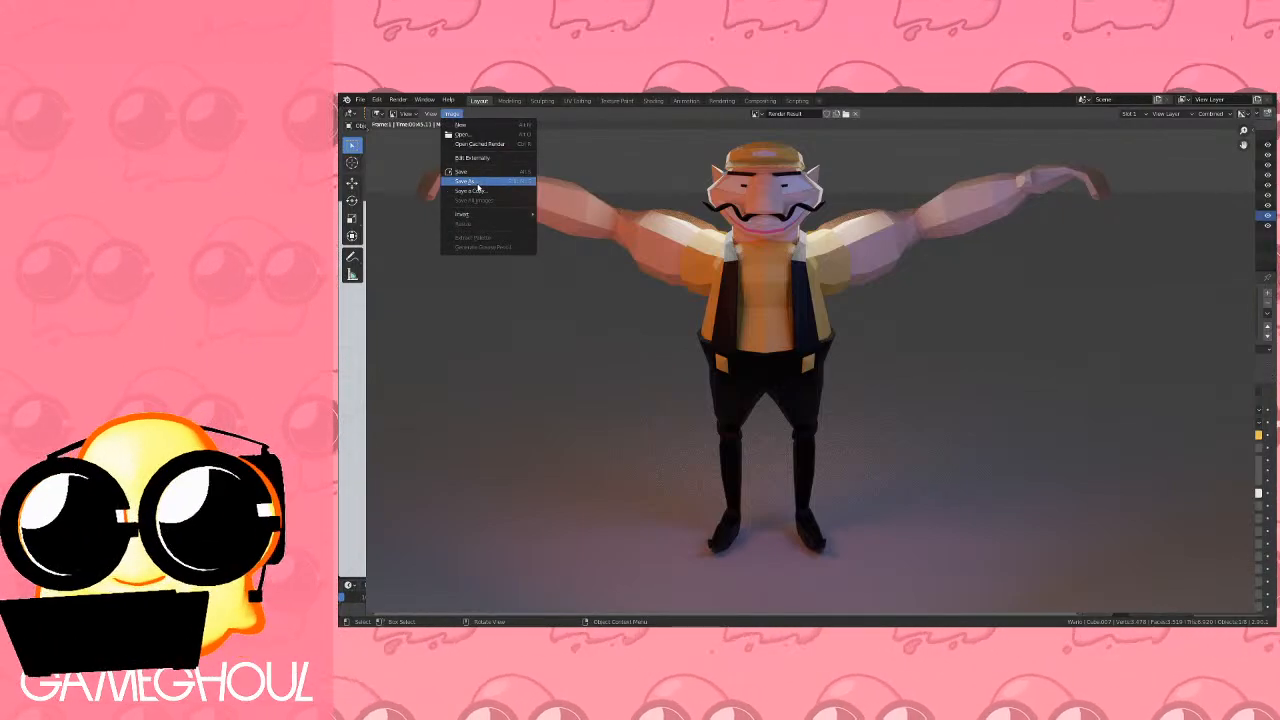
left_click(513, 182)
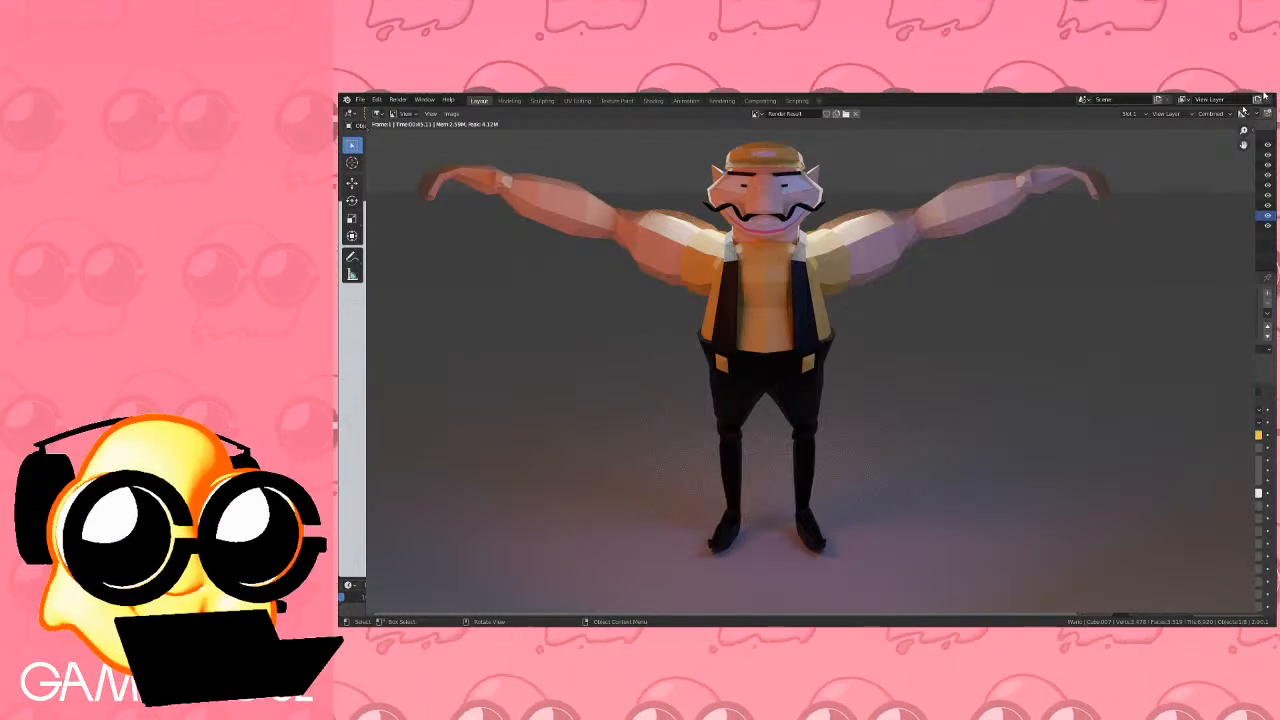
left_click(1264, 96)
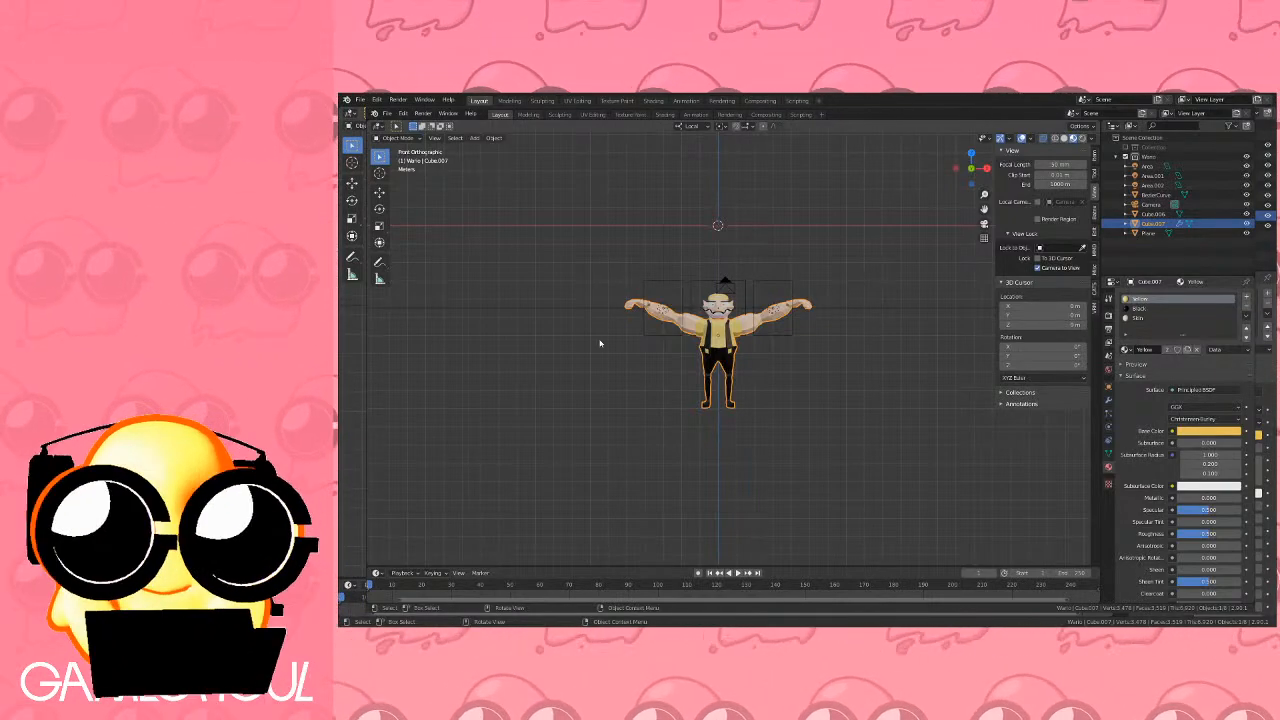
Re-enable the excluded Collection and add the viewport and render visibility toggles to the outliner.
left_click(1131, 149)
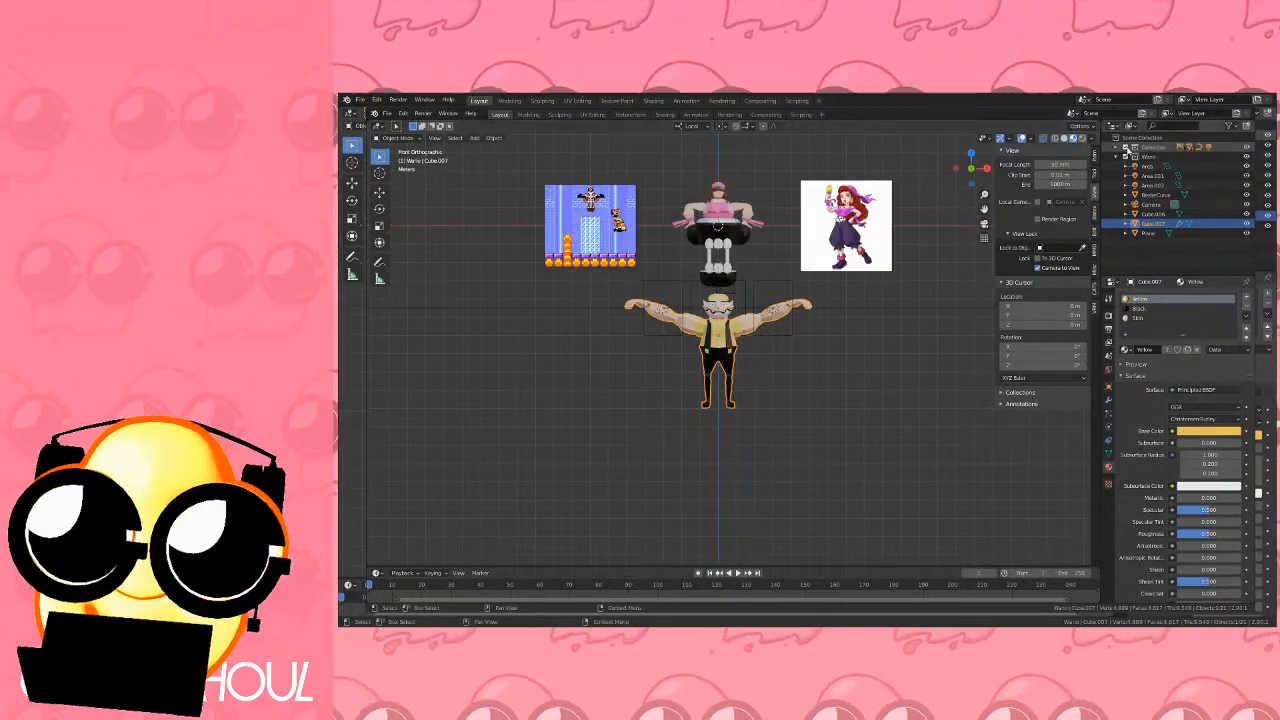
scroll(826, 258, "up", 3)
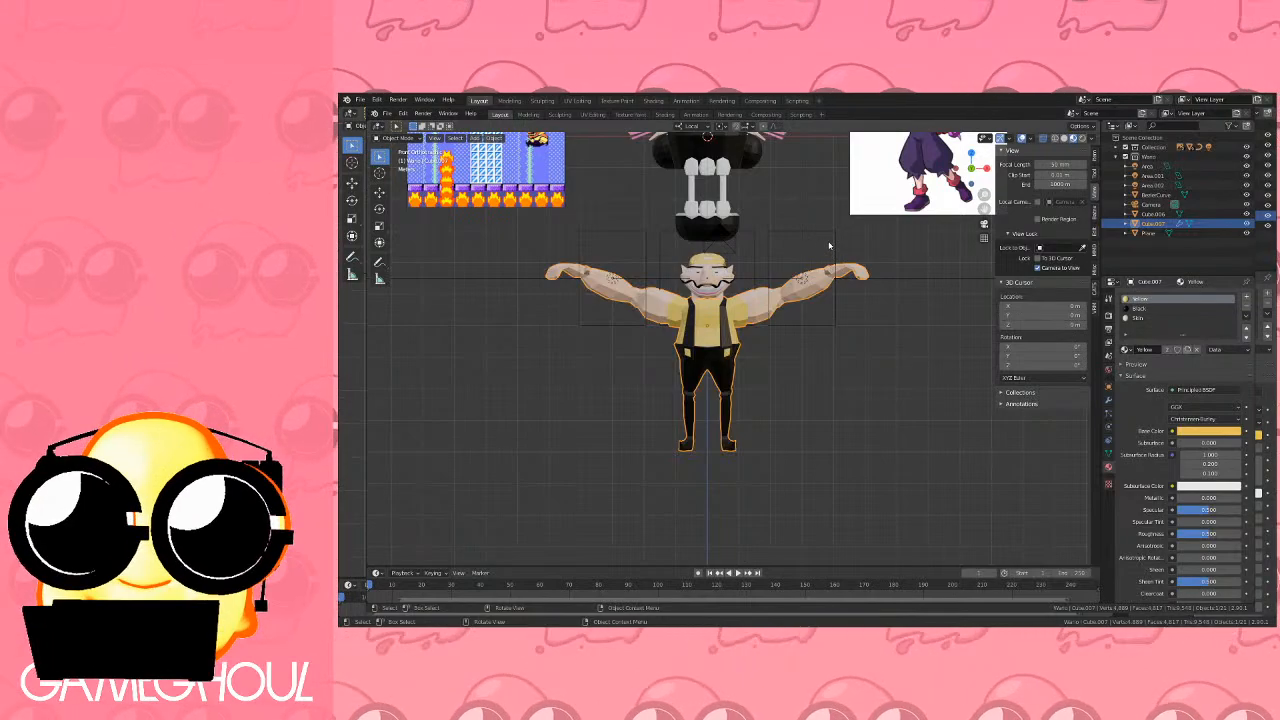
scroll(826, 258, "down", 3)
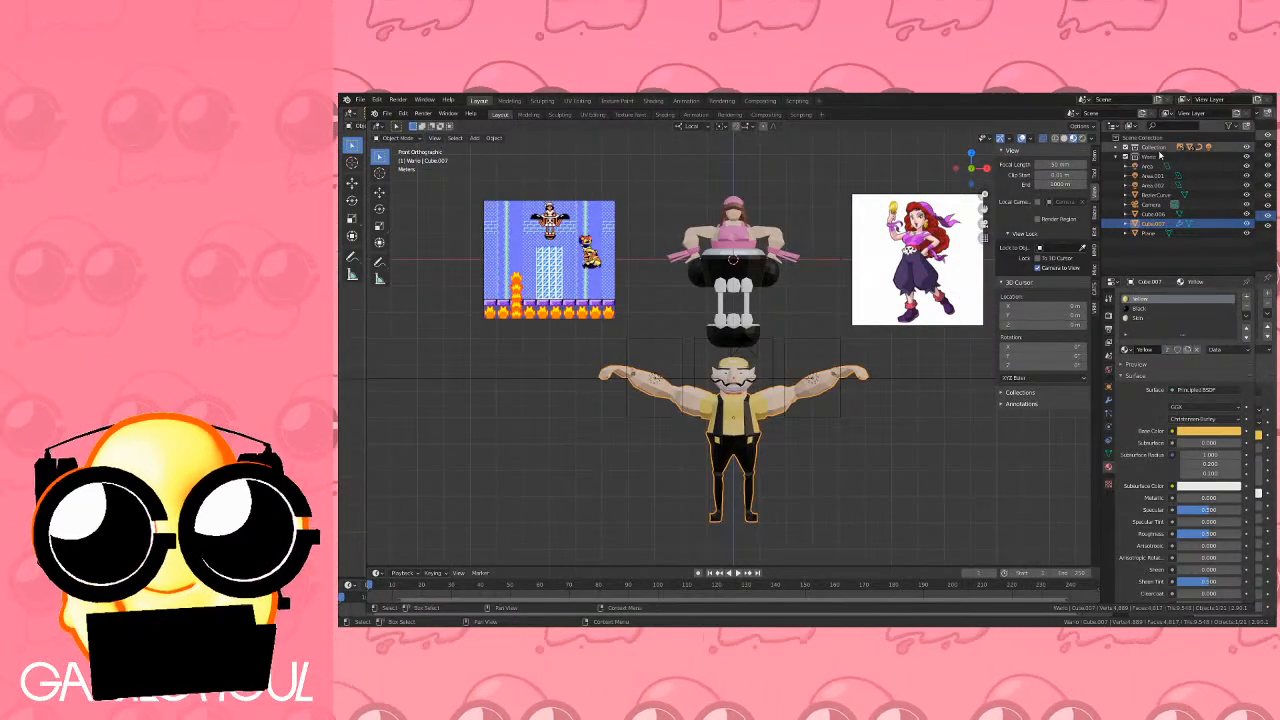
left_click(1229, 126)
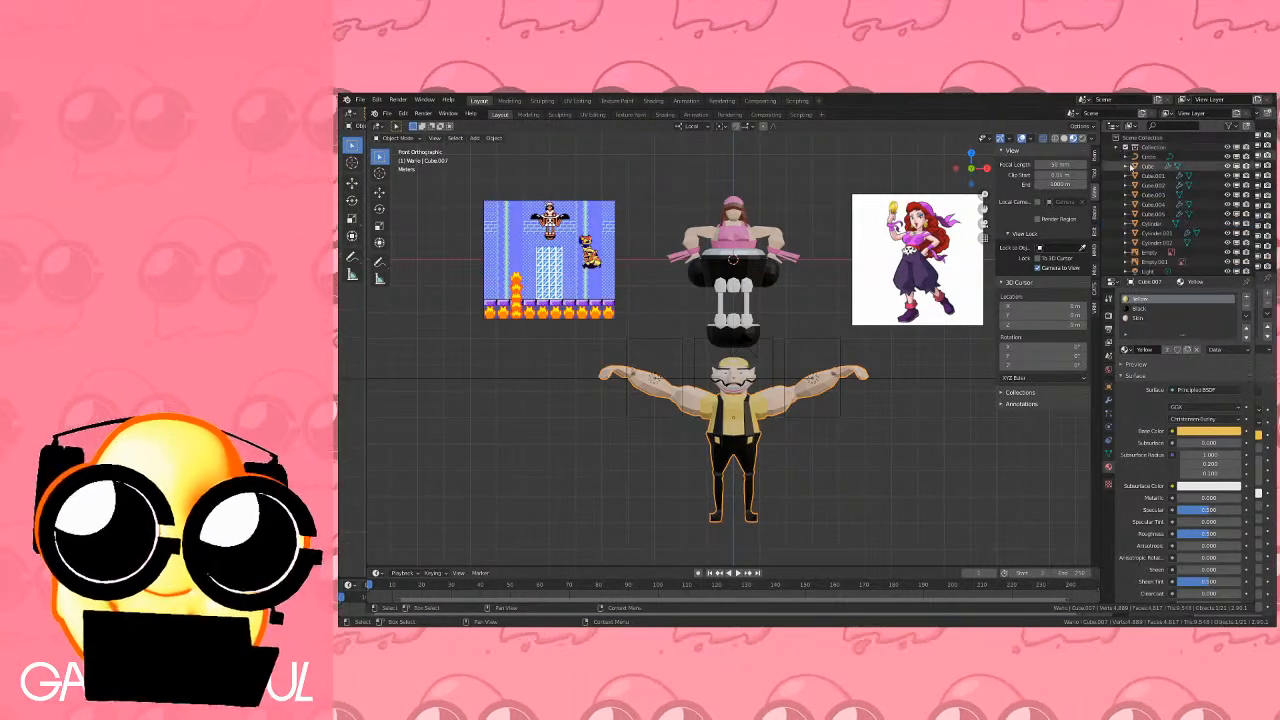
Delete the Circle object from the Collection.
left_click(1152, 166)
left_click(1150, 157)
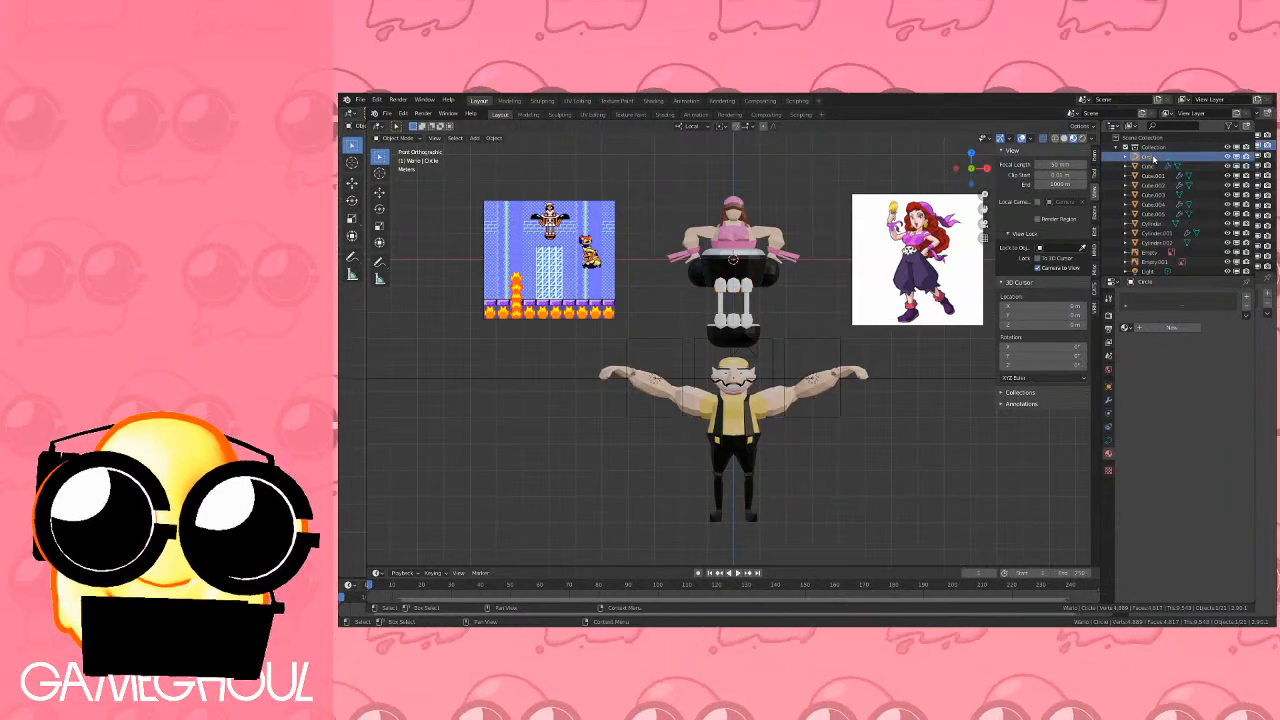
key("x")
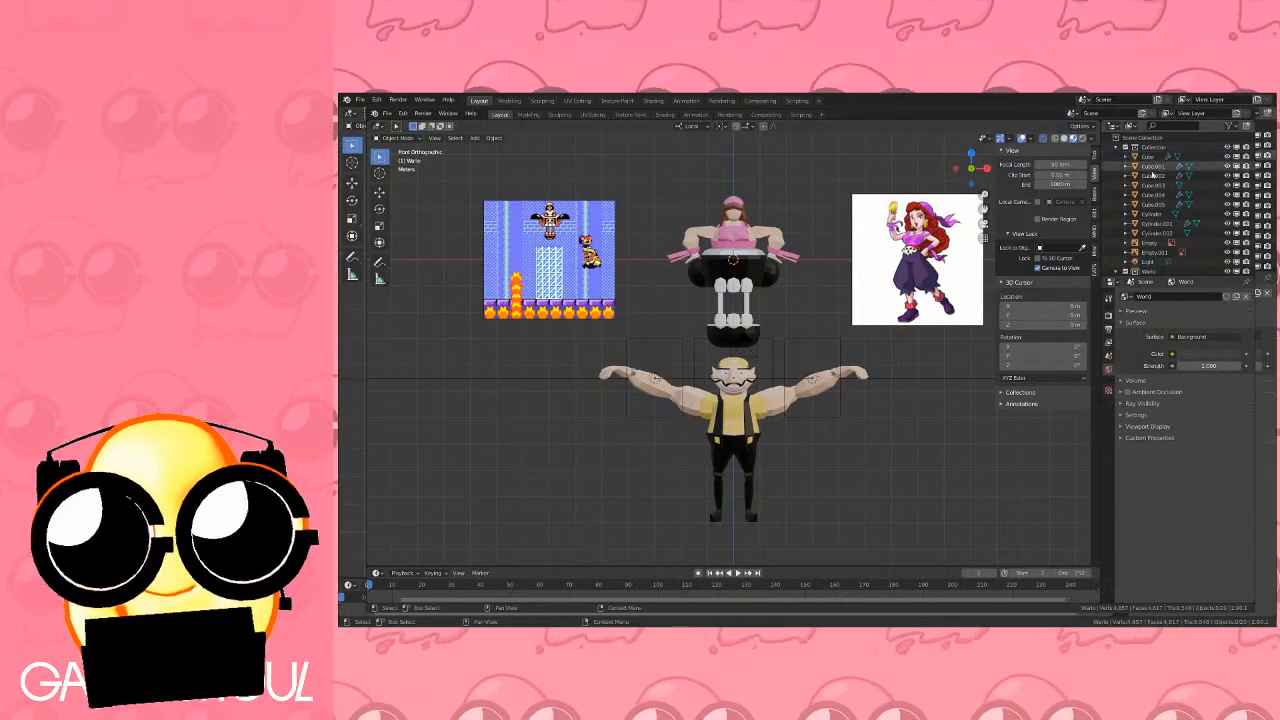
Move the pink-capped character's objects, Cube through Cylinder.002, straight down onto Wario's position.
left_click(1155, 159)
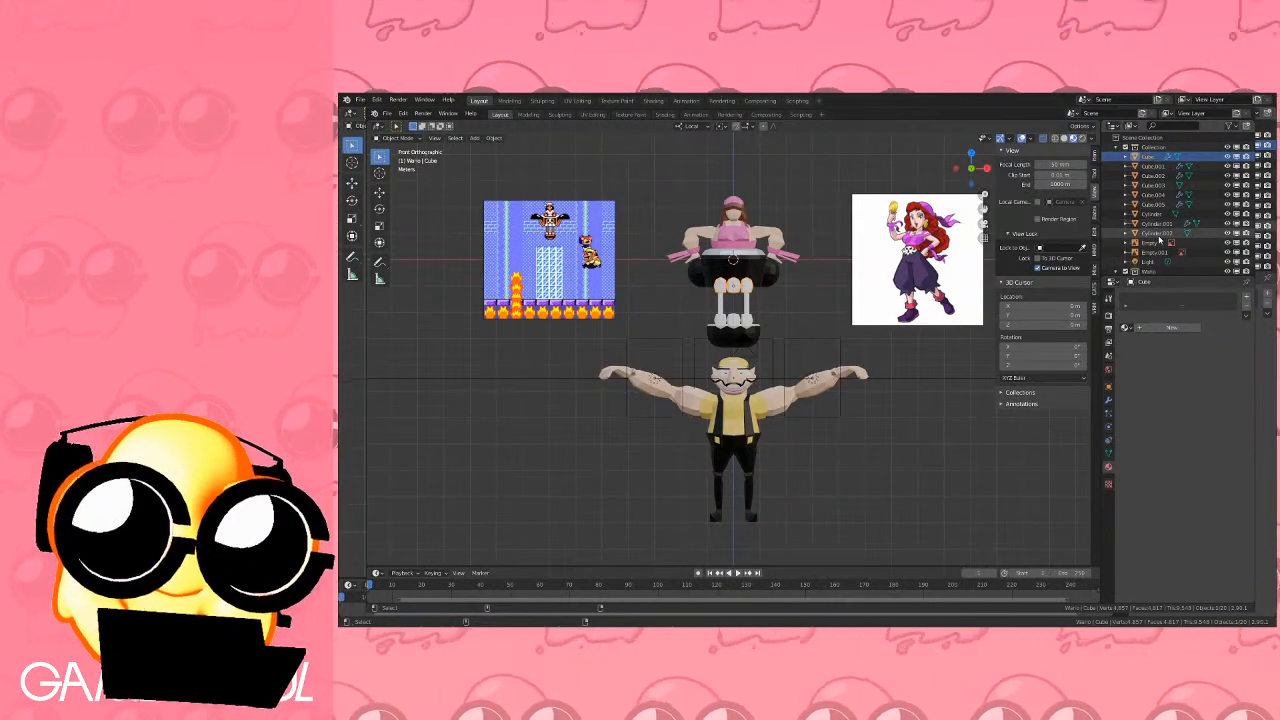
left_click(1155, 233, "shift")
key("g")
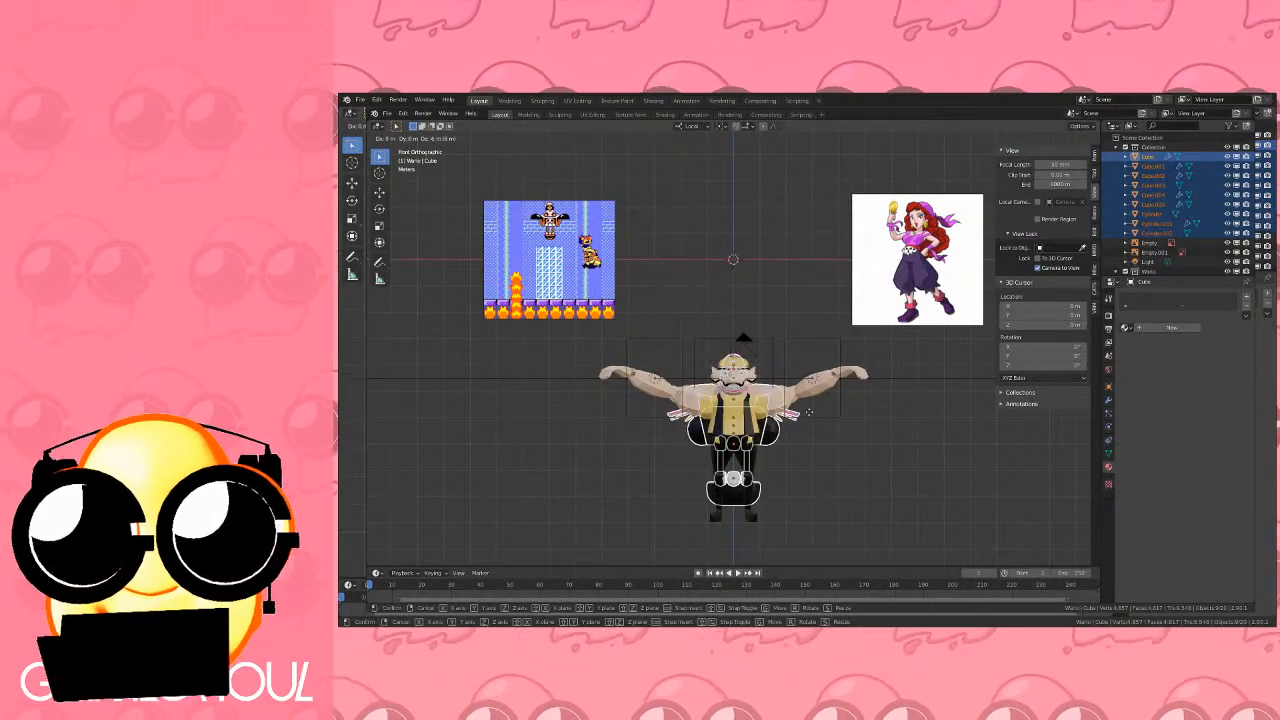
left_click(811, 408)
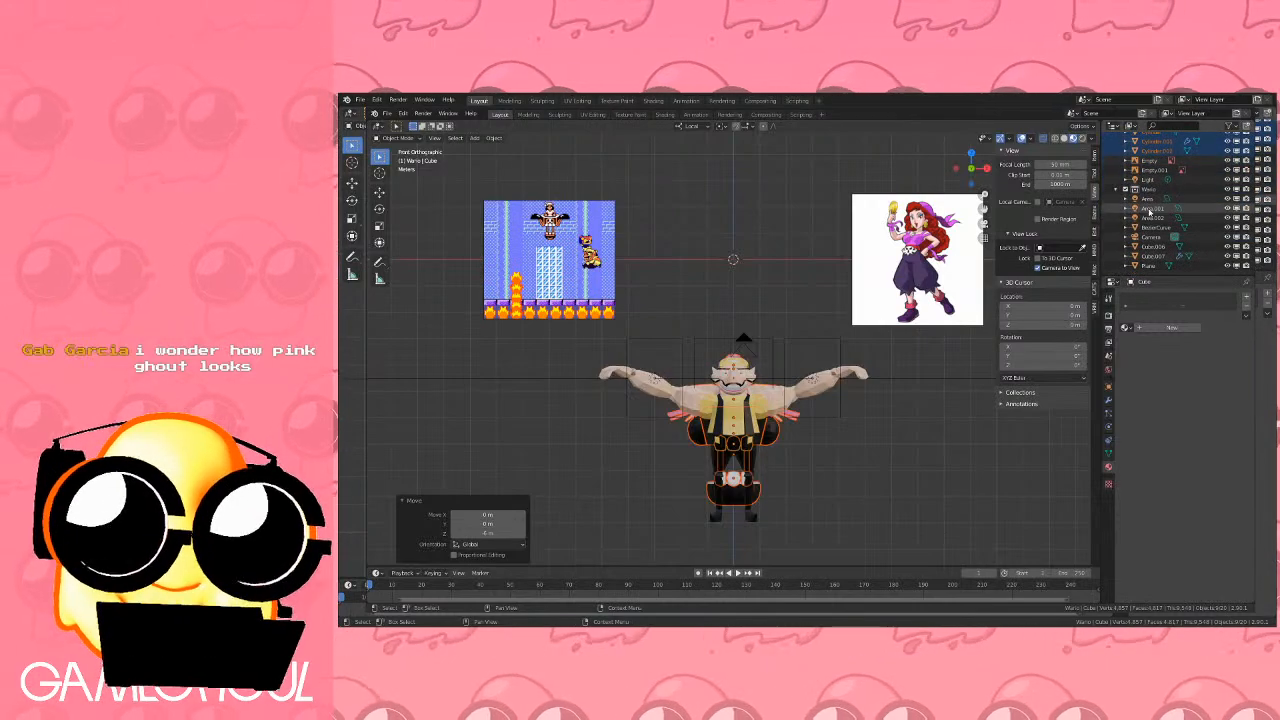
Collapse both collections in the outliner and rename Collection to Syrup.
left_click(1117, 148)
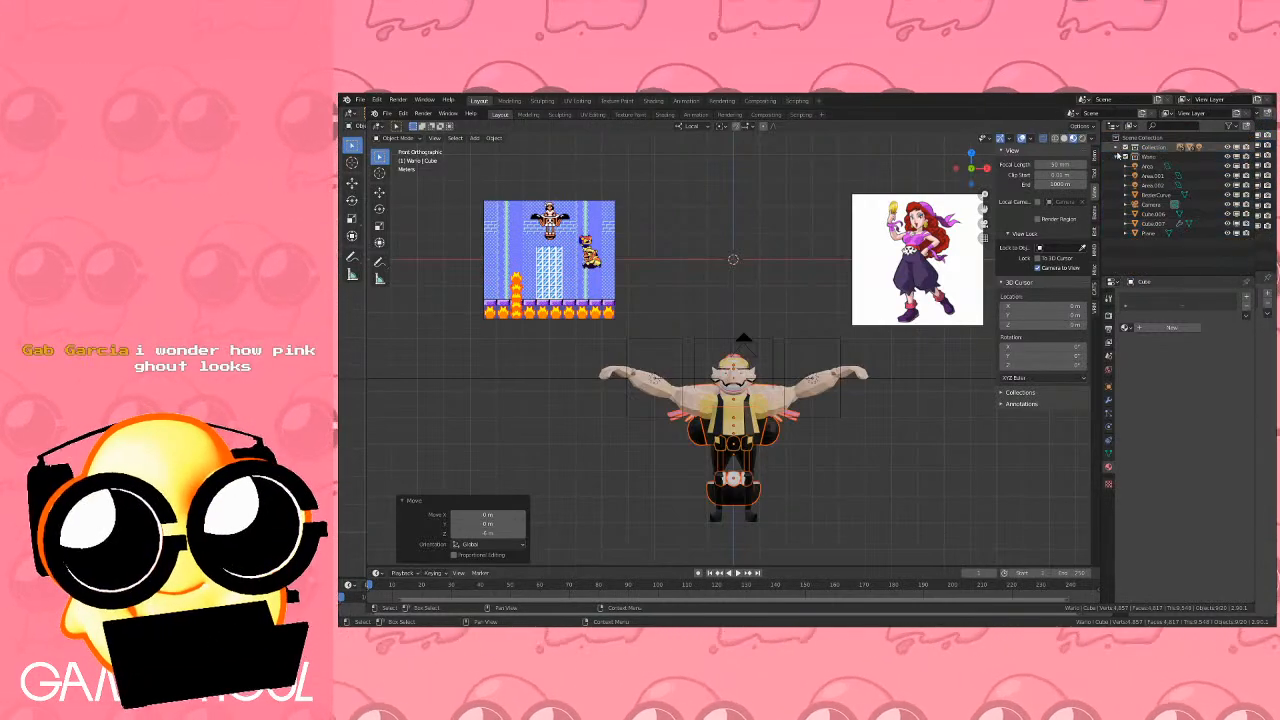
left_click(1117, 157)
left_click(1145, 147)
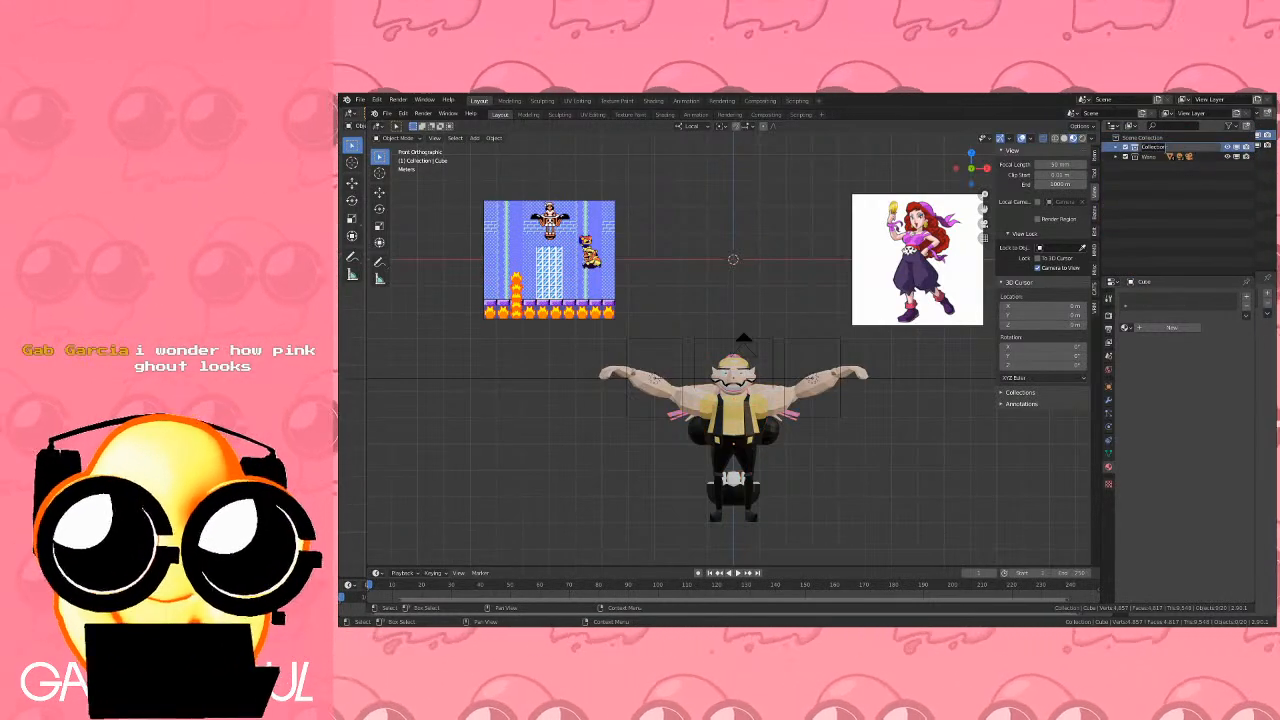
key("Return")
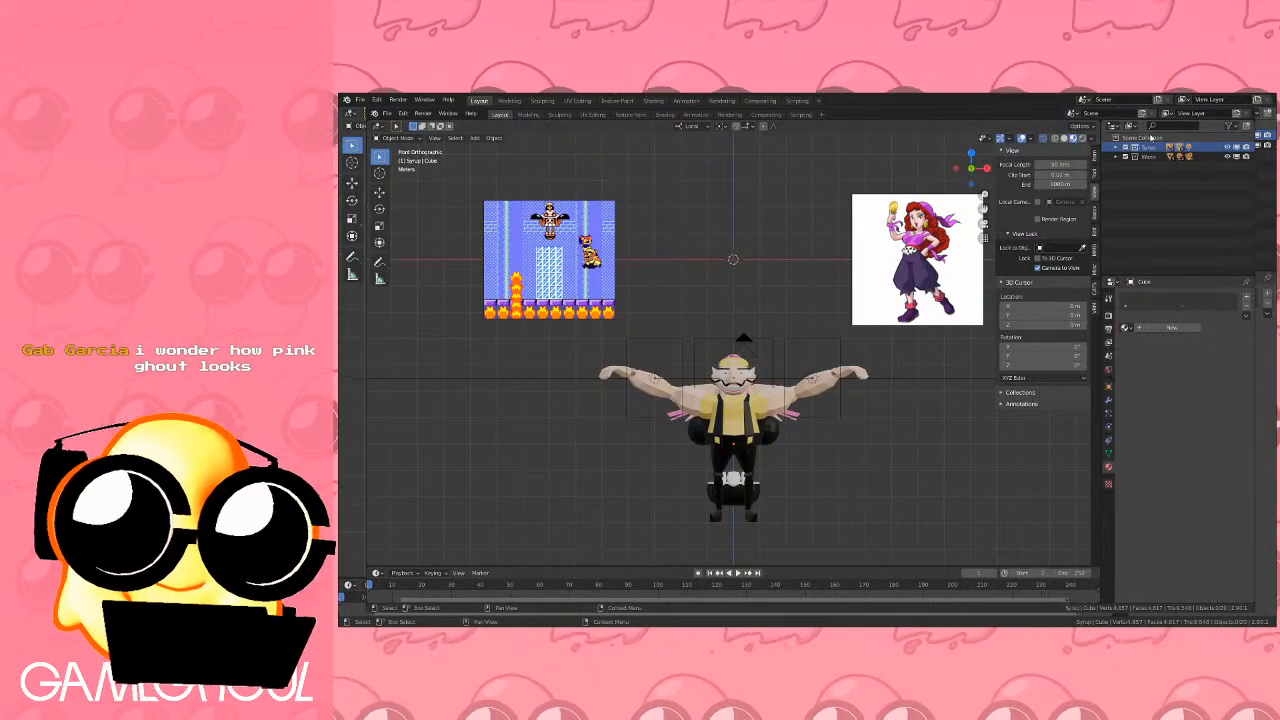
Delete the Light object from the Syrup collection.
left_click(1117, 148)
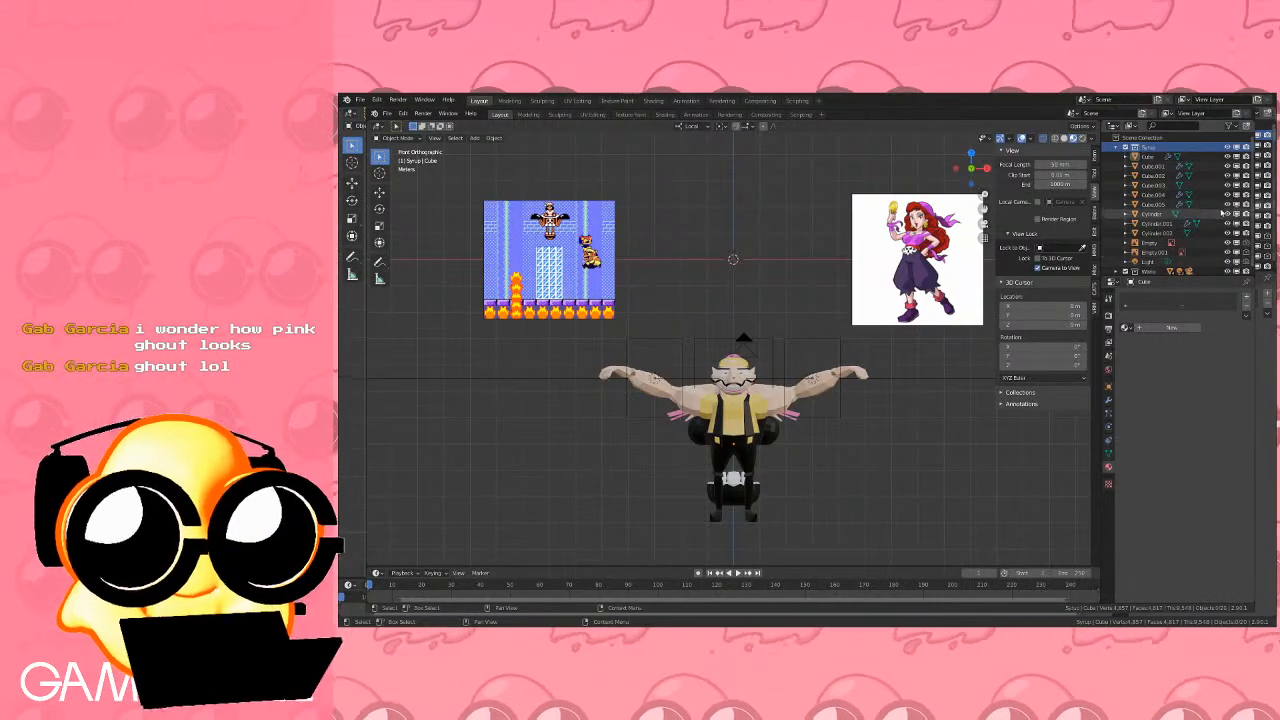
left_click(1156, 262)
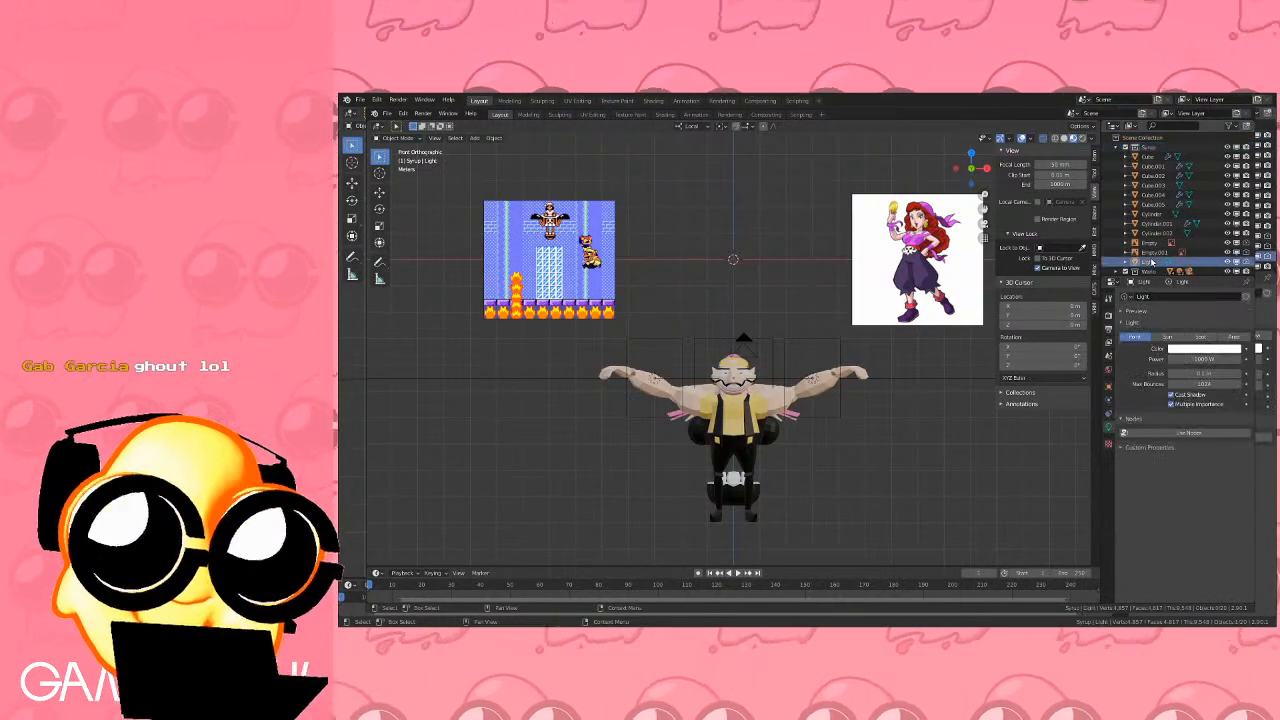
key("x")
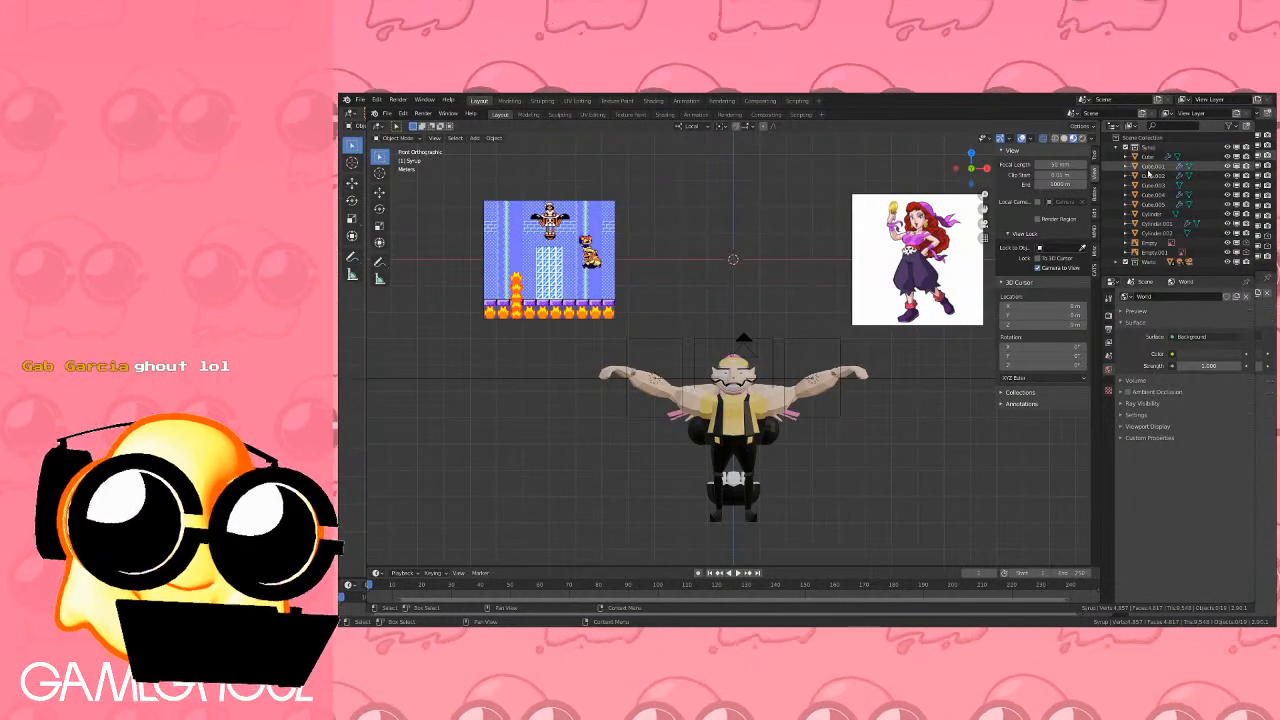
Move the Plane object out of the Wario collection into the Scene Collection.
left_click(1125, 147)
left_click(1125, 157)
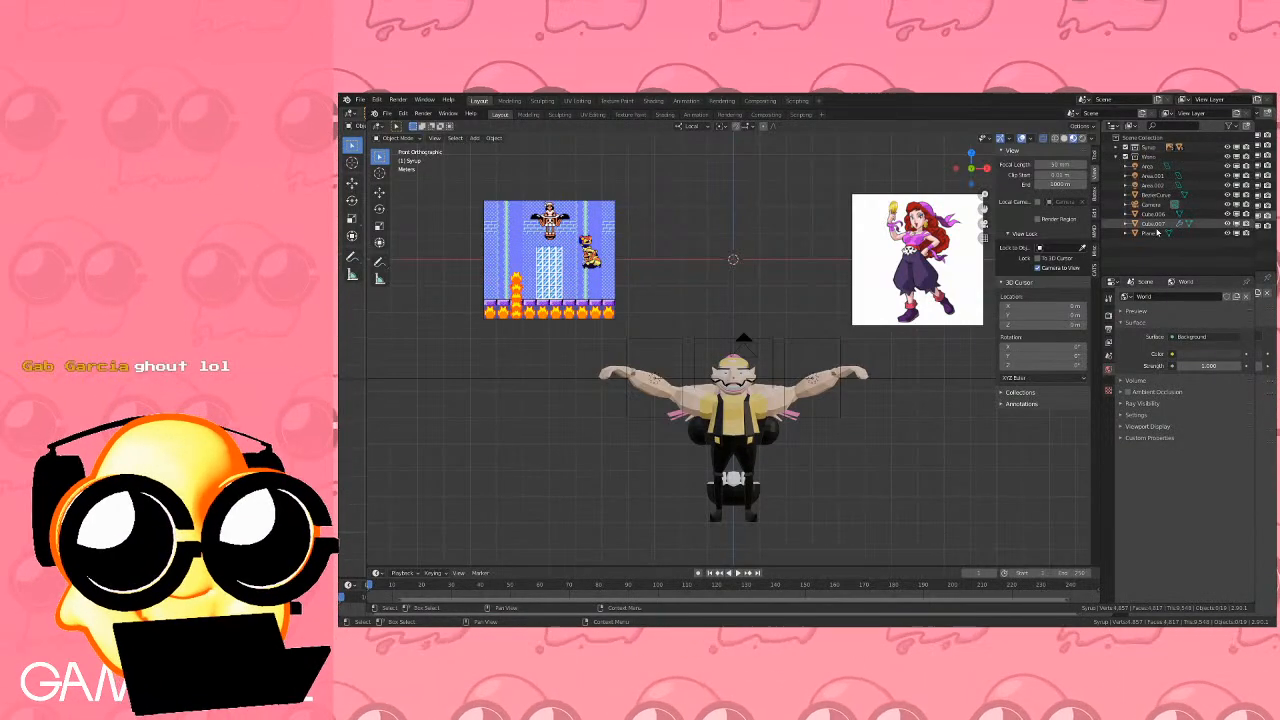
left_click(1155, 233)
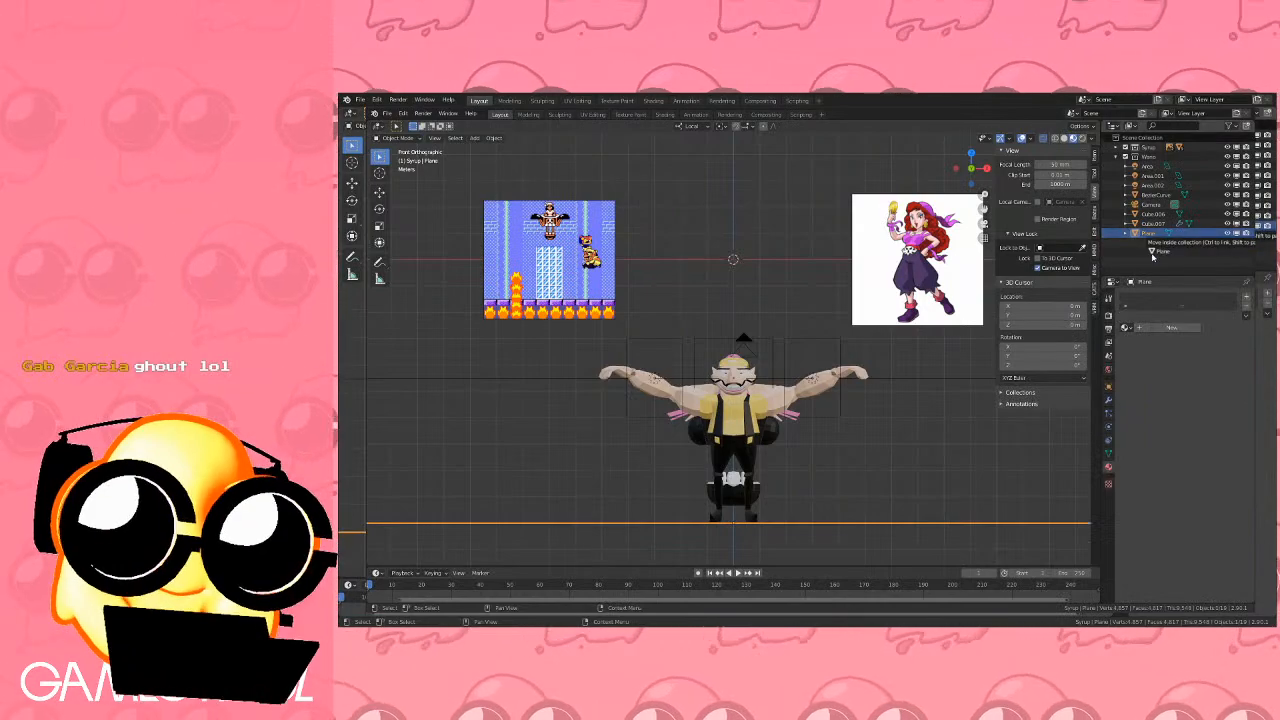
left_click(1117, 157)
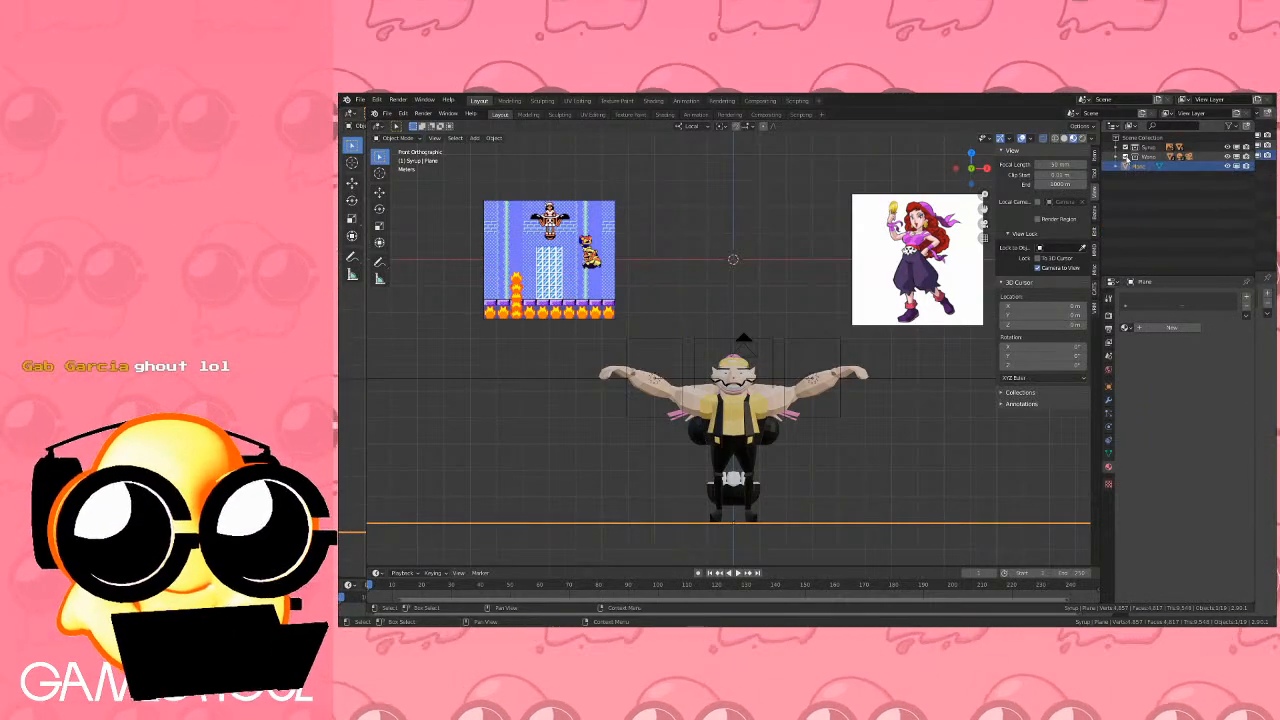
Exclude the Wario collection and compare both characters' framing through the scene camera, leaving only Syrup enabled.
left_click(1125, 157)
middle_click_drag(863, 238, 834, 258)
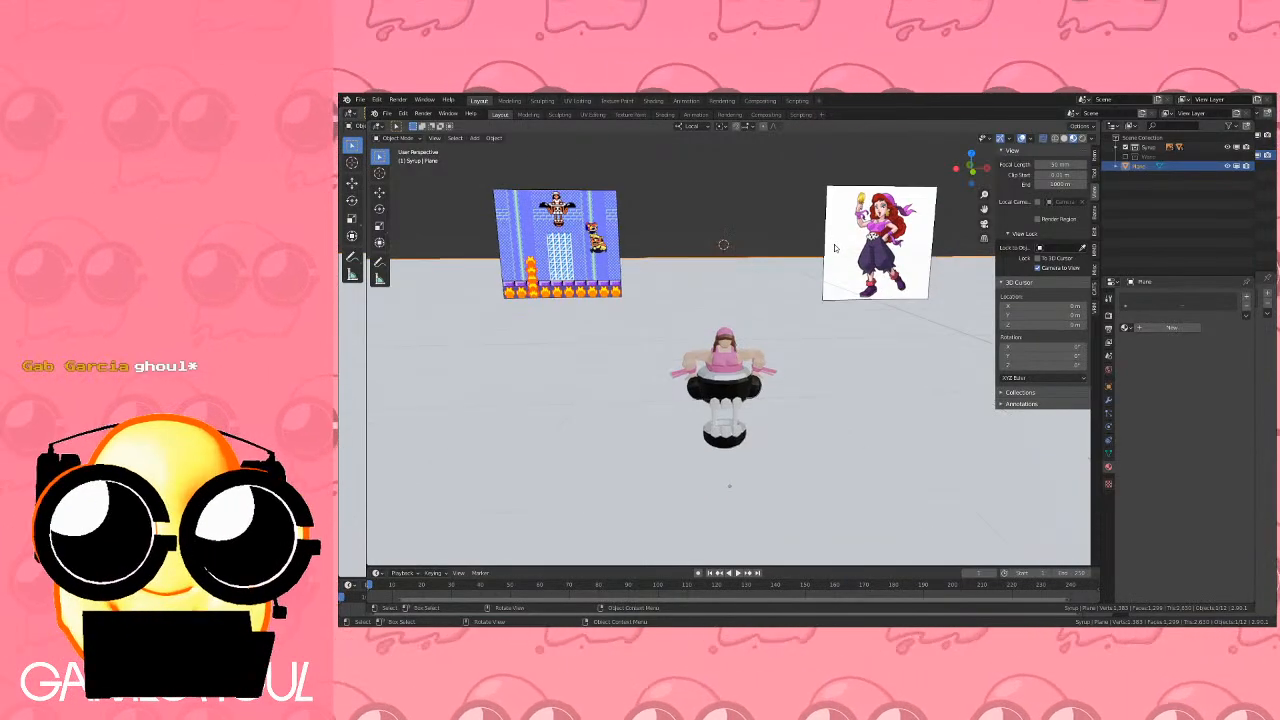
key("KP_0")
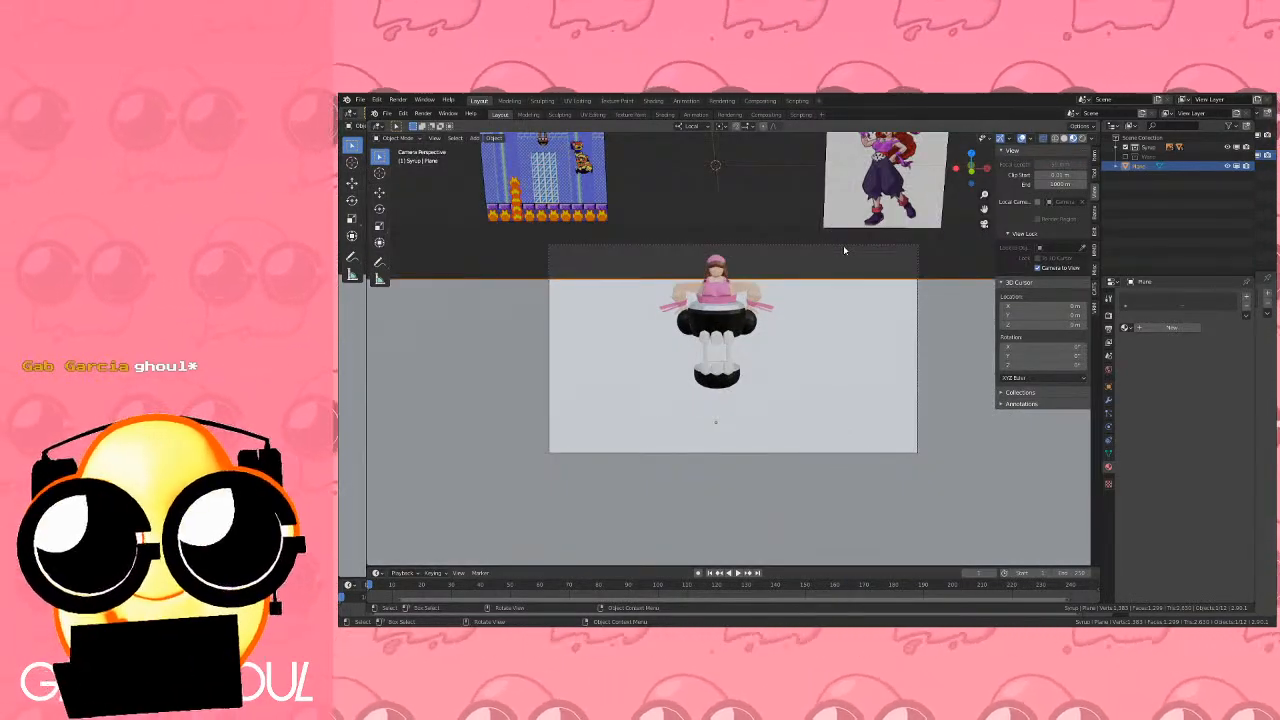
left_click(1125, 157)
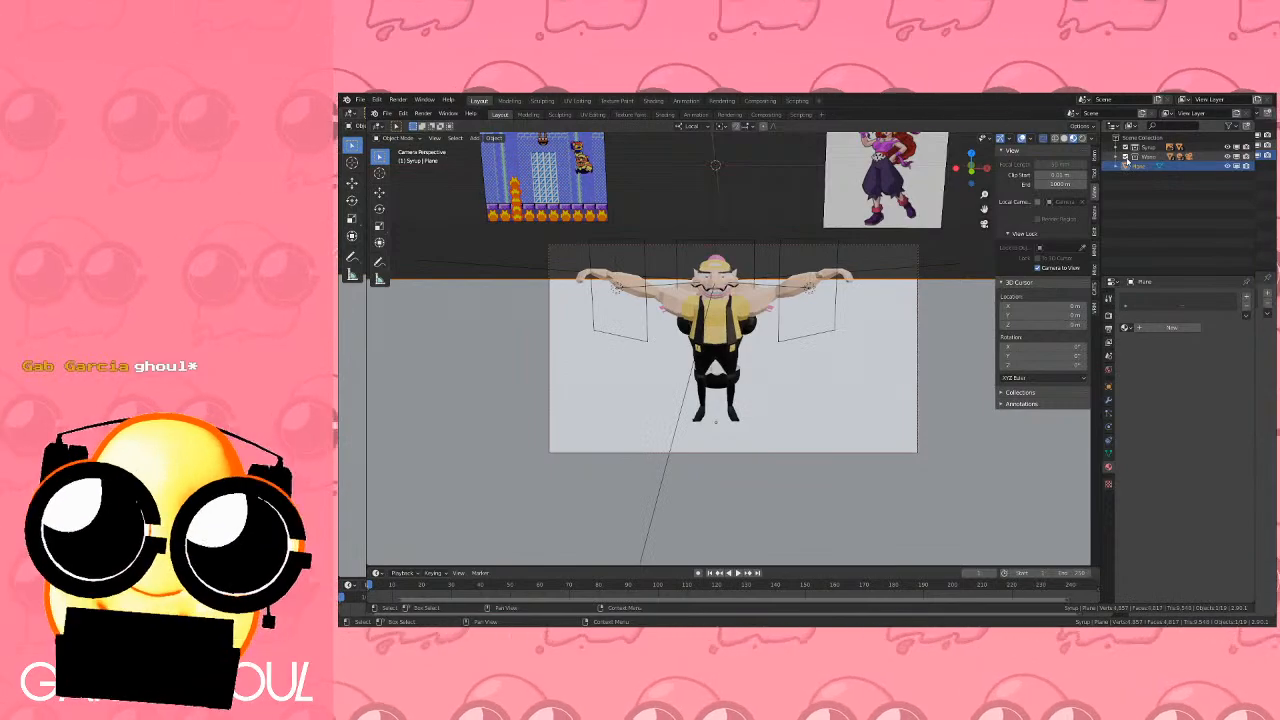
left_click(1125, 157)
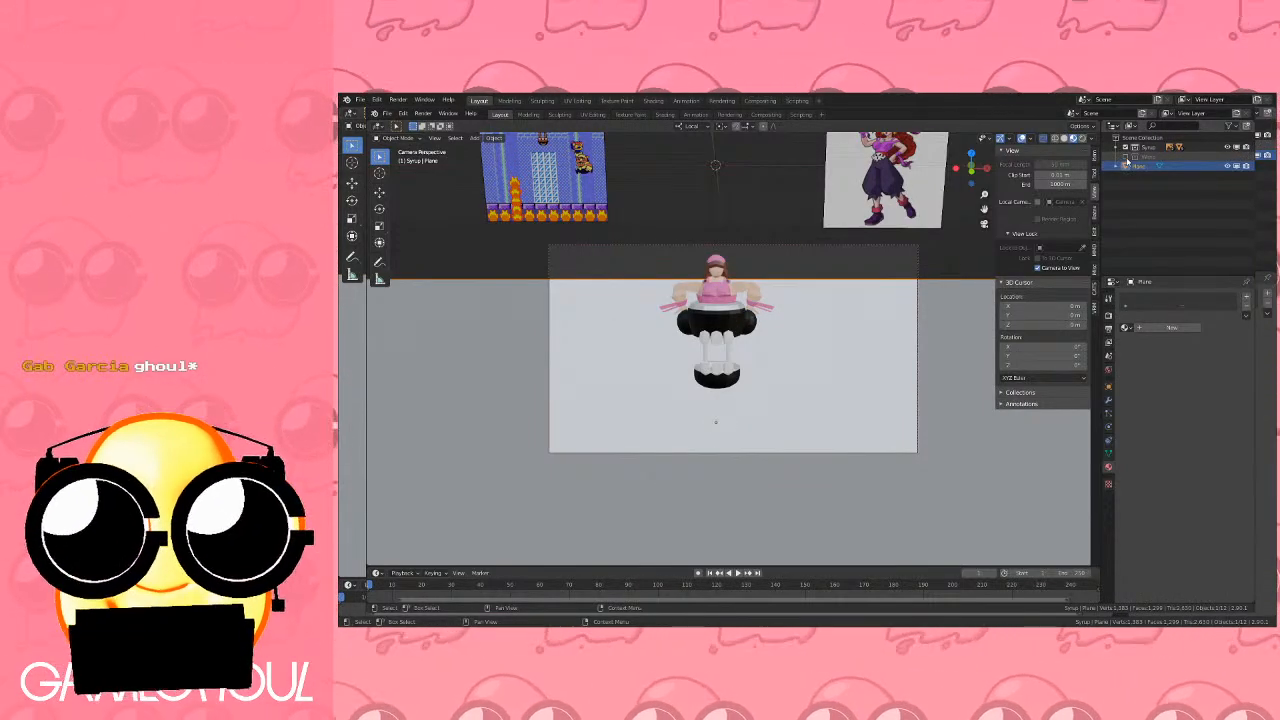
Move the Syrup model's objects, Cube through Cylinder.002, along the Y axis toward the camera.
left_click(1126, 148)
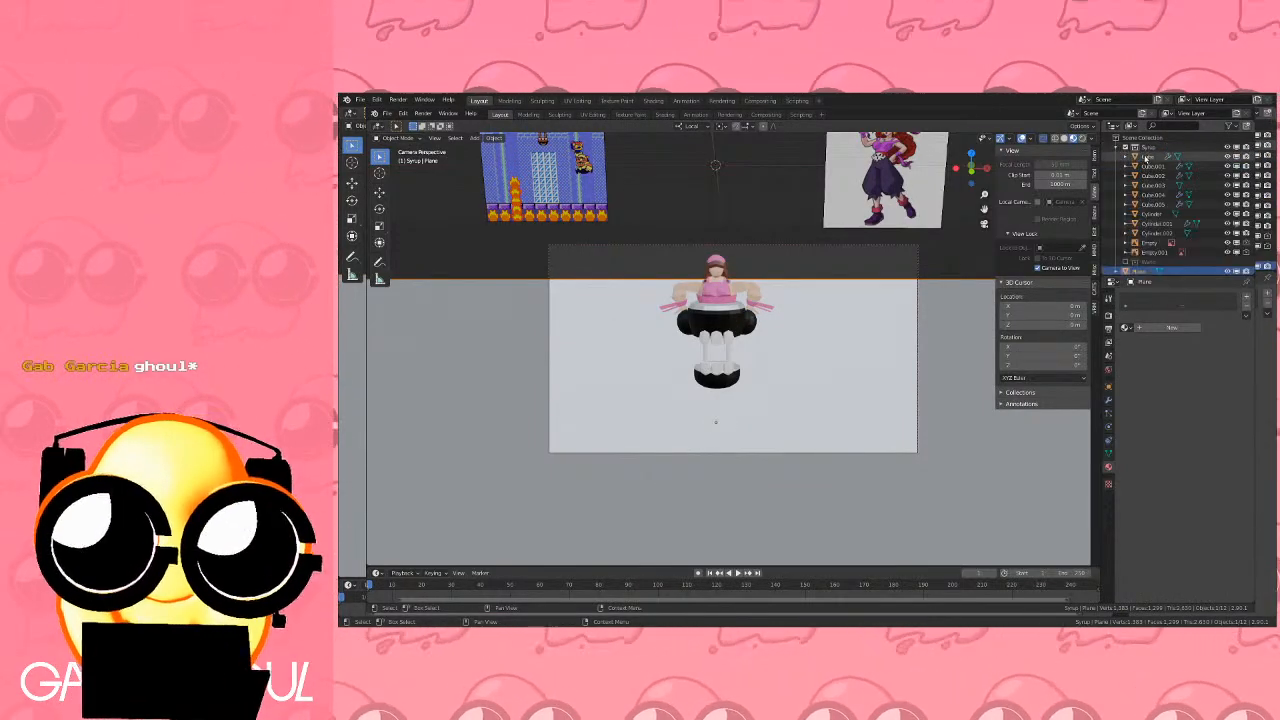
left_click(1146, 157)
left_click(1160, 232, "shift")
key("g")
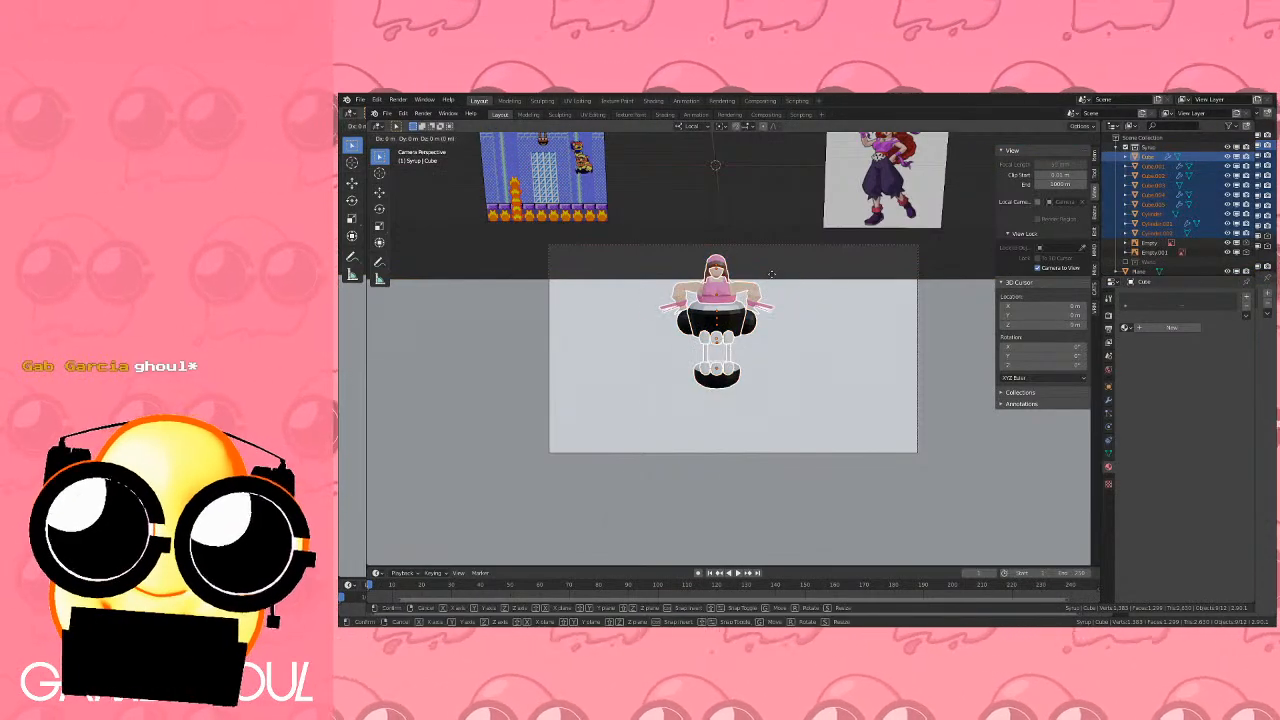
key("y")
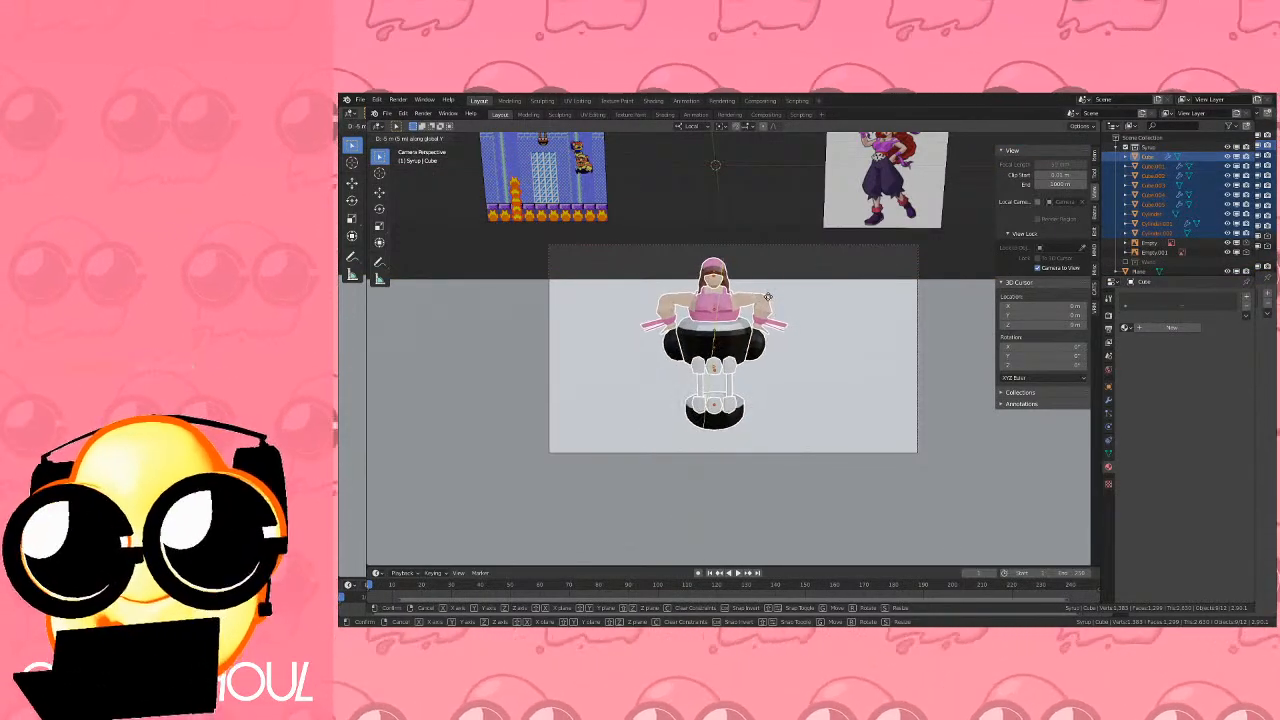
left_click(769, 293)
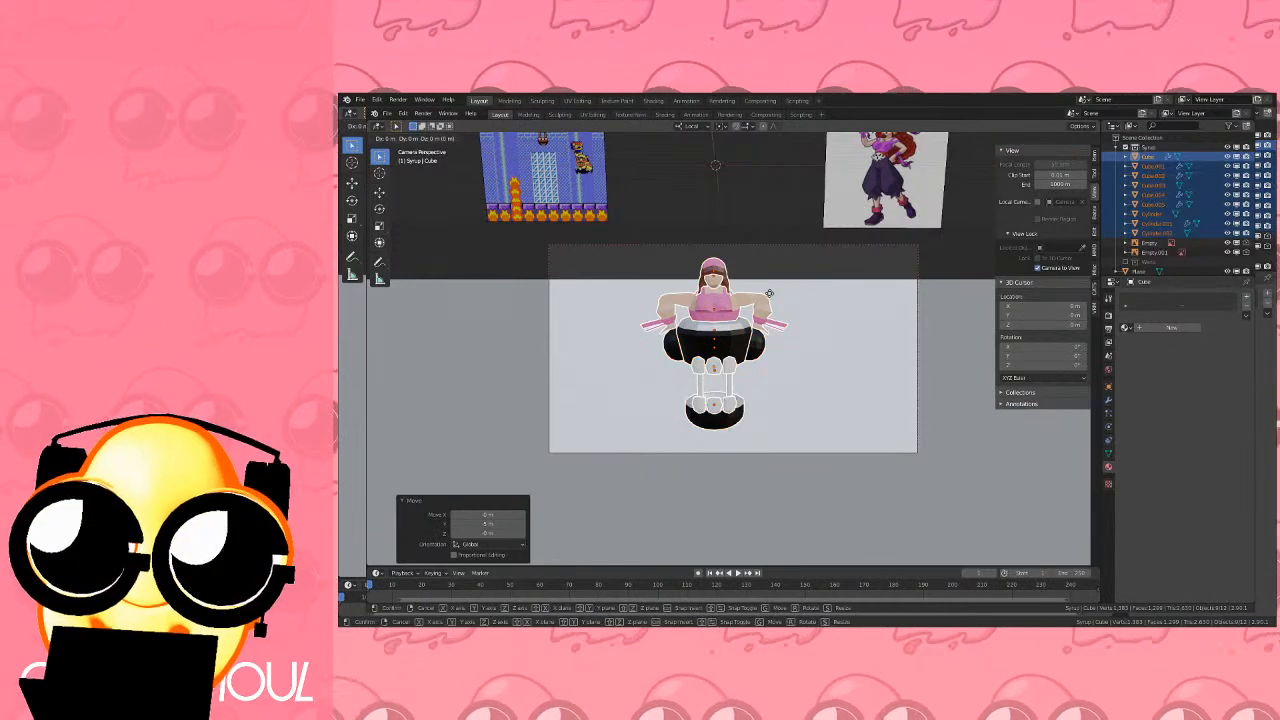
Move the selected Syrup model objects 1 m along the X axis and preview them with rendered shading.
key("g")
key("x")
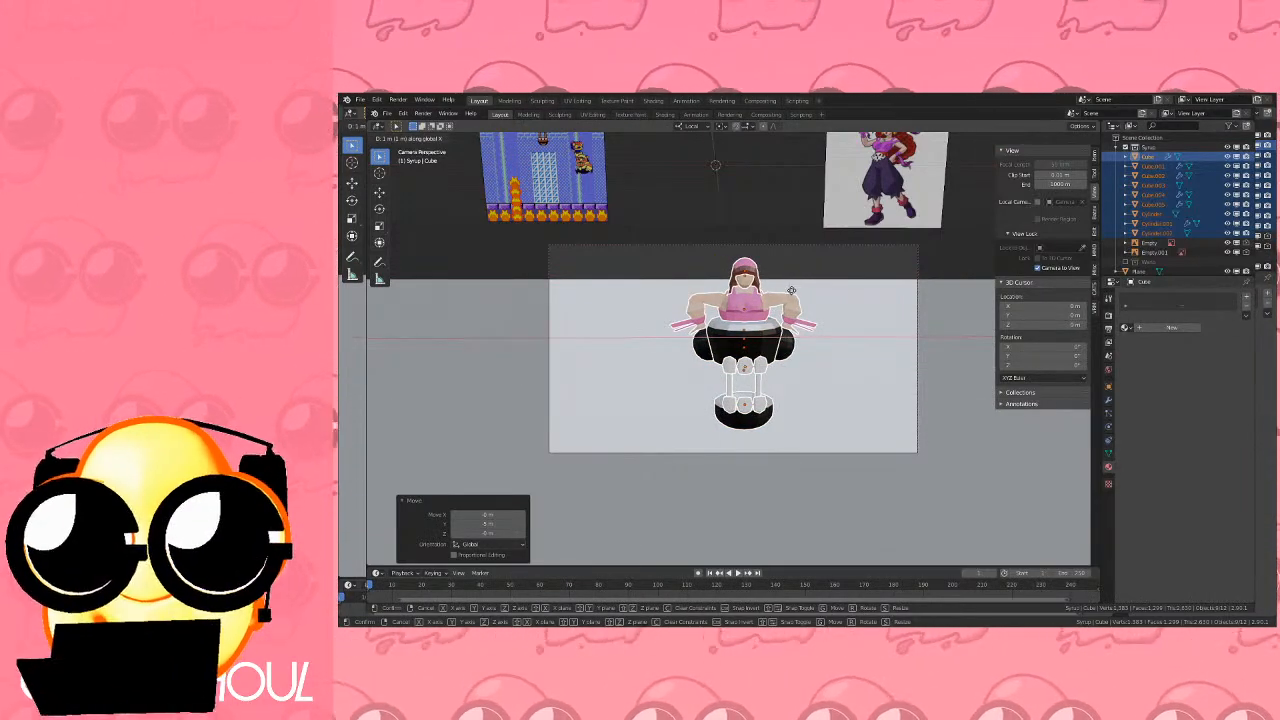
left_click(790, 292)
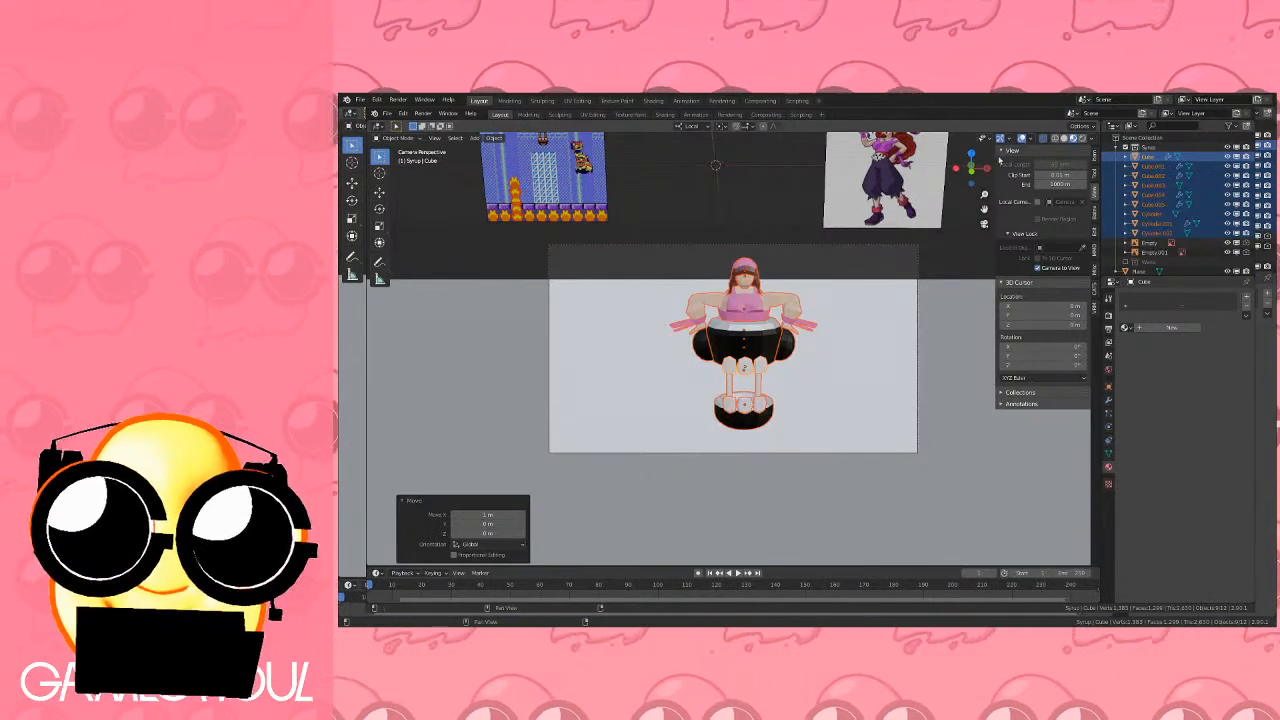
left_click(1073, 137)
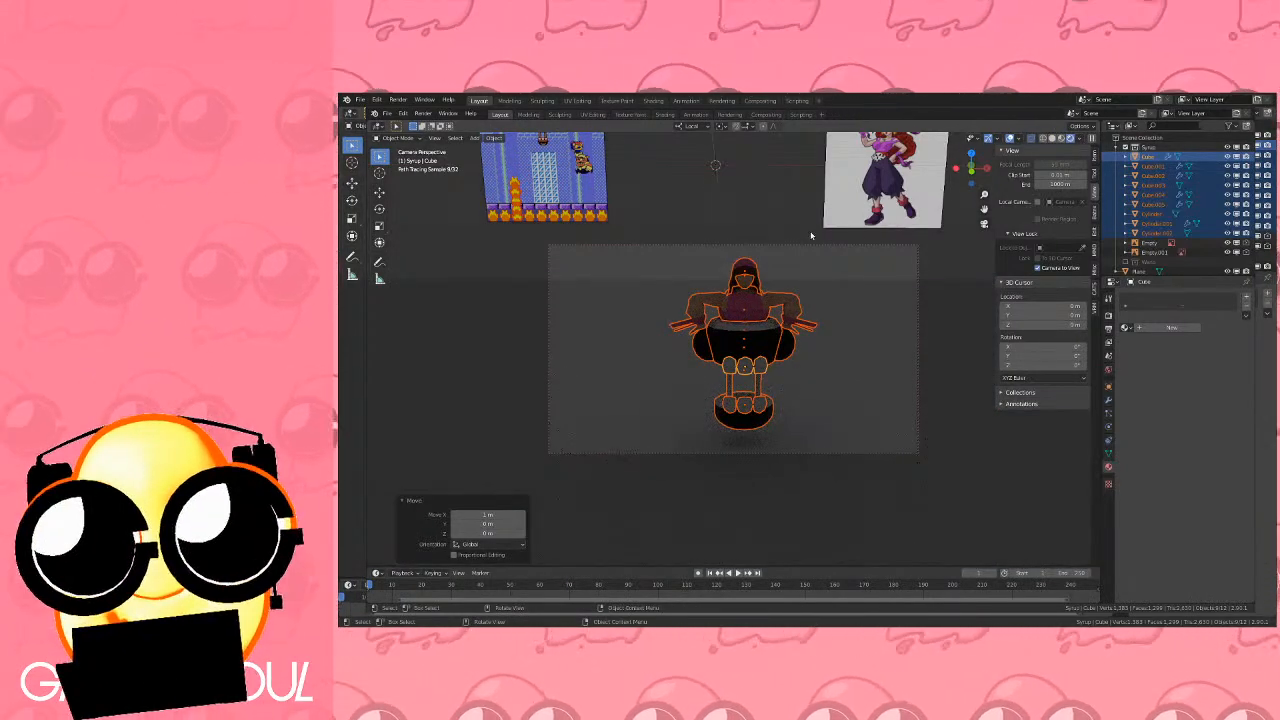
Move the three area lights and the Camera out of the Wario collection into the Scene Collection, keeping Wario excluded.
scroll(1165, 246, "down", 1)
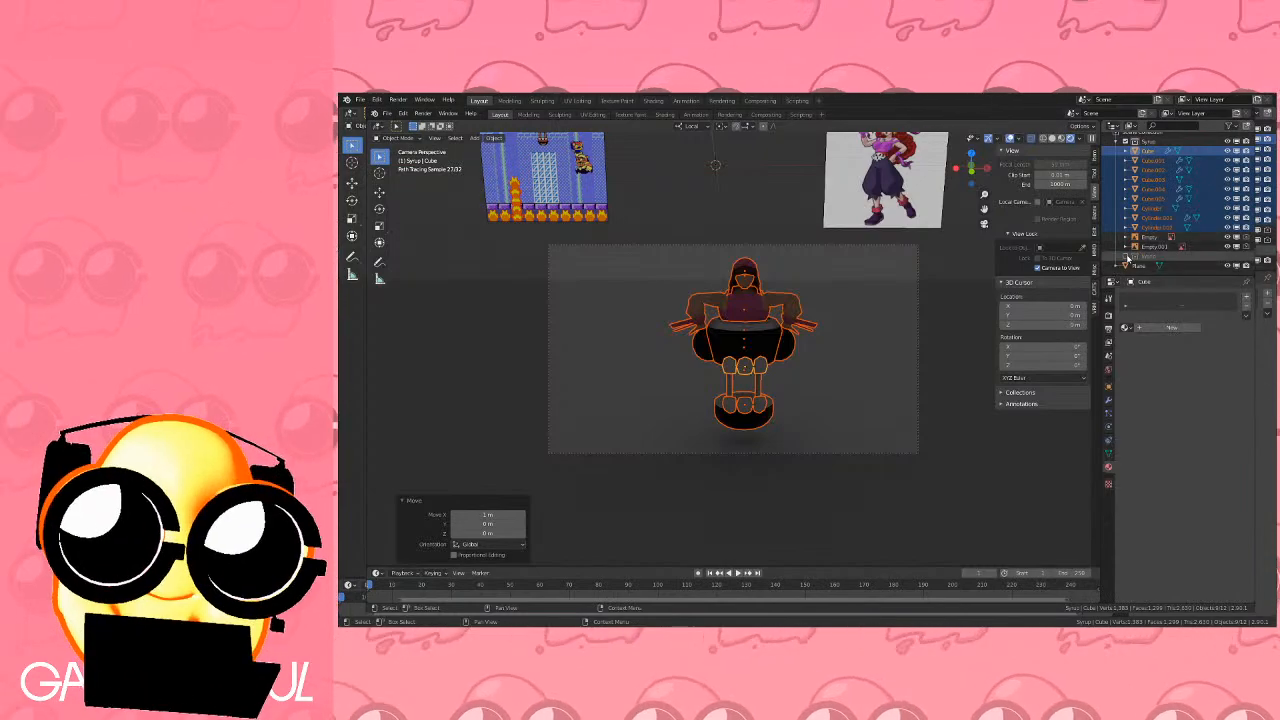
left_click(1126, 257)
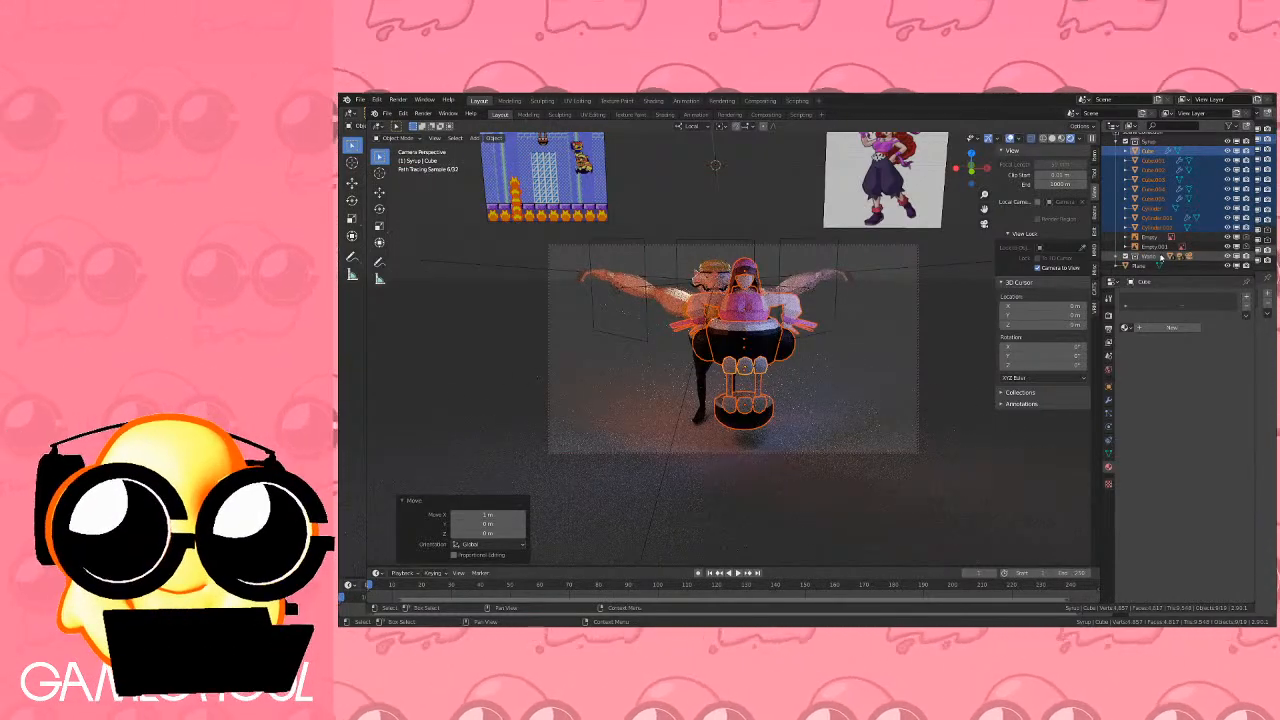
left_click(1117, 257)
scroll(1158, 250, "down", 4)
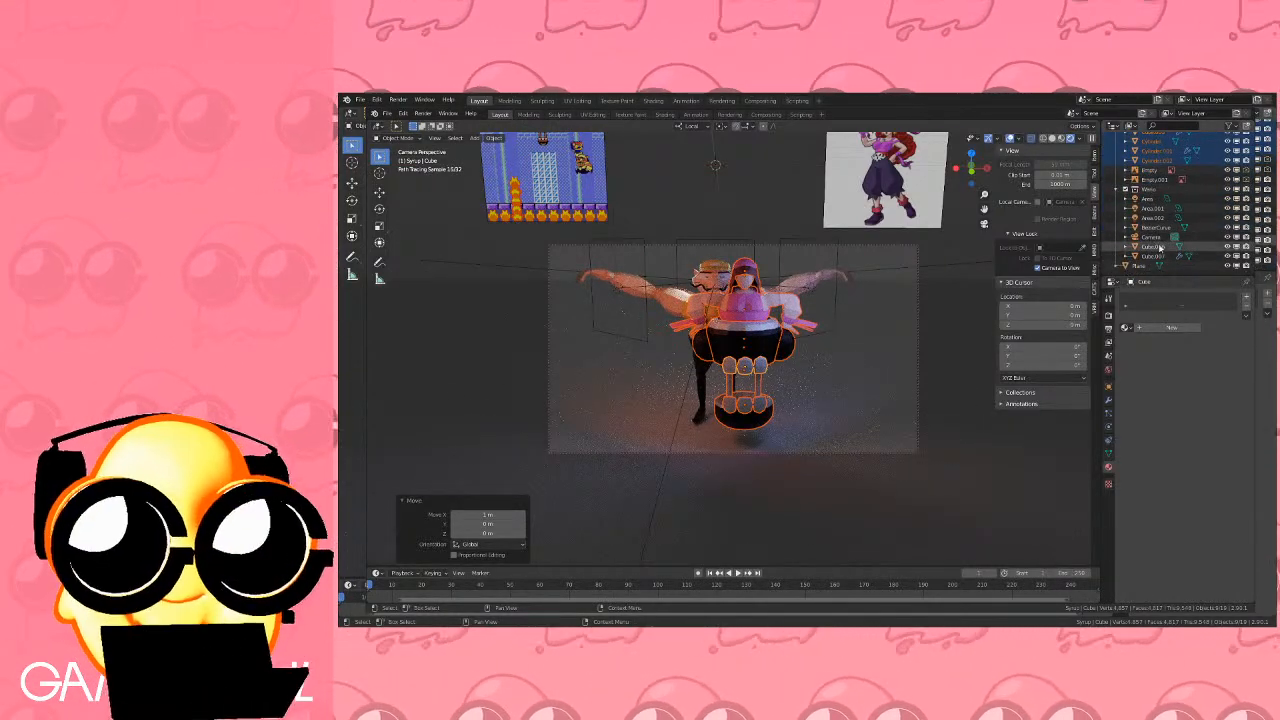
left_click_drag(1150, 240, 1154, 268)
left_click(1127, 190)
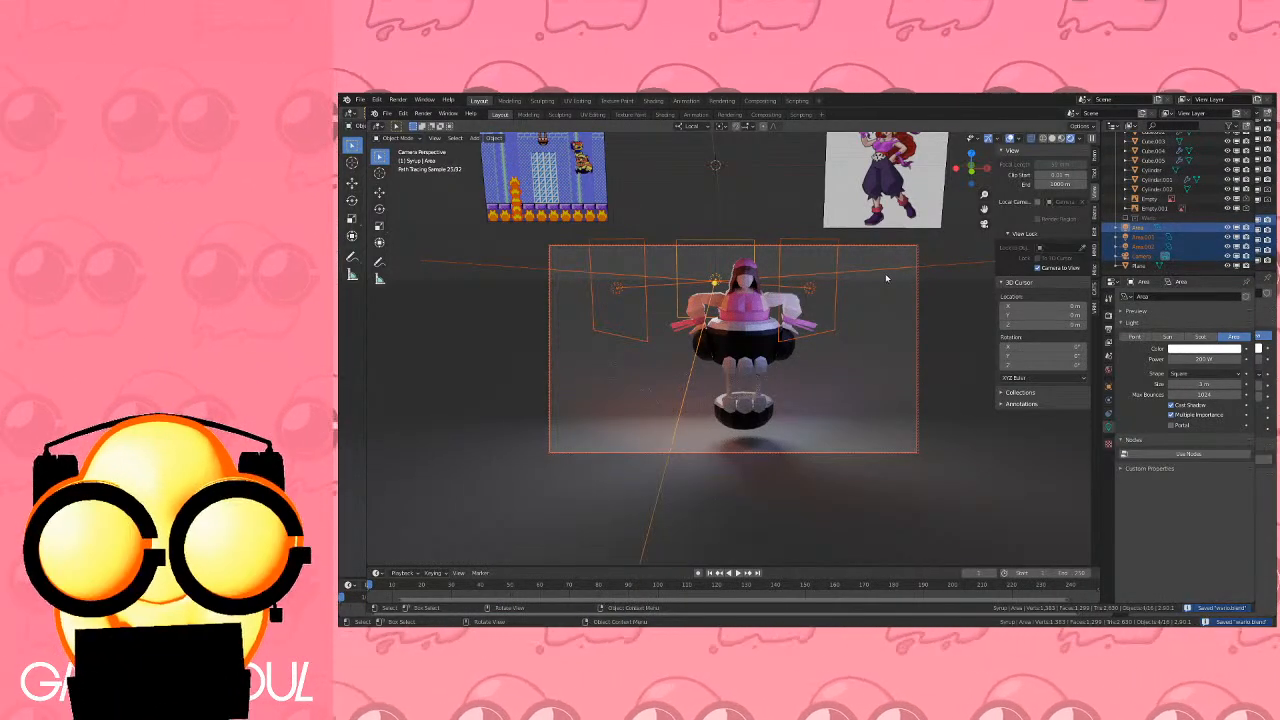
Render the Syrup model through the scene camera, inspect the image and close the render result.
scroll(788, 254, "up", 3)
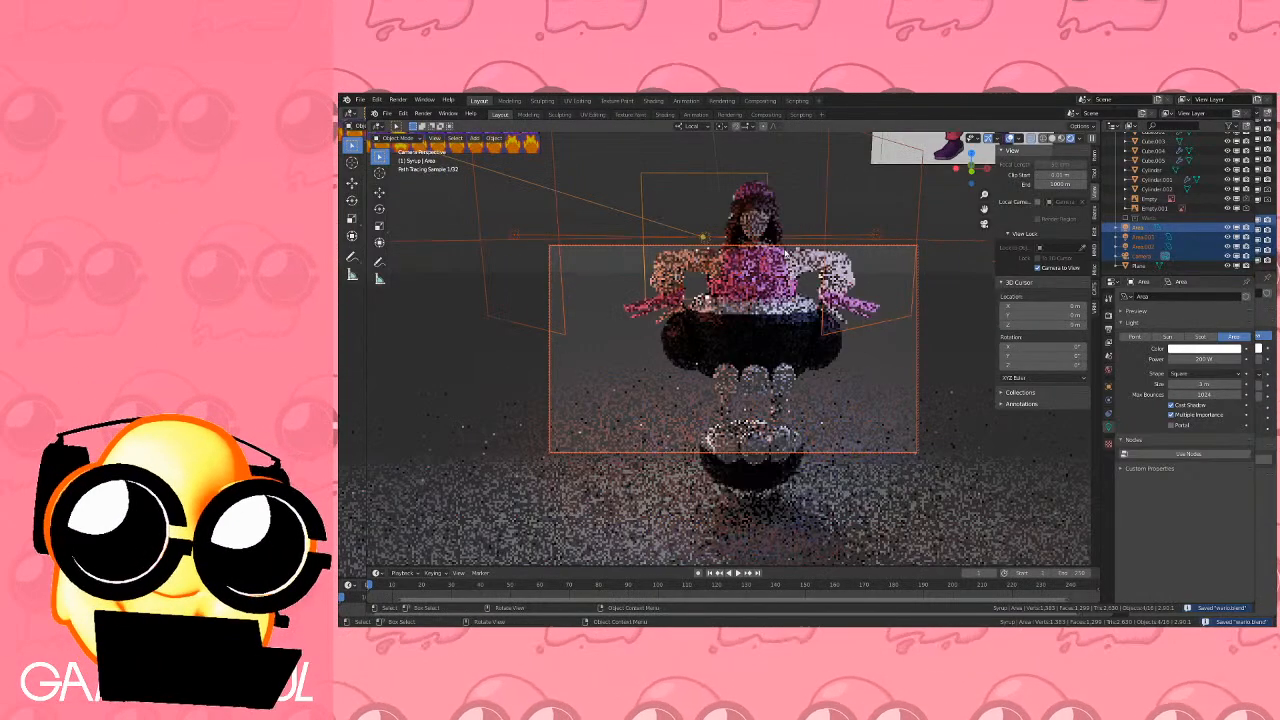
scroll(786, 251, "down", 3)
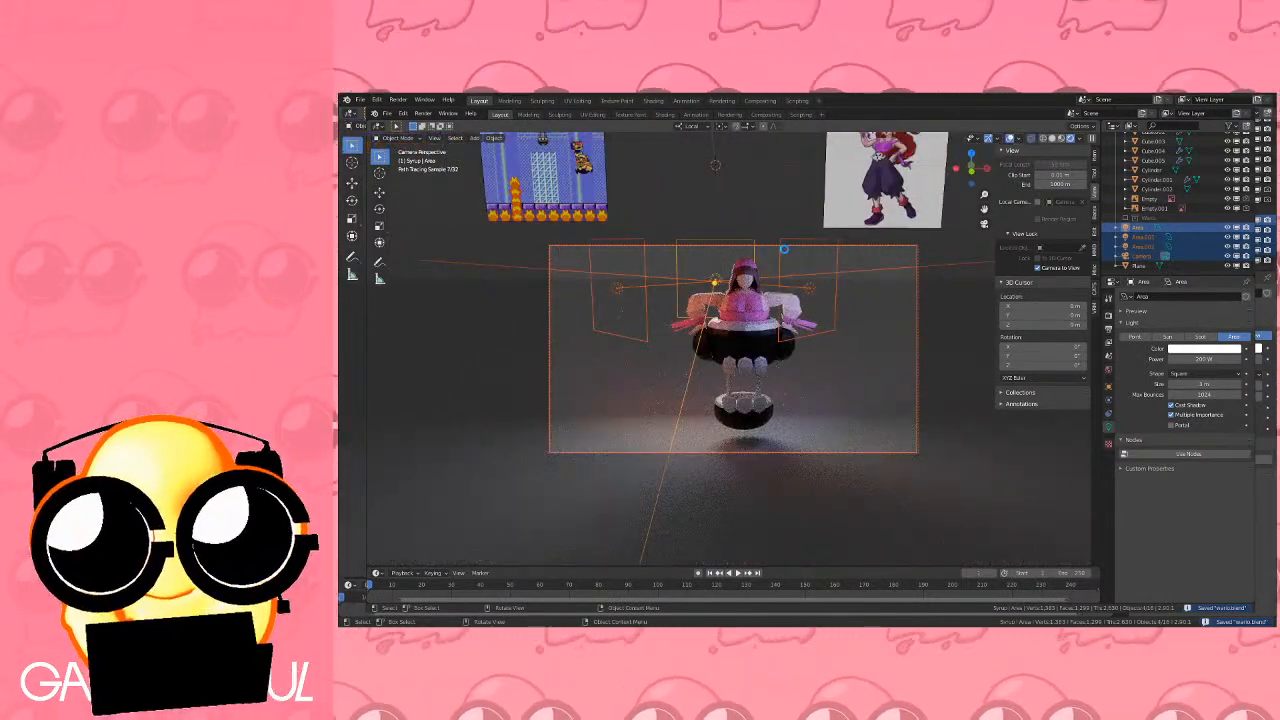
key("F12")
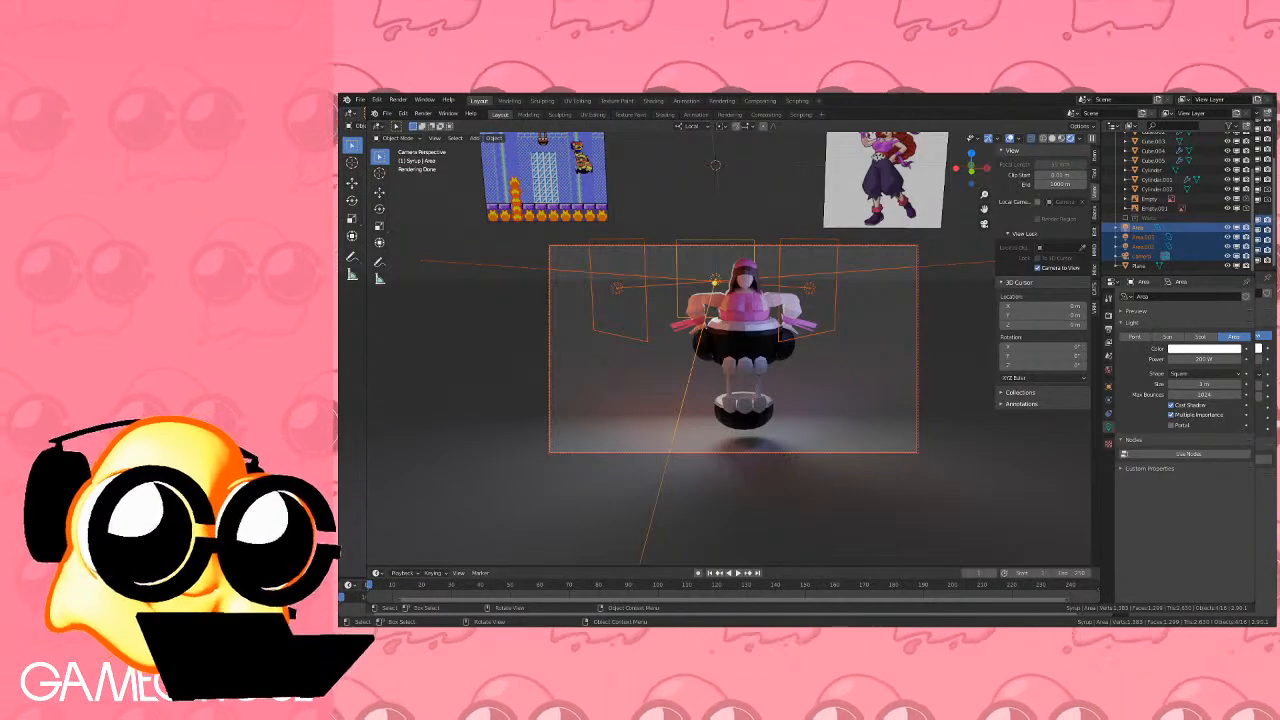
key("F12")
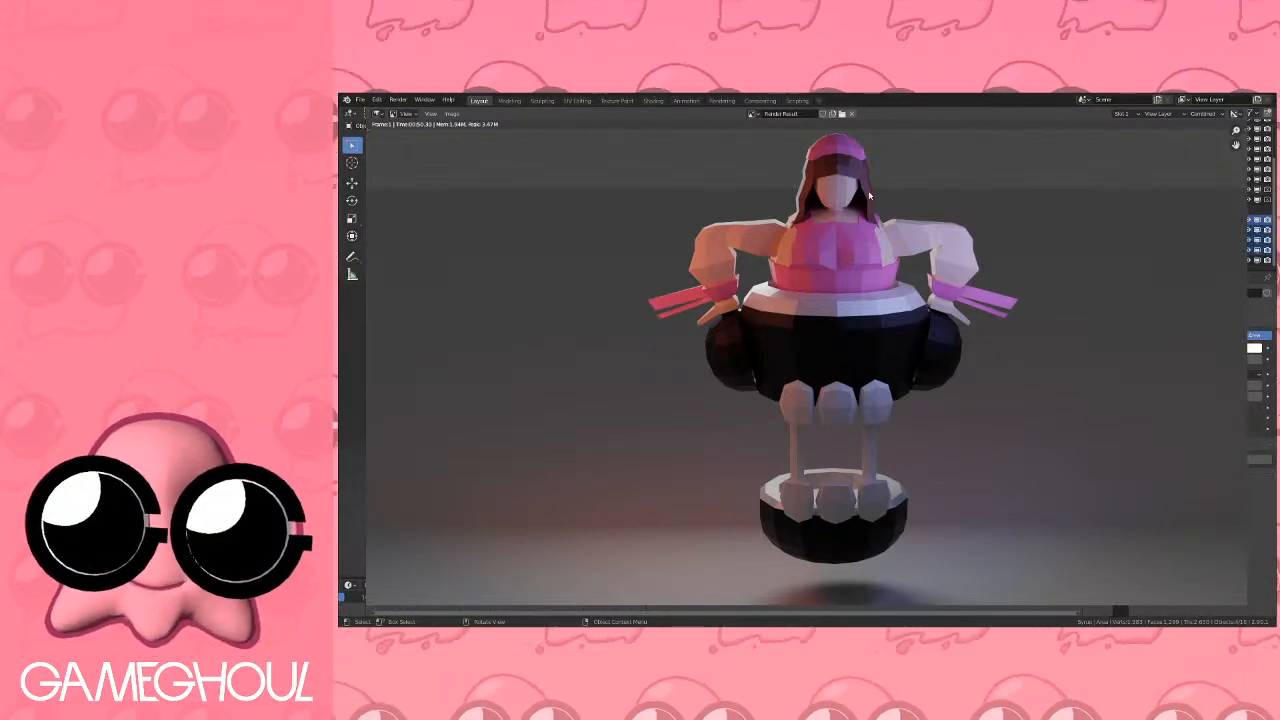
key("Escape")
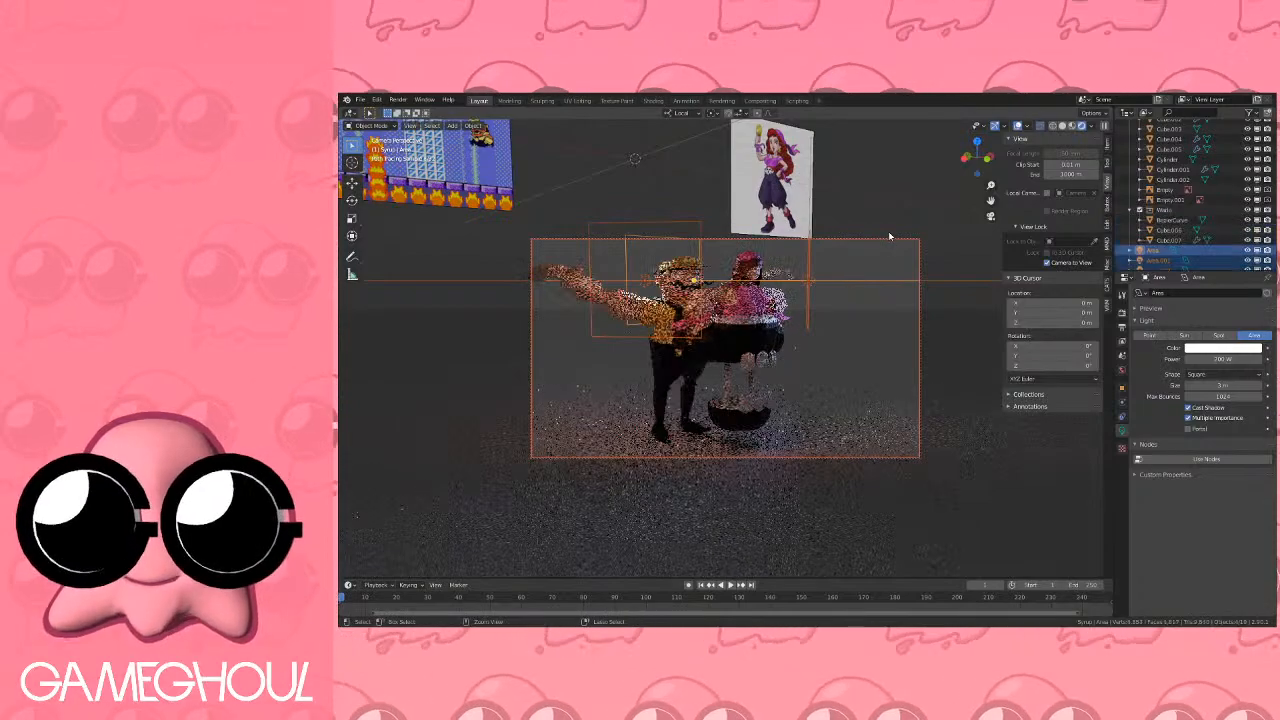
Step back through the recent collection edits and turn the locked scene camera back to face Syrup from the front.
key("ctrl+z")
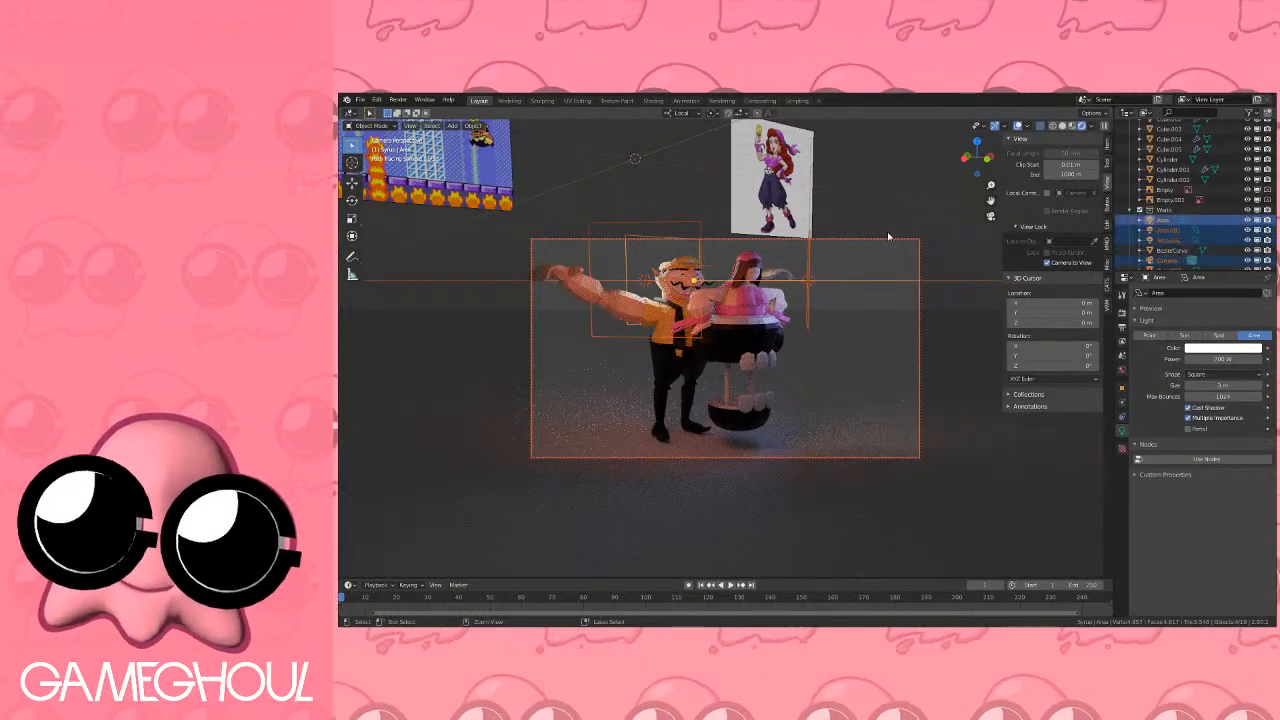
key("ctrl+z")
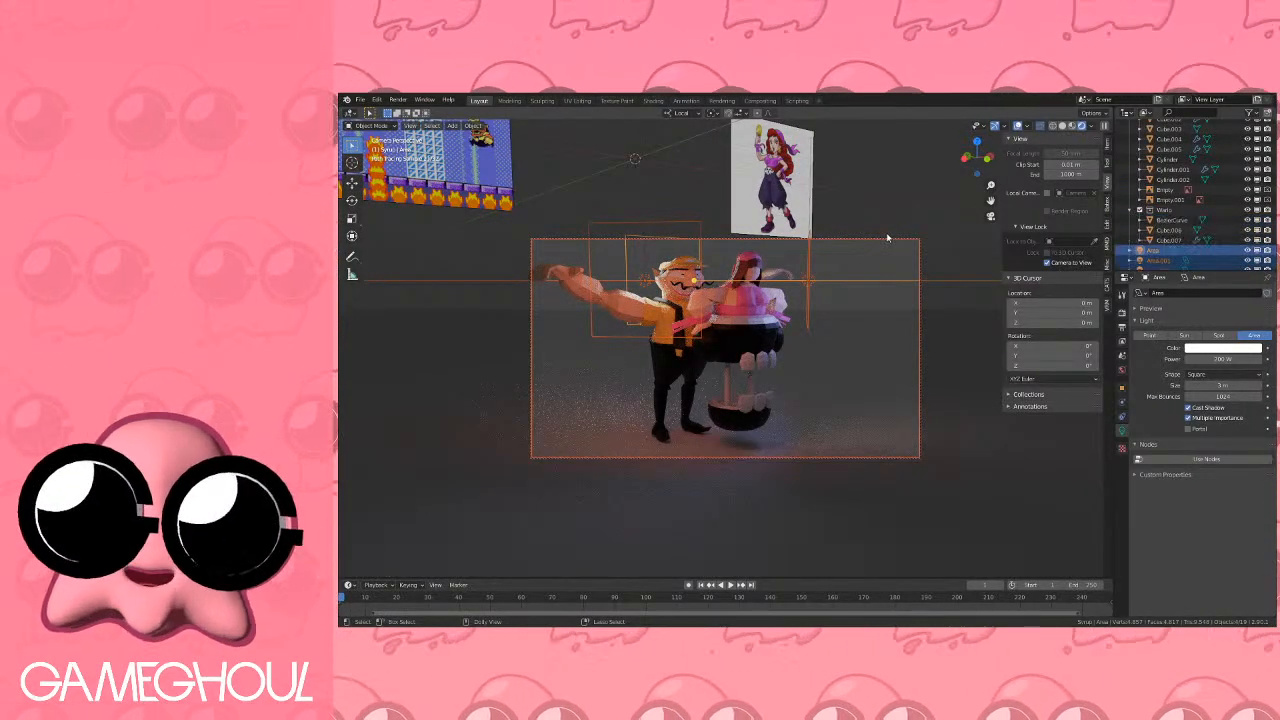
middle_click_drag(884, 240, 852, 250)
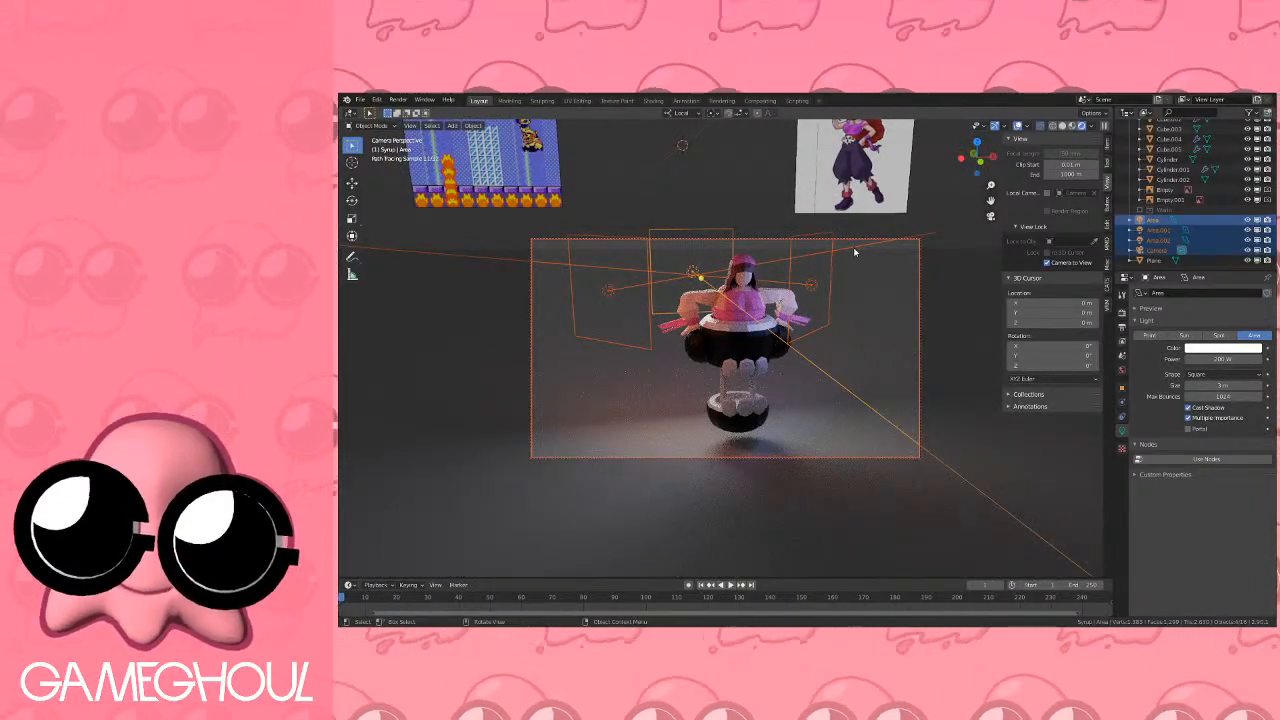
Compare the placement of Wario and Syrup by repeatedly enabling and excluding the Wario collection, leaving it excluded.
left_click(1140, 211)
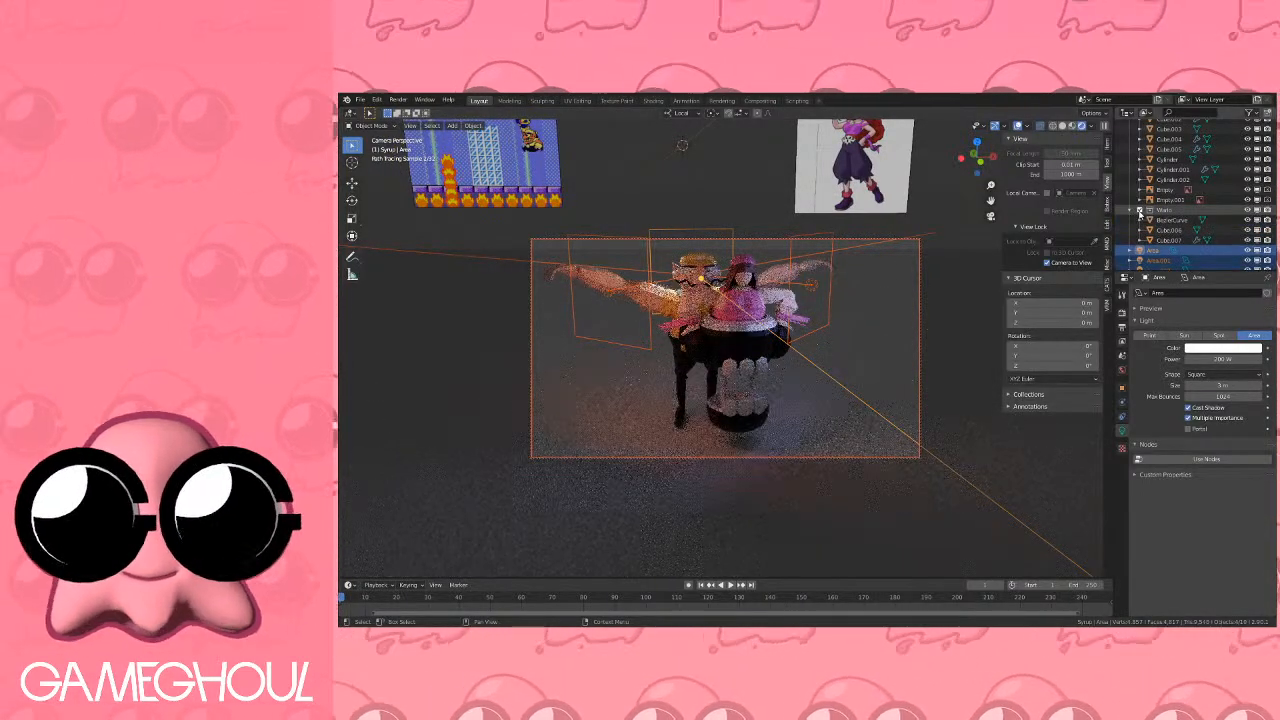
left_click(1140, 212)
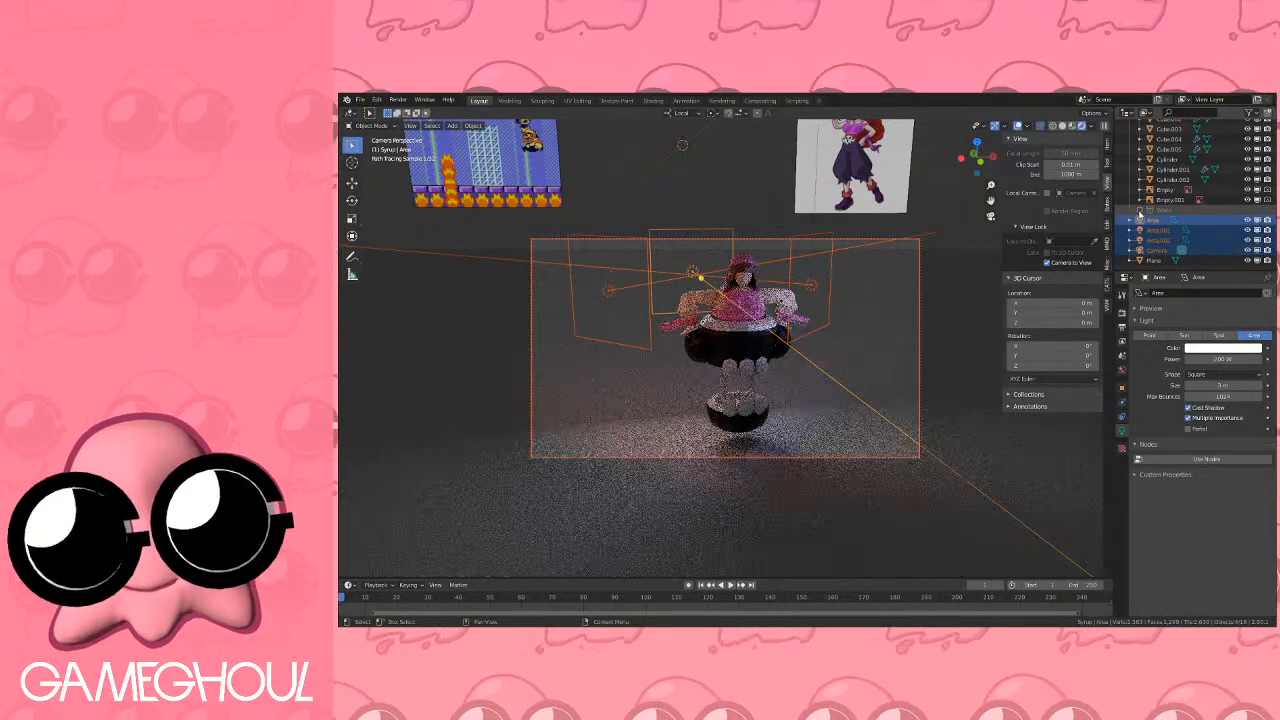
left_click(1140, 212)
left_click(1140, 212)
left_click(1140, 212)
left_click(1140, 212)
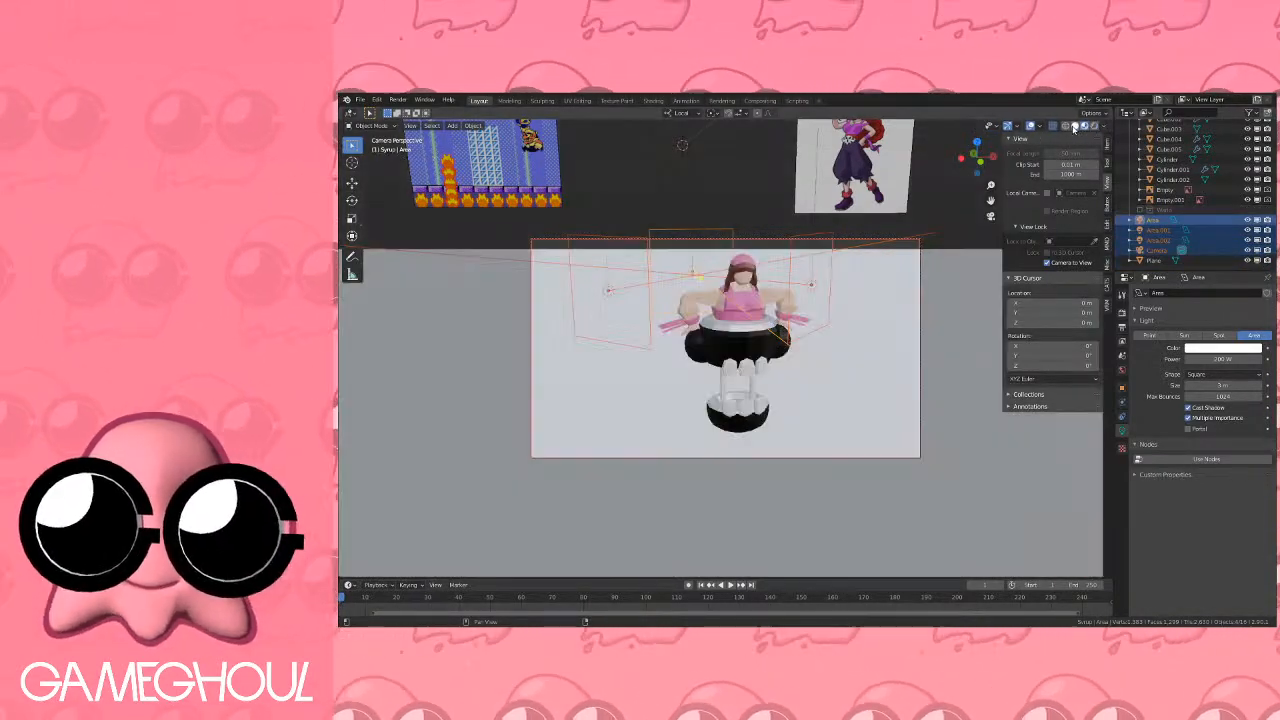
Exclude the Syrup collection with the scene in front orthographic view and material preview shading, and select the Plane object.
left_click(1064, 125)
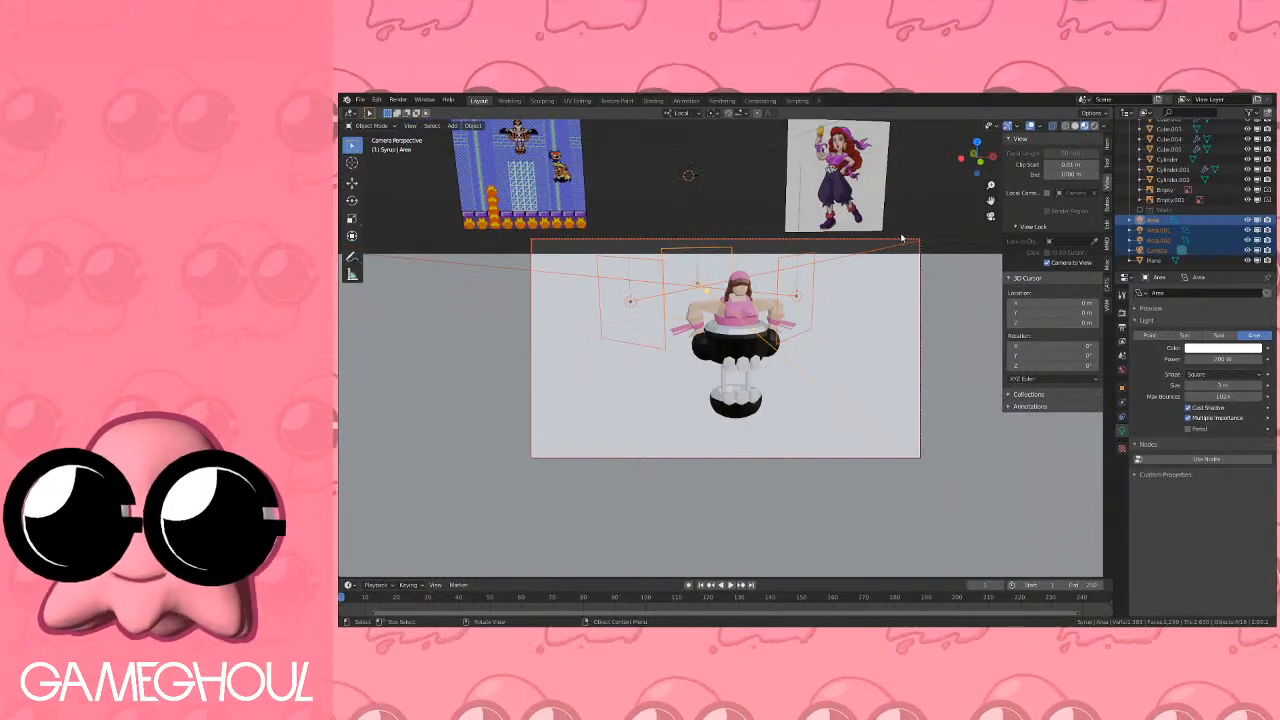
left_click(979, 160)
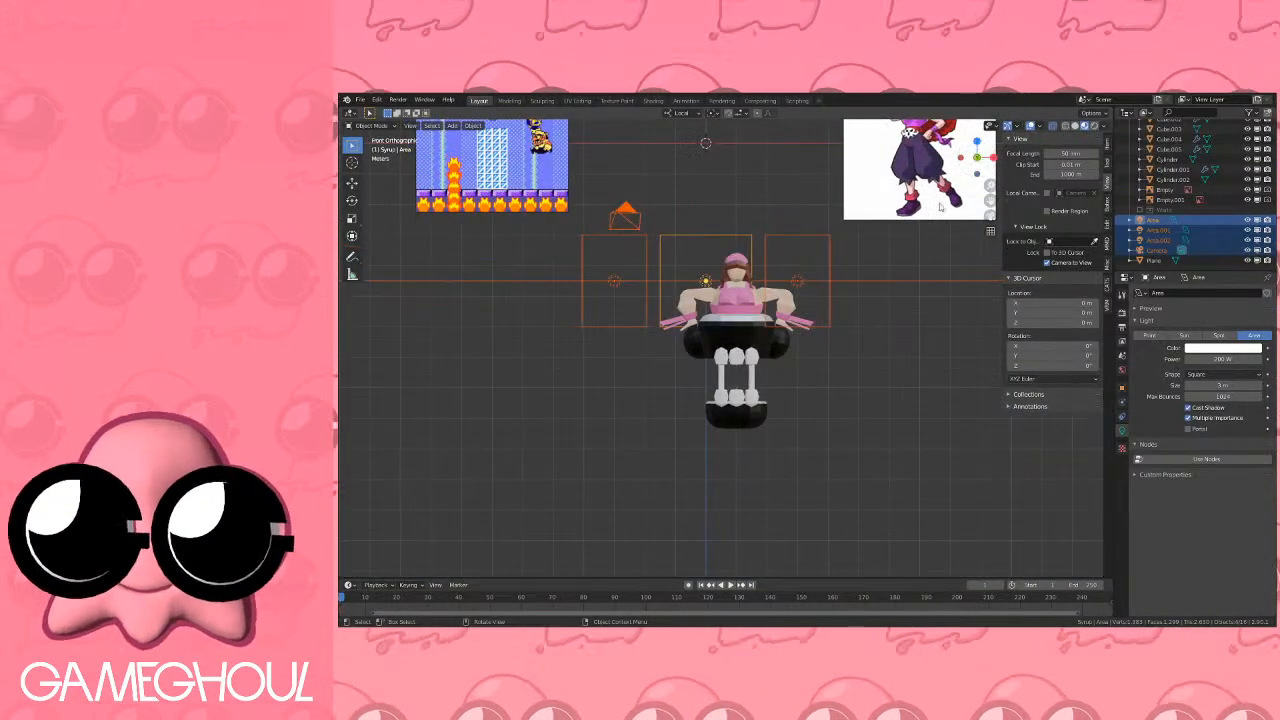
middle_click_drag(797, 253, 819, 323, "shift")
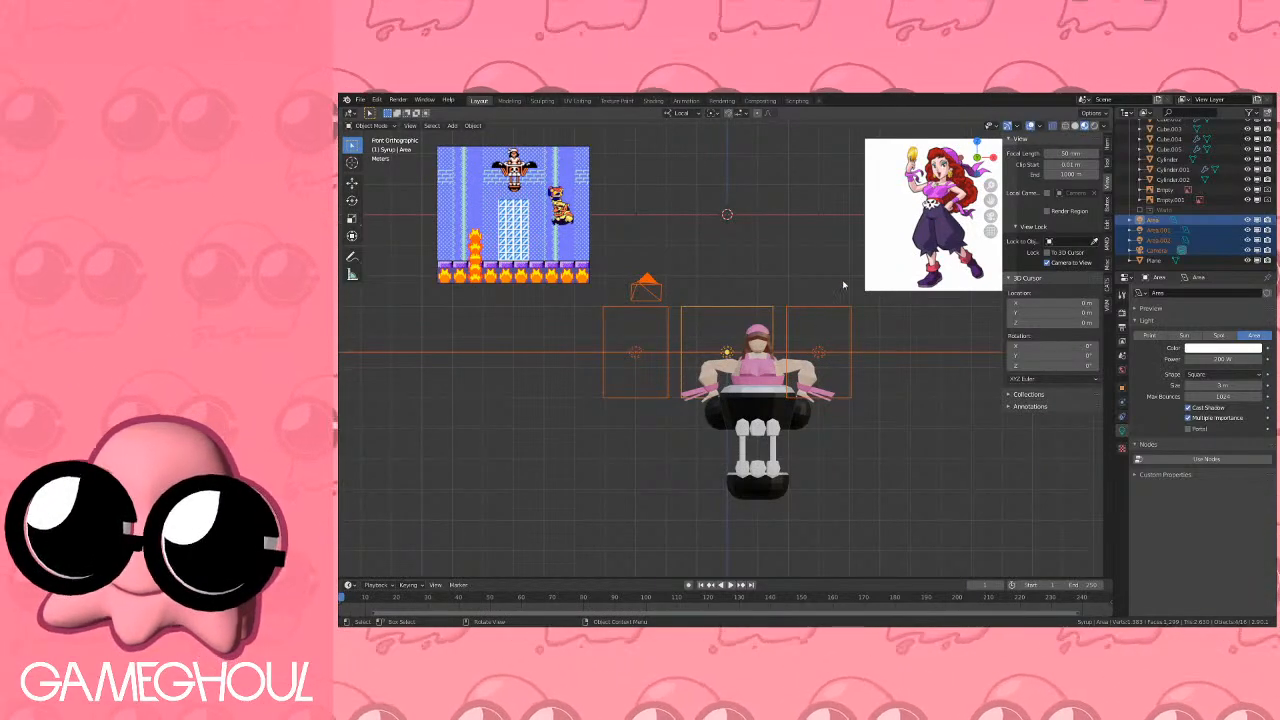
scroll(1150, 200, "up", 3)
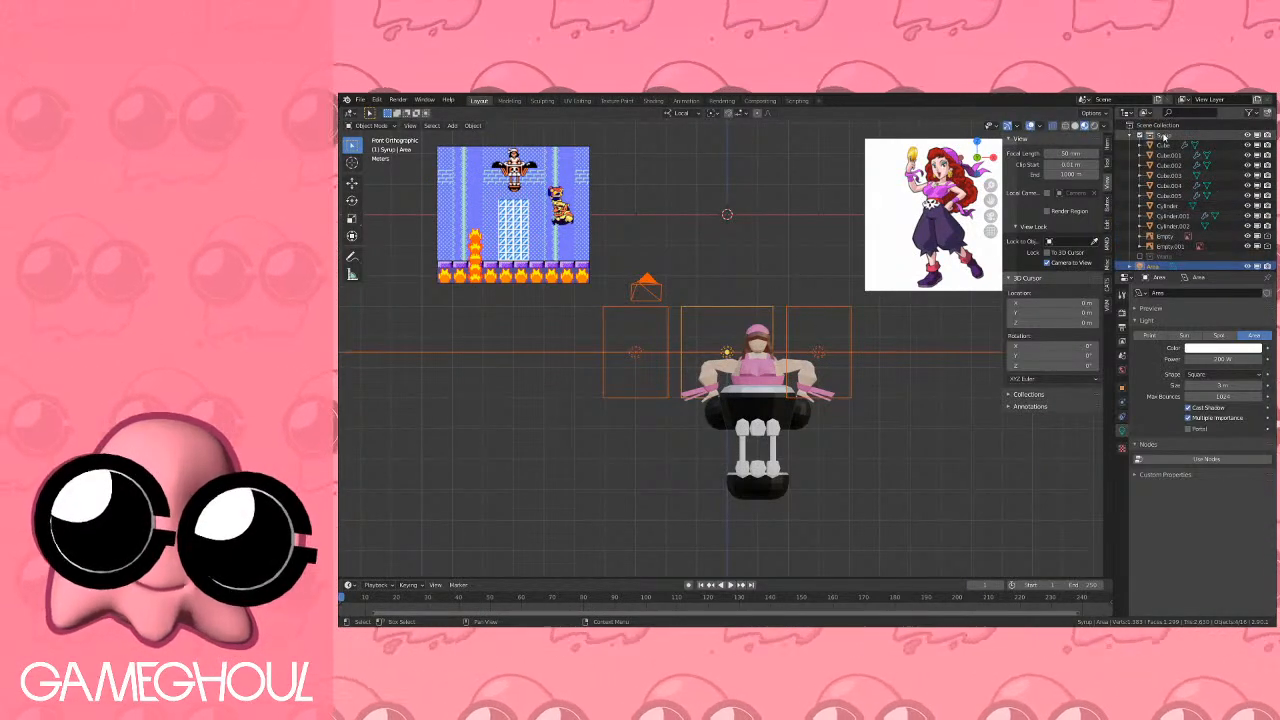
left_click(1140, 137)
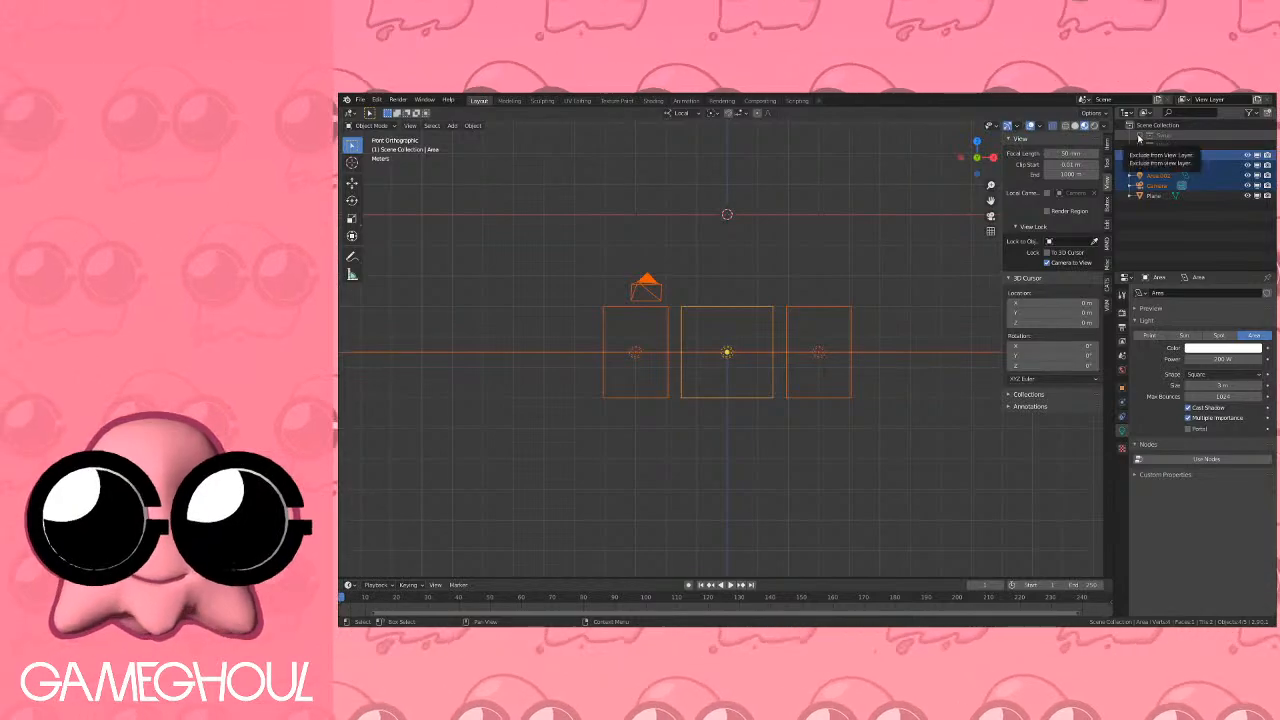
left_click(1155, 196)
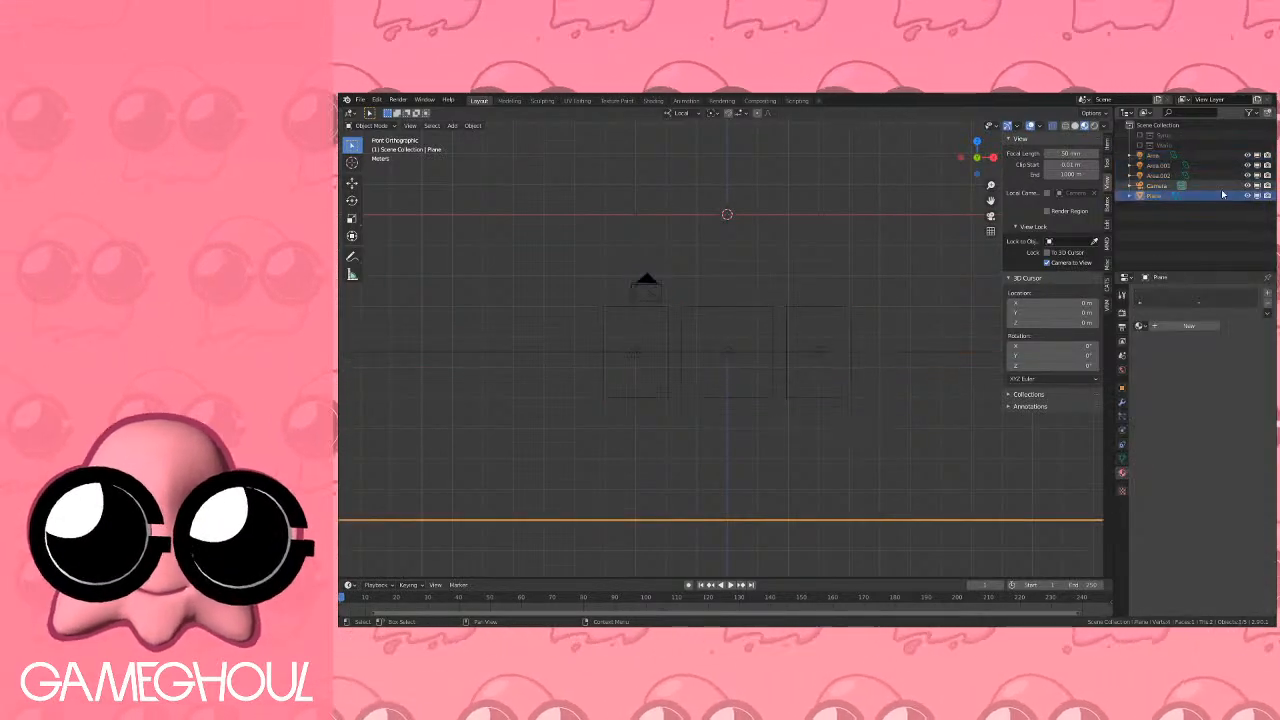